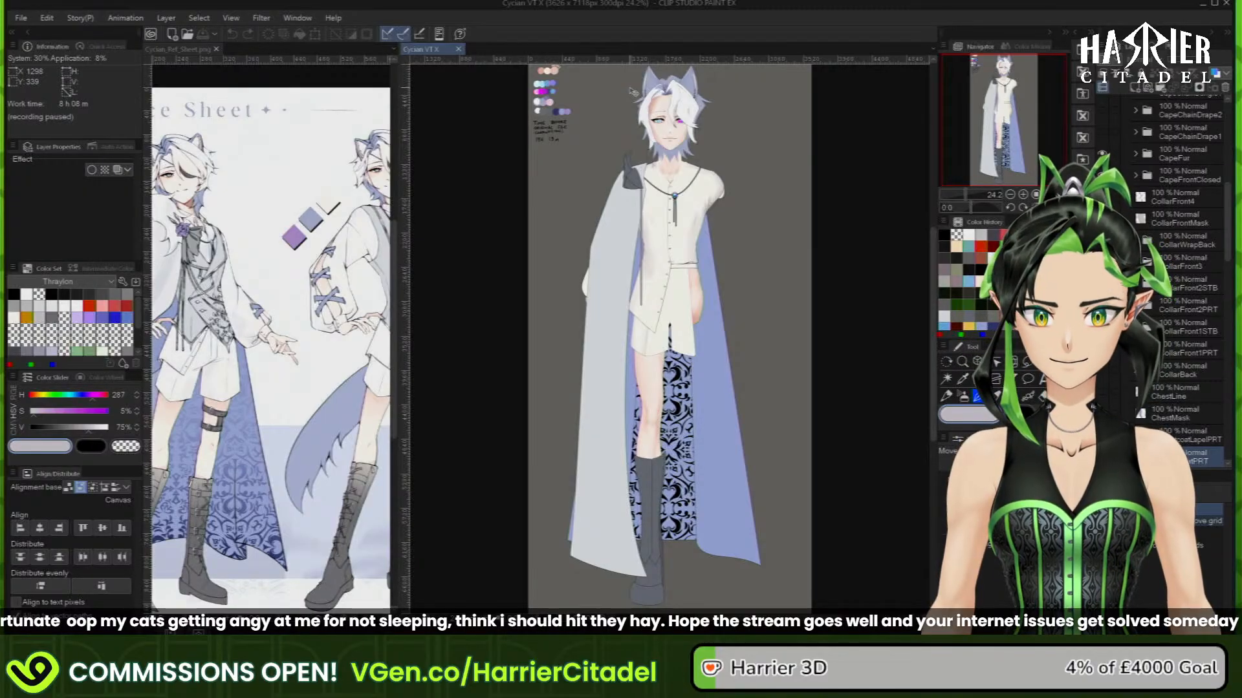
Collapse the Outfit folder and hide the Outfit, CENSOR and Body layers to expose the cape pieces
{"action": "scroll", "coordinate": [633, 97], "scroll_direction": "up", "scroll_amount": 1}
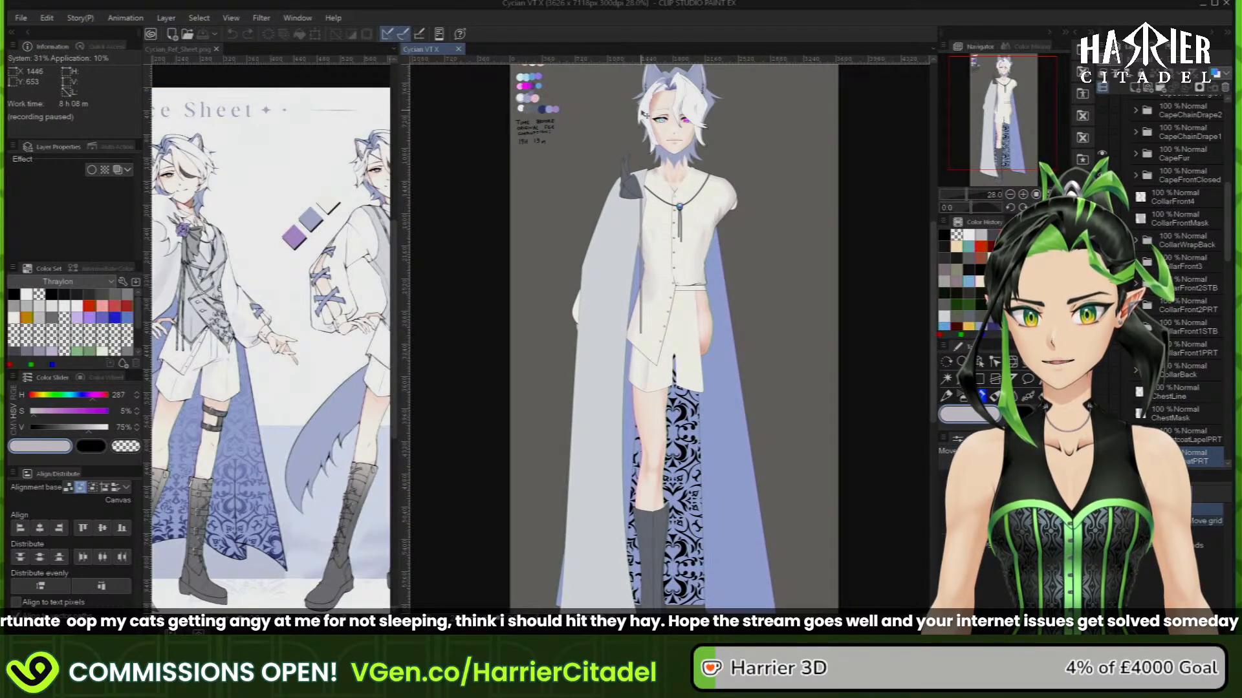
{"action": "scroll", "coordinate": [643, 133], "scroll_direction": "down", "scroll_amount": 2}
{"action": "scroll", "coordinate": [614, 135], "scroll_direction": "up", "scroll_amount": 1}
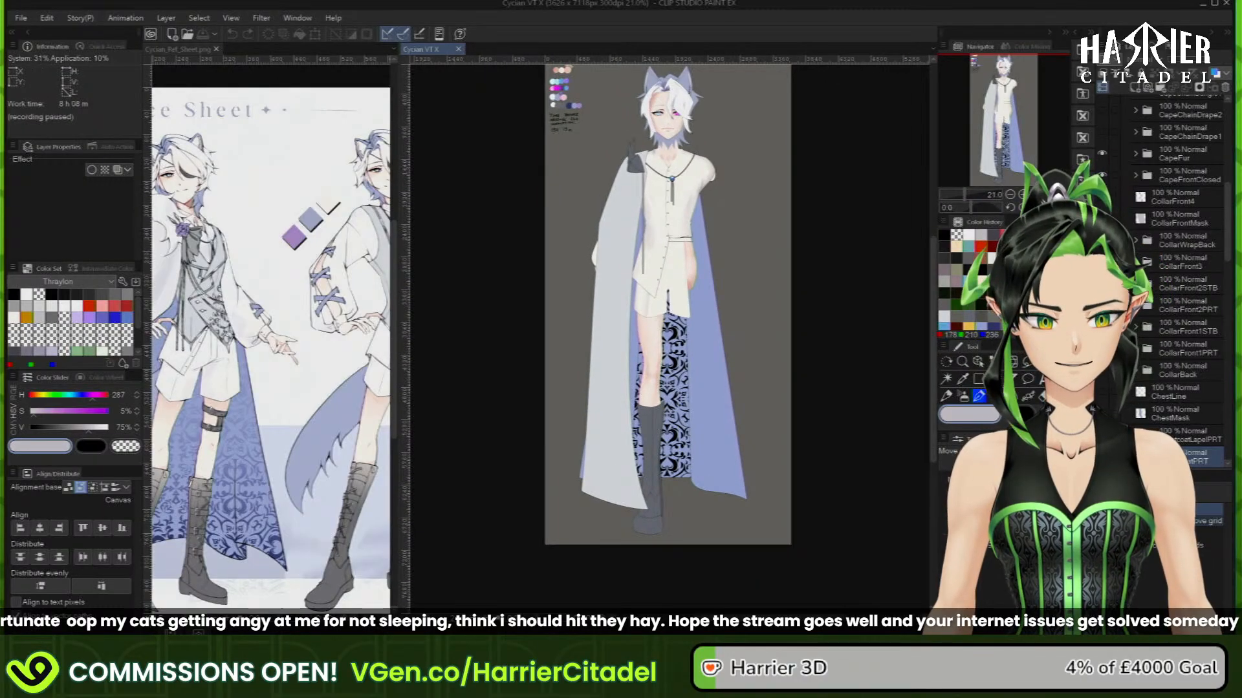
{"action": "scroll", "coordinate": [1158, 290], "scroll_direction": "up", "scroll_amount": 3}
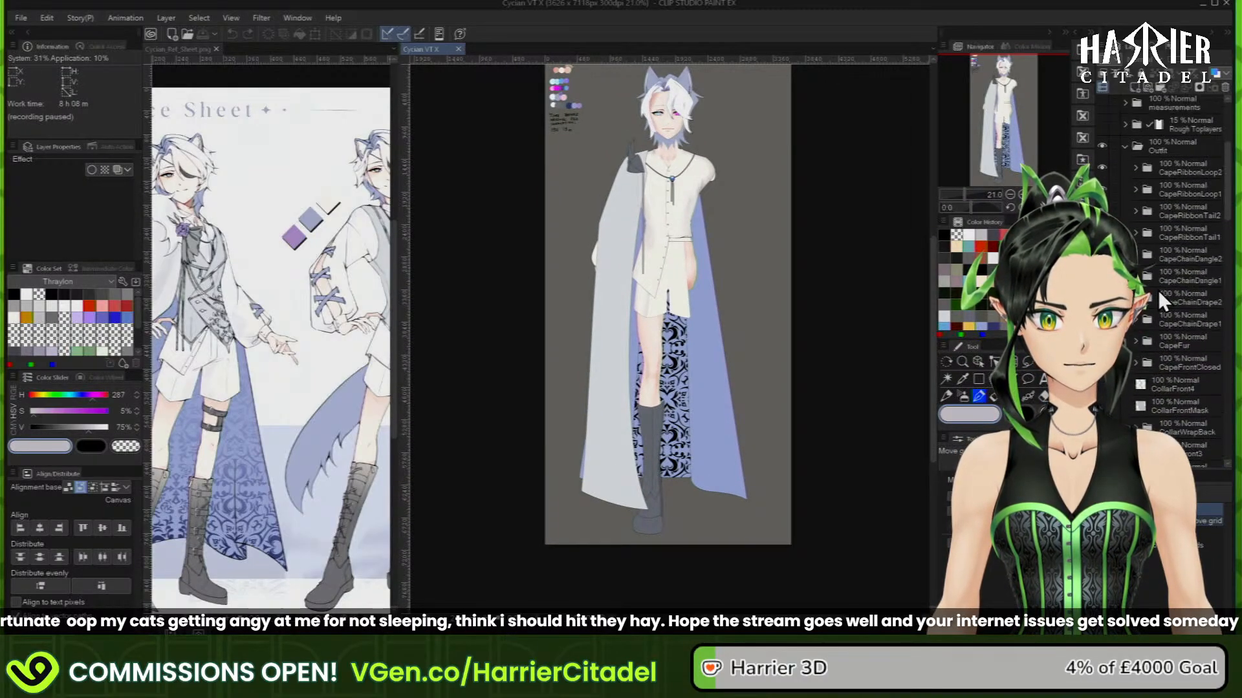
{"action": "left_click", "coordinate": [1123, 167]}
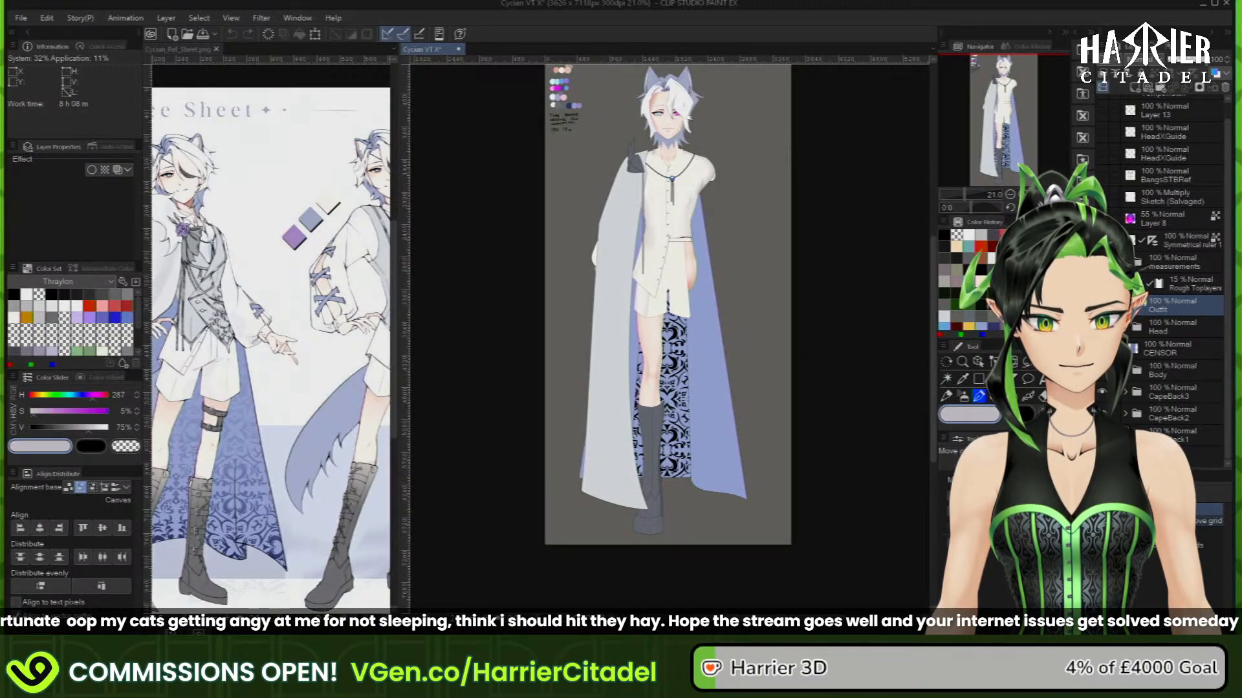
{"action": "left_click", "coordinate": [1105, 392]}
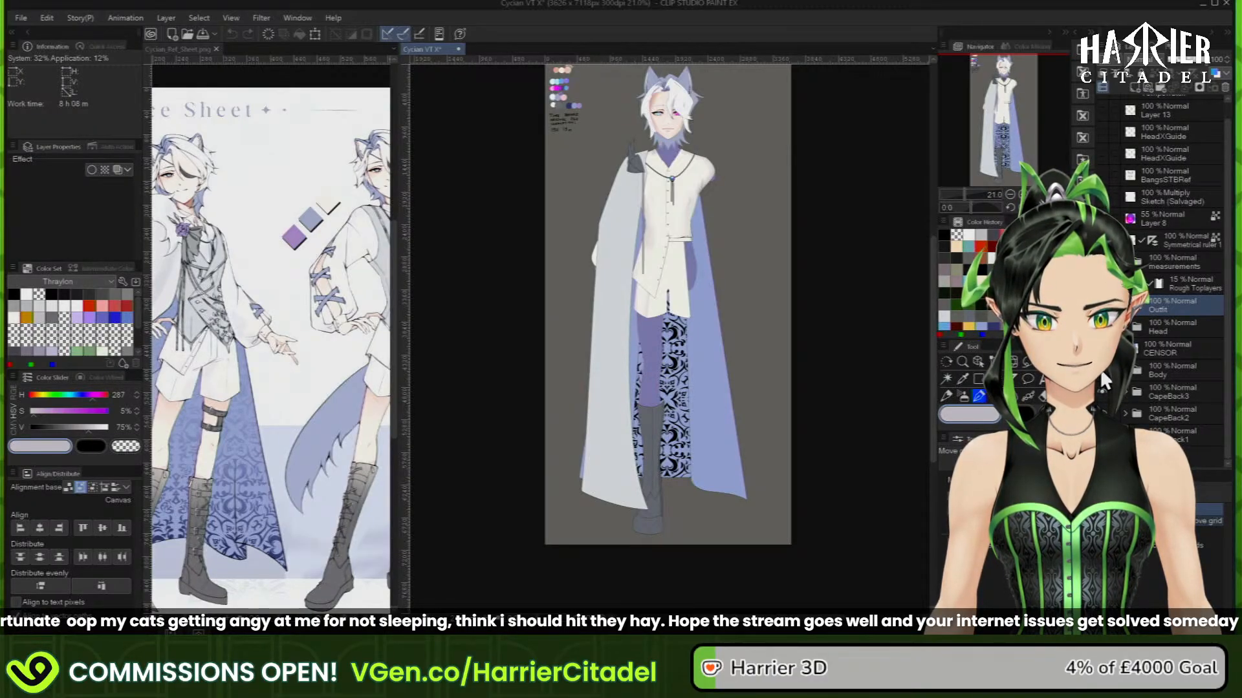
{"action": "left_click", "coordinate": [1100, 370]}
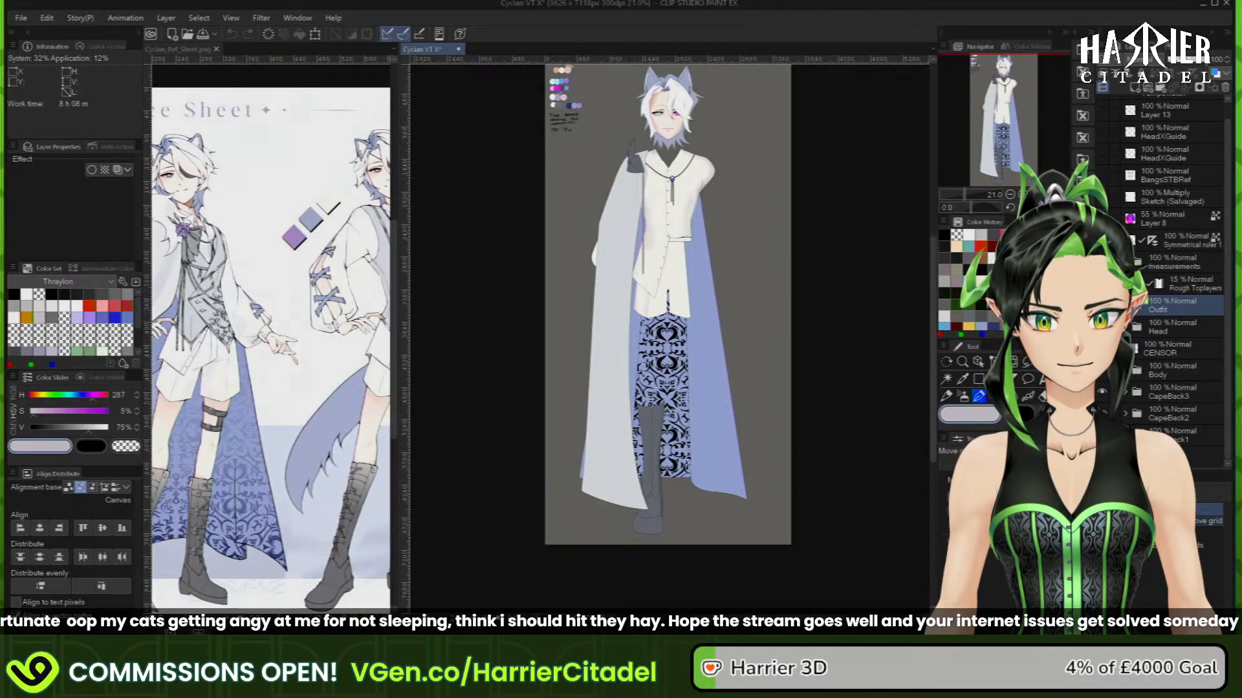
{"action": "left_click", "coordinate": [1102, 306]}
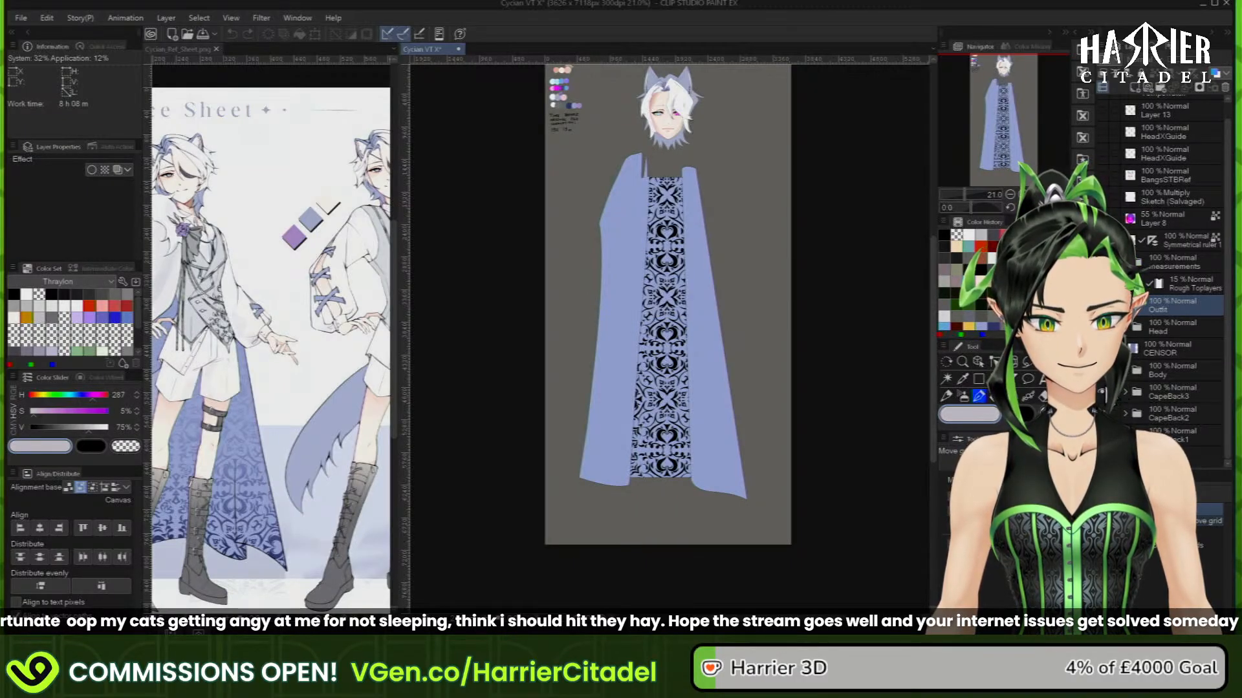
Isolate the CapeBack2 panel by hiding CapeBack3 and CapeBack1 while keeping CapeBack2 shown
{"action": "left_click", "coordinate": [1102, 392]}
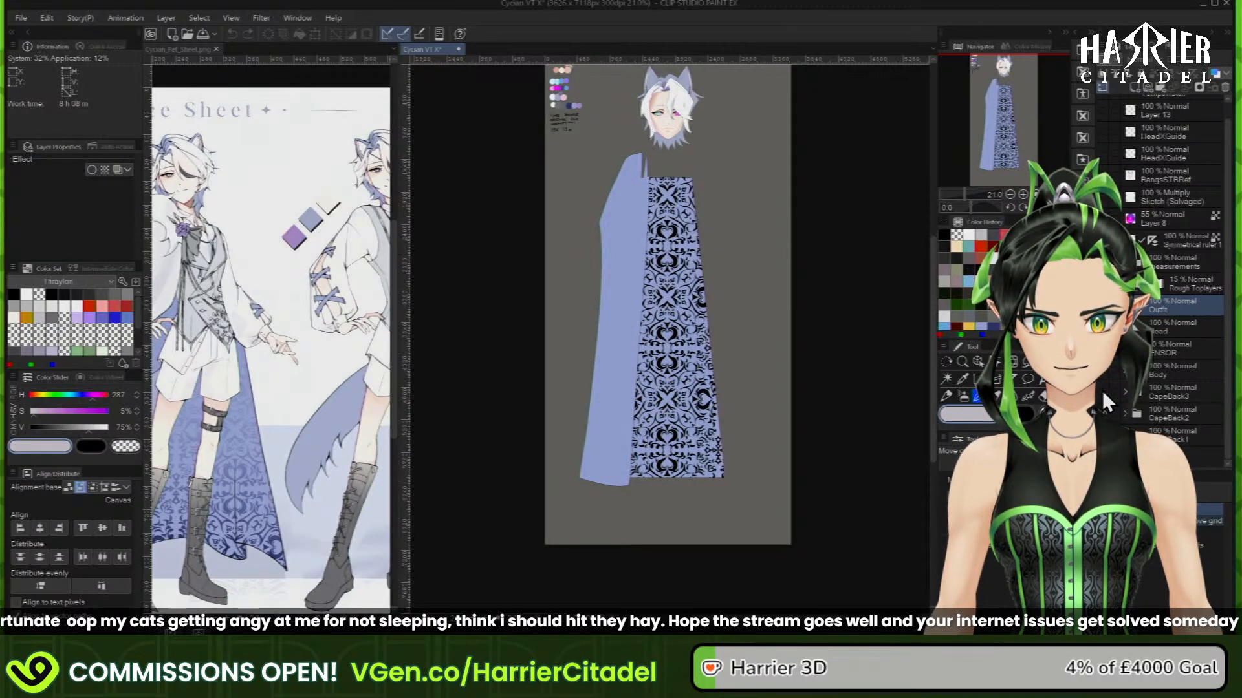
{"action": "left_click", "coordinate": [1102, 413]}
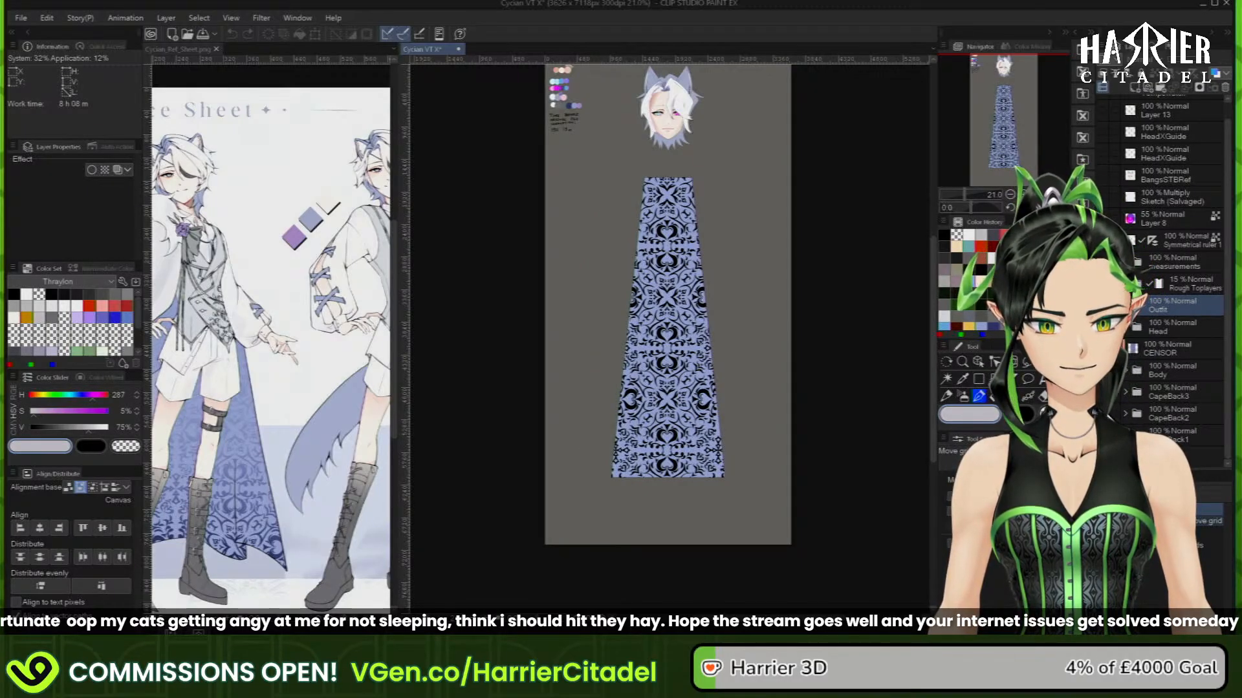
{"action": "left_click", "coordinate": [1102, 435]}
{"action": "left_click", "coordinate": [1102, 413]}
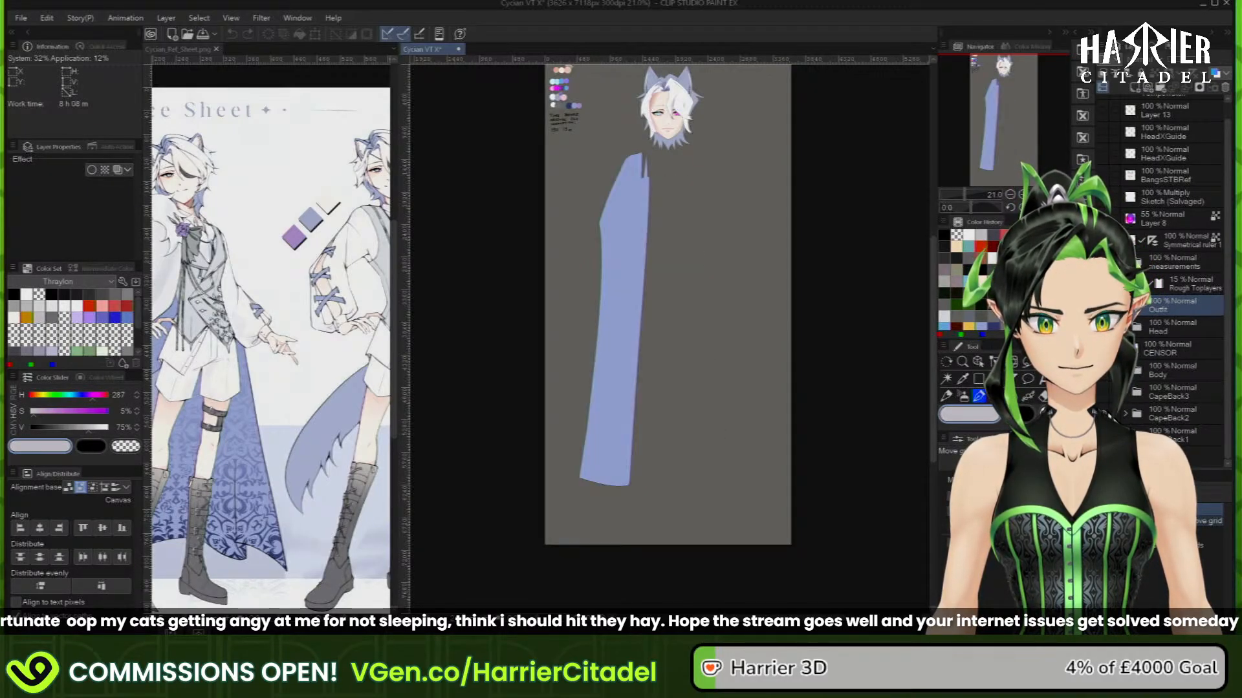
On the Fill layer inside CapeBack2, lasso fill the notches at the panel's shoulder end with the blue sampled from the cape
{"action": "left_click", "coordinate": [1158, 414]}
{"action": "left_click", "coordinate": [1125, 414]}
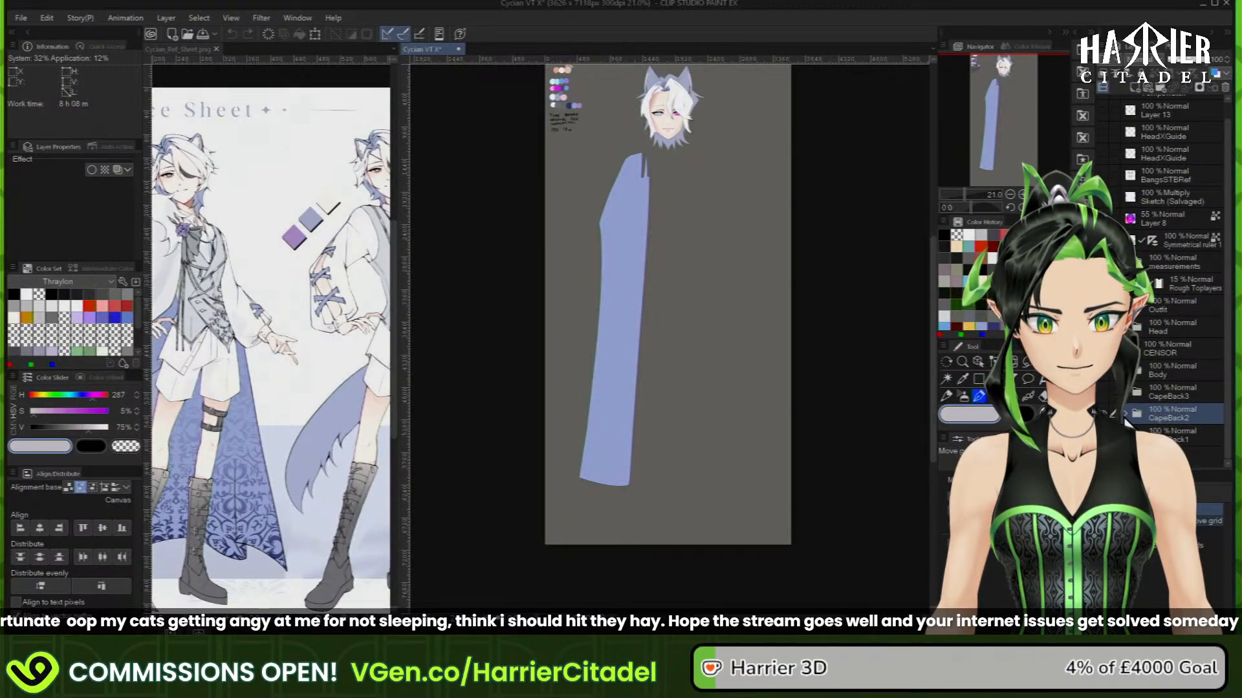
{"action": "scroll", "coordinate": [1205, 440], "scroll_direction": "down", "scroll_amount": 3}
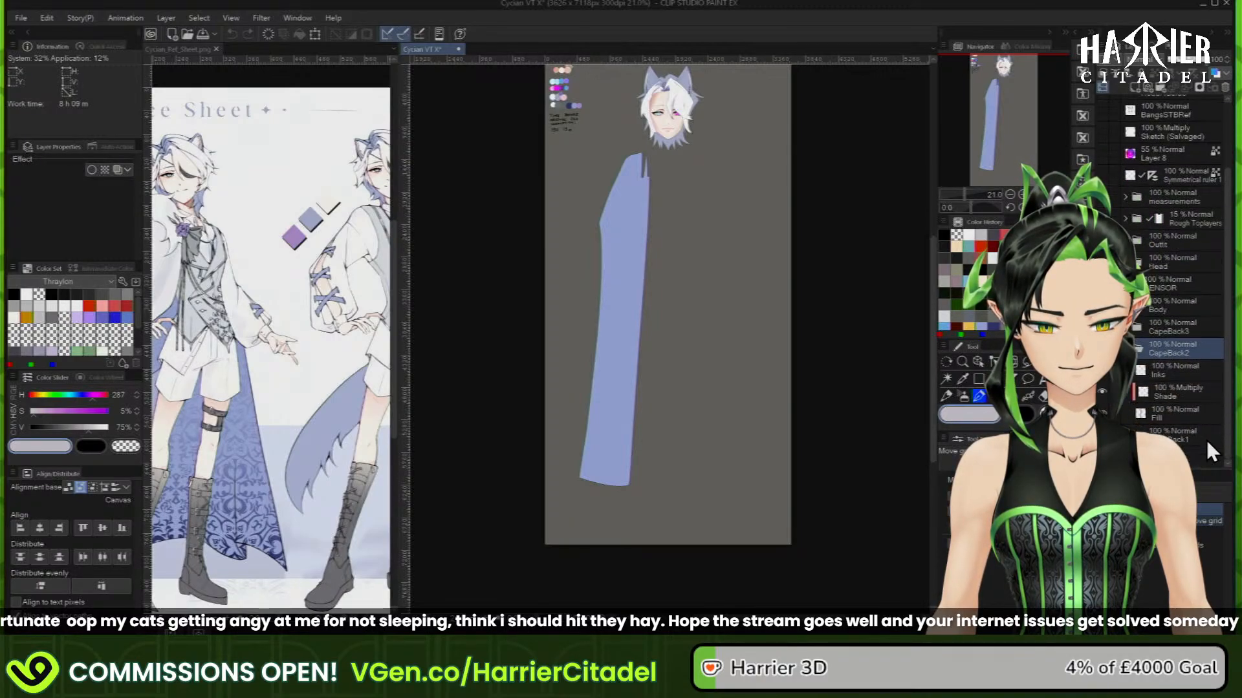
{"action": "left_click", "coordinate": [1146, 413]}
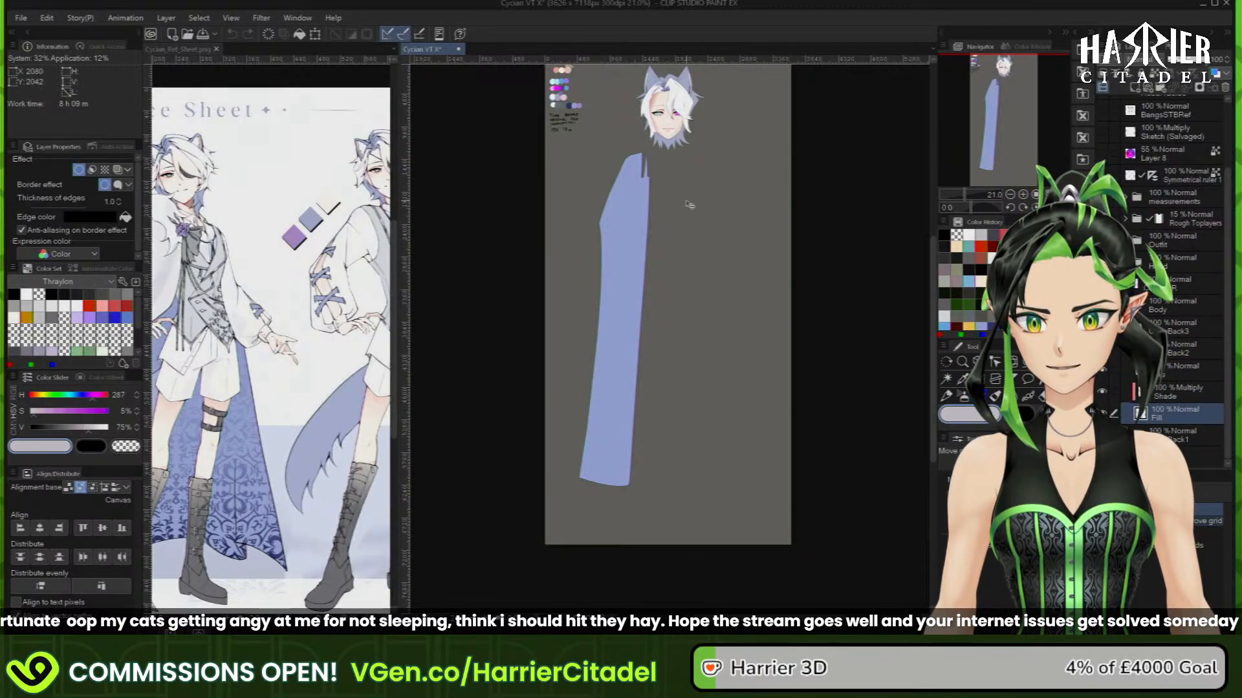
{"action": "left_click", "coordinate": [639, 192], "text": "alt"}
{"action": "scroll", "coordinate": [658, 155], "scroll_direction": "up", "scroll_amount": 5}
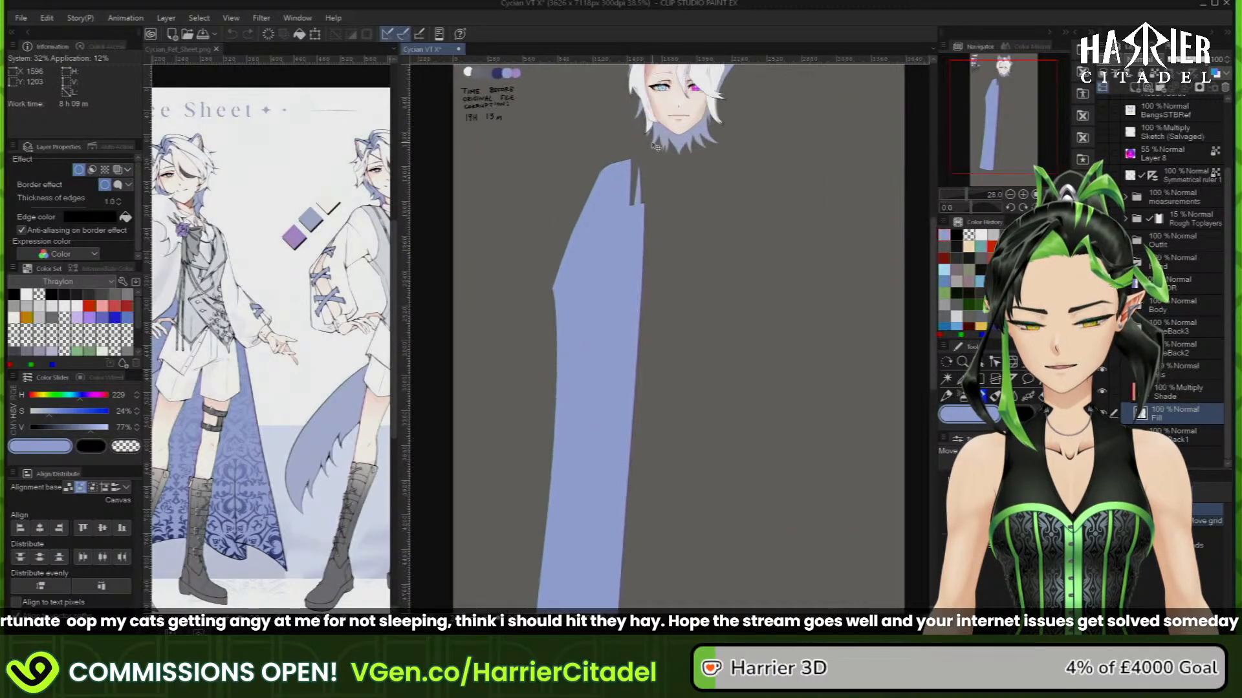
{"action": "scroll", "coordinate": [651, 148], "scroll_direction": "up", "scroll_amount": 7}
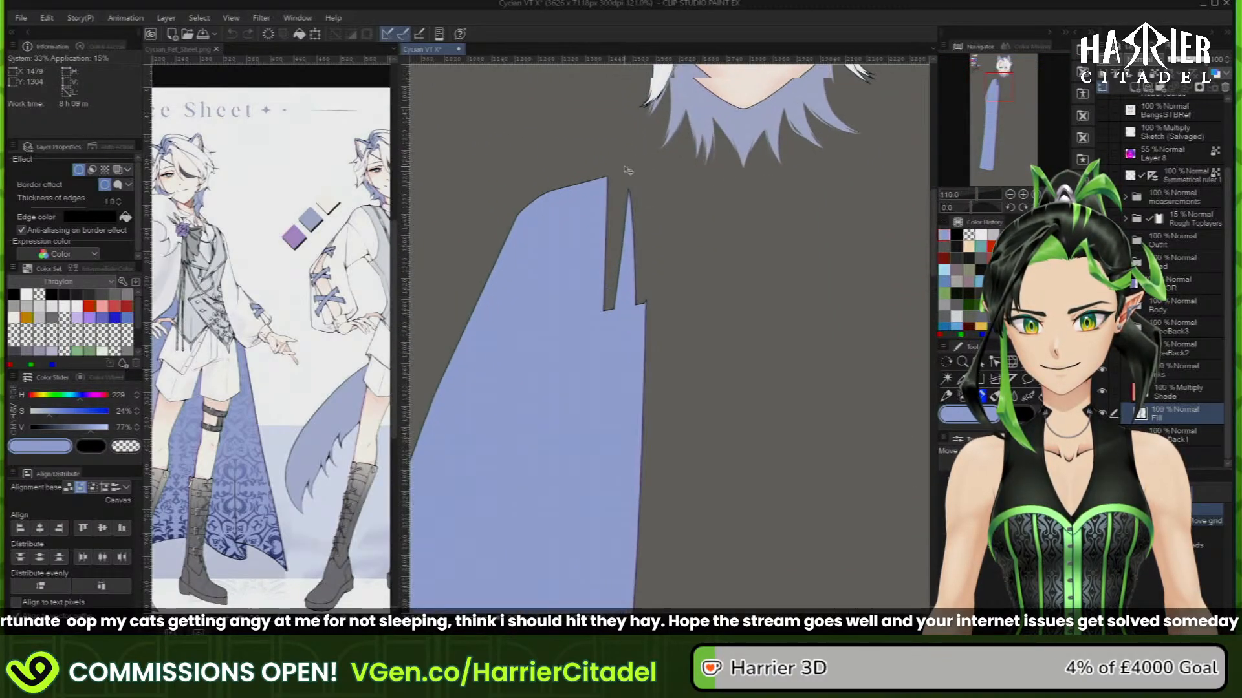
{"action": "left_click", "coordinate": [947, 392]}
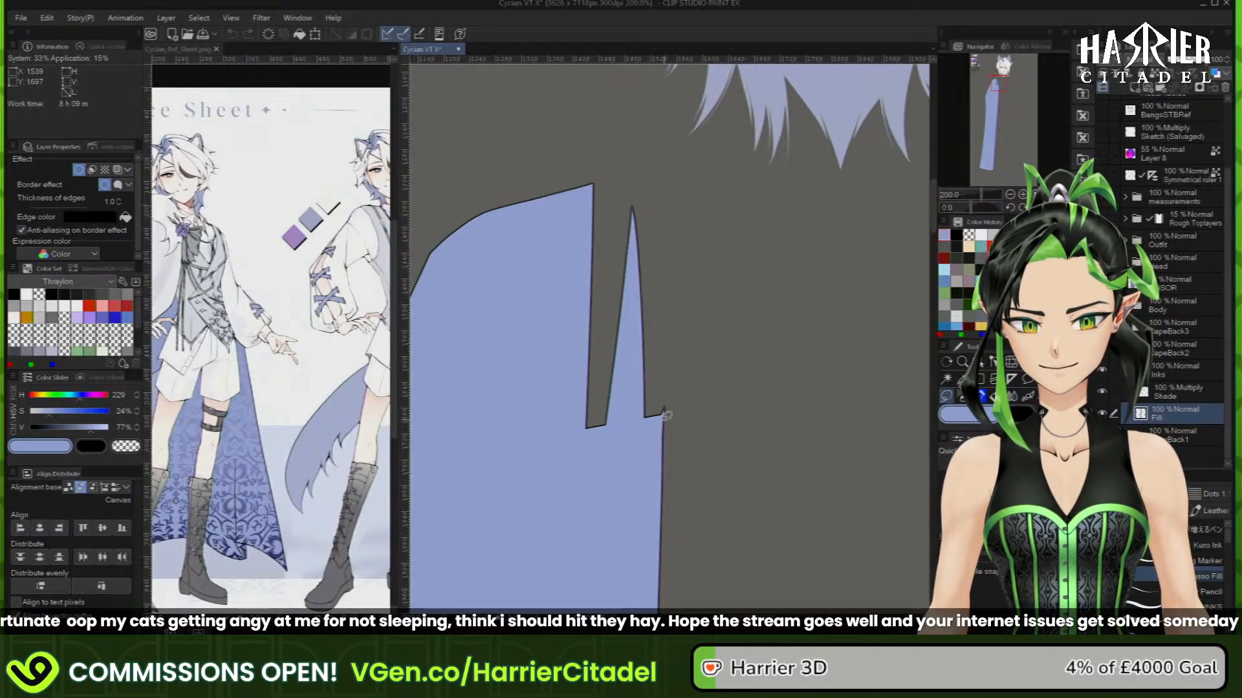
{"action": "mouse_move", "coordinate": [664, 412]}
{"action": "left_mouse_down"}
{"action": "mouse_move", "coordinate": [653, 175]}
{"action": "mouse_move", "coordinate": [610, 180]}
{"action": "mouse_move", "coordinate": [586, 428]}
{"action": "left_mouse_up"}
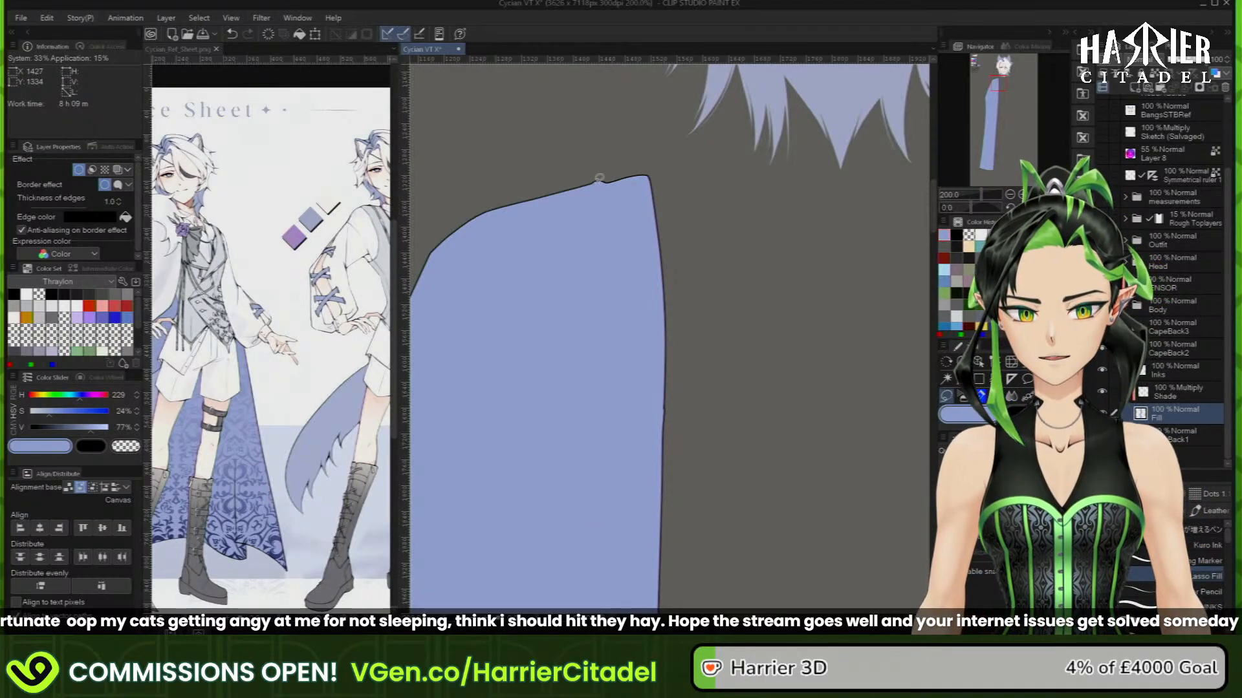
{"action": "mouse_move", "coordinate": [592, 183]}
{"action": "left_mouse_down"}
{"action": "mouse_move", "coordinate": [654, 202]}
{"action": "mouse_move", "coordinate": [601, 271]}
{"action": "left_mouse_up"}
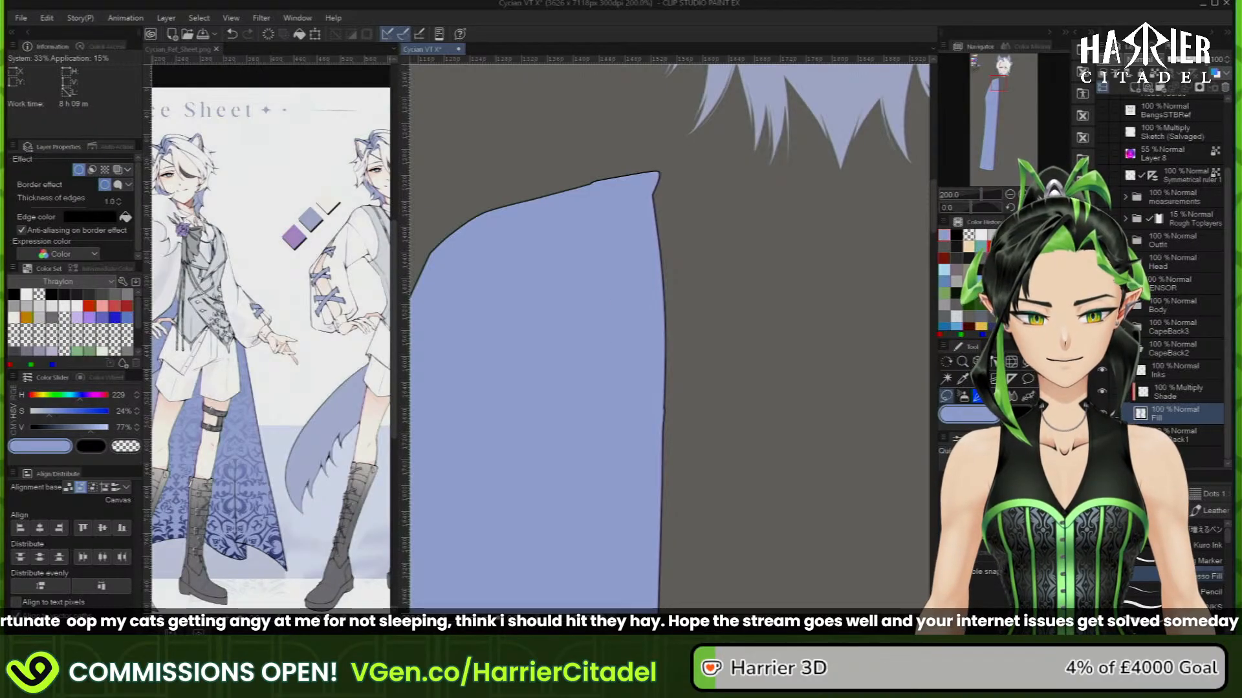
{"action": "left_click_drag", "start_coordinate": [644, 167], "coordinate": [682, 165]}
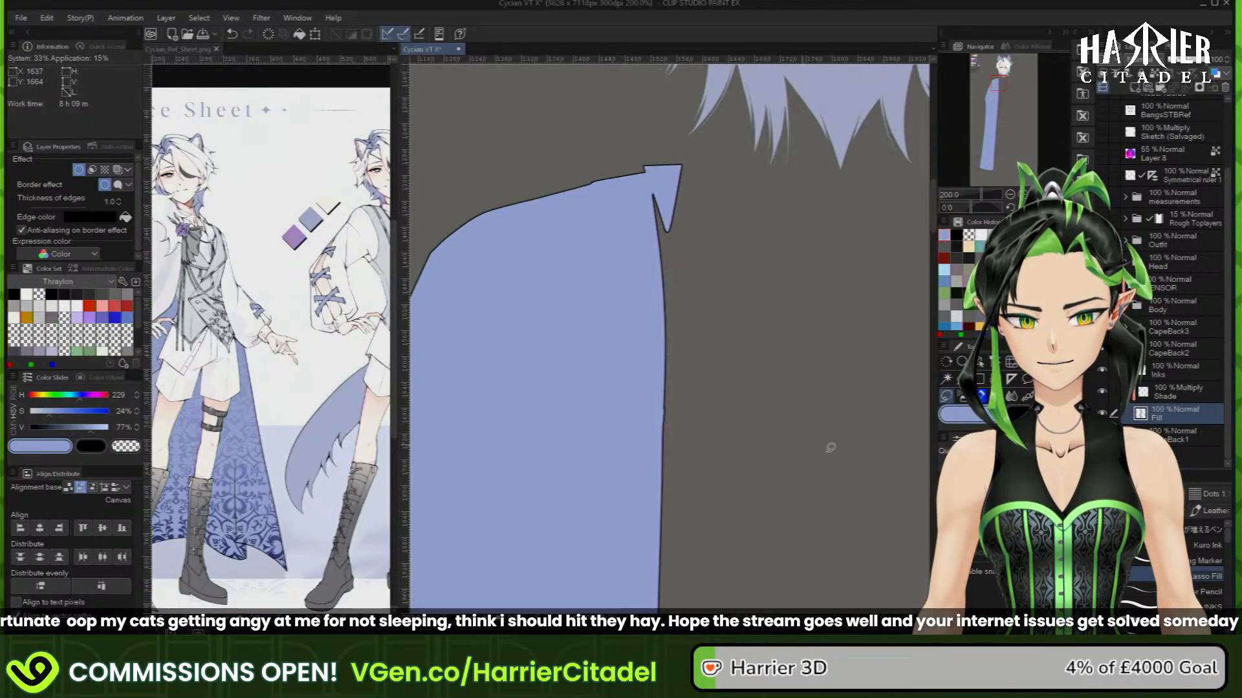
{"action": "key", "text": "ctrl+z"}
{"action": "key", "text": "ctrl+z"}
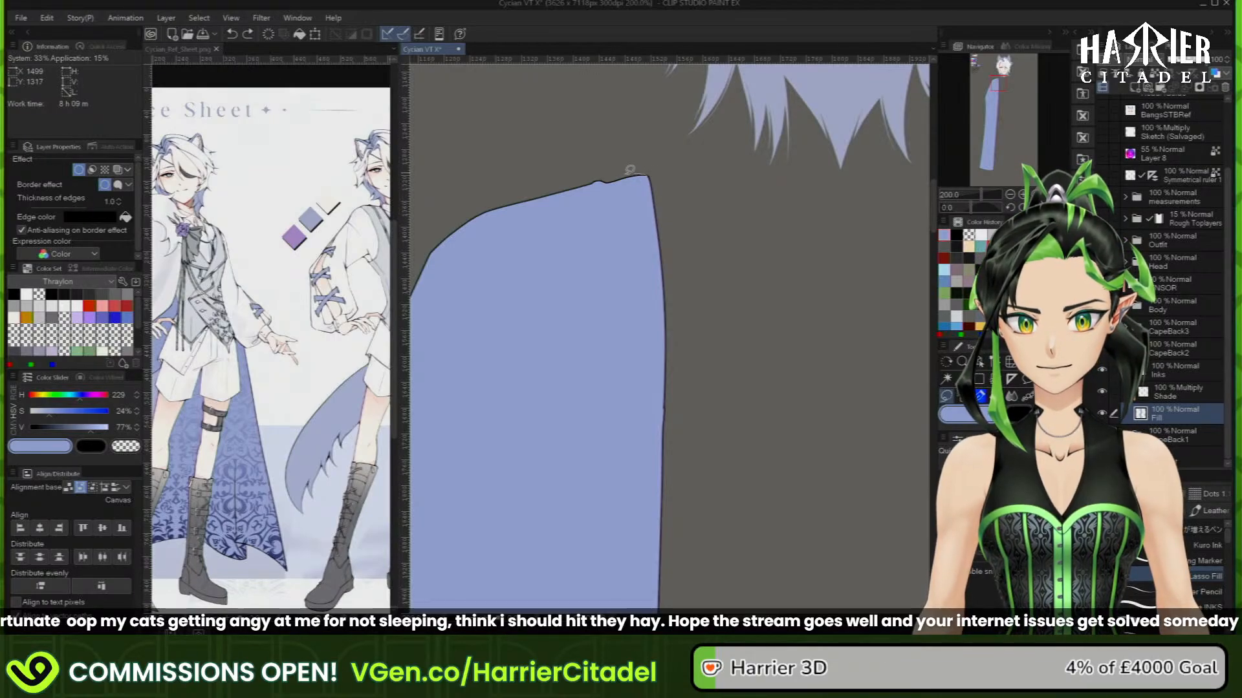
Smooth the top edge of the CapeBack2 fill with Lasso Fill and switch the drawing colour to transparent
{"action": "mouse_move", "coordinate": [629, 169]}
{"action": "left_mouse_down"}
{"action": "mouse_move", "coordinate": [582, 186]}
{"action": "mouse_move", "coordinate": [660, 211]}
{"action": "mouse_move", "coordinate": [627, 206]}
{"action": "left_mouse_up"}
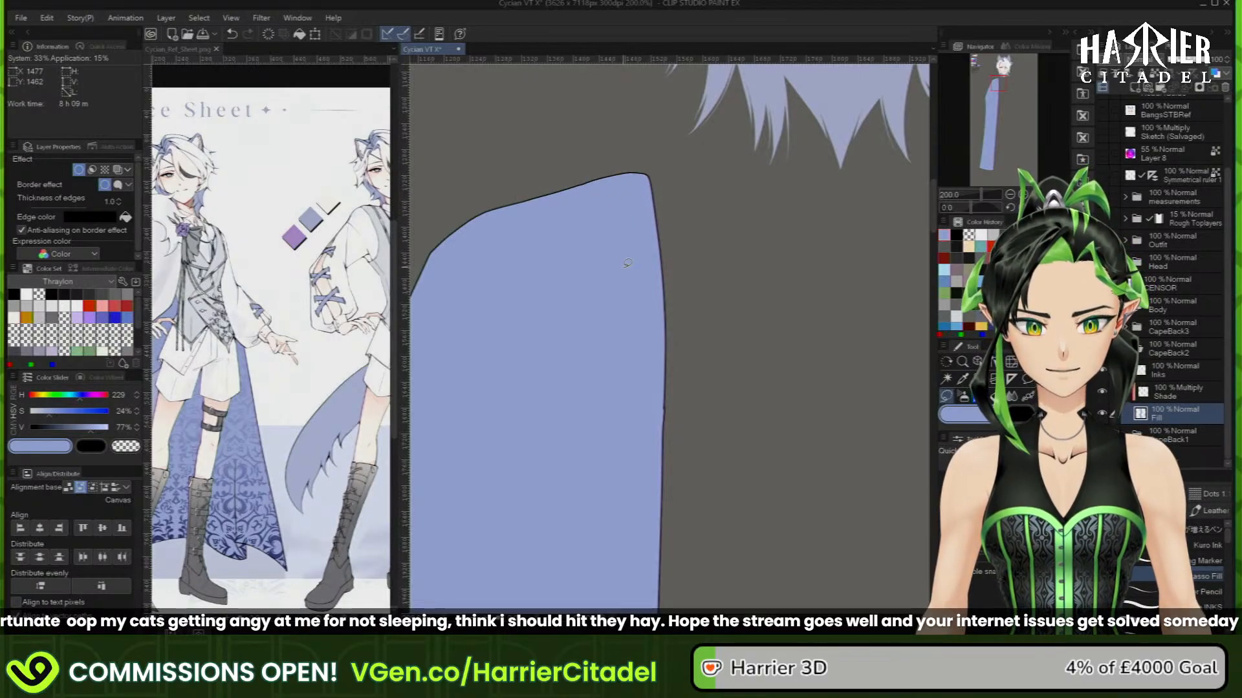
{"action": "key", "text": "c"}
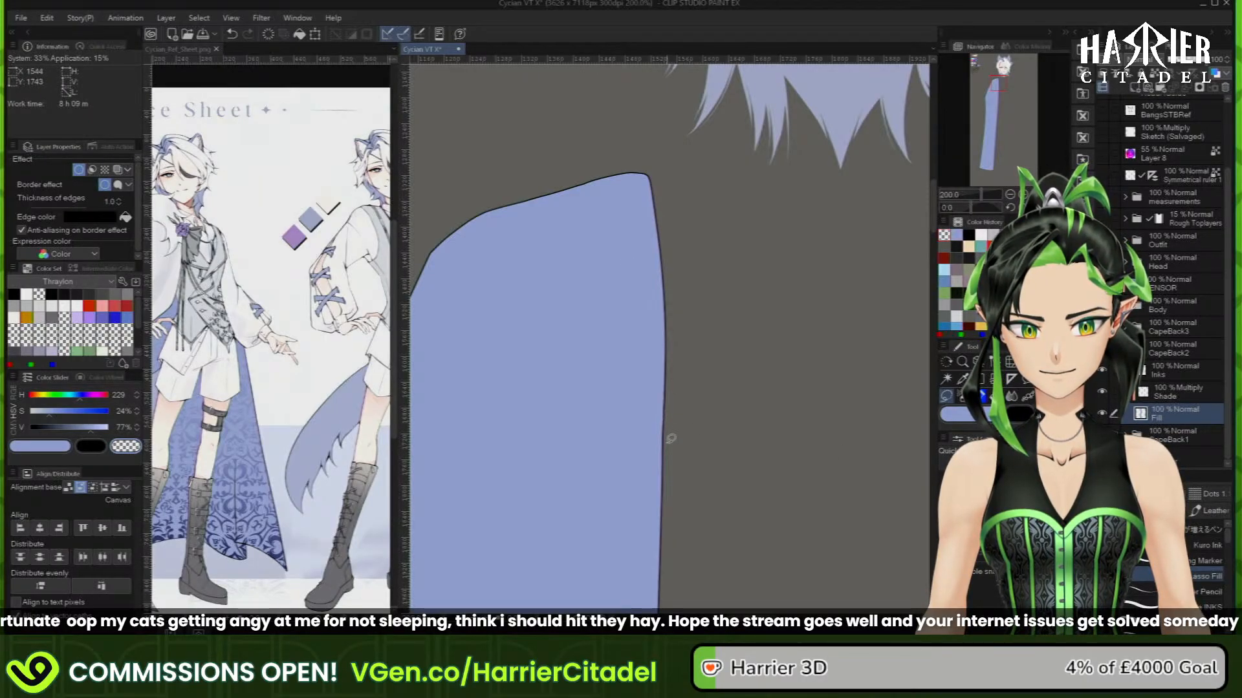
{"action": "scroll", "coordinate": [693, 410], "scroll_direction": "down", "scroll_amount": 6}
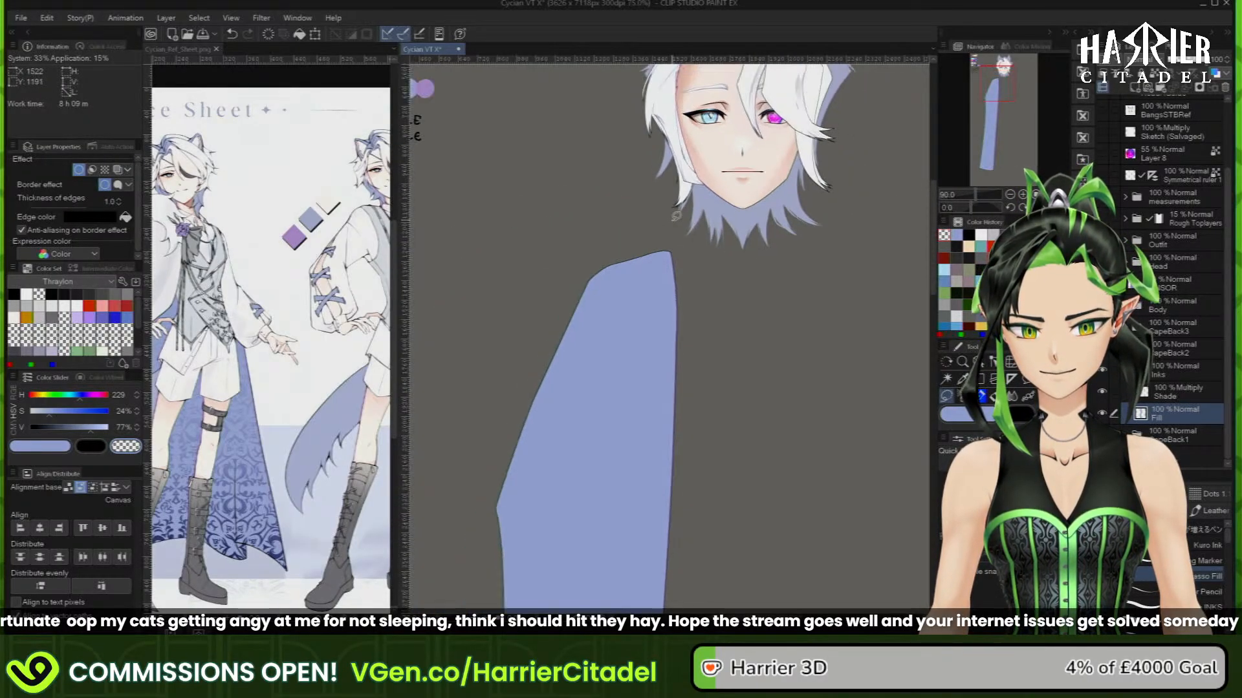
{"action": "scroll", "coordinate": [671, 212], "scroll_direction": "down", "scroll_amount": 3}
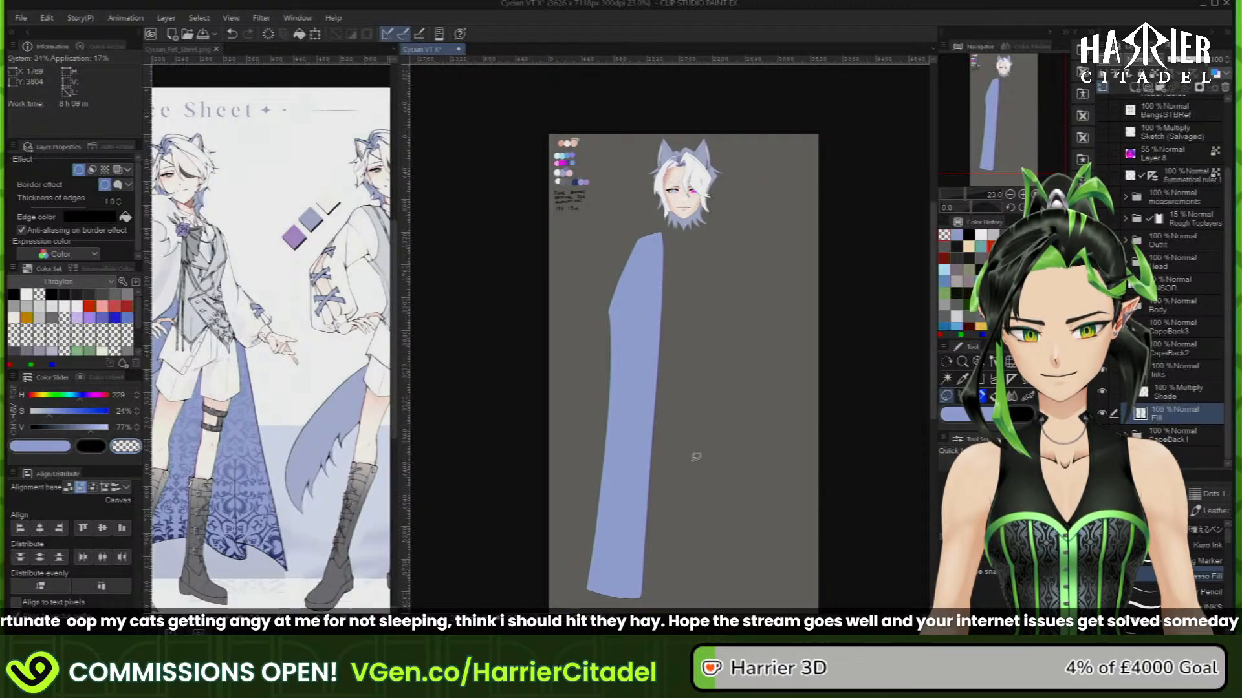
{"action": "scroll", "coordinate": [702, 546], "scroll_direction": "up", "scroll_amount": 1}
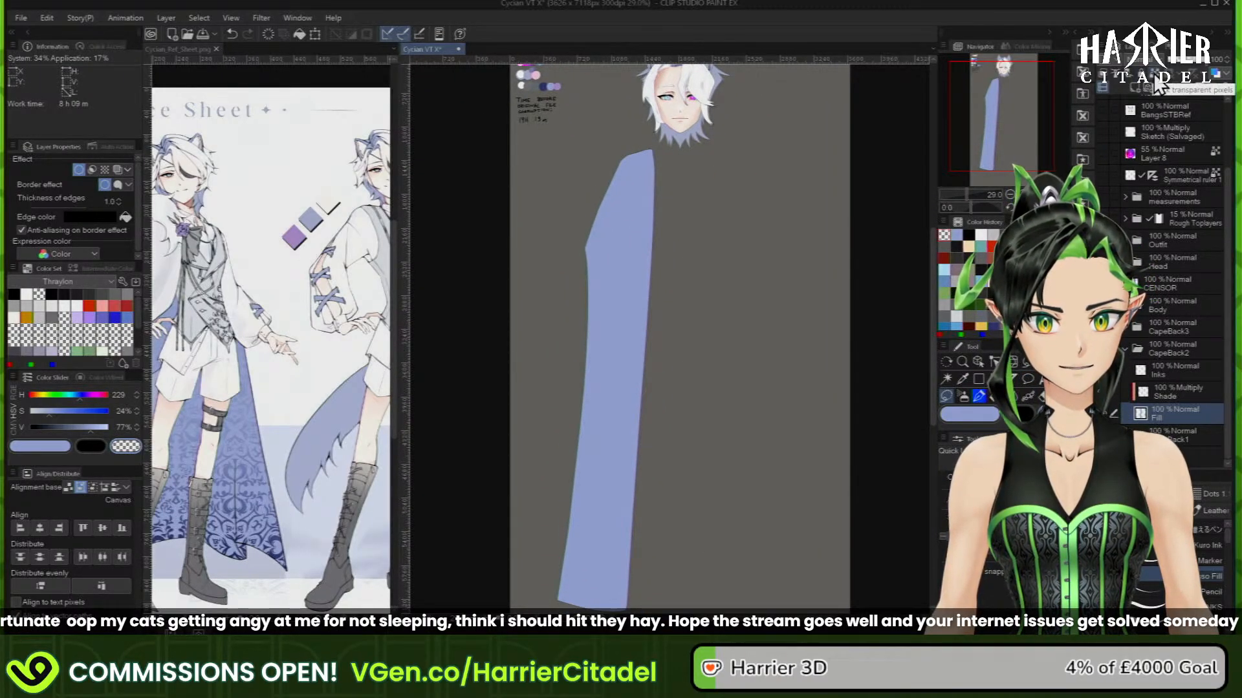
Collapse and hide the CapeBack2 folder and show CapeBack1 in its place
{"action": "left_click", "coordinate": [1126, 348]}
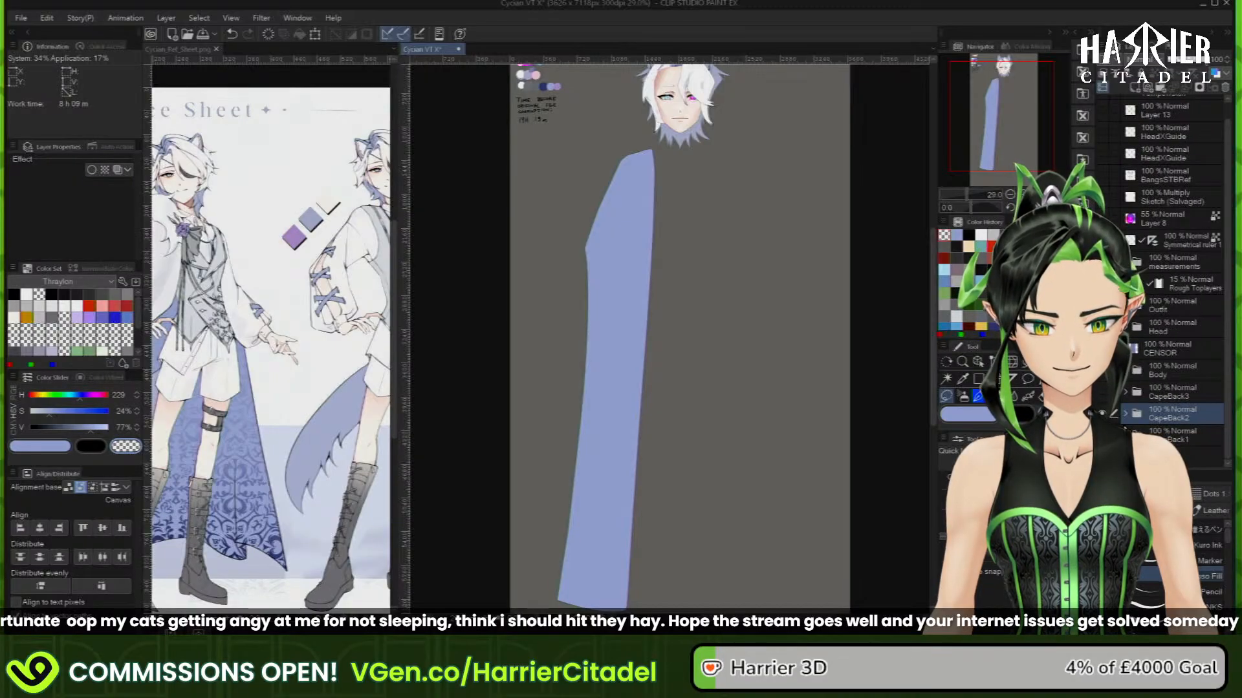
{"action": "left_click", "coordinate": [1102, 414]}
{"action": "left_click", "coordinate": [1103, 436]}
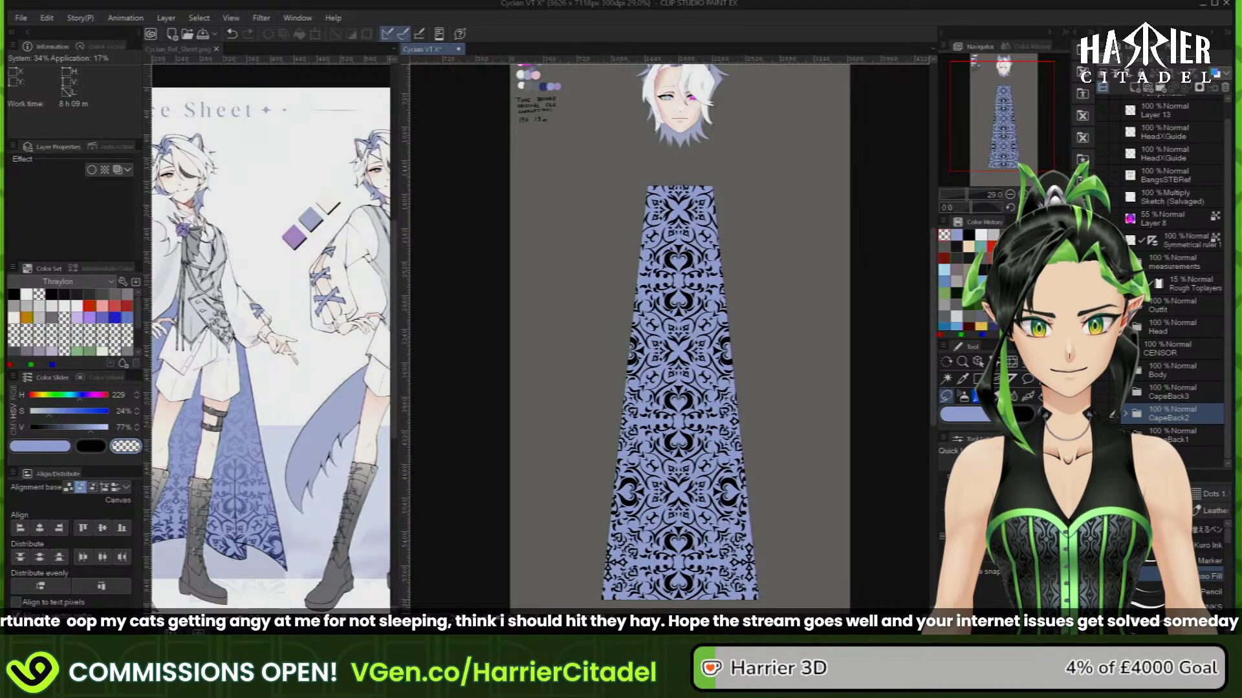
Copy the cape pattern layer from the CapeBack1 folder into CapeBack2, between its Shade and Fill layers
{"action": "left_click", "coordinate": [1125, 435]}
{"action": "scroll", "coordinate": [1147, 329], "scroll_direction": "down", "scroll_amount": 2}
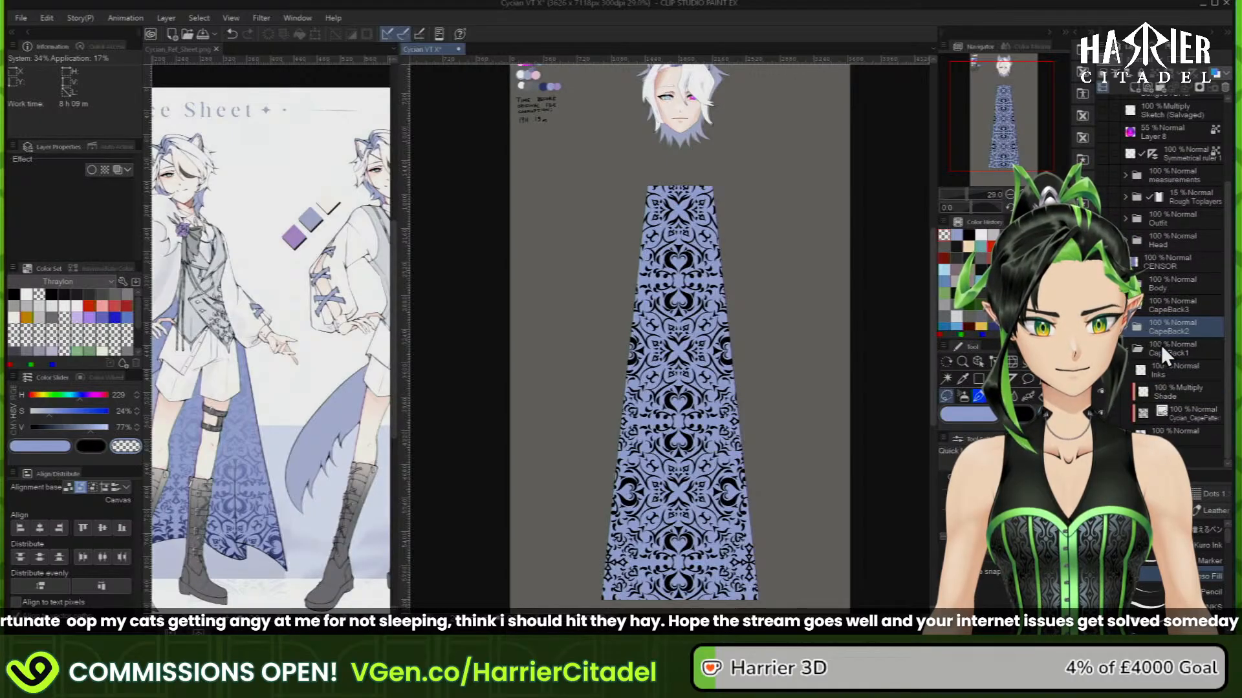
{"action": "left_click", "coordinate": [1196, 414]}
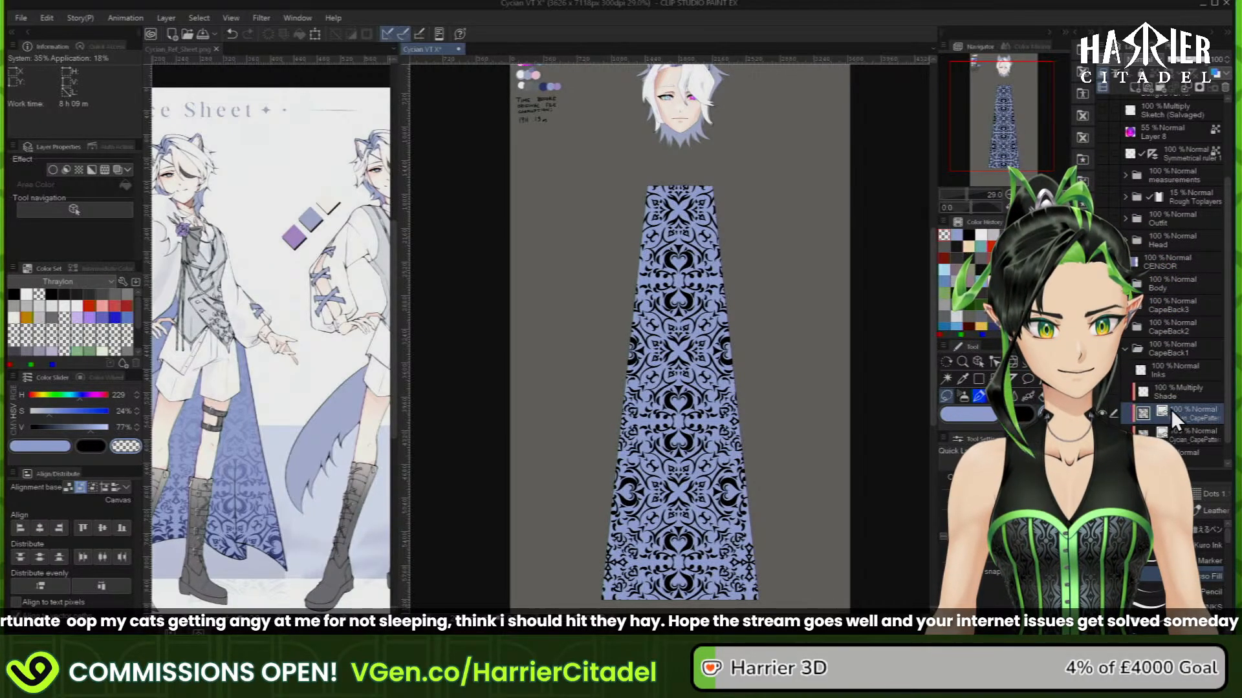
{"action": "left_click", "coordinate": [1127, 327]}
{"action": "scroll", "coordinate": [1181, 414], "scroll_direction": "down", "scroll_amount": 2}
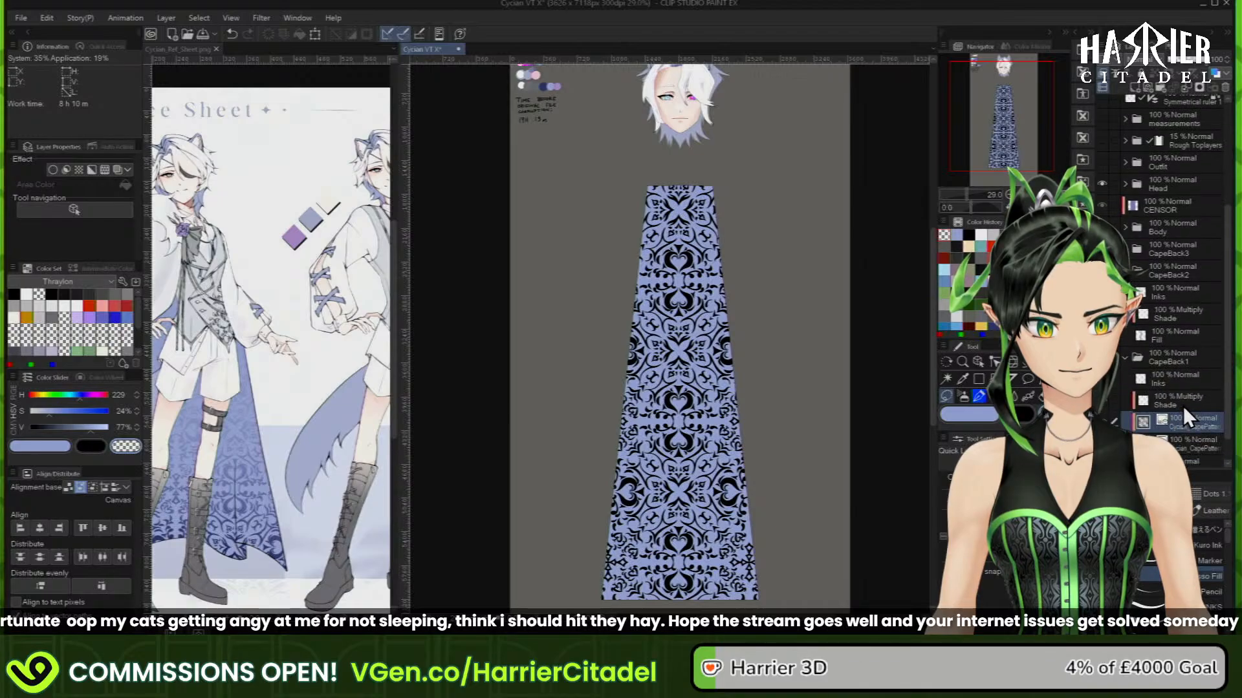
{"action": "left_click_drag", "start_coordinate": [1196, 422], "coordinate": [1194, 343]}
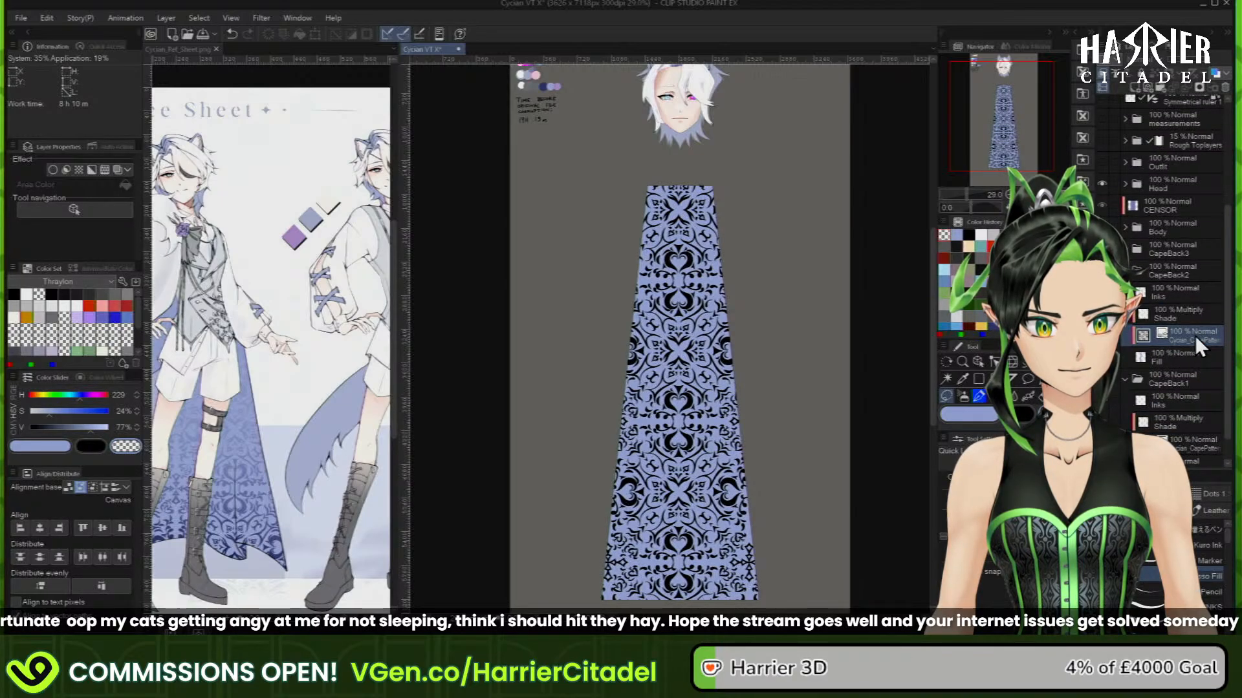
Paste another copy of the cape pattern layer and move it into CapeBack3, between Shade and Fill
{"action": "key", "text": "ctrl+v"}
{"action": "left_click", "coordinate": [1126, 251]}
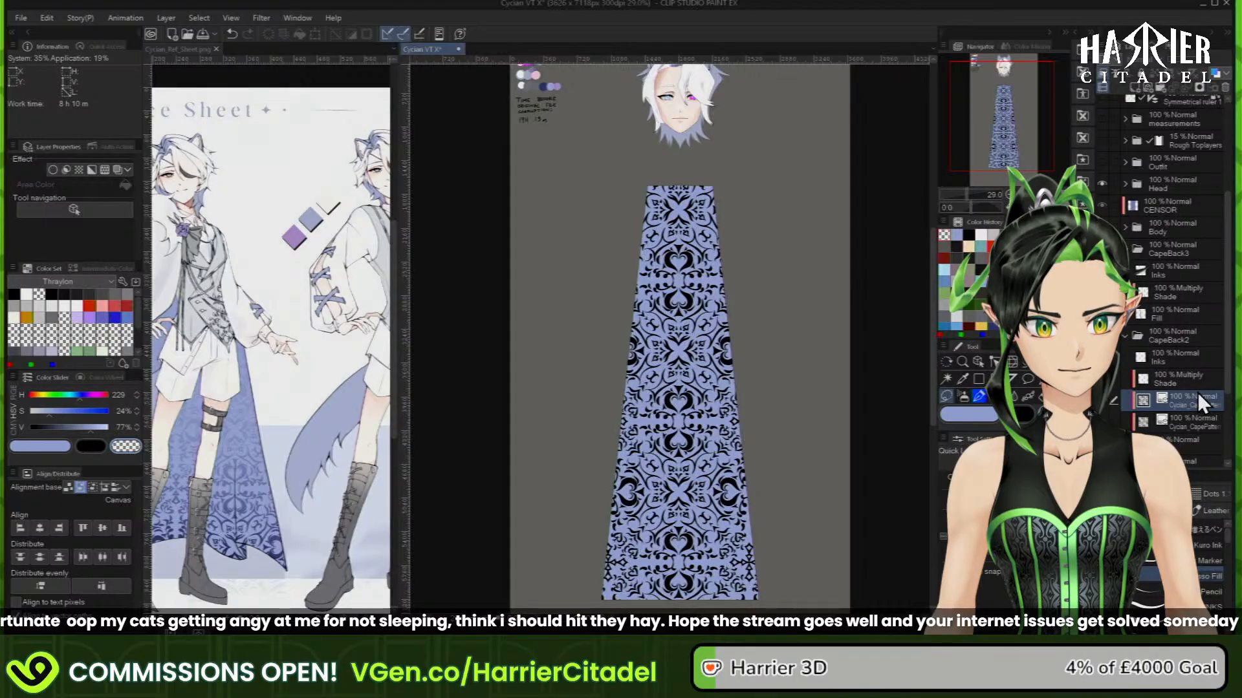
{"action": "left_click_drag", "start_coordinate": [1195, 394], "coordinate": [1194, 301]}
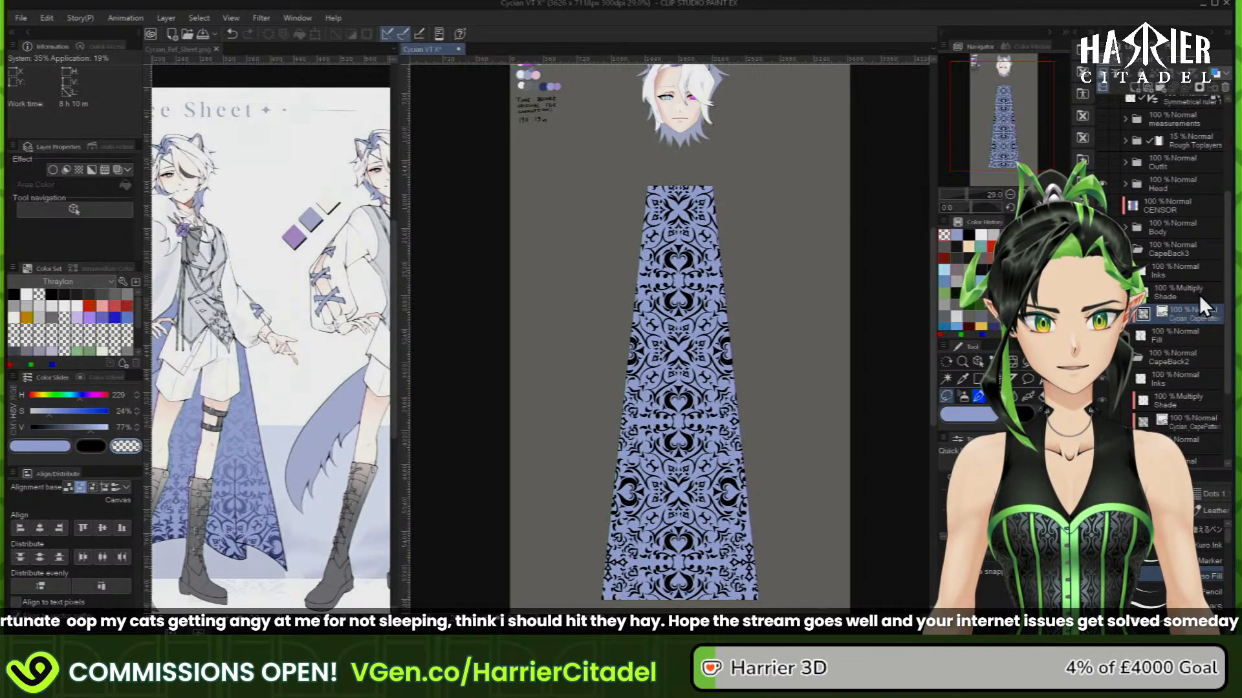
Delete the copied cape pattern layers from the CapeBack3 and CapeBack2 folders
{"action": "left_click", "coordinate": [1224, 88]}
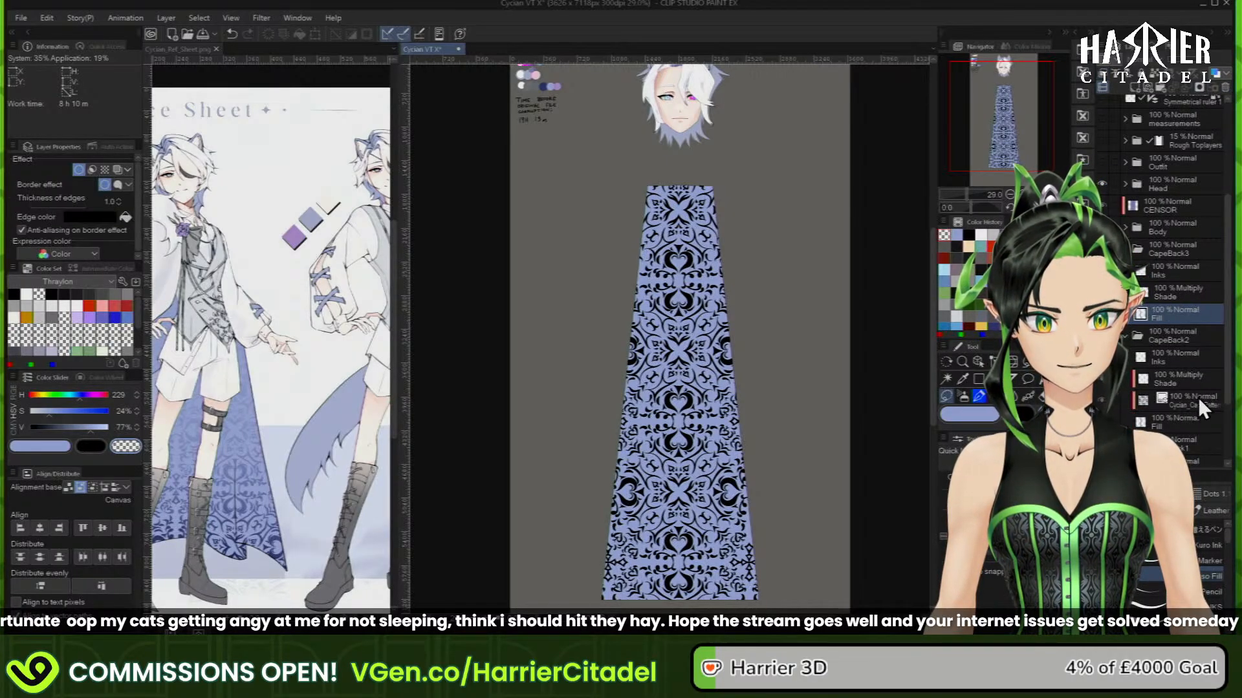
{"action": "left_click", "coordinate": [1198, 398]}
{"action": "left_click", "coordinate": [1225, 88]}
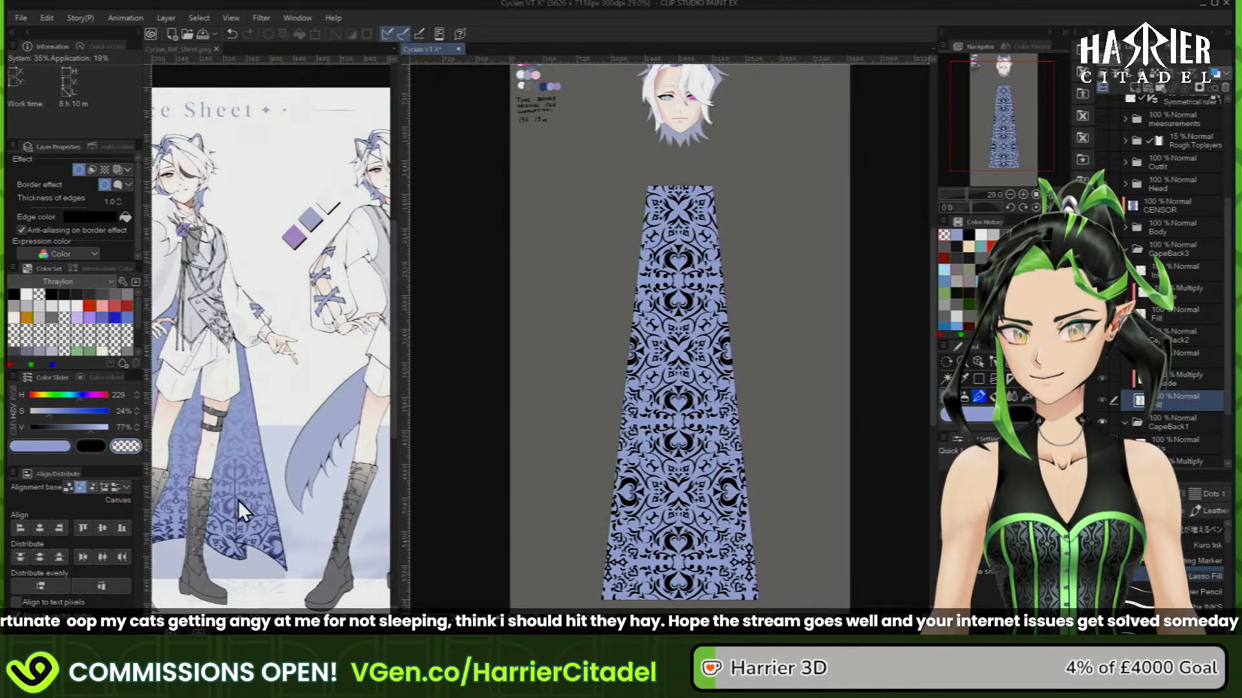
Set the blending mode of the cape pattern layer in the CapeBack1 folder to Color burn
{"action": "scroll", "coordinate": [1173, 336], "scroll_direction": "down", "scroll_amount": 2}
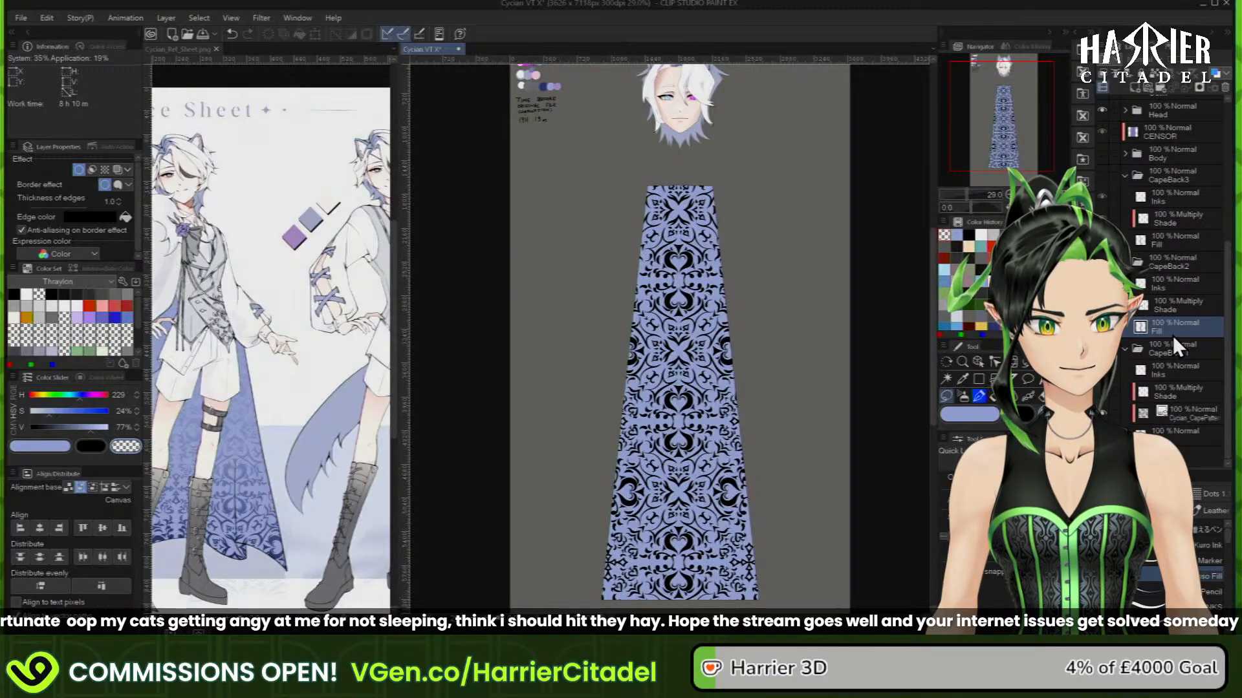
{"action": "left_click", "coordinate": [1191, 414]}
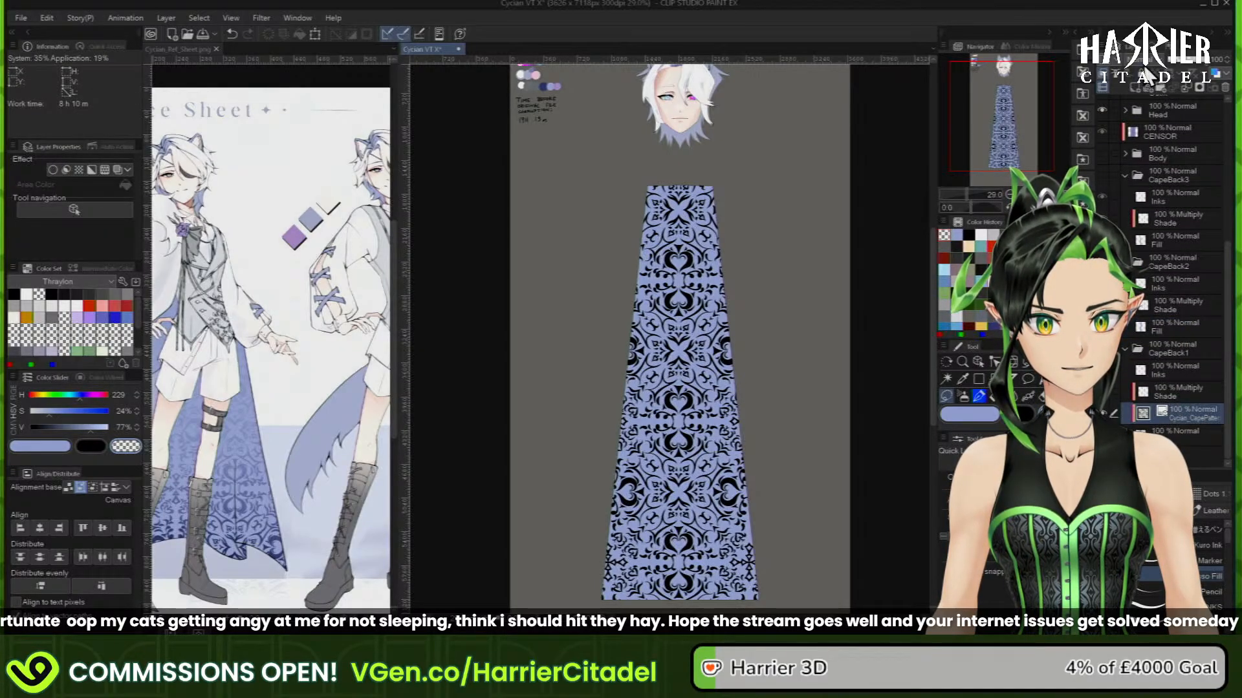
{"action": "left_click", "coordinate": [1147, 83]}
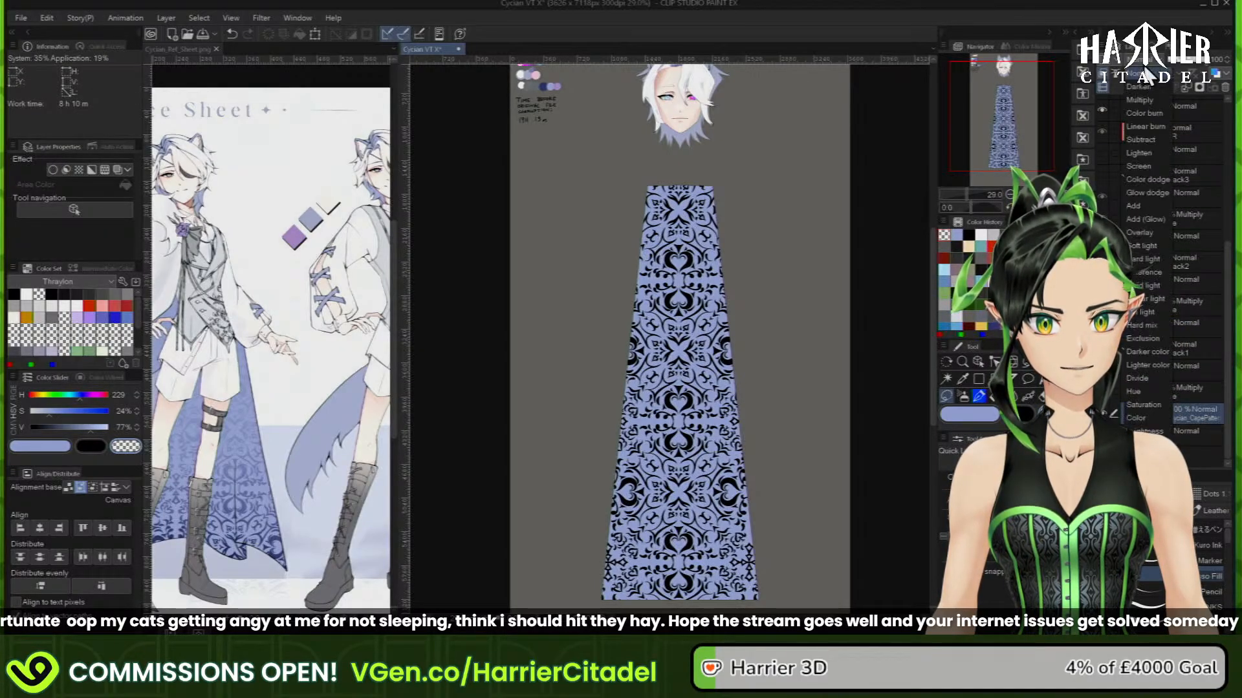
{"action": "left_click", "coordinate": [1155, 113]}
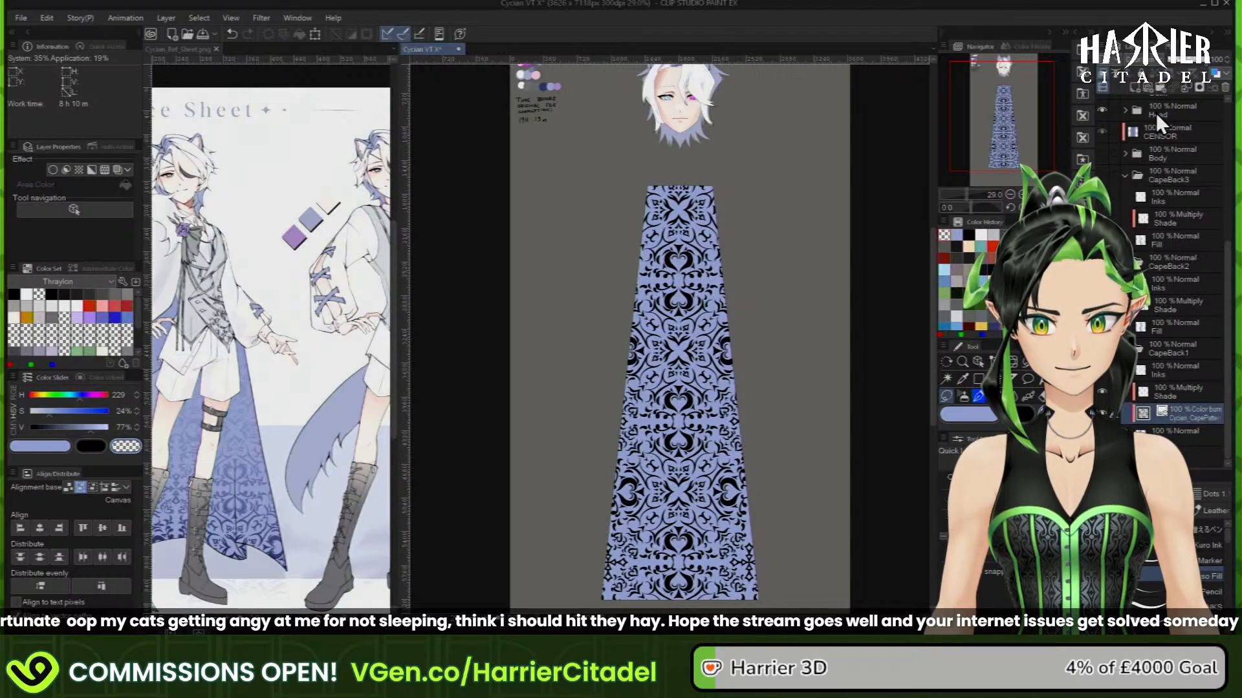
Add a layer mask to the cape pattern and fade out its upper part with the Soft airbrush
{"action": "left_click", "coordinate": [1195, 92]}
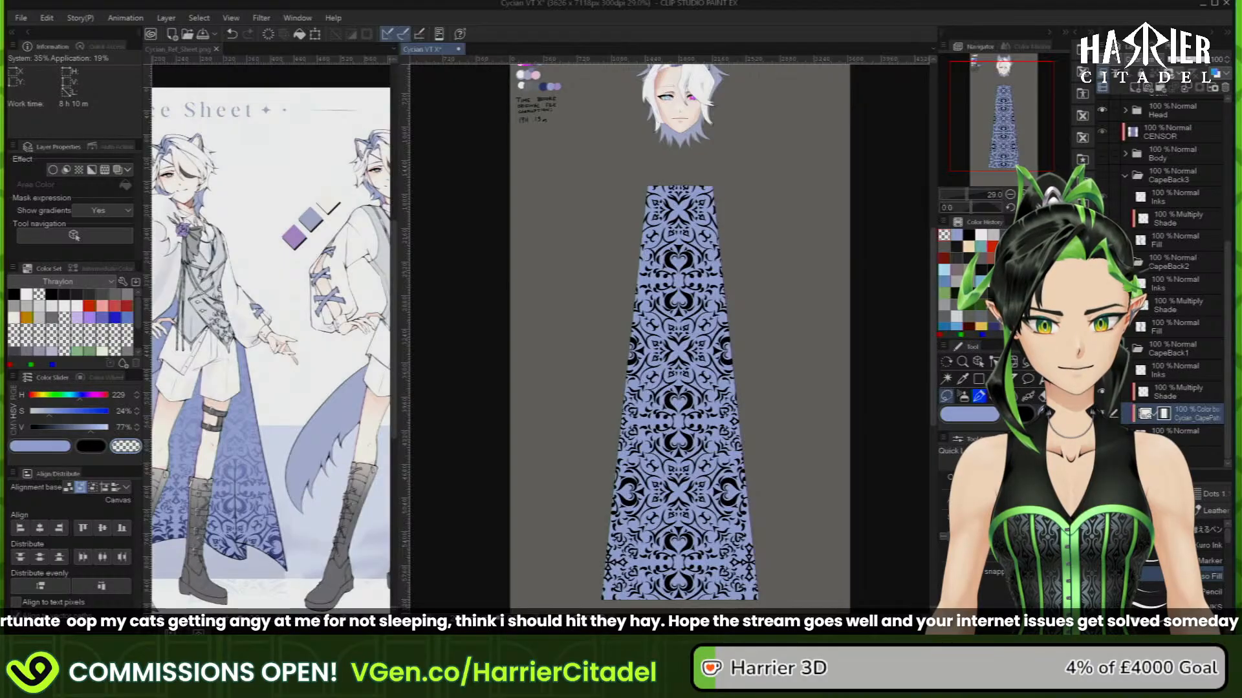
{"action": "left_click", "coordinate": [961, 395]}
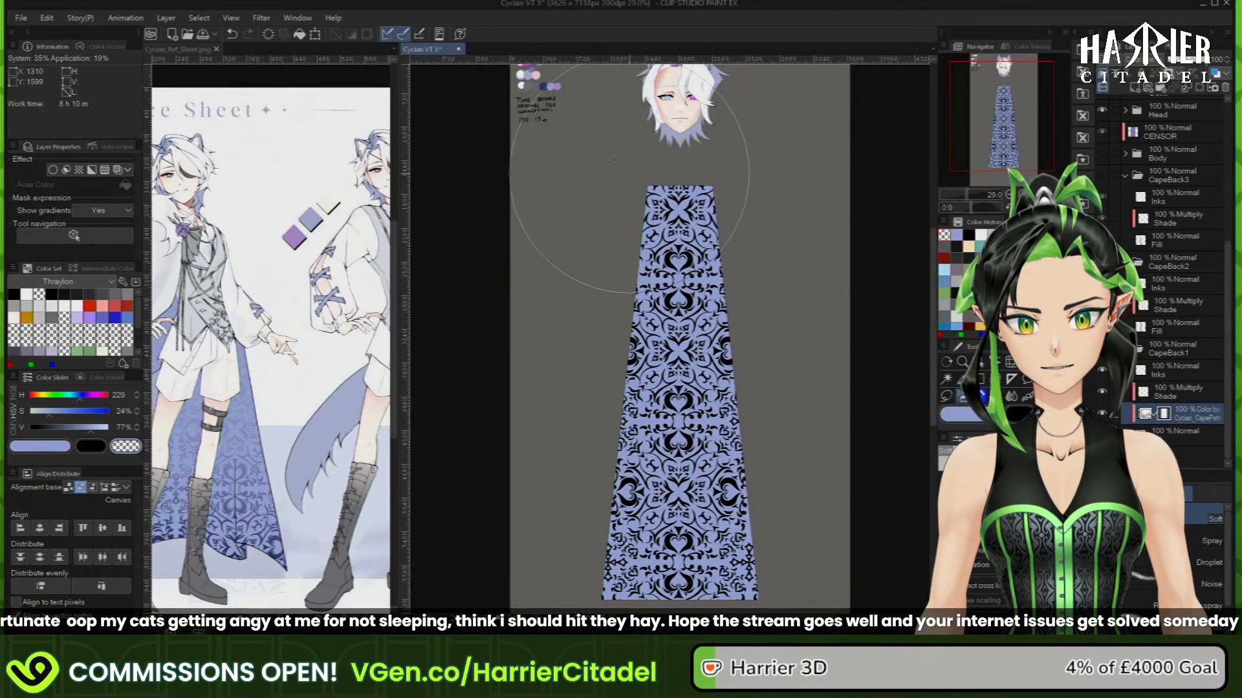
{"action": "mouse_move", "coordinate": [667, 139]}
{"action": "left_mouse_down"}
{"action": "mouse_move", "coordinate": [673, 128]}
{"action": "mouse_move", "coordinate": [694, 285]}
{"action": "mouse_move", "coordinate": [661, 495]}
{"action": "left_mouse_up"}
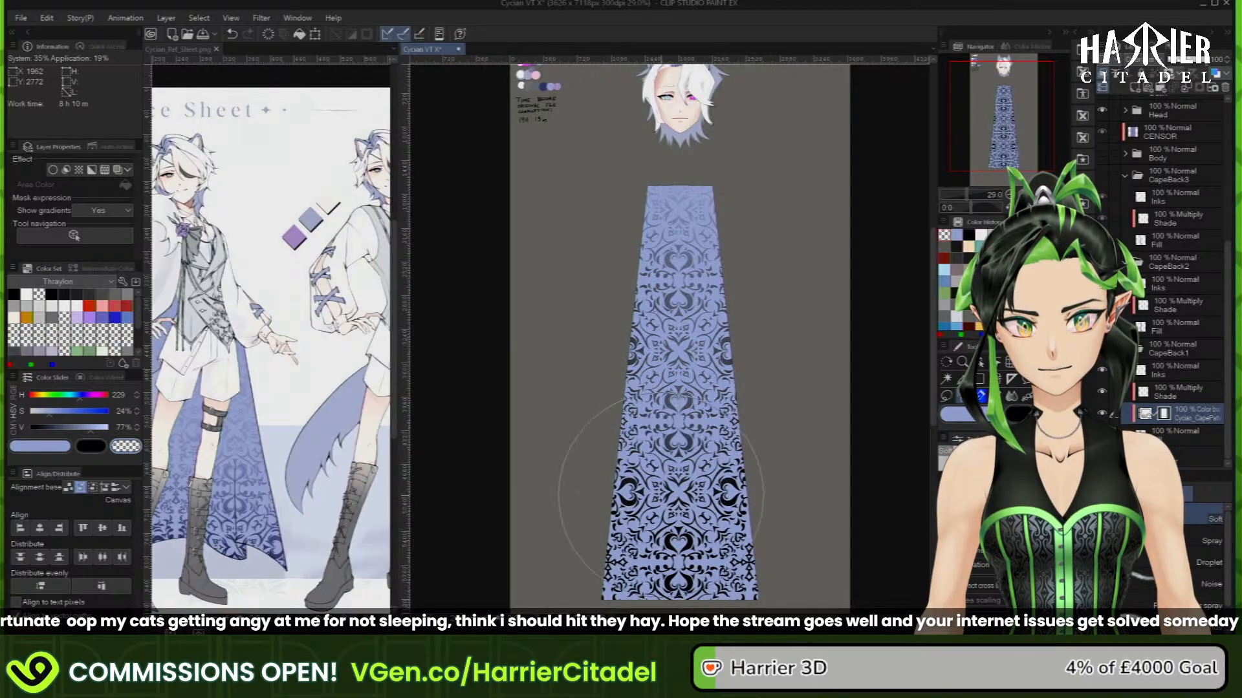
{"action": "left_click_drag", "start_coordinate": [643, 238], "coordinate": [645, 307]}
{"action": "mouse_move", "coordinate": [719, 175]}
{"action": "left_mouse_down"}
{"action": "mouse_move", "coordinate": [740, 360]}
{"action": "mouse_move", "coordinate": [757, 380]}
{"action": "mouse_move", "coordinate": [730, 186]}
{"action": "mouse_move", "coordinate": [705, 151]}
{"action": "mouse_move", "coordinate": [678, 157]}
{"action": "left_mouse_up"}
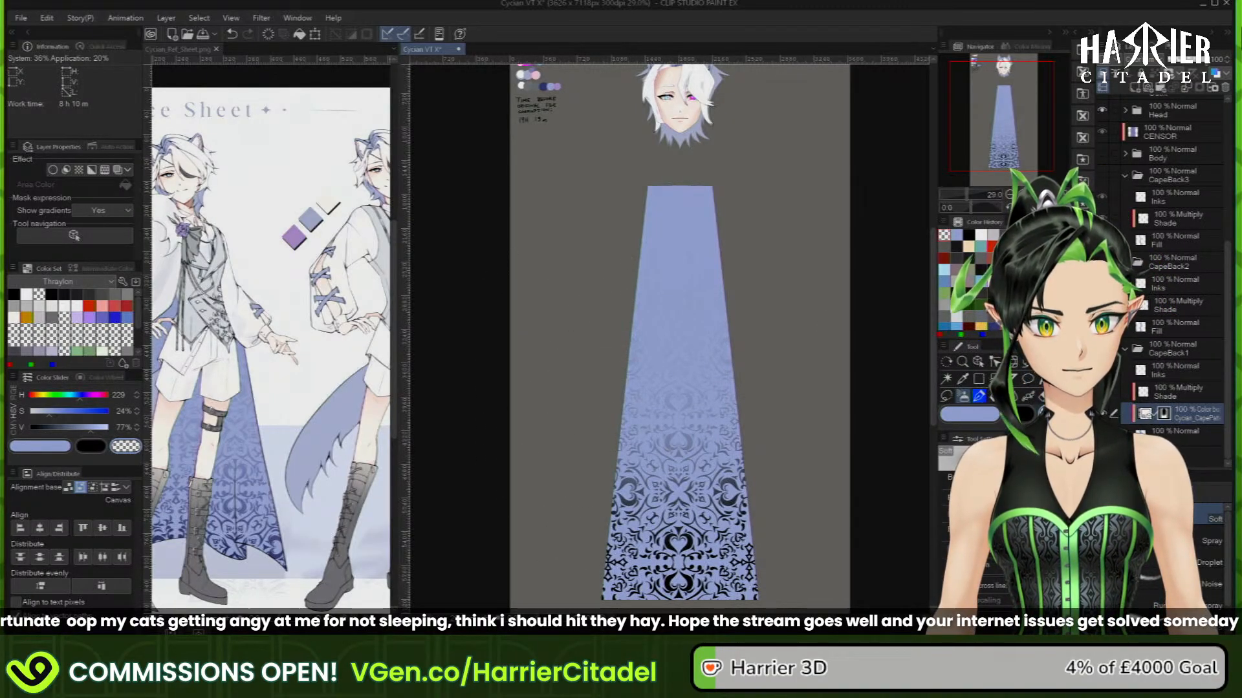
Enable the layer color effect on the cape pattern and try a dark blue sampled from the palette swatches on the canvas
{"action": "left_click", "coordinate": [1215, 74]}
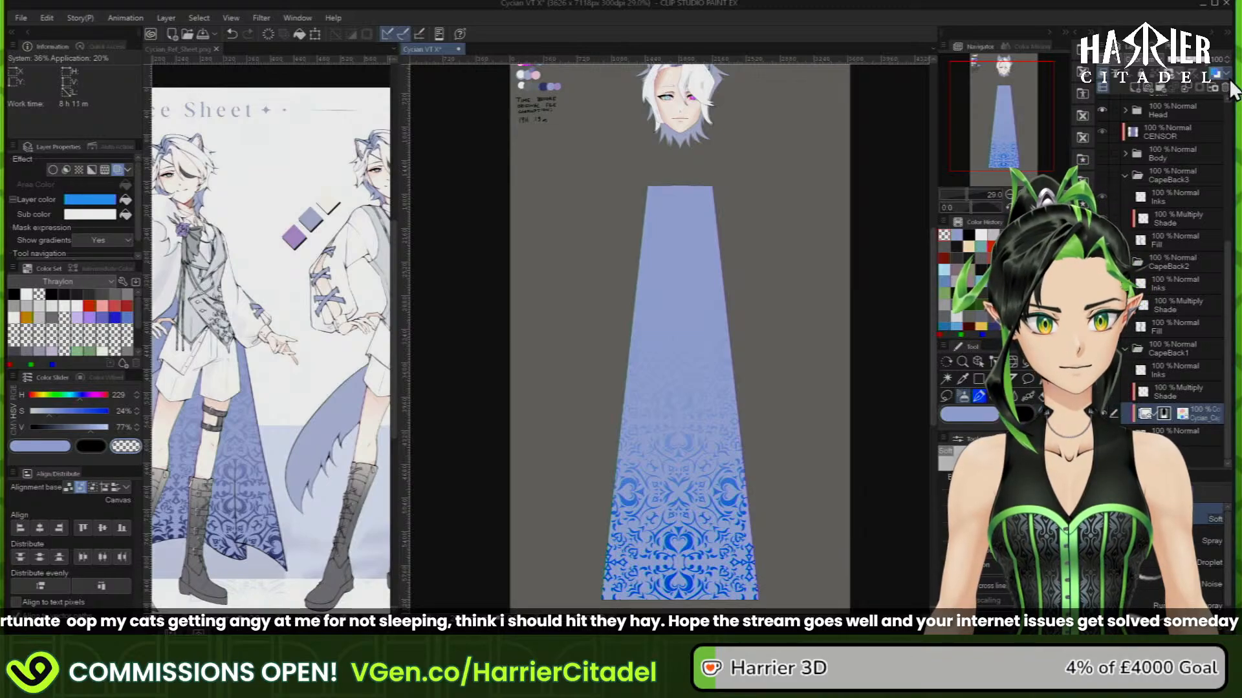
{"action": "left_click", "coordinate": [1190, 91]}
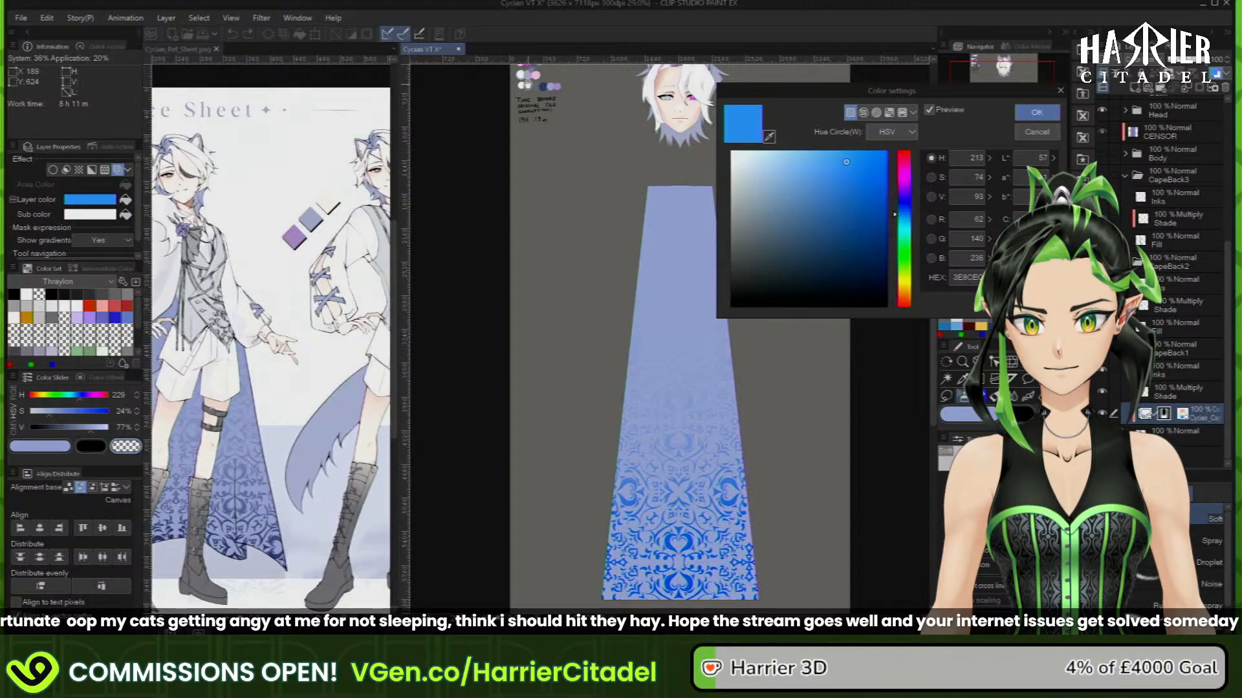
{"action": "left_click", "coordinate": [770, 134]}
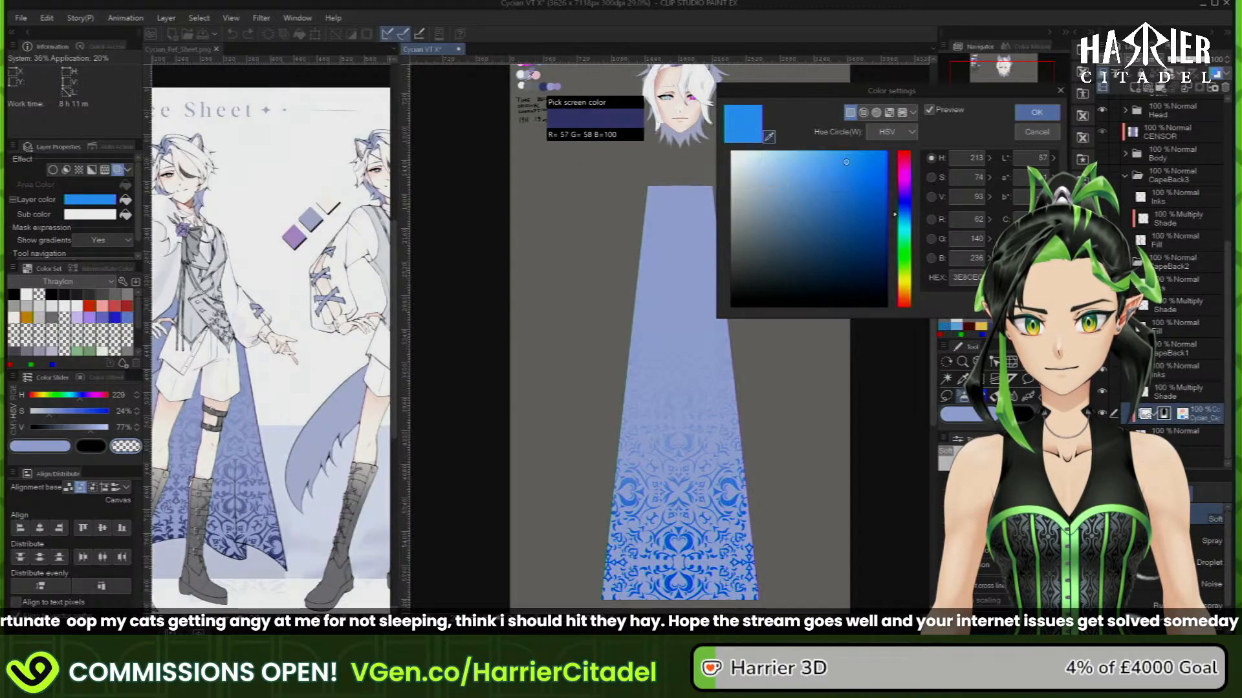
{"action": "left_click", "coordinate": [542, 88]}
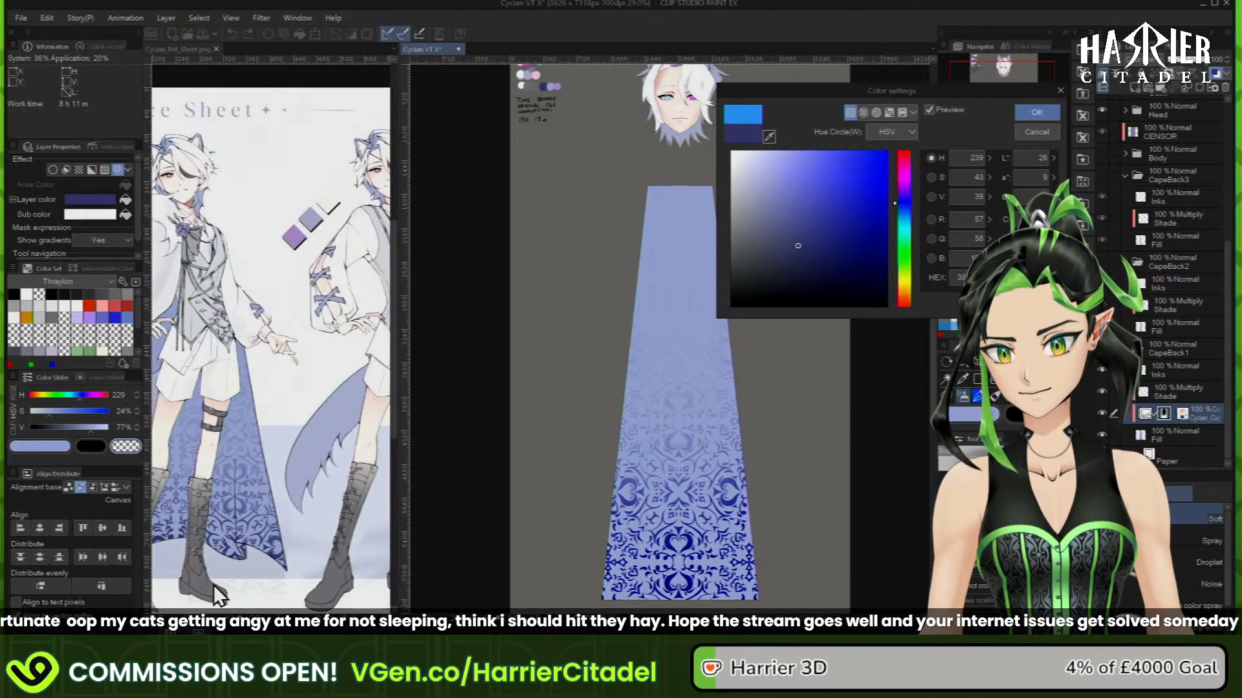
{"action": "left_click", "coordinate": [1036, 128]}
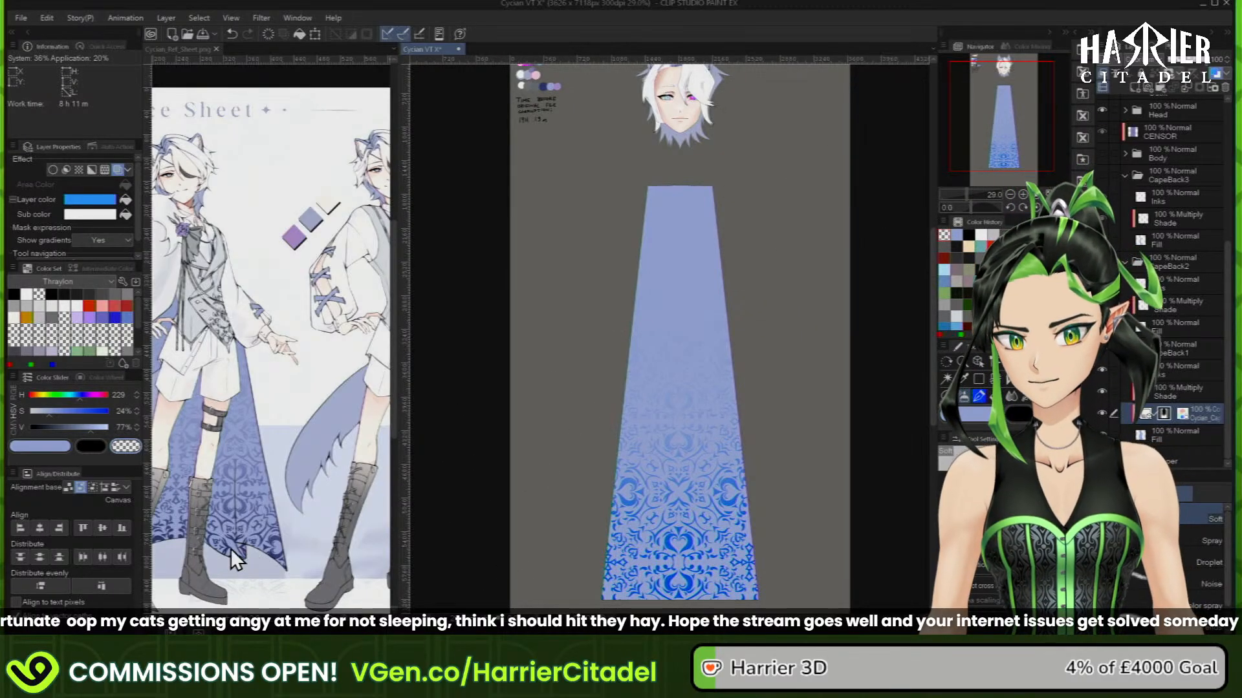
Set the cape pattern's layer color to the dark navy (RGB 42, 42, 84) sampled from the cape hem on the reference sheet
{"action": "left_click", "coordinate": [212, 565]}
{"action": "scroll", "coordinate": [212, 566], "scroll_direction": "up", "scroll_amount": 10}
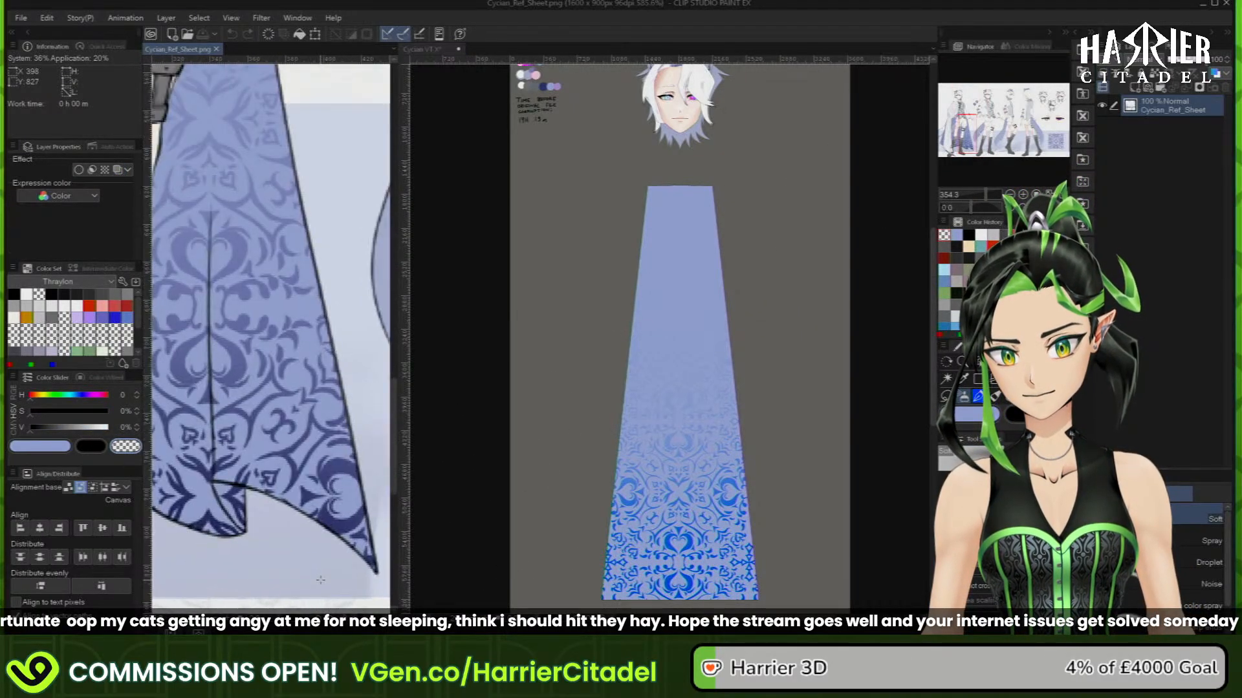
{"action": "scroll", "coordinate": [320, 580], "scroll_direction": "up", "scroll_amount": 2}
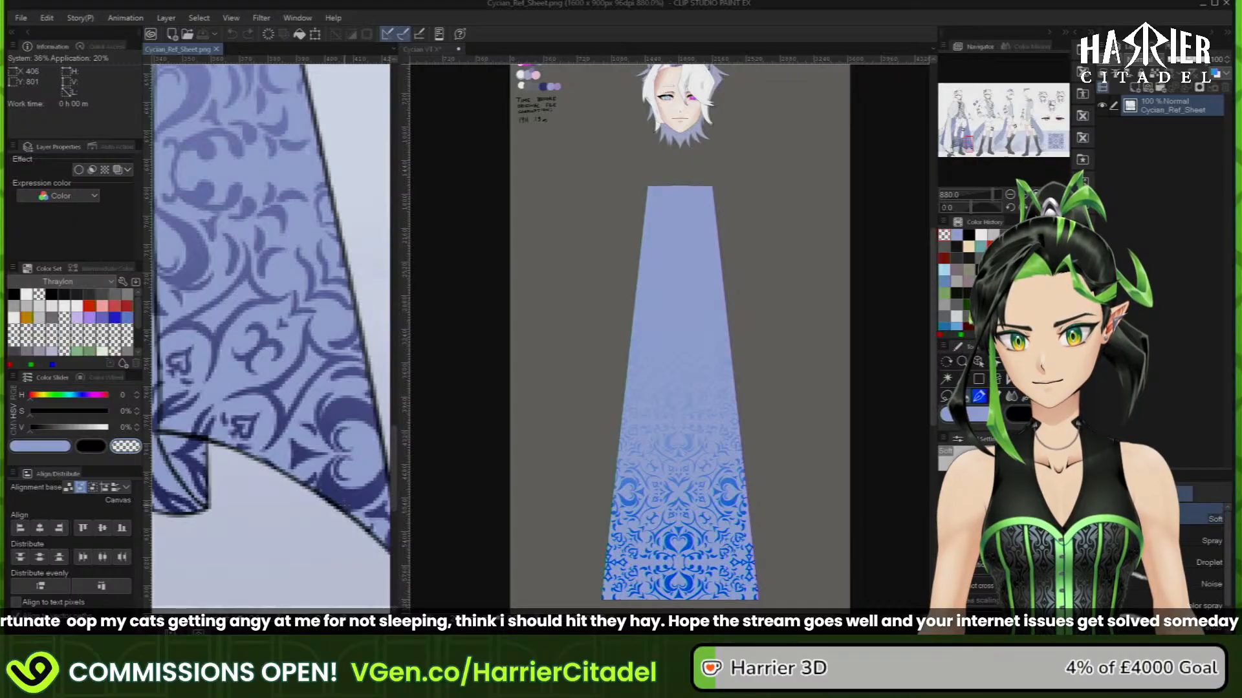
{"action": "left_click", "coordinate": [1213, 71]}
{"action": "left_click", "coordinate": [1213, 74]}
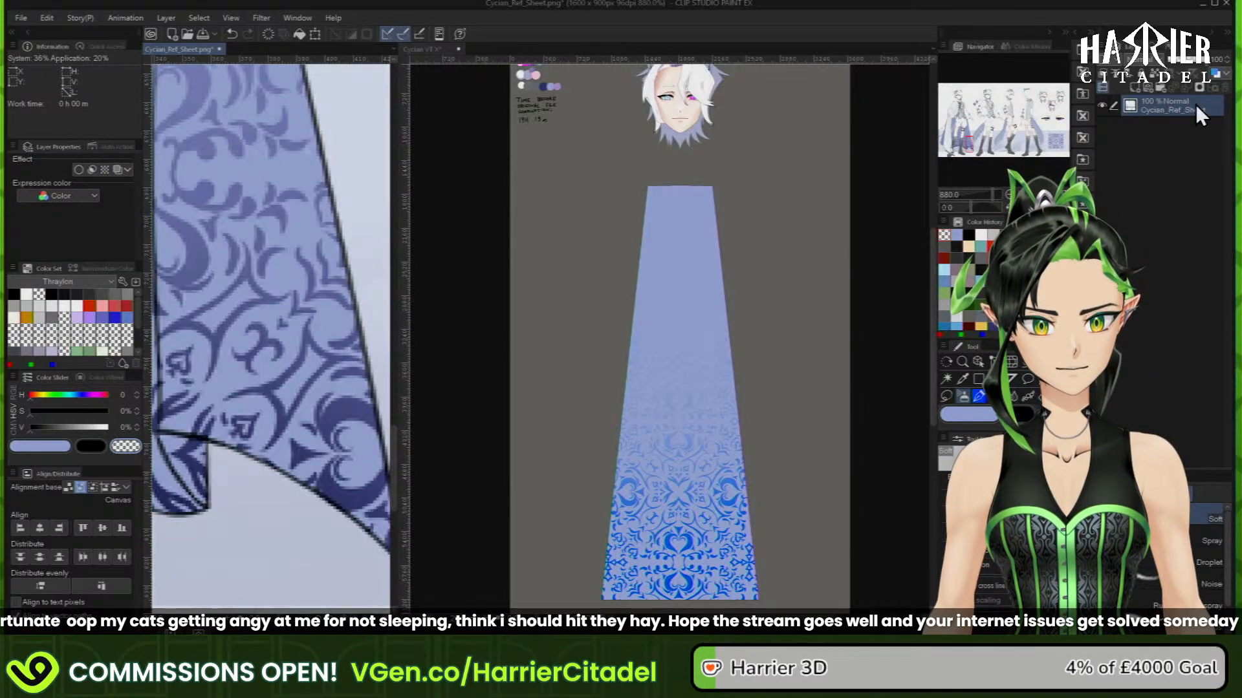
{"action": "left_click", "coordinate": [437, 495]}
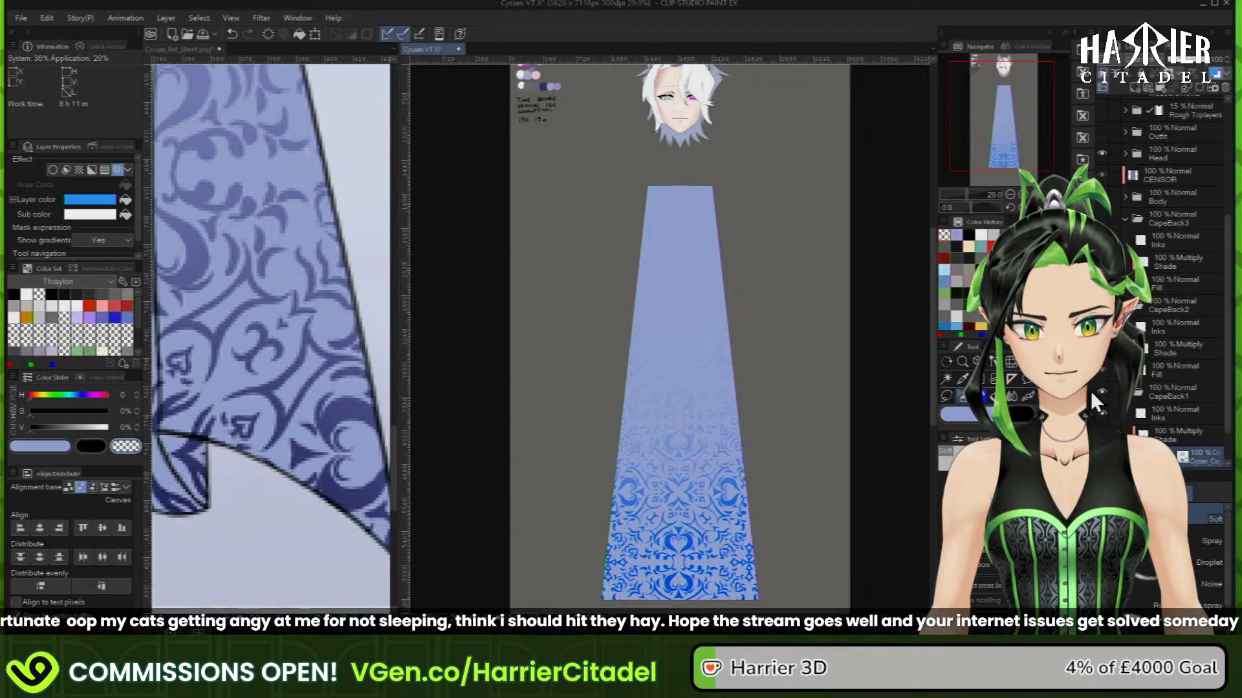
{"action": "left_click", "coordinate": [1215, 73]}
{"action": "left_click", "coordinate": [1215, 73]}
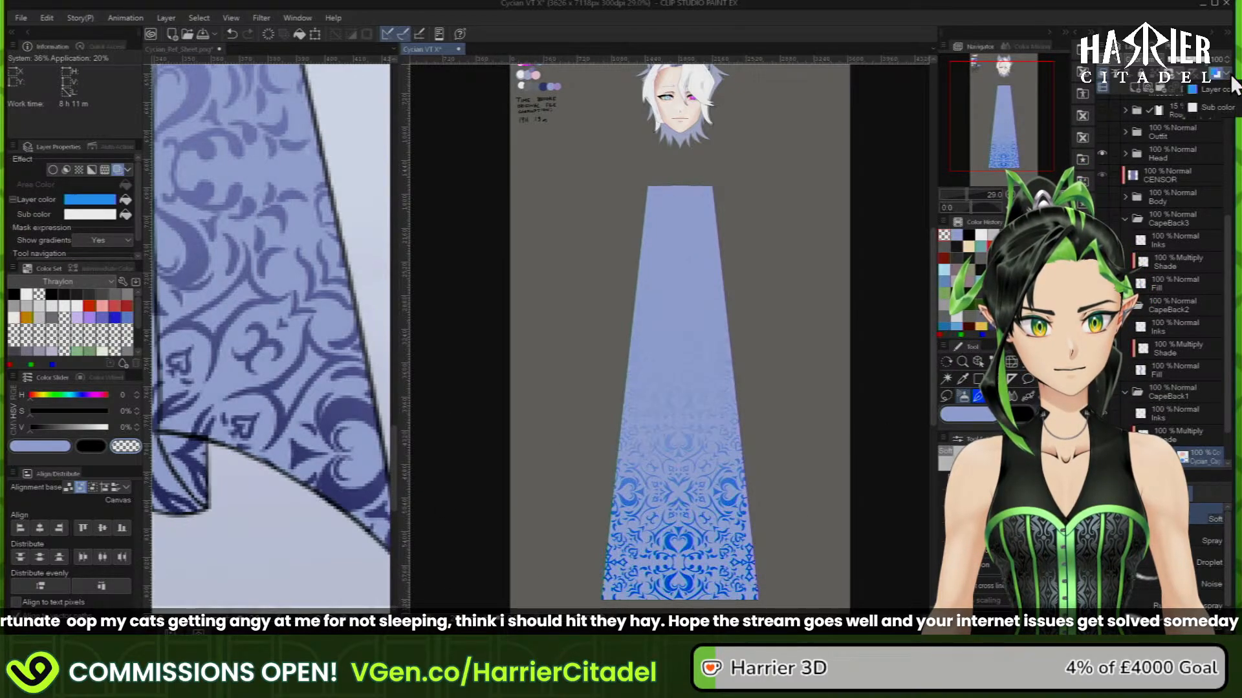
{"action": "left_click", "coordinate": [1207, 93]}
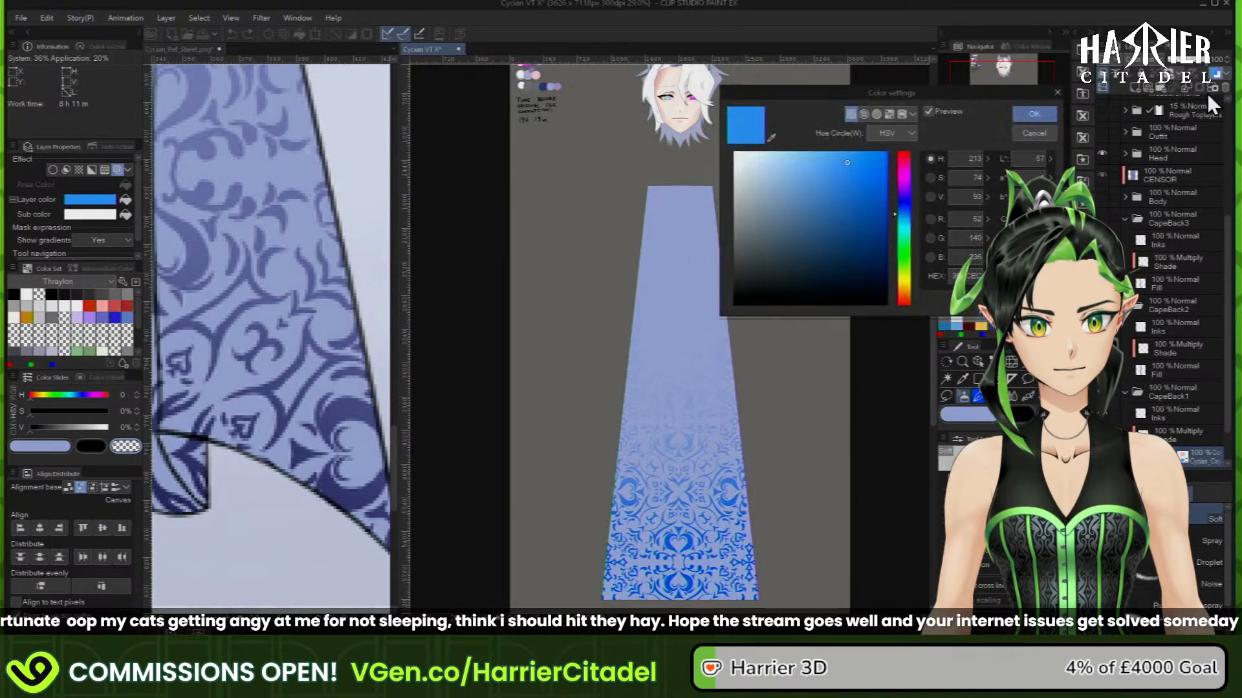
{"action": "left_click", "coordinate": [769, 136]}
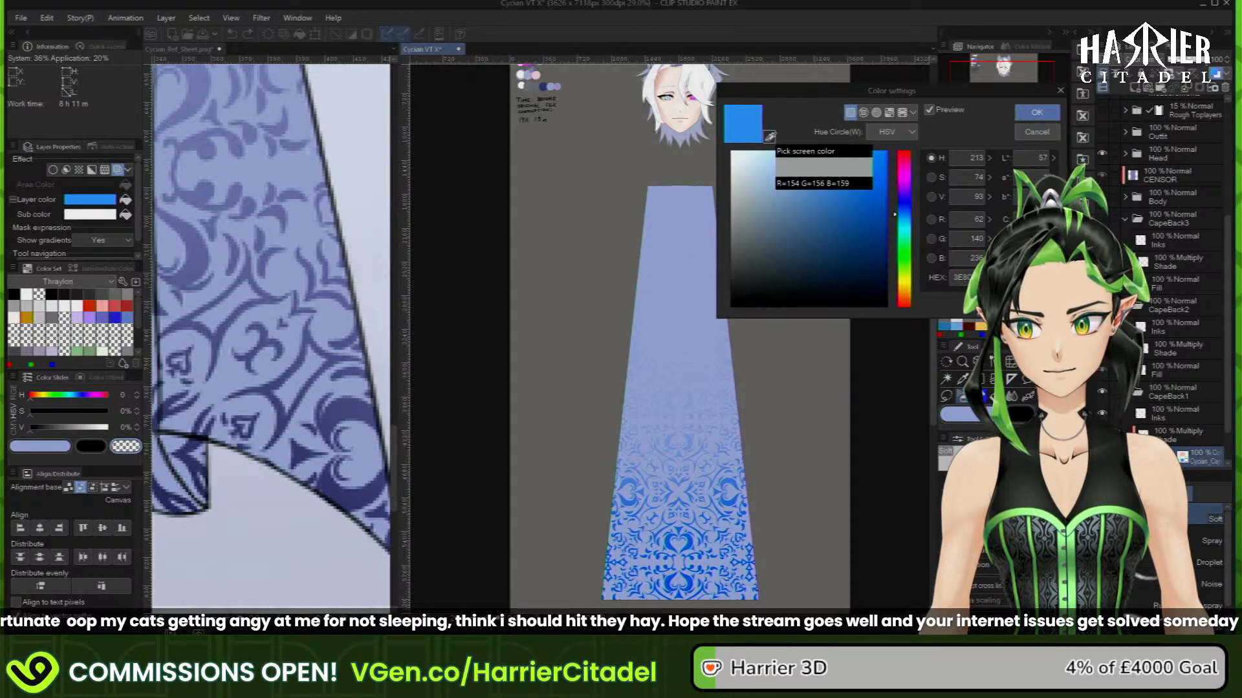
{"action": "left_click", "coordinate": [182, 503]}
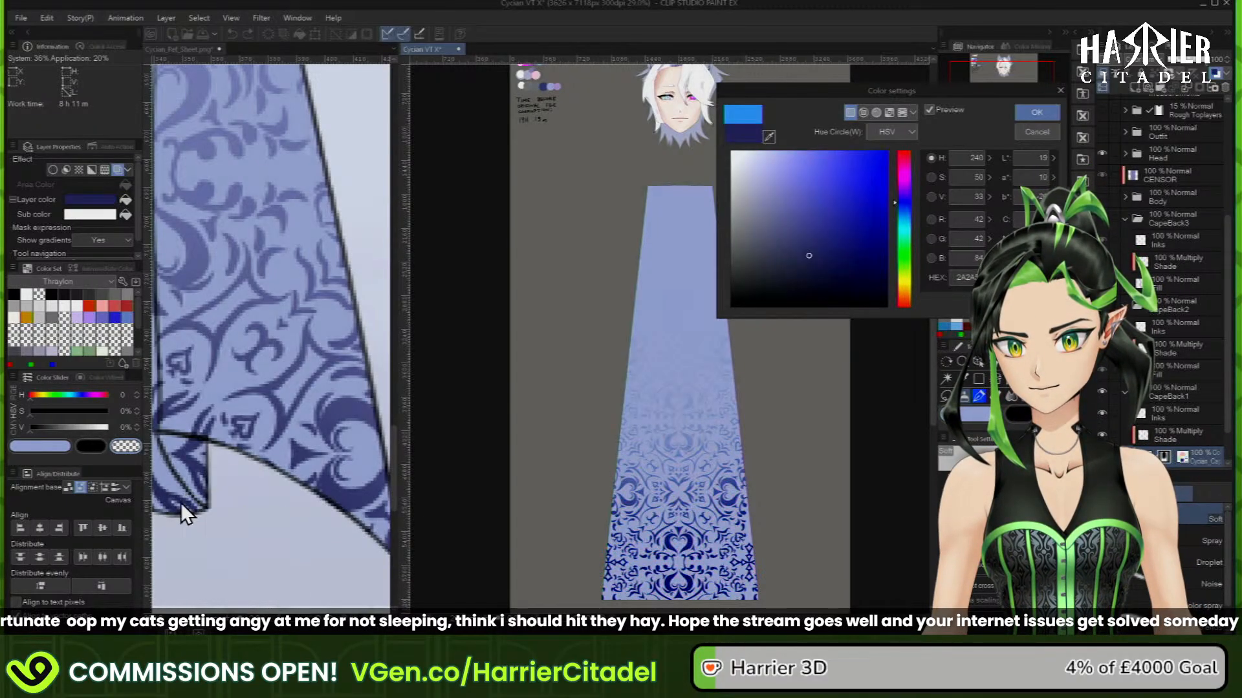
{"action": "left_click", "coordinate": [1034, 114]}
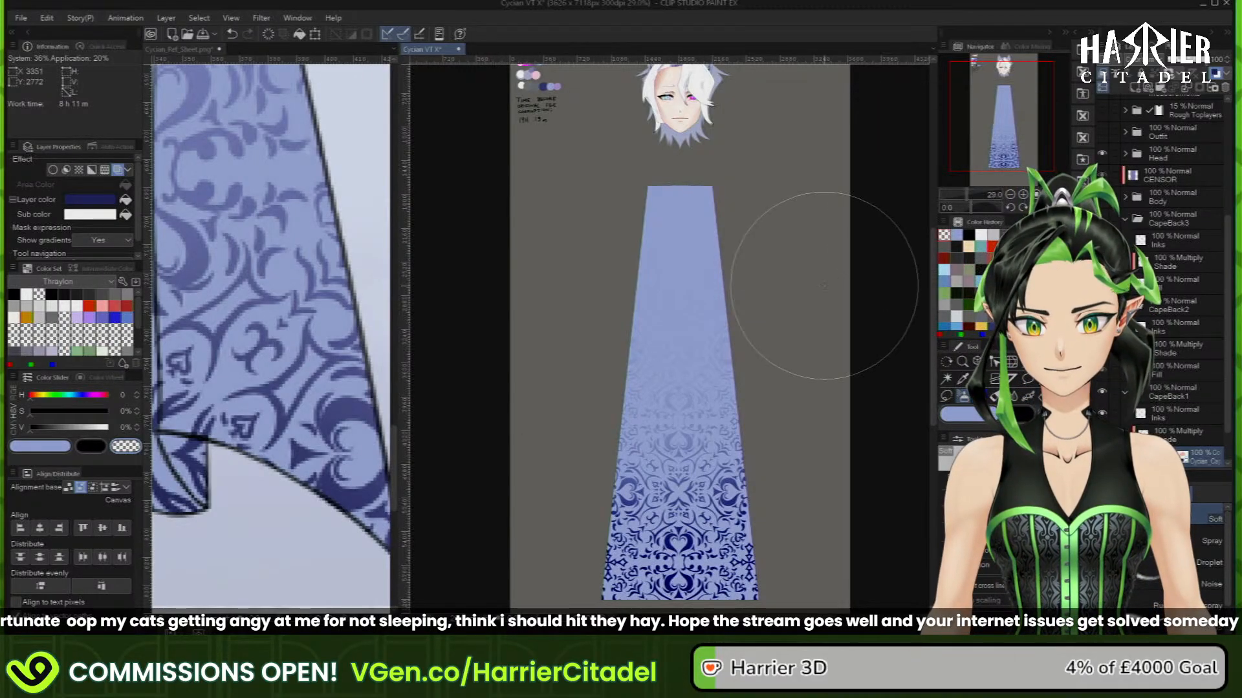
Compare the cape with the reference sheet, and fill the pattern's layer mask with transparency to hide the whole pattern
{"action": "scroll", "coordinate": [823, 286], "scroll_direction": "down", "scroll_amount": 3}
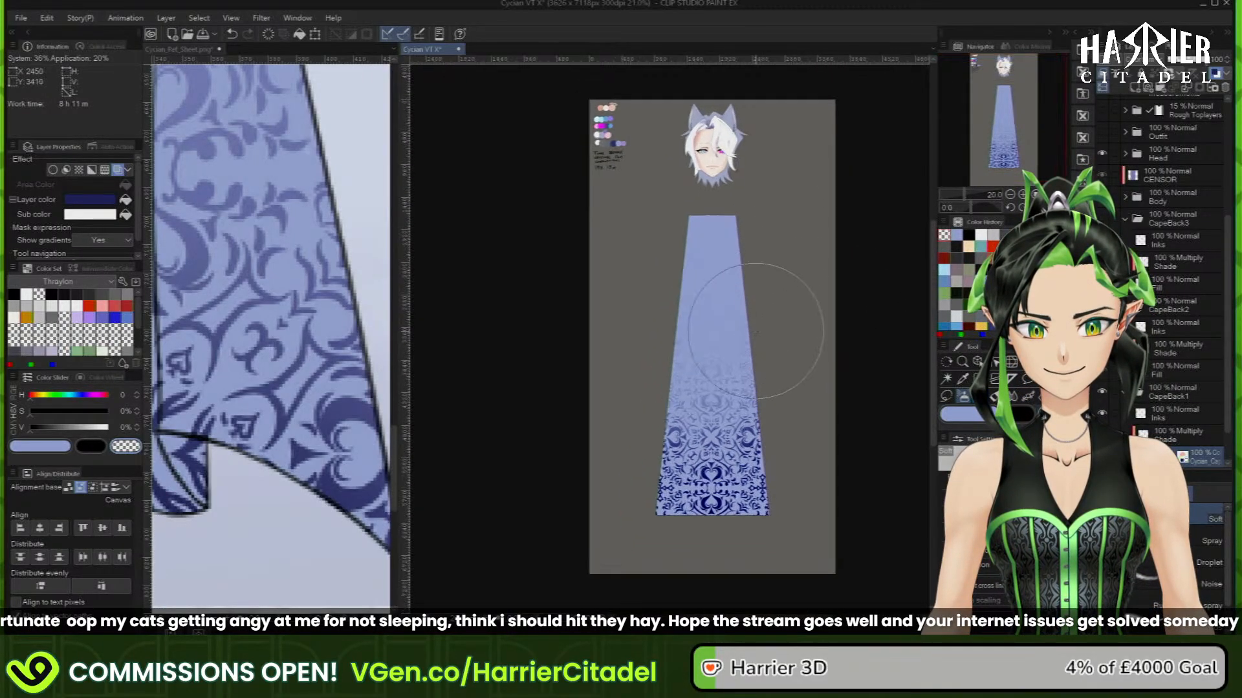
{"action": "left_click", "coordinate": [362, 314]}
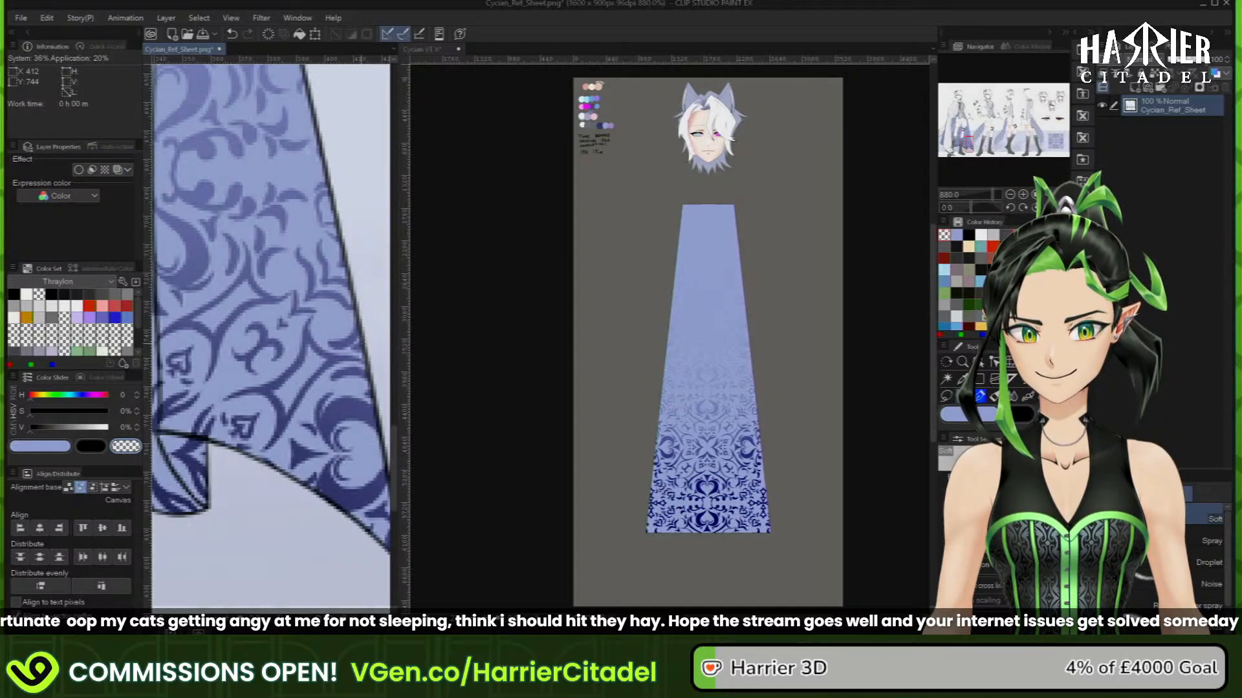
{"action": "scroll", "coordinate": [336, 259], "scroll_direction": "down", "scroll_amount": 6}
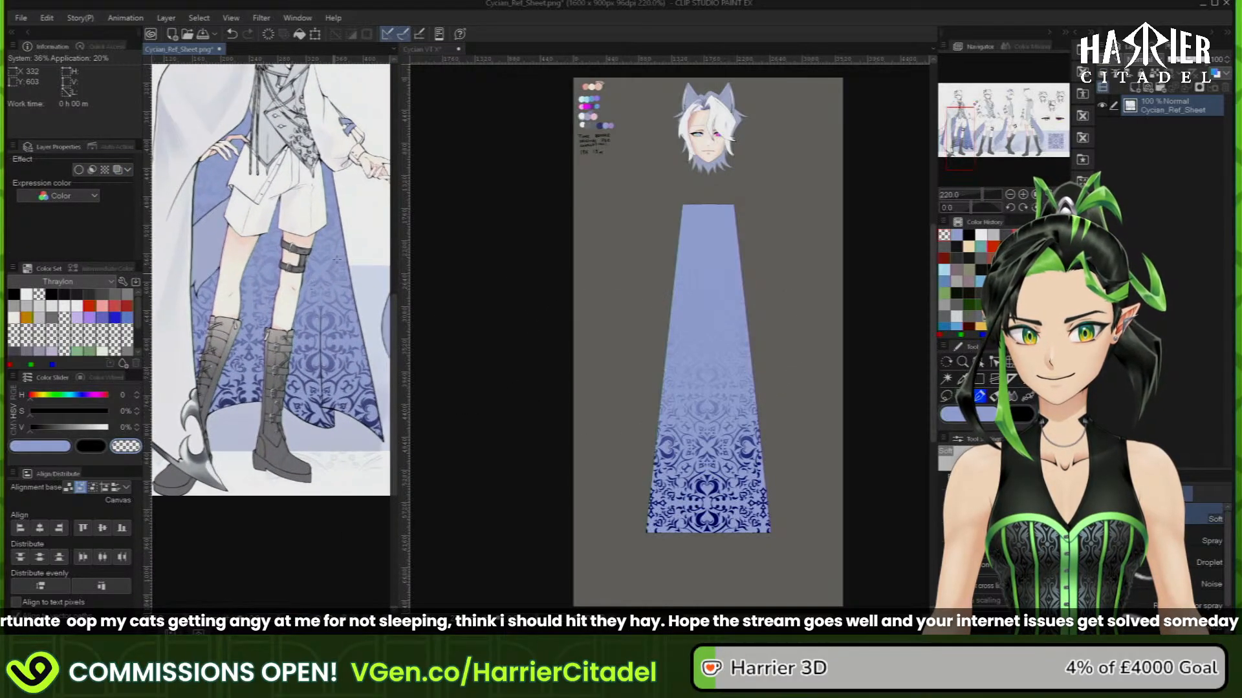
{"action": "left_click", "coordinate": [553, 363]}
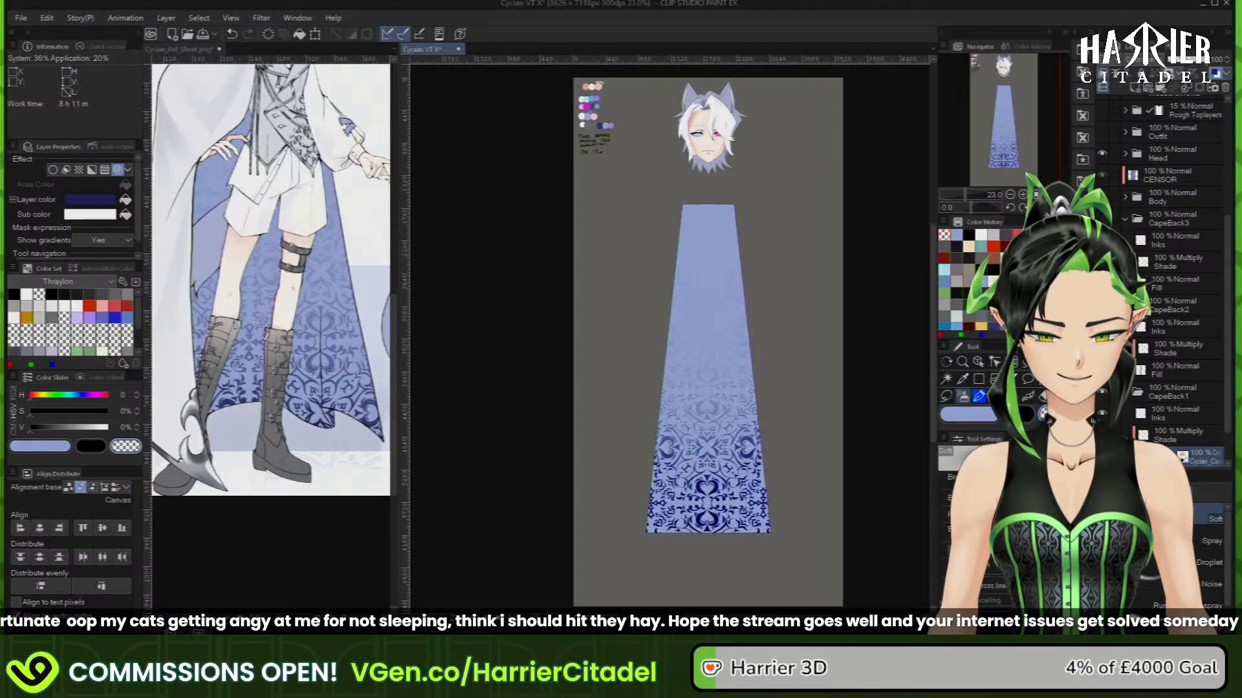
{"action": "left_click", "coordinate": [300, 36]}
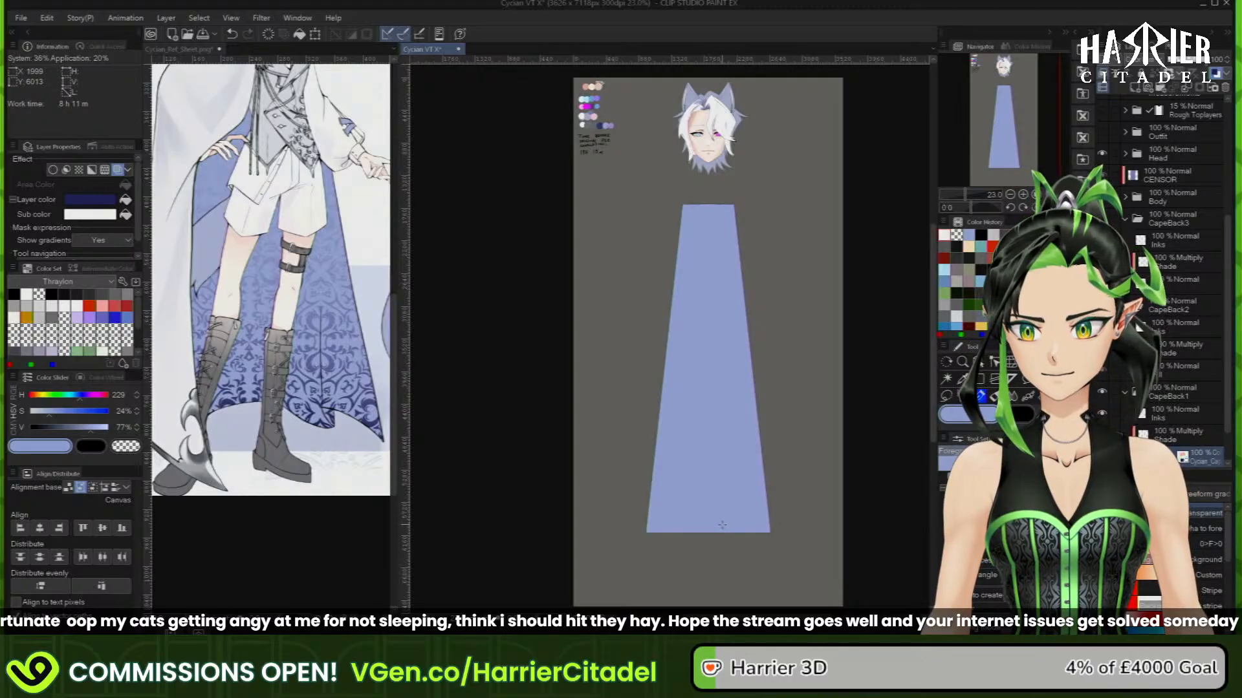
Apply a straight vertical gradient to the pattern's mask so the pattern fades from full strength at the hem to nothing near the top
{"action": "left_click_drag", "start_coordinate": [721, 392], "coordinate": [722, 206]}
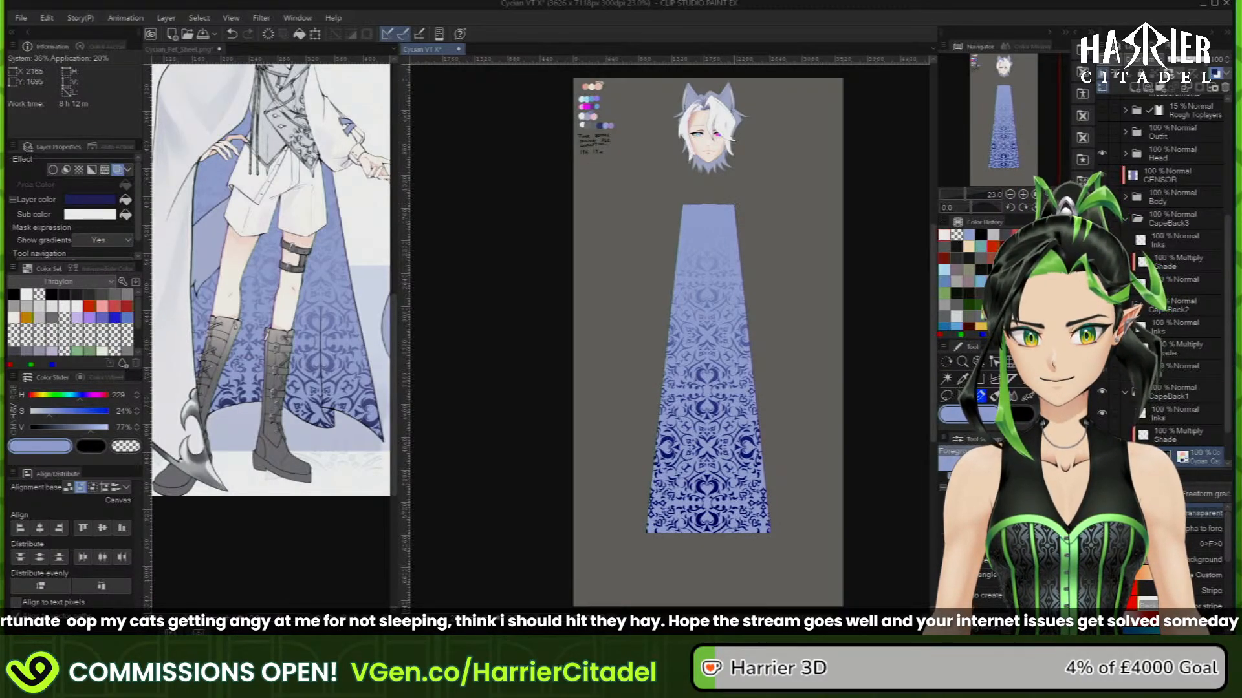
{"action": "key", "text": "ctrl+z"}
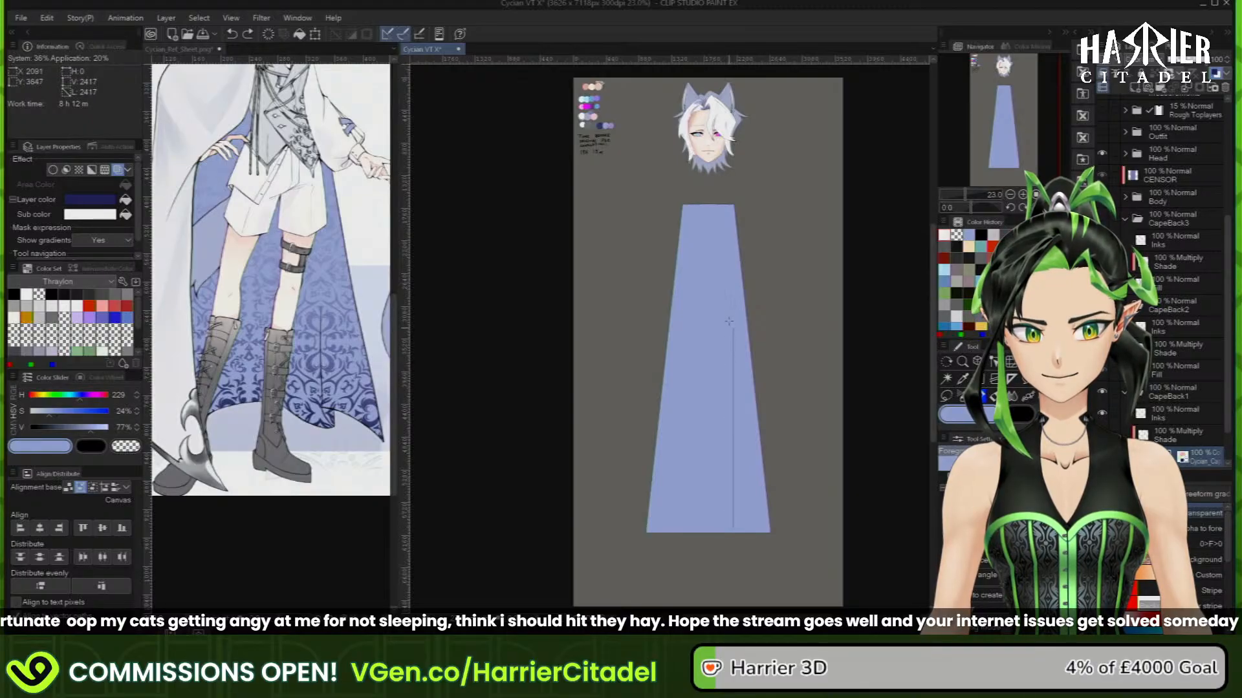
{"action": "left_click_drag", "start_coordinate": [736, 306], "coordinate": [736, 306]}
{"action": "key", "text": "ctrl+z"}
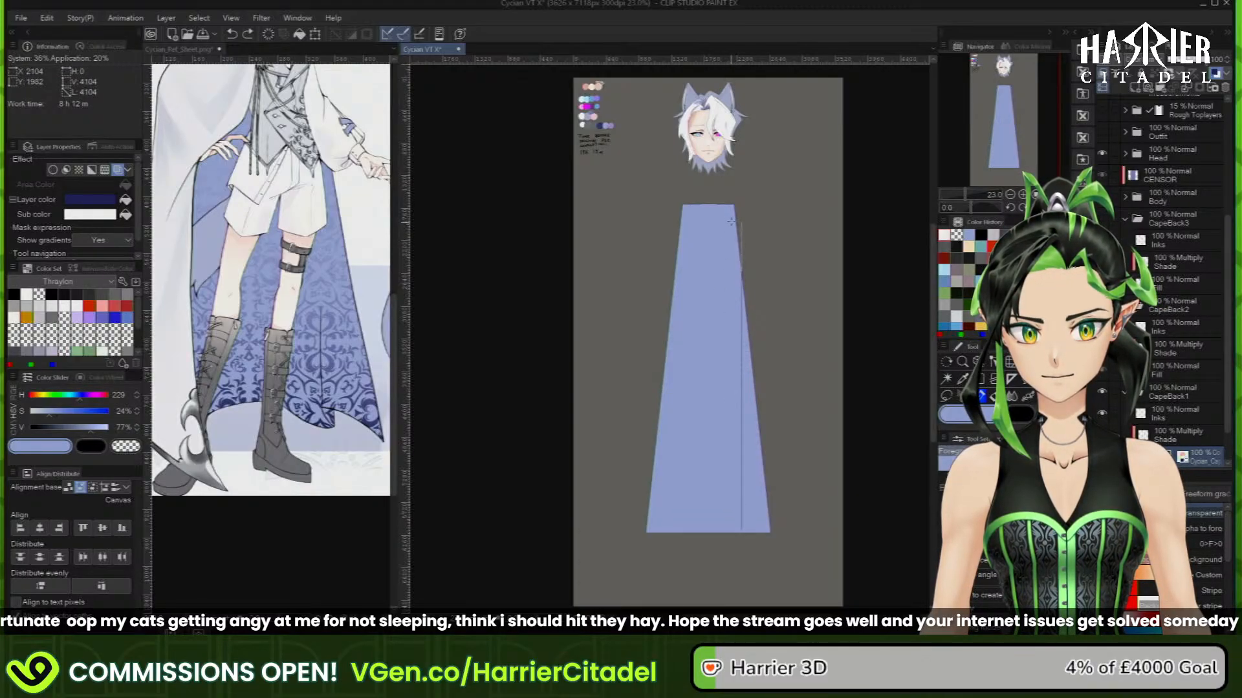
{"action": "left_click_drag", "start_coordinate": [742, 532], "coordinate": [741, 532]}
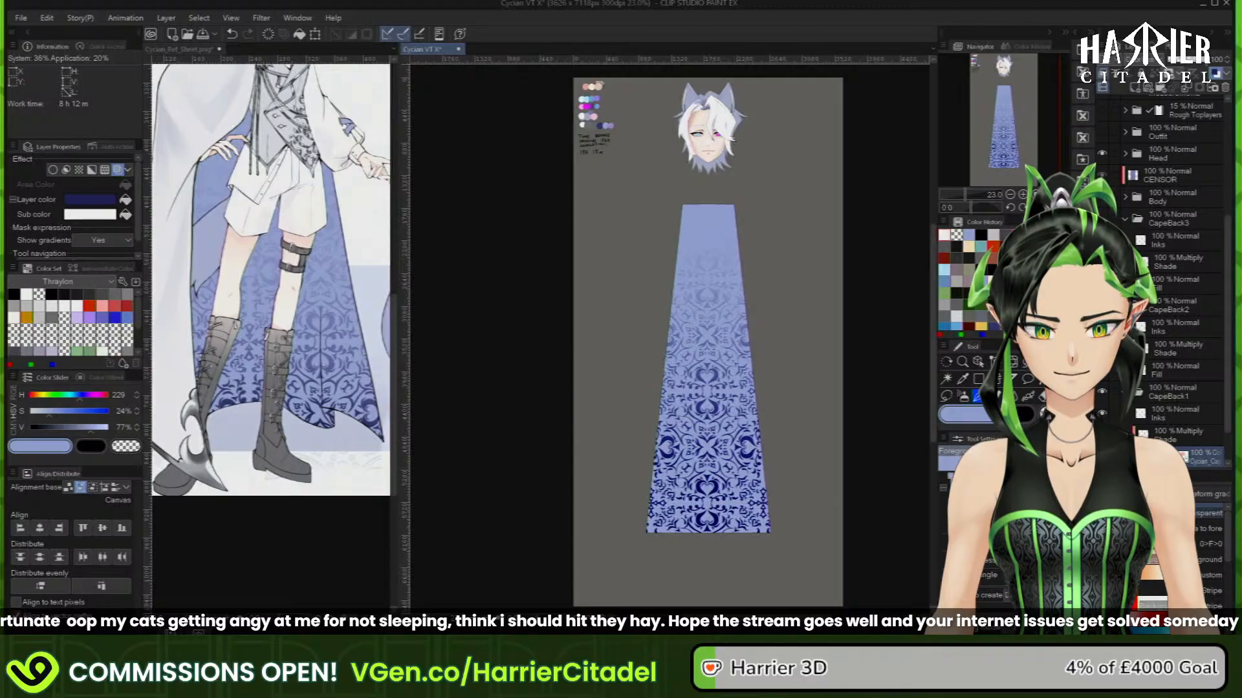
Set the opacity of the mask gradient's middle node, at position 51, to 30
{"action": "left_click", "coordinate": [857, 168]}
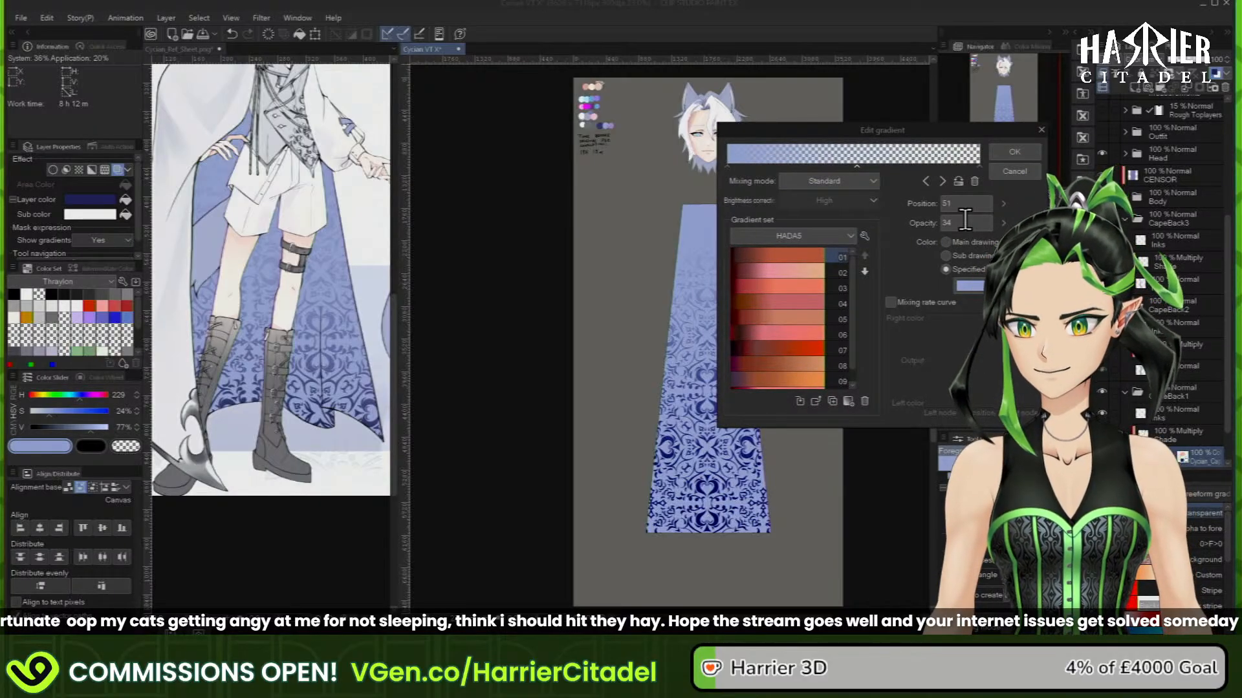
{"action": "left_click_drag", "start_coordinate": [965, 221], "coordinate": [936, 225]}
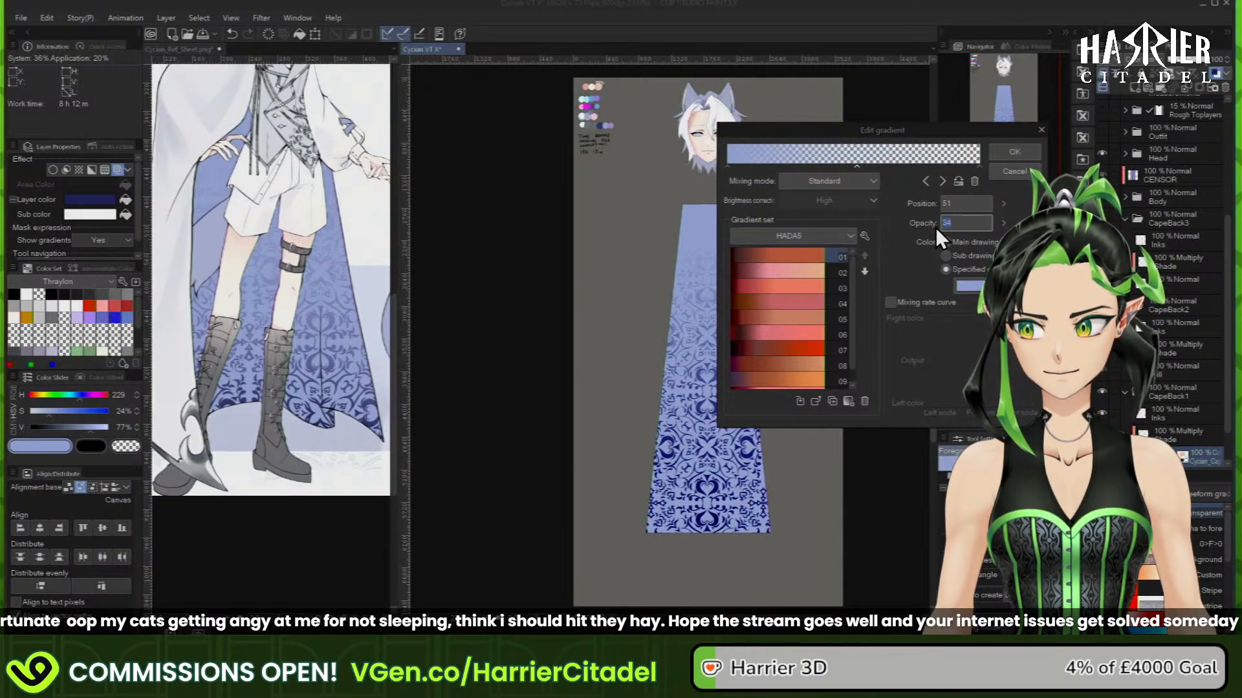
{"action": "type", "text": "3"}
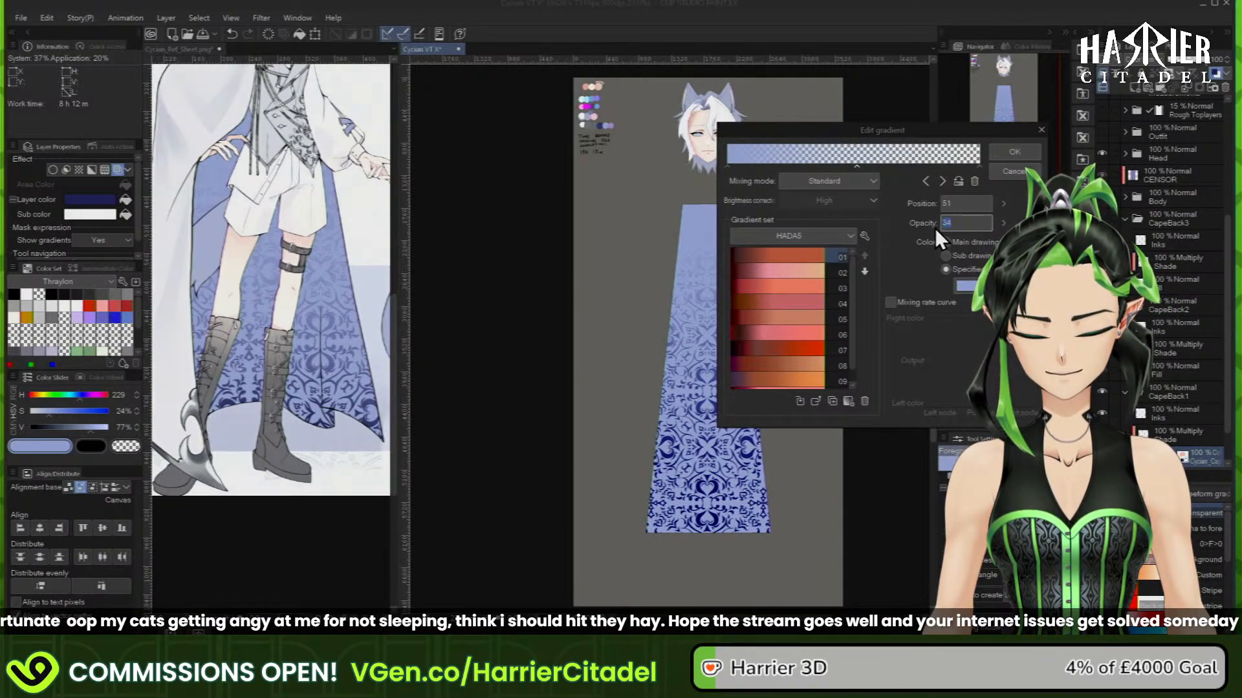
{"action": "type", "text": "0"}
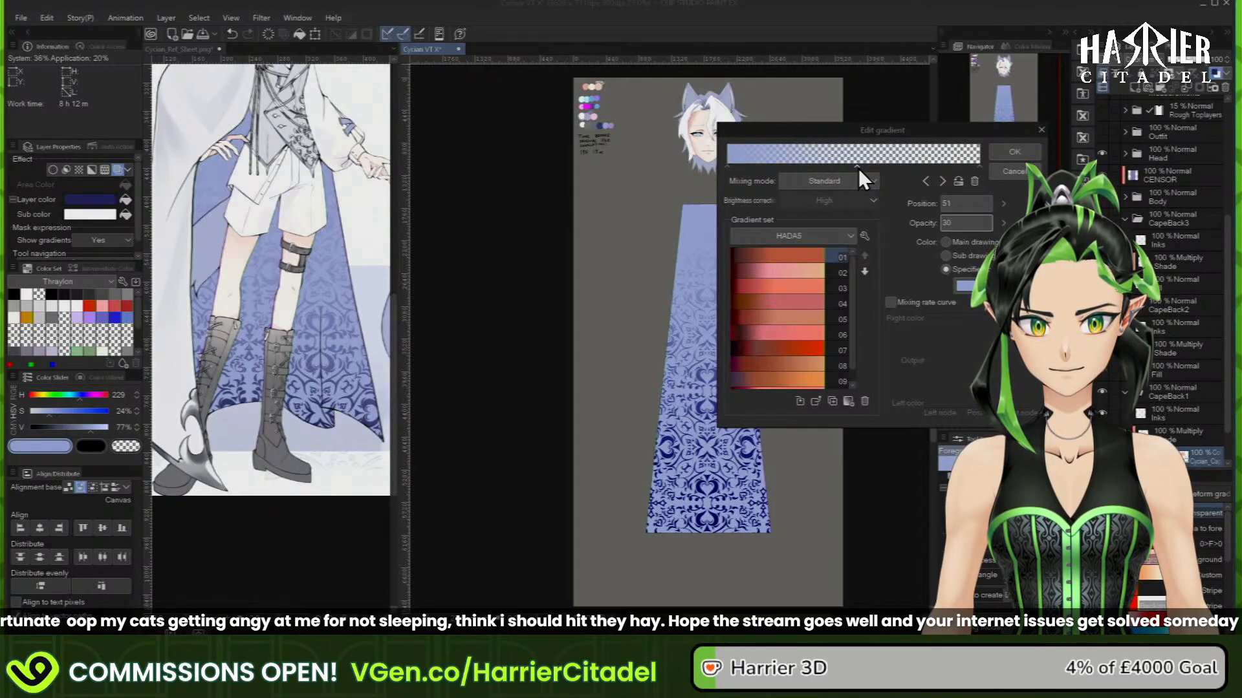
{"action": "key", "text": "Return"}
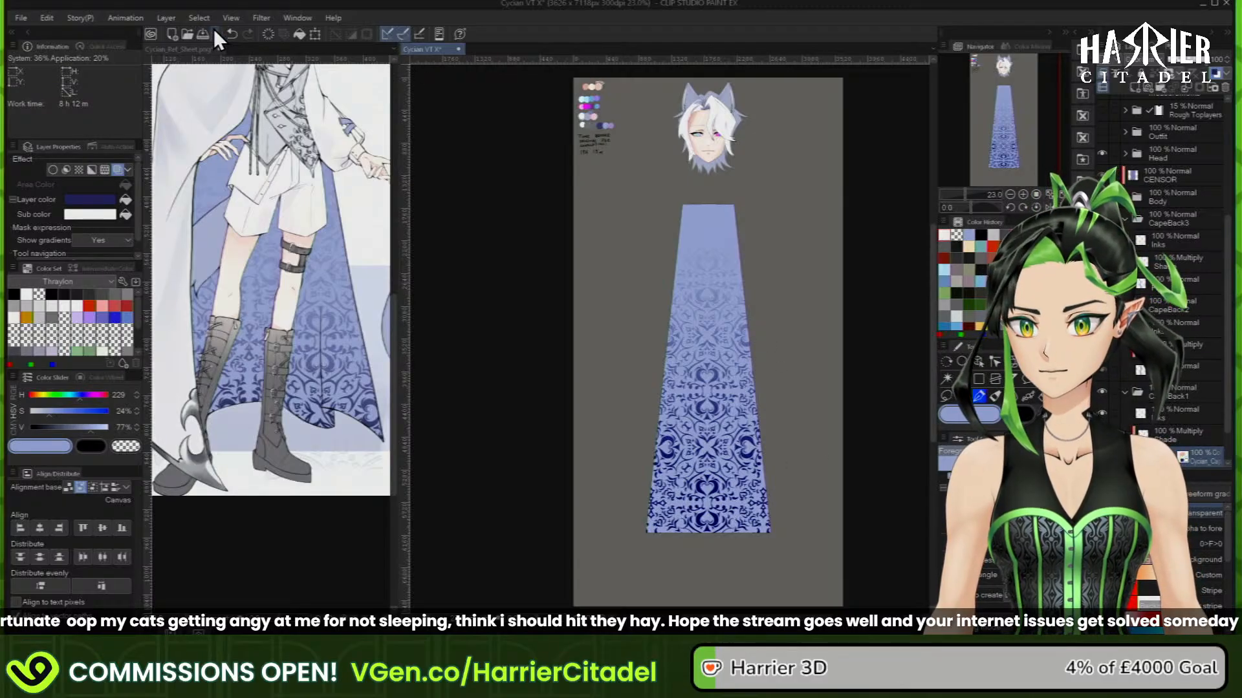
Clear the pattern's layer mask, try a vertical gradient fade on it with the edited settings, and undo that gradient
{"action": "left_click", "coordinate": [272, 36]}
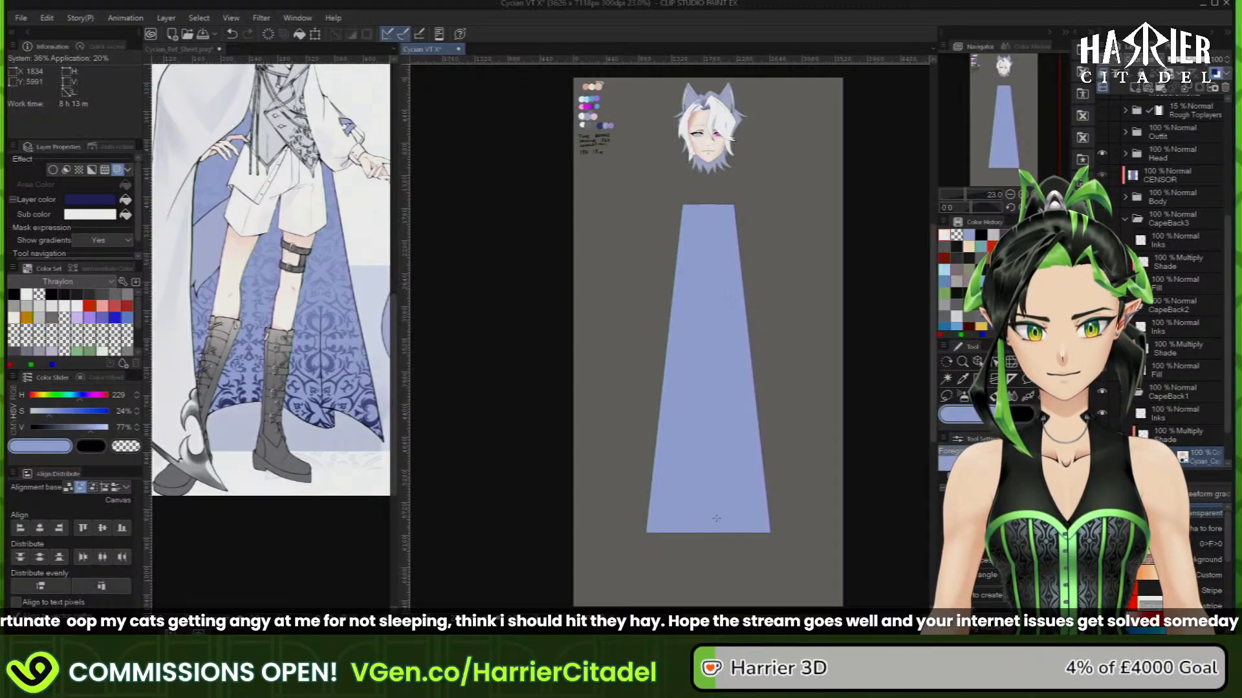
{"action": "left_click_drag", "start_coordinate": [728, 358], "coordinate": [735, 200]}
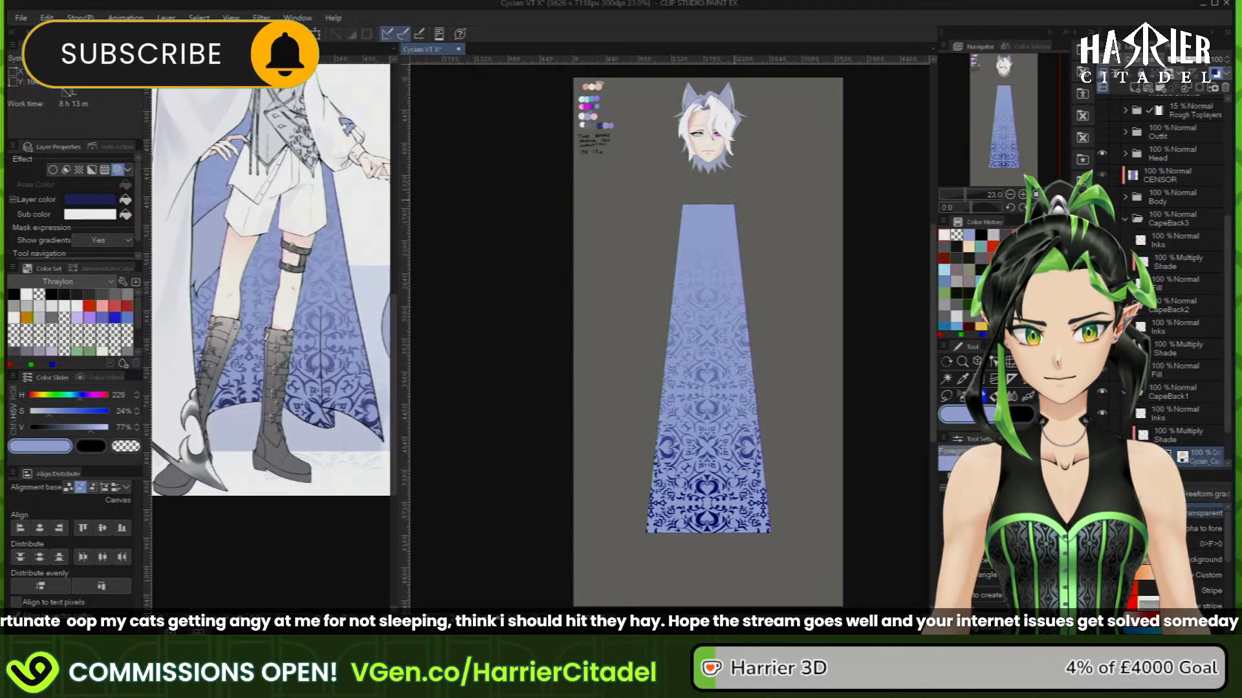
{"action": "key", "text": "ctrl+z"}
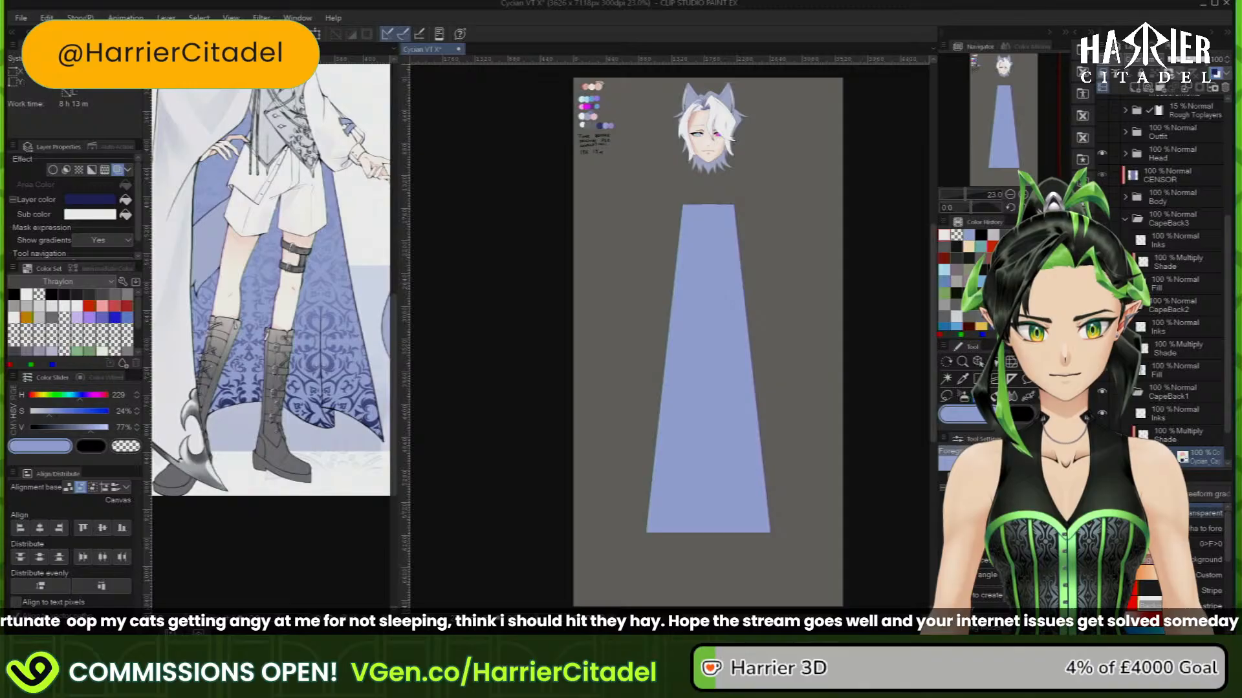
Try a gradient end opacity of 10, drawing the fade vertically from the cape's hem to its top edge on the mask
{"action": "left_click", "coordinate": [954, 463]}
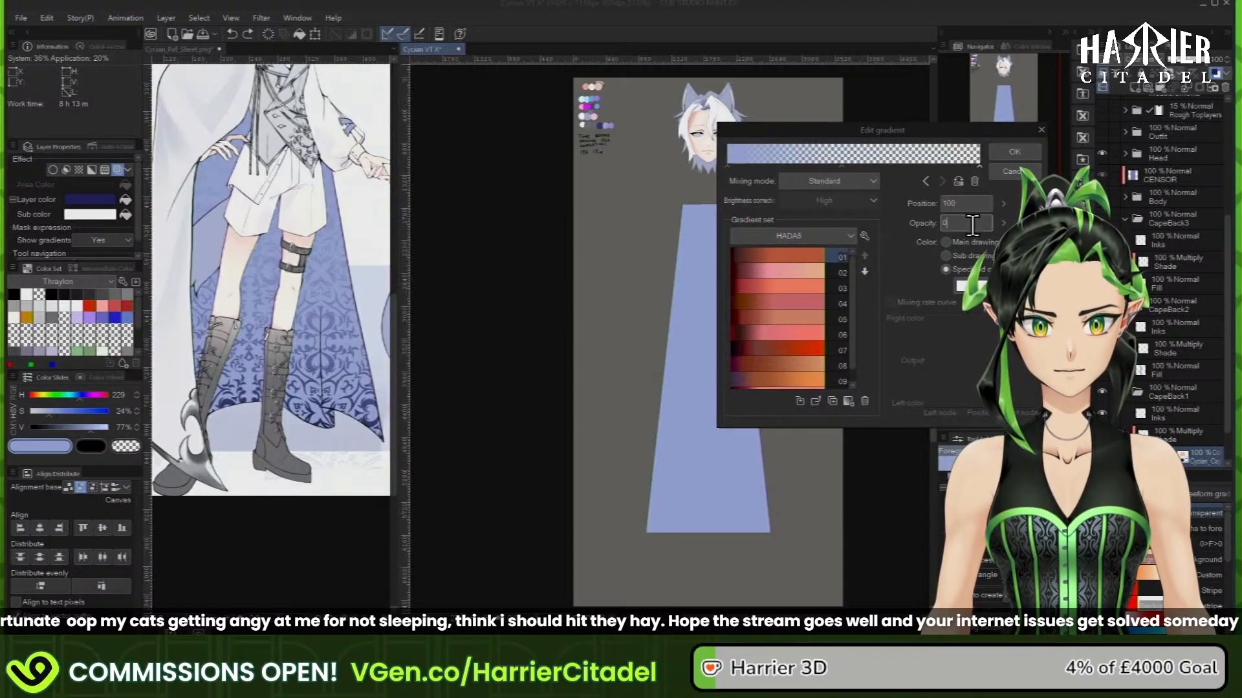
{"action": "type", "text": "1"}
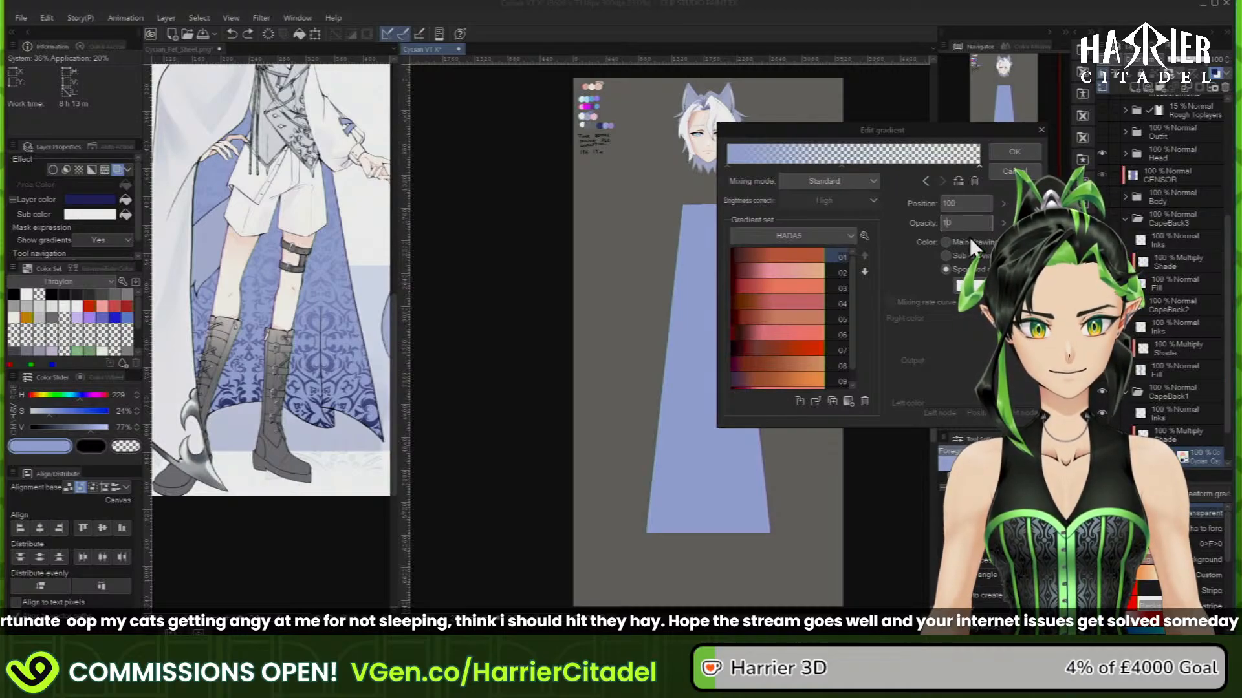
{"action": "left_click", "coordinate": [1015, 151]}
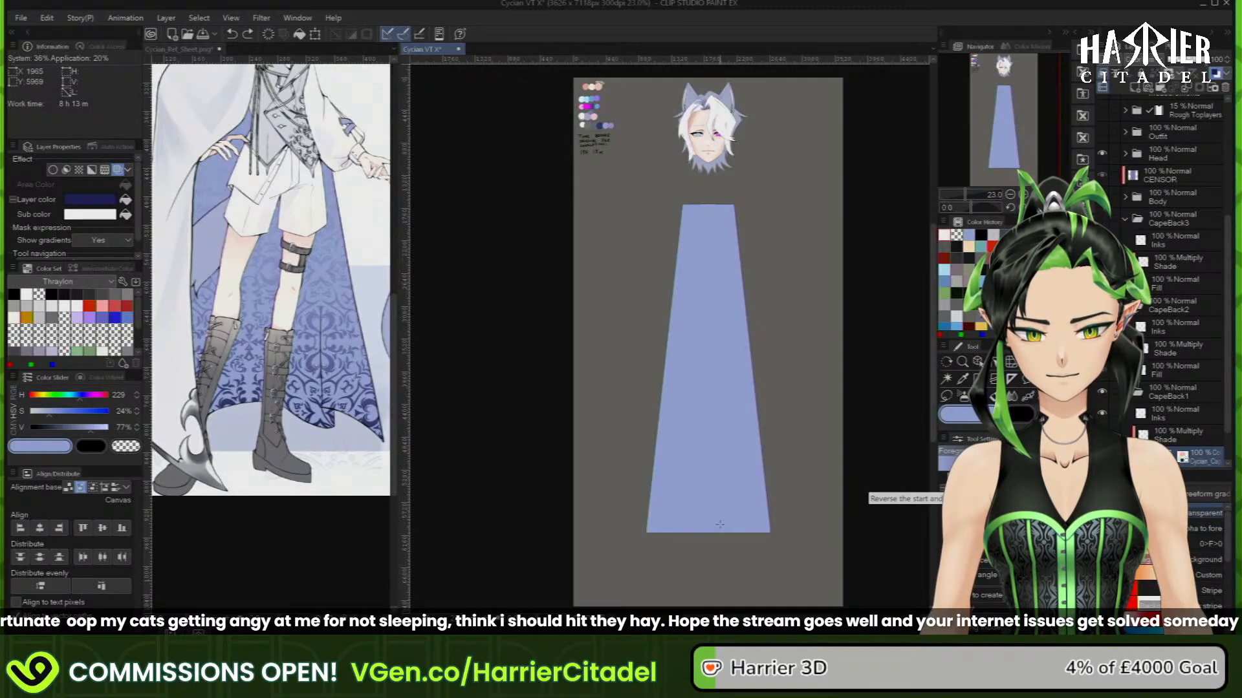
{"action": "left_click_drag", "start_coordinate": [725, 531], "coordinate": [734, 206]}
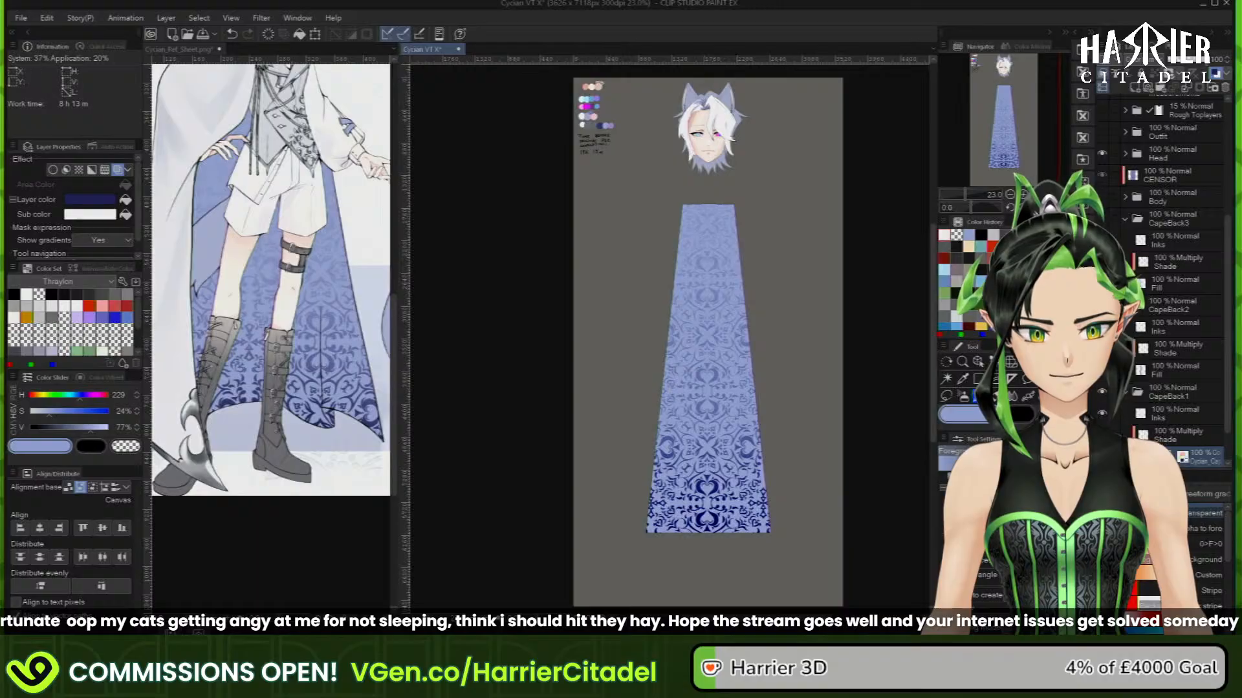
Set the opacity of the gradient's end node, at position 100, to 5
{"action": "left_click", "coordinate": [956, 461]}
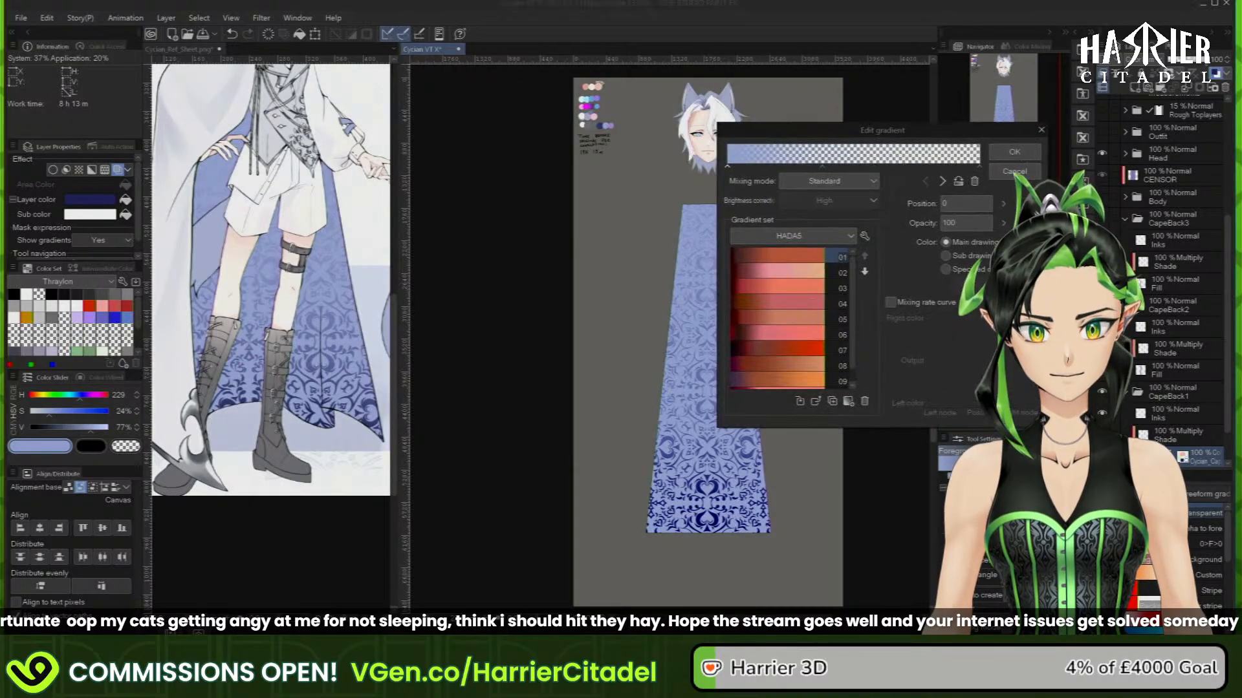
{"action": "left_click", "coordinate": [978, 168]}
{"action": "double_click", "coordinate": [970, 222]}
{"action": "type", "text": "0"}
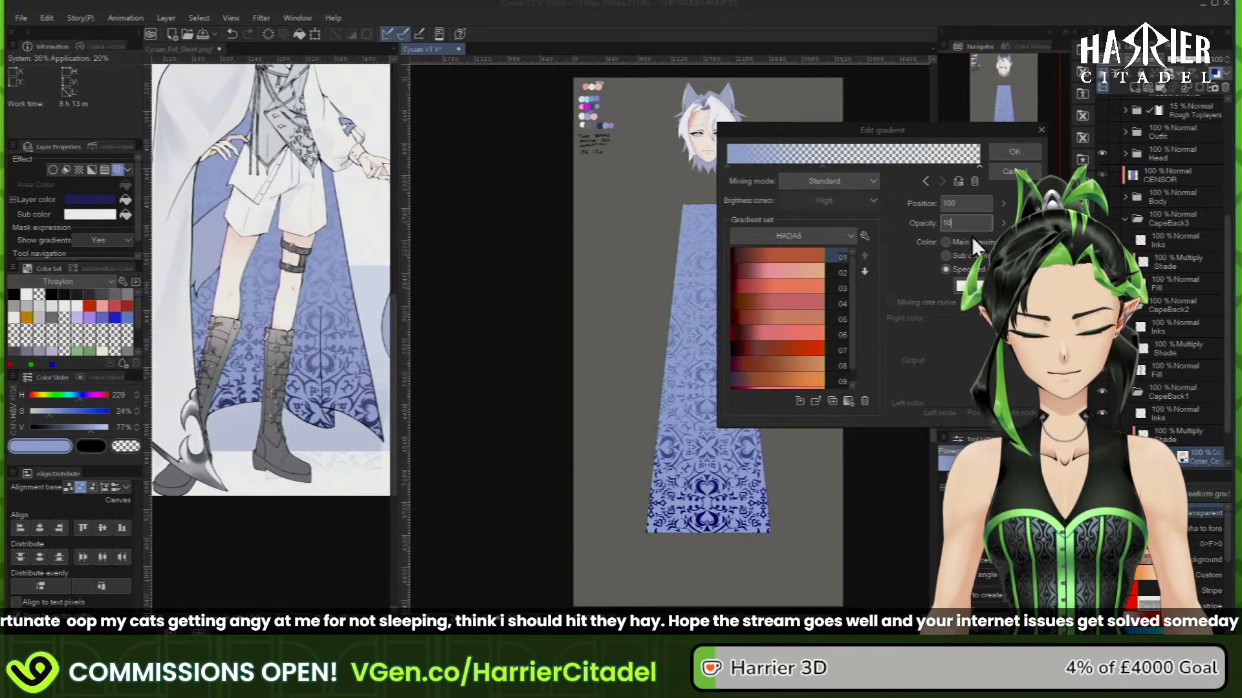
{"action": "type", "text": "5"}
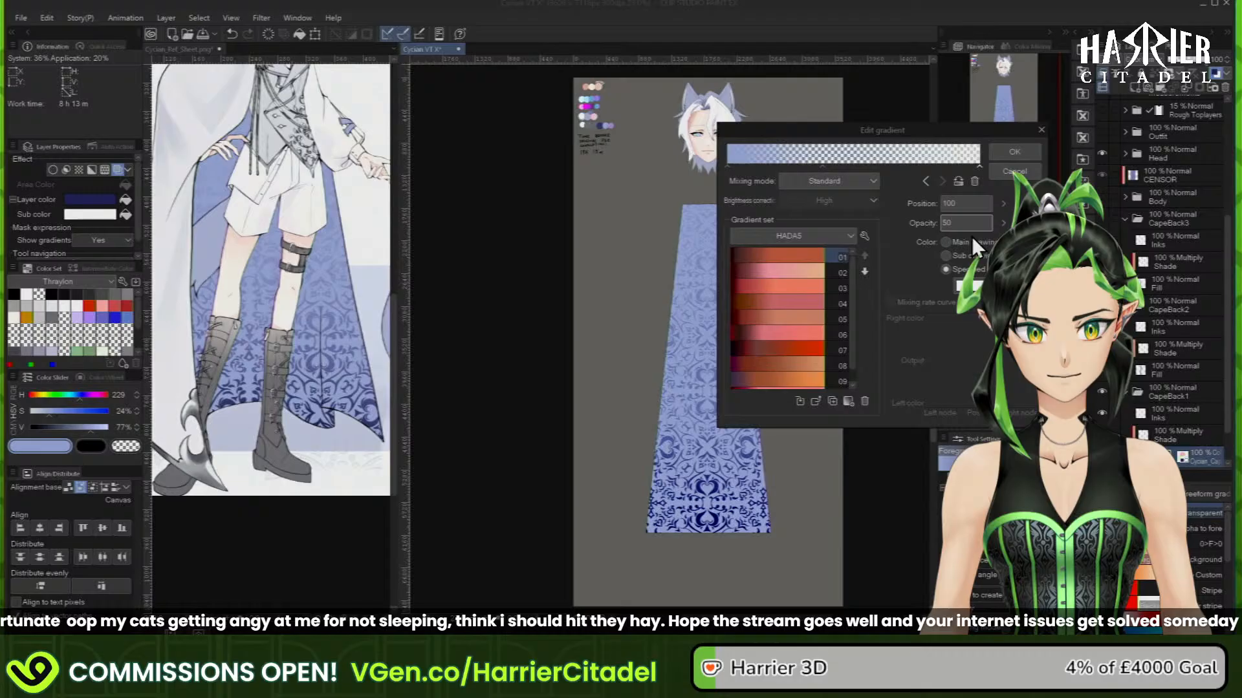
{"action": "key", "text": "Delete"}
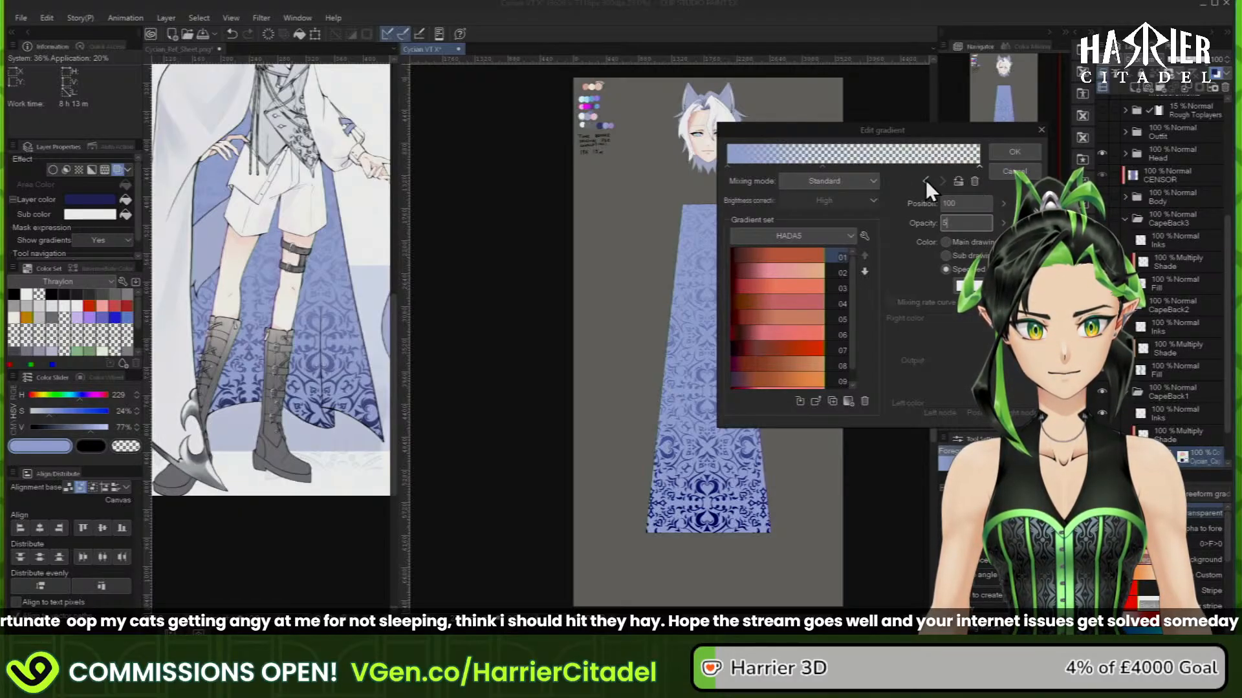
Move the gradient's middle node to position 28, clear the pattern's mask, and redraw the vertical fade from the hem to the top edge
{"action": "left_click", "coordinate": [822, 166]}
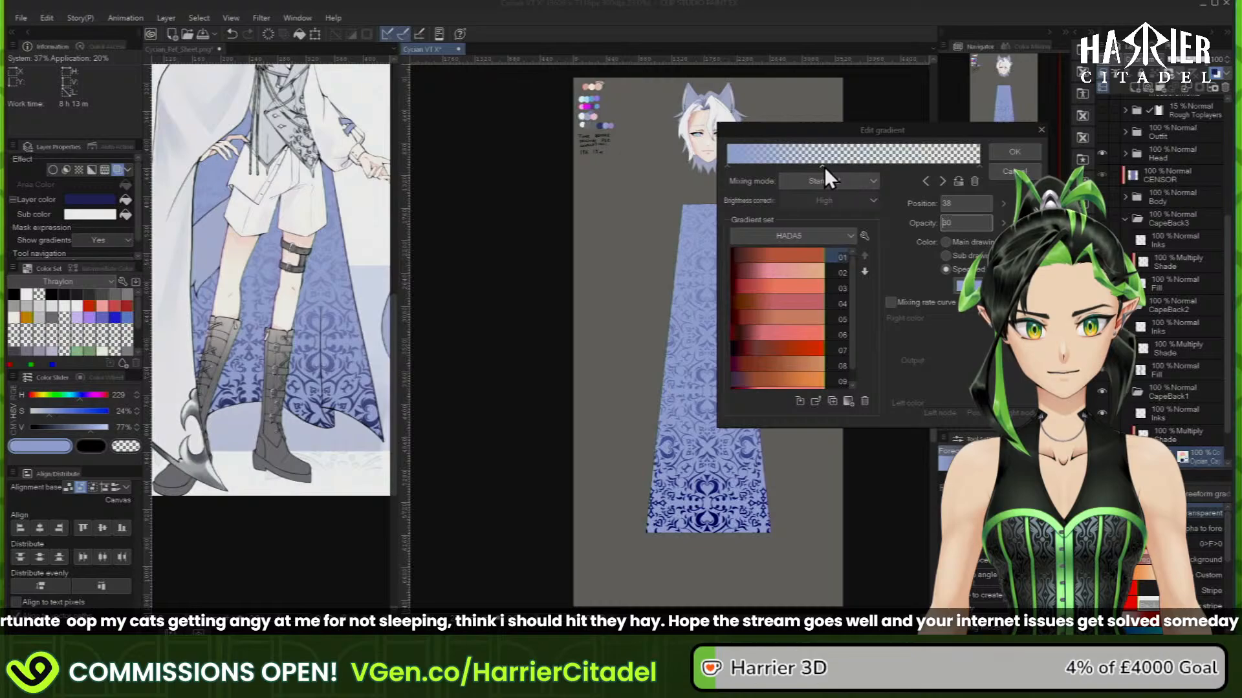
{"action": "left_click_drag", "start_coordinate": [824, 167], "coordinate": [797, 176]}
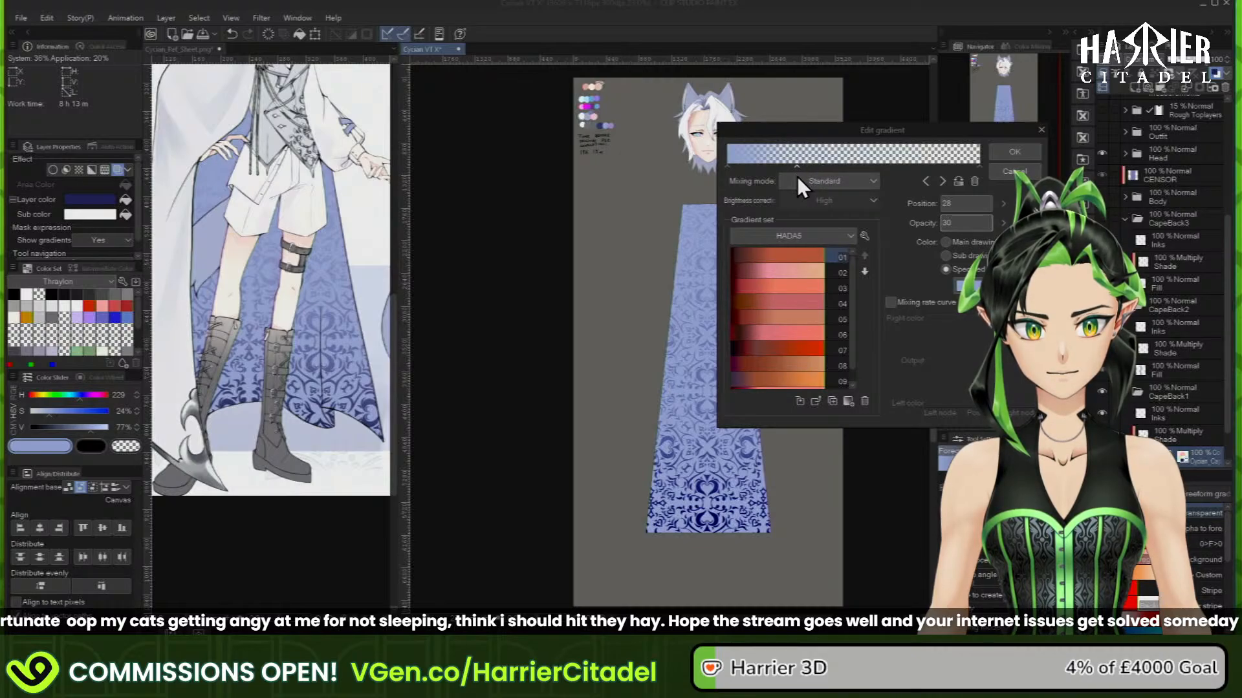
{"action": "left_click", "coordinate": [1014, 152]}
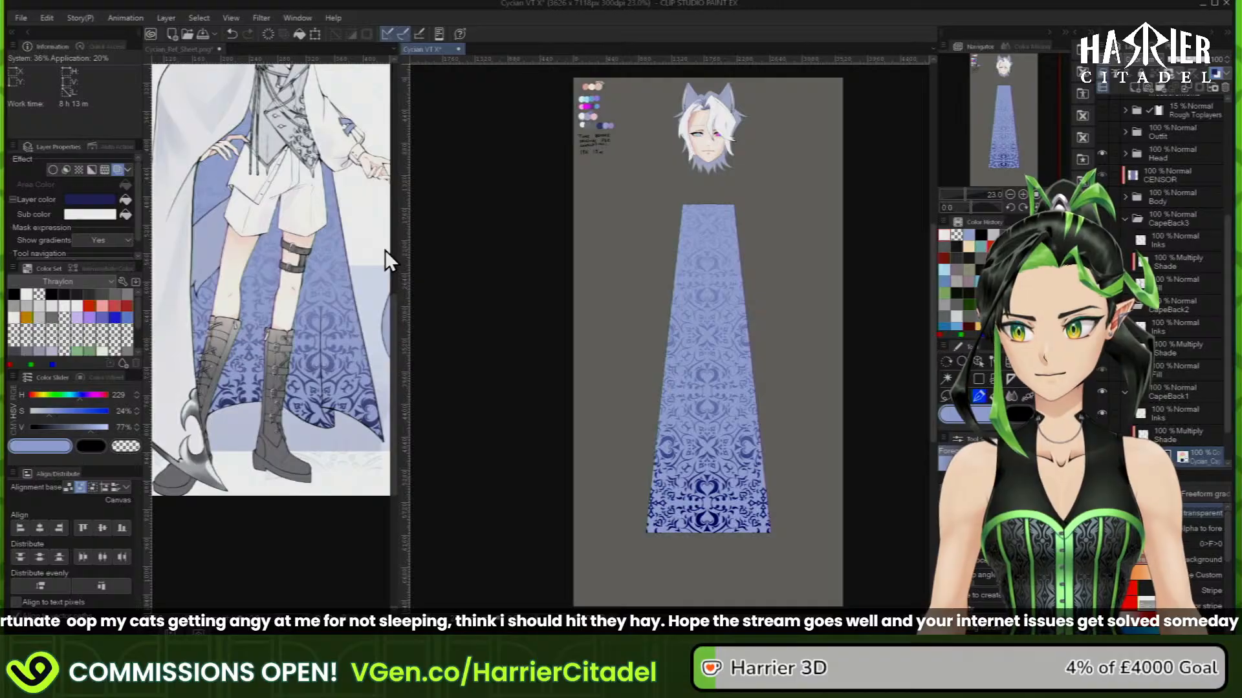
{"action": "left_click", "coordinate": [272, 35]}
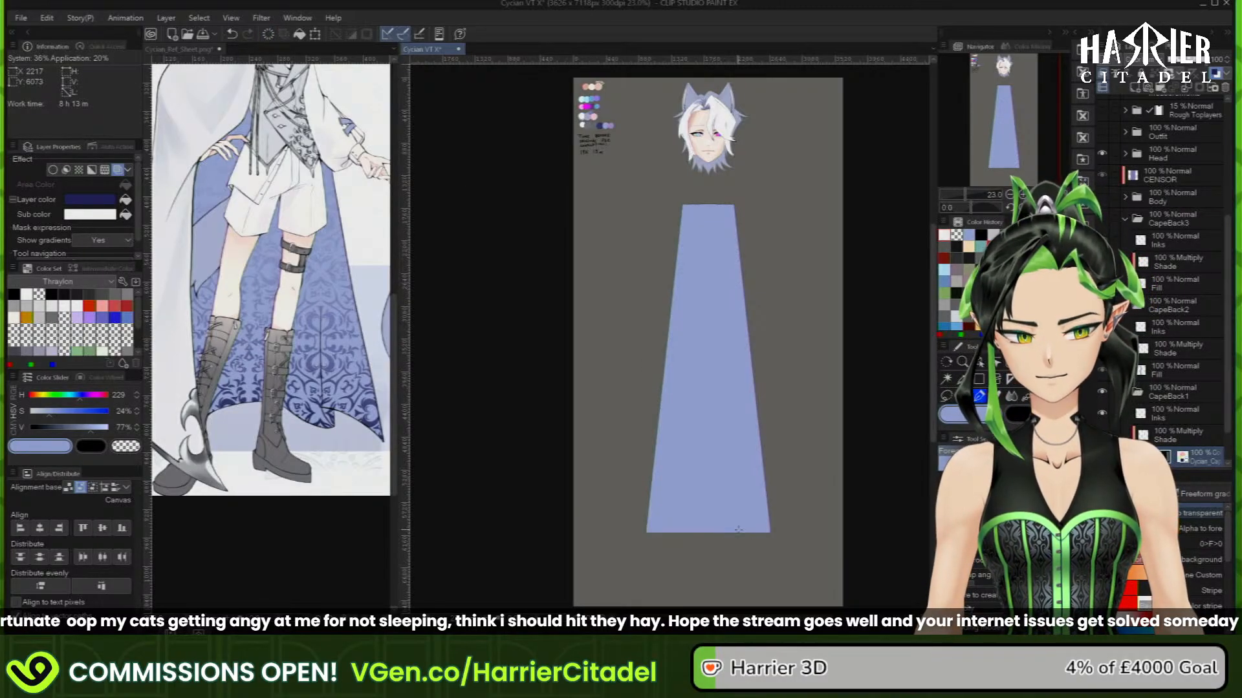
{"action": "left_click_drag", "start_coordinate": [739, 529], "coordinate": [727, 206]}
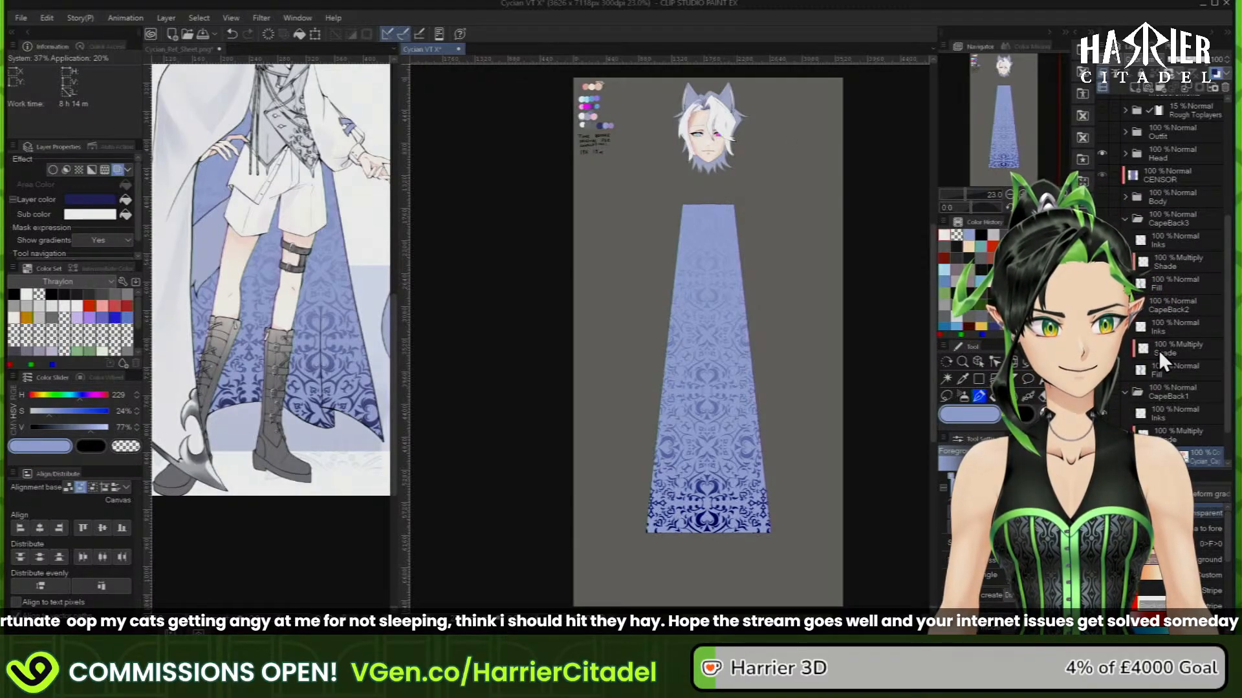
Copy the masked pattern layer into CapeBack2 and CapeBack3, between their Shade and Fill layers, and hide both folders
{"action": "scroll", "coordinate": [1182, 417], "scroll_direction": "down", "scroll_amount": 1}
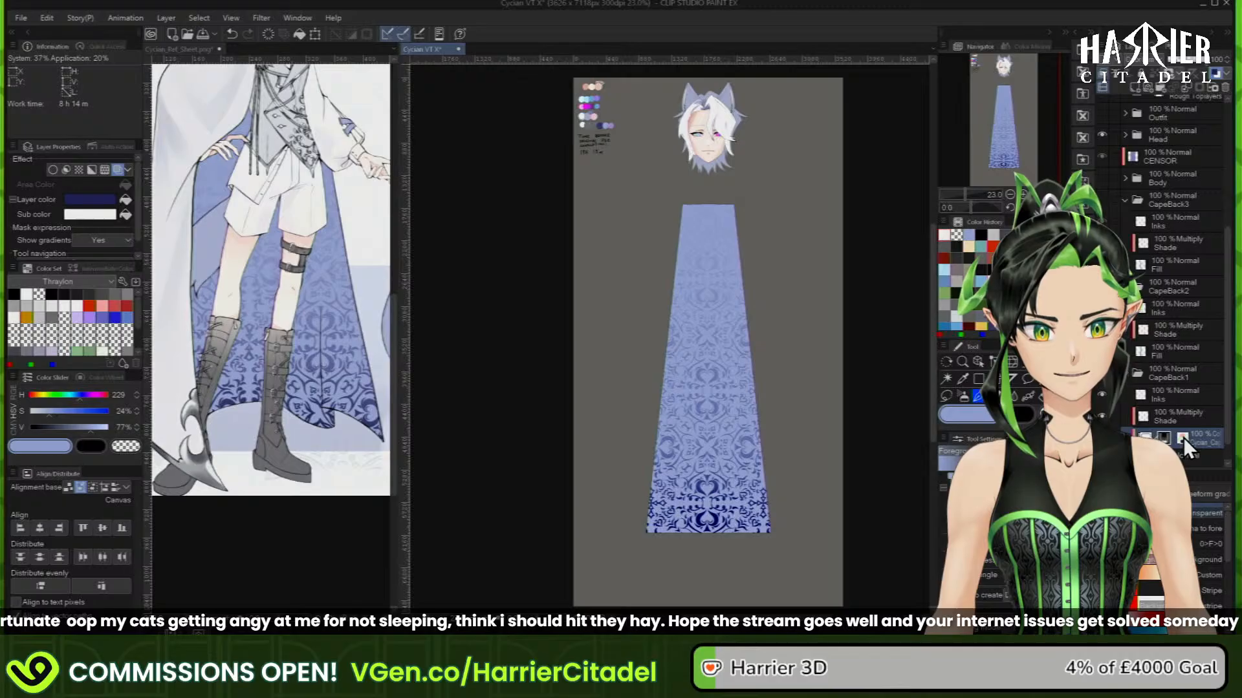
{"action": "key", "text": "ctrl+c"}
{"action": "key", "text": "ctrl+v"}
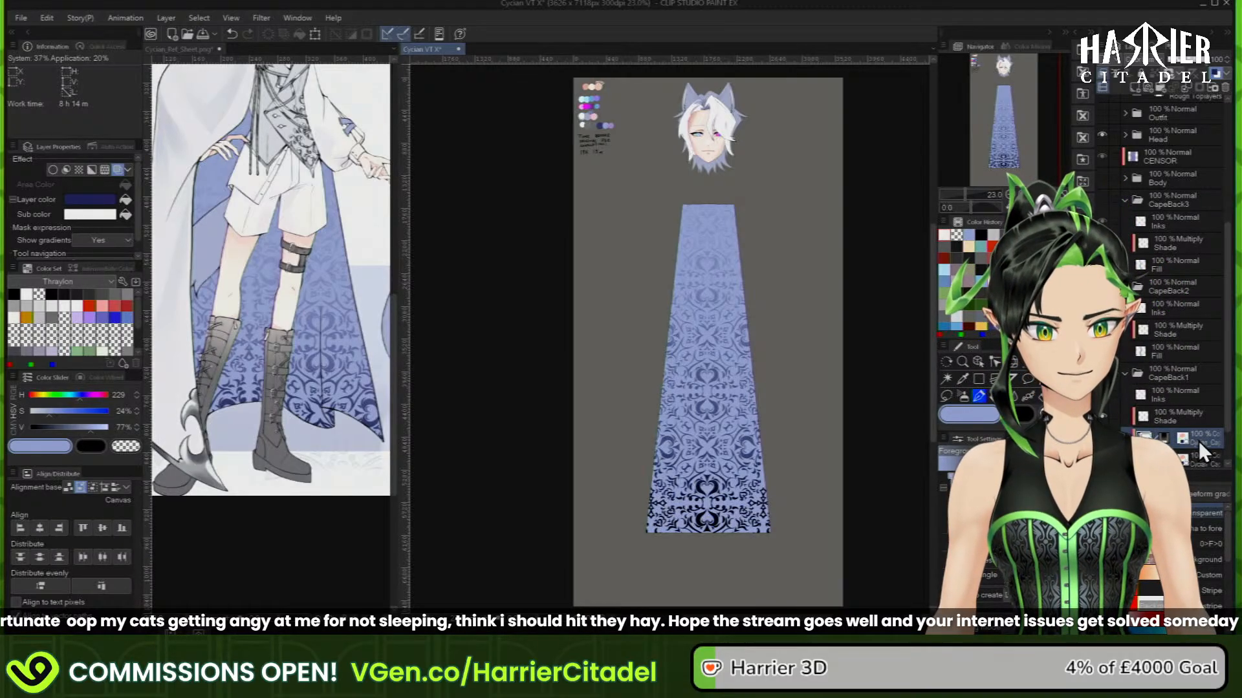
{"action": "left_click_drag", "start_coordinate": [1202, 440], "coordinate": [1198, 259]}
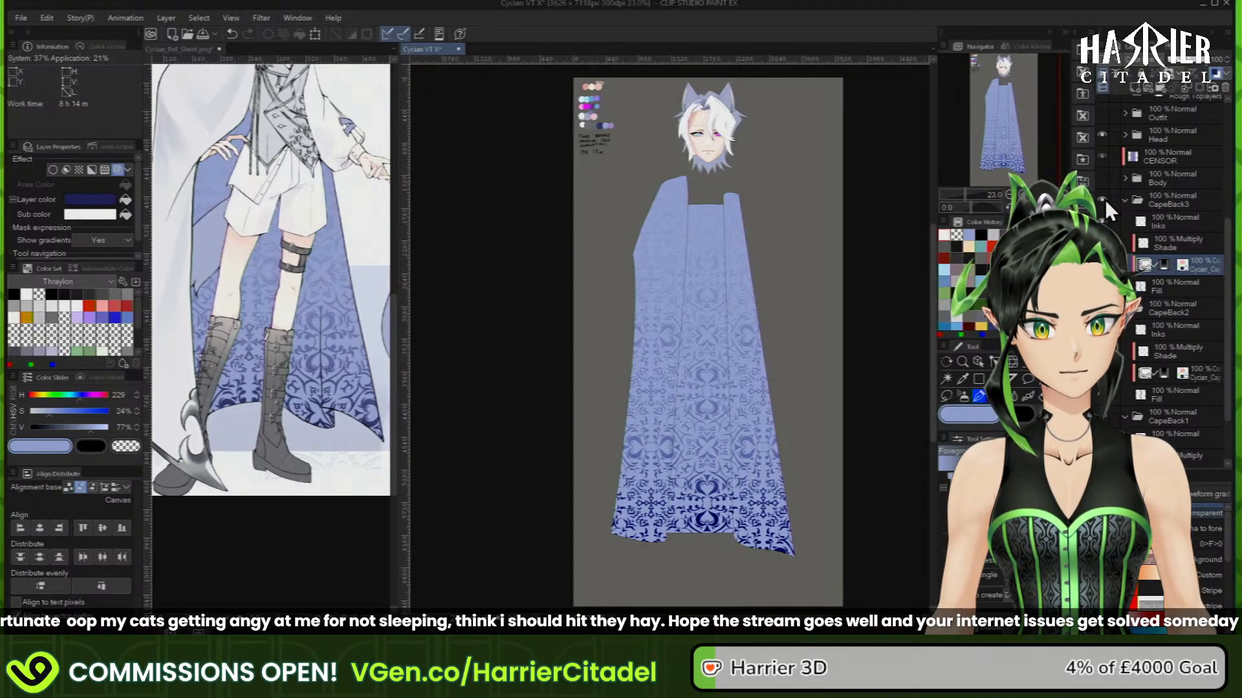
{"action": "left_click", "coordinate": [1102, 200]}
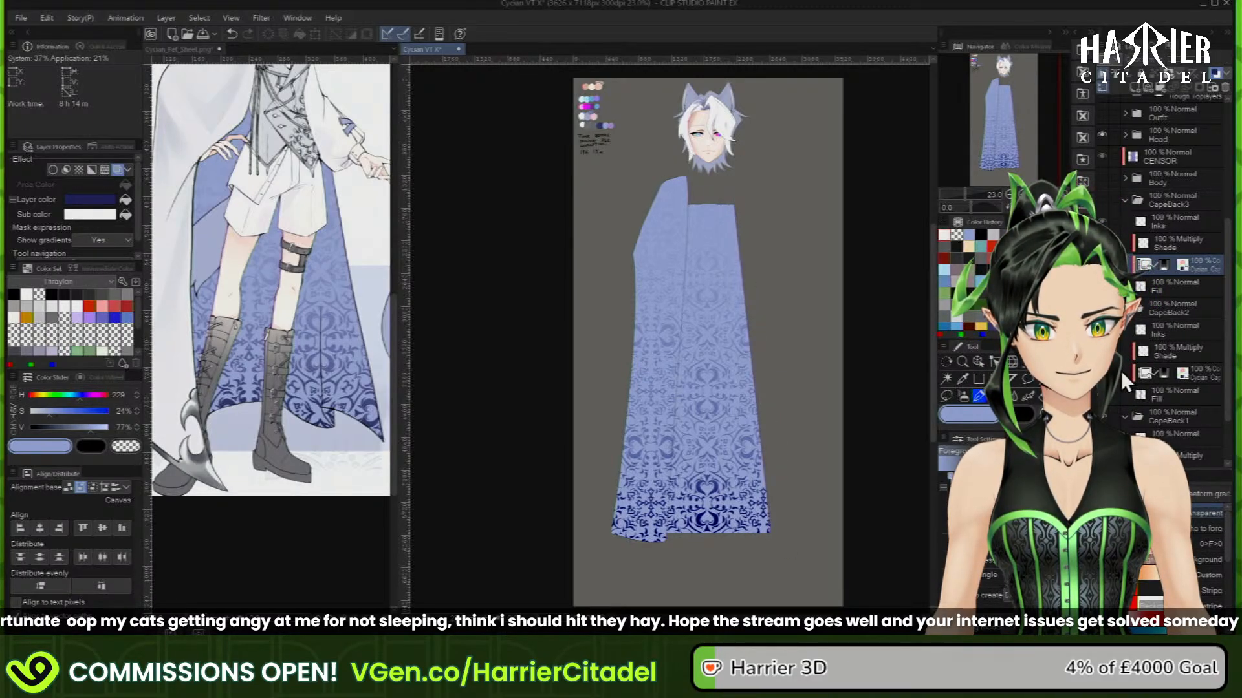
{"action": "left_click", "coordinate": [1102, 308]}
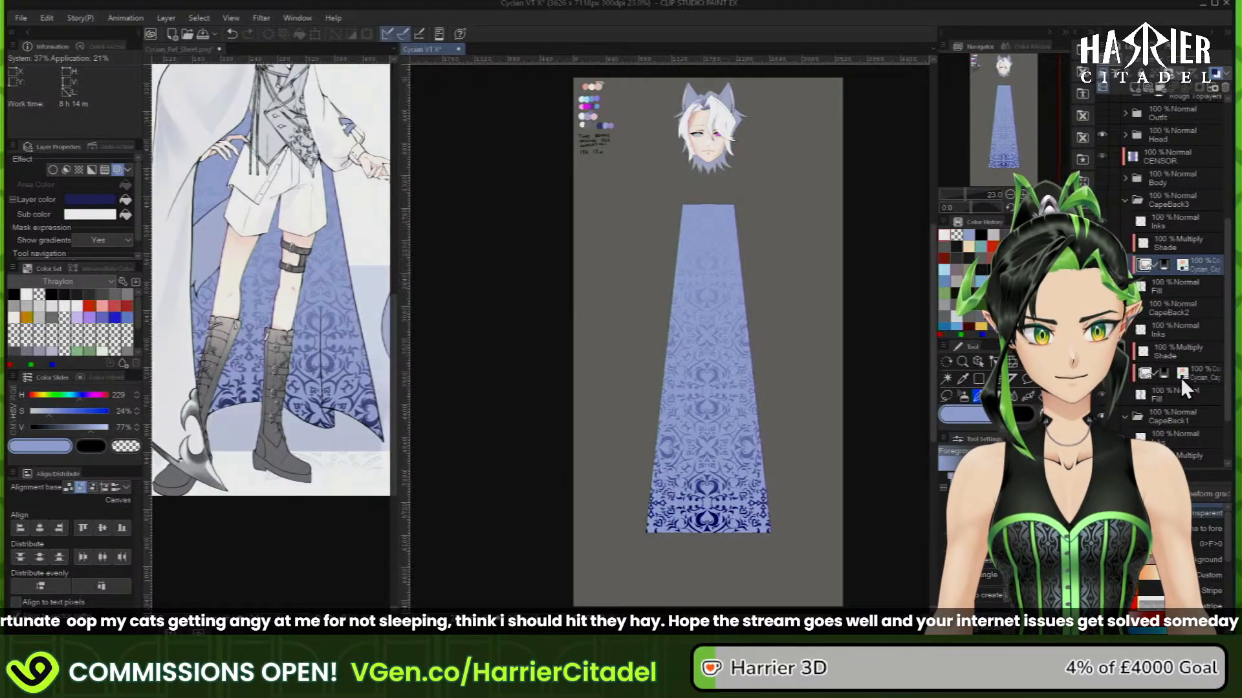
Shade the upper part of the center cape panel on CapeBack1's Shade layer with a large Soft airbrush in pale grey-lavender, using the symmetrical ruler
{"action": "scroll", "coordinate": [1181, 378], "scroll_direction": "down", "scroll_amount": 2}
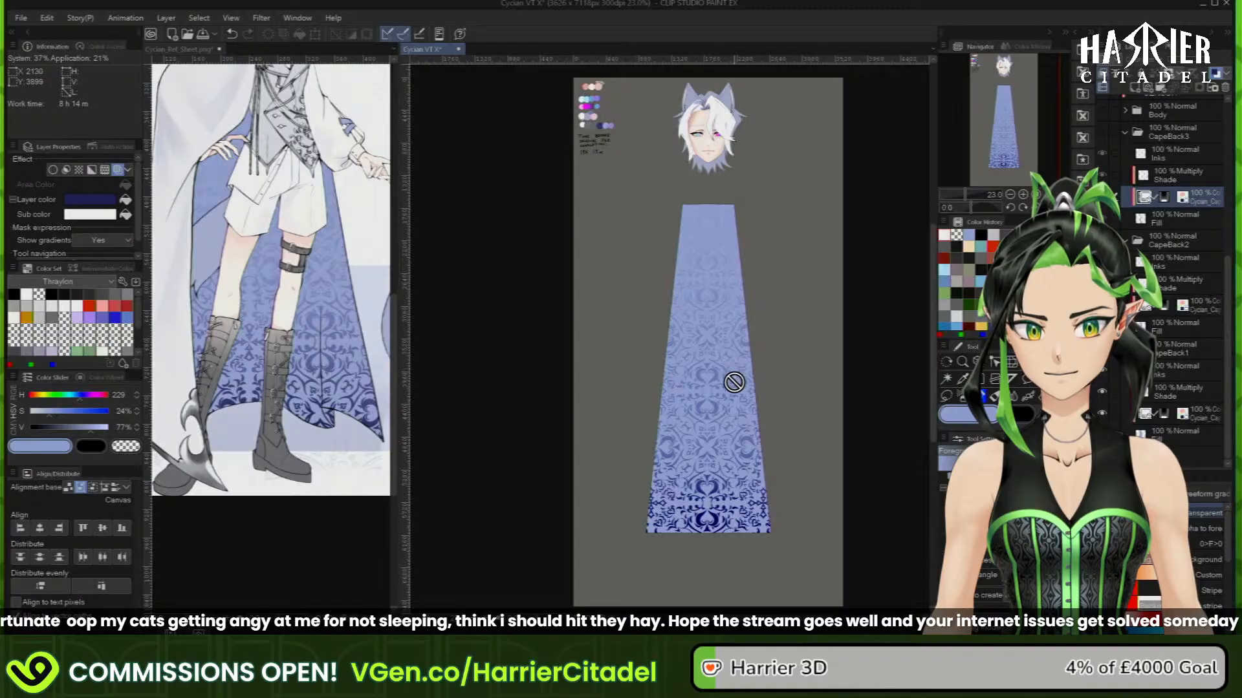
{"action": "scroll", "coordinate": [719, 417], "scroll_direction": "up", "scroll_amount": 2}
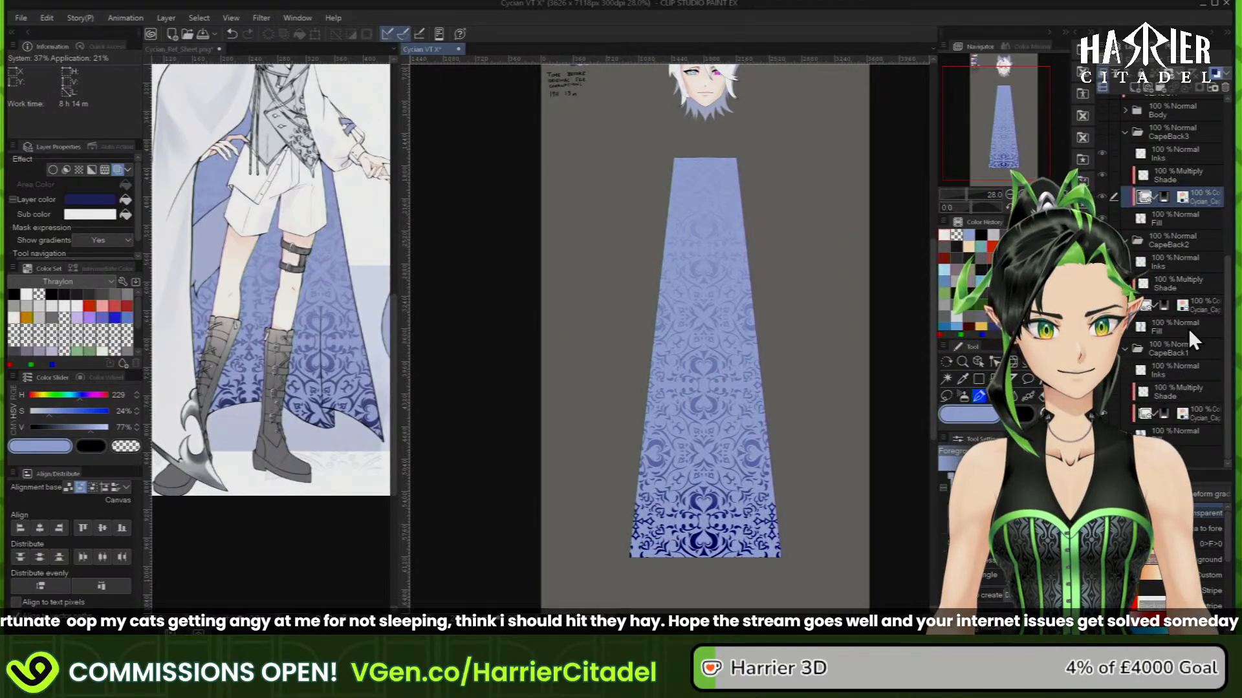
{"action": "left_click", "coordinate": [1166, 389]}
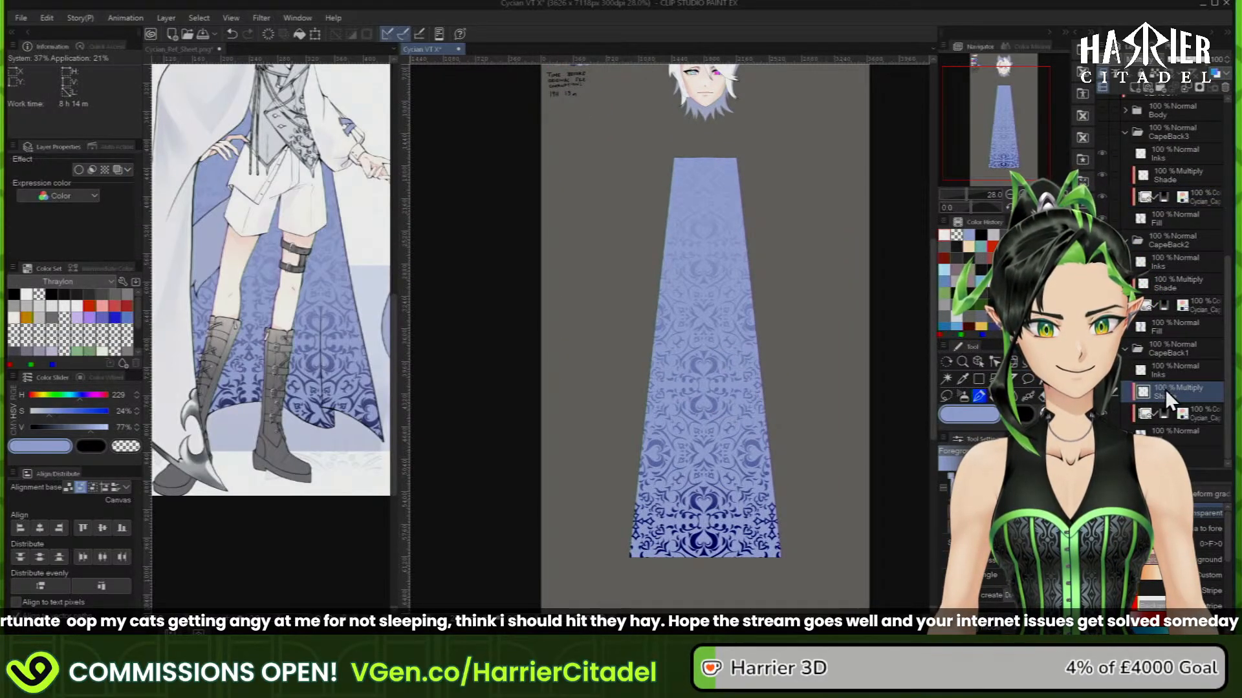
{"action": "left_click", "coordinate": [39, 318]}
{"action": "scroll", "coordinate": [686, 336], "scroll_direction": "down", "scroll_amount": 1}
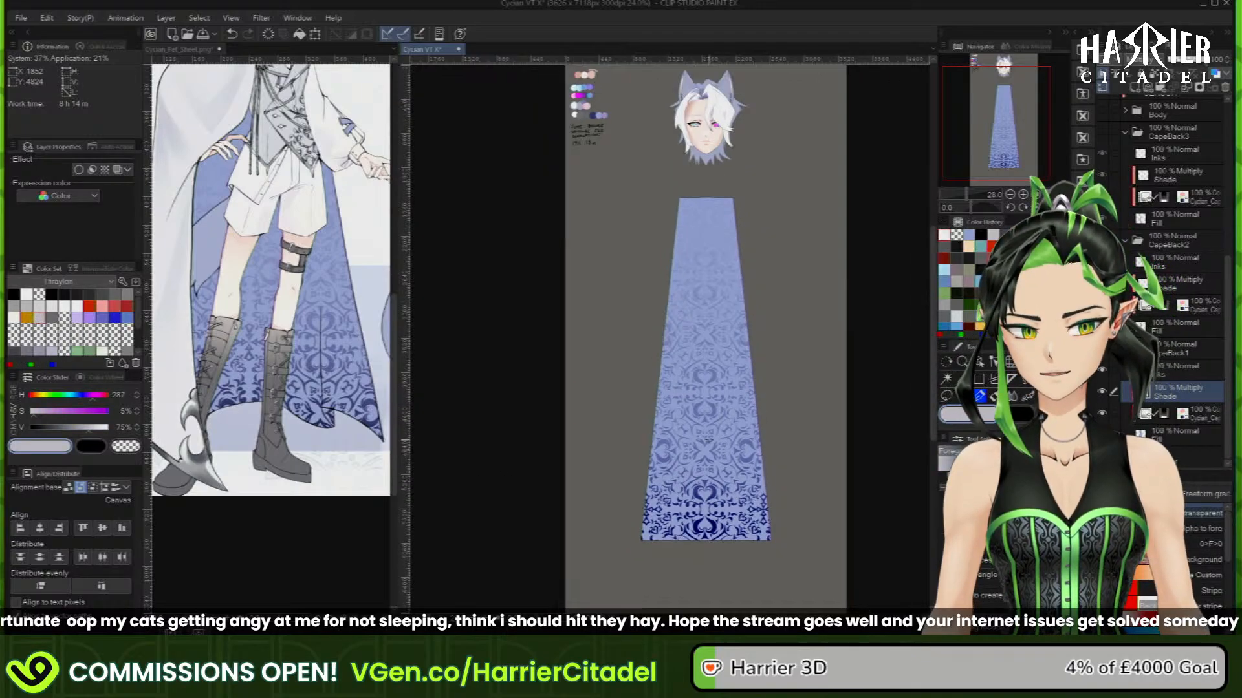
{"action": "scroll", "coordinate": [685, 337], "scroll_direction": "up", "scroll_amount": 1}
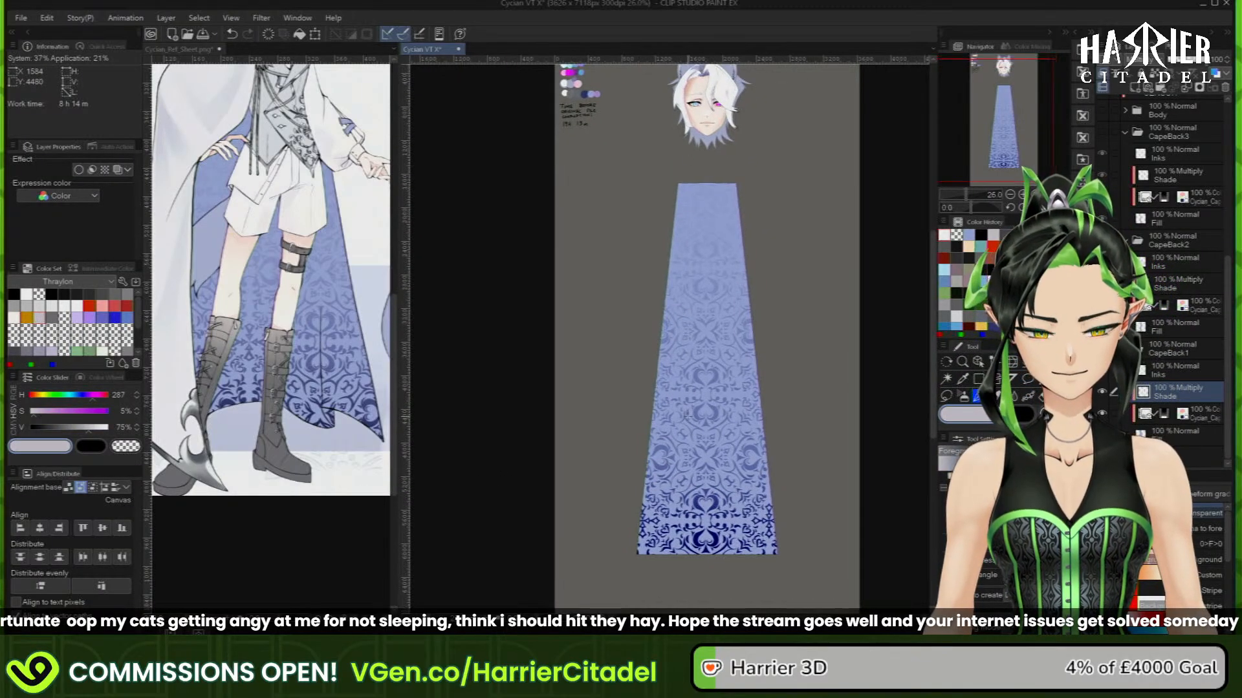
{"action": "left_click", "coordinate": [963, 396]}
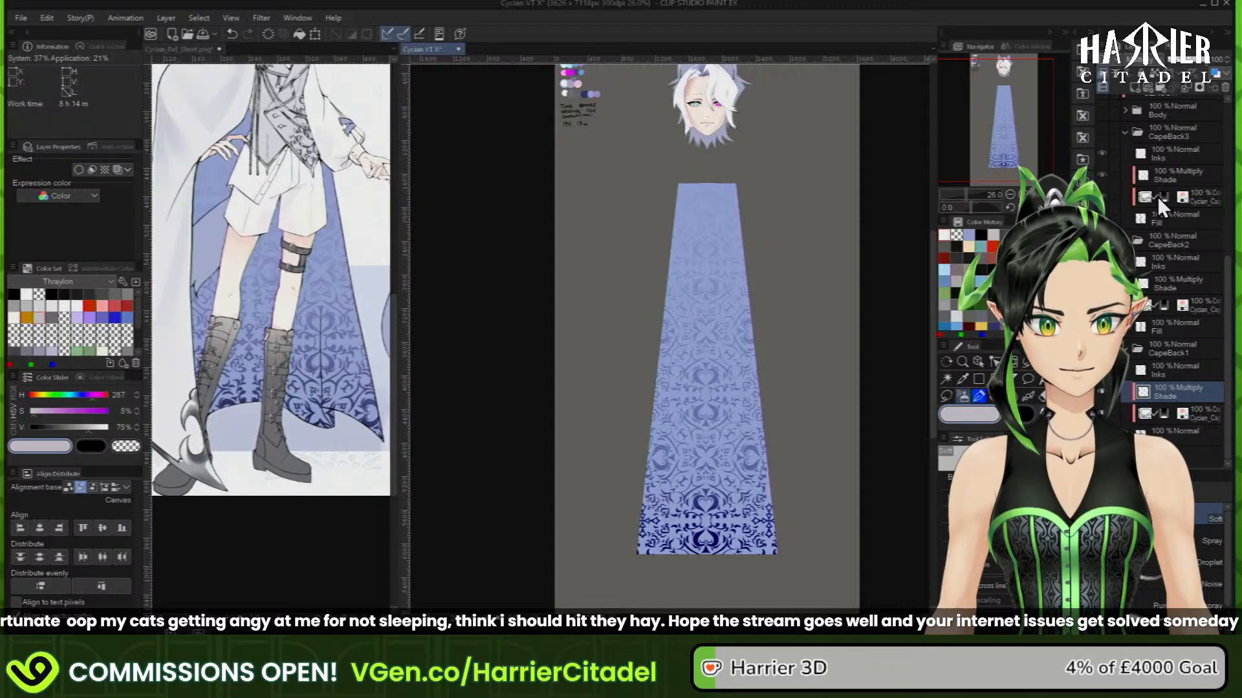
{"action": "scroll", "coordinate": [1170, 259], "scroll_direction": "up", "scroll_amount": 5}
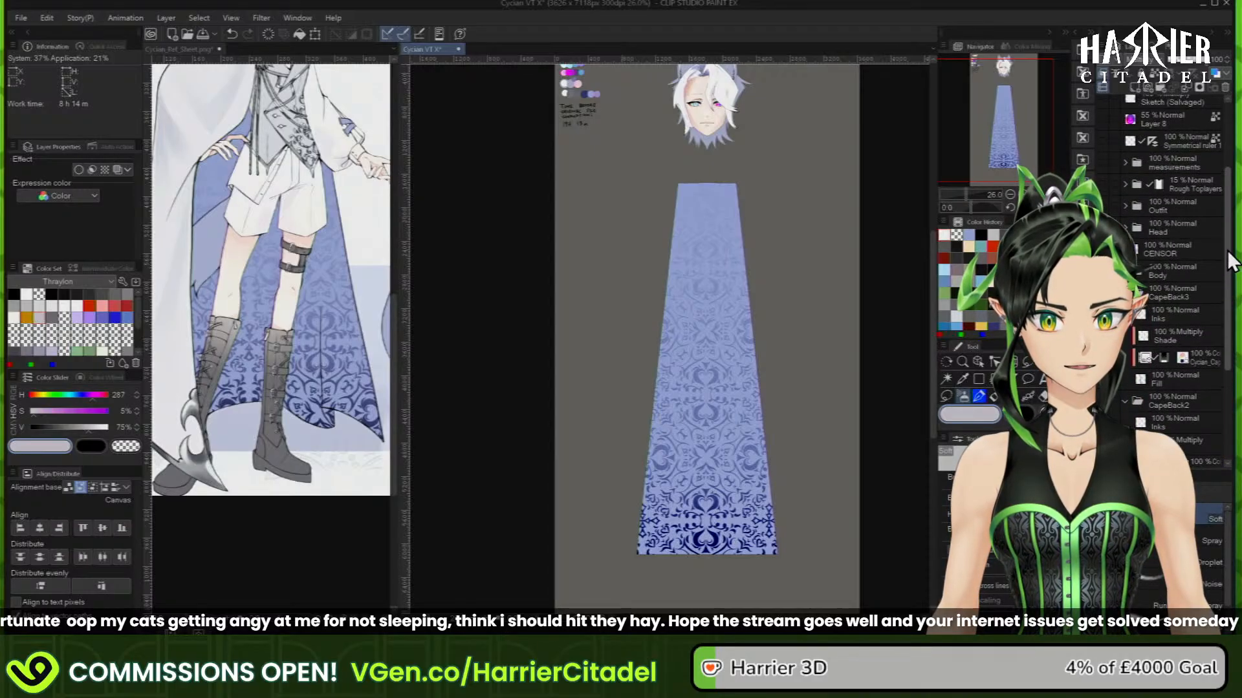
{"action": "left_click", "coordinate": [1103, 149]}
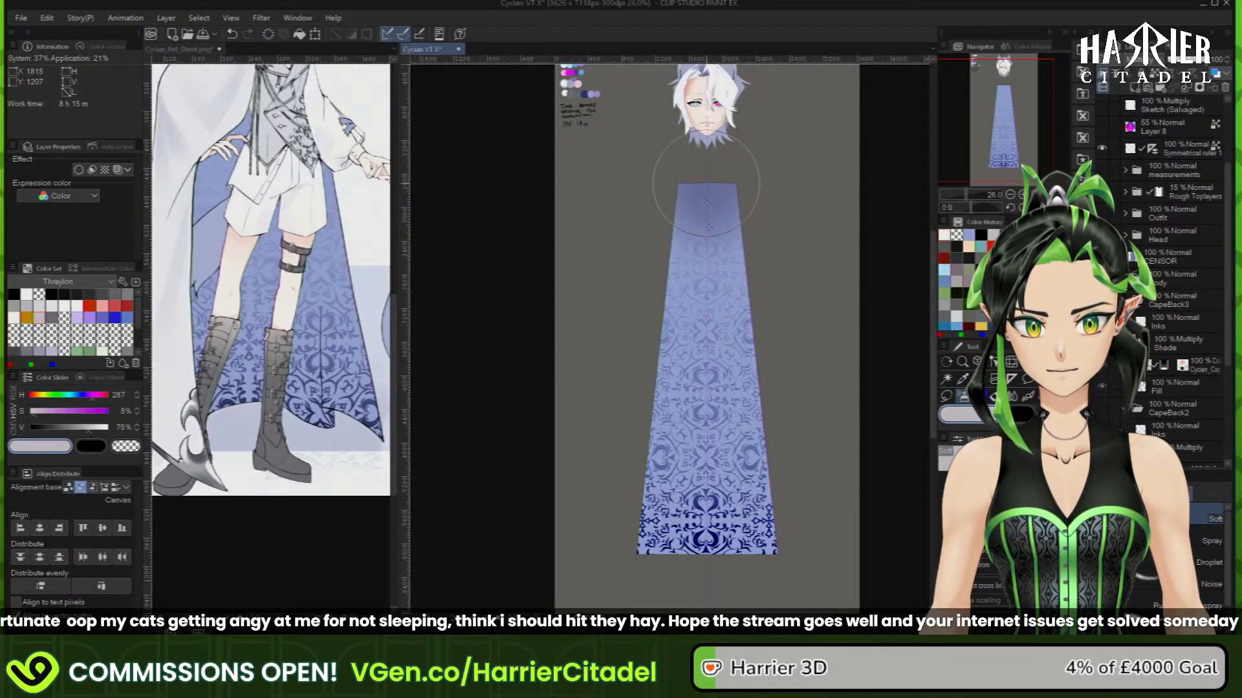
{"action": "left_click_drag", "start_coordinate": [706, 184], "coordinate": [710, 356]}
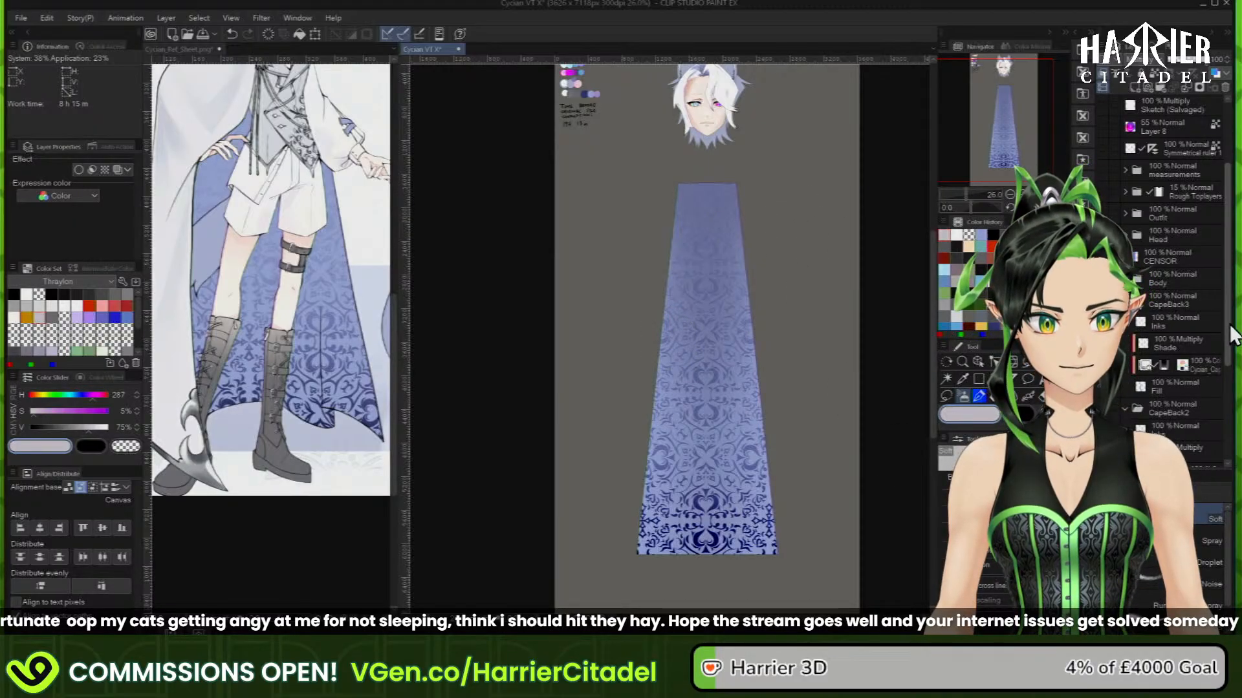
Set CapeBack1's Shade layer to Linear burn and airbrush more shading along the center panel's side edges
{"action": "scroll", "coordinate": [1232, 333], "scroll_direction": "down", "scroll_amount": 5}
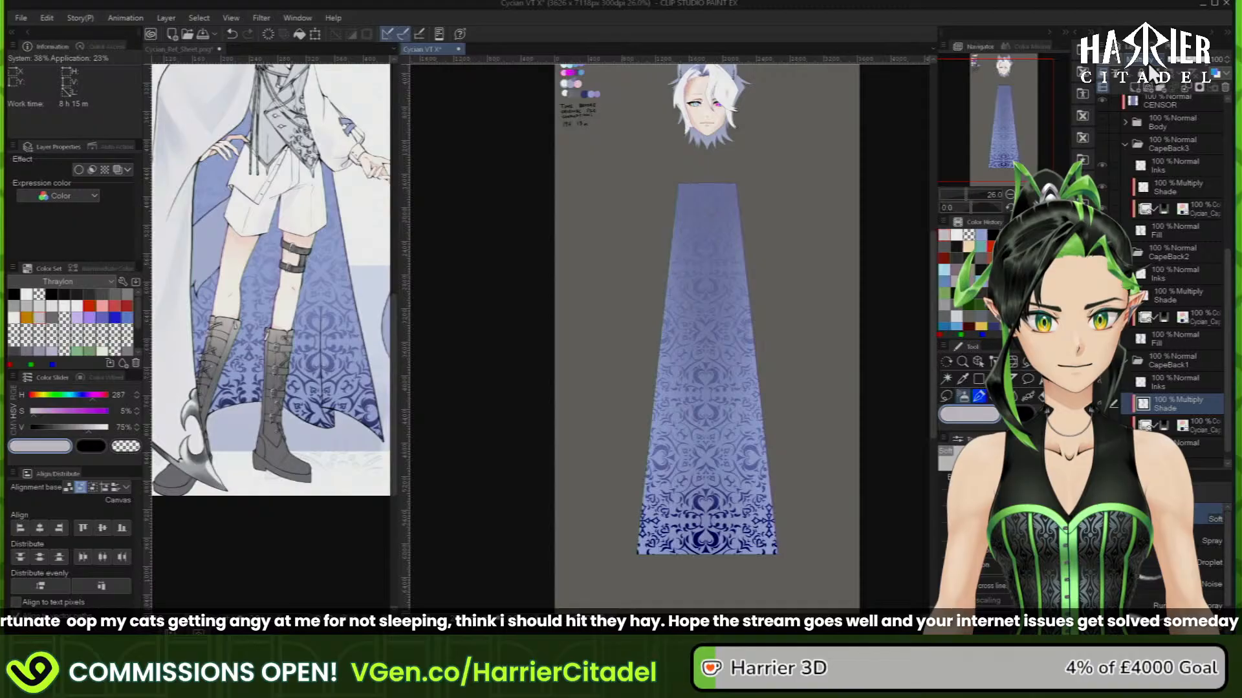
{"action": "left_click", "coordinate": [1159, 88]}
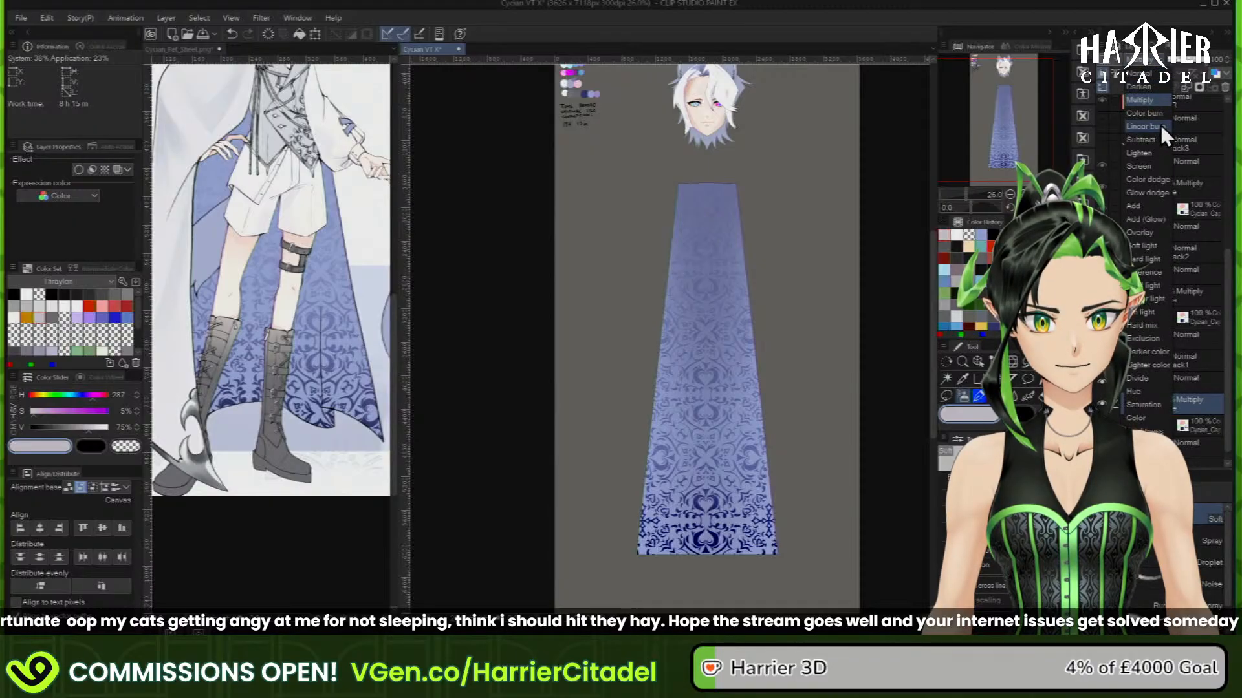
{"action": "left_click", "coordinate": [1160, 125]}
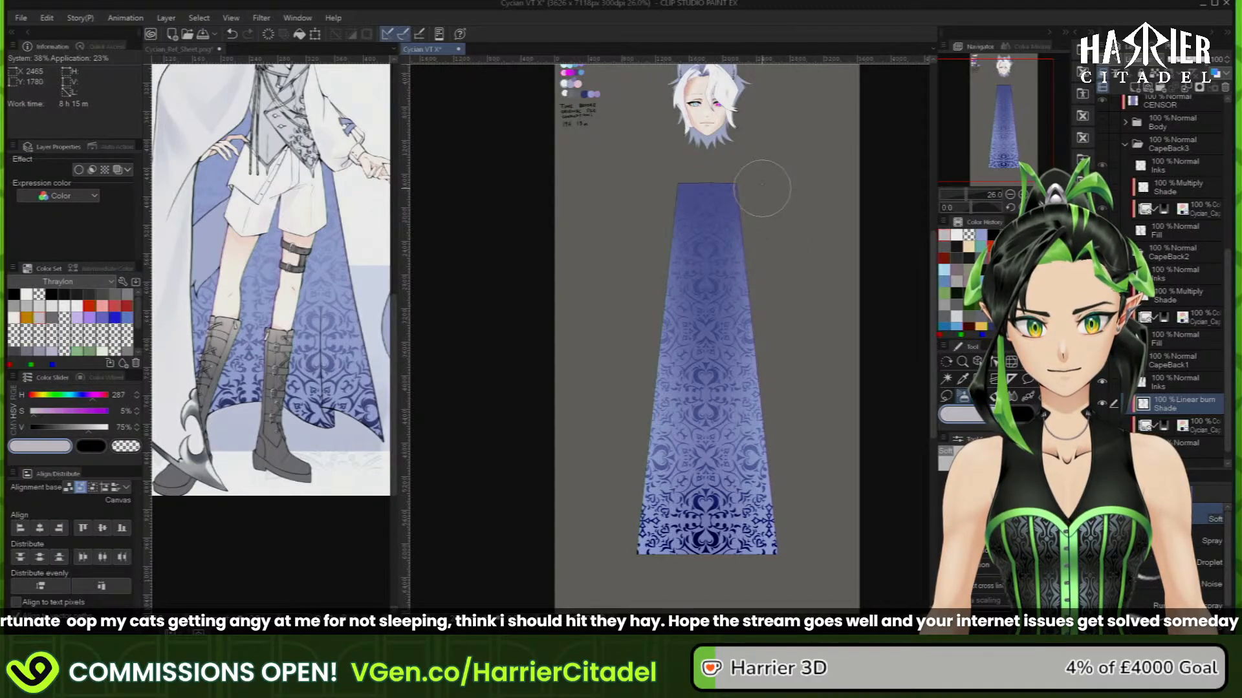
{"action": "left_click", "coordinate": [796, 574], "text": "shift"}
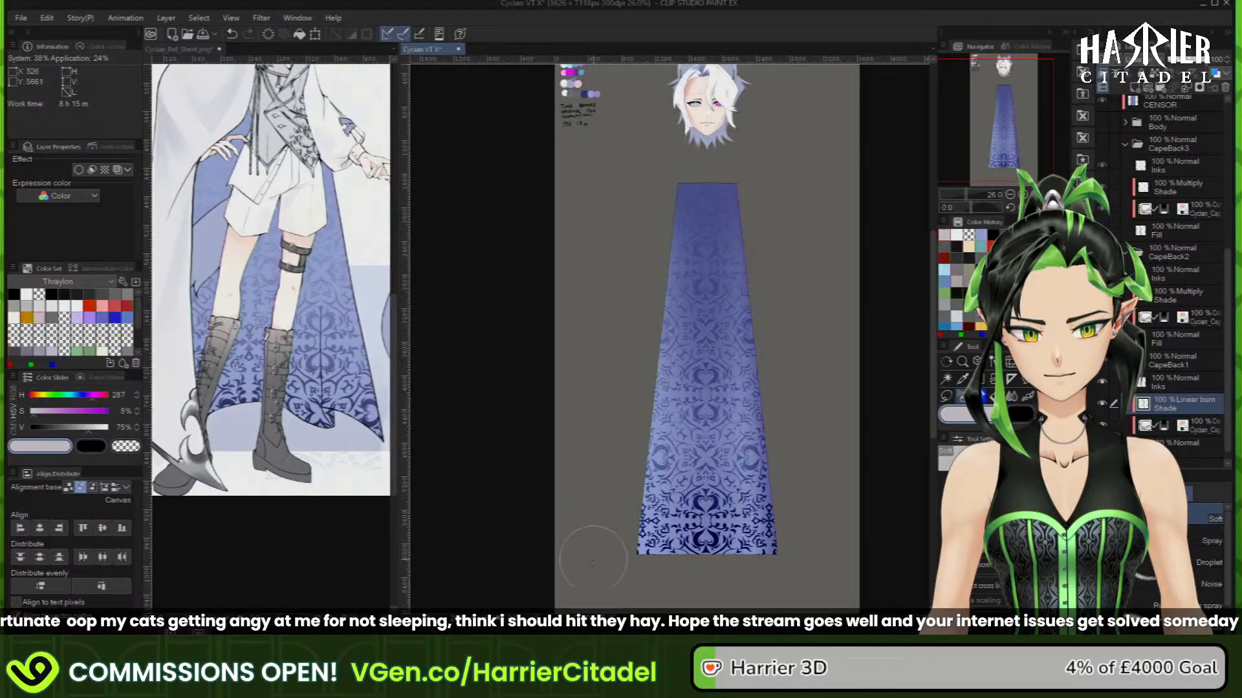
{"action": "left_click", "coordinate": [615, 590], "text": "shift"}
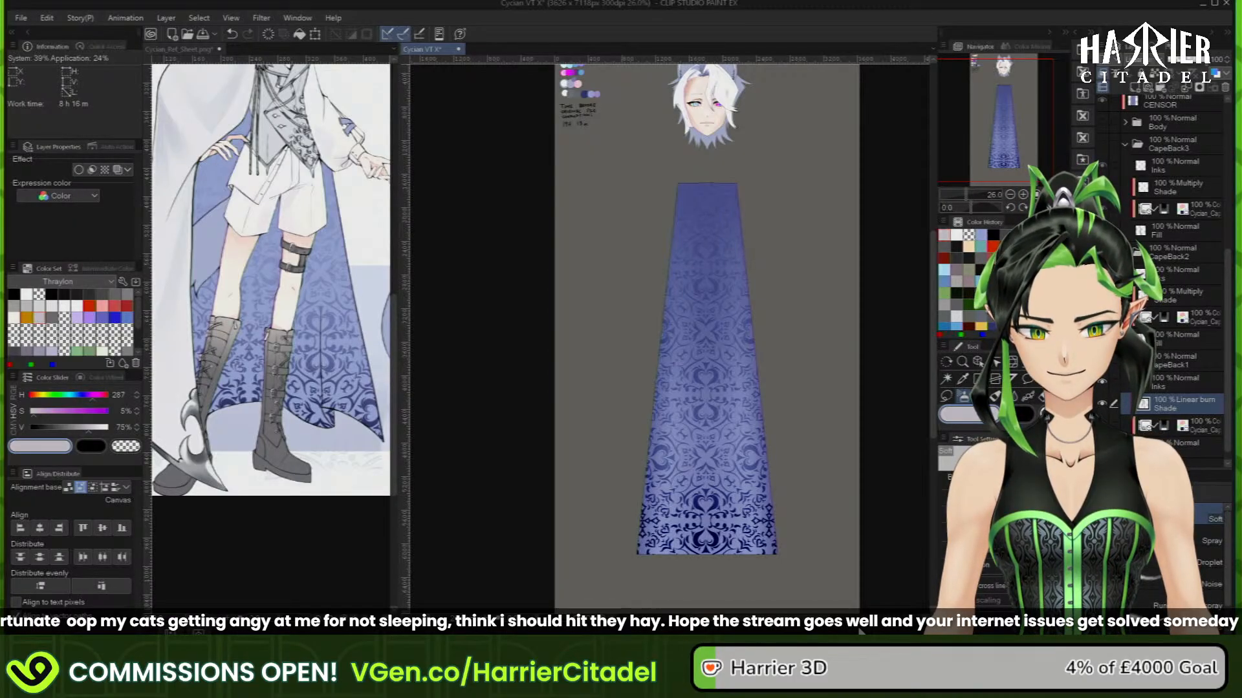
Show CapeBack2, rotate its pattern slightly clockwise and shift it to follow the side panel's slant and hem
{"action": "left_click", "coordinate": [1102, 252]}
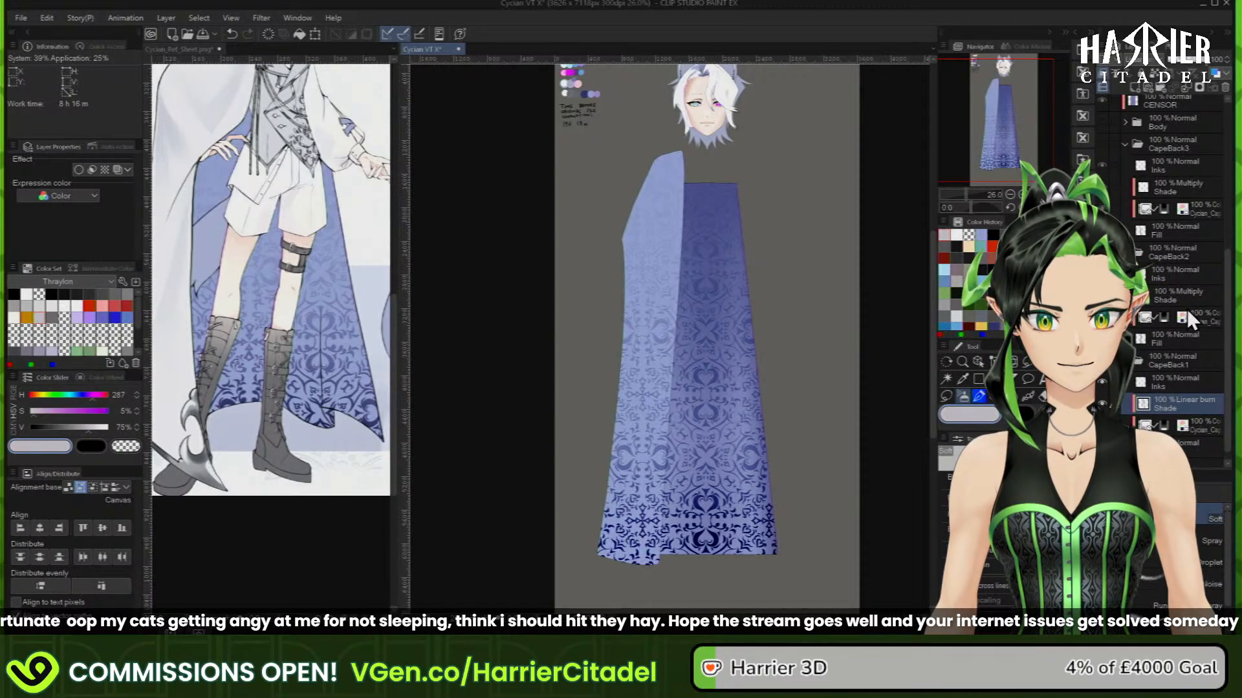
{"action": "left_click", "coordinate": [1193, 317]}
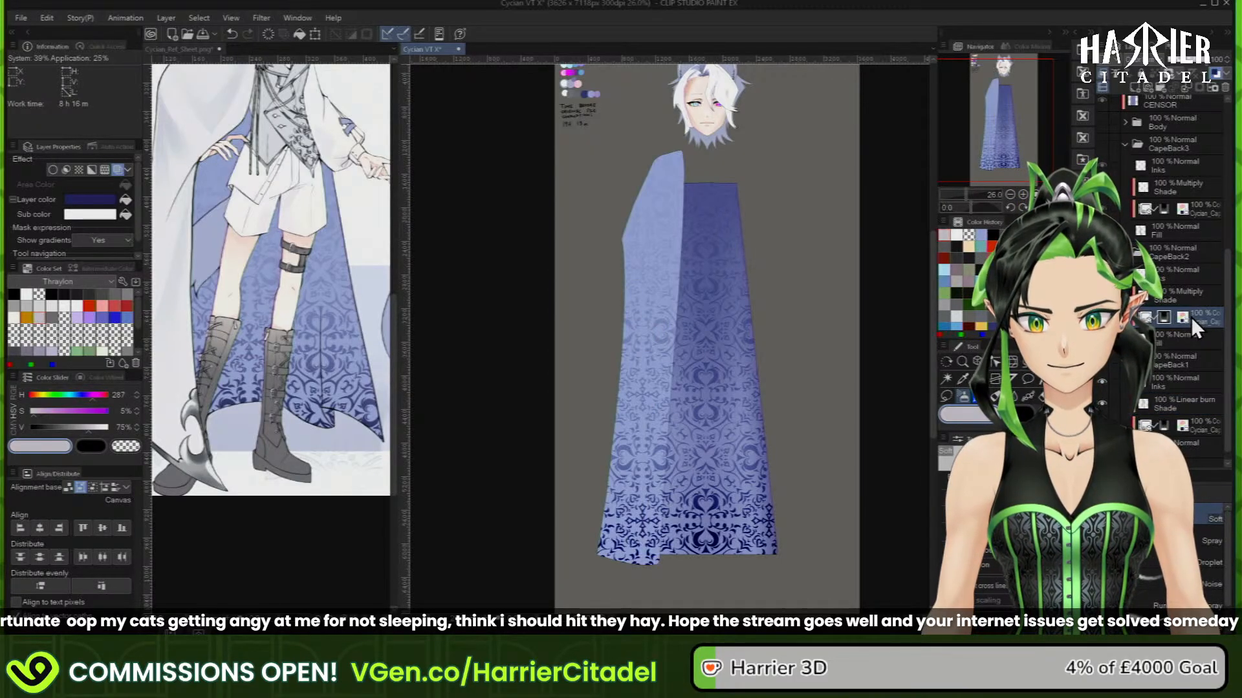
{"action": "left_click", "coordinate": [1149, 317]}
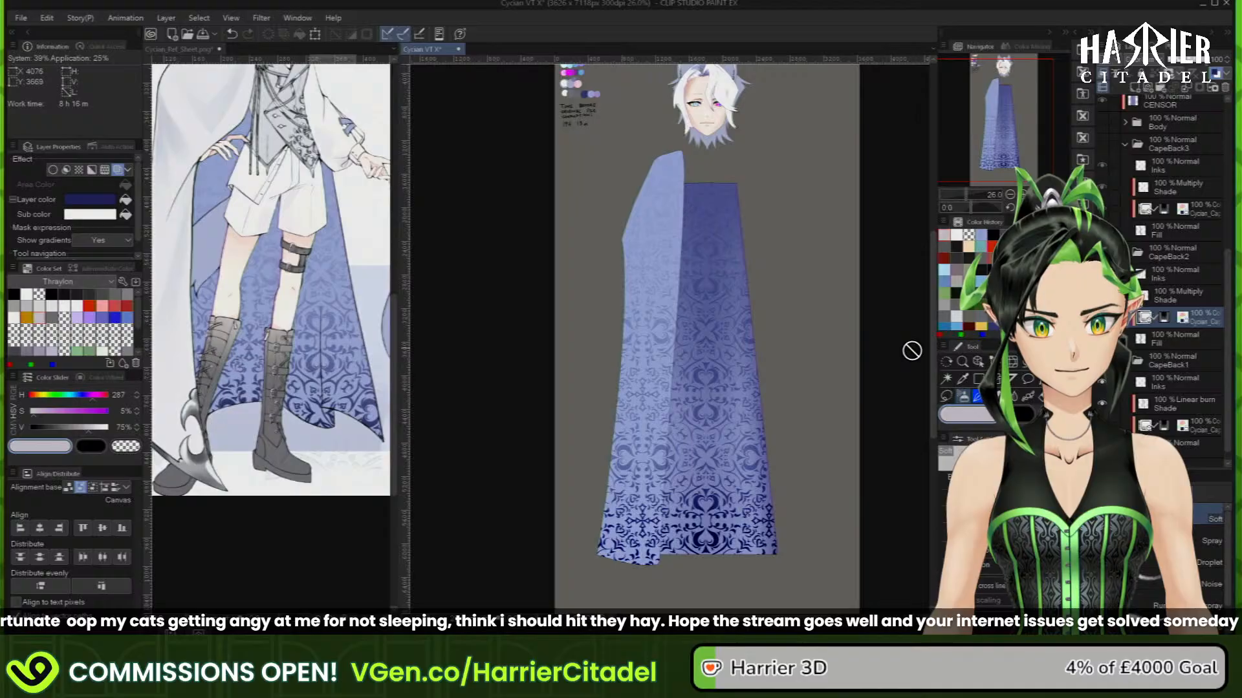
{"action": "left_click", "coordinate": [978, 362]}
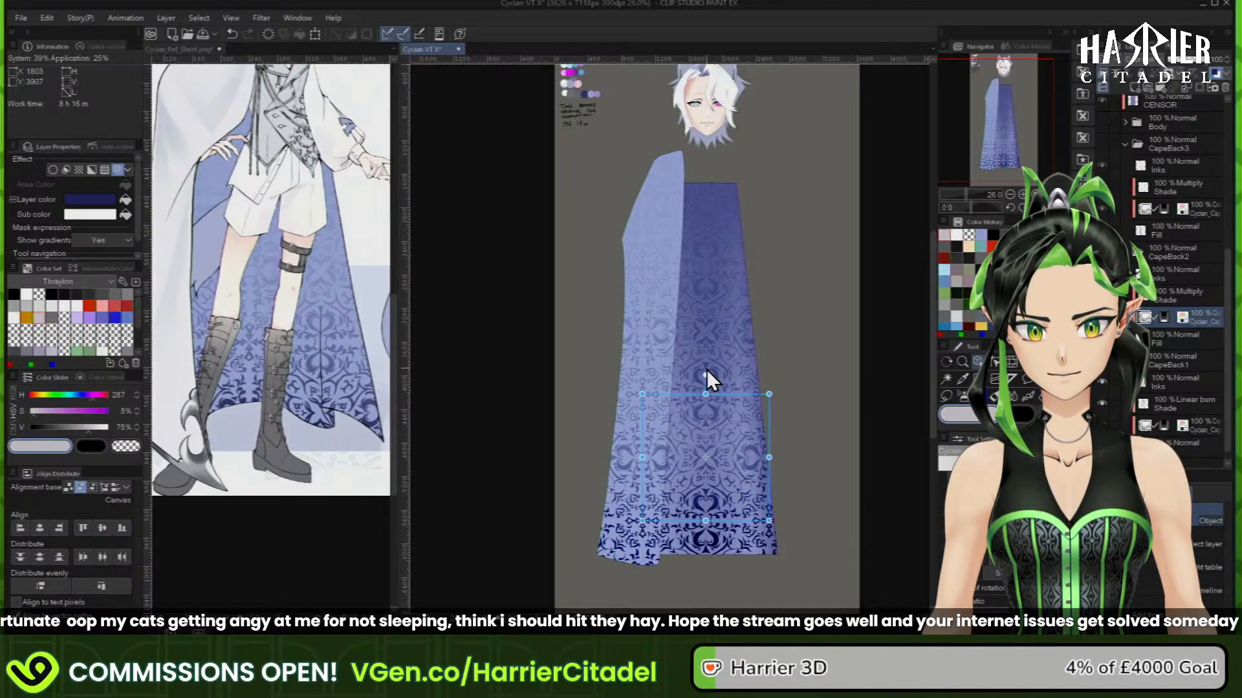
{"action": "left_click_drag", "start_coordinate": [706, 374], "coordinate": [711, 374]}
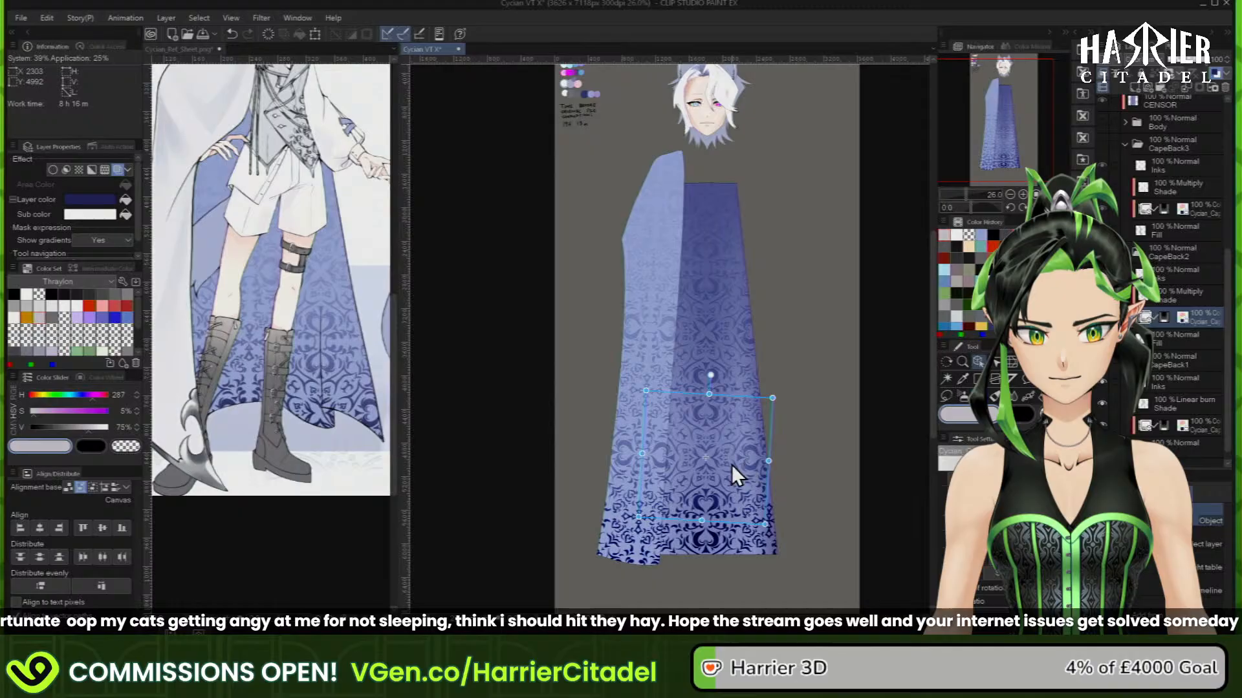
{"action": "left_click_drag", "start_coordinate": [727, 463], "coordinate": [697, 455]}
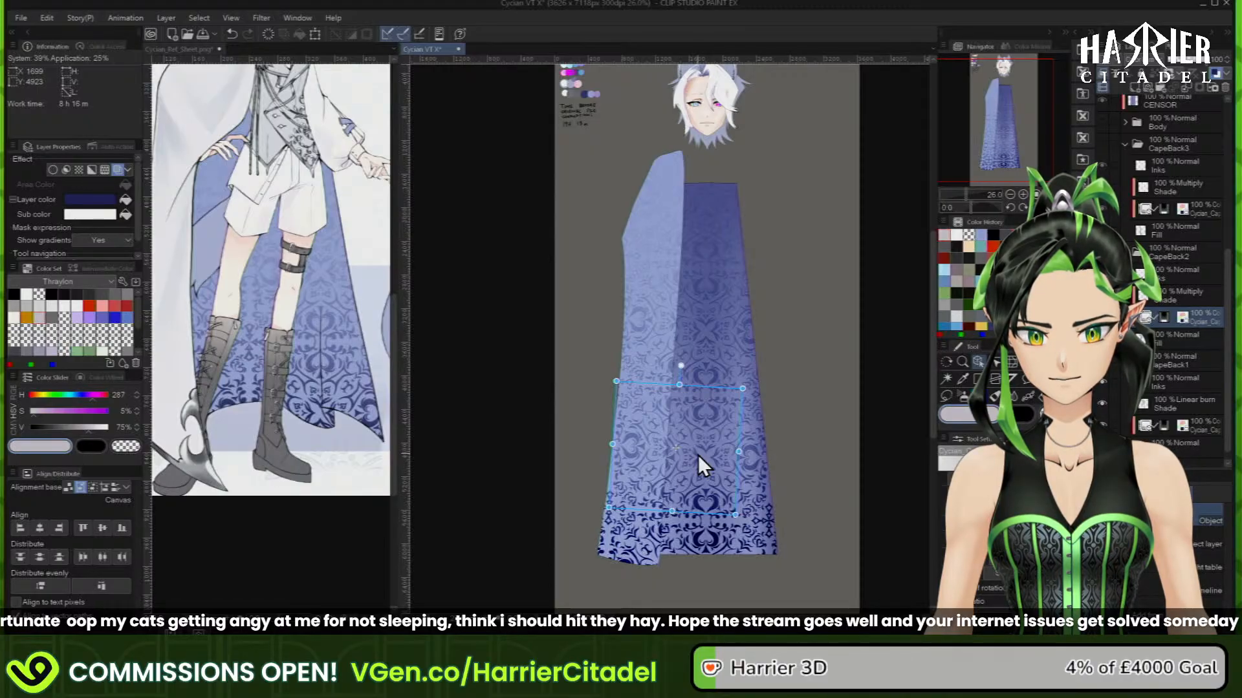
{"action": "left_click_drag", "start_coordinate": [697, 455], "coordinate": [696, 455]}
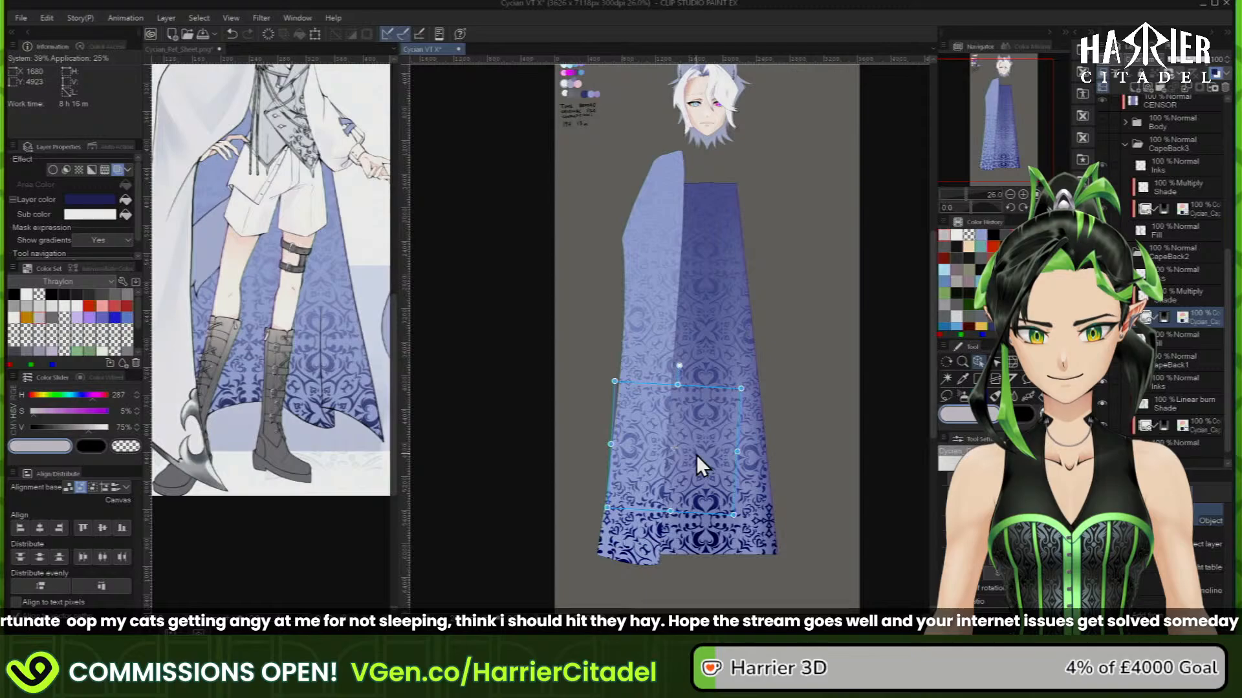
{"action": "left_click_drag", "start_coordinate": [681, 366], "coordinate": [684, 366]}
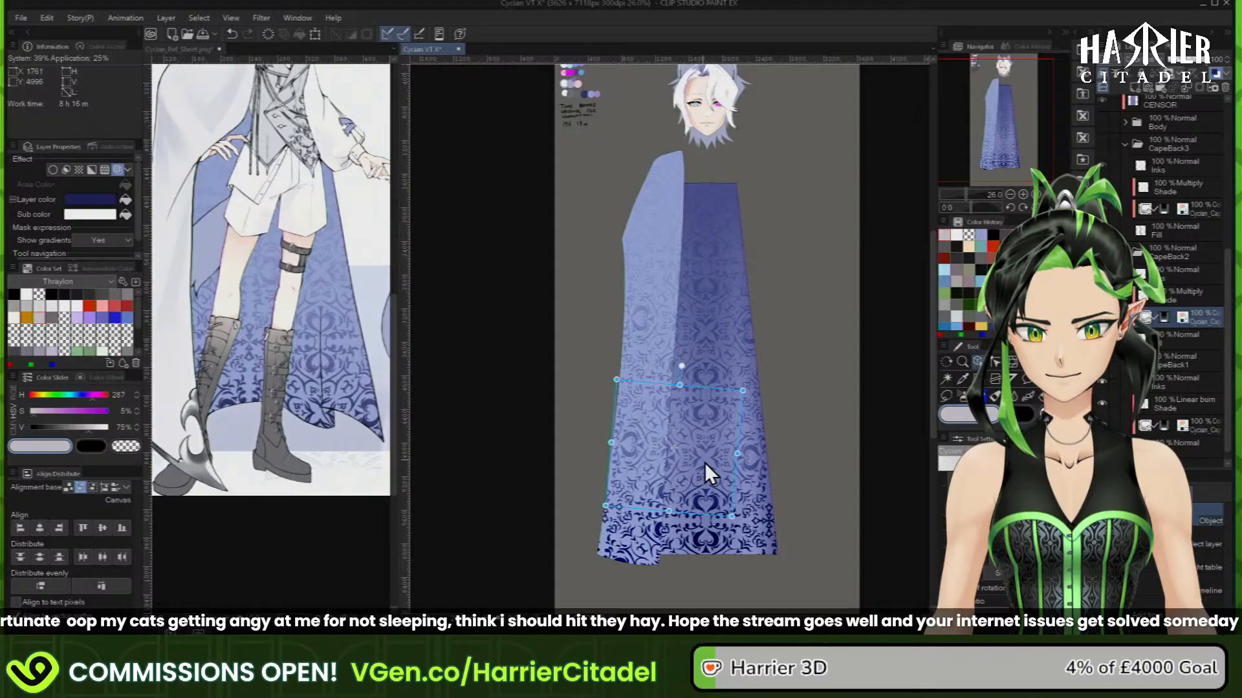
{"action": "left_click_drag", "start_coordinate": [704, 463], "coordinate": [699, 463]}
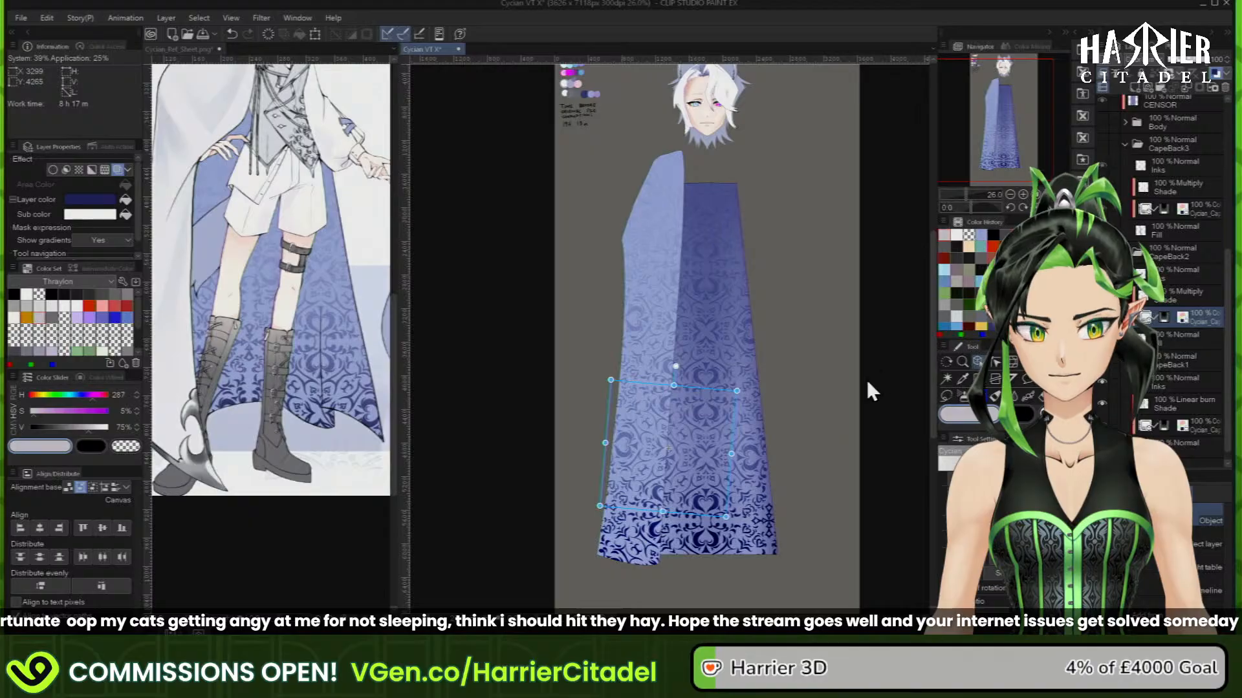
Set CapeBack2's Shade layer to Linear burn and airbrush shading over the side panel's upper part and inner edge
{"action": "left_click", "coordinate": [1209, 291]}
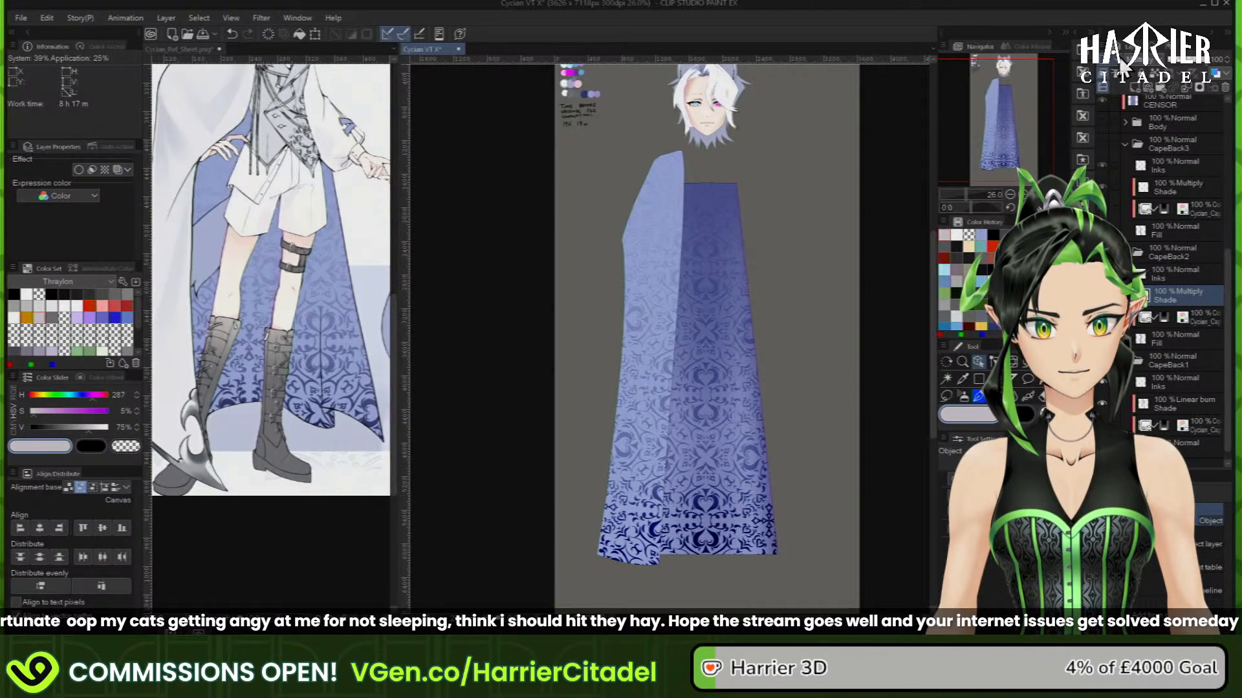
{"action": "left_click", "coordinate": [1142, 76]}
{"action": "left_click", "coordinate": [1142, 129]}
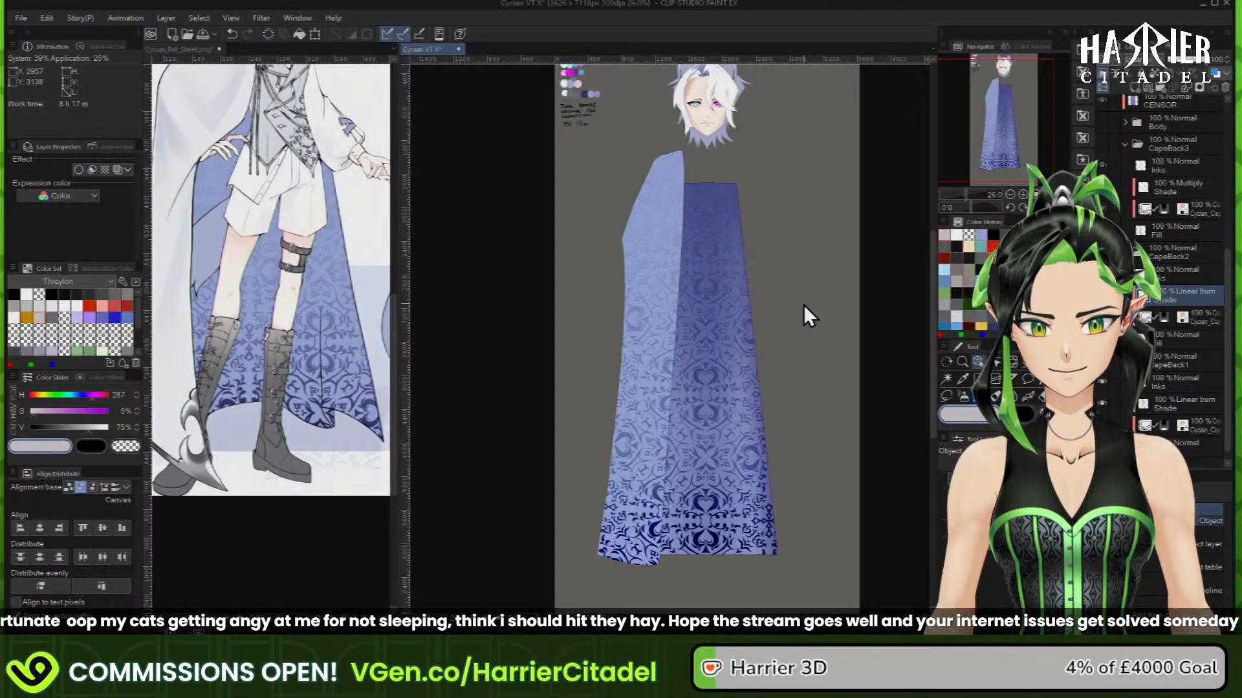
{"action": "left_click", "coordinate": [965, 399]}
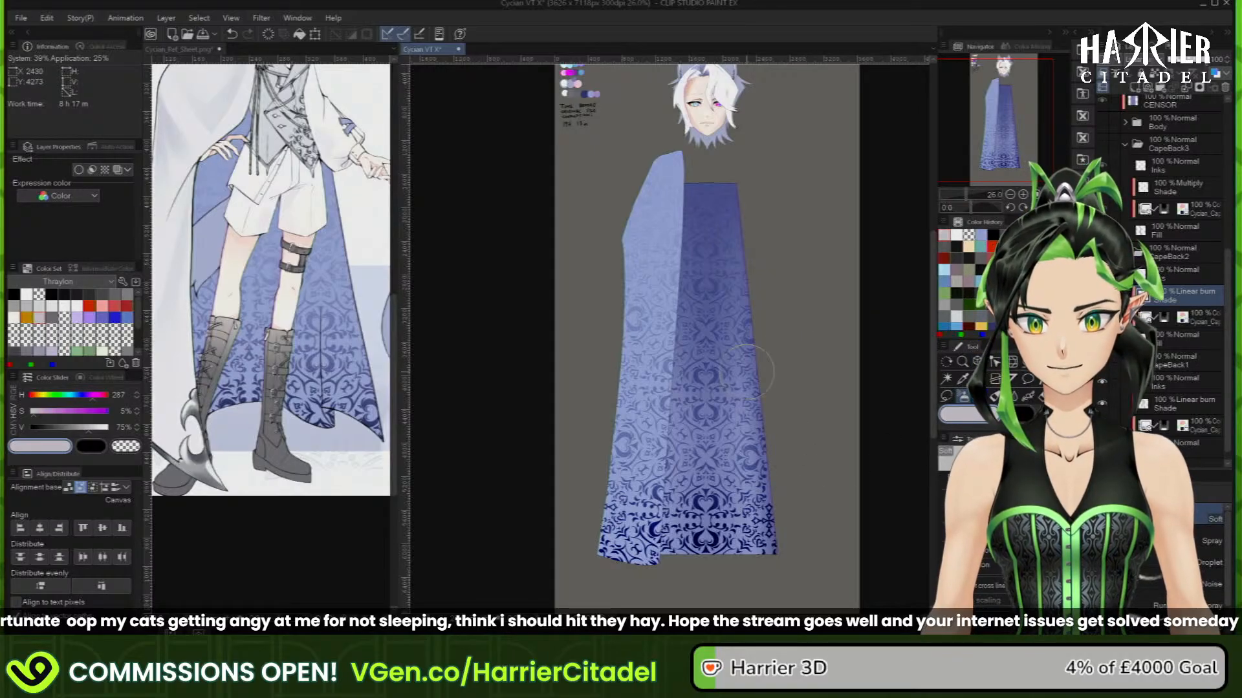
{"action": "mouse_move", "coordinate": [661, 171]}
{"action": "left_mouse_down"}
{"action": "mouse_move", "coordinate": [691, 152]}
{"action": "mouse_move", "coordinate": [675, 145]}
{"action": "mouse_move", "coordinate": [628, 201]}
{"action": "mouse_move", "coordinate": [645, 167]}
{"action": "mouse_move", "coordinate": [635, 193]}
{"action": "mouse_move", "coordinate": [689, 185]}
{"action": "mouse_move", "coordinate": [665, 200]}
{"action": "mouse_move", "coordinate": [663, 190]}
{"action": "mouse_move", "coordinate": [668, 179]}
{"action": "mouse_move", "coordinate": [695, 256]}
{"action": "mouse_move", "coordinate": [633, 181]}
{"action": "left_mouse_up"}
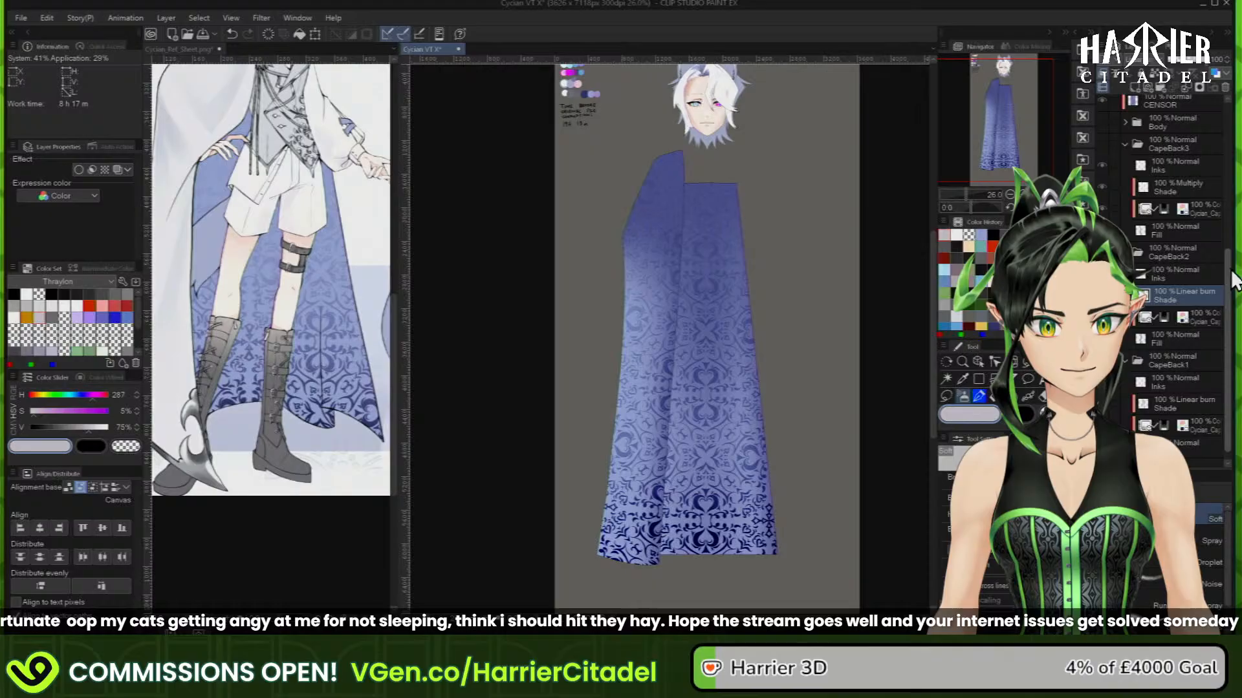
Clear CapeBack1's Shade layer and airbrush new shading down from the center panel's top and beside the side panel
{"action": "scroll", "coordinate": [1232, 279], "scroll_direction": "down", "scroll_amount": 1}
{"action": "left_click", "coordinate": [1187, 397]}
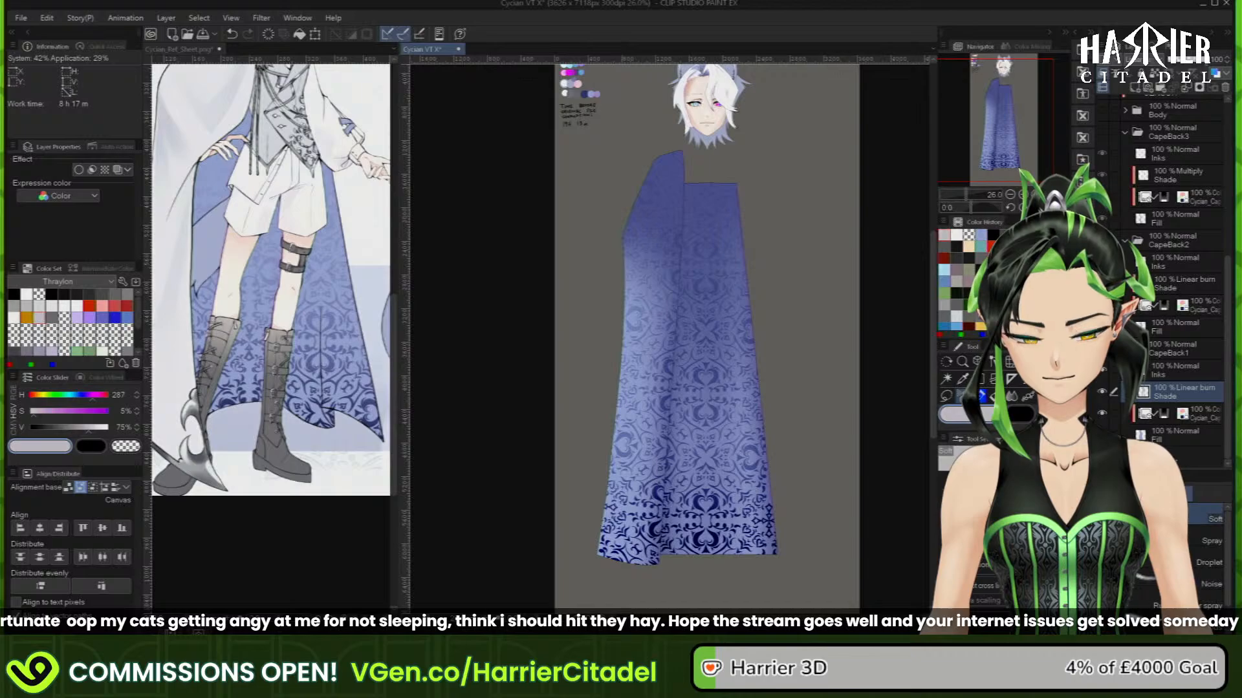
{"action": "left_click", "coordinate": [271, 34]}
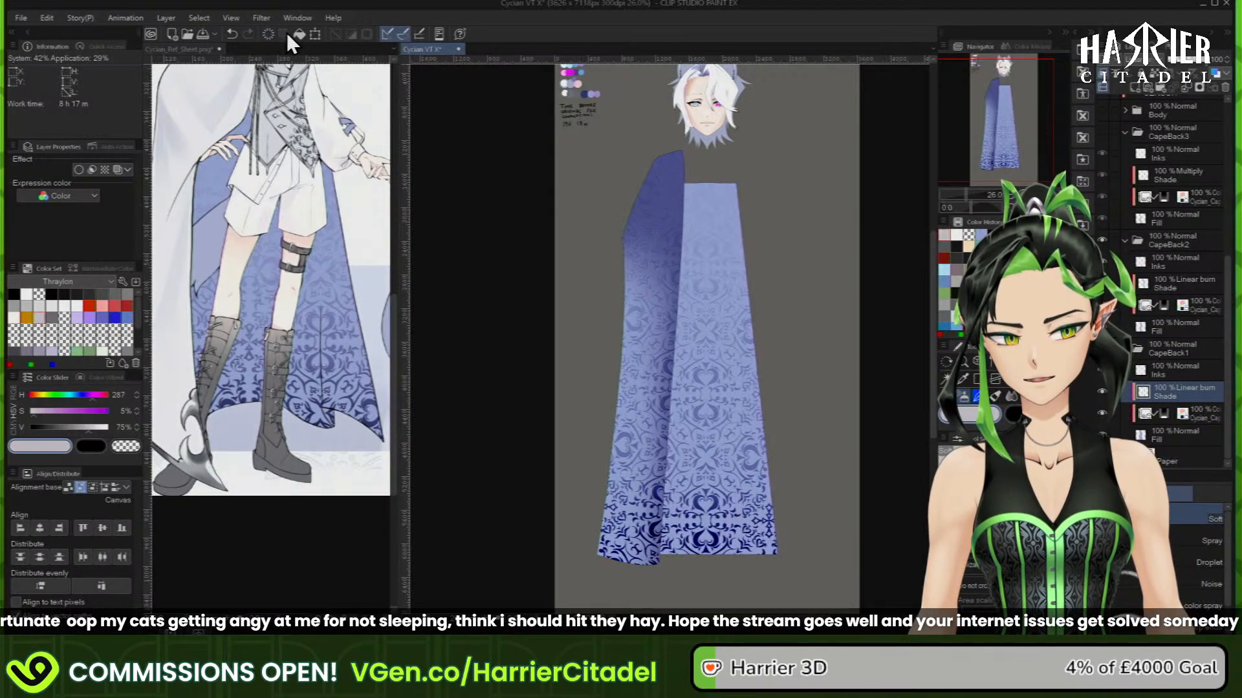
{"action": "mouse_move", "coordinate": [683, 182]}
{"action": "left_mouse_down"}
{"action": "mouse_move", "coordinate": [660, 532]}
{"action": "mouse_move", "coordinate": [676, 175]}
{"action": "mouse_move", "coordinate": [644, 580]}
{"action": "left_mouse_up"}
{"action": "mouse_move", "coordinate": [705, 181]}
{"action": "left_mouse_down"}
{"action": "mouse_move", "coordinate": [674, 252]}
{"action": "mouse_move", "coordinate": [654, 577]}
{"action": "left_mouse_up"}
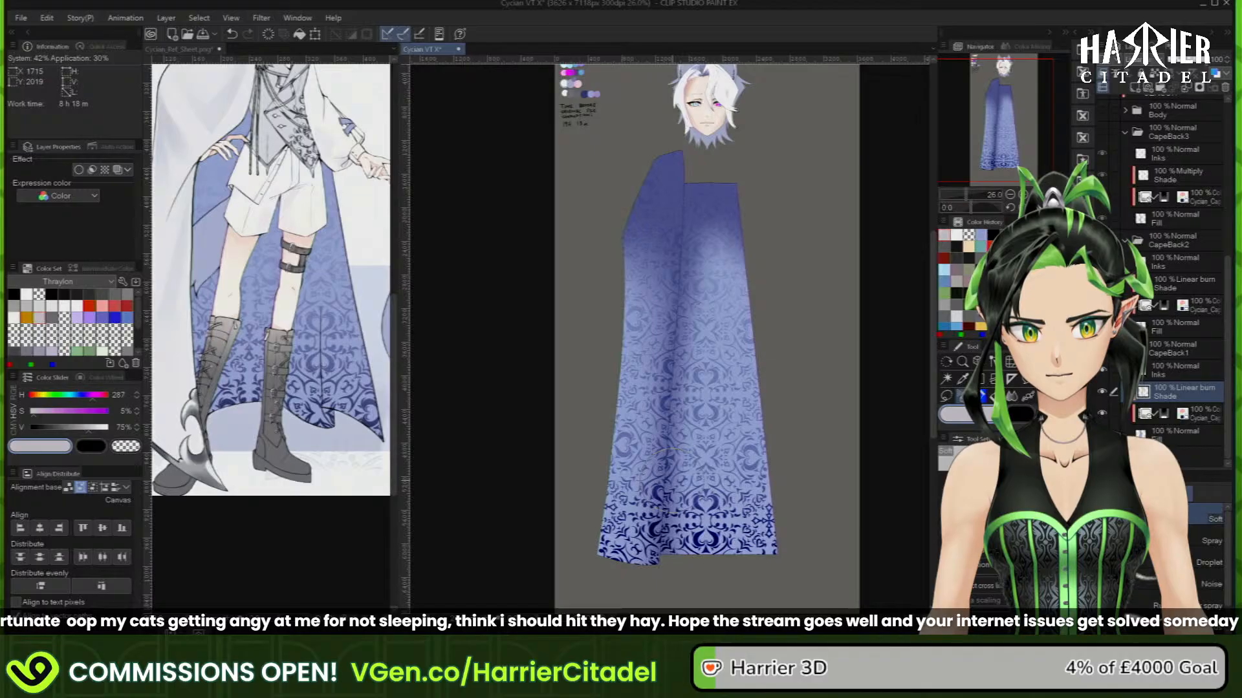
{"action": "left_click_drag", "start_coordinate": [728, 253], "coordinate": [707, 314]}
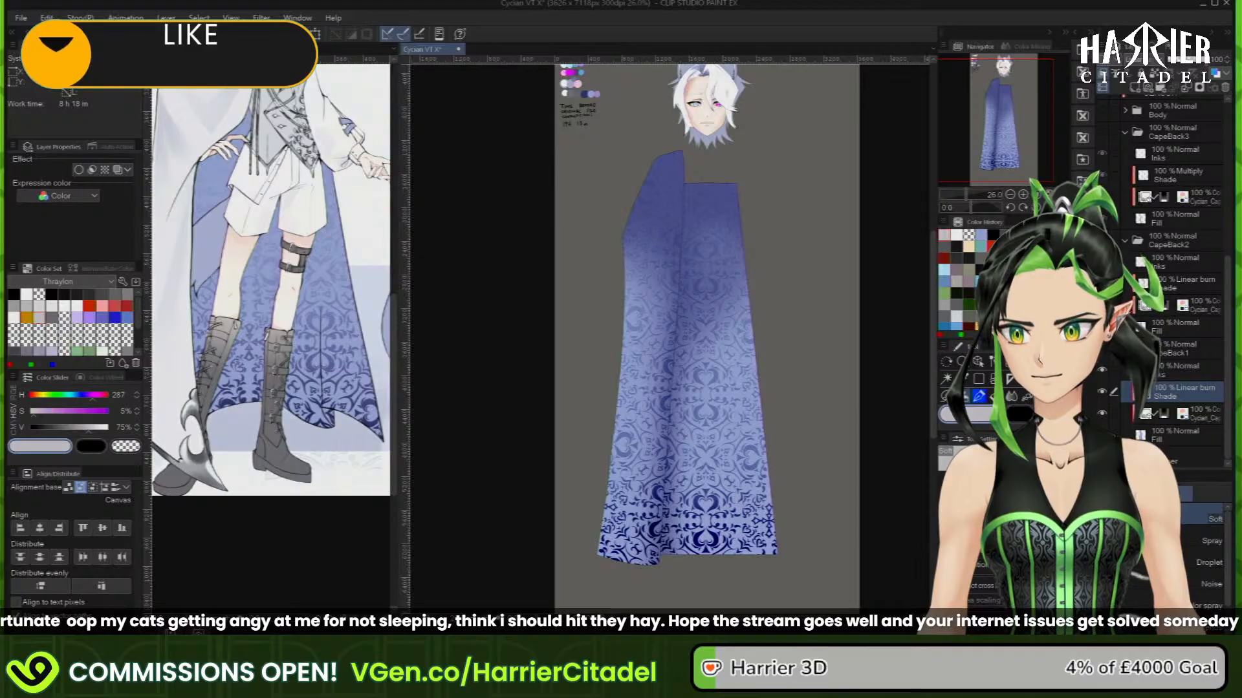
Fill CapeBack1's Shade layer evenly with the pale grey-lavender and deepen the airbrushed shading along CapeBack2's inner edge
{"action": "left_click", "coordinate": [300, 34]}
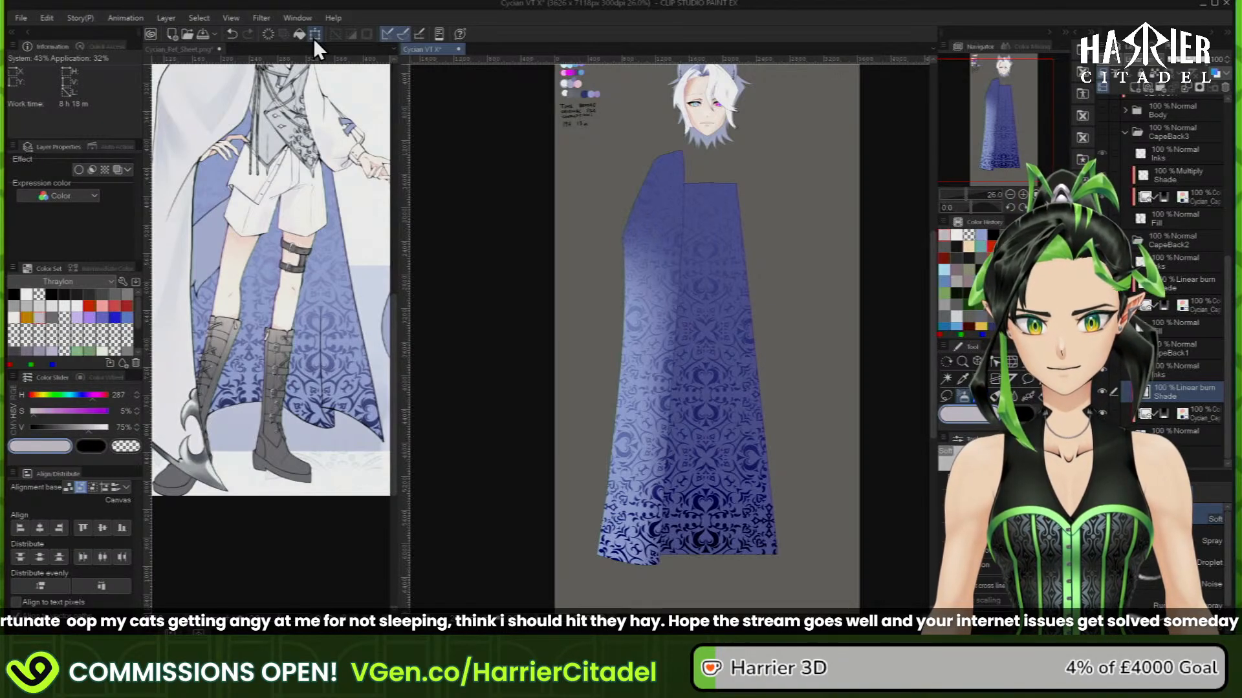
{"action": "left_click", "coordinate": [1171, 283]}
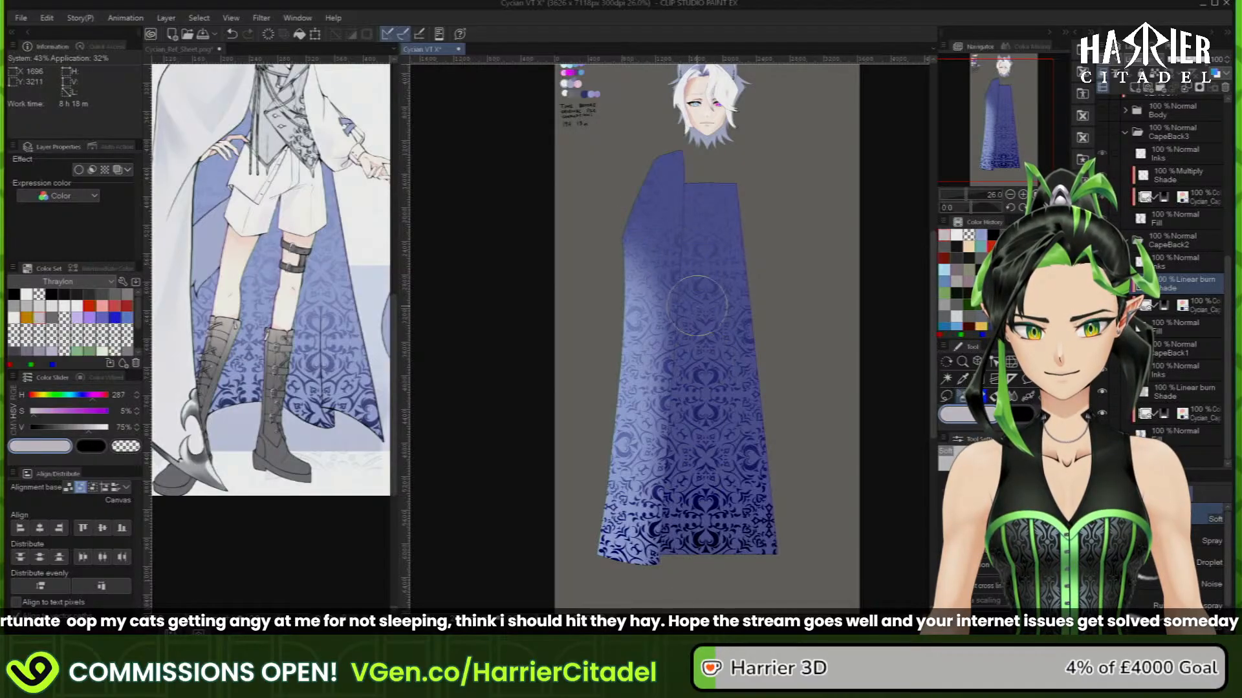
{"action": "left_click_drag", "start_coordinate": [678, 569], "coordinate": [679, 253]}
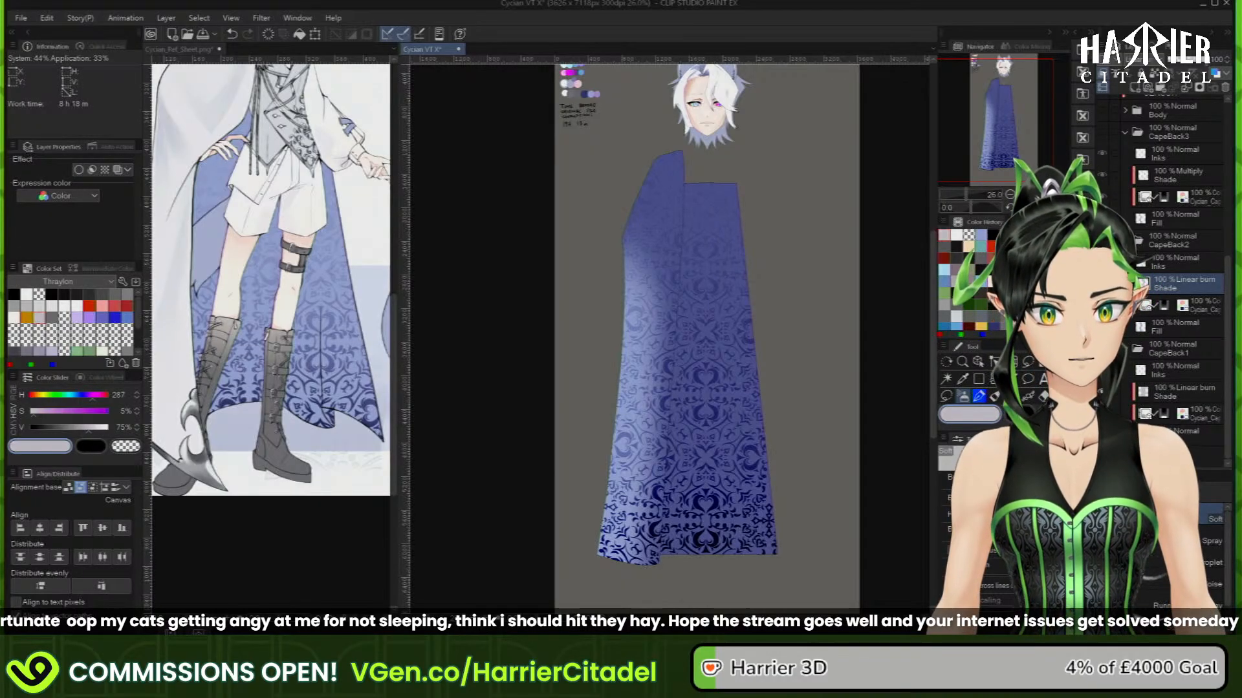
Add a Screen layer above CapeBack2's Shade layer and airbrush a light grey highlight down the side panel's inner edge
{"action": "left_click", "coordinate": [1139, 88]}
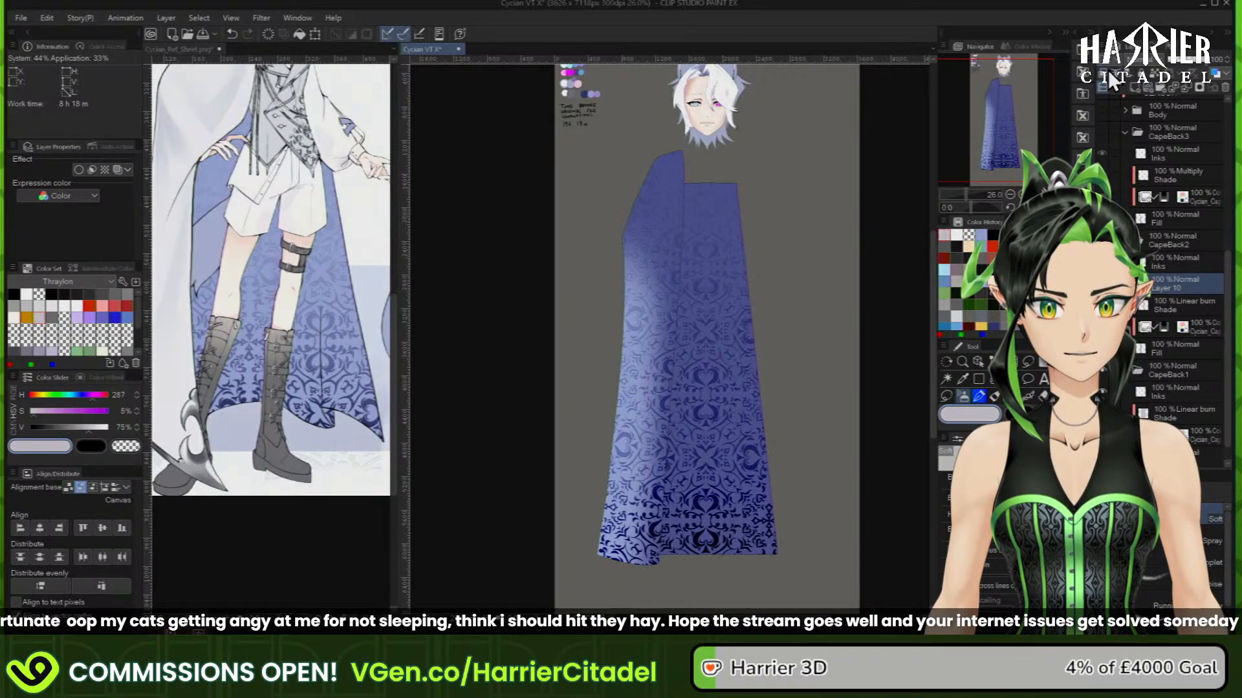
{"action": "left_click", "coordinate": [1136, 70]}
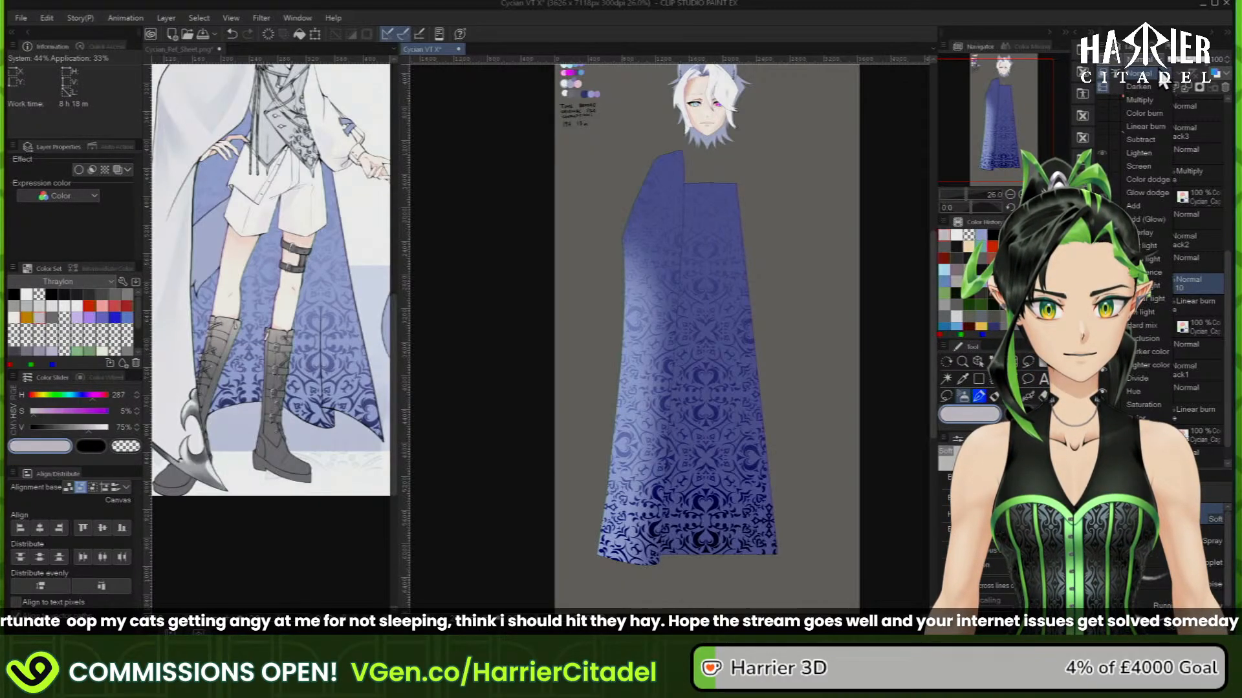
{"action": "left_click", "coordinate": [1158, 169]}
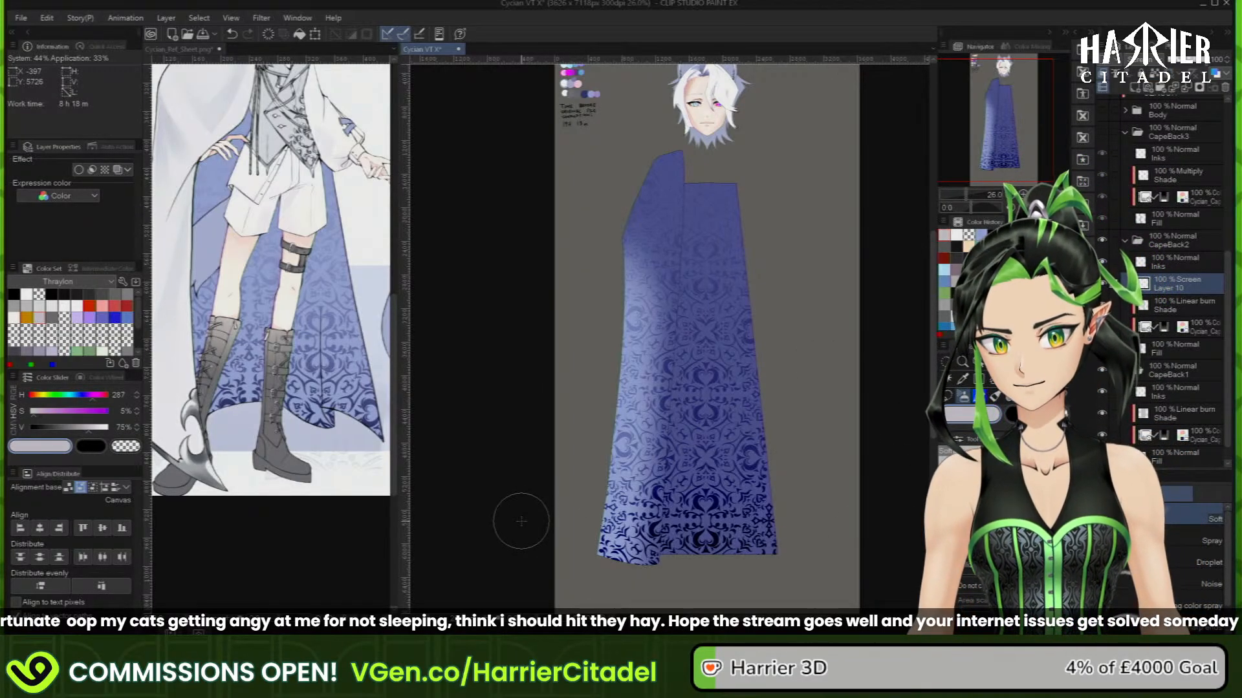
{"action": "left_click", "coordinate": [97, 447]}
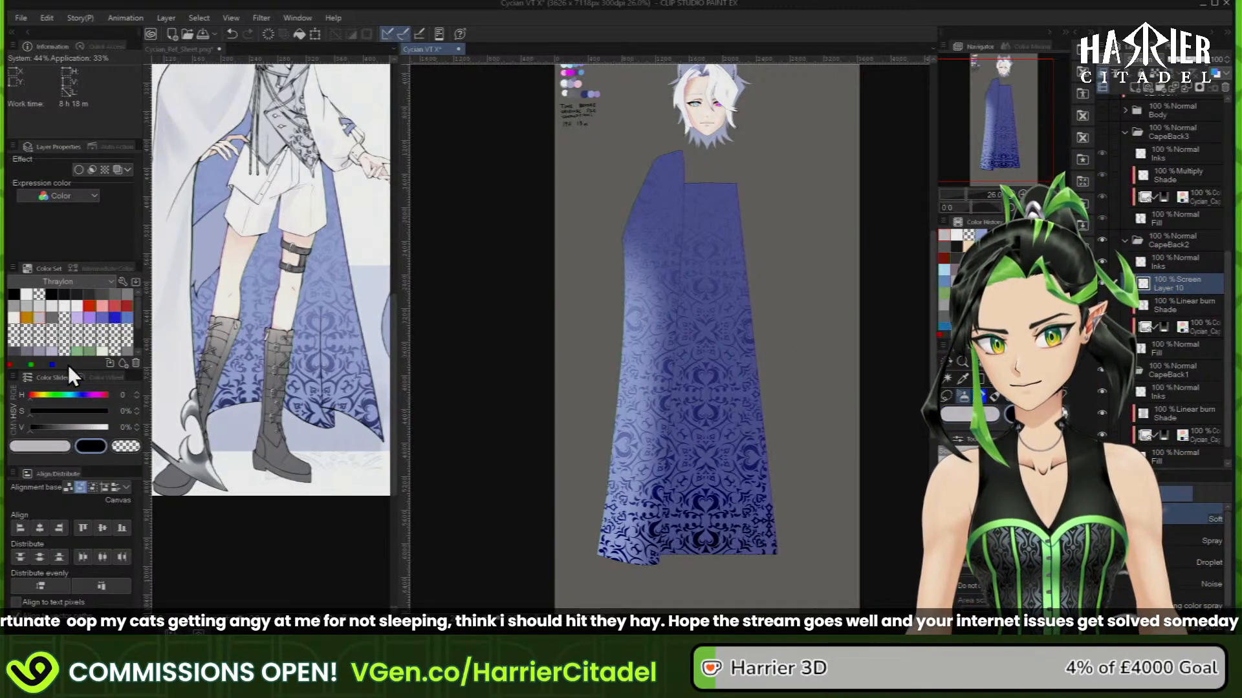
{"action": "left_click", "coordinate": [39, 306]}
{"action": "mouse_move", "coordinate": [709, 169]}
{"action": "left_mouse_down"}
{"action": "mouse_move", "coordinate": [685, 525]}
{"action": "mouse_move", "coordinate": [711, 337]}
{"action": "mouse_move", "coordinate": [674, 579]}
{"action": "mouse_move", "coordinate": [708, 181]}
{"action": "left_mouse_up"}
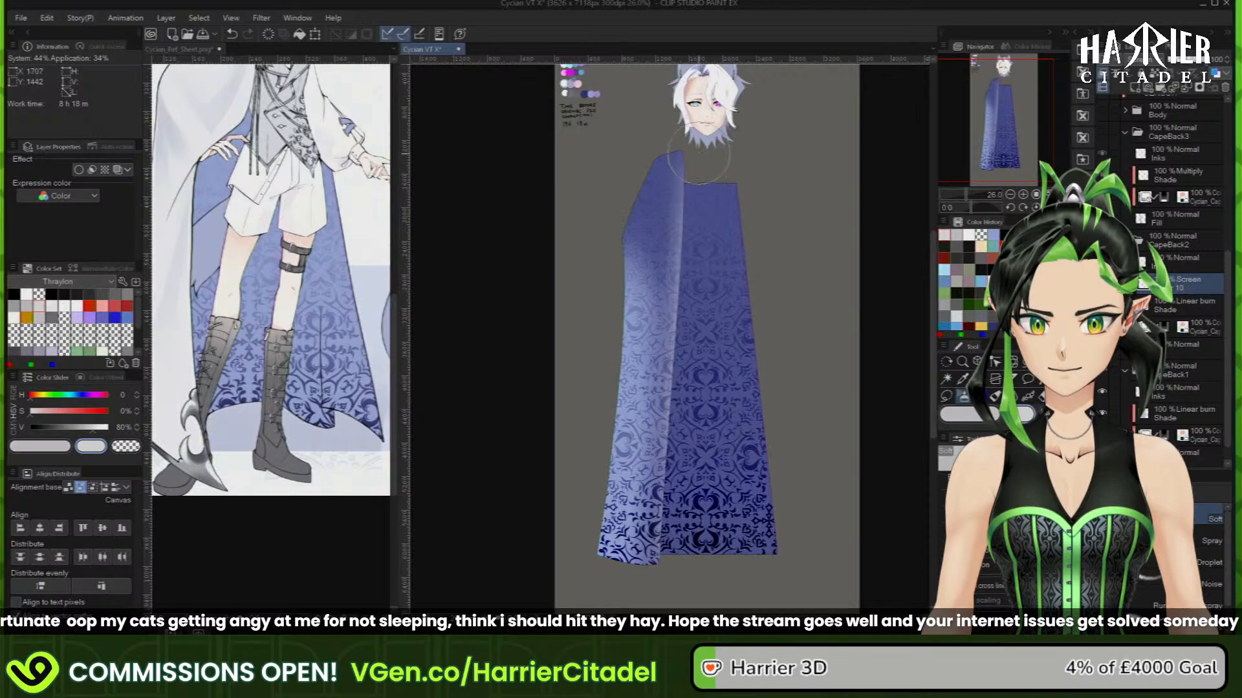
Soften the upper part of CapeBack2's highlight using the Soft airbrush with transparent color
{"action": "key", "text": "c"}
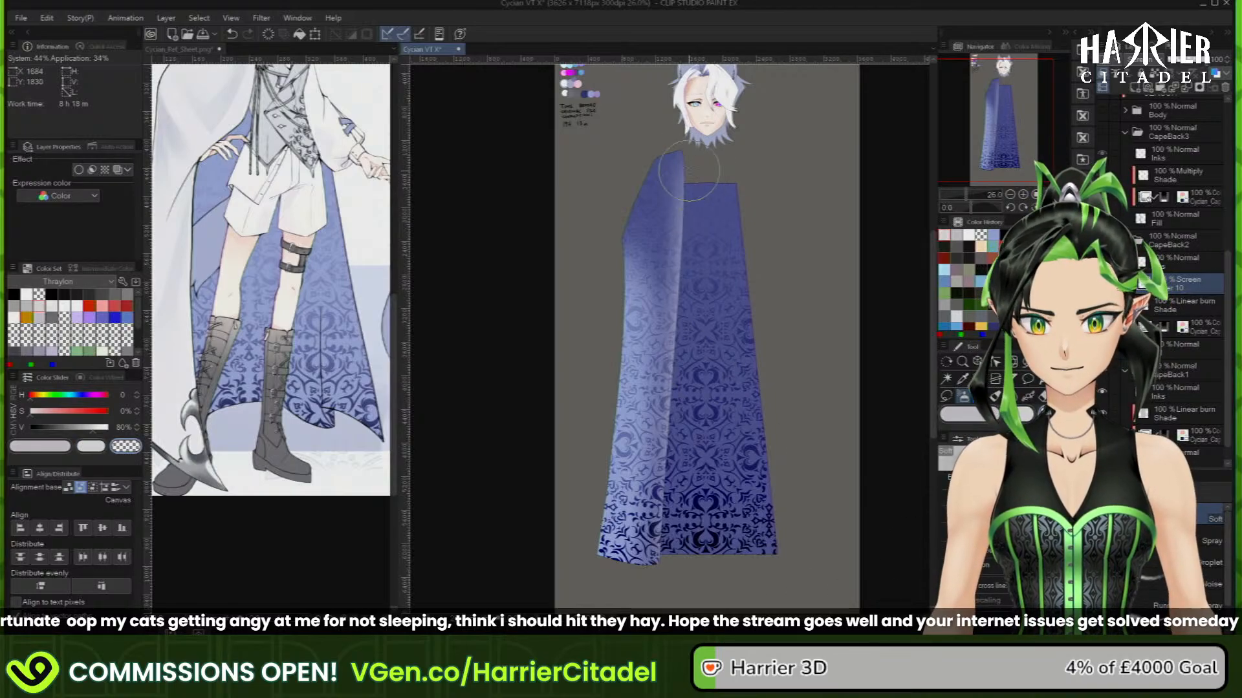
{"action": "mouse_move", "coordinate": [682, 145]}
{"action": "left_mouse_down"}
{"action": "mouse_move", "coordinate": [665, 354]}
{"action": "mouse_move", "coordinate": [683, 149]}
{"action": "mouse_move", "coordinate": [660, 289]}
{"action": "left_mouse_up"}
{"action": "key", "text": "bracketright"}
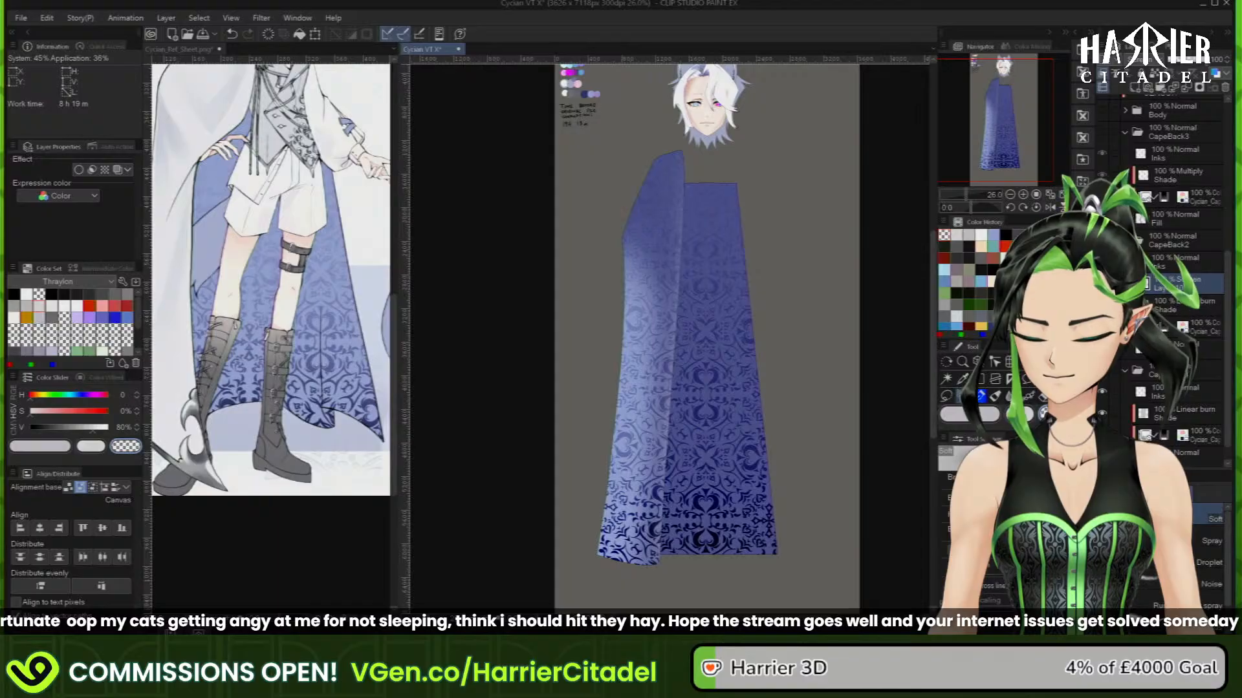
Copy CapeBack2's Screen layer into CapeBack1 above its Shade layer, empty the copy, and return to the light grey paint color
{"action": "key", "text": "ctrl+c"}
{"action": "key", "text": "ctrl+v"}
{"action": "left_click_drag", "start_coordinate": [1207, 291], "coordinate": [1185, 441]}
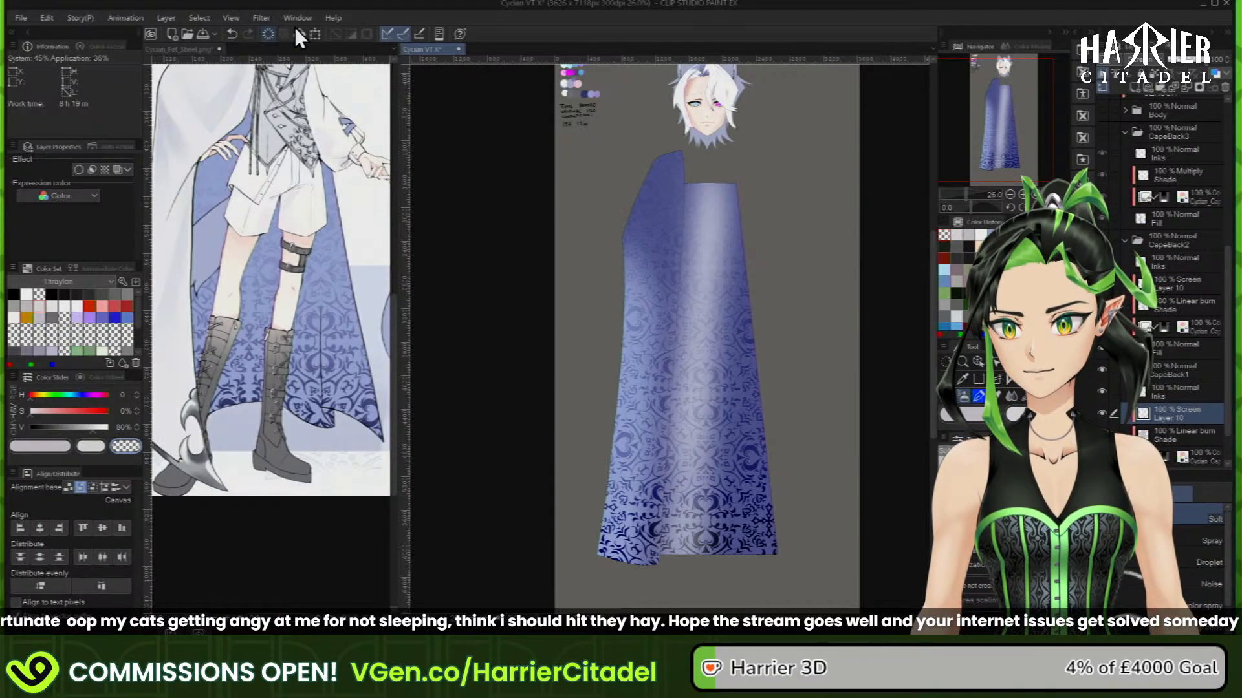
{"action": "key", "text": "Delete"}
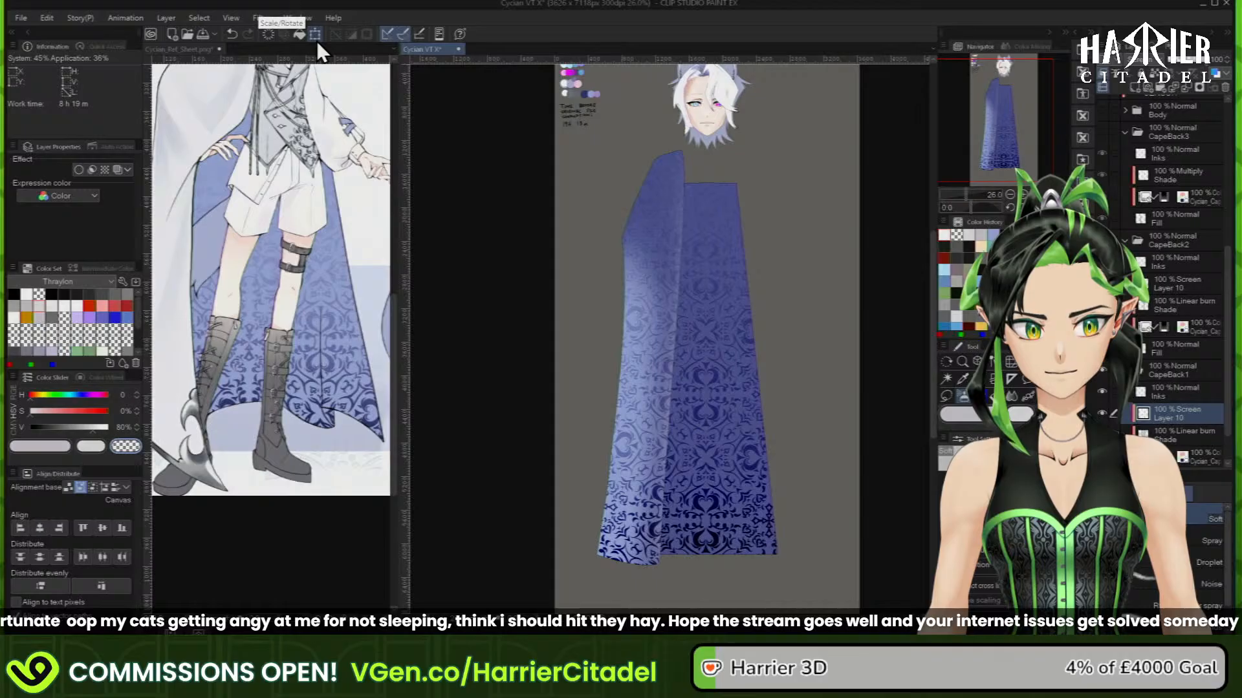
{"action": "key", "text": "c"}
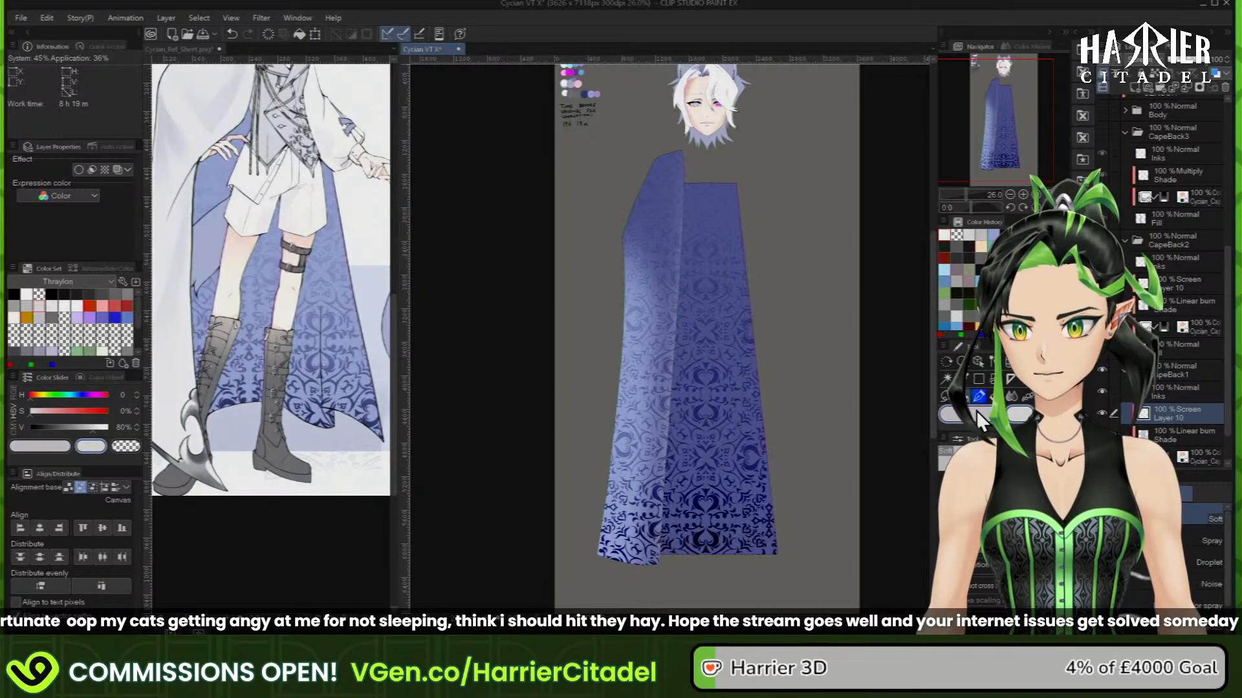
Try filling CapeBack1's highlight layer evenly with light grey and blending it as Add at 34% opacity
{"action": "key", "text": "alt+Delete"}
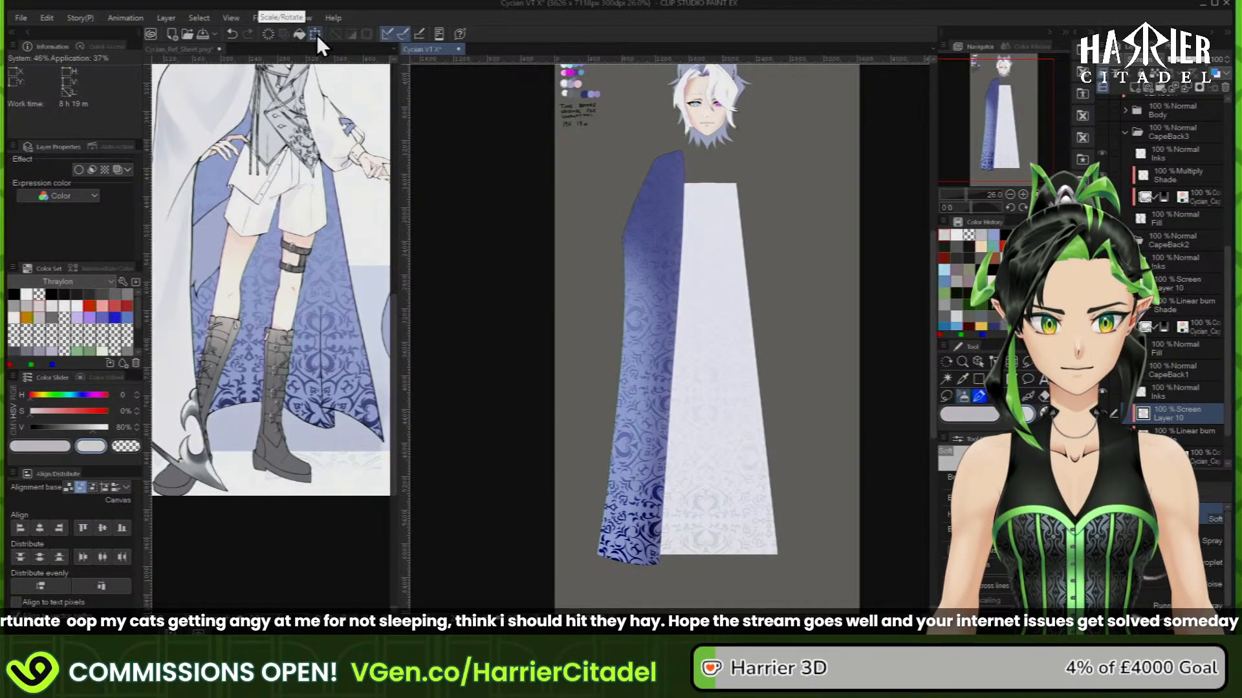
{"action": "left_click_drag", "start_coordinate": [1194, 59], "coordinate": [1175, 59]}
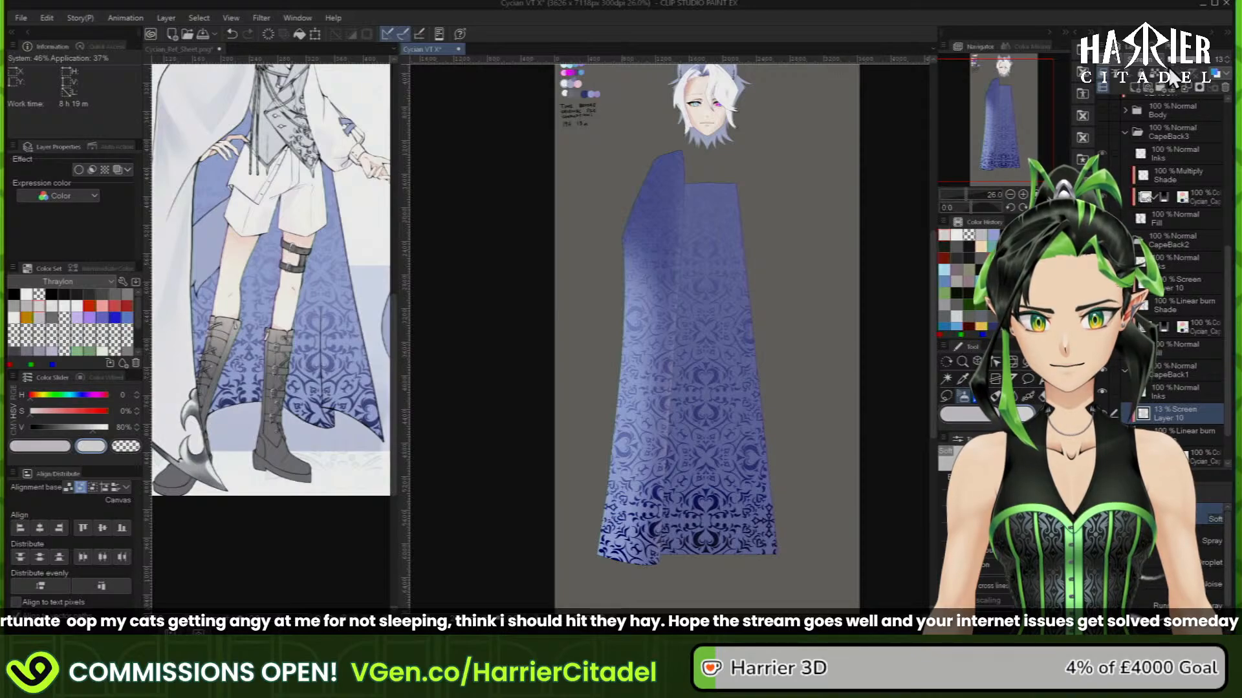
{"action": "left_click_drag", "start_coordinate": [1175, 59], "coordinate": [1187, 59]}
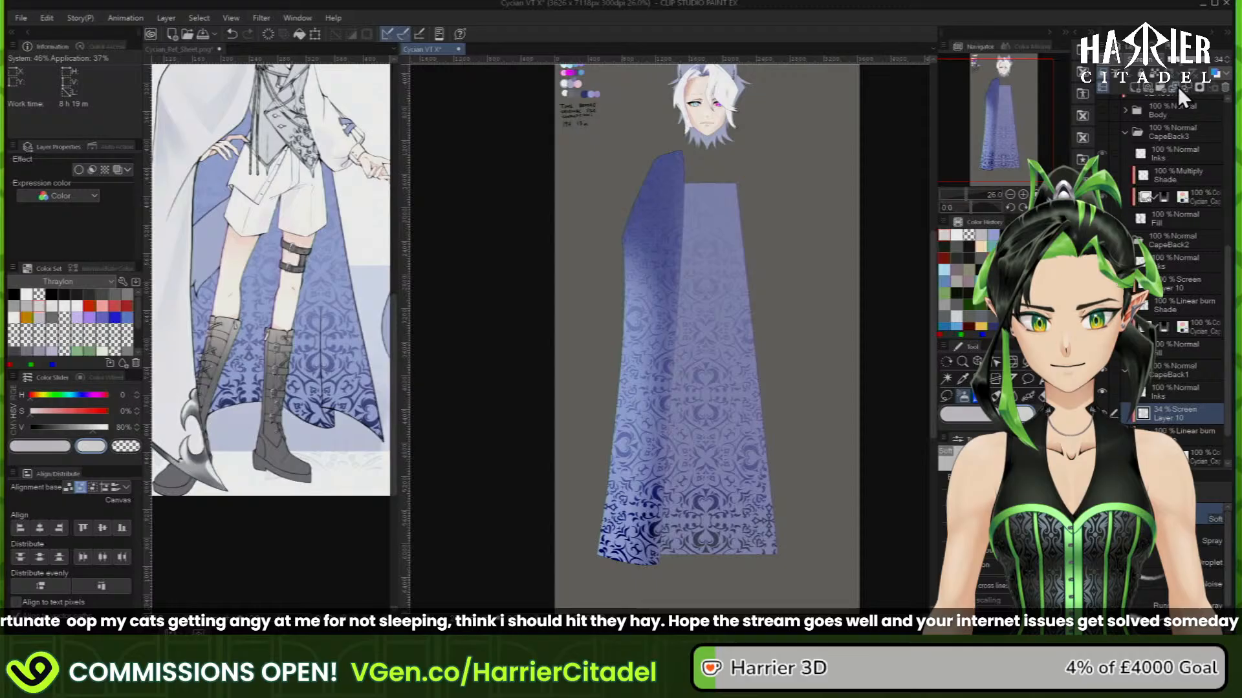
{"action": "left_click", "coordinate": [1145, 59]}
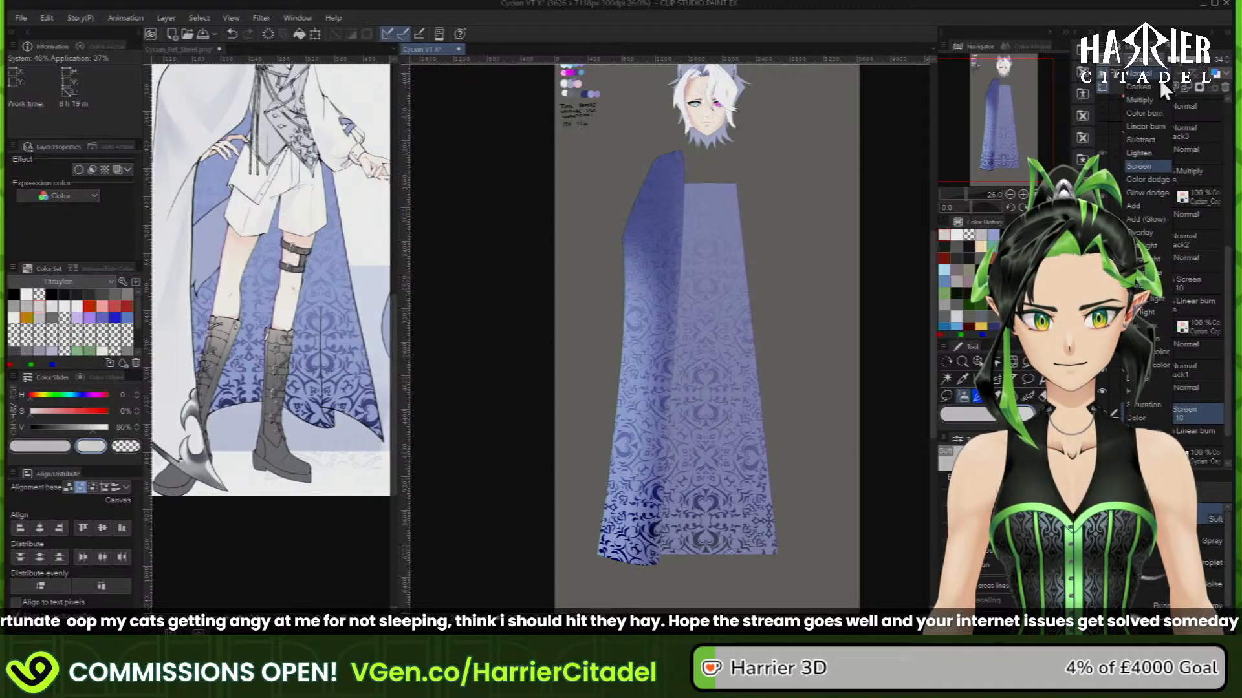
{"action": "left_click", "coordinate": [1156, 207]}
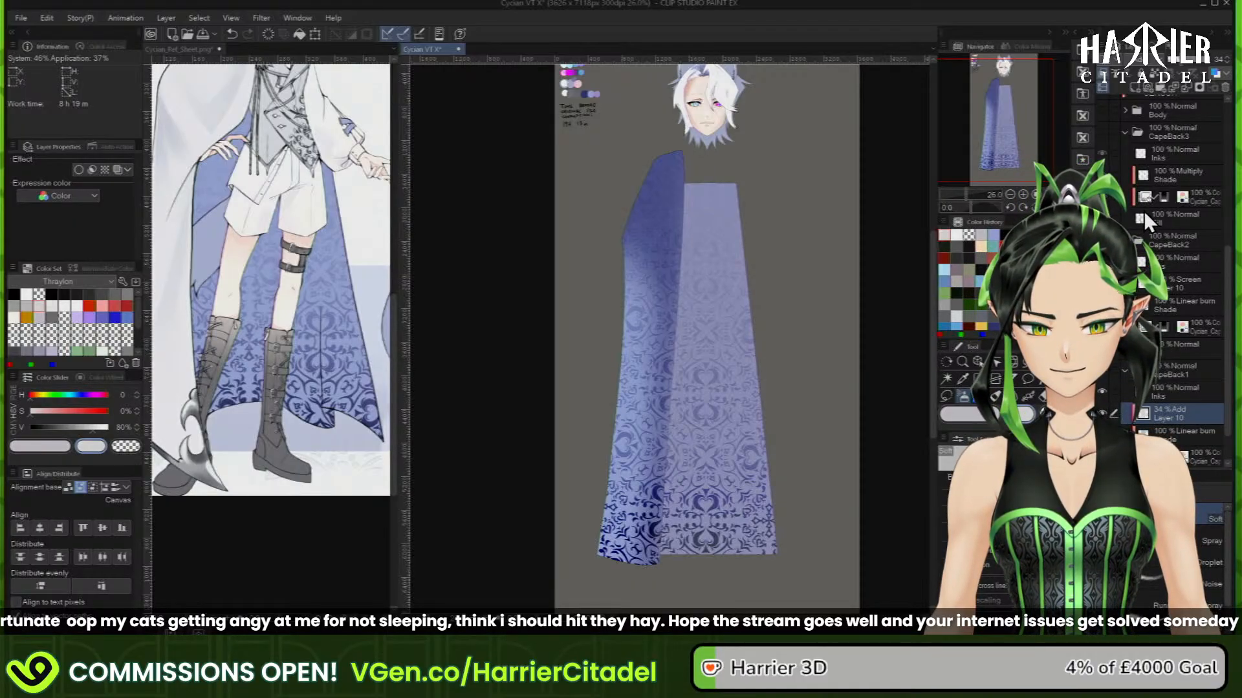
Lower the pattern layers of CapeBack1 and CapeBack2 to 80% opacity
{"action": "left_click", "coordinate": [1209, 459]}
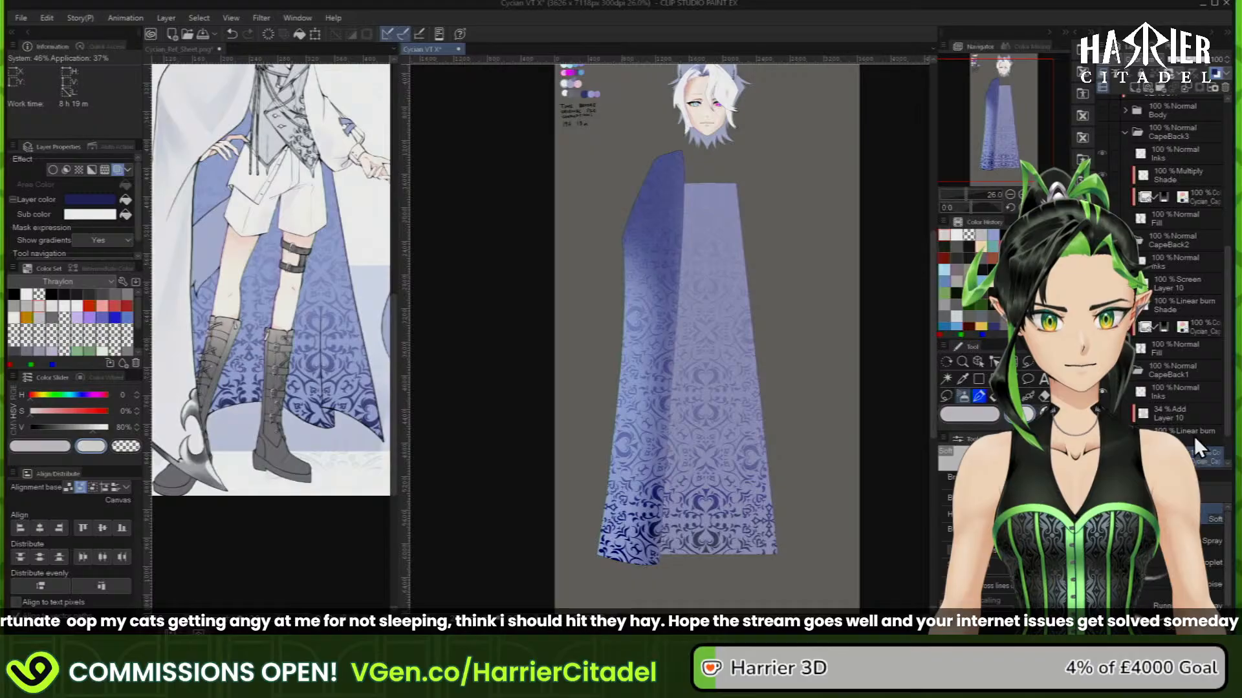
{"action": "left_click", "coordinate": [1161, 75]}
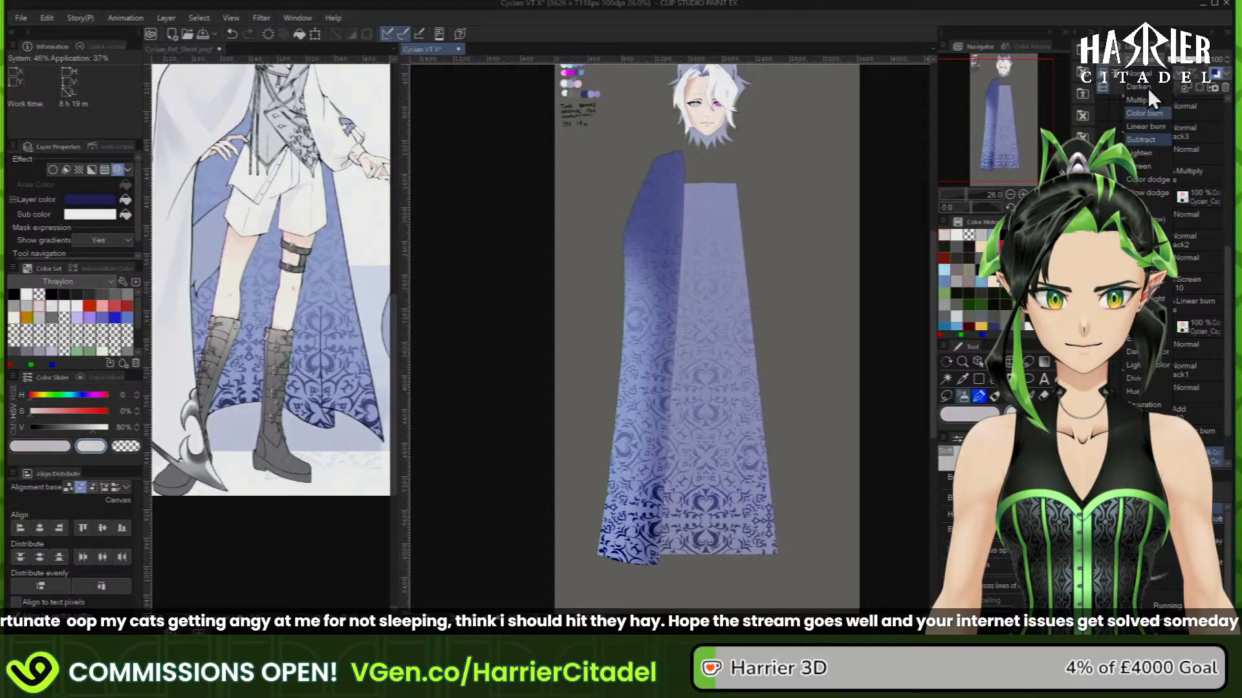
{"action": "left_click", "coordinate": [1151, 126]}
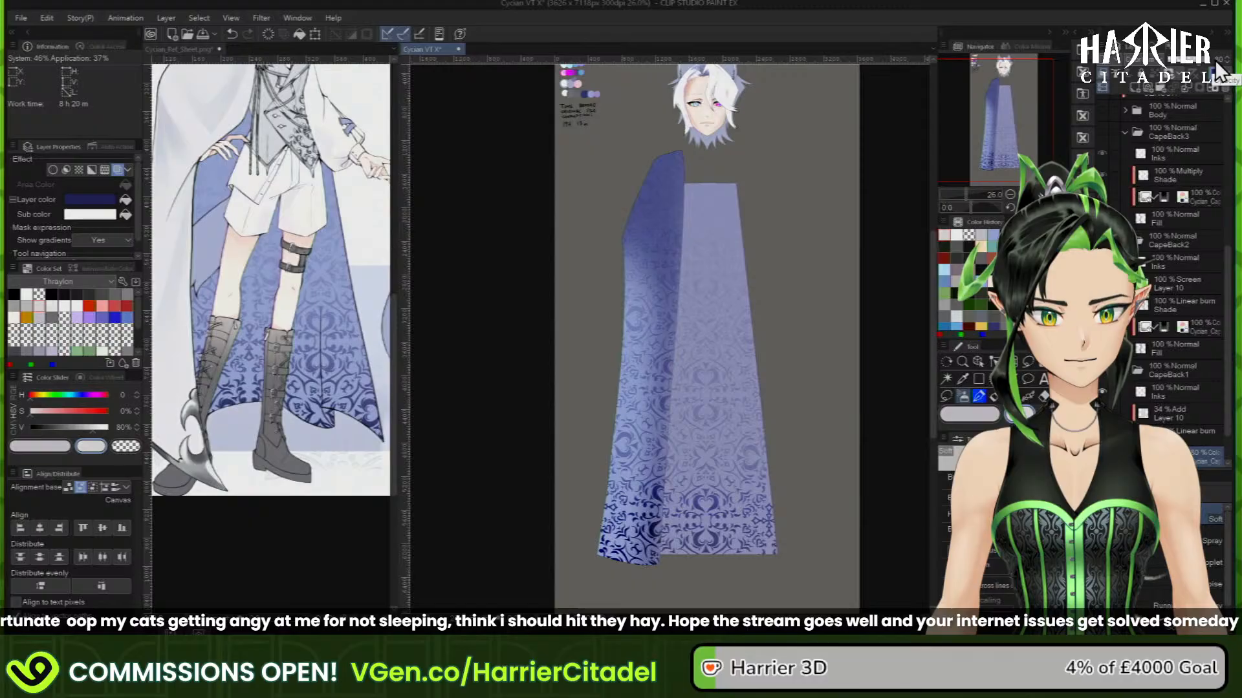
{"action": "left_click", "coordinate": [1210, 325]}
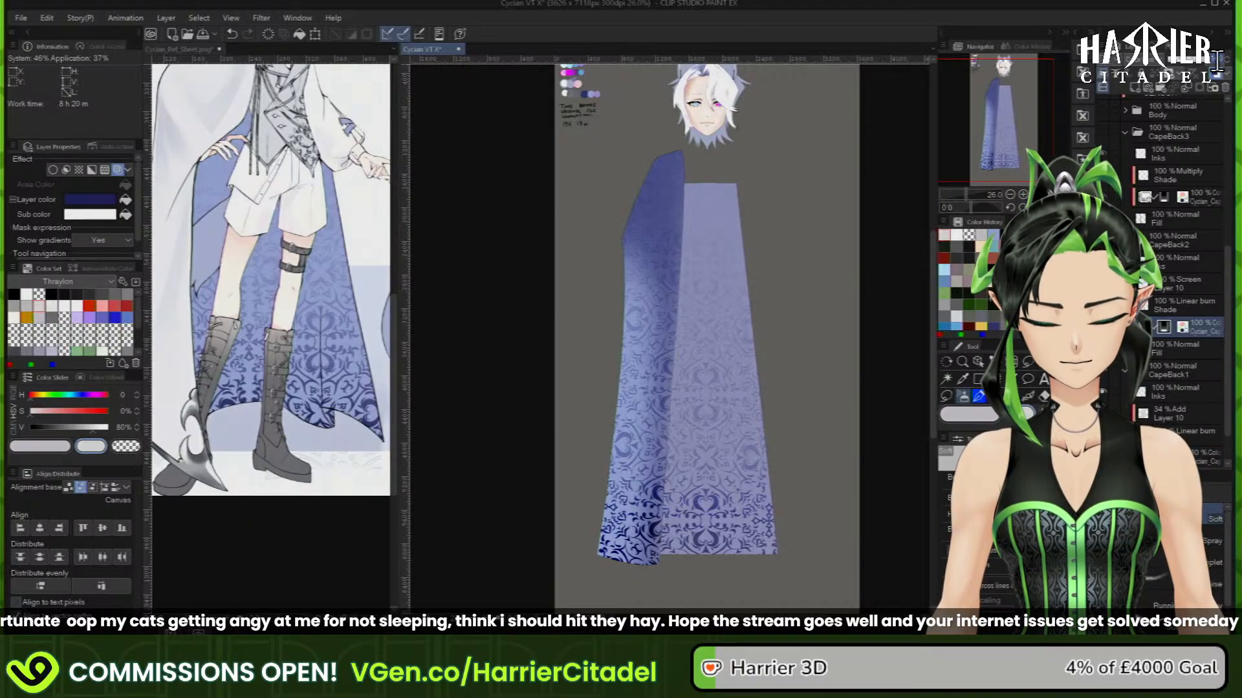
{"action": "type", "text": "80"}
{"action": "key", "text": "Return"}
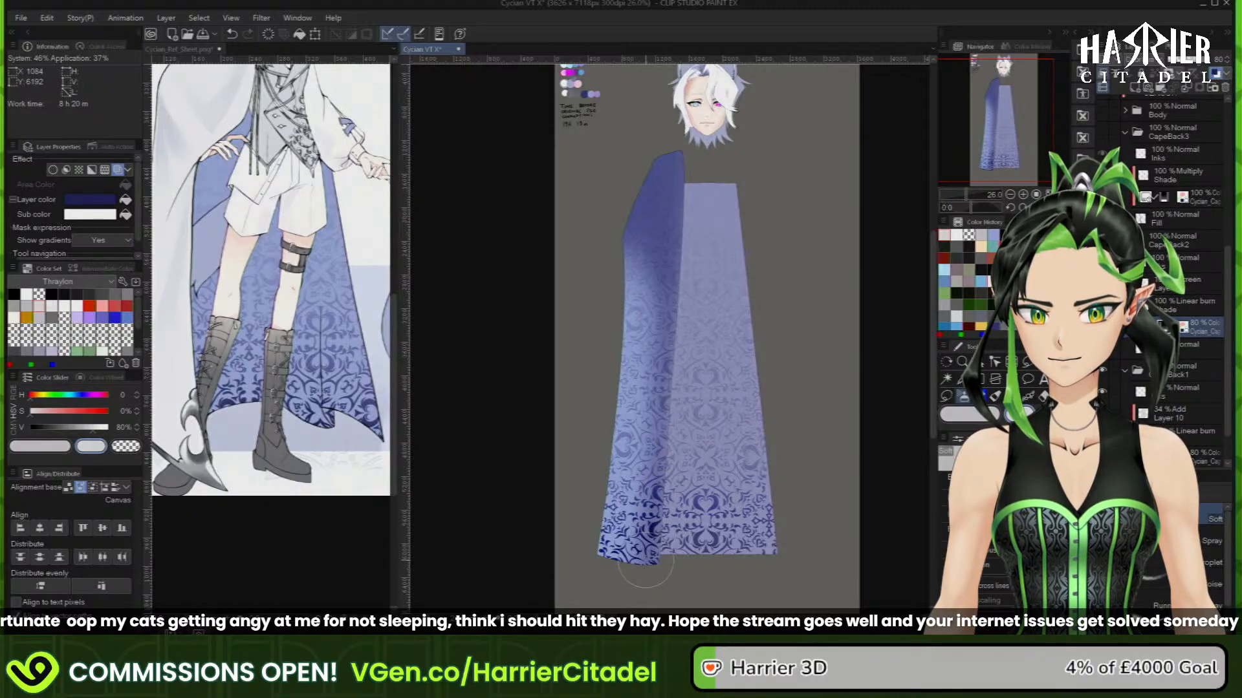
{"action": "scroll", "coordinate": [813, 235], "scroll_direction": "down", "scroll_amount": 1}
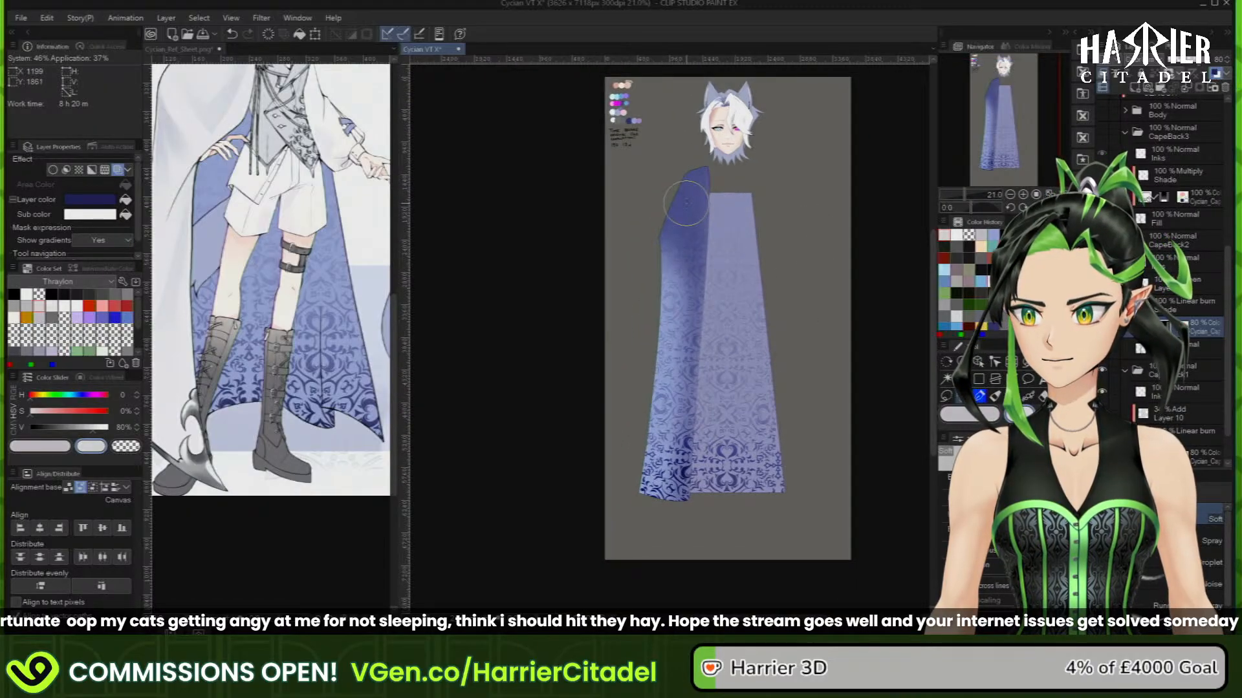
{"action": "scroll", "coordinate": [679, 207], "scroll_direction": "up", "scroll_amount": 1}
{"action": "scroll", "coordinate": [663, 345], "scroll_direction": "up", "scroll_amount": 1}
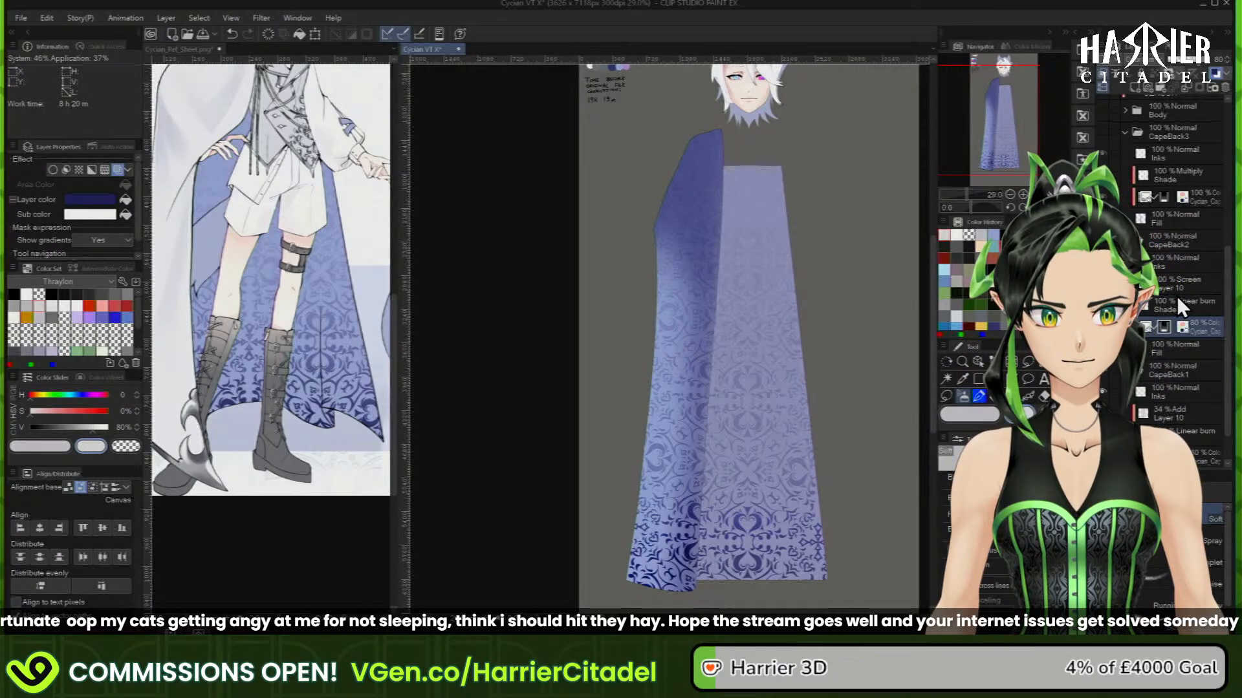
Try fading the upper part of CapeBack1's Add layer using a large Soft airbrush with transparent color
{"action": "left_click", "coordinate": [1195, 417]}
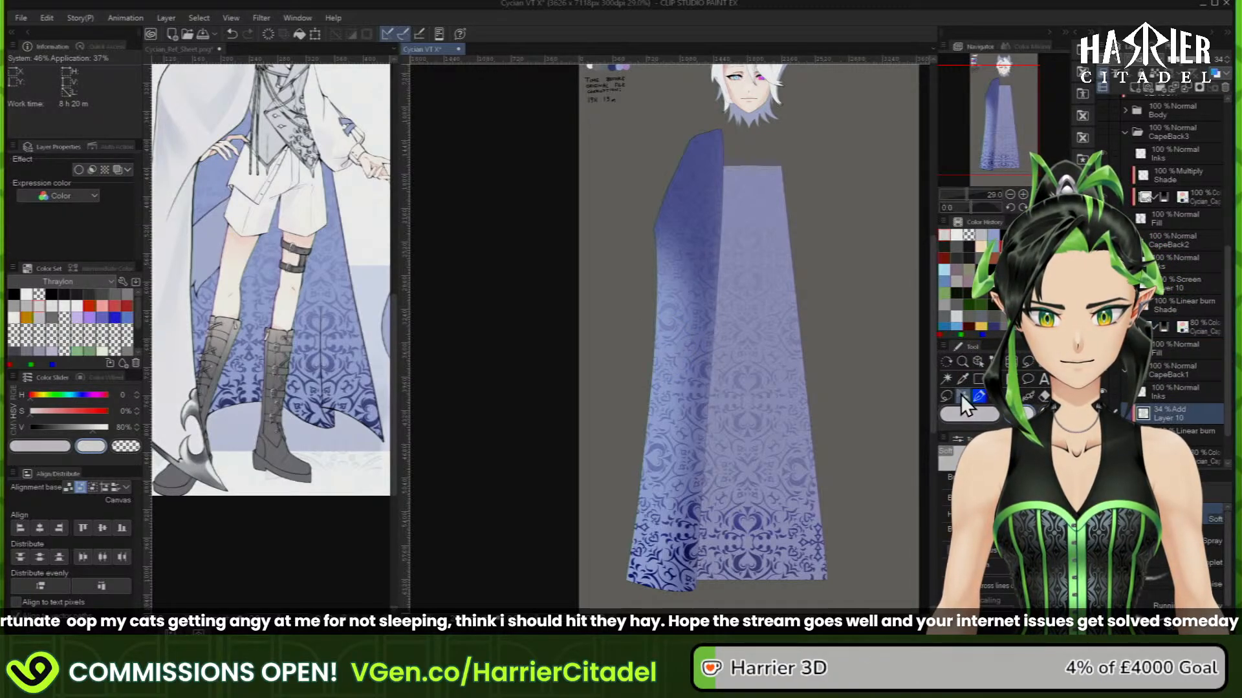
{"action": "key", "text": "c"}
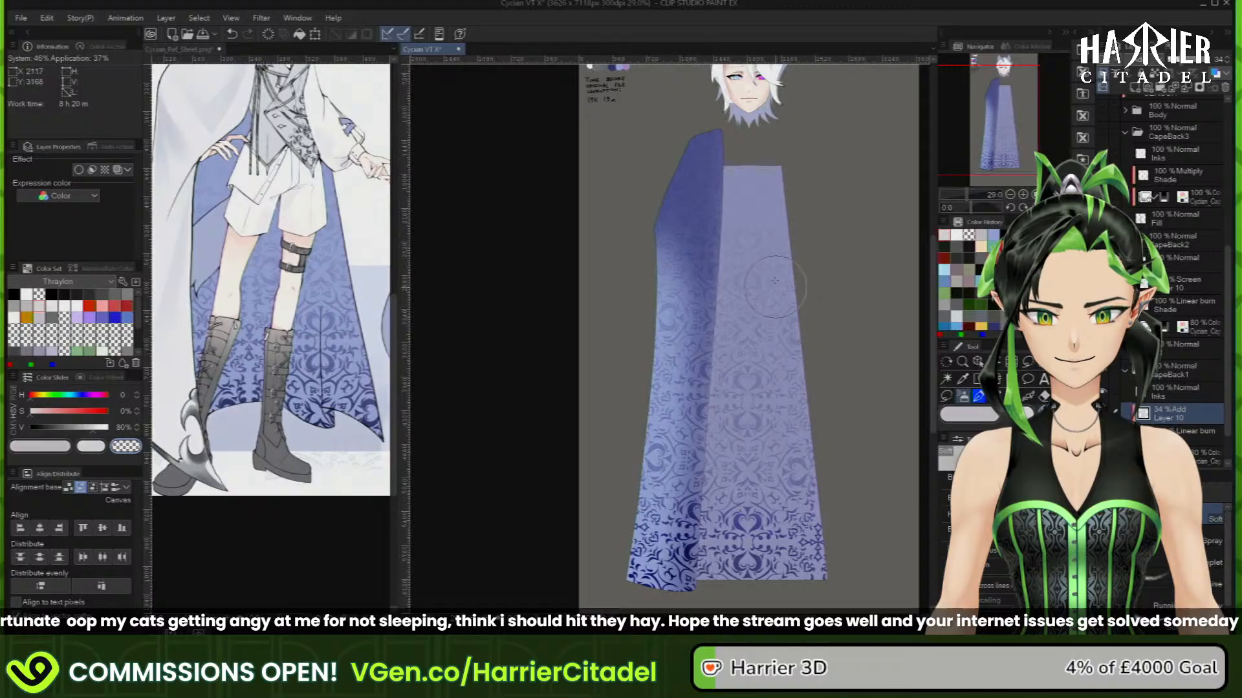
{"action": "key", "text": "]"}
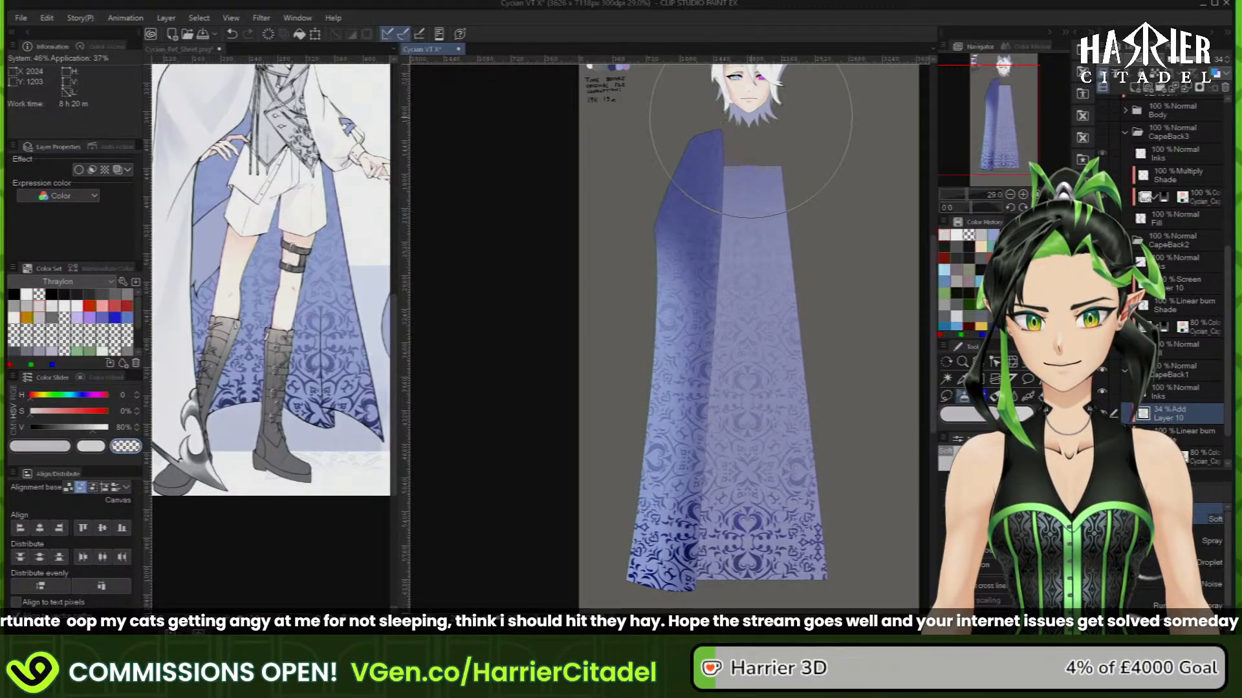
{"action": "left_click_drag", "start_coordinate": [708, 226], "coordinate": [765, 145]}
{"action": "left_click_drag", "start_coordinate": [801, 283], "coordinate": [785, 294]}
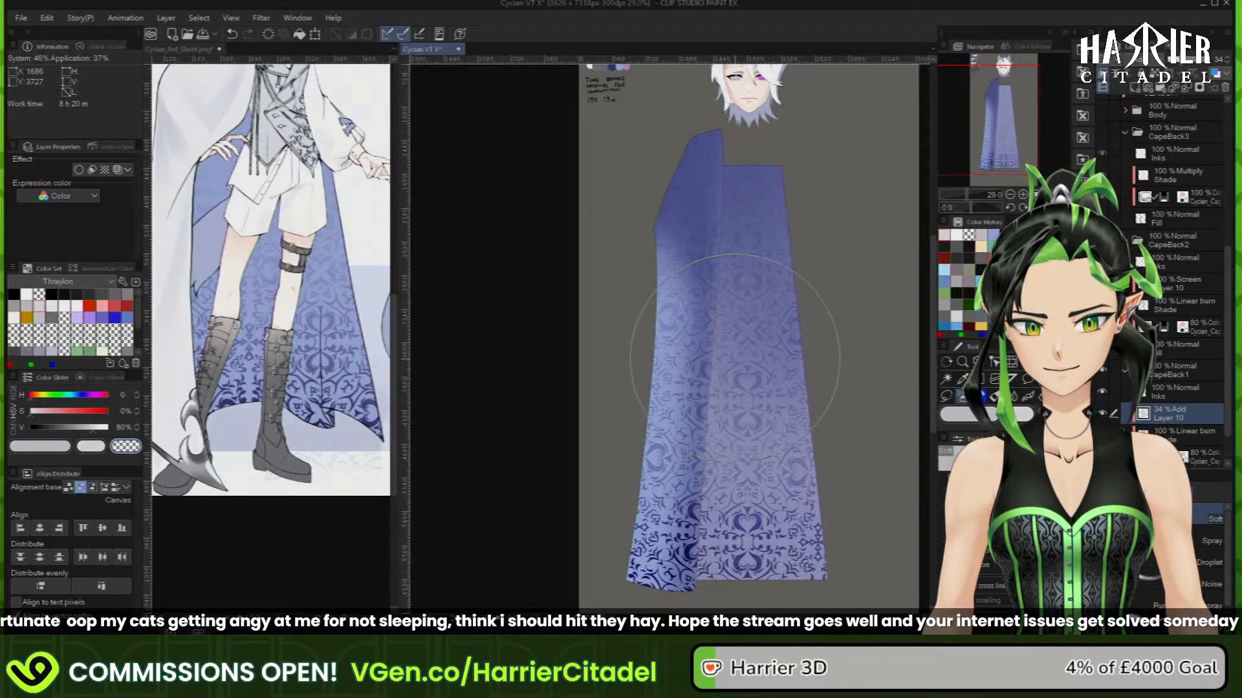
Compare CapeBack1 with and without its Add layer at 19% opacity, and delete that layer
{"action": "left_click", "coordinate": [1177, 61]}
{"action": "left_click", "coordinate": [1177, 64]}
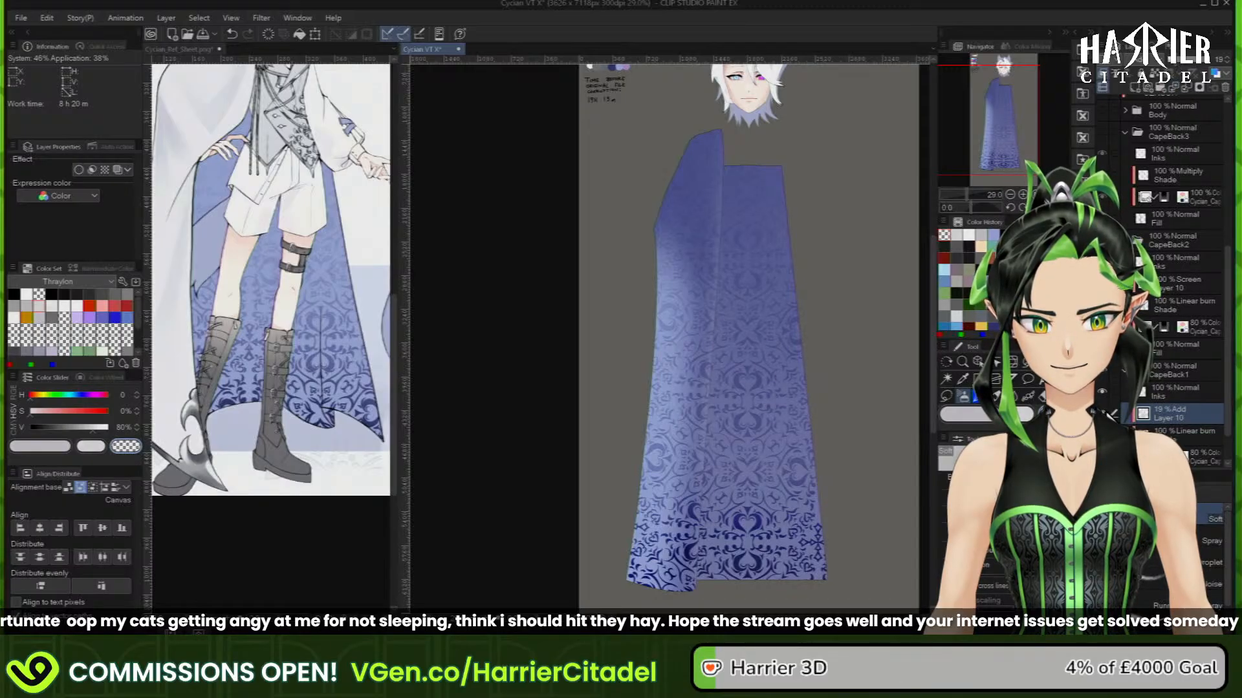
{"action": "left_click", "coordinate": [1102, 413]}
{"action": "left_click", "coordinate": [1102, 413]}
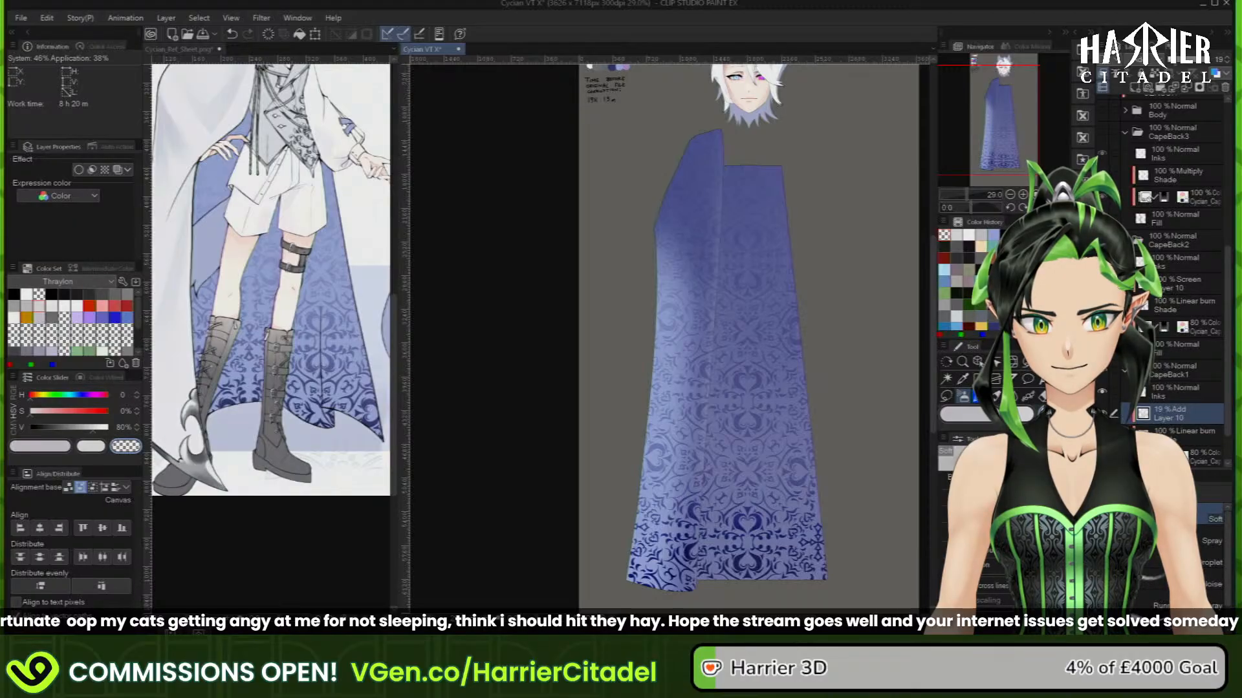
{"action": "left_click", "coordinate": [1225, 88]}
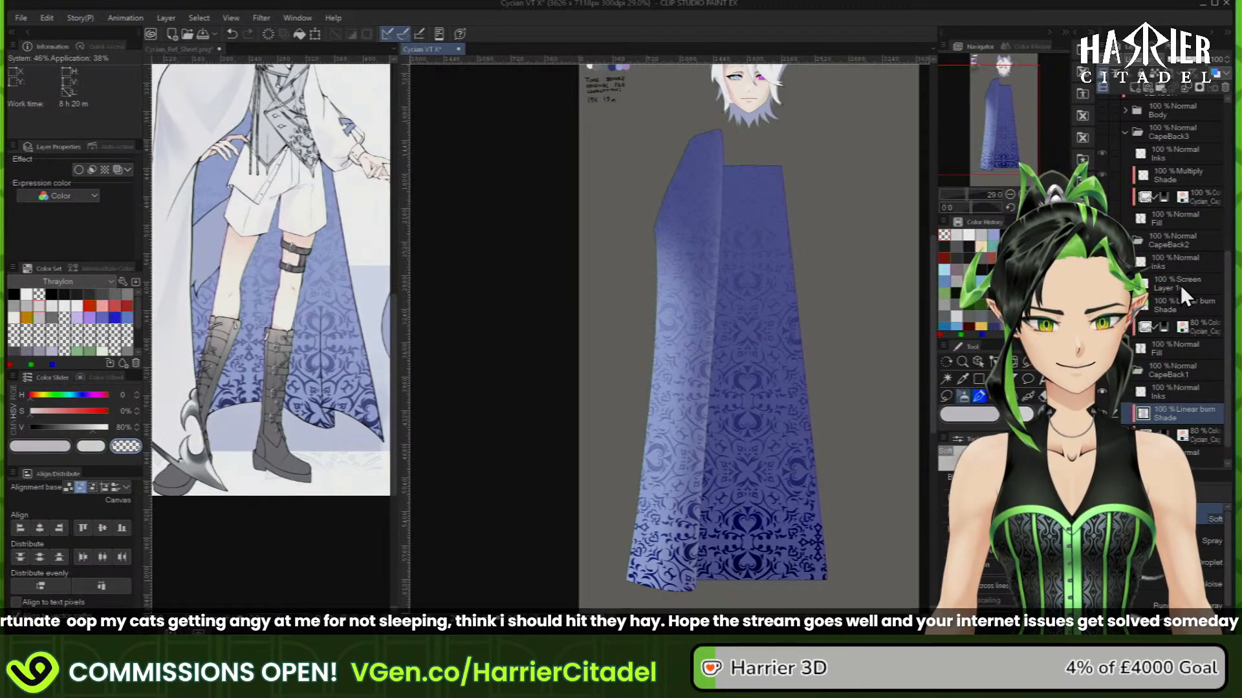
Show the CapeBack3 folder and set its Shade layer's blend mode to Linear burn
{"action": "left_click", "coordinate": [1103, 131]}
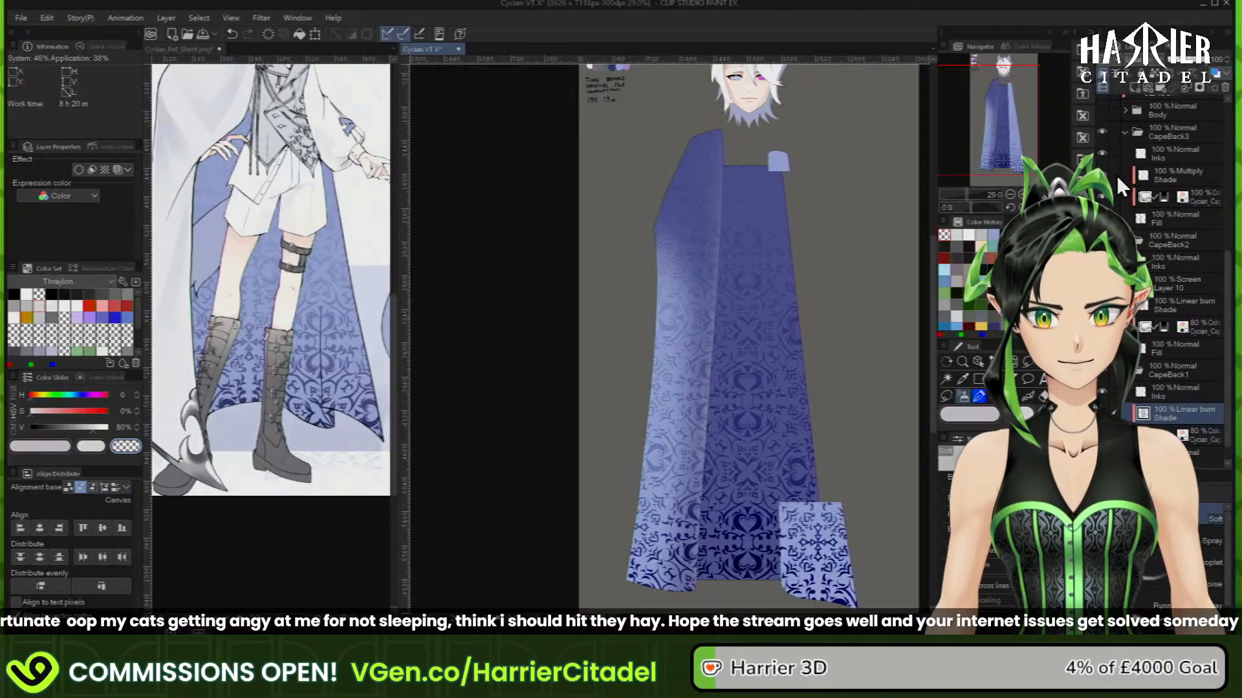
{"action": "left_click", "coordinate": [1189, 176]}
{"action": "left_click", "coordinate": [1162, 78]}
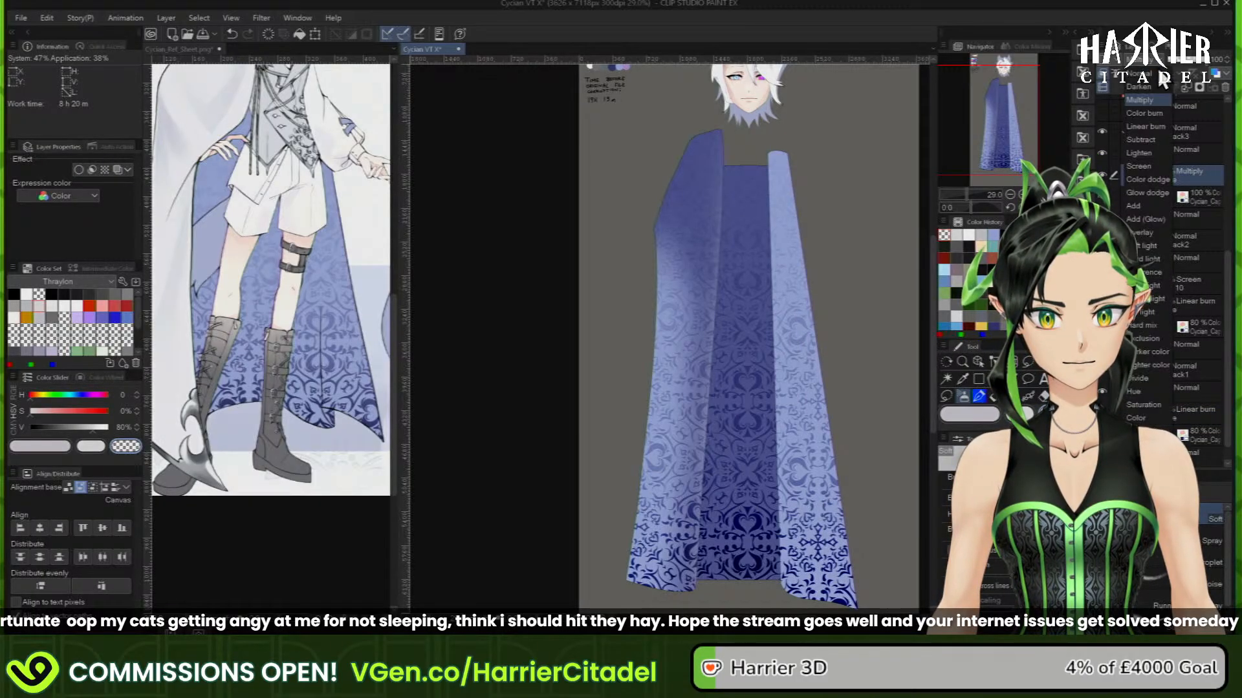
{"action": "left_click", "coordinate": [1146, 127]}
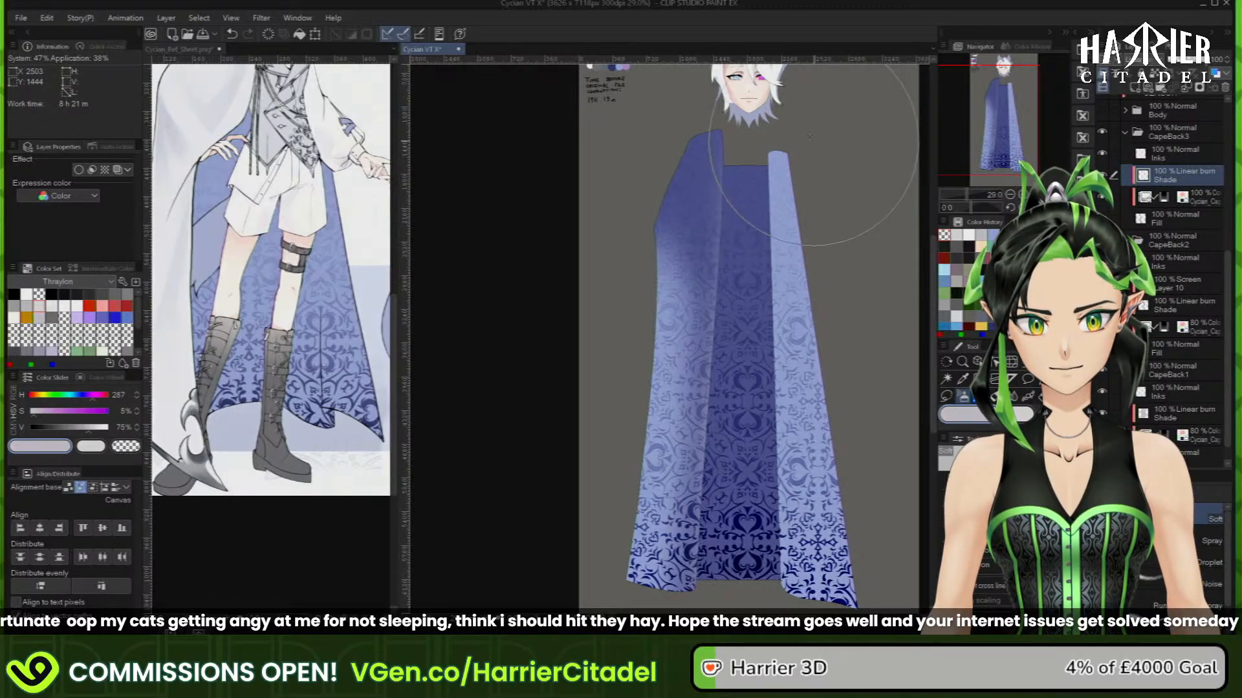
Airbrush pale grey-lavender shading across the top and down the full inner edge of CapeBack3's panel on its Shade layer
{"action": "left_click_drag", "start_coordinate": [783, 130], "coordinate": [768, 146]}
{"action": "key", "text": "bracketleft"}
{"action": "key", "text": "bracketleft"}
{"action": "key", "text": "bracketleft"}
{"action": "key", "text": "bracketleft"}
{"action": "key", "text": "bracketleft"}
{"action": "key", "text": "bracketleft"}
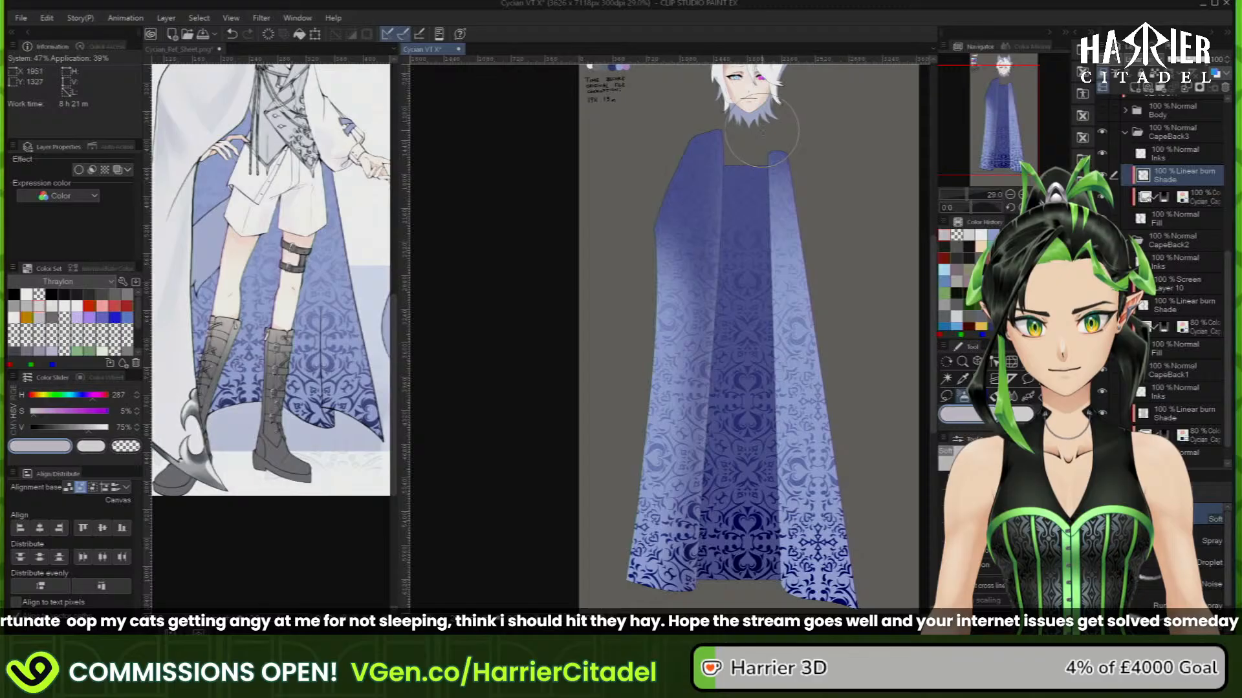
{"action": "left_click_drag", "start_coordinate": [733, 187], "coordinate": [743, 463]}
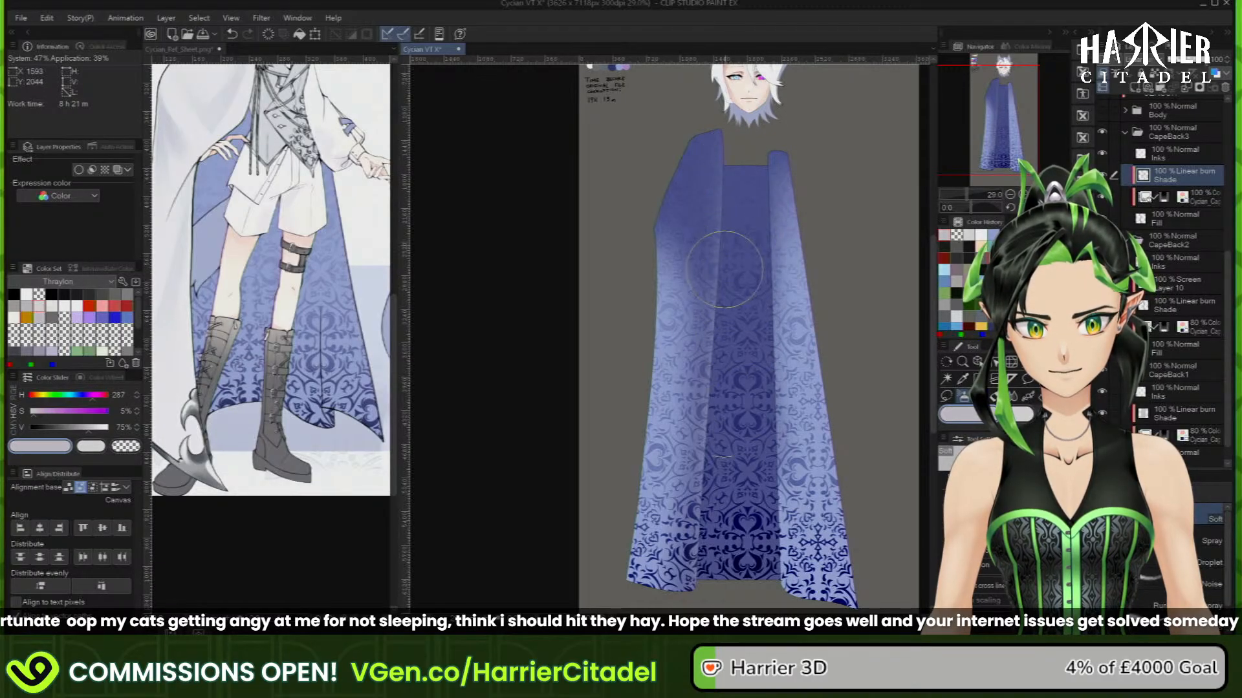
{"action": "mouse_move", "coordinate": [730, 273]}
{"action": "left_mouse_down"}
{"action": "mouse_move", "coordinate": [736, 500]}
{"action": "mouse_move", "coordinate": [839, 547]}
{"action": "mouse_move", "coordinate": [737, 518]}
{"action": "mouse_move", "coordinate": [753, 586]}
{"action": "left_mouse_up"}
{"action": "key", "text": "bracketright"}
{"action": "key", "text": "bracketright"}
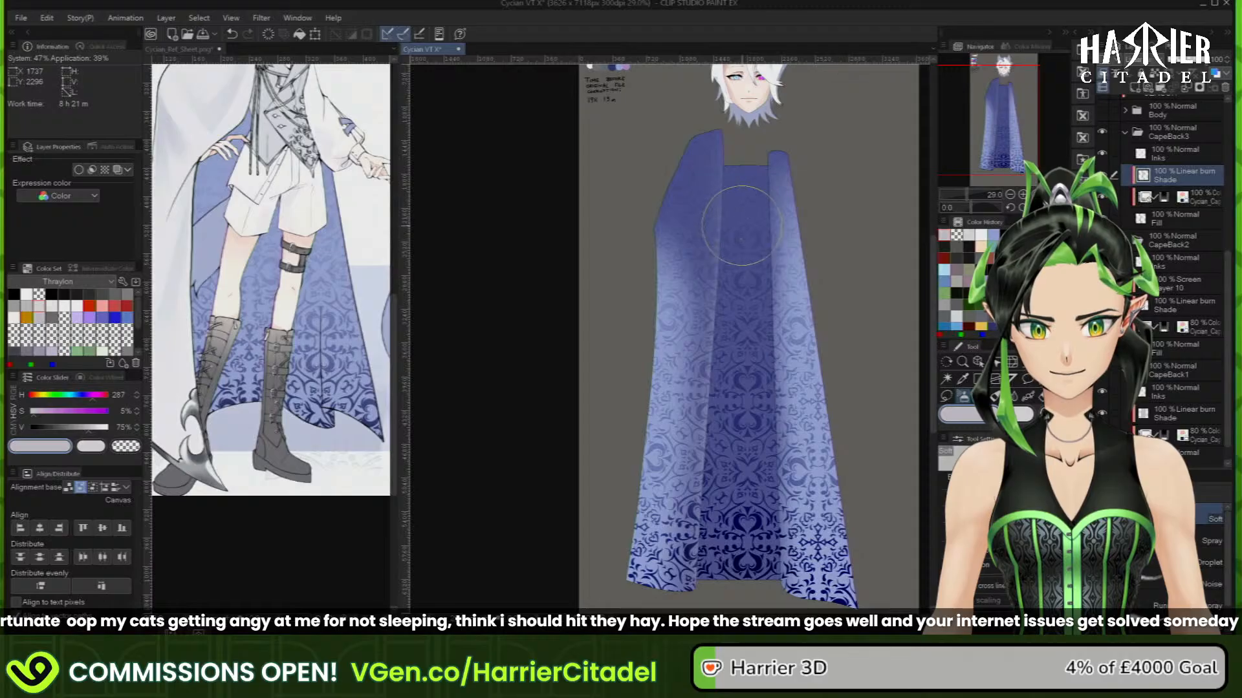
{"action": "left_click_drag", "start_coordinate": [746, 219], "coordinate": [735, 443]}
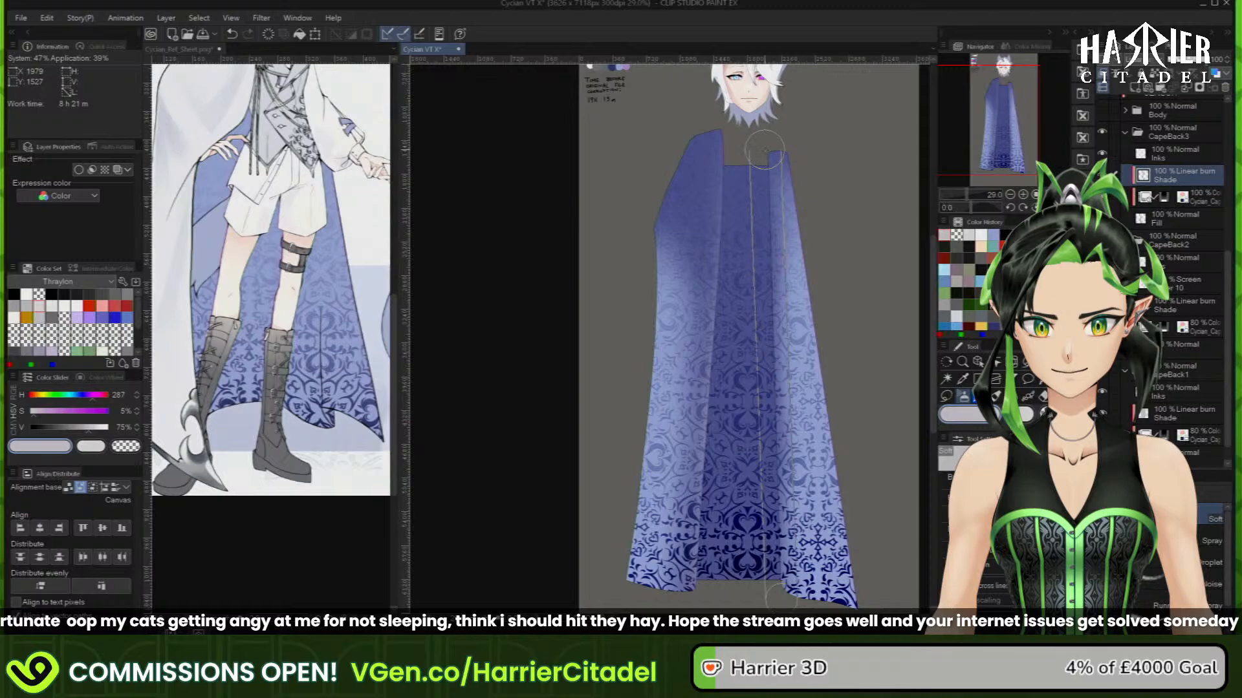
{"action": "left_click_drag", "start_coordinate": [764, 150], "coordinate": [767, 297]}
{"action": "left_click", "coordinate": [779, 603], "text": "shift"}
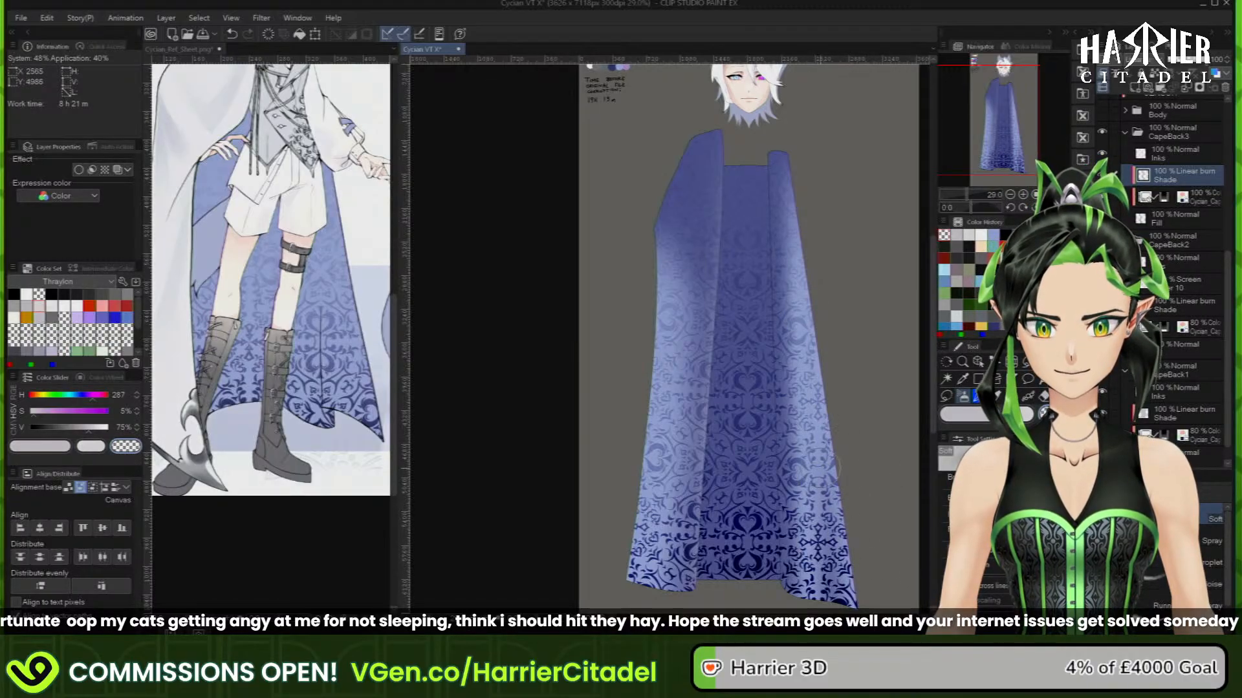
{"action": "key", "text": "c"}
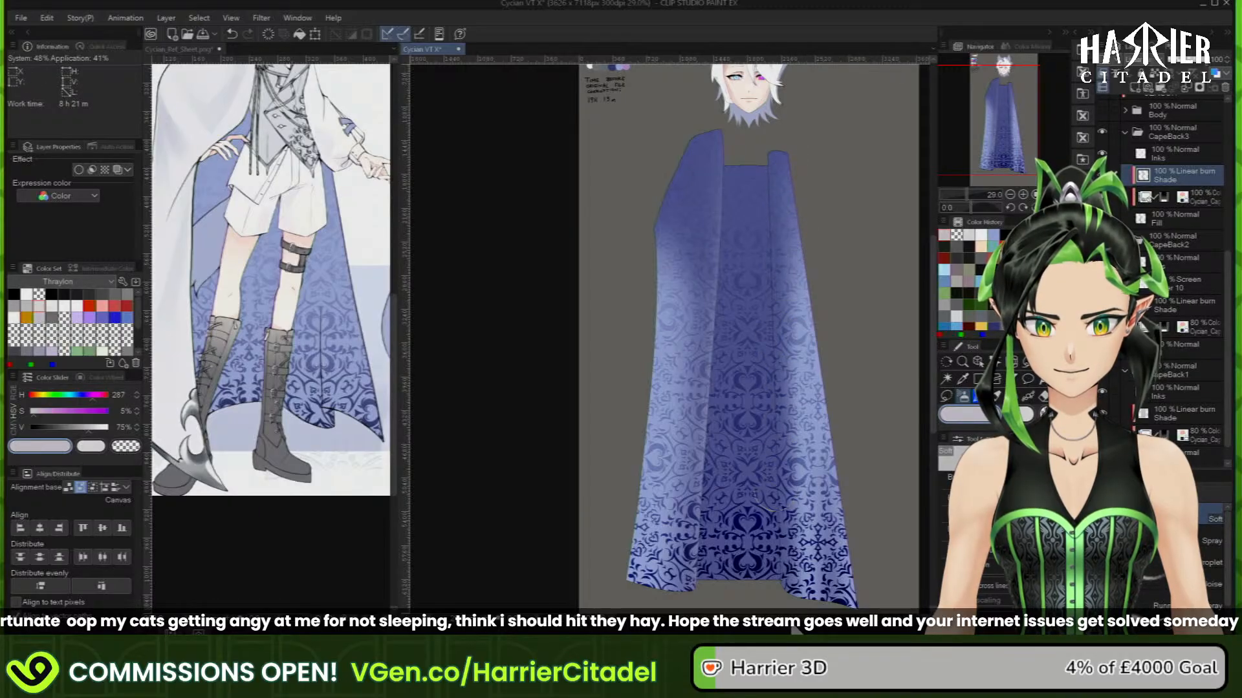
Add a new layer above CapeBack3's Shade layer, clip it to the layer below, and set it to Screen
{"action": "left_click", "coordinate": [1132, 88]}
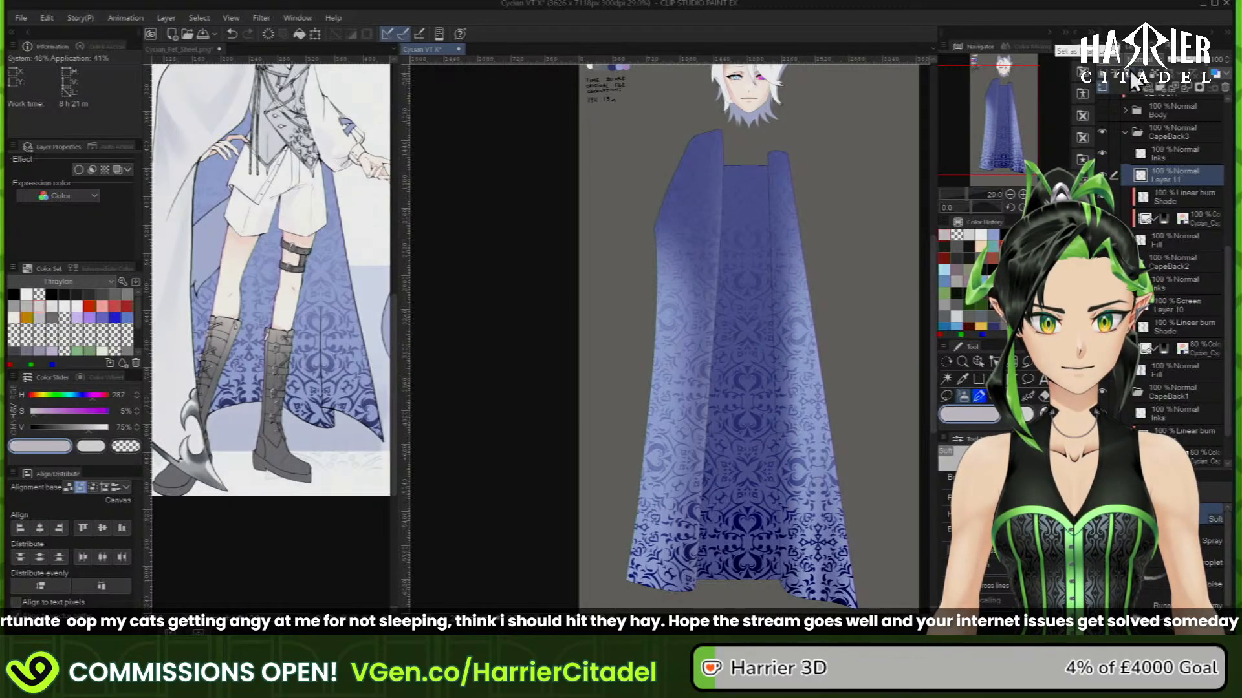
{"action": "left_click", "coordinate": [1131, 71]}
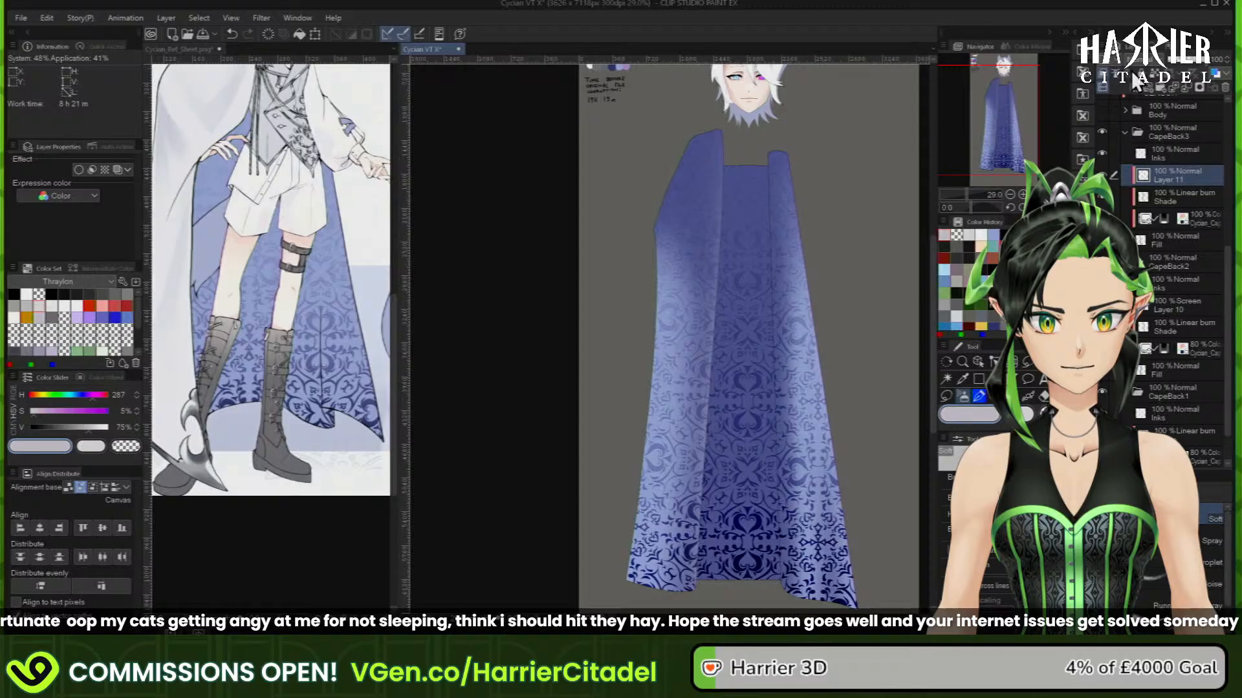
{"action": "left_click", "coordinate": [1133, 72]}
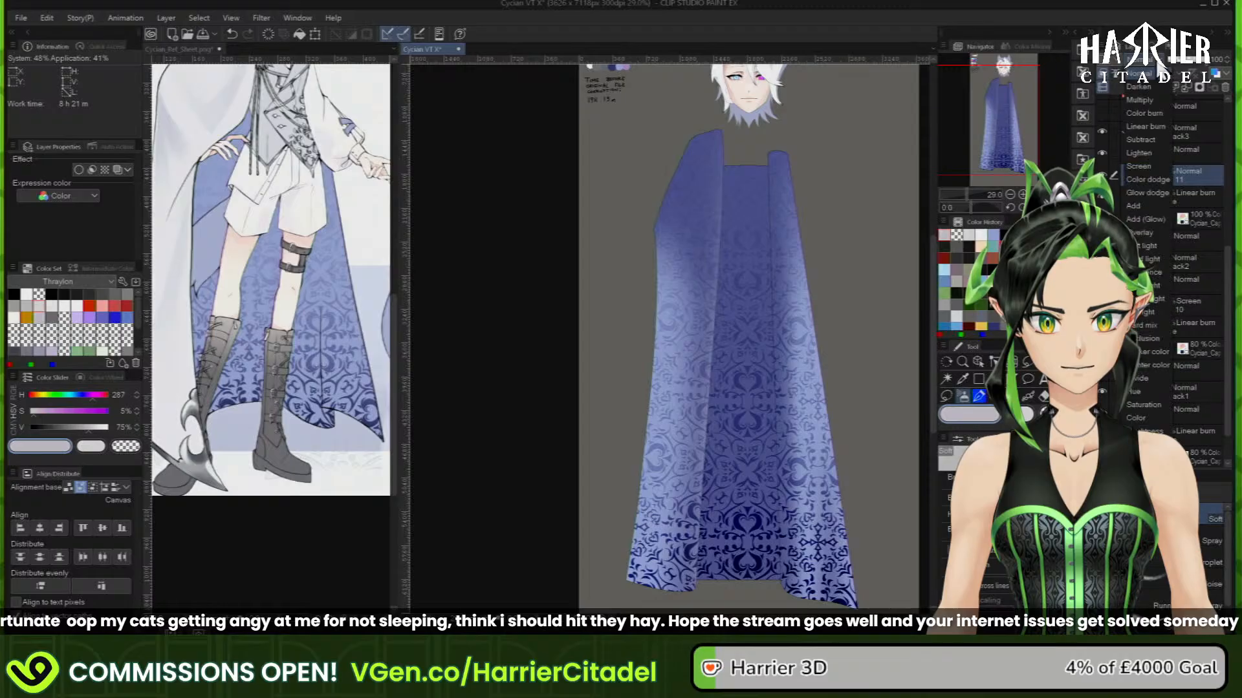
{"action": "left_click", "coordinate": [1157, 164]}
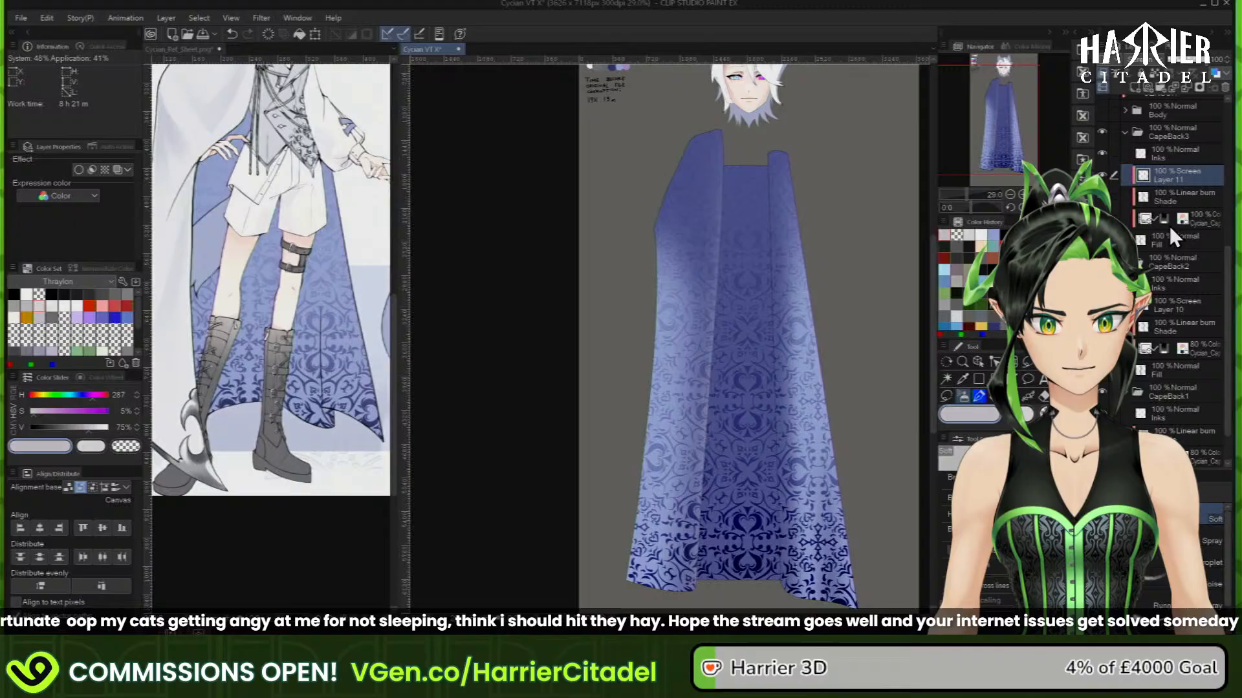
Airbrush a light grey highlight down the inner edge of CapeBack3's panel on the Screen layer
{"action": "key", "text": "x"}
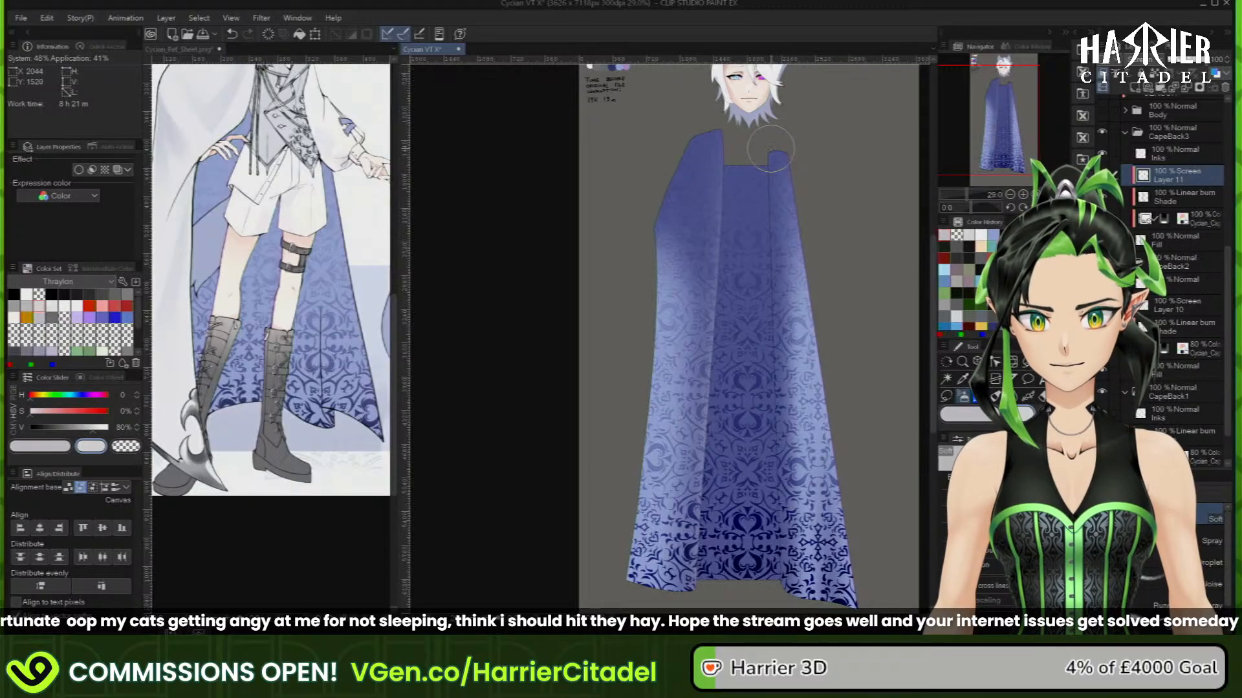
{"action": "mouse_move", "coordinate": [773, 320]}
{"action": "left_mouse_down"}
{"action": "mouse_move", "coordinate": [767, 174]}
{"action": "mouse_move", "coordinate": [758, 188]}
{"action": "left_mouse_up"}
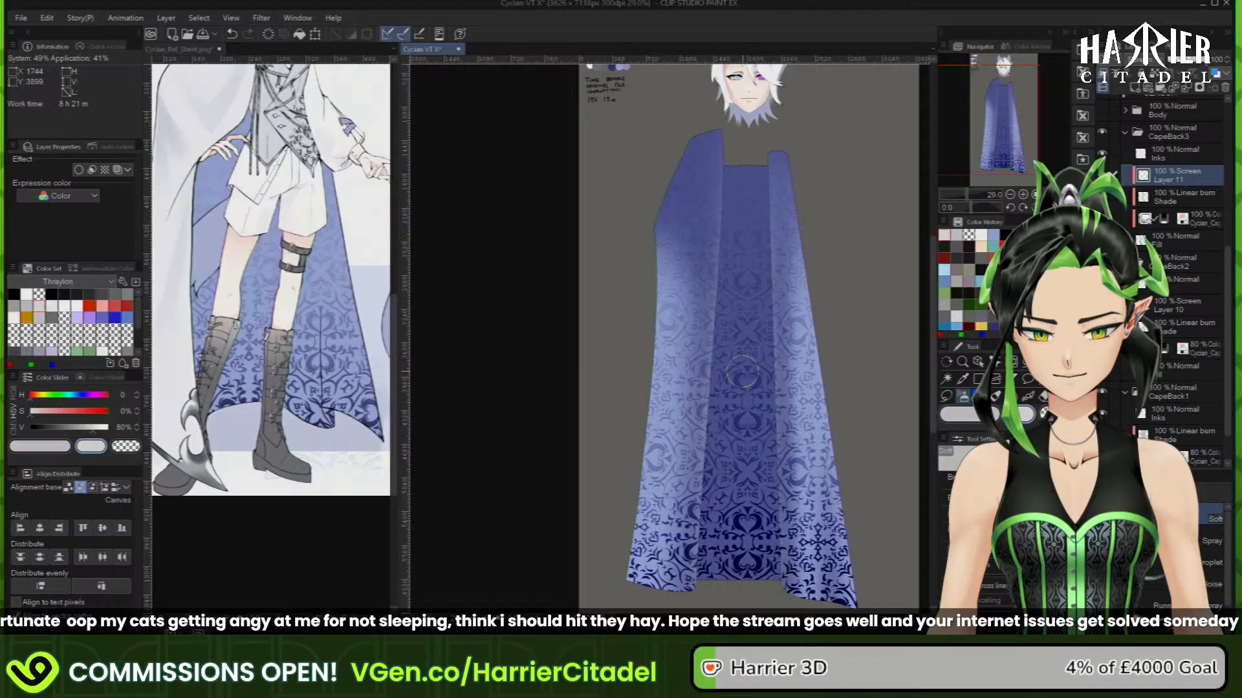
{"action": "scroll", "coordinate": [743, 372], "scroll_direction": "down", "scroll_amount": 2}
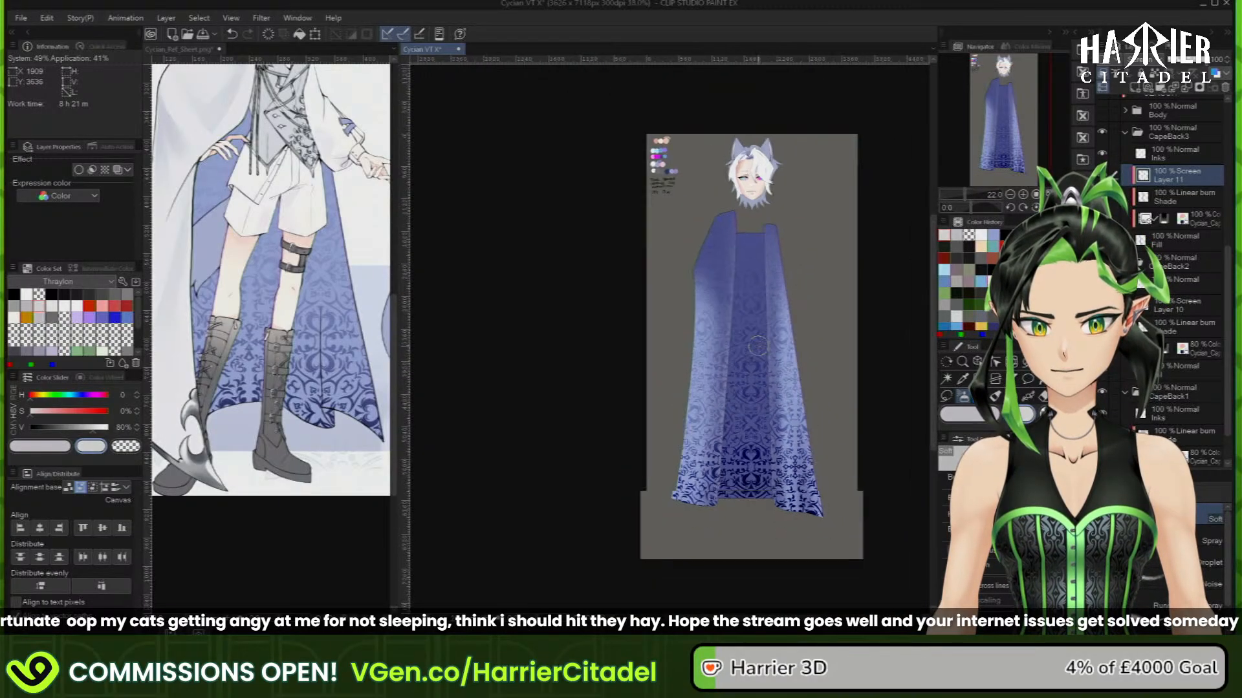
Review the shaded back cape as a whole, and collapse the CapeBack3, CapeBack2 and CapeBack1 folders
{"action": "scroll", "coordinate": [757, 346], "scroll_direction": "down", "scroll_amount": 4}
{"action": "scroll", "coordinate": [745, 382], "scroll_direction": "up", "scroll_amount": 4}
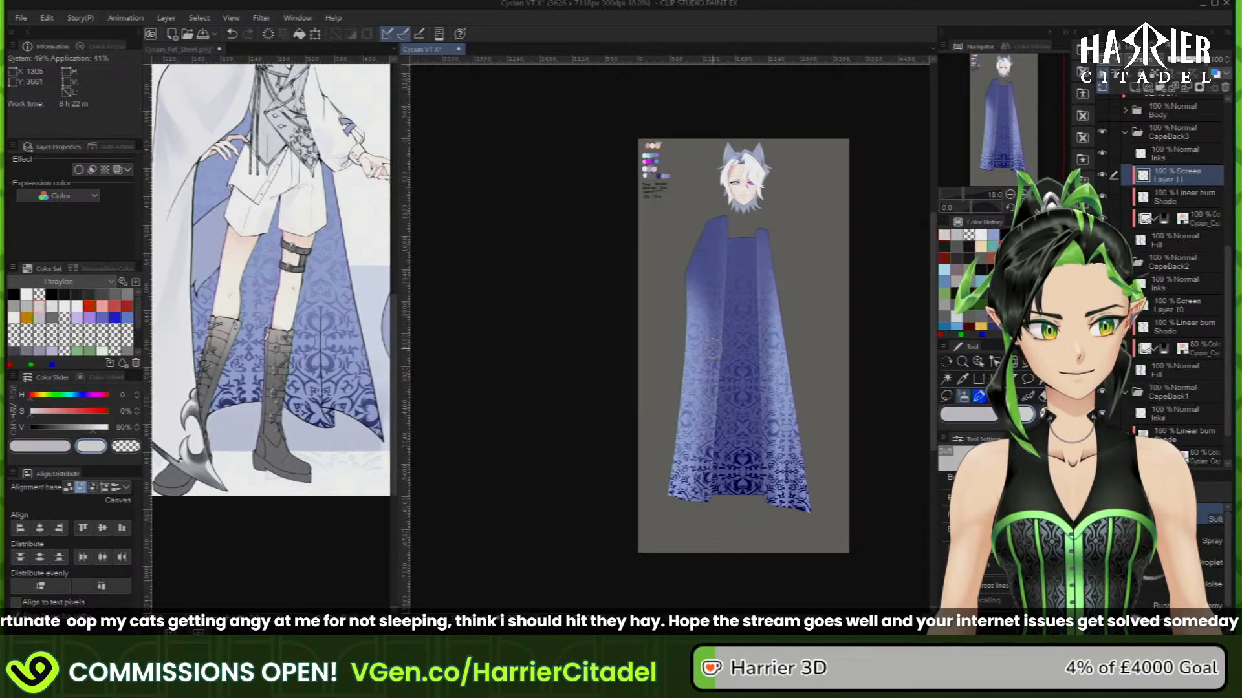
{"action": "scroll", "coordinate": [712, 349], "scroll_direction": "up", "scroll_amount": 1}
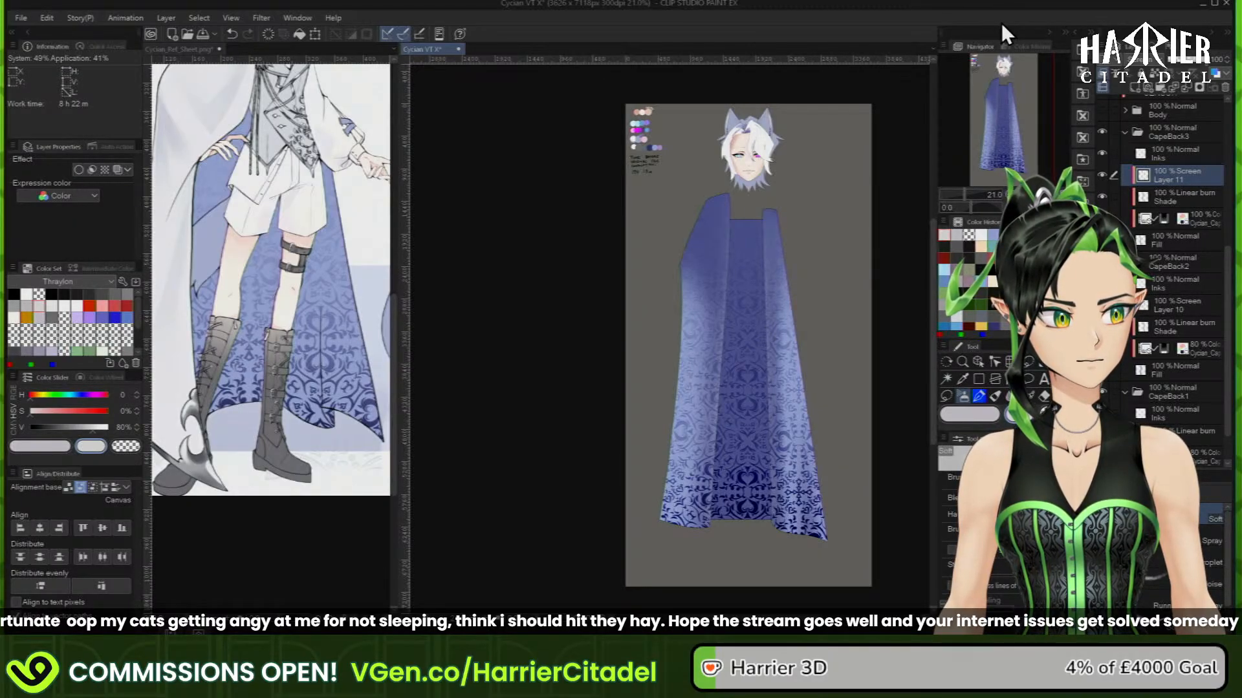
{"action": "scroll", "coordinate": [844, 349], "scroll_direction": "up", "scroll_amount": 2}
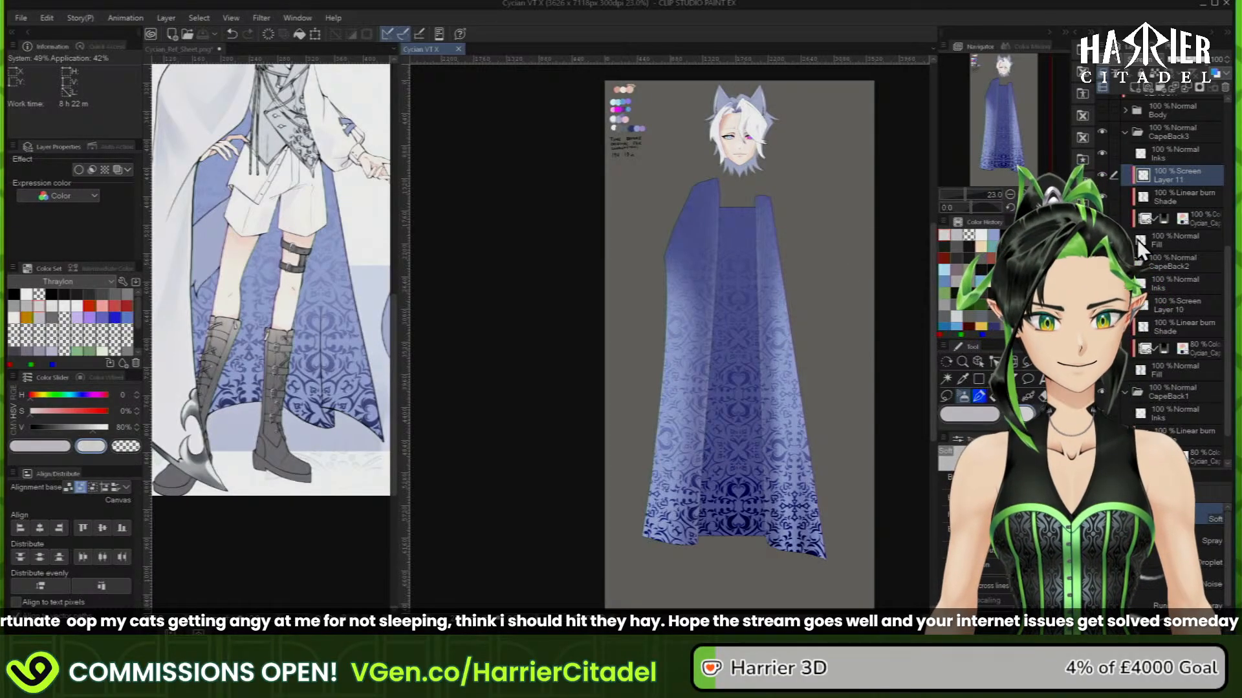
{"action": "left_click", "coordinate": [1126, 130]}
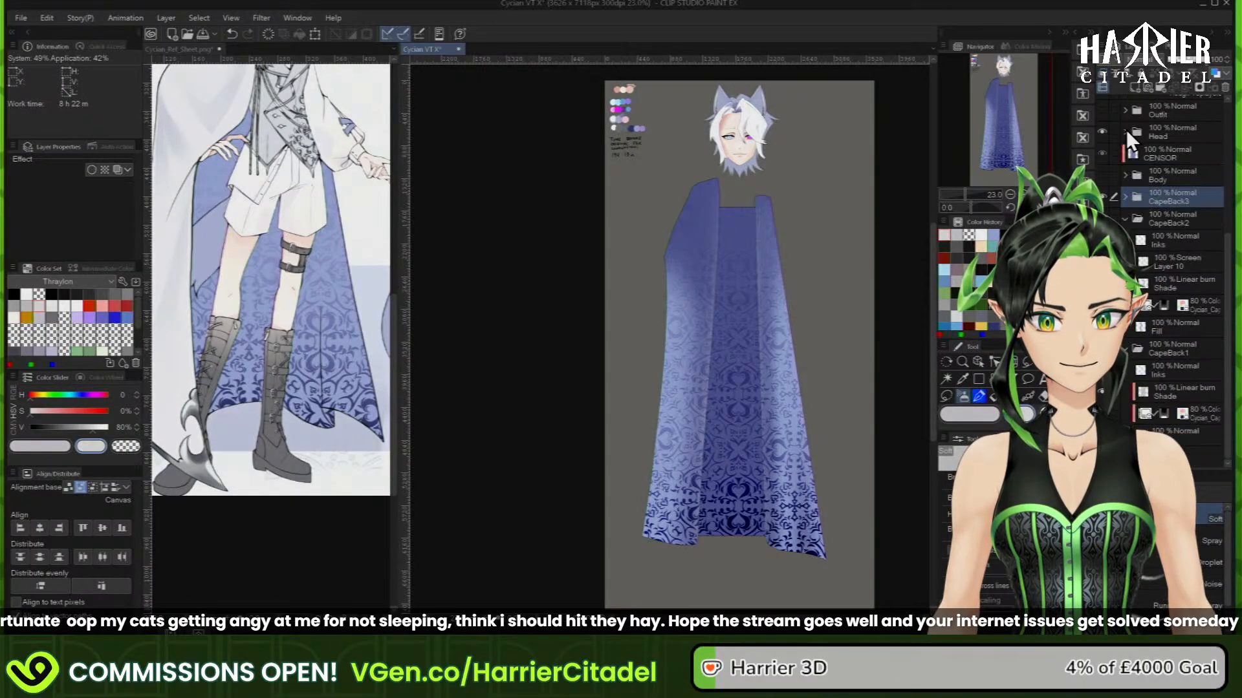
{"action": "left_click", "coordinate": [1126, 219]}
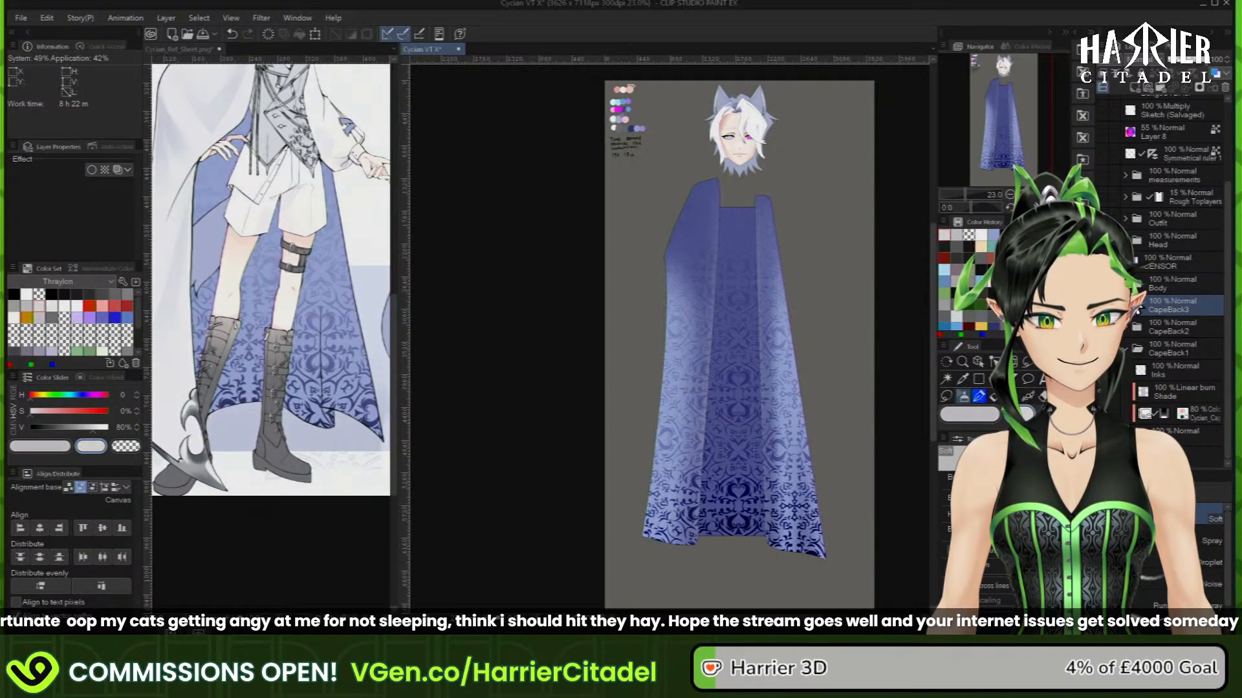
{"action": "left_click", "coordinate": [1129, 350]}
{"action": "left_click", "coordinate": [1127, 350]}
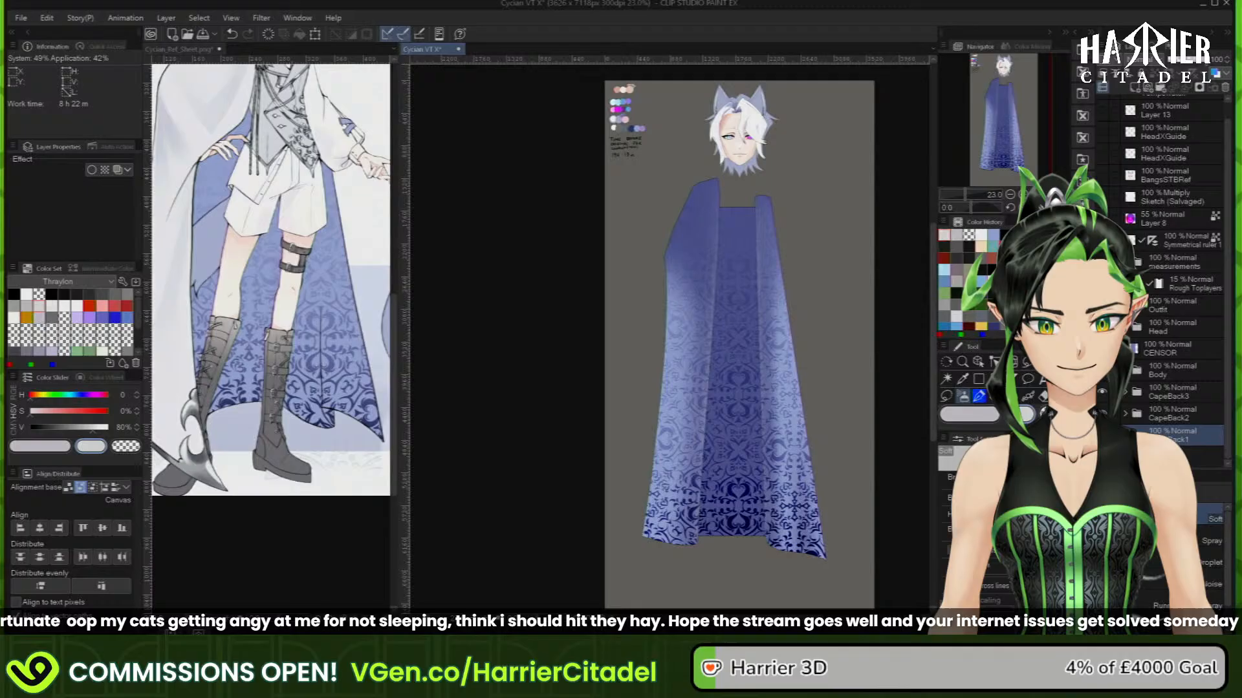
Show the Outfit and Body folders and hide the CENSOR layer
{"action": "left_click", "coordinate": [1102, 305]}
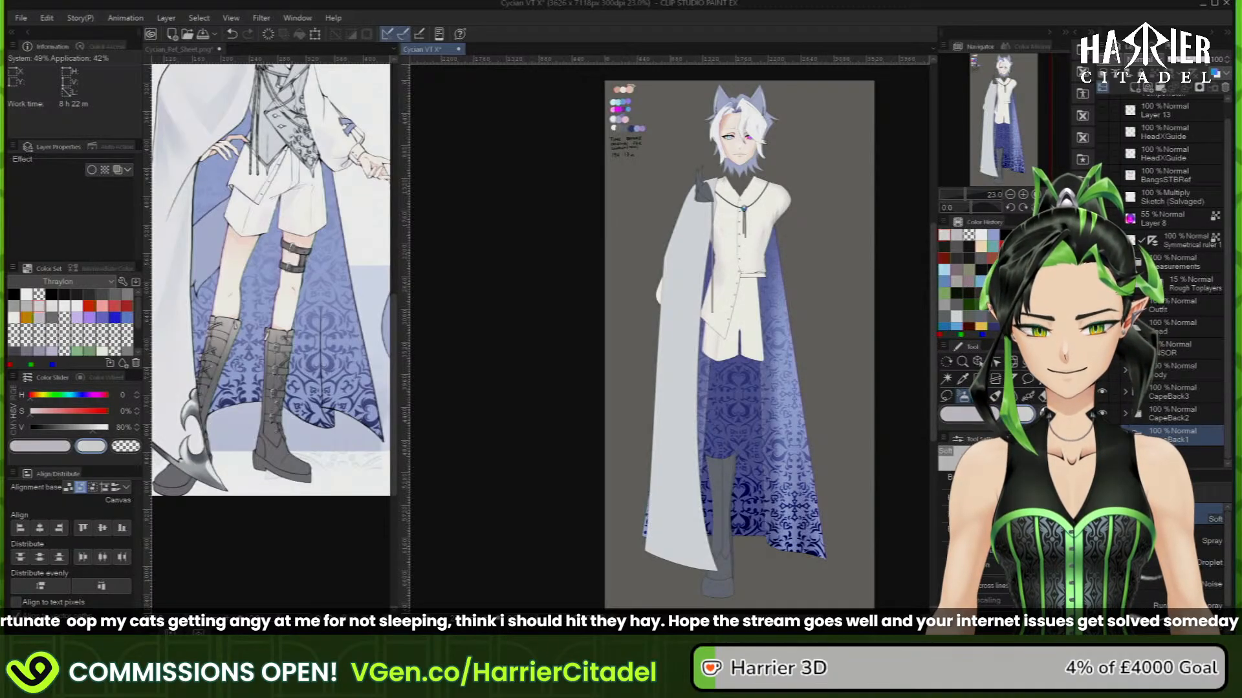
{"action": "left_click", "coordinate": [1106, 374]}
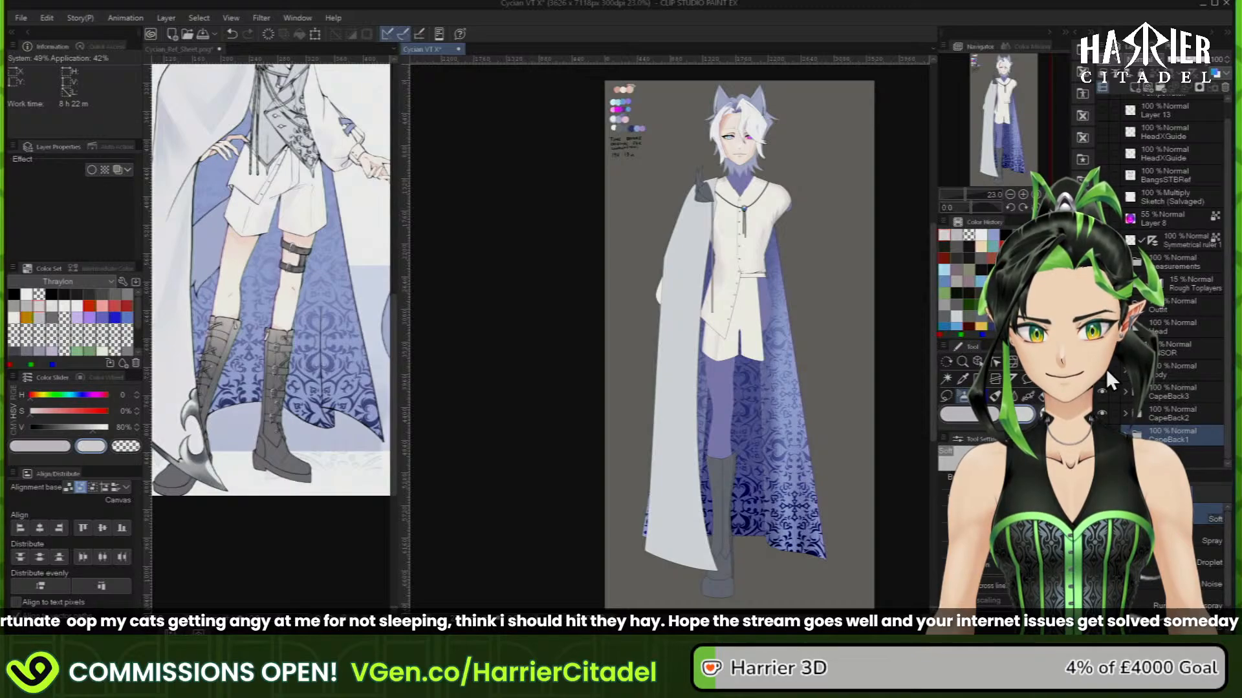
{"action": "left_click", "coordinate": [1114, 349]}
{"action": "left_click", "coordinate": [1102, 348]}
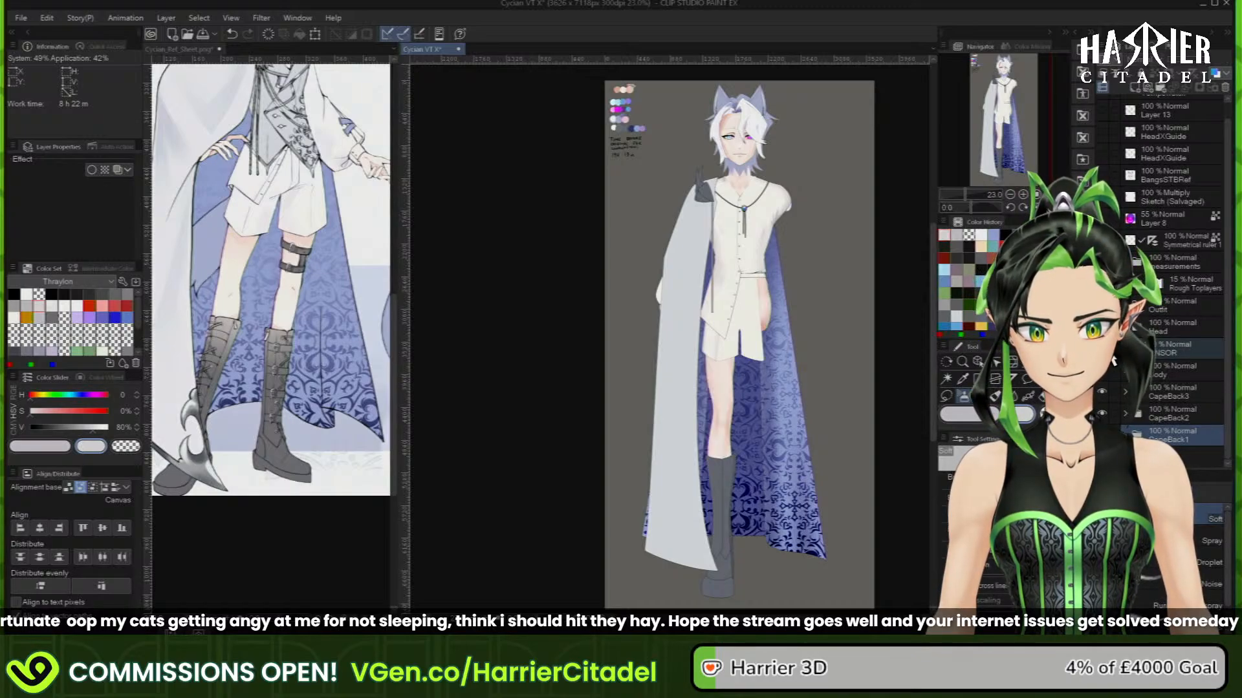
Compare the character with the reference sheet's full figure, using the Rough Toplayers sketch as a temporary overlay
{"action": "scroll", "coordinate": [846, 269], "scroll_direction": "down", "scroll_amount": 1}
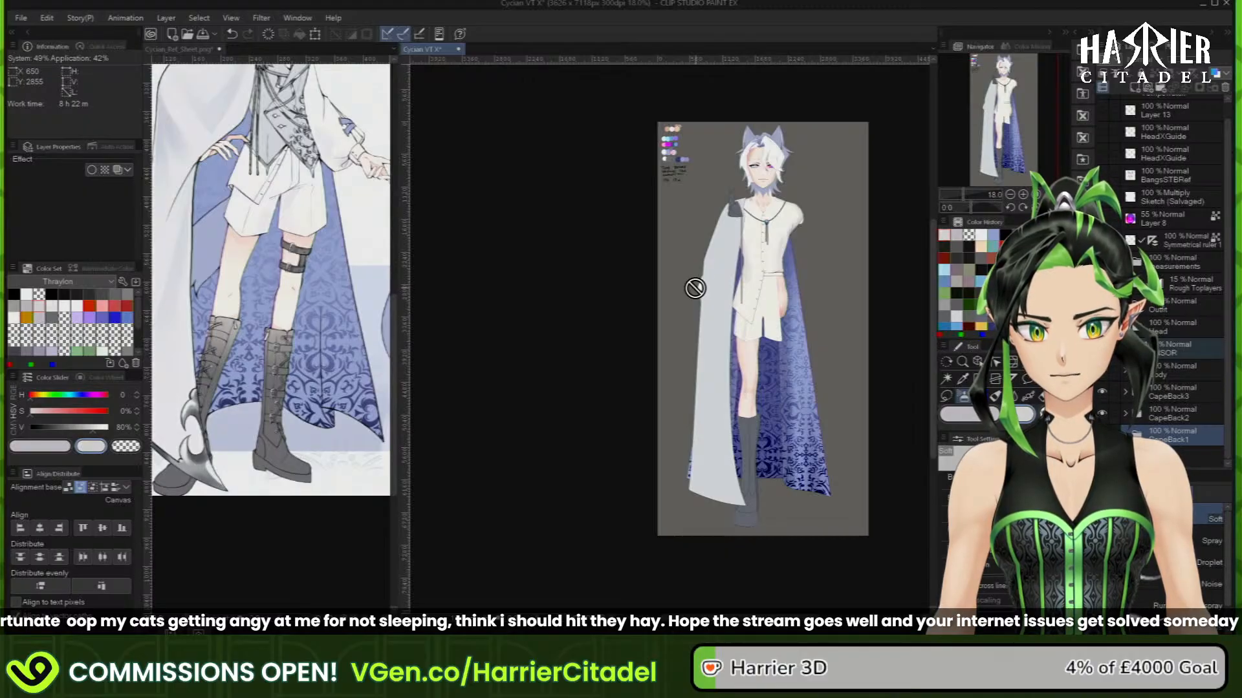
{"action": "scroll", "coordinate": [693, 272], "scroll_direction": "up", "scroll_amount": 1}
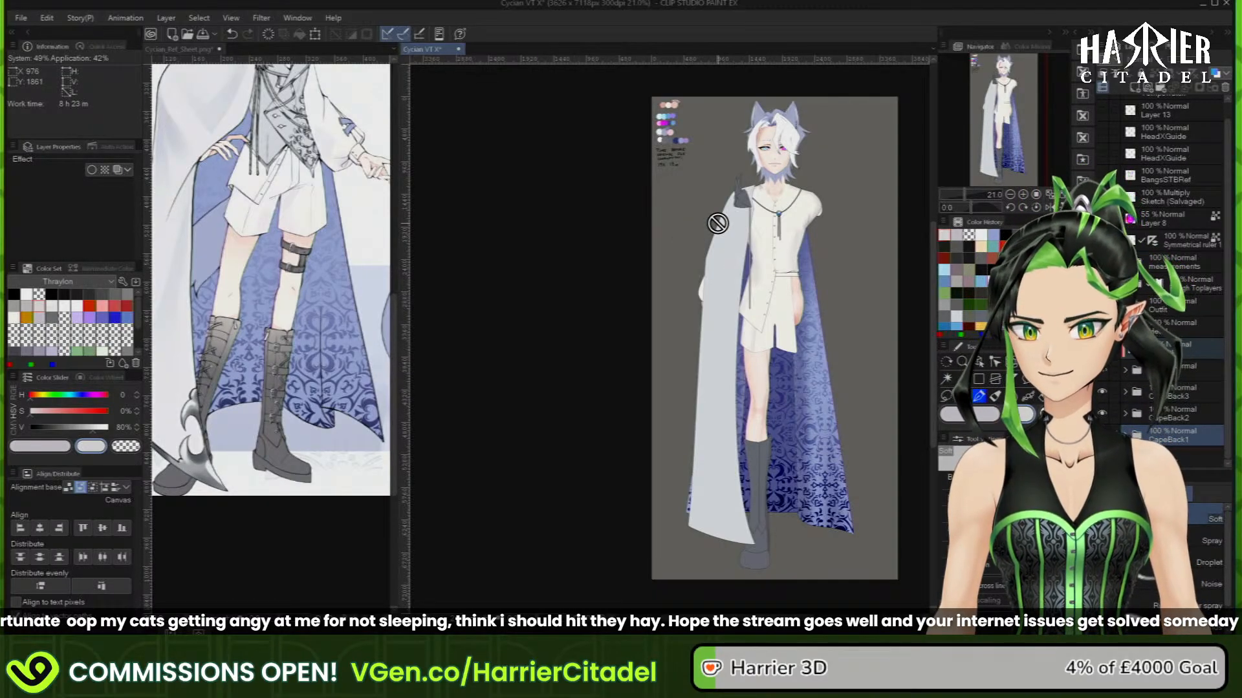
{"action": "left_click", "coordinate": [360, 240]}
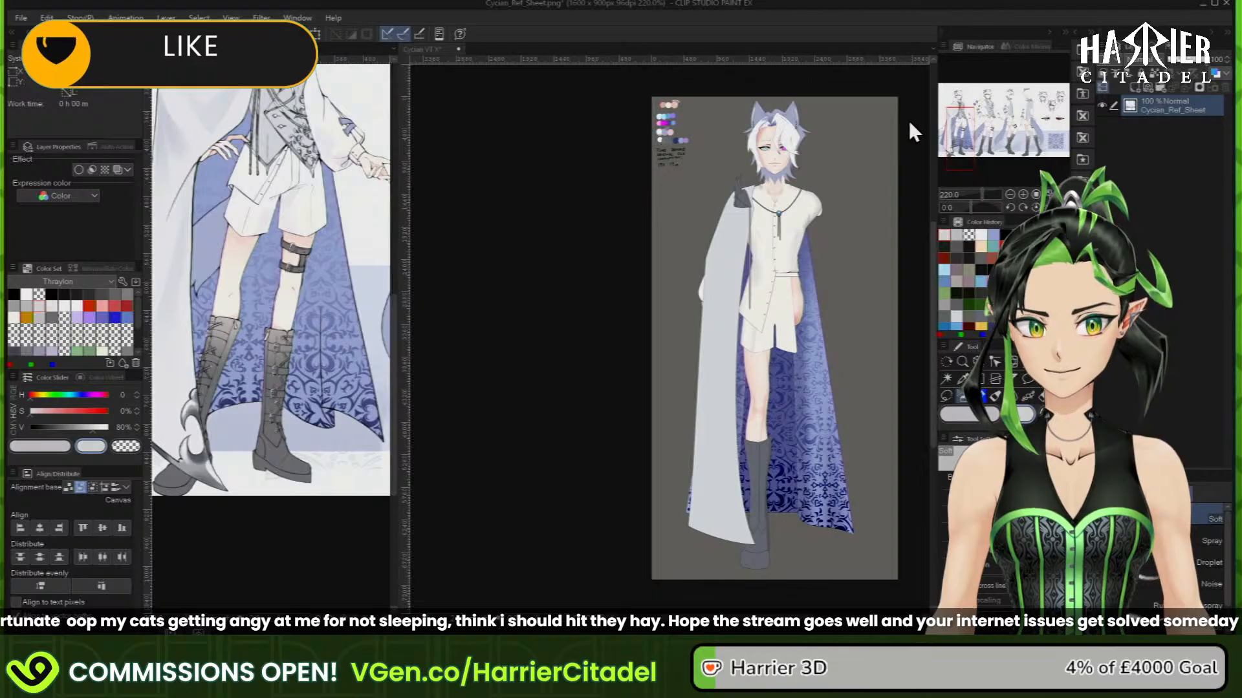
{"action": "scroll", "coordinate": [360, 239], "scroll_direction": "up", "scroll_amount": 5}
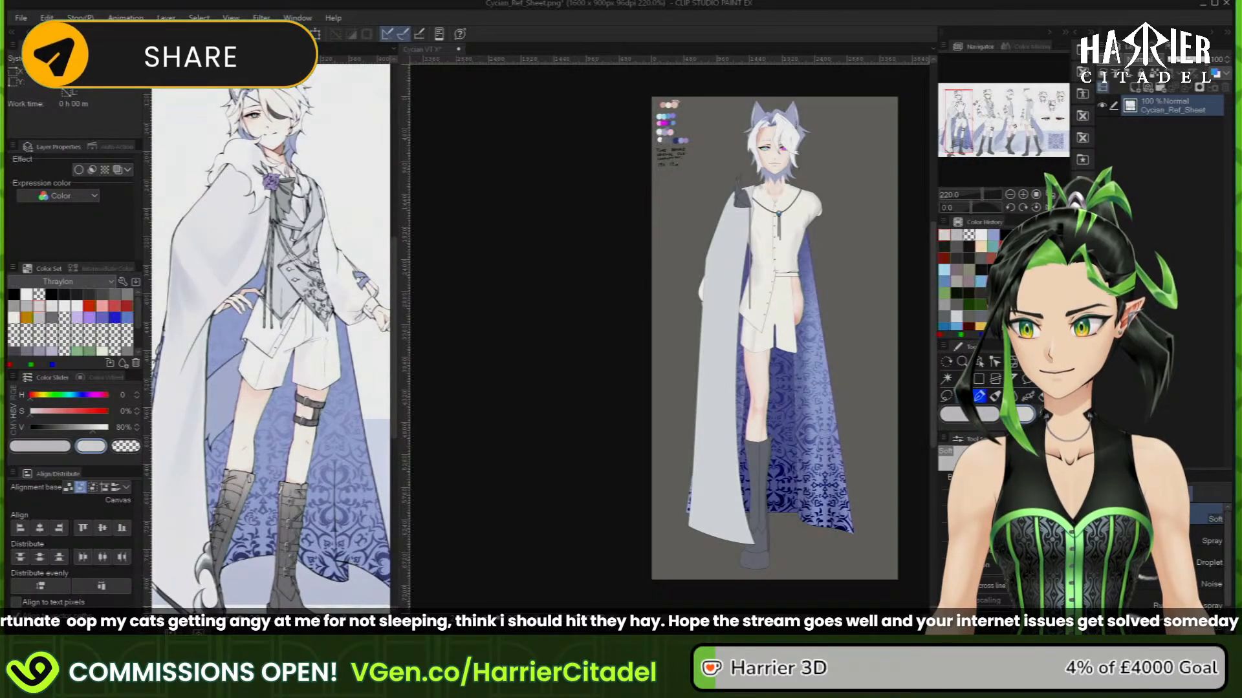
{"action": "left_click", "coordinate": [707, 340]}
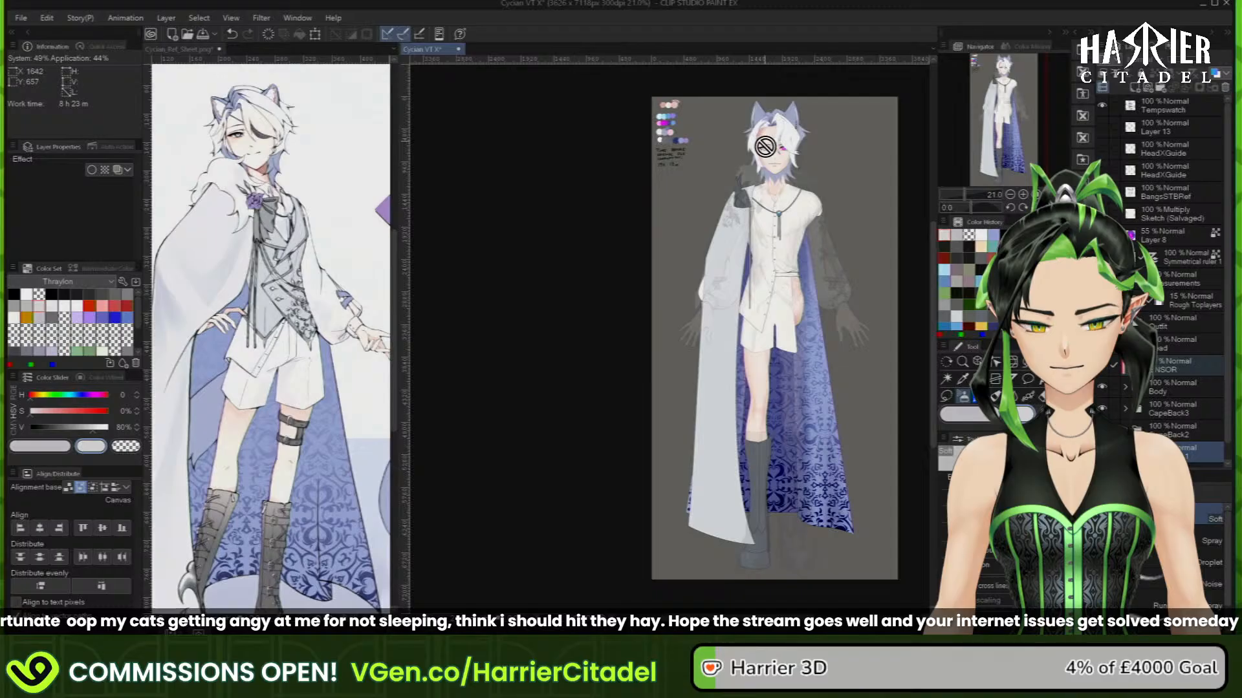
{"action": "scroll", "coordinate": [765, 146], "scroll_direction": "up", "scroll_amount": 4}
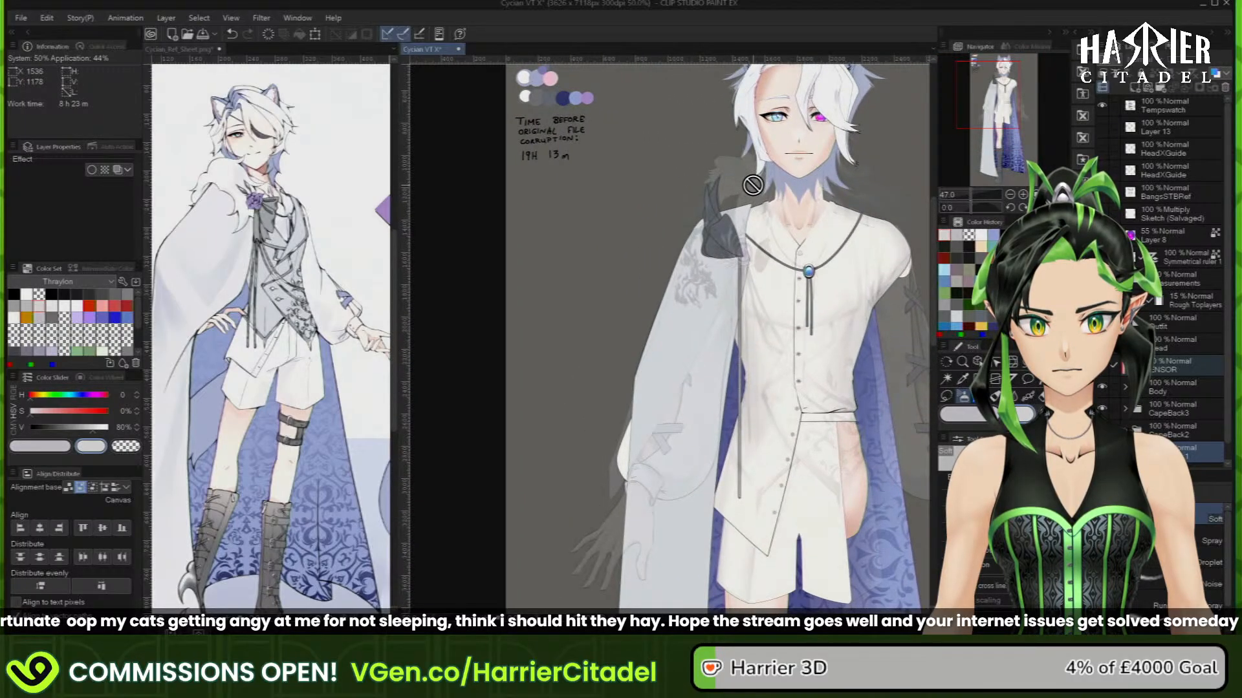
{"action": "scroll", "coordinate": [752, 185], "scroll_direction": "up", "scroll_amount": 3}
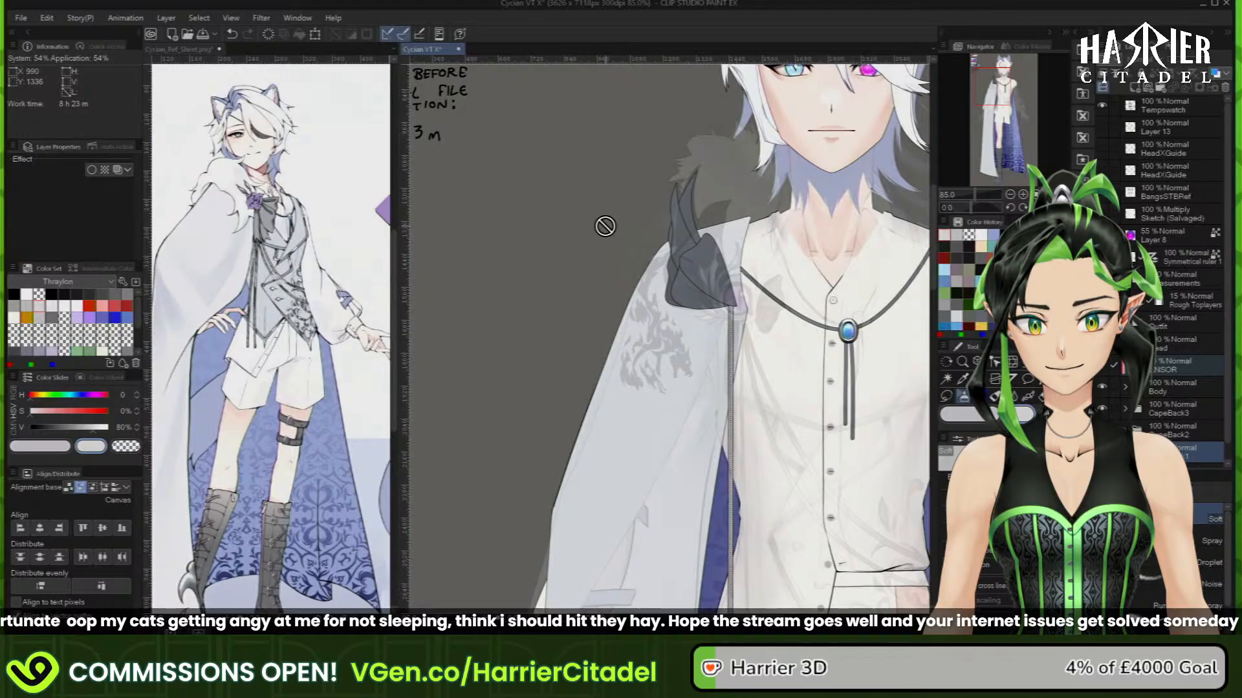
{"action": "scroll", "coordinate": [605, 226], "scroll_direction": "down", "scroll_amount": 3}
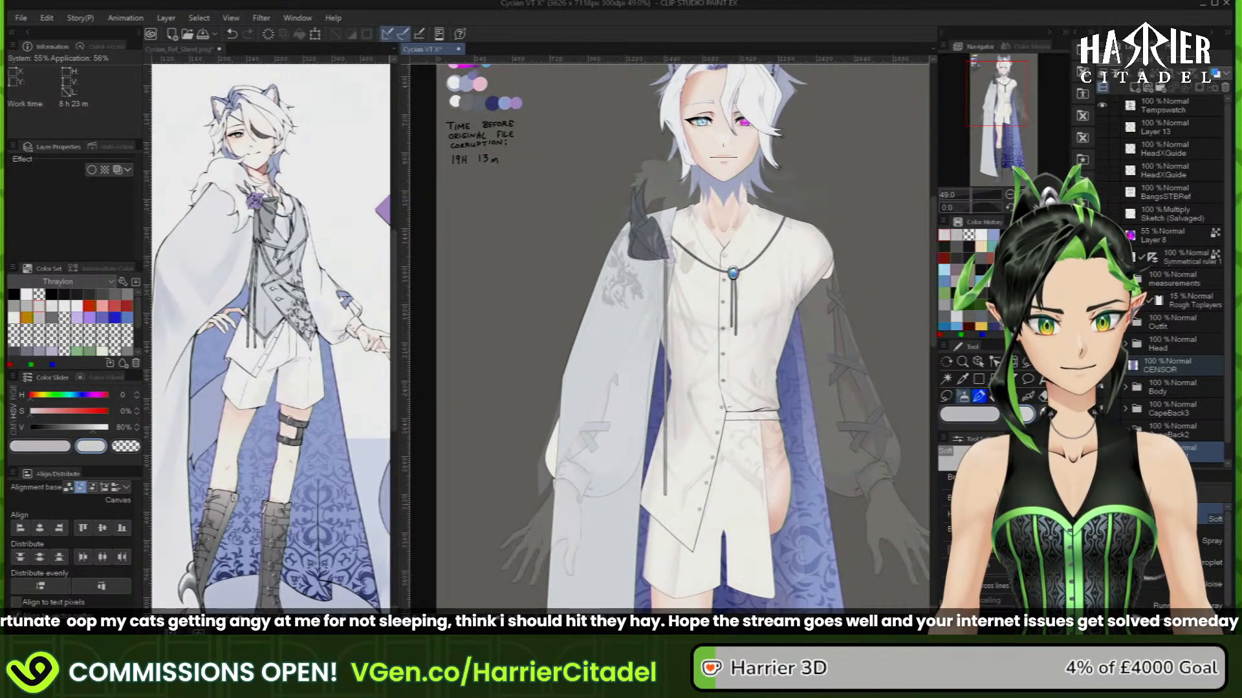
{"action": "left_click", "coordinate": [1102, 300]}
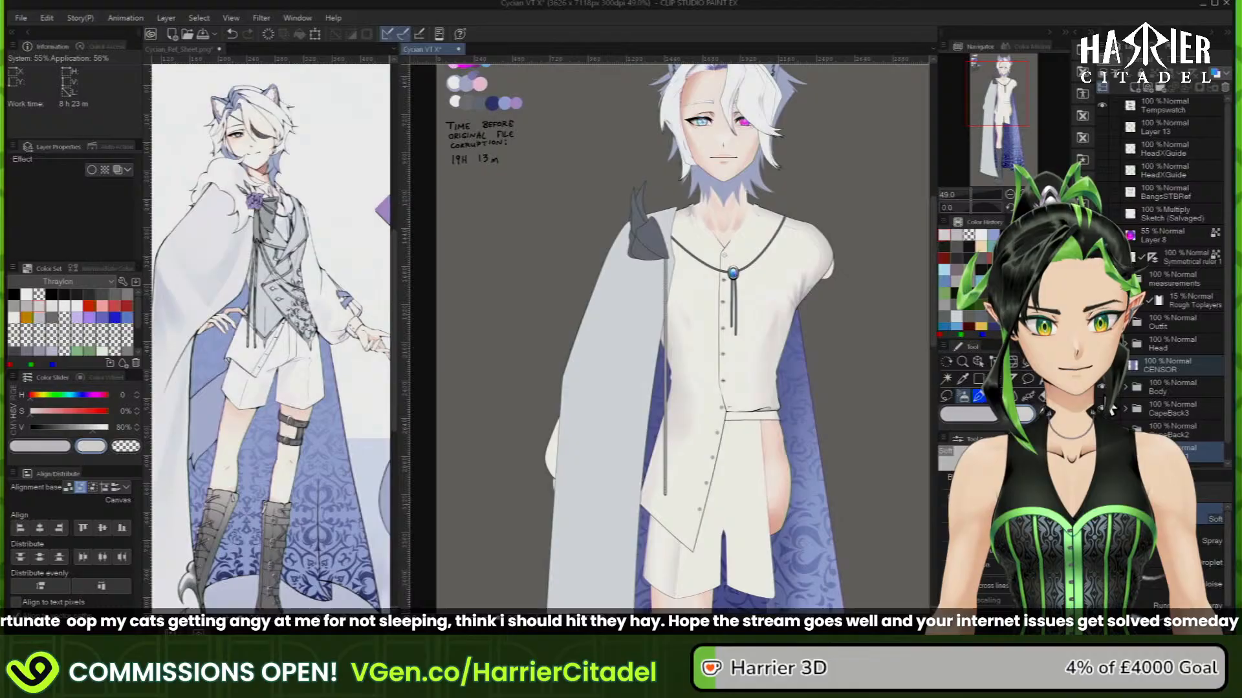
Expand the Outfit folder and hide its CapeFrontClosed folder
{"action": "scroll", "coordinate": [1118, 396], "scroll_direction": "down", "scroll_amount": 1}
{"action": "left_click", "coordinate": [1131, 315]}
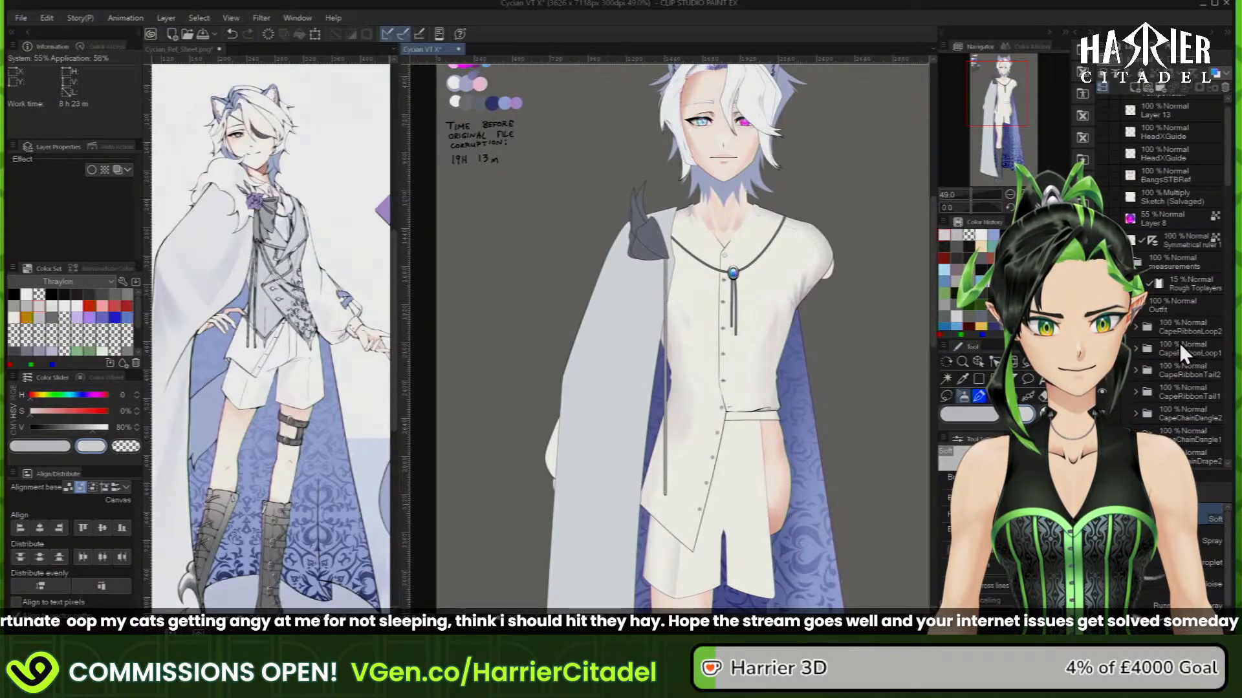
{"action": "scroll", "coordinate": [1117, 411], "scroll_direction": "down", "scroll_amount": 3}
{"action": "scroll", "coordinate": [1116, 410], "scroll_direction": "down", "scroll_amount": 3}
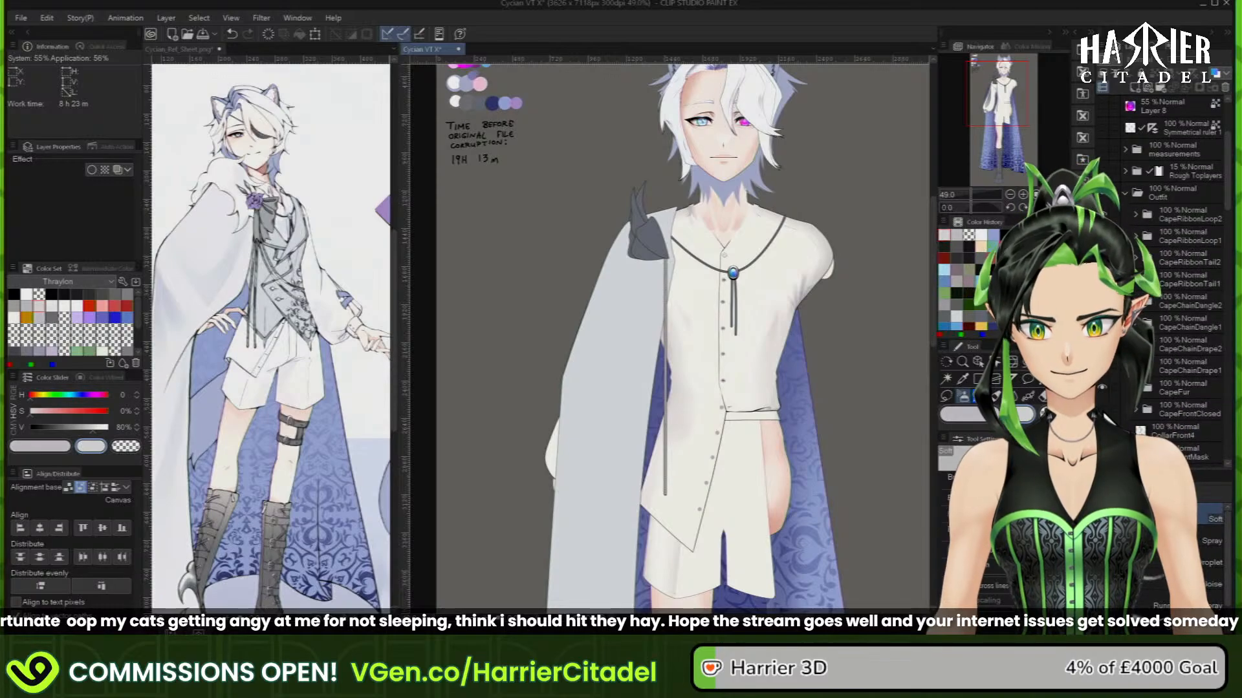
{"action": "left_click", "coordinate": [1102, 409]}
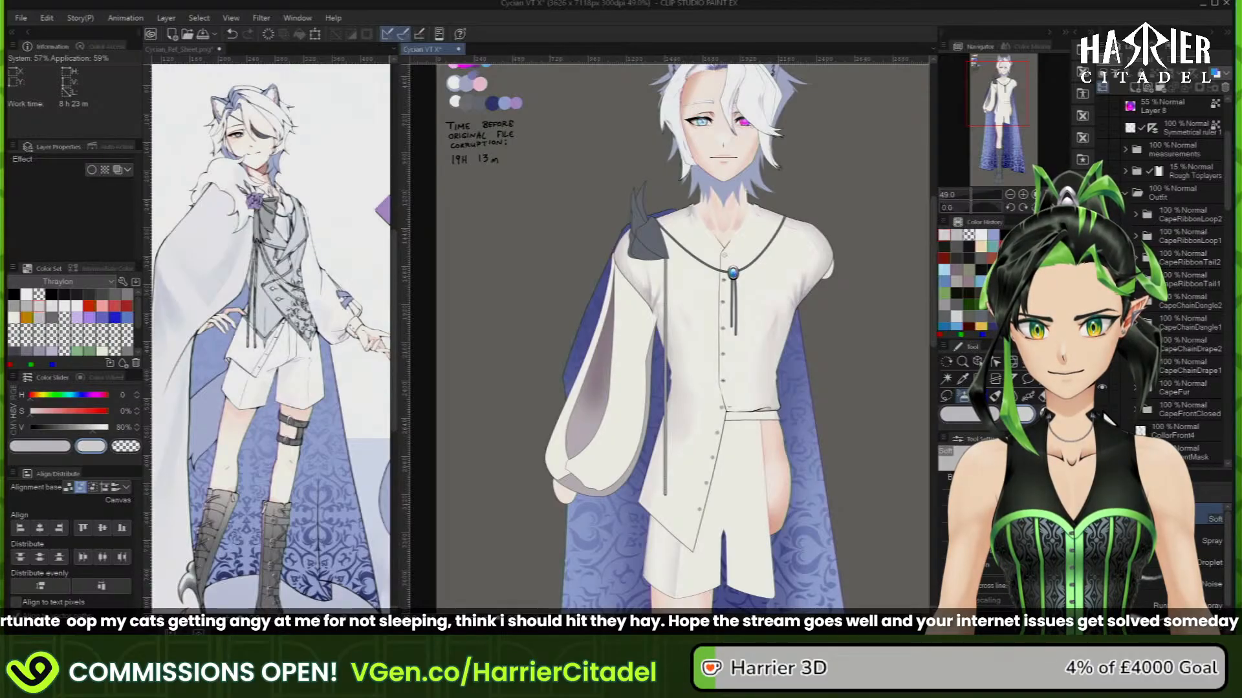
Show the shirt collar parts in the Outfit folder and check the CollarBack folder's visibility
{"action": "scroll", "coordinate": [1156, 354], "scroll_direction": "down", "scroll_amount": 7}
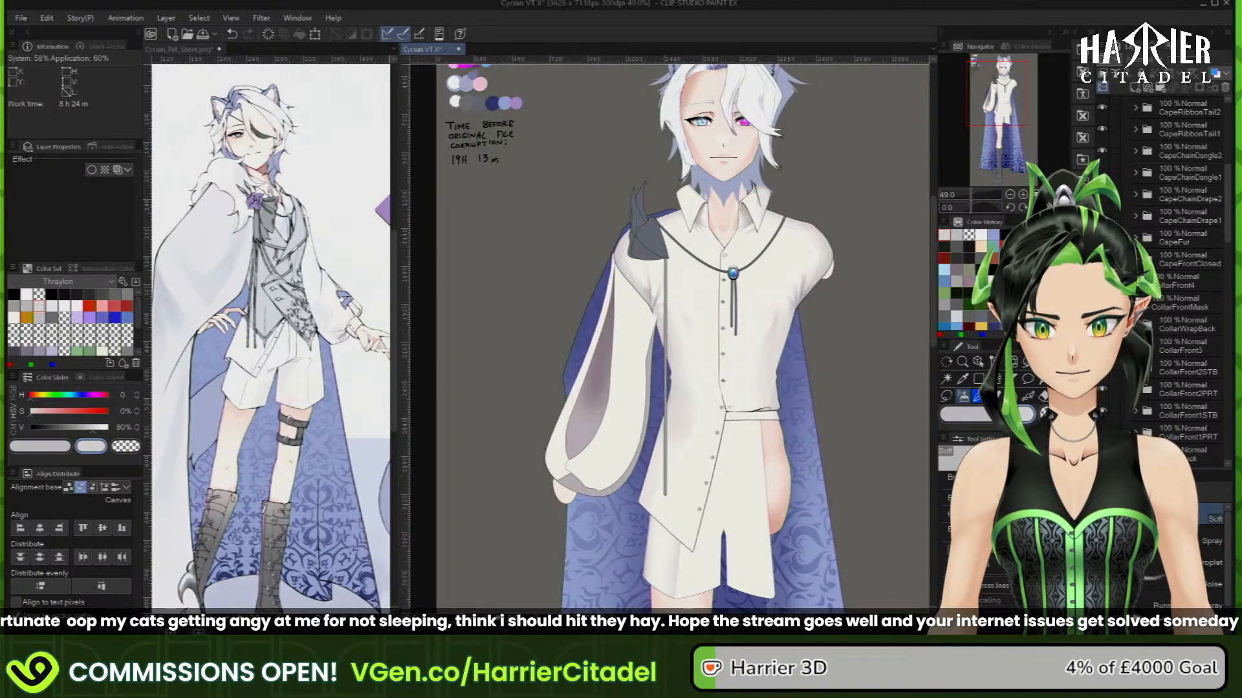
{"action": "scroll", "coordinate": [1116, 414], "scroll_direction": "down", "scroll_amount": 3}
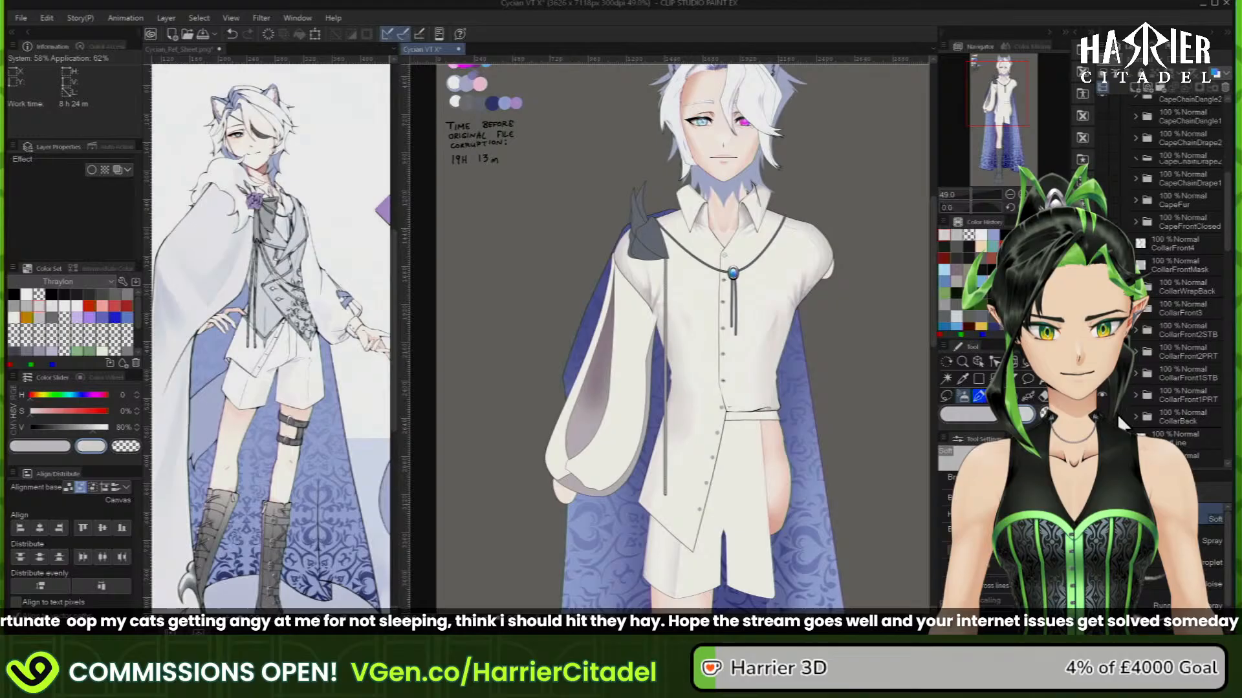
{"action": "left_click", "coordinate": [1101, 397]}
{"action": "left_click", "coordinate": [1101, 397]}
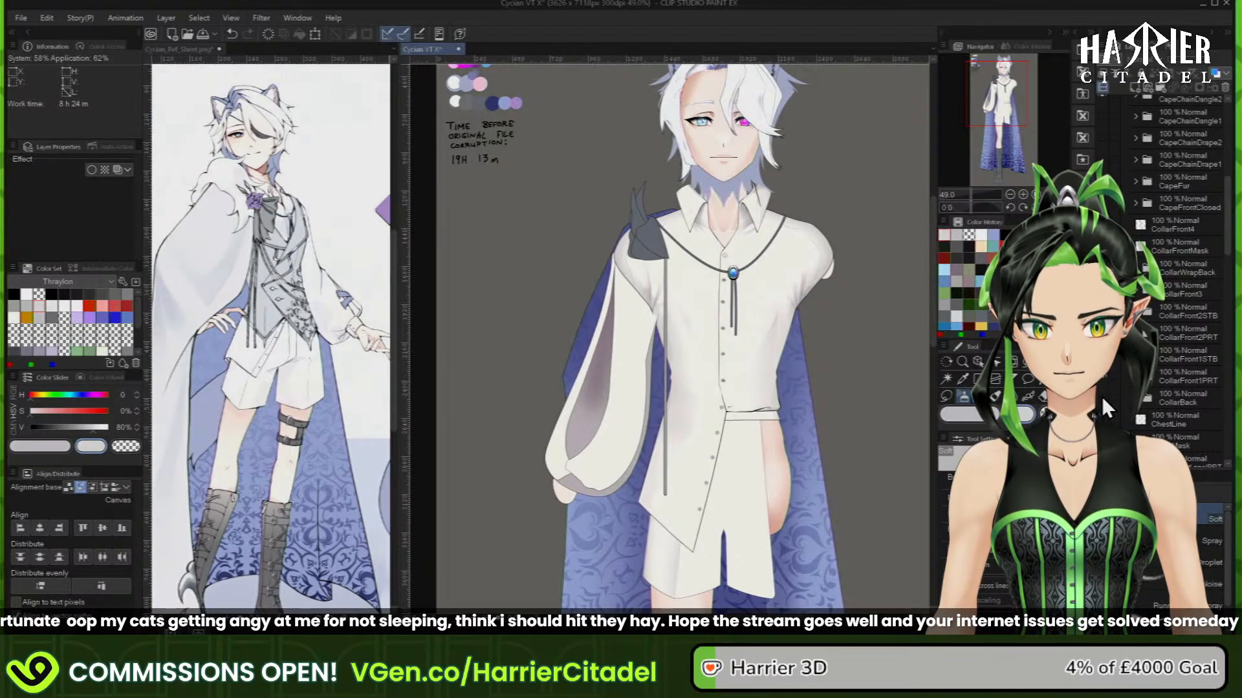
Show the WaistcoatPRT folder in the Outfit folder
{"action": "scroll", "coordinate": [1100, 398], "scroll_direction": "down", "scroll_amount": 2}
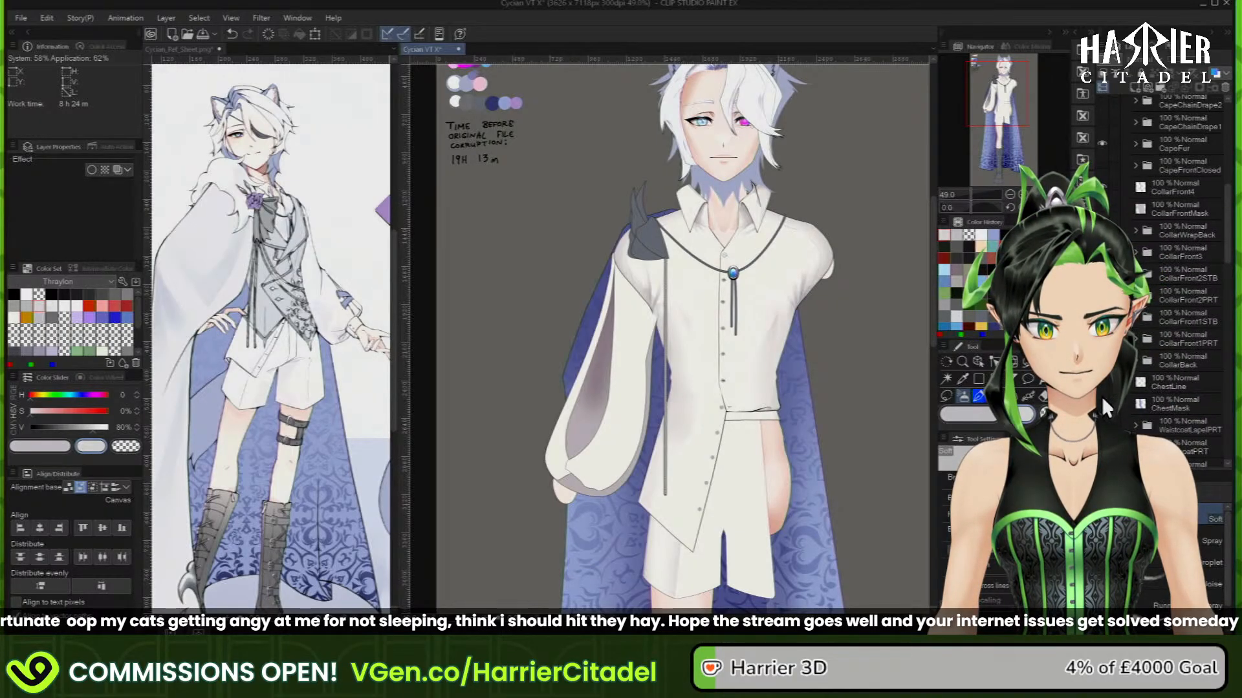
{"action": "scroll", "coordinate": [1103, 402], "scroll_direction": "down", "scroll_amount": 3}
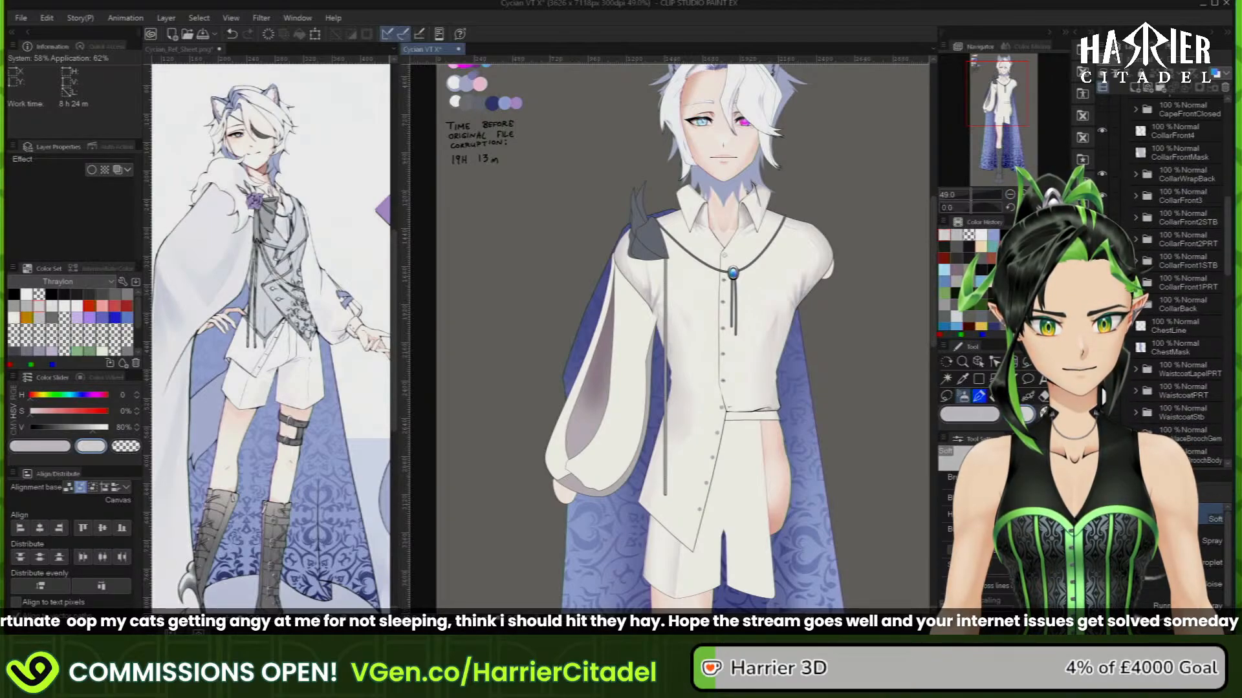
{"action": "left_click", "coordinate": [1101, 391]}
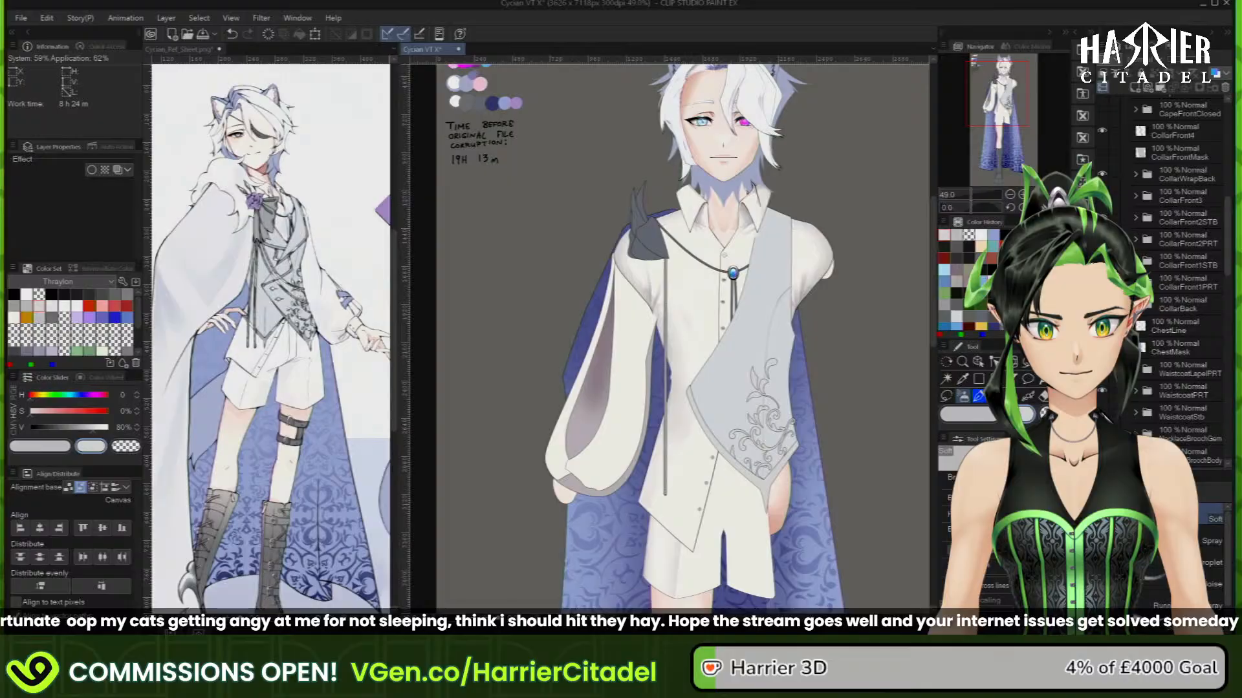
Toggle the WaistcoatStb folder's visibility to check which waistcoat half it holds, and delete the folder
{"action": "left_click", "coordinate": [1101, 412]}
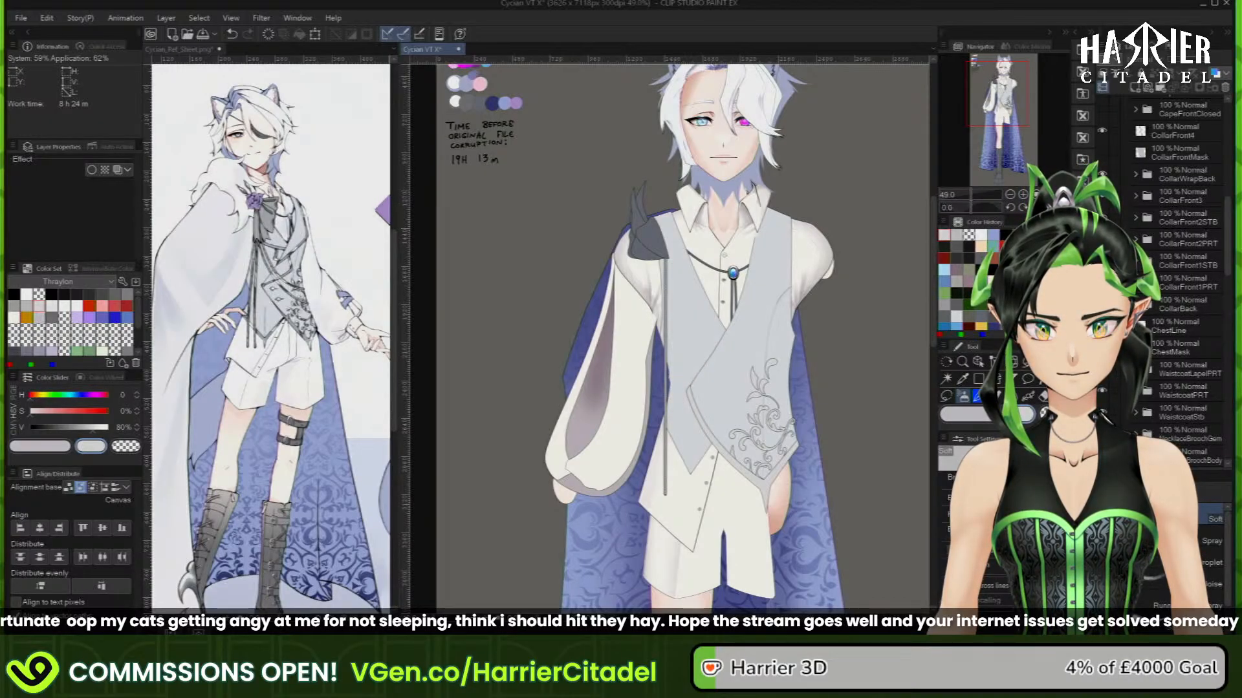
{"action": "left_click", "coordinate": [1102, 412]}
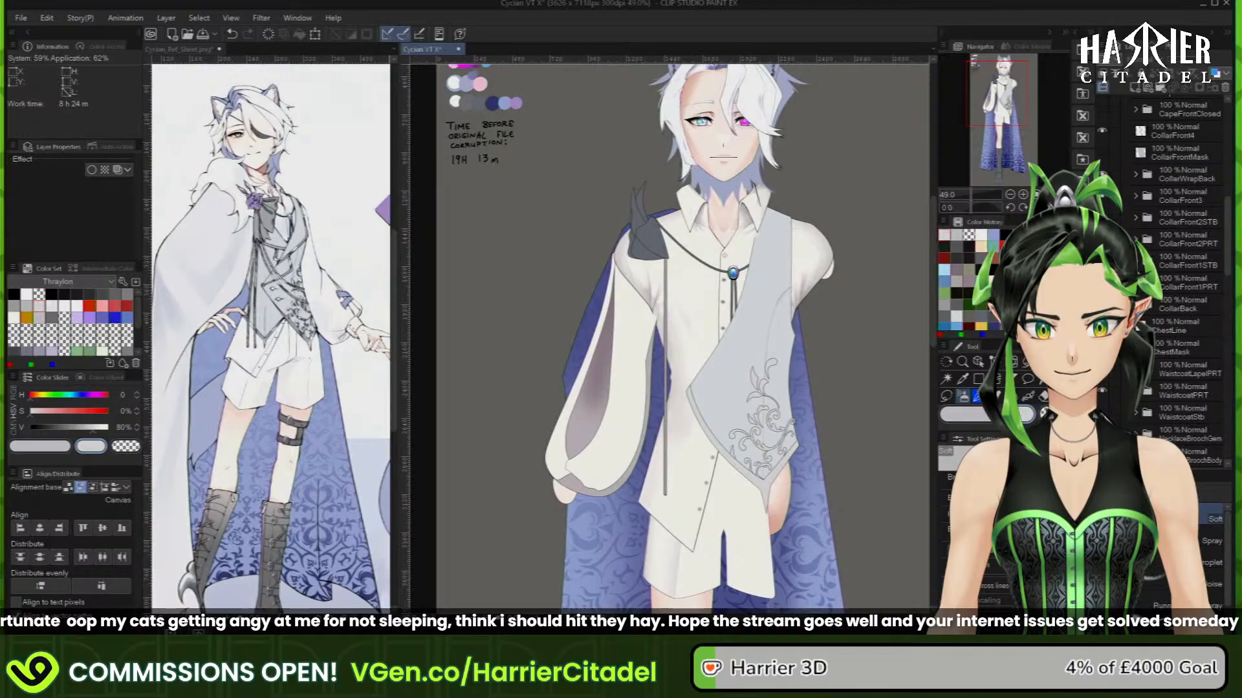
{"action": "left_click", "coordinate": [1102, 412]}
{"action": "left_click", "coordinate": [1174, 410]}
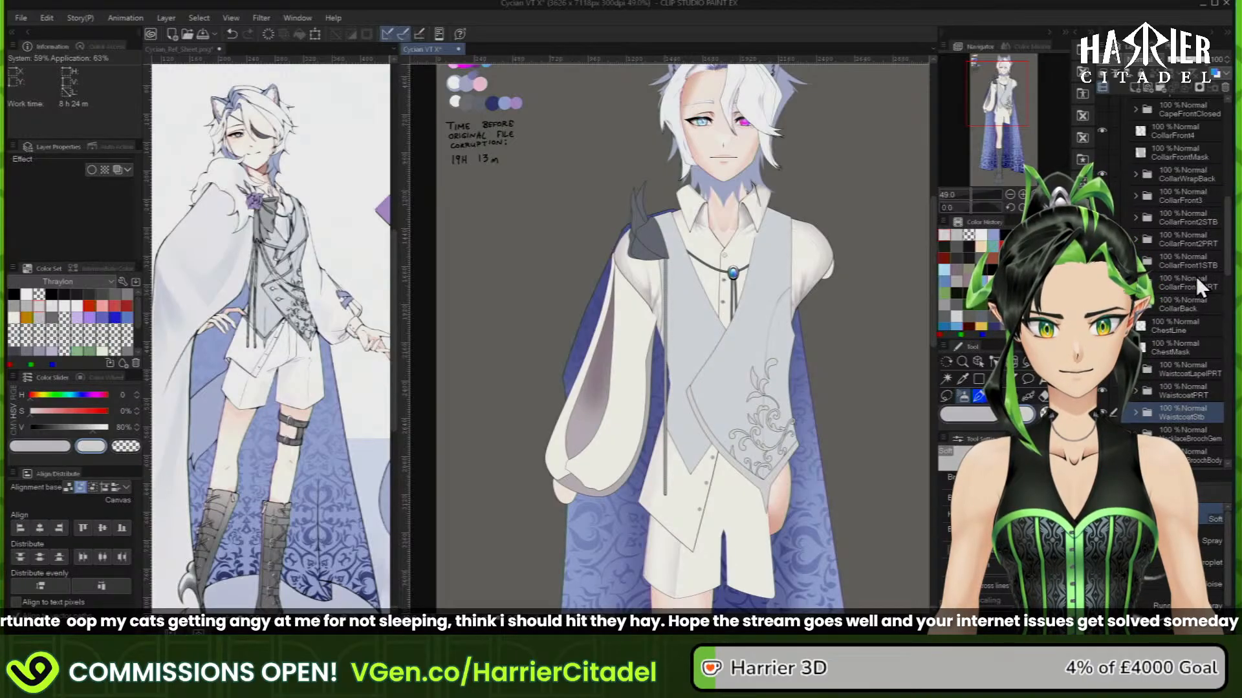
{"action": "left_click", "coordinate": [1223, 88]}
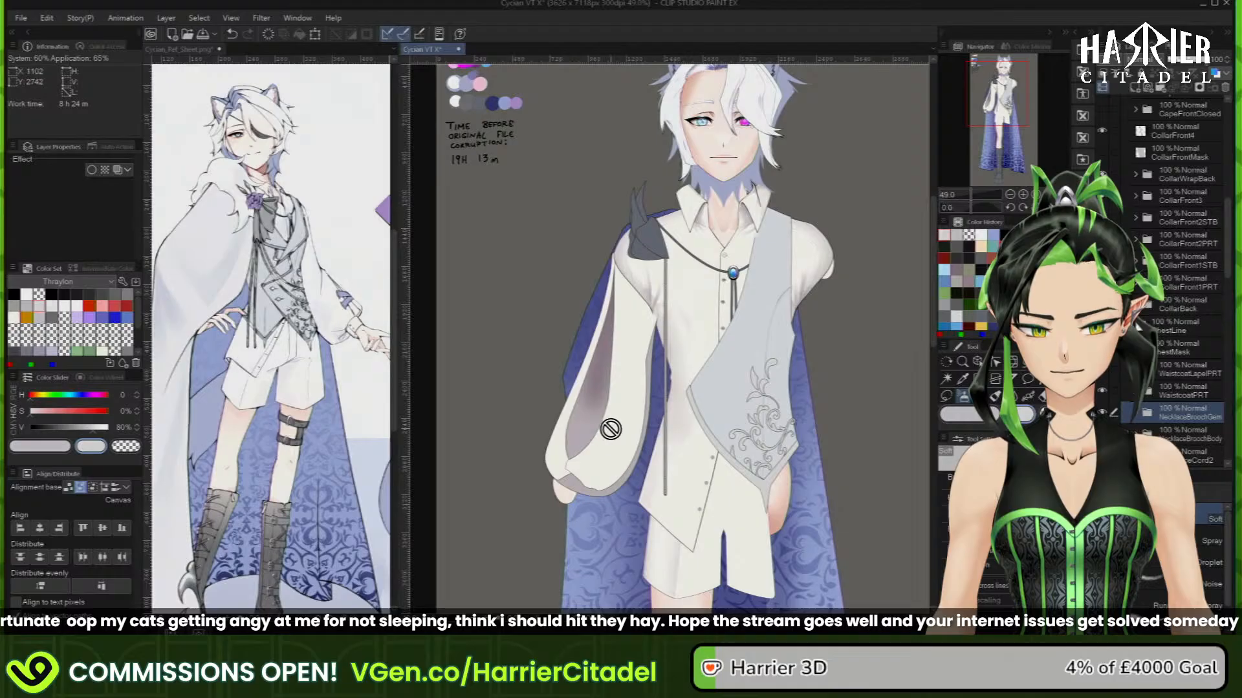
{"action": "scroll", "coordinate": [598, 444], "scroll_direction": "up", "scroll_amount": 5}
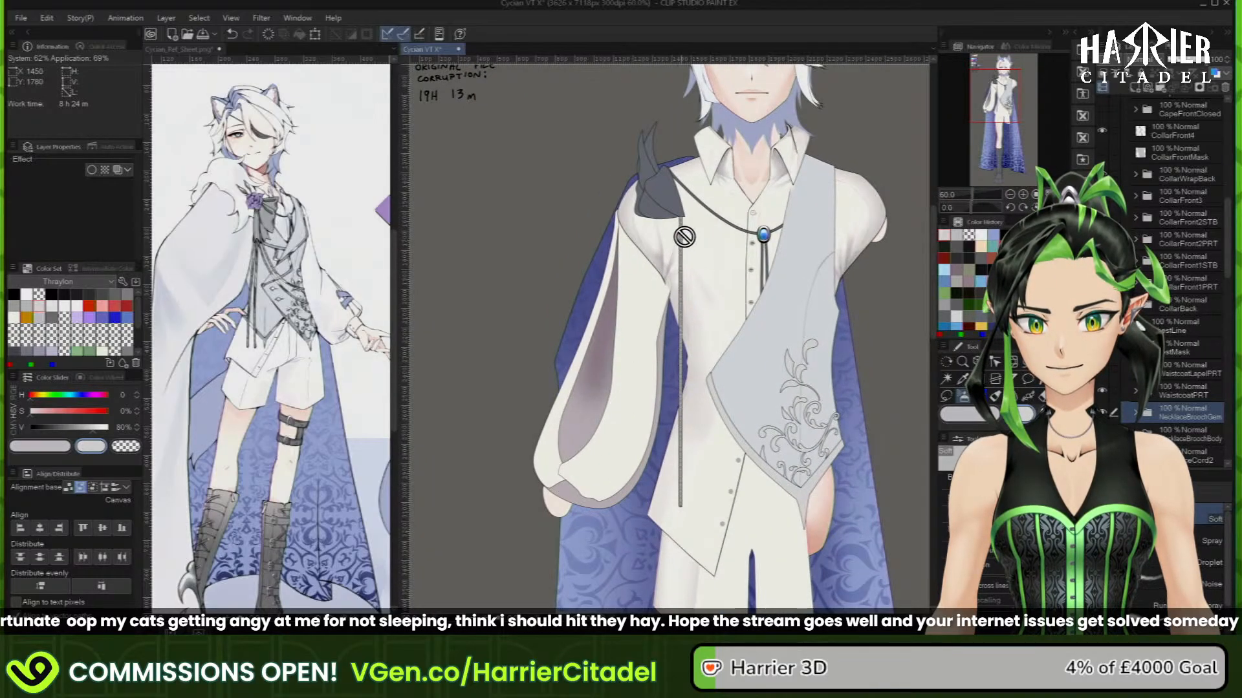
{"action": "scroll", "coordinate": [615, 263], "scroll_direction": "down", "scroll_amount": 3}
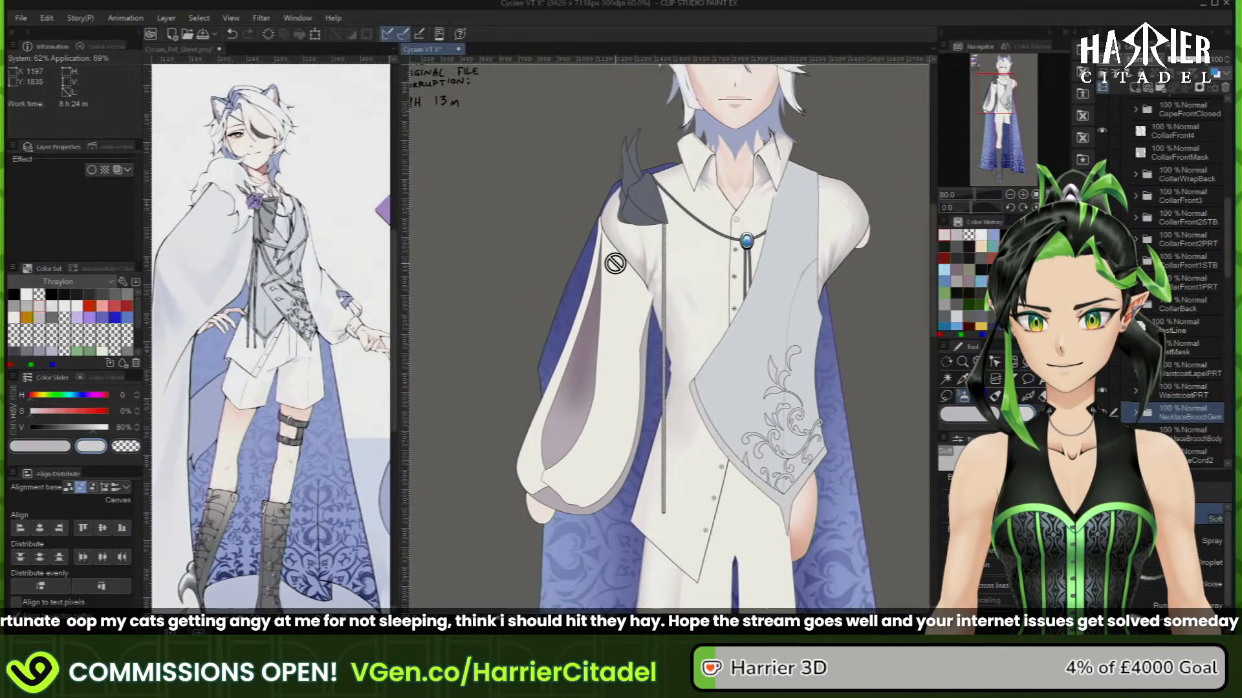
{"action": "scroll", "coordinate": [613, 295], "scroll_direction": "up", "scroll_amount": 2}
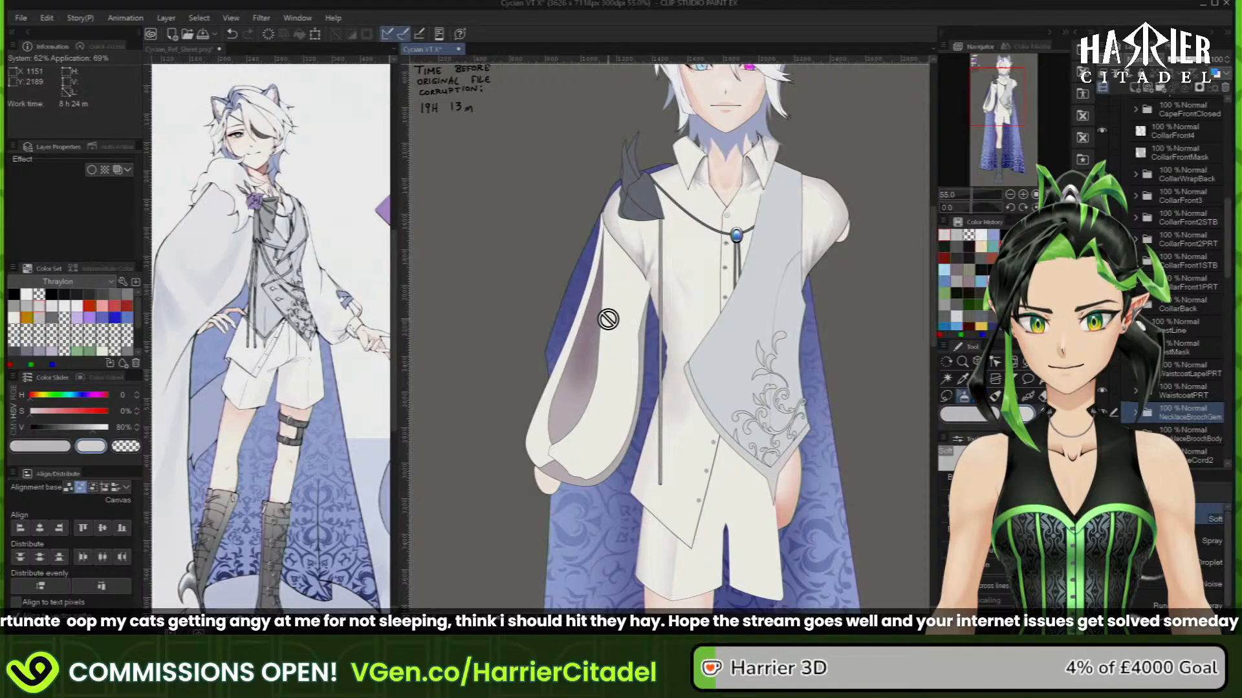
{"action": "scroll", "coordinate": [608, 318], "scroll_direction": "up", "scroll_amount": 1}
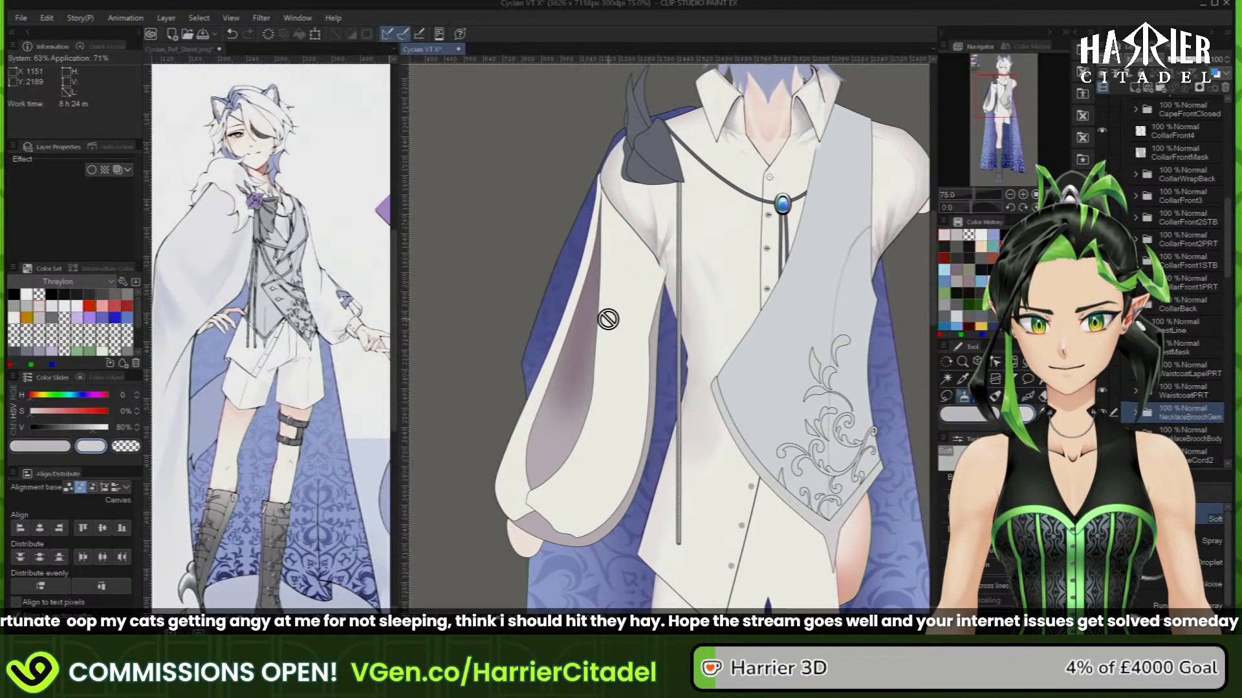
Examine the full figure and the shoulder ribbon against the reference sheet, and look through the Outfit folder's cape layers
{"action": "scroll", "coordinate": [608, 319], "scroll_direction": "down", "scroll_amount": 4}
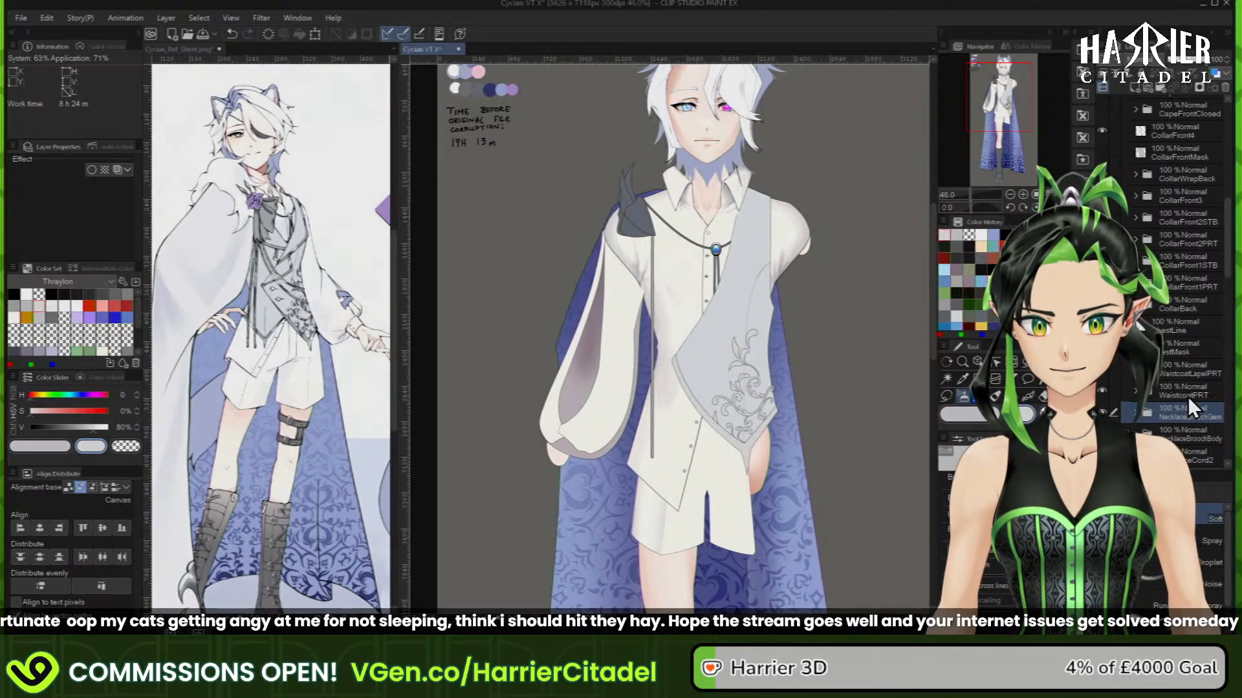
{"action": "scroll", "coordinate": [1152, 195], "scroll_direction": "up", "scroll_amount": 3}
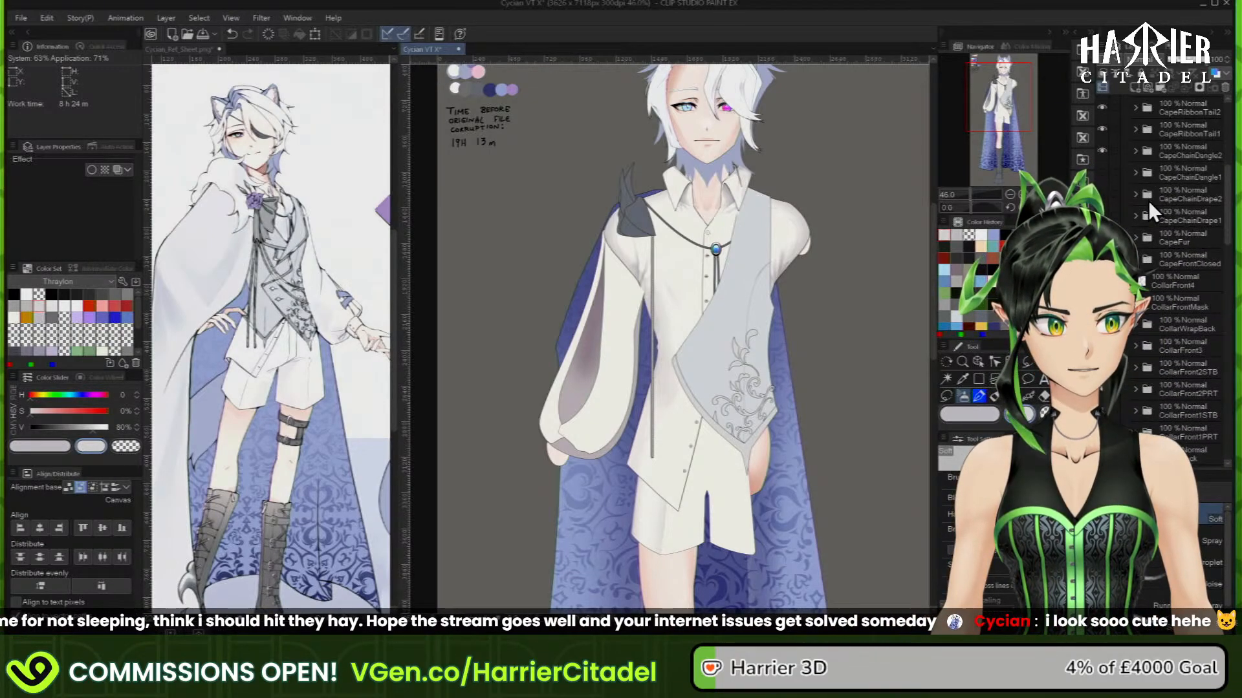
{"action": "scroll", "coordinate": [1148, 231], "scroll_direction": "up", "scroll_amount": 1}
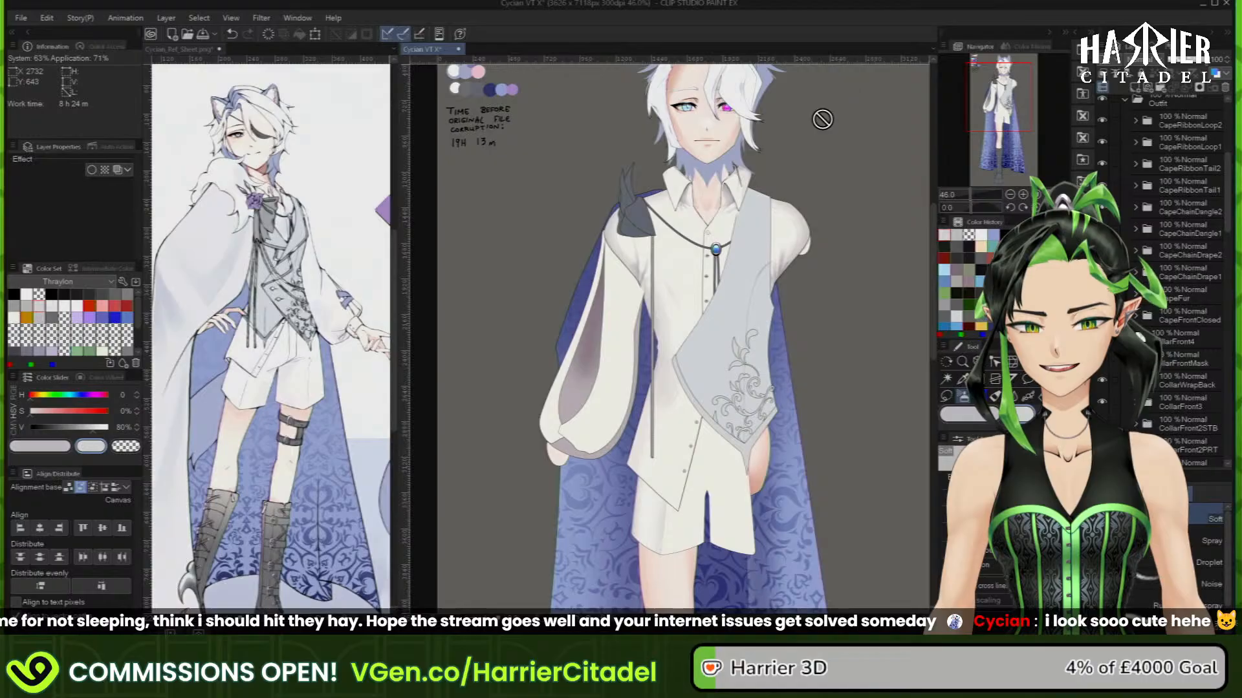
{"action": "scroll", "coordinate": [822, 119], "scroll_direction": "down", "scroll_amount": 5}
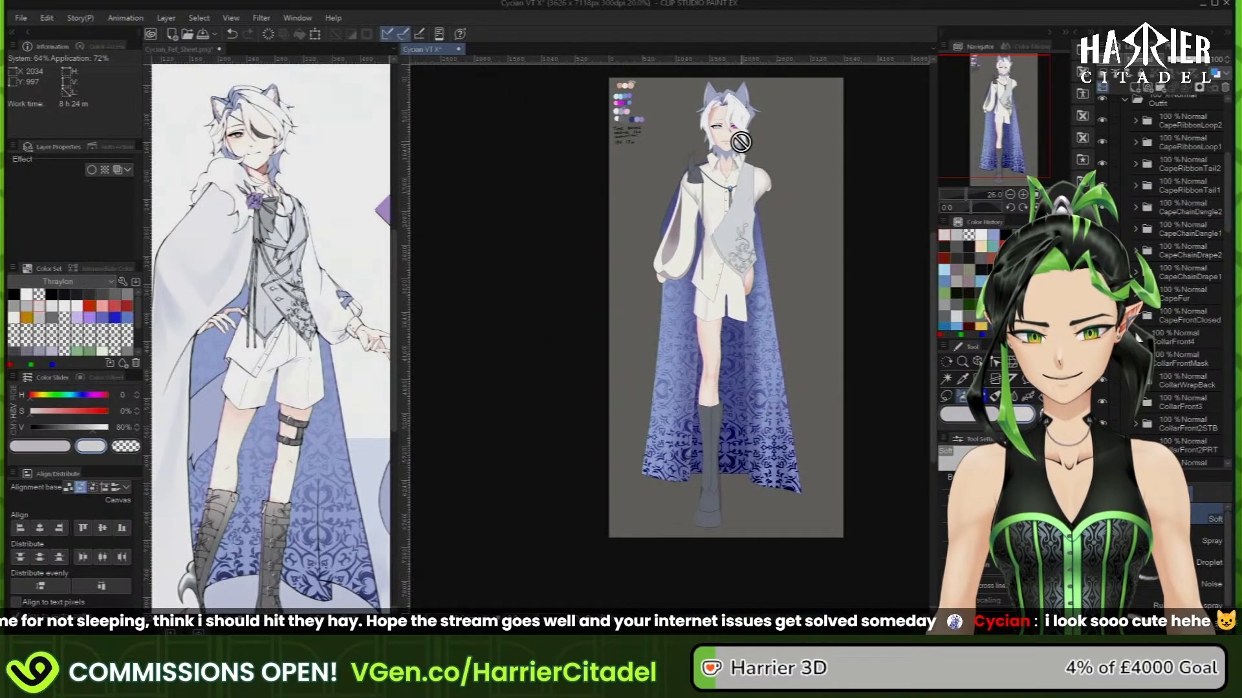
{"action": "scroll", "coordinate": [737, 137], "scroll_direction": "up", "scroll_amount": 1}
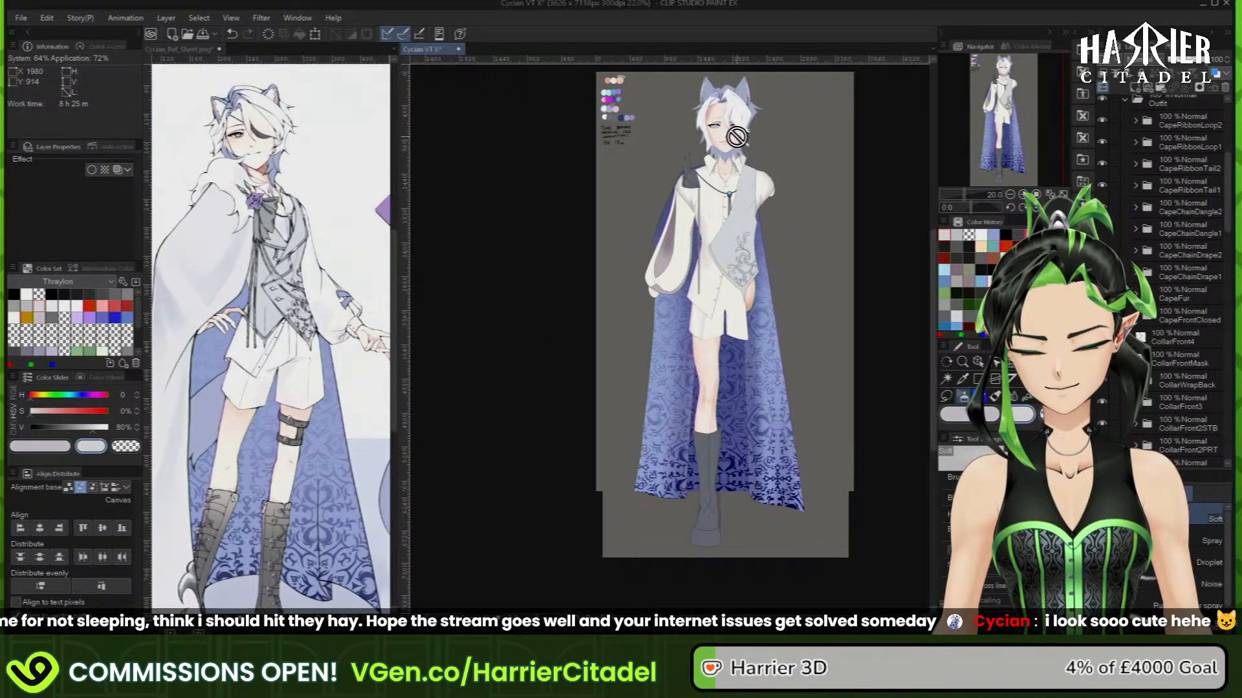
{"action": "scroll", "coordinate": [737, 136], "scroll_direction": "up", "scroll_amount": 4}
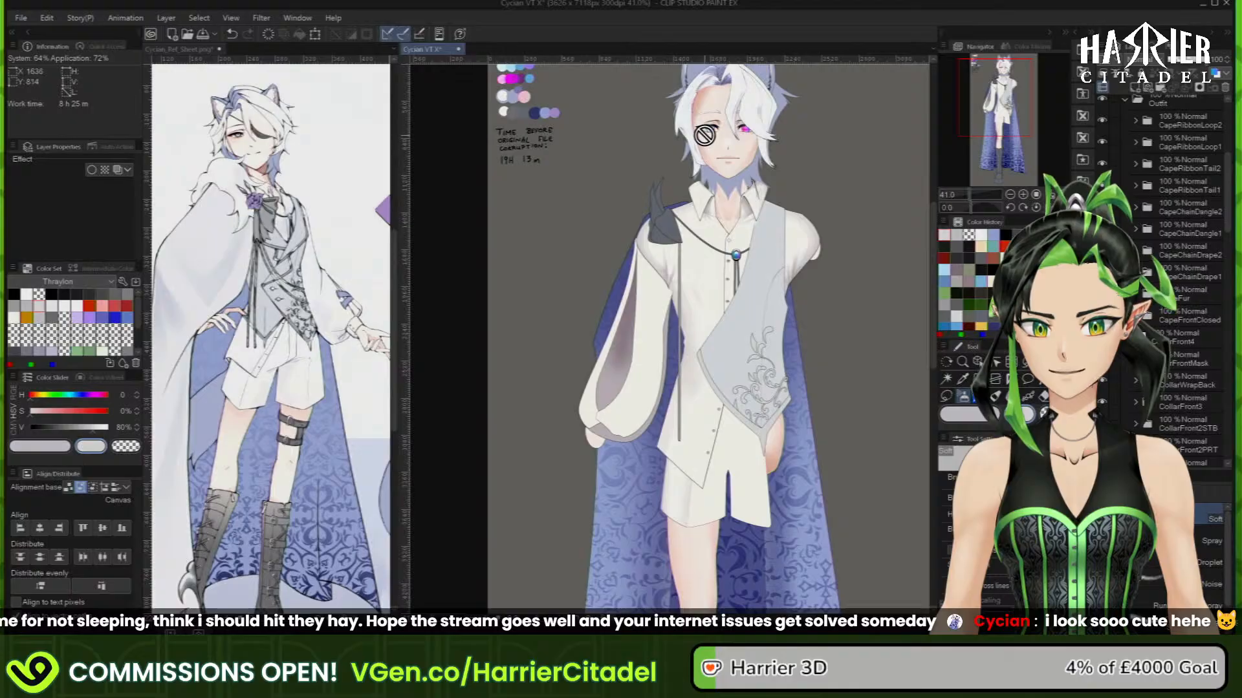
{"action": "scroll", "coordinate": [704, 135], "scroll_direction": "up", "scroll_amount": 5}
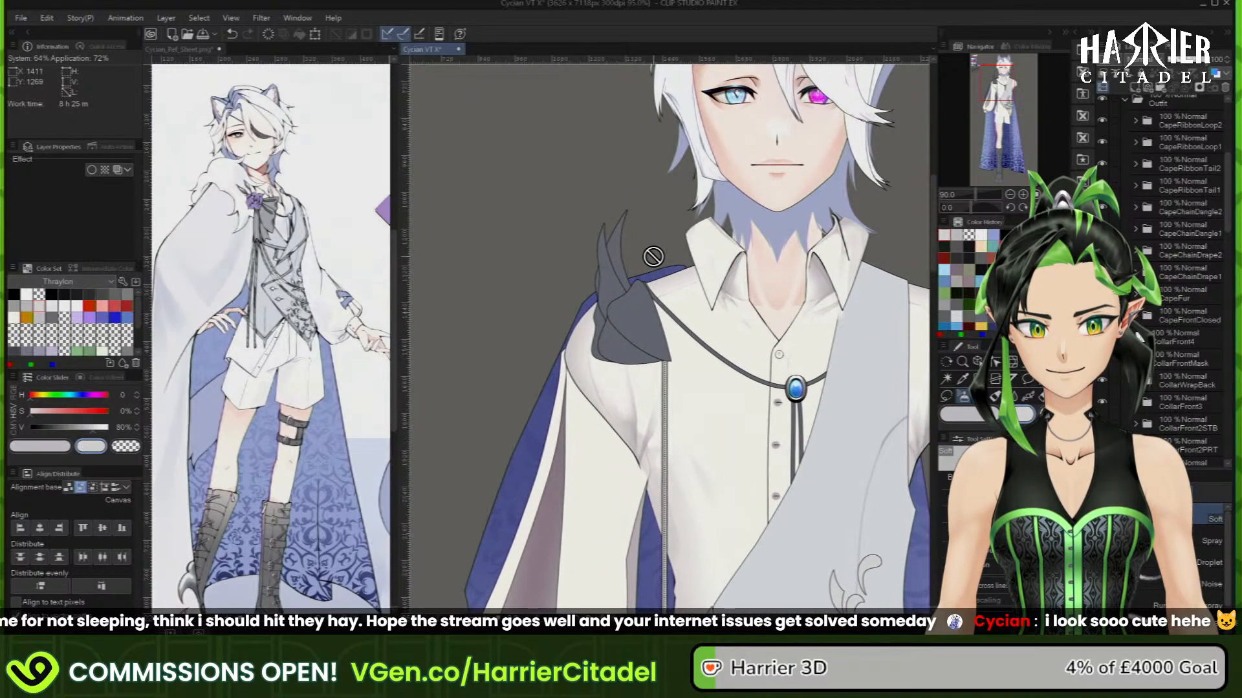
{"action": "scroll", "coordinate": [652, 257], "scroll_direction": "up", "scroll_amount": 2}
{"action": "scroll", "coordinate": [661, 272], "scroll_direction": "down", "scroll_amount": 4}
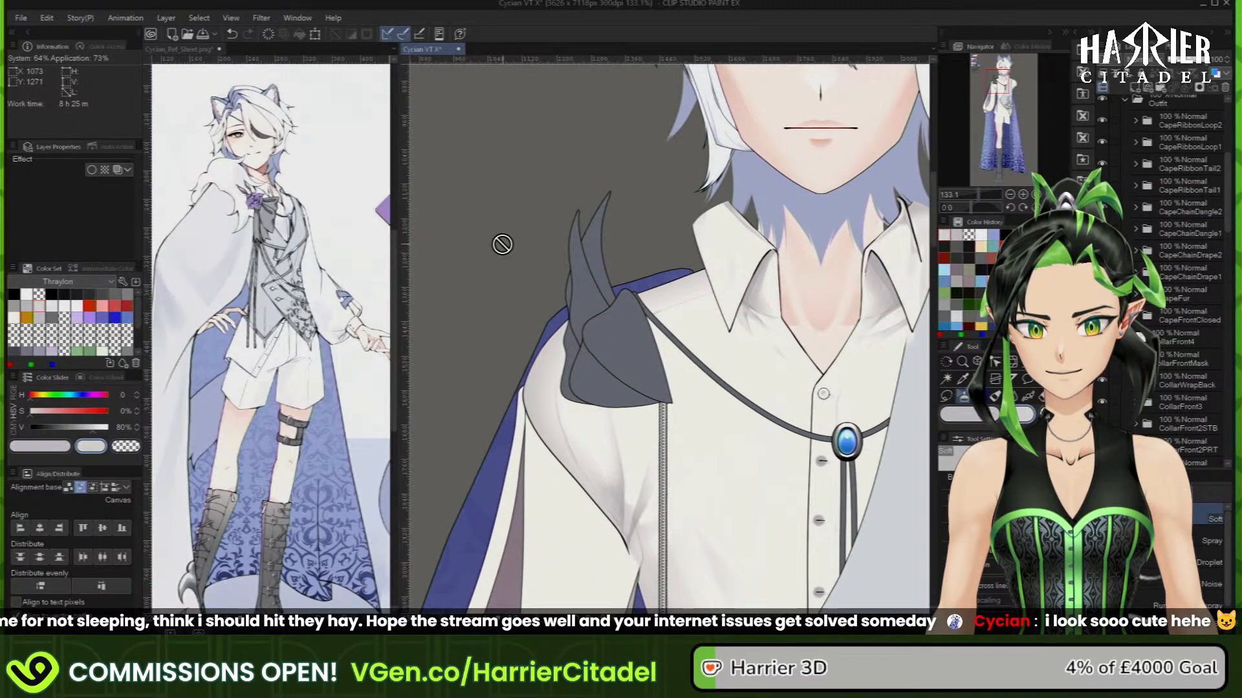
{"action": "scroll", "coordinate": [739, 351], "scroll_direction": "down", "scroll_amount": 3}
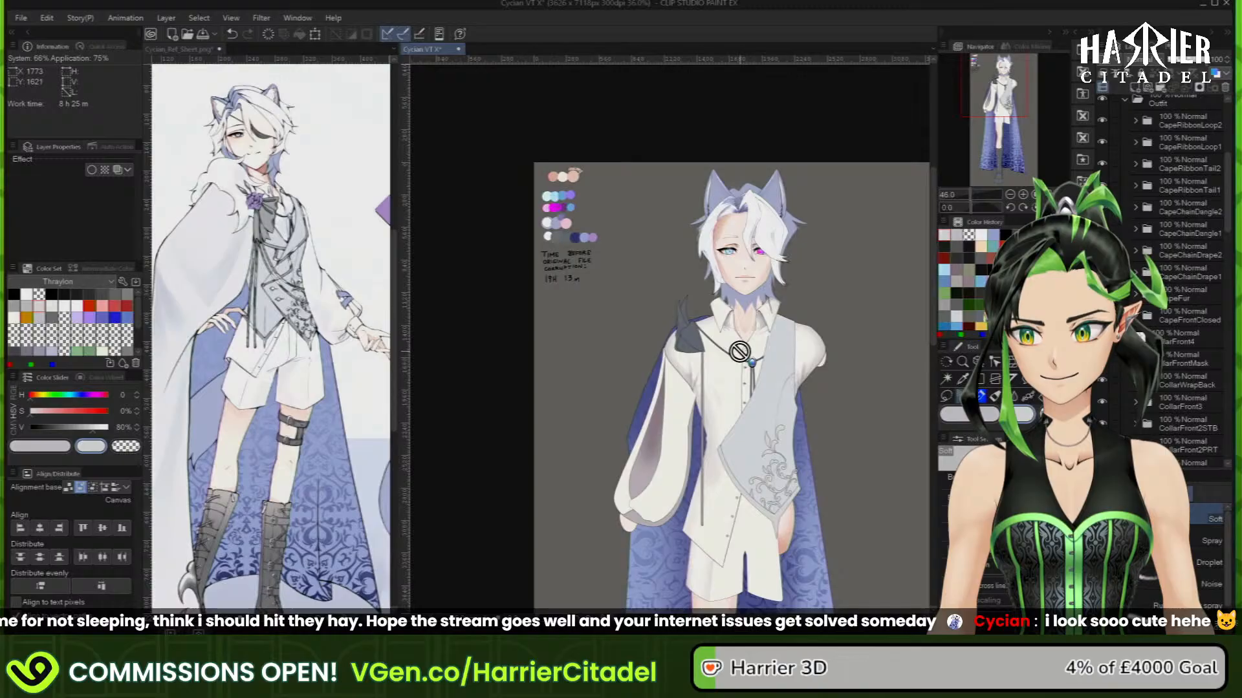
{"action": "scroll", "coordinate": [712, 327], "scroll_direction": "up", "scroll_amount": 2}
{"action": "scroll", "coordinate": [713, 327], "scroll_direction": "up", "scroll_amount": 4}
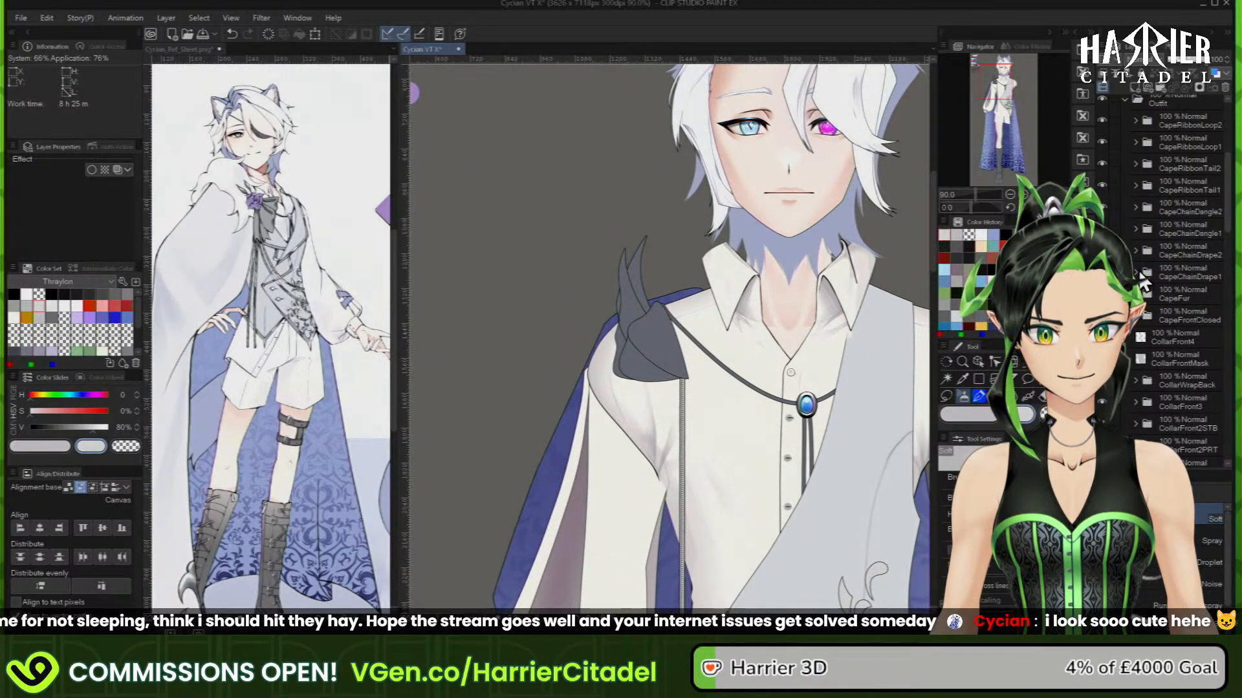
Expand the CapeRibbonLoop2 folder and paint base fold shadows on the front ribbon loop in its Multiply Shade layer, erasing to refine them
{"action": "left_click", "coordinate": [1136, 123]}
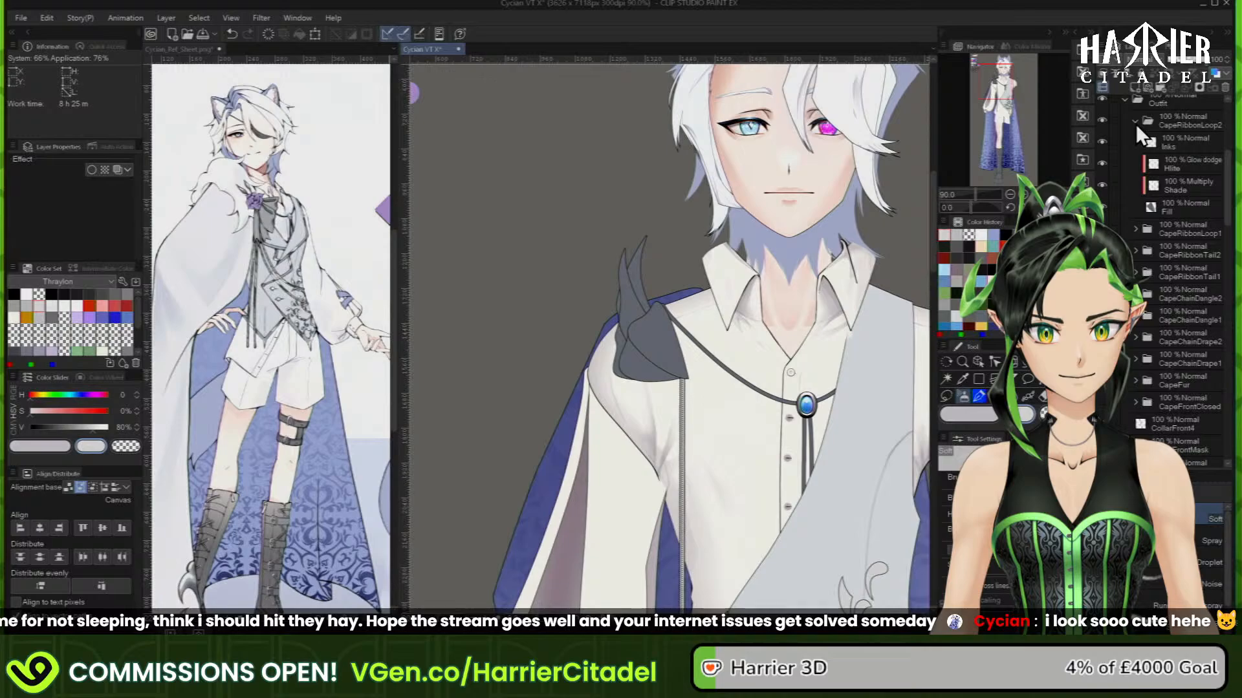
{"action": "left_click", "coordinate": [1197, 185]}
{"action": "left_click", "coordinate": [975, 411]}
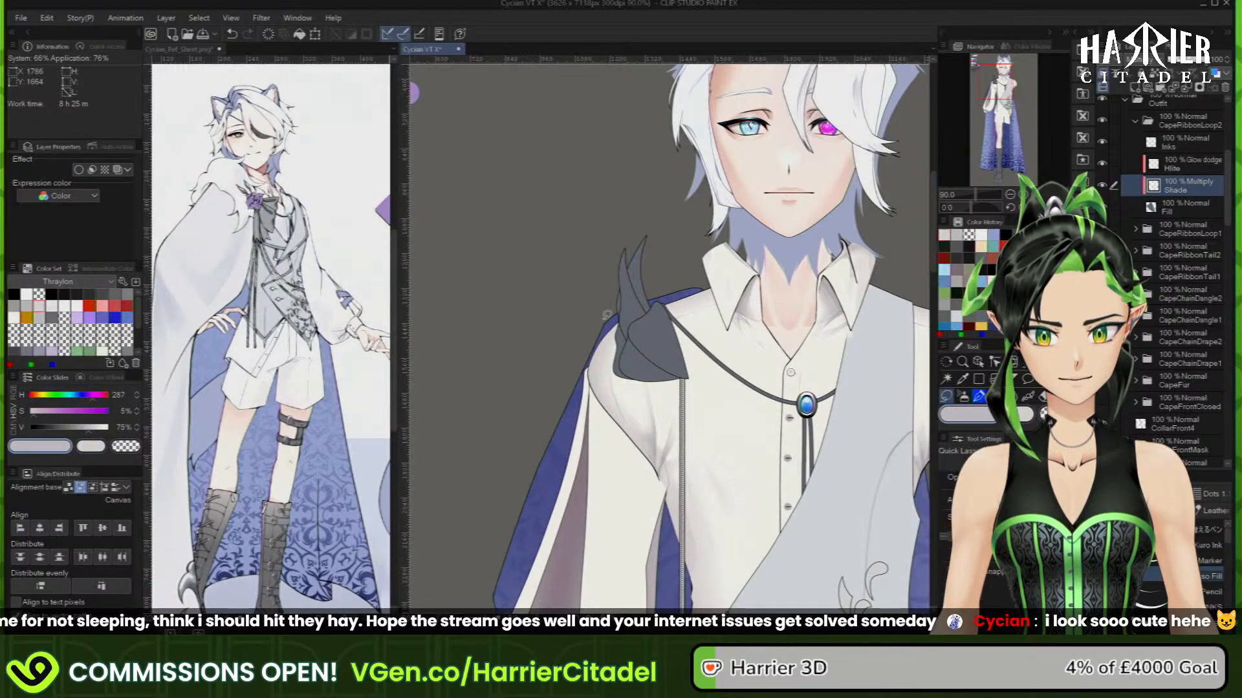
{"action": "scroll", "coordinate": [607, 315], "scroll_direction": "up", "scroll_amount": 4}
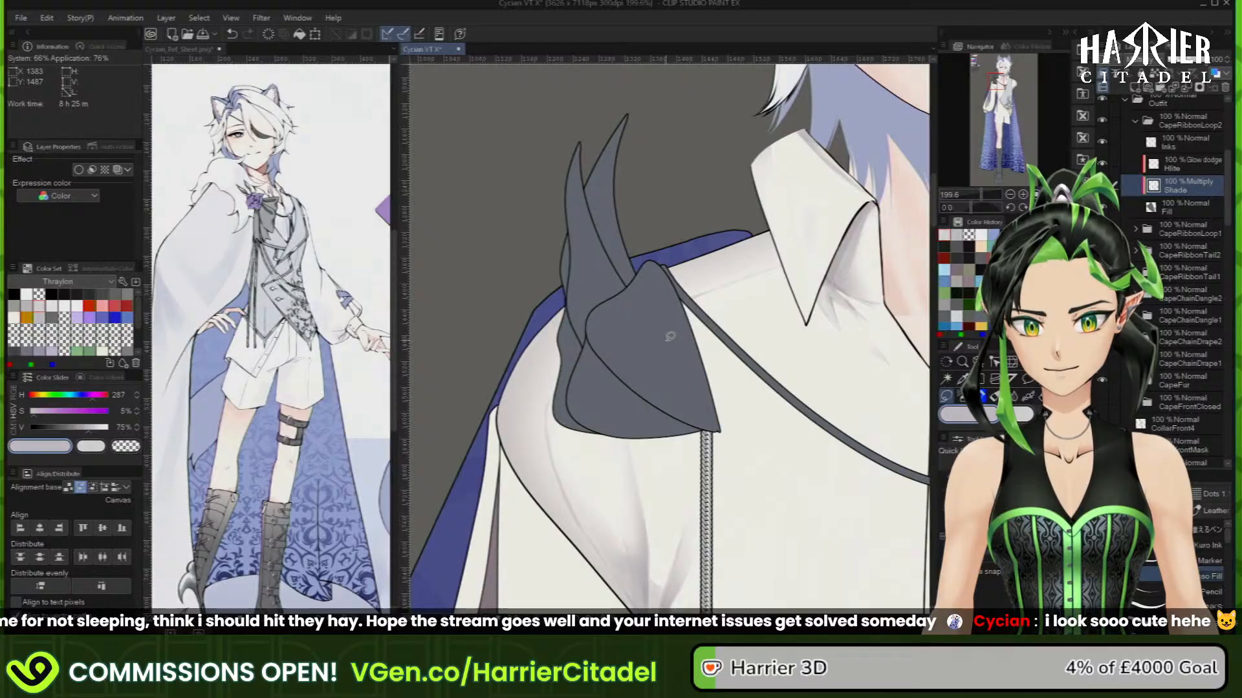
{"action": "mouse_move", "coordinate": [589, 316]}
{"action": "left_mouse_down"}
{"action": "mouse_move", "coordinate": [677, 400]}
{"action": "mouse_move", "coordinate": [721, 403]}
{"action": "mouse_move", "coordinate": [599, 323]}
{"action": "mouse_move", "coordinate": [587, 342]}
{"action": "mouse_move", "coordinate": [631, 391]}
{"action": "left_mouse_up"}
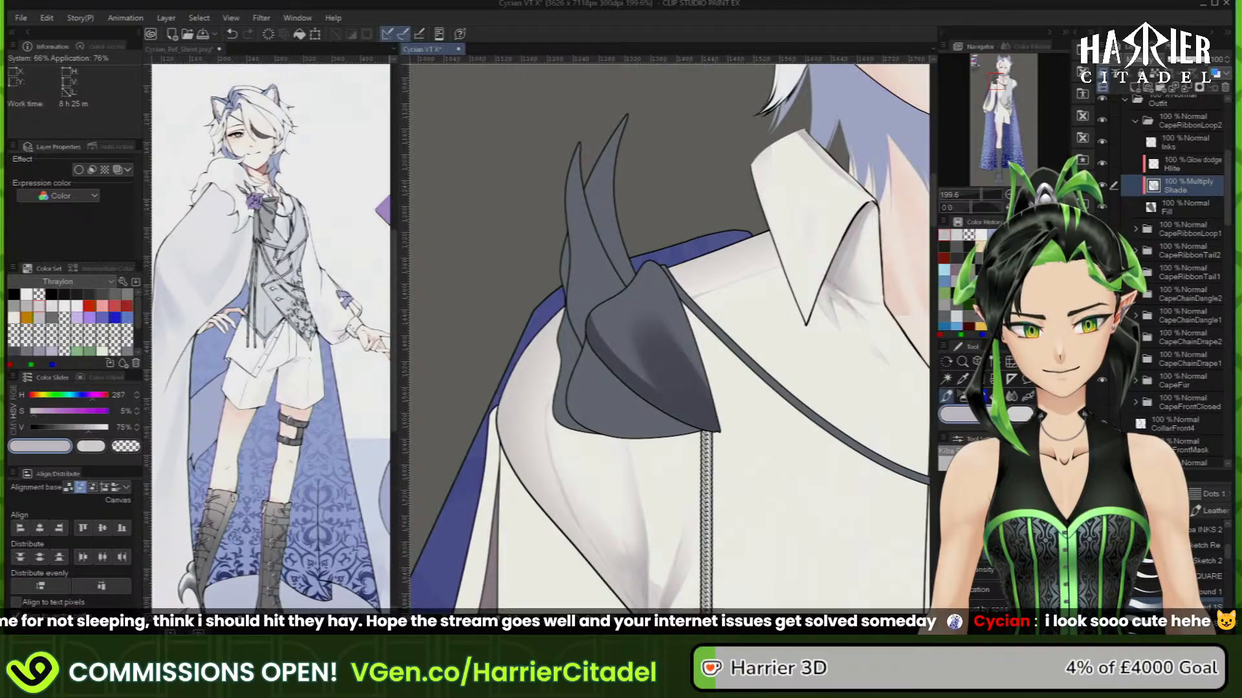
{"action": "key", "text": "c"}
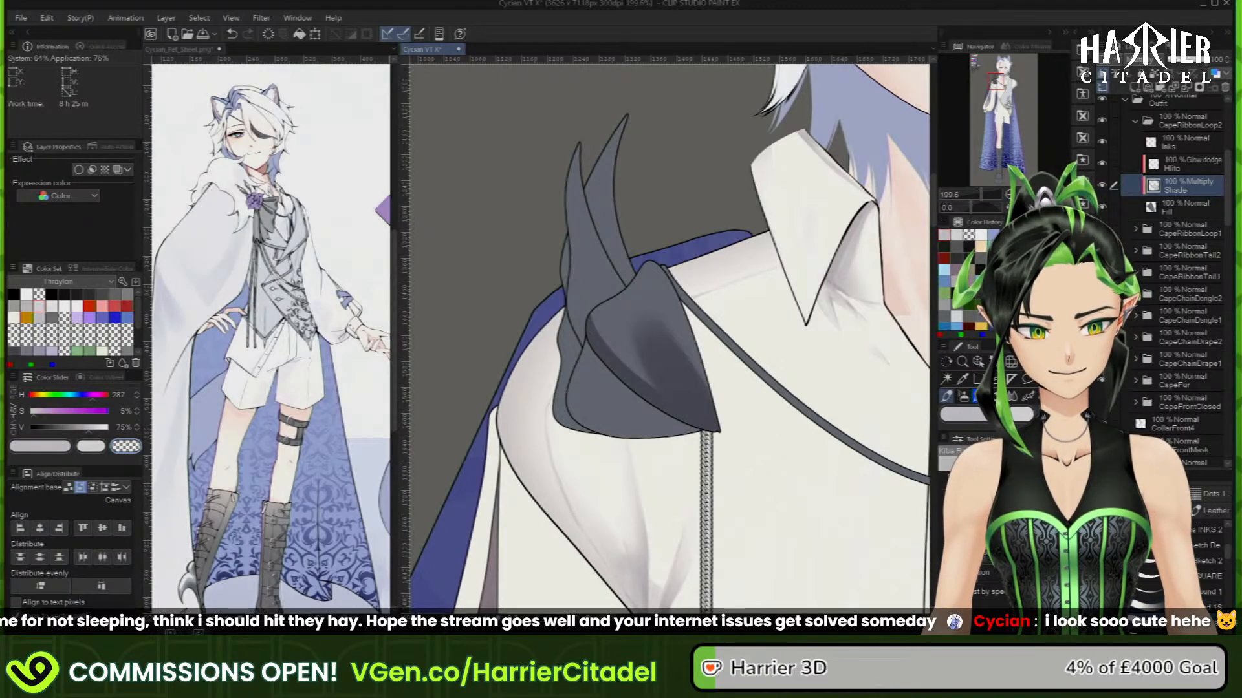
{"action": "left_click_drag", "start_coordinate": [637, 333], "coordinate": [658, 386]}
{"action": "key", "text": "c"}
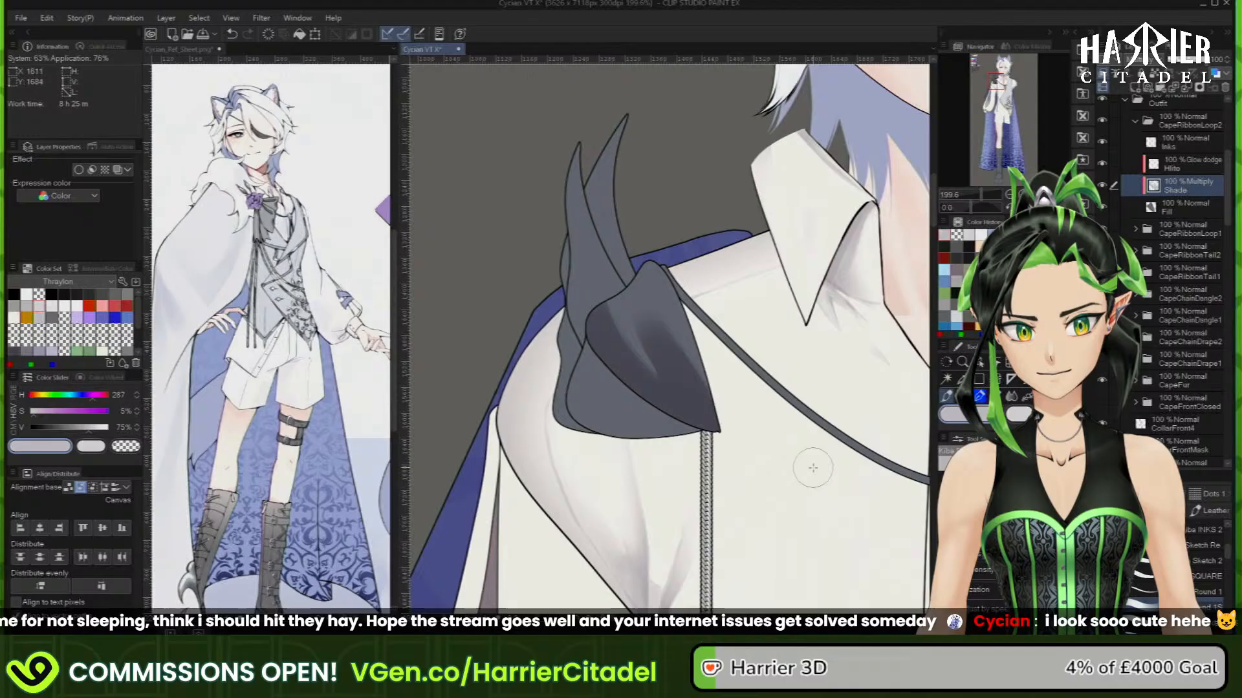
Set the blending mode of CapeRibbonLoop2's Hilite layer to Screen
{"action": "left_click", "coordinate": [1200, 166]}
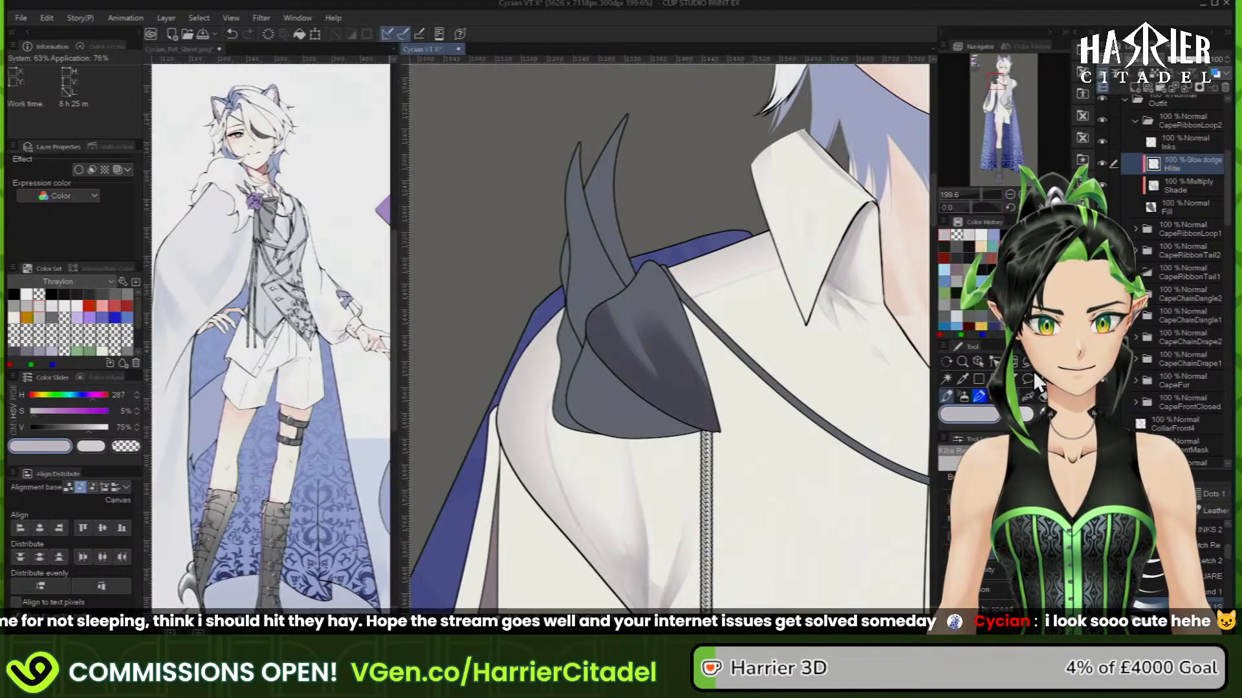
{"action": "left_click", "coordinate": [1142, 60]}
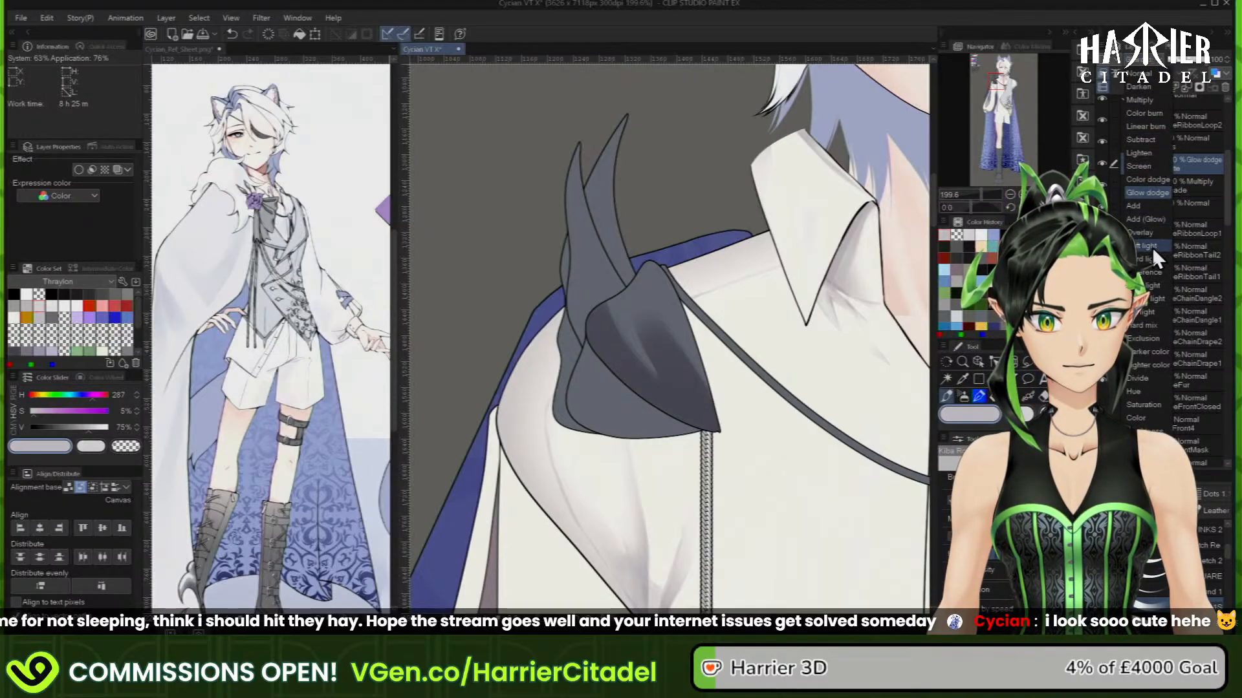
{"action": "left_click", "coordinate": [1155, 168]}
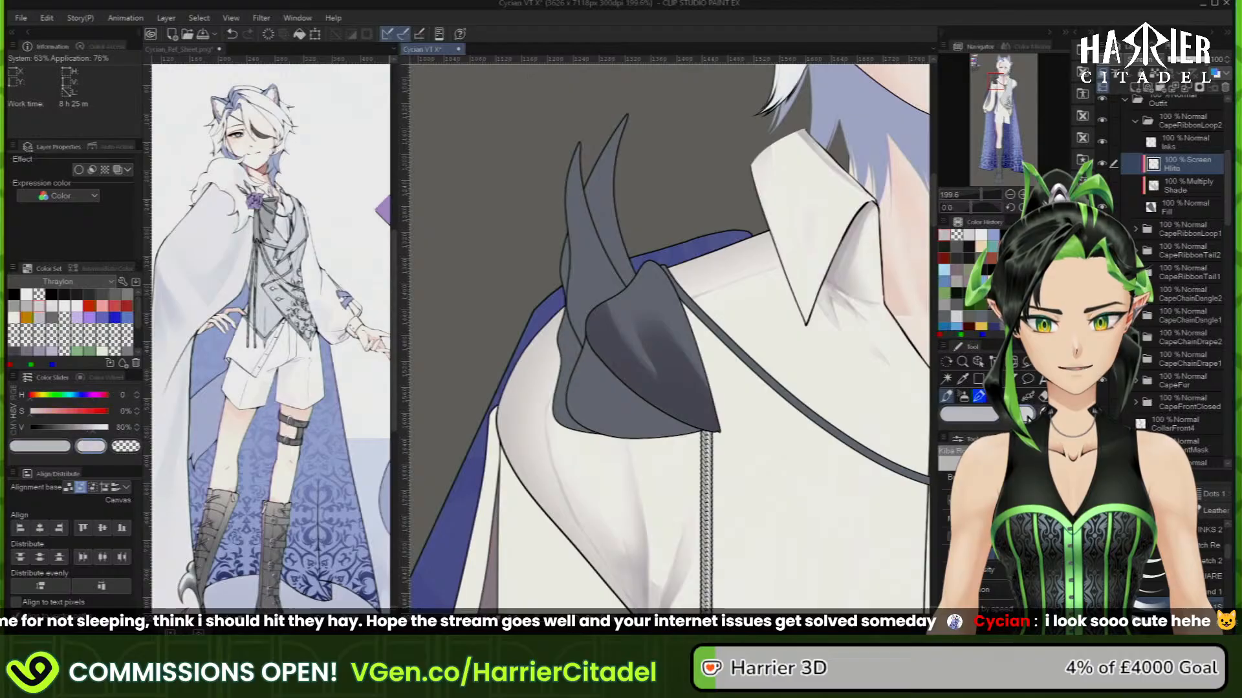
Paint soft light streaks on the front ribbon loop in the Hilite layer and erase the excess
{"action": "left_click", "coordinate": [963, 396]}
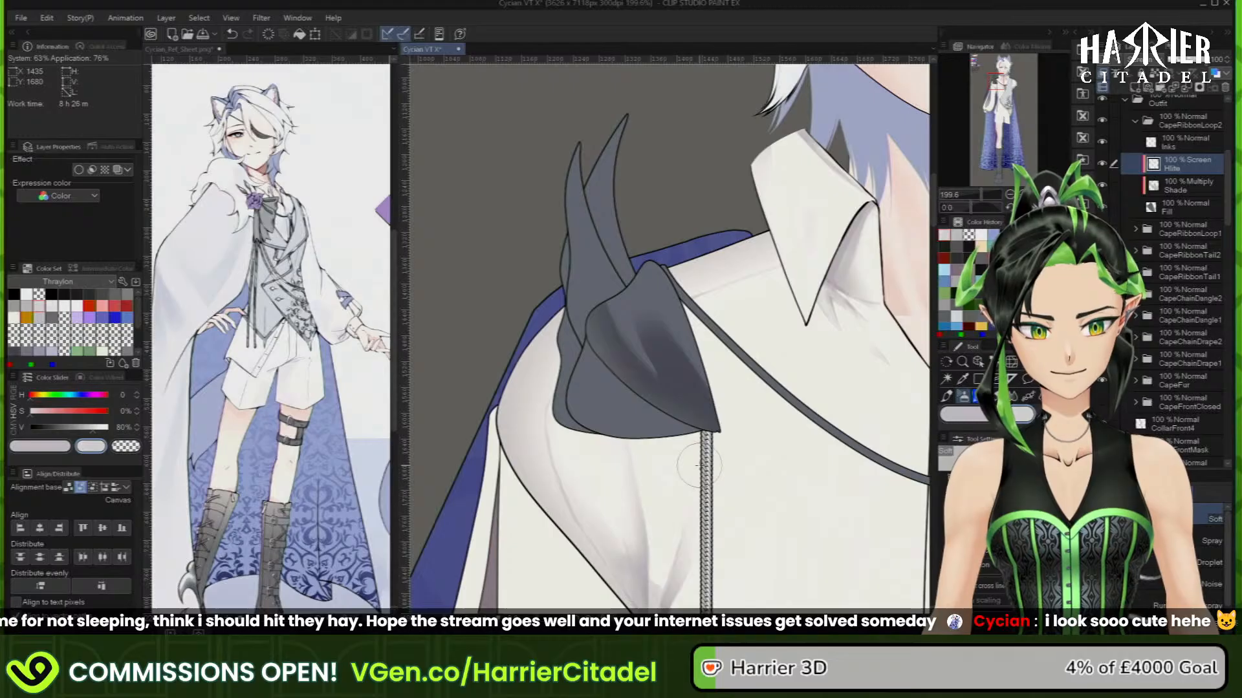
{"action": "left_click", "coordinate": [948, 396]}
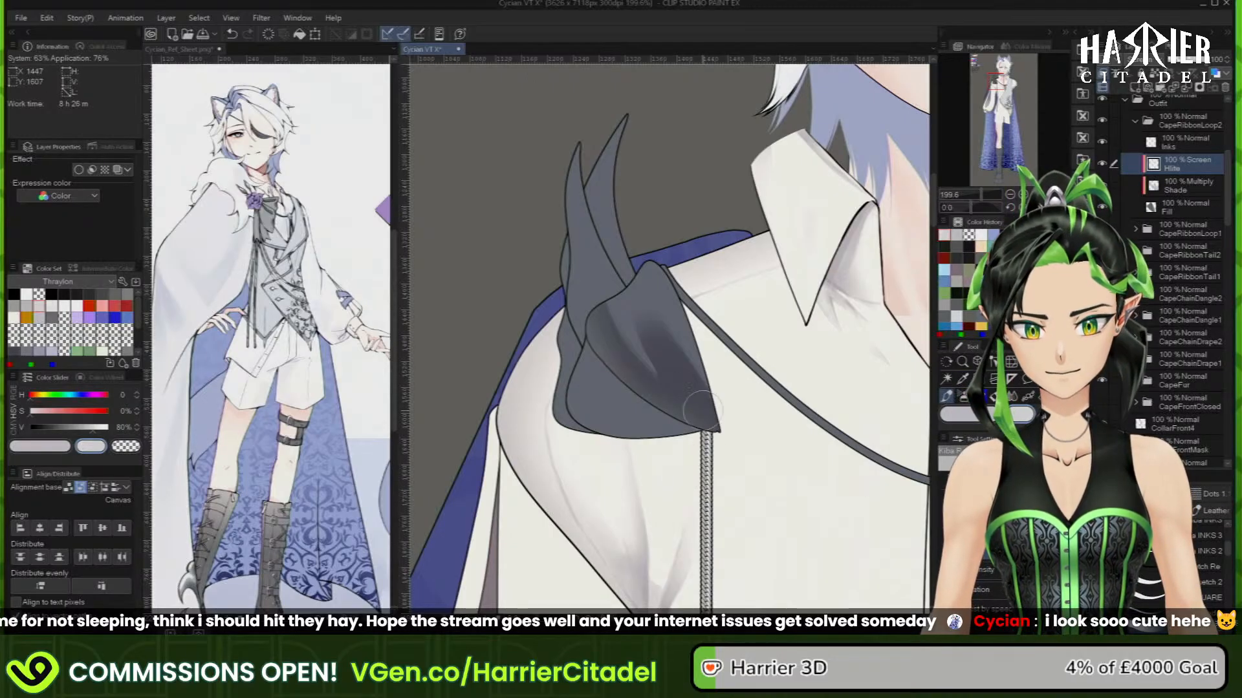
{"action": "key", "text": "c"}
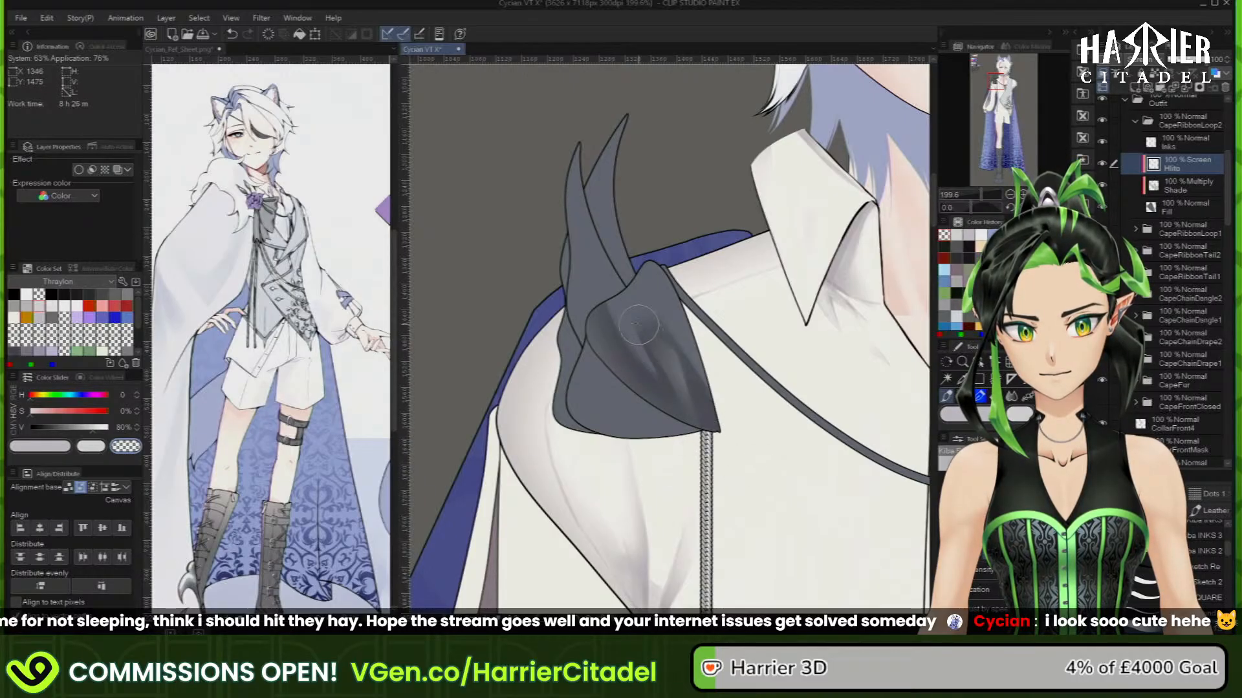
{"action": "key", "text": "c"}
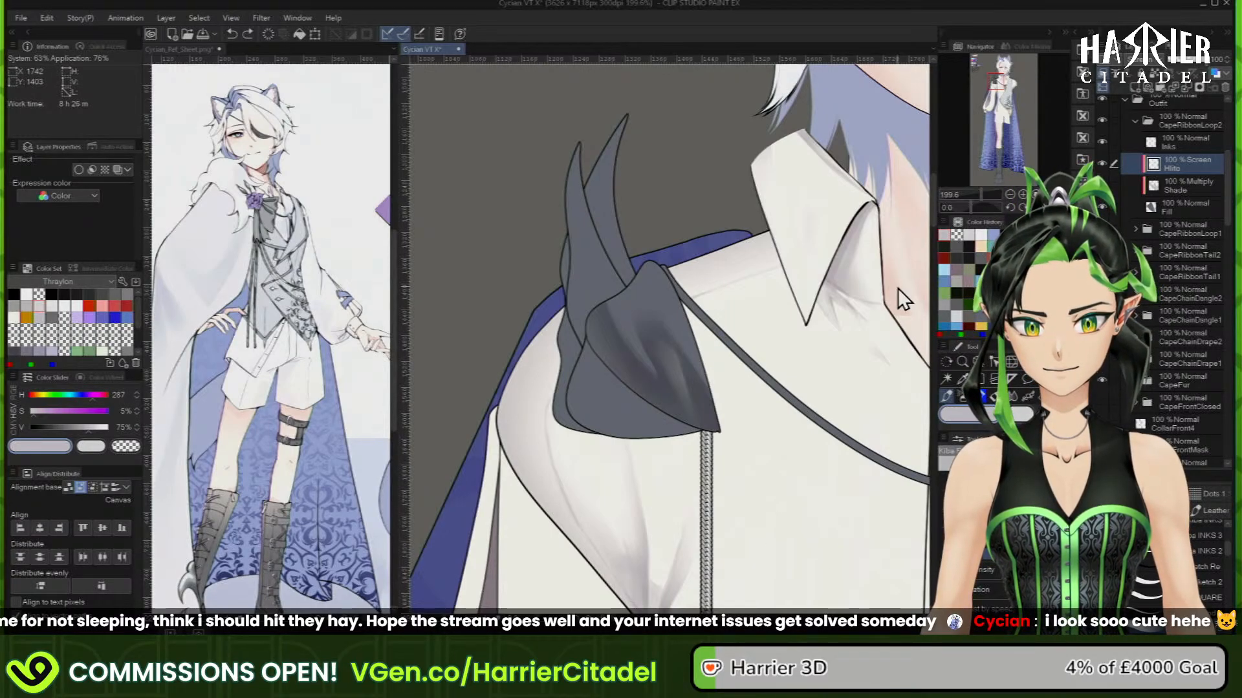
Deepen the fold and edge shadows of the front ribbon loop on the Shade layer with darker and lighter purple-greys, erasing to shape them
{"action": "left_click", "coordinate": [1175, 184]}
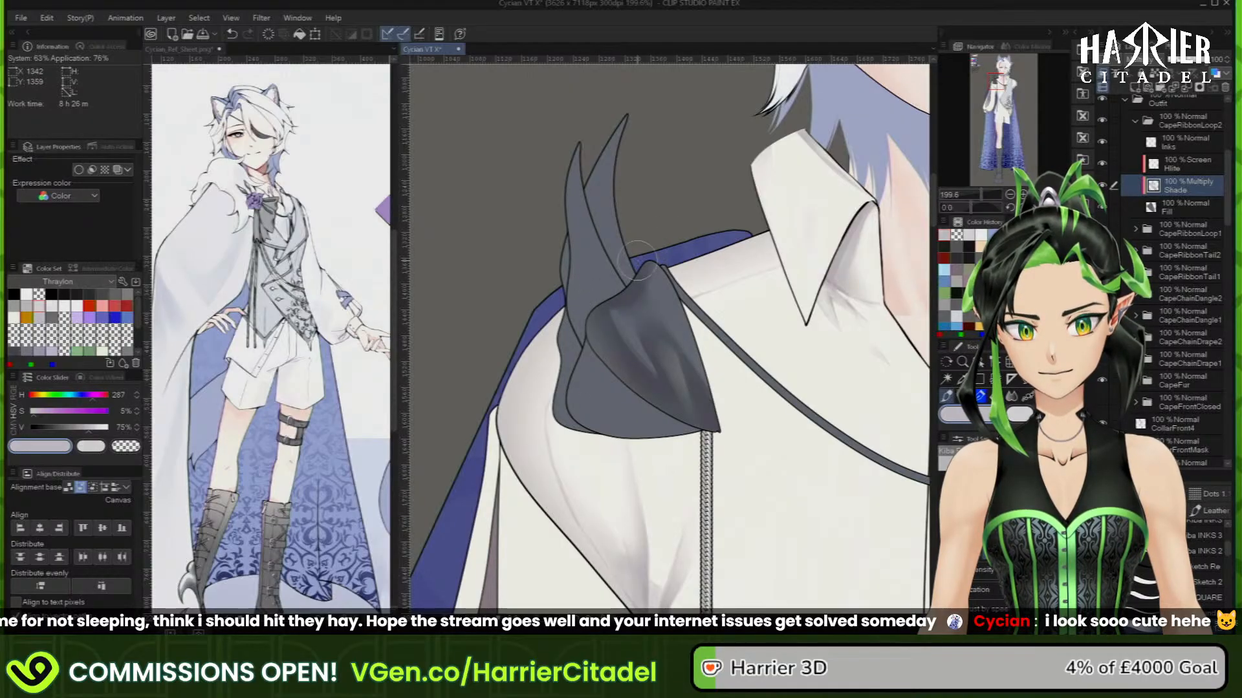
{"action": "key", "text": "c"}
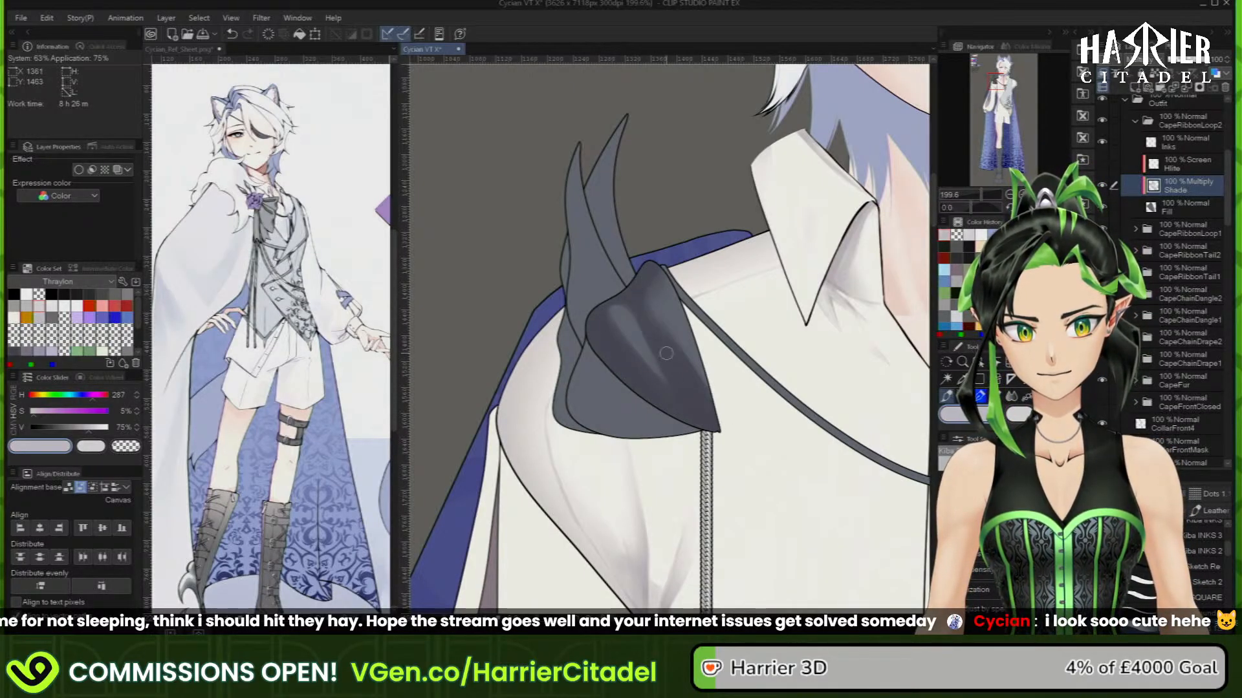
{"action": "left_click", "coordinate": [52, 318]}
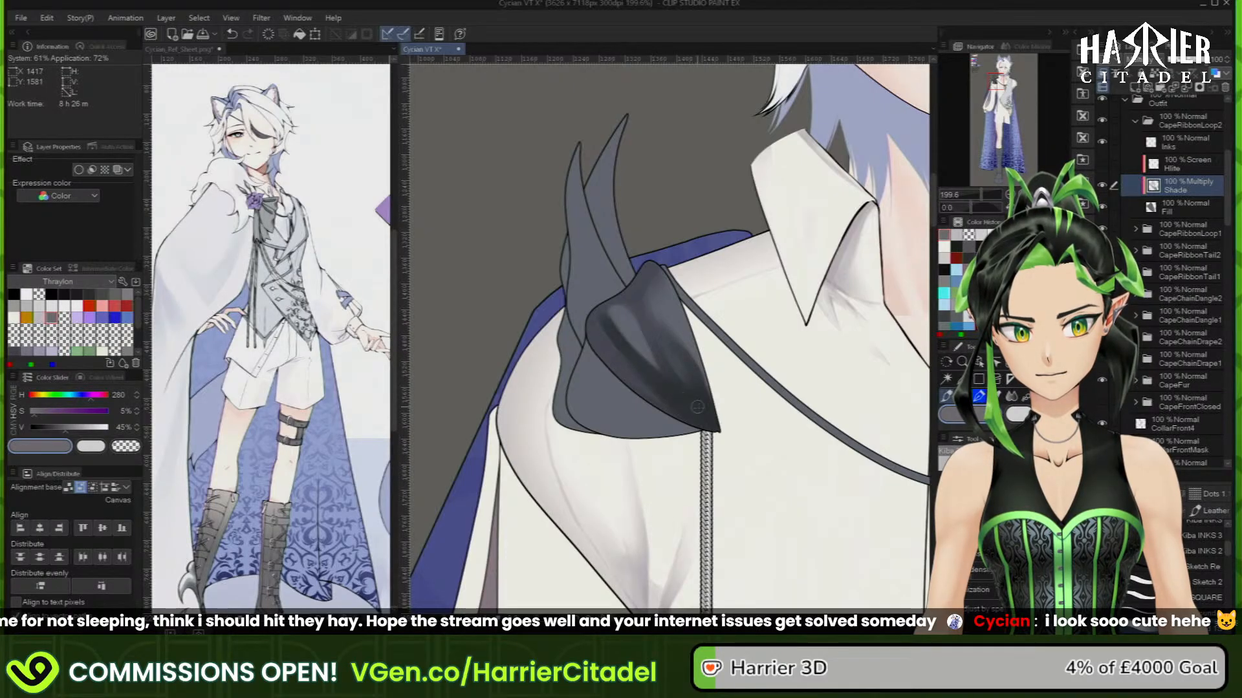
{"action": "left_click", "coordinate": [39, 318]}
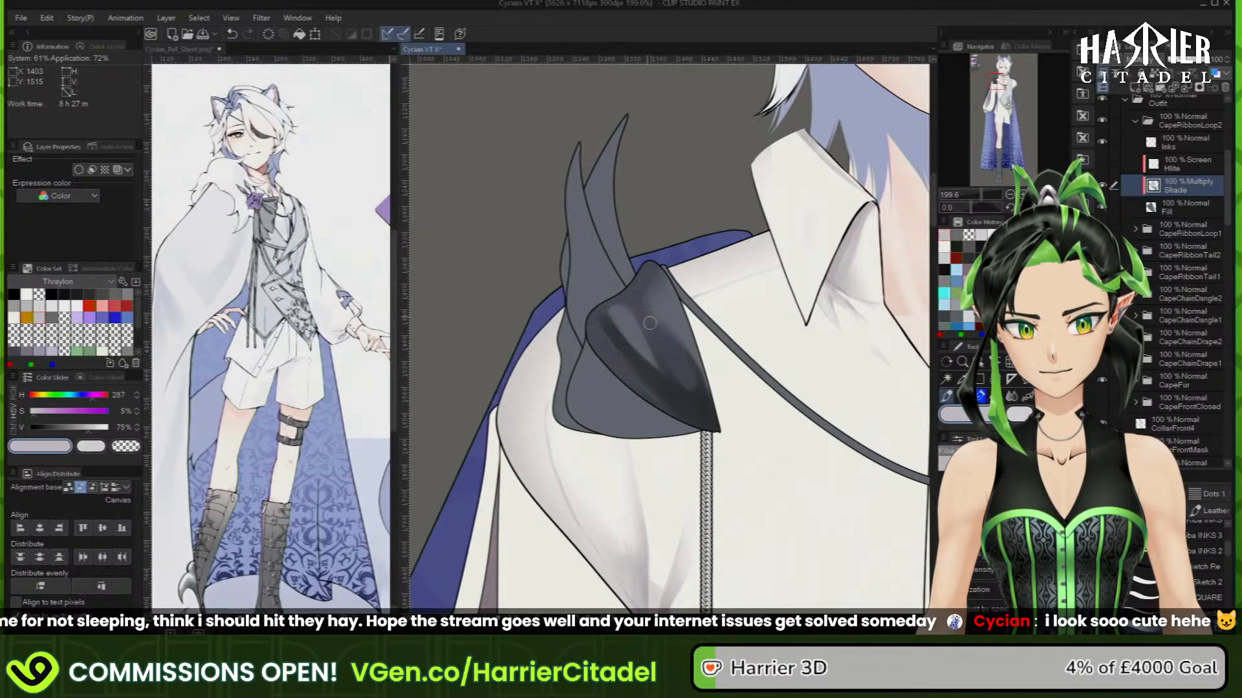
{"action": "left_click_drag", "start_coordinate": [656, 299], "coordinate": [679, 343]}
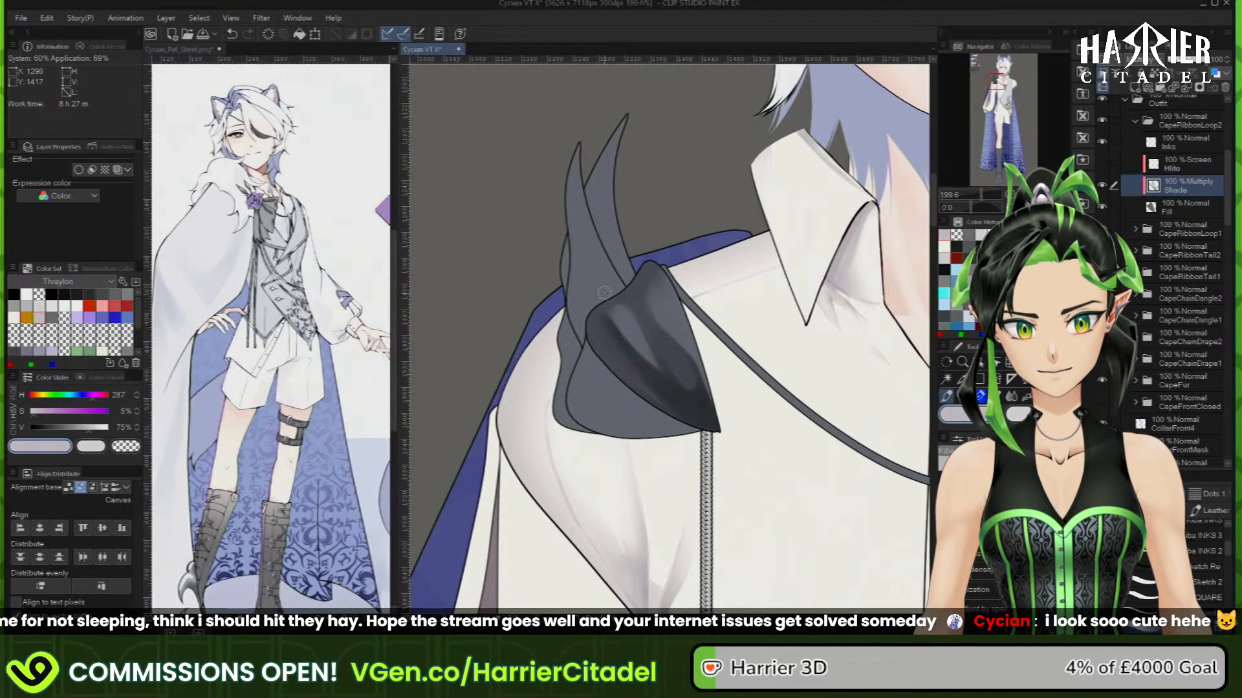
{"action": "key", "text": "c"}
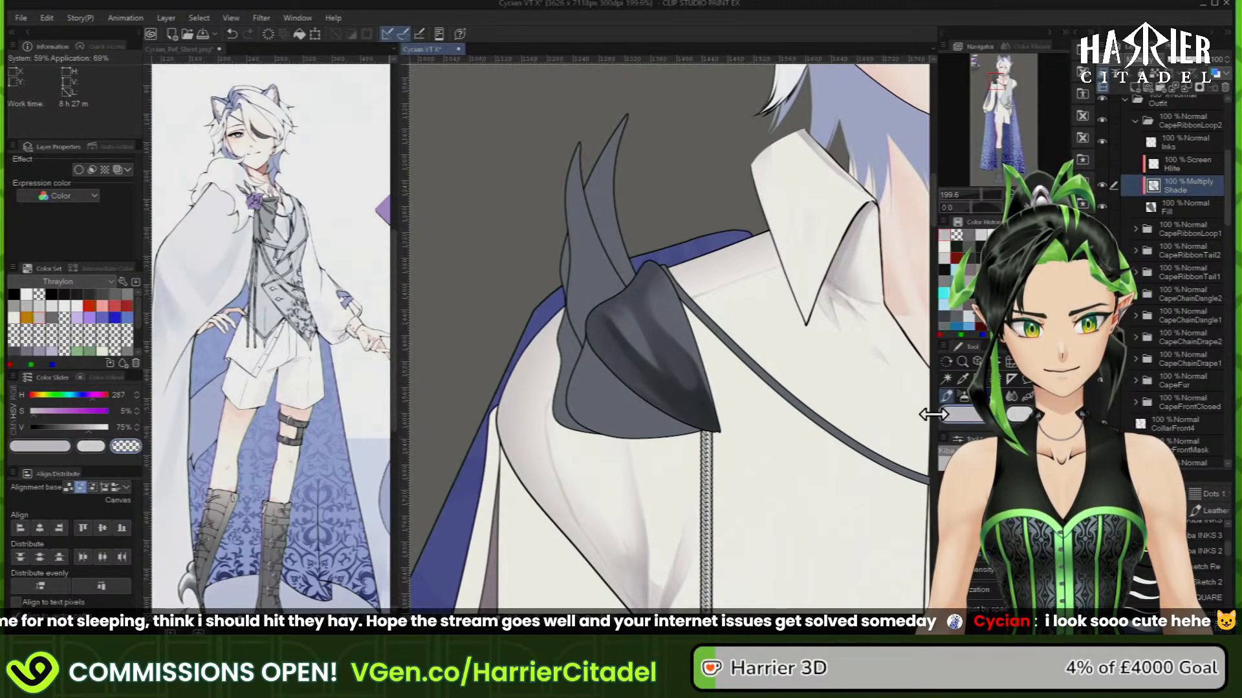
{"action": "left_click_drag", "start_coordinate": [651, 295], "coordinate": [653, 285]}
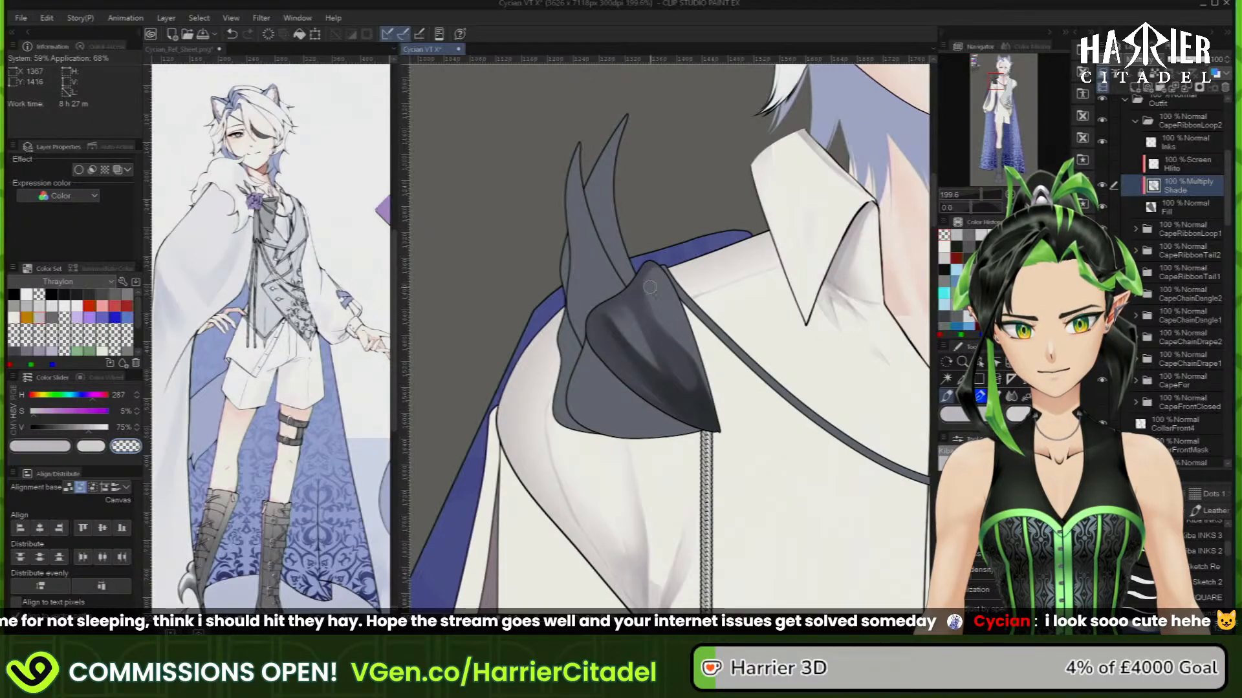
{"action": "key", "text": "c"}
Add brighter, glossy highlights along the front ribbon loop's folds on the Hilite layer, trimming them with transparent strokes
{"action": "left_click", "coordinate": [1111, 162]}
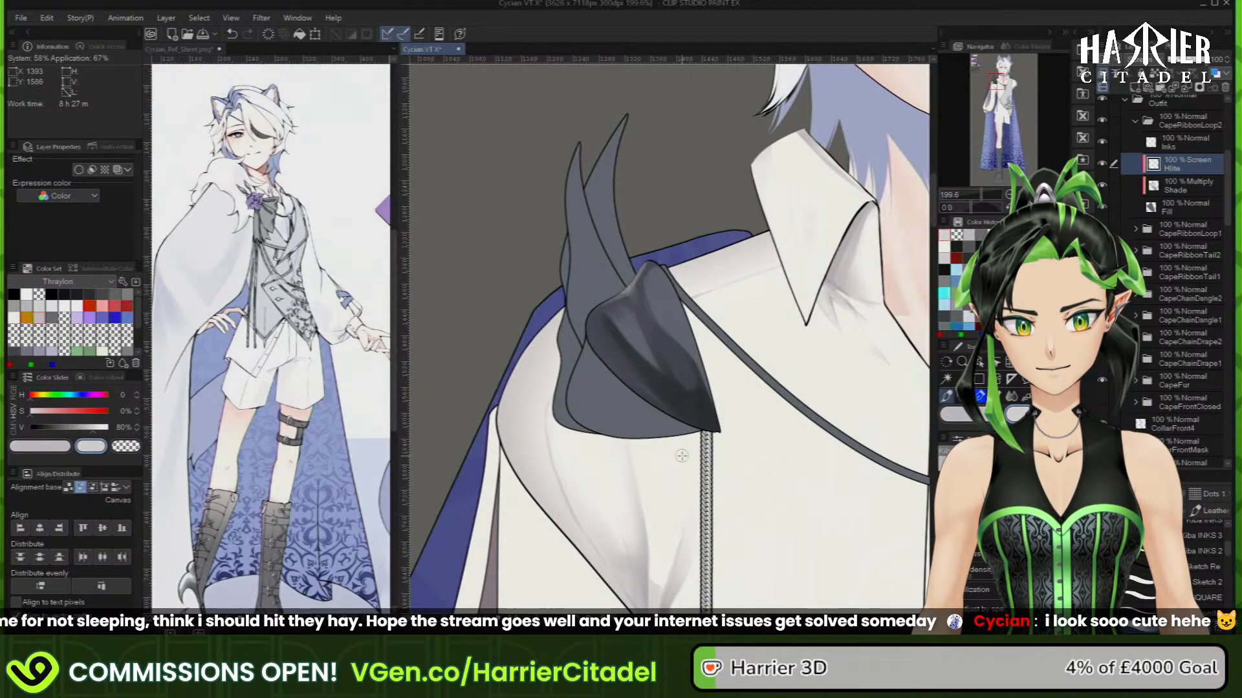
{"action": "key", "text": "c"}
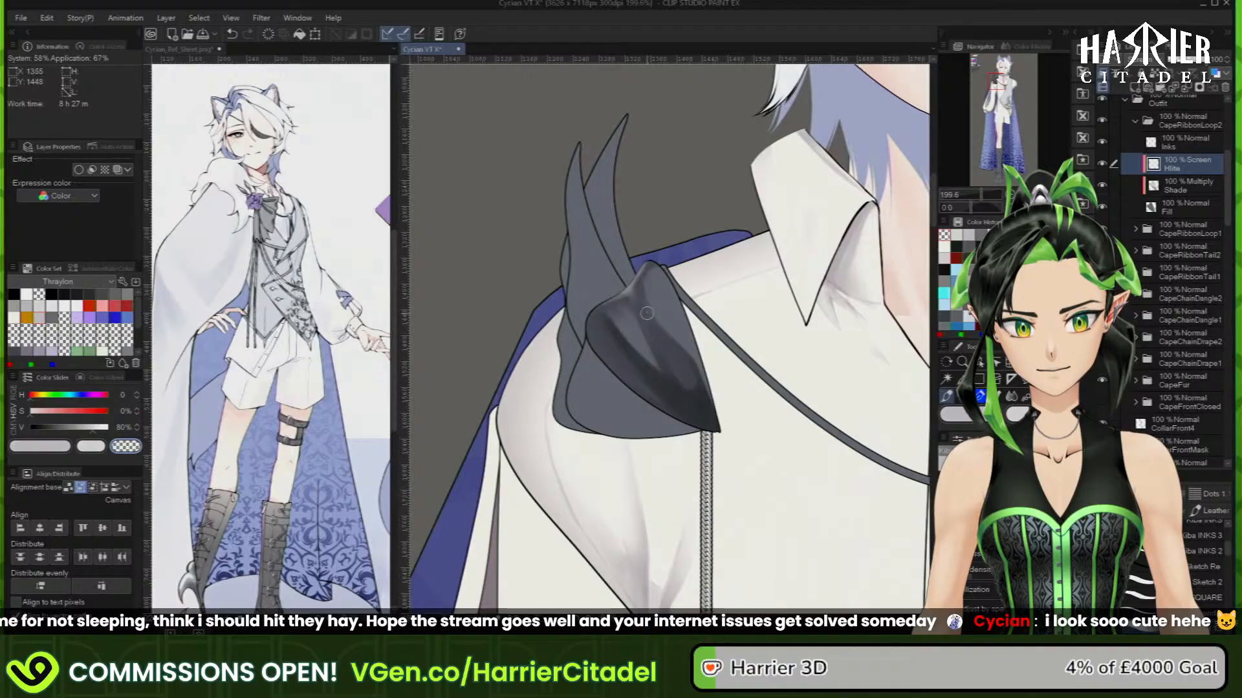
{"action": "key", "text": "c"}
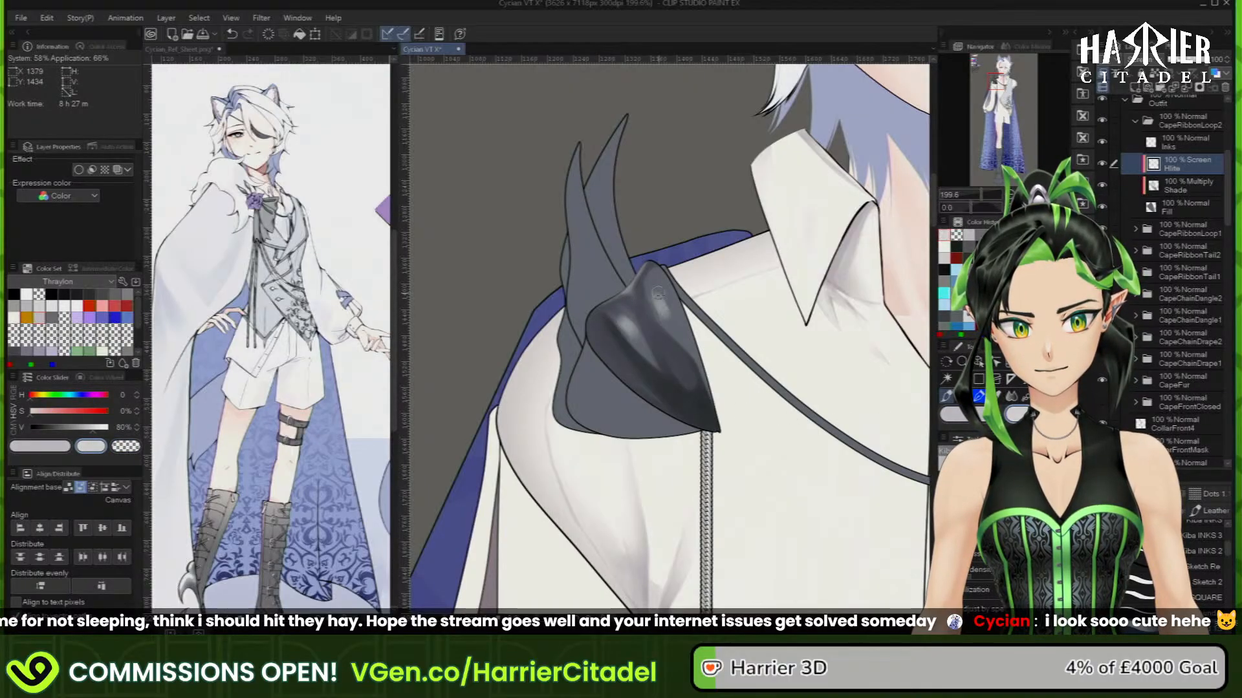
{"action": "key", "text": "c"}
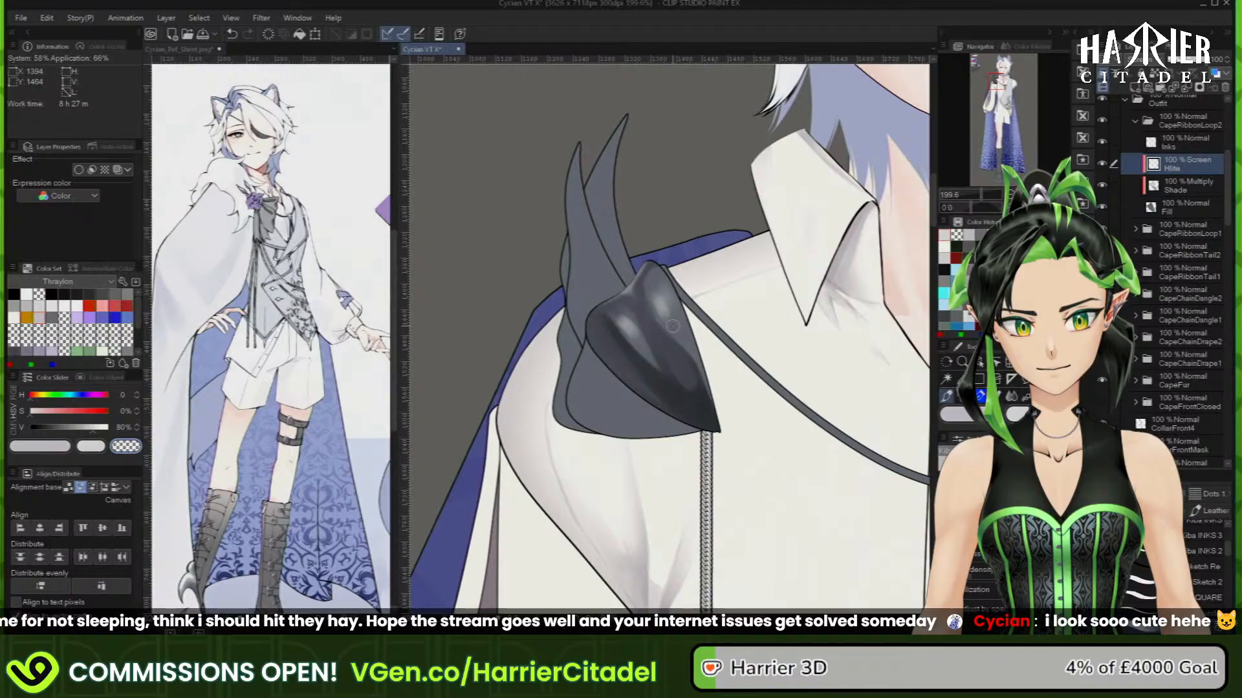
{"action": "left_click_drag", "start_coordinate": [673, 326], "coordinate": [664, 306]}
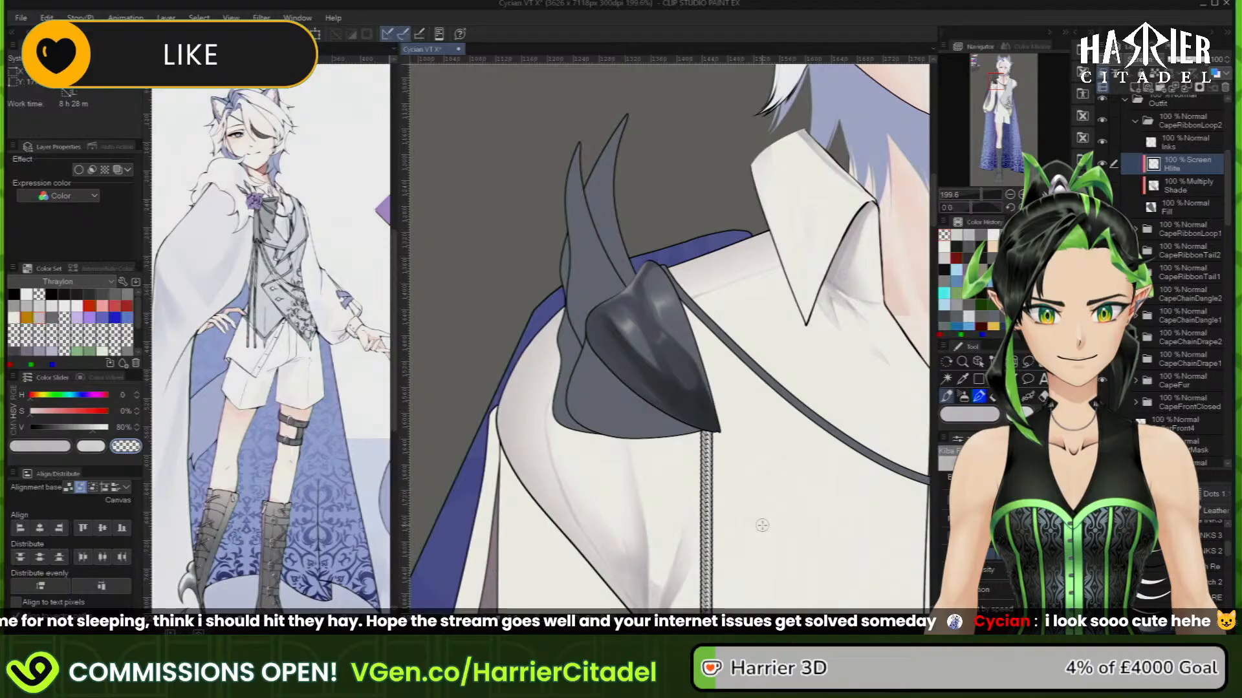
Clip CapeRibbonLoop2's Inks layer to the layer below and try out black fold lines along the front loop's lower rim with the Kiba INKS brush
{"action": "left_click", "coordinate": [1194, 145]}
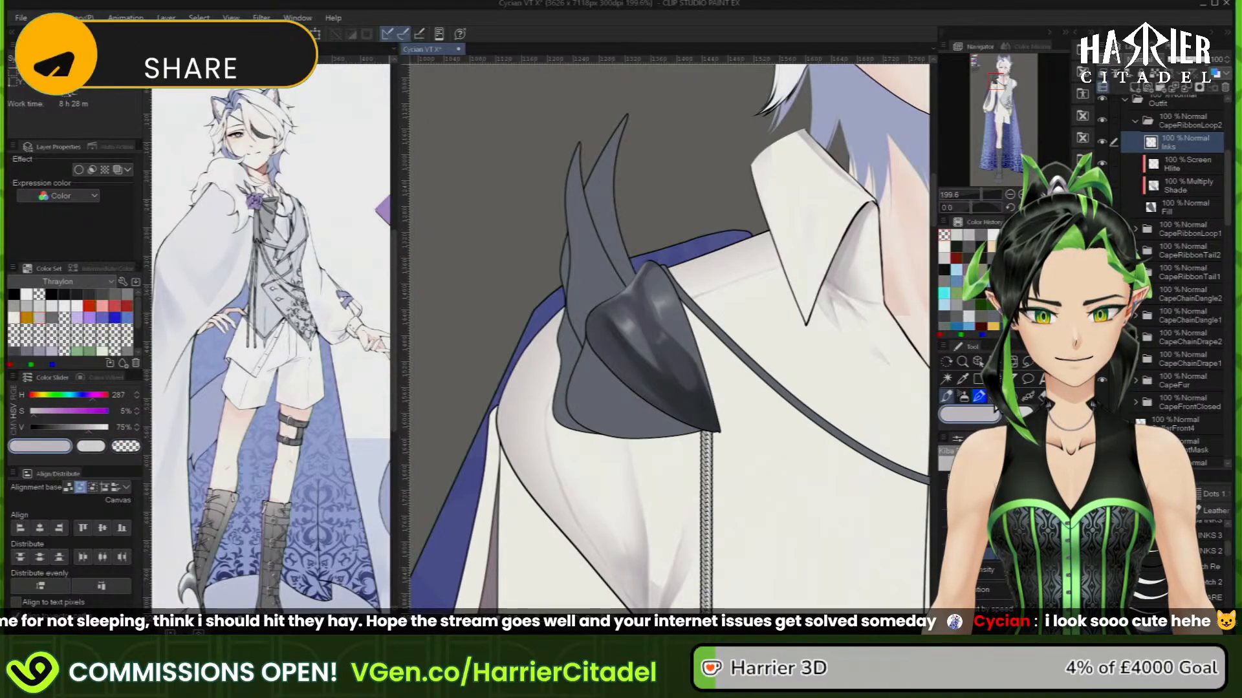
{"action": "key", "text": "c"}
{"action": "left_click", "coordinate": [14, 294]}
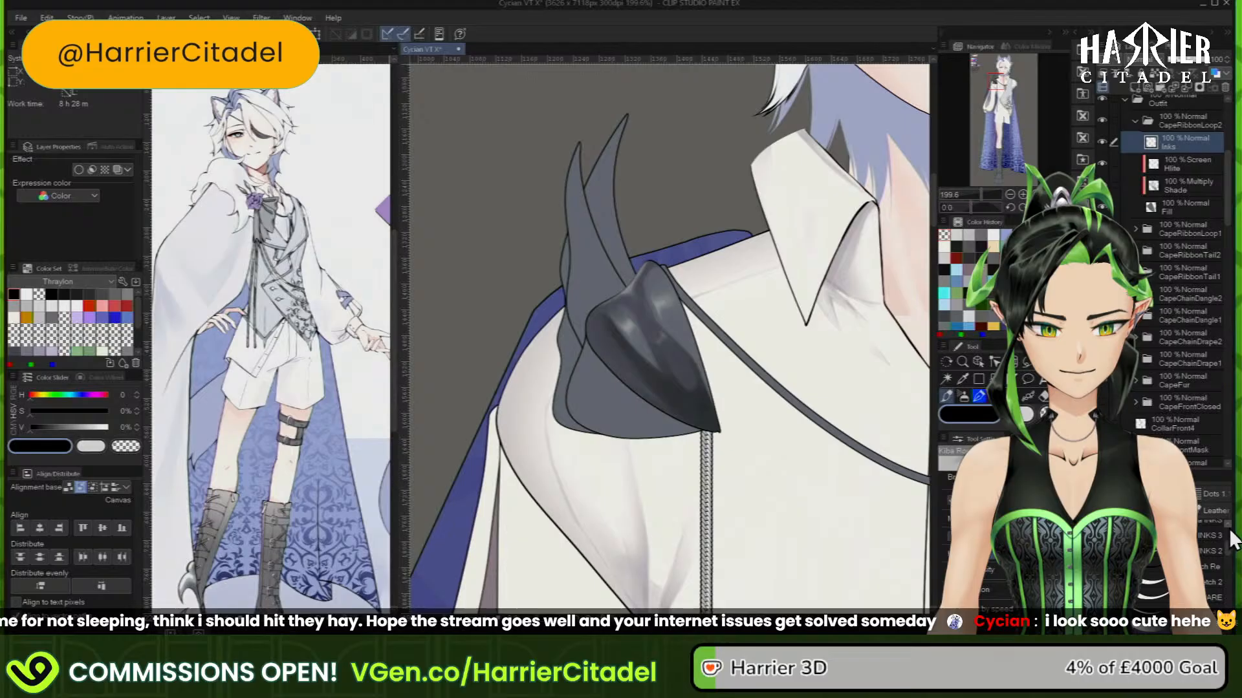
{"action": "scroll", "coordinate": [1222, 538], "scroll_direction": "up", "scroll_amount": 1}
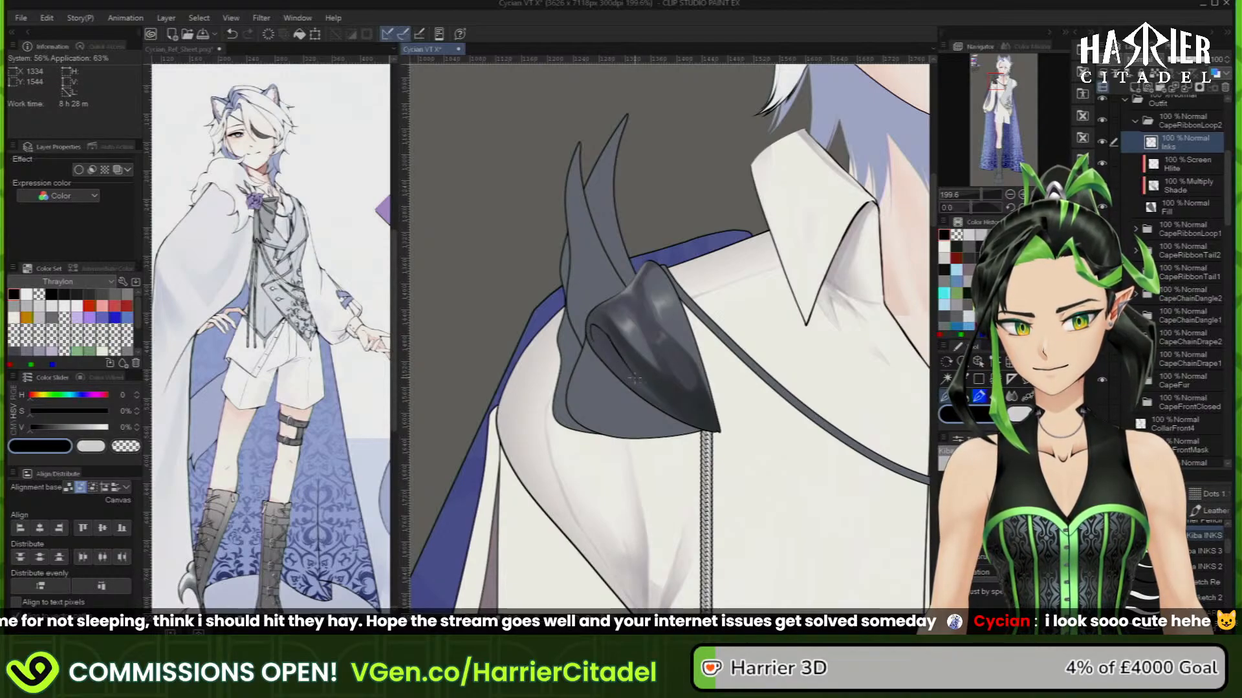
{"action": "key", "text": "ctrl+z"}
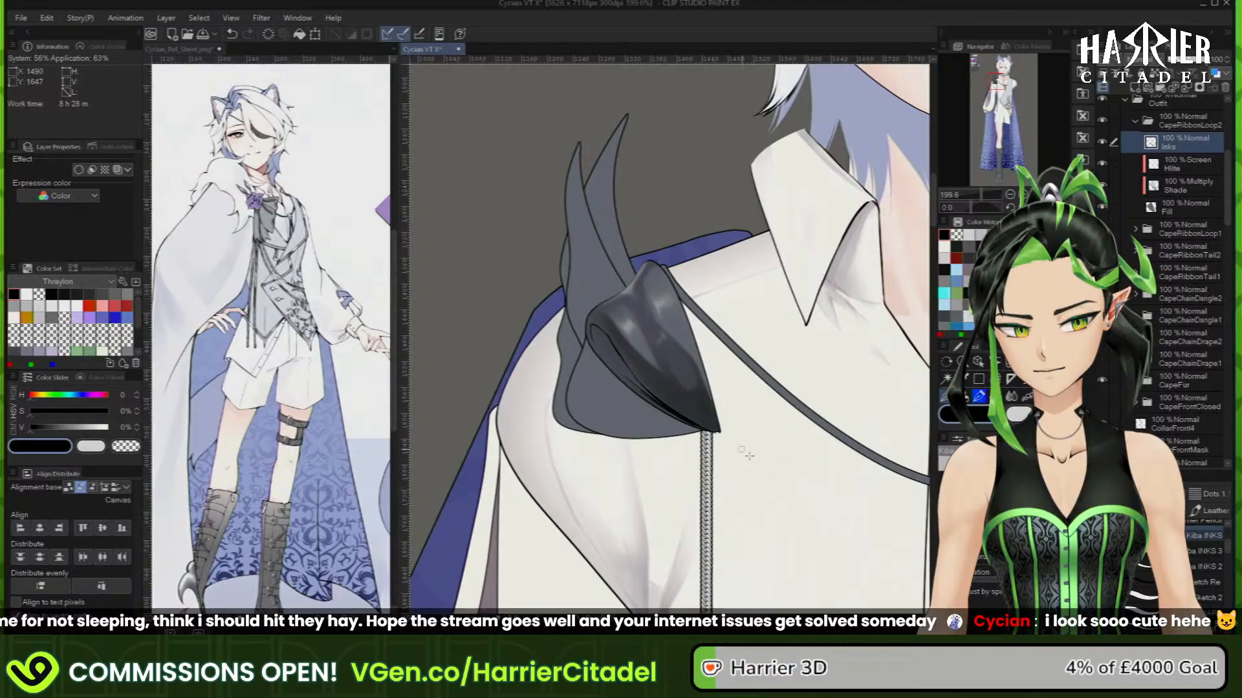
{"action": "scroll", "coordinate": [696, 419], "scroll_direction": "up", "scroll_amount": 3}
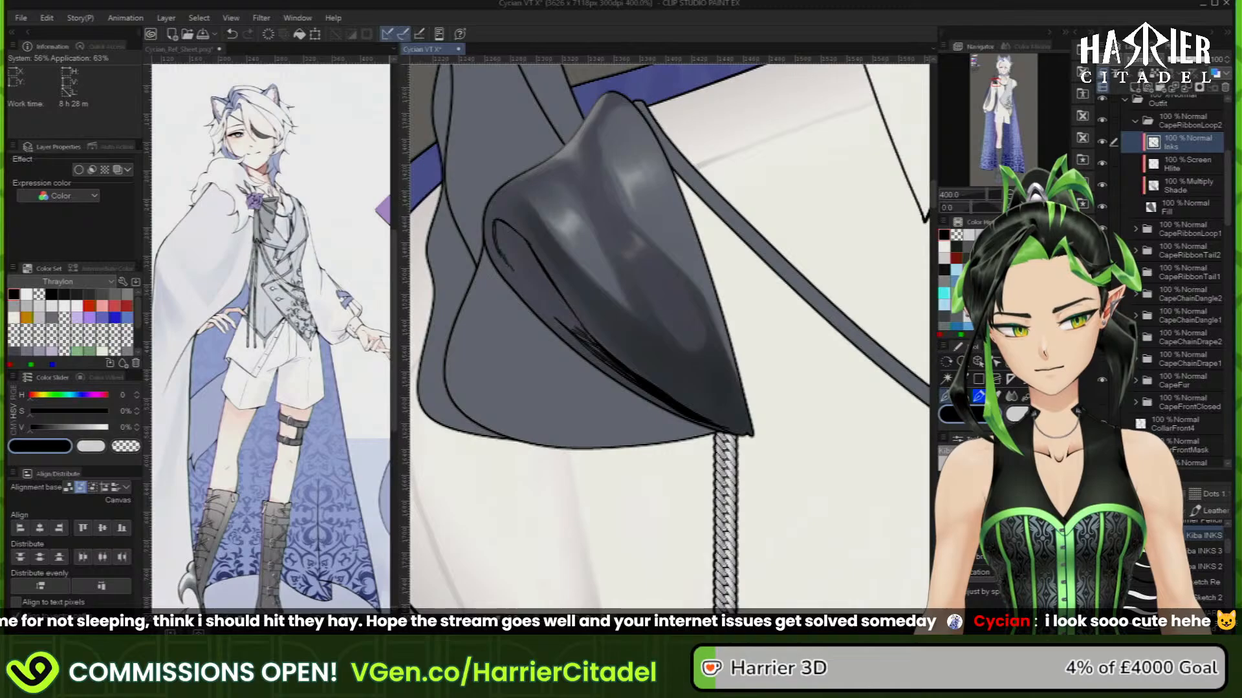
{"action": "key", "text": "c"}
{"action": "key", "text": "]"}
{"action": "left_click_drag", "start_coordinate": [642, 381], "coordinate": [679, 401]}
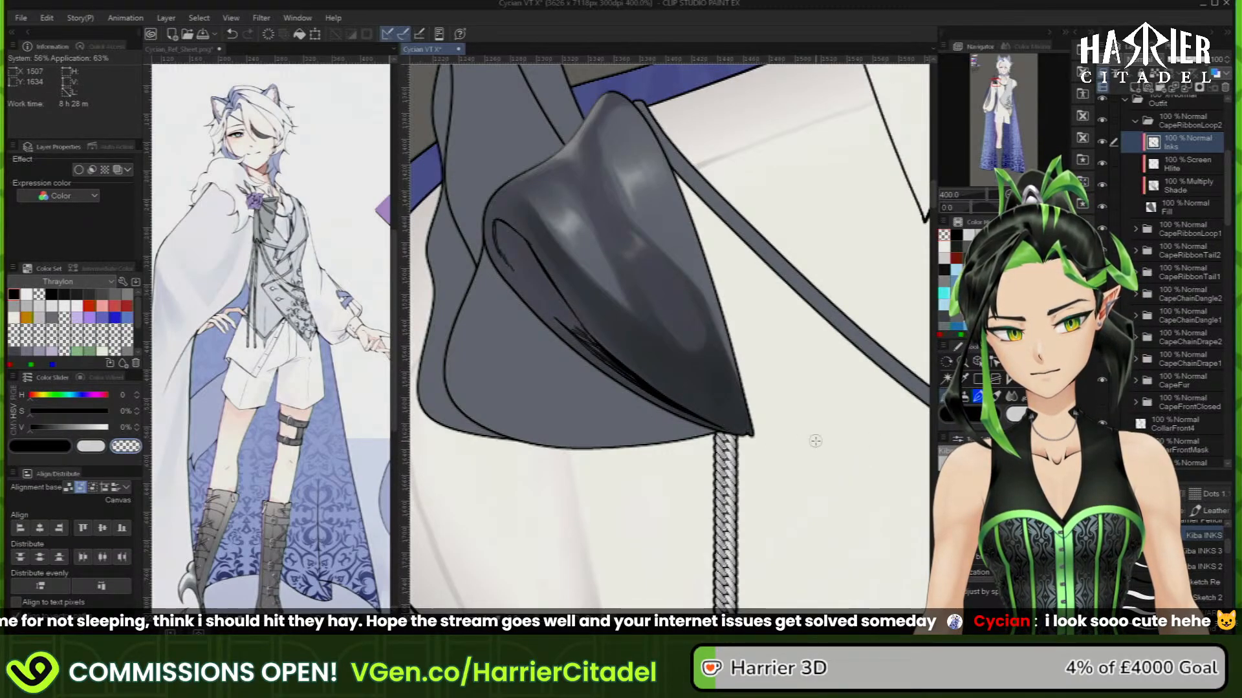
{"action": "key", "text": "c"}
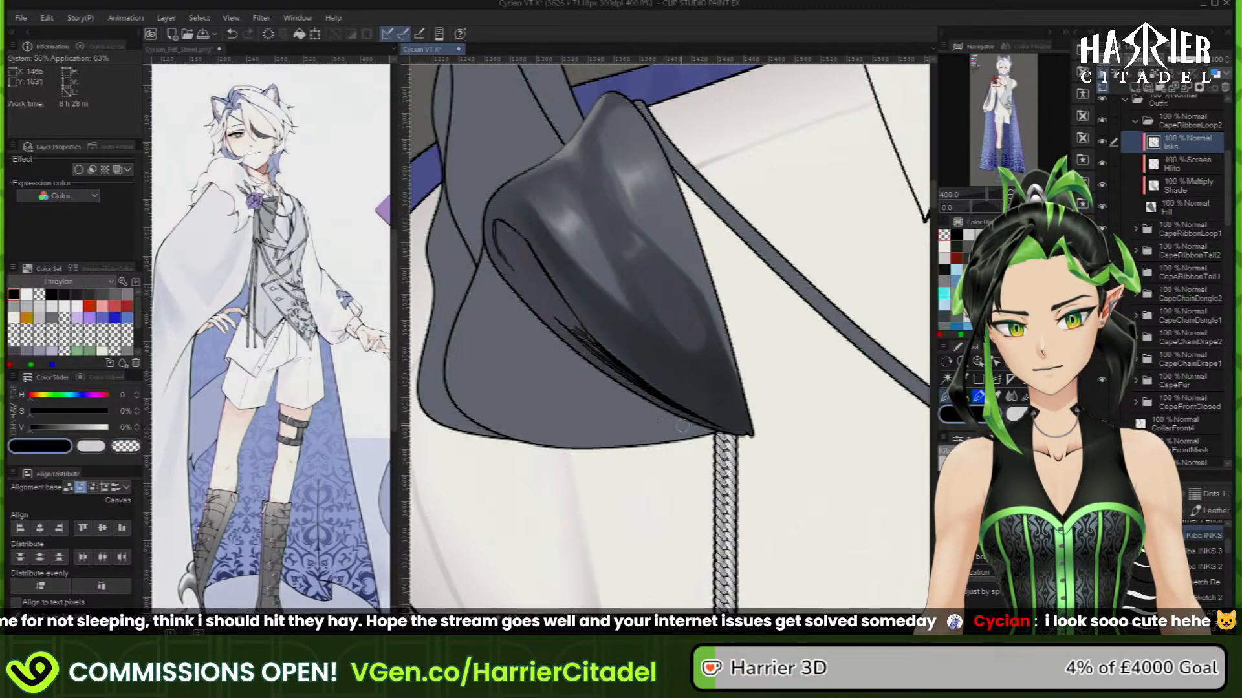
{"action": "left_click", "coordinate": [269, 34]}
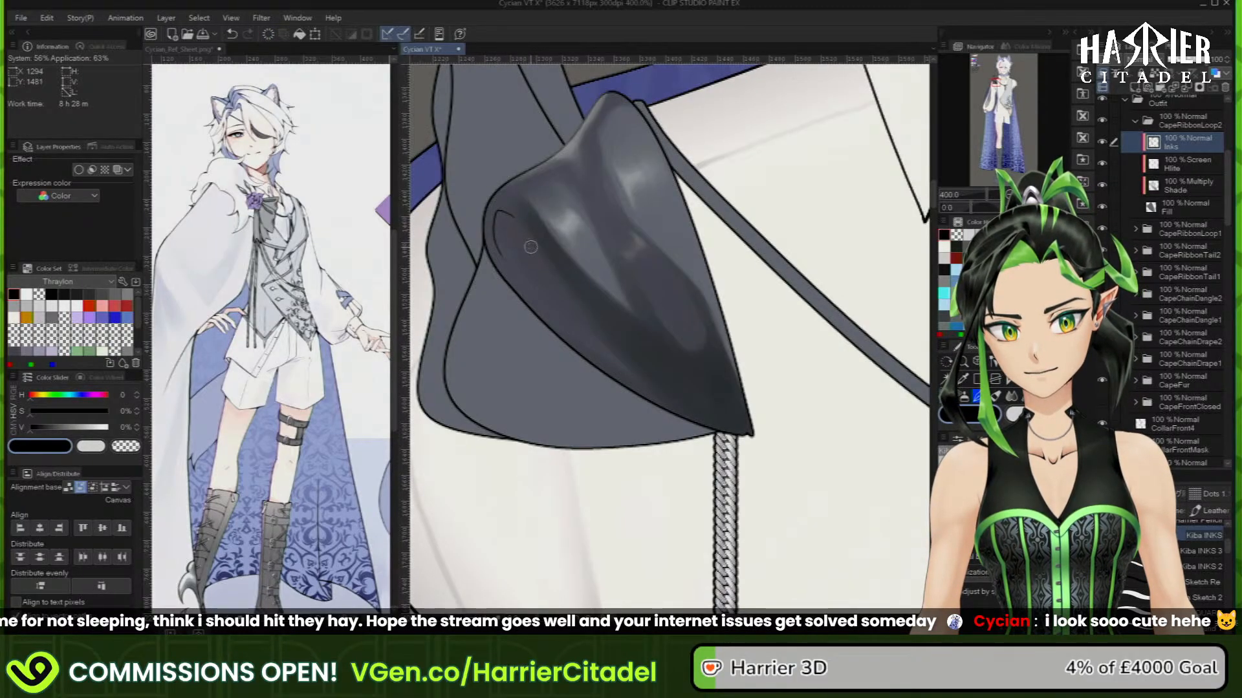
Ink the front loop's inner rim and centre crease in black, thickening toward the tip, with fine hatching along the folds
{"action": "mouse_move", "coordinate": [494, 213]}
{"action": "left_mouse_down"}
{"action": "mouse_move", "coordinate": [555, 291]}
{"action": "mouse_move", "coordinate": [711, 419]}
{"action": "left_mouse_up"}
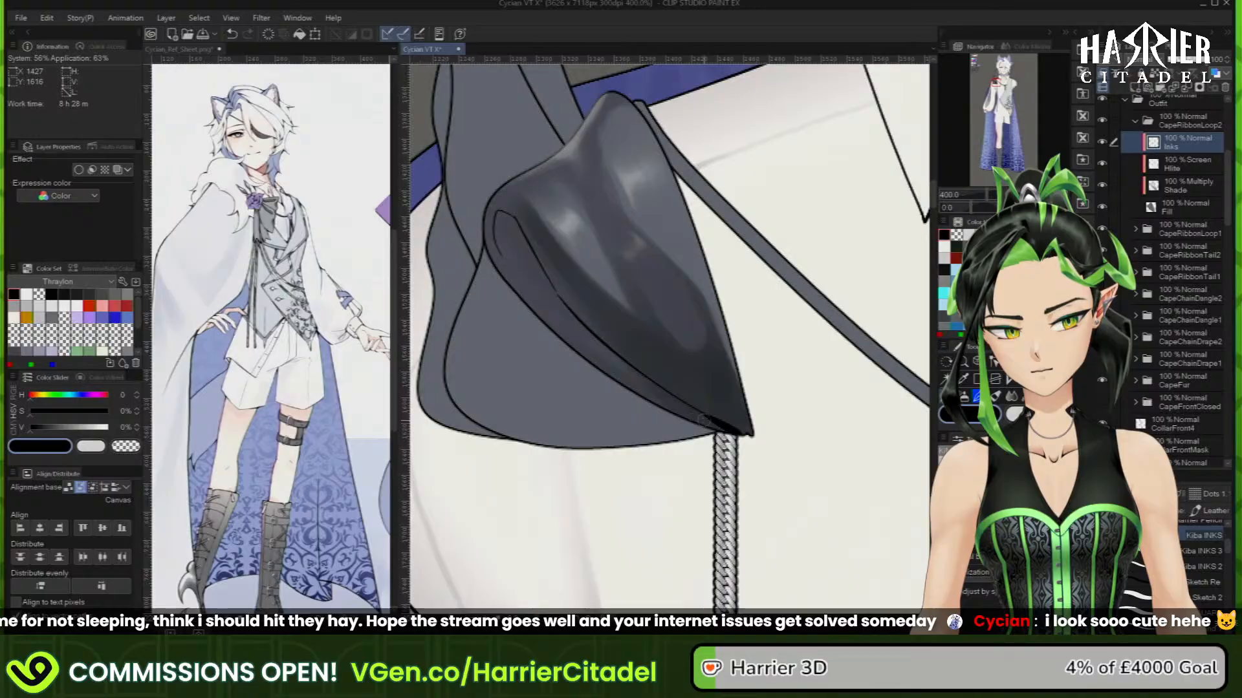
{"action": "left_click_drag", "start_coordinate": [611, 350], "coordinate": [708, 425]}
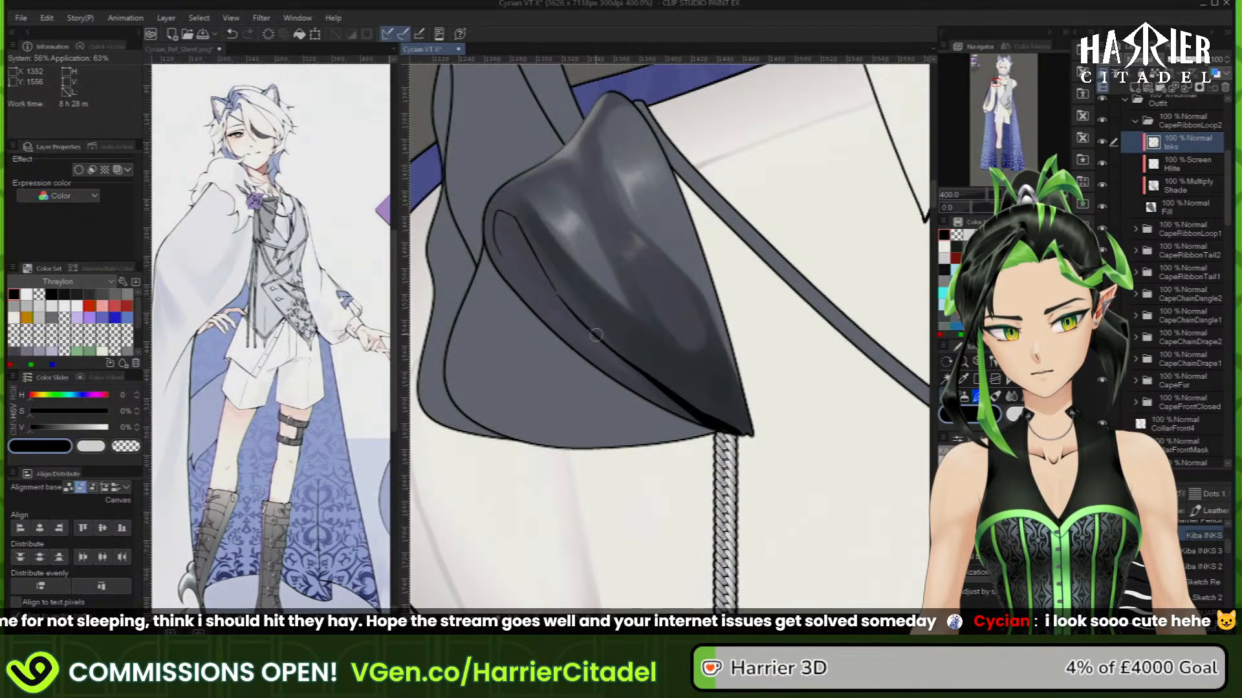
{"action": "mouse_move", "coordinate": [599, 338]}
{"action": "left_mouse_down"}
{"action": "mouse_move", "coordinate": [741, 441]}
{"action": "mouse_move", "coordinate": [646, 381]}
{"action": "mouse_move", "coordinate": [749, 438]}
{"action": "mouse_move", "coordinate": [695, 409]}
{"action": "mouse_move", "coordinate": [730, 430]}
{"action": "left_mouse_up"}
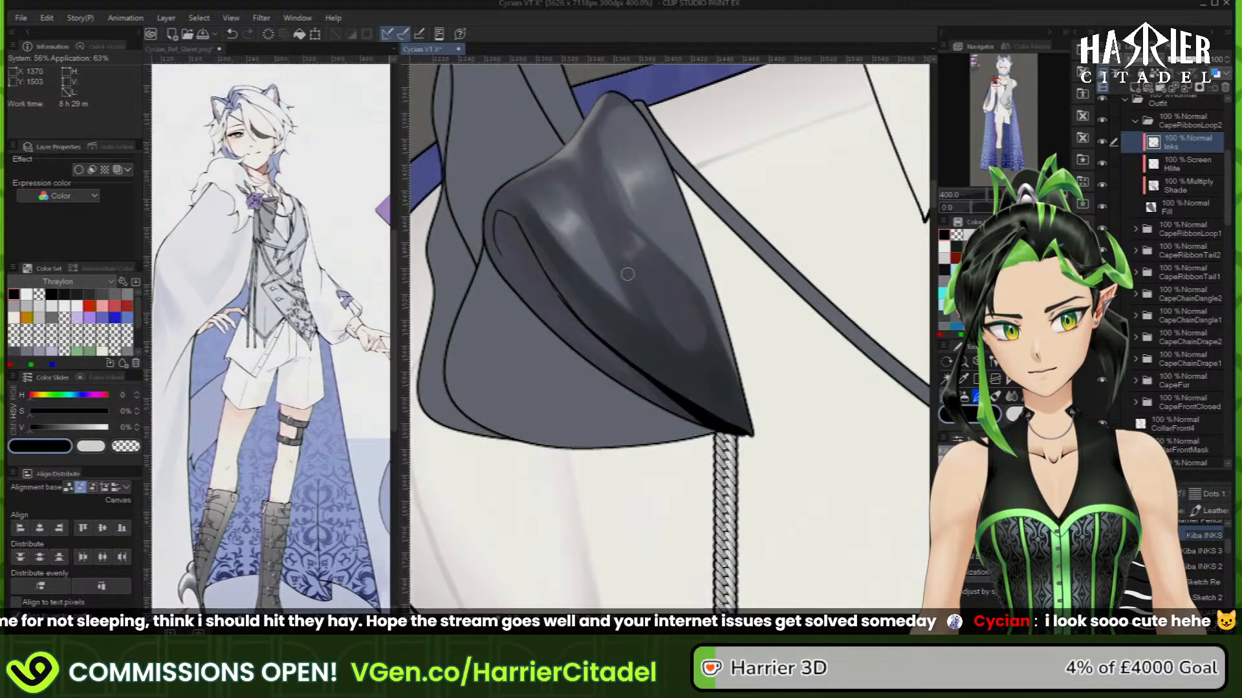
{"action": "mouse_move", "coordinate": [626, 270]}
{"action": "left_mouse_down"}
{"action": "mouse_move", "coordinate": [652, 327]}
{"action": "mouse_move", "coordinate": [738, 415]}
{"action": "left_mouse_up"}
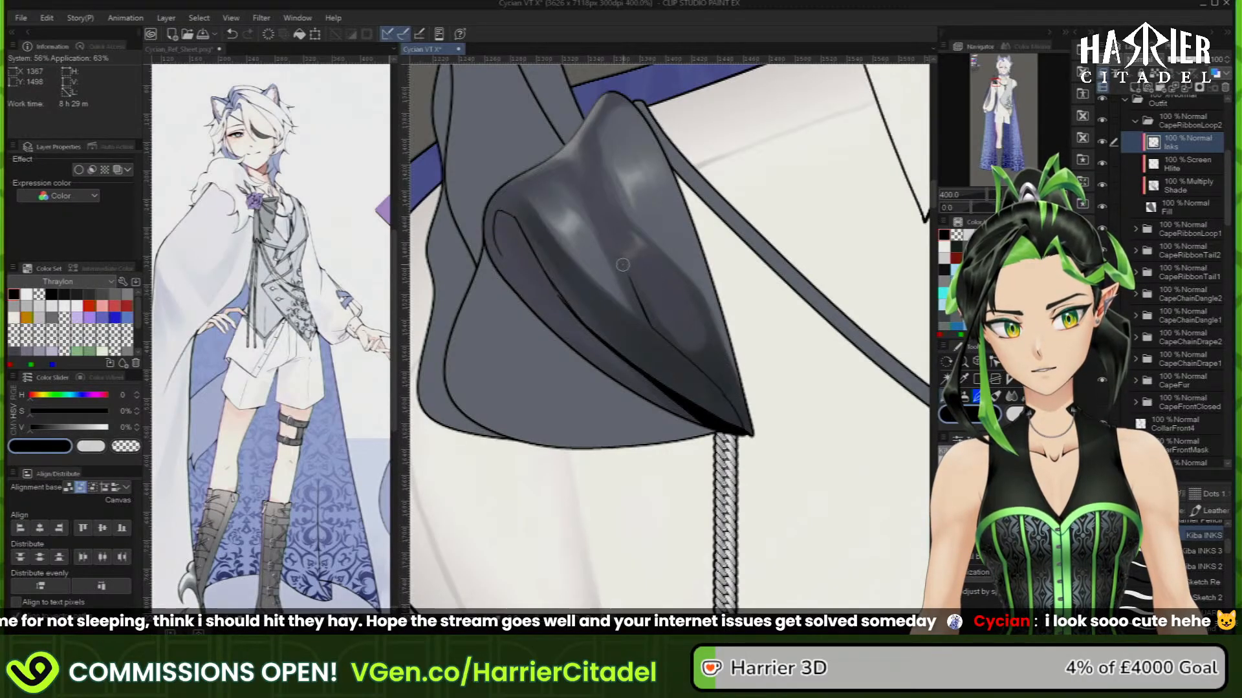
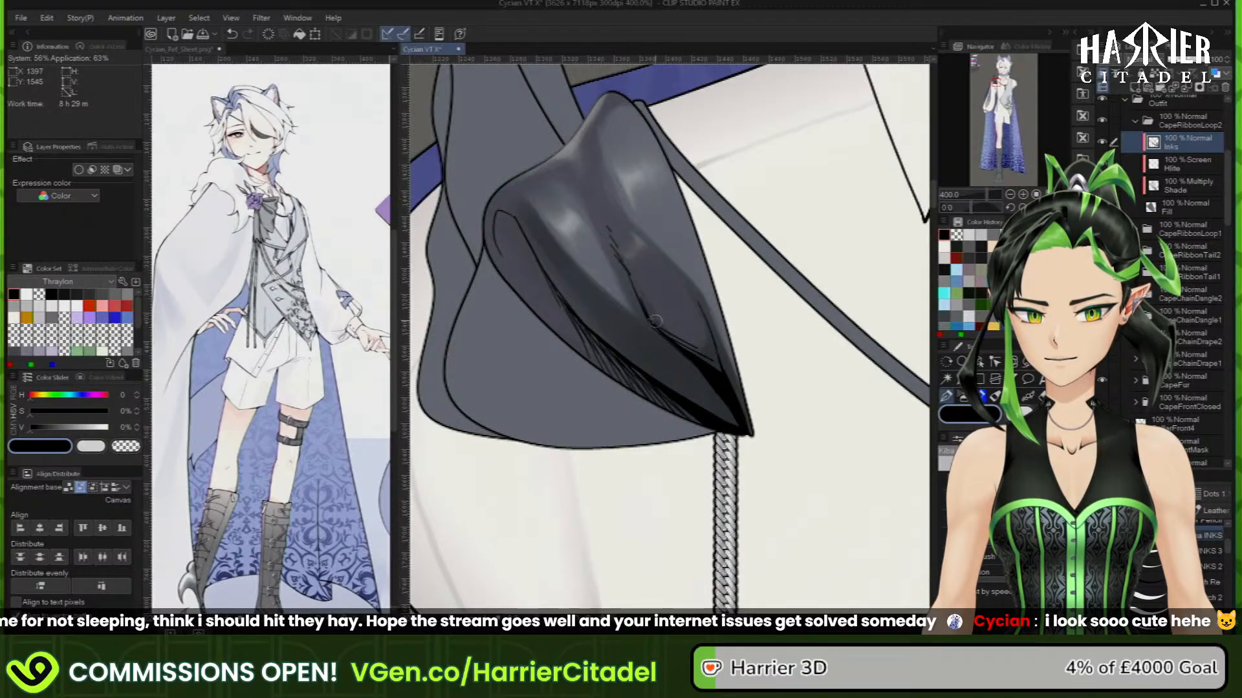
{"action": "left_click_drag", "start_coordinate": [699, 365], "coordinate": [664, 422]}
{"action": "scroll", "coordinate": [664, 422], "scroll_direction": "down", "scroll_amount": 1}
{"action": "scroll", "coordinate": [556, 321], "scroll_direction": "down", "scroll_amount": 1}
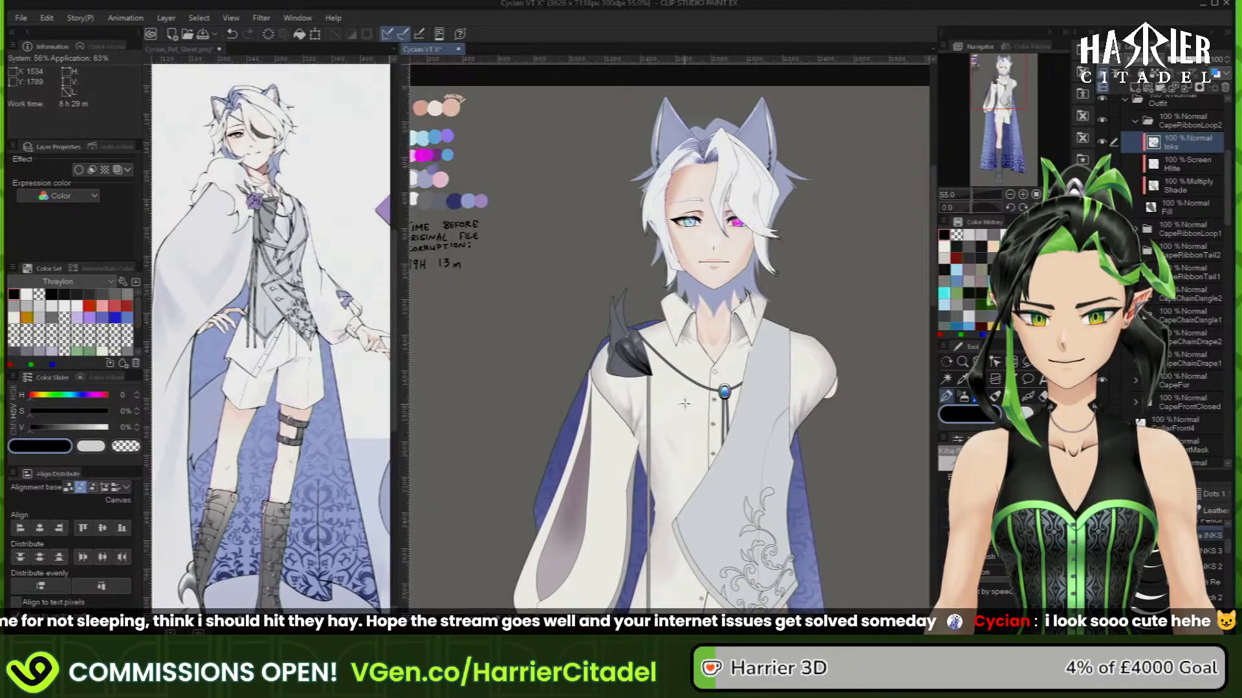
{"action": "scroll", "coordinate": [565, 333], "scroll_direction": "up", "scroll_amount": 6}
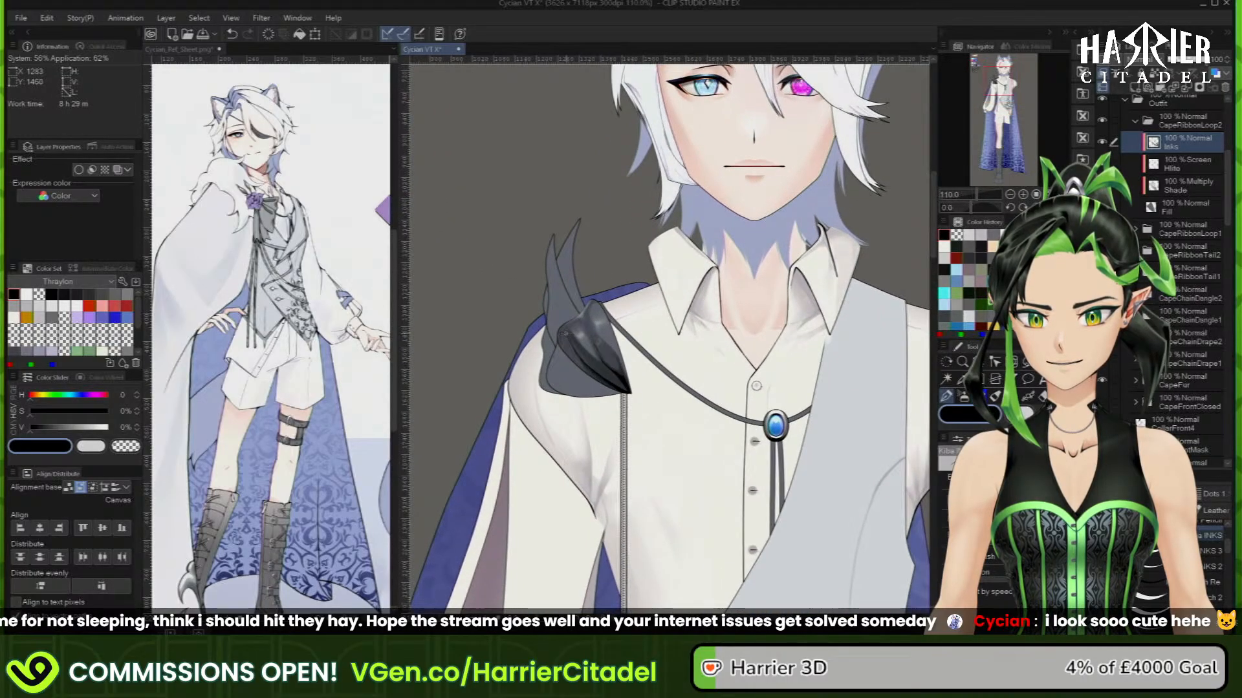
Deepen the shadow inside the front loop's folded rim on the Shade layer with a dark purple-grey (hue 280, saturation 5%, value 45%)
{"action": "left_click", "coordinate": [1190, 187]}
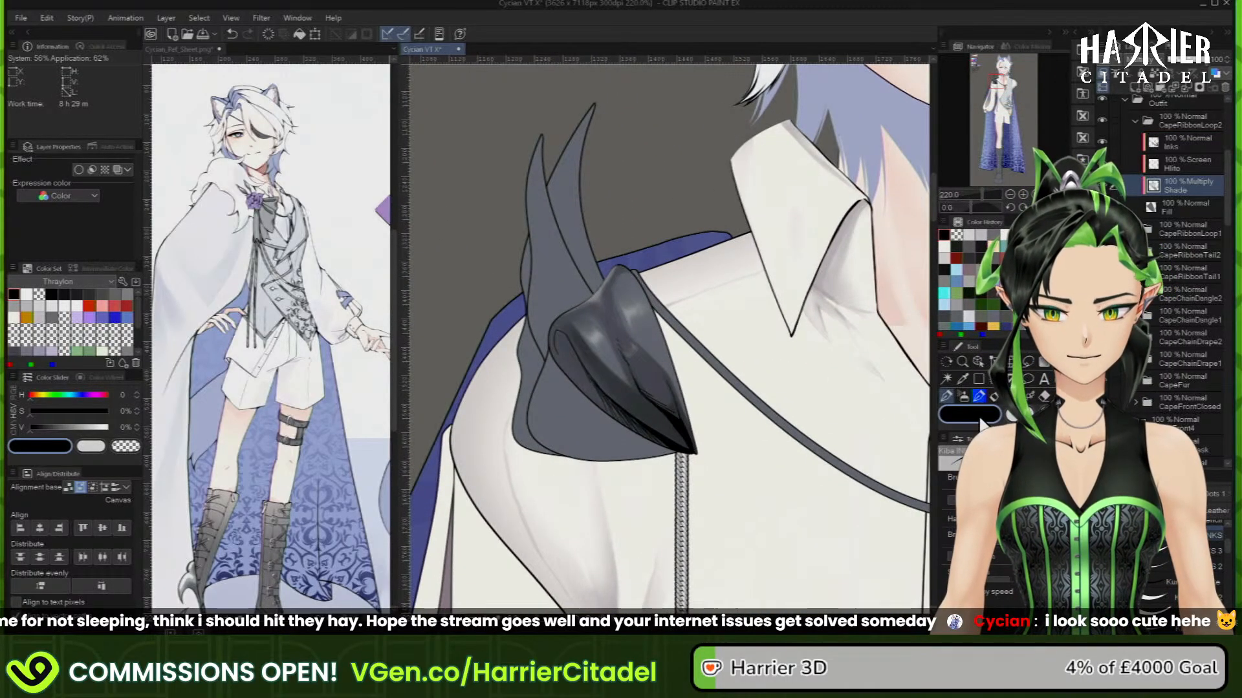
{"action": "left_click", "coordinate": [794, 360], "text": "alt"}
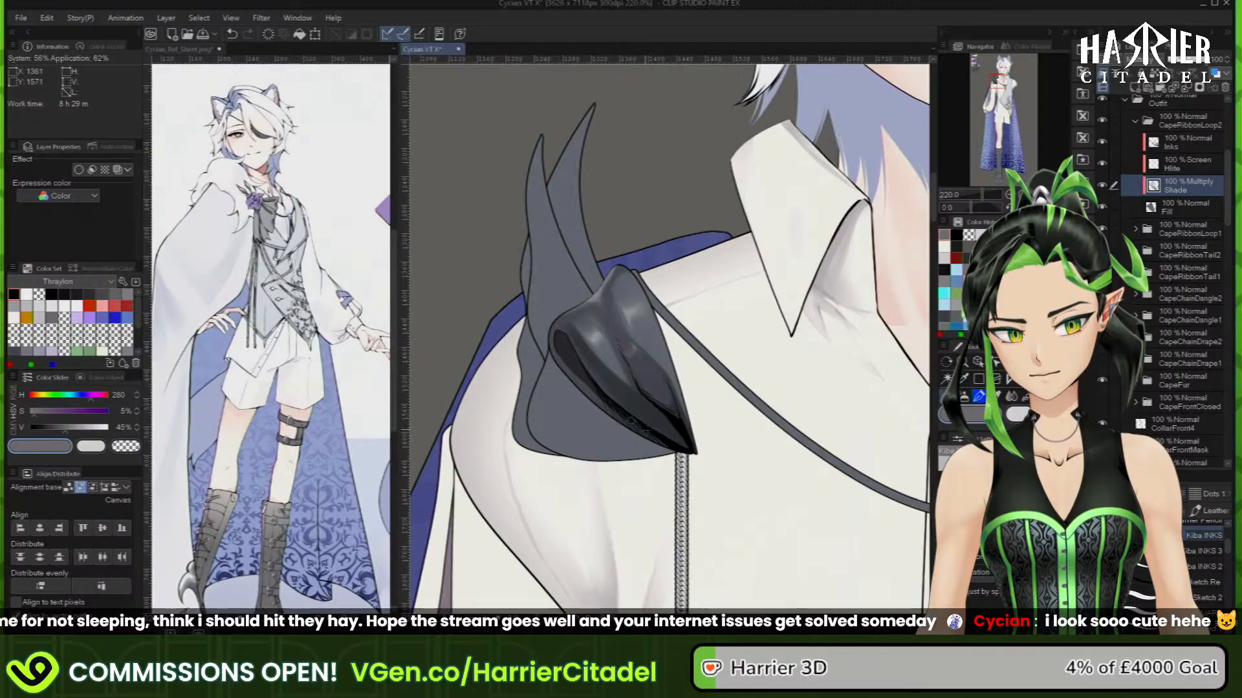
{"action": "left_click_drag", "start_coordinate": [563, 362], "coordinate": [644, 431]}
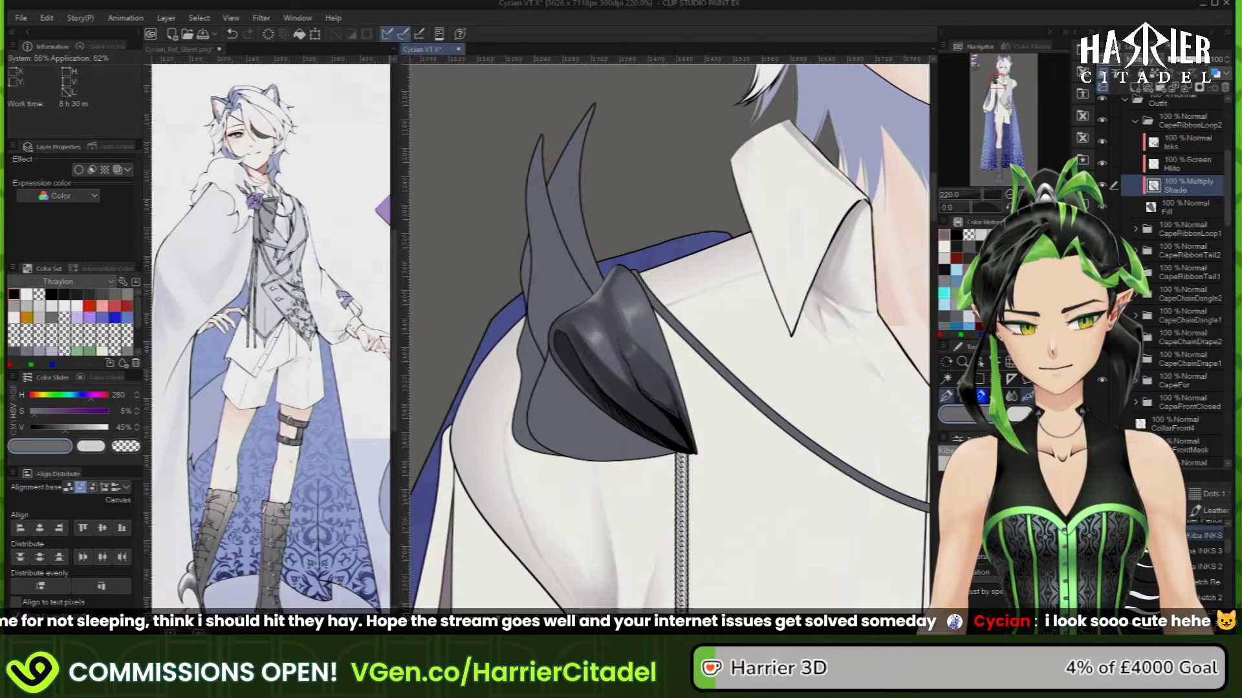
{"action": "left_click", "coordinate": [43, 318]}
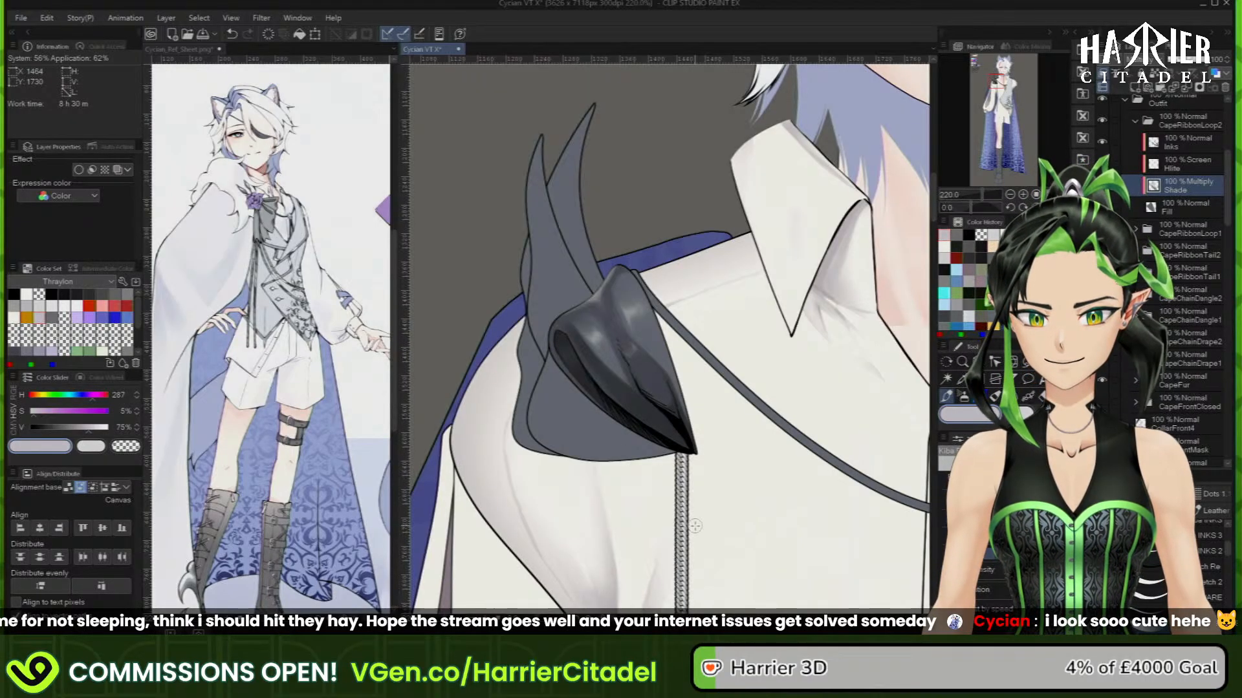
{"action": "scroll", "coordinate": [639, 286], "scroll_direction": "down", "scroll_amount": 5}
{"action": "scroll", "coordinate": [639, 286], "scroll_direction": "down", "scroll_amount": 3}
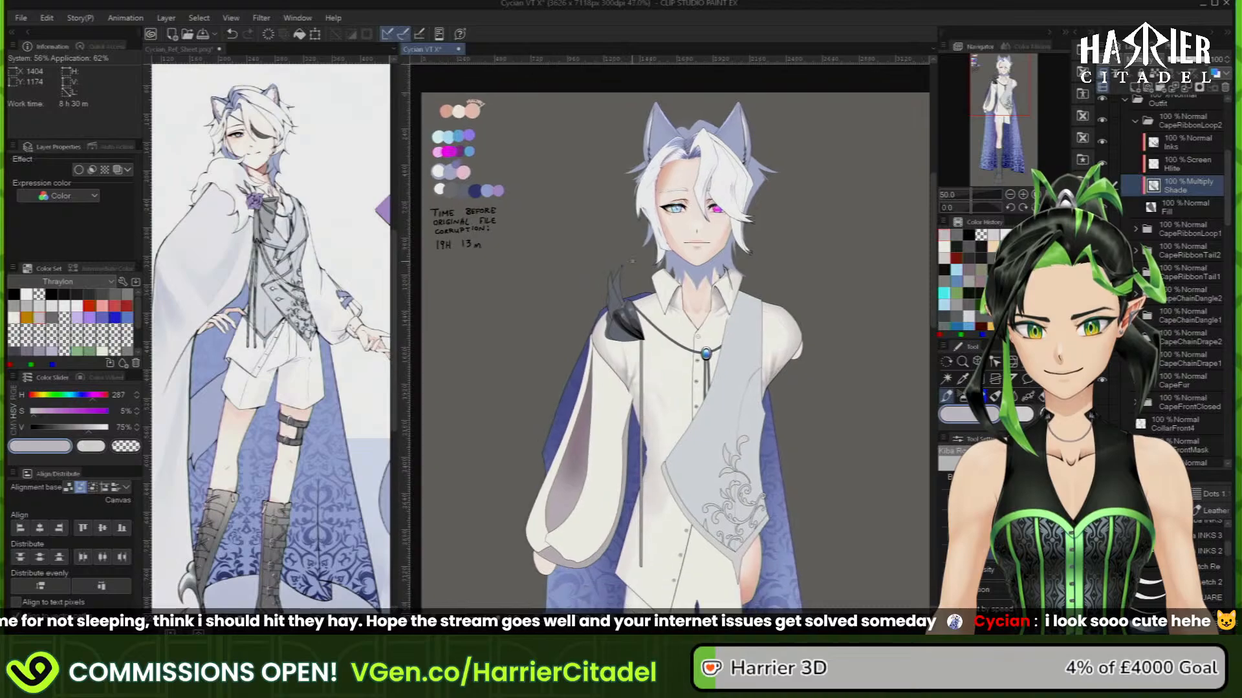
{"action": "scroll", "coordinate": [632, 260], "scroll_direction": "up", "scroll_amount": 4}
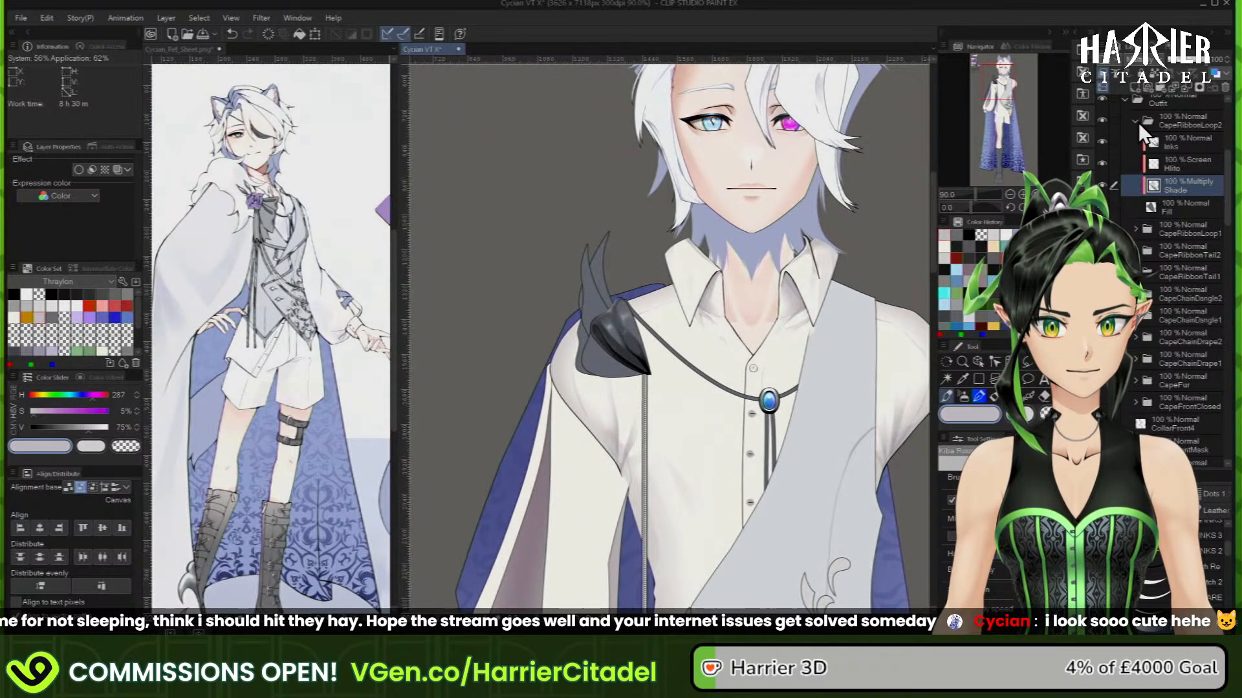
Collapse and hide the CapeRibbonLoop2 folder, and expand CapeRibbonLoop1 to work on the loop behind it
{"action": "left_click", "coordinate": [1136, 121]}
{"action": "left_click", "coordinate": [1136, 143]}
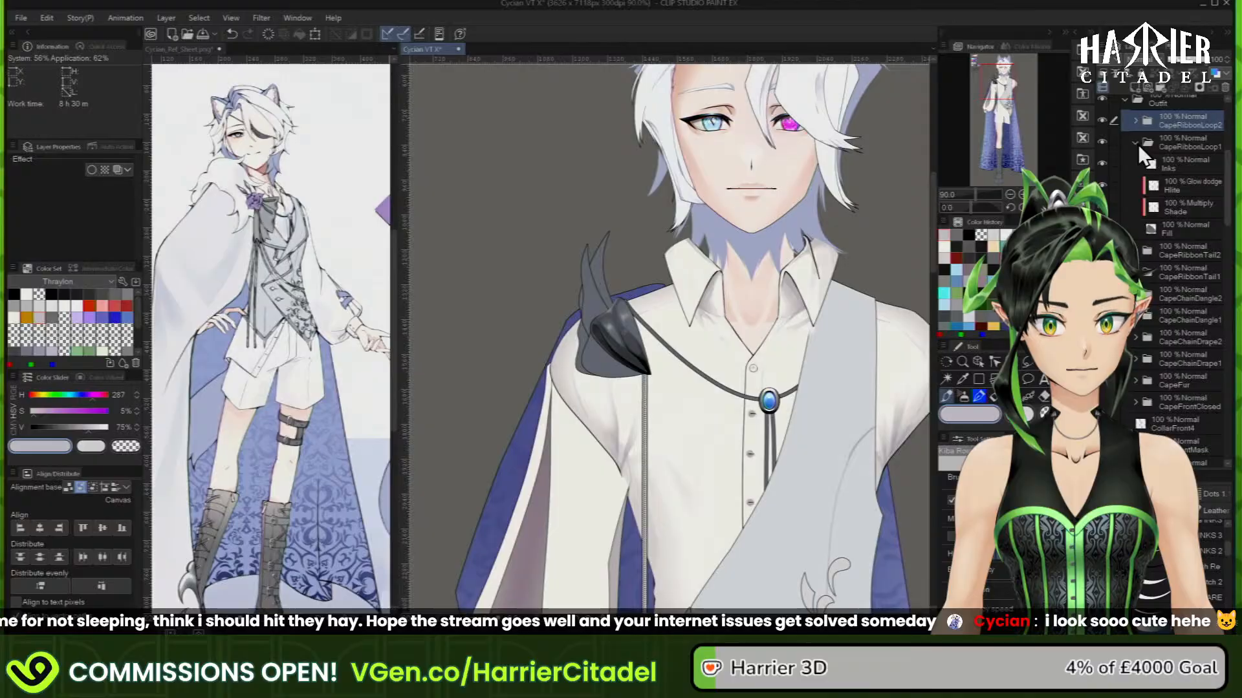
{"action": "left_click", "coordinate": [1203, 227]}
{"action": "scroll", "coordinate": [656, 335], "scroll_direction": "up", "scroll_amount": 3}
{"action": "scroll", "coordinate": [550, 350], "scroll_direction": "up", "scroll_amount": 2}
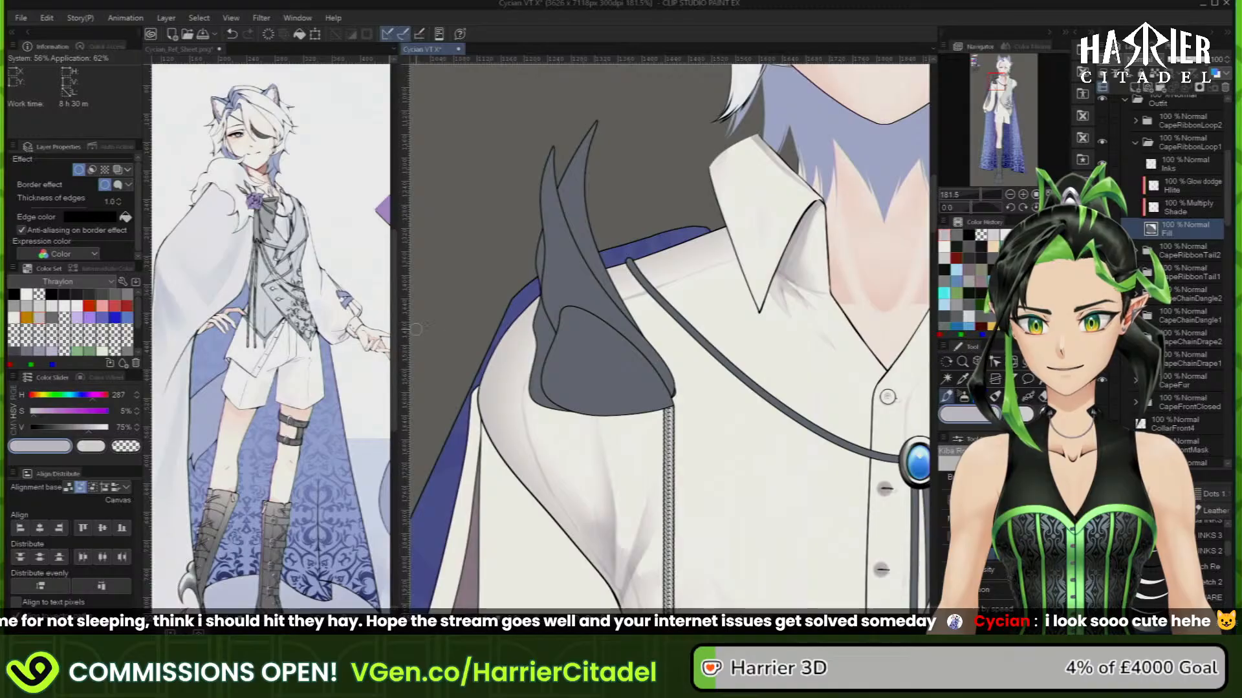
{"action": "scroll", "coordinate": [670, 366], "scroll_direction": "up", "scroll_amount": 5}
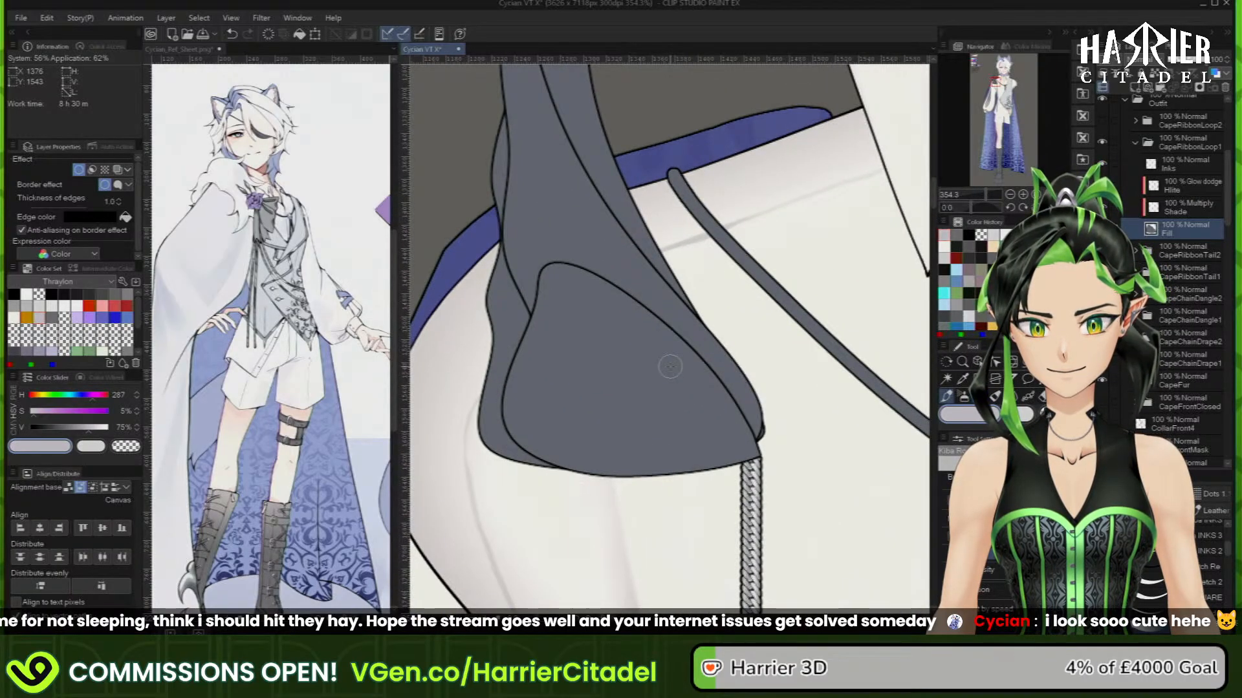
Ink a thick black fold line from the rear loop's upper bend to its tip on CapeRibbonLoop1's Inks layer with the Kiba INKS brush
{"action": "left_click", "coordinate": [1183, 164]}
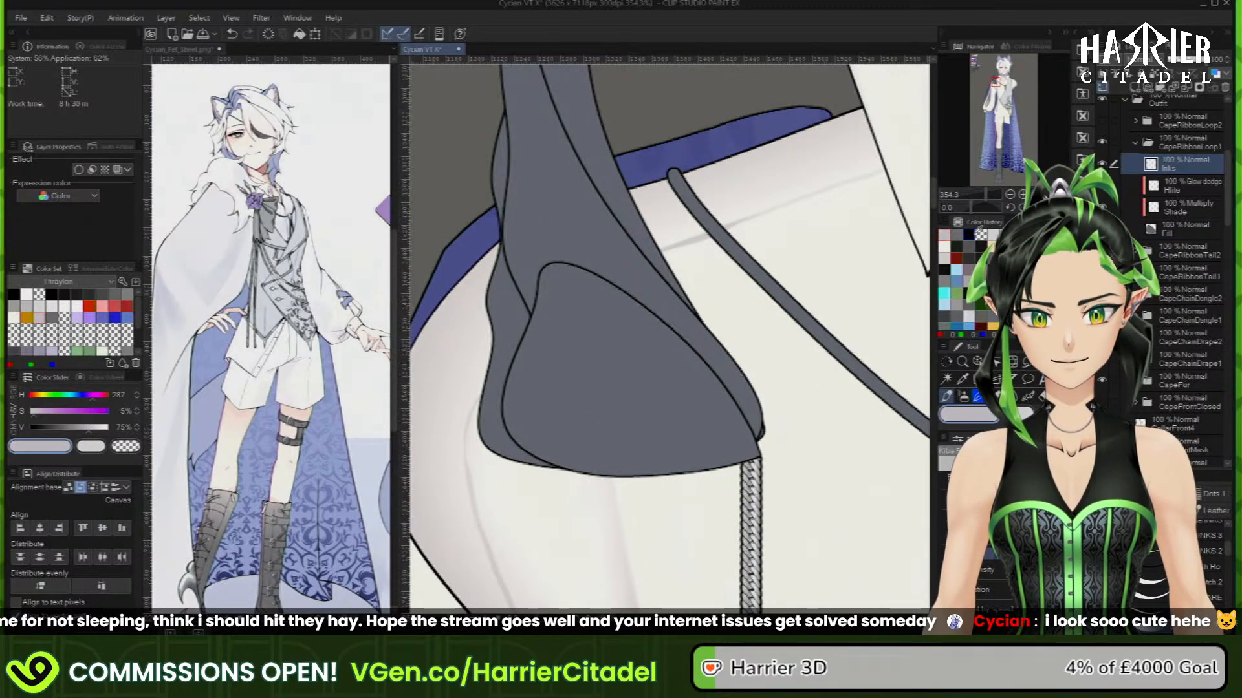
{"action": "left_click", "coordinate": [968, 235]}
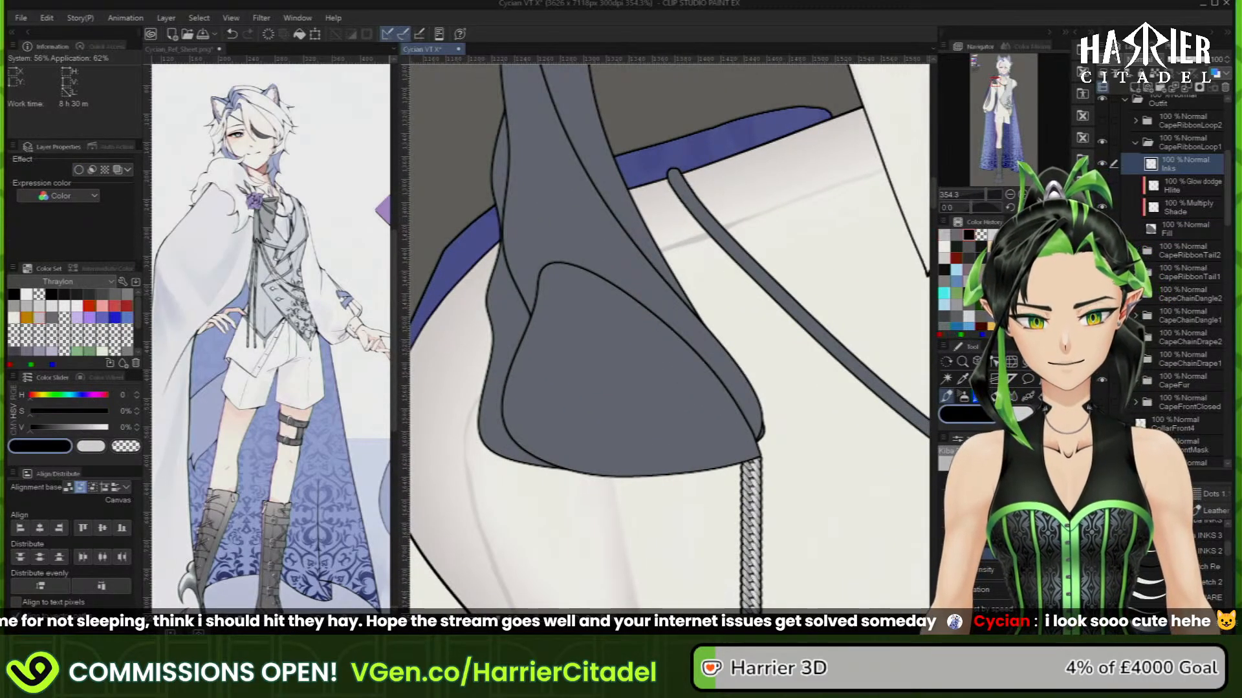
{"action": "left_click", "coordinate": [1219, 521]}
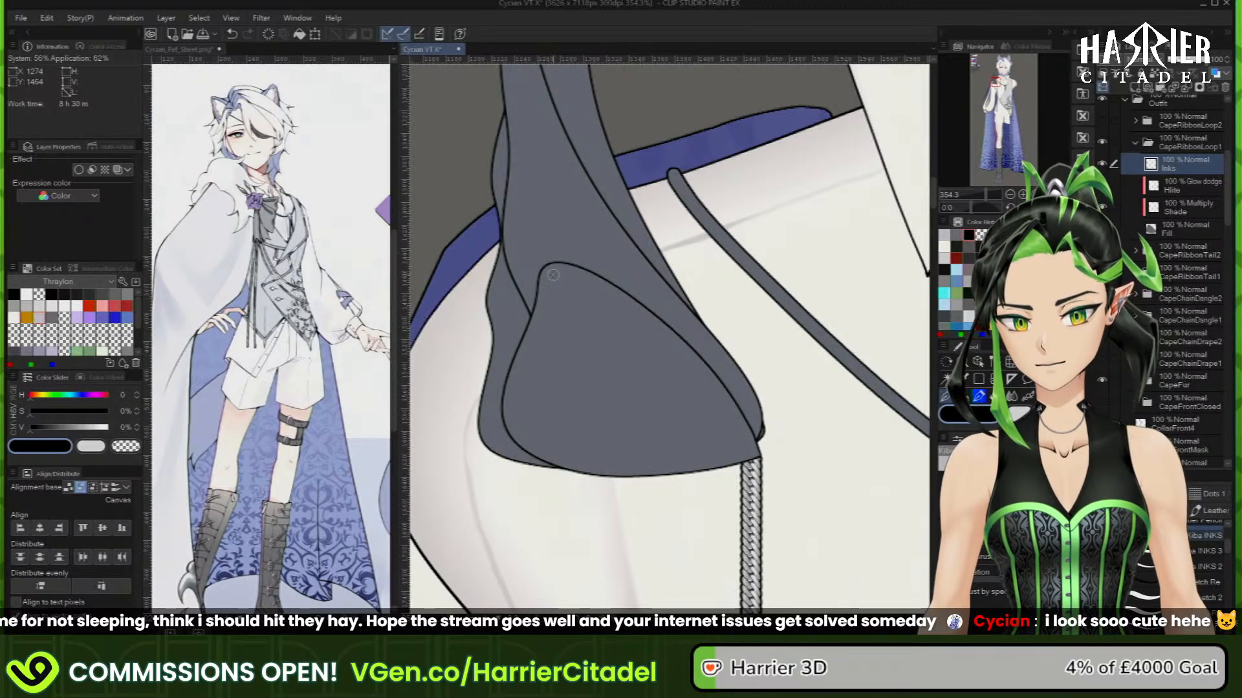
{"action": "mouse_move", "coordinate": [549, 275]}
{"action": "left_mouse_down"}
{"action": "mouse_move", "coordinate": [568, 324]}
{"action": "mouse_move", "coordinate": [653, 378]}
{"action": "left_mouse_up"}
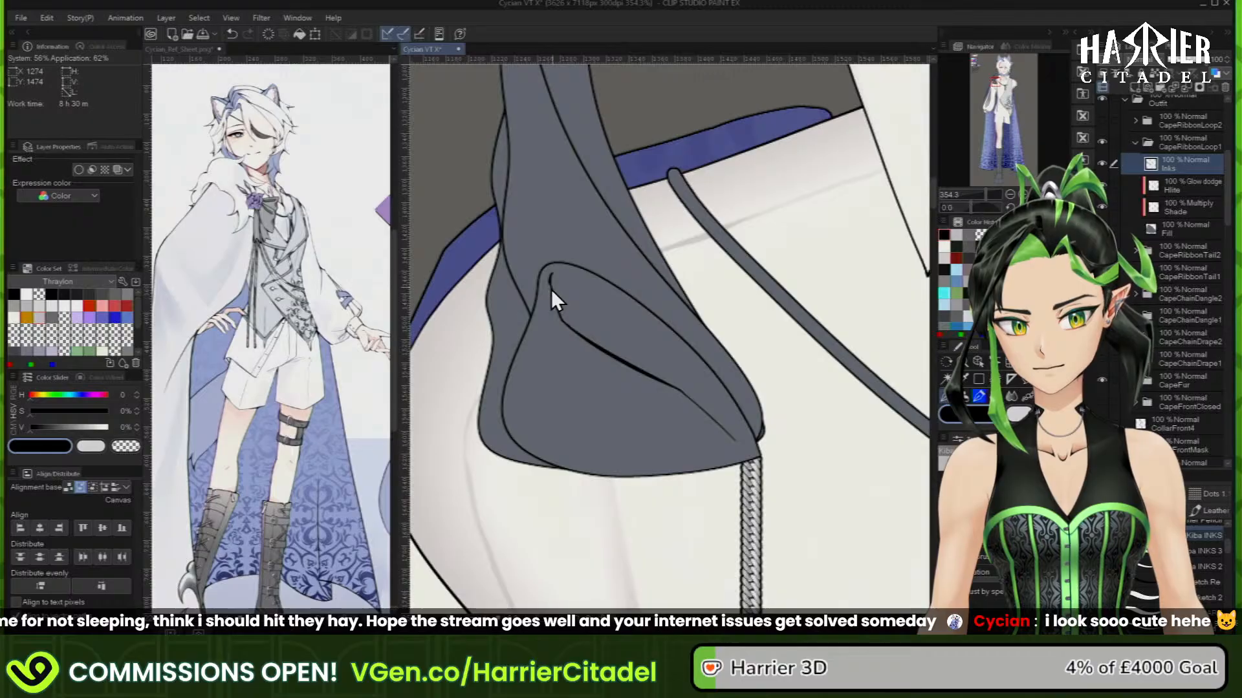
{"action": "mouse_move", "coordinate": [555, 304]}
{"action": "left_mouse_down"}
{"action": "mouse_move", "coordinate": [666, 359]}
{"action": "mouse_move", "coordinate": [741, 429]}
{"action": "left_mouse_up"}
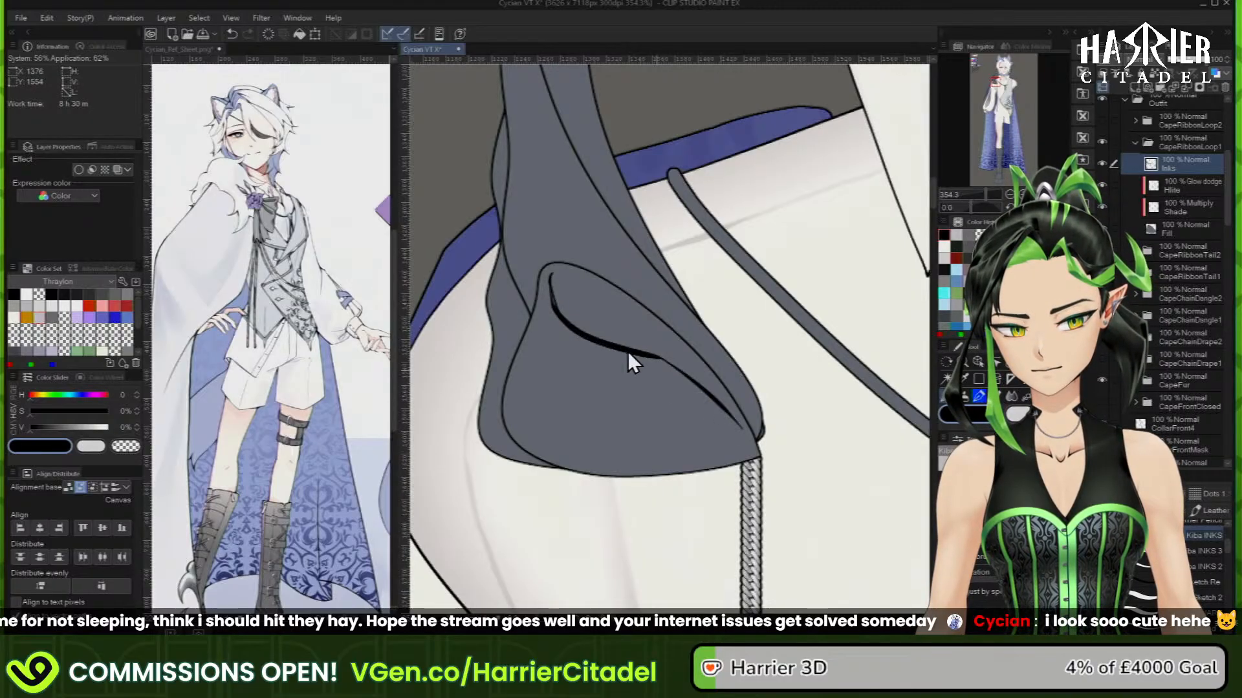
{"action": "key", "text": "ctrl+z"}
{"action": "mouse_move", "coordinate": [551, 275]}
{"action": "left_mouse_down"}
{"action": "mouse_move", "coordinate": [565, 324]}
{"action": "mouse_move", "coordinate": [747, 439]}
{"action": "left_mouse_up"}
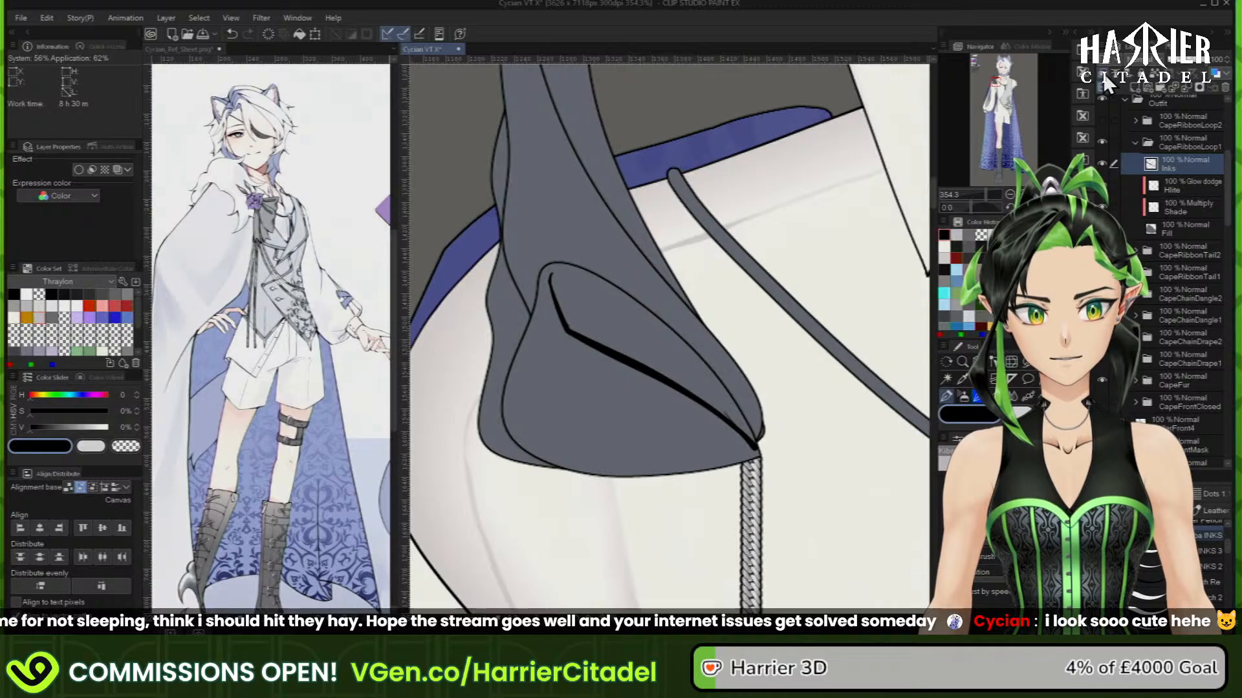
Clip the Inks layer to the layer below, outline the rear loop's opening, and hatch its inner shadow and lower crease in black
{"action": "left_click_drag", "start_coordinate": [552, 276], "coordinate": [571, 278]}
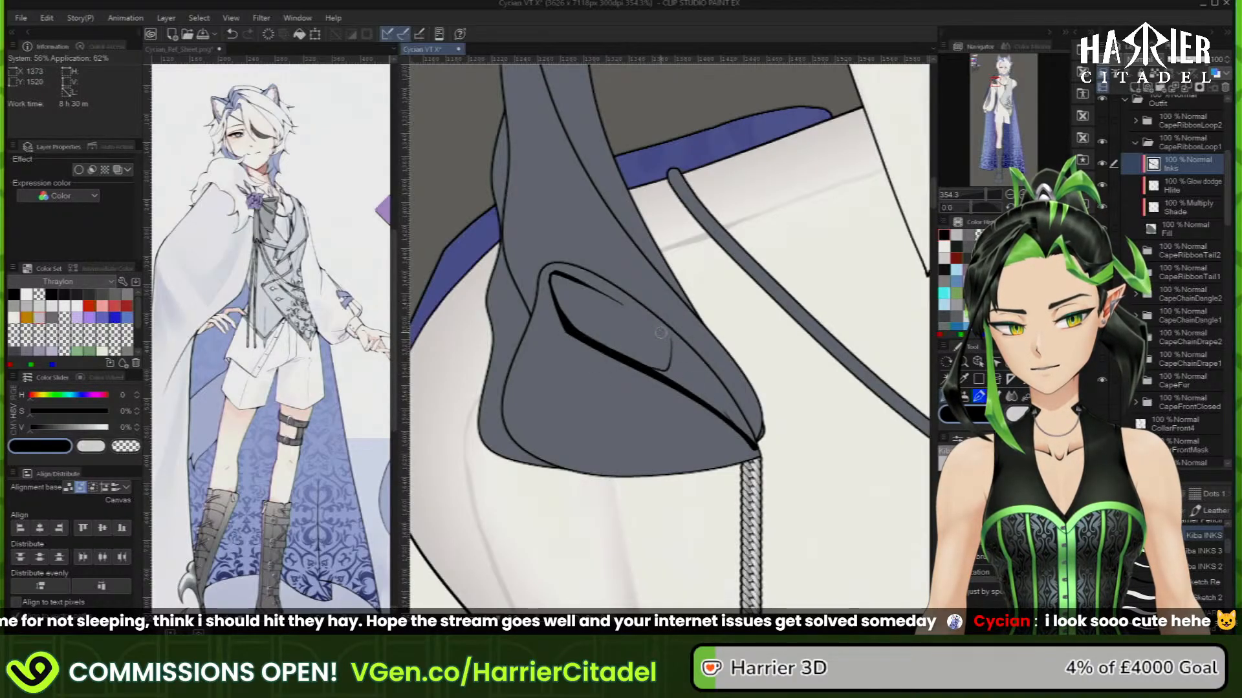
{"action": "left_click_drag", "start_coordinate": [711, 391], "coordinate": [737, 423]}
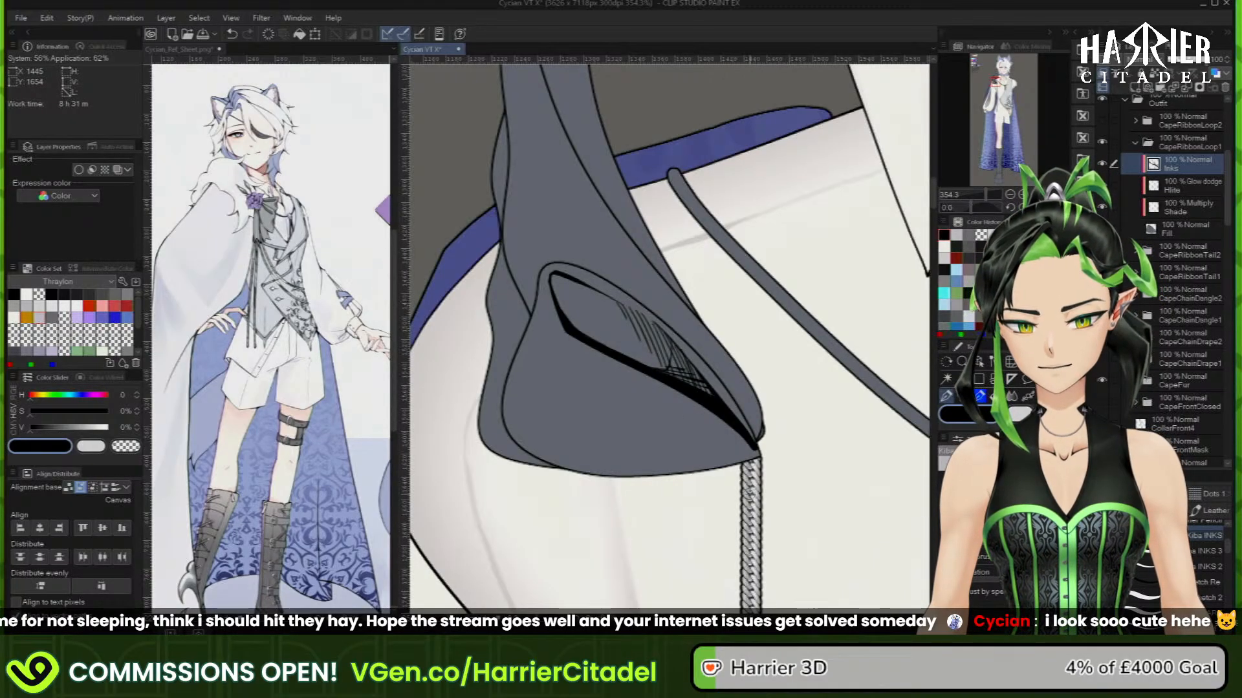
{"action": "mouse_move", "coordinate": [548, 374]}
{"action": "left_mouse_down"}
{"action": "mouse_move", "coordinate": [587, 418]}
{"action": "mouse_move", "coordinate": [708, 446]}
{"action": "left_mouse_up"}
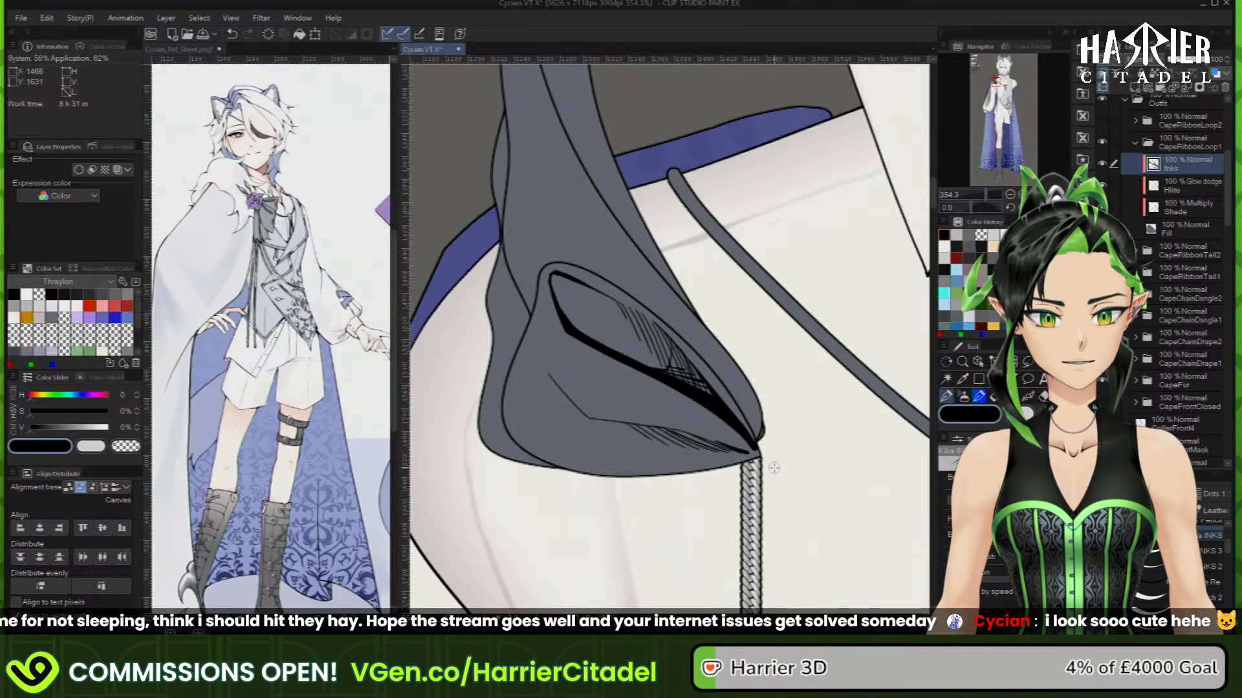
Fill the rear loop's opening on CapeRibbonLoop1's Shade layer with a dark purple-grey (hue 280, saturation 5%, value 45%)
{"action": "left_click", "coordinate": [1178, 207]}
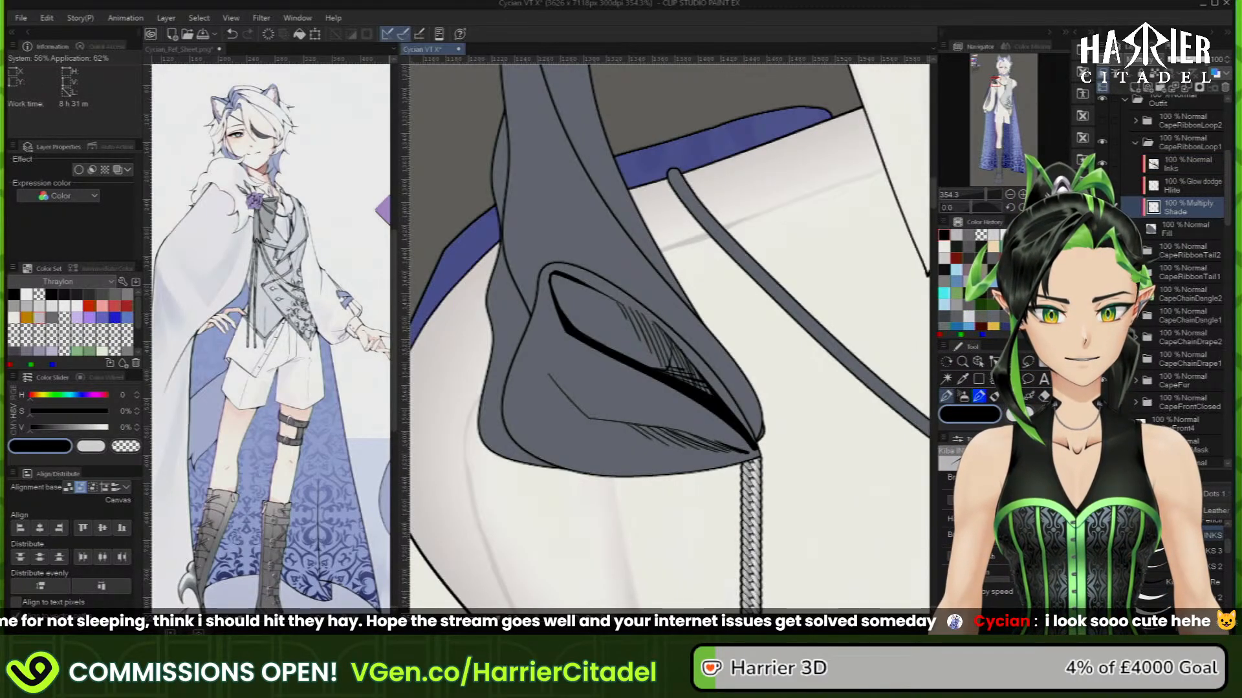
{"action": "left_click", "coordinate": [958, 234]}
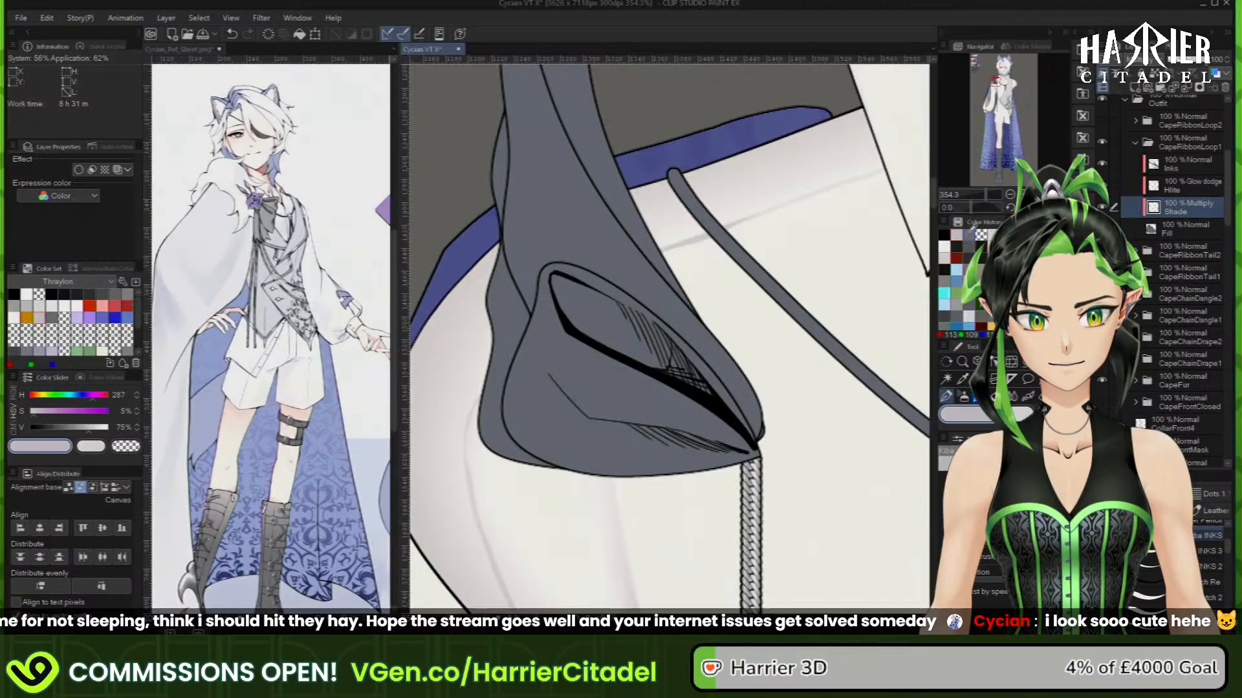
{"action": "left_click", "coordinate": [968, 234]}
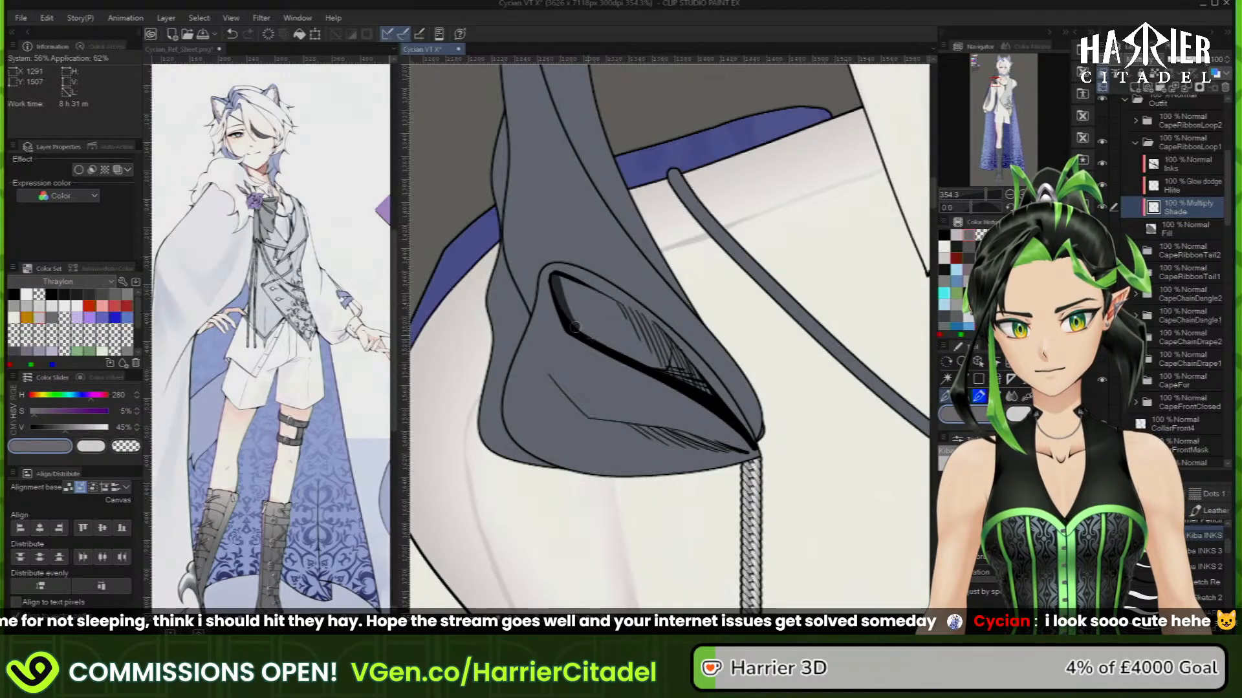
{"action": "left_click_drag", "start_coordinate": [687, 392], "coordinate": [736, 428]}
{"action": "mouse_move", "coordinate": [556, 278]}
{"action": "left_mouse_down"}
{"action": "mouse_move", "coordinate": [642, 323]}
{"action": "mouse_move", "coordinate": [737, 430]}
{"action": "left_mouse_up"}
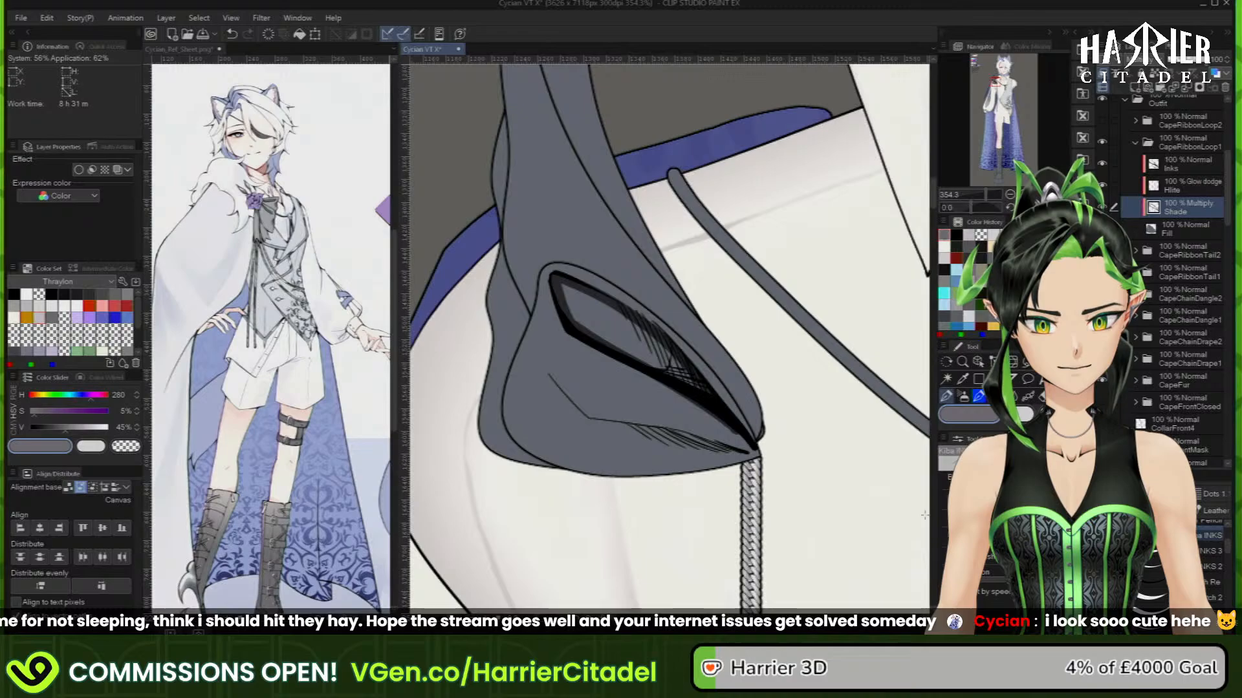
{"action": "mouse_move", "coordinate": [572, 296]}
{"action": "left_mouse_down"}
{"action": "mouse_move", "coordinate": [676, 375]}
{"action": "mouse_move", "coordinate": [640, 343]}
{"action": "left_mouse_up"}
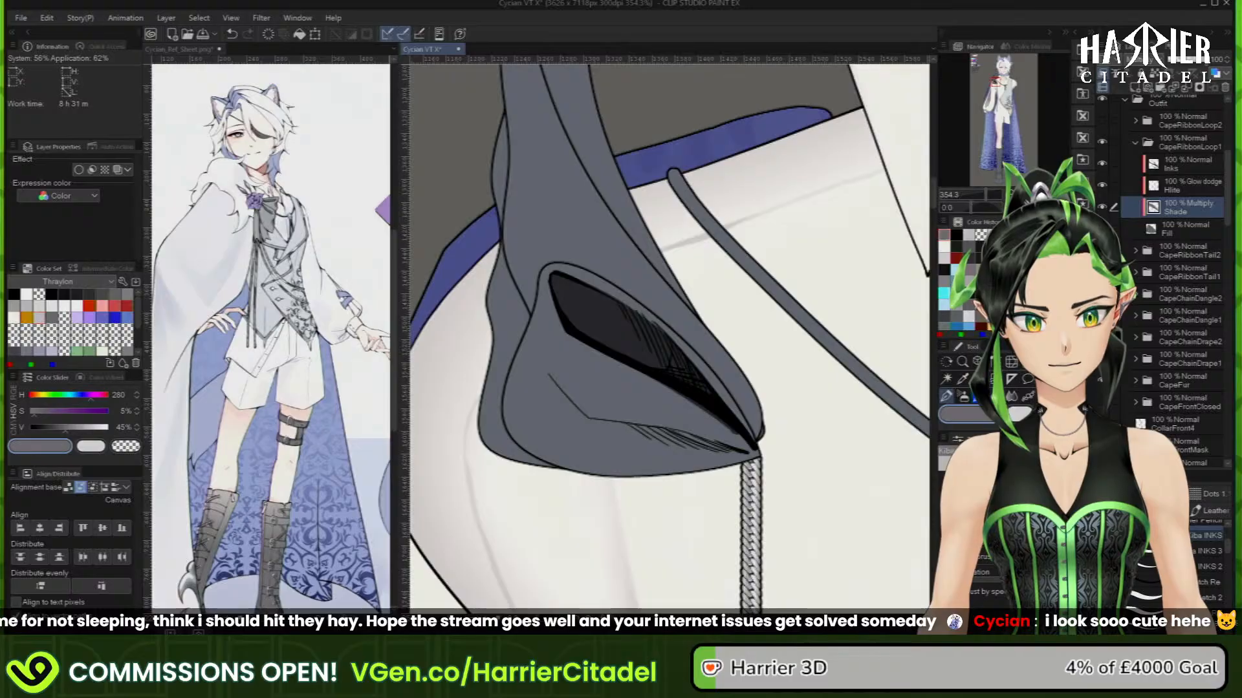
Shade the rear loop's outer edge and lower body with a lighter purple-grey (hue 287, saturation 5%, value 75%)
{"action": "left_click", "coordinate": [967, 234]}
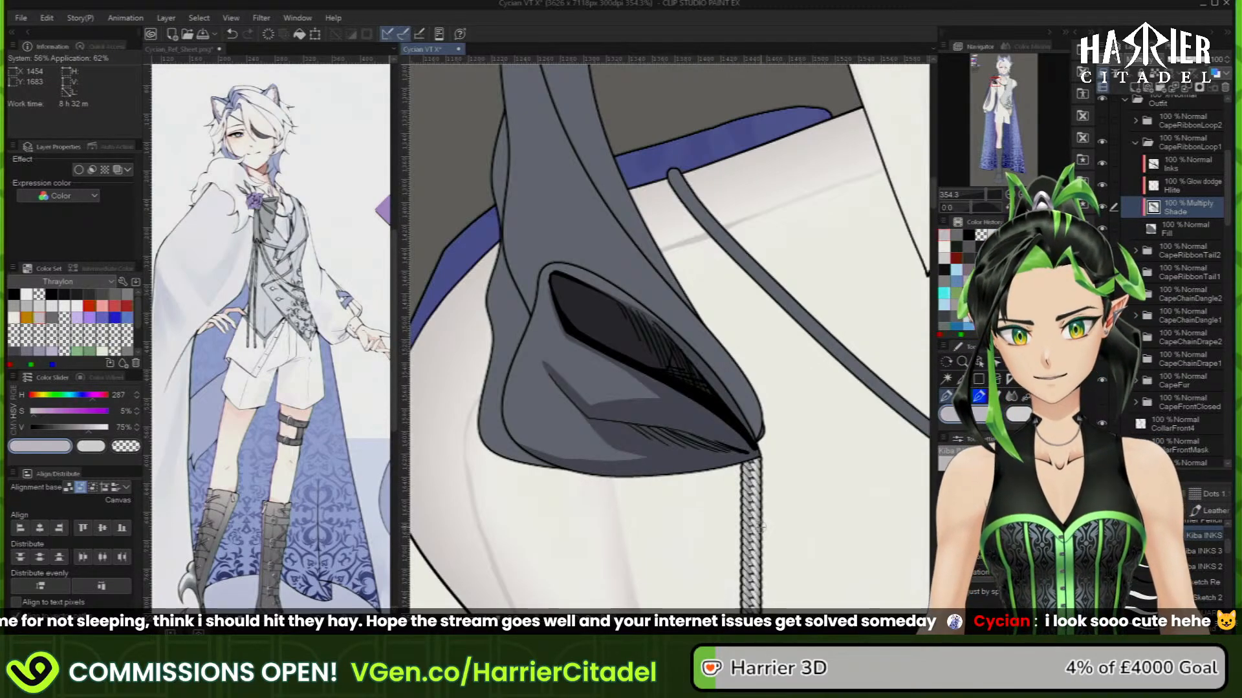
{"action": "left_click_drag", "start_coordinate": [543, 298], "coordinate": [510, 388]}
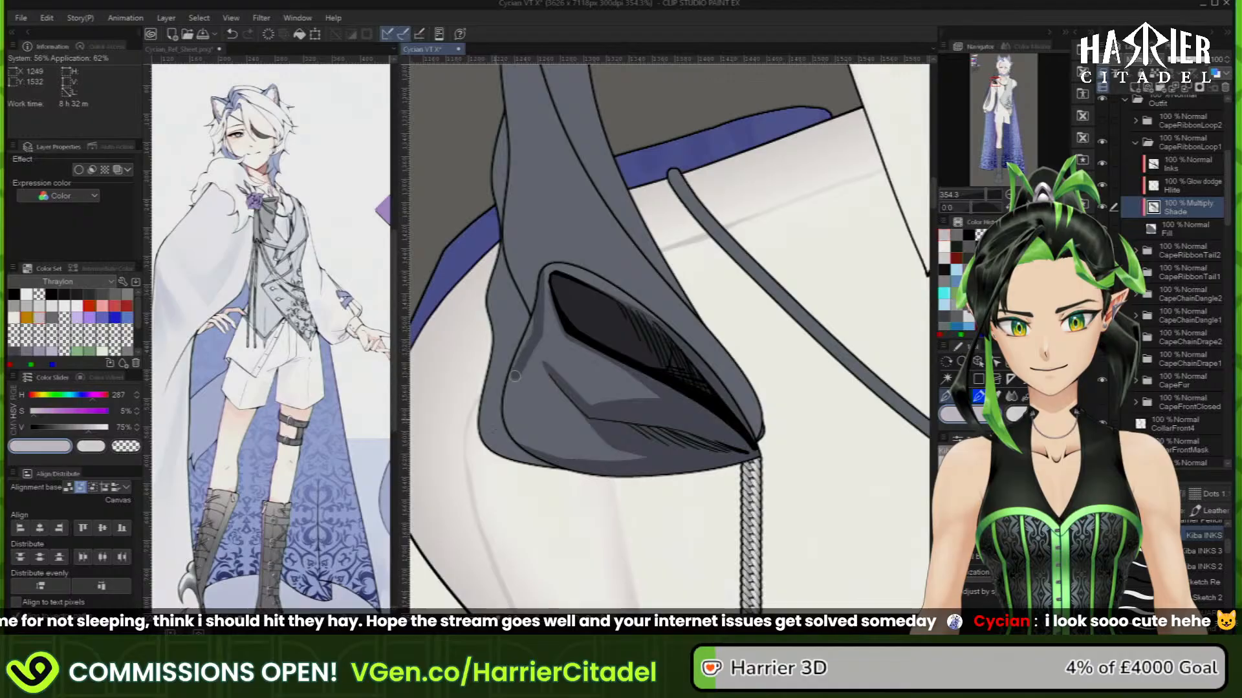
{"action": "mouse_move", "coordinate": [534, 313]}
{"action": "left_mouse_down"}
{"action": "mouse_move", "coordinate": [507, 395]}
{"action": "mouse_move", "coordinate": [527, 373]}
{"action": "mouse_move", "coordinate": [540, 279]}
{"action": "mouse_move", "coordinate": [522, 381]}
{"action": "left_mouse_up"}
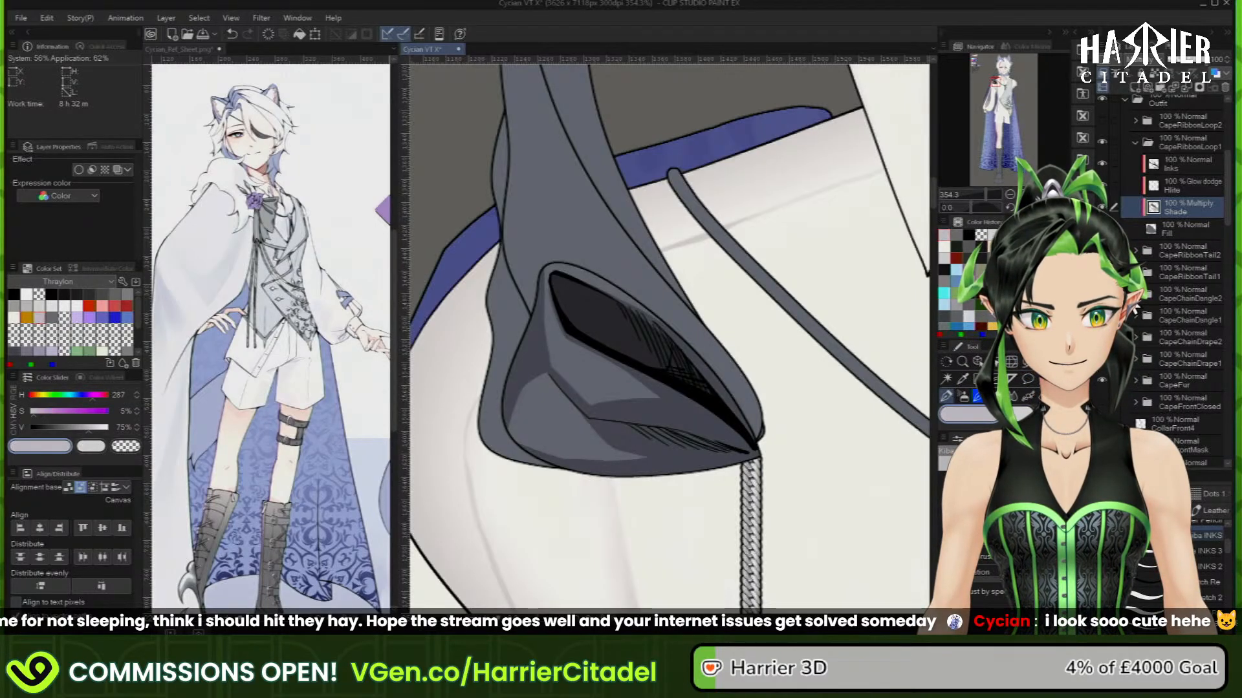
Change the blending mode of CapeRibbonLoop1's Hlite layer from Glow dodge to Screen
{"action": "left_click", "coordinate": [1192, 187]}
{"action": "left_click", "coordinate": [1154, 60]}
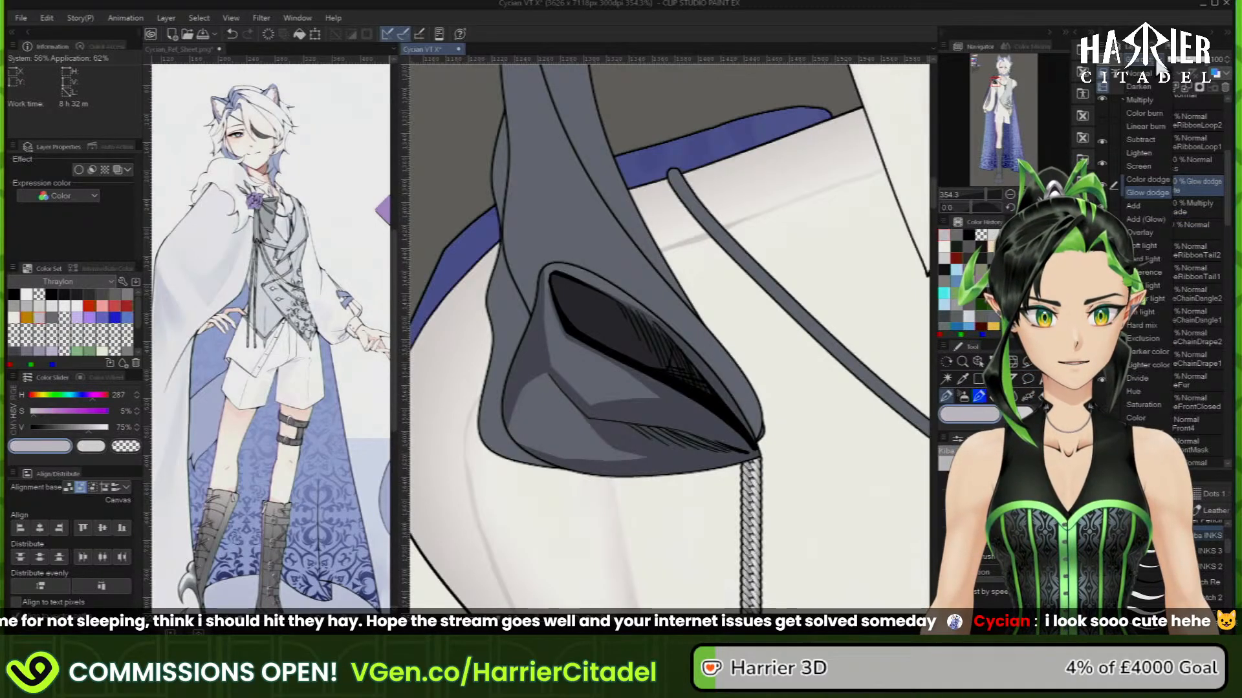
{"action": "left_click", "coordinate": [1139, 166]}
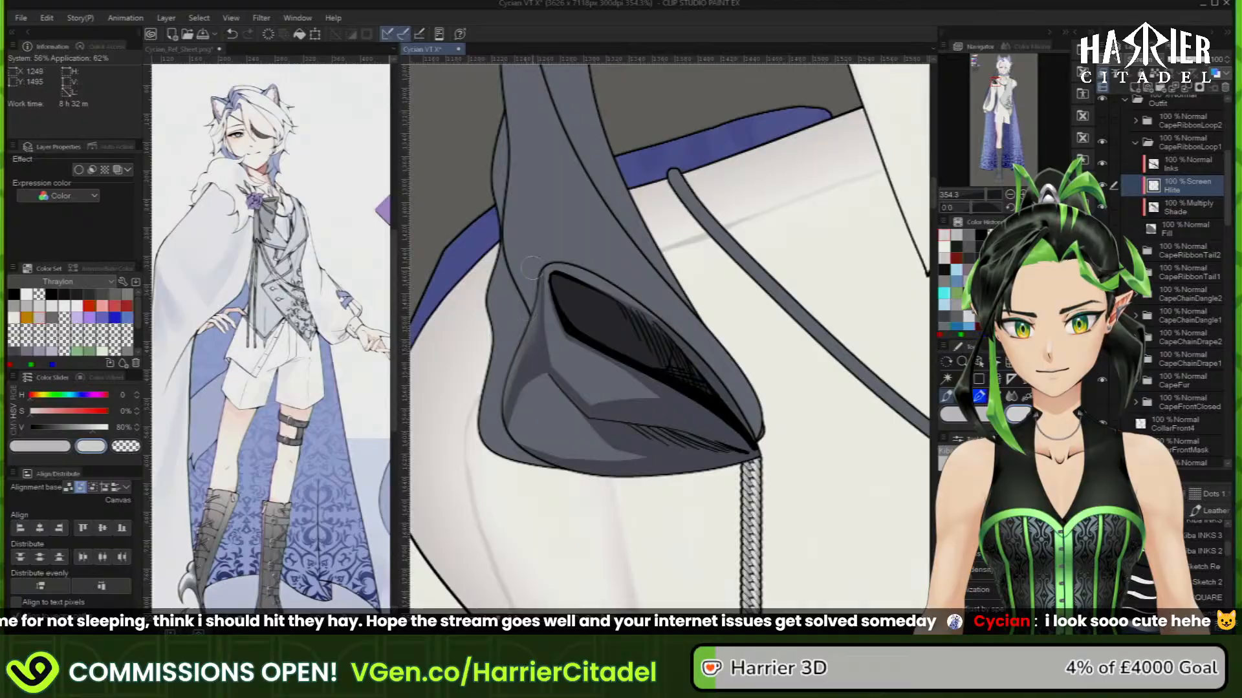
Soften the hard shadow edges across the rear loop's rounded lower body on the Shade layer
{"action": "left_click", "coordinate": [1193, 204]}
{"action": "left_click", "coordinate": [964, 413]}
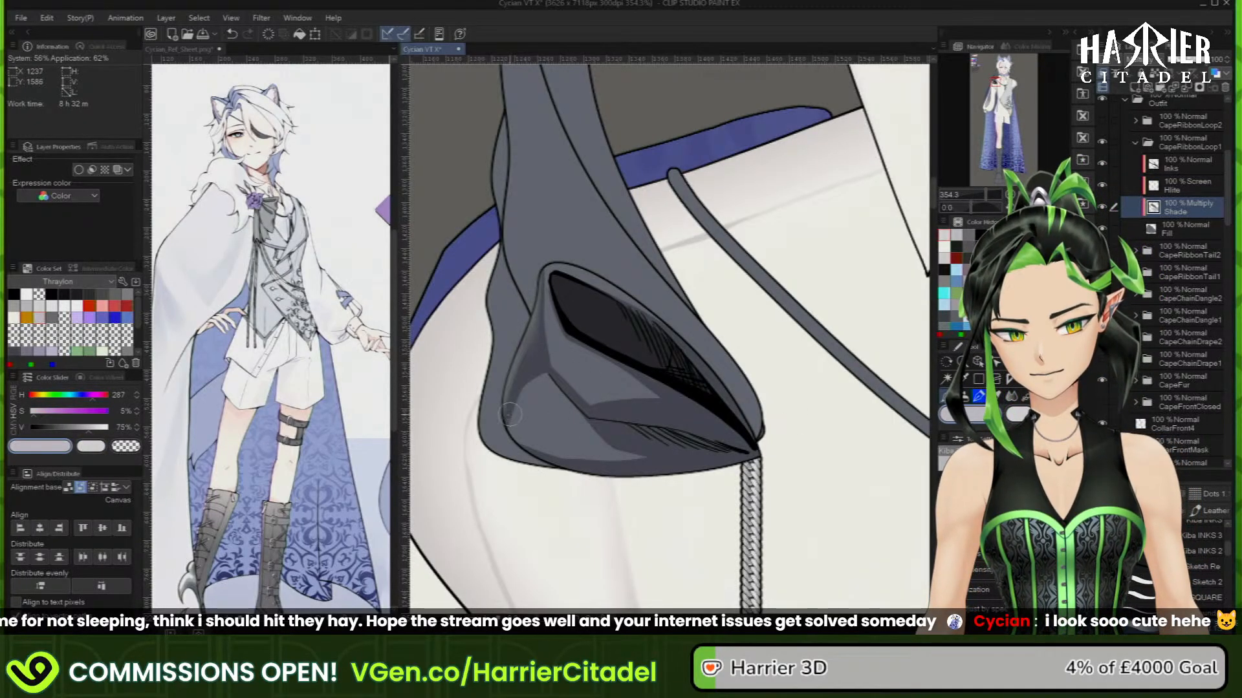
{"action": "left_click_drag", "start_coordinate": [511, 409], "coordinate": [560, 453]}
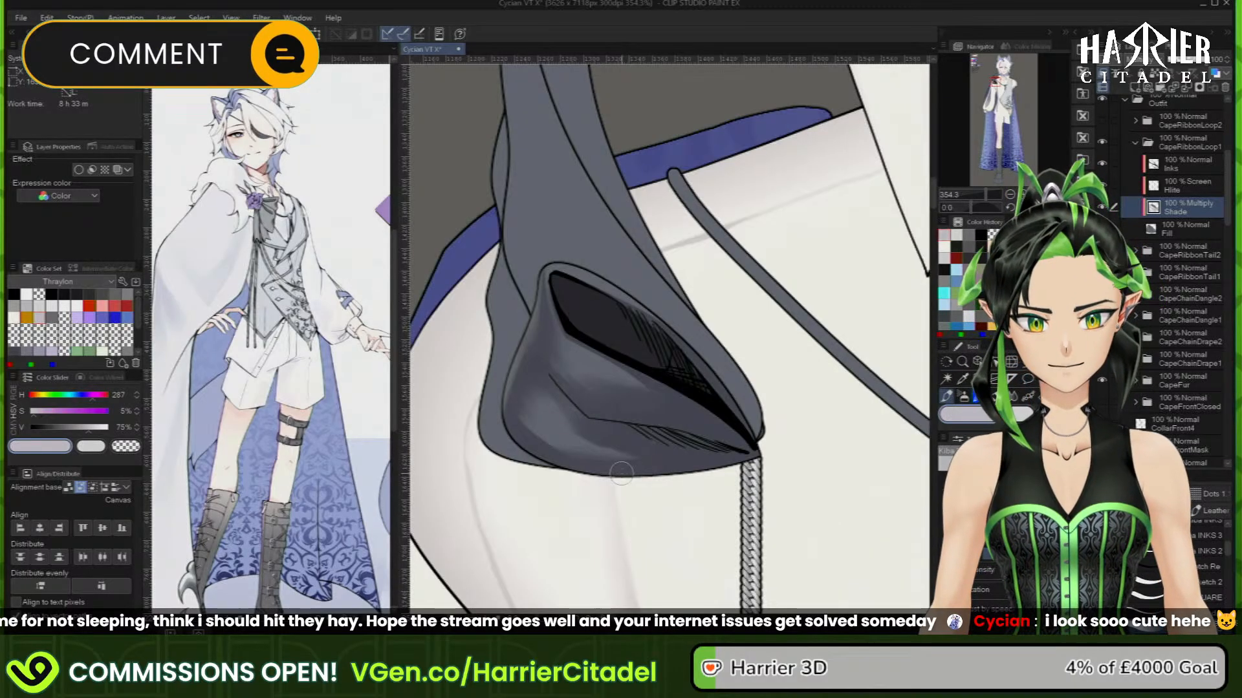
Deepen the shadows along the rear loop's lower crease, underside and tip with dark purple-grey (hue 280, saturation 5%, value 45%)
{"action": "left_click", "coordinate": [968, 235]}
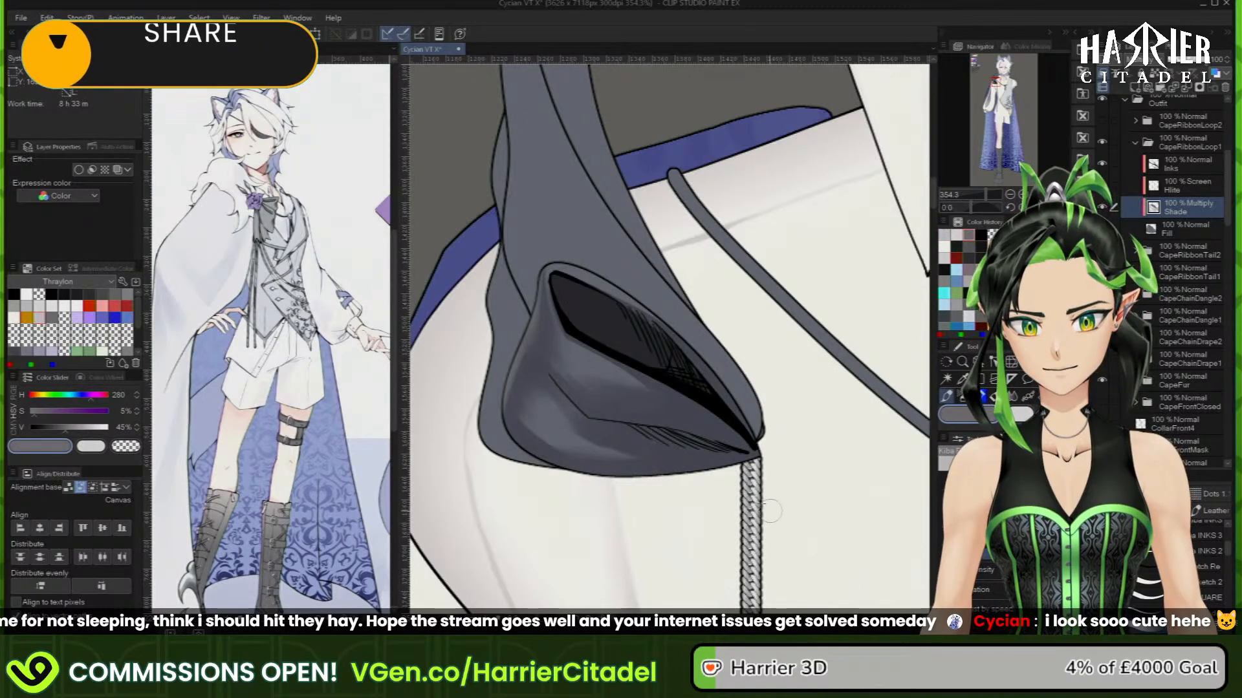
{"action": "left_click_drag", "start_coordinate": [609, 419], "coordinate": [695, 453]}
{"action": "mouse_move", "coordinate": [696, 438]}
{"action": "left_mouse_down"}
{"action": "mouse_move", "coordinate": [714, 461]}
{"action": "mouse_move", "coordinate": [751, 464]}
{"action": "left_mouse_up"}
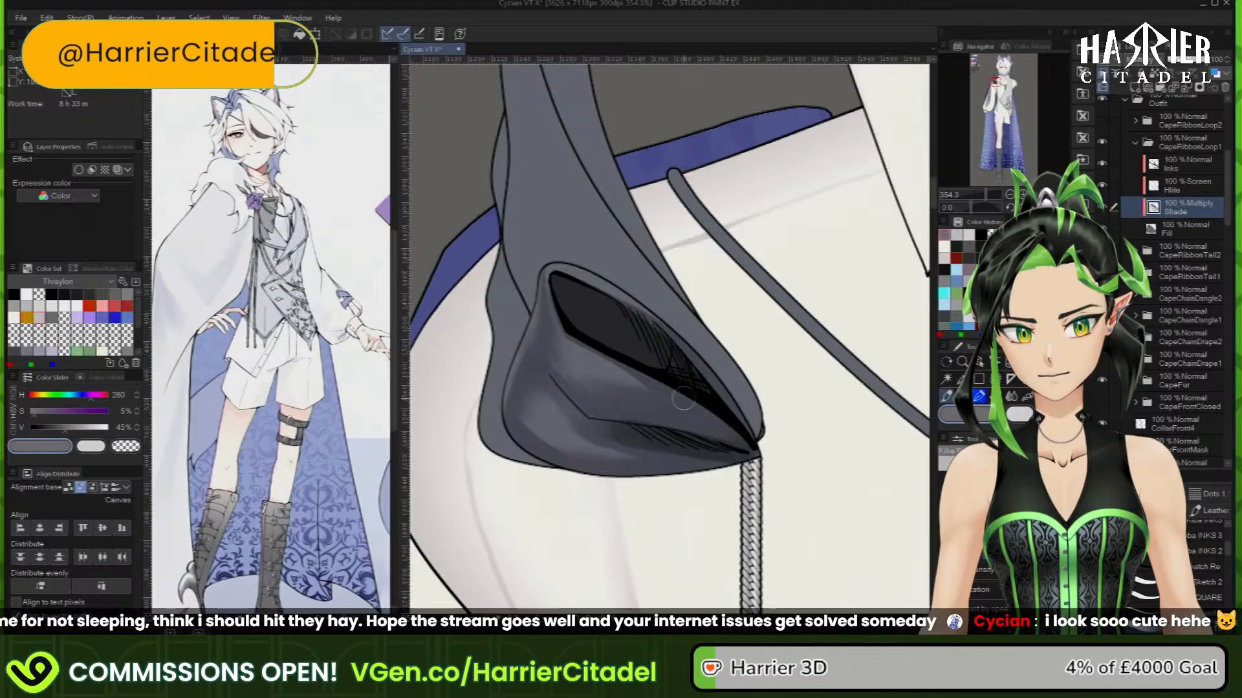
{"action": "left_click_drag", "start_coordinate": [683, 399], "coordinate": [729, 439]}
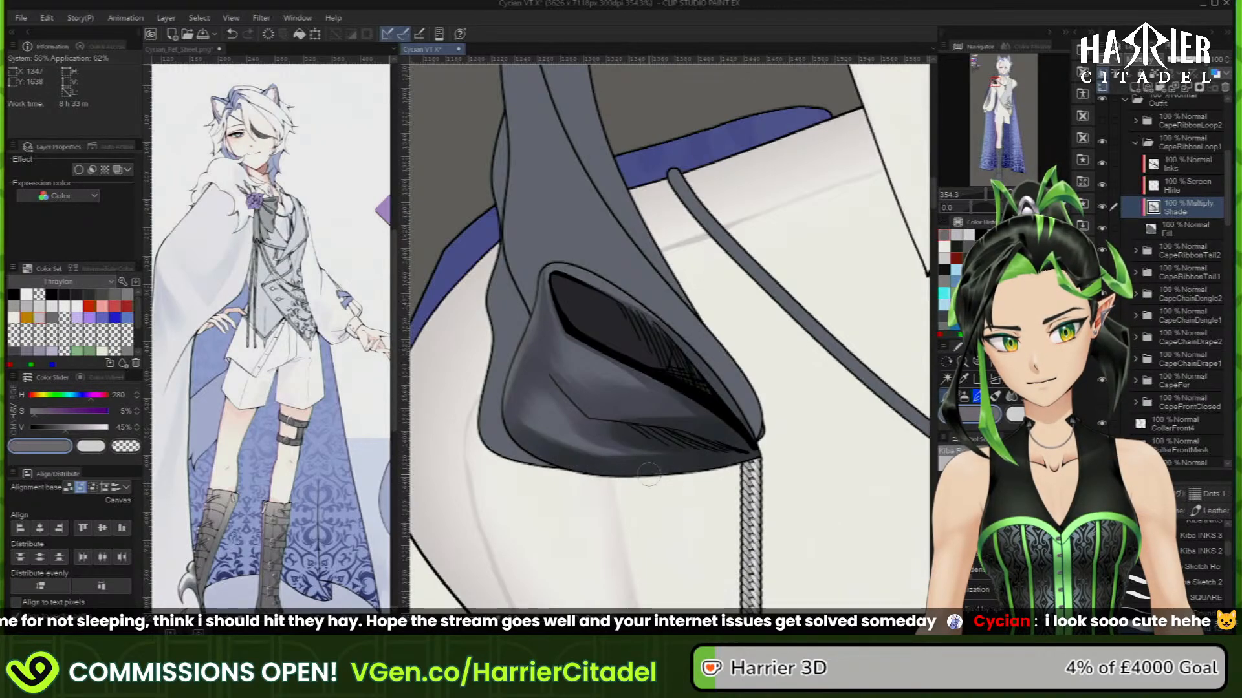
Refine the shading around the rear loop's crease and hatching, alternating the purple-greys at 75% and 45% value
{"action": "left_click", "coordinate": [965, 235]}
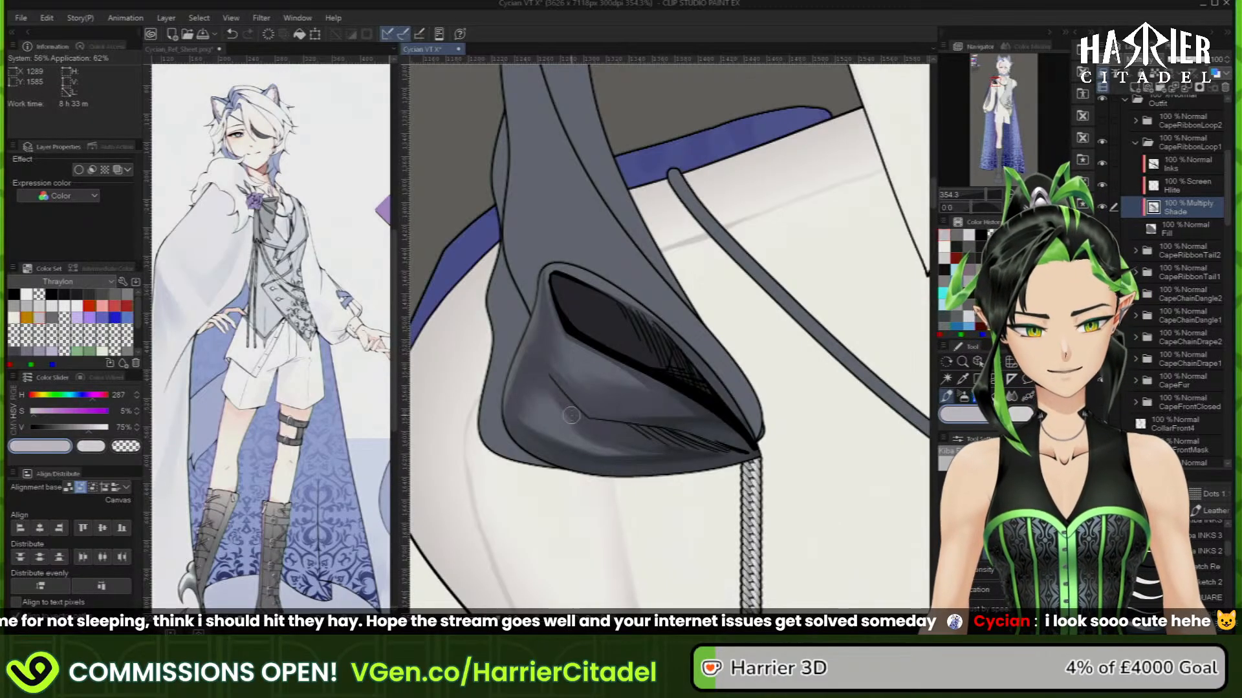
{"action": "left_click", "coordinate": [625, 422], "text": "alt"}
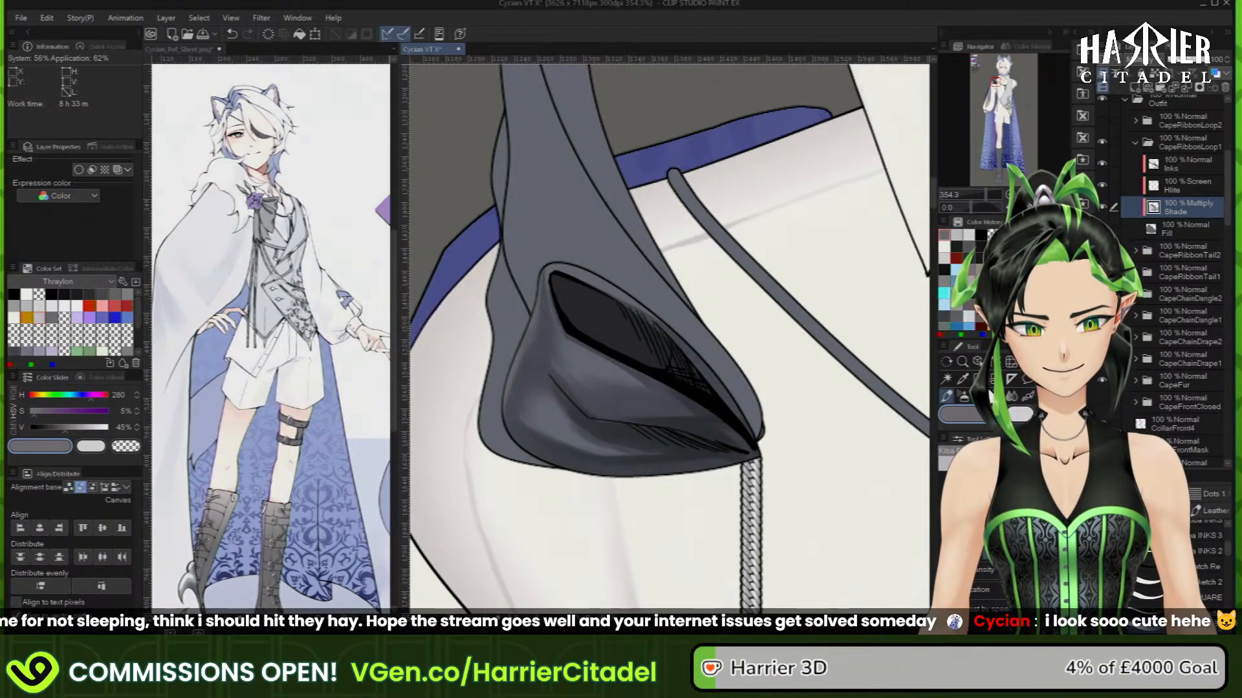
{"action": "left_click", "coordinate": [753, 477], "text": "alt"}
{"action": "left_click_drag", "start_coordinate": [709, 439], "coordinate": [681, 424]}
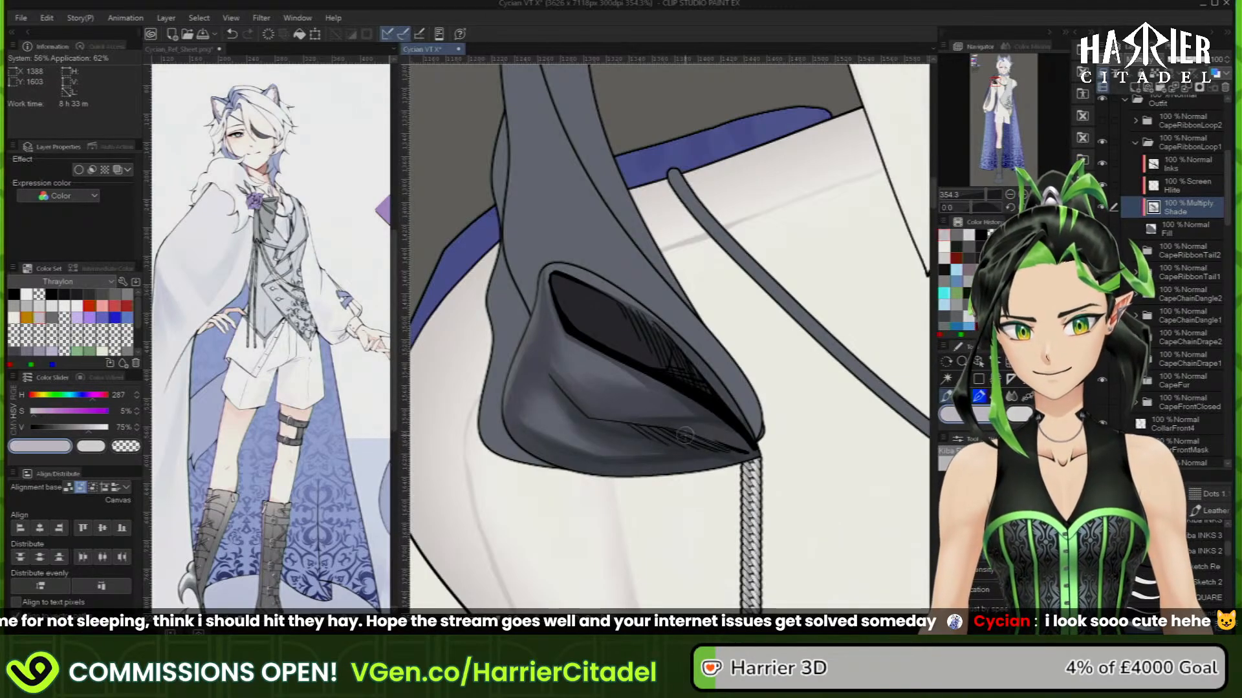
Show the CapeRibbonLoop2 folder again and move the CapeRibbonLoop1 folder above it in the layer order
{"action": "scroll", "coordinate": [673, 352], "scroll_direction": "down", "scroll_amount": 2}
{"action": "scroll", "coordinate": [673, 351], "scroll_direction": "down", "scroll_amount": 4}
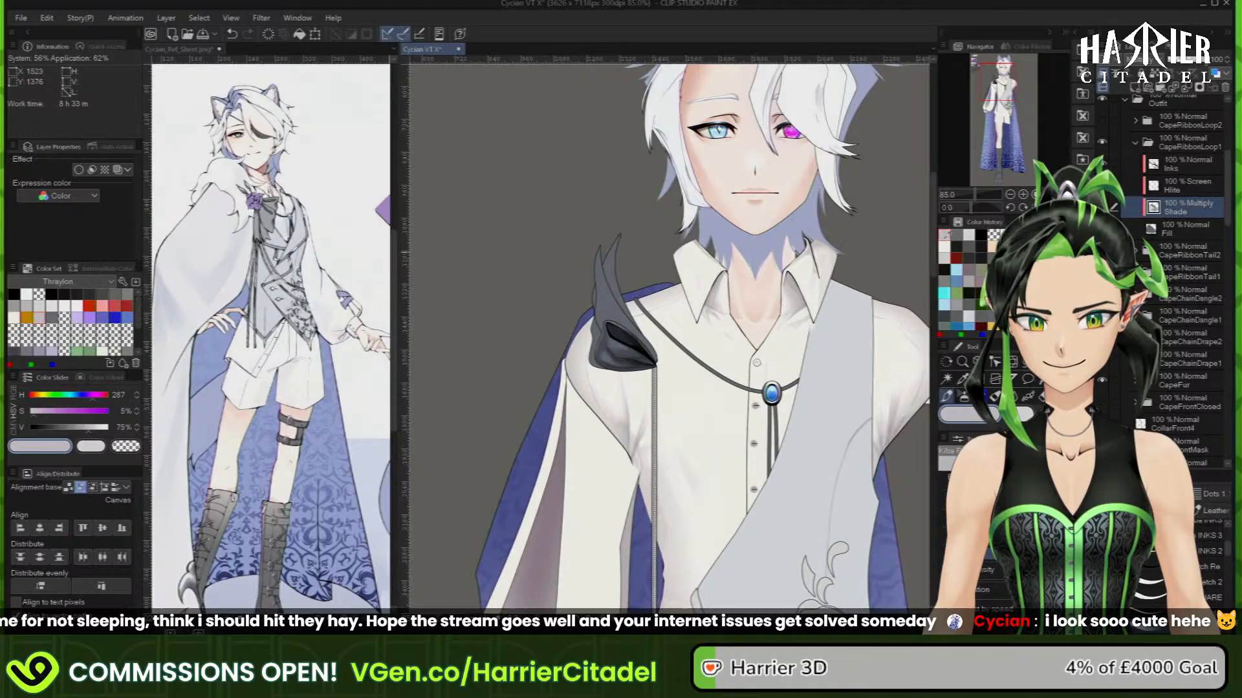
{"action": "left_click", "coordinate": [1101, 120]}
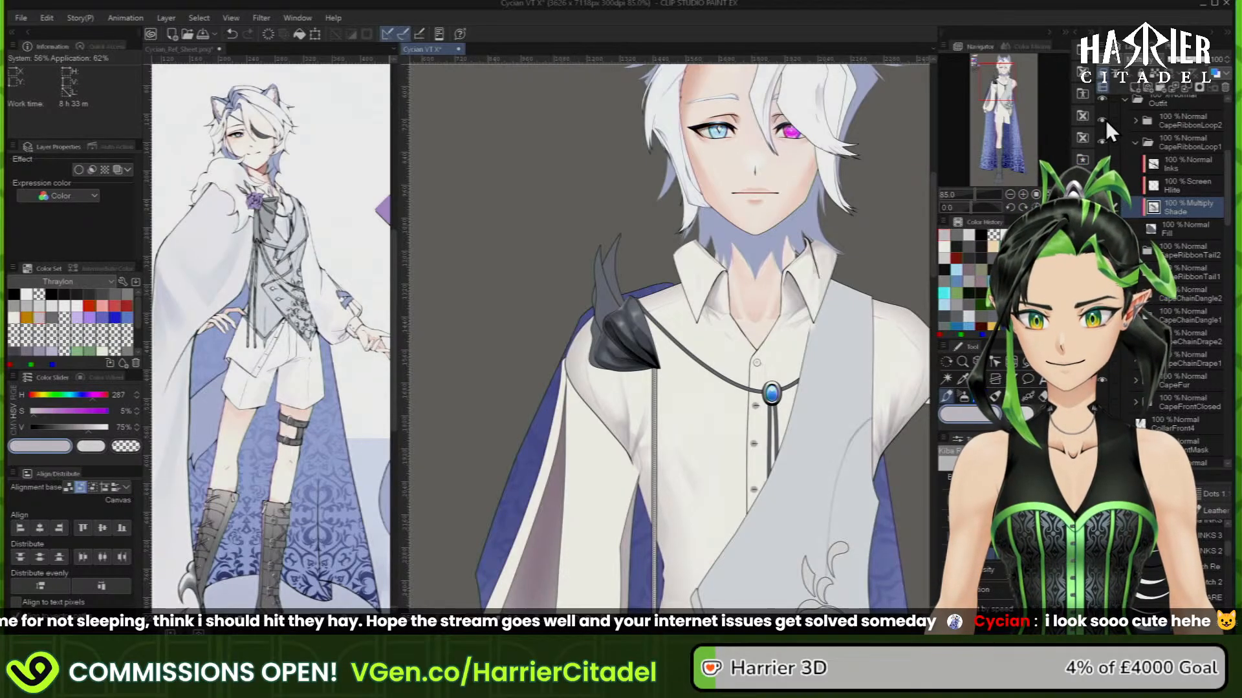
{"action": "scroll", "coordinate": [612, 334], "scroll_direction": "up", "scroll_amount": 4}
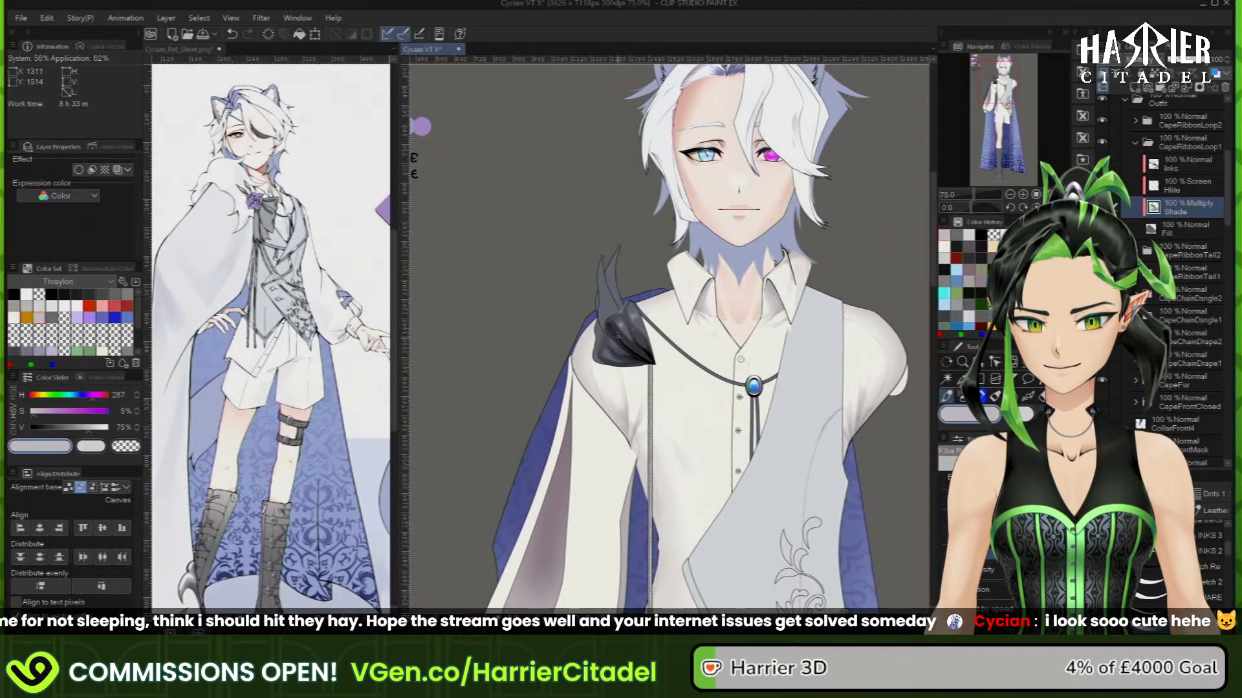
{"action": "scroll", "coordinate": [610, 335], "scroll_direction": "up", "scroll_amount": 2}
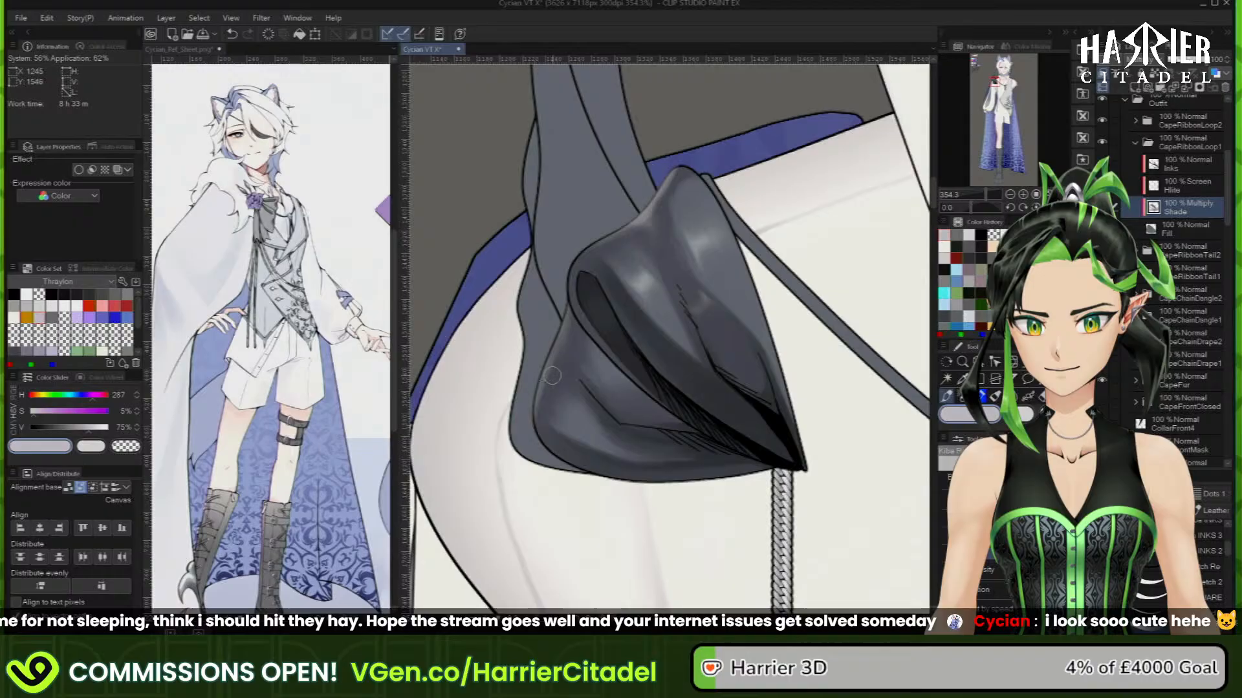
{"action": "scroll", "coordinate": [552, 376], "scroll_direction": "down", "scroll_amount": 3}
{"action": "scroll", "coordinate": [591, 374], "scroll_direction": "up", "scroll_amount": 2}
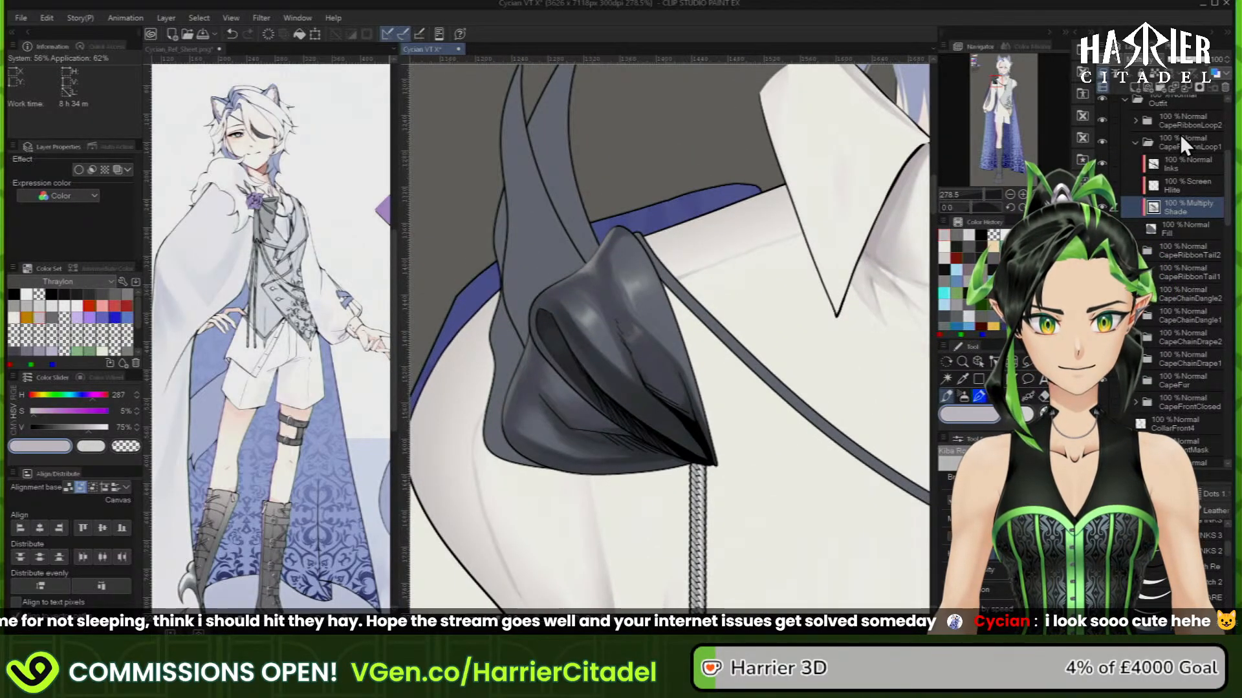
{"action": "mouse_move", "coordinate": [1180, 133]}
{"action": "left_mouse_down"}
{"action": "mouse_move", "coordinate": [1184, 146]}
{"action": "mouse_move", "coordinate": [1190, 111]}
{"action": "mouse_move", "coordinate": [1193, 192]}
{"action": "mouse_move", "coordinate": [1205, 128]}
{"action": "left_mouse_up"}
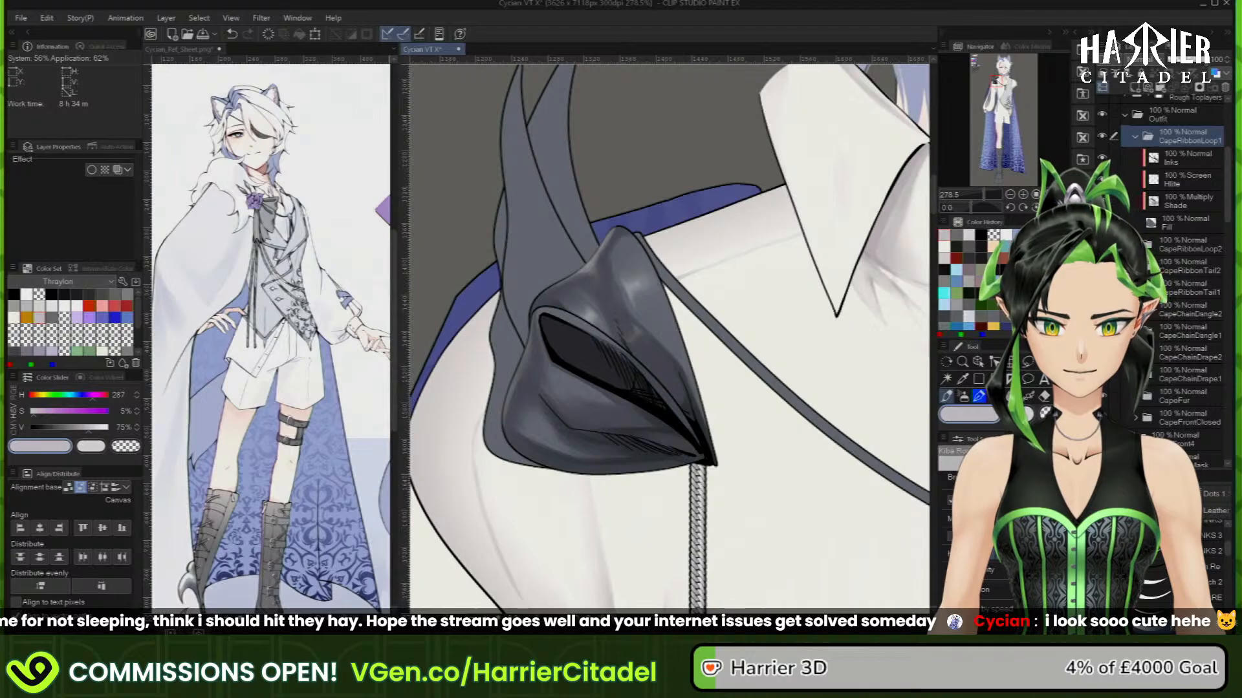
Paint a light grey (value 80%) highlight around the loop opening's rim on CapeRibbonLoop1's Hlite layer, trimming its edges with transparent colour
{"action": "key", "text": "x"}
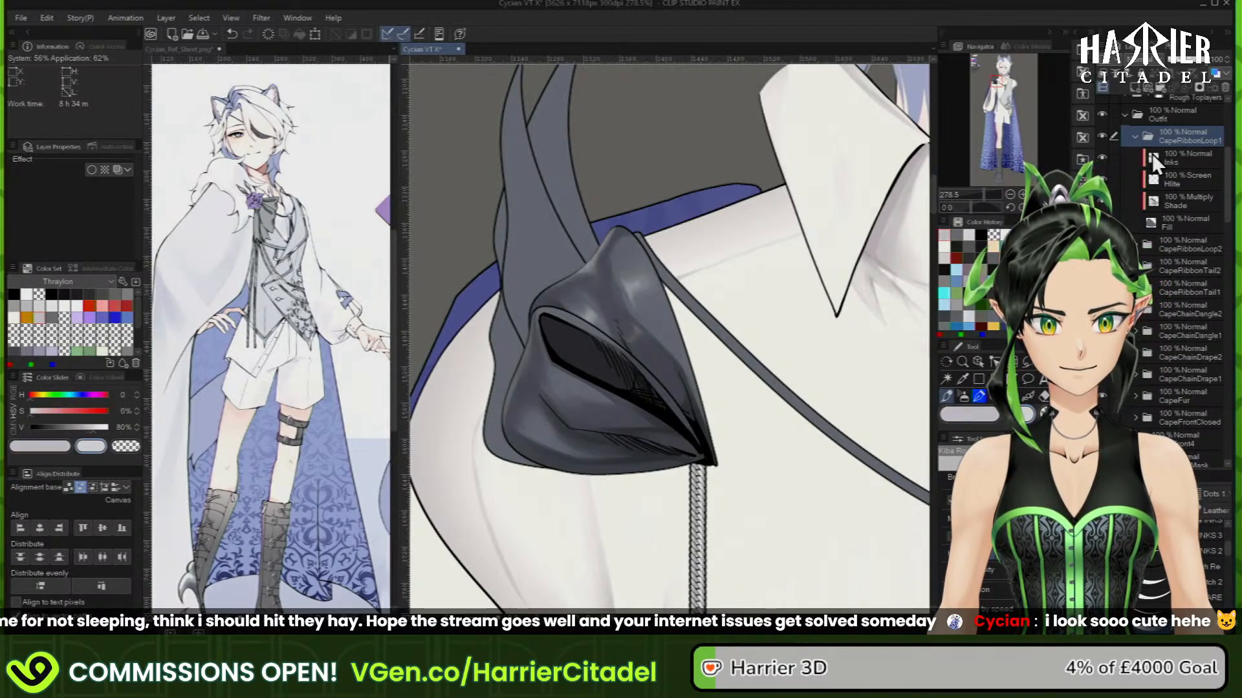
{"action": "left_click", "coordinate": [1203, 180]}
{"action": "scroll", "coordinate": [503, 357], "scroll_direction": "up", "scroll_amount": 2}
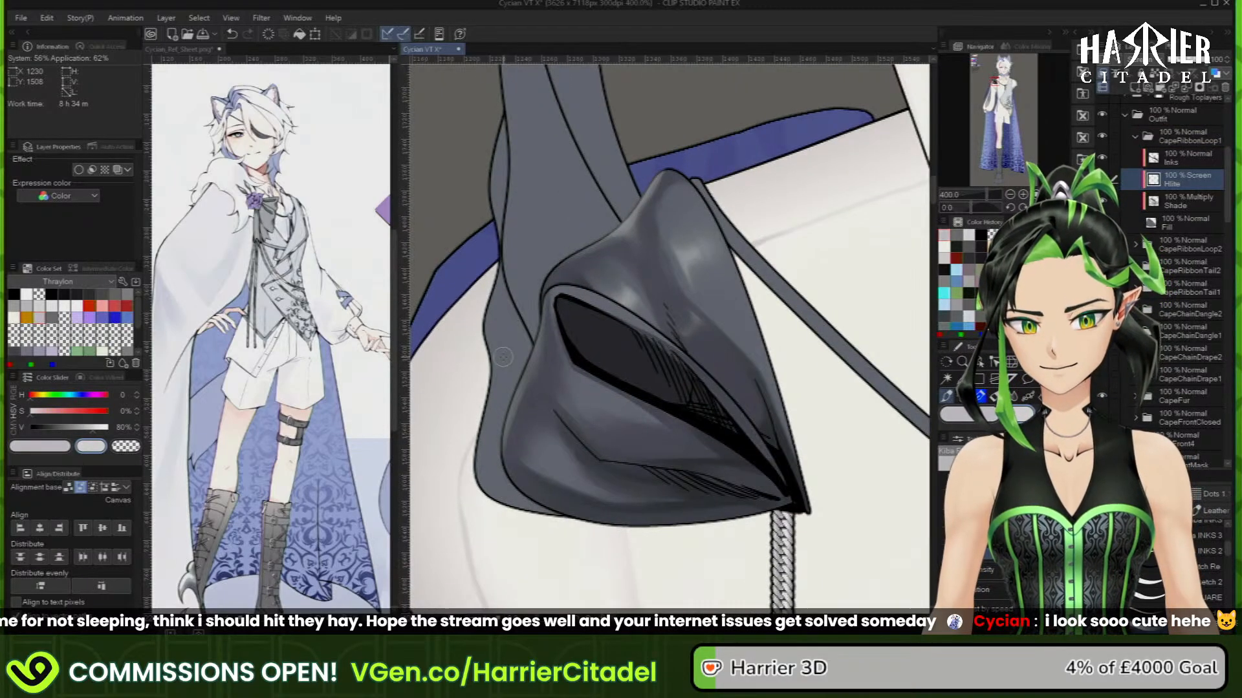
{"action": "left_click_drag", "start_coordinate": [561, 295], "coordinate": [651, 321]}
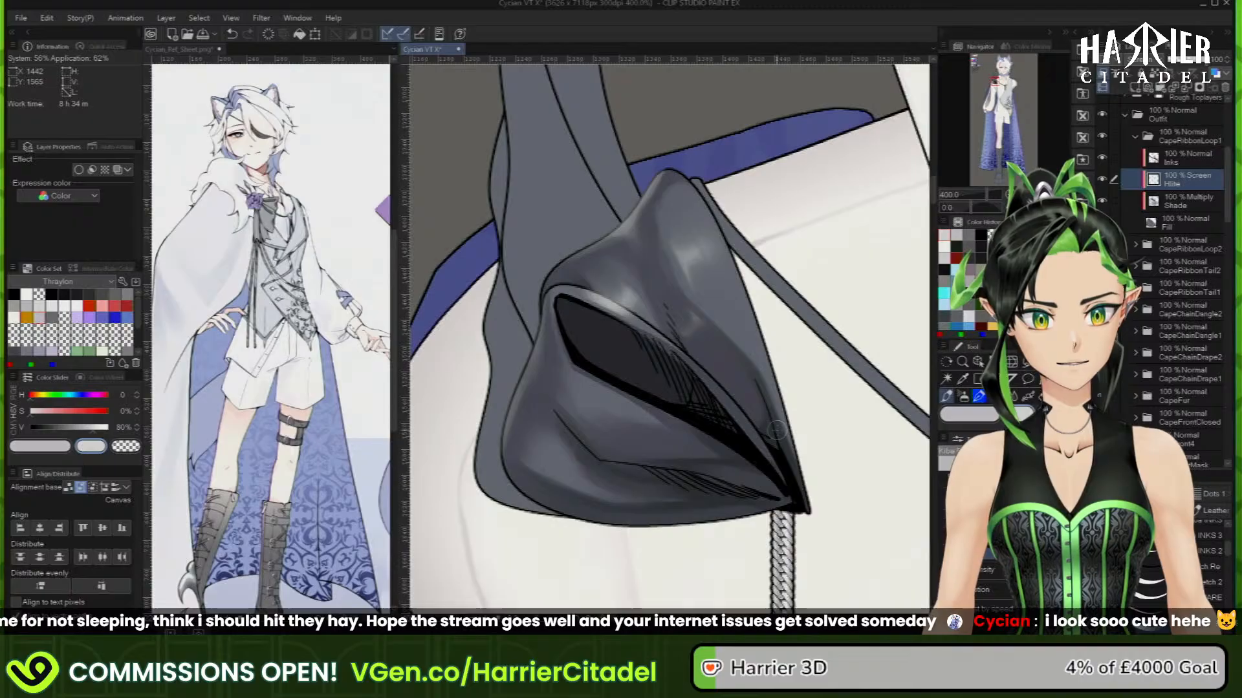
{"action": "key", "text": "c"}
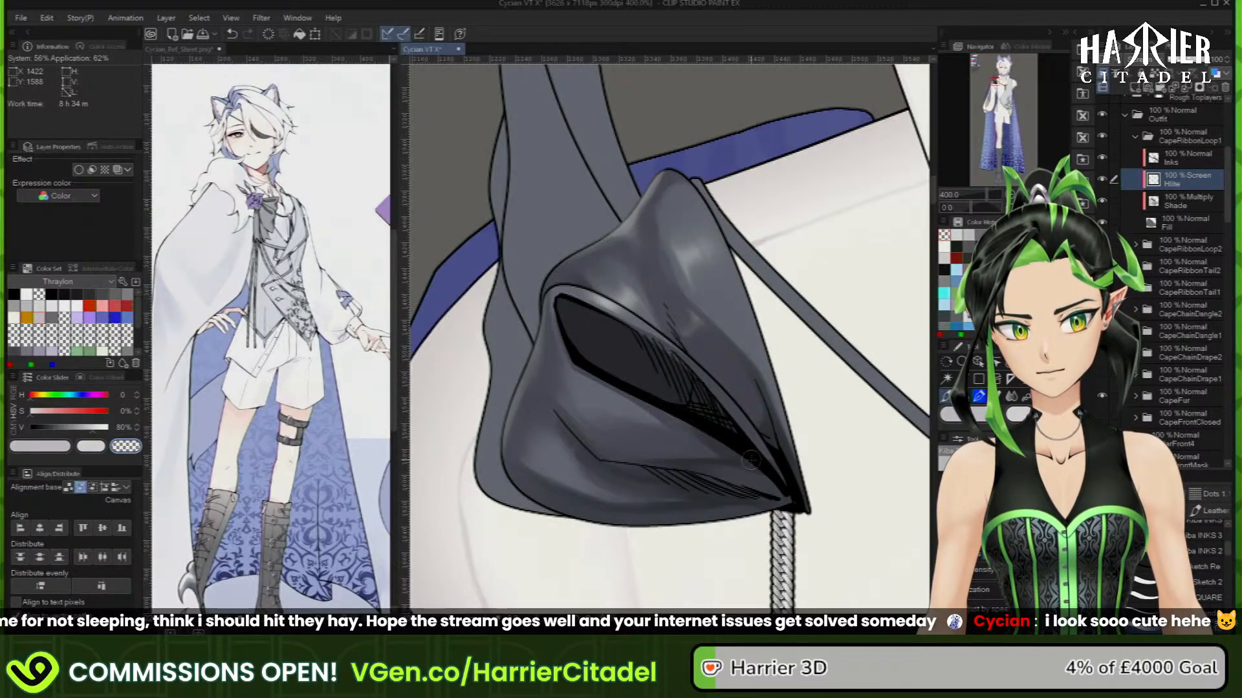
{"action": "key", "text": "c"}
{"action": "mouse_move", "coordinate": [552, 284]}
{"action": "left_mouse_down"}
{"action": "mouse_move", "coordinate": [546, 317]}
{"action": "mouse_move", "coordinate": [567, 371]}
{"action": "left_mouse_up"}
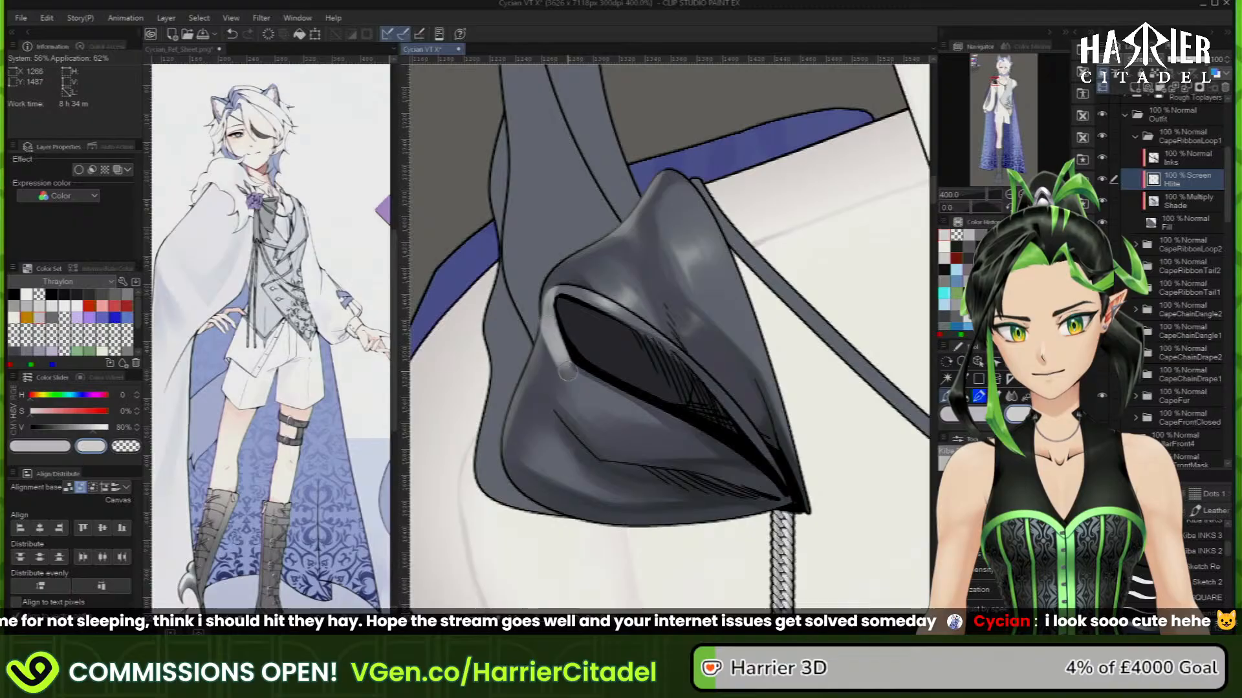
{"action": "key", "text": "c"}
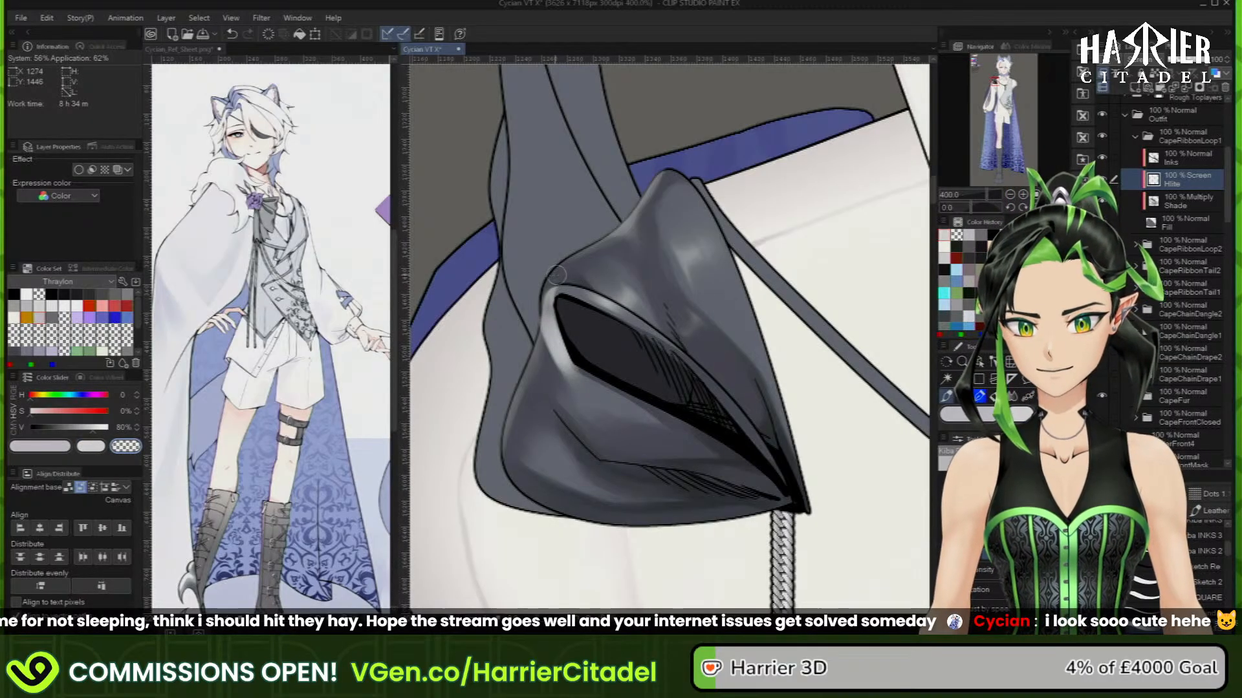
{"action": "left_click_drag", "start_coordinate": [562, 266], "coordinate": [538, 331]}
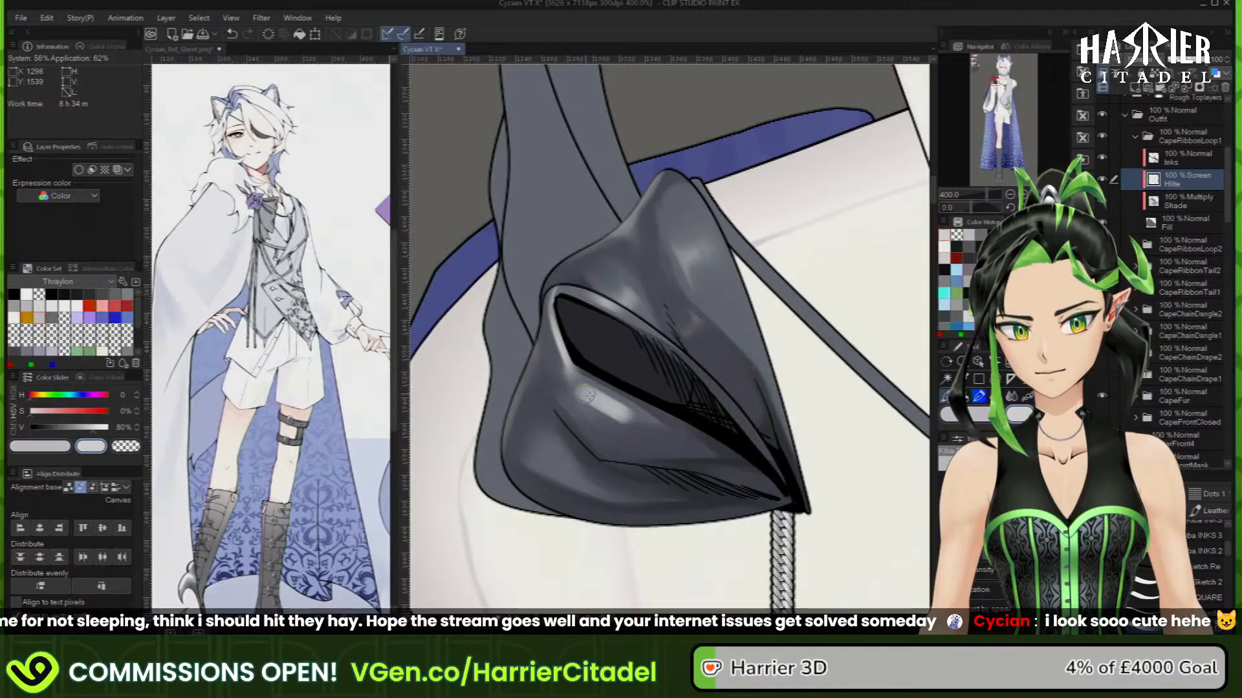
Add light grey highlights to the loop's bulges above and below the crease, and thin them with transparent colour
{"action": "left_click_drag", "start_coordinate": [567, 462], "coordinate": [540, 488]}
{"action": "key", "text": "c"}
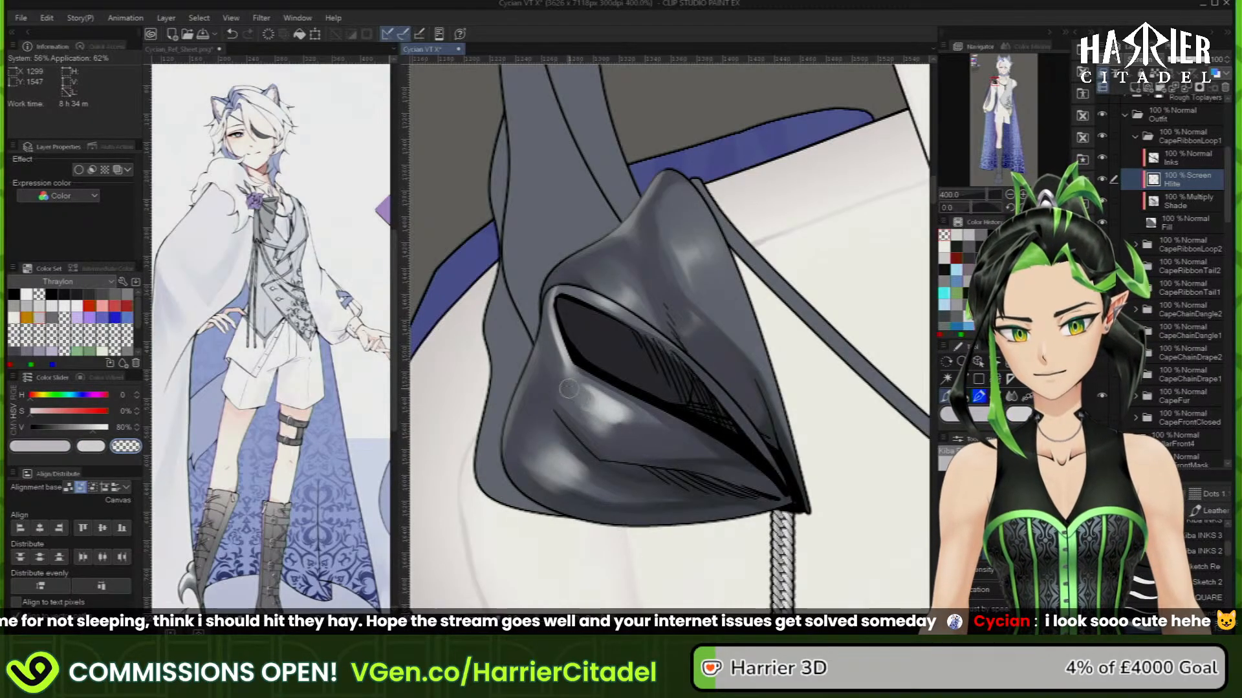
{"action": "left_click_drag", "start_coordinate": [566, 387], "coordinate": [633, 427]}
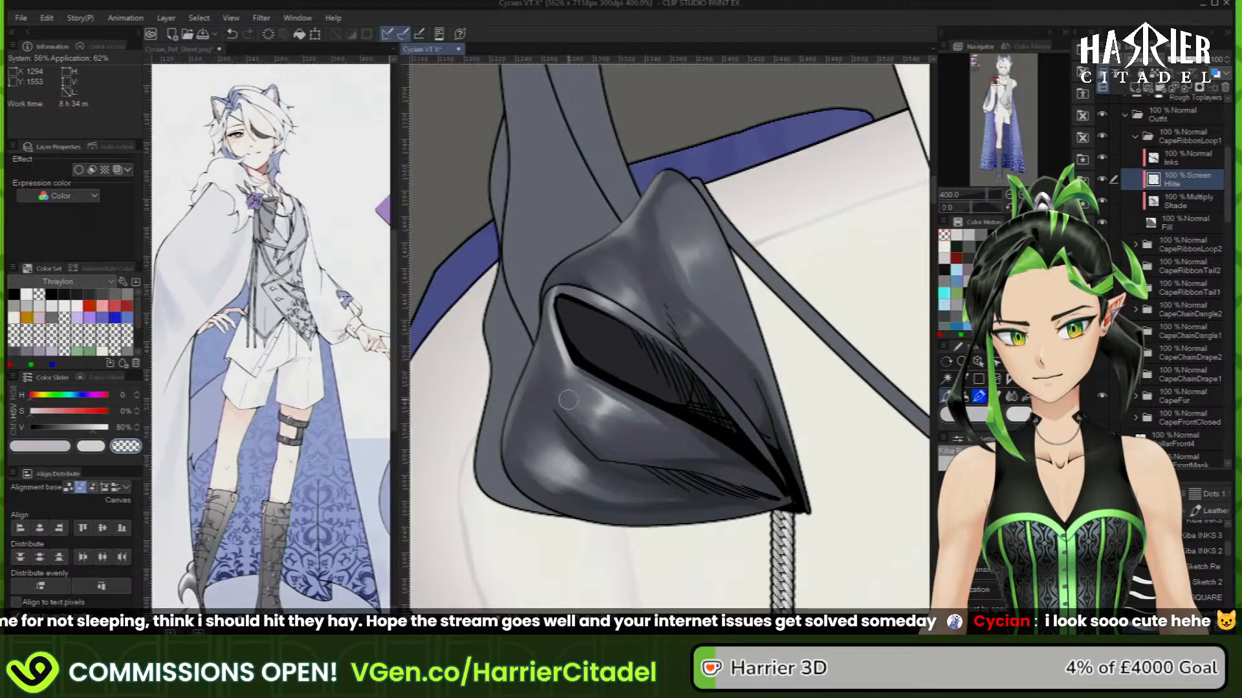
{"action": "mouse_move", "coordinate": [579, 474]}
{"action": "left_mouse_down"}
{"action": "mouse_move", "coordinate": [594, 493]}
{"action": "mouse_move", "coordinate": [547, 481]}
{"action": "left_mouse_up"}
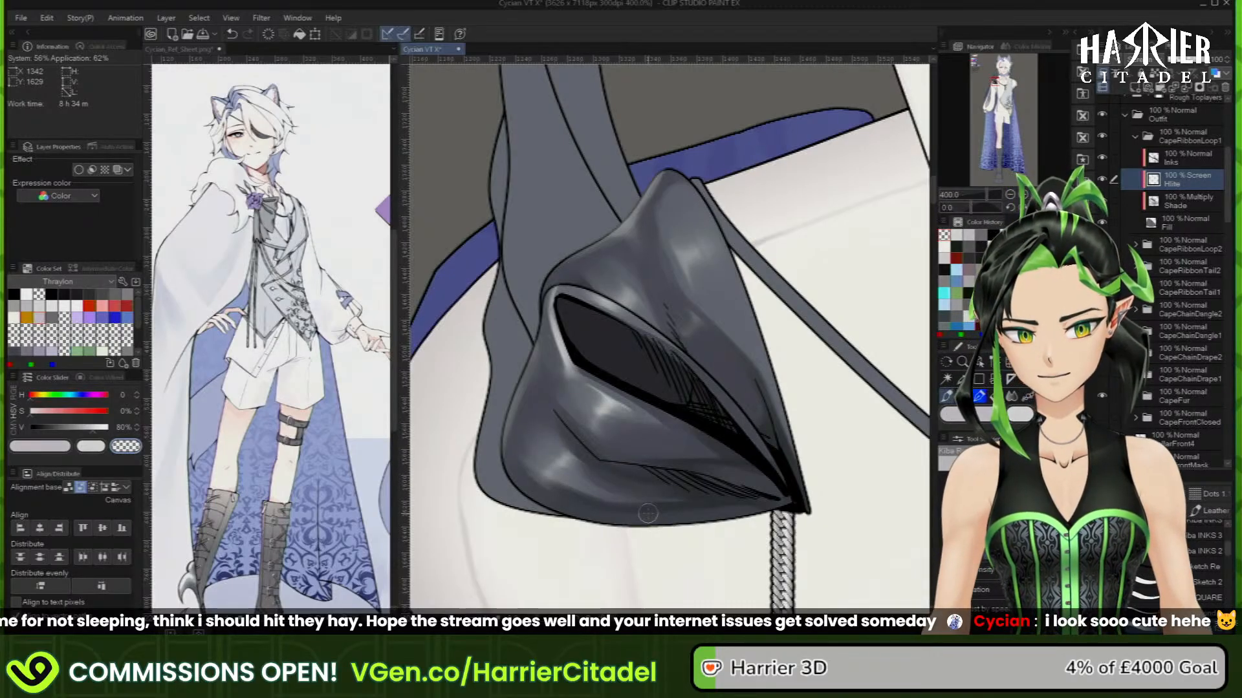
{"action": "scroll", "coordinate": [666, 398], "scroll_direction": "down", "scroll_amount": 3}
{"action": "scroll", "coordinate": [666, 398], "scroll_direction": "down", "scroll_amount": 8}
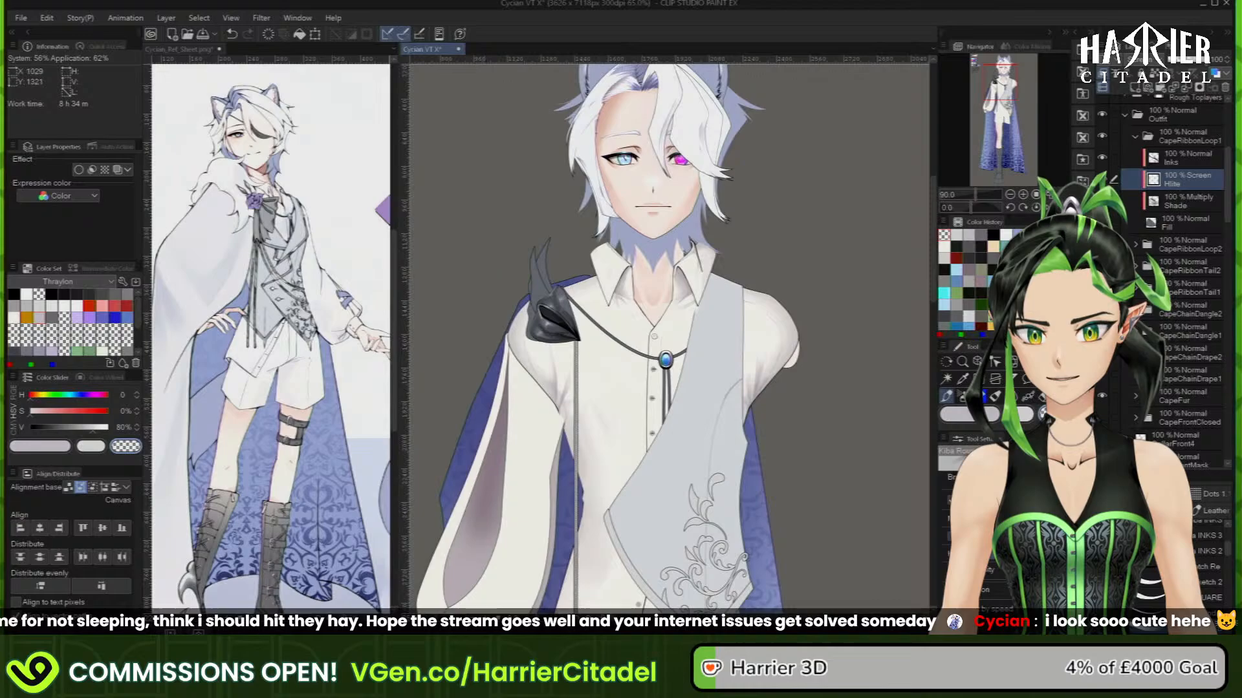
Collapse the finished CapeRibbonLoop1 folder, and hide both CapeRibbonLoop1 and CapeRibbonLoop2 to expose the ribbon tails
{"action": "scroll", "coordinate": [714, 234], "scroll_direction": "down", "scroll_amount": 2}
{"action": "scroll", "coordinate": [673, 267], "scroll_direction": "up", "scroll_amount": 2}
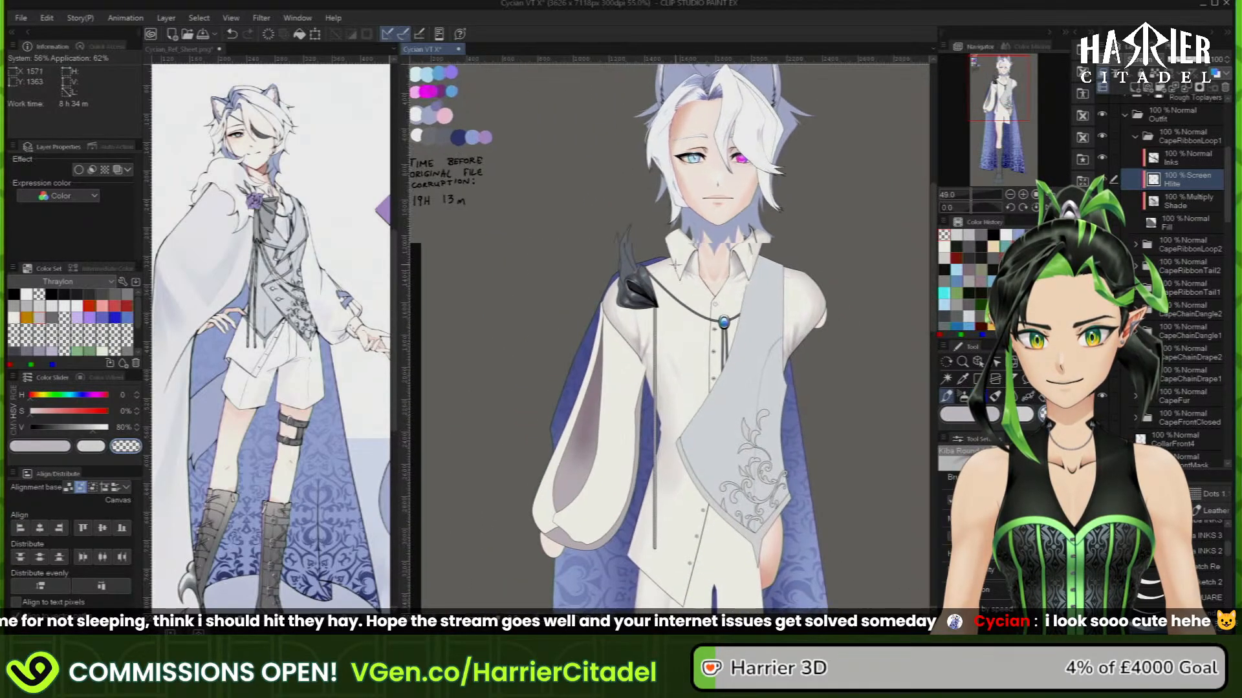
{"action": "scroll", "coordinate": [647, 269], "scroll_direction": "up", "scroll_amount": 2}
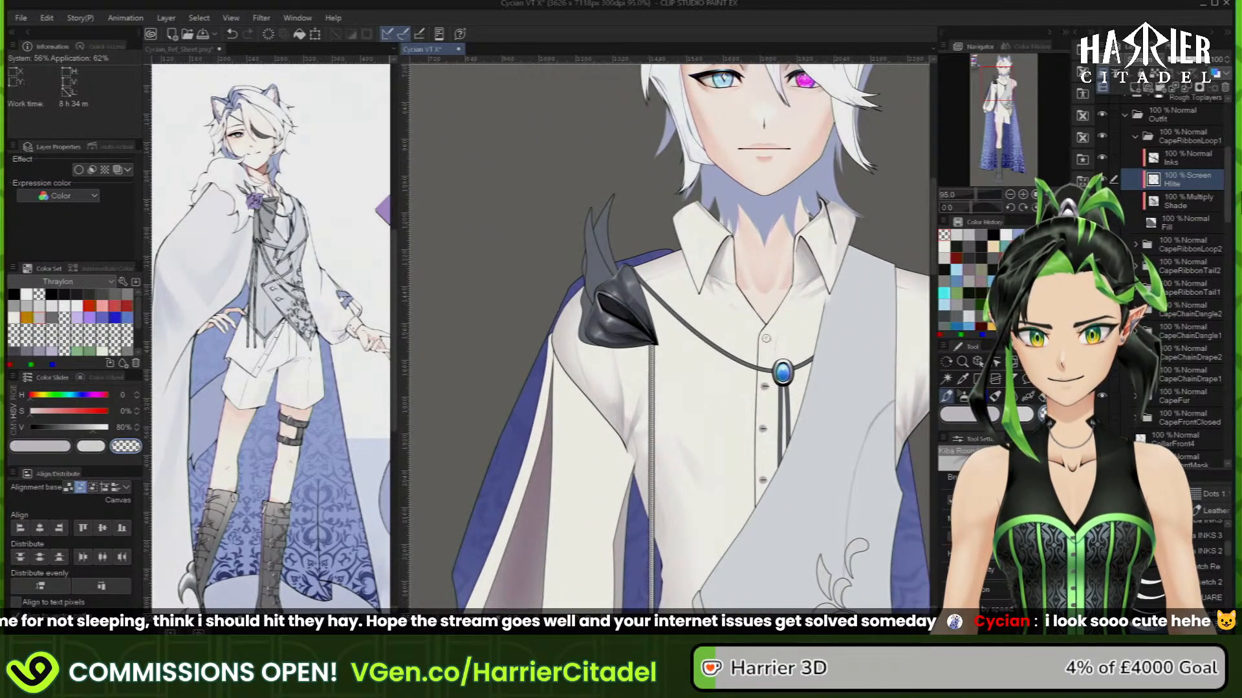
{"action": "left_click", "coordinate": [1136, 136]}
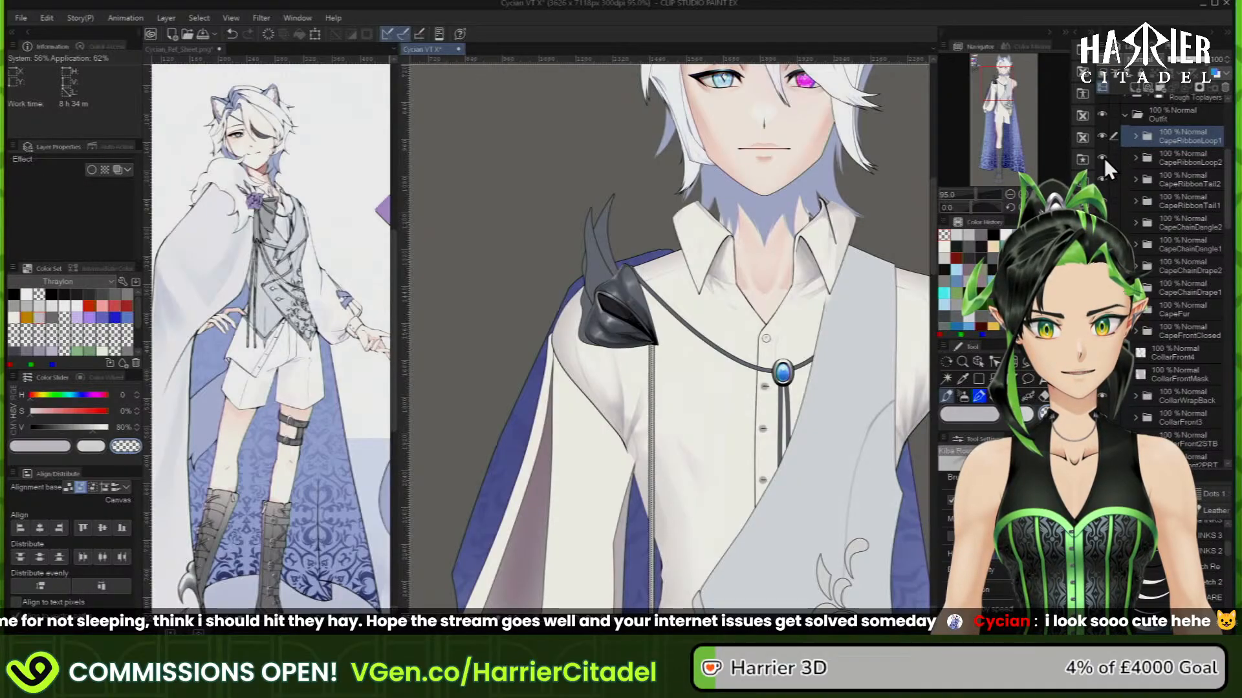
{"action": "left_click", "coordinate": [1103, 137]}
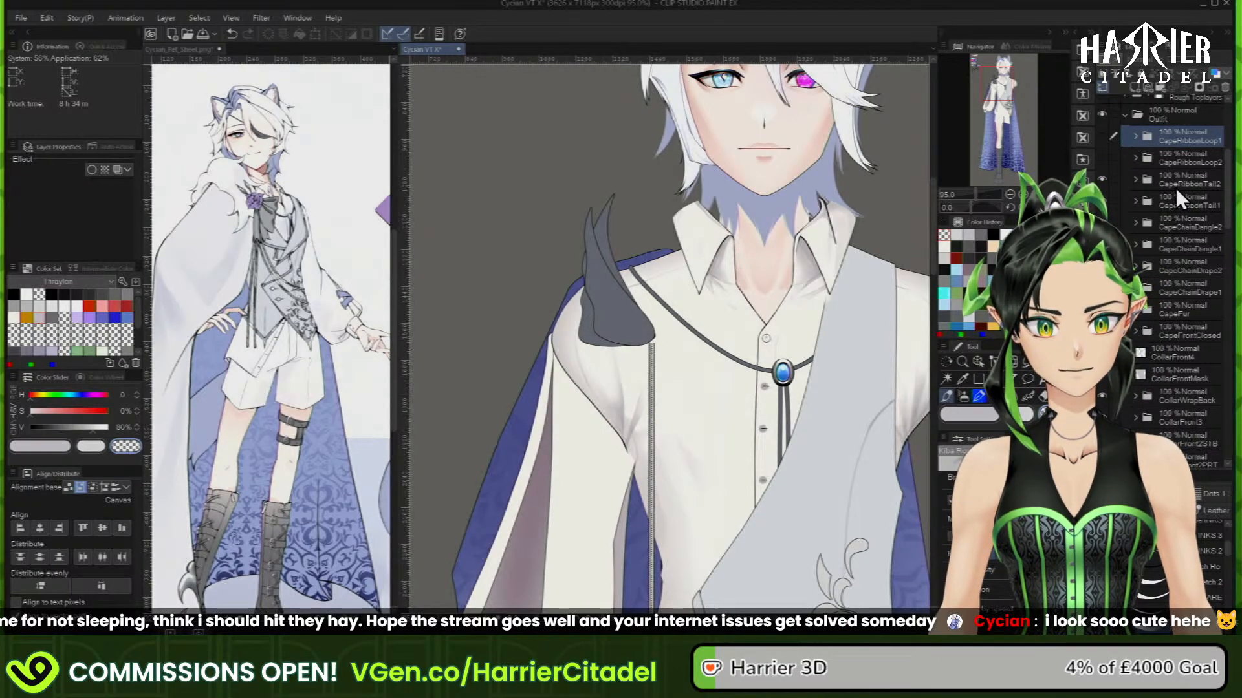
Change the Hlite layer in the CapeRibbonTail2 folder to Screen blending and make its Shade layer active
{"action": "left_click", "coordinate": [1135, 180]}
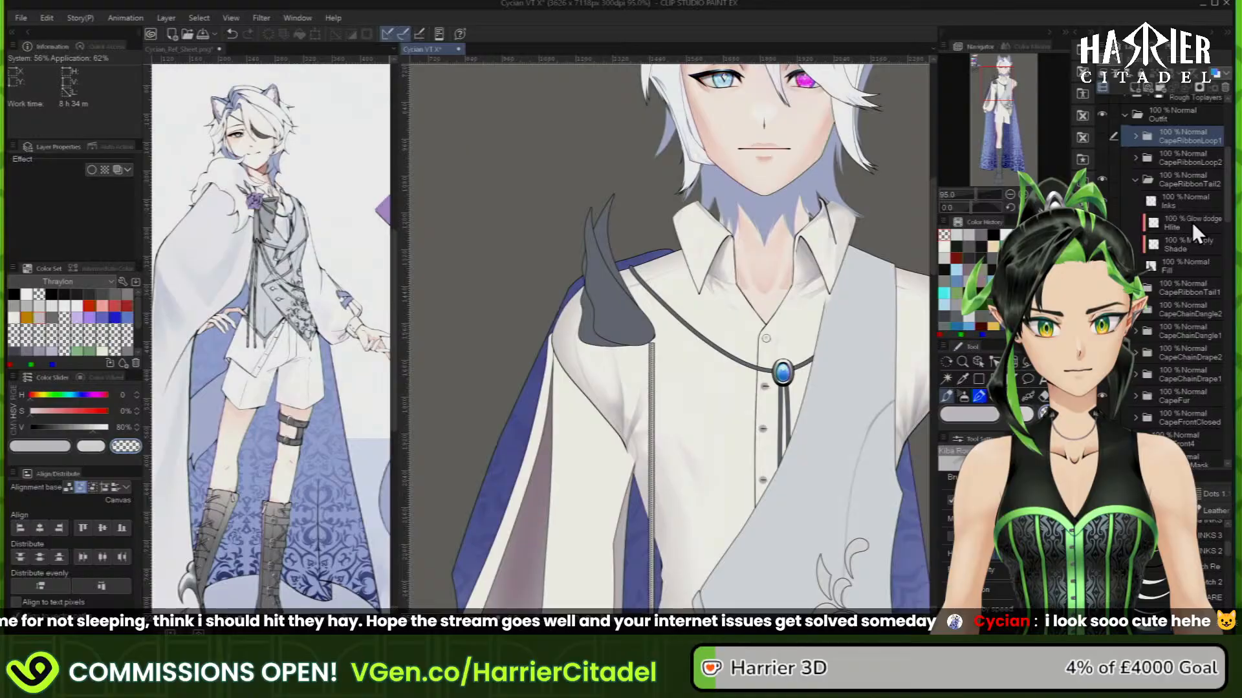
{"action": "left_click", "coordinate": [1192, 222]}
{"action": "left_click", "coordinate": [1154, 70]}
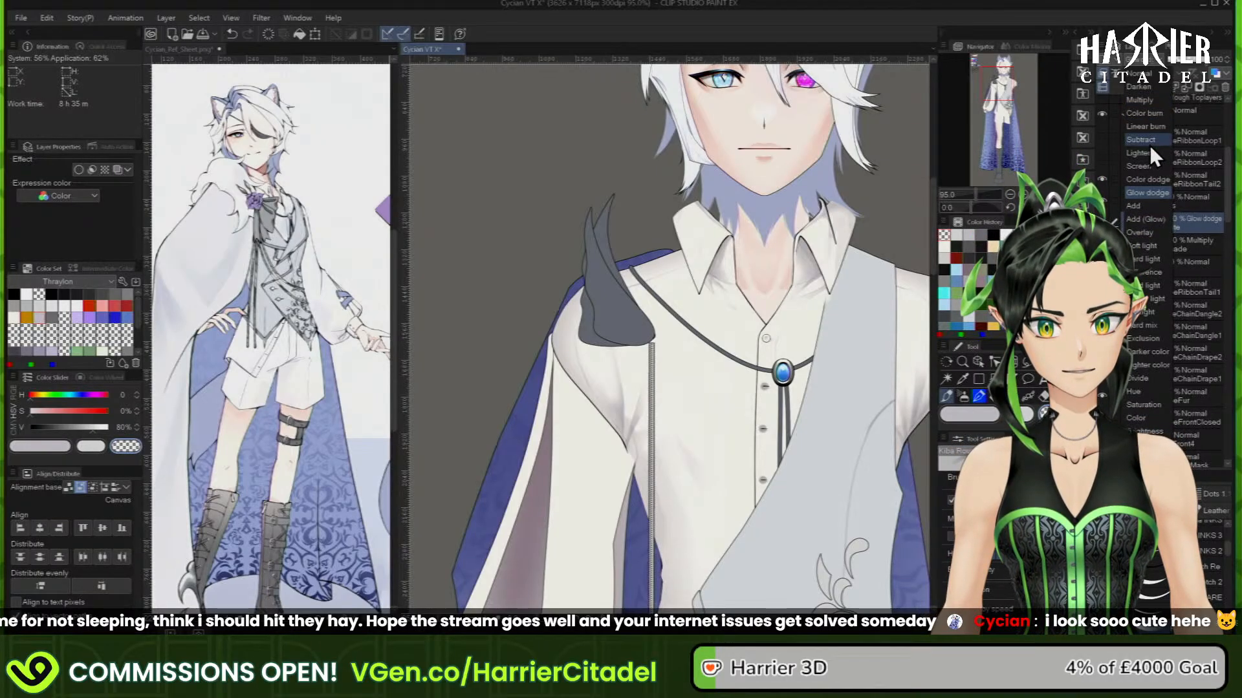
{"action": "left_click", "coordinate": [1147, 166]}
{"action": "left_click", "coordinate": [1187, 243]}
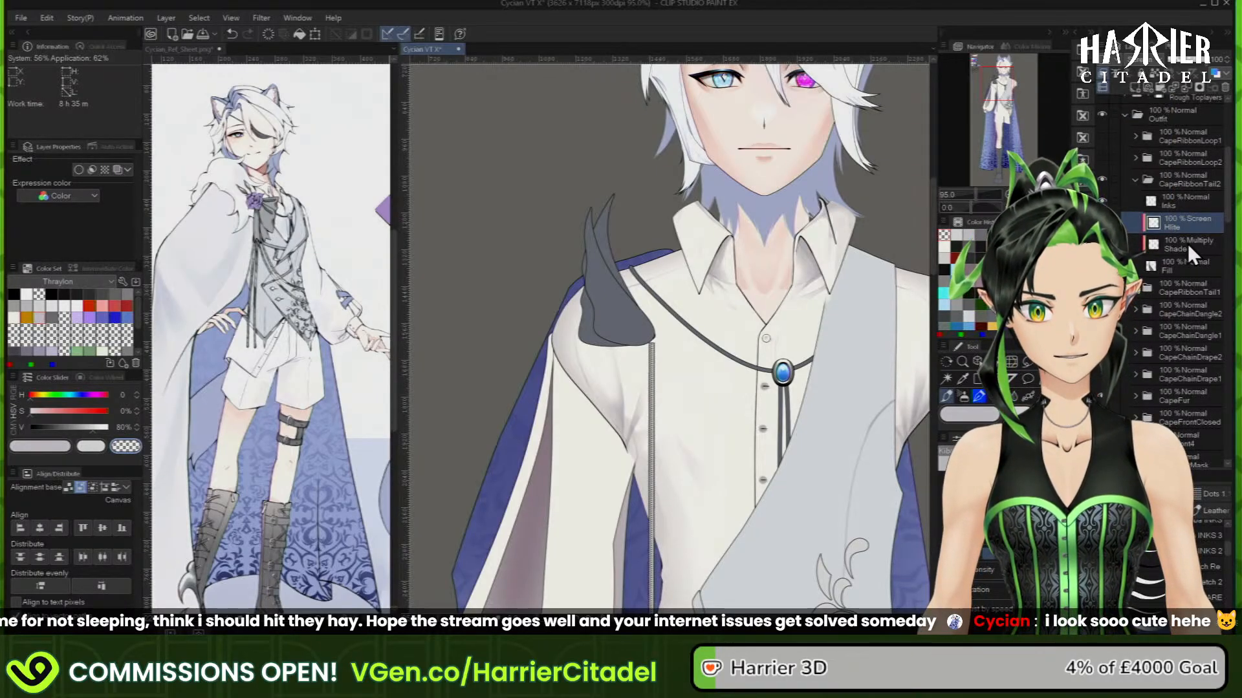
Try blocking in fold shadows across the front ribbon tail with Lasso Fill in purple-grey (value 75%)
{"action": "scroll", "coordinate": [595, 240], "scroll_direction": "up", "scroll_amount": 5}
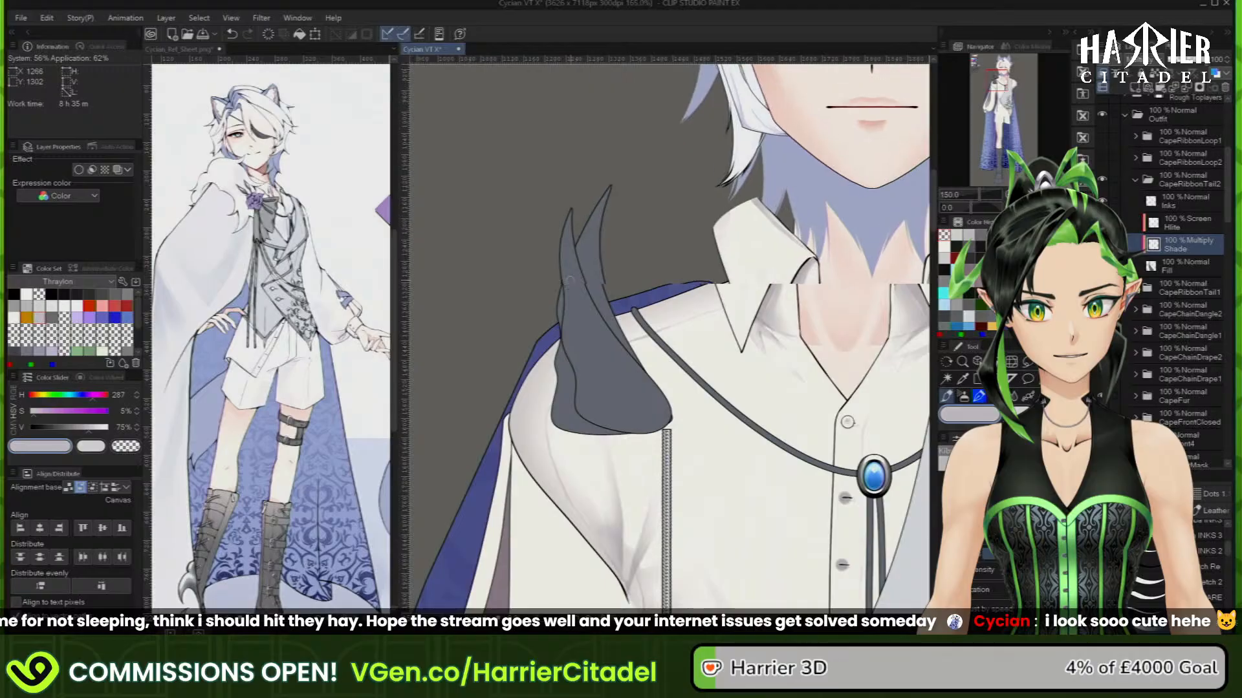
{"action": "scroll", "coordinate": [564, 289], "scroll_direction": "down", "scroll_amount": 2}
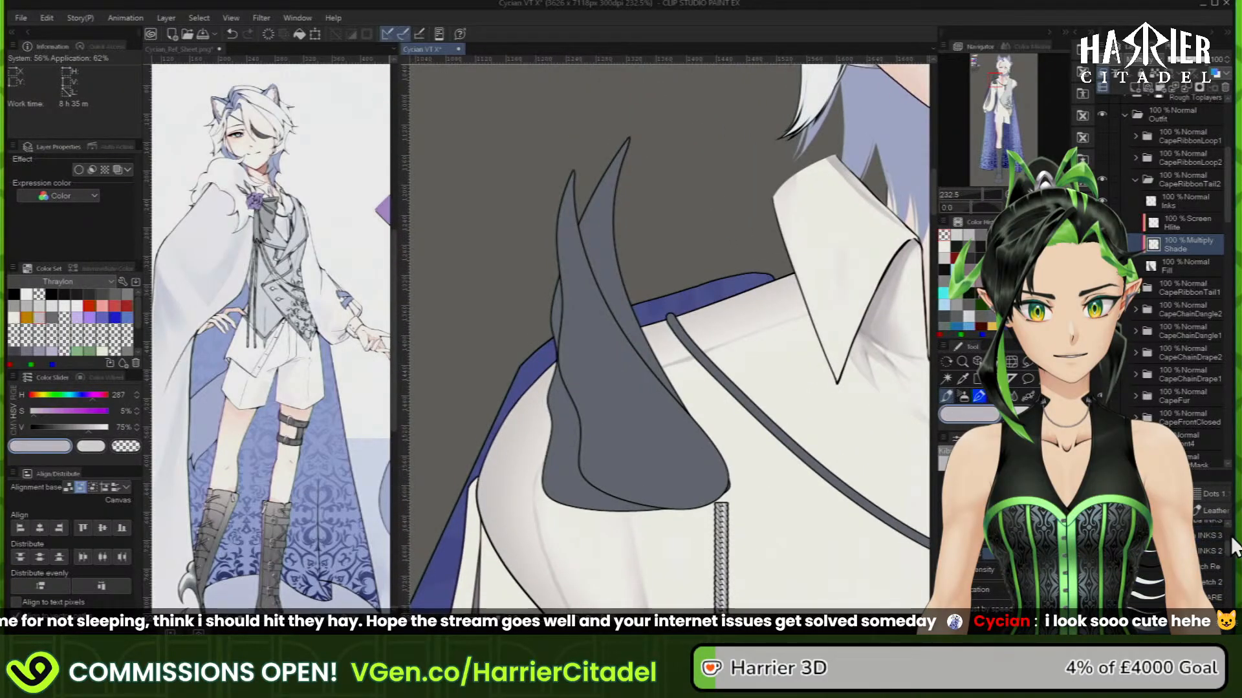
{"action": "left_click_drag", "start_coordinate": [1231, 537], "coordinate": [1227, 527]}
{"action": "key", "text": "m"}
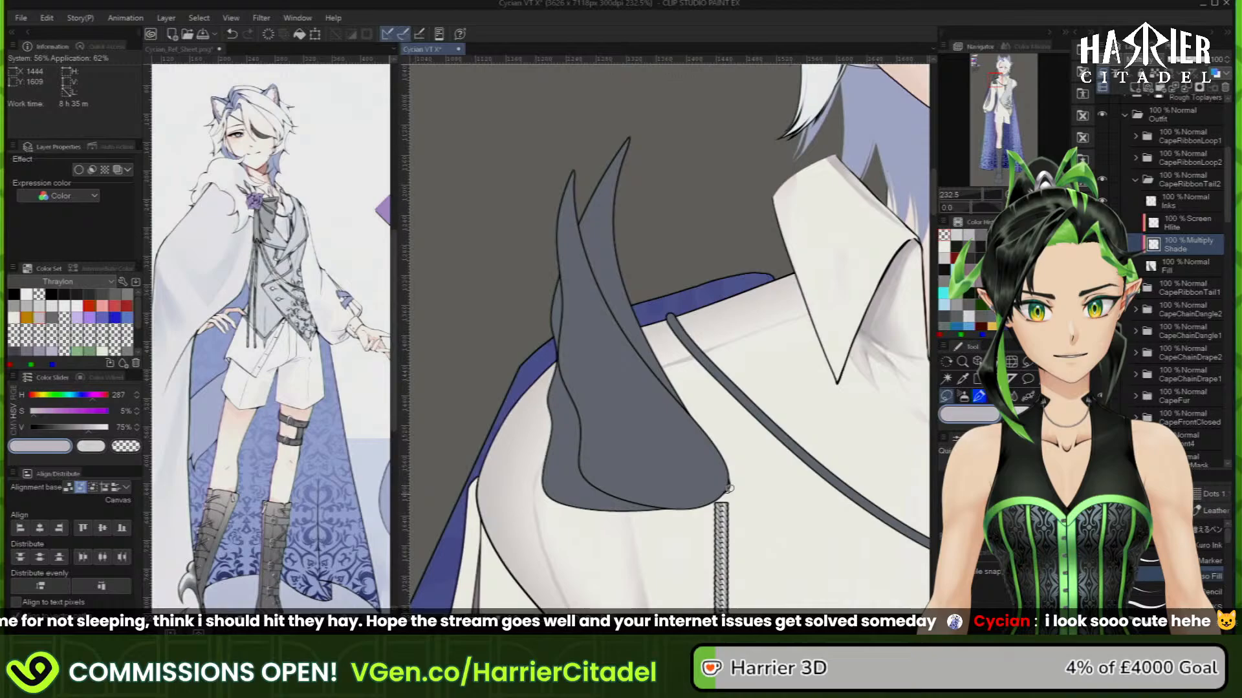
{"action": "left_click_drag", "start_coordinate": [737, 518], "coordinate": [730, 486]}
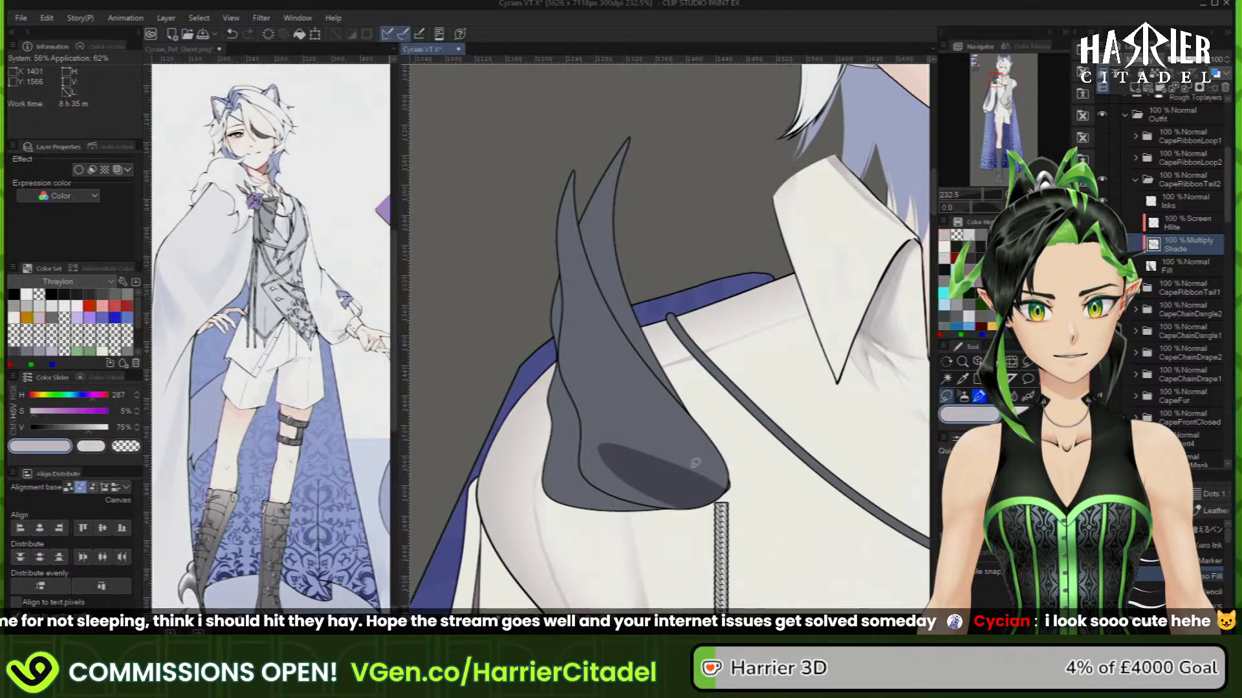
{"action": "mouse_move", "coordinate": [665, 453]}
{"action": "left_mouse_down"}
{"action": "mouse_move", "coordinate": [569, 349]}
{"action": "mouse_move", "coordinate": [669, 463]}
{"action": "left_mouse_up"}
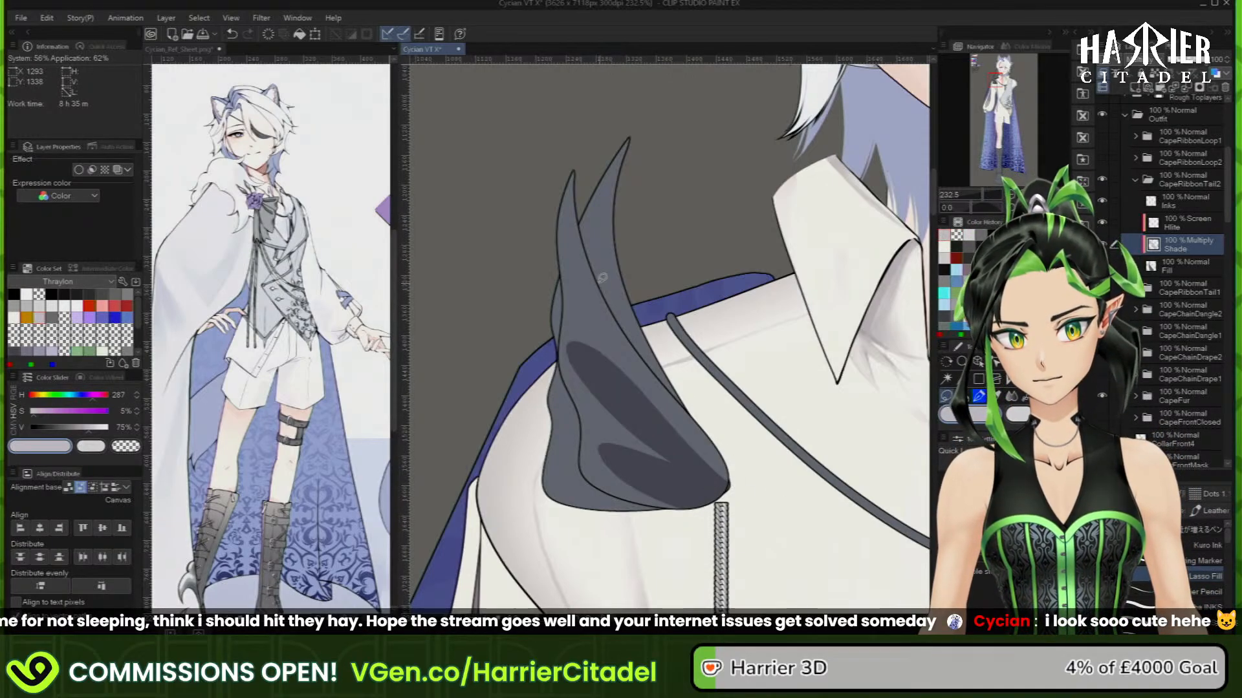
{"action": "mouse_move", "coordinate": [572, 294]}
{"action": "left_mouse_down"}
{"action": "mouse_move", "coordinate": [637, 388]}
{"action": "mouse_move", "coordinate": [608, 356]}
{"action": "left_mouse_up"}
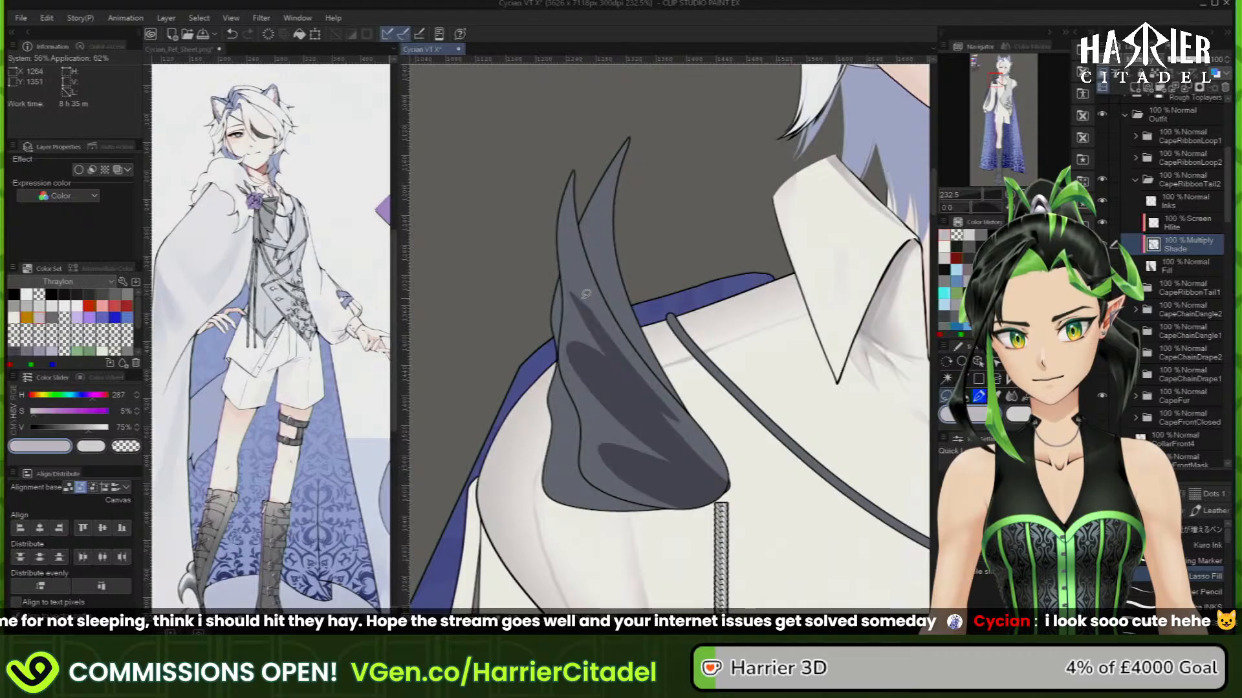
{"action": "left_click_drag", "start_coordinate": [654, 390], "coordinate": [720, 450]}
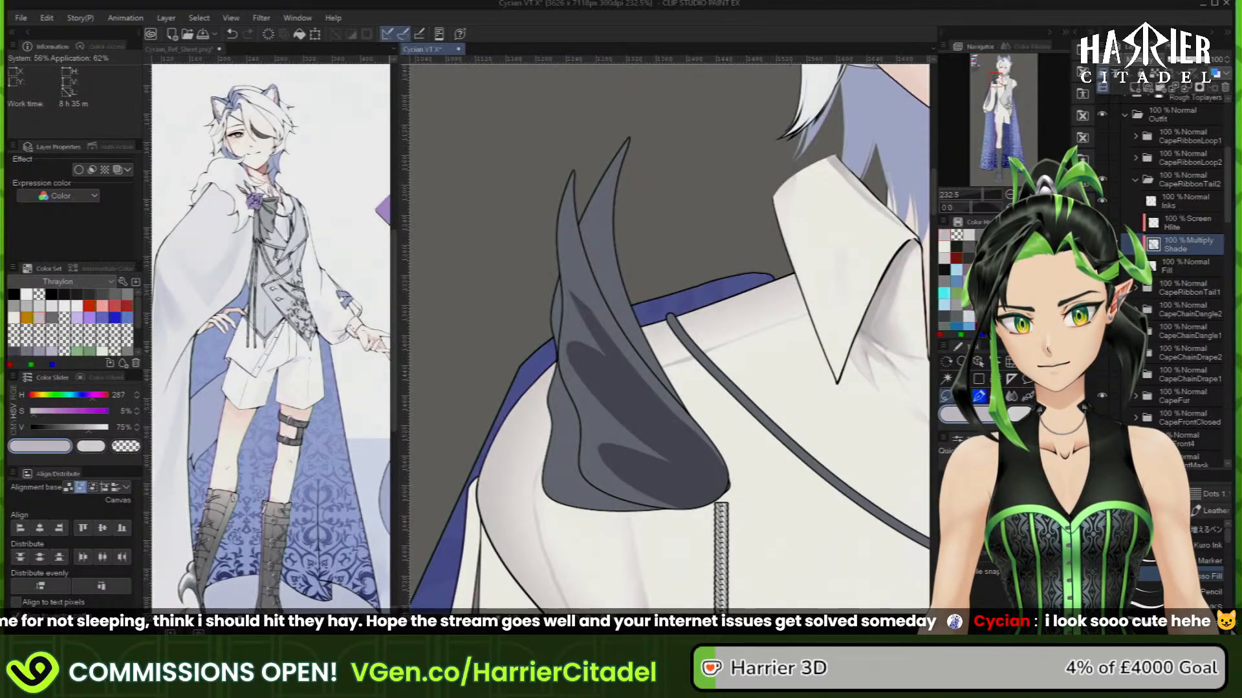
Switch to the Round 1S brush and clear all trial shading from CapeRibbonTail2's Shade layer
{"action": "scroll", "coordinate": [1190, 563], "scroll_direction": "down", "scroll_amount": 3}
{"action": "scroll", "coordinate": [1231, 538], "scroll_direction": "up", "scroll_amount": 2}
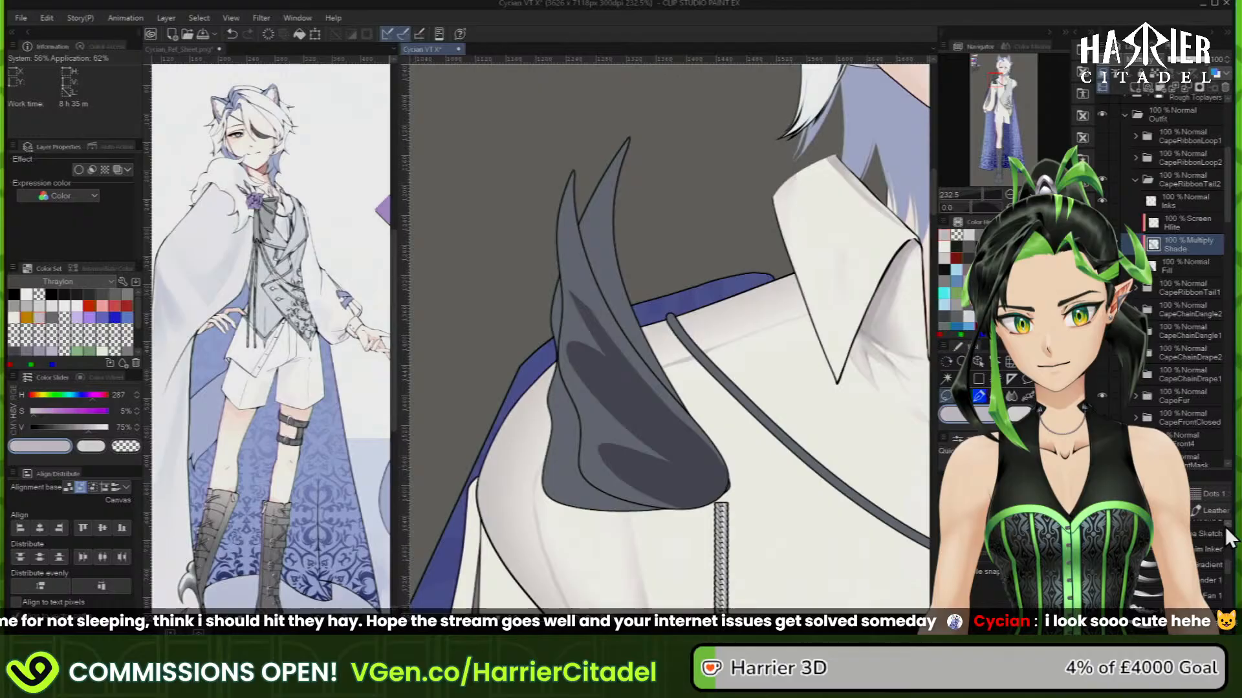
{"action": "scroll", "coordinate": [1230, 538], "scroll_direction": "up", "scroll_amount": 1}
{"action": "left_click", "coordinate": [1209, 550]}
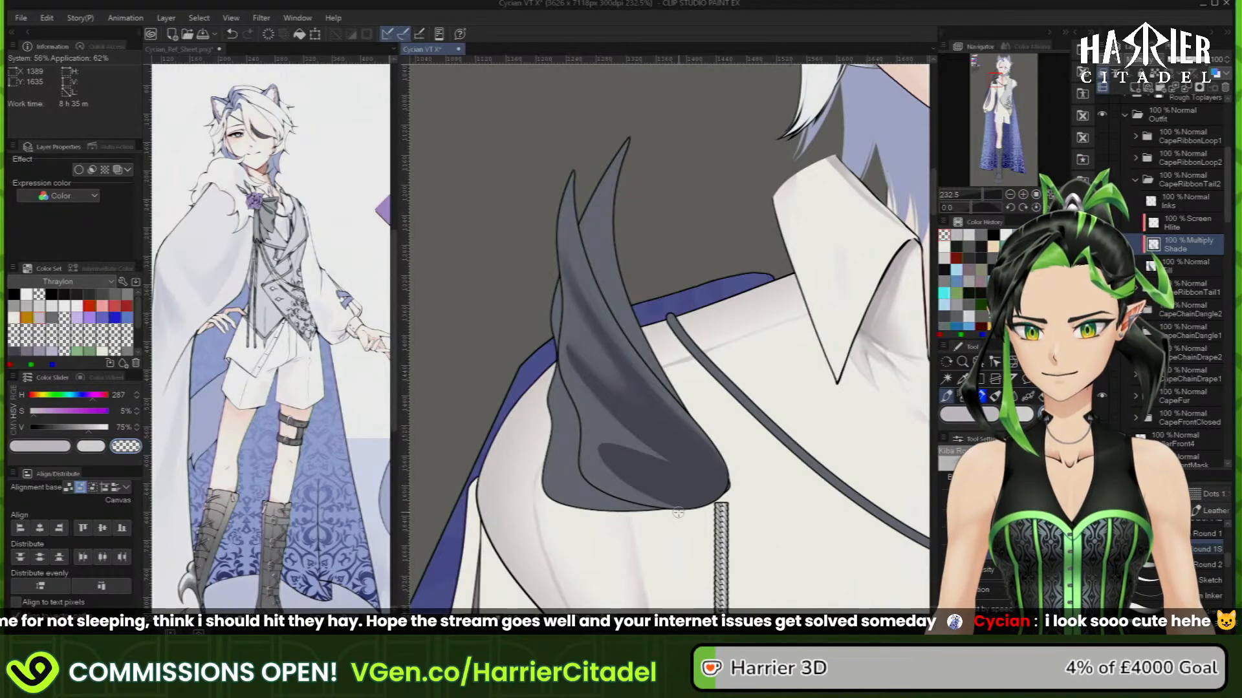
{"action": "left_click", "coordinate": [269, 34]}
Brush diagonal fold shadows in purple-grey (value 75%) from the ribbon tail's narrow tip down to its wide lower end
{"action": "key", "text": "c"}
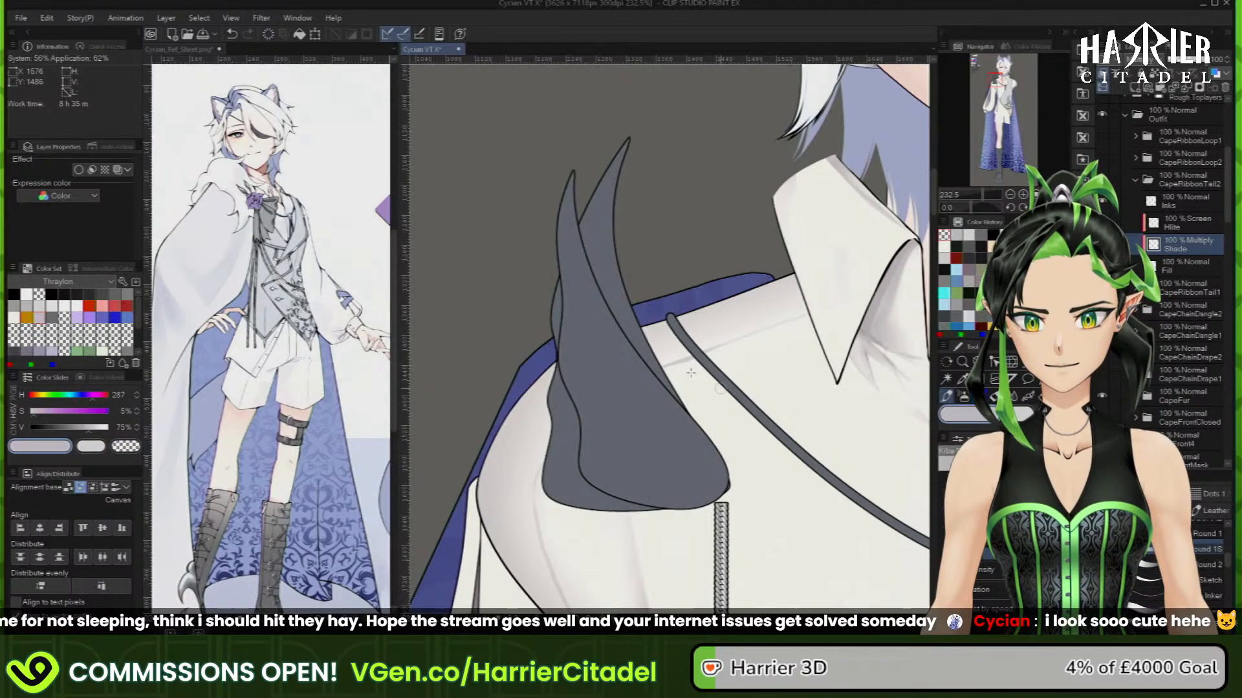
{"action": "mouse_move", "coordinate": [564, 257]}
{"action": "left_mouse_down"}
{"action": "mouse_move", "coordinate": [580, 319]}
{"action": "mouse_move", "coordinate": [561, 262]}
{"action": "mouse_move", "coordinate": [602, 339]}
{"action": "left_mouse_up"}
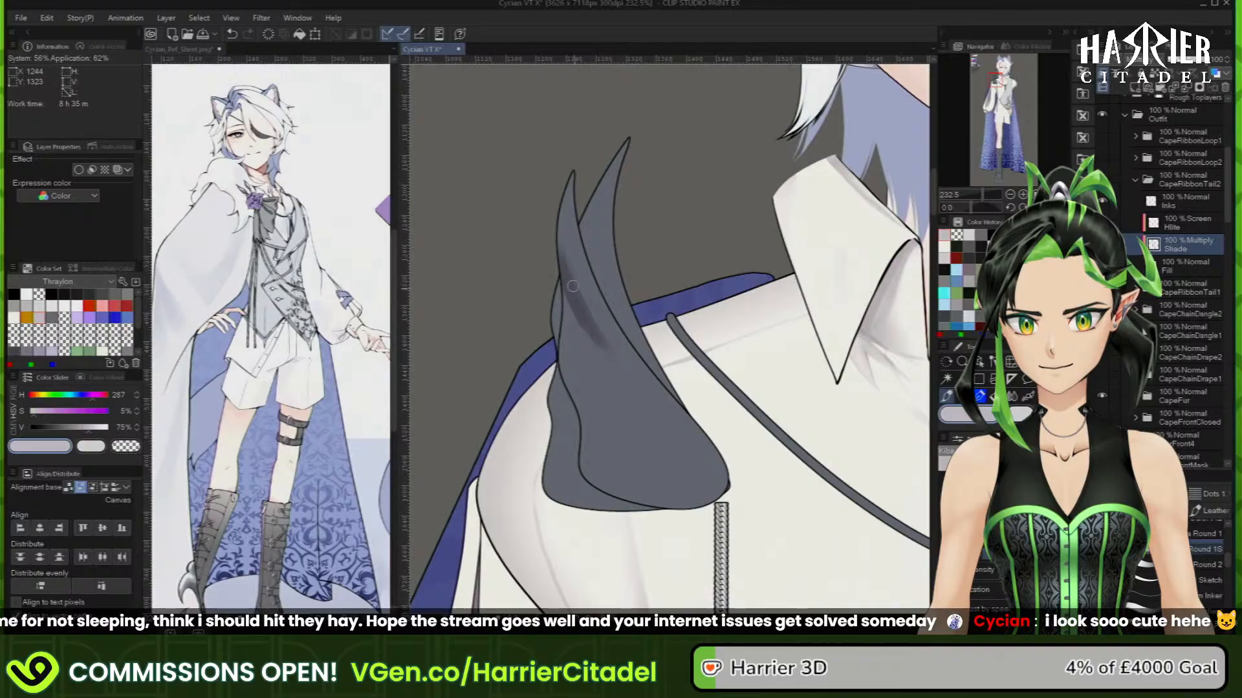
{"action": "mouse_move", "coordinate": [572, 286]}
{"action": "left_mouse_down"}
{"action": "mouse_move", "coordinate": [628, 378]}
{"action": "mouse_move", "coordinate": [558, 286]}
{"action": "mouse_move", "coordinate": [700, 466]}
{"action": "left_mouse_up"}
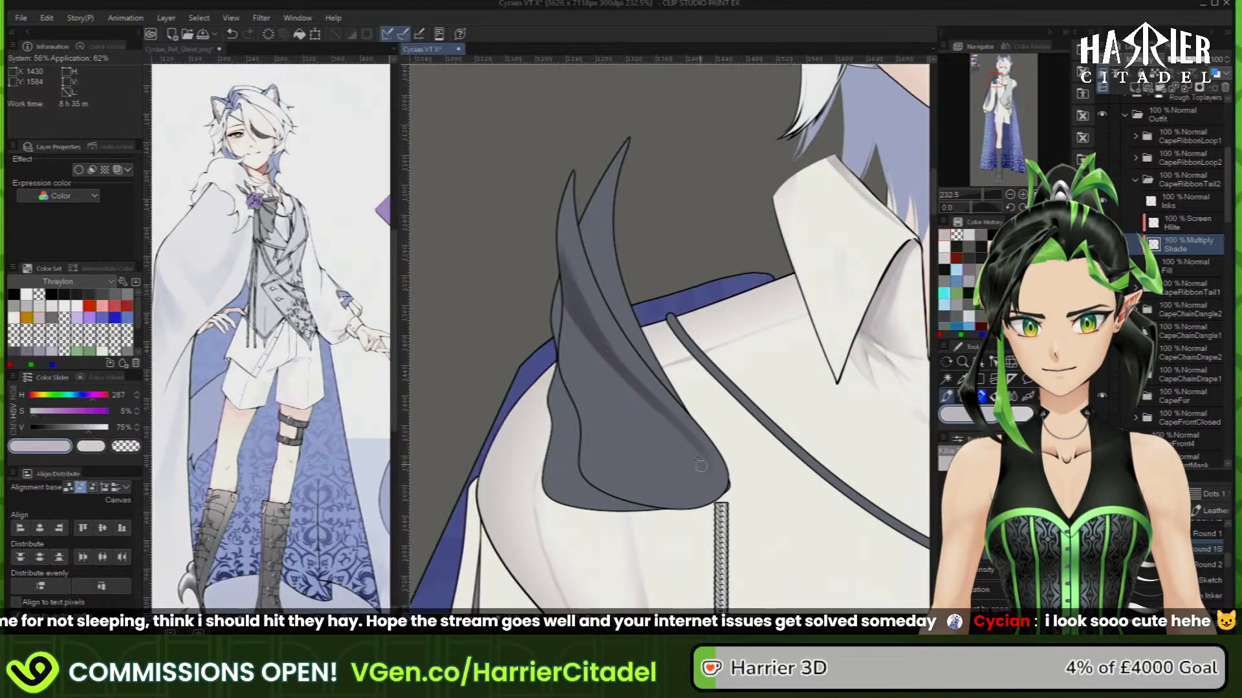
{"action": "left_click_drag", "start_coordinate": [615, 368], "coordinate": [711, 491]}
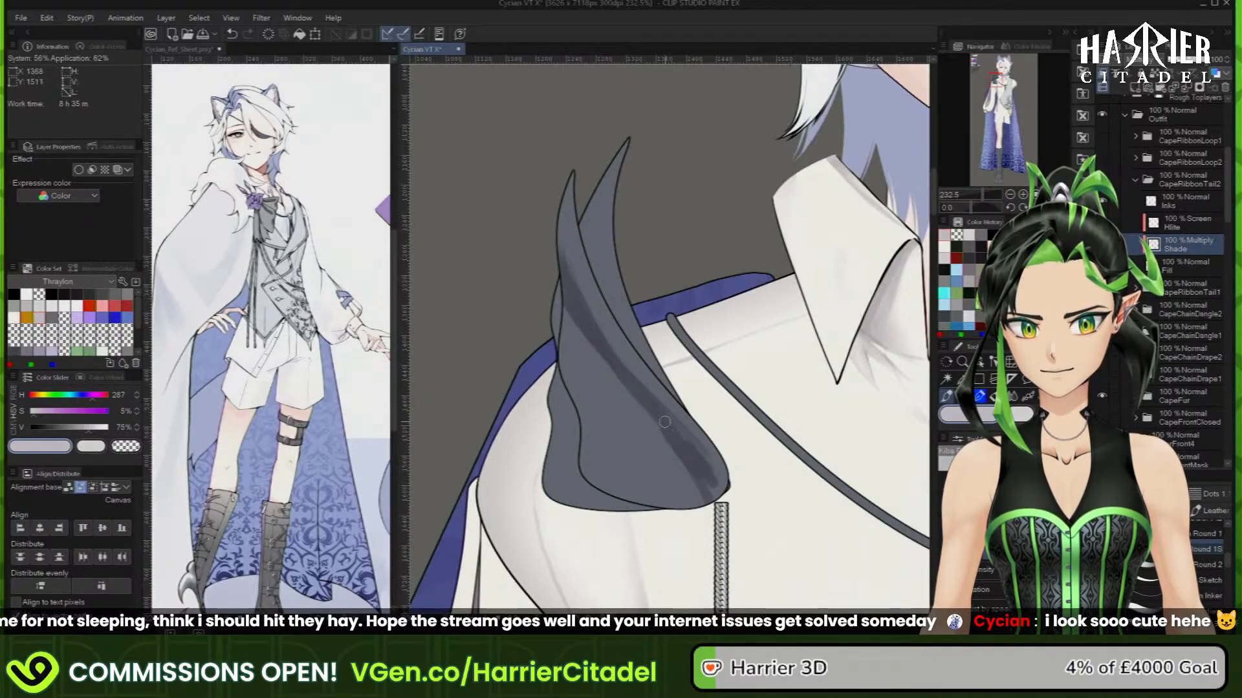
{"action": "left_click_drag", "start_coordinate": [676, 426], "coordinate": [721, 479]}
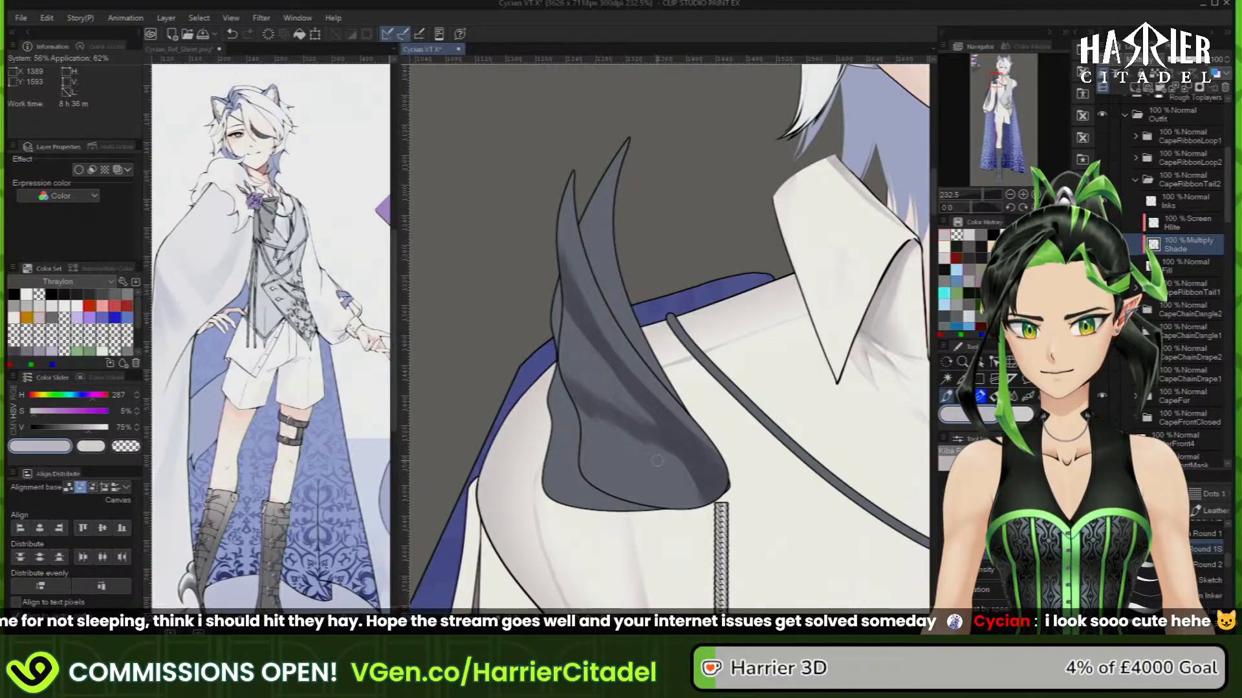
{"action": "left_click_drag", "start_coordinate": [584, 419], "coordinate": [686, 454]}
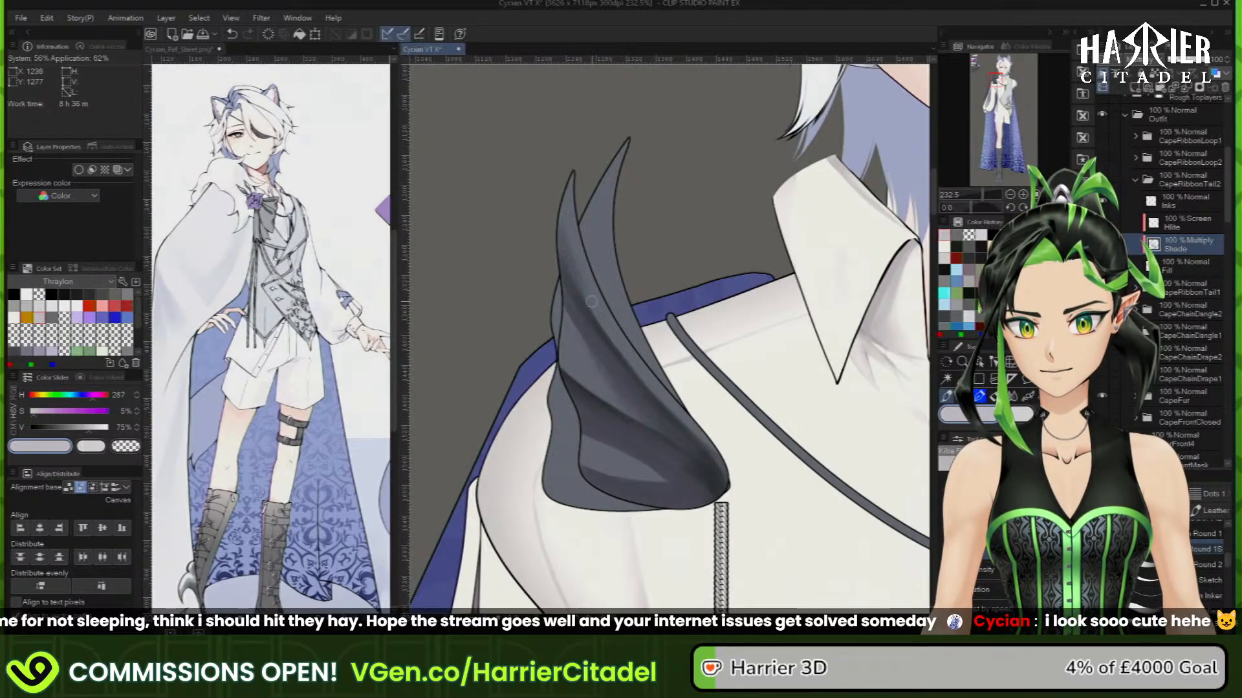
Refine the tail's folds with transparent colour and purple-grey, and deepen the shadow along its lower edge with the darker tone (value 45%)
{"action": "key", "text": "c"}
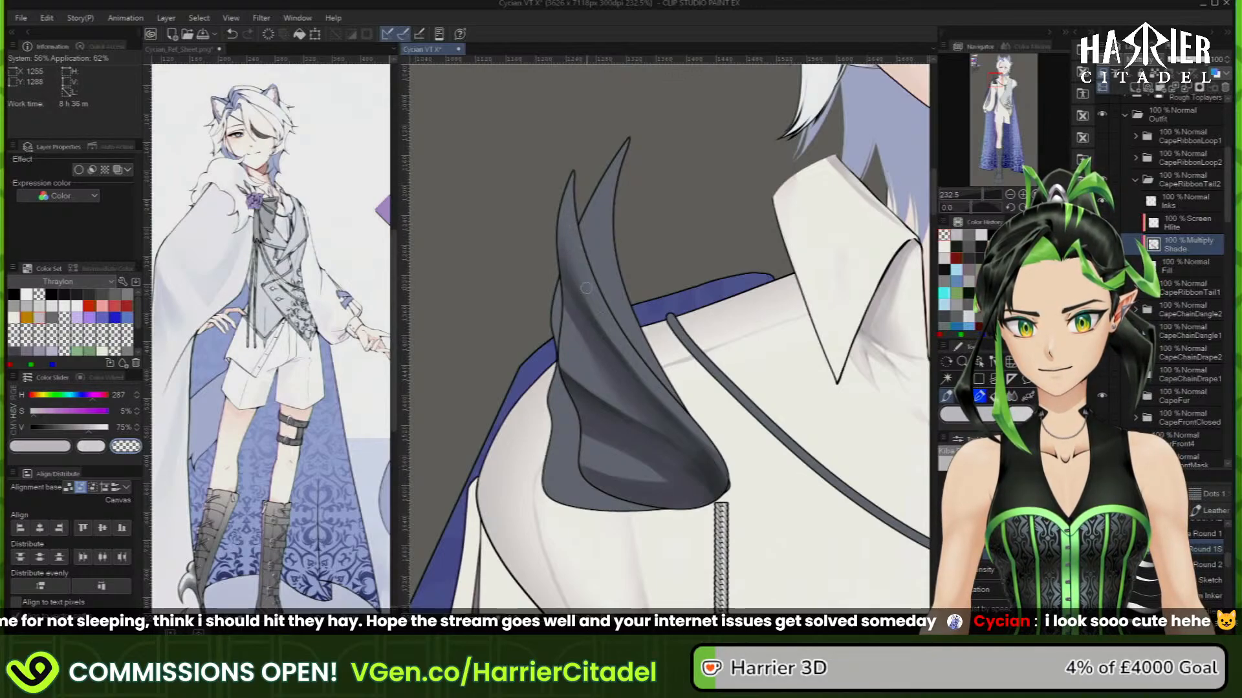
{"action": "key", "text": "c"}
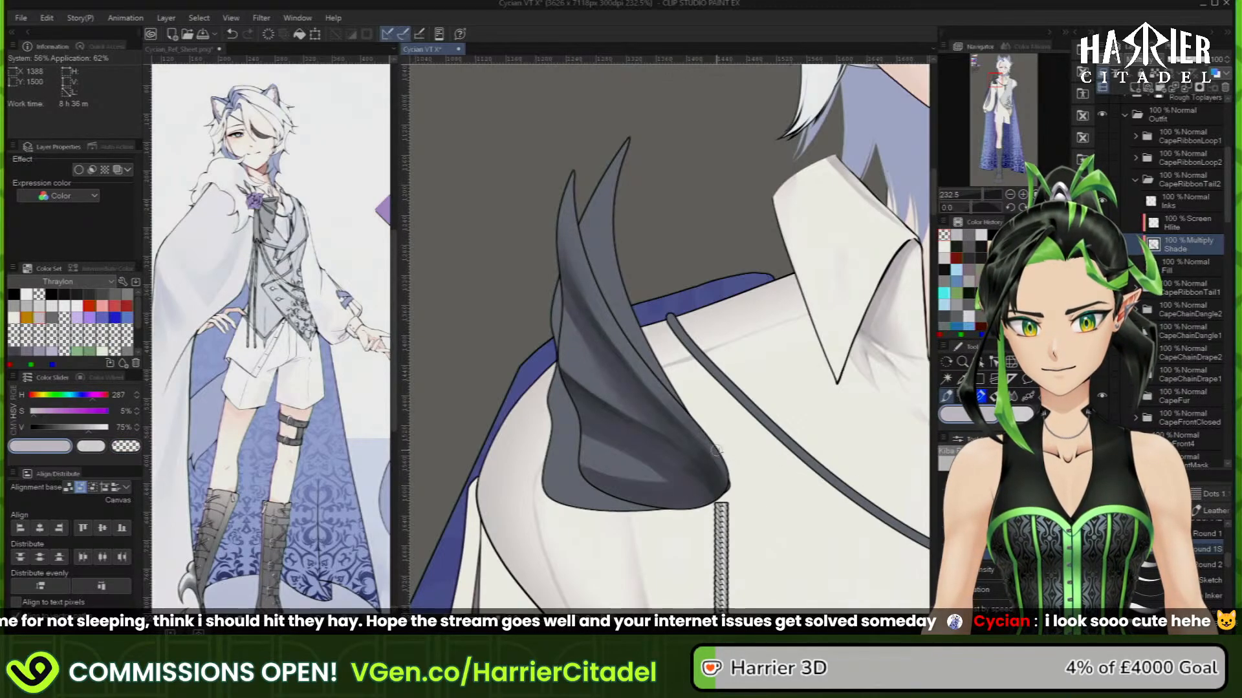
{"action": "left_click_drag", "start_coordinate": [670, 406], "coordinate": [687, 415]}
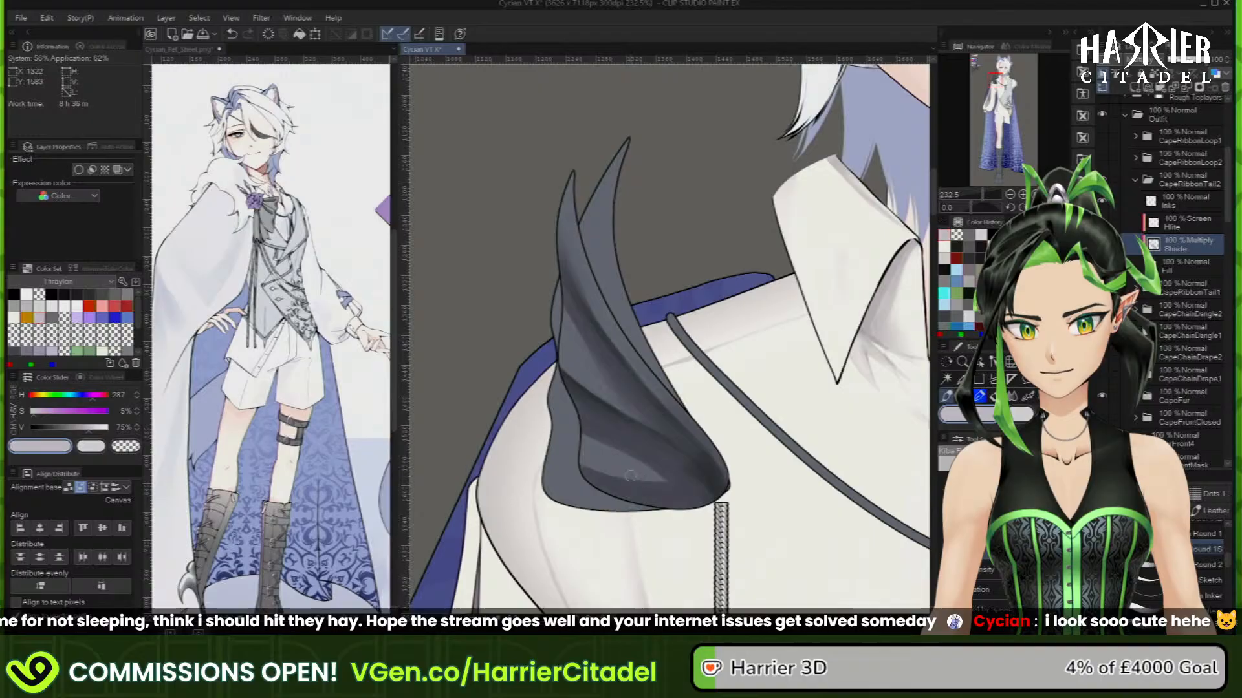
{"action": "left_click", "coordinate": [971, 235]}
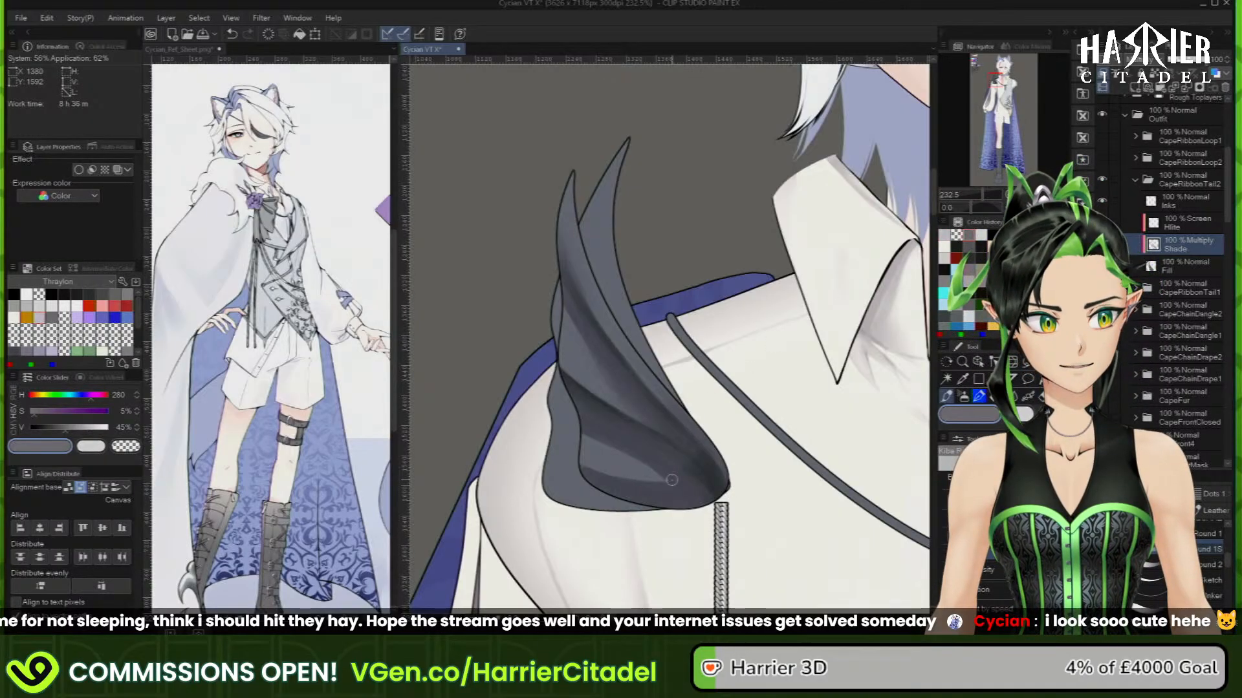
{"action": "left_click_drag", "start_coordinate": [635, 486], "coordinate": [704, 470]}
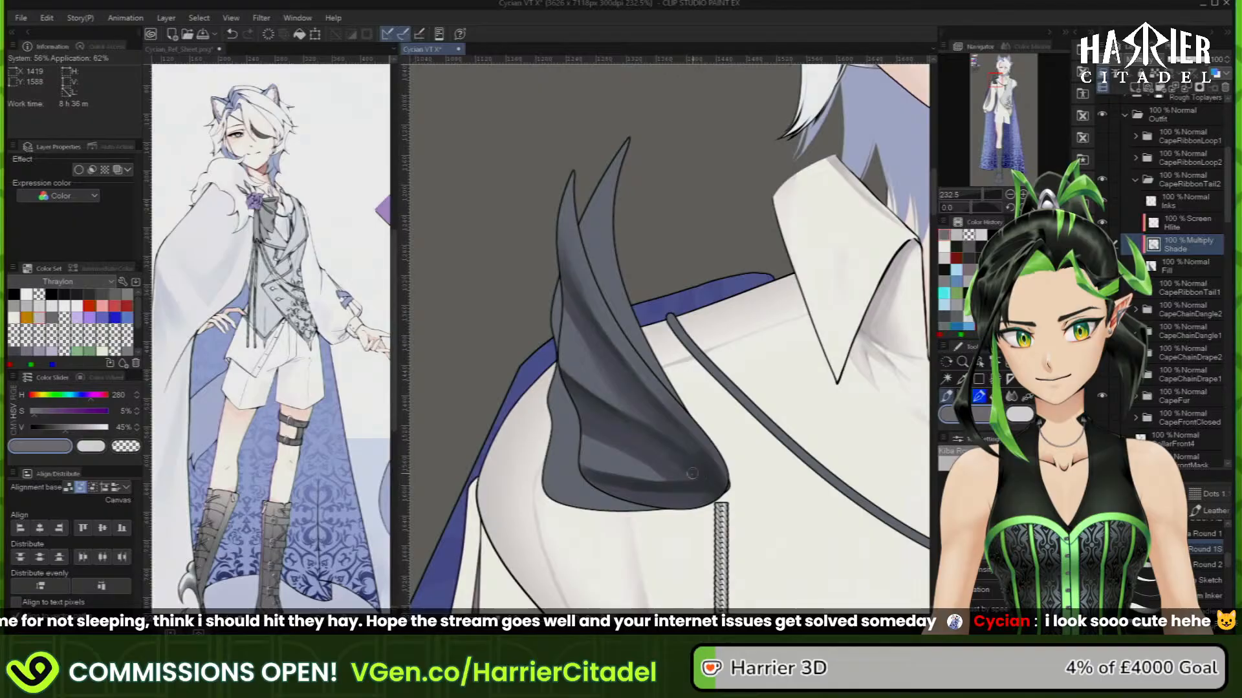
Paint light grey highlights along the upper and middle folds of the ribbon tail on CapeRibbonTail2's Hlite layer, trimming them with transparent colour
{"action": "left_click", "coordinate": [956, 236]}
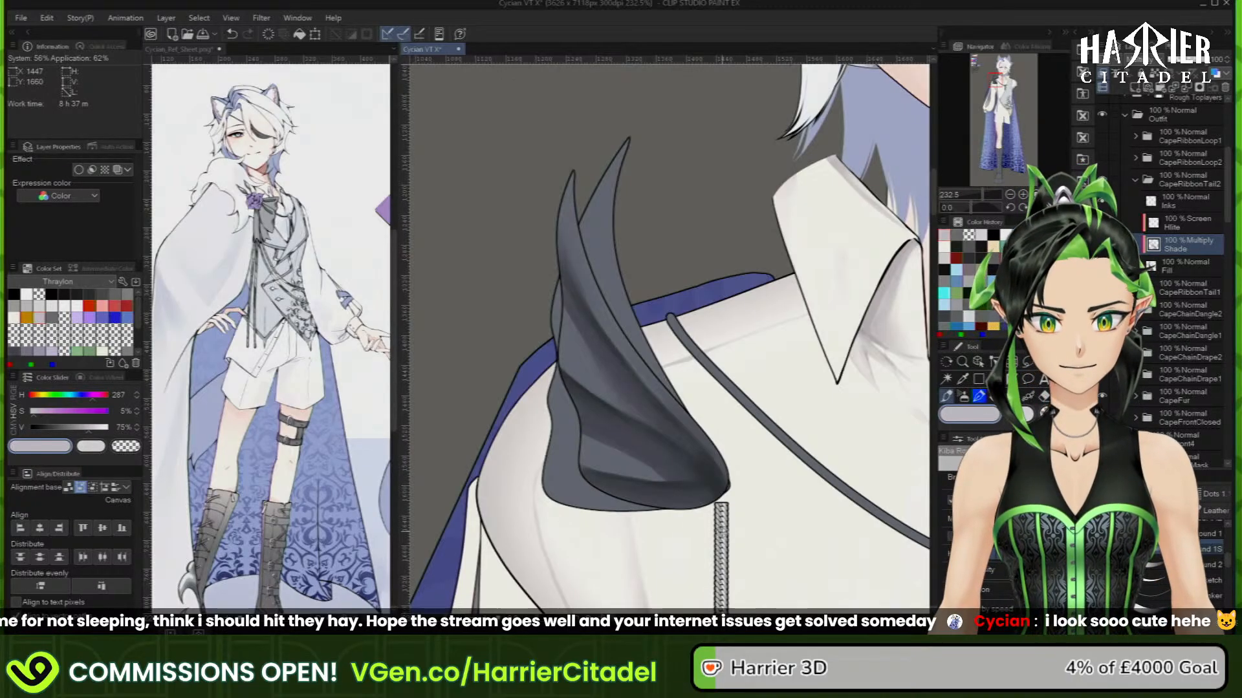
{"action": "left_click", "coordinate": [1198, 224]}
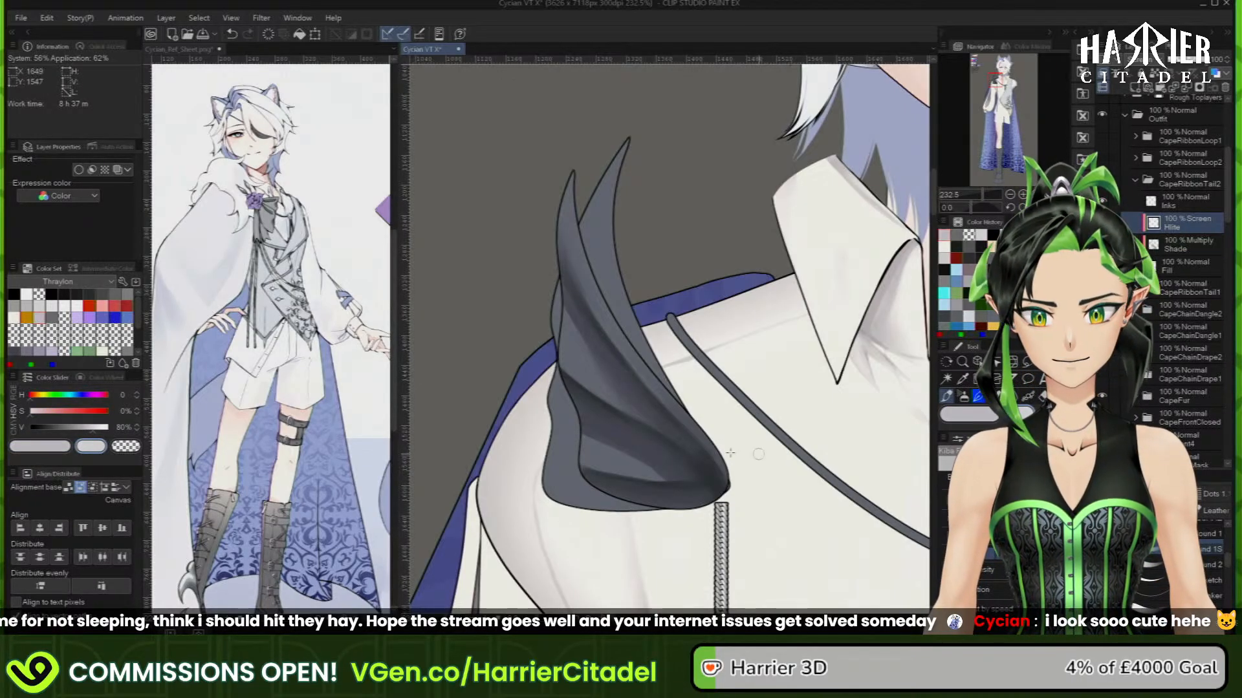
{"action": "key", "text": "x"}
{"action": "left_click_drag", "start_coordinate": [577, 263], "coordinate": [607, 319]}
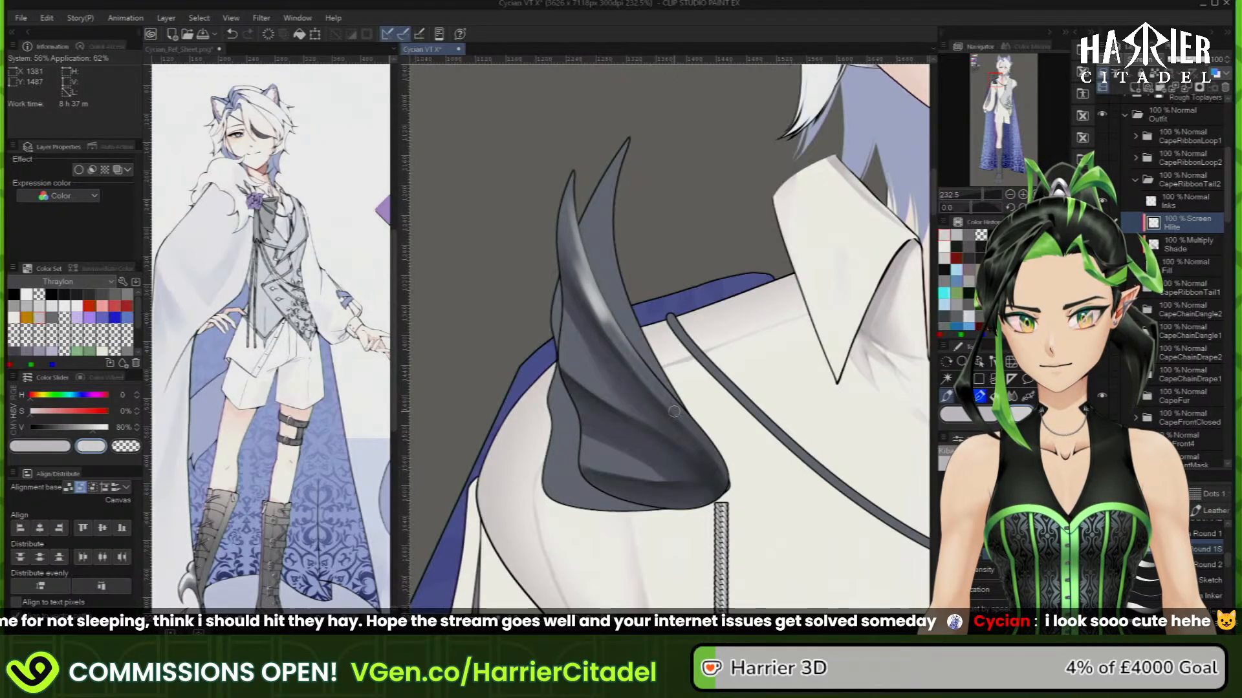
{"action": "key", "text": "c"}
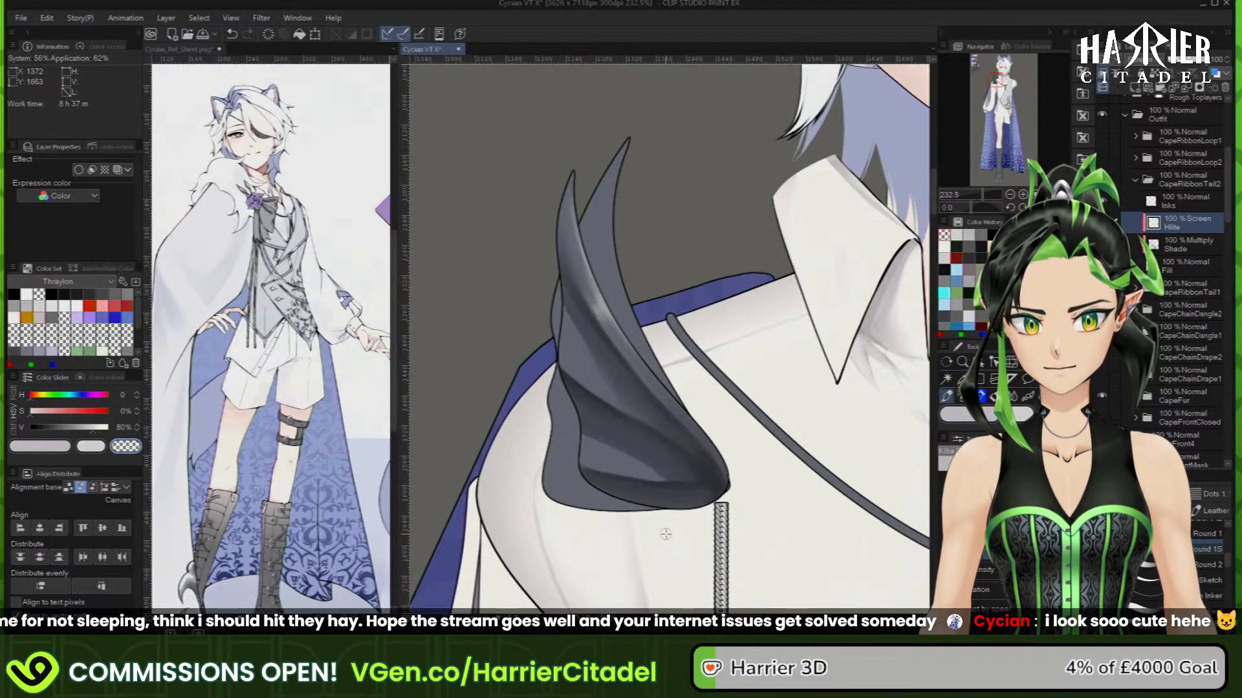
{"action": "key", "text": "c"}
{"action": "left_click_drag", "start_coordinate": [602, 384], "coordinate": [578, 364]}
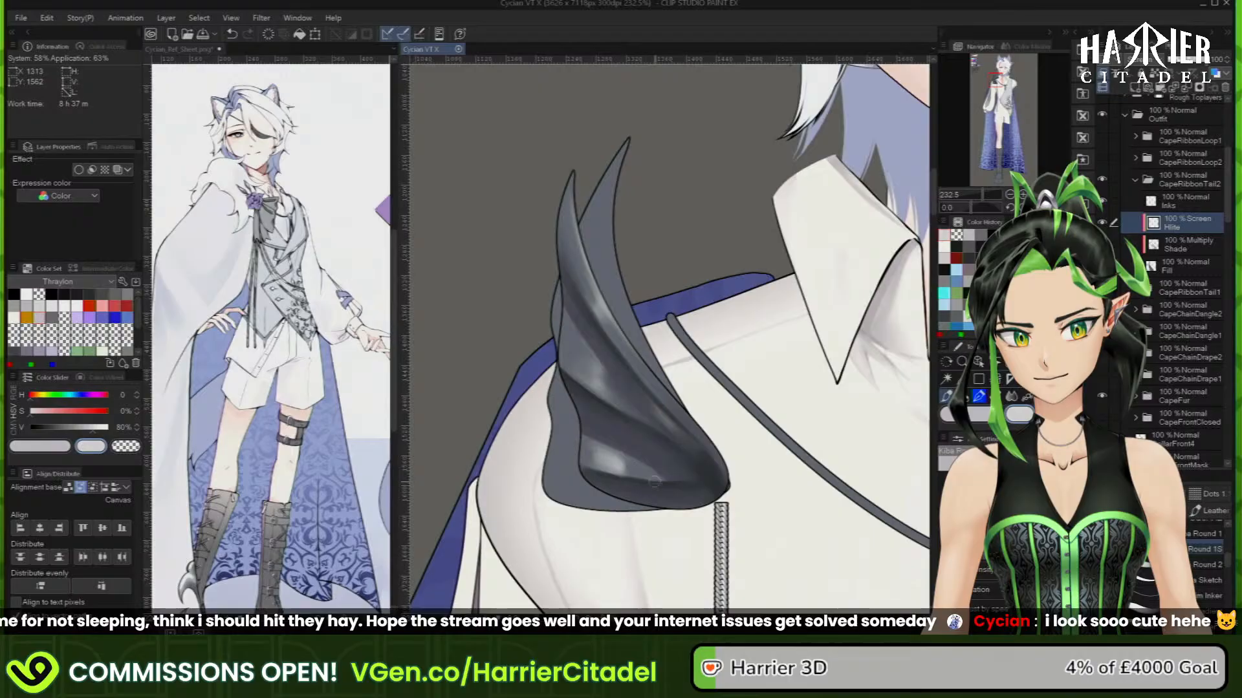
Paint highlights on the lower fold and bottom edge of the ribbon tail, refining them with transparent colour
{"action": "left_click_drag", "start_coordinate": [578, 452], "coordinate": [638, 470]}
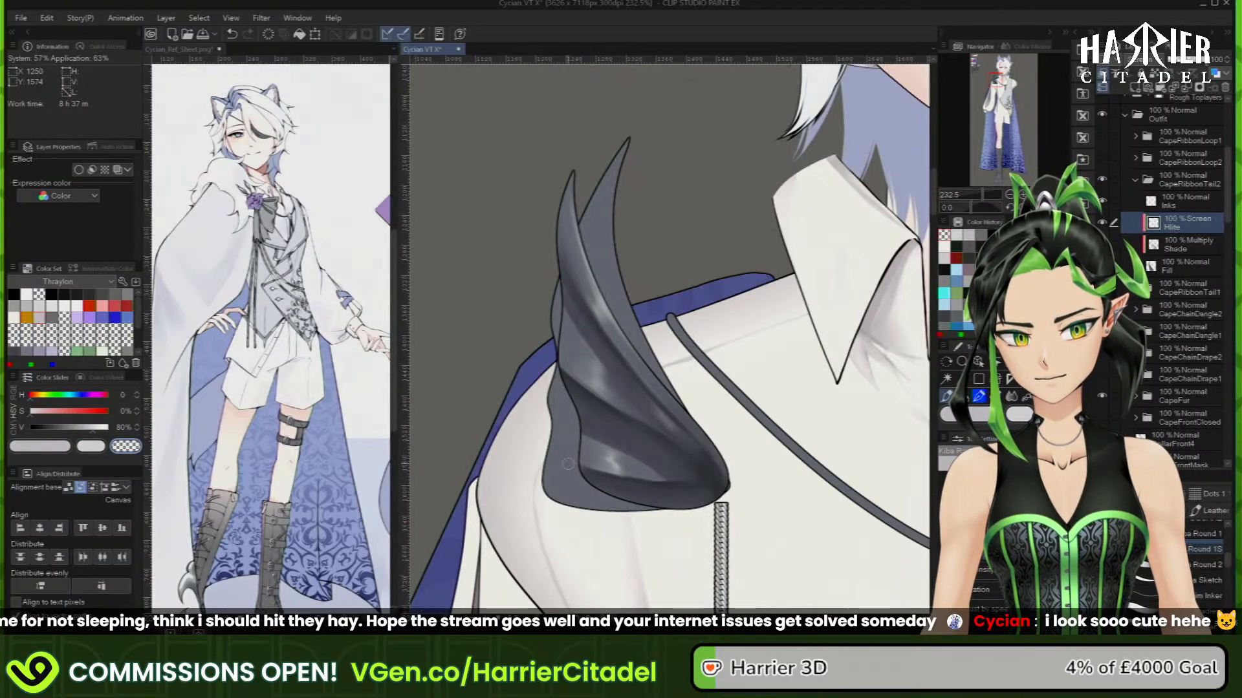
{"action": "left_click", "coordinate": [1022, 423]}
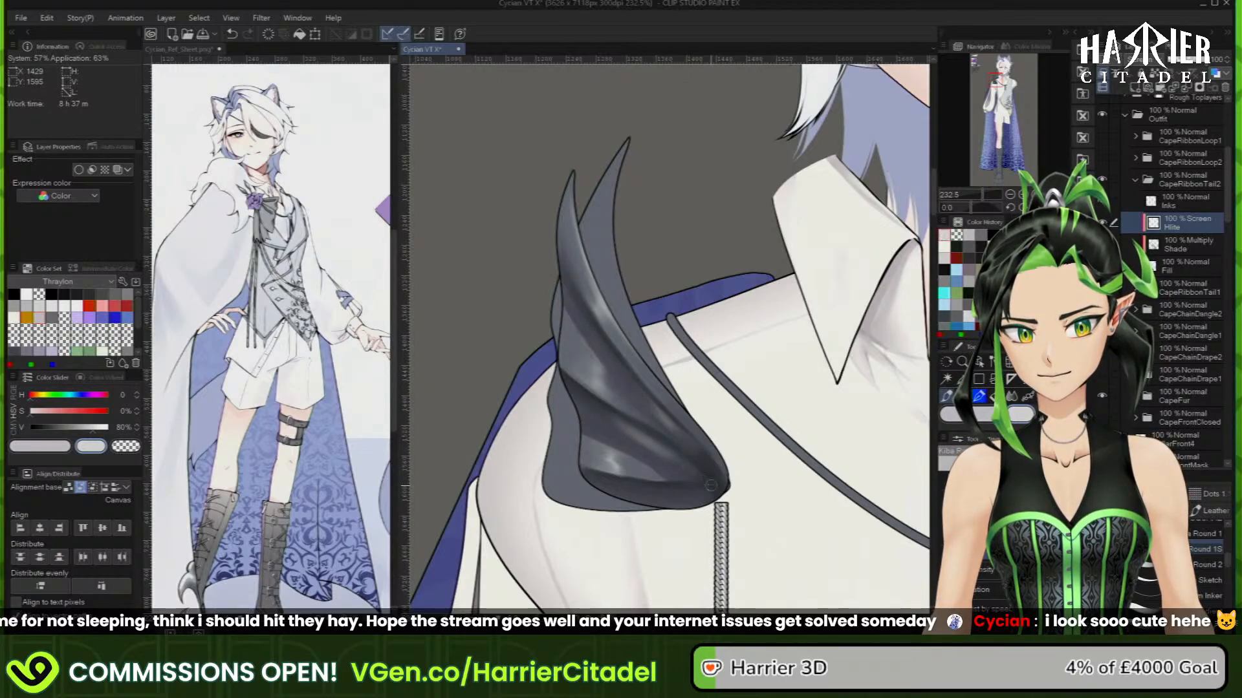
{"action": "key", "text": "c"}
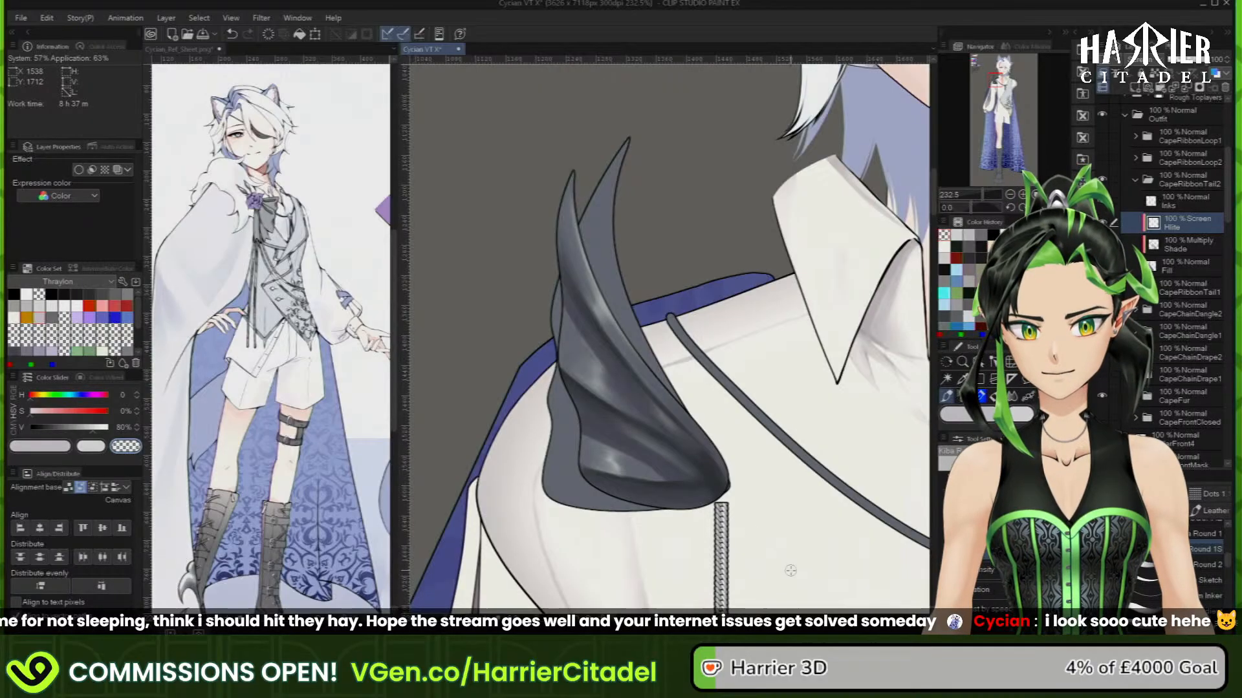
{"action": "key", "text": "c"}
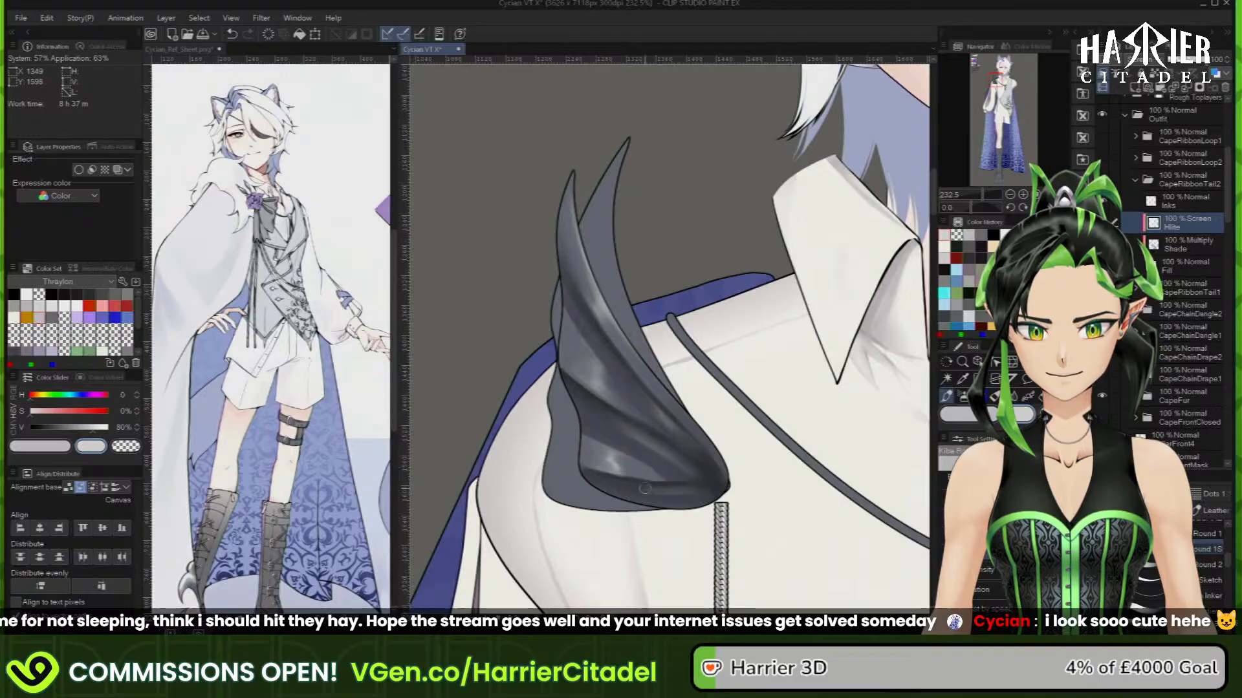
{"action": "key", "text": "c"}
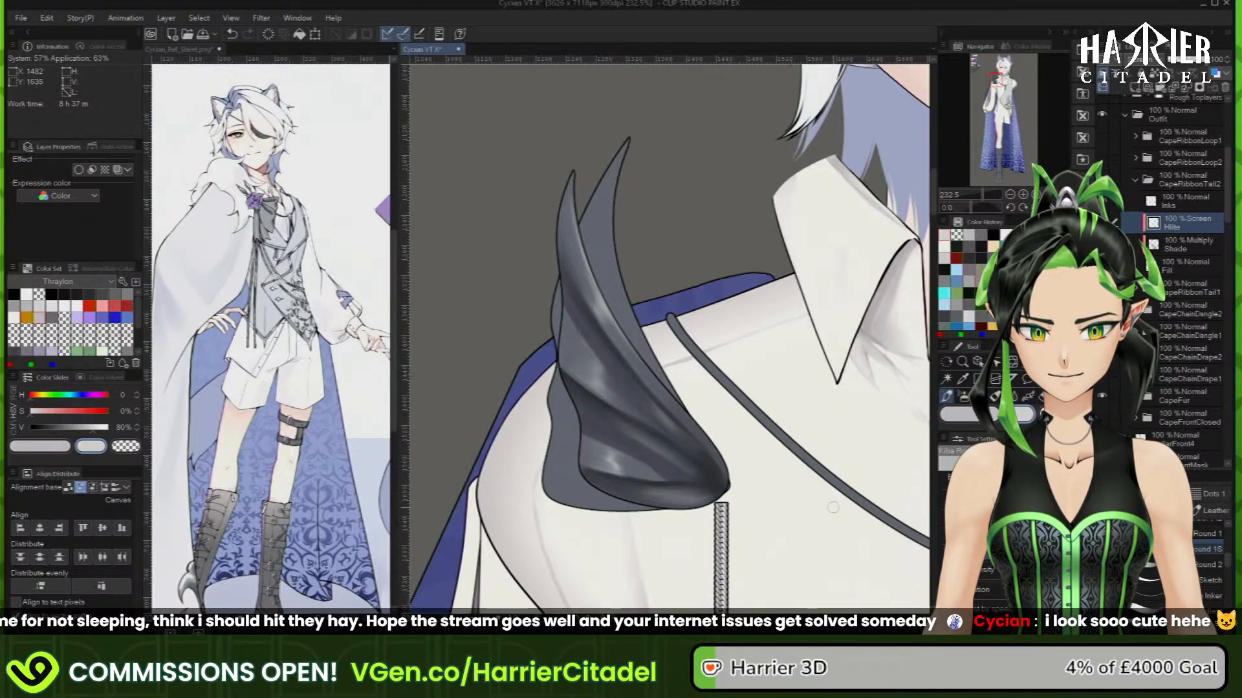
{"action": "left_click_drag", "start_coordinate": [630, 492], "coordinate": [698, 487]}
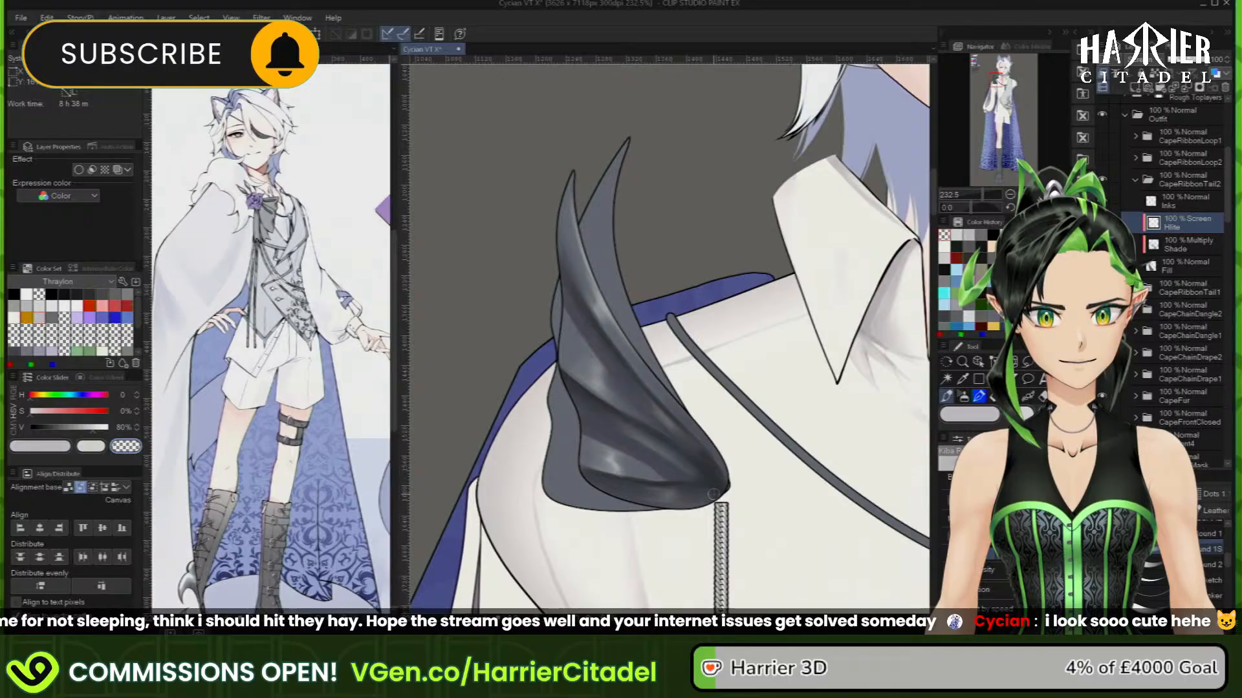
Show both cape ribbon loop folders and select the Fill layer inside CapeRibbonLoop1
{"action": "left_click", "coordinate": [1102, 158]}
{"action": "left_click", "coordinate": [1101, 137]}
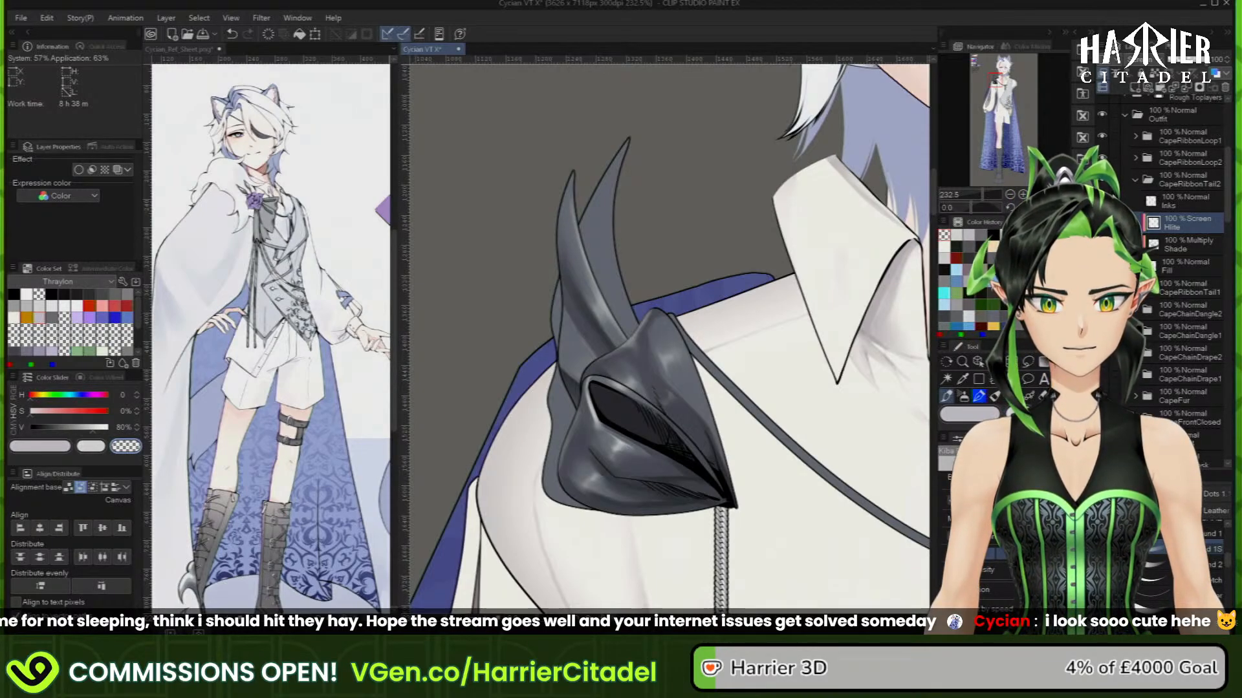
{"action": "left_click", "coordinate": [1133, 132]}
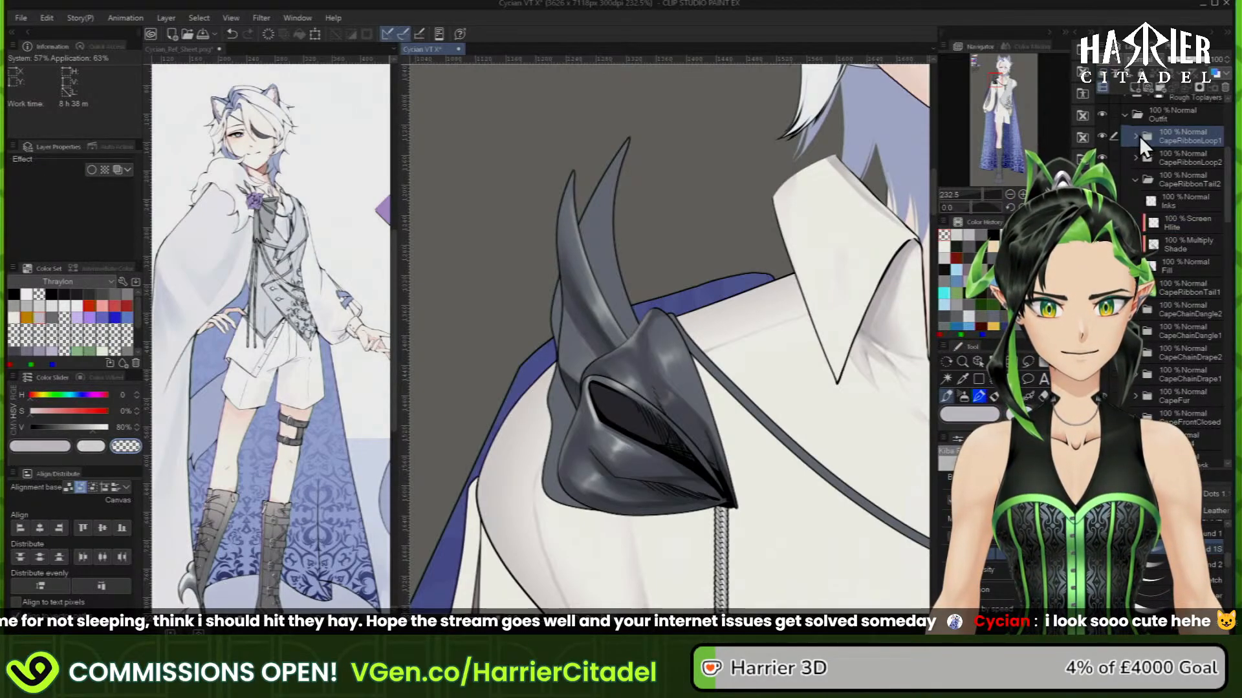
{"action": "left_click", "coordinate": [1136, 136]}
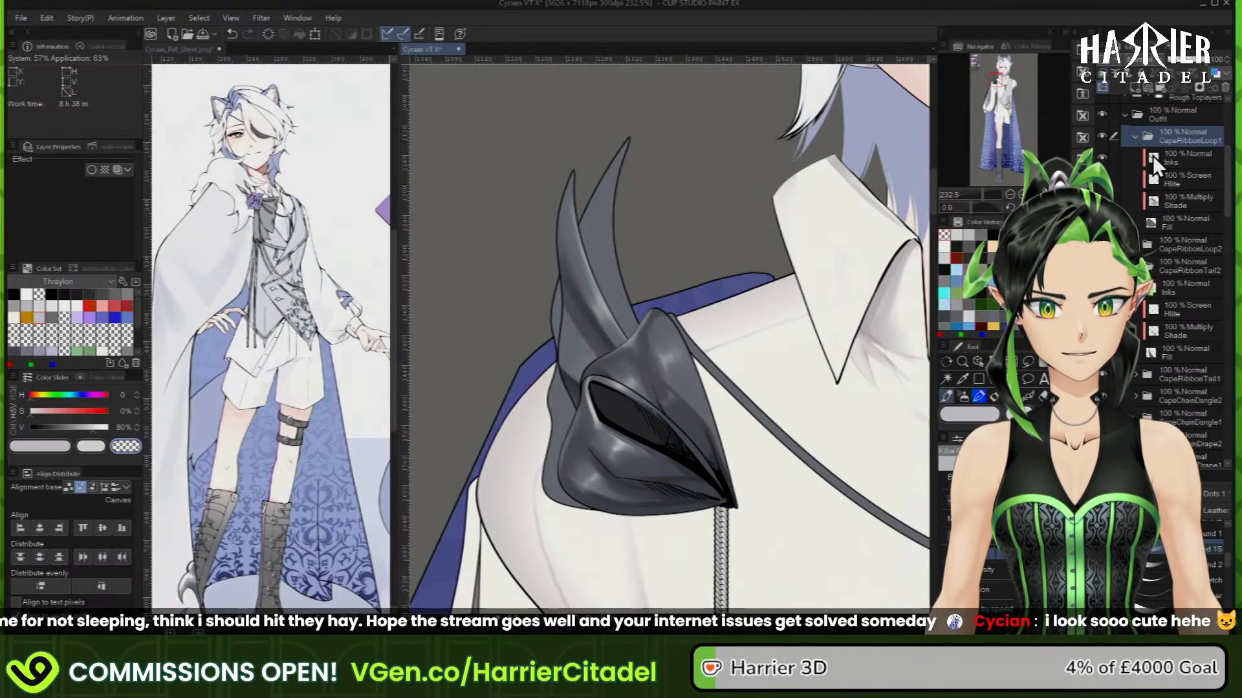
{"action": "left_click", "coordinate": [1196, 221]}
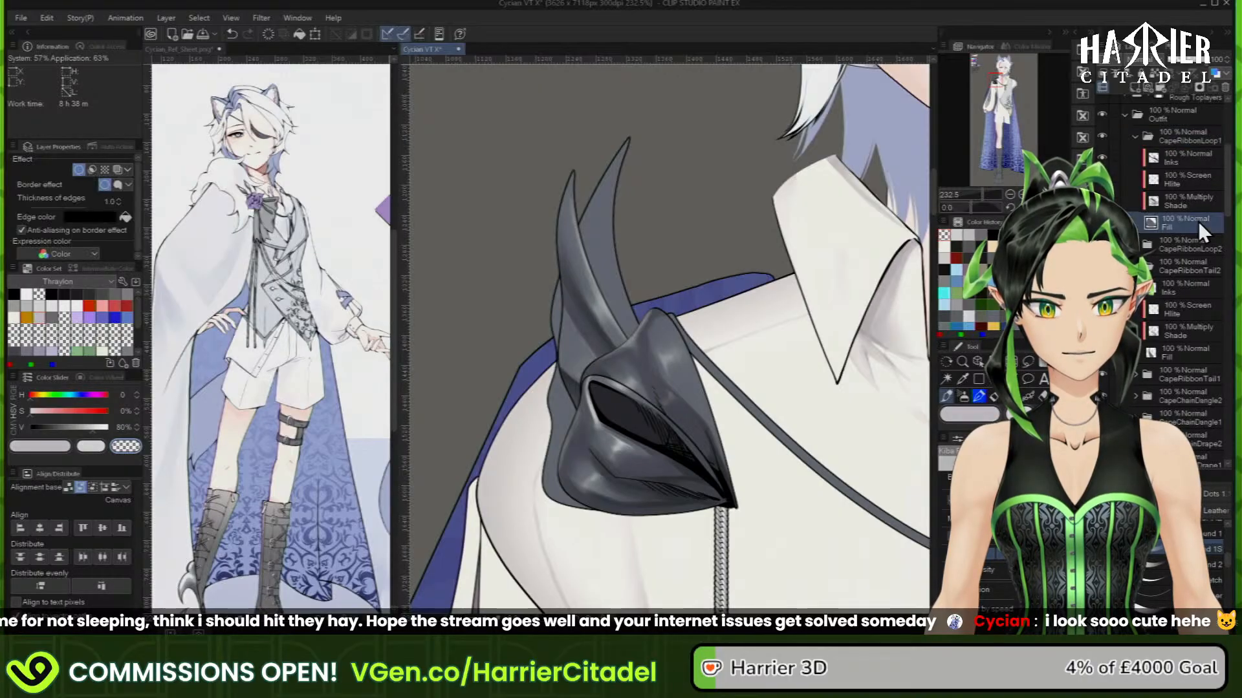
Open the material library at the Texture category of the monochromatic patterns
{"action": "left_click", "coordinate": [1077, 33]}
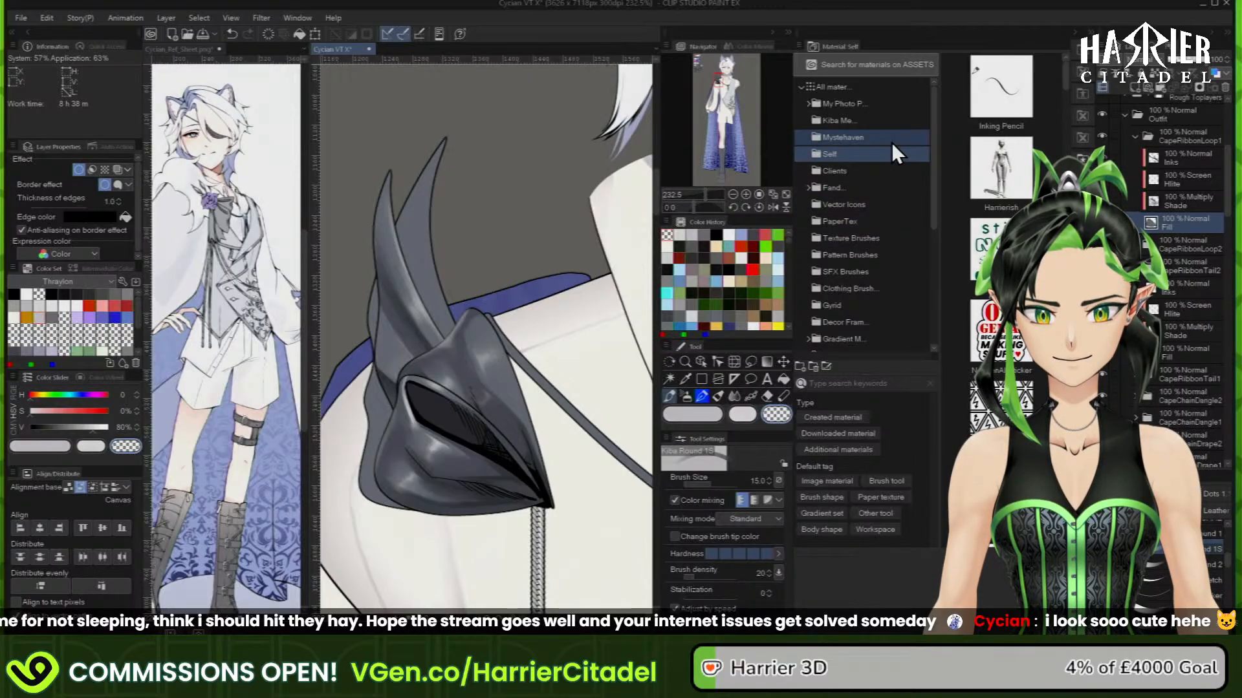
{"action": "scroll", "coordinate": [896, 194], "scroll_direction": "down", "scroll_amount": 4}
{"action": "scroll", "coordinate": [891, 189], "scroll_direction": "down", "scroll_amount": 1}
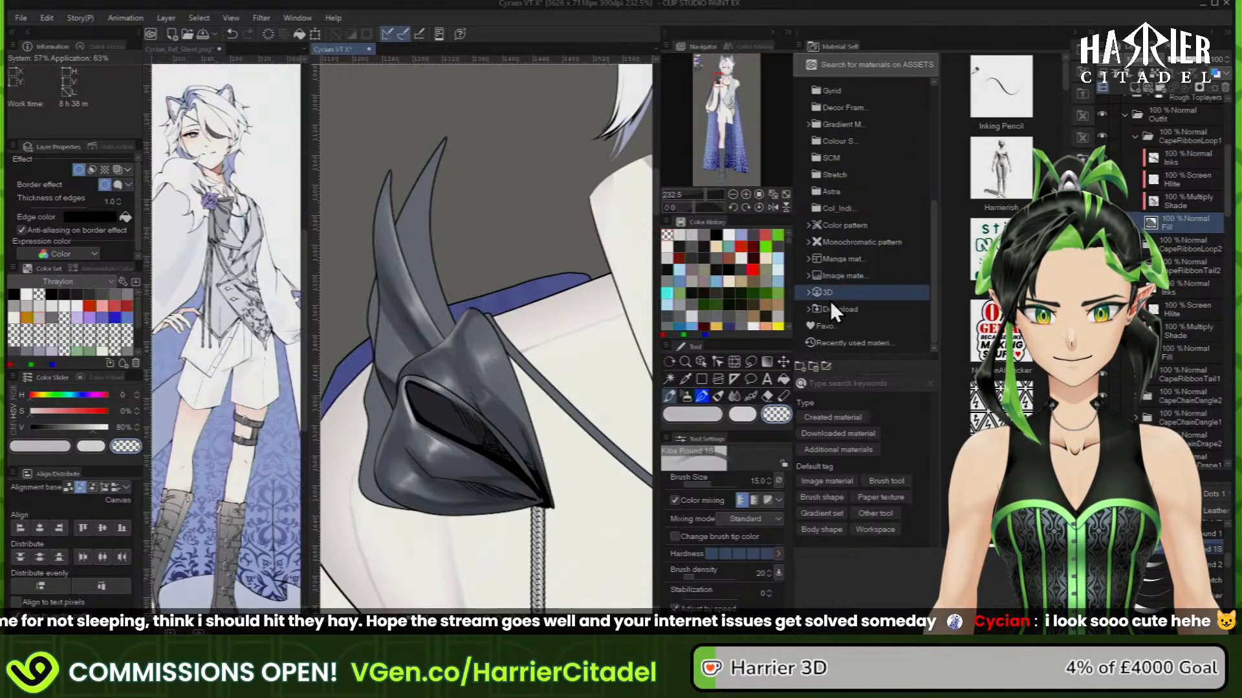
{"action": "left_click", "coordinate": [852, 249]}
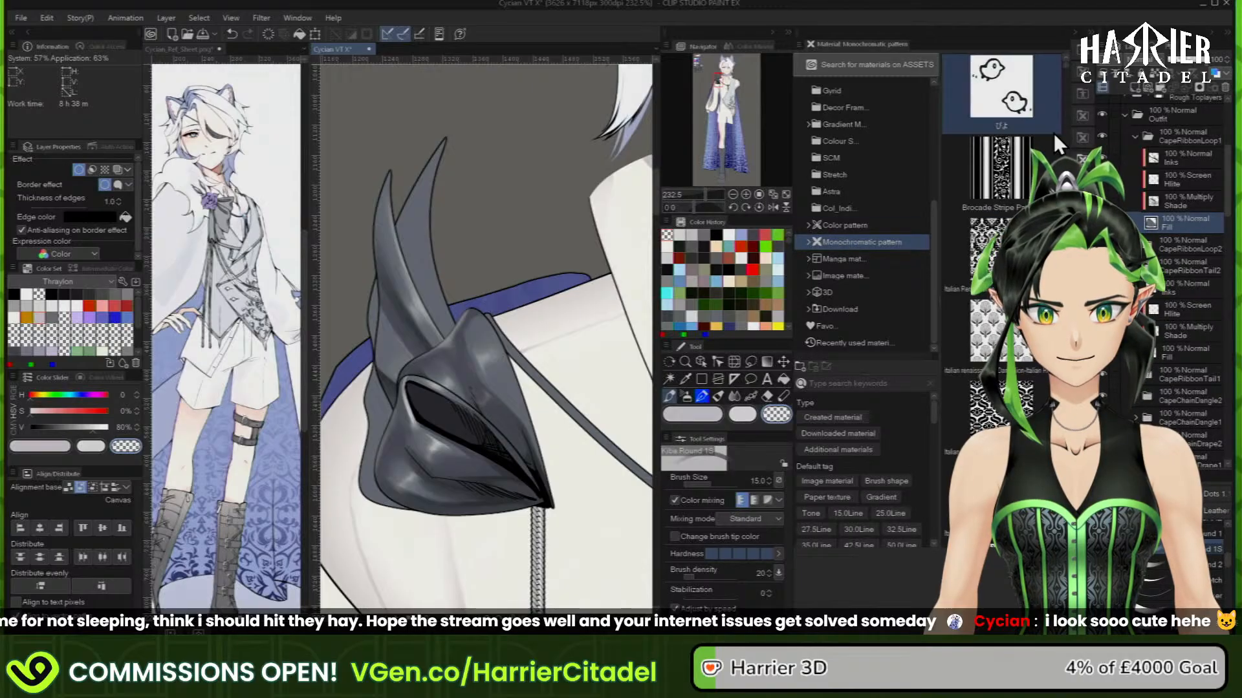
{"action": "left_click", "coordinate": [809, 240]}
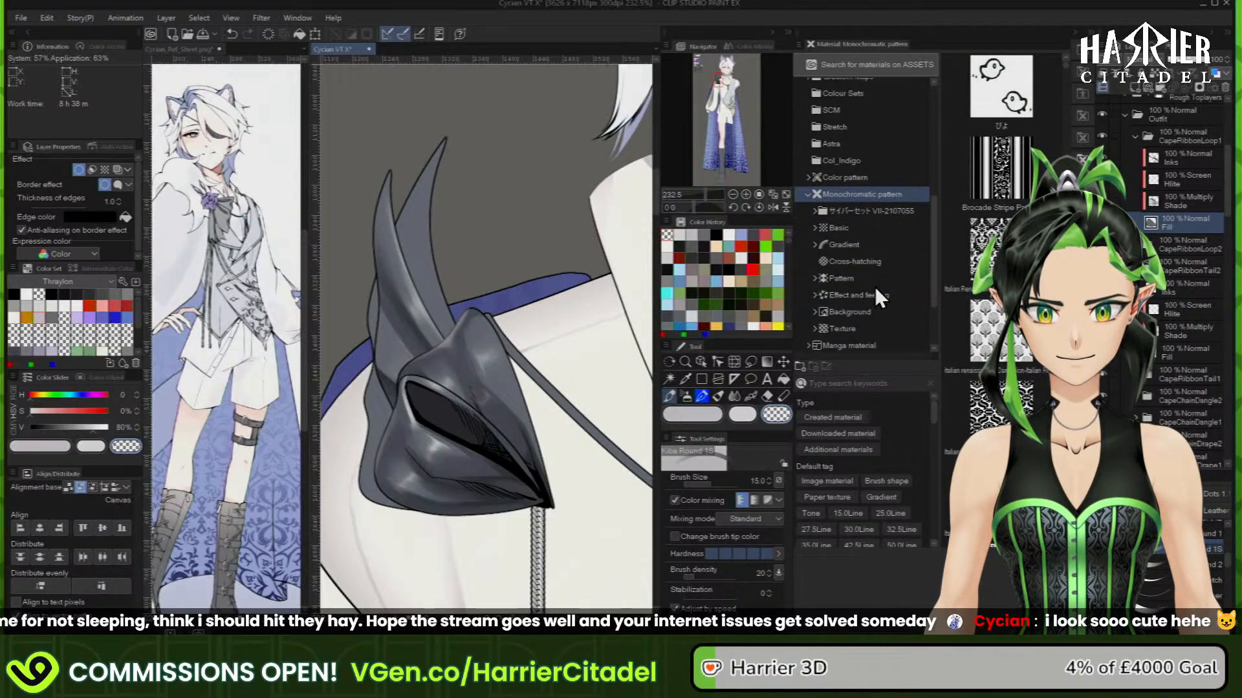
{"action": "scroll", "coordinate": [875, 286], "scroll_direction": "down", "scroll_amount": 3}
{"action": "left_click", "coordinate": [866, 249]}
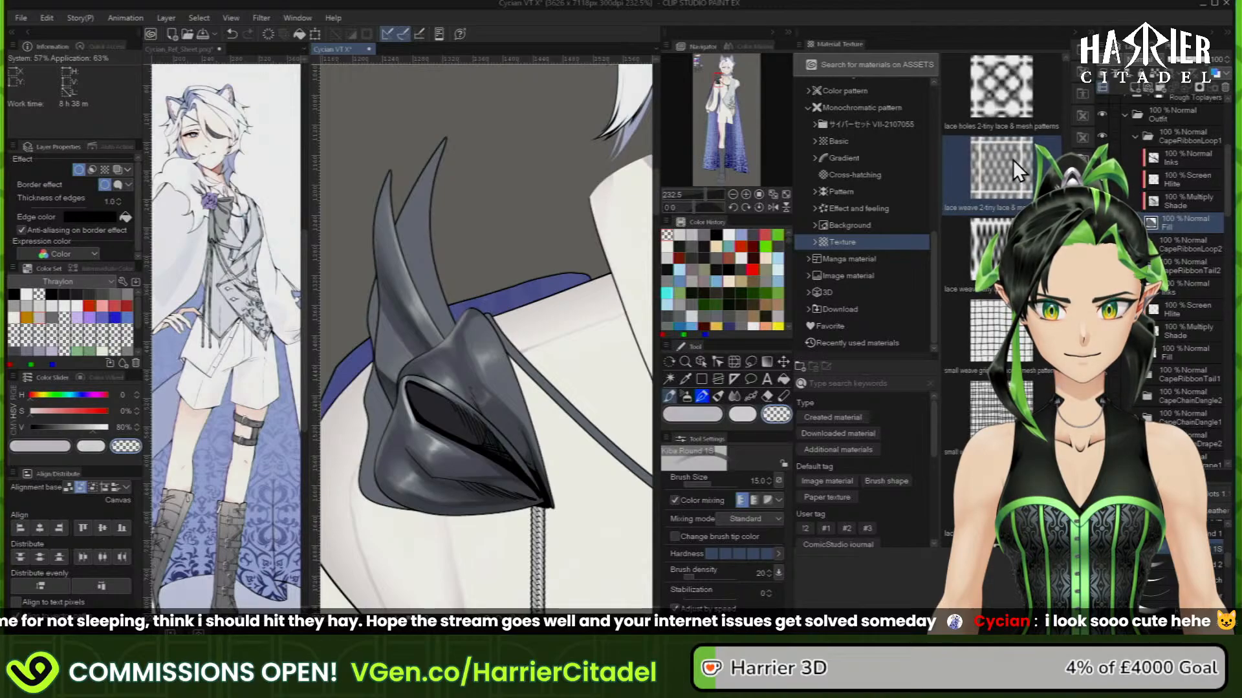
Find the small fabric 2 texture and place it on the ribbon loop above its Fill layer, closing the material library
{"action": "scroll", "coordinate": [1019, 149], "scroll_direction": "down", "scroll_amount": 3}
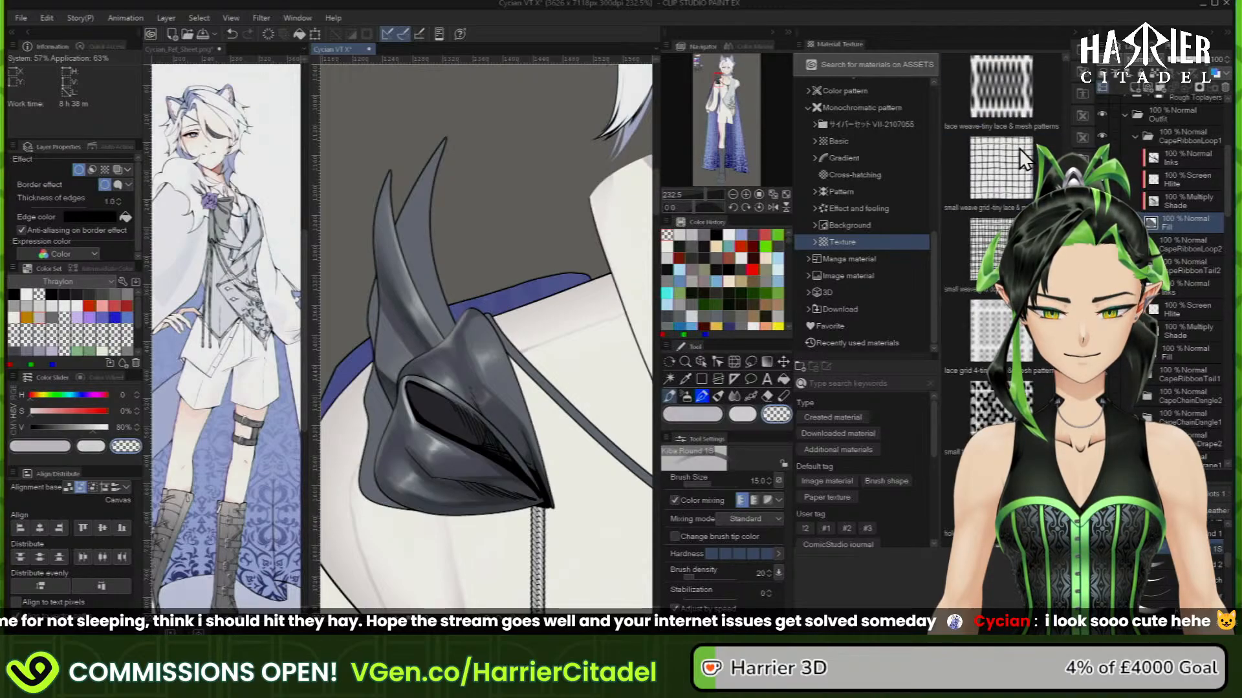
{"action": "scroll", "coordinate": [1019, 149], "scroll_direction": "down", "scroll_amount": 1}
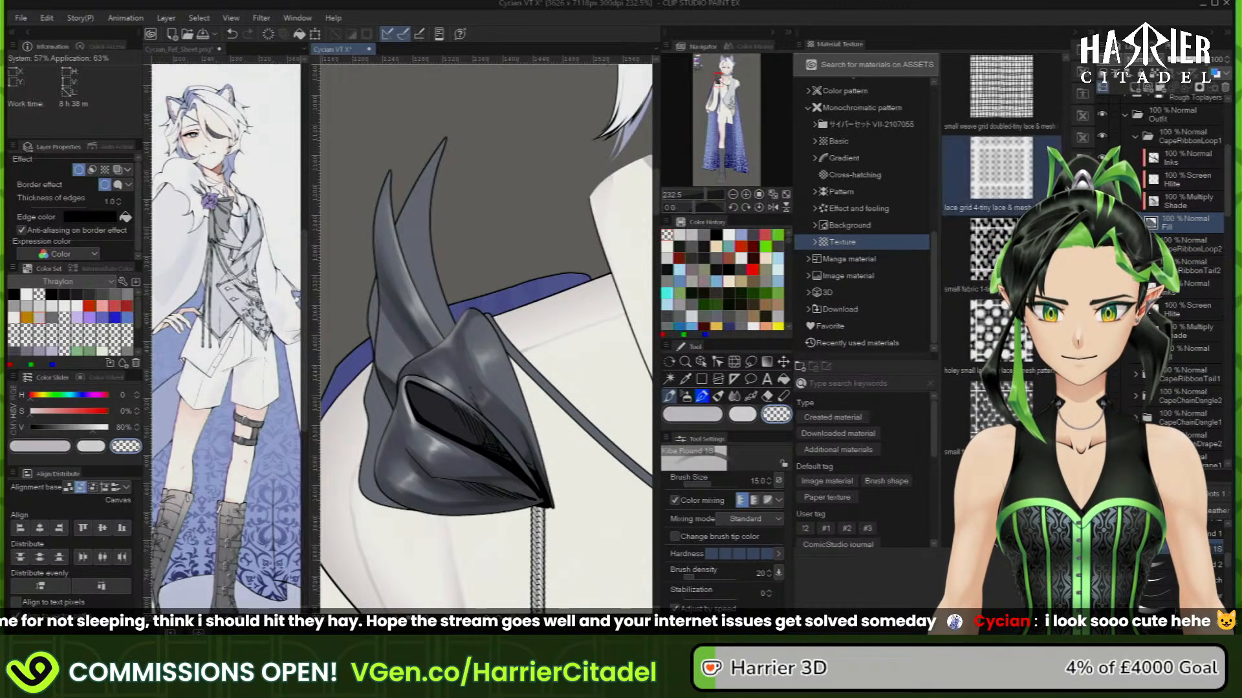
{"action": "left_click", "coordinate": [1025, 343]}
{"action": "scroll", "coordinate": [1028, 342], "scroll_direction": "down", "scroll_amount": 4}
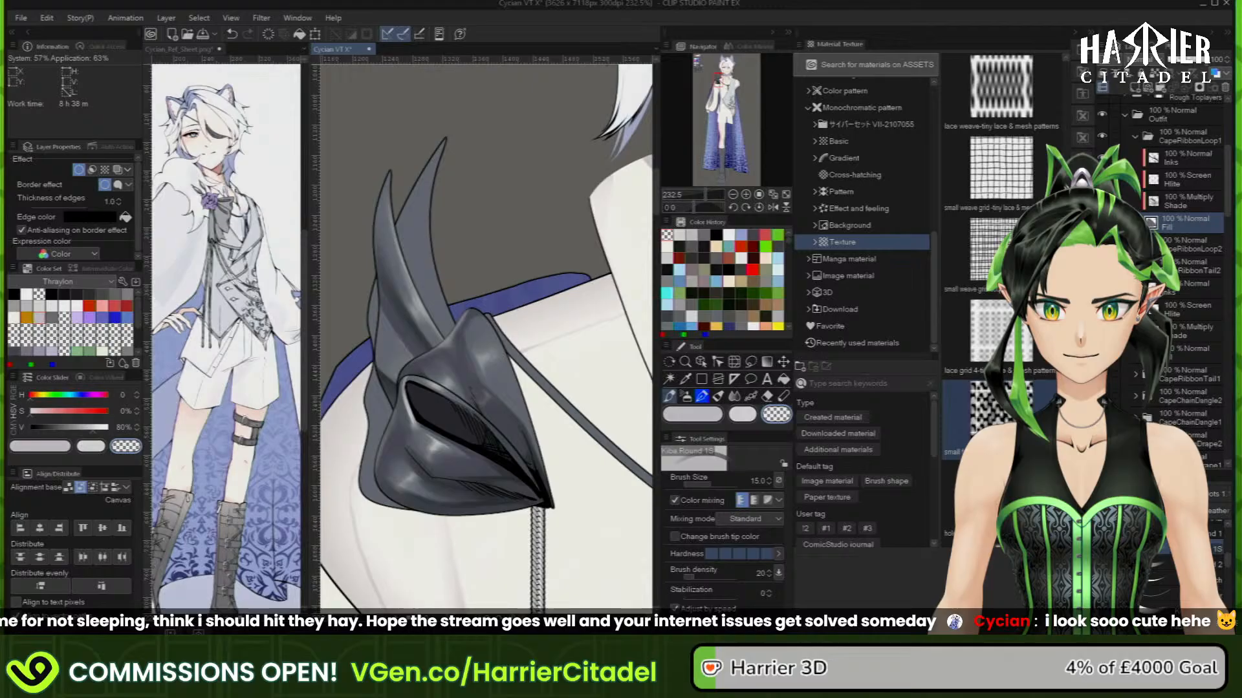
{"action": "scroll", "coordinate": [1009, 259], "scroll_direction": "up", "scroll_amount": 1}
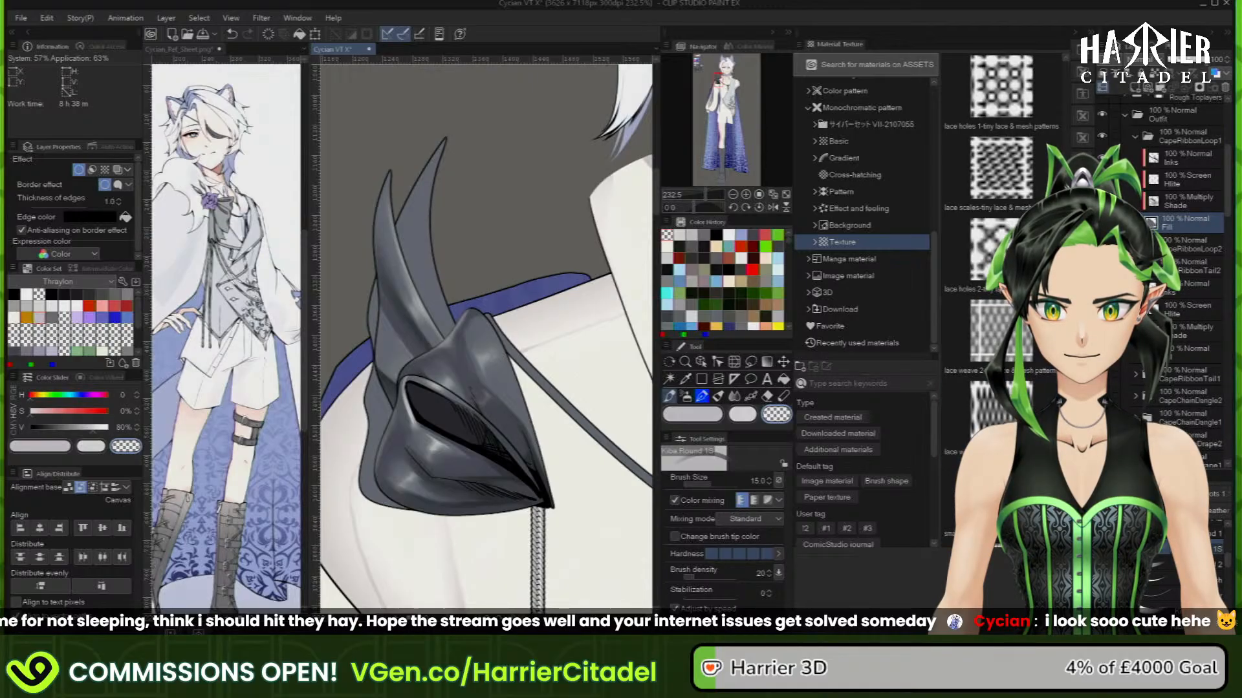
{"action": "scroll", "coordinate": [999, 323], "scroll_direction": "up", "scroll_amount": 4}
{"action": "left_click", "coordinate": [997, 405]}
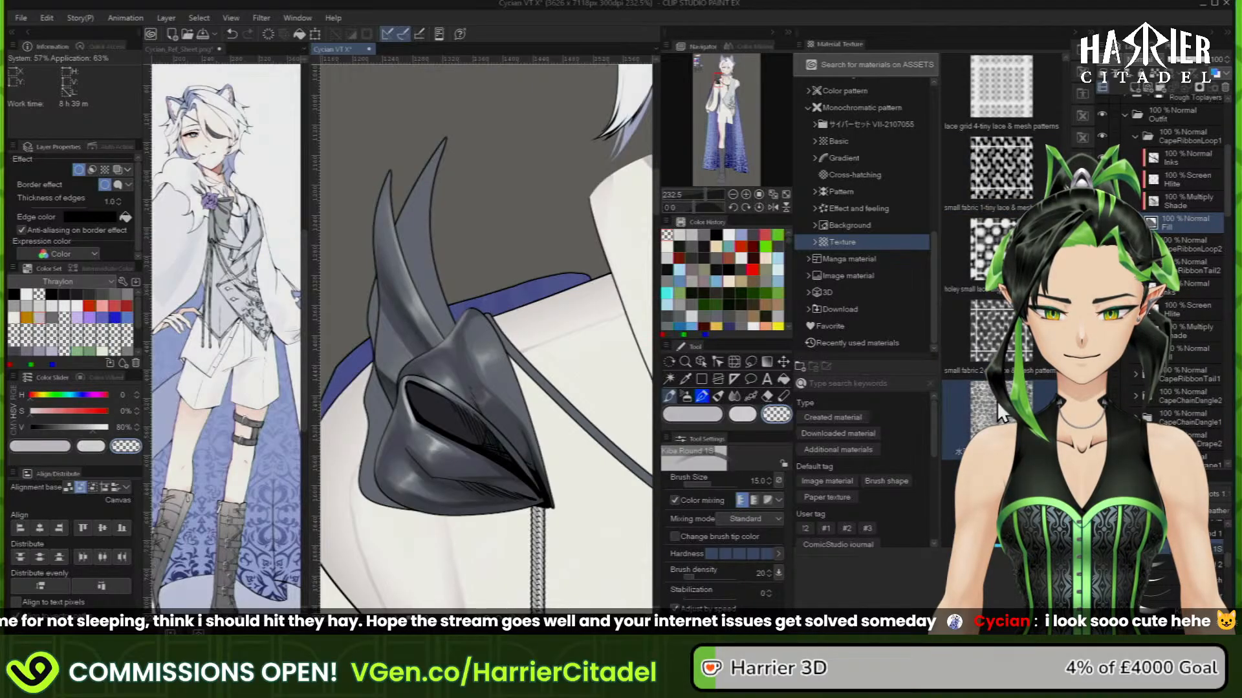
{"action": "left_click_drag", "start_coordinate": [998, 412], "coordinate": [456, 412]}
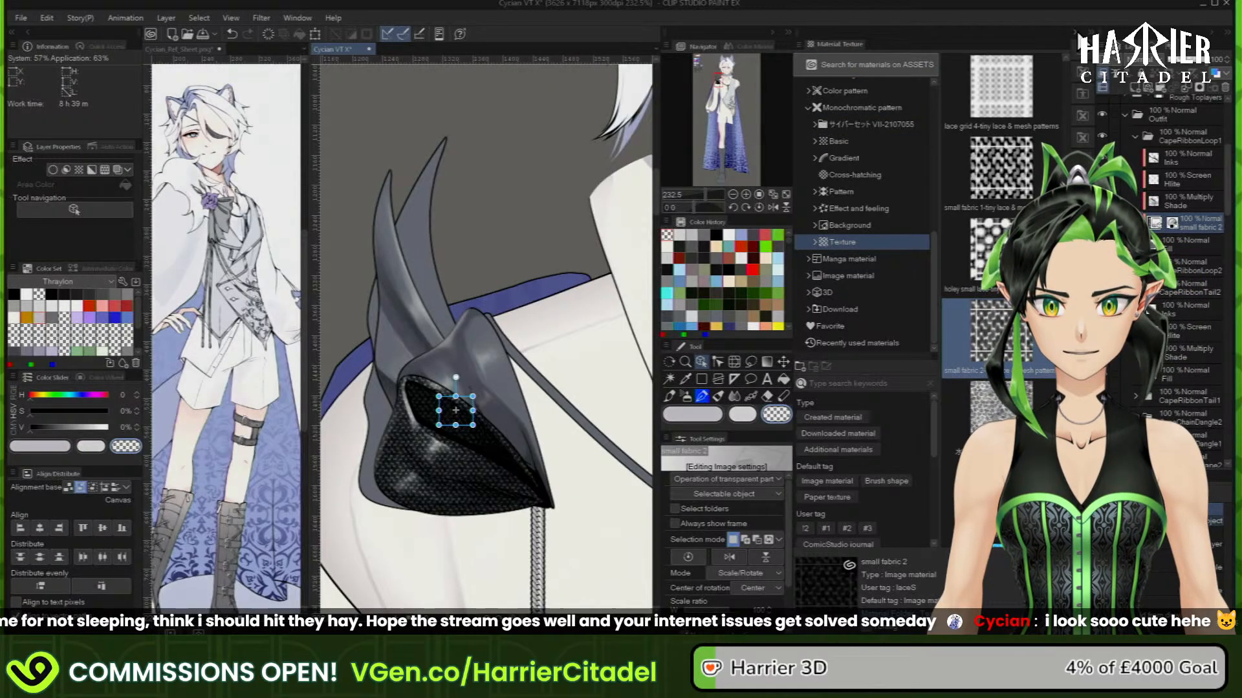
{"action": "left_click", "coordinate": [1075, 32]}
Rotate the fabric texture counterclockwise on the ribbon loop and set its layer to Linear burn at 14% opacity
{"action": "scroll", "coordinate": [576, 430], "scroll_direction": "up", "scroll_amount": 3}
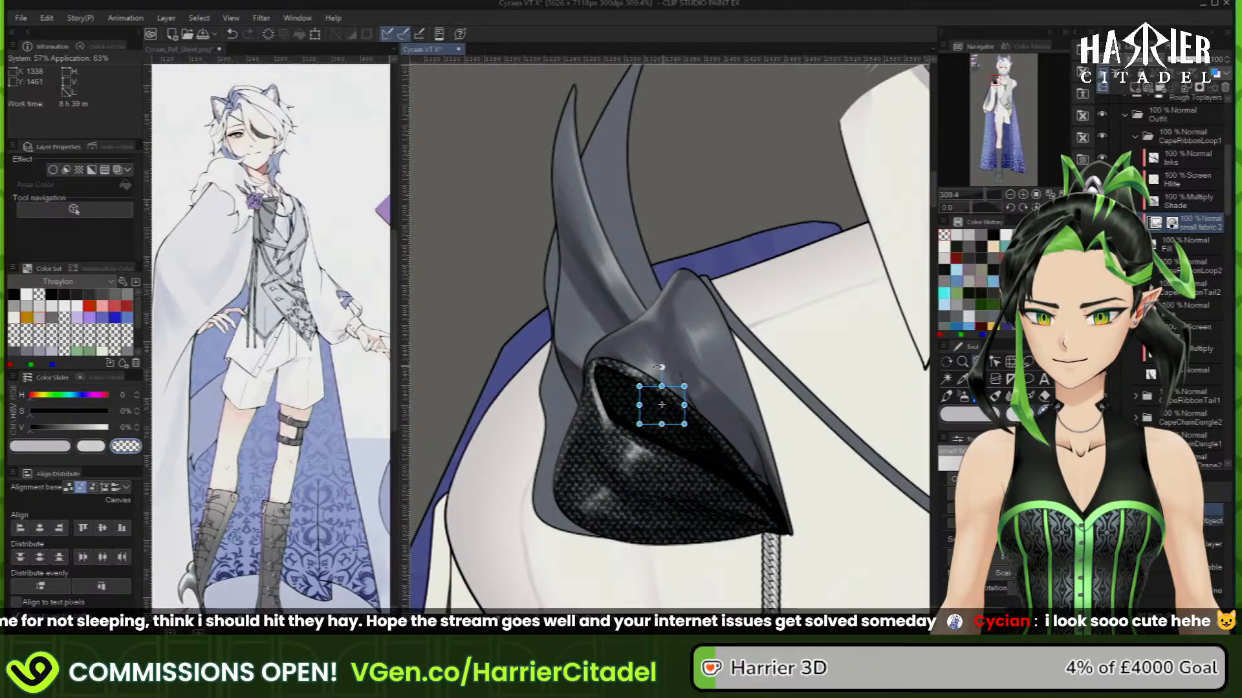
{"action": "left_click_drag", "start_coordinate": [658, 367], "coordinate": [626, 378]}
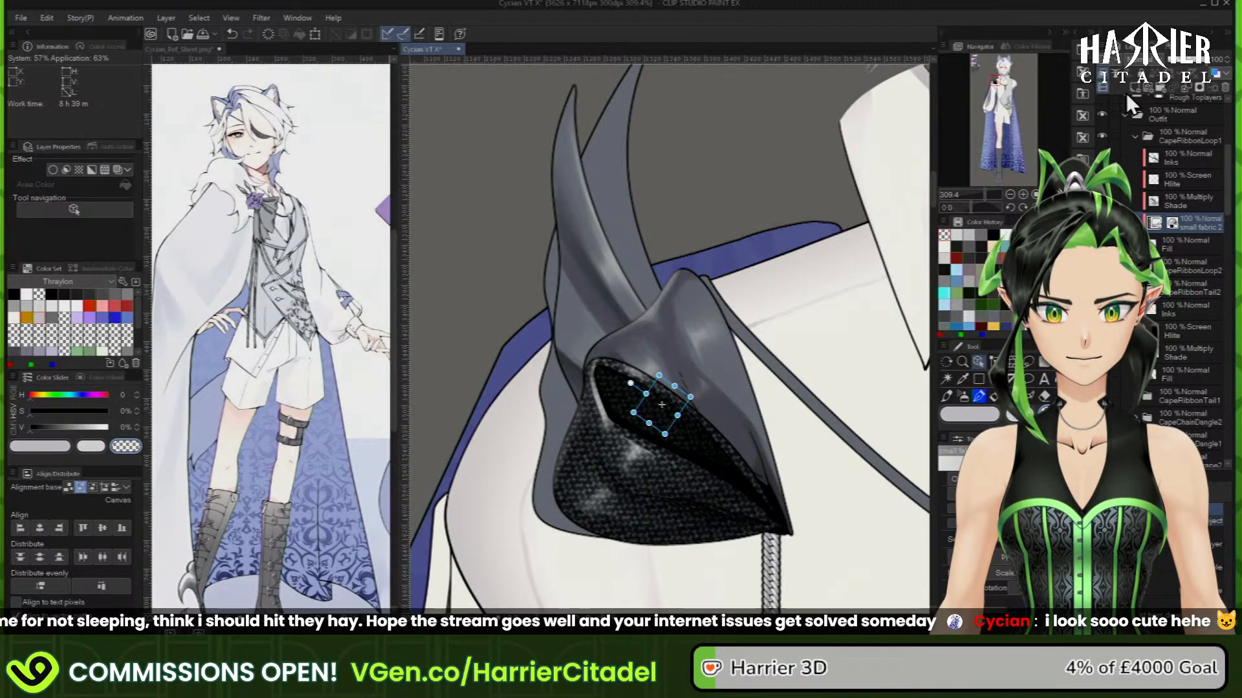
{"action": "left_click", "coordinate": [1141, 63]}
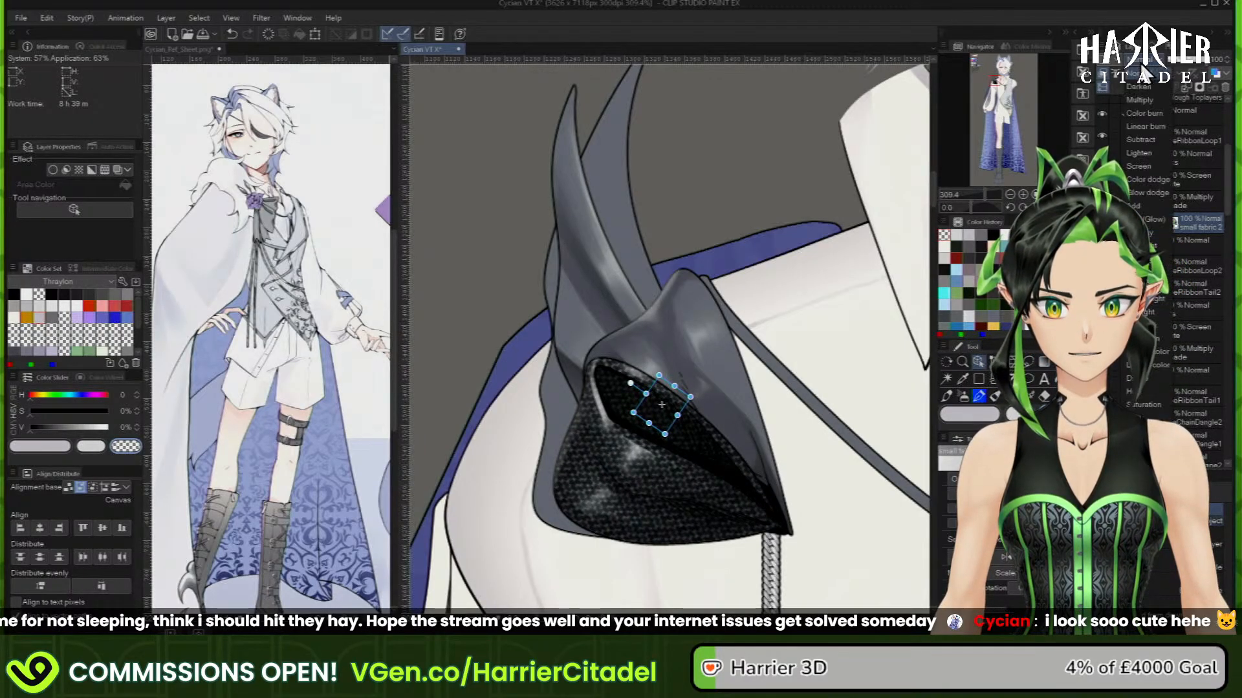
{"action": "left_click", "coordinate": [1154, 128]}
{"action": "left_click", "coordinate": [1181, 66]}
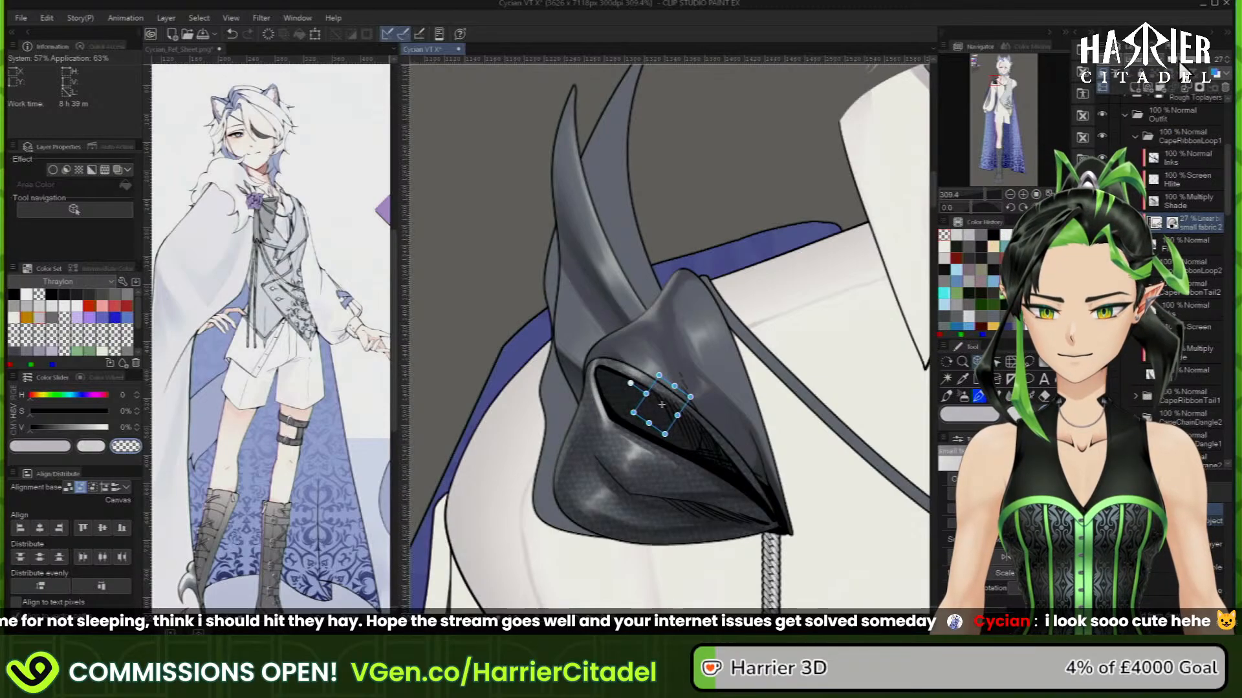
{"action": "left_click_drag", "start_coordinate": [1179, 61], "coordinate": [1177, 60]}
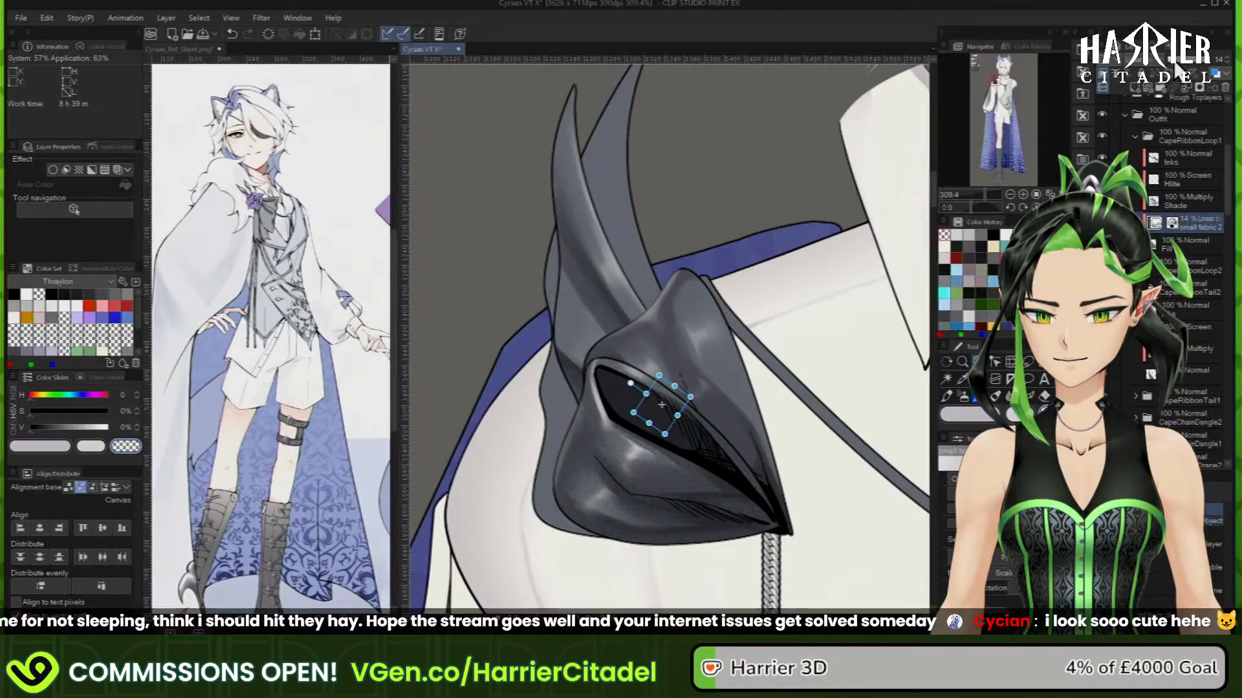
Scale down the fabric texture on the ribbon loop for a finer weave and check it against the whole shoulder
{"action": "scroll", "coordinate": [672, 533], "scroll_direction": "up", "scroll_amount": 5}
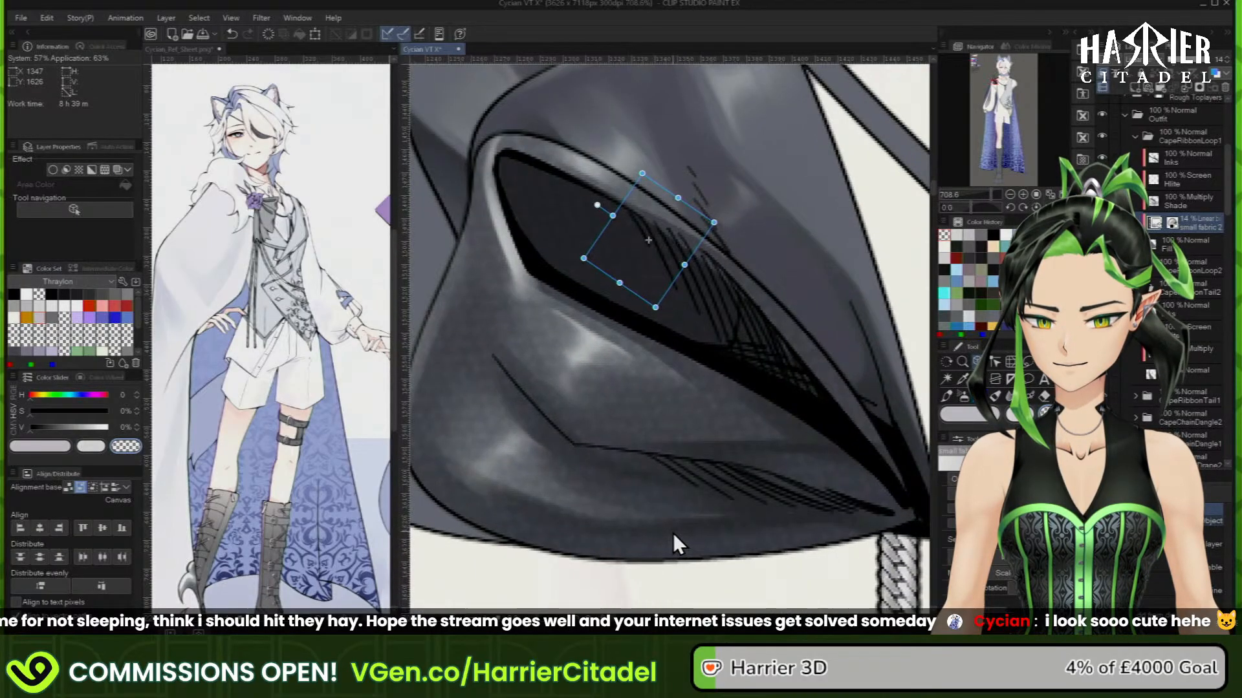
{"action": "left_click_drag", "start_coordinate": [641, 173], "coordinate": [646, 212]}
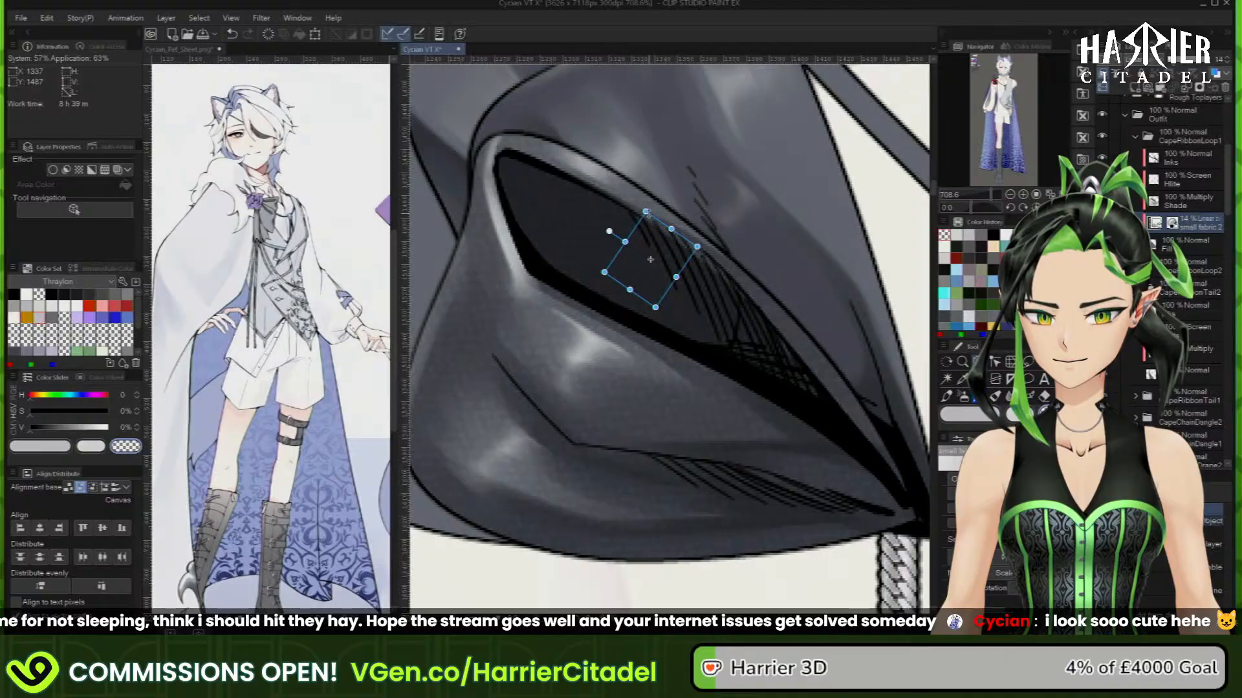
{"action": "scroll", "coordinate": [759, 242], "scroll_direction": "down", "scroll_amount": 5}
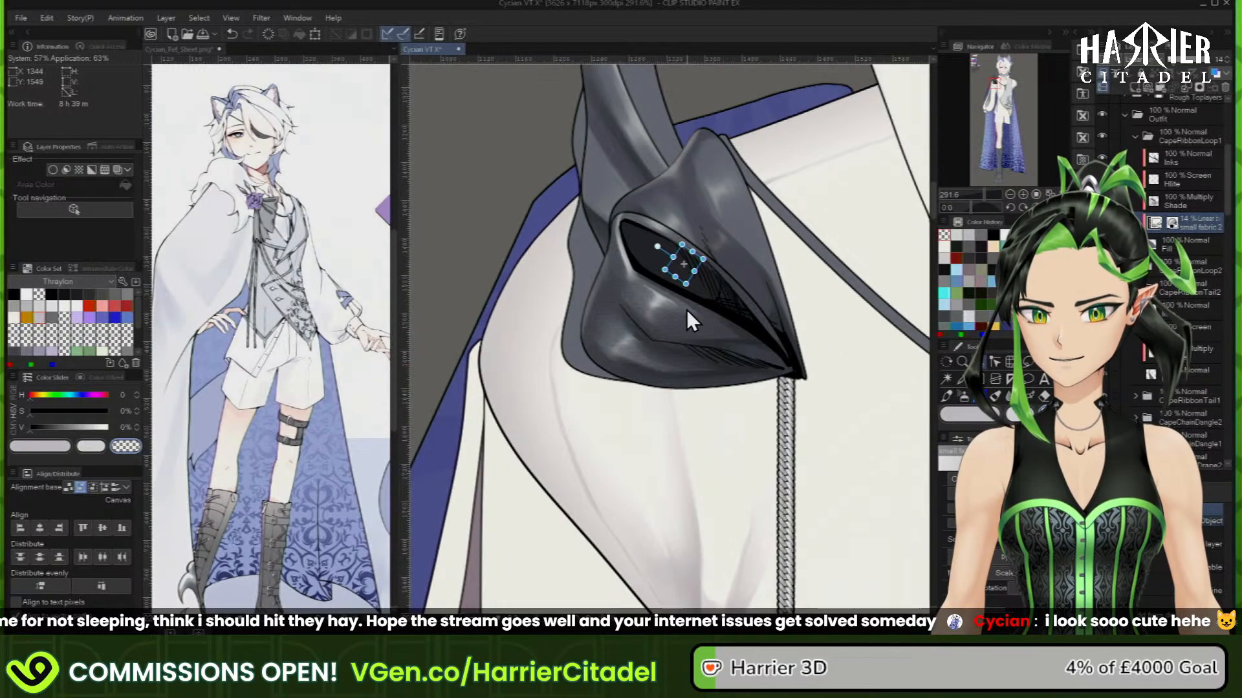
{"action": "scroll", "coordinate": [633, 352], "scroll_direction": "down", "scroll_amount": 5}
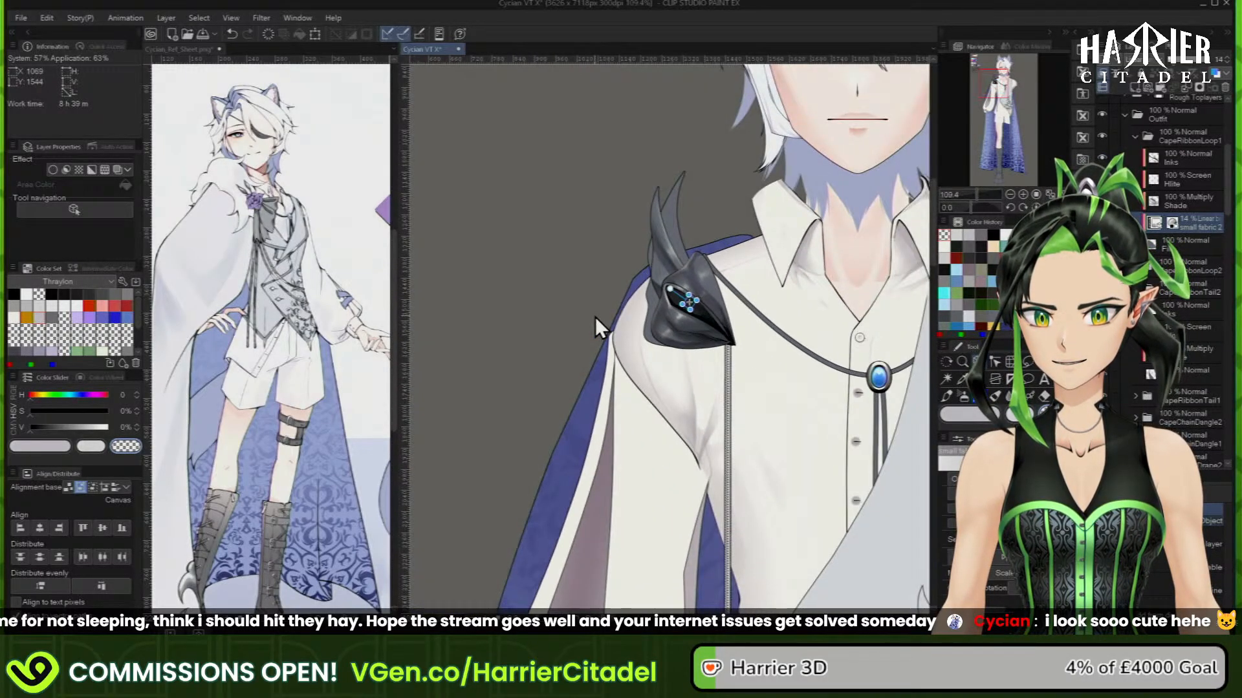
Duplicate the small fabric 2 texture into CapeRibbonLoop2 above its Fill layer, then move and rotate it clockwise to follow that loop
{"action": "scroll", "coordinate": [738, 314], "scroll_direction": "up", "scroll_amount": 5}
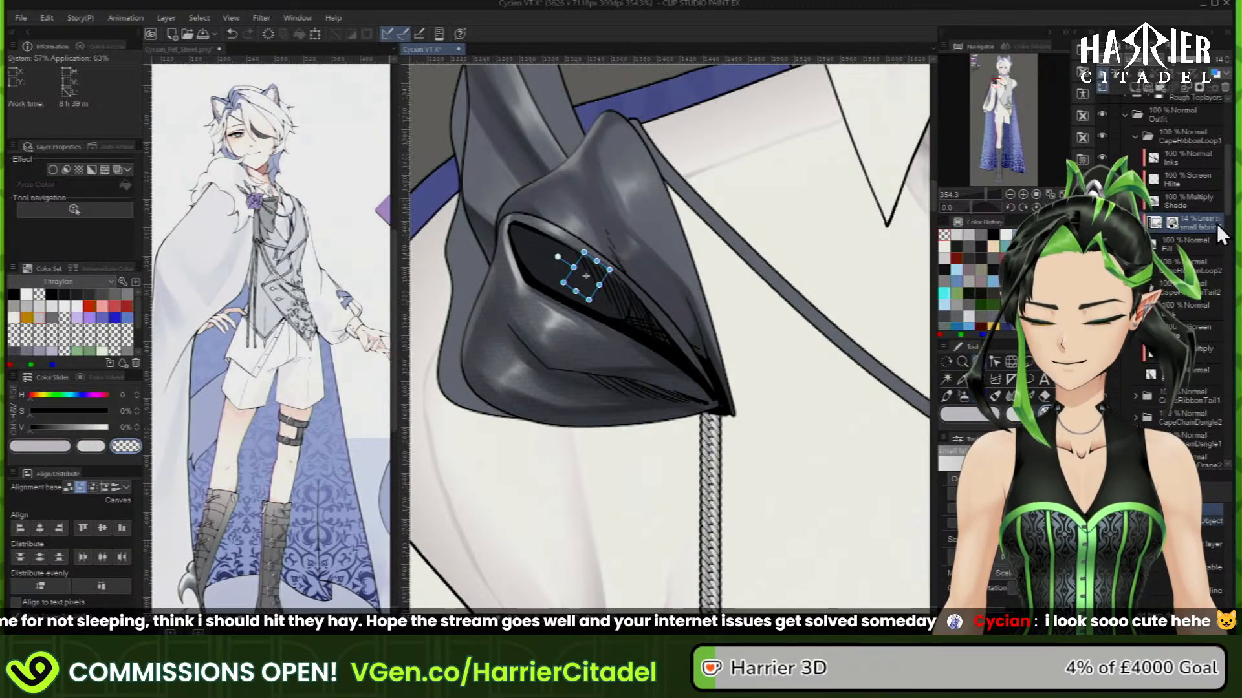
{"action": "key", "text": "ctrl+v"}
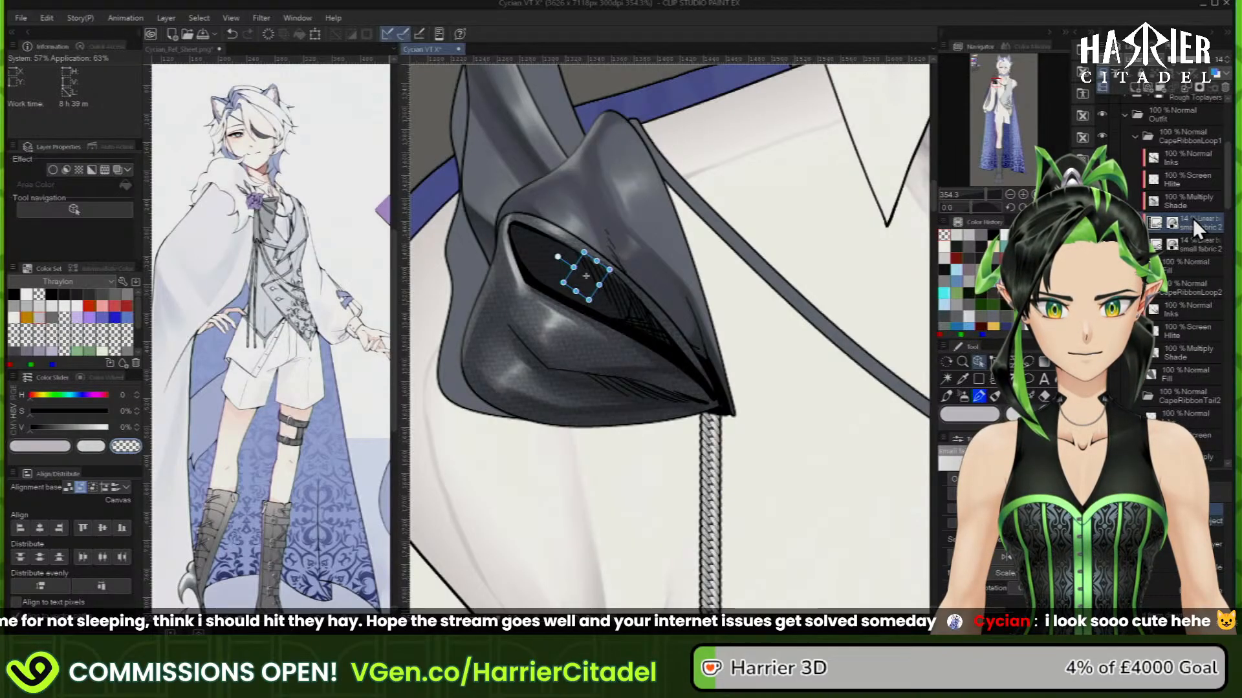
{"action": "left_click_drag", "start_coordinate": [1197, 219], "coordinate": [1194, 355]}
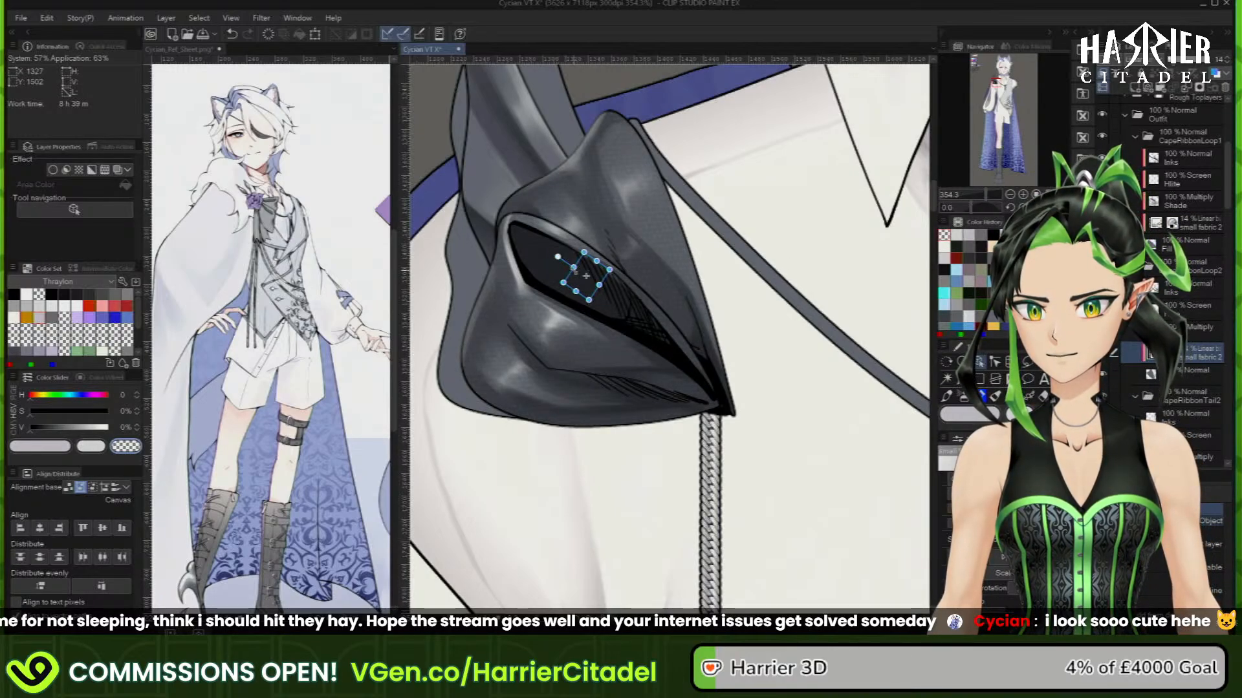
{"action": "left_click_drag", "start_coordinate": [599, 274], "coordinate": [688, 290]}
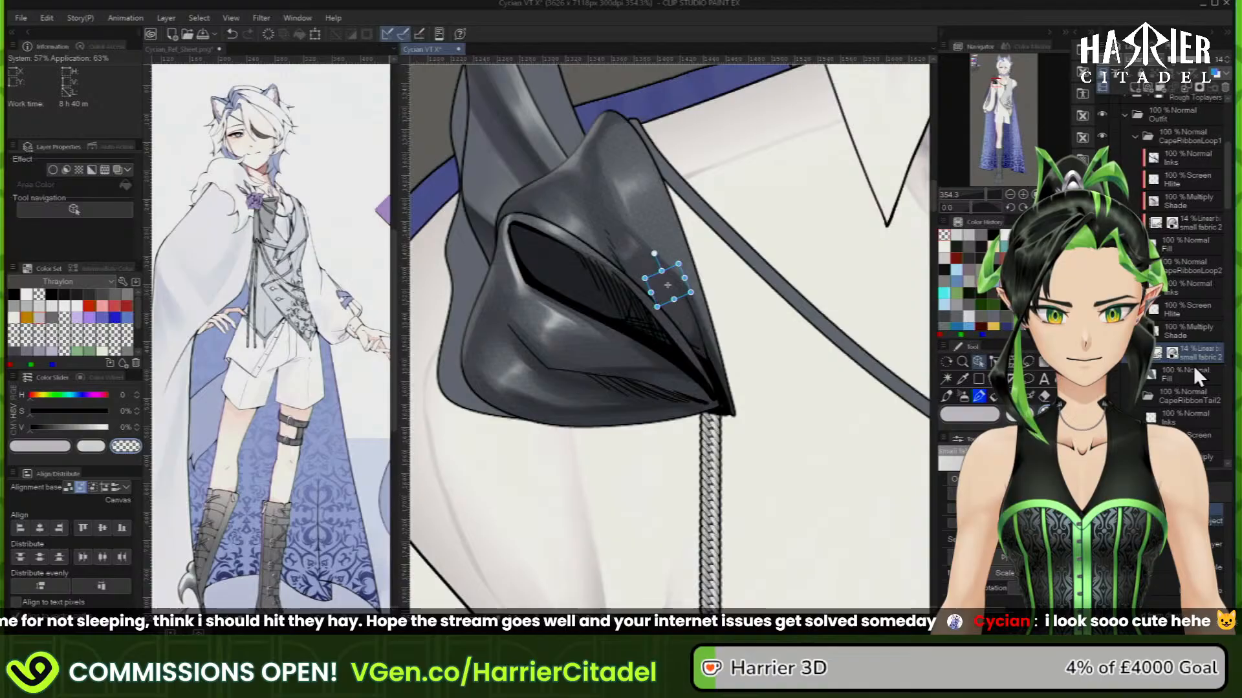
Duplicate the CapeRibbonLoop2 fabric texture and place the copy above the Fill layer in CapeRibbonTail2
{"action": "key", "text": "ctrl+c"}
{"action": "key", "text": "ctrl+v"}
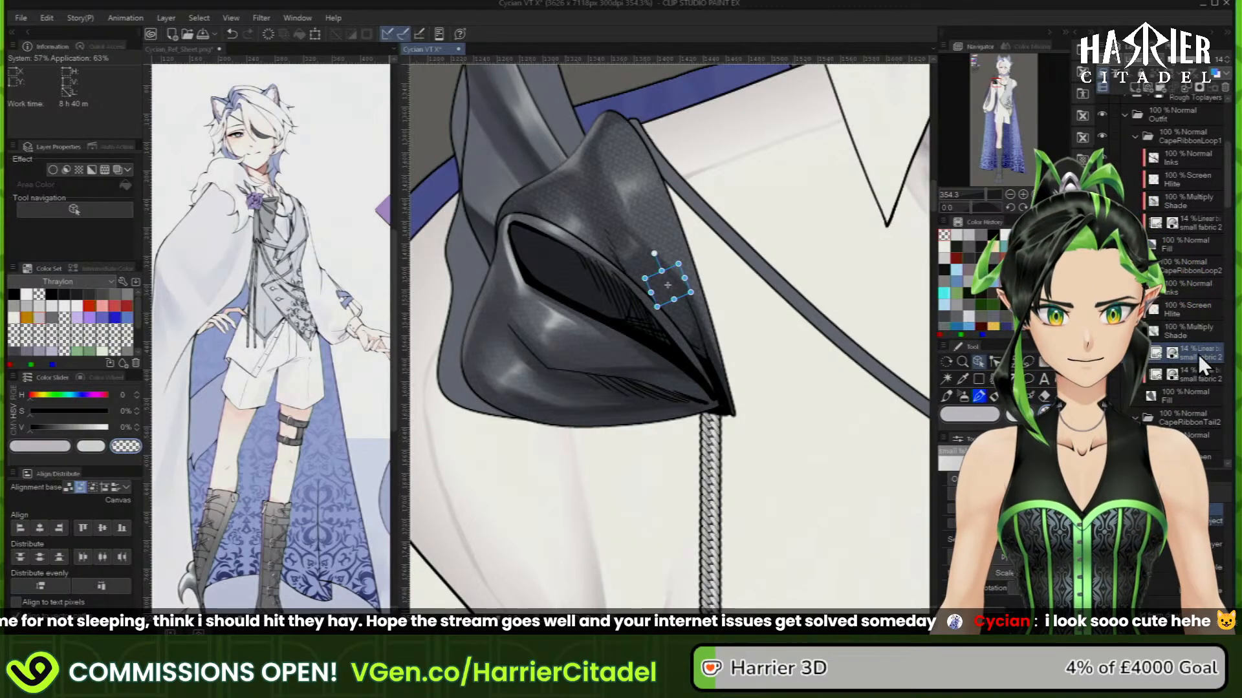
{"action": "scroll", "coordinate": [1193, 357], "scroll_direction": "down", "scroll_amount": 2}
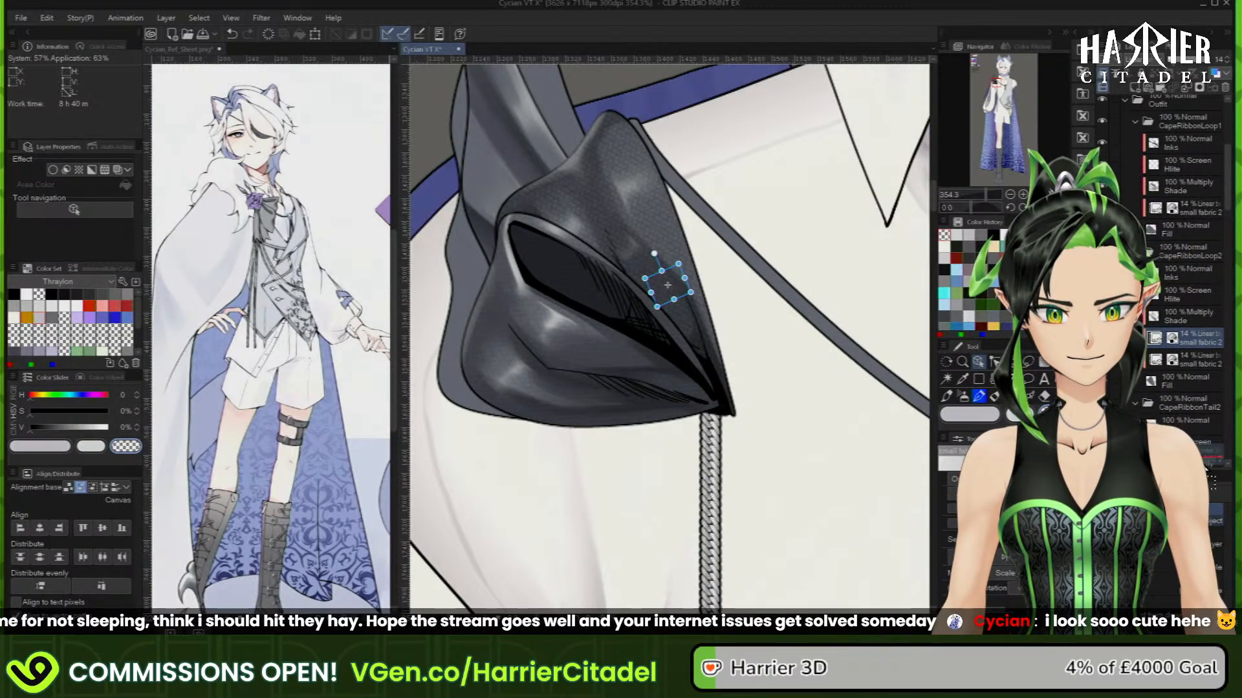
{"action": "left_click_drag", "start_coordinate": [1205, 471], "coordinate": [1197, 408]}
{"action": "scroll", "coordinate": [1140, 175], "scroll_direction": "up", "scroll_amount": 4}
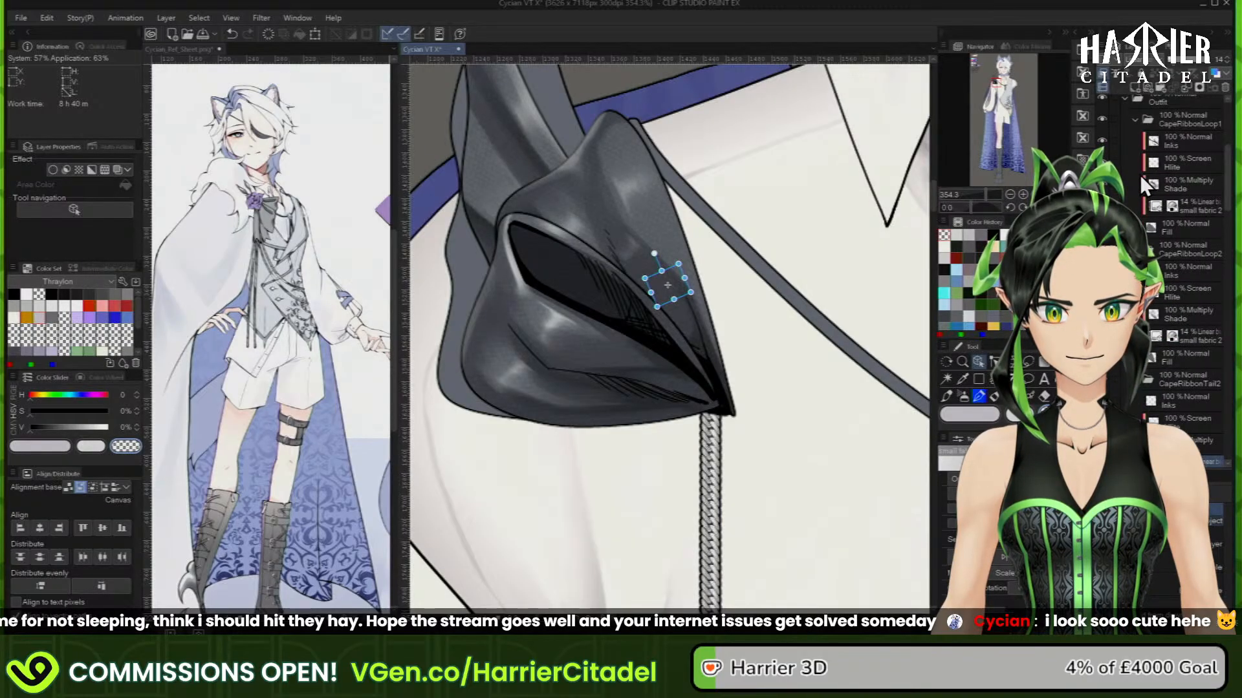
Collapse and hide the CapeRibbonLoop1 and CapeRibbonLoop2 folders so the ribbon tails are uncovered
{"action": "left_click", "coordinate": [1134, 120]}
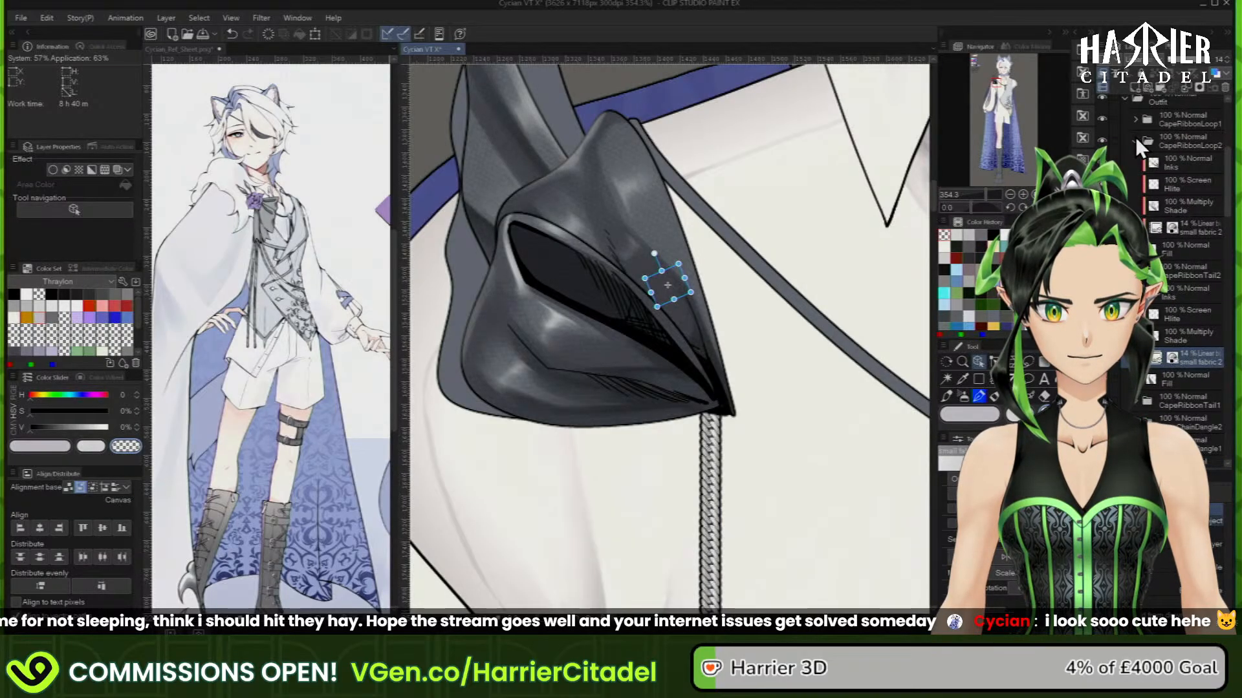
{"action": "left_click", "coordinate": [1129, 138]}
{"action": "left_click", "coordinate": [1135, 140]}
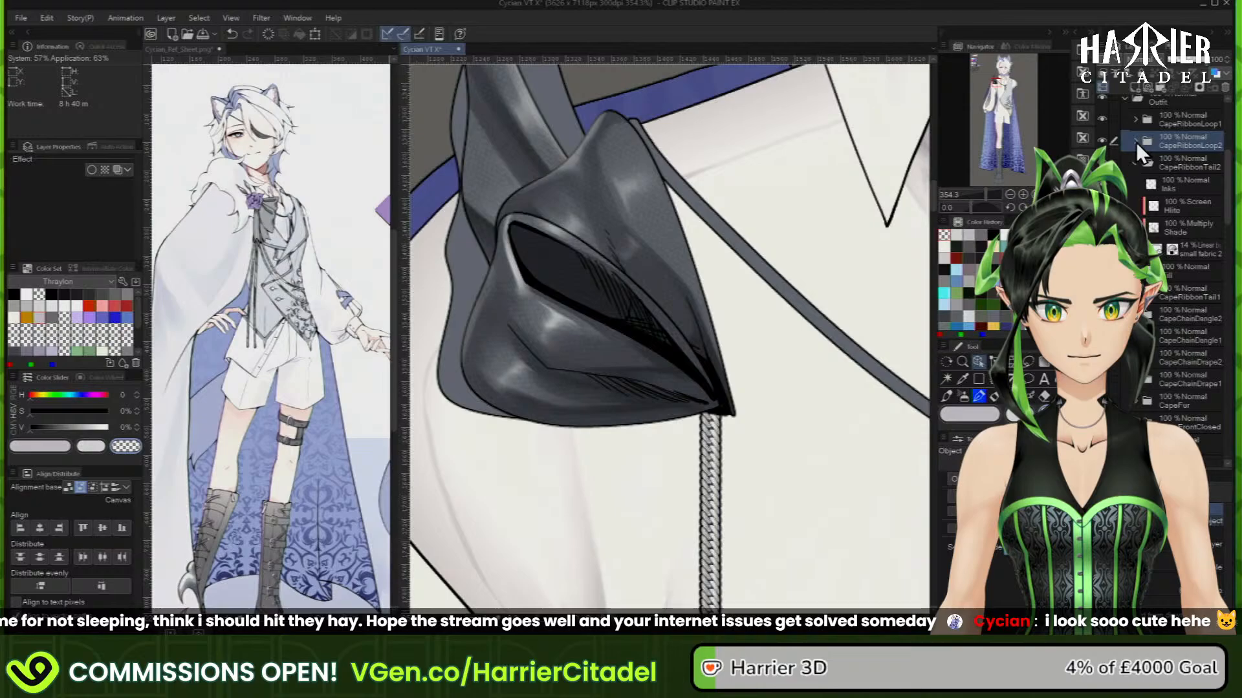
{"action": "left_click", "coordinate": [1103, 120]}
{"action": "left_click", "coordinate": [1102, 140]}
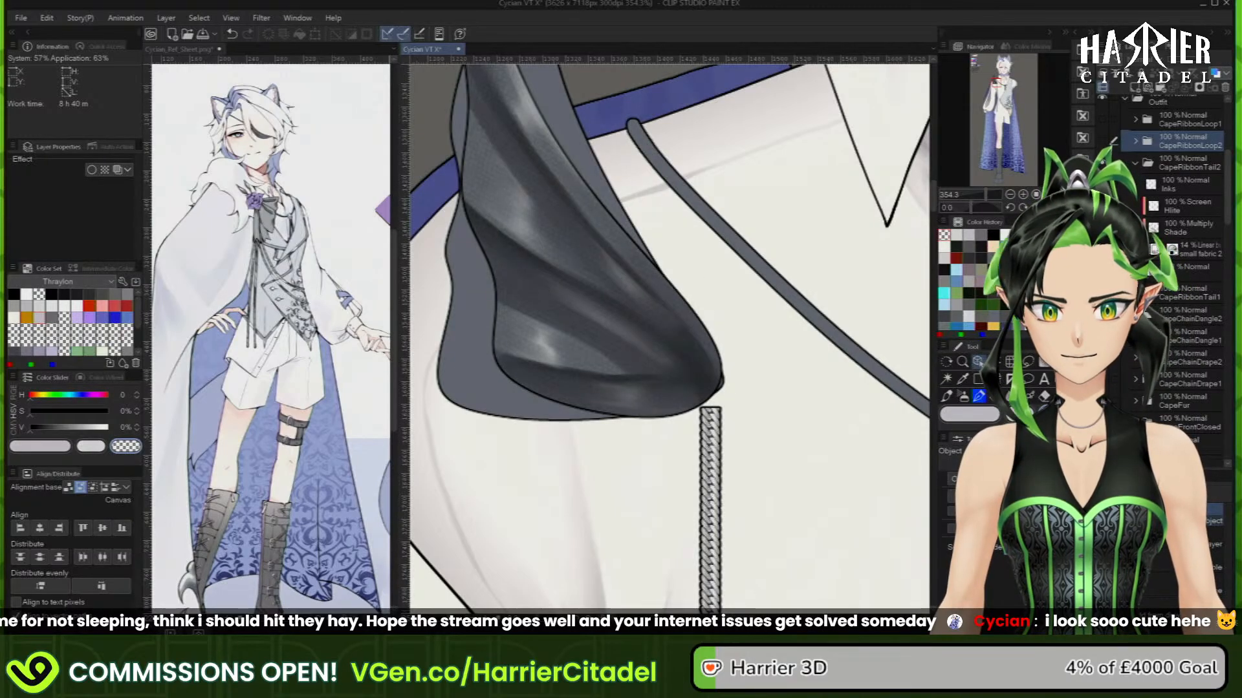
Move the CapeRibbonTail2 fabric texture toward the tail's lower end and rotate it counterclockwise, checking the weave on the whole tail
{"action": "left_click", "coordinate": [1197, 249]}
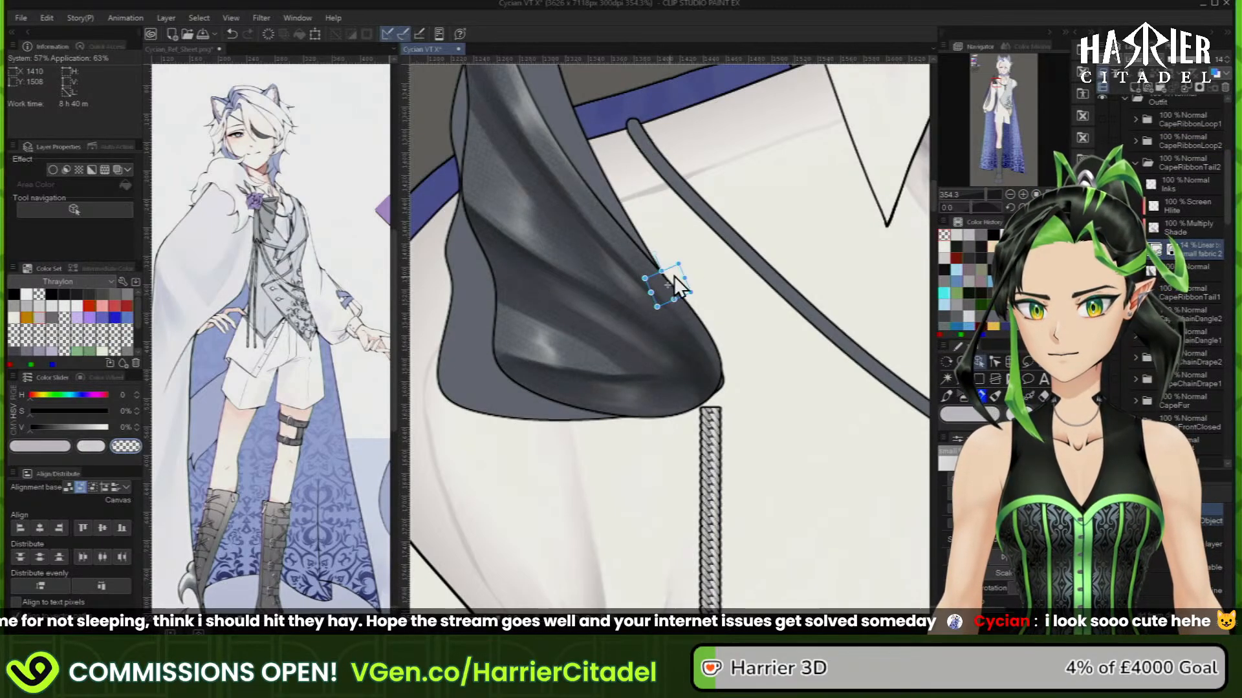
{"action": "left_click_drag", "start_coordinate": [690, 289], "coordinate": [650, 330]}
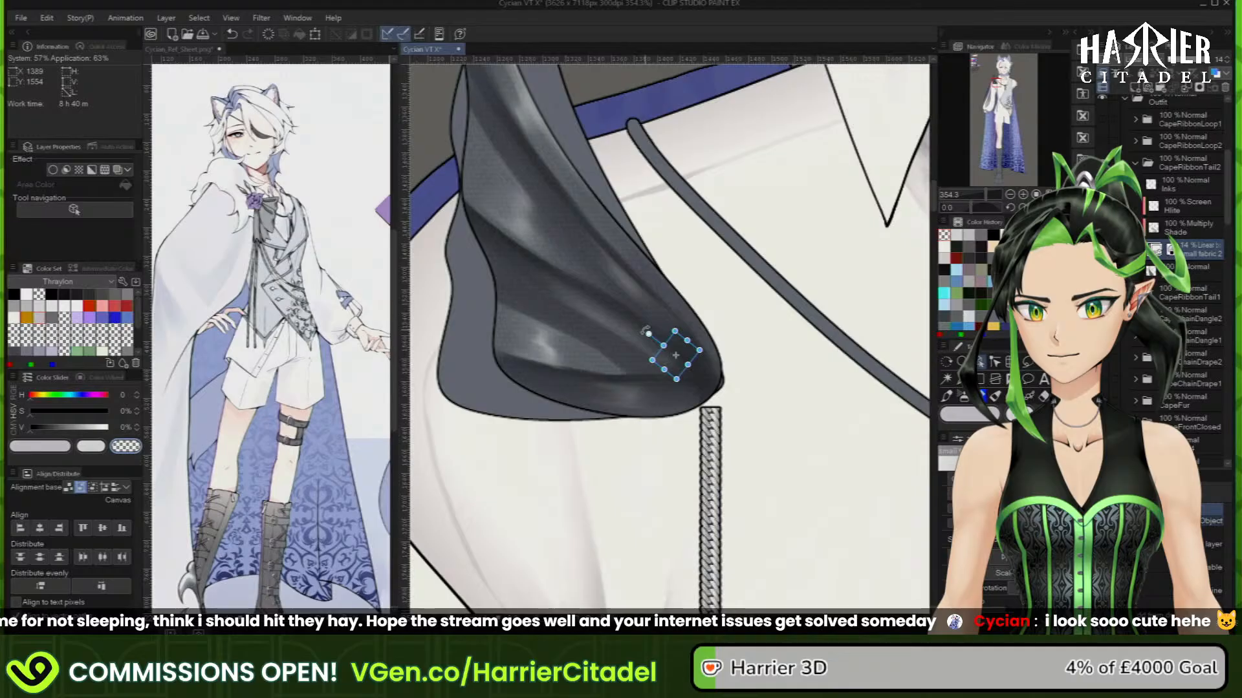
{"action": "scroll", "coordinate": [768, 391], "scroll_direction": "down", "scroll_amount": 3}
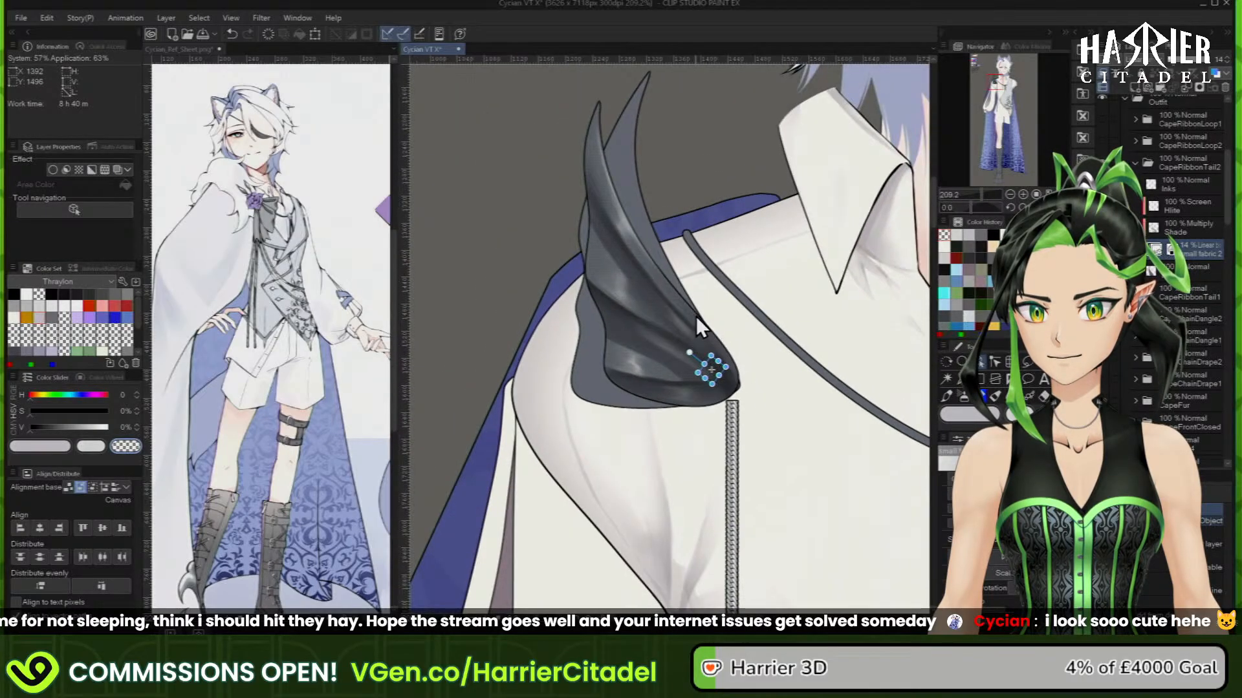
{"action": "scroll", "coordinate": [696, 316], "scroll_direction": "up", "scroll_amount": 1}
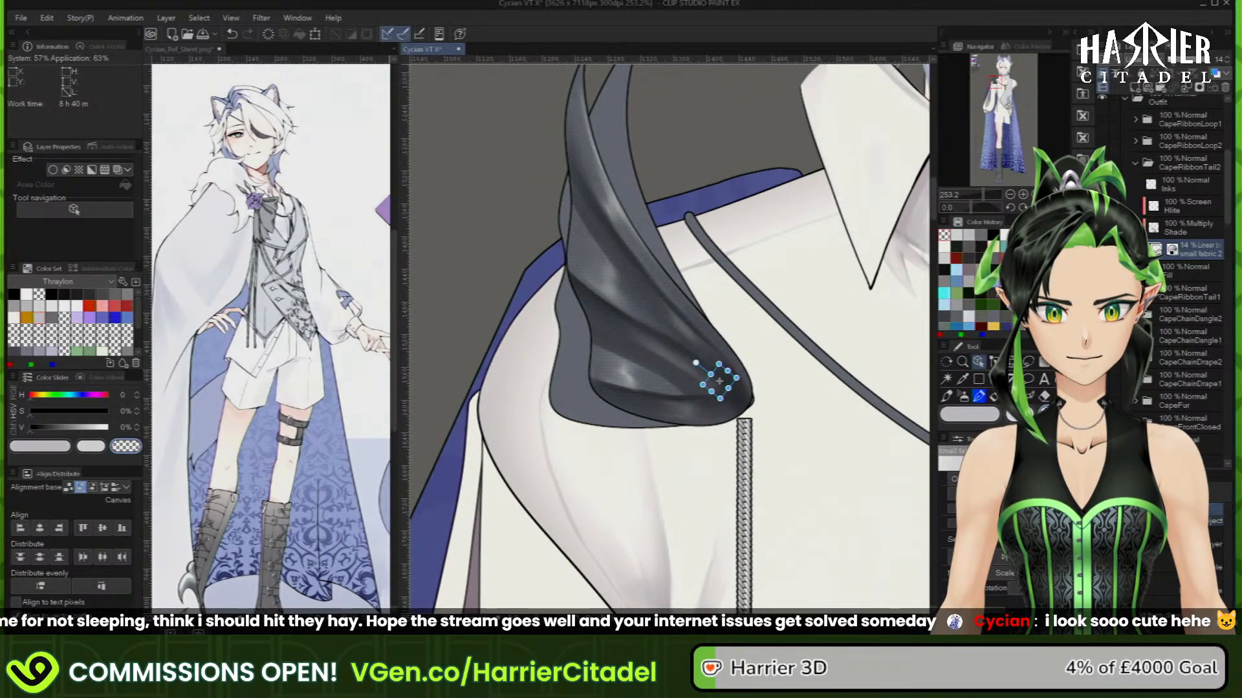
Duplicate the CapeRibbonTail2 fabric texture and place the copy above the Fill layer in CapeRibbonTail1
{"action": "left_click", "coordinate": [1135, 292]}
{"action": "key", "text": "ctrl+c"}
{"action": "key", "text": "ctrl+v"}
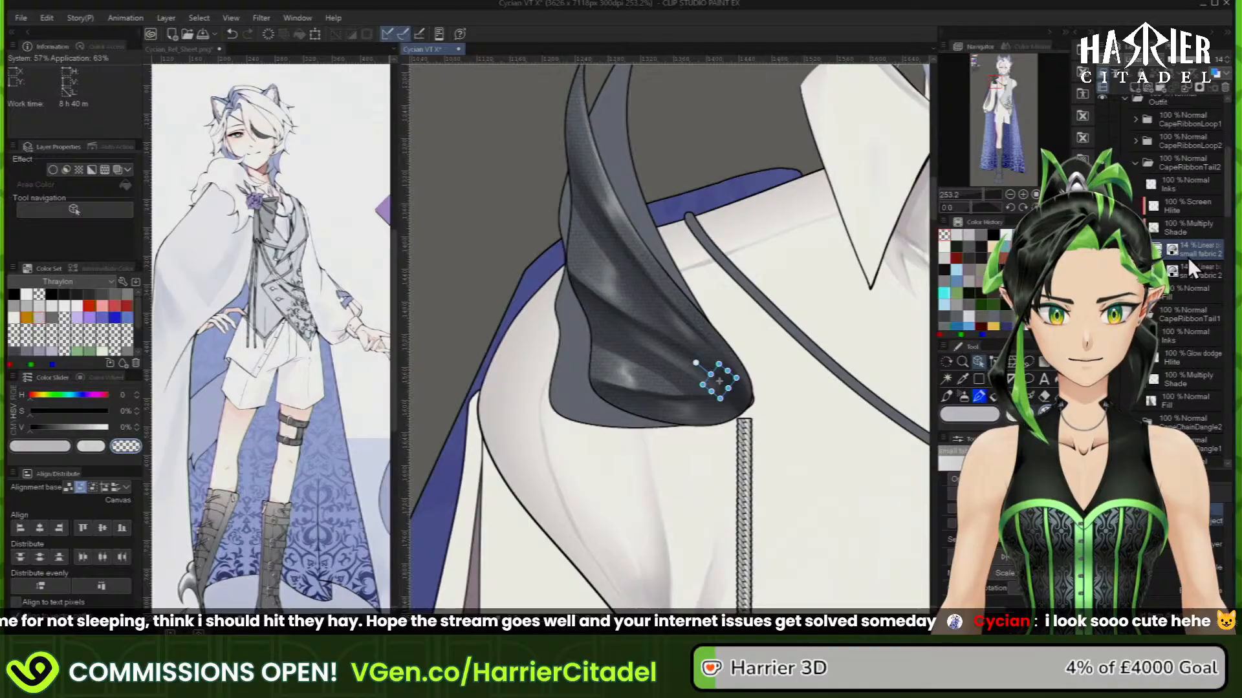
{"action": "left_click_drag", "start_coordinate": [1197, 251], "coordinate": [1198, 385]}
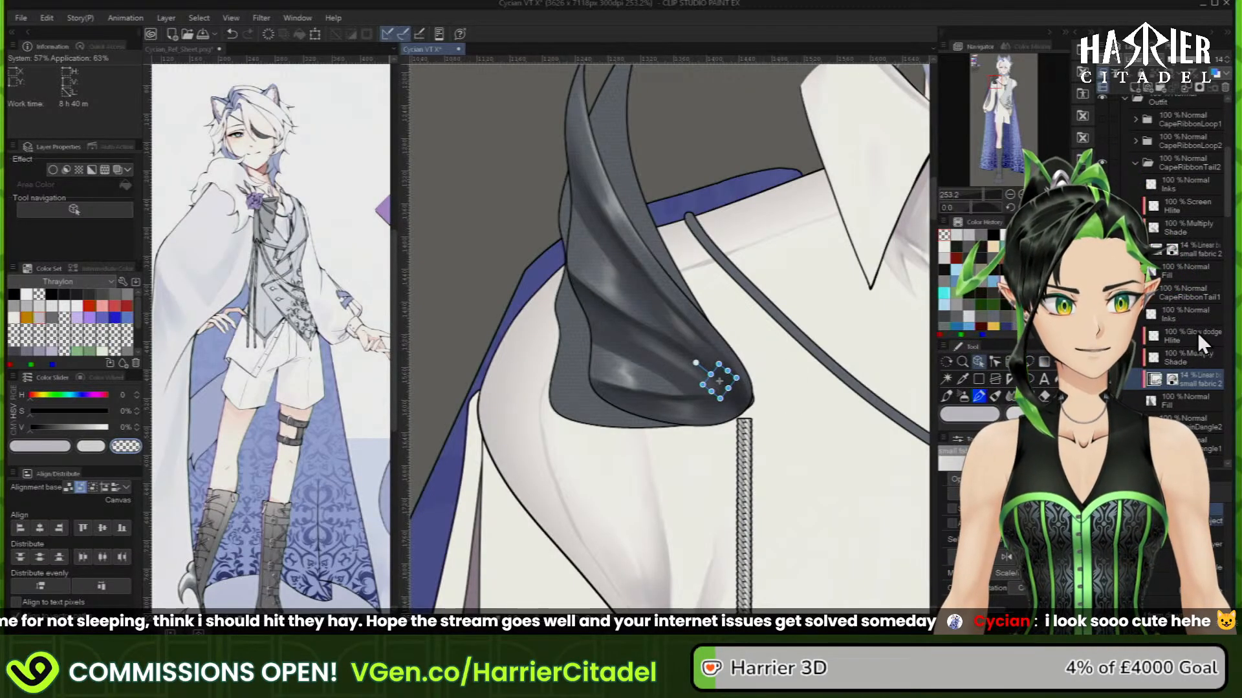
Hide the fabric texture in CapeRibbonTail1, and collapse and hide the CapeRibbonTail2 folder
{"action": "left_click", "coordinate": [1102, 379]}
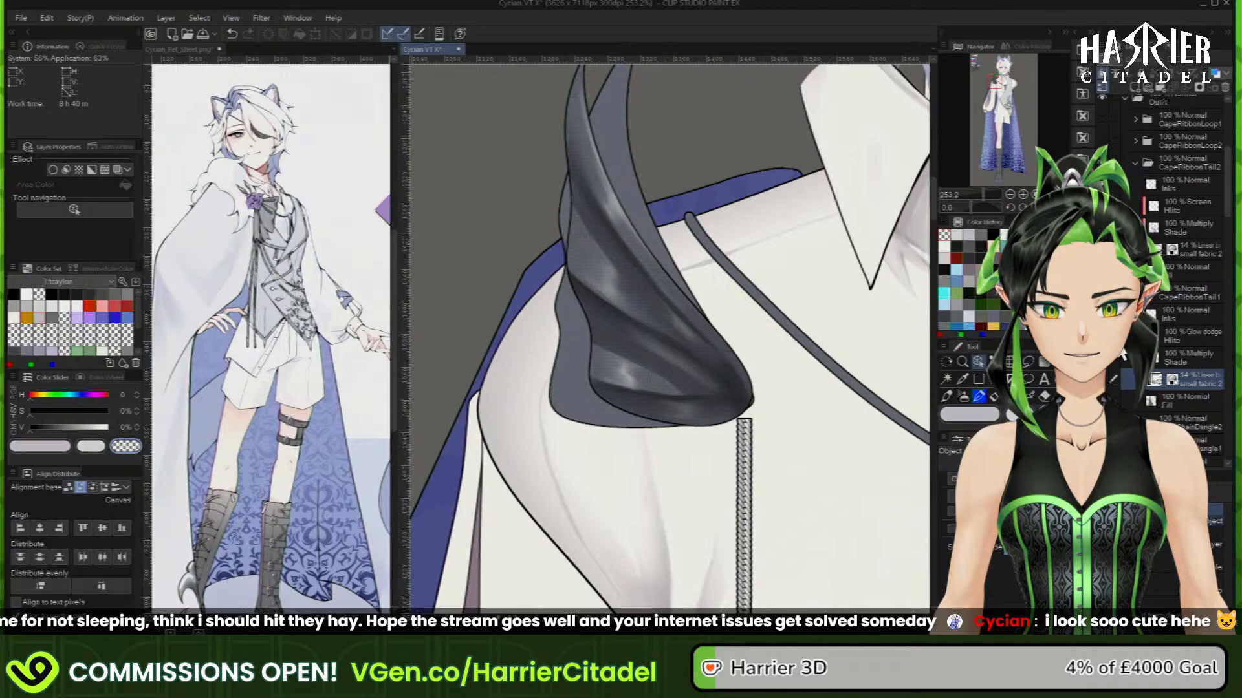
{"action": "left_click", "coordinate": [1137, 162]}
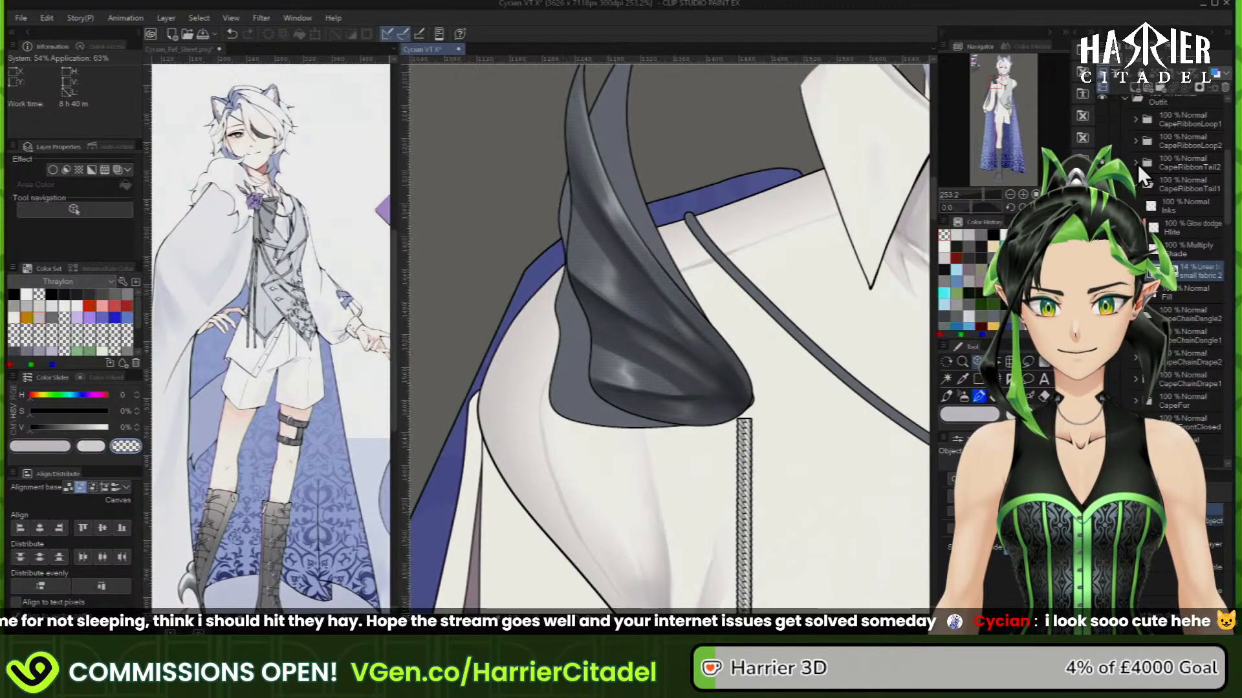
{"action": "left_click", "coordinate": [1102, 162]}
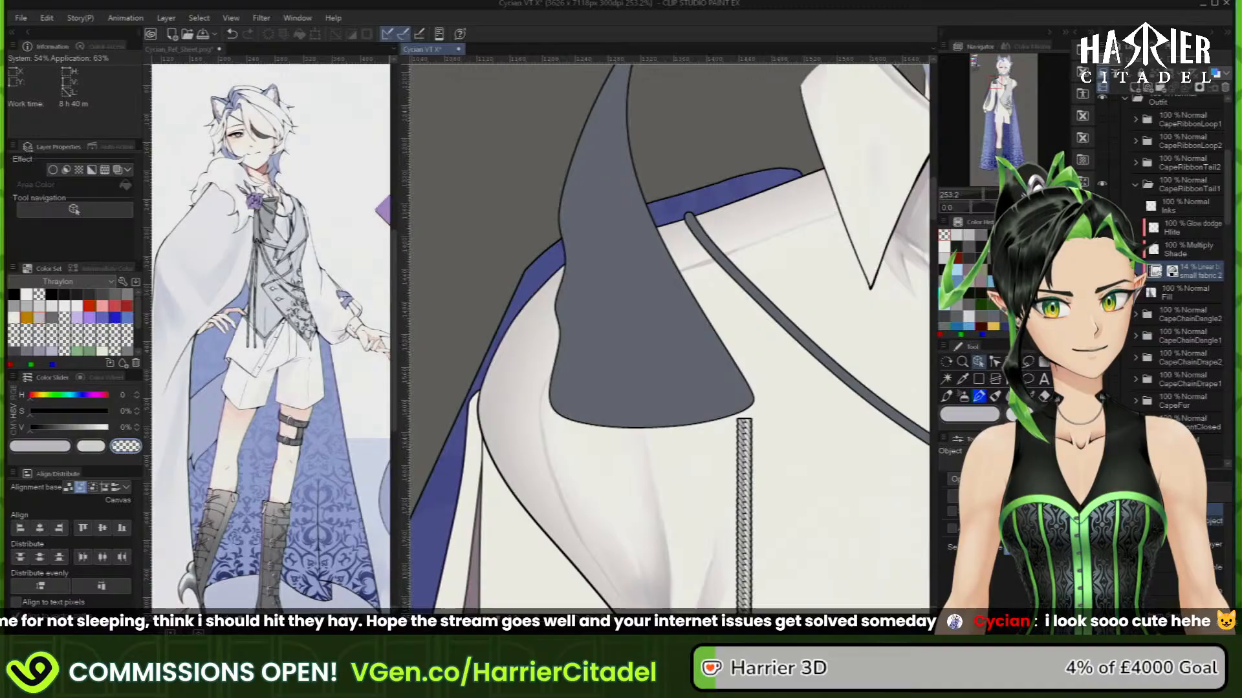
Block in diagonal fold shadows across the lower half of CapeRibbonTail1 on its Multiply Shade layer using Lasso Fill
{"action": "left_click", "coordinate": [1178, 254]}
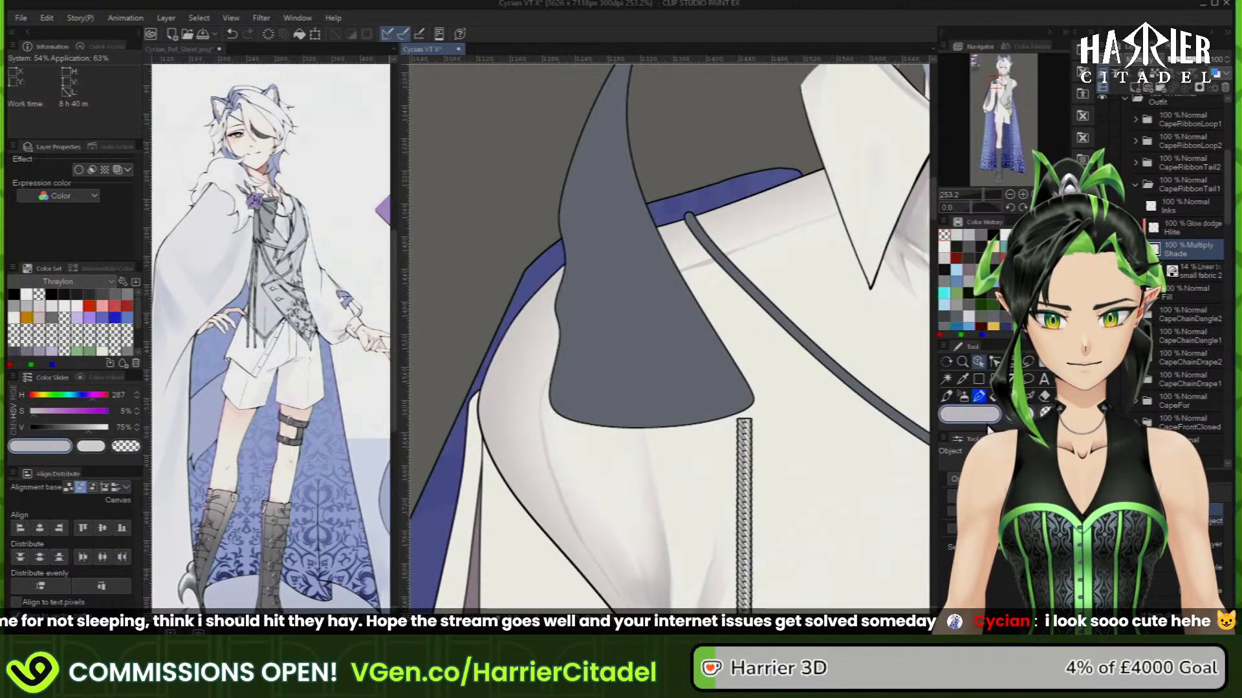
{"action": "left_click", "coordinate": [945, 395]}
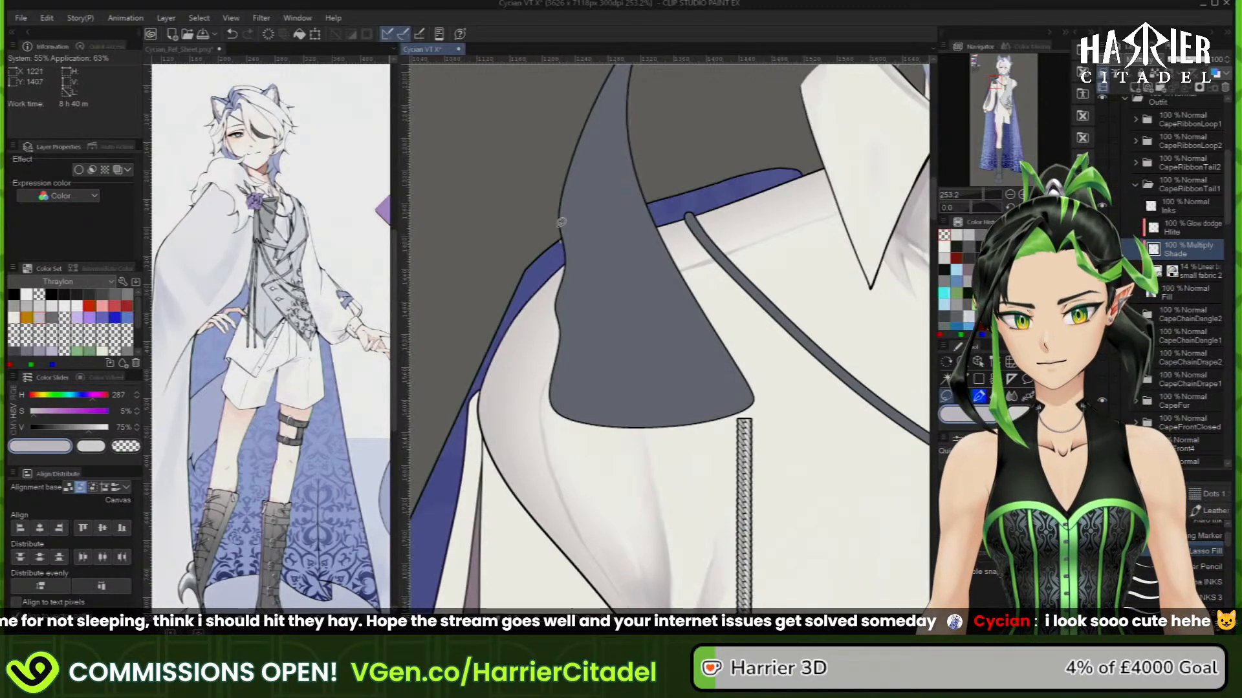
{"action": "left_click_drag", "start_coordinate": [562, 254], "coordinate": [711, 353]}
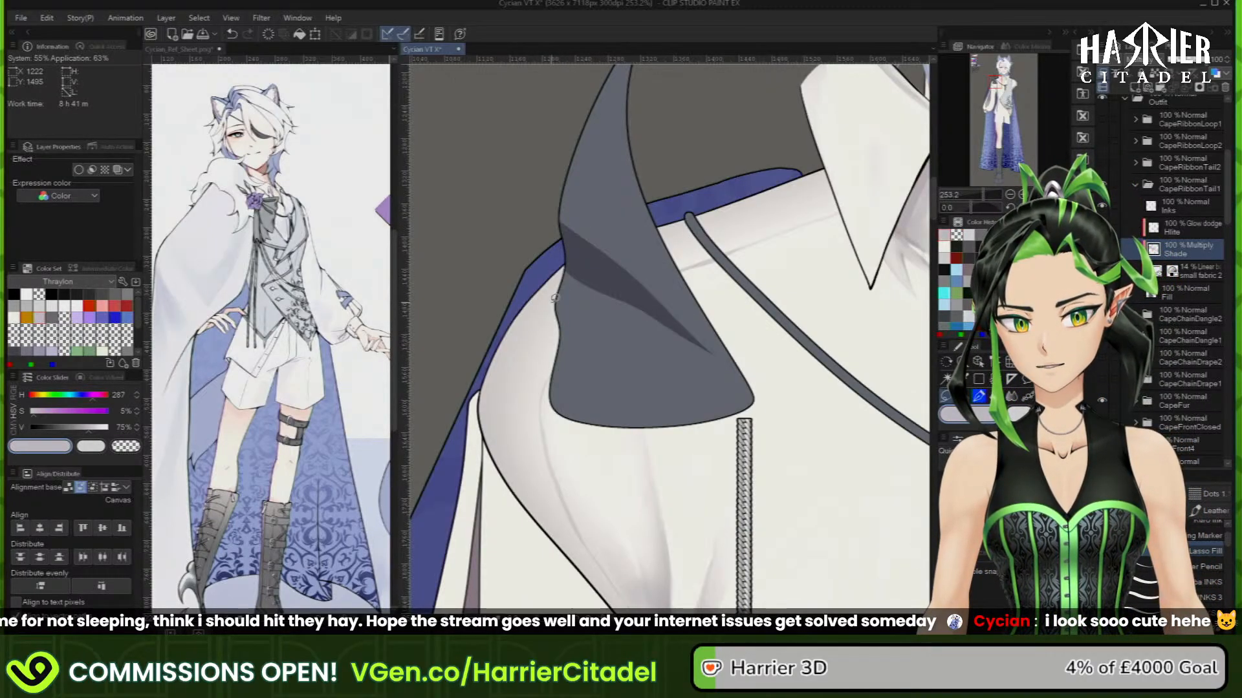
{"action": "mouse_move", "coordinate": [552, 308]}
{"action": "left_mouse_down"}
{"action": "mouse_move", "coordinate": [710, 359]}
{"action": "mouse_move", "coordinate": [765, 425]}
{"action": "mouse_move", "coordinate": [632, 421]}
{"action": "mouse_move", "coordinate": [599, 361]}
{"action": "mouse_move", "coordinate": [554, 352]}
{"action": "mouse_move", "coordinate": [547, 317]}
{"action": "left_mouse_up"}
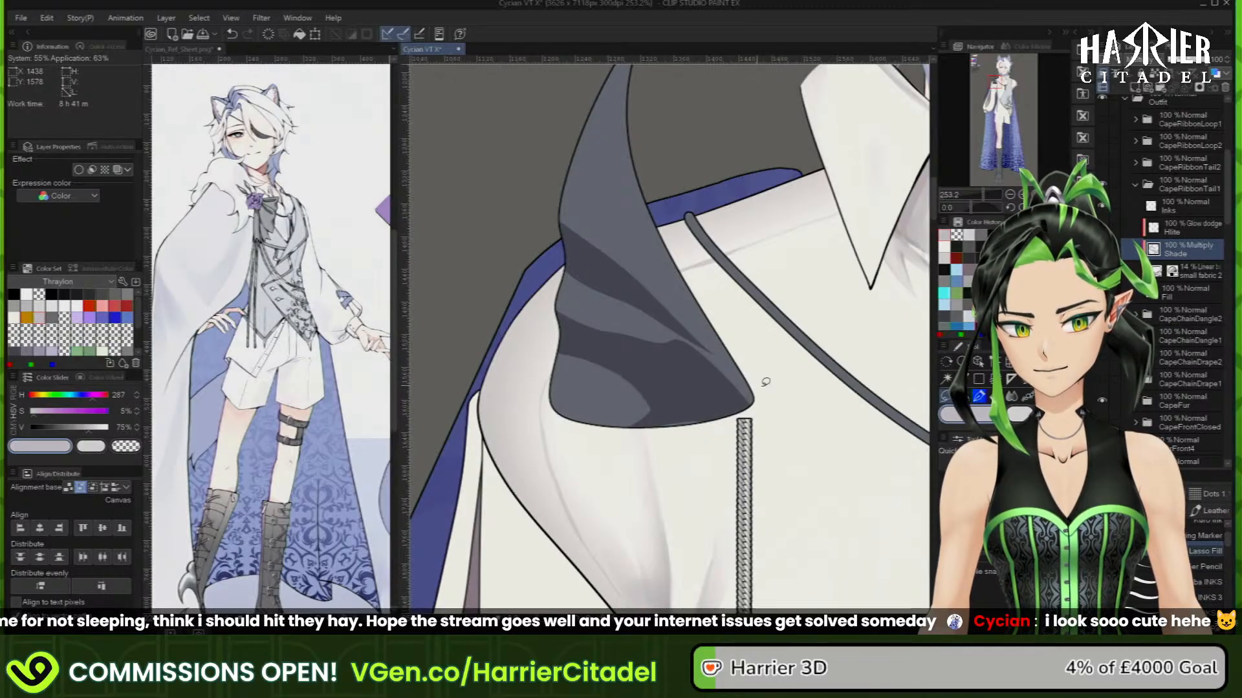
{"action": "mouse_move", "coordinate": [661, 405]}
{"action": "left_mouse_down"}
{"action": "mouse_move", "coordinate": [637, 428]}
{"action": "mouse_move", "coordinate": [776, 392]}
{"action": "mouse_move", "coordinate": [620, 272]}
{"action": "mouse_move", "coordinate": [640, 304]}
{"action": "left_mouse_up"}
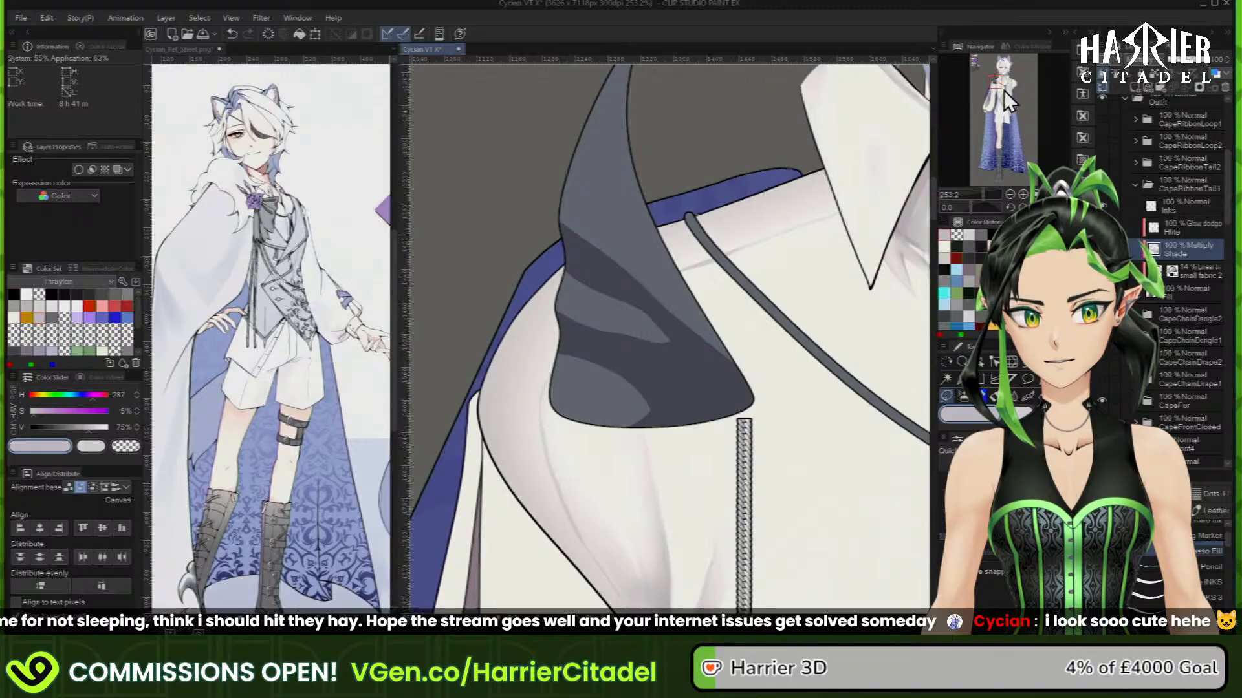
Paint darker accents along the fold edges of CapeRibbonTail1 using the darker purple-grey with 45% brightness
{"action": "left_click_drag", "start_coordinate": [1002, 75], "coordinate": [995, 79]}
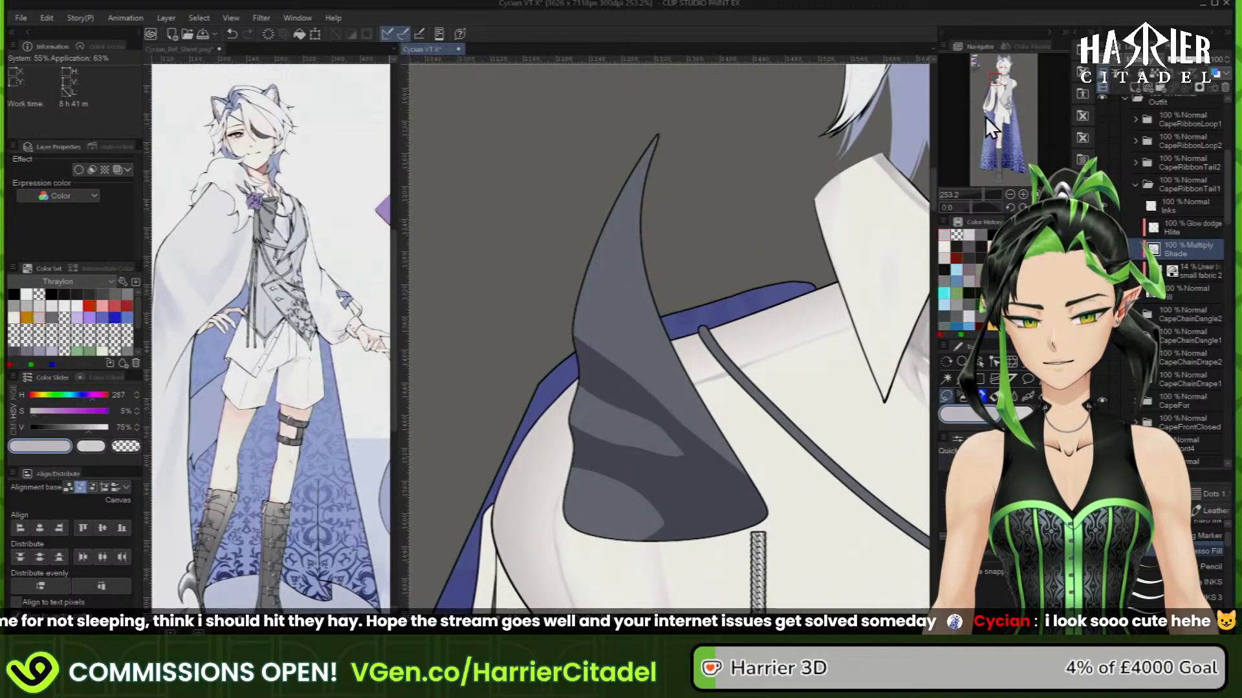
{"action": "left_click", "coordinate": [980, 235]}
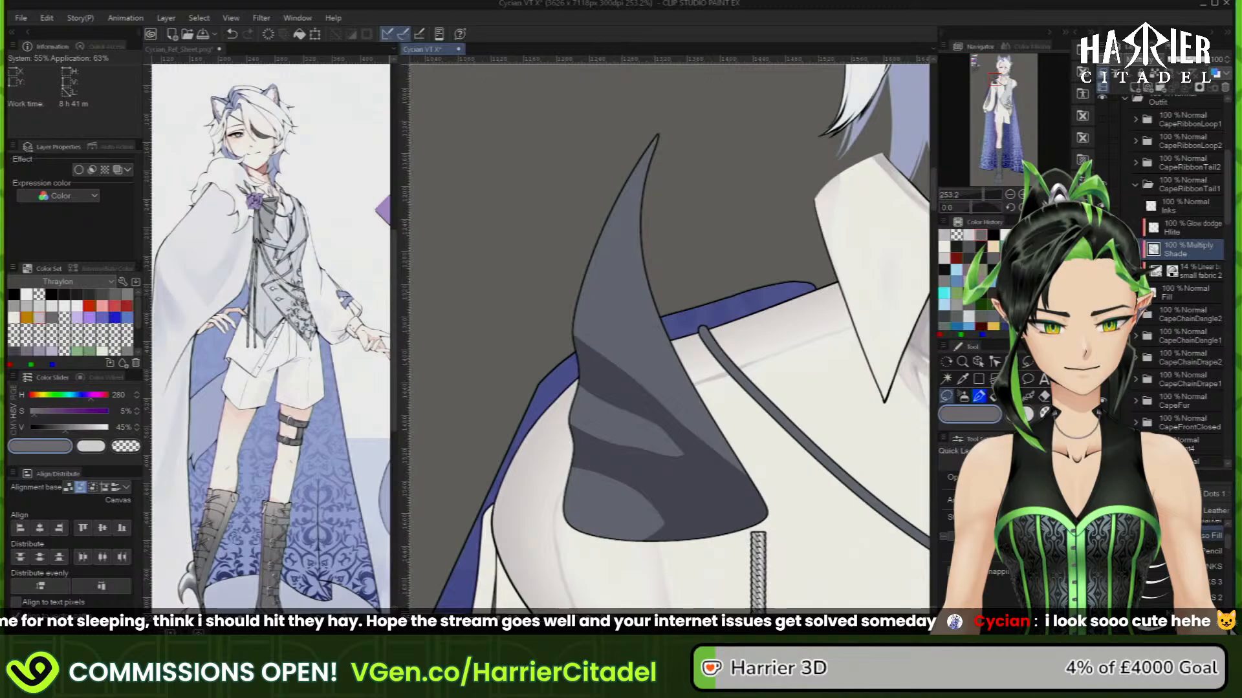
{"action": "key", "text": "b"}
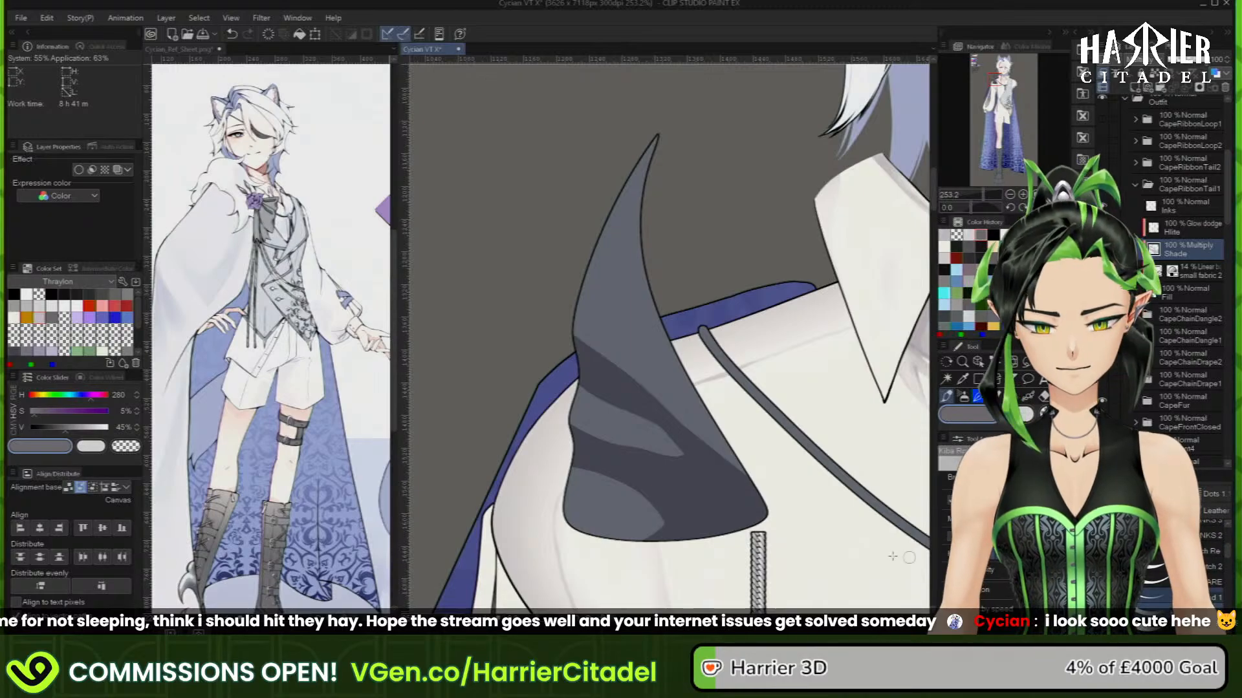
{"action": "left_click_drag", "start_coordinate": [588, 349], "coordinate": [671, 410]}
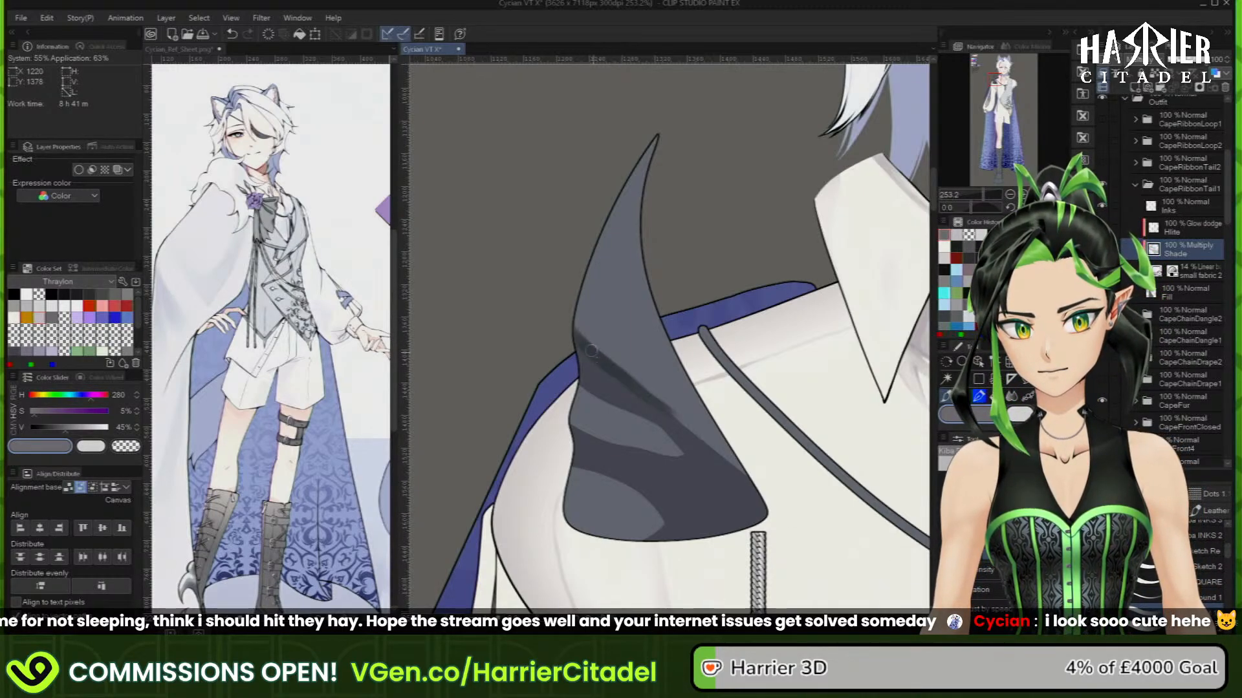
{"action": "left_click_drag", "start_coordinate": [592, 352], "coordinate": [761, 498]}
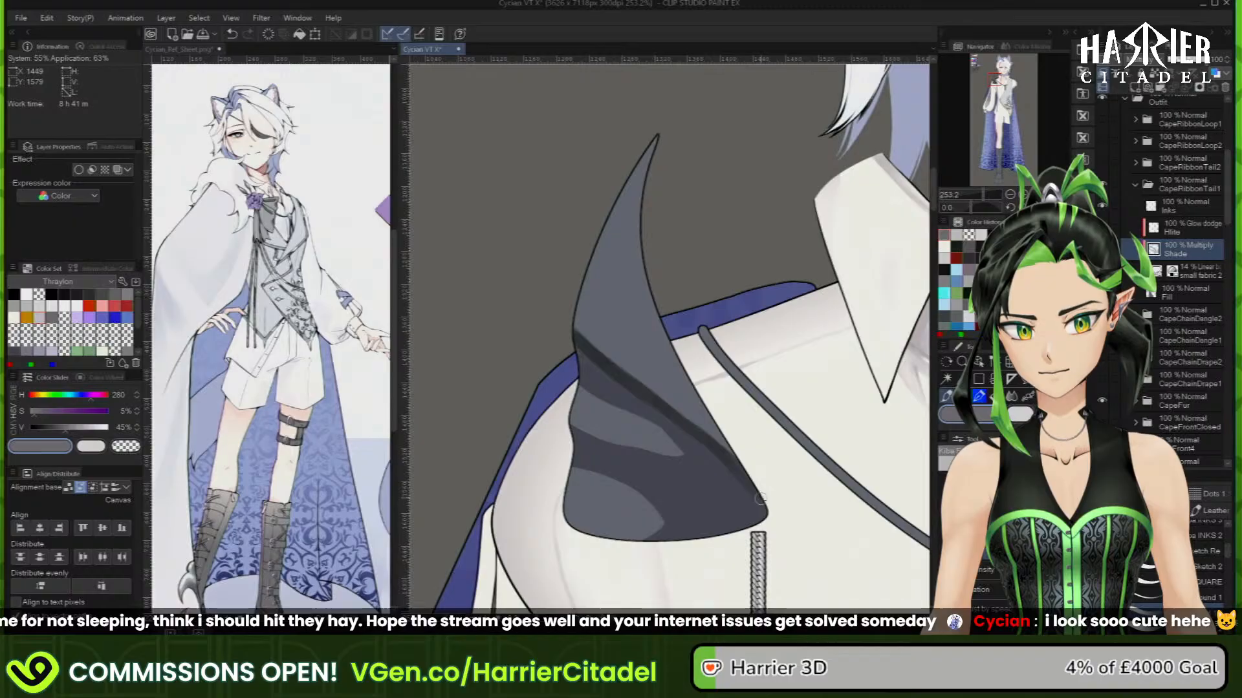
{"action": "left_click_drag", "start_coordinate": [670, 466], "coordinate": [610, 449]}
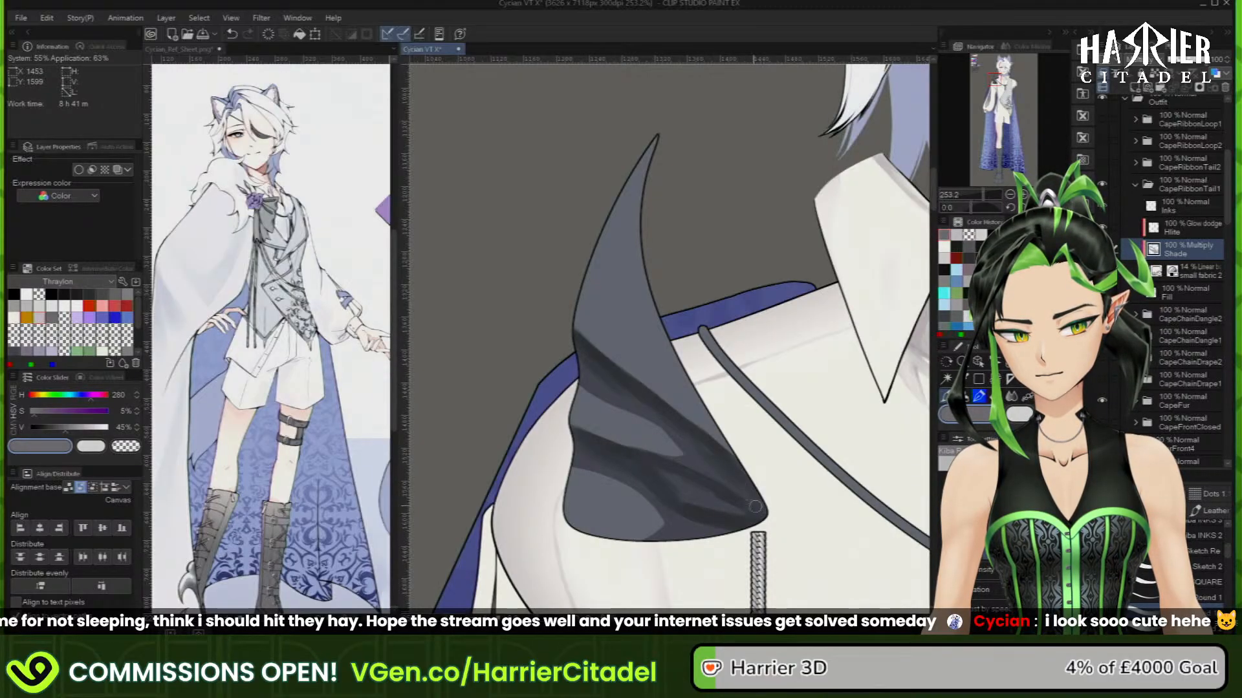
Blend the fold shadows with the lighter purple-grey at 75% brightness and softly airbrush shading on the tail's upper part
{"action": "left_click", "coordinate": [956, 235]}
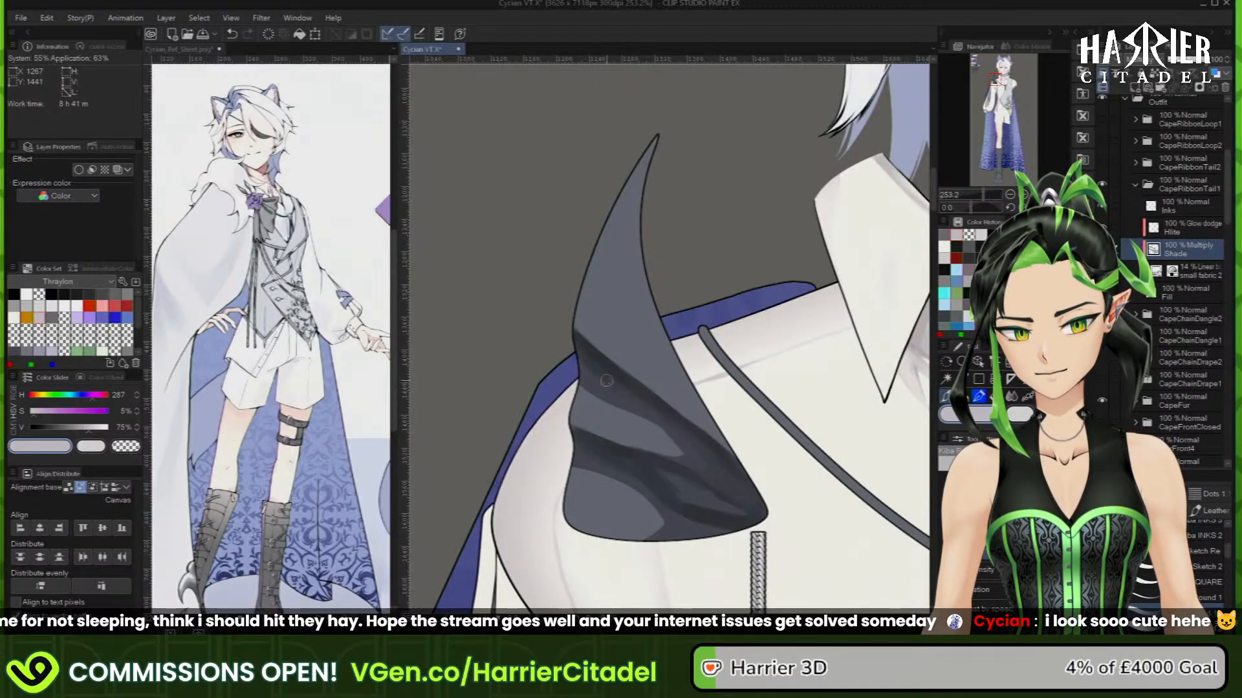
{"action": "left_click_drag", "start_coordinate": [580, 349], "coordinate": [589, 337]}
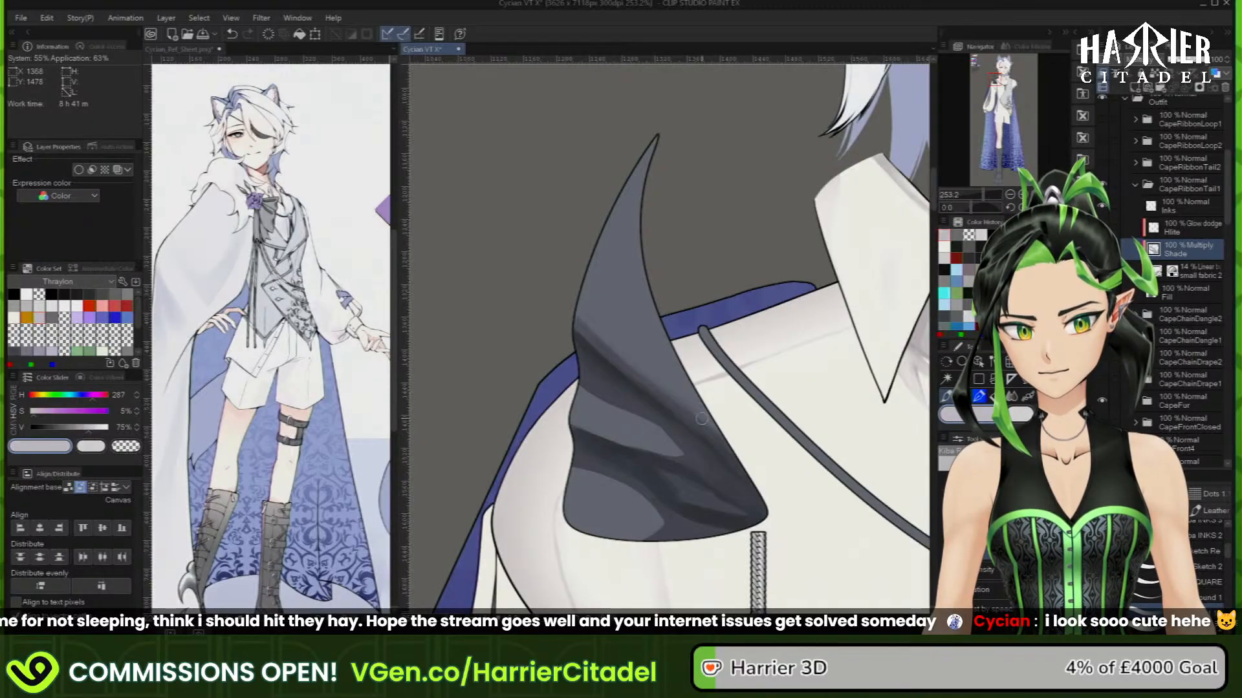
{"action": "left_click", "coordinate": [980, 395]}
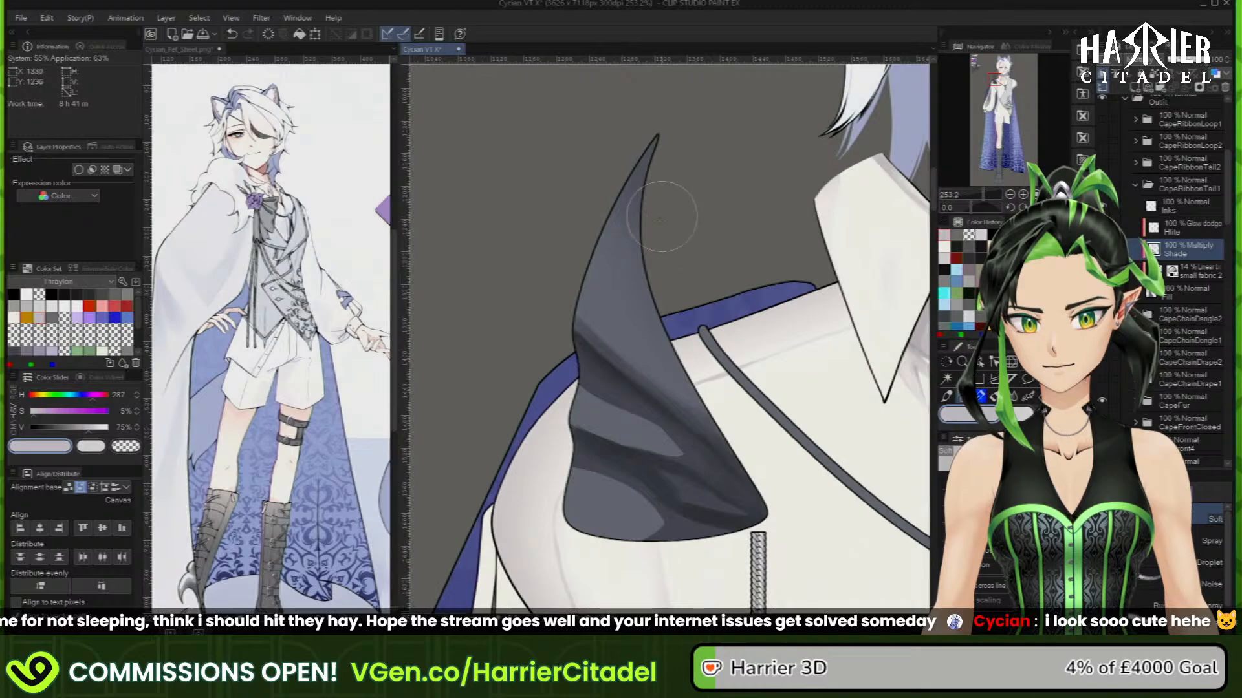
Deepen the fold shadows of CapeRibbonTail1 with the 45% brightness purple-grey and smooth their edges with the lighter 75% brightness one
{"action": "left_click", "coordinate": [958, 233]}
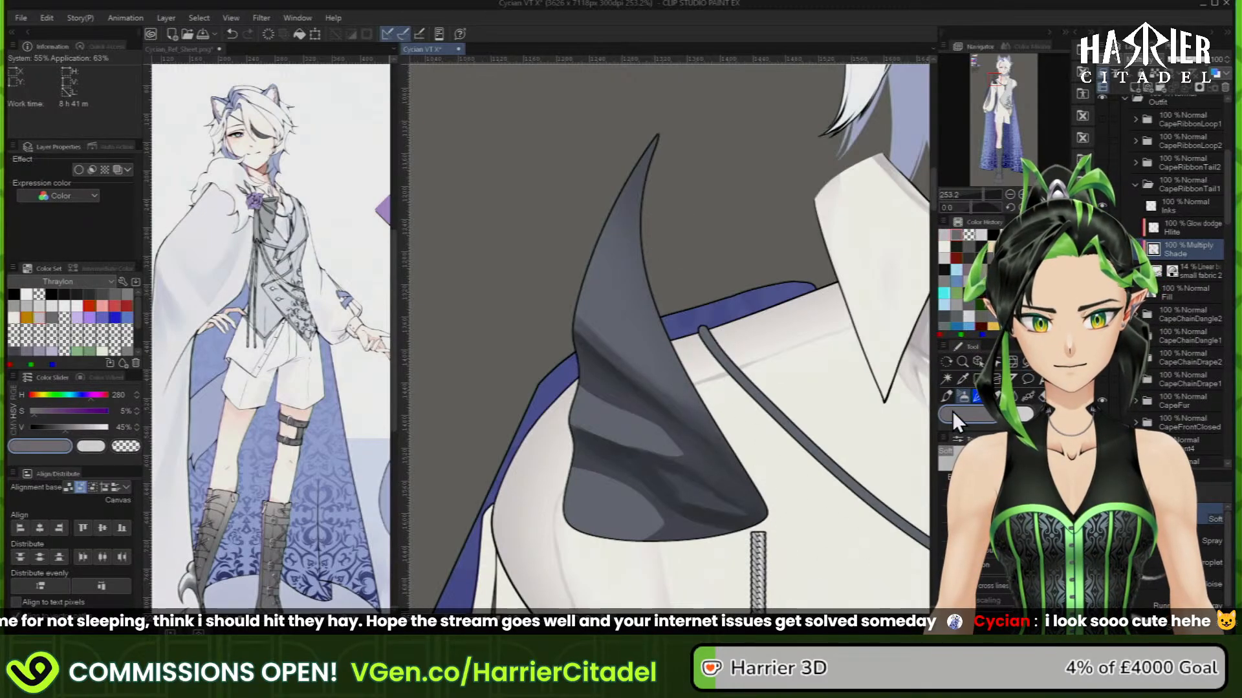
{"action": "left_click", "coordinate": [949, 397]}
{"action": "left_click", "coordinate": [658, 412]}
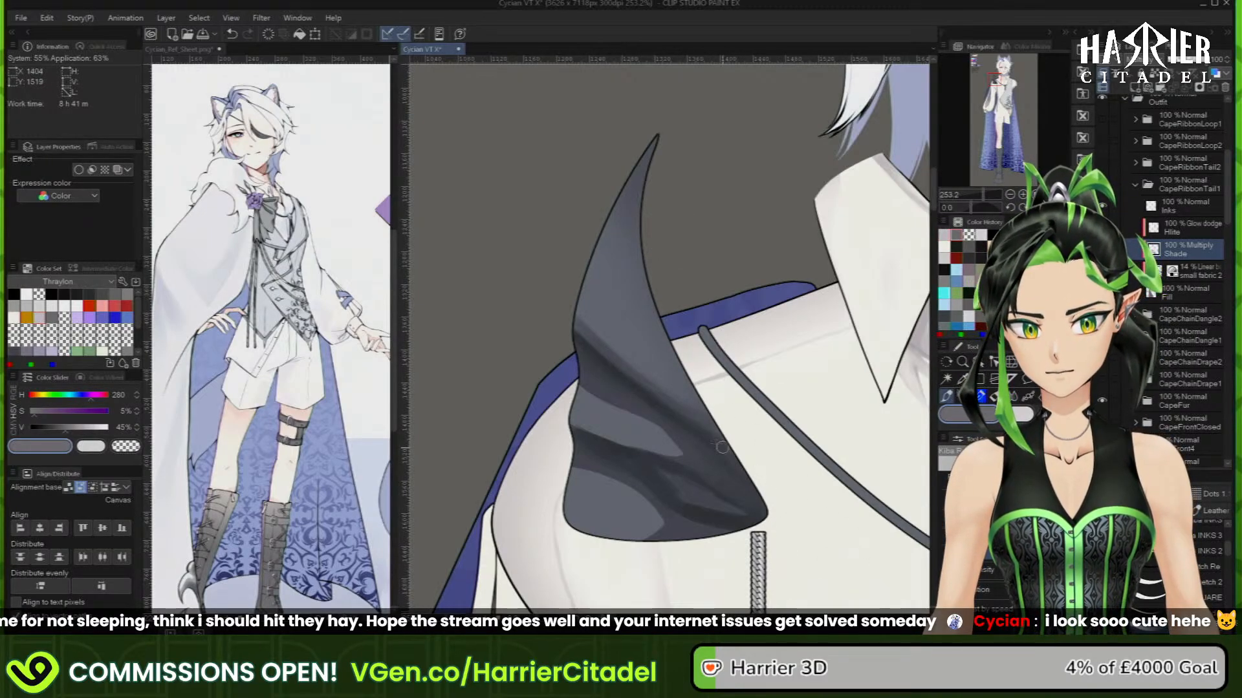
{"action": "left_click", "coordinate": [956, 234]}
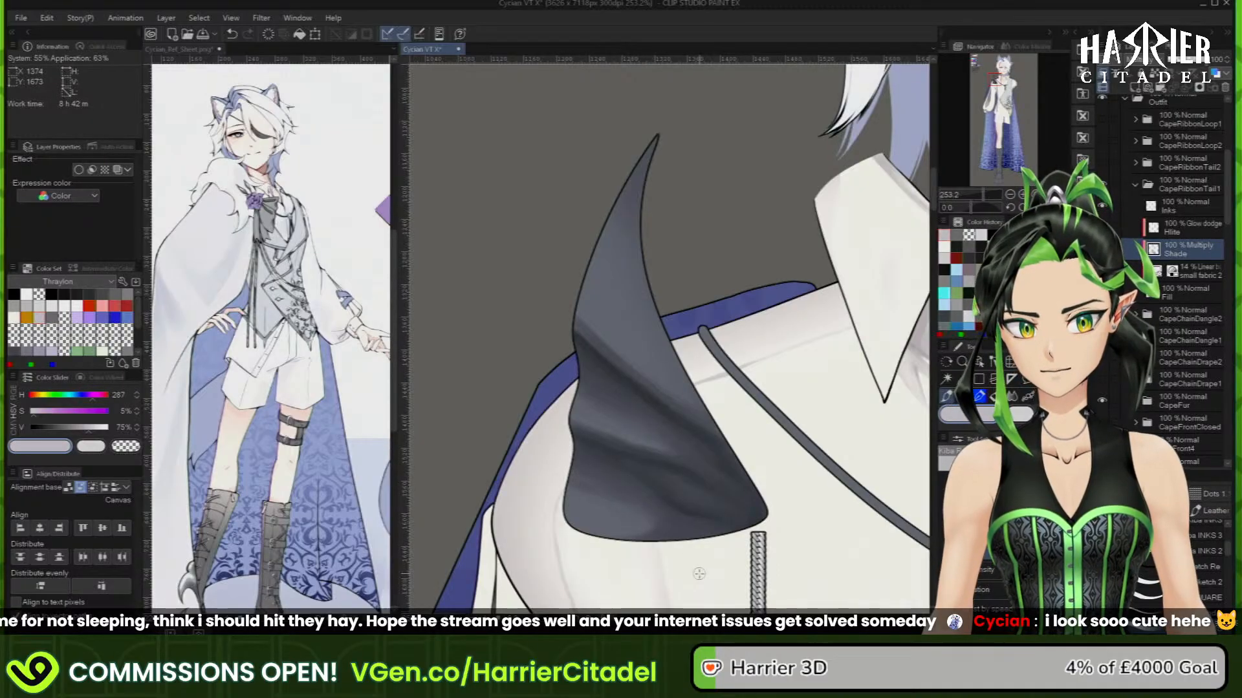
Change the blending mode of the Hlite layer in CapeRibbonTail1 from Glow Dodge to Screen
{"action": "left_click", "coordinate": [1177, 230]}
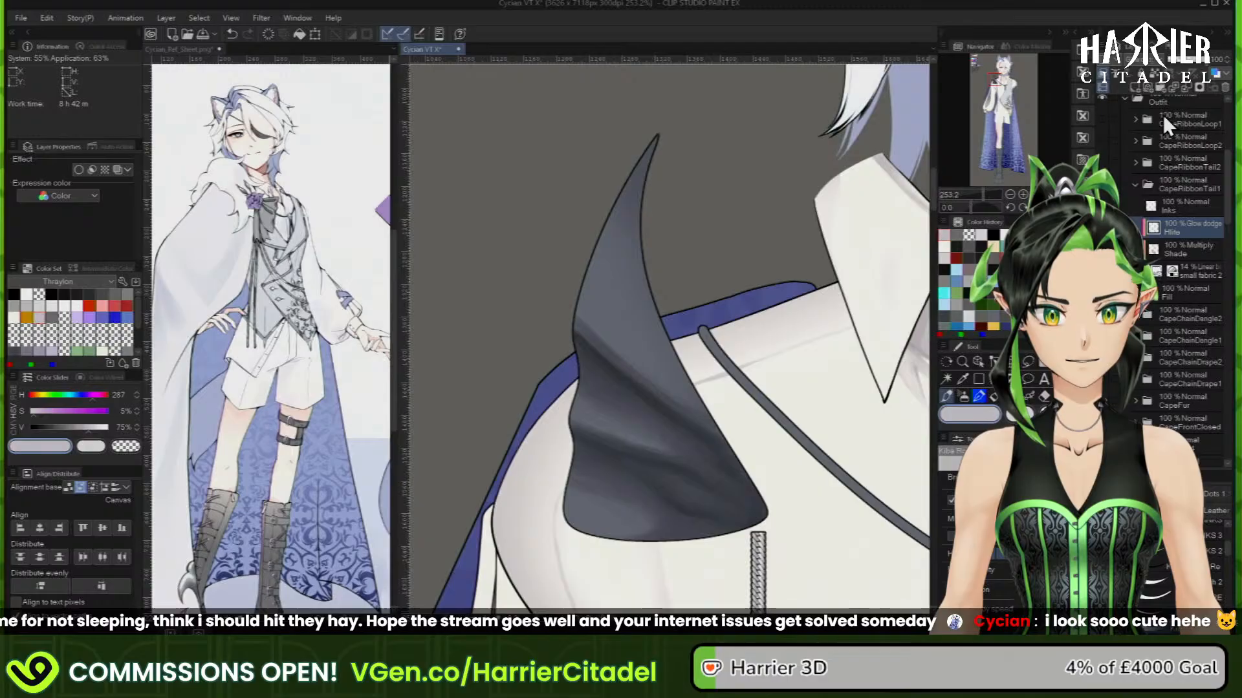
{"action": "left_click", "coordinate": [1148, 59]}
{"action": "left_click", "coordinate": [1154, 167]}
Paint highlights on the lower folds and bottom hem of CapeRibbonTail1 in 80% brightness grey, softening them with transparent colour
{"action": "key", "text": "x"}
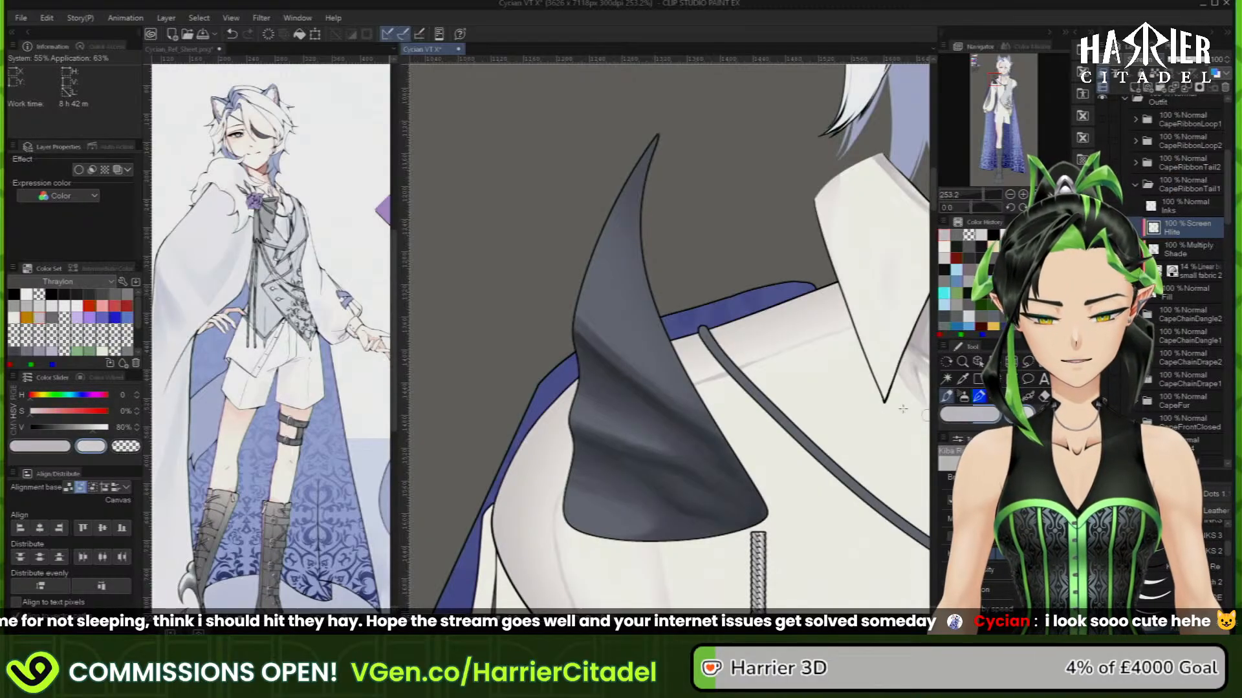
{"action": "mouse_move", "coordinate": [588, 521]}
{"action": "left_mouse_down"}
{"action": "mouse_move", "coordinate": [632, 528]}
{"action": "mouse_move", "coordinate": [592, 522]}
{"action": "left_mouse_up"}
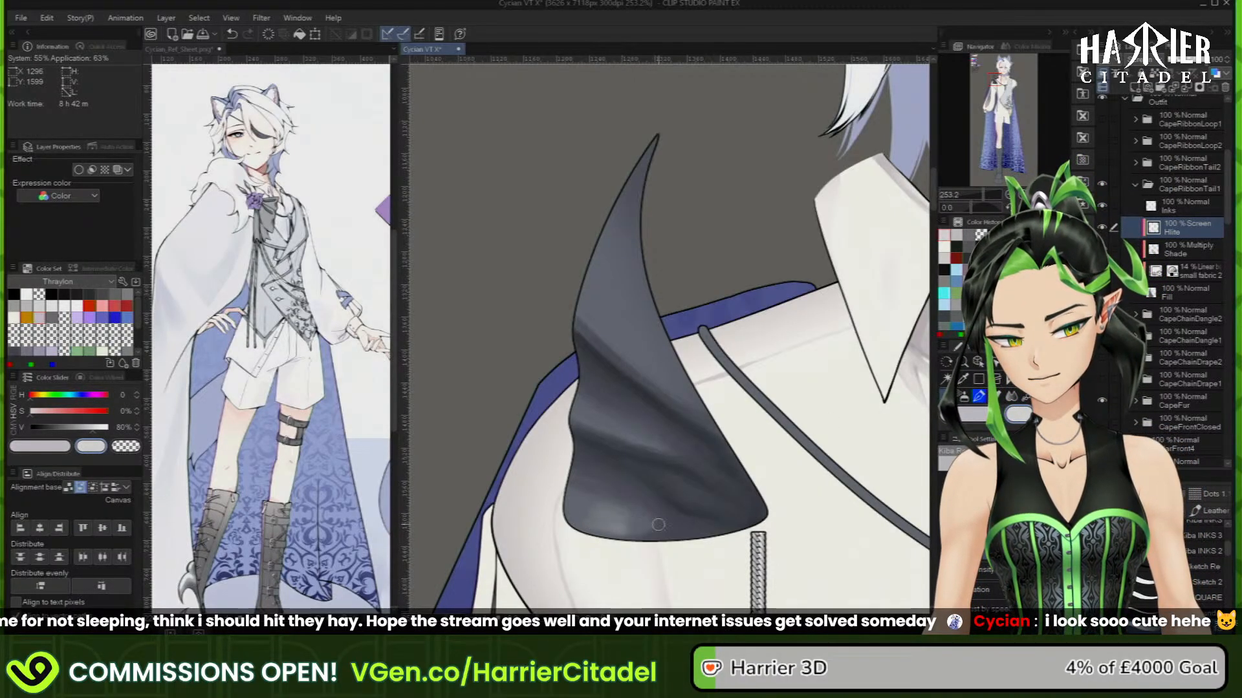
{"action": "mouse_move", "coordinate": [697, 489]}
{"action": "left_mouse_down"}
{"action": "mouse_move", "coordinate": [721, 508]}
{"action": "mouse_move", "coordinate": [705, 516]}
{"action": "left_mouse_up"}
{"action": "key", "text": "c"}
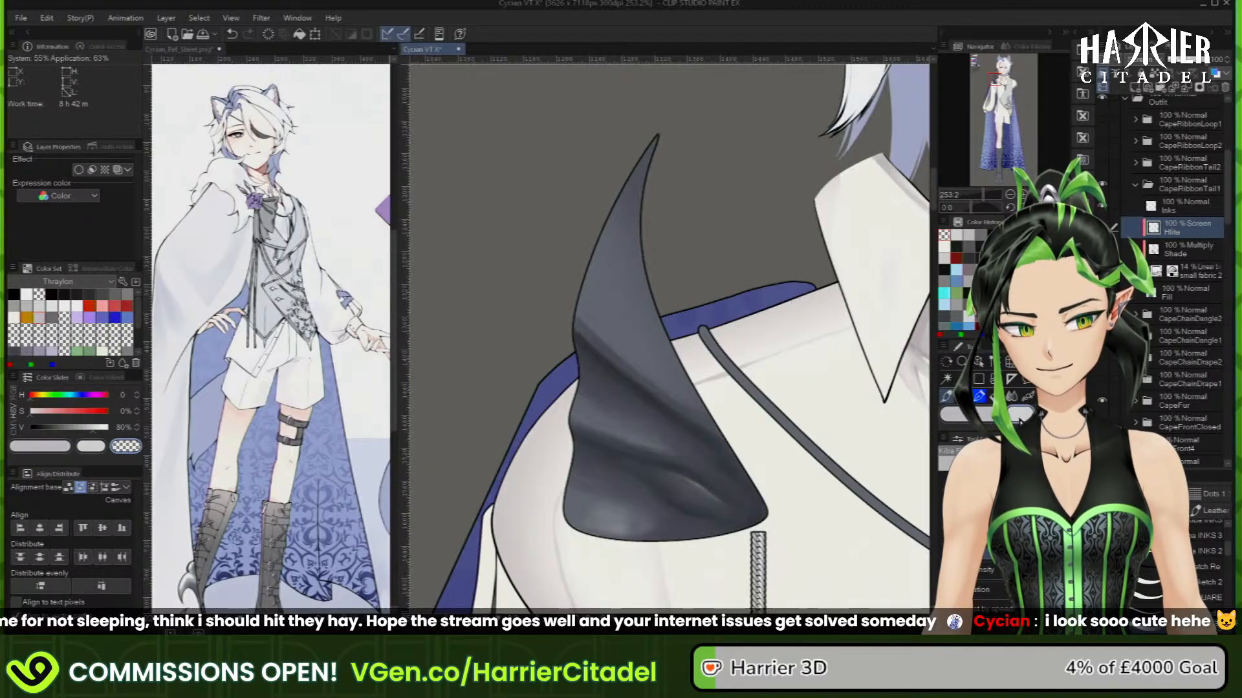
{"action": "key", "text": "c"}
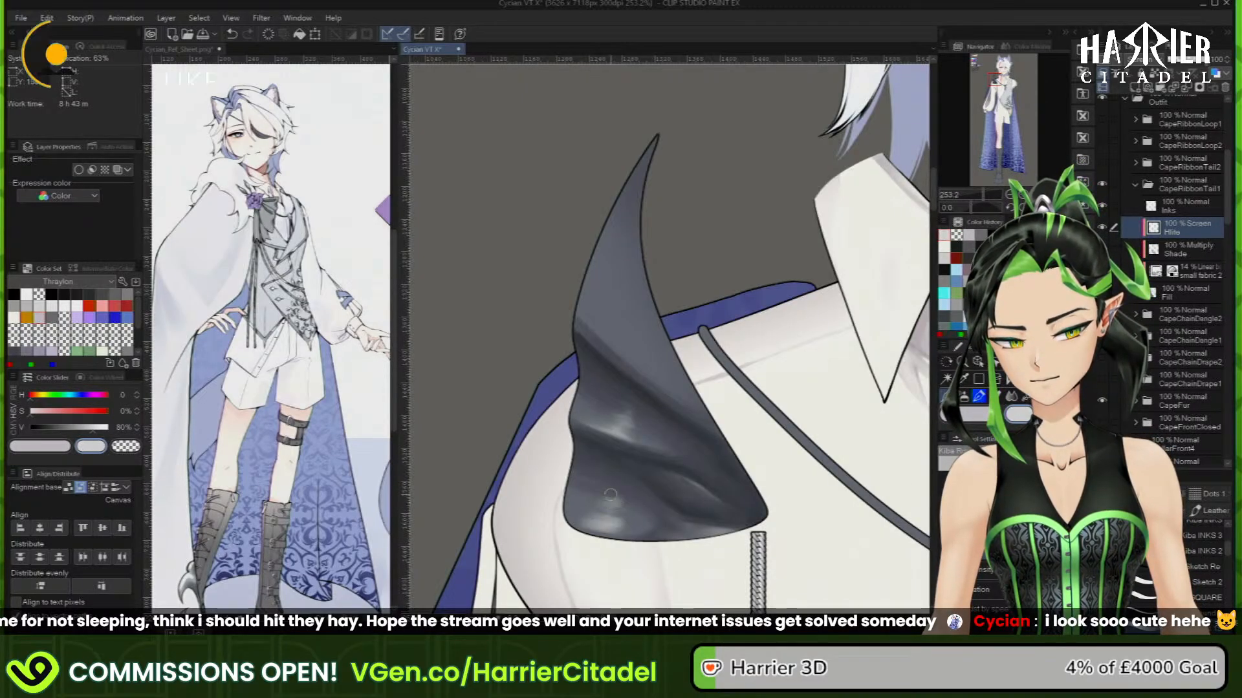
{"action": "key", "text": "c"}
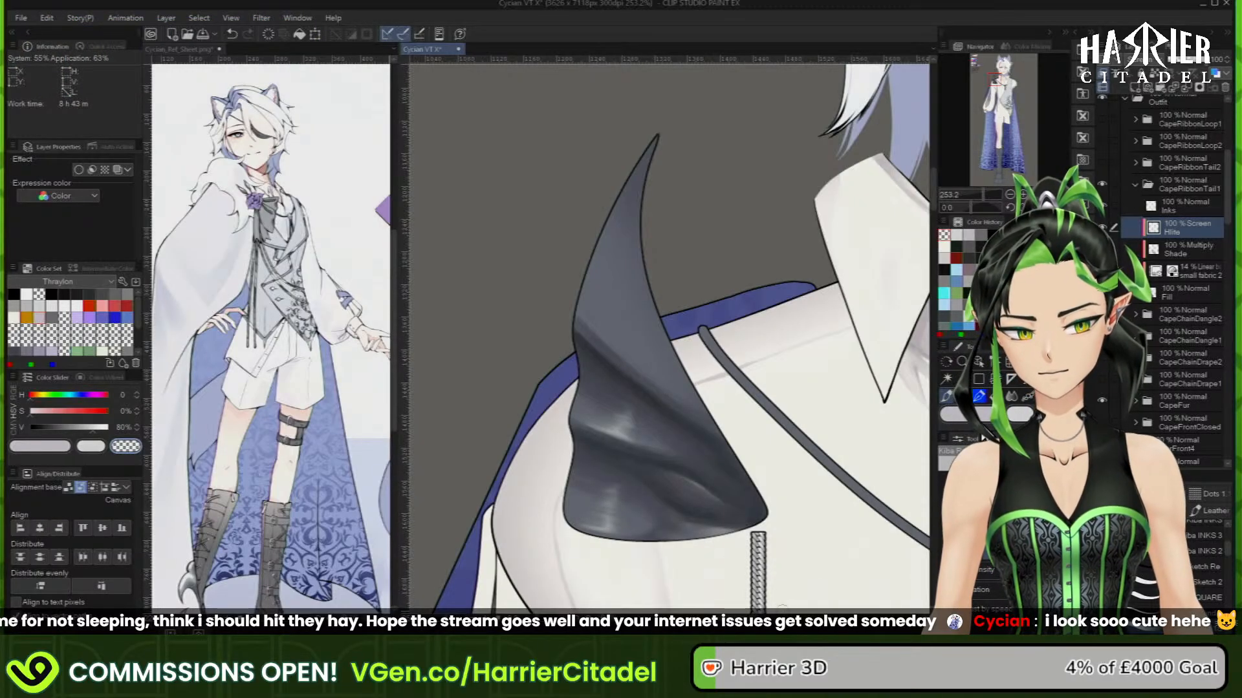
Add grey highlights to the upper half of CapeRibbonTail1 above the main fold and trim them with transparent colour
{"action": "key", "text": "c"}
{"action": "left_click_drag", "start_coordinate": [595, 331], "coordinate": [645, 371]}
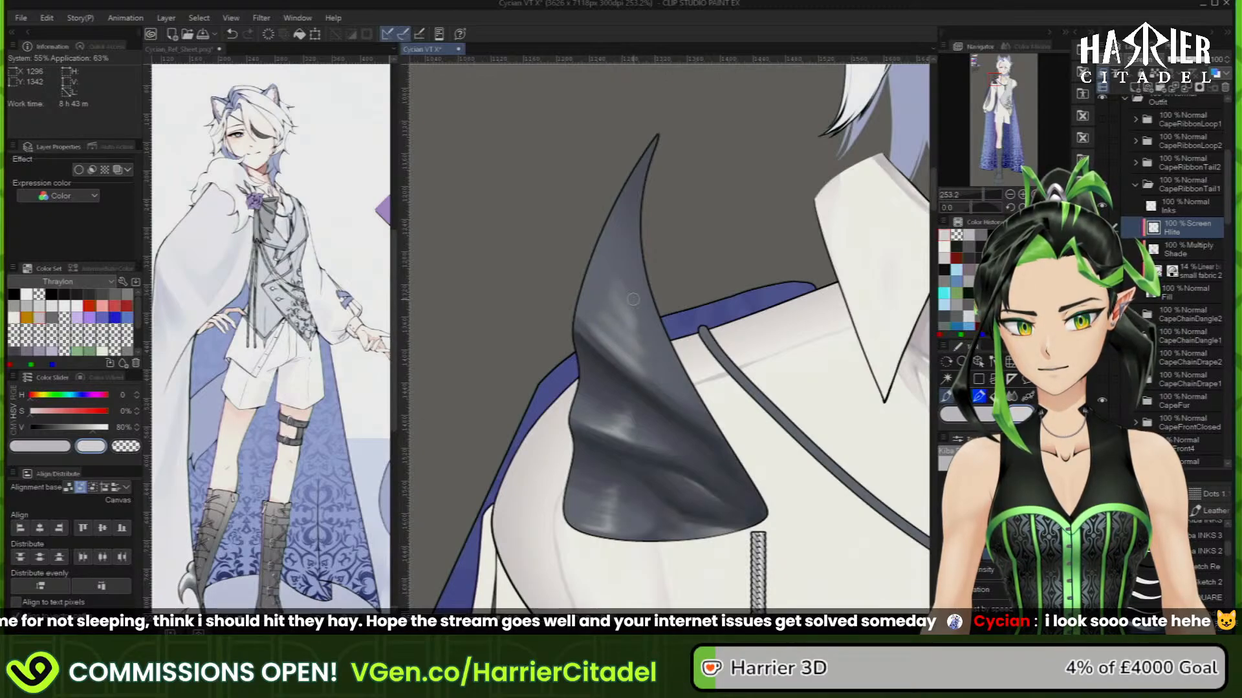
{"action": "key", "text": "c"}
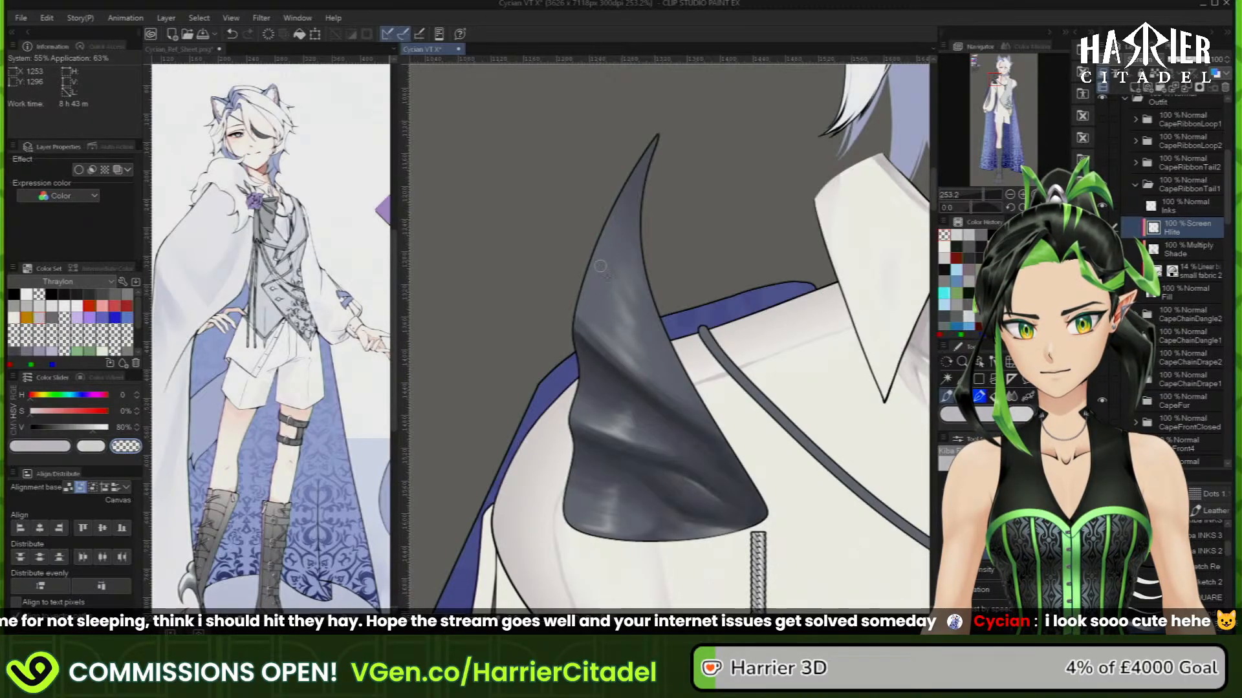
Add a soft airbrushed glow and thin rim highlights along the outer edges of CapeRibbonTail1 in the 80% brightness grey
{"action": "key", "text": "c"}
{"action": "left_click", "coordinate": [964, 396]}
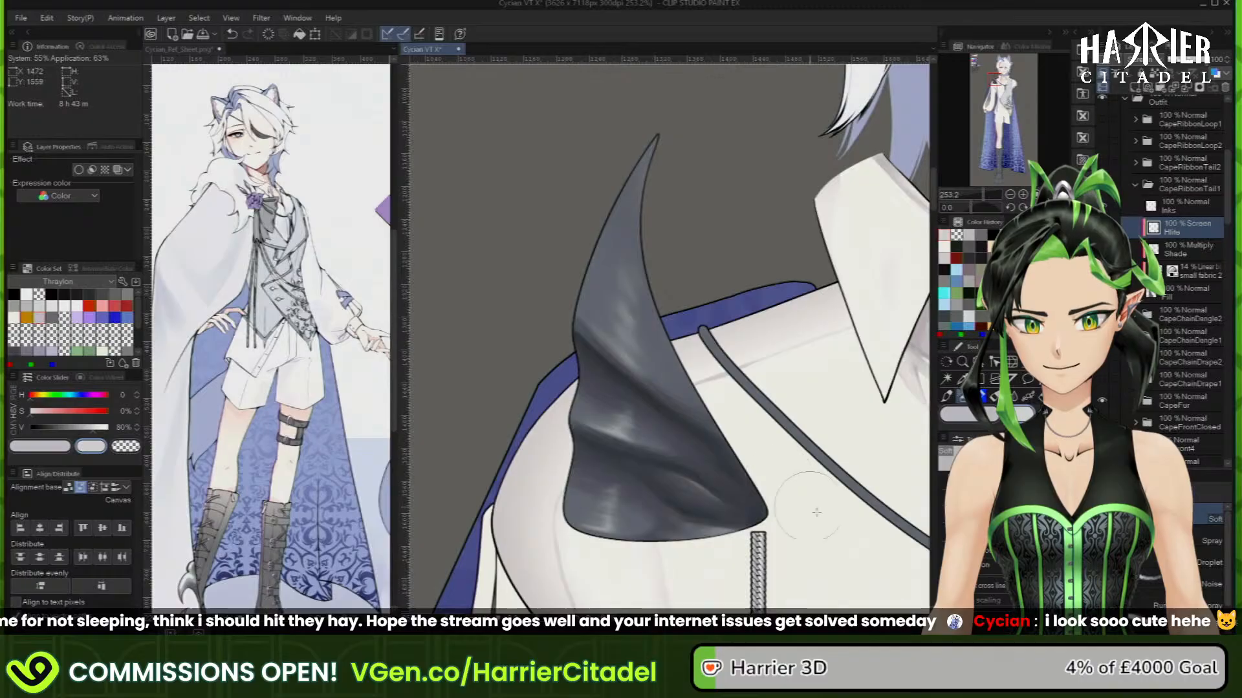
{"action": "left_click", "coordinate": [947, 395]}
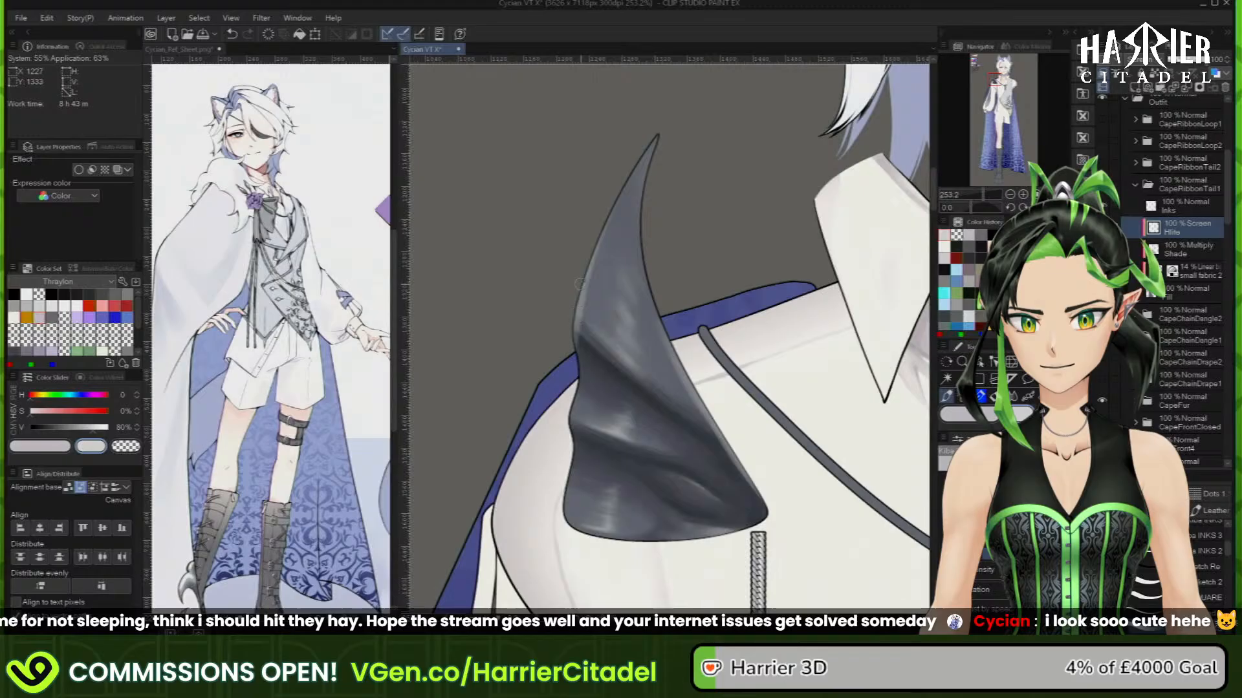
{"action": "key", "text": "c"}
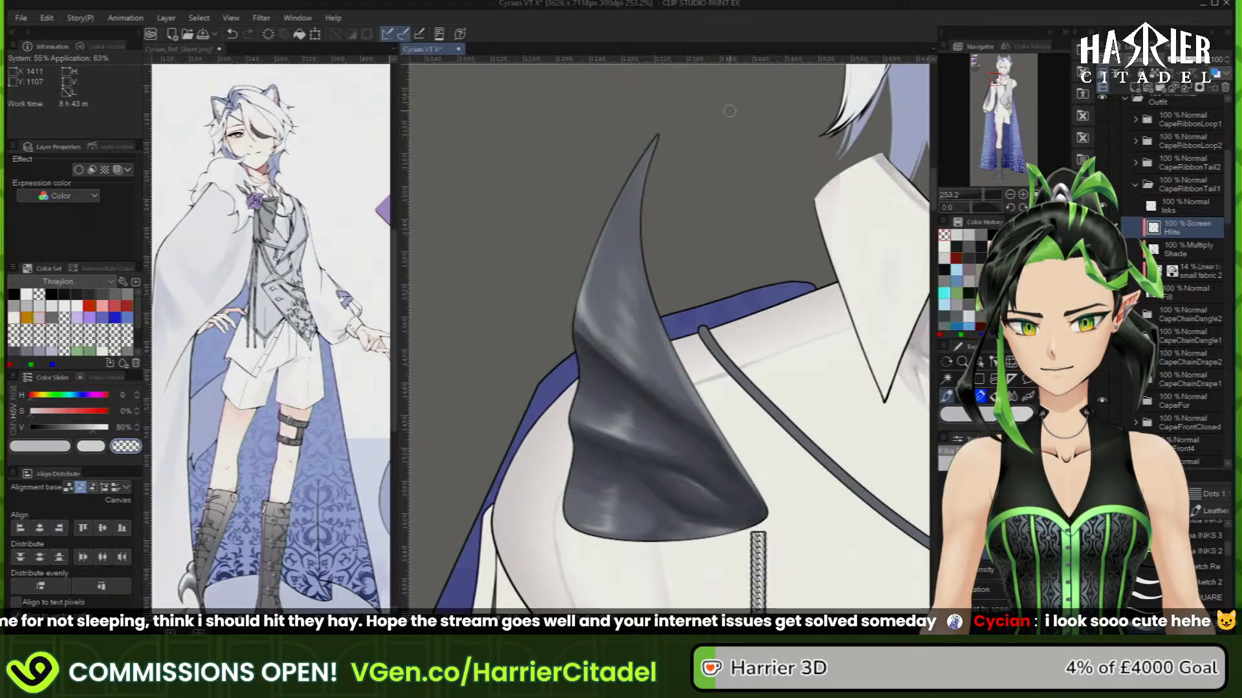
Show the CapeRibbonLoop1, CapeRibbonLoop2 and CapeRibbonTail2 folders again to complete the bow
{"action": "scroll", "coordinate": [718, 85], "scroll_direction": "down", "scroll_amount": 6}
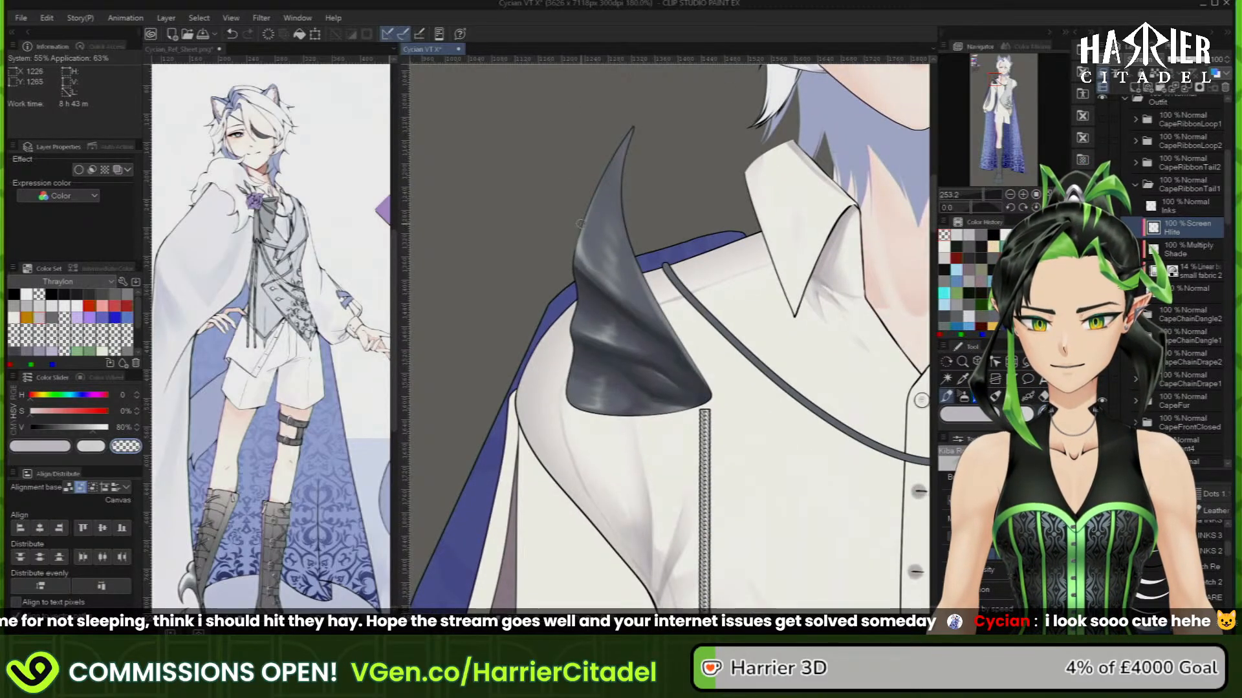
{"action": "scroll", "coordinate": [599, 168], "scroll_direction": "up", "scroll_amount": 3}
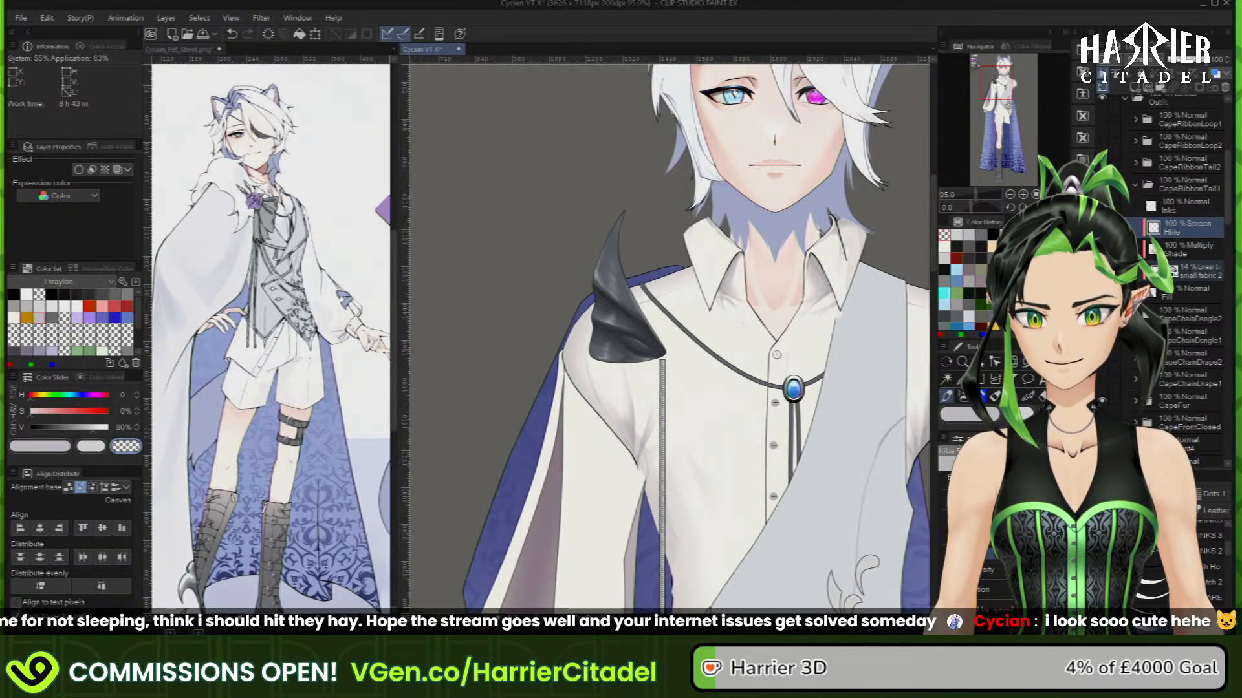
{"action": "left_click", "coordinate": [1102, 159]}
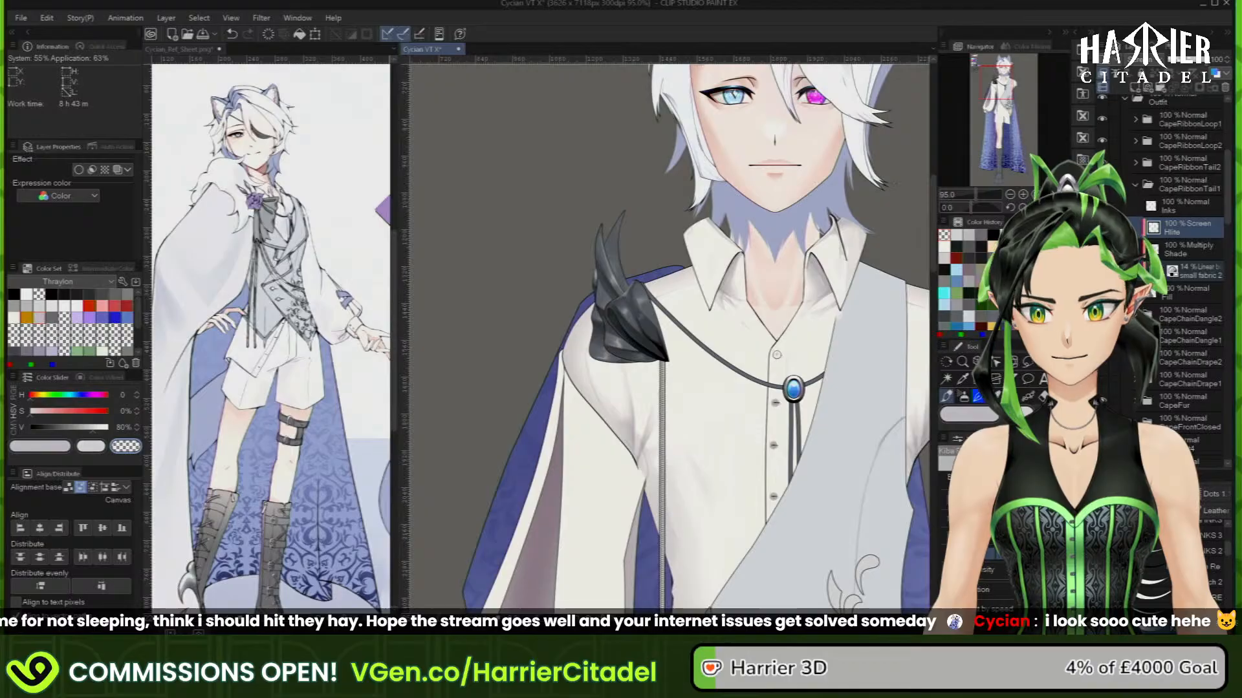
Examine the shaded shoulder bow, the chain hanging below it and how both sit against the shirt and cape
{"action": "scroll", "coordinate": [615, 264], "scroll_direction": "up", "scroll_amount": 3}
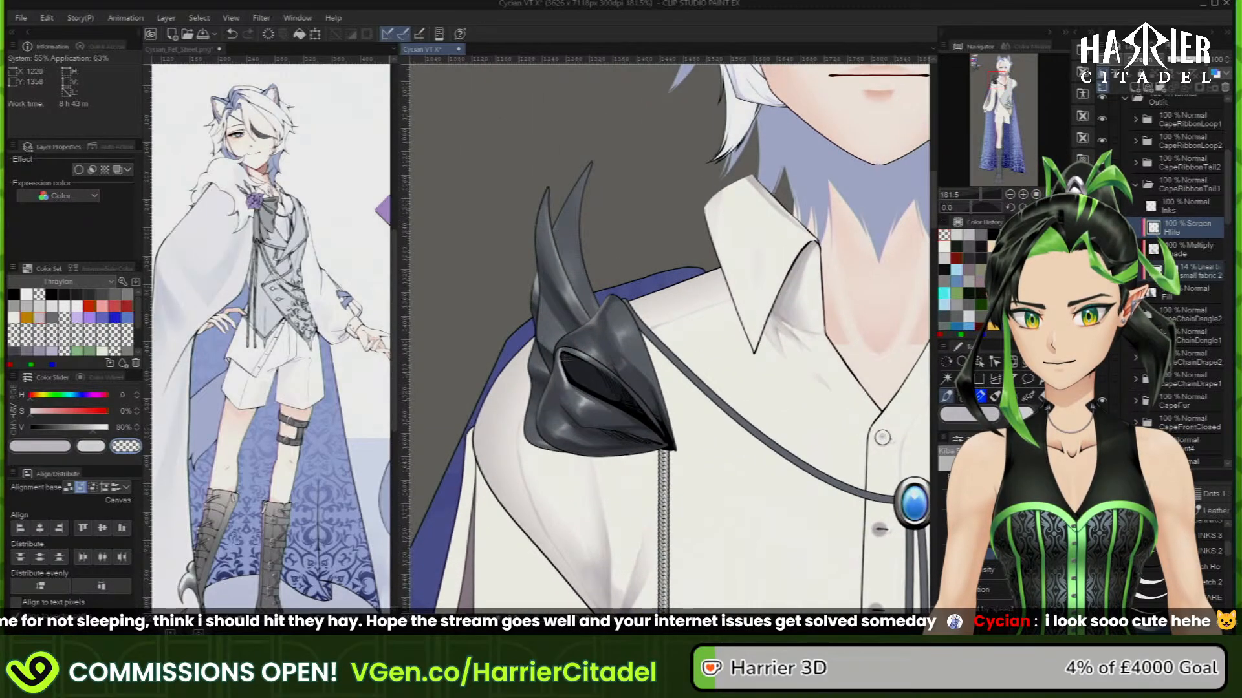
{"action": "scroll", "coordinate": [576, 367], "scroll_direction": "down", "scroll_amount": 3}
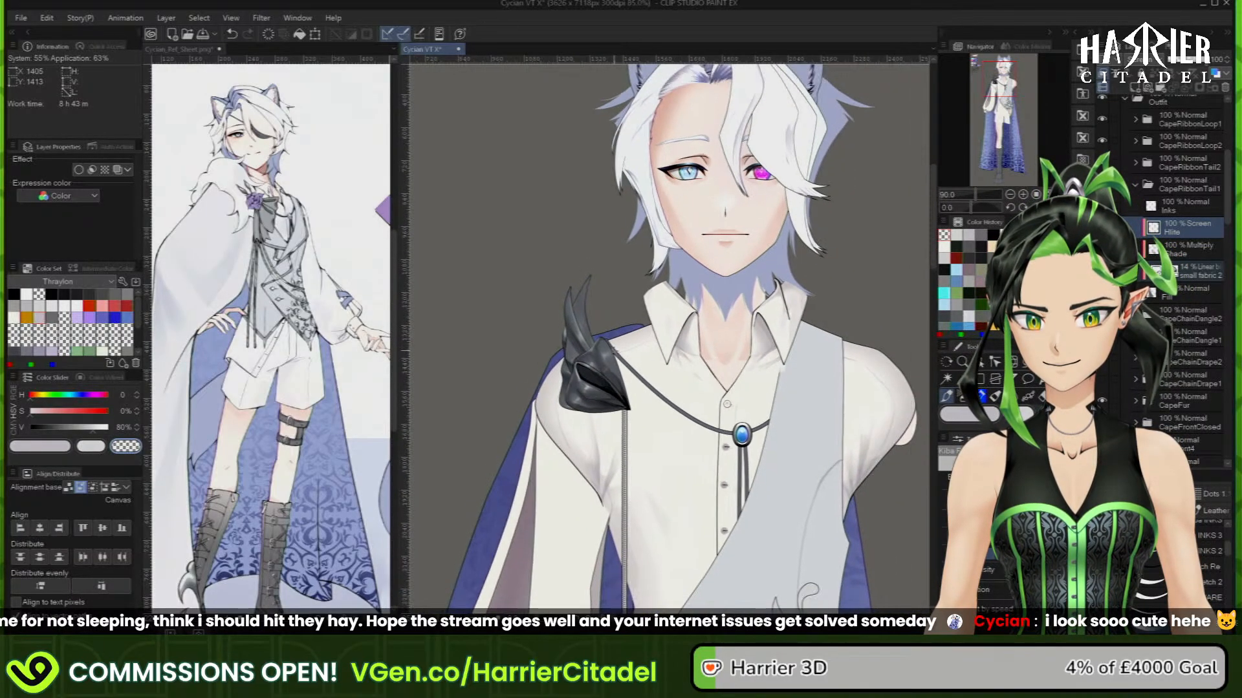
{"action": "scroll", "coordinate": [613, 351], "scroll_direction": "down", "scroll_amount": 2}
{"action": "scroll", "coordinate": [614, 388], "scroll_direction": "up", "scroll_amount": 3}
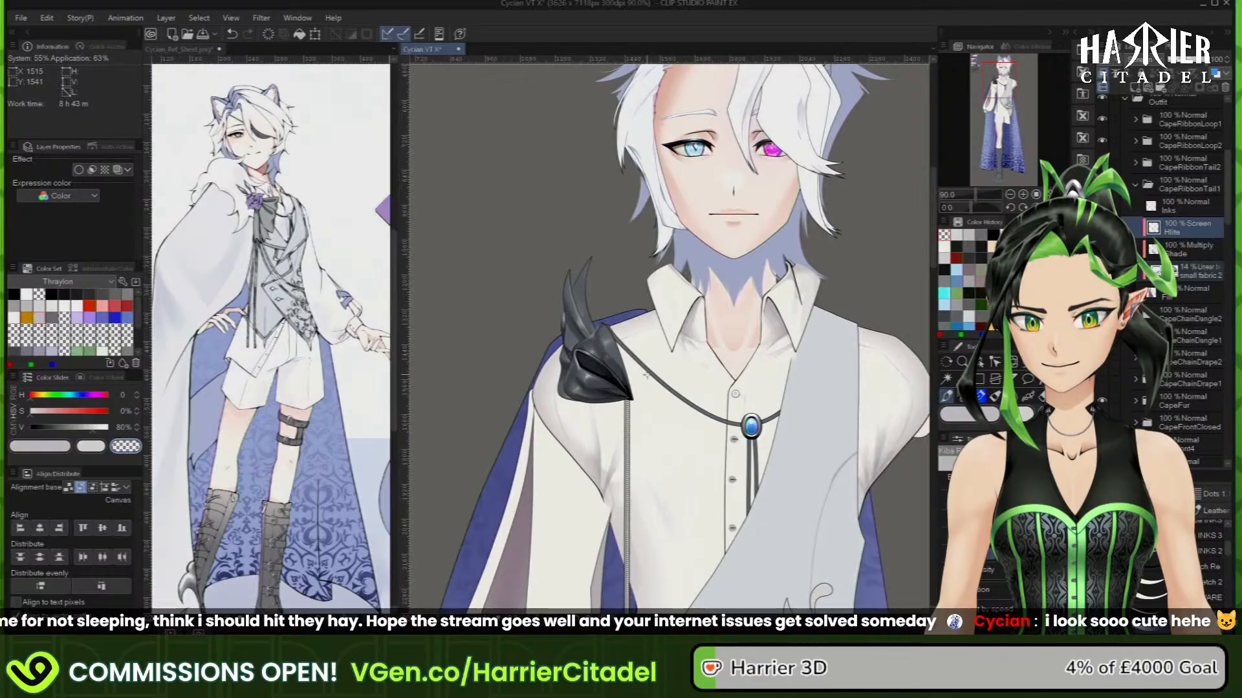
{"action": "scroll", "coordinate": [647, 375], "scroll_direction": "up", "scroll_amount": 2}
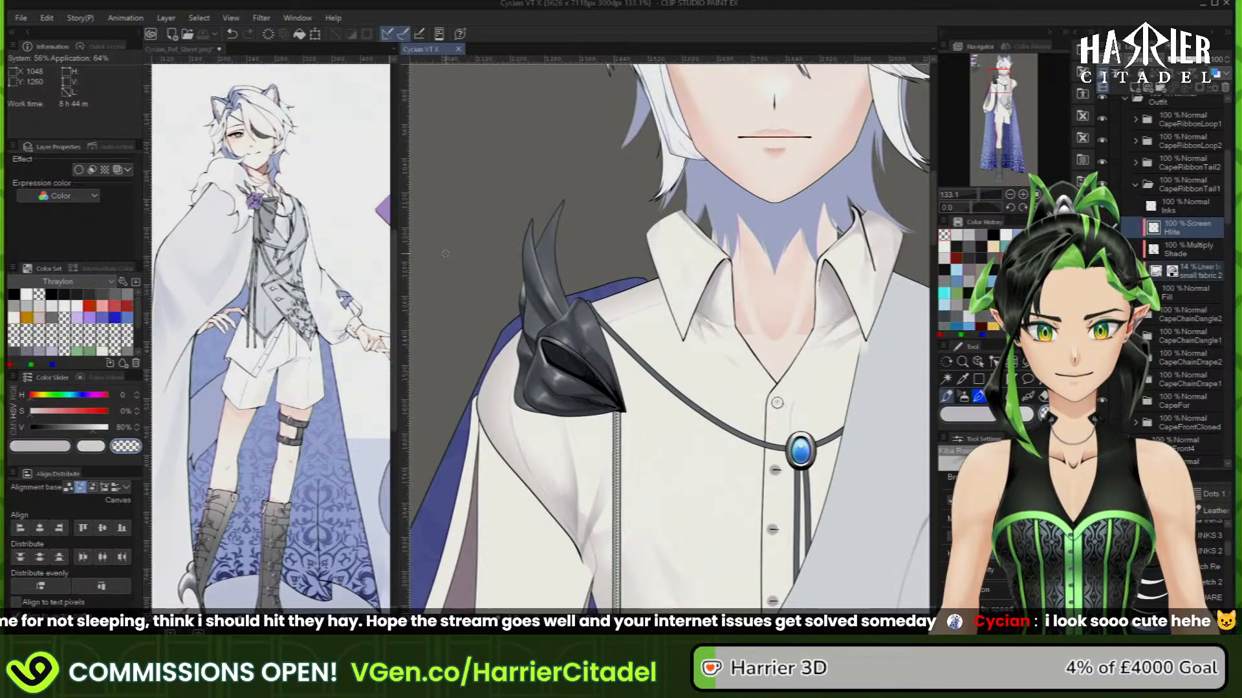
{"action": "left_click", "coordinate": [1010, 194]}
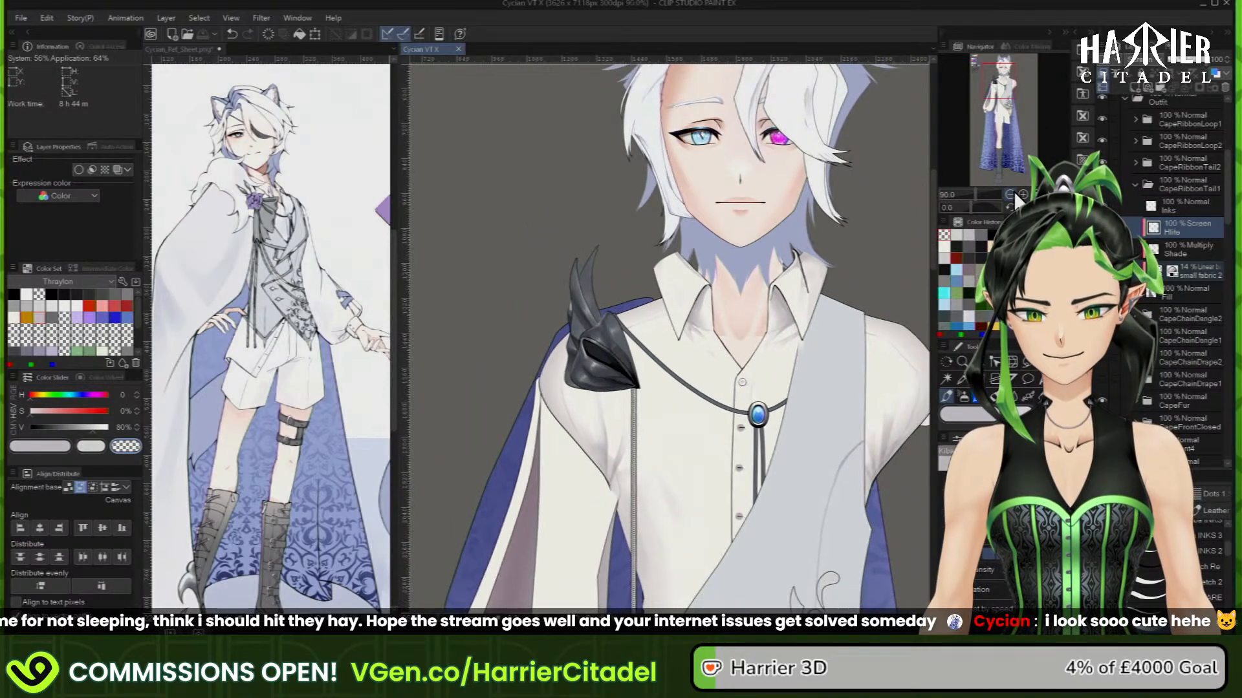
{"action": "left_click", "coordinate": [1010, 194]}
{"action": "left_click", "coordinate": [1000, 90]}
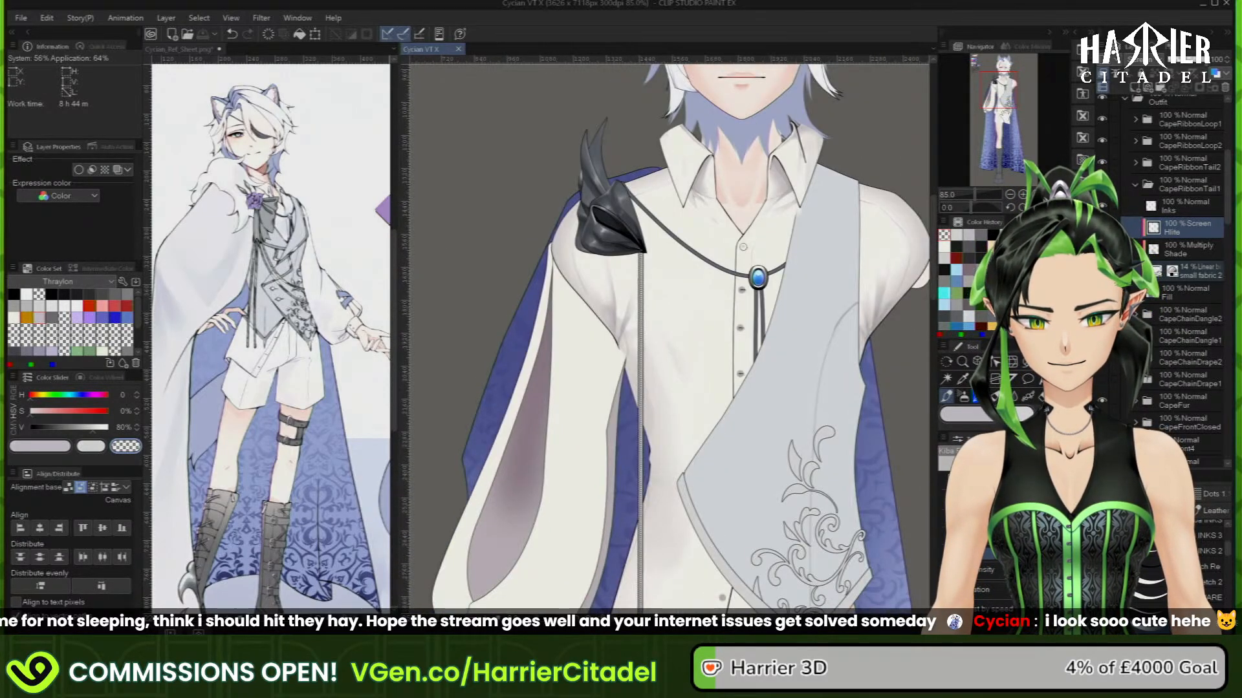
{"action": "mouse_move", "coordinate": [999, 90]}
{"action": "left_mouse_down"}
{"action": "mouse_move", "coordinate": [994, 105]}
{"action": "mouse_move", "coordinate": [997, 94]}
{"action": "left_mouse_up"}
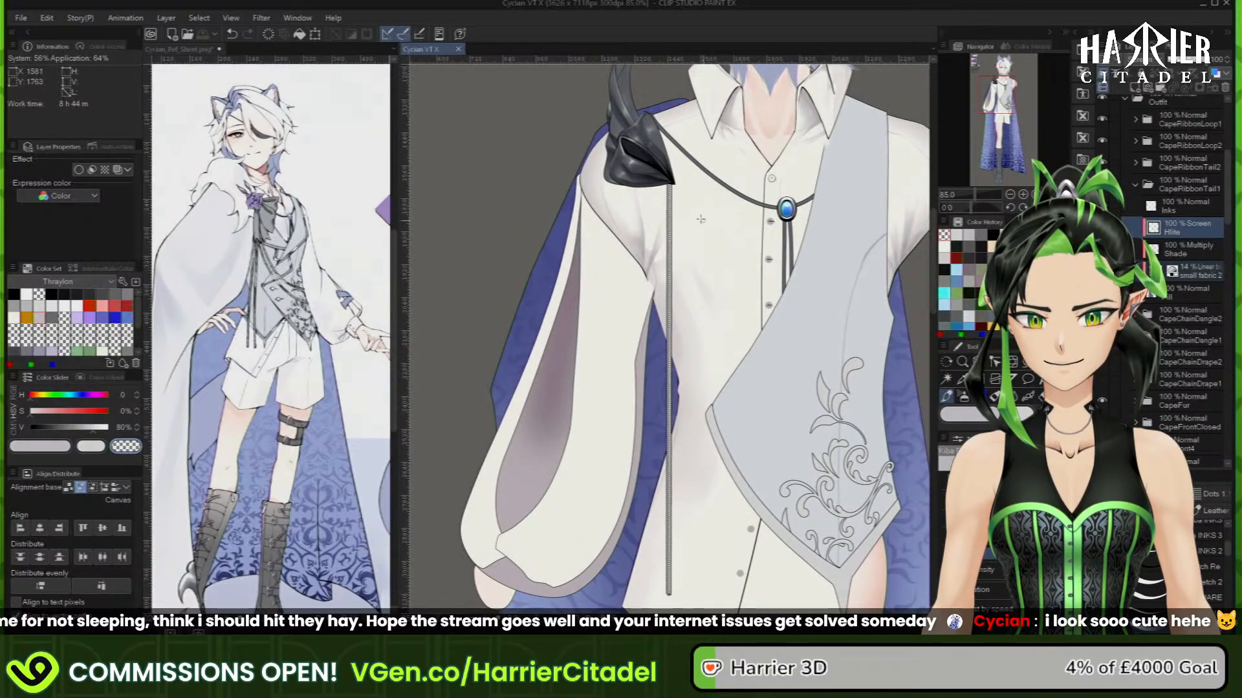
{"action": "scroll", "coordinate": [669, 178], "scroll_direction": "up", "scroll_amount": 3}
{"action": "scroll", "coordinate": [666, 260], "scroll_direction": "up", "scroll_amount": 3}
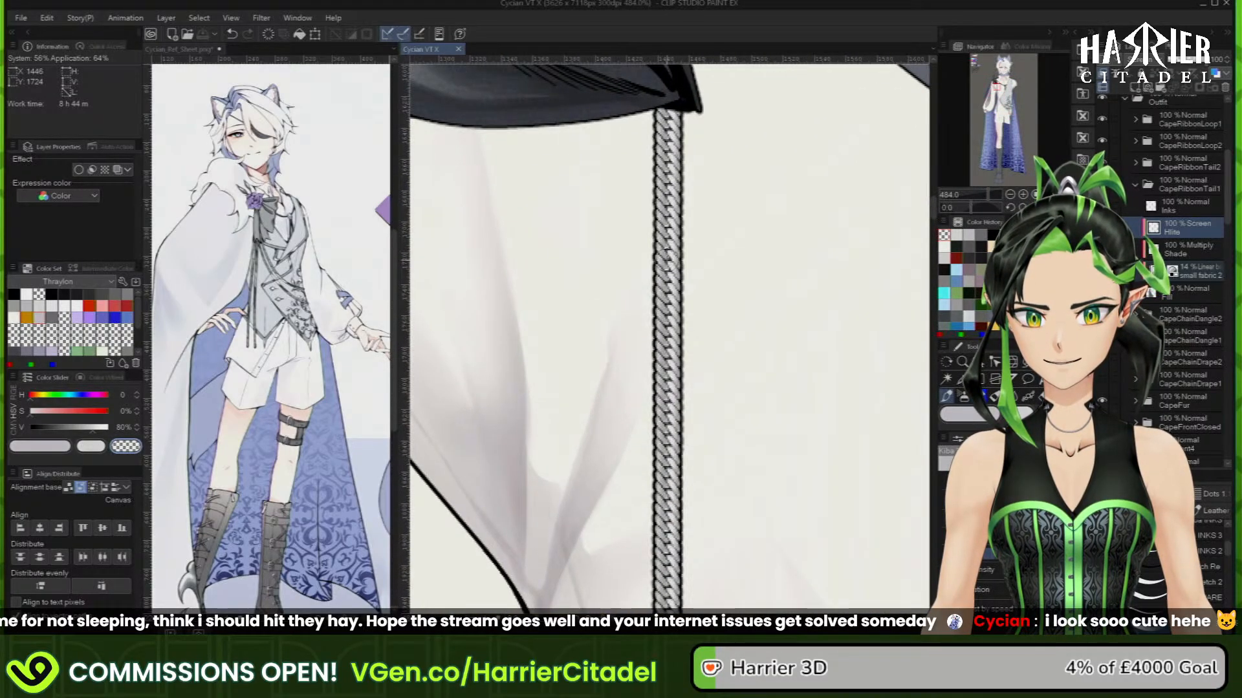
{"action": "scroll", "coordinate": [582, 196], "scroll_direction": "down", "scroll_amount": 6}
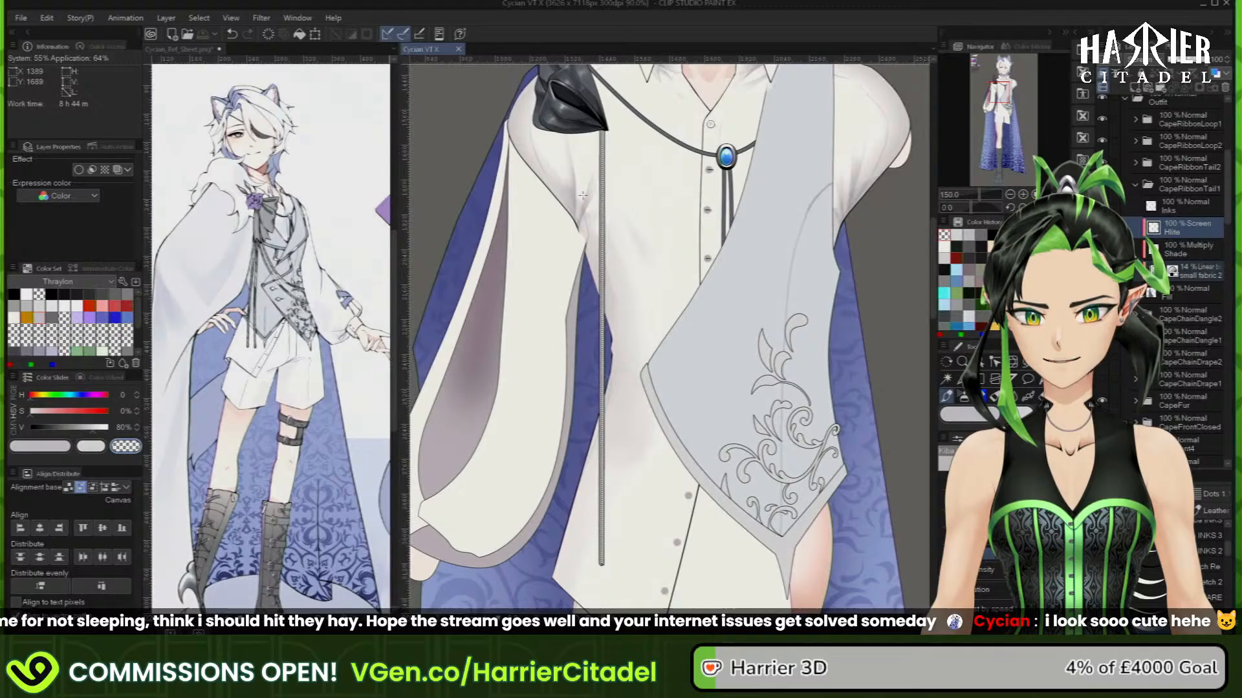
{"action": "scroll", "coordinate": [582, 195], "scroll_direction": "down", "scroll_amount": 3}
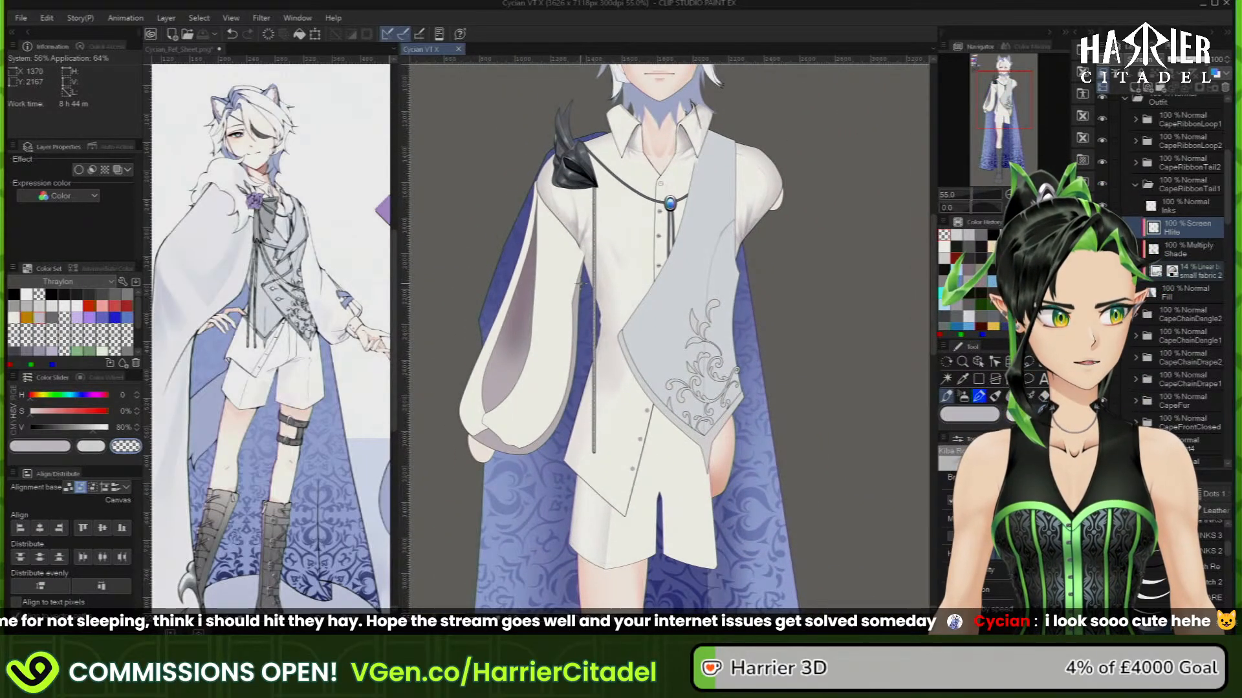
{"action": "scroll", "coordinate": [569, 155], "scroll_direction": "up", "scroll_amount": 2}
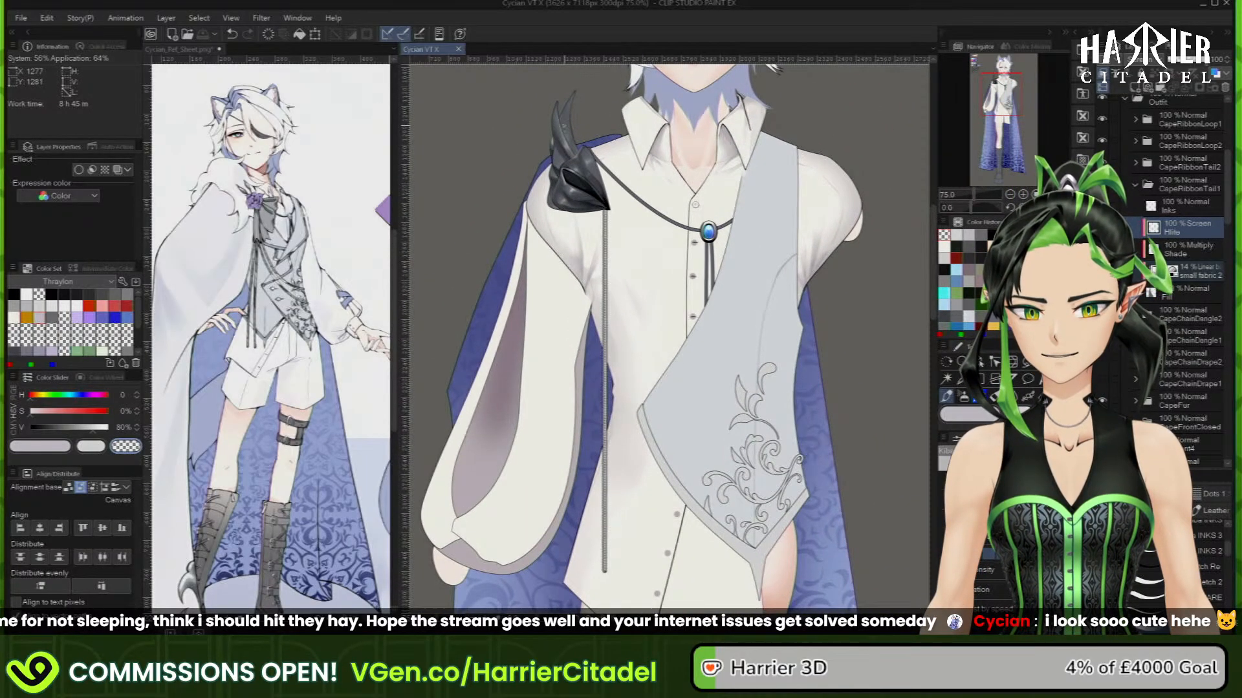
{"action": "scroll", "coordinate": [553, 117], "scroll_direction": "up", "scroll_amount": 1}
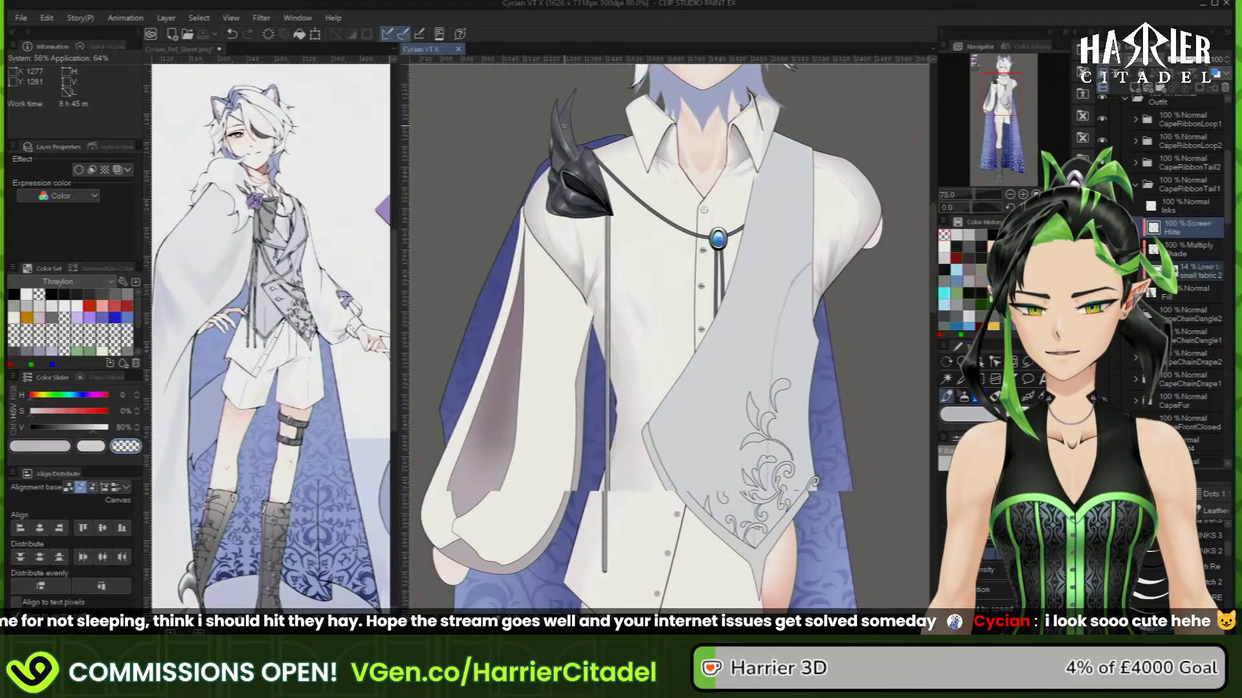
{"action": "scroll", "coordinate": [562, 137], "scroll_direction": "up", "scroll_amount": 1}
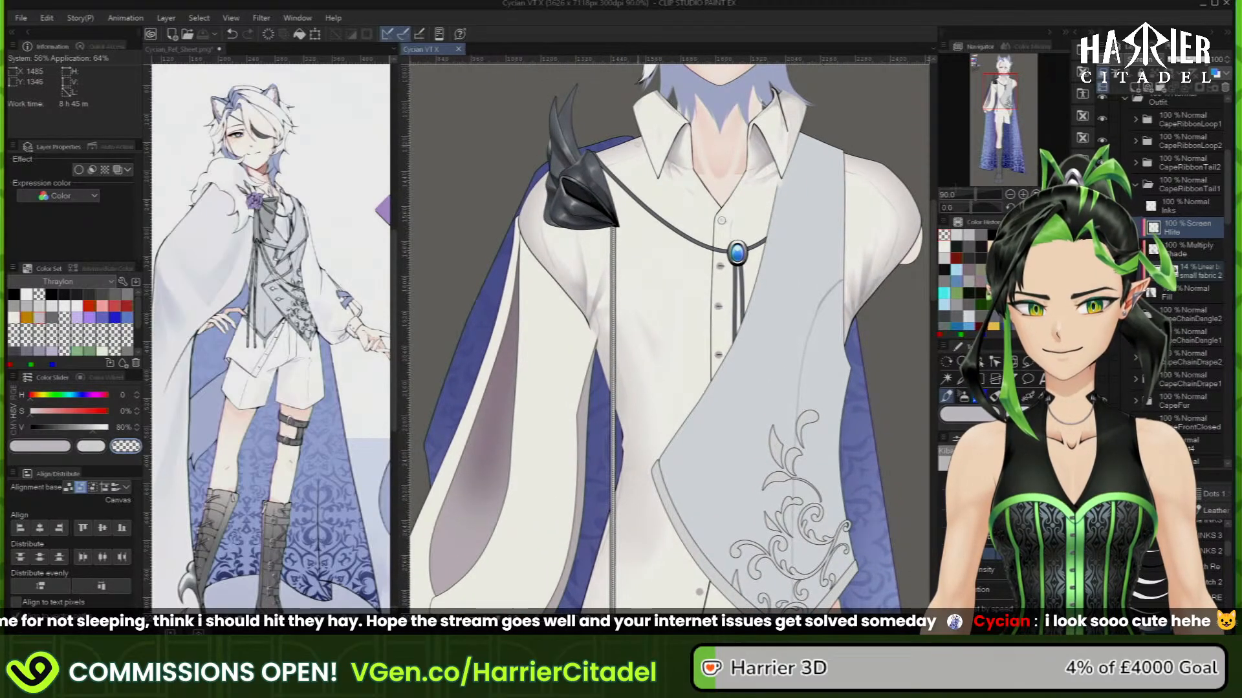
Collapse the CapeRibbonTail1 folder and hide the hanging chain and all the cape ribbon loops and tails
{"action": "left_click", "coordinate": [1134, 187]}
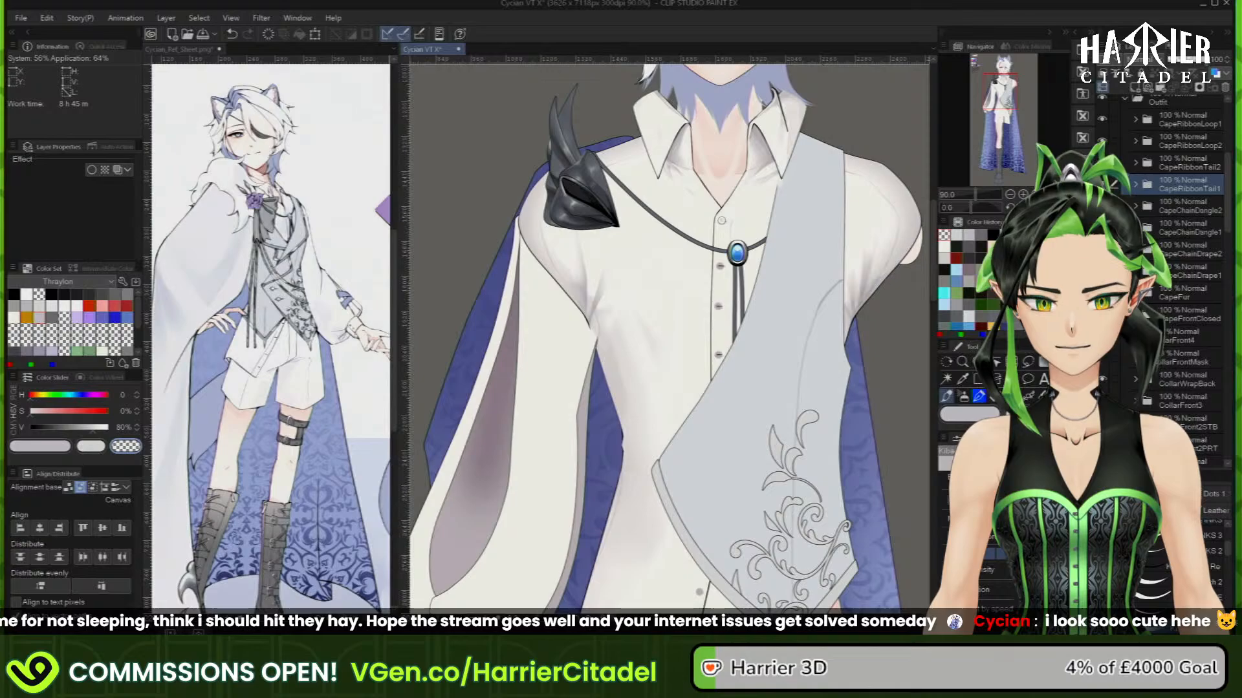
{"action": "left_click", "coordinate": [1102, 132]}
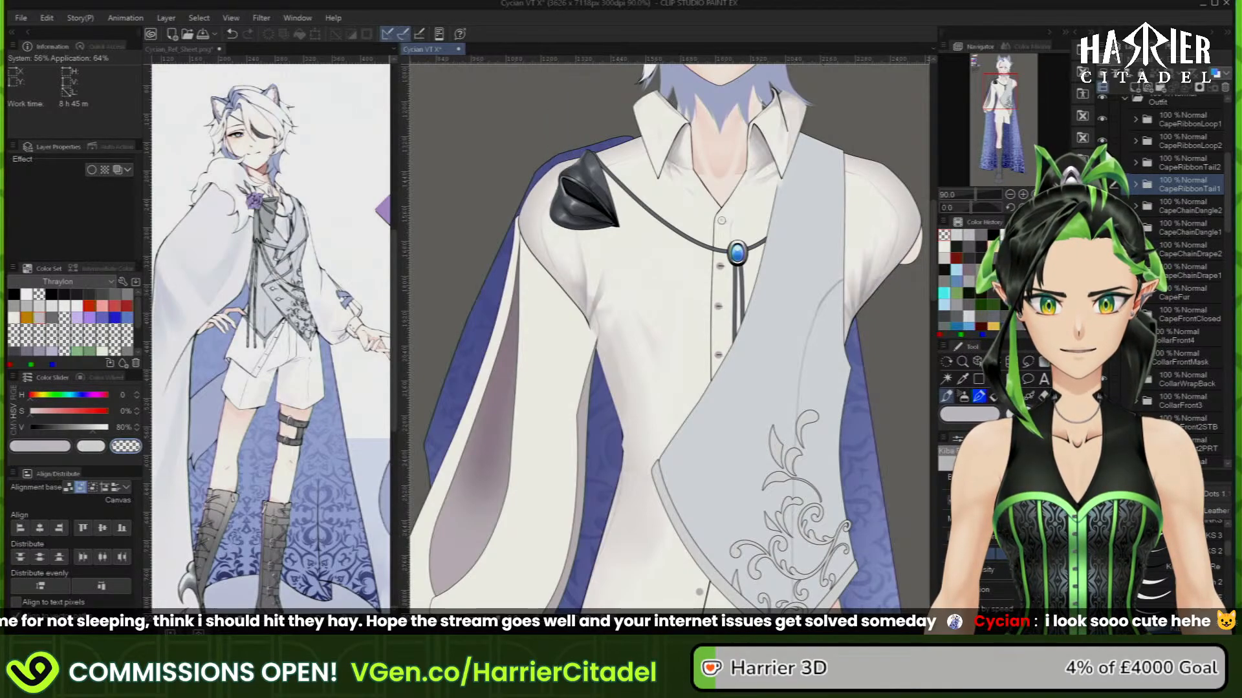
{"action": "left_click", "coordinate": [1101, 127]}
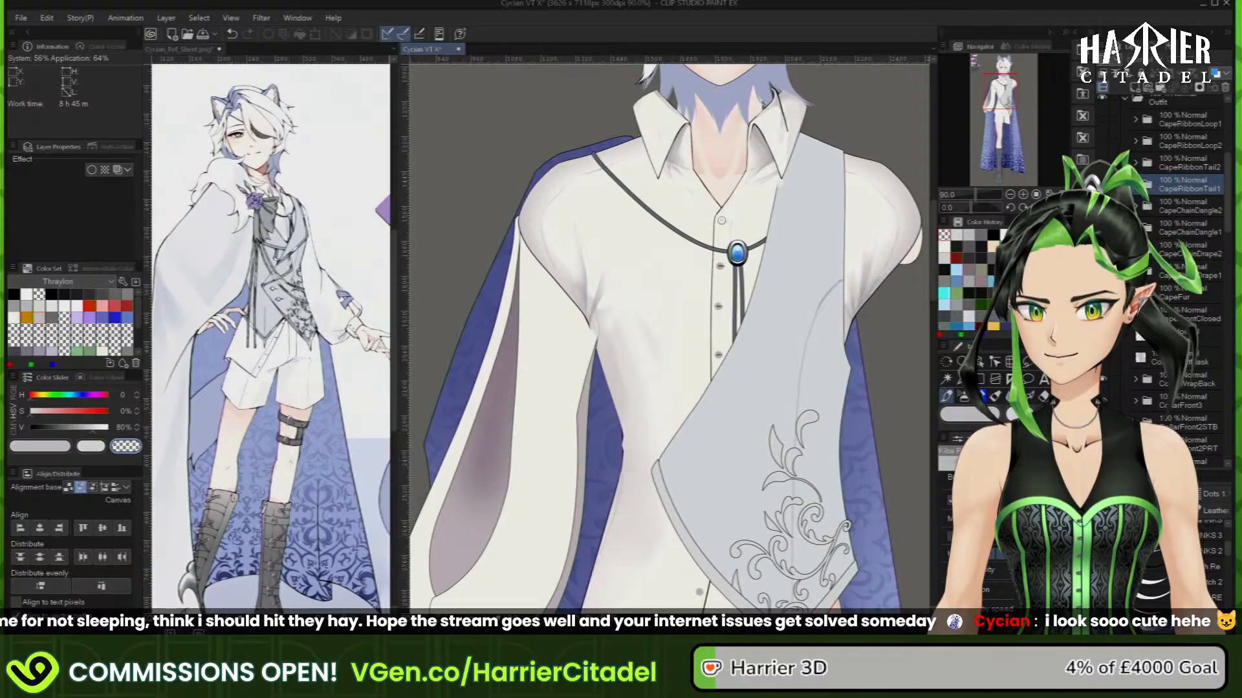
Show the CapeFrontClosed folder and check the closed front cape across the full figure
{"action": "left_click", "coordinate": [1102, 315]}
{"action": "scroll", "coordinate": [681, 113], "scroll_direction": "down", "scroll_amount": 5}
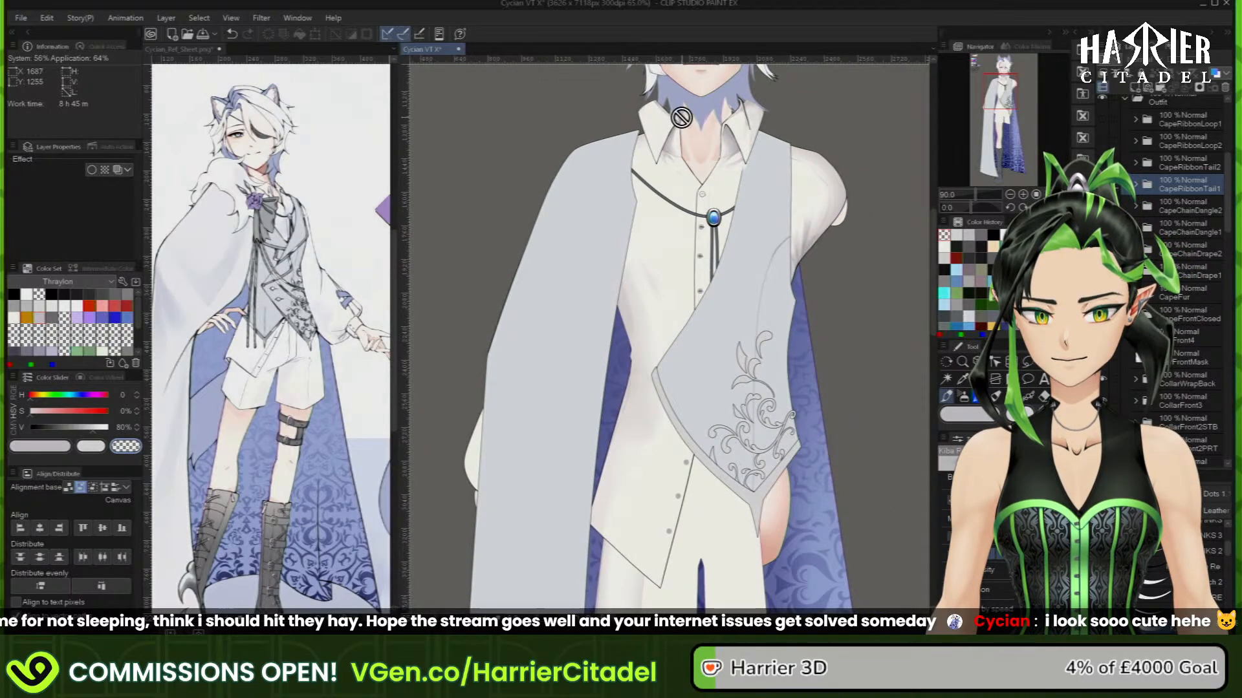
{"action": "scroll", "coordinate": [681, 113], "scroll_direction": "down", "scroll_amount": 3}
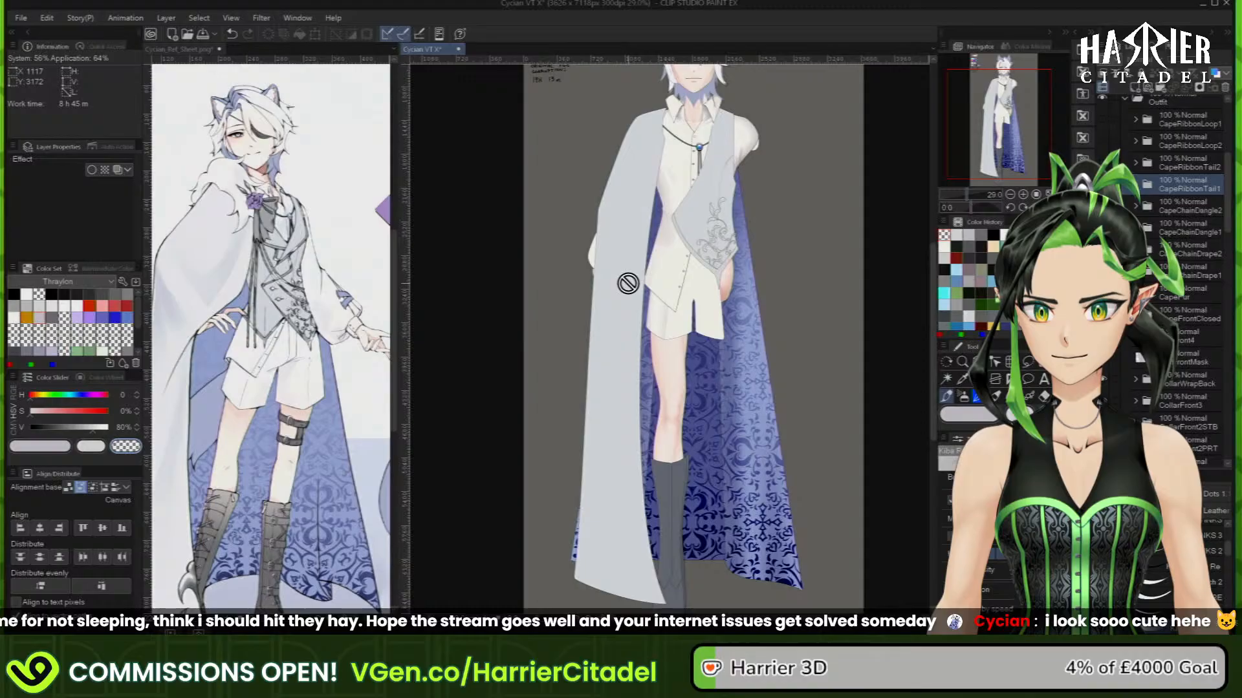
Open the CapeFrontClosed folder, select its Shade layer and choose the Soft airbrush
{"action": "scroll", "coordinate": [639, 147], "scroll_direction": "down", "scroll_amount": 1}
{"action": "scroll", "coordinate": [633, 121], "scroll_direction": "up", "scroll_amount": 4}
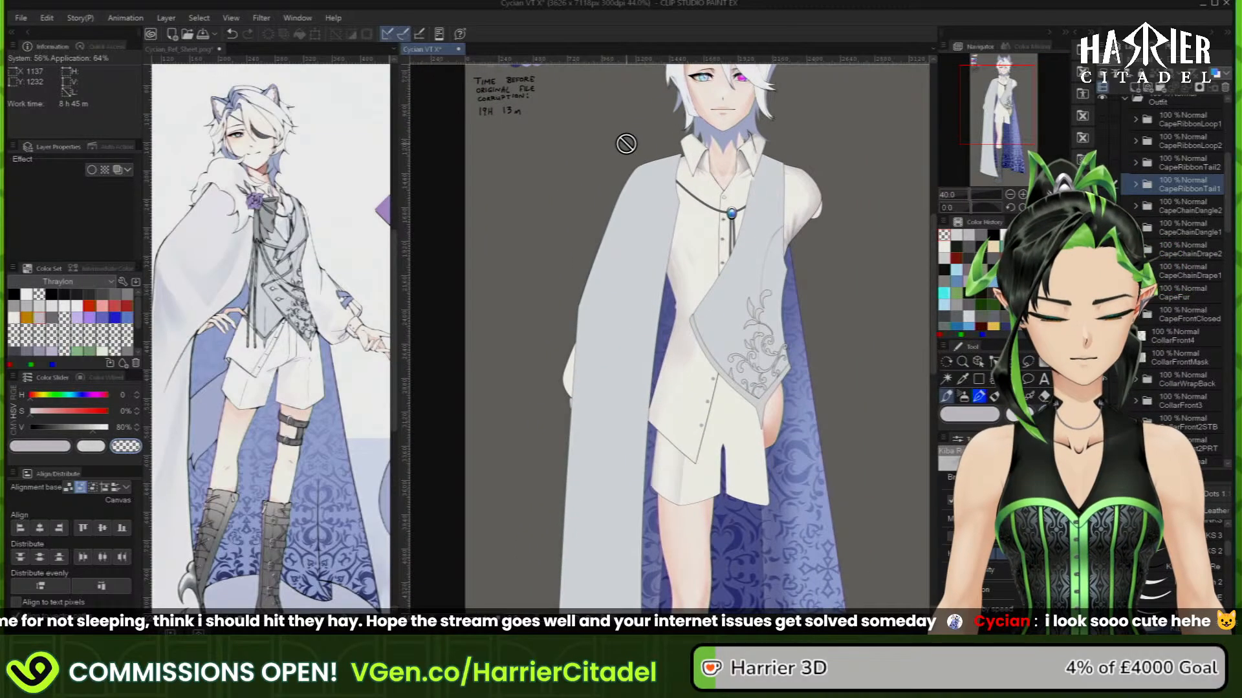
{"action": "scroll", "coordinate": [634, 121], "scroll_direction": "up", "scroll_amount": 1}
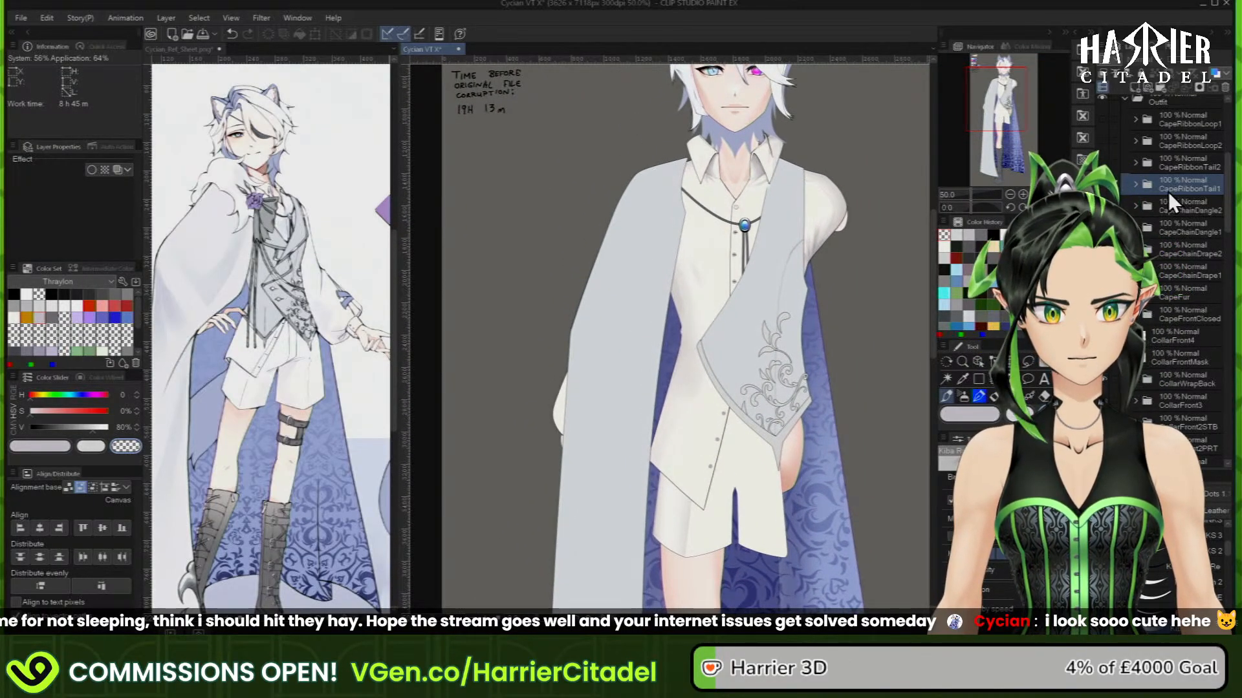
{"action": "left_click", "coordinate": [1139, 316]}
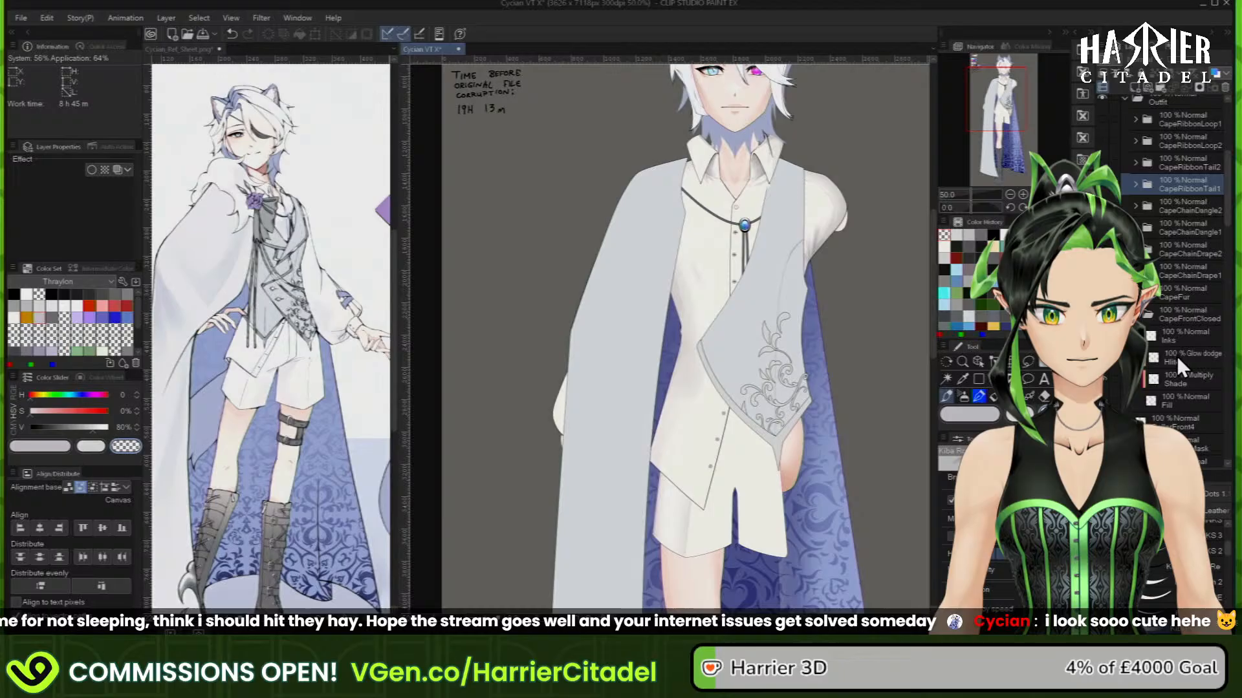
{"action": "left_click", "coordinate": [1187, 382]}
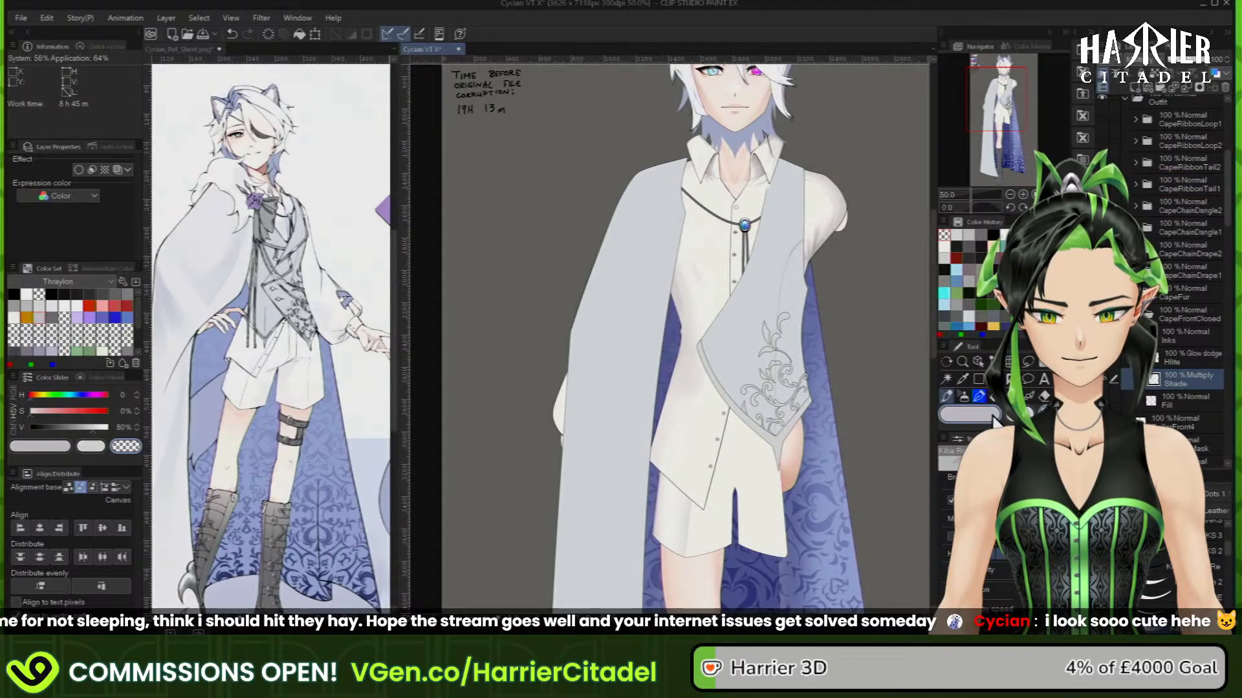
{"action": "left_click", "coordinate": [961, 397]}
{"action": "scroll", "coordinate": [739, 201], "scroll_direction": "down", "scroll_amount": 1}
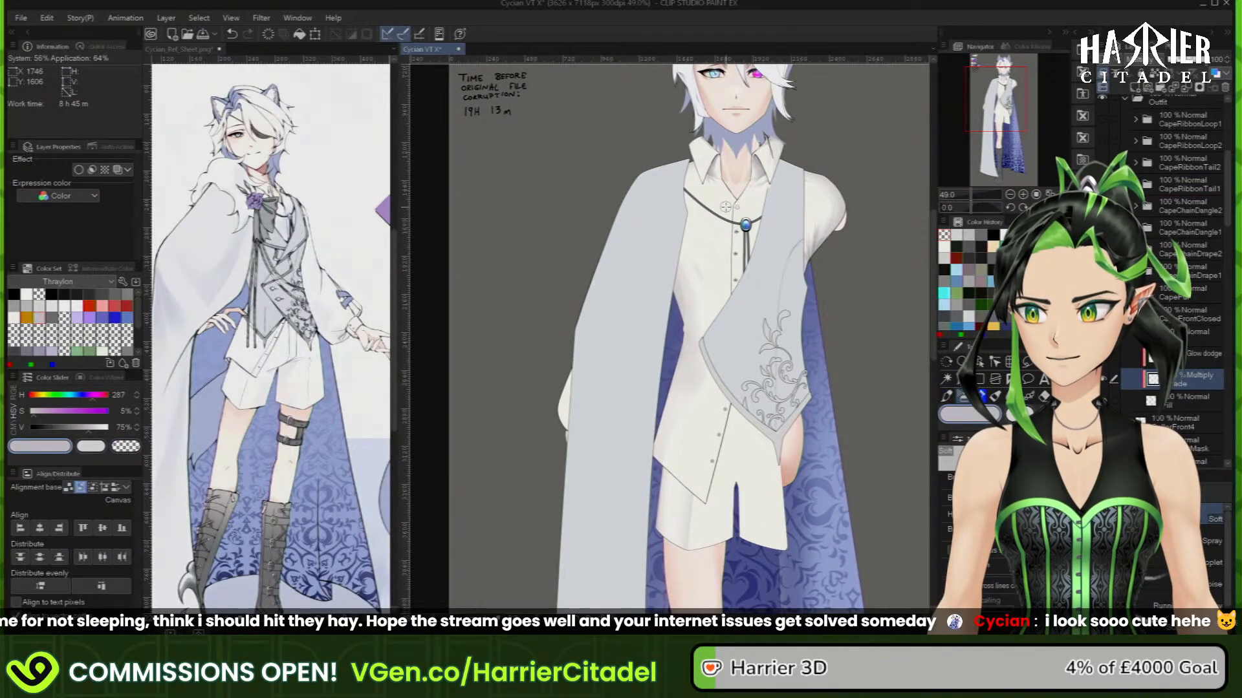
{"action": "scroll", "coordinate": [685, 195], "scroll_direction": "down", "scroll_amount": 4}
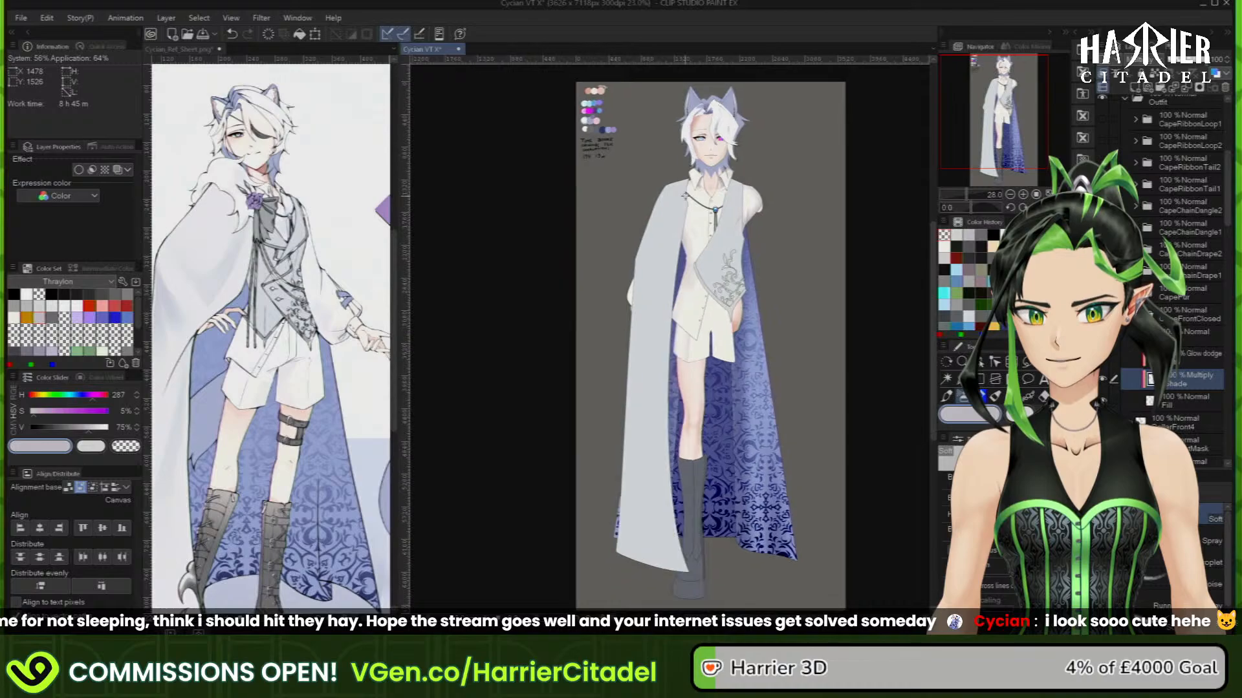
Examine the lower half of the cape on the reference sheet to compare its folds and shading with the model's cape
{"action": "left_click", "coordinate": [324, 309]}
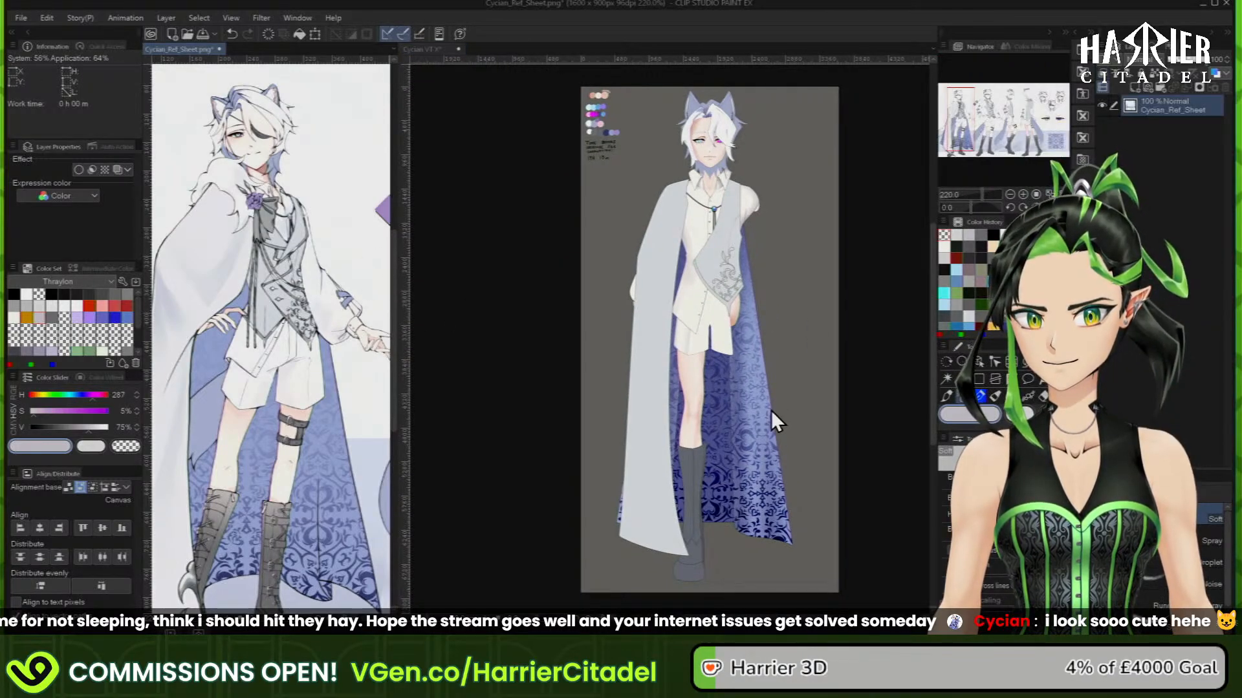
{"action": "left_click", "coordinate": [608, 476]}
{"action": "scroll", "coordinate": [600, 476], "scroll_direction": "up", "scroll_amount": 1}
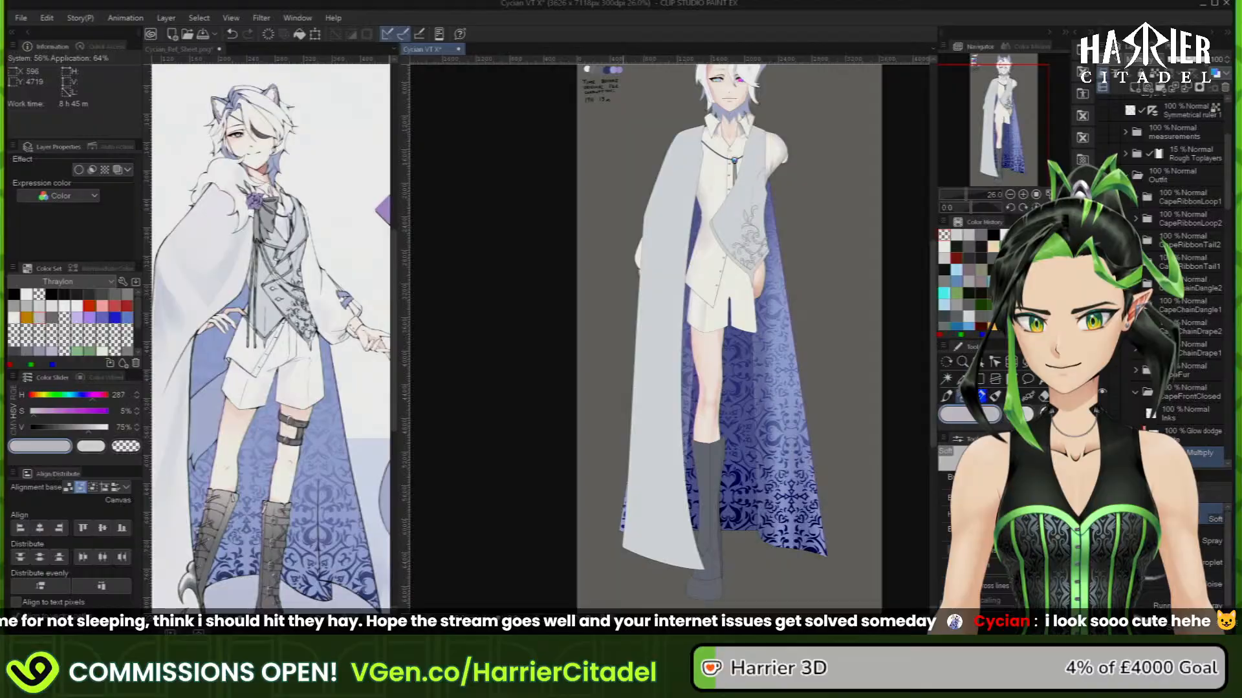
{"action": "scroll", "coordinate": [620, 547], "scroll_direction": "up", "scroll_amount": 4}
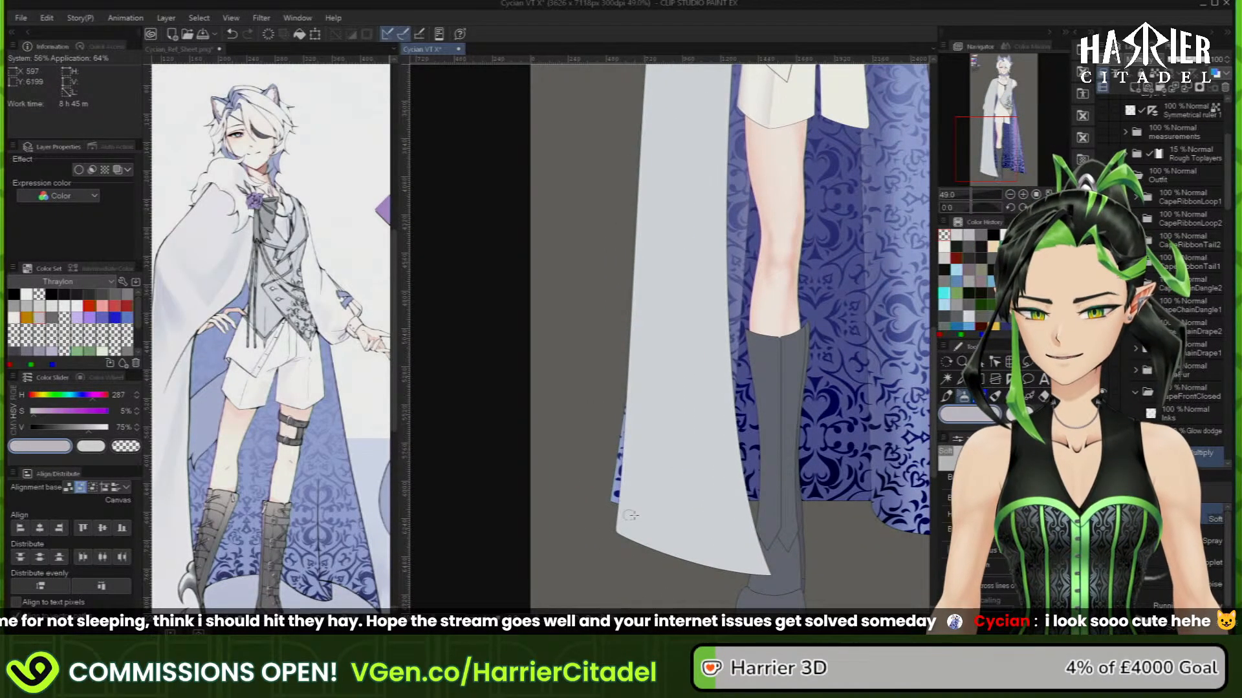
{"action": "left_click", "coordinate": [324, 368]}
{"action": "scroll", "coordinate": [327, 294], "scroll_direction": "down", "scroll_amount": 5}
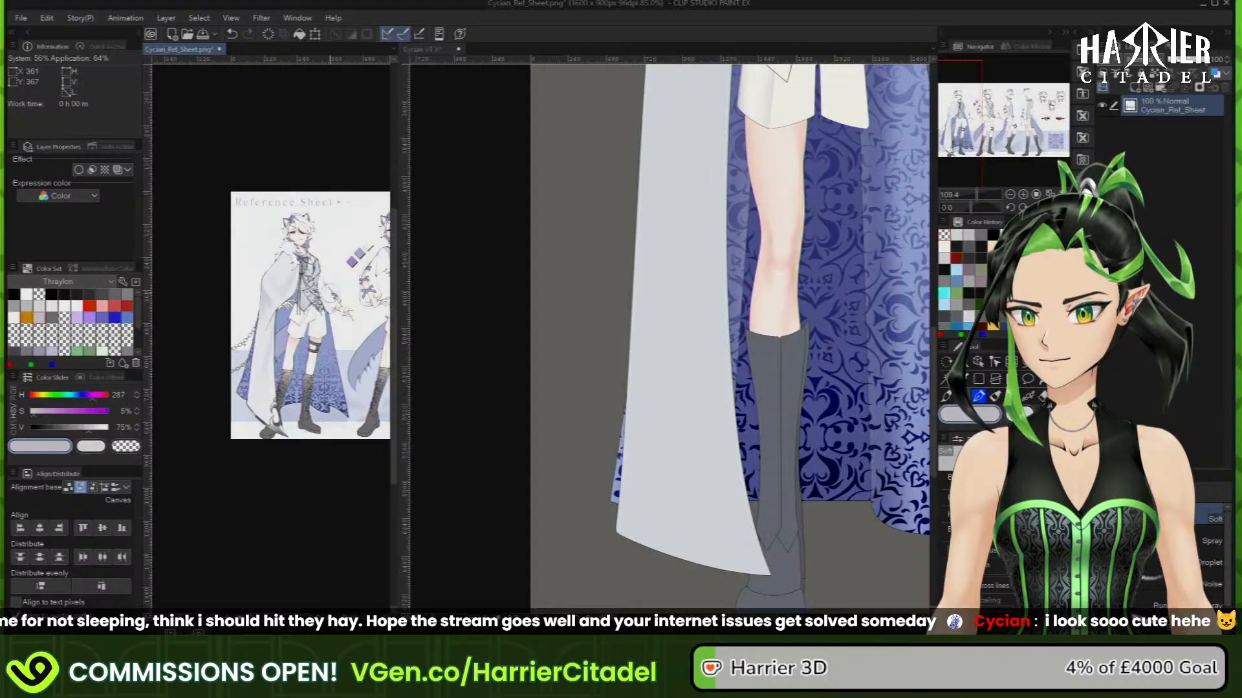
{"action": "scroll", "coordinate": [236, 368], "scroll_direction": "up", "scroll_amount": 2}
{"action": "scroll", "coordinate": [236, 367], "scroll_direction": "up", "scroll_amount": 3}
{"action": "scroll", "coordinate": [298, 223], "scroll_direction": "up", "scroll_amount": 2}
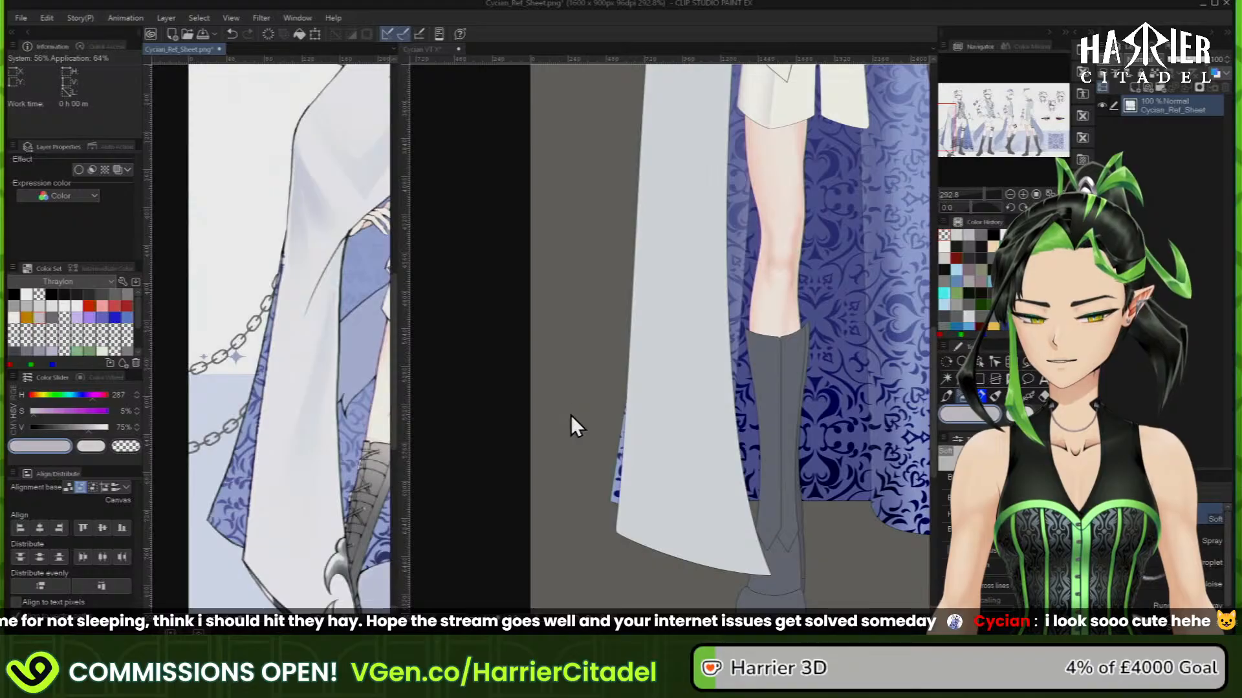
Set the cape's Shade layer to Linear burn and airbrush a soft shadow along the shoulder and upper outer edge
{"action": "left_click", "coordinate": [572, 538]}
{"action": "scroll", "coordinate": [572, 537], "scroll_direction": "down", "scroll_amount": 6}
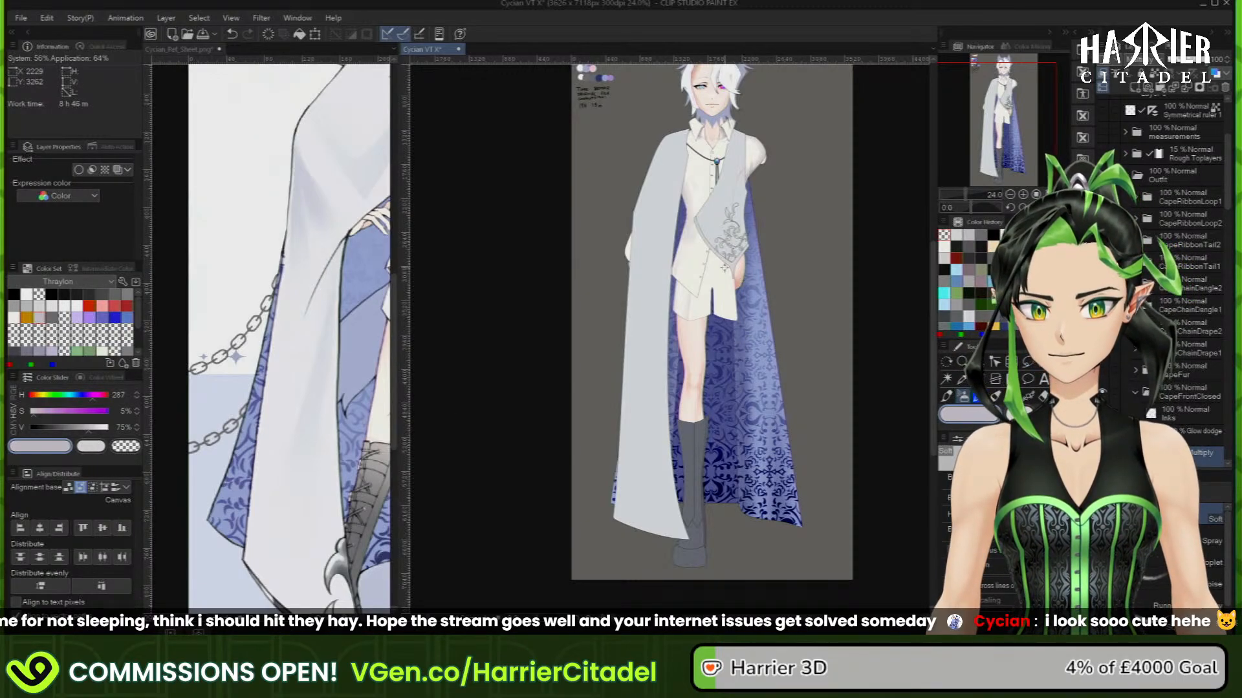
{"action": "scroll", "coordinate": [723, 268], "scroll_direction": "up", "scroll_amount": 1}
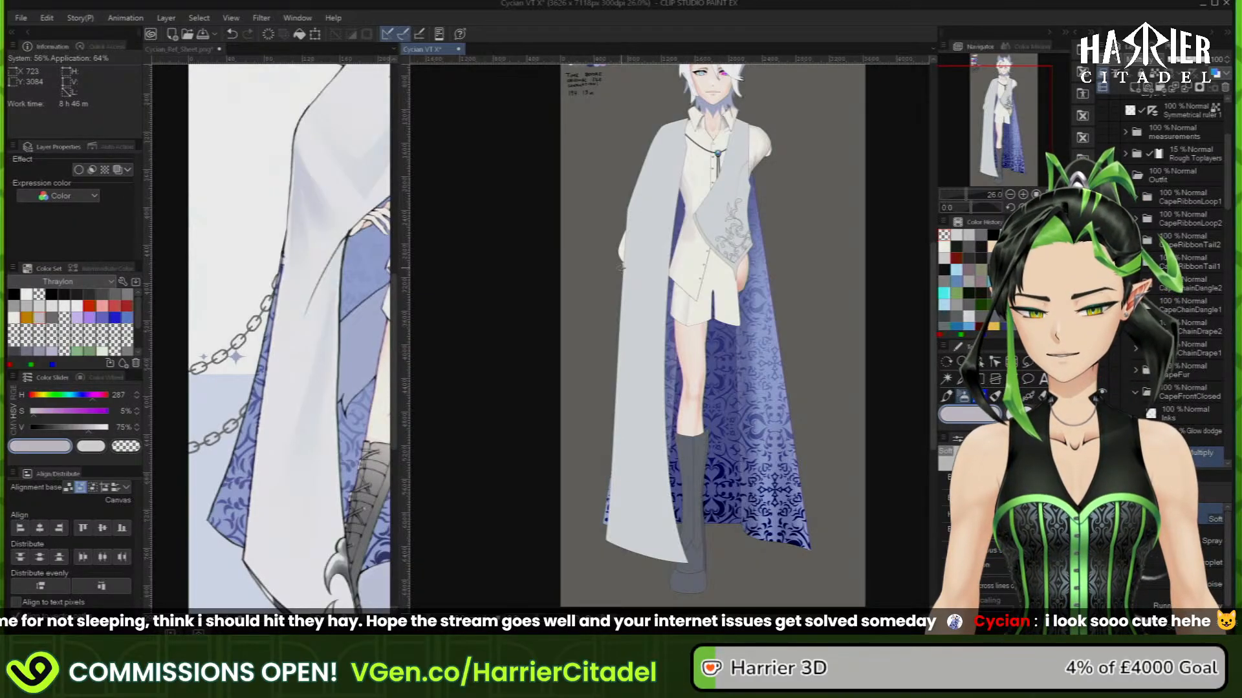
{"action": "scroll", "coordinate": [621, 268], "scroll_direction": "up", "scroll_amount": 1}
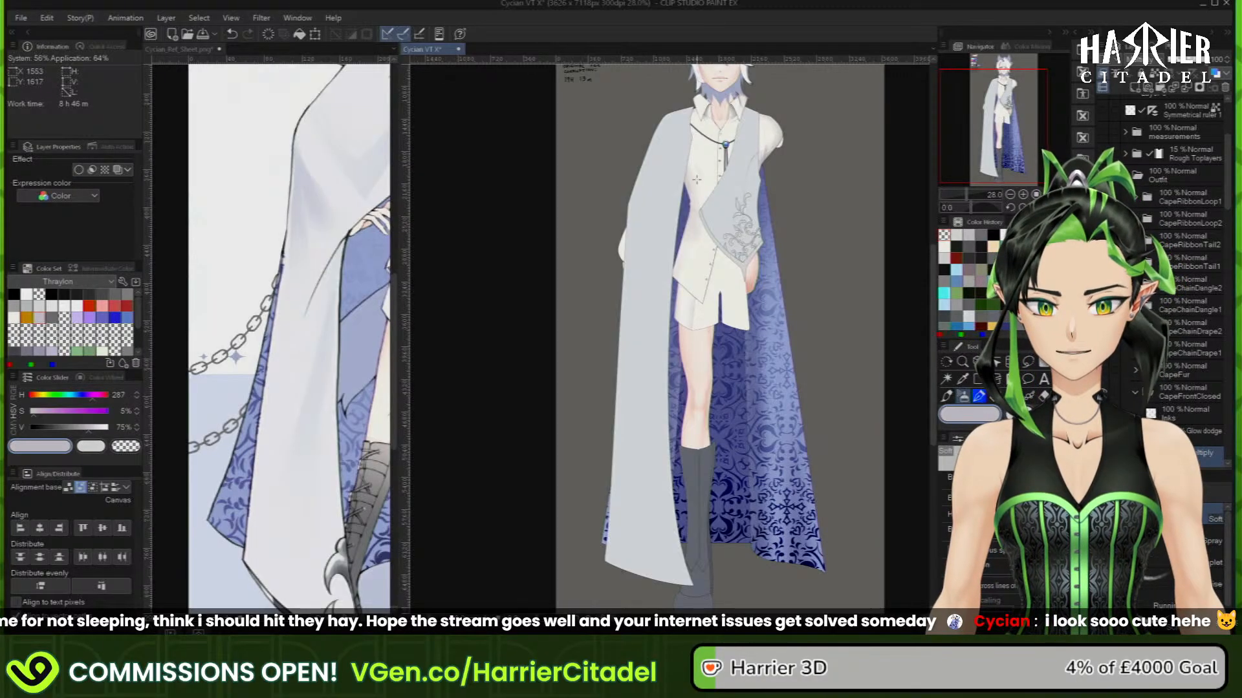
{"action": "scroll", "coordinate": [683, 319], "scroll_direction": "down", "scroll_amount": 1}
{"action": "scroll", "coordinate": [689, 164], "scroll_direction": "up", "scroll_amount": 2}
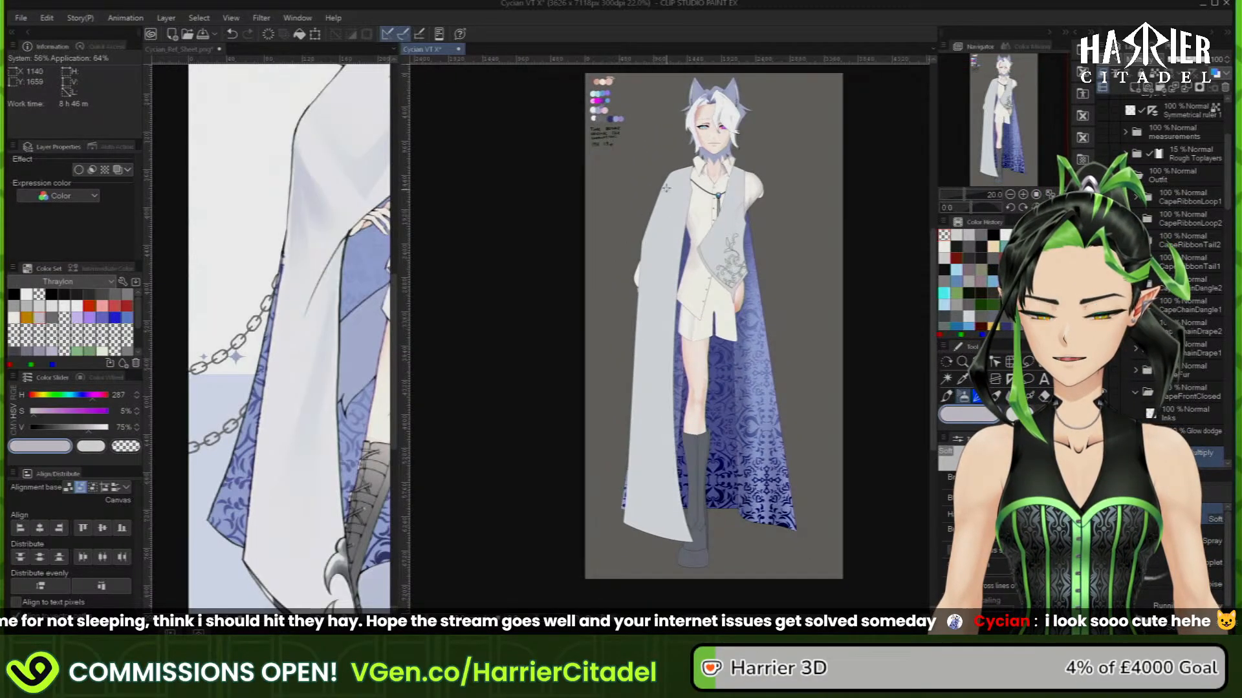
{"action": "scroll", "coordinate": [689, 163], "scroll_direction": "up", "scroll_amount": 4}
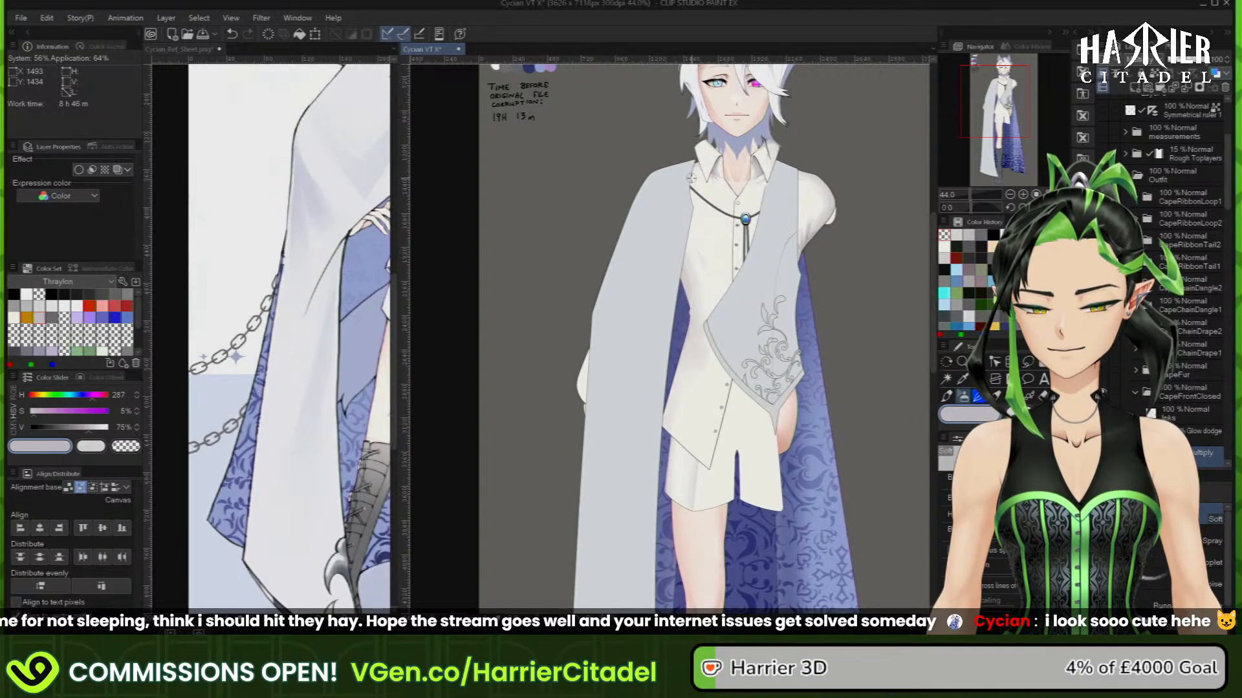
{"action": "scroll", "coordinate": [698, 172], "scroll_direction": "down", "scroll_amount": 1}
{"action": "scroll", "coordinate": [698, 172], "scroll_direction": "up", "scroll_amount": 2}
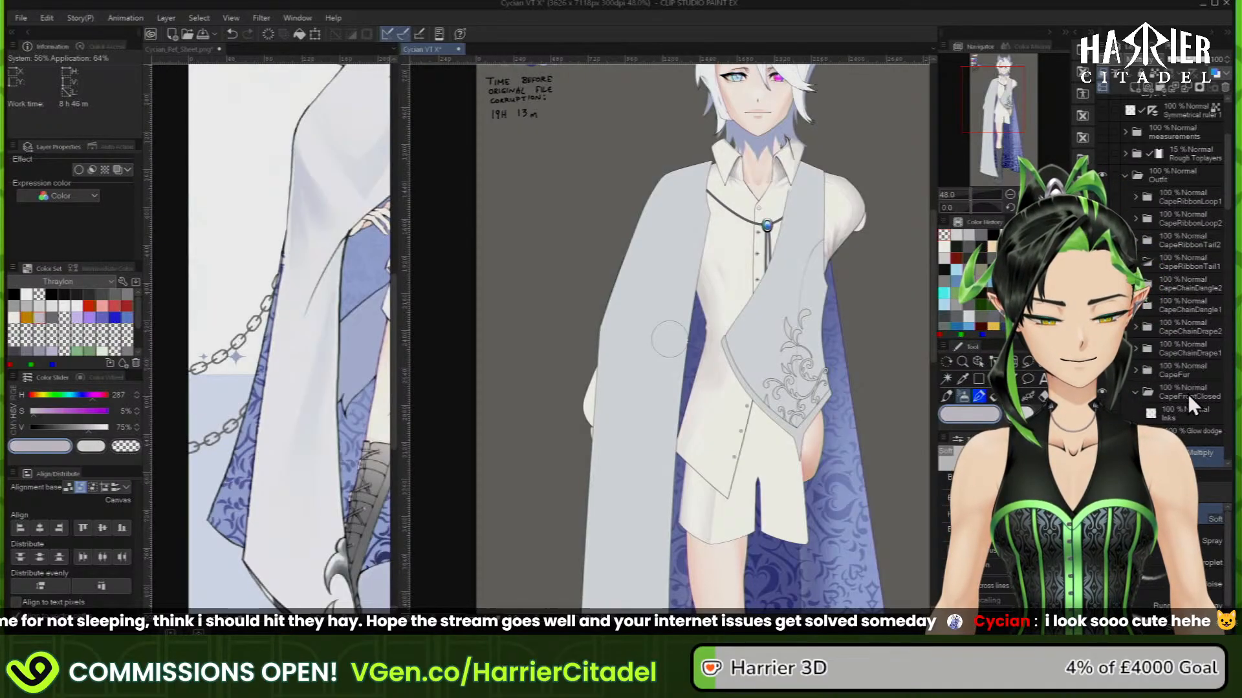
{"action": "left_click", "coordinate": [1145, 60]}
{"action": "left_click", "coordinate": [1156, 135]}
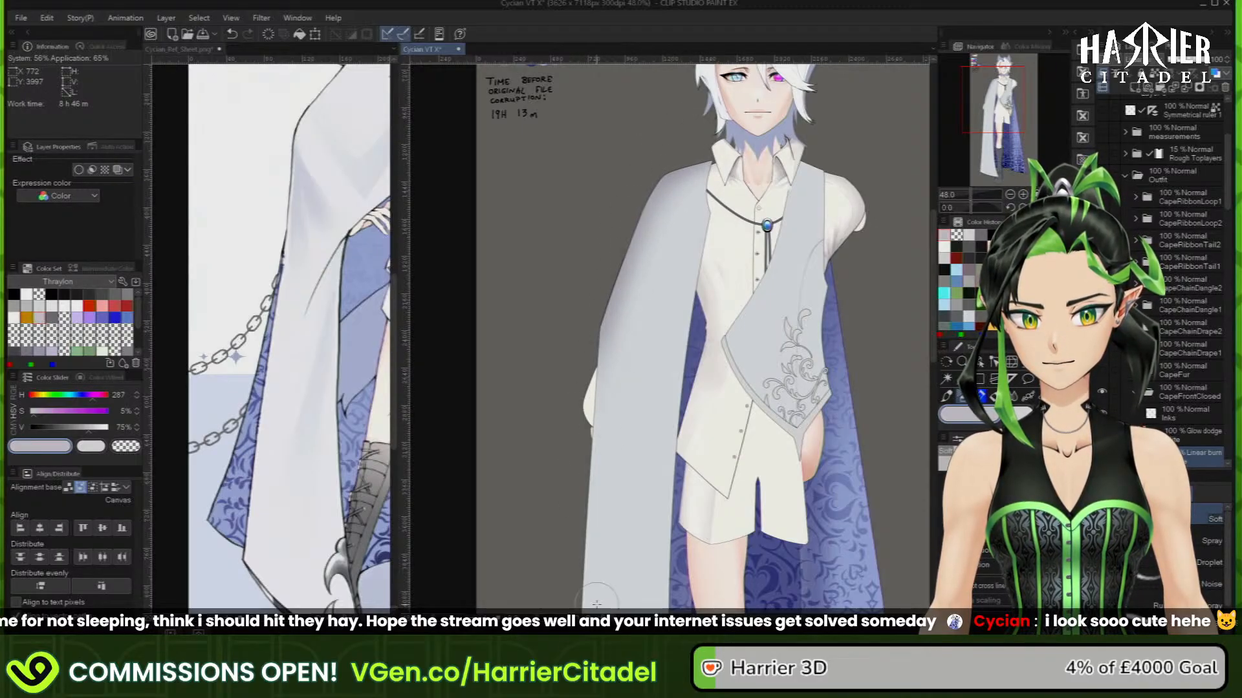
Enlarge the airbrush and soften the upper cape shading with transparent colour
{"action": "key", "text": "]"}
{"action": "key", "text": "]"}
{"action": "key", "text": "]"}
{"action": "key", "text": "]"}
{"action": "key", "text": "]"}
{"action": "key", "text": "]"}
{"action": "key", "text": "]"}
{"action": "key", "text": "]"}
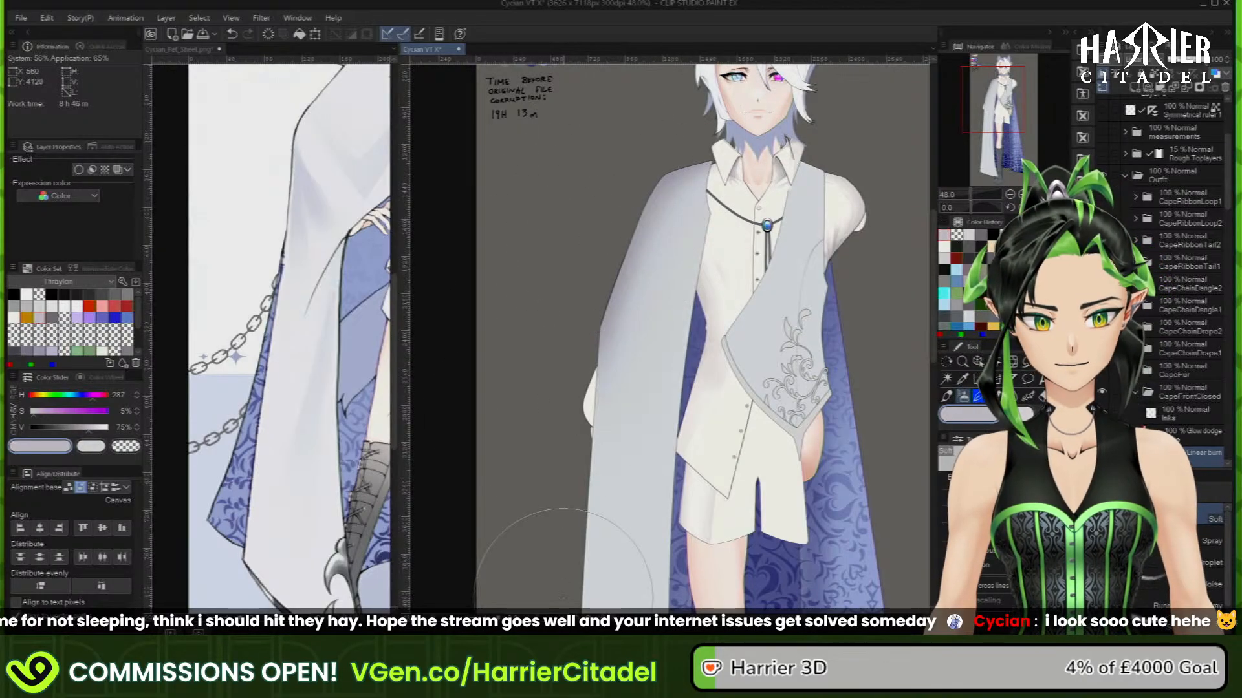
{"action": "left_click", "coordinate": [1022, 478]}
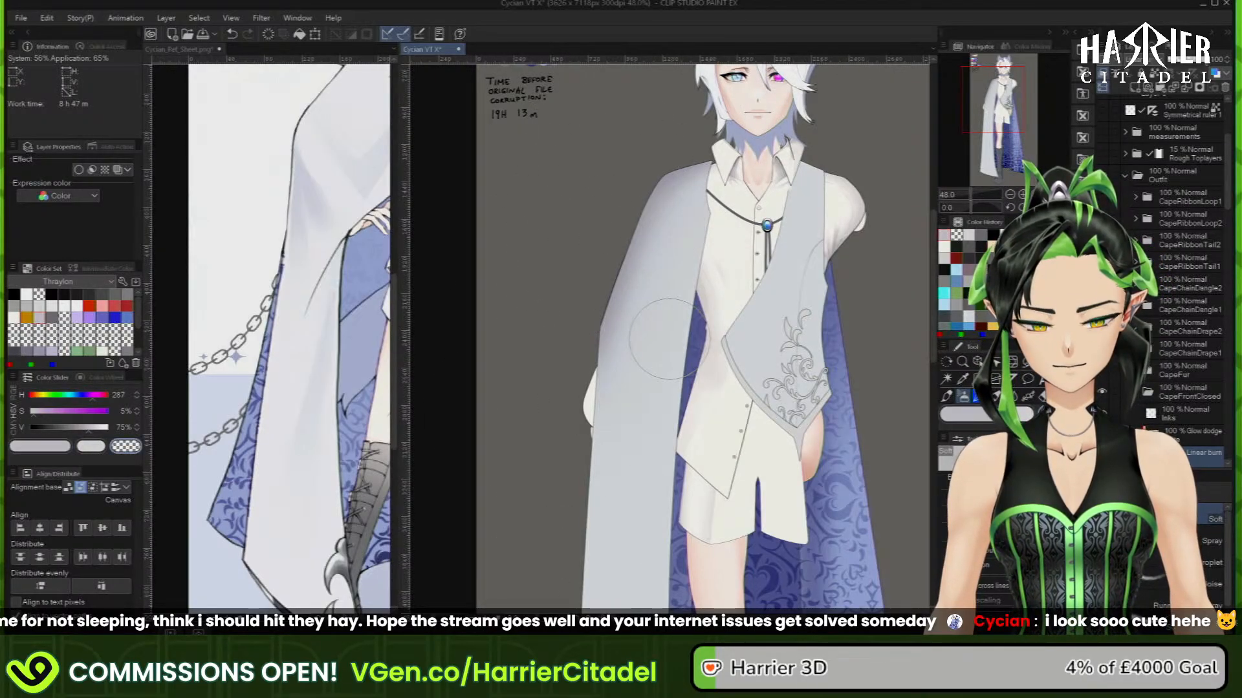
{"action": "key", "text": "]"}
{"action": "key", "text": "c"}
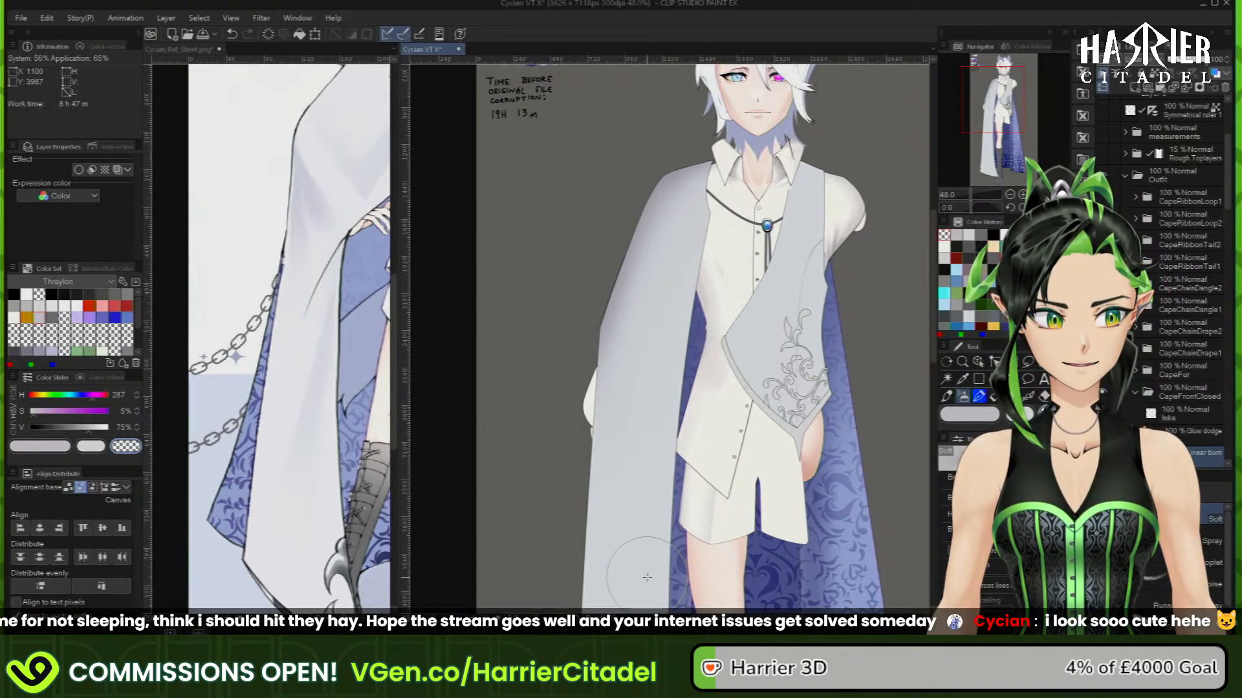
{"action": "left_click_drag", "start_coordinate": [646, 577], "coordinate": [649, 396]}
Airbrush soft shading down the cape's full length to the hem and lighten it with transparent colour
{"action": "mouse_move", "coordinate": [1005, 121]}
{"action": "left_mouse_down"}
{"action": "mouse_move", "coordinate": [1007, 109]}
{"action": "mouse_move", "coordinate": [1008, 159]}
{"action": "mouse_move", "coordinate": [1012, 122]}
{"action": "left_mouse_up"}
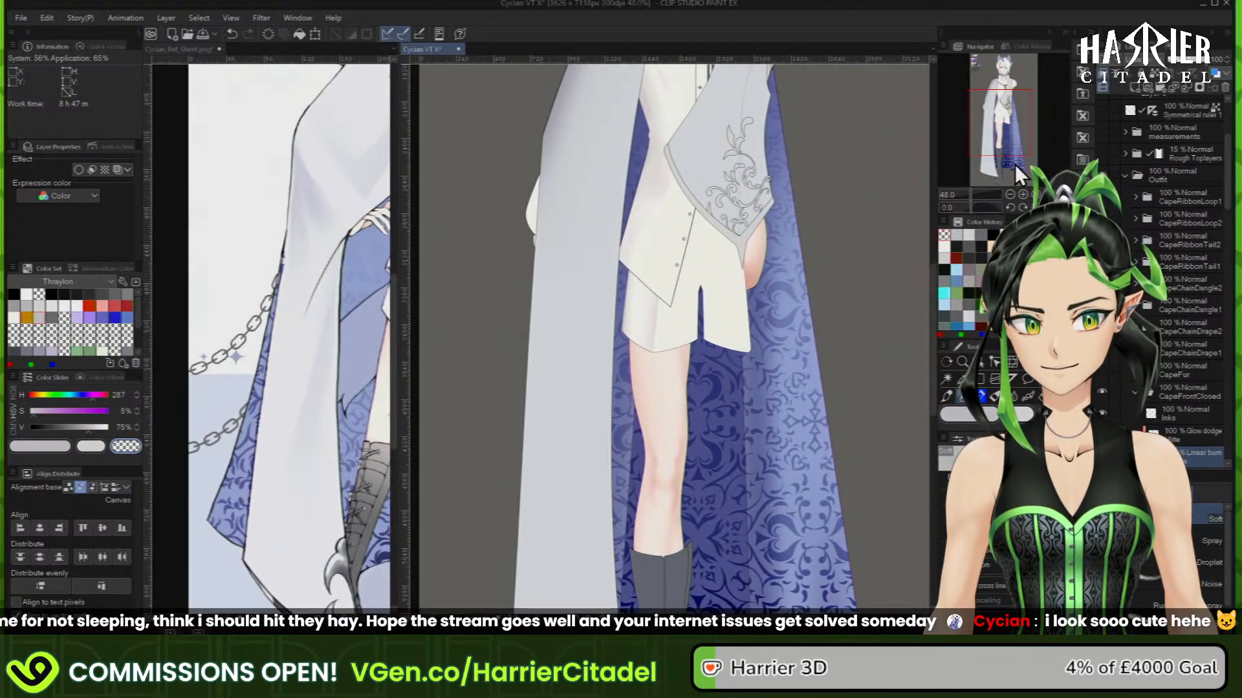
{"action": "left_click", "coordinate": [1021, 194]}
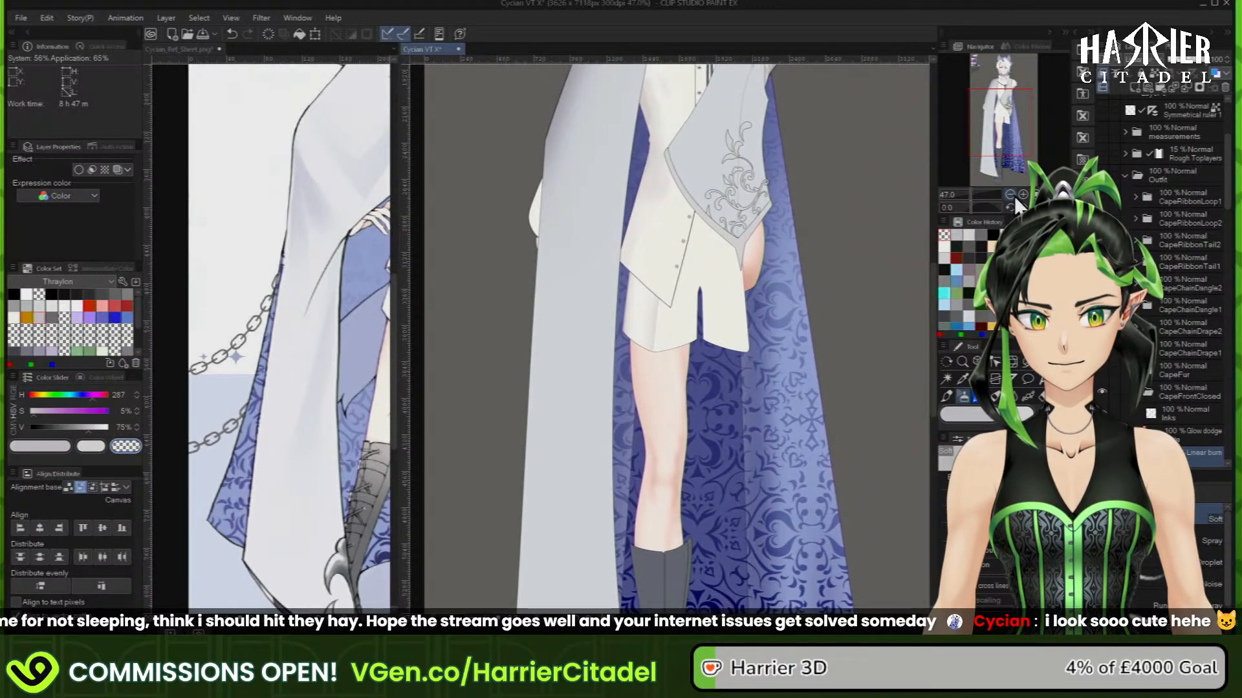
{"action": "left_click", "coordinate": [1022, 194]}
{"action": "left_click", "coordinate": [1021, 194]}
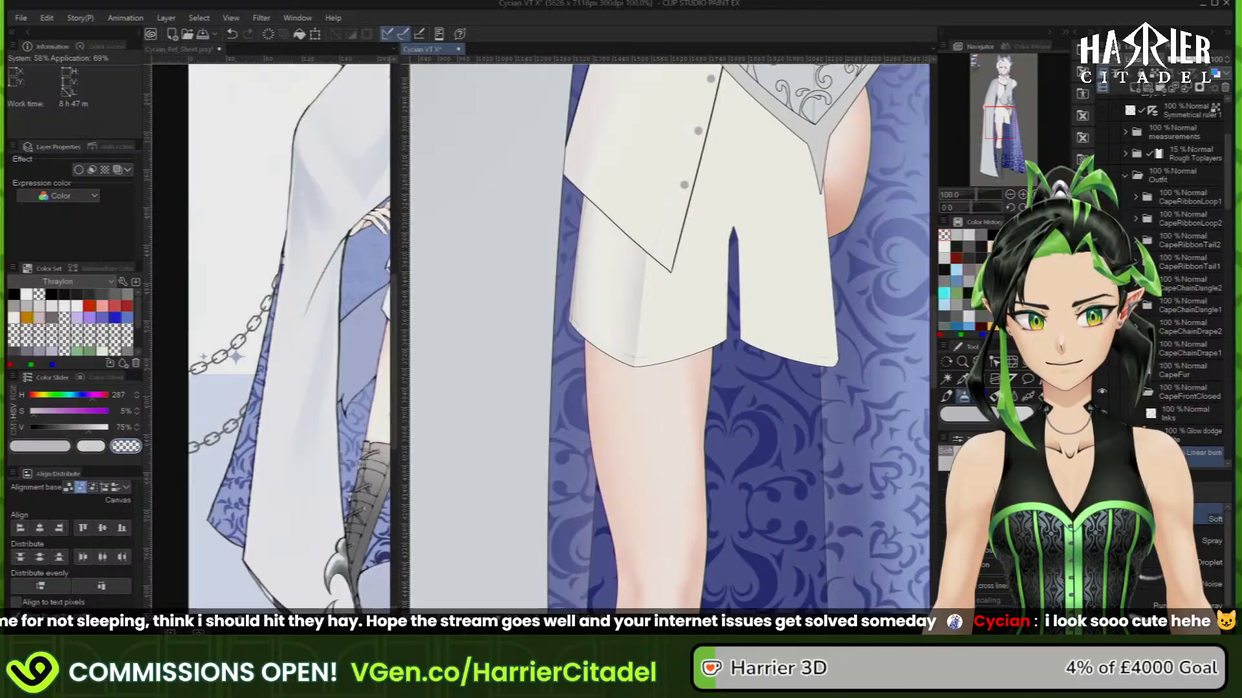
{"action": "key", "text": "ctrl+0"}
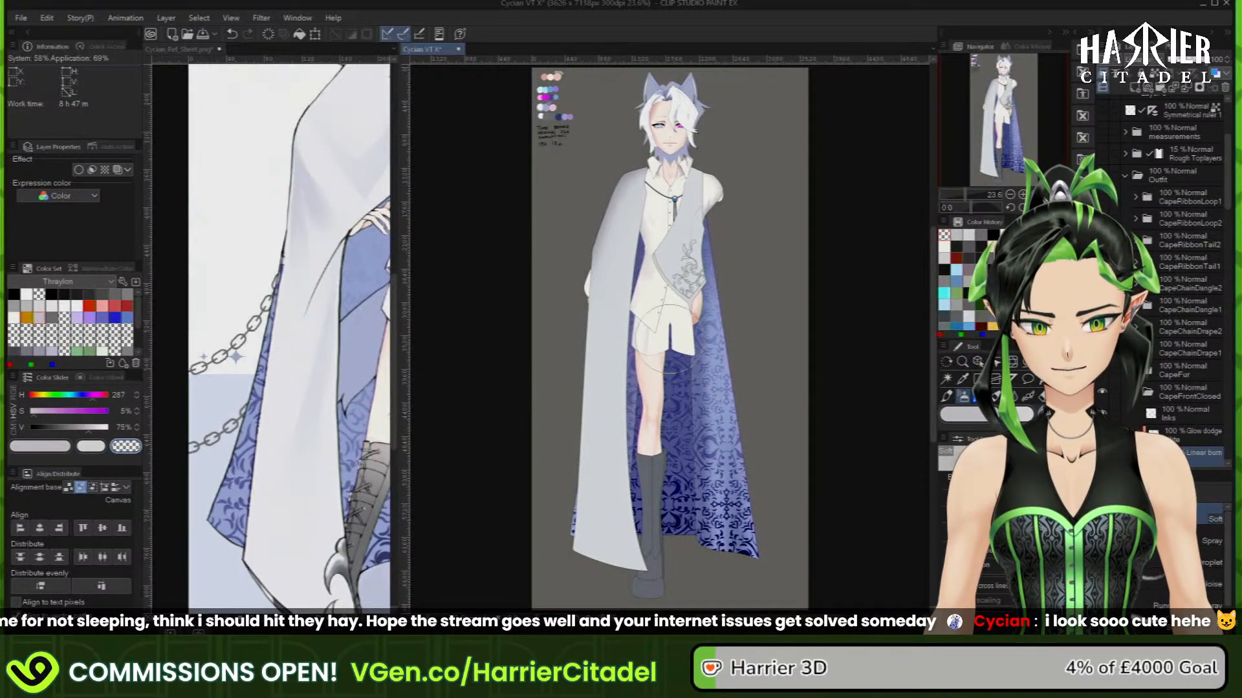
{"action": "left_click", "coordinate": [979, 397]}
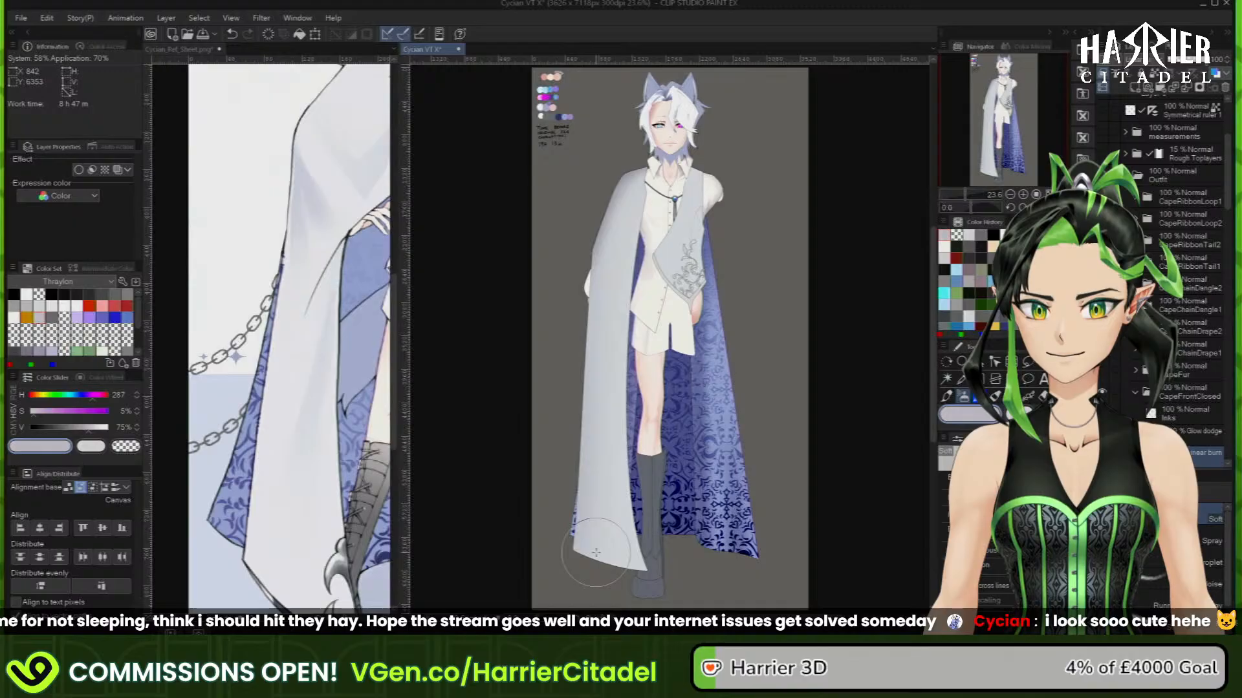
{"action": "key", "text": "c"}
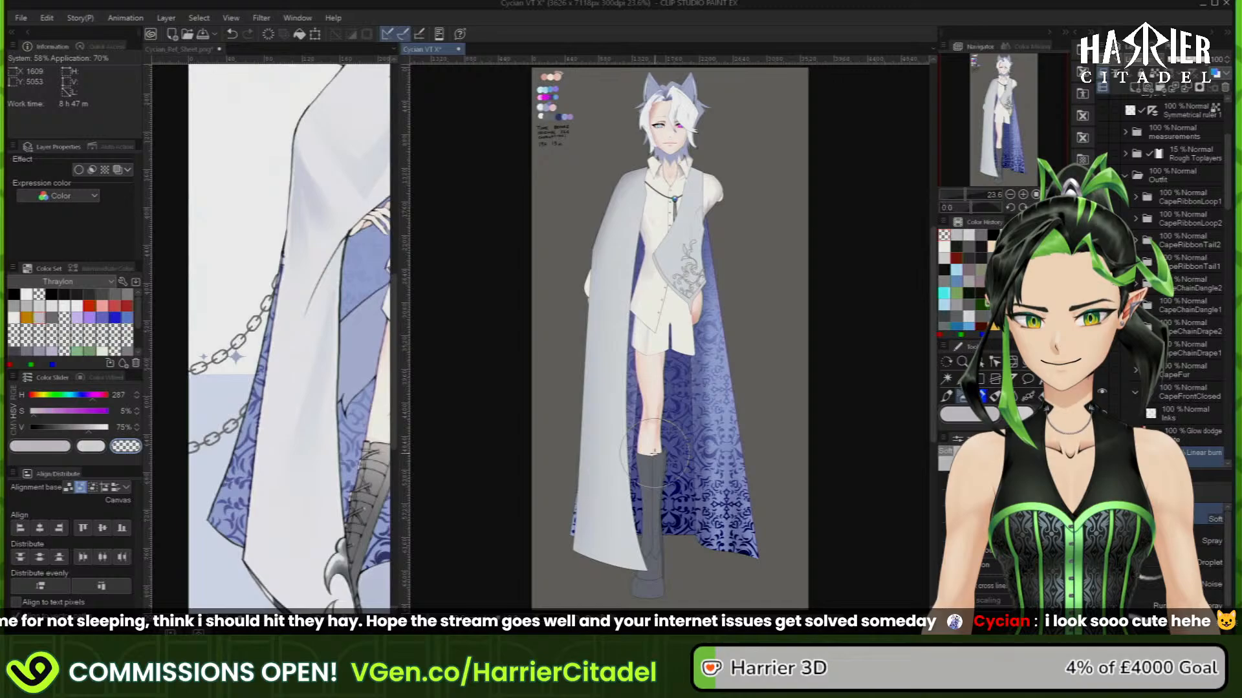
Add a Linear burn layer and block in a long fold shadow and a small elbow fold on the cape with Lasso Fill
{"action": "key", "text": "c"}
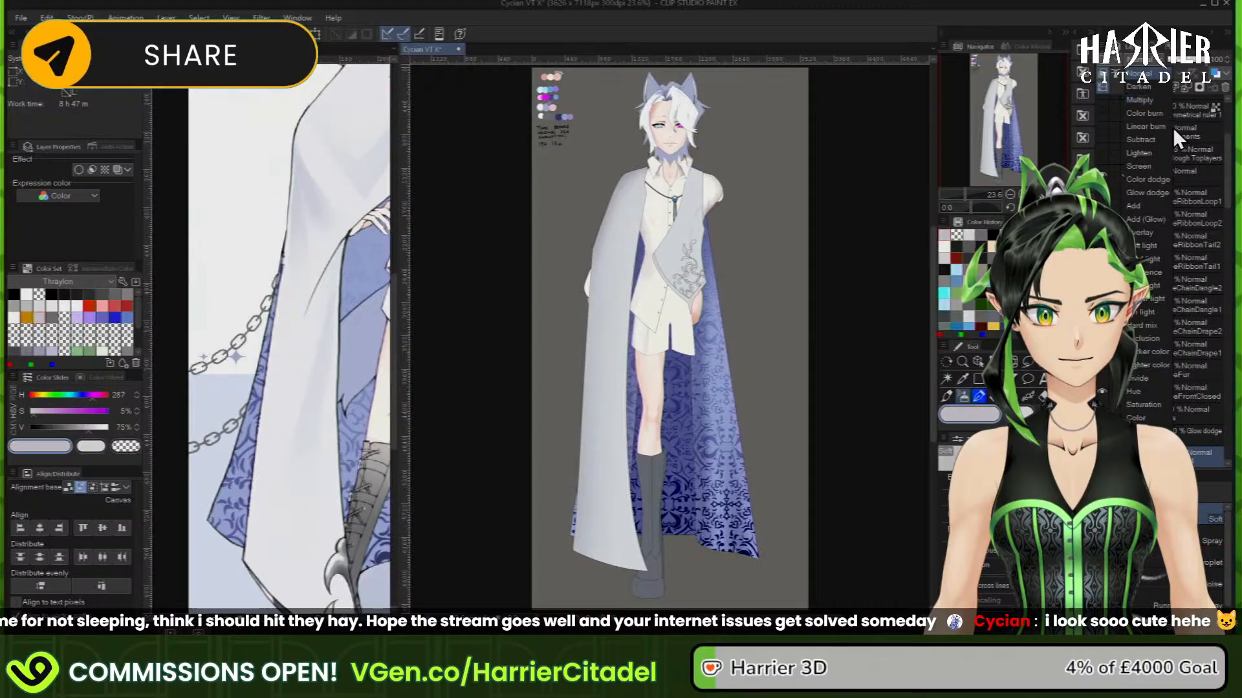
{"action": "left_click", "coordinate": [946, 395]}
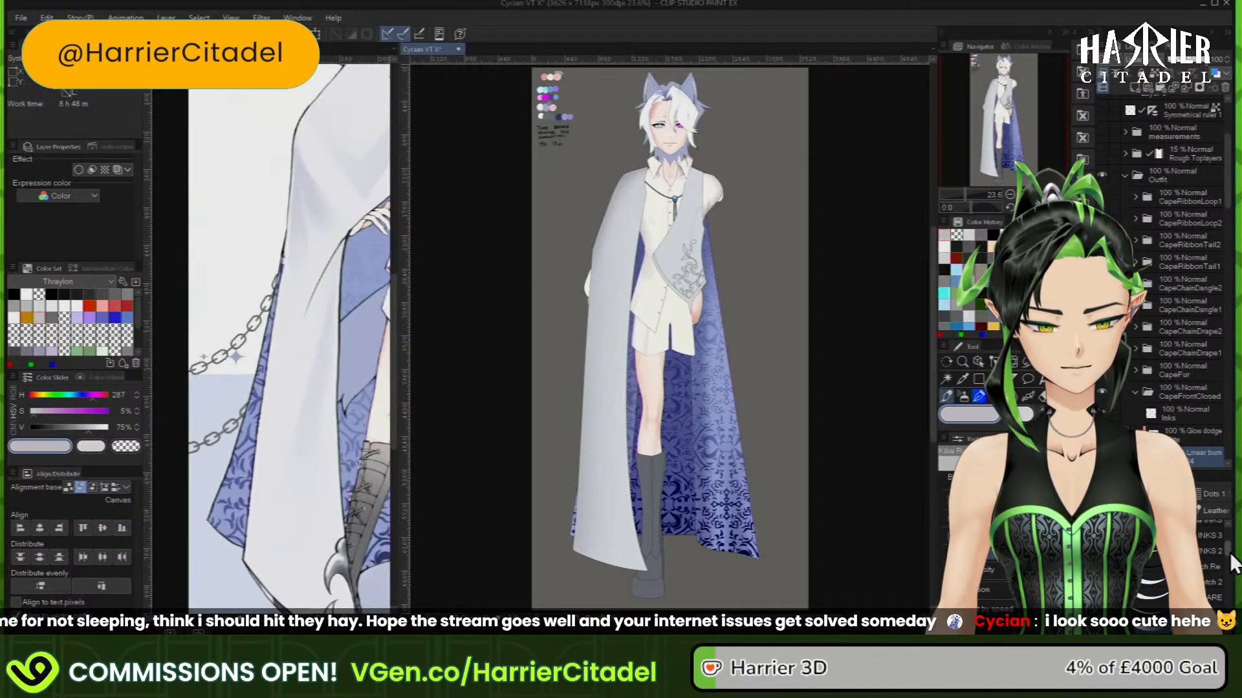
{"action": "scroll", "coordinate": [1229, 578], "scroll_direction": "down", "scroll_amount": 3}
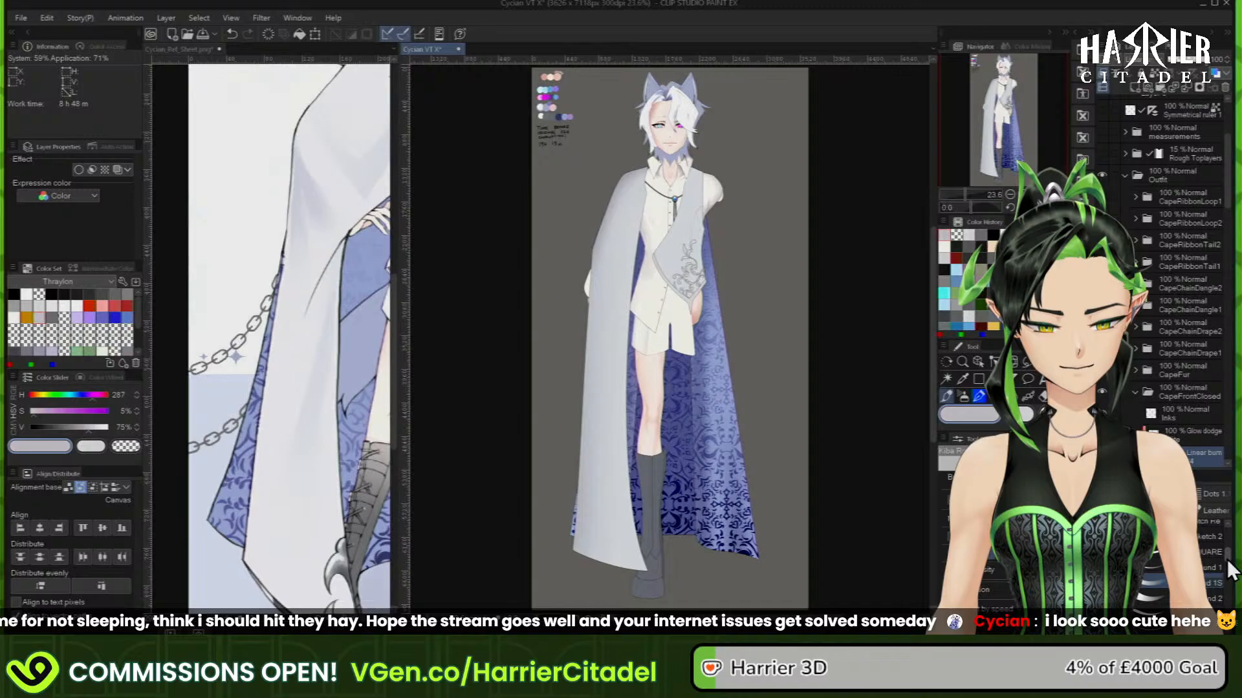
{"action": "scroll", "coordinate": [1214, 556], "scroll_direction": "up", "scroll_amount": 1}
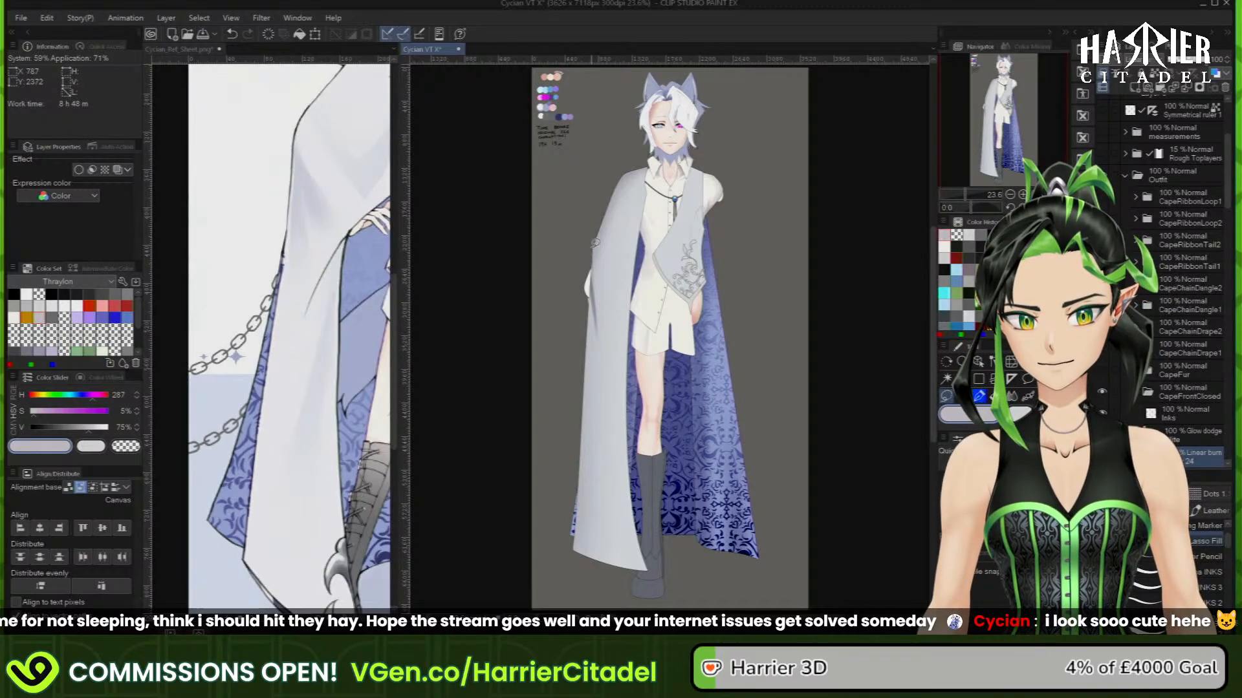
{"action": "left_click_drag", "start_coordinate": [567, 382], "coordinate": [591, 266]}
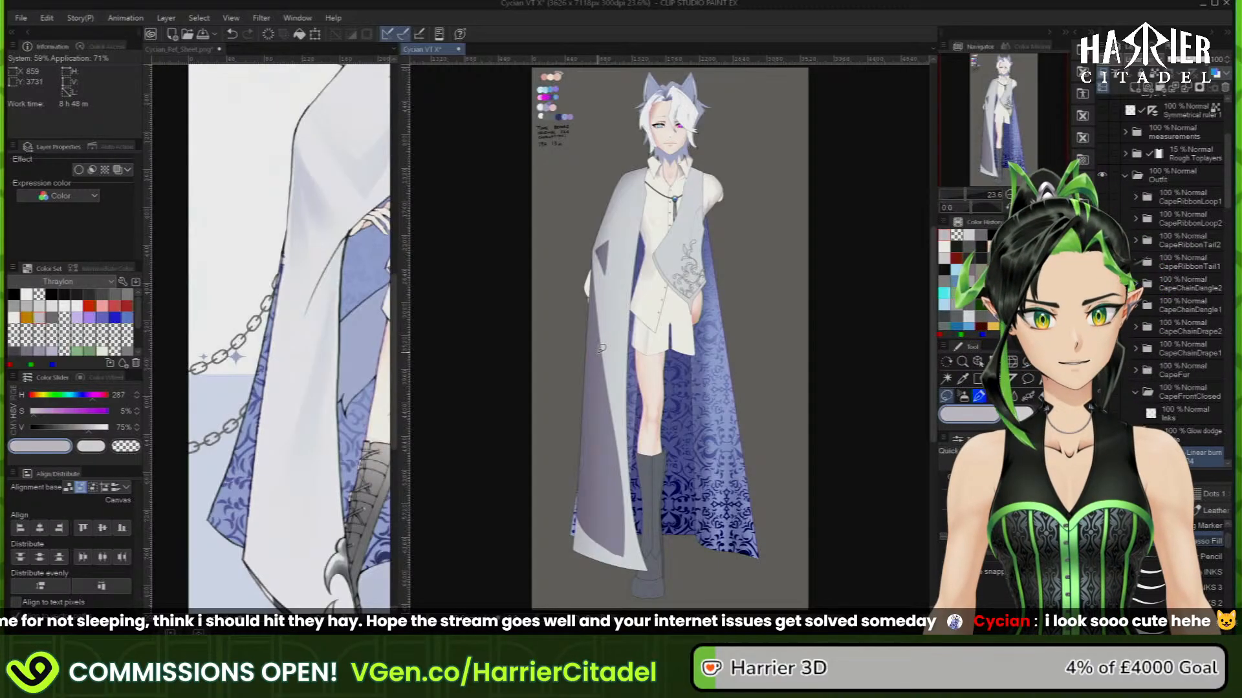
Consult the shoulder area of the reference sheet and lasso-fill narrow fold shadows running down from the cape's shoulder
{"action": "left_click", "coordinate": [372, 125]}
{"action": "left_click", "coordinate": [961, 103]}
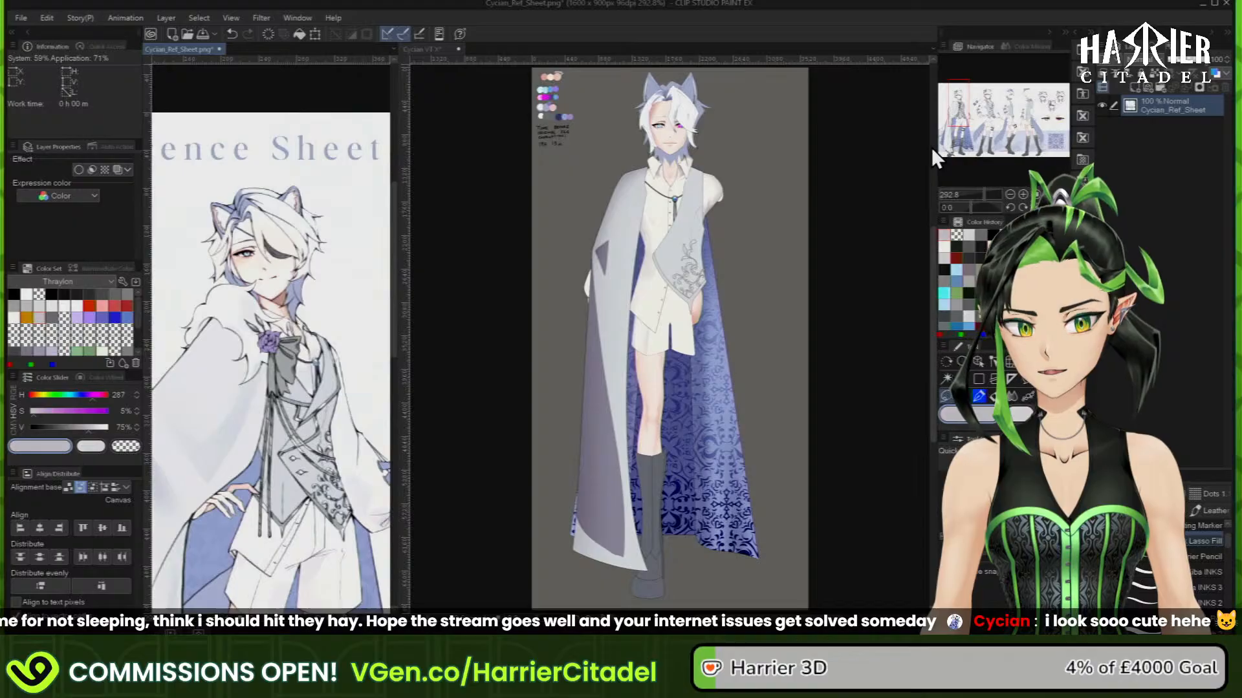
{"action": "left_click", "coordinate": [639, 208]}
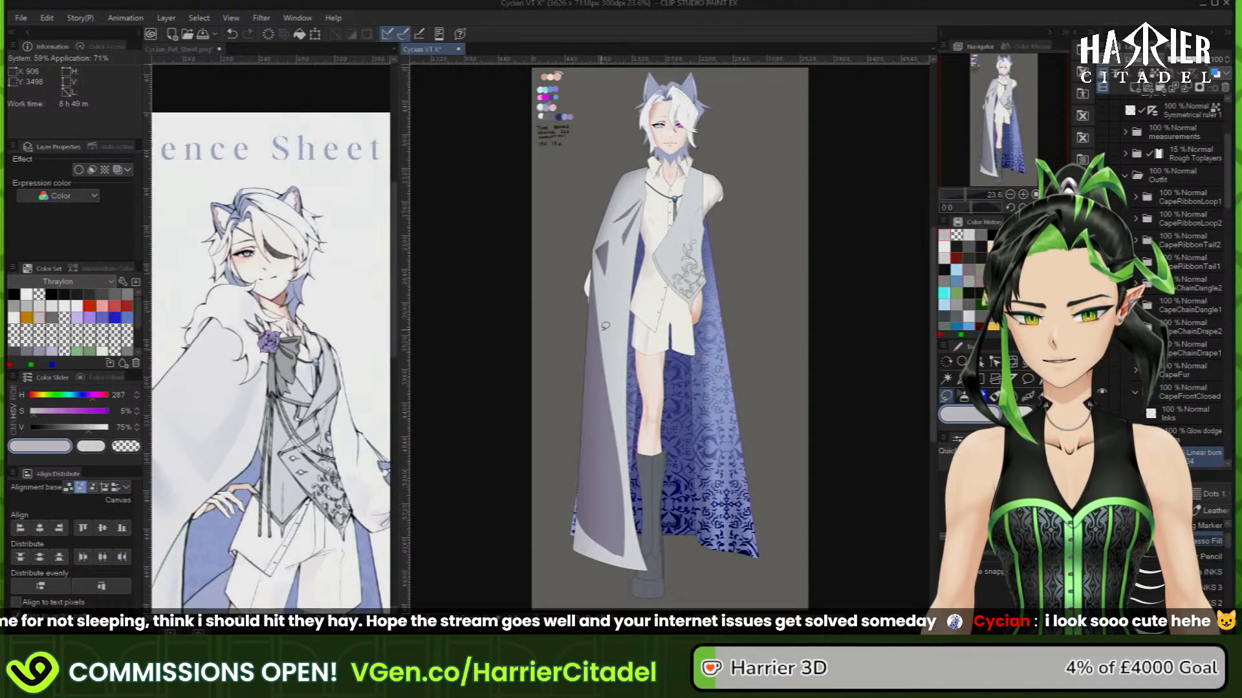
{"action": "scroll", "coordinate": [605, 326], "scroll_direction": "up", "scroll_amount": 1}
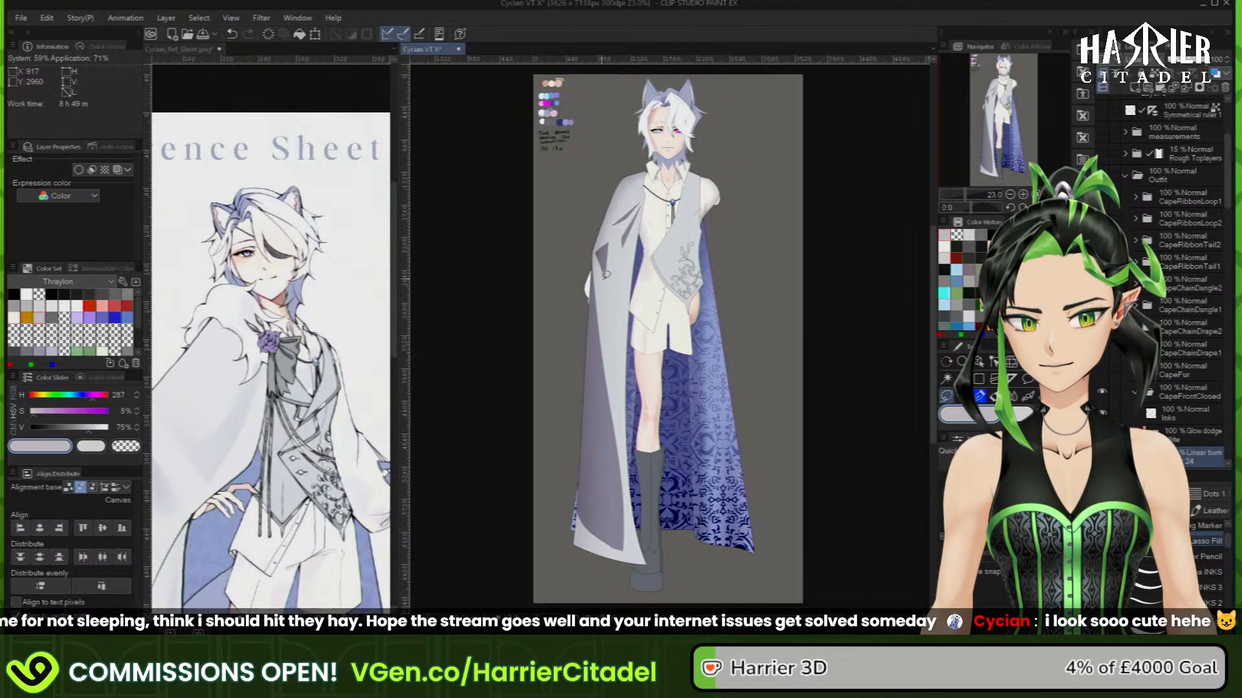
Soften the narrow shoulder folds and the elbow fold shadow on the cape with the Soft airbrush in transparent colour
{"action": "scroll", "coordinate": [606, 326], "scroll_direction": "up", "scroll_amount": 4}
{"action": "scroll", "coordinate": [652, 172], "scroll_direction": "up", "scroll_amount": 4}
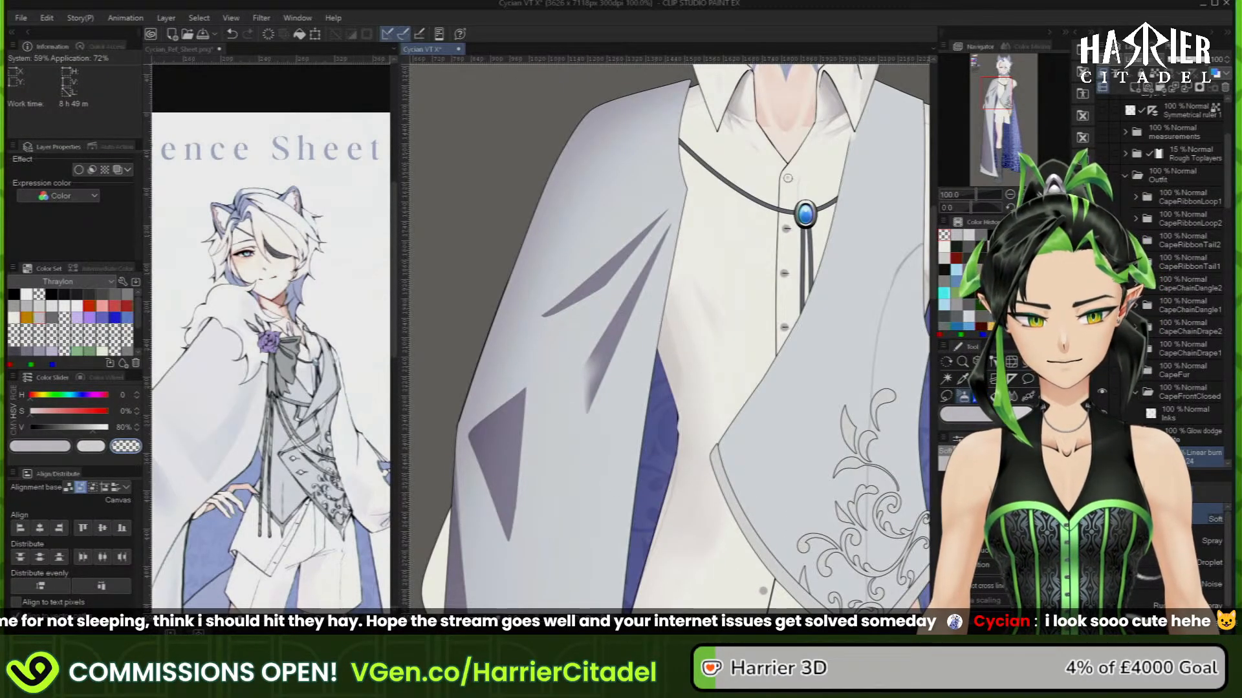
{"action": "left_click_drag", "start_coordinate": [588, 345], "coordinate": [574, 481]}
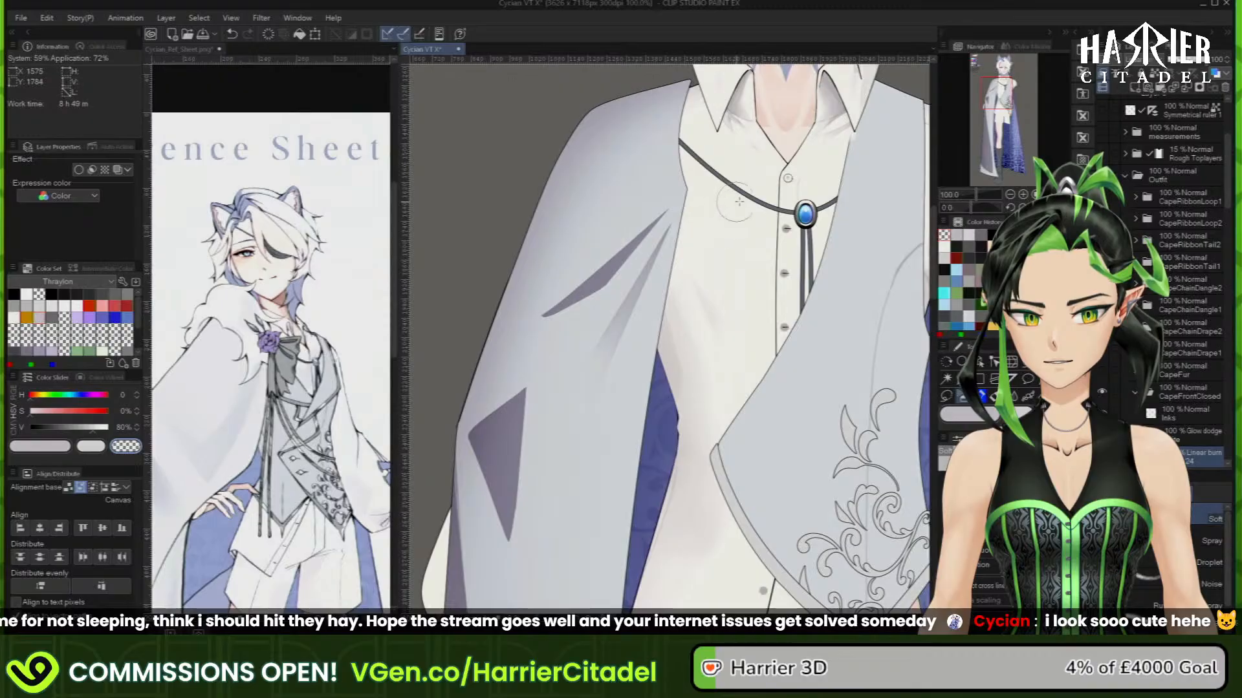
{"action": "mouse_move", "coordinate": [512, 341]}
{"action": "left_mouse_down"}
{"action": "mouse_move", "coordinate": [595, 299]}
{"action": "mouse_move", "coordinate": [515, 343]}
{"action": "left_mouse_up"}
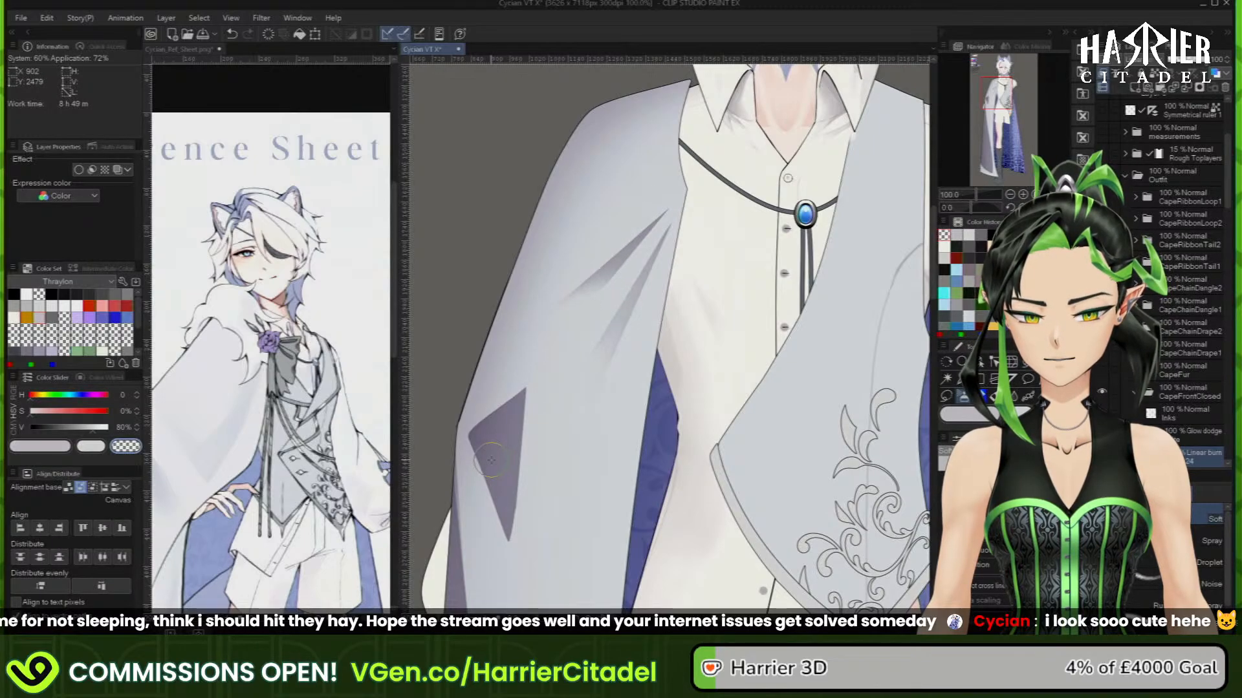
{"action": "left_click_drag", "start_coordinate": [538, 398], "coordinate": [525, 538]}
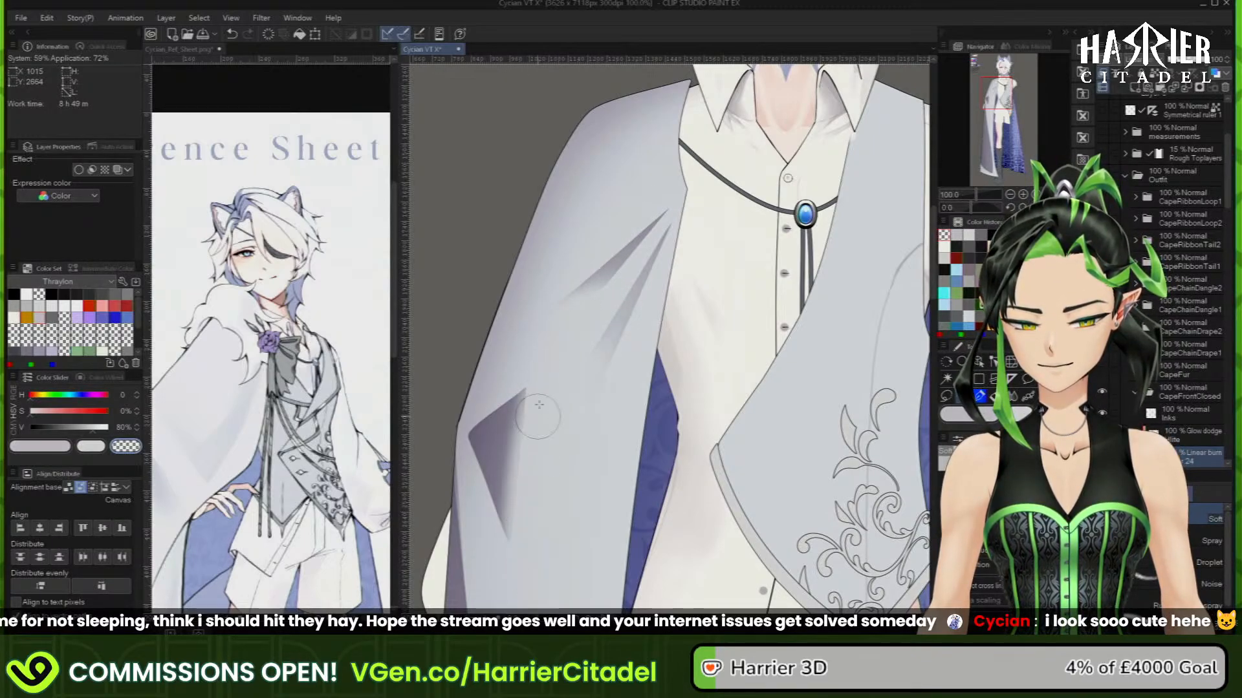
{"action": "mouse_move", "coordinate": [543, 404]}
{"action": "left_mouse_down"}
{"action": "mouse_move", "coordinate": [532, 586]}
{"action": "mouse_move", "coordinate": [531, 400]}
{"action": "mouse_move", "coordinate": [529, 537]}
{"action": "left_mouse_up"}
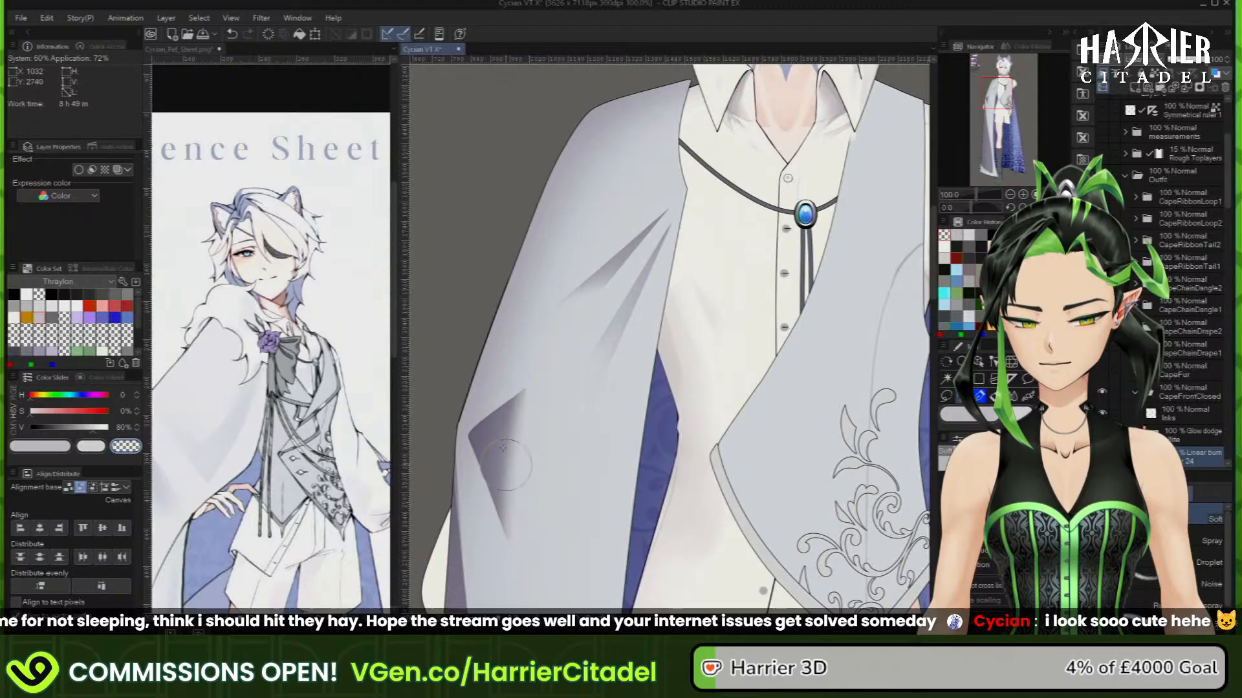
{"action": "left_click_drag", "start_coordinate": [527, 466], "coordinate": [523, 537]}
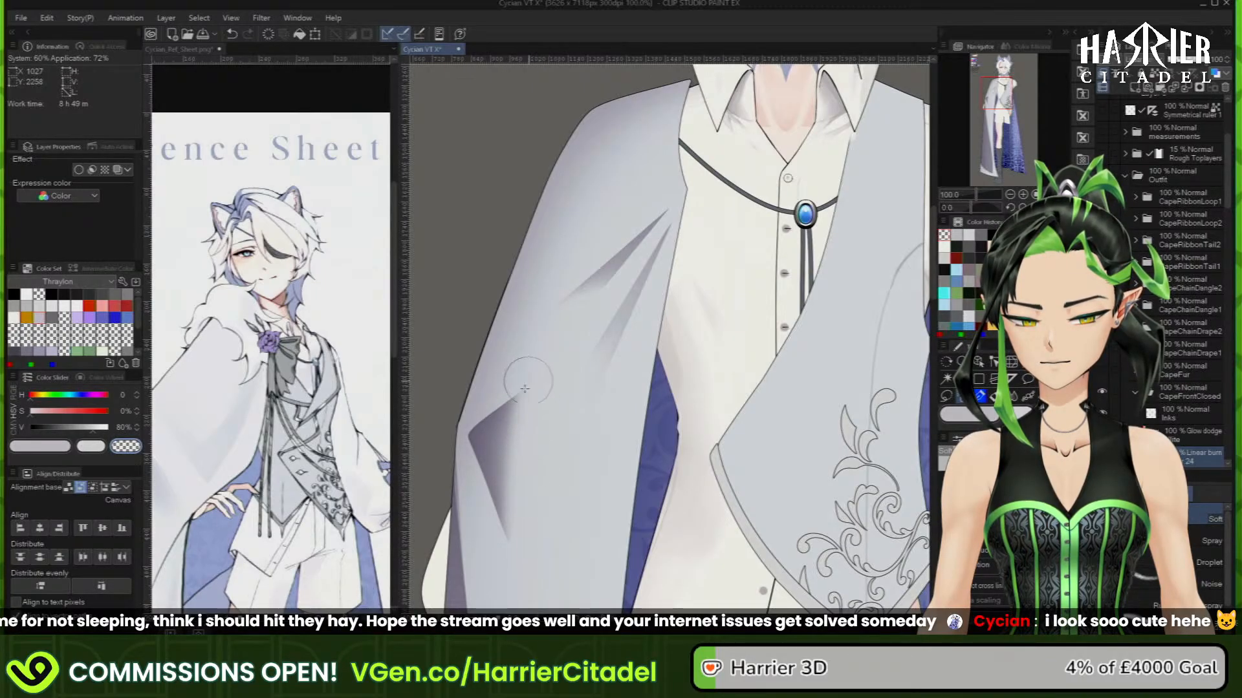
Fade the long fold shadow along the cape's lower outer side, from the hem upward, with a larger transparent airbrush
{"action": "left_click", "coordinate": [1011, 194]}
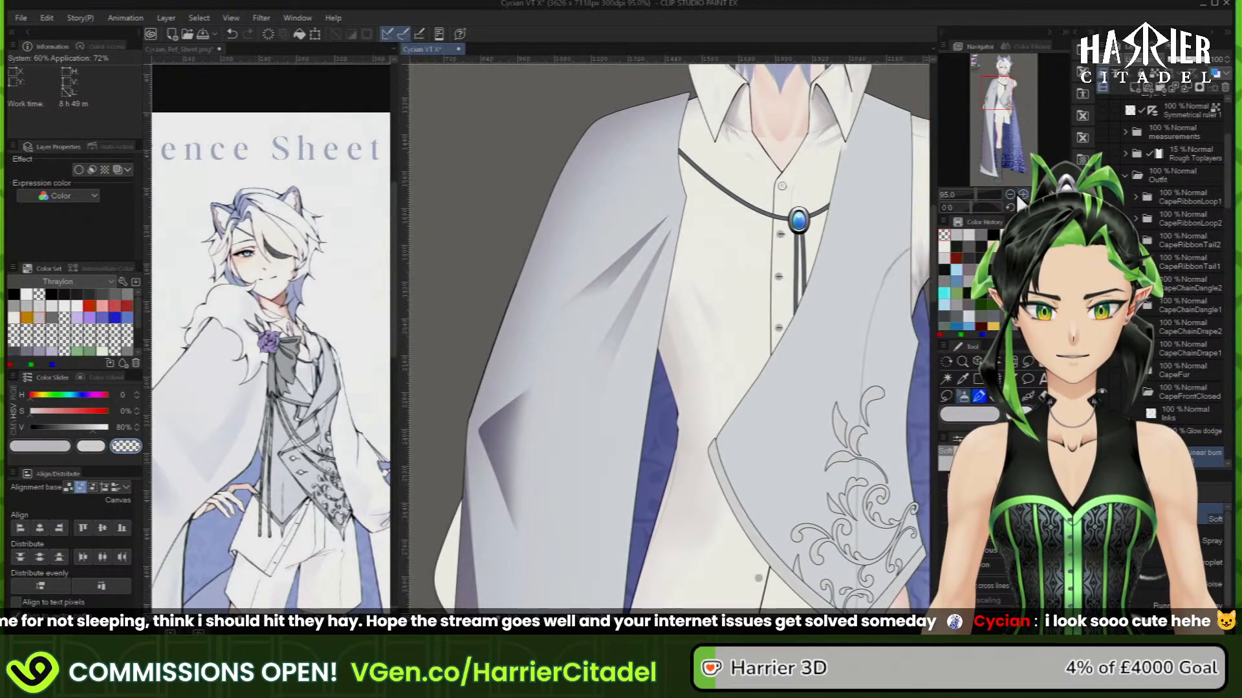
{"action": "left_click", "coordinate": [1036, 194]}
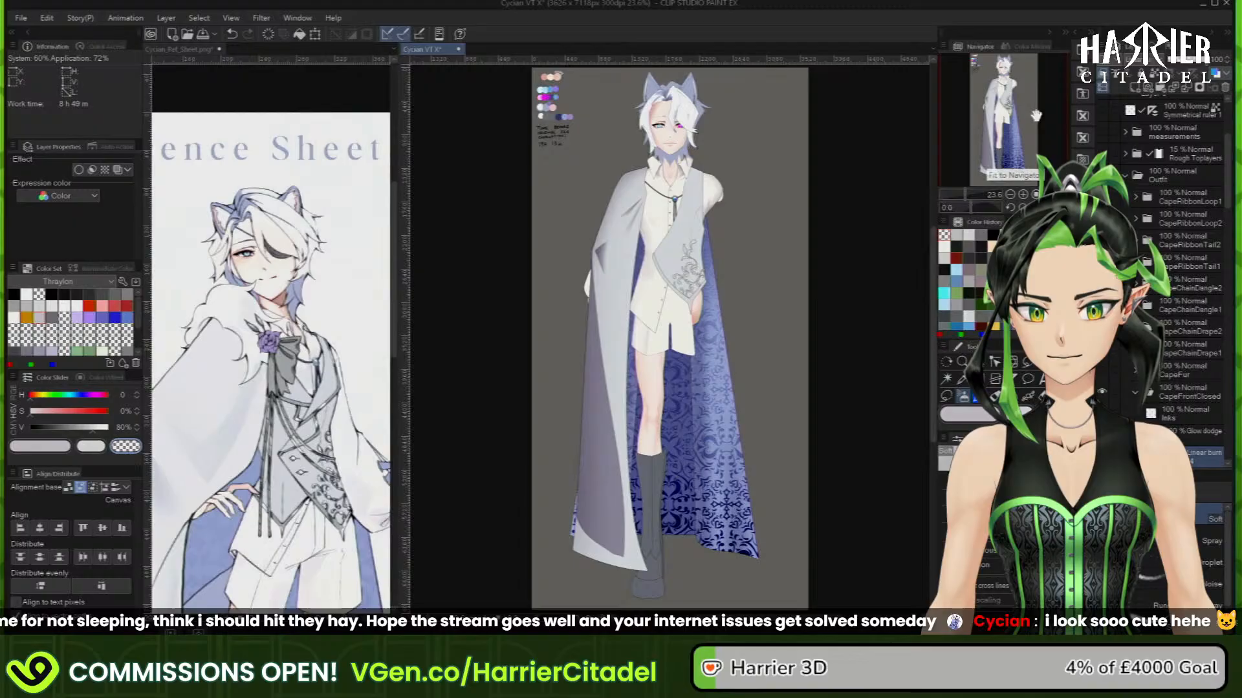
{"action": "left_click_drag", "start_coordinate": [1036, 115], "coordinate": [1041, 126]}
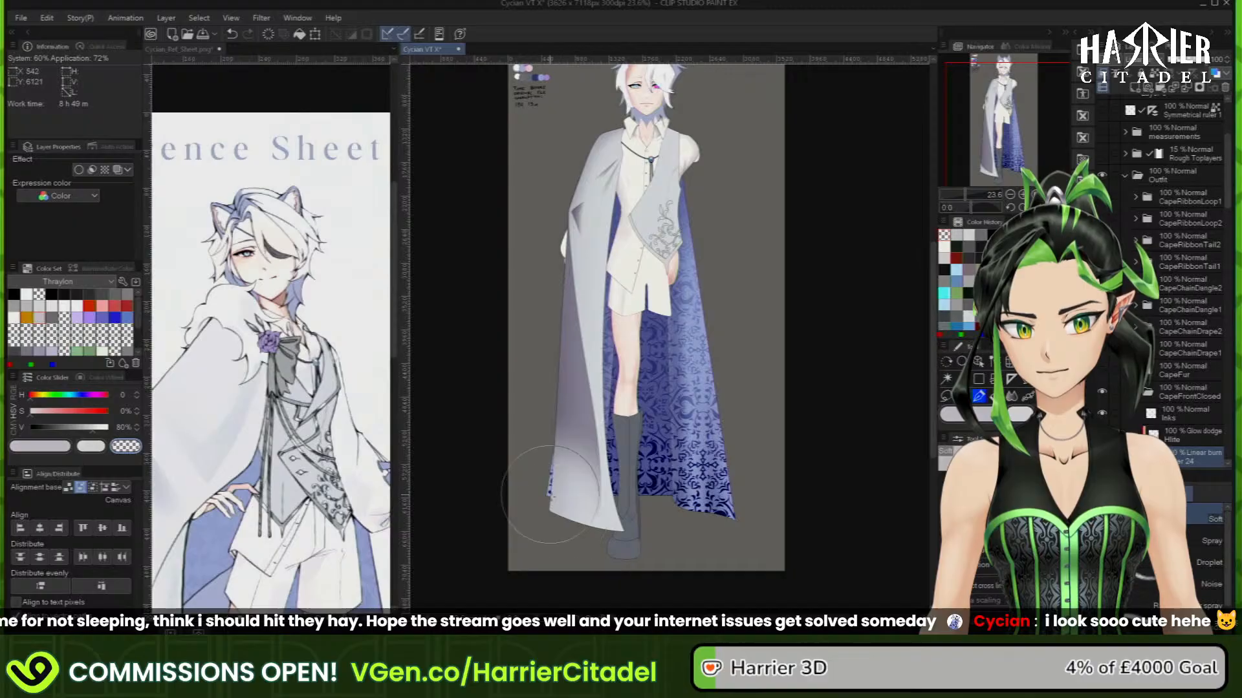
{"action": "left_click_drag", "start_coordinate": [574, 548], "coordinate": [561, 270]}
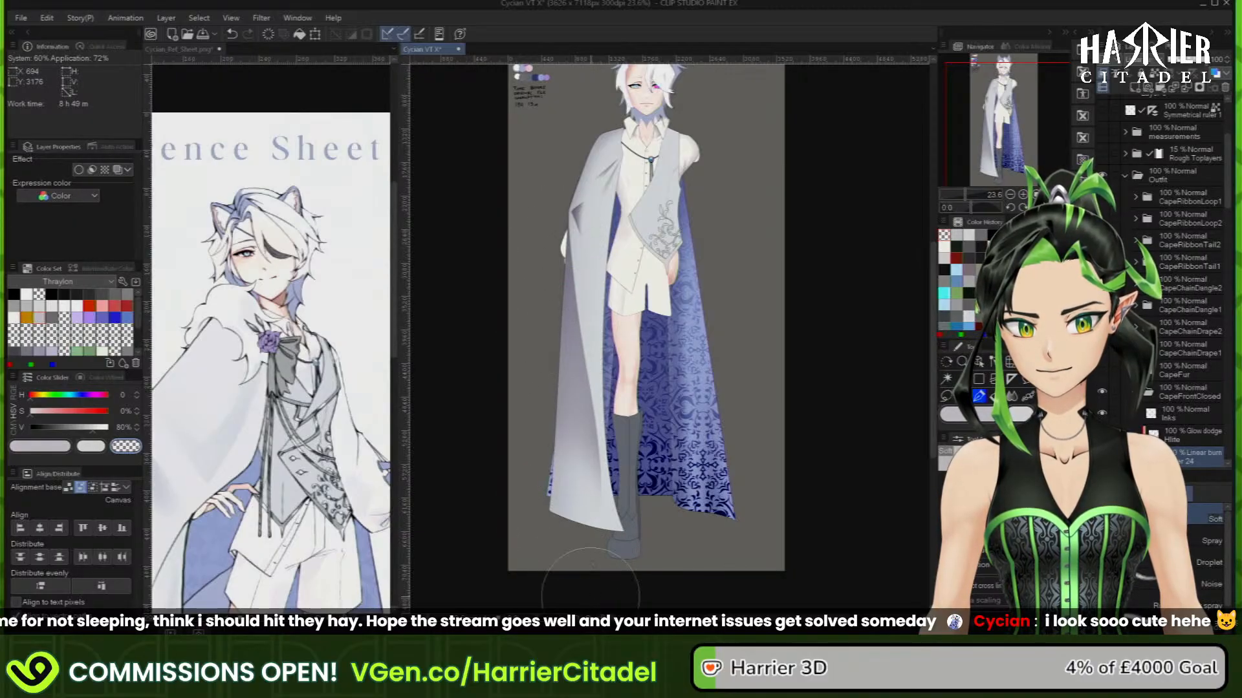
Lasso-fill a curved shadow over the cape's shoulder next to the shirt collar
{"action": "left_click", "coordinate": [947, 397]}
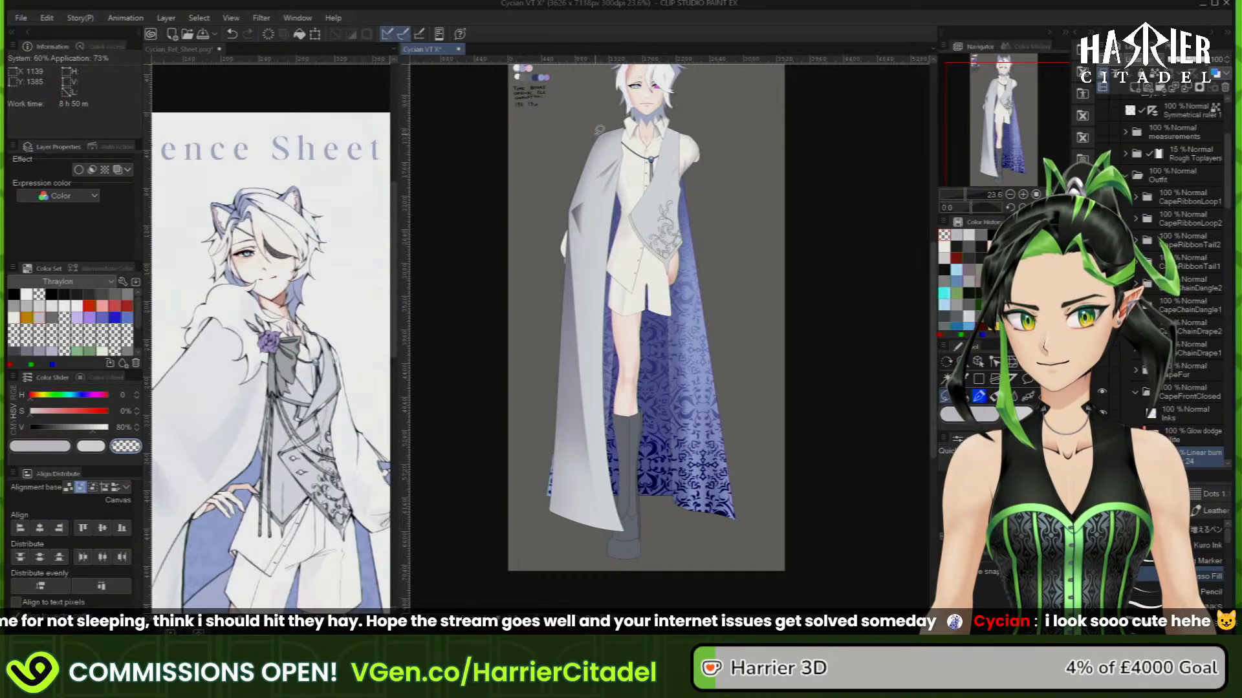
{"action": "scroll", "coordinate": [619, 98], "scroll_direction": "up", "scroll_amount": 5}
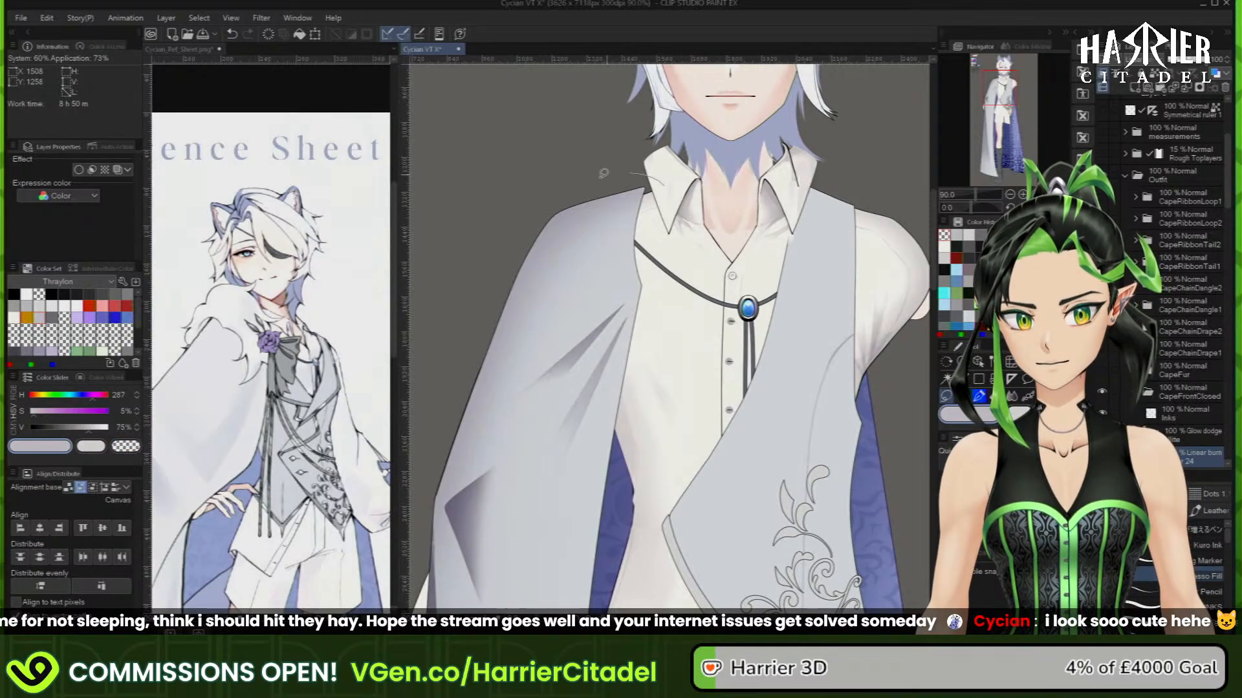
{"action": "left_click_drag", "start_coordinate": [603, 173], "coordinate": [729, 255]}
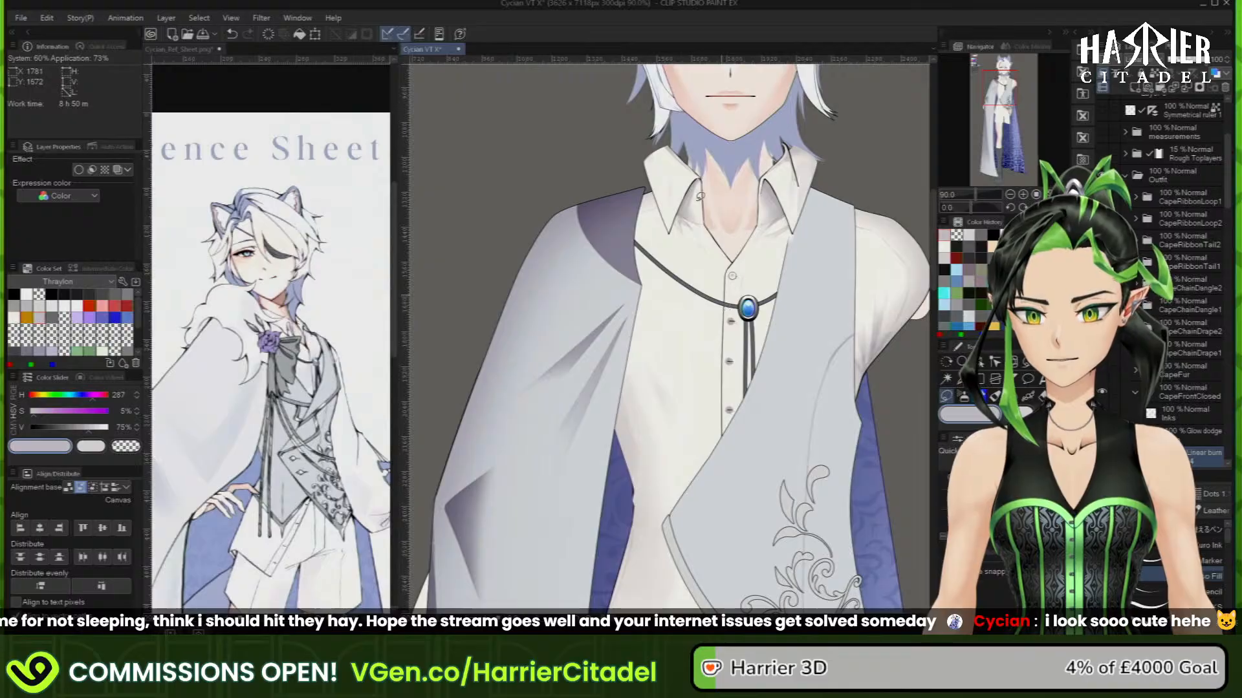
Break the shoulder shadow's curved edge into short fur-like strokes with the Round 2 brush, alternating between drawing and transparent colour
{"action": "scroll", "coordinate": [701, 195], "scroll_direction": "up", "scroll_amount": 5}
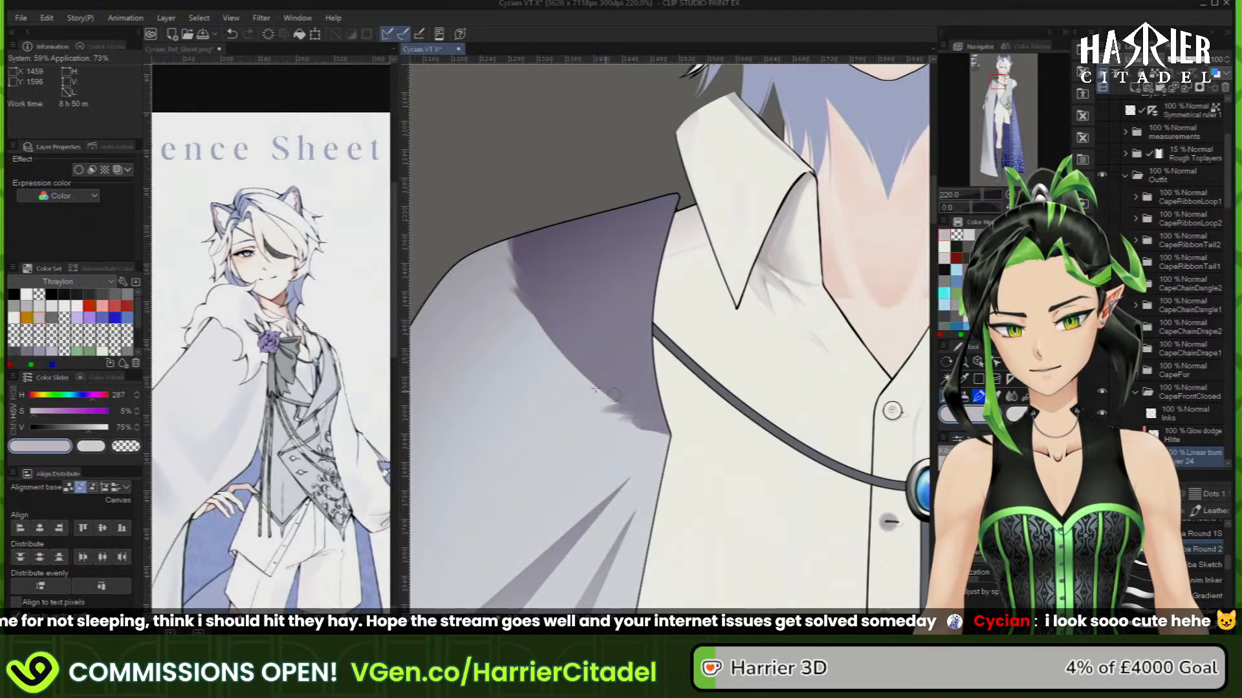
{"action": "left_click_drag", "start_coordinate": [611, 398], "coordinate": [572, 376]}
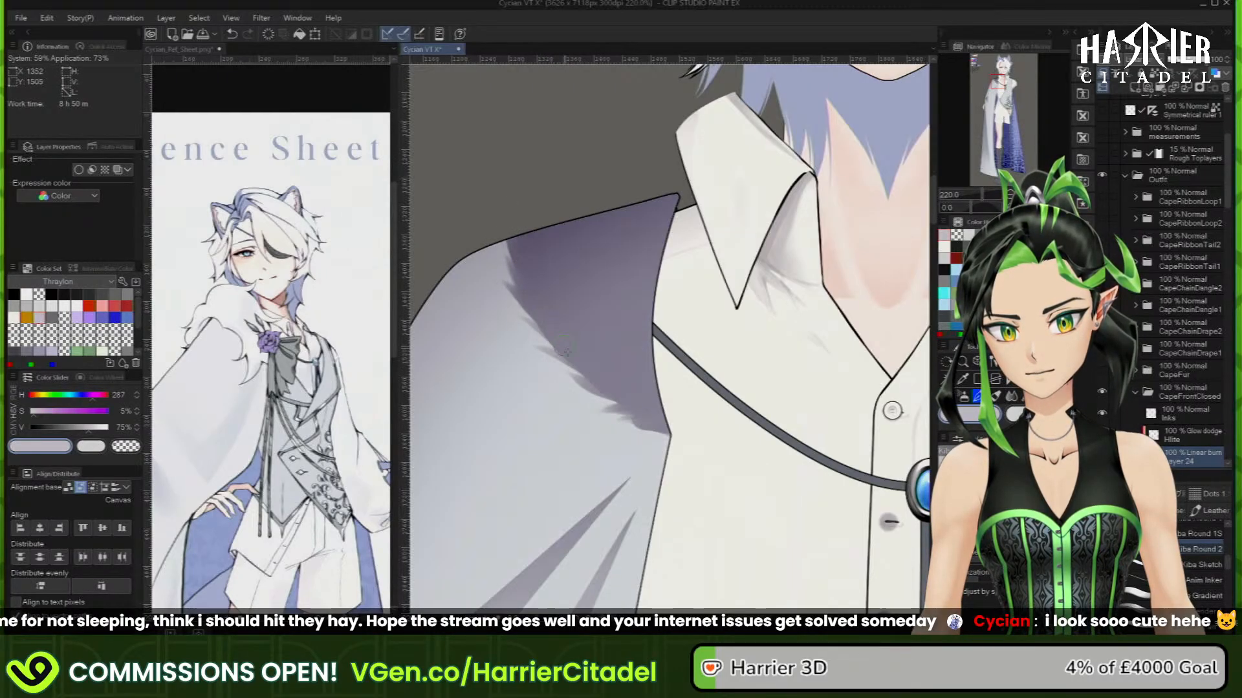
{"action": "key", "text": "c"}
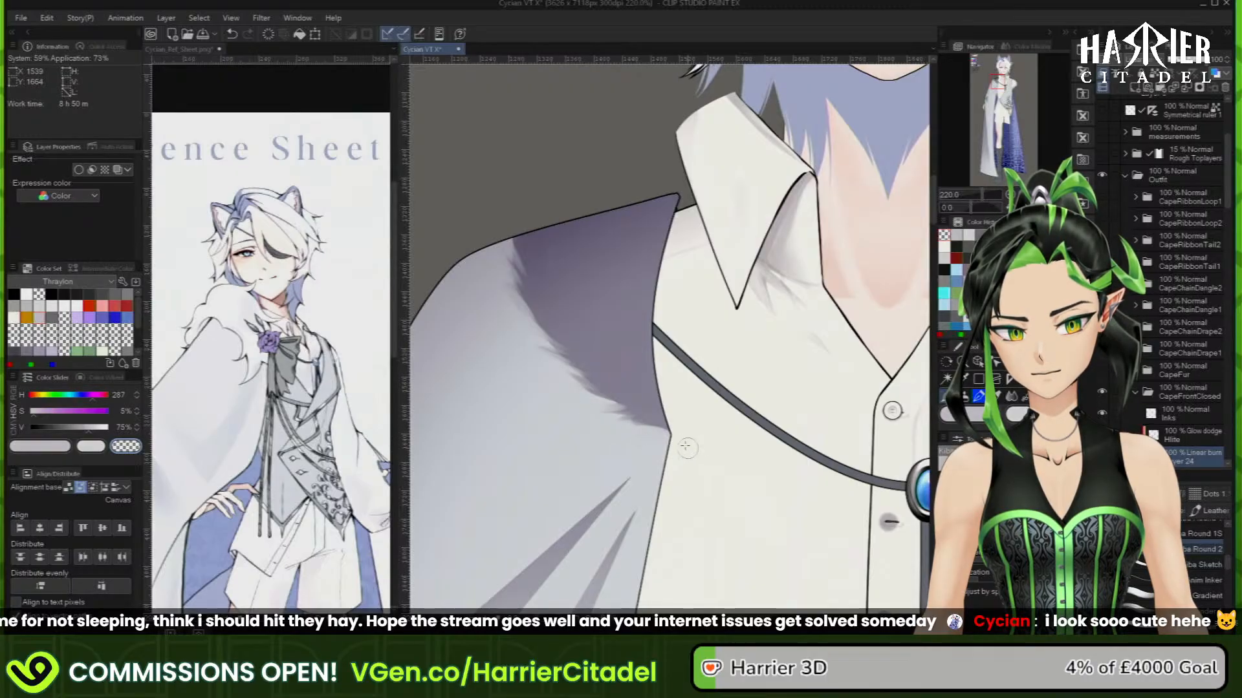
{"action": "key", "text": "c"}
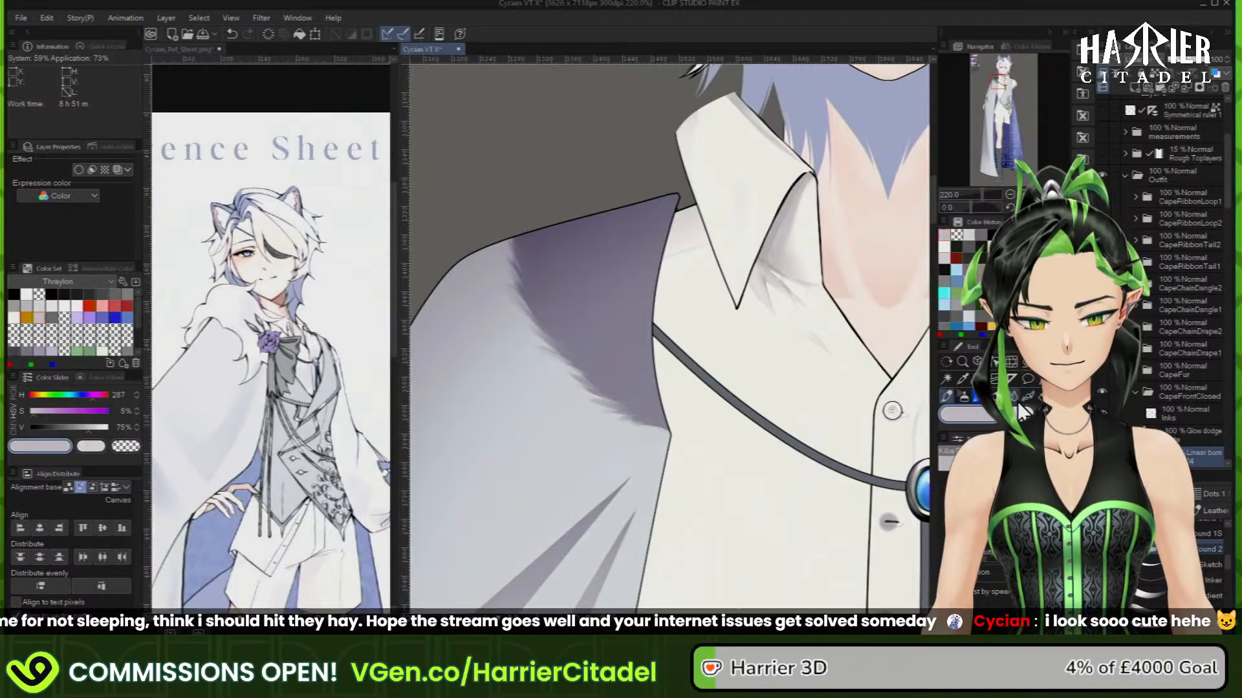
Soften the fur-like edge of the shoulder shadow with the Blur tool
{"action": "left_click", "coordinate": [1030, 390]}
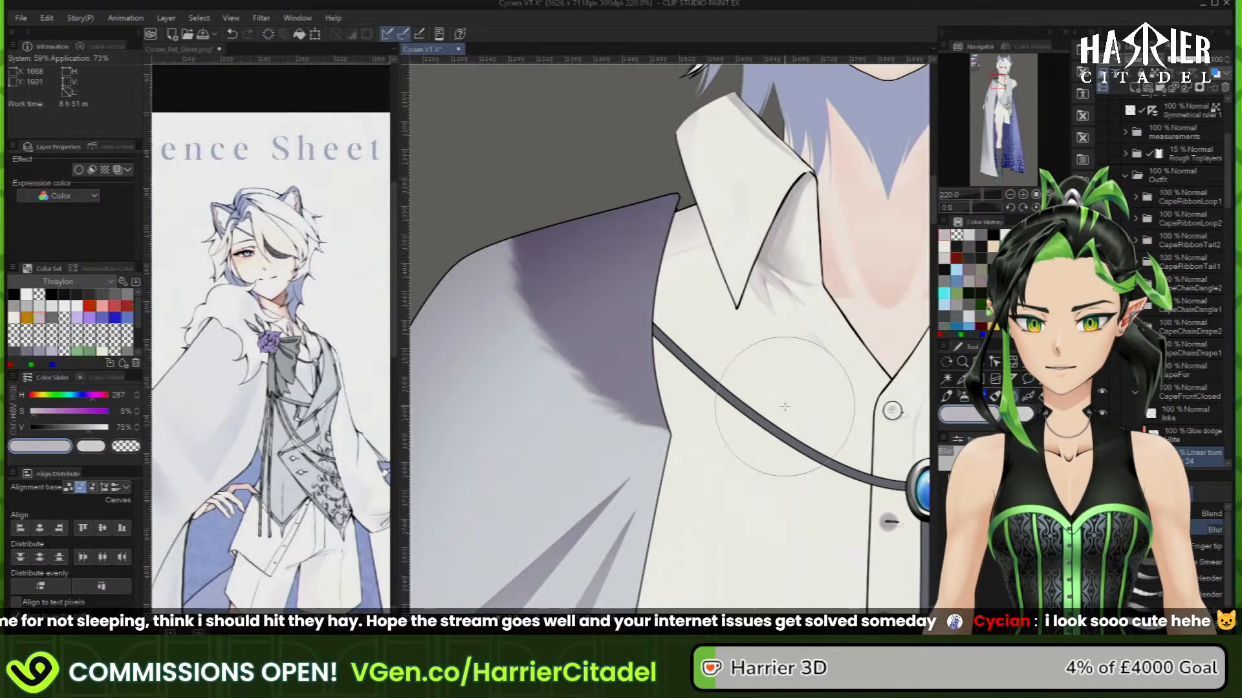
{"action": "scroll", "coordinate": [733, 194], "scroll_direction": "down", "scroll_amount": 5}
{"action": "scroll", "coordinate": [648, 140], "scroll_direction": "down", "scroll_amount": 2}
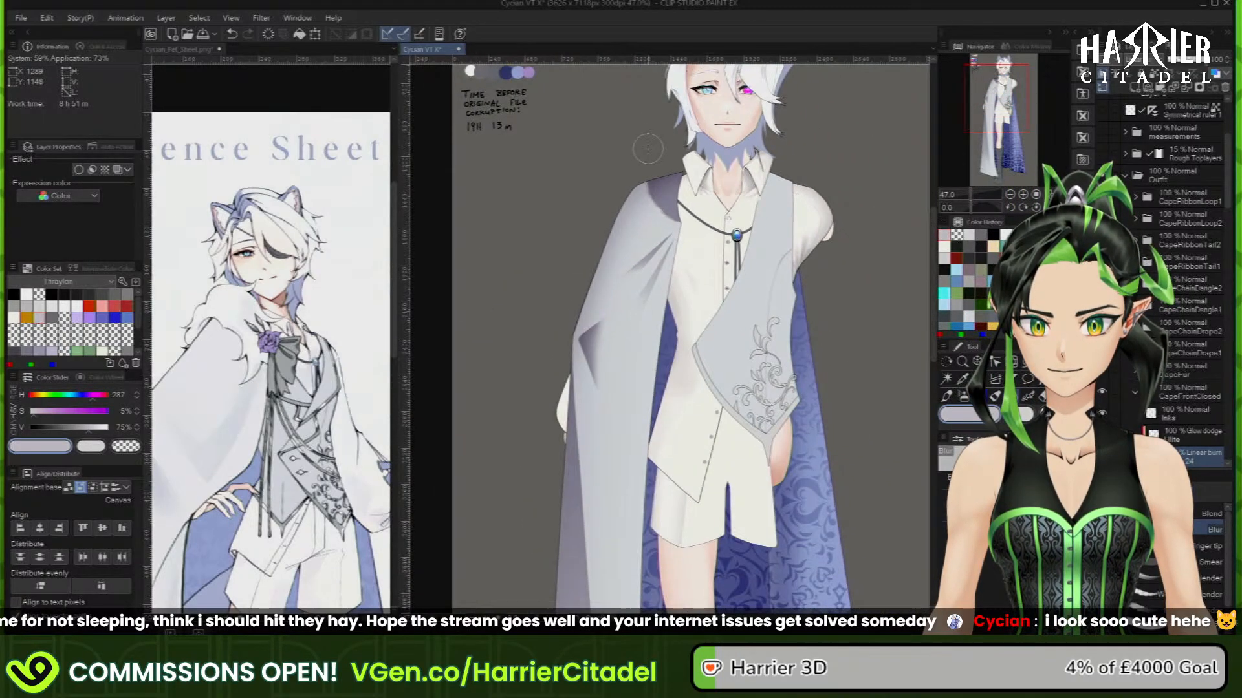
{"action": "scroll", "coordinate": [663, 171], "scroll_direction": "up", "scroll_amount": 6}
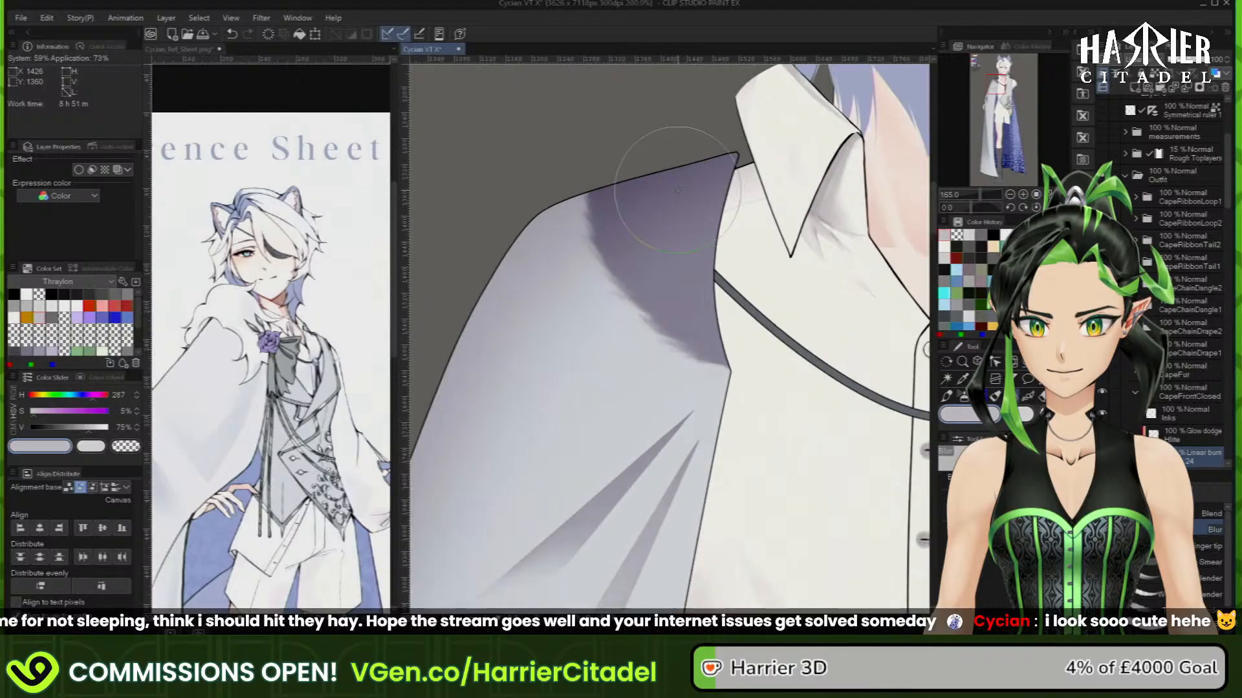
Reshape the shoulder shadow's edge into longer pointed fur tufts, undoing unwanted strokes, and soften the tufts with the Blur tool
{"action": "left_click", "coordinate": [947, 396]}
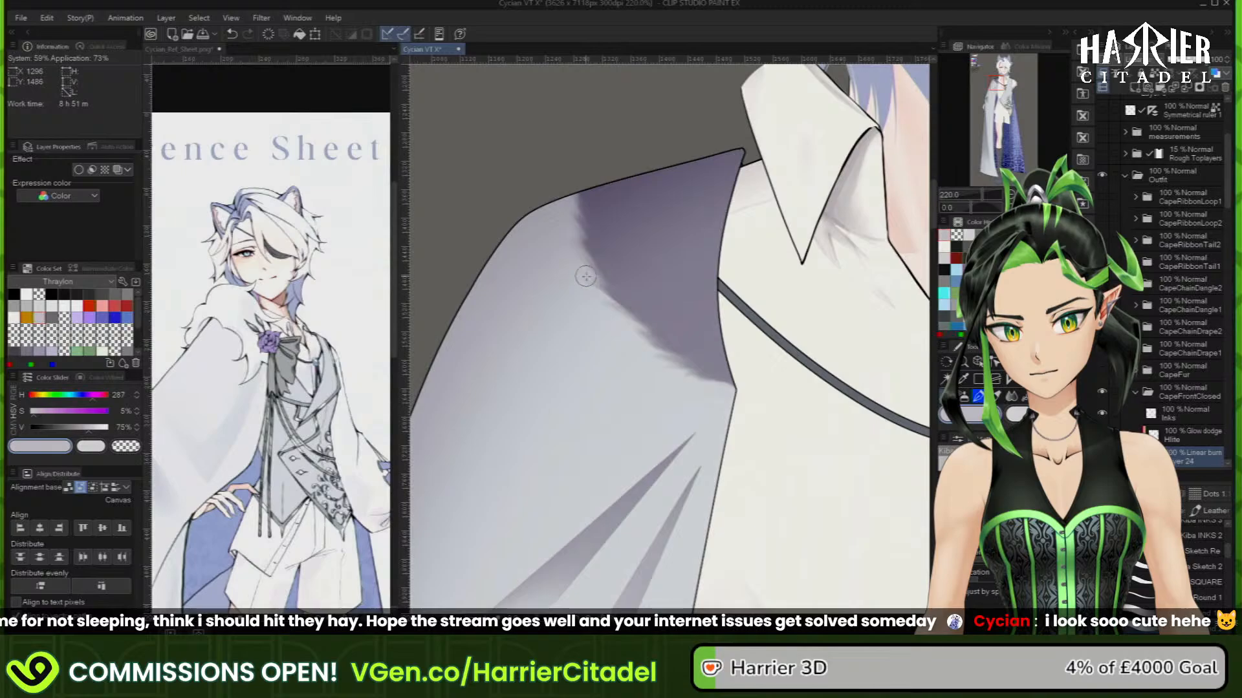
{"action": "mouse_move", "coordinate": [590, 279]}
{"action": "left_mouse_down"}
{"action": "mouse_move", "coordinate": [713, 350]}
{"action": "mouse_move", "coordinate": [632, 318]}
{"action": "mouse_move", "coordinate": [692, 355]}
{"action": "mouse_move", "coordinate": [593, 316]}
{"action": "mouse_move", "coordinate": [731, 366]}
{"action": "mouse_move", "coordinate": [652, 377]}
{"action": "mouse_move", "coordinate": [728, 374]}
{"action": "mouse_move", "coordinate": [619, 356]}
{"action": "mouse_move", "coordinate": [732, 384]}
{"action": "left_mouse_up"}
{"action": "key", "text": "ctrl+z"}
{"action": "key", "text": "ctrl+z"}
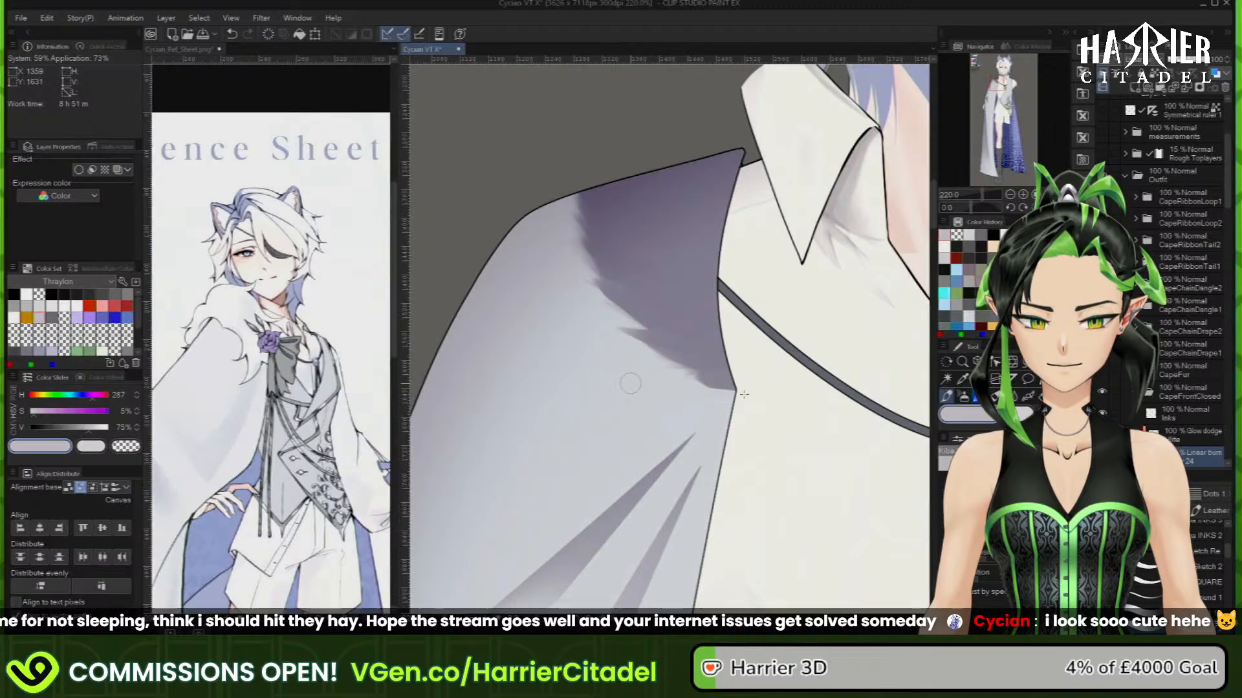
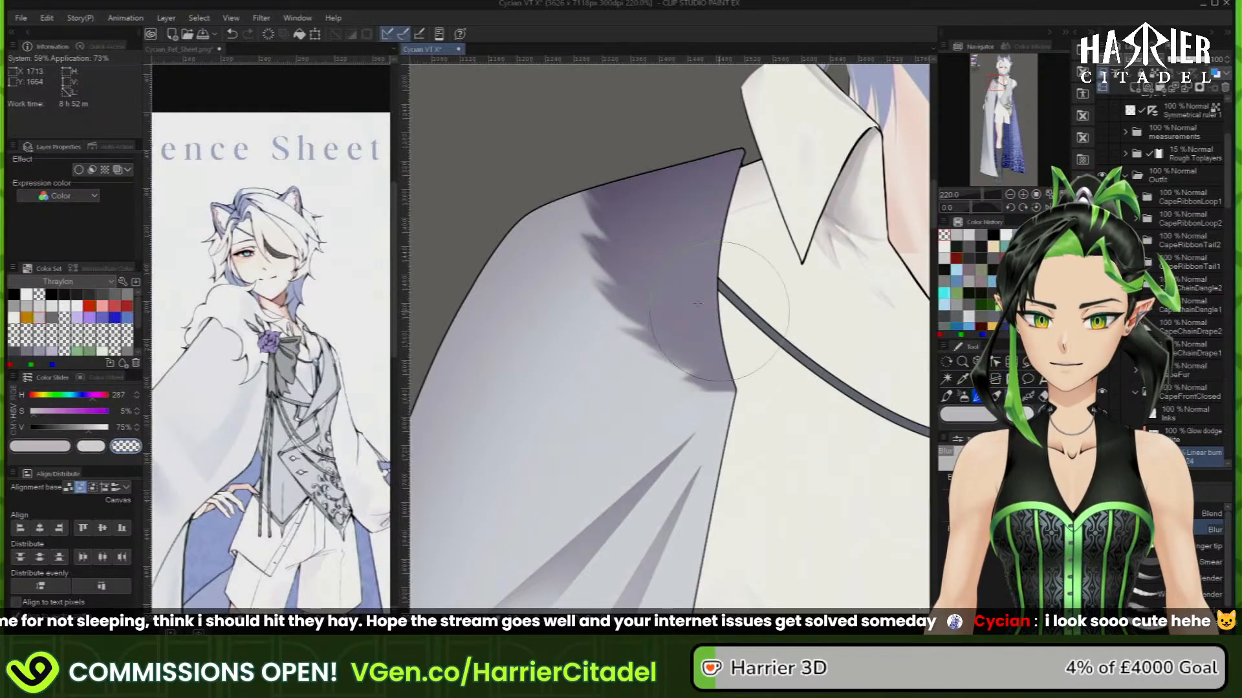
{"action": "scroll", "coordinate": [514, 252], "scroll_direction": "down", "scroll_amount": 2}
{"action": "scroll", "coordinate": [514, 252], "scroll_direction": "down", "scroll_amount": 5}
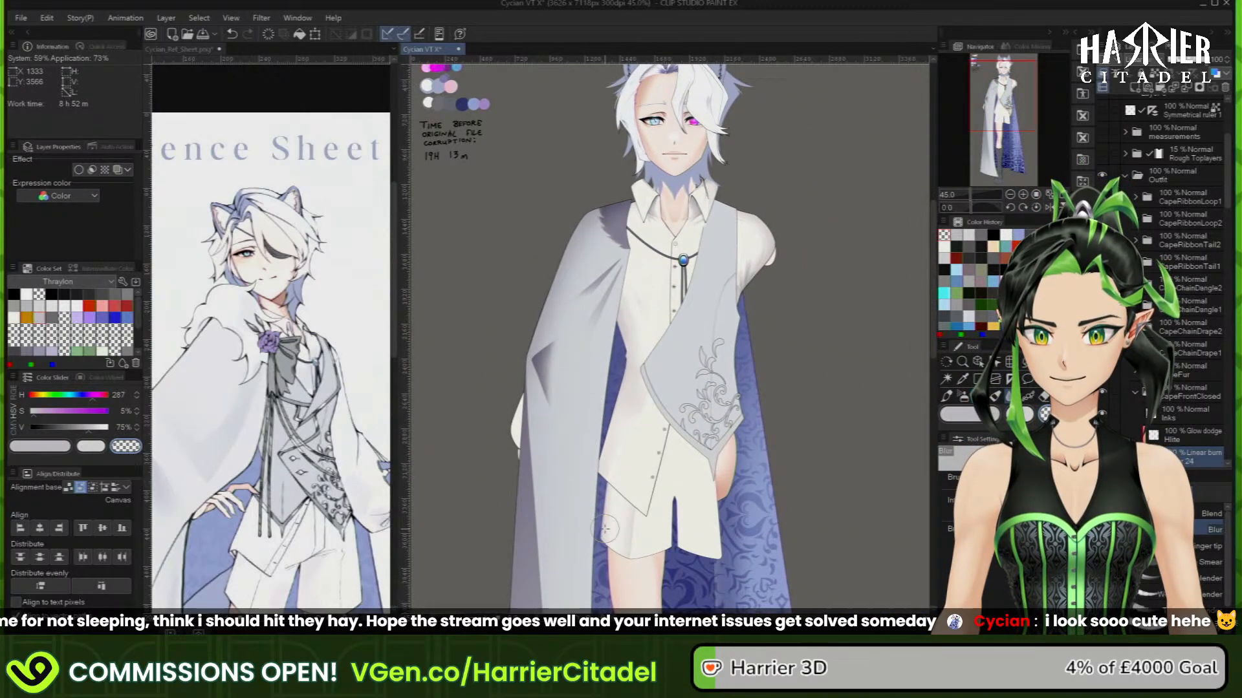
{"action": "scroll", "coordinate": [607, 211], "scroll_direction": "up", "scroll_amount": 6}
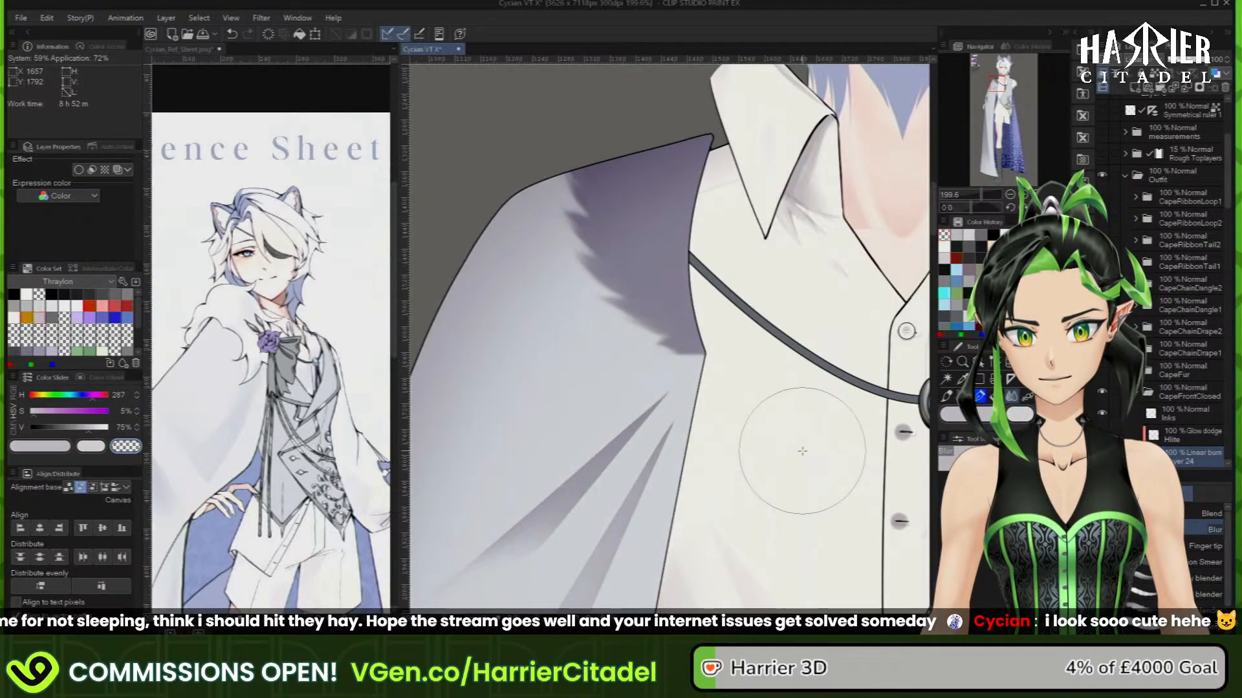
{"action": "scroll", "coordinate": [811, 418], "scroll_direction": "down", "scroll_amount": 5}
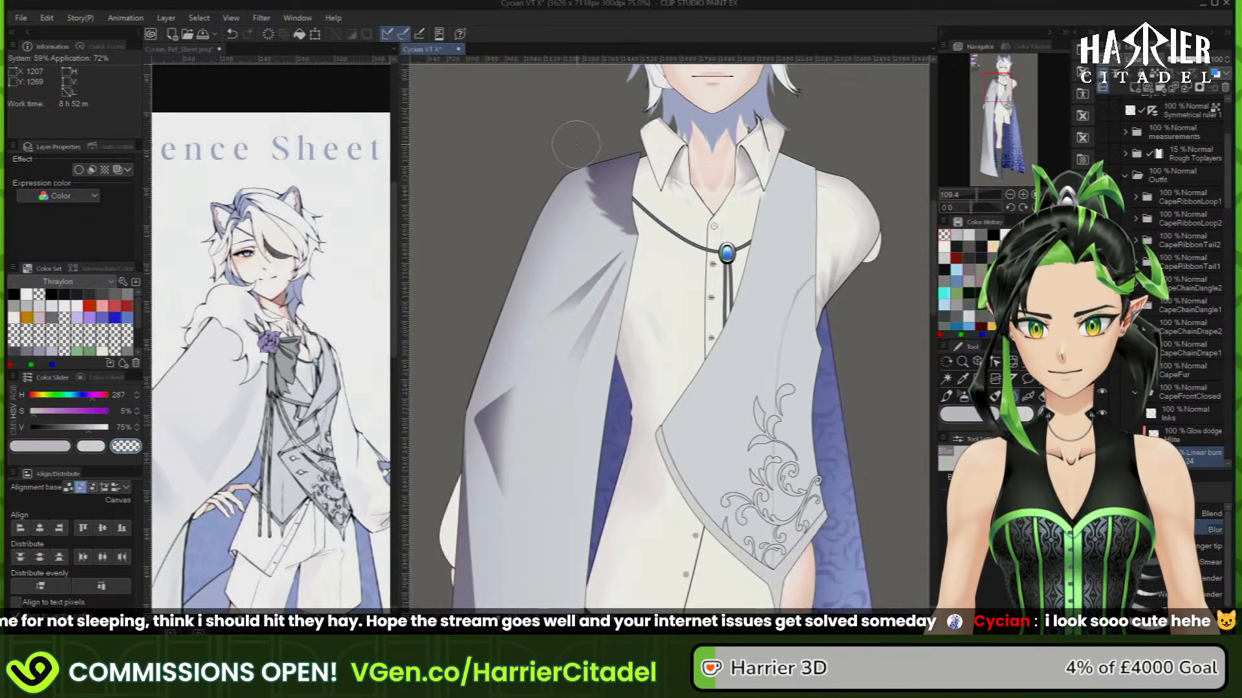
Change the blending mode of the front cape's highlight layer from Glow dodge to Screen
{"action": "scroll", "coordinate": [618, 463], "scroll_direction": "down", "scroll_amount": 3}
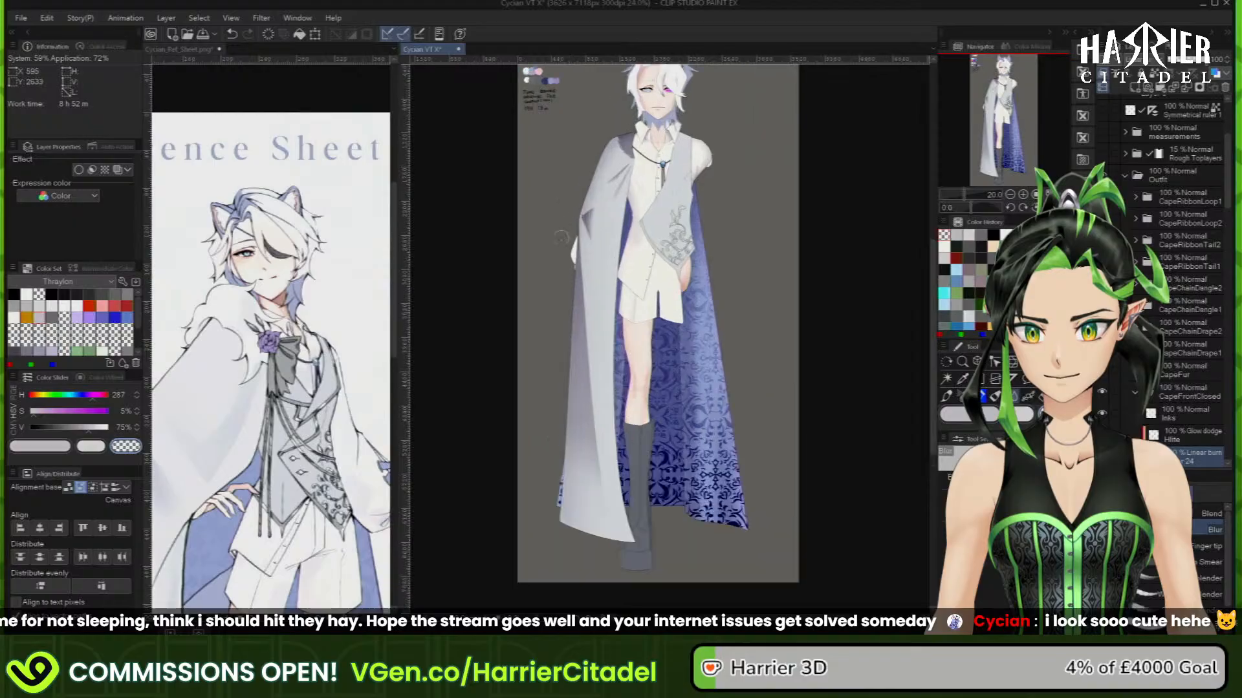
{"action": "scroll", "coordinate": [617, 462], "scroll_direction": "up", "scroll_amount": 1}
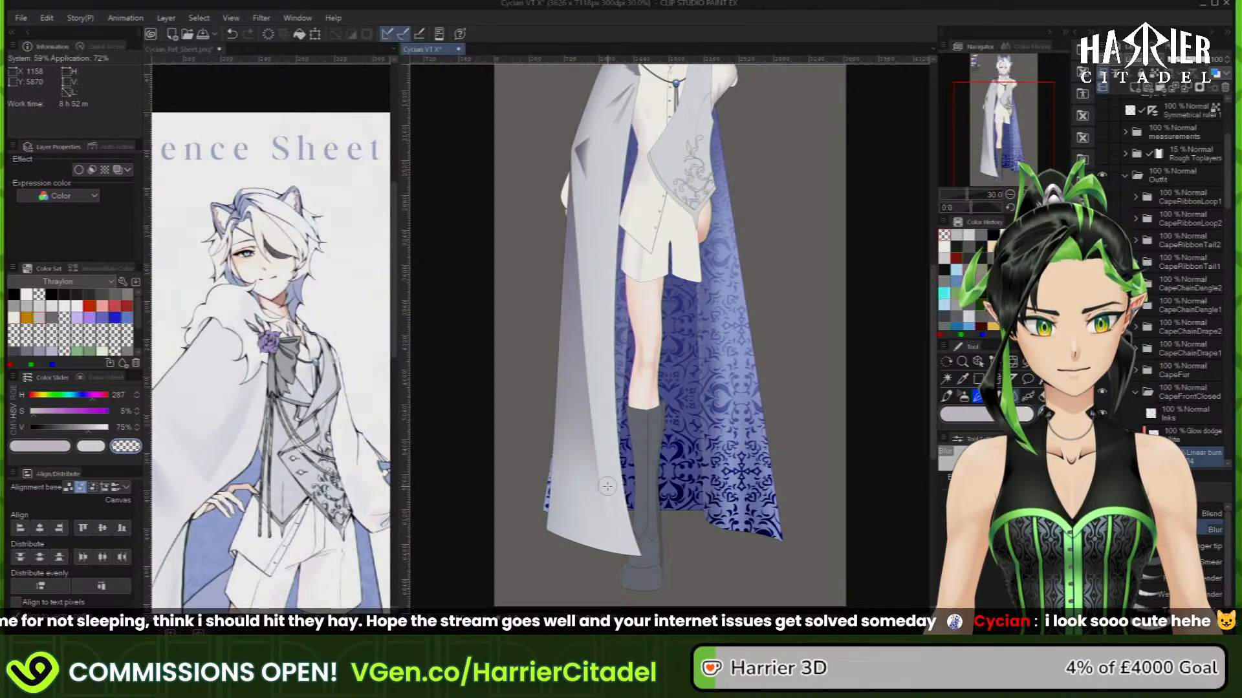
{"action": "left_click", "coordinate": [1208, 428]}
{"action": "left_click", "coordinate": [1145, 59]}
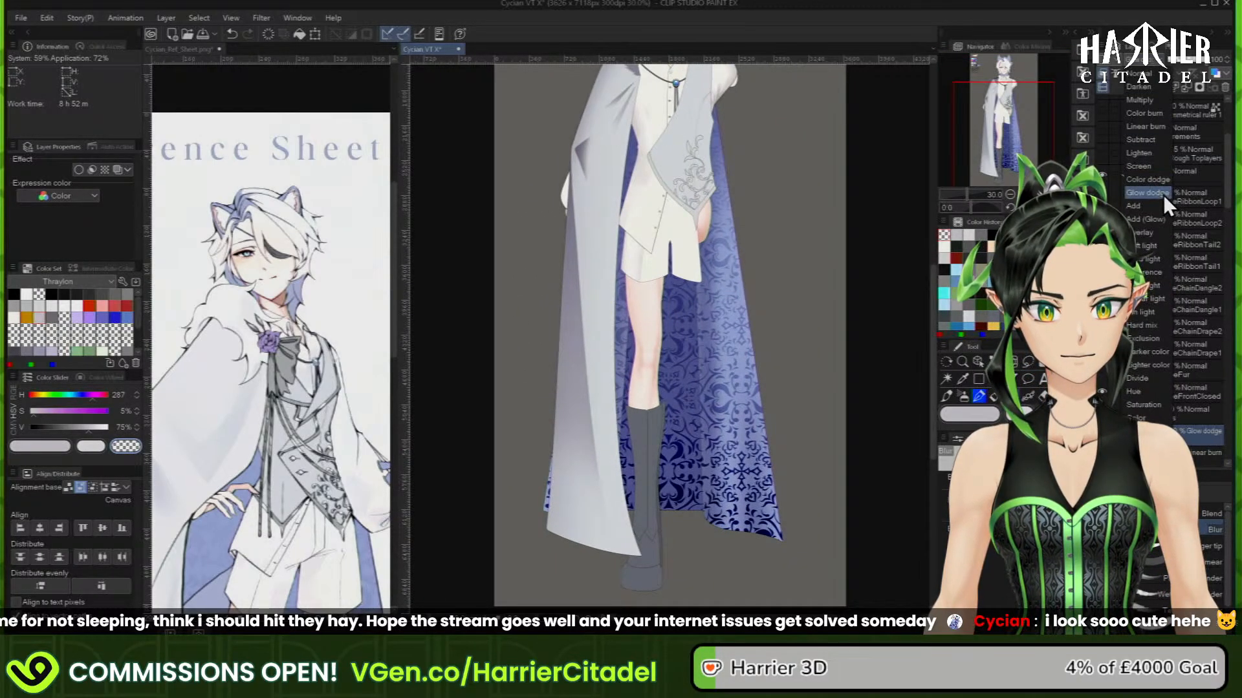
{"action": "left_click", "coordinate": [1144, 167]}
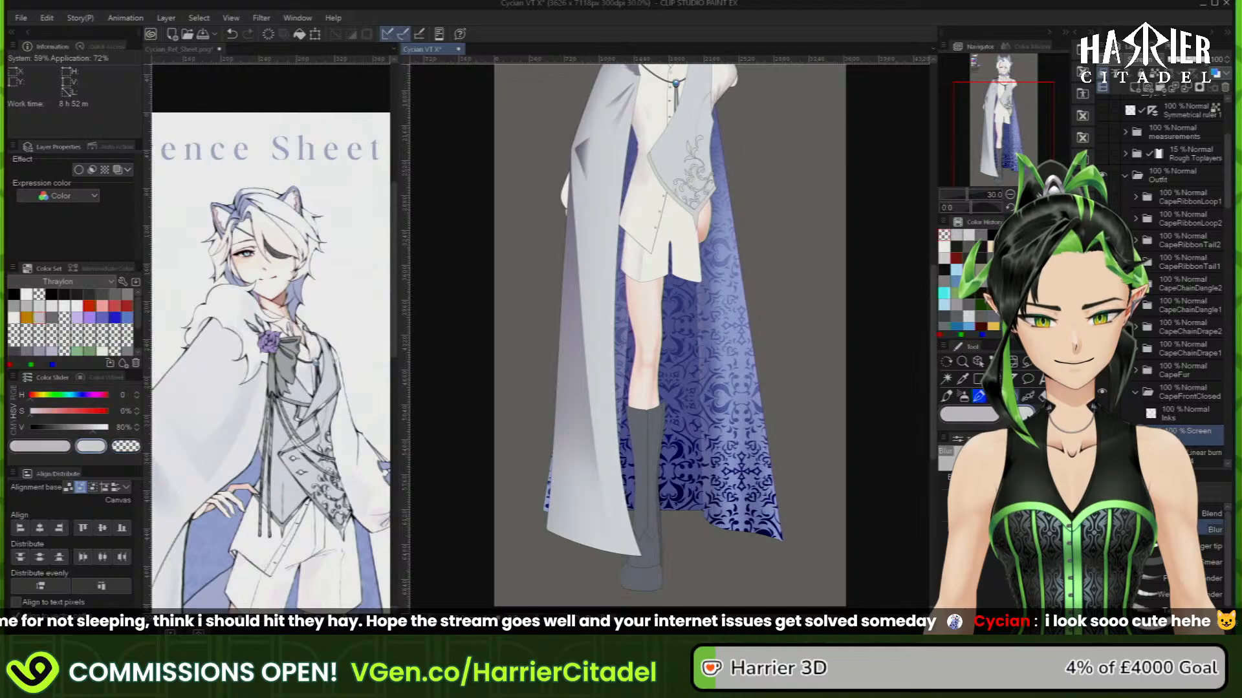
Airbrush a soft highlight along the front cape's outer edge, thin it in transparent colour over the lower cape and switch to the Blur tool
{"action": "left_click", "coordinate": [975, 395]}
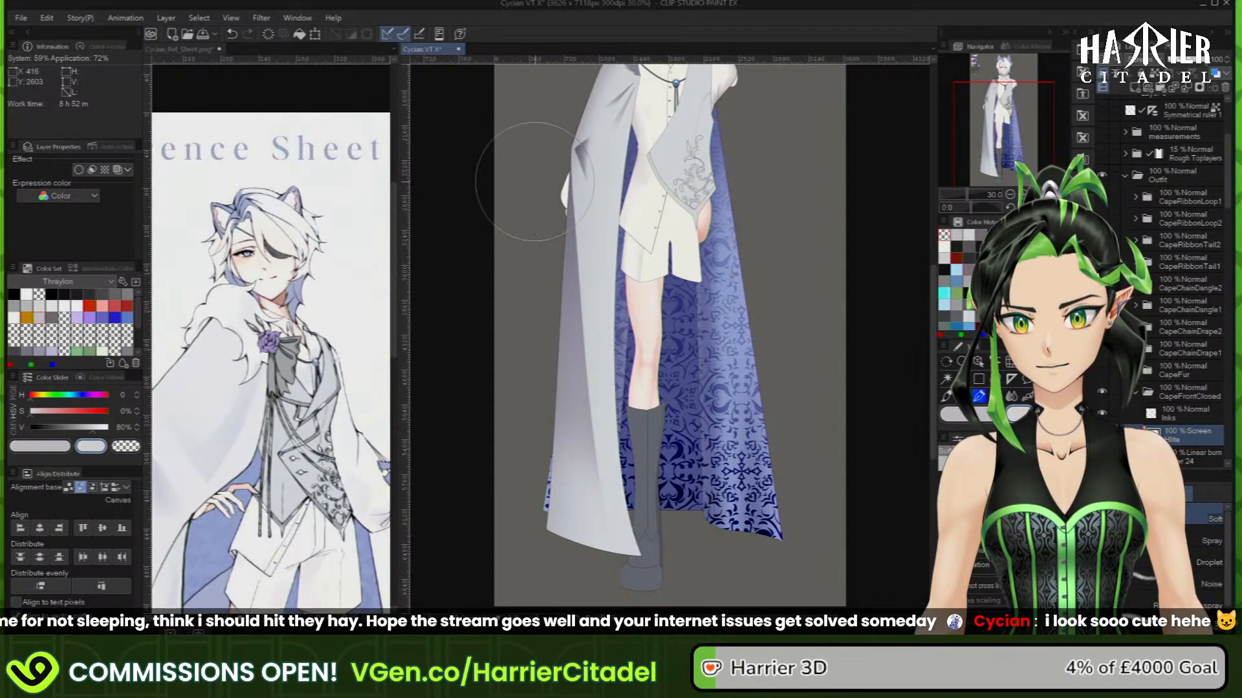
{"action": "left_click_drag", "start_coordinate": [532, 180], "coordinate": [534, 440]}
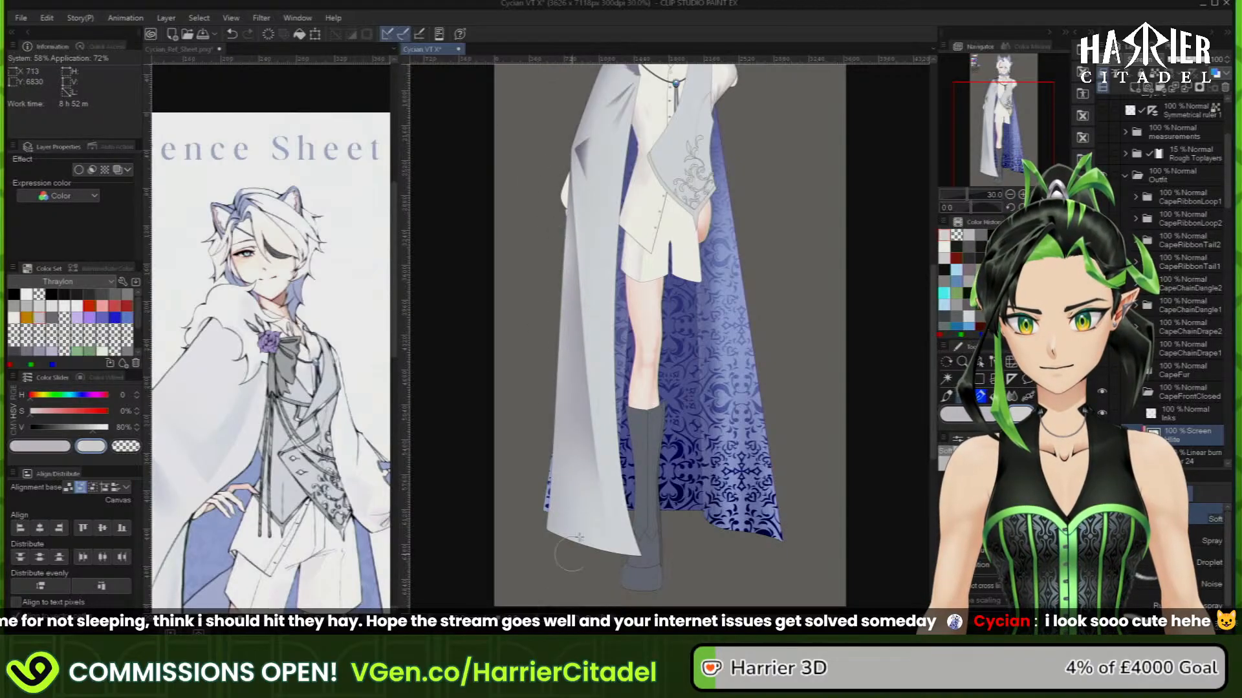
{"action": "key", "text": "c"}
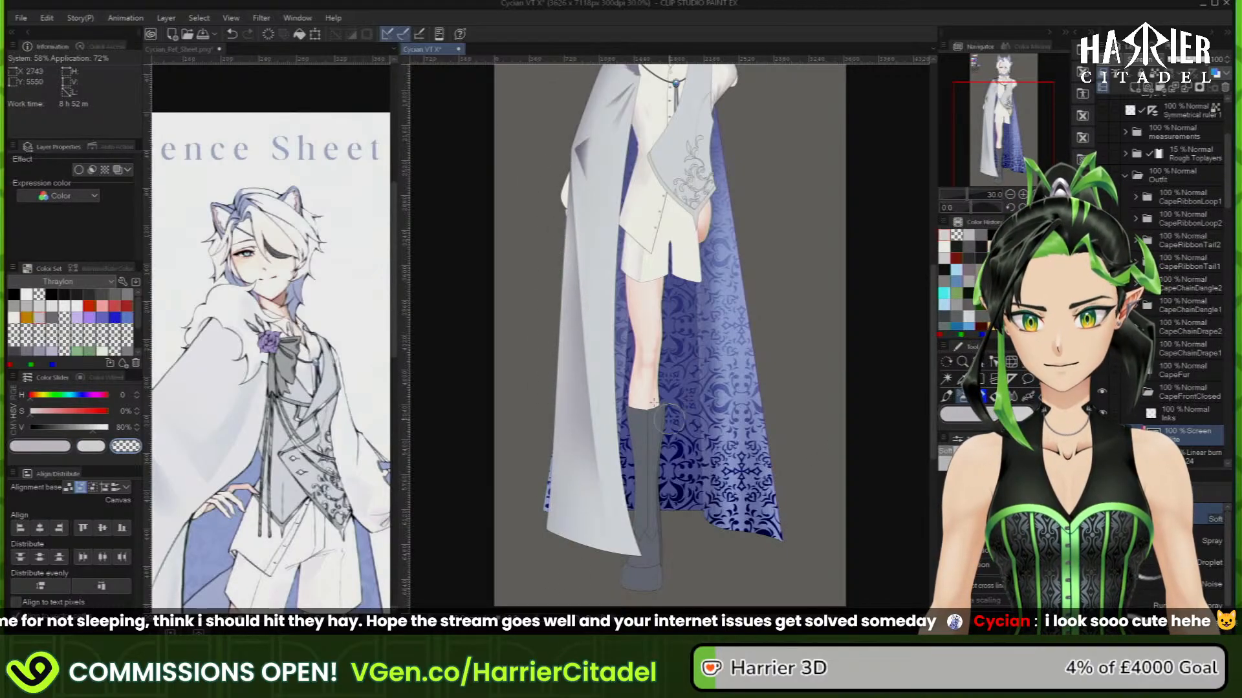
{"action": "left_click_drag", "start_coordinate": [589, 351], "coordinate": [608, 492]}
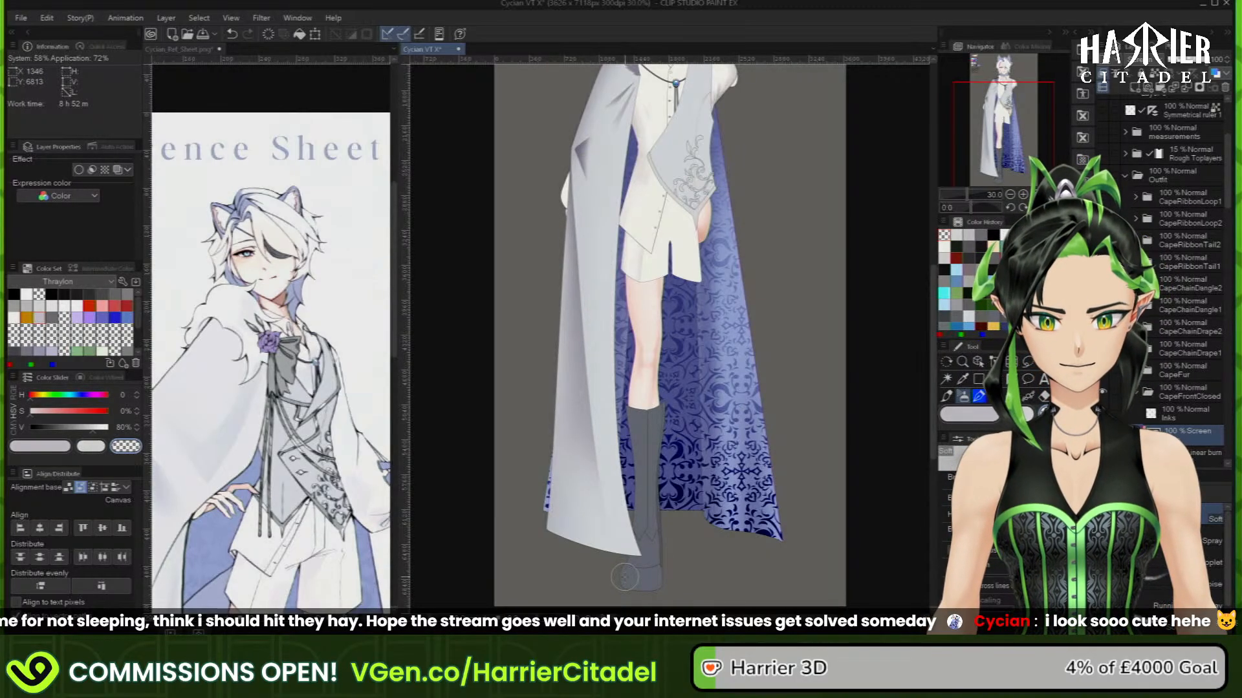
{"action": "left_click", "coordinate": [1014, 397]}
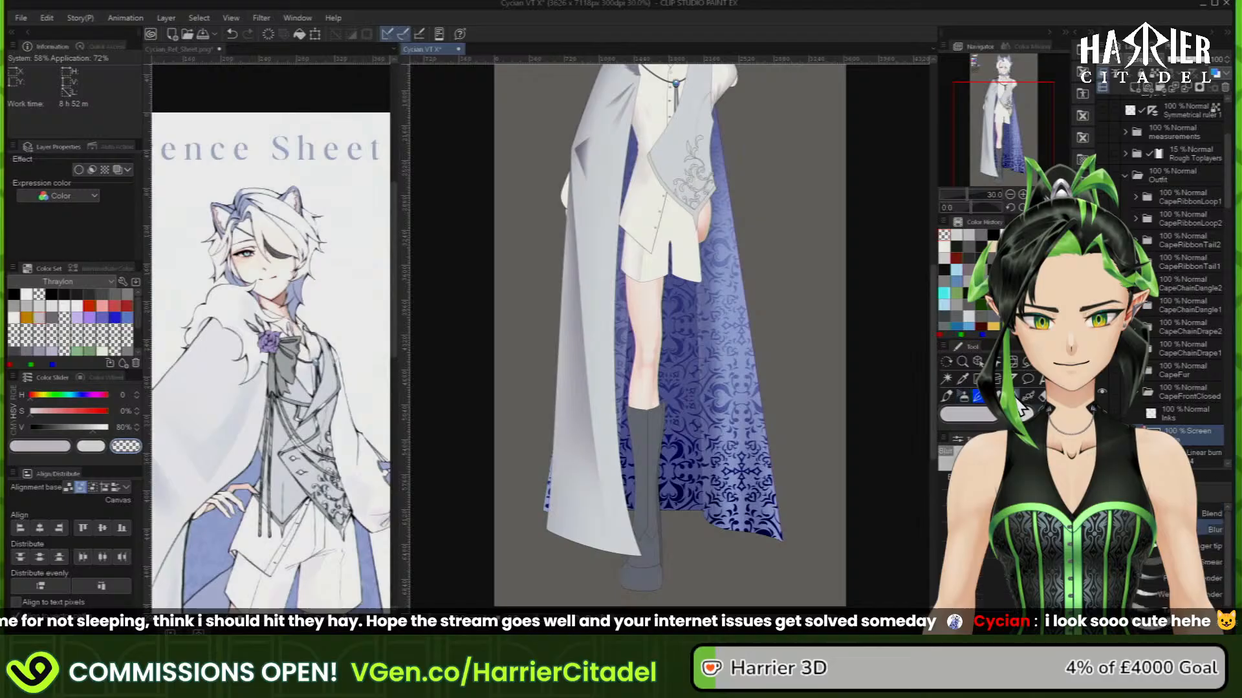
Select the front cape's Linear burn shadow layer and set the inking brush to transparent colour
{"action": "left_click", "coordinate": [1203, 458]}
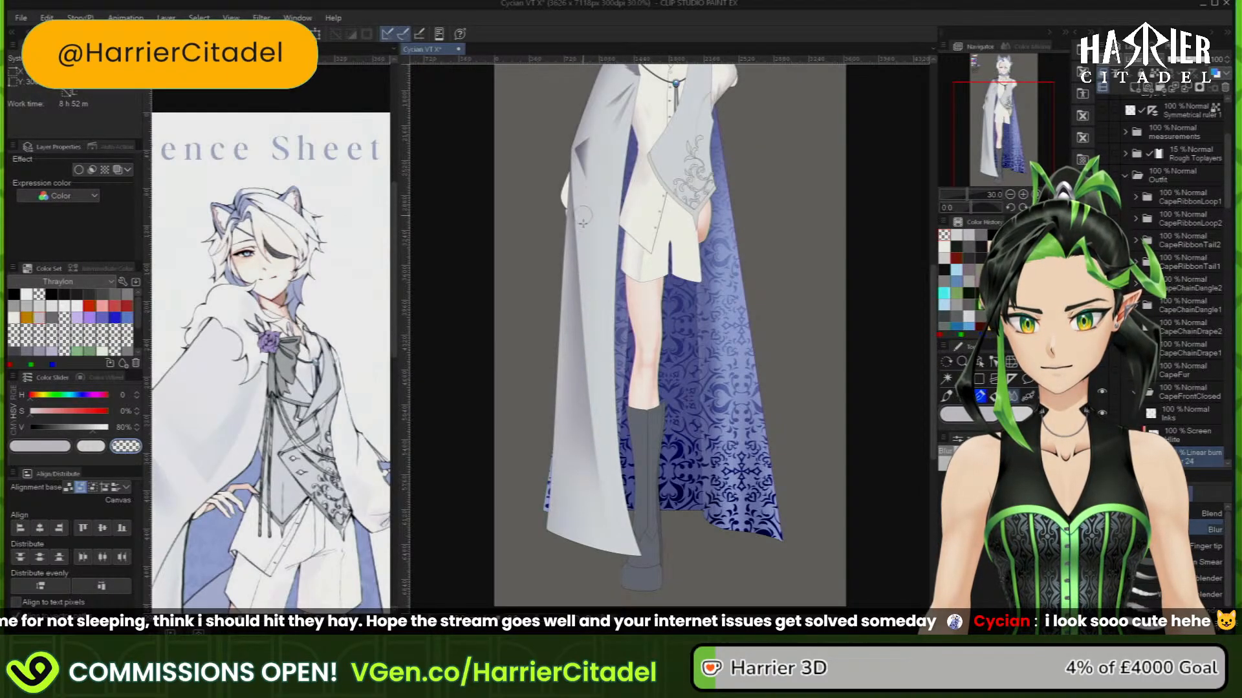
{"action": "left_click", "coordinate": [947, 396]}
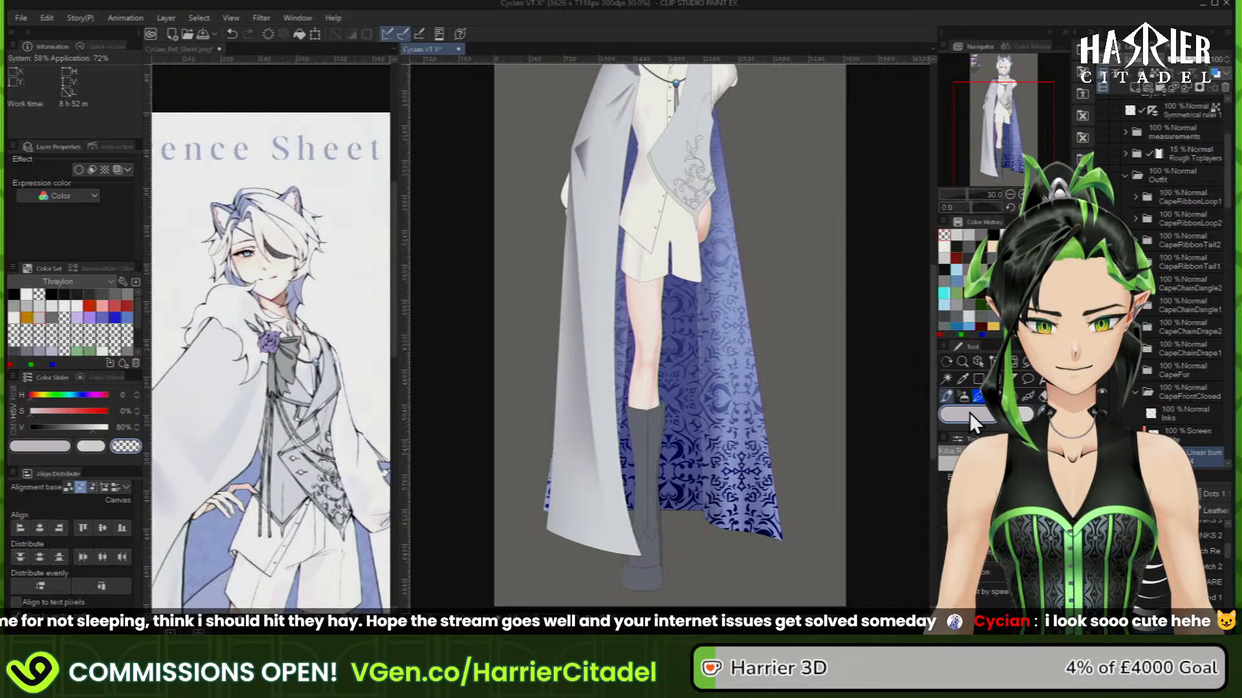
{"action": "left_click", "coordinate": [979, 416]}
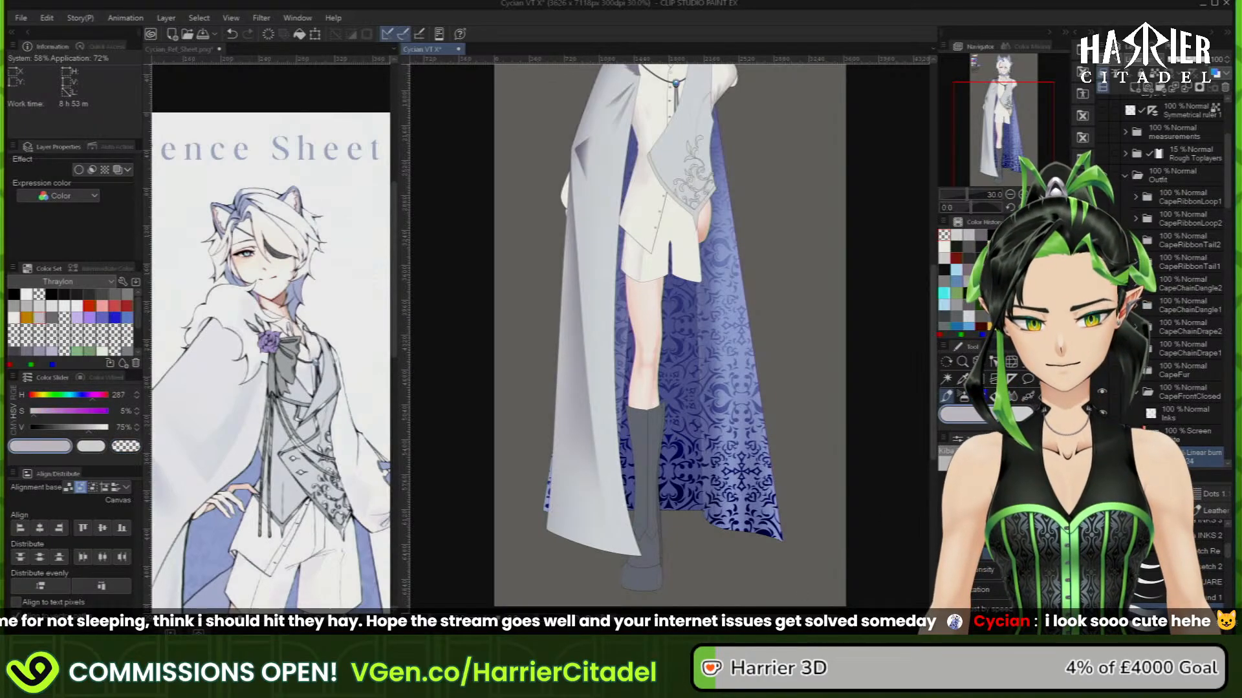
{"action": "key", "text": "c"}
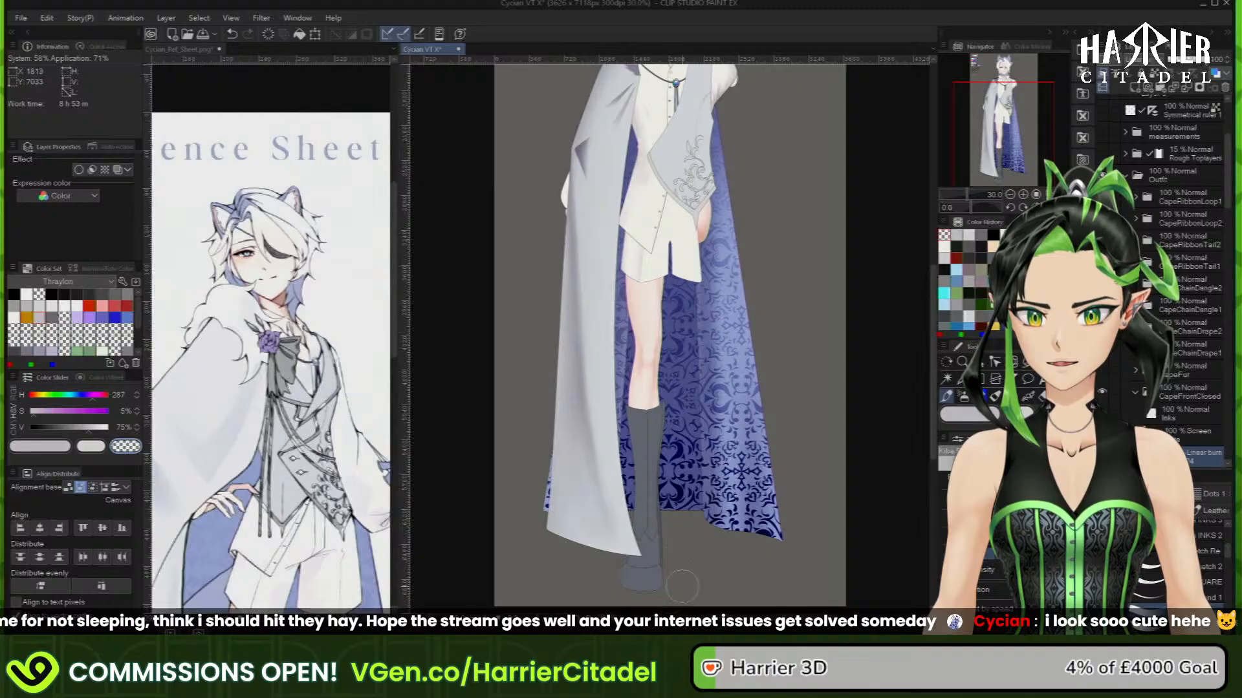
Thin the dark elbow fold shadow on the front cape with a smaller transparent brush, trimming both of its angled edges
{"action": "scroll", "coordinate": [598, 164], "scroll_direction": "up", "scroll_amount": 4}
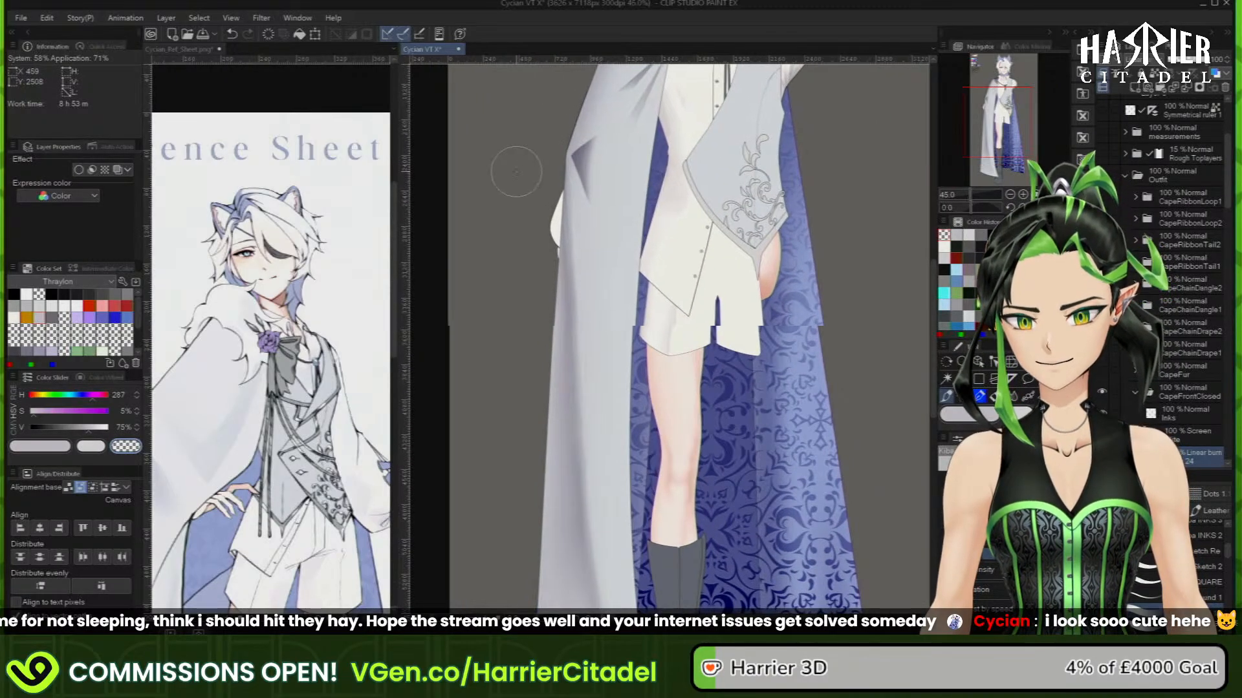
{"action": "scroll", "coordinate": [557, 194], "scroll_direction": "down", "scroll_amount": 5}
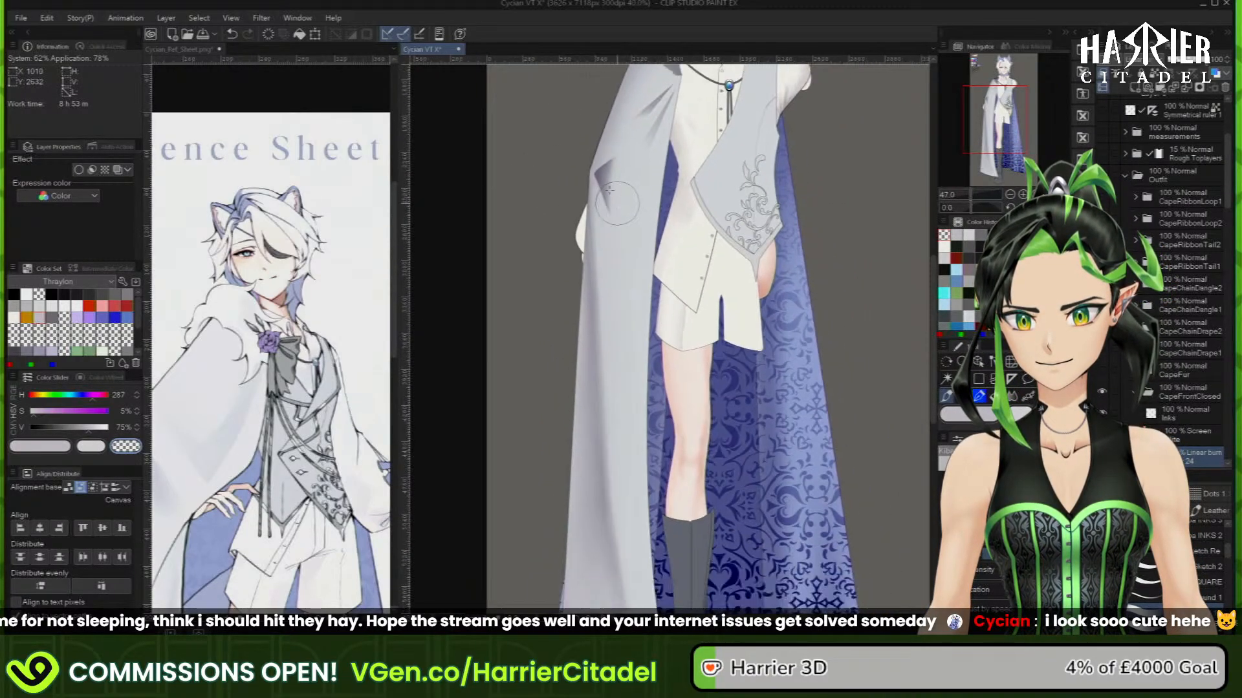
{"action": "scroll", "coordinate": [563, 564], "scroll_direction": "up", "scroll_amount": 3}
{"action": "scroll", "coordinate": [564, 564], "scroll_direction": "up", "scroll_amount": 2}
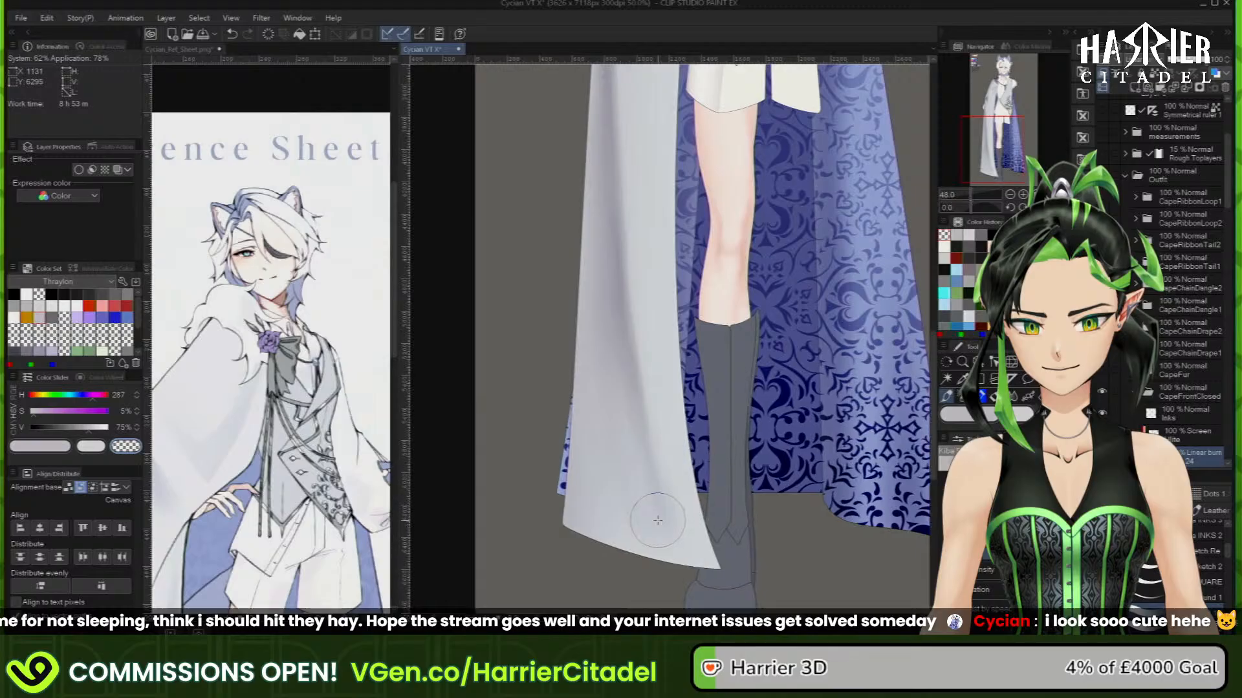
{"action": "scroll", "coordinate": [657, 521], "scroll_direction": "up", "scroll_amount": 4}
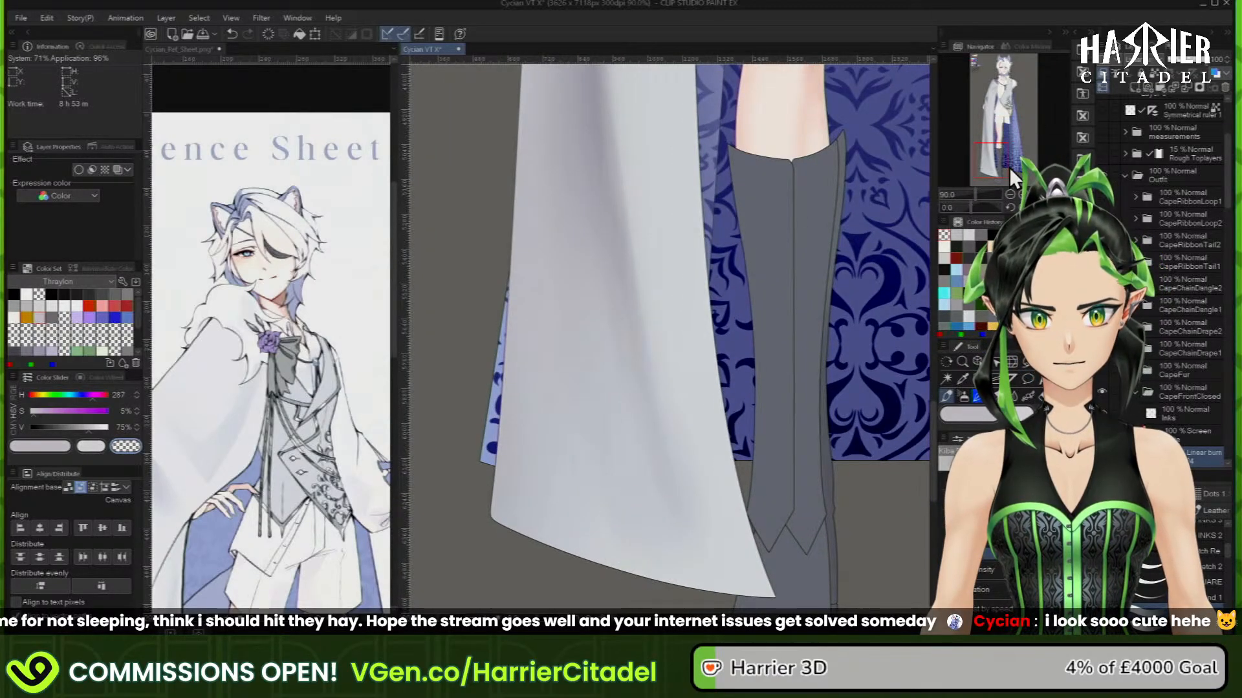
{"action": "left_click_drag", "start_coordinate": [1008, 167], "coordinate": [984, 117]}
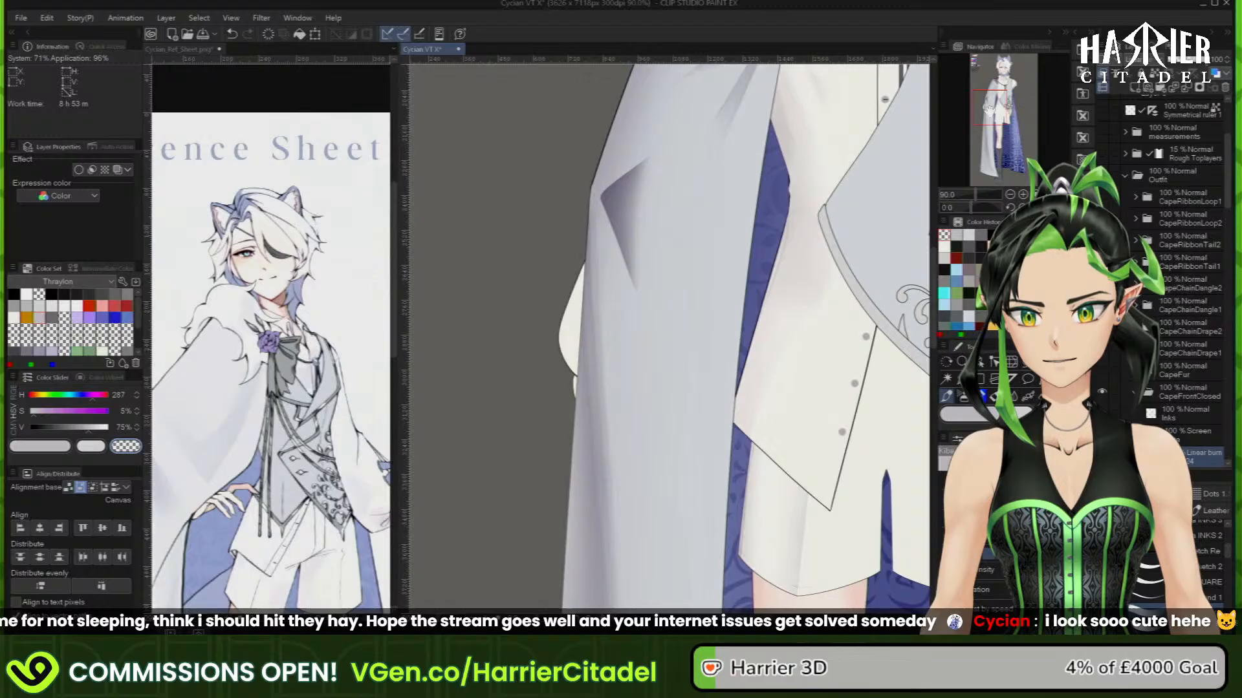
{"action": "scroll", "coordinate": [634, 84], "scroll_direction": "up", "scroll_amount": 2}
{"action": "scroll", "coordinate": [634, 84], "scroll_direction": "up", "scroll_amount": 2}
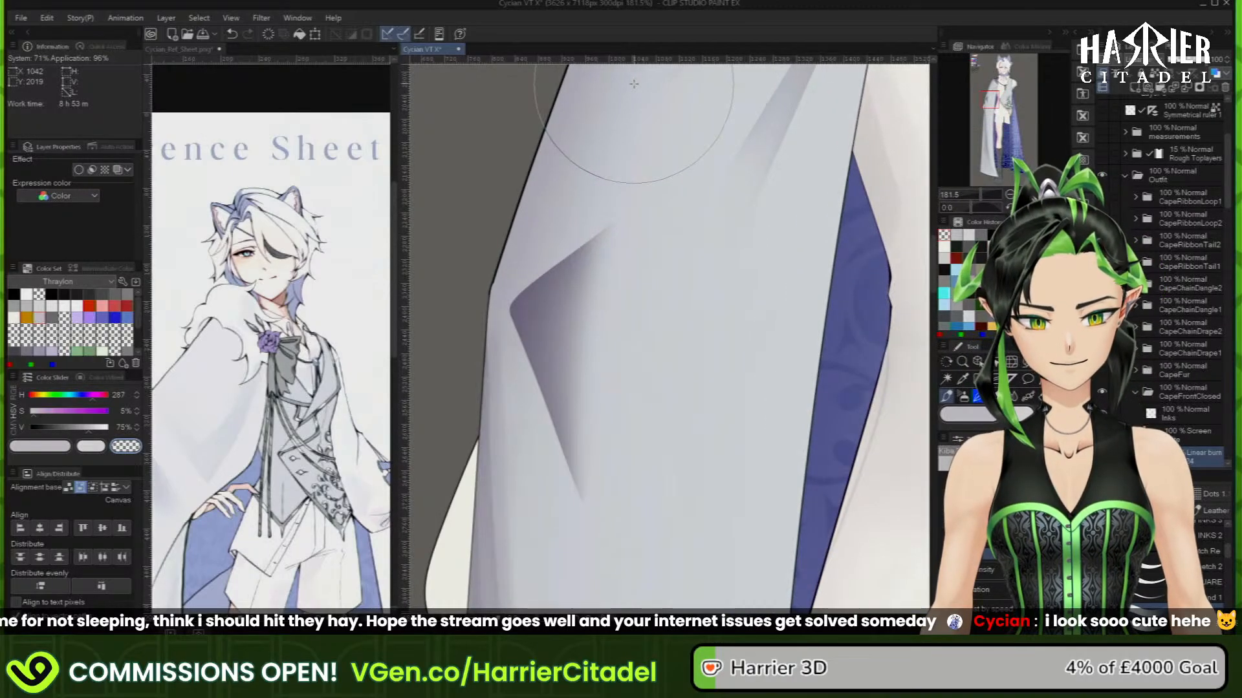
{"action": "key", "text": "["}
{"action": "key", "text": "["}
{"action": "key", "text": "["}
{"action": "key", "text": "["}
{"action": "key", "text": "["}
{"action": "key", "text": "["}
{"action": "key", "text": "["}
{"action": "key", "text": "["}
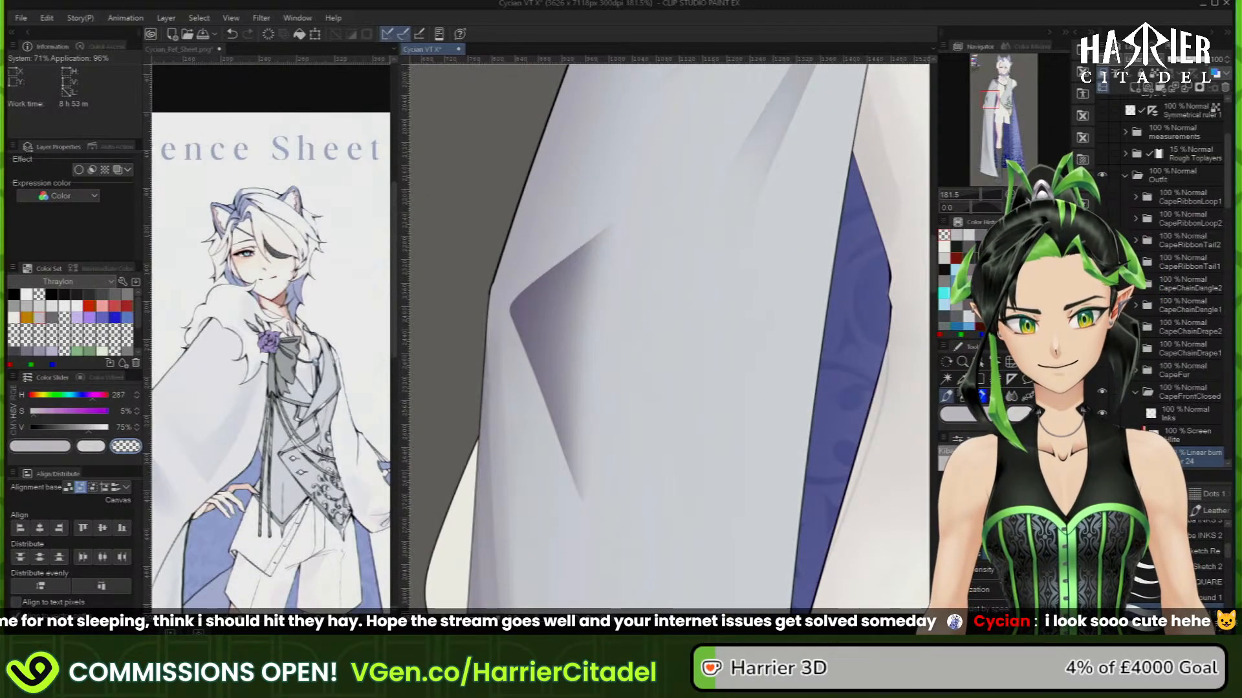
{"action": "left_click_drag", "start_coordinate": [521, 336], "coordinate": [564, 453]}
{"action": "mouse_move", "coordinate": [509, 318]}
{"action": "left_mouse_down"}
{"action": "mouse_move", "coordinate": [577, 481]}
{"action": "mouse_move", "coordinate": [501, 322]}
{"action": "mouse_move", "coordinate": [576, 513]}
{"action": "left_mouse_up"}
{"action": "left_click_drag", "start_coordinate": [520, 282], "coordinate": [615, 202]}
{"action": "left_click_drag", "start_coordinate": [519, 282], "coordinate": [625, 223]}
{"action": "left_click_drag", "start_coordinate": [509, 304], "coordinate": [635, 227]}
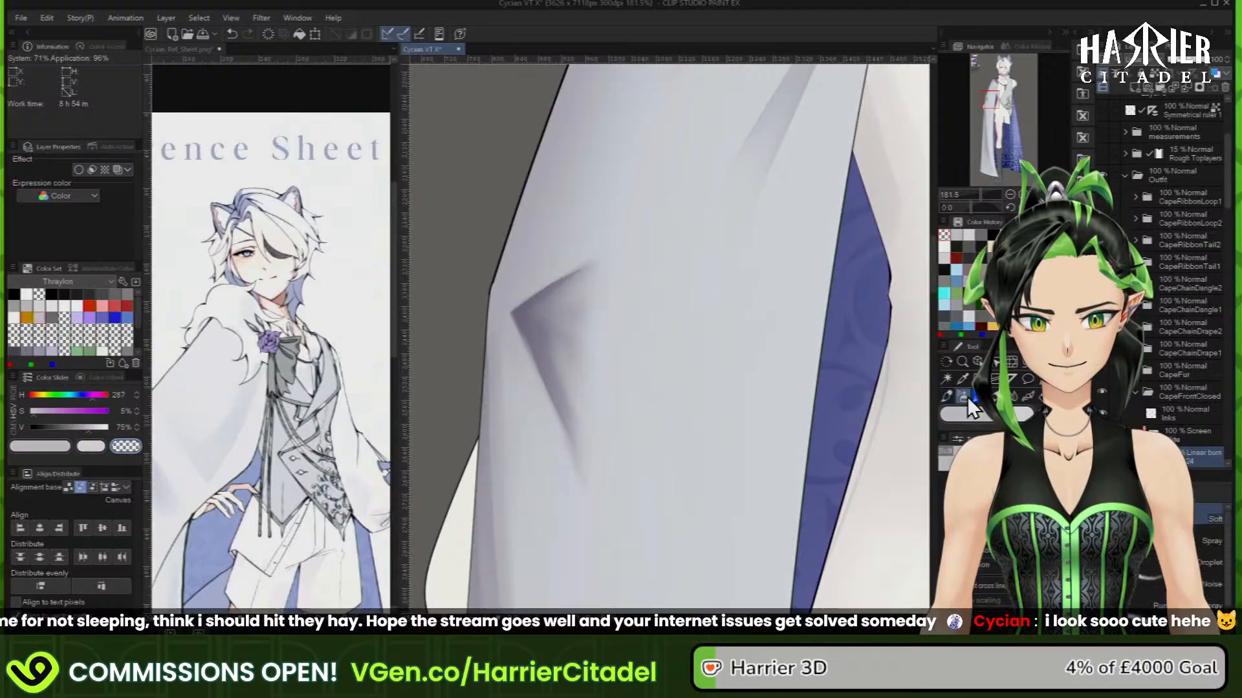
Paint diagonal drape folds fanning down from the cape's elbow, and erase the shadow's sharp corner with transparent colour
{"action": "key", "text": "b"}
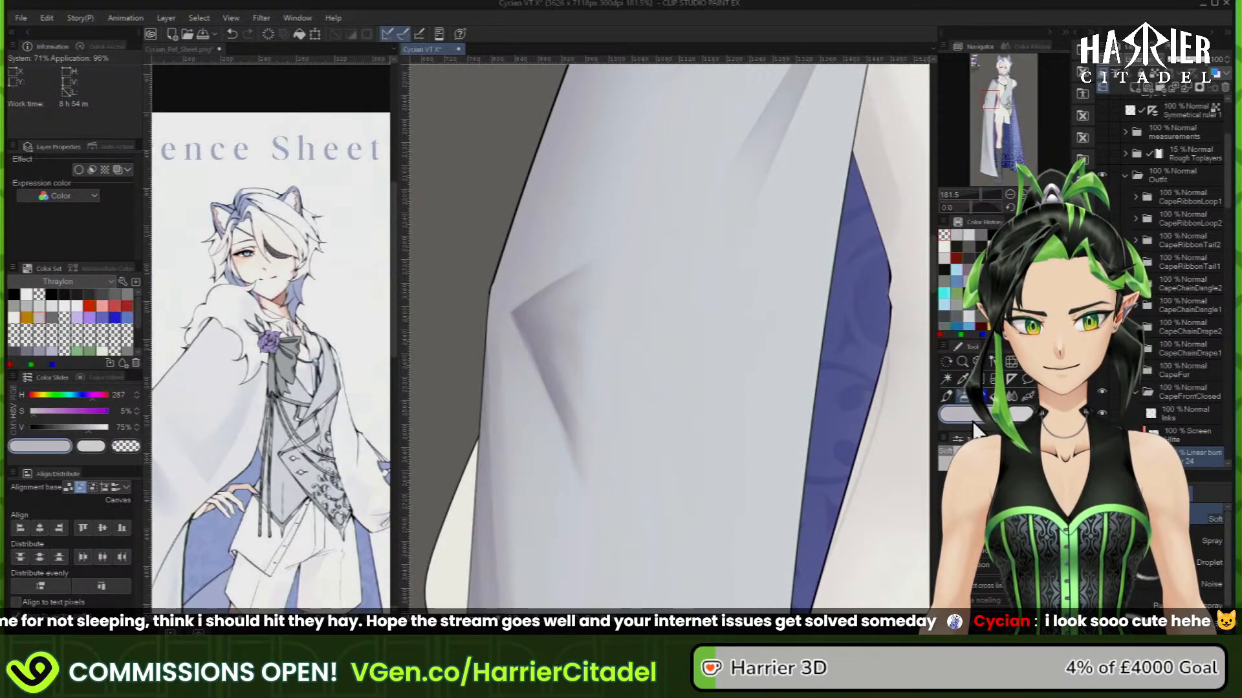
{"action": "key", "text": "p"}
{"action": "left_click_drag", "start_coordinate": [532, 324], "coordinate": [652, 400]}
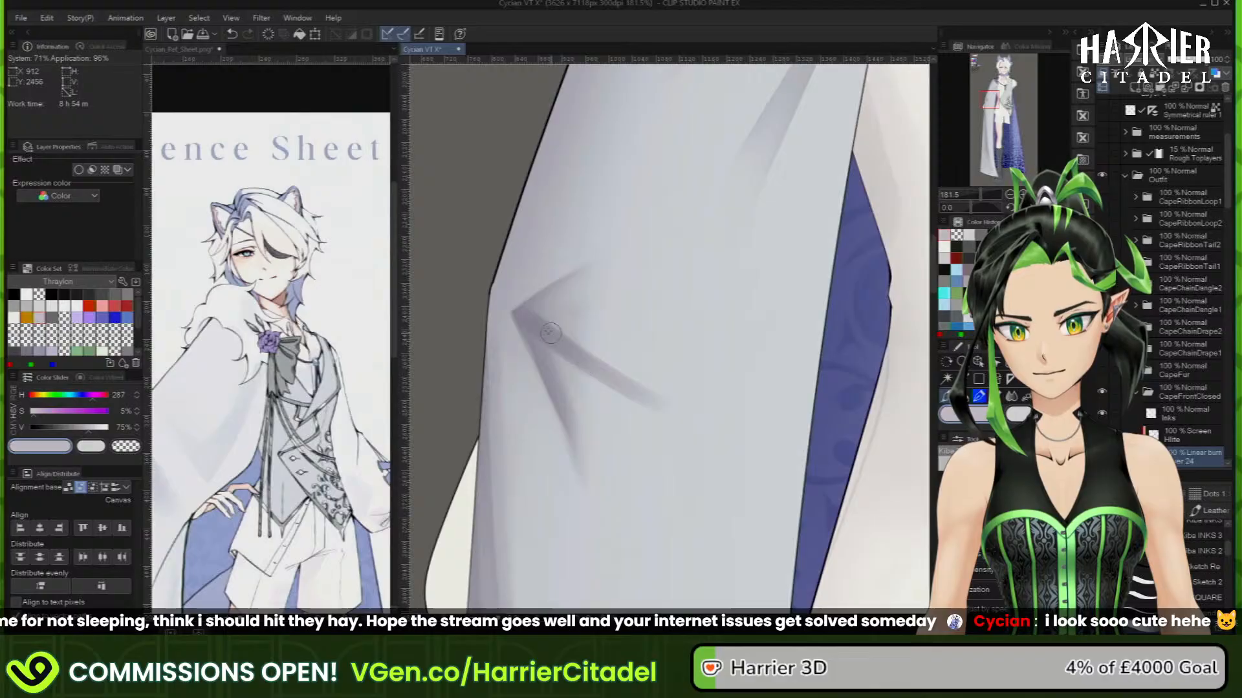
{"action": "mouse_move", "coordinate": [555, 341]}
{"action": "left_mouse_down"}
{"action": "mouse_move", "coordinate": [661, 412]}
{"action": "mouse_move", "coordinate": [633, 388]}
{"action": "mouse_move", "coordinate": [644, 381]}
{"action": "mouse_move", "coordinate": [677, 410]}
{"action": "mouse_move", "coordinate": [578, 326]}
{"action": "mouse_move", "coordinate": [652, 396]}
{"action": "left_mouse_up"}
{"action": "key", "text": "c"}
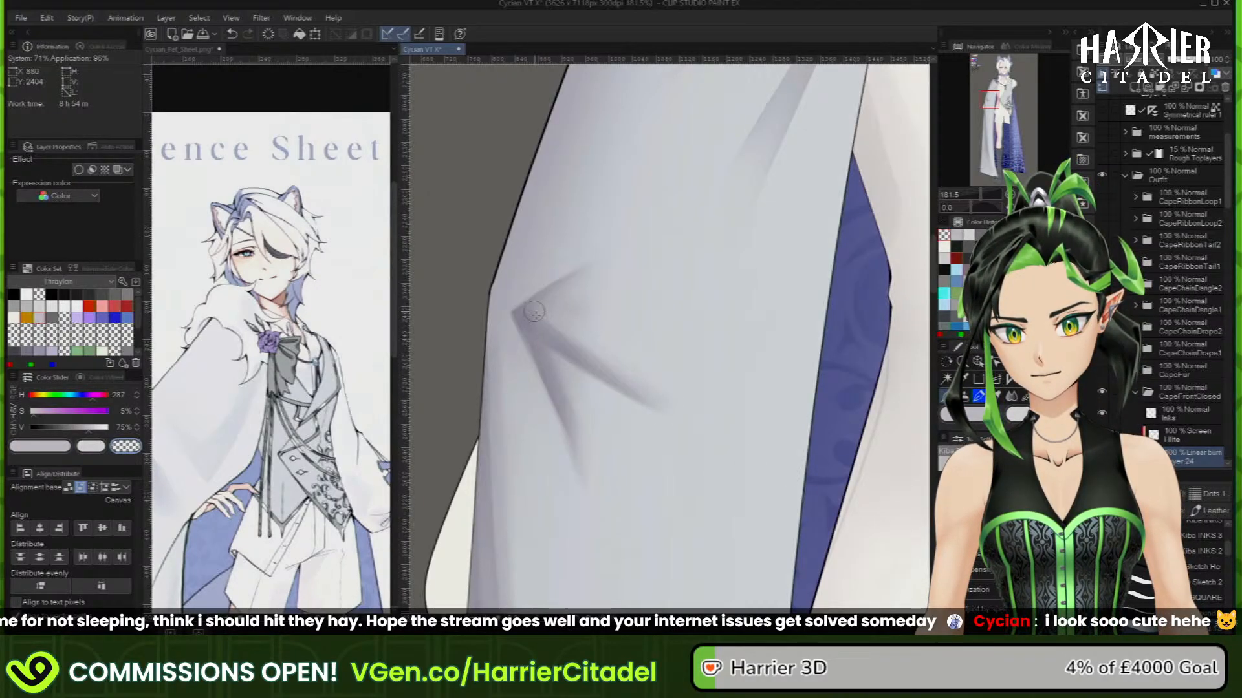
{"action": "left_click_drag", "start_coordinate": [507, 294], "coordinate": [540, 397]}
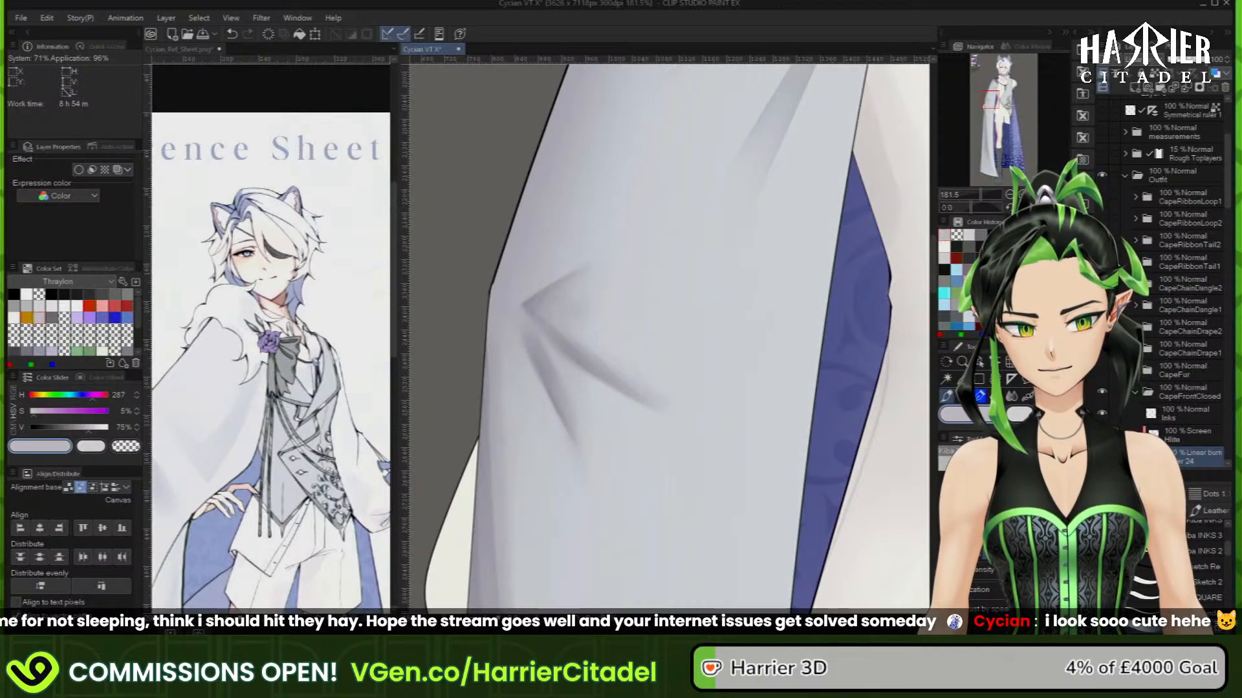
{"action": "key", "text": "c"}
{"action": "left_click_drag", "start_coordinate": [587, 412], "coordinate": [573, 406]}
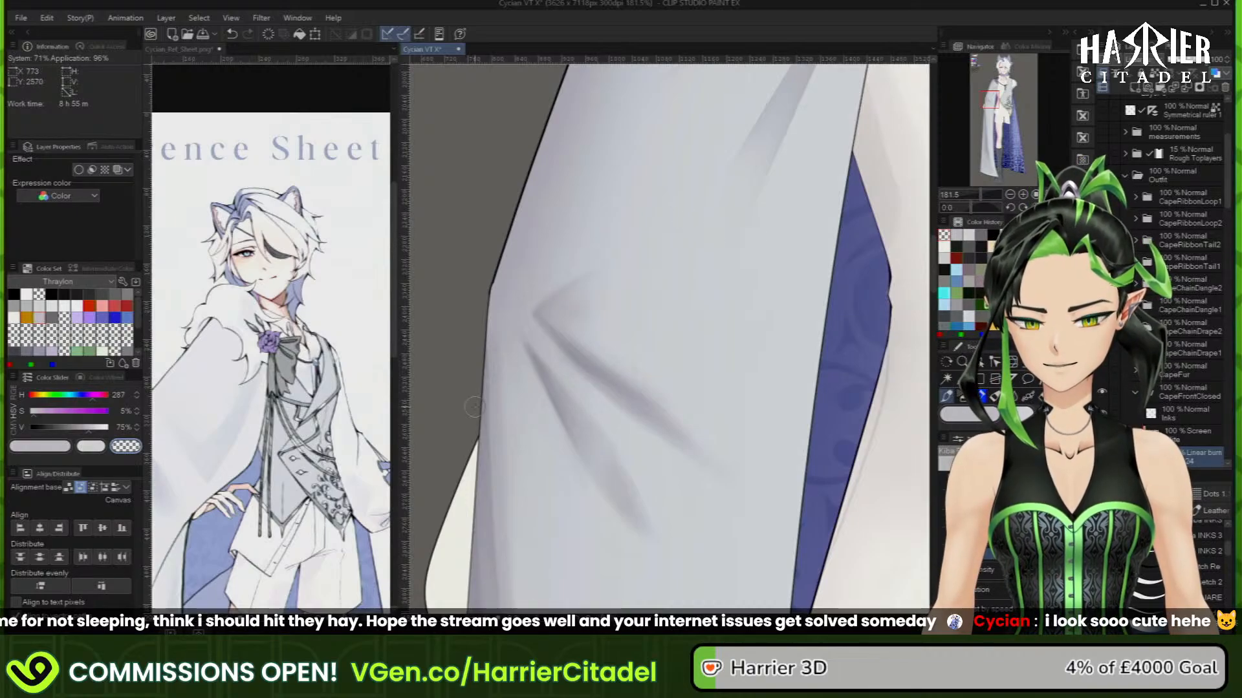
Lower the opacity of the front cape's Linear burn shadow layer
{"action": "scroll", "coordinate": [473, 407], "scroll_direction": "down", "scroll_amount": 10}
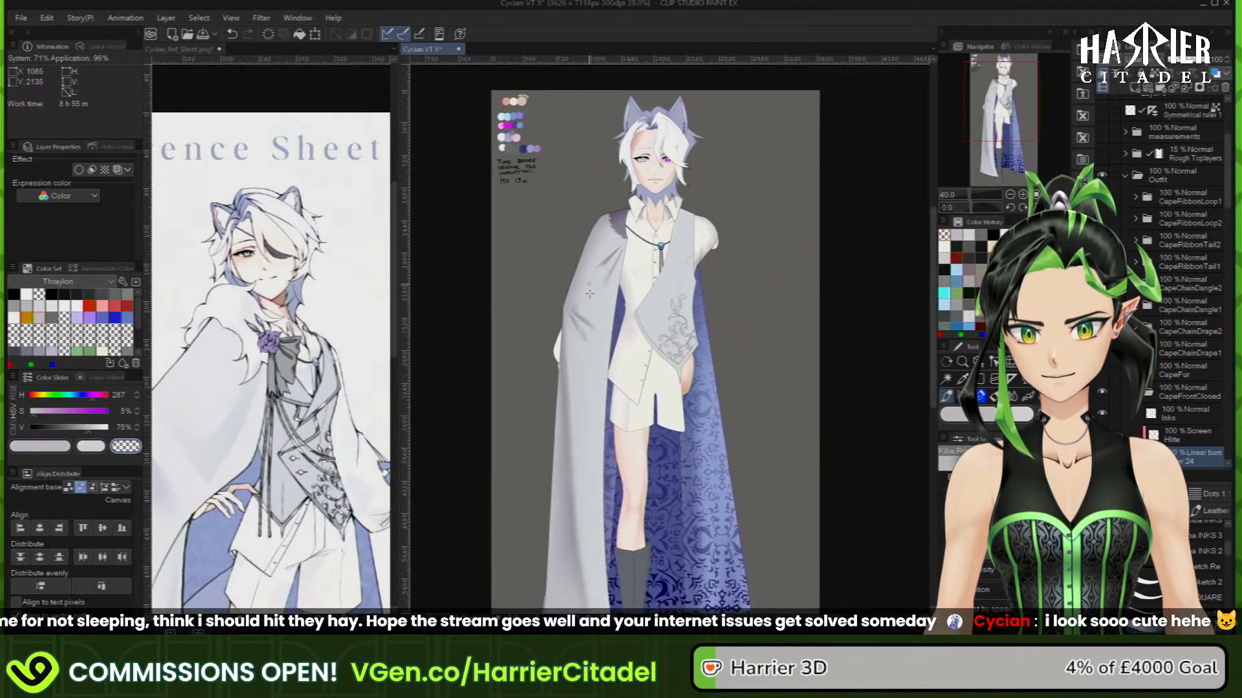
{"action": "scroll", "coordinate": [594, 313], "scroll_direction": "up", "scroll_amount": 5}
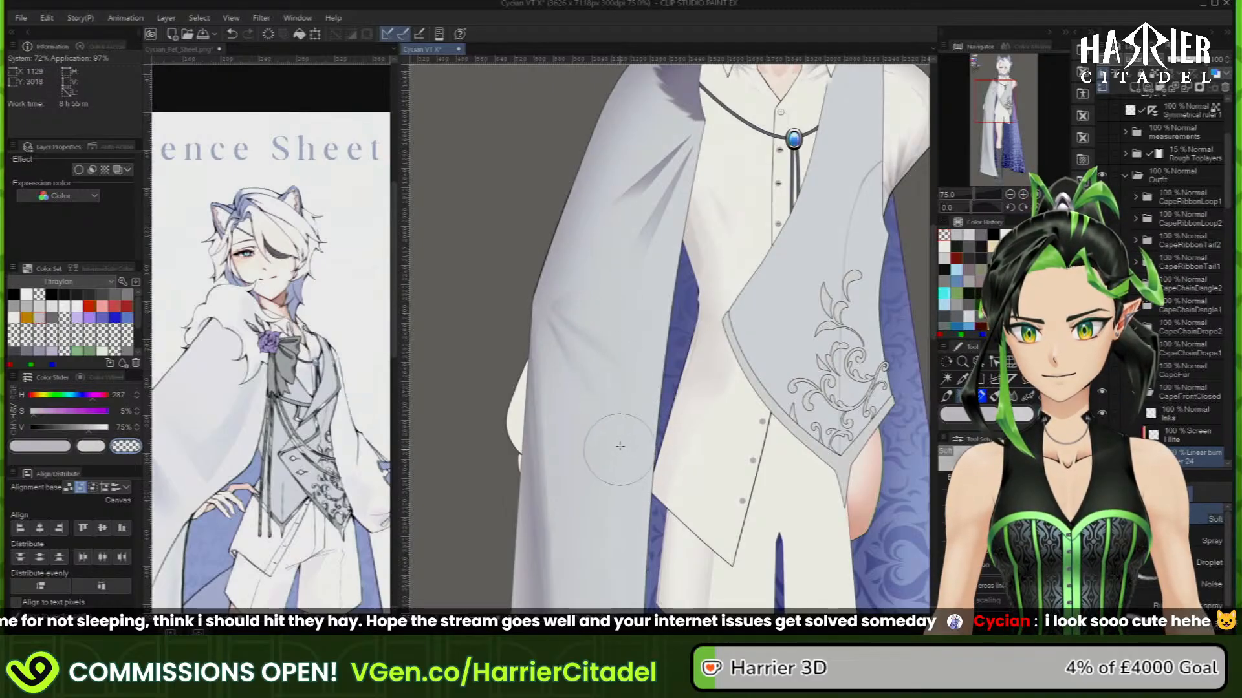
{"action": "scroll", "coordinate": [677, 235], "scroll_direction": "down", "scroll_amount": 4}
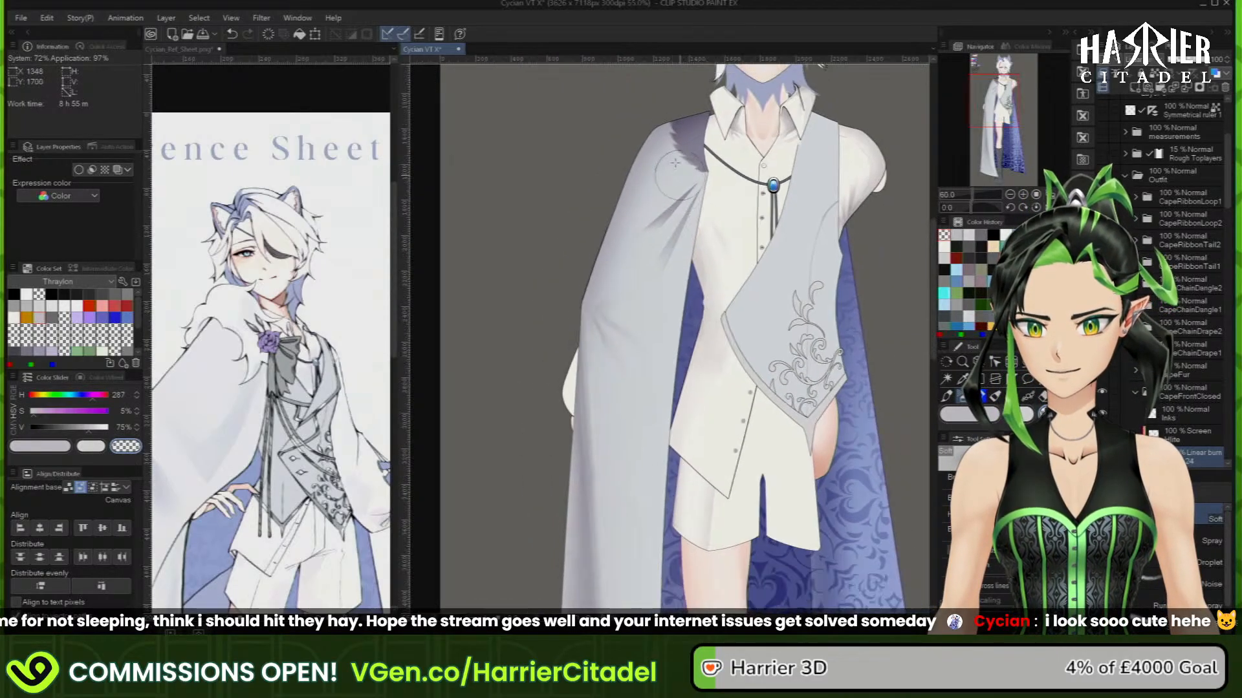
{"action": "scroll", "coordinate": [611, 158], "scroll_direction": "down", "scroll_amount": 5}
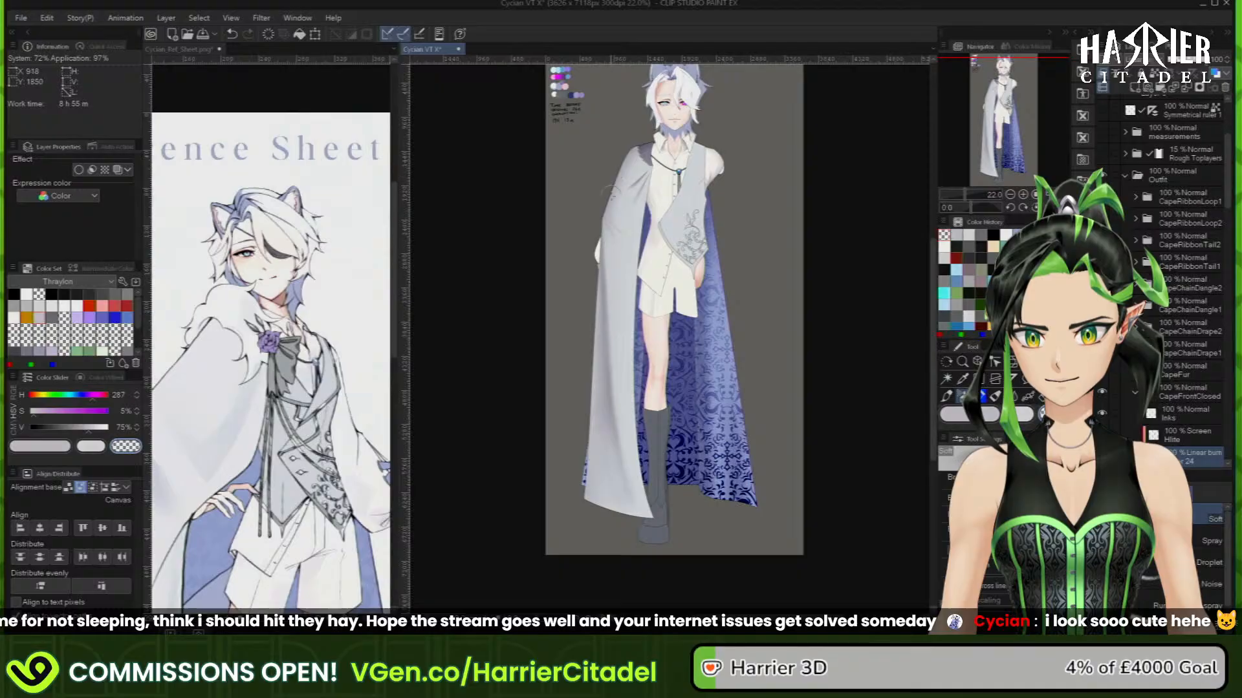
{"action": "scroll", "coordinate": [665, 334], "scroll_direction": "up", "scroll_amount": 2}
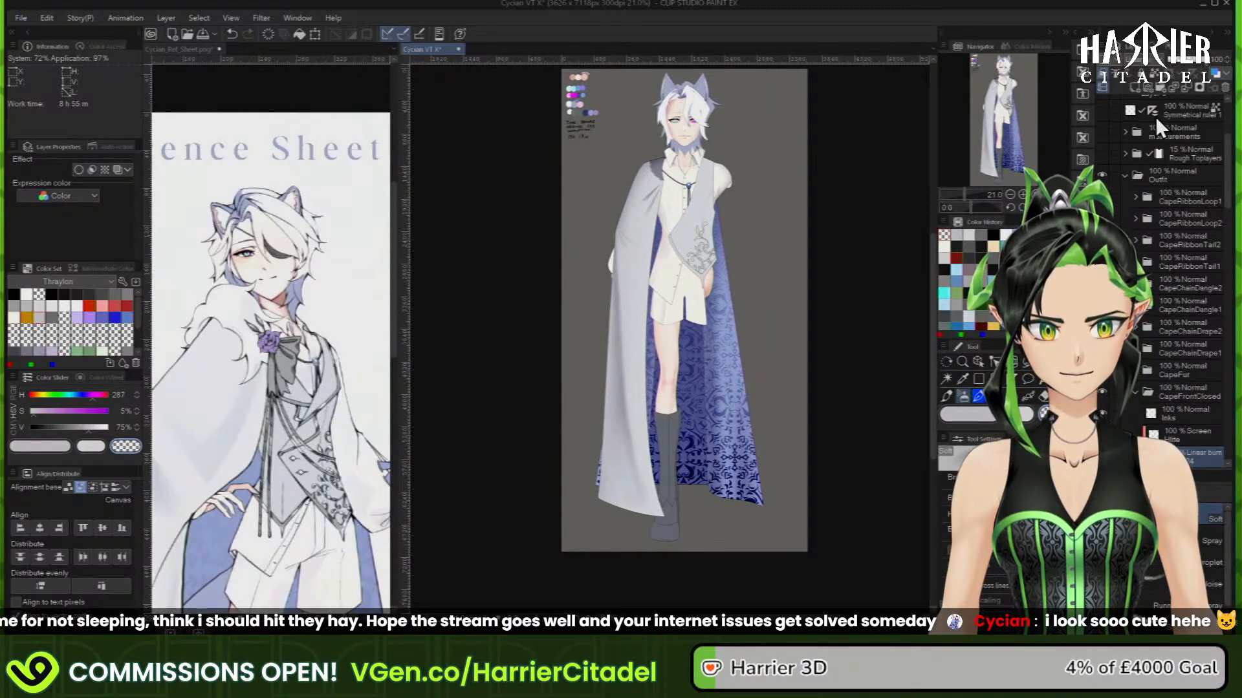
{"action": "left_click", "coordinate": [1189, 62]}
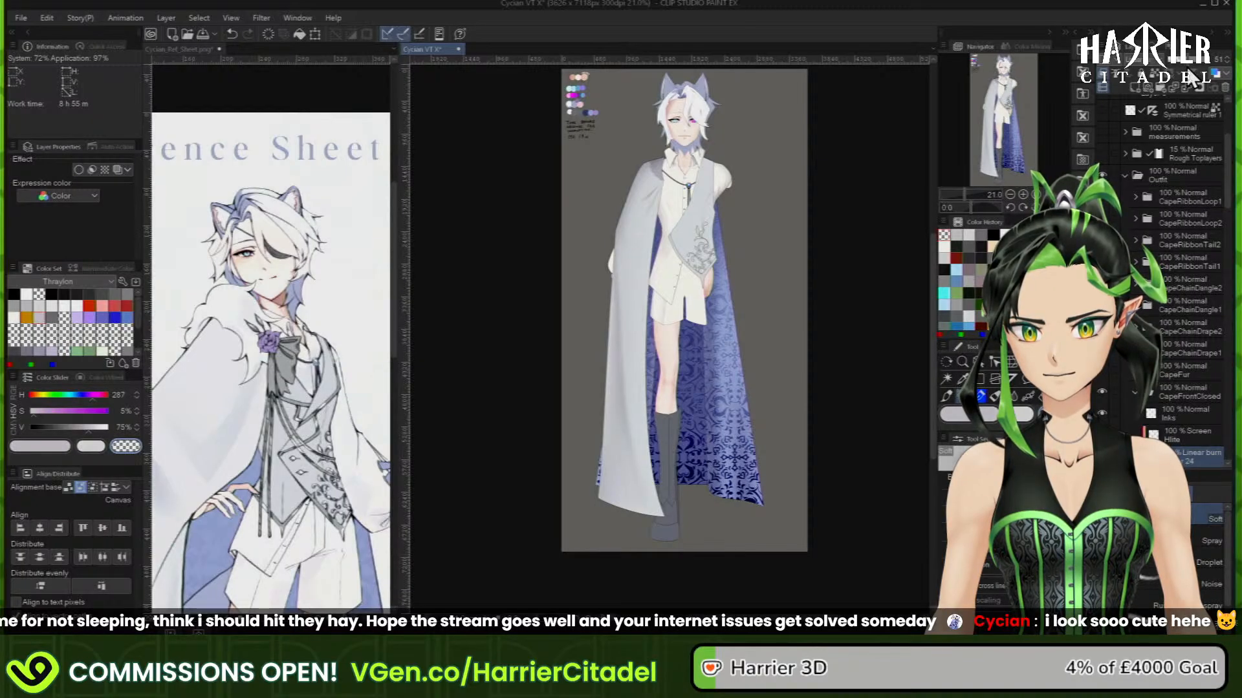
{"action": "key", "text": "ctrl+z"}
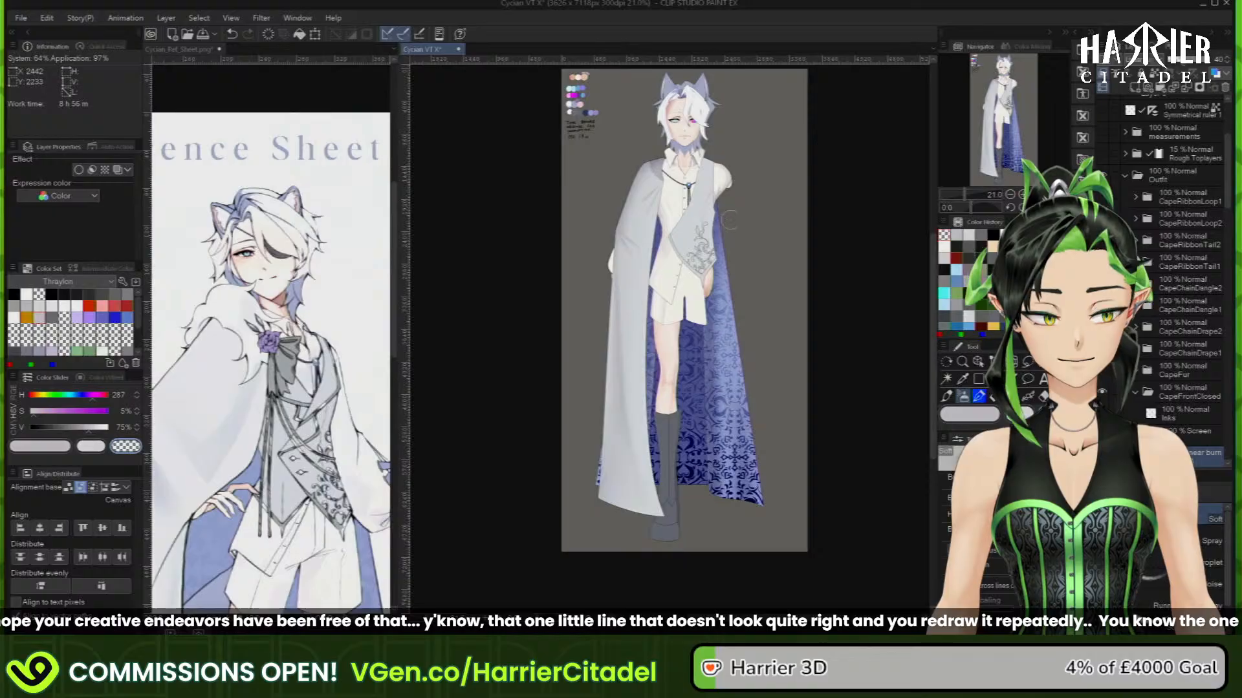
Examine the front cape's softened shadows and elbow folds in full-figure and close-up views
{"action": "scroll", "coordinate": [741, 176], "scroll_direction": "up", "scroll_amount": 2}
{"action": "scroll", "coordinate": [741, 176], "scroll_direction": "up", "scroll_amount": 3}
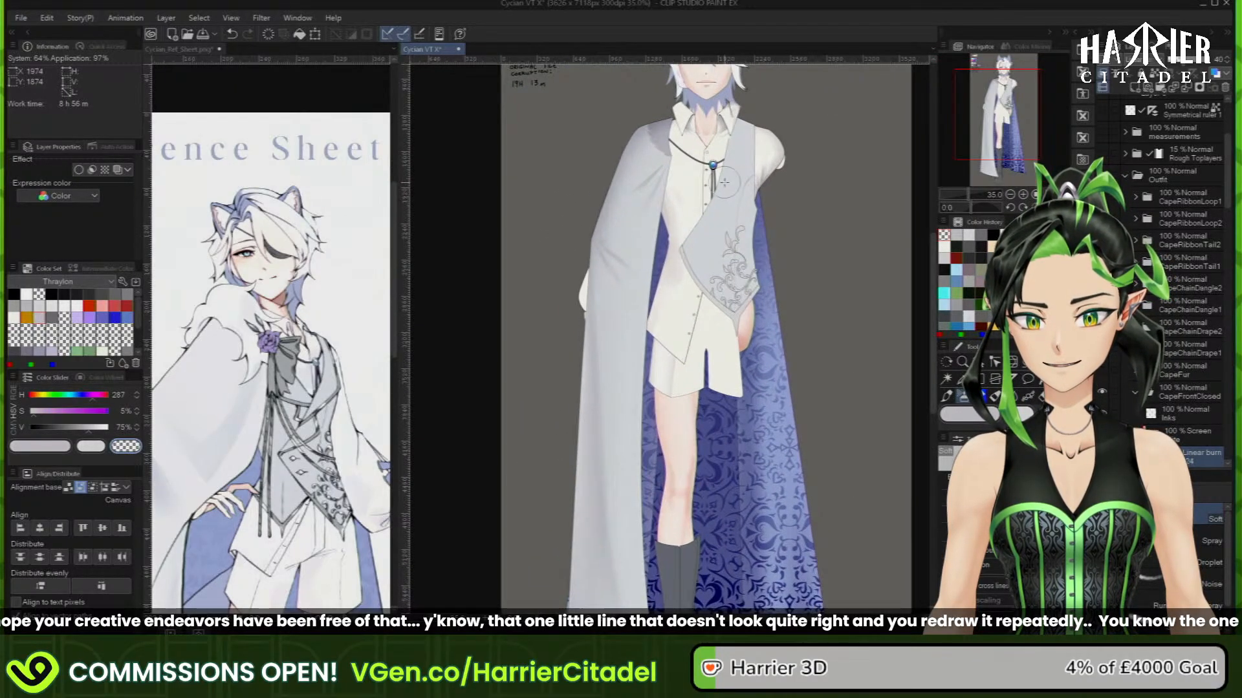
{"action": "scroll", "coordinate": [673, 155], "scroll_direction": "down", "scroll_amount": 2}
{"action": "scroll", "coordinate": [661, 136], "scroll_direction": "down", "scroll_amount": 3}
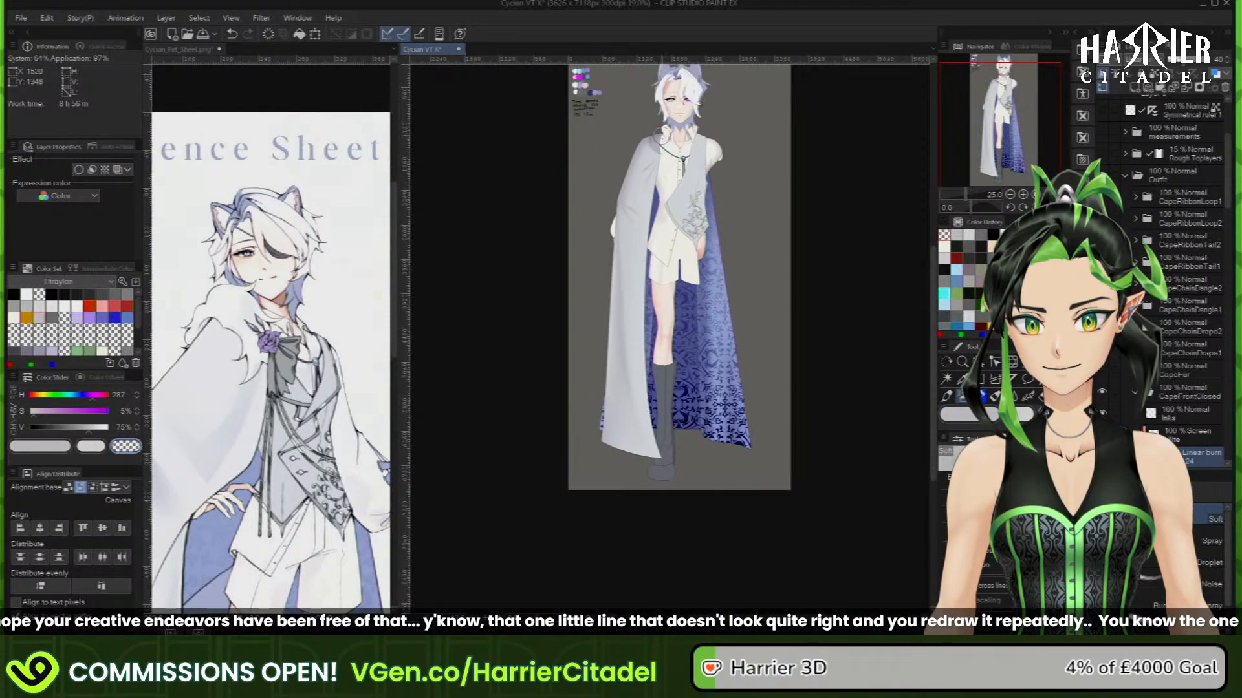
{"action": "scroll", "coordinate": [665, 111], "scroll_direction": "up", "scroll_amount": 2}
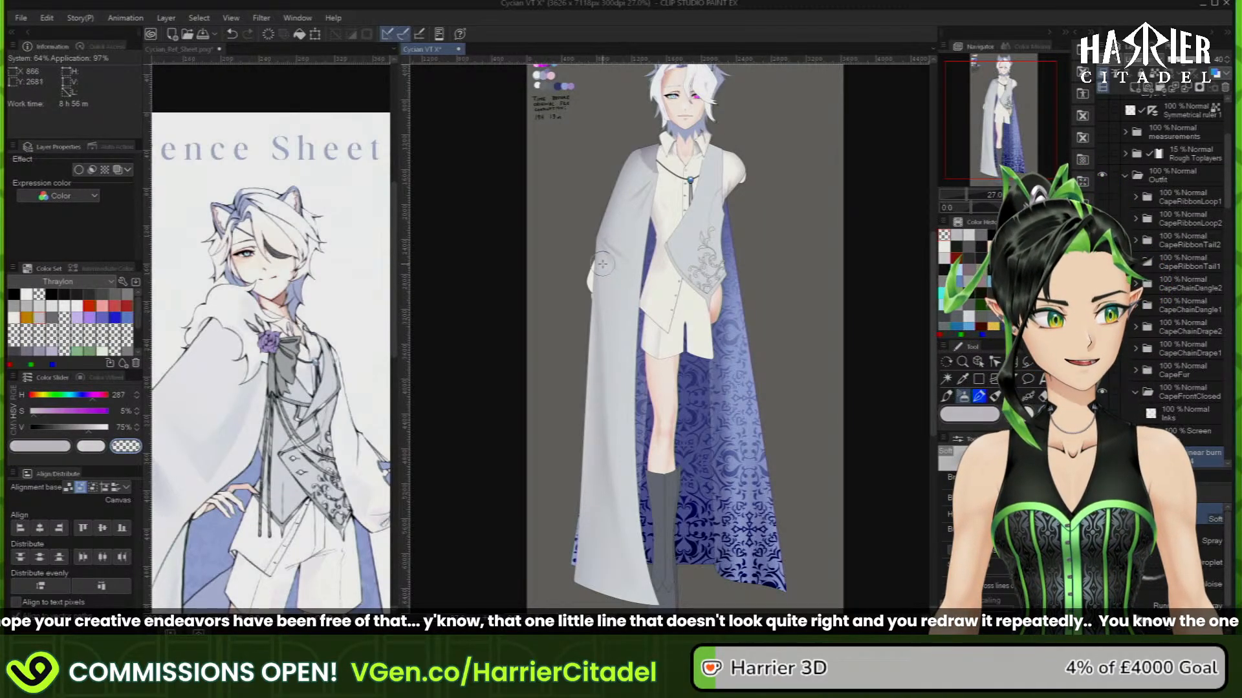
{"action": "scroll", "coordinate": [611, 233], "scroll_direction": "up", "scroll_amount": 4}
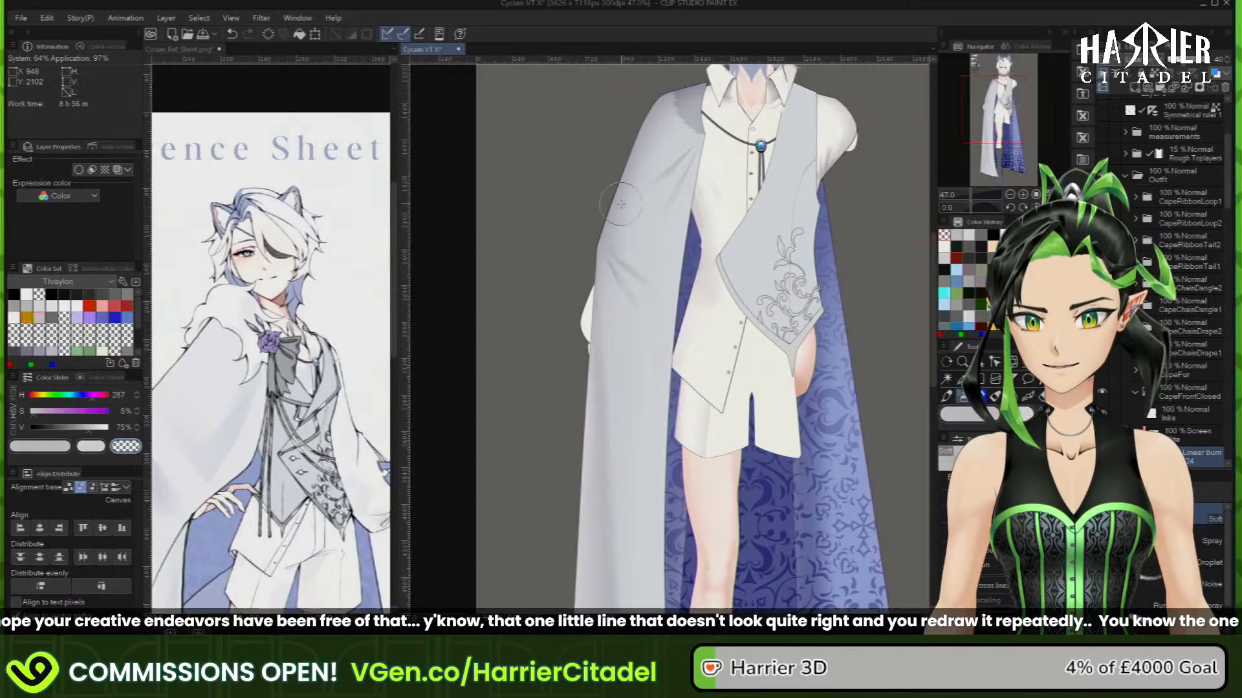
{"action": "scroll", "coordinate": [620, 204], "scroll_direction": "up", "scroll_amount": 6}
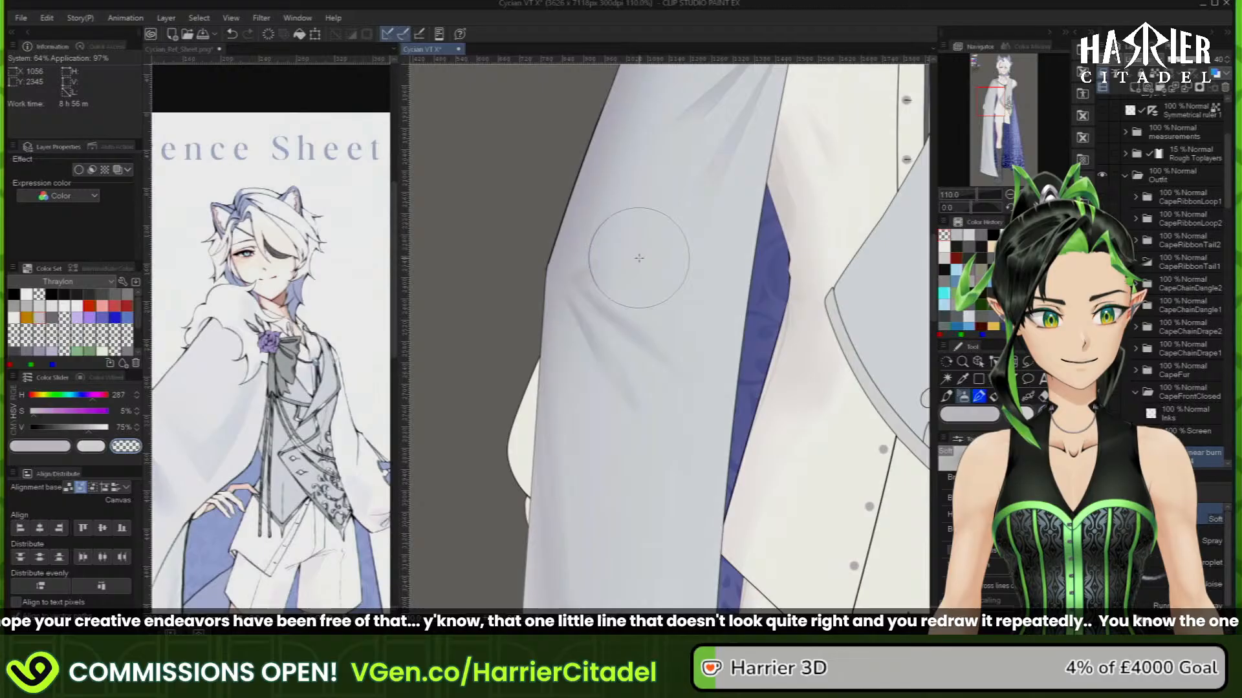
{"action": "scroll", "coordinate": [638, 328], "scroll_direction": "down", "scroll_amount": 4}
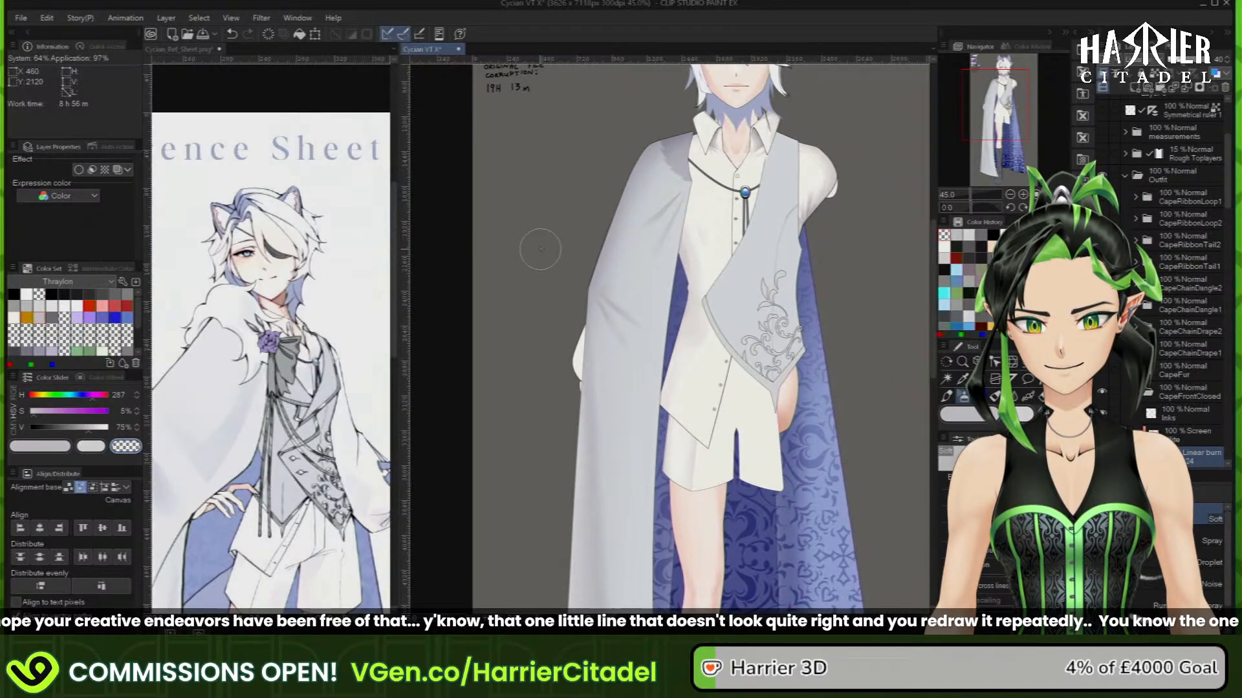
Soften the elbow and upper-arm fold shadows on the closed front cape with the Blur tool
{"action": "scroll", "coordinate": [643, 122], "scroll_direction": "up", "scroll_amount": 1}
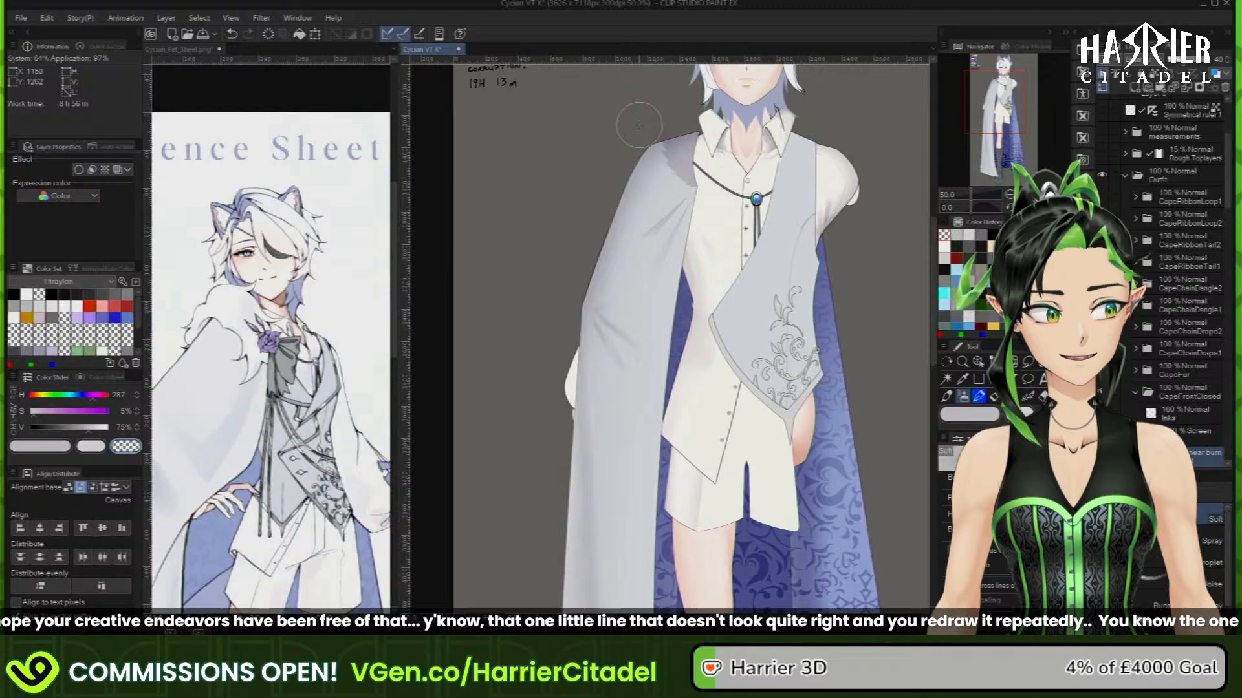
{"action": "scroll", "coordinate": [630, 213], "scroll_direction": "up", "scroll_amount": 3}
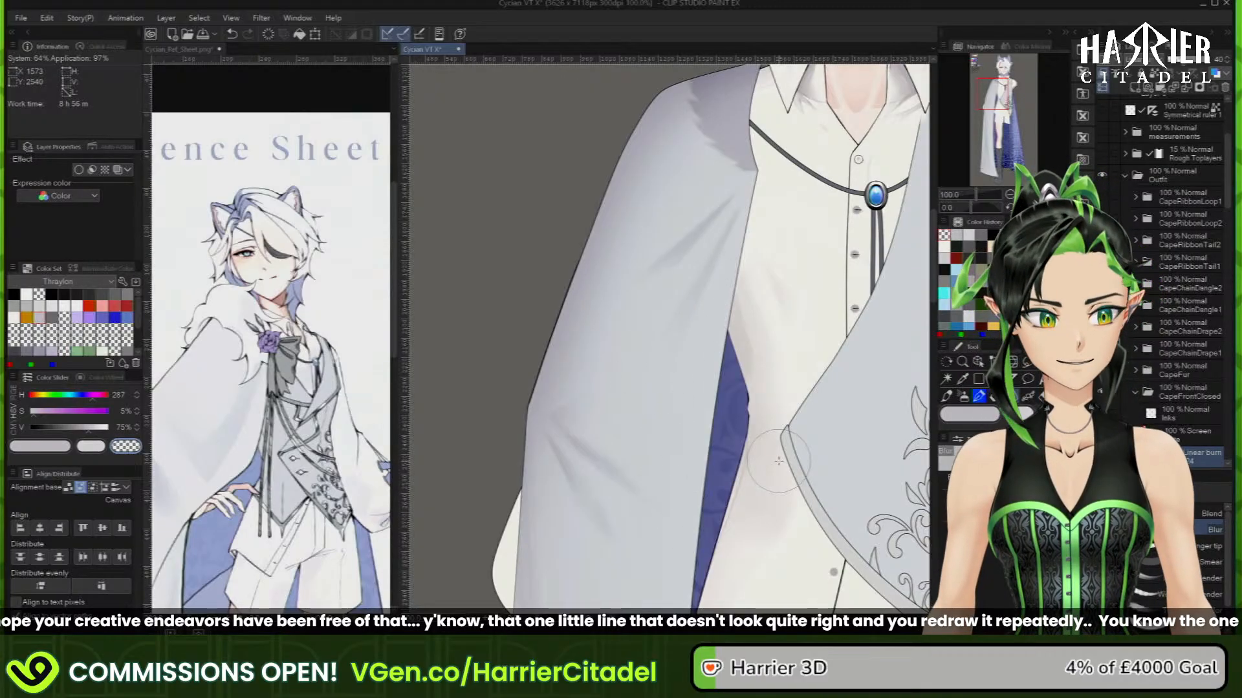
{"action": "scroll", "coordinate": [710, 250], "scroll_direction": "down", "scroll_amount": 5}
{"action": "scroll", "coordinate": [709, 250], "scroll_direction": "down", "scroll_amount": 5}
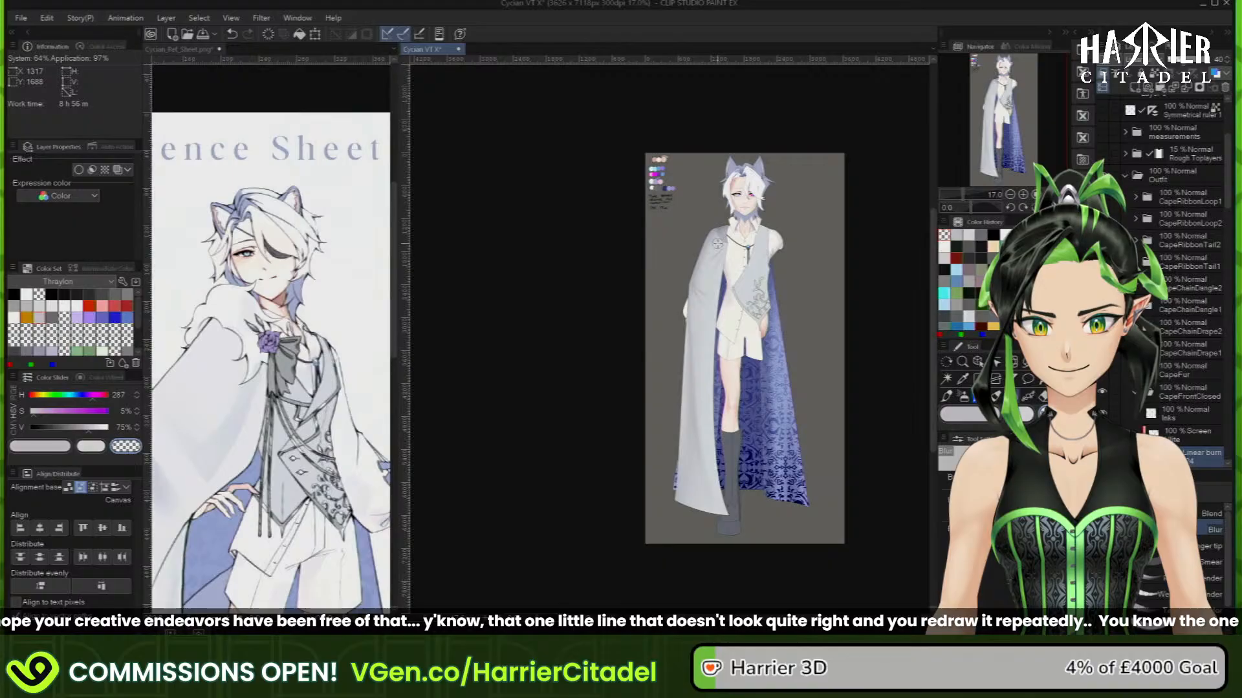
{"action": "scroll", "coordinate": [704, 254], "scroll_direction": "up", "scroll_amount": 5}
{"action": "scroll", "coordinate": [704, 254], "scroll_direction": "up", "scroll_amount": 3}
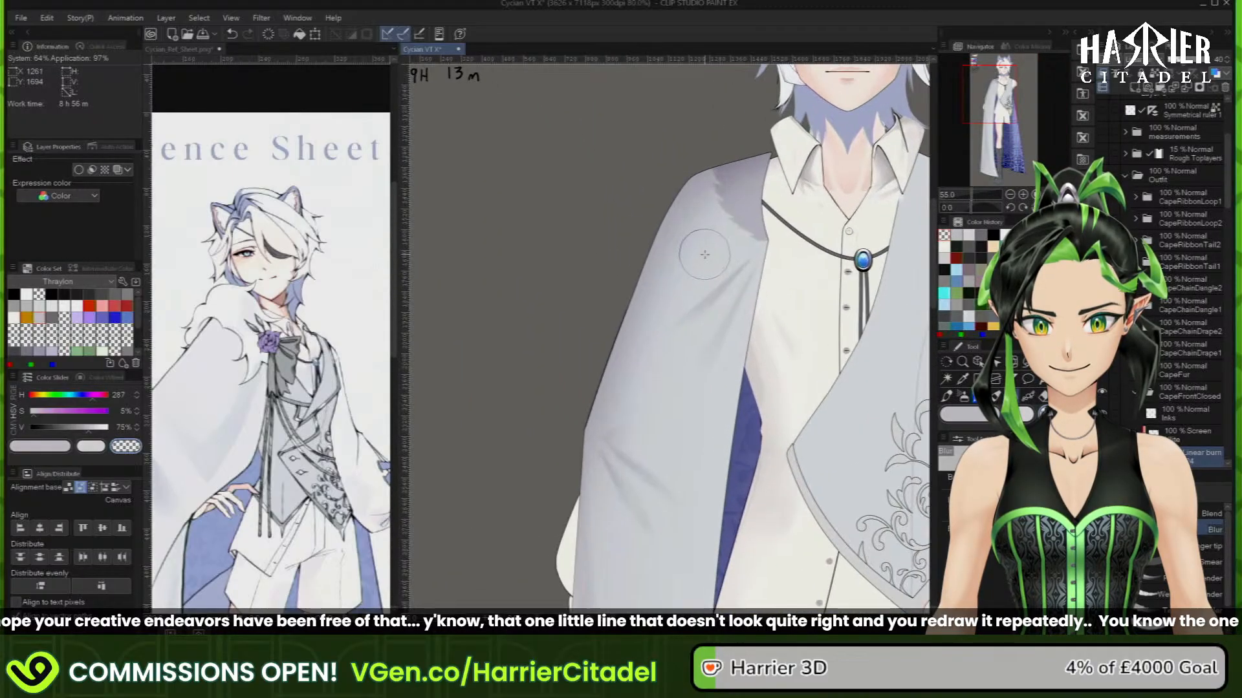
Paint light strokes along the front cape's diagonal upper-arm folds on its Screen highlight layer, trimming them with transparent colour
{"action": "left_click", "coordinate": [1187, 449]}
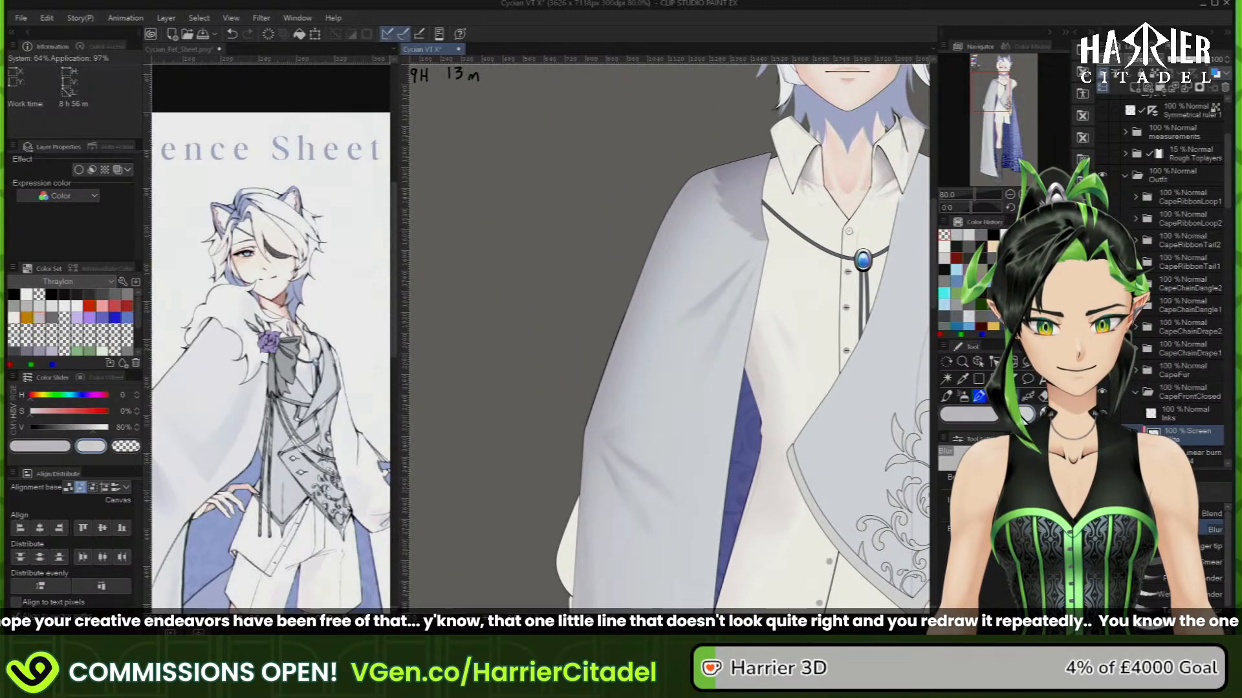
{"action": "left_click", "coordinate": [946, 396]}
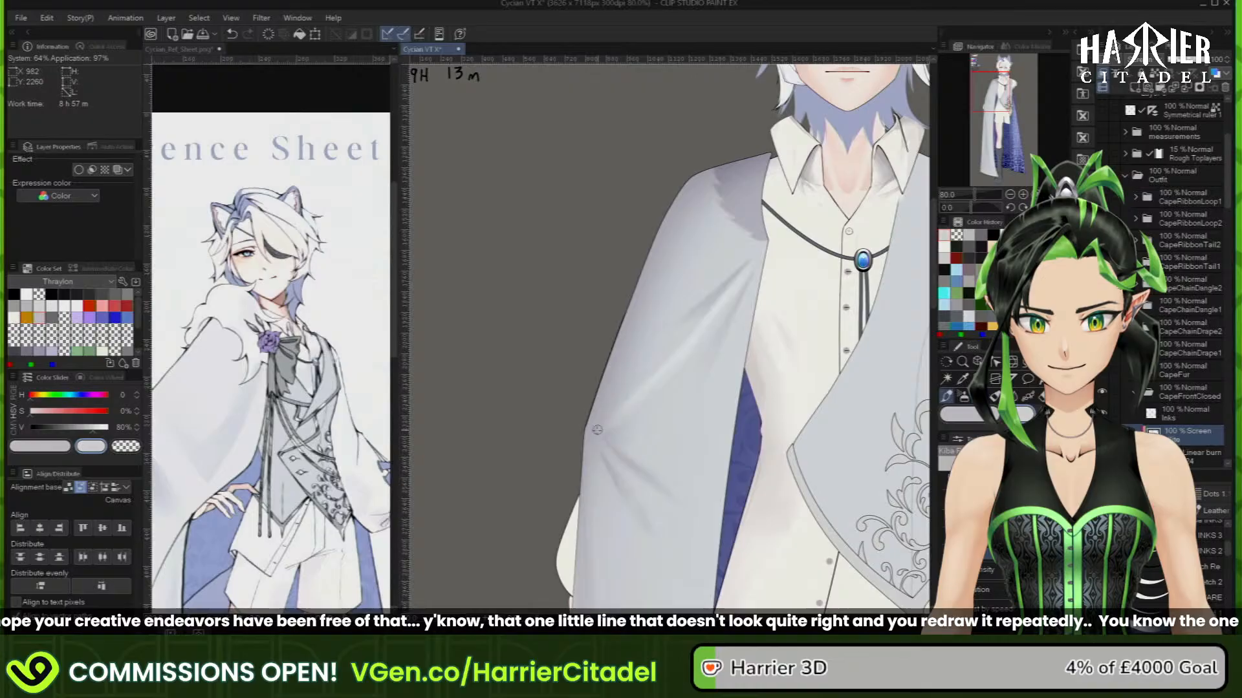
{"action": "key", "text": "c"}
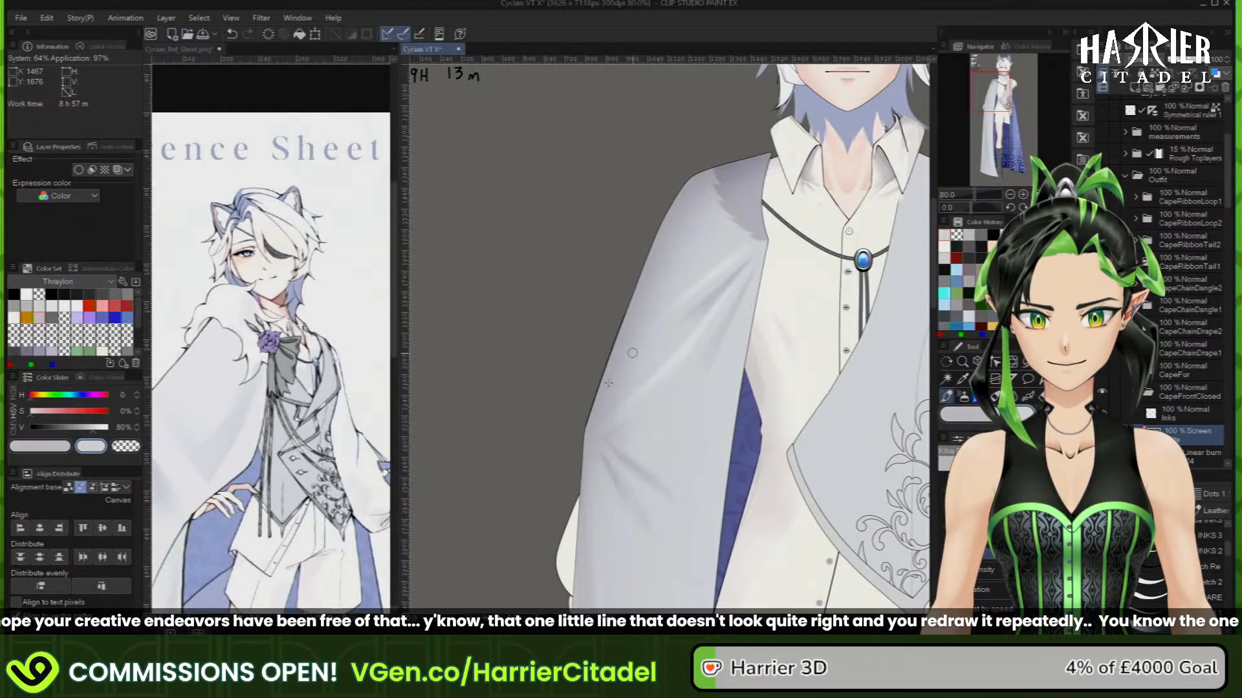
{"action": "key", "text": "c"}
{"action": "left_click_drag", "start_coordinate": [725, 281], "coordinate": [654, 323]}
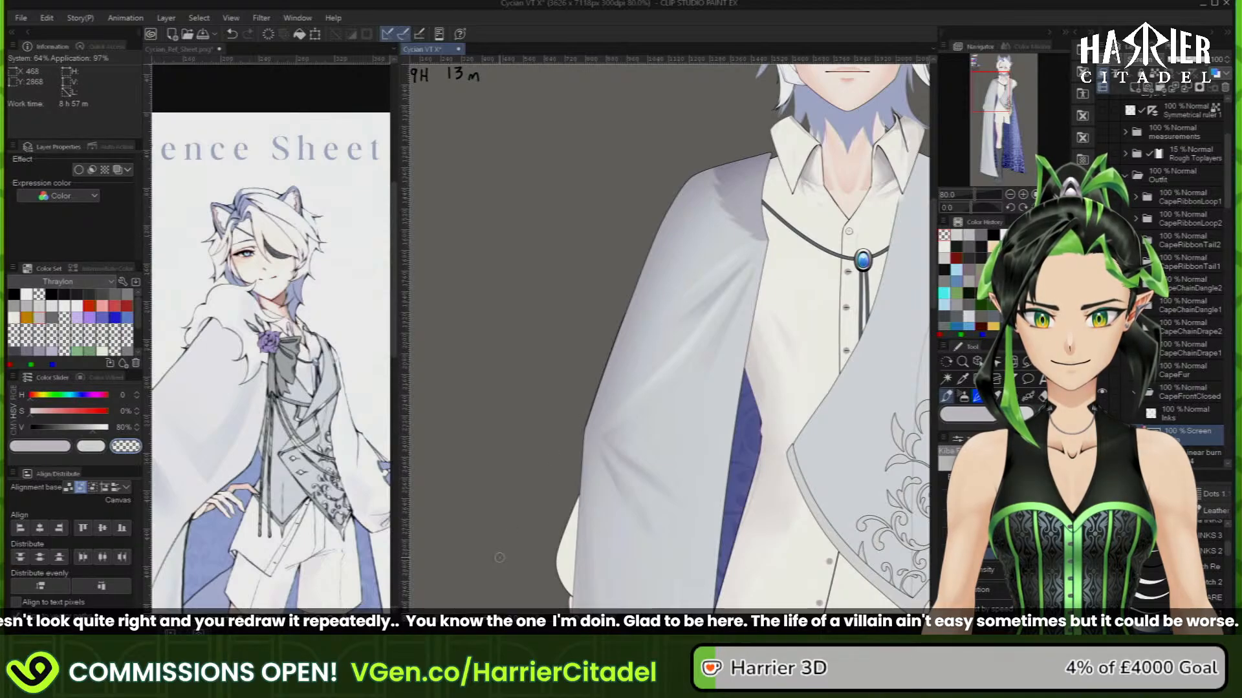
Fade the front cape's upper-arm highlights with the Soft airbrush in transparent colour
{"action": "scroll", "coordinate": [539, 239], "scroll_direction": "down", "scroll_amount": 6}
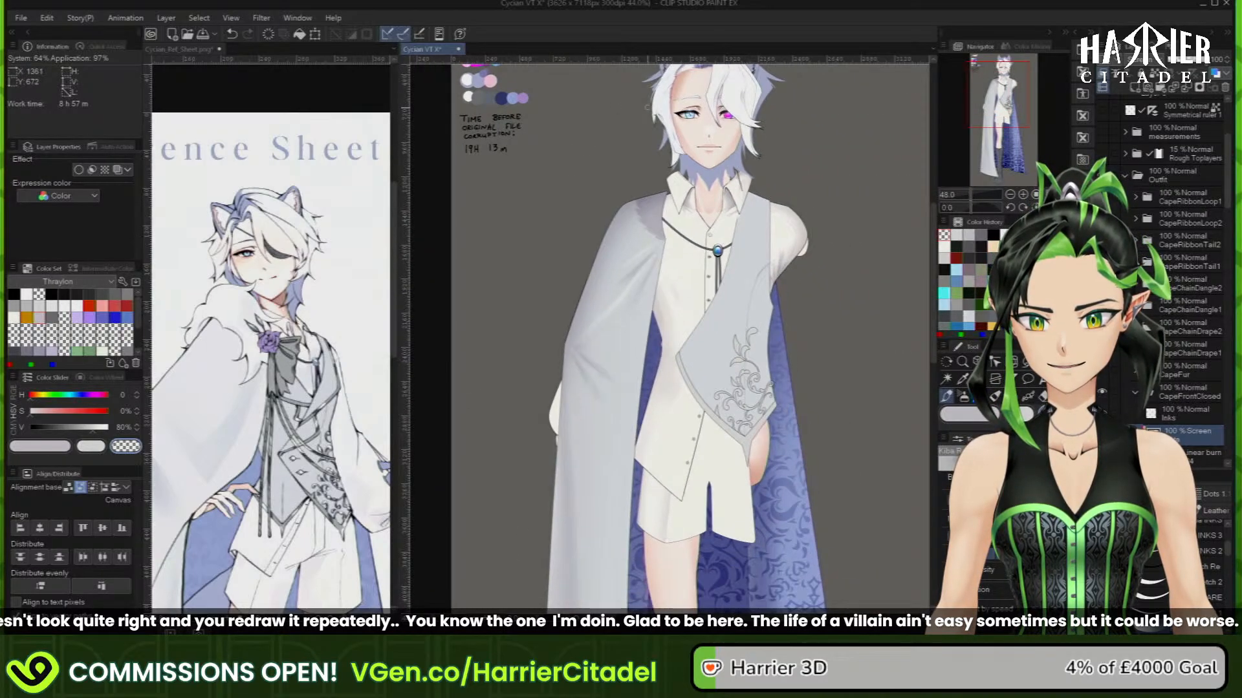
{"action": "scroll", "coordinate": [647, 107], "scroll_direction": "down", "scroll_amount": 5}
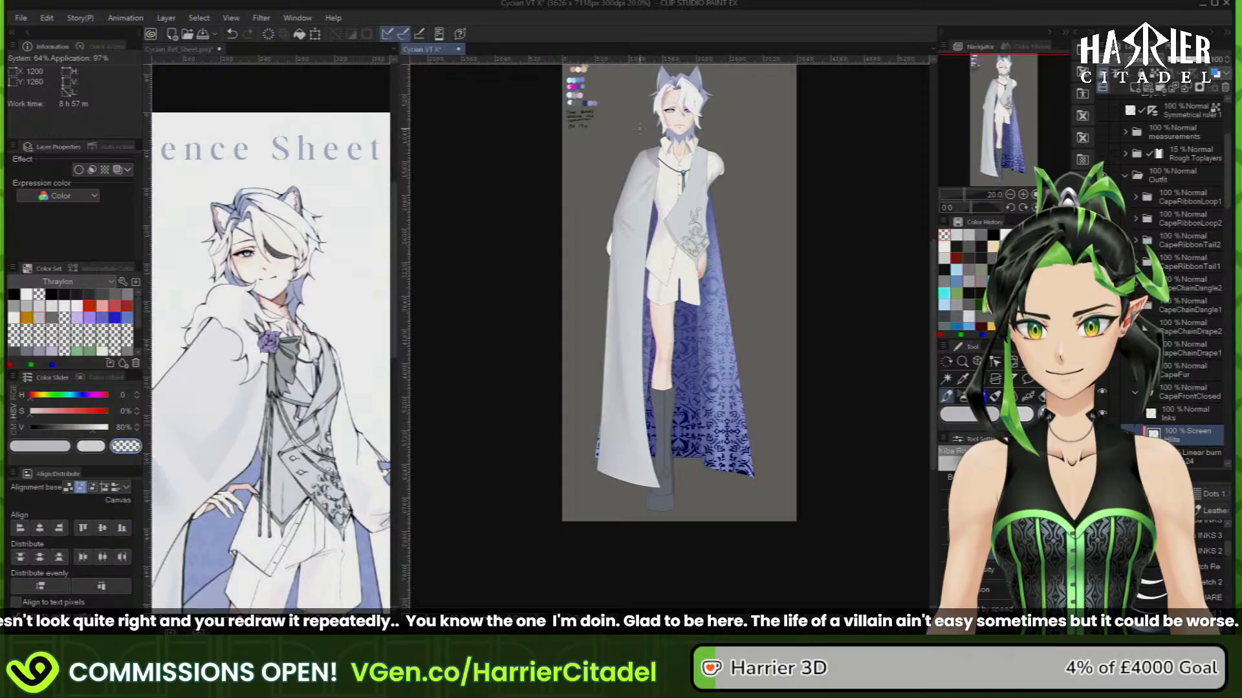
{"action": "scroll", "coordinate": [639, 129], "scroll_direction": "up", "scroll_amount": 5}
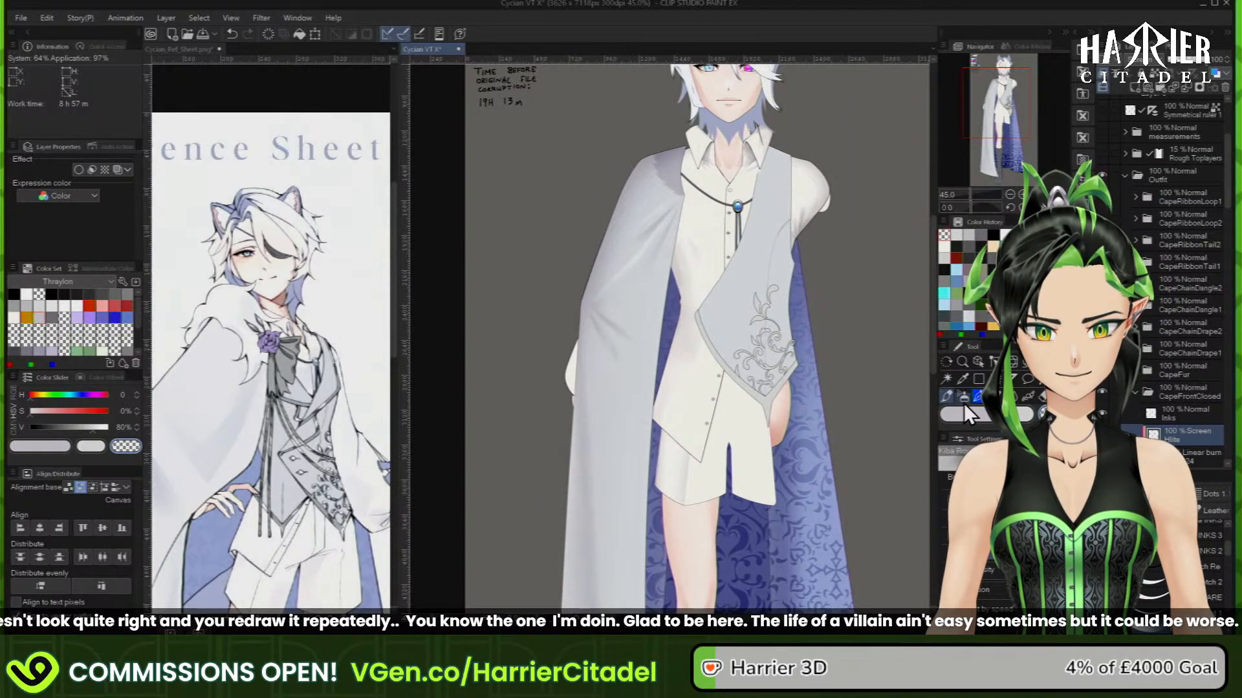
{"action": "left_click", "coordinate": [964, 401]}
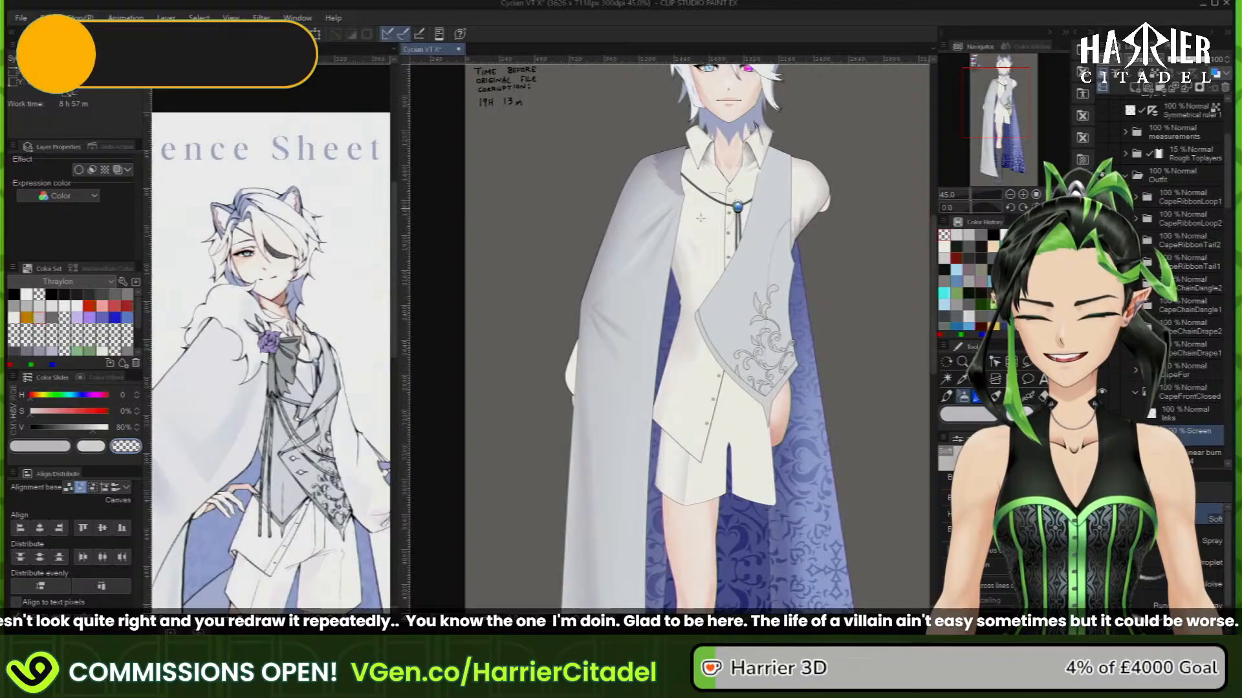
Paint a curved highlight sweeping from the front cape's inner edge into the elbow crease, and blend it with the Blur tool
{"action": "scroll", "coordinate": [642, 323], "scroll_direction": "up", "scroll_amount": 1}
{"action": "scroll", "coordinate": [642, 323], "scroll_direction": "up", "scroll_amount": 3}
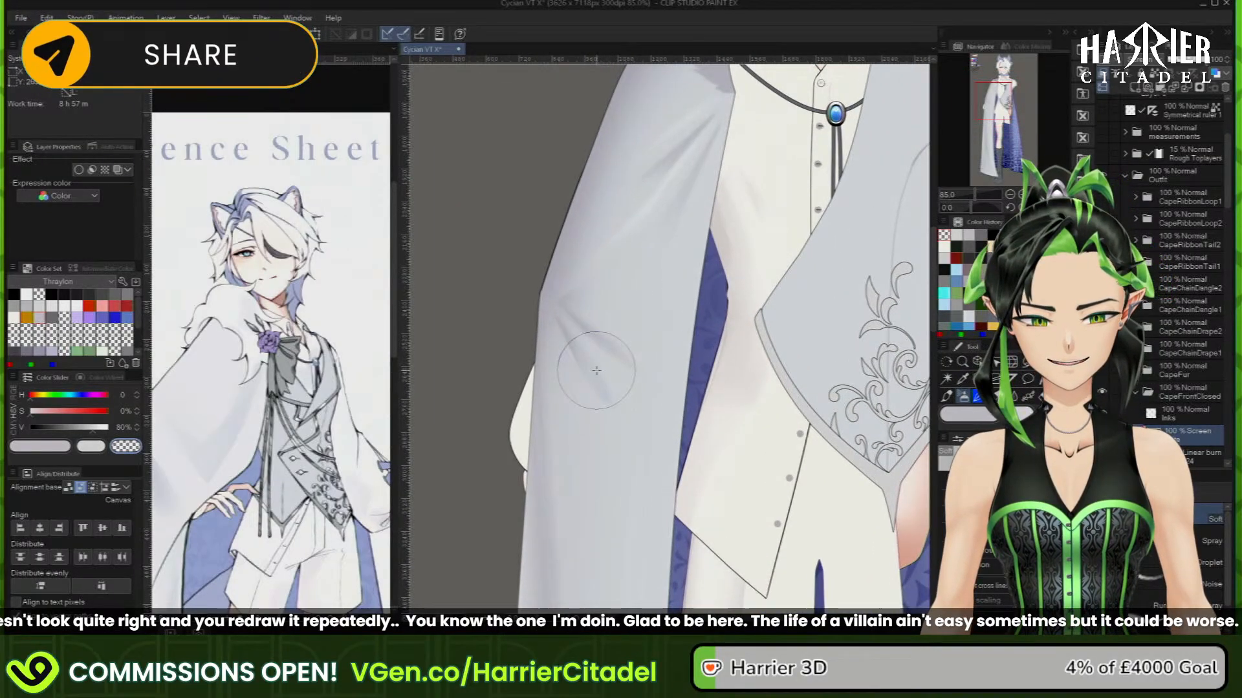
{"action": "left_click", "coordinate": [947, 396]}
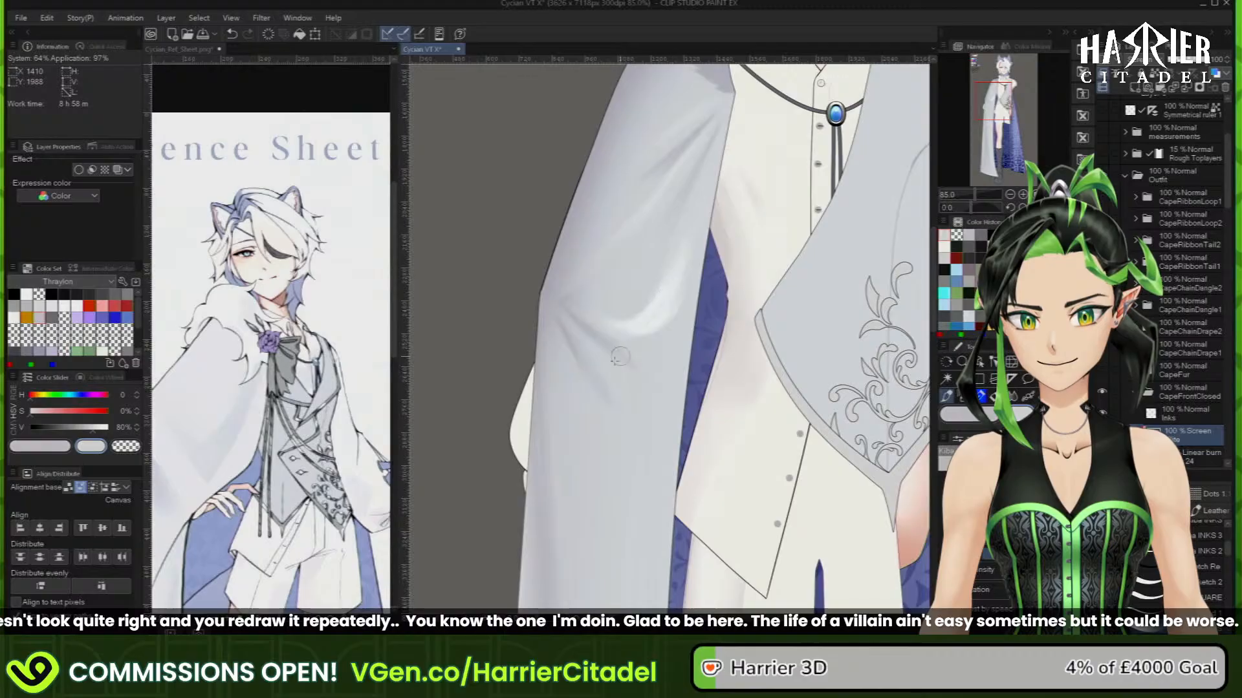
{"action": "key", "text": "j"}
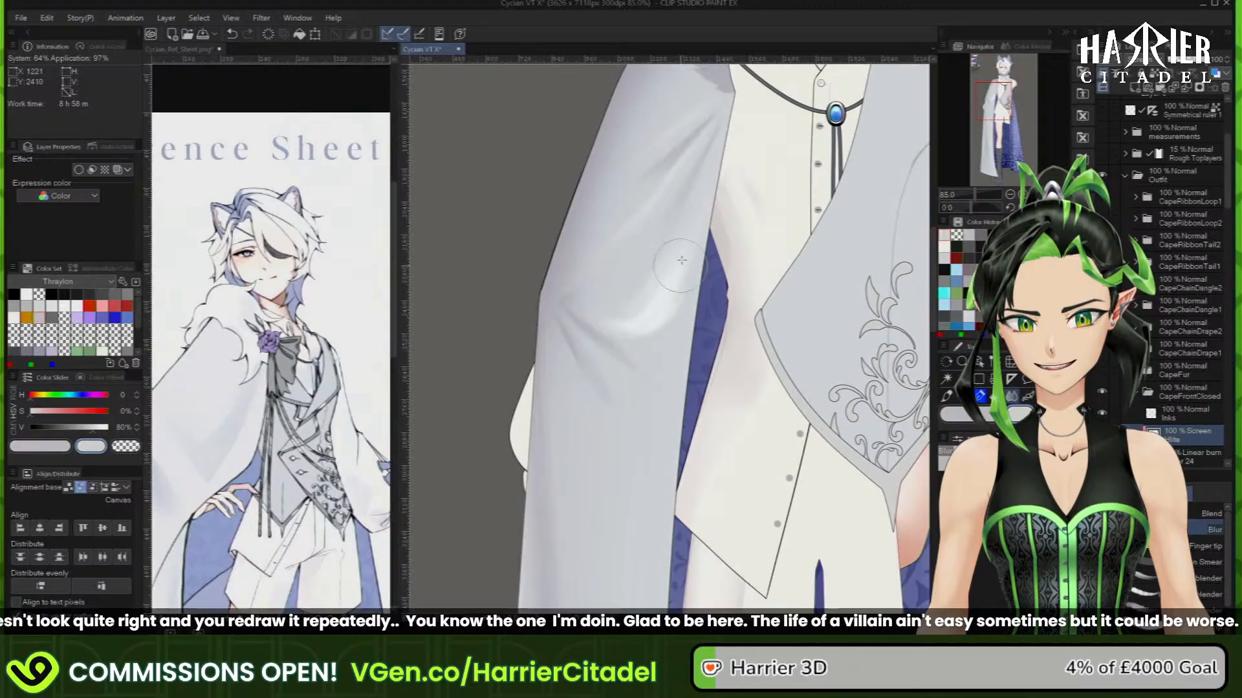
Paint a diagonal highlight running down from the elbow between the cape's fold shadows, and trim it with transparent colour
{"action": "left_click", "coordinate": [947, 395]}
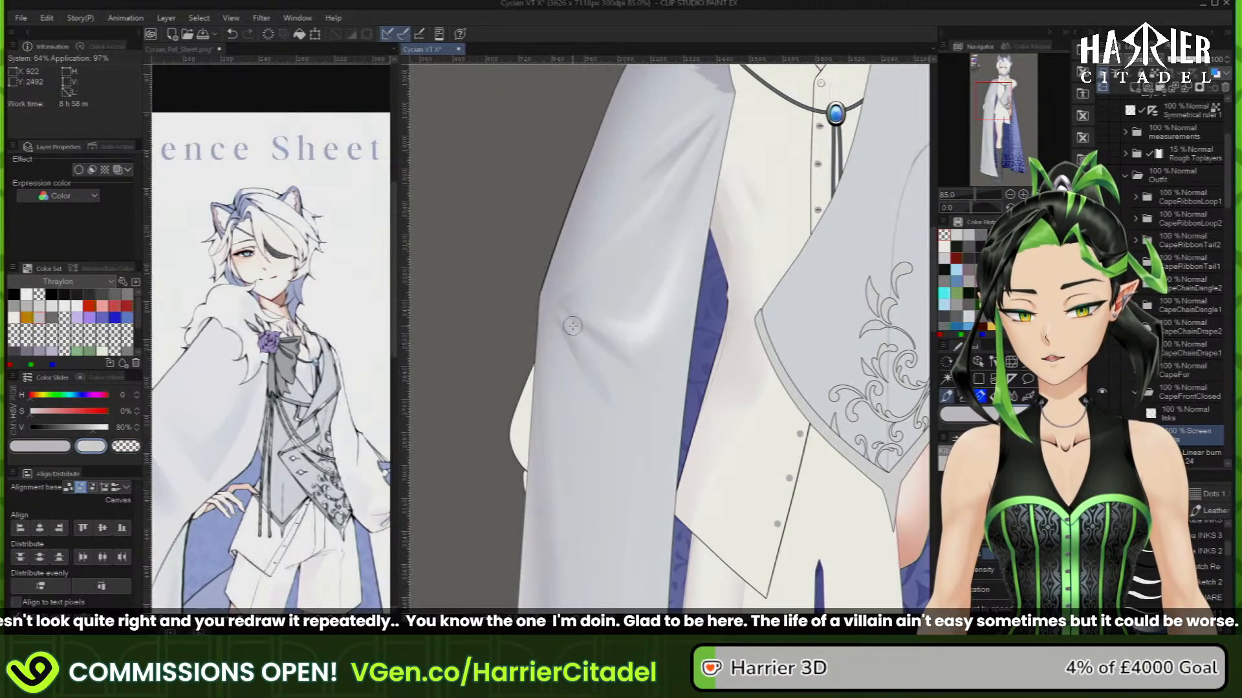
{"action": "left_click_drag", "start_coordinate": [573, 326], "coordinate": [650, 404]}
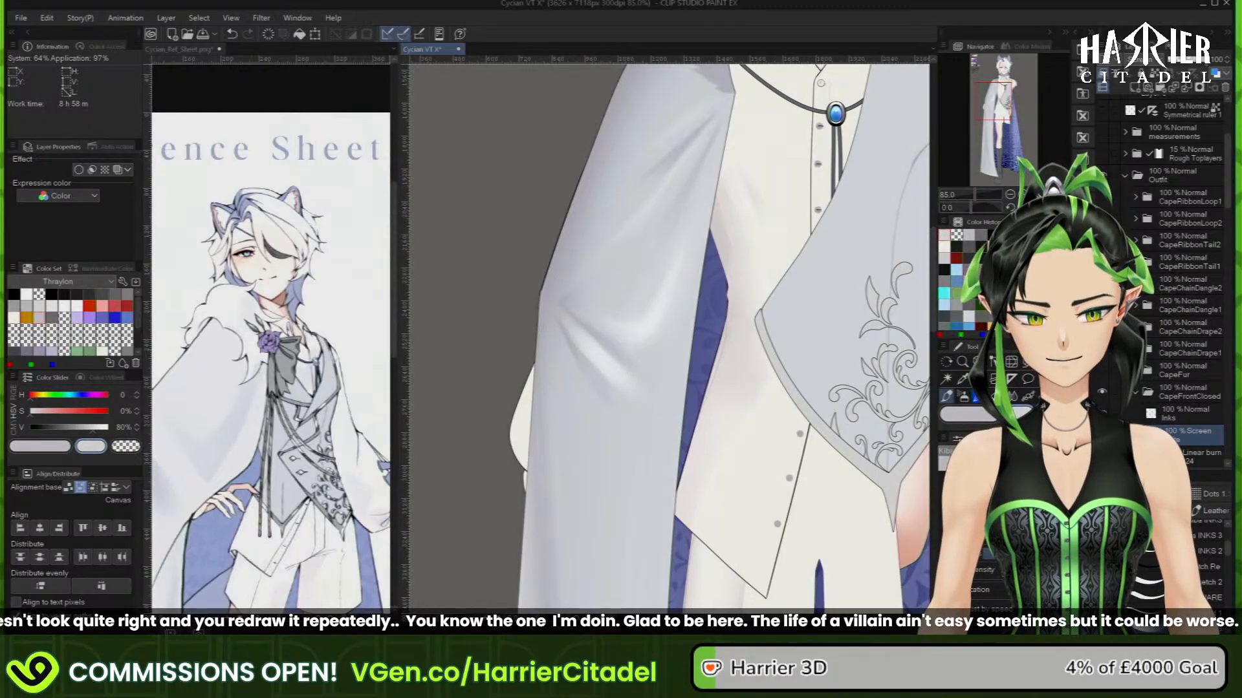
{"action": "key", "text": "c"}
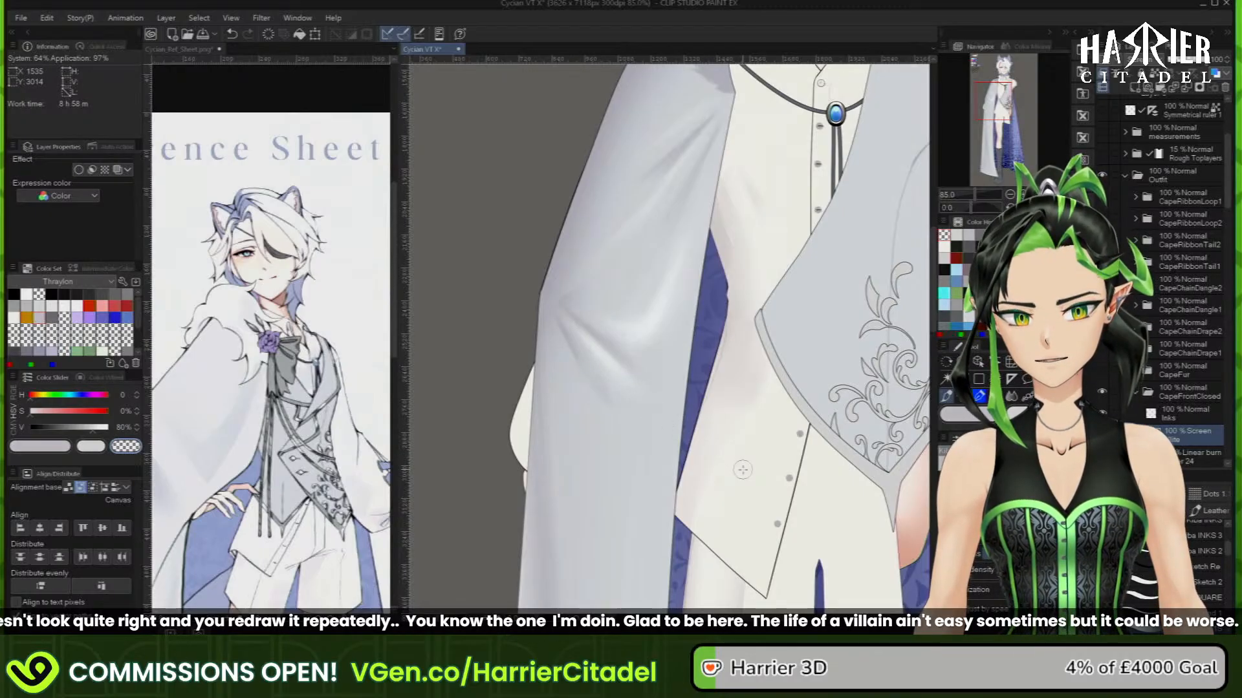
Examine the front cape's elbow highlights against the whole outfit in close-up and full-figure views
{"action": "scroll", "coordinate": [707, 447], "scroll_direction": "down", "scroll_amount": 4}
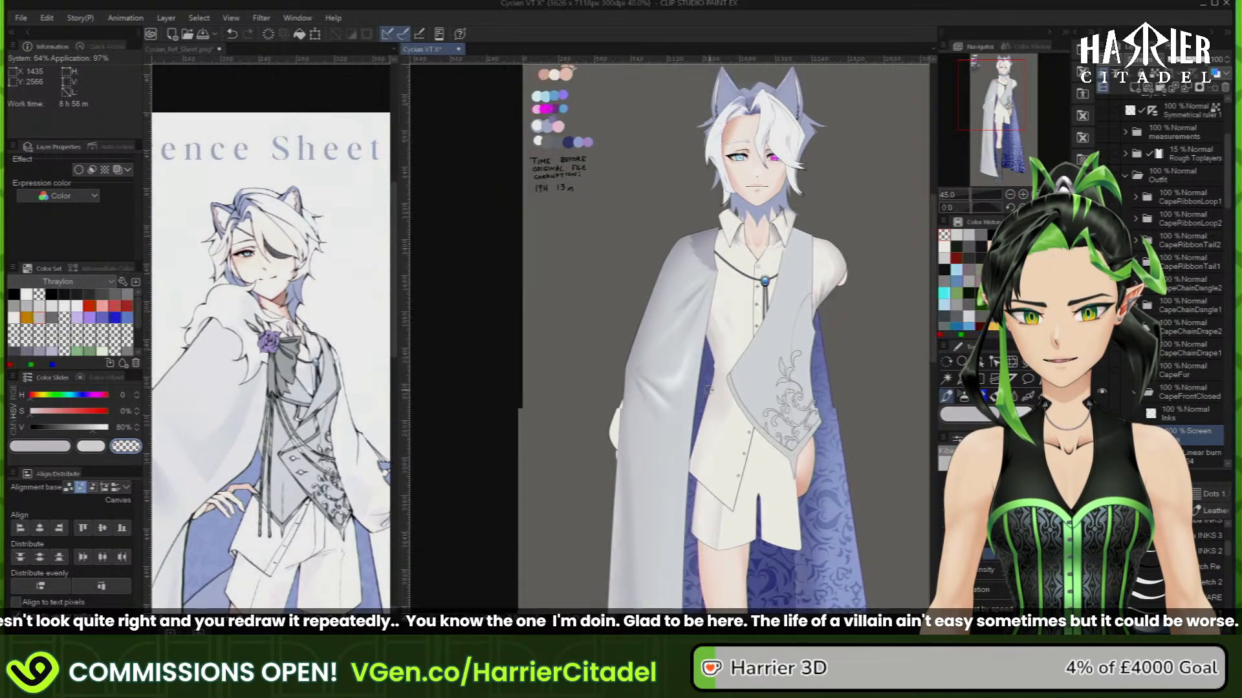
{"action": "scroll", "coordinate": [711, 338], "scroll_direction": "up", "scroll_amount": 5}
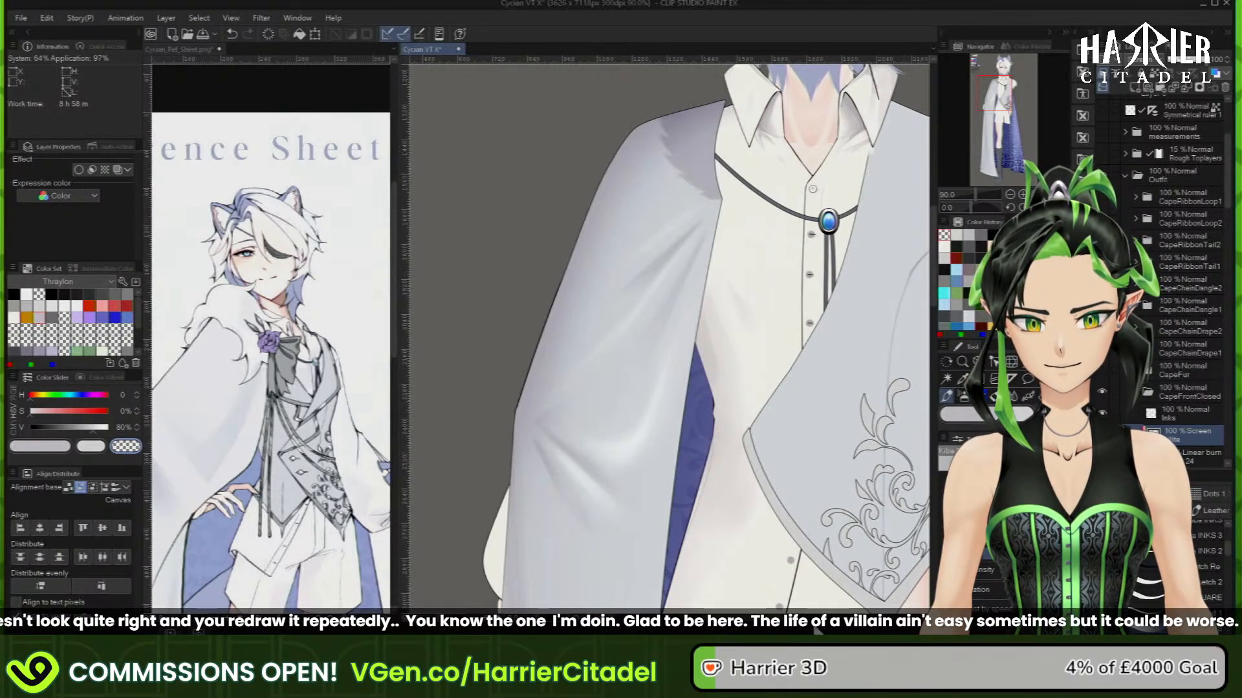
{"action": "left_click_drag", "start_coordinate": [905, 447], "coordinate": [394, 462]}
{"action": "scroll", "coordinate": [814, 457], "scroll_direction": "down", "scroll_amount": 3}
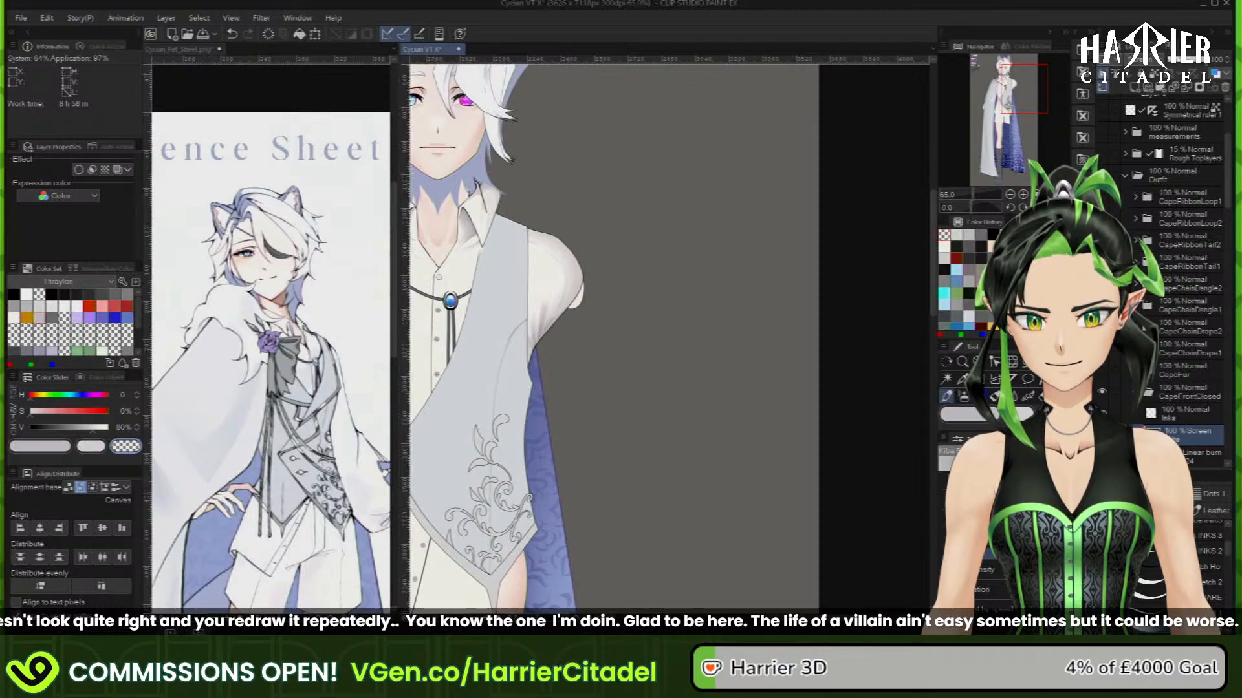
{"action": "left_click_drag", "start_coordinate": [440, 414], "coordinate": [895, 246]}
{"action": "scroll", "coordinate": [515, 234], "scroll_direction": "down", "scroll_amount": 3}
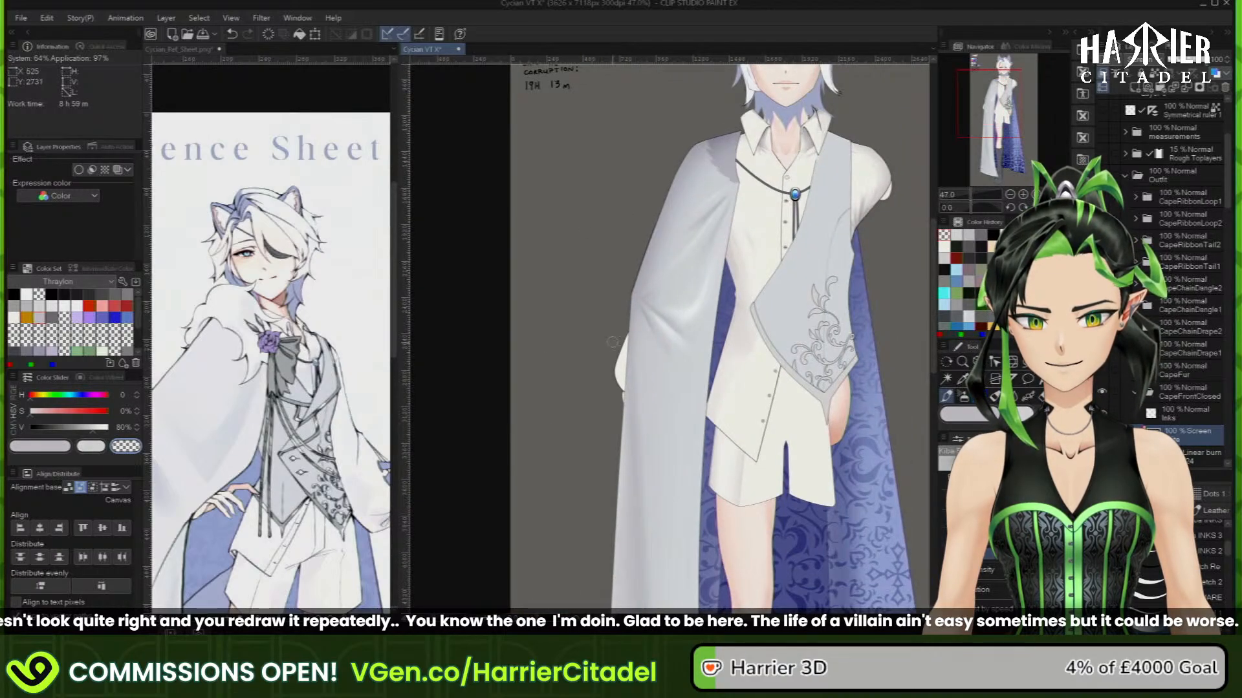
{"action": "scroll", "coordinate": [670, 205], "scroll_direction": "down", "scroll_amount": 5}
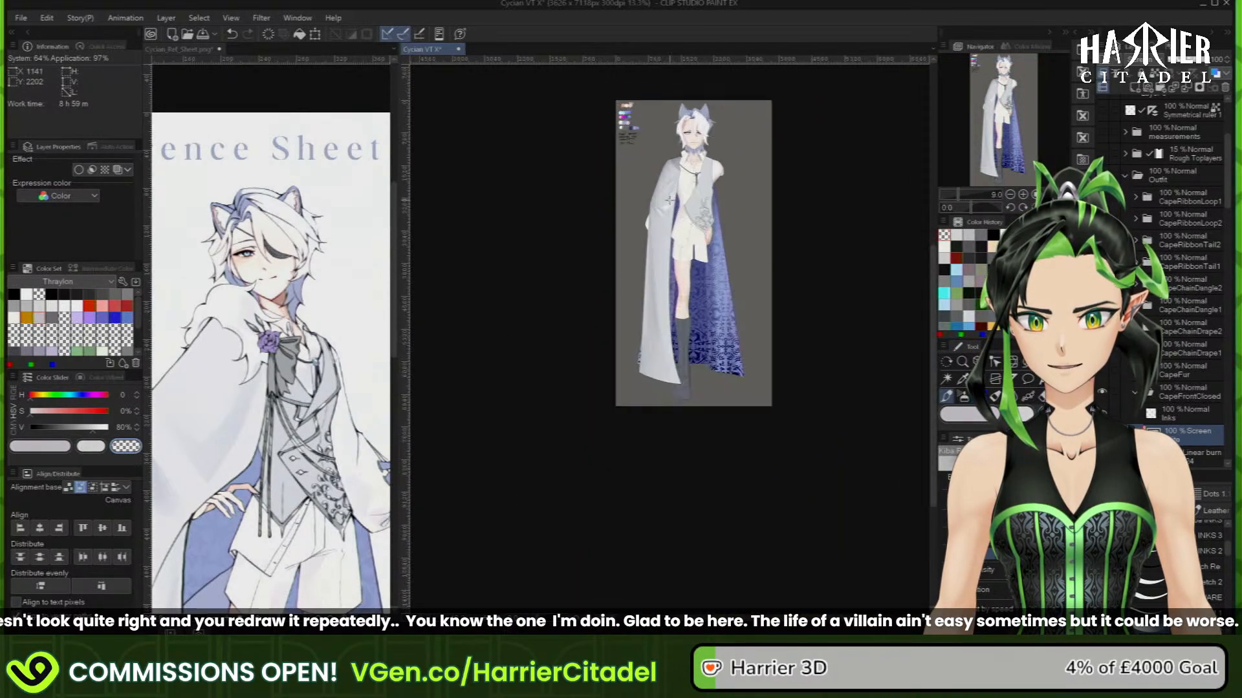
{"action": "scroll", "coordinate": [657, 185], "scroll_direction": "up", "scroll_amount": 3}
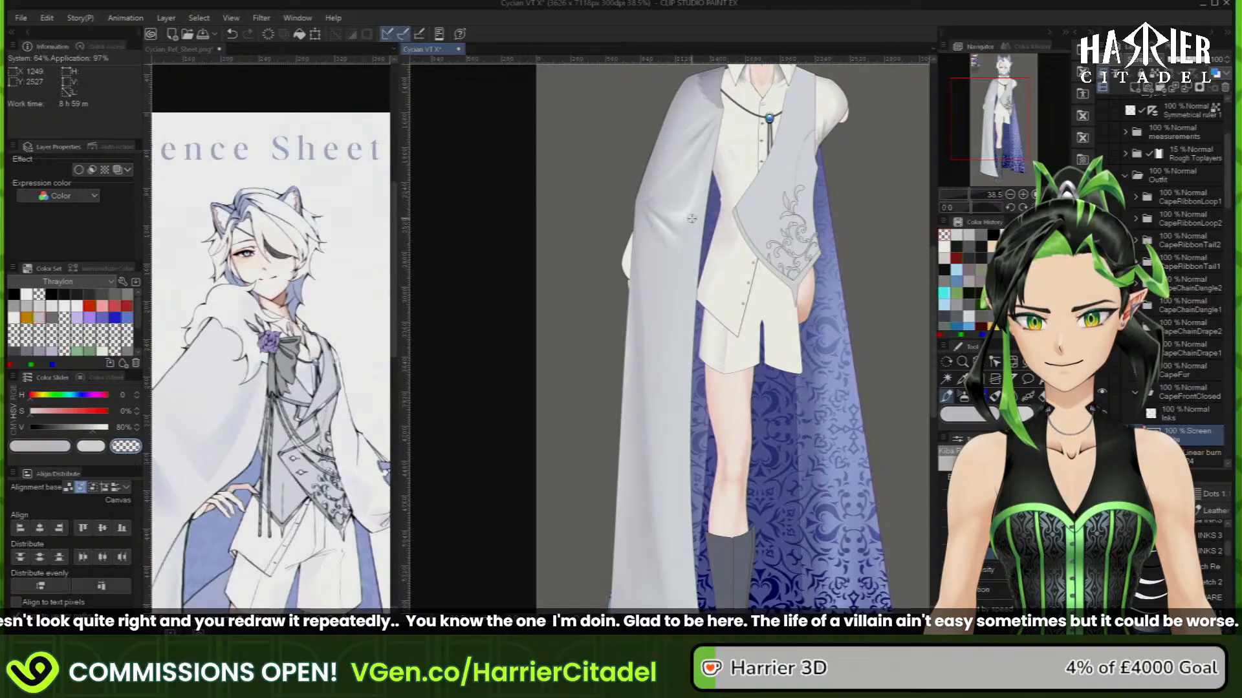
{"action": "scroll", "coordinate": [644, 169], "scroll_direction": "up", "scroll_amount": 1}
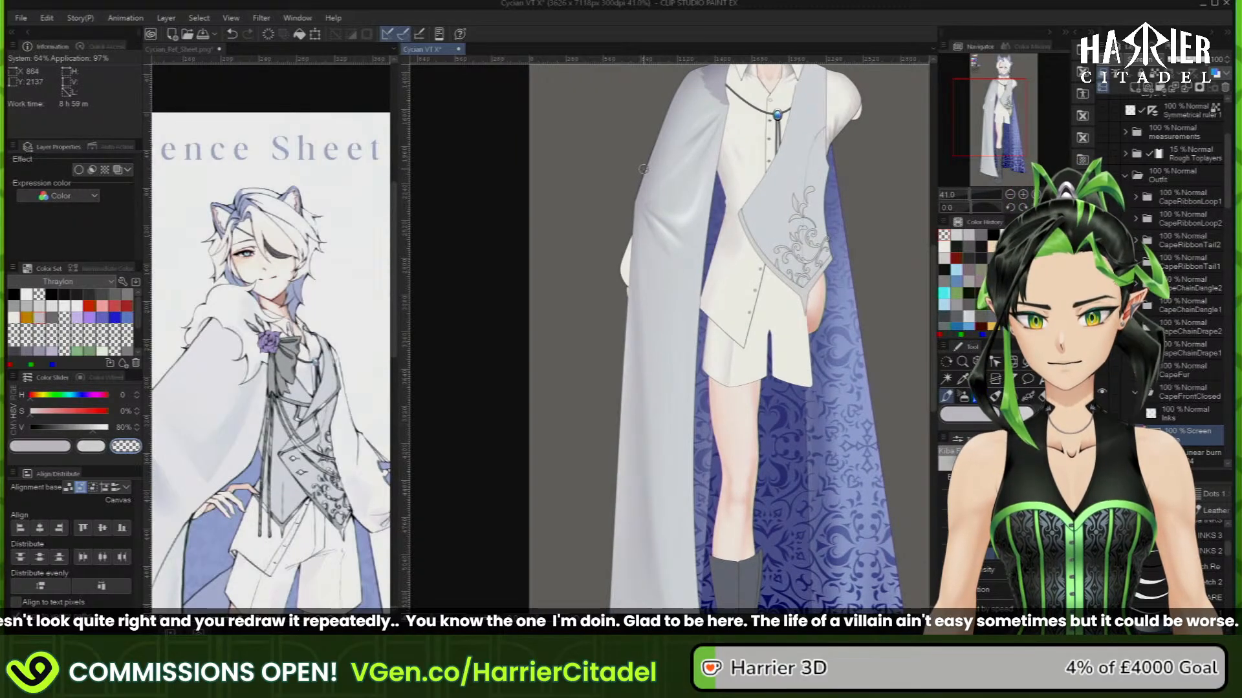
Paint a long highlight down the front cape below the elbow, and fade it with transparent brush and Soft airbrush strokes
{"action": "key", "text": "c"}
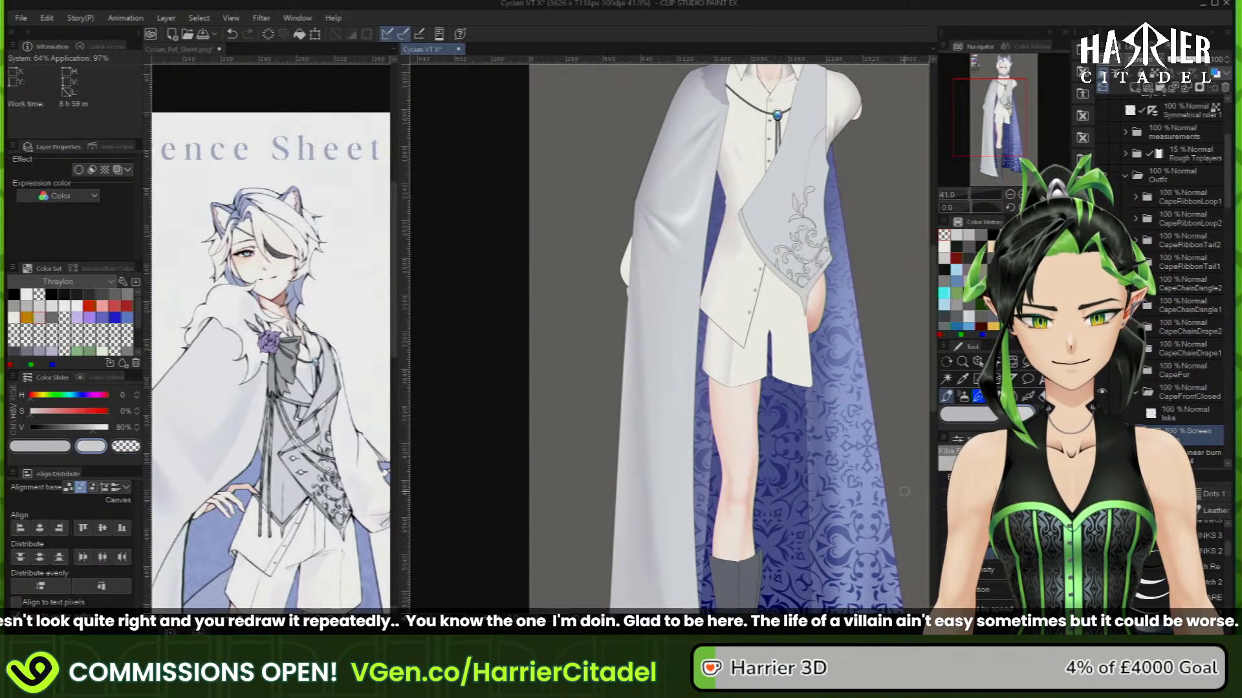
{"action": "left_click_drag", "start_coordinate": [649, 237], "coordinate": [645, 309]}
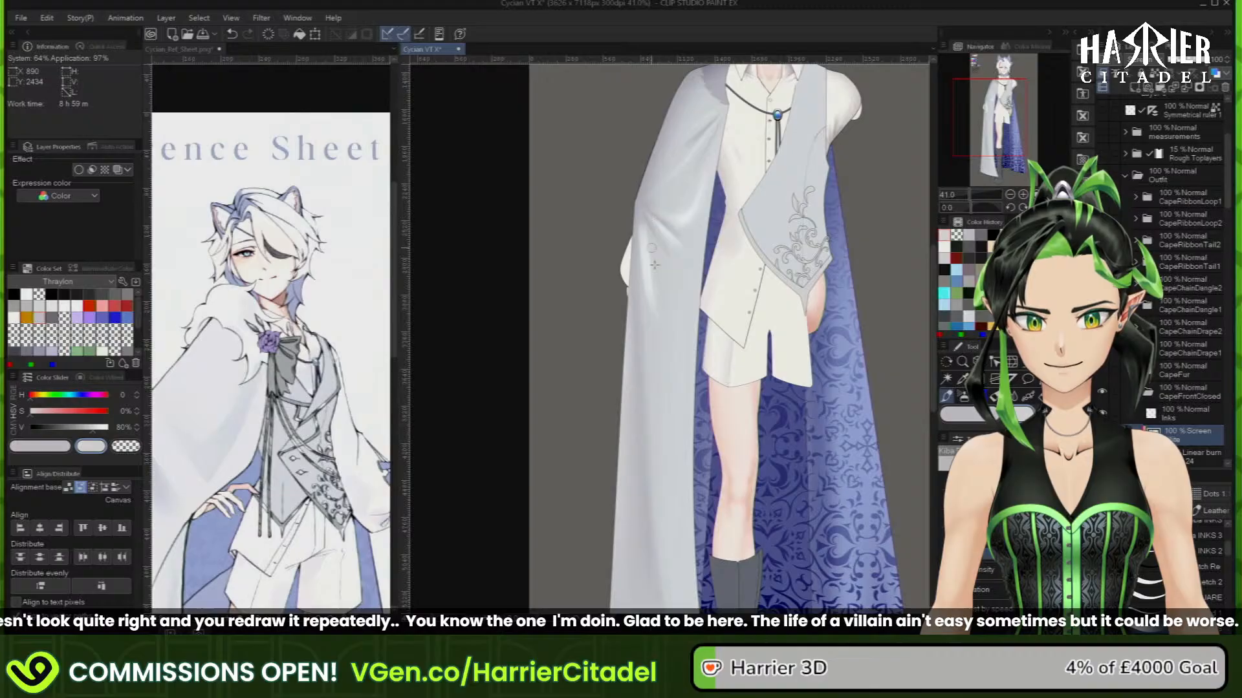
{"action": "key", "text": "c"}
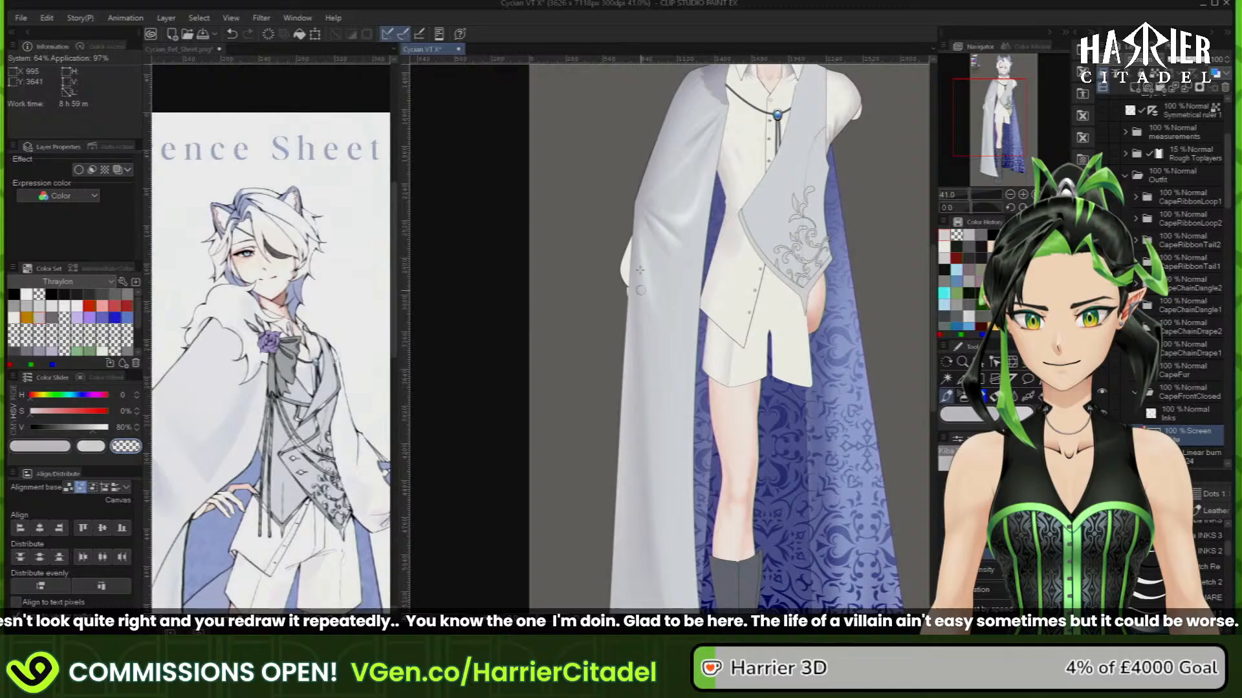
{"action": "scroll", "coordinate": [736, 518], "scroll_direction": "down", "scroll_amount": 4}
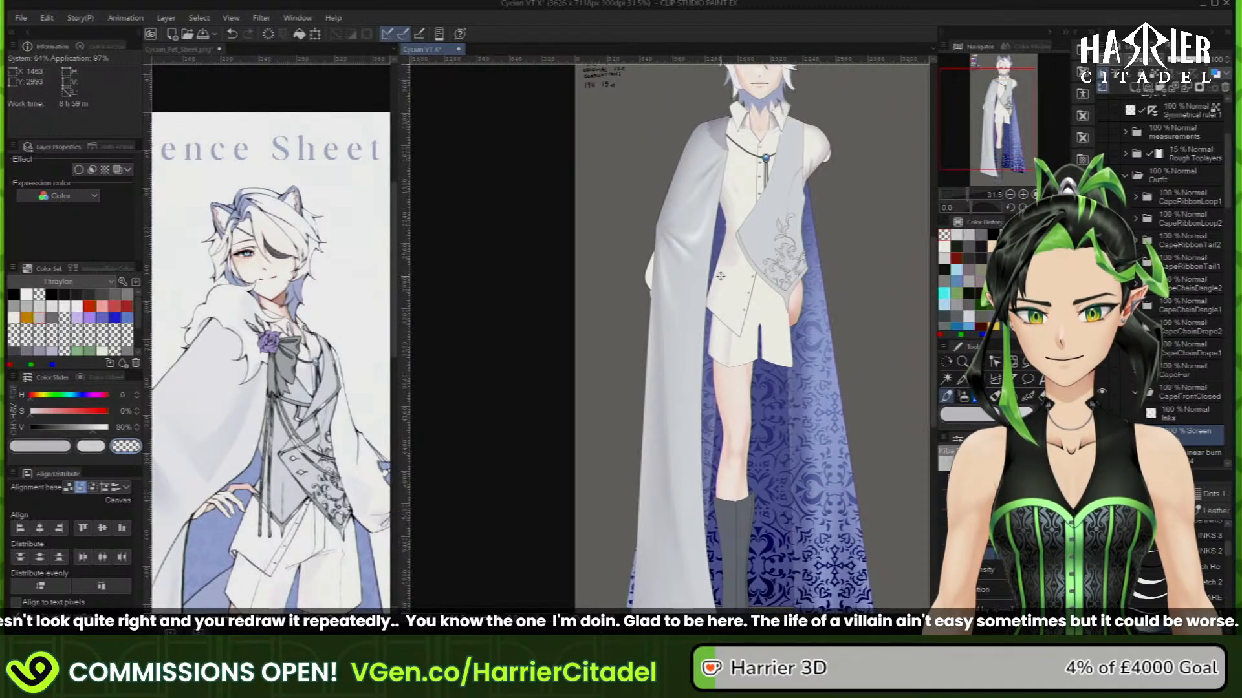
{"action": "scroll", "coordinate": [693, 193], "scroll_direction": "up", "scroll_amount": 3}
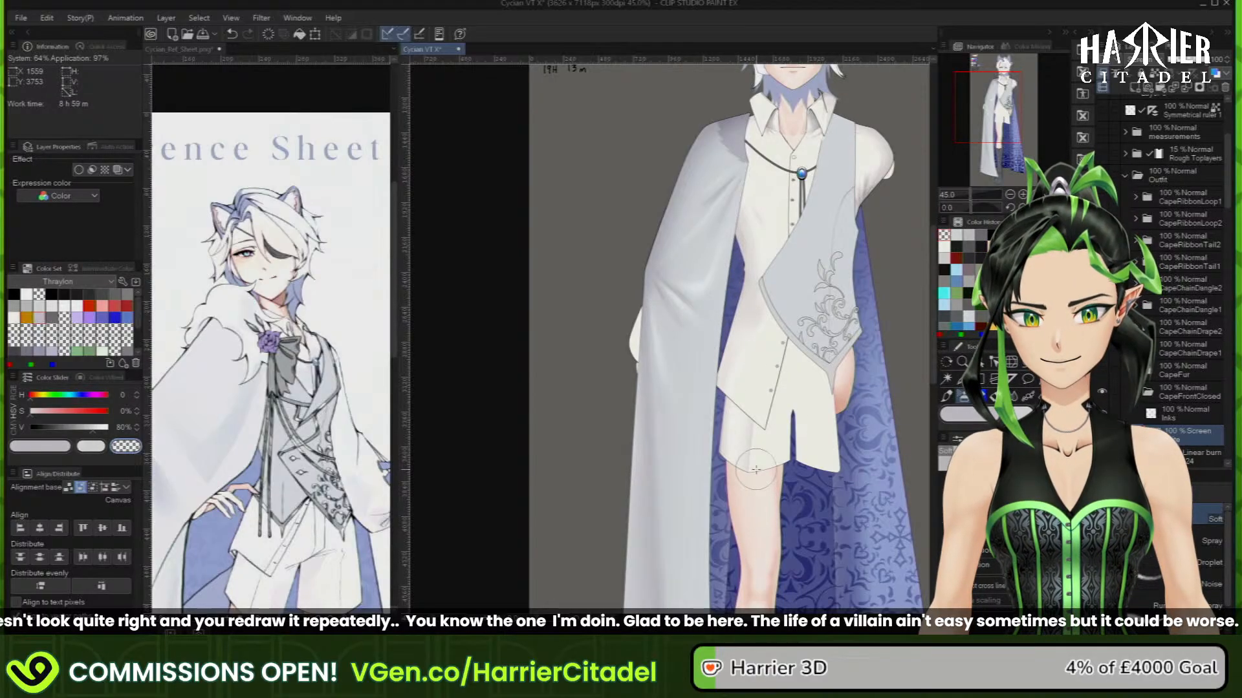
Examine the front cape's shading and long highlights against the full figure and around the shoulder and elbow
{"action": "scroll", "coordinate": [740, 429], "scroll_direction": "down", "scroll_amount": 3}
{"action": "scroll", "coordinate": [753, 247], "scroll_direction": "down", "scroll_amount": 4}
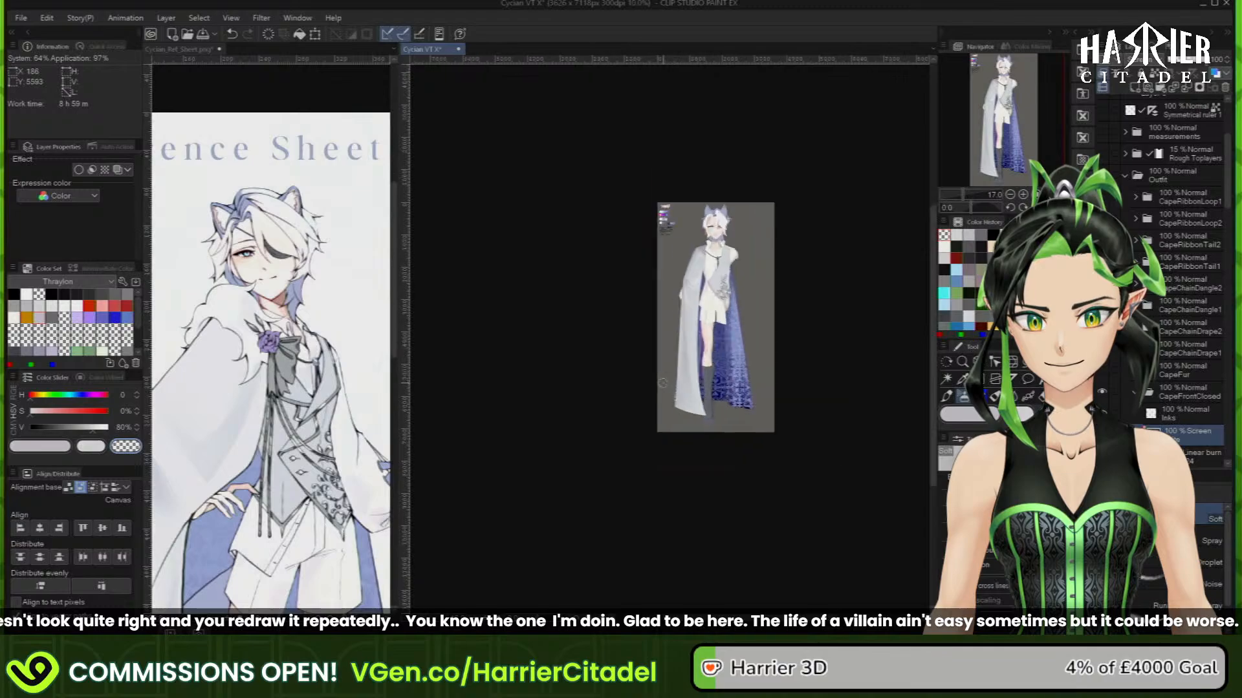
{"action": "scroll", "coordinate": [638, 334], "scroll_direction": "up", "scroll_amount": 2}
{"action": "scroll", "coordinate": [638, 333], "scroll_direction": "up", "scroll_amount": 2}
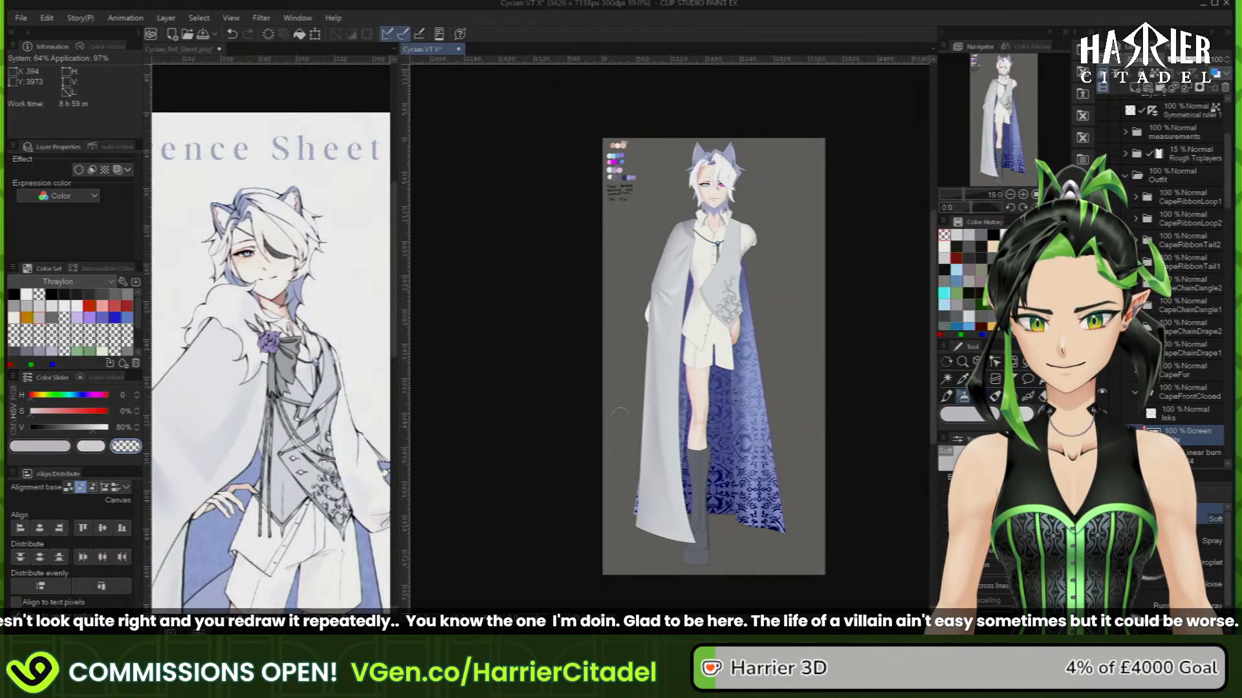
{"action": "scroll", "coordinate": [646, 448], "scroll_direction": "up", "scroll_amount": 1}
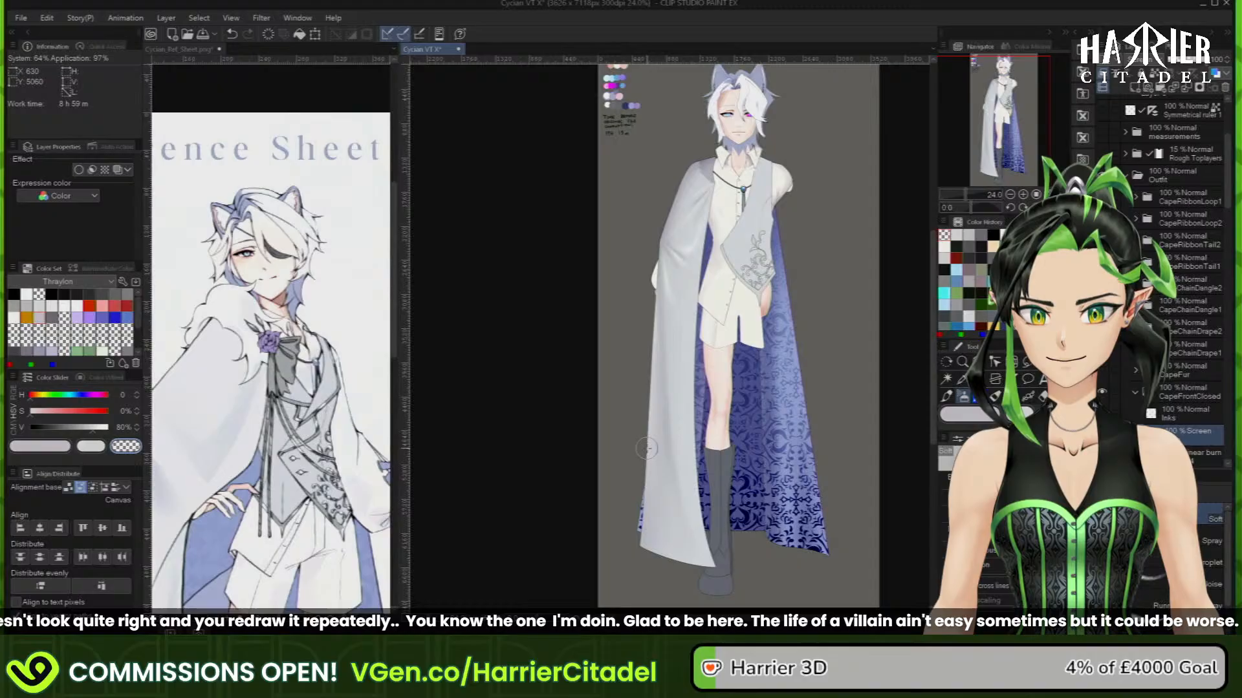
{"action": "scroll", "coordinate": [669, 162], "scroll_direction": "up", "scroll_amount": 5}
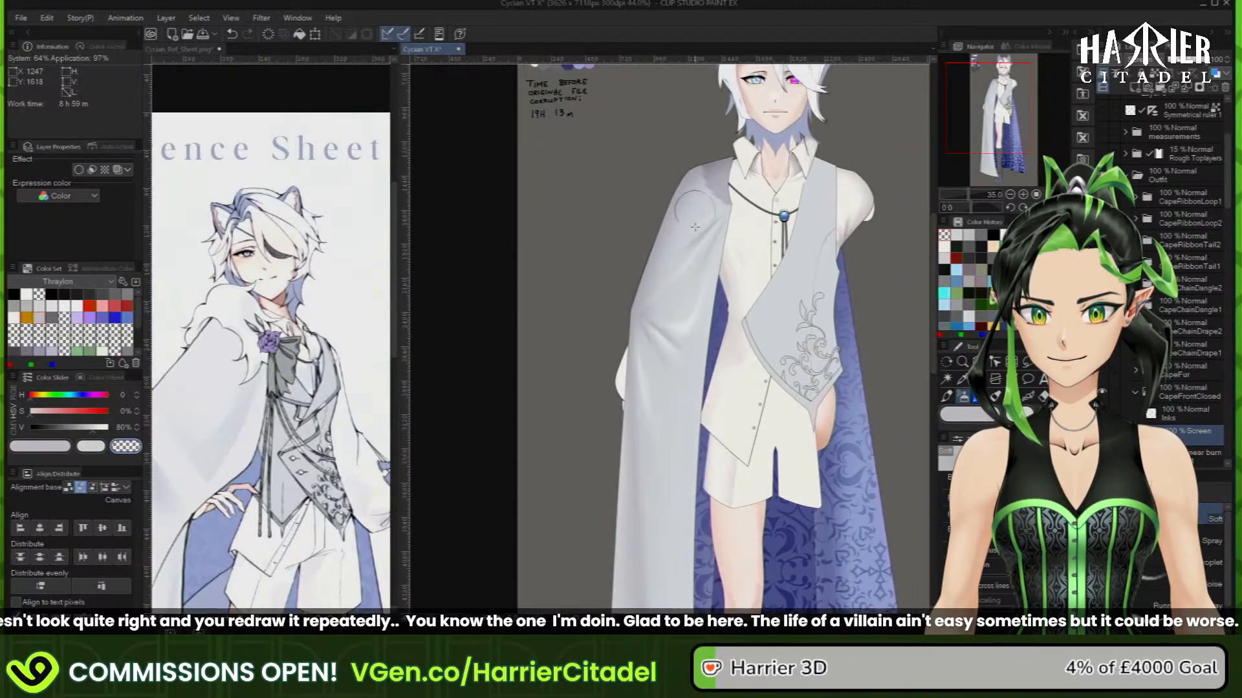
Refine the highlight along the front cape's diagonal elbow fold with the brush, trimming its edges with transparent colour
{"action": "scroll", "coordinate": [670, 348], "scroll_direction": "up", "scroll_amount": 4}
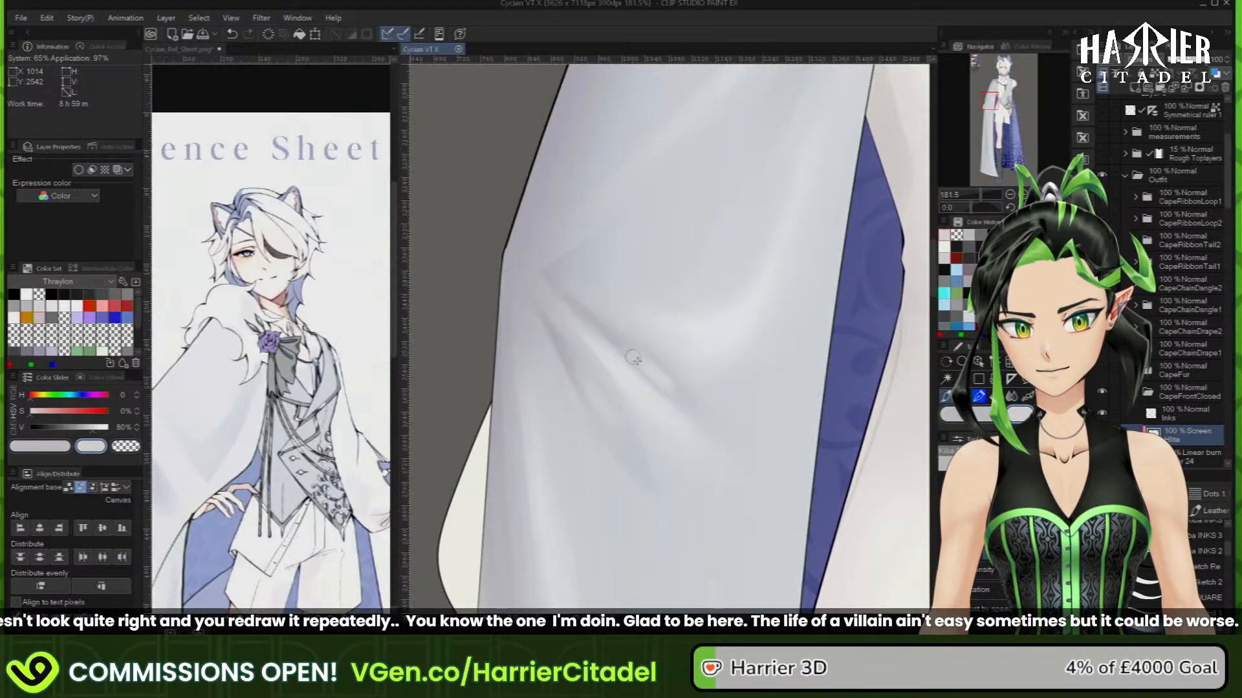
{"action": "key", "text": "c"}
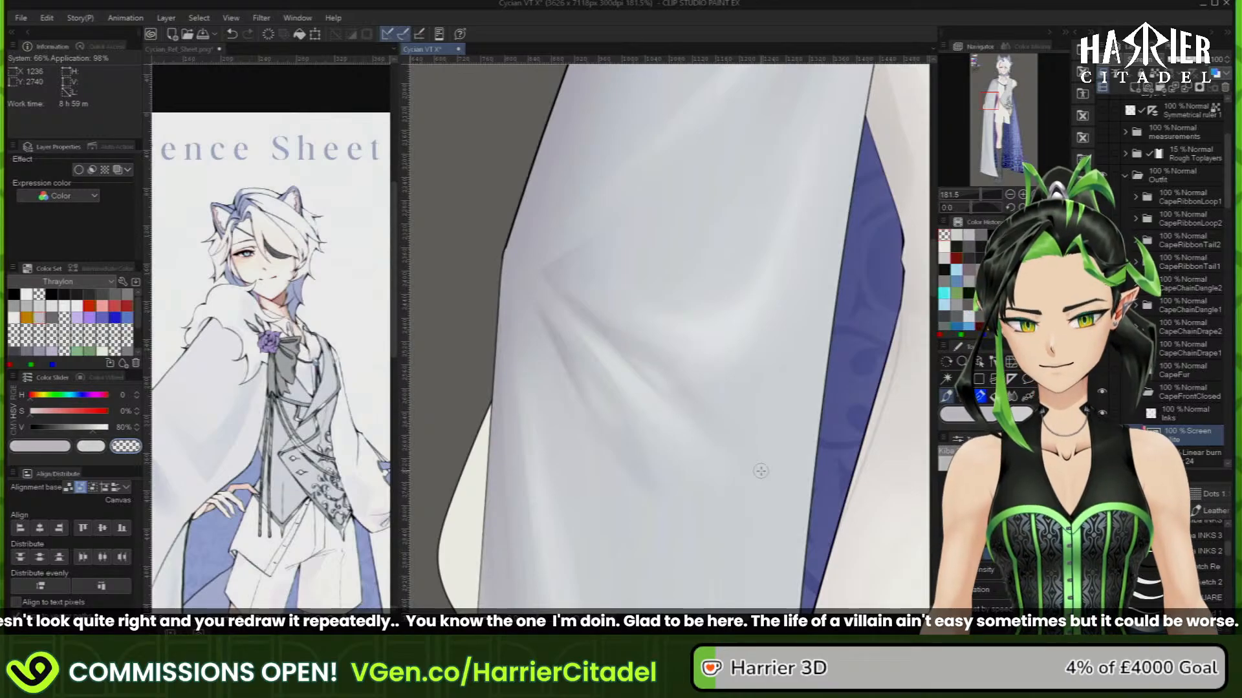
{"action": "scroll", "coordinate": [651, 234], "scroll_direction": "down", "scroll_amount": 2}
{"action": "scroll", "coordinate": [610, 307], "scroll_direction": "down", "scroll_amount": 8}
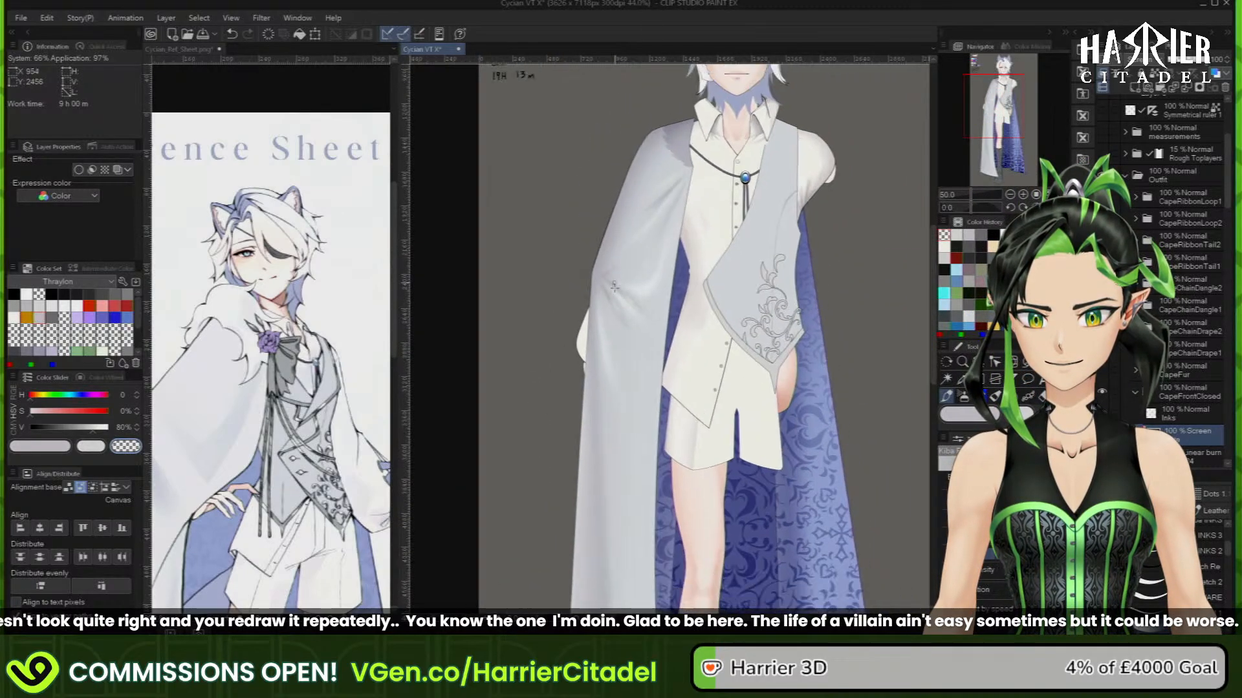
{"action": "scroll", "coordinate": [752, 257], "scroll_direction": "down", "scroll_amount": 1}
{"action": "scroll", "coordinate": [716, 453], "scroll_direction": "up", "scroll_amount": 3}
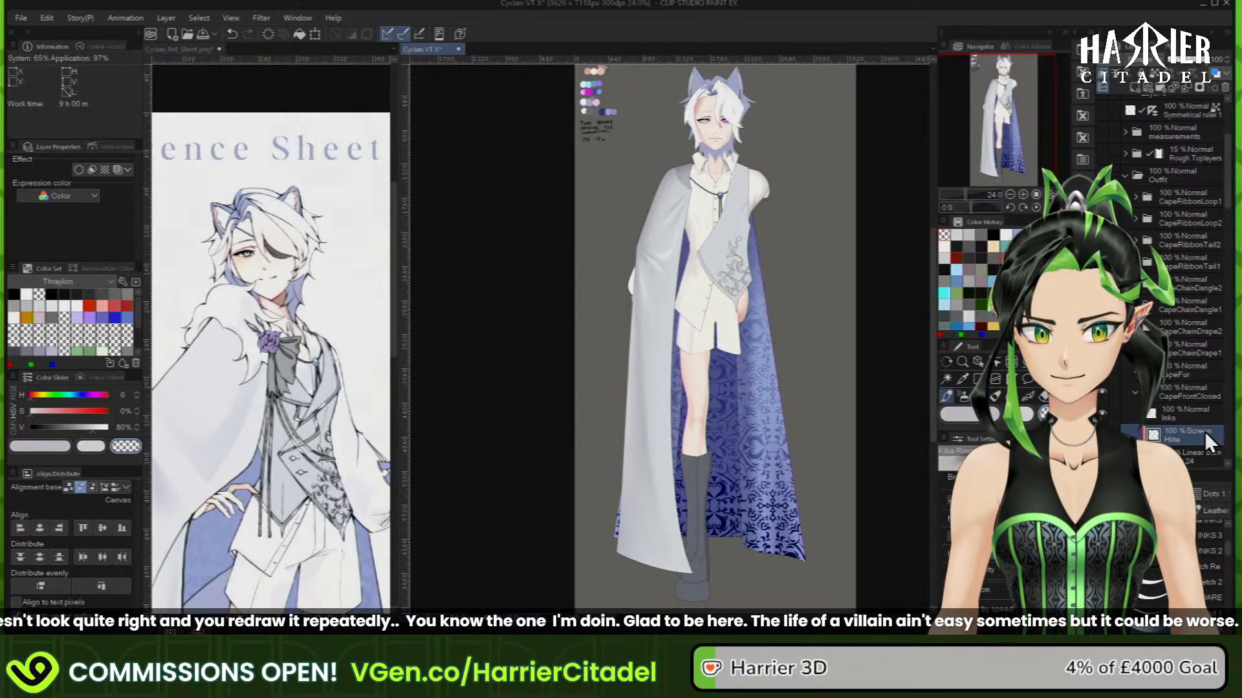
Browse the texture materials for a fabric pattern and add lace tiny 2 to the canvas above the front cape's highlight layer
{"action": "left_click", "coordinate": [1073, 33]}
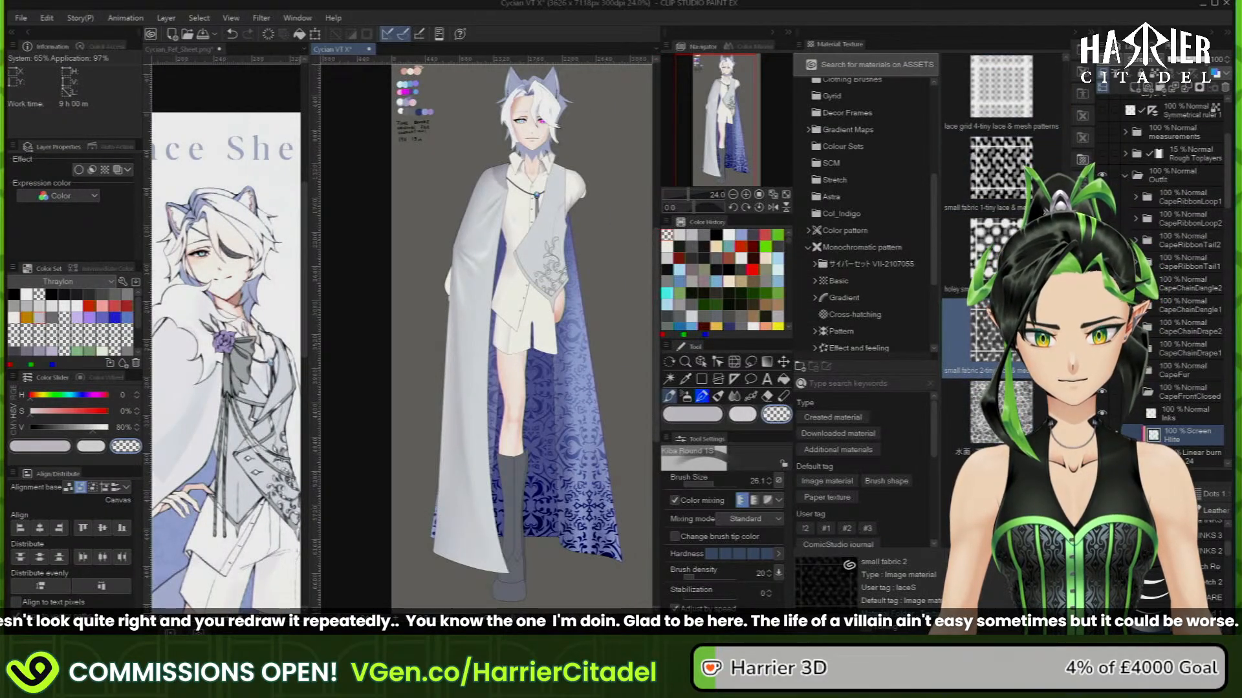
{"action": "scroll", "coordinate": [1001, 170], "scroll_direction": "up", "scroll_amount": 3}
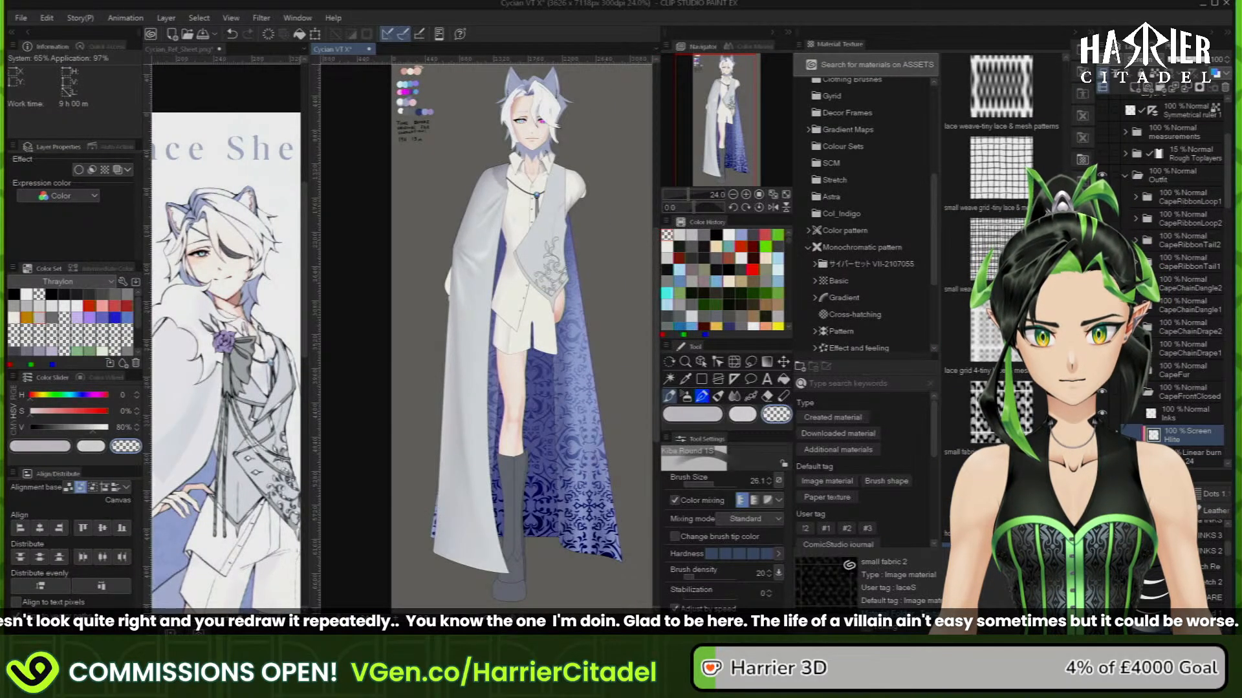
{"action": "scroll", "coordinate": [1001, 213], "scroll_direction": "up", "scroll_amount": 3}
{"action": "scroll", "coordinate": [1001, 259], "scroll_direction": "up", "scroll_amount": 3}
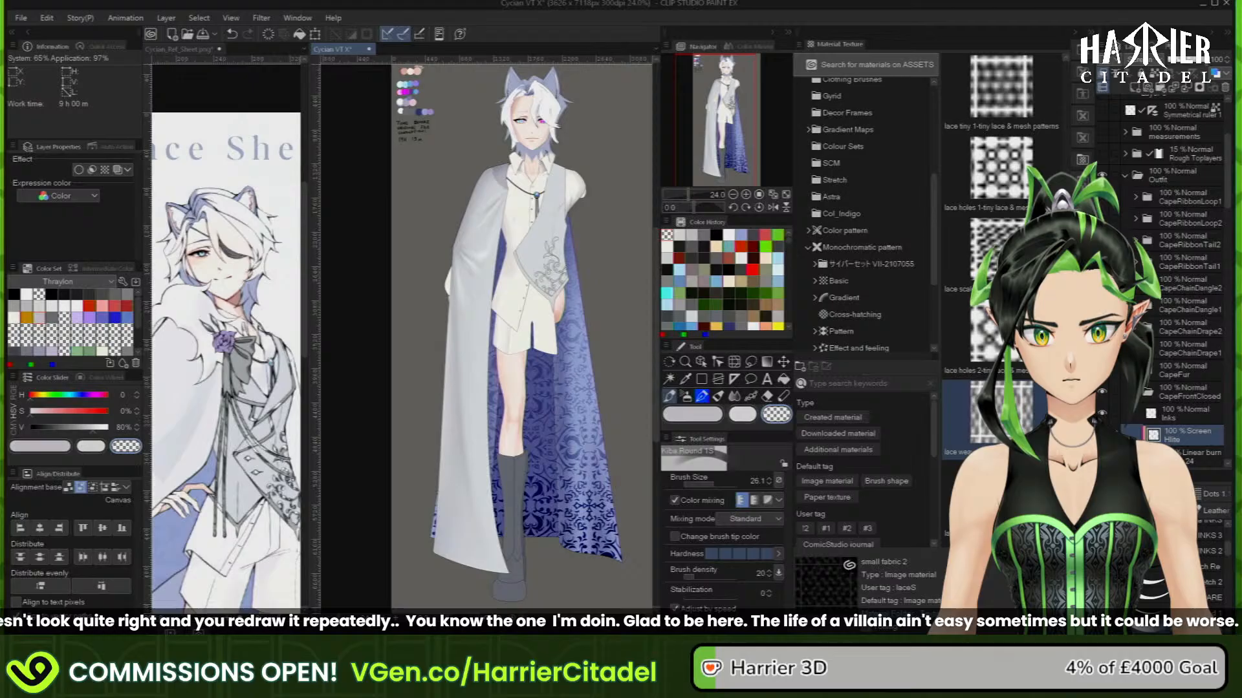
{"action": "scroll", "coordinate": [1001, 194], "scroll_direction": "up", "scroll_amount": 2}
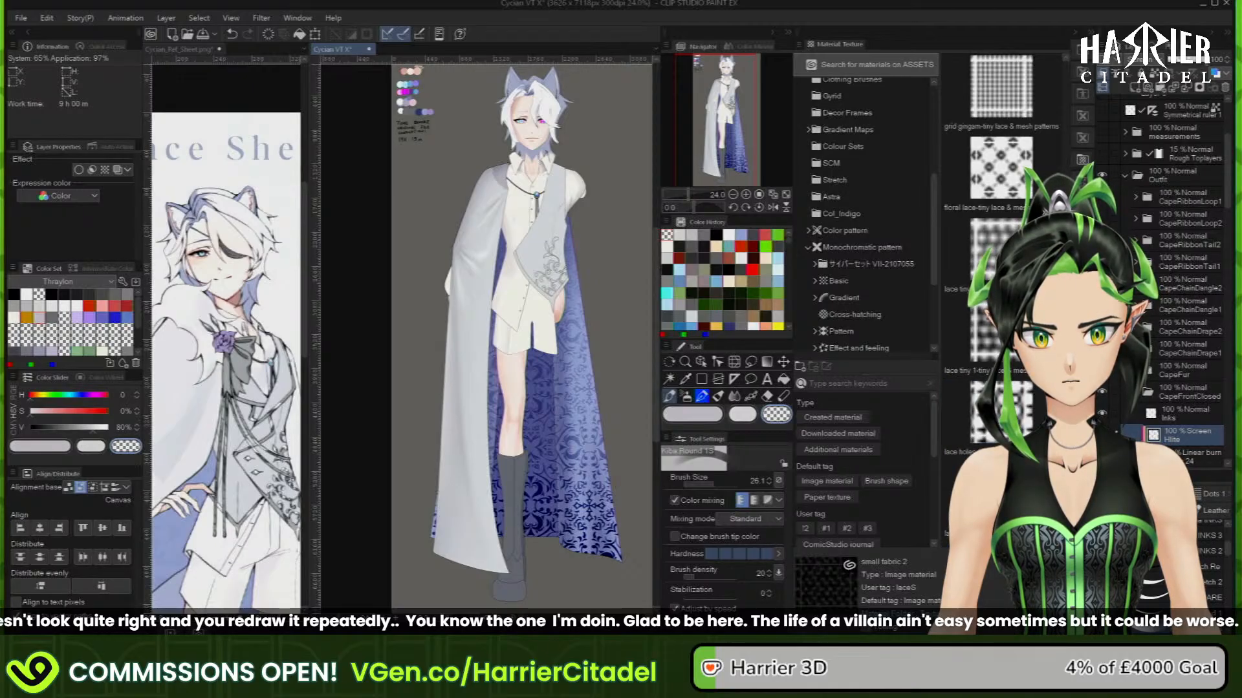
{"action": "scroll", "coordinate": [1001, 194], "scroll_direction": "up", "scroll_amount": 2}
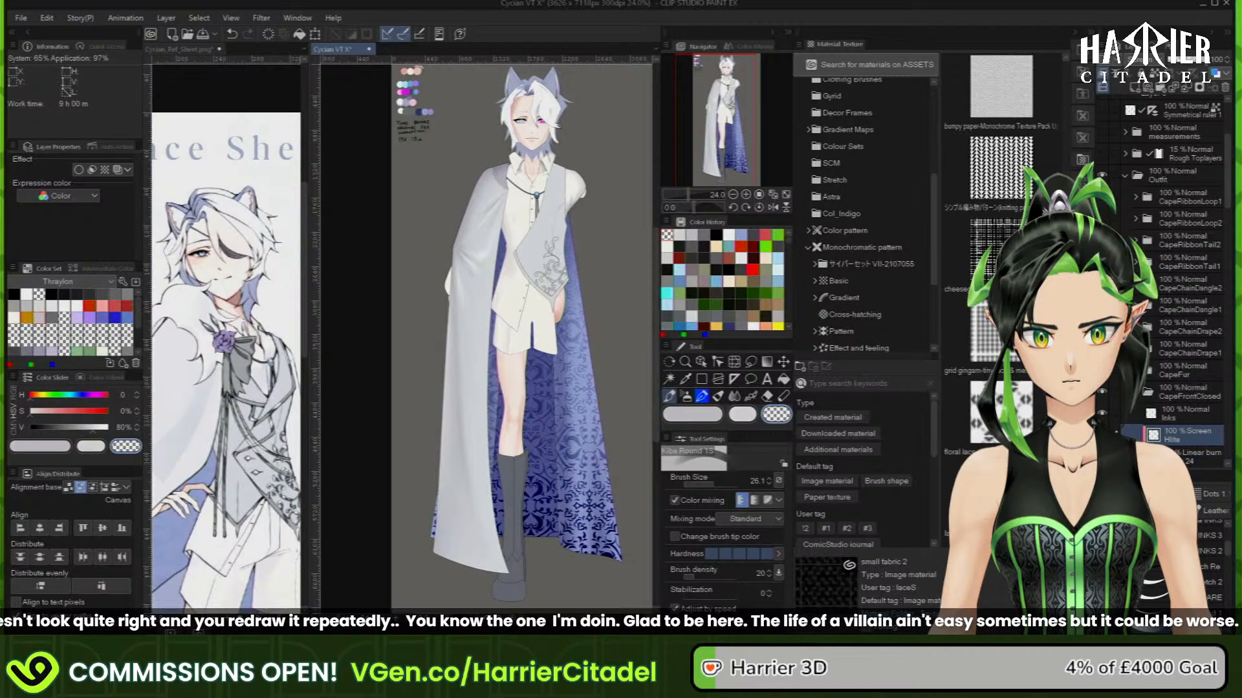
{"action": "scroll", "coordinate": [1001, 194], "scroll_direction": "down", "scroll_amount": 1}
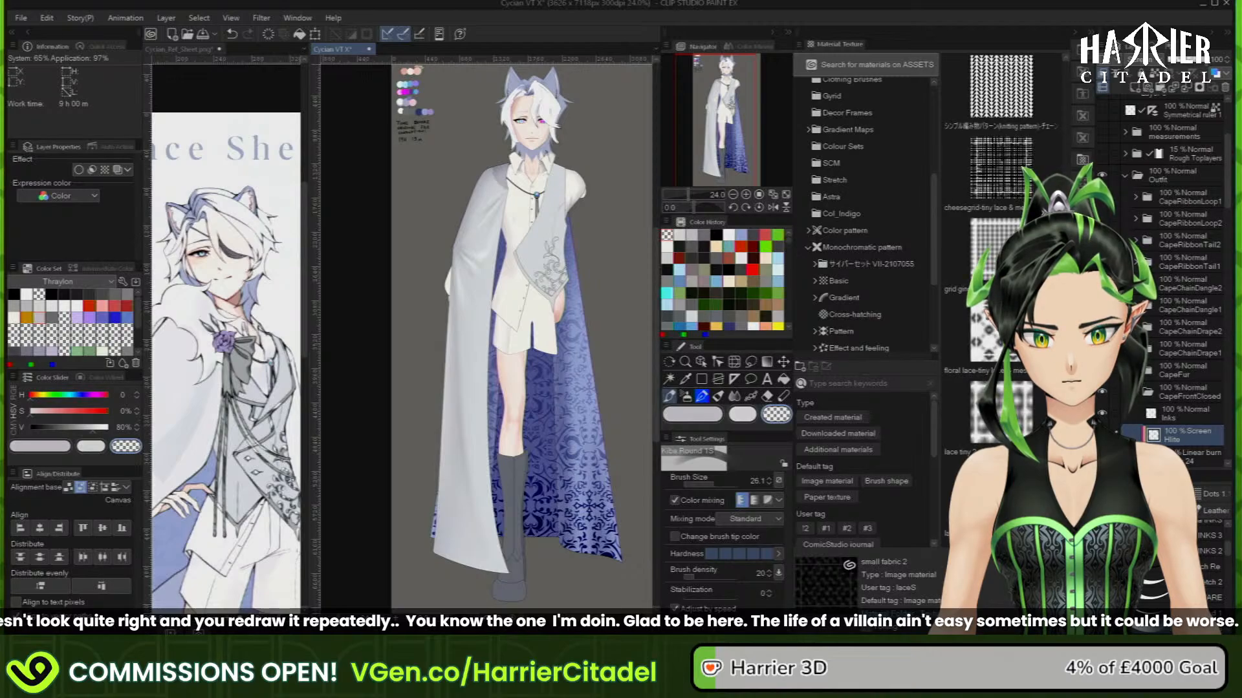
{"action": "scroll", "coordinate": [1001, 194], "scroll_direction": "down", "scroll_amount": 2}
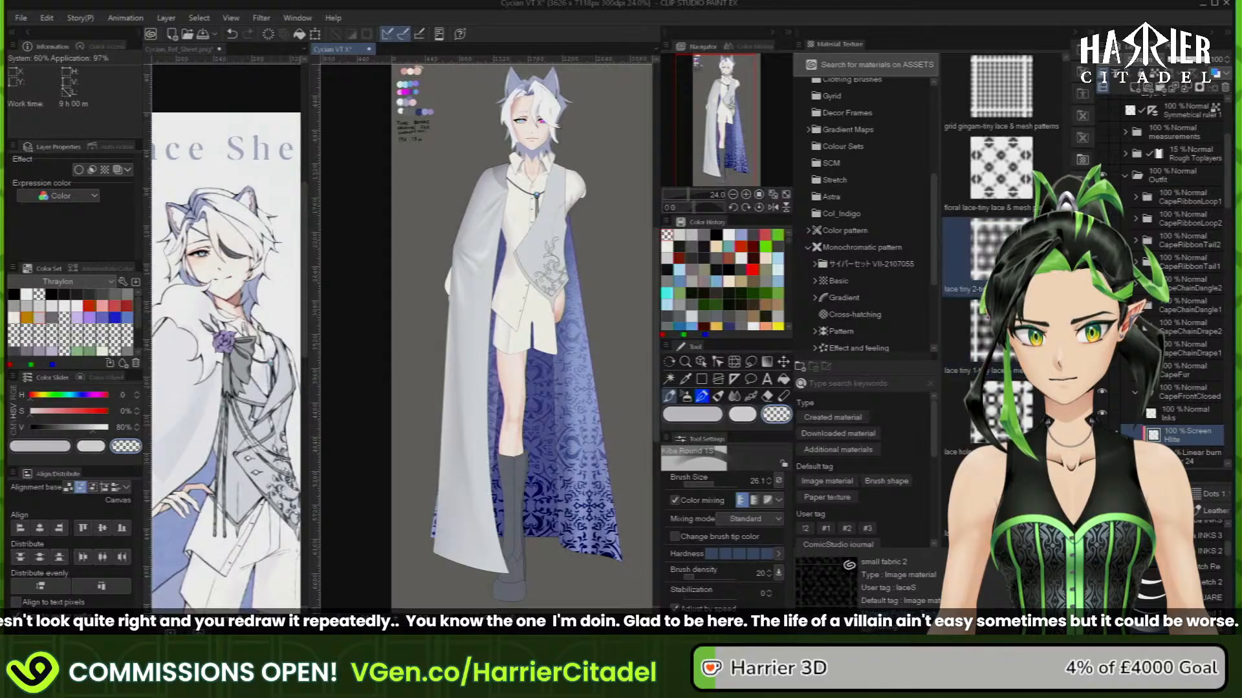
{"action": "left_click_drag", "start_coordinate": [986, 259], "coordinate": [464, 358]}
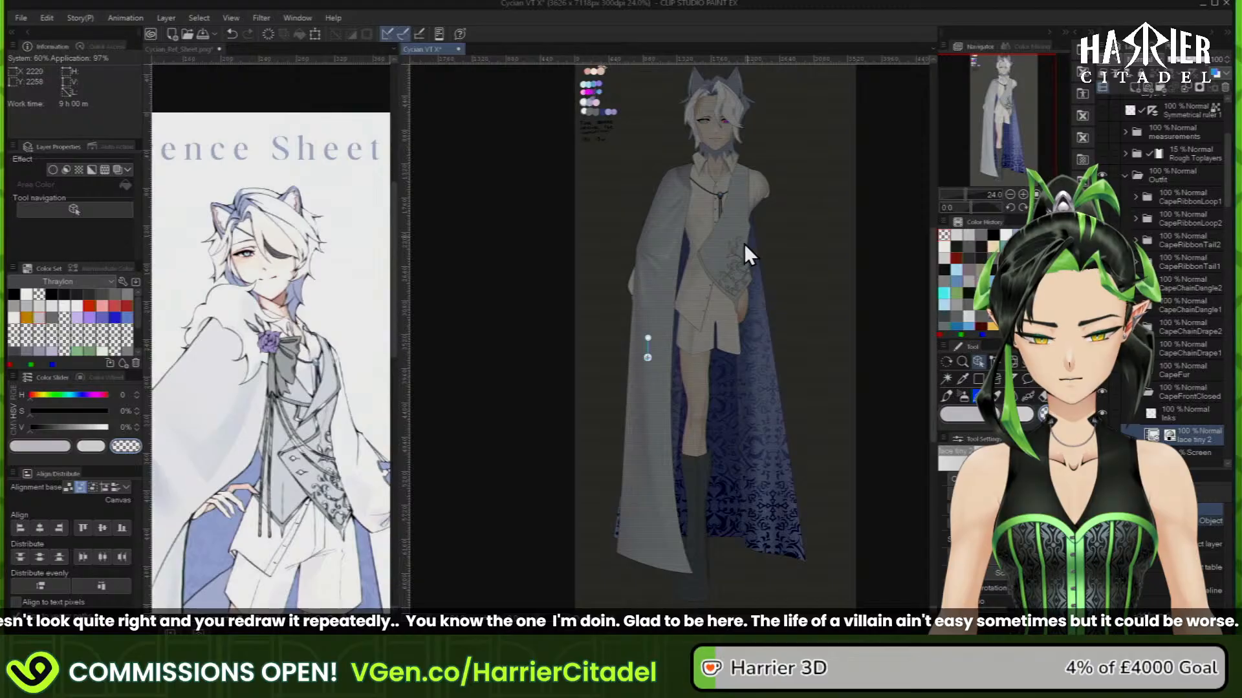
Set the lace tiny 2 texture layer to Linear burn blending at 51% opacity
{"action": "scroll", "coordinate": [661, 358], "scroll_direction": "up", "scroll_amount": 3}
{"action": "scroll", "coordinate": [647, 357], "scroll_direction": "up", "scroll_amount": 8}
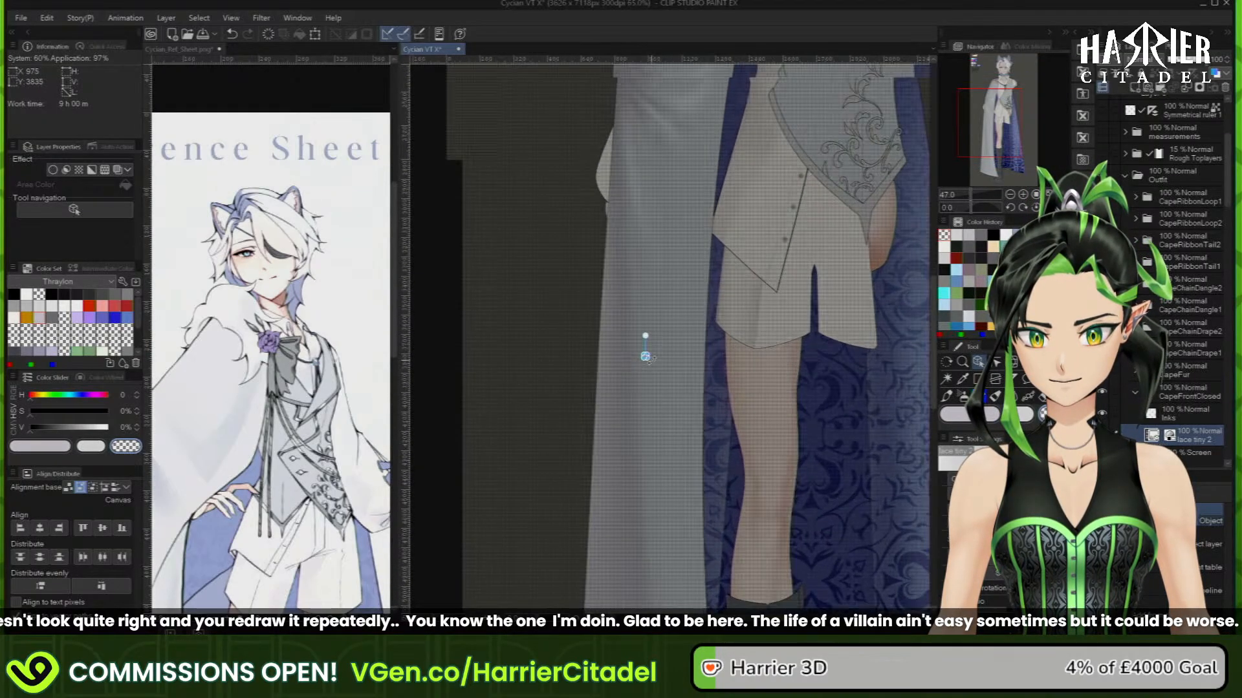
{"action": "scroll", "coordinate": [619, 333], "scroll_direction": "up", "scroll_amount": 3}
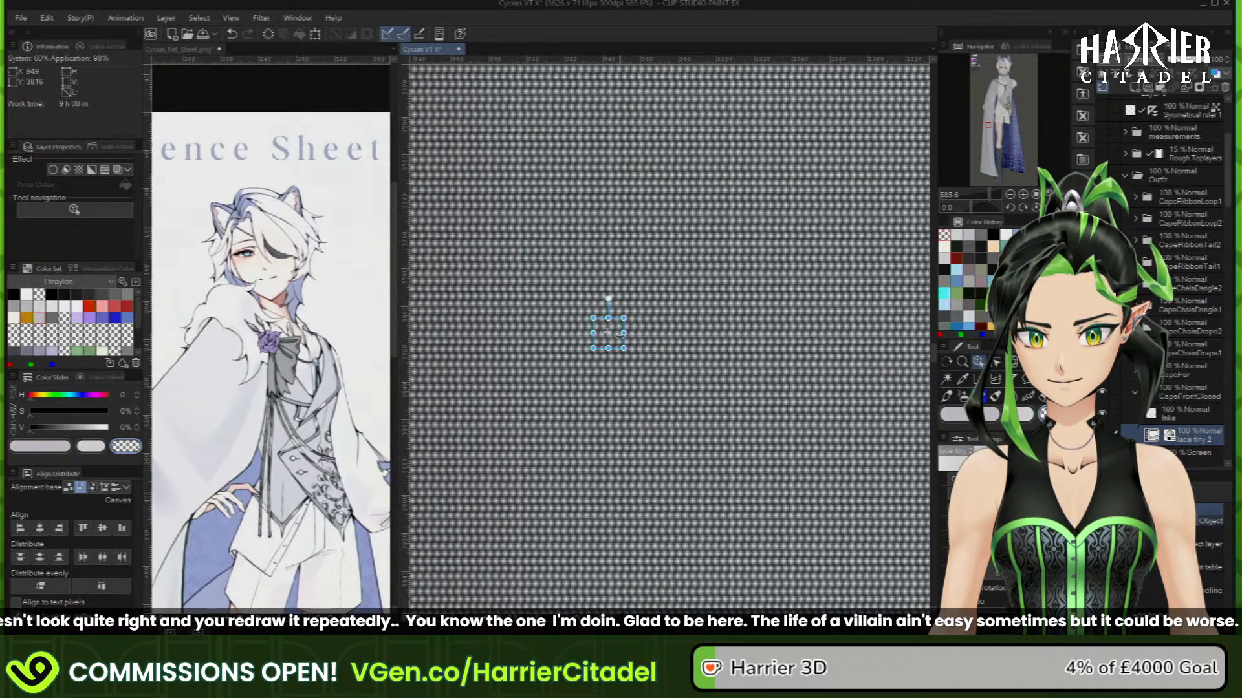
{"action": "left_click", "coordinate": [1166, 68]}
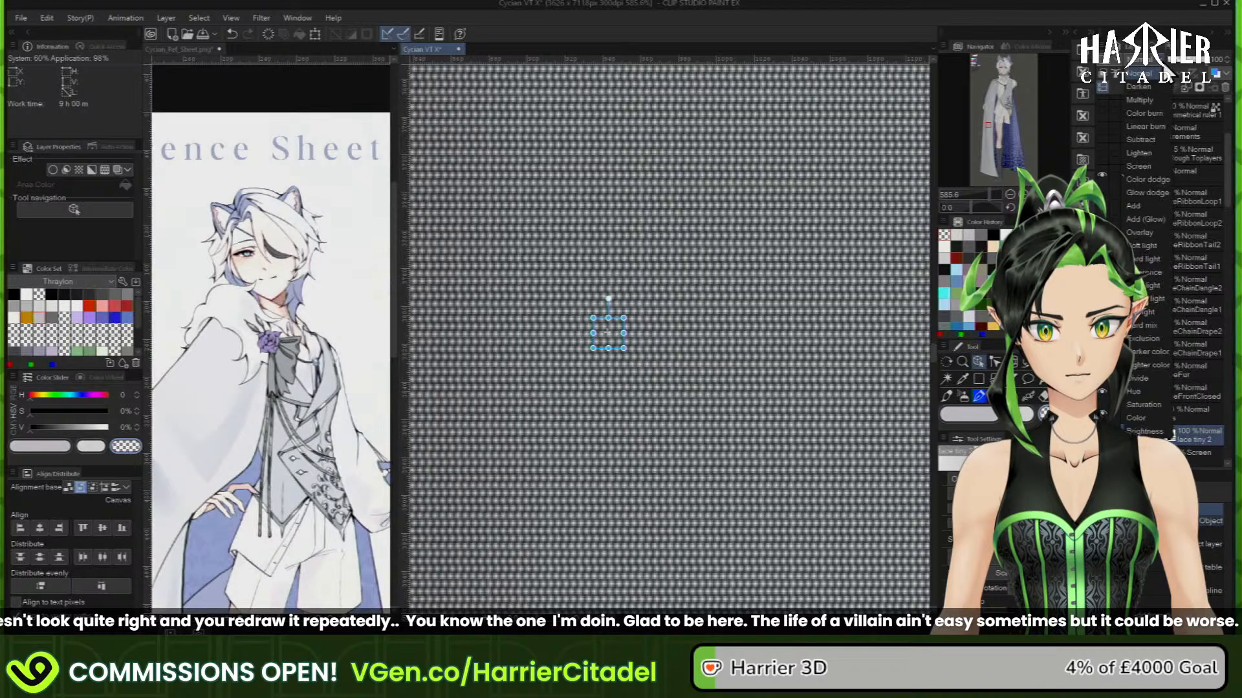
{"action": "left_click", "coordinate": [1148, 125]}
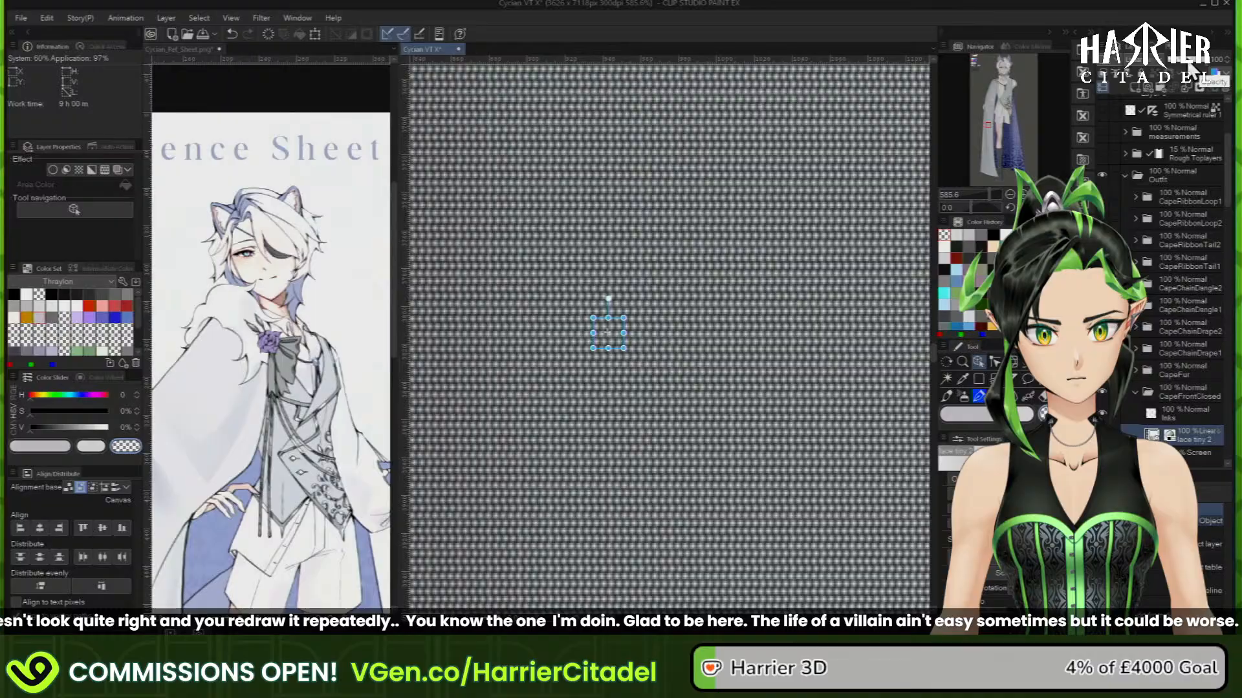
{"action": "left_click", "coordinate": [1192, 64]}
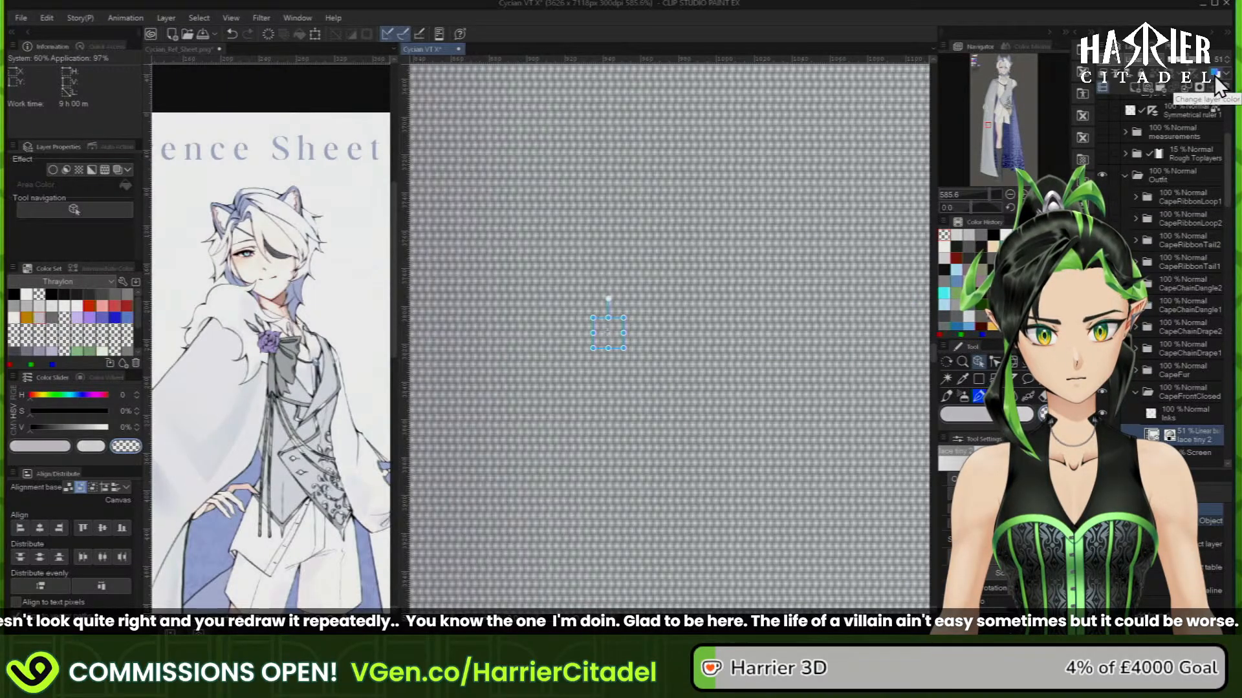
Enable layer color on the lace texture and set it to the pale lilac-grey D4D3DD sampled from the reference sheet's cape
{"action": "left_click", "coordinate": [1214, 78]}
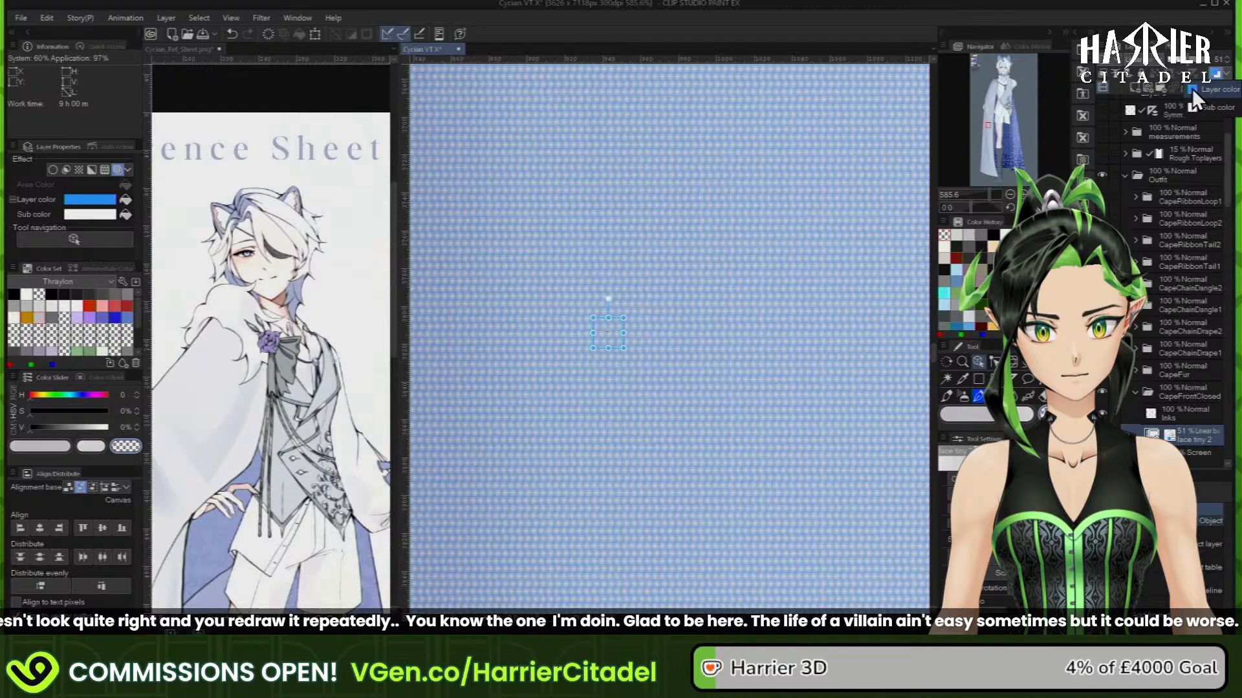
{"action": "mouse_move", "coordinate": [971, 58]}
{"action": "left_mouse_down"}
{"action": "mouse_move", "coordinate": [980, 68]}
{"action": "mouse_move", "coordinate": [972, 58]}
{"action": "left_mouse_up"}
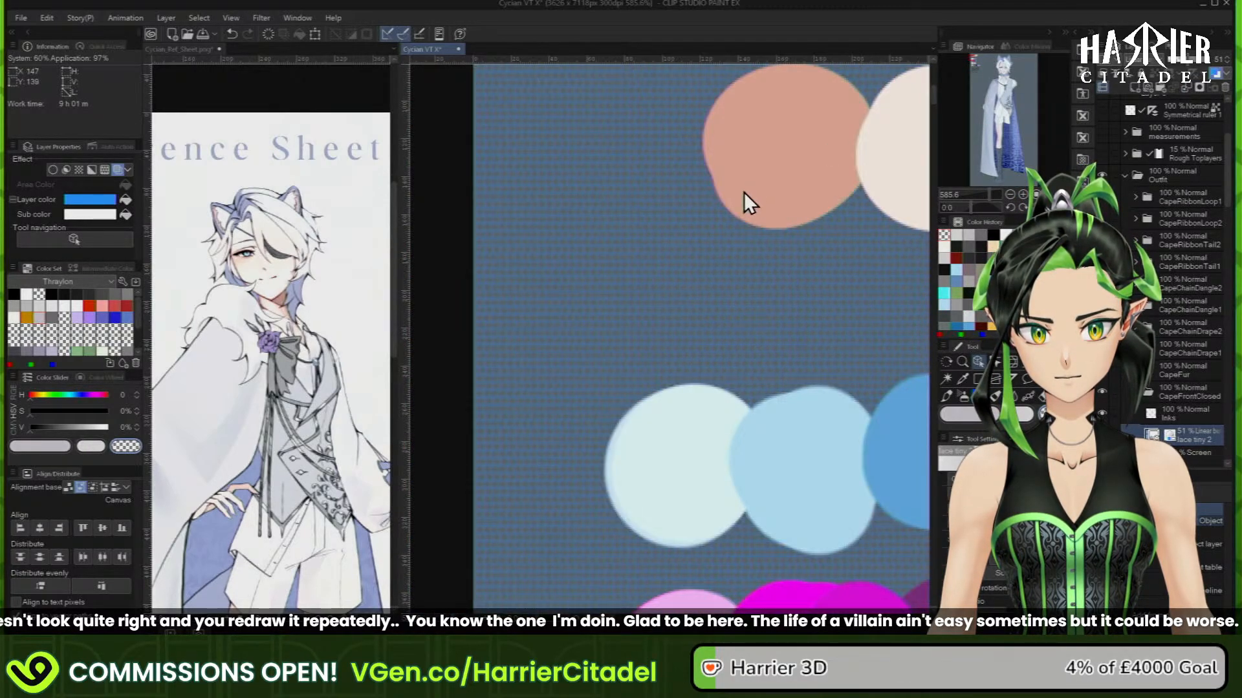
{"action": "scroll", "coordinate": [744, 192], "scroll_direction": "down", "scroll_amount": 5}
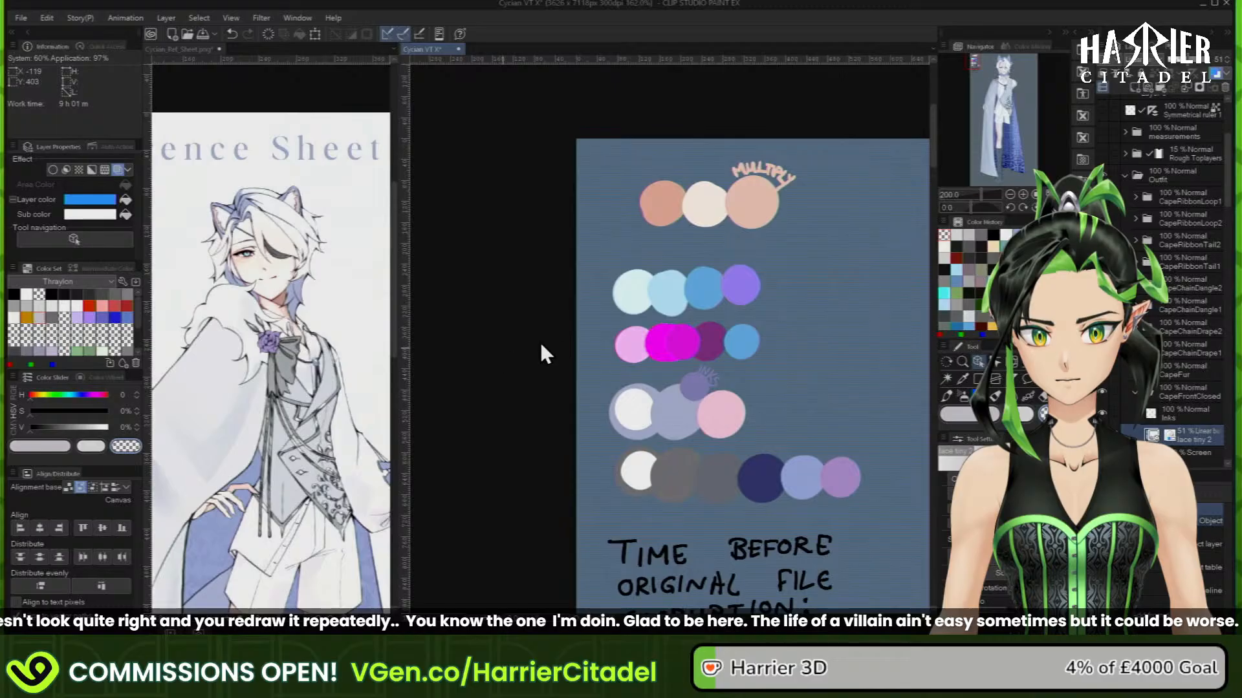
{"action": "scroll", "coordinate": [859, 487], "scroll_direction": "up", "scroll_amount": 2}
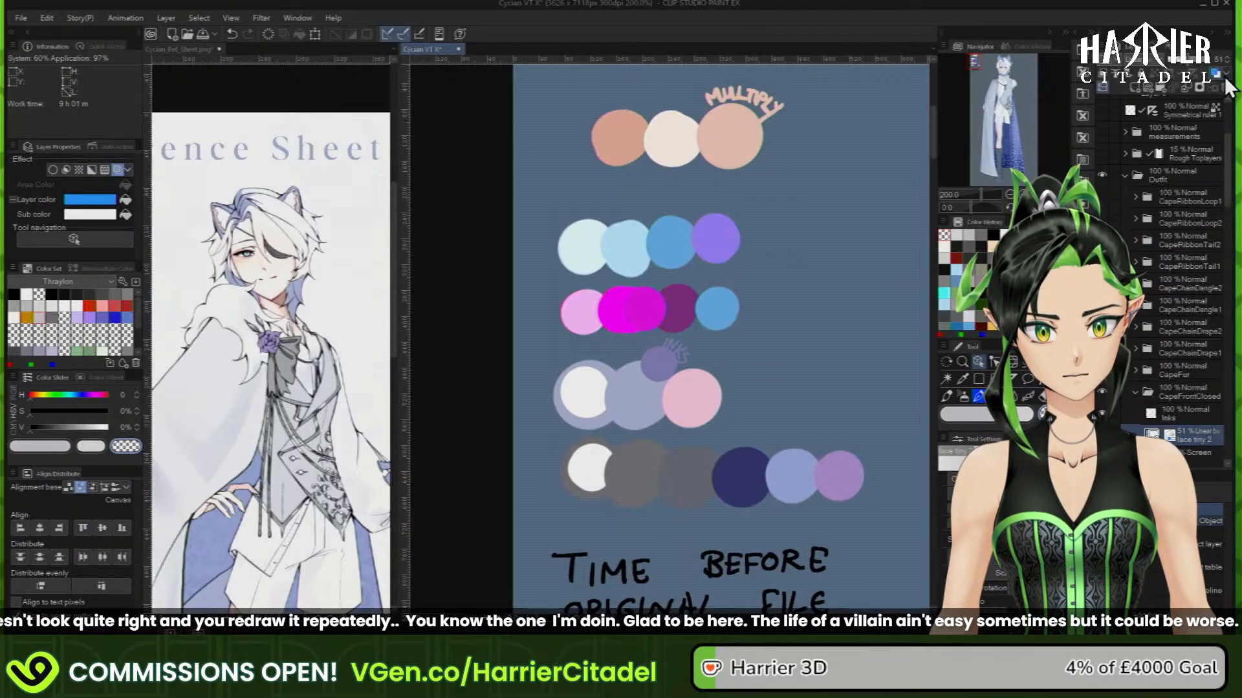
{"action": "left_click", "coordinate": [1198, 88]}
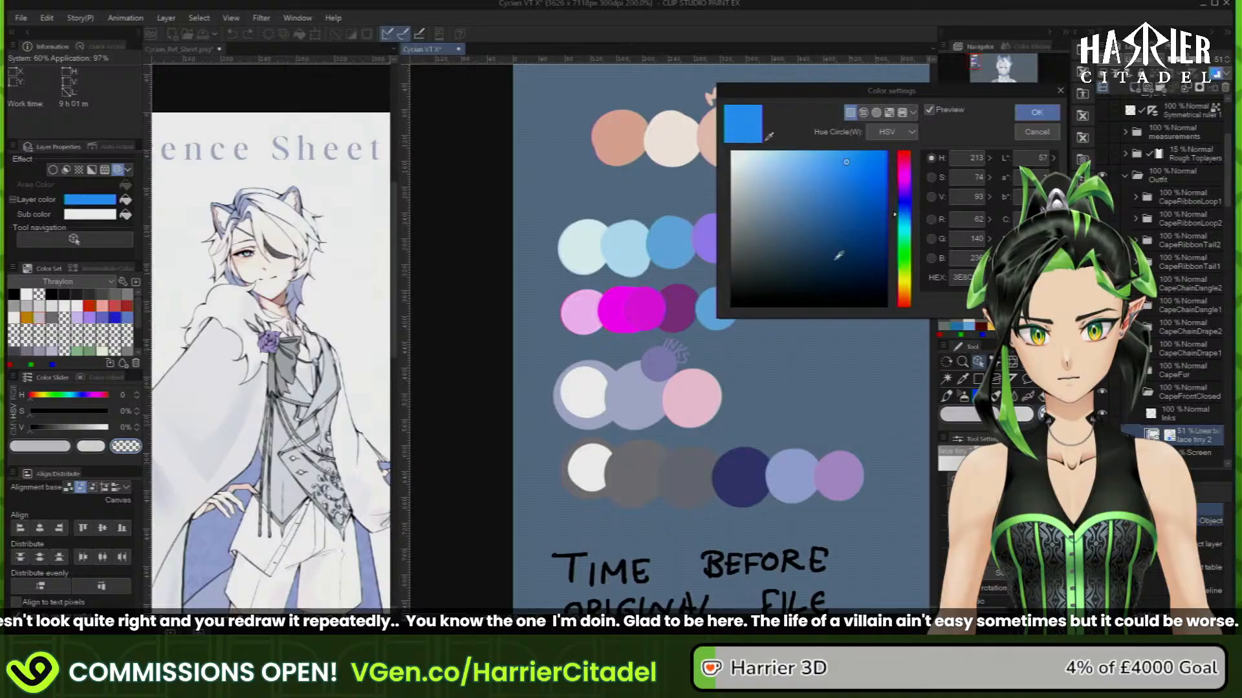
{"action": "left_click", "coordinate": [769, 137]}
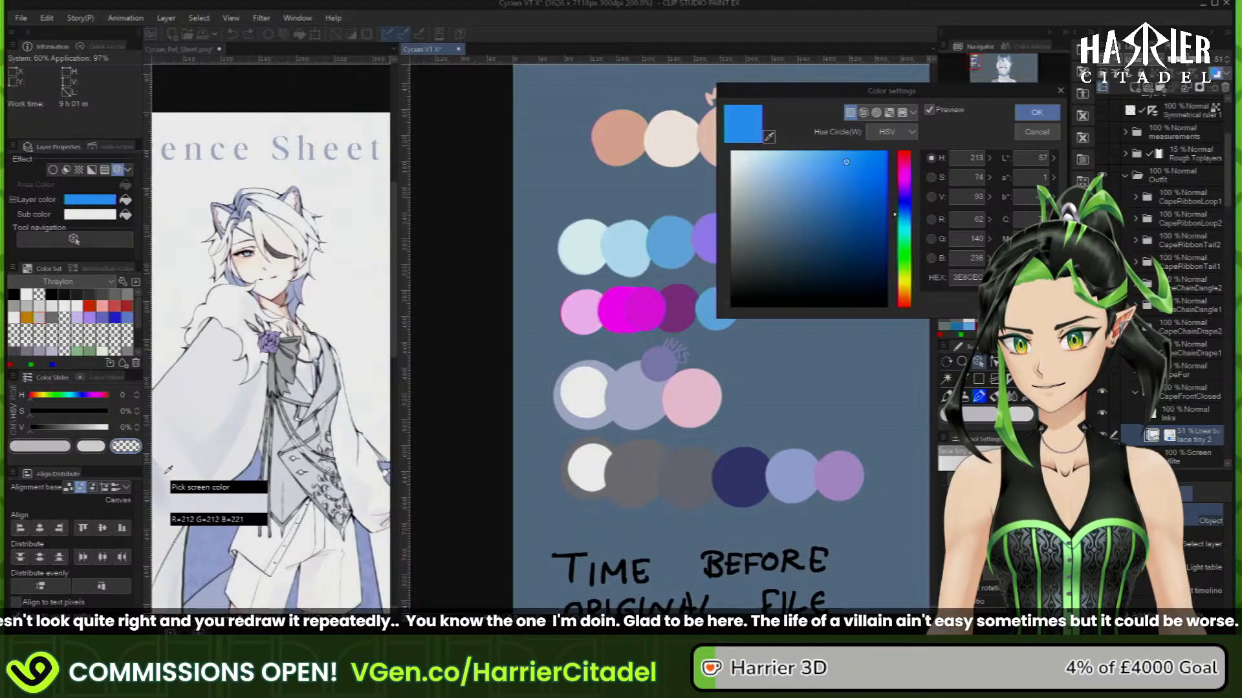
{"action": "left_click", "coordinate": [212, 474]}
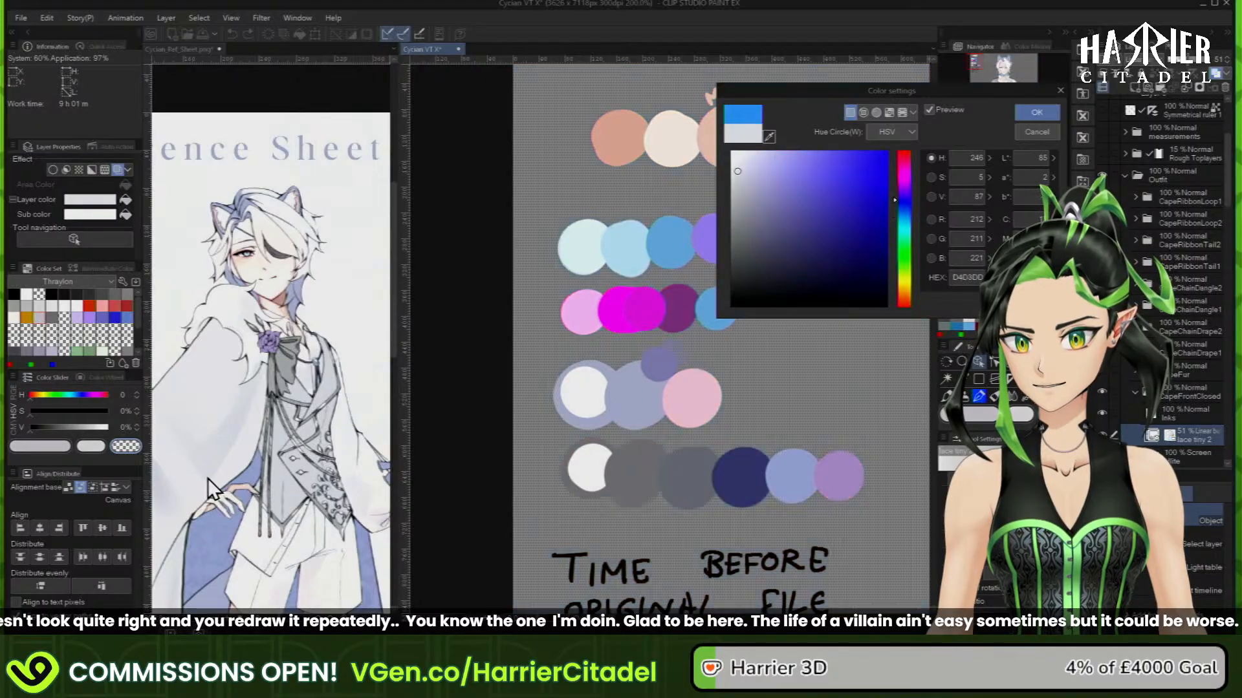
{"action": "left_click", "coordinate": [1038, 112]}
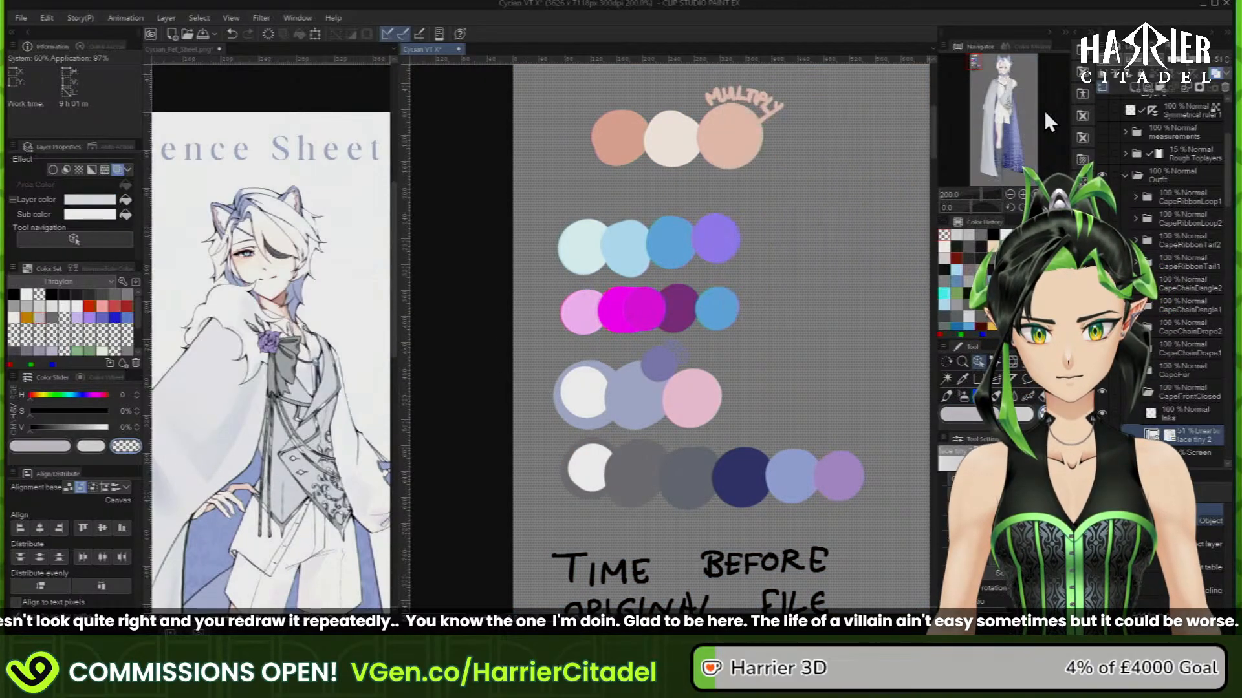
Clip the lace texture to the front cape and check how its weave reads over the elbow folds
{"action": "scroll", "coordinate": [572, 276], "scroll_direction": "down", "scroll_amount": 6}
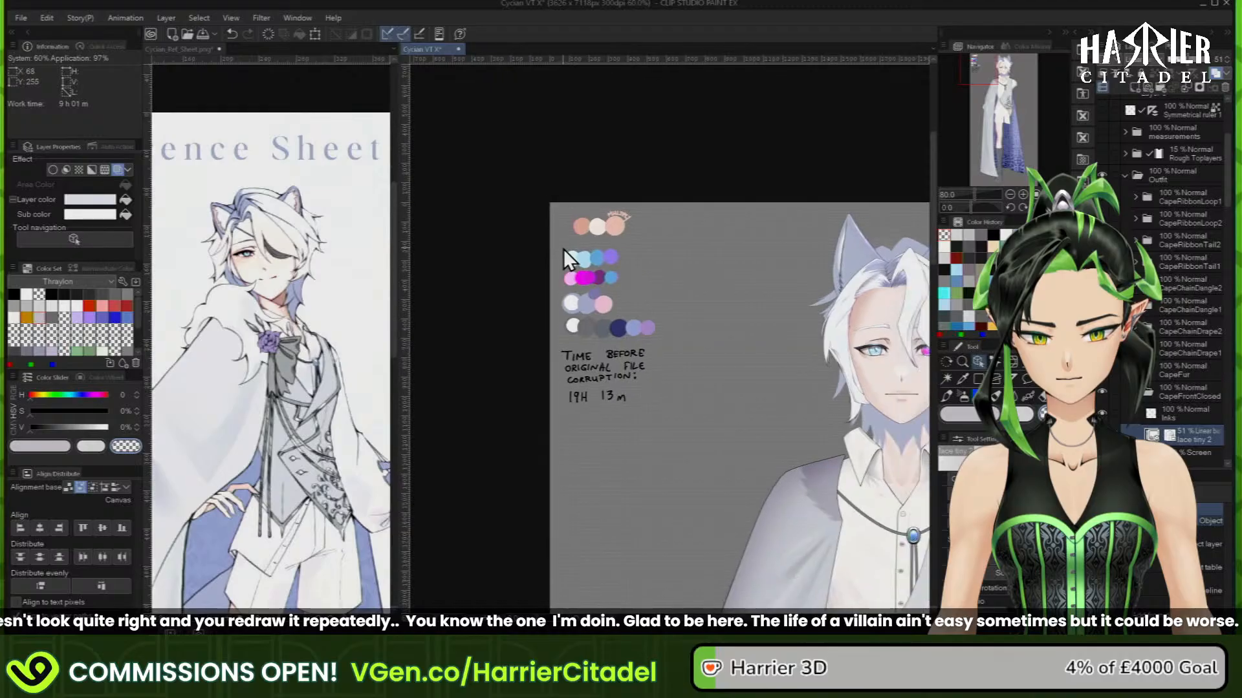
{"action": "scroll", "coordinate": [719, 570], "scroll_direction": "up", "scroll_amount": 5}
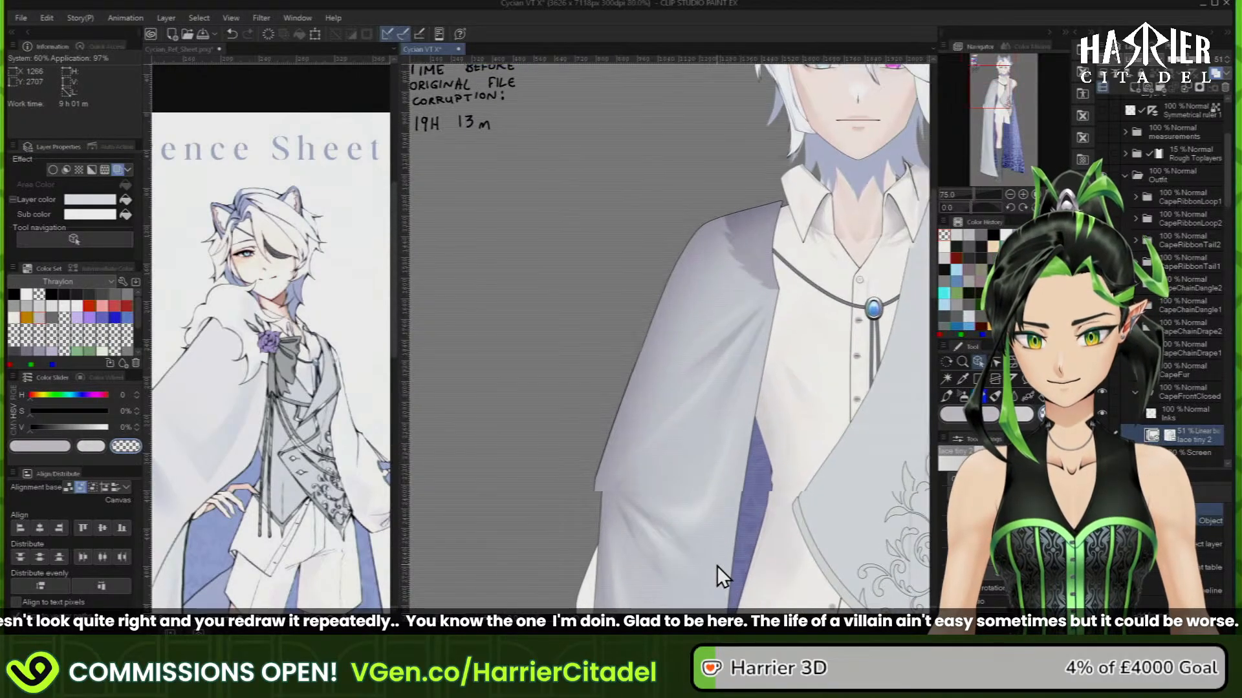
{"action": "scroll", "coordinate": [674, 538], "scroll_direction": "up", "scroll_amount": 3}
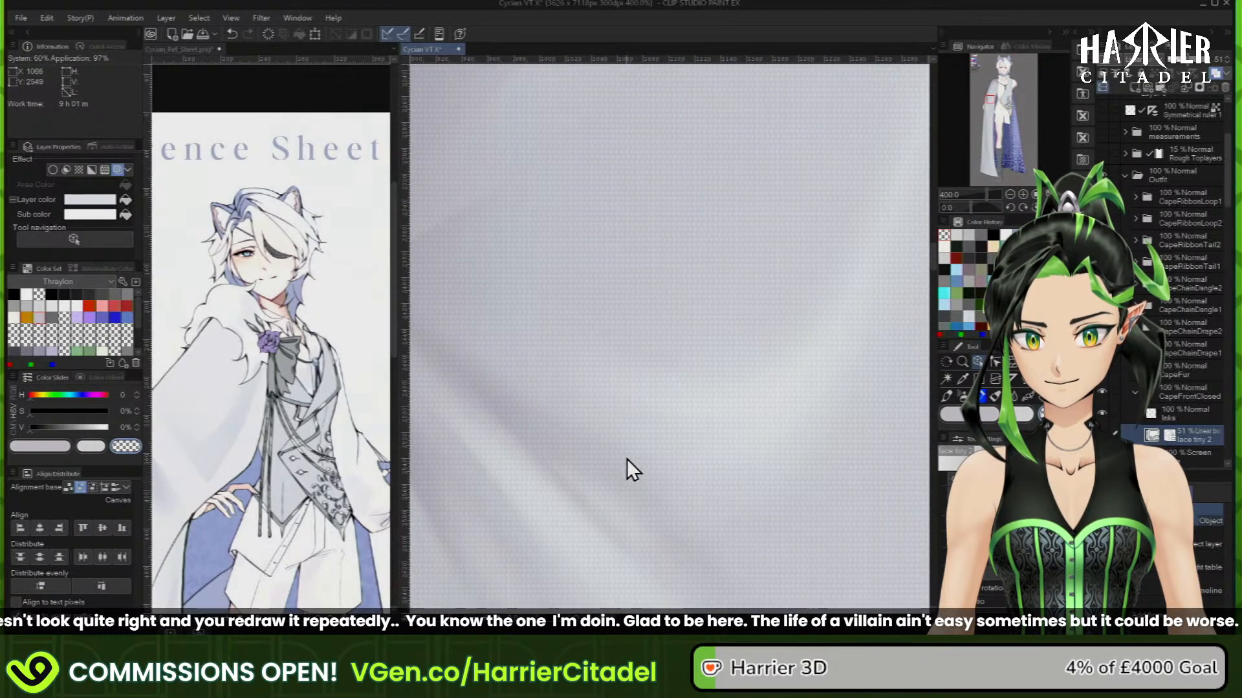
{"action": "scroll", "coordinate": [655, 337], "scroll_direction": "down", "scroll_amount": 3}
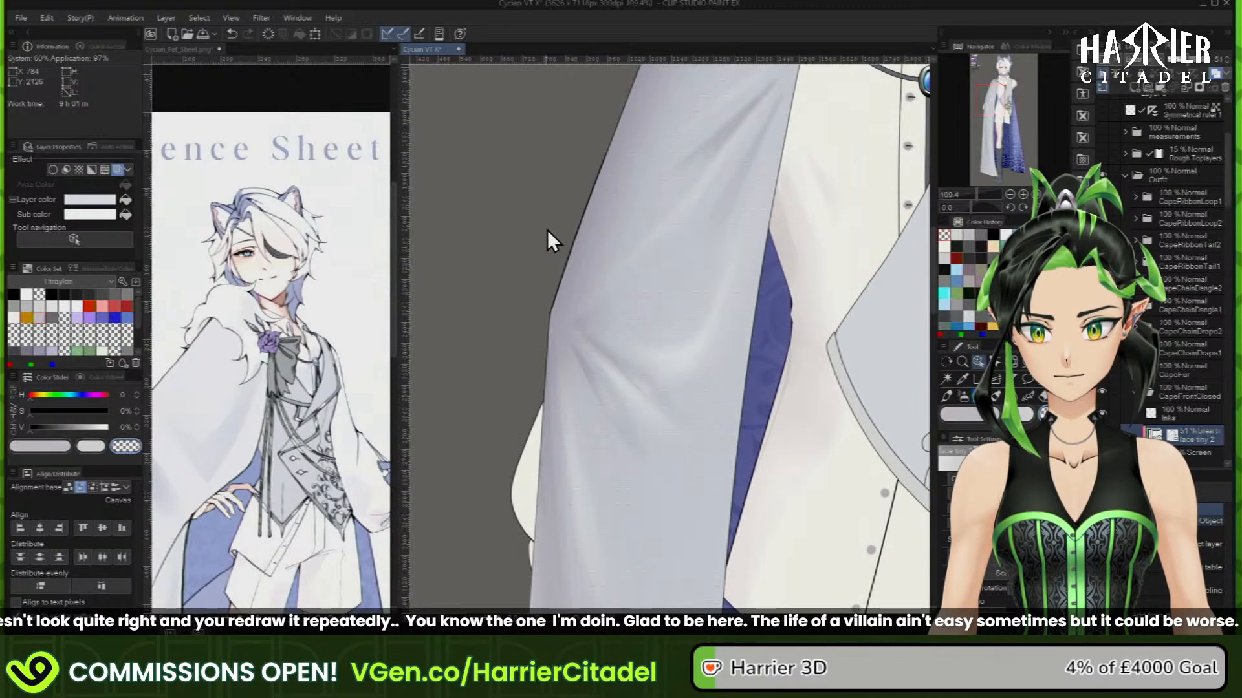
{"action": "scroll", "coordinate": [666, 440], "scroll_direction": "down", "scroll_amount": 3}
{"action": "scroll", "coordinate": [666, 440], "scroll_direction": "down", "scroll_amount": 1}
{"action": "scroll", "coordinate": [648, 316], "scroll_direction": "up", "scroll_amount": 3}
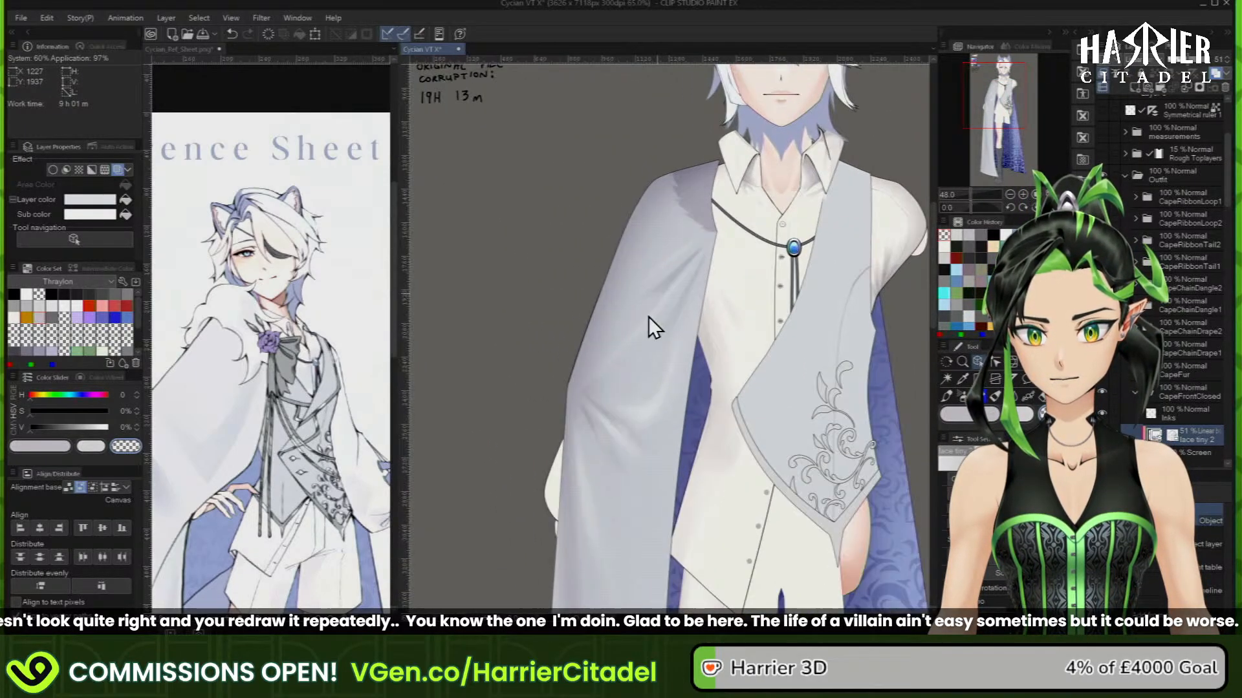
{"action": "scroll", "coordinate": [592, 507], "scroll_direction": "up", "scroll_amount": 3}
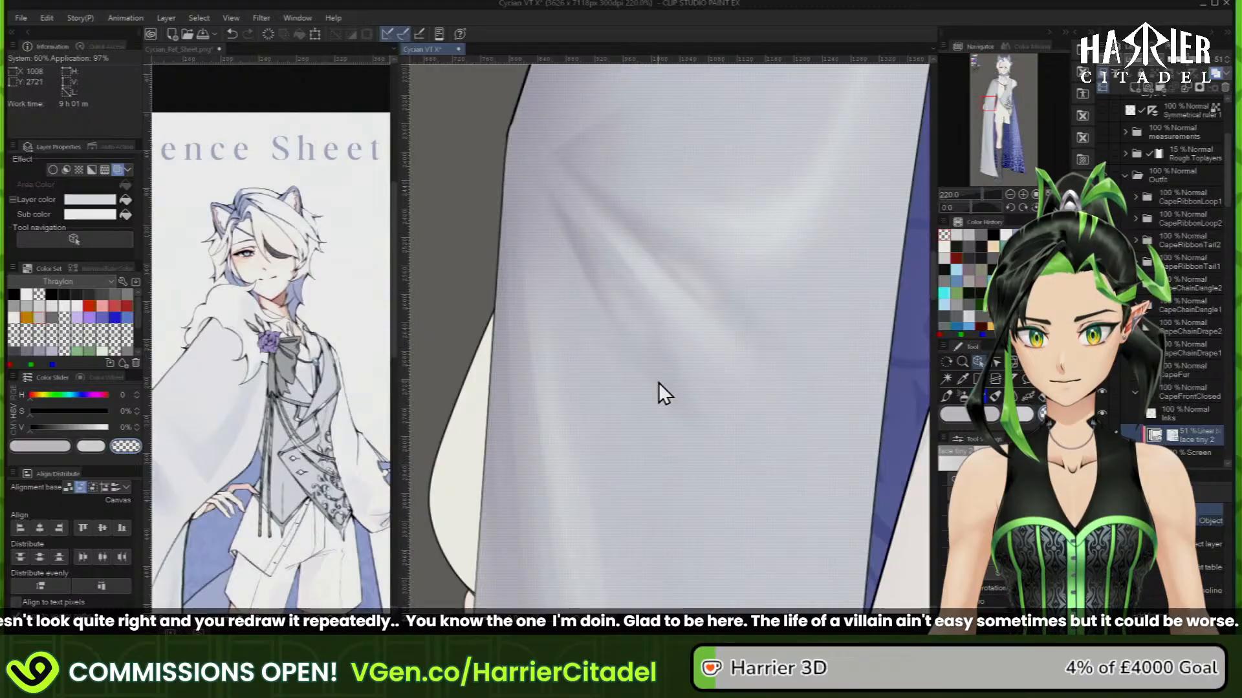
Move the lace texture's pattern grid from the lower front cape up onto the upper arm, above the elbow folds
{"action": "scroll", "coordinate": [658, 333], "scroll_direction": "down", "scroll_amount": 4}
{"action": "scroll", "coordinate": [637, 259], "scroll_direction": "down", "scroll_amount": 4}
{"action": "scroll", "coordinate": [657, 498], "scroll_direction": "up", "scroll_amount": 5}
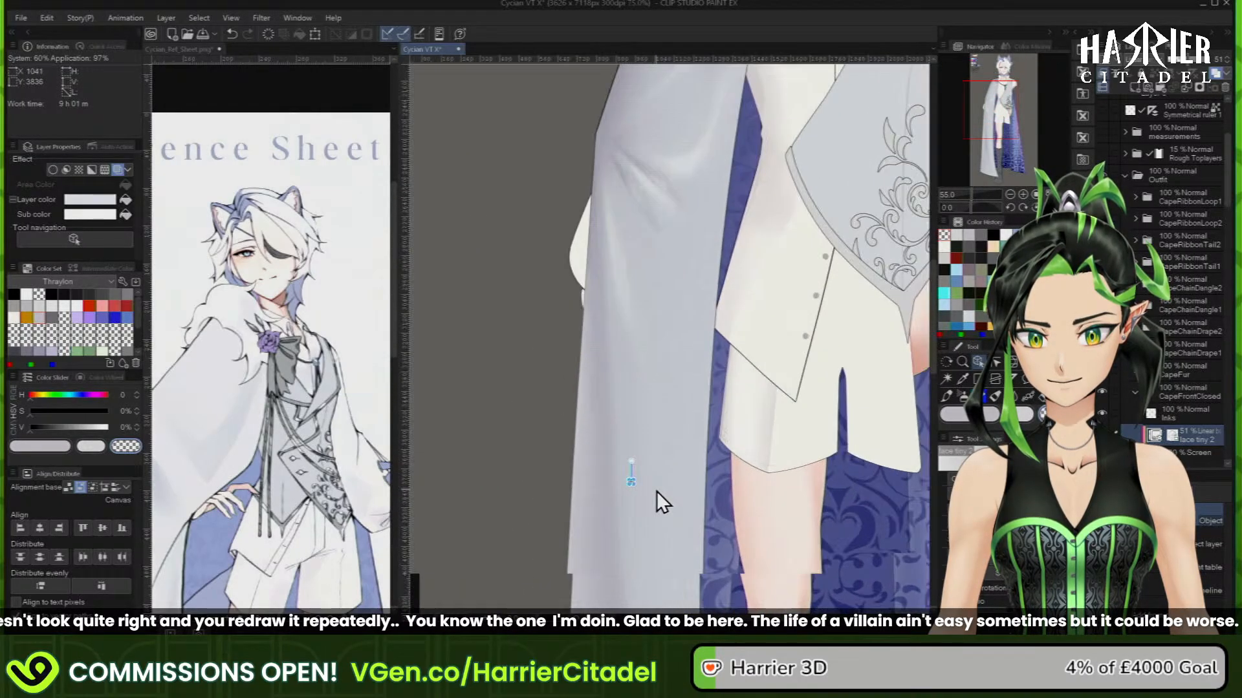
{"action": "scroll", "coordinate": [646, 482], "scroll_direction": "up", "scroll_amount": 6}
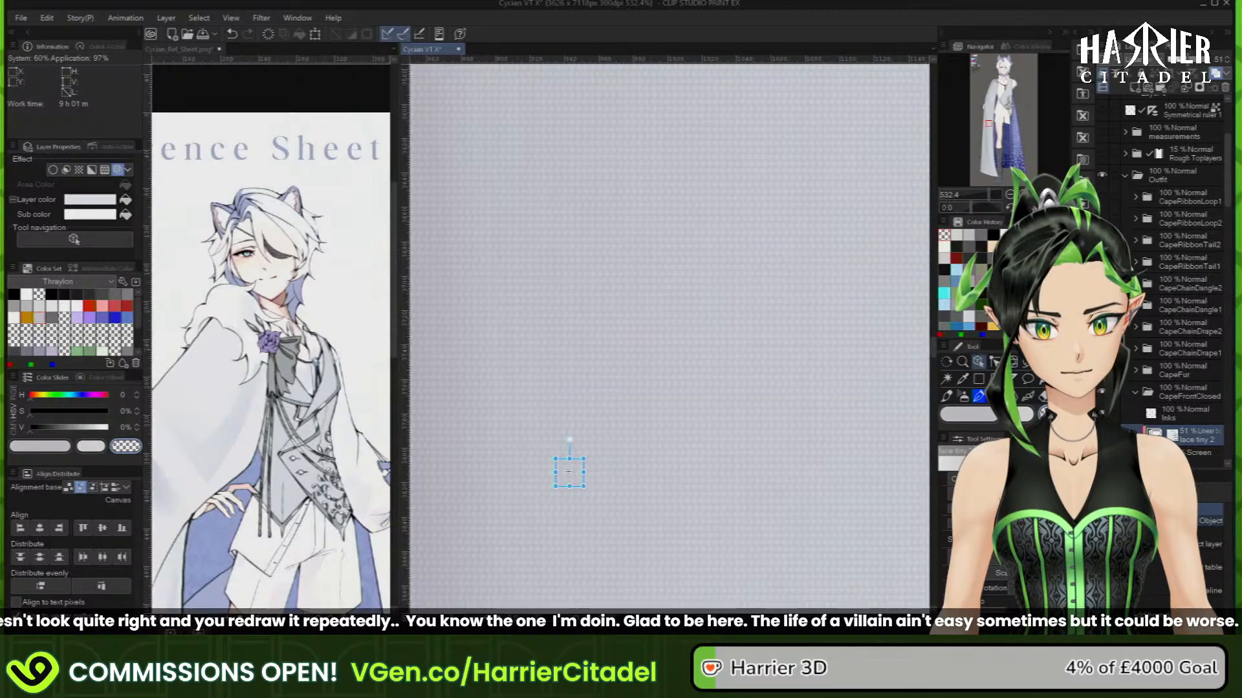
{"action": "left_click", "coordinate": [1013, 362]}
{"action": "scroll", "coordinate": [712, 498], "scroll_direction": "down", "scroll_amount": 8}
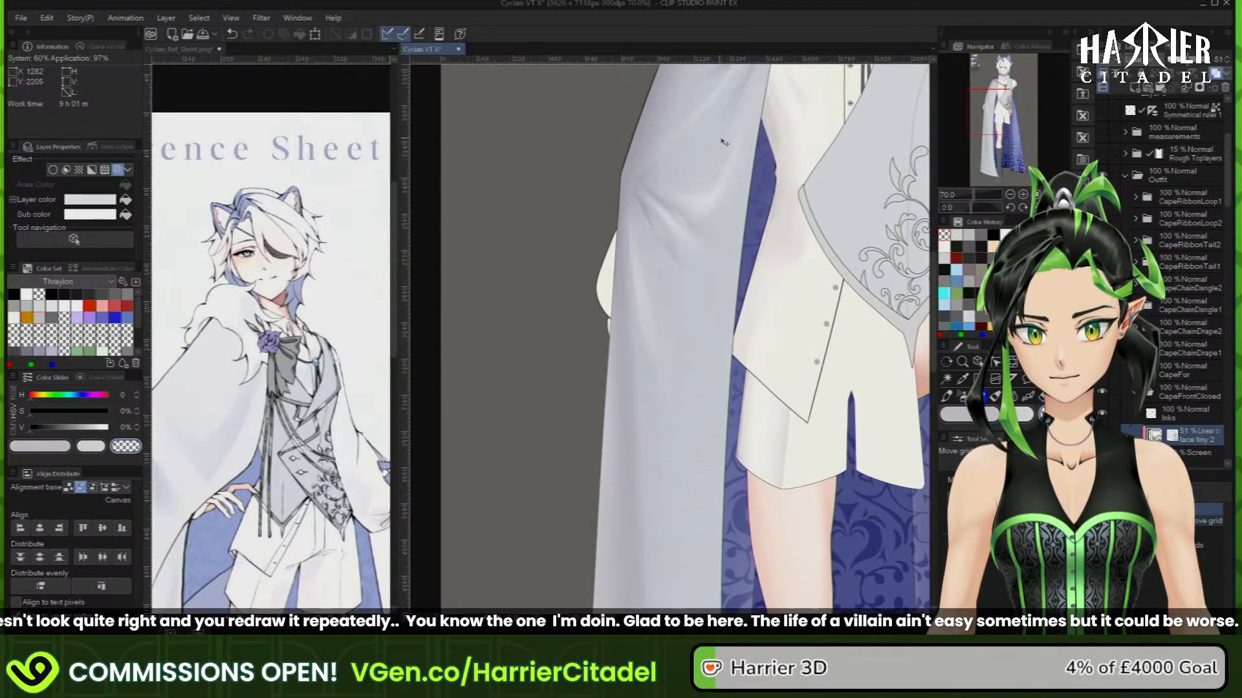
{"action": "left_click", "coordinate": [975, 363]}
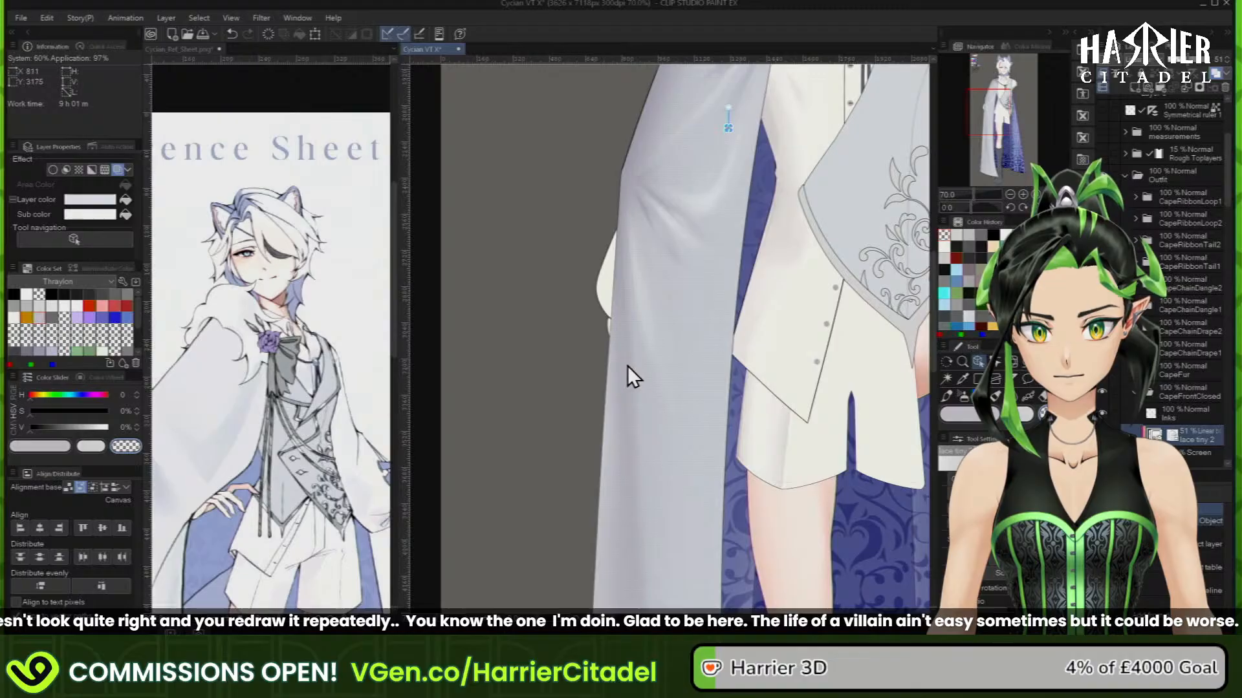
Rotate the lace texture's tile slightly so the weave runs at a small angle across the front cape
{"action": "scroll", "coordinate": [635, 294], "scroll_direction": "down", "scroll_amount": 1}
{"action": "scroll", "coordinate": [635, 293], "scroll_direction": "up", "scroll_amount": 6}
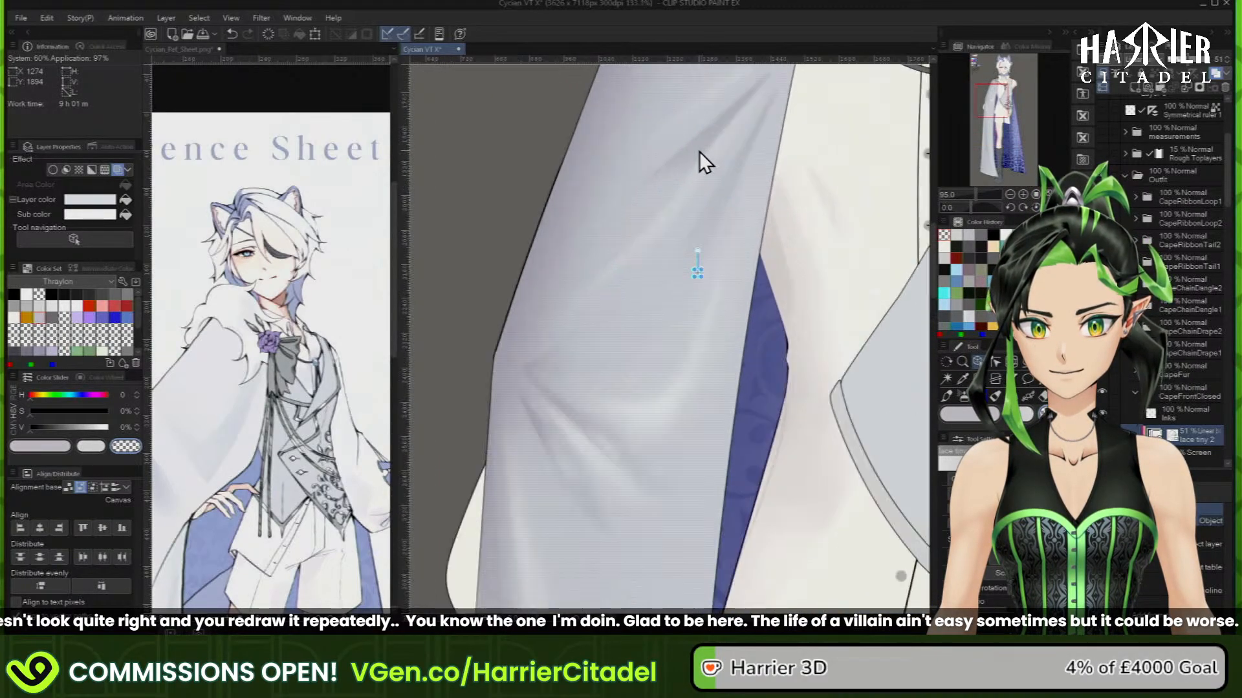
{"action": "scroll", "coordinate": [696, 208], "scroll_direction": "up", "scroll_amount": 5}
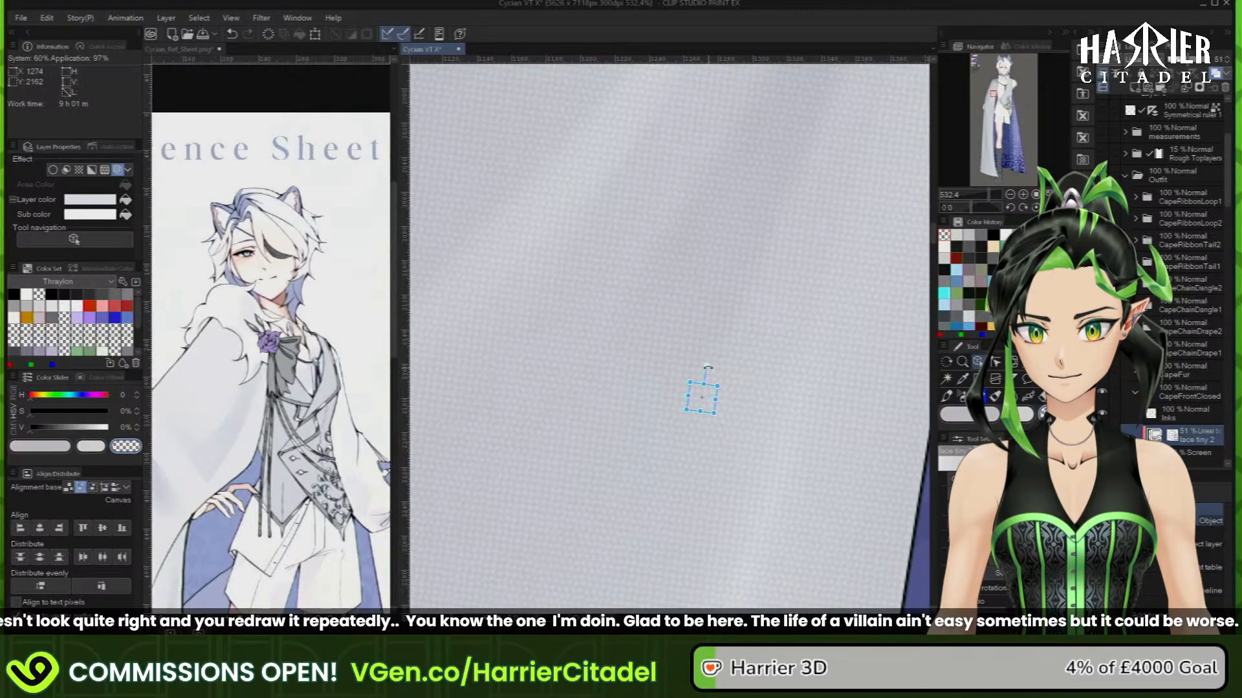
{"action": "scroll", "coordinate": [677, 230], "scroll_direction": "down", "scroll_amount": 9}
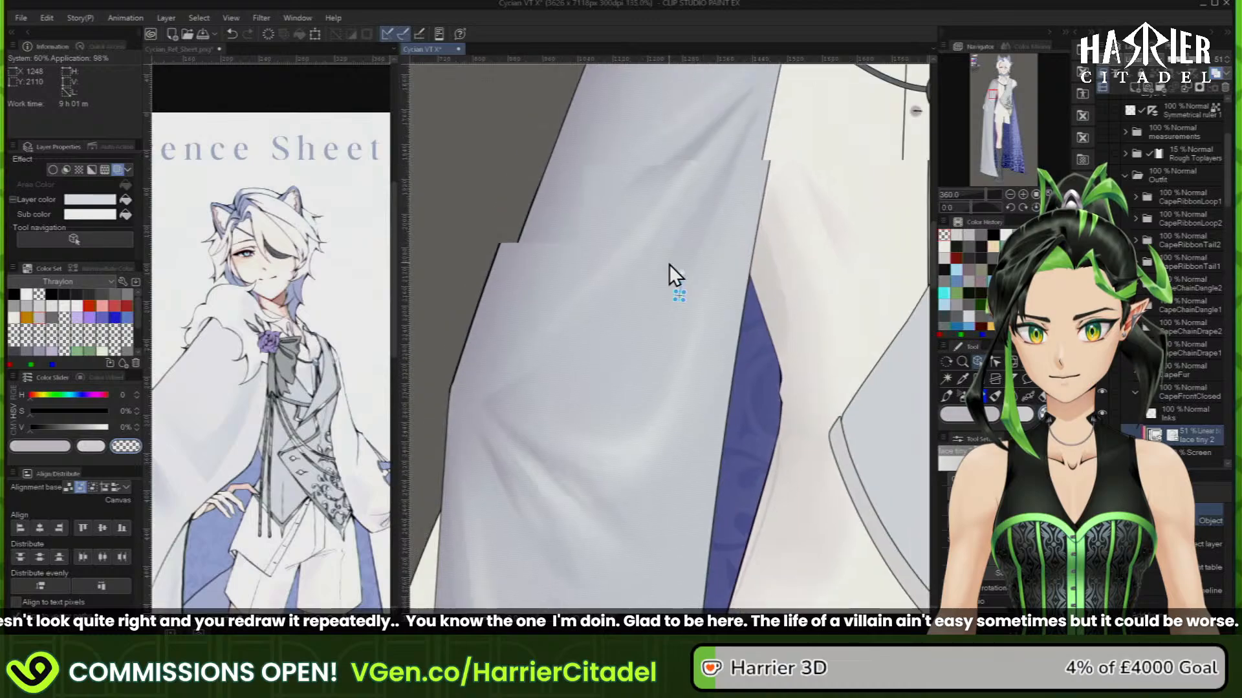
Examine the tilted lace weave over the front cape, from the shoulder and chest edge to the hem, at full-figure and close views
{"action": "scroll", "coordinate": [640, 163], "scroll_direction": "down", "scroll_amount": 4}
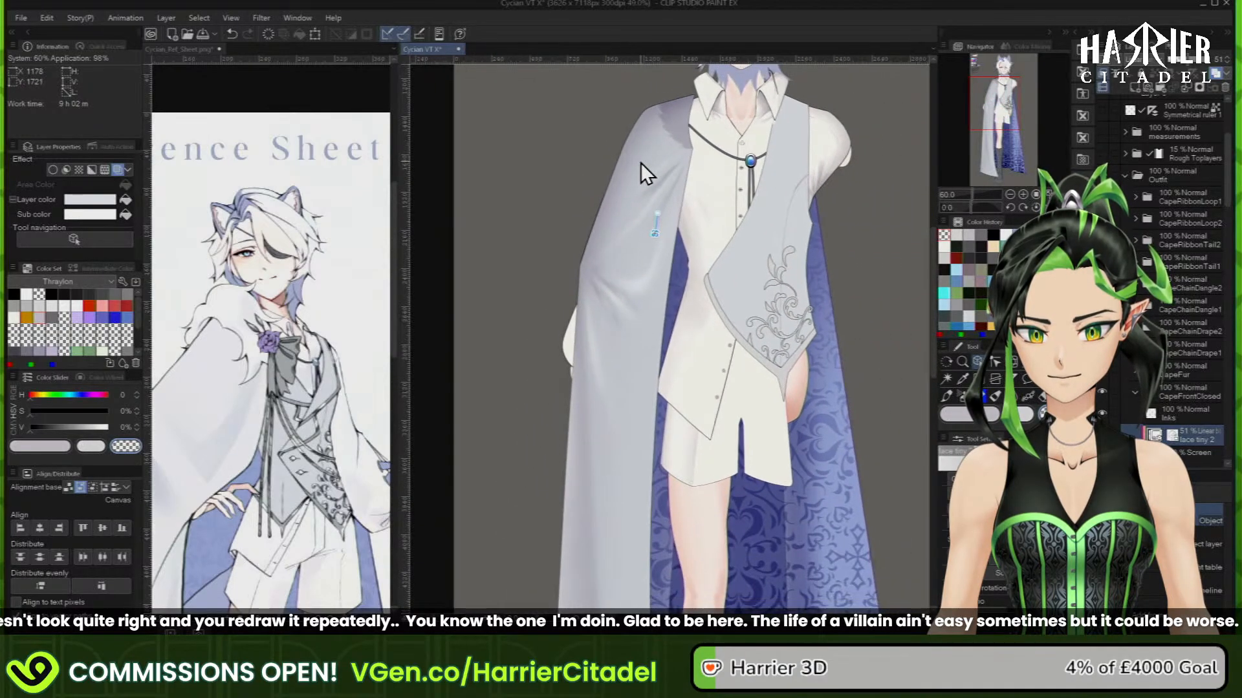
{"action": "scroll", "coordinate": [640, 163], "scroll_direction": "down", "scroll_amount": 3}
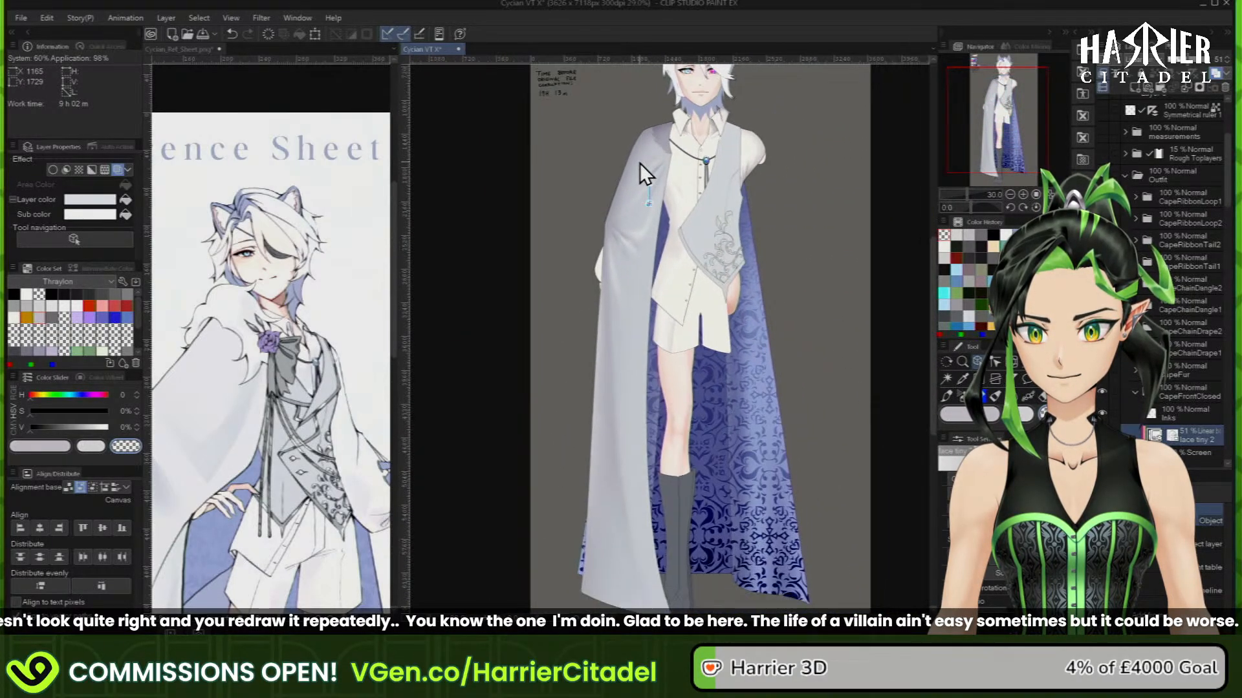
{"action": "scroll", "coordinate": [608, 548], "scroll_direction": "up", "scroll_amount": 2}
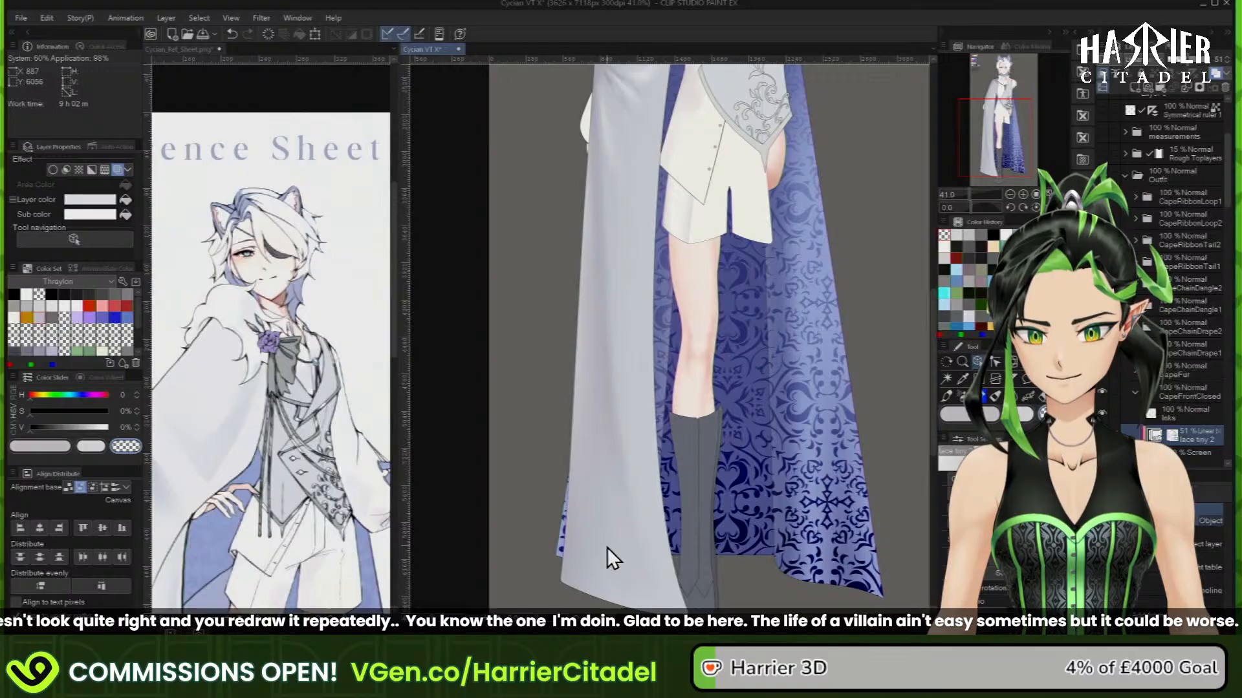
{"action": "scroll", "coordinate": [612, 546], "scroll_direction": "up", "scroll_amount": 8}
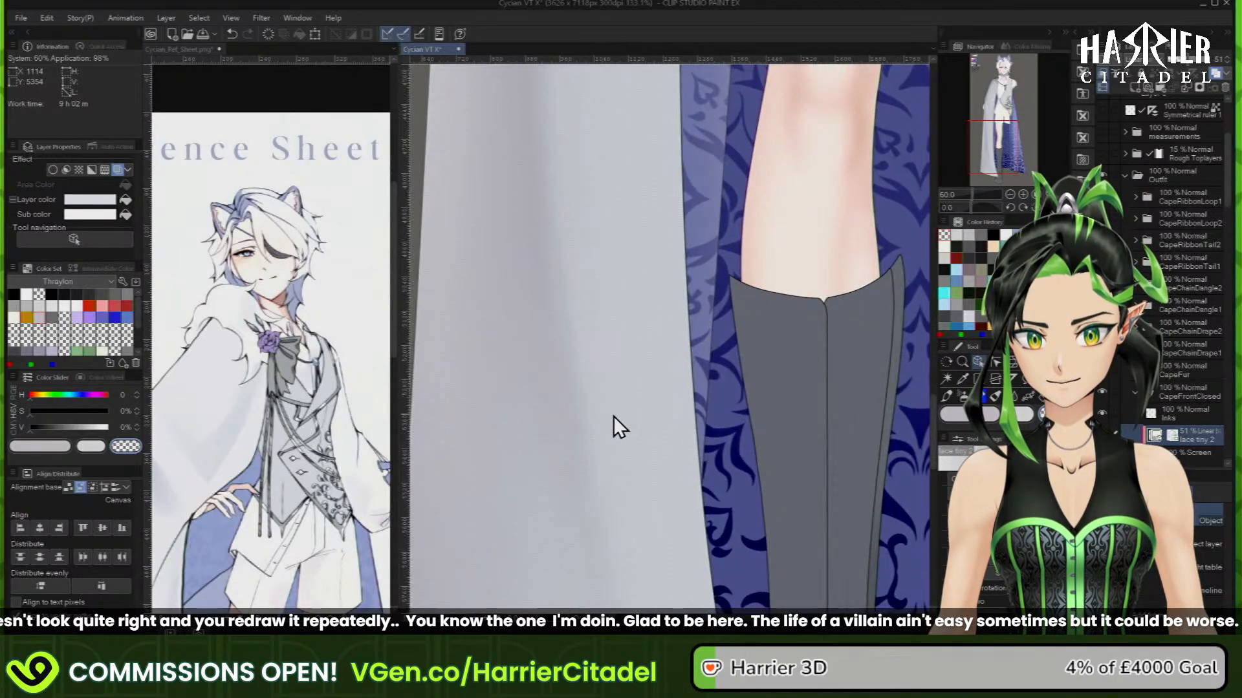
{"action": "scroll", "coordinate": [620, 415], "scroll_direction": "down", "scroll_amount": 8}
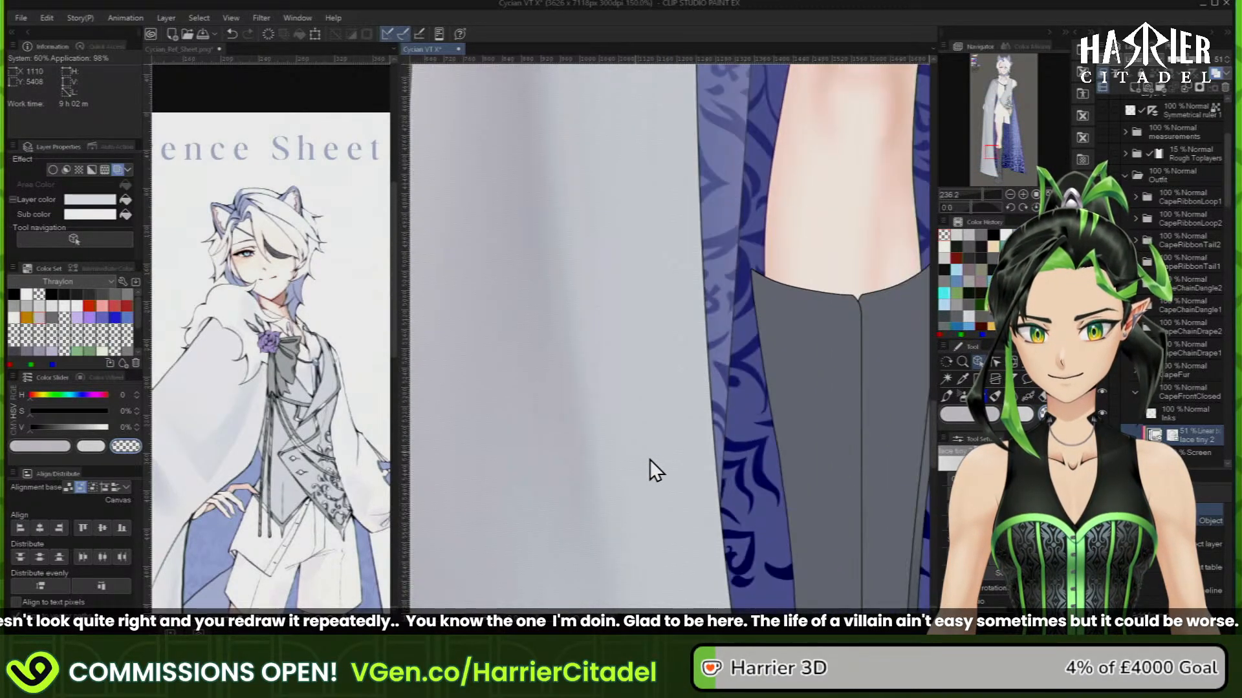
{"action": "scroll", "coordinate": [648, 472], "scroll_direction": "down", "scroll_amount": 4}
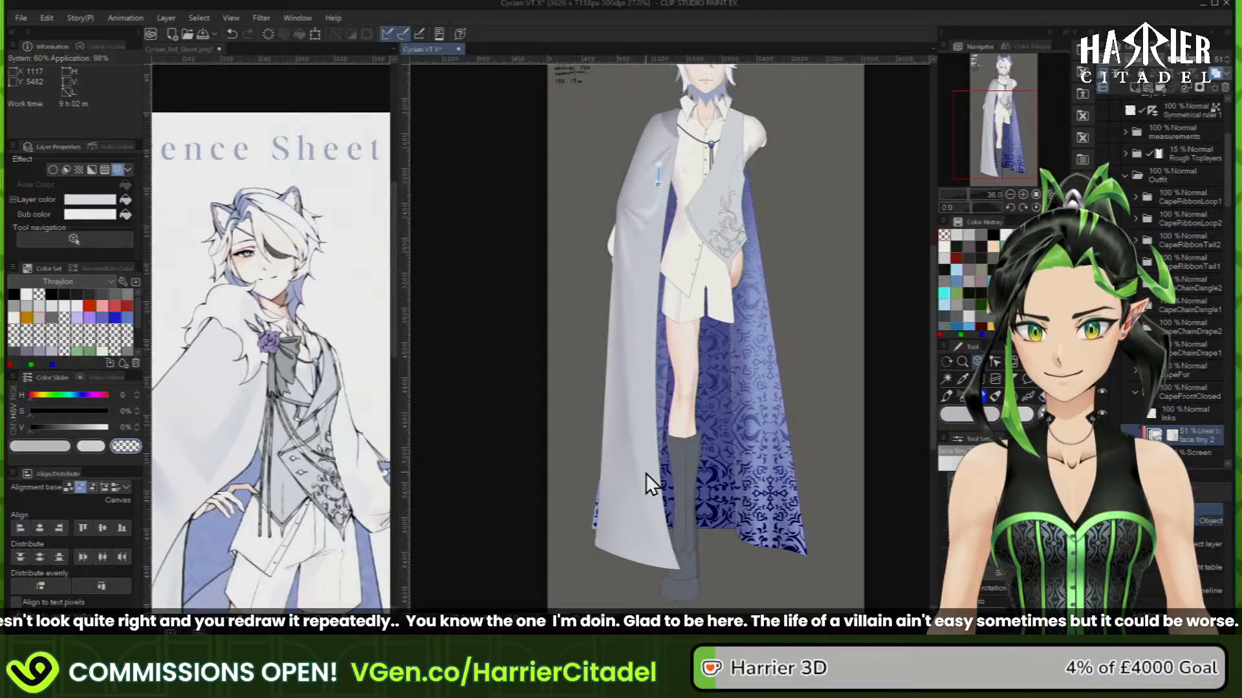
{"action": "scroll", "coordinate": [646, 268], "scroll_direction": "up", "scroll_amount": 2}
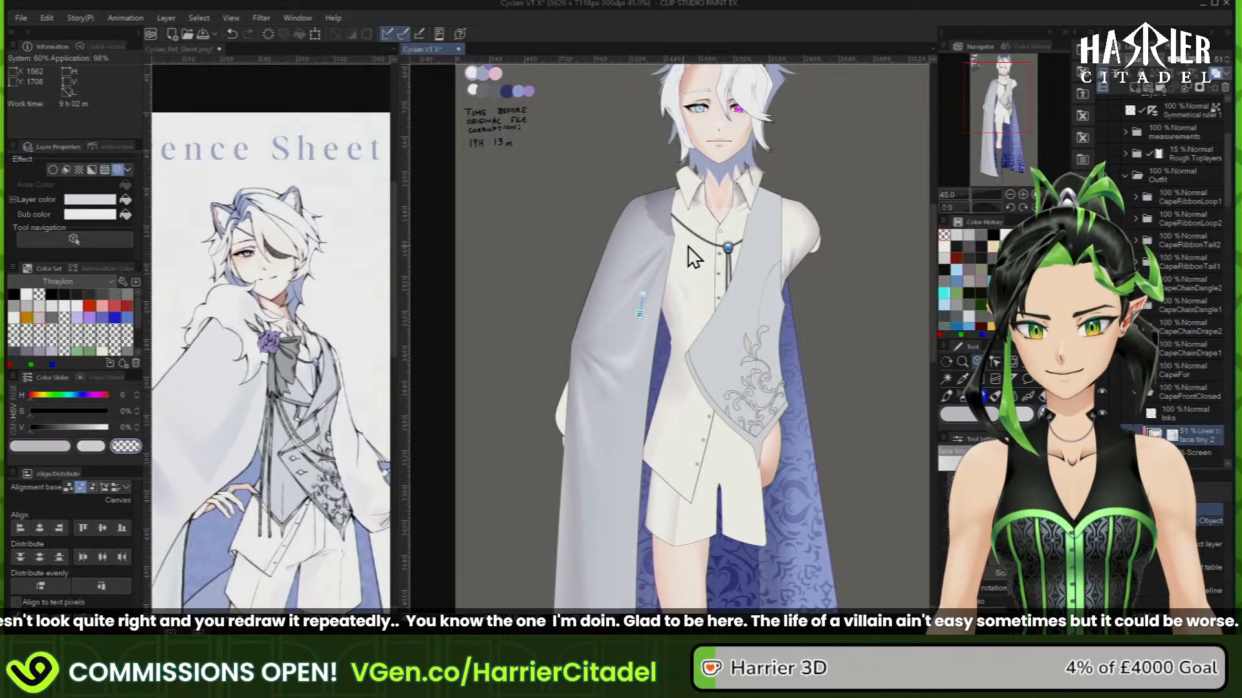
{"action": "scroll", "coordinate": [622, 262], "scroll_direction": "up", "scroll_amount": 4}
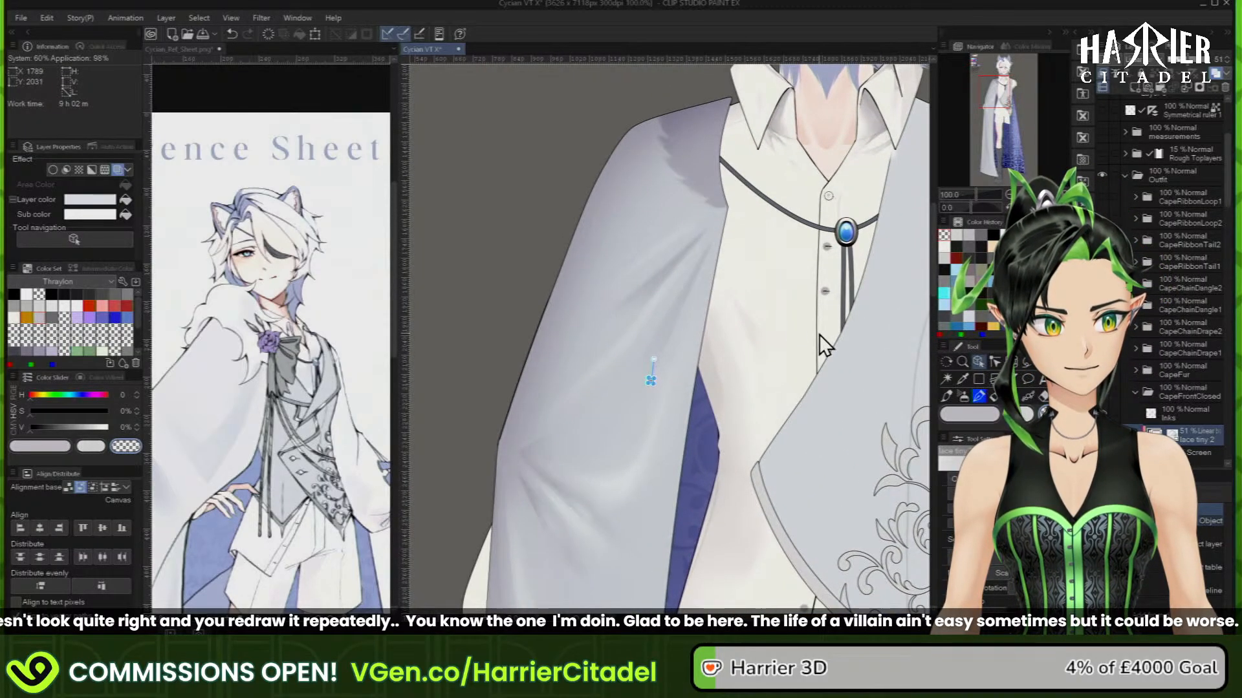
{"action": "scroll", "coordinate": [819, 335], "scroll_direction": "up", "scroll_amount": 1}
{"action": "scroll", "coordinate": [672, 342], "scroll_direction": "up", "scroll_amount": 4}
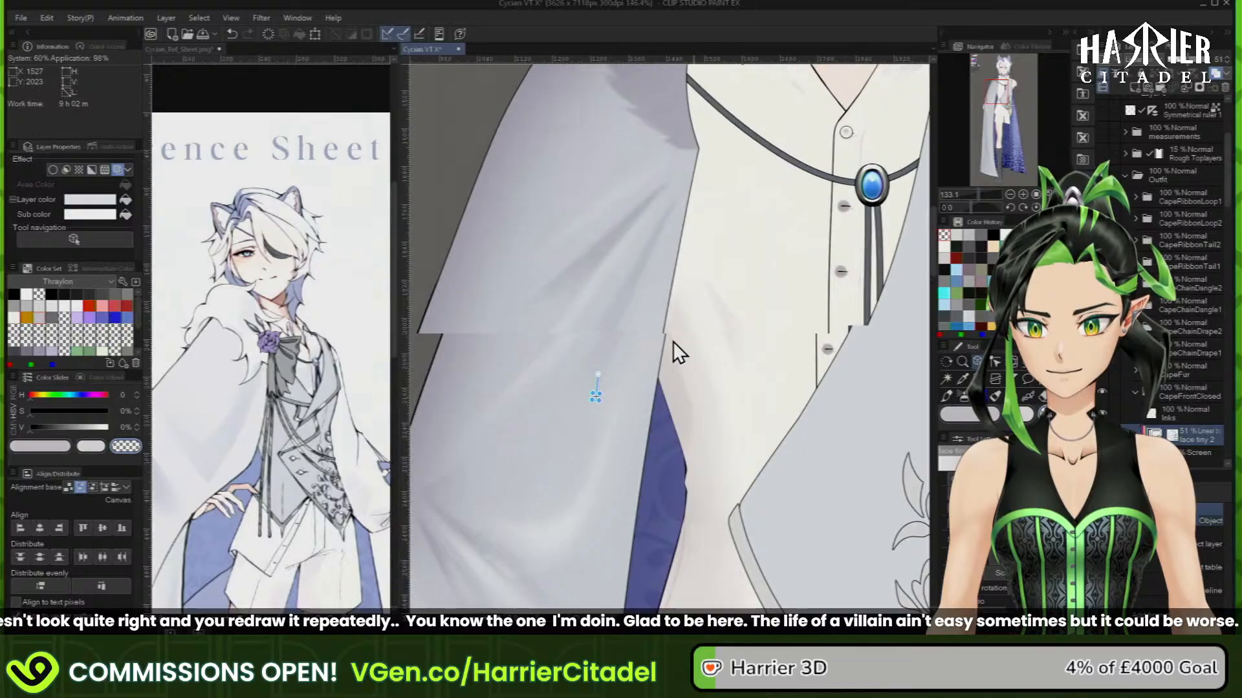
{"action": "scroll", "coordinate": [644, 346], "scroll_direction": "down", "scroll_amount": 6}
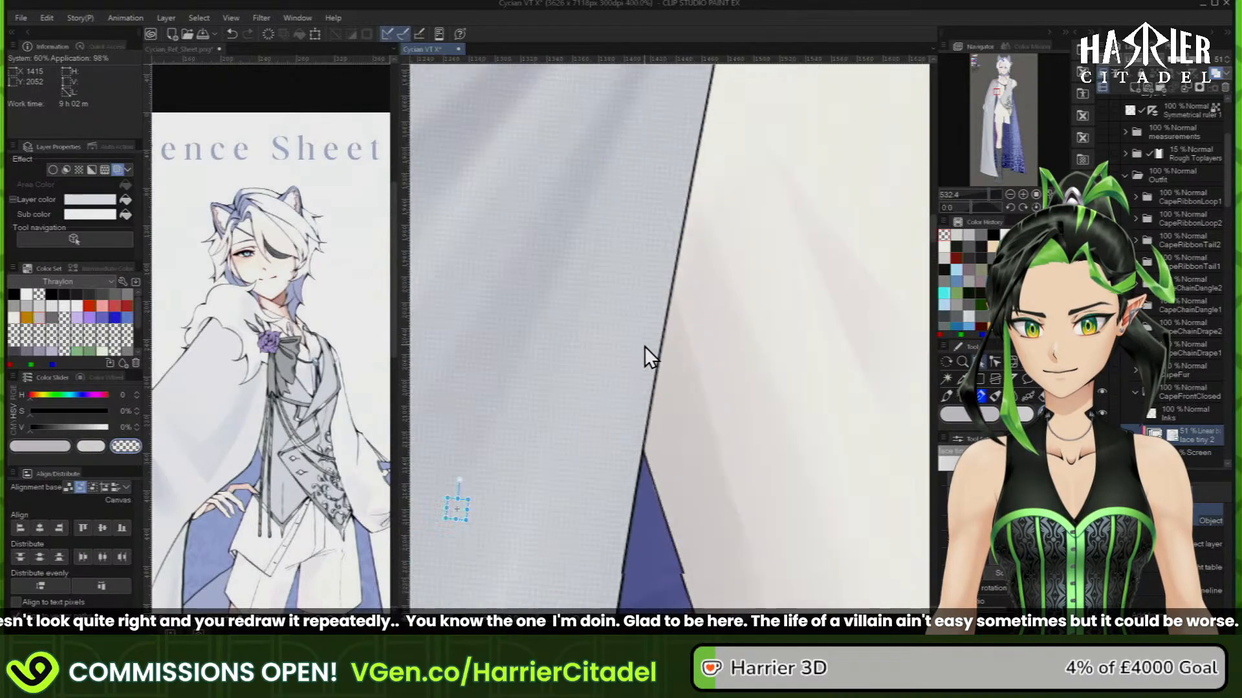
{"action": "scroll", "coordinate": [655, 301], "scroll_direction": "down", "scroll_amount": 4}
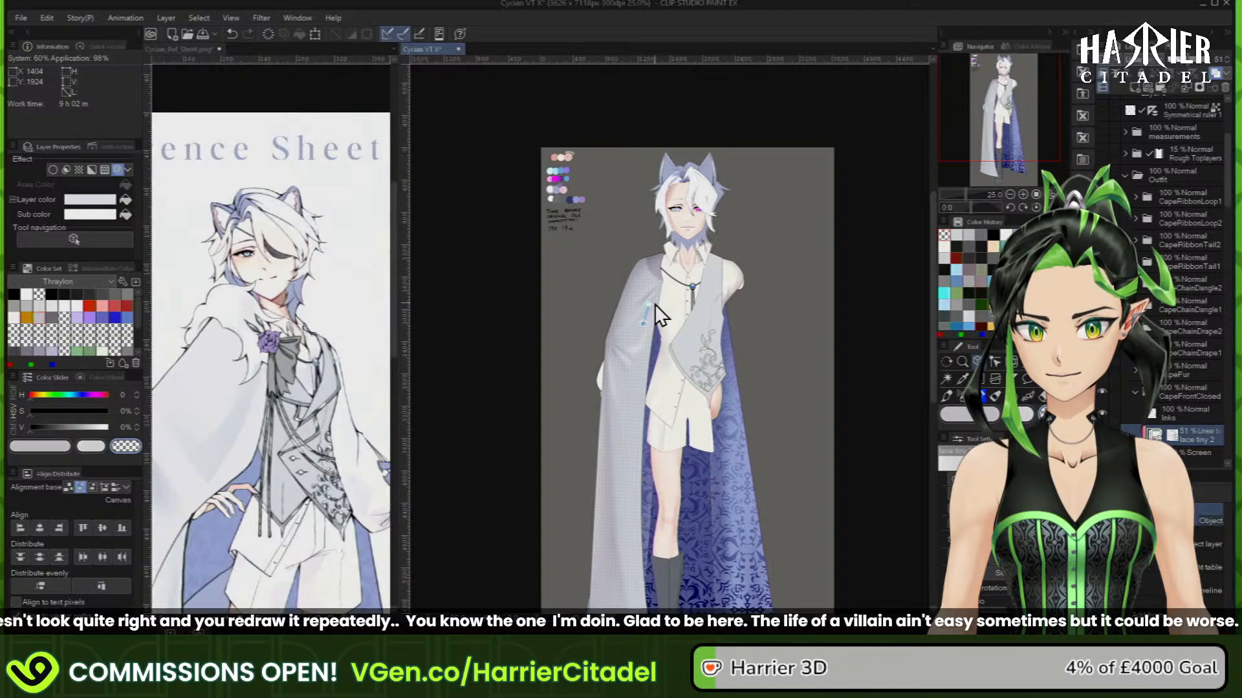
Set the lace tiny 2 layer to 50% opacity and place a duplicate in the WaistcoatPRT folder, clipped above the Dart layer
{"action": "scroll", "coordinate": [661, 285], "scroll_direction": "up", "scroll_amount": 1}
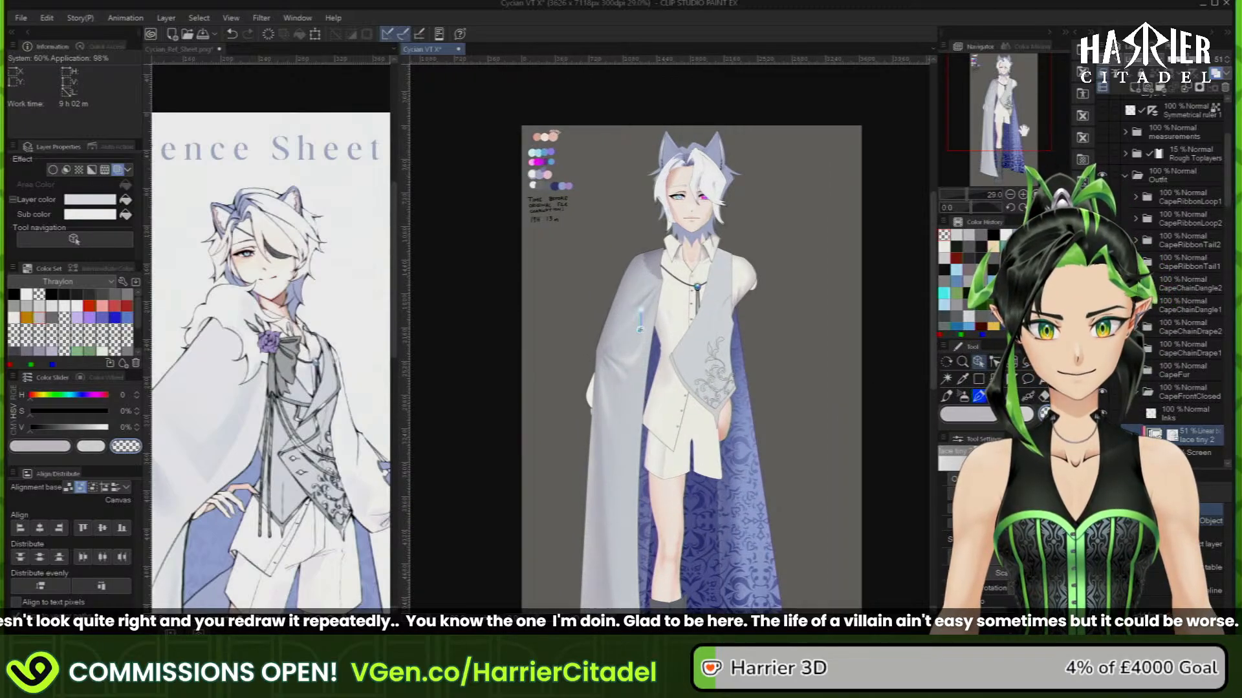
{"action": "left_click_drag", "start_coordinate": [641, 329], "coordinate": [661, 174]}
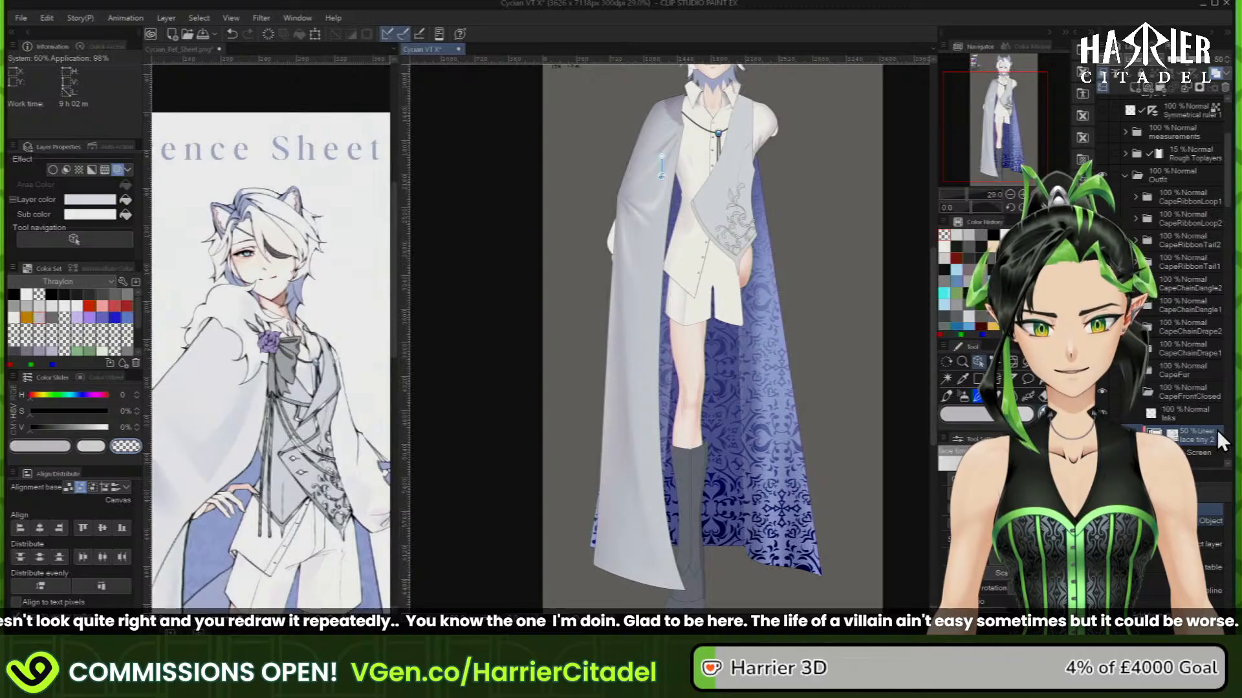
{"action": "scroll", "coordinate": [1217, 429], "scroll_direction": "down", "scroll_amount": 5}
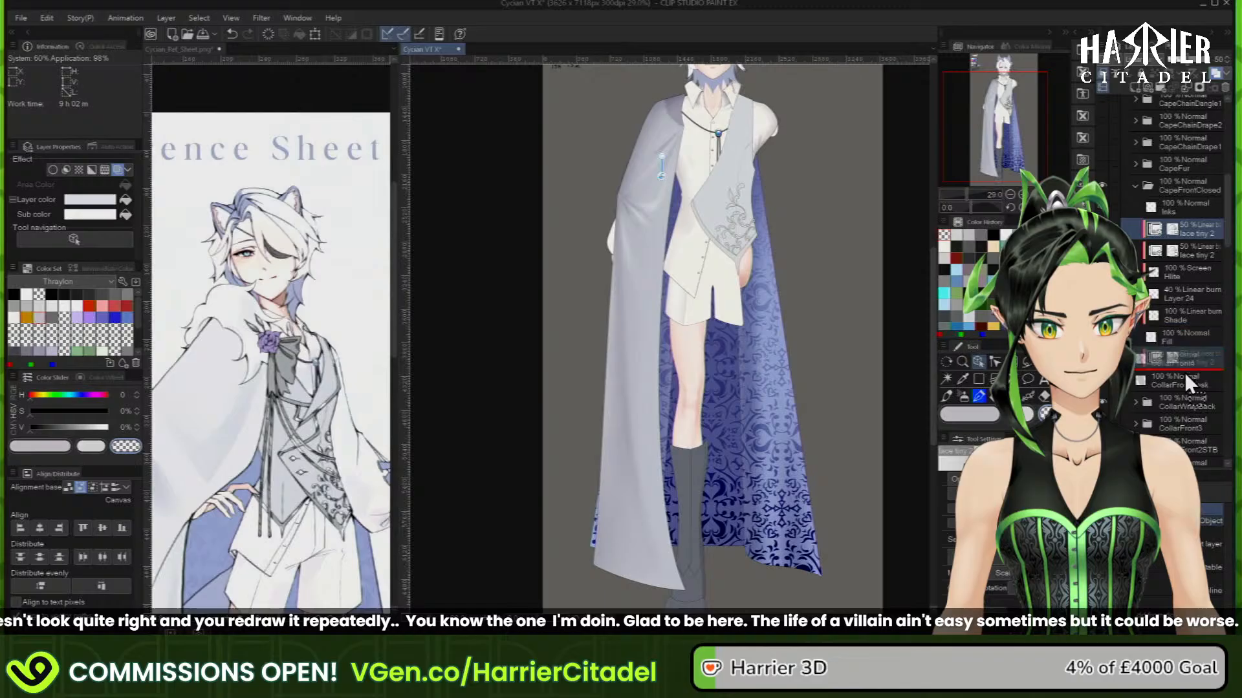
{"action": "scroll", "coordinate": [1185, 373], "scroll_direction": "down", "scroll_amount": 2}
{"action": "scroll", "coordinate": [1177, 278], "scroll_direction": "down", "scroll_amount": 4}
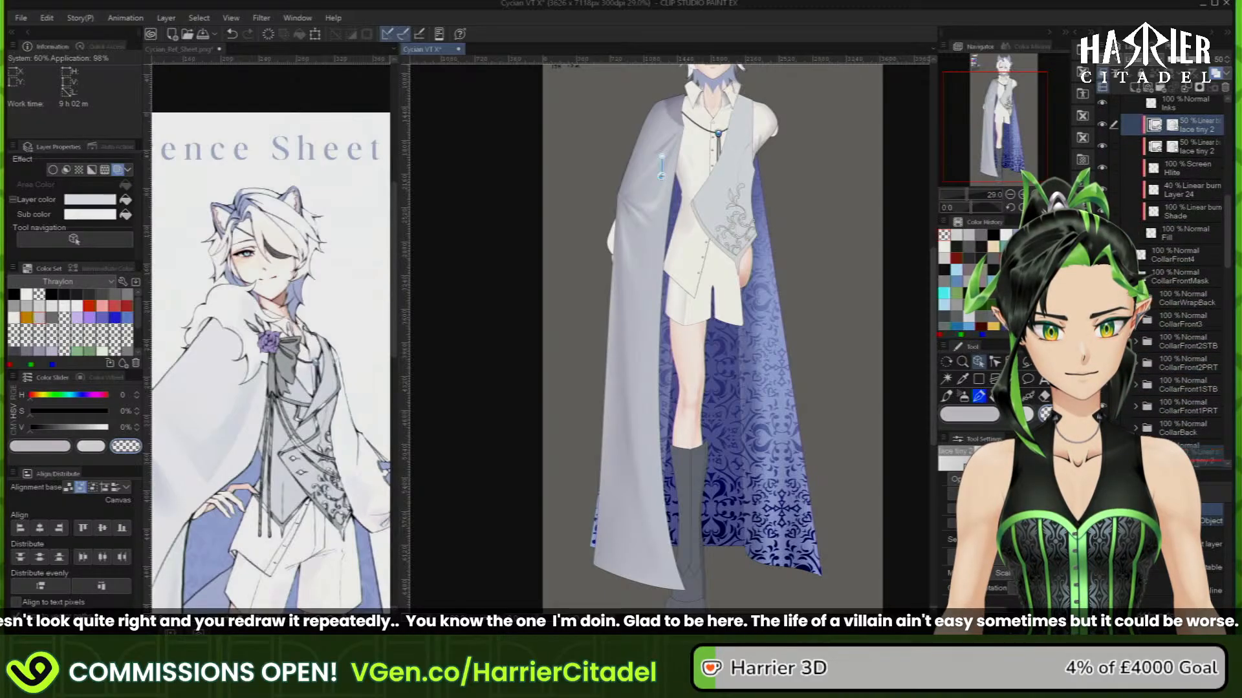
{"action": "scroll", "coordinate": [1189, 453], "scroll_direction": "down", "scroll_amount": 1}
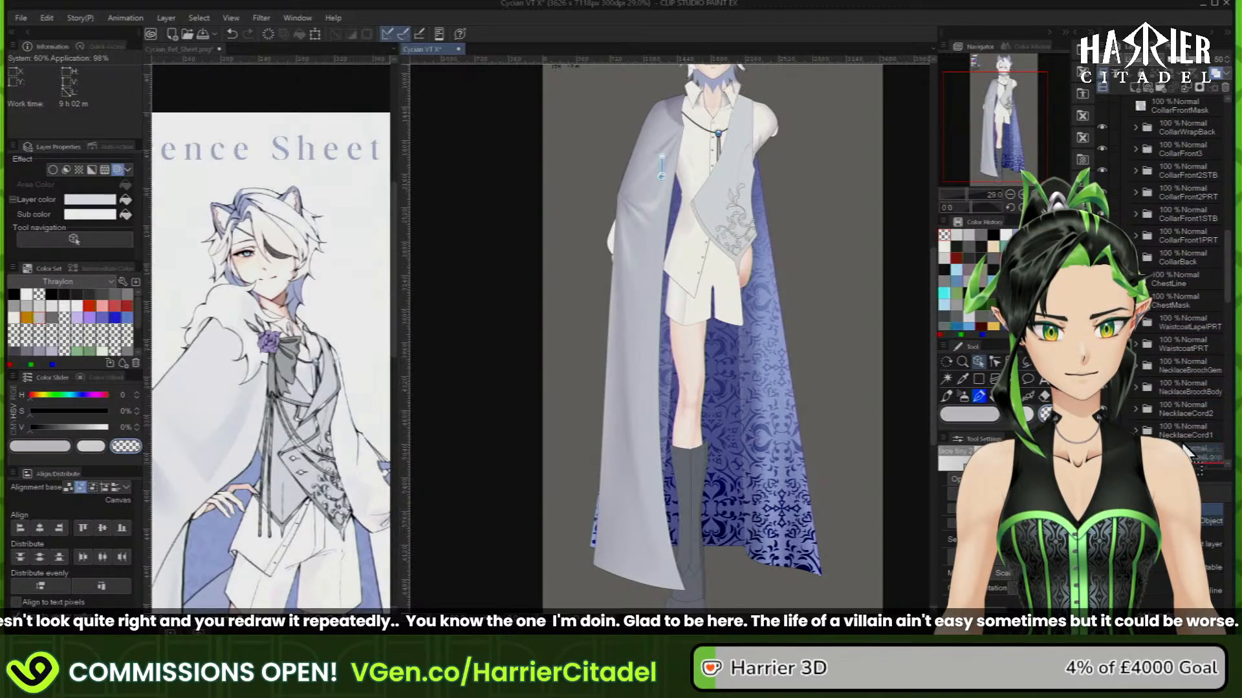
{"action": "left_click_drag", "start_coordinate": [1201, 348], "coordinate": [1201, 347]}
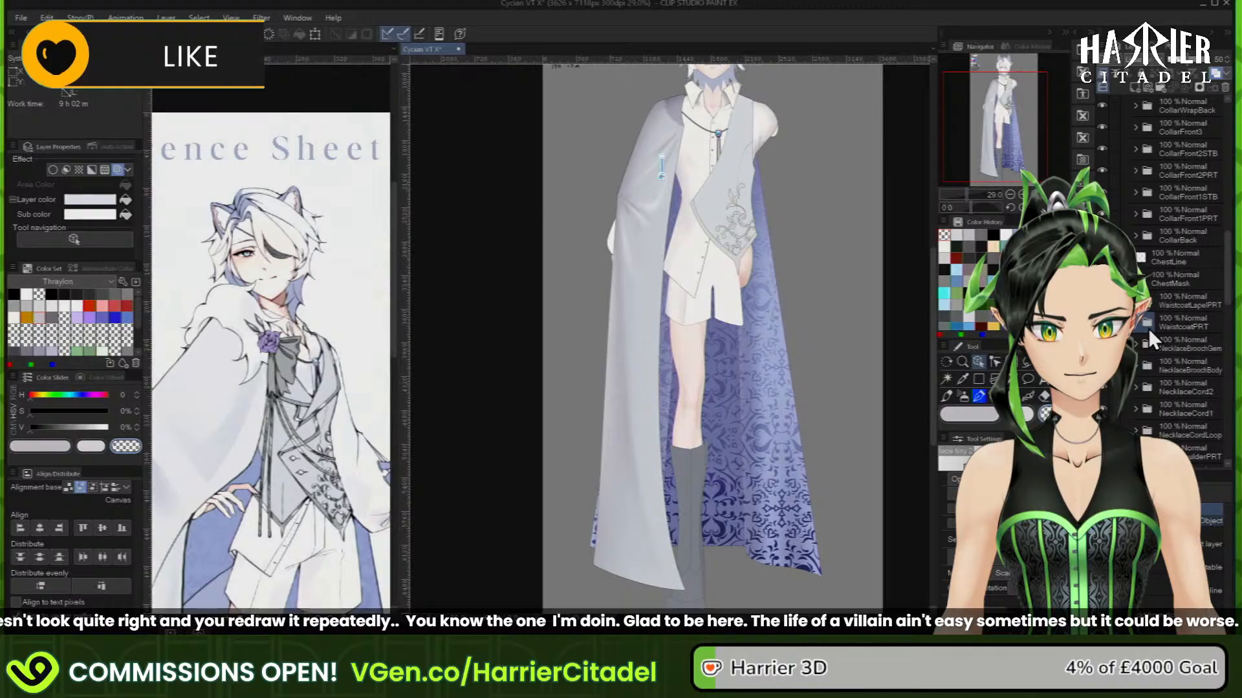
{"action": "left_click", "coordinate": [1137, 322]}
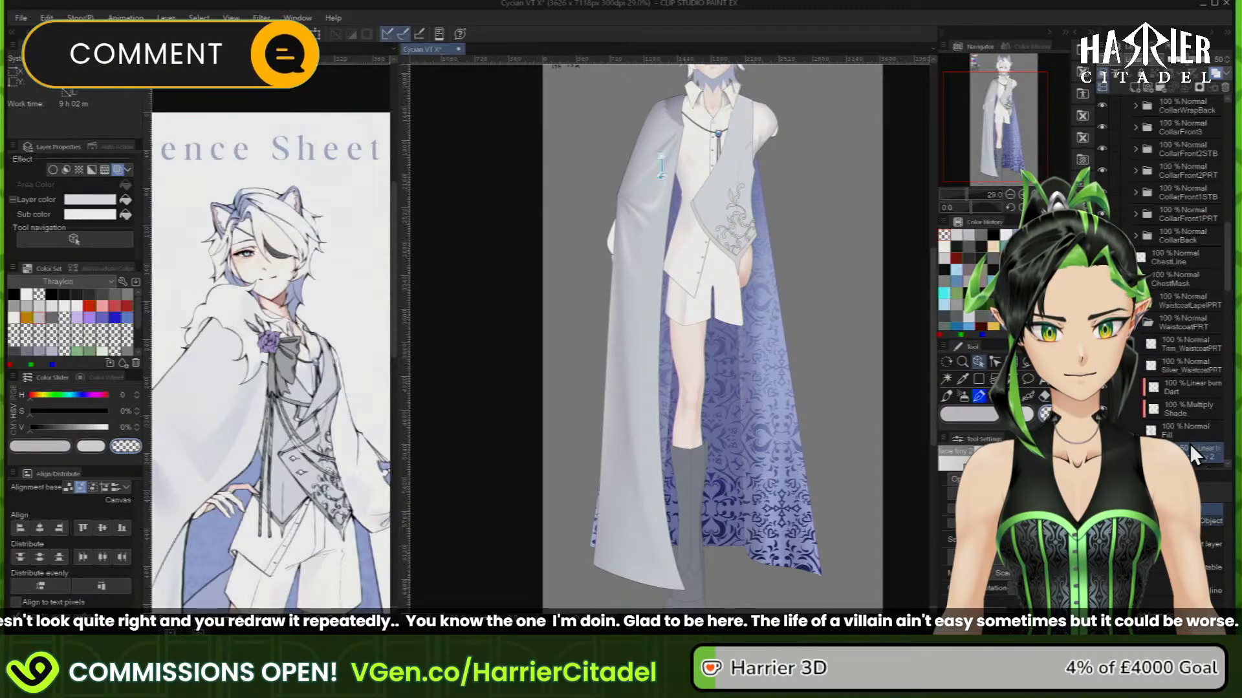
{"action": "left_click_drag", "start_coordinate": [1193, 447], "coordinate": [1197, 382]}
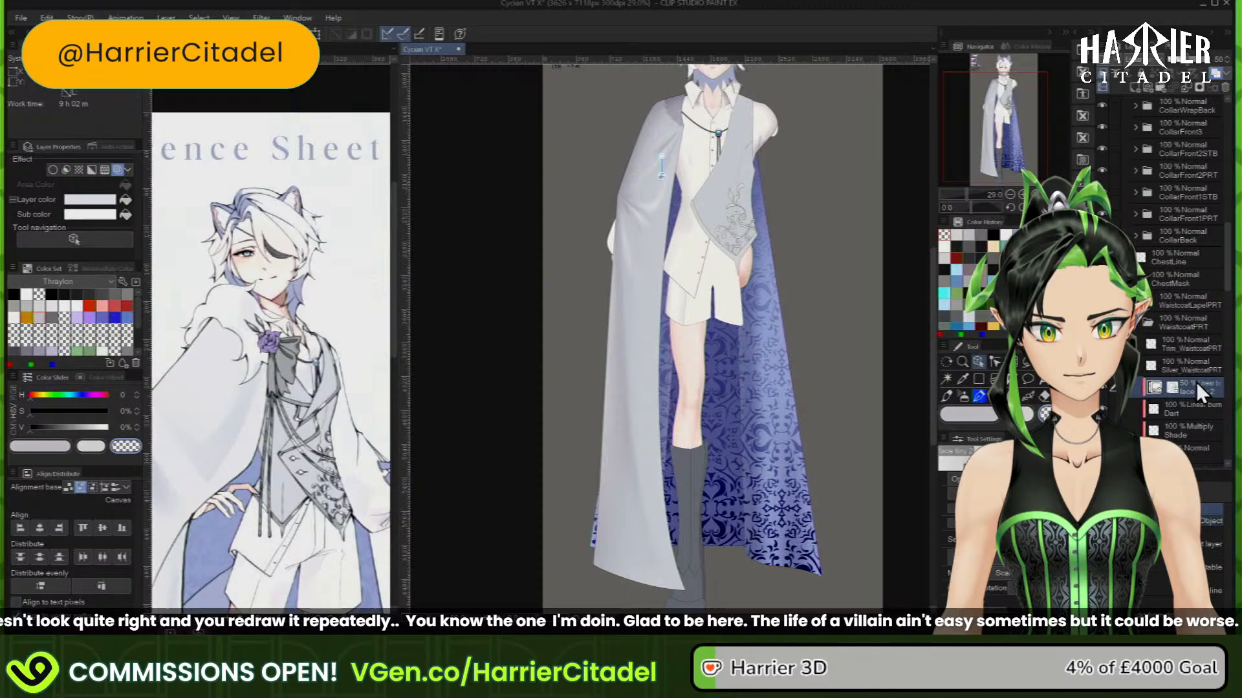
Move the duplicated lace texture's pattern grid onto the waistcoat, just above the scroll embroidery
{"action": "scroll", "coordinate": [633, 128], "scroll_direction": "up", "scroll_amount": 3}
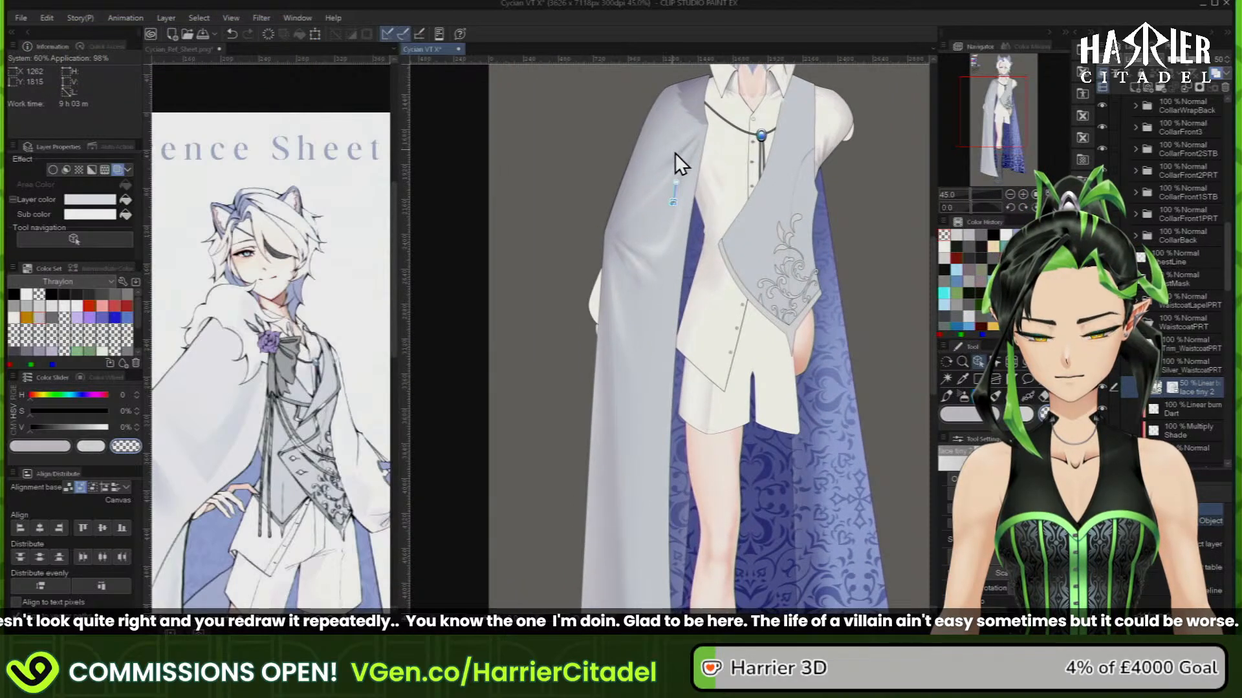
{"action": "scroll", "coordinate": [769, 189], "scroll_direction": "up", "scroll_amount": 1}
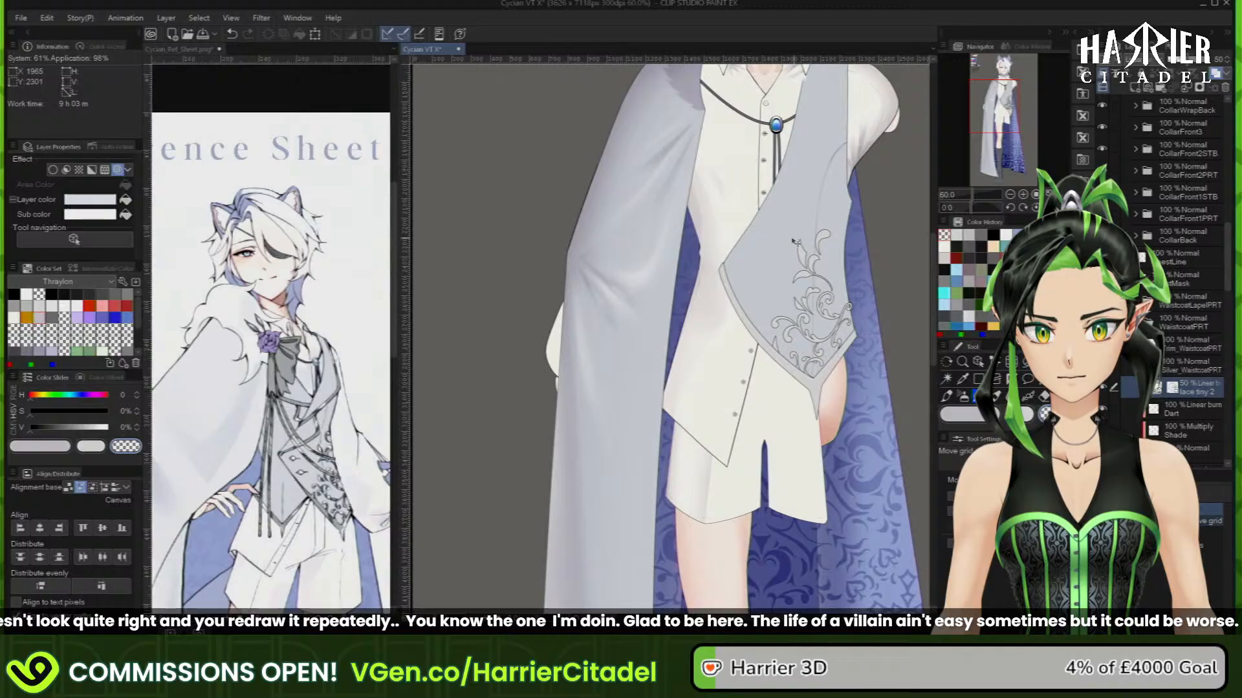
{"action": "scroll", "coordinate": [820, 228], "scroll_direction": "up", "scroll_amount": 6}
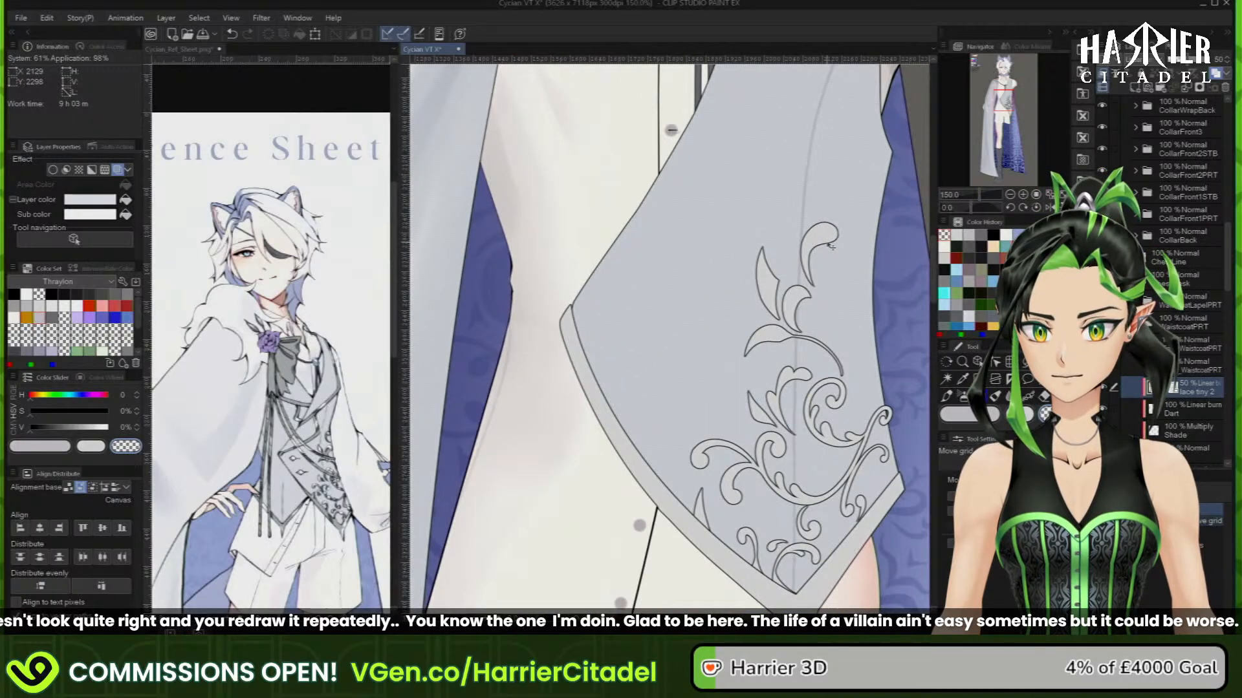
{"action": "scroll", "coordinate": [729, 214], "scroll_direction": "up", "scroll_amount": 5}
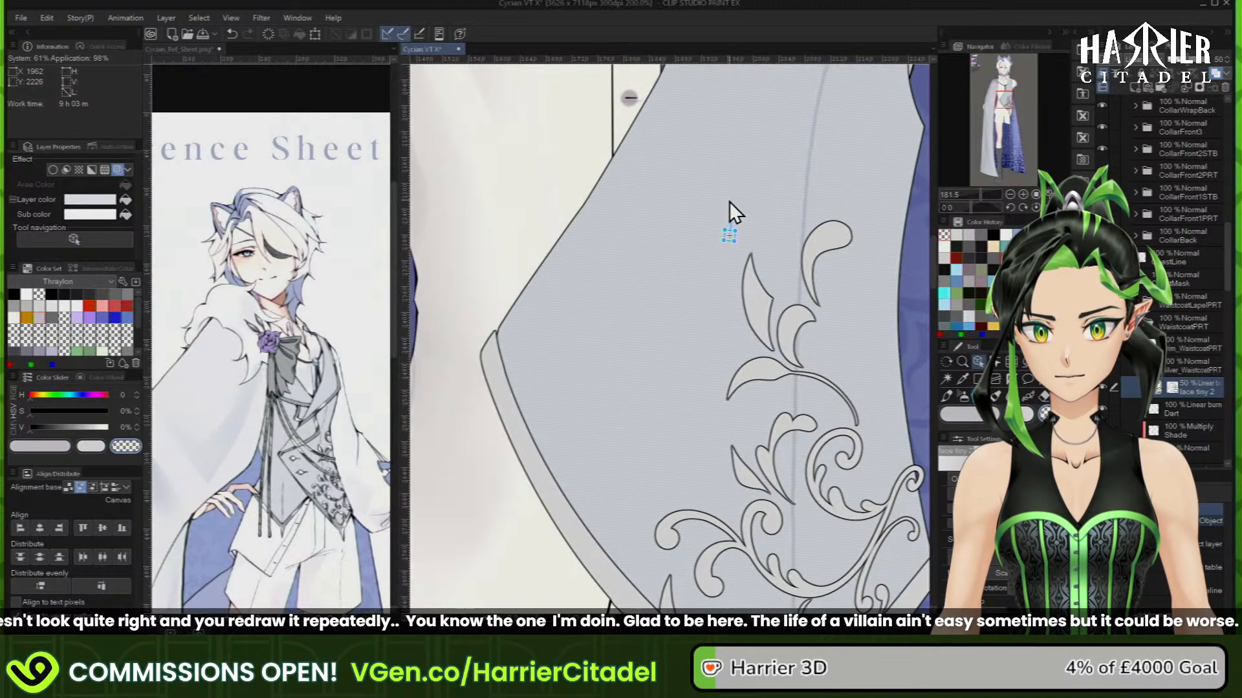
{"action": "scroll", "coordinate": [715, 184], "scroll_direction": "down", "scroll_amount": 6}
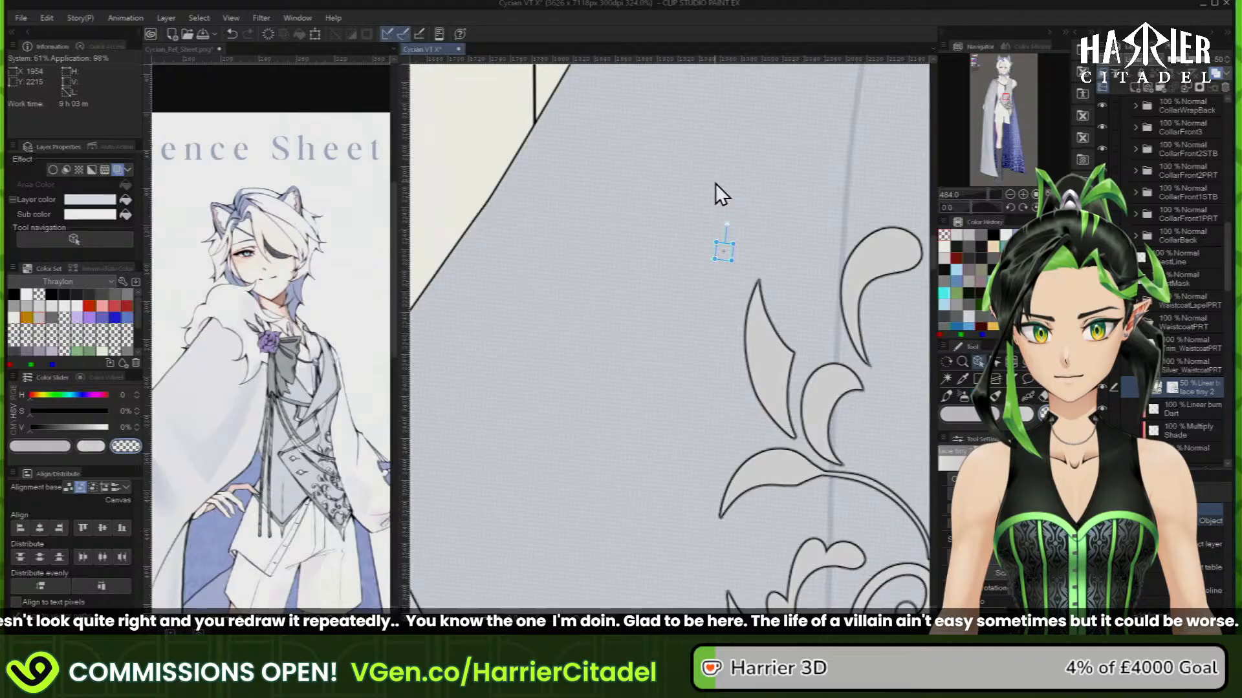
Rotate the waistcoat's lace tile back upright and compare its weave with the cape at a wider view
{"action": "scroll", "coordinate": [760, 150], "scroll_direction": "up", "scroll_amount": 3}
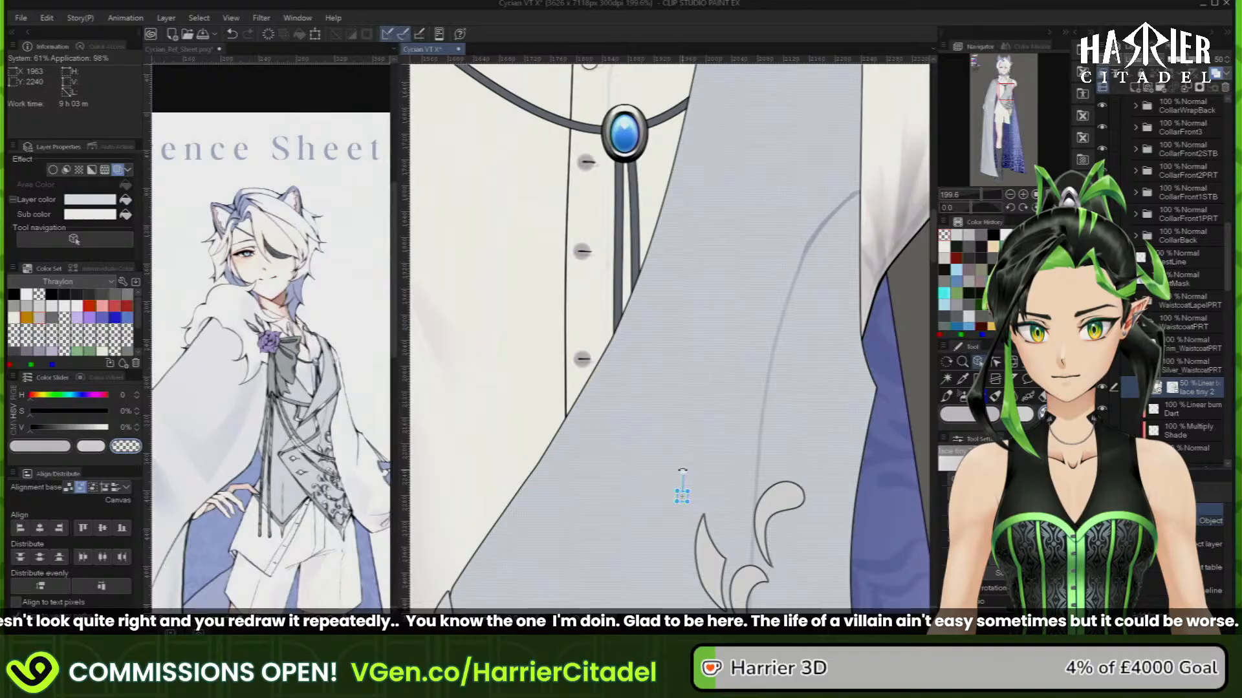
{"action": "scroll", "coordinate": [726, 390], "scroll_direction": "down", "scroll_amount": 4}
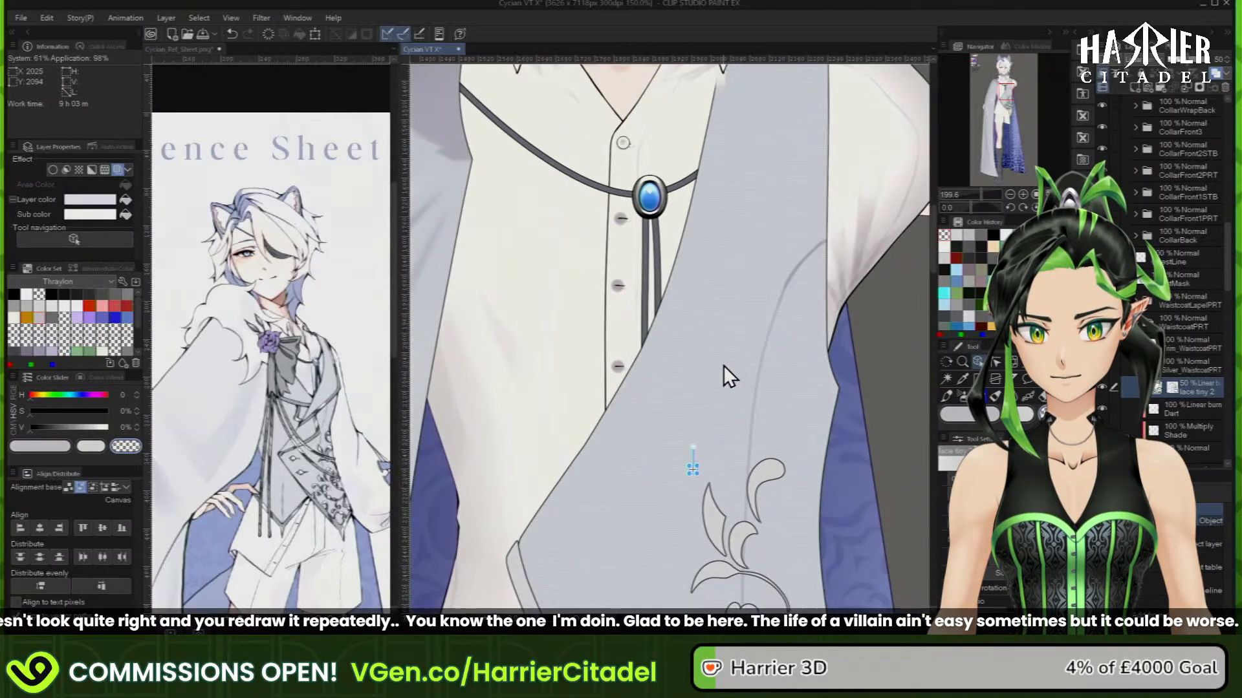
{"action": "scroll", "coordinate": [709, 351], "scroll_direction": "down", "scroll_amount": 3}
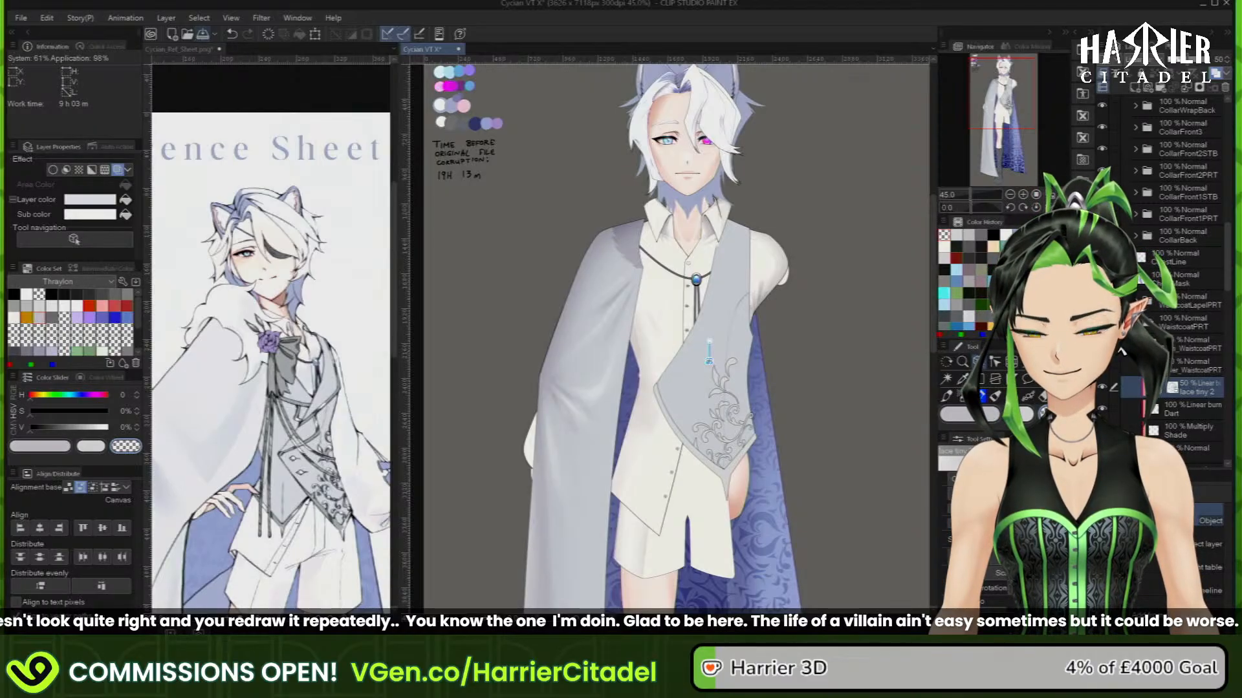
{"action": "scroll", "coordinate": [754, 297], "scroll_direction": "down", "scroll_amount": 1}
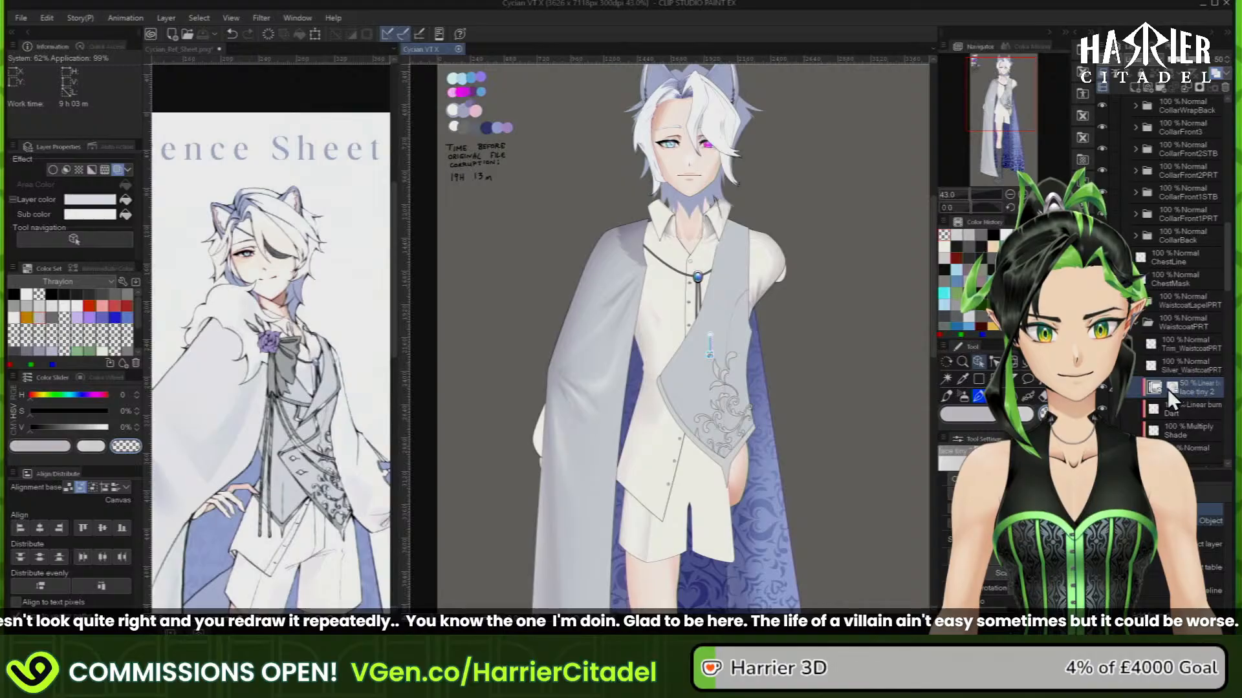
Collapse the WaistcoatPRT folder and show the cape's ribbon and chain pieces in the Outfit folder
{"action": "left_click", "coordinate": [1132, 319]}
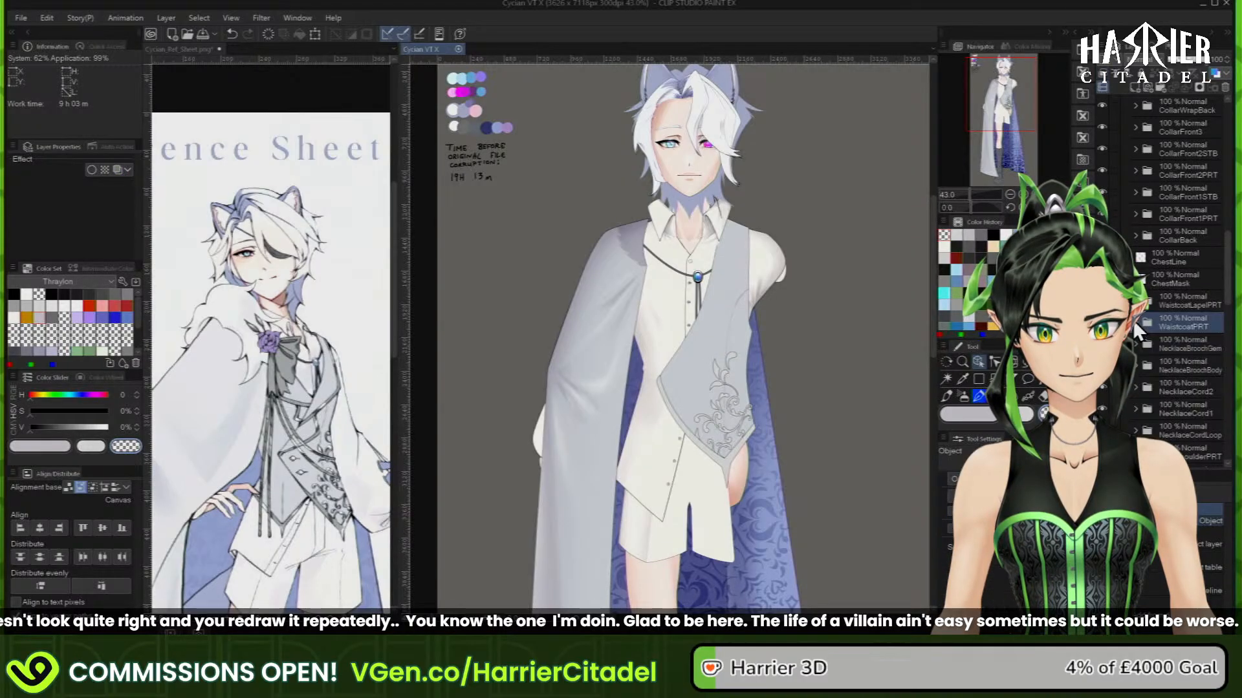
{"action": "scroll", "coordinate": [661, 170], "scroll_direction": "down", "scroll_amount": 5}
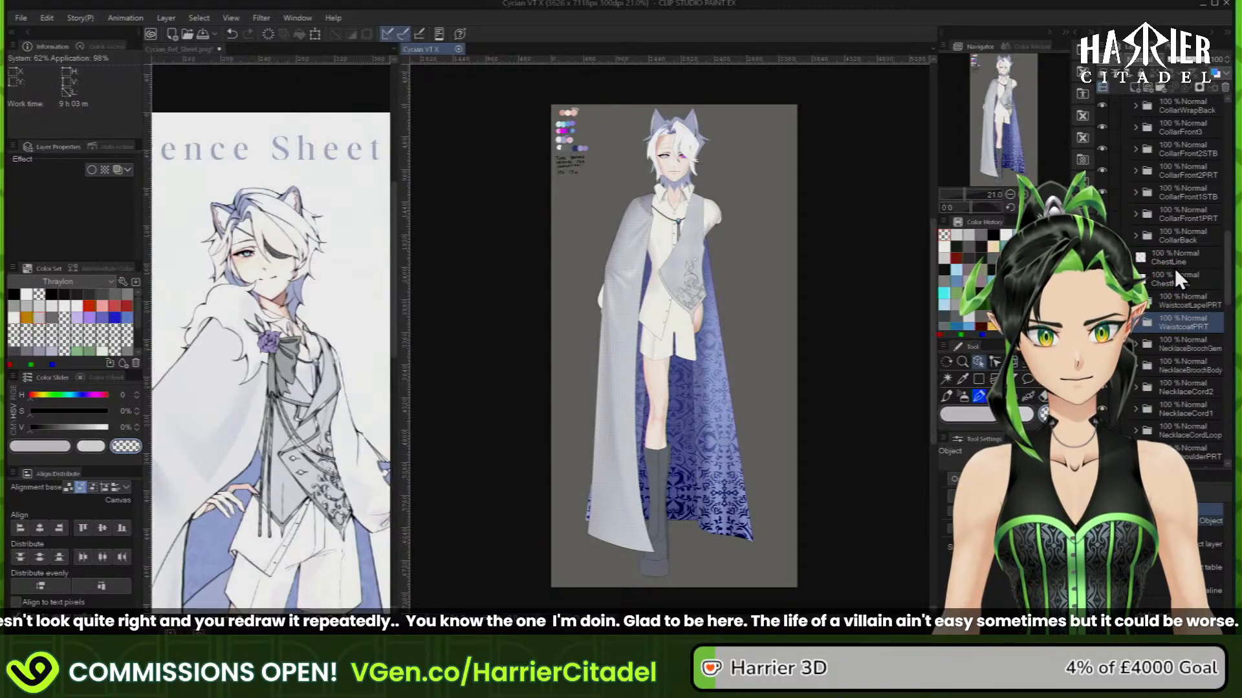
{"action": "scroll", "coordinate": [1149, 188], "scroll_direction": "up", "scroll_amount": 4}
{"action": "scroll", "coordinate": [1147, 197], "scroll_direction": "up", "scroll_amount": 4}
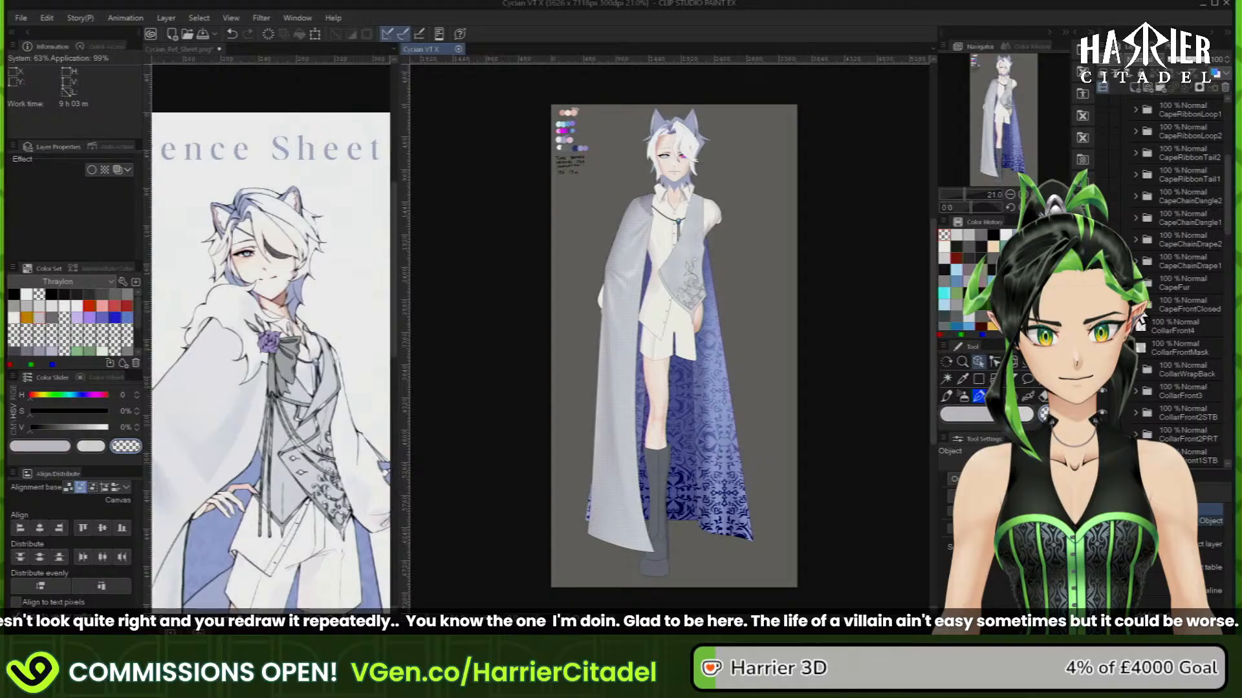
{"action": "scroll", "coordinate": [1128, 232], "scroll_direction": "up", "scroll_amount": 2}
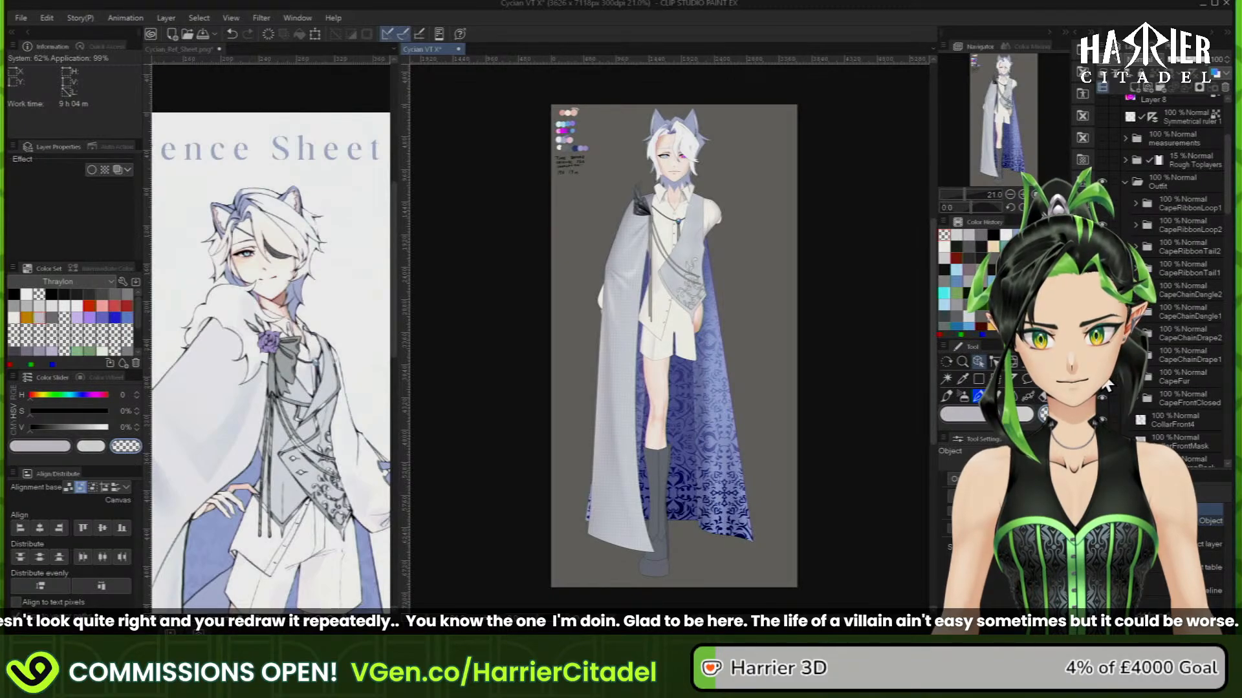
Examine the dark shoulder bow and its hanging and draped chains against the cape and waistcoat, at full-figure and close views
{"action": "scroll", "coordinate": [688, 207], "scroll_direction": "up", "scroll_amount": 1}
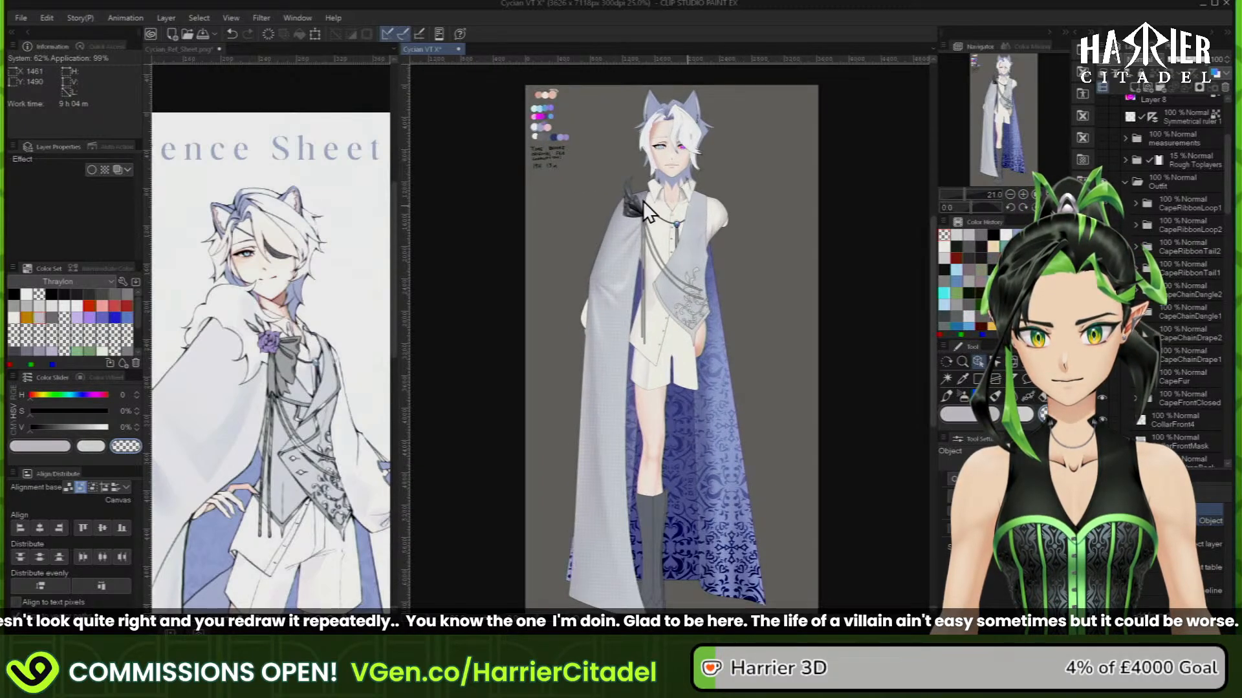
{"action": "scroll", "coordinate": [643, 207], "scroll_direction": "up", "scroll_amount": 3}
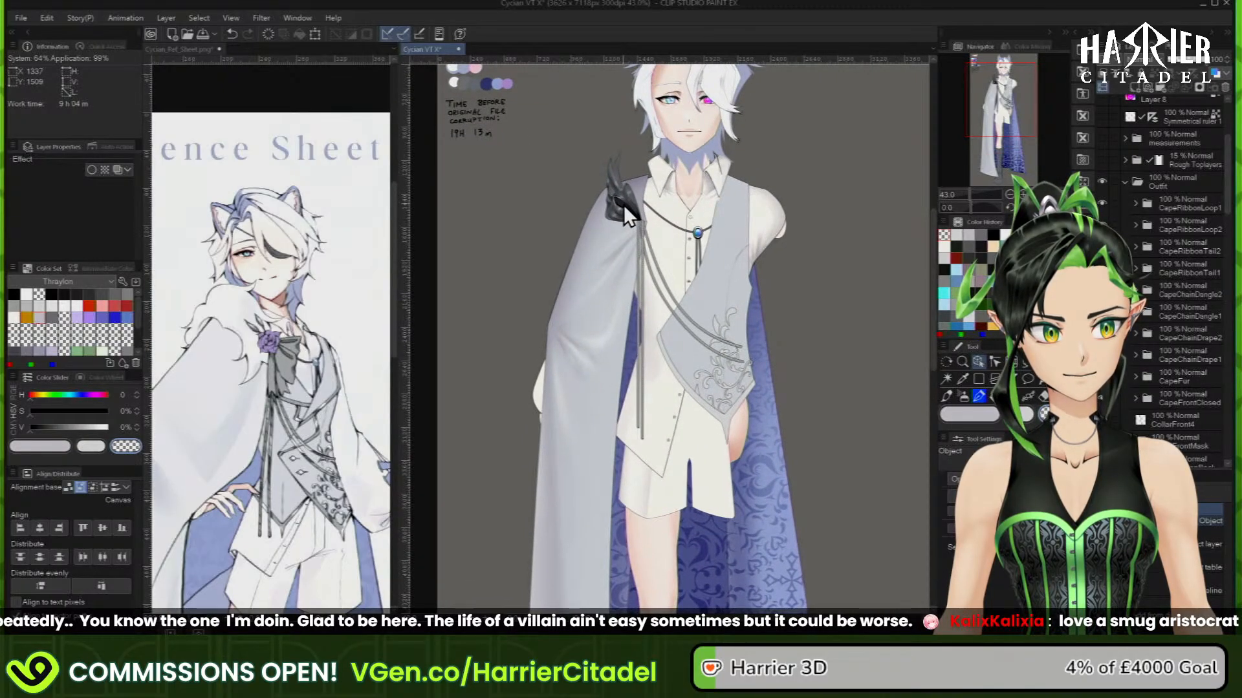
{"action": "scroll", "coordinate": [723, 161], "scroll_direction": "down", "scroll_amount": 3}
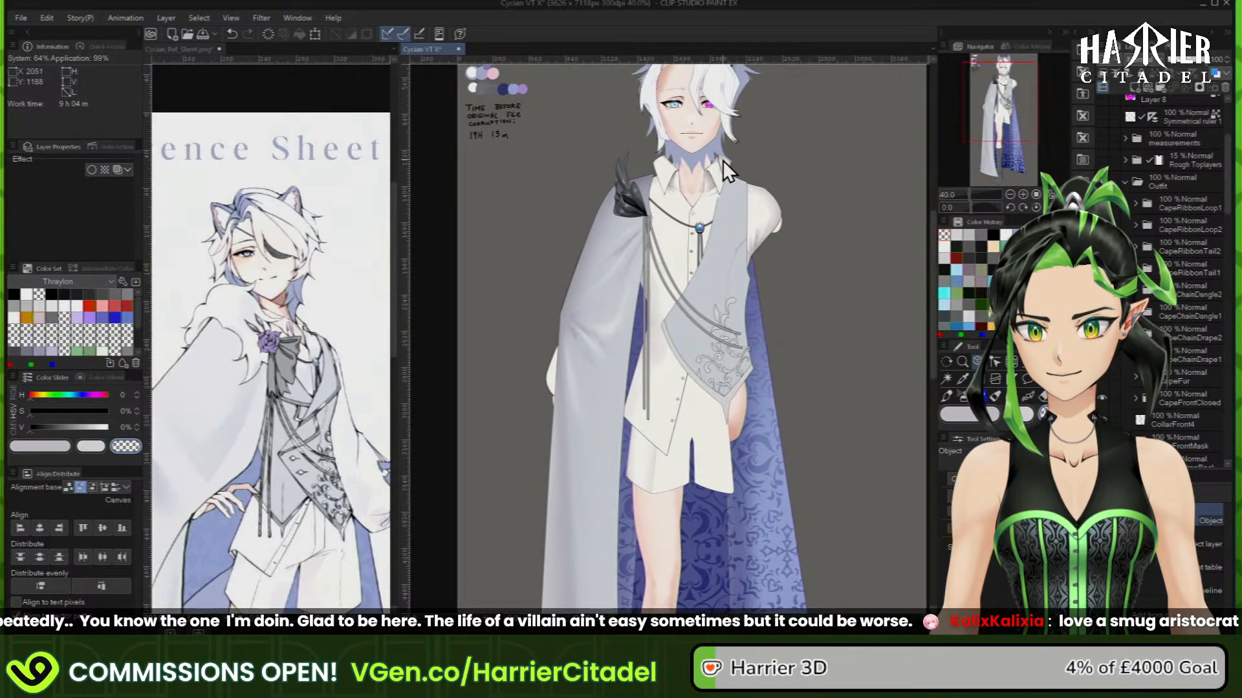
{"action": "scroll", "coordinate": [719, 161], "scroll_direction": "down", "scroll_amount": 1}
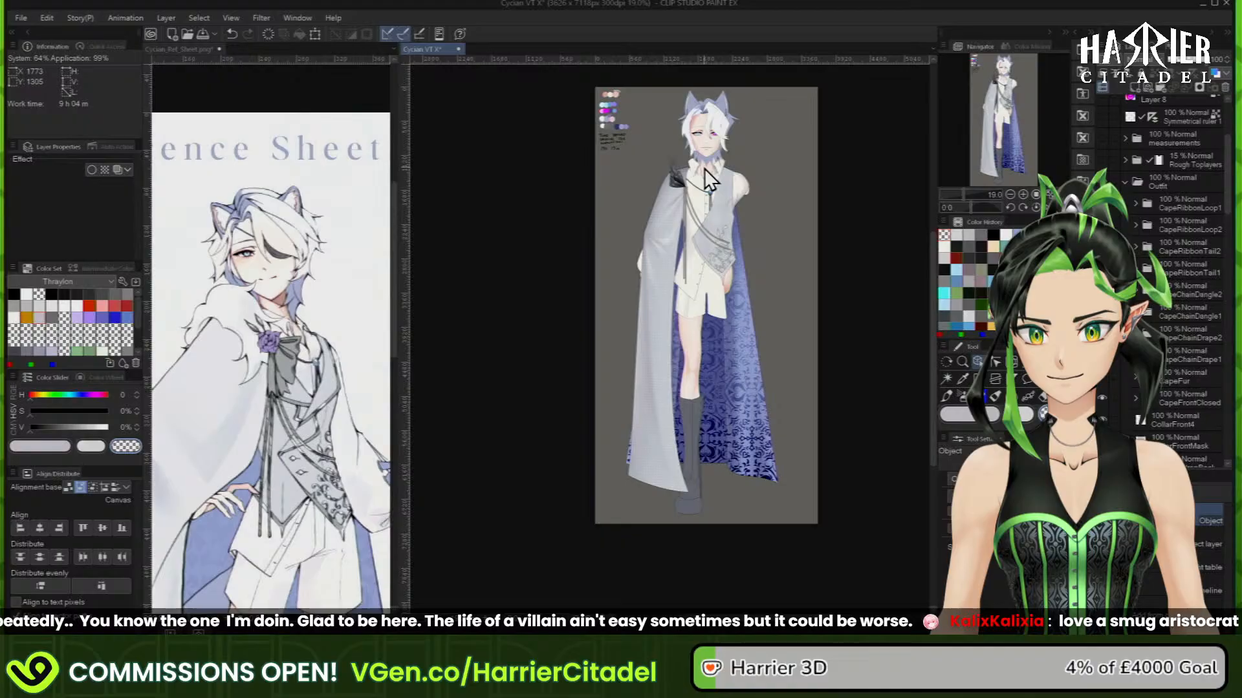
{"action": "scroll", "coordinate": [692, 161], "scroll_direction": "up", "scroll_amount": 3}
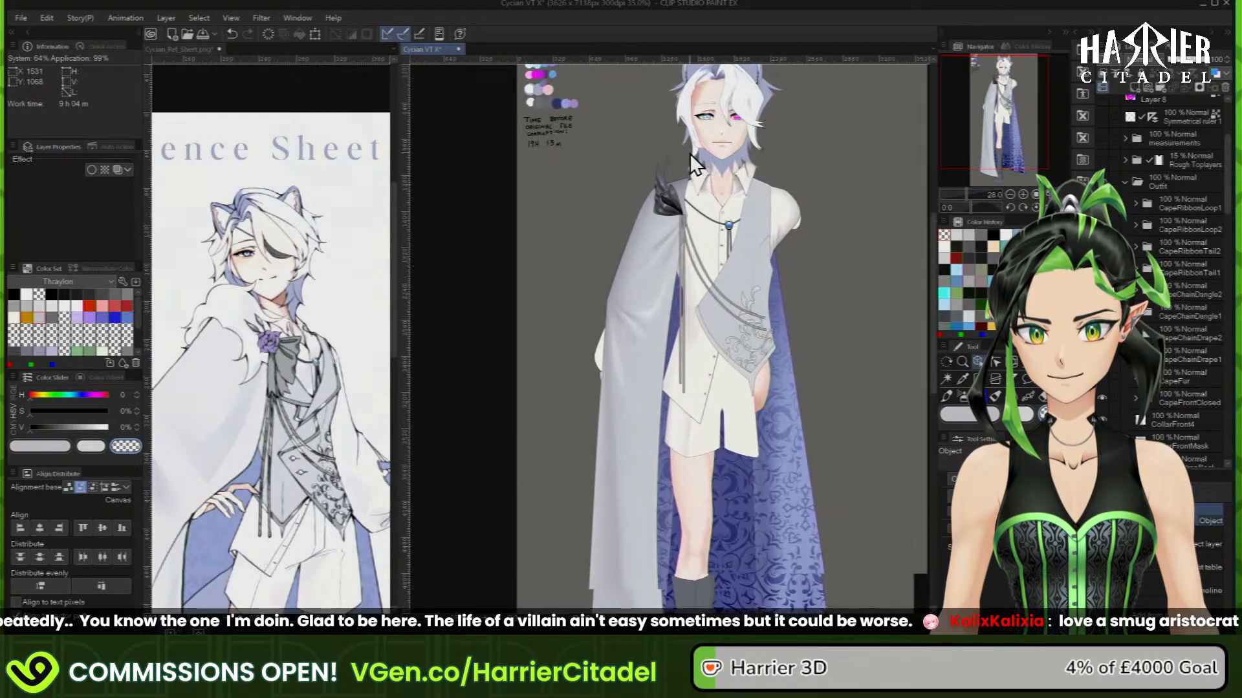
{"action": "scroll", "coordinate": [689, 154], "scroll_direction": "up", "scroll_amount": 1}
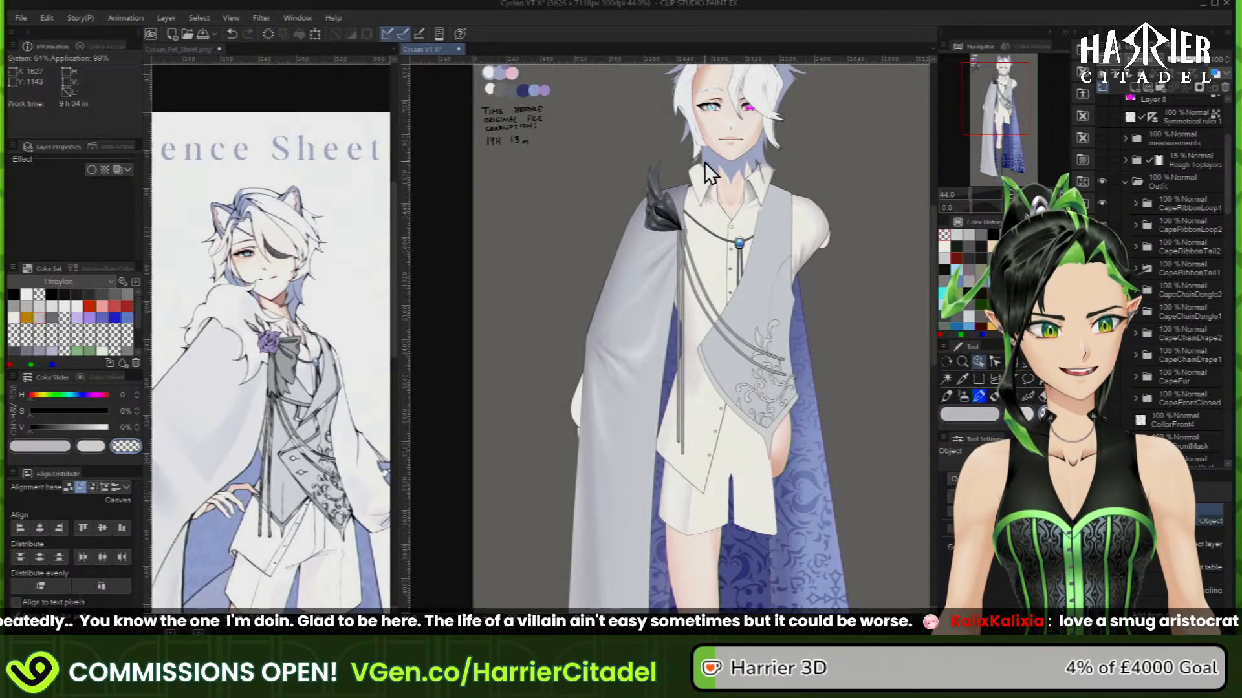
{"action": "scroll", "coordinate": [670, 184], "scroll_direction": "up", "scroll_amount": 1}
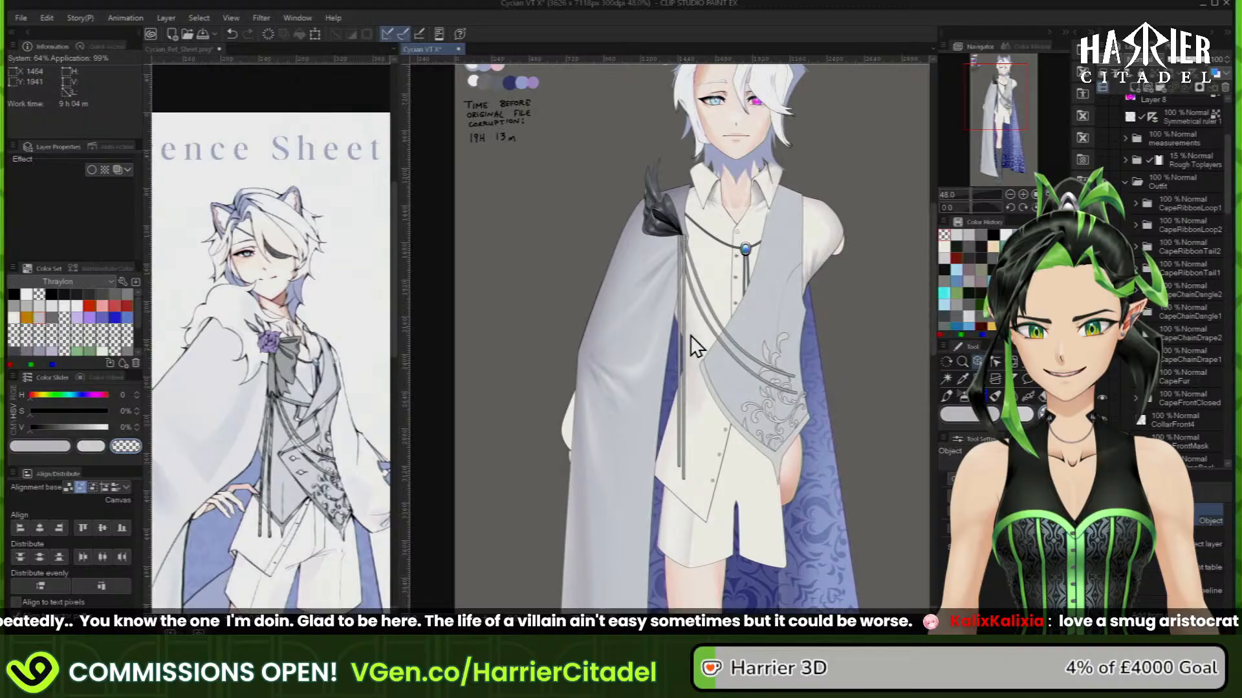
{"action": "scroll", "coordinate": [689, 335], "scroll_direction": "down", "scroll_amount": 3}
{"action": "scroll", "coordinate": [692, 220], "scroll_direction": "up", "scroll_amount": 2}
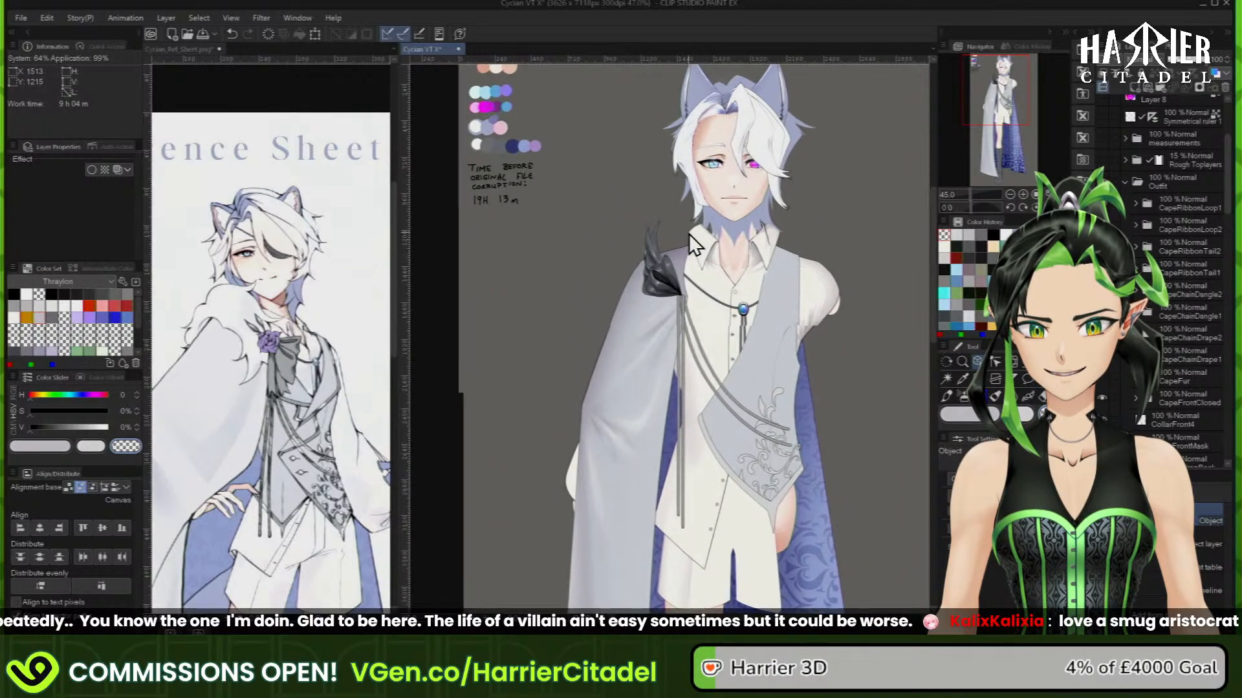
{"action": "scroll", "coordinate": [689, 234], "scroll_direction": "up", "scroll_amount": 1}
{"action": "scroll", "coordinate": [689, 251], "scroll_direction": "up", "scroll_amount": 4}
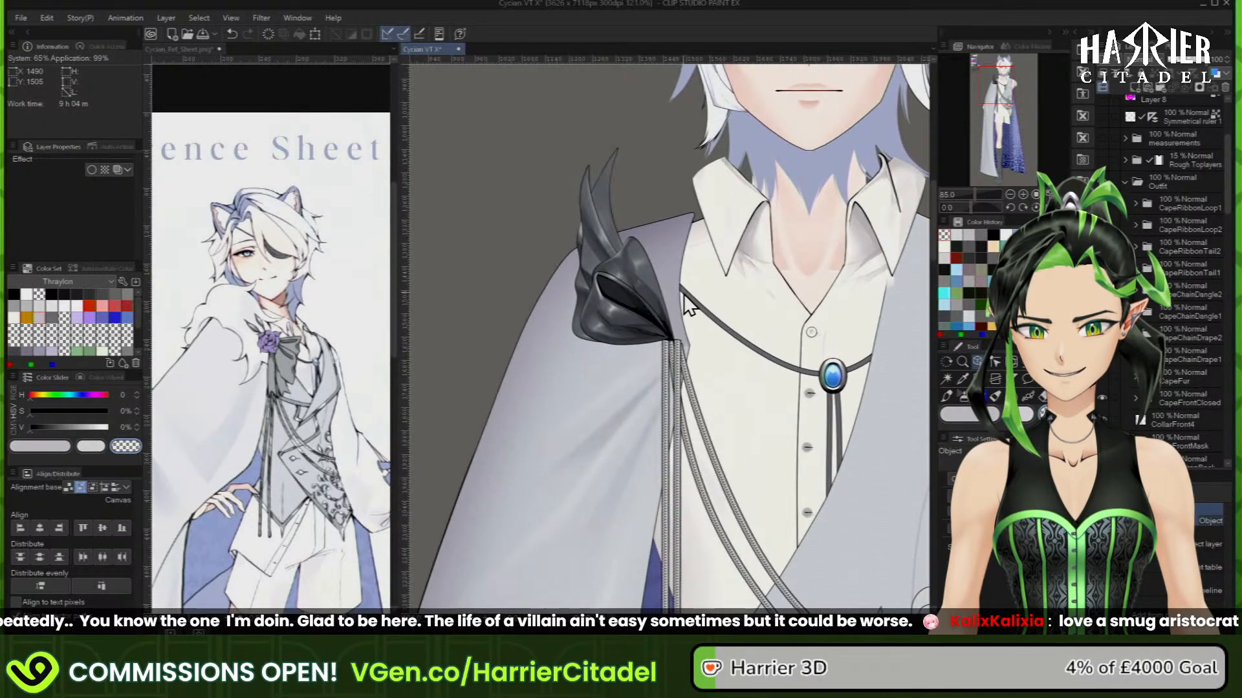
{"action": "scroll", "coordinate": [682, 297], "scroll_direction": "up", "scroll_amount": 2}
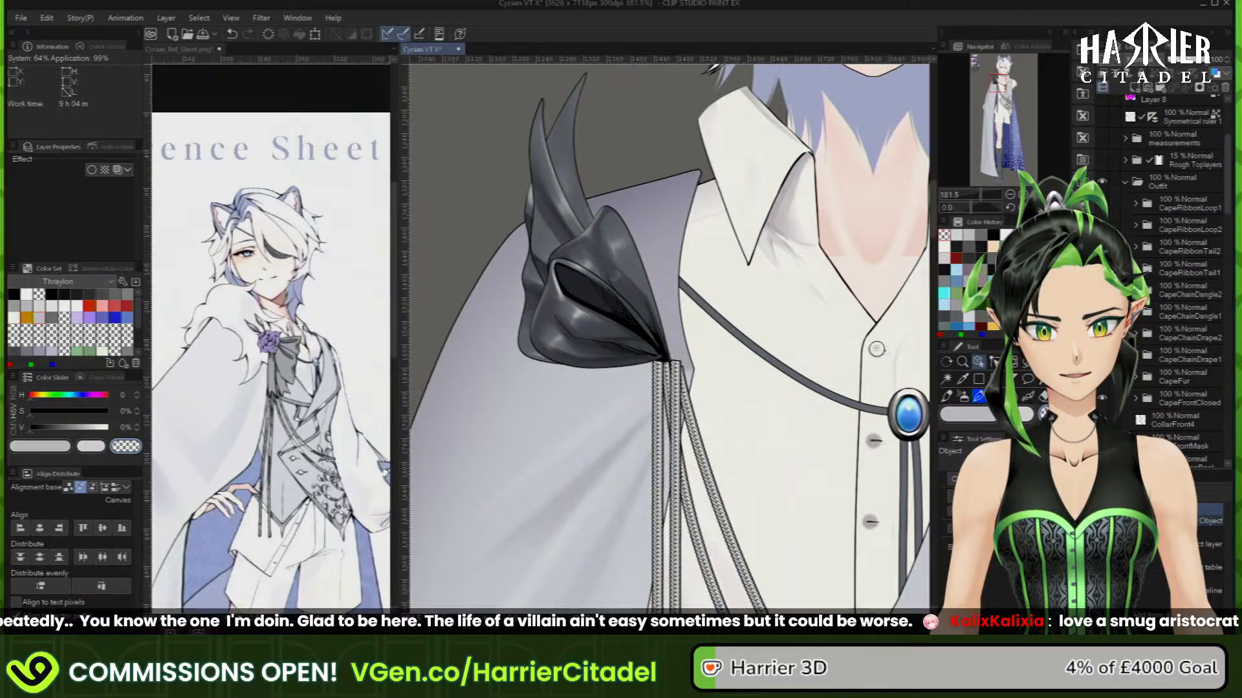
{"action": "scroll", "coordinate": [670, 126], "scroll_direction": "down", "scroll_amount": 5}
{"action": "scroll", "coordinate": [697, 251], "scroll_direction": "up", "scroll_amount": 2}
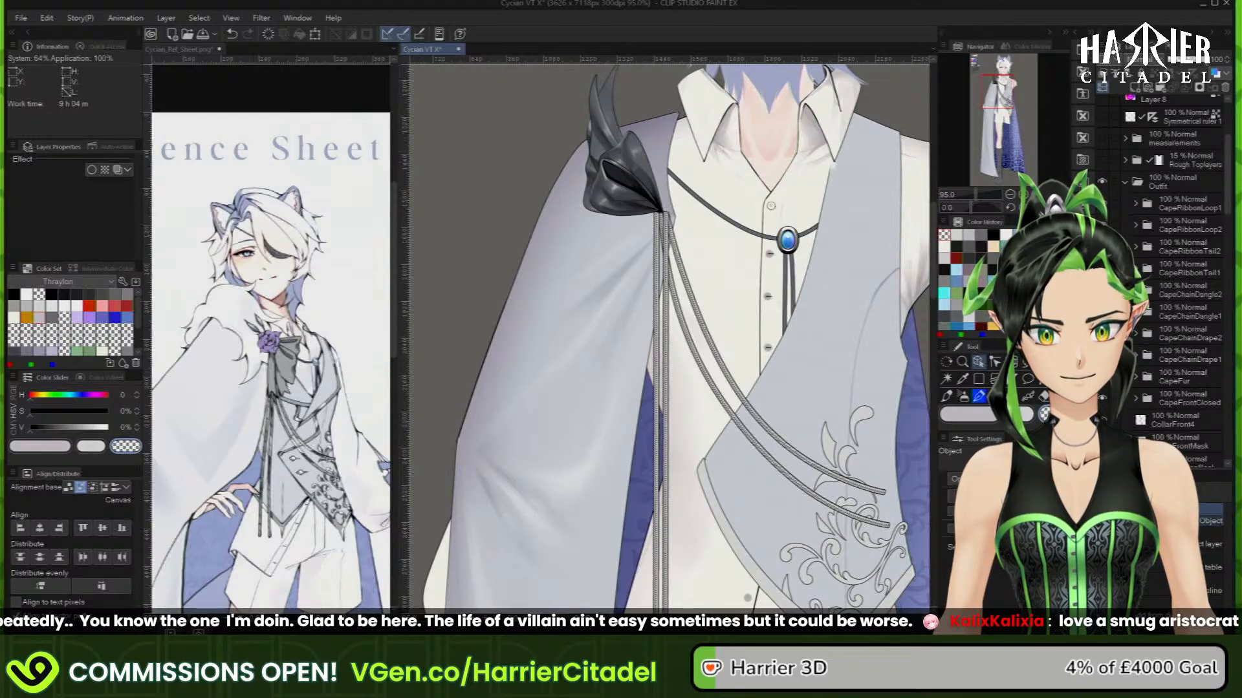
Hide the draped chains and softly airbrush CapeChainDangle2's Shade and Hlite layers in pale violet-grey, hue 287, saturation 5%, value 75%
{"action": "left_click", "coordinate": [1136, 291]}
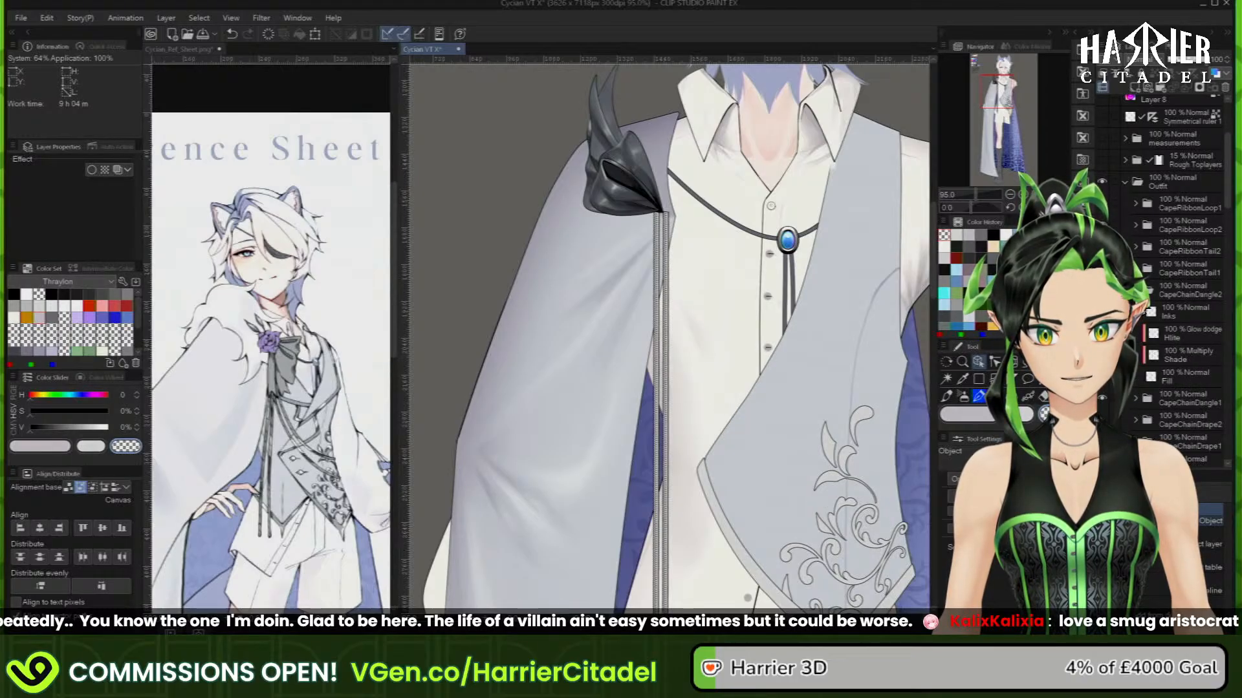
{"action": "left_click", "coordinate": [1189, 356]}
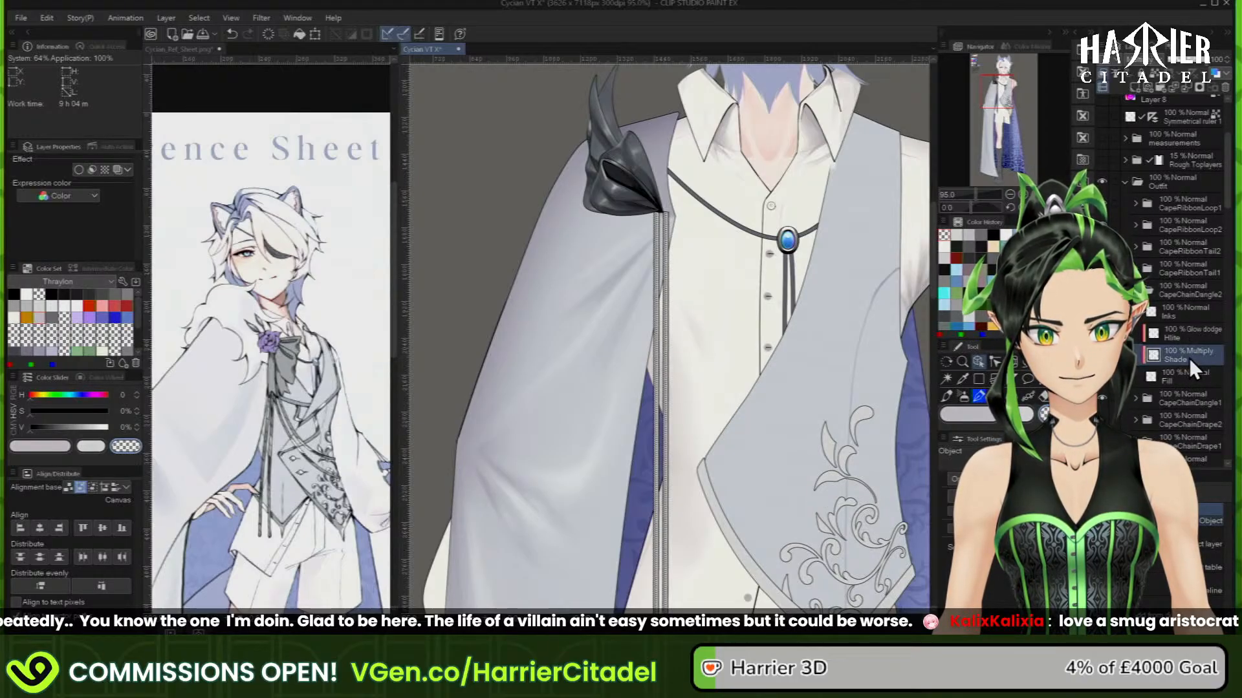
{"action": "left_click", "coordinate": [964, 394]}
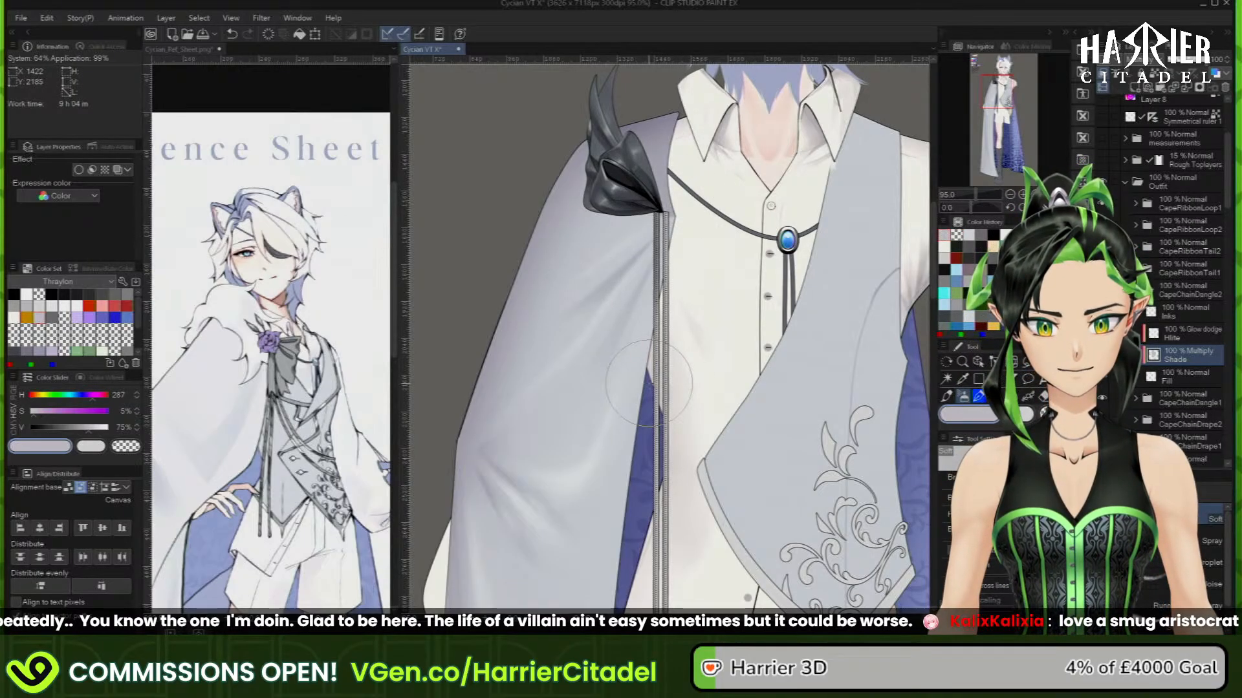
{"action": "left_click", "coordinate": [1204, 335]}
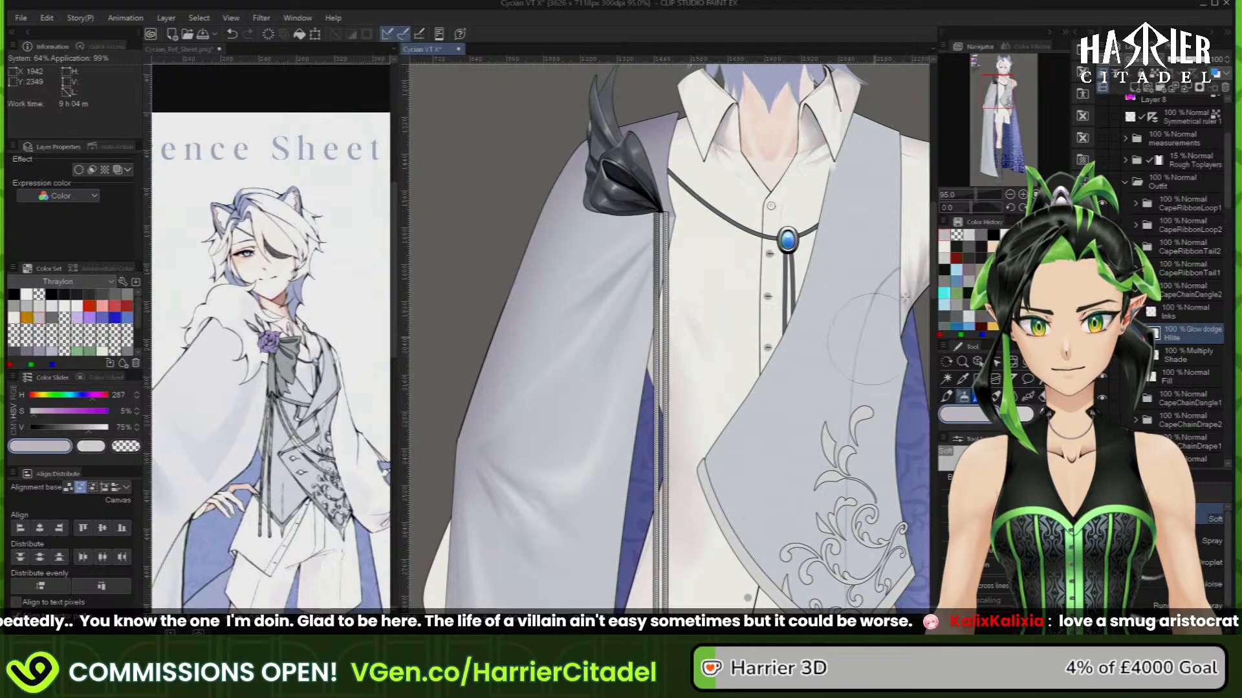
{"action": "mouse_move", "coordinate": [666, 453]}
{"action": "left_mouse_down"}
{"action": "mouse_move", "coordinate": [729, 241]}
{"action": "mouse_move", "coordinate": [692, 292]}
{"action": "left_mouse_up"}
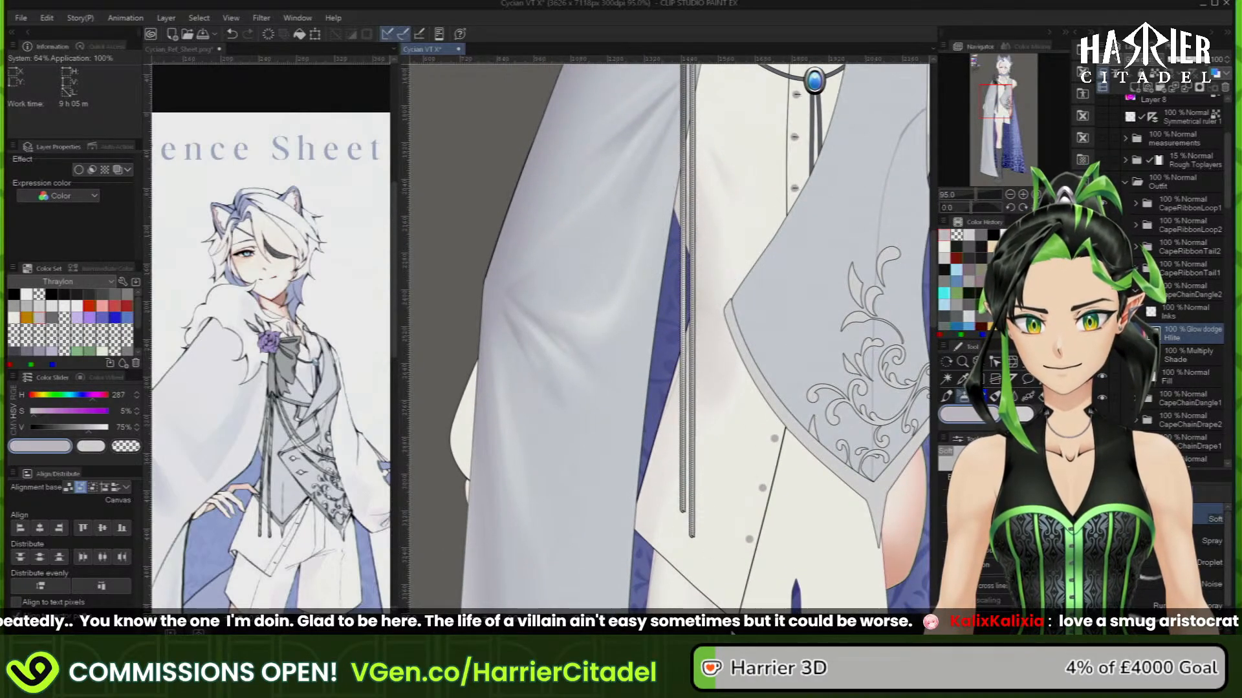
{"action": "scroll", "coordinate": [670, 339], "scroll_direction": "right", "scroll_amount": 10}
{"action": "left_click_drag", "start_coordinate": [1006, 82], "coordinate": [993, 96]}
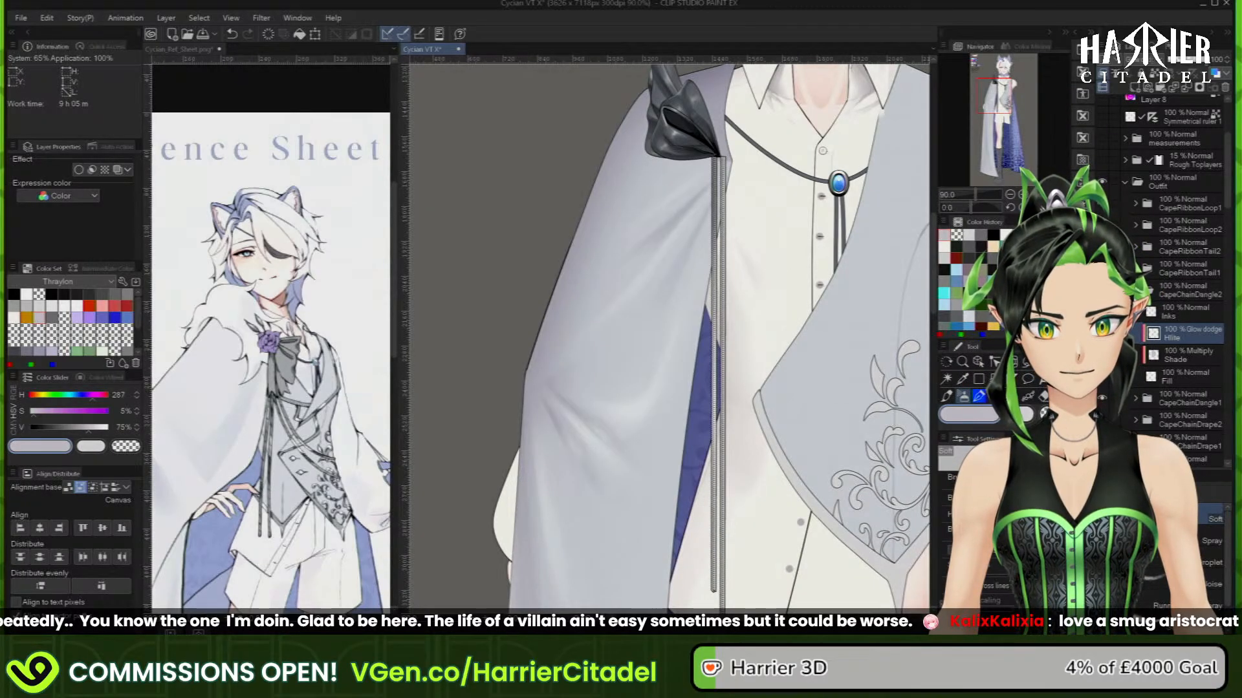
Airbrush CapeChainDangle1's Shade and Hlite layers with the same pale violet-grey, and soften its highlight with the transparent colour
{"action": "left_click", "coordinate": [1136, 289]}
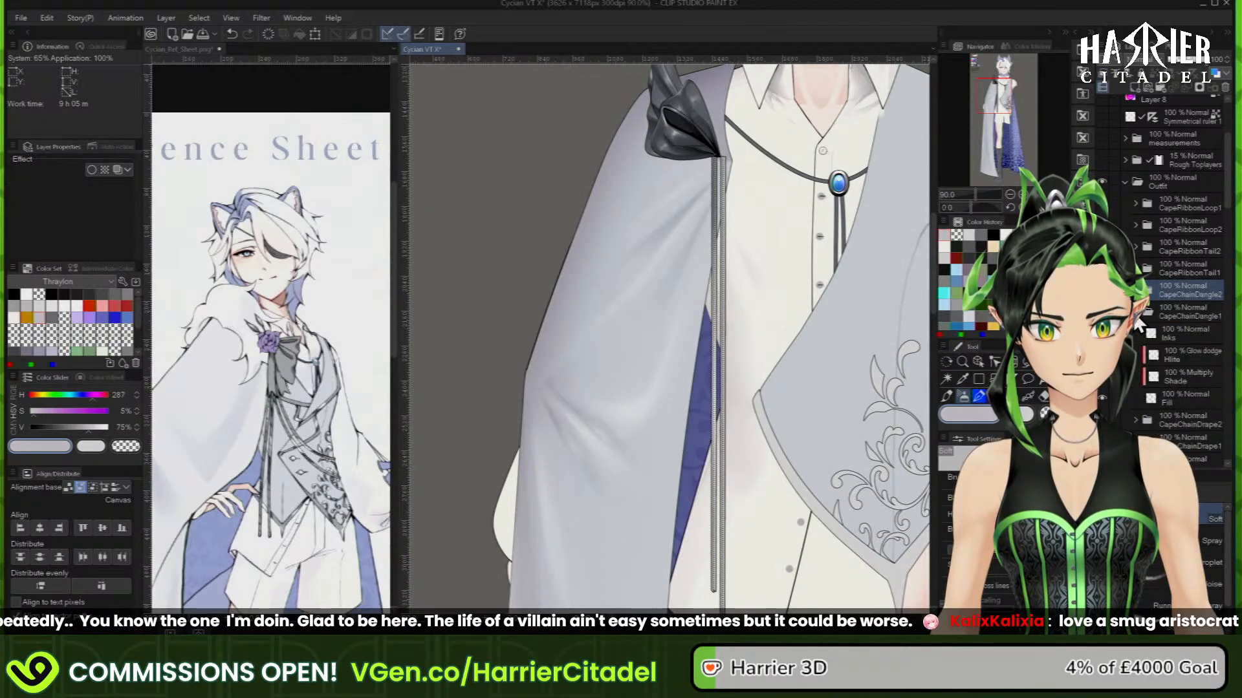
{"action": "left_click", "coordinate": [1179, 376]}
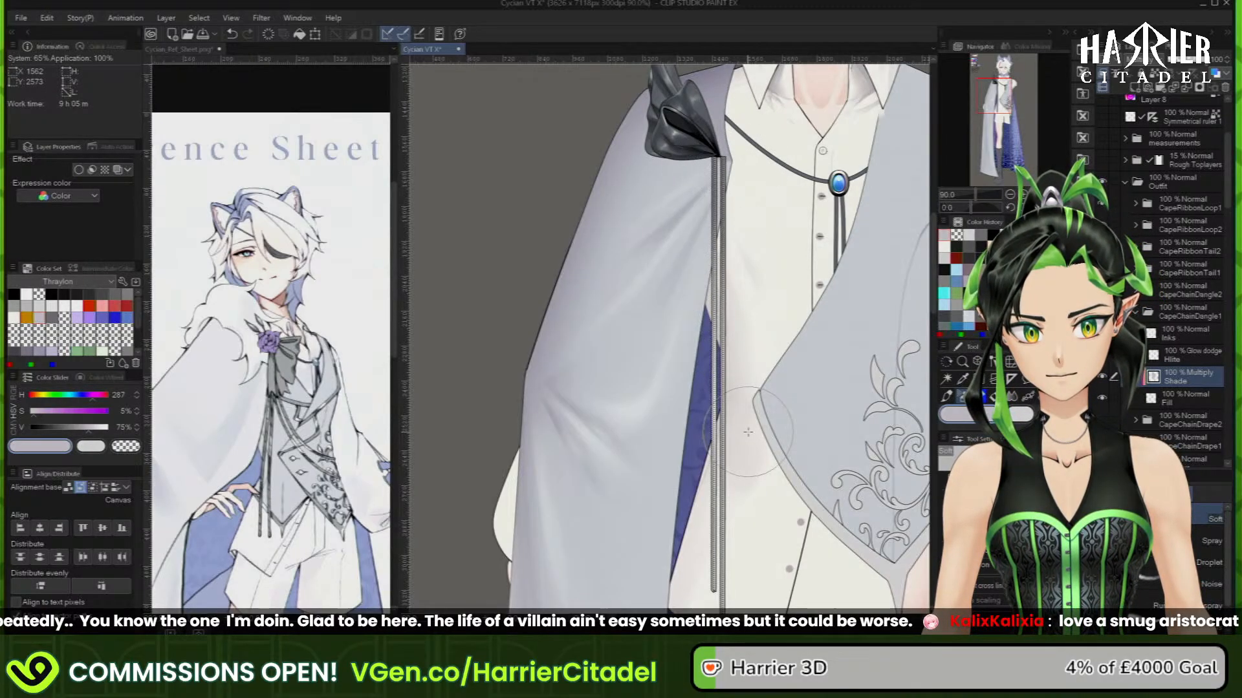
{"action": "left_click", "coordinate": [1190, 354]}
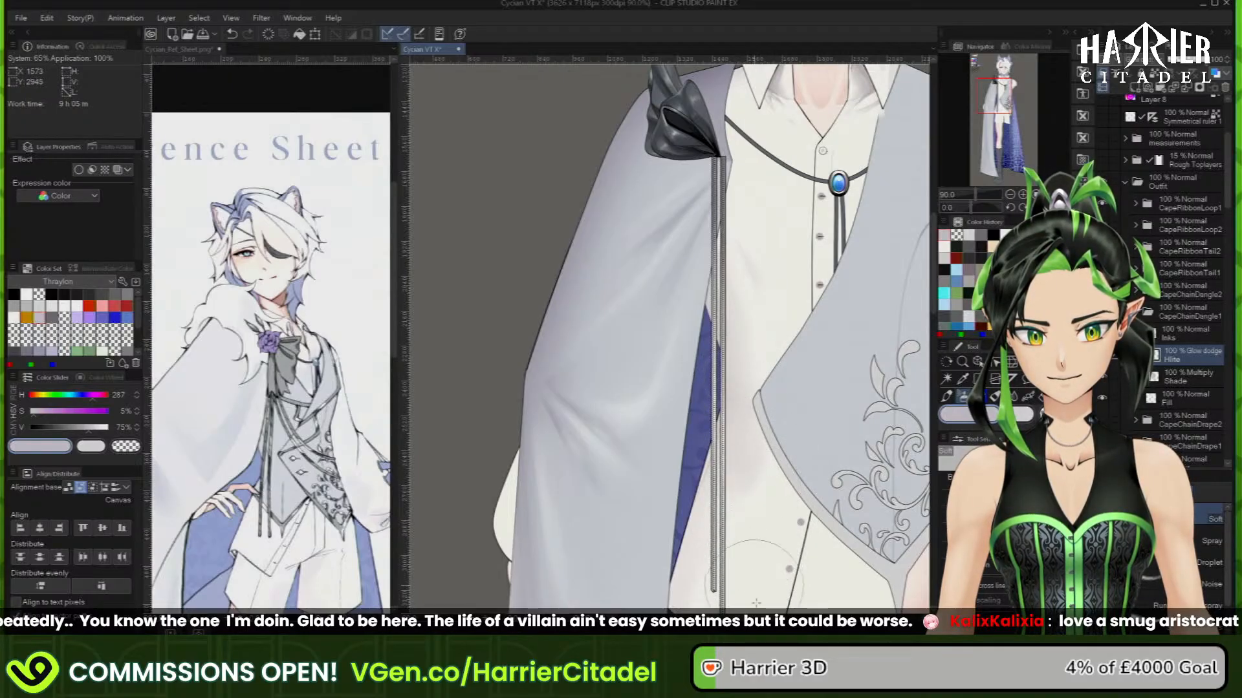
{"action": "key", "text": "c"}
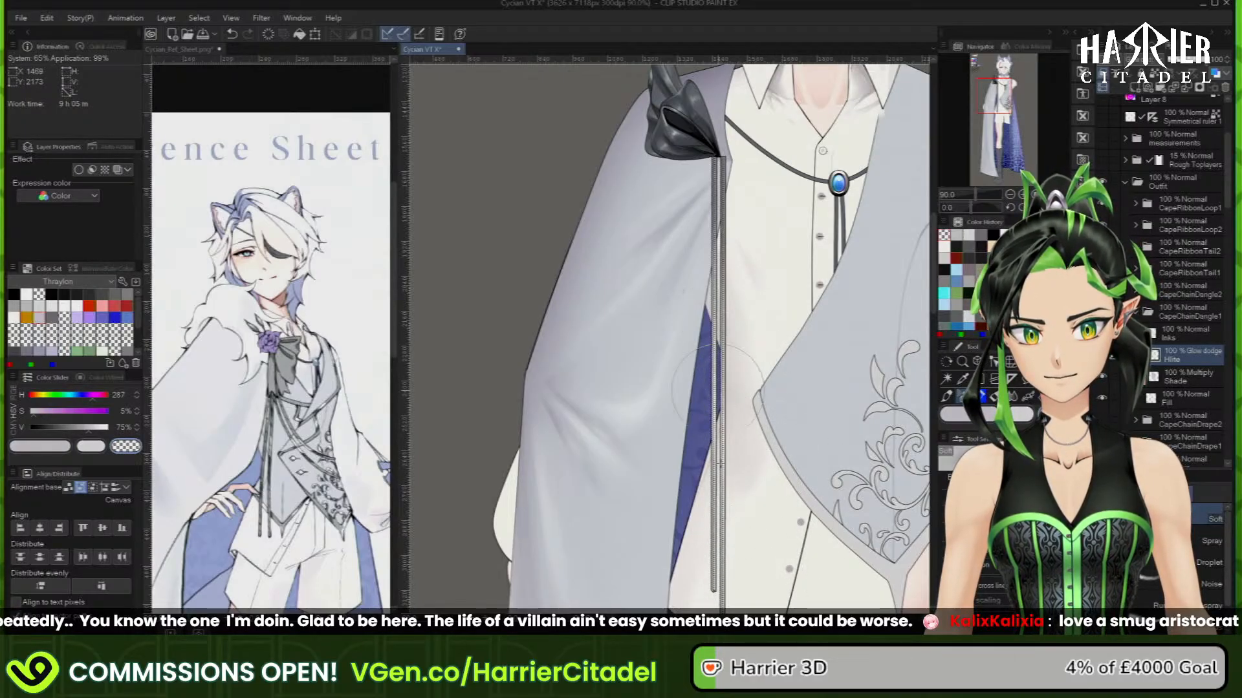
{"action": "scroll", "coordinate": [718, 517], "scroll_direction": "up", "scroll_amount": 5}
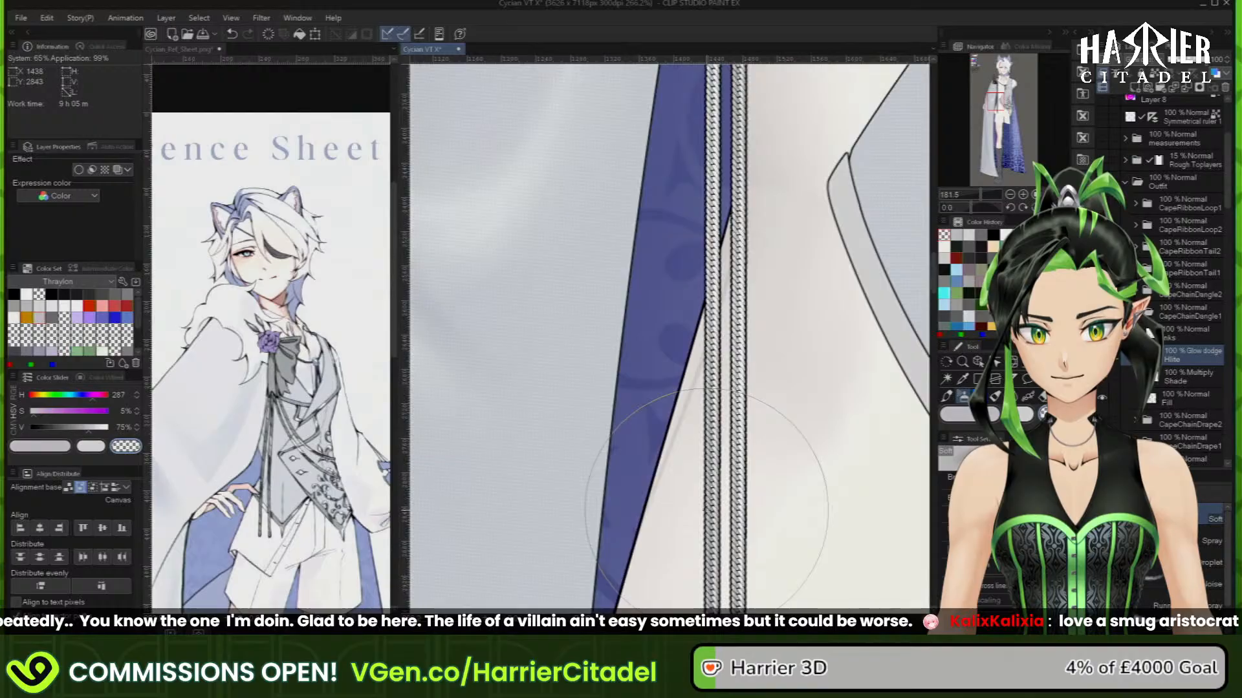
{"action": "scroll", "coordinate": [789, 269], "scroll_direction": "down", "scroll_amount": 6}
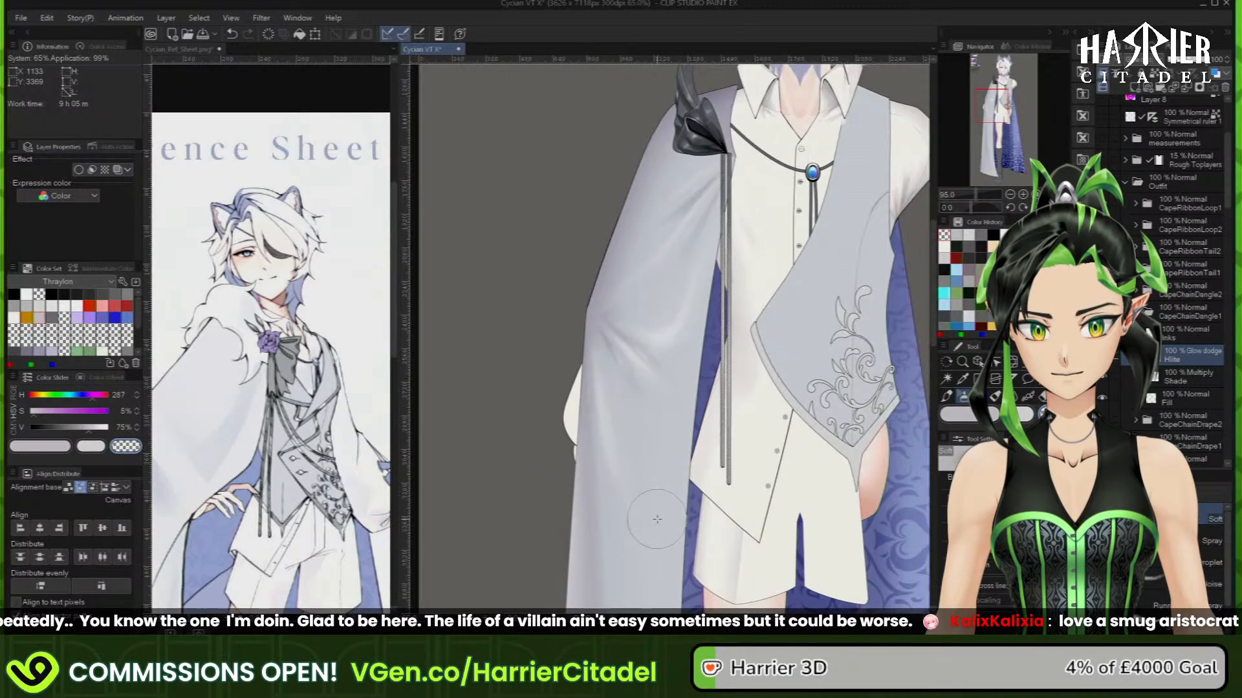
{"action": "scroll", "coordinate": [646, 529], "scroll_direction": "down", "scroll_amount": 3}
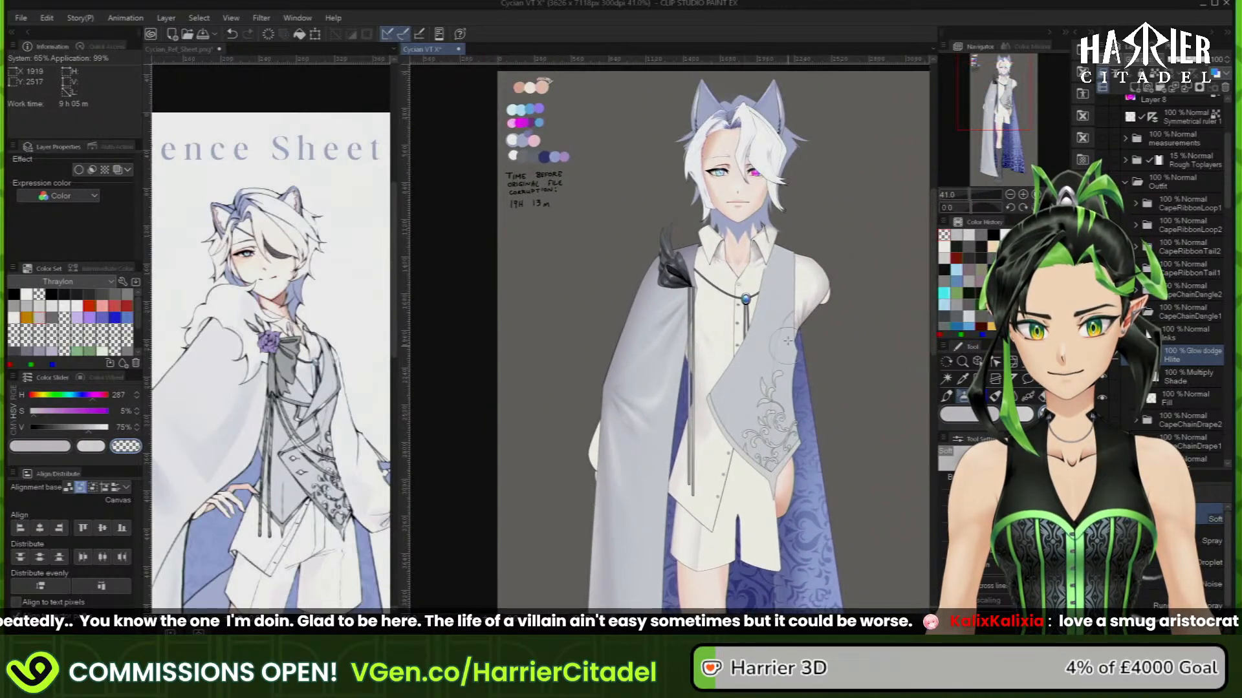
Deepen the shading where both hanging chains meet the bow, using a darker violet-grey, hue 280 and value 45%, on their Shade layers
{"action": "scroll", "coordinate": [713, 311], "scroll_direction": "up", "scroll_amount": 3}
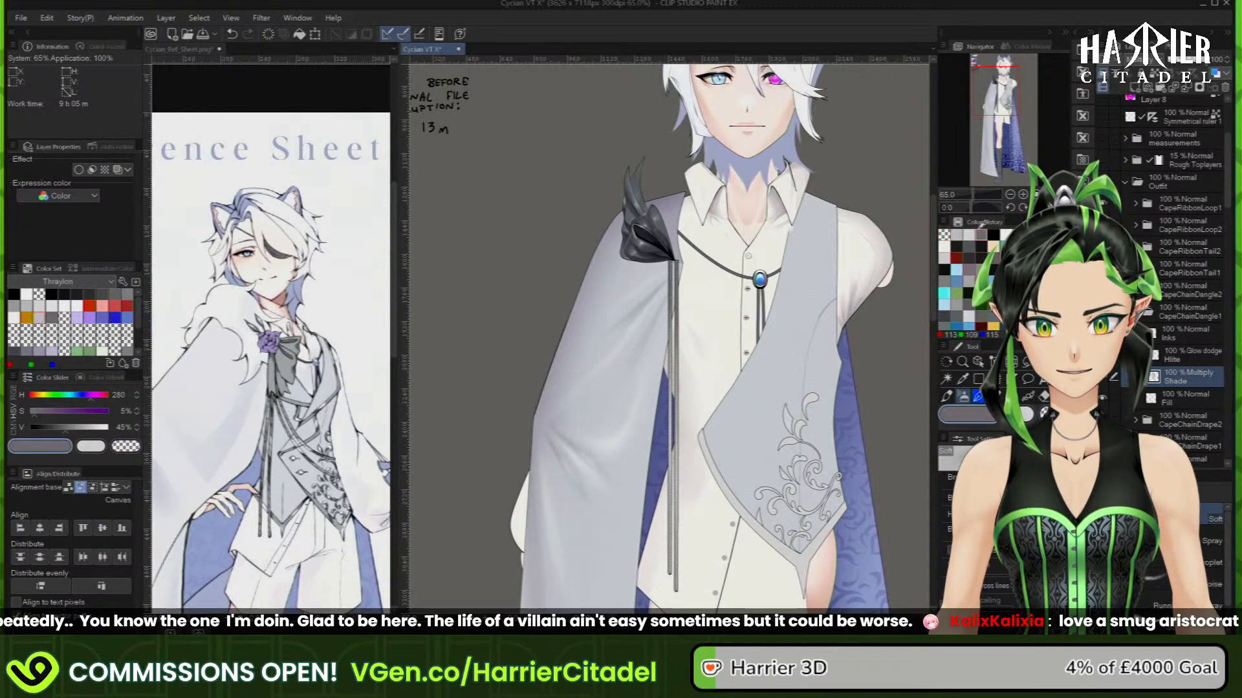
{"action": "scroll", "coordinate": [650, 259], "scroll_direction": "up", "scroll_amount": 6}
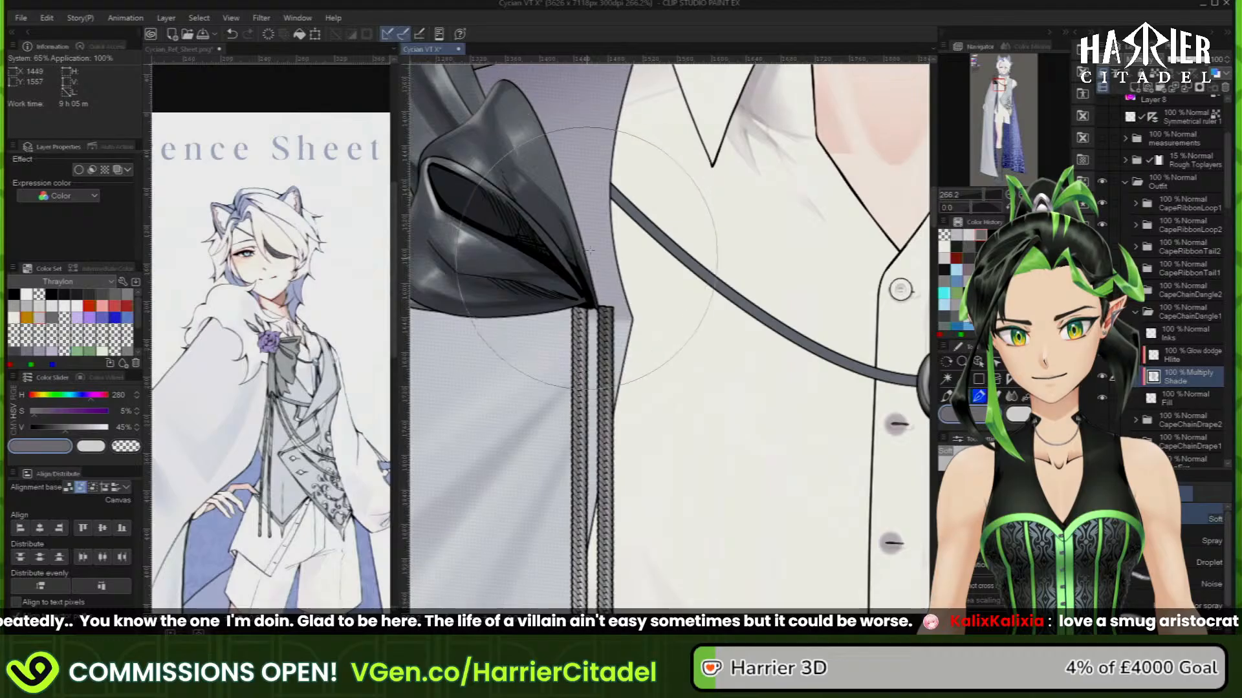
{"action": "left_click", "coordinate": [1150, 293]}
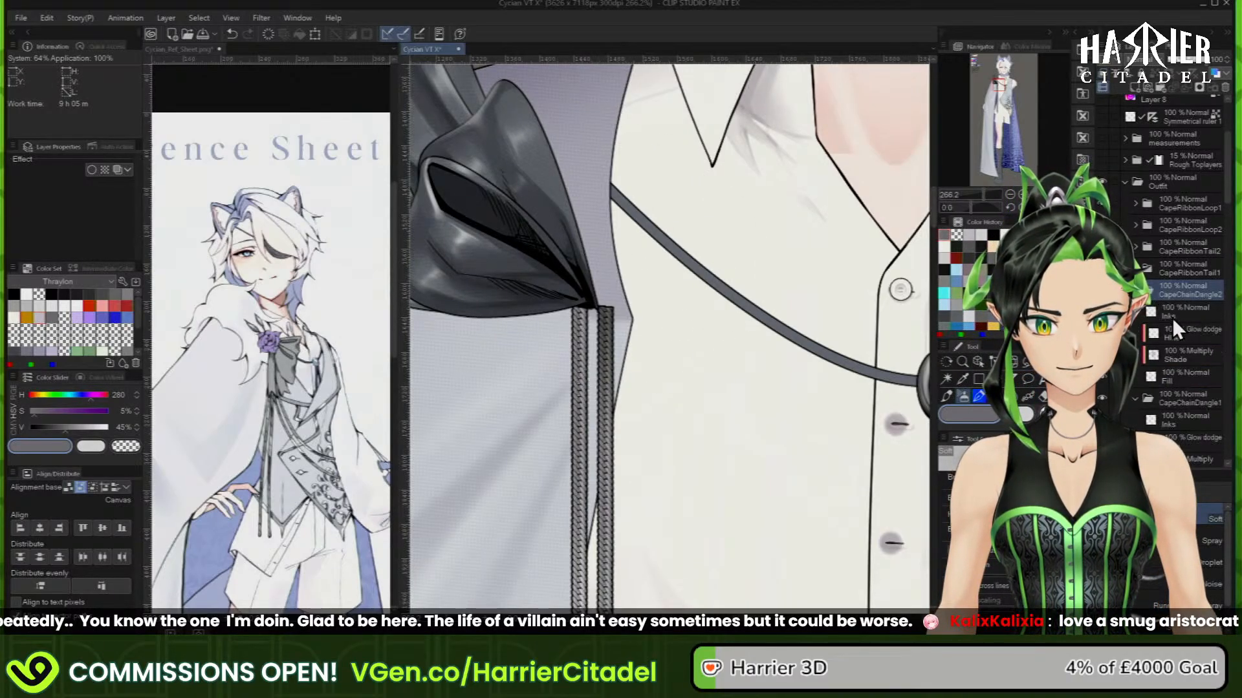
{"action": "left_click", "coordinate": [1181, 356]}
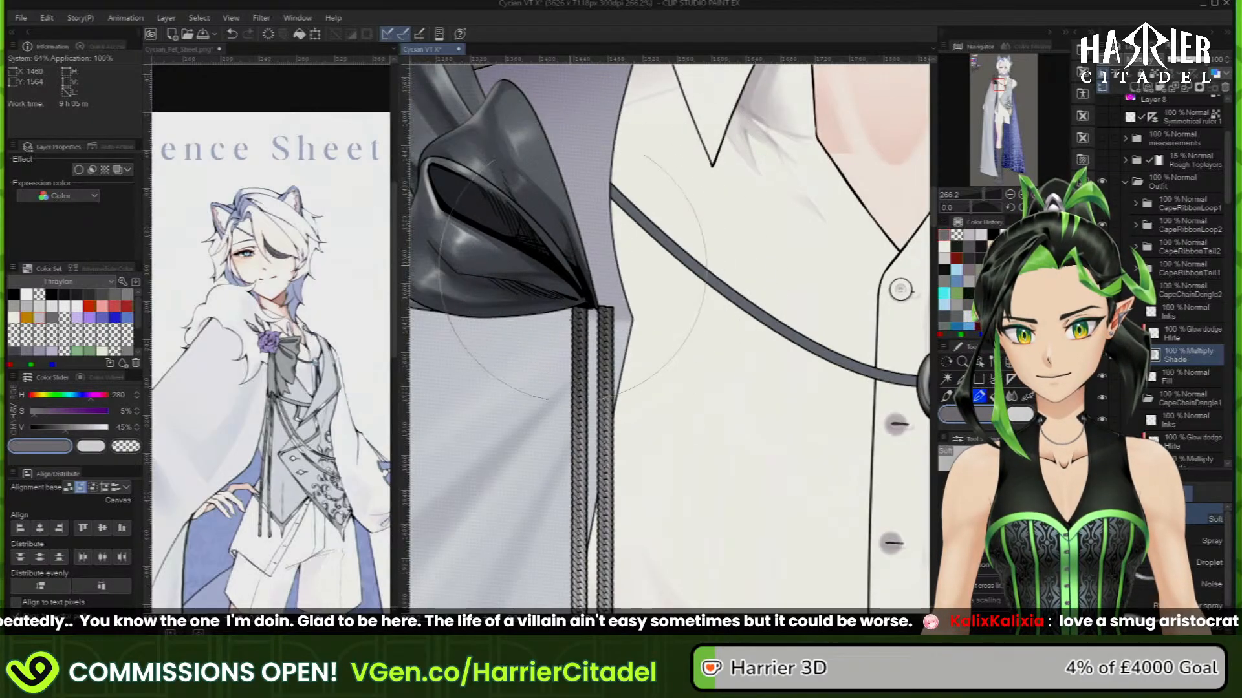
{"action": "mouse_move", "coordinate": [747, 247]}
{"action": "left_mouse_down"}
{"action": "mouse_move", "coordinate": [553, 284]}
{"action": "mouse_move", "coordinate": [530, 323]}
{"action": "mouse_move", "coordinate": [540, 387]}
{"action": "left_mouse_up"}
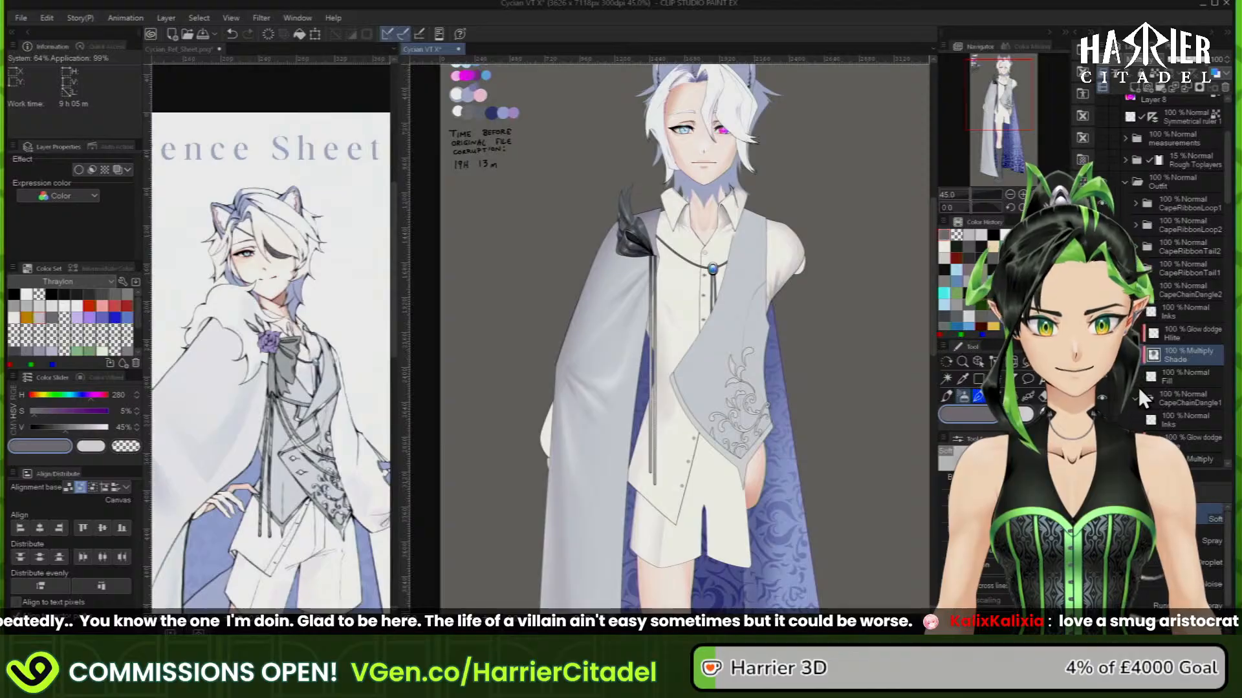
Collapse the cape chain dangle folders, show the CapeChainDrape2 chain and paint its Multiply Shade layer in light purple-grey (H 287, V 75%)
{"action": "left_click", "coordinate": [1135, 289]}
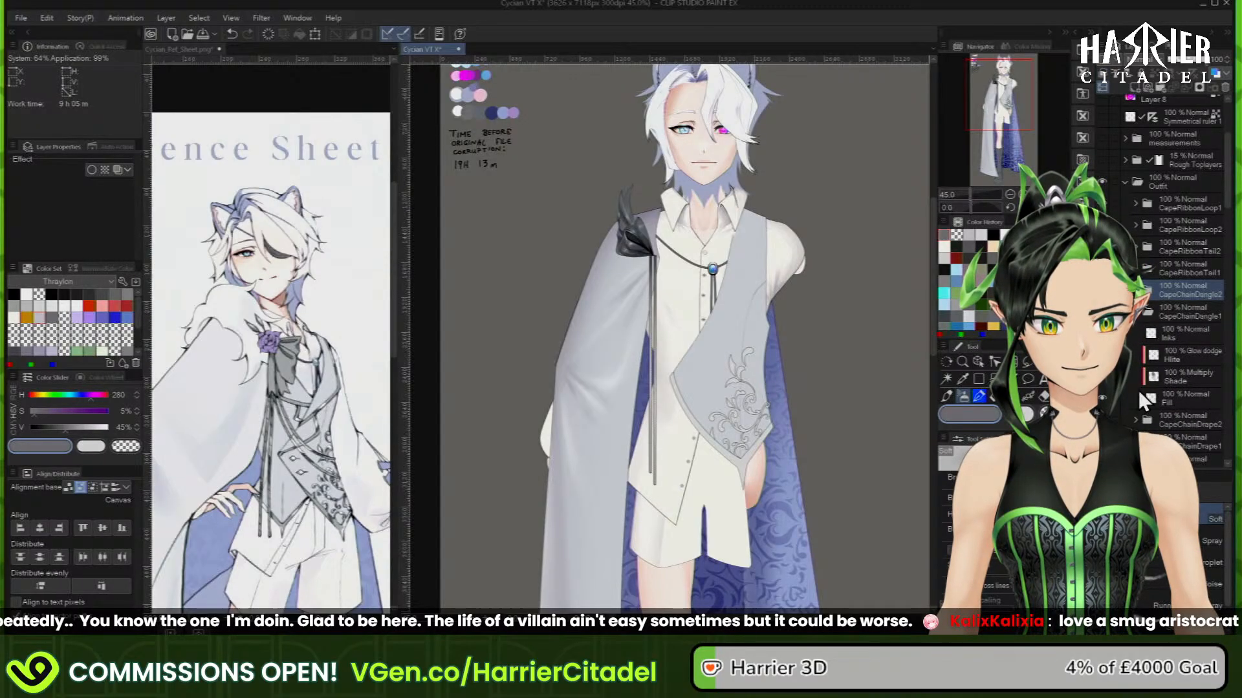
{"action": "left_click", "coordinate": [1136, 314]}
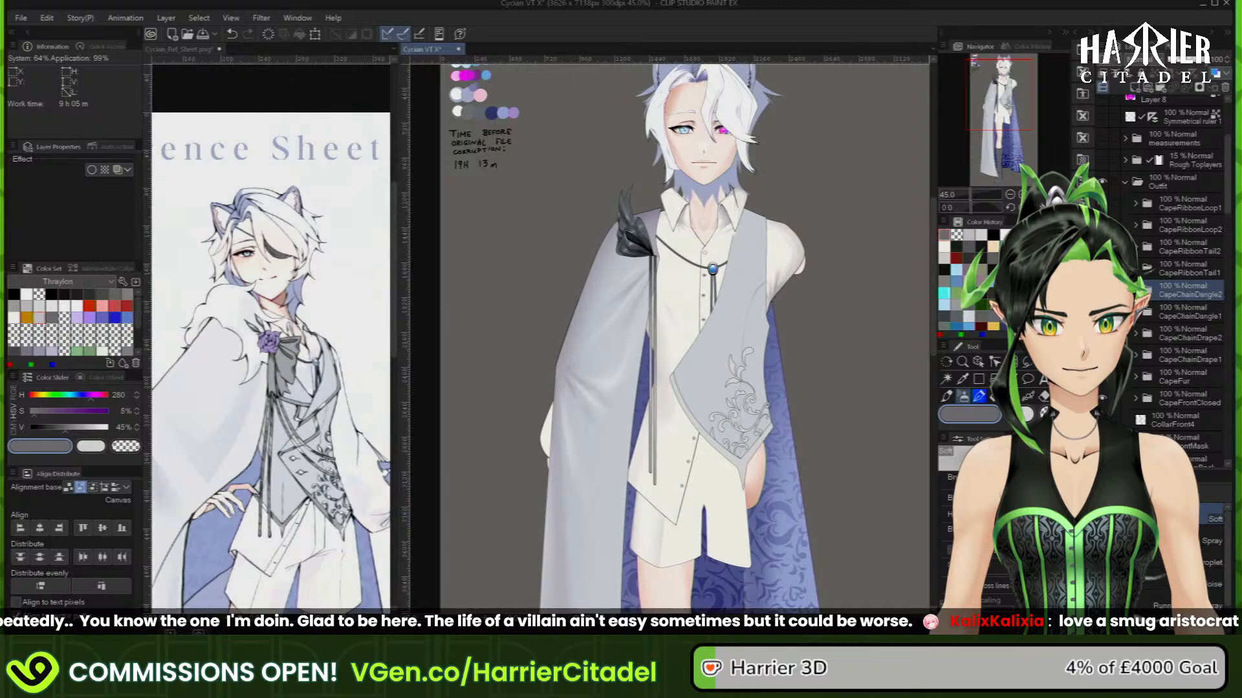
{"action": "left_click", "coordinate": [1135, 330]}
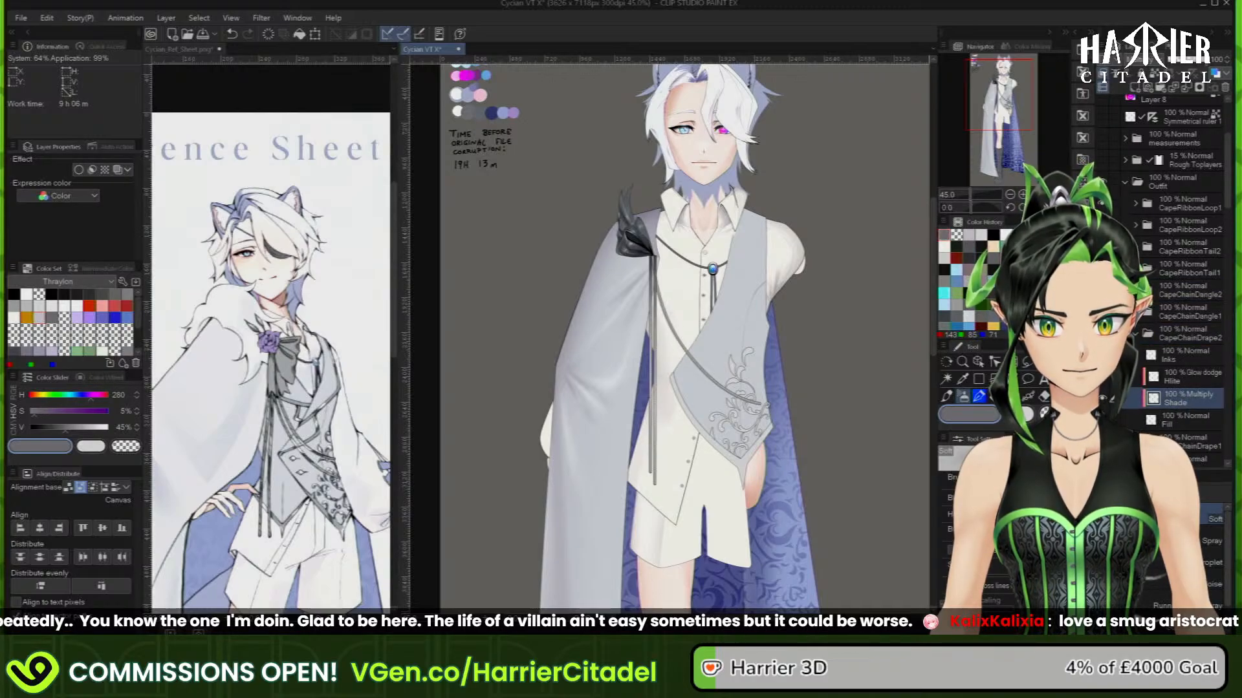
{"action": "left_click", "coordinate": [967, 235]}
{"action": "scroll", "coordinate": [633, 267], "scroll_direction": "up", "scroll_amount": 6}
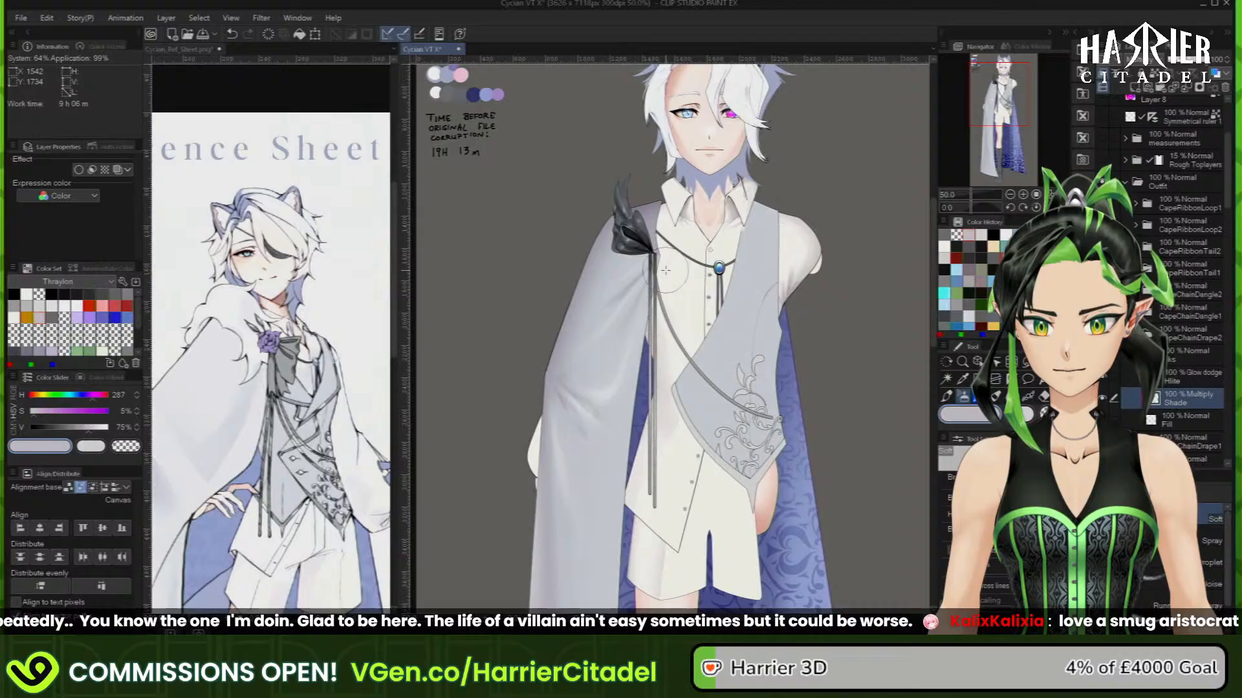
{"action": "scroll", "coordinate": [656, 252], "scroll_direction": "down", "scroll_amount": 2}
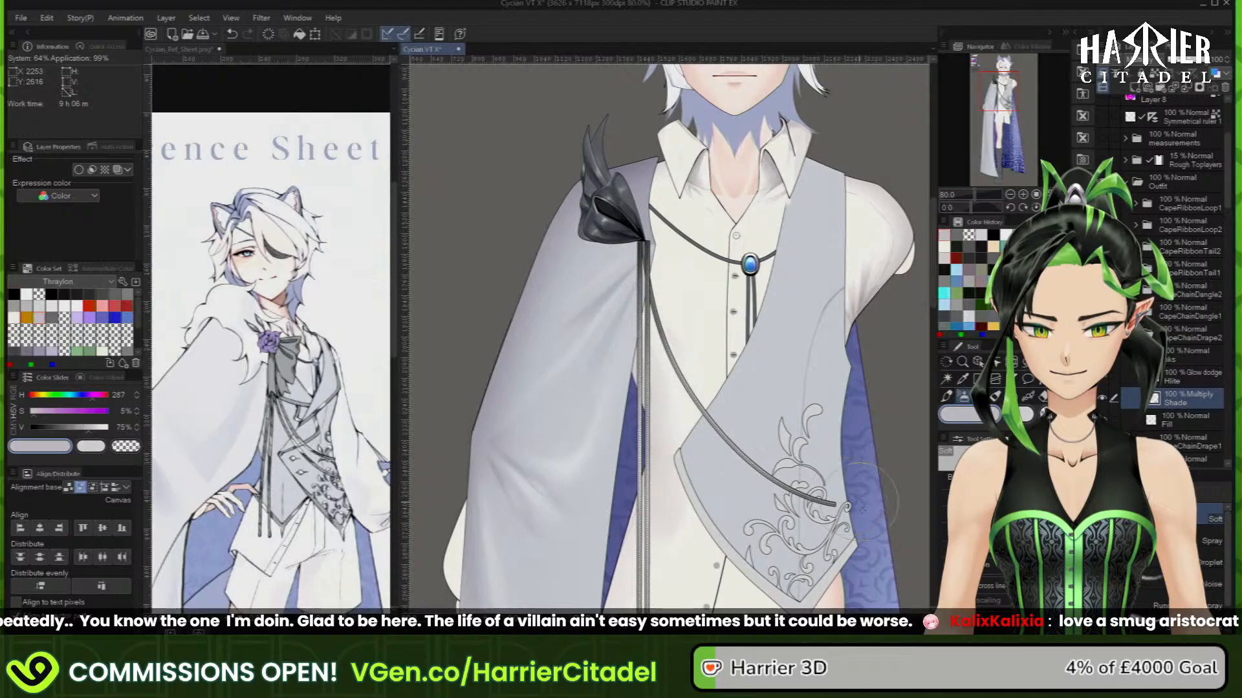
Work soft highlights on the CapeChainDrape2 Glow dodge Hlite layer and clear excess paint from its Shade layer with the transparent colour
{"action": "left_click", "coordinate": [1178, 378]}
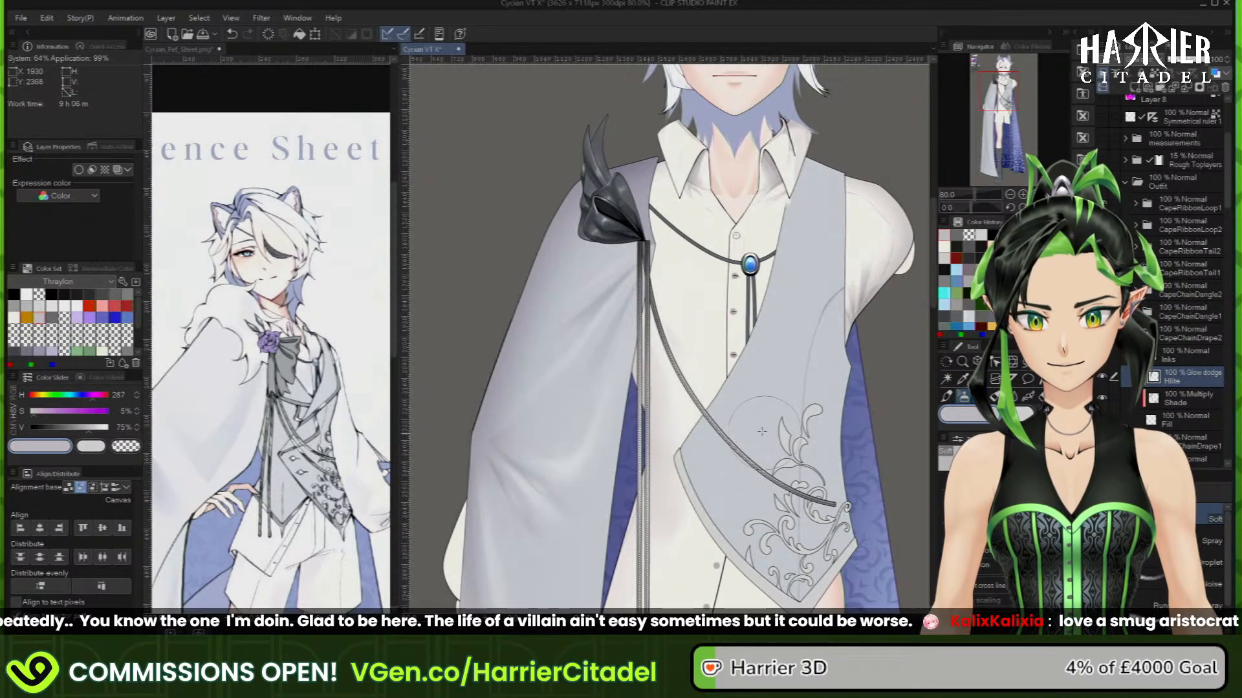
{"action": "key", "text": "c"}
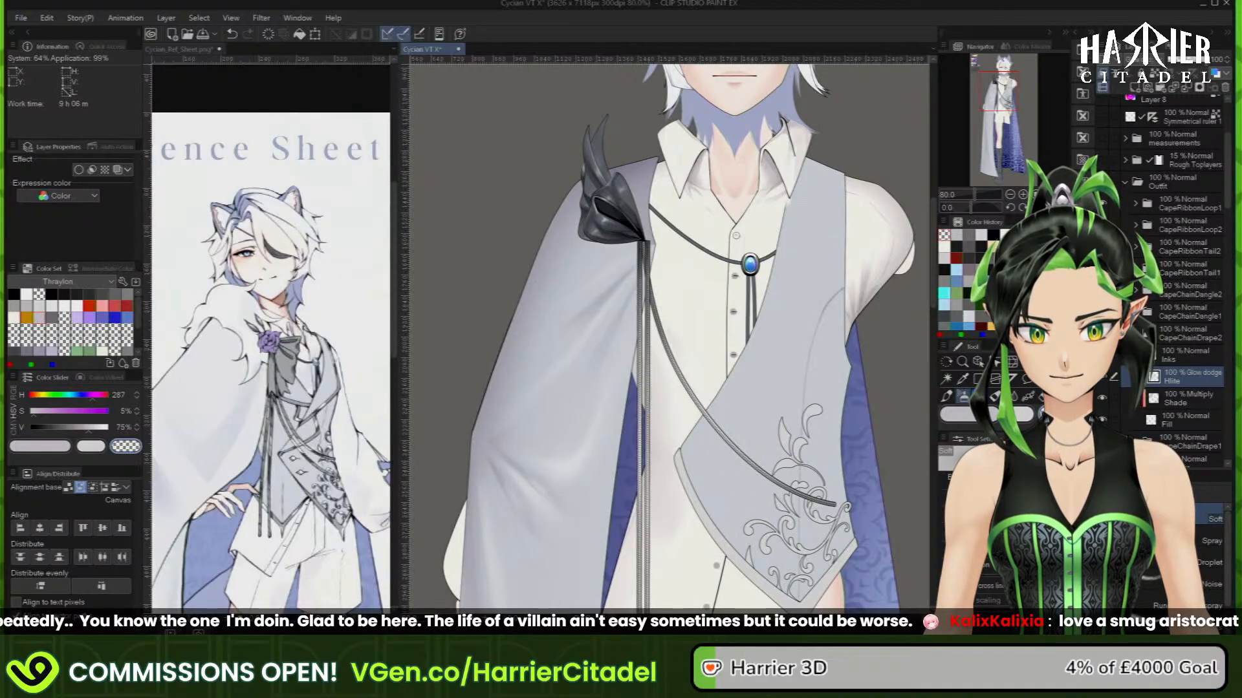
{"action": "key", "text": "c"}
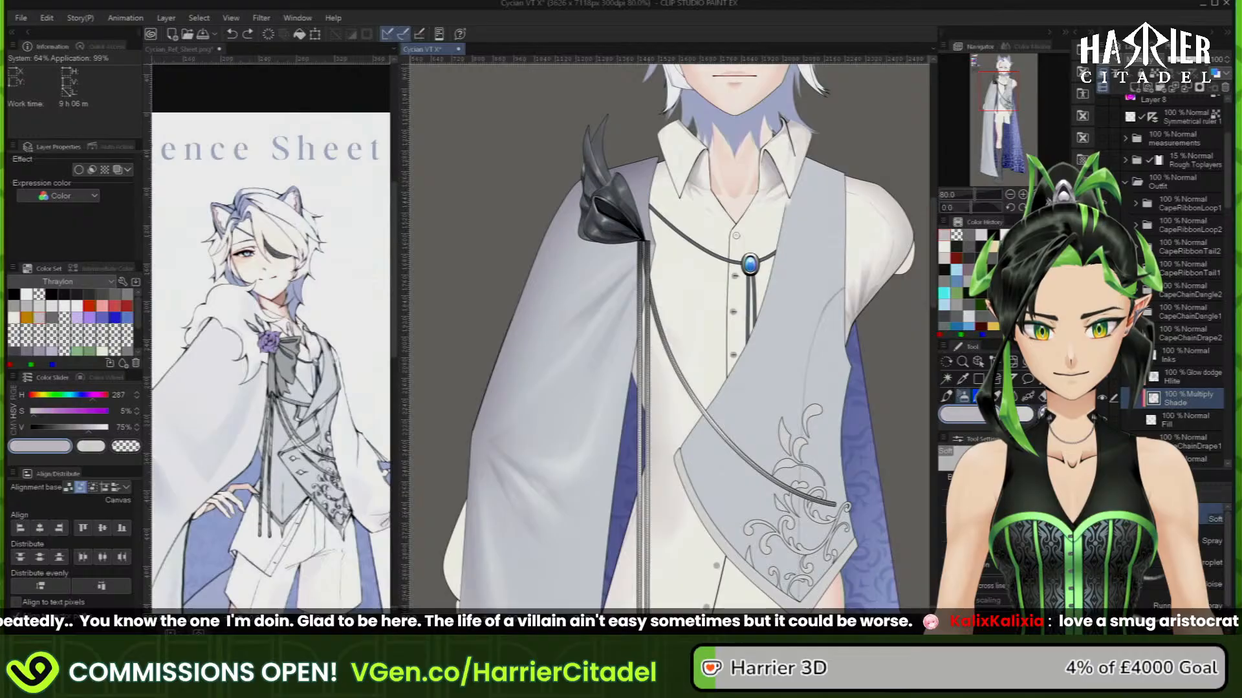
{"action": "key", "text": "c"}
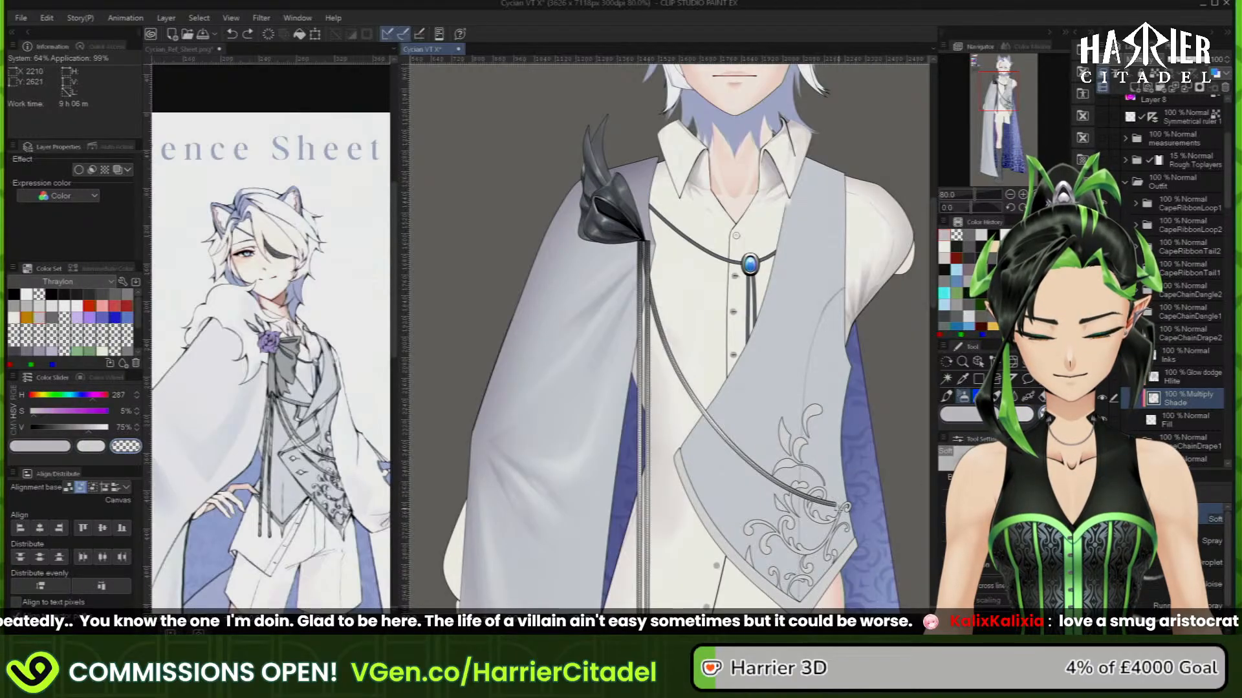
{"action": "left_click", "coordinate": [838, 507]}
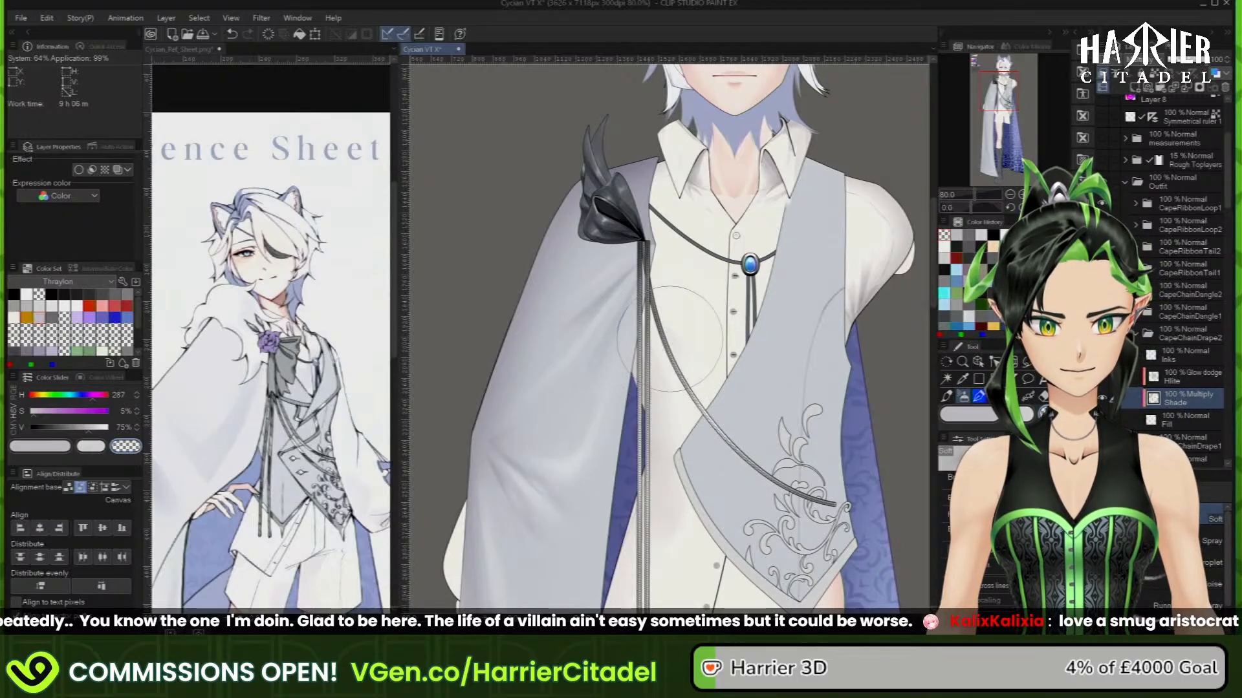
Deepen the shading at both ends of the CapeChainDrape2 chain with dark grey (H 280, S 5%, V 45%) and a larger soft brush
{"action": "left_click", "coordinate": [969, 231]}
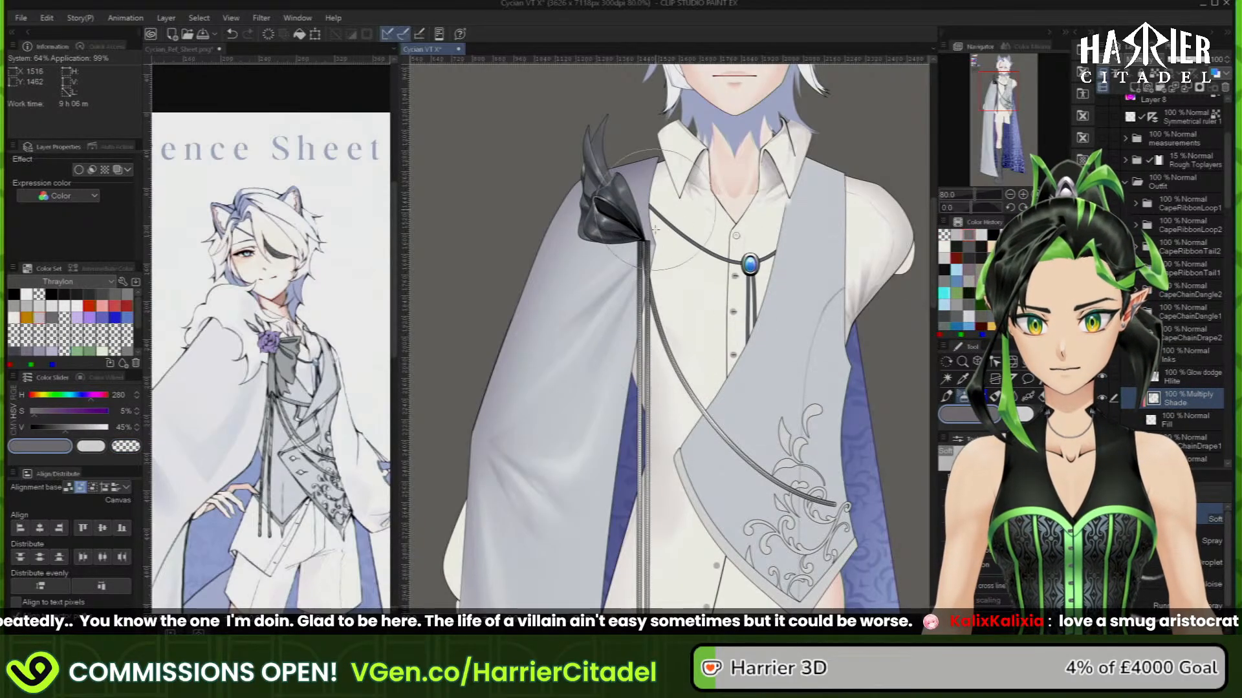
{"action": "key", "text": "]"}
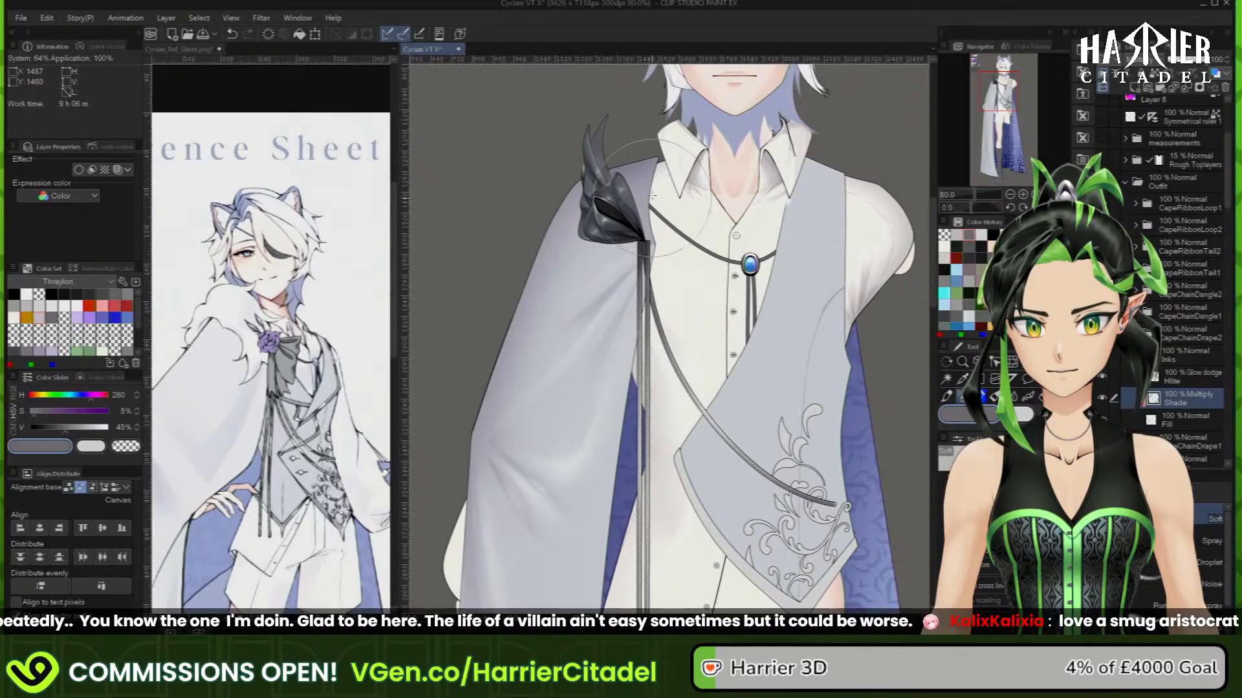
{"action": "left_click", "coordinate": [884, 513]}
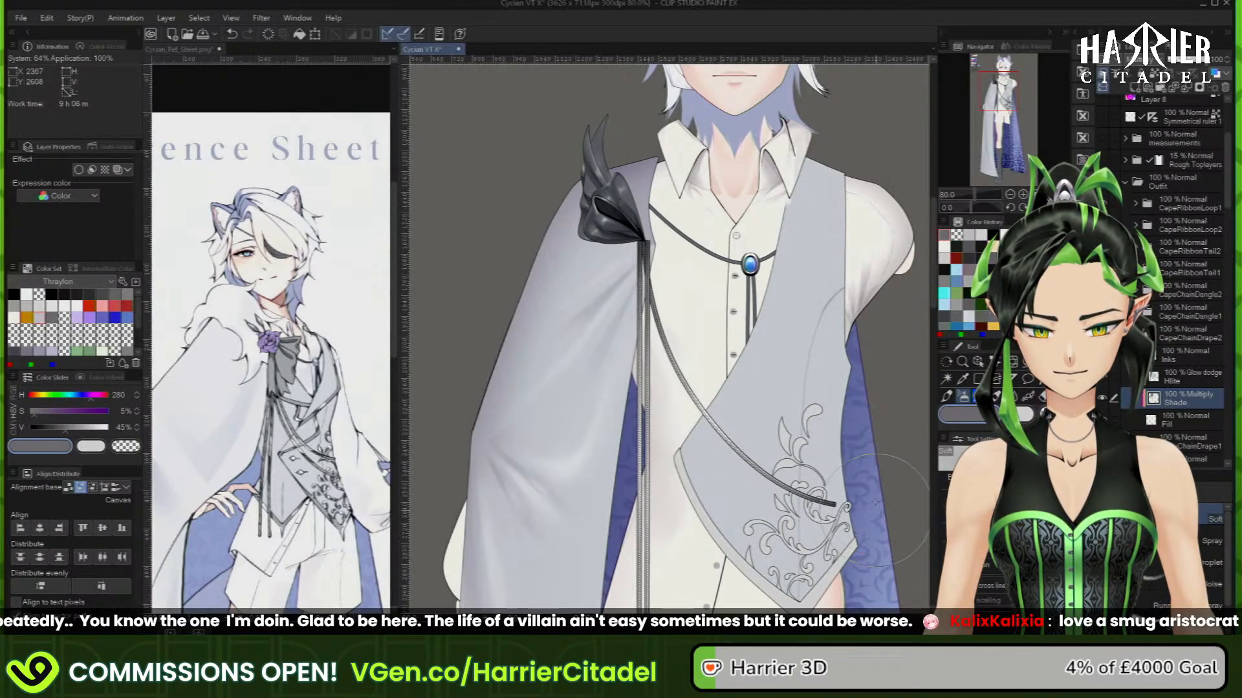
Brighten the CapeChainDrape2 chain on its Glow dodge Hlite layer with light purple-grey (H 287, V 75%) and collapse its folder
{"action": "left_click", "coordinate": [1192, 381]}
{"action": "left_click", "coordinate": [970, 235]}
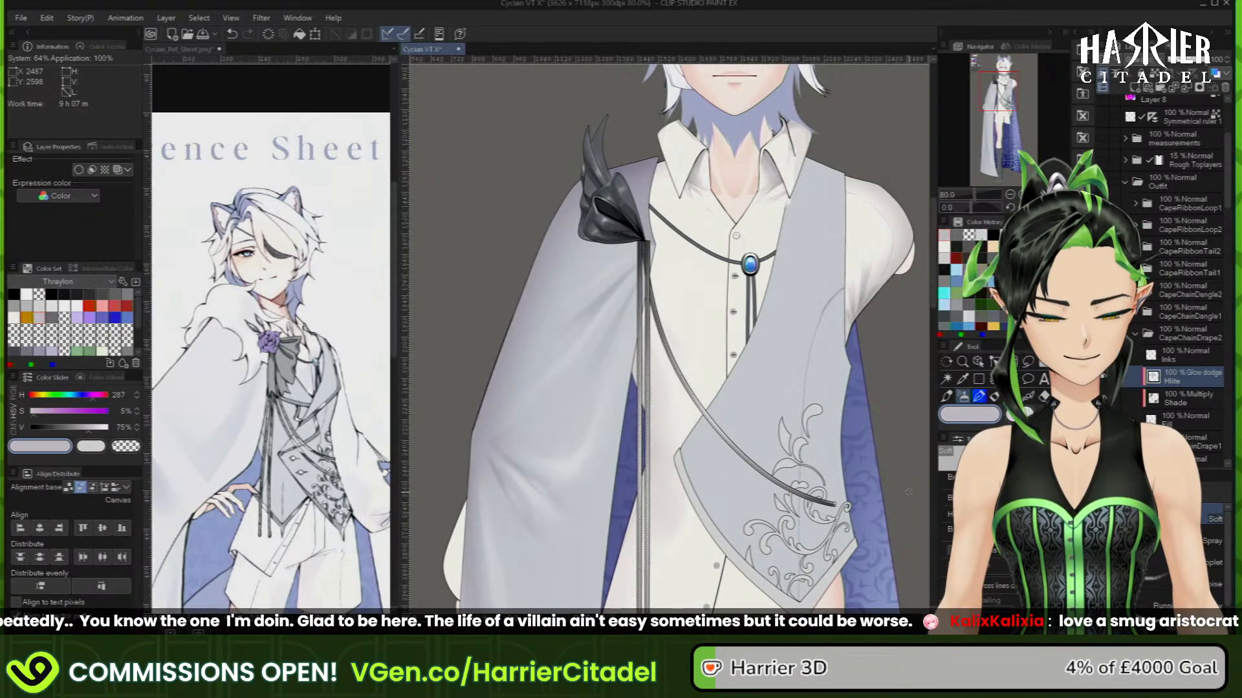
{"action": "left_click", "coordinate": [1135, 333]}
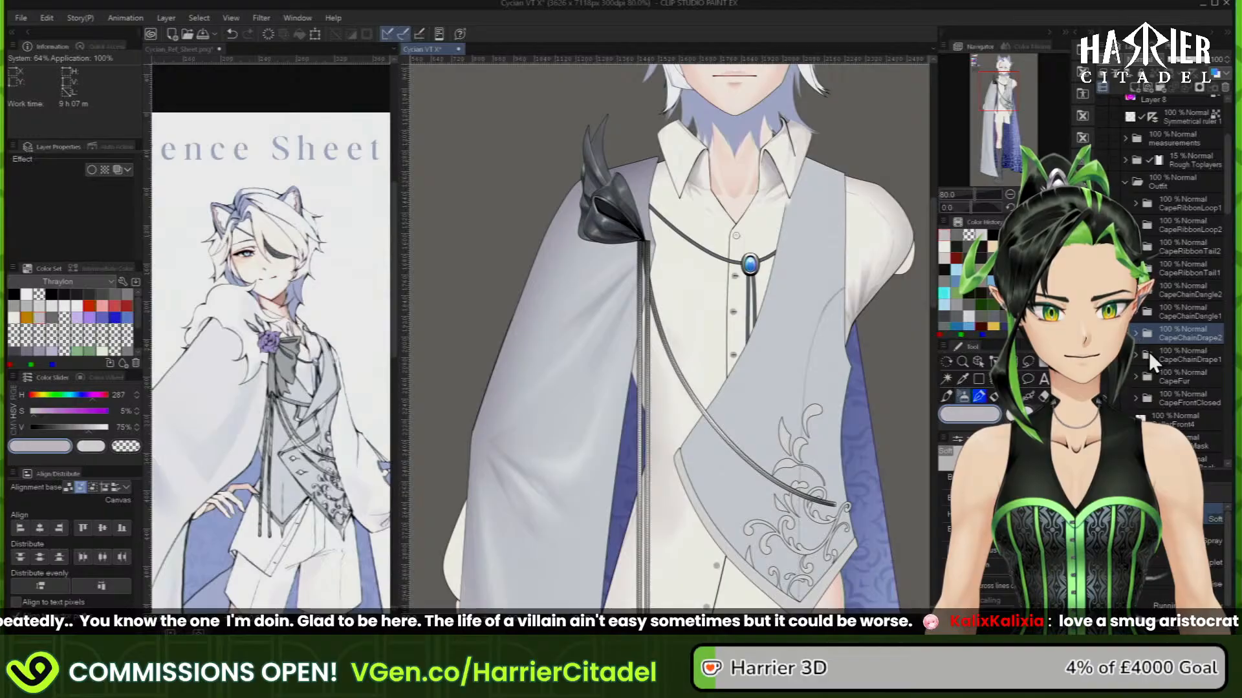
Show the CapeChainDrape1 chain and shade it on its Multiply Shade layer with an enlarged soft brush in light purple-grey (H 287, V 75%)
{"action": "left_click", "coordinate": [1104, 355]}
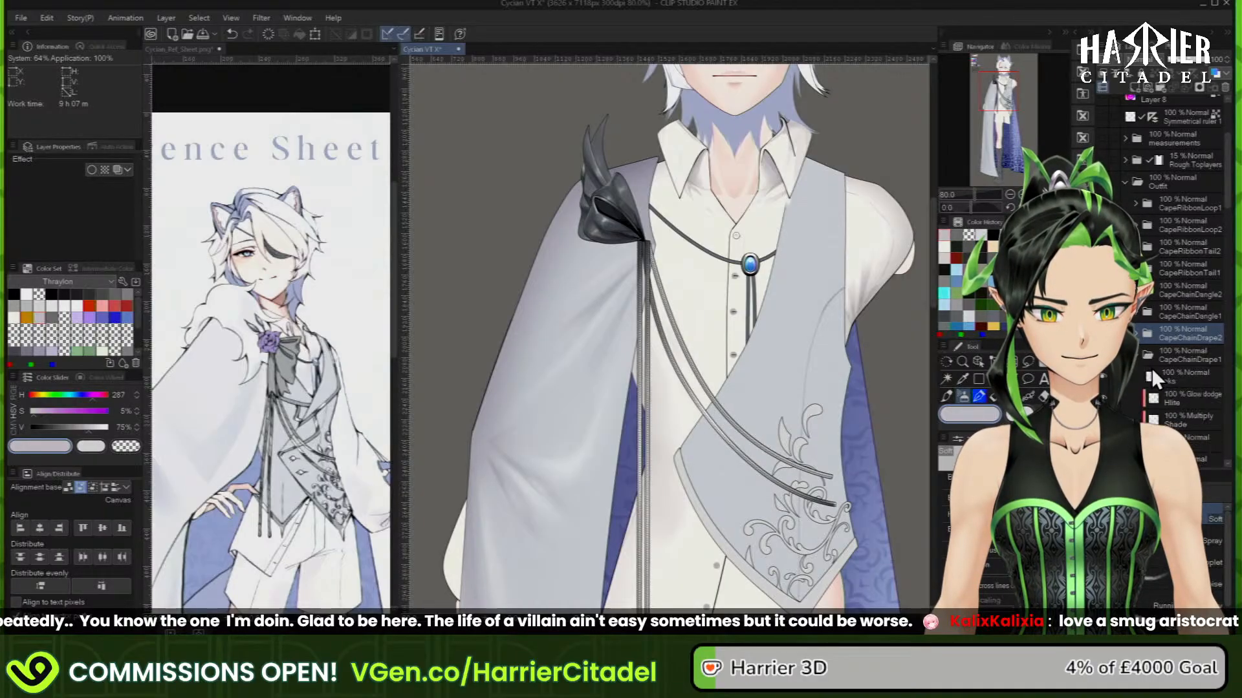
{"action": "left_click", "coordinate": [1188, 421]}
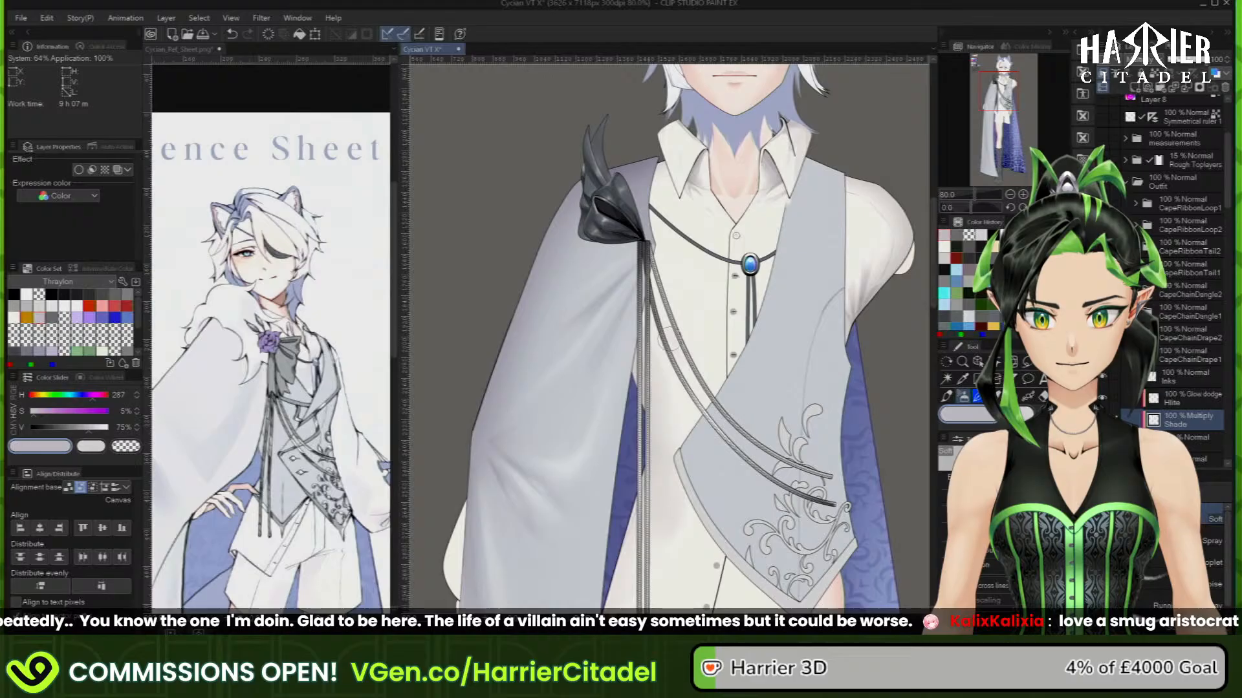
{"action": "key", "text": "bracketright"}
{"action": "key", "text": "bracketright"}
{"action": "key", "text": "bracketright"}
{"action": "key", "text": "bracketright"}
{"action": "key", "text": "bracketright"}
{"action": "key", "text": "bracketright"}
{"action": "key", "text": "bracketright"}
{"action": "key", "text": "bracketright"}
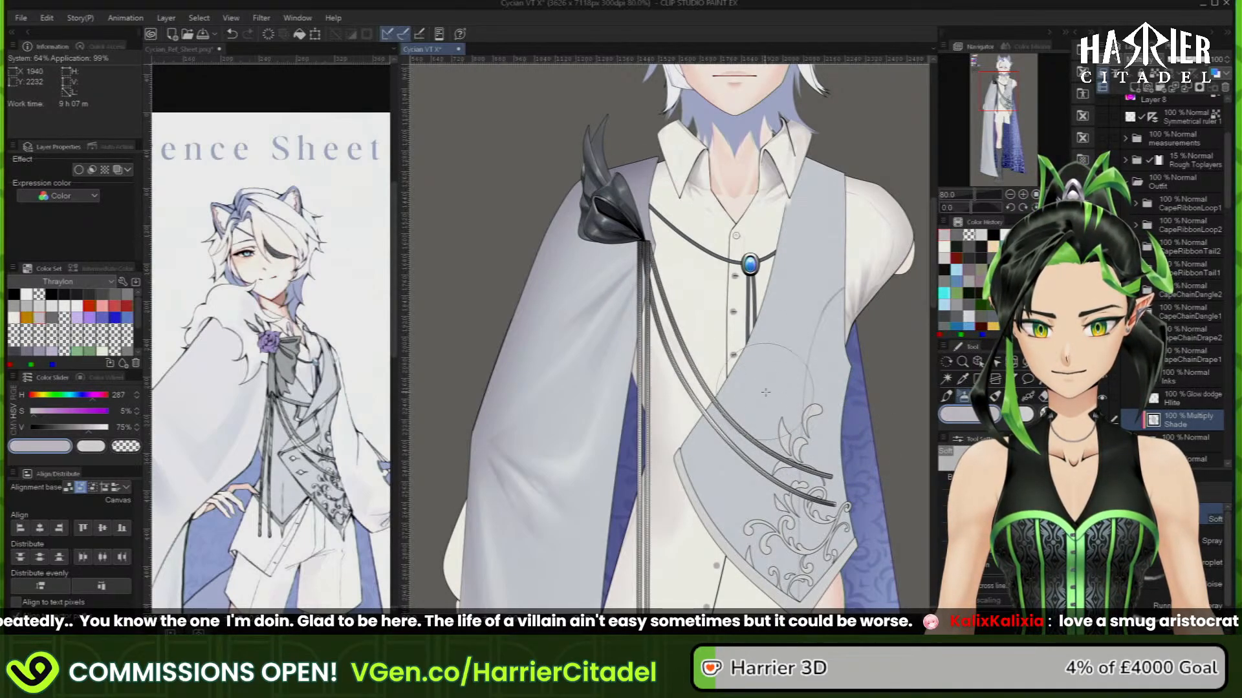
{"action": "left_click", "coordinate": [956, 235]}
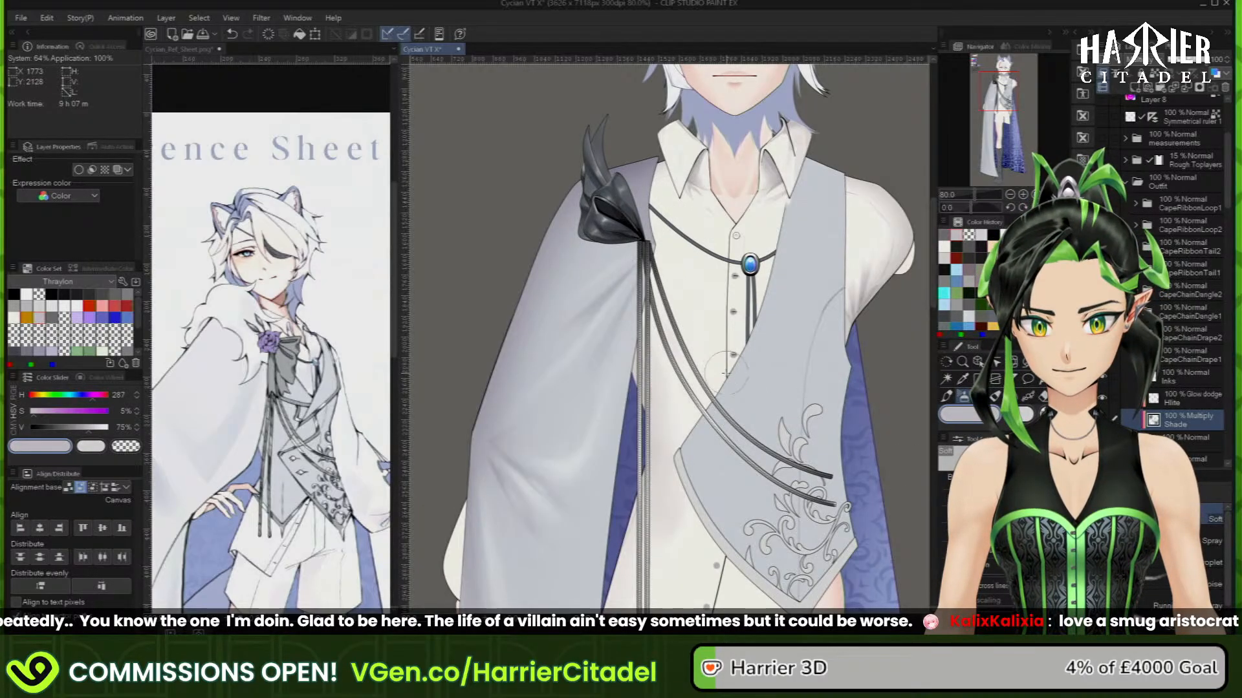
Paint soft highlights along the CapeChainDrape1 chain on its Glow dodge Hlite layer
{"action": "left_click", "coordinate": [1186, 399]}
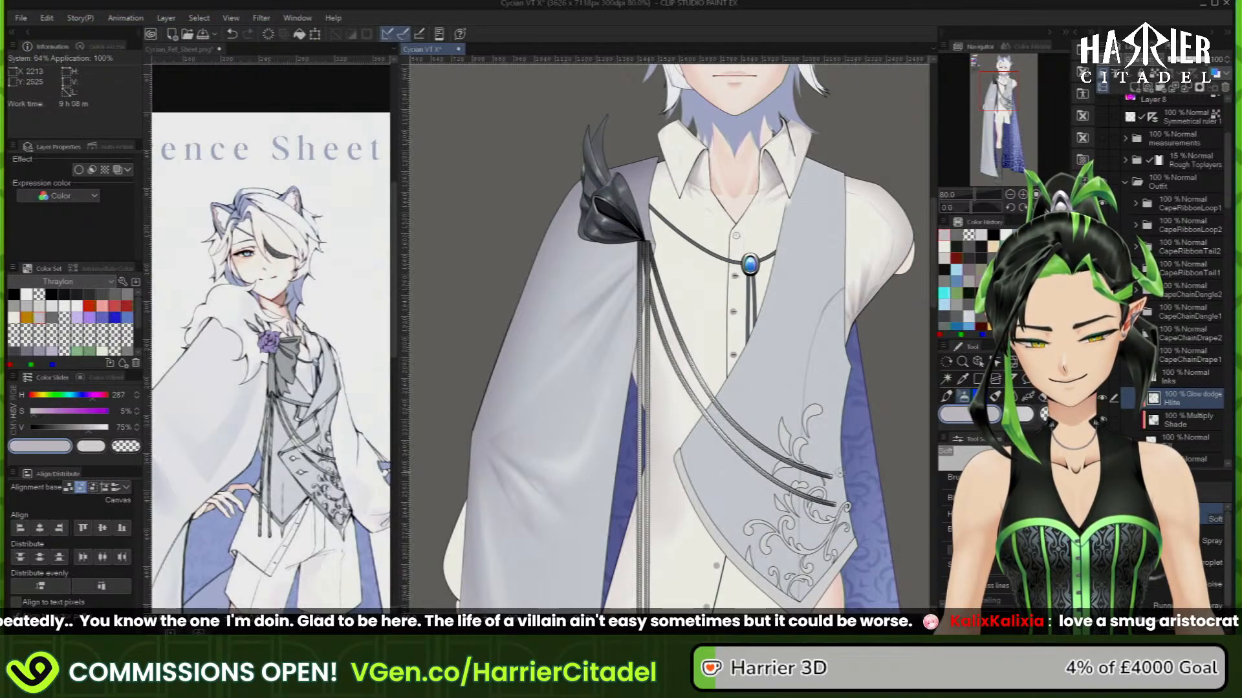
{"action": "scroll", "coordinate": [641, 557], "scroll_direction": "down", "scroll_amount": 1}
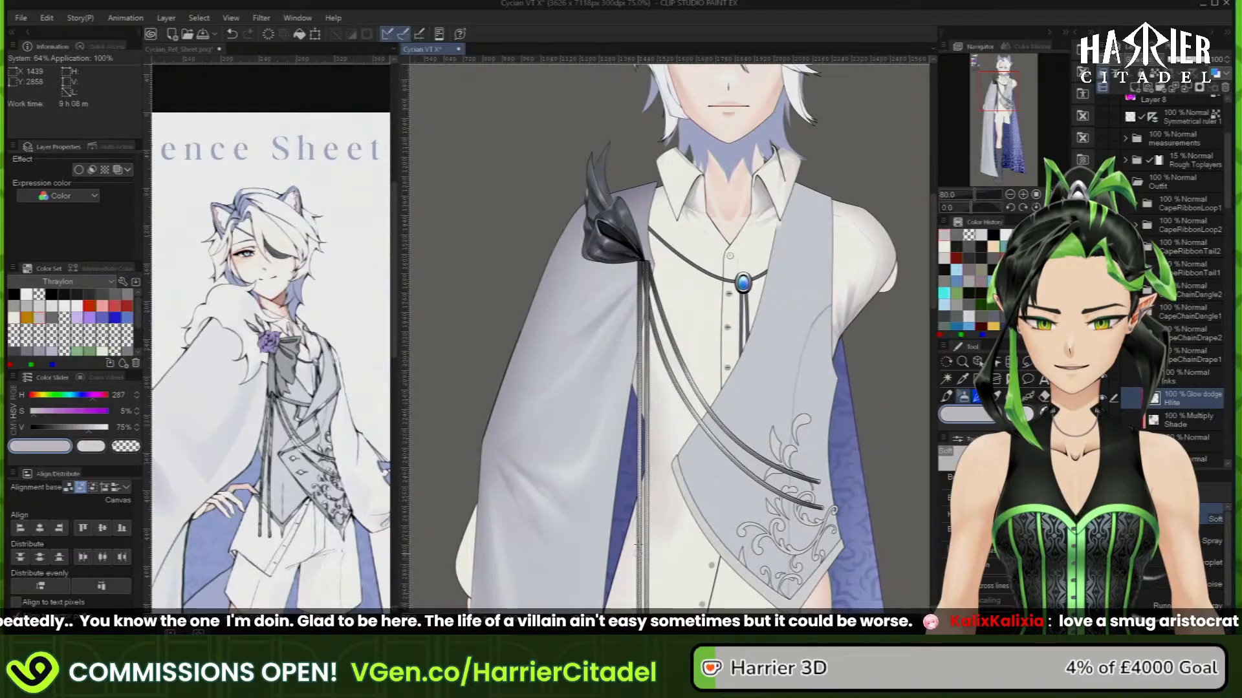
{"action": "scroll", "coordinate": [637, 547], "scroll_direction": "down", "scroll_amount": 5}
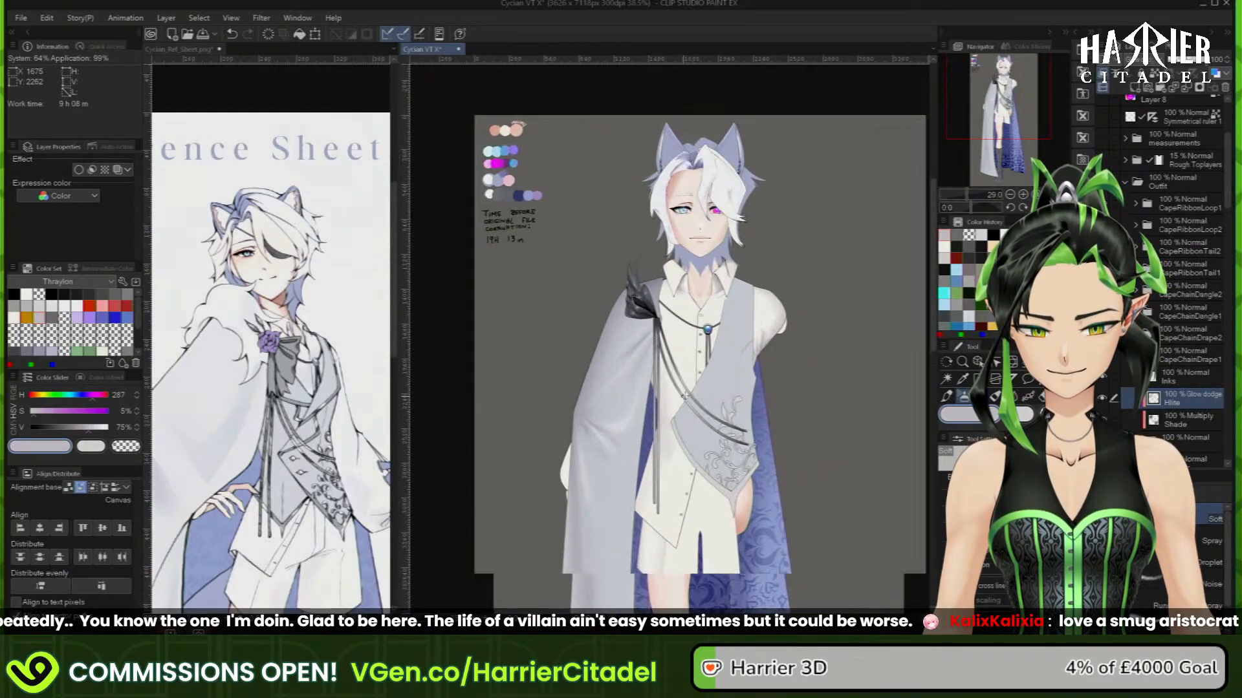
{"action": "scroll", "coordinate": [698, 448], "scroll_direction": "up", "scroll_amount": 6}
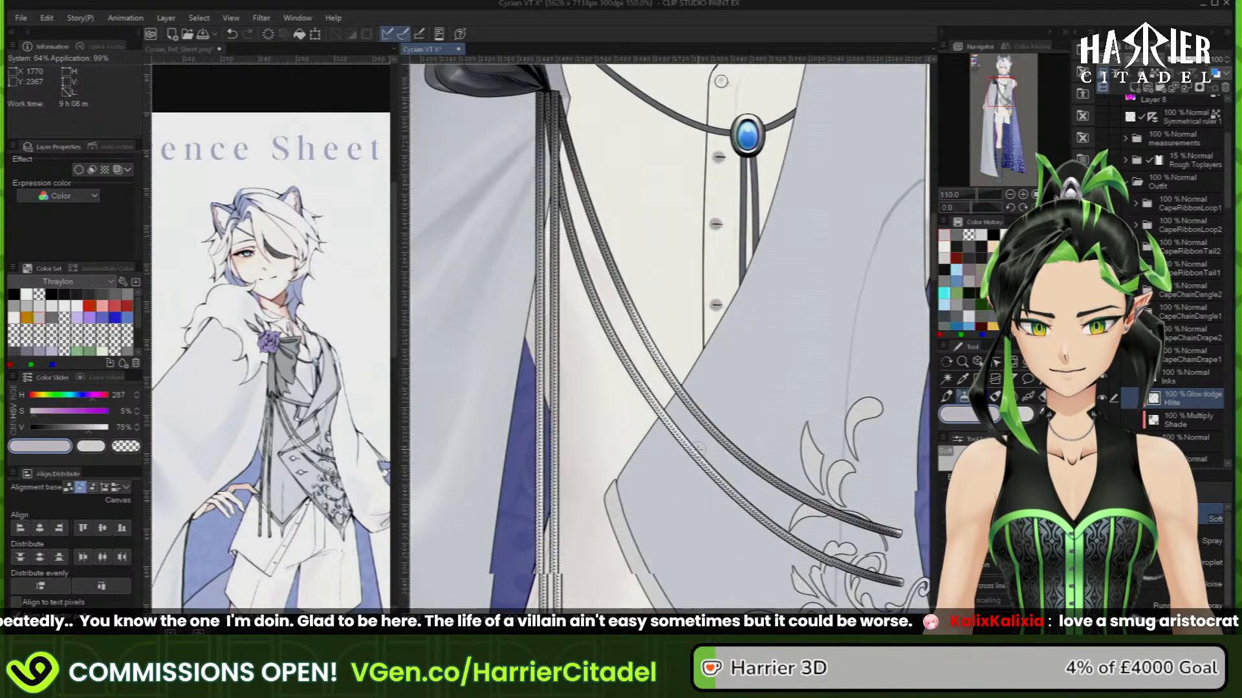
{"action": "scroll", "coordinate": [698, 448], "scroll_direction": "up", "scroll_amount": 1}
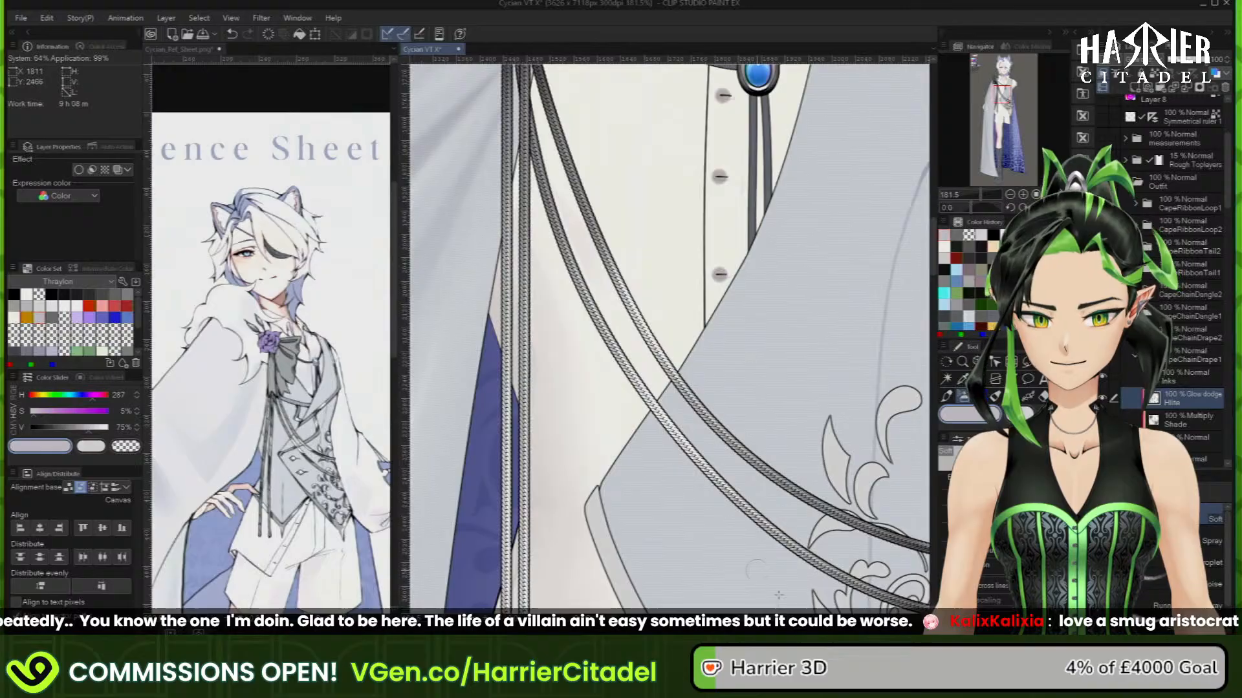
Refine the highlights of both draped chains on the Glow dodge Hlite layers of CapeChainDrape2 and CapeChainDrape1
{"action": "left_click", "coordinate": [1135, 334]}
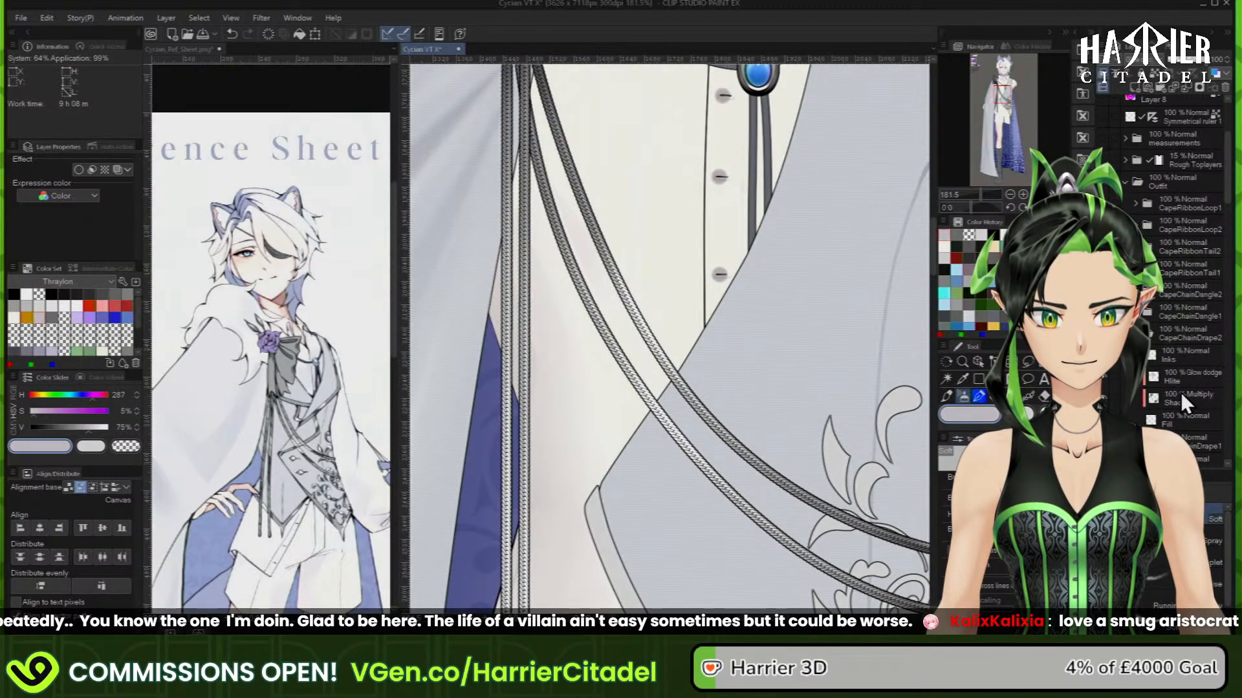
{"action": "left_click", "coordinate": [1127, 380]}
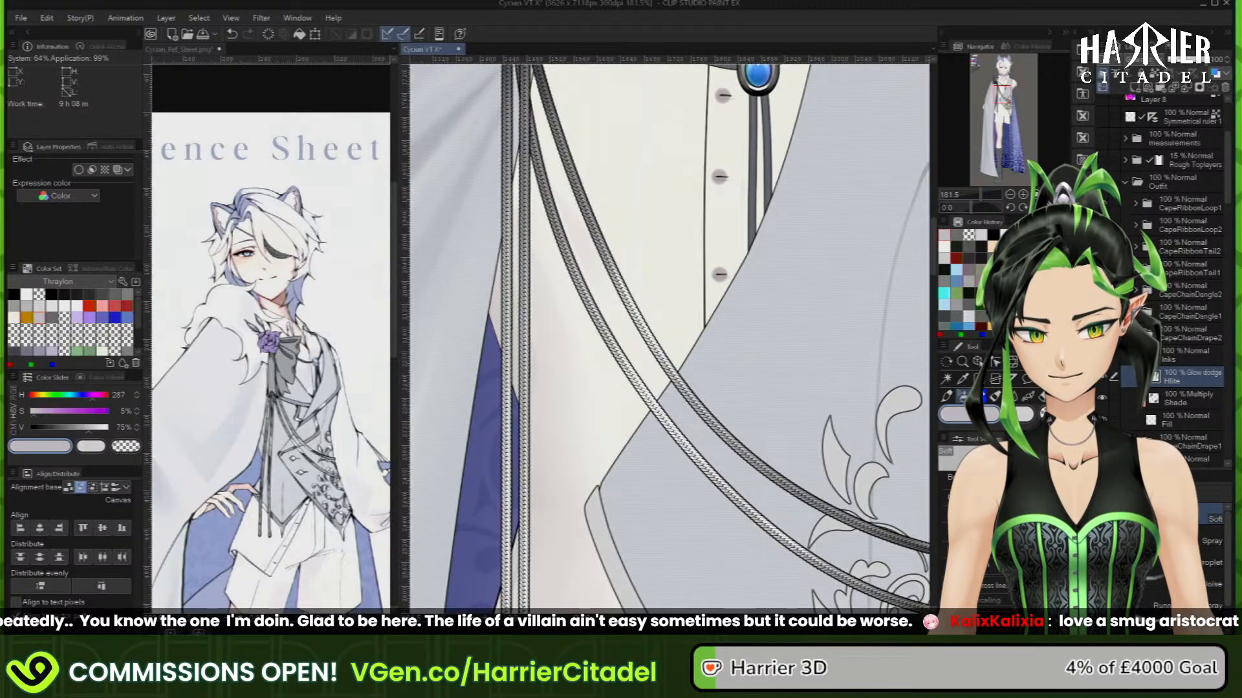
{"action": "left_click", "coordinate": [1135, 333]}
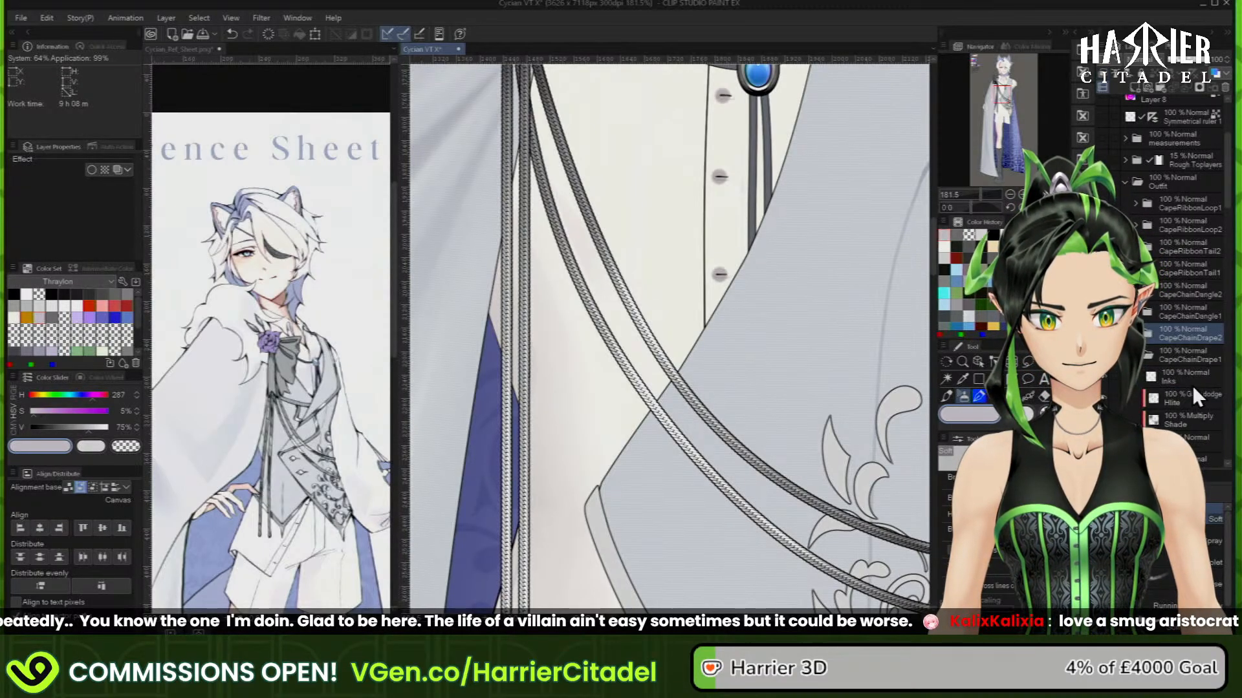
{"action": "left_click", "coordinate": [1189, 399]}
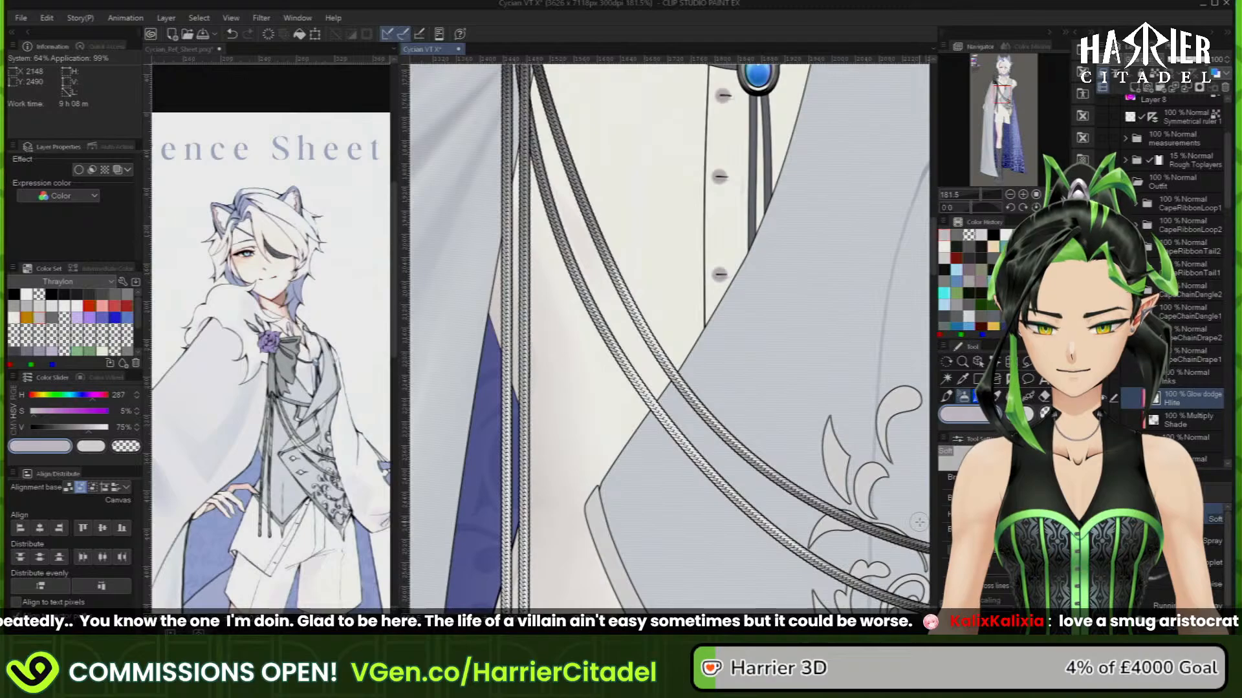
{"action": "scroll", "coordinate": [919, 521], "scroll_direction": "down", "scroll_amount": 5}
{"action": "scroll", "coordinate": [743, 380], "scroll_direction": "down", "scroll_amount": 3}
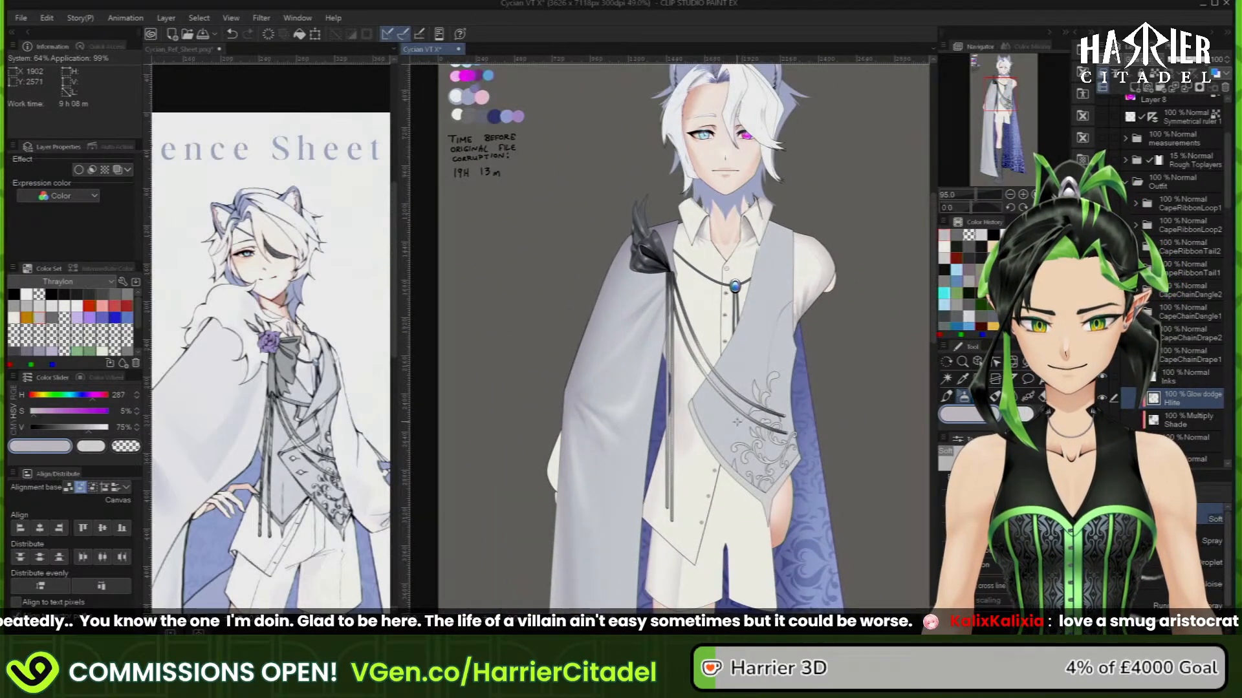
{"action": "scroll", "coordinate": [724, 308], "scroll_direction": "up", "scroll_amount": 3}
{"action": "scroll", "coordinate": [669, 376], "scroll_direction": "up", "scroll_amount": 3}
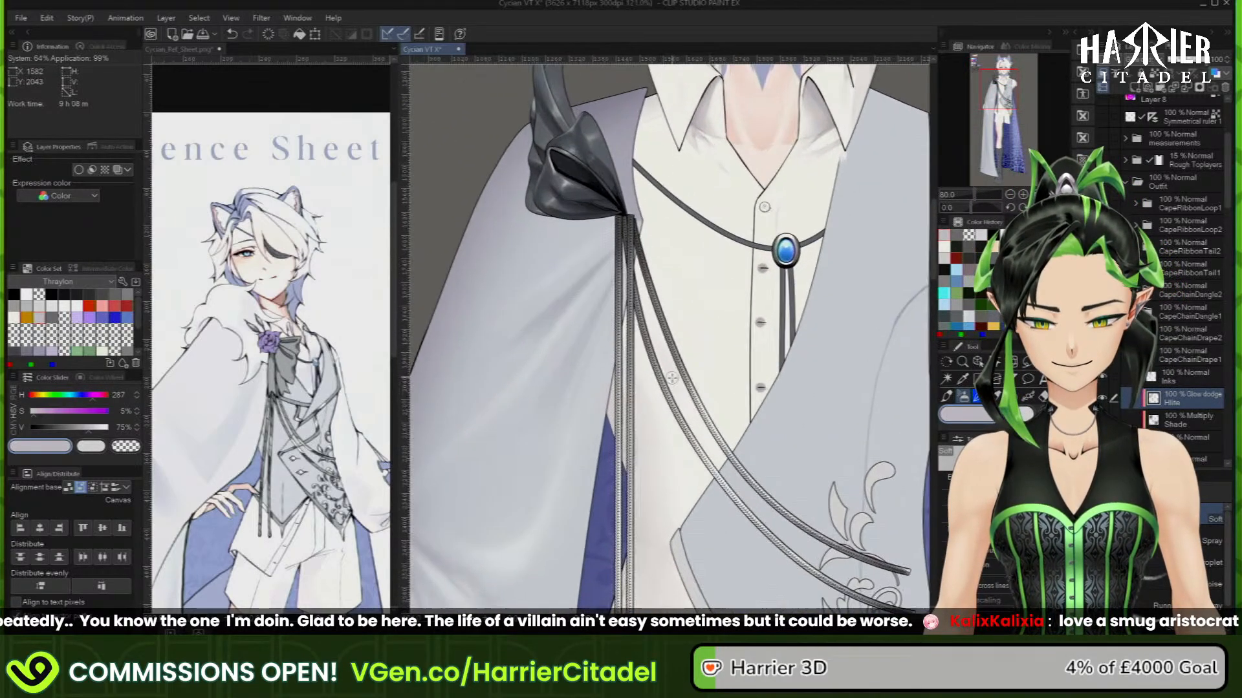
Erase excess shading from the CapeChainDrape1 Multiply Shade layer with the transparent colour and collapse its folder
{"action": "left_click", "coordinate": [1187, 420]}
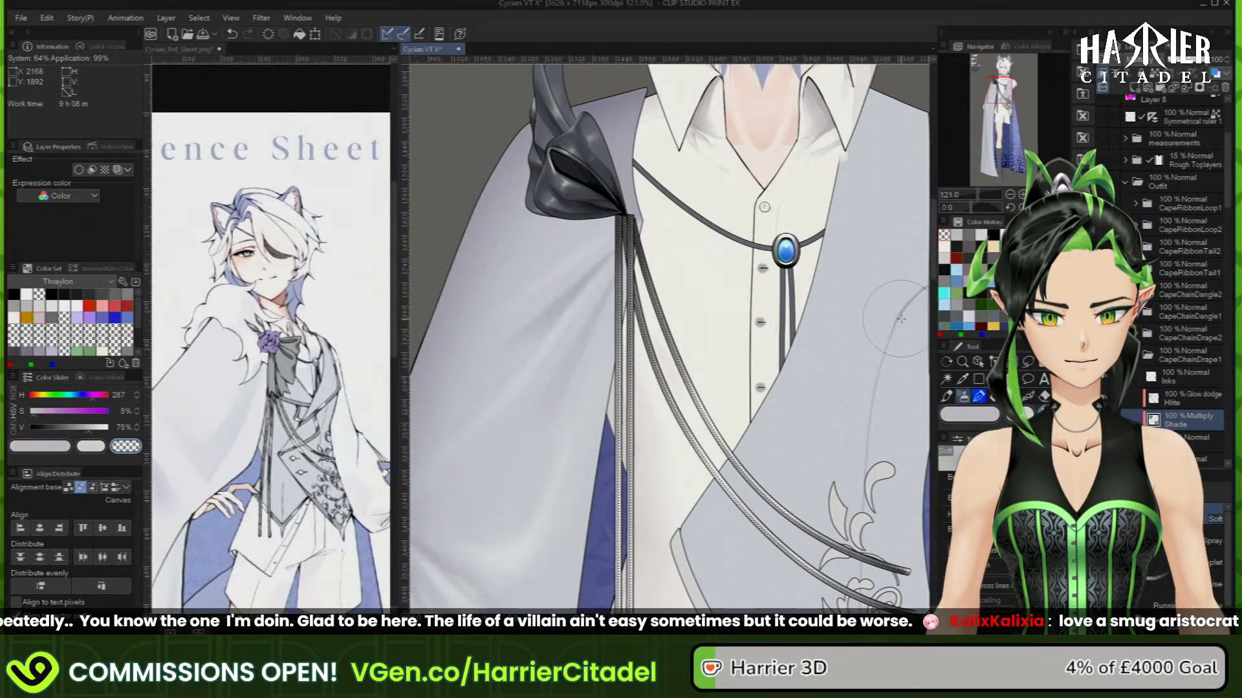
{"action": "scroll", "coordinate": [699, 292], "scroll_direction": "down", "scroll_amount": 5}
{"action": "scroll", "coordinate": [698, 298], "scroll_direction": "down", "scroll_amount": 4}
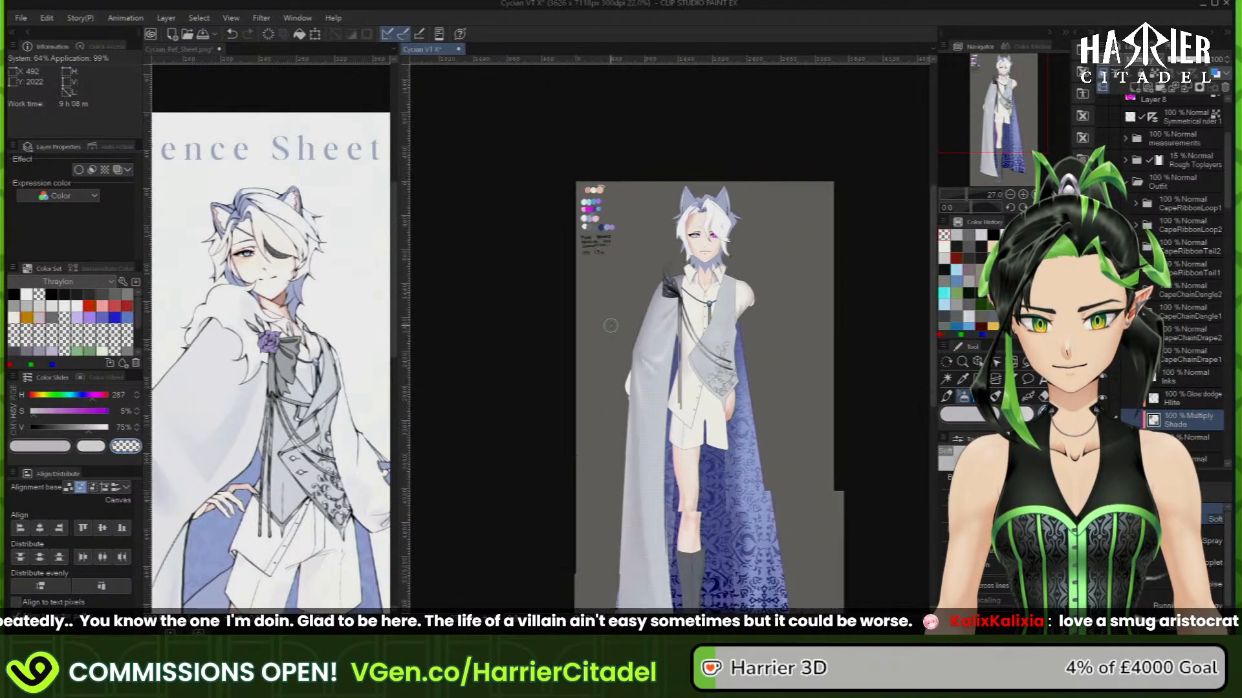
{"action": "scroll", "coordinate": [689, 311], "scroll_direction": "up", "scroll_amount": 2}
{"action": "scroll", "coordinate": [688, 314], "scroll_direction": "up", "scroll_amount": 4}
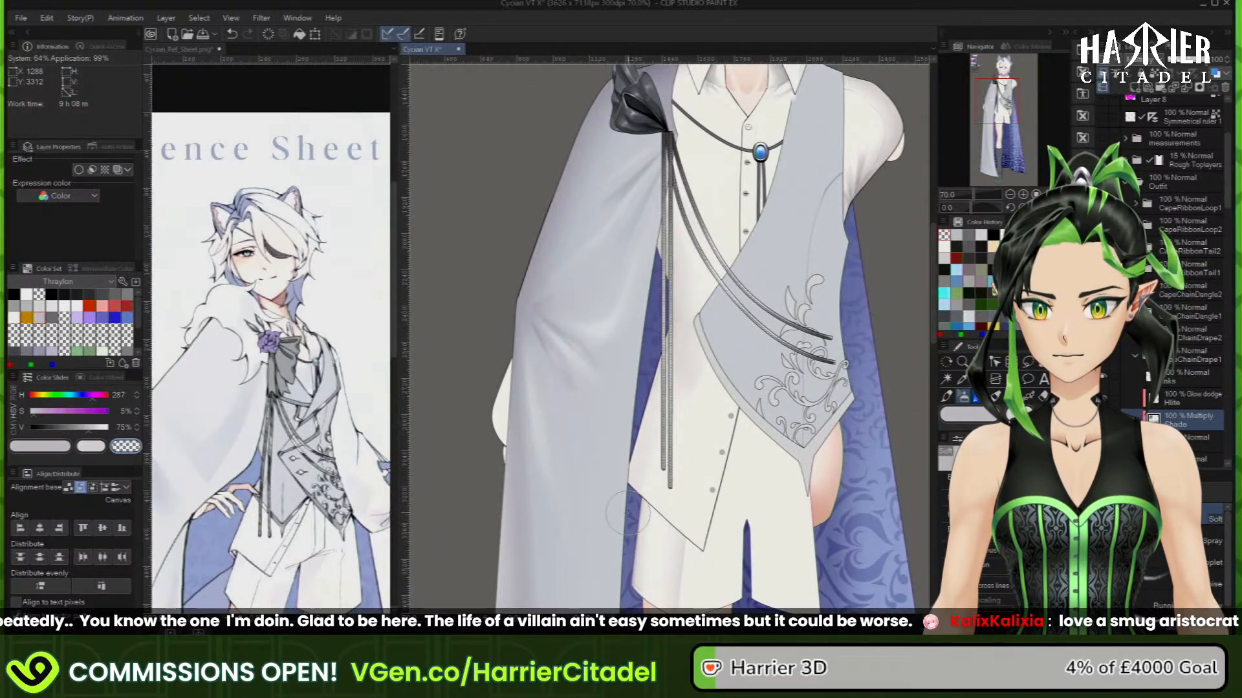
{"action": "scroll", "coordinate": [626, 514], "scroll_direction": "down", "scroll_amount": 2}
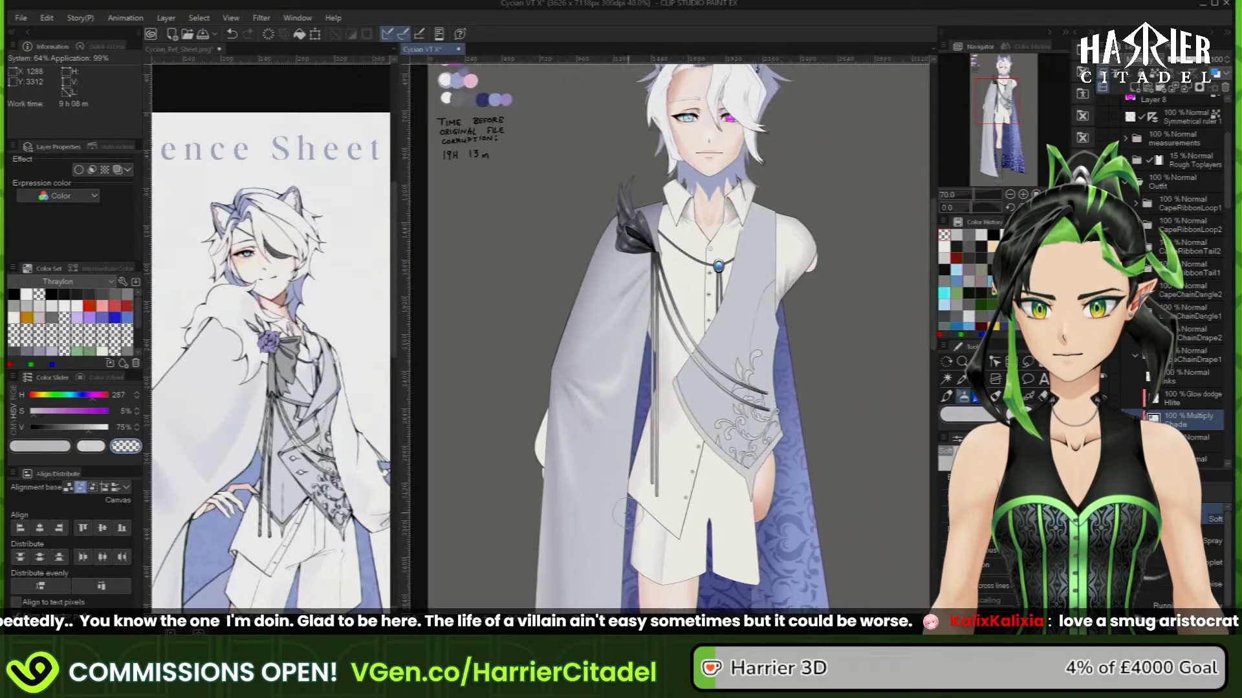
{"action": "left_click", "coordinate": [1133, 355]}
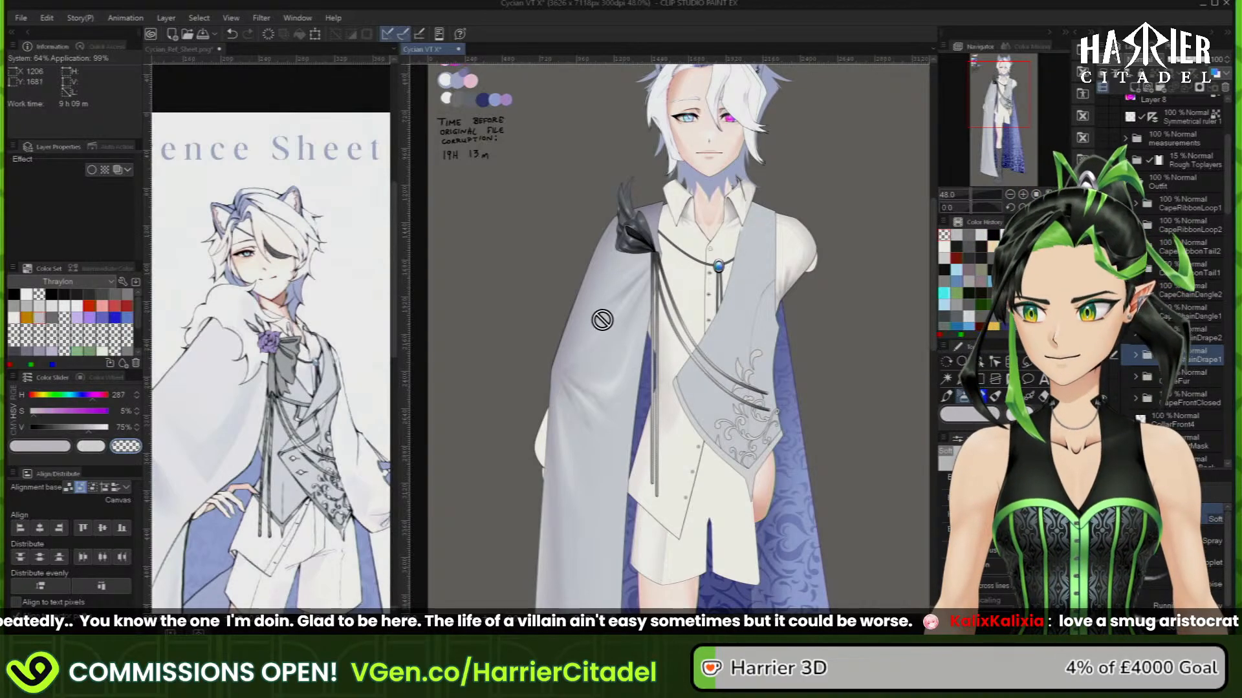
Examine the pointed metal ornament at the cape's lower corner on the reference sheet and the matching cape hem in the artwork
{"action": "scroll", "coordinate": [699, 208], "scroll_direction": "down", "scroll_amount": 5}
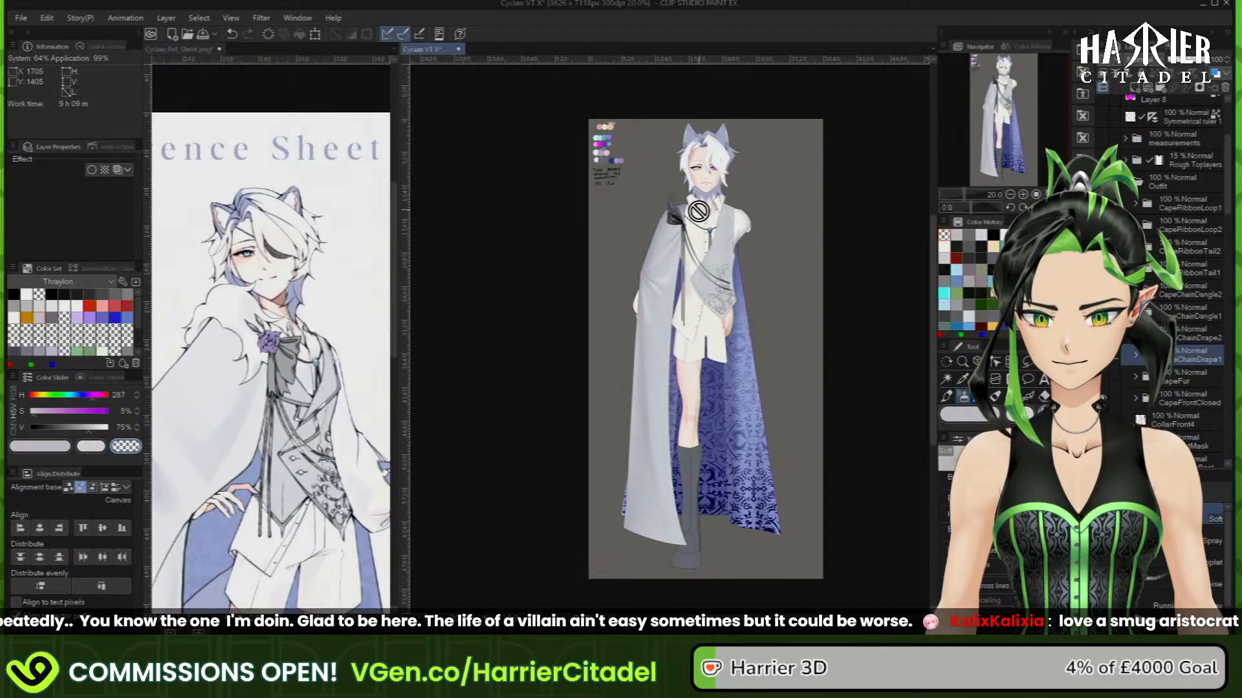
{"action": "scroll", "coordinate": [698, 208], "scroll_direction": "up", "scroll_amount": 3}
{"action": "scroll", "coordinate": [696, 215], "scroll_direction": "up", "scroll_amount": 3}
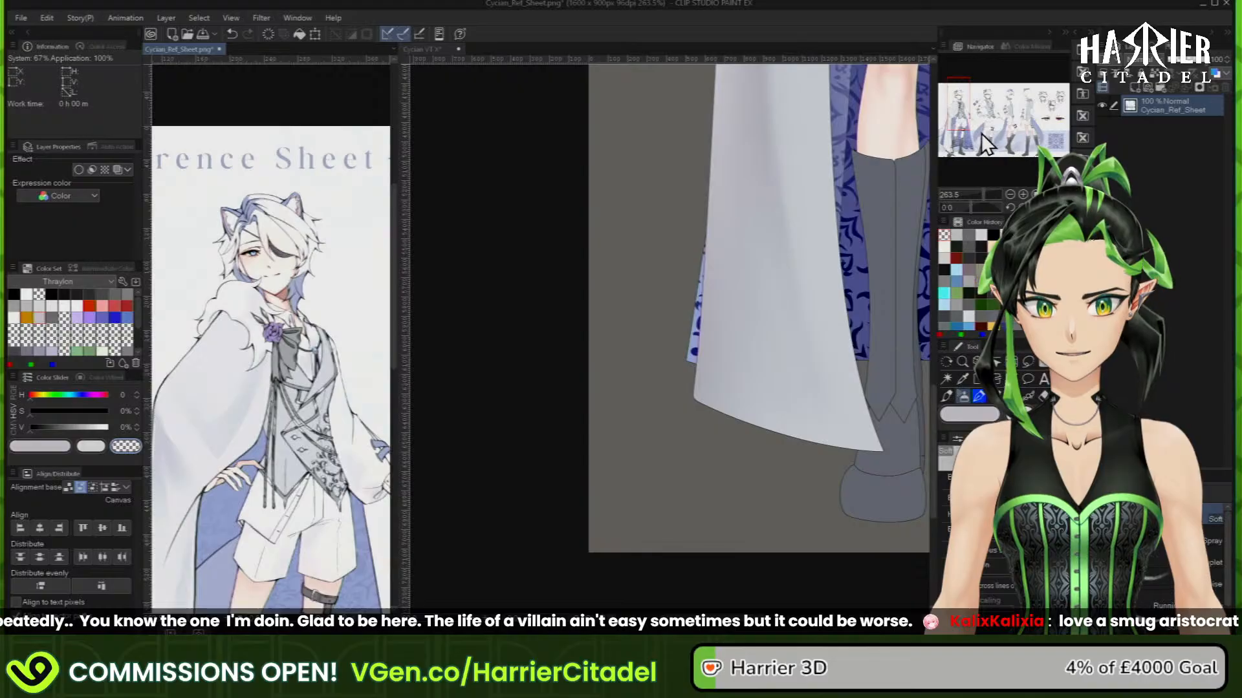
{"action": "left_click", "coordinate": [956, 156]}
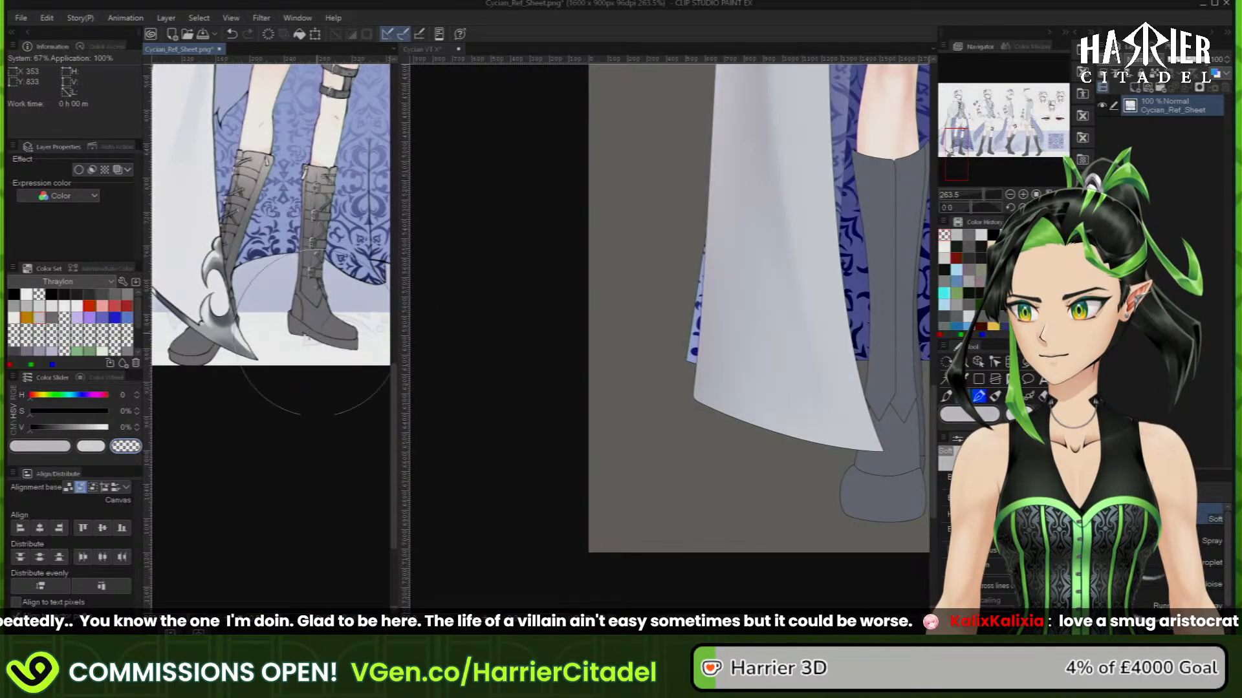
{"action": "scroll", "coordinate": [272, 349], "scroll_direction": "down", "scroll_amount": 4}
{"action": "scroll", "coordinate": [236, 316], "scroll_direction": "up", "scroll_amount": 3}
{"action": "scroll", "coordinate": [237, 315], "scroll_direction": "up", "scroll_amount": 4}
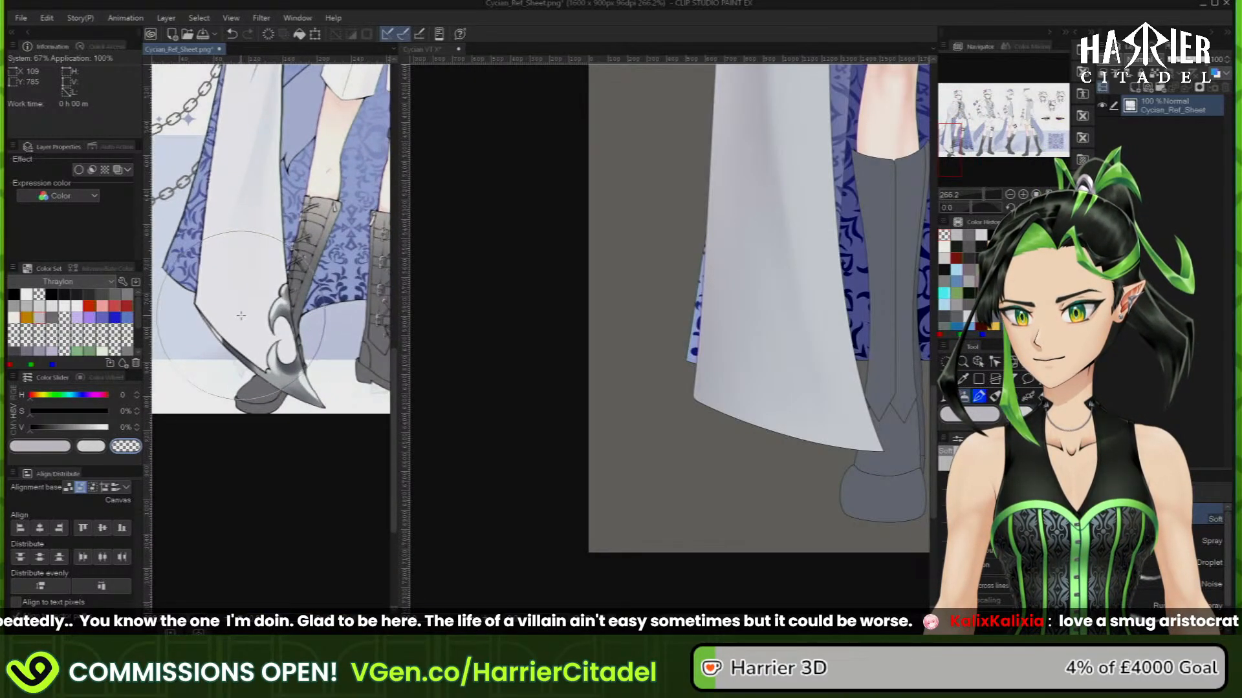
{"action": "left_click", "coordinate": [701, 444]}
Duplicate the Fill layer in the CapeFrontClosed folder, move the copy directly below Inks, and clear its contents
{"action": "scroll", "coordinate": [1194, 324], "scroll_direction": "down", "scroll_amount": 4}
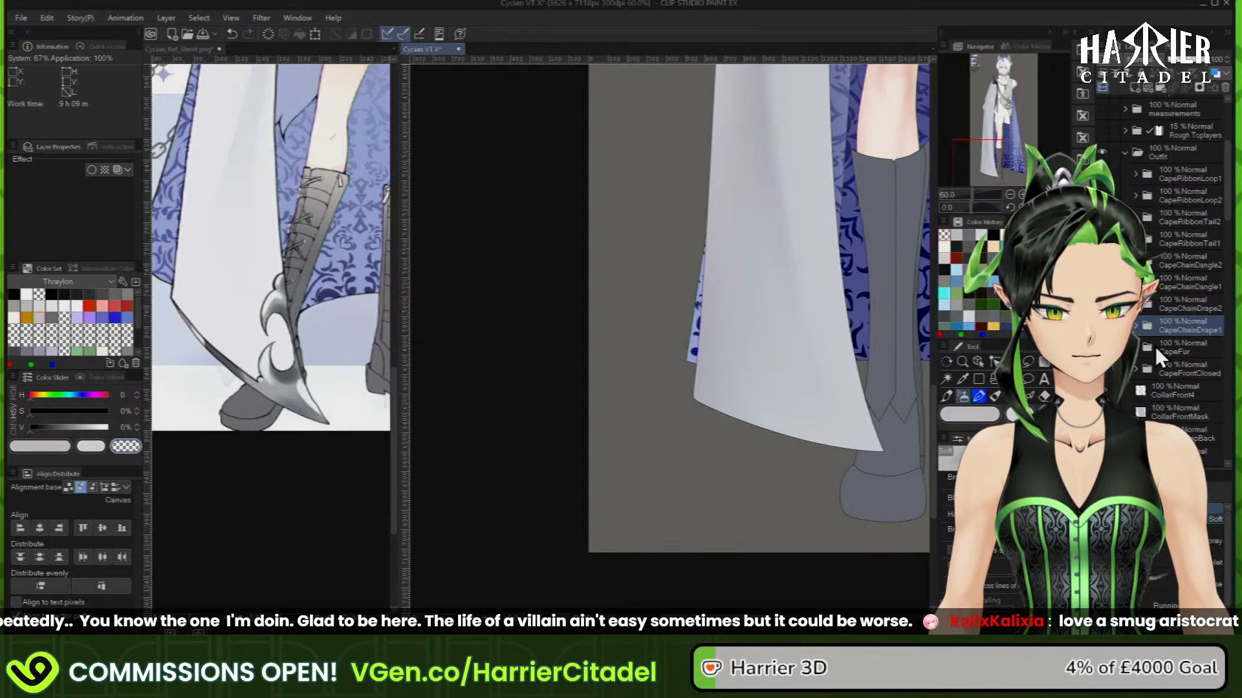
{"action": "scroll", "coordinate": [1157, 330], "scroll_direction": "up", "scroll_amount": 1}
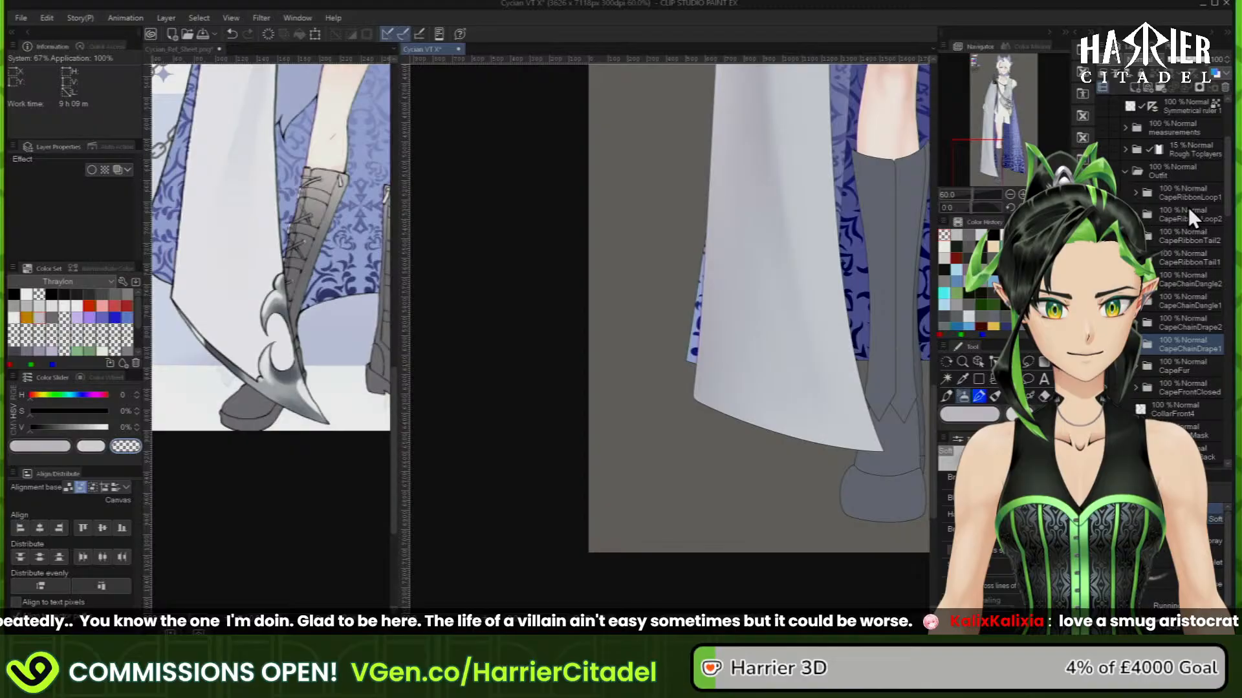
{"action": "left_click", "coordinate": [1190, 390]}
{"action": "left_click", "coordinate": [1135, 388]}
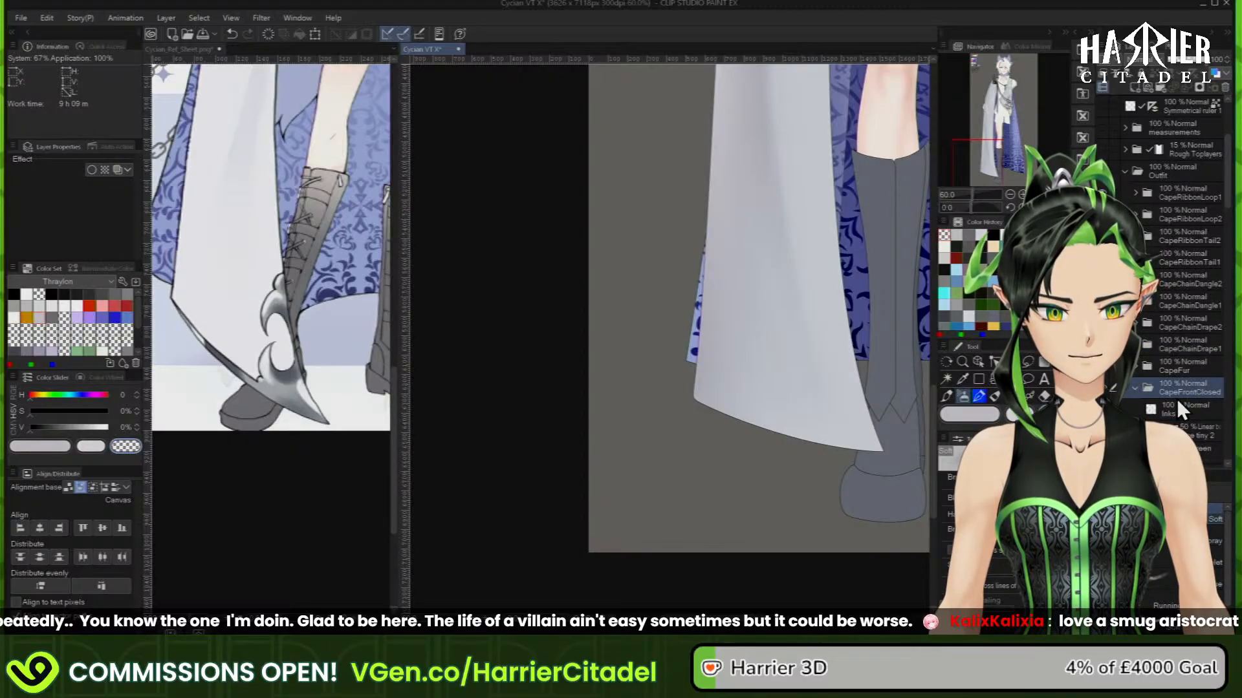
{"action": "scroll", "coordinate": [1177, 399], "scroll_direction": "down", "scroll_amount": 7}
{"action": "left_click", "coordinate": [1190, 367]}
{"action": "key", "text": "ctrl+c"}
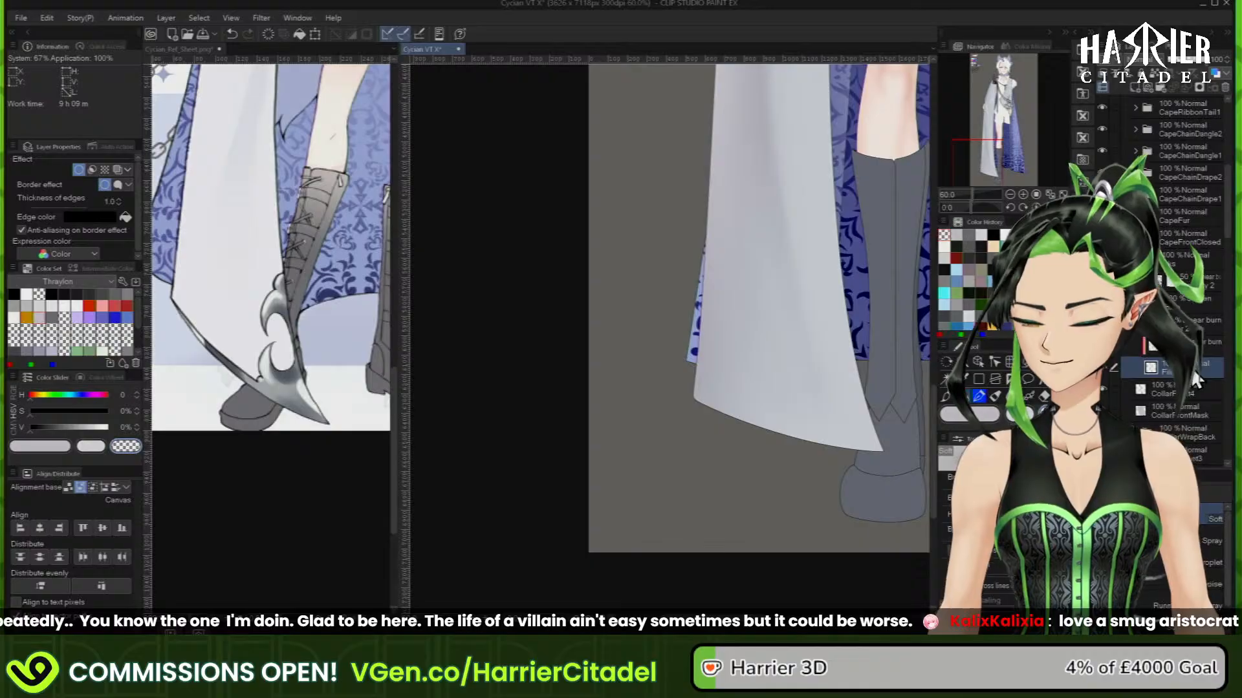
{"action": "key", "text": "ctrl+v"}
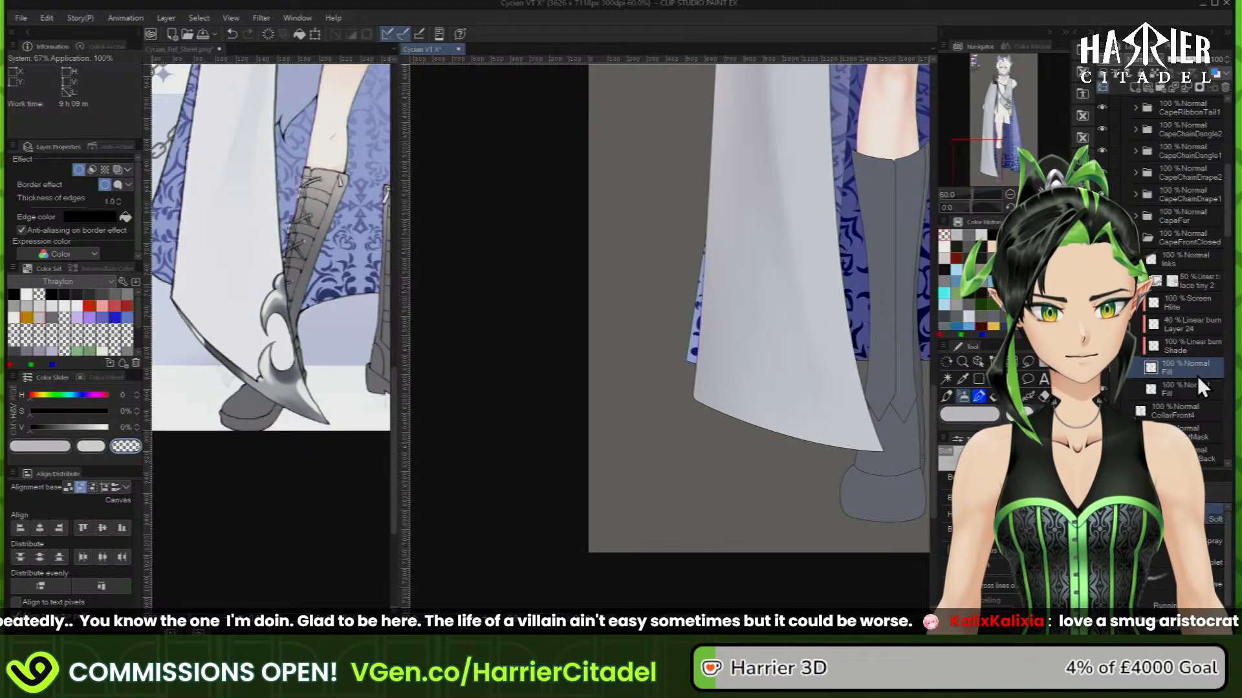
{"action": "left_click_drag", "start_coordinate": [1197, 385], "coordinate": [1203, 278]}
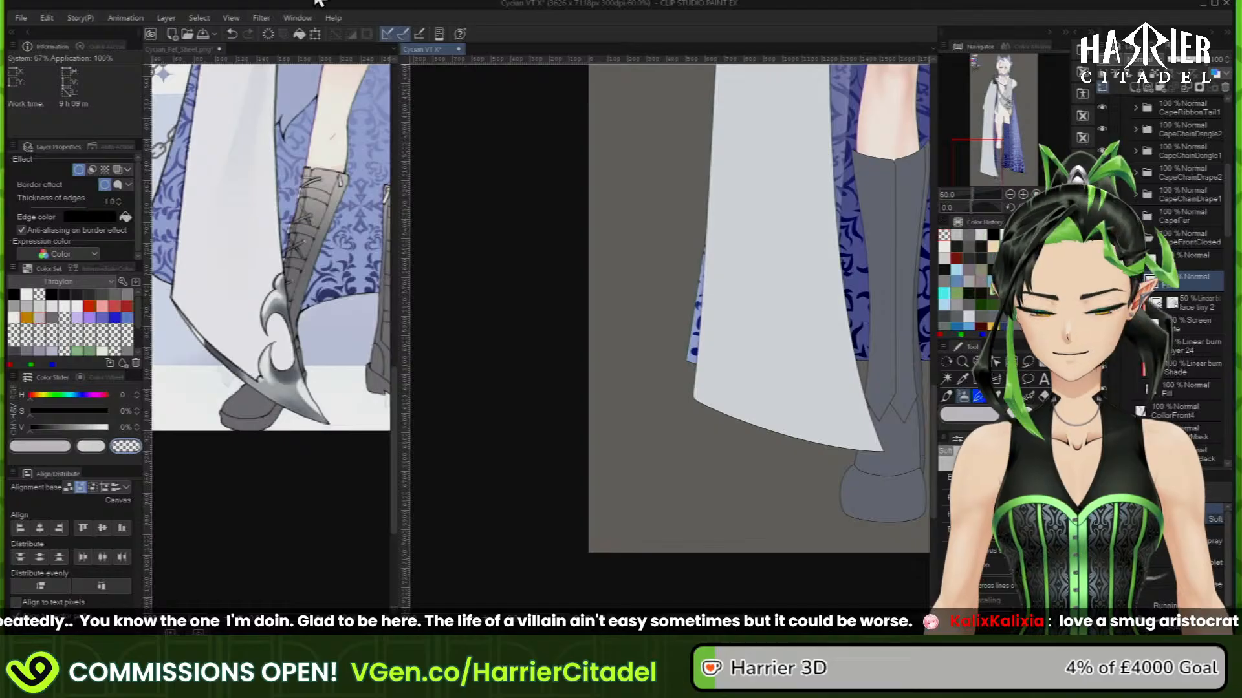
{"action": "left_click", "coordinate": [273, 36]}
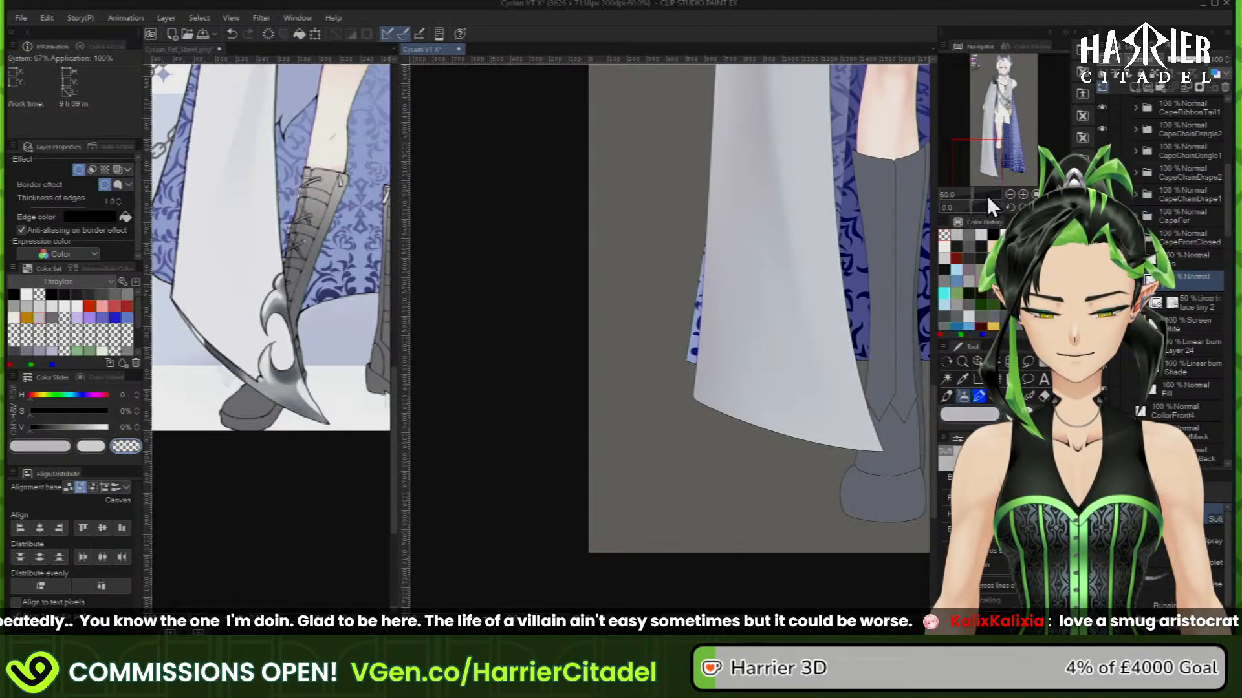
Sample the light grey (V 80%) of the vest's embroidery and paint a trim band along the front cape's lower hem with the Hard Round pen
{"action": "left_click", "coordinate": [1008, 105]}
{"action": "left_click", "coordinate": [985, 420]}
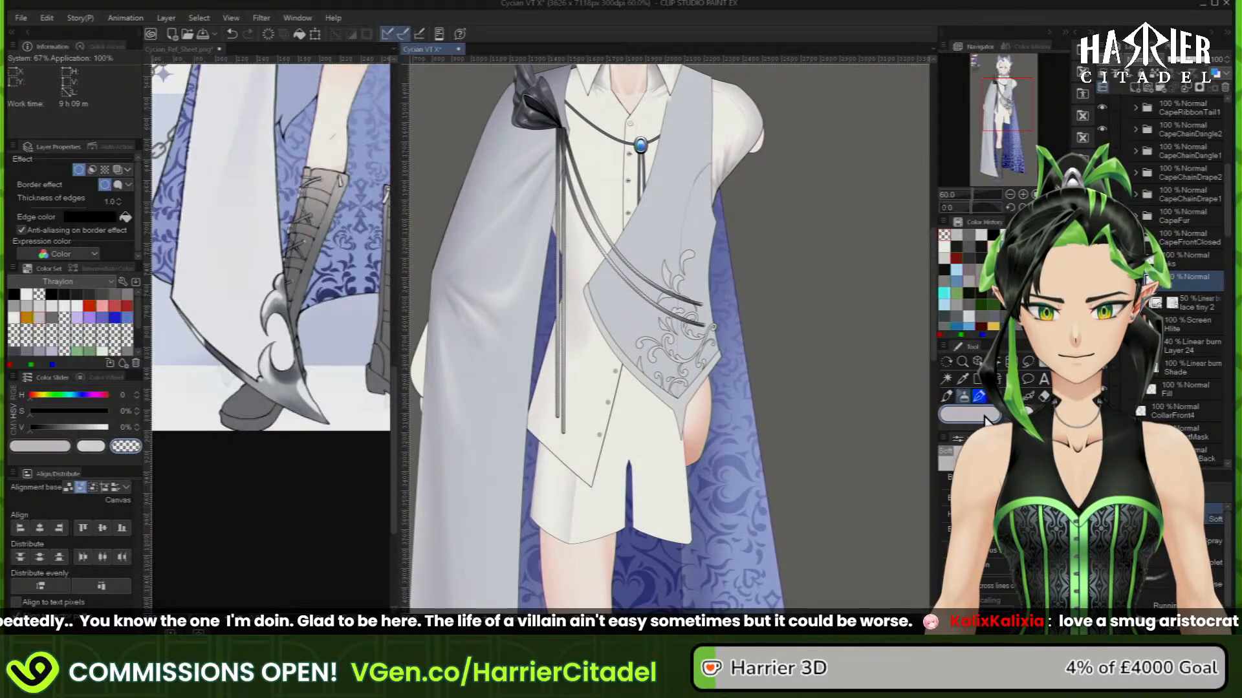
{"action": "left_click", "coordinate": [683, 404], "text": "alt"}
{"action": "left_click", "coordinate": [991, 176]}
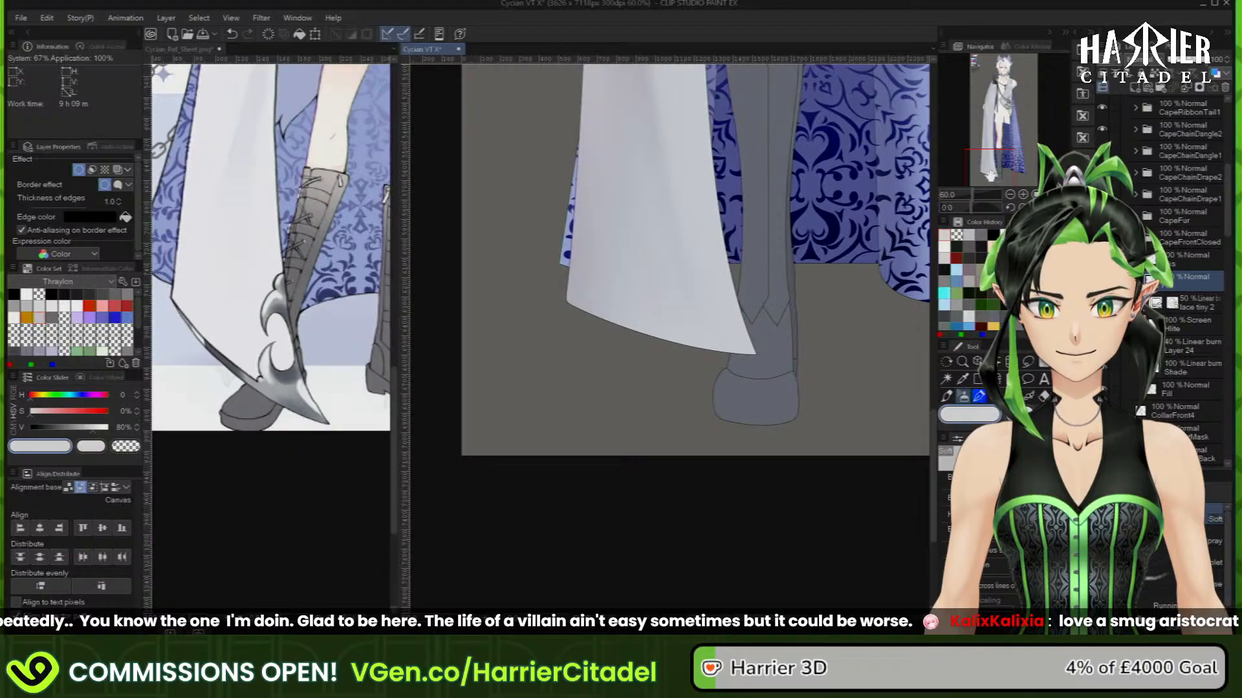
{"action": "scroll", "coordinate": [679, 278], "scroll_direction": "up", "scroll_amount": 3}
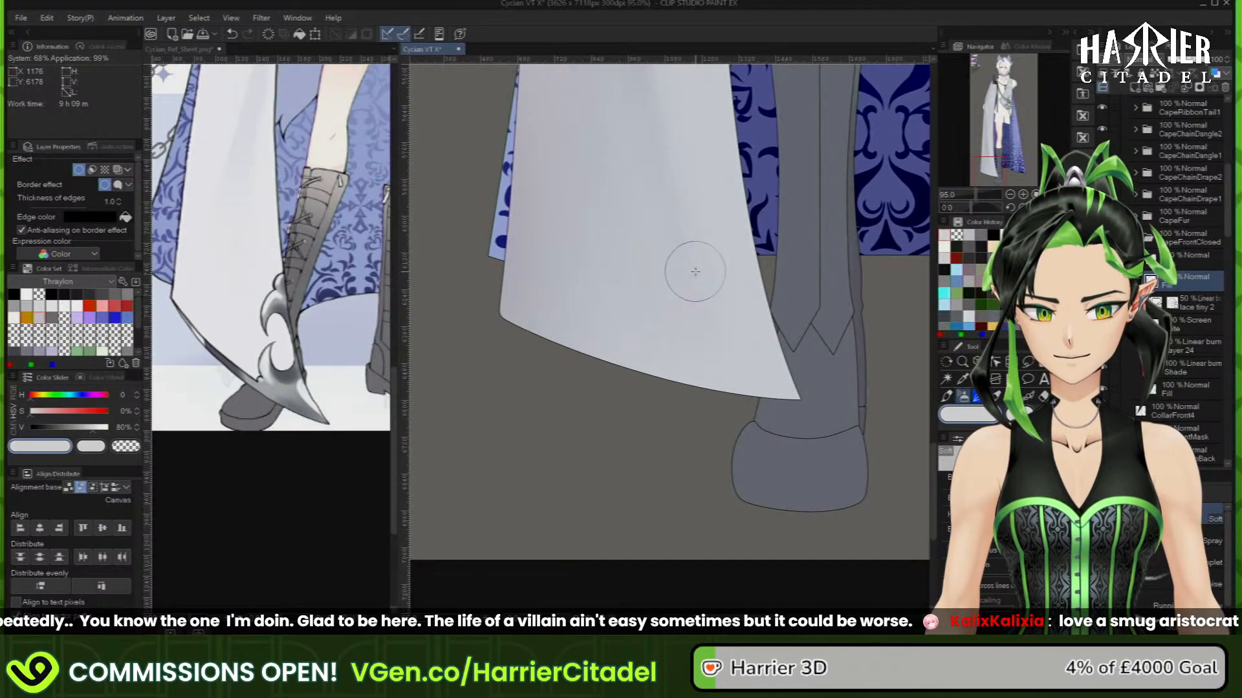
{"action": "left_click", "coordinate": [946, 395]}
{"action": "left_click", "coordinate": [1158, 584]}
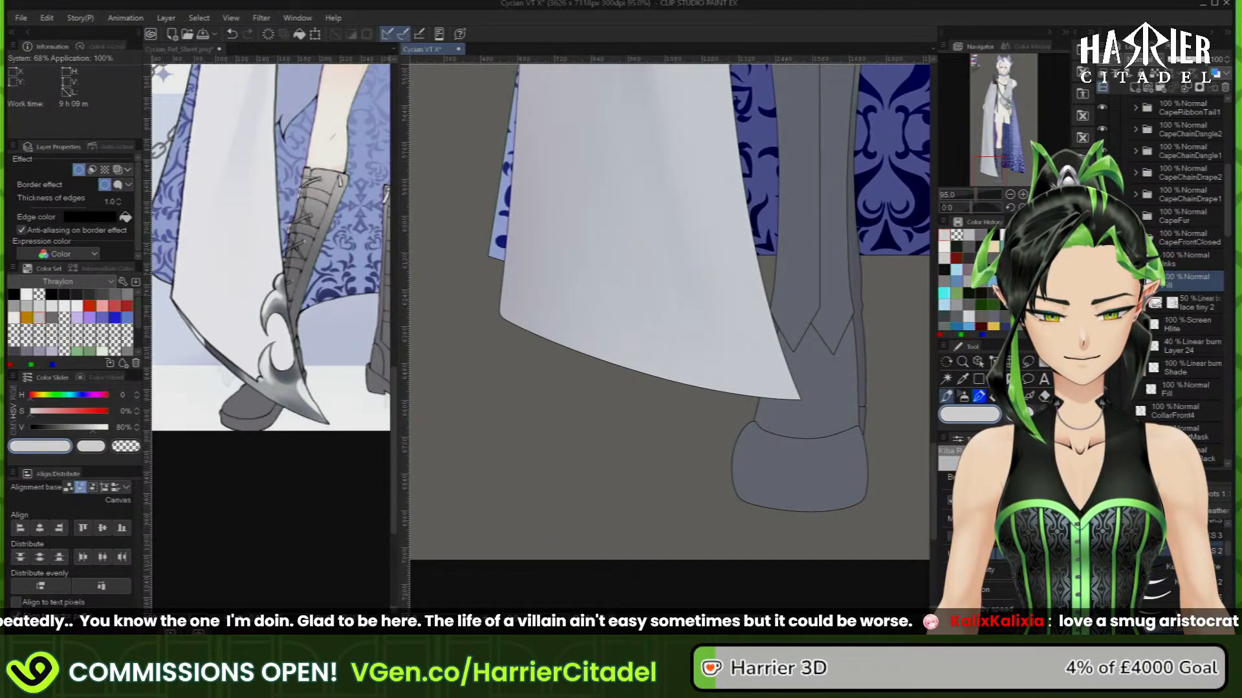
{"action": "left_click", "coordinate": [979, 396]}
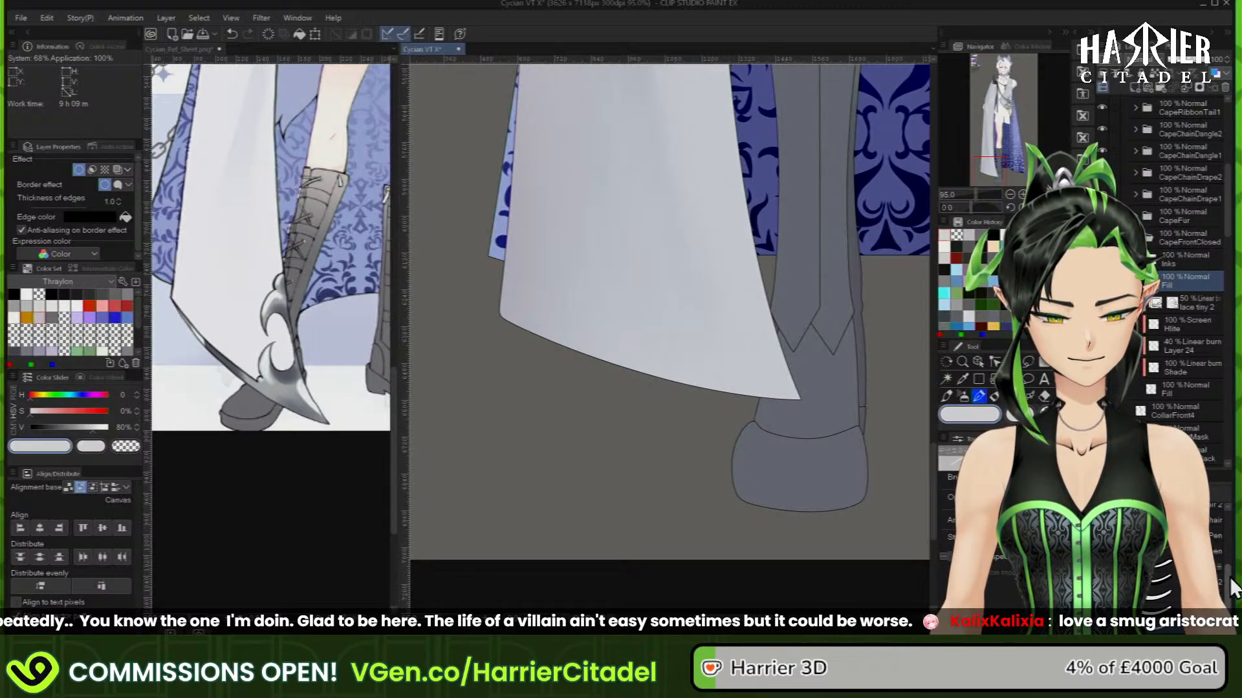
{"action": "left_click_drag", "start_coordinate": [1228, 577], "coordinate": [1227, 516]}
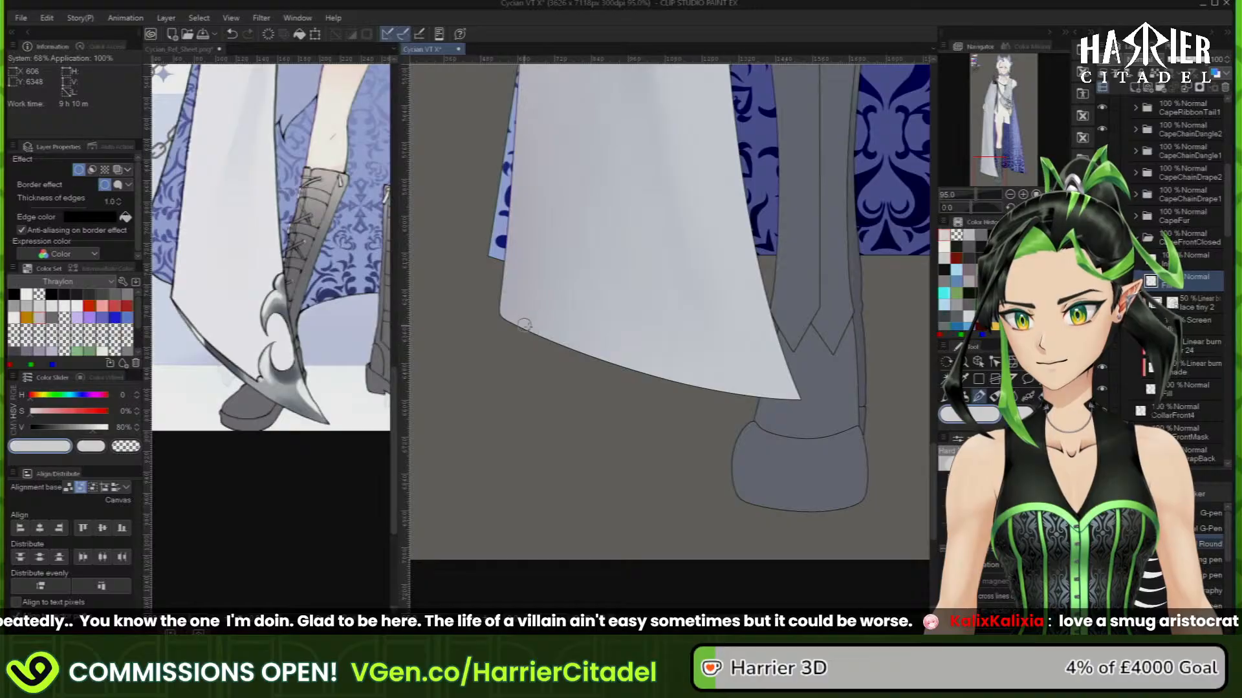
{"action": "mouse_move", "coordinate": [508, 317]}
{"action": "left_mouse_down"}
{"action": "mouse_move", "coordinate": [663, 375]}
{"action": "mouse_move", "coordinate": [802, 397]}
{"action": "left_mouse_up"}
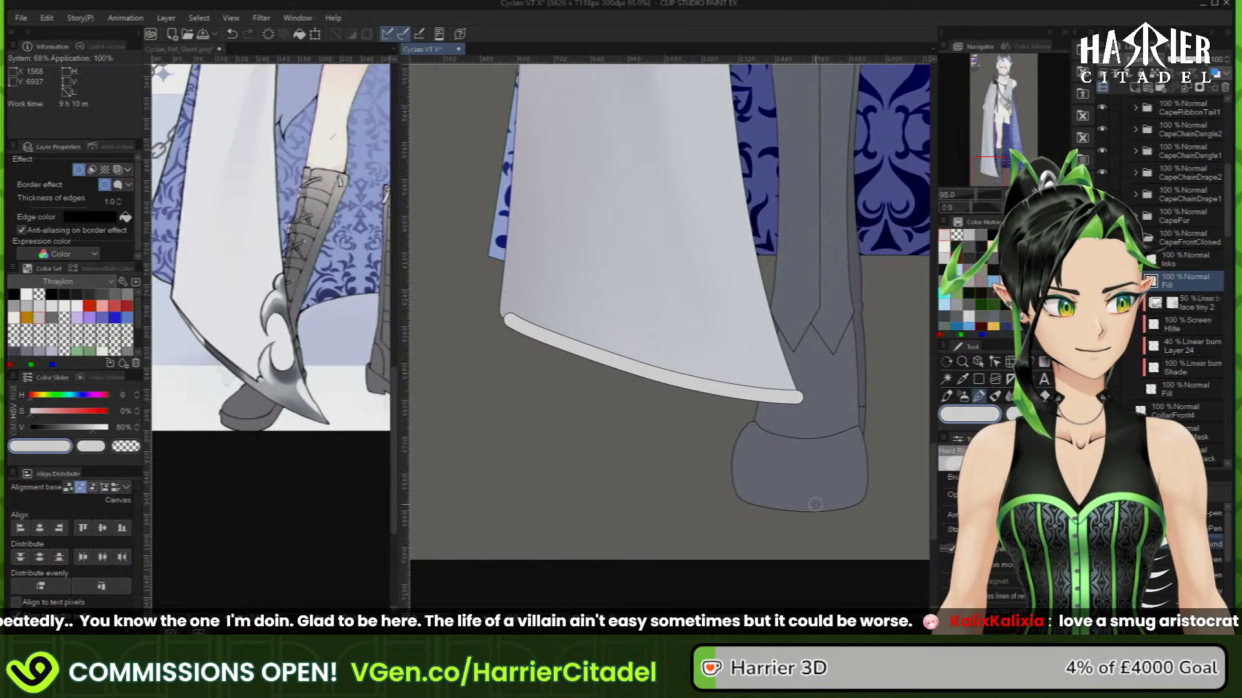
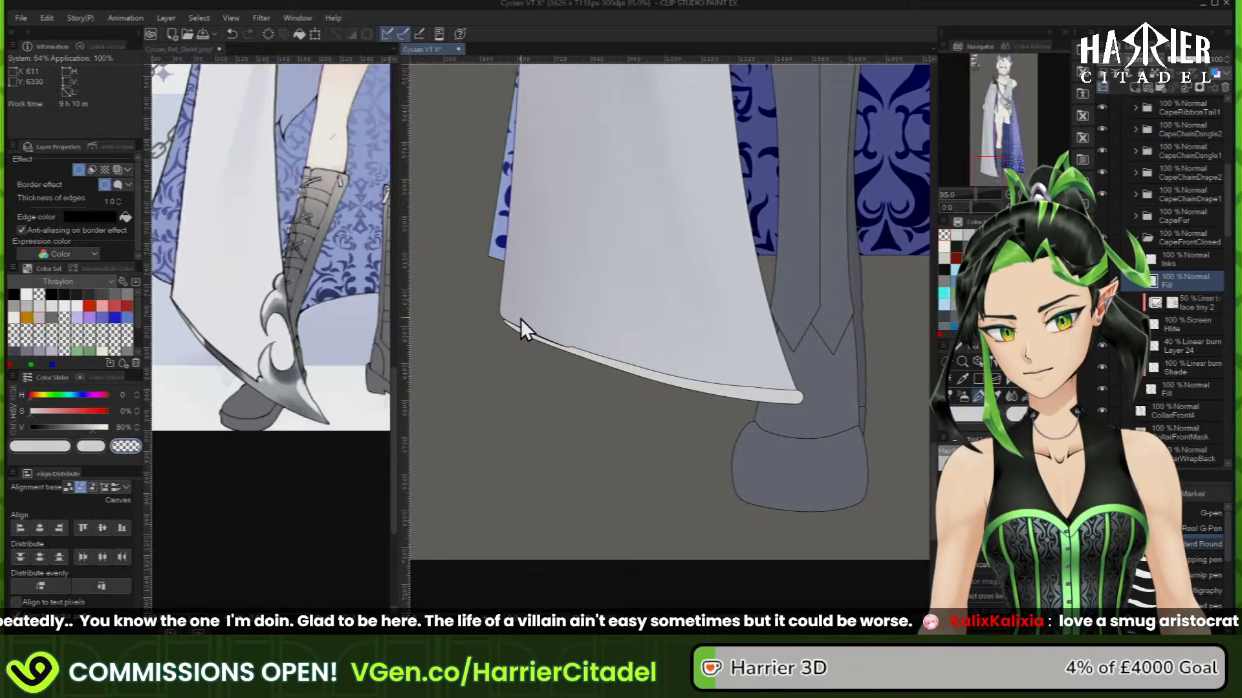
Taper the outer end of the hem trim by erasing with the transparent colour and nudge its layer slightly upward
{"action": "key", "text": "ctrl+z"}
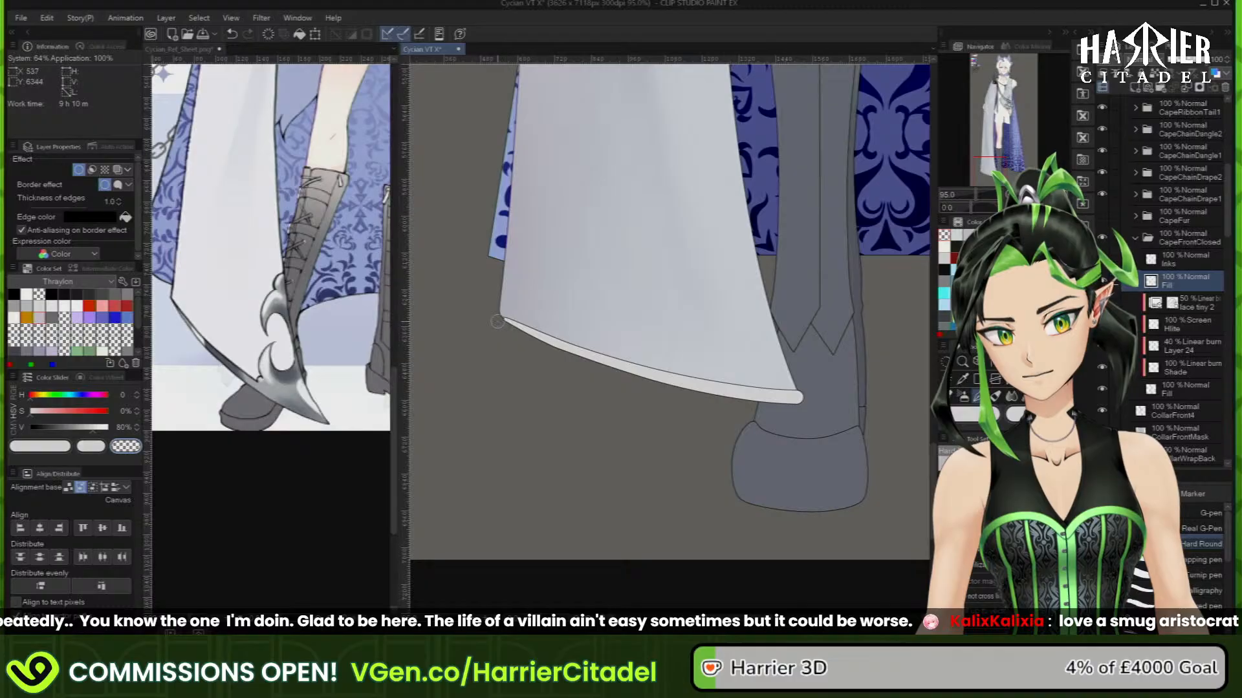
{"action": "left_click_drag", "start_coordinate": [495, 322], "coordinate": [593, 367]}
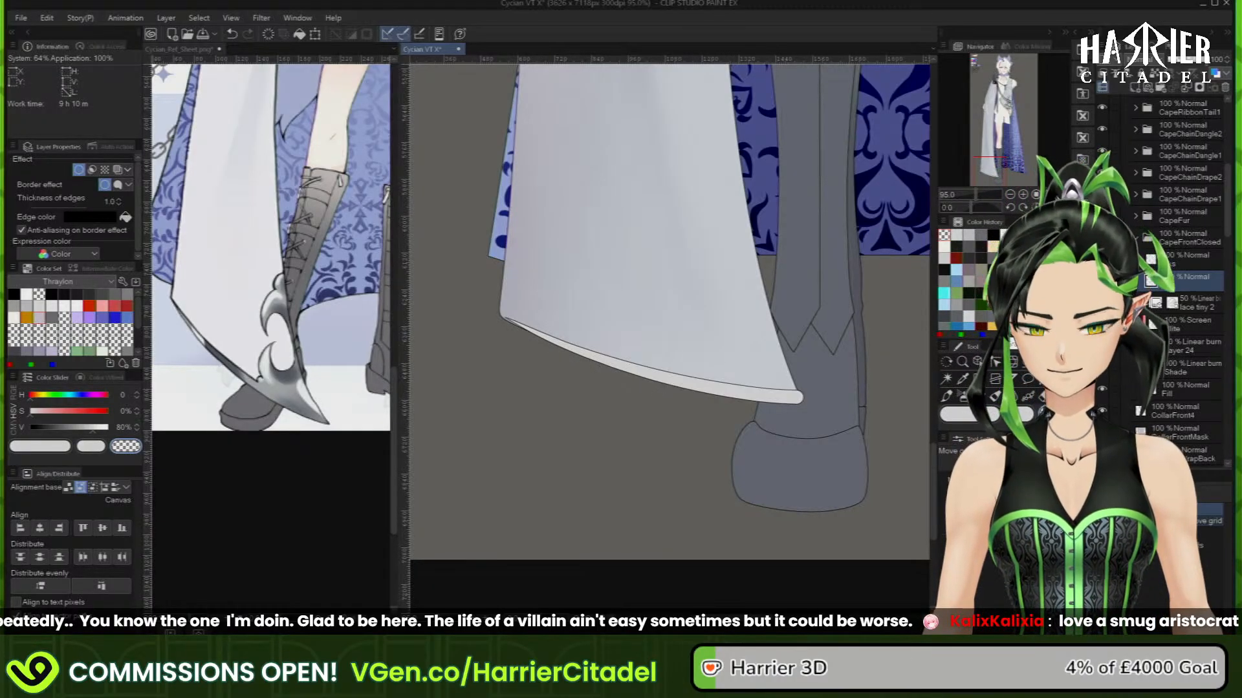
{"action": "key", "text": "k"}
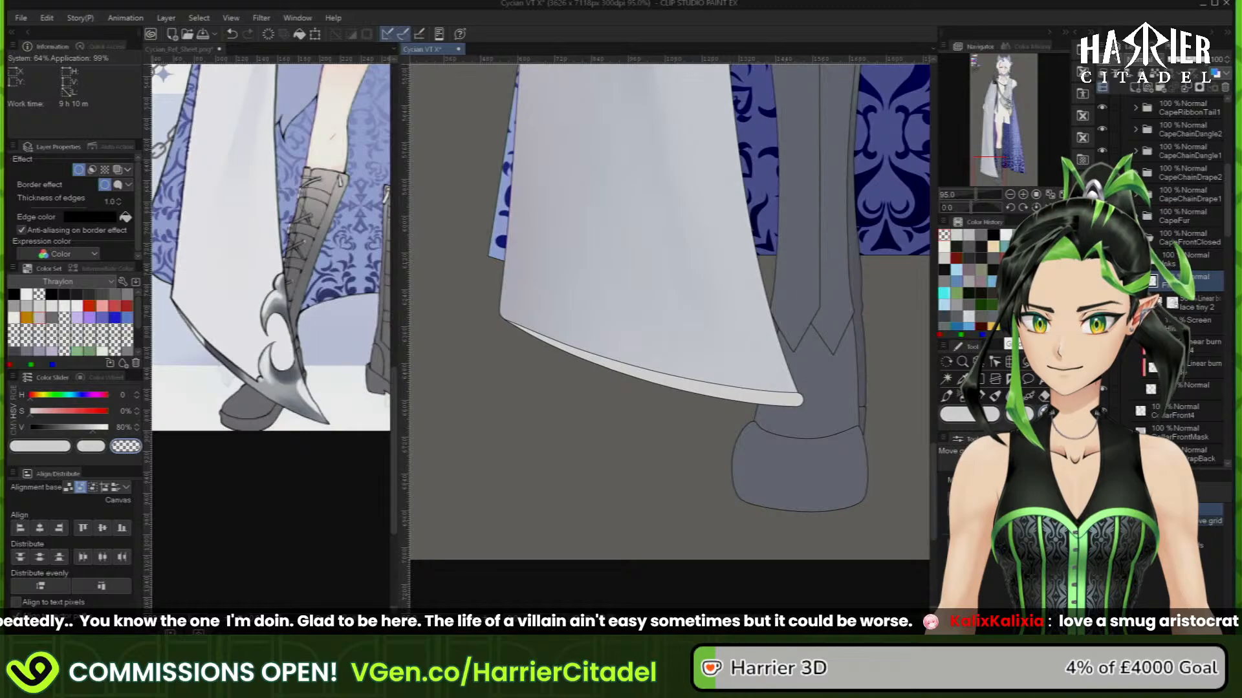
{"action": "key", "text": "Up"}
{"action": "key", "text": "Up"}
{"action": "key", "text": "Up"}
{"action": "key", "text": "Up"}
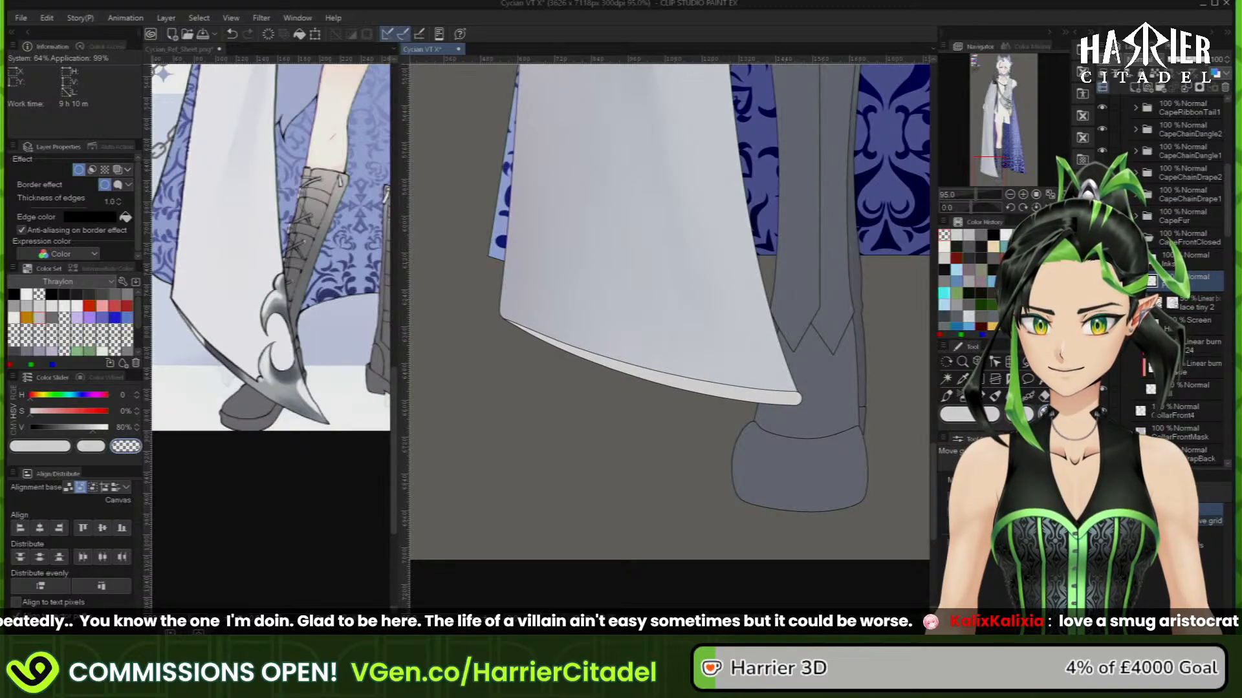
Paint a light grey double-scroll ornament above the cape's pointed lower corner and join it to the hem trim with the Hard Round pen
{"action": "left_click", "coordinate": [980, 396]}
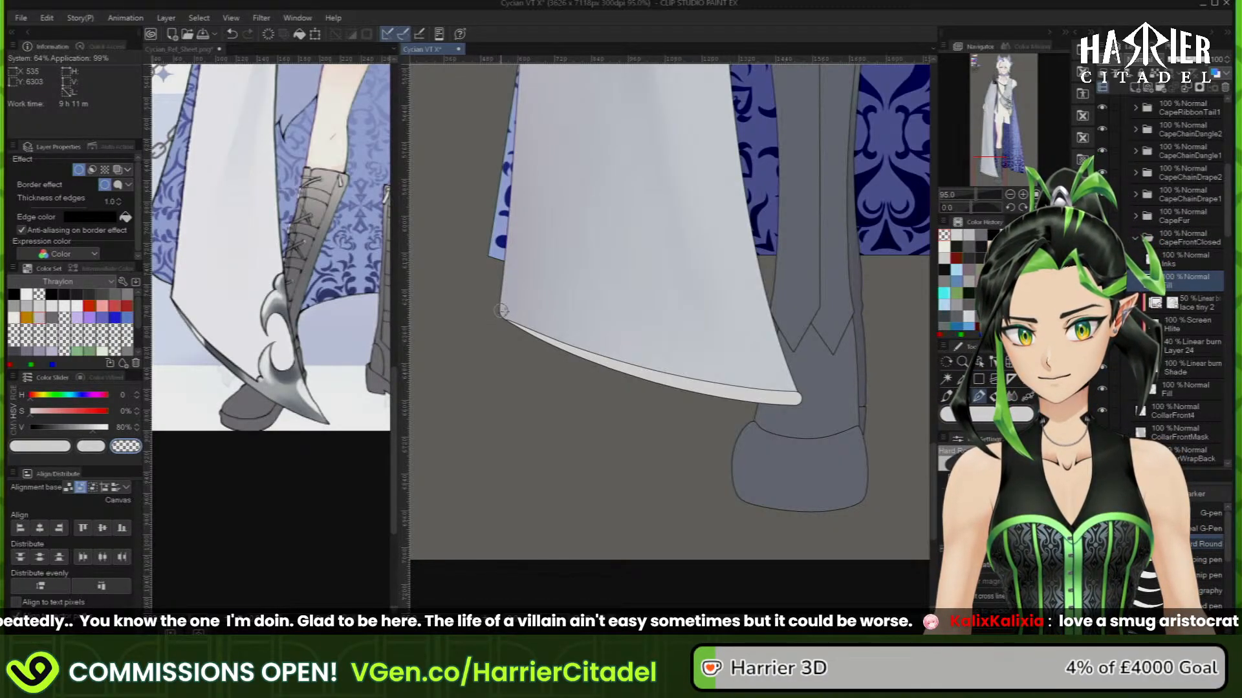
{"action": "left_click", "coordinate": [1022, 419]}
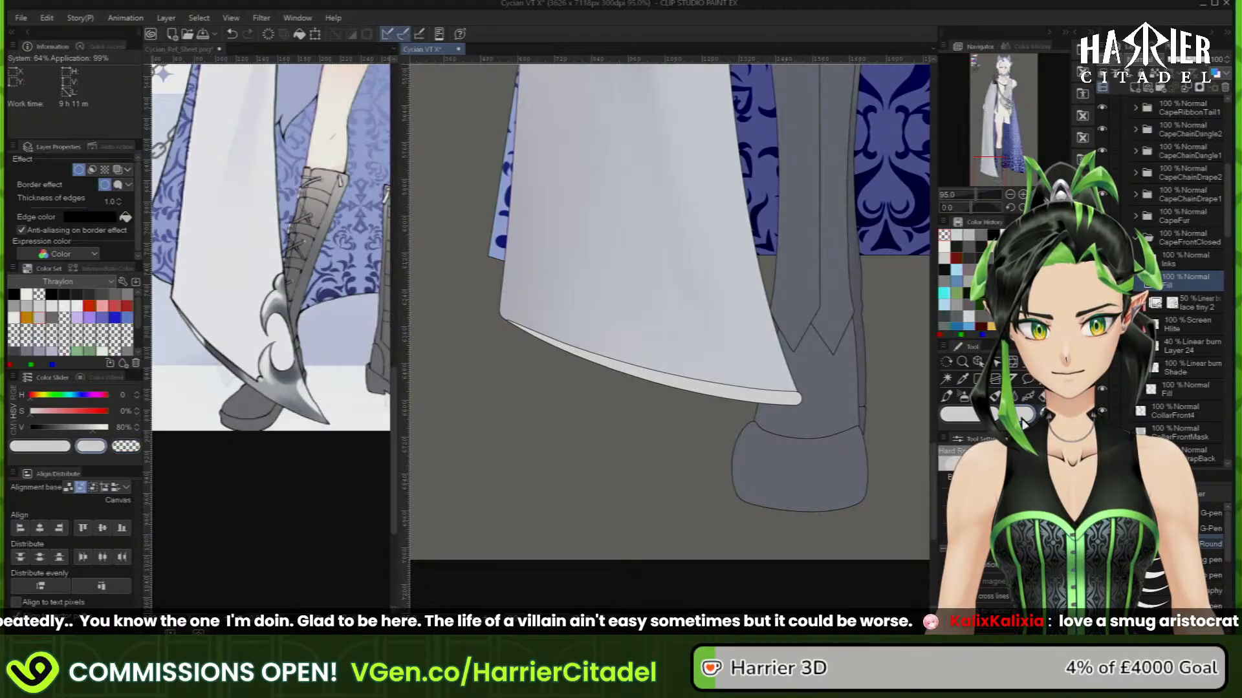
{"action": "left_click", "coordinate": [969, 415]}
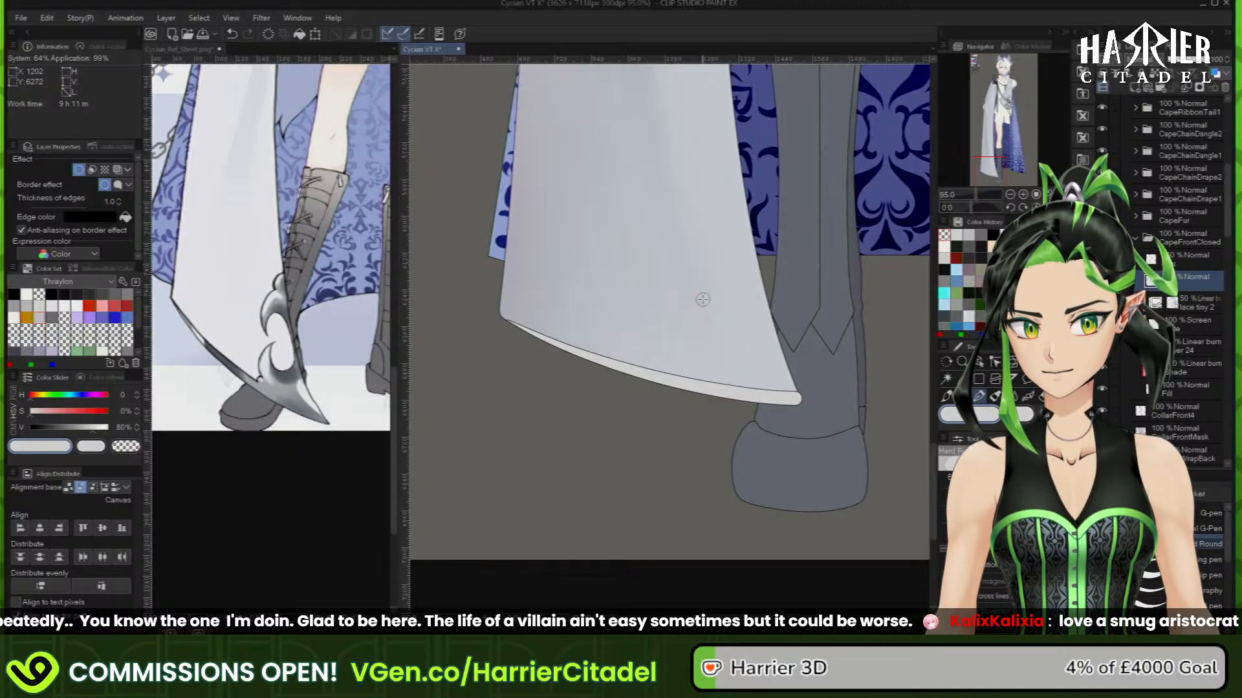
{"action": "mouse_move", "coordinate": [721, 335]}
{"action": "left_mouse_down"}
{"action": "mouse_move", "coordinate": [748, 297]}
{"action": "mouse_move", "coordinate": [716, 222]}
{"action": "mouse_move", "coordinate": [685, 254]}
{"action": "left_mouse_up"}
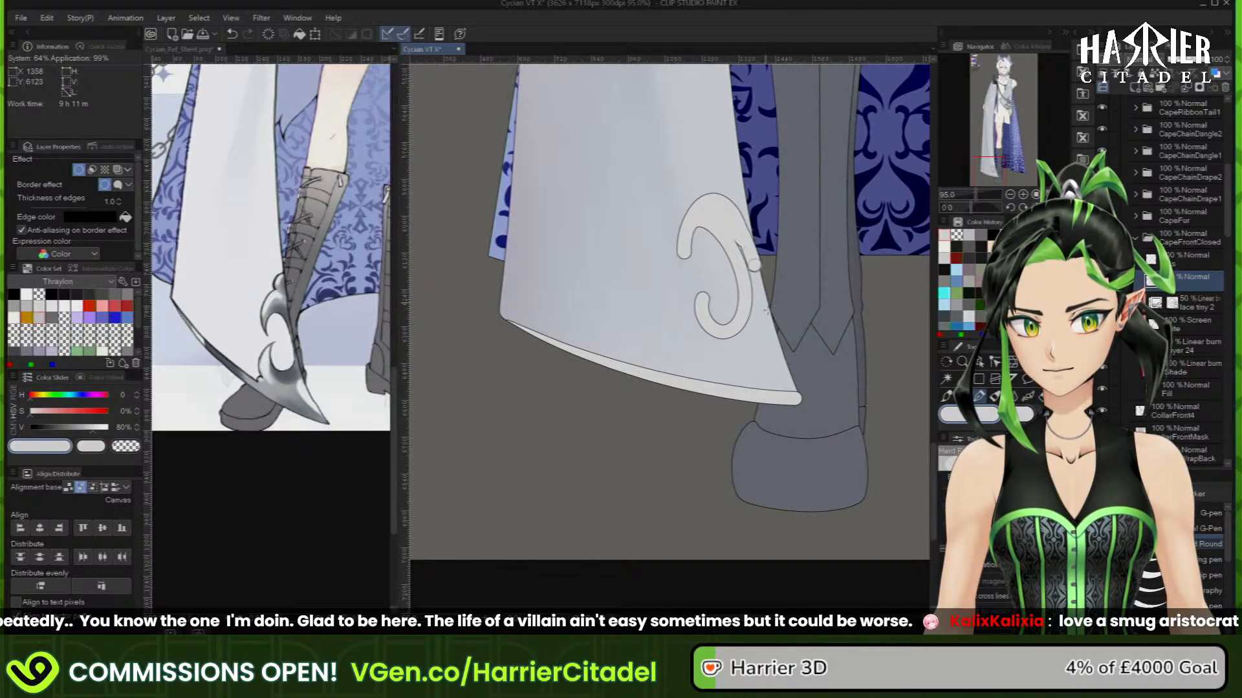
{"action": "left_click_drag", "start_coordinate": [754, 264], "coordinate": [790, 374]}
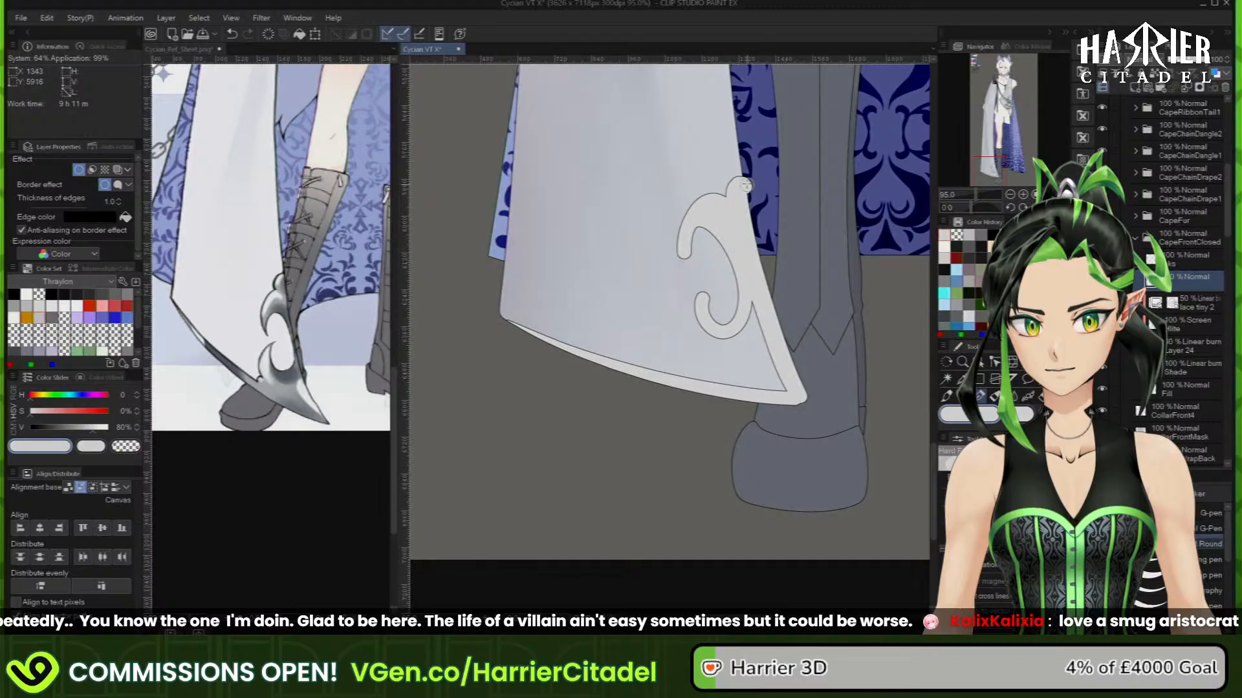
{"action": "left_click_drag", "start_coordinate": [750, 201], "coordinate": [792, 369]}
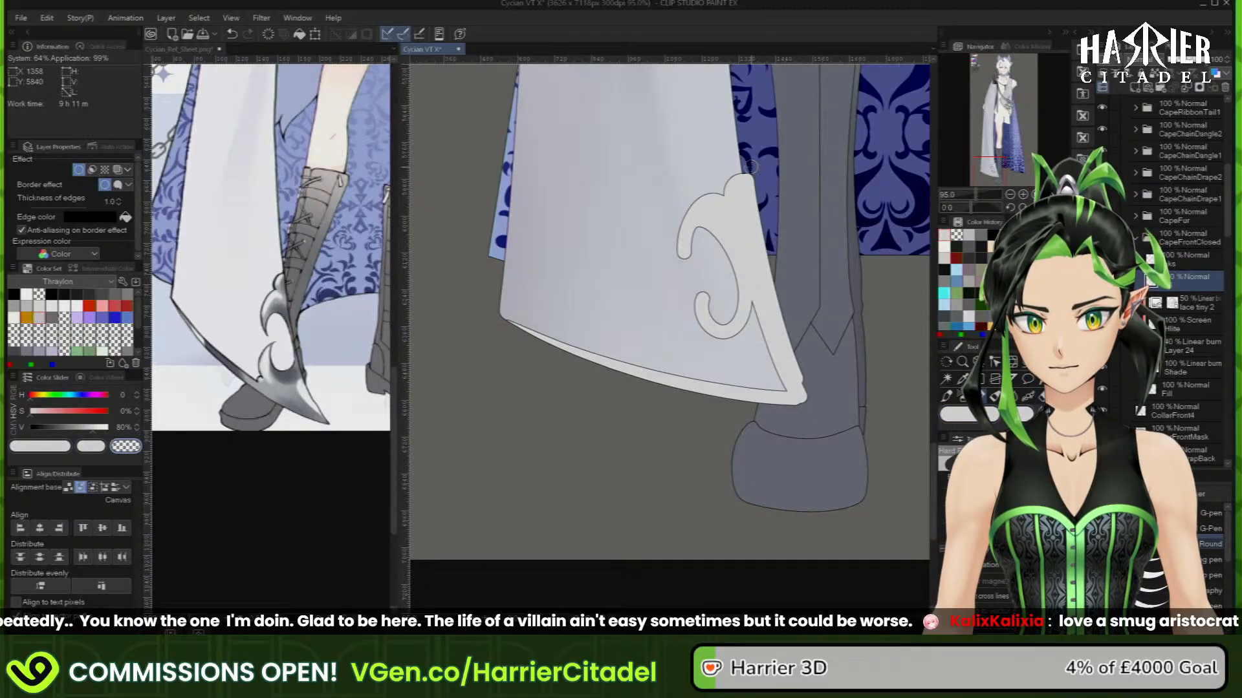
Trim the ornament's outer edge along the cape with the transparent colour and shape its lower corner into a sharp point
{"action": "left_click_drag", "start_coordinate": [750, 167], "coordinate": [805, 402]}
{"action": "key", "text": "ctrl+z"}
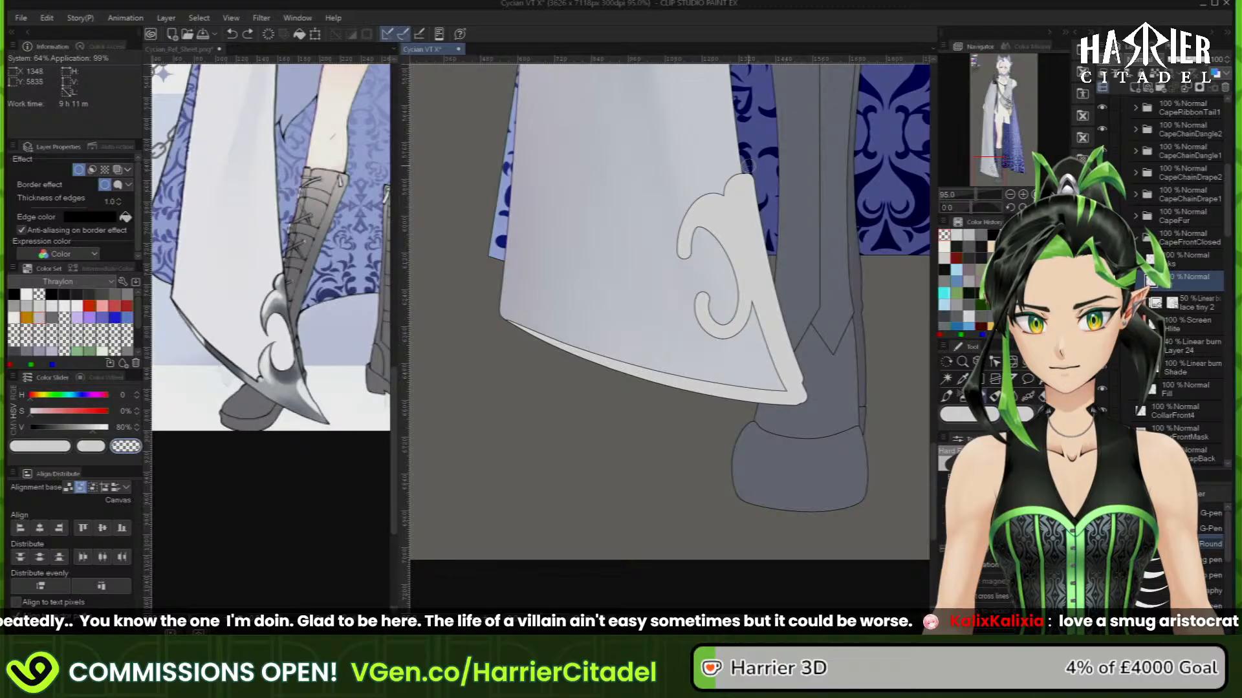
{"action": "left_click_drag", "start_coordinate": [747, 167], "coordinate": [810, 386]}
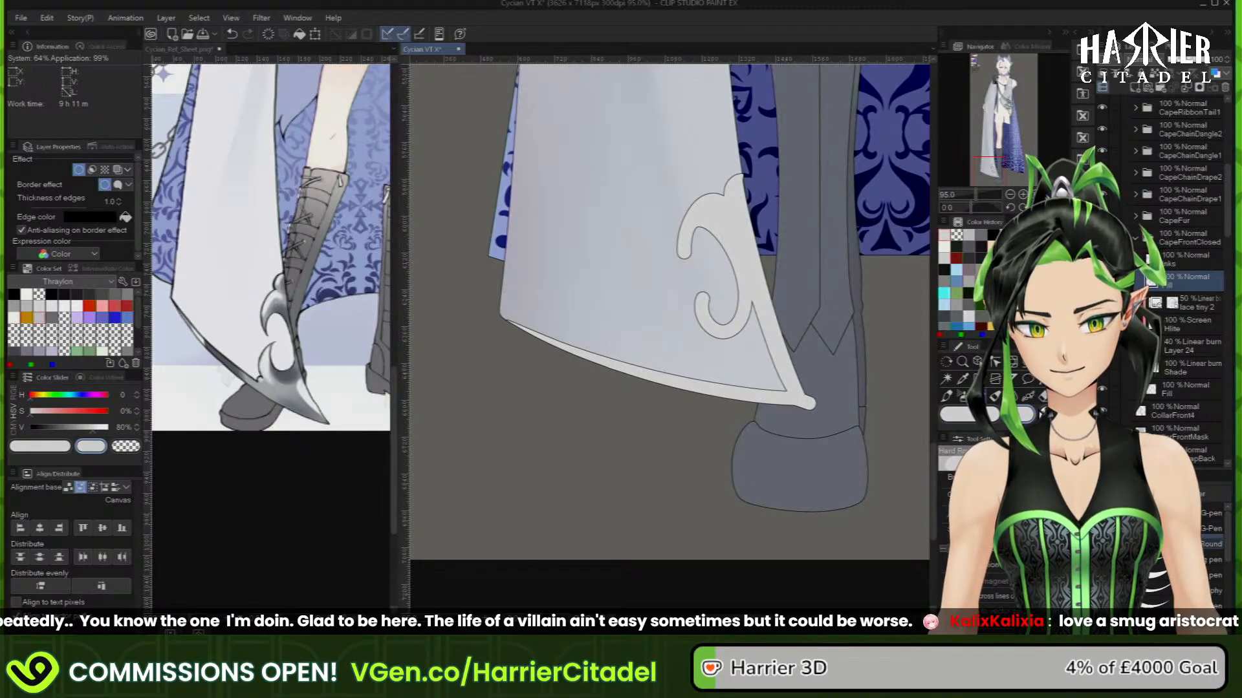
{"action": "key", "text": "c"}
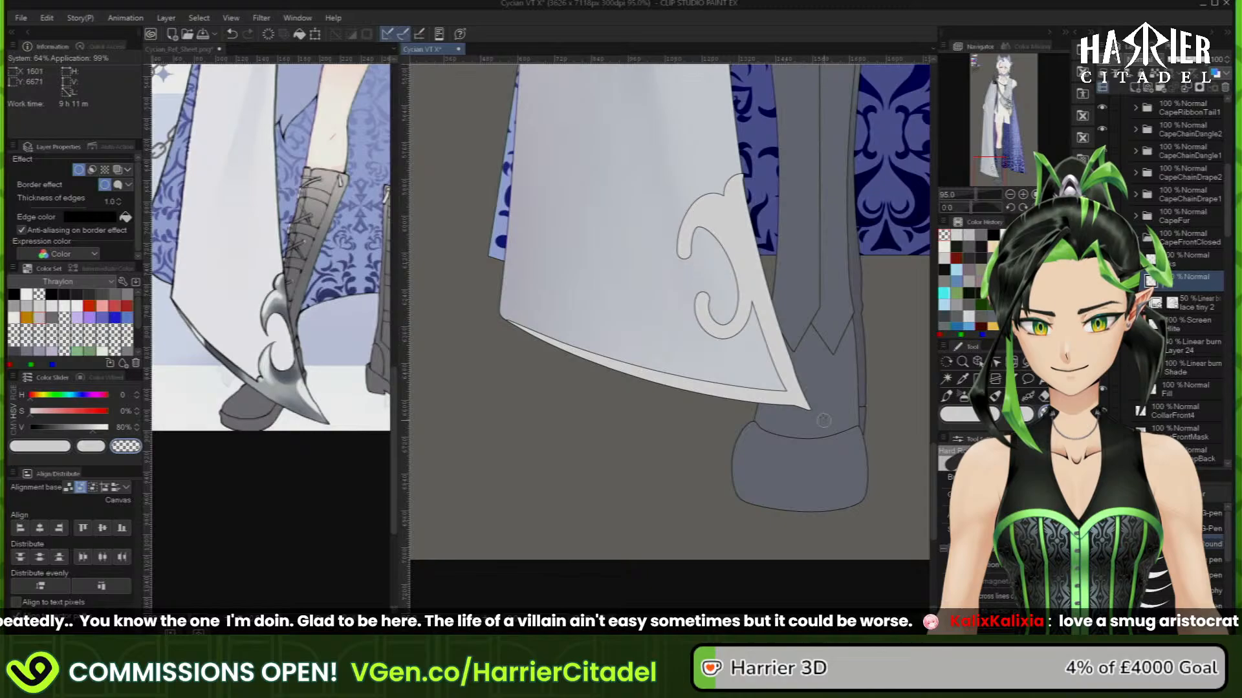
{"action": "key", "text": "ctrl+z"}
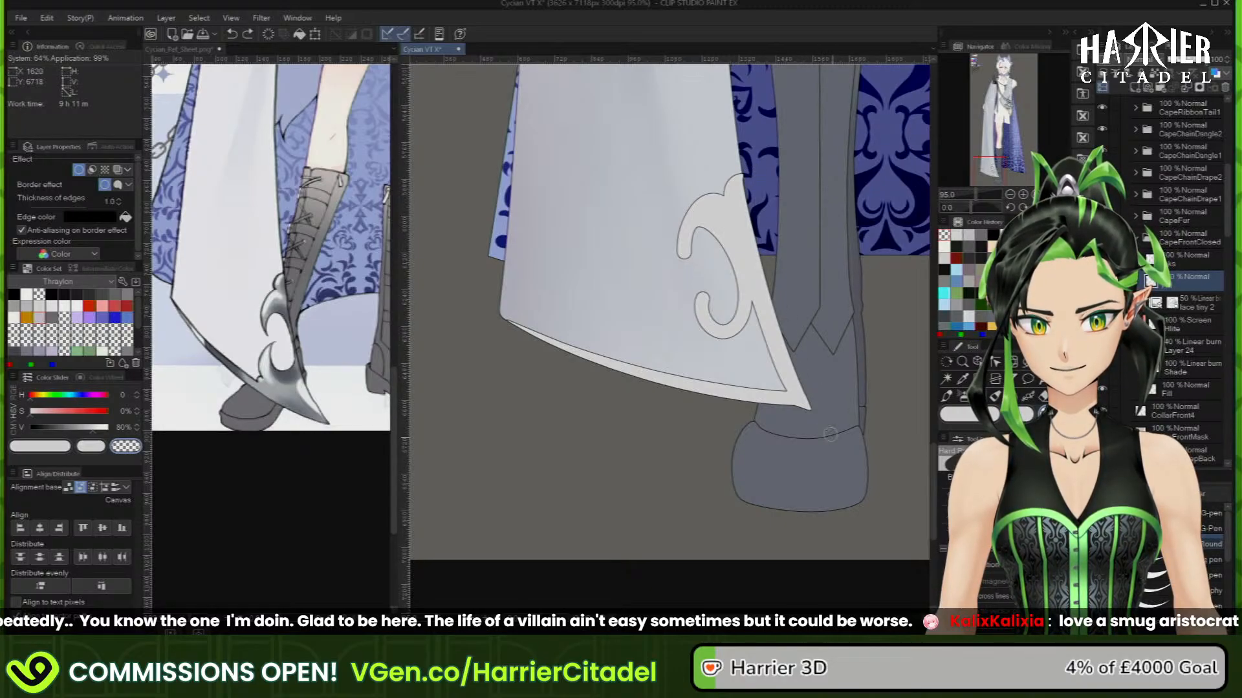
{"action": "left_click_drag", "start_coordinate": [749, 202], "coordinate": [817, 408]}
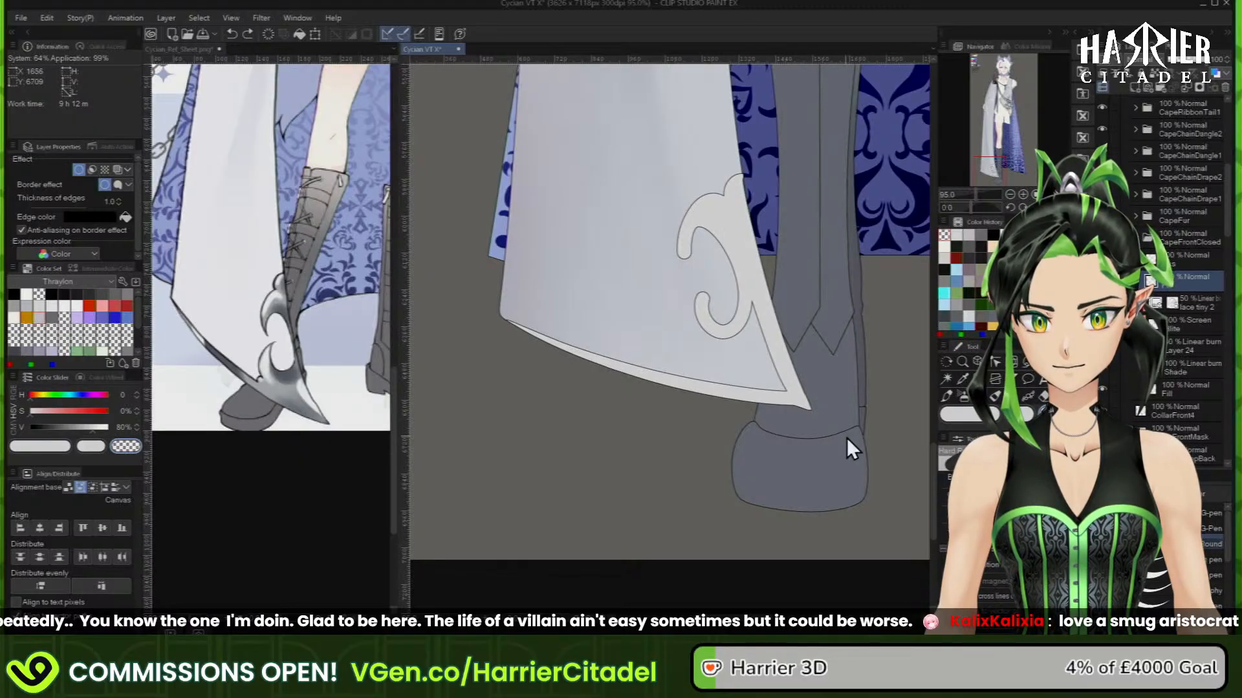
{"action": "left_click", "coordinate": [977, 414]}
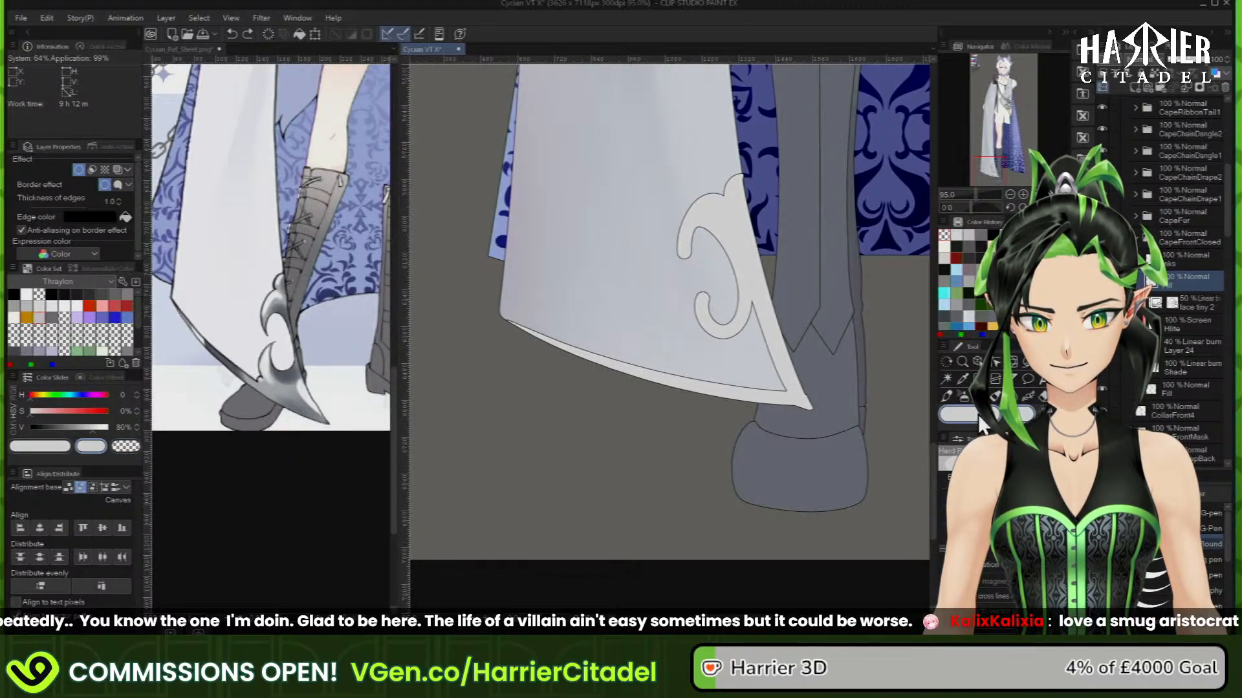
Thicken the hem ornament's outer edge in light grey and shape its upper scroll into a broad crescent with a pointed tip
{"action": "left_click_drag", "start_coordinate": [742, 174], "coordinate": [816, 408]}
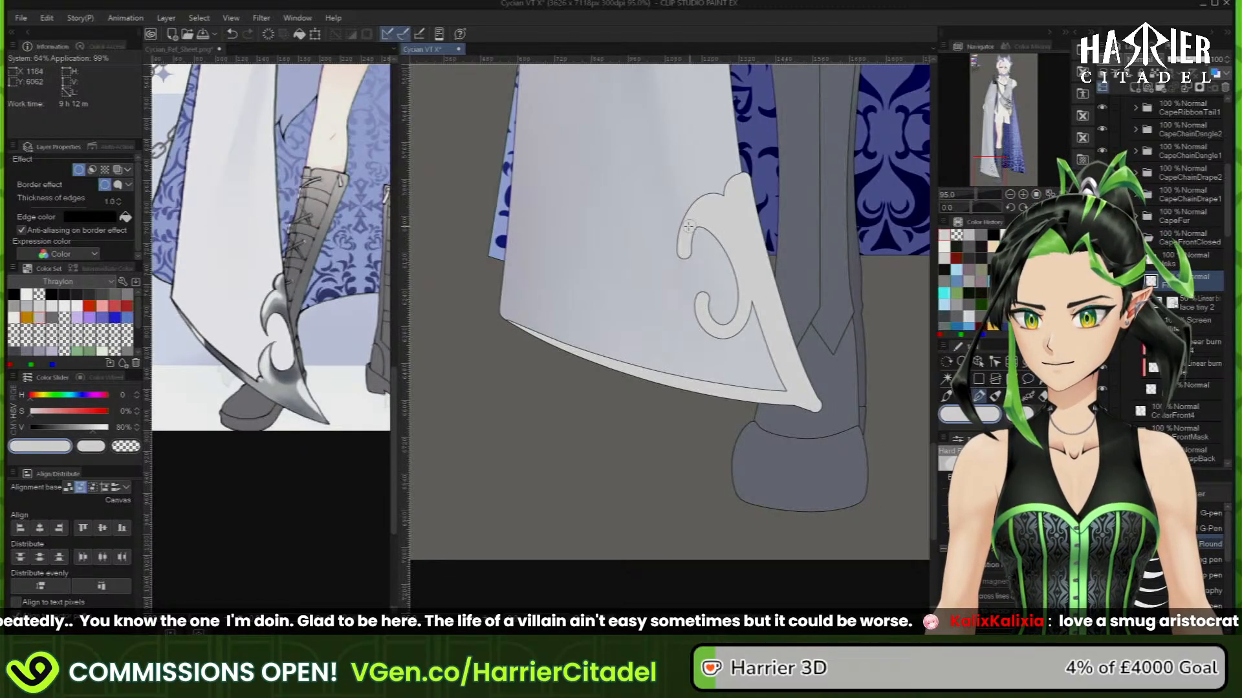
{"action": "mouse_move", "coordinate": [689, 227]}
{"action": "left_mouse_down"}
{"action": "mouse_move", "coordinate": [686, 264]}
{"action": "mouse_move", "coordinate": [711, 236]}
{"action": "mouse_move", "coordinate": [748, 278]}
{"action": "mouse_move", "coordinate": [728, 231]}
{"action": "mouse_move", "coordinate": [677, 260]}
{"action": "left_mouse_up"}
{"action": "mouse_move", "coordinate": [725, 198]}
{"action": "left_mouse_down"}
{"action": "mouse_move", "coordinate": [698, 202]}
{"action": "mouse_move", "coordinate": [681, 246]}
{"action": "mouse_move", "coordinate": [678, 279]}
{"action": "mouse_move", "coordinate": [697, 254]}
{"action": "mouse_move", "coordinate": [686, 292]}
{"action": "mouse_move", "coordinate": [684, 267]}
{"action": "mouse_move", "coordinate": [705, 245]}
{"action": "mouse_move", "coordinate": [725, 255]}
{"action": "mouse_move", "coordinate": [732, 302]}
{"action": "mouse_move", "coordinate": [718, 320]}
{"action": "mouse_move", "coordinate": [718, 282]}
{"action": "left_mouse_up"}
{"action": "key", "text": "c"}
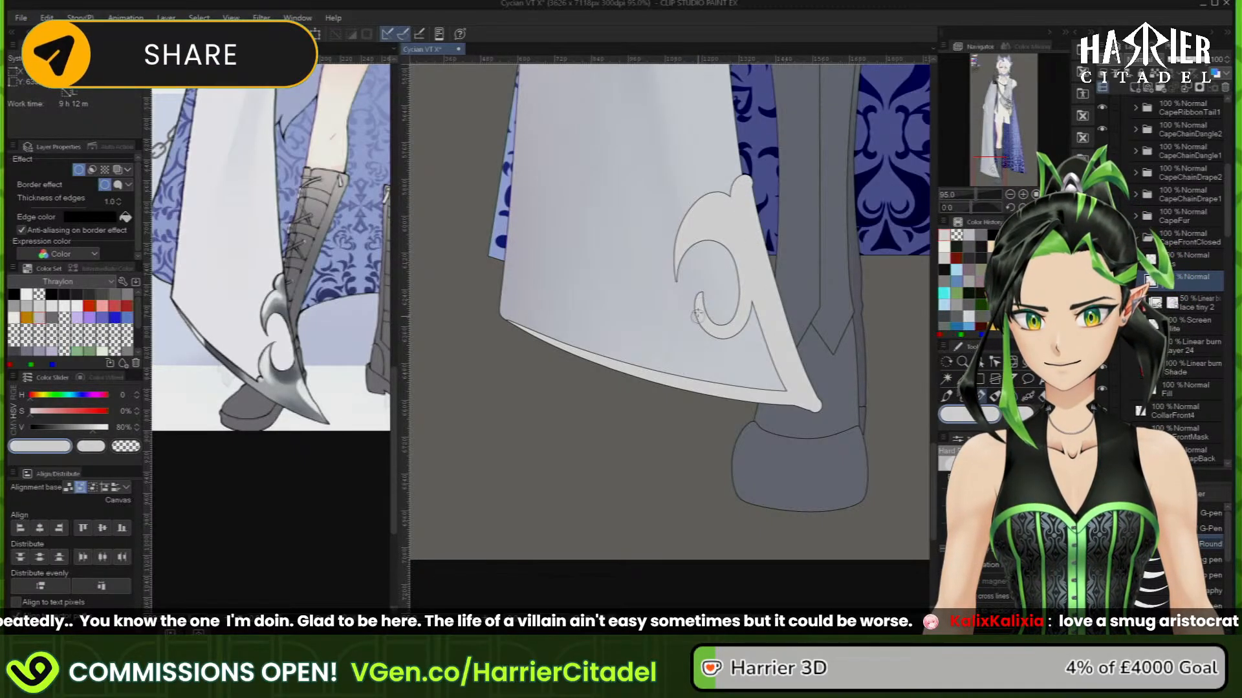
Fill in the lower scroll down to the hem corner and add a small barb where the ornament meets the hem trim
{"action": "mouse_move", "coordinate": [699, 297]}
{"action": "left_mouse_down"}
{"action": "mouse_move", "coordinate": [717, 365]}
{"action": "mouse_move", "coordinate": [776, 387]}
{"action": "left_mouse_up"}
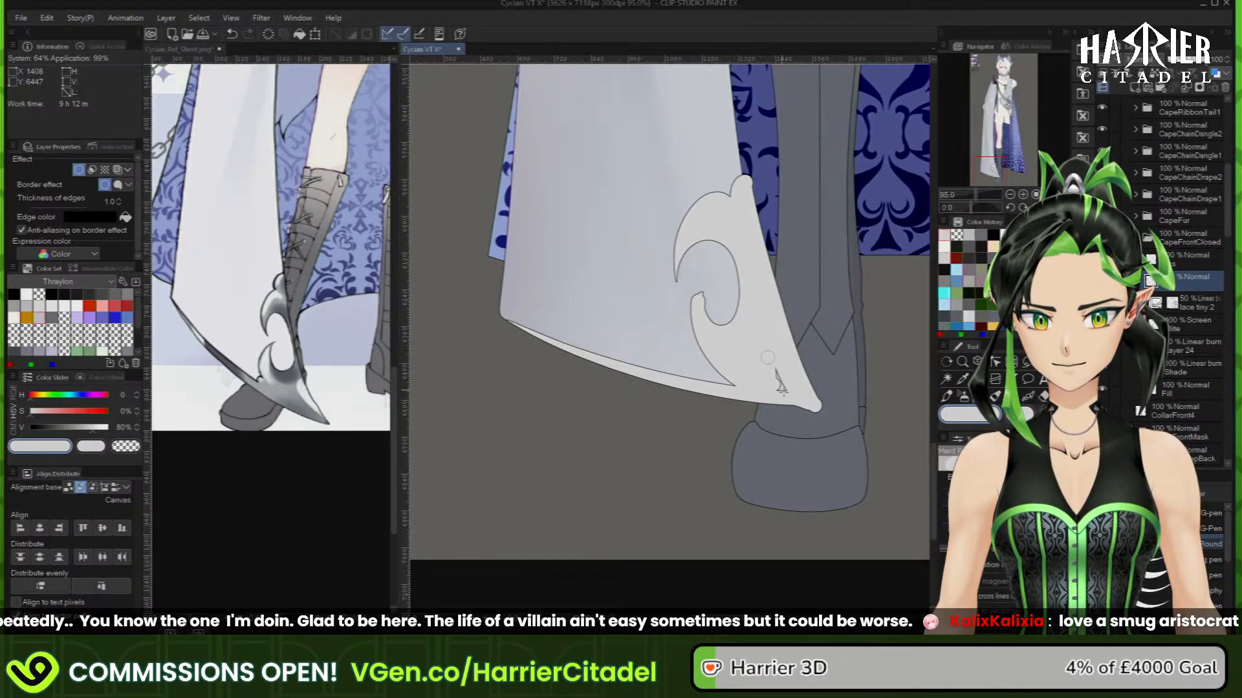
{"action": "left_click_drag", "start_coordinate": [782, 391], "coordinate": [776, 388]}
{"action": "key", "text": "c"}
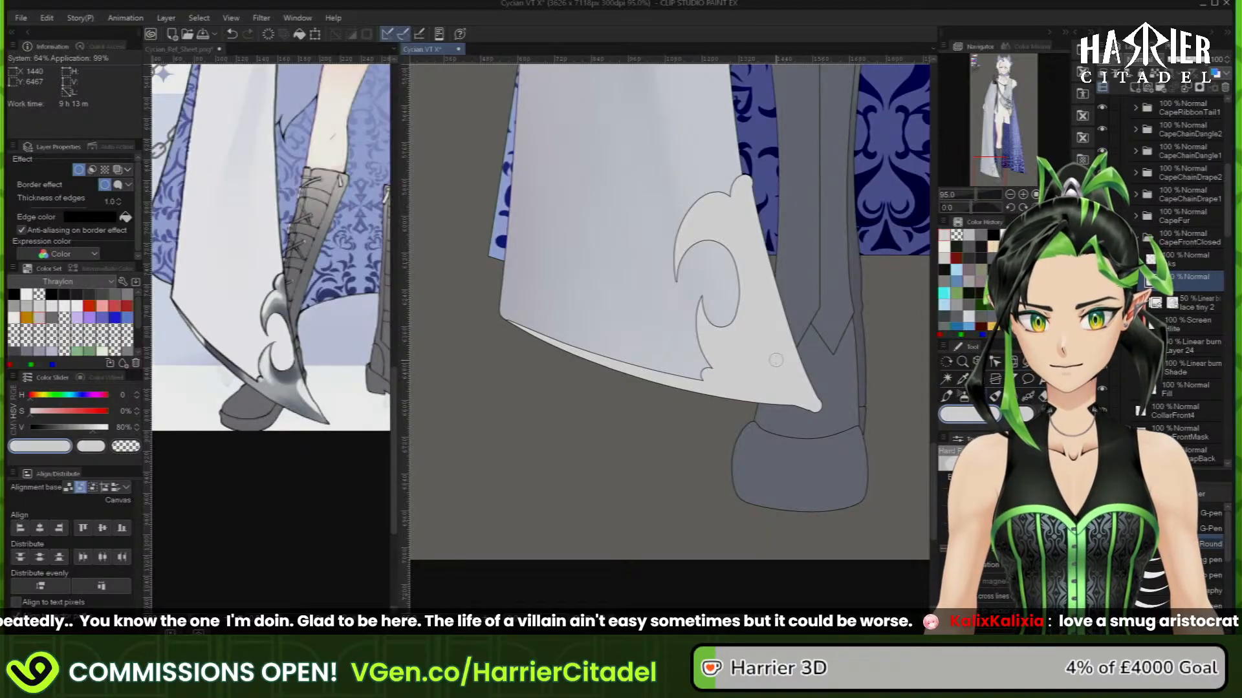
Trim the ornament's outer edge and sharpen its lower corner with the transparent colour, and save the file
{"action": "key", "text": "c"}
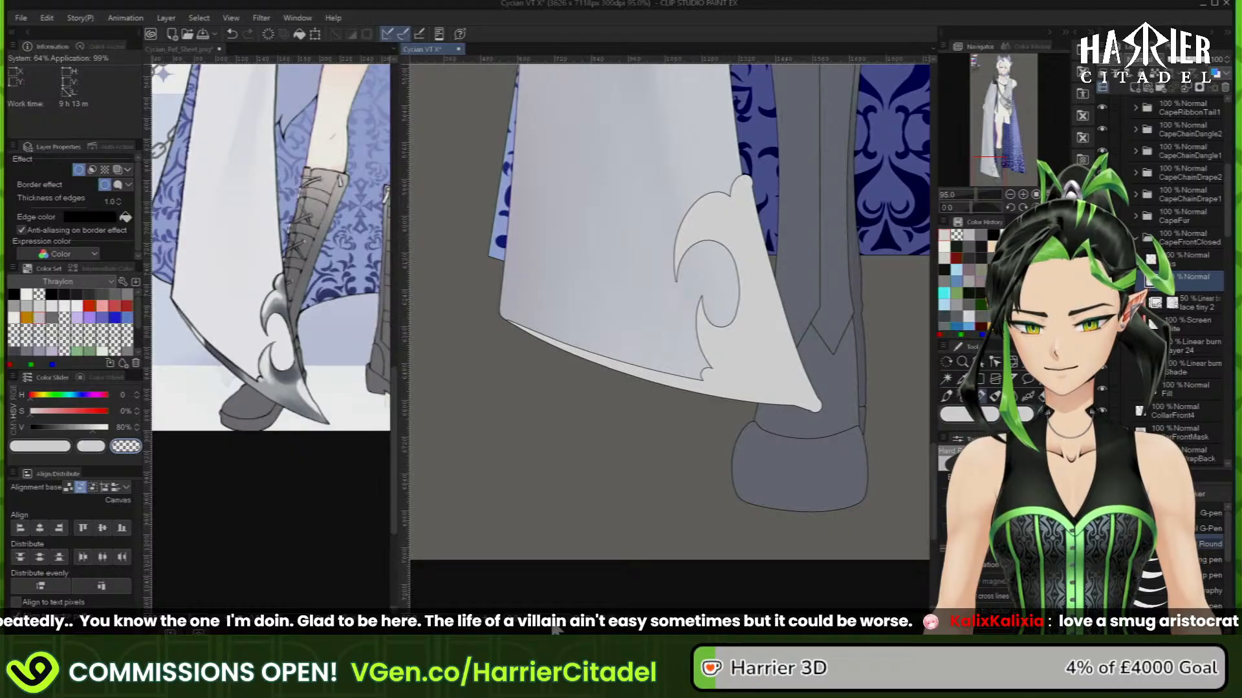
{"action": "left_click_drag", "start_coordinate": [903, 456], "coordinate": [660, 600]}
{"action": "mouse_move", "coordinate": [908, 518]}
{"action": "left_mouse_down"}
{"action": "mouse_move", "coordinate": [562, 631]}
{"action": "mouse_move", "coordinate": [761, 631]}
{"action": "mouse_move", "coordinate": [847, 592]}
{"action": "left_mouse_up"}
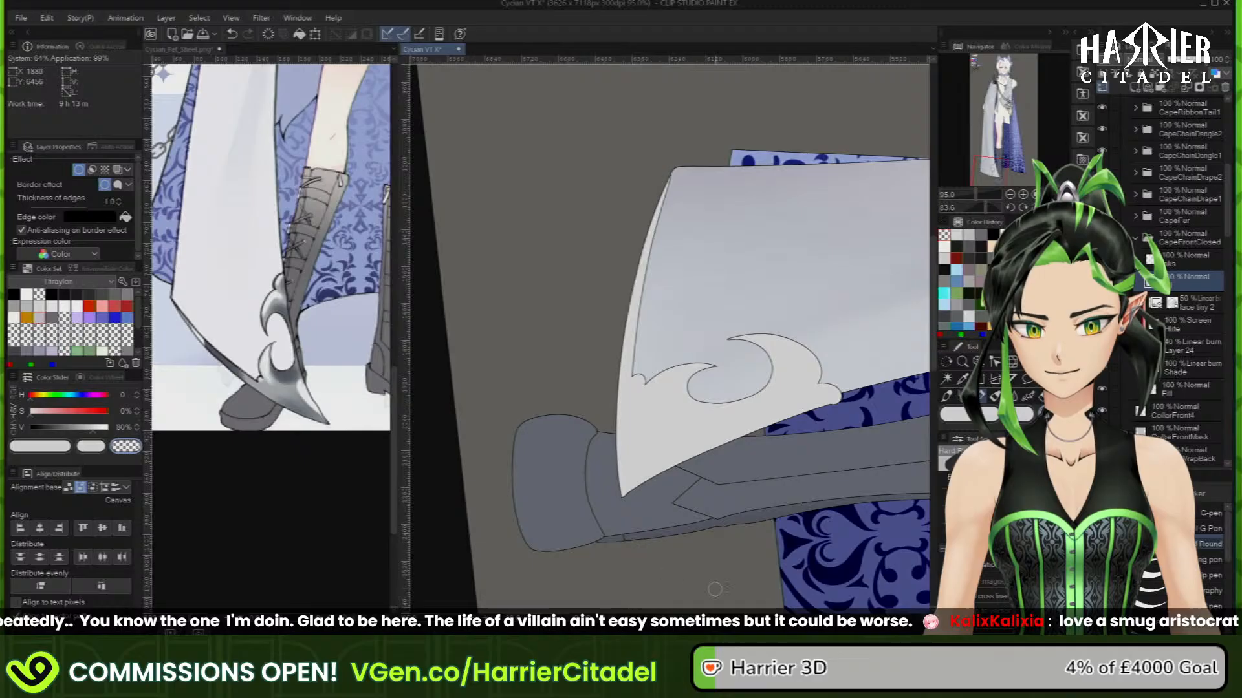
{"action": "left_click", "coordinate": [611, 626]}
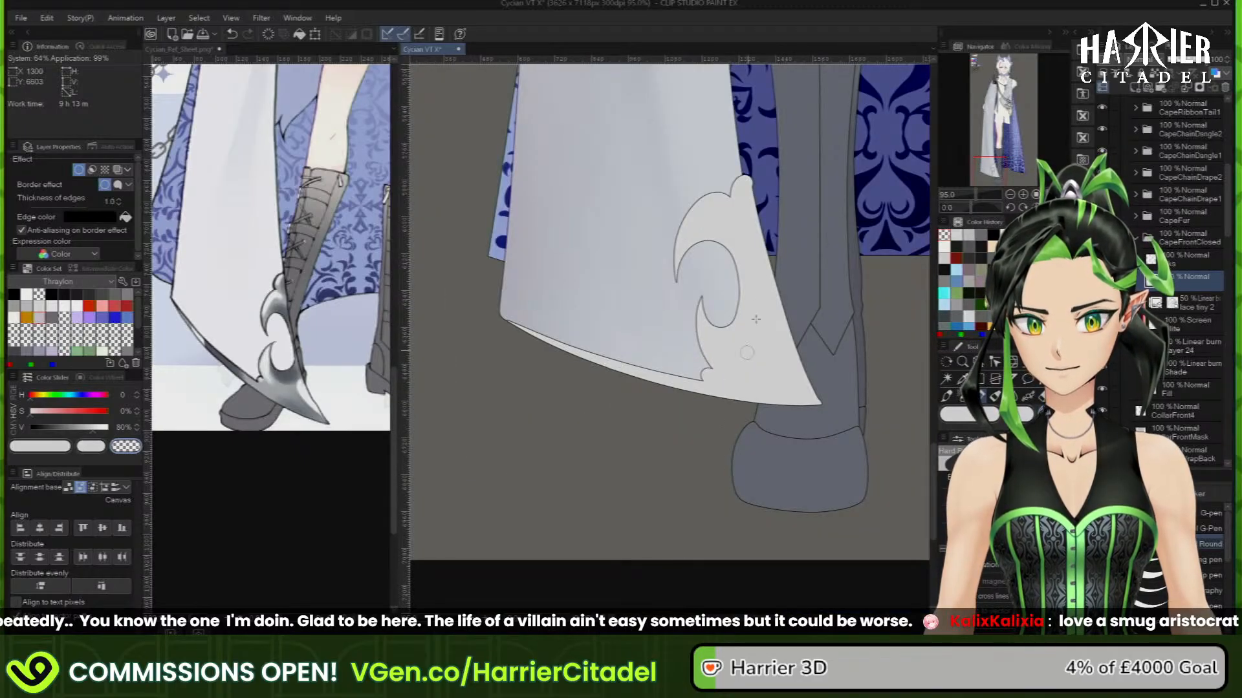
{"action": "left_click_drag", "start_coordinate": [541, 626], "coordinate": [544, 626]}
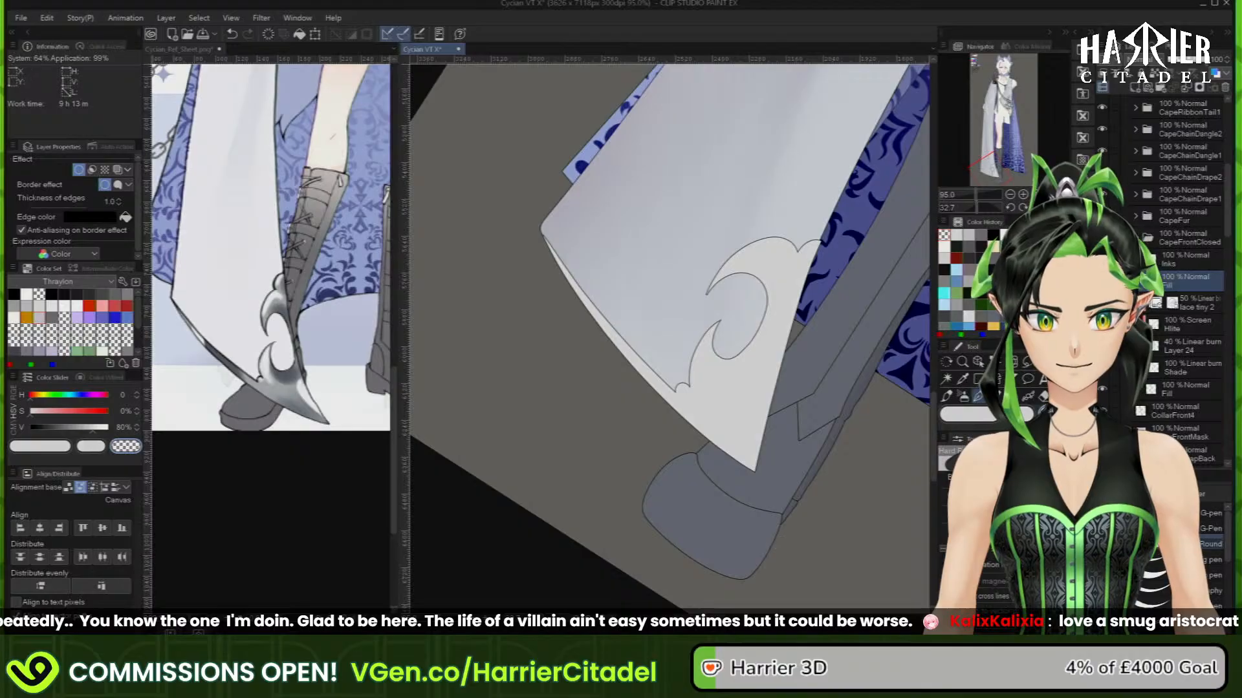
{"action": "key", "text": "ctrl+@"}
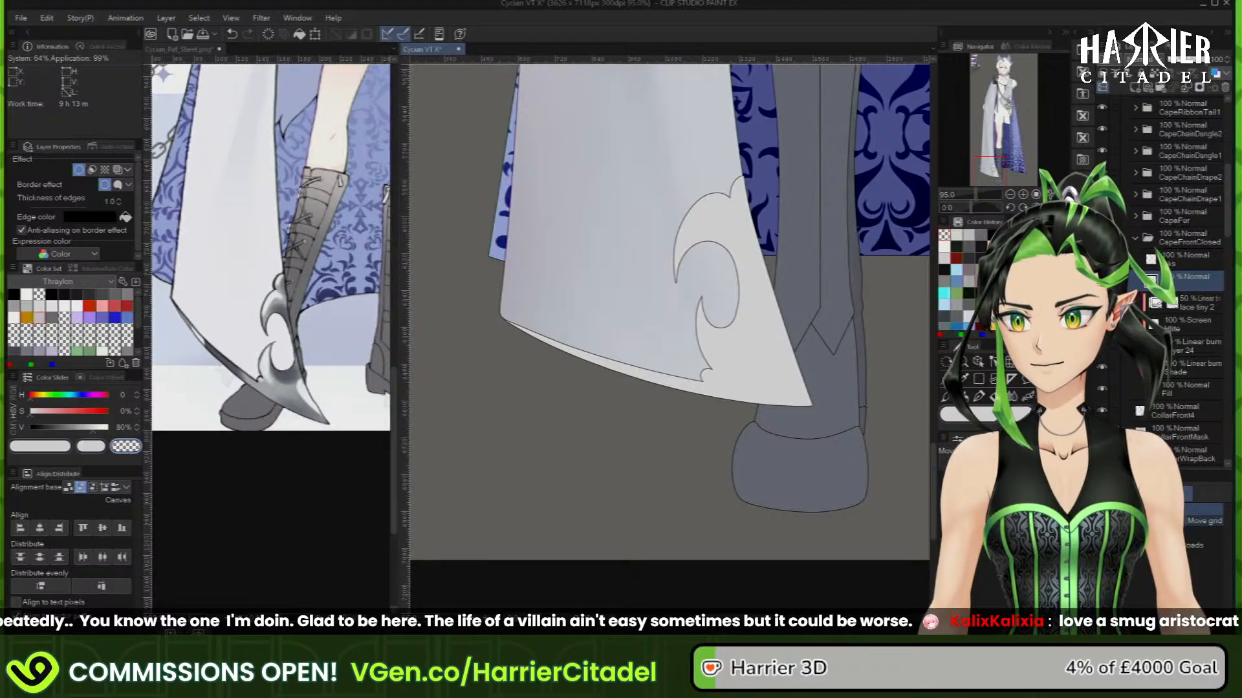
{"action": "left_click", "coordinate": [215, 32]}
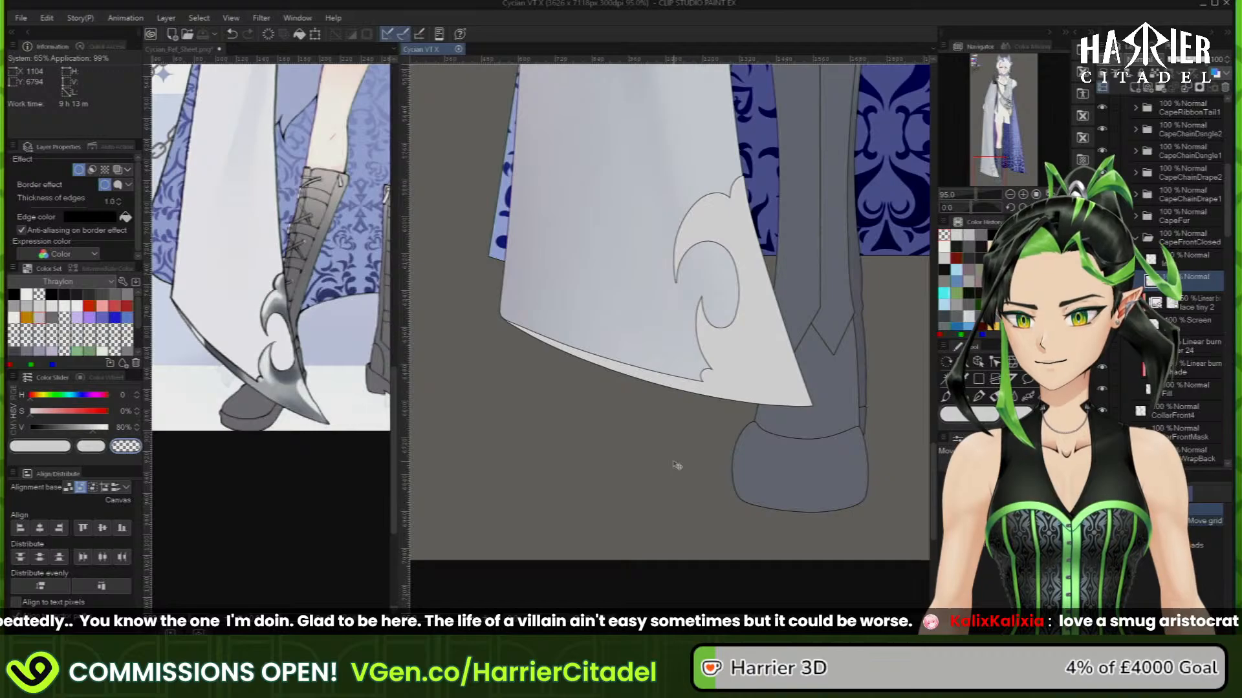
Rename the ornament's layer as Metal and collapse the CapeFrontClosed folder
{"action": "scroll", "coordinate": [693, 454], "scroll_direction": "down", "scroll_amount": 3}
{"action": "scroll", "coordinate": [694, 455], "scroll_direction": "down", "scroll_amount": 5}
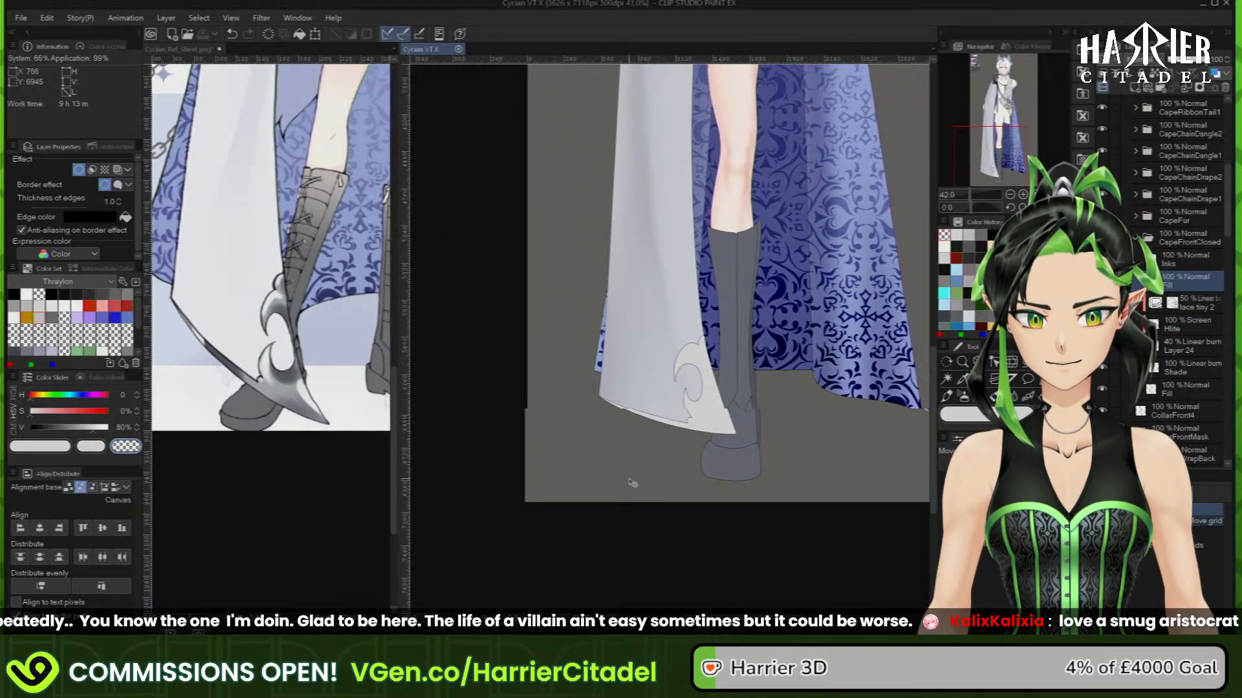
{"action": "scroll", "coordinate": [627, 573], "scroll_direction": "down", "scroll_amount": 2}
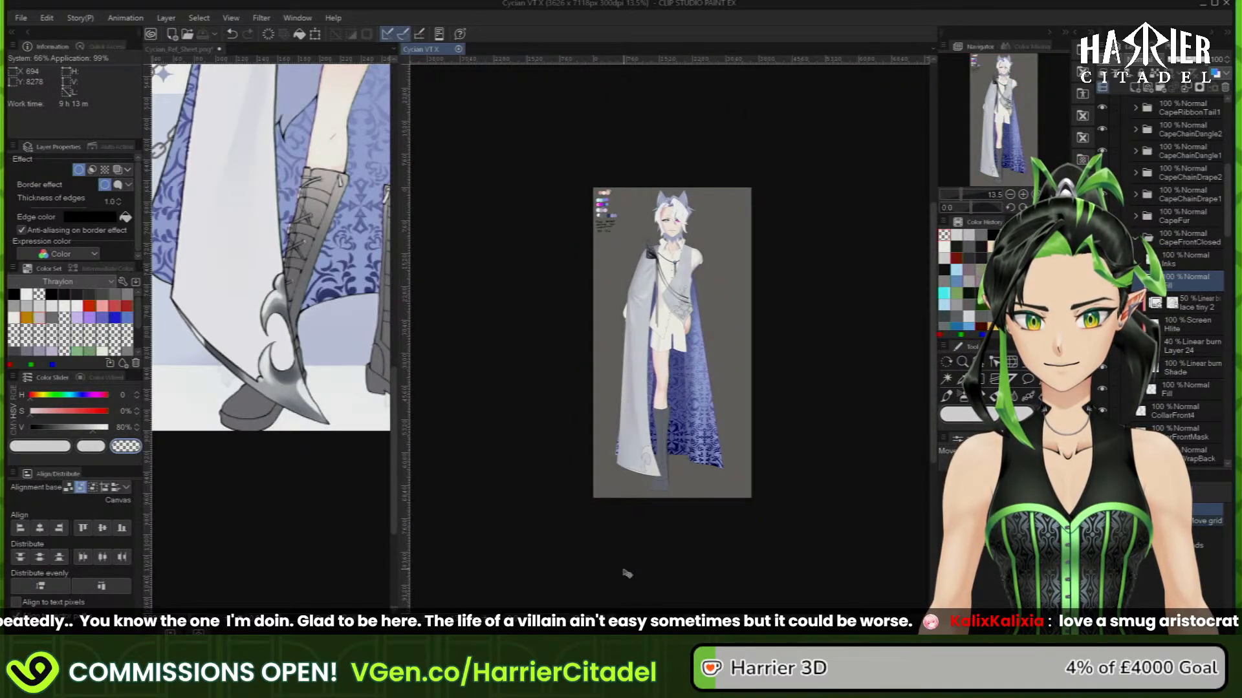
{"action": "scroll", "coordinate": [666, 481], "scroll_direction": "up", "scroll_amount": 2}
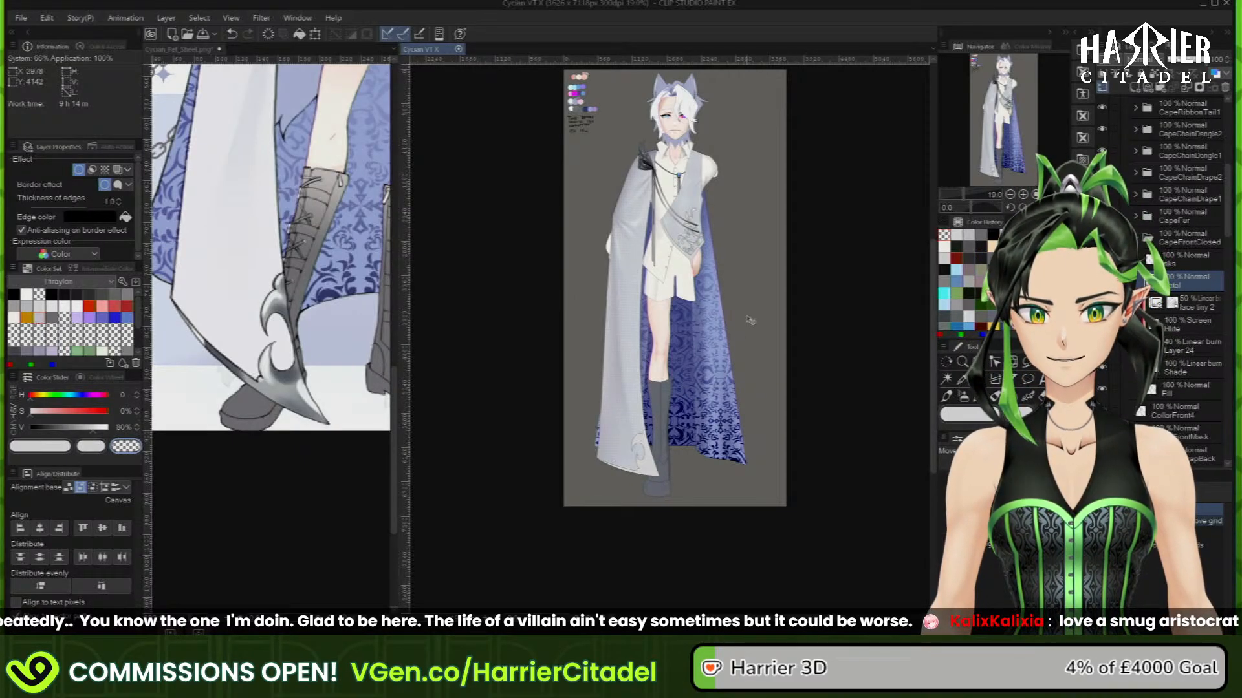
{"action": "scroll", "coordinate": [763, 394], "scroll_direction": "up", "scroll_amount": 2}
{"action": "scroll", "coordinate": [674, 226], "scroll_direction": "up", "scroll_amount": 1}
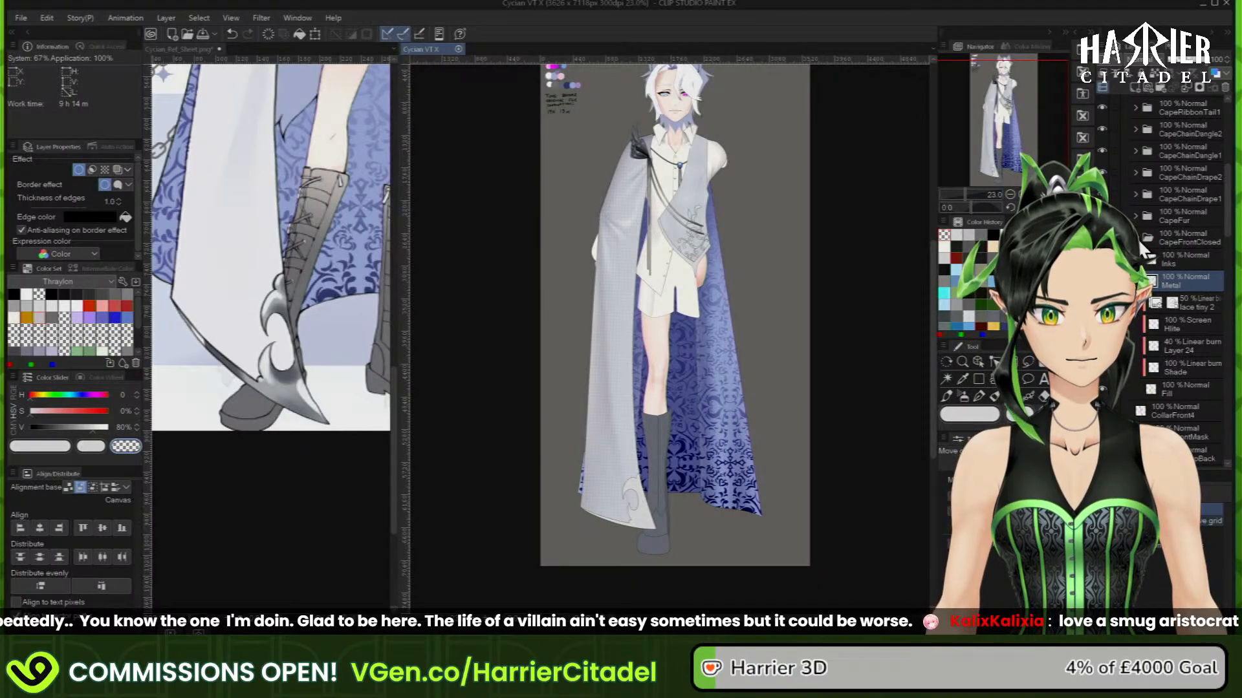
{"action": "left_click", "coordinate": [1138, 238]}
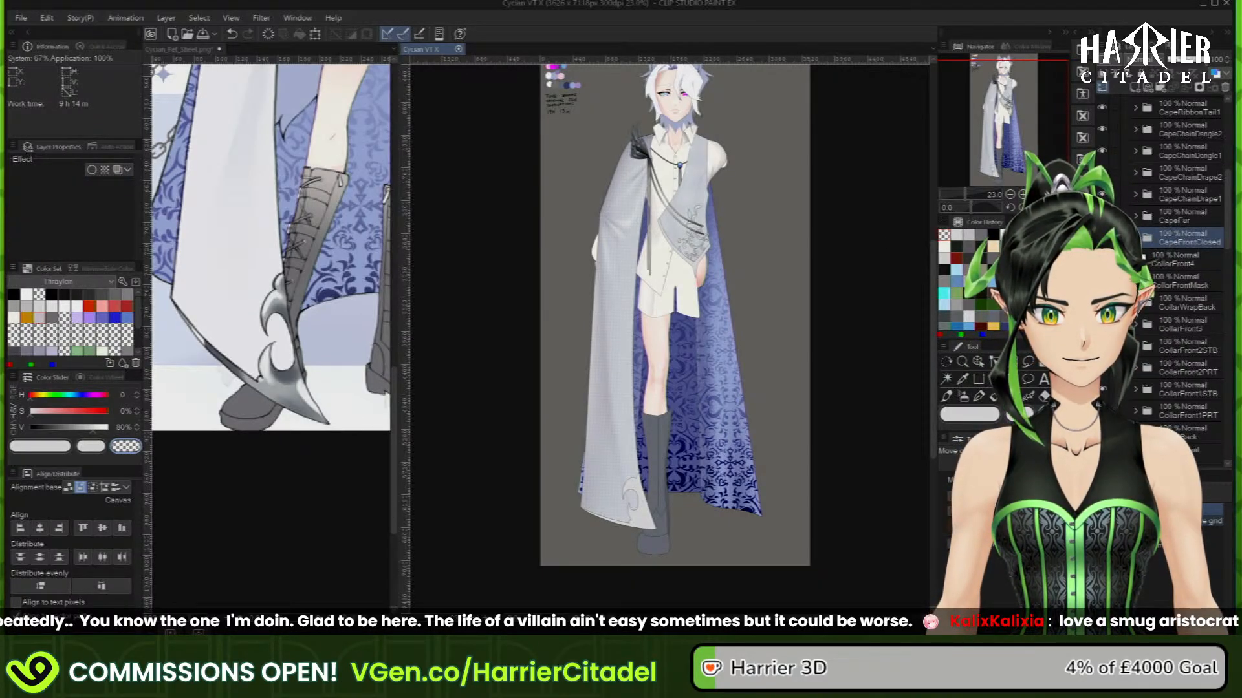
Hide the CapeFrontClosed folder, the waistcoat and the cape's chain and ribbon folders above the shirt
{"action": "left_click", "coordinate": [1102, 238]}
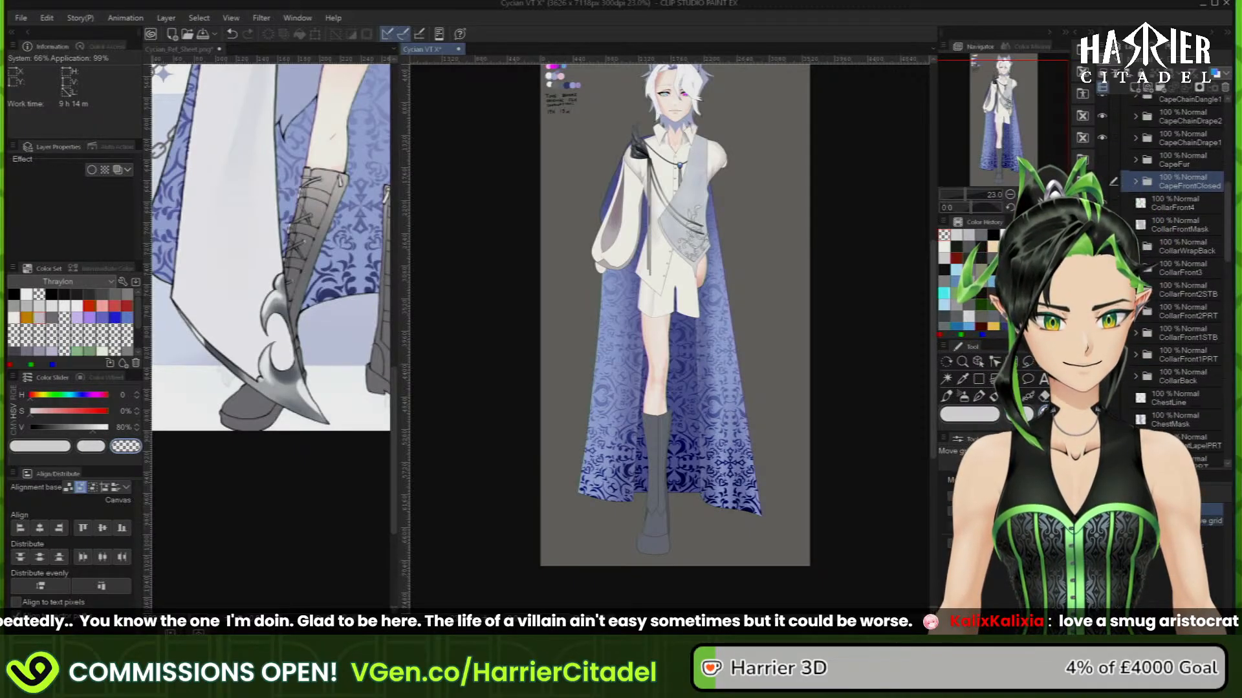
{"action": "scroll", "coordinate": [1177, 278], "scroll_direction": "down", "scroll_amount": 3}
{"action": "left_click", "coordinate": [1103, 388]}
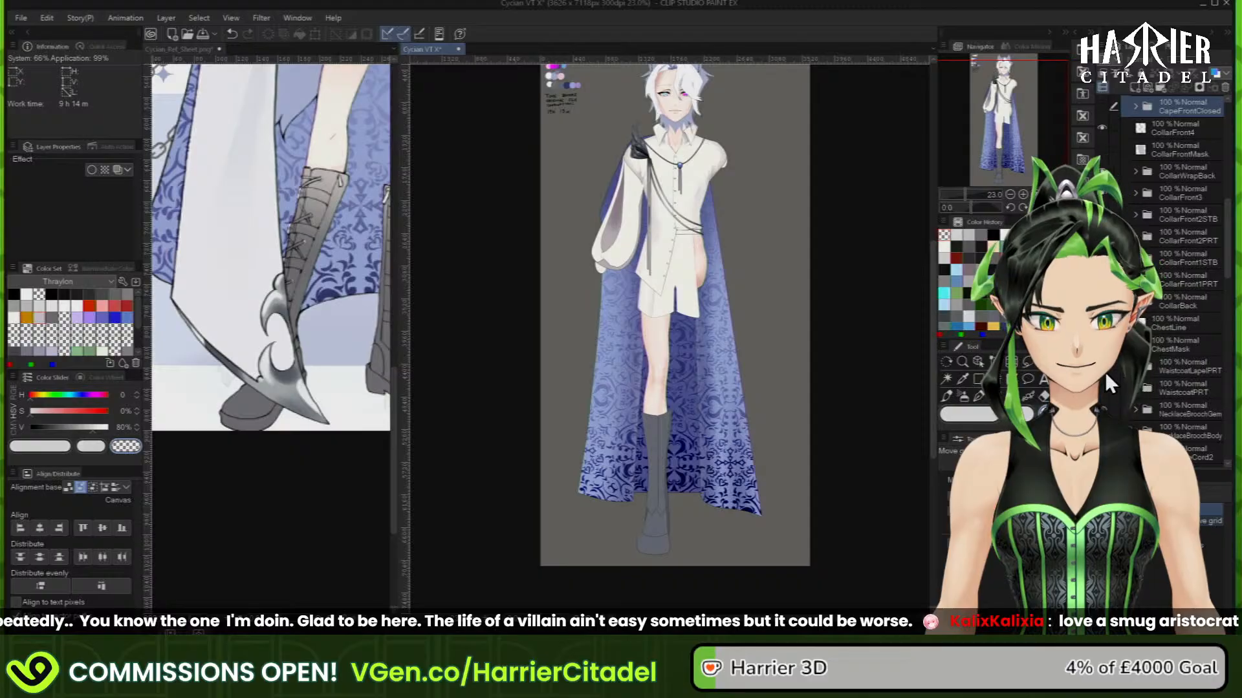
{"action": "scroll", "coordinate": [1104, 371], "scroll_direction": "up", "scroll_amount": 2}
{"action": "scroll", "coordinate": [1170, 291], "scroll_direction": "up", "scroll_amount": 6}
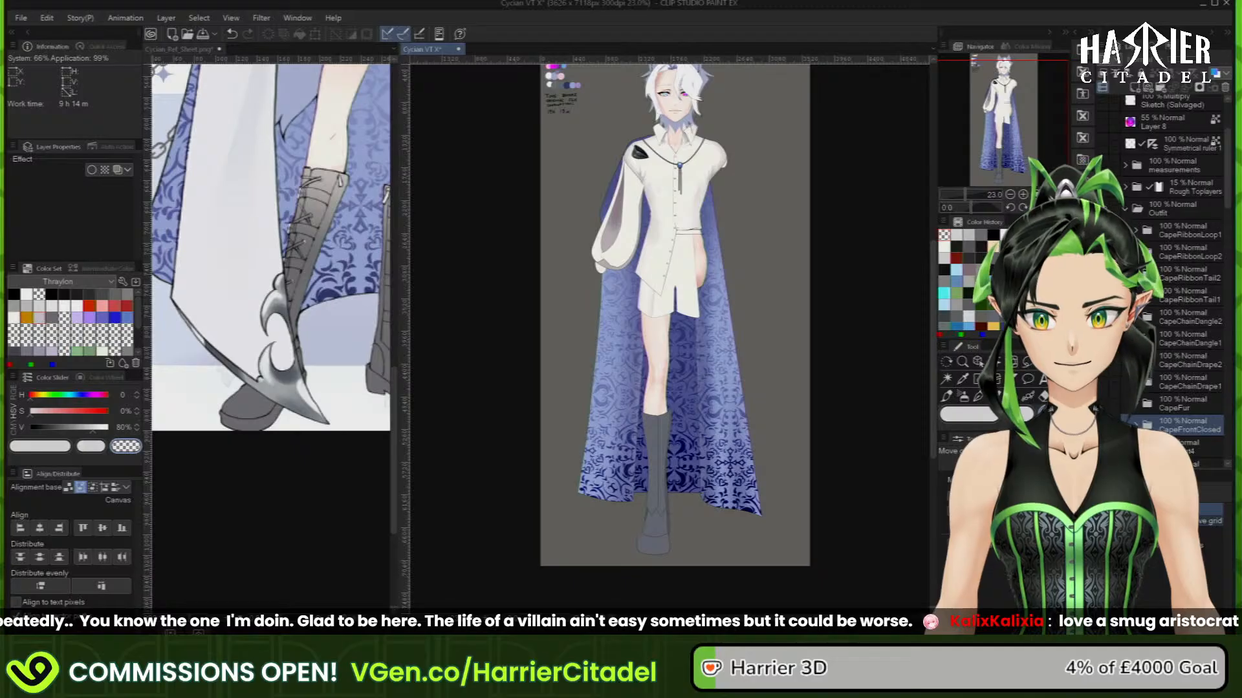
Compare the model's necklace cord and blue brooch with the same necklace on the reference sheet
{"action": "scroll", "coordinate": [679, 128], "scroll_direction": "up", "scroll_amount": 1}
{"action": "scroll", "coordinate": [677, 129], "scroll_direction": "up", "scroll_amount": 5}
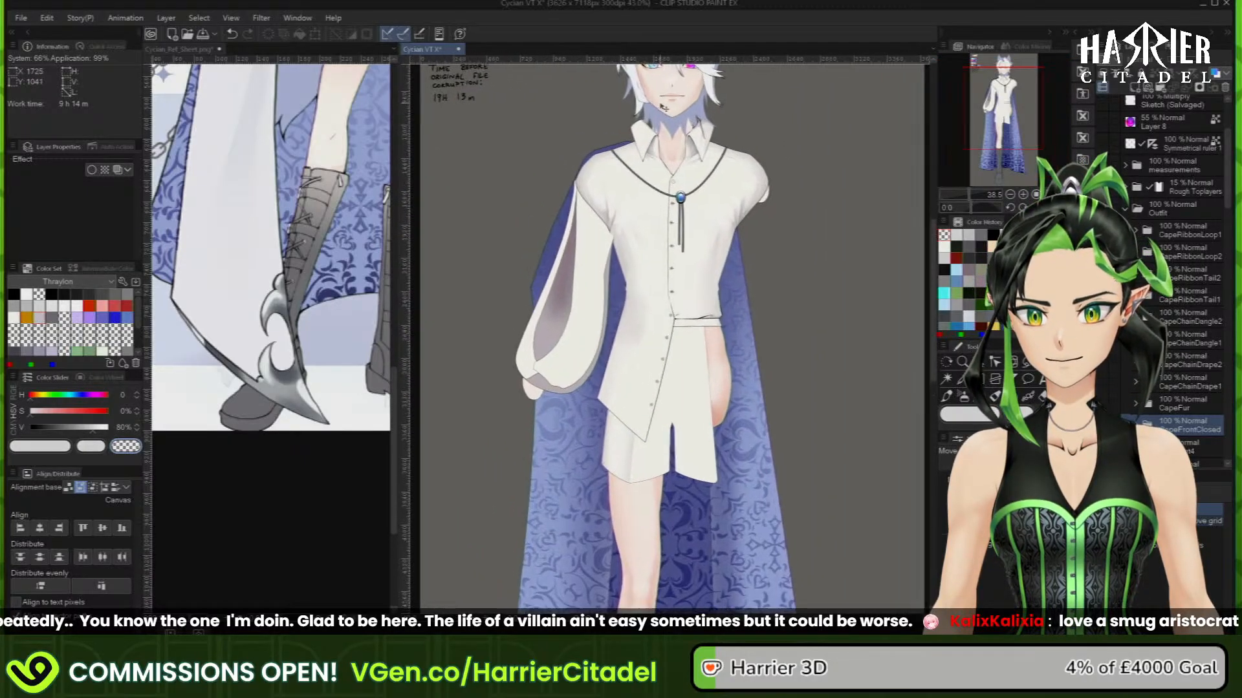
{"action": "scroll", "coordinate": [640, 139], "scroll_direction": "up", "scroll_amount": 3}
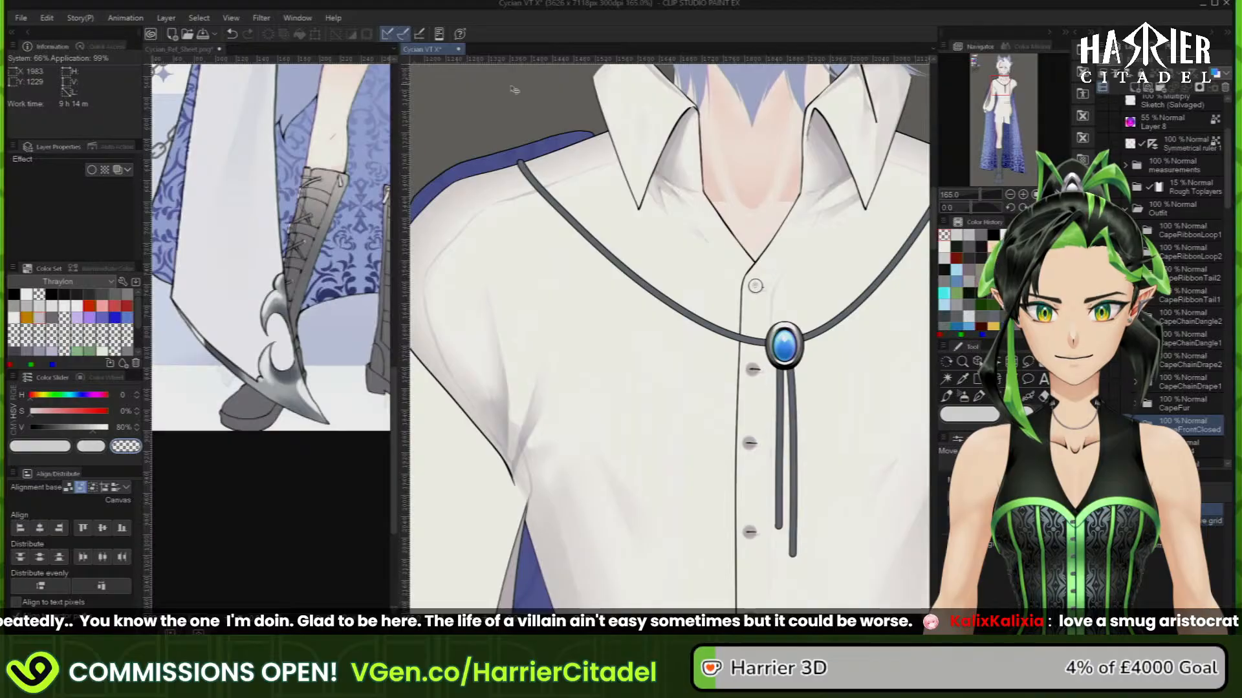
{"action": "left_click", "coordinate": [367, 201]}
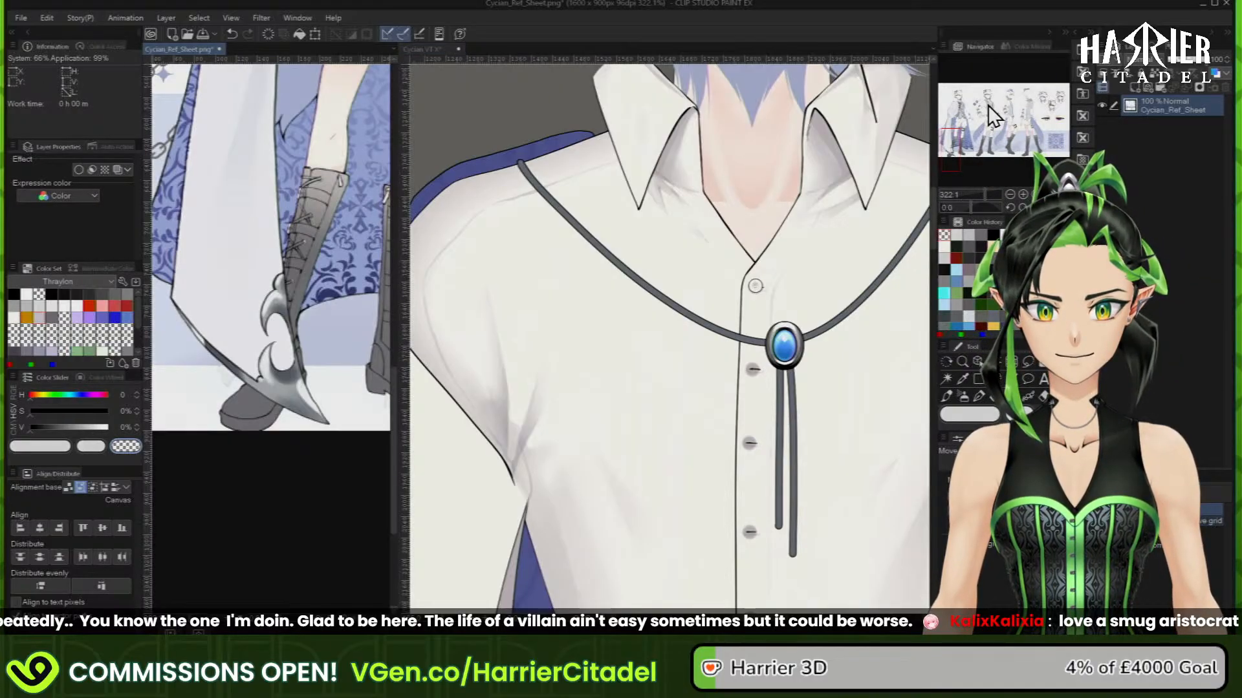
{"action": "left_click", "coordinate": [961, 107]}
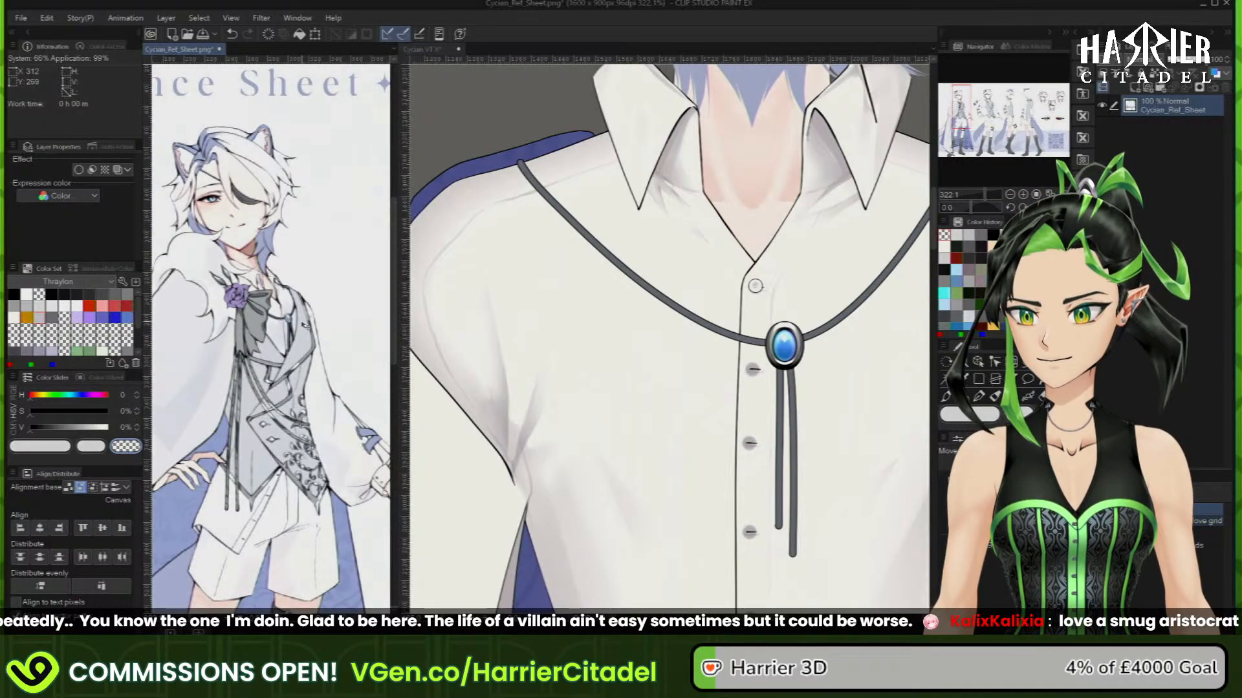
{"action": "scroll", "coordinate": [297, 325], "scroll_direction": "up", "scroll_amount": 8}
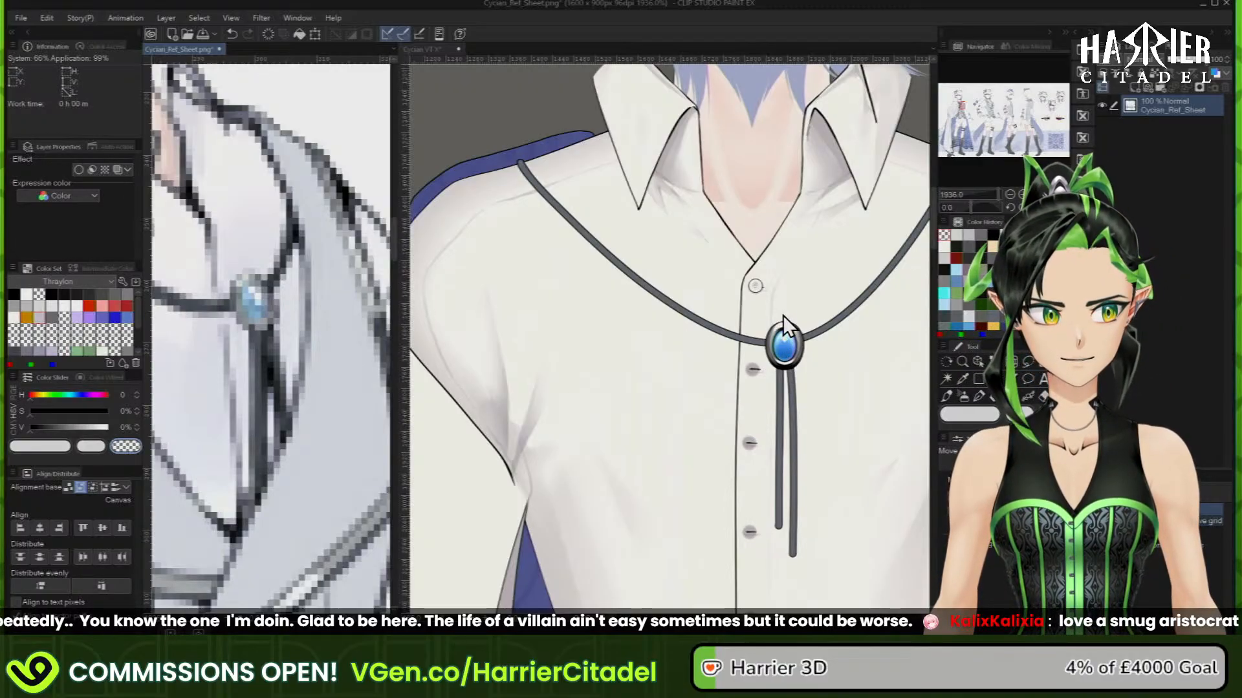
{"action": "key", "text": "ctrl+Tab"}
{"action": "scroll", "coordinate": [732, 294], "scroll_direction": "down", "scroll_amount": 2}
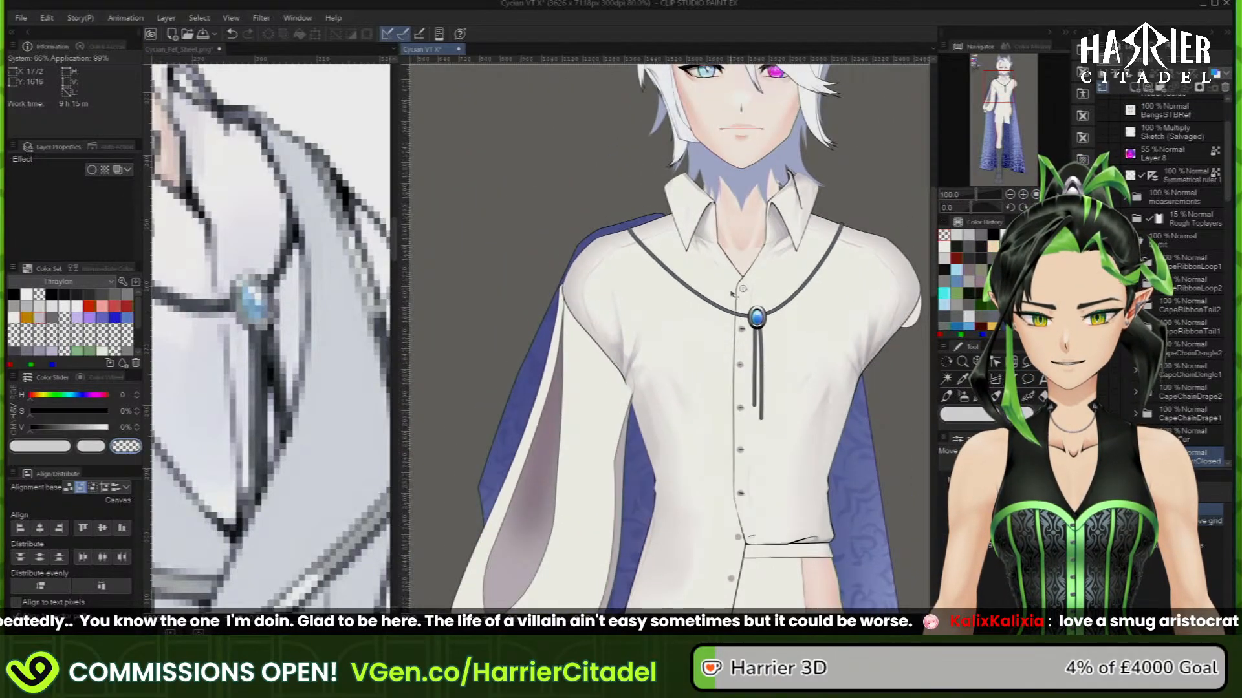
{"action": "scroll", "coordinate": [732, 294], "scroll_direction": "up", "scroll_amount": 6}
{"action": "scroll", "coordinate": [820, 373], "scroll_direction": "up", "scroll_amount": 1}
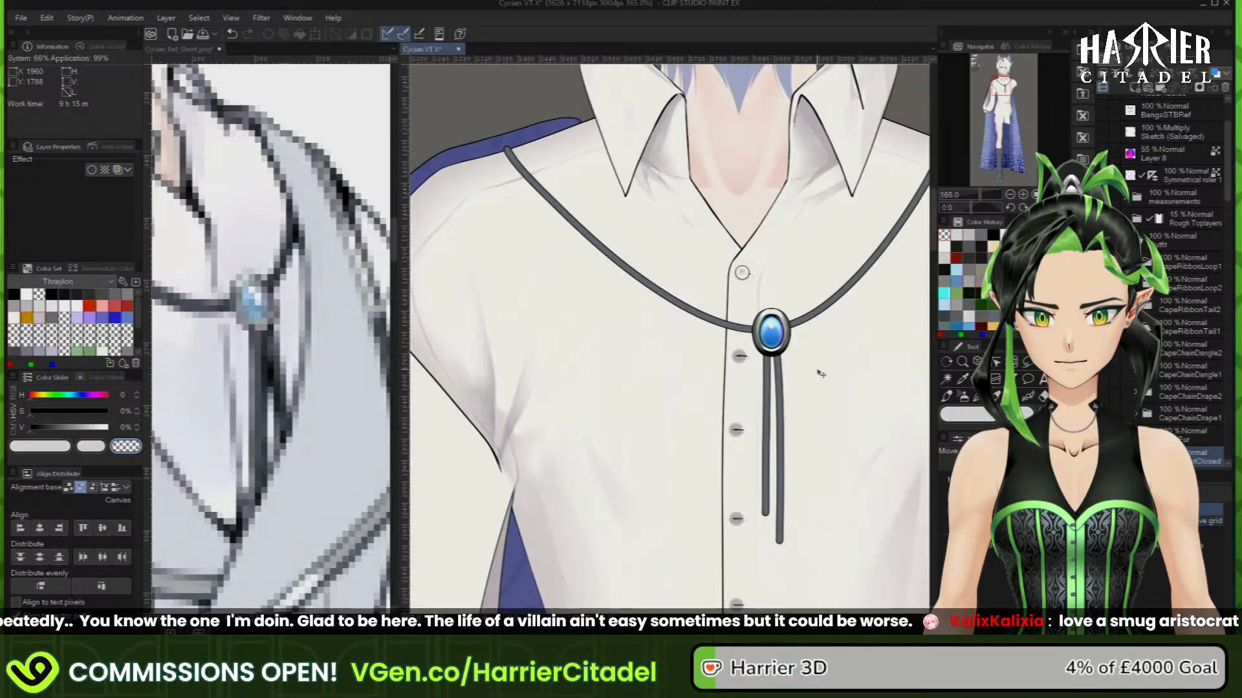
Select the painted area of the NecklaceCordLoop folder's Fill layer and make its Multiply Shade layer active
{"action": "scroll", "coordinate": [1194, 335], "scroll_direction": "down", "scroll_amount": 3}
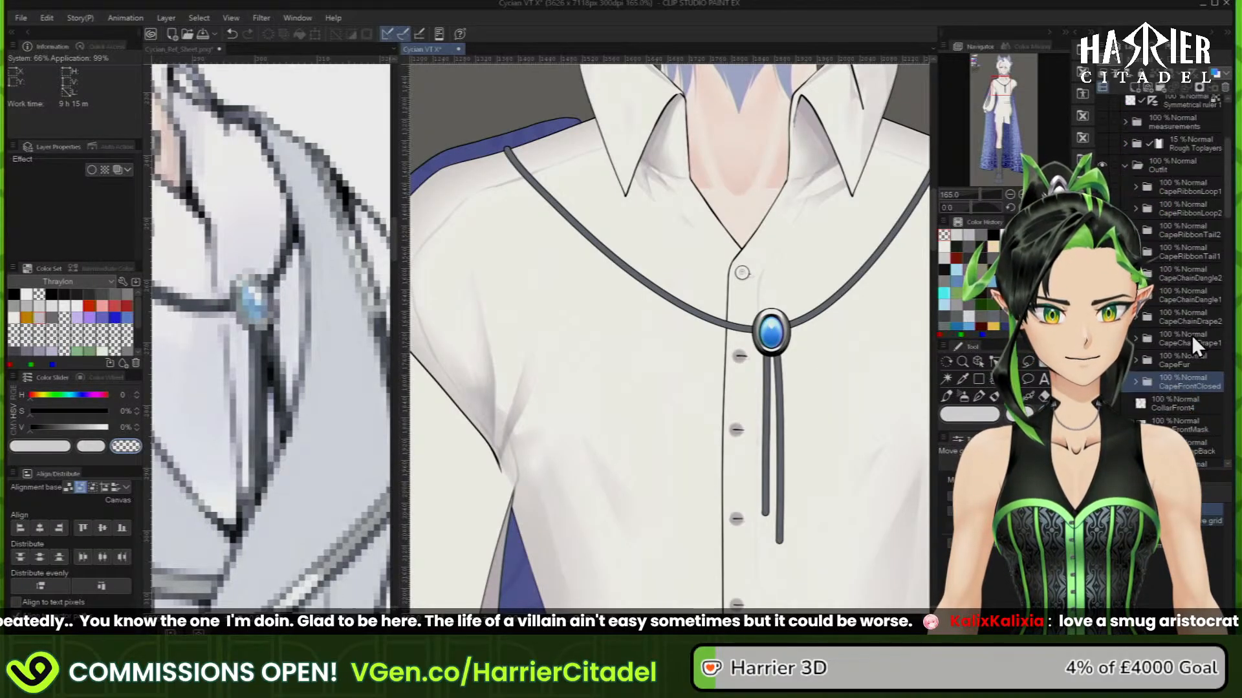
{"action": "scroll", "coordinate": [1193, 340], "scroll_direction": "down", "scroll_amount": 3}
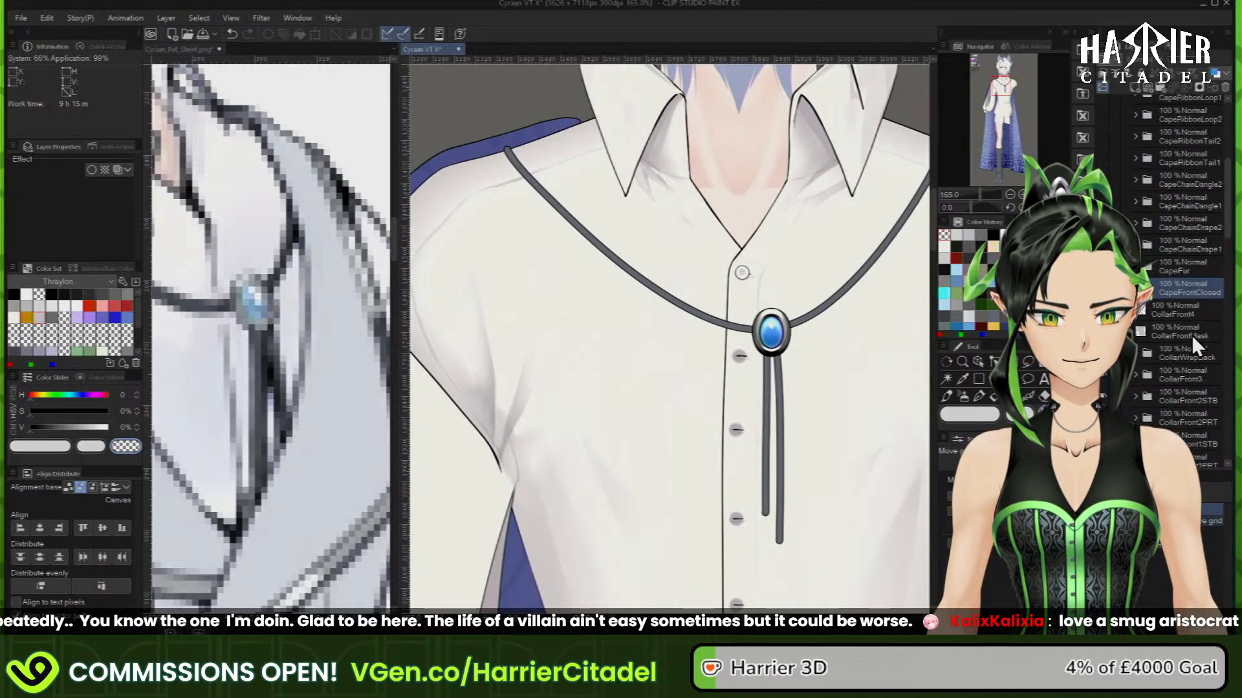
{"action": "scroll", "coordinate": [1192, 337], "scroll_direction": "down", "scroll_amount": 4}
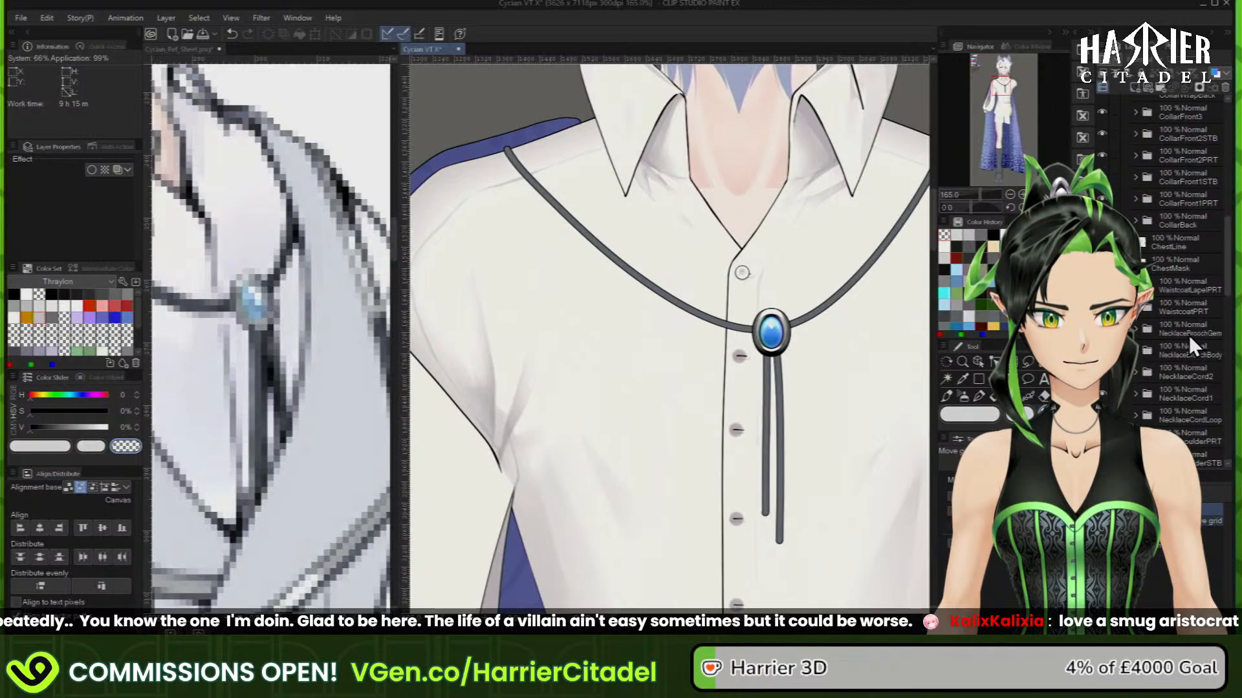
{"action": "left_click", "coordinate": [1173, 371]}
{"action": "scroll", "coordinate": [1173, 370], "scroll_direction": "down", "scroll_amount": 2}
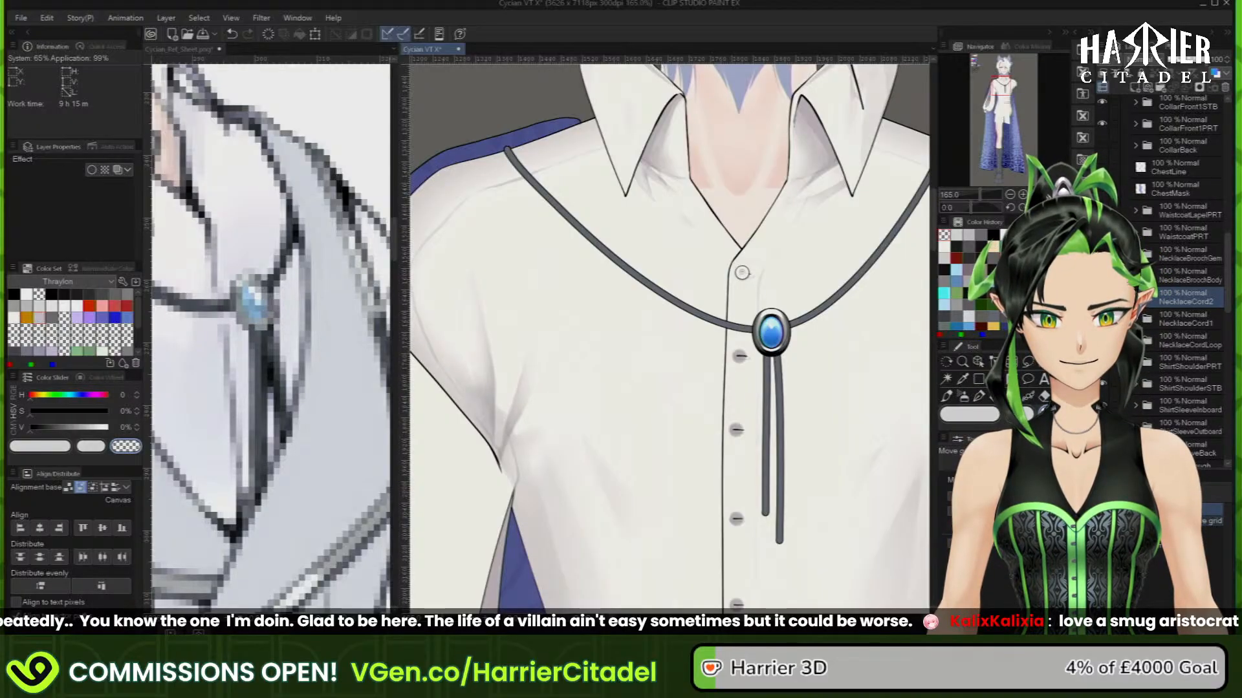
{"action": "left_click", "coordinate": [1145, 343]}
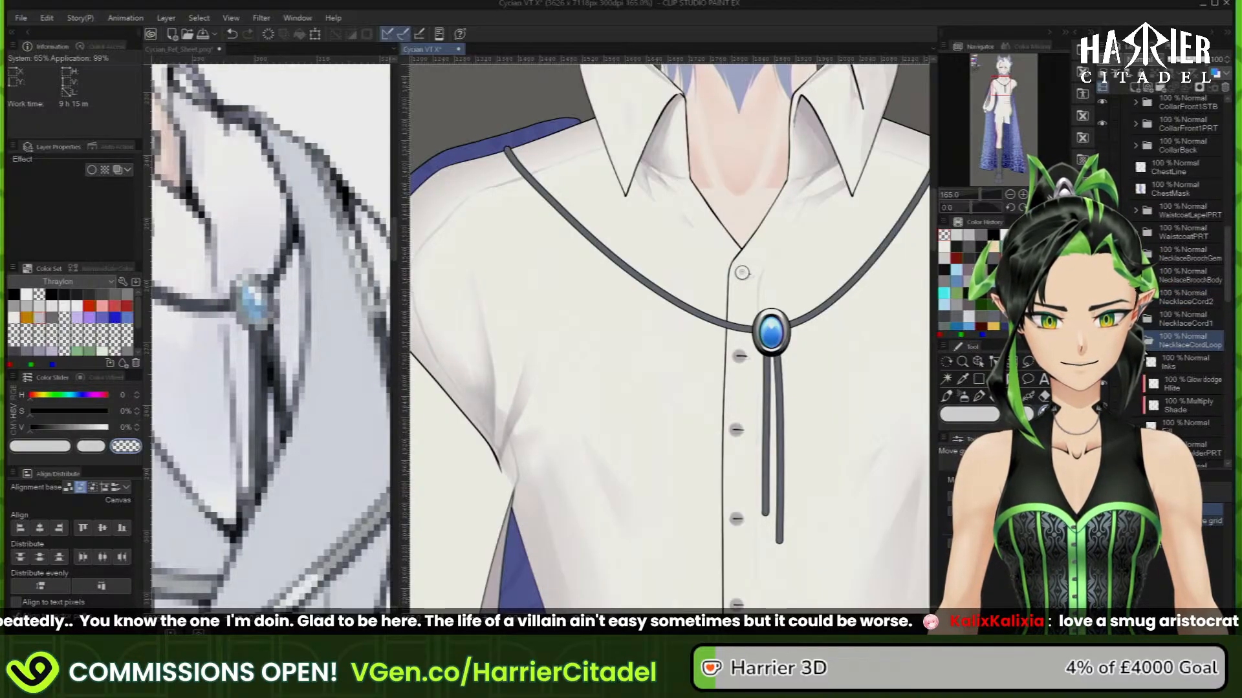
{"action": "left_click", "coordinate": [1183, 423]}
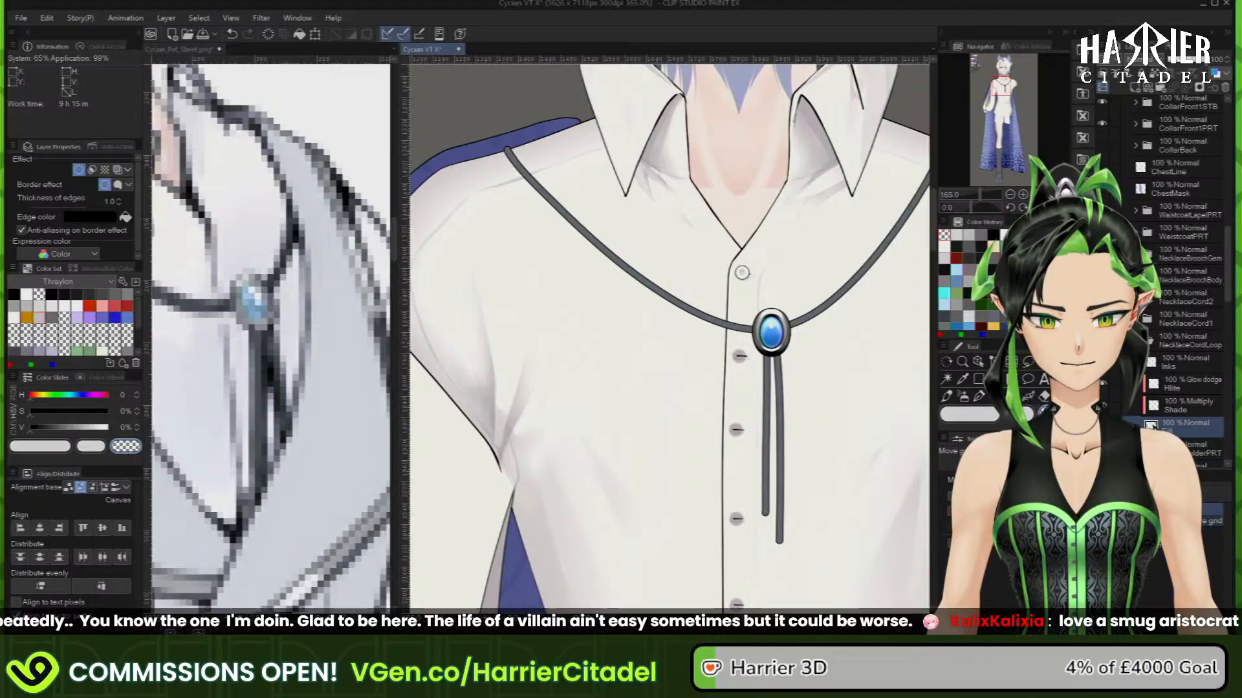
{"action": "left_click", "coordinate": [1151, 426], "text": "ctrl"}
{"action": "left_click", "coordinate": [1166, 407]}
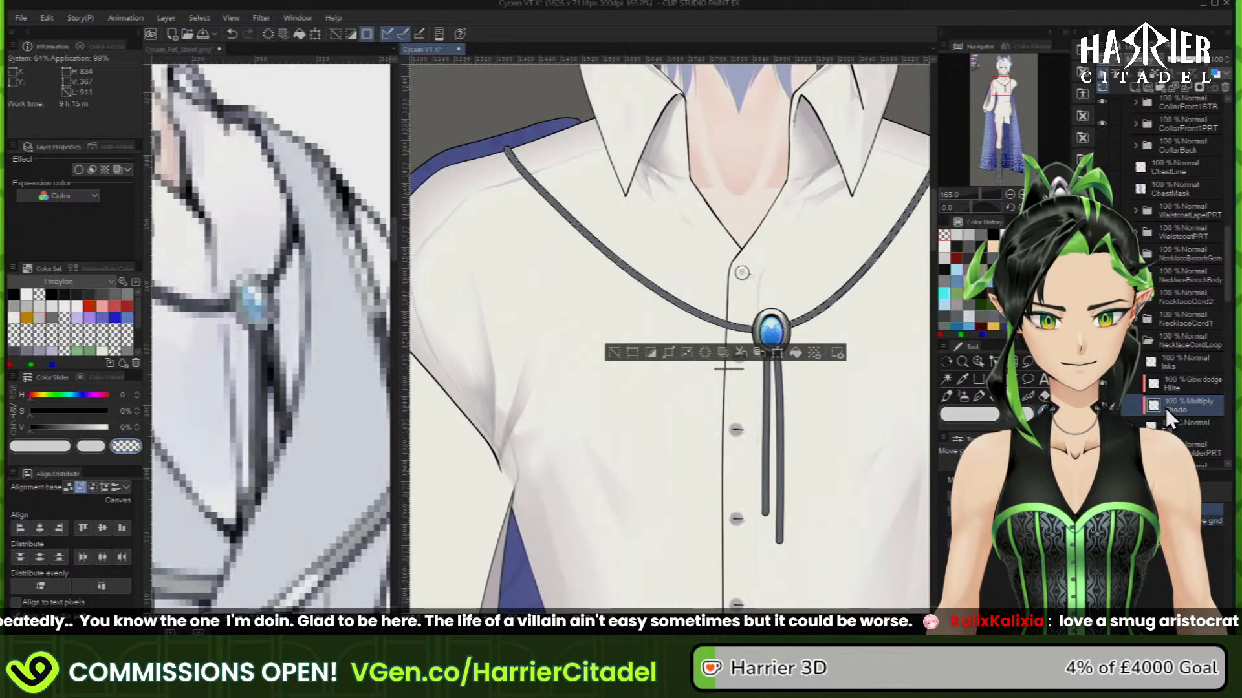
Choose a pale purple-grey and try outlining the necklace cord selection on the Shade layer, drawn on the border
{"action": "left_click", "coordinate": [982, 234]}
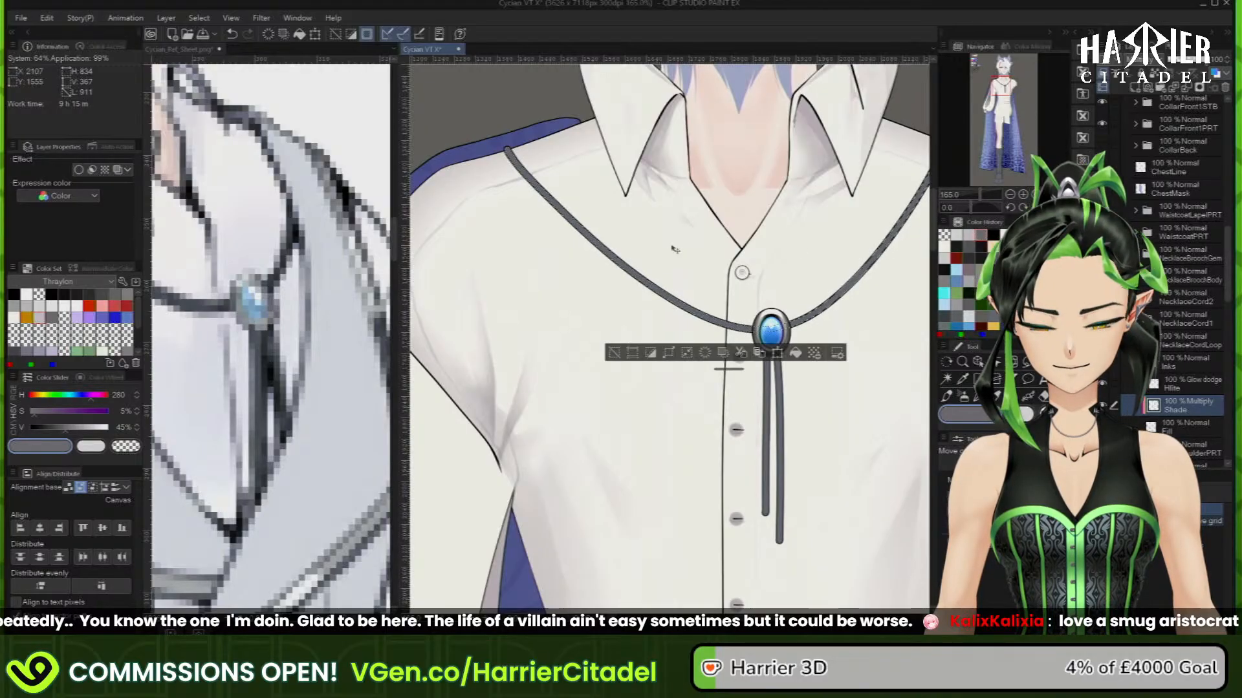
{"action": "left_click", "coordinate": [968, 235]}
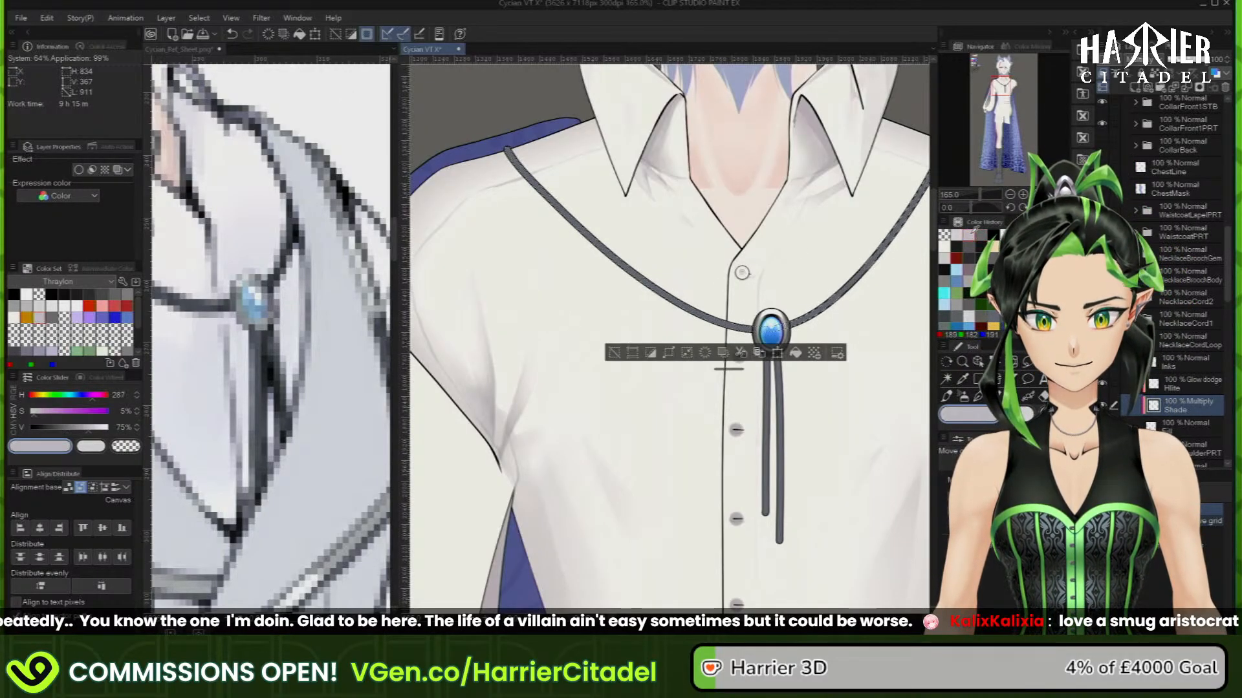
{"action": "left_click", "coordinate": [52, 19]}
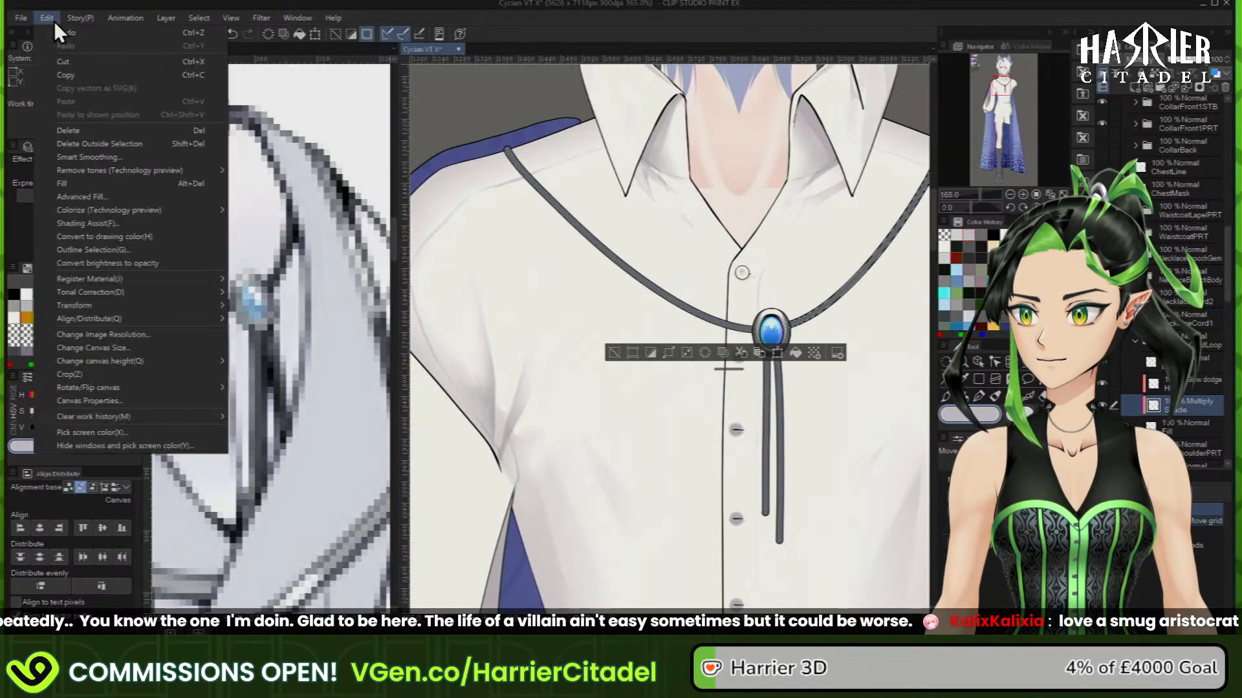
{"action": "left_click", "coordinate": [100, 250]}
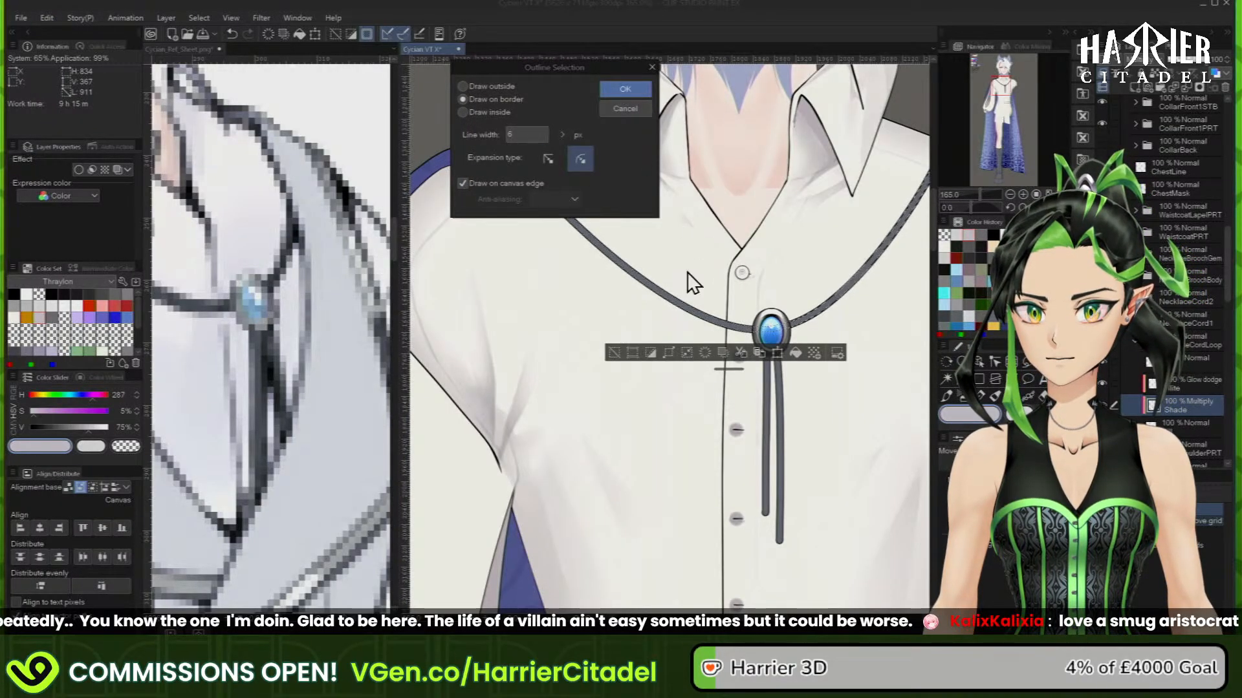
{"action": "left_click", "coordinate": [635, 94]}
{"action": "scroll", "coordinate": [778, 306], "scroll_direction": "up", "scroll_amount": 2}
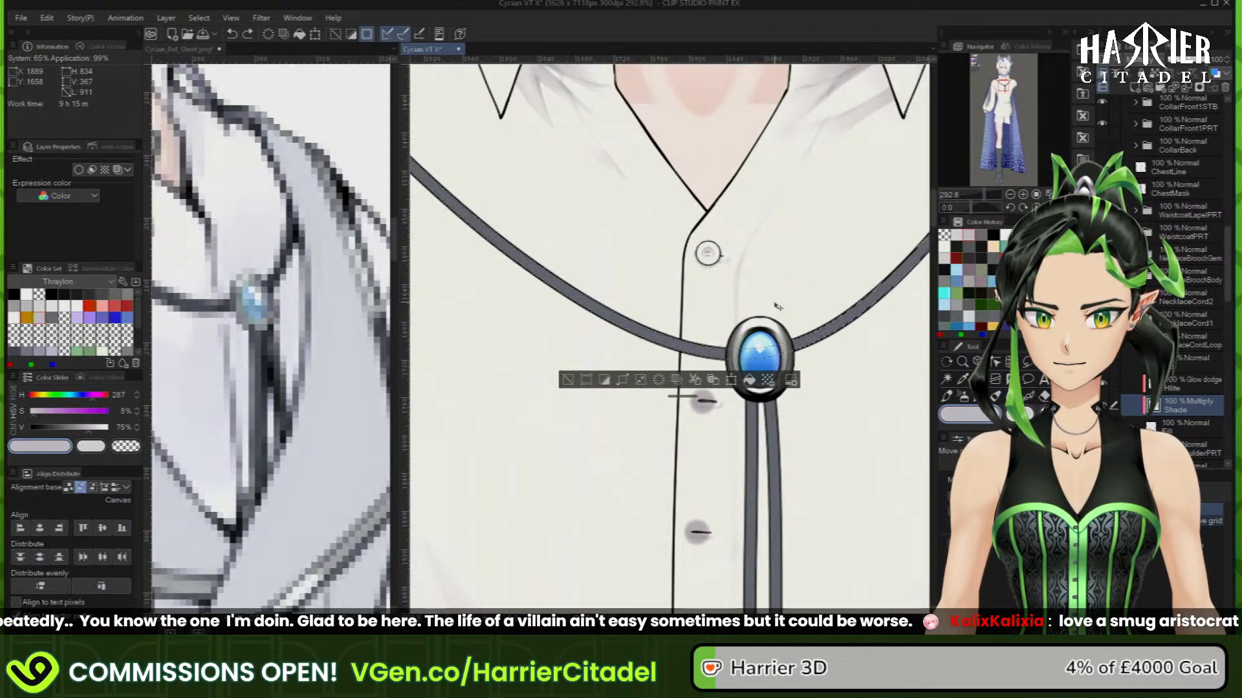
Outline the necklace cord selection on the Shade layer with a line drawn on its border and clear the selection
{"action": "left_click", "coordinate": [47, 18]}
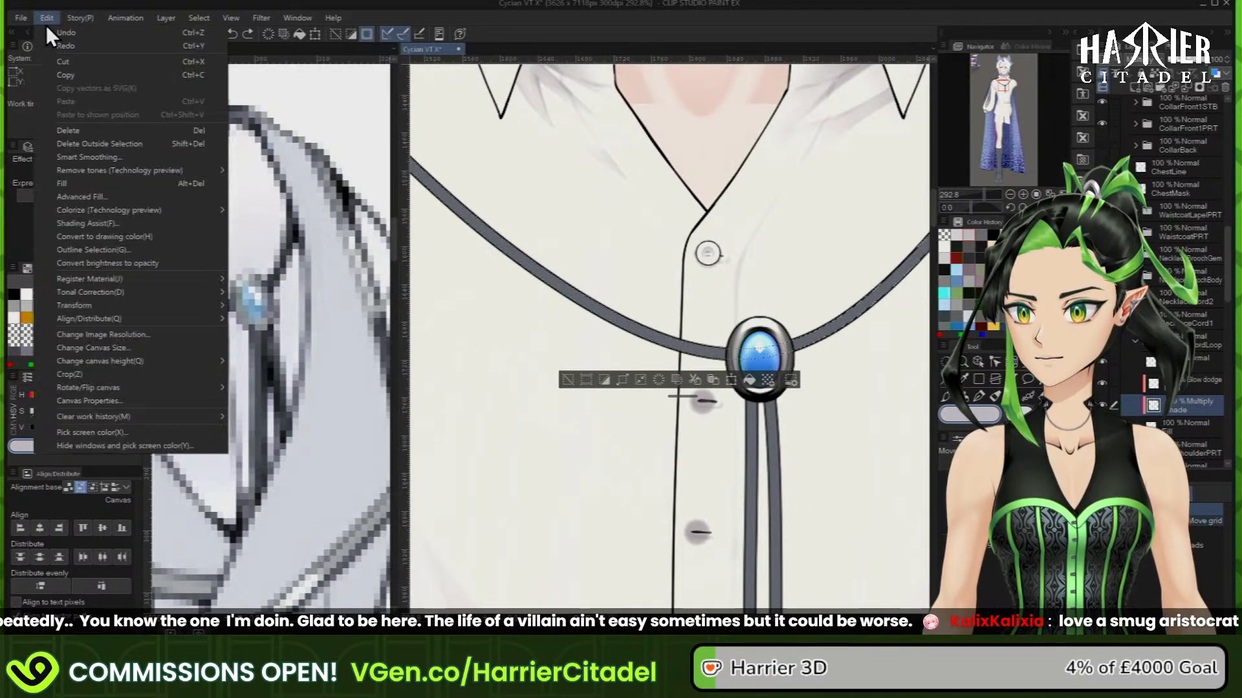
{"action": "left_click", "coordinate": [96, 247]}
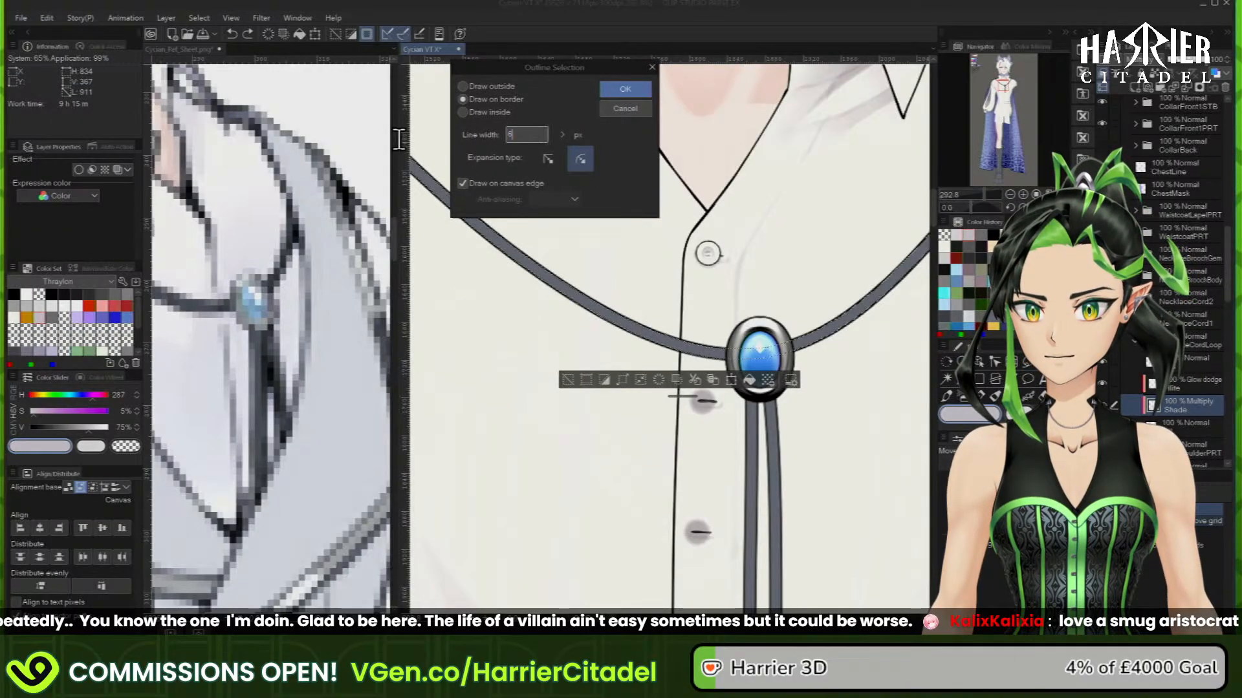
{"action": "left_click", "coordinate": [626, 90]}
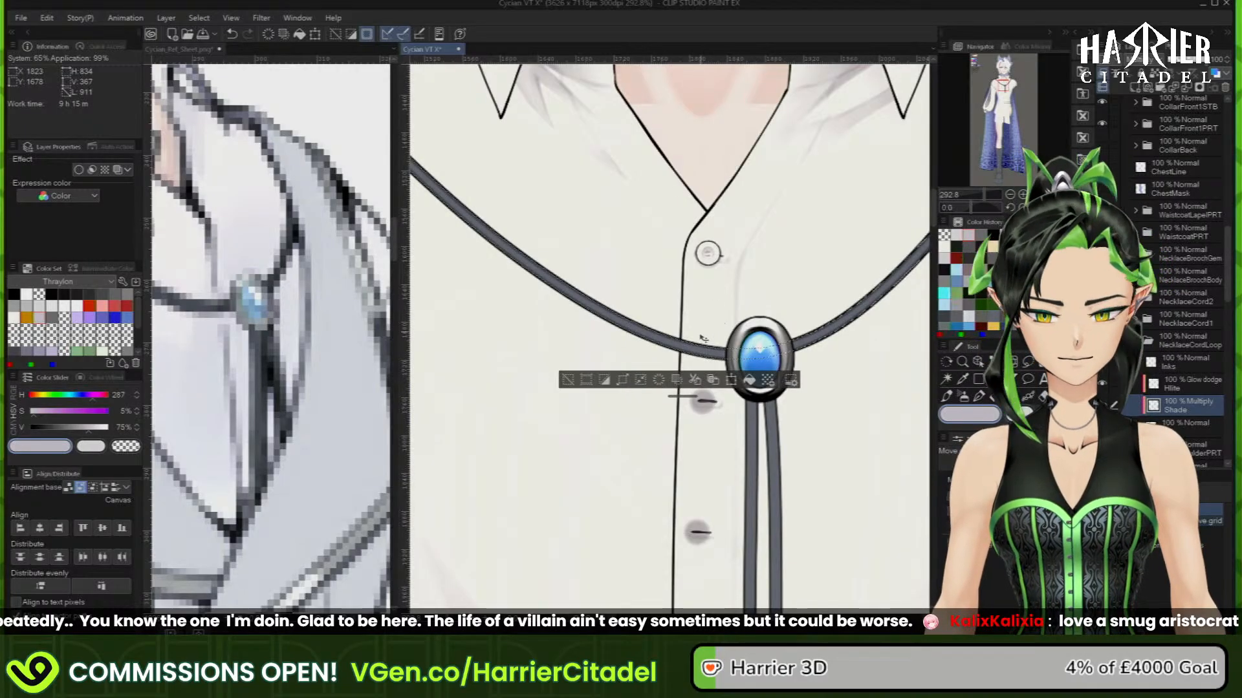
{"action": "left_click", "coordinate": [568, 383]}
Soften the cord's outline shading on the Shade layer with a Gaussian blur of strength 6
{"action": "left_click", "coordinate": [261, 18]}
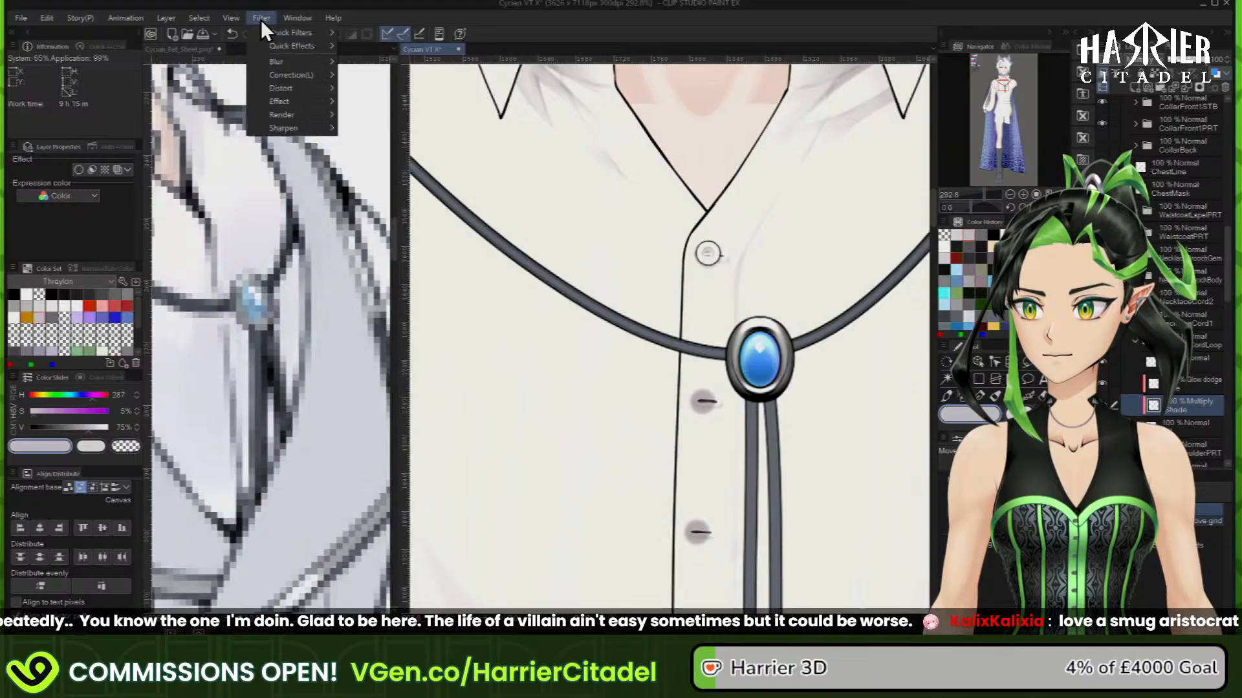
{"action": "mouse_move", "coordinate": [321, 63]}
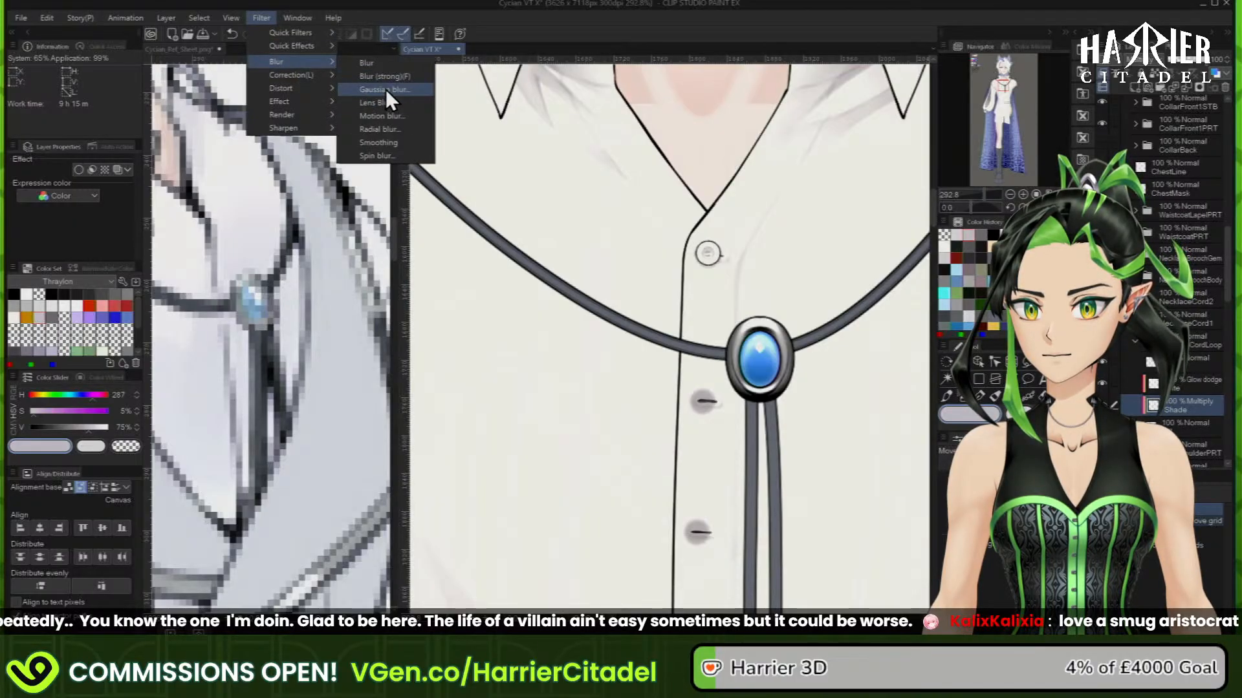
{"action": "left_click", "coordinate": [386, 89]}
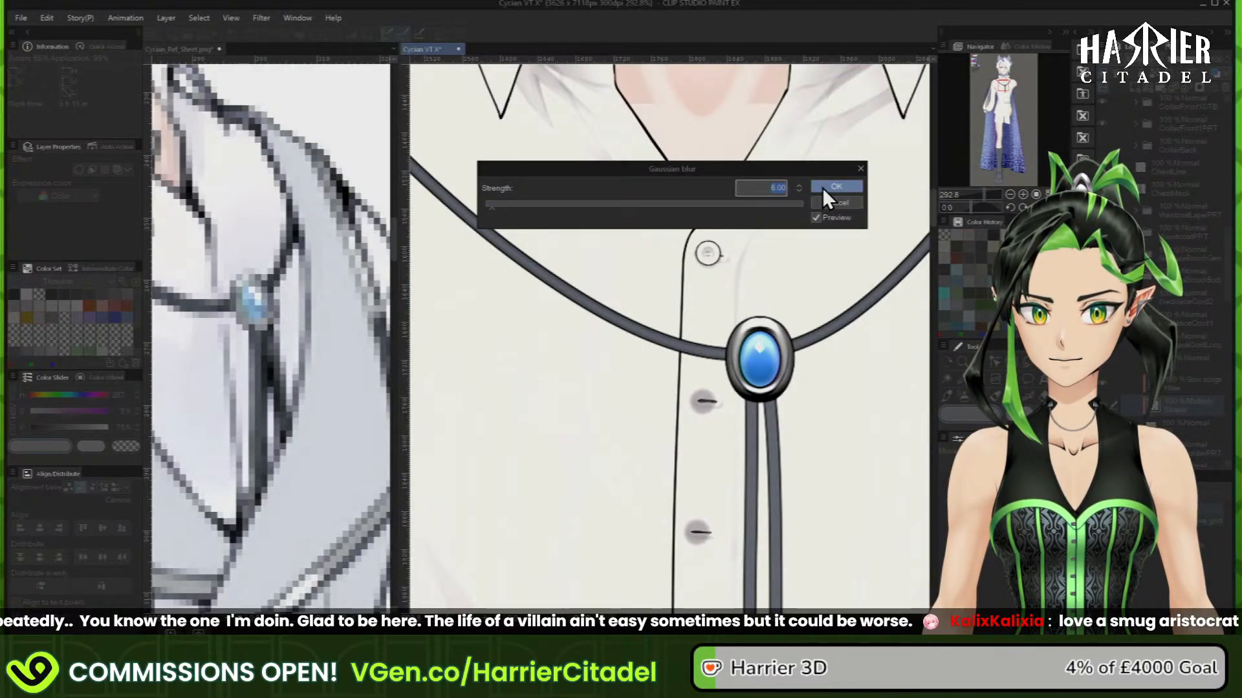
{"action": "left_click", "coordinate": [824, 187]}
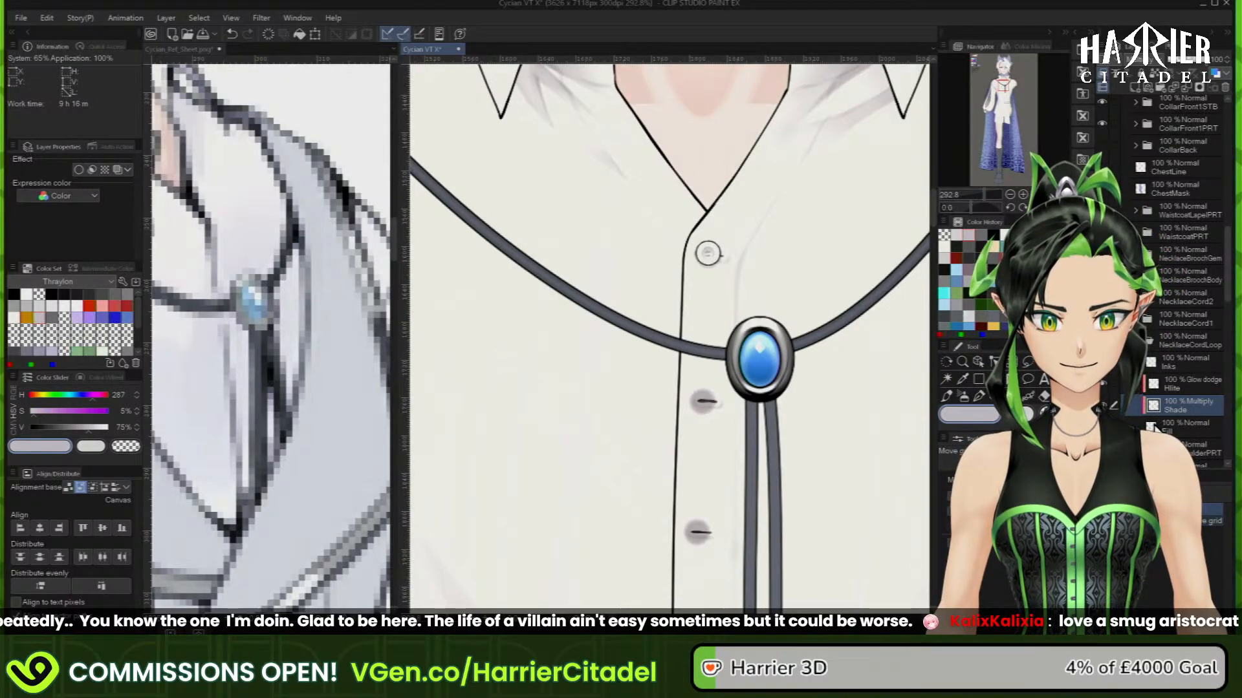
Select the painted area of the necklace cord's Fill layer and shrink the selection by 3 px
{"action": "left_click", "coordinate": [1153, 427], "text": "ctrl"}
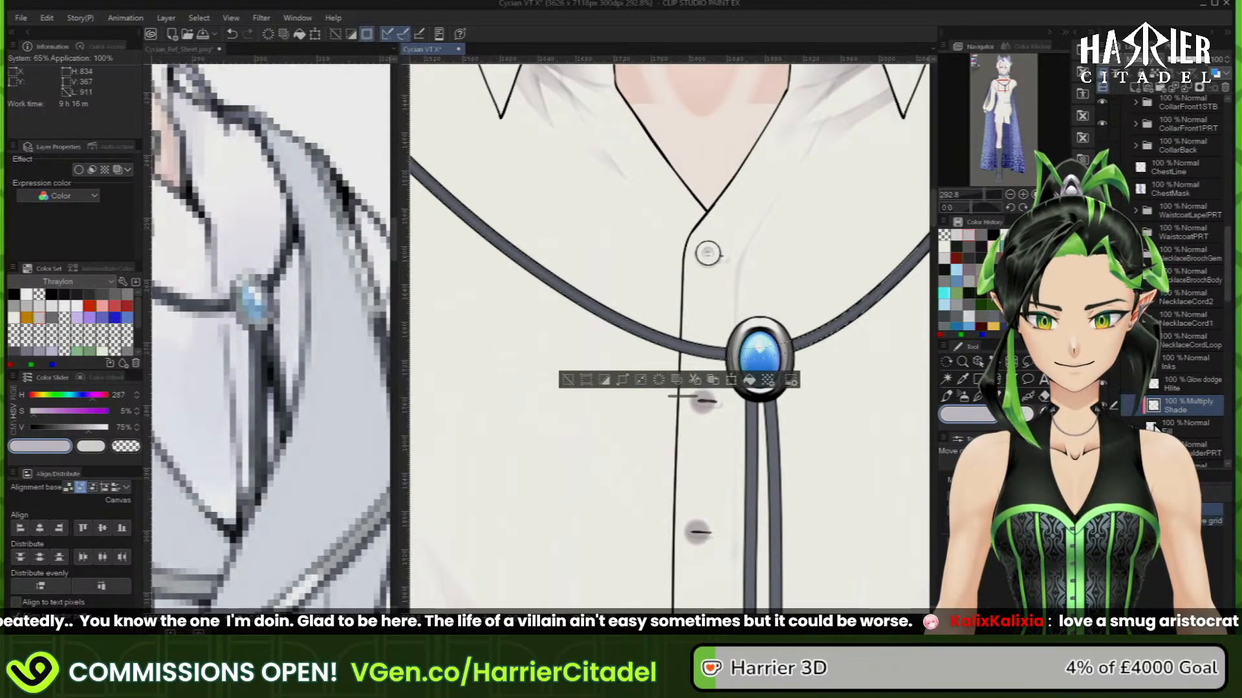
{"action": "left_click", "coordinate": [639, 379]}
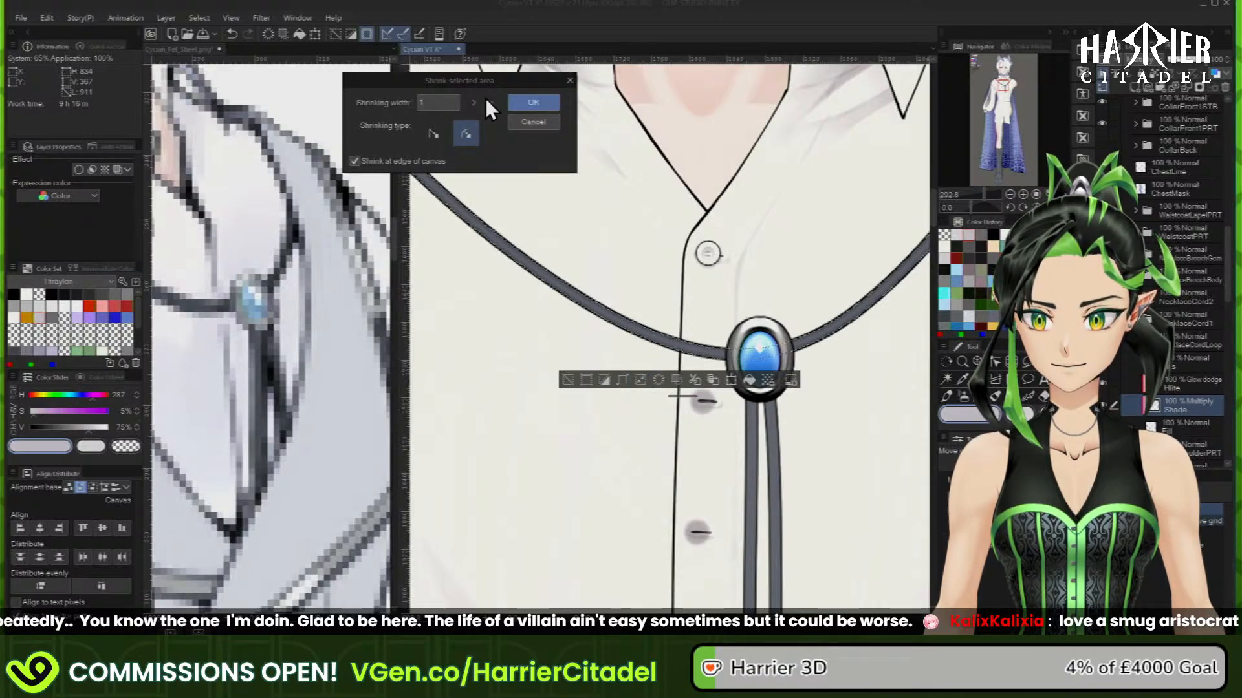
{"action": "type", "text": "3"}
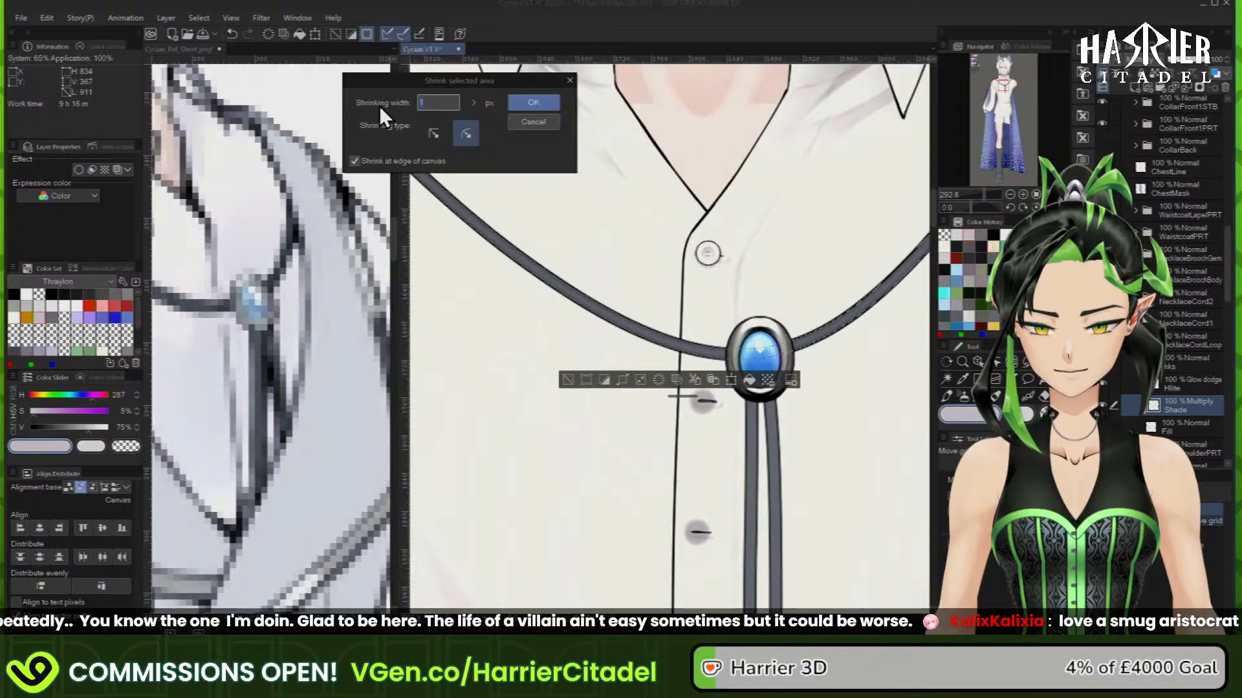
{"action": "left_click", "coordinate": [545, 102]}
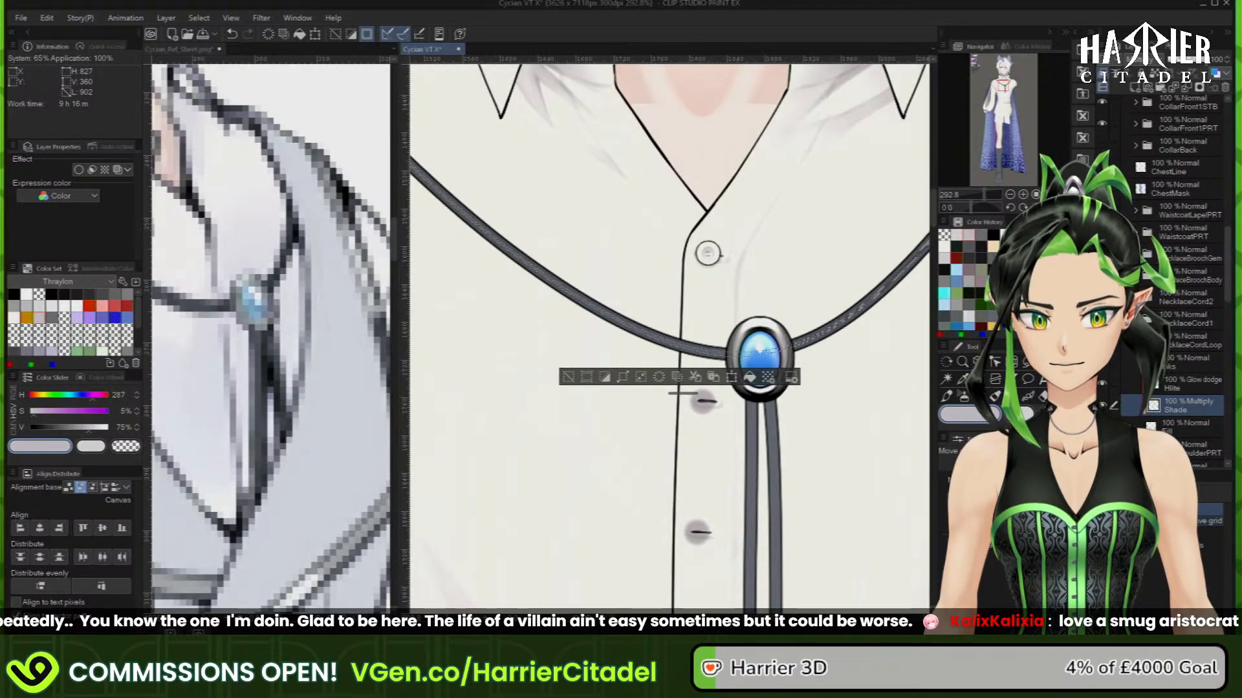
Fill the shrunken cord selection with pale purple-grey on the Glow dodge Hlite layer and clear the selection
{"action": "left_click", "coordinate": [1170, 386]}
{"action": "left_click", "coordinate": [754, 378]}
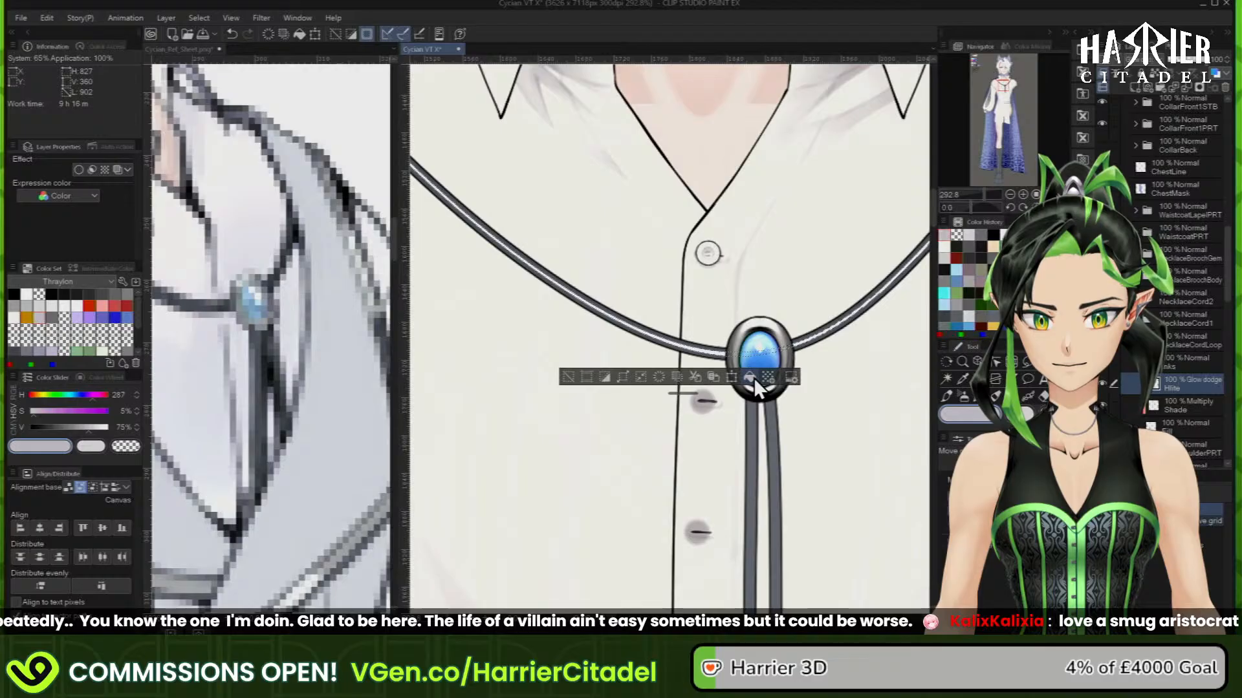
{"action": "left_click", "coordinate": [576, 379]}
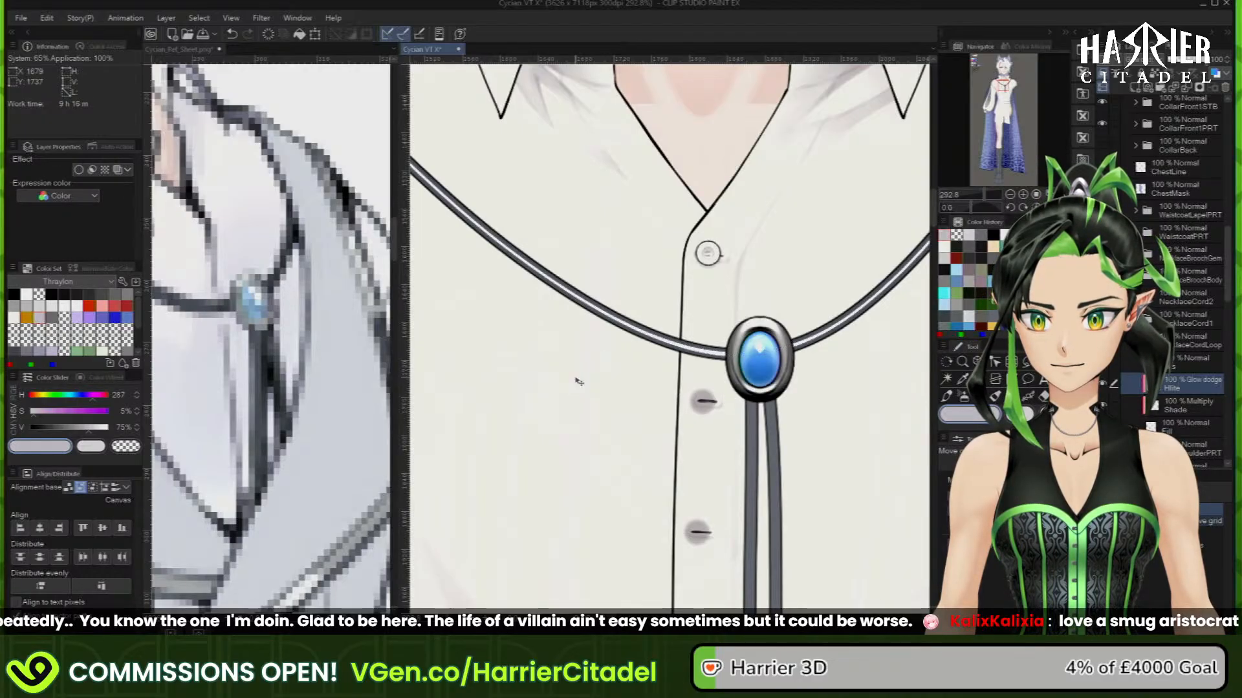
Soften the cord's highlight on the Hlite layer with a Gaussian blur of strength 6
{"action": "left_click", "coordinate": [264, 14]}
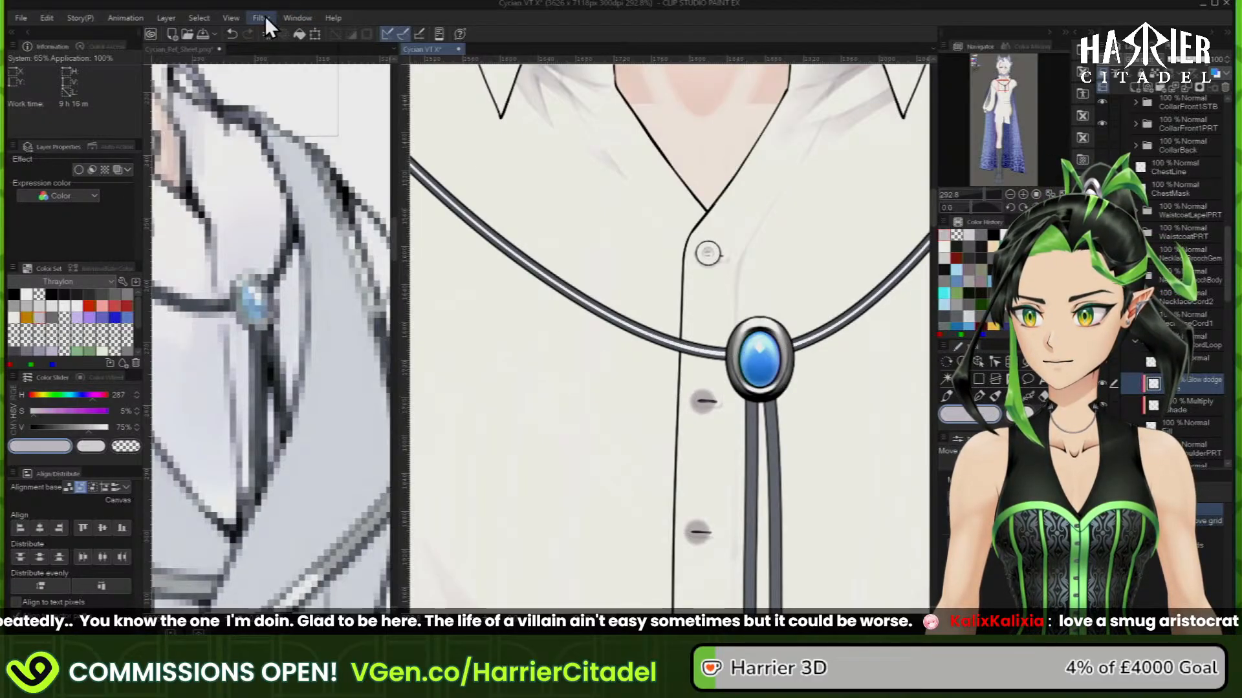
{"action": "mouse_move", "coordinate": [315, 67]}
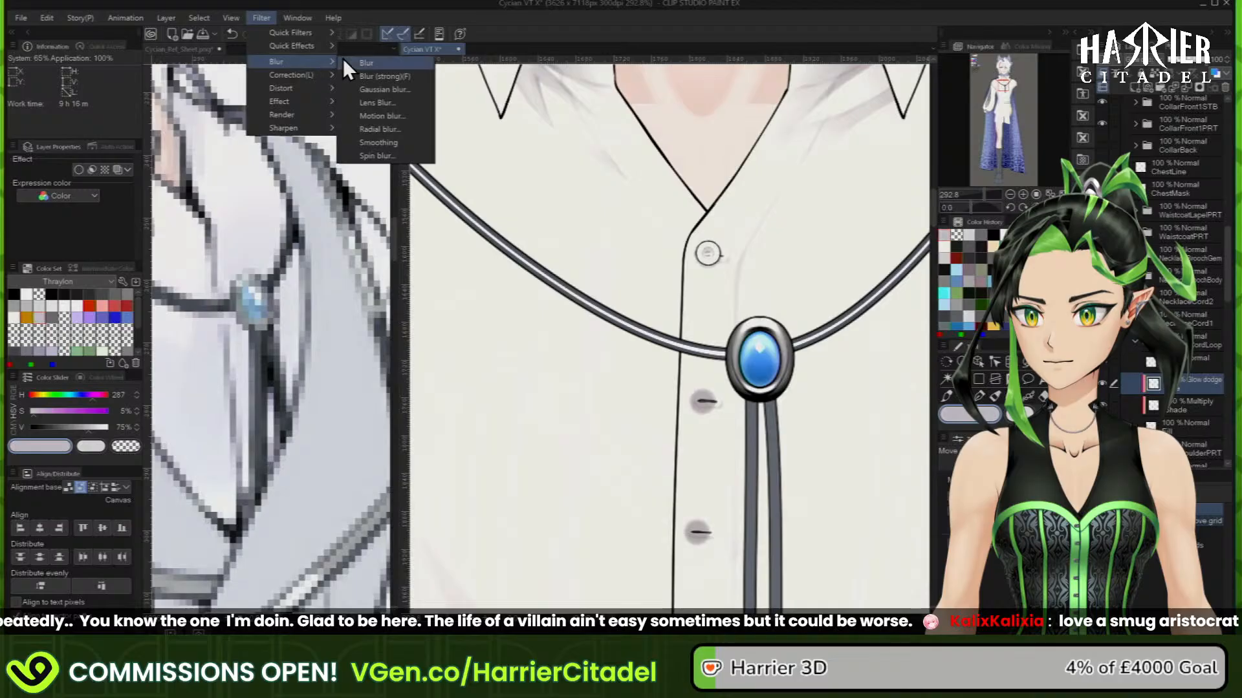
{"action": "left_click", "coordinate": [390, 95]}
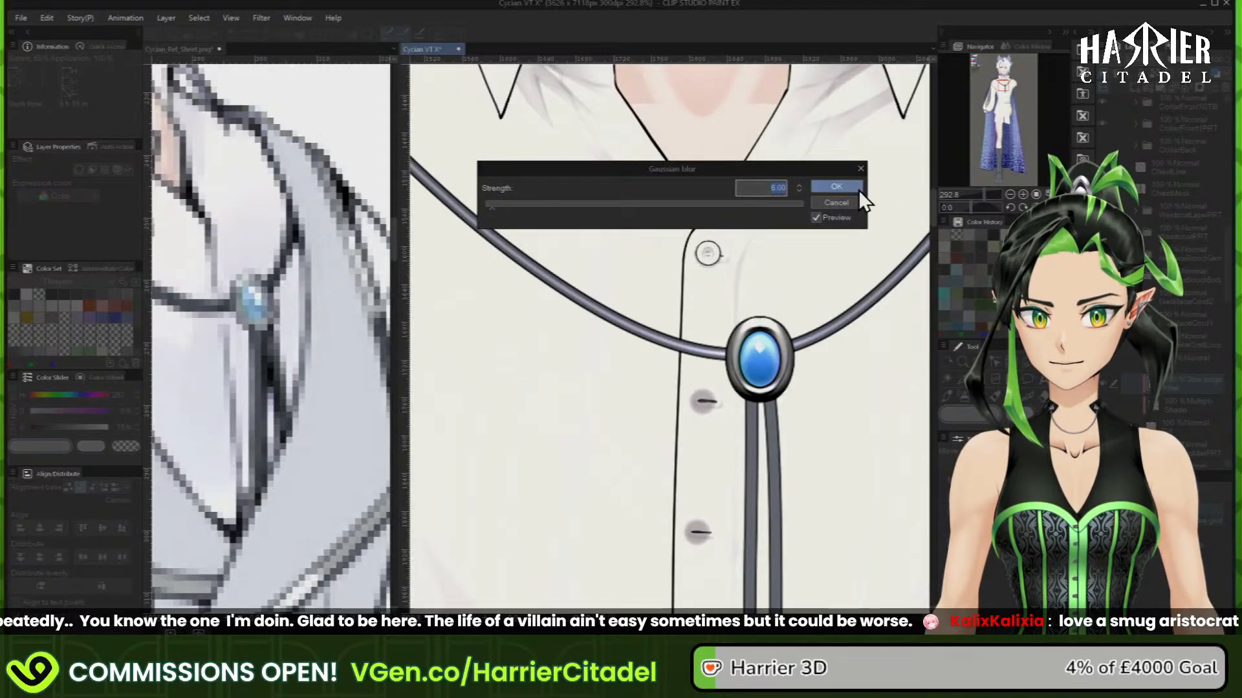
{"action": "left_click", "coordinate": [835, 187]}
{"action": "scroll", "coordinate": [768, 315], "scroll_direction": "down", "scroll_amount": 4}
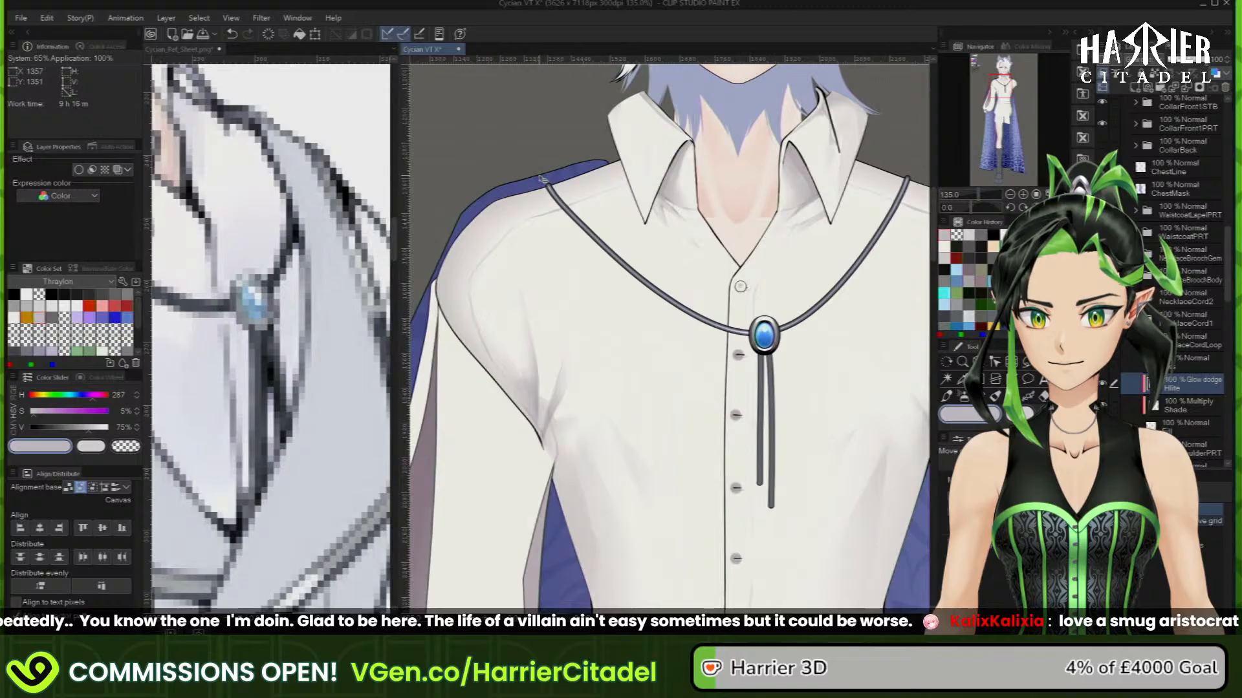
{"action": "scroll", "coordinate": [541, 177], "scroll_direction": "down", "scroll_amount": 3}
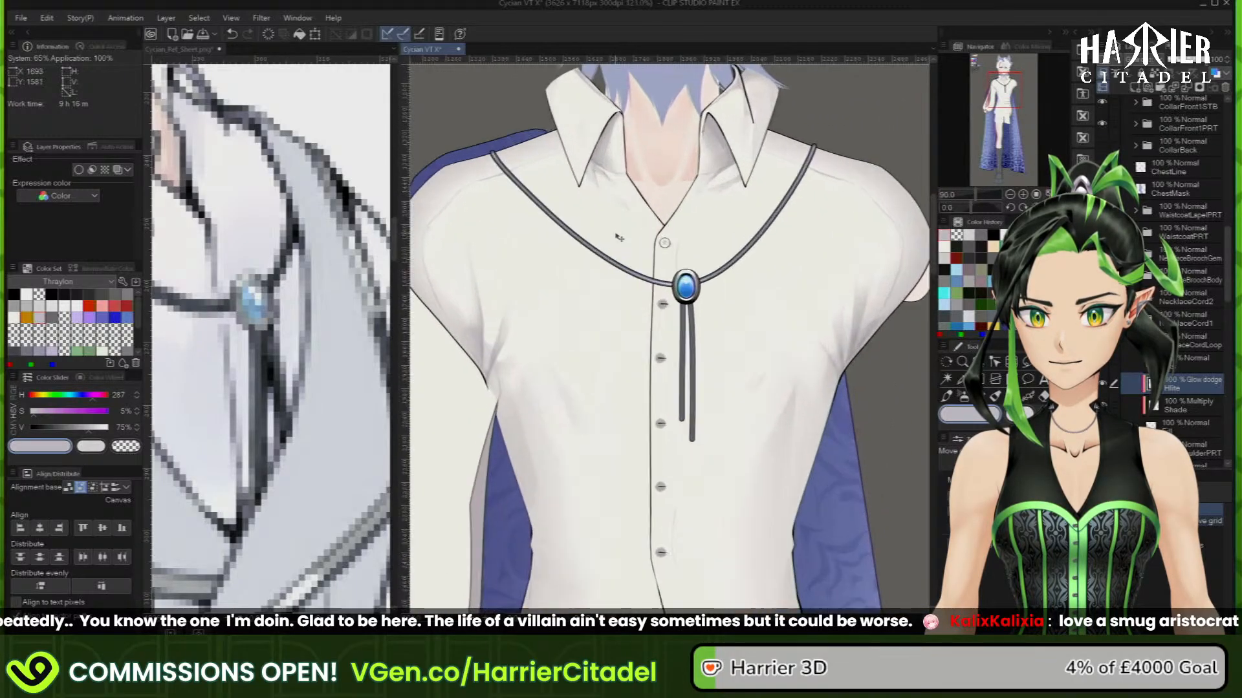
{"action": "scroll", "coordinate": [618, 238], "scroll_direction": "up", "scroll_amount": 1}
{"action": "scroll", "coordinate": [704, 308], "scroll_direction": "up", "scroll_amount": 2}
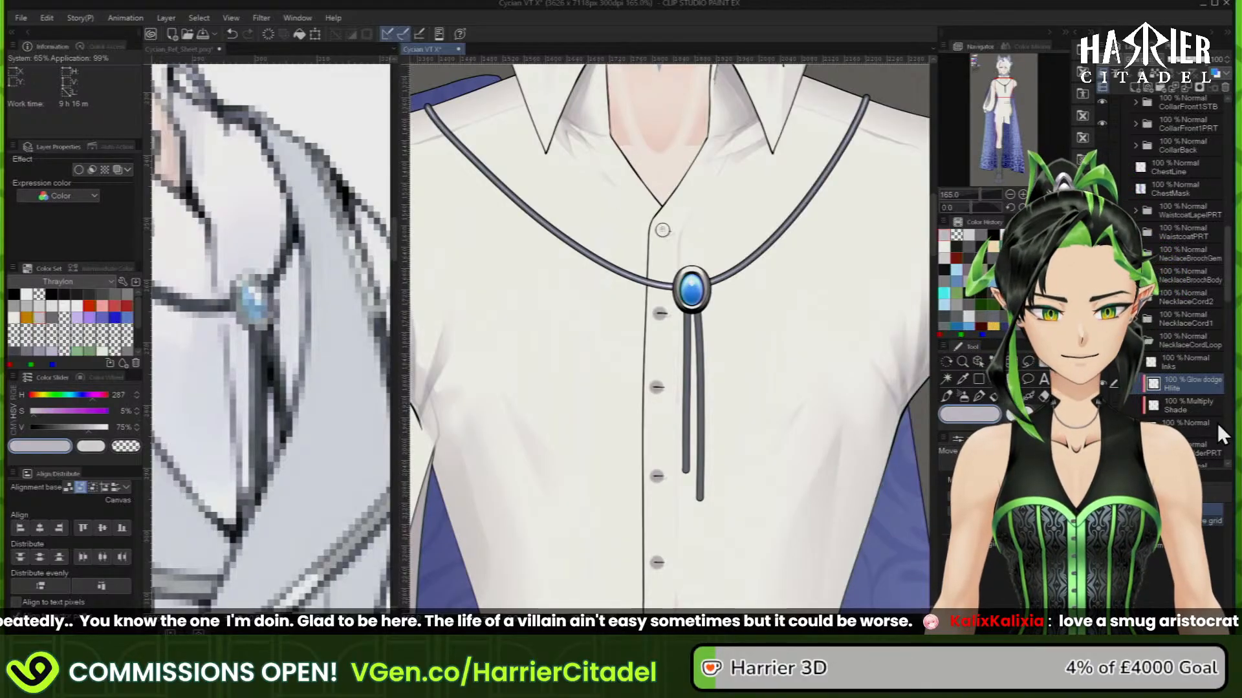
Change the blending mode of the necklace cord's Shade layer from Multiply to Linear burn
{"action": "left_click", "coordinate": [1189, 410]}
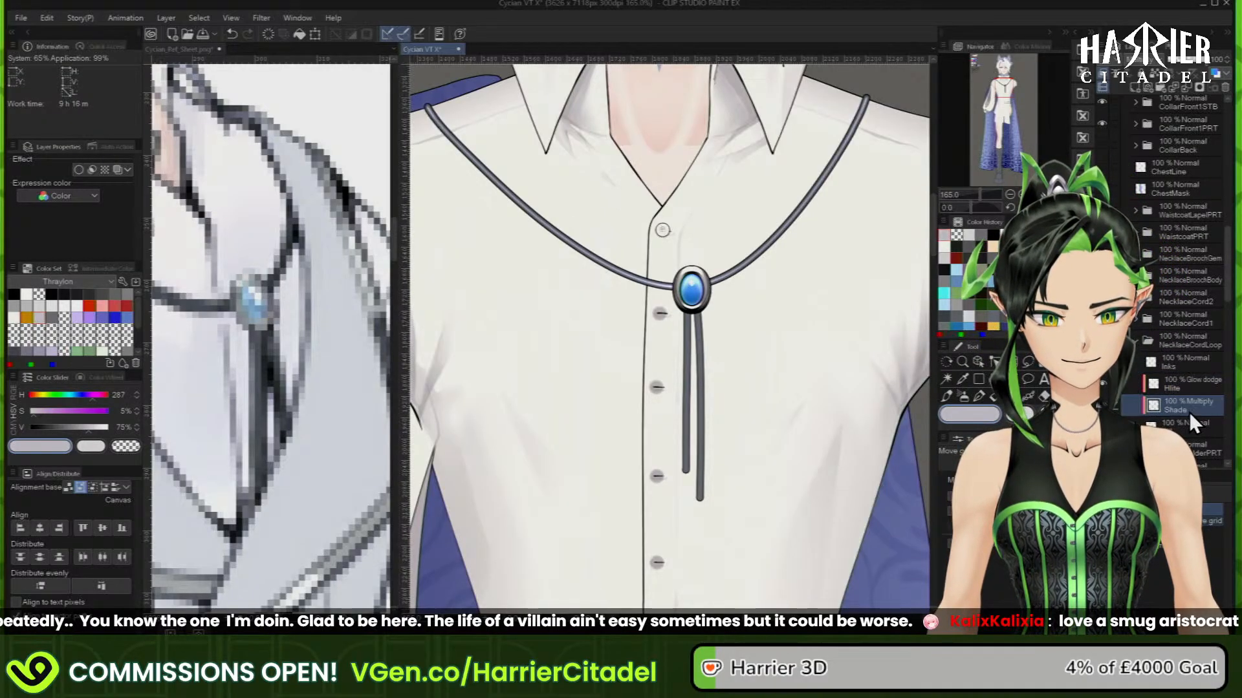
{"action": "left_click", "coordinate": [1130, 78]}
{"action": "left_click", "coordinate": [1143, 127]}
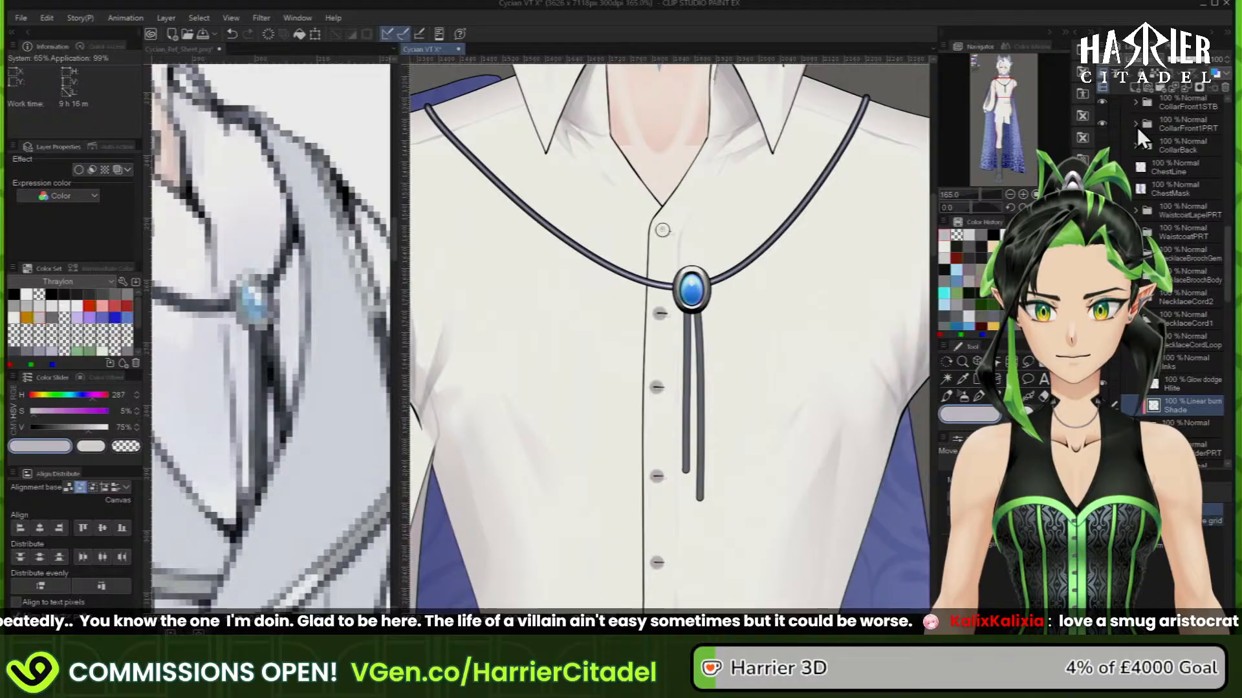
Fade the cord's highlight beside the brooch on the Hlite layer, using the Soft airbrush with transparent colour
{"action": "scroll", "coordinate": [659, 365], "scroll_direction": "down", "scroll_amount": 4}
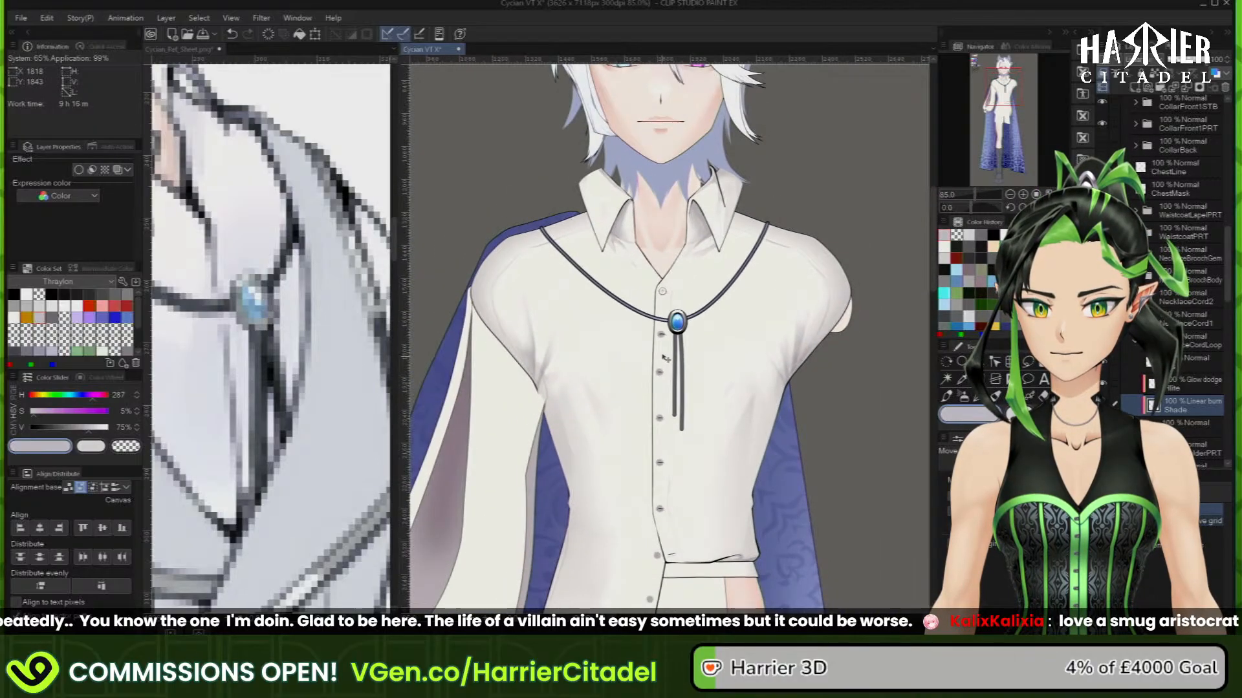
{"action": "scroll", "coordinate": [658, 366], "scroll_direction": "up", "scroll_amount": 2}
{"action": "scroll", "coordinate": [658, 338], "scroll_direction": "up", "scroll_amount": 3}
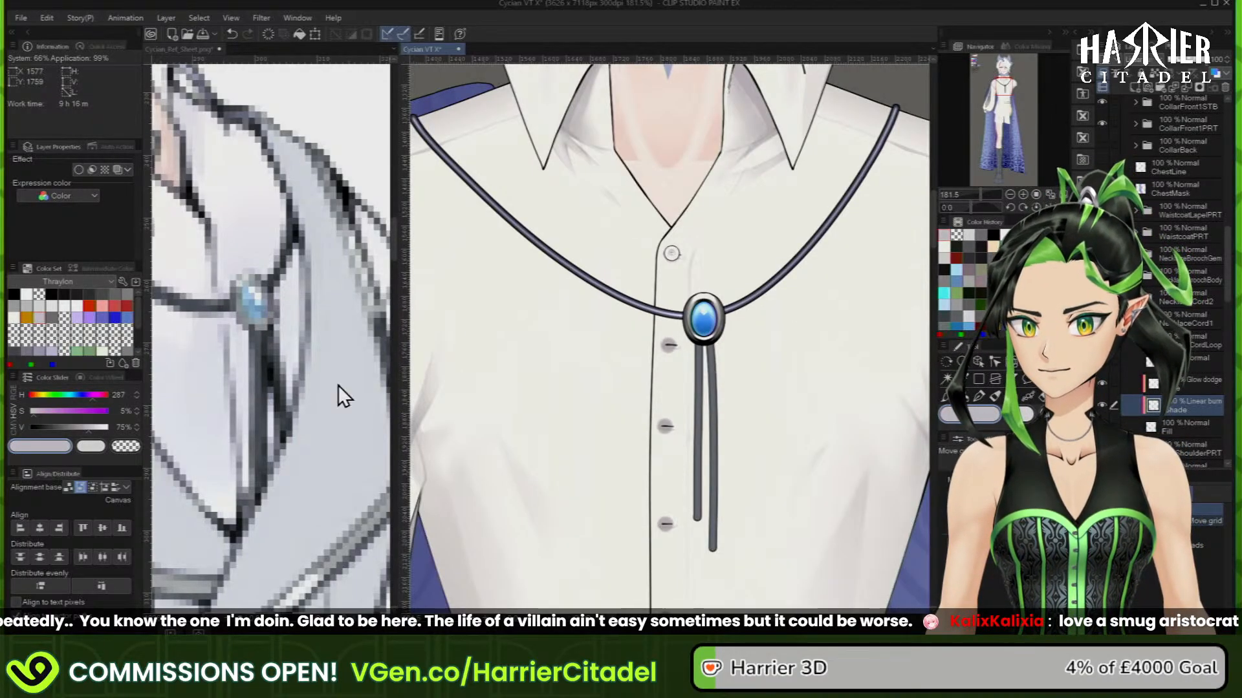
{"action": "scroll", "coordinate": [792, 336], "scroll_direction": "down", "scroll_amount": 4}
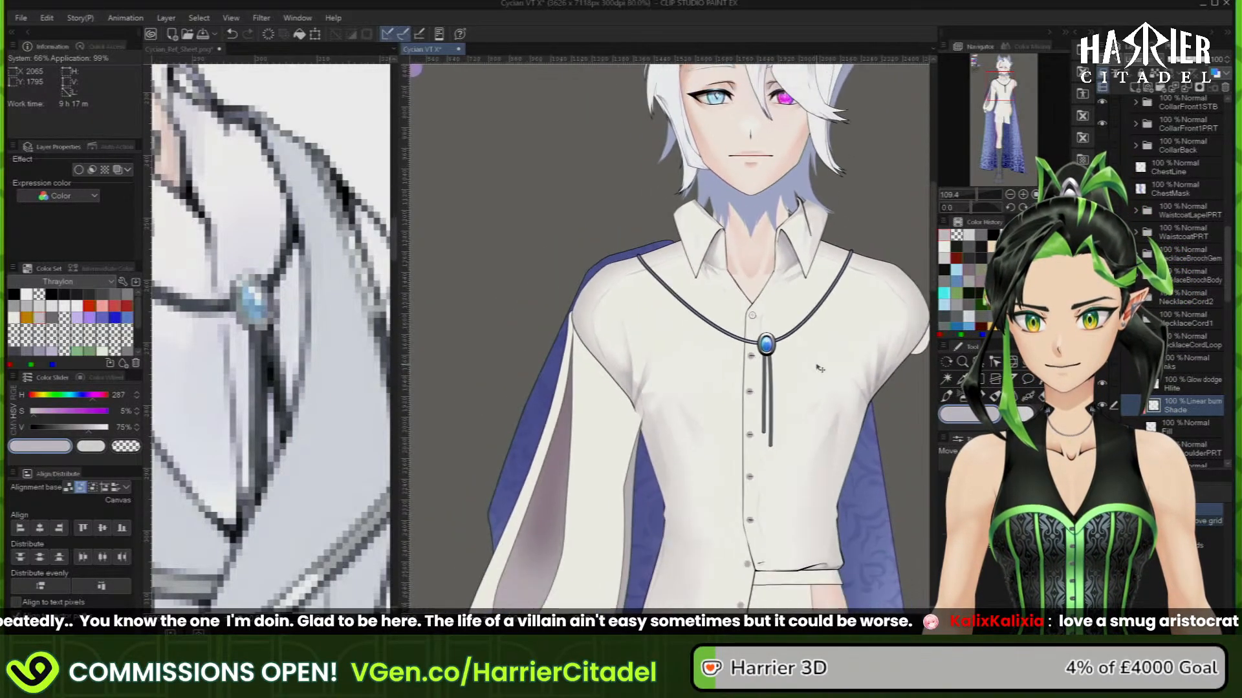
{"action": "scroll", "coordinate": [789, 340], "scroll_direction": "up", "scroll_amount": 3}
{"action": "scroll", "coordinate": [786, 344], "scroll_direction": "up", "scroll_amount": 4}
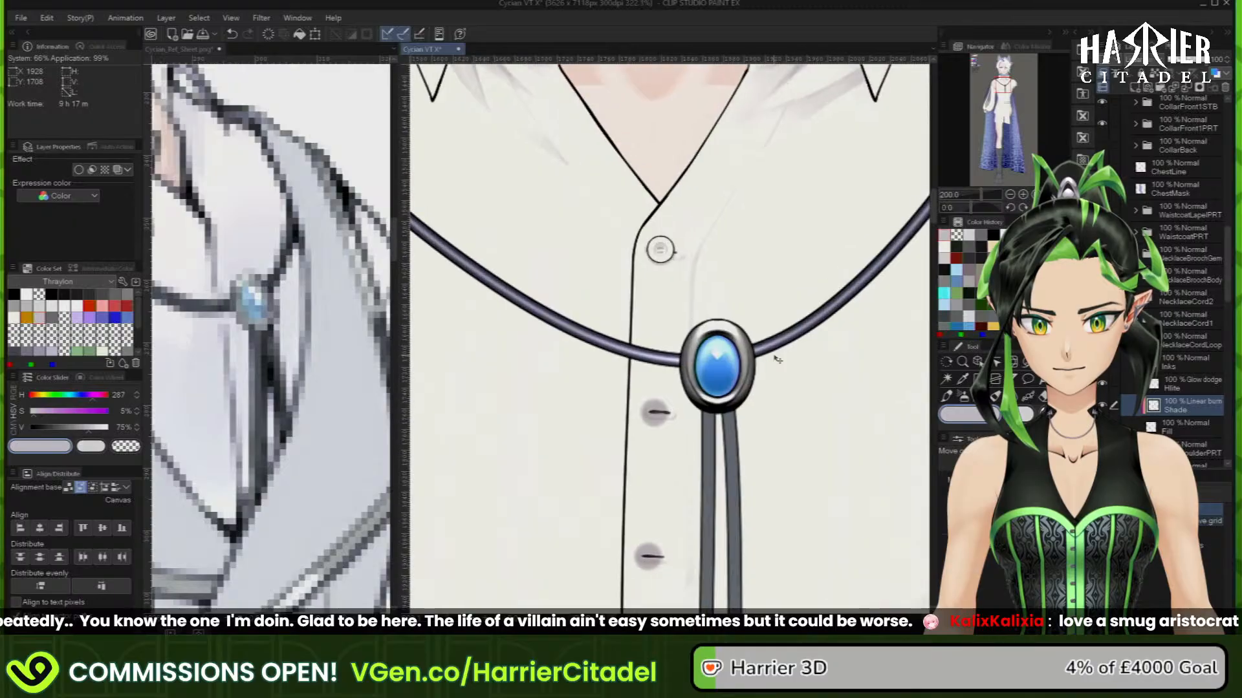
{"action": "left_click", "coordinate": [1192, 385]}
{"action": "left_click", "coordinate": [970, 396]}
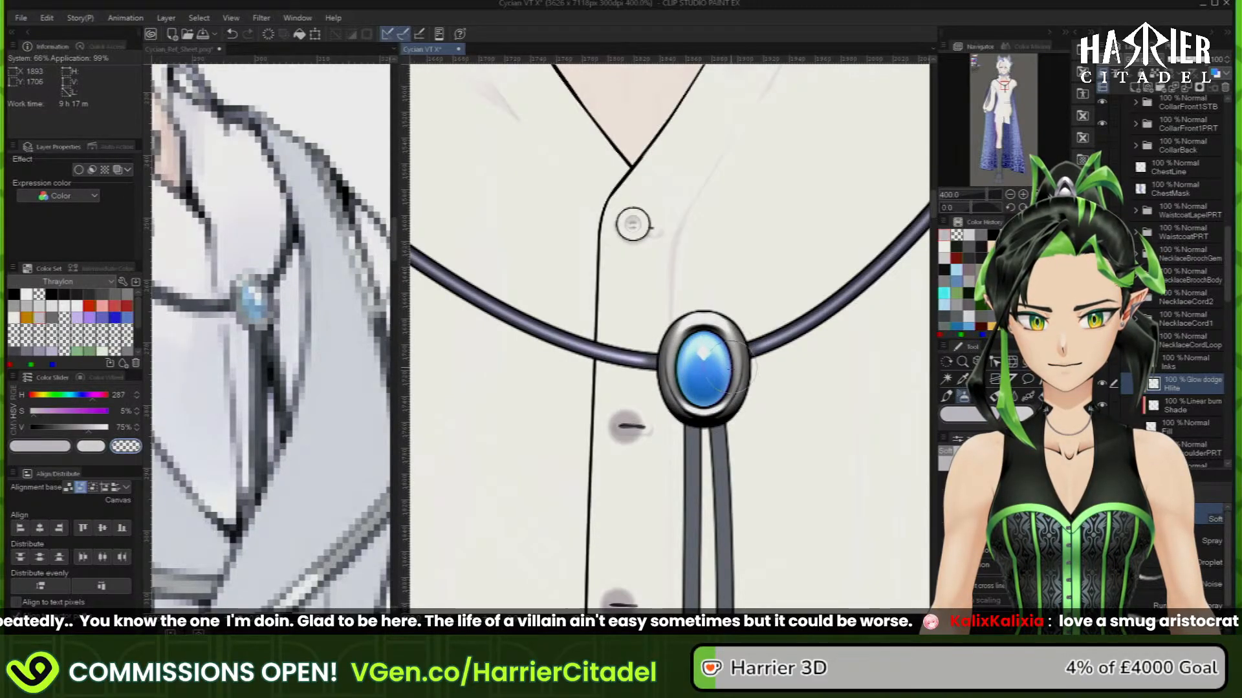
{"action": "scroll", "coordinate": [738, 483], "scroll_direction": "down", "scroll_amount": 5}
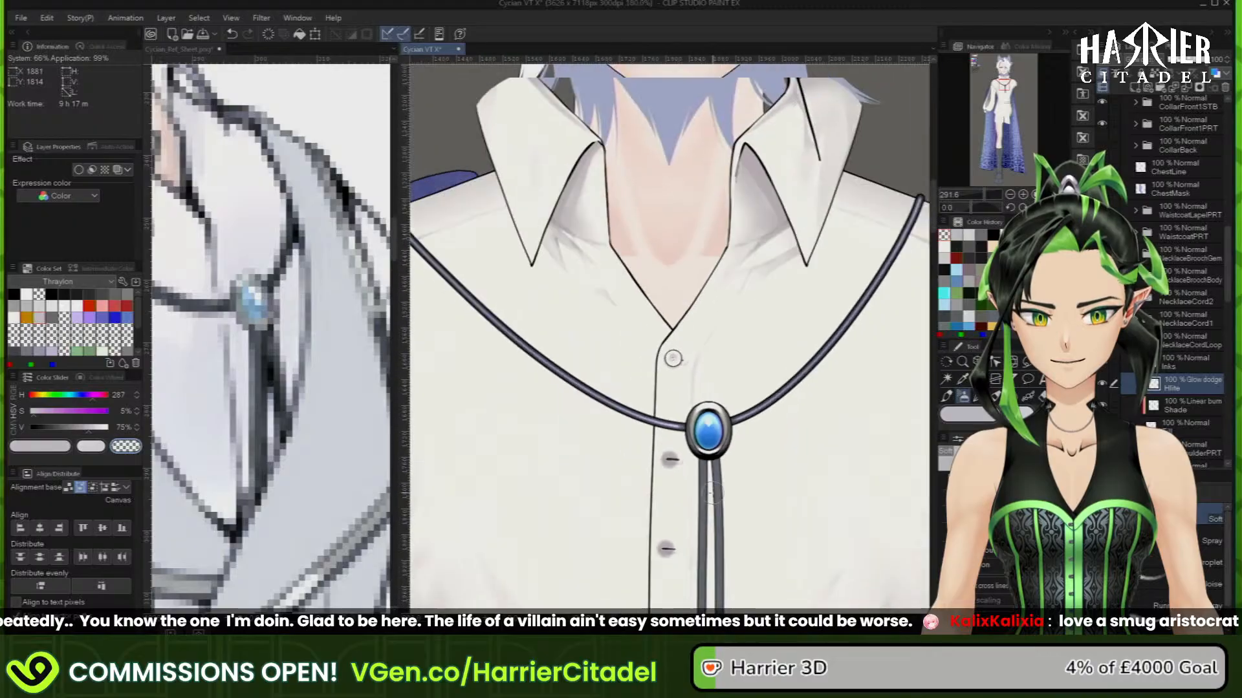
{"action": "scroll", "coordinate": [697, 496], "scroll_direction": "up", "scroll_amount": 2}
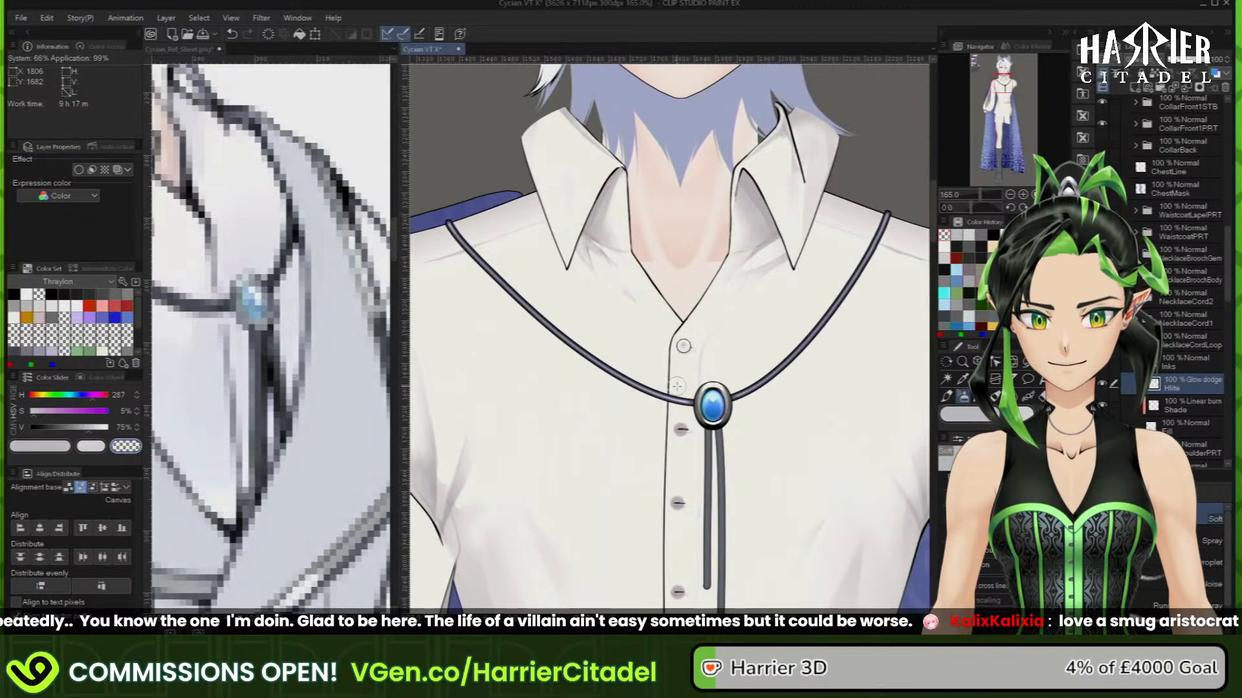
Brighten both shoulder ends of the necklace cord on the Glow dodge Hlite layer, airbrushing with pale purple-grey
{"action": "left_click", "coordinate": [961, 421]}
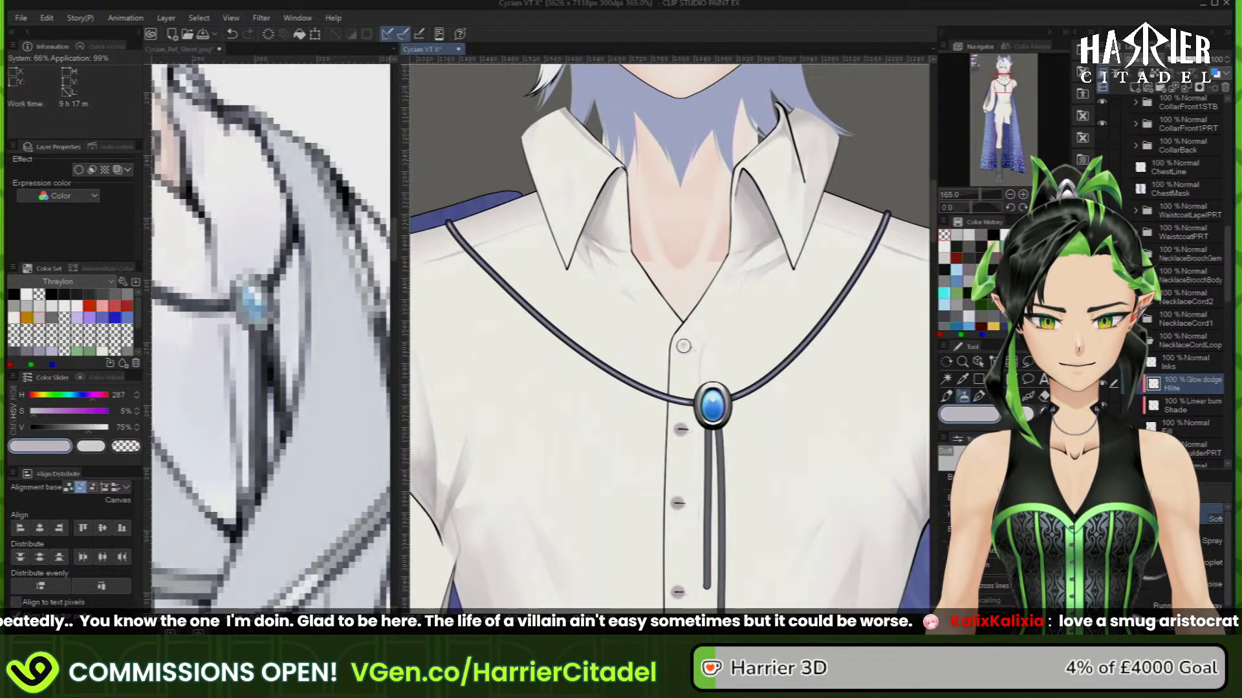
{"action": "scroll", "coordinate": [765, 402], "scroll_direction": "down", "scroll_amount": 1}
{"action": "scroll", "coordinate": [883, 229], "scroll_direction": "up", "scroll_amount": 6}
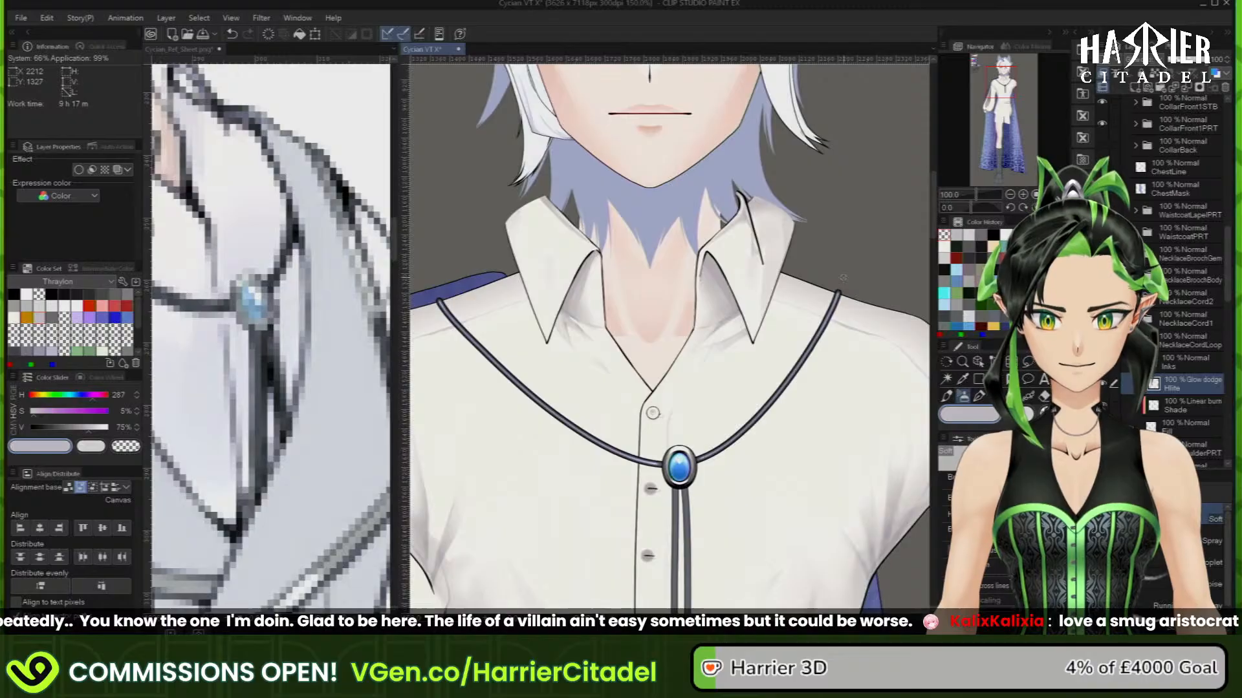
{"action": "scroll", "coordinate": [839, 286], "scroll_direction": "up", "scroll_amount": 1}
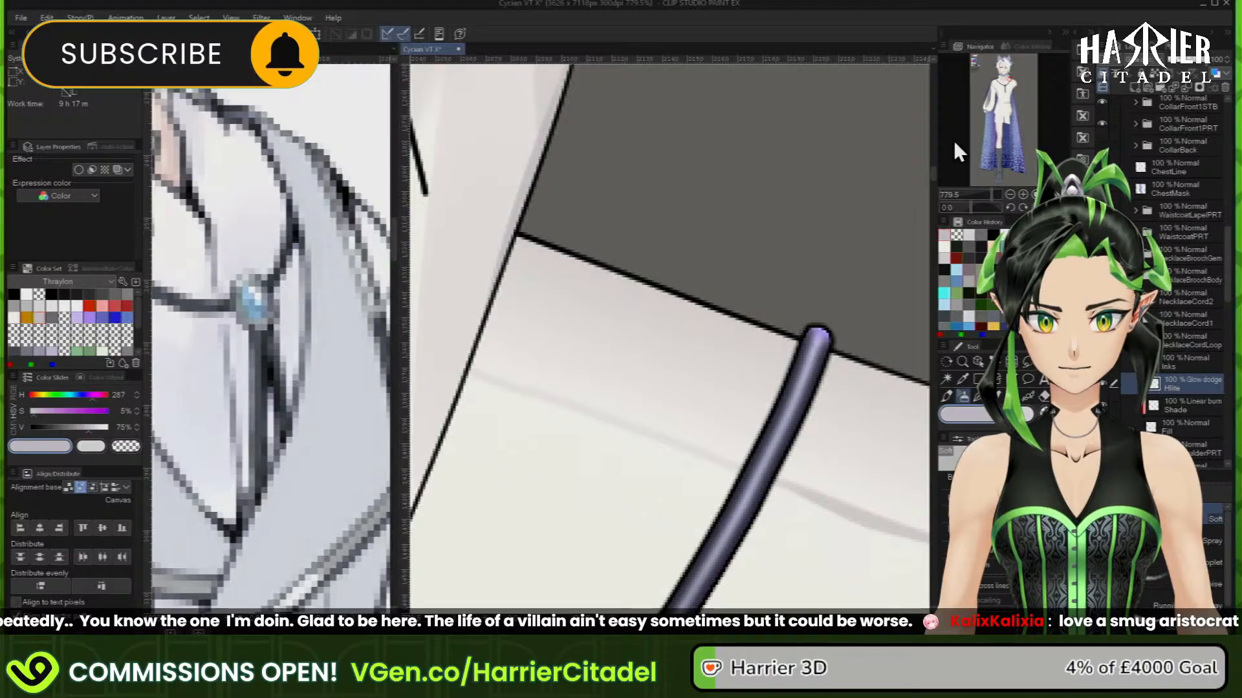
{"action": "left_click", "coordinate": [994, 79]}
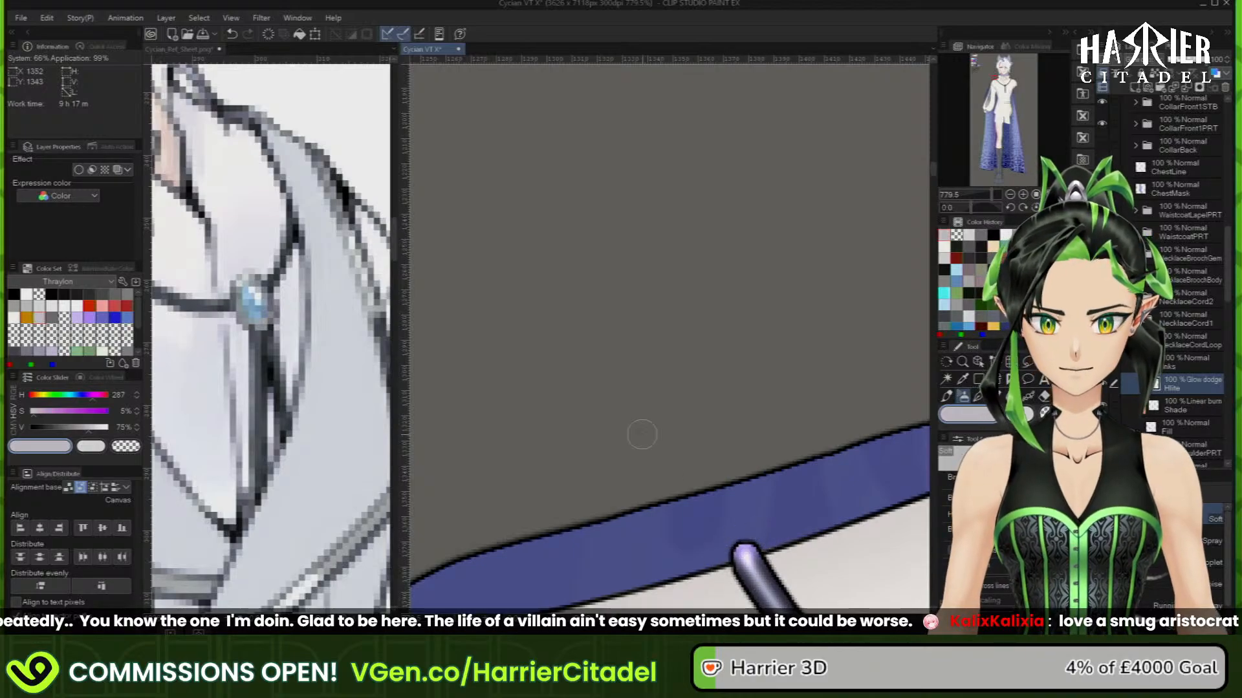
{"action": "scroll", "coordinate": [641, 434], "scroll_direction": "down", "scroll_amount": 10}
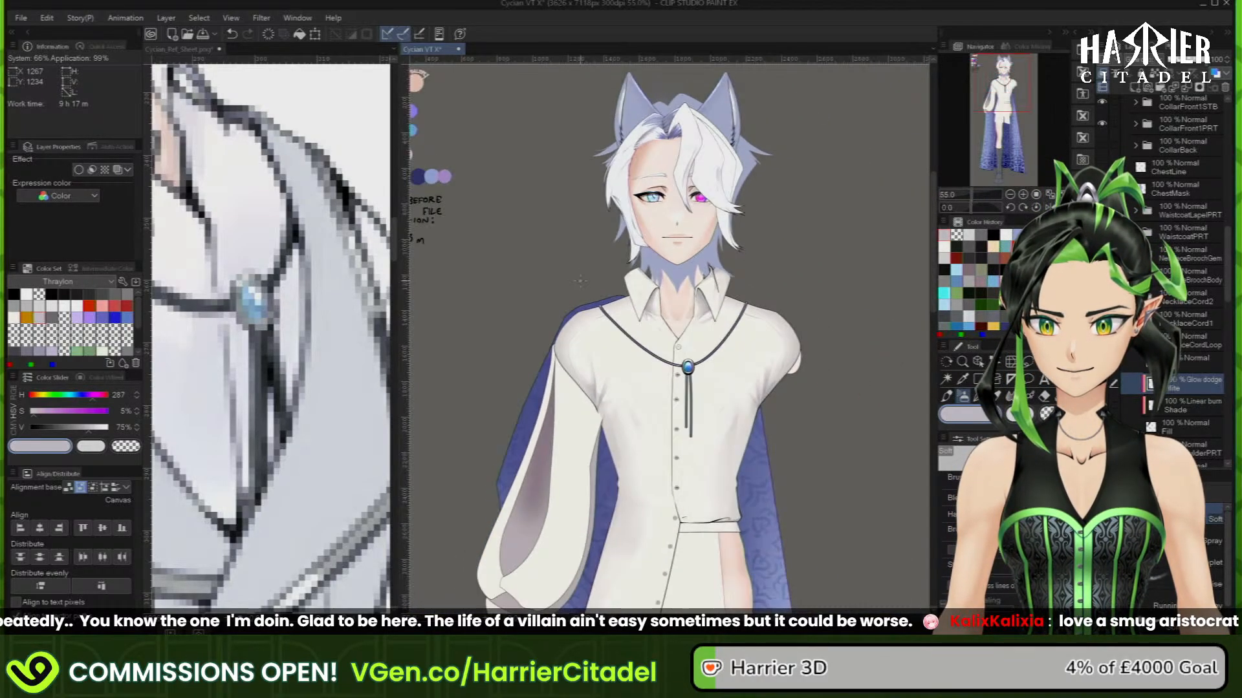
{"action": "scroll", "coordinate": [580, 280], "scroll_direction": "up", "scroll_amount": 5}
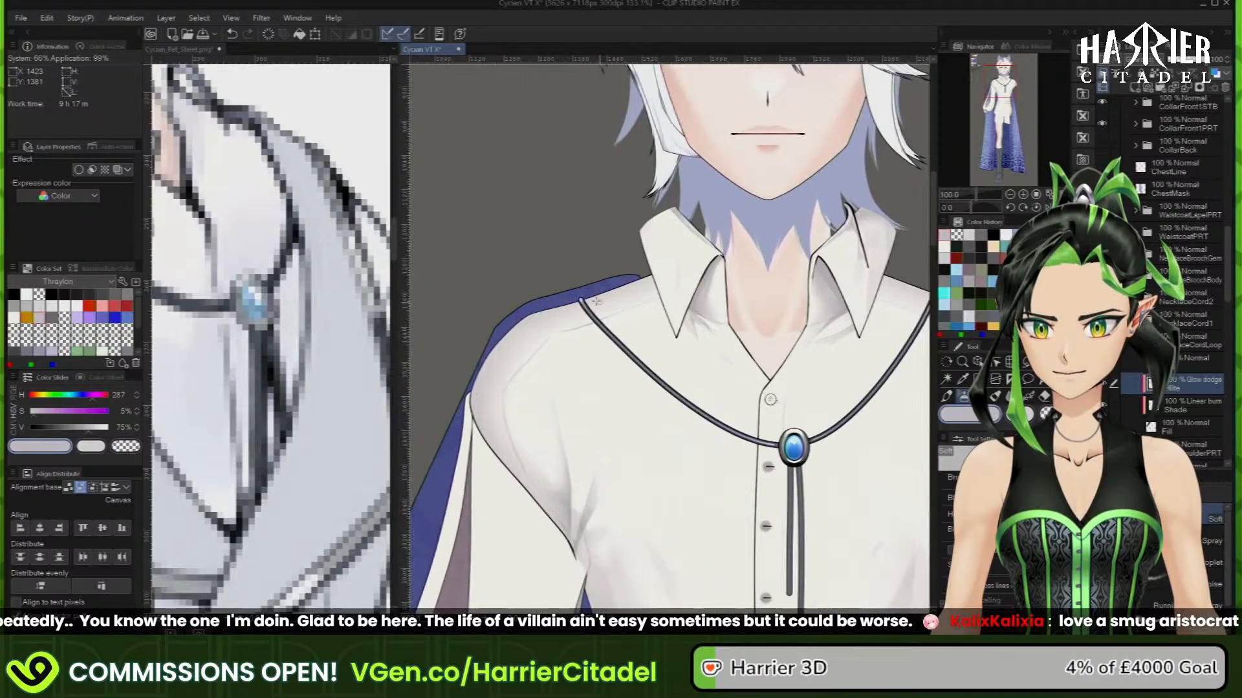
{"action": "scroll", "coordinate": [597, 300], "scroll_direction": "up", "scroll_amount": 8}
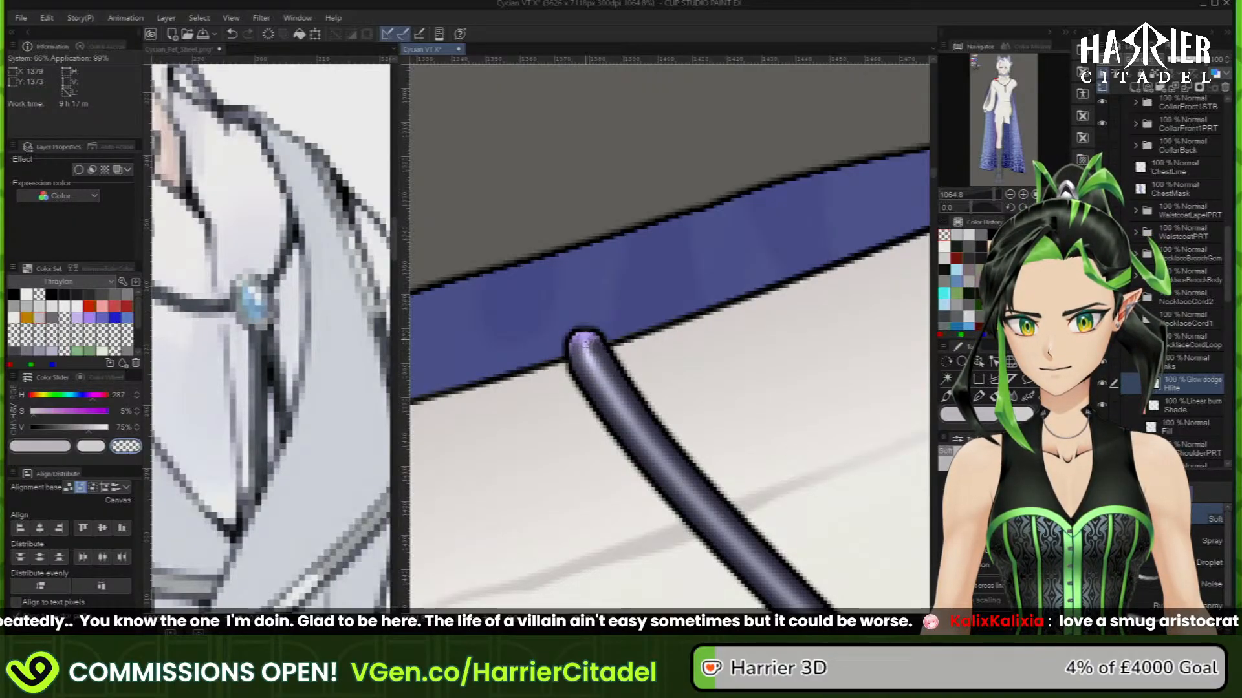
{"action": "scroll", "coordinate": [667, 454], "scroll_direction": "down", "scroll_amount": 10}
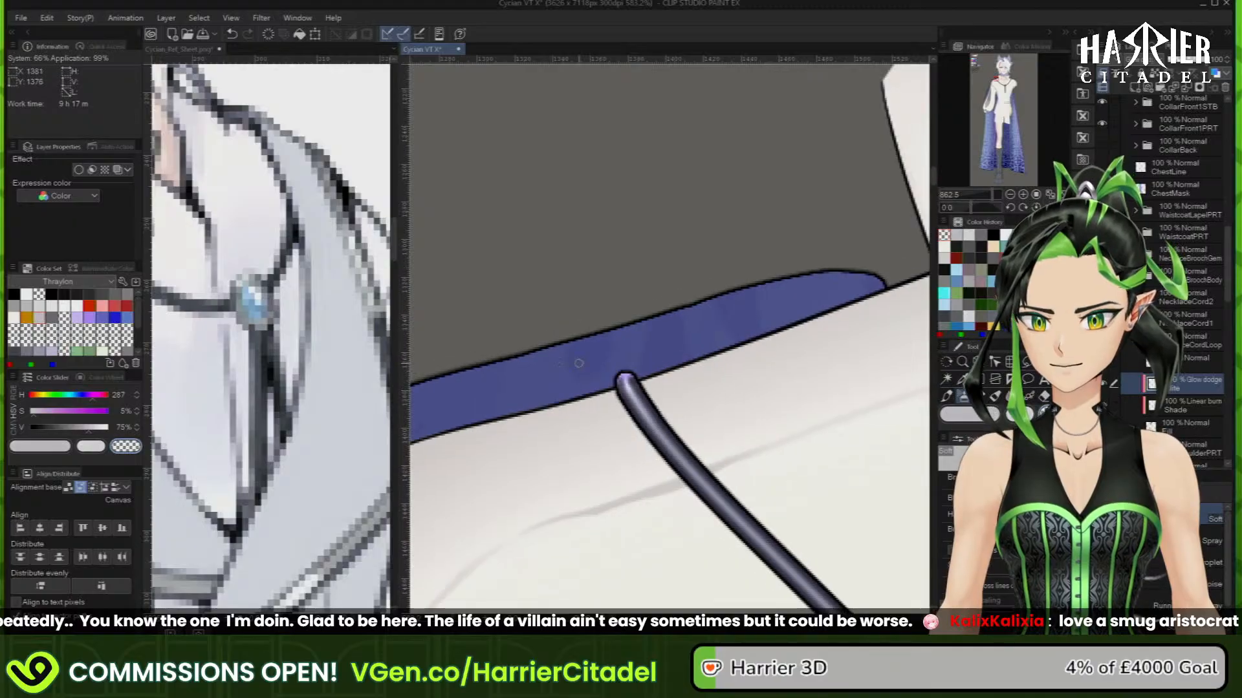
{"action": "scroll", "coordinate": [541, 381], "scroll_direction": "up", "scroll_amount": 7}
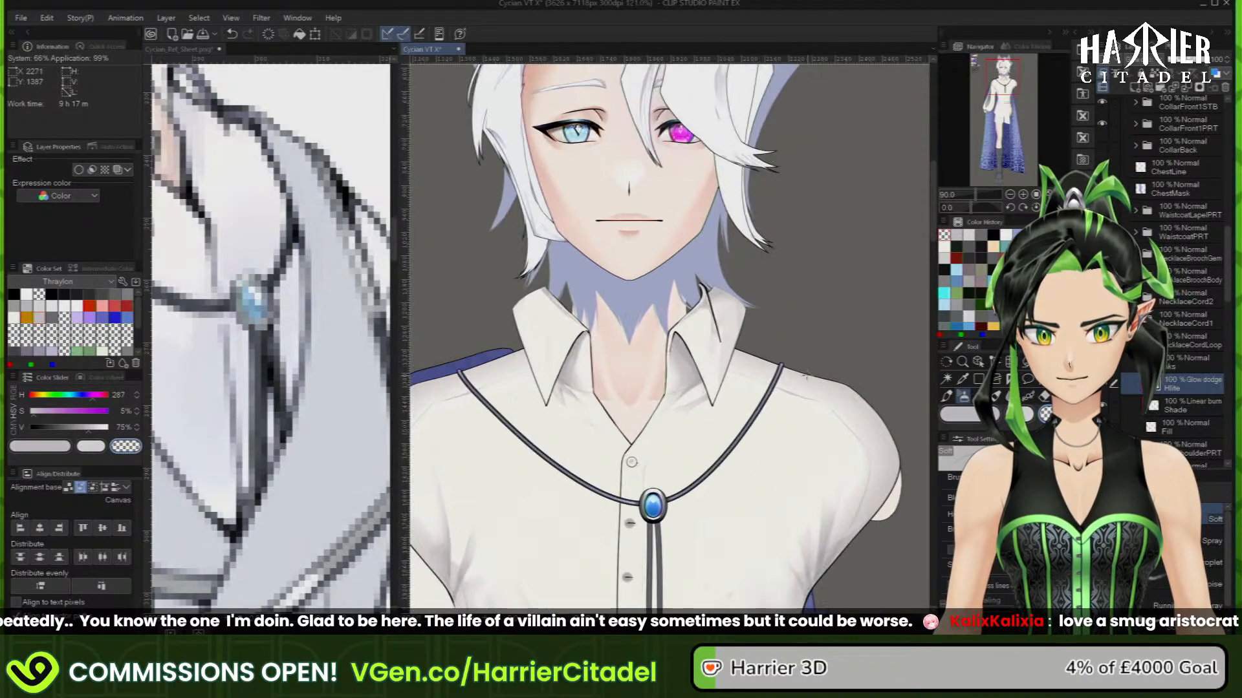
Erase the shading from the cord's two shoulder tips on the Linear burn Shade layer, airbrushing with transparent colour
{"action": "scroll", "coordinate": [744, 342], "scroll_direction": "up", "scroll_amount": 5}
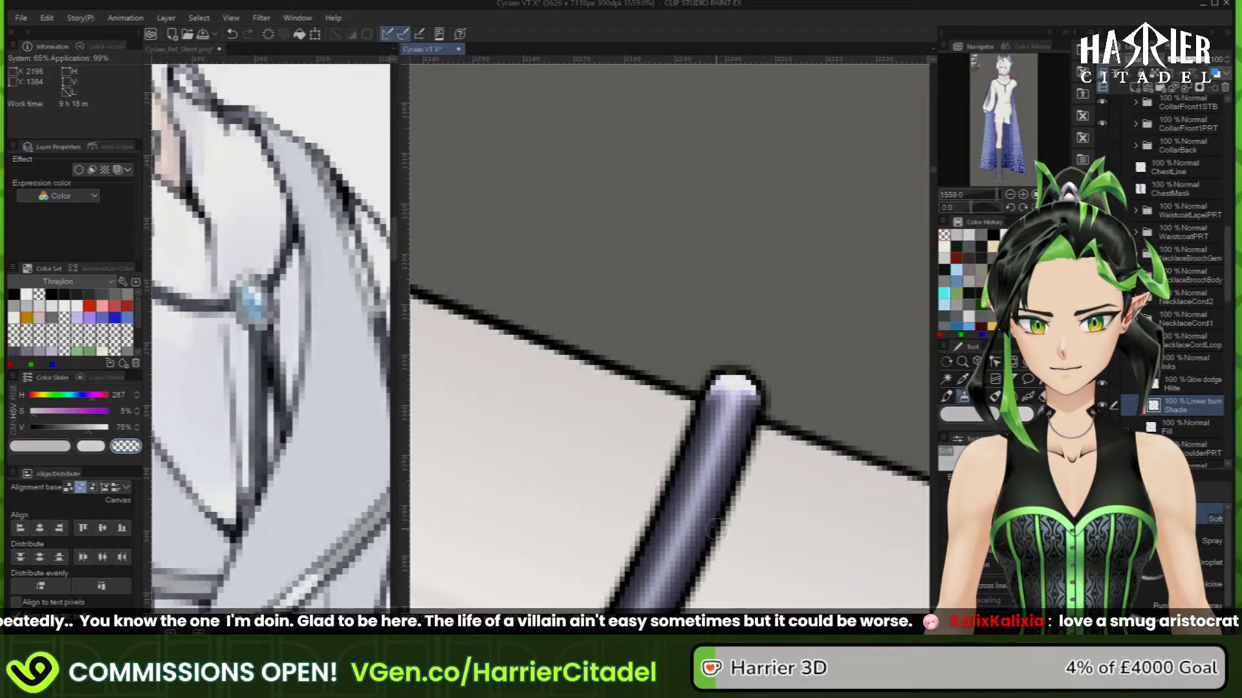
{"action": "scroll", "coordinate": [830, 252], "scroll_direction": "down", "scroll_amount": 14}
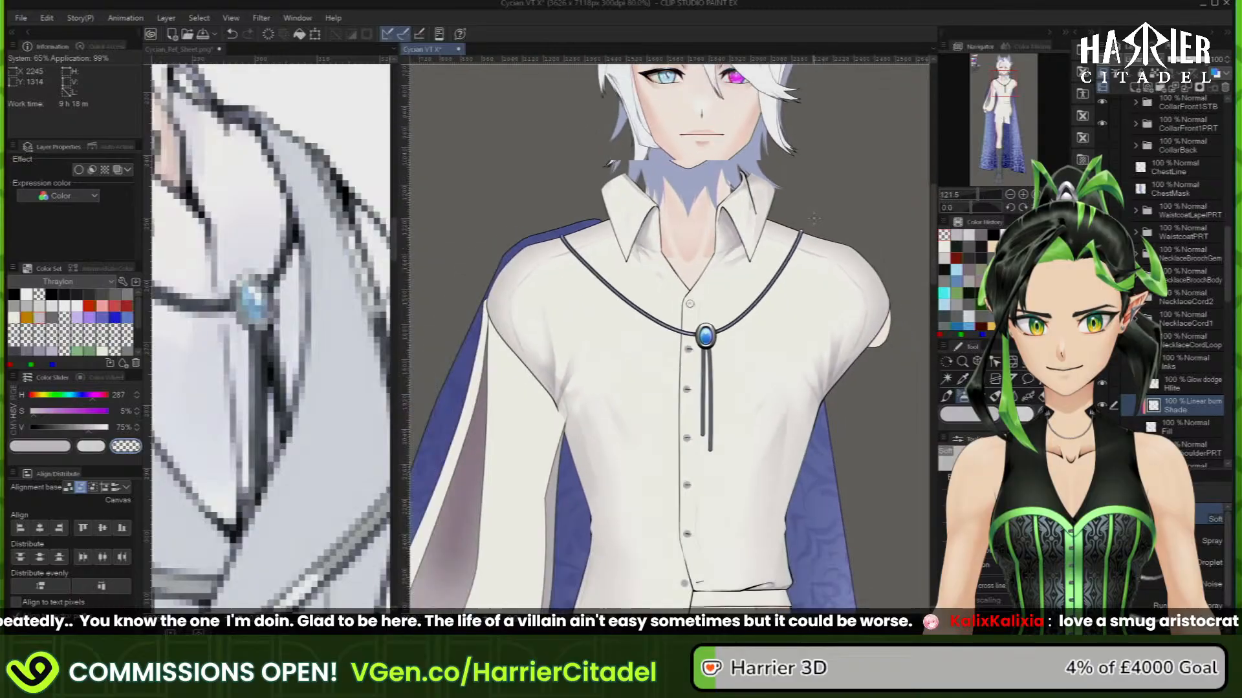
{"action": "scroll", "coordinate": [814, 218], "scroll_direction": "up", "scroll_amount": 9}
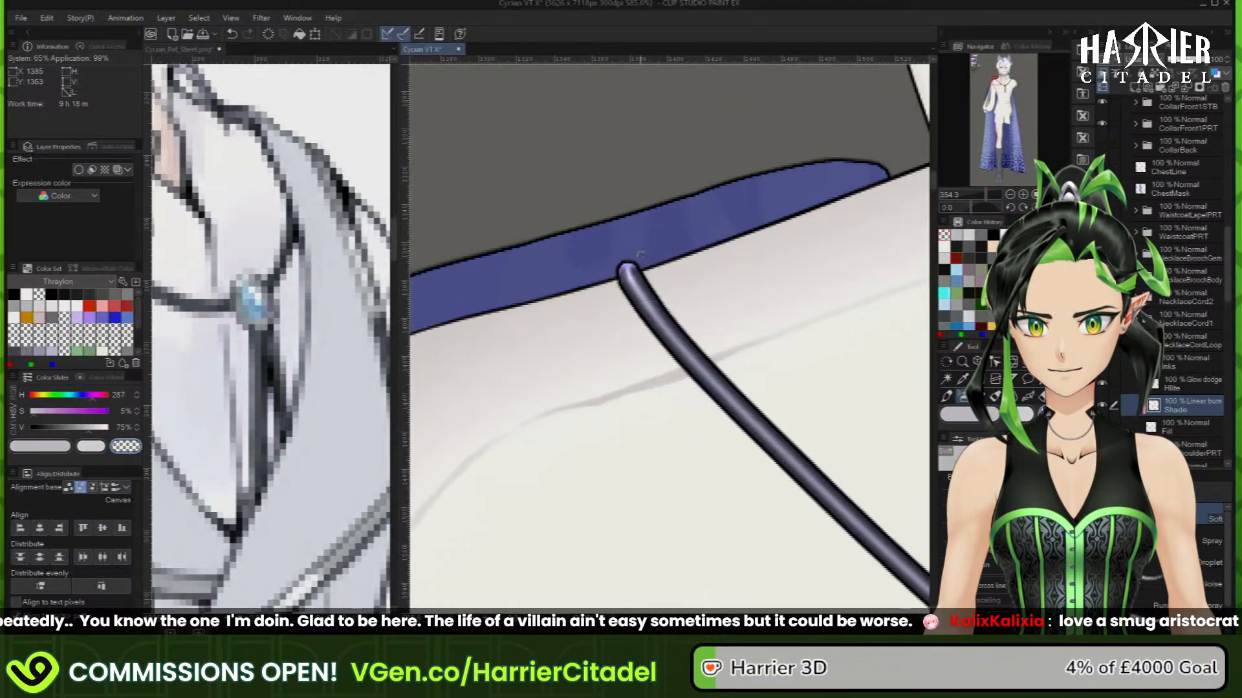
{"action": "scroll", "coordinate": [640, 254], "scroll_direction": "up", "scroll_amount": 6}
{"action": "left_click_drag", "start_coordinate": [580, 258], "coordinate": [605, 339]}
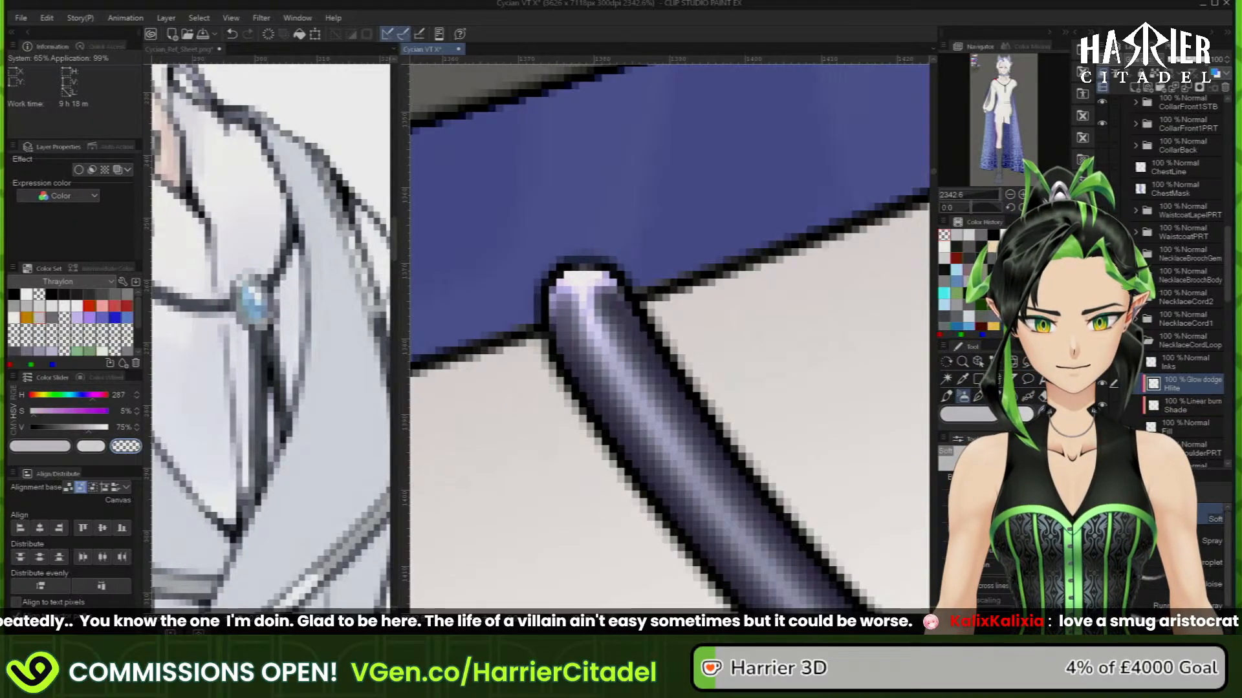
Tone down the highlight at both shoulder tips of the cord on the Hlite layer, airbrushing with transparent colour
{"action": "left_click_drag", "start_coordinate": [547, 299], "coordinate": [591, 254]}
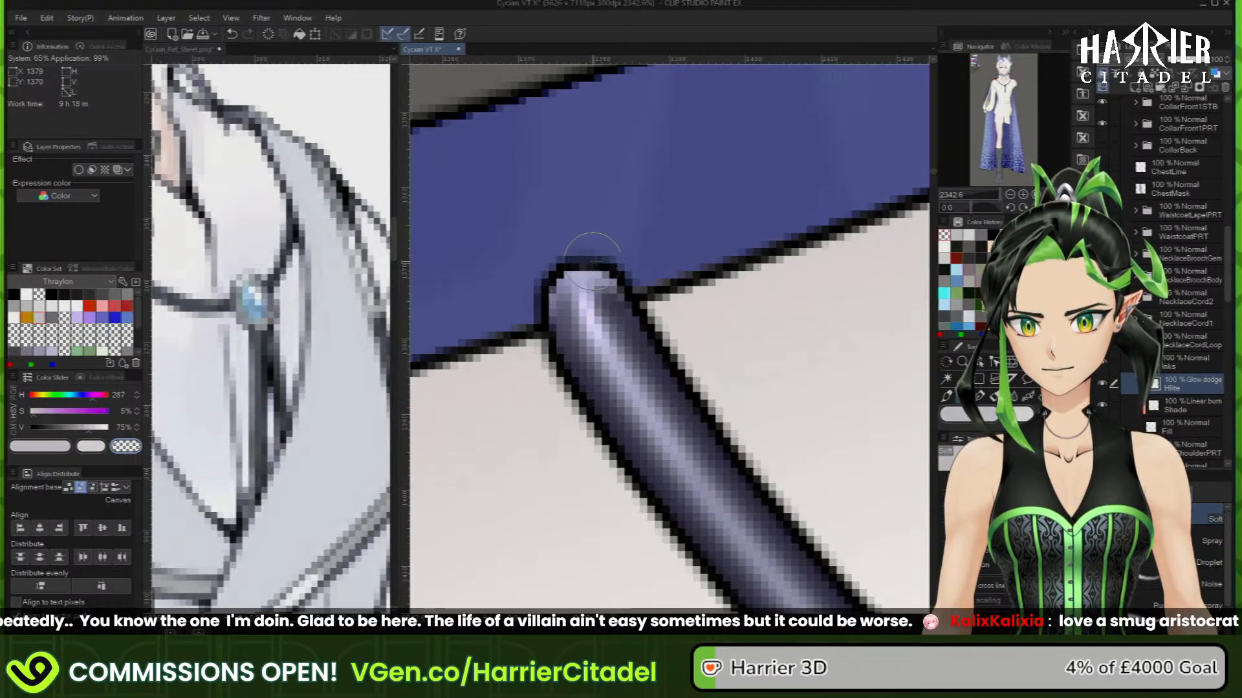
{"action": "scroll", "coordinate": [621, 369], "scroll_direction": "down", "scroll_amount": 4}
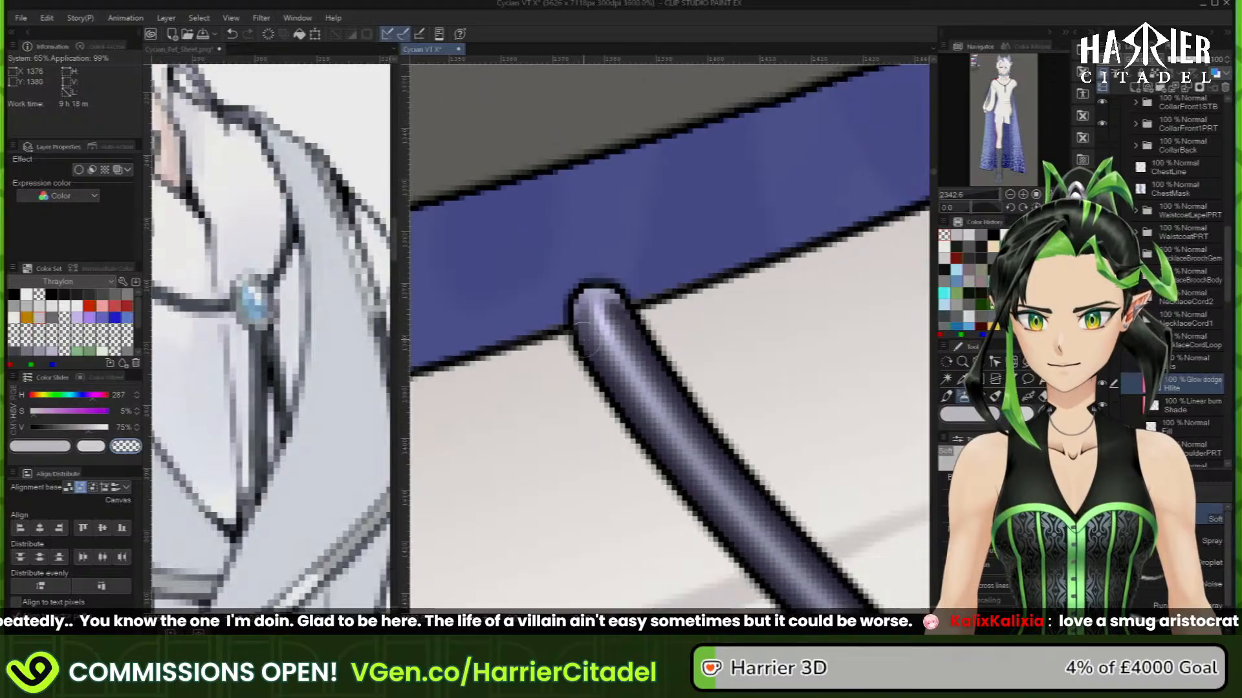
{"action": "scroll", "coordinate": [442, 362], "scroll_direction": "down", "scroll_amount": 7}
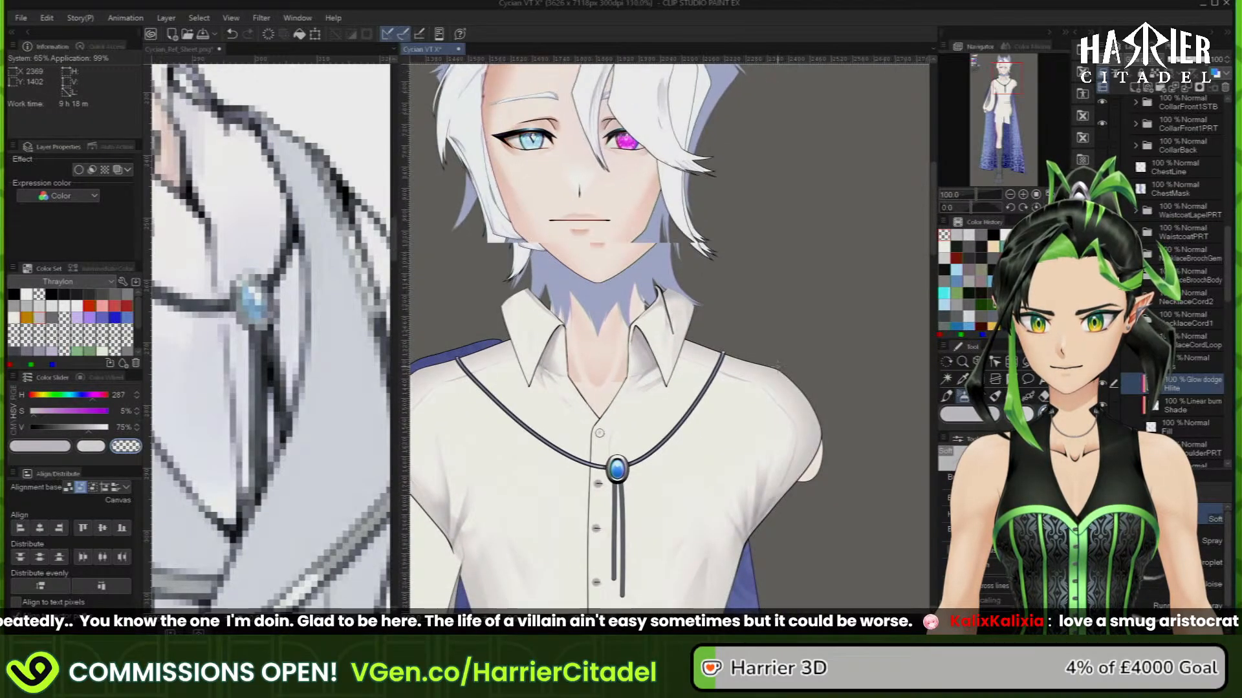
{"action": "scroll", "coordinate": [761, 367], "scroll_direction": "up", "scroll_amount": 3}
{"action": "scroll", "coordinate": [667, 352], "scroll_direction": "up", "scroll_amount": 6}
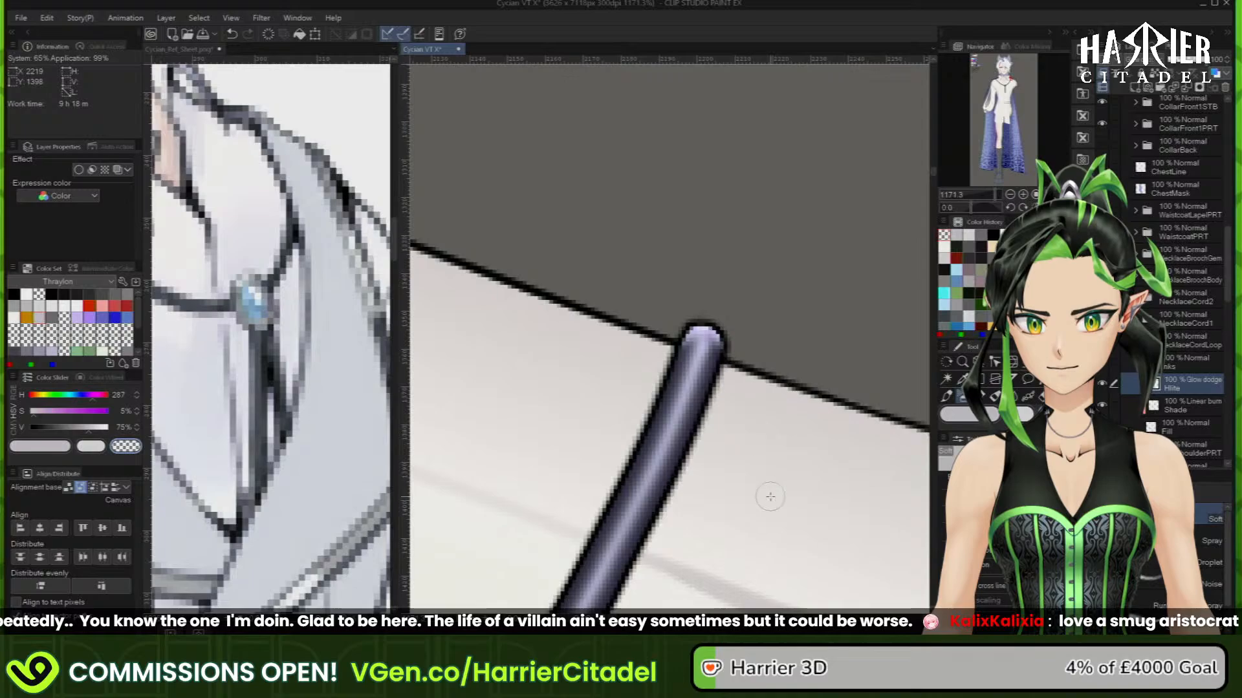
{"action": "scroll", "coordinate": [882, 298], "scroll_direction": "down", "scroll_amount": 3}
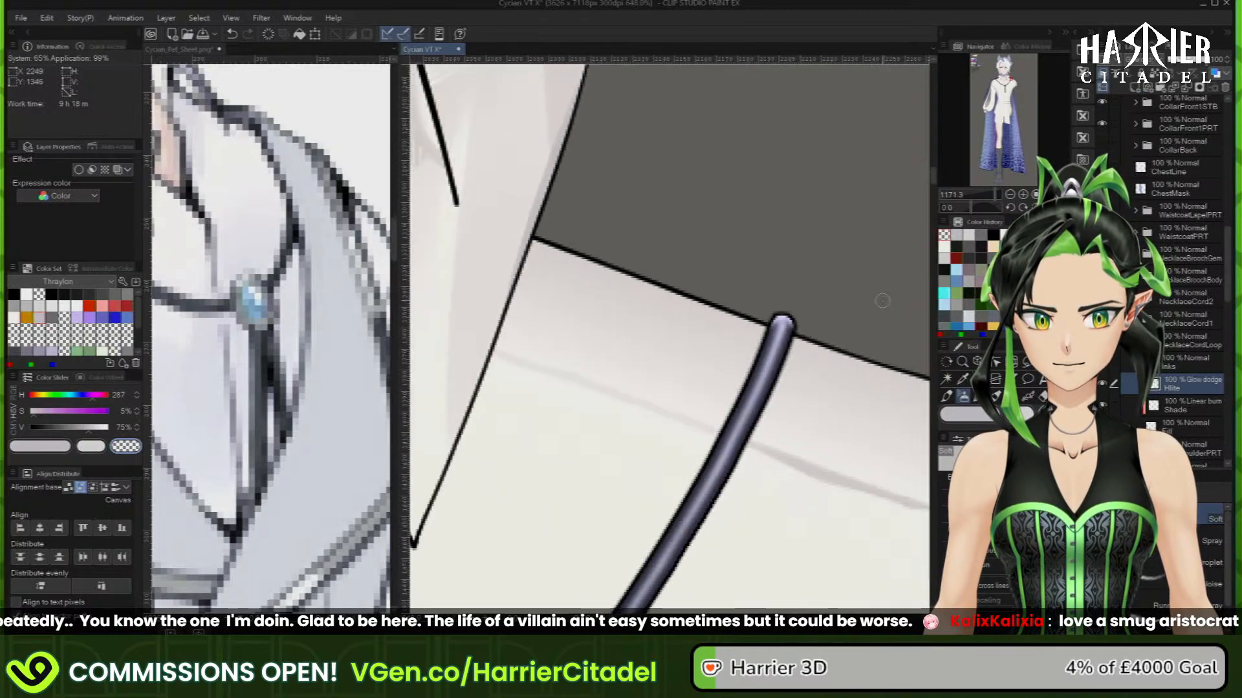
{"action": "scroll", "coordinate": [882, 295], "scroll_direction": "down", "scroll_amount": 6}
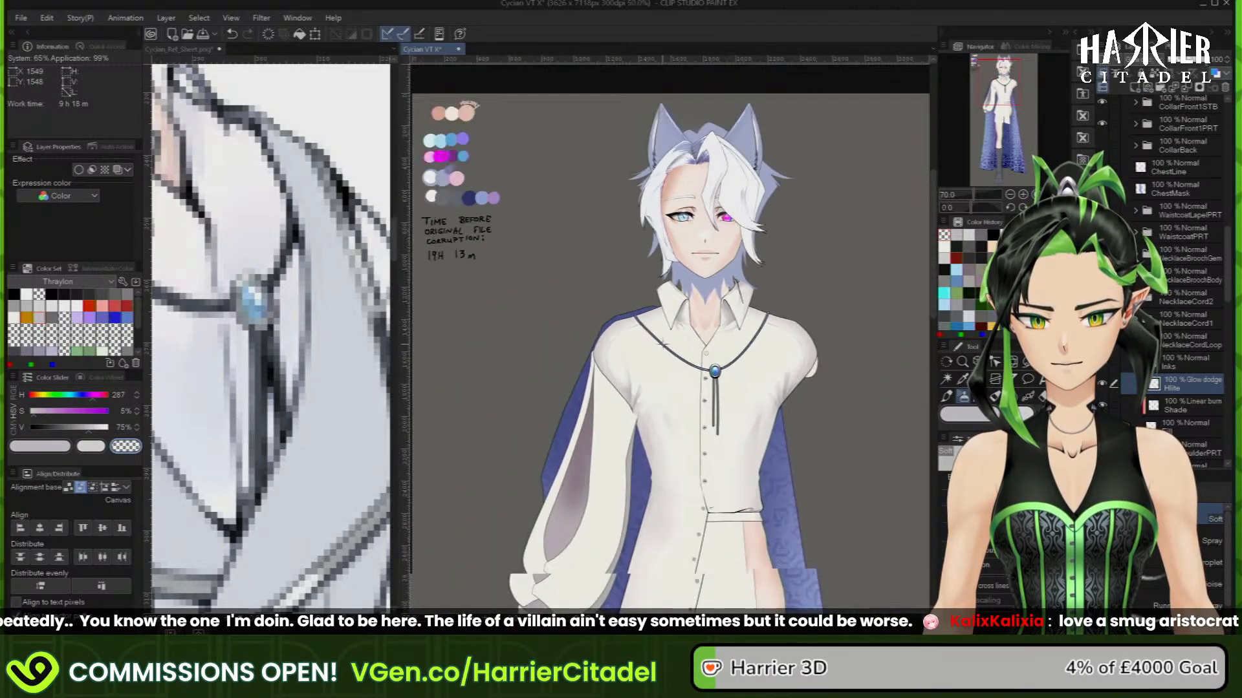
Place the small fabric 1 pattern material above the cord's Hlite layer and rotate it slightly counterclockwise
{"action": "scroll", "coordinate": [725, 392], "scroll_direction": "up", "scroll_amount": 3}
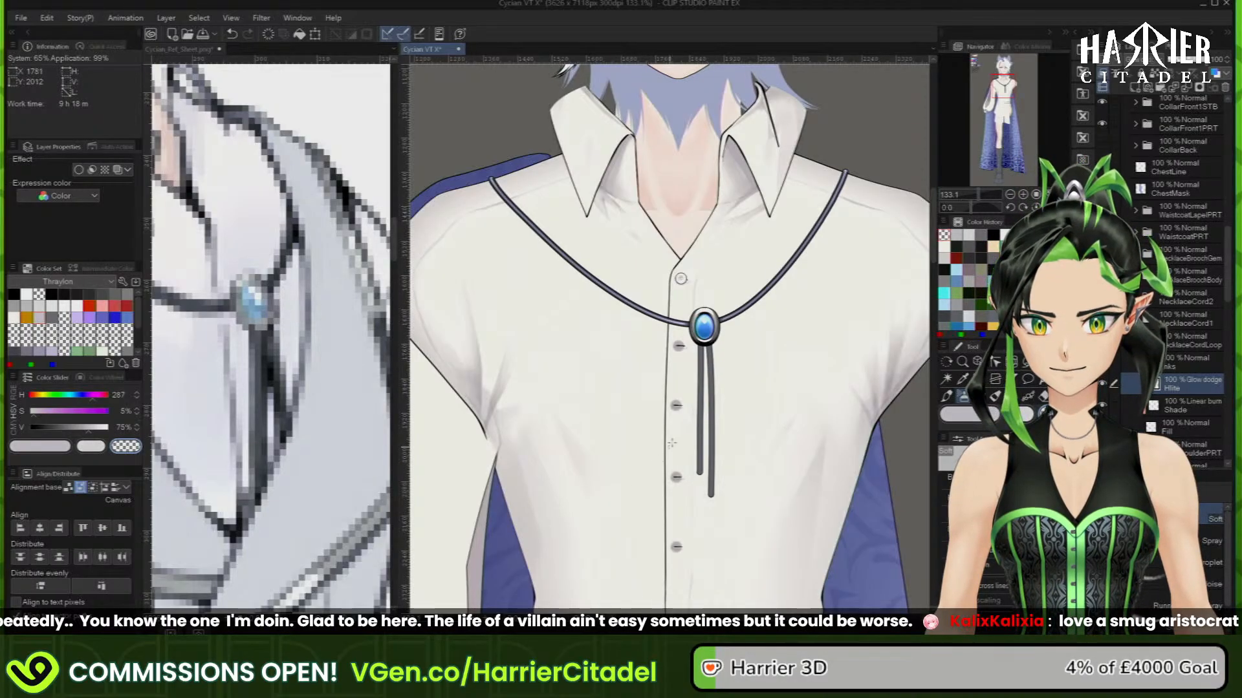
{"action": "scroll", "coordinate": [684, 475], "scroll_direction": "down", "scroll_amount": 2}
{"action": "scroll", "coordinate": [741, 272], "scroll_direction": "up", "scroll_amount": 1}
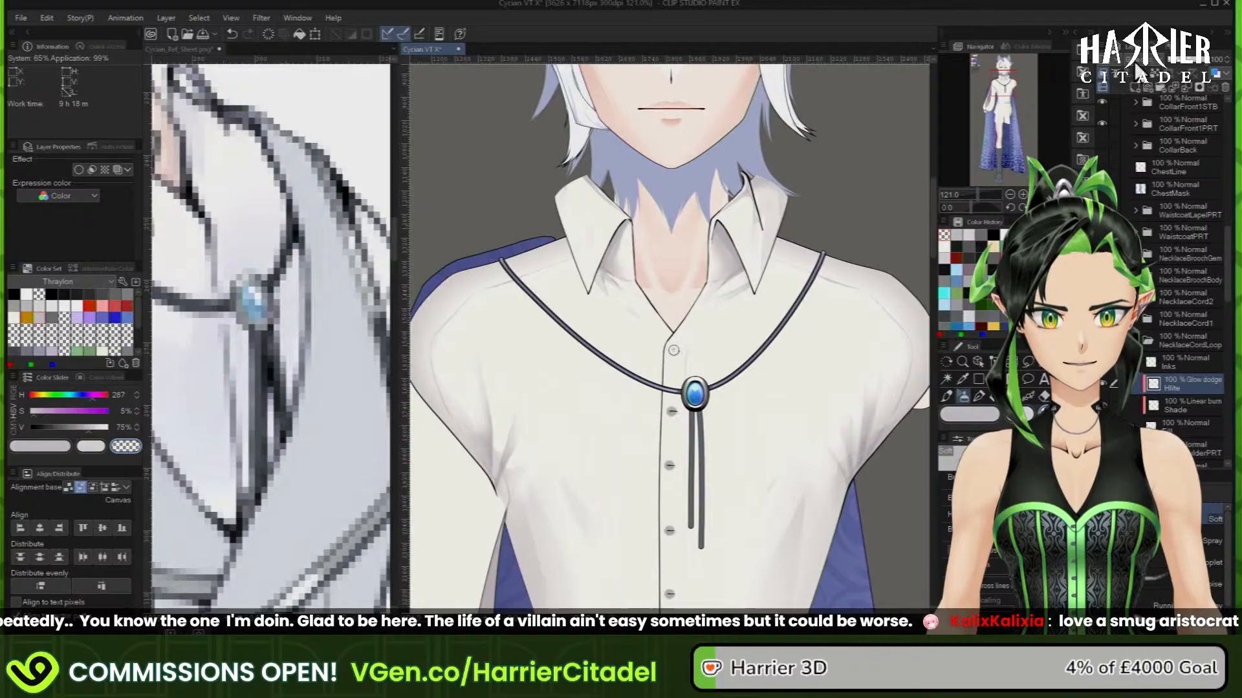
{"action": "left_click", "coordinate": [1077, 31]}
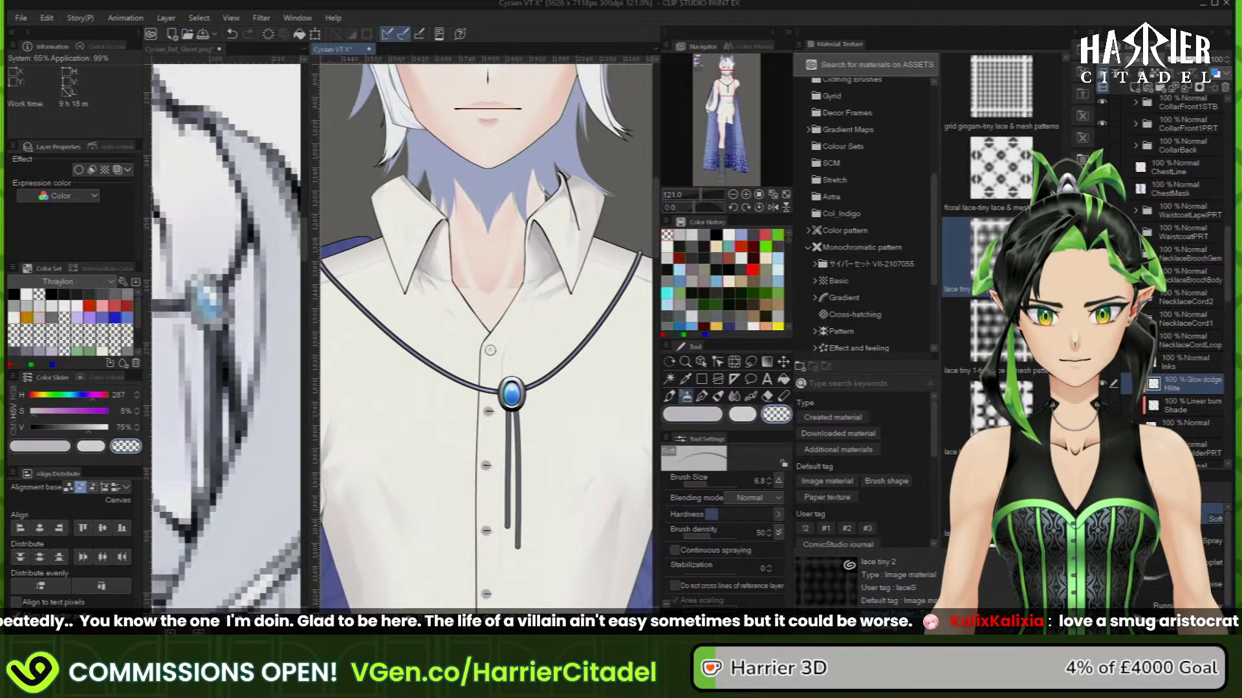
{"action": "scroll", "coordinate": [986, 428], "scroll_direction": "down", "scroll_amount": 2}
{"action": "scroll", "coordinate": [985, 427], "scroll_direction": "down", "scroll_amount": 3}
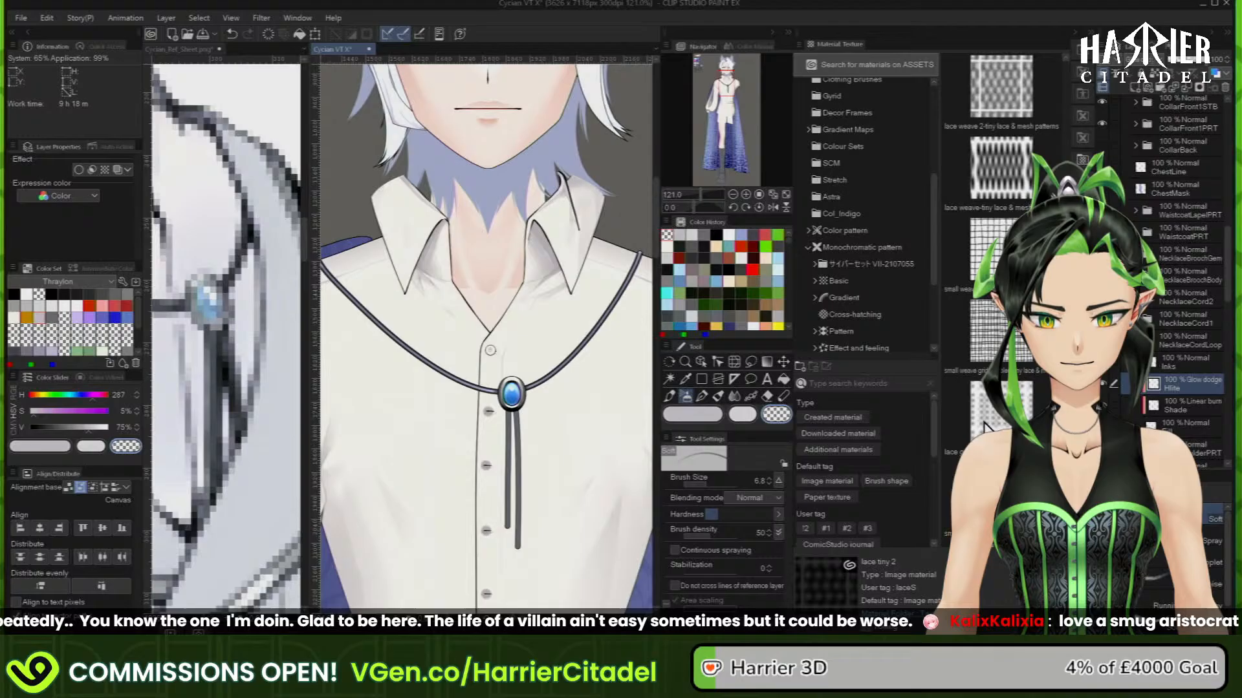
{"action": "scroll", "coordinate": [984, 425], "scroll_direction": "down", "scroll_amount": 3}
{"action": "left_click_drag", "start_coordinate": [989, 330], "coordinate": [479, 396]}
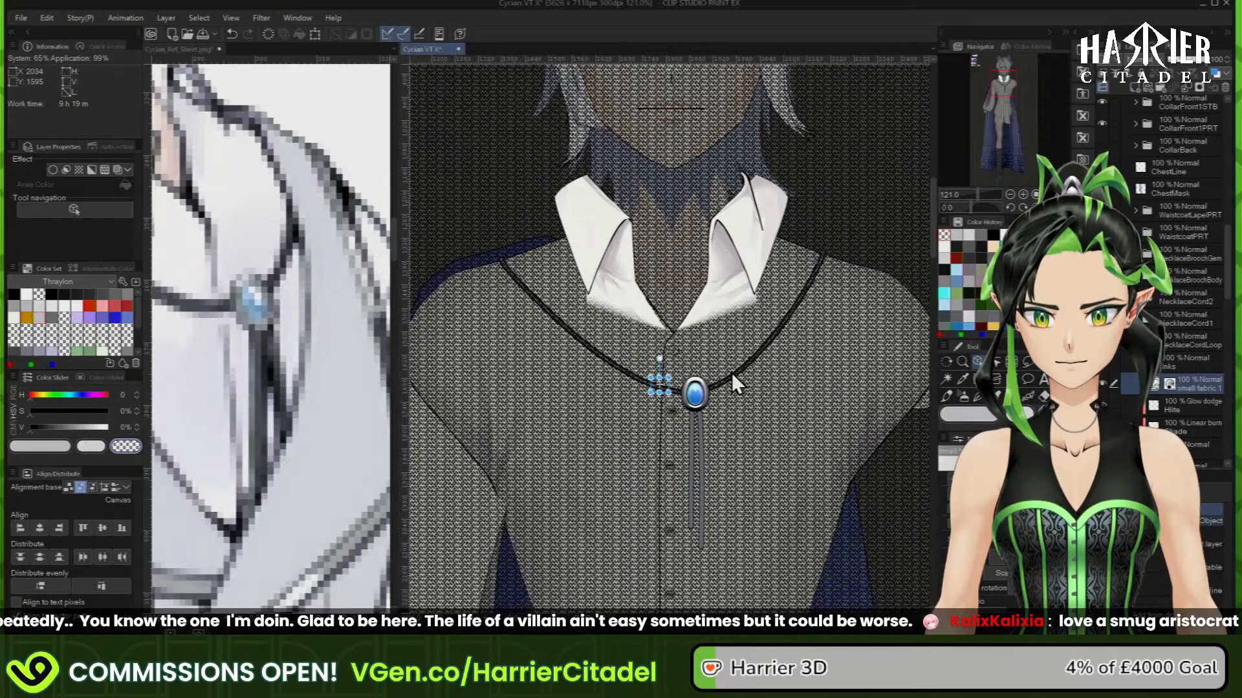
{"action": "scroll", "coordinate": [731, 372], "scroll_direction": "up", "scroll_amount": 4}
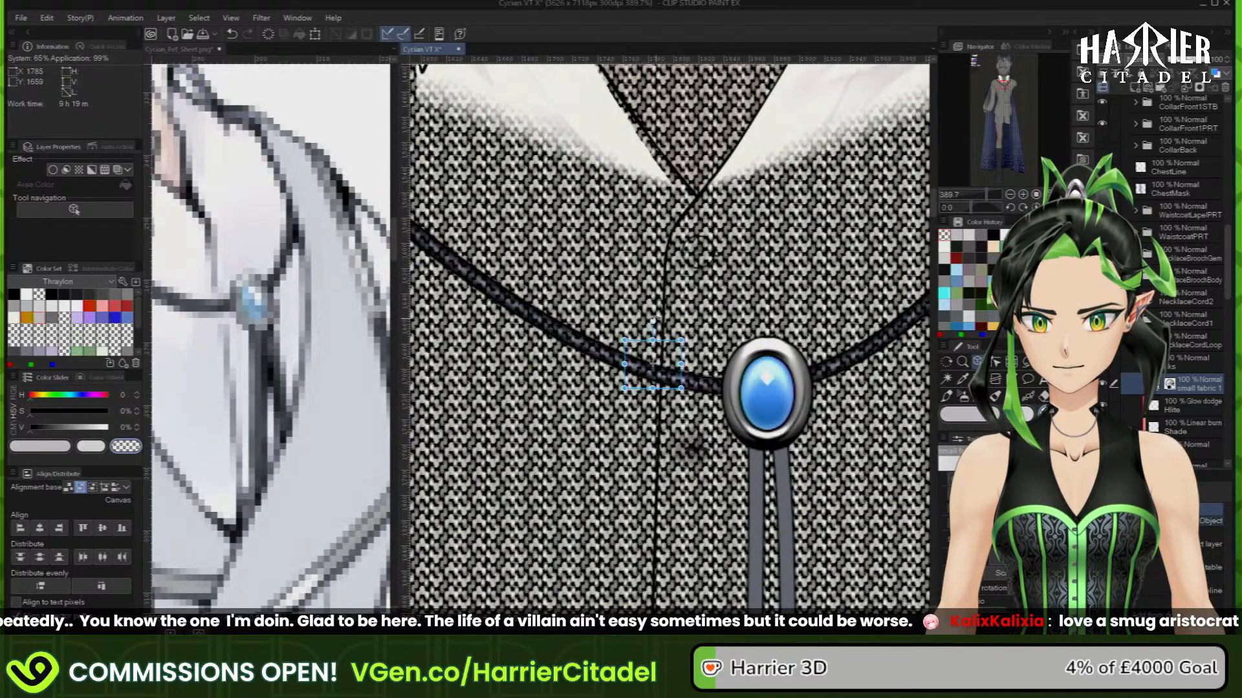
{"action": "left_click_drag", "start_coordinate": [654, 321], "coordinate": [647, 322]}
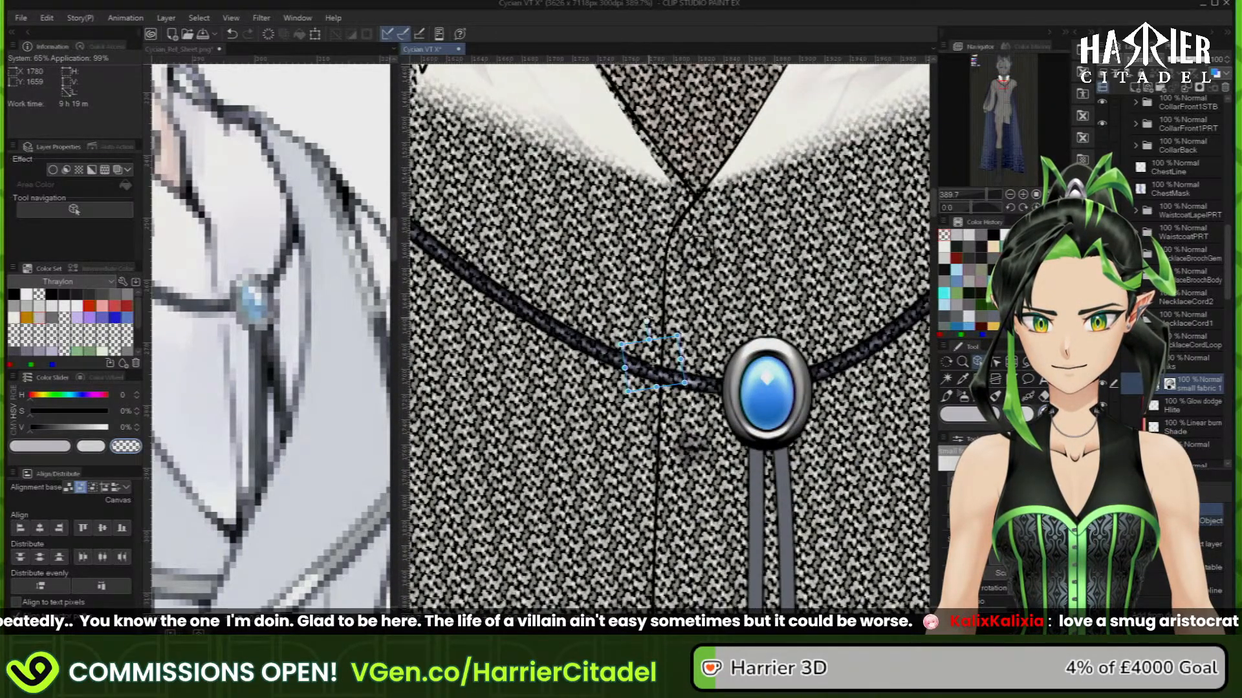
Clip the small fabric 1 layer to the necklace cord and set it to Multiply at 34% opacity
{"action": "left_click", "coordinate": [1100, 78]}
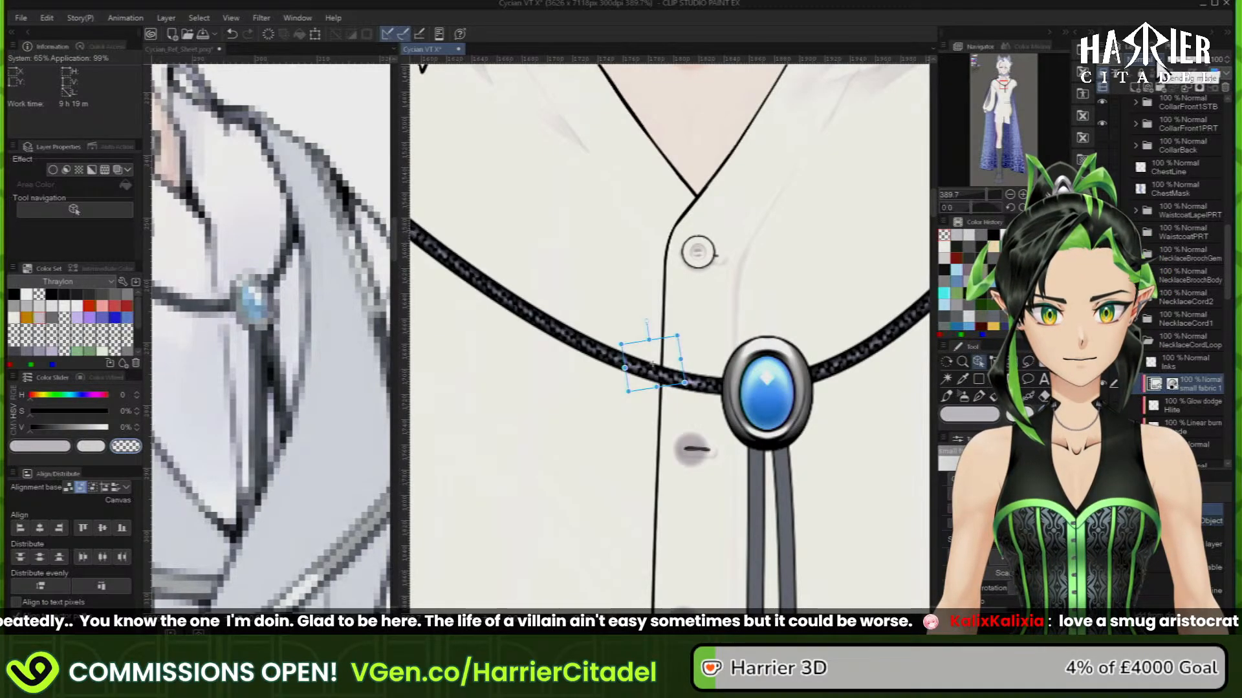
{"action": "left_click", "coordinate": [1148, 74]}
{"action": "left_click", "coordinate": [1139, 100]}
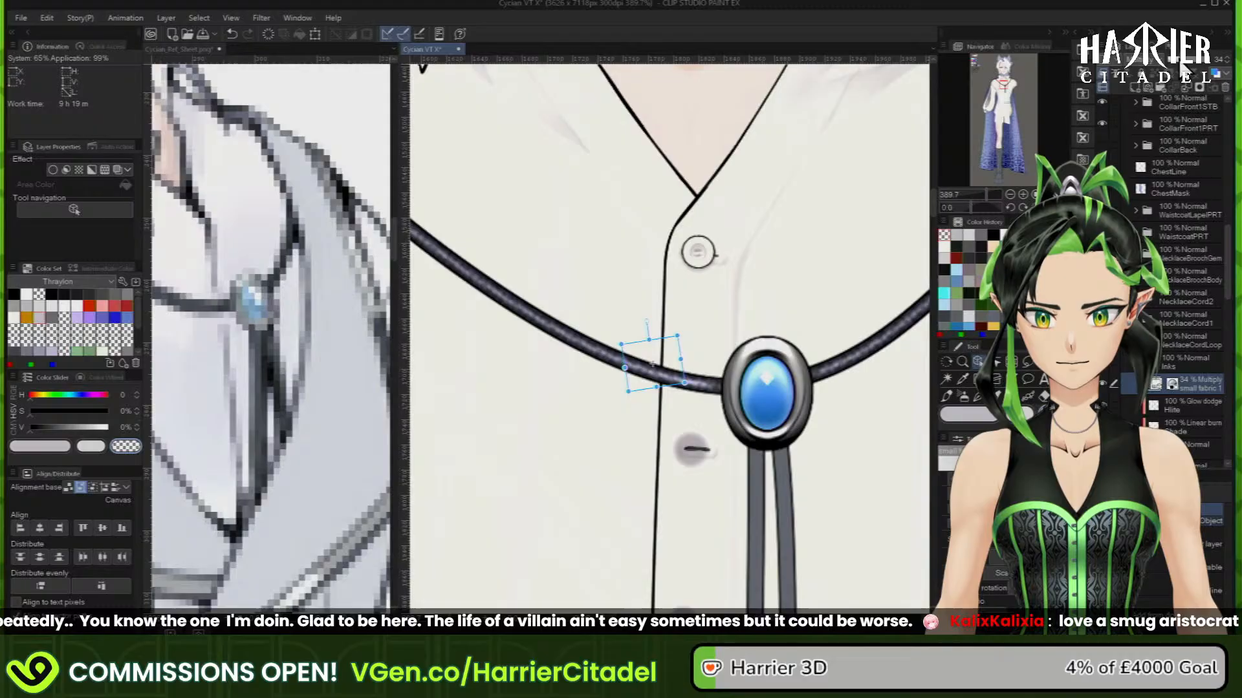
Examine the fabric texture on the necklace cord around the brooch, both close up and from a distance
{"action": "scroll", "coordinate": [771, 337], "scroll_direction": "down", "scroll_amount": 4}
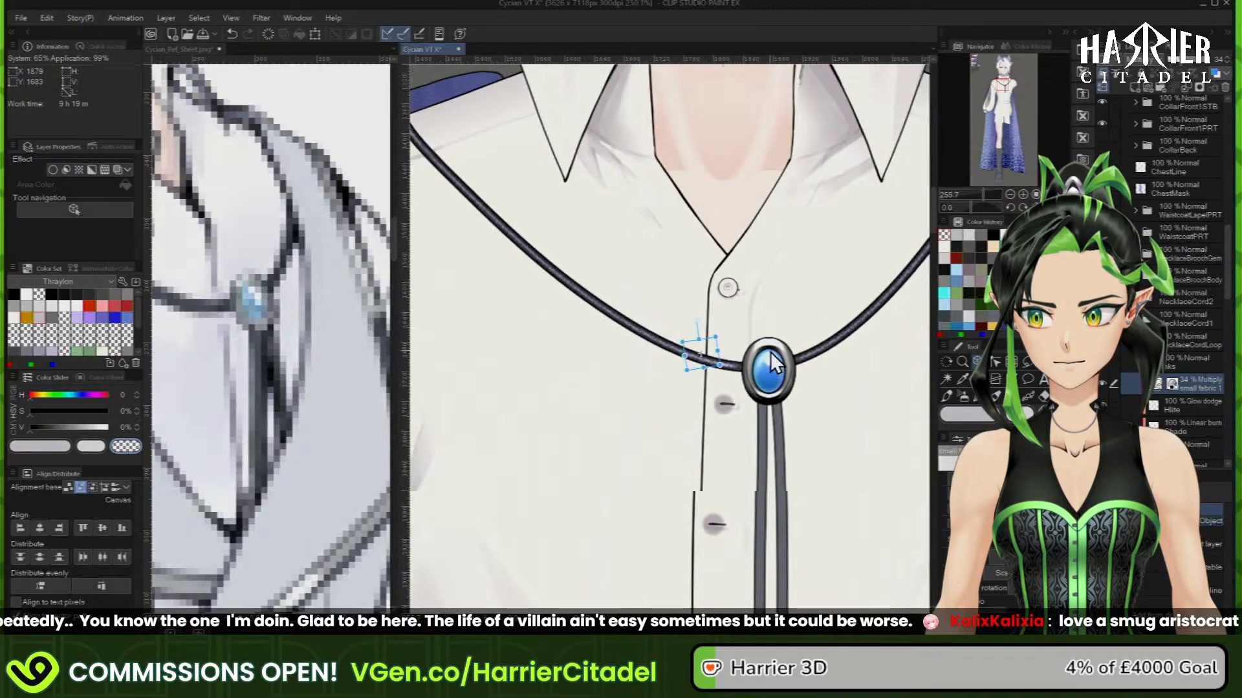
{"action": "scroll", "coordinate": [624, 269], "scroll_direction": "down", "scroll_amount": 1}
{"action": "scroll", "coordinate": [705, 314], "scroll_direction": "up", "scroll_amount": 4}
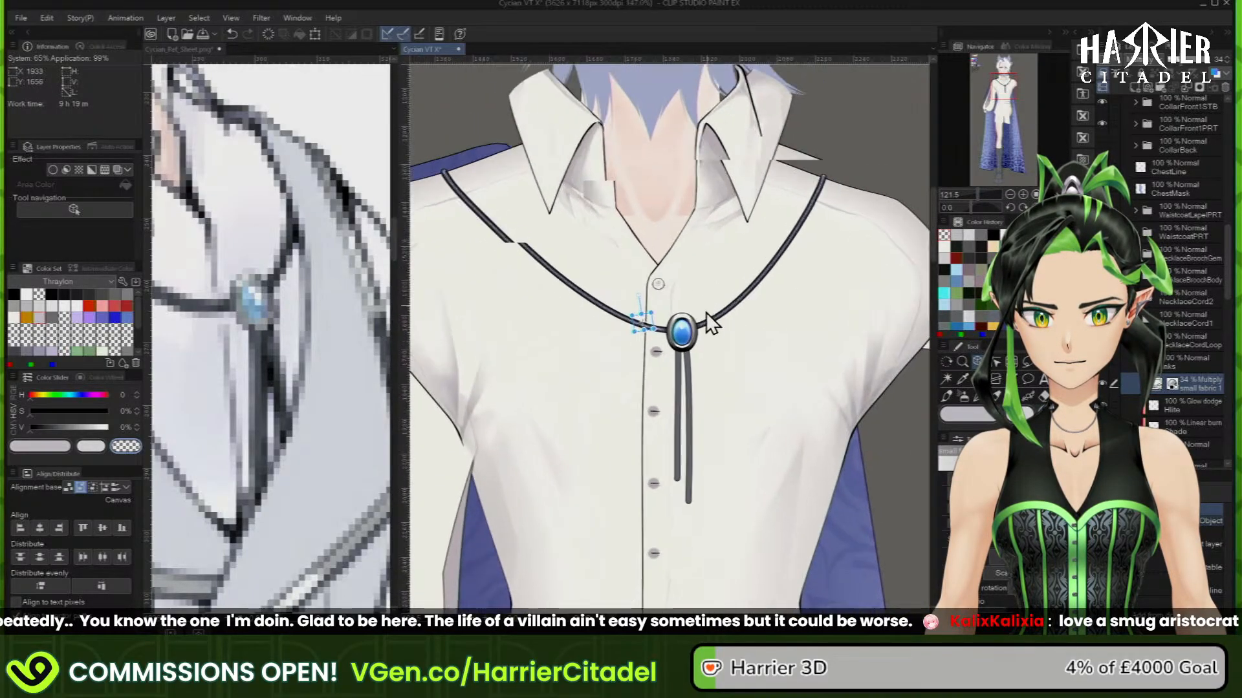
{"action": "scroll", "coordinate": [625, 324], "scroll_direction": "up", "scroll_amount": 5}
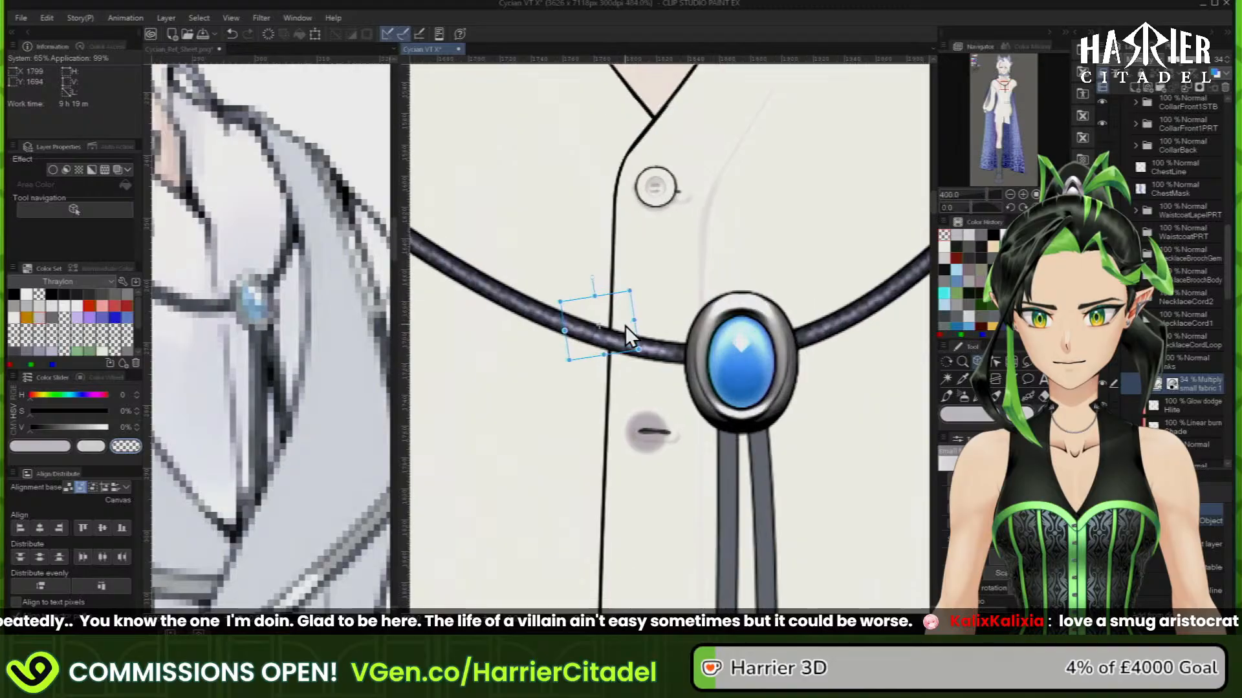
{"action": "scroll", "coordinate": [622, 318], "scroll_direction": "down", "scroll_amount": 7}
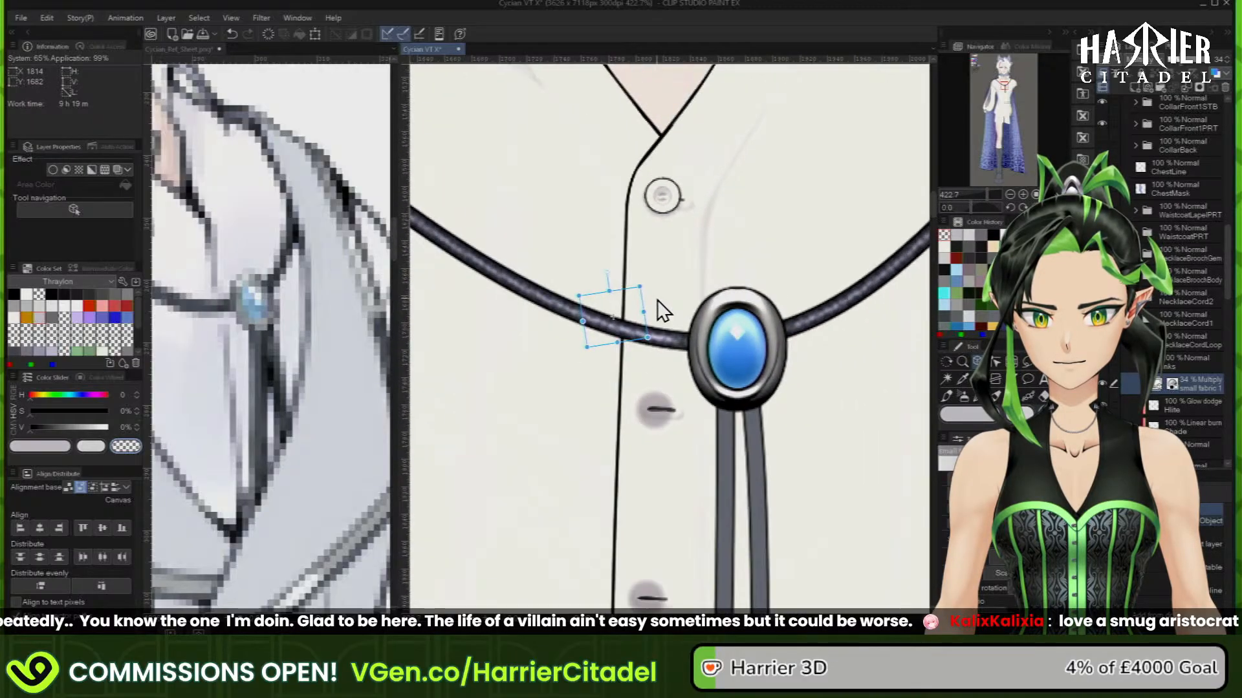
{"action": "scroll", "coordinate": [719, 435], "scroll_direction": "down", "scroll_amount": 1}
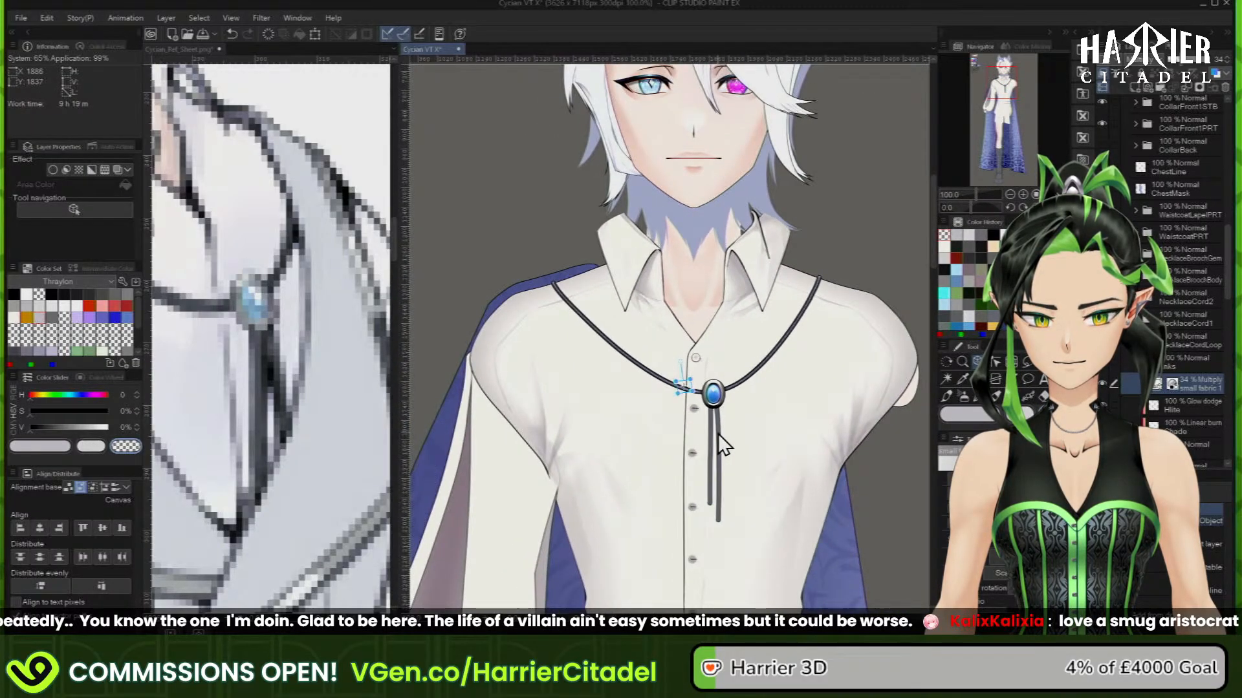
{"action": "scroll", "coordinate": [720, 434], "scroll_direction": "up", "scroll_amount": 6}
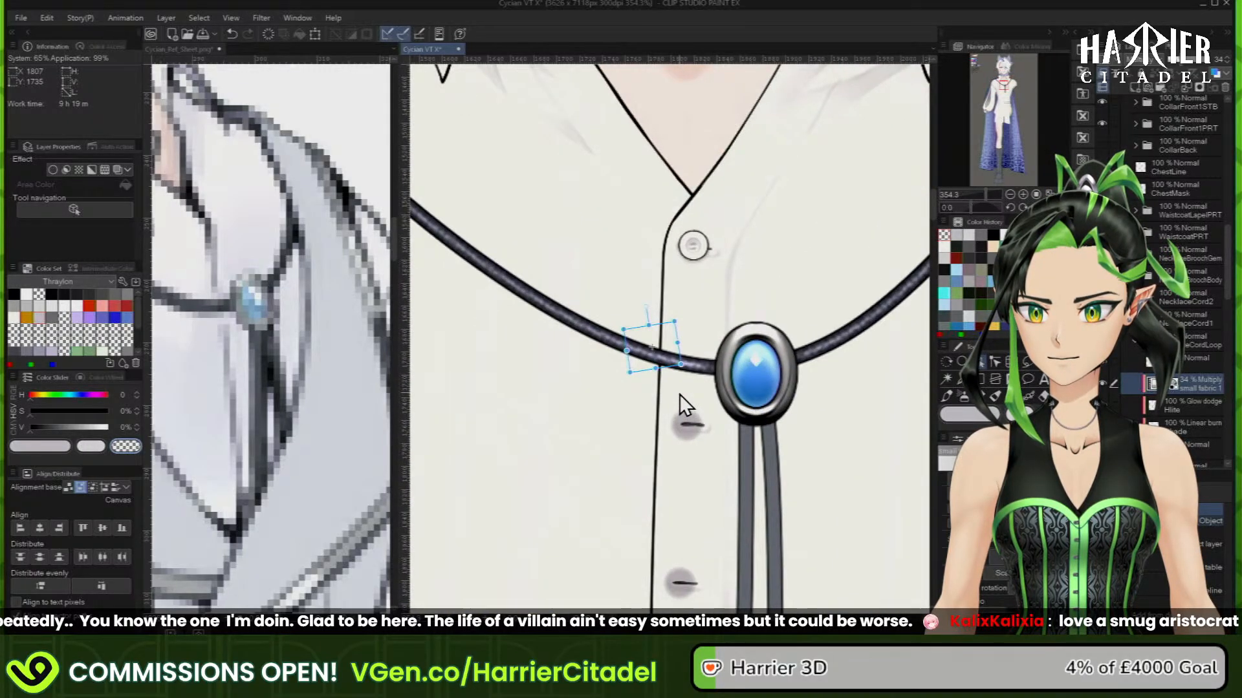
{"action": "scroll", "coordinate": [679, 394], "scroll_direction": "down", "scroll_amount": 4}
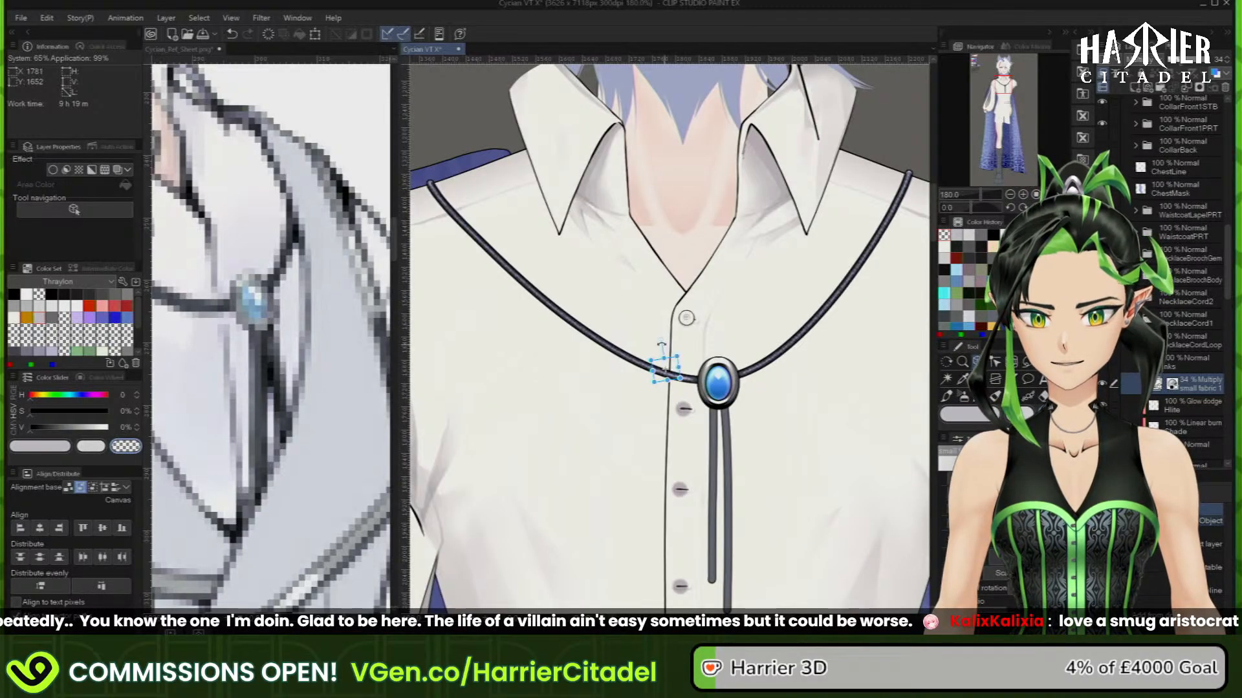
Straighten the small fabric 1 pattern by rotating it level, and unclip its layer from the necklace cord
{"action": "left_click_drag", "start_coordinate": [661, 345], "coordinate": [665, 337]}
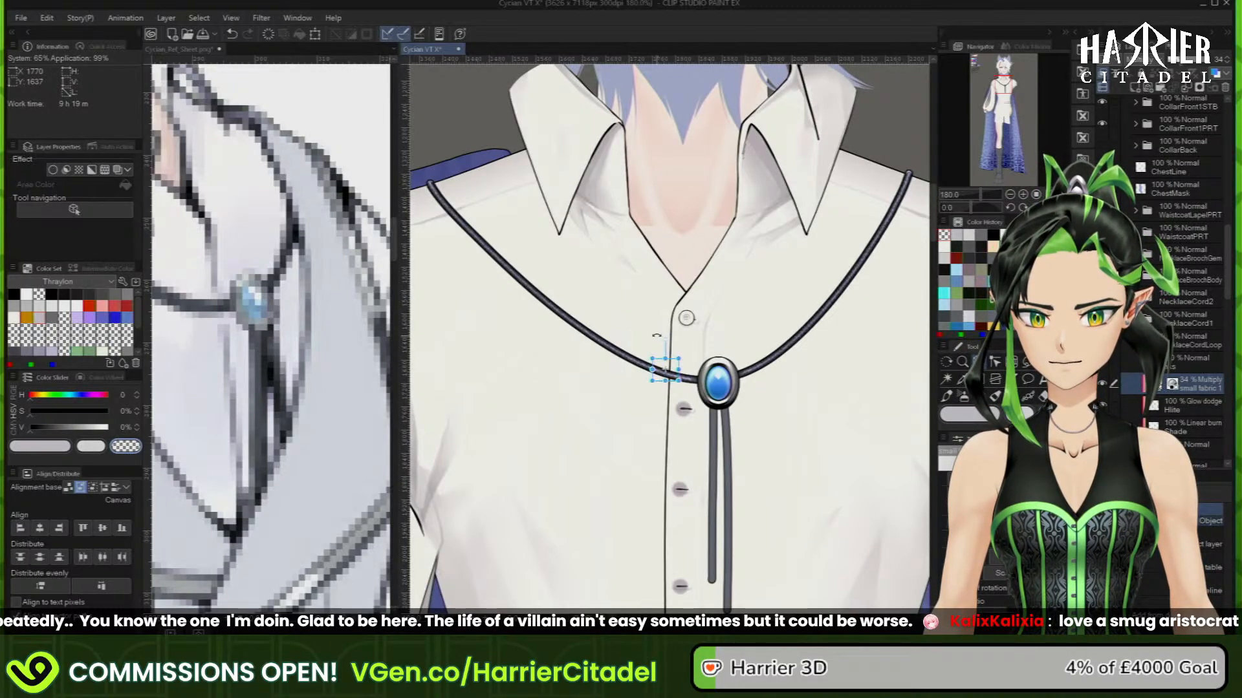
{"action": "scroll", "coordinate": [820, 371], "scroll_direction": "down", "scroll_amount": 2}
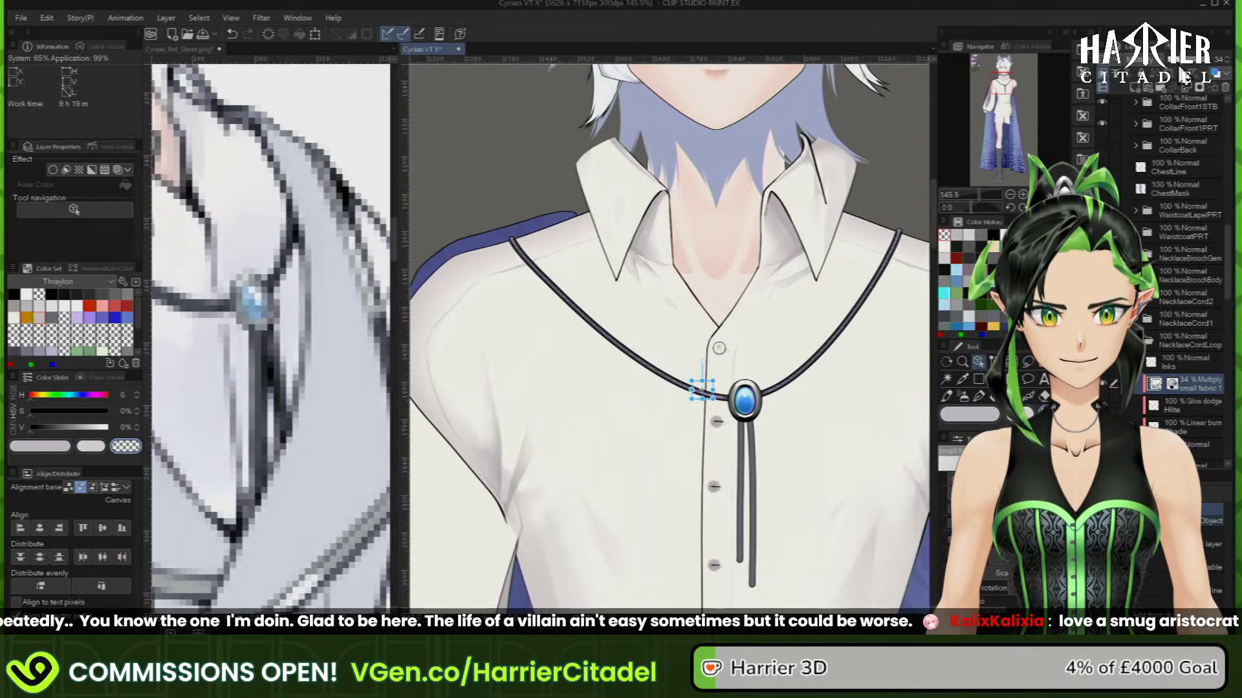
{"action": "left_click", "coordinate": [1110, 86]}
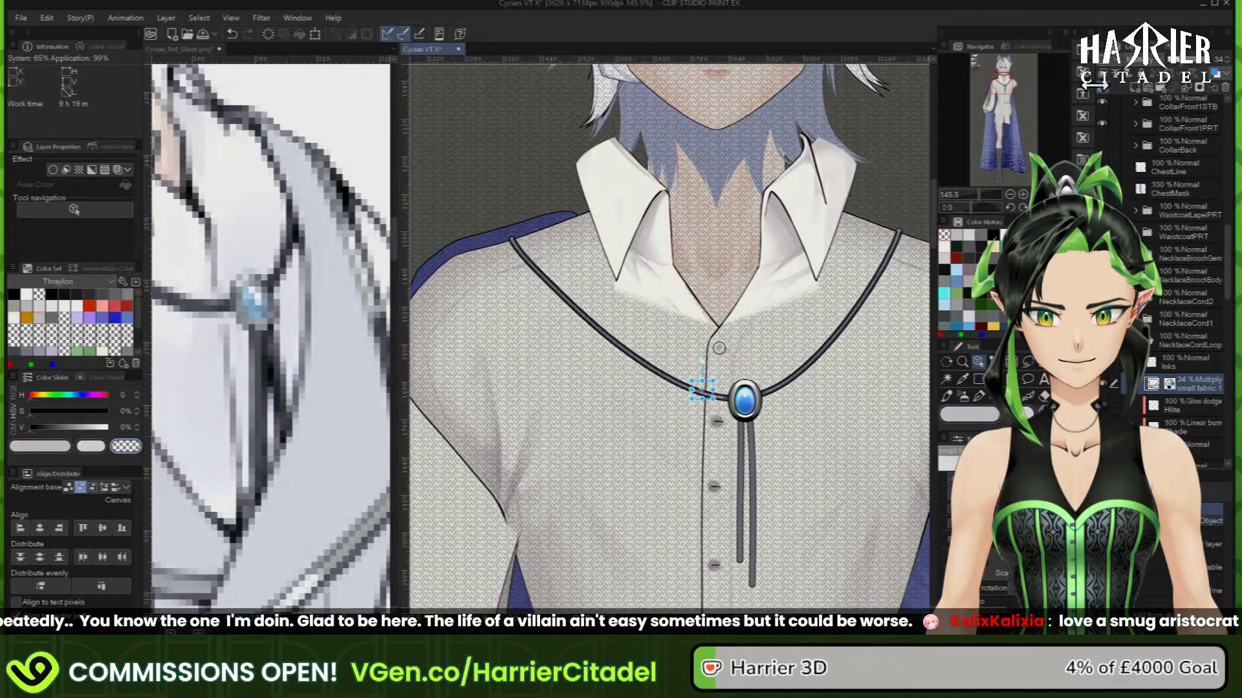
{"action": "scroll", "coordinate": [688, 342], "scroll_direction": "down", "scroll_amount": 2}
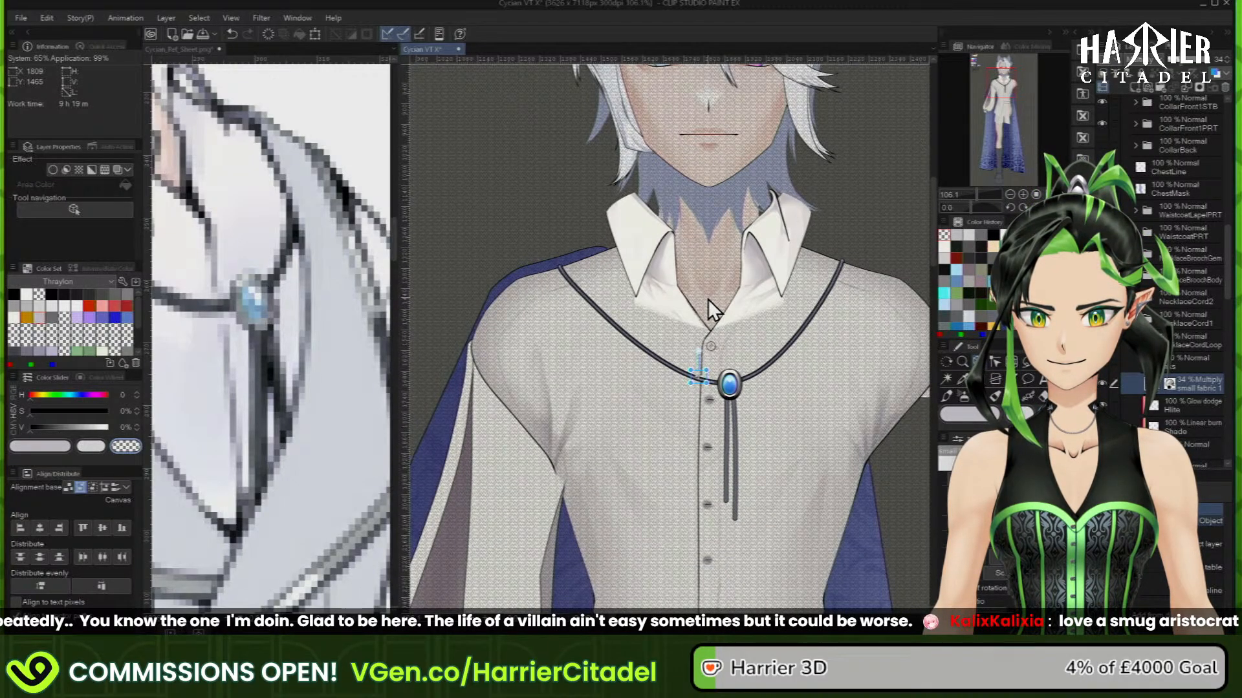
Select a tall narrow rectangle of the fabric pattern, about 514 by 2640 px, running from beside the head down past the hip
{"action": "left_click", "coordinate": [1028, 364]}
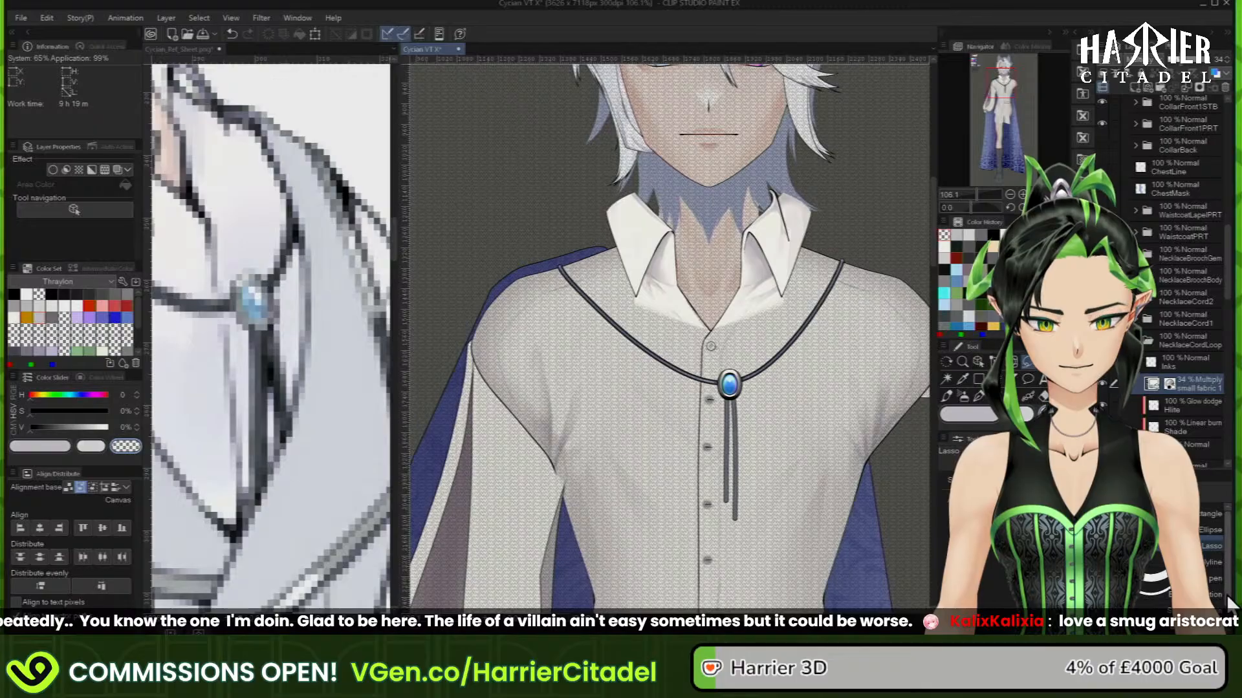
{"action": "left_click", "coordinate": [1208, 513]}
{"action": "scroll", "coordinate": [587, 354], "scroll_direction": "down", "scroll_amount": 1}
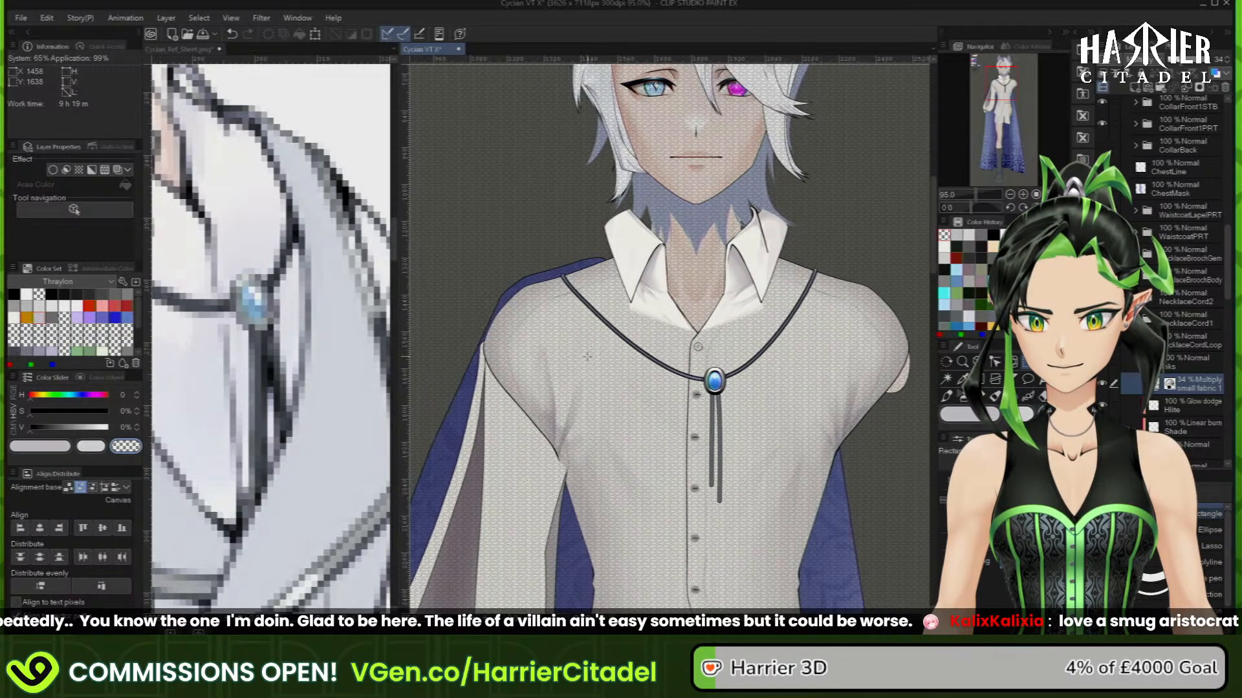
{"action": "scroll", "coordinate": [587, 353], "scroll_direction": "up", "scroll_amount": 2}
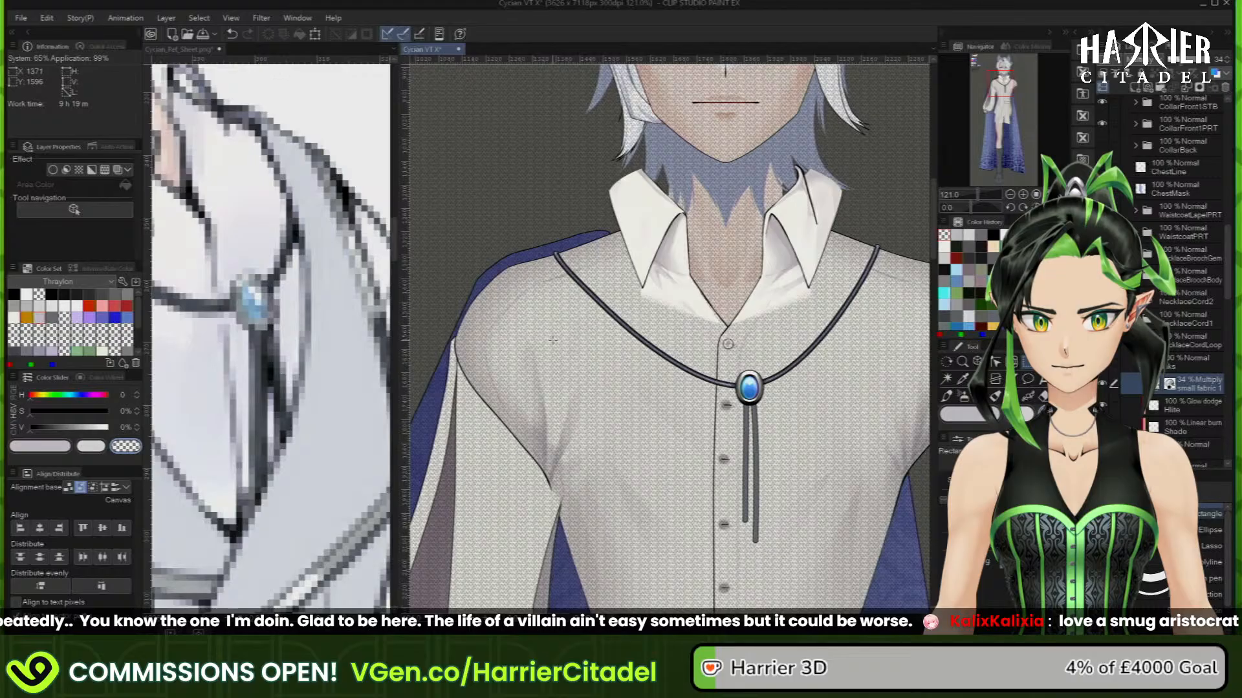
{"action": "scroll", "coordinate": [552, 340], "scroll_direction": "down", "scroll_amount": 2}
{"action": "scroll", "coordinate": [553, 340], "scroll_direction": "down", "scroll_amount": 1}
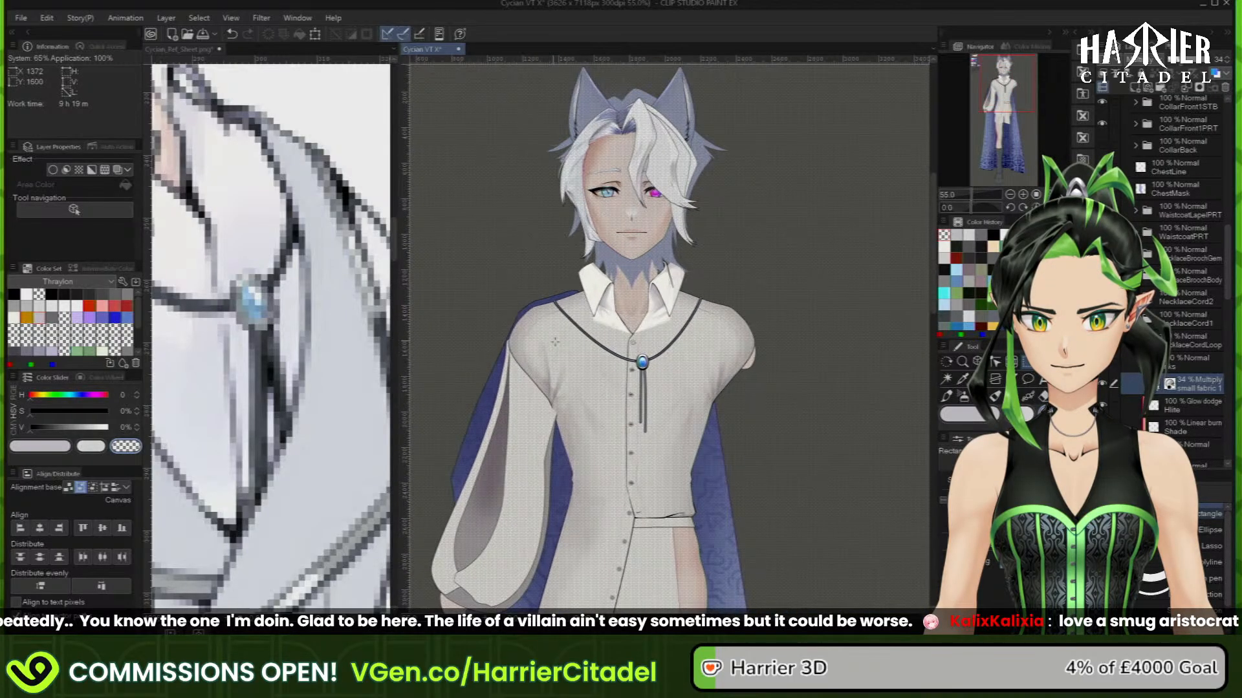
{"action": "left_click_drag", "start_coordinate": [719, 251], "coordinate": [796, 602]}
{"action": "scroll", "coordinate": [795, 601], "scroll_direction": "down", "scroll_amount": 1}
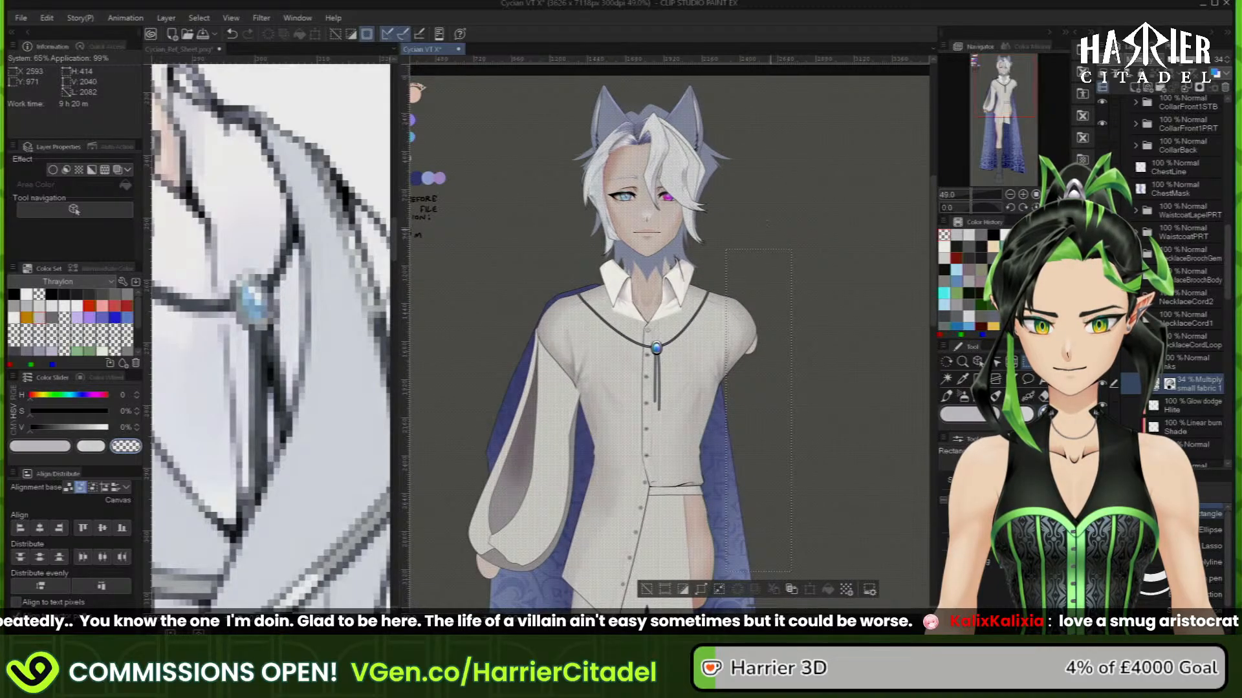
{"action": "left_click_drag", "start_coordinate": [713, 160], "coordinate": [795, 577]}
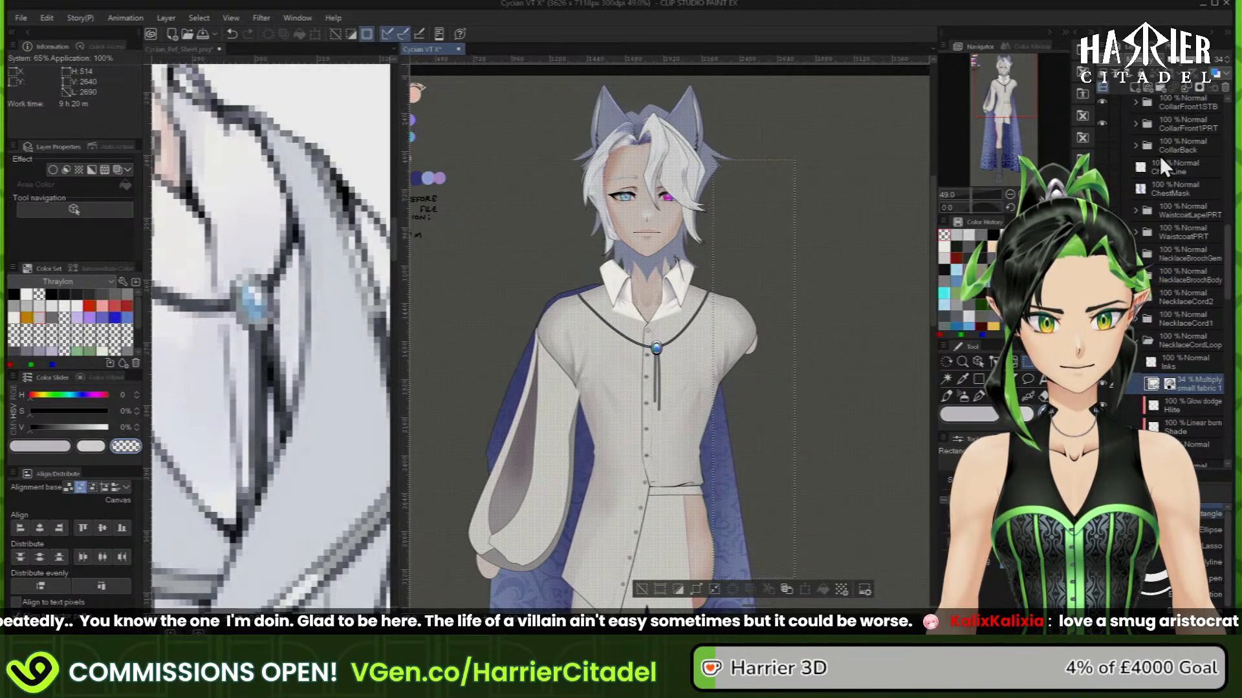
Mask the small fabric 1 layer down to the selected strip and apply the mask, converting the layer to raster
{"action": "left_click", "coordinate": [1199, 83]}
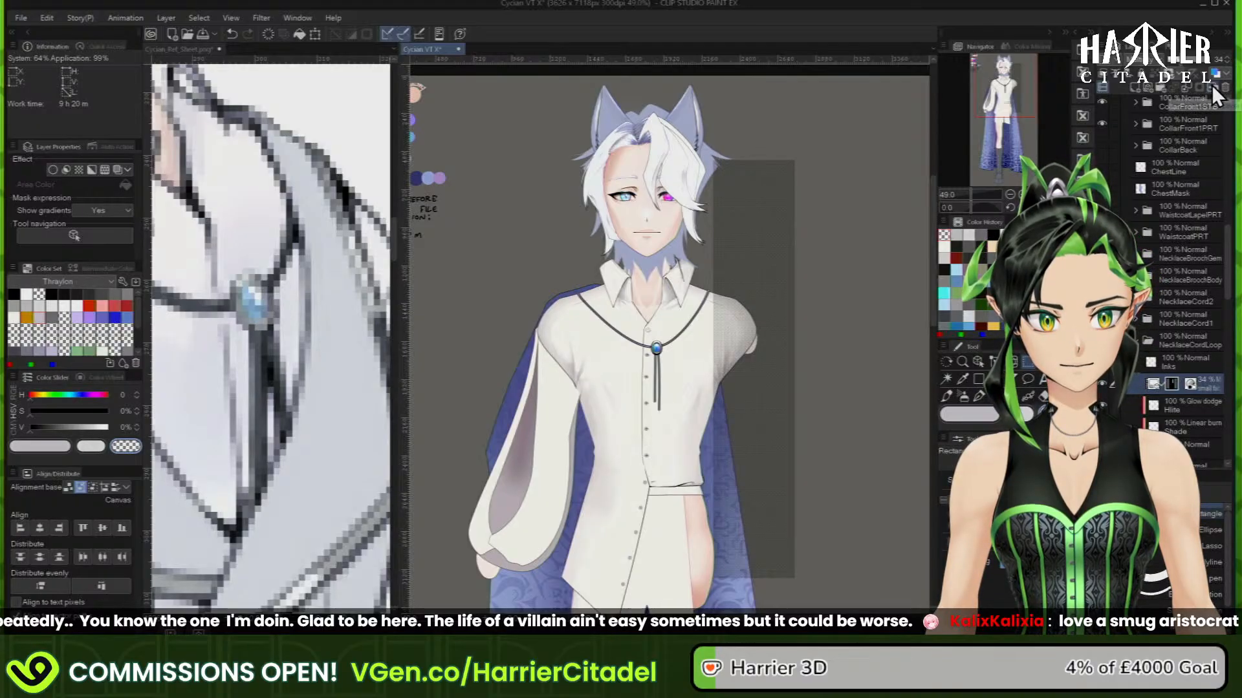
{"action": "left_click", "coordinate": [1212, 87]}
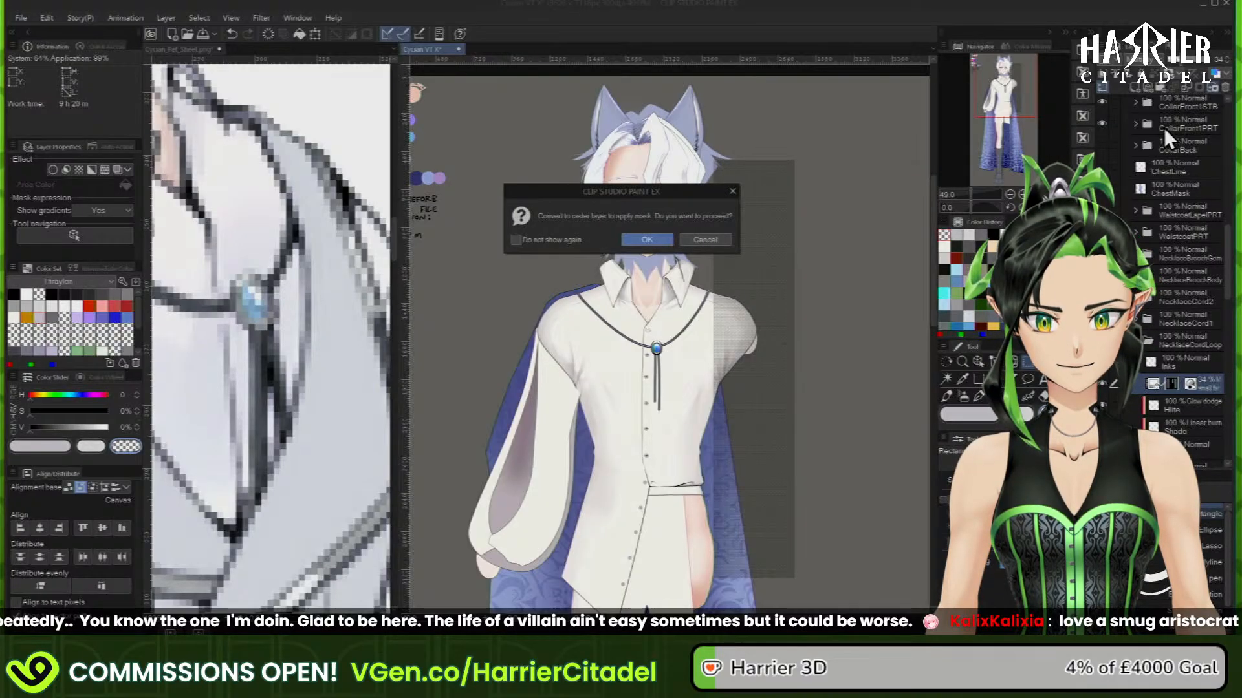
{"action": "left_click", "coordinate": [645, 240]}
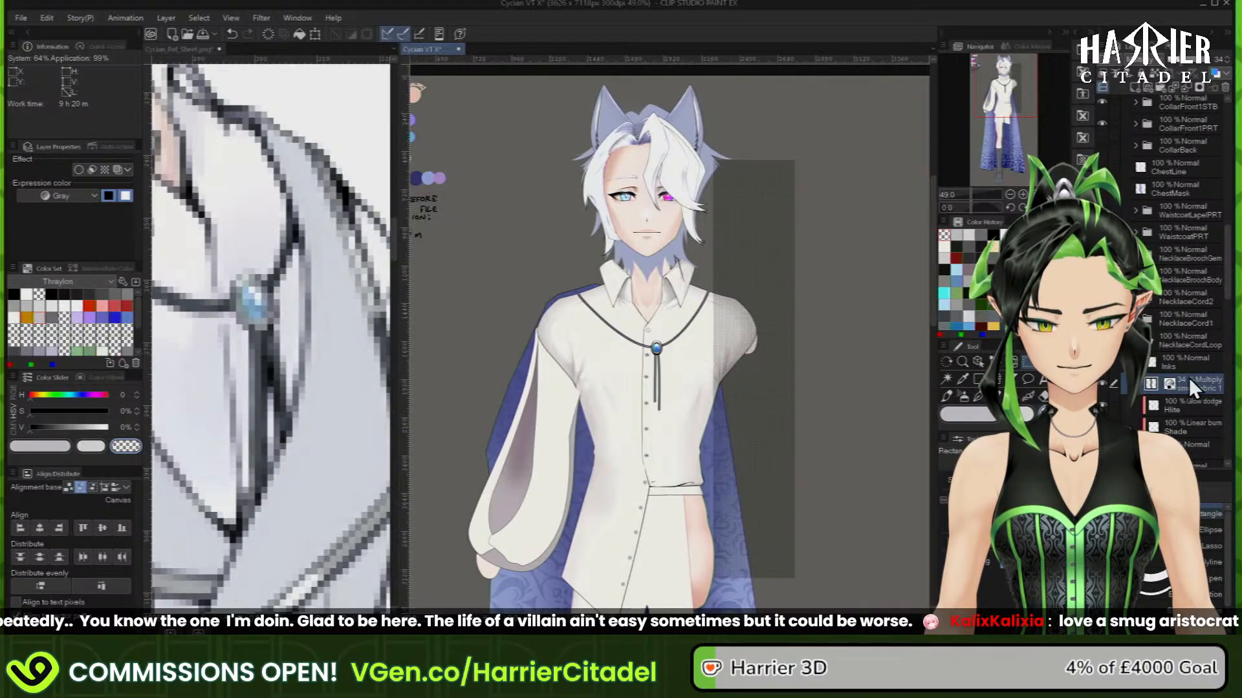
Duplicate the small fabric 1 strip, move the copy into the NecklaceCord1 folder and hide that folder
{"action": "key", "text": "ctrl+c"}
{"action": "key", "text": "ctrl+v"}
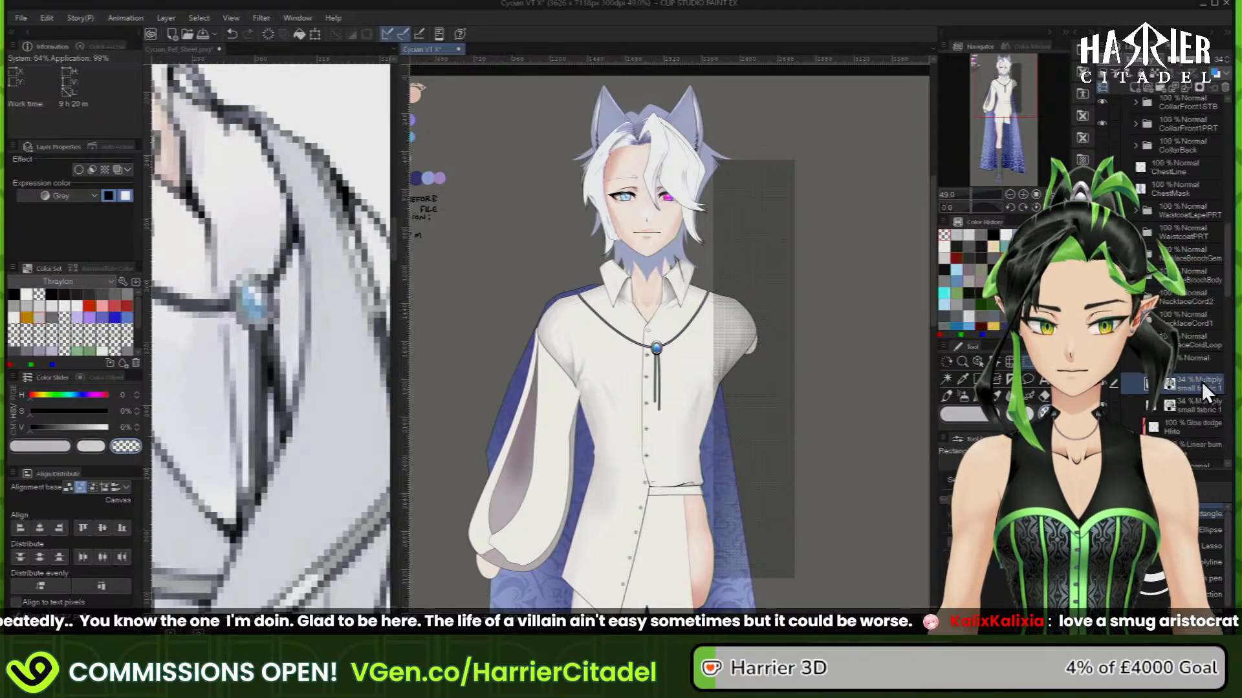
{"action": "left_click_drag", "start_coordinate": [1201, 386], "coordinate": [1206, 319]}
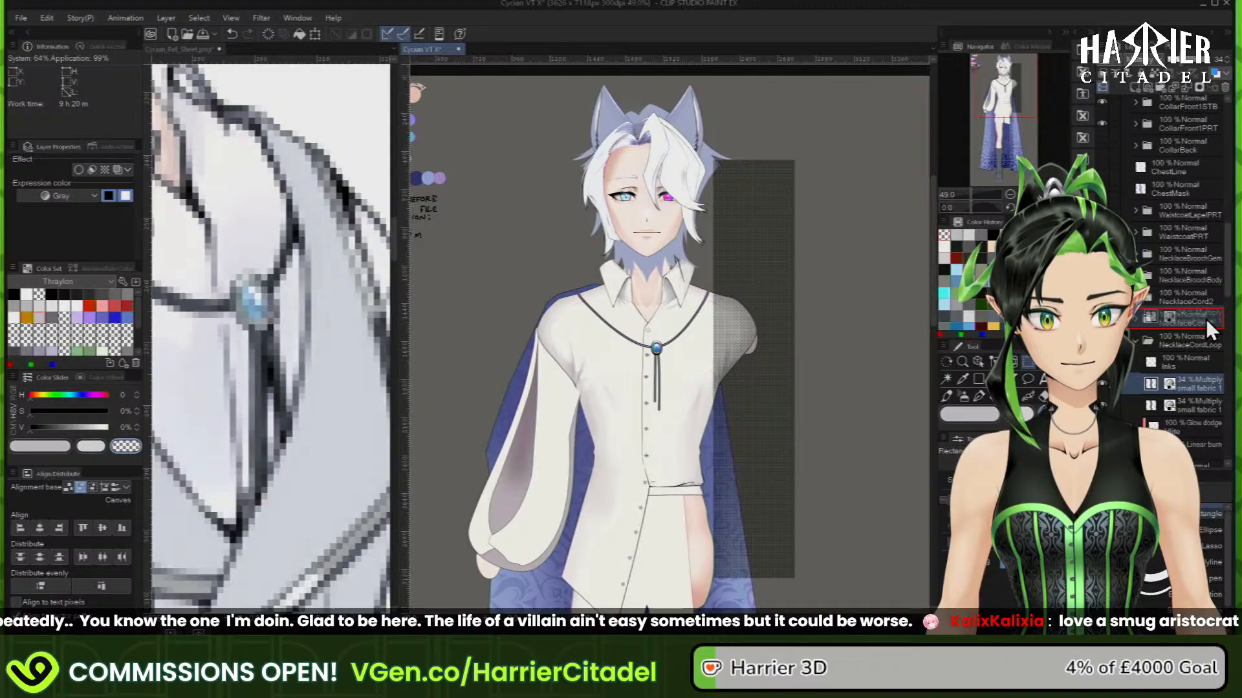
{"action": "left_click", "coordinate": [1102, 318]}
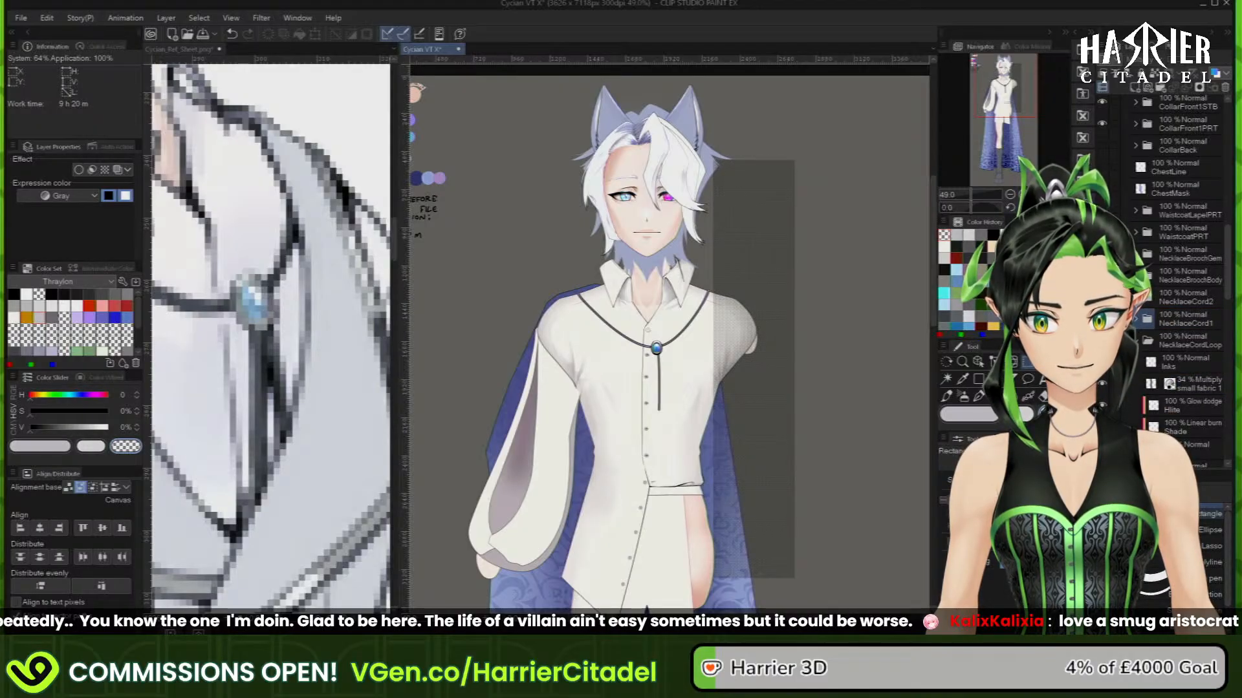
Rotate the original small fabric 1 strip 90 degrees and position it horizontally across the chest over the necklace cord
{"action": "left_click", "coordinate": [1204, 387]}
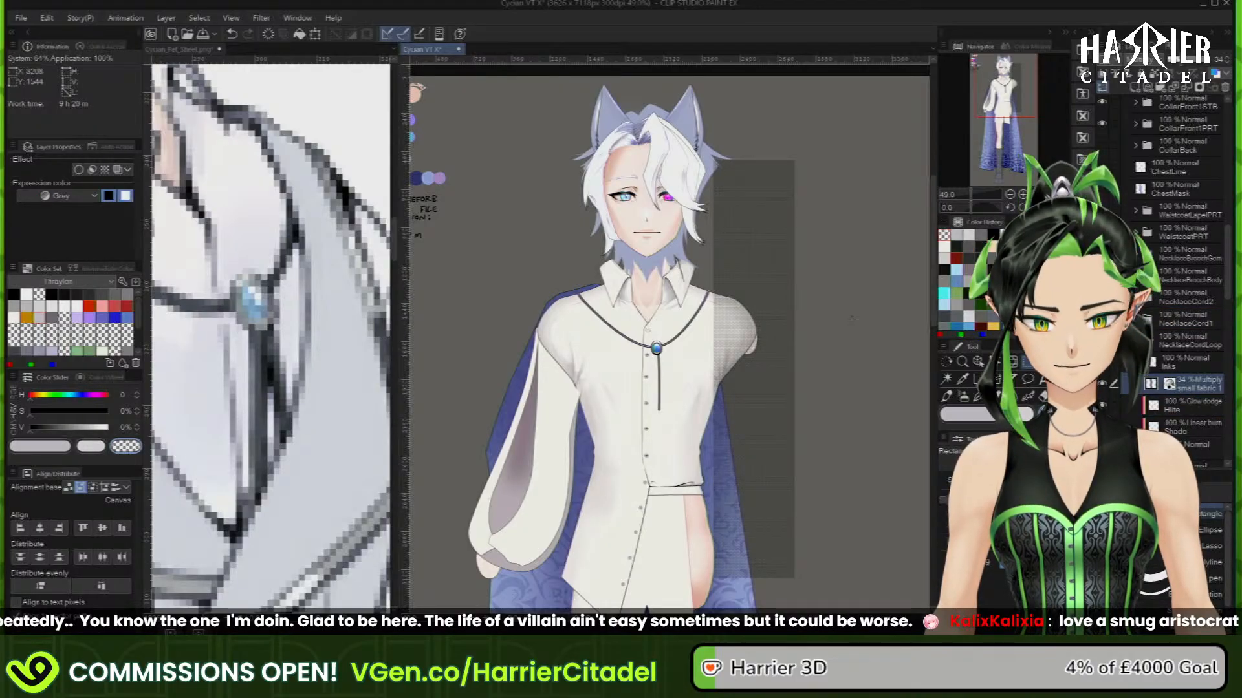
{"action": "left_click", "coordinate": [316, 34]}
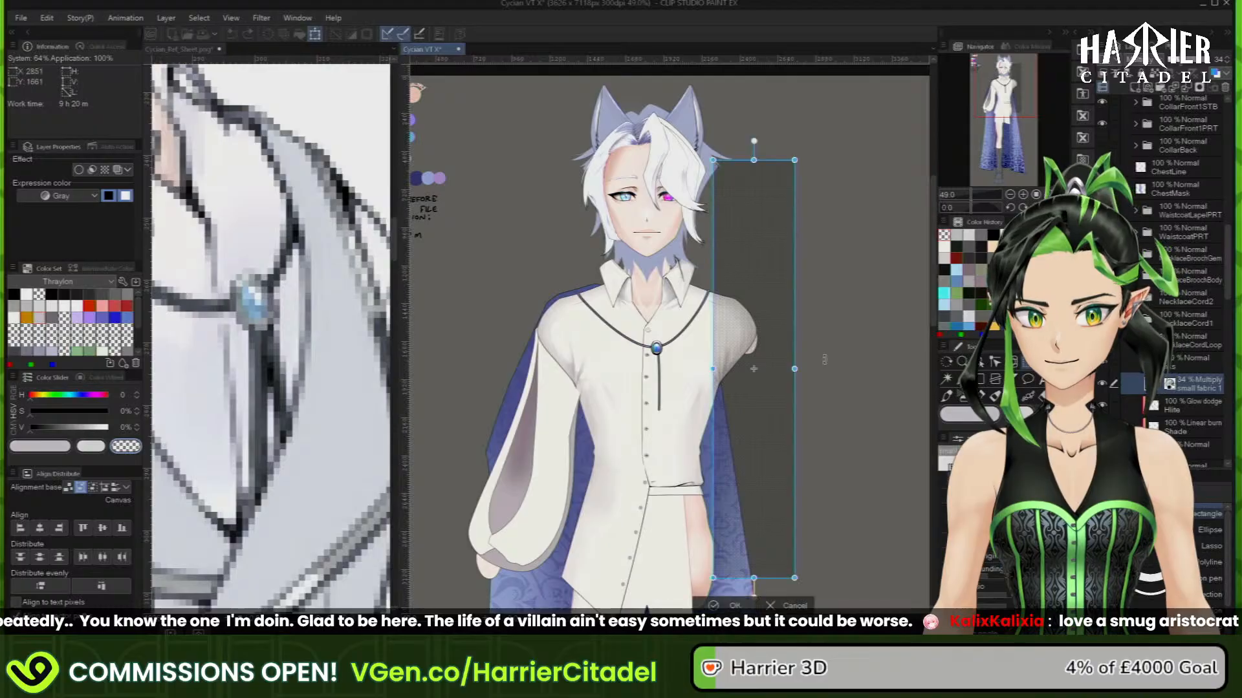
{"action": "left_click_drag", "start_coordinate": [763, 139], "coordinate": [735, 349]}
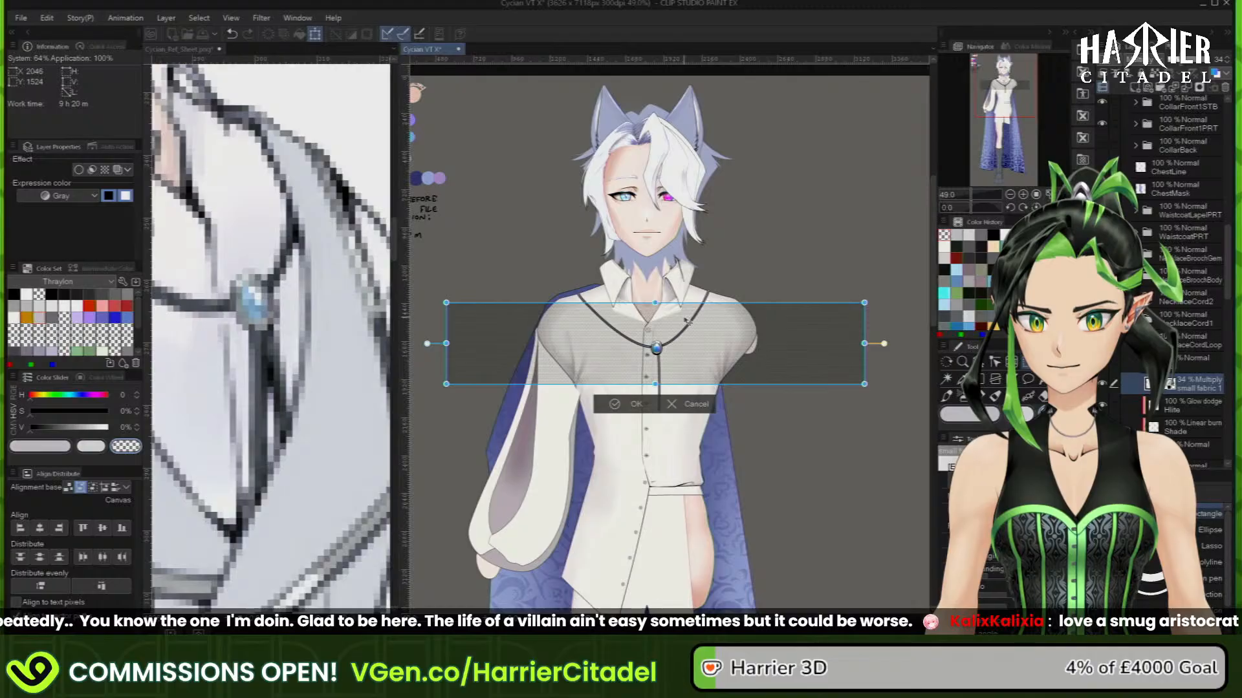
{"action": "key", "text": "Return"}
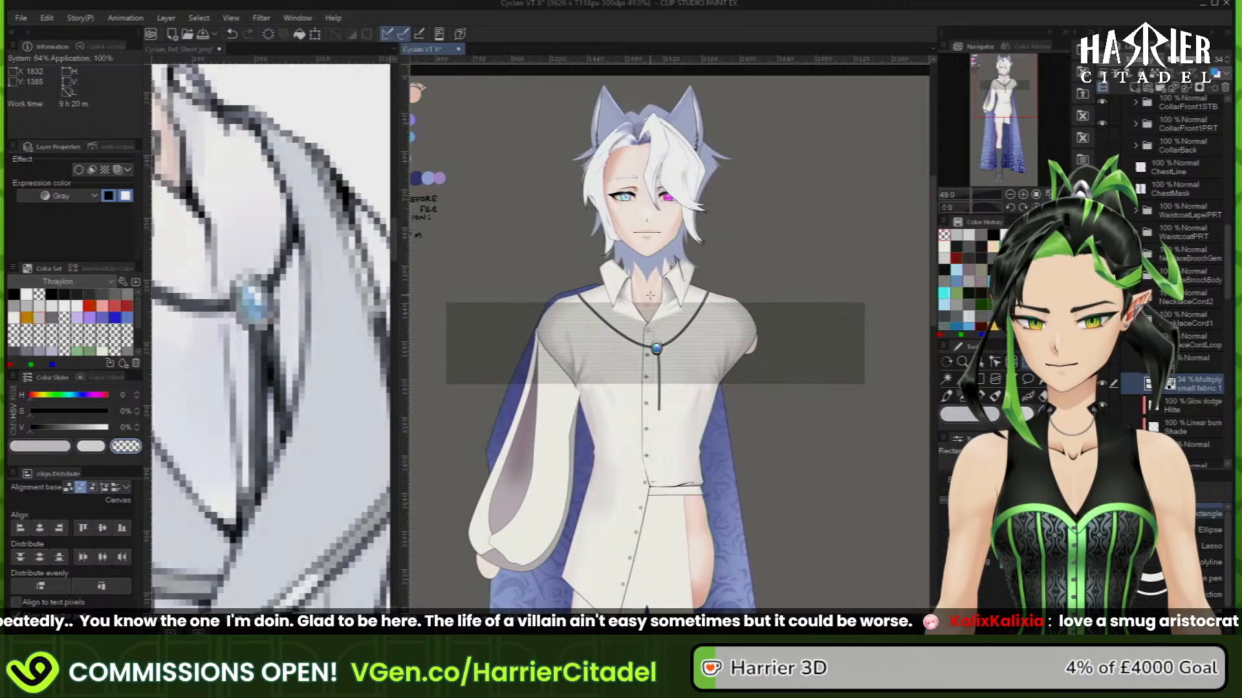
Start a mesh transformation on the fabric strip and bend its end up over the character's right shoulder to follow the cord
{"action": "left_click", "coordinate": [47, 19]}
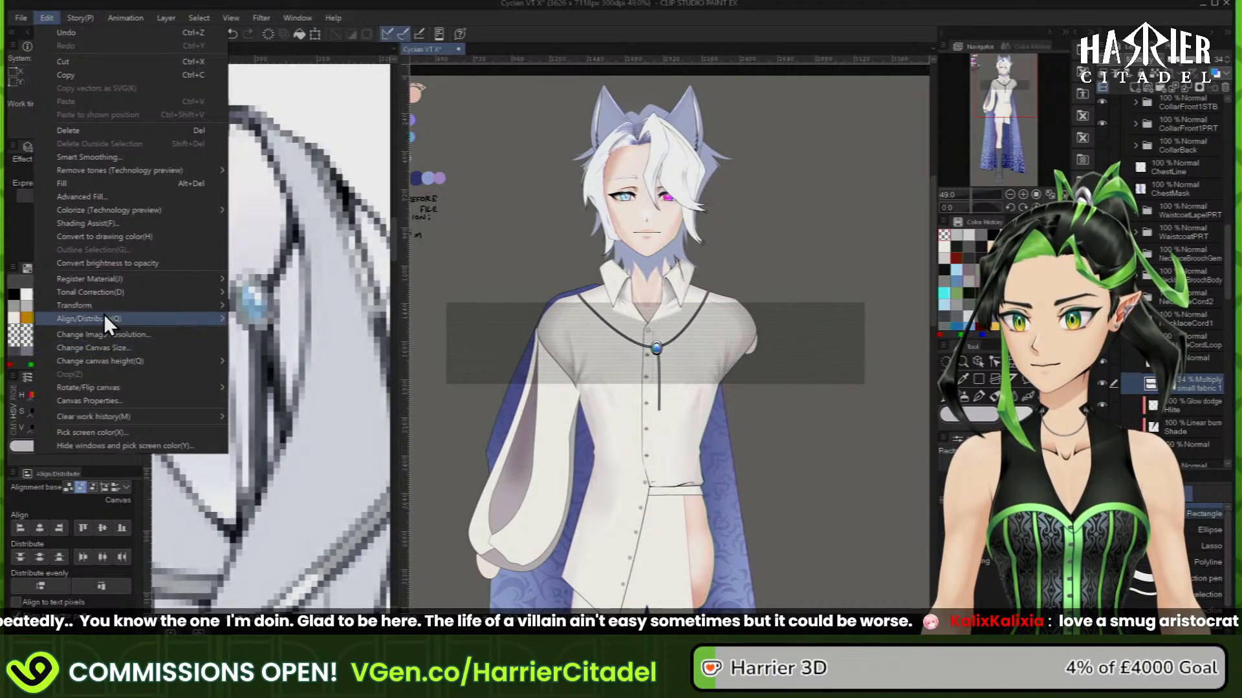
{"action": "mouse_move", "coordinate": [120, 307]}
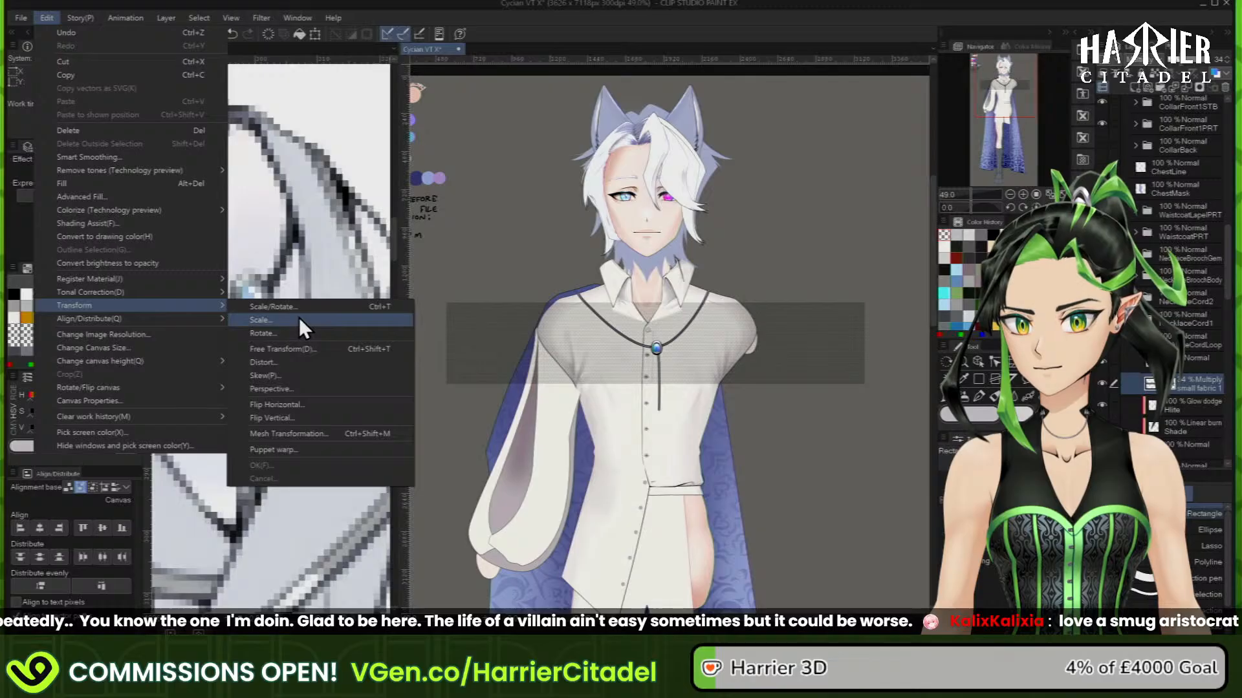
{"action": "left_click", "coordinate": [315, 437]}
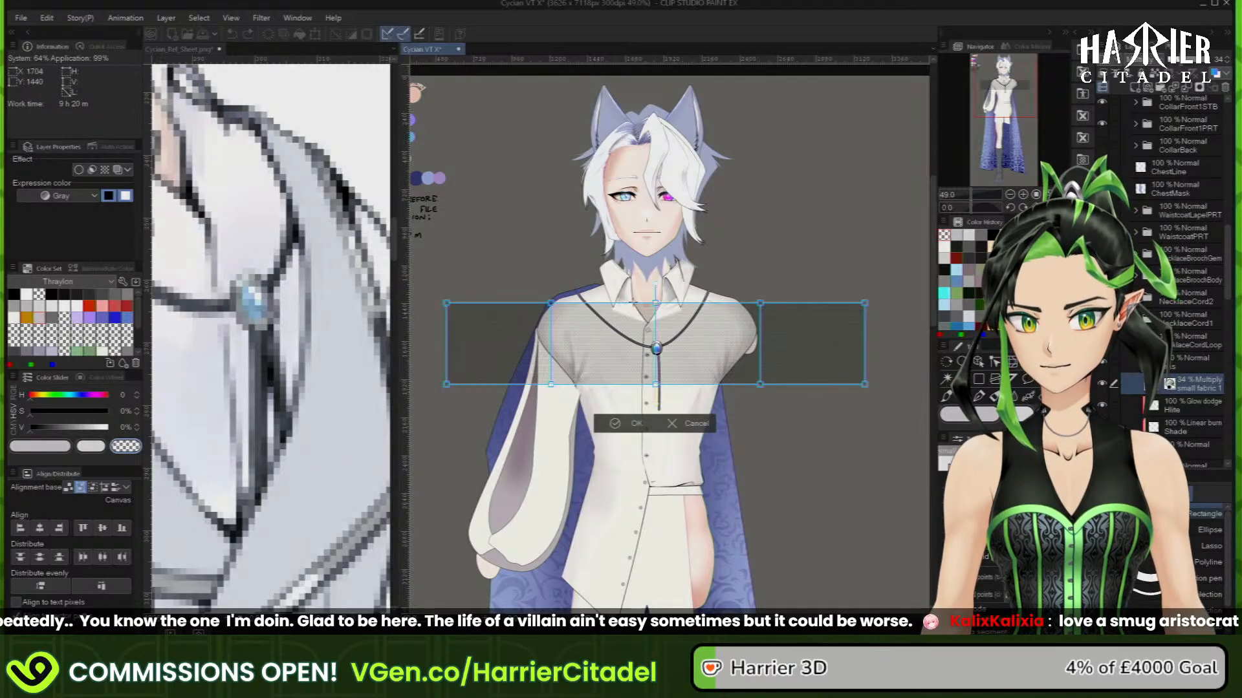
{"action": "scroll", "coordinate": [505, 257], "scroll_direction": "up", "scroll_amount": 2}
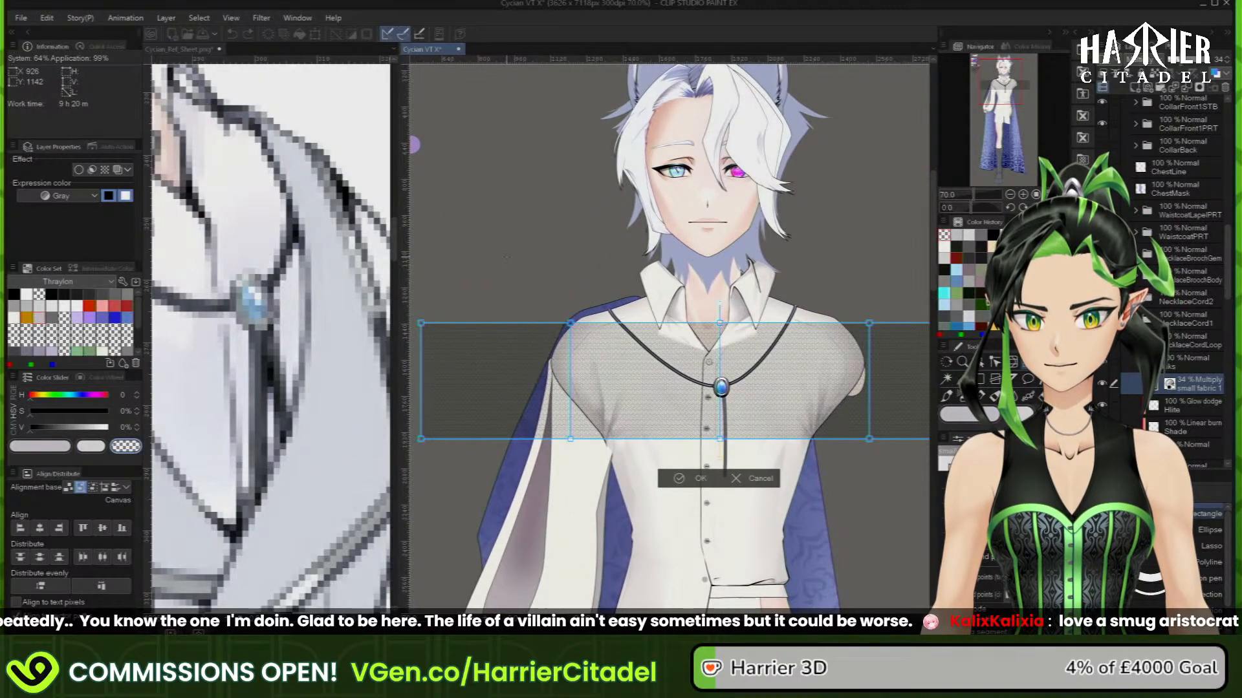
{"action": "left_click_drag", "start_coordinate": [572, 326], "coordinate": [613, 299]}
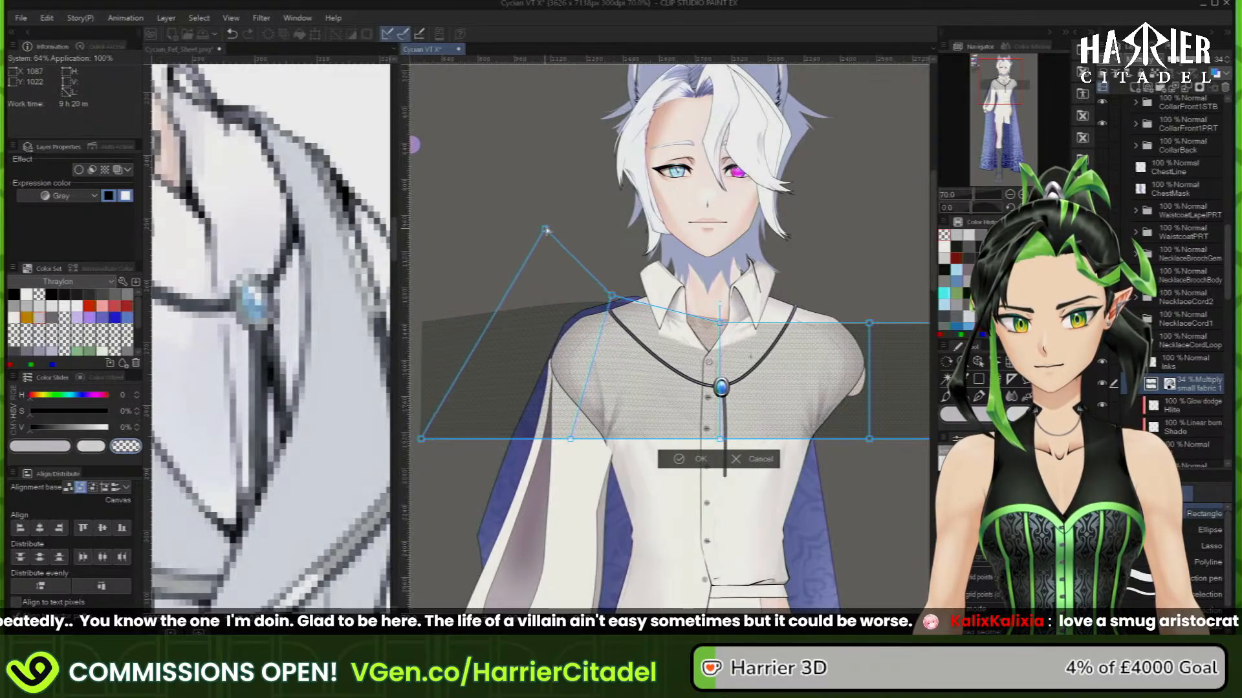
{"action": "left_click_drag", "start_coordinate": [545, 231], "coordinate": [547, 220]}
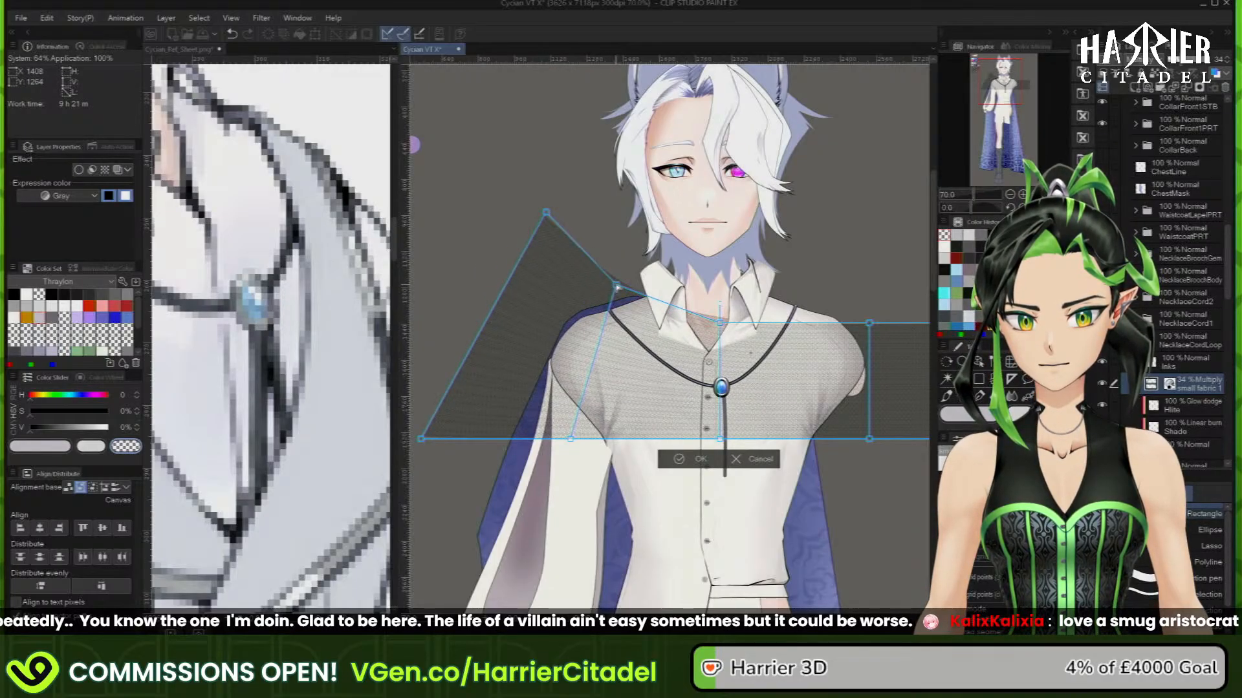
{"action": "left_click_drag", "start_coordinate": [721, 440], "coordinate": [732, 443]}
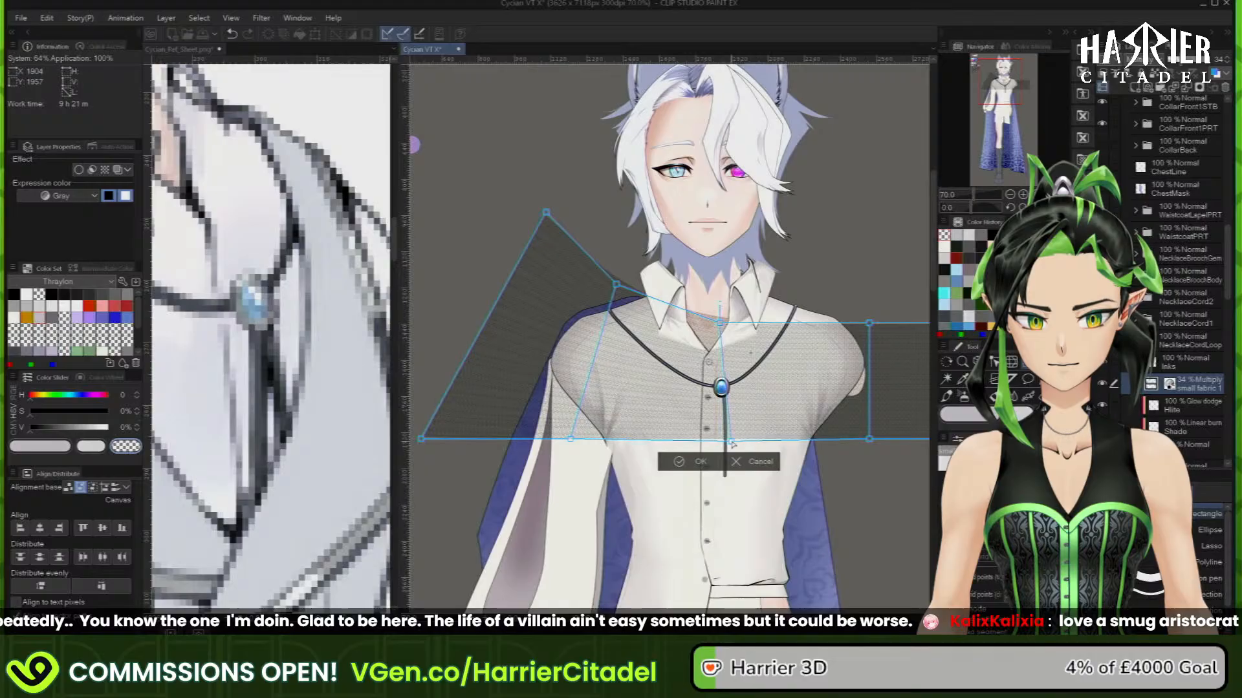
{"action": "left_click_drag", "start_coordinate": [571, 442], "coordinate": [602, 444]}
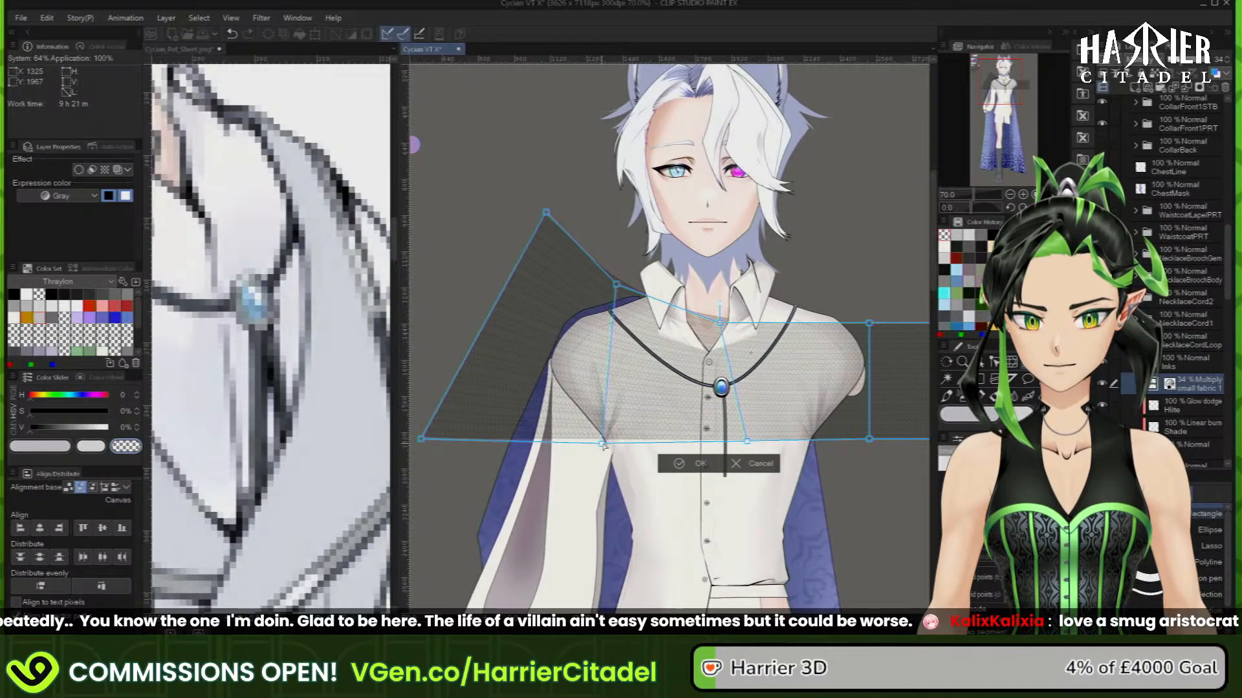
{"action": "left_click_drag", "start_coordinate": [421, 439], "coordinate": [511, 434]}
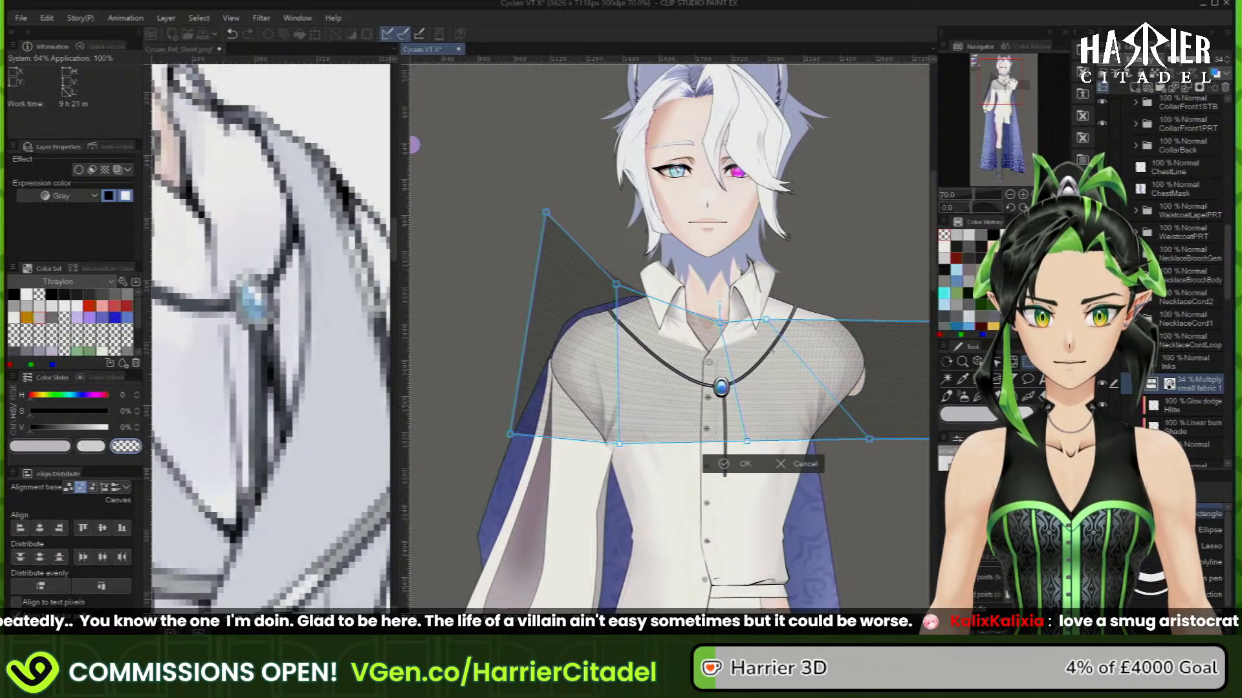
Warp the other end of the fabric mesh upward over the character's left shoulder, following the cord's curve
{"action": "left_click_drag", "start_coordinate": [1013, 83], "coordinate": [1015, 83]}
{"action": "left_click_drag", "start_coordinate": [835, 317], "coordinate": [642, 242]}
{"action": "left_click_drag", "start_coordinate": [835, 430], "coordinate": [760, 215]}
{"action": "left_click_drag", "start_coordinate": [688, 403], "coordinate": [691, 342]}
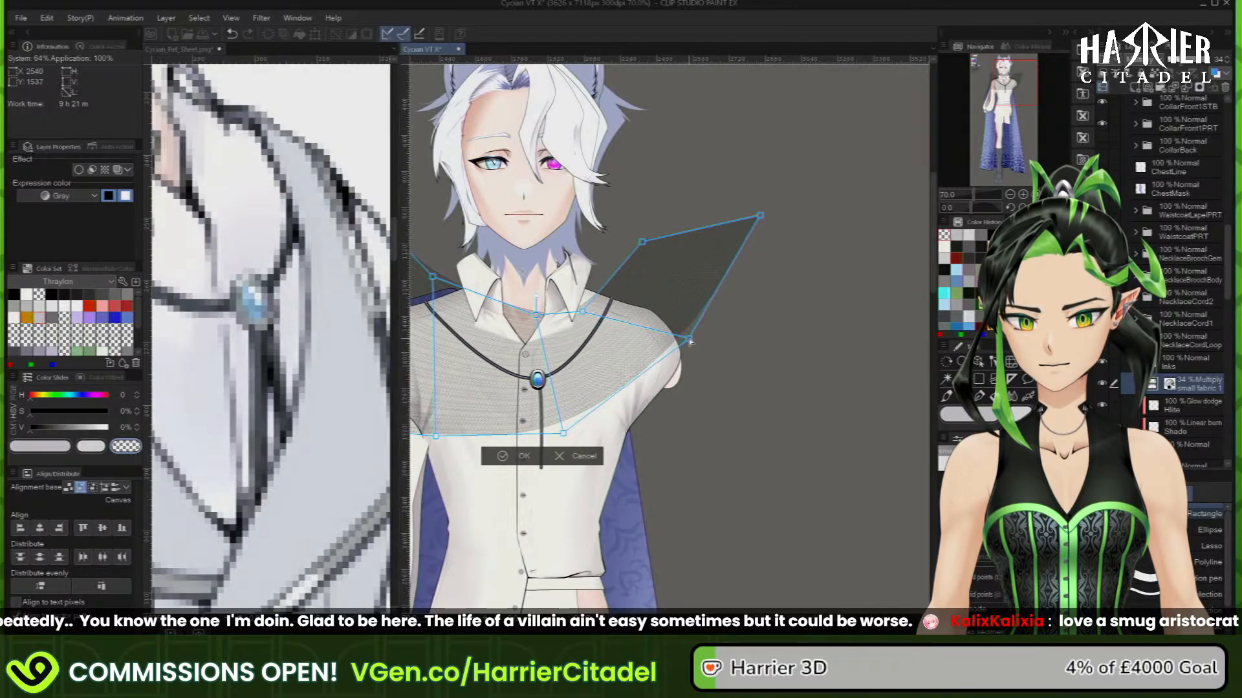
Pull the fabric mesh's upper middle points down around the shirt collar and shift its lower middle point outward below the brooch
{"action": "scroll", "coordinate": [517, 381], "scroll_direction": "up", "scroll_amount": 5}
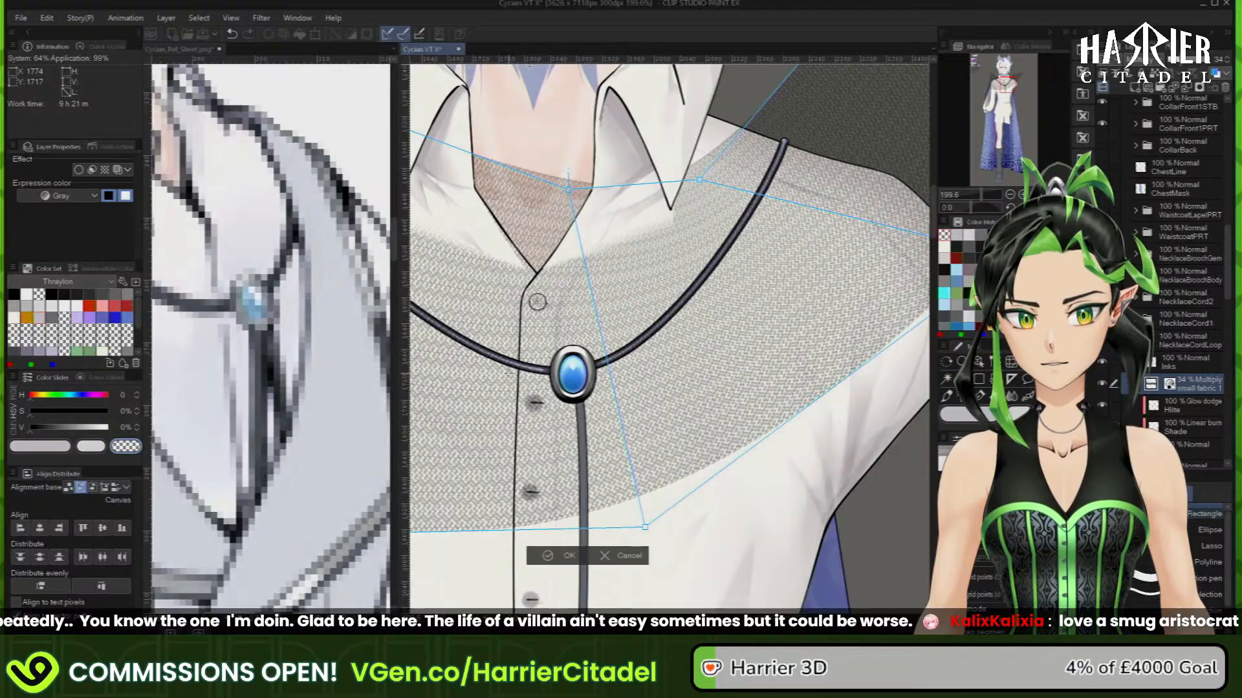
{"action": "left_click_drag", "start_coordinate": [530, 223], "coordinate": [516, 232]}
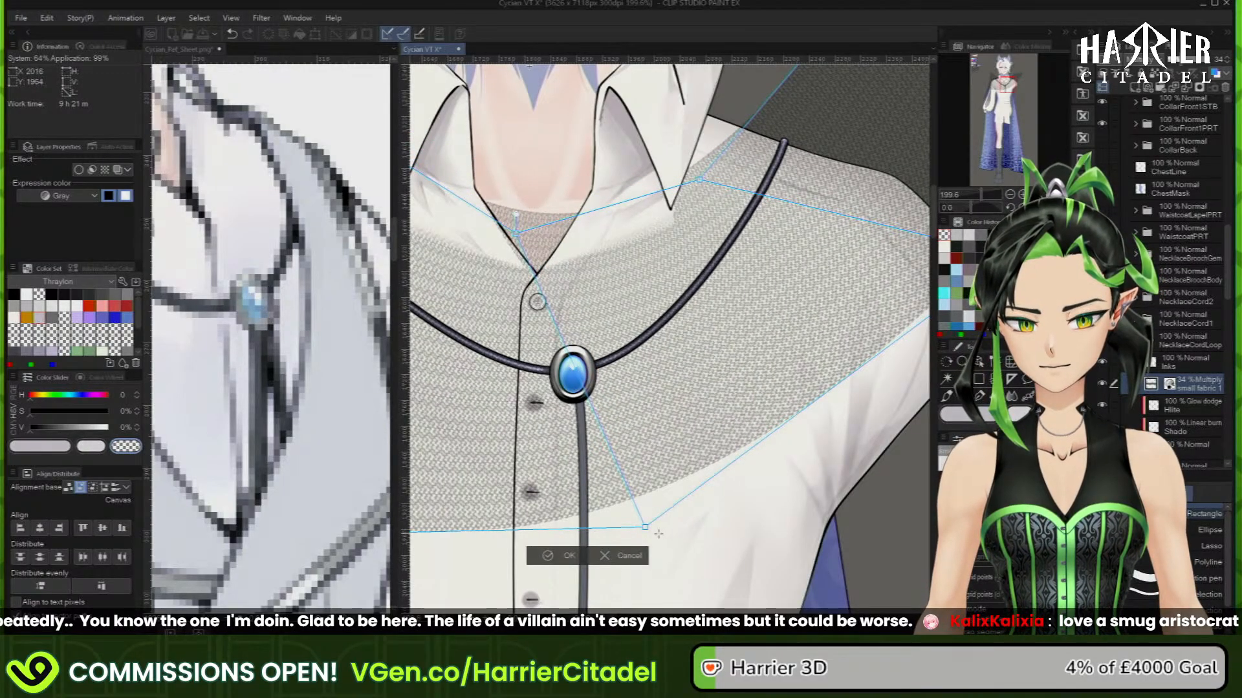
{"action": "left_click_drag", "start_coordinate": [646, 528], "coordinate": [685, 522]}
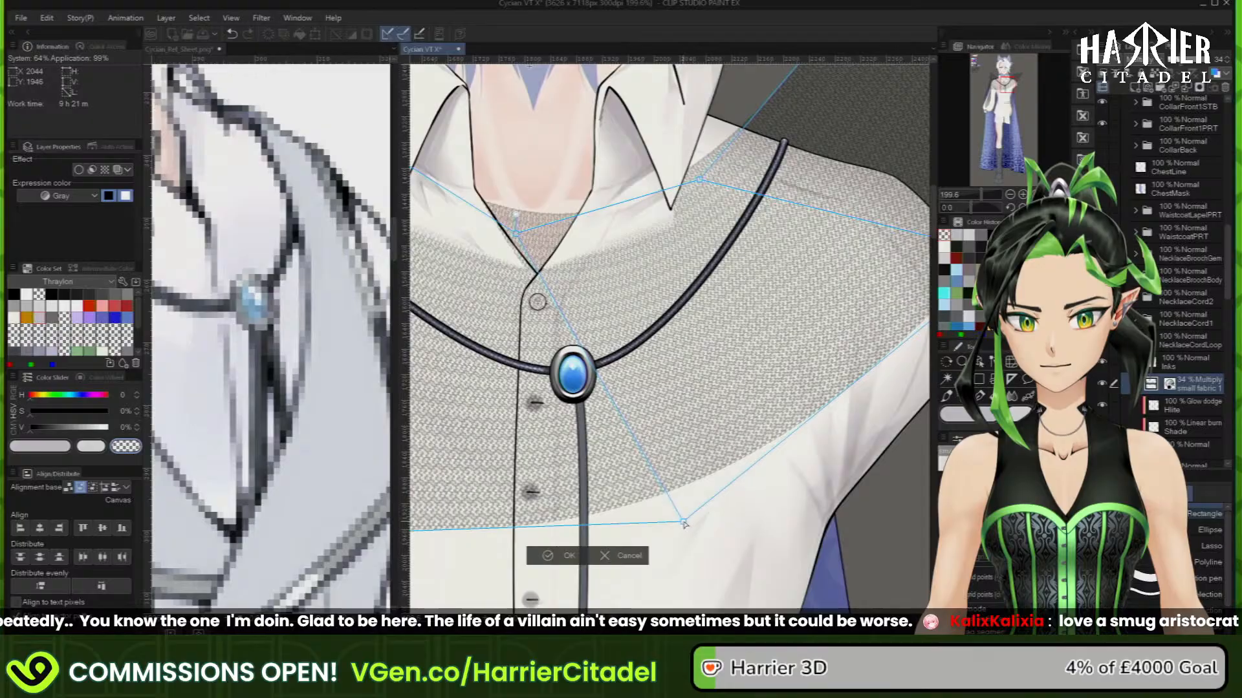
{"action": "left_click_drag", "start_coordinate": [699, 181], "coordinate": [687, 194]}
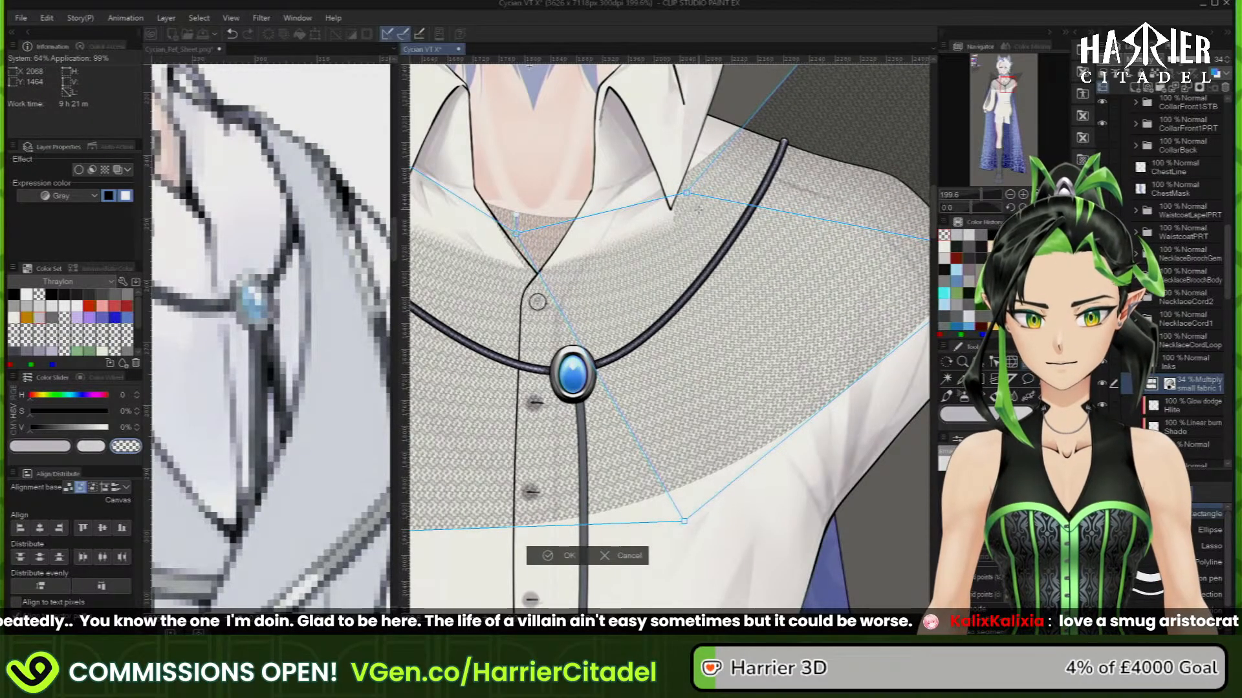
Reshape the fabric mesh over the character's left shoulder so the weave follows the cord's slope up beside the collar
{"action": "scroll", "coordinate": [501, 330], "scroll_direction": "down", "scroll_amount": 2}
{"action": "scroll", "coordinate": [733, 120], "scroll_direction": "up", "scroll_amount": 2}
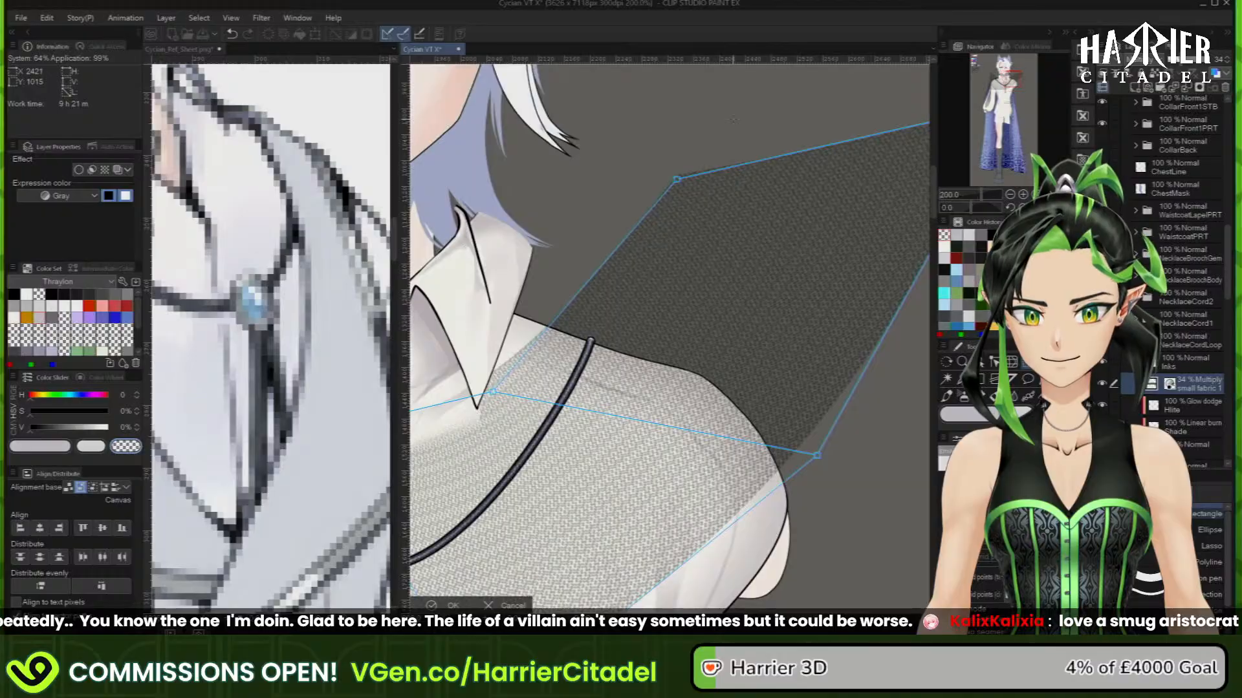
{"action": "left_click_drag", "start_coordinate": [678, 182], "coordinate": [618, 183]}
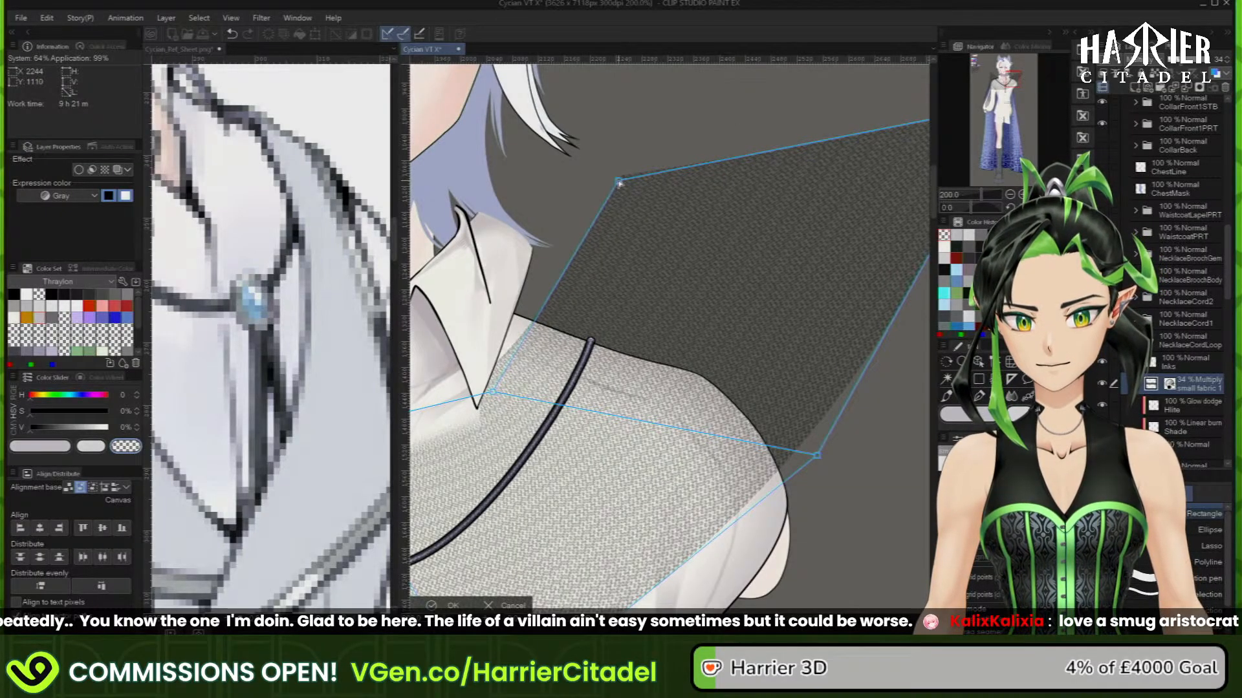
{"action": "left_click_drag", "start_coordinate": [818, 456], "coordinate": [840, 408]}
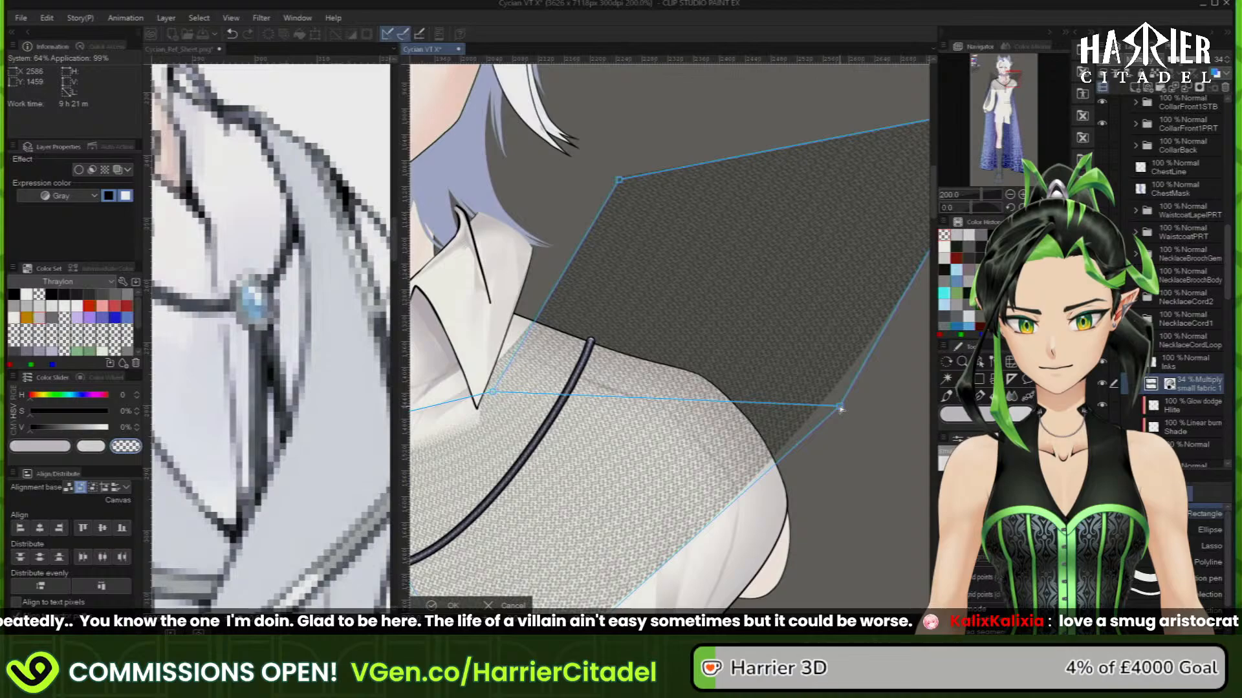
{"action": "left_click_drag", "start_coordinate": [494, 392], "coordinate": [478, 379]}
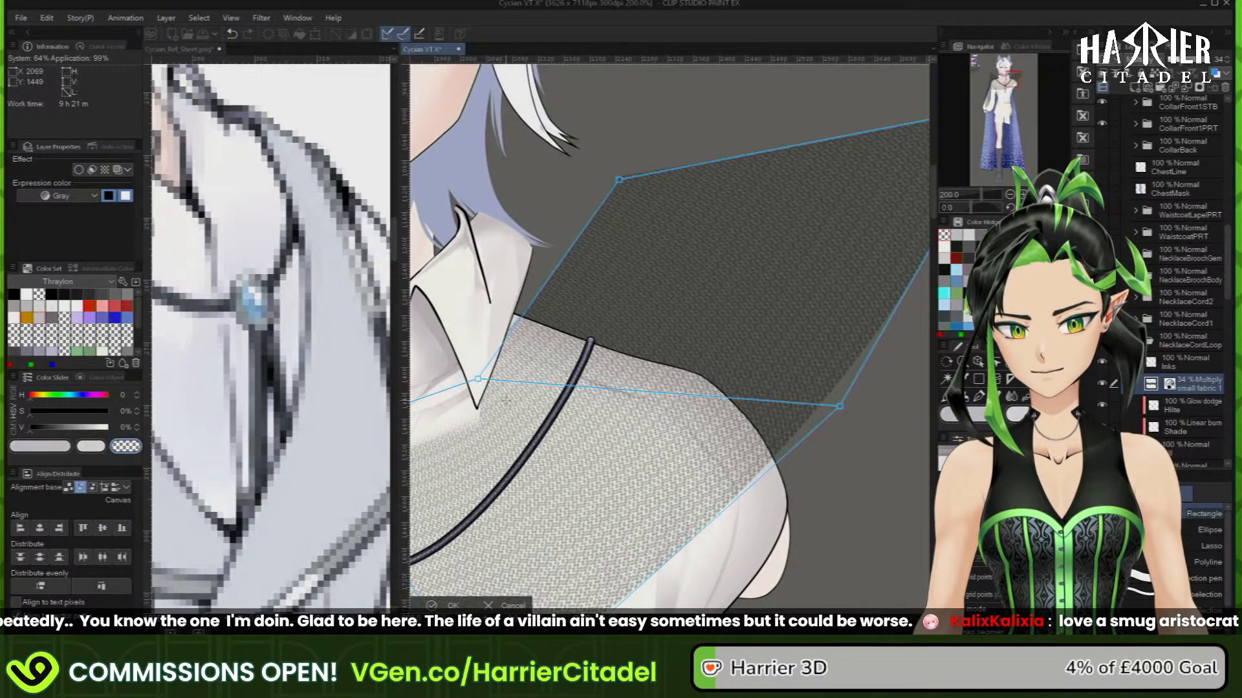
Pull the mesh's upper centre point down to the top shirt button to deepen the fabric's curve above the brooch
{"action": "scroll", "coordinate": [506, 400], "scroll_direction": "down", "scroll_amount": 5}
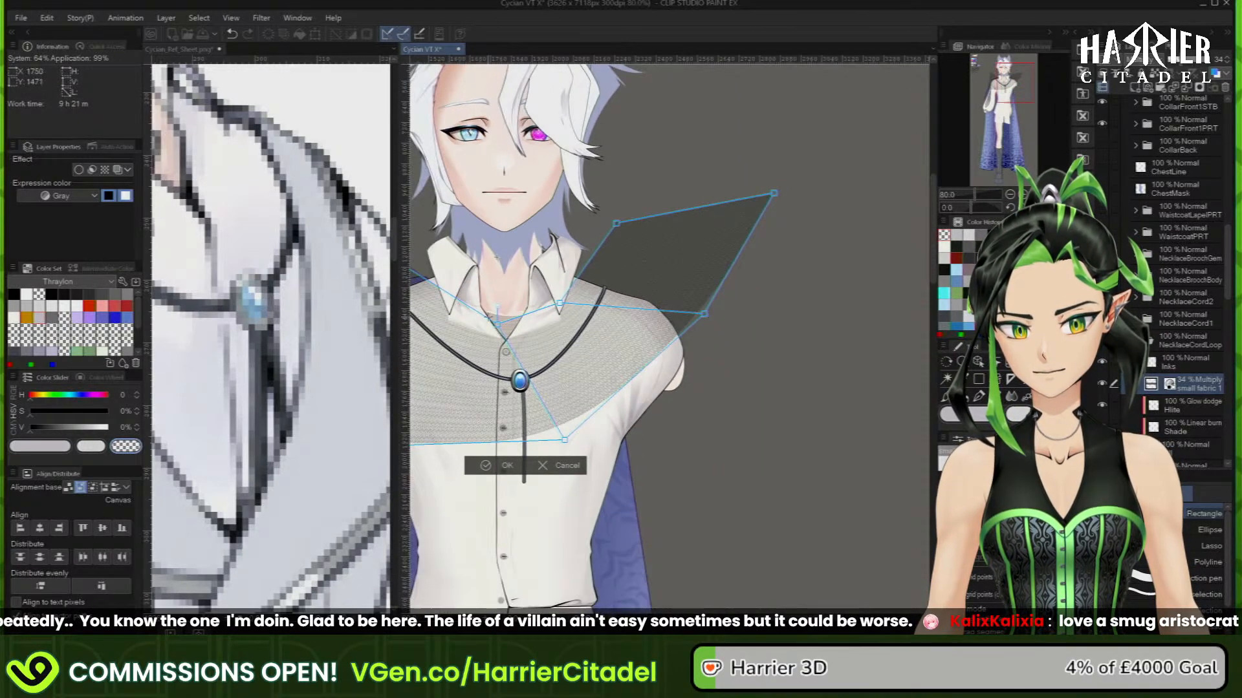
{"action": "scroll", "coordinate": [478, 358], "scroll_direction": "up", "scroll_amount": 2}
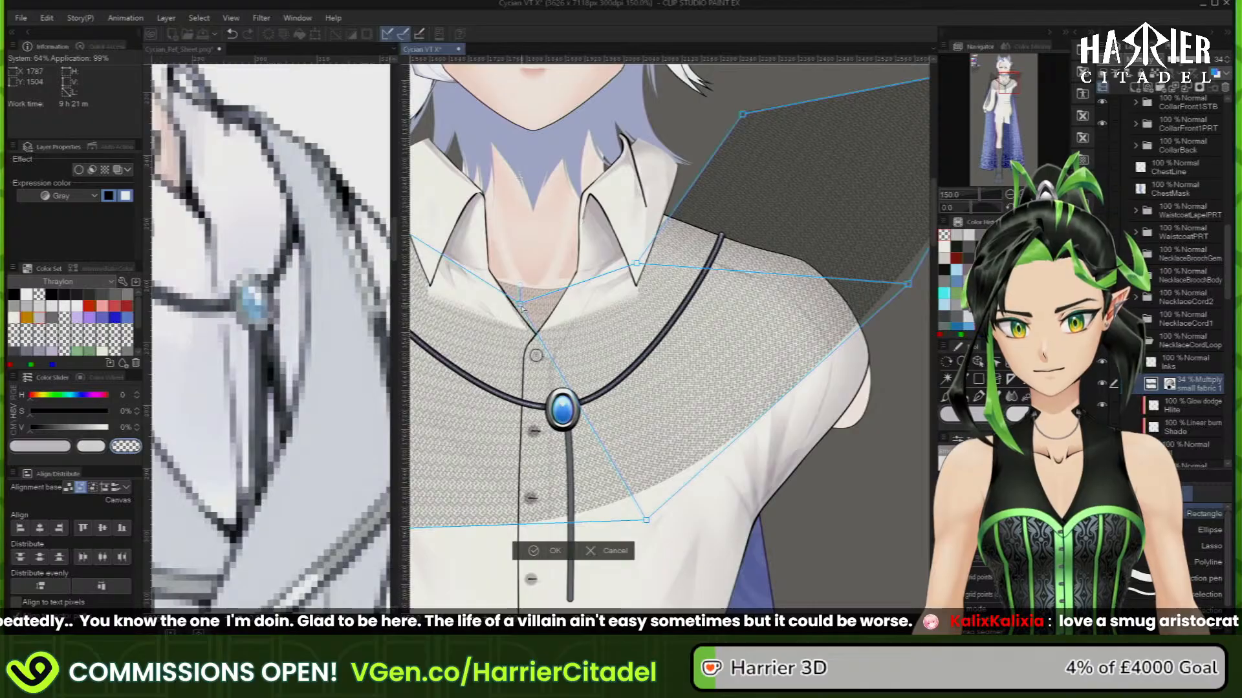
{"action": "left_click_drag", "start_coordinate": [545, 346], "coordinate": [552, 351]}
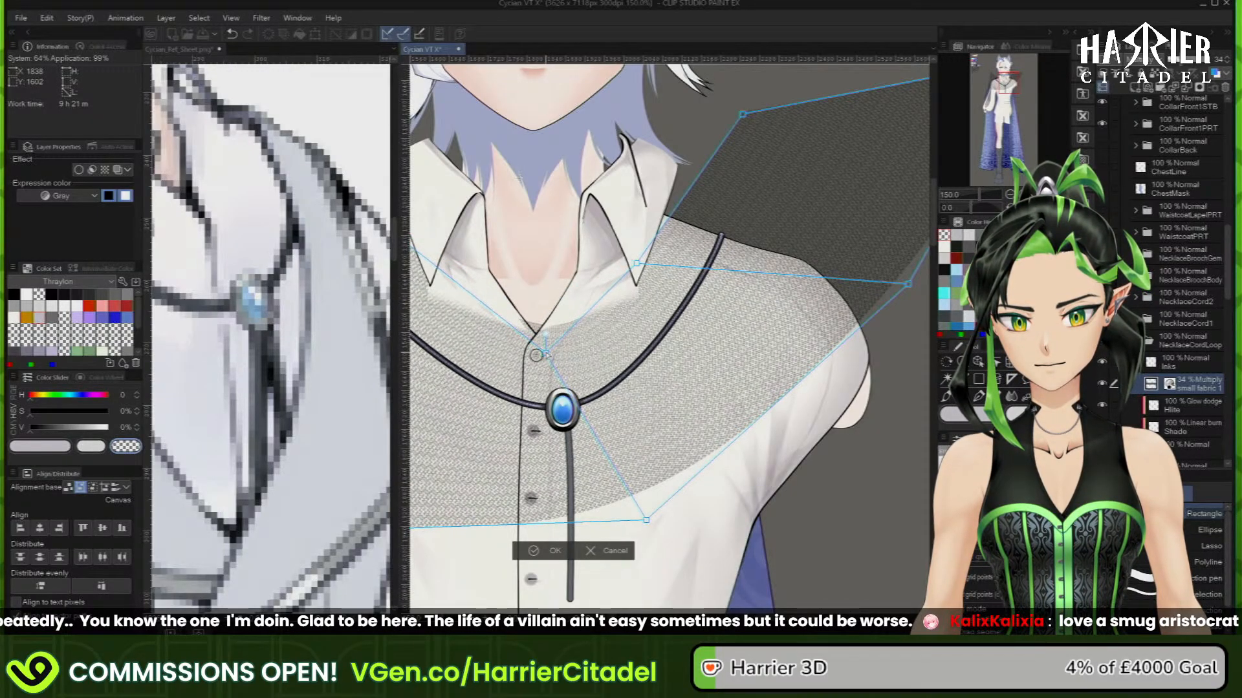
{"action": "left_click_drag", "start_coordinate": [547, 354], "coordinate": [553, 350]}
Raise and tilt the mesh points over the character's right shoulder so the fabric curves along that side of the cord
{"action": "scroll", "coordinate": [611, 353], "scroll_direction": "down", "scroll_amount": 5}
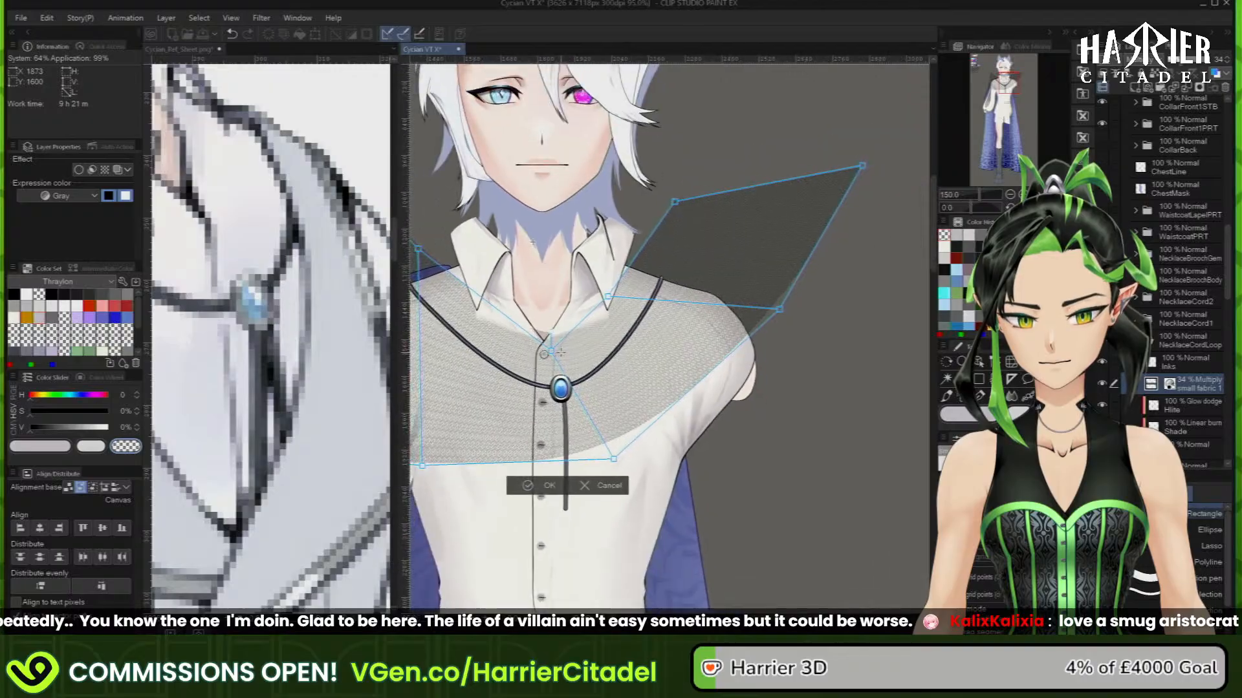
{"action": "scroll", "coordinate": [495, 323], "scroll_direction": "up", "scroll_amount": 3}
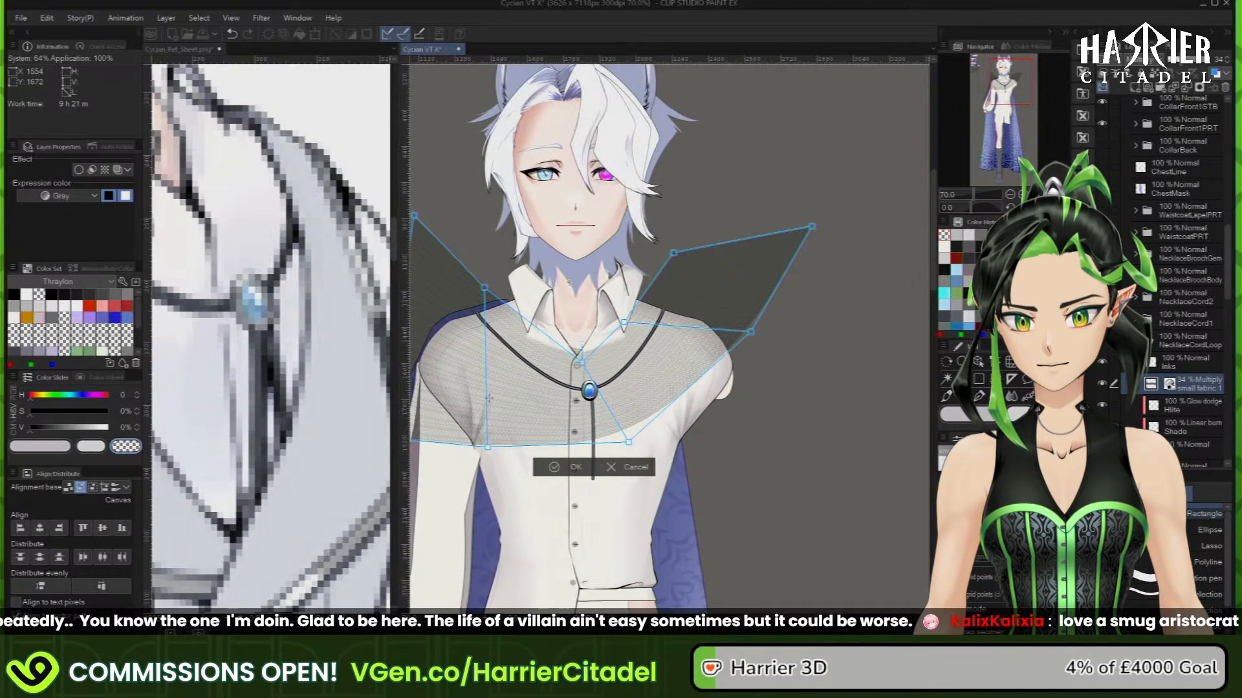
{"action": "scroll", "coordinate": [481, 370], "scroll_direction": "up", "scroll_amount": 2}
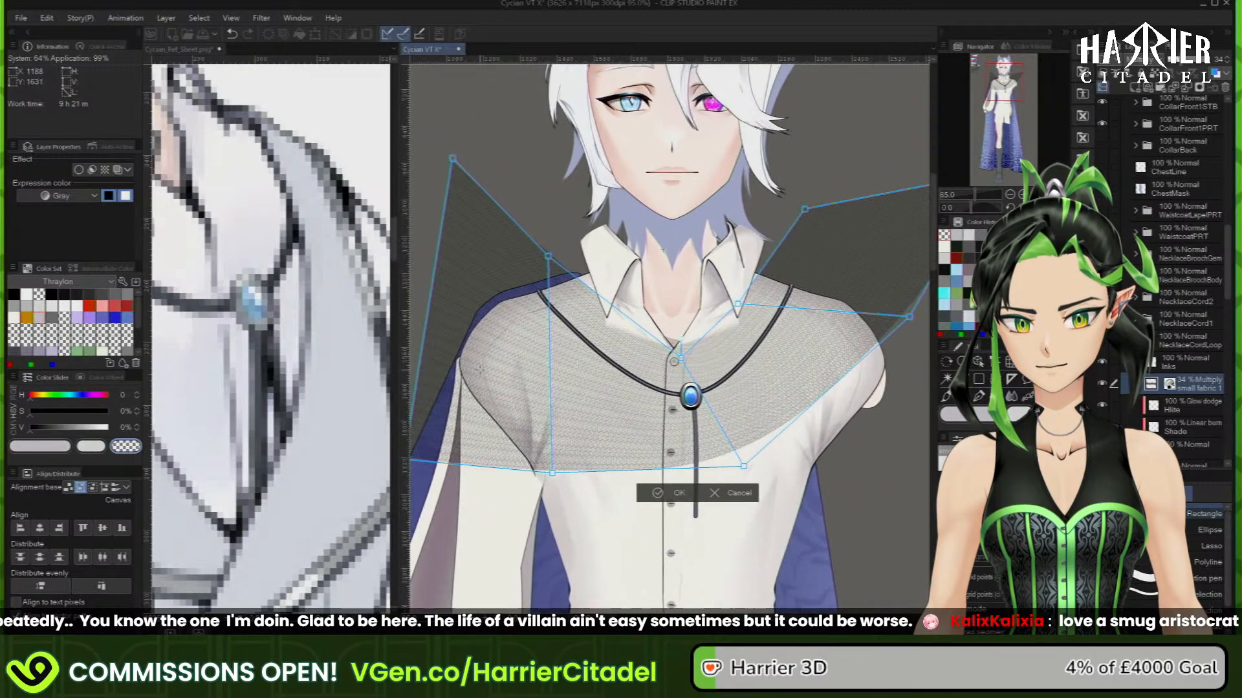
{"action": "left_click_drag", "start_coordinate": [554, 474], "coordinate": [568, 439]}
{"action": "left_click_drag", "start_coordinate": [1001, 82], "coordinate": [991, 81]}
{"action": "left_click_drag", "start_coordinate": [576, 421], "coordinate": [613, 338]}
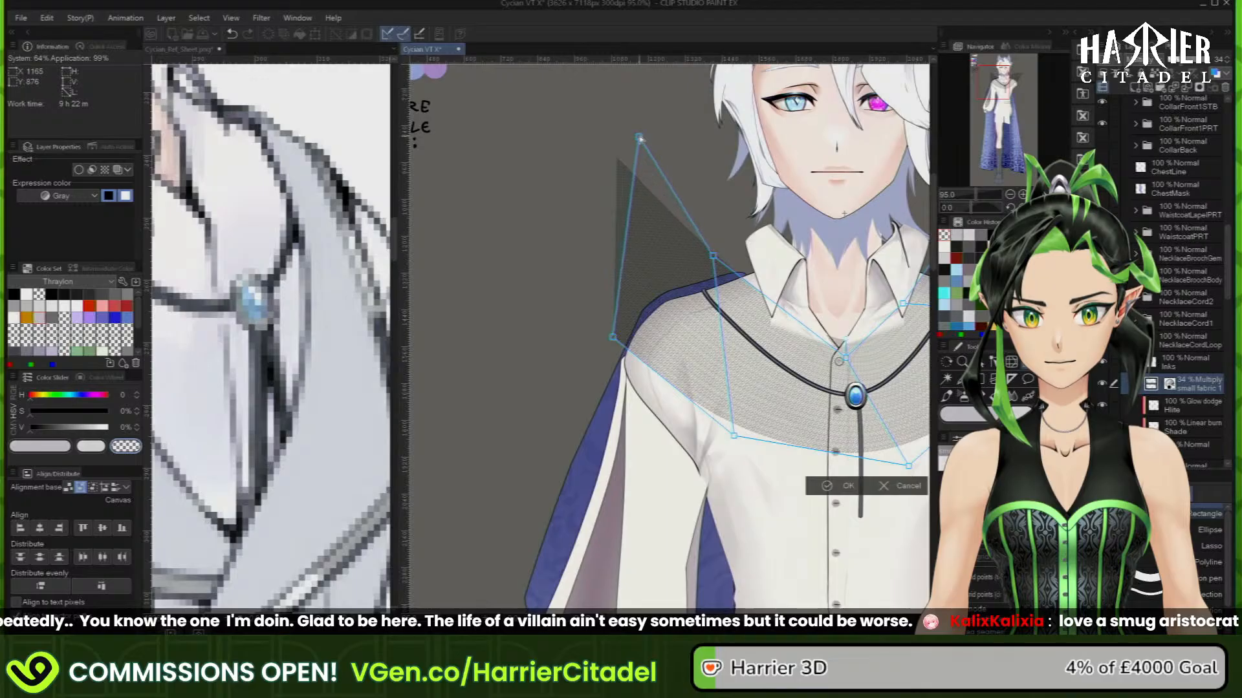
{"action": "left_click_drag", "start_coordinate": [639, 138], "coordinate": [640, 136]}
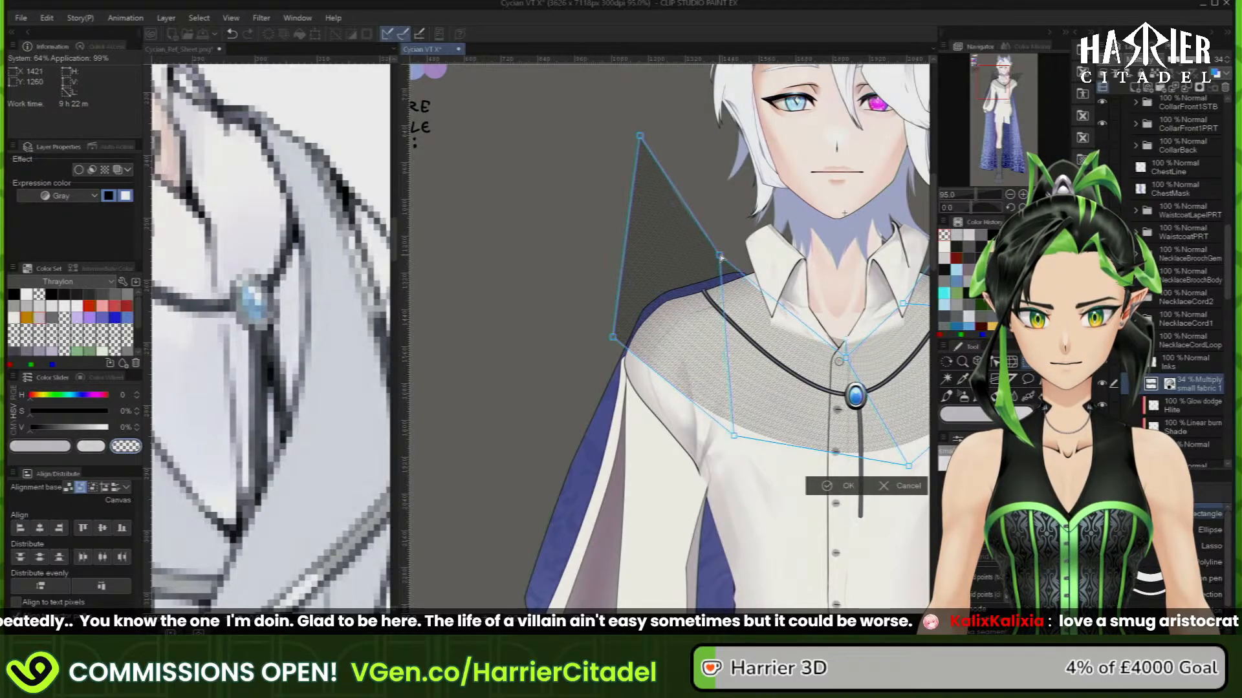
{"action": "left_click_drag", "start_coordinate": [642, 135], "coordinate": [657, 126]}
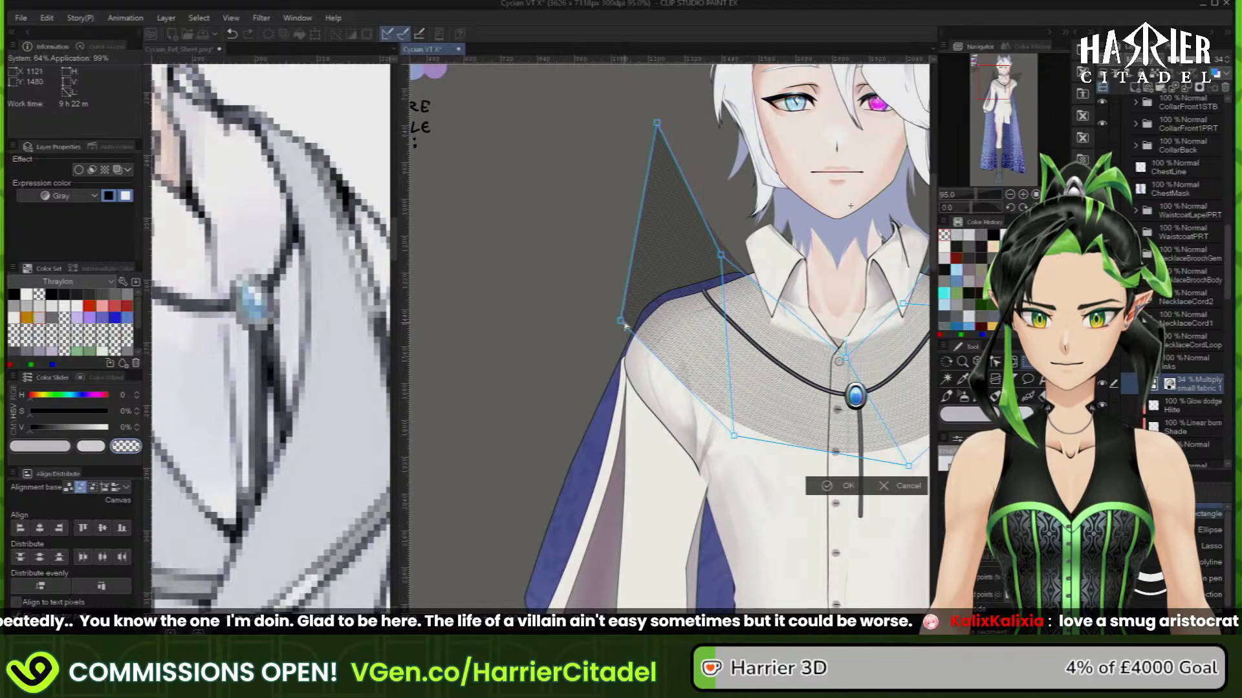
Apply the mesh transformation and clip the small fabric 1 layer to the layer below so it stays within the cord
{"action": "scroll", "coordinate": [582, 265], "scroll_direction": "down", "scroll_amount": 9}
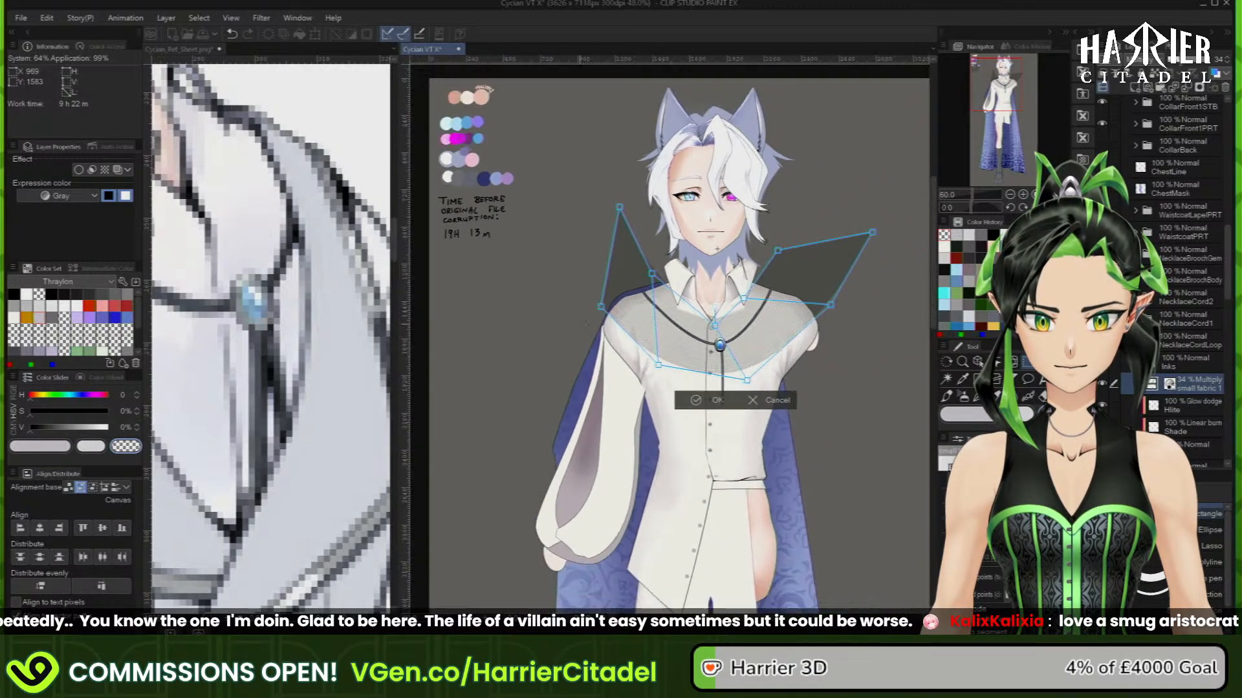
{"action": "scroll", "coordinate": [846, 259], "scroll_direction": "up", "scroll_amount": 7}
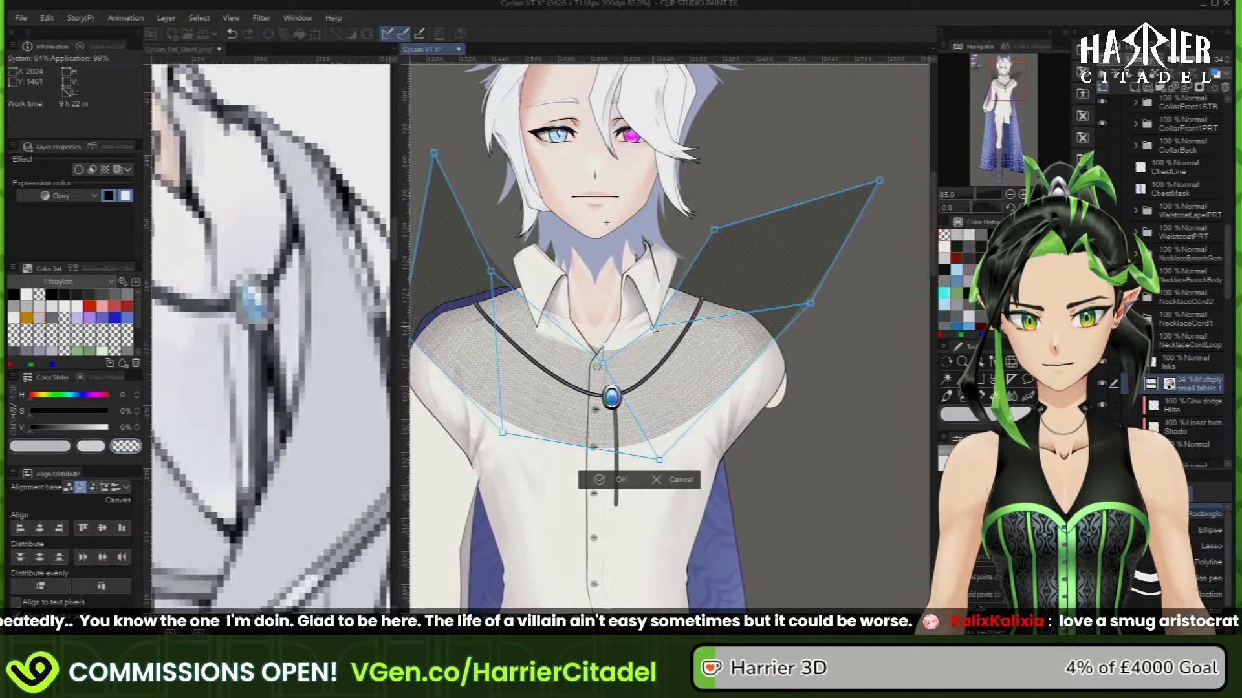
{"action": "left_click", "coordinate": [600, 483]}
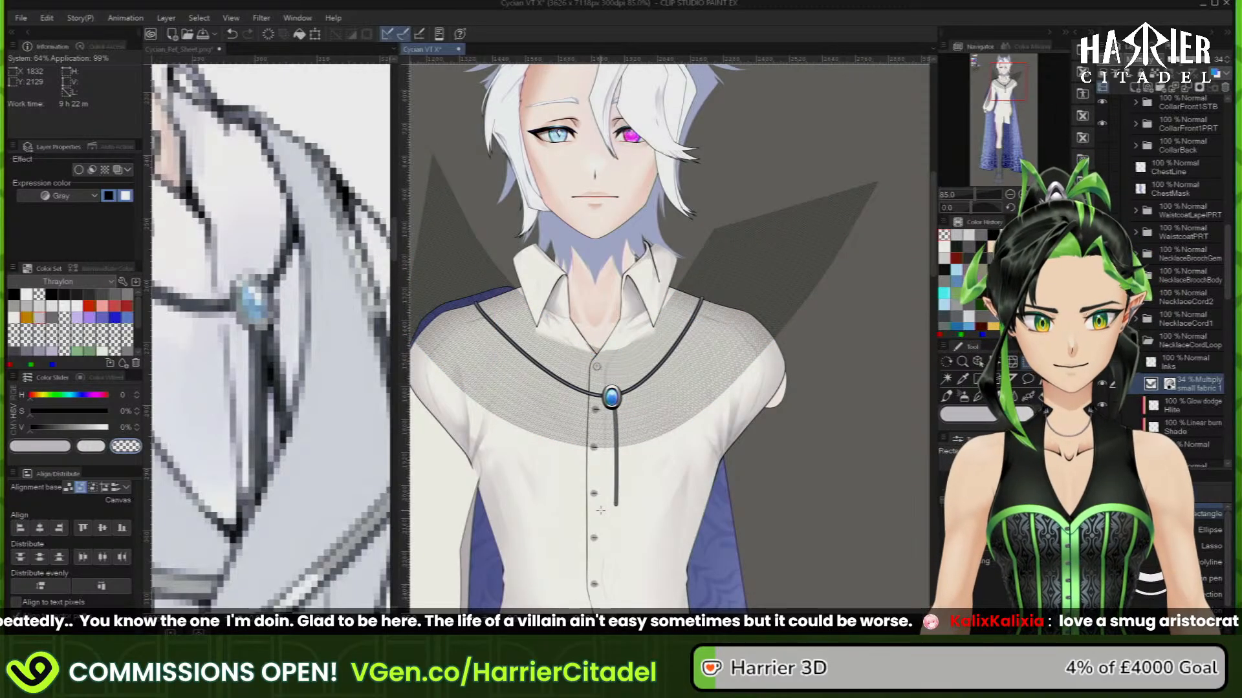
{"action": "left_click", "coordinate": [1105, 74]}
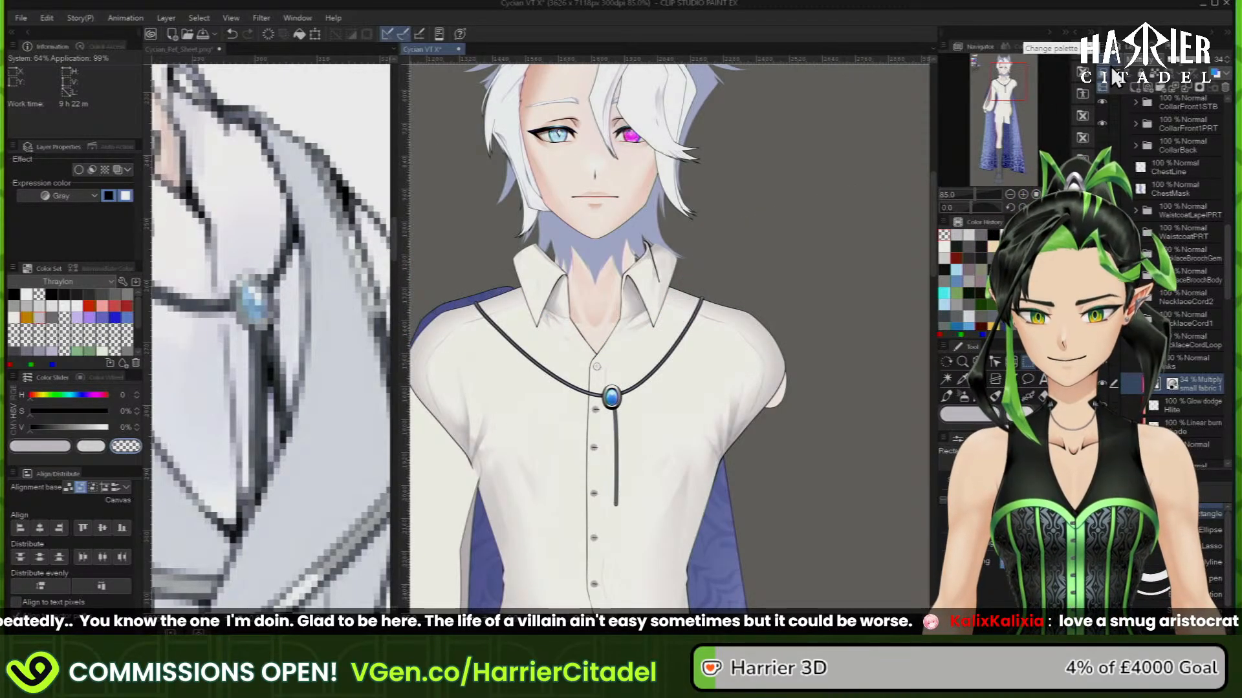
Examine the fabric texture along the necklace cord at both shoulders and around the brooch, up close and from afar
{"action": "scroll", "coordinate": [597, 373], "scroll_direction": "up", "scroll_amount": 5}
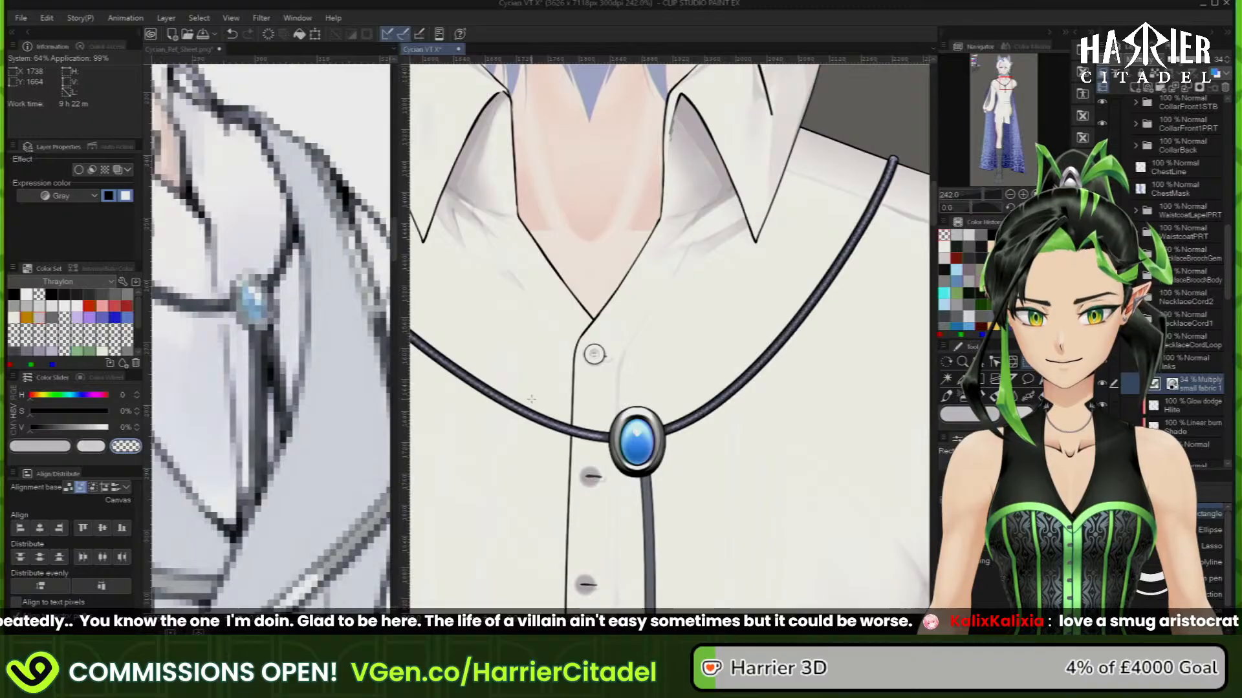
{"action": "scroll", "coordinate": [897, 309], "scroll_direction": "down", "scroll_amount": 5}
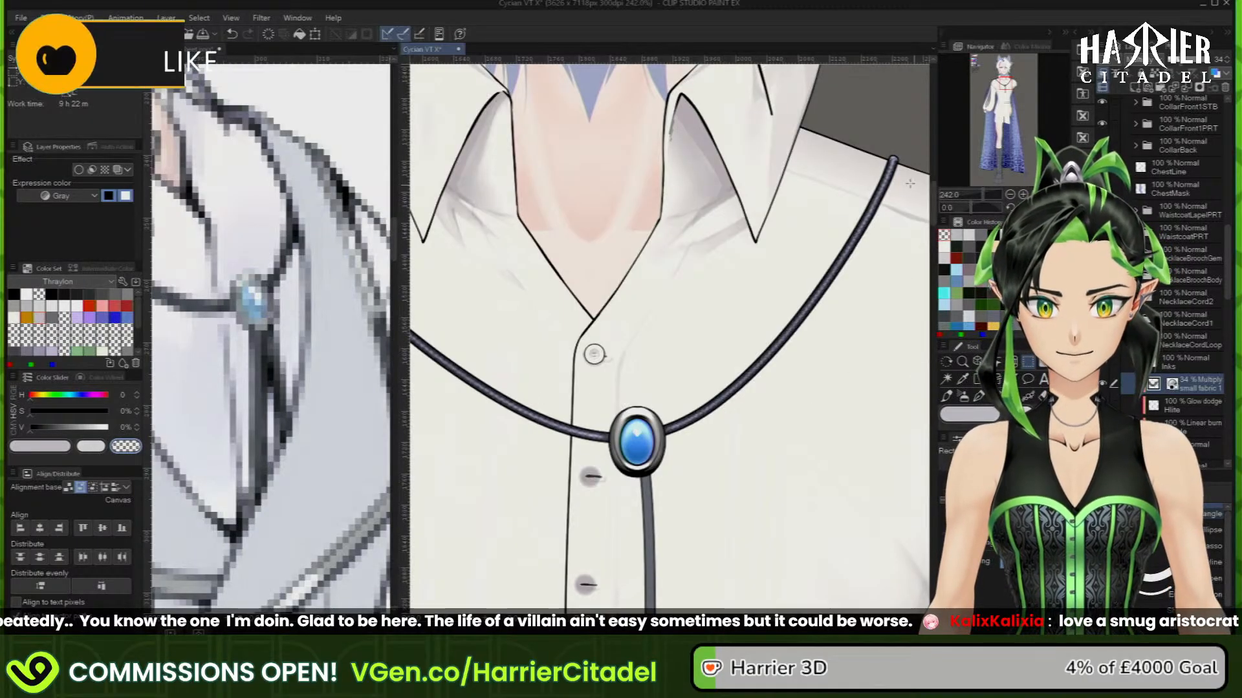
{"action": "scroll", "coordinate": [737, 193], "scroll_direction": "up", "scroll_amount": 5}
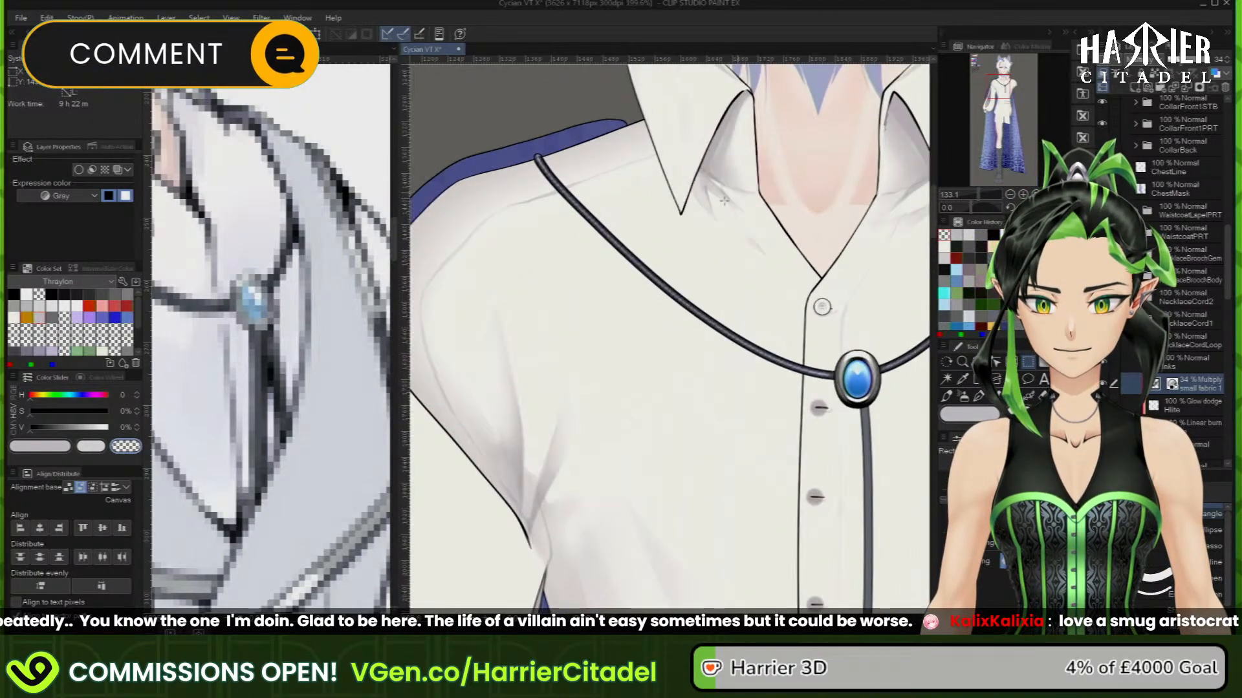
{"action": "scroll", "coordinate": [496, 223], "scroll_direction": "down", "scroll_amount": 4}
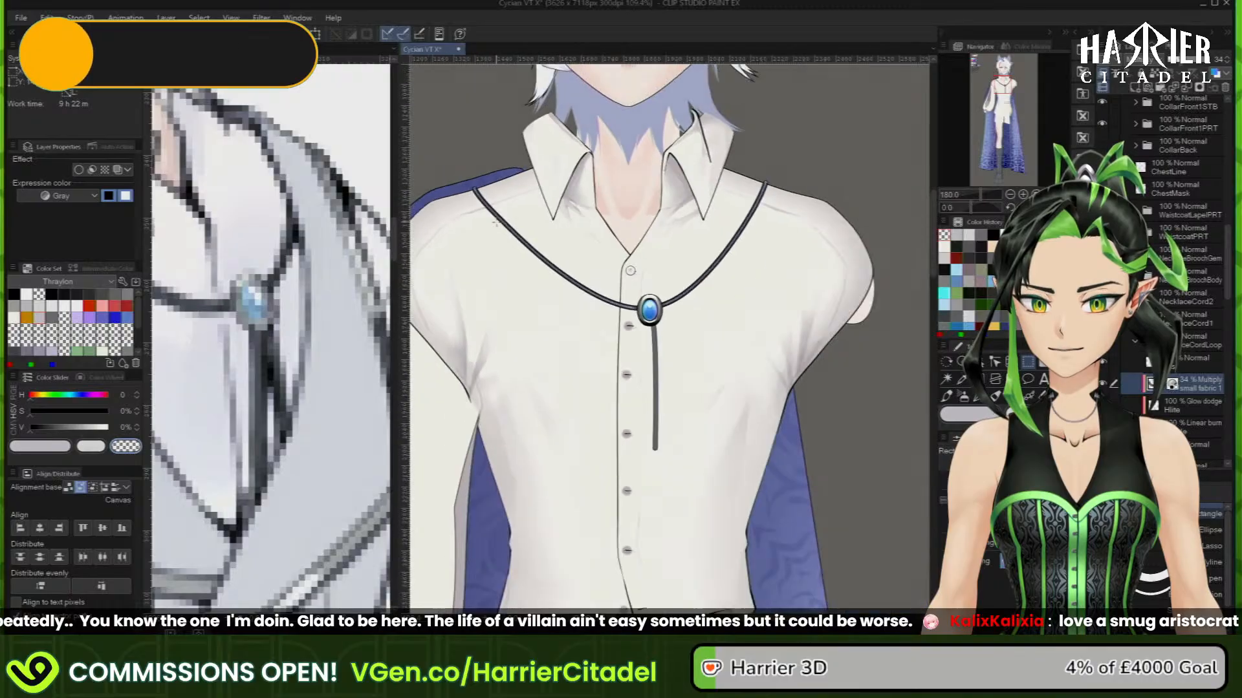
{"action": "scroll", "coordinate": [640, 329], "scroll_direction": "up", "scroll_amount": 5}
{"action": "scroll", "coordinate": [641, 328], "scroll_direction": "up", "scroll_amount": 1}
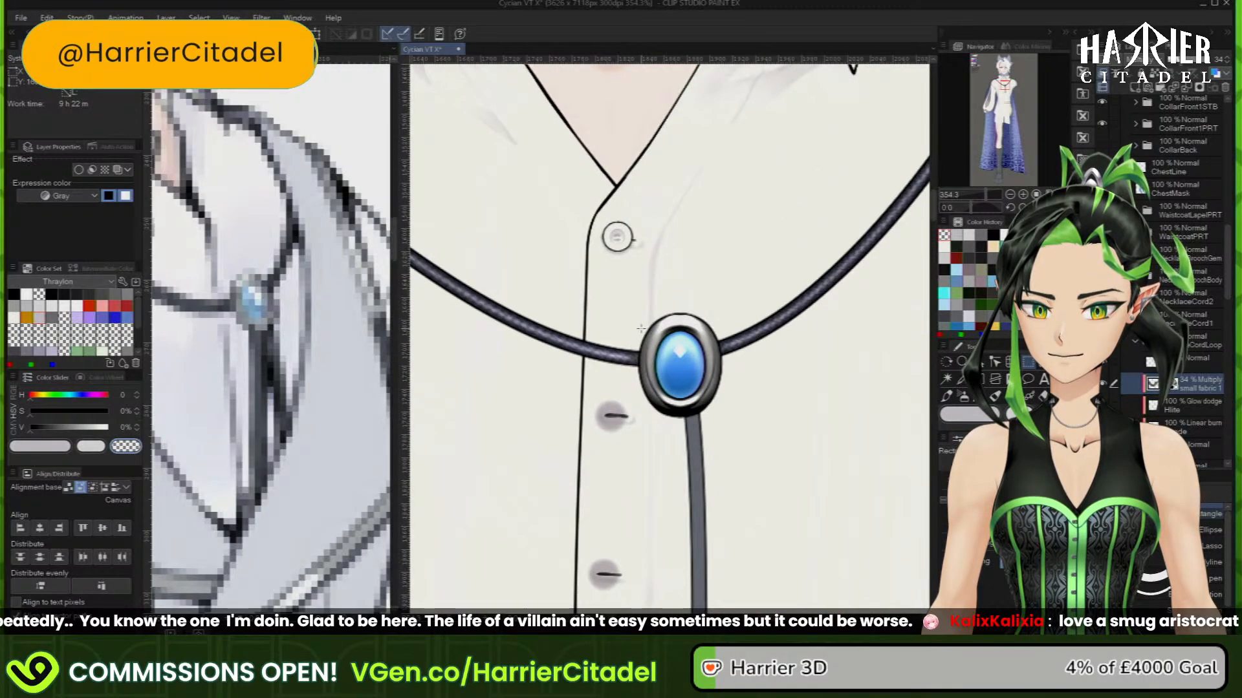
{"action": "scroll", "coordinate": [646, 328], "scroll_direction": "down", "scroll_amount": 9}
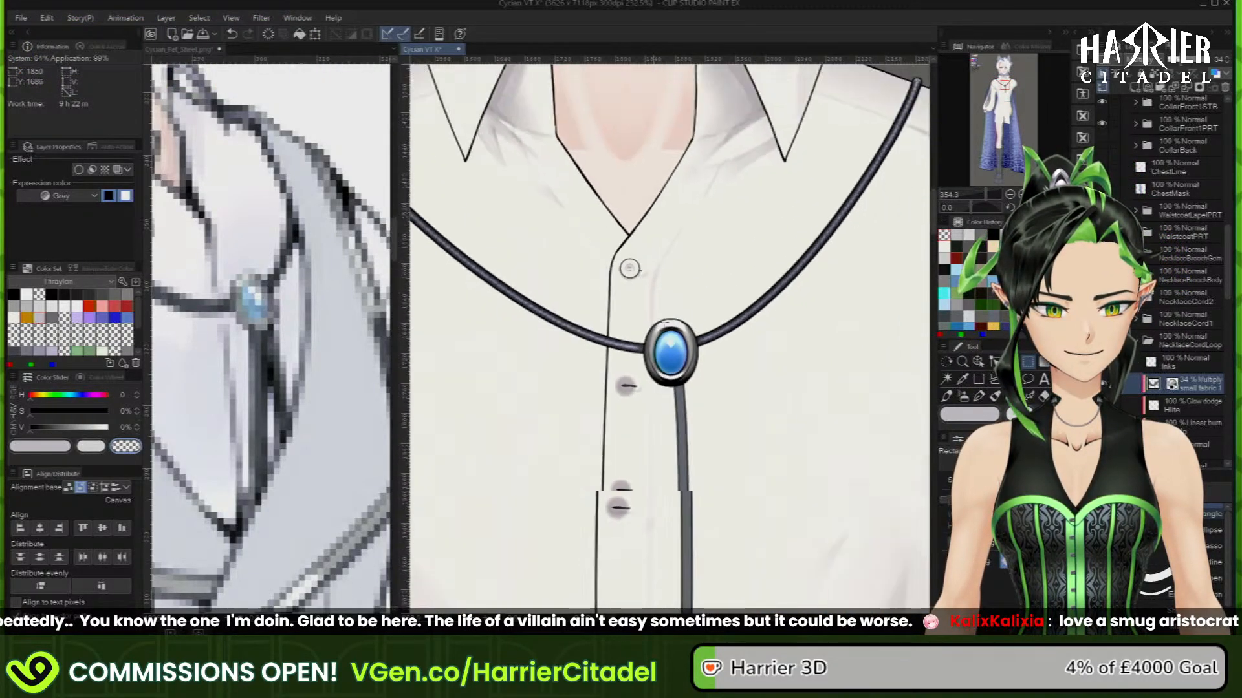
{"action": "scroll", "coordinate": [703, 304], "scroll_direction": "down", "scroll_amount": 1}
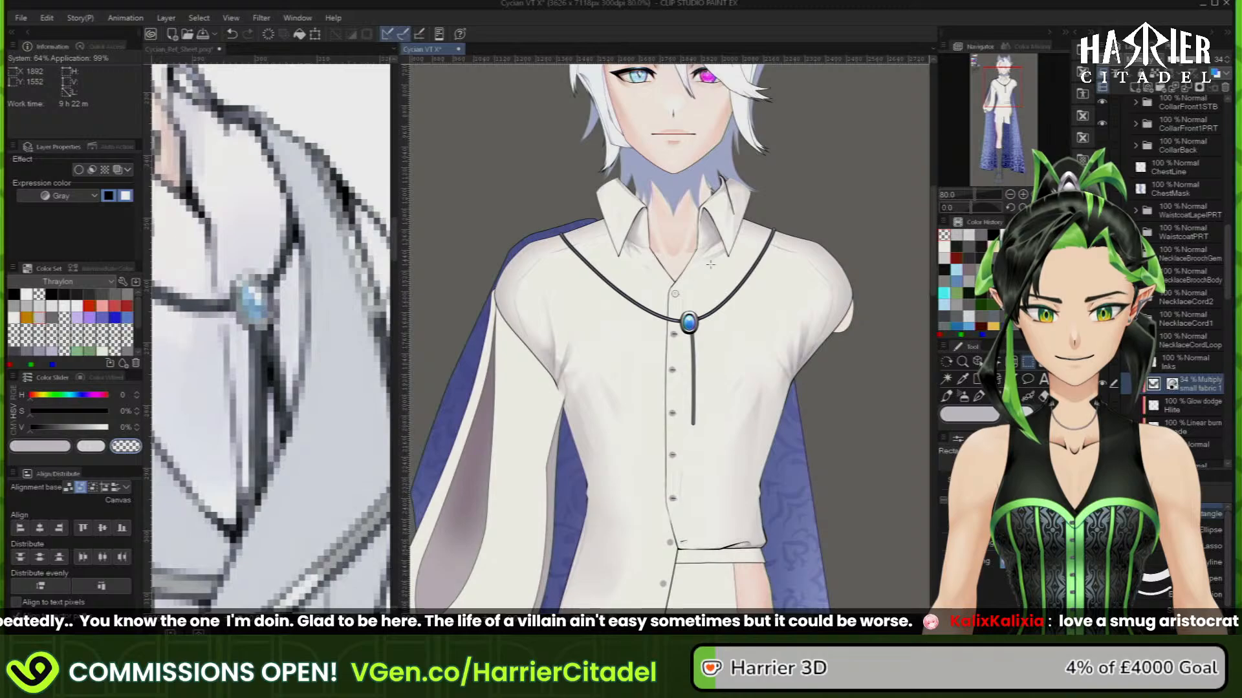
{"action": "scroll", "coordinate": [710, 264], "scroll_direction": "up", "scroll_amount": 1}
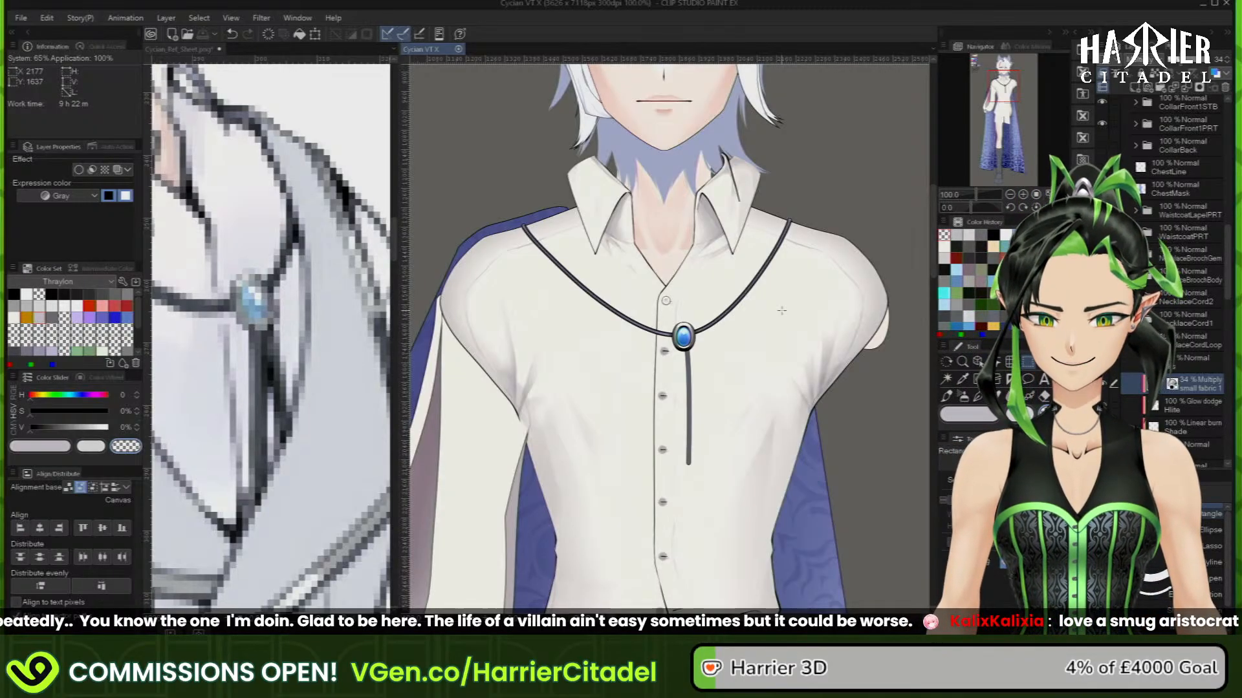
Collapse the NecklaceCordLoop folder, then make the NecklaceCord1 folder visible and expand its layers
{"action": "left_click", "coordinate": [1152, 349]}
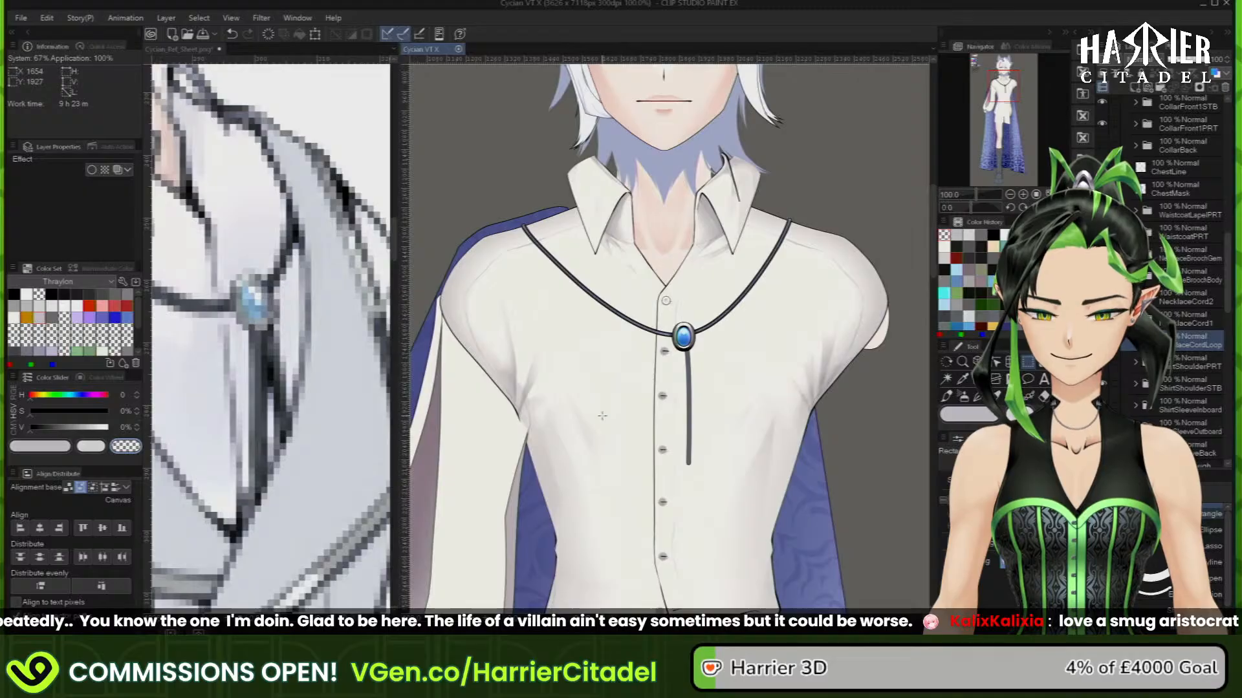
{"action": "key", "text": "ctrl+plus"}
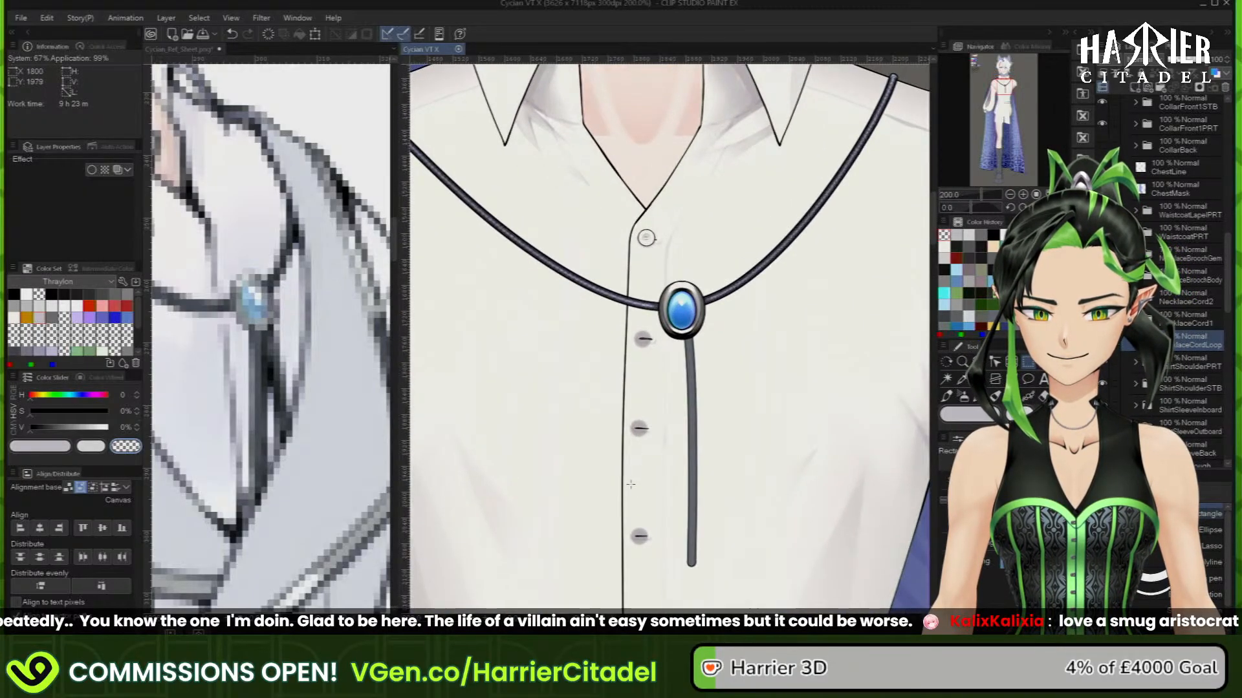
{"action": "scroll", "coordinate": [645, 600], "scroll_direction": "up", "scroll_amount": 2}
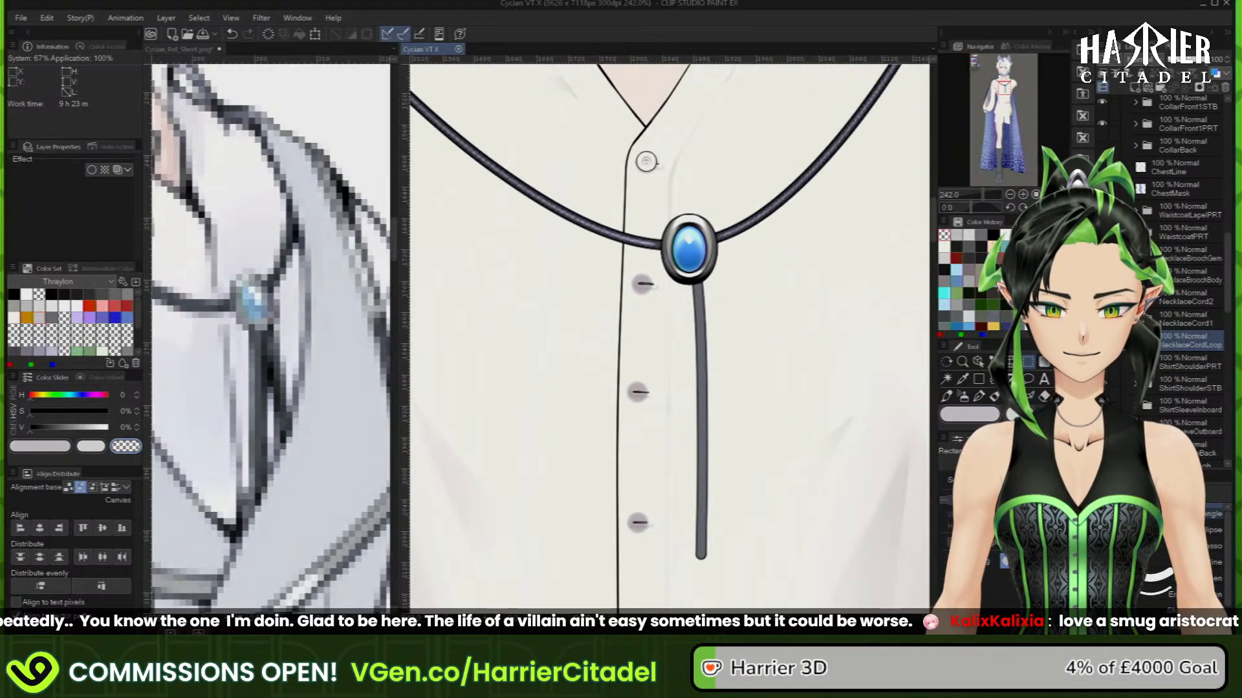
{"action": "left_click_drag", "start_coordinate": [682, 285], "coordinate": [680, 517]}
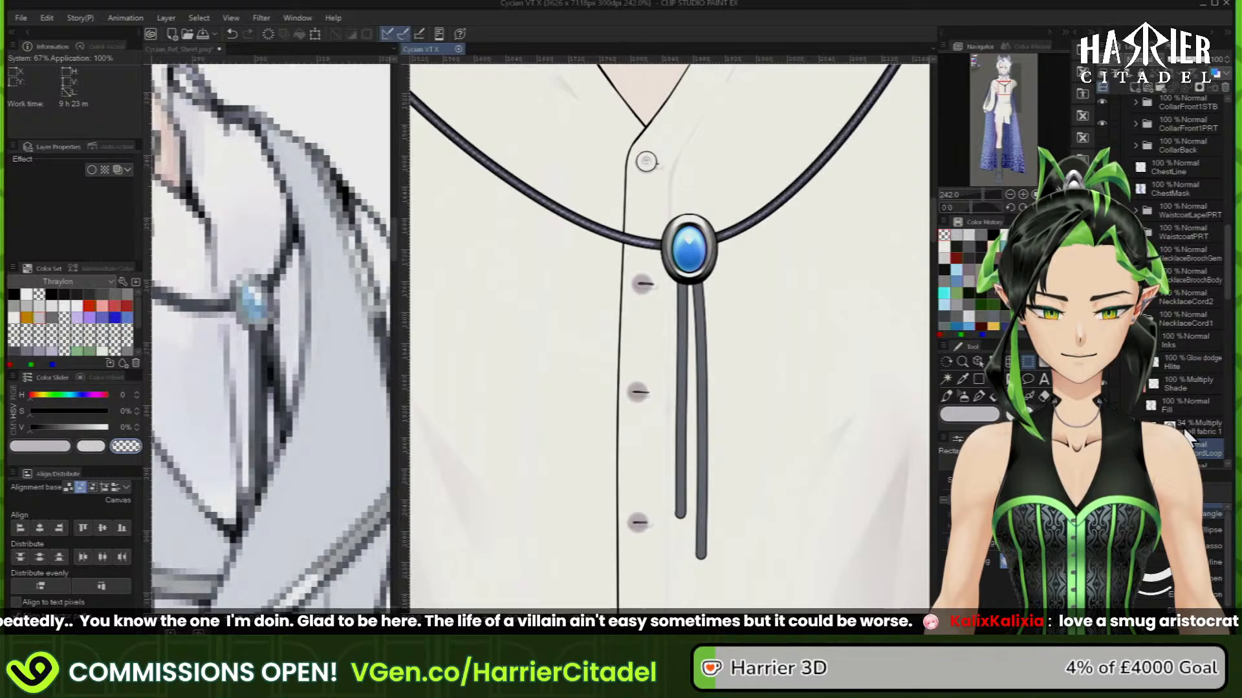
Load the NecklaceCord1 Fill layer's shape as a selection and choose a muted purple-grey drawing colour (H 280, S 5, V 45)
{"action": "left_click", "coordinate": [1185, 406]}
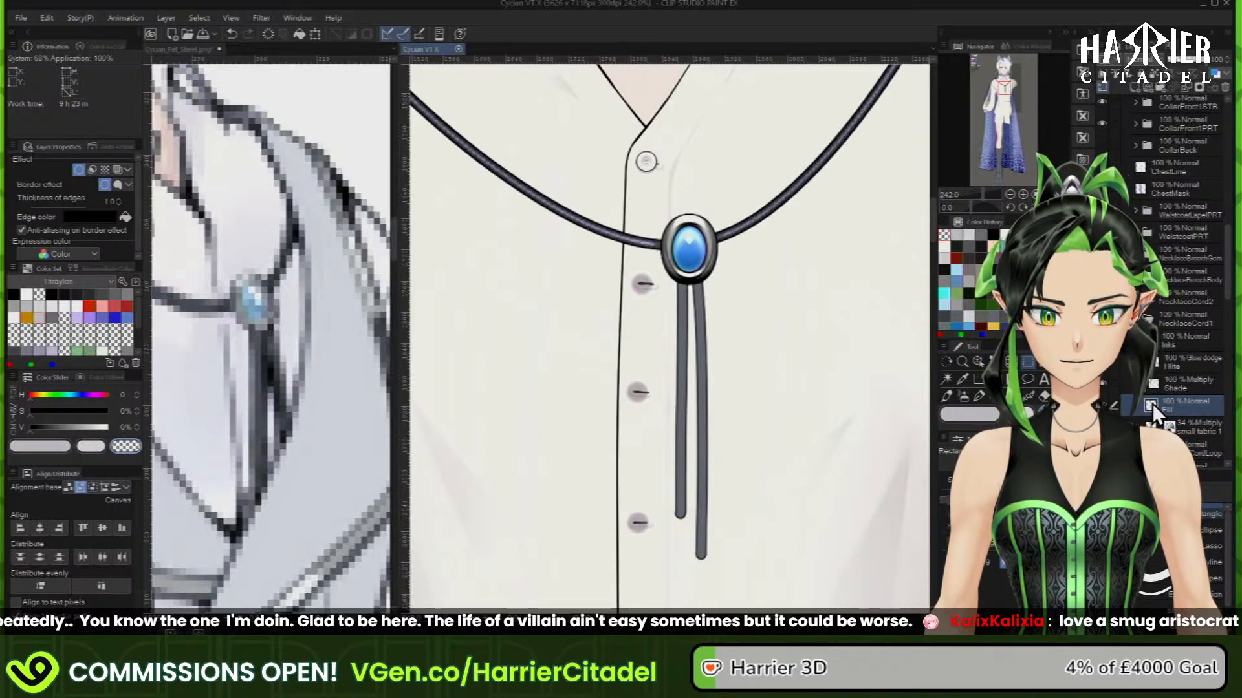
{"action": "left_click", "coordinate": [1151, 403], "text": "ctrl"}
{"action": "left_click", "coordinate": [979, 231]}
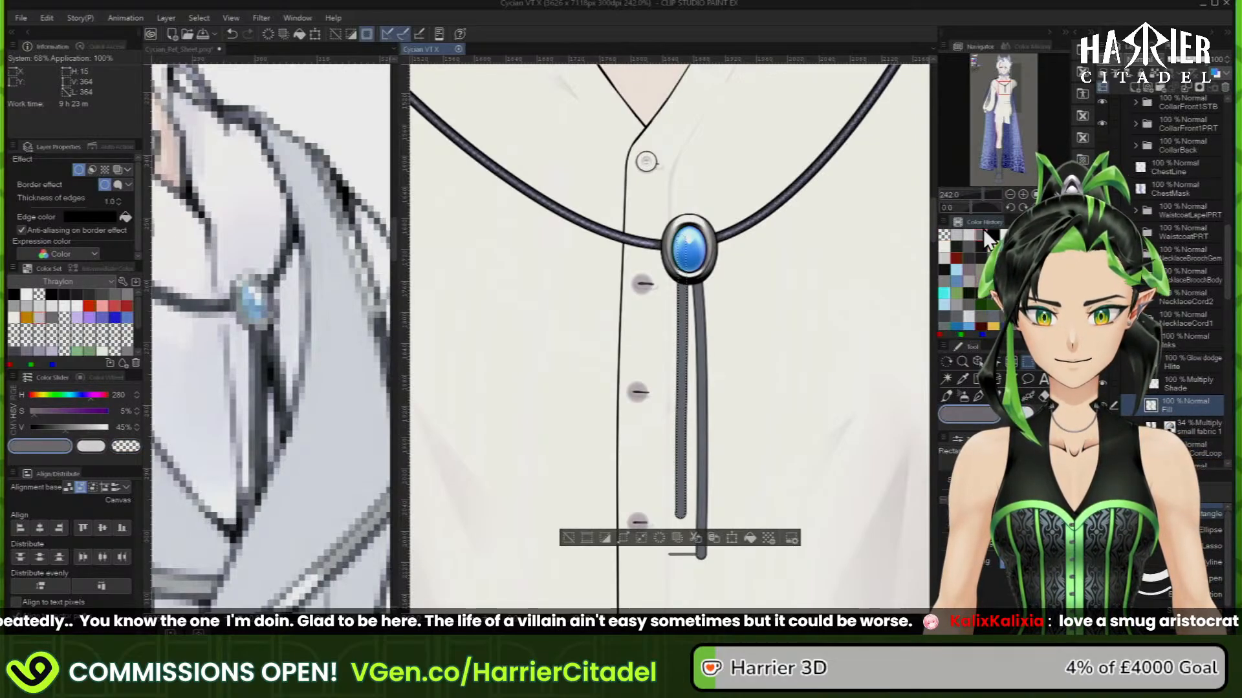
Try to outline the cord selection on the NecklaceCord1 Fill layer with a 3 px line drawn on the border
{"action": "left_click", "coordinate": [46, 17]}
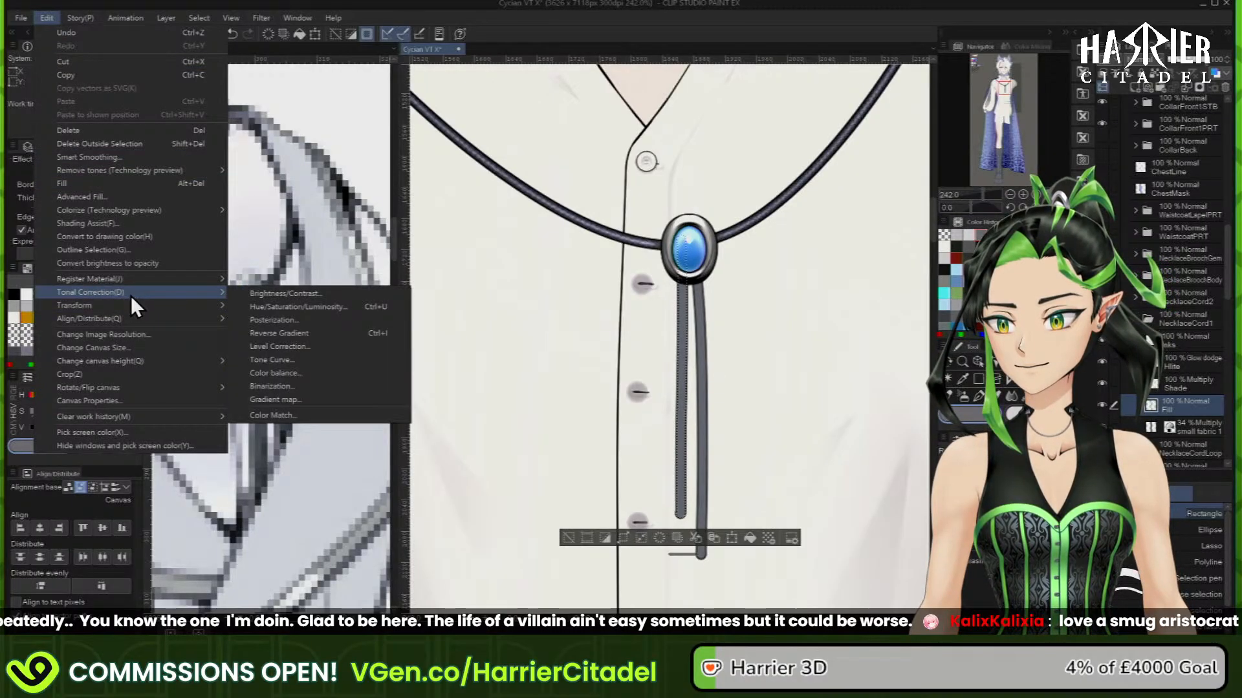
{"action": "left_click", "coordinate": [142, 249]}
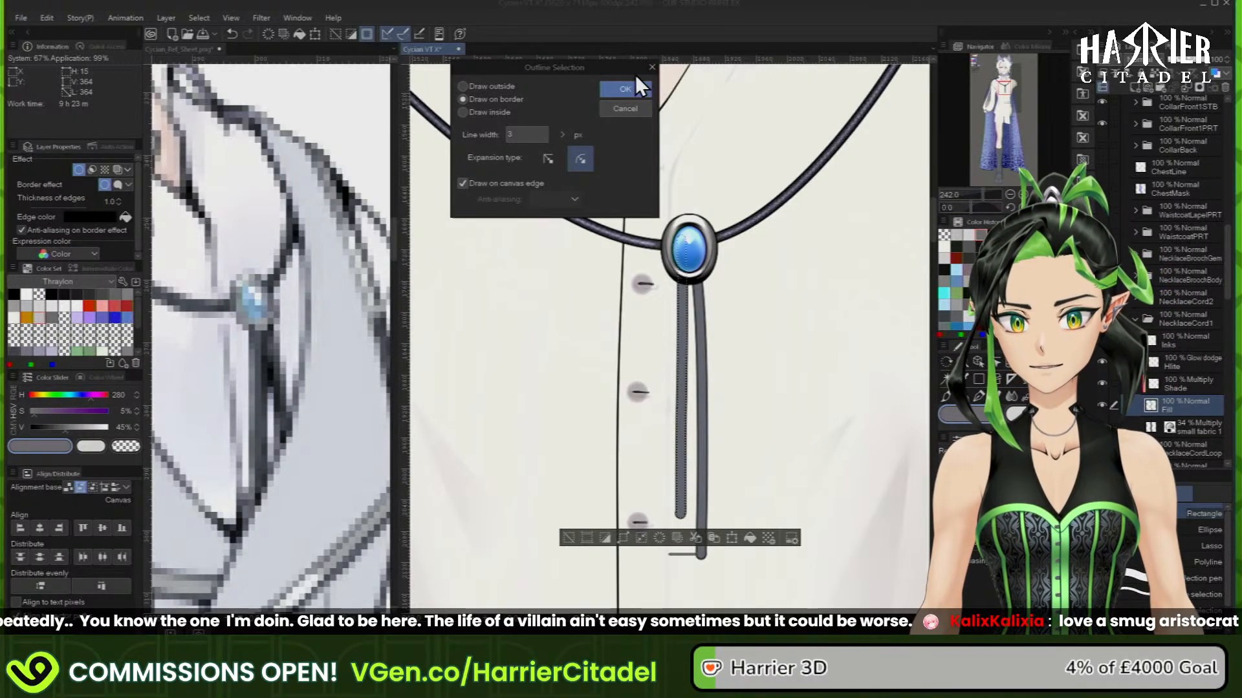
{"action": "left_click", "coordinate": [634, 90]}
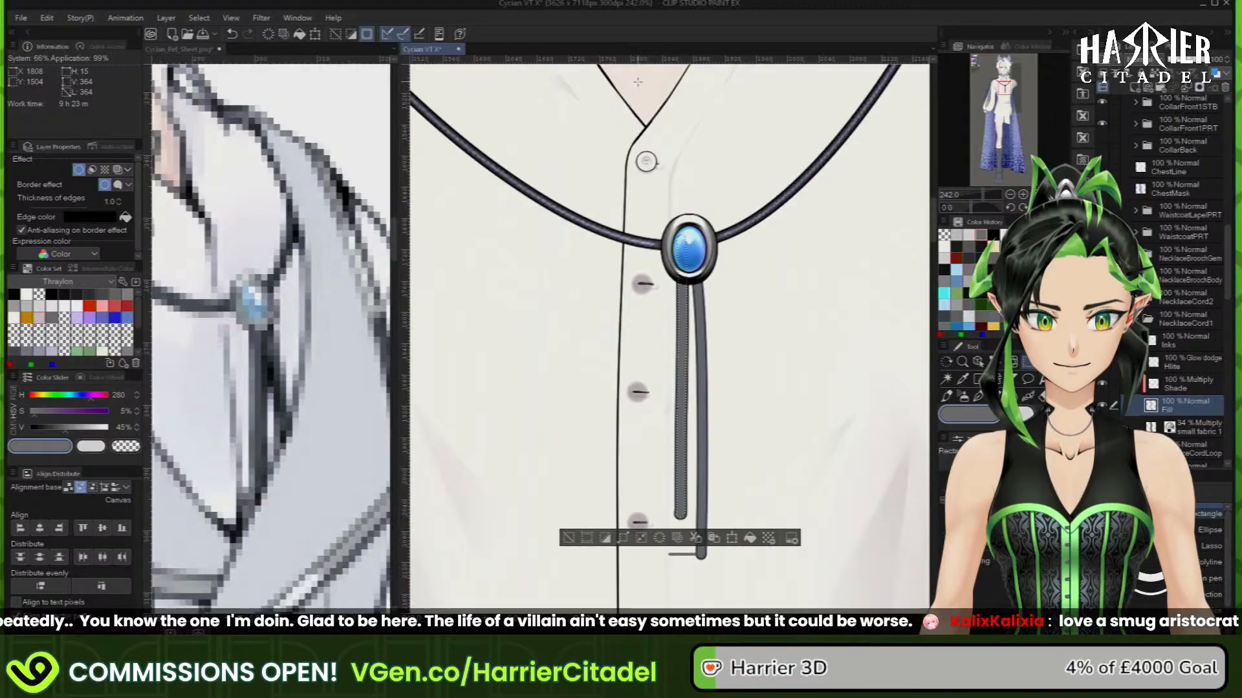
Outline the cord selection with a 3 px line drawn on the border, on the NecklaceCord1 Shade layer
{"action": "left_click", "coordinate": [1204, 383]}
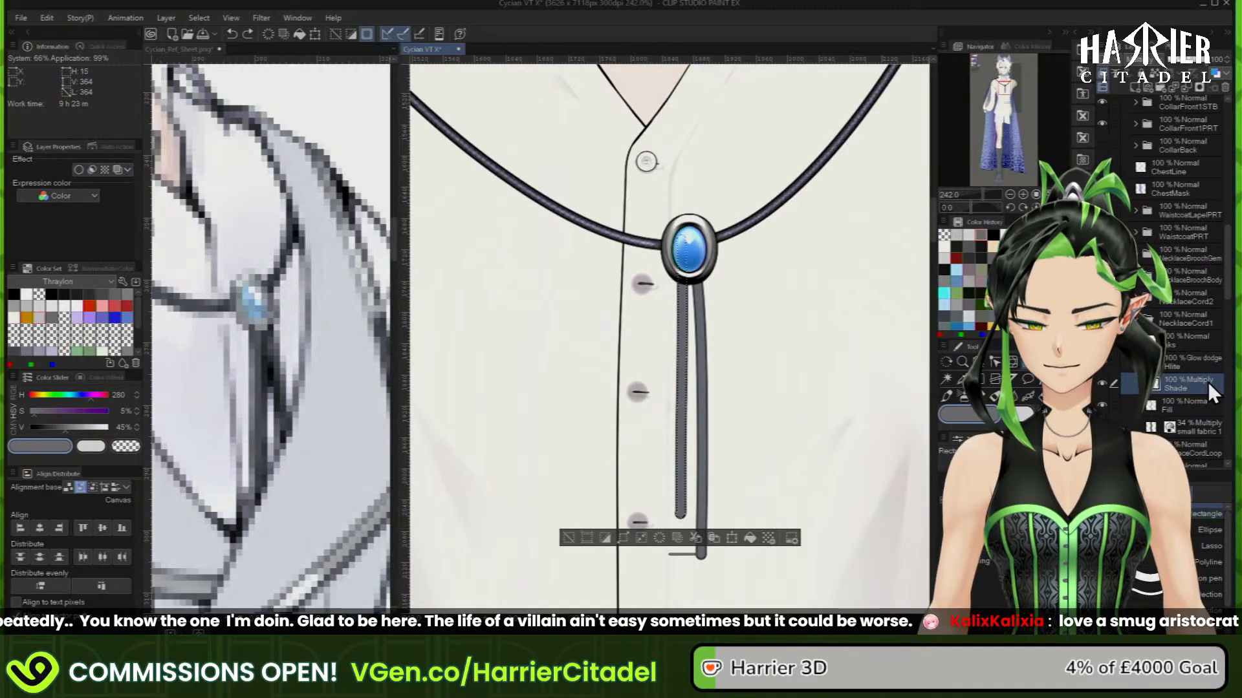
{"action": "left_click", "coordinate": [47, 18]}
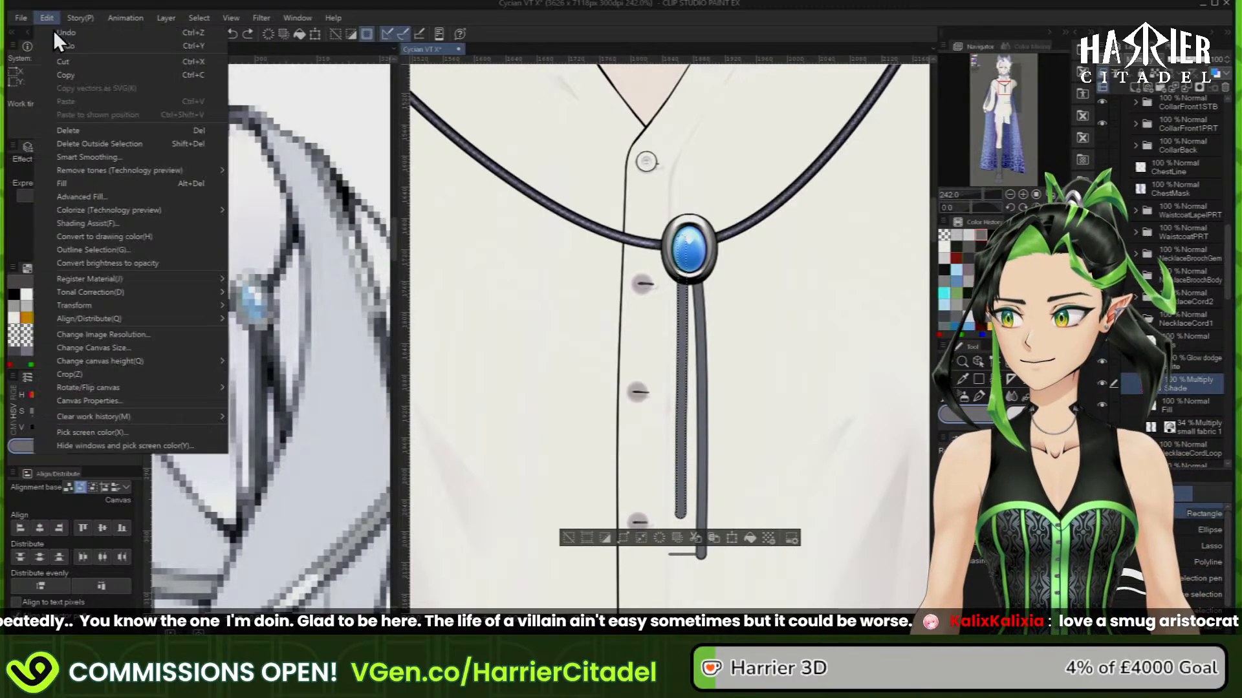
{"action": "left_click", "coordinate": [123, 249]}
{"action": "key", "text": "Return"}
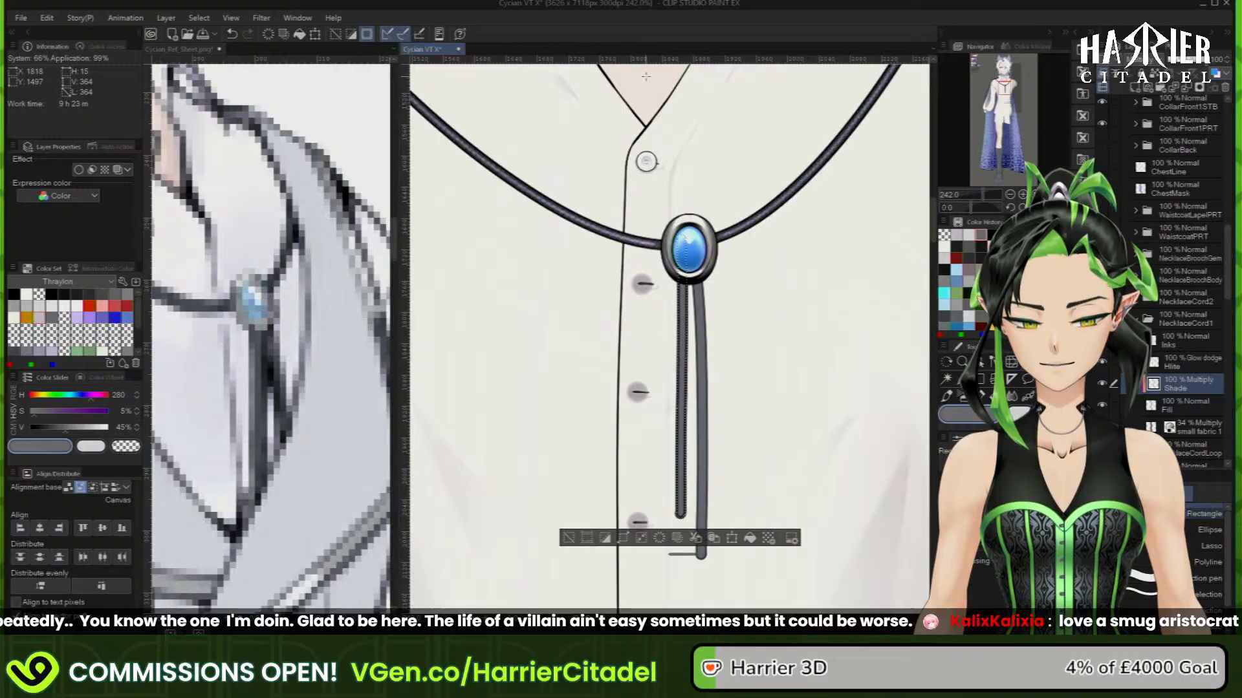
Expand the NecklaceCord2 folder and copy NecklaceCord1's Glow dodge Hlite layer into it, above its Shade layer
{"action": "left_click", "coordinate": [1136, 297]}
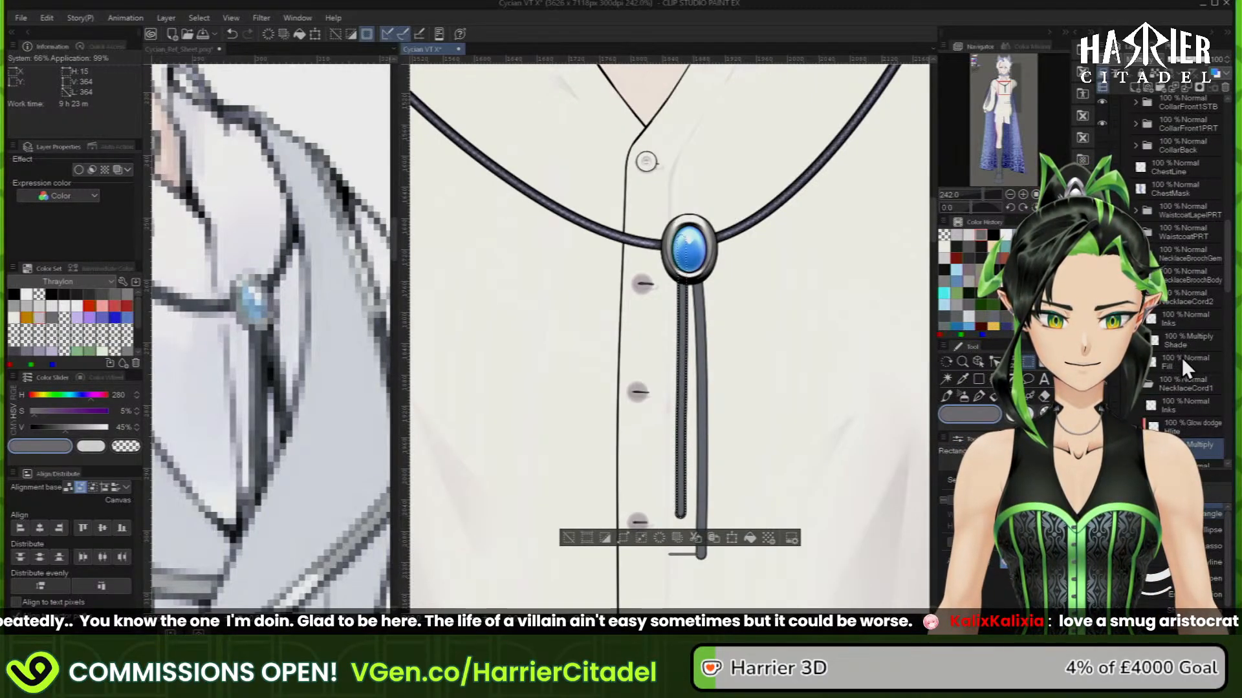
{"action": "left_click", "coordinate": [1195, 428]}
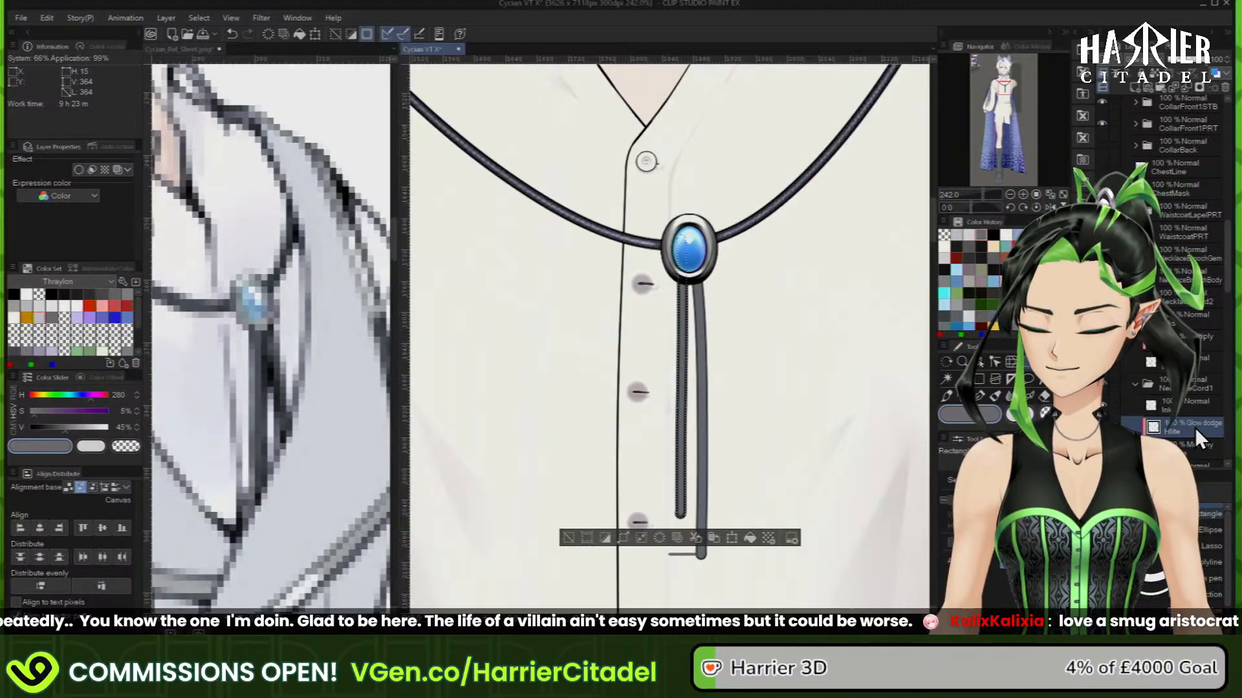
{"action": "left_click_drag", "start_coordinate": [1196, 425], "coordinate": [1201, 336]}
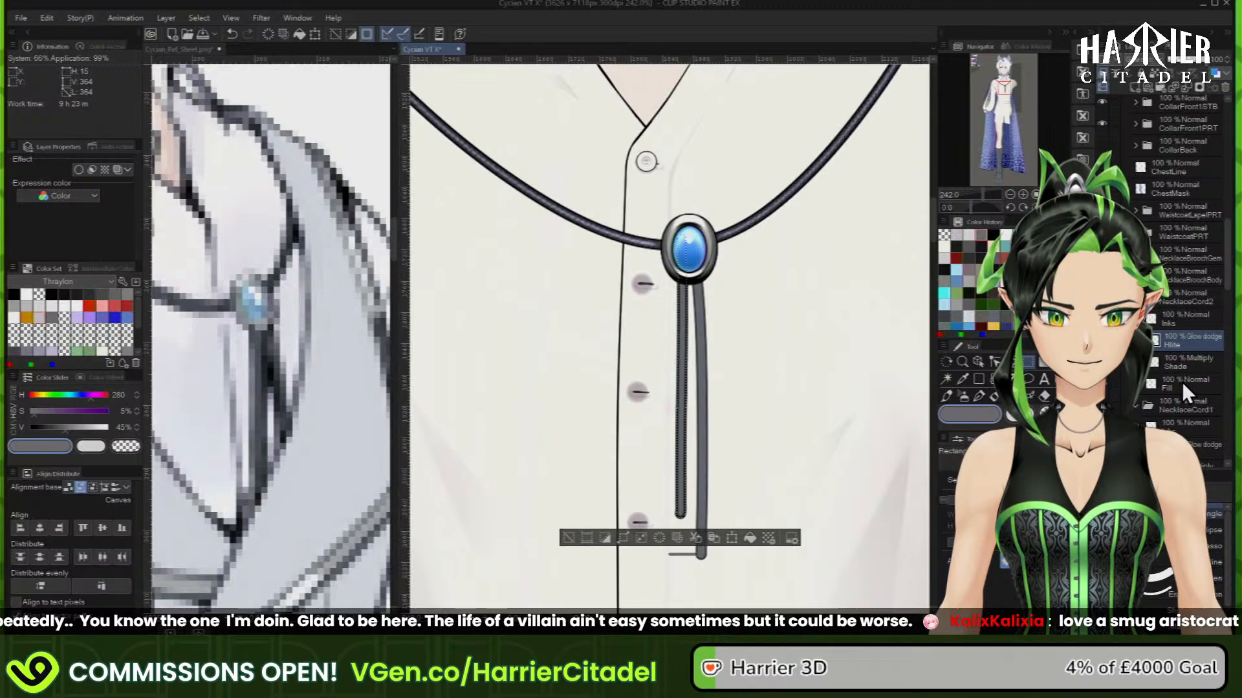
Select the NecklaceCord2 Fill shape, outline it with a 3 px border line on that cord's Shade layer, and deselect
{"action": "left_click", "coordinate": [1182, 381]}
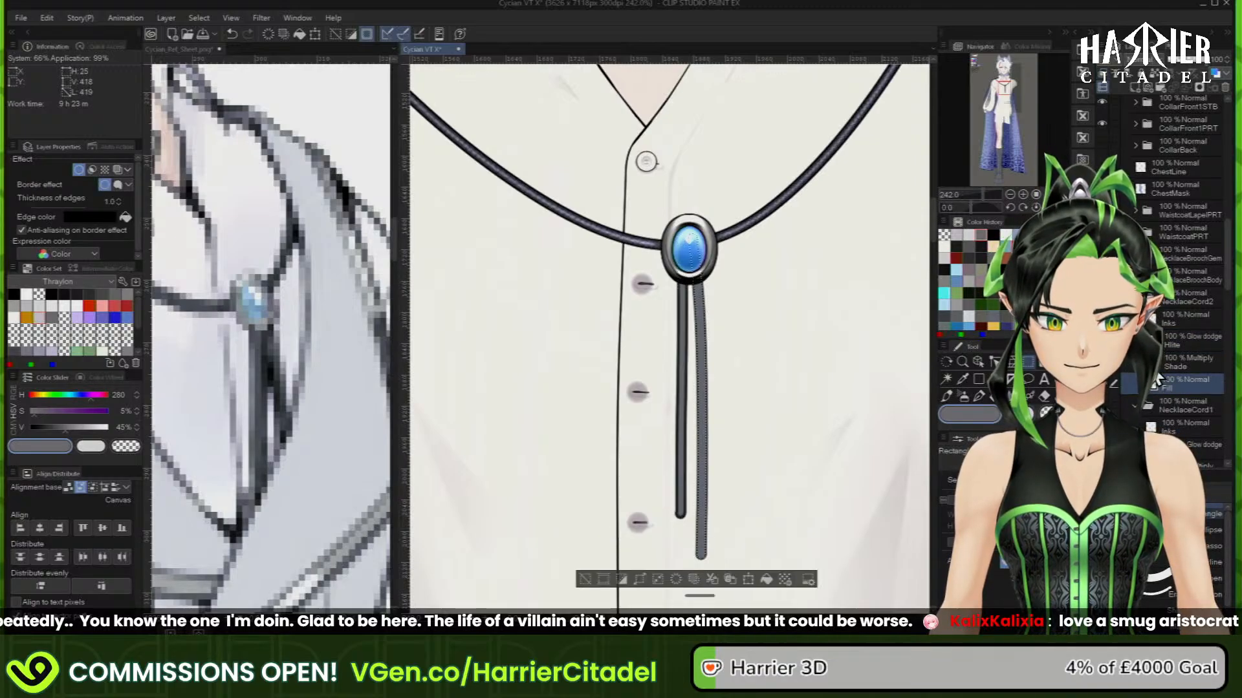
{"action": "left_click", "coordinate": [1162, 365]}
{"action": "left_click", "coordinate": [47, 17]}
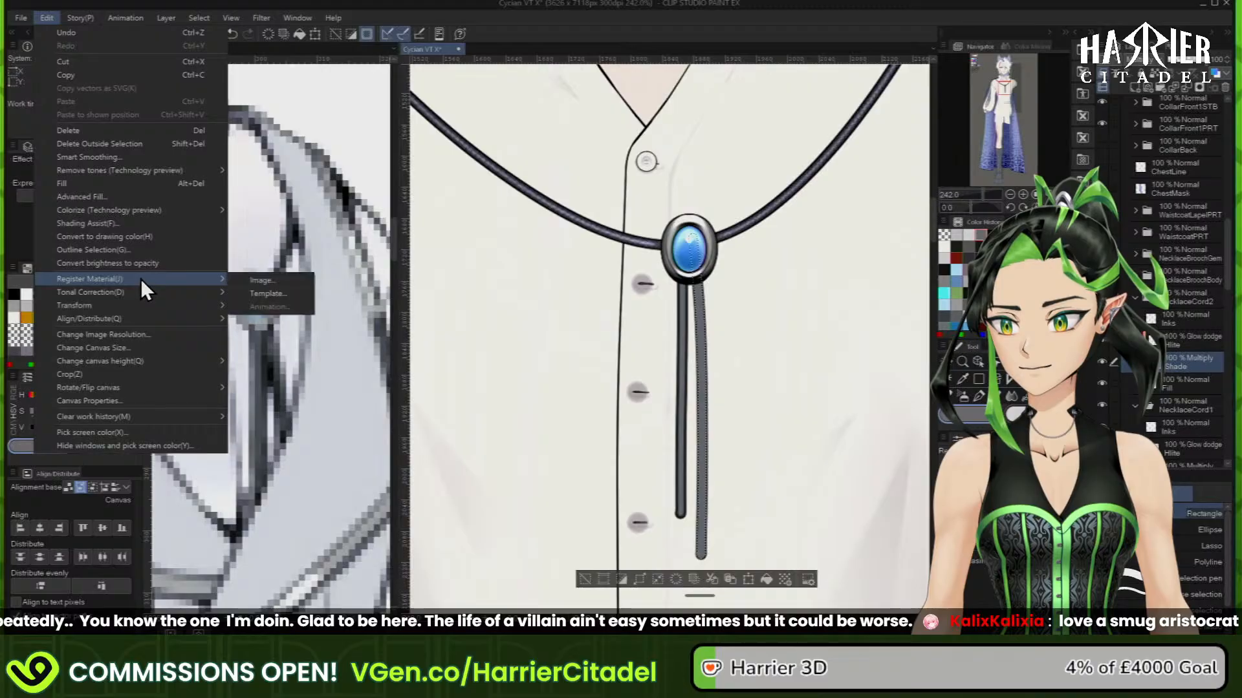
{"action": "left_click", "coordinate": [160, 252]}
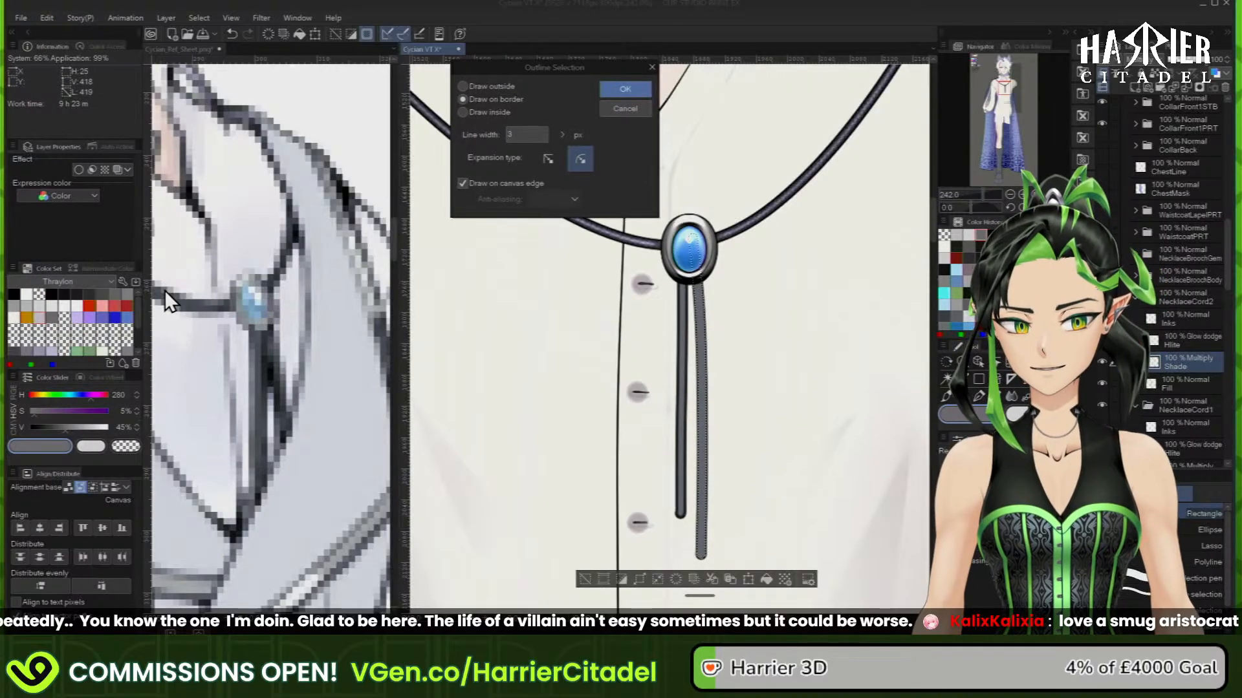
{"action": "left_click", "coordinate": [632, 87]}
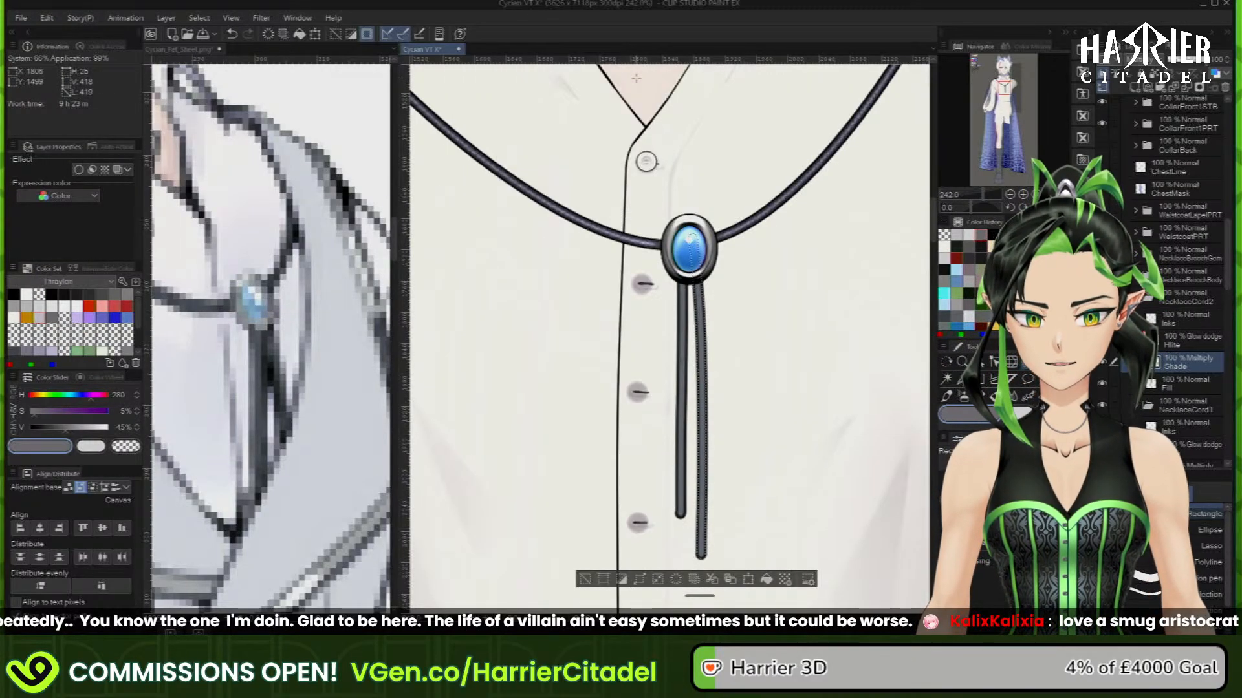
{"action": "left_click", "coordinate": [585, 580]}
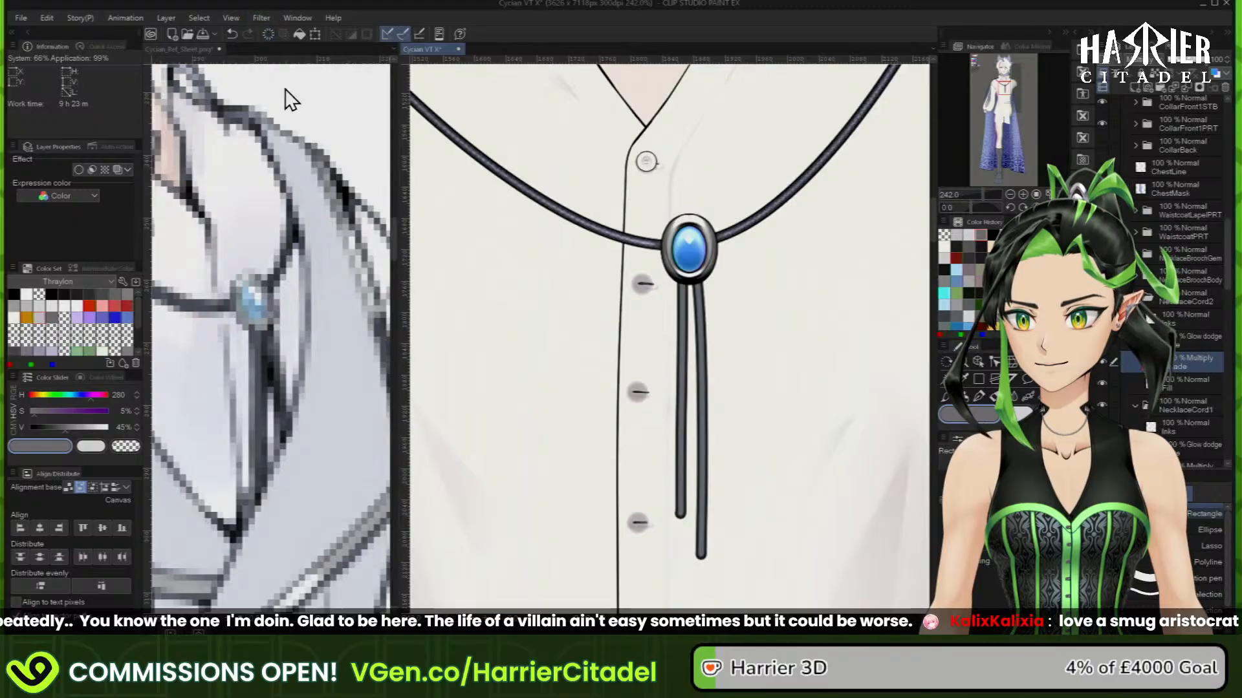
Soften the NecklaceCord2 Shade layer with a Gaussian blur of strength 6
{"action": "left_click", "coordinate": [261, 17]}
{"action": "mouse_move", "coordinate": [310, 63]}
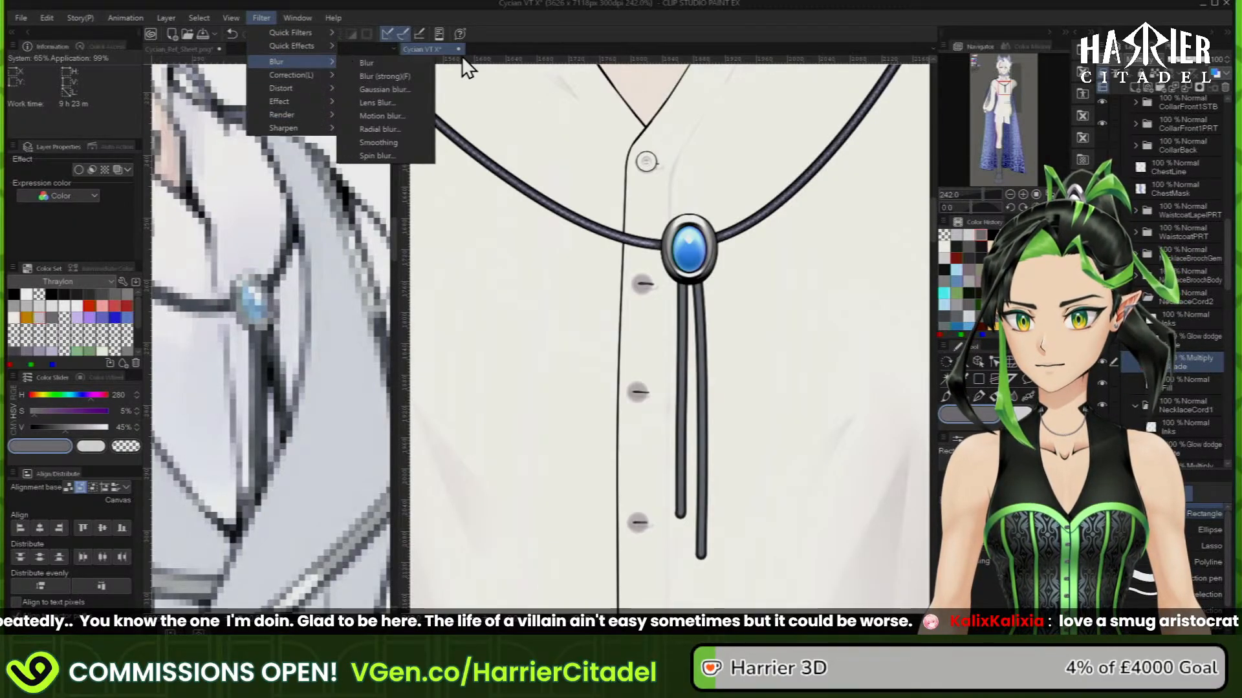
{"action": "left_click", "coordinate": [407, 85]}
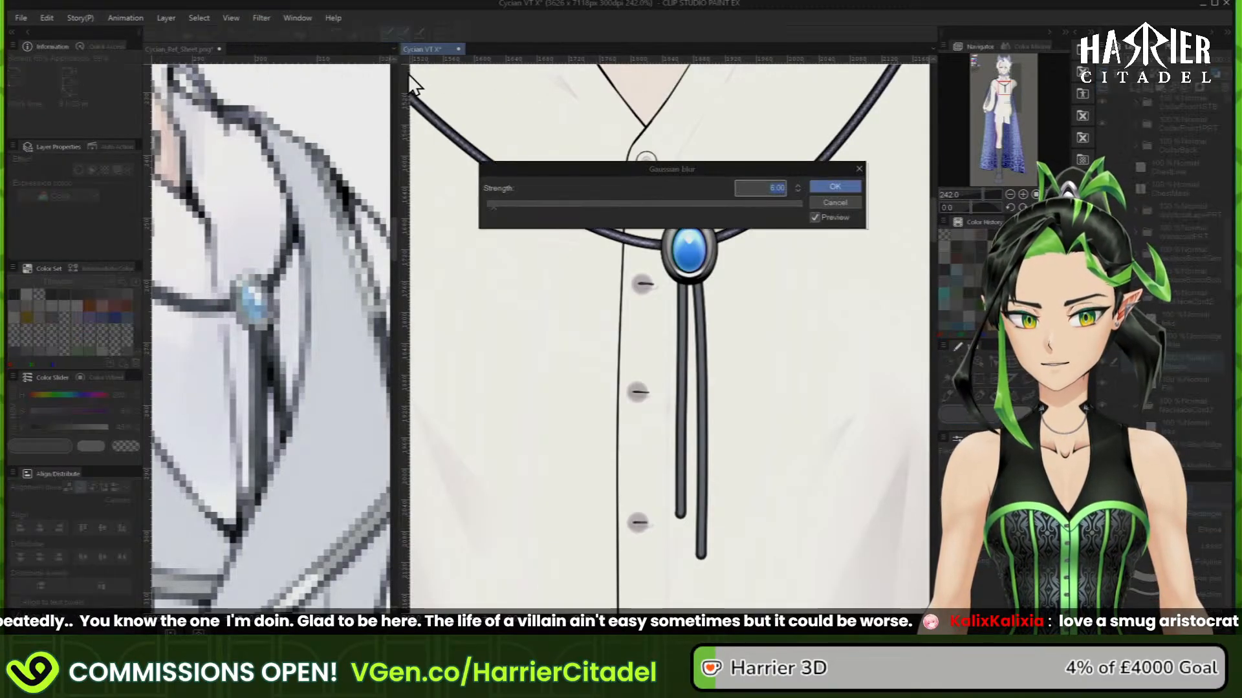
{"action": "left_click", "coordinate": [847, 186]}
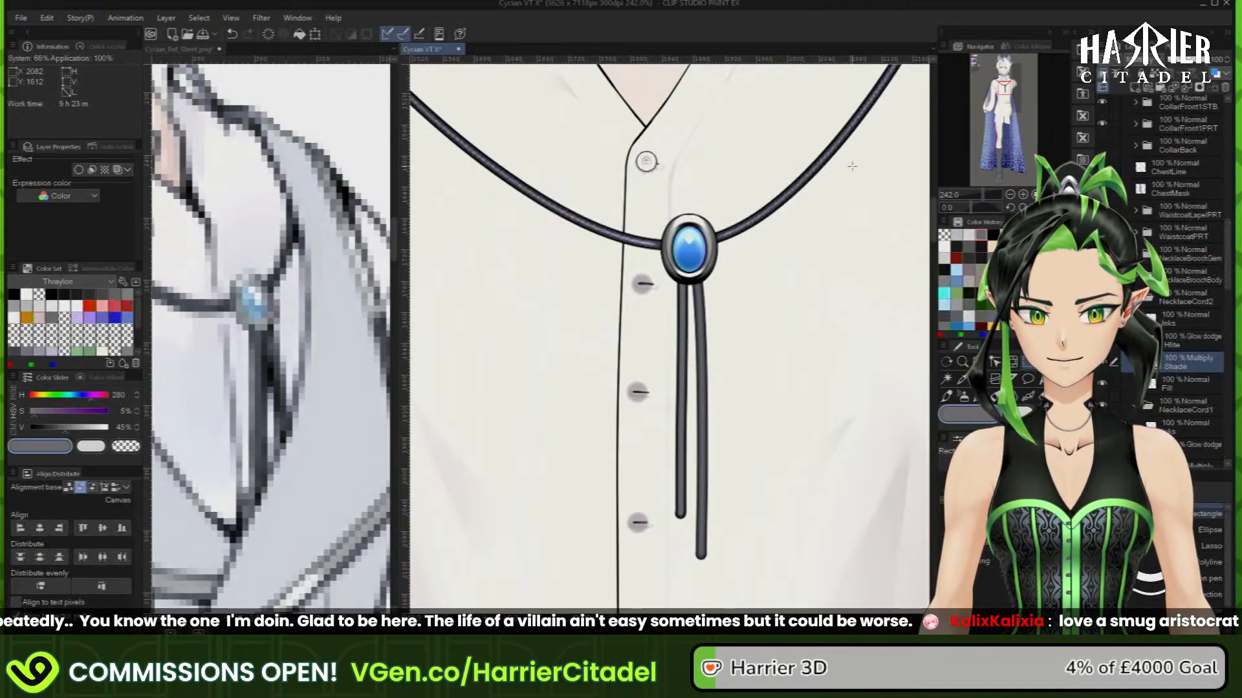
Apply the same Gaussian blur to the NecklaceCord1 Shade layer, and set both cords' Shade layers to Linear burn
{"action": "left_click", "coordinate": [1204, 462]}
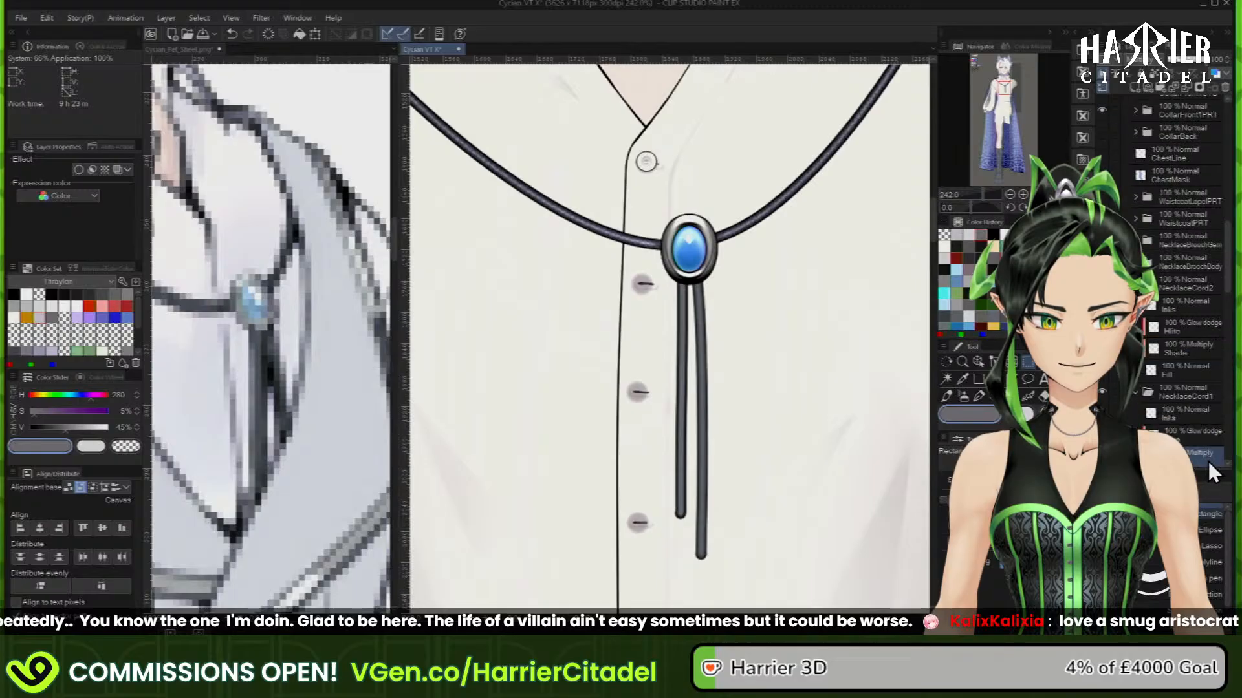
{"action": "left_click", "coordinate": [262, 17]}
{"action": "mouse_move", "coordinate": [317, 59]}
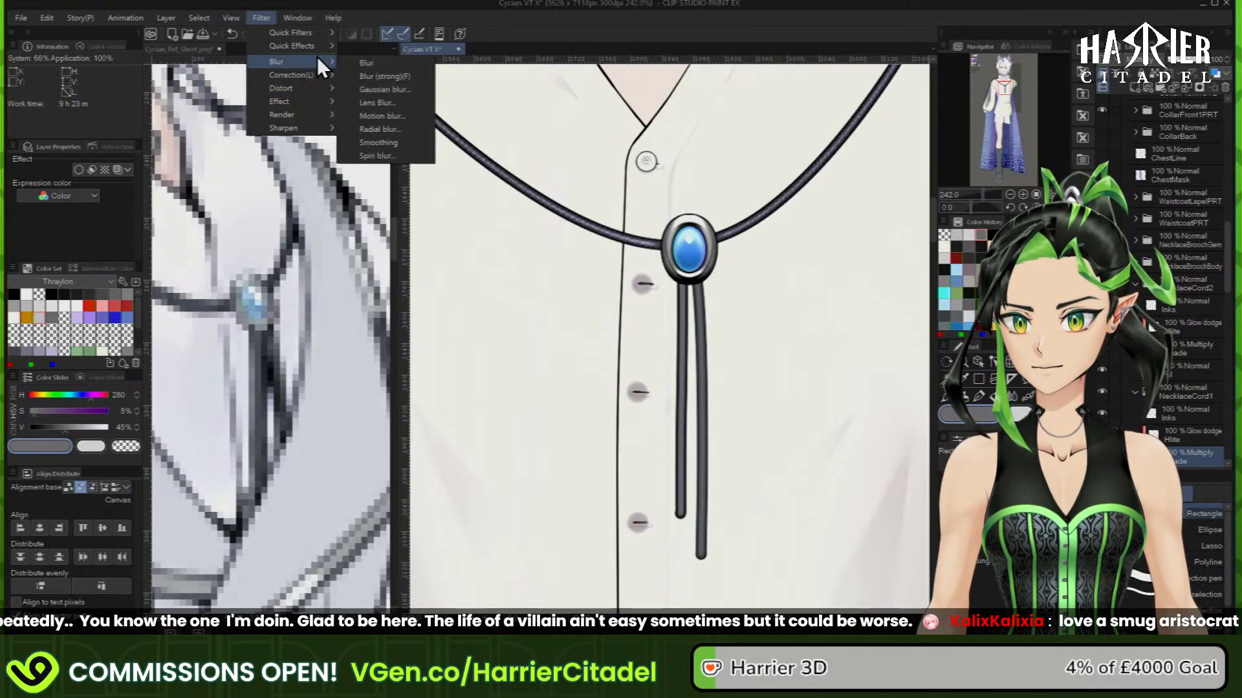
{"action": "left_click", "coordinate": [416, 89]}
{"action": "left_click", "coordinate": [835, 187]}
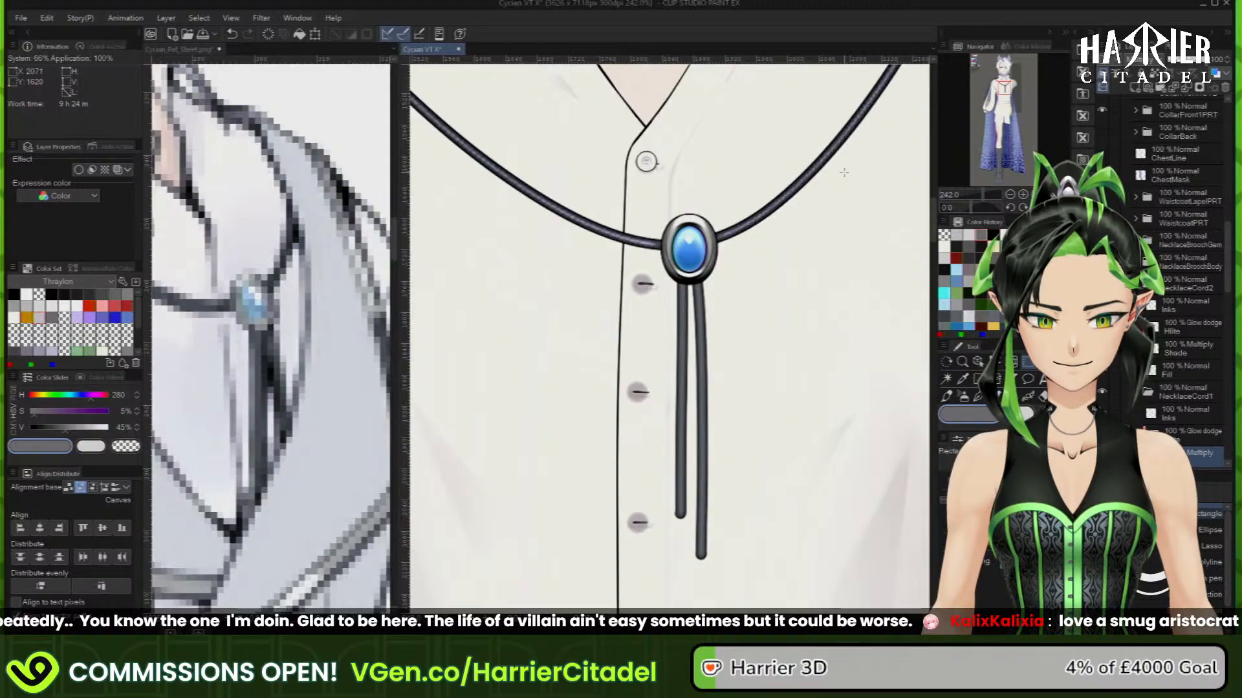
{"action": "left_click", "coordinate": [1164, 60]}
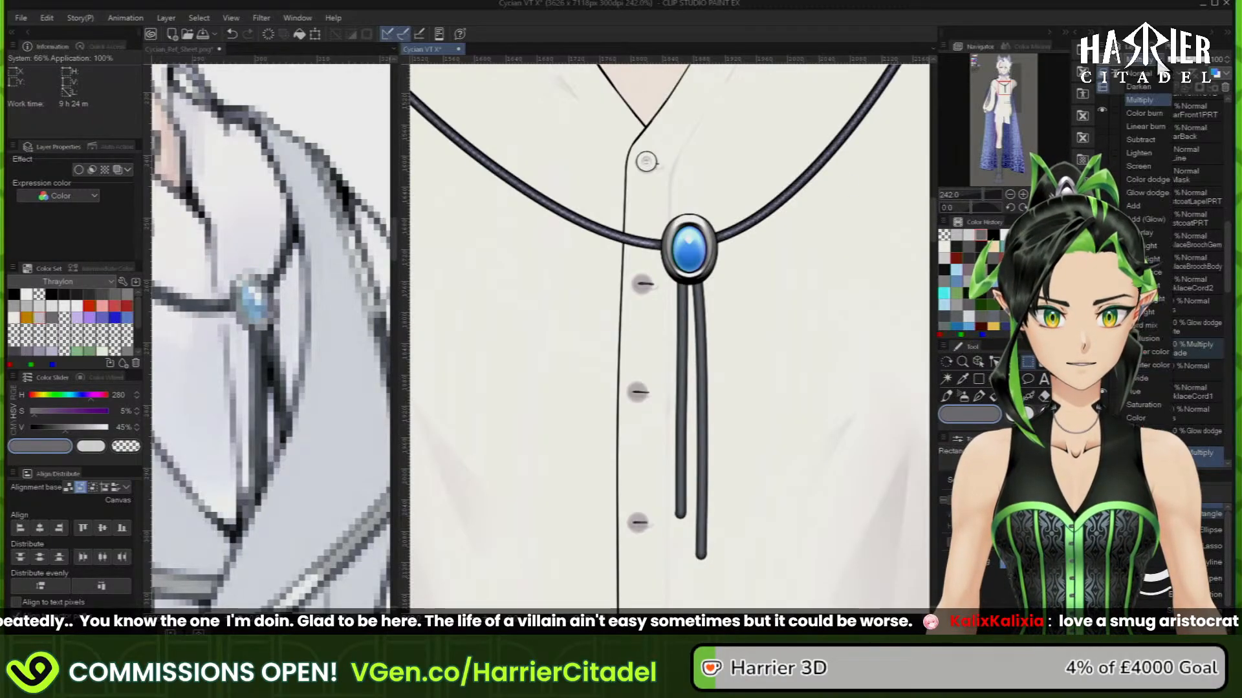
{"action": "left_click", "coordinate": [1161, 126]}
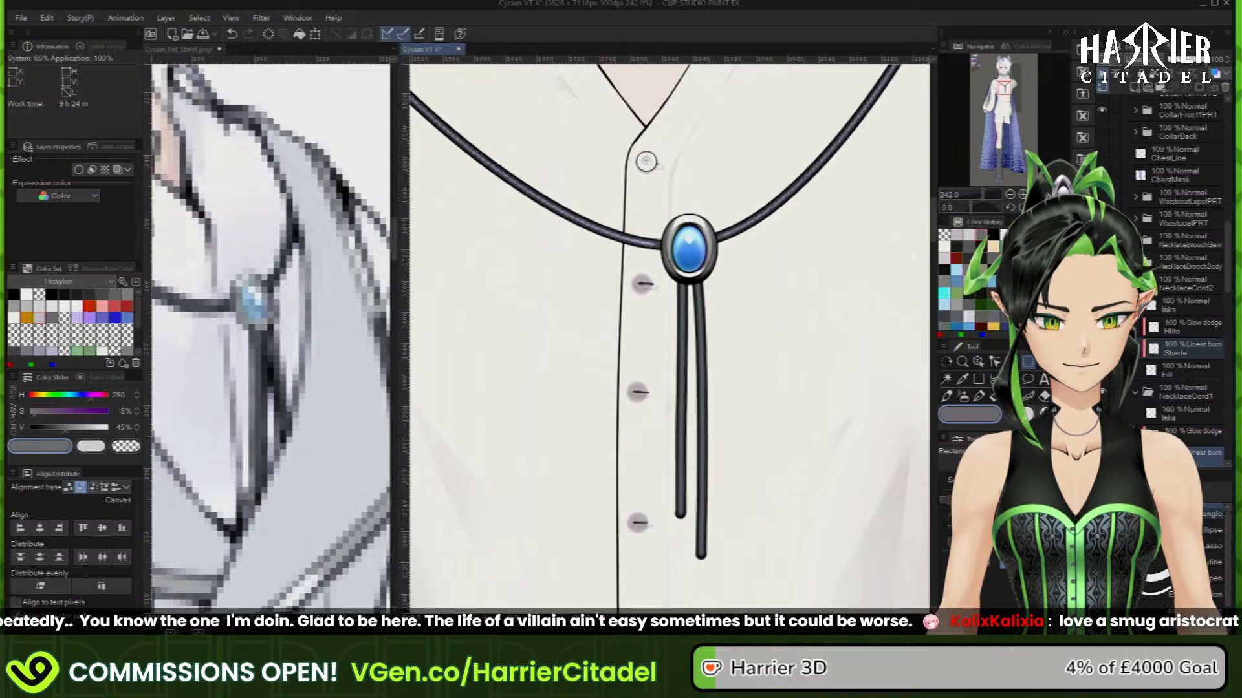
Select the NecklaceCord2 Fill shape, shrink the selection by 3 px, and fill it on that cord's Hlite layer
{"action": "left_click", "coordinate": [1154, 371], "text": "ctrl"}
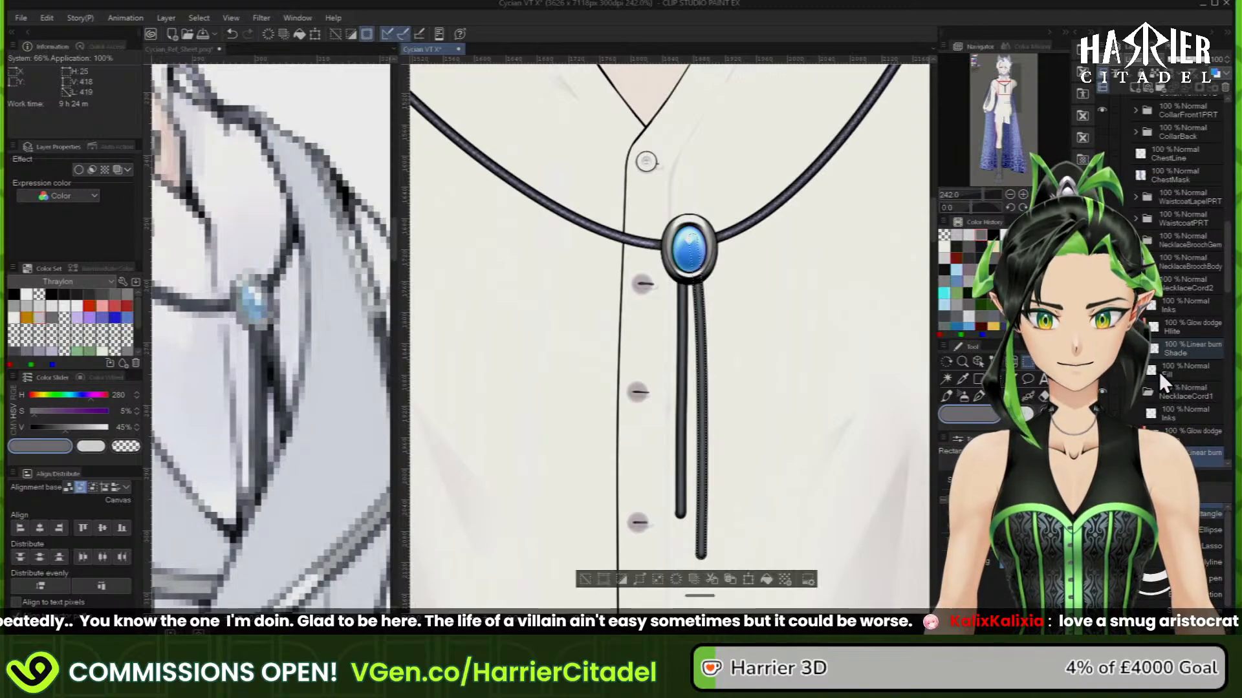
{"action": "left_click", "coordinate": [1206, 328]}
{"action": "left_click", "coordinate": [657, 579]}
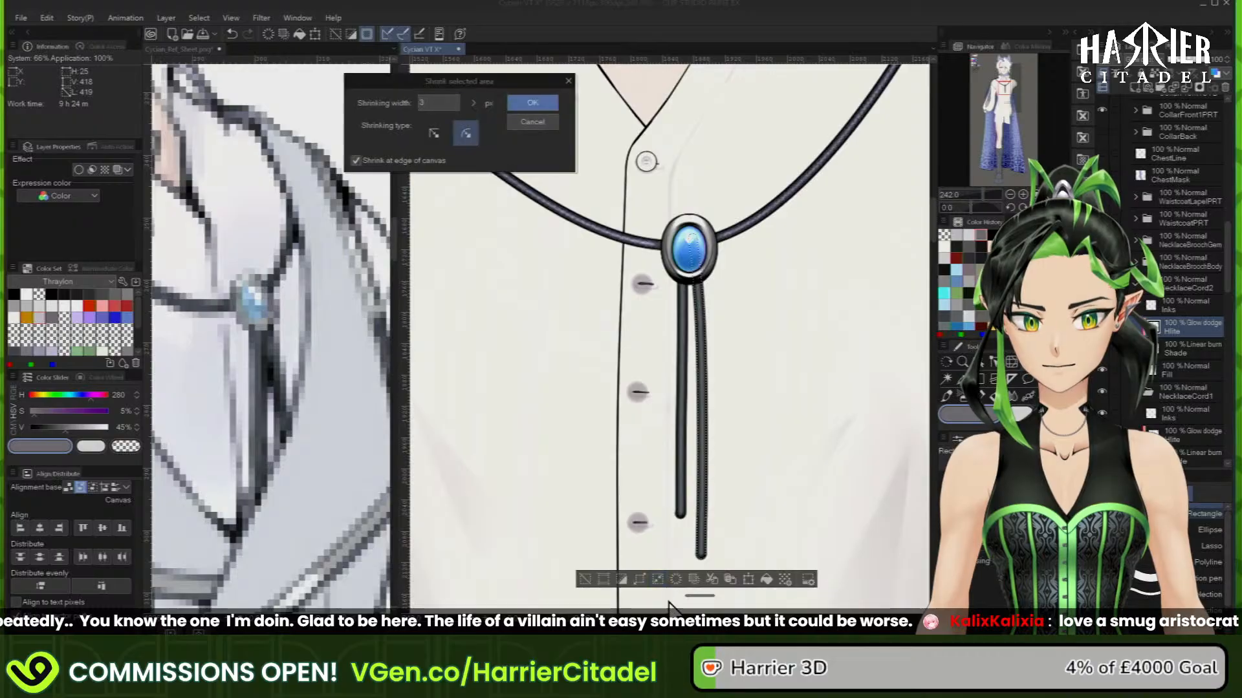
{"action": "left_click", "coordinate": [533, 102]}
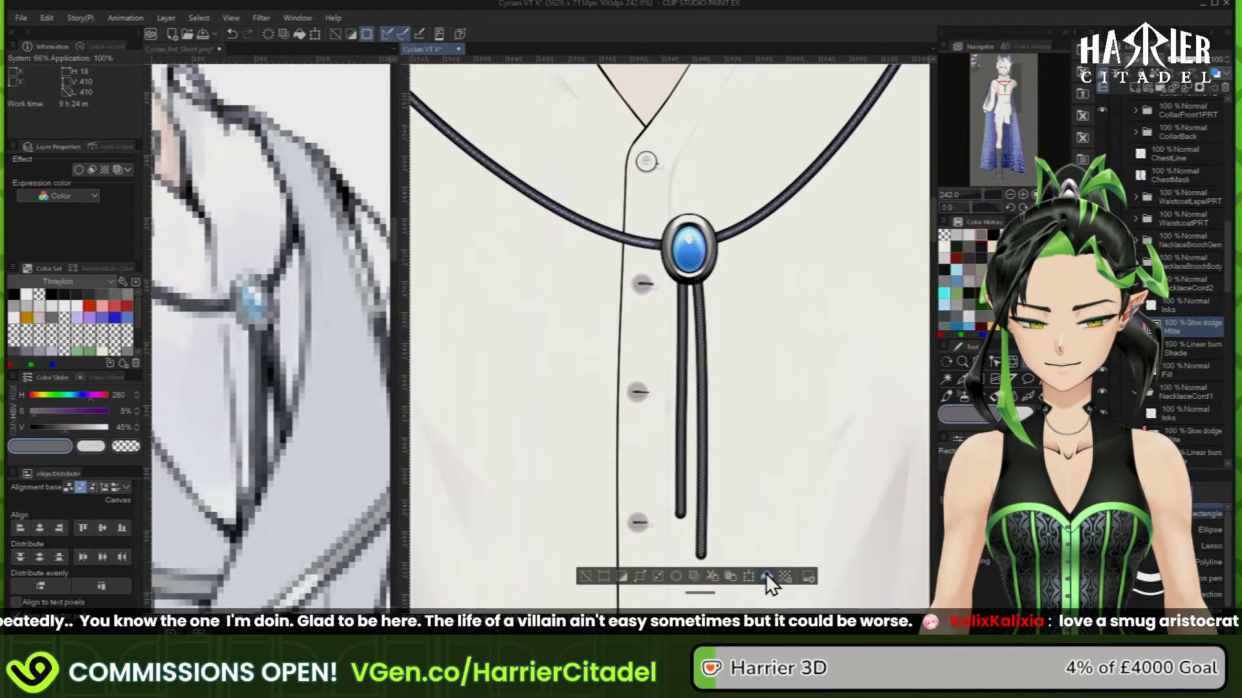
On the NecklaceCord1 Hlite layer, fill that cord's Fill shape shrunk by 3 px, and clear the selection
{"action": "left_click", "coordinate": [1193, 437]}
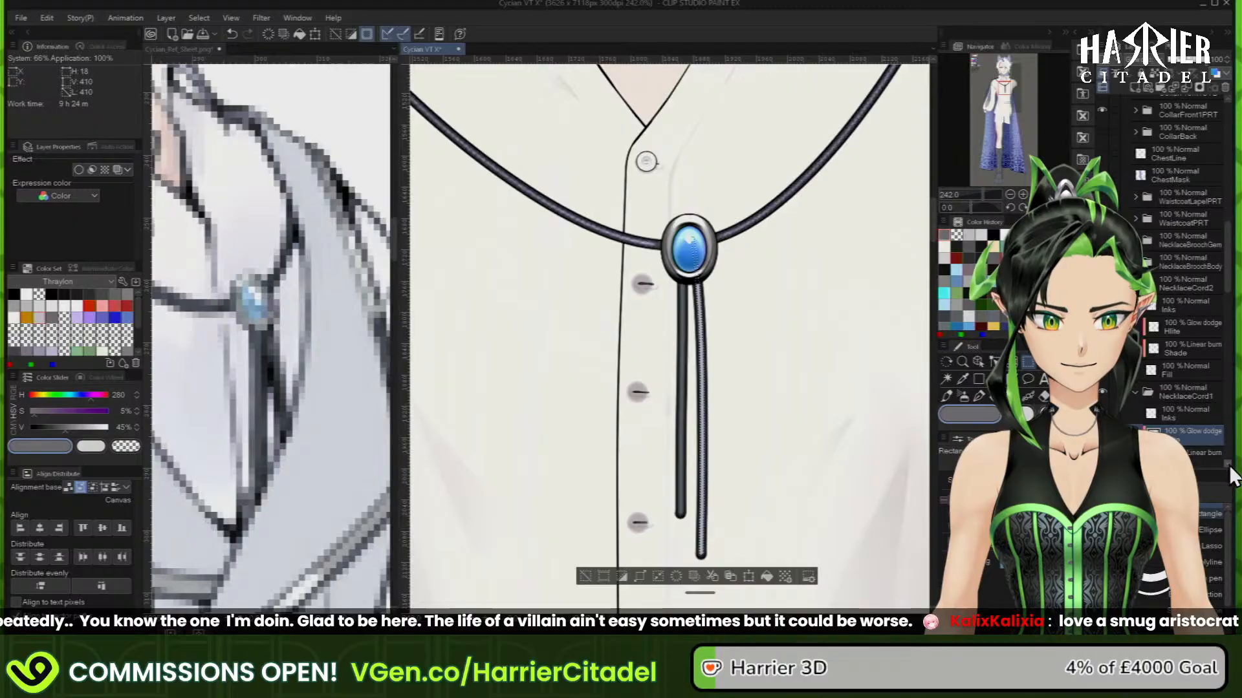
{"action": "left_click", "coordinate": [1154, 460], "text": "ctrl"}
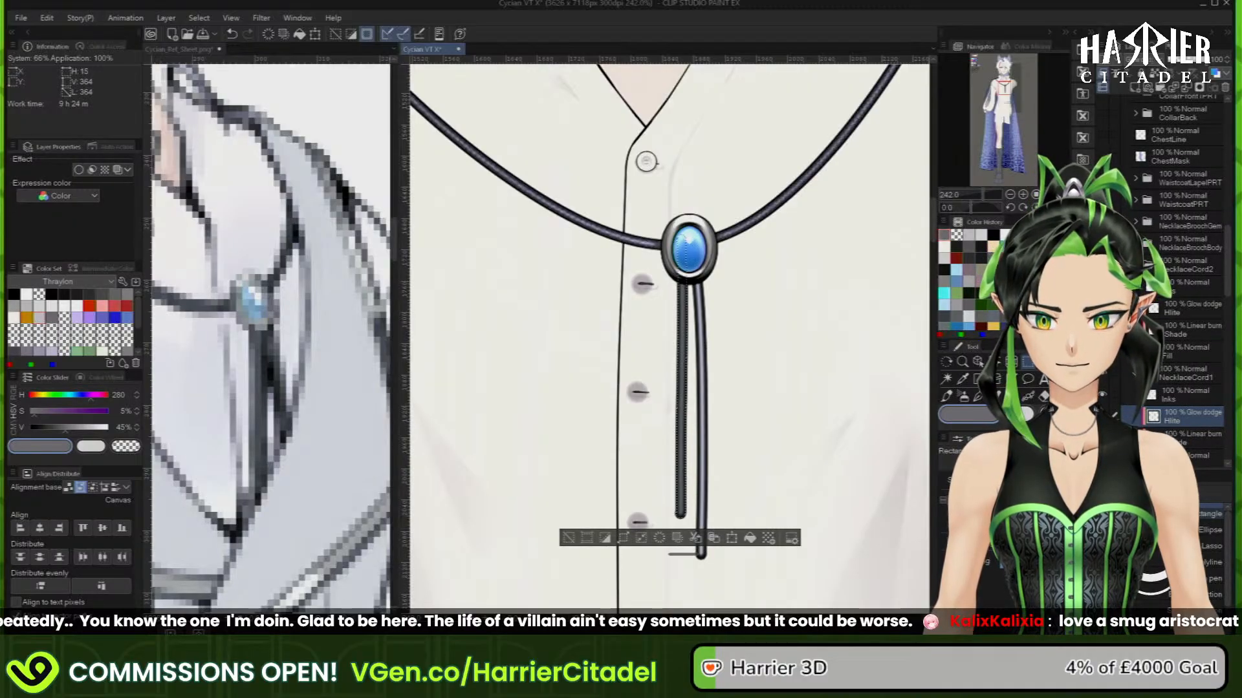
{"action": "left_click", "coordinate": [640, 539]}
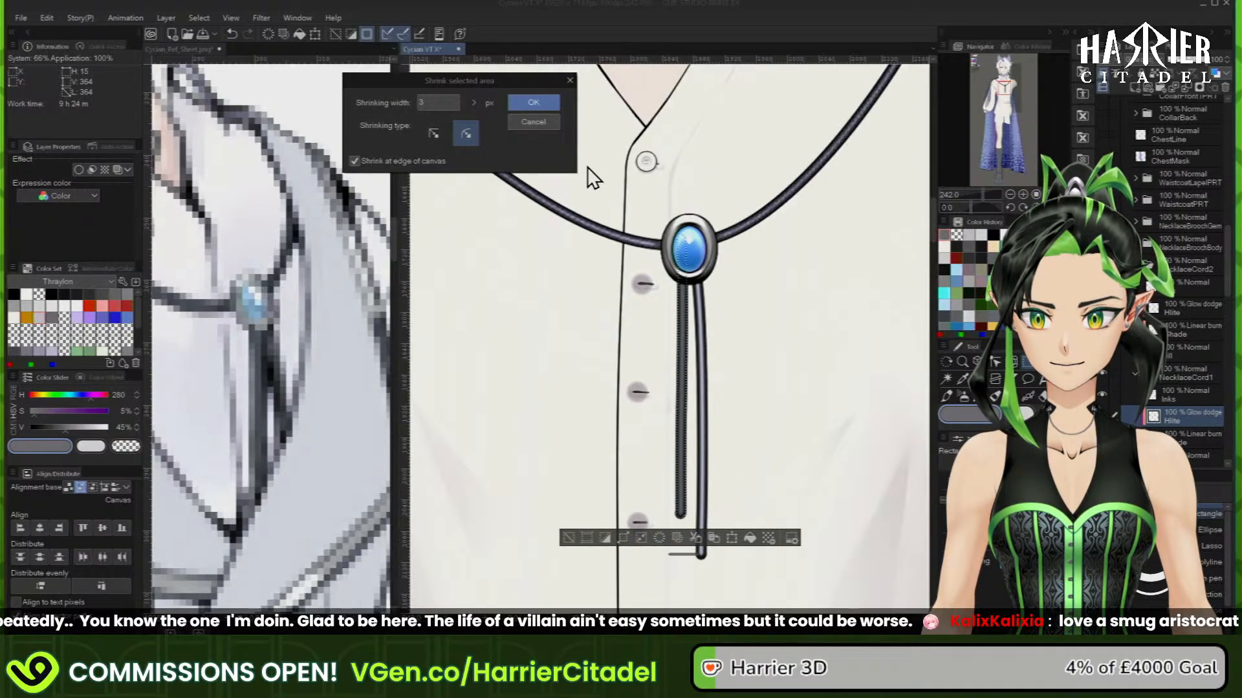
{"action": "key", "text": "Return"}
{"action": "left_click", "coordinate": [749, 536]}
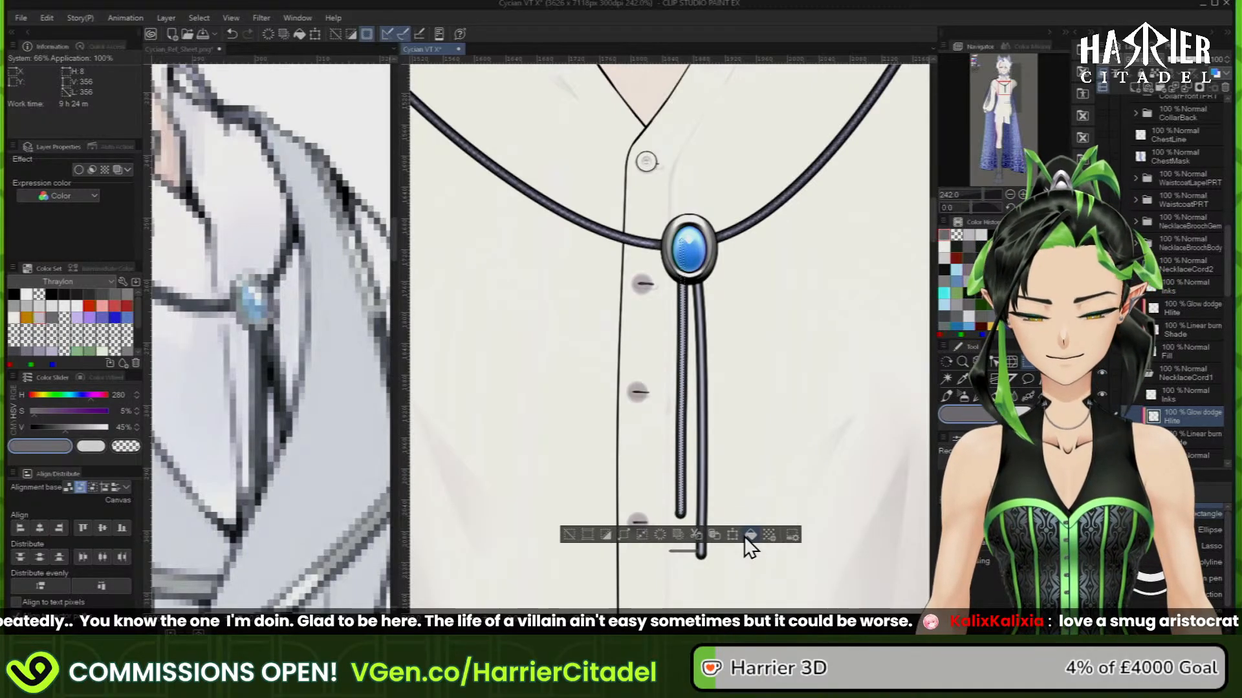
{"action": "key", "text": "ctrl+d"}
Soften the NecklaceCord1 Hlite layer with a Gaussian blur
{"action": "left_click", "coordinate": [261, 18]}
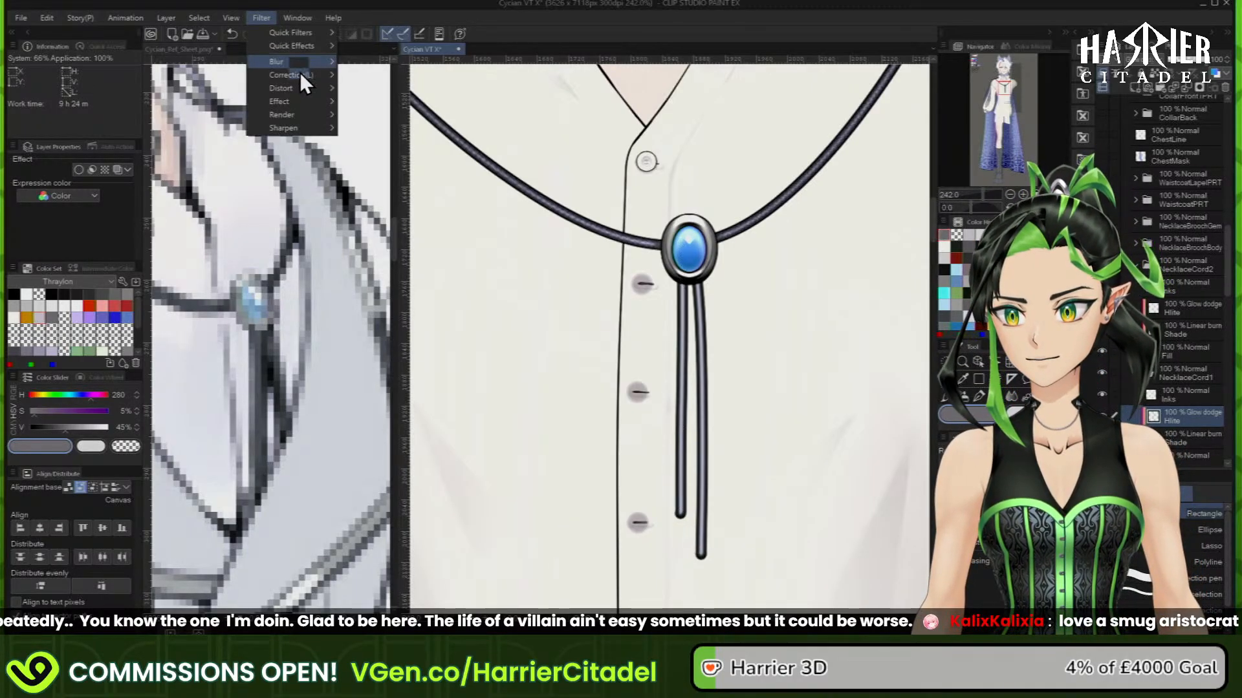
{"action": "mouse_move", "coordinate": [317, 62]}
{"action": "left_click", "coordinate": [390, 94]}
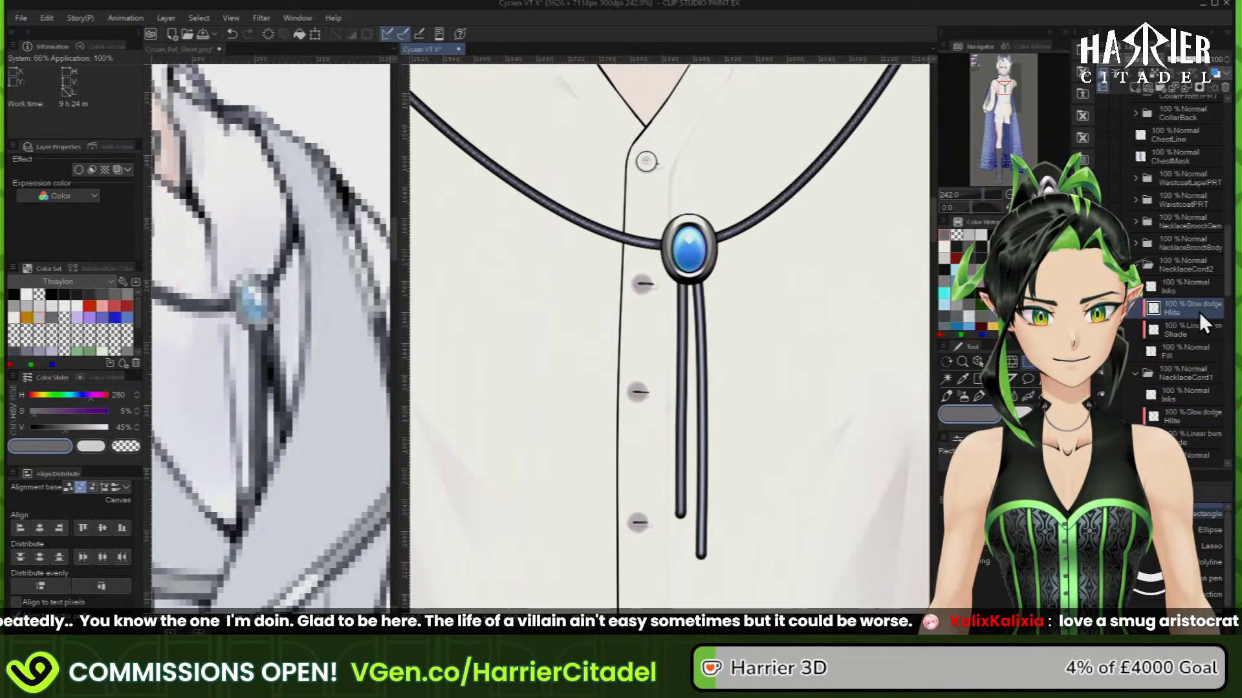
Apply a Gaussian blur to the NecklaceCord2 Hlite layer and switch to the soft airbrush
{"action": "left_click", "coordinate": [1186, 307]}
{"action": "left_click", "coordinate": [261, 18]}
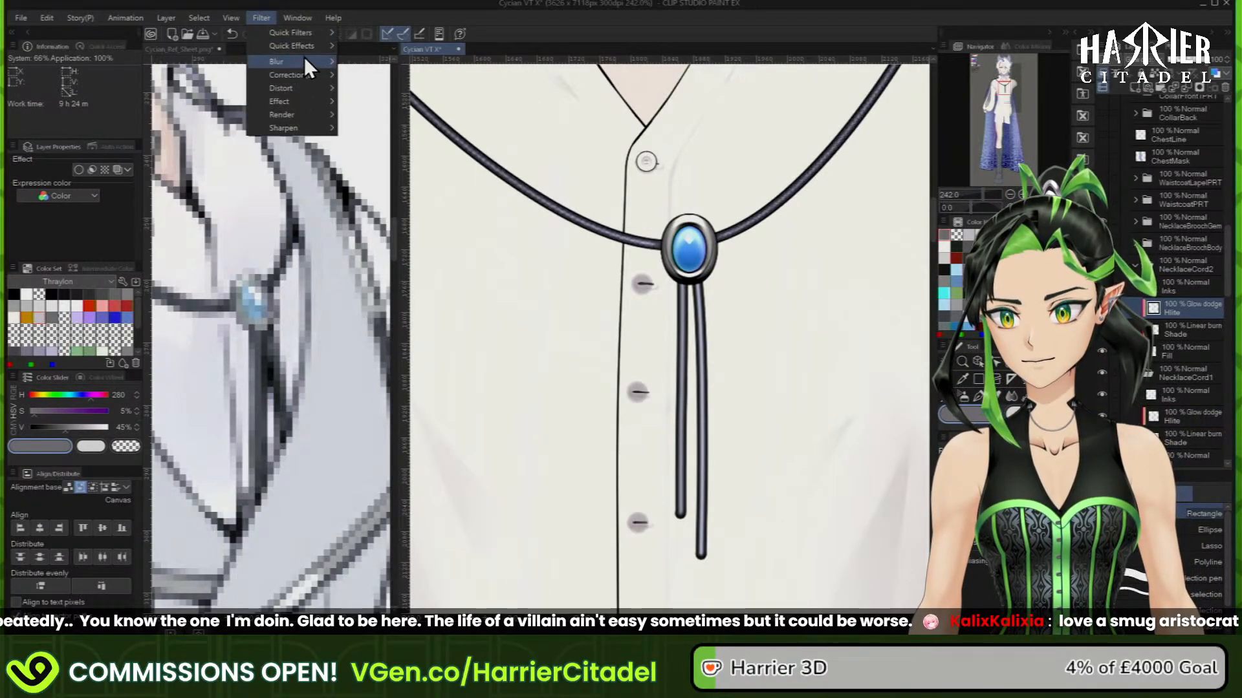
{"action": "mouse_move", "coordinate": [304, 61]}
{"action": "left_click", "coordinate": [399, 89]}
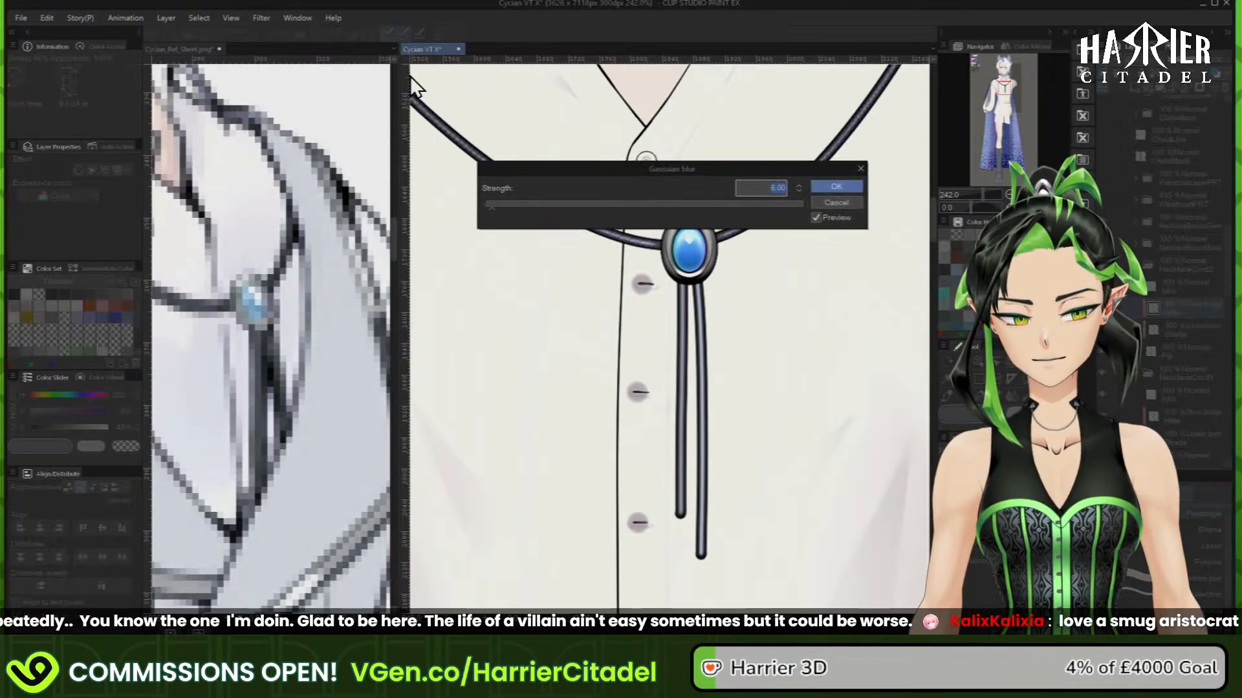
{"action": "left_click", "coordinate": [840, 182]}
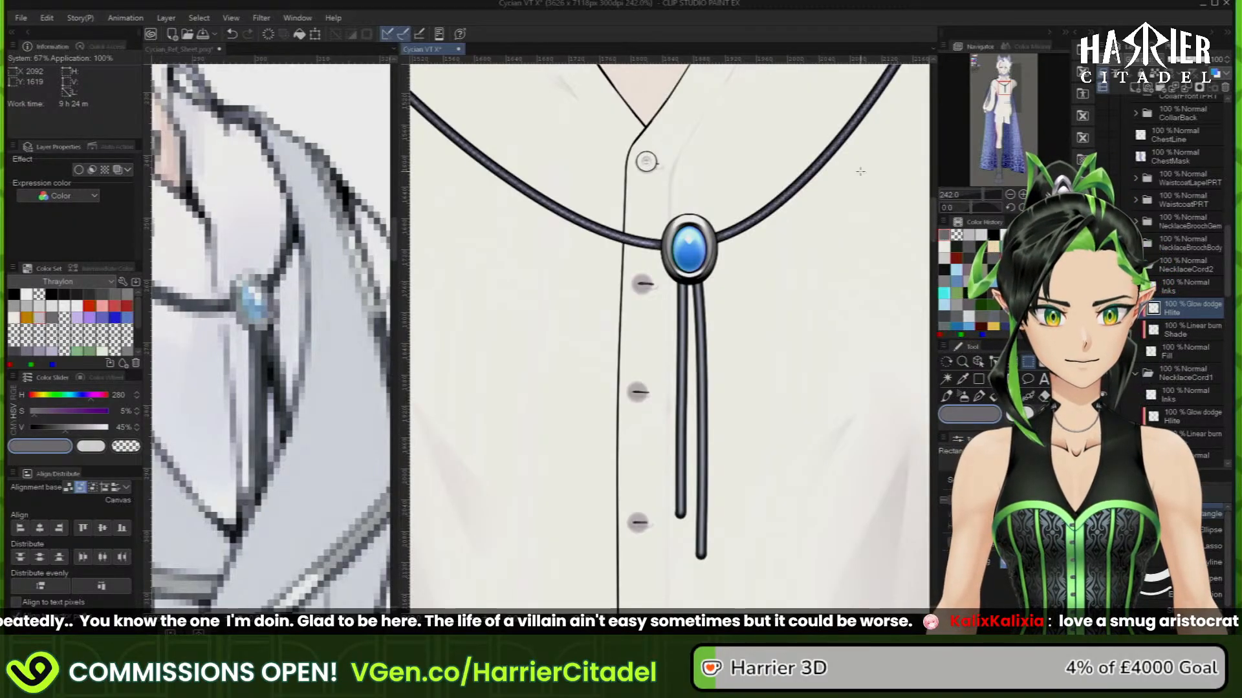
{"action": "left_click", "coordinate": [962, 396]}
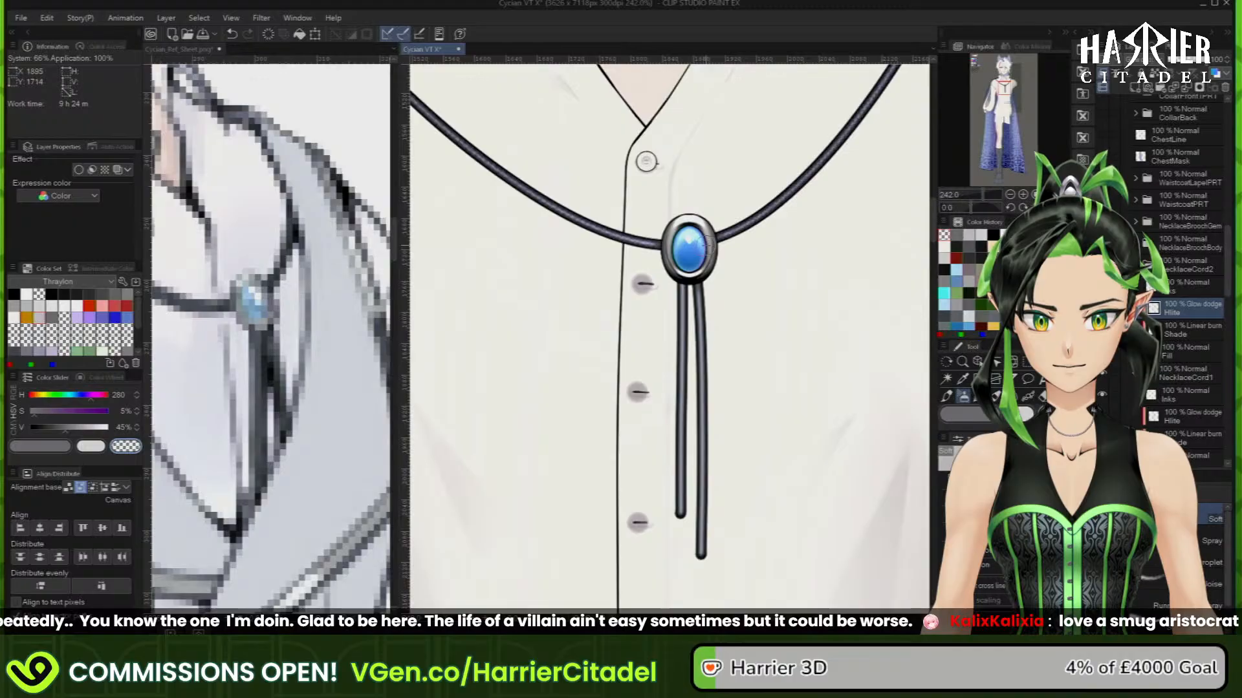
Place the 34% Multiply small fabric texture above the NecklaceCord1 Hlite layer and rotate it slightly over the hanging cords
{"action": "left_click", "coordinate": [1193, 418]}
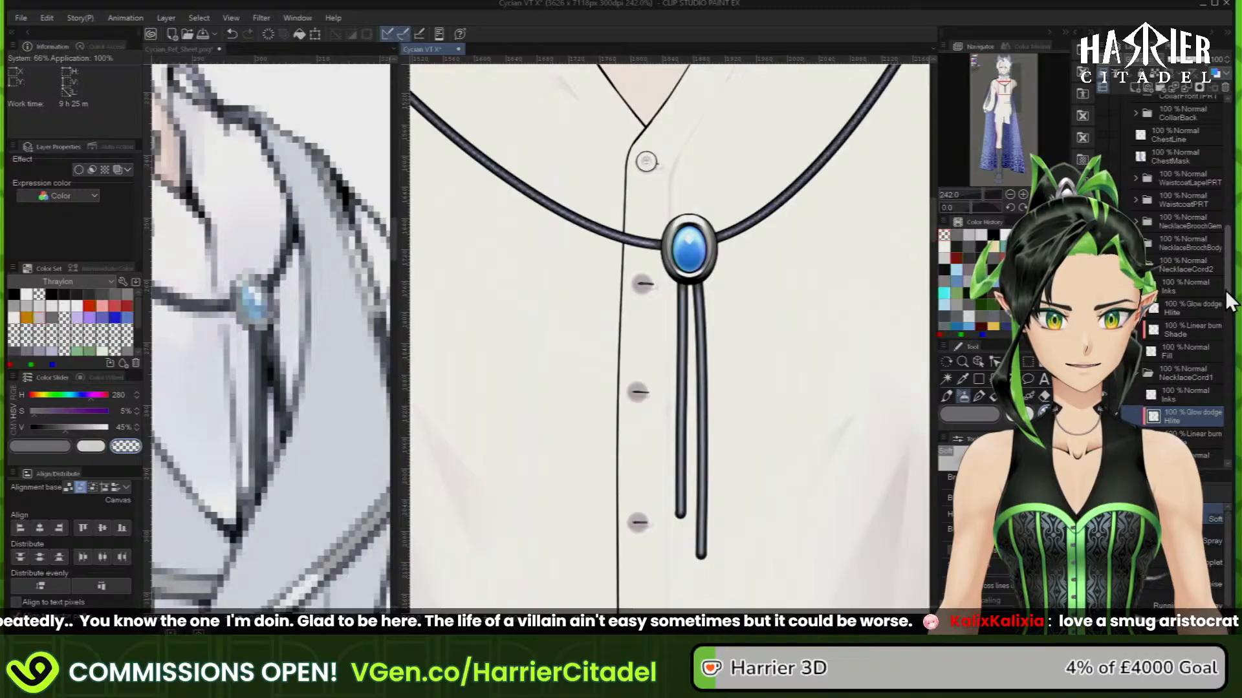
{"action": "scroll", "coordinate": [1229, 304], "scroll_direction": "down", "scroll_amount": 2}
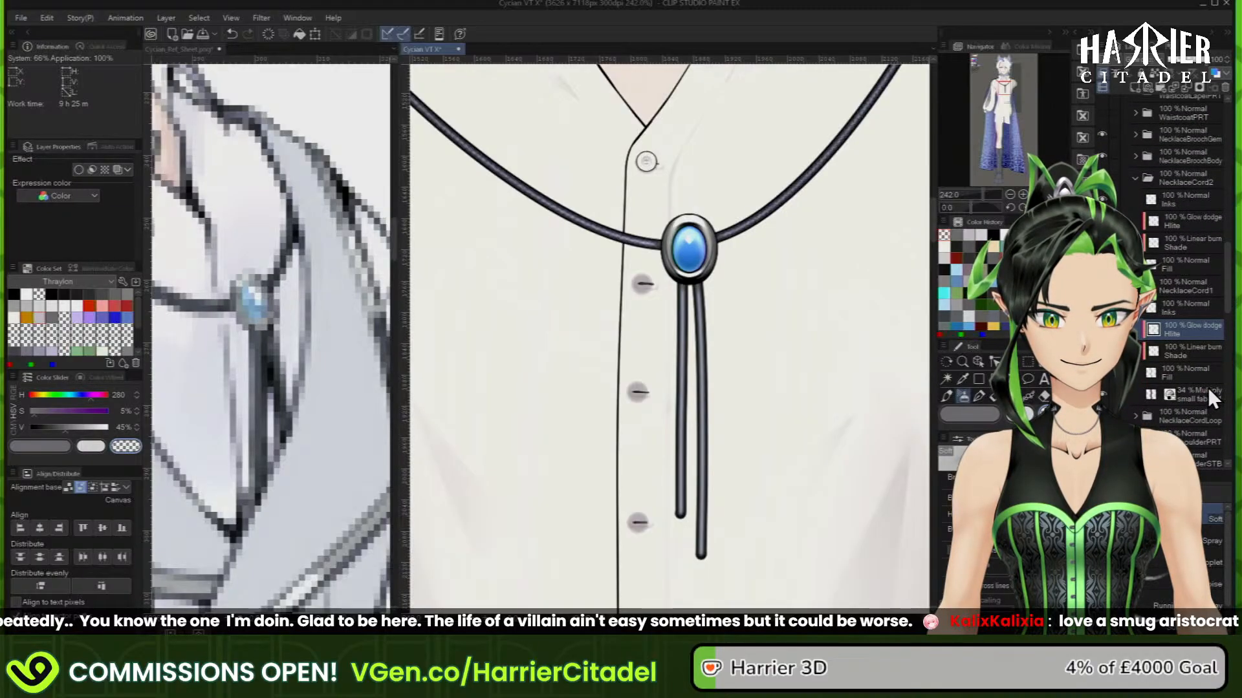
{"action": "mouse_move", "coordinate": [1208, 387]}
{"action": "left_mouse_down"}
{"action": "mouse_move", "coordinate": [1203, 320]}
{"action": "mouse_move", "coordinate": [1214, 316]}
{"action": "left_mouse_up"}
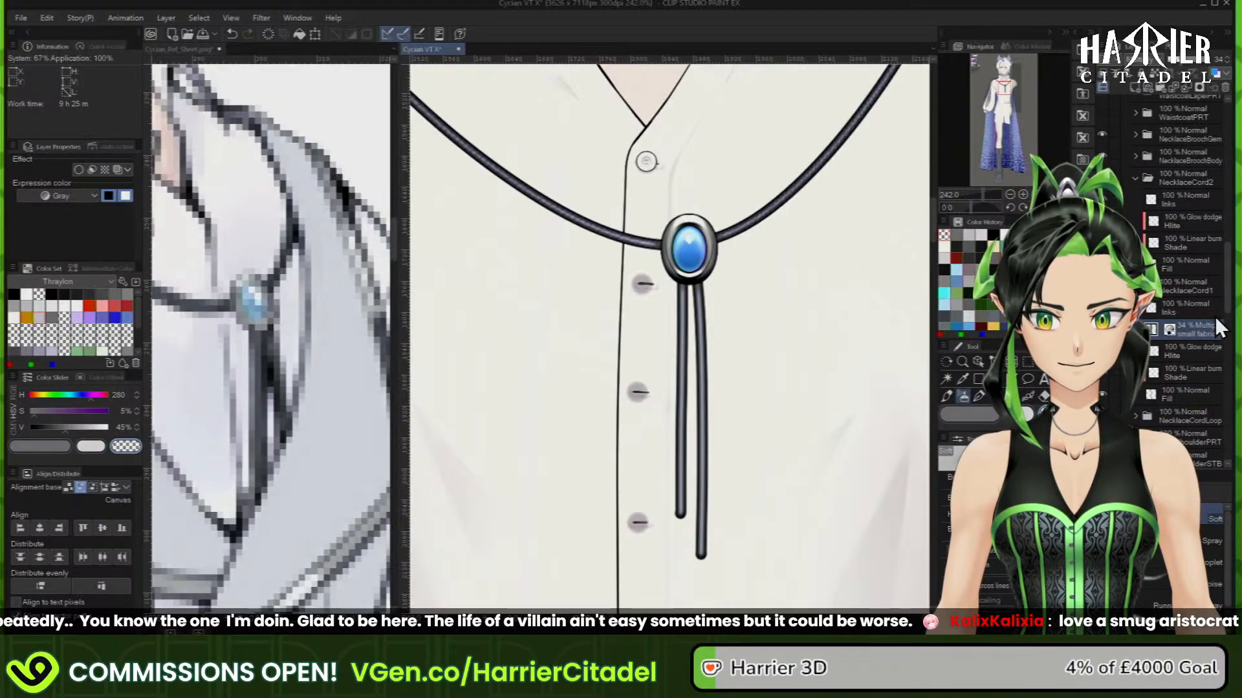
{"action": "key", "text": "k"}
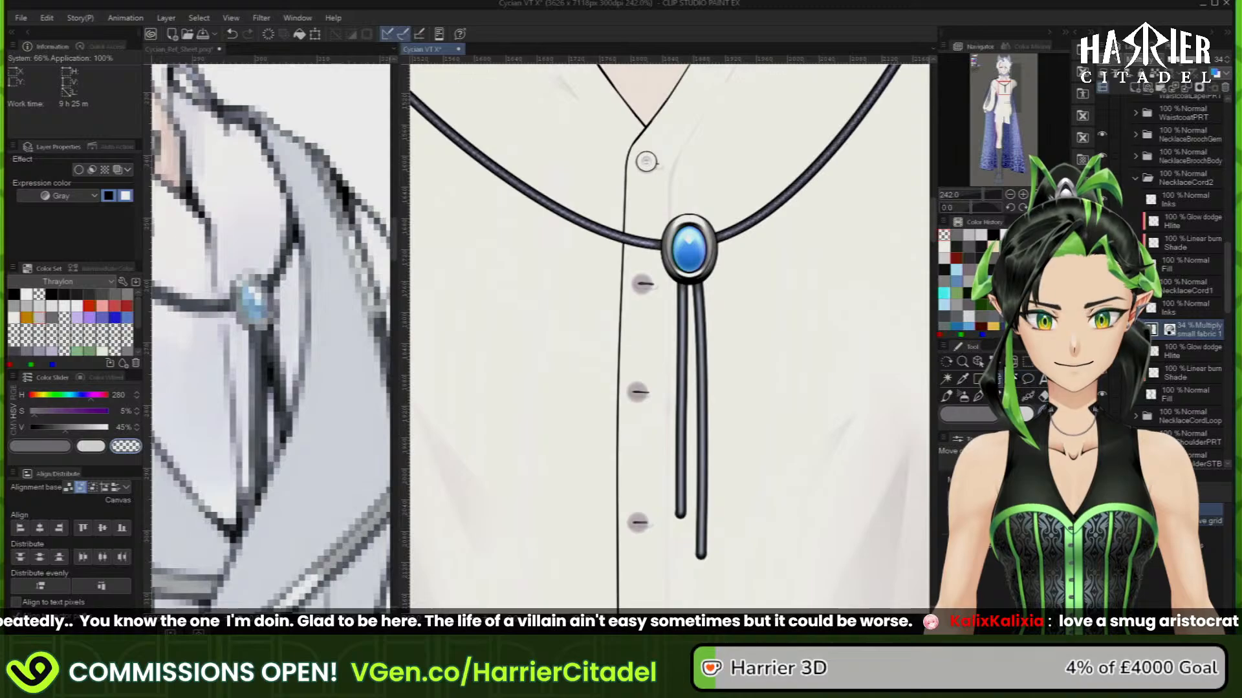
{"action": "key", "text": "ctrl+0"}
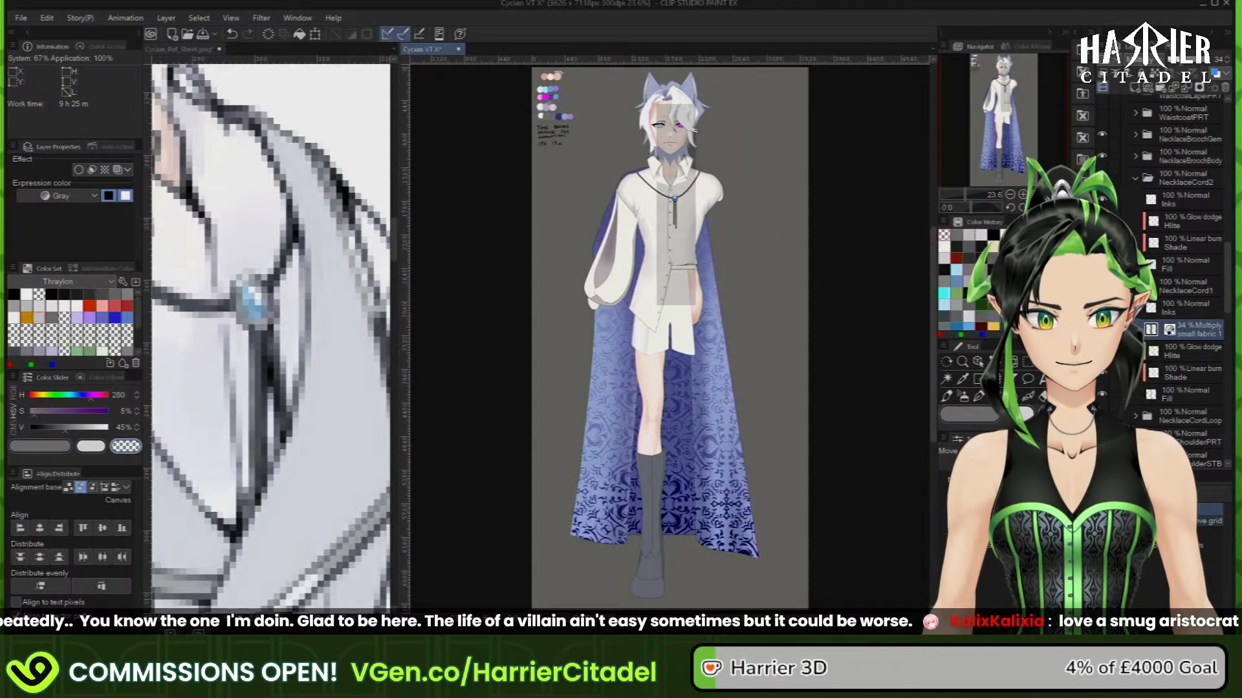
{"action": "left_click", "coordinate": [316, 33]}
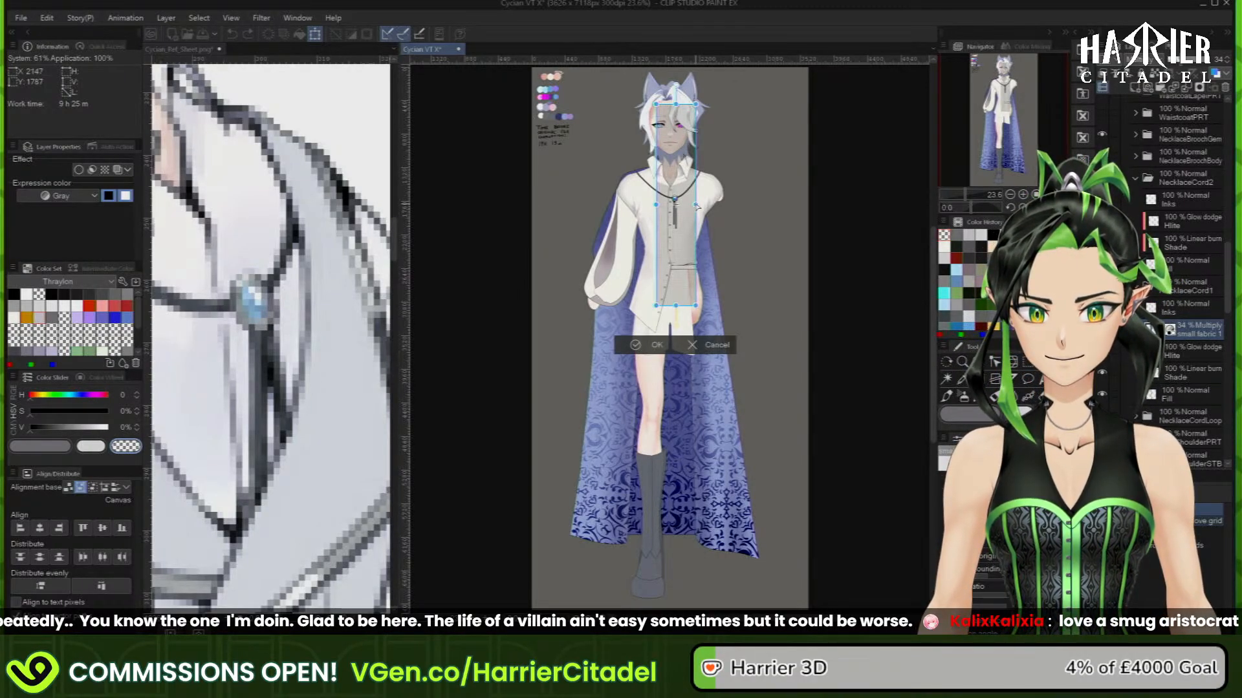
{"action": "left_click_drag", "start_coordinate": [697, 206], "coordinate": [699, 203]}
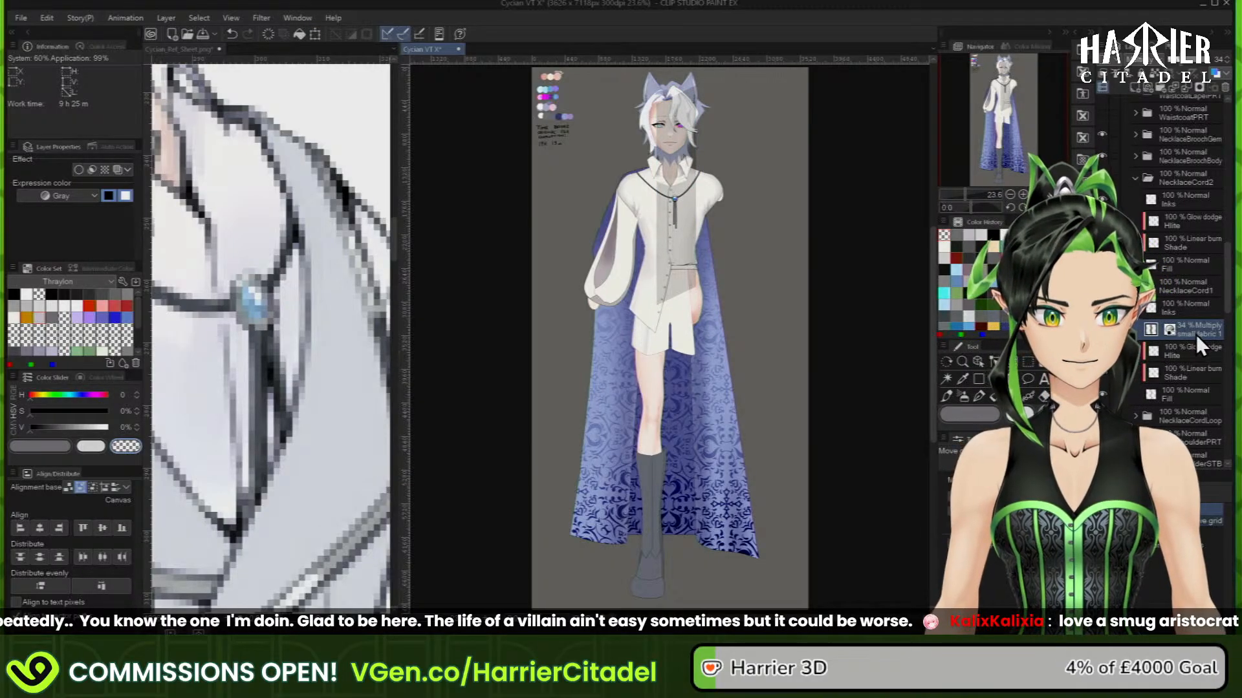
Duplicate the small fabric texture above the NecklaceCord2 Hlite layer, and clip both cords' textures to the layers below
{"action": "key", "text": "ctrl+c"}
{"action": "key", "text": "ctrl+v"}
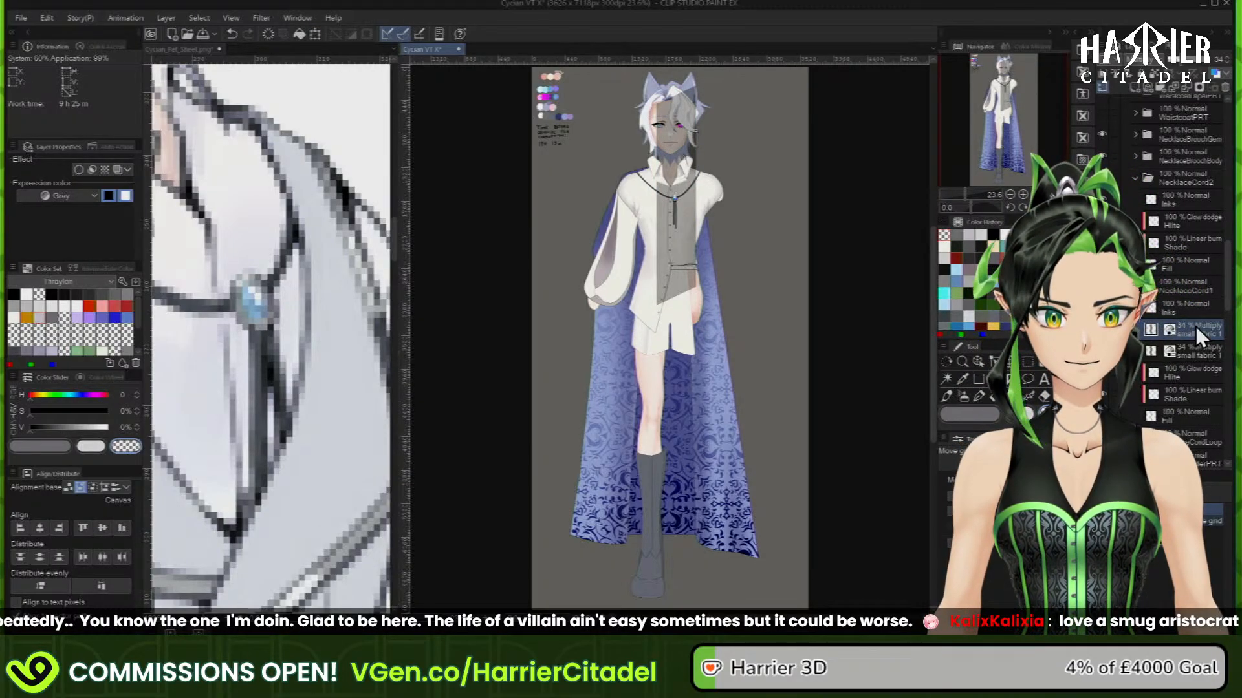
{"action": "left_click_drag", "start_coordinate": [1195, 325], "coordinate": [1197, 211]}
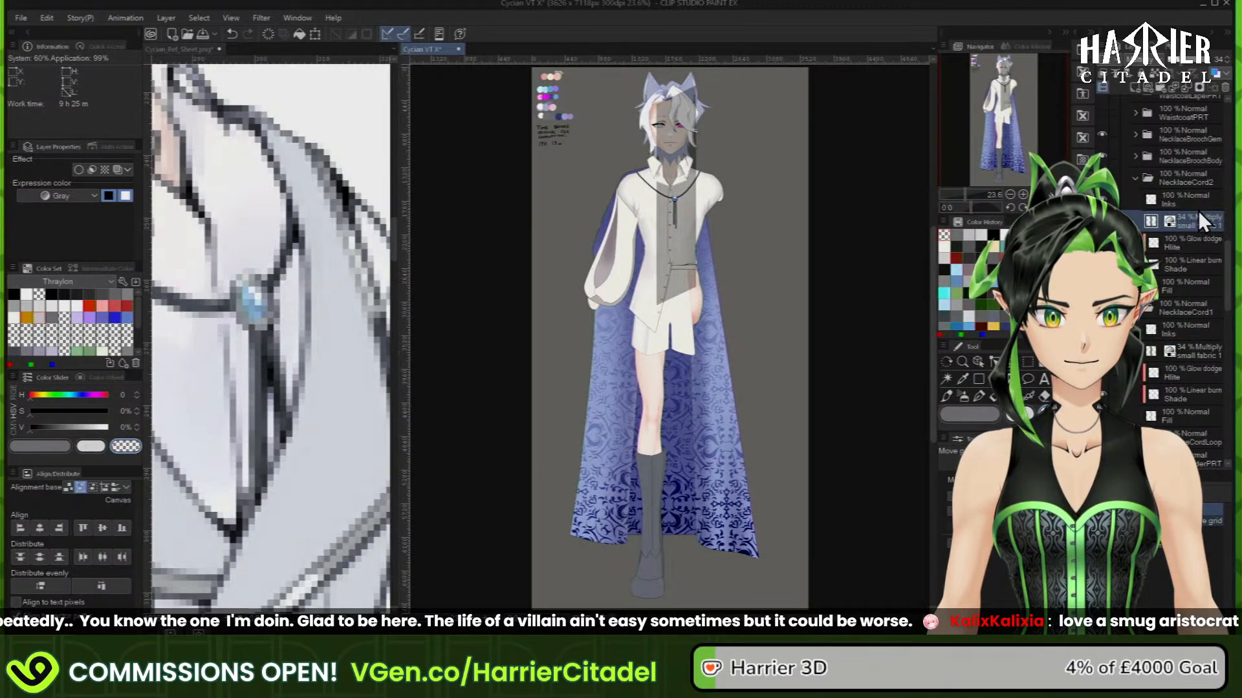
{"action": "left_click", "coordinate": [1110, 83]}
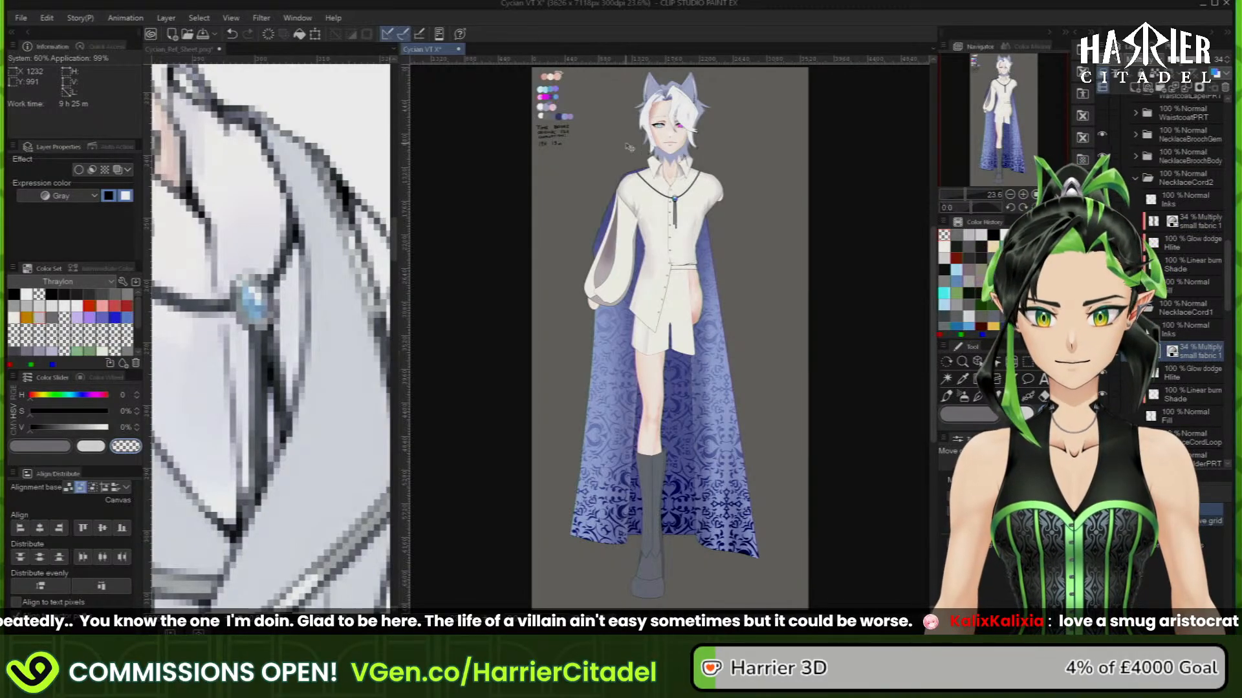
{"action": "scroll", "coordinate": [694, 211], "scroll_direction": "up", "scroll_amount": 4}
{"action": "scroll", "coordinate": [694, 210], "scroll_direction": "up", "scroll_amount": 2}
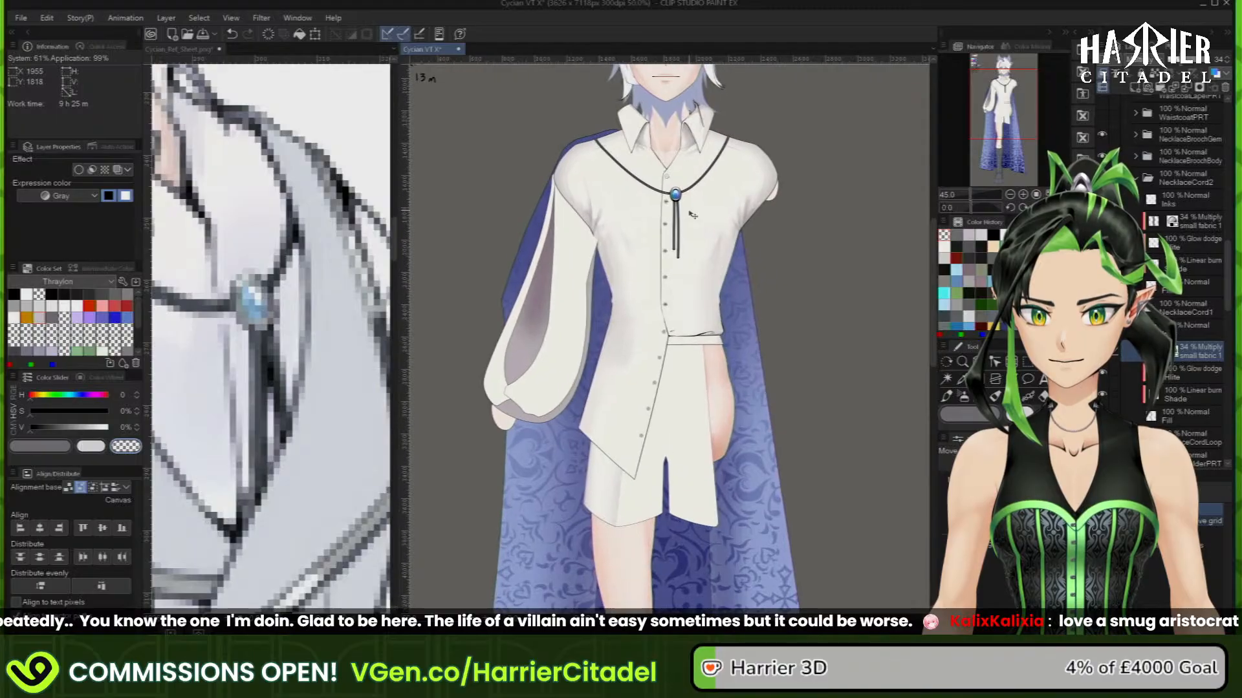
{"action": "scroll", "coordinate": [685, 217], "scroll_direction": "up", "scroll_amount": 5}
{"action": "scroll", "coordinate": [679, 222], "scroll_direction": "up", "scroll_amount": 3}
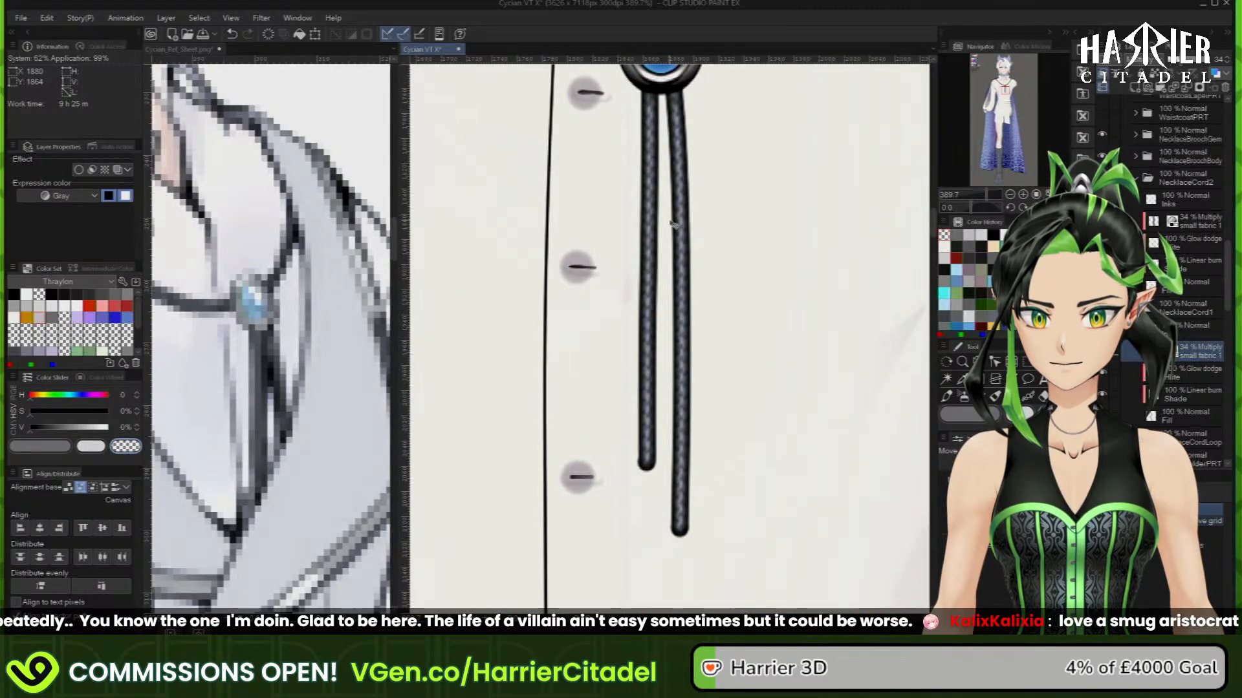
{"action": "scroll", "coordinate": [672, 224], "scroll_direction": "up", "scroll_amount": 1}
{"action": "scroll", "coordinate": [696, 329], "scroll_direction": "down", "scroll_amount": 9}
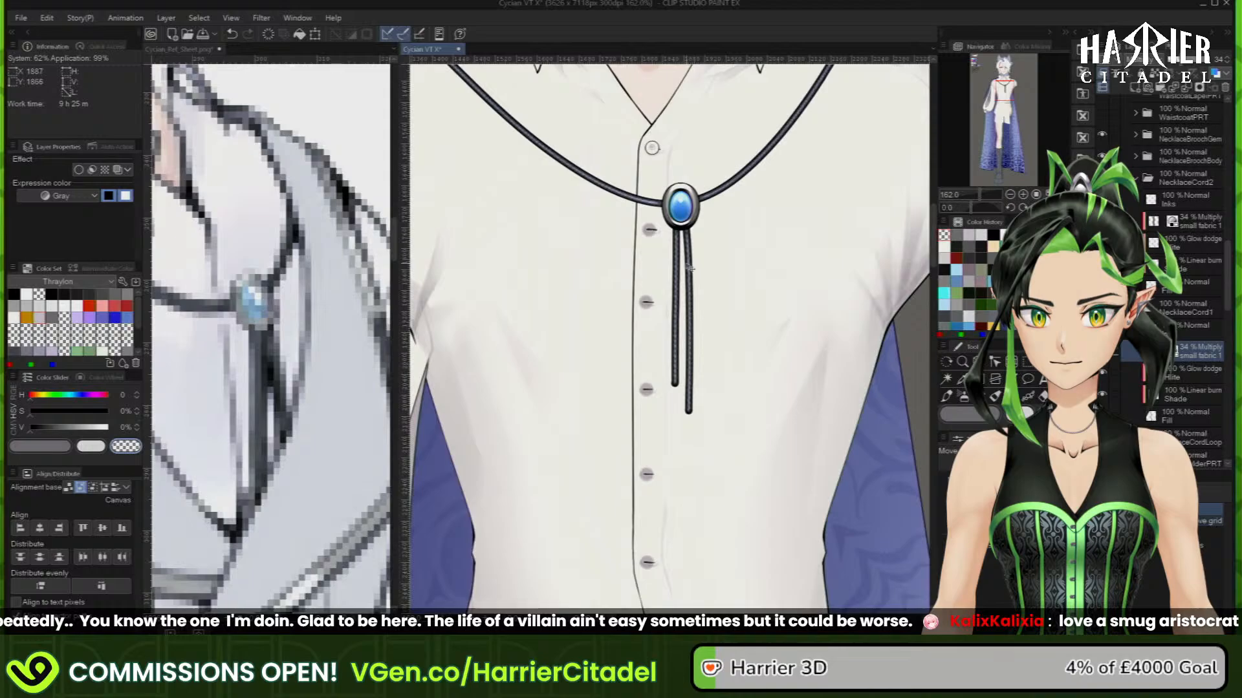
{"action": "scroll", "coordinate": [689, 267], "scroll_direction": "up", "scroll_amount": 5}
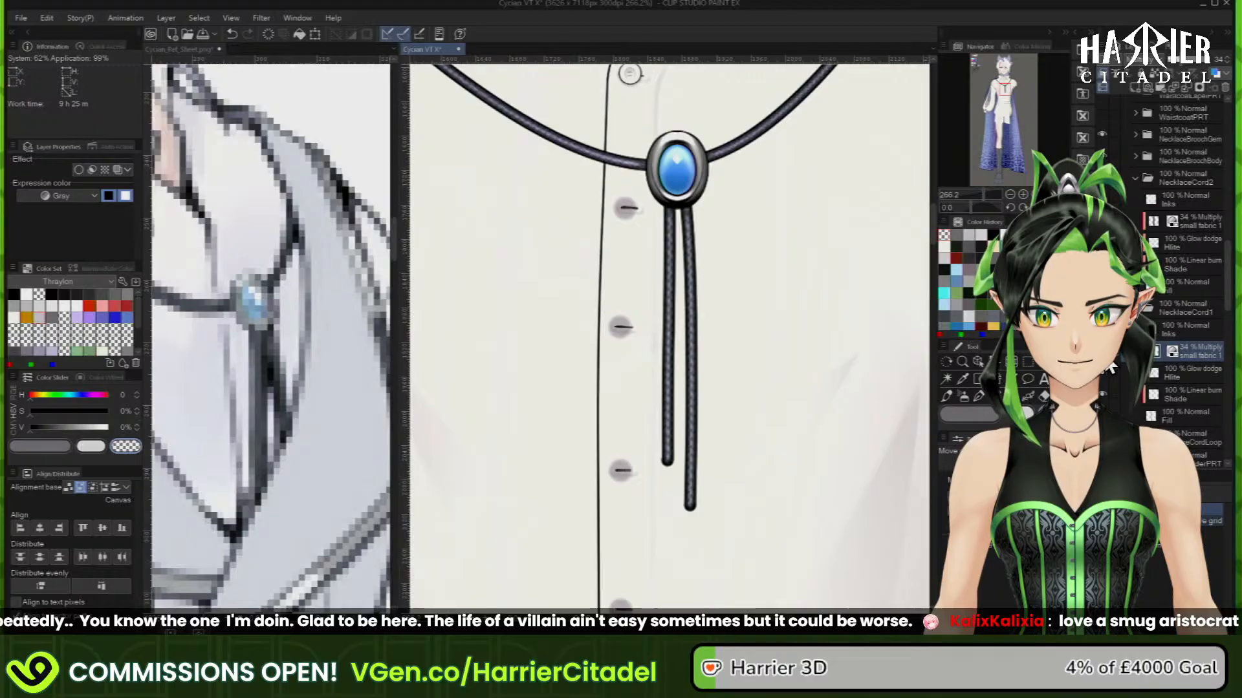
{"action": "left_click", "coordinate": [1209, 219]}
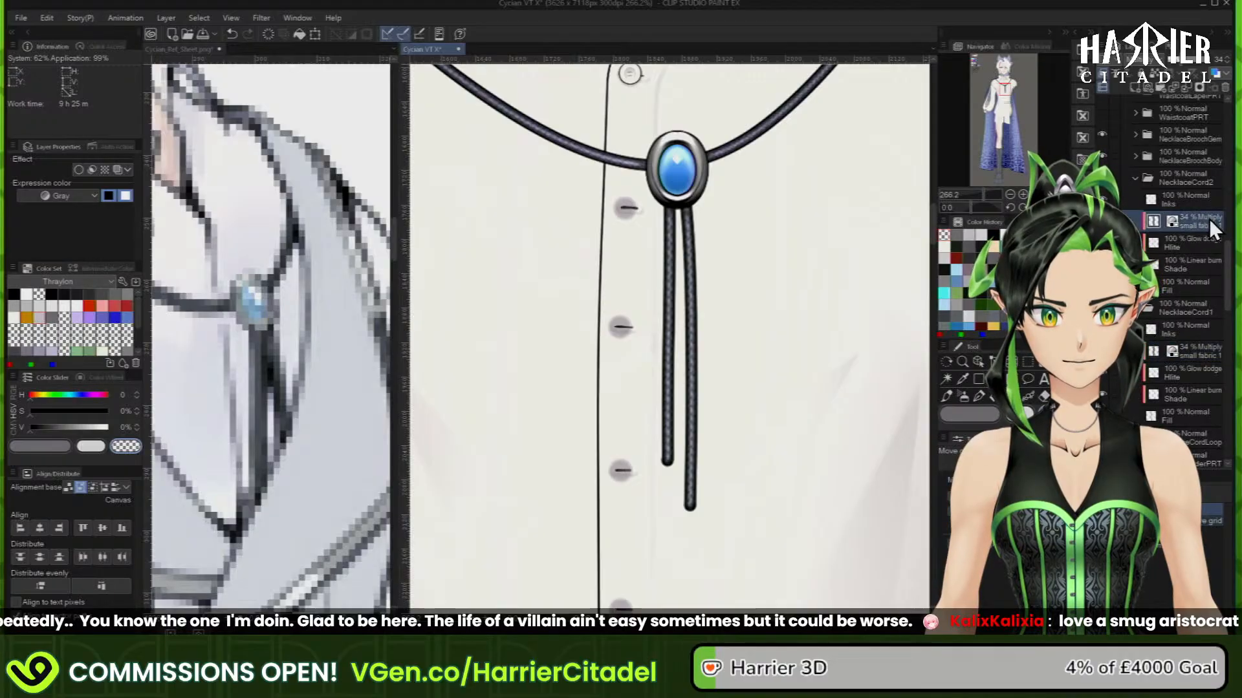
{"action": "left_click", "coordinate": [313, 33]}
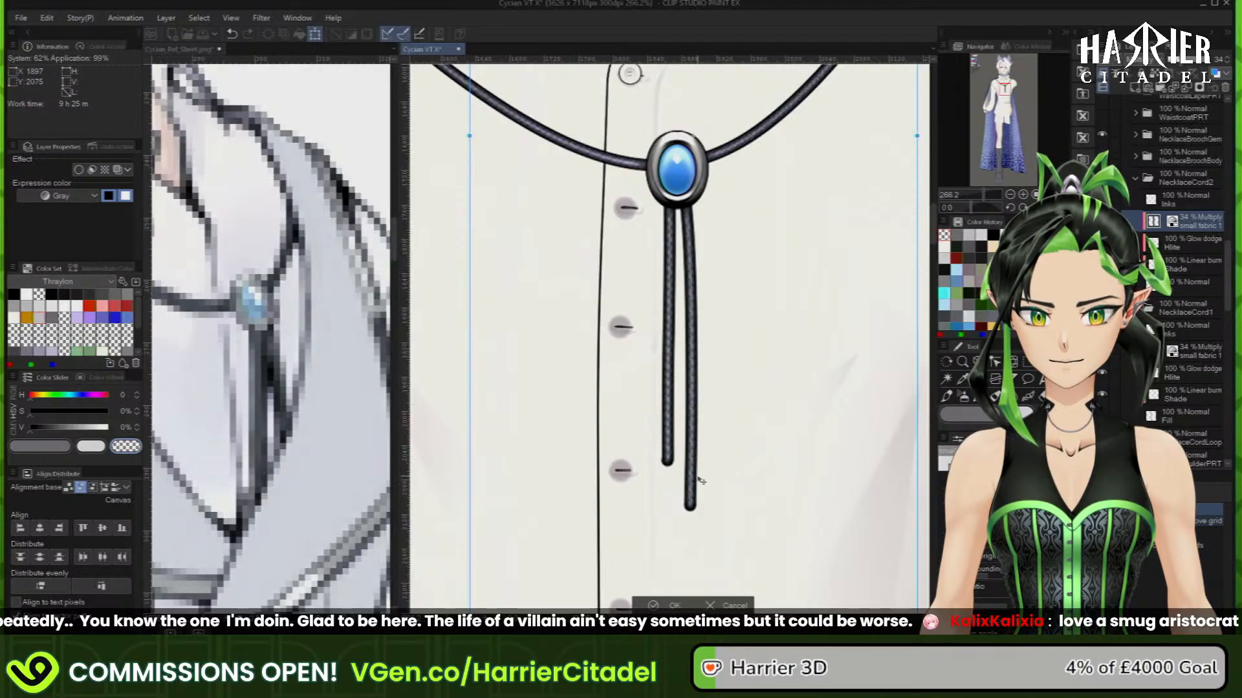
{"action": "left_click", "coordinate": [731, 607]}
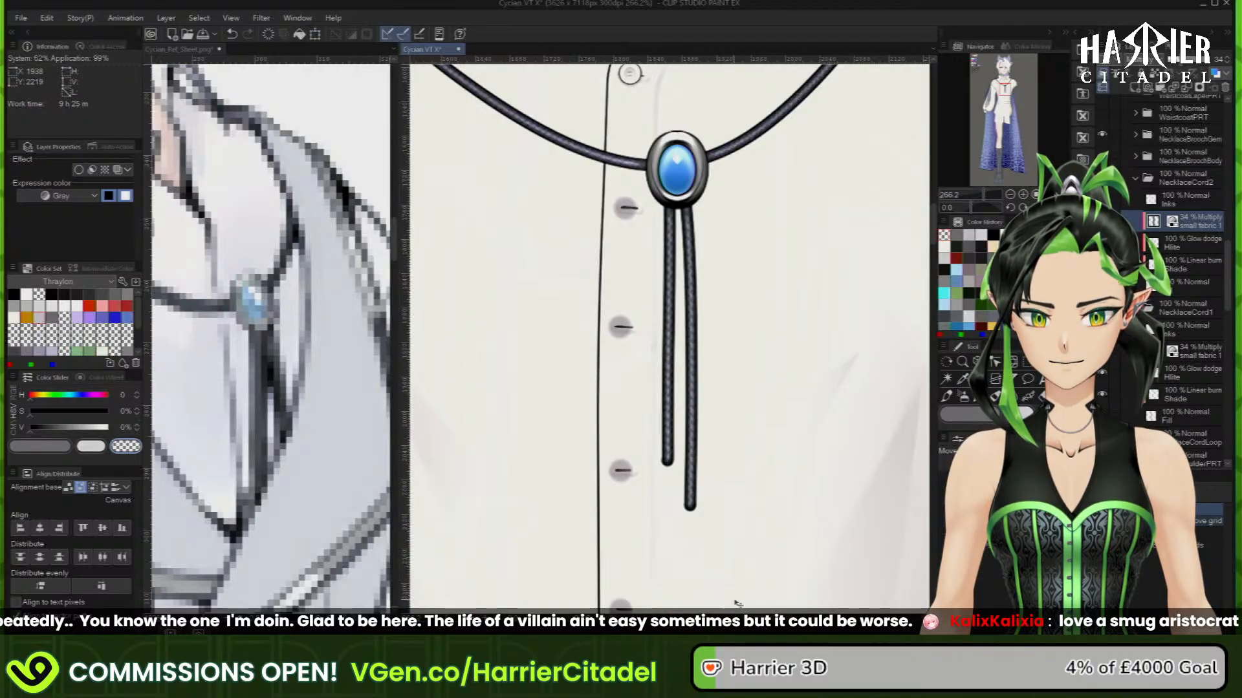
Adjust the placement of the NecklaceCord1 small fabric texture with a transform
{"action": "left_click", "coordinate": [1190, 356]}
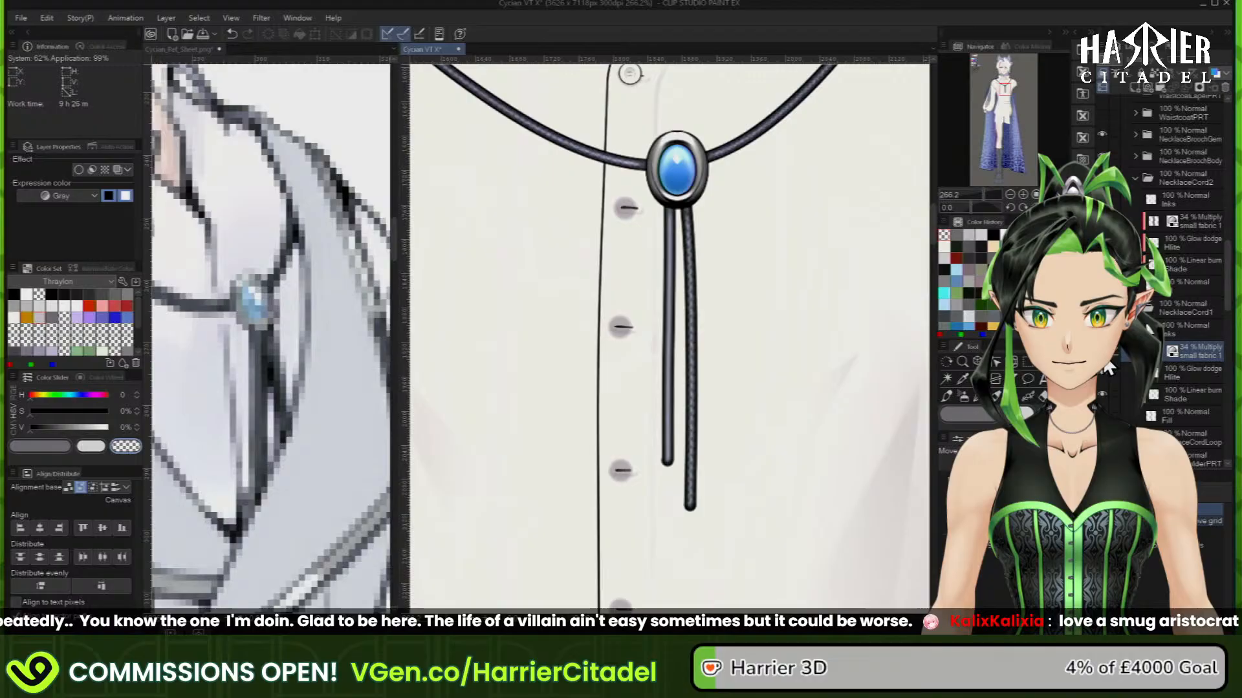
{"action": "left_click", "coordinate": [316, 35]}
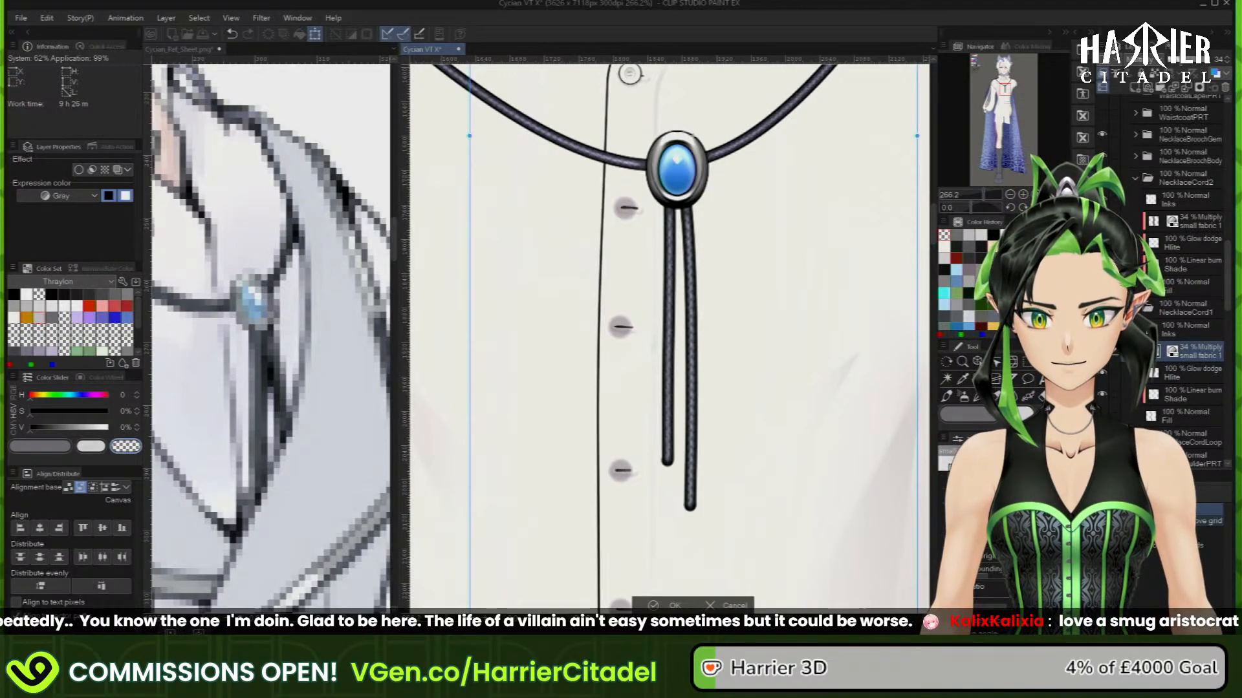
{"action": "left_click", "coordinate": [670, 605]}
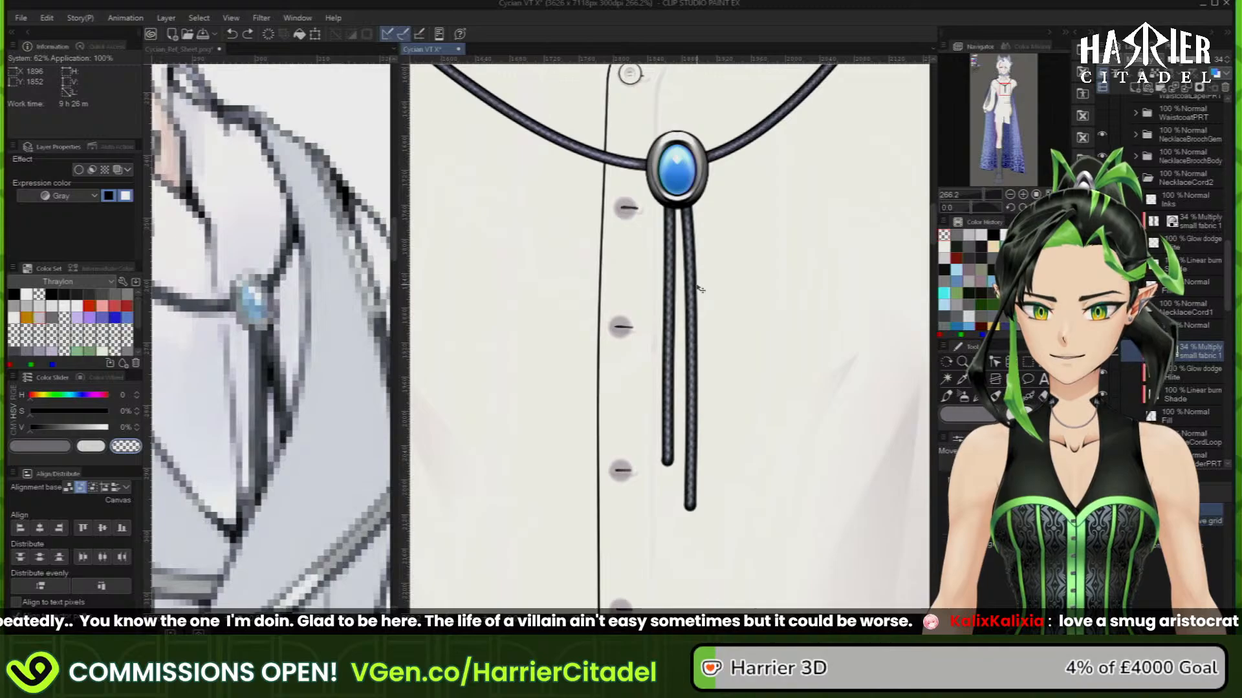
Shade both hanging cords just below the brooch with the soft airbrush on their Shade layers
{"action": "left_click", "coordinate": [1187, 394]}
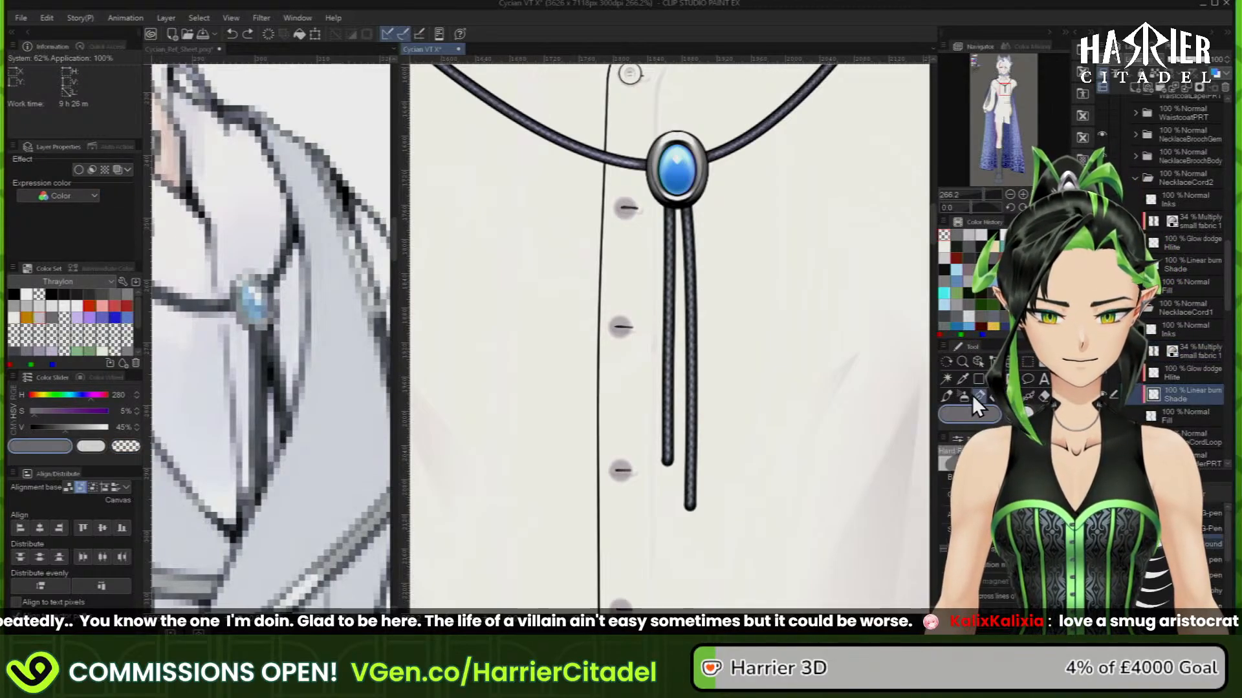
{"action": "left_click", "coordinate": [975, 396]}
{"action": "left_click", "coordinate": [962, 396]}
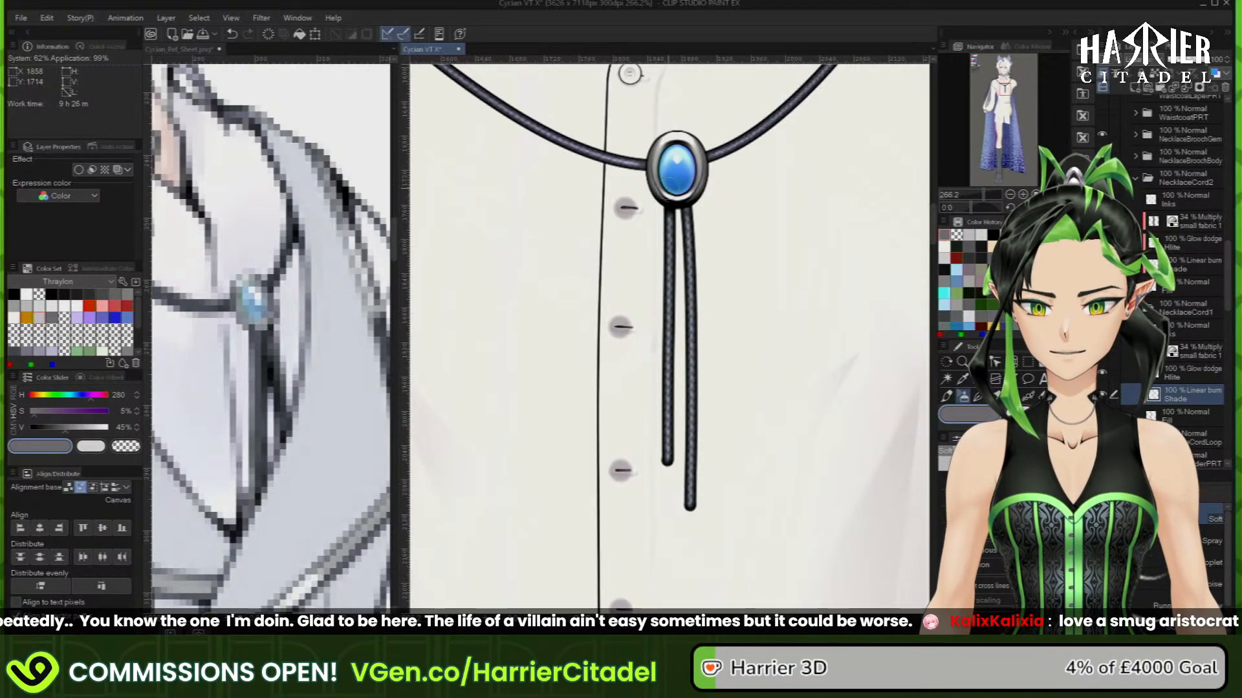
{"action": "left_click", "coordinate": [1199, 265]}
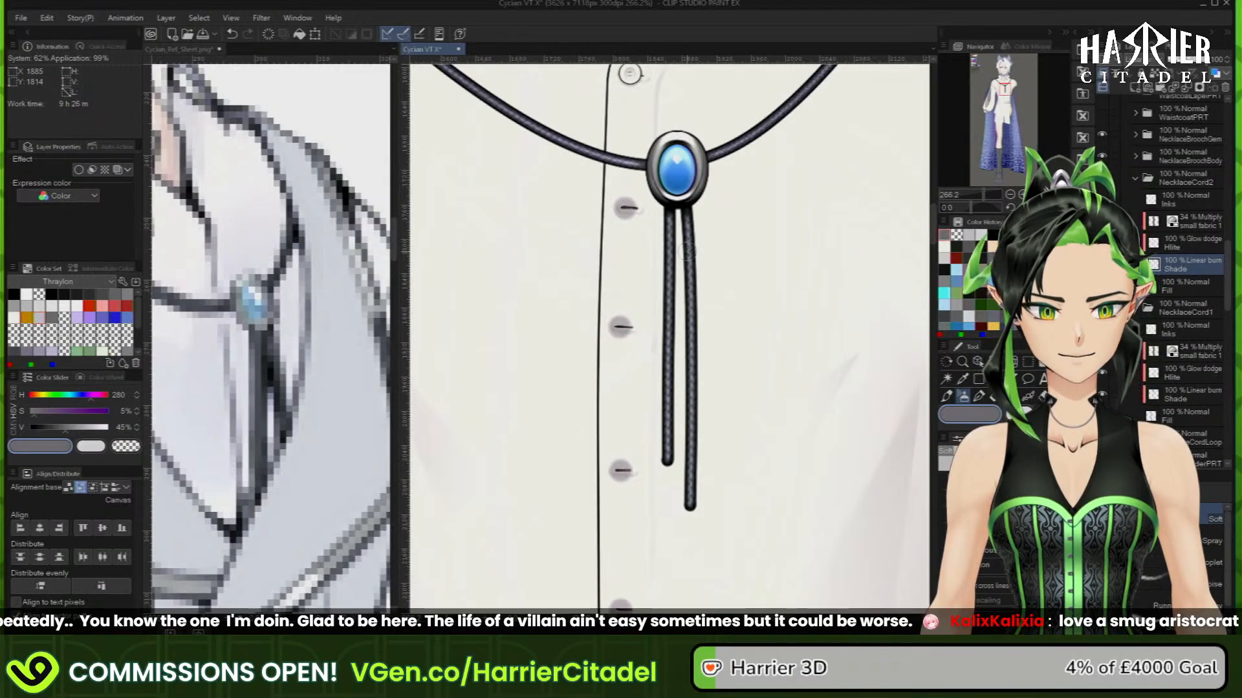
Collapse the NecklaceCord2 and NecklaceCord1 folders, and work on the NecklaceCordLoop Shade layer with the soft airbrush before collapsing its folder
{"action": "left_click", "coordinate": [1137, 178]}
{"action": "left_click", "coordinate": [1136, 200]}
{"action": "left_click", "coordinate": [1135, 221]}
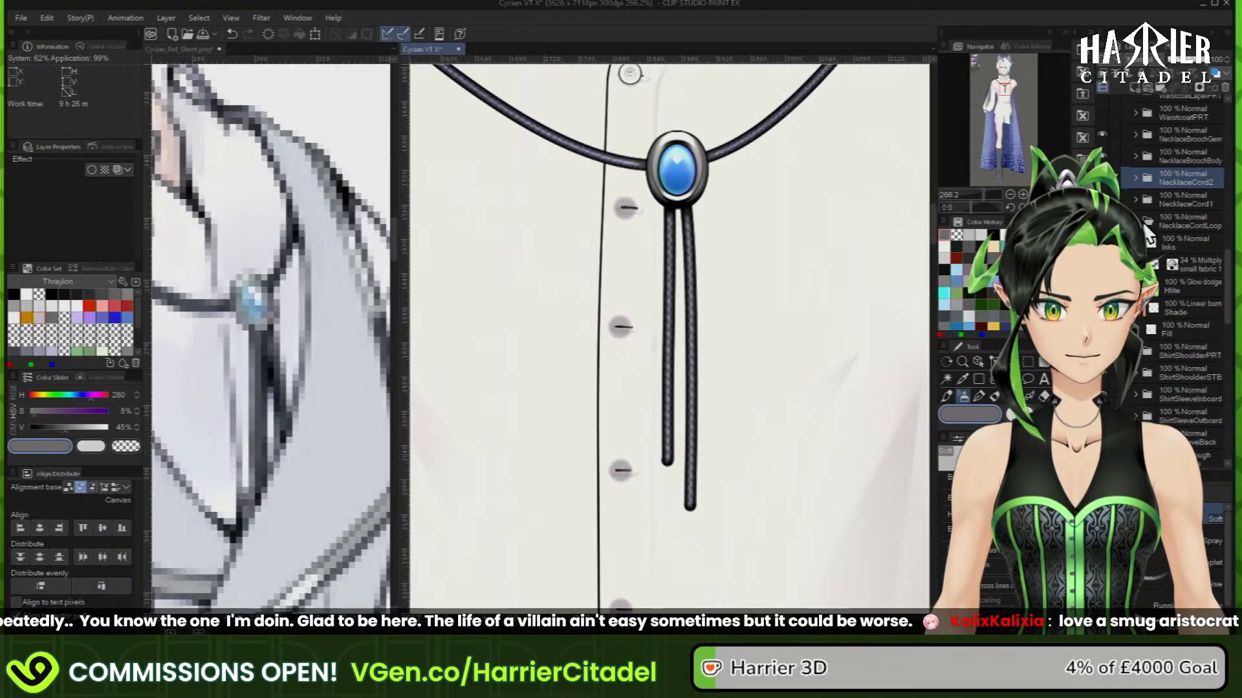
{"action": "left_click", "coordinate": [1188, 308]}
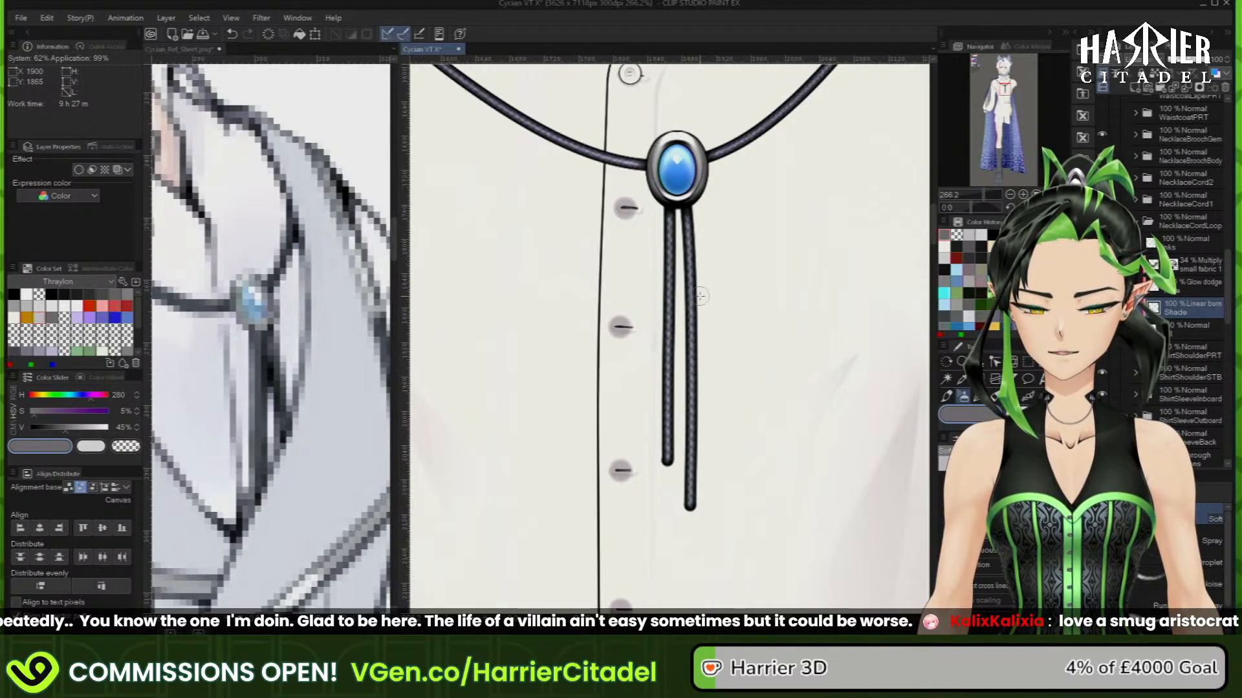
{"action": "scroll", "coordinate": [700, 296], "scroll_direction": "down", "scroll_amount": 6}
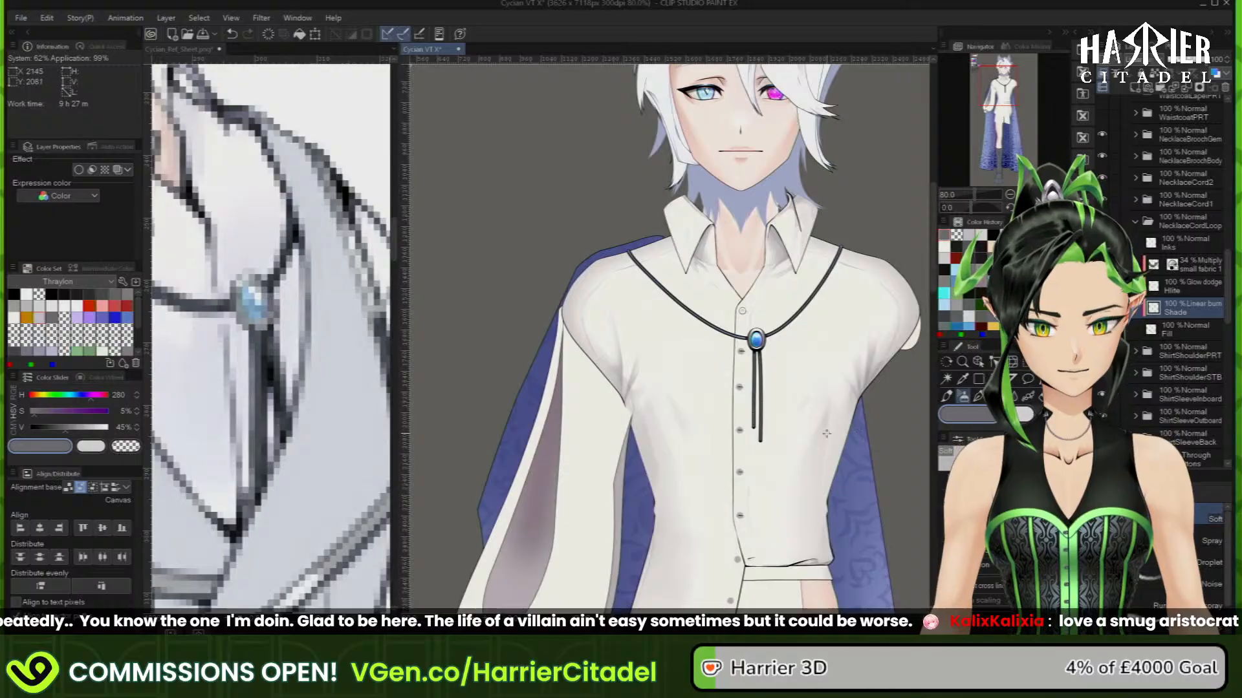
{"action": "scroll", "coordinate": [794, 430], "scroll_direction": "up", "scroll_amount": 4}
{"action": "scroll", "coordinate": [760, 343], "scroll_direction": "up", "scroll_amount": 2}
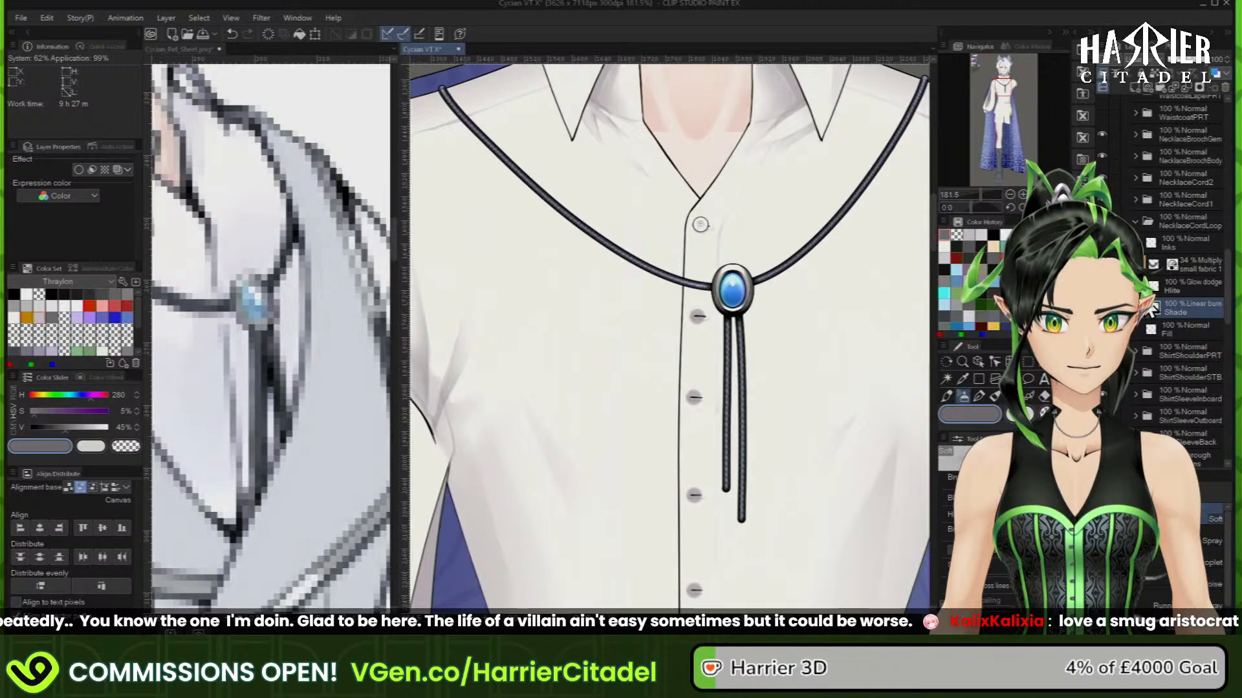
{"action": "left_click", "coordinate": [1135, 222]}
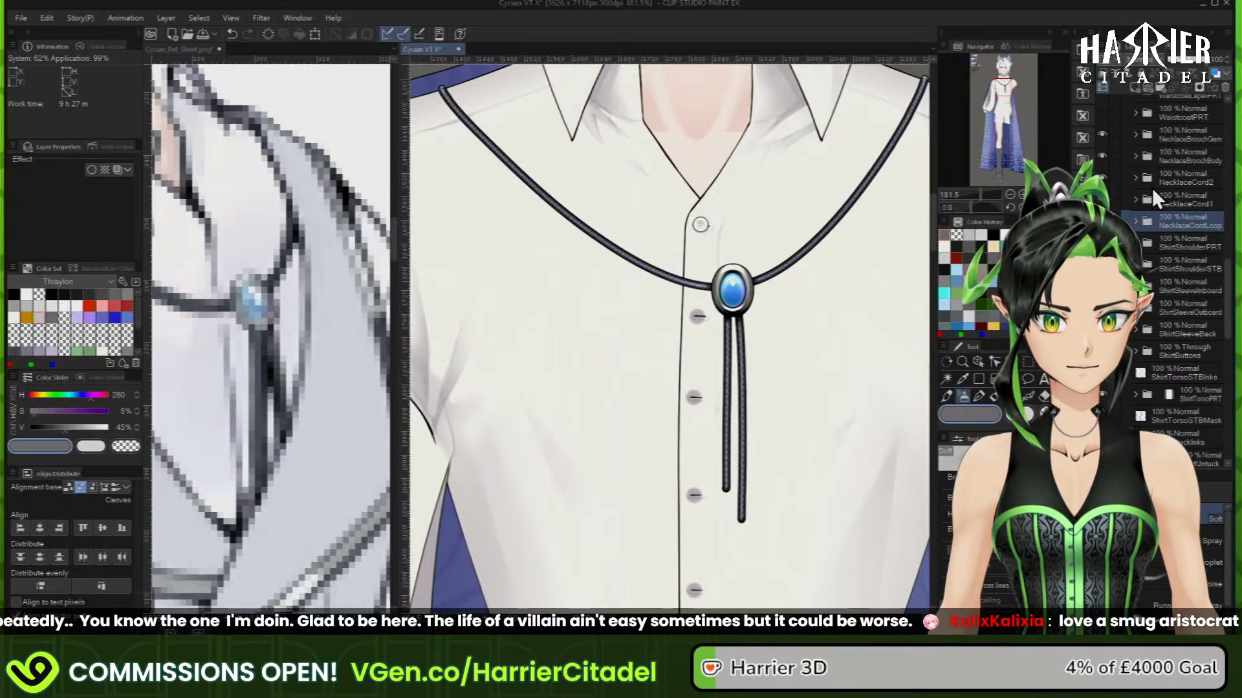
Enlarge the brooch gem's Fill layer slightly about its centre with a transform so it fills more of the frame
{"action": "left_click", "coordinate": [1136, 133]}
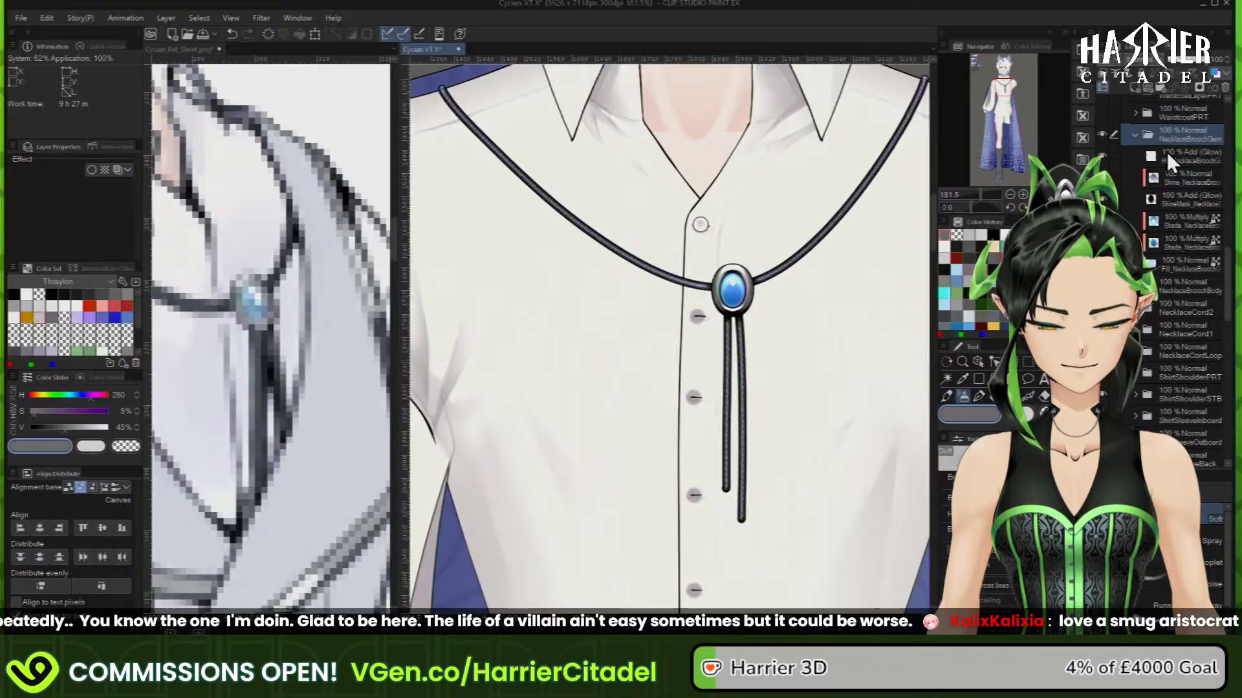
{"action": "scroll", "coordinate": [742, 285], "scroll_direction": "up", "scroll_amount": 2}
{"action": "scroll", "coordinate": [743, 285], "scroll_direction": "up", "scroll_amount": 2}
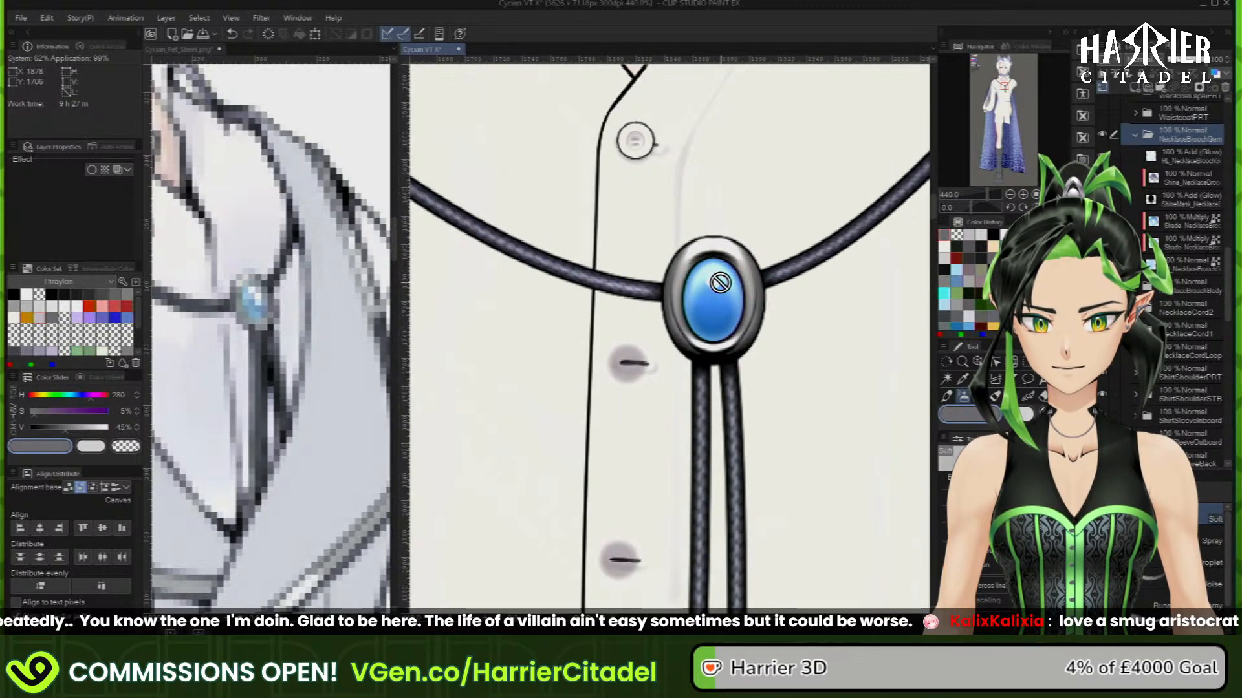
{"action": "scroll", "coordinate": [720, 282], "scroll_direction": "up", "scroll_amount": 1}
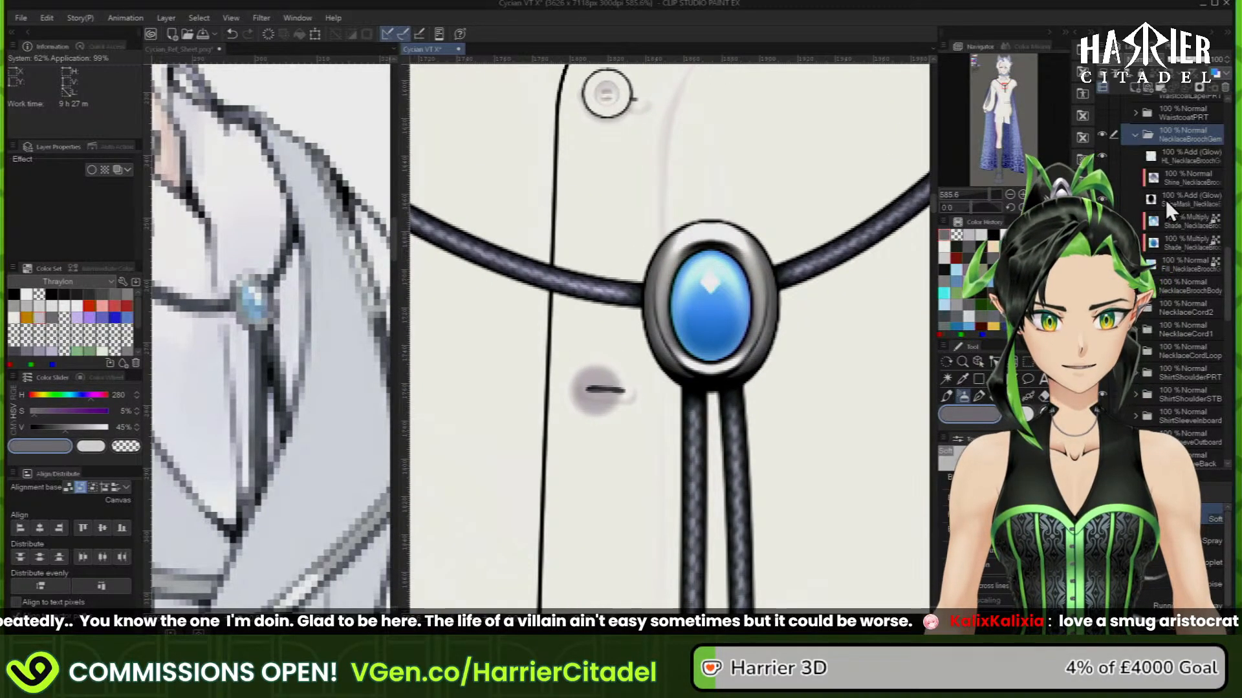
{"action": "left_click", "coordinate": [1169, 262]}
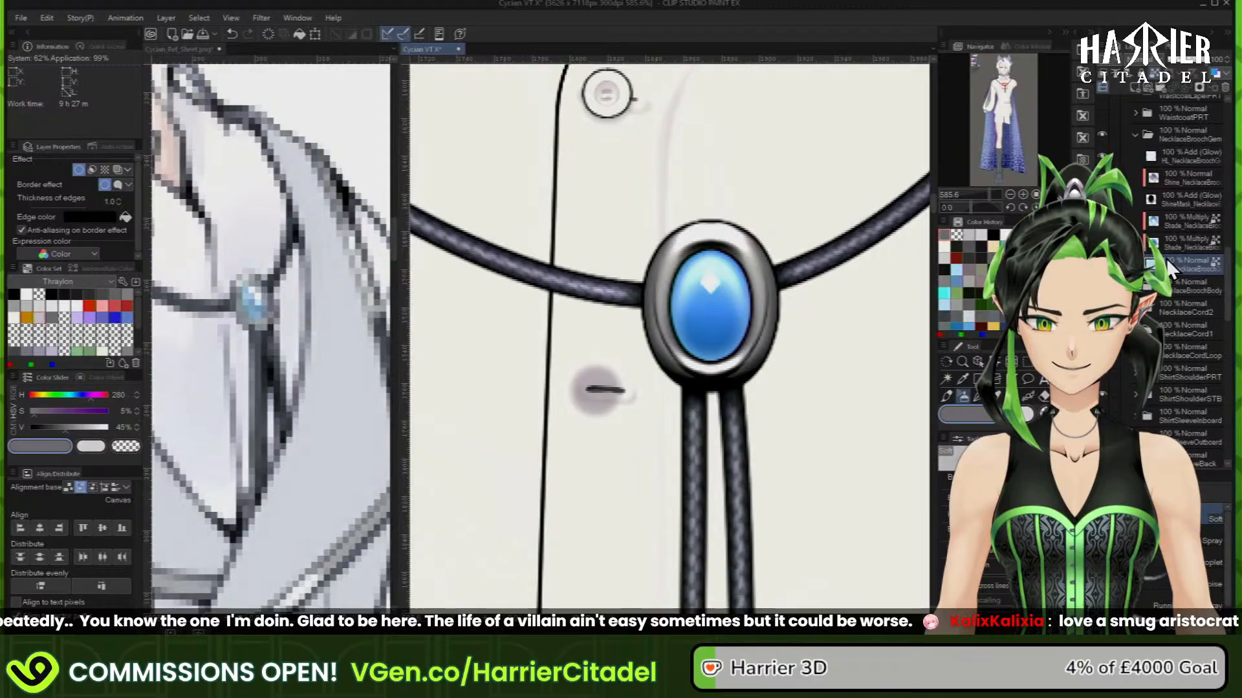
{"action": "scroll", "coordinate": [647, 246], "scroll_direction": "down", "scroll_amount": 3}
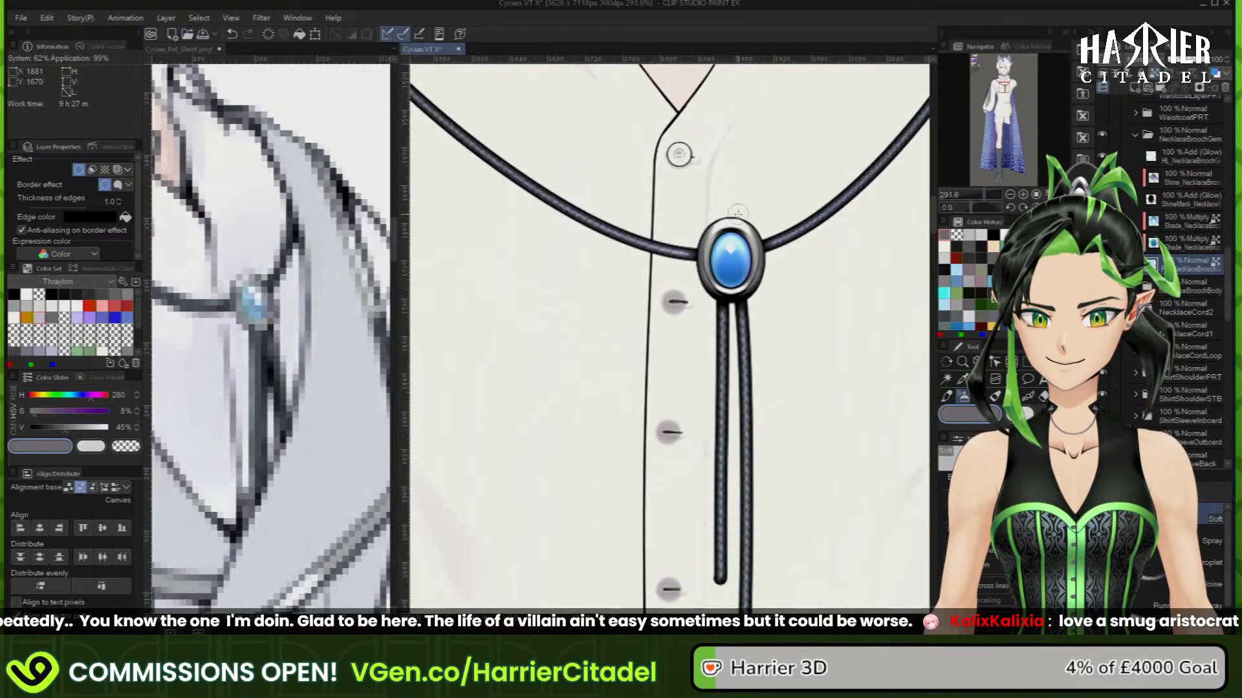
{"action": "scroll", "coordinate": [737, 213], "scroll_direction": "up", "scroll_amount": 1}
{"action": "scroll", "coordinate": [737, 213], "scroll_direction": "up", "scroll_amount": 1}
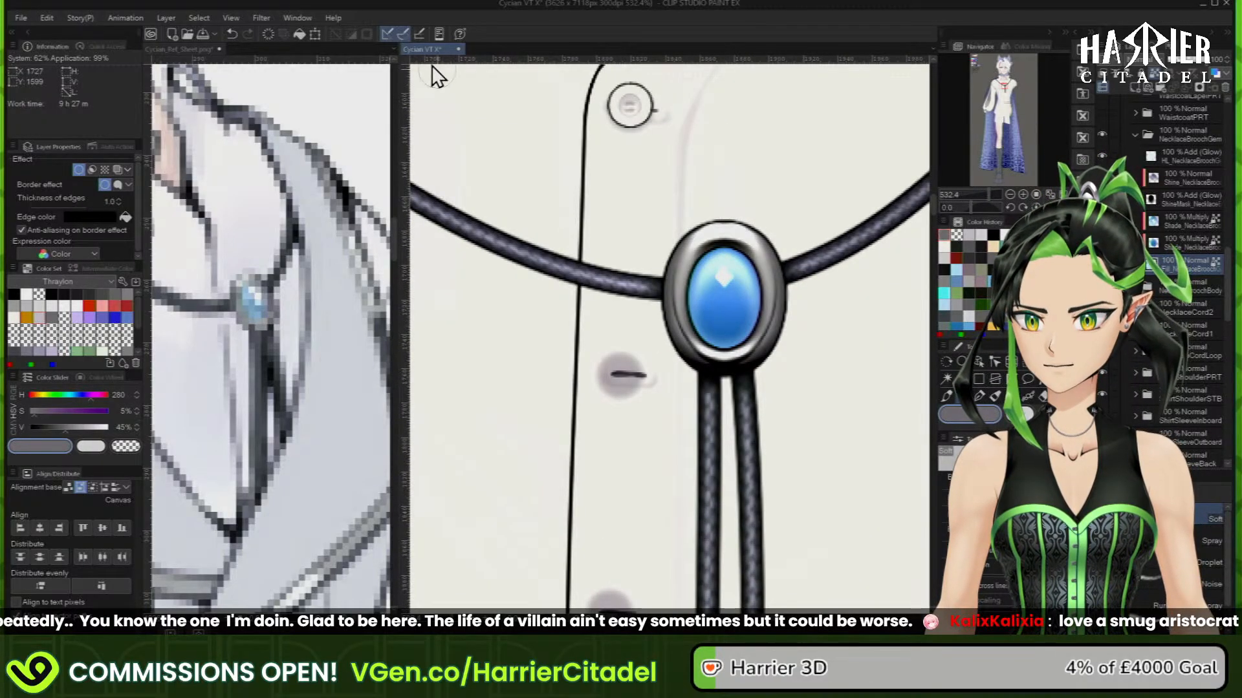
{"action": "left_click", "coordinate": [316, 33]}
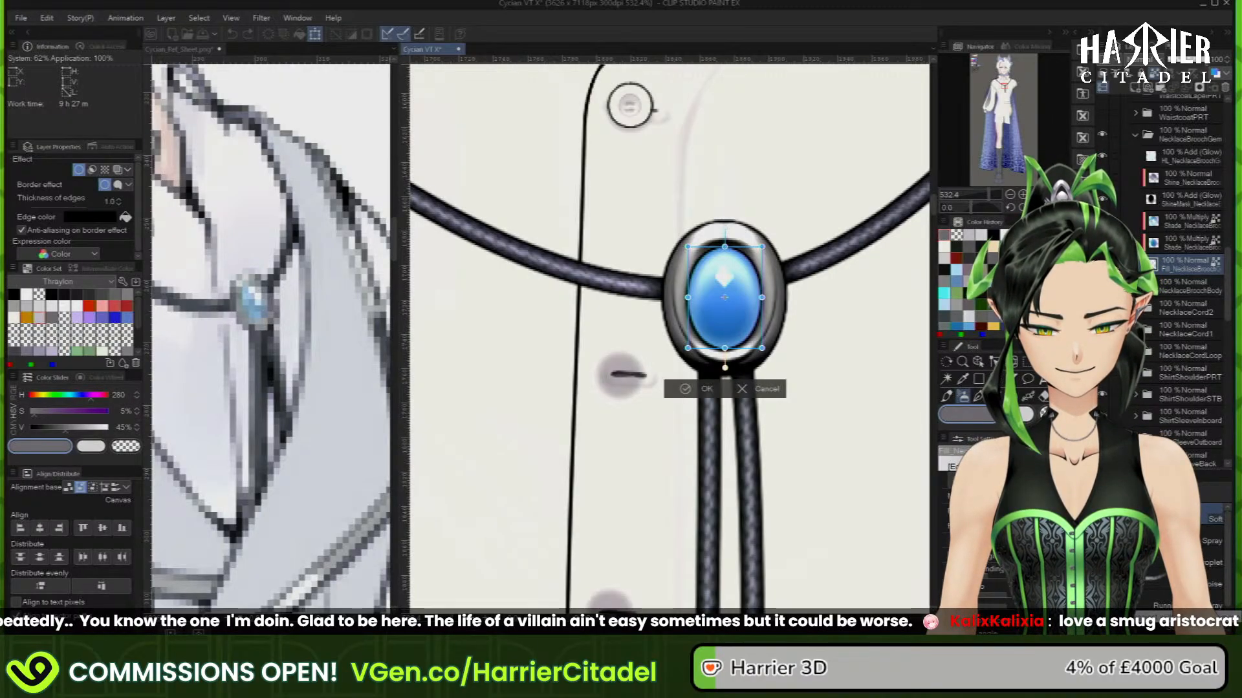
{"action": "left_click_drag", "start_coordinate": [762, 348], "coordinate": [765, 351]}
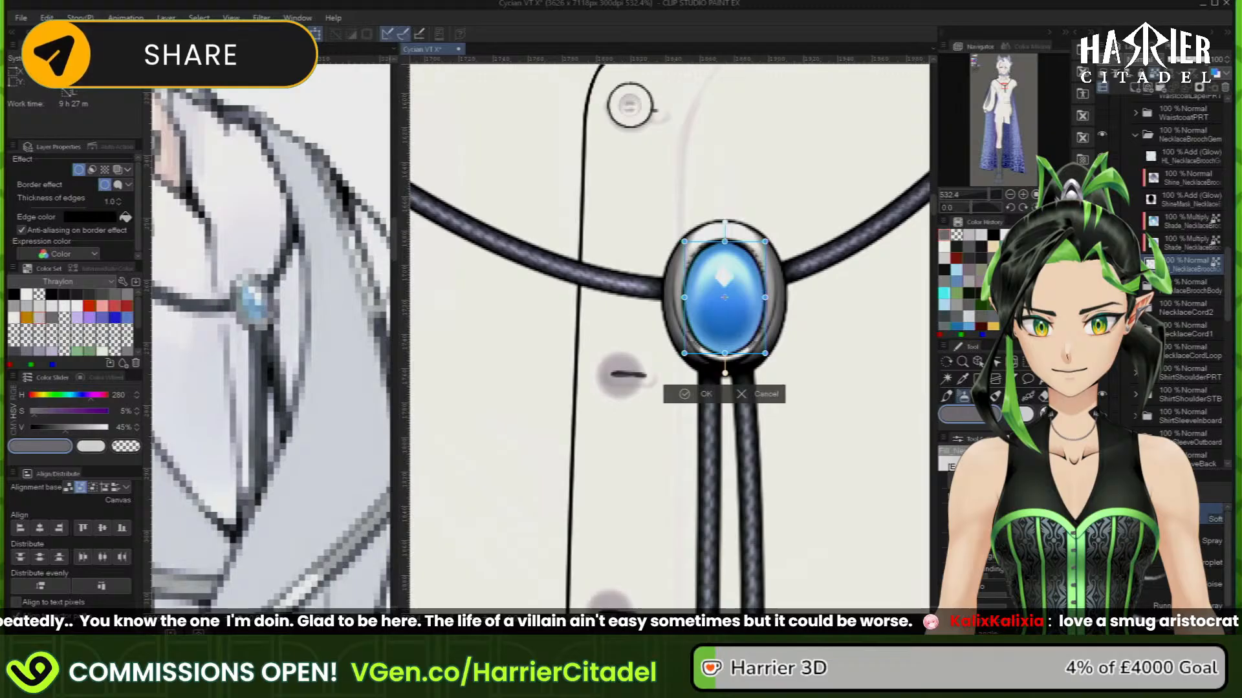
{"action": "left_click_drag", "start_coordinate": [765, 353], "coordinate": [767, 355]}
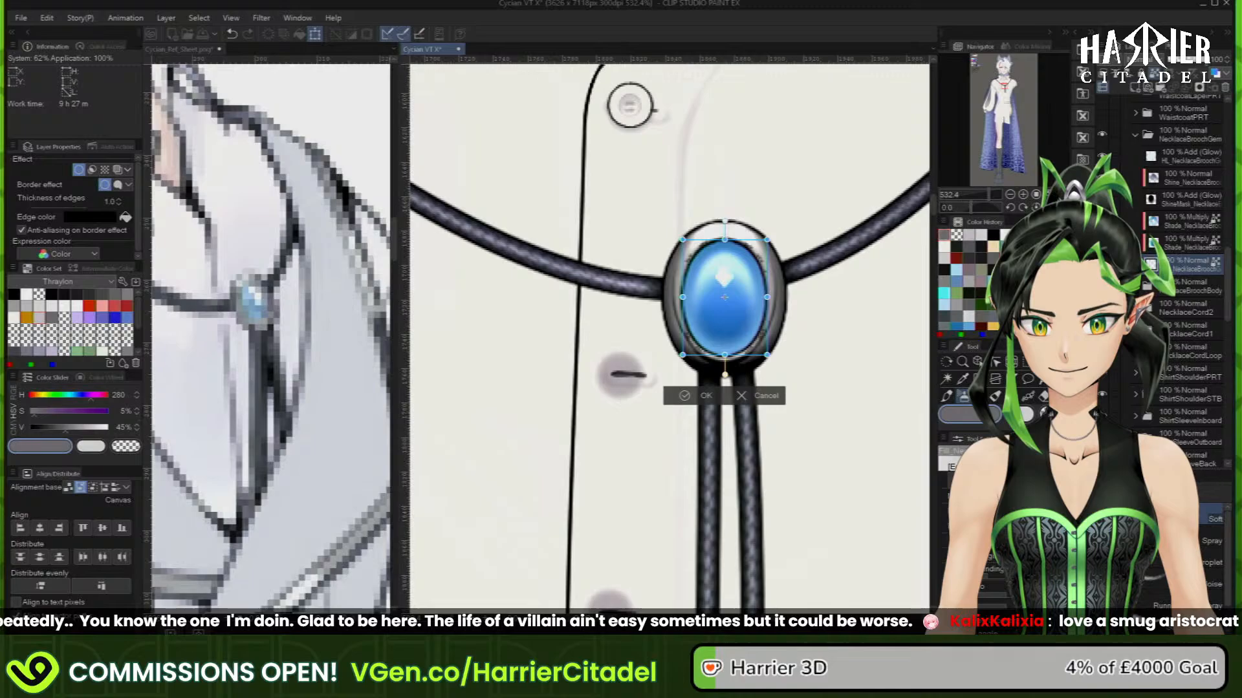
{"action": "scroll", "coordinate": [804, 321], "scroll_direction": "down", "scroll_amount": 5}
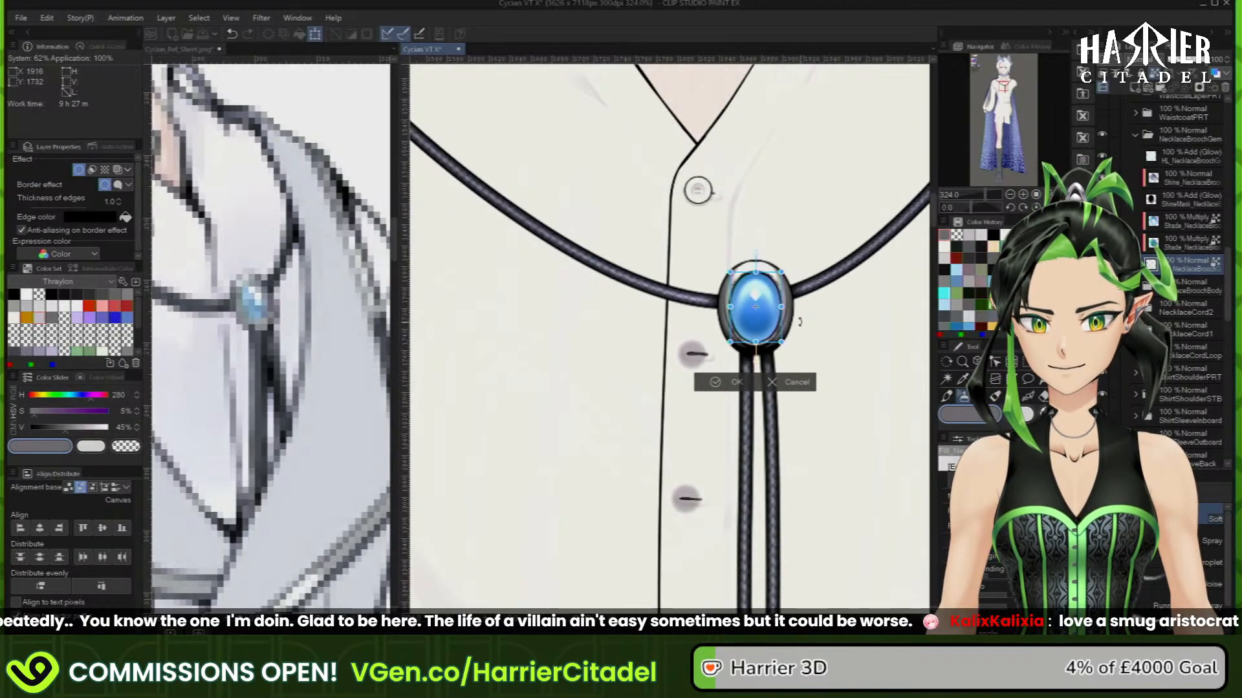
{"action": "scroll", "coordinate": [794, 322], "scroll_direction": "up", "scroll_amount": 5}
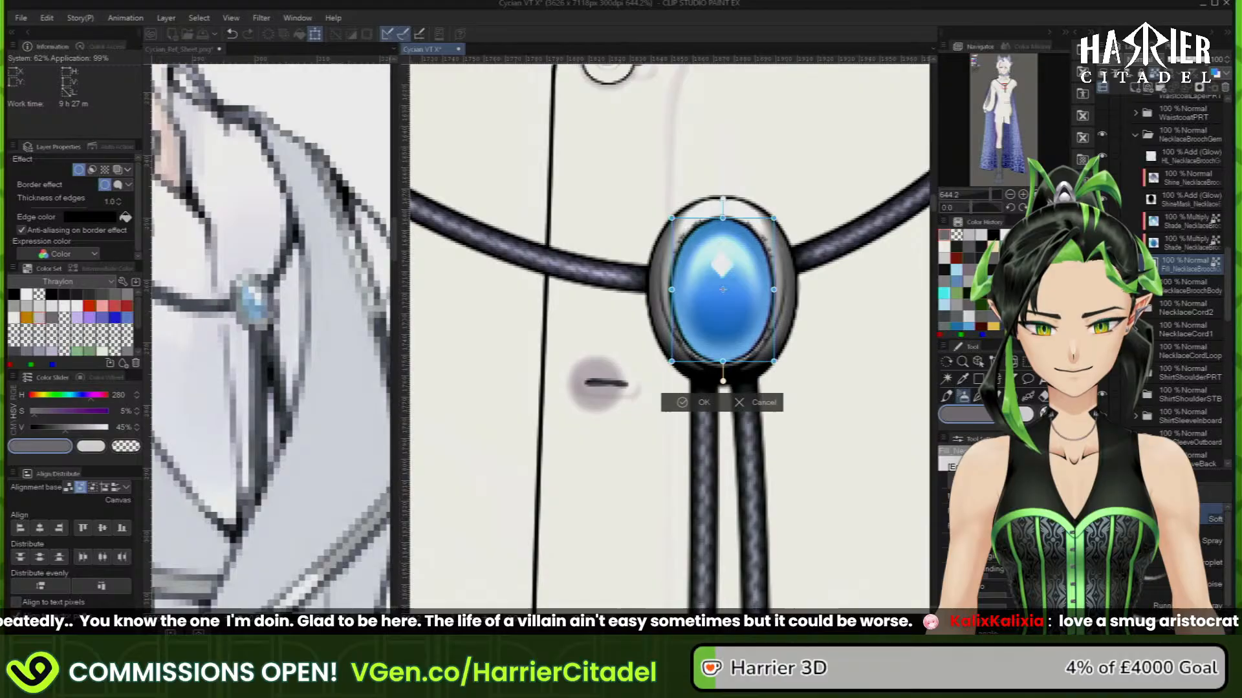
{"action": "left_click", "coordinate": [702, 403]}
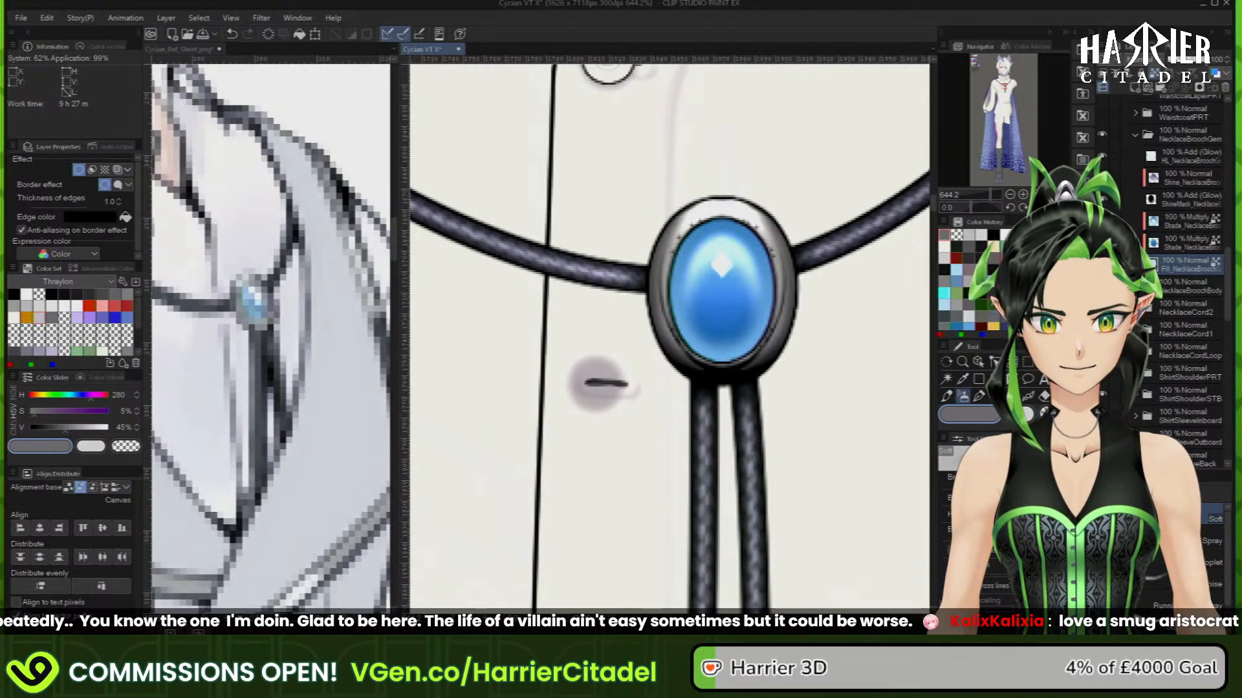
Select everything outside the gem fill's shape, clear the stray edge pixels on the Fill layer, and deselect
{"action": "left_click", "coordinate": [1152, 265], "text": "ctrl"}
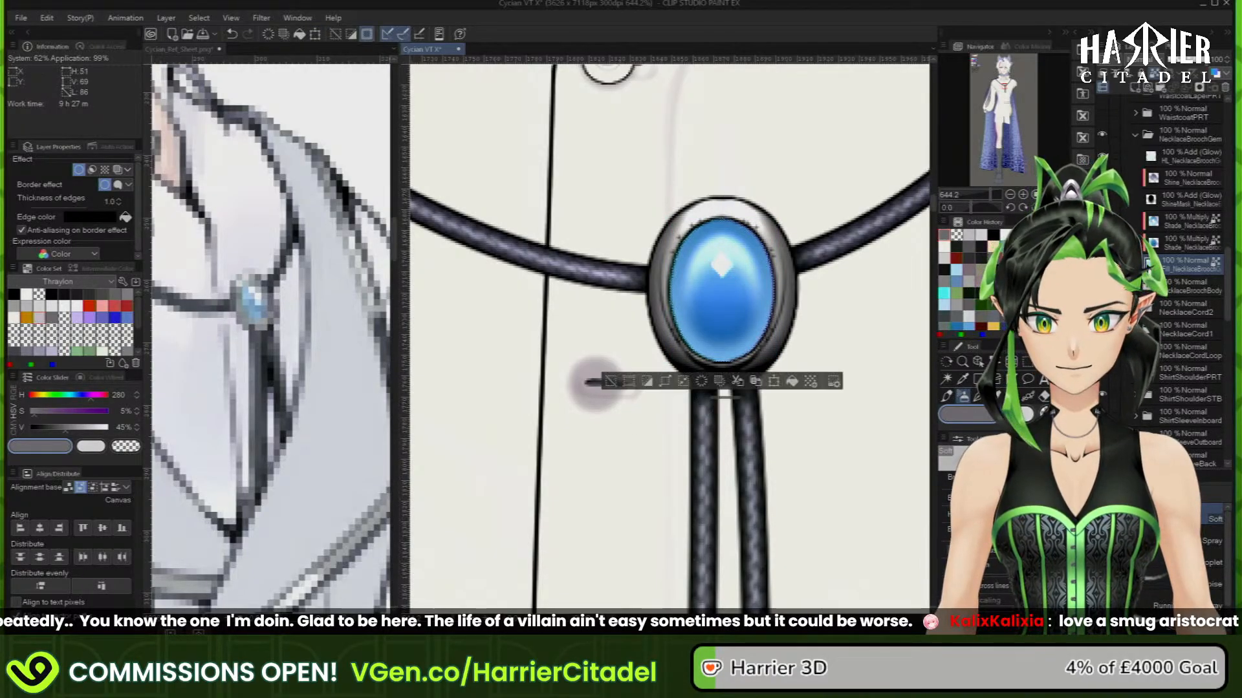
{"action": "left_click", "coordinate": [647, 385]}
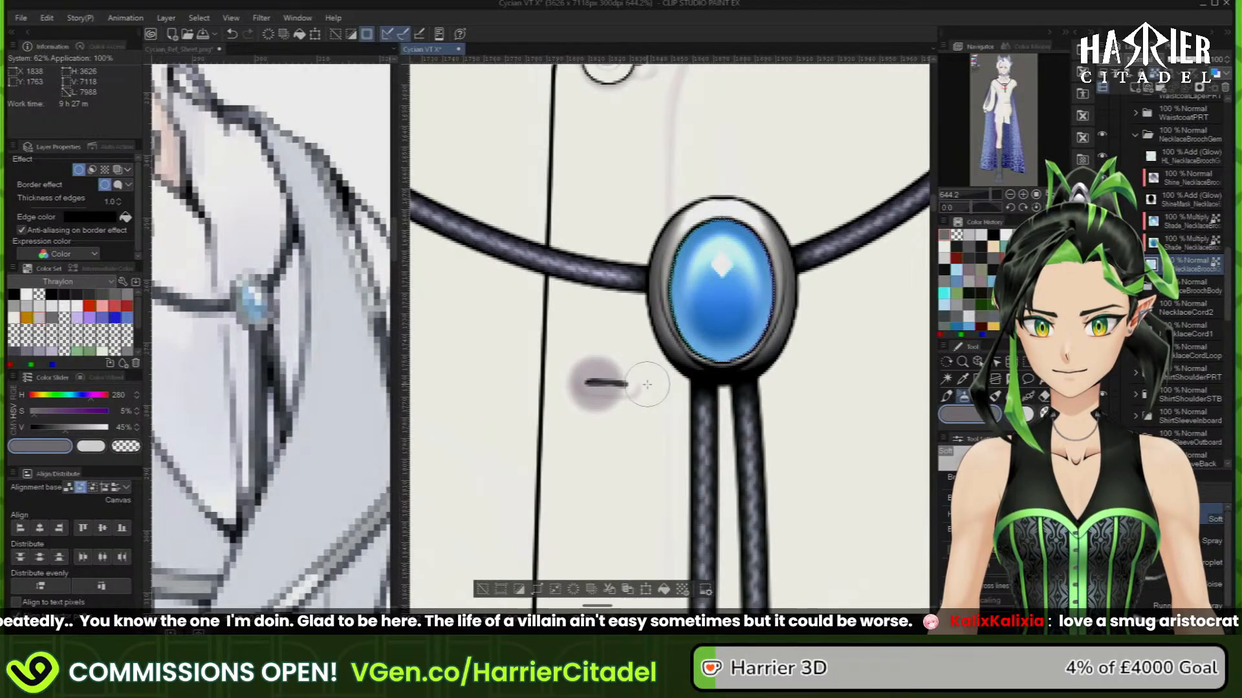
{"action": "left_click", "coordinate": [483, 591]}
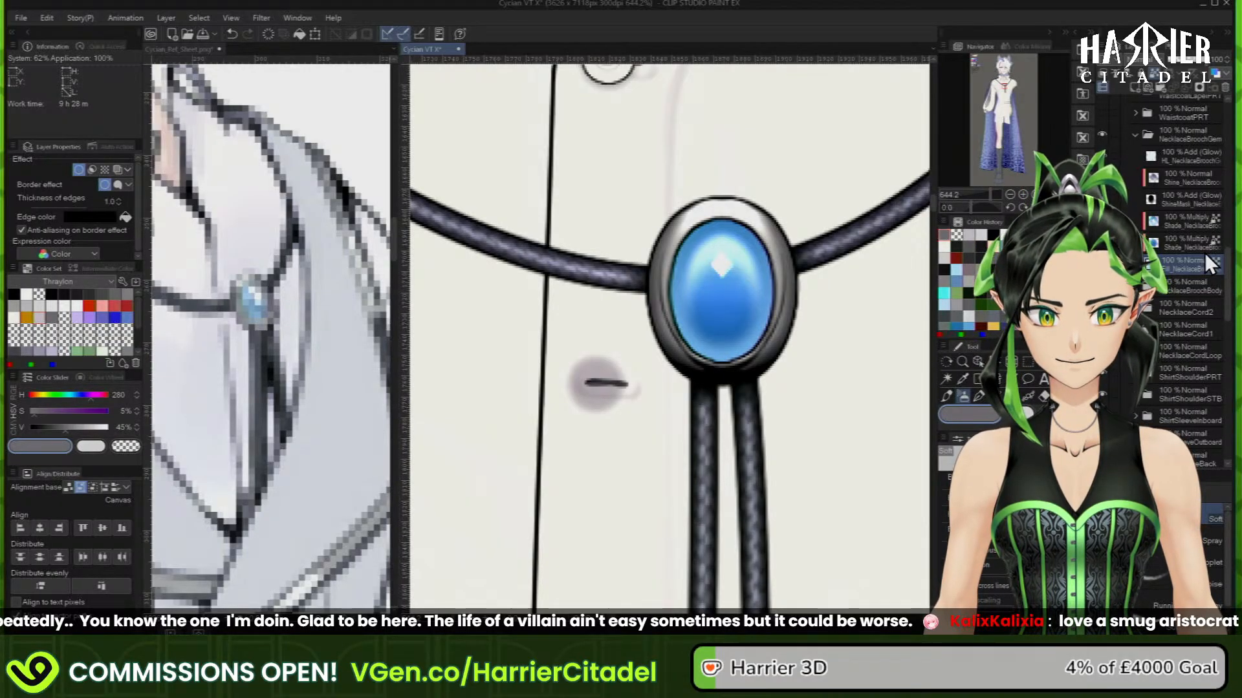
Try shifting the gem's Shade, Shine and ShineMask layers with the Move layer tool, undoing each move
{"action": "left_click", "coordinate": [1183, 225]}
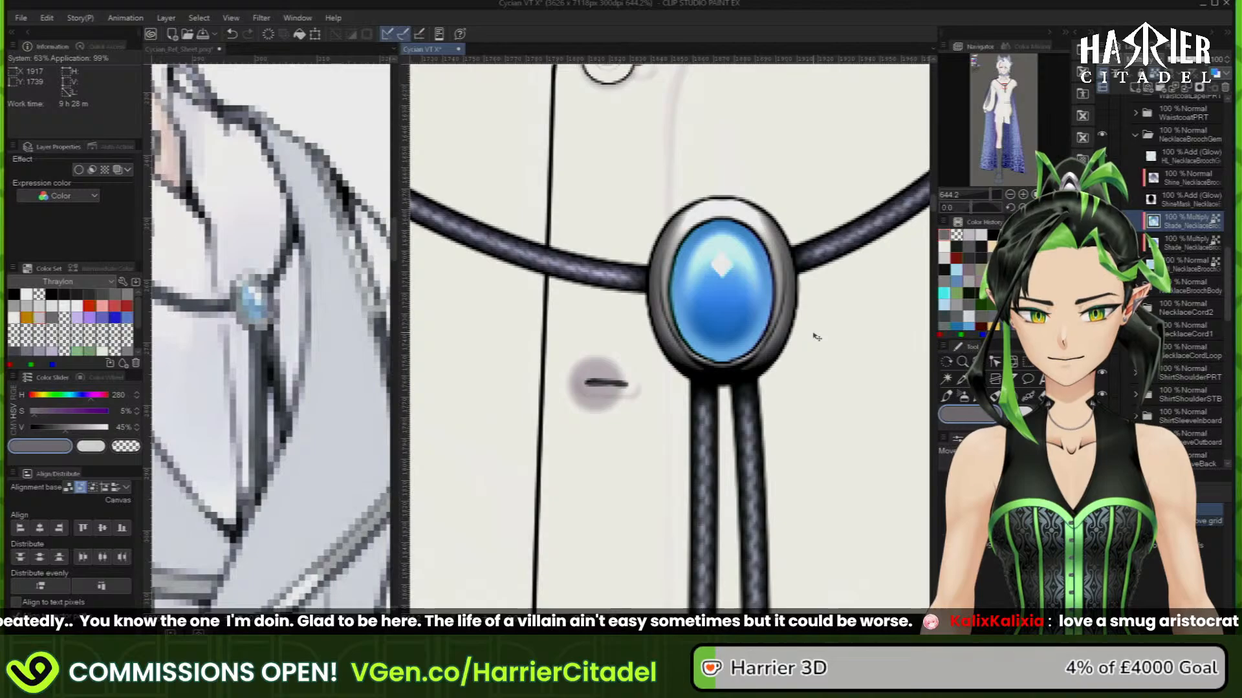
{"action": "left_click", "coordinate": [1186, 243]}
{"action": "key", "text": "ctrl+z"}
{"action": "key", "text": "ctrl+z"}
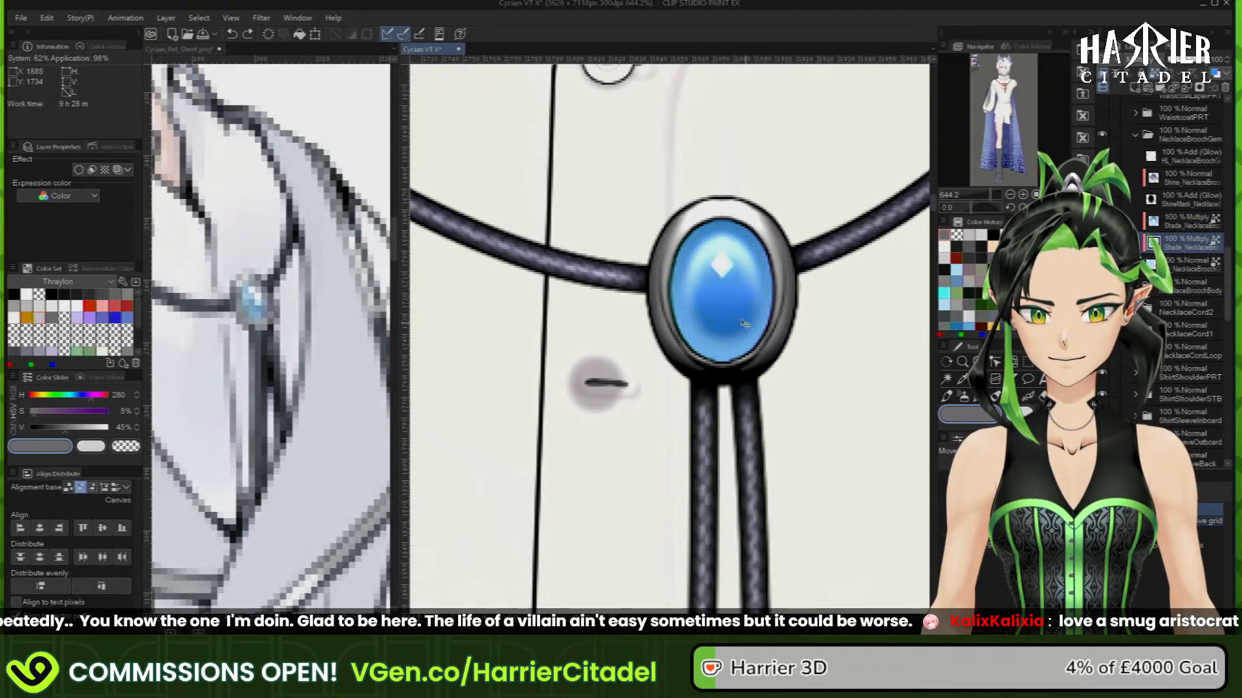
{"action": "mouse_move", "coordinate": [742, 322]}
{"action": "left_mouse_down"}
{"action": "mouse_move", "coordinate": [731, 342]}
{"action": "mouse_move", "coordinate": [719, 324]}
{"action": "left_mouse_up"}
{"action": "key", "text": "ctrl+z"}
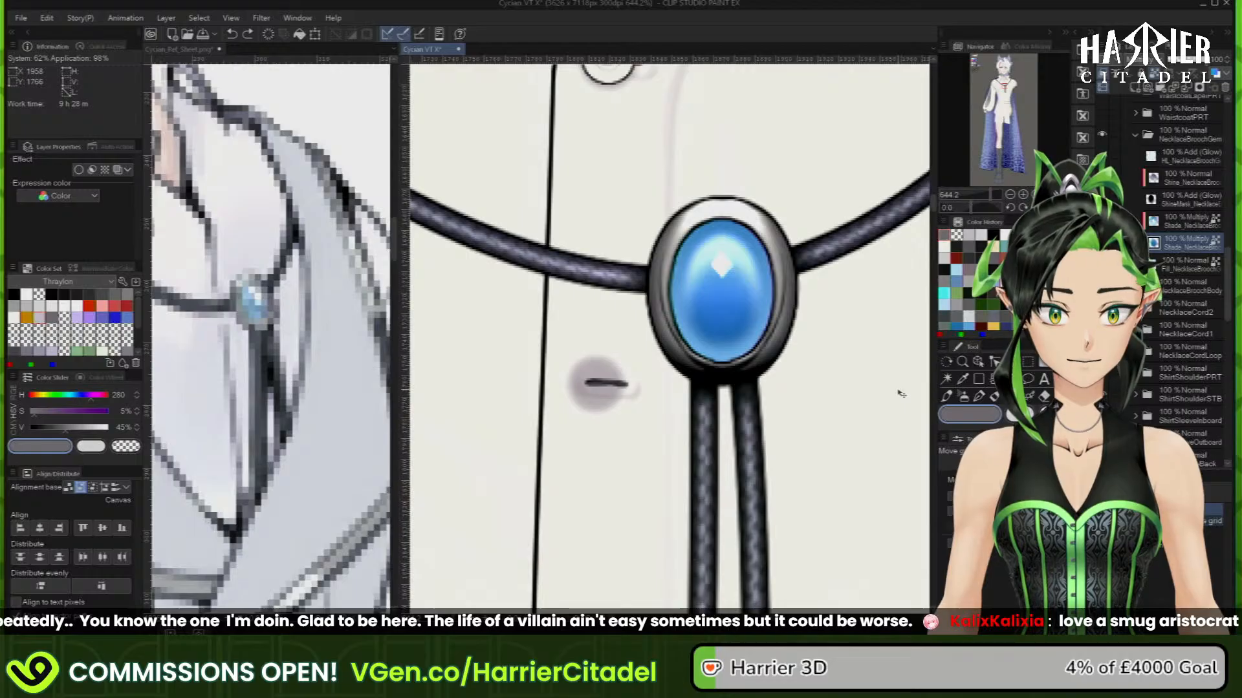
{"action": "left_click", "coordinate": [1184, 178]}
{"action": "mouse_move", "coordinate": [743, 320]}
{"action": "left_mouse_down"}
{"action": "mouse_move", "coordinate": [682, 332]}
{"action": "mouse_move", "coordinate": [785, 314]}
{"action": "mouse_move", "coordinate": [722, 326]}
{"action": "left_mouse_up"}
{"action": "key", "text": "ctrl+z"}
{"action": "left_click", "coordinate": [1179, 202]}
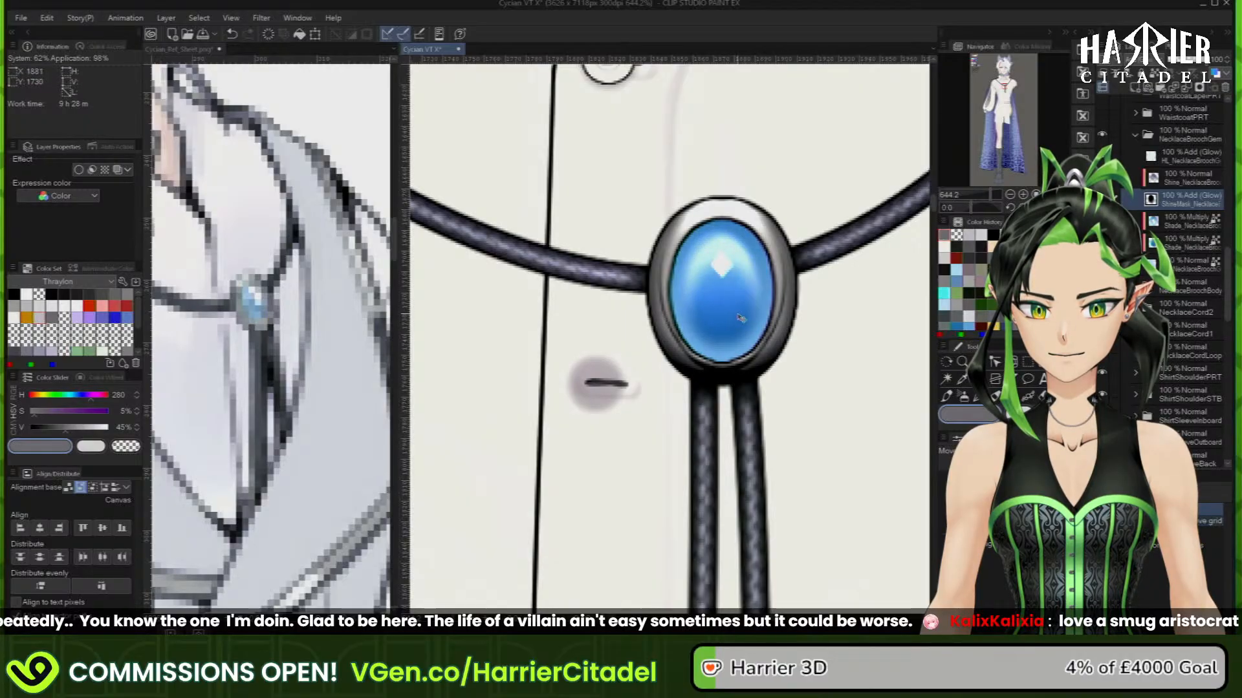
{"action": "key", "text": "ctrl+z"}
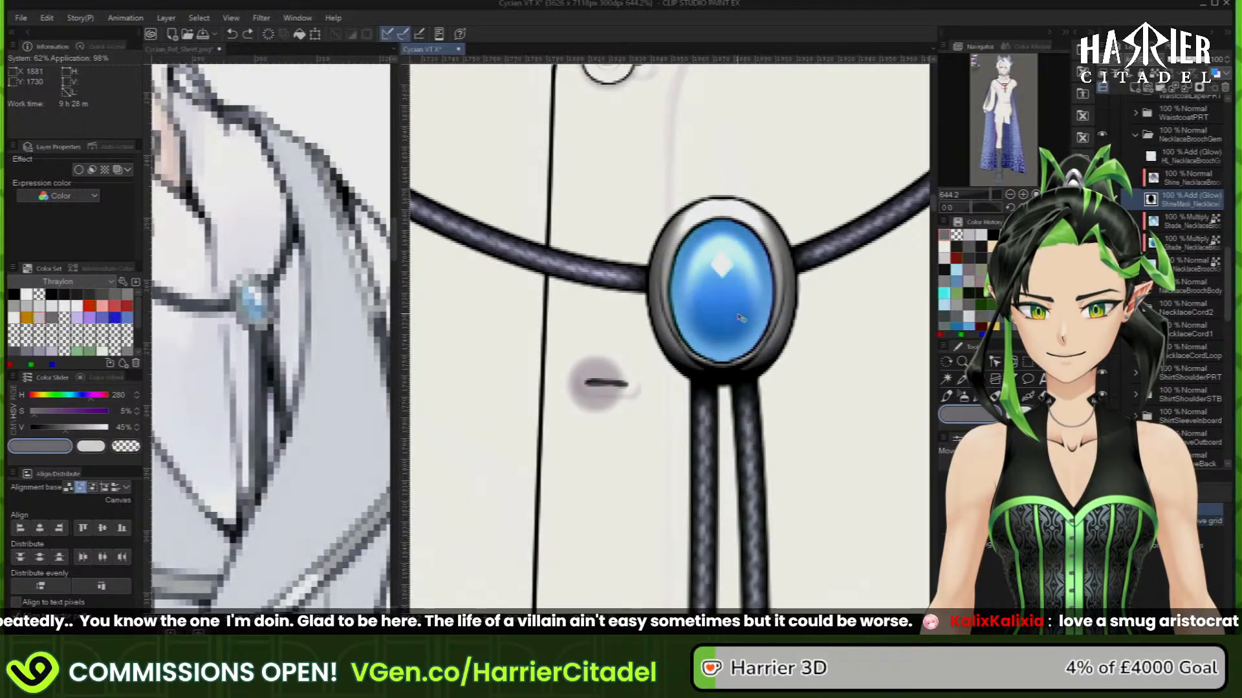
Collapse the NecklaceBroochGem folder, and set the ShineMask layer in the NecklaceBroochBody folder to Normal blending
{"action": "left_click", "coordinate": [1135, 135]}
{"action": "left_click", "coordinate": [1177, 157]}
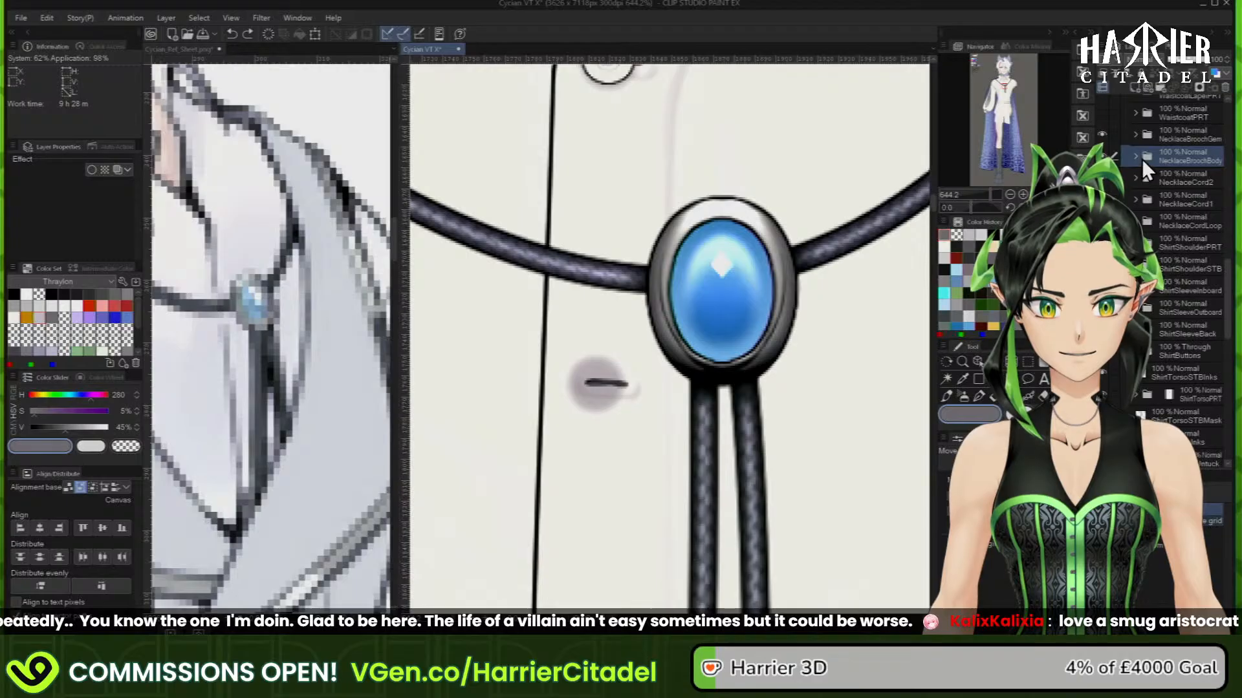
{"action": "left_click", "coordinate": [1135, 157]}
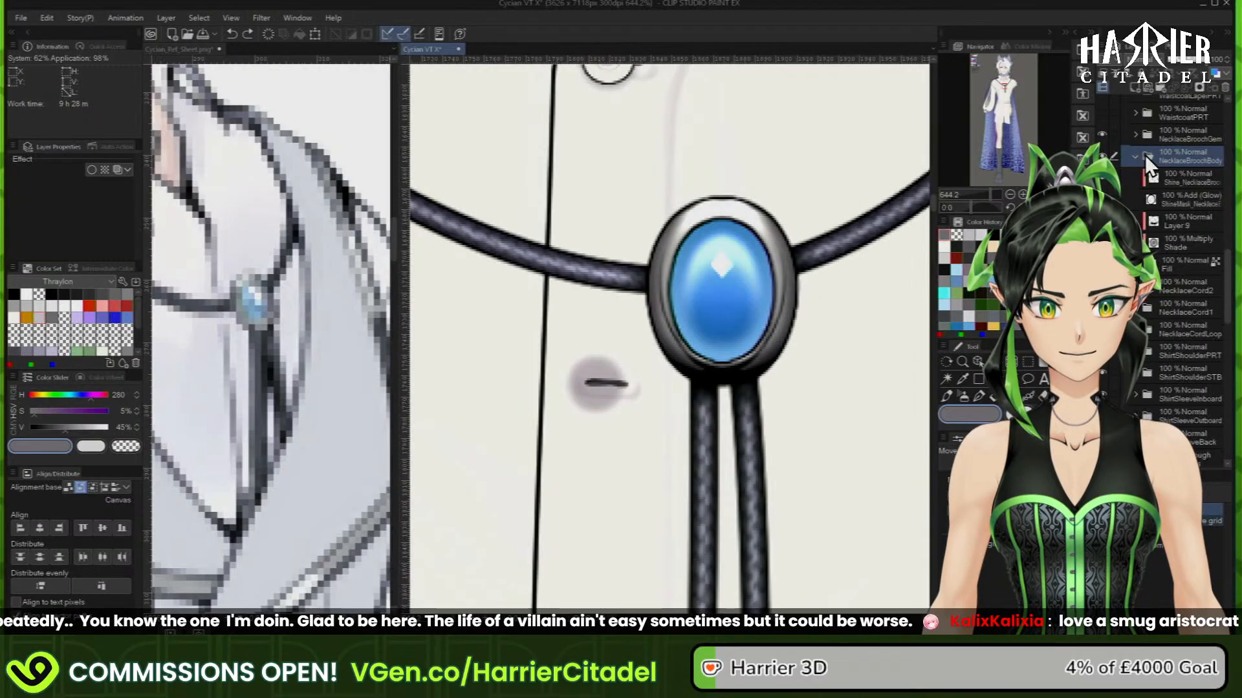
{"action": "left_click", "coordinate": [1189, 248]}
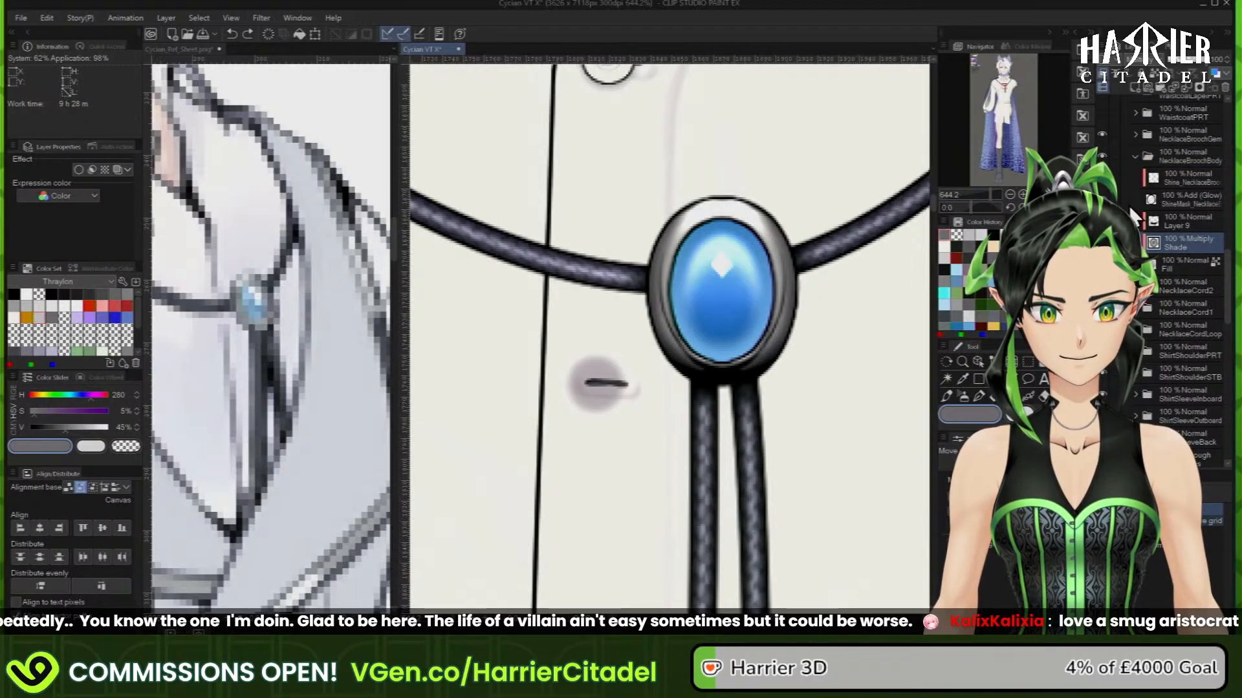
{"action": "left_click", "coordinate": [1177, 202]}
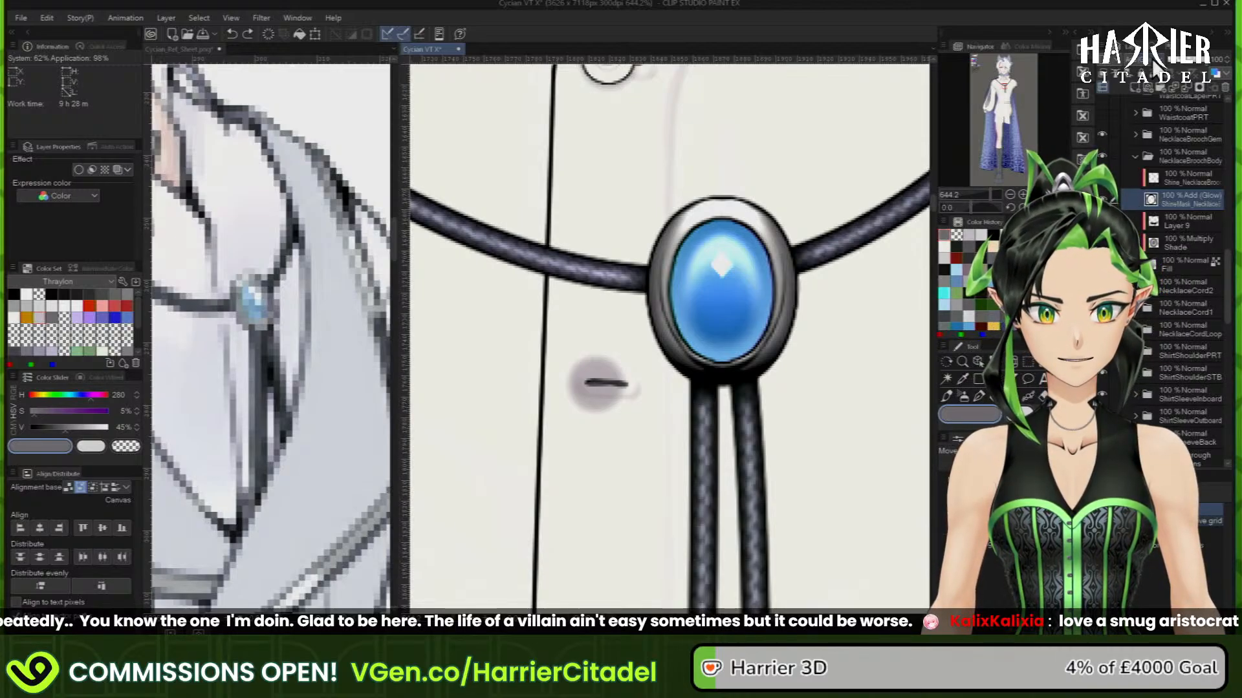
{"action": "left_click", "coordinate": [1158, 71]}
{"action": "left_click", "coordinate": [1163, 77]}
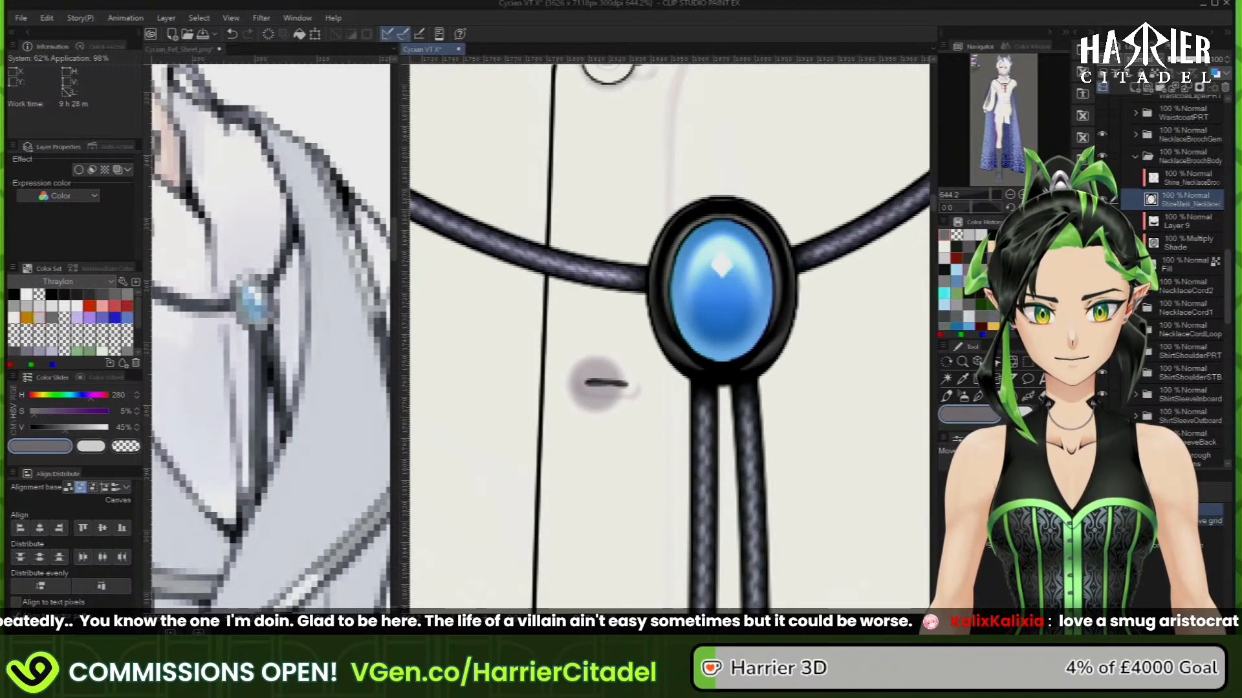
Load the gem fill's shape as a selection with the brooch body's ShineMask layer active, and deselect it
{"action": "left_click", "coordinate": [1135, 135]}
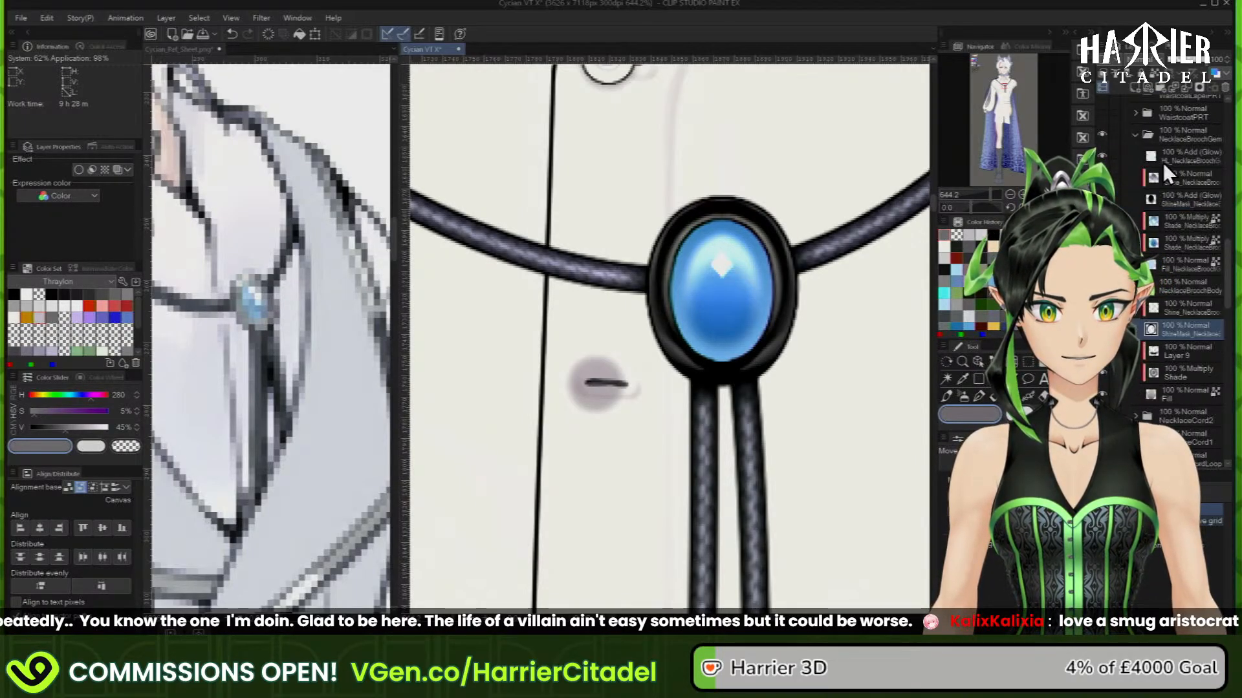
{"action": "left_click", "coordinate": [1152, 264], "text": "ctrl"}
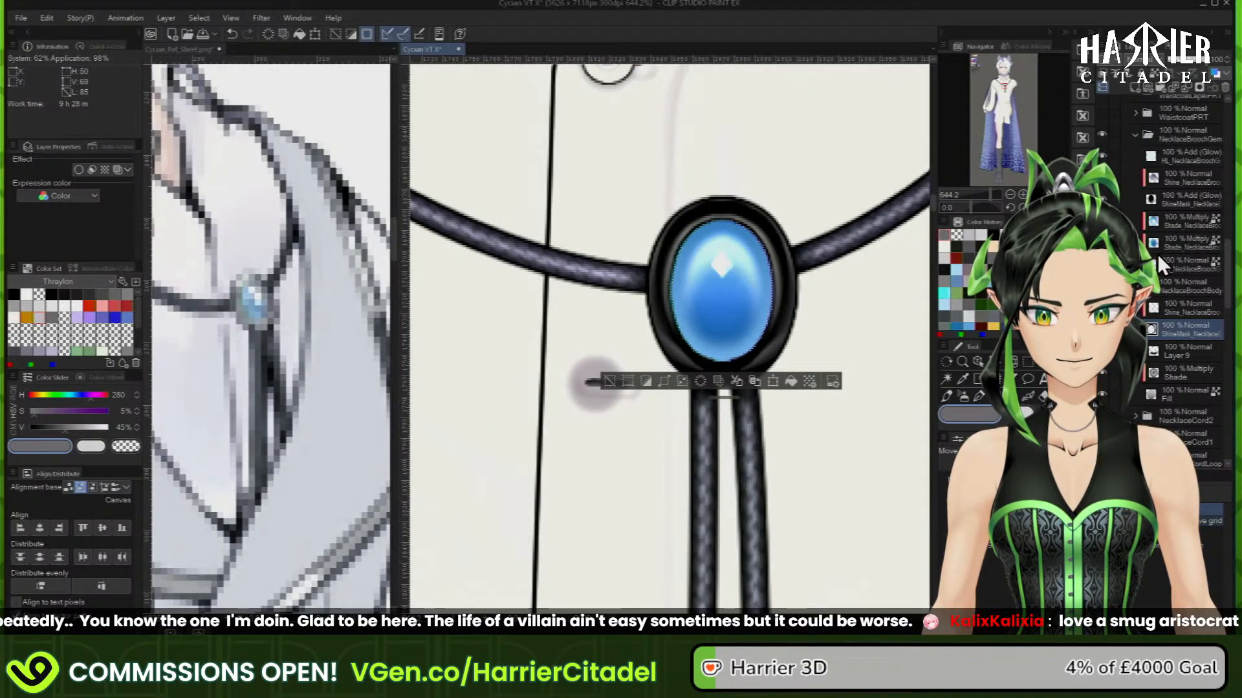
{"action": "left_click", "coordinate": [609, 381]}
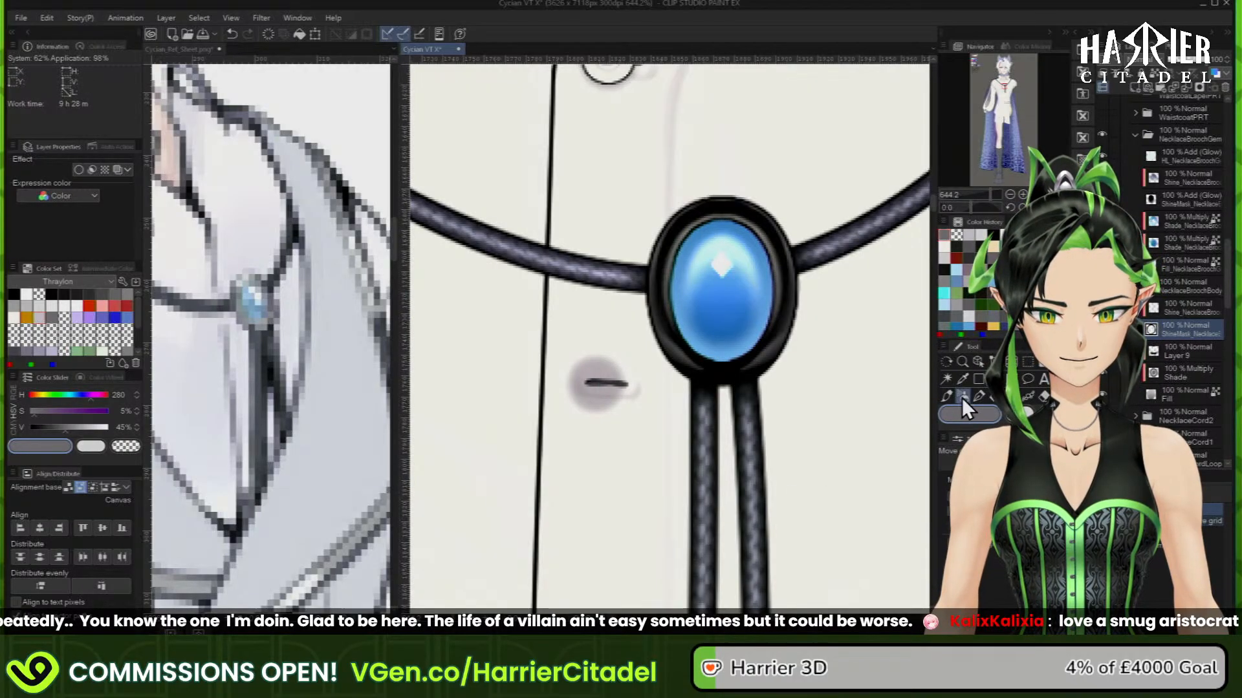
Place a vertical symmetrical ruler through the centre of the brooch
{"action": "left_click", "coordinate": [962, 397]}
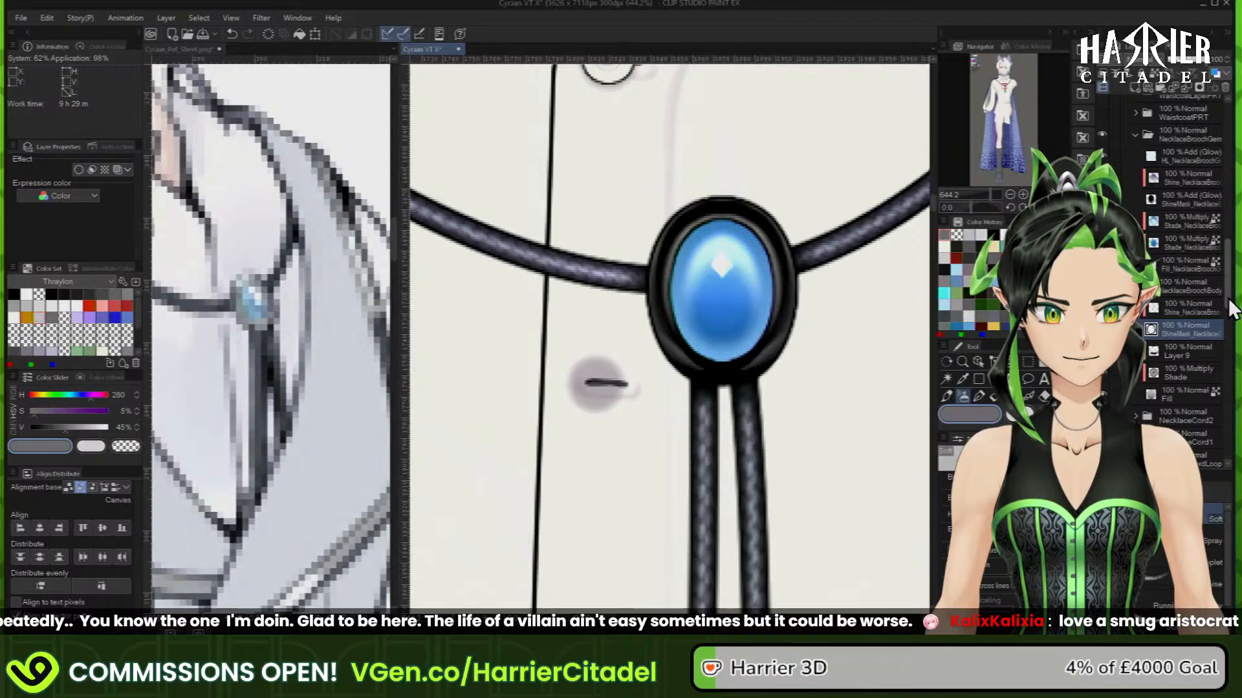
{"action": "scroll", "coordinate": [1219, 323], "scroll_direction": "up", "scroll_amount": 5}
{"action": "scroll", "coordinate": [1235, 243], "scroll_direction": "down", "scroll_amount": 5}
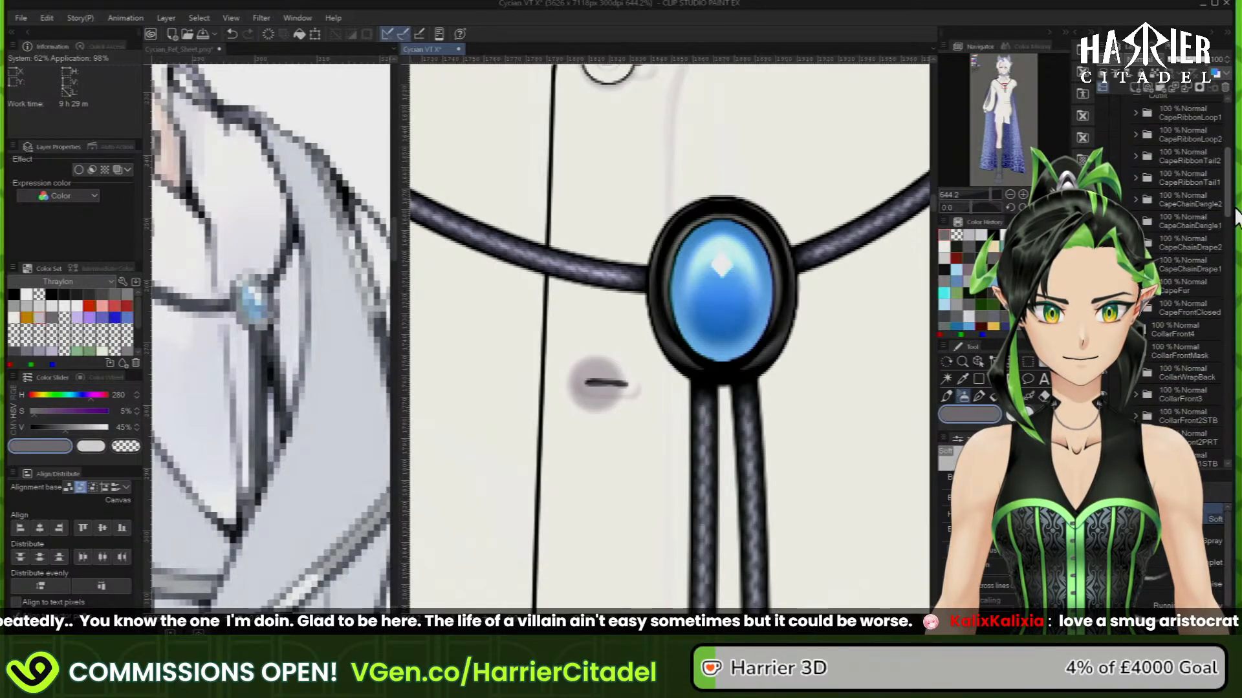
{"action": "scroll", "coordinate": [1237, 304], "scroll_direction": "down", "scroll_amount": 2}
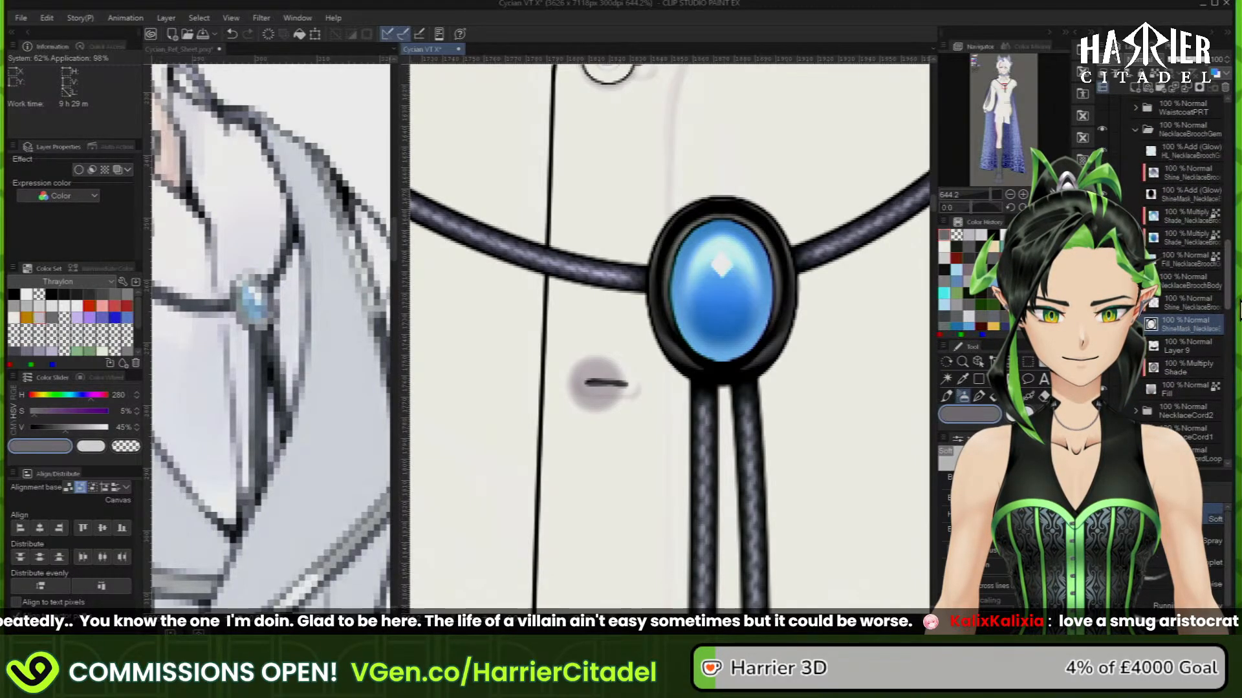
{"action": "left_click", "coordinate": [1018, 381]}
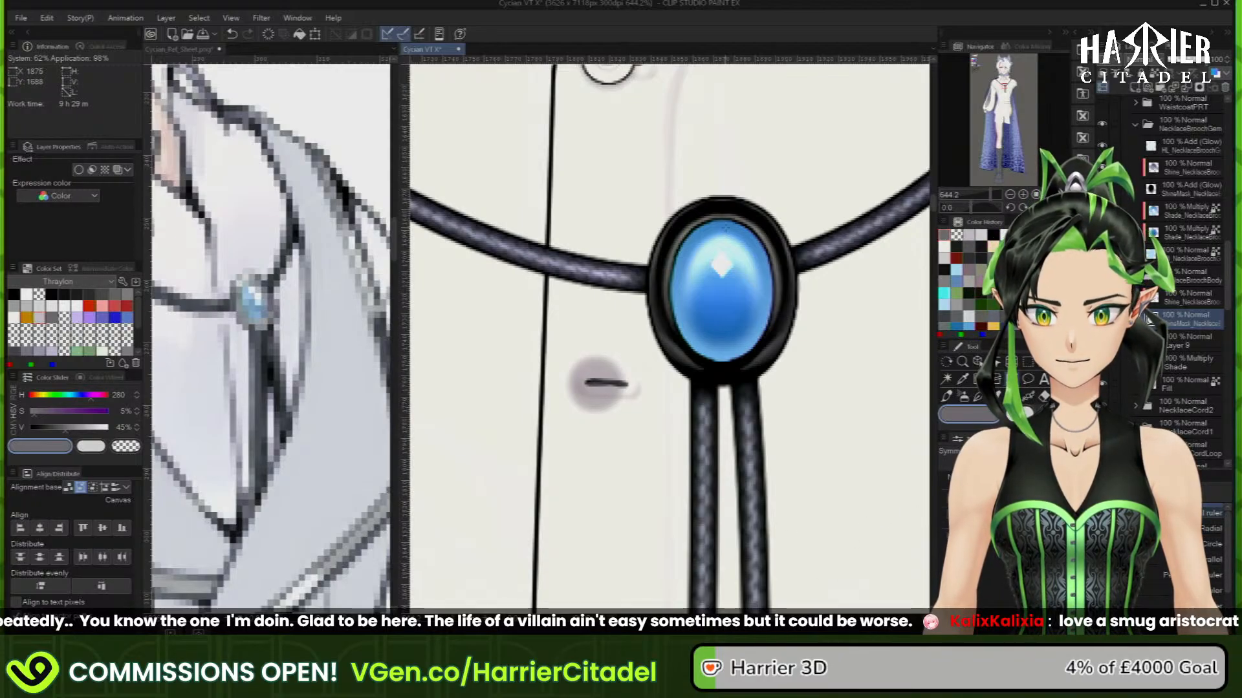
{"action": "left_click_drag", "start_coordinate": [721, 225], "coordinate": [726, 425]}
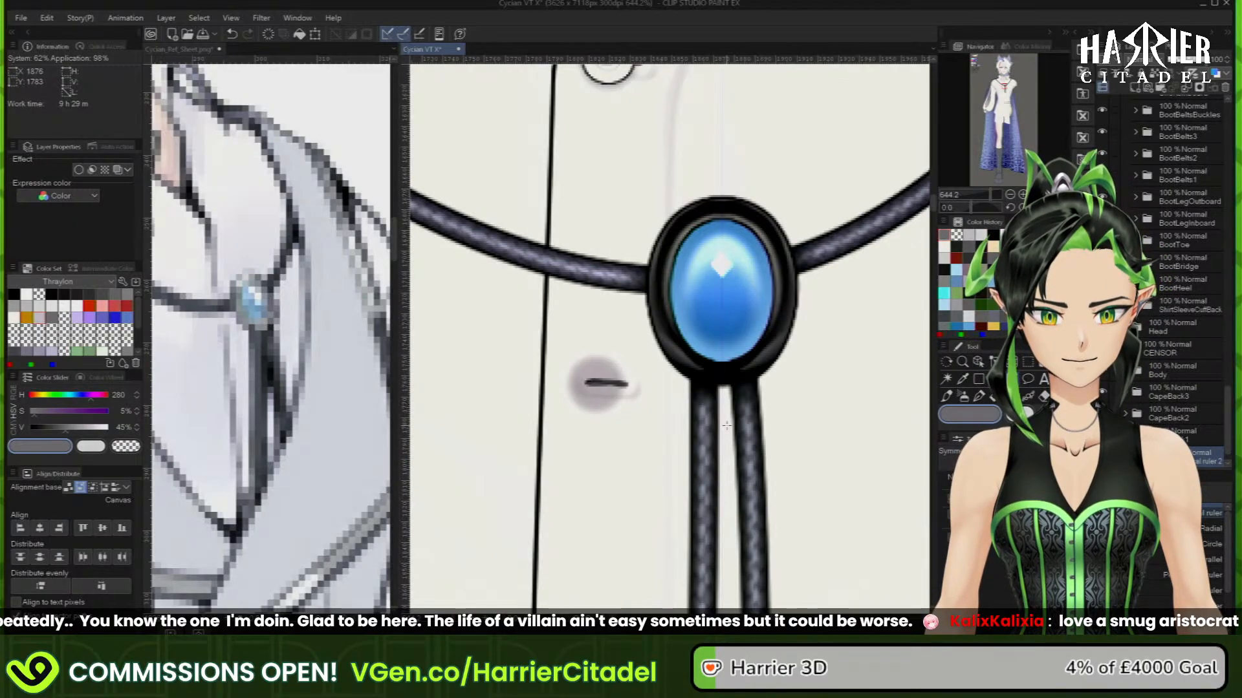
Reshape the brooch frame's shine on its ShineMask layer with the soft airbrush, alternating between black and transparent colour
{"action": "left_click_drag", "start_coordinate": [1229, 396], "coordinate": [1235, 260]}
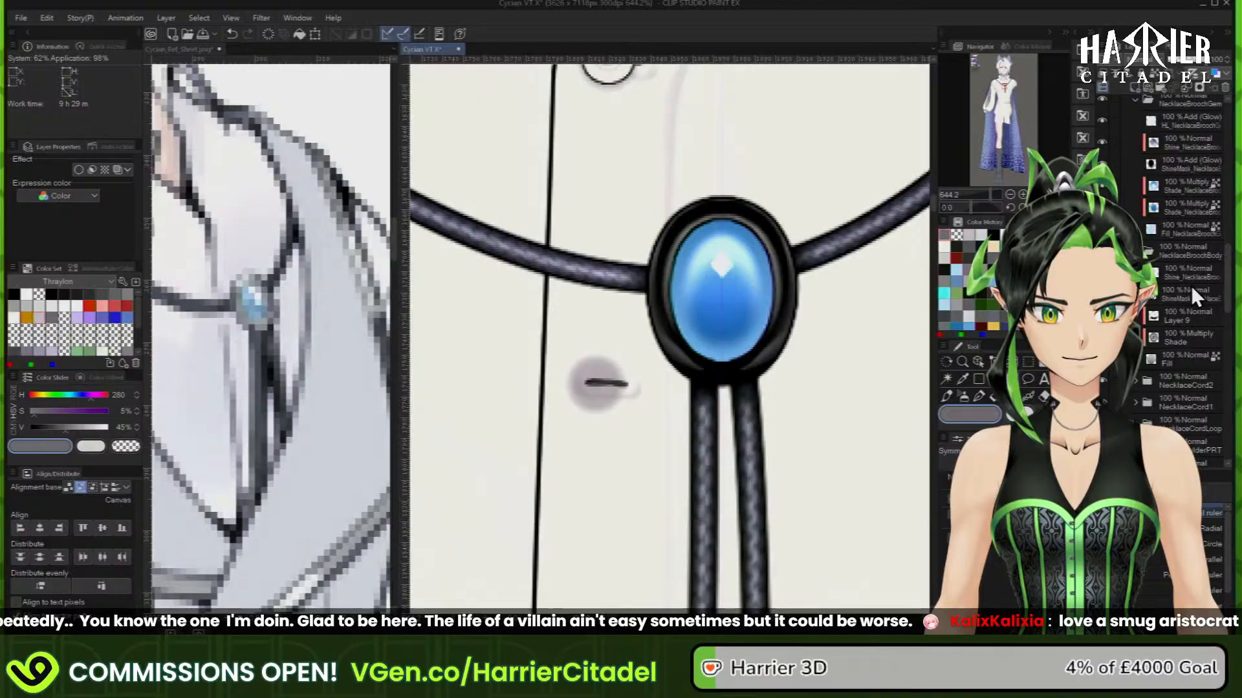
{"action": "left_click", "coordinate": [993, 235]}
{"action": "left_click", "coordinate": [963, 395]}
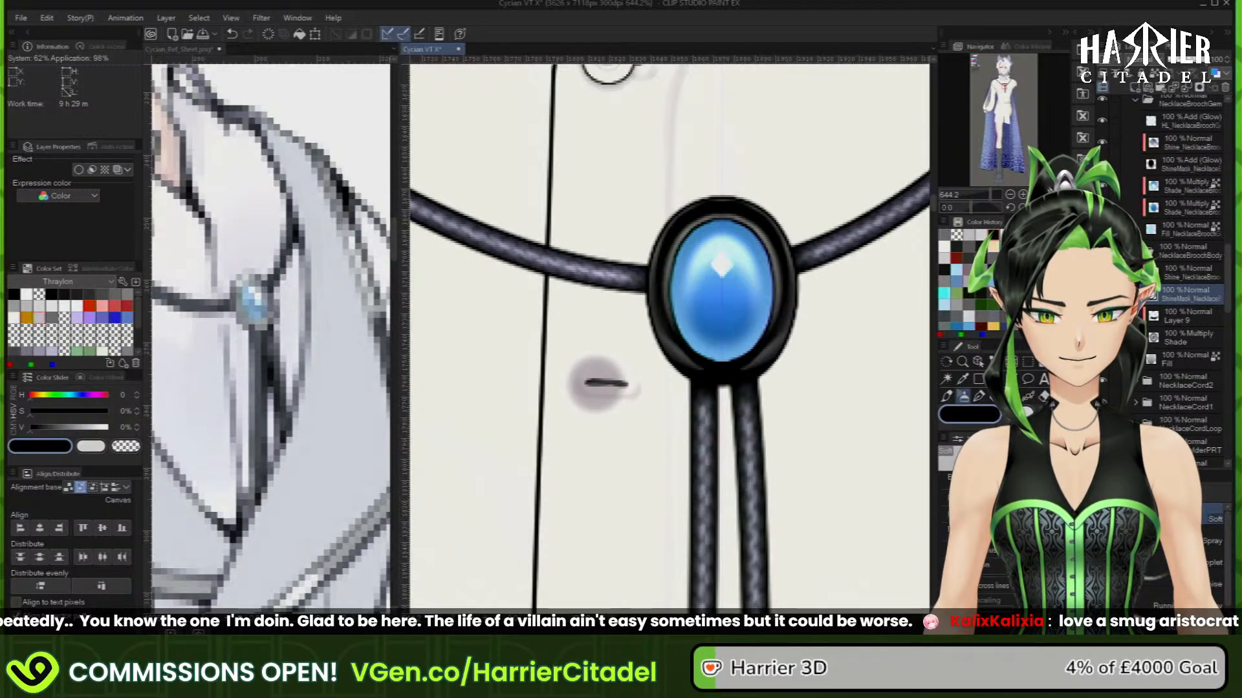
{"action": "key", "text": "c"}
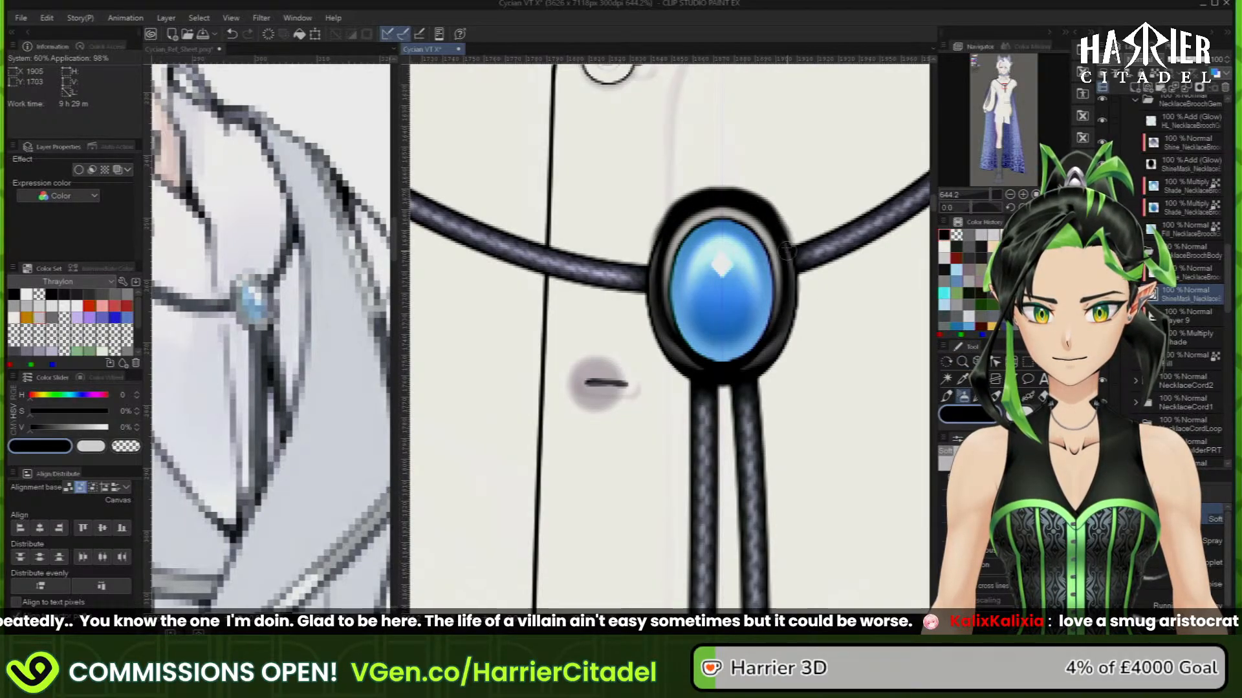
{"action": "key", "text": "c"}
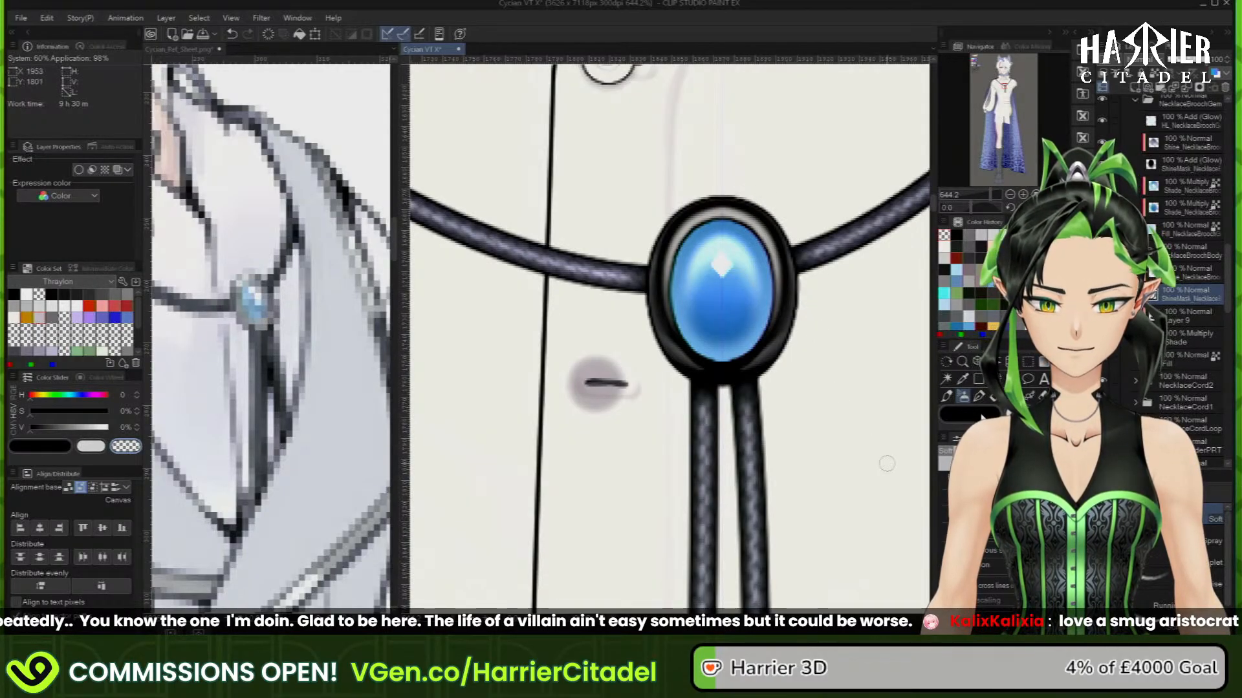
{"action": "key", "text": "c"}
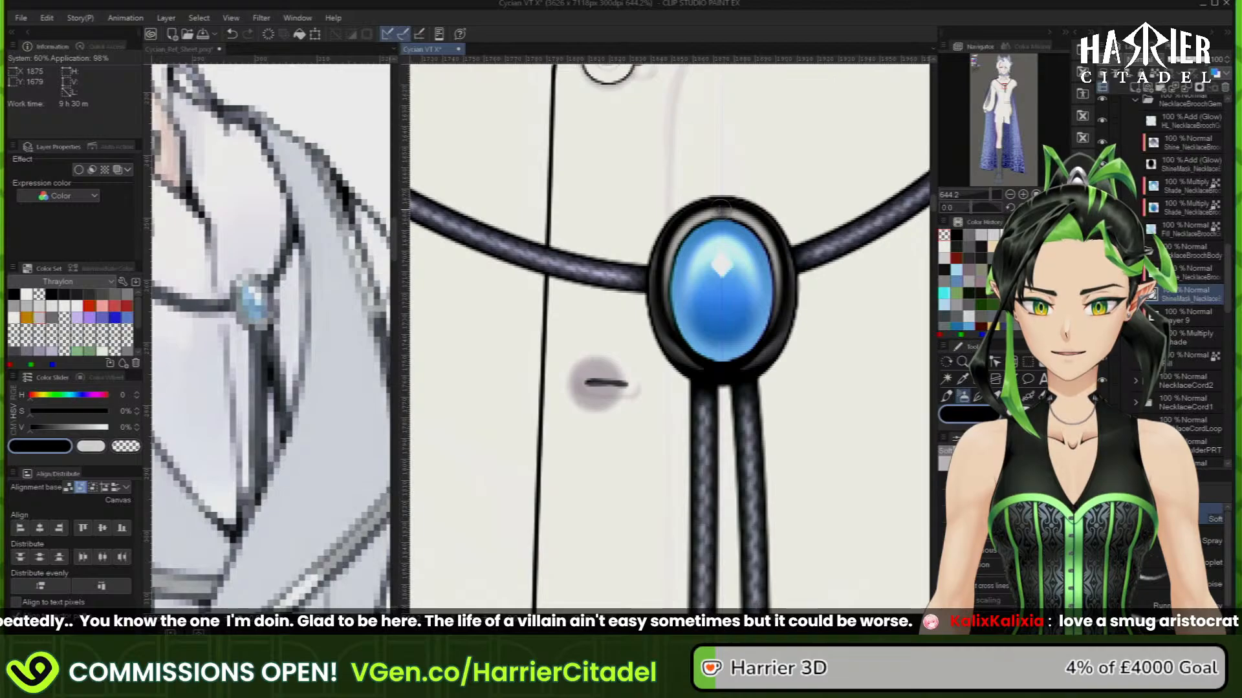
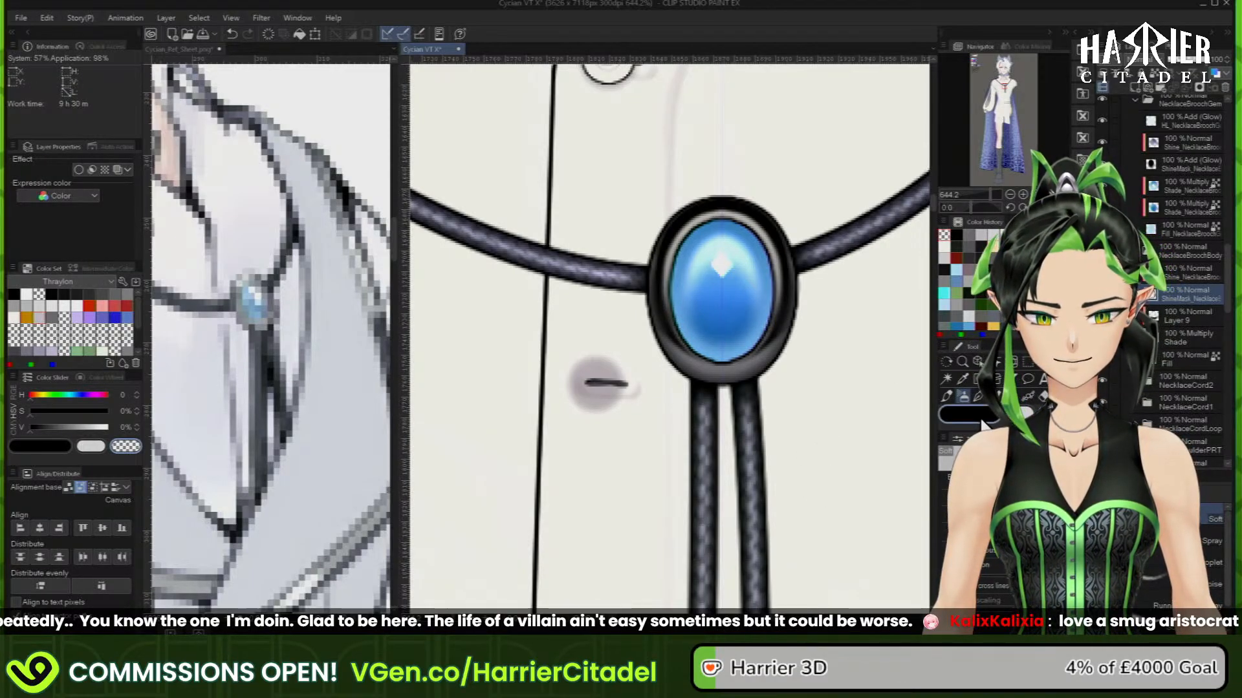
Refine the soft highlight along the brooch rim on the body's ShineMask layer and set its blending mode to Add (Glow)
{"action": "key", "text": "c"}
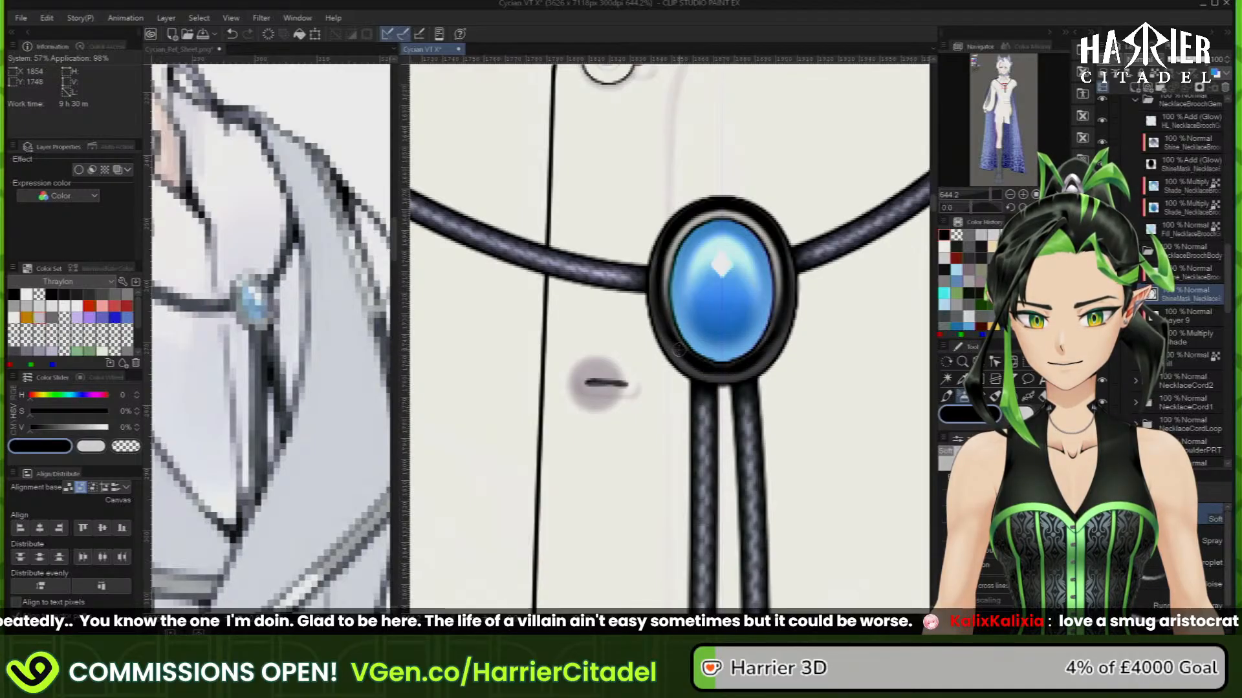
{"action": "key", "text": "c"}
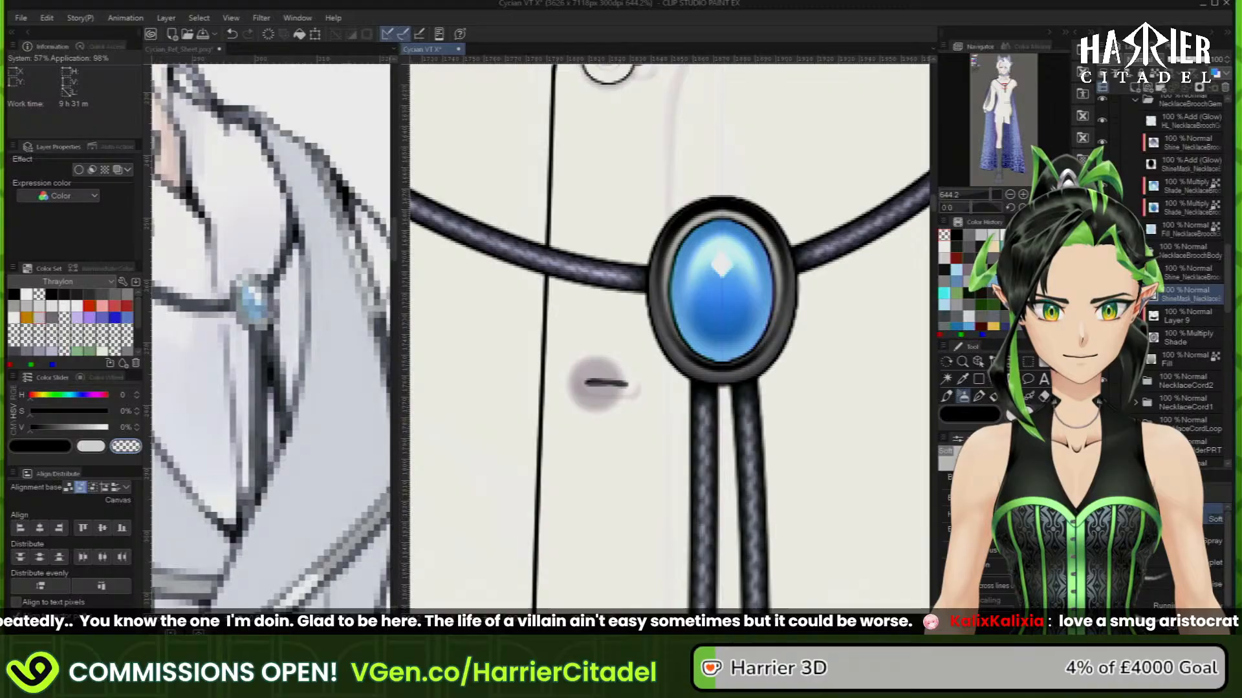
{"action": "left_click", "coordinate": [1159, 81]}
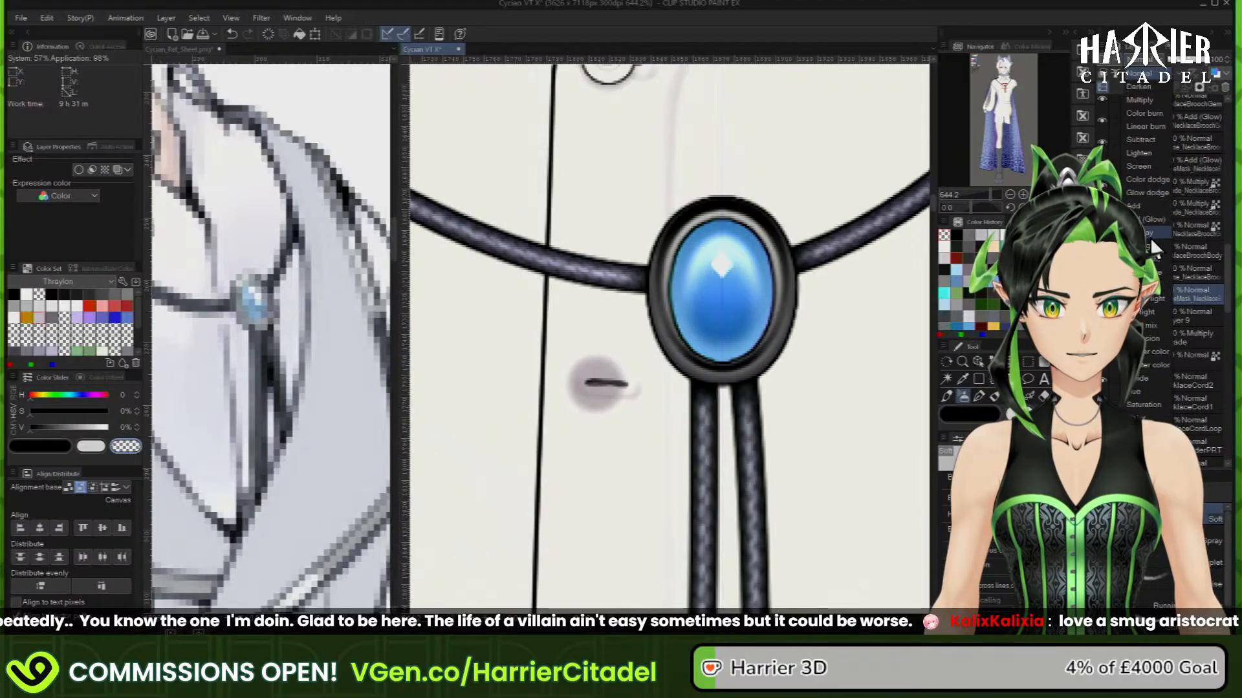
{"action": "left_click", "coordinate": [1154, 219]}
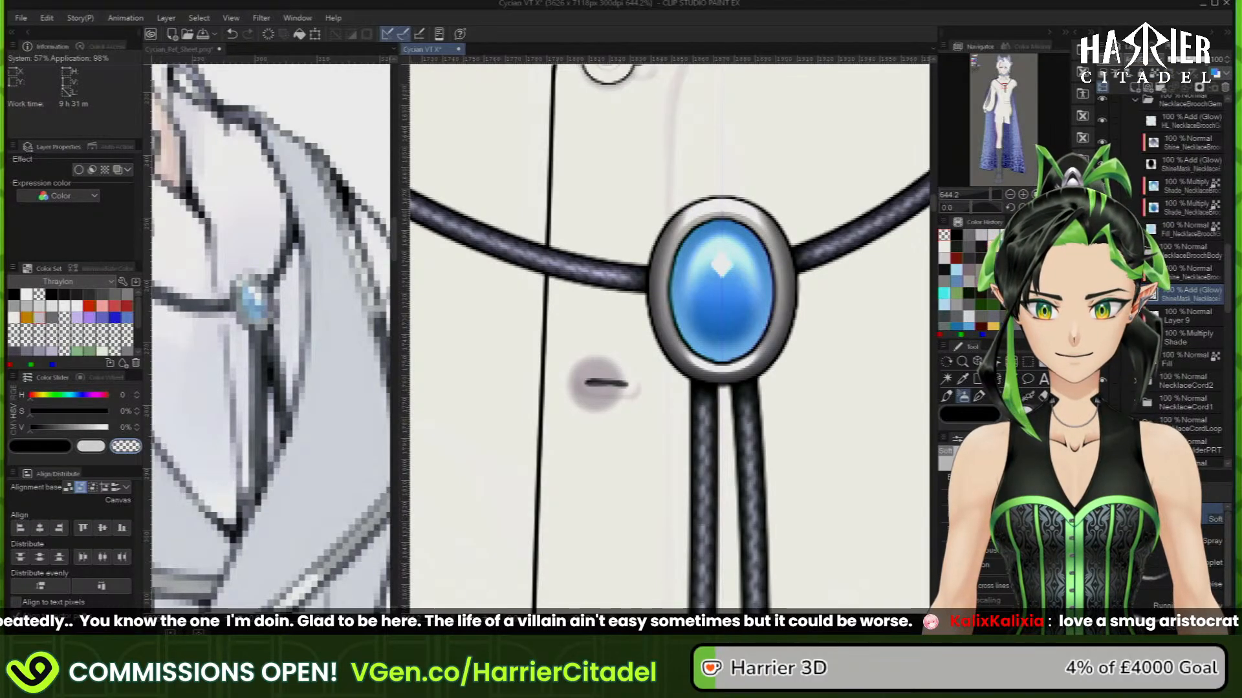
{"action": "left_click", "coordinate": [1196, 277]}
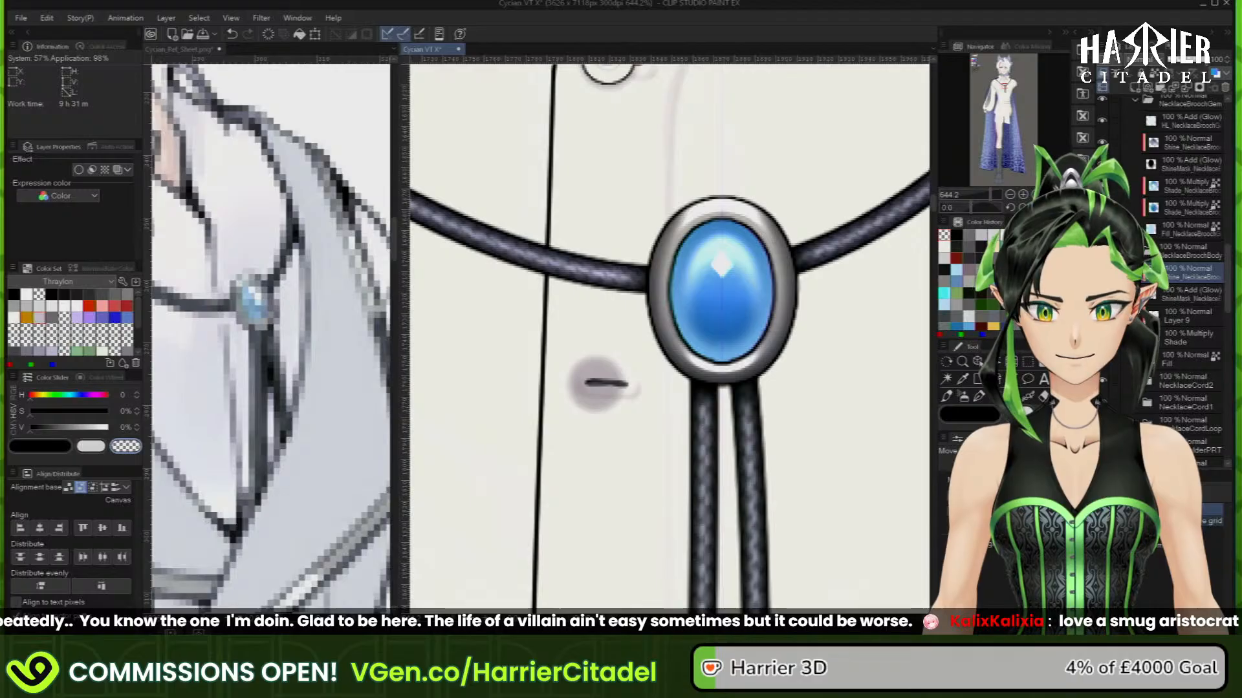
{"action": "key", "text": "k"}
{"action": "left_click_drag", "start_coordinate": [750, 381], "coordinate": [795, 421]}
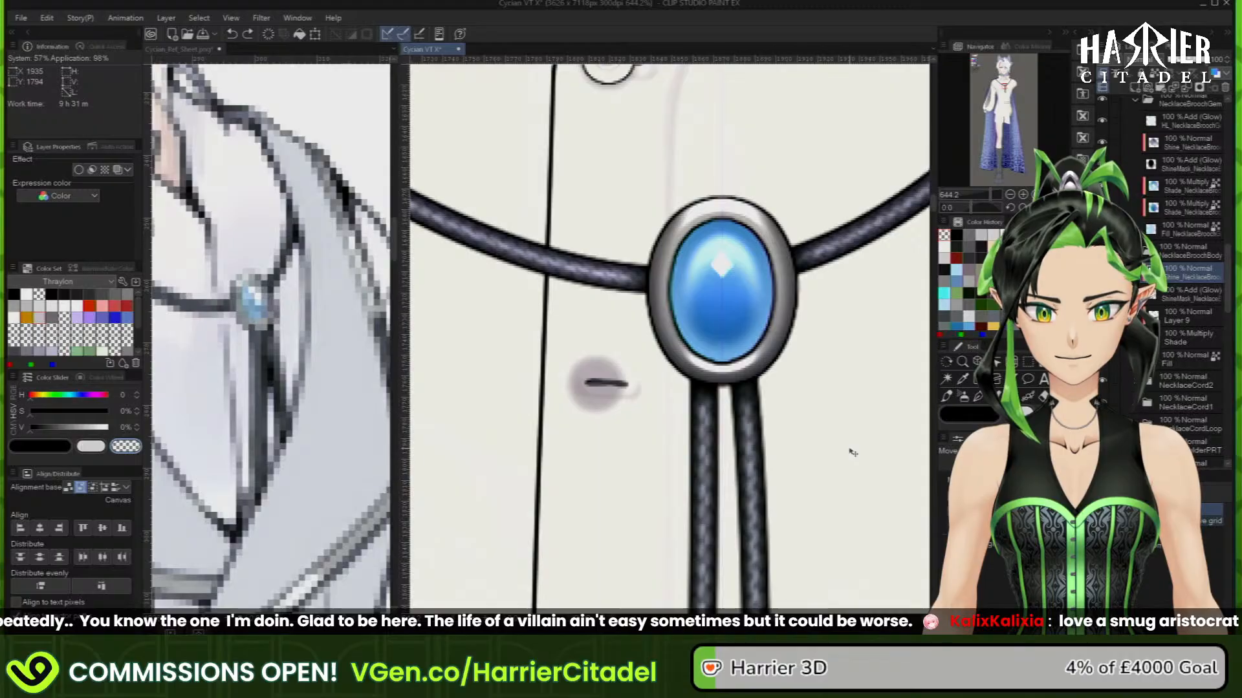
Rework the brooch body's ShineMask with the soft airbrush in Normal blending mode, and restore the layer to Add (Glow)
{"action": "left_click", "coordinate": [1189, 298]}
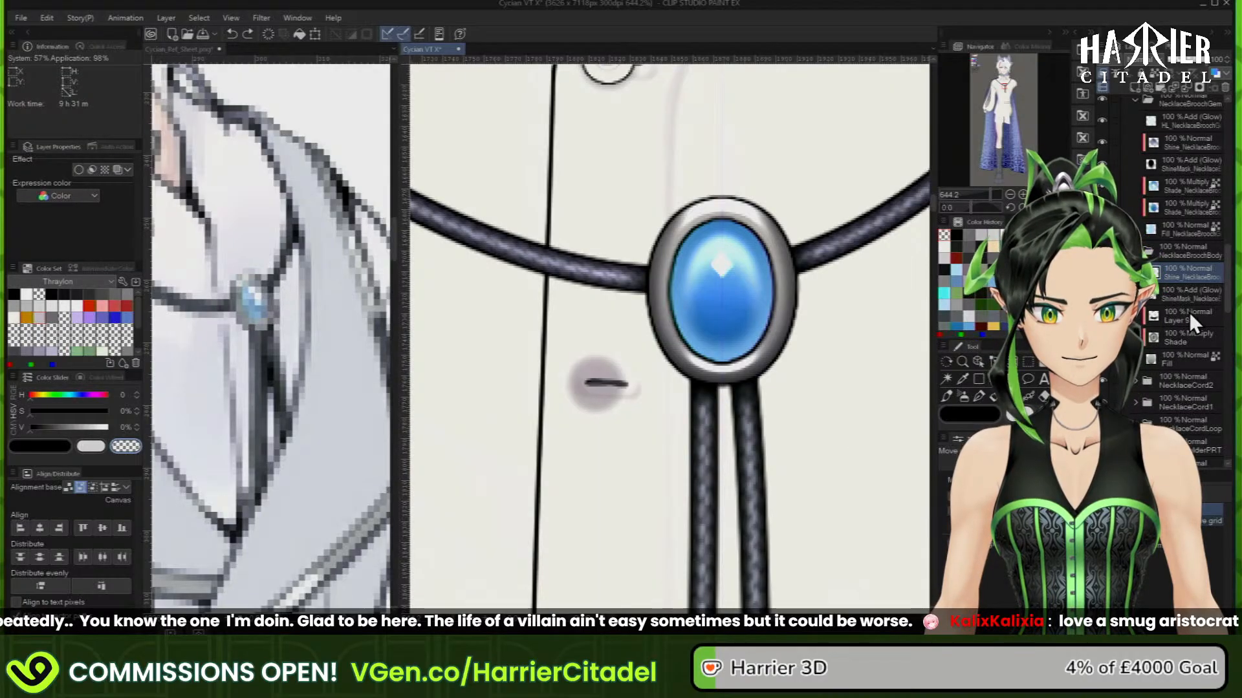
{"action": "left_click", "coordinate": [962, 397]}
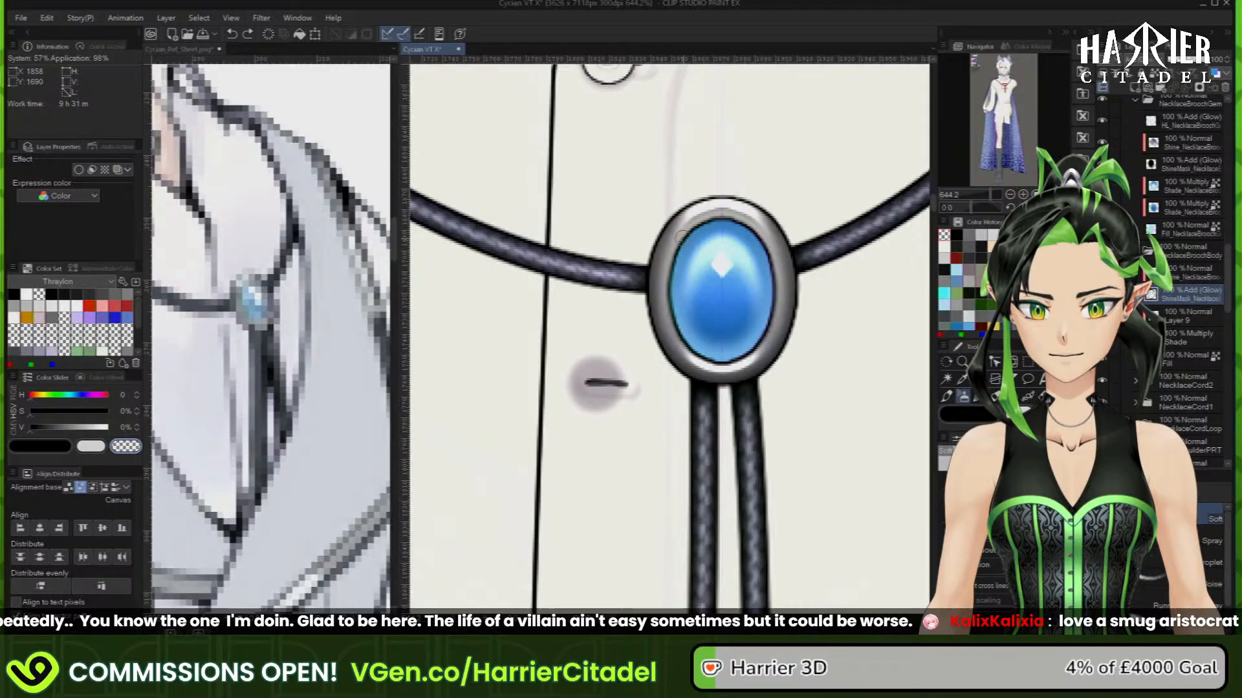
{"action": "left_click", "coordinate": [1155, 76]}
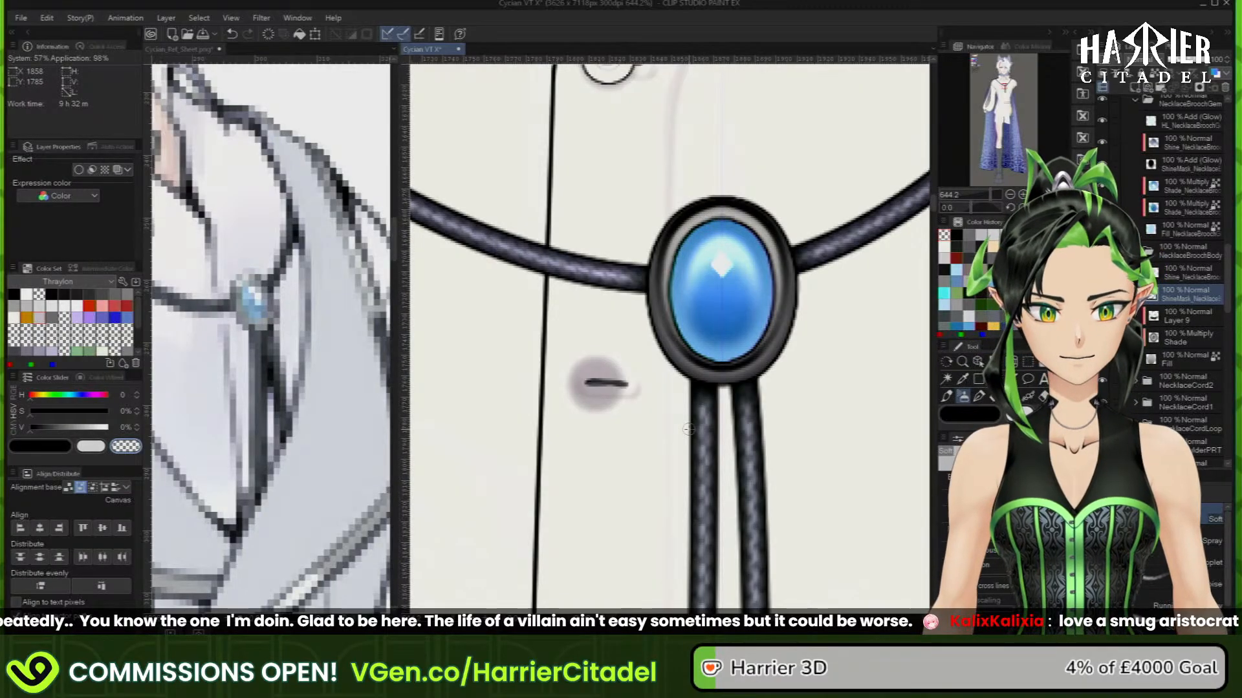
{"action": "left_click", "coordinate": [1145, 71]}
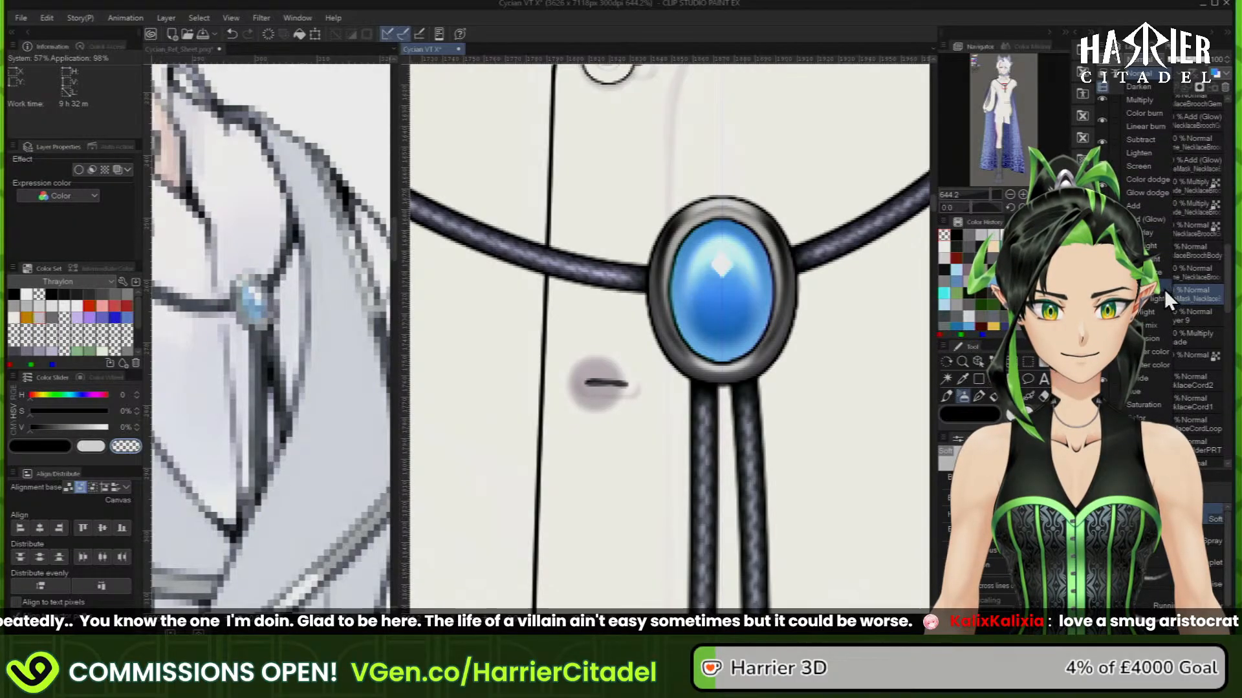
{"action": "left_click", "coordinate": [1158, 220]}
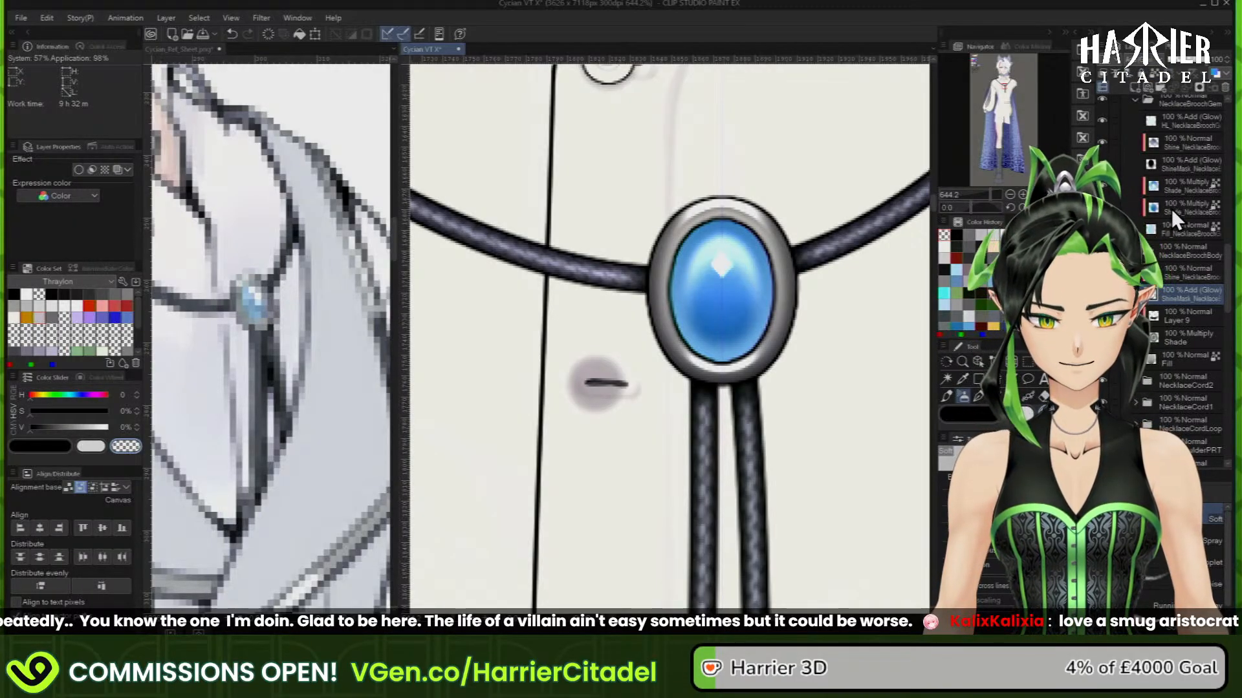
Reshape the dark shading around the brooch rim on Layer 9 using black and transparent soft airbrush strokes, with ShineMask hidden while painting
{"action": "left_click", "coordinate": [1187, 317]}
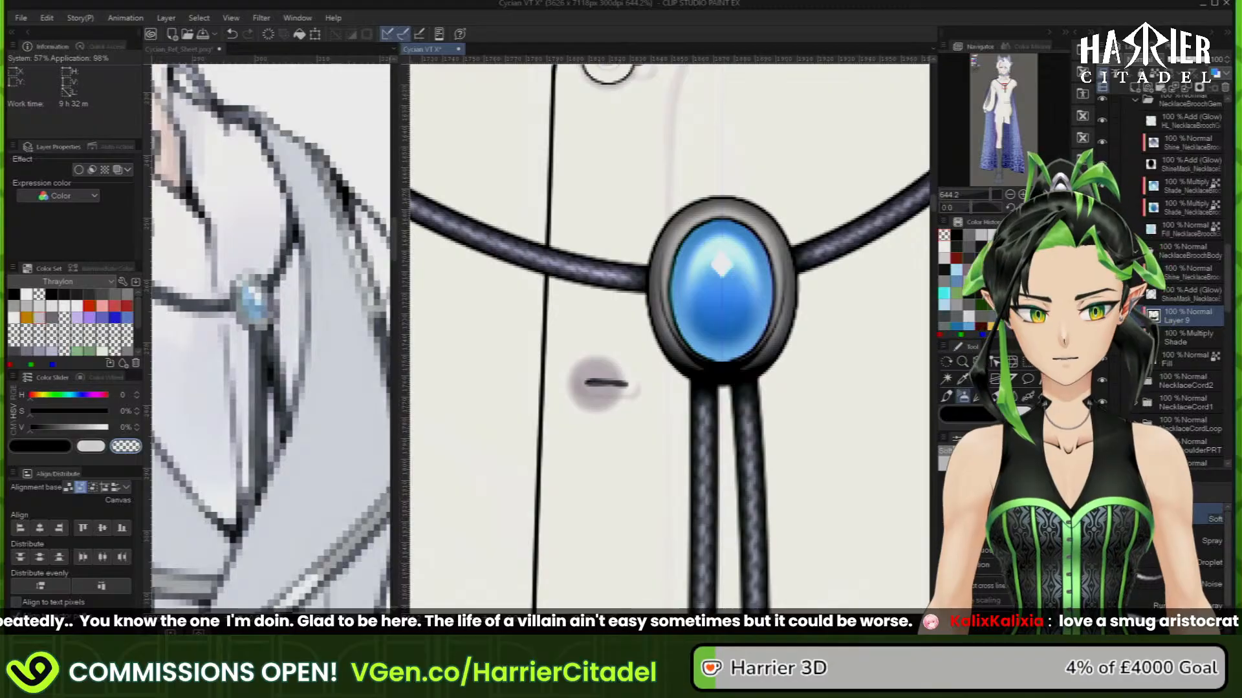
{"action": "left_click", "coordinate": [967, 413]}
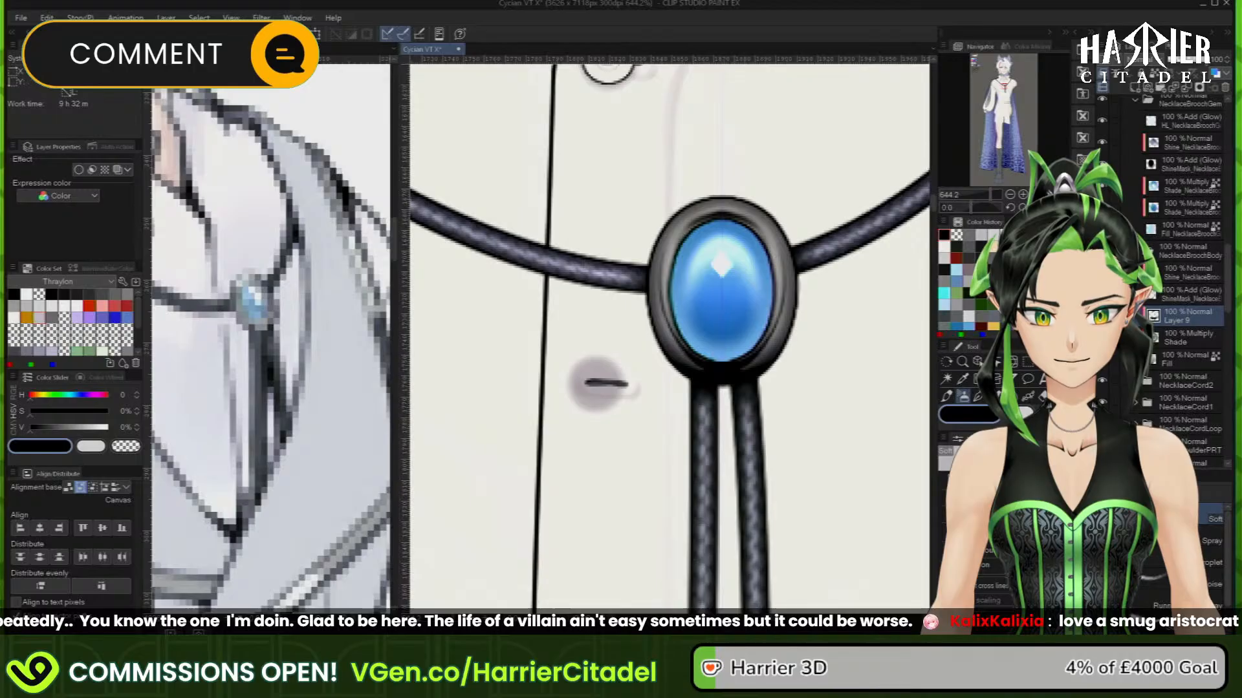
{"action": "key", "text": "c"}
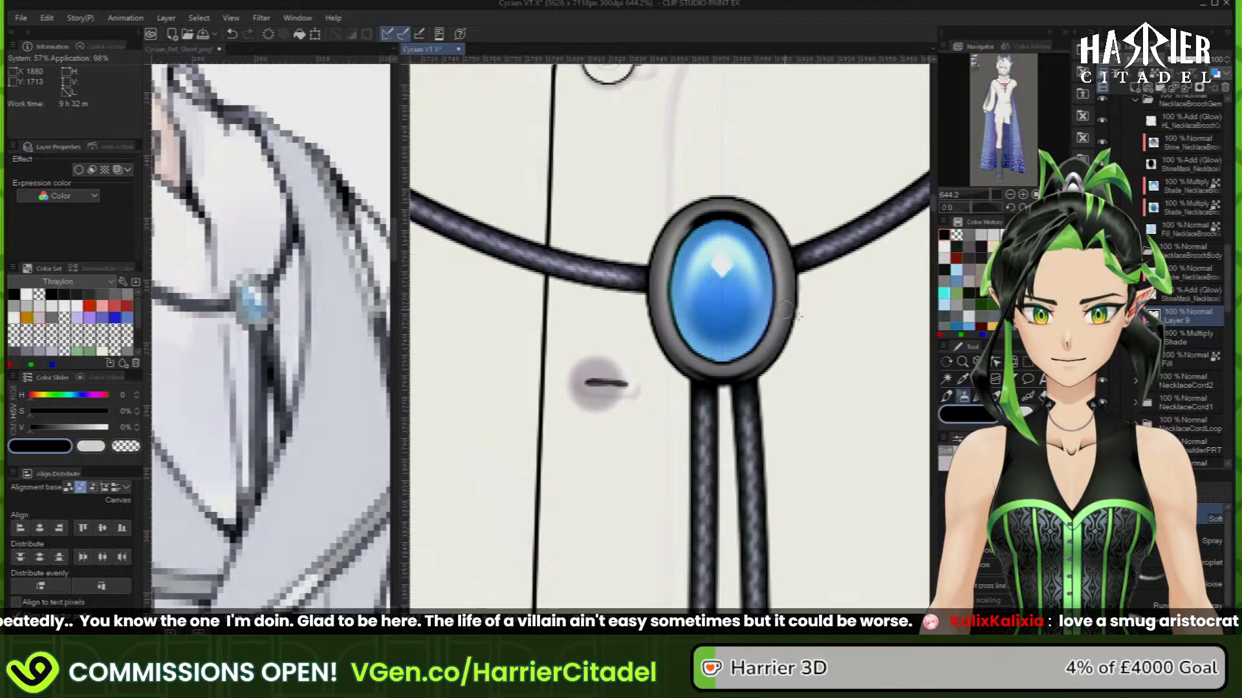
{"action": "key", "text": "c"}
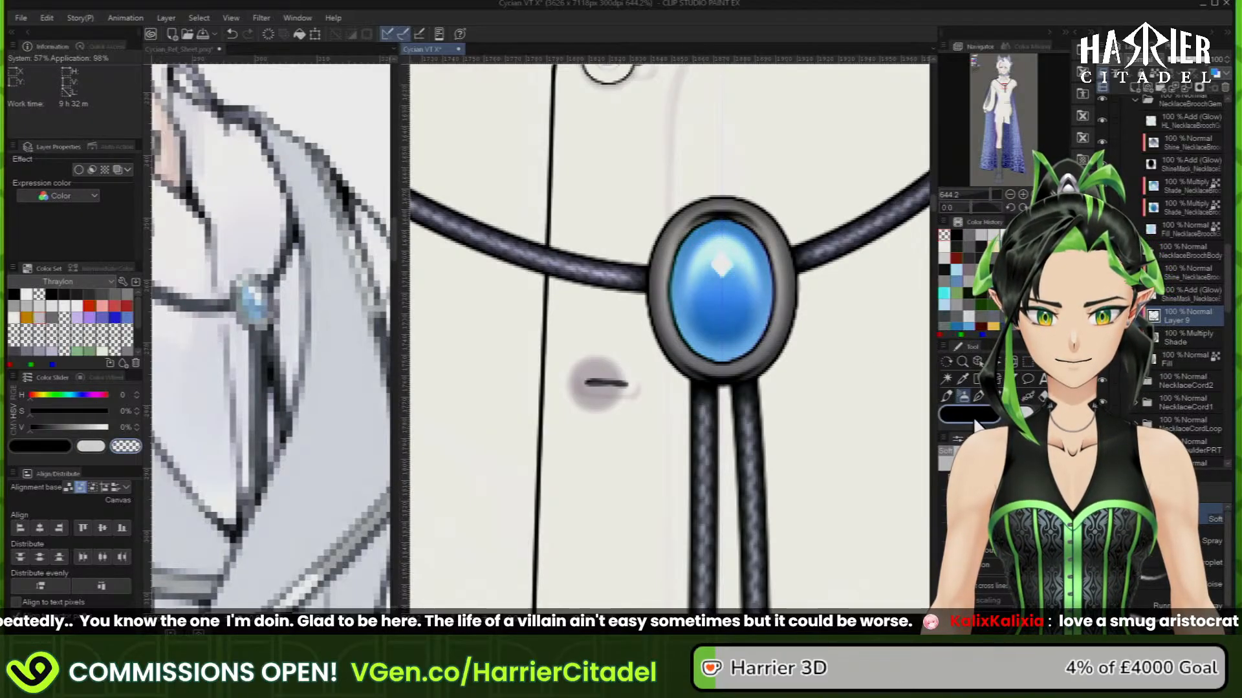
{"action": "mouse_move", "coordinate": [652, 265]}
{"action": "left_mouse_down"}
{"action": "mouse_move", "coordinate": [650, 310]}
{"action": "mouse_move", "coordinate": [654, 266]}
{"action": "left_mouse_up"}
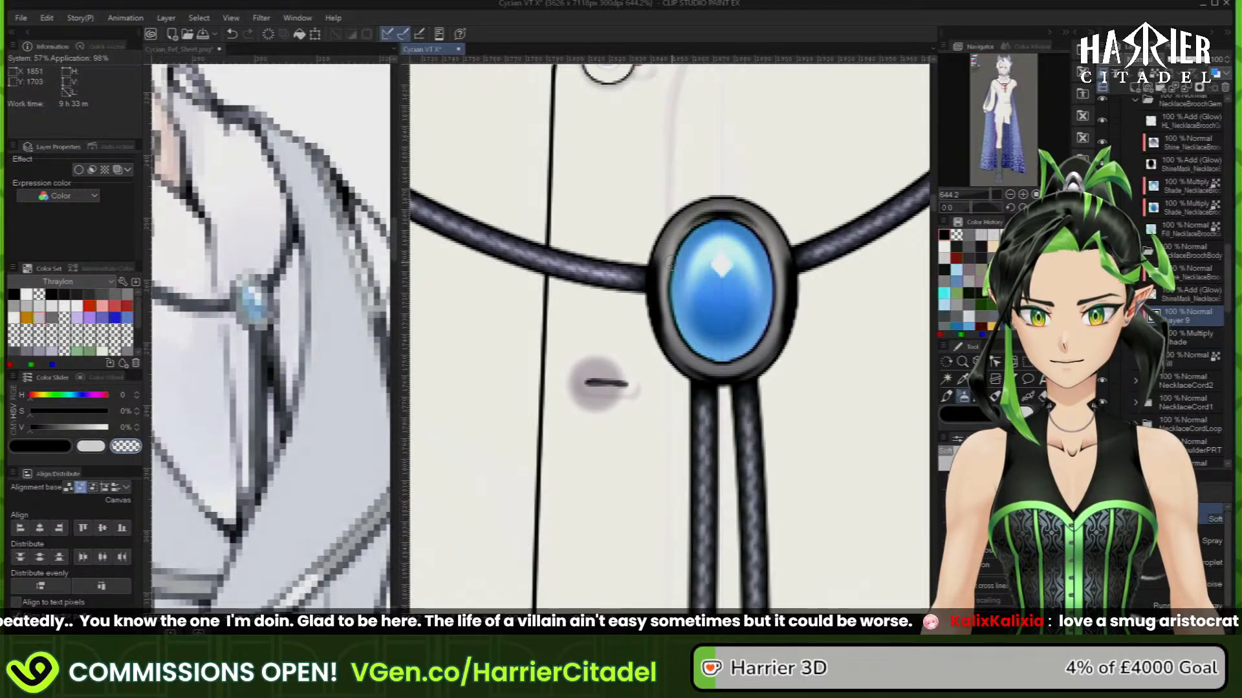
{"action": "key", "text": "c"}
{"action": "left_click_drag", "start_coordinate": [666, 274], "coordinate": [668, 310]}
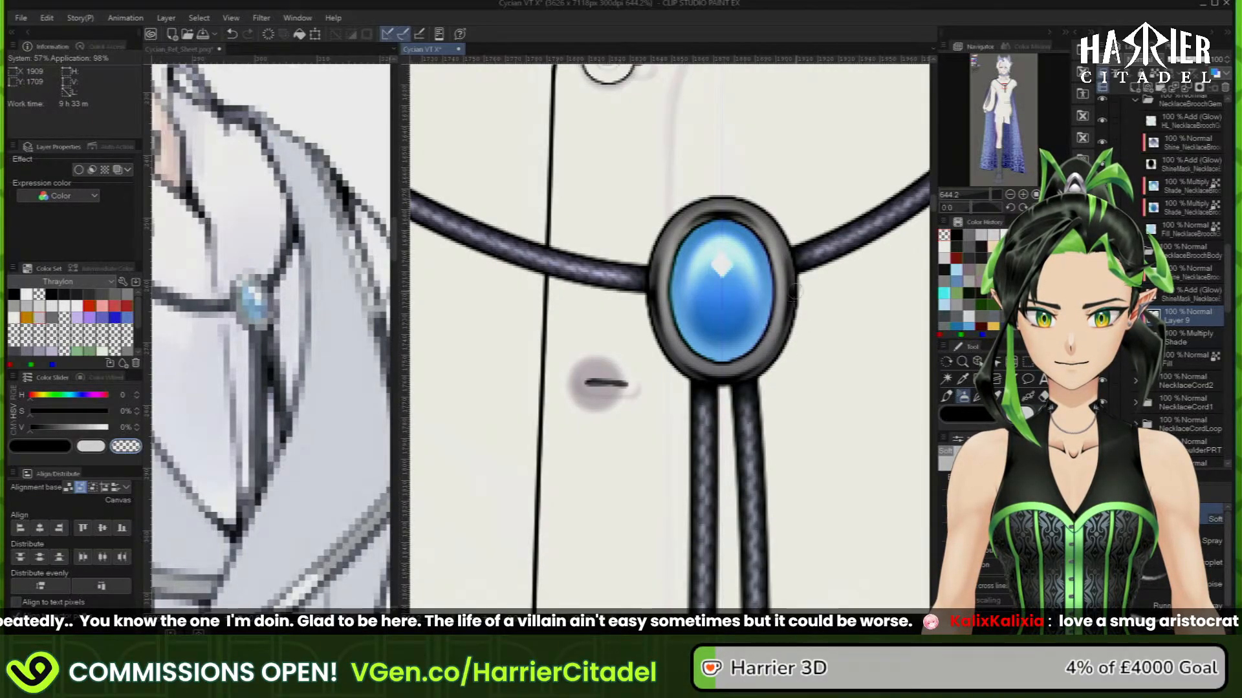
{"action": "left_click", "coordinate": [1102, 294]}
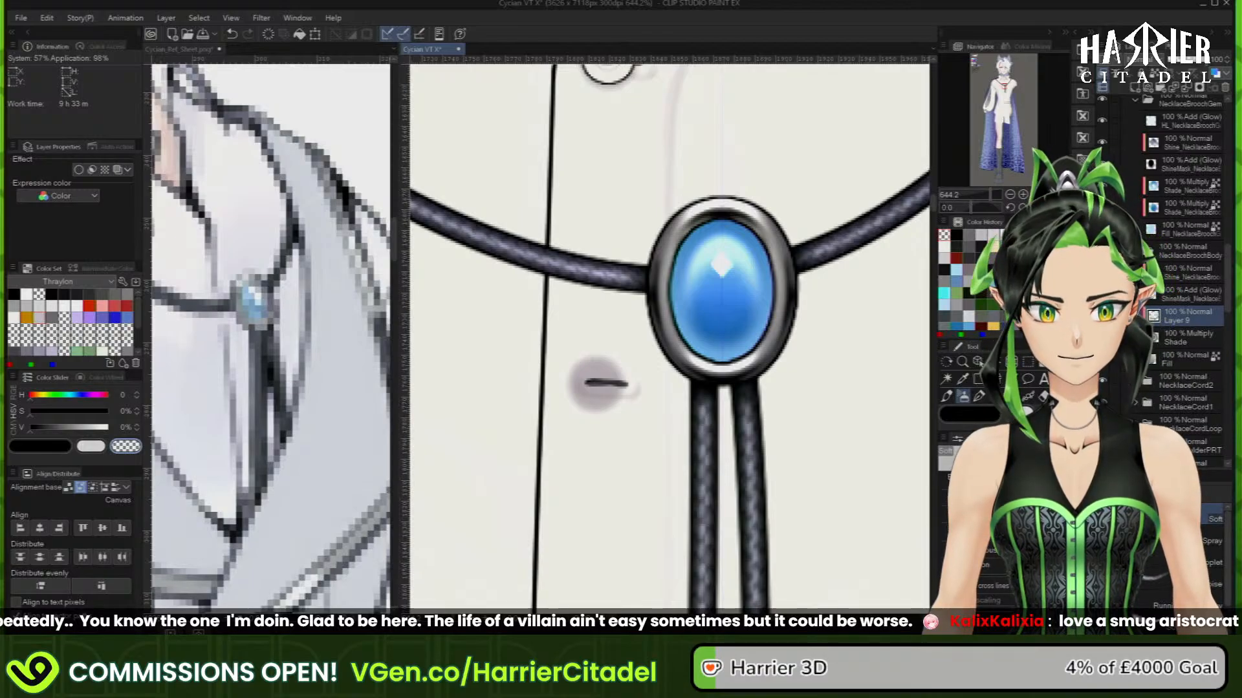
{"action": "left_click", "coordinate": [1183, 275]}
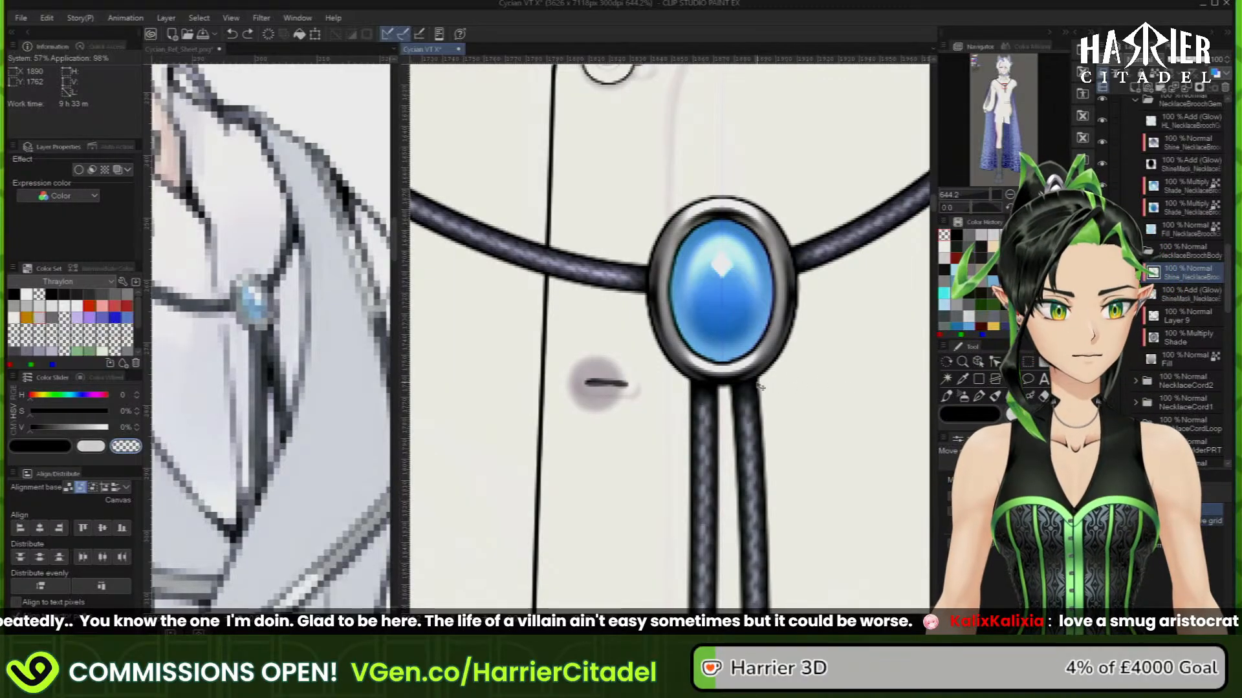
Delete the Symmetrical ruler 2 layer beneath the CapeBack1 folder
{"action": "scroll", "coordinate": [764, 365], "scroll_direction": "down", "scroll_amount": 4}
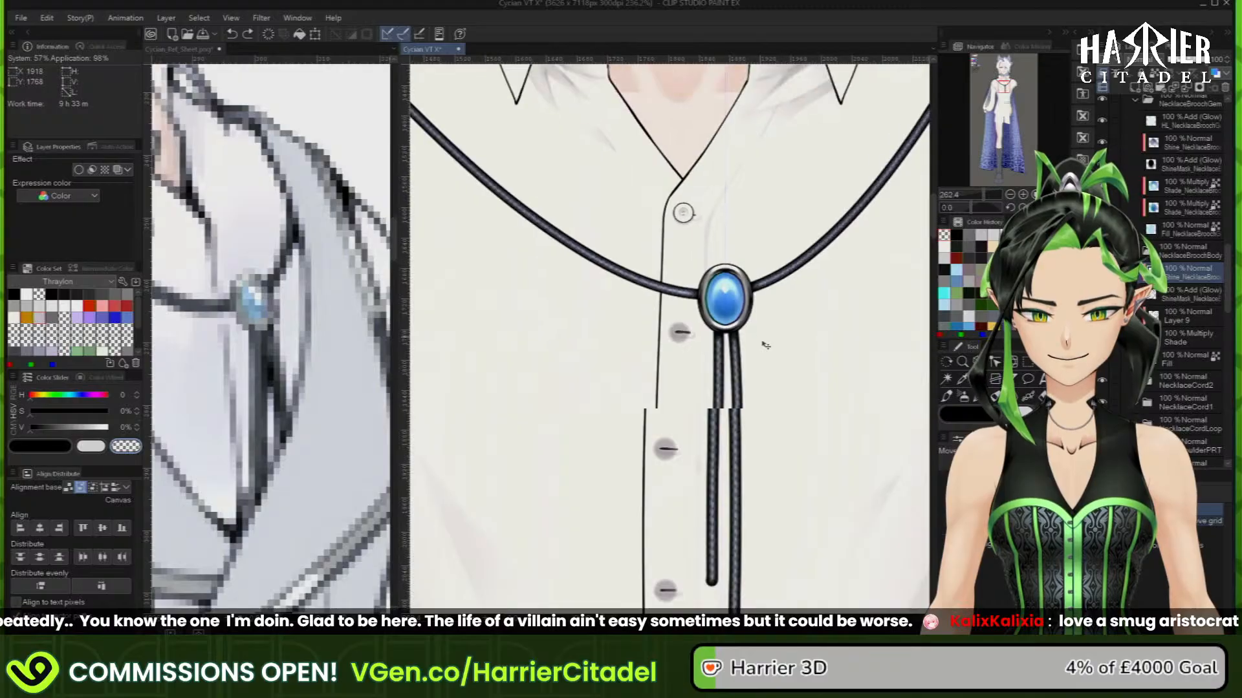
{"action": "scroll", "coordinate": [765, 345], "scroll_direction": "down", "scroll_amount": 5}
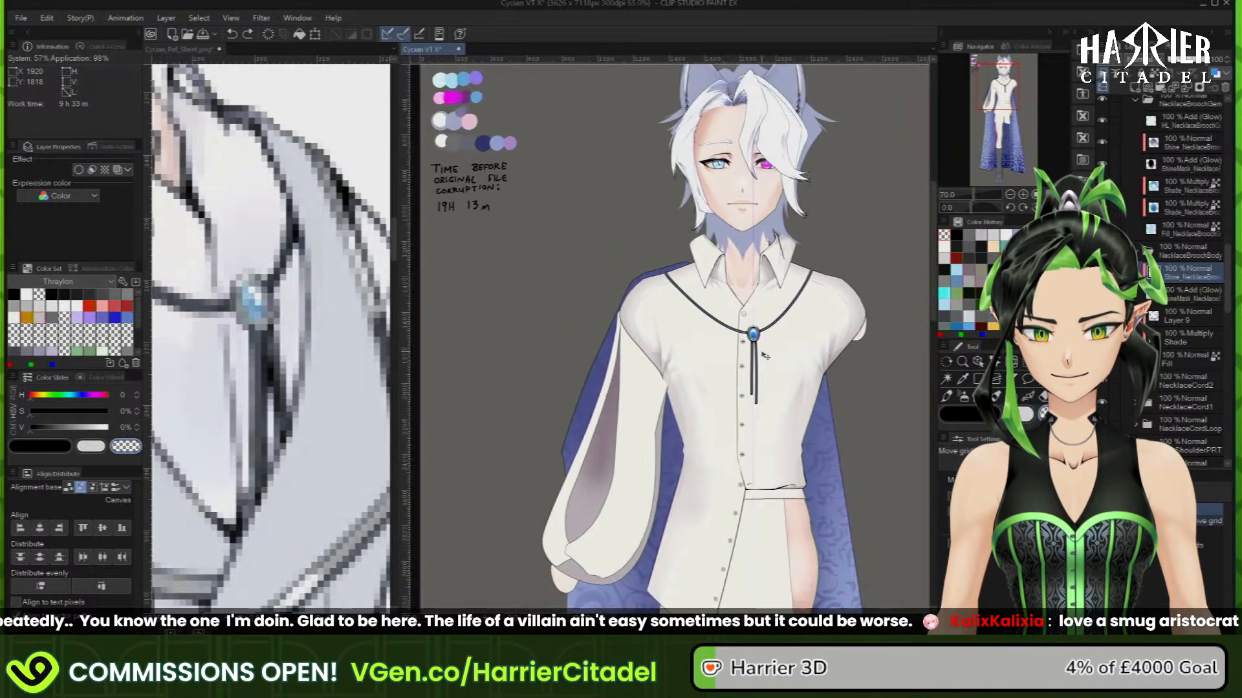
{"action": "scroll", "coordinate": [764, 355], "scroll_direction": "up", "scroll_amount": 1}
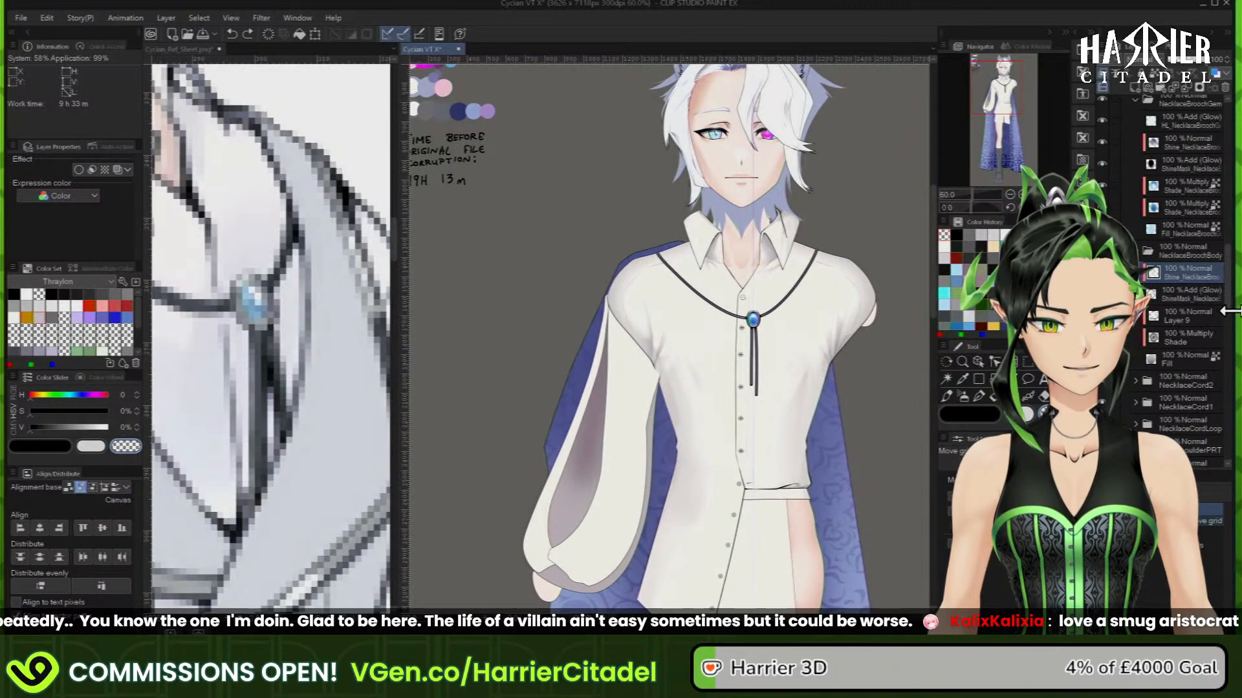
{"action": "scroll", "coordinate": [1208, 376], "scroll_direction": "down", "scroll_amount": 10}
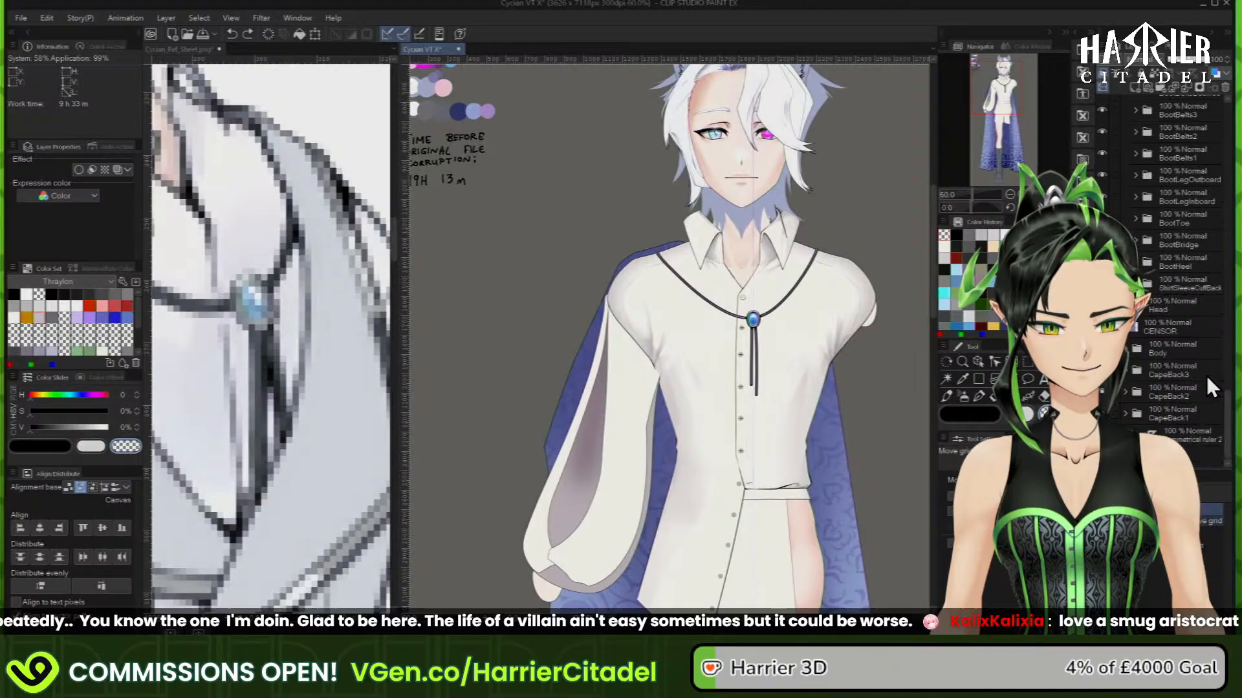
{"action": "left_click", "coordinate": [1201, 431]}
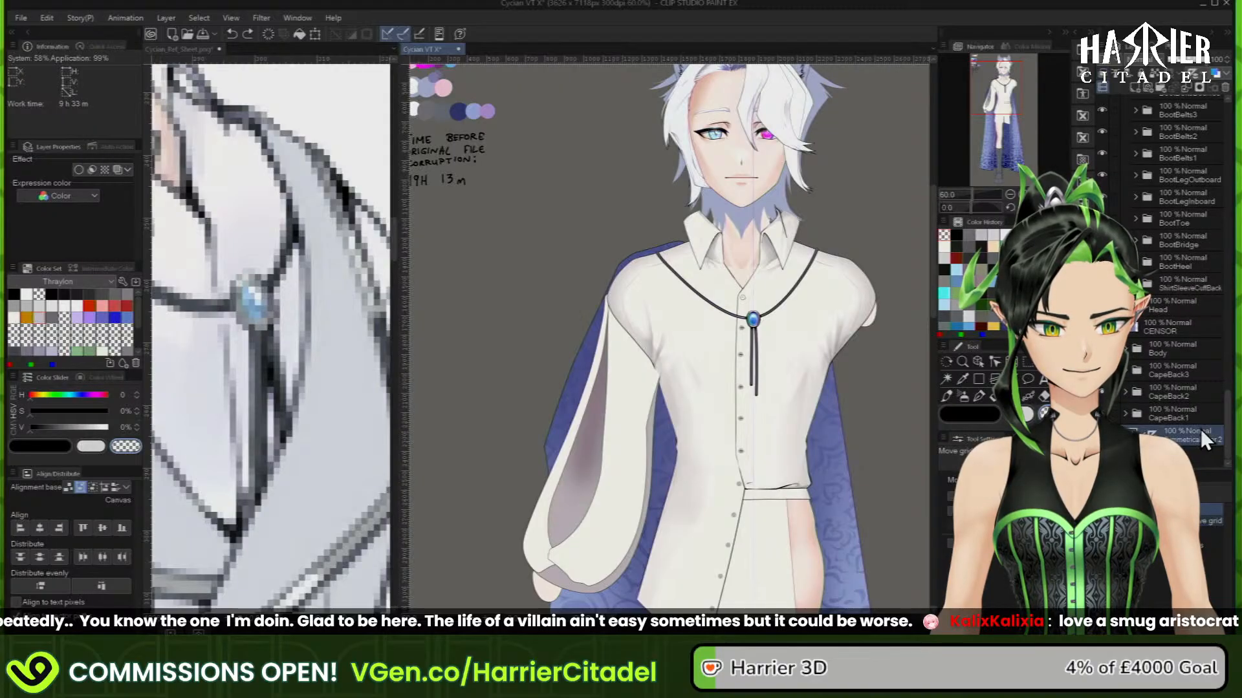
{"action": "left_click", "coordinate": [1221, 89]}
Save the character illustration after checking the finished necklace on the figure
{"action": "scroll", "coordinate": [1158, 219], "scroll_direction": "up", "scroll_amount": 5}
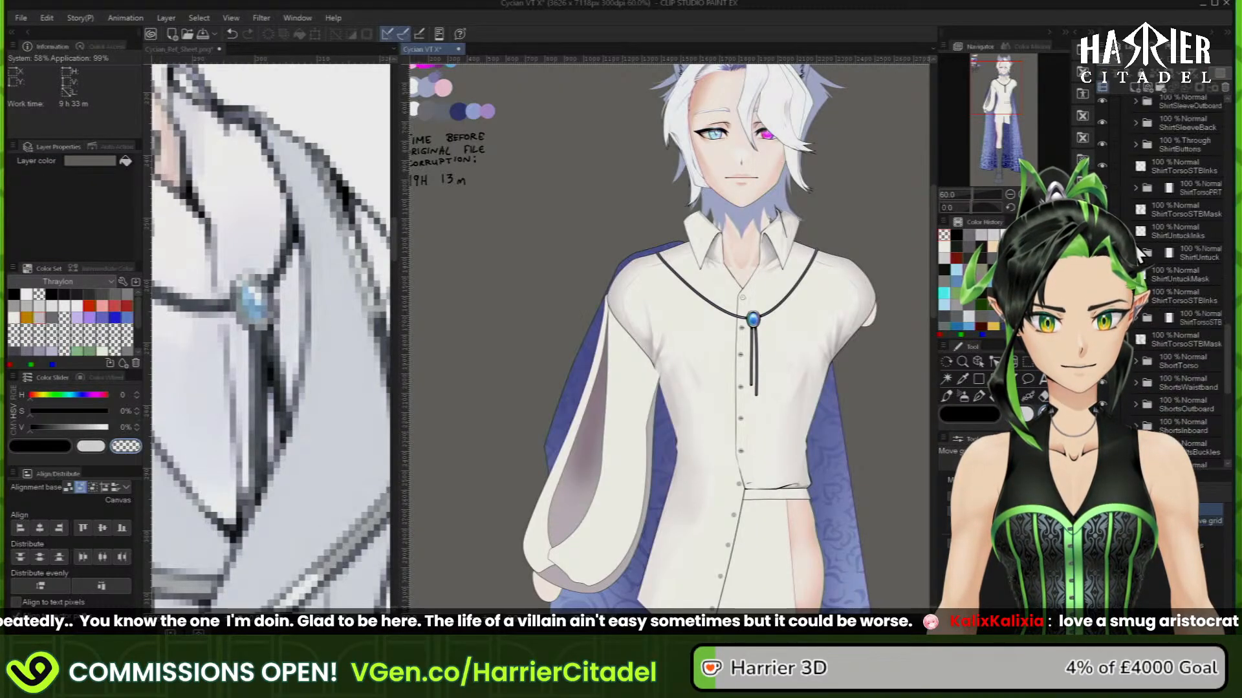
{"action": "scroll", "coordinate": [1141, 255], "scroll_direction": "up", "scroll_amount": 5}
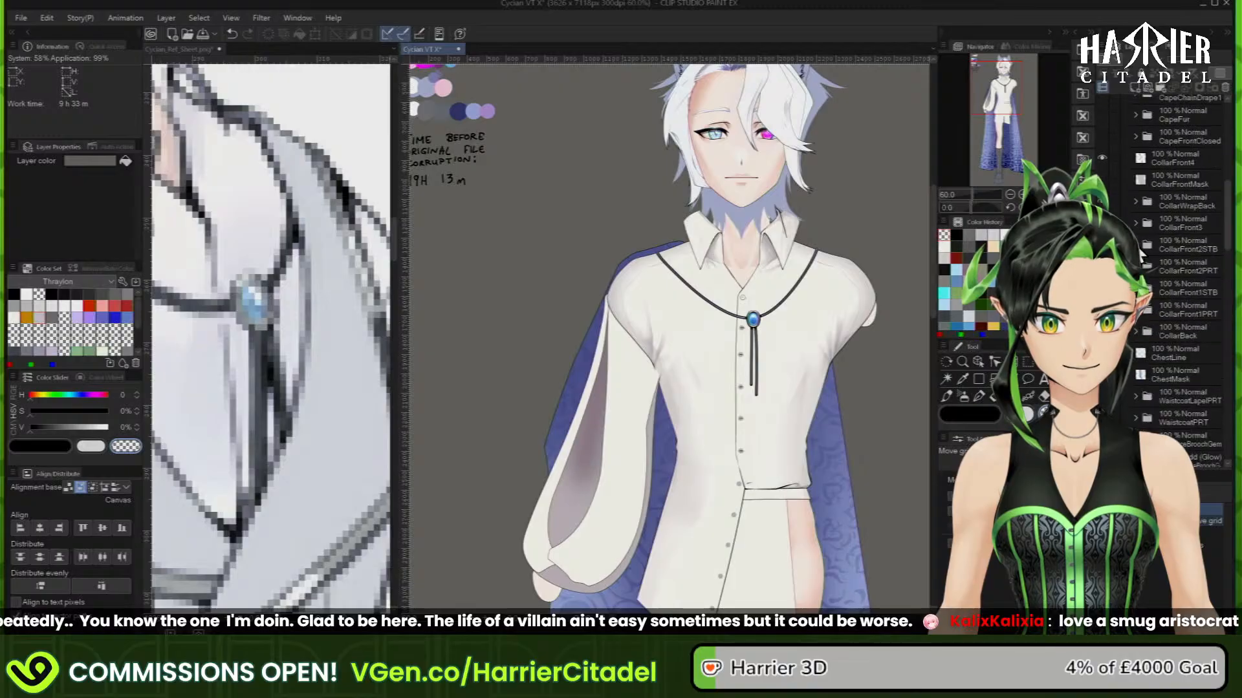
{"action": "scroll", "coordinate": [1140, 256], "scroll_direction": "up", "scroll_amount": 5}
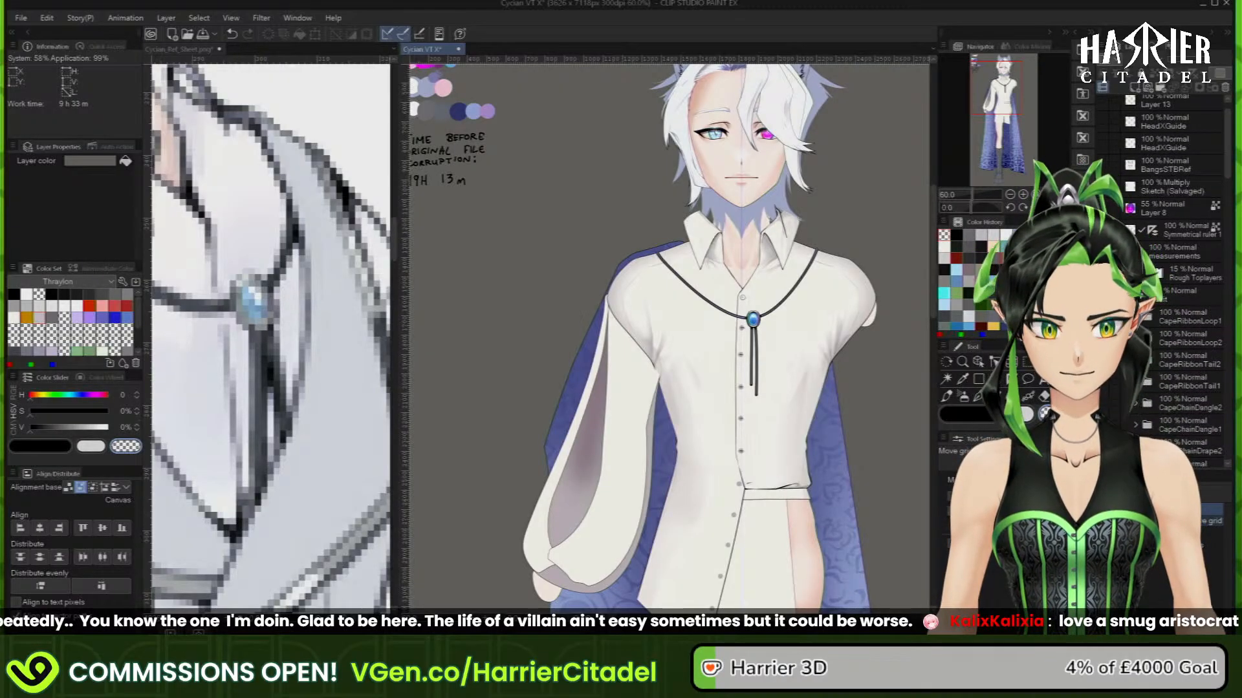
{"action": "scroll", "coordinate": [750, 361], "scroll_direction": "up", "scroll_amount": 5}
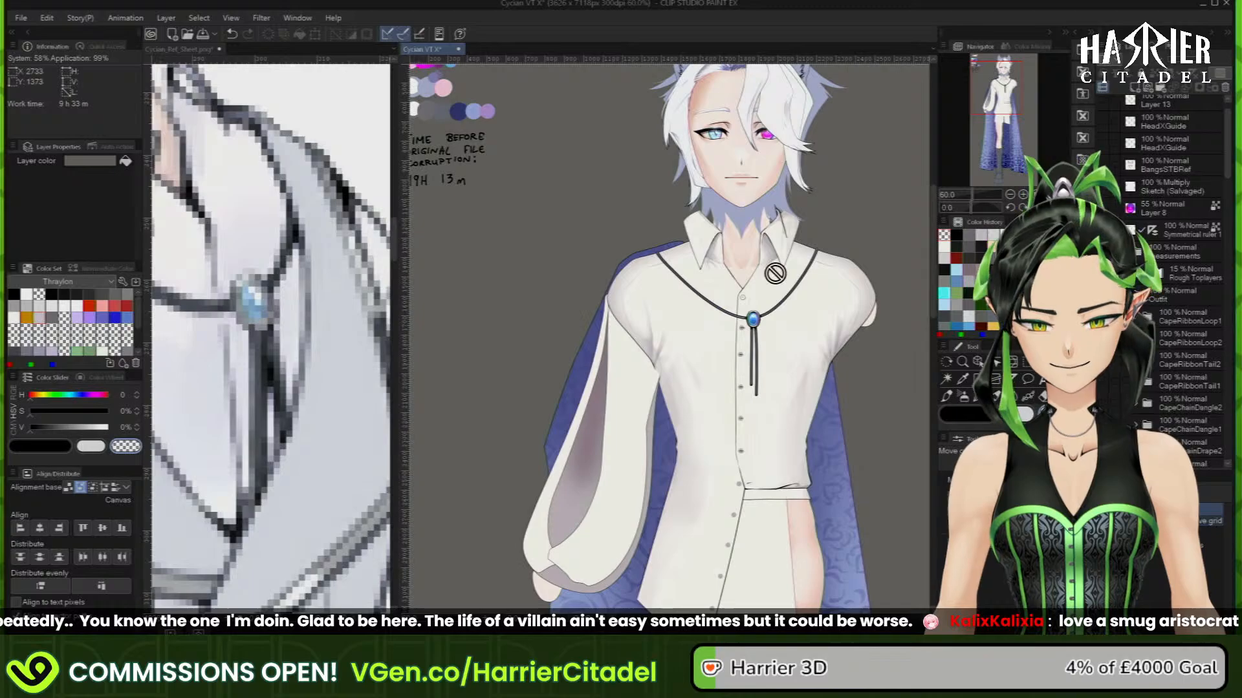
{"action": "scroll", "coordinate": [801, 470], "scroll_direction": "down", "scroll_amount": 6}
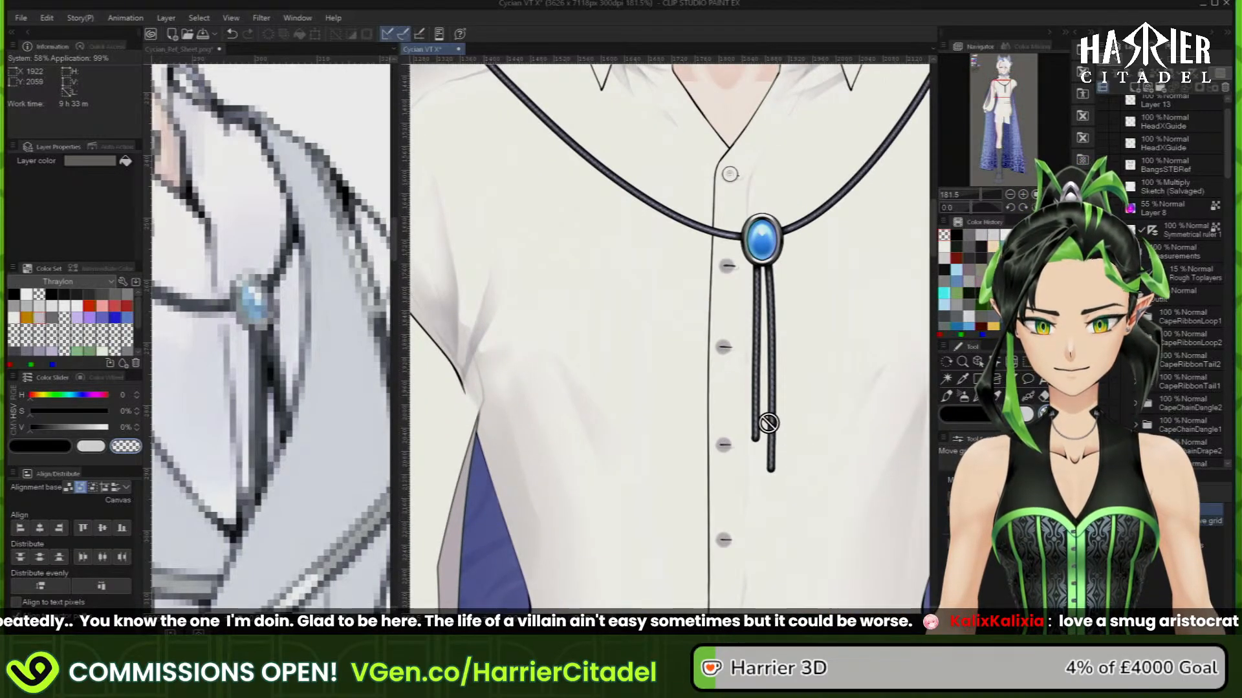
{"action": "scroll", "coordinate": [777, 483], "scroll_direction": "up", "scroll_amount": 3}
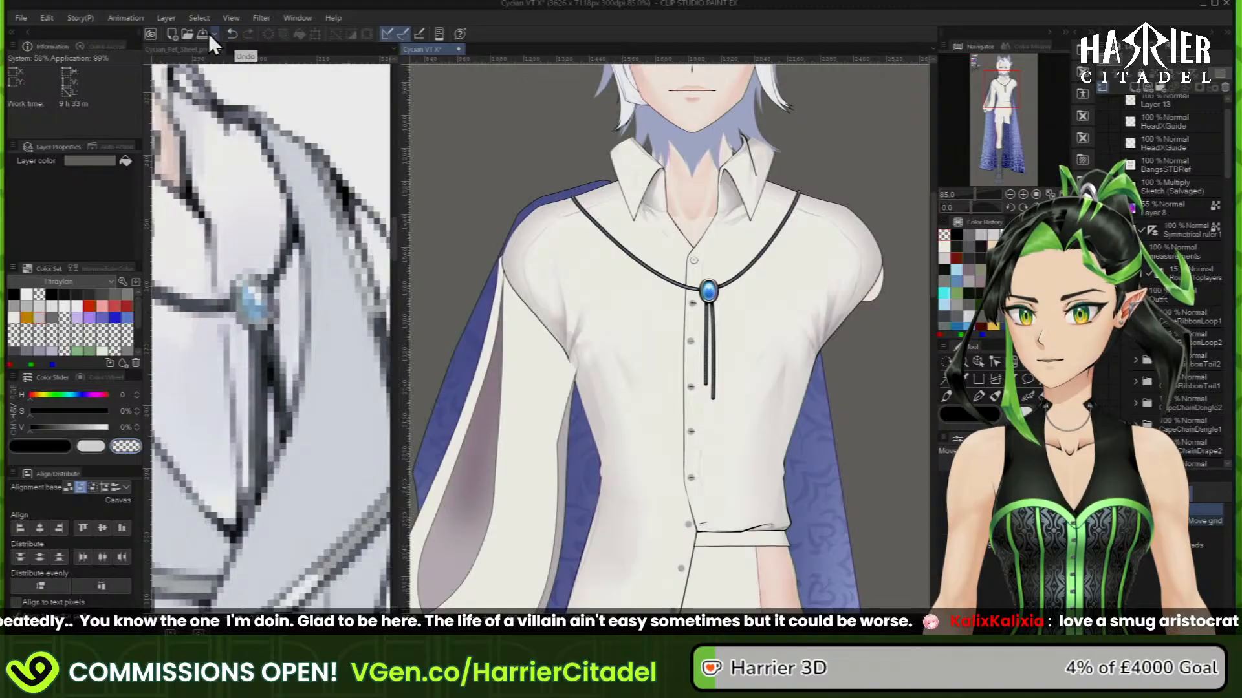
{"action": "left_click", "coordinate": [204, 34]}
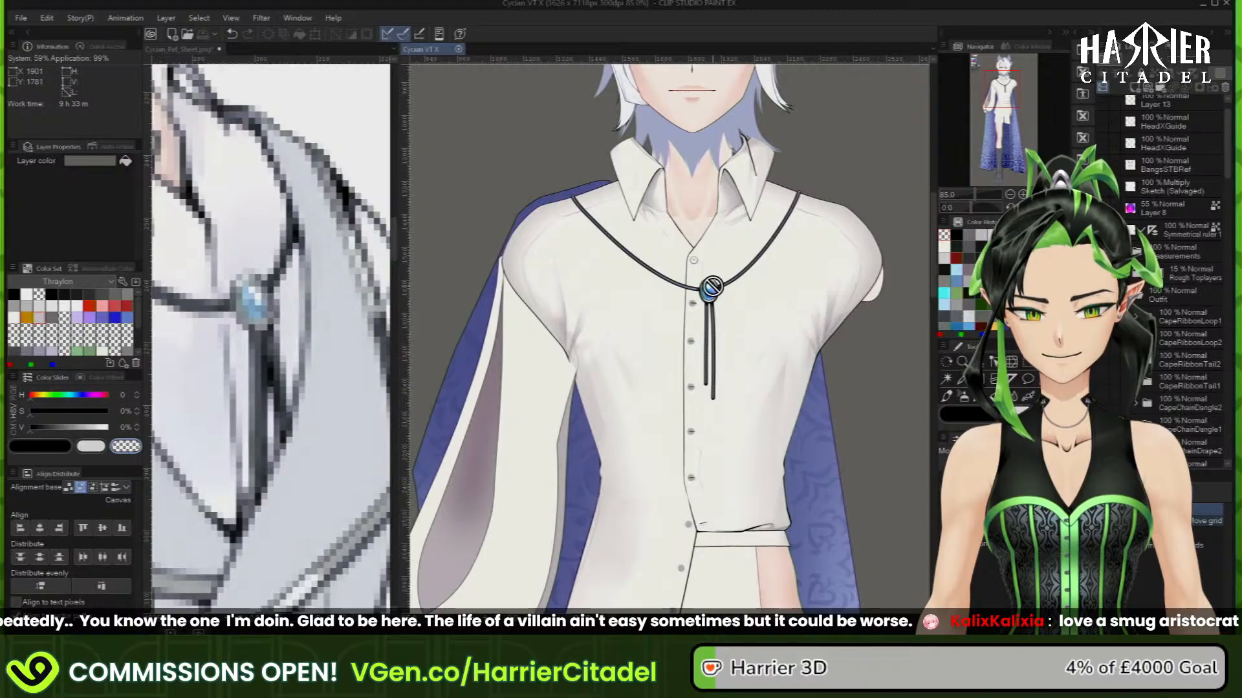
Collapse the NecklaceBroochGem layer folder
{"action": "scroll", "coordinate": [736, 341], "scroll_direction": "down", "scroll_amount": 4}
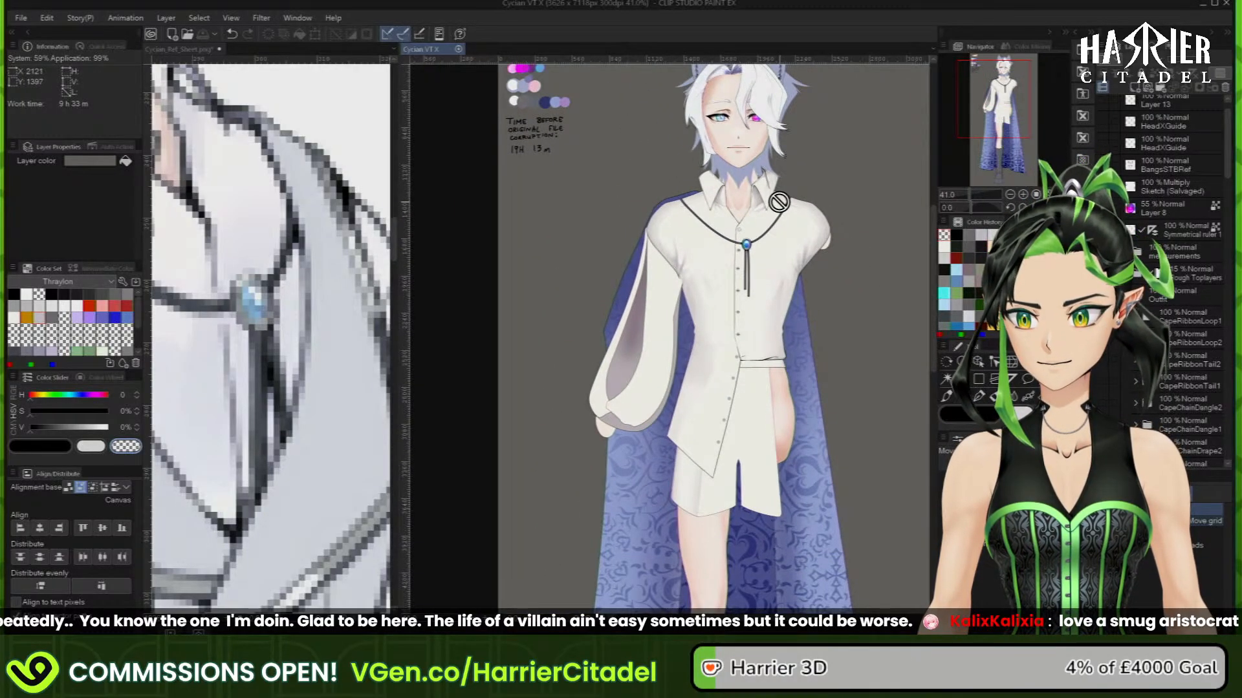
{"action": "scroll", "coordinate": [757, 279], "scroll_direction": "up", "scroll_amount": 2}
{"action": "scroll", "coordinate": [745, 314], "scroll_direction": "up", "scroll_amount": 4}
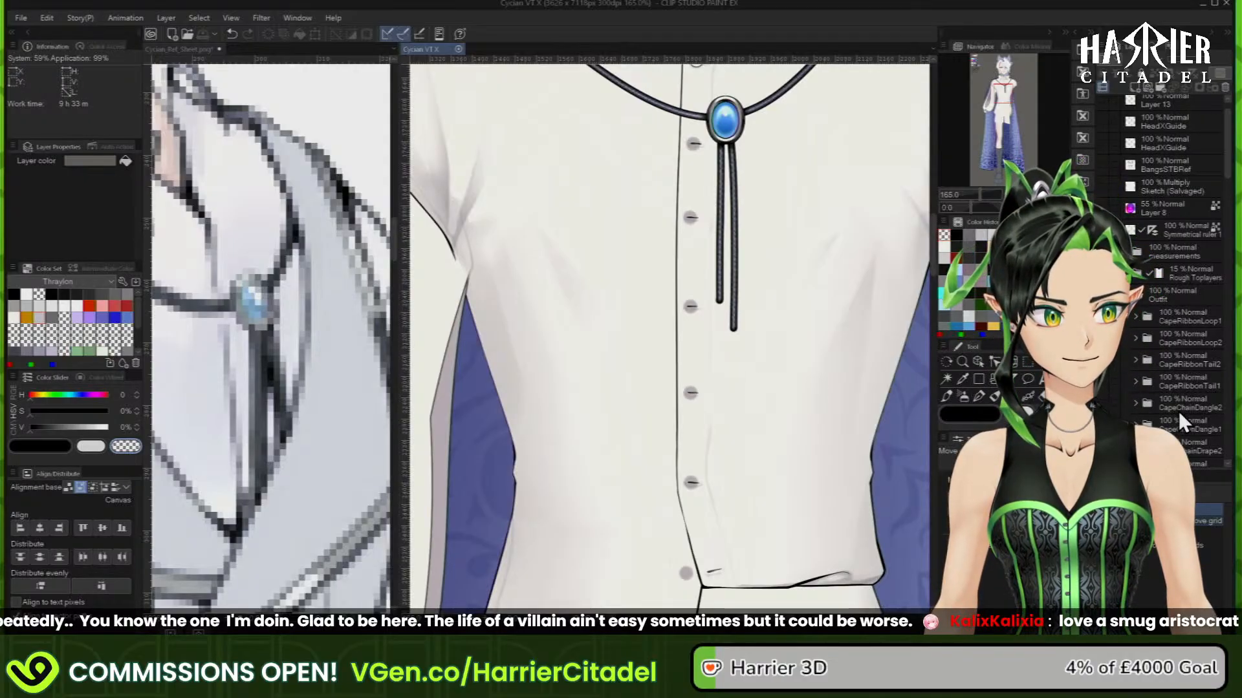
{"action": "scroll", "coordinate": [1178, 410], "scroll_direction": "down", "scroll_amount": 6}
{"action": "scroll", "coordinate": [1174, 407], "scroll_direction": "down", "scroll_amount": 5}
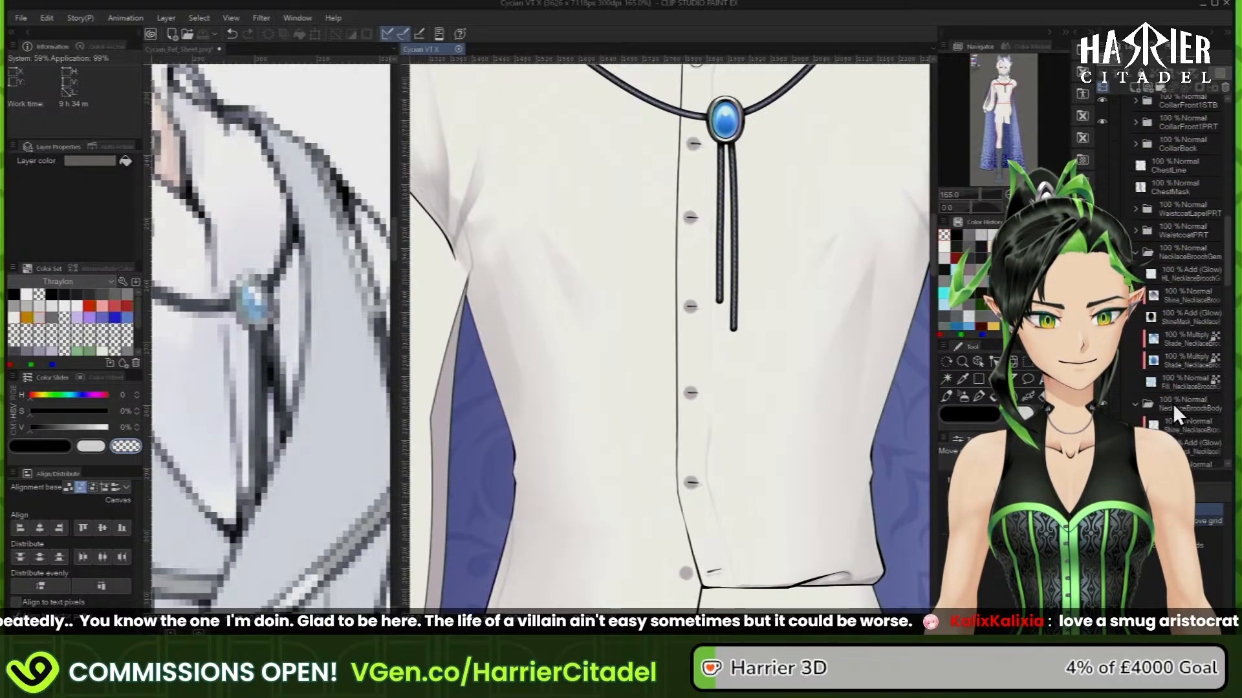
{"action": "left_click", "coordinate": [1135, 194]}
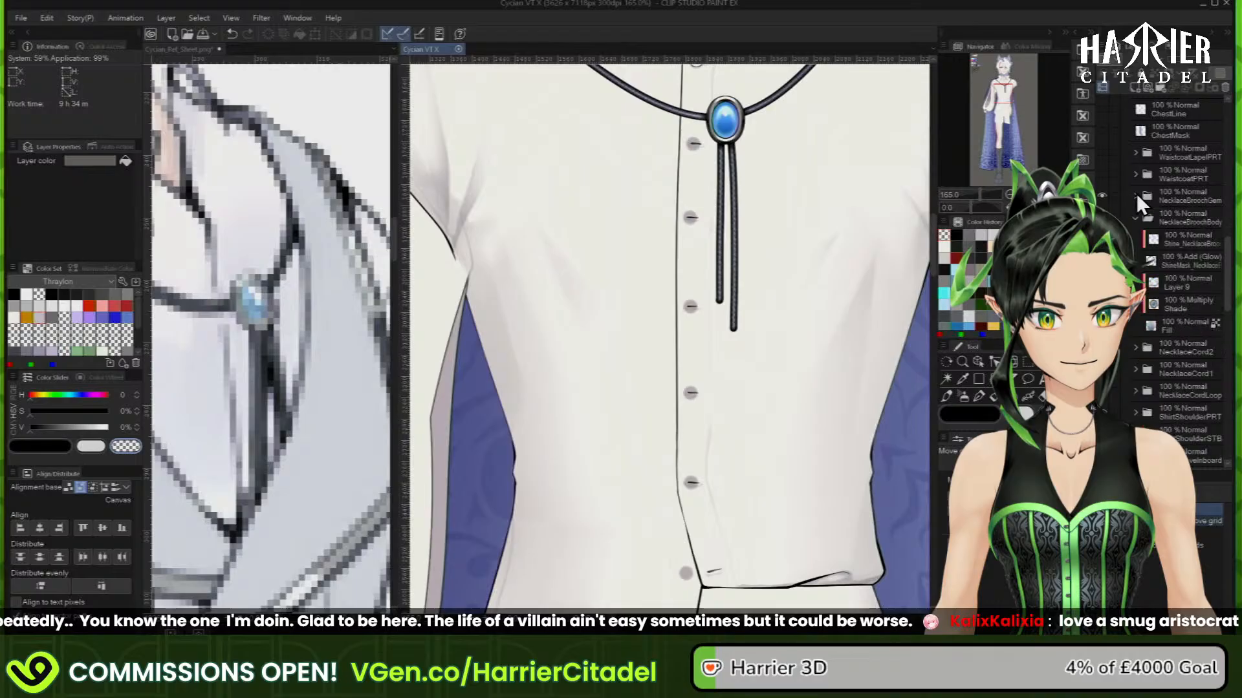
Collapse the NecklaceBroochBody folder, duplicate the Fill layer in NecklaceCord2 and place the copy above Inks
{"action": "left_click", "coordinate": [1137, 218]}
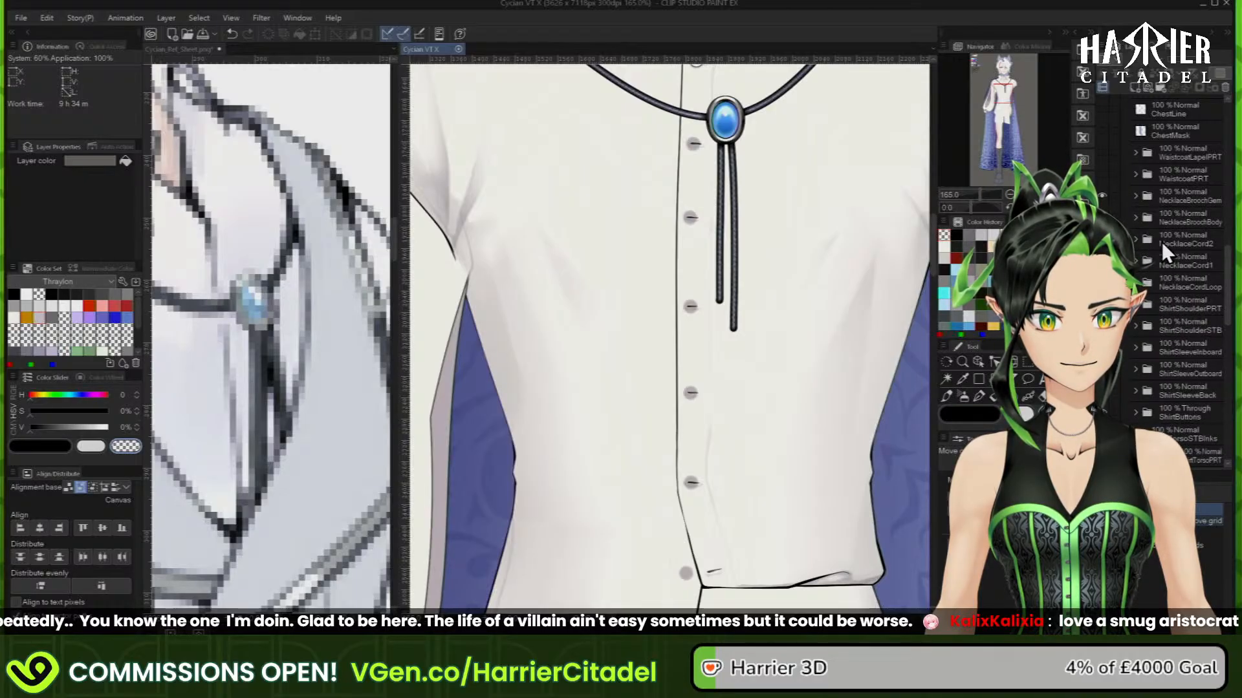
{"action": "left_click", "coordinate": [1161, 242]}
{"action": "left_click", "coordinate": [1134, 240]}
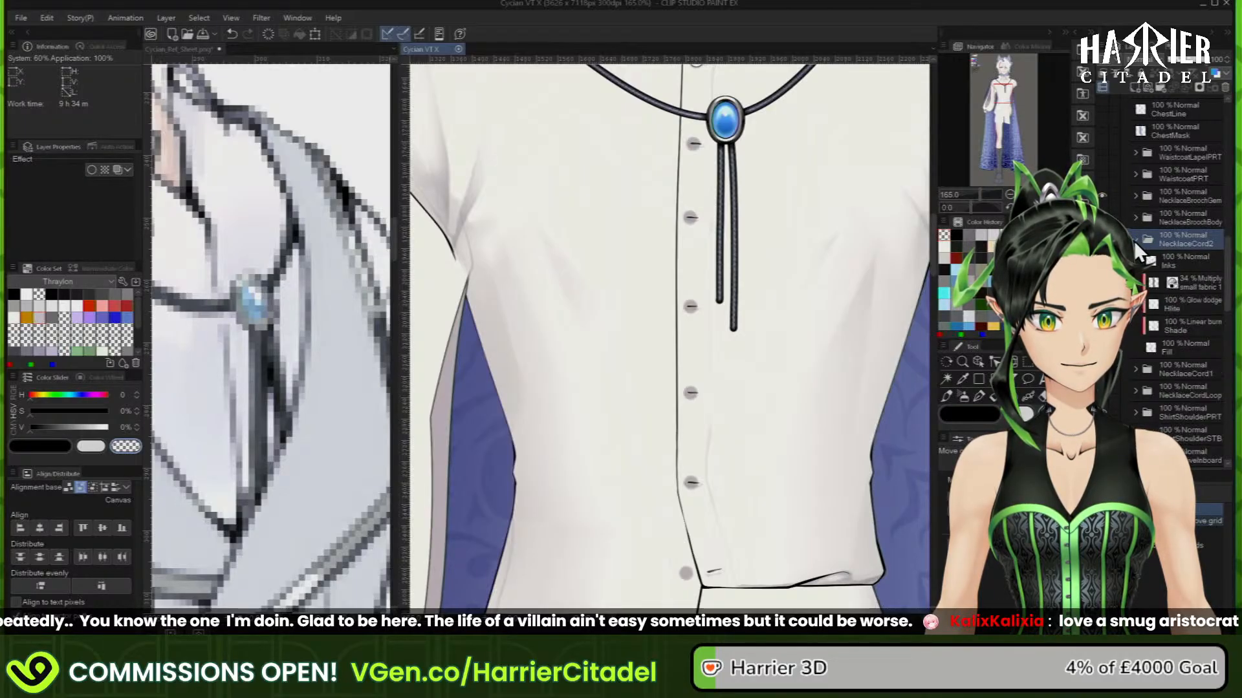
{"action": "left_click", "coordinate": [1194, 348]}
{"action": "key", "text": "ctrl+c"}
{"action": "key", "text": "ctrl+v"}
{"action": "left_click_drag", "start_coordinate": [1194, 349], "coordinate": [1195, 260]}
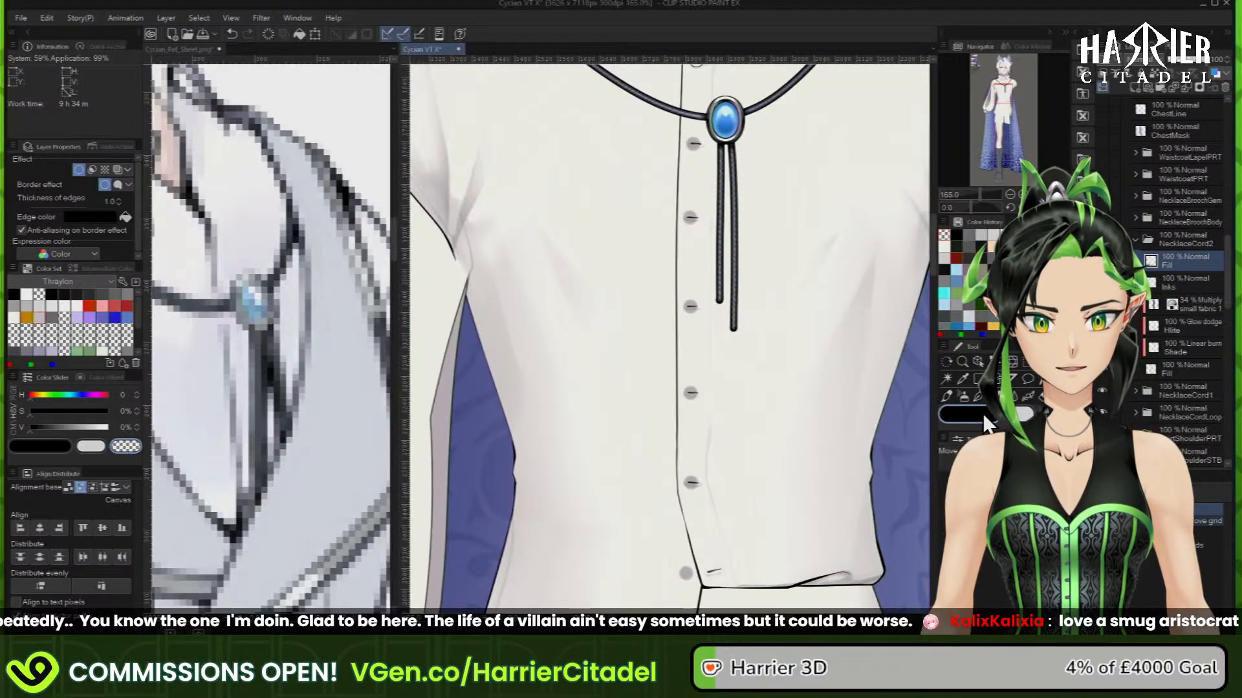
Try painting a light grey metal tip freehand over the end of the longer necklace cord
{"action": "left_click", "coordinate": [993, 236]}
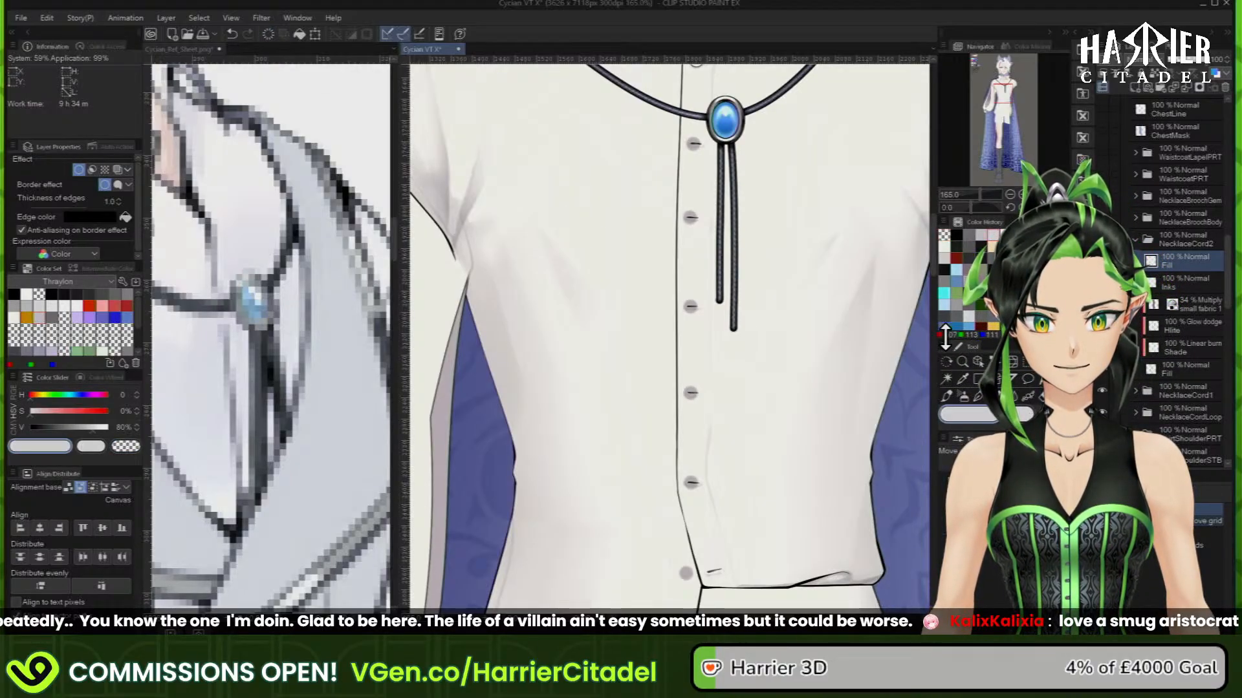
{"action": "left_click", "coordinate": [945, 397]}
{"action": "scroll", "coordinate": [1199, 566], "scroll_direction": "up", "scroll_amount": 2}
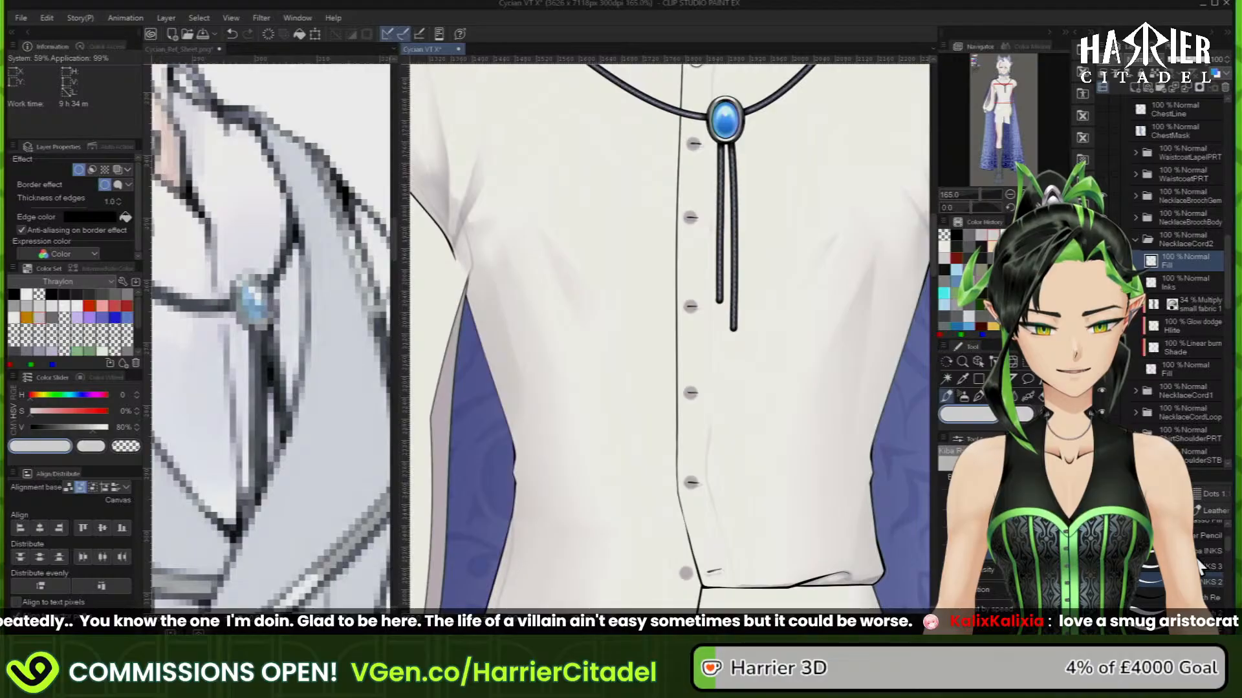
{"action": "left_click", "coordinate": [976, 396]}
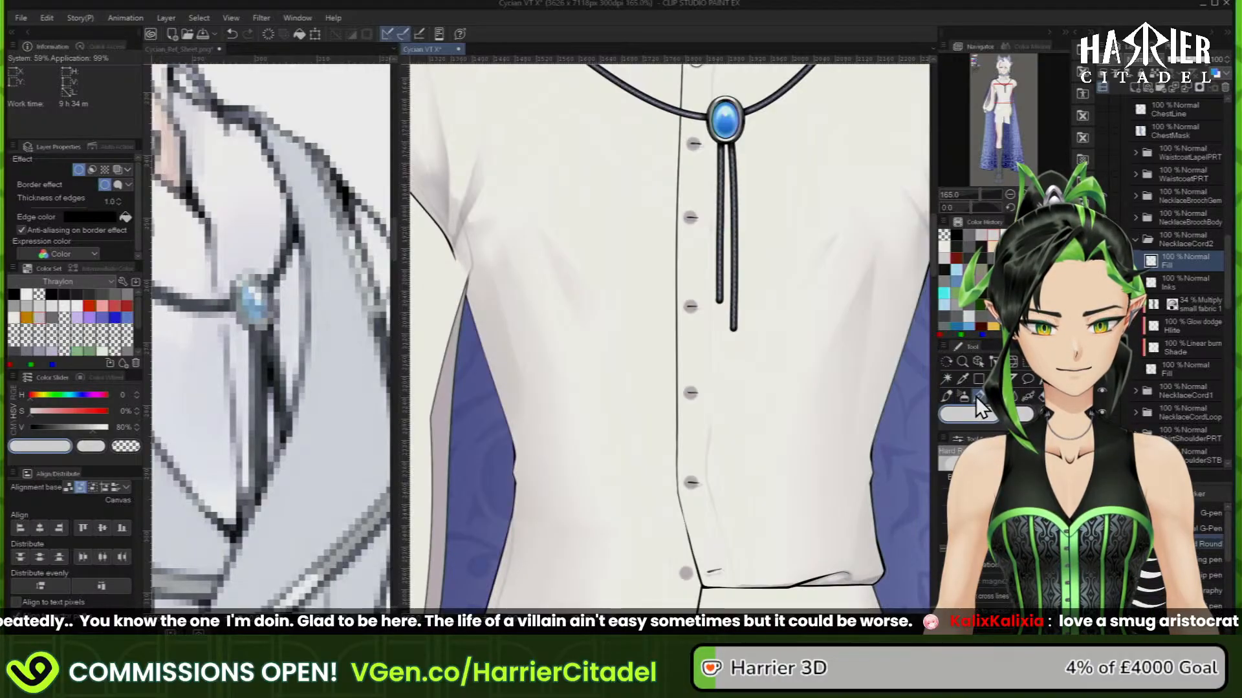
{"action": "scroll", "coordinate": [731, 328], "scroll_direction": "up", "scroll_amount": 5}
{"action": "scroll", "coordinate": [732, 328], "scroll_direction": "up", "scroll_amount": 3}
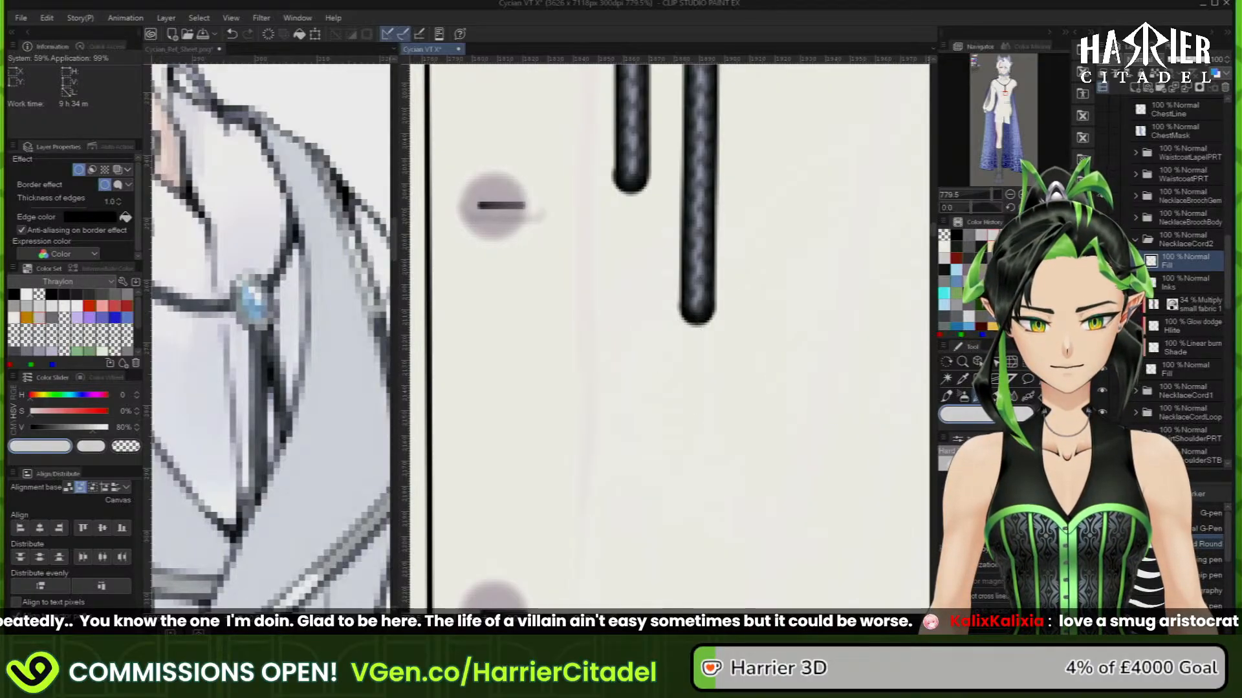
{"action": "left_click", "coordinate": [695, 314]}
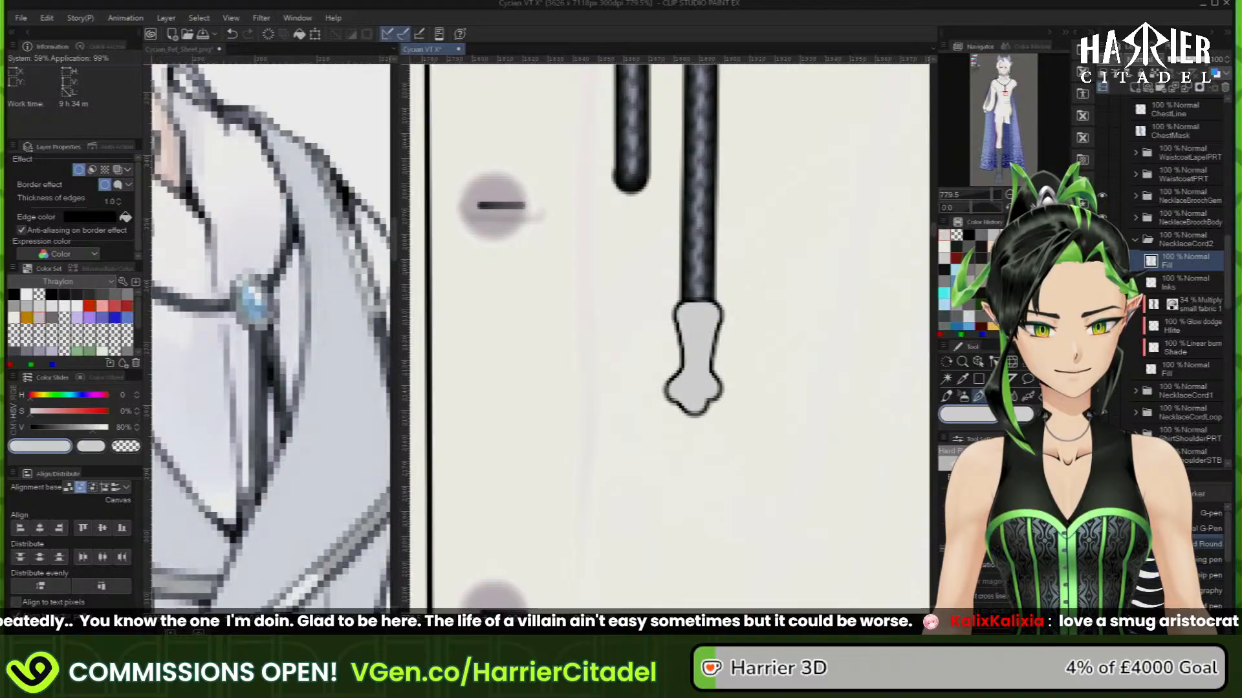
{"action": "left_click", "coordinate": [947, 397]}
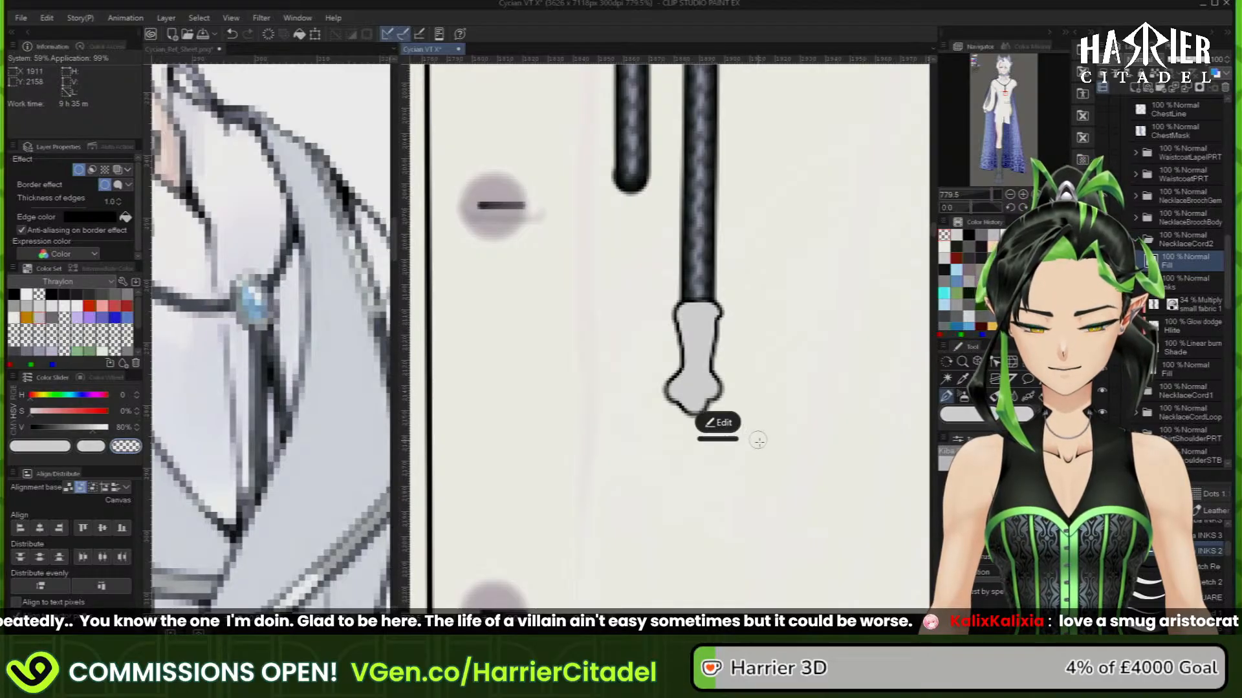
Undo the freehand tip, the layer copy and the ruler deletion, and move the restored Symmetrical ruler 2 onto the longer cord's centre line
{"action": "key", "text": "ctrl+z"}
{"action": "key", "text": "ctrl+z"}
{"action": "key", "text": "ctrl+z"}
{"action": "key", "text": "ctrl+z"}
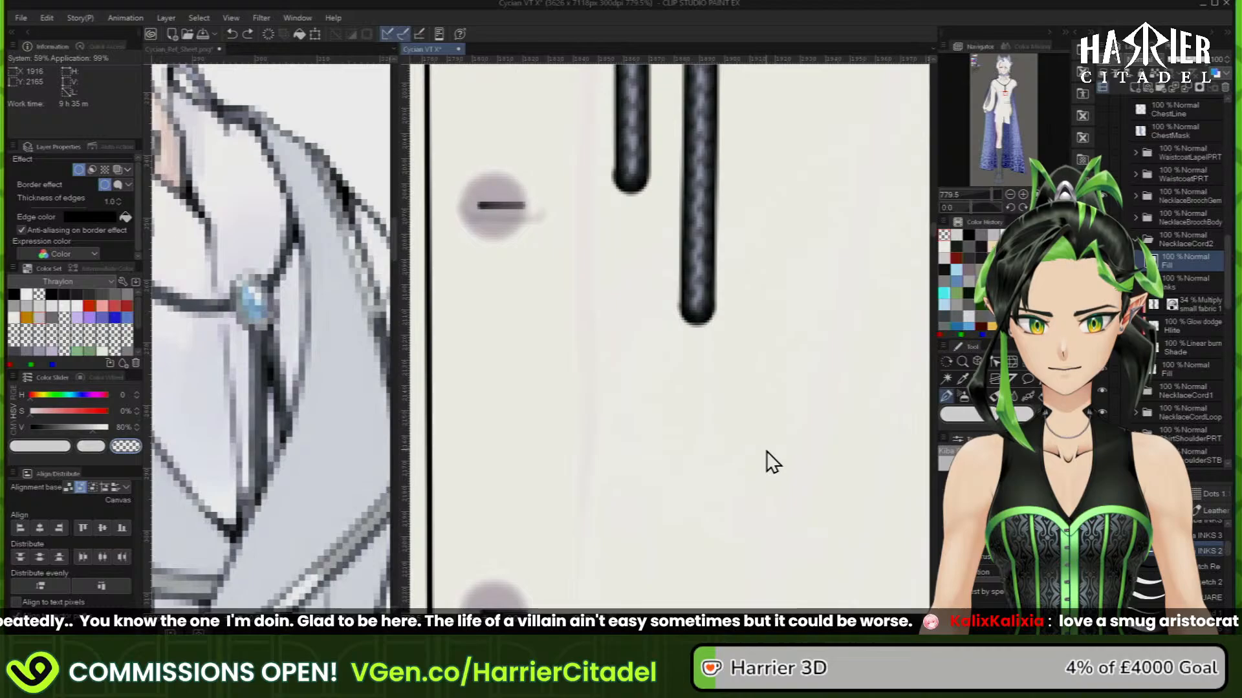
{"action": "key", "text": "ctrl+z"}
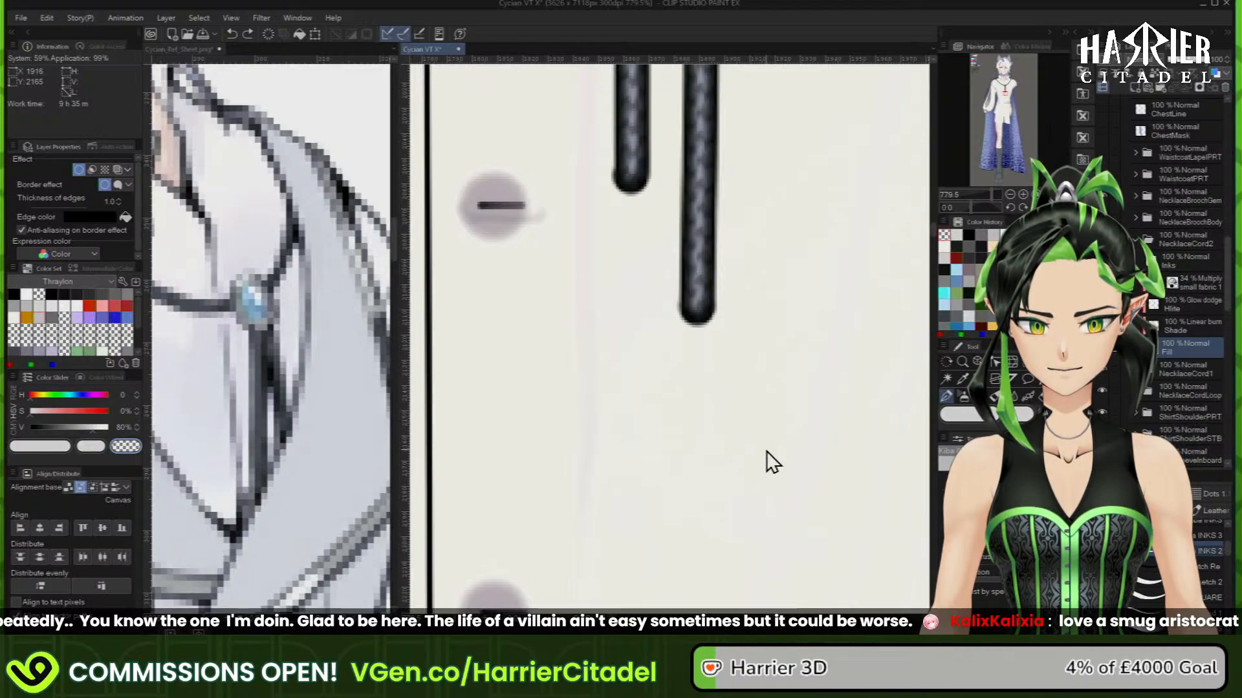
{"action": "key", "text": "ctrl+z"}
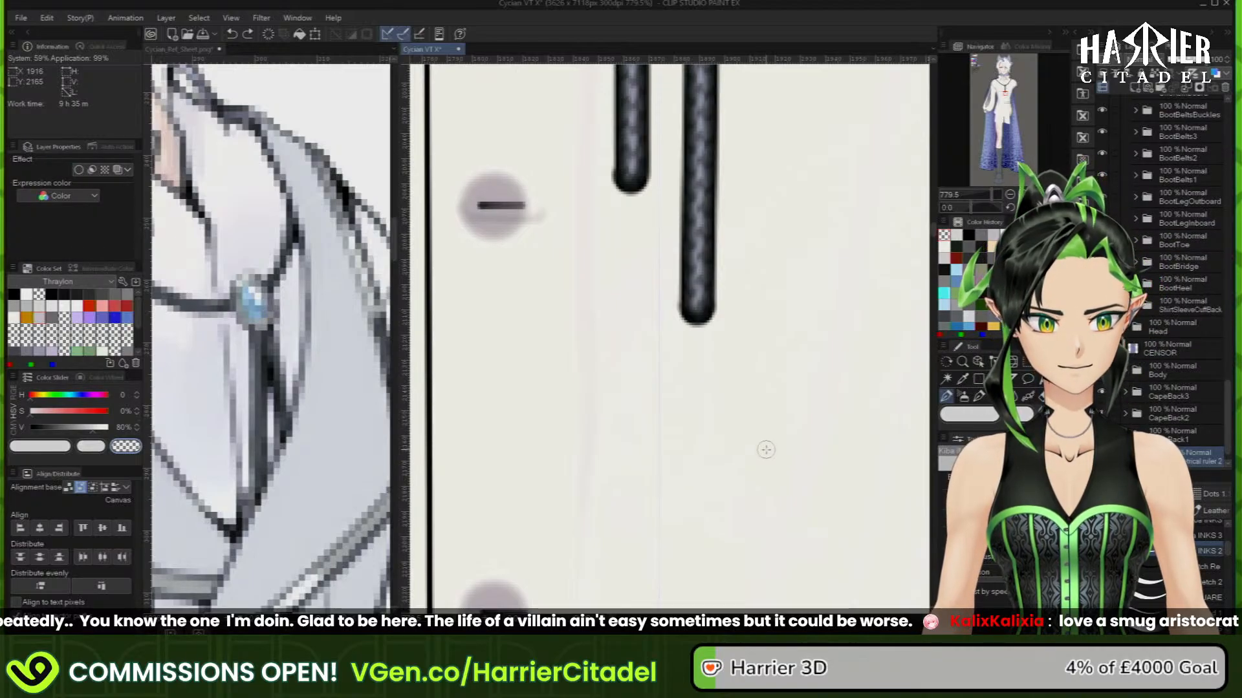
{"action": "key", "text": "k"}
{"action": "left_click_drag", "start_coordinate": [674, 435], "coordinate": [712, 443]}
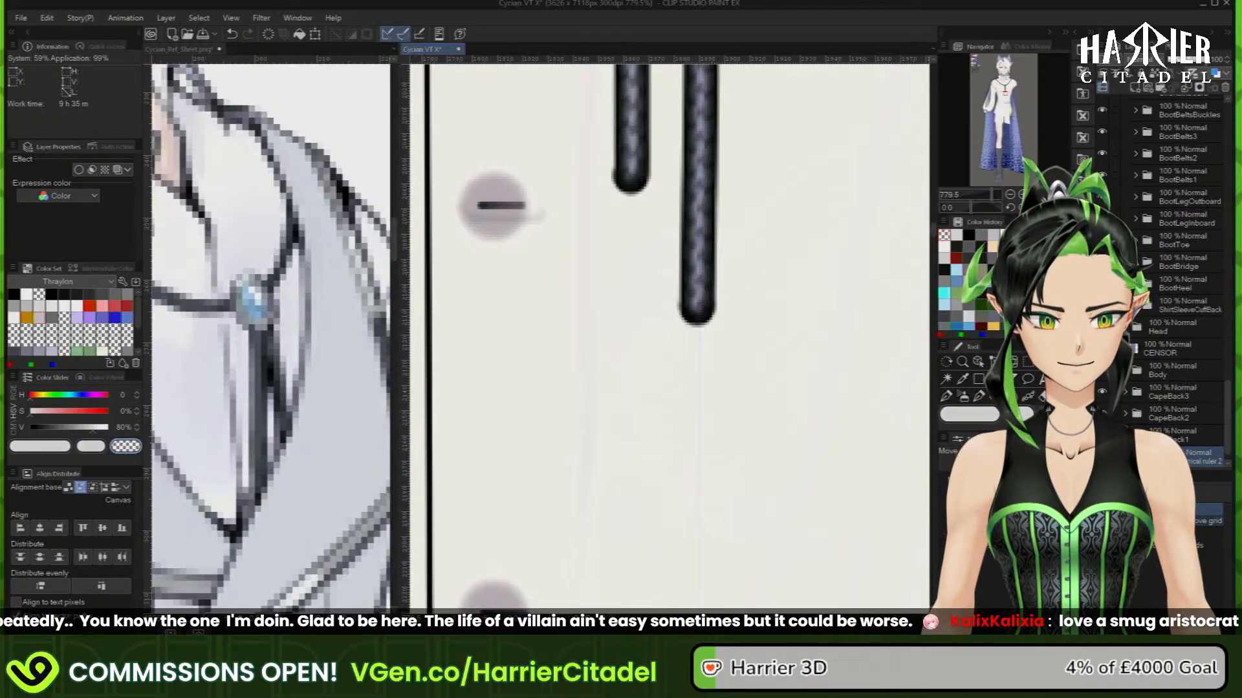
Duplicate the Fill layer inside NecklaceCord2, place the copy above Inks and clear its contents
{"action": "left_click_drag", "start_coordinate": [1225, 370], "coordinate": [1217, 246]}
{"action": "left_click", "coordinate": [1140, 266]}
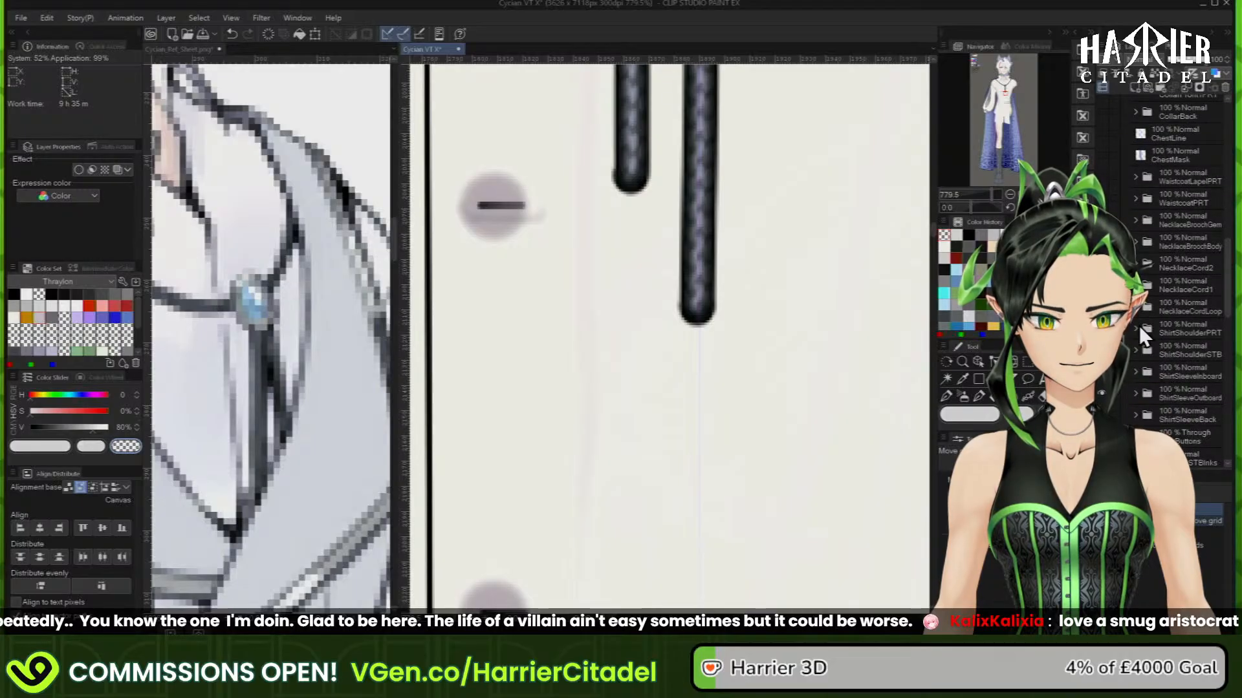
{"action": "left_click", "coordinate": [1138, 266]}
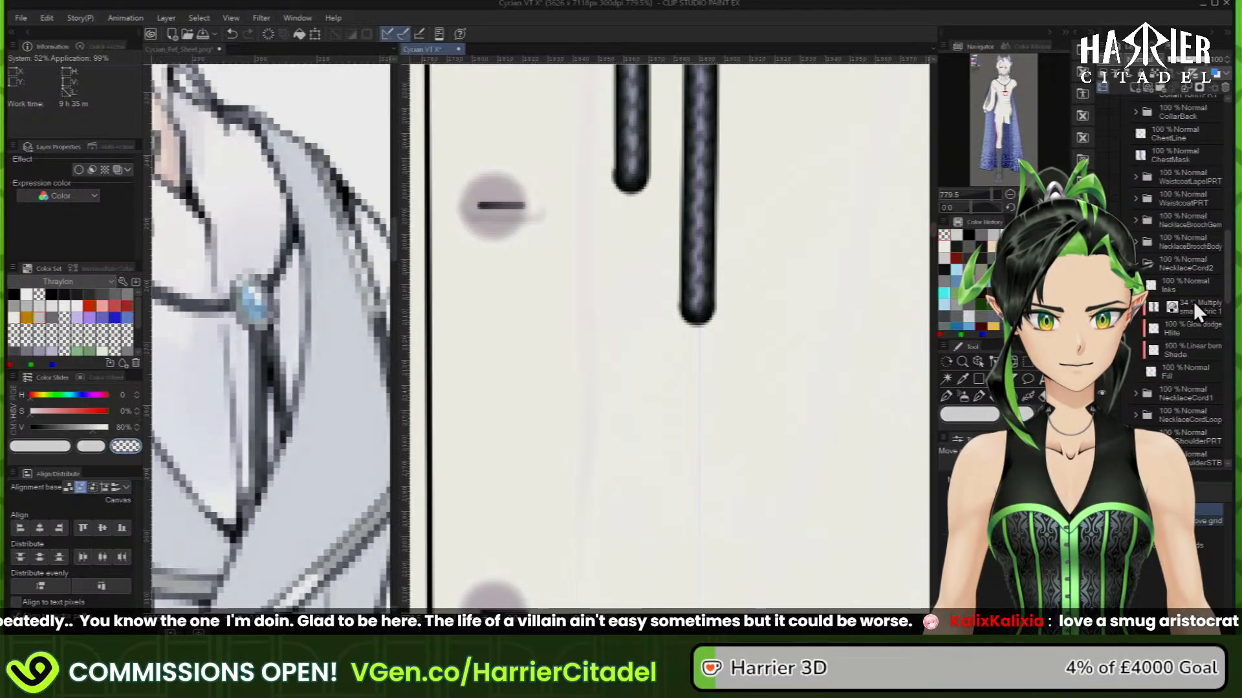
{"action": "left_click", "coordinate": [1185, 367]}
{"action": "key", "text": "ctrl+c"}
{"action": "key", "text": "ctrl+v"}
{"action": "left_click_drag", "start_coordinate": [1192, 374], "coordinate": [1190, 285]}
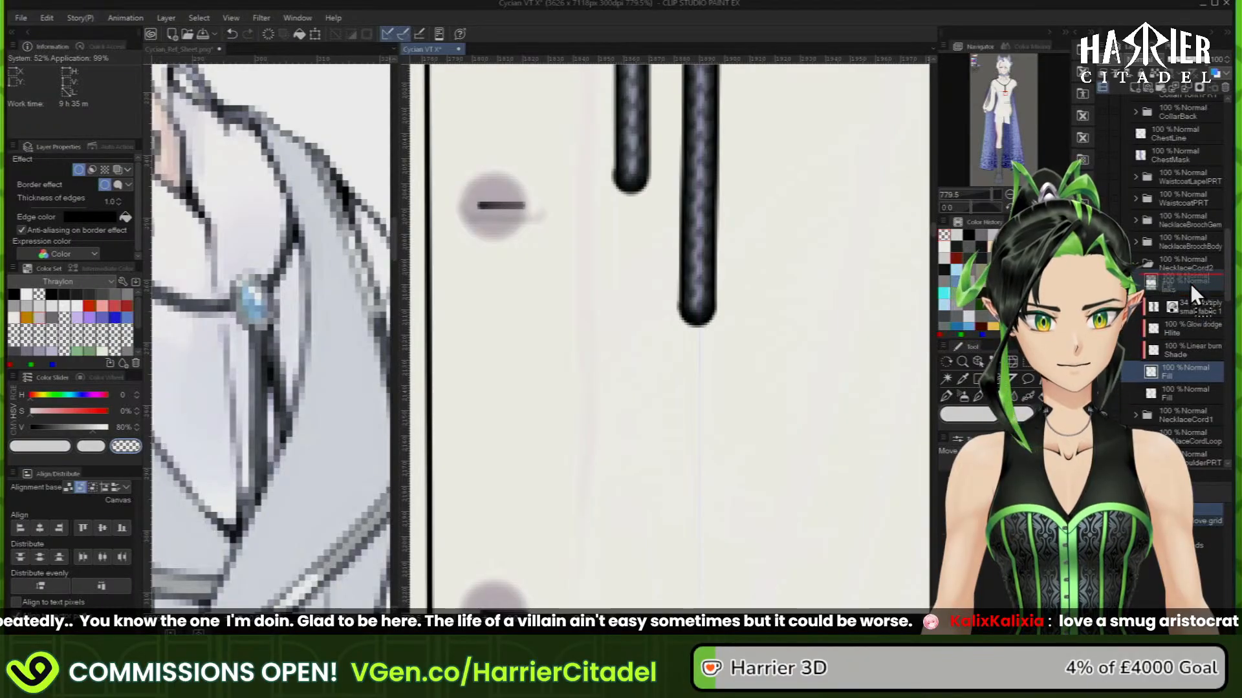
{"action": "left_click", "coordinate": [272, 35]}
Paint a symmetrical light grey metal tip with a flared collar on the longer cord's end, and trim its base to a point with transparent strokes
{"action": "left_click", "coordinate": [948, 399]}
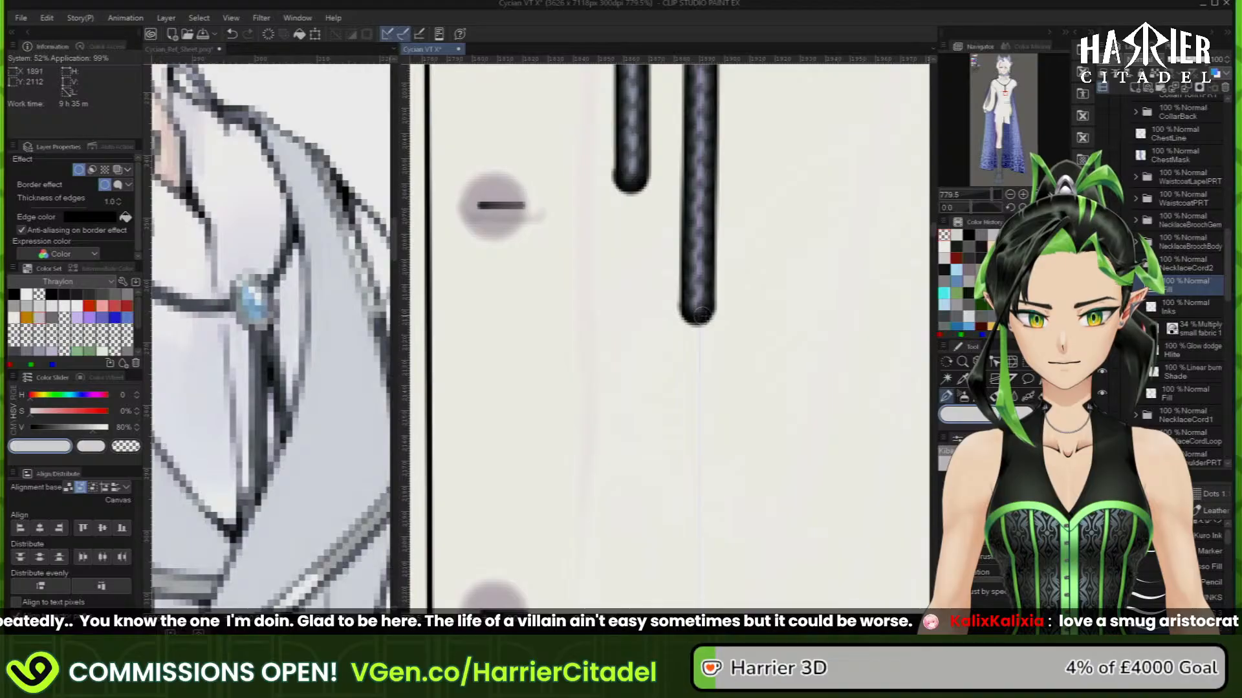
{"action": "left_click", "coordinate": [700, 316]}
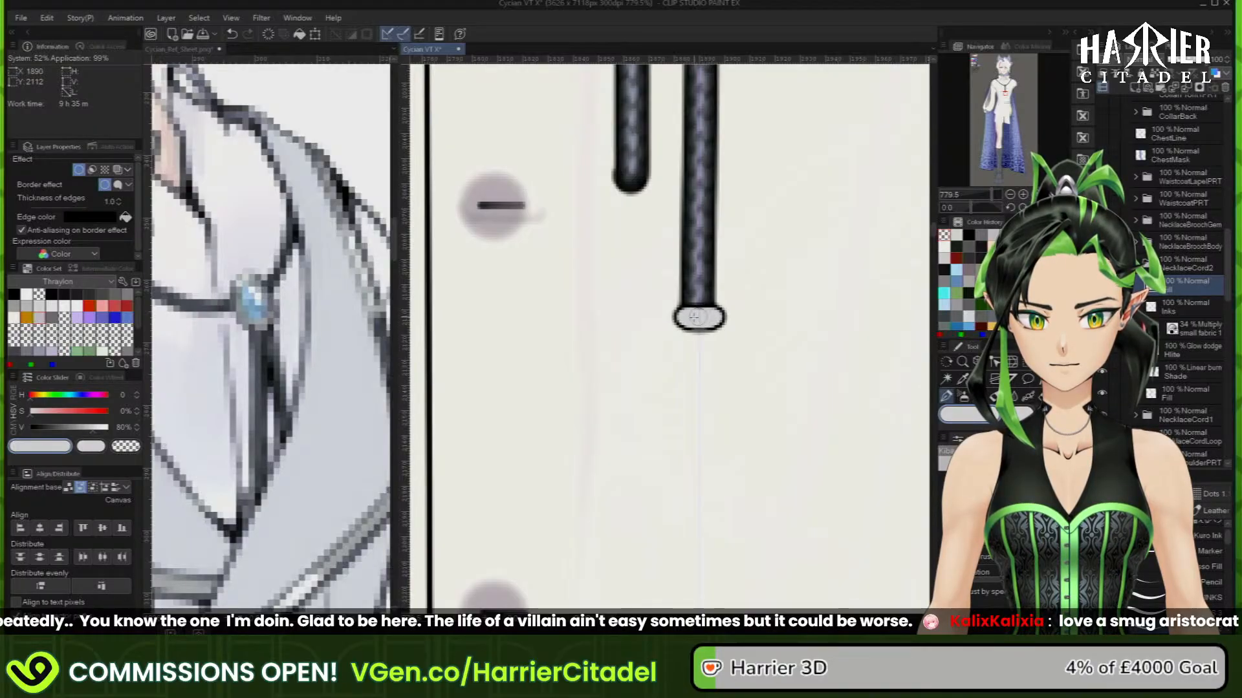
{"action": "mouse_move", "coordinate": [688, 316]}
{"action": "left_mouse_down"}
{"action": "mouse_move", "coordinate": [698, 363]}
{"action": "mouse_move", "coordinate": [689, 328]}
{"action": "left_mouse_up"}
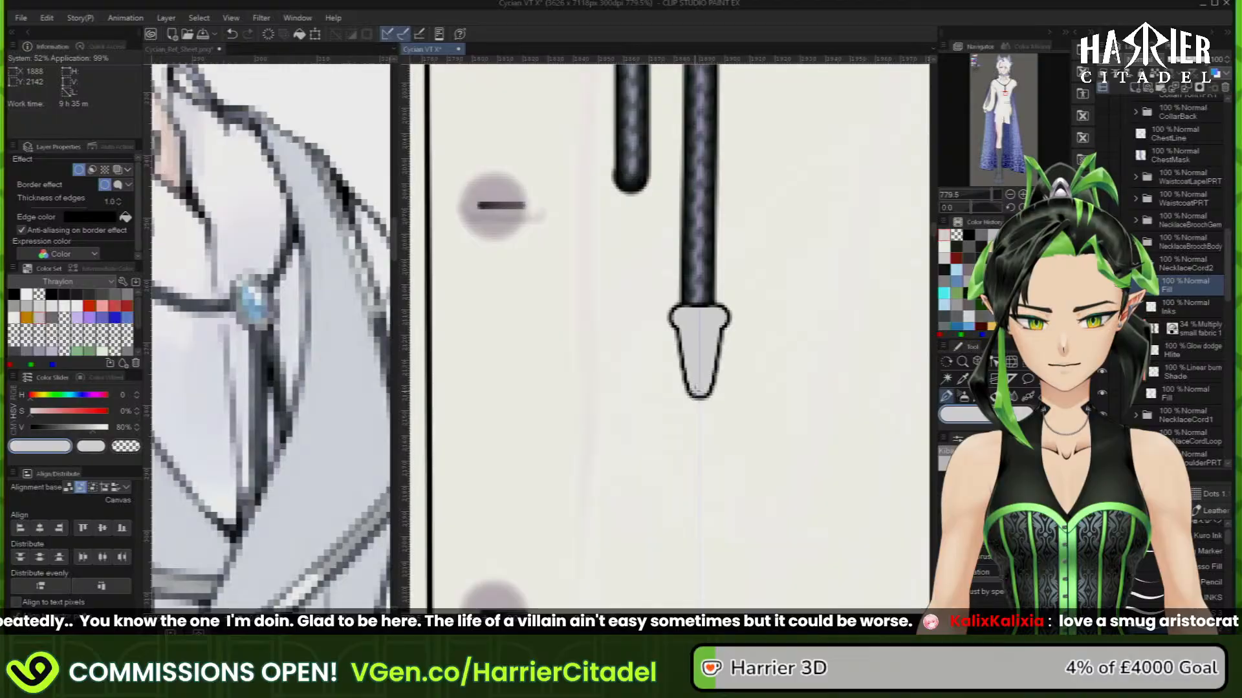
{"action": "mouse_move", "coordinate": [696, 389]}
{"action": "left_mouse_down"}
{"action": "mouse_move", "coordinate": [675, 411]}
{"action": "mouse_move", "coordinate": [692, 419]}
{"action": "mouse_move", "coordinate": [697, 398]}
{"action": "left_mouse_up"}
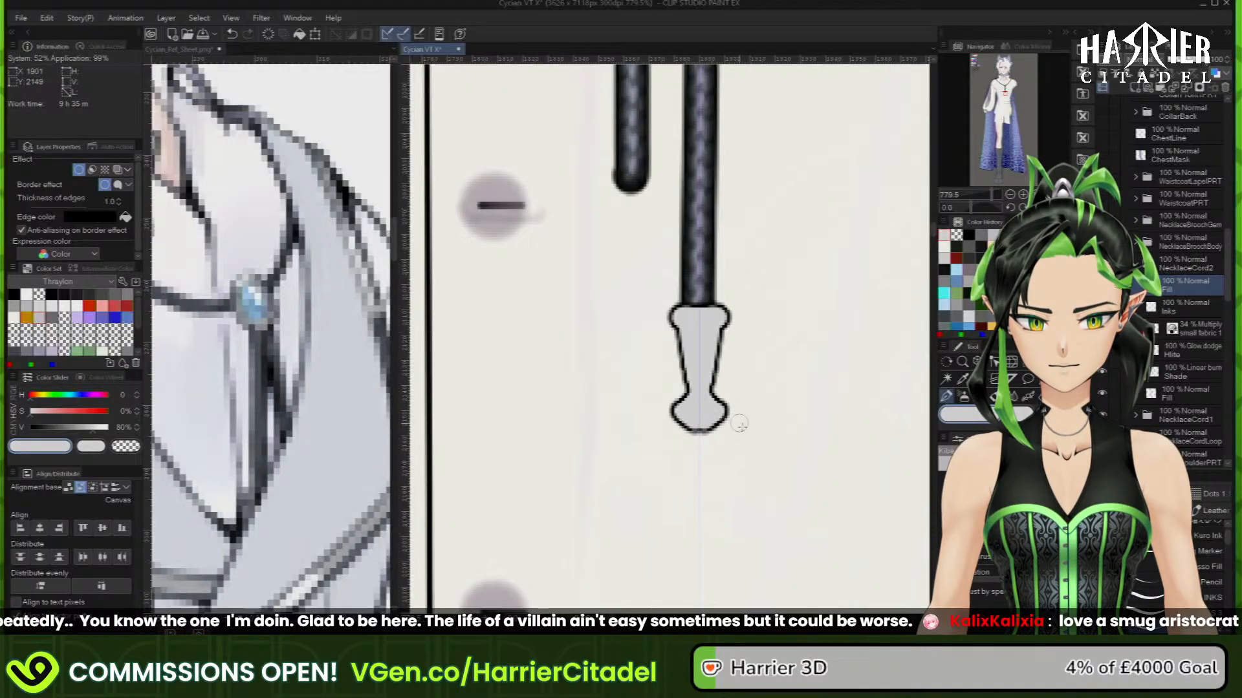
{"action": "key", "text": "c"}
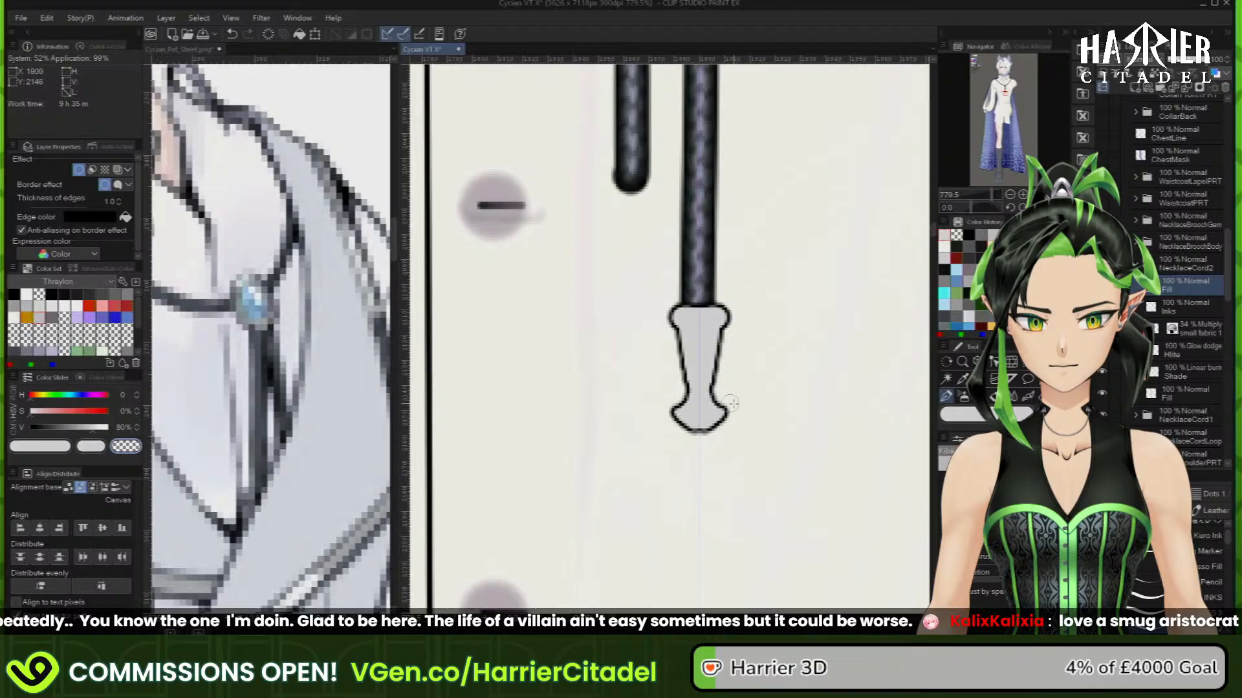
{"action": "left_click_drag", "start_coordinate": [732, 410], "coordinate": [699, 444]}
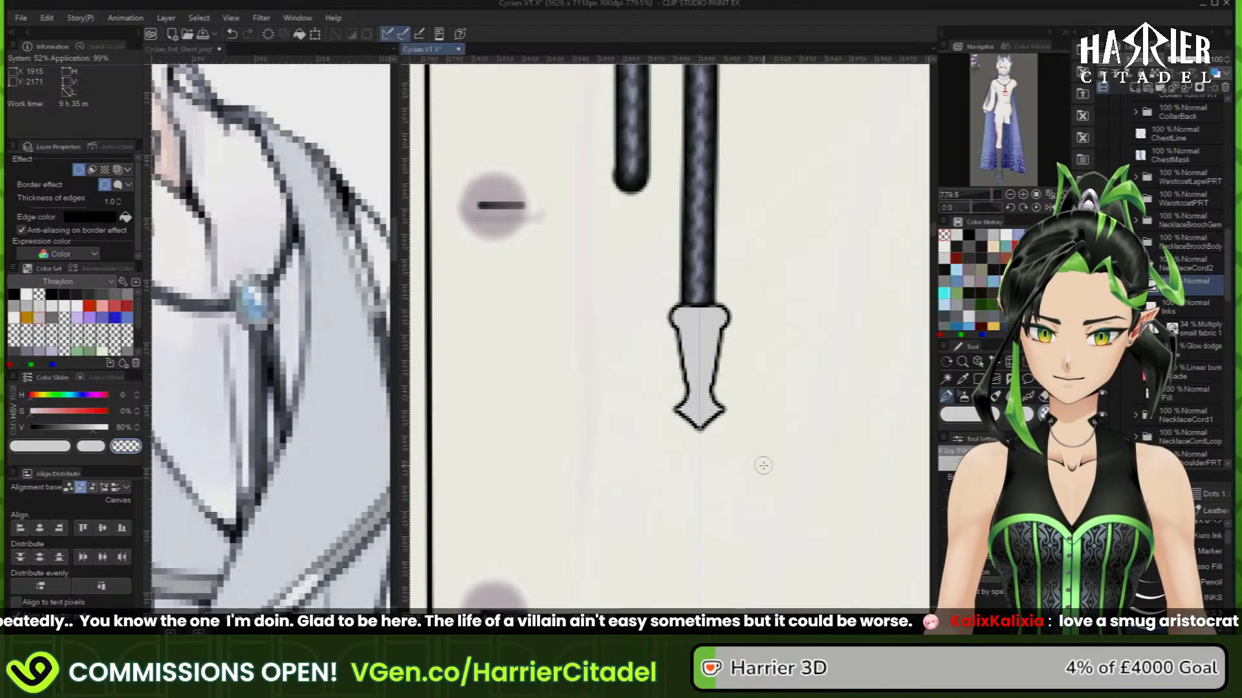
{"action": "key", "text": "c"}
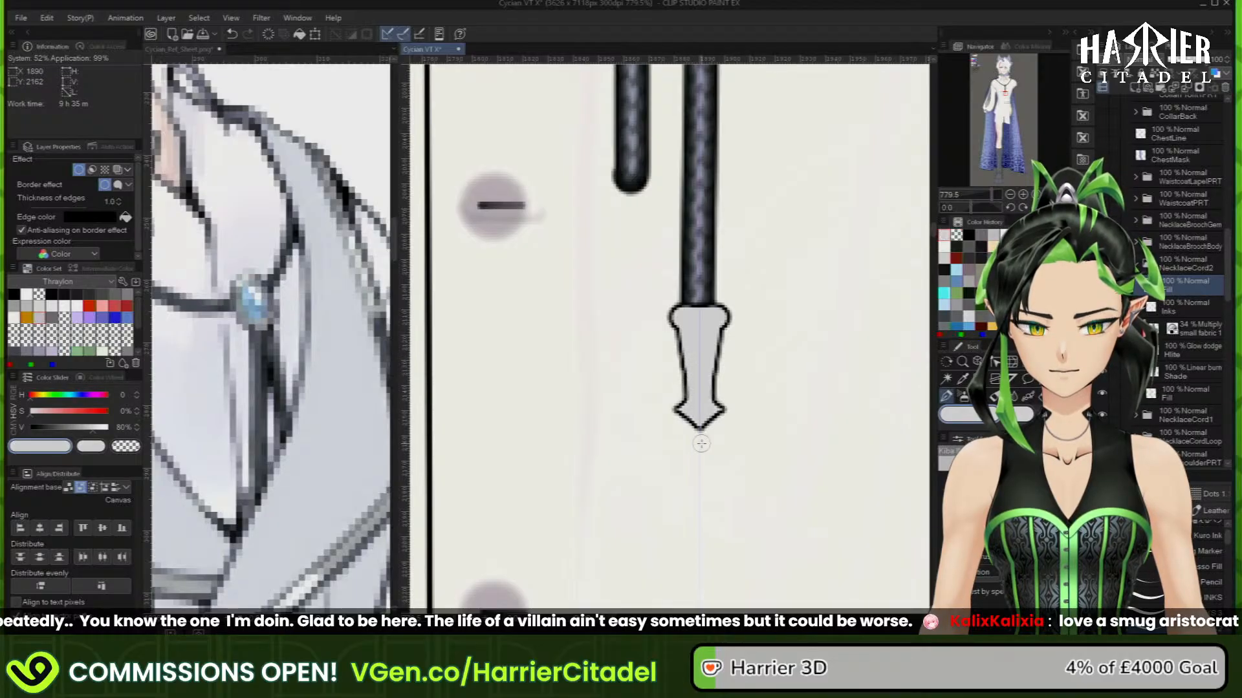
Lock the tip layer's transparent pixels and draw mid-grey lines beneath the collar and across the pointed end
{"action": "left_click", "coordinate": [1158, 74]}
{"action": "left_click", "coordinate": [981, 235]}
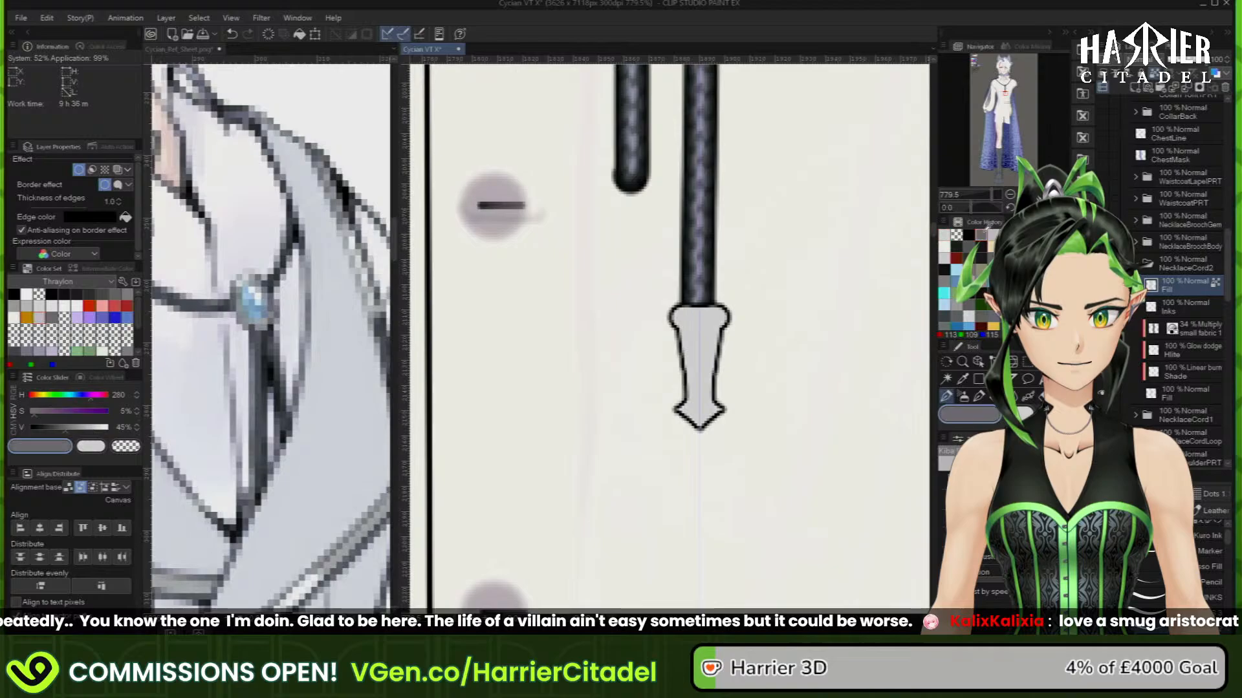
{"action": "left_click_drag", "start_coordinate": [675, 324], "coordinate": [717, 322]}
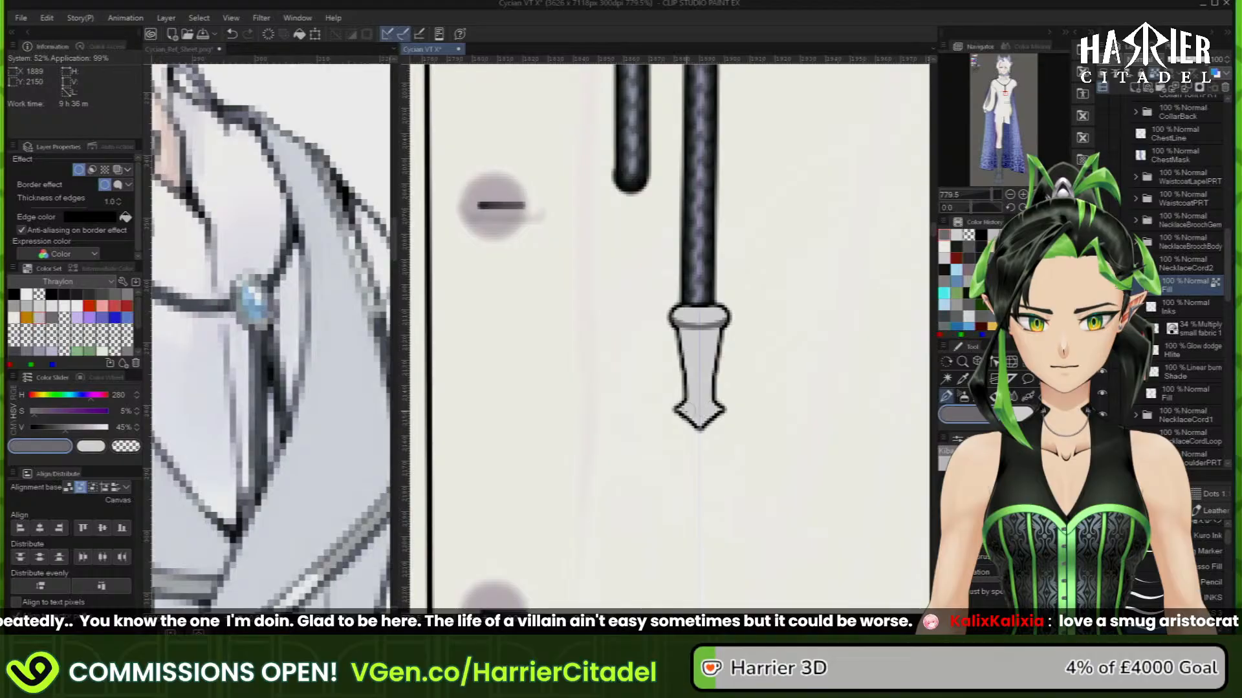
{"action": "left_click_drag", "start_coordinate": [680, 410], "coordinate": [716, 411]}
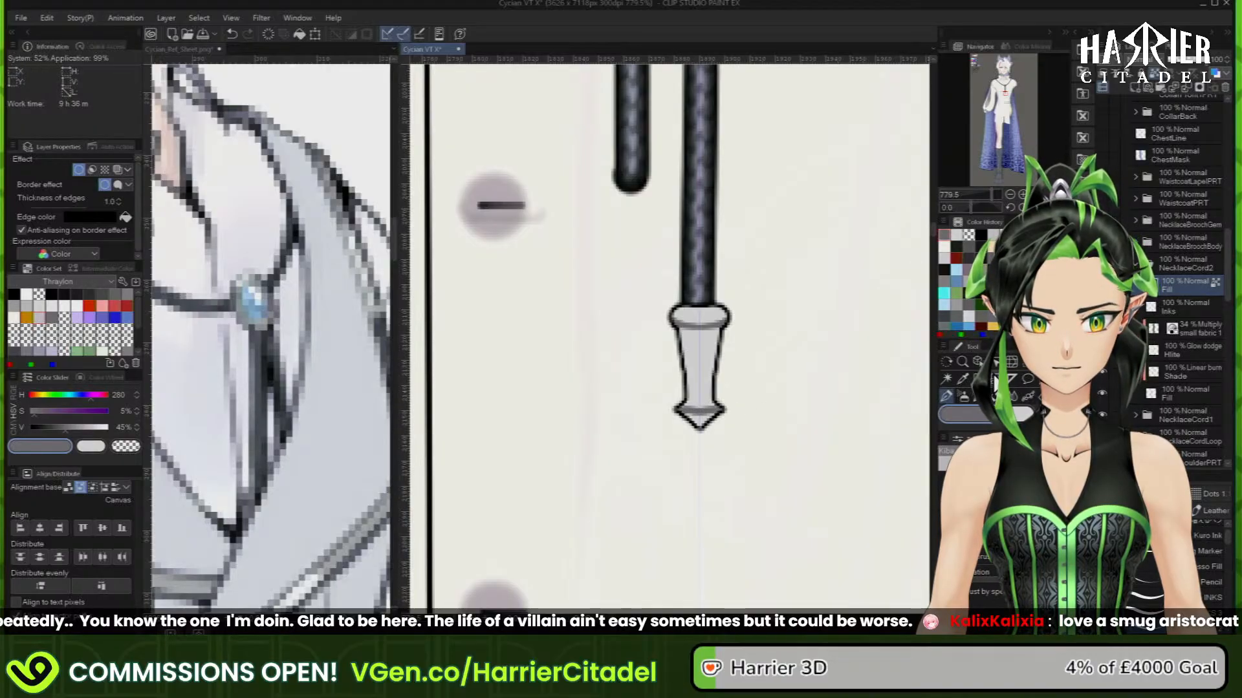
Add black detail lines on the tip's pointed end and fine vertical lines down its shaft
{"action": "left_click", "coordinate": [699, 388], "text": "alt"}
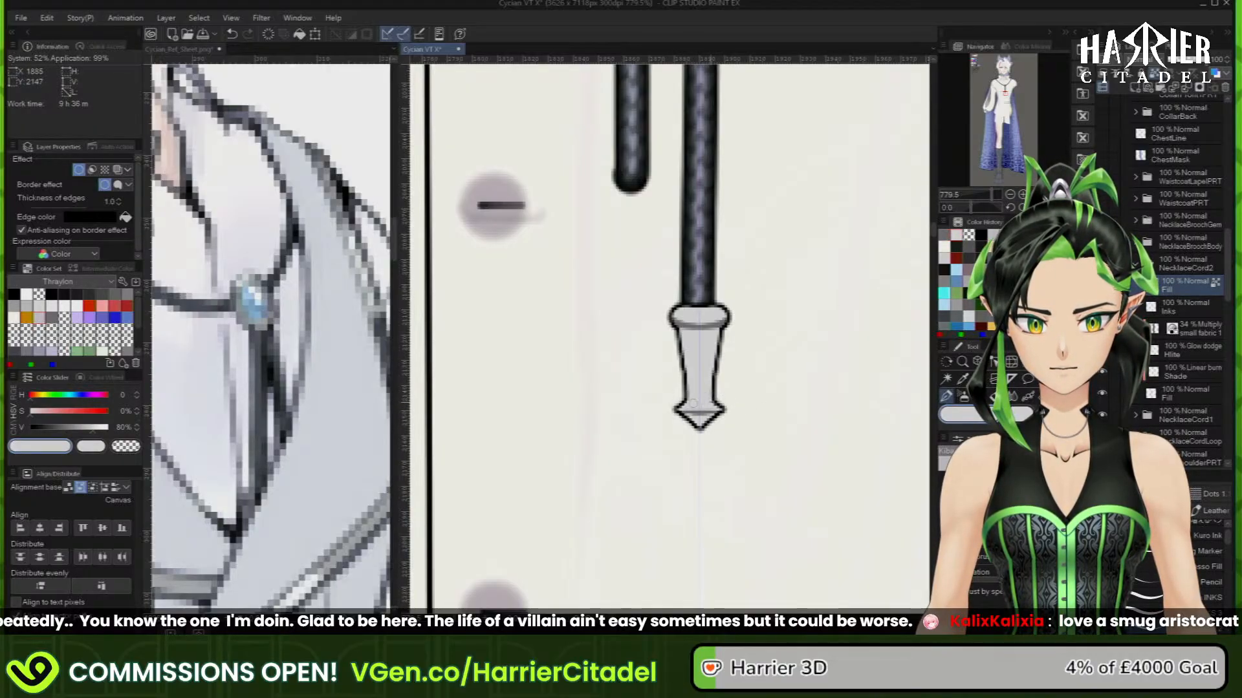
{"action": "left_click", "coordinate": [982, 234]}
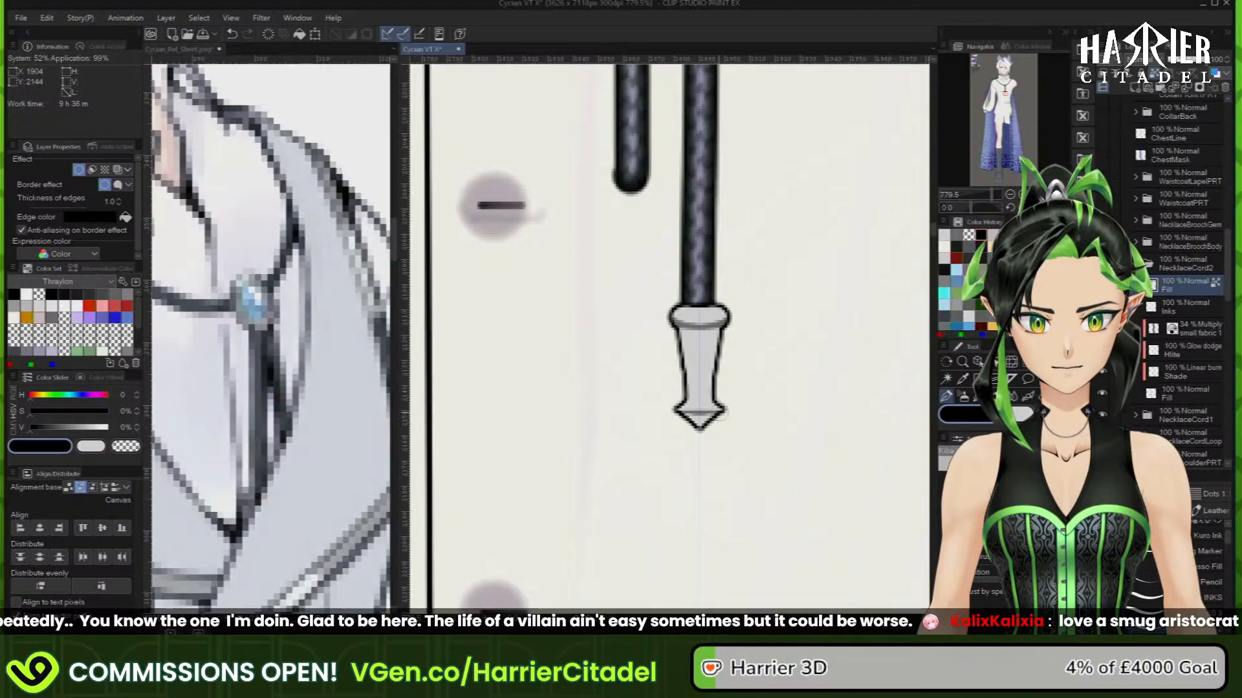
{"action": "left_click_drag", "start_coordinate": [679, 410], "coordinate": [716, 411]}
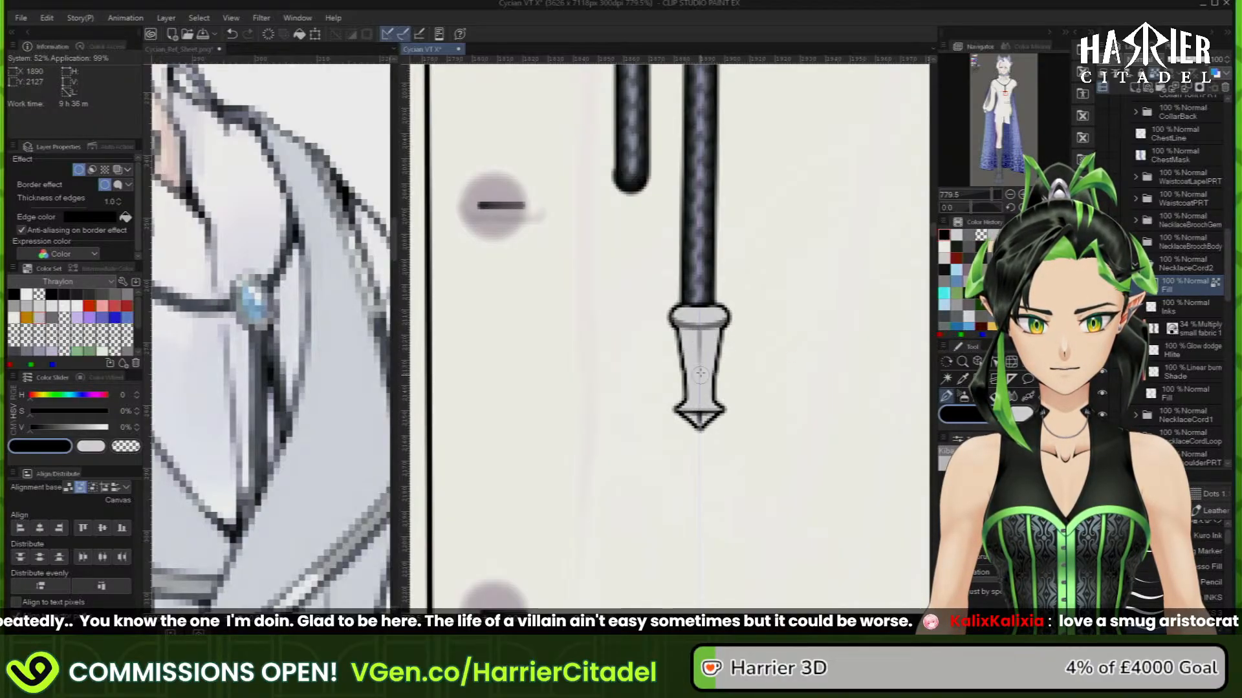
{"action": "mouse_move", "coordinate": [707, 335]}
{"action": "left_mouse_down"}
{"action": "mouse_move", "coordinate": [709, 380]}
{"action": "mouse_move", "coordinate": [692, 390]}
{"action": "left_mouse_up"}
{"action": "left_click_drag", "start_coordinate": [703, 343], "coordinate": [706, 396]}
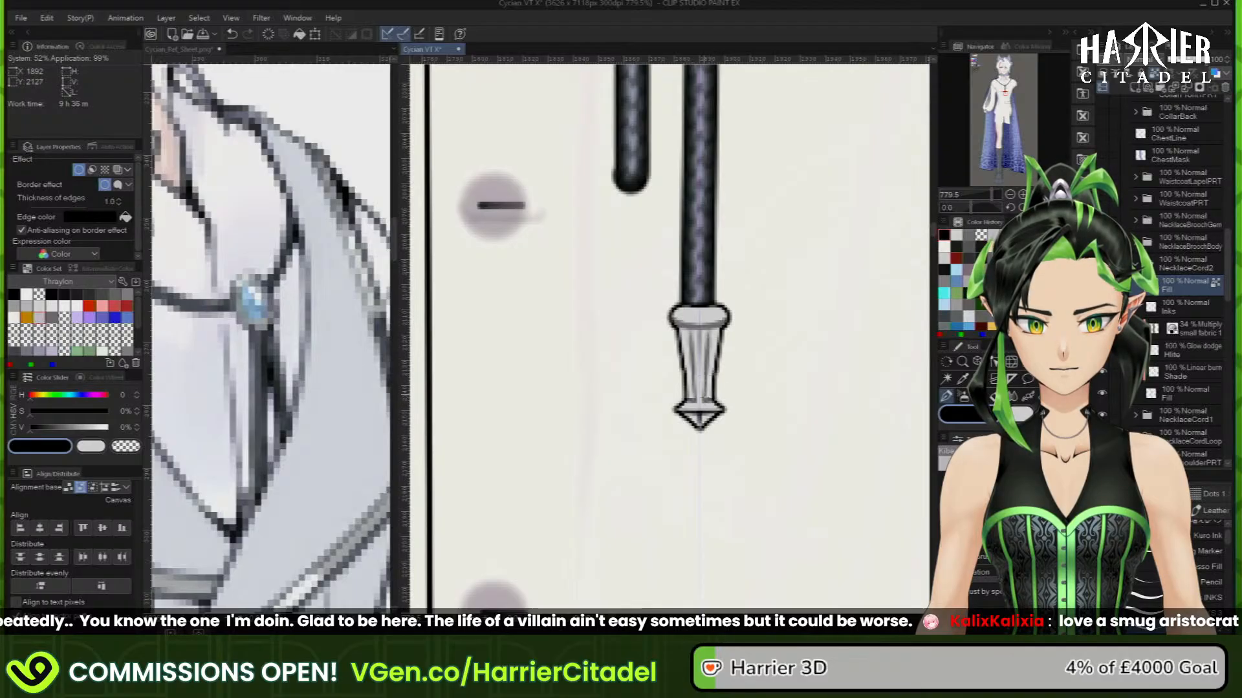
Shade the sides of the tip's shaft with mid-grey vertical strokes, undoing the unwanted centre stroke and lighter touch-up
{"action": "left_click", "coordinate": [705, 388], "text": "alt"}
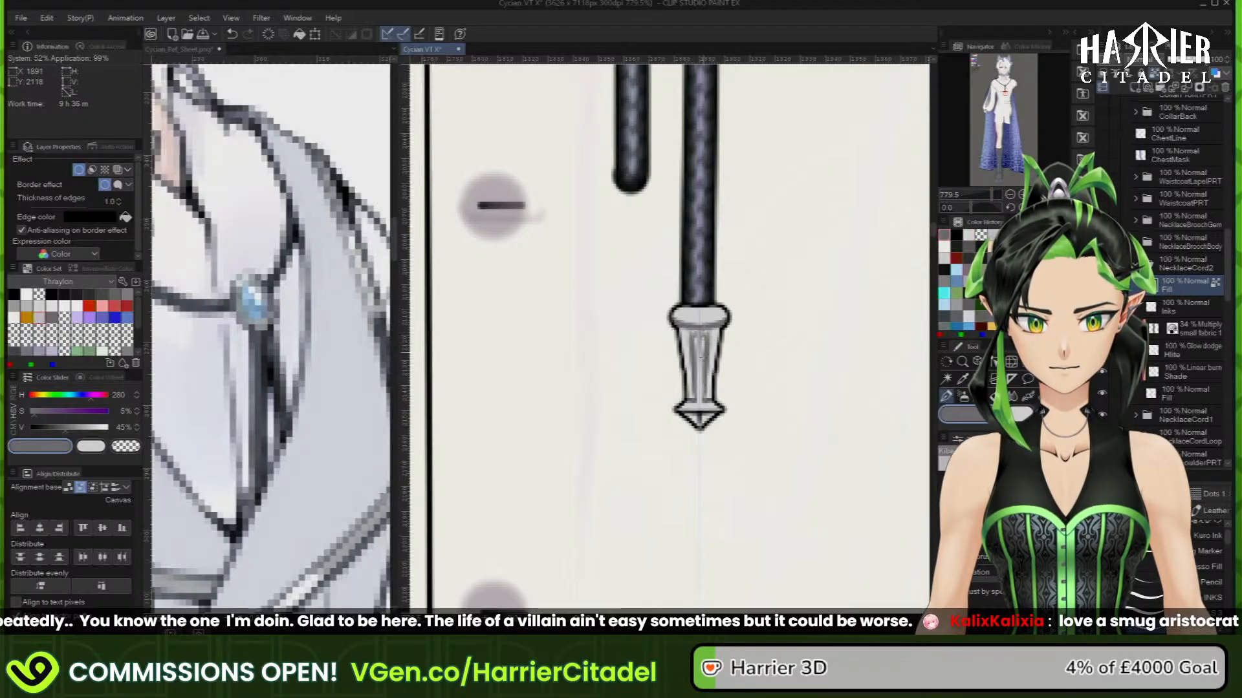
{"action": "left_click_drag", "start_coordinate": [700, 337], "coordinate": [698, 402]}
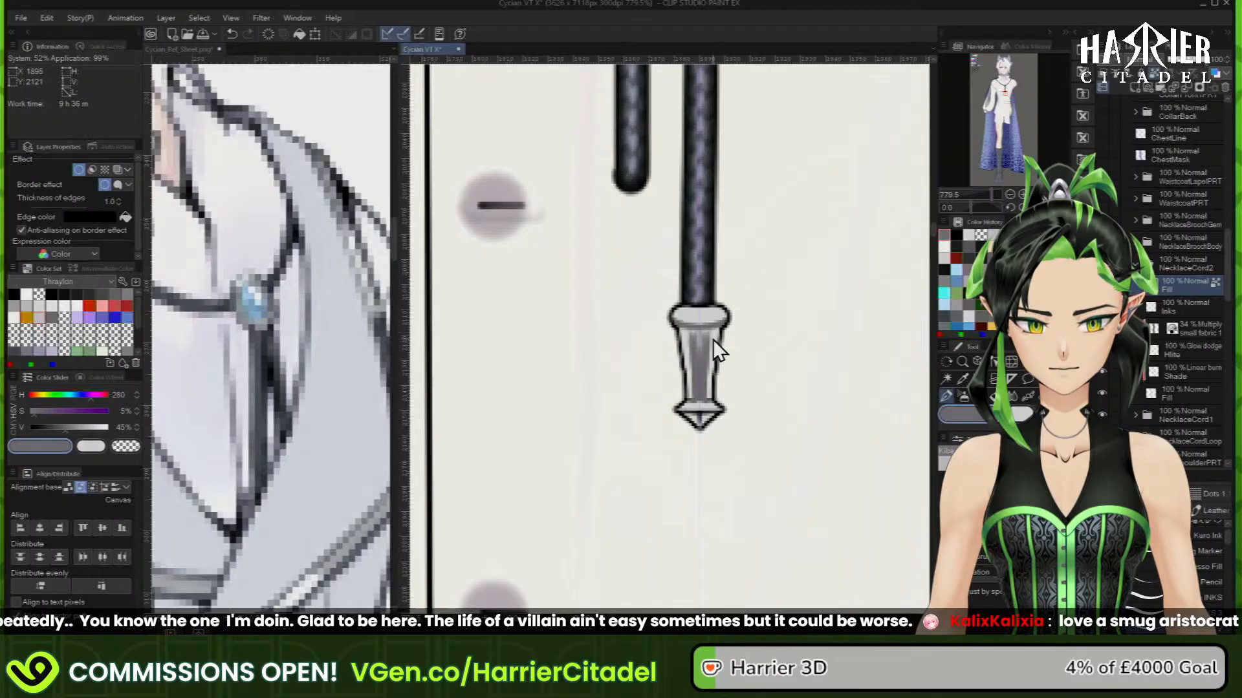
{"action": "key", "text": "ctrl+z"}
{"action": "left_click_drag", "start_coordinate": [713, 334], "coordinate": [710, 396]}
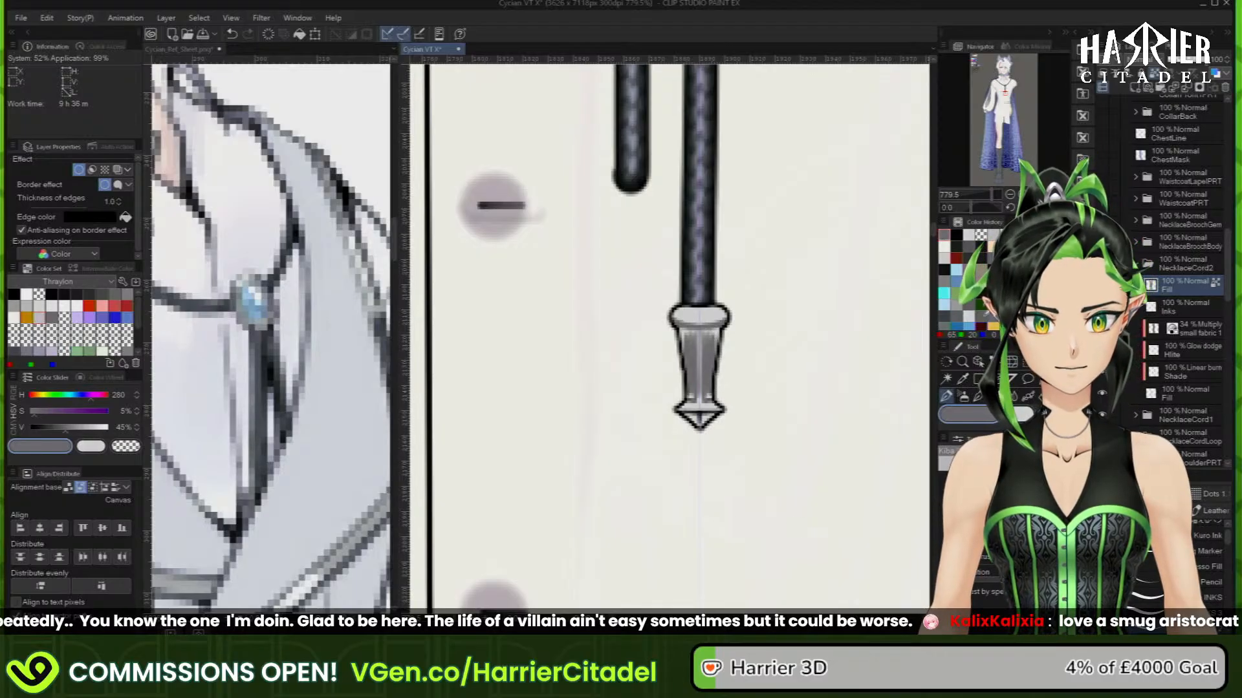
{"action": "left_click", "coordinate": [709, 346], "text": "alt"}
{"action": "mouse_move", "coordinate": [711, 346]}
{"action": "left_mouse_down"}
{"action": "mouse_move", "coordinate": [708, 384]}
{"action": "mouse_move", "coordinate": [709, 339]}
{"action": "left_mouse_up"}
{"action": "key", "text": "ctrl+z"}
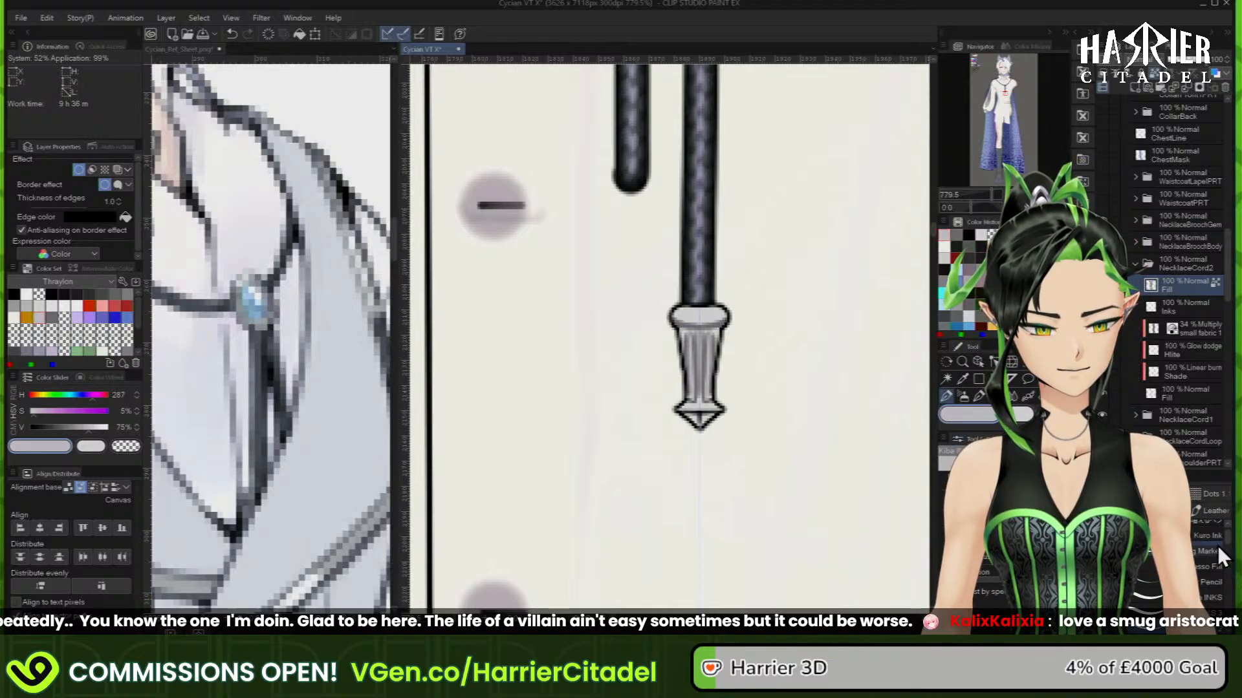
Airbrush the tip's shaft with the soft brush, covering the streaks in light grey and blending a darker grey band down the centre
{"action": "left_click", "coordinate": [964, 395]}
{"action": "left_click_drag", "start_coordinate": [699, 337], "coordinate": [696, 397]}
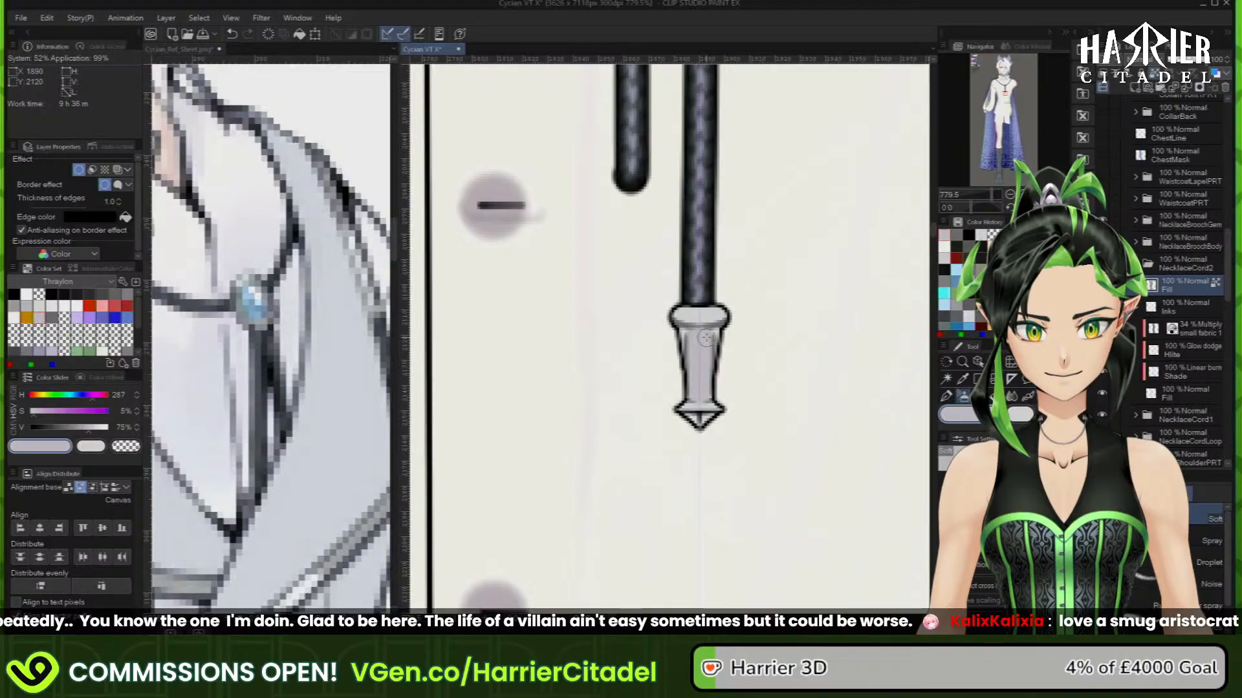
{"action": "left_click", "coordinate": [956, 235]}
{"action": "left_click_drag", "start_coordinate": [699, 361], "coordinate": [698, 396]}
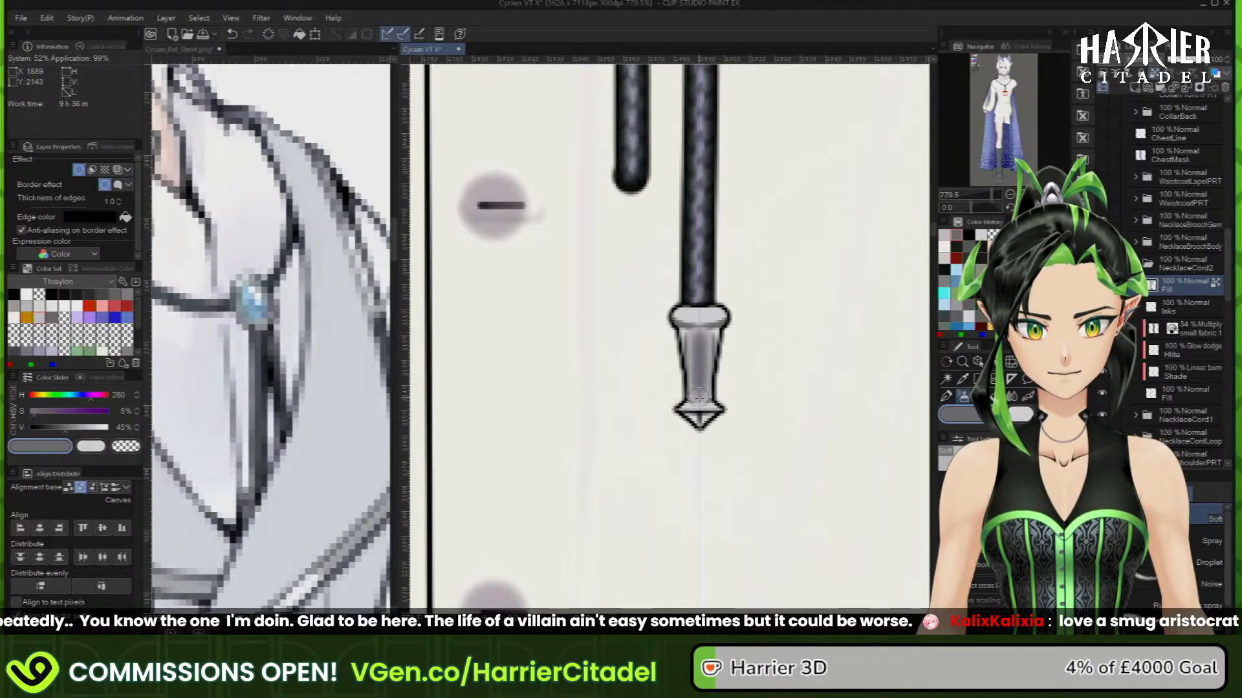
{"action": "left_click", "coordinate": [955, 235]}
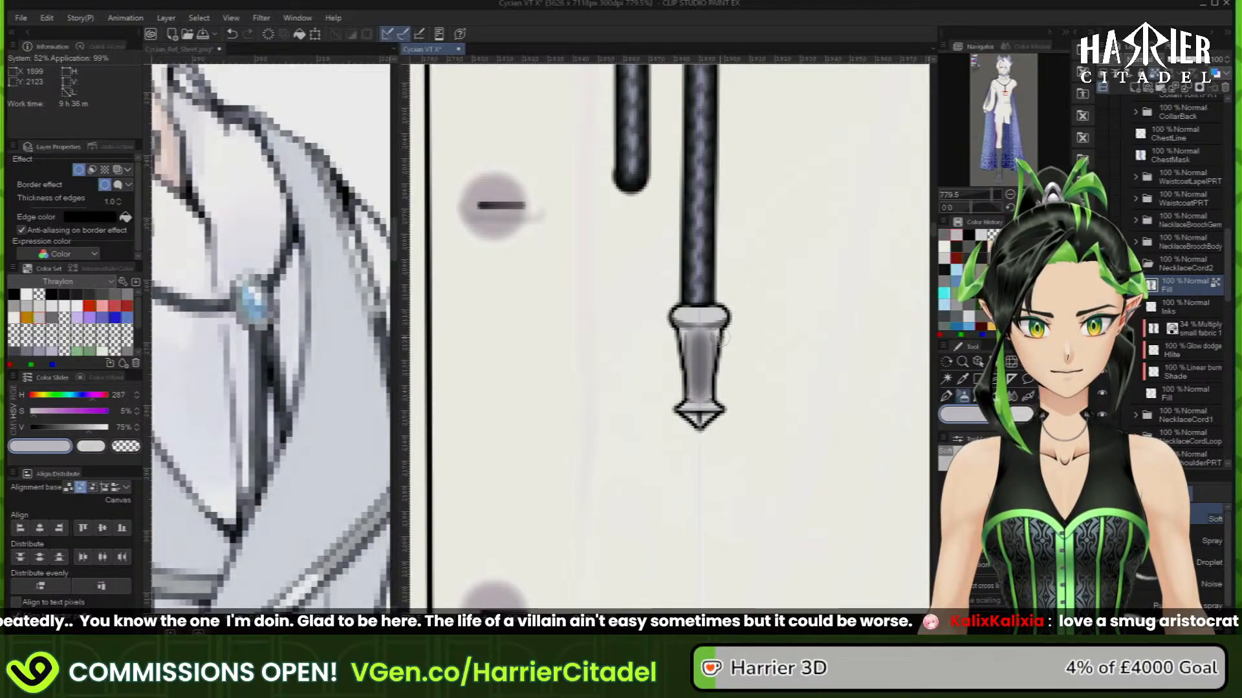
{"action": "mouse_move", "coordinate": [718, 338]}
{"action": "left_mouse_down"}
{"action": "mouse_move", "coordinate": [720, 394]}
{"action": "mouse_move", "coordinate": [719, 333]}
{"action": "left_mouse_up"}
Shade the tip's flared collar with soft darker grey at its sides and light grey across its middle
{"action": "left_click", "coordinate": [980, 234]}
{"action": "left_click", "coordinate": [968, 235]}
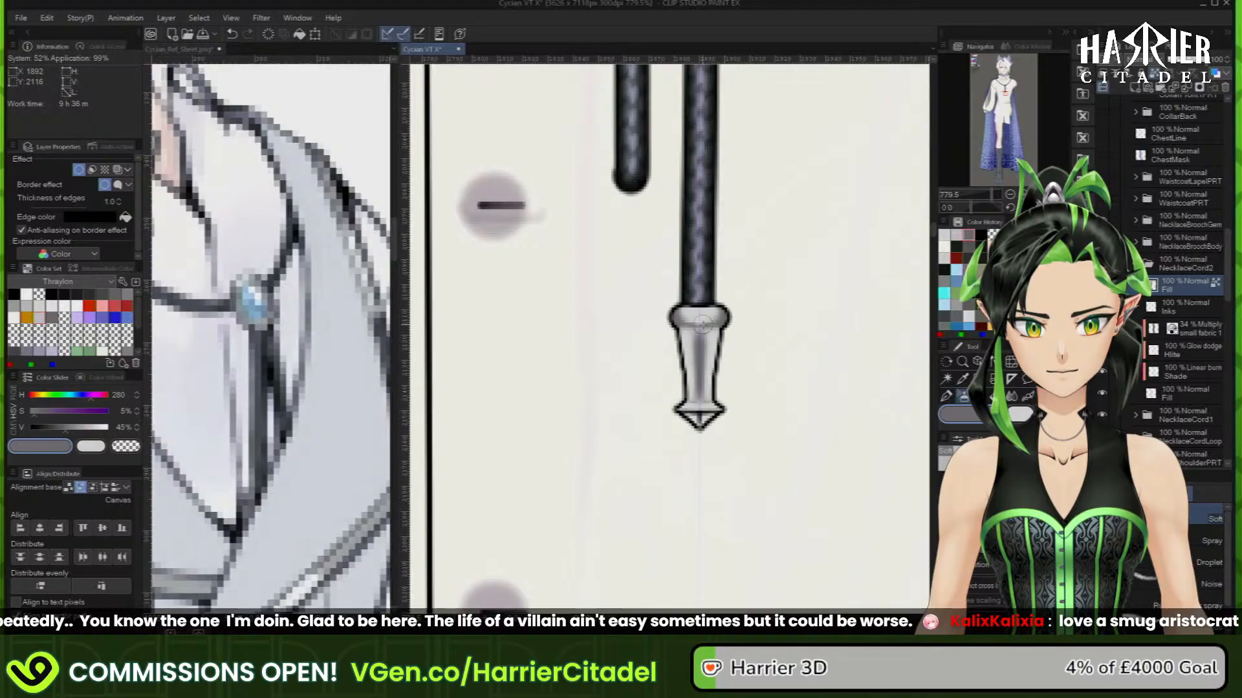
{"action": "left_click_drag", "start_coordinate": [720, 334], "coordinate": [715, 327]}
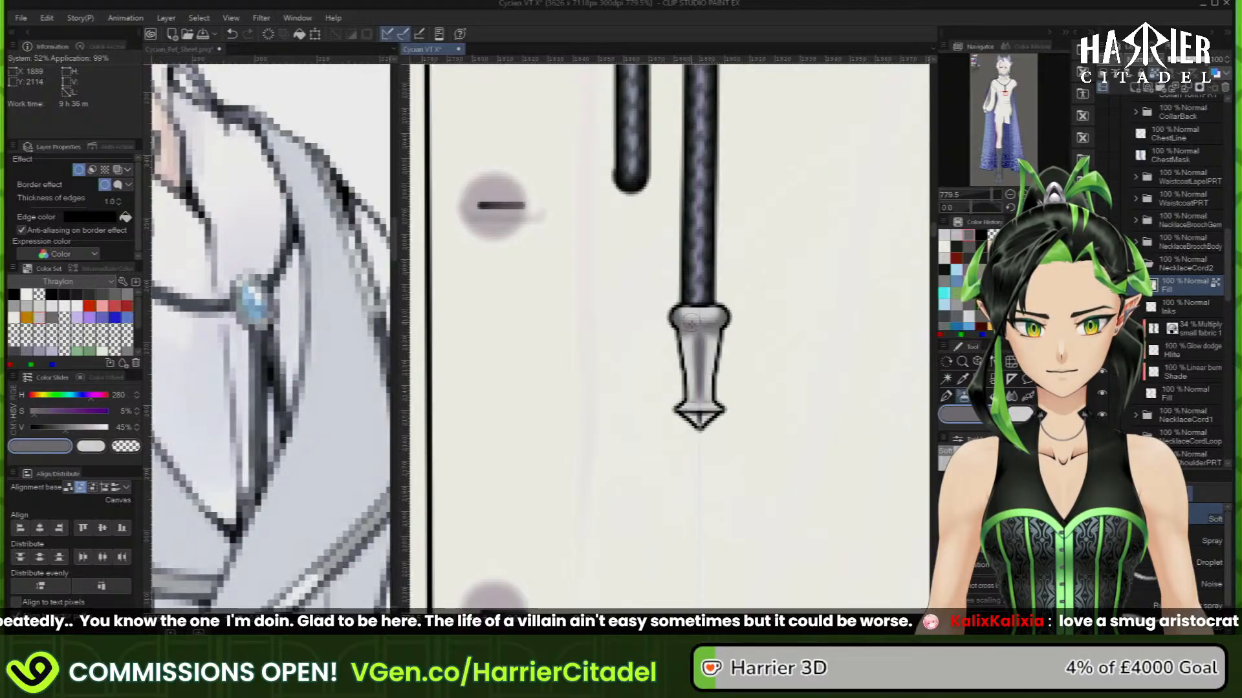
{"action": "left_click", "coordinate": [939, 247]}
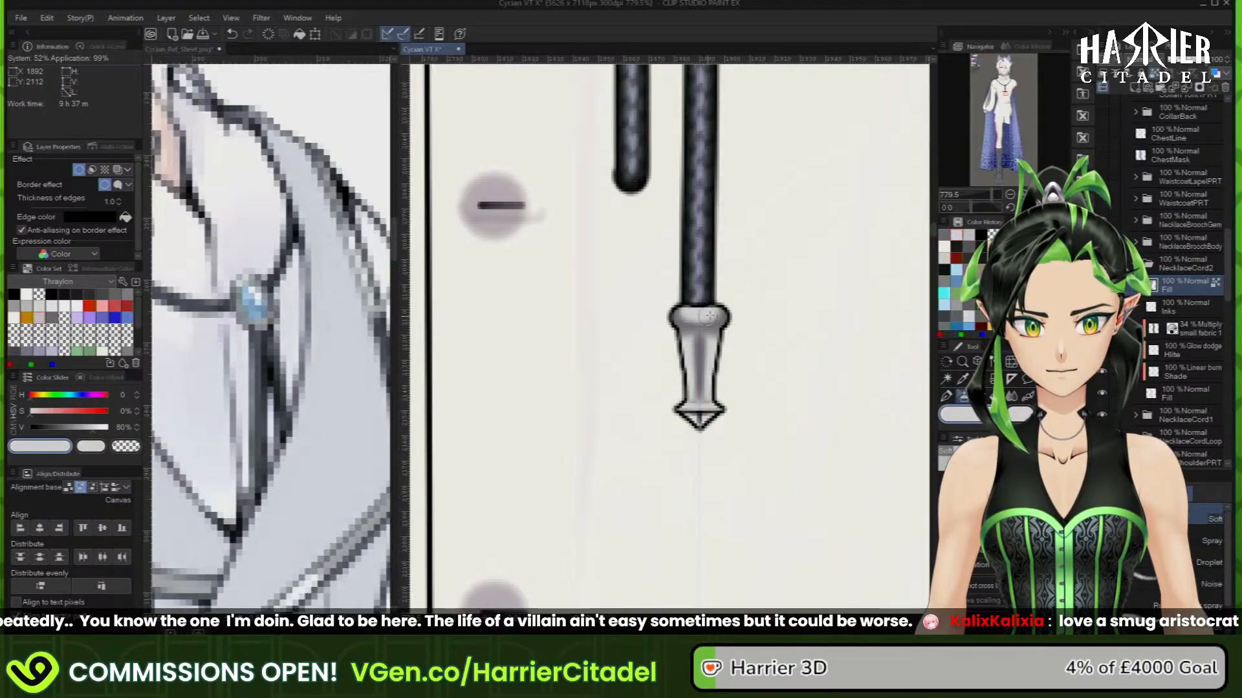
{"action": "left_click", "coordinate": [699, 315], "text": "alt"}
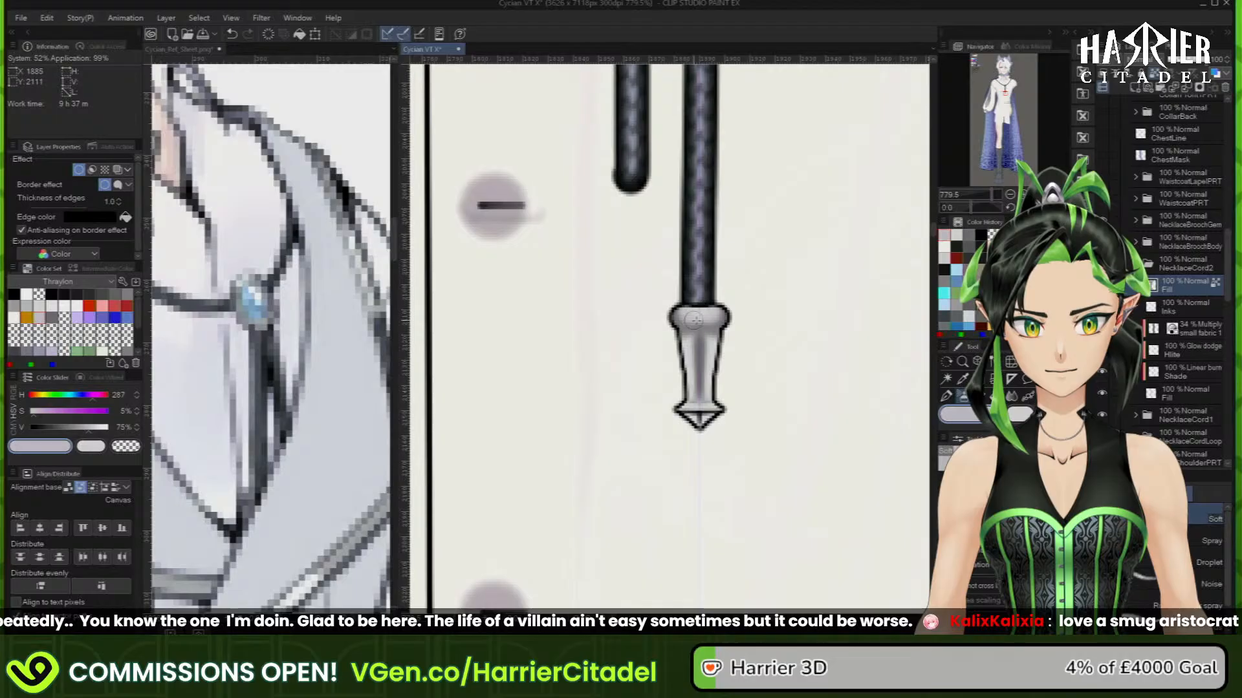
{"action": "left_click", "coordinate": [955, 234]}
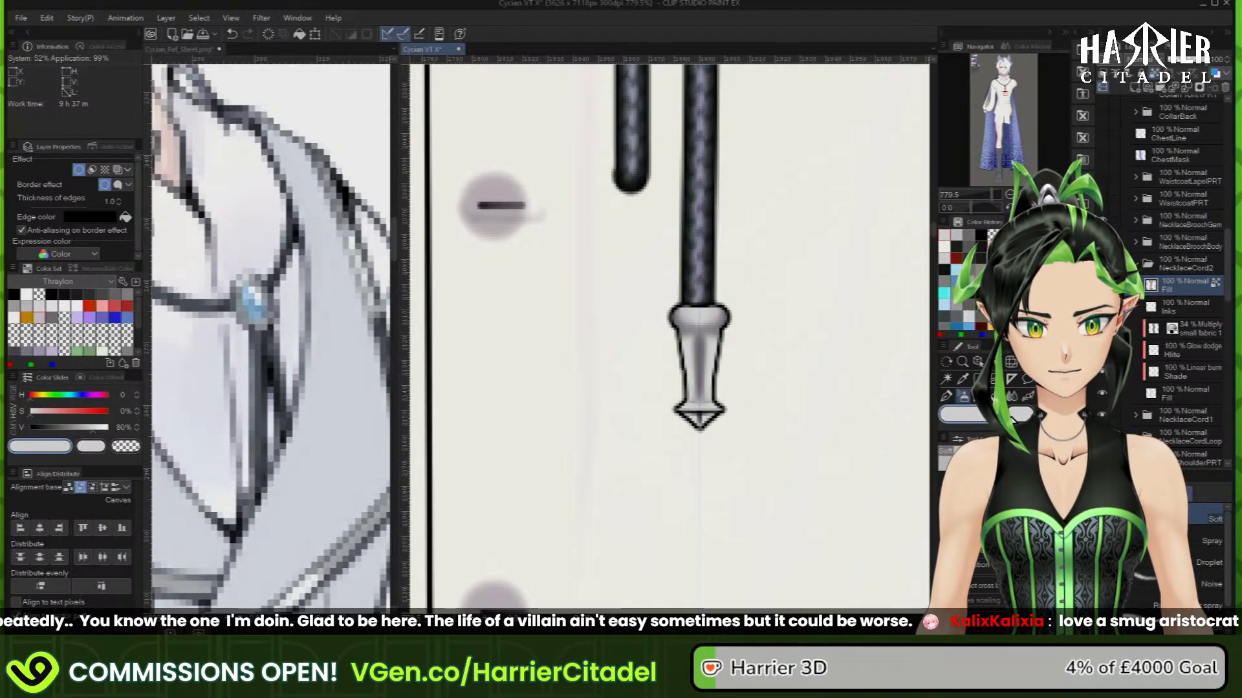
Blend darker and light grey over the tip's pointed end, and retouch the shaft with soft vertical grey strokes
{"action": "left_click", "coordinate": [953, 257]}
{"action": "left_click_drag", "start_coordinate": [695, 406], "coordinate": [701, 416]}
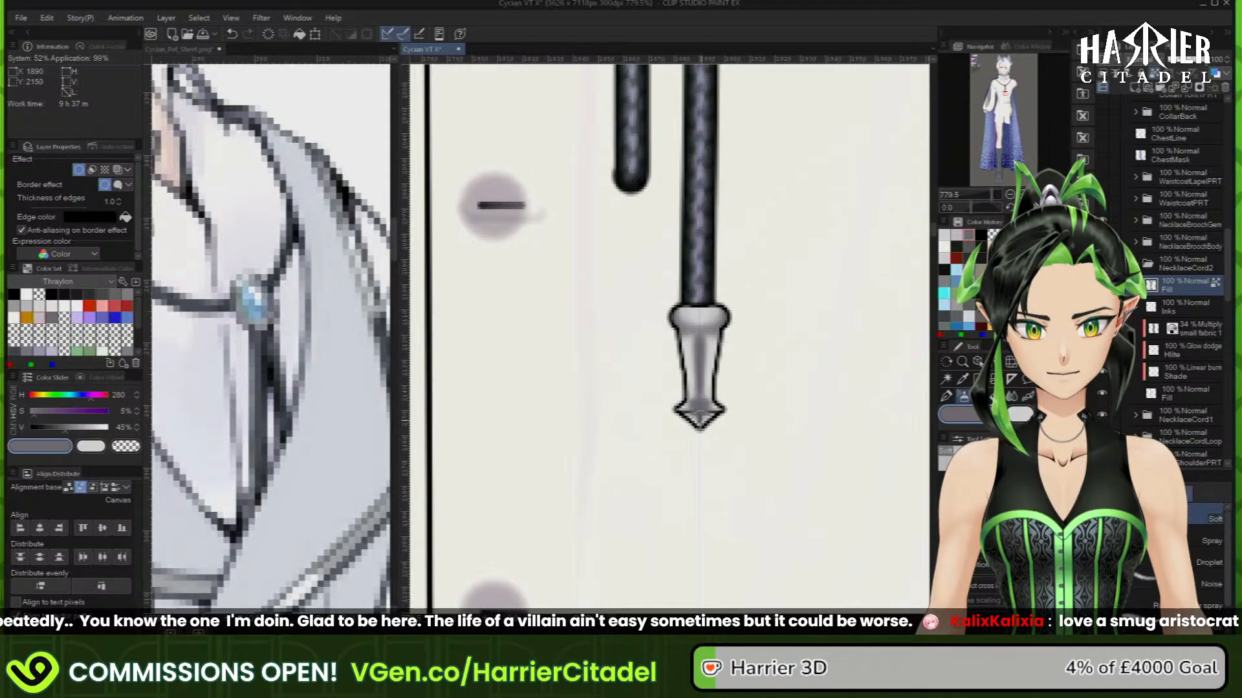
{"action": "left_click", "coordinate": [956, 235]}
{"action": "left_click_drag", "start_coordinate": [710, 400], "coordinate": [687, 404]}
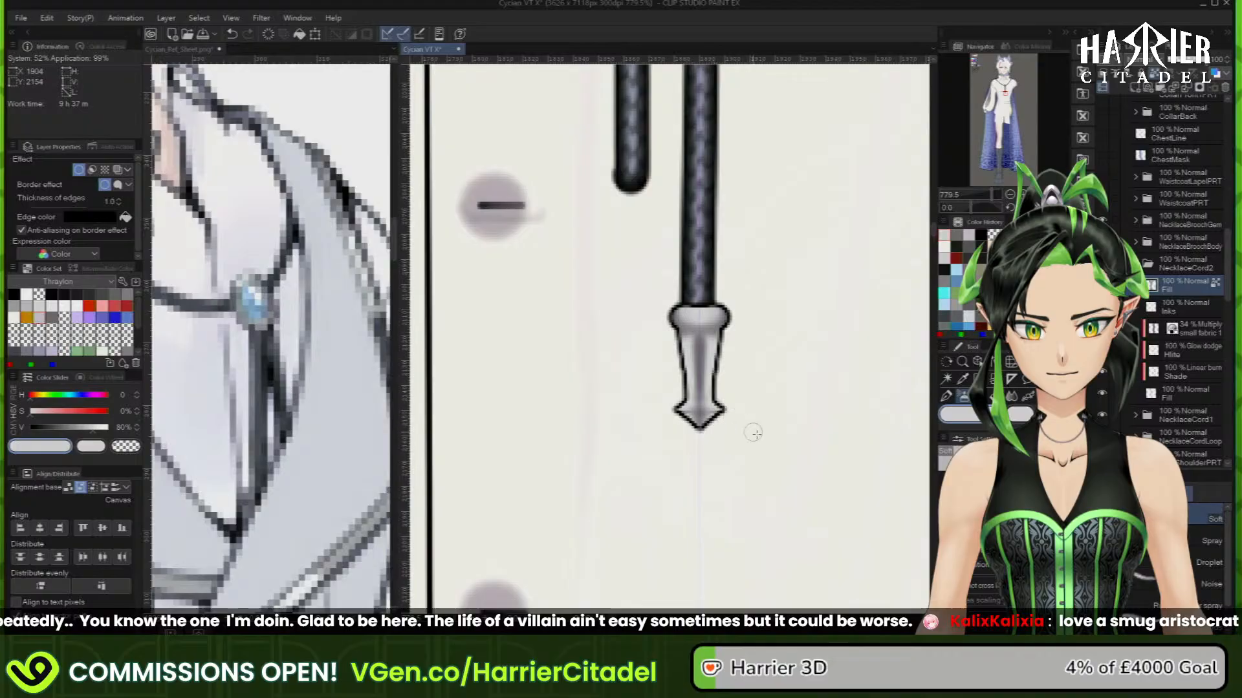
{"action": "left_click", "coordinate": [958, 227]}
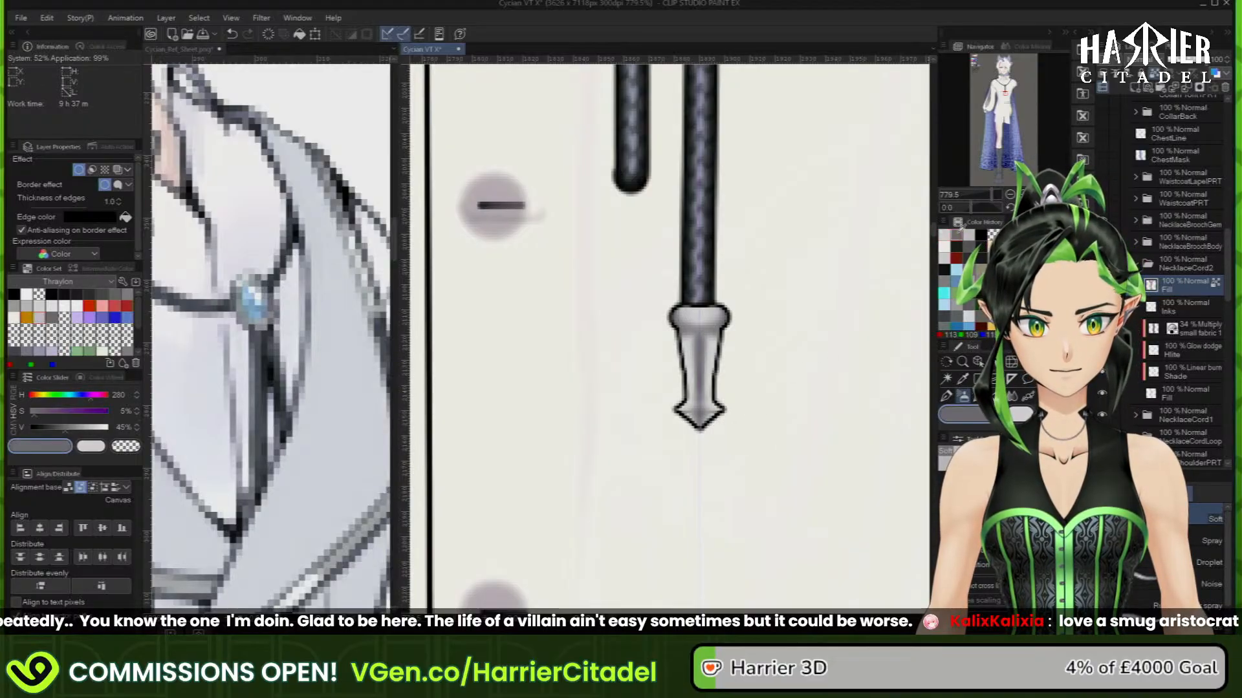
{"action": "mouse_move", "coordinate": [708, 332]}
{"action": "left_mouse_down"}
{"action": "mouse_move", "coordinate": [691, 352]}
{"action": "mouse_move", "coordinate": [708, 398]}
{"action": "left_mouse_up"}
{"action": "left_click", "coordinate": [970, 234]}
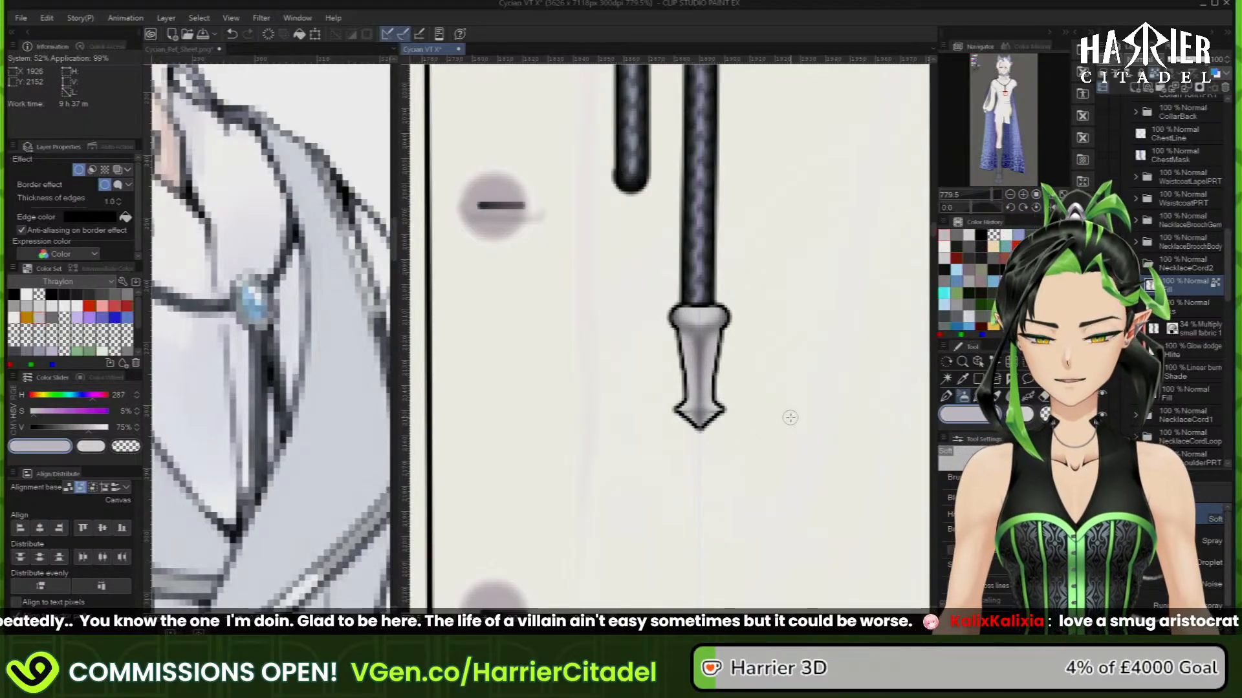
With a smaller brush, add soft black shadows and white highlights to the tip's collar, shaft and pointed end
{"action": "left_click", "coordinate": [980, 234]}
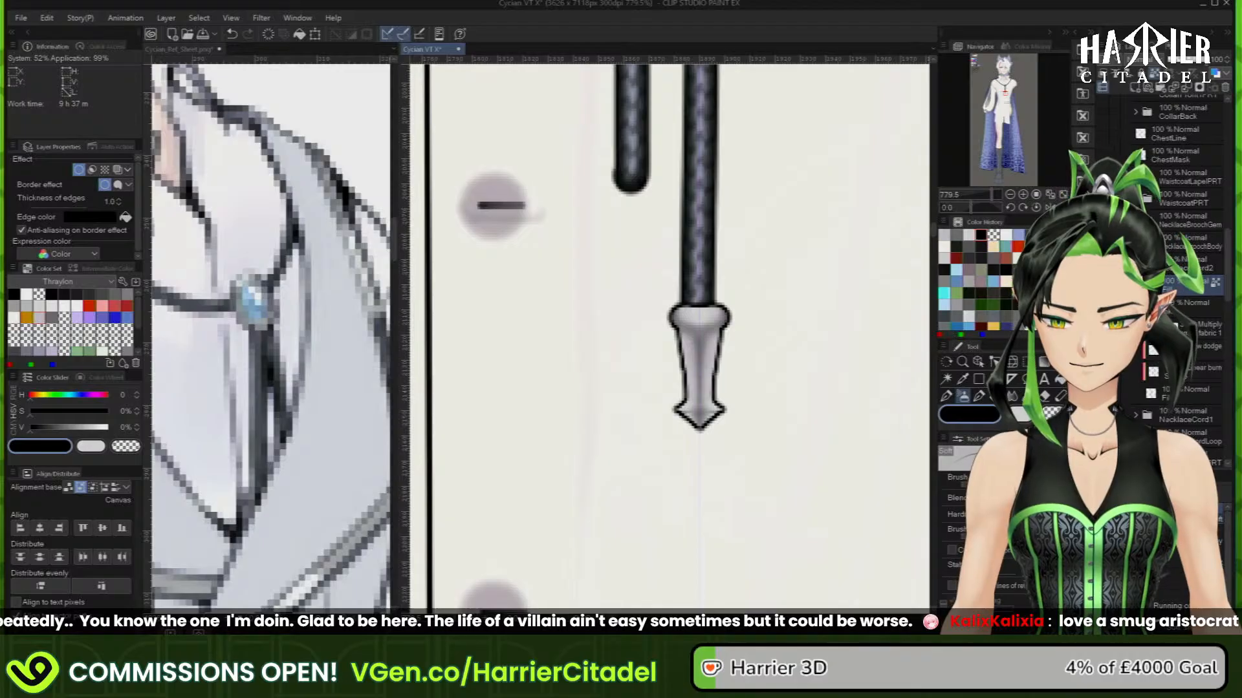
{"action": "key", "text": "["}
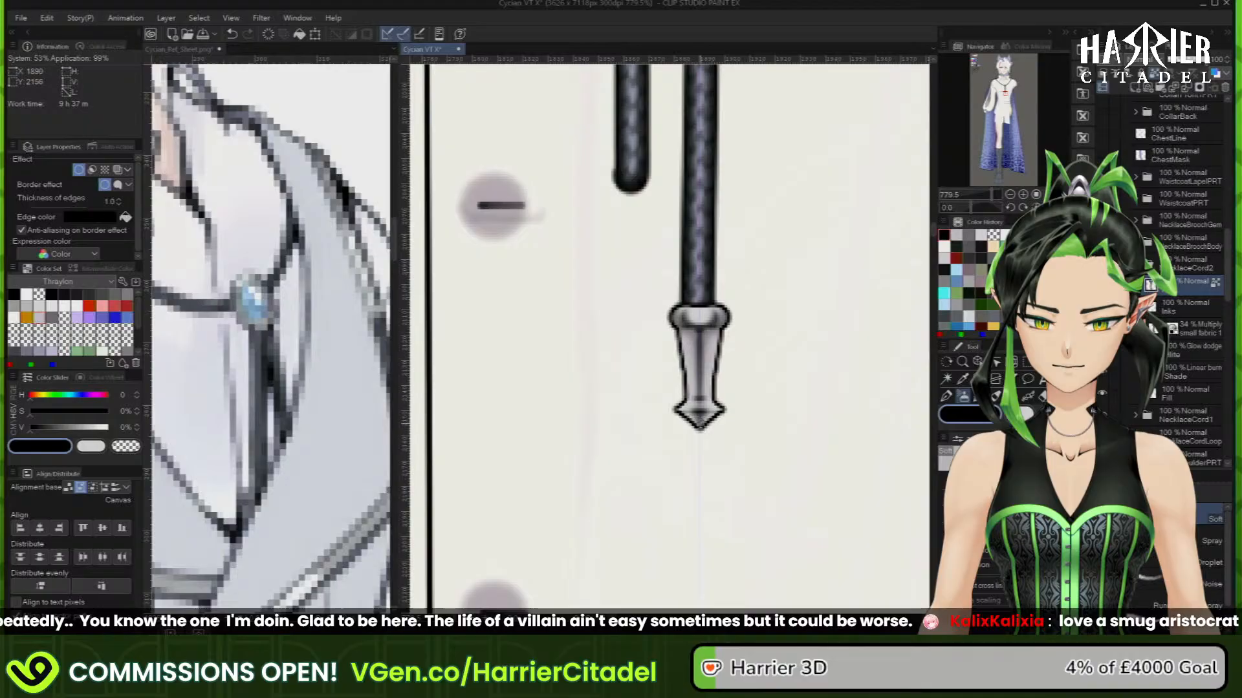
{"action": "key", "text": "x"}
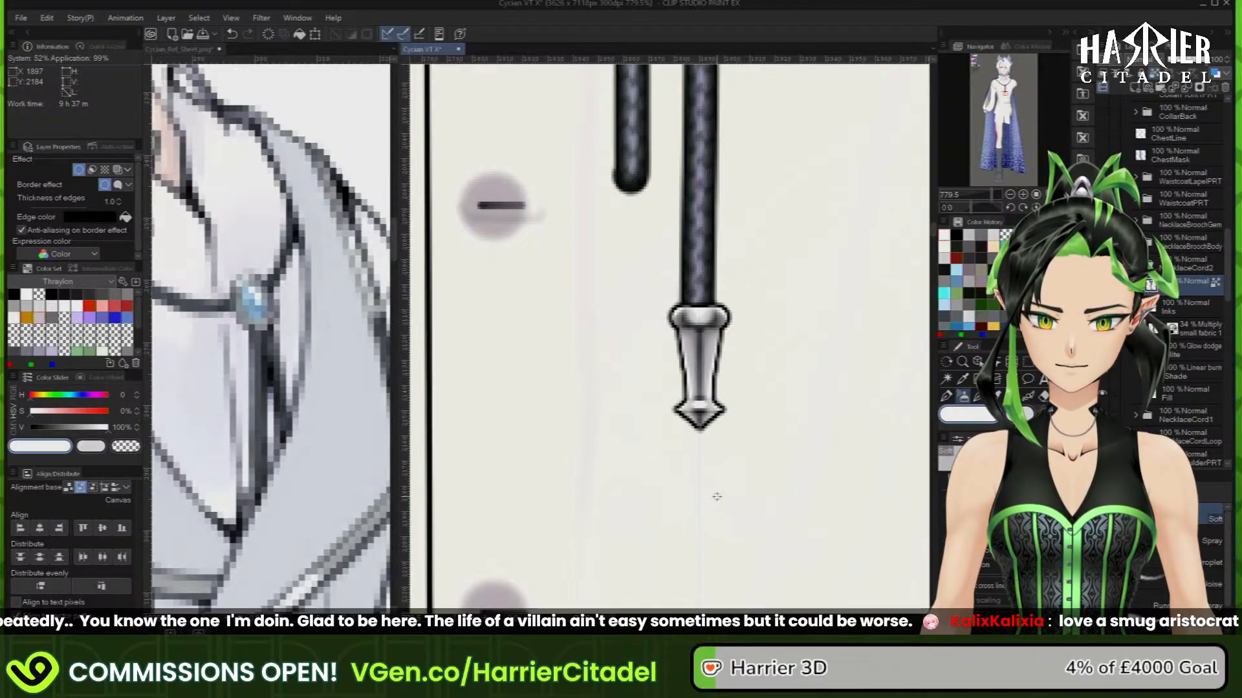
Rework the shaft's centre with soft black, mid-grey and light grey strokes, keeping the bright edges along its sides
{"action": "scroll", "coordinate": [717, 497], "scroll_direction": "down", "scroll_amount": 10}
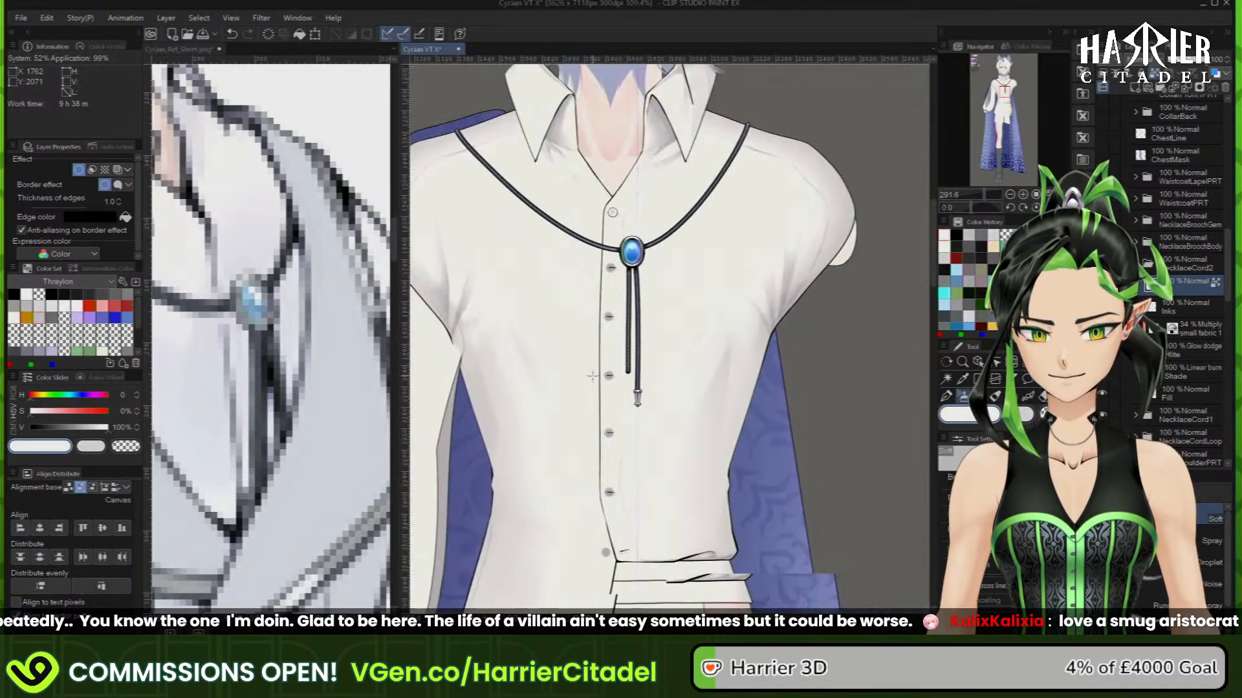
{"action": "scroll", "coordinate": [663, 376], "scroll_direction": "up", "scroll_amount": 9}
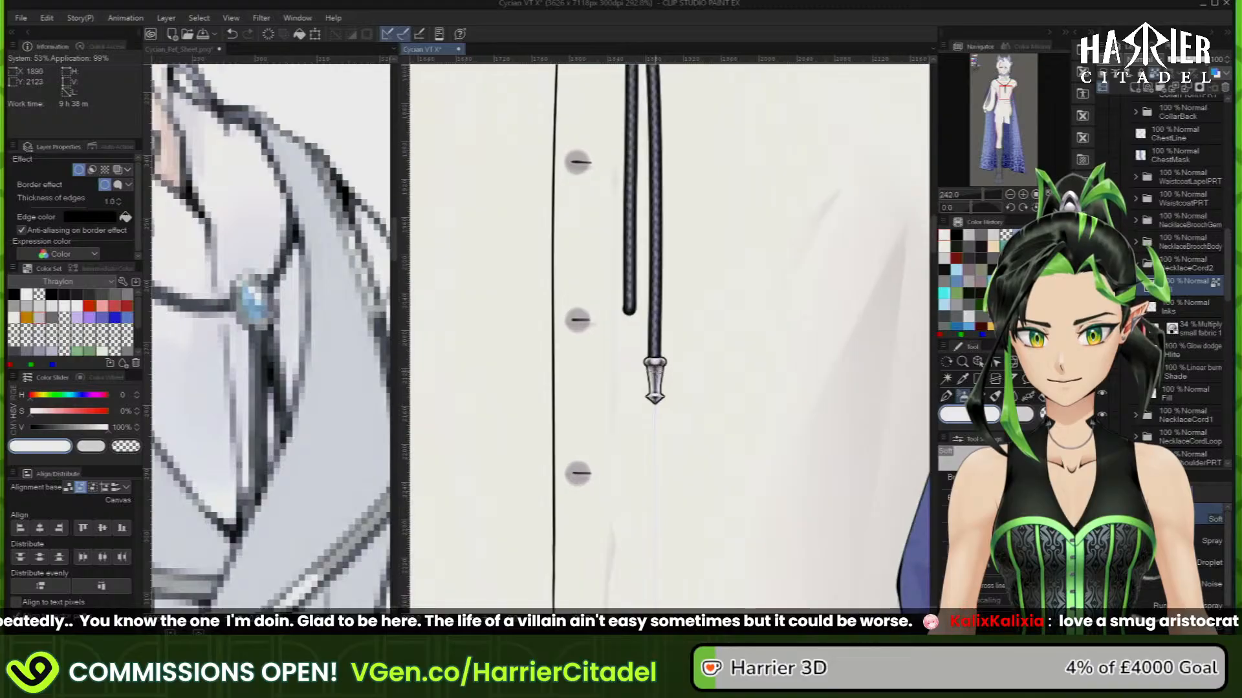
{"action": "scroll", "coordinate": [655, 379], "scroll_direction": "up", "scroll_amount": 2}
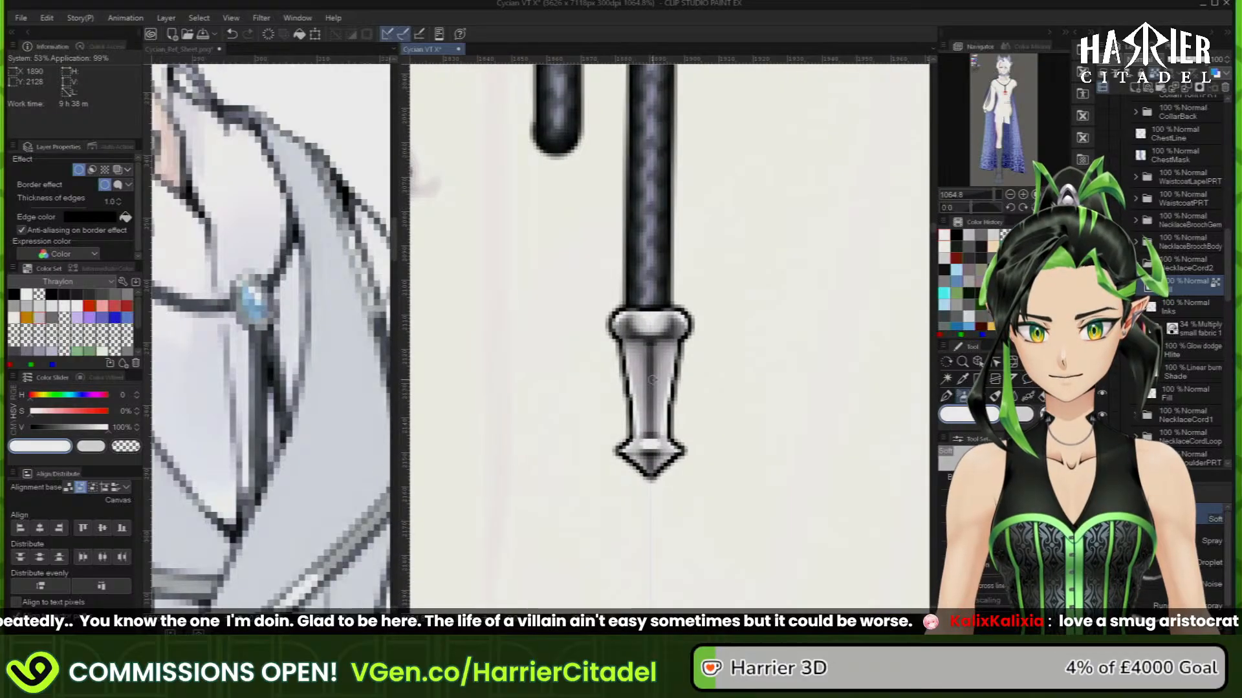
{"action": "left_click", "coordinate": [958, 233]}
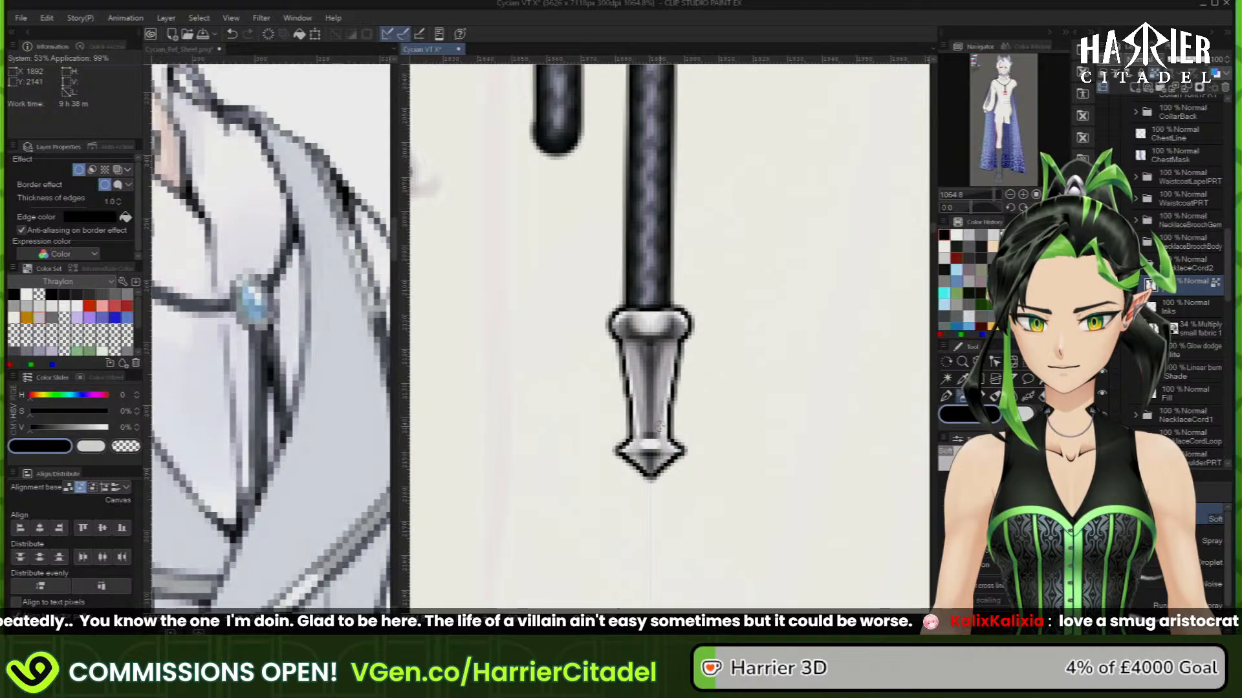
{"action": "left_click", "coordinate": [968, 235]}
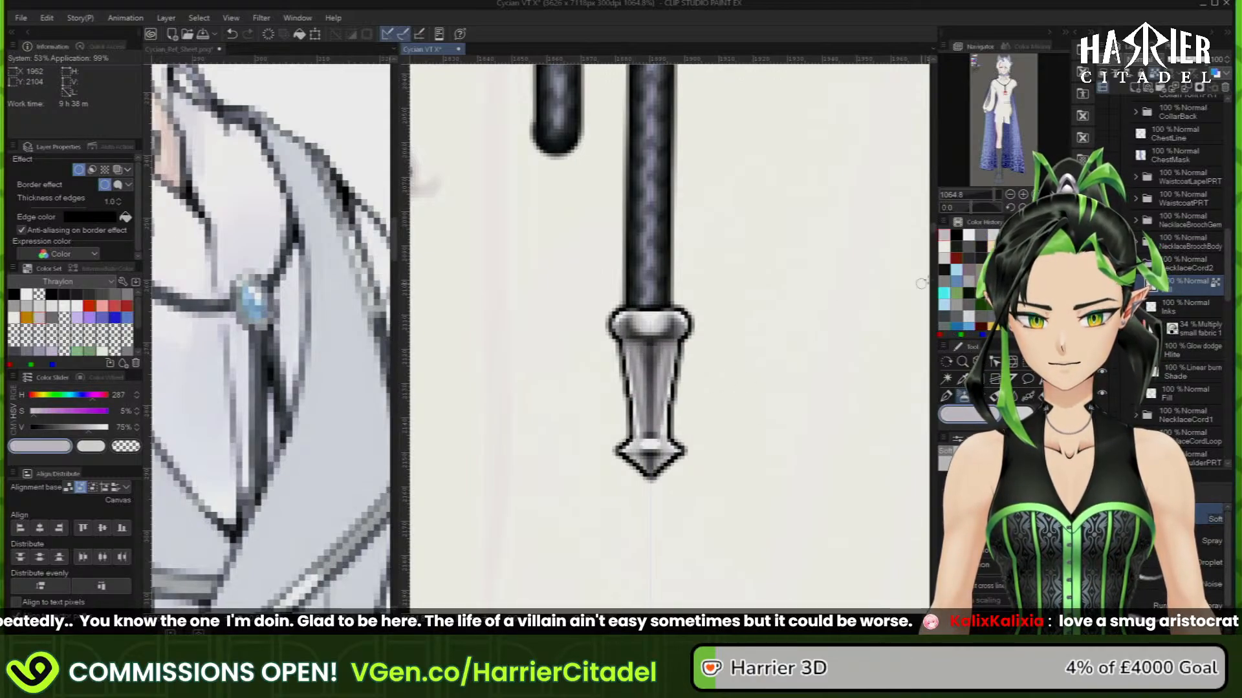
{"action": "left_click", "coordinate": [979, 234]}
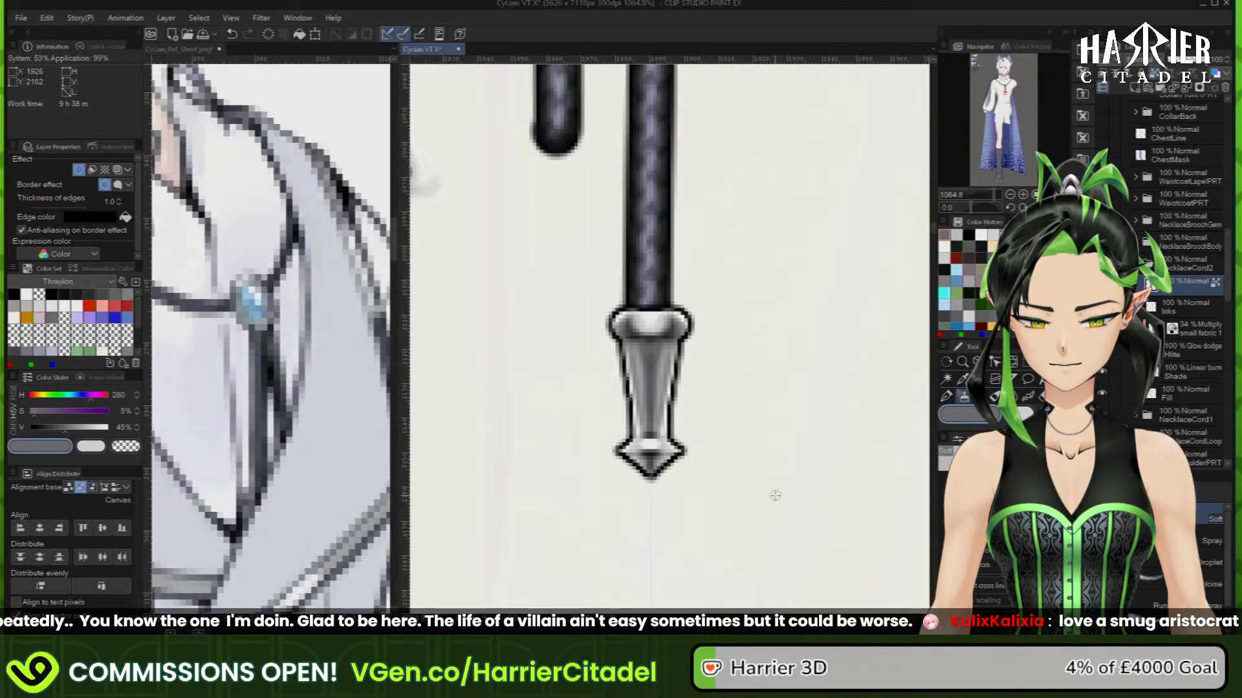
{"action": "left_click", "coordinate": [970, 239]}
{"action": "left_click_drag", "start_coordinate": [670, 350], "coordinate": [659, 421]}
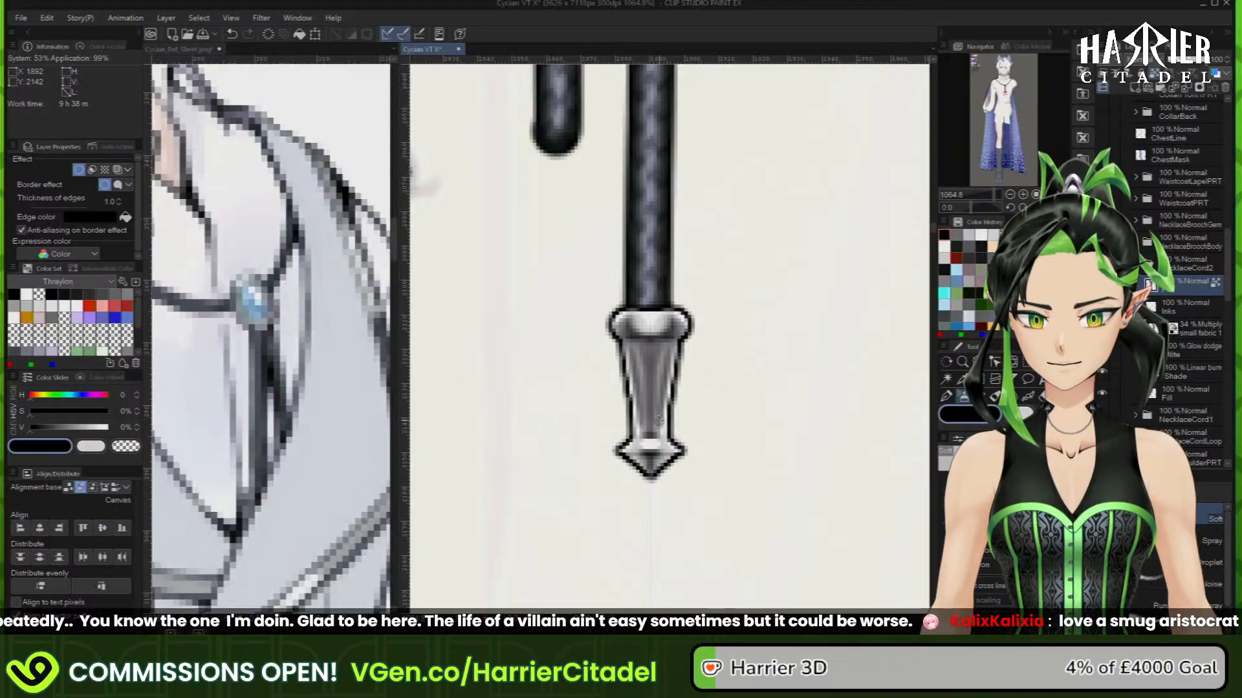
{"action": "left_click", "coordinate": [961, 231]}
{"action": "left_click", "coordinate": [965, 233]}
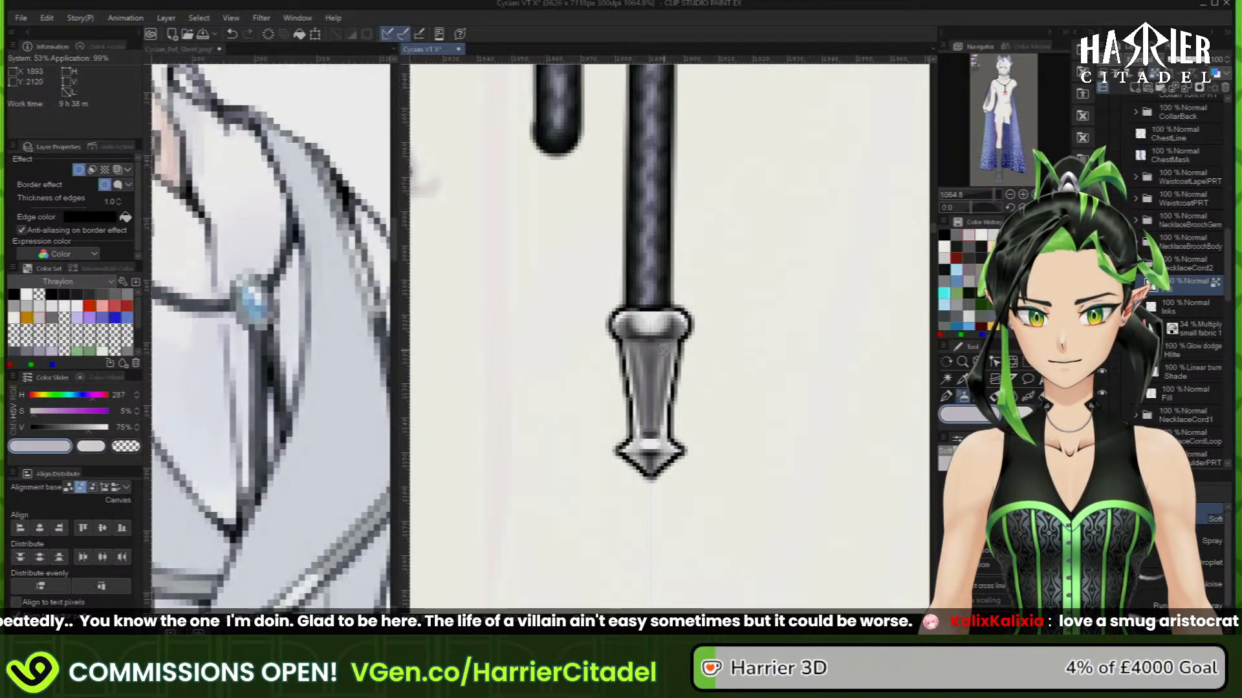
{"action": "mouse_move", "coordinate": [663, 350]}
{"action": "left_mouse_down"}
{"action": "mouse_move", "coordinate": [652, 418]}
{"action": "mouse_move", "coordinate": [646, 359]}
{"action": "left_mouse_up"}
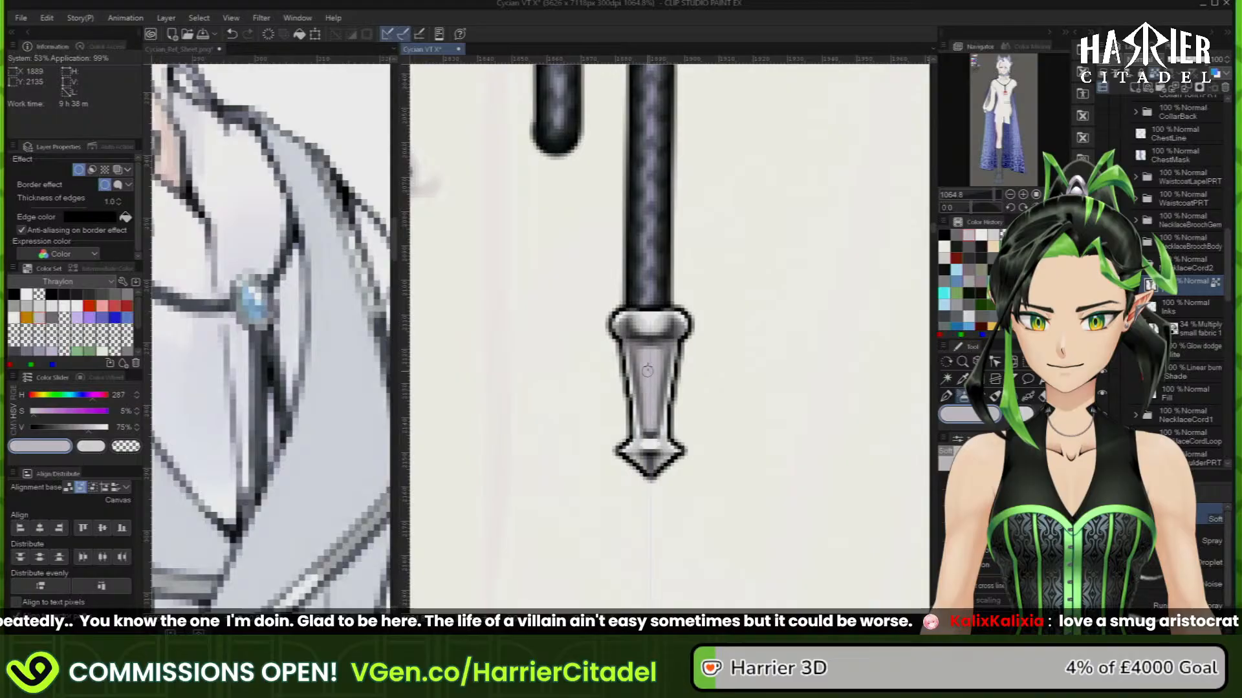
Deepen the shaft's grey centre shading, and paint a soft white highlight down its upper middle
{"action": "left_click", "coordinate": [650, 432], "text": "alt"}
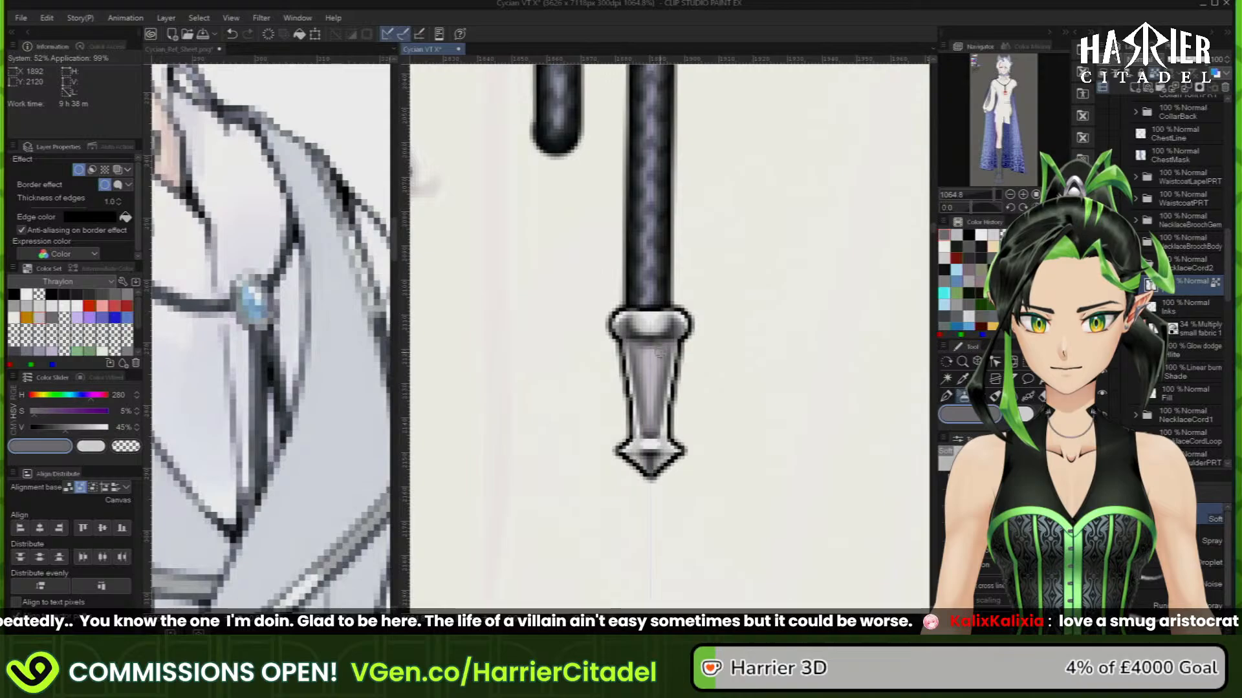
{"action": "left_click", "coordinate": [650, 359], "text": "alt"}
{"action": "left_click_drag", "start_coordinate": [651, 358], "coordinate": [651, 421]}
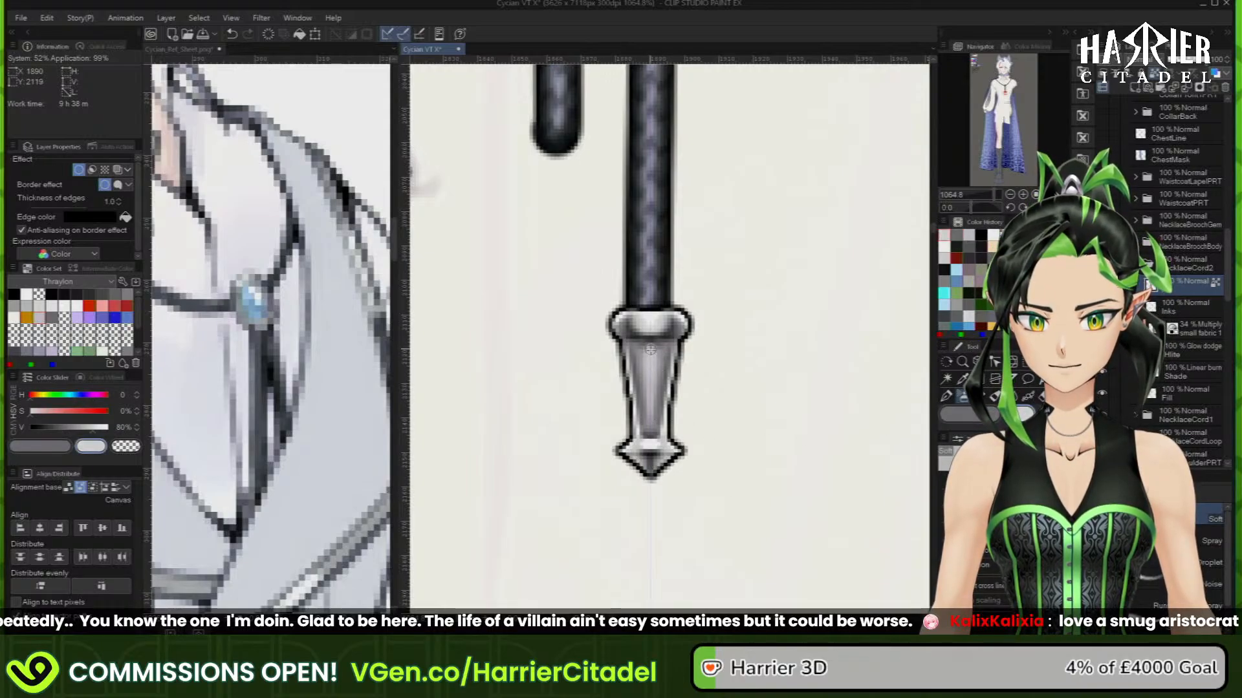
{"action": "left_click", "coordinate": [993, 235]}
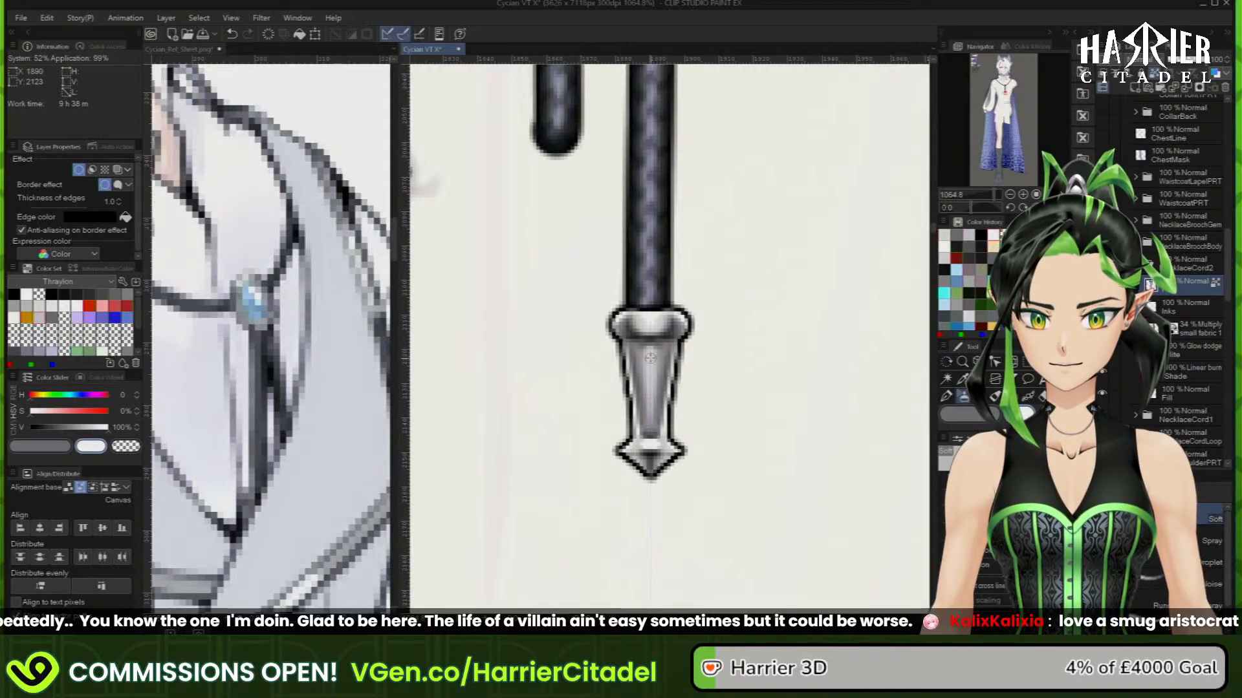
{"action": "left_click_drag", "start_coordinate": [649, 353], "coordinate": [650, 385]}
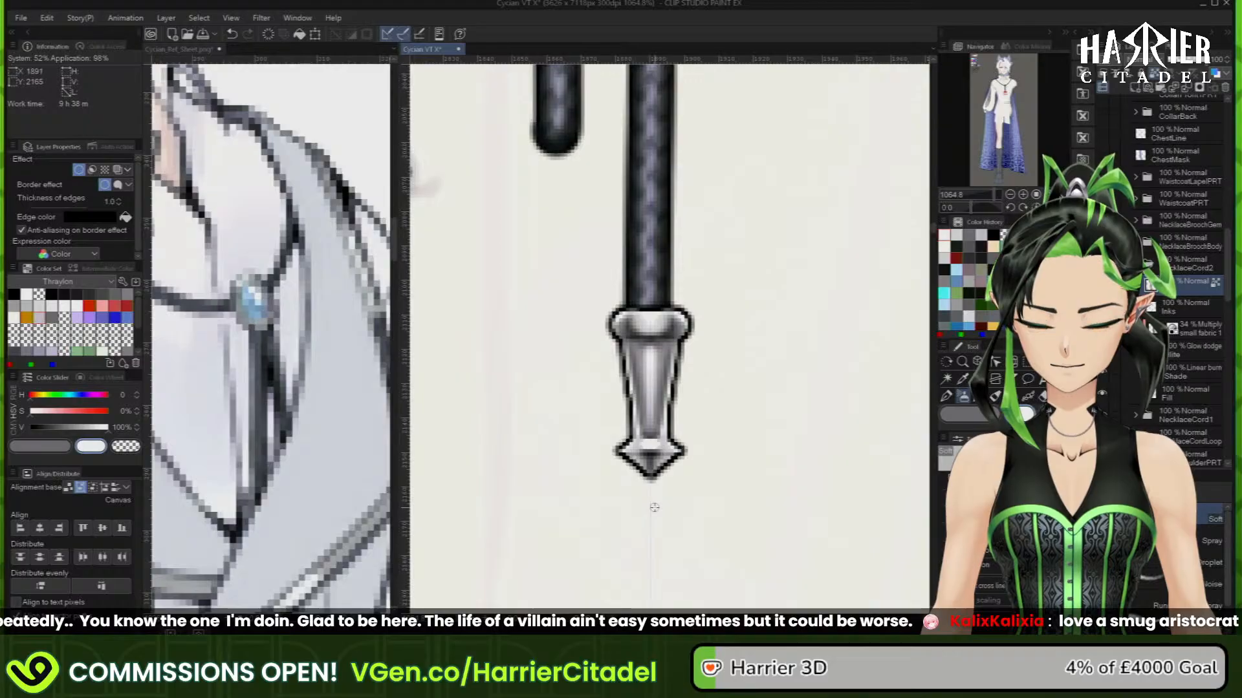
Duplicate the finished metal tip's Fill layer in the NecklaceCord2 folder
{"action": "scroll", "coordinate": [650, 427], "scroll_direction": "down", "scroll_amount": 5}
{"action": "scroll", "coordinate": [645, 441], "scroll_direction": "down", "scroll_amount": 4}
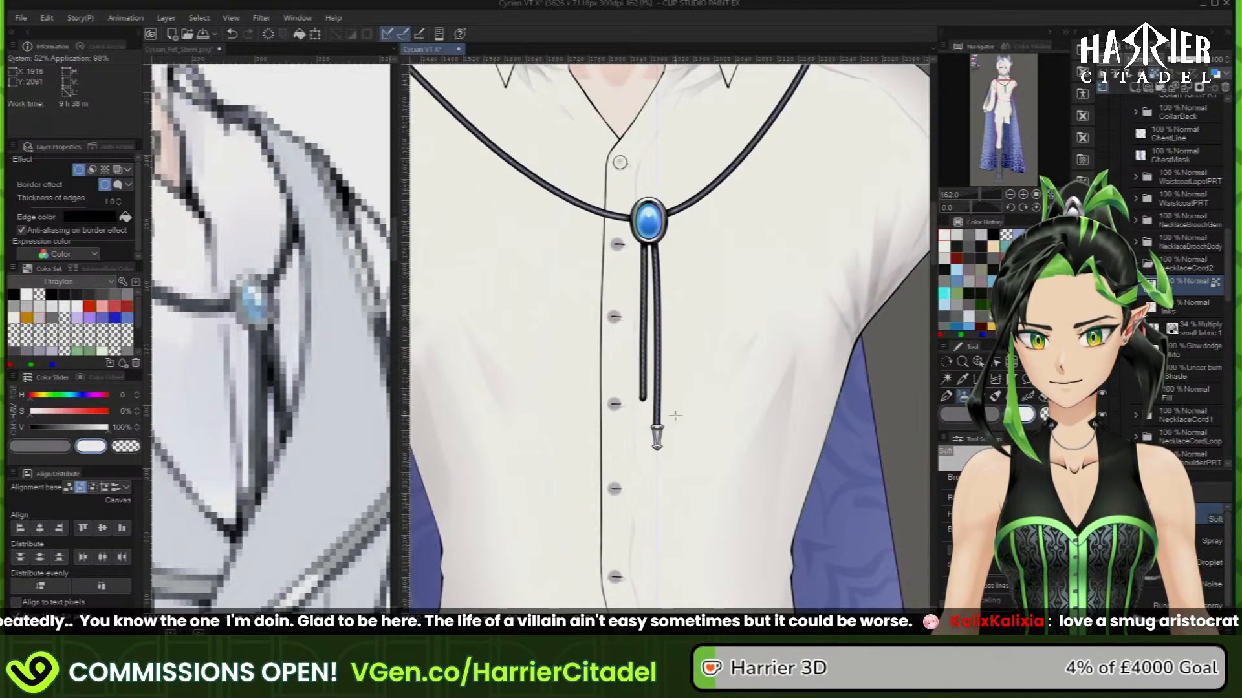
{"action": "scroll", "coordinate": [675, 469], "scroll_direction": "up", "scroll_amount": 2}
{"action": "scroll", "coordinate": [676, 469], "scroll_direction": "up", "scroll_amount": 3}
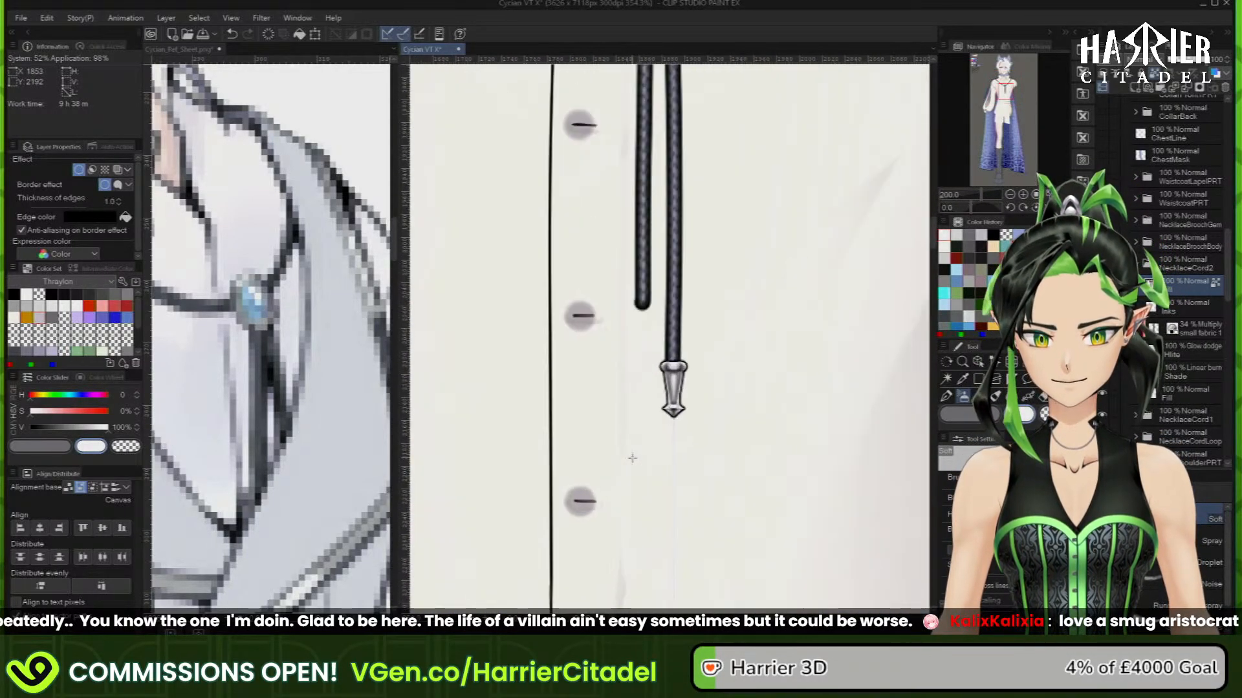
{"action": "scroll", "coordinate": [1201, 339], "scroll_direction": "down", "scroll_amount": 5}
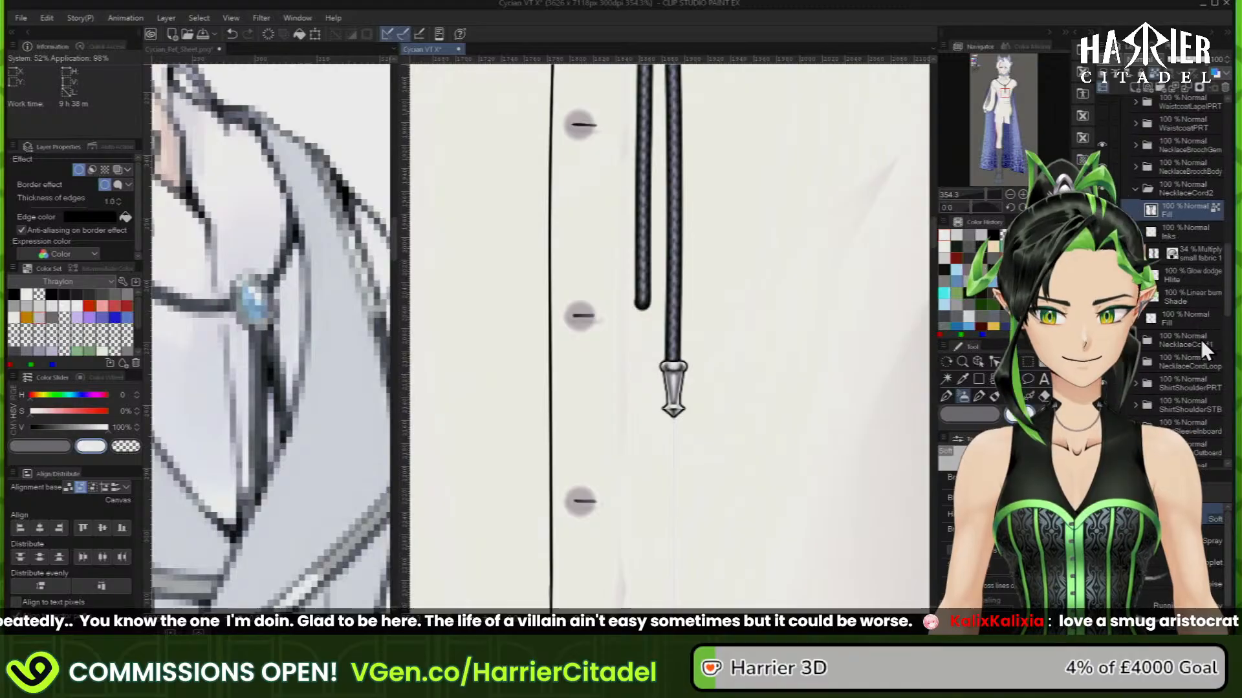
{"action": "scroll", "coordinate": [1197, 340], "scroll_direction": "down", "scroll_amount": 3}
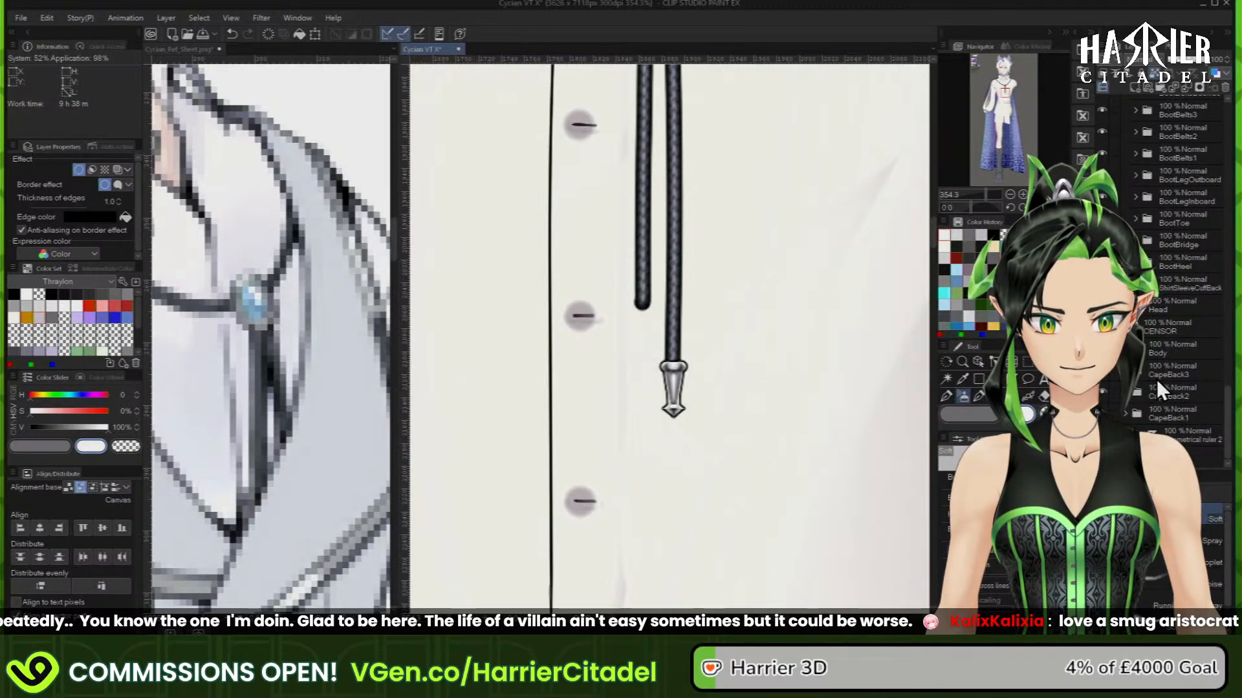
{"action": "scroll", "coordinate": [1181, 292], "scroll_direction": "up", "scroll_amount": 2}
{"action": "scroll", "coordinate": [1174, 279], "scroll_direction": "up", "scroll_amount": 10}
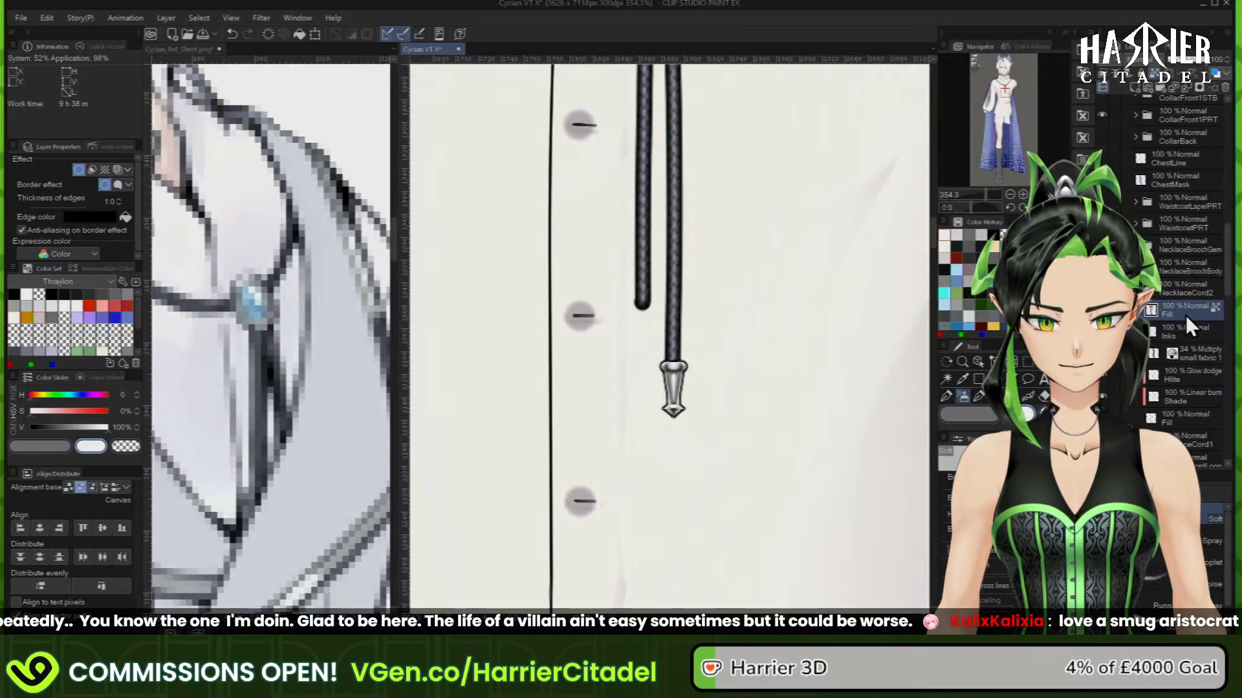
{"action": "key", "text": "ctrl+c"}
{"action": "key", "text": "ctrl+v"}
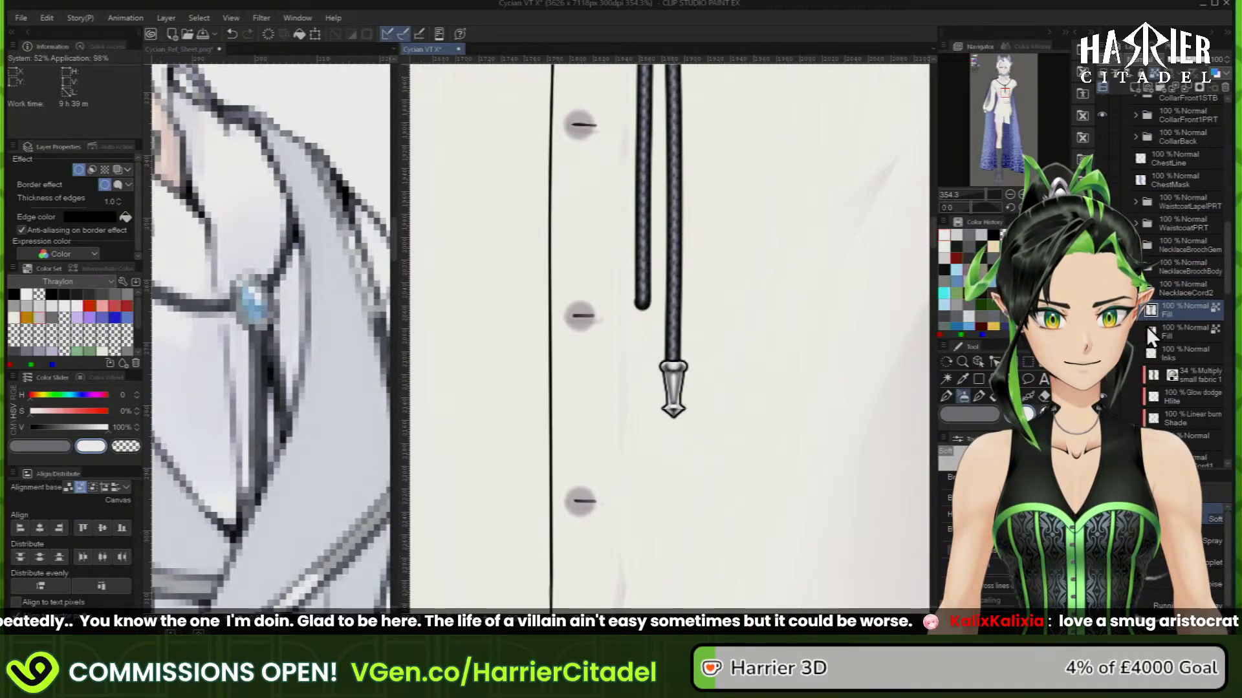
{"action": "scroll", "coordinate": [1154, 285], "scroll_direction": "down", "scroll_amount": 3}
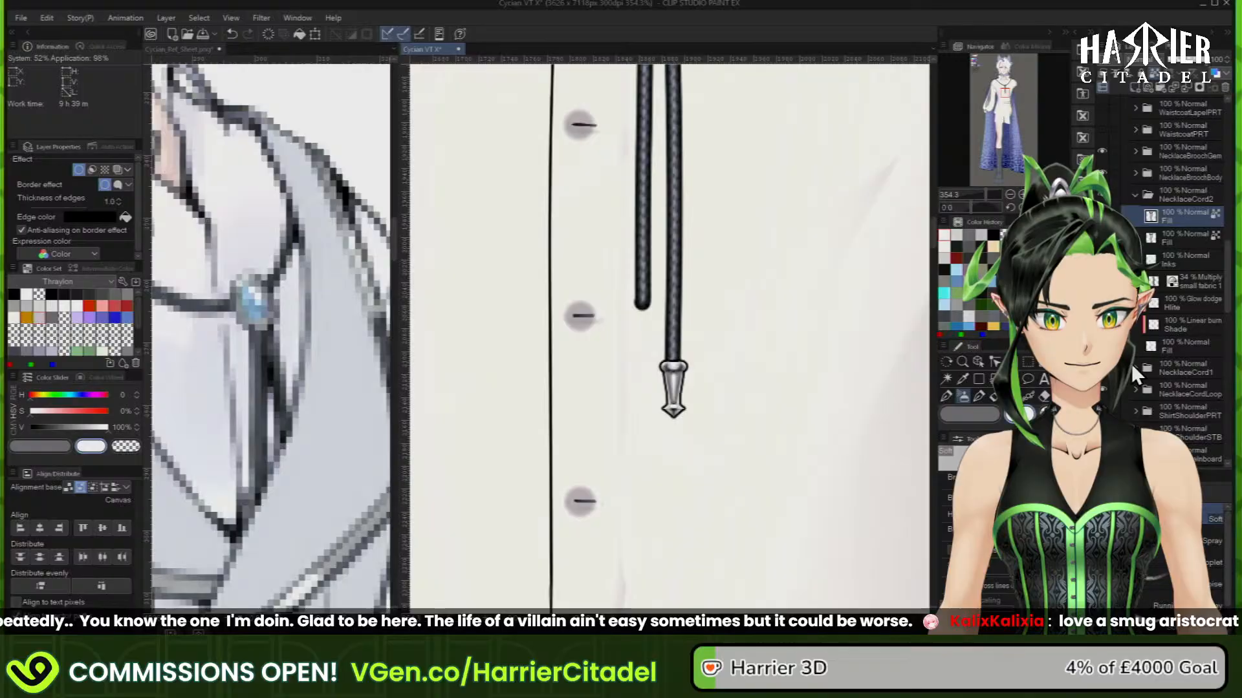
Move the duplicated tip Fill layer into the NecklaceCord1 folder and position the tip on the shorter cord's end
{"action": "left_click", "coordinate": [1135, 367]}
{"action": "left_click_drag", "start_coordinate": [1193, 215], "coordinate": [1188, 374]}
{"action": "key", "text": "k"}
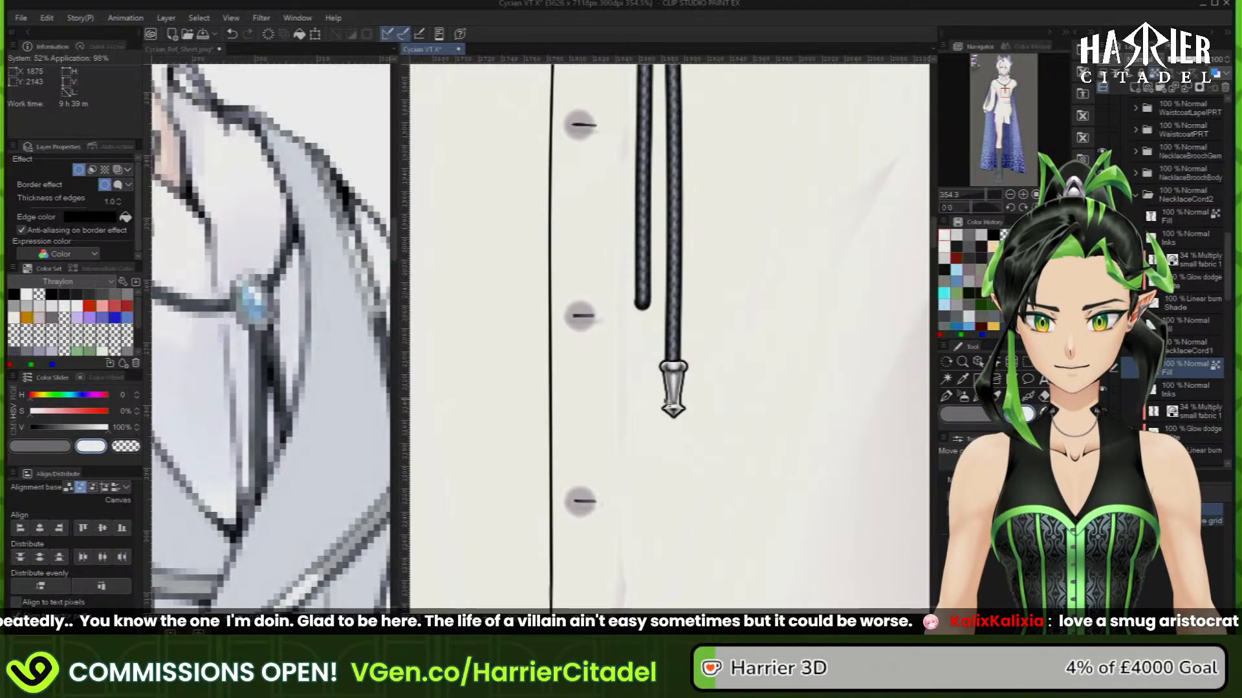
{"action": "left_click_drag", "start_coordinate": [650, 373], "coordinate": [641, 349]}
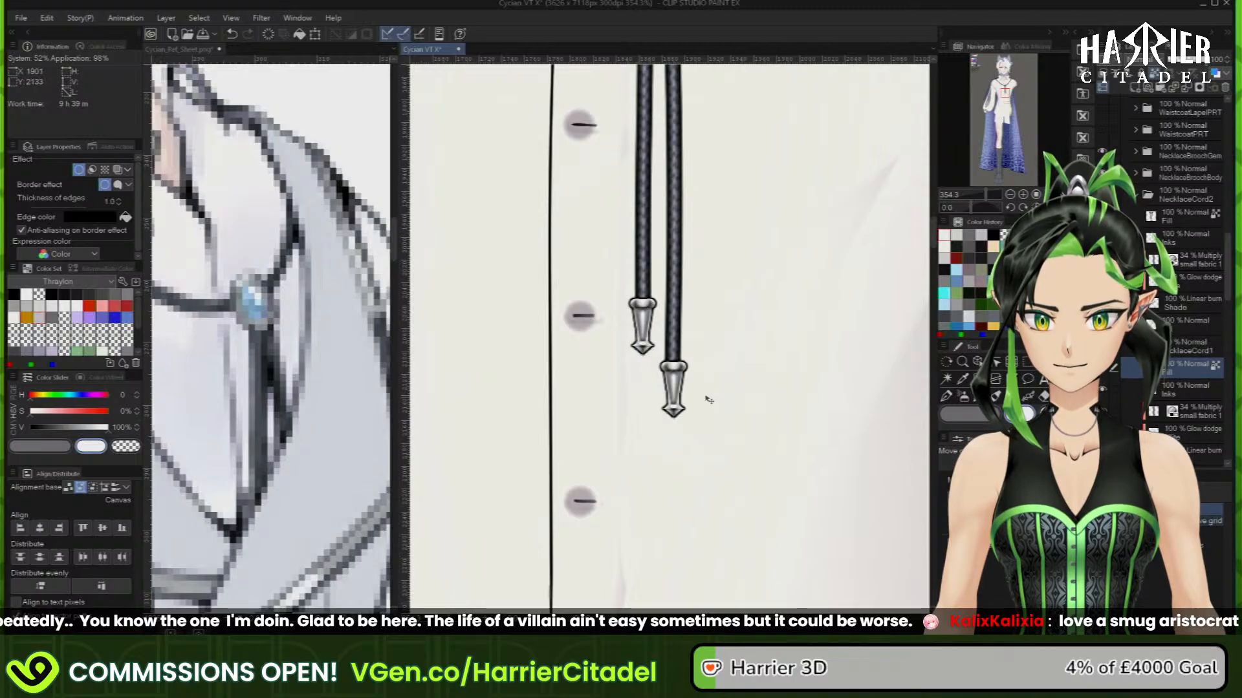
Select the original tip's Fill layer in the NecklaceCord2 folder and nudge the tip into alignment with the longer cord's end
{"action": "left_click", "coordinate": [1135, 194]}
{"action": "left_click", "coordinate": [1190, 223]}
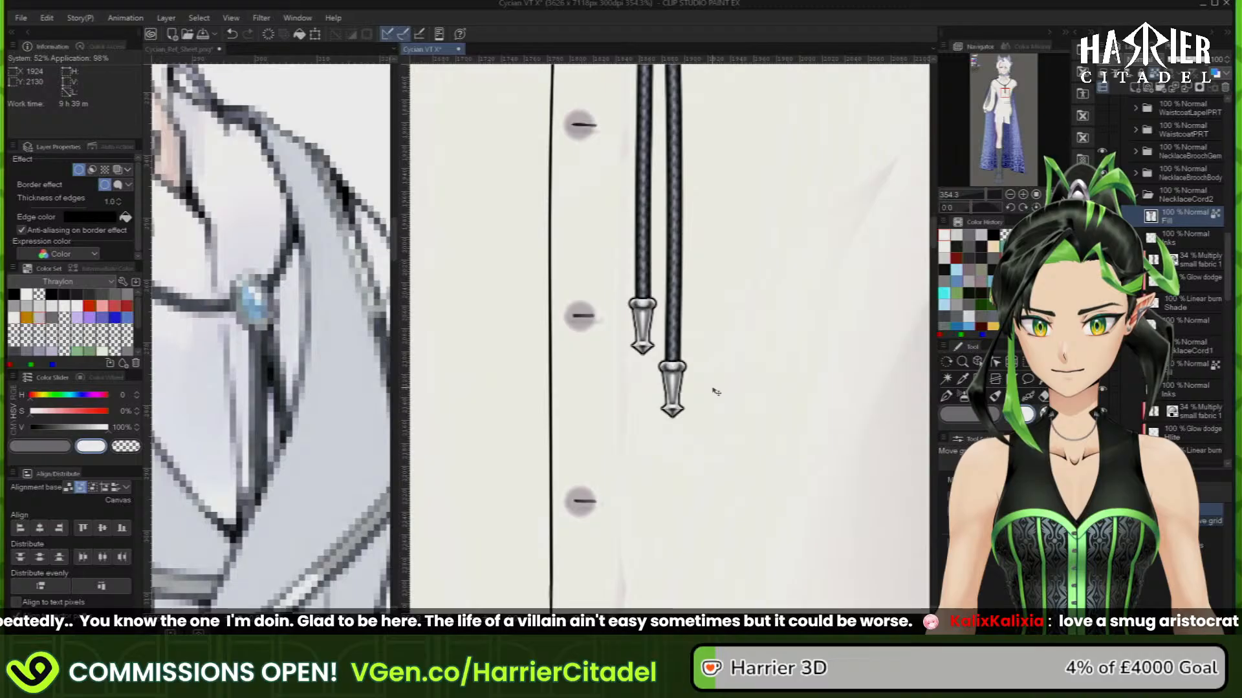
{"action": "scroll", "coordinate": [678, 376], "scroll_direction": "up", "scroll_amount": 2}
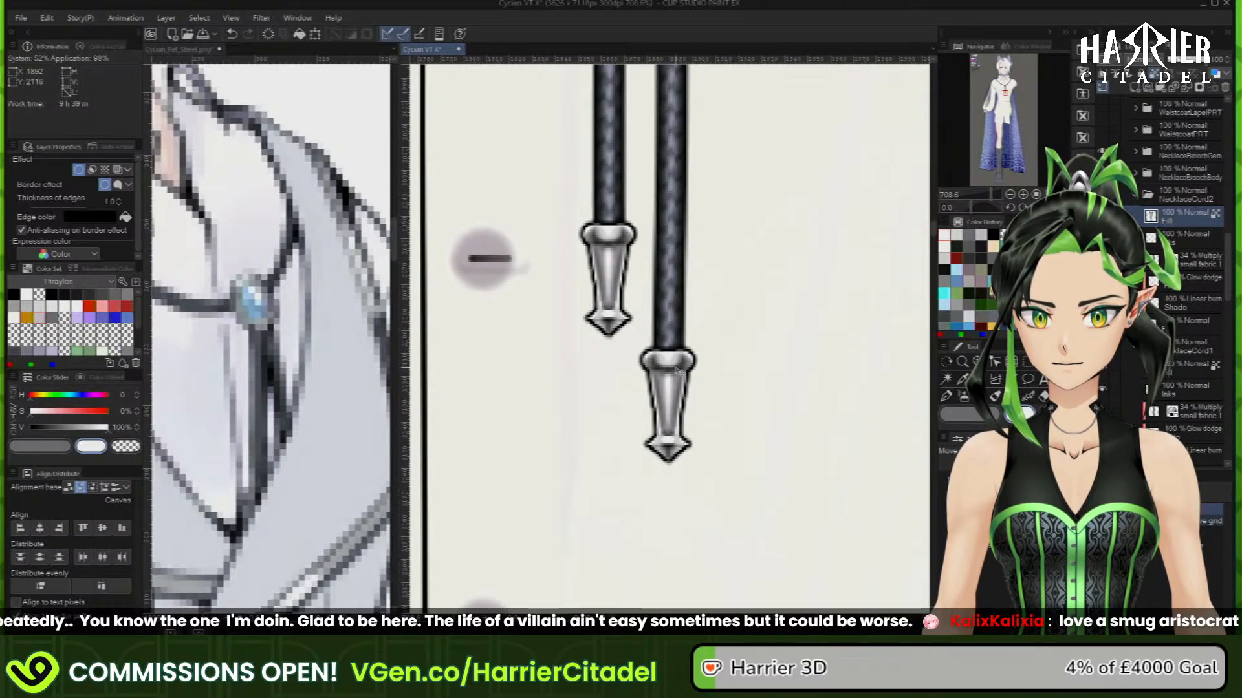
{"action": "left_click_drag", "start_coordinate": [676, 371], "coordinate": [675, 368]}
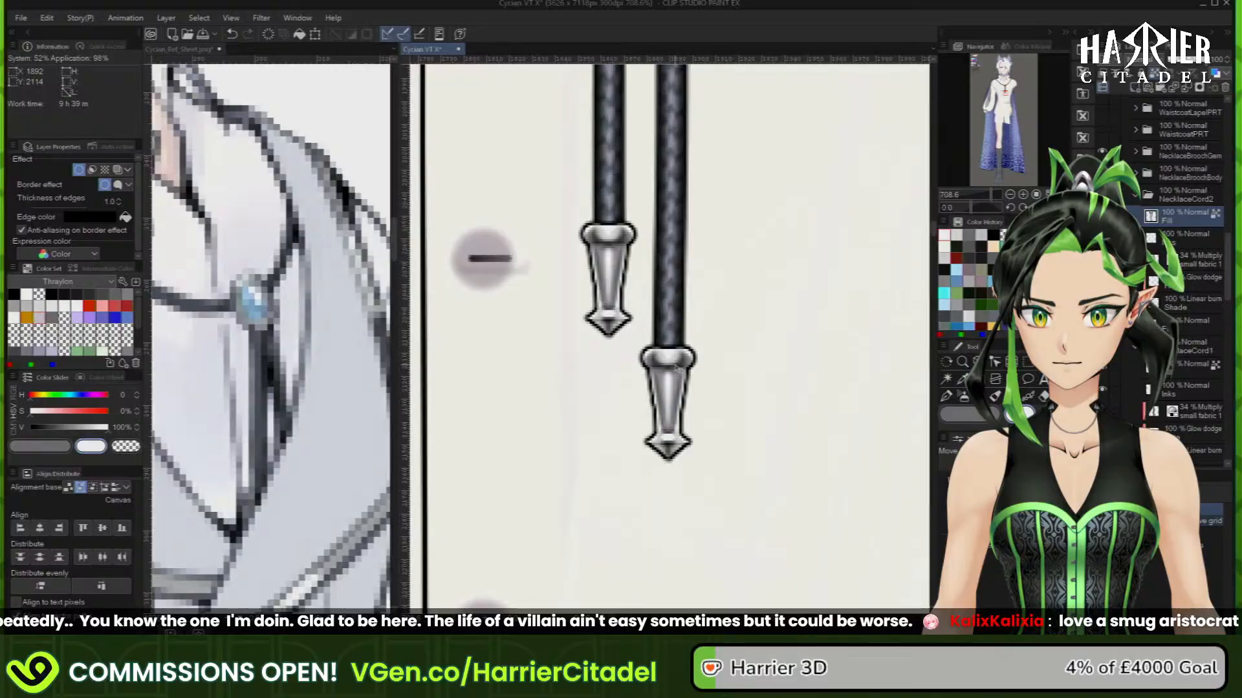
Collapse the NecklaceCord2 folder and check how the finished necklace reads on the whole figure
{"action": "scroll", "coordinate": [678, 368], "scroll_direction": "down", "scroll_amount": 6}
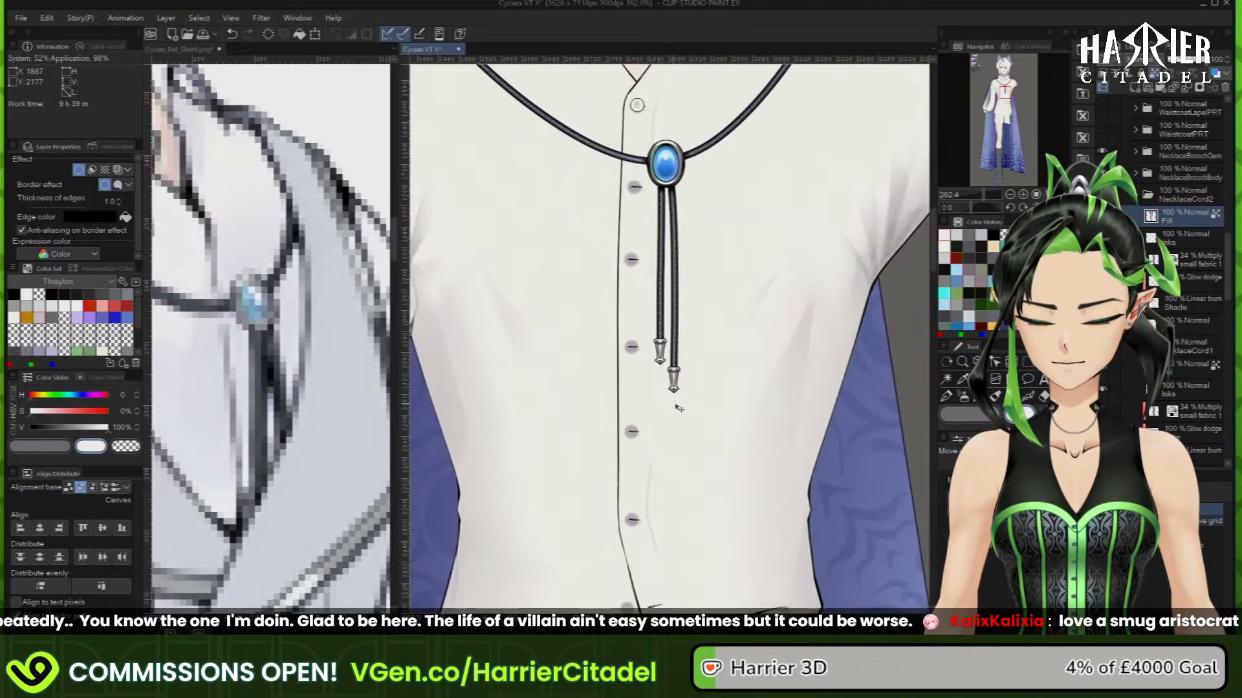
{"action": "scroll", "coordinate": [748, 387], "scroll_direction": "down", "scroll_amount": 2}
{"action": "scroll", "coordinate": [744, 378], "scroll_direction": "up", "scroll_amount": 4}
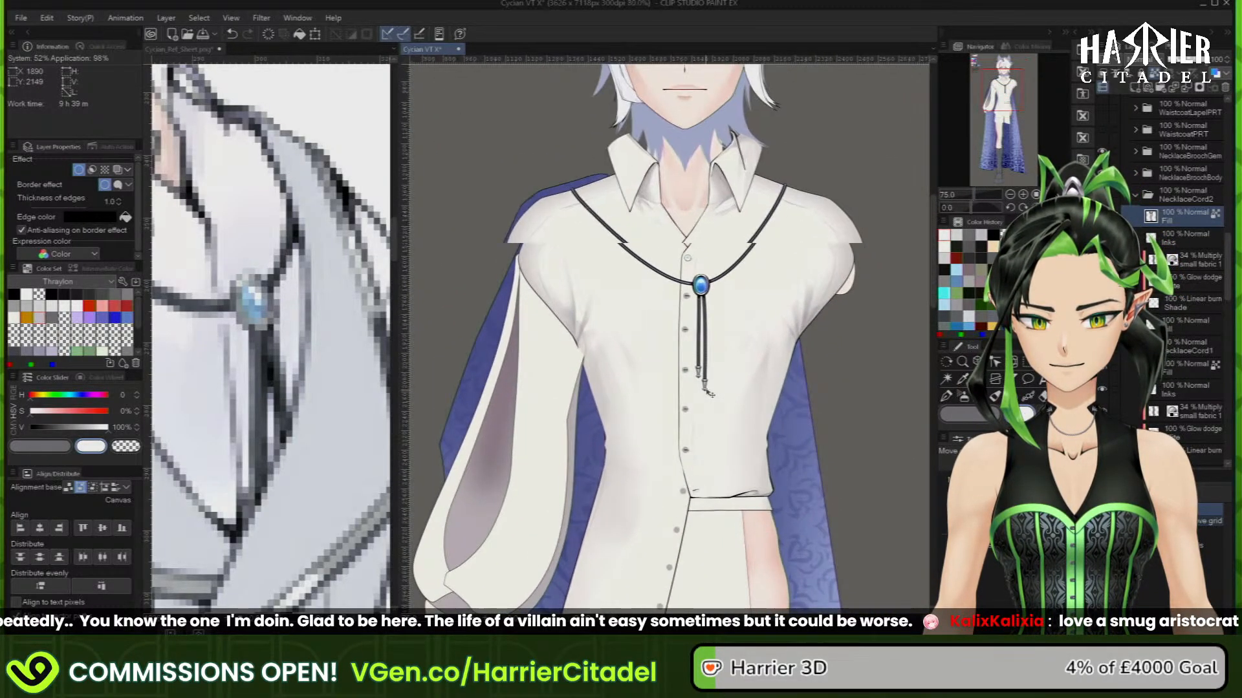
{"action": "scroll", "coordinate": [739, 369], "scroll_direction": "down", "scroll_amount": 5}
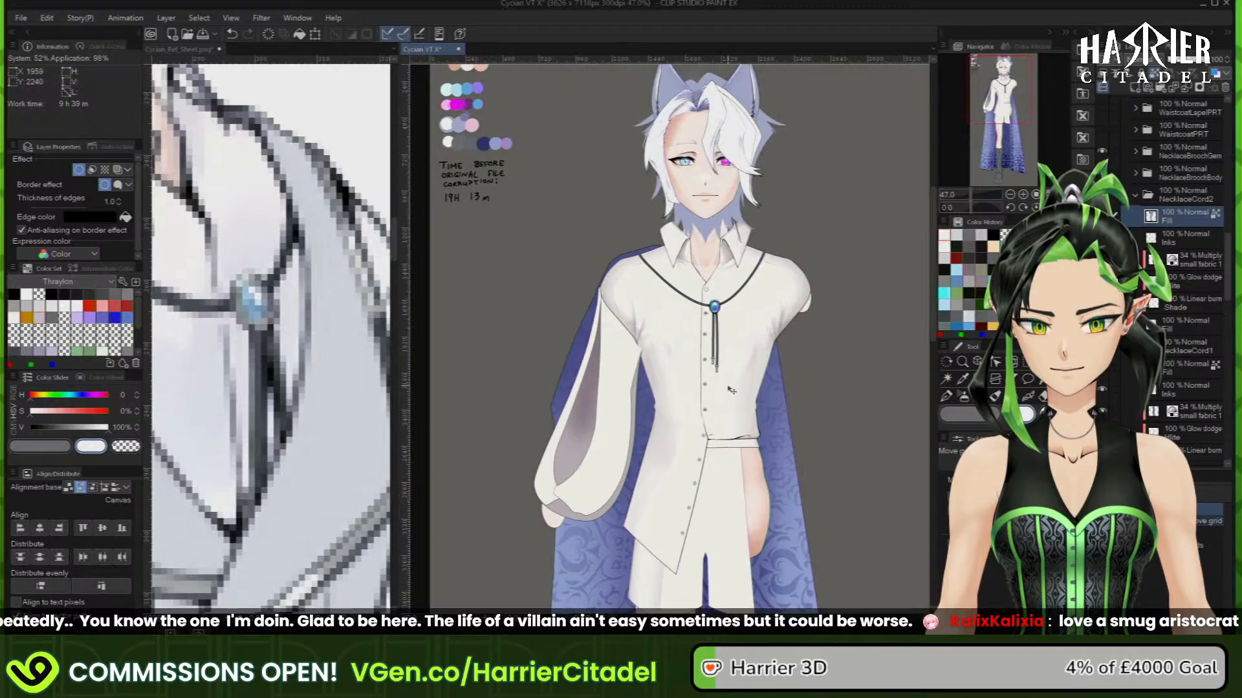
{"action": "left_click", "coordinate": [1136, 196]}
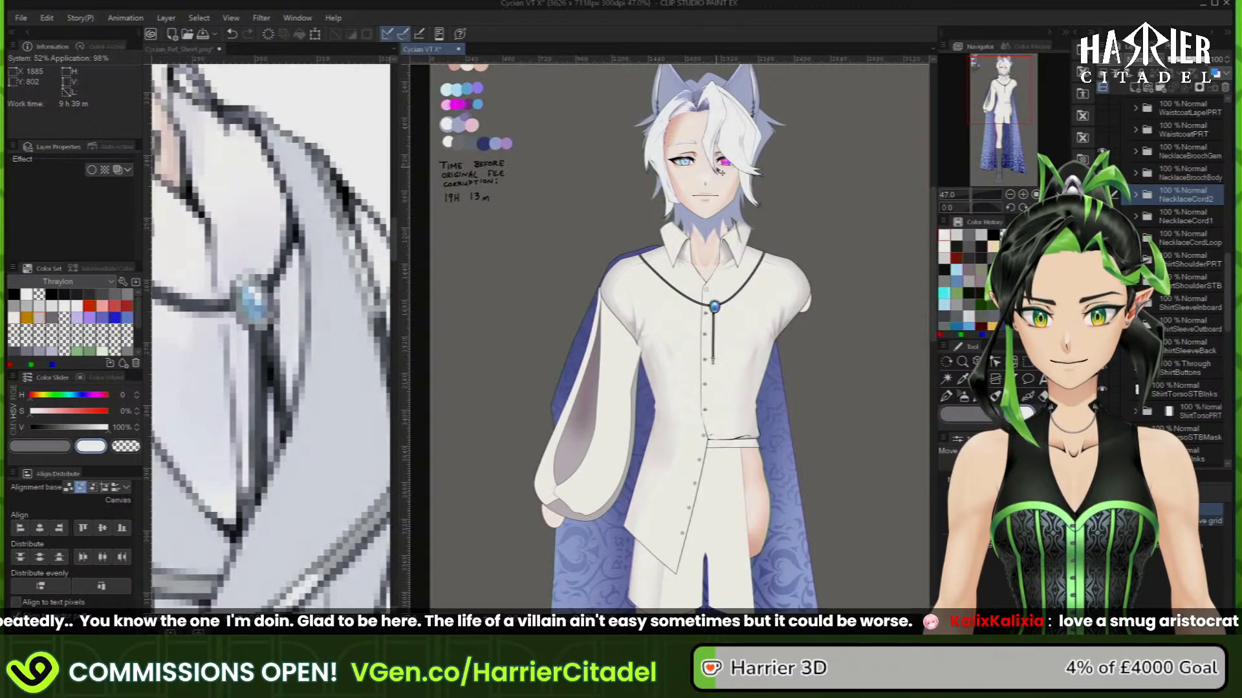
{"action": "scroll", "coordinate": [746, 306], "scroll_direction": "up", "scroll_amount": 1}
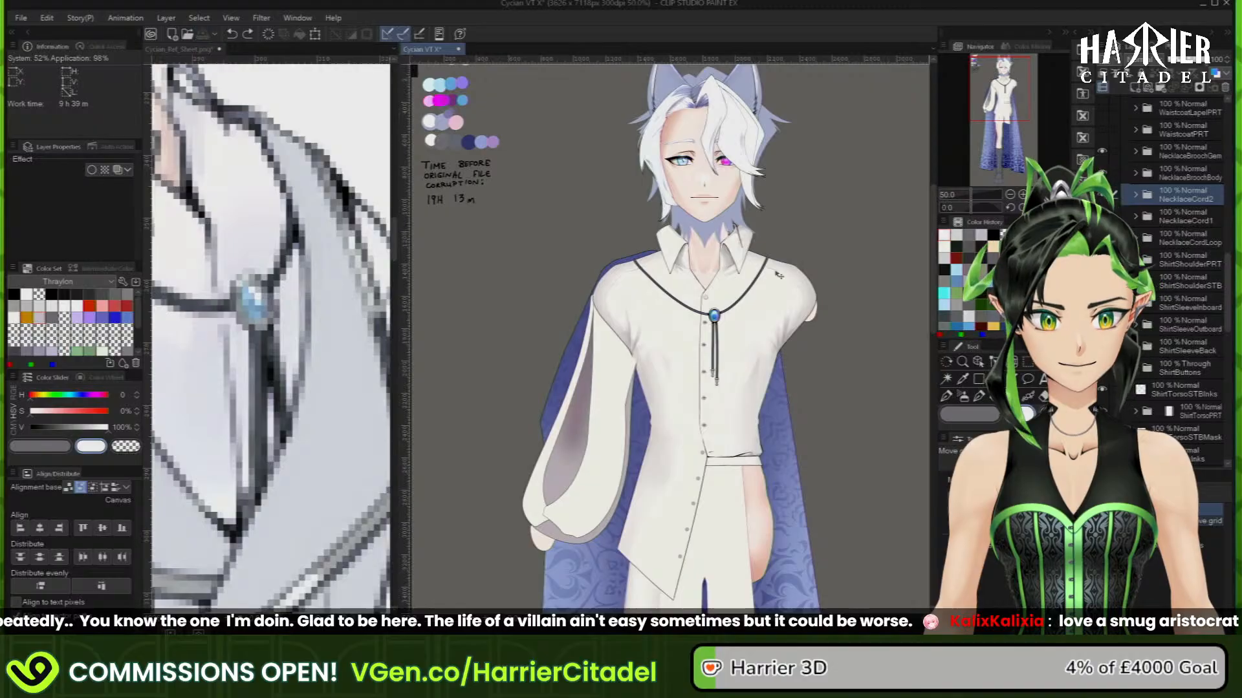
{"action": "scroll", "coordinate": [779, 275], "scroll_direction": "down", "scroll_amount": 4}
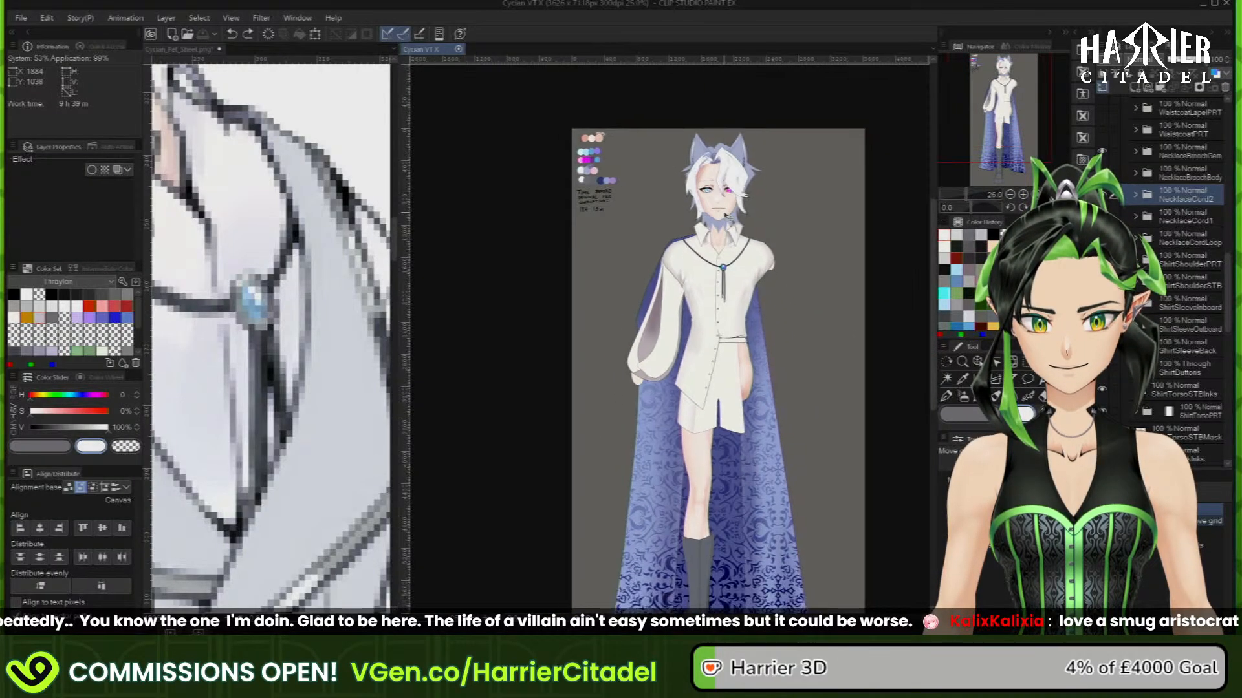
{"action": "scroll", "coordinate": [727, 218], "scroll_direction": "down", "scroll_amount": 1}
Show the front cape, its draped and dangling chains, both ribbon tails and CapeRibbonLoop2
{"action": "scroll", "coordinate": [1190, 187], "scroll_direction": "up", "scroll_amount": 3}
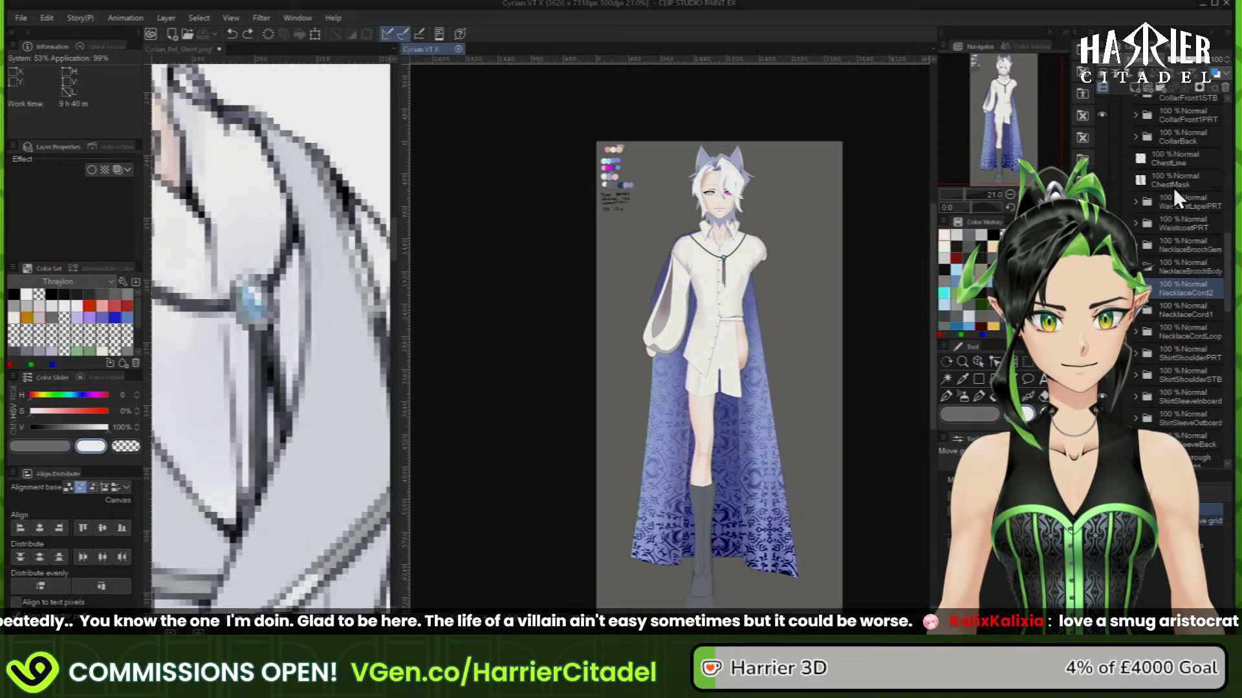
{"action": "scroll", "coordinate": [1123, 211], "scroll_direction": "up", "scroll_amount": 3}
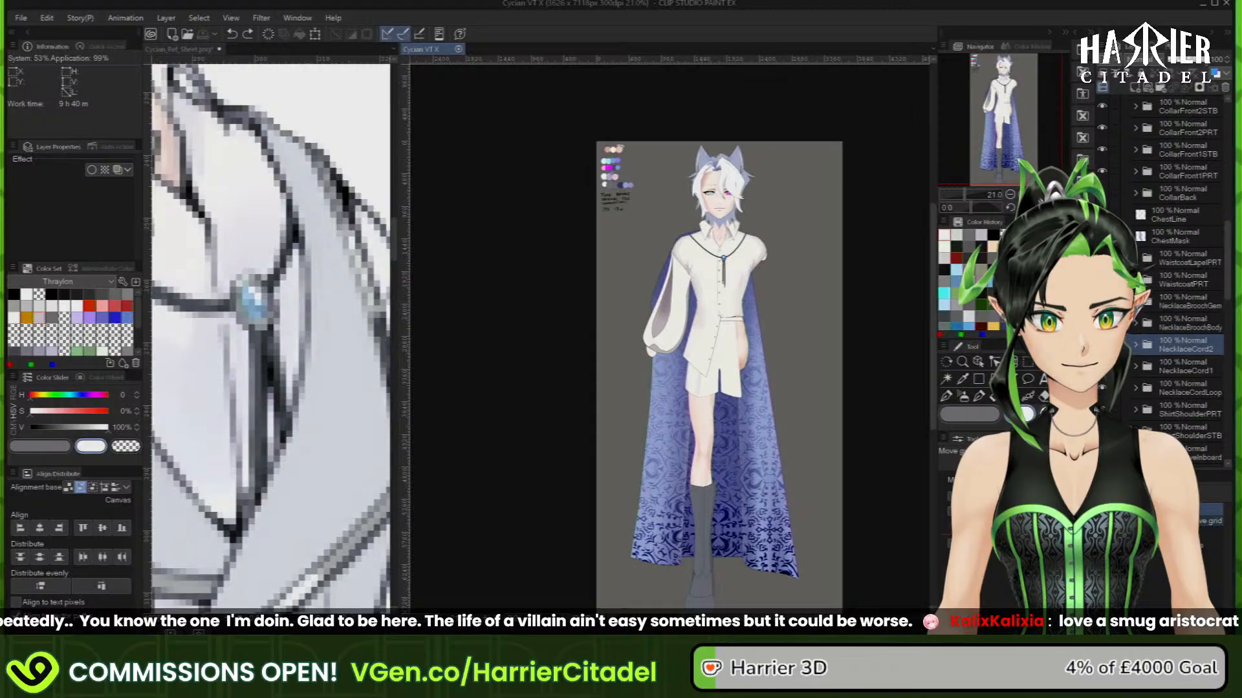
{"action": "scroll", "coordinate": [1177, 259], "scroll_direction": "up", "scroll_amount": 8}
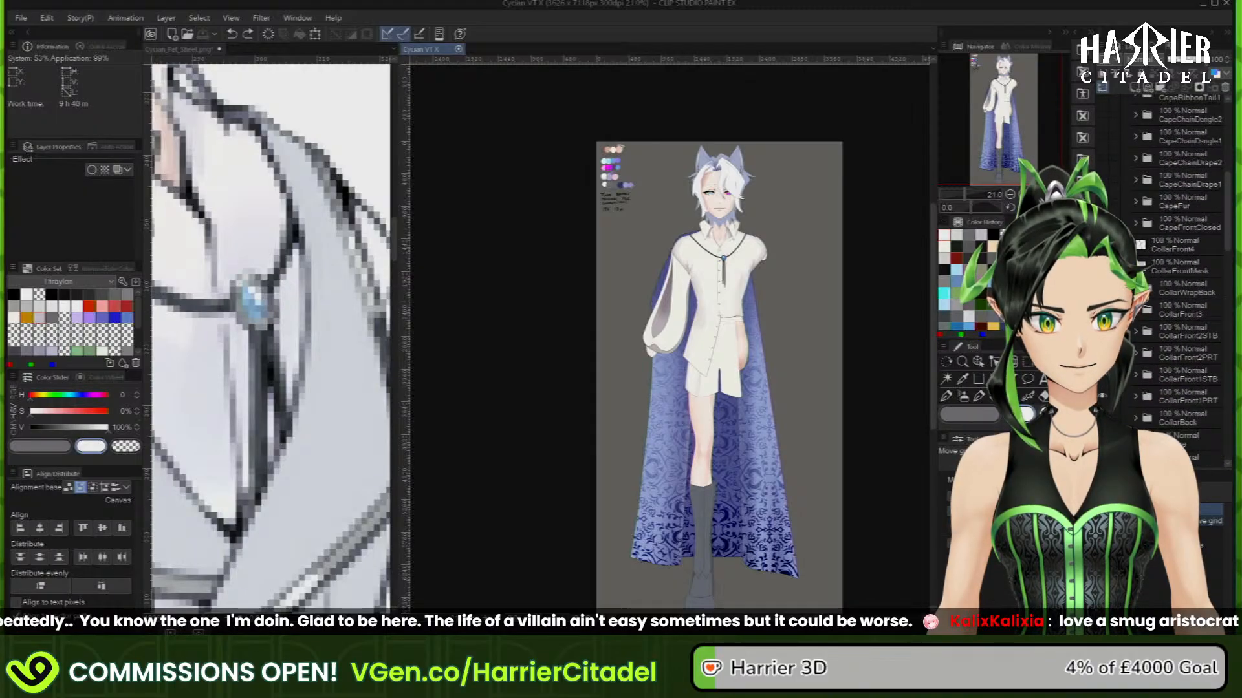
{"action": "left_click", "coordinate": [1109, 180]}
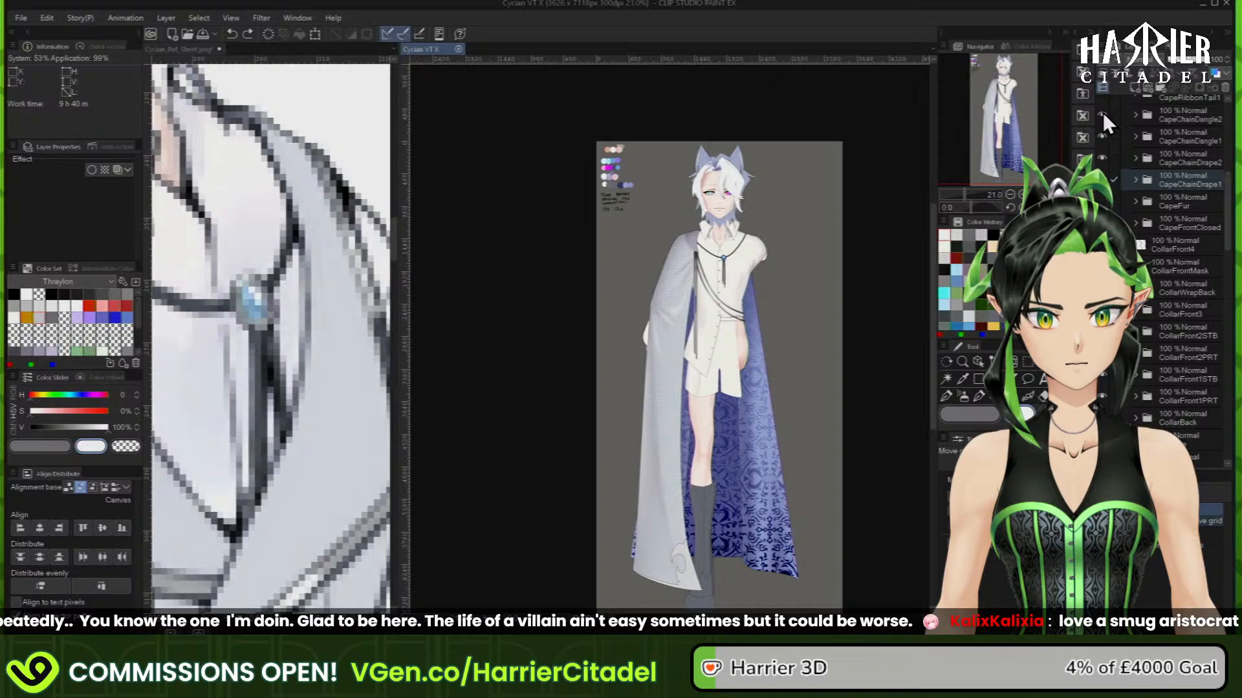
{"action": "scroll", "coordinate": [1103, 113], "scroll_direction": "up", "scroll_amount": 3}
{"action": "left_click", "coordinate": [1102, 149]}
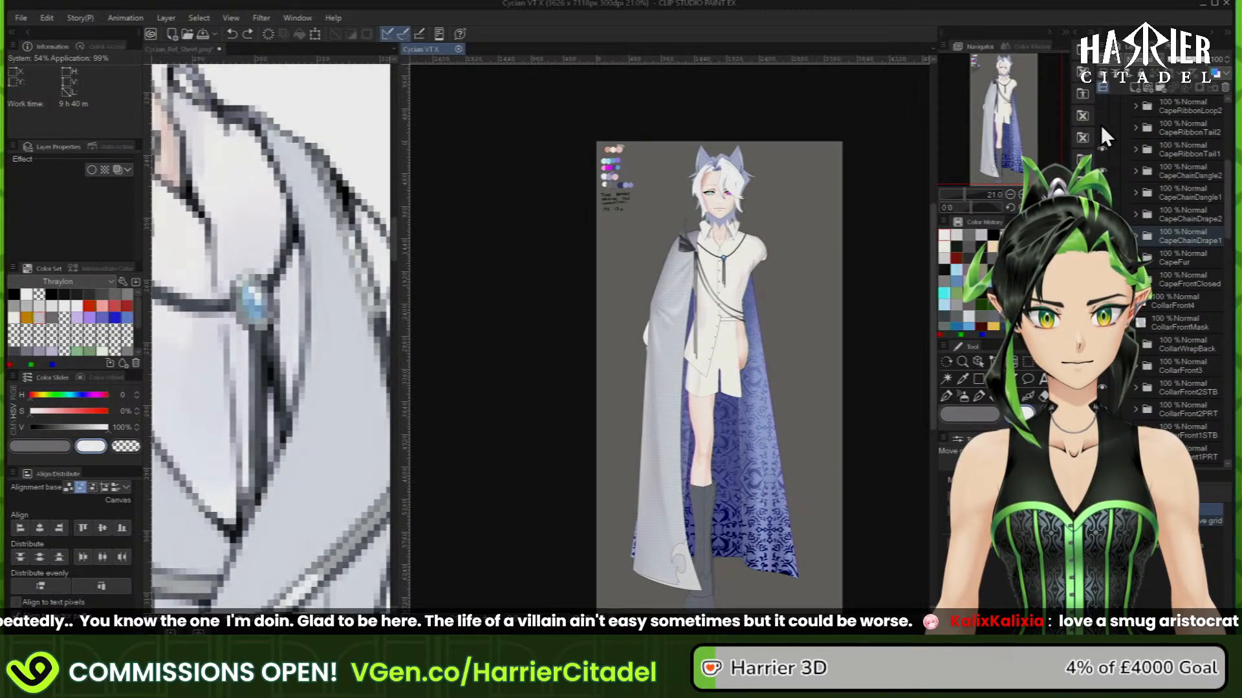
{"action": "left_click", "coordinate": [1102, 127]}
{"action": "left_click", "coordinate": [1102, 106]}
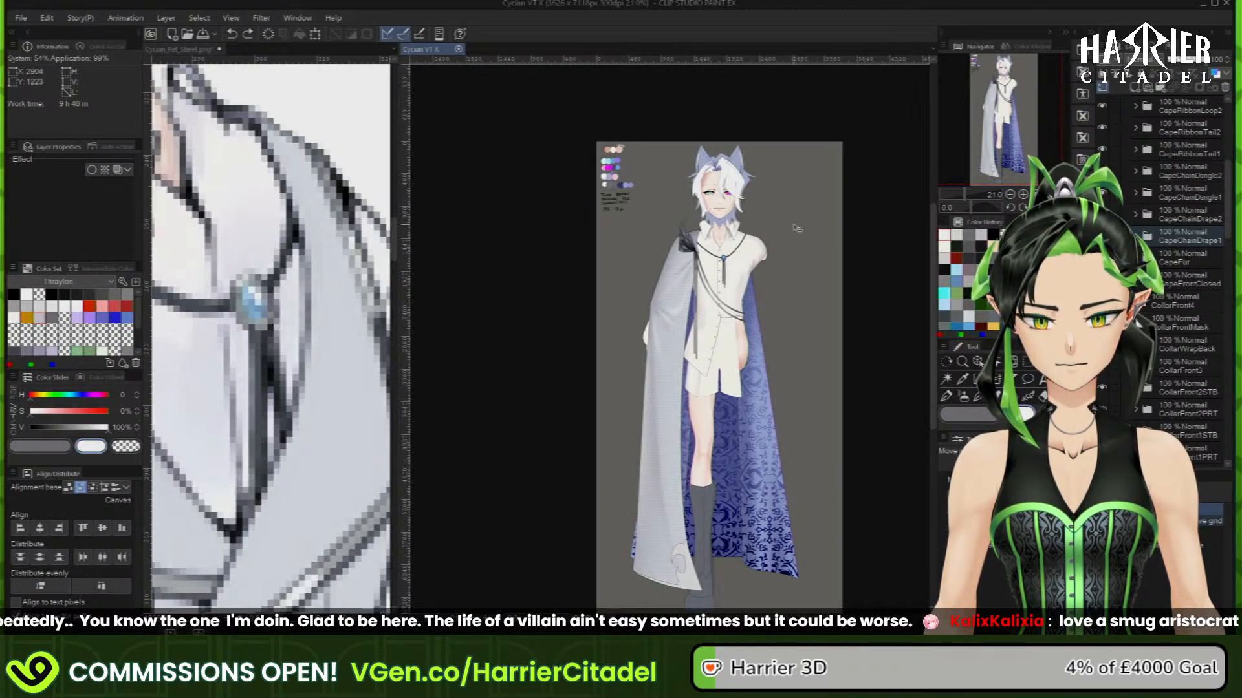
Examine the necklace, shoulder ribbon and draped chains up close and at full figure, and compare them with the reference sheet
{"action": "scroll", "coordinate": [708, 239], "scroll_direction": "up", "scroll_amount": 1}
{"action": "scroll", "coordinate": [707, 255], "scroll_direction": "up", "scroll_amount": 4}
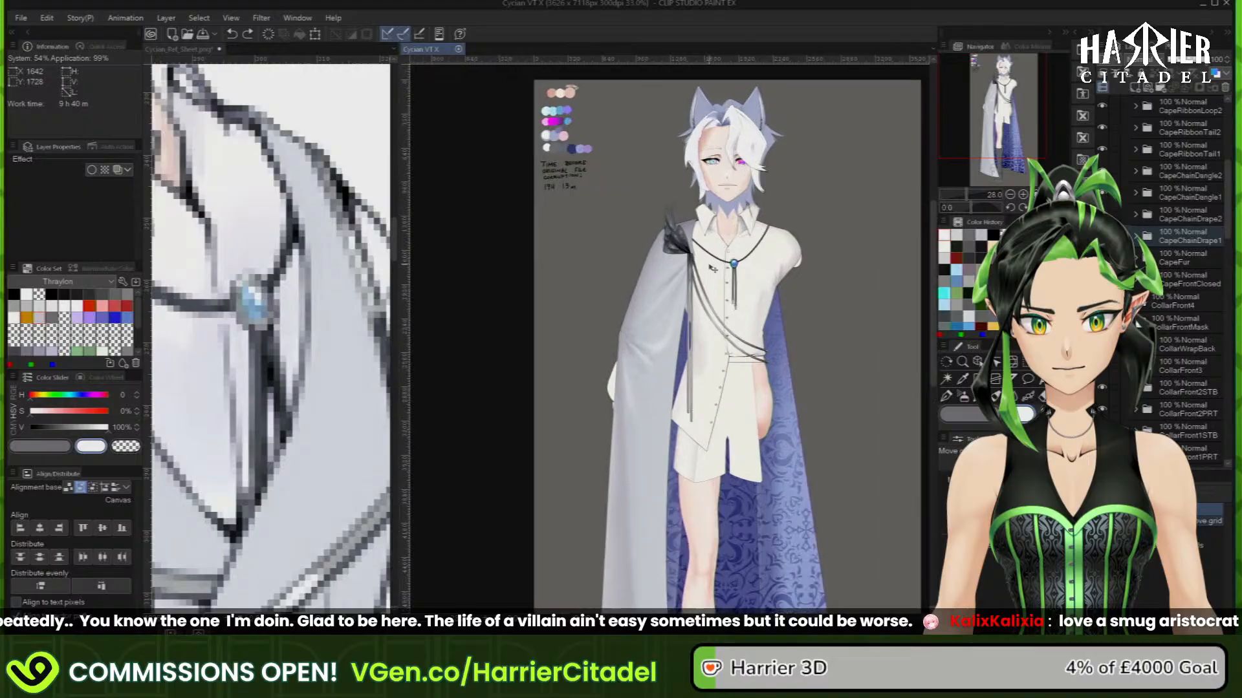
{"action": "scroll", "coordinate": [717, 270], "scroll_direction": "up", "scroll_amount": 4}
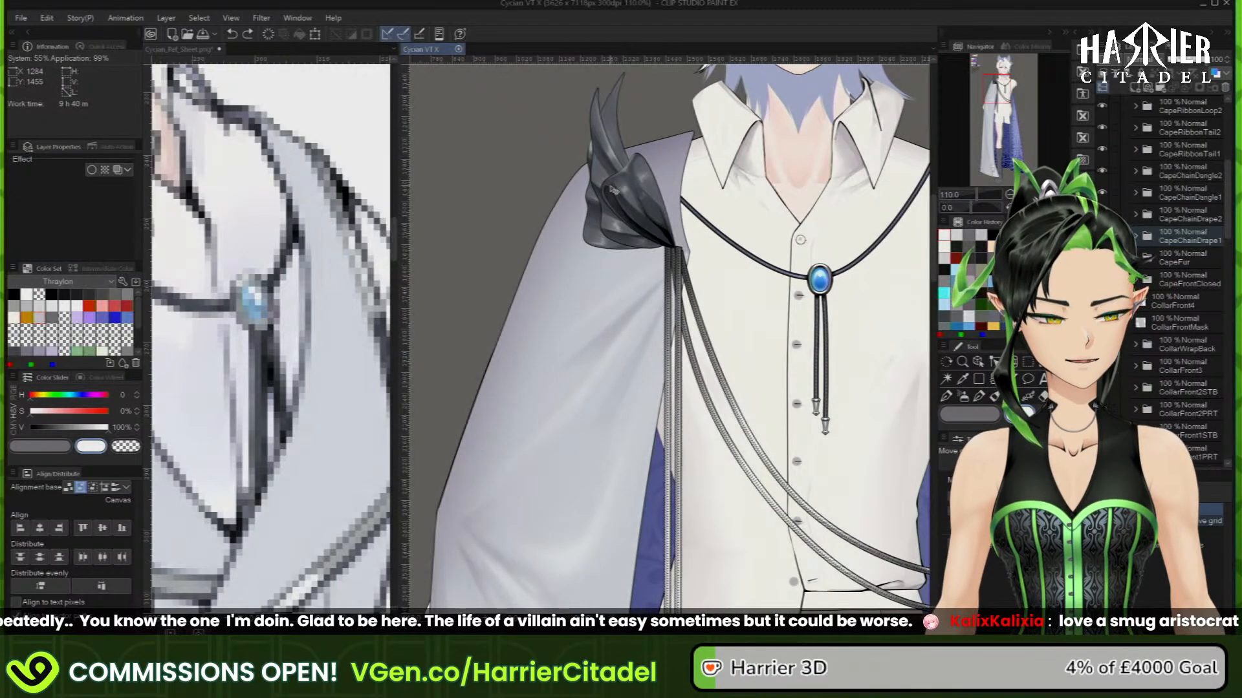
{"action": "scroll", "coordinate": [724, 148], "scroll_direction": "down", "scroll_amount": 4}
{"action": "scroll", "coordinate": [725, 149], "scroll_direction": "down", "scroll_amount": 1}
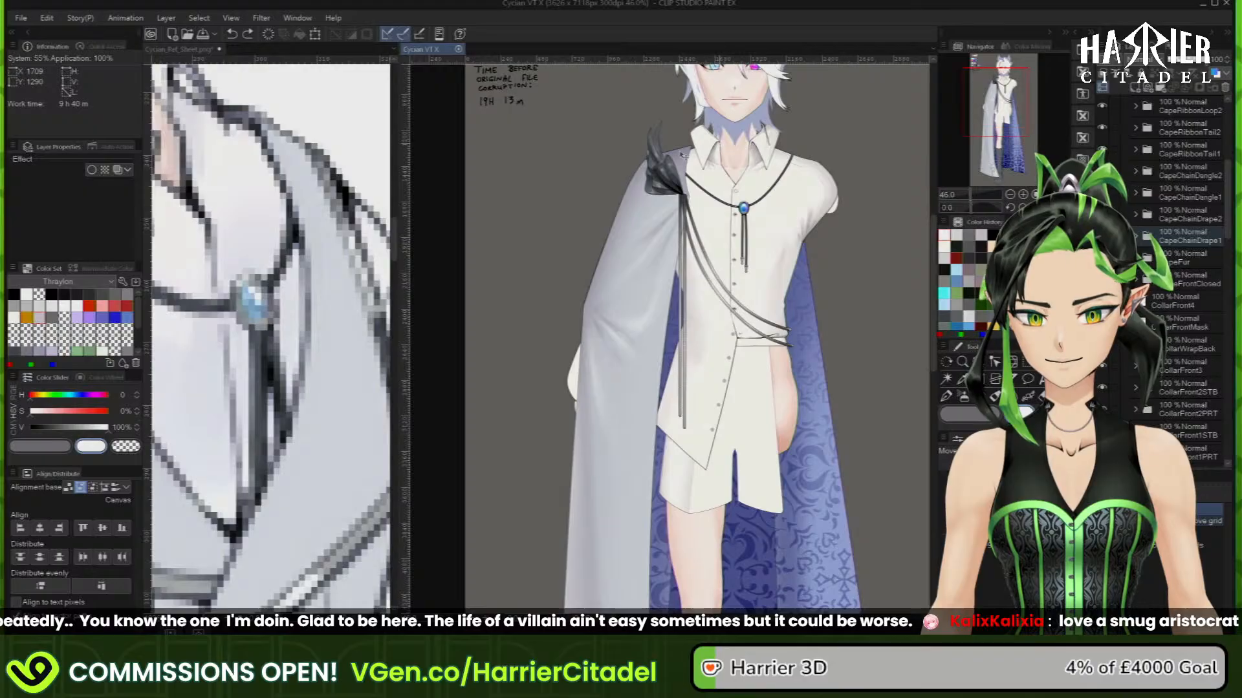
{"action": "scroll", "coordinate": [661, 230], "scroll_direction": "down", "scroll_amount": 4}
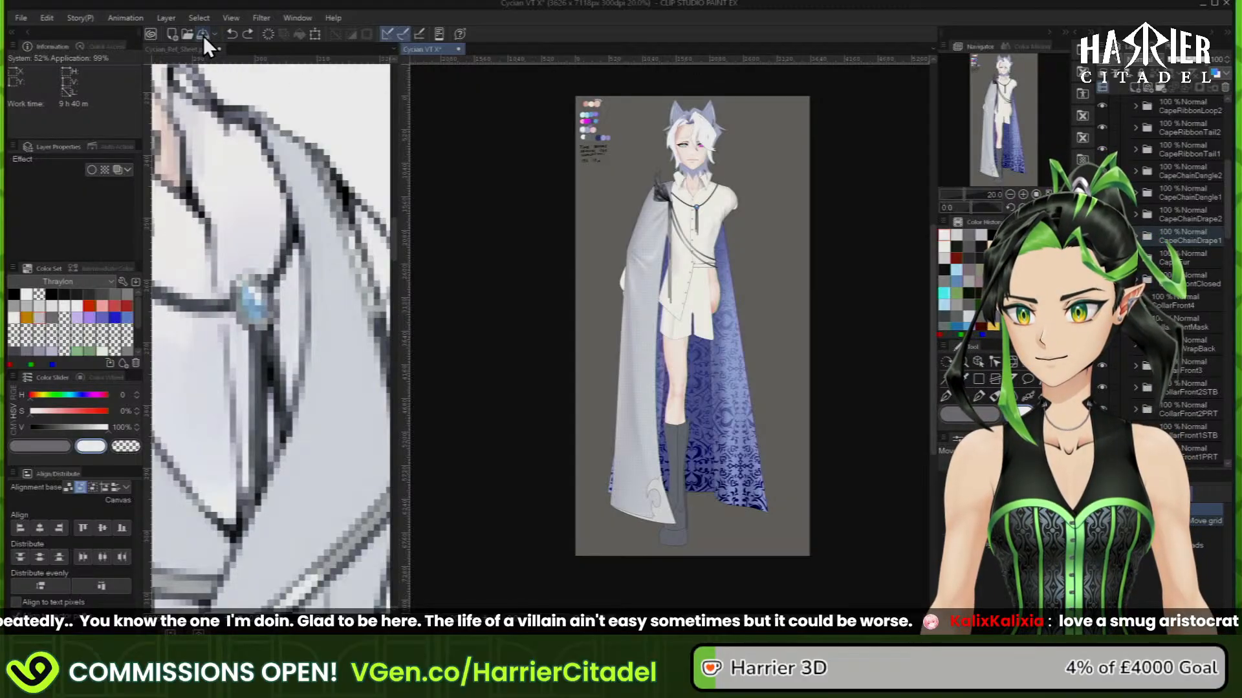
{"action": "scroll", "coordinate": [690, 184], "scroll_direction": "up", "scroll_amount": 1}
{"action": "scroll", "coordinate": [691, 185], "scroll_direction": "up", "scroll_amount": 6}
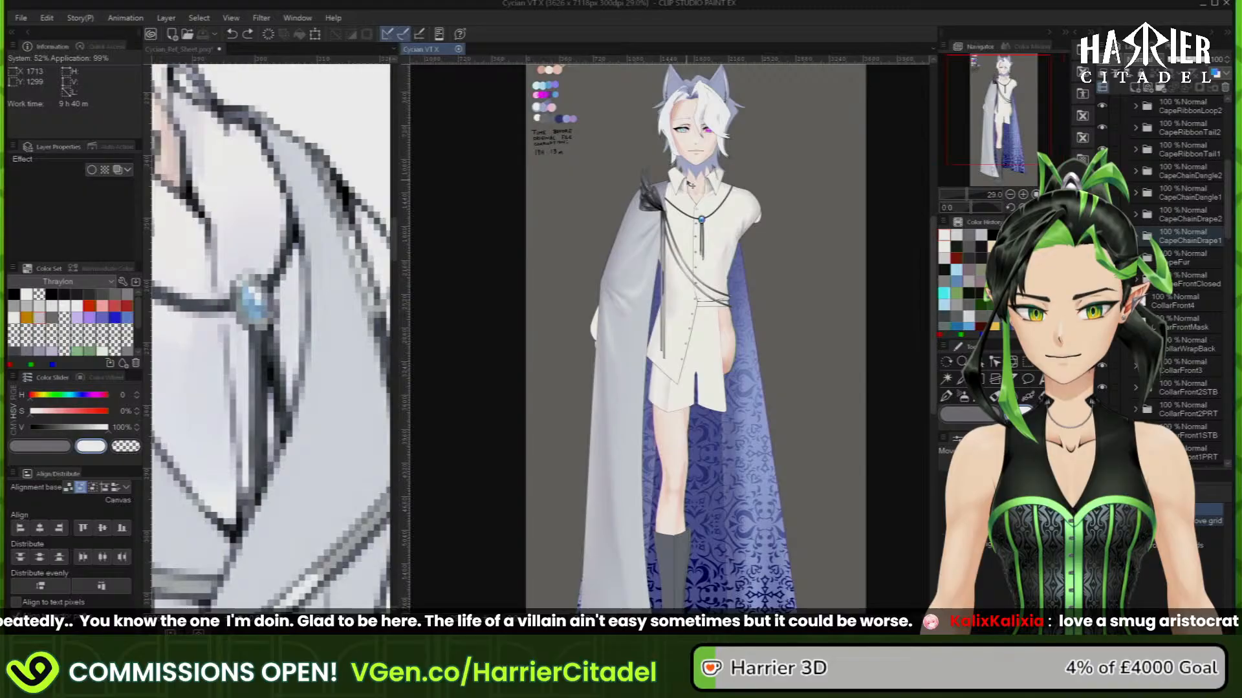
{"action": "scroll", "coordinate": [701, 226], "scroll_direction": "up", "scroll_amount": 8}
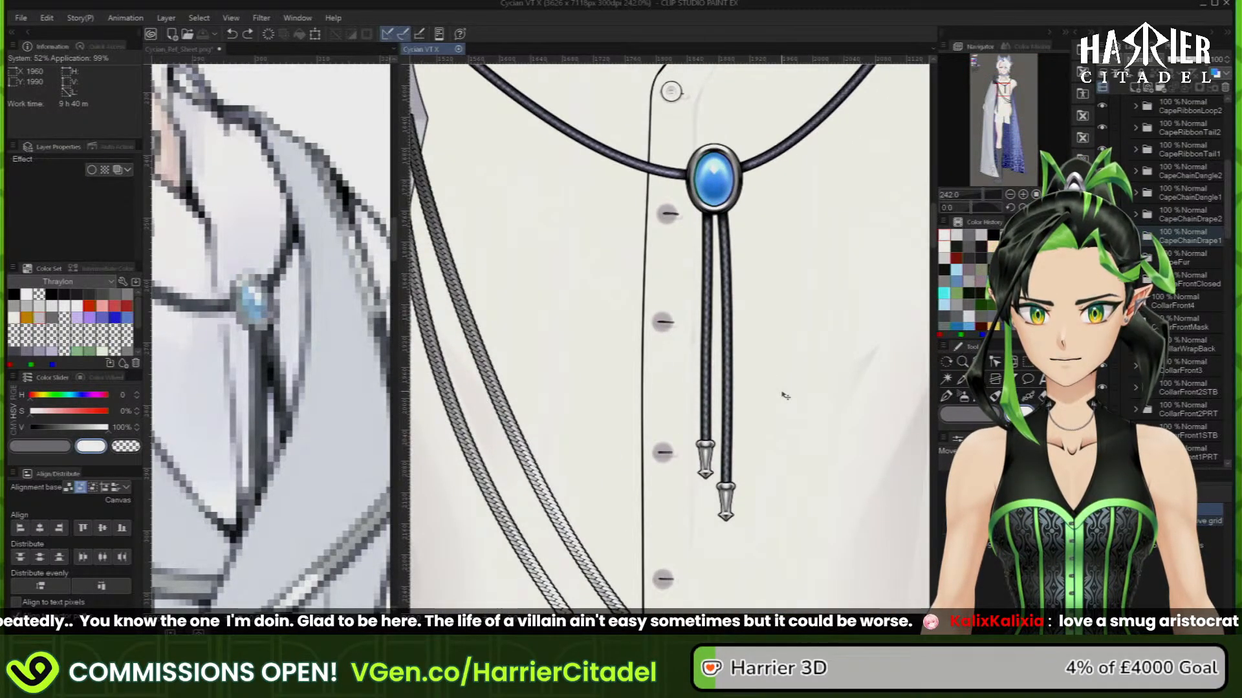
{"action": "scroll", "coordinate": [785, 396], "scroll_direction": "down", "scroll_amount": 4}
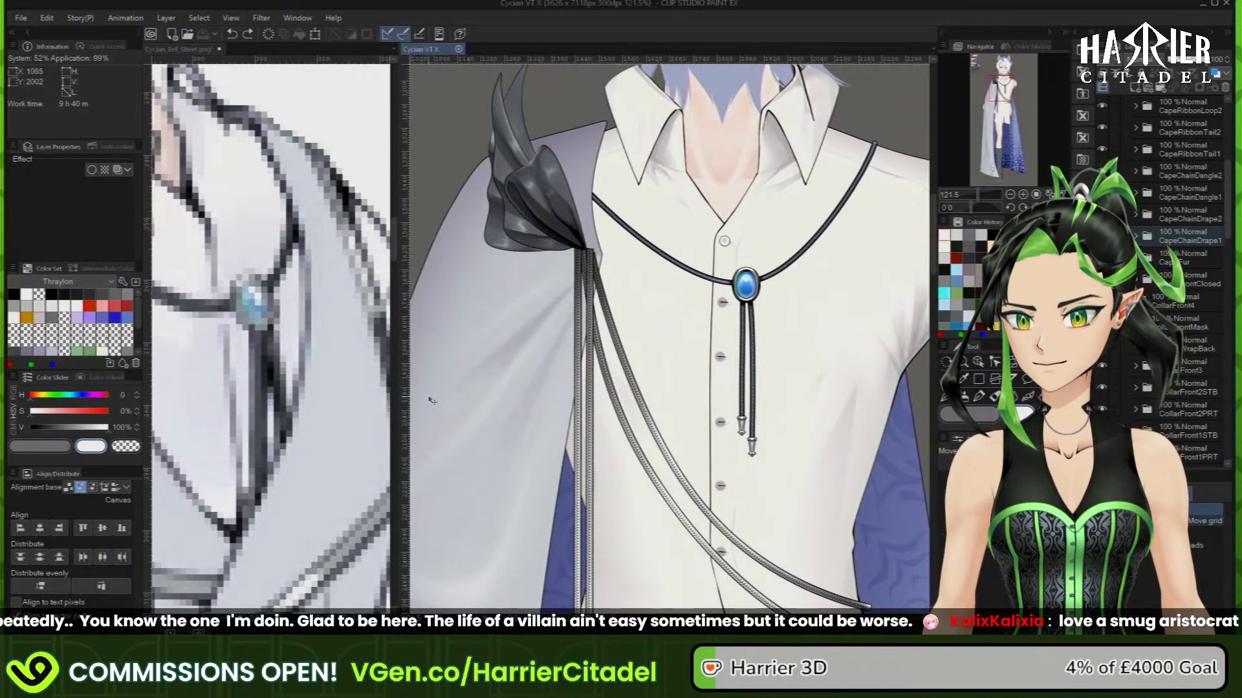
{"action": "scroll", "coordinate": [330, 347], "scroll_direction": "down", "scroll_amount": 6}
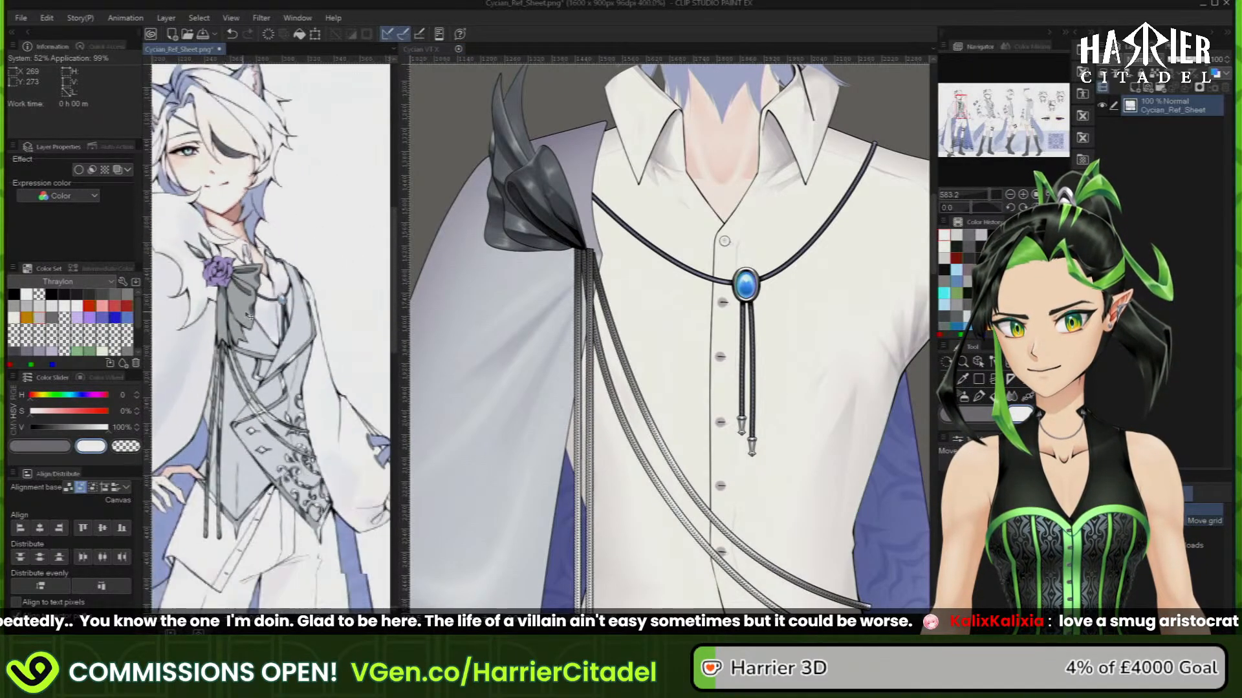
{"action": "scroll", "coordinate": [266, 309], "scroll_direction": "up", "scroll_amount": 6}
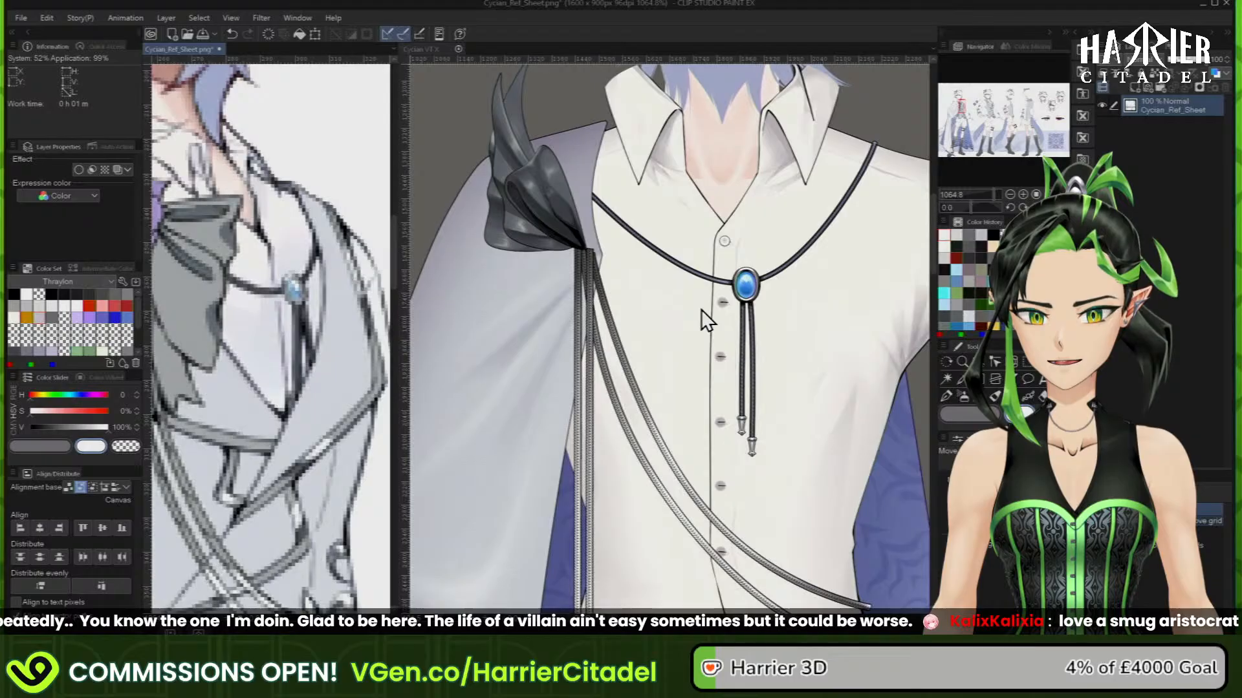
Return to the character canvas and show CapeRibbonLoop1 and the 15% Rough Toplayers folder over the outfit
{"action": "left_click", "coordinate": [718, 330]}
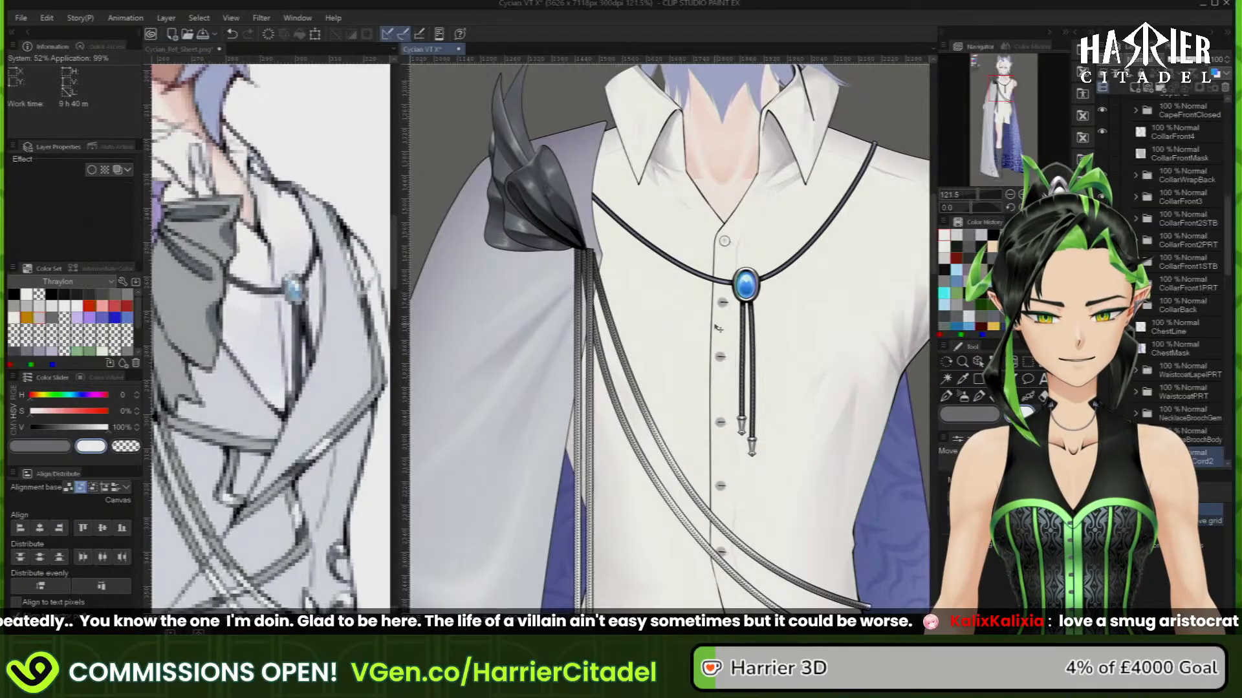
{"action": "scroll", "coordinate": [1155, 230], "scroll_direction": "up", "scroll_amount": 3}
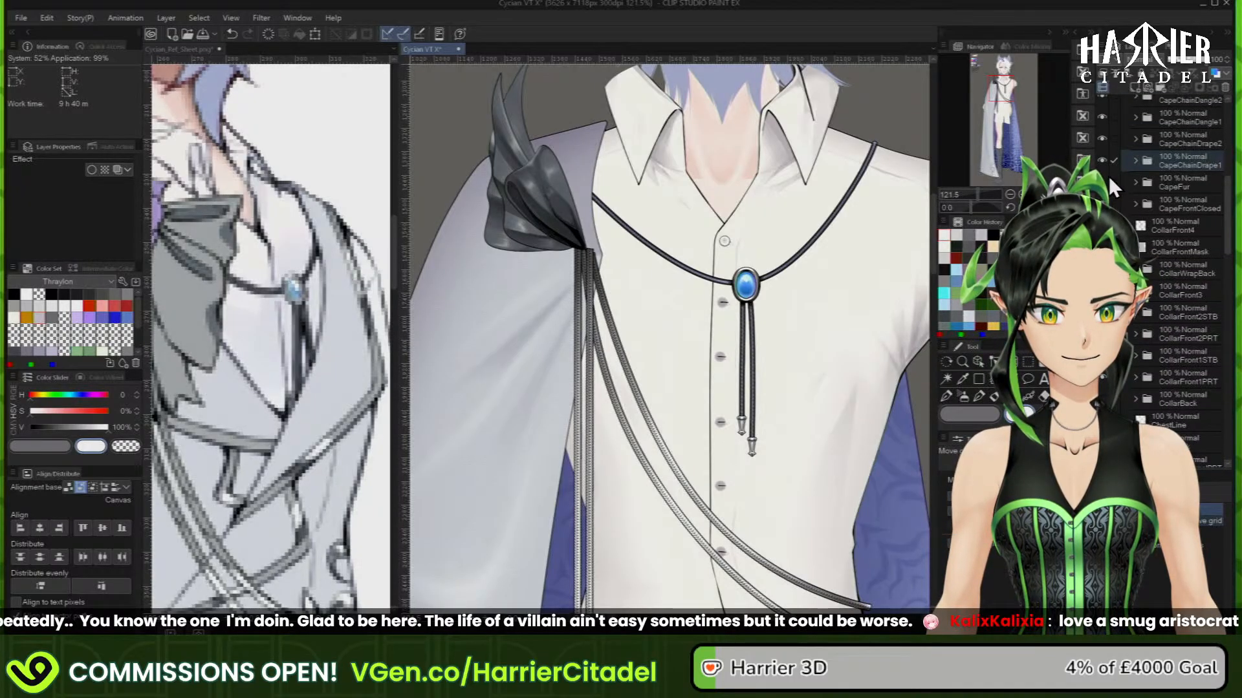
{"action": "scroll", "coordinate": [1109, 176], "scroll_direction": "up", "scroll_amount": 3}
{"action": "scroll", "coordinate": [1108, 174], "scroll_direction": "up", "scroll_amount": 2}
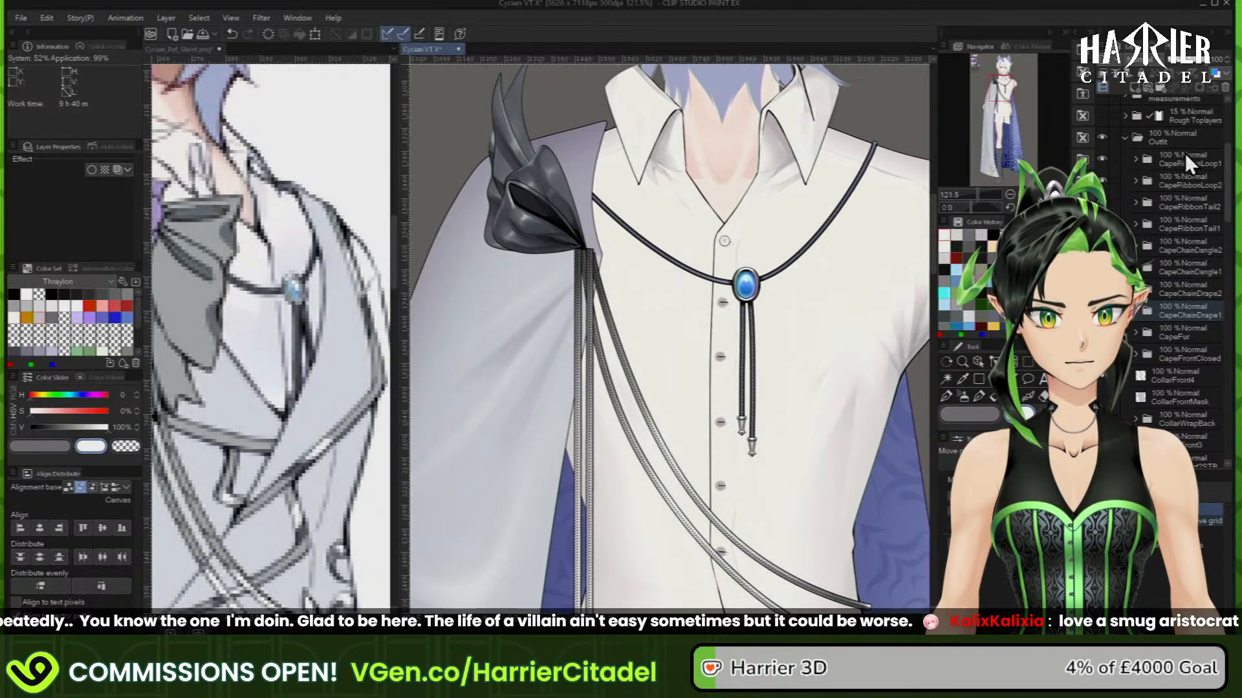
{"action": "left_click", "coordinate": [1101, 115]}
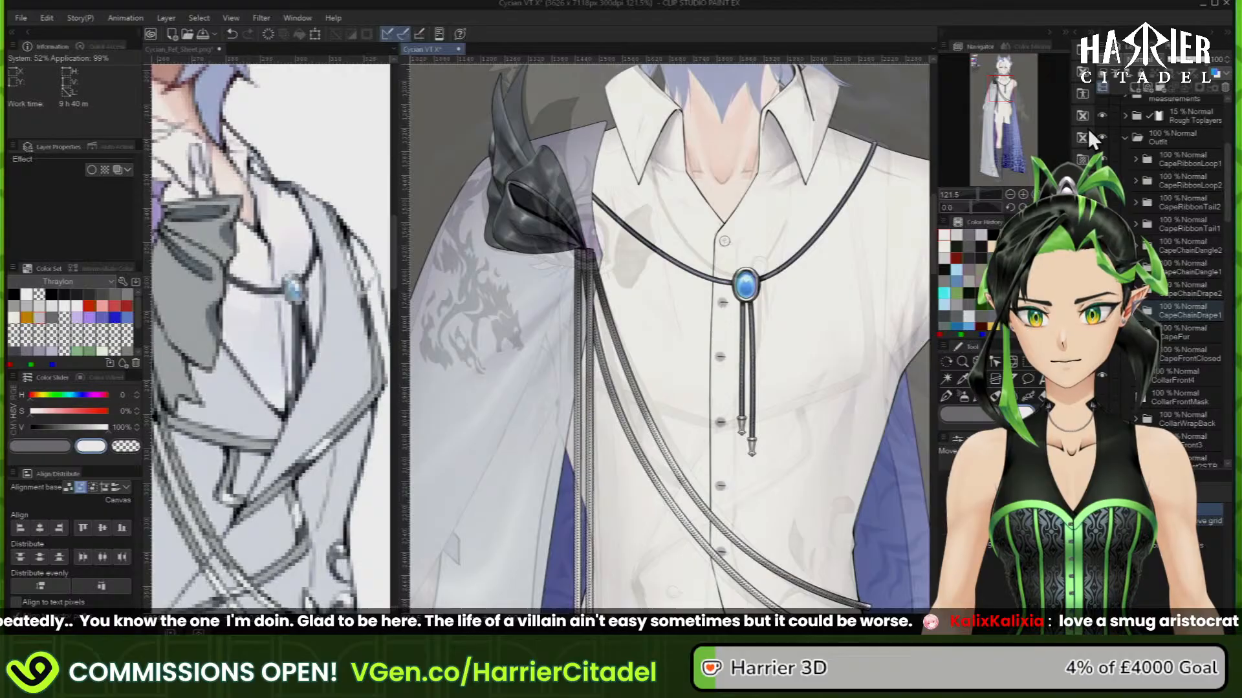
Examine the rough overlay against the cape, shoulder ribbon, shirt and sleeves across the whole figure
{"action": "scroll", "coordinate": [527, 217], "scroll_direction": "up", "scroll_amount": 2}
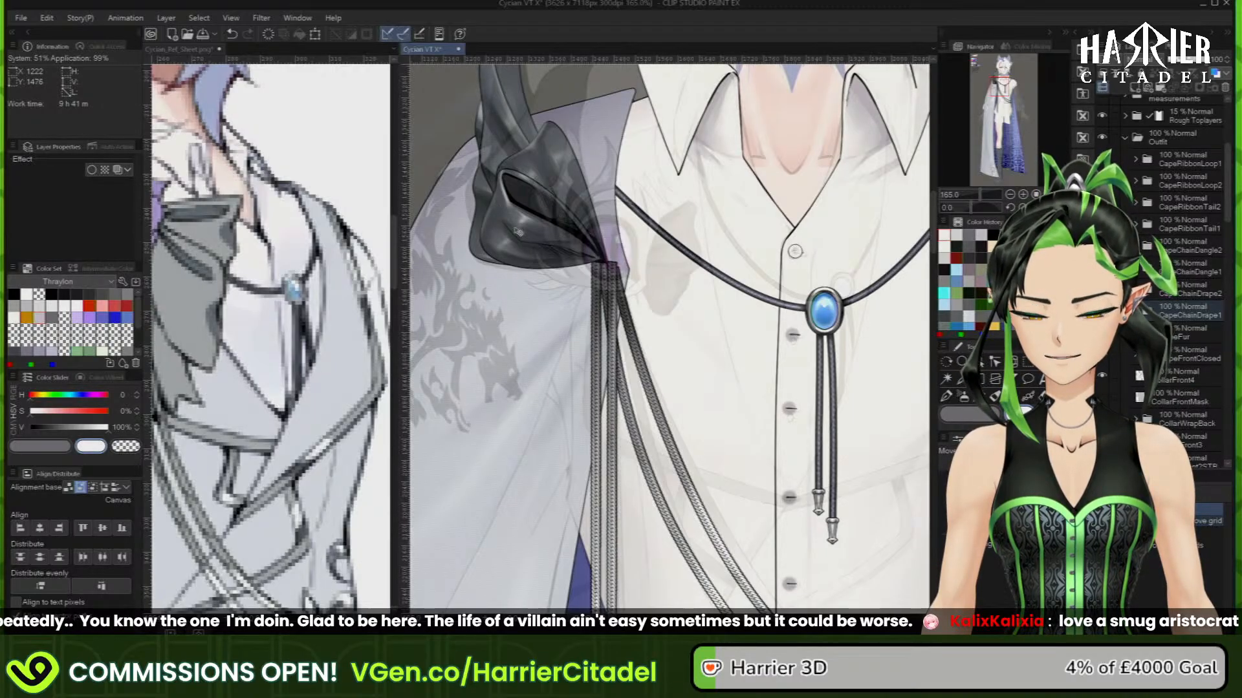
{"action": "scroll", "coordinate": [547, 298], "scroll_direction": "down", "scroll_amount": 8}
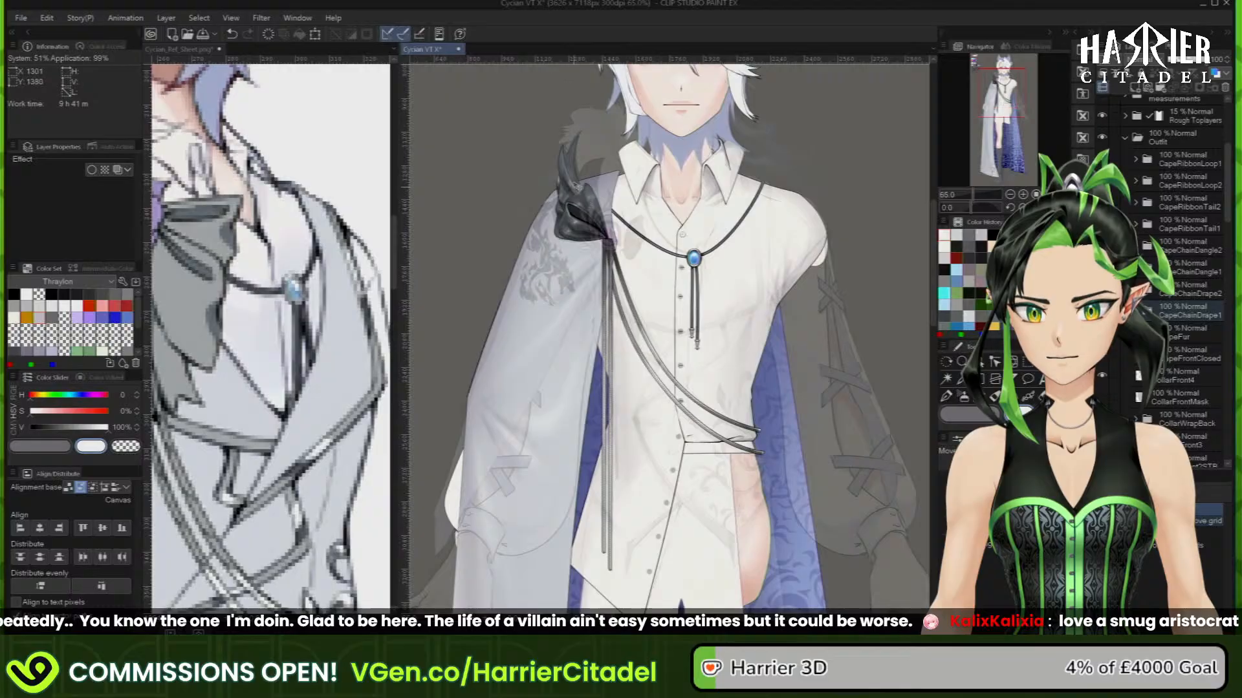
{"action": "scroll", "coordinate": [577, 185], "scroll_direction": "down", "scroll_amount": 5}
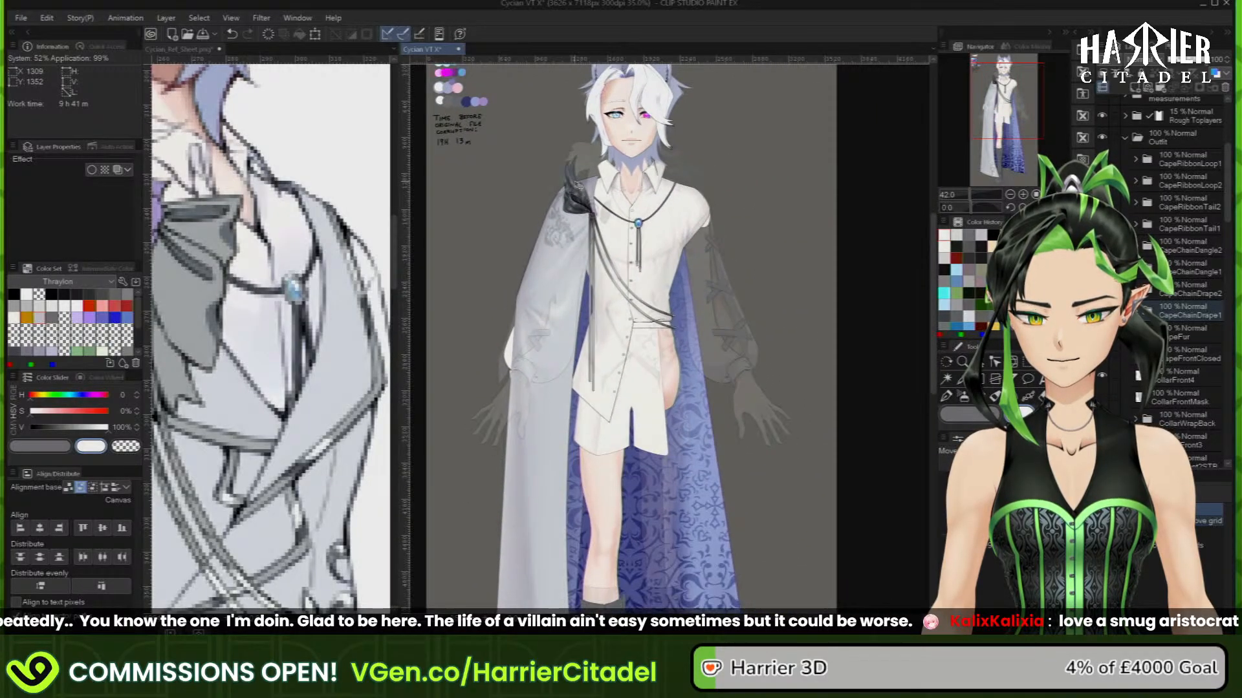
{"action": "scroll", "coordinate": [577, 185], "scroll_direction": "down", "scroll_amount": 2}
{"action": "scroll", "coordinate": [600, 406], "scroll_direction": "up", "scroll_amount": 1}
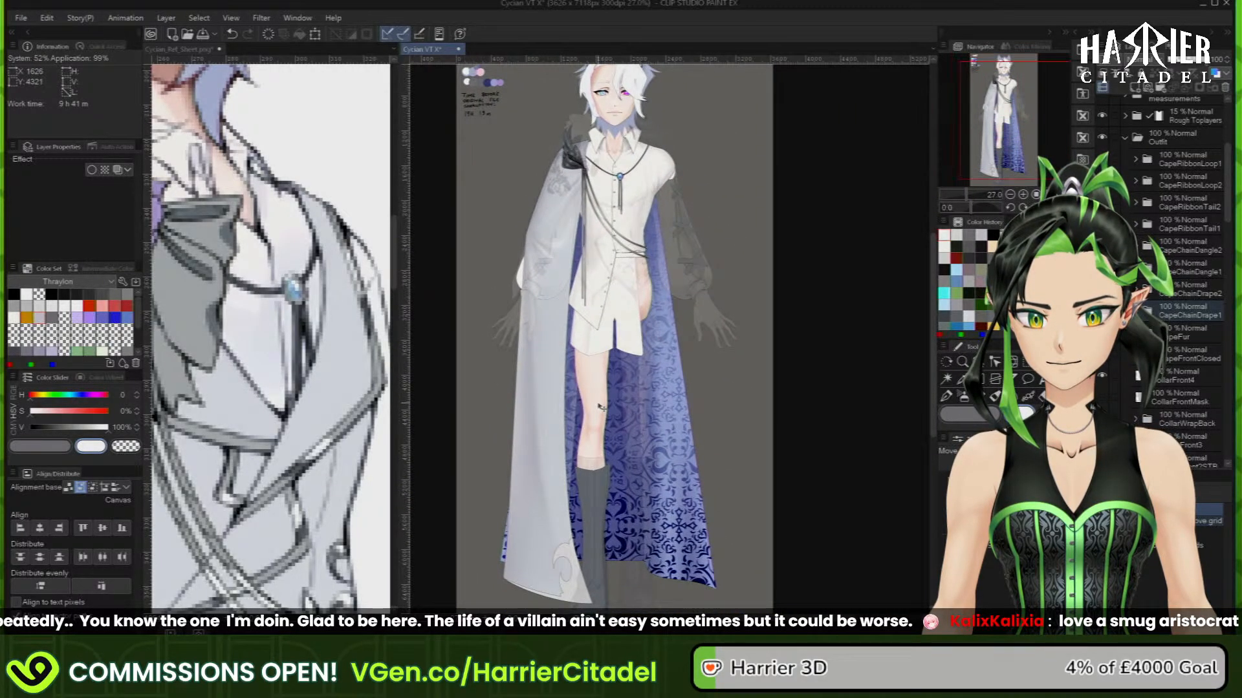
{"action": "scroll", "coordinate": [602, 108], "scroll_direction": "up", "scroll_amount": 1}
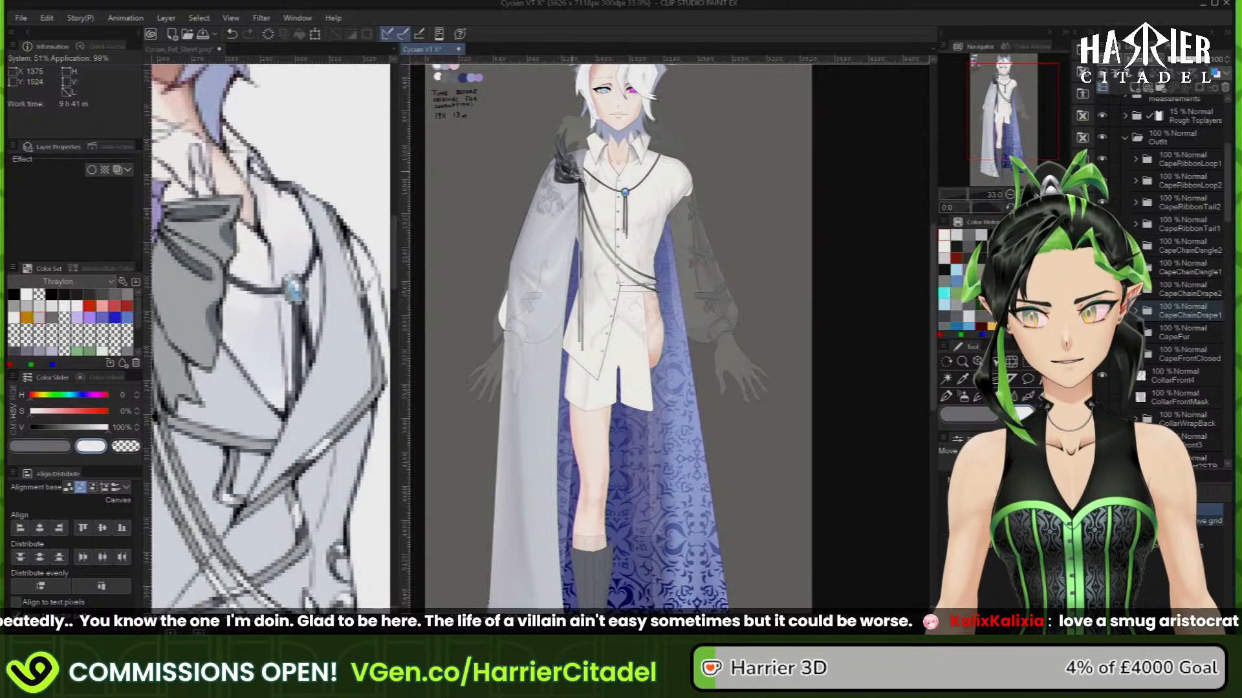
Check the rough overlay at the cape hem and boots, and hide the 15% Rough Toplayers folder
{"action": "scroll", "coordinate": [608, 168], "scroll_direction": "down", "scroll_amount": 3}
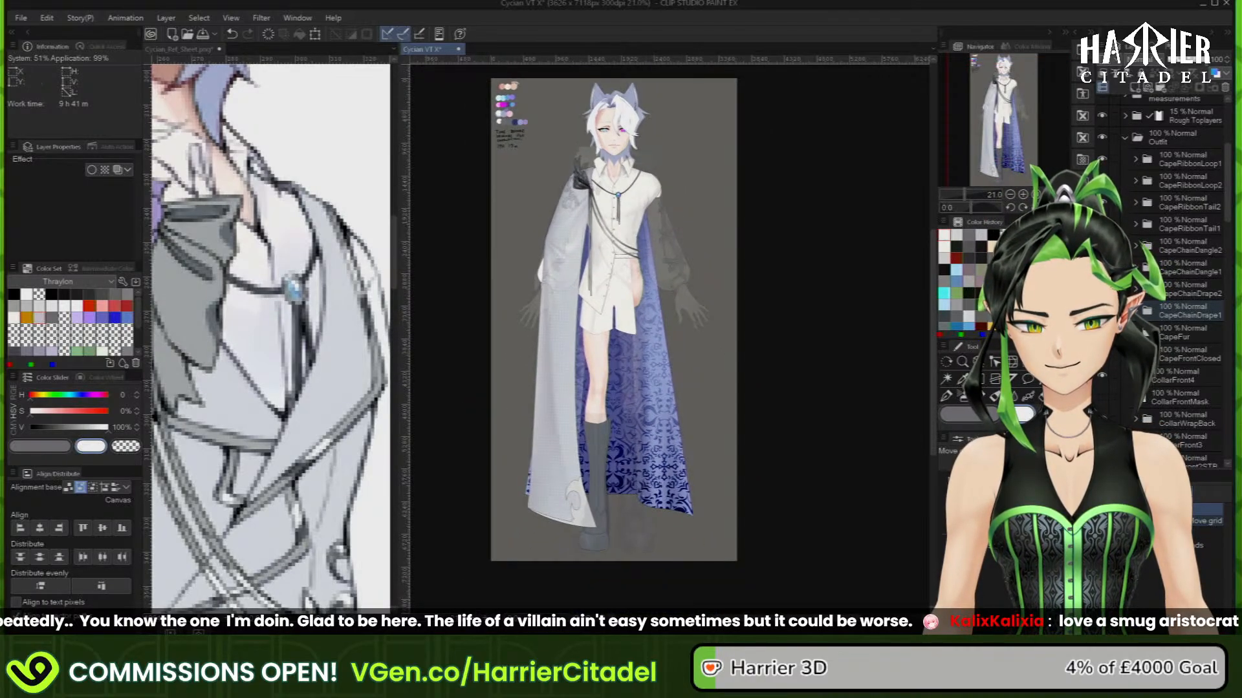
{"action": "scroll", "coordinate": [576, 537], "scroll_direction": "up", "scroll_amount": 5}
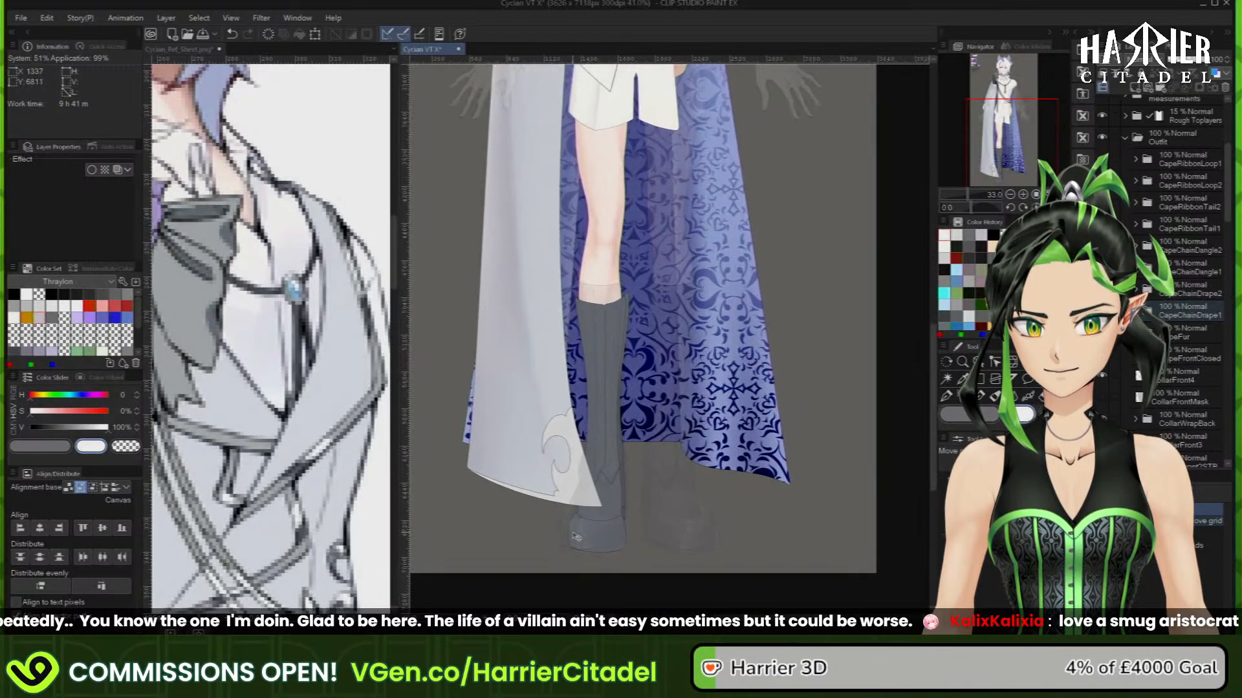
{"action": "scroll", "coordinate": [576, 537], "scroll_direction": "up", "scroll_amount": 2}
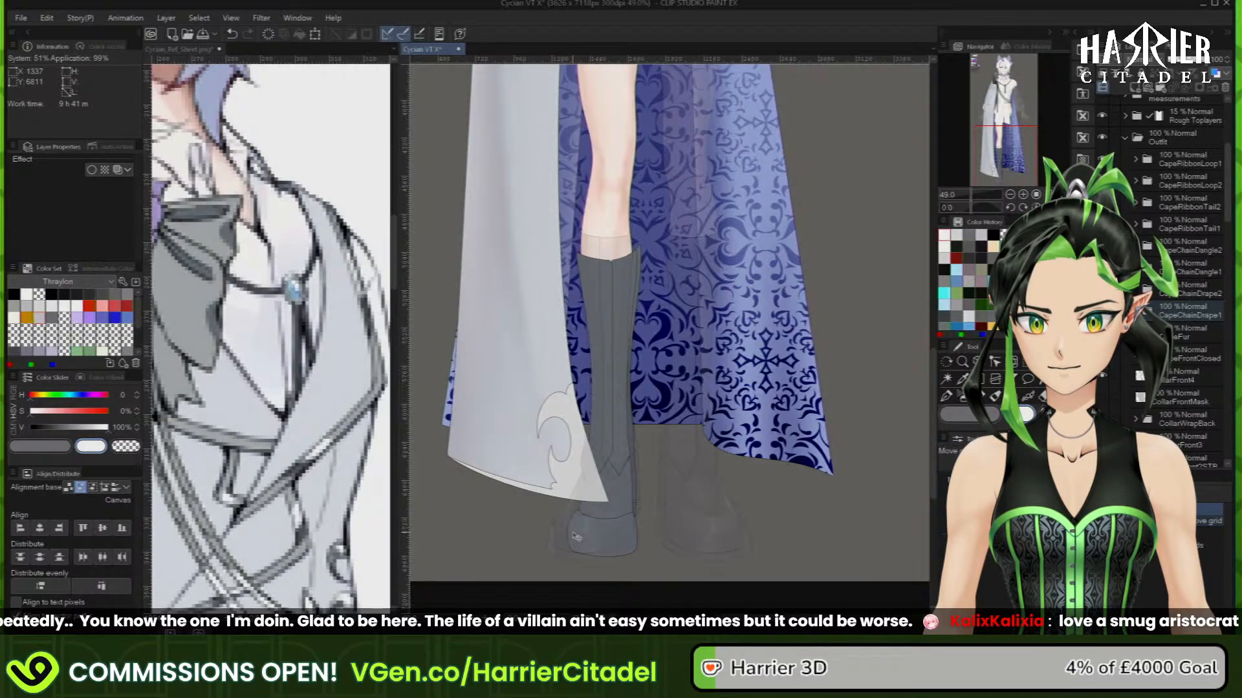
{"action": "scroll", "coordinate": [1159, 202], "scroll_direction": "up", "scroll_amount": 4}
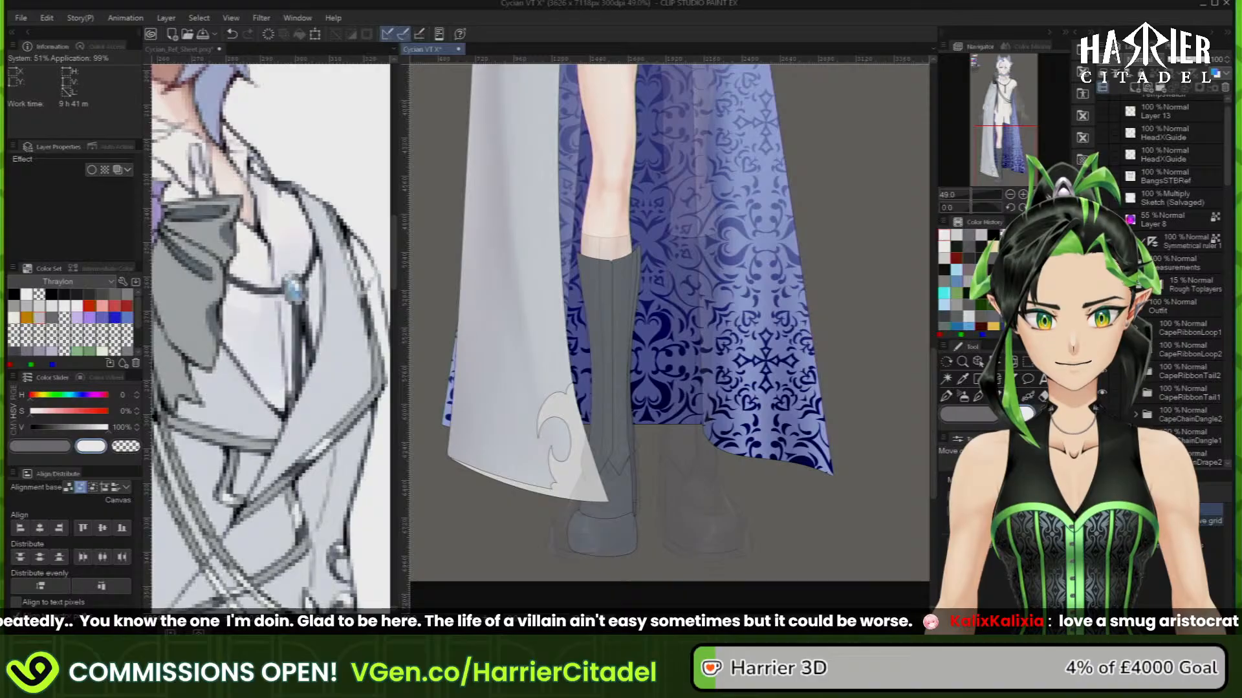
{"action": "left_click", "coordinate": [1102, 285]}
Make the Metal layer inside the CapeFrontClosed folder the active layer
{"action": "scroll", "coordinate": [1199, 358], "scroll_direction": "down", "scroll_amount": 3}
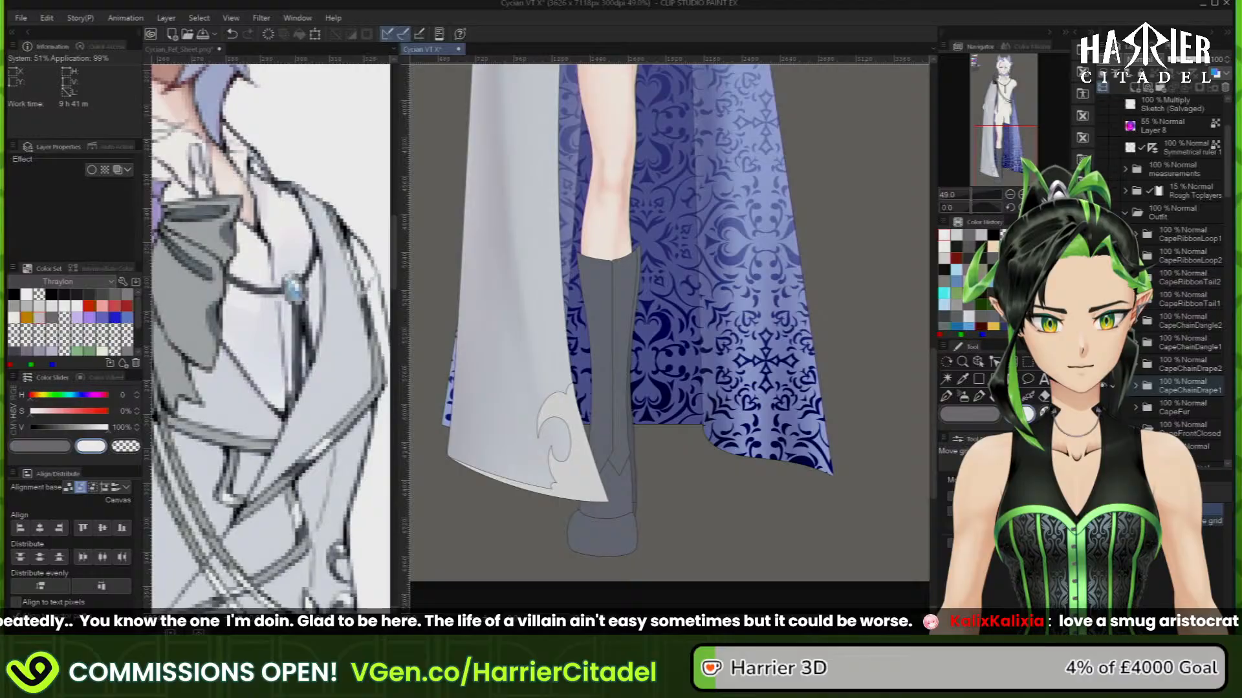
{"action": "scroll", "coordinate": [1216, 401], "scroll_direction": "down", "scroll_amount": 3}
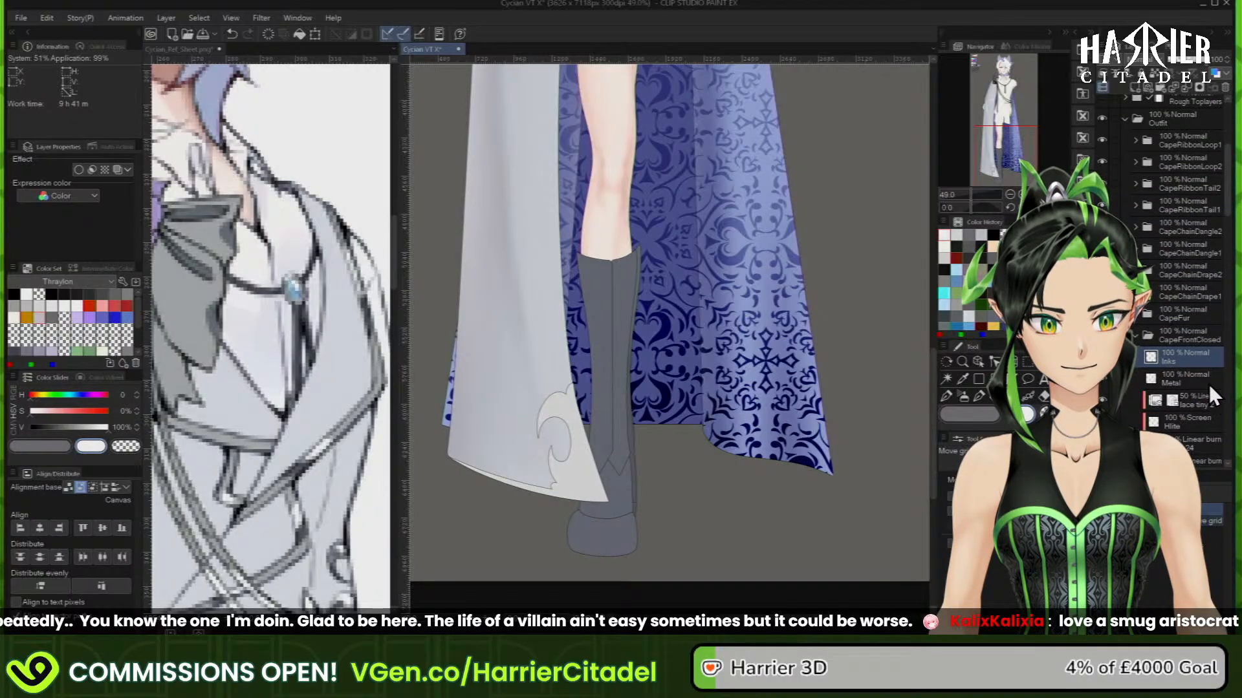
{"action": "left_click", "coordinate": [1172, 380]}
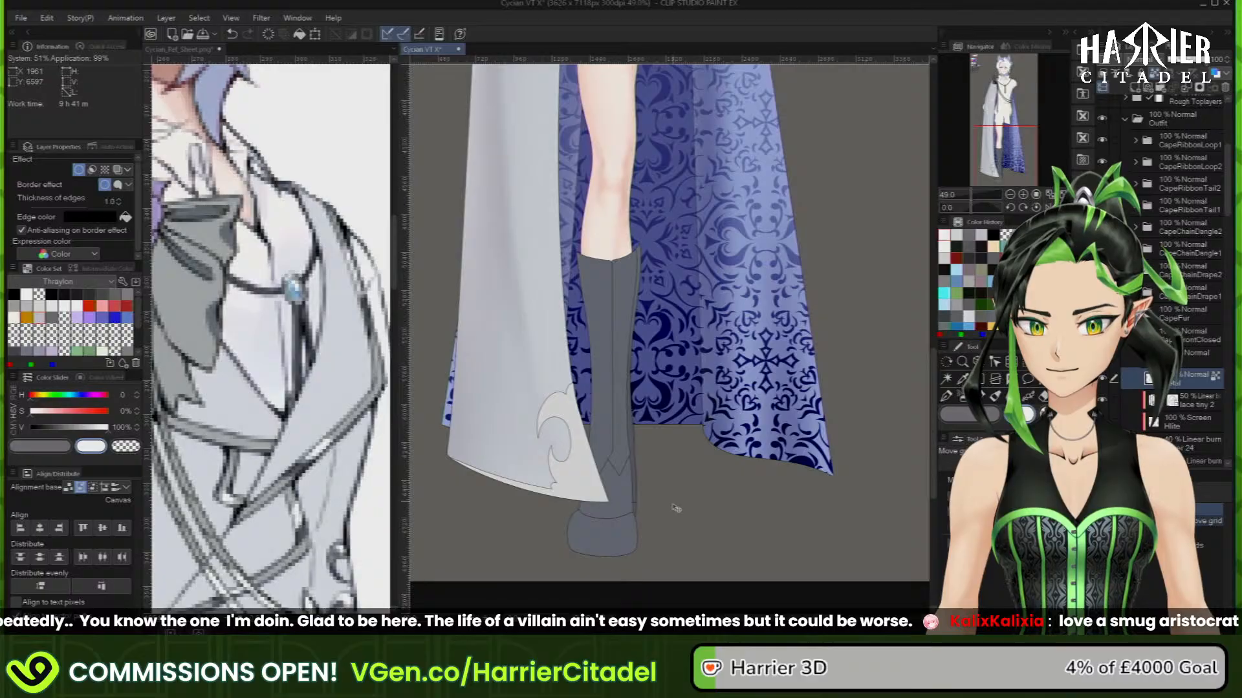
Compare the full figure and the necklace's metal setting up close, and make the dark grey main colour active
{"action": "scroll", "coordinate": [685, 550], "scroll_direction": "down", "scroll_amount": 1}
{"action": "scroll", "coordinate": [685, 551], "scroll_direction": "down", "scroll_amount": 6}
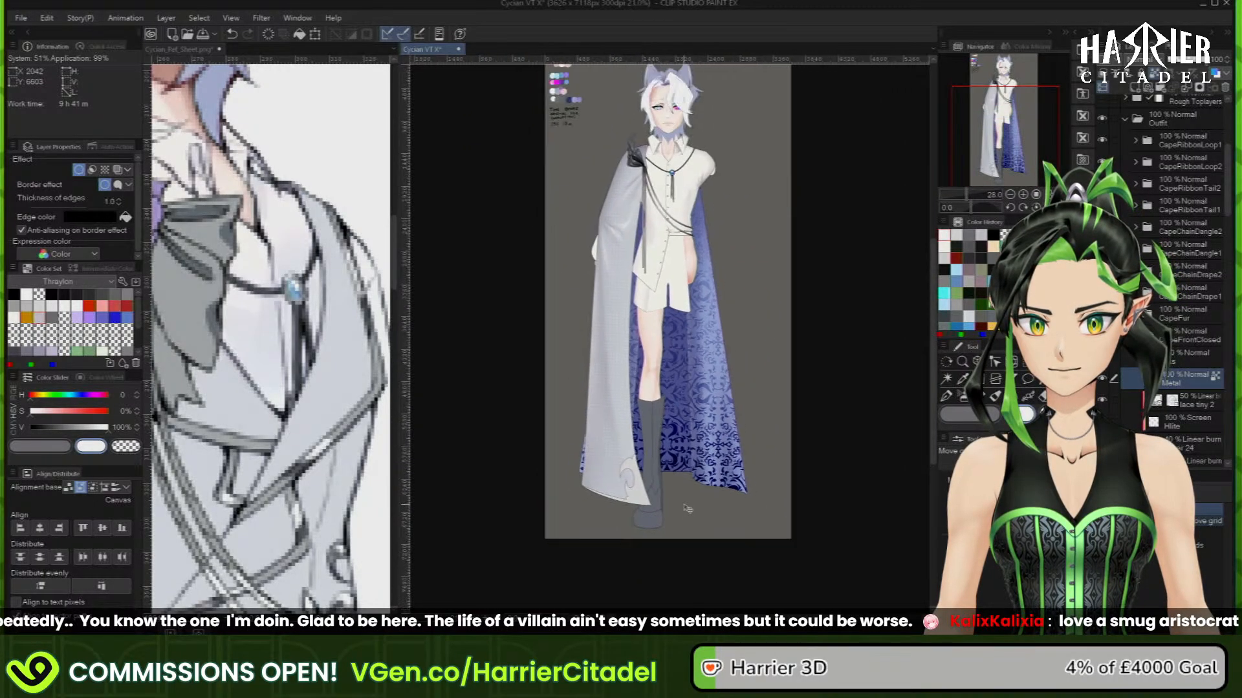
{"action": "scroll", "coordinate": [671, 280], "scroll_direction": "up", "scroll_amount": 5}
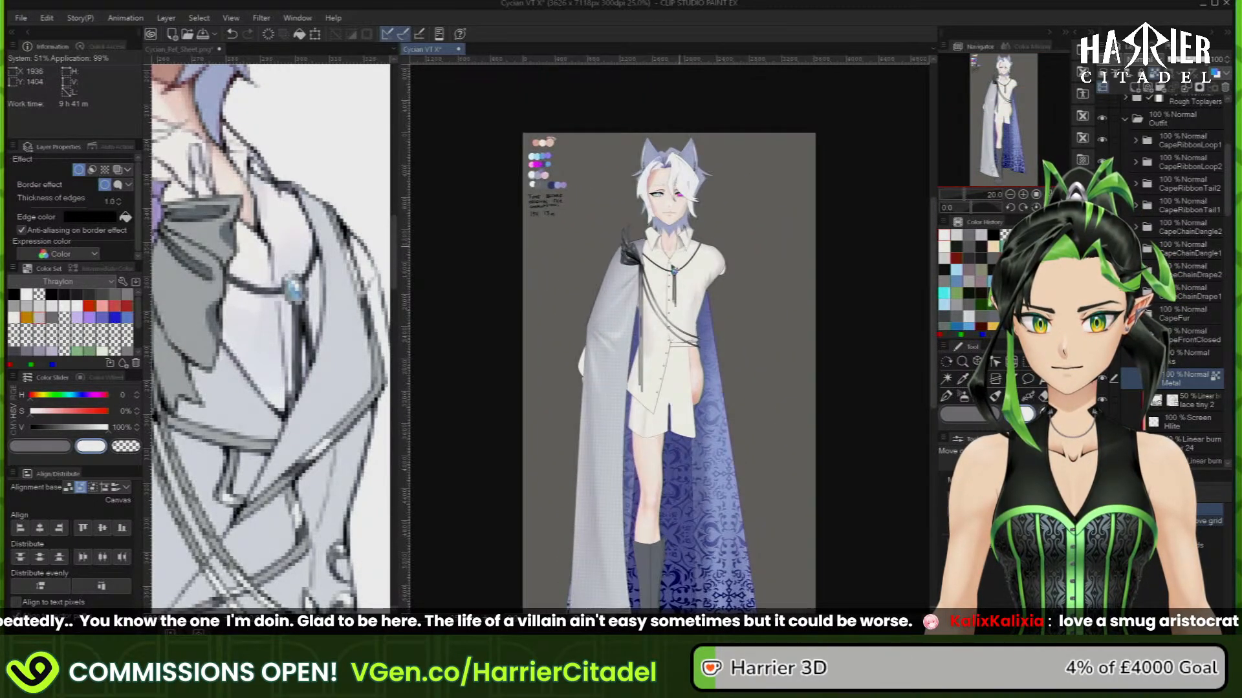
{"action": "scroll", "coordinate": [675, 279], "scroll_direction": "up", "scroll_amount": 8}
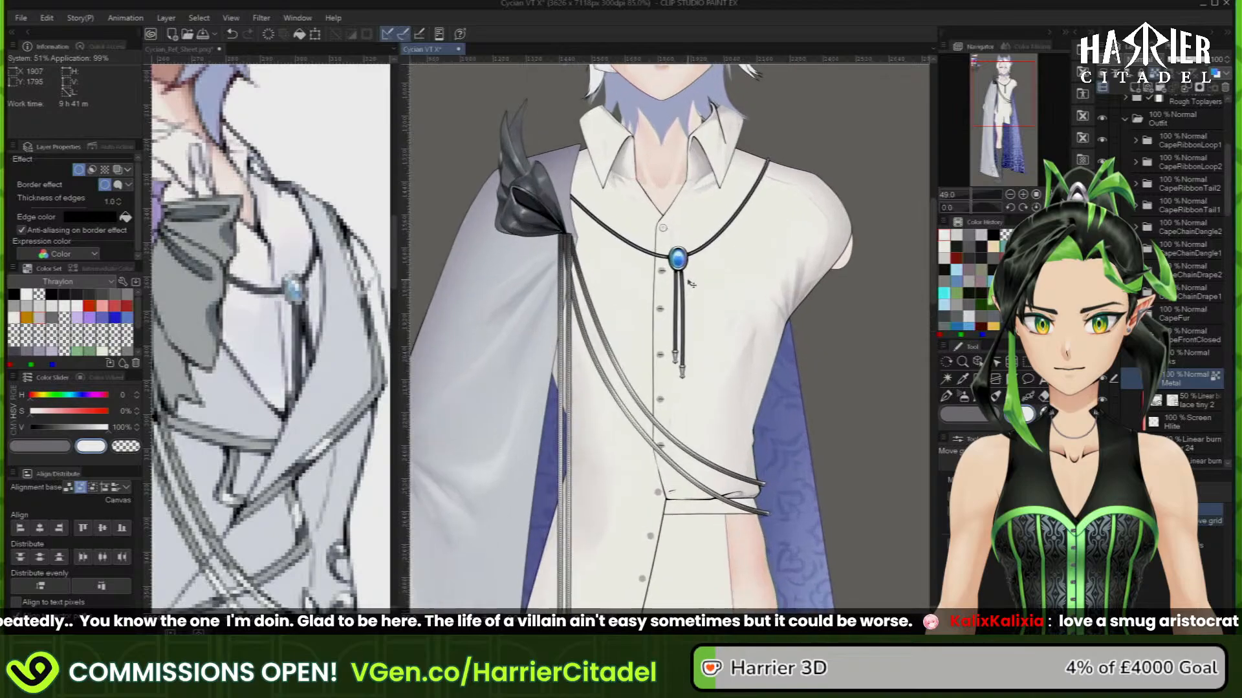
{"action": "scroll", "coordinate": [691, 283], "scroll_direction": "up", "scroll_amount": 5}
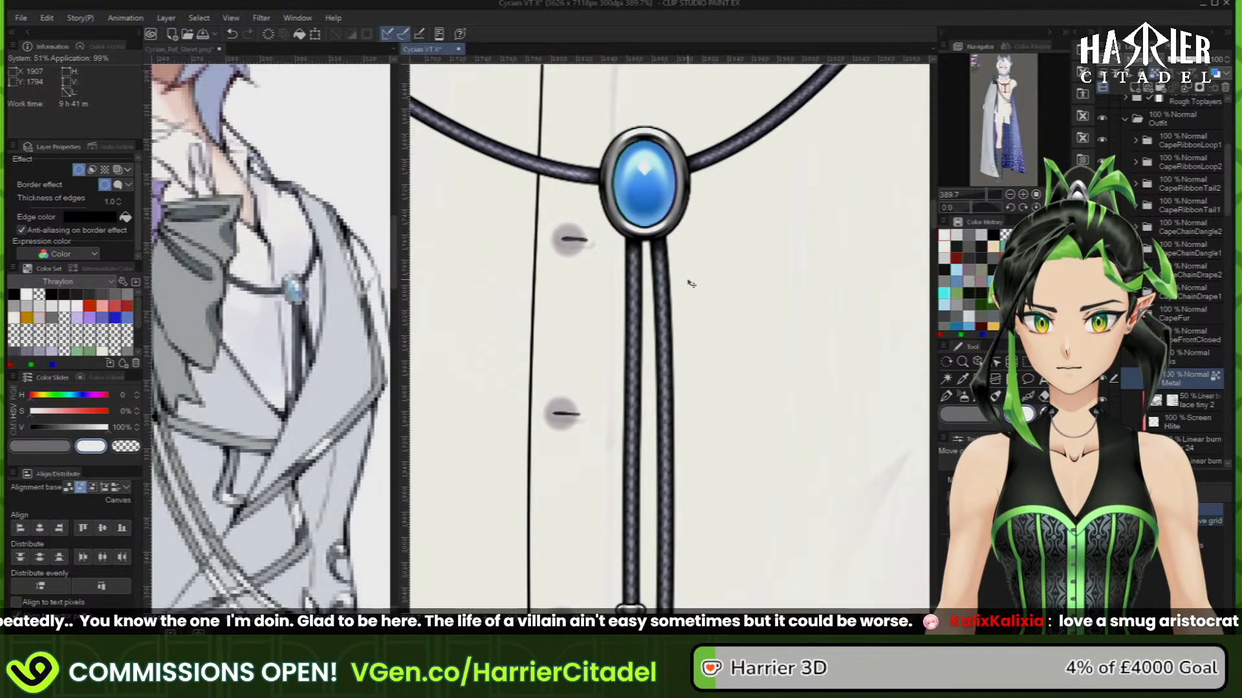
{"action": "left_click", "coordinate": [974, 413]}
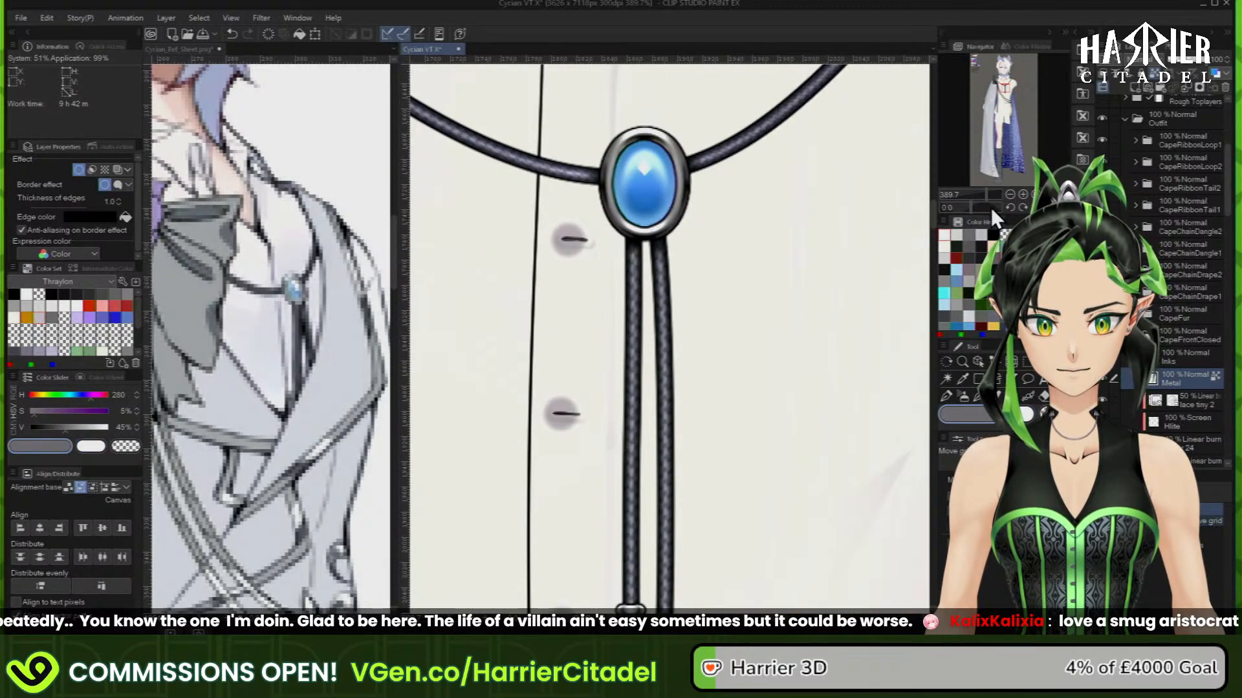
Airbrush soft black shading bands down the metal trim at the front cape's lower corner for a metallic sheen
{"action": "left_click", "coordinate": [1000, 123]}
{"action": "left_click", "coordinate": [991, 165]}
{"action": "scroll", "coordinate": [817, 110], "scroll_direction": "down", "scroll_amount": 4}
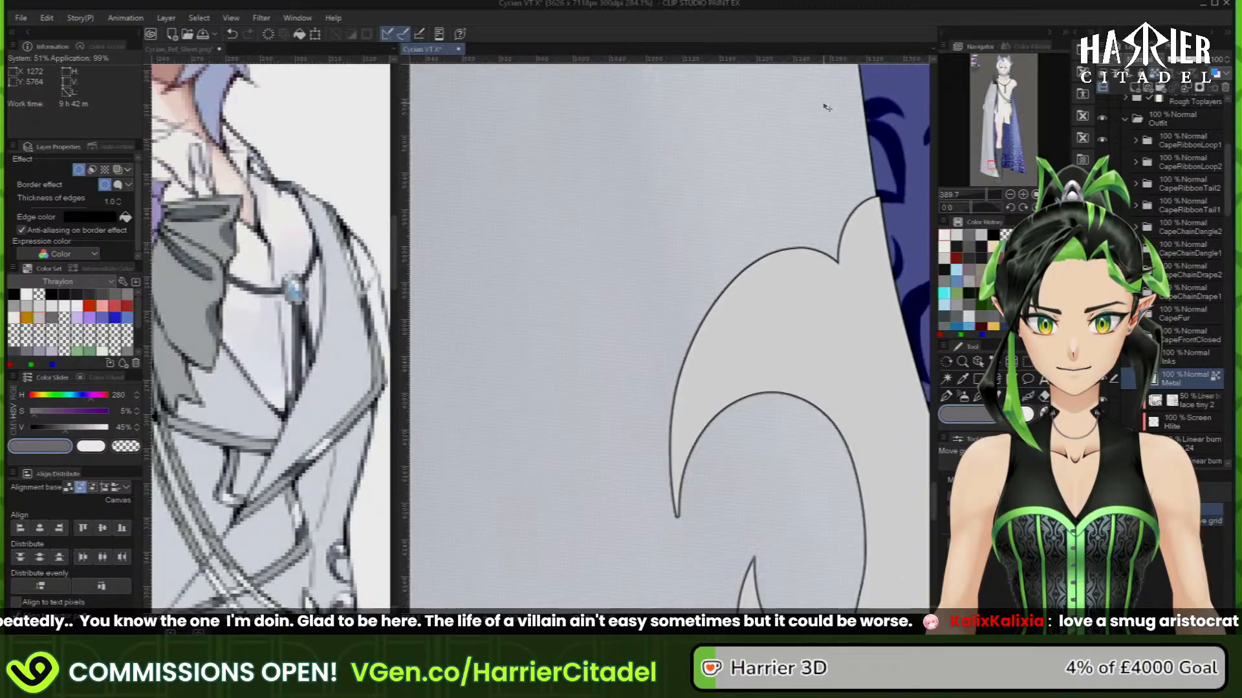
{"action": "scroll", "coordinate": [812, 111], "scroll_direction": "down", "scroll_amount": 5}
{"action": "scroll", "coordinate": [853, 259], "scroll_direction": "down", "scroll_amount": 1}
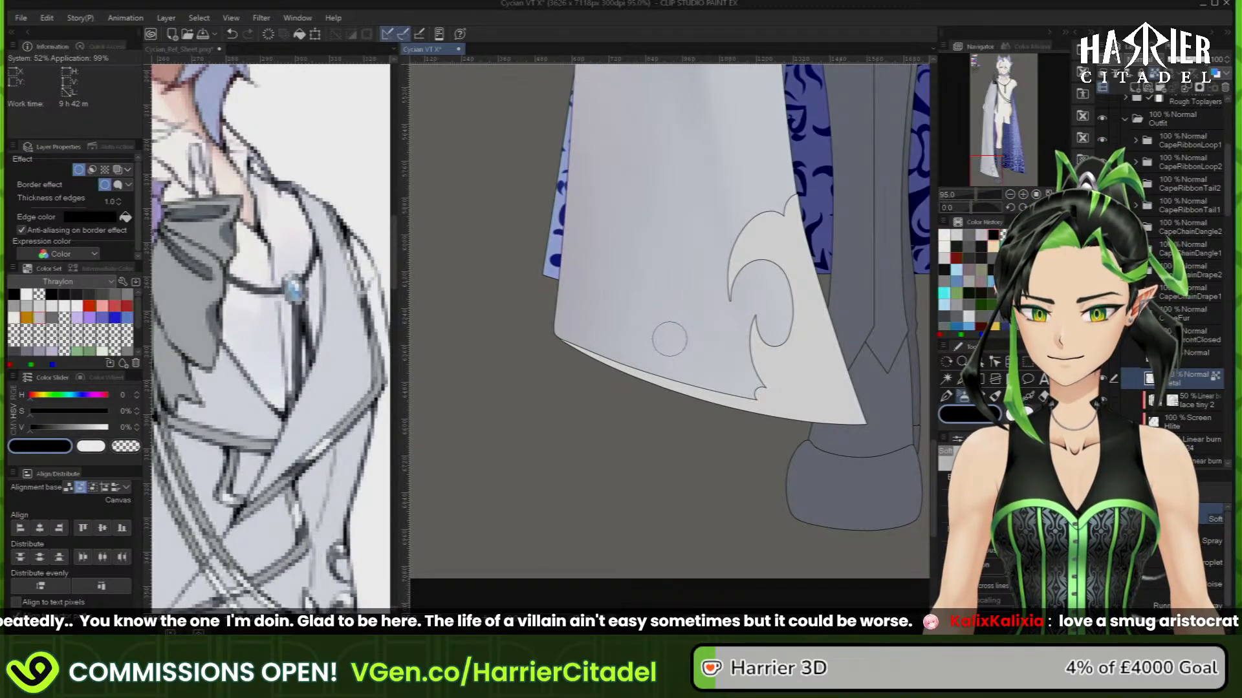
{"action": "left_click_drag", "start_coordinate": [756, 226], "coordinate": [801, 414]}
{"action": "left_click_drag", "start_coordinate": [744, 173], "coordinate": [808, 421]}
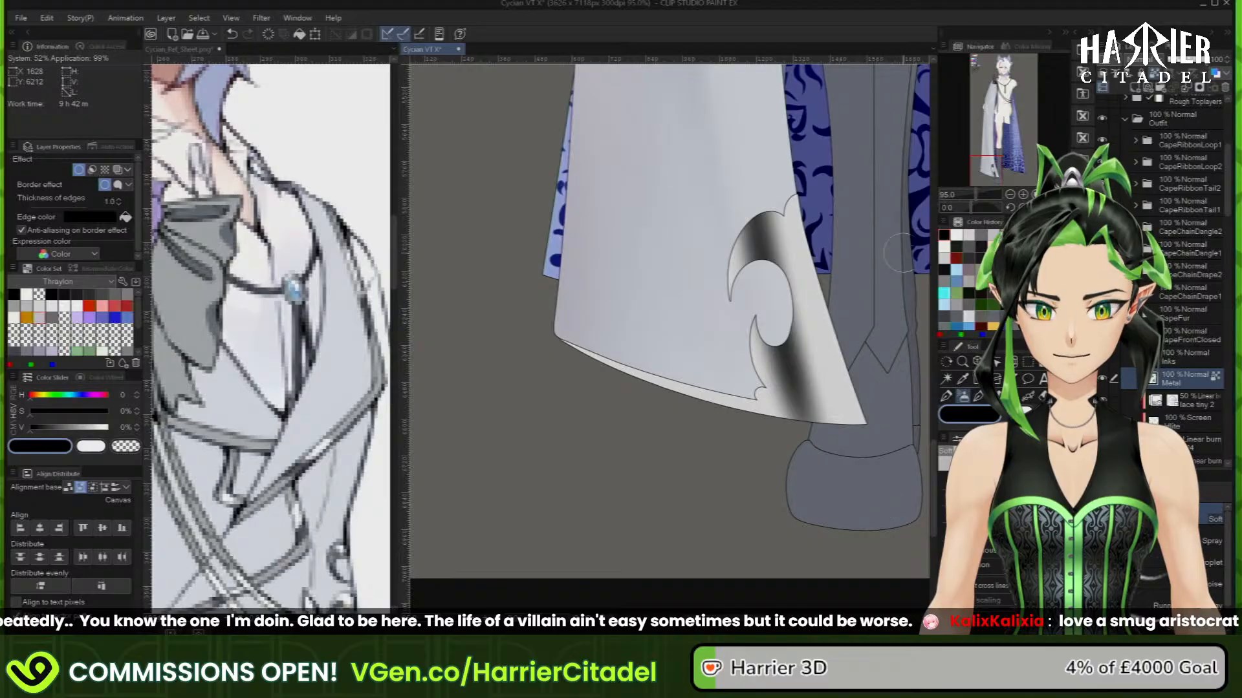
{"action": "left_click_drag", "start_coordinate": [797, 266], "coordinate": [835, 414]}
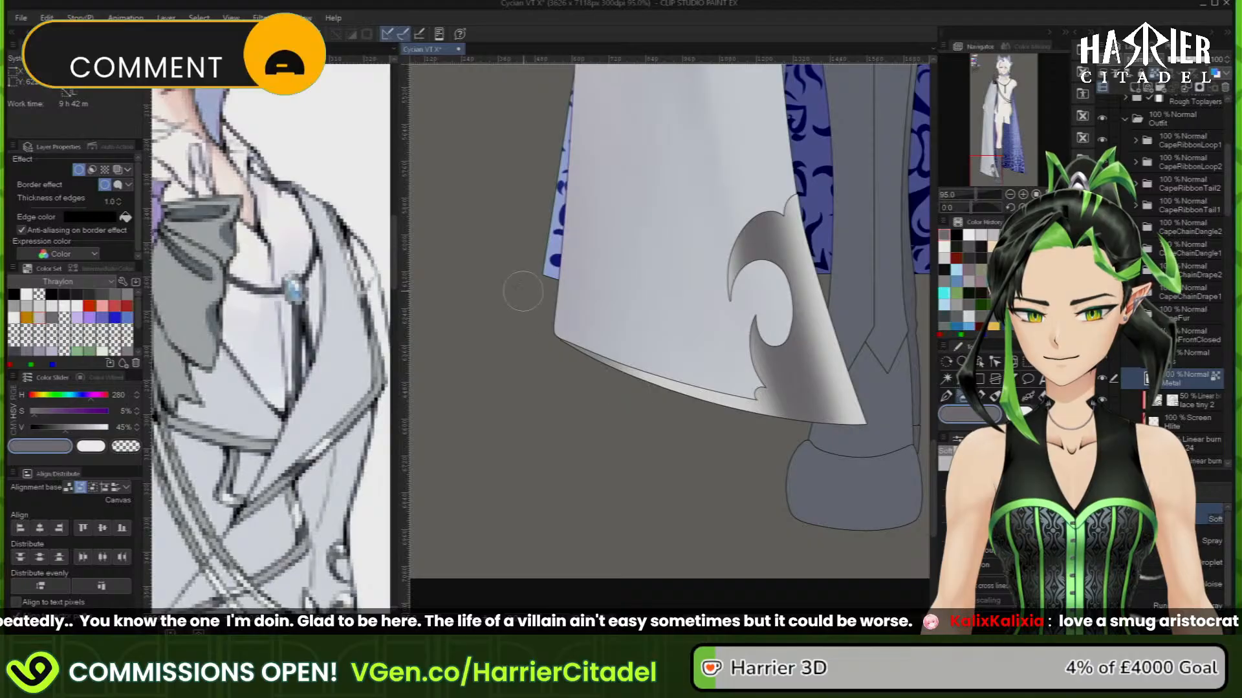
{"action": "left_click", "coordinate": [993, 235]}
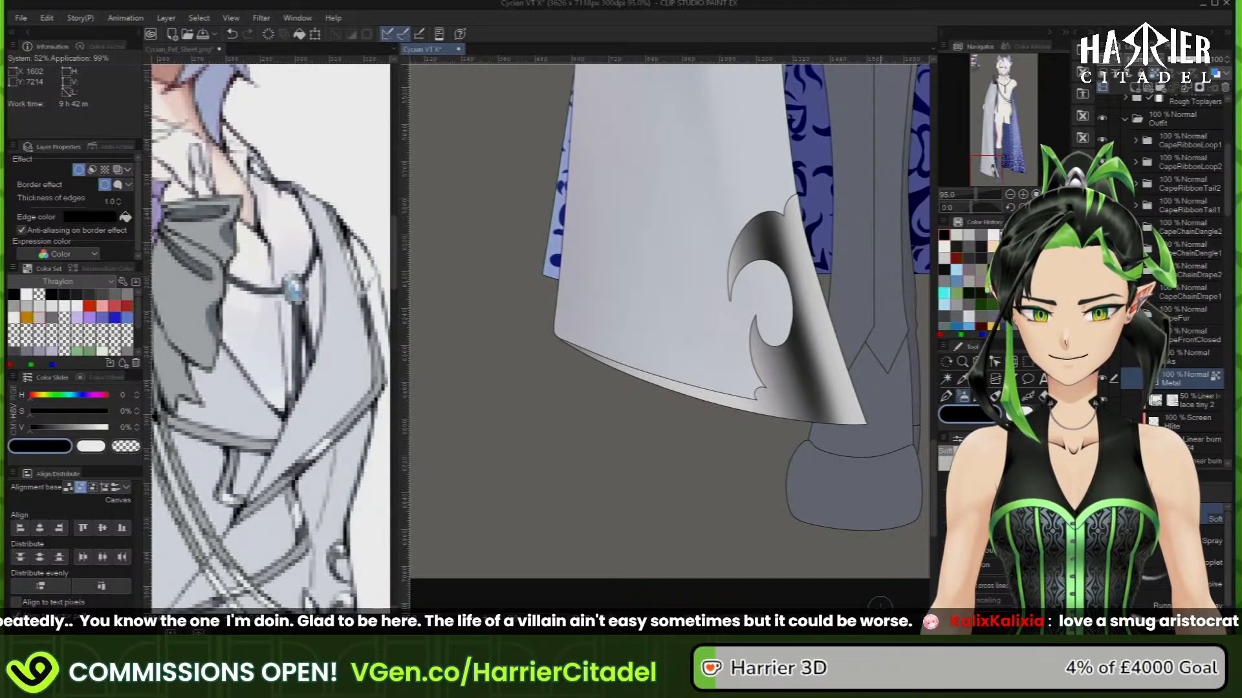
{"action": "scroll", "coordinate": [687, 451], "scroll_direction": "down", "scroll_amount": 10}
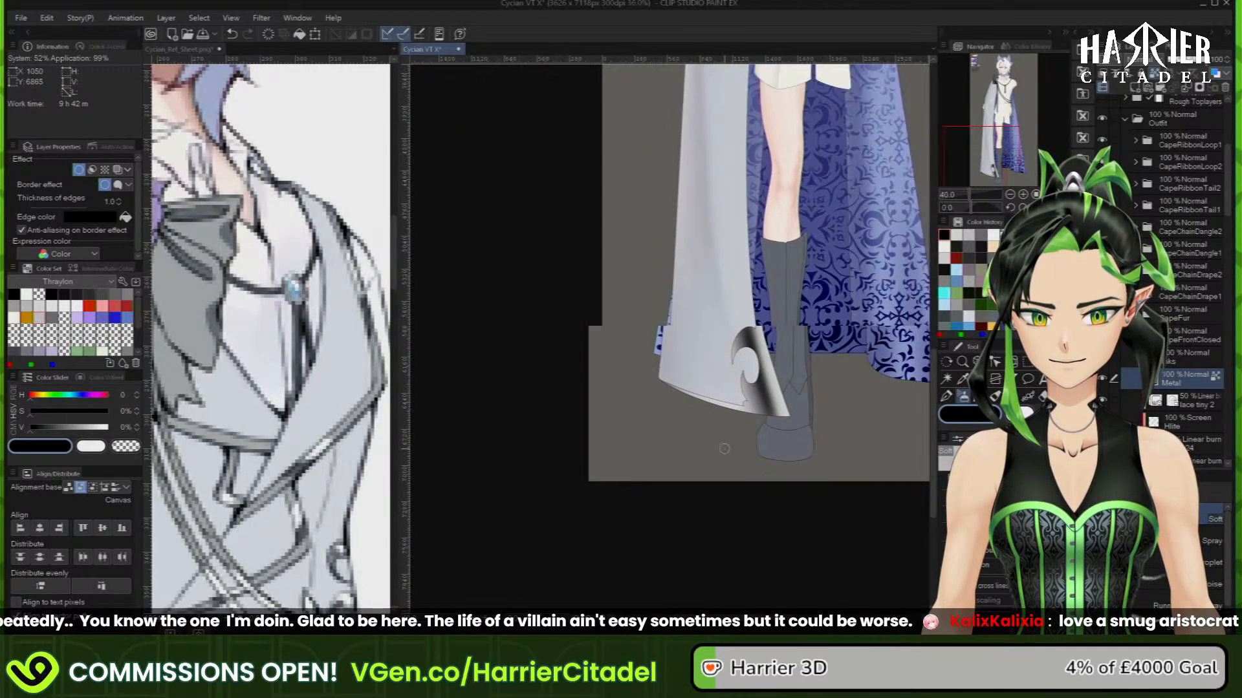
{"action": "scroll", "coordinate": [687, 451], "scroll_direction": "up", "scroll_amount": 5}
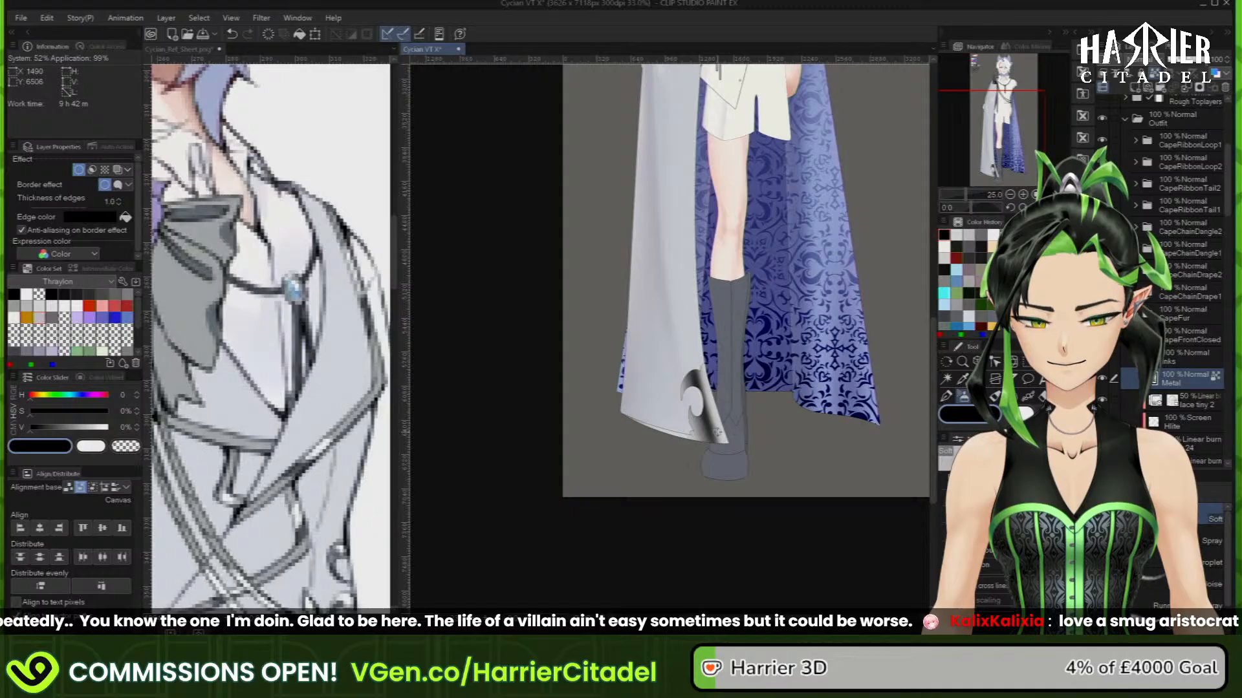
{"action": "scroll", "coordinate": [682, 378], "scroll_direction": "up", "scroll_amount": 3}
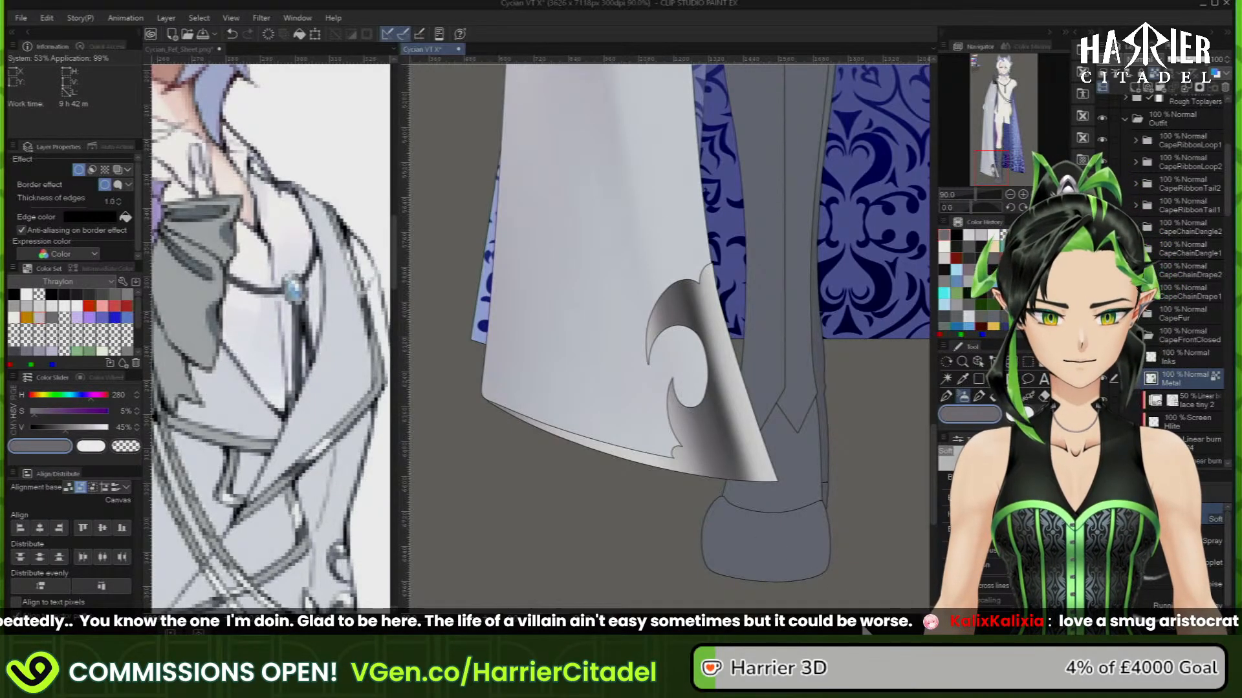
Select everything outside the metal trim's shape and add a new clipped layer above the Metal layer
{"action": "left_click", "coordinate": [1154, 377], "text": "ctrl"}
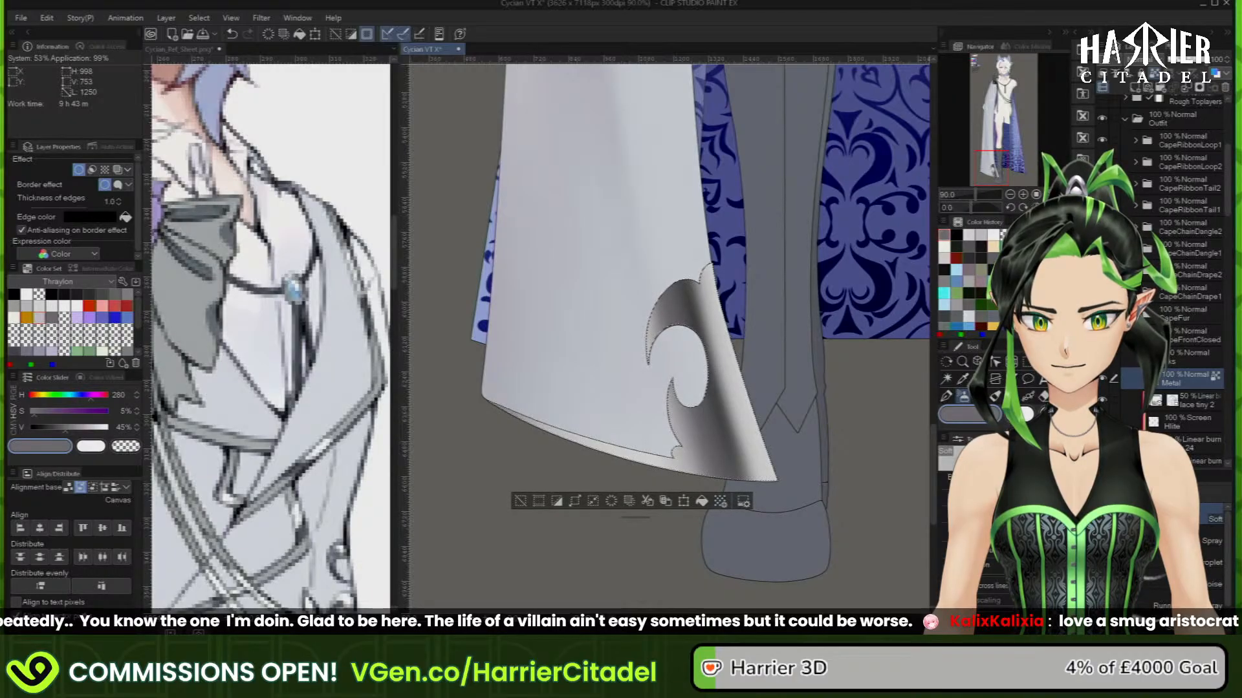
{"action": "left_click", "coordinate": [556, 502]}
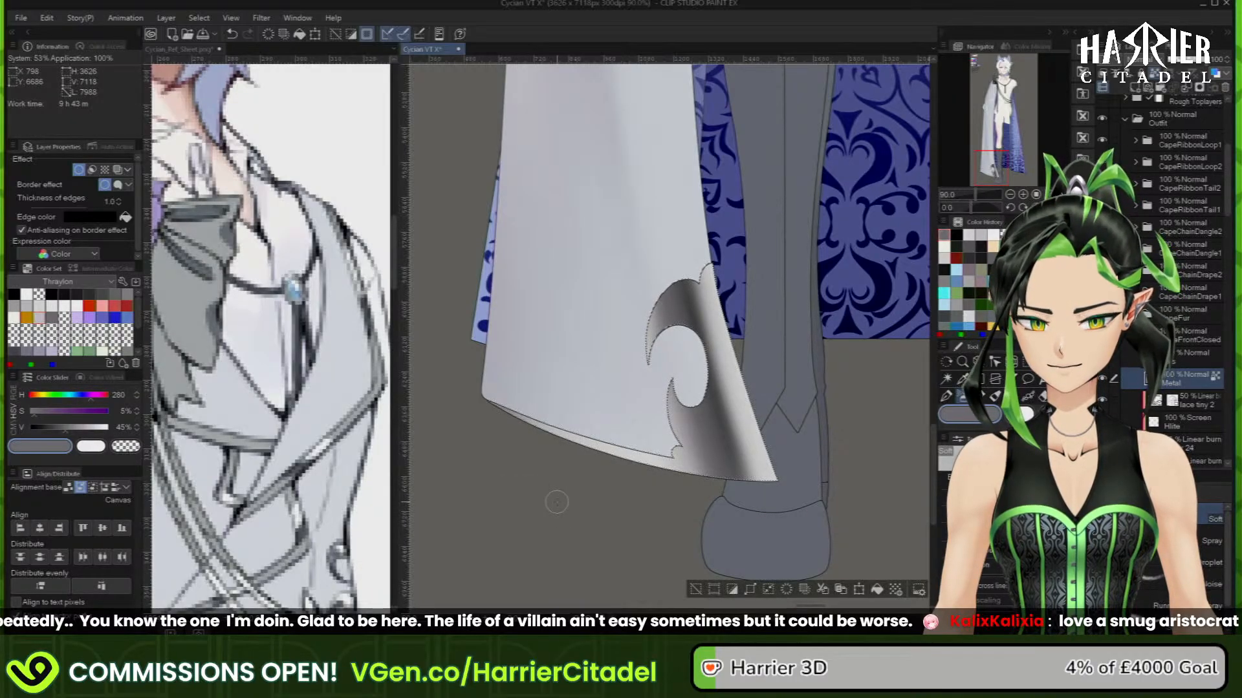
{"action": "left_click", "coordinate": [1137, 88]}
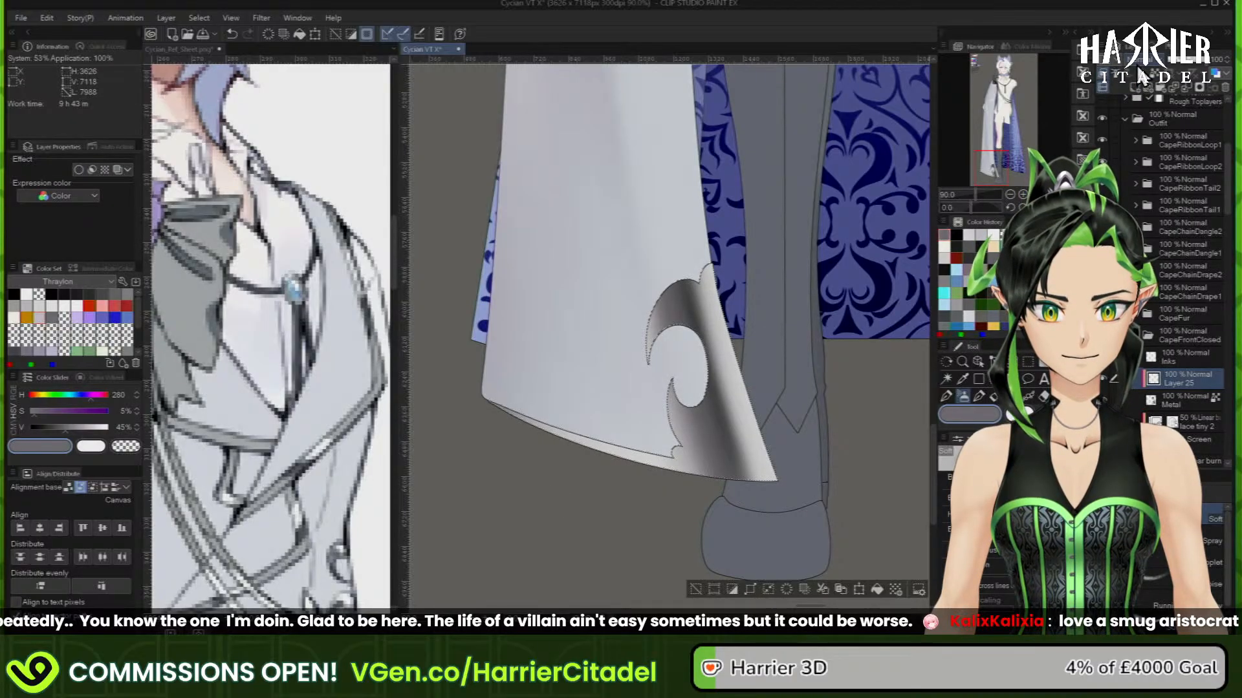
Lasso-fill grey around the metal trim on the new layer to edge its outline with shadow
{"action": "left_click", "coordinate": [948, 397]}
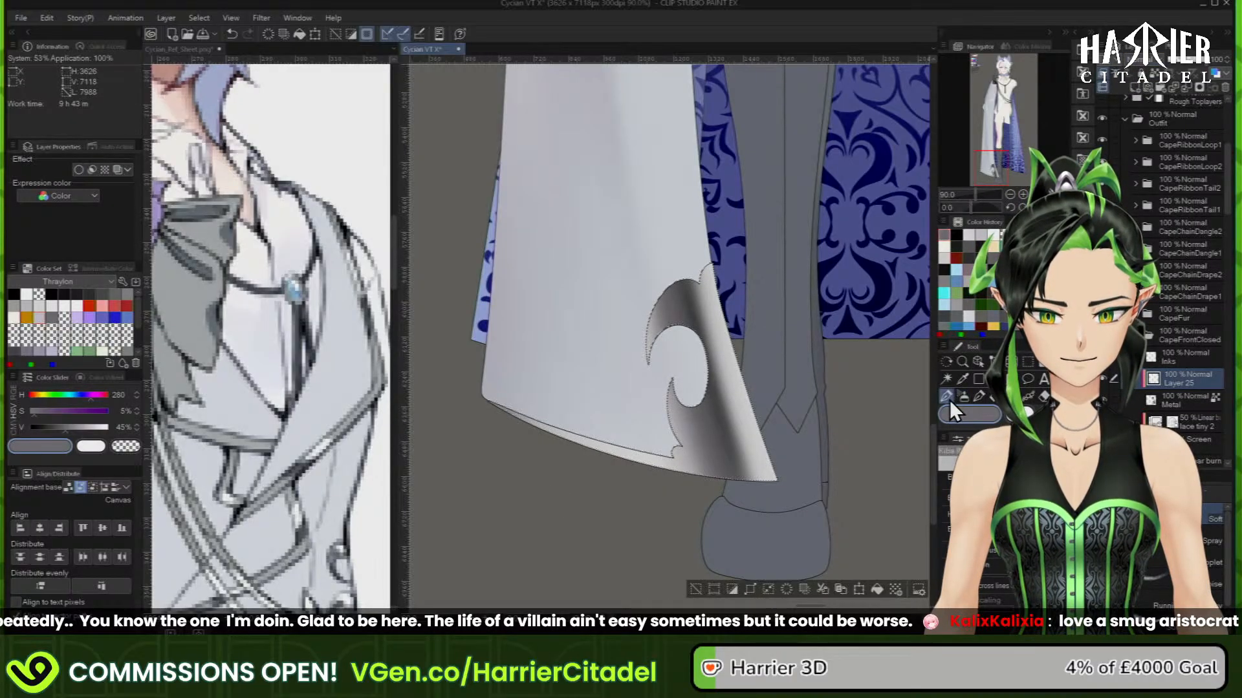
{"action": "left_click", "coordinate": [1146, 570]}
{"action": "mouse_move", "coordinate": [793, 376]}
{"action": "left_mouse_down"}
{"action": "mouse_move", "coordinate": [732, 304]}
{"action": "mouse_move", "coordinate": [689, 303]}
{"action": "left_mouse_up"}
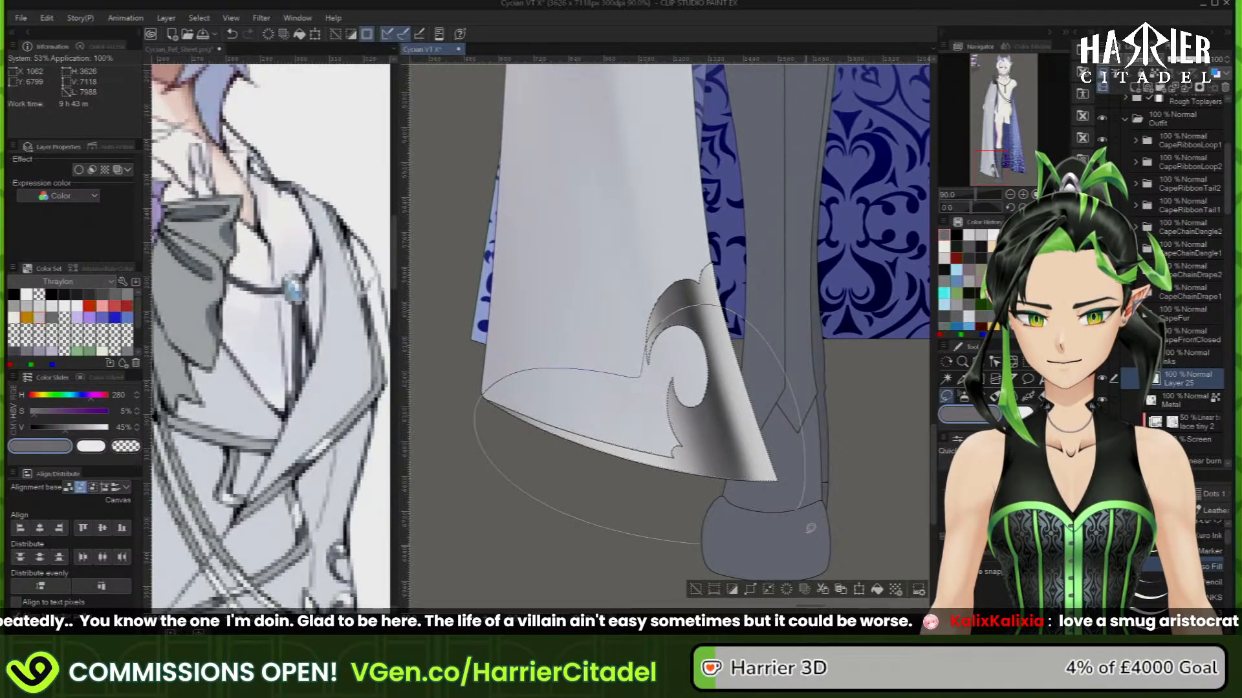
{"action": "left_click_drag", "start_coordinate": [810, 529], "coordinate": [808, 529]}
Try Linear burn on the trim's edge-shadow layer and settle on Multiply as its blending mode
{"action": "left_click", "coordinate": [1157, 79]}
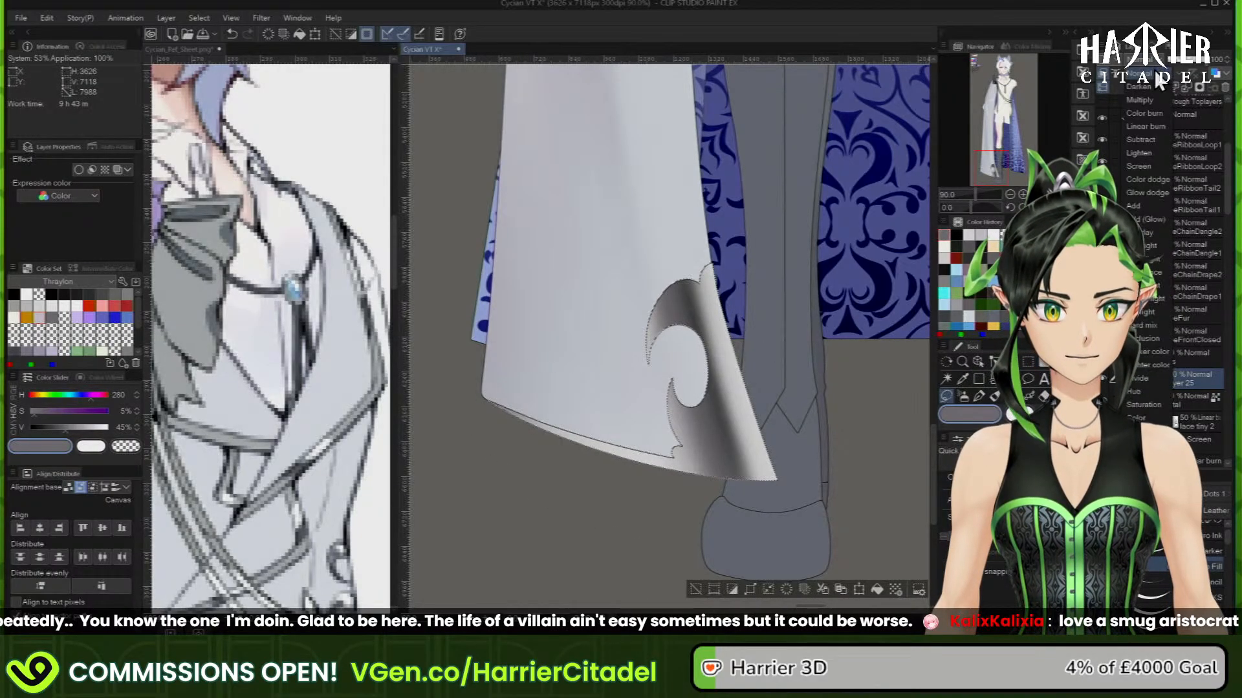
{"action": "left_click", "coordinate": [1146, 127]}
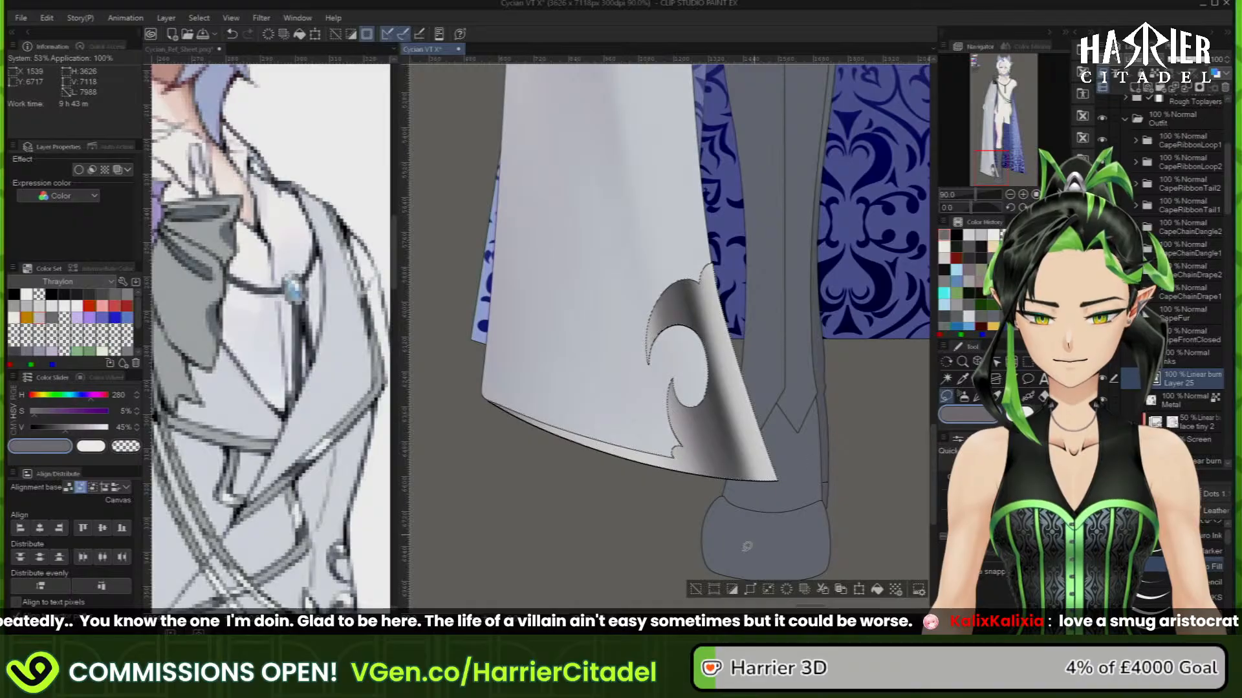
{"action": "scroll", "coordinate": [688, 355], "scroll_direction": "up", "scroll_amount": 6}
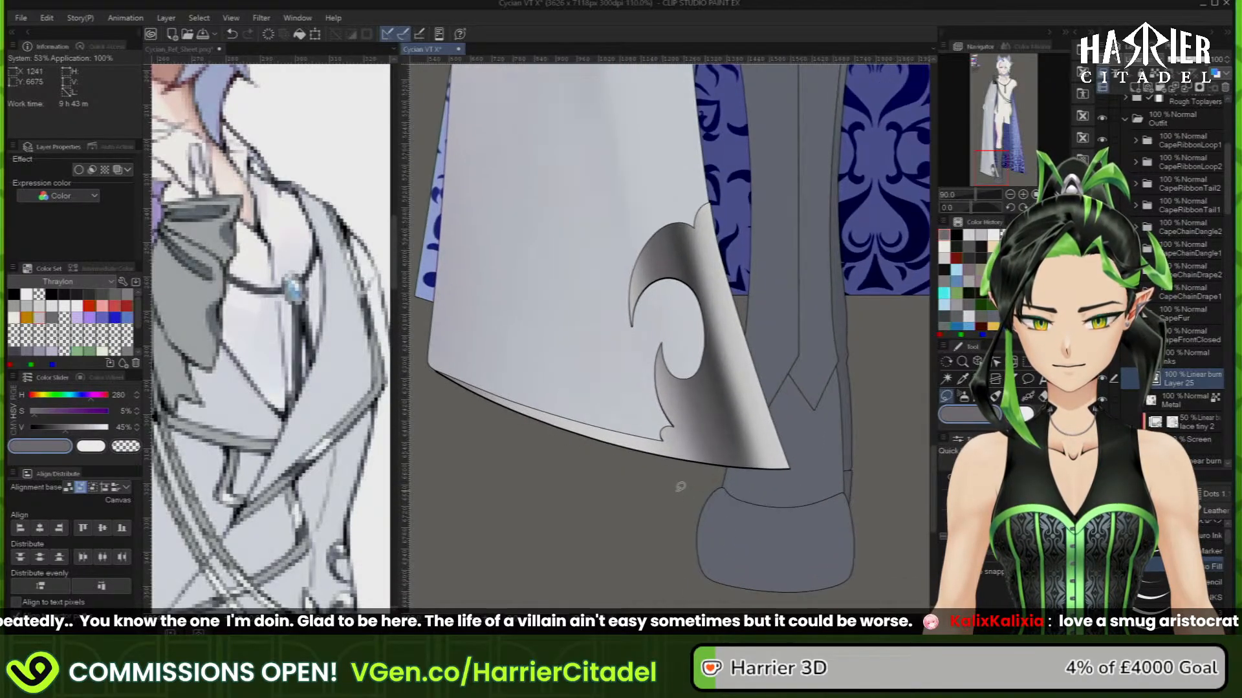
{"action": "scroll", "coordinate": [686, 362], "scroll_direction": "down", "scroll_amount": 2}
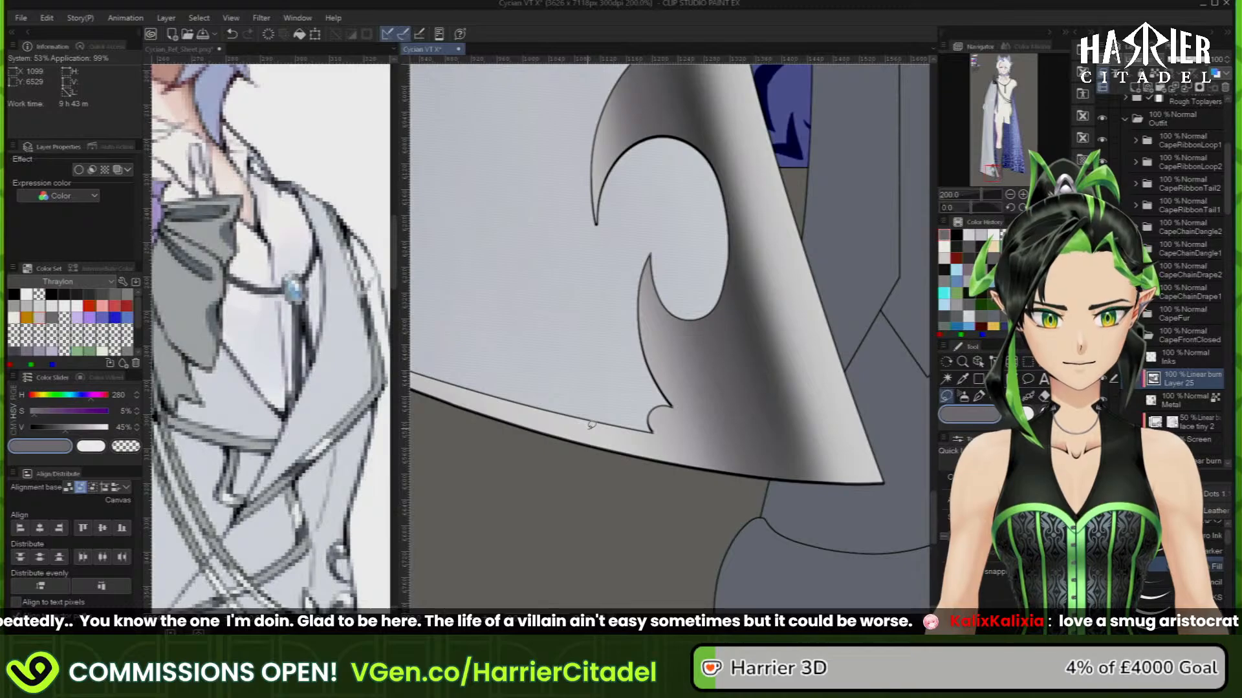
{"action": "left_click", "coordinate": [1148, 59]}
{"action": "left_click", "coordinate": [1150, 100]}
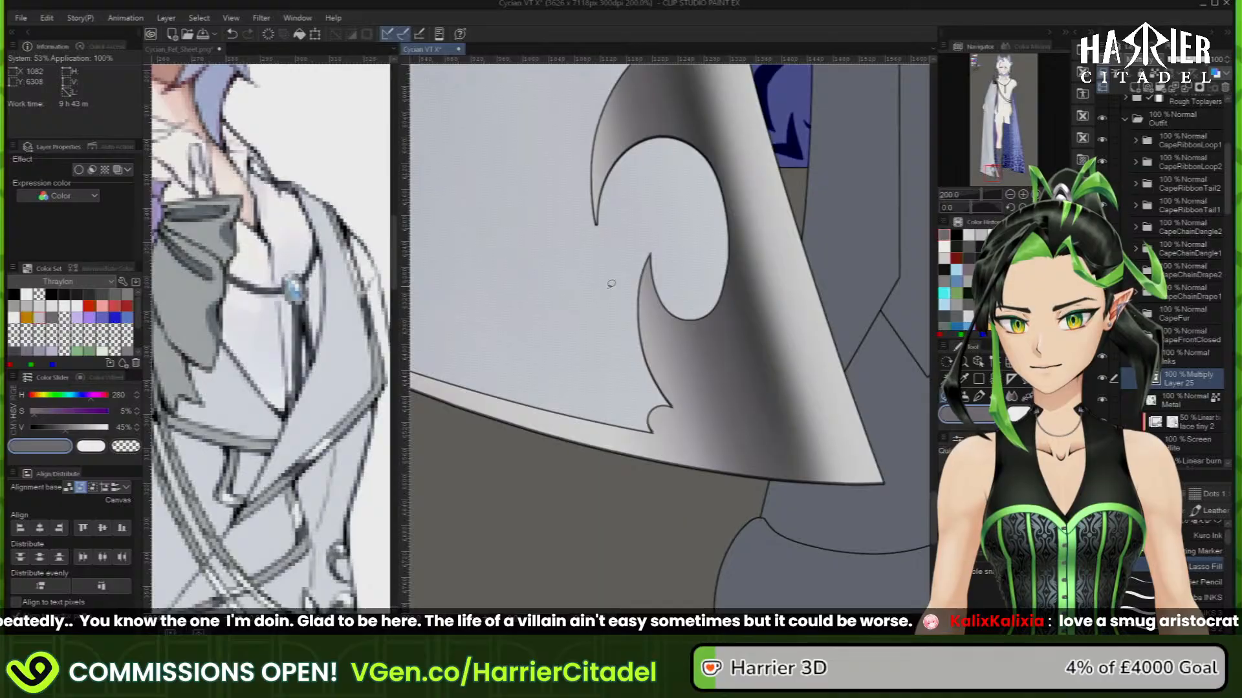
Restore the selection outside the metal trim, nudge the edge shading slightly on Layer 25, and deselect
{"action": "left_click", "coordinate": [202, 18]}
{"action": "left_click", "coordinate": [230, 62]}
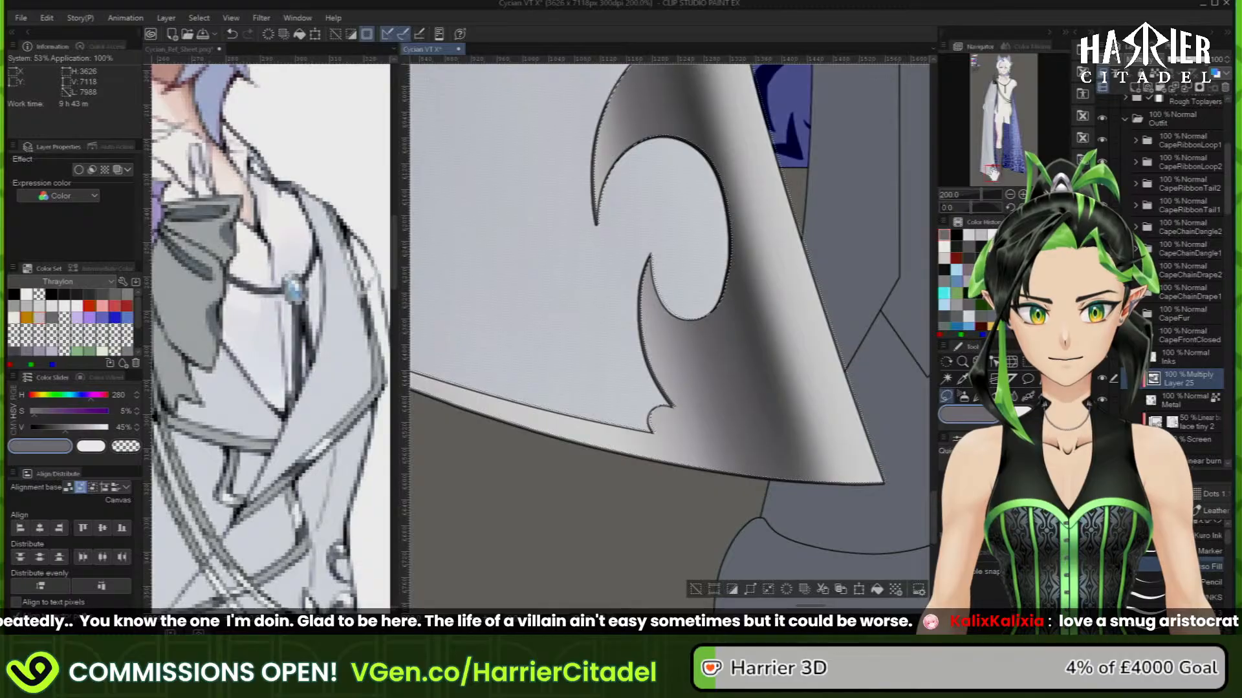
{"action": "left_click_drag", "start_coordinate": [993, 172], "coordinate": [993, 163]}
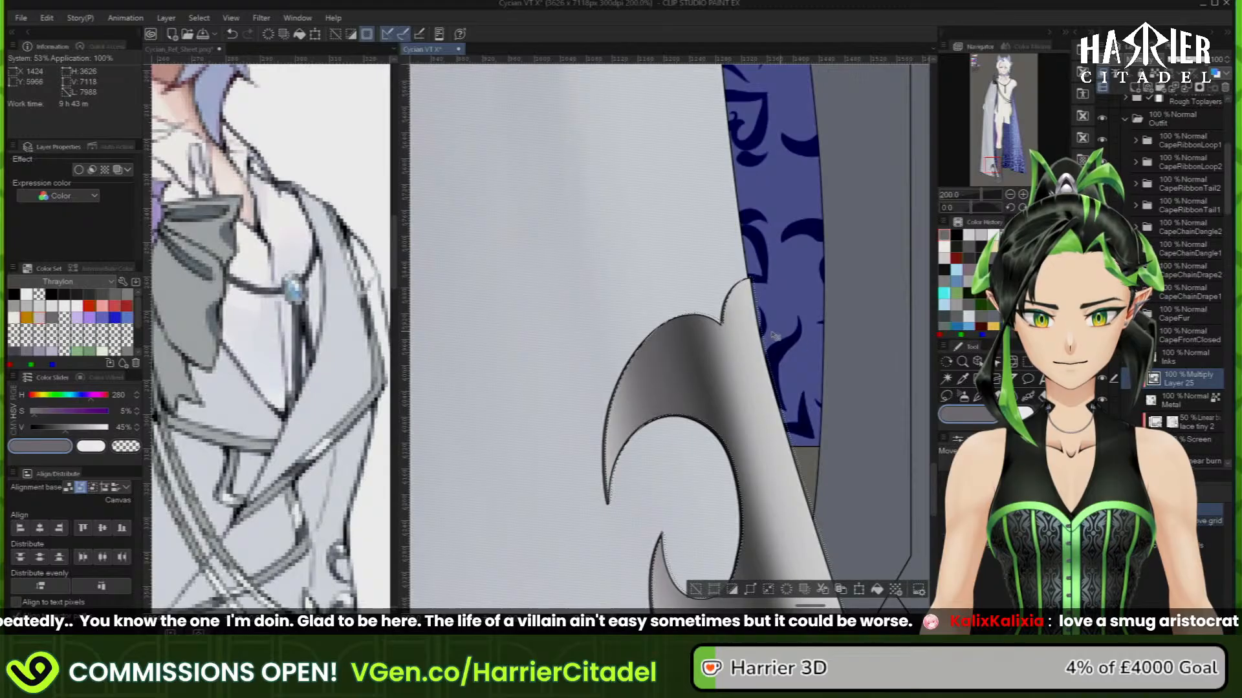
{"action": "key", "text": "k"}
{"action": "left_click_drag", "start_coordinate": [753, 351], "coordinate": [752, 355]}
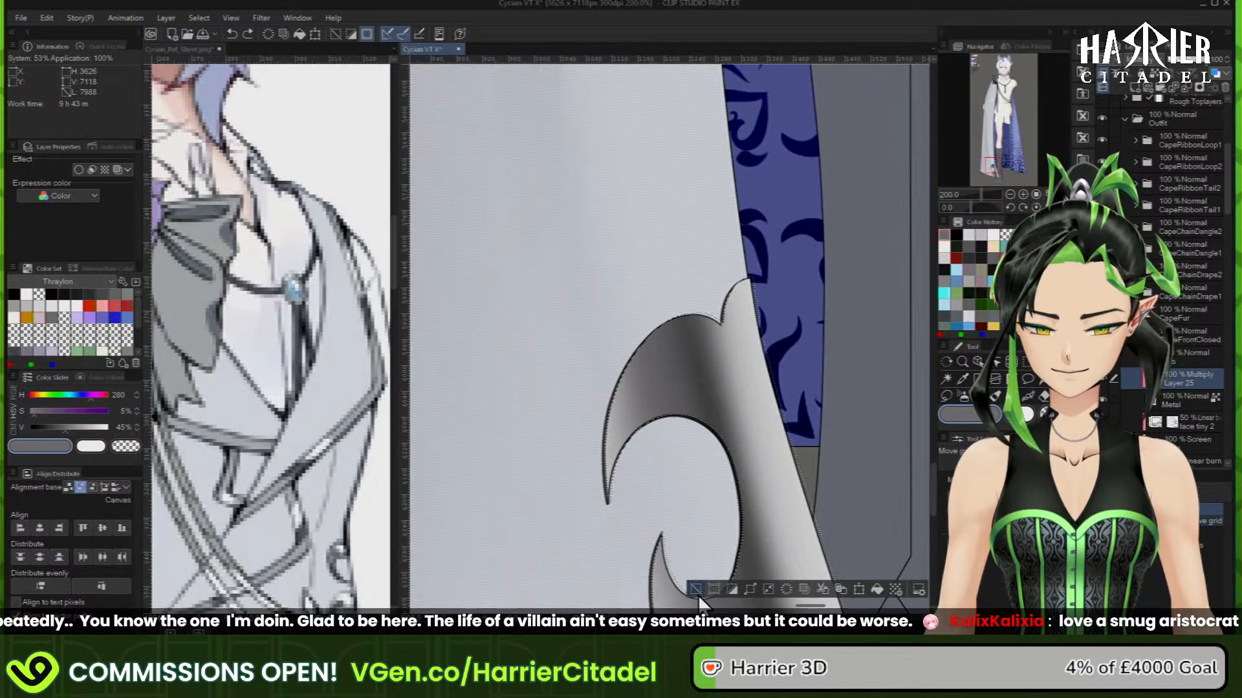
{"action": "key", "text": "ctrl+d"}
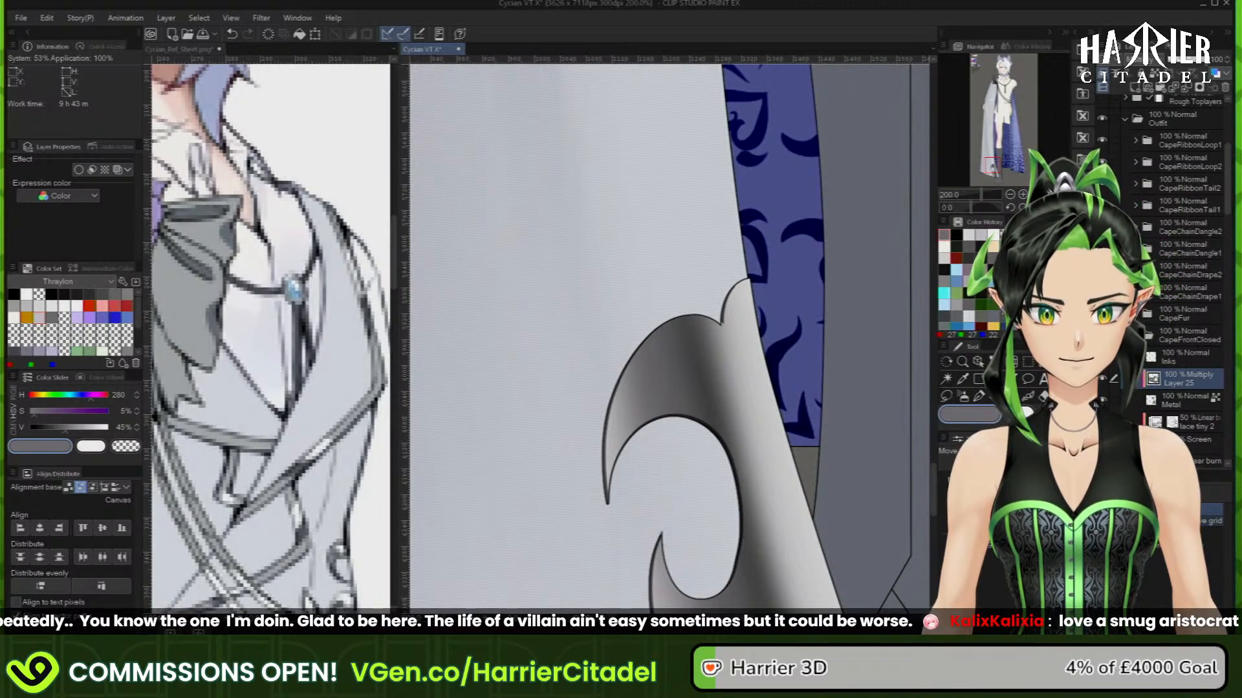
Touch up the edge shading at the metal trim's upper and lower notches, painting grey and erasing the excess with the pen
{"action": "left_click", "coordinate": [948, 394]}
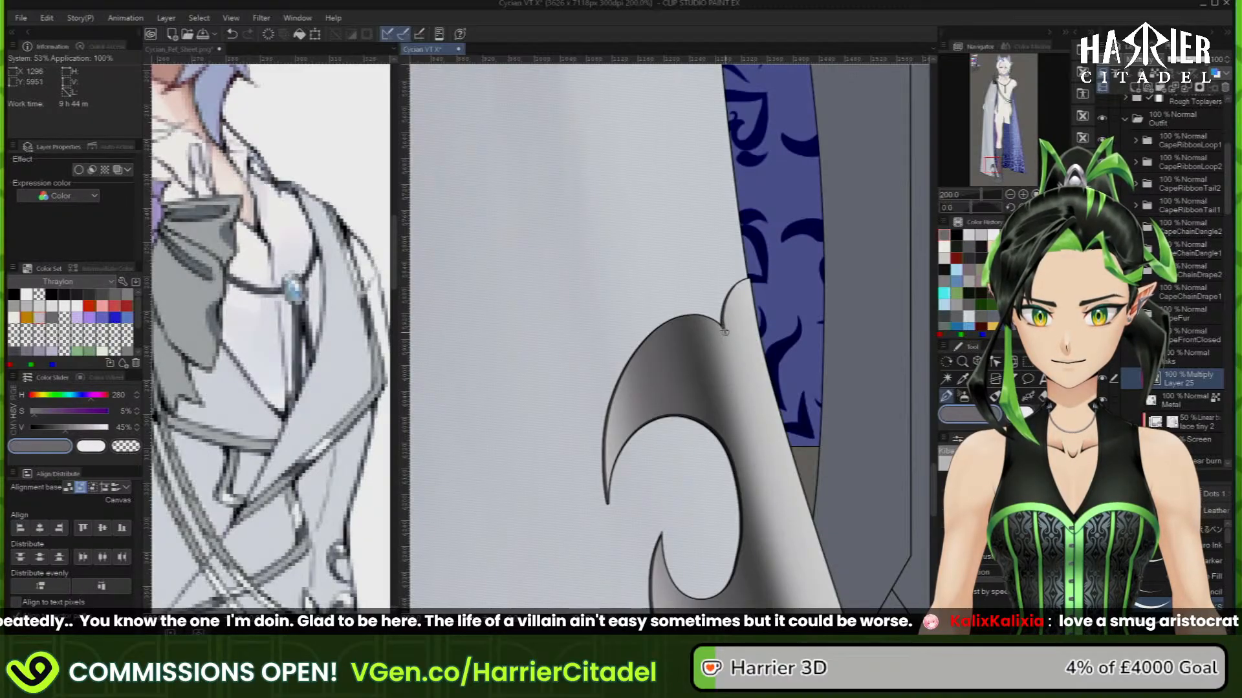
{"action": "key", "text": "c"}
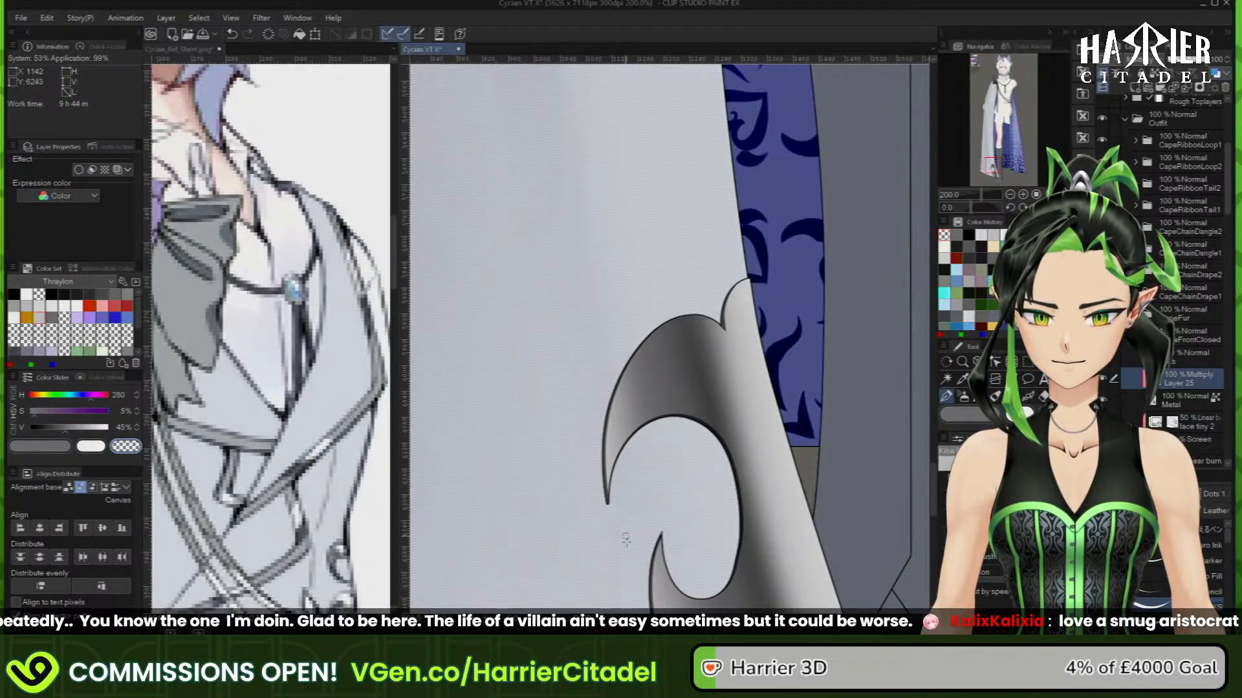
{"action": "left_click_drag", "start_coordinate": [881, 513], "coordinate": [926, 211]}
{"action": "key", "text": "c"}
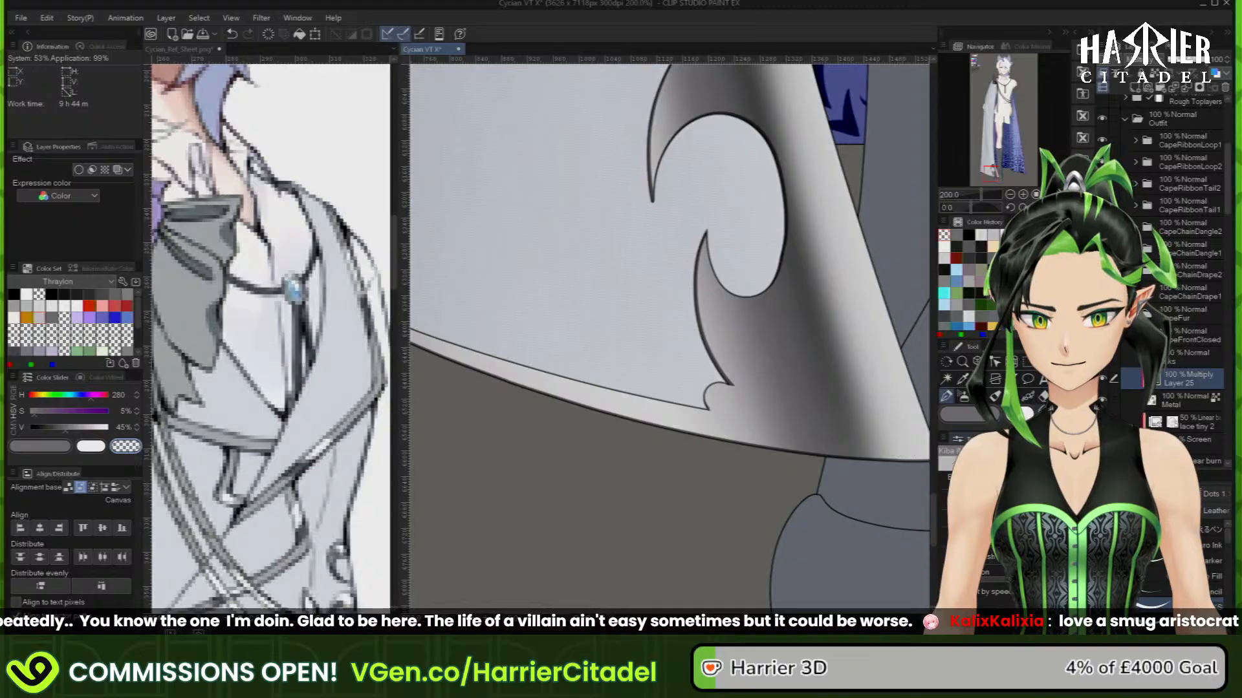
{"action": "left_click", "coordinate": [950, 419]}
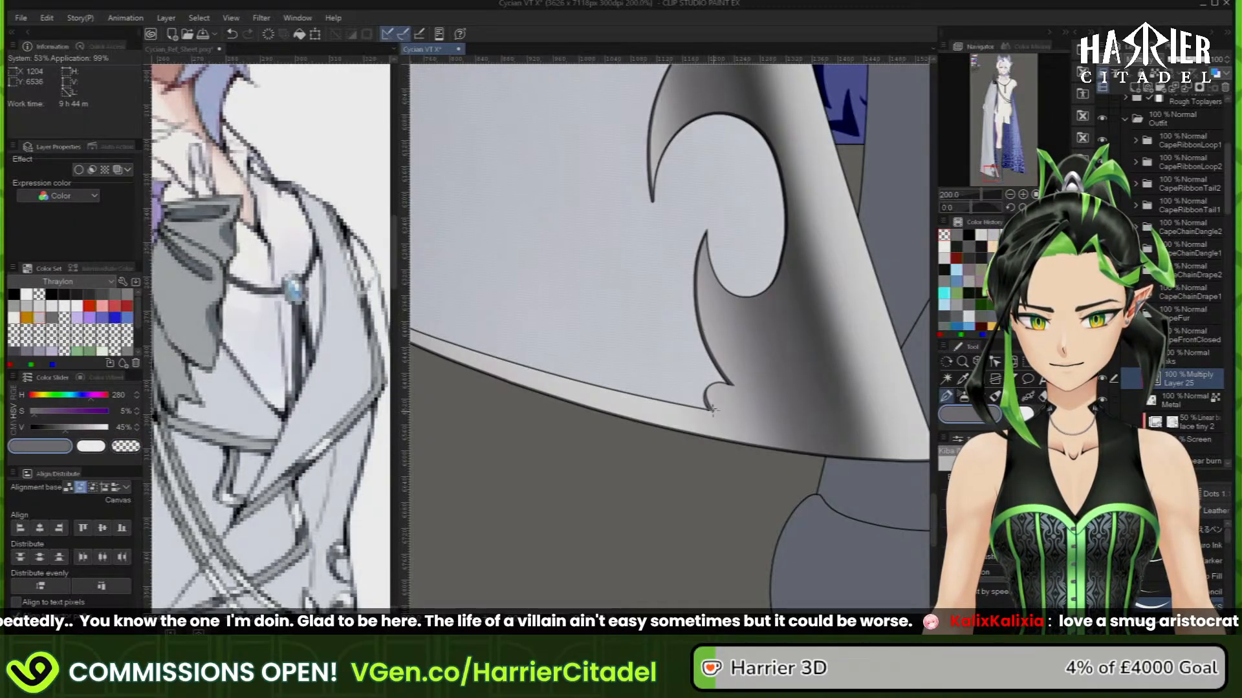
{"action": "key", "text": "c"}
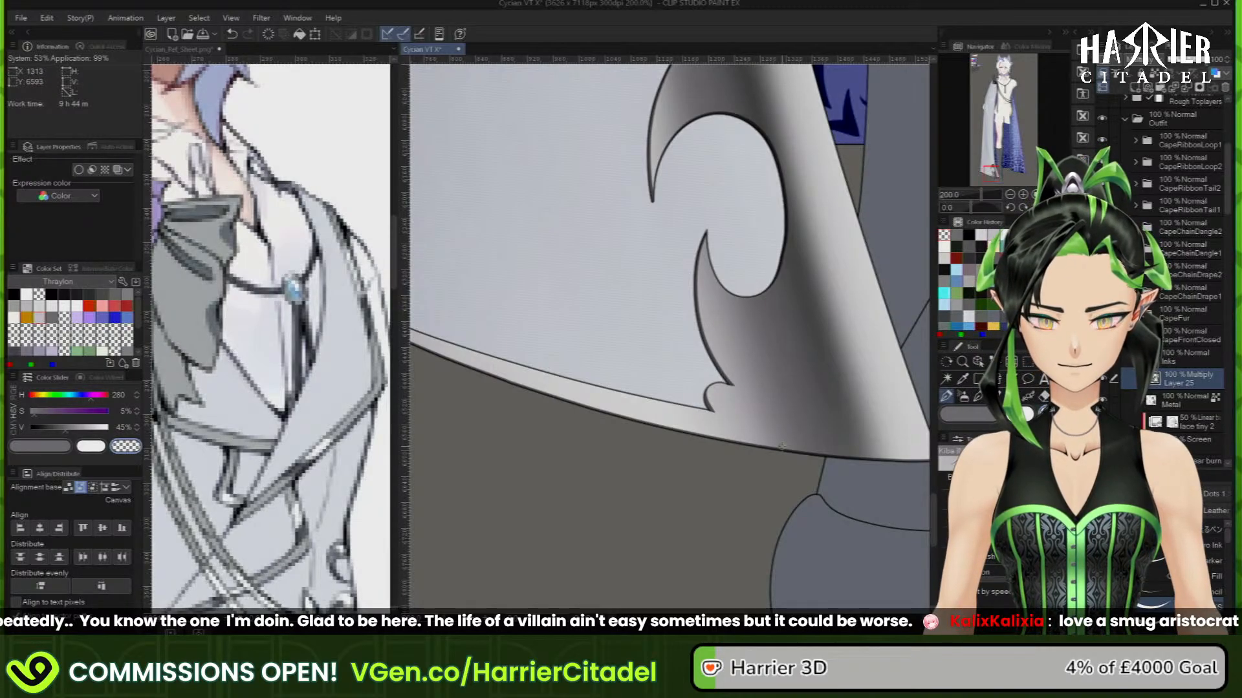
Lasso the metal trim's bottom hem on Layer 25, nudge its edge shading slightly, and deselect
{"action": "scroll", "coordinate": [780, 443], "scroll_direction": "down", "scroll_amount": 1}
{"action": "scroll", "coordinate": [781, 446], "scroll_direction": "down", "scroll_amount": 2}
{"action": "scroll", "coordinate": [703, 449], "scroll_direction": "up", "scroll_amount": 4}
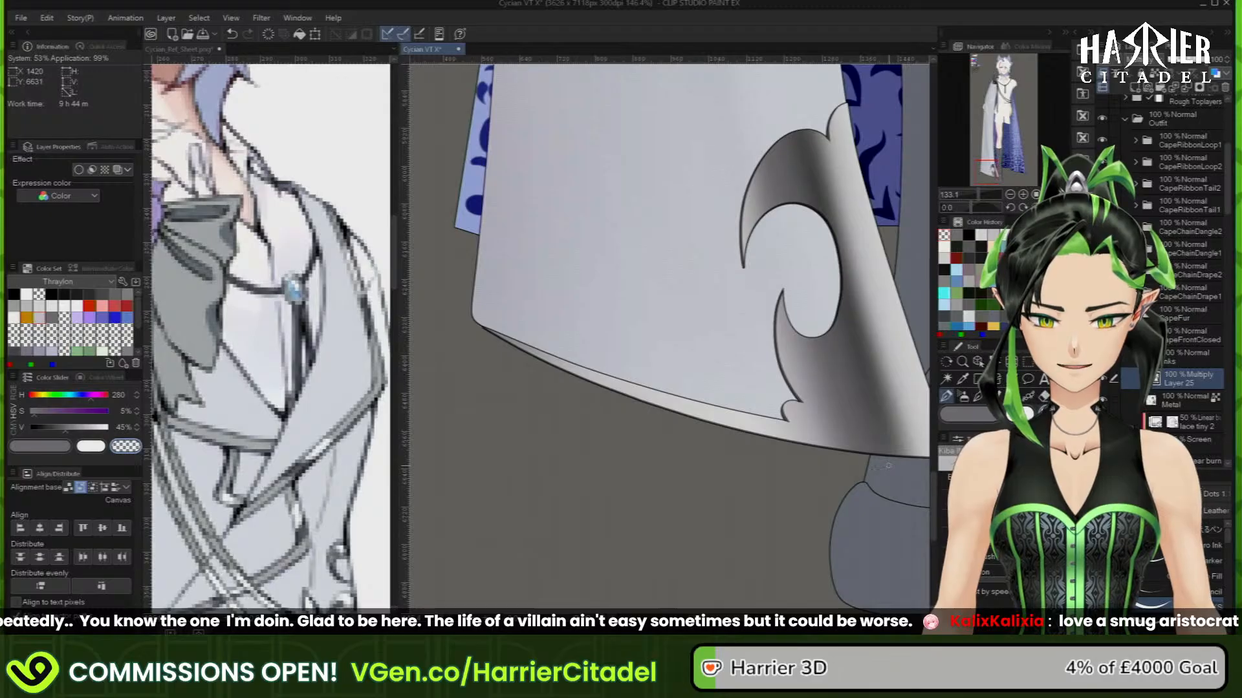
{"action": "left_click", "coordinate": [1027, 363]}
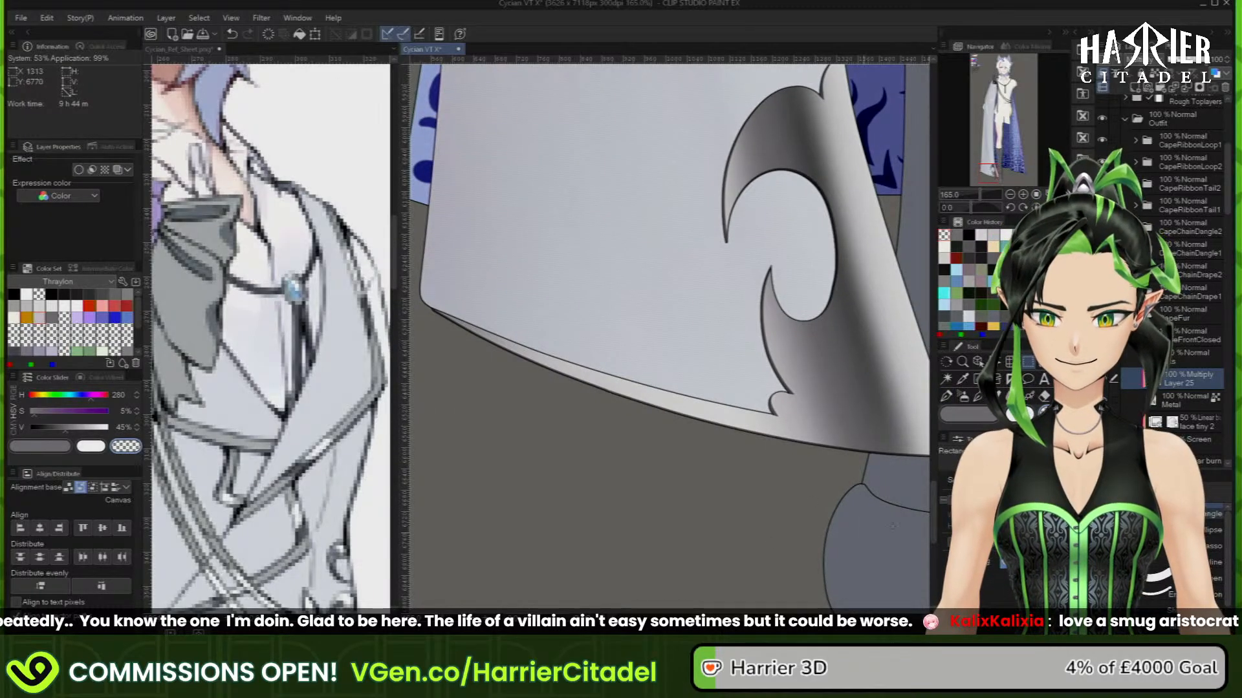
{"action": "left_click", "coordinate": [1208, 546]}
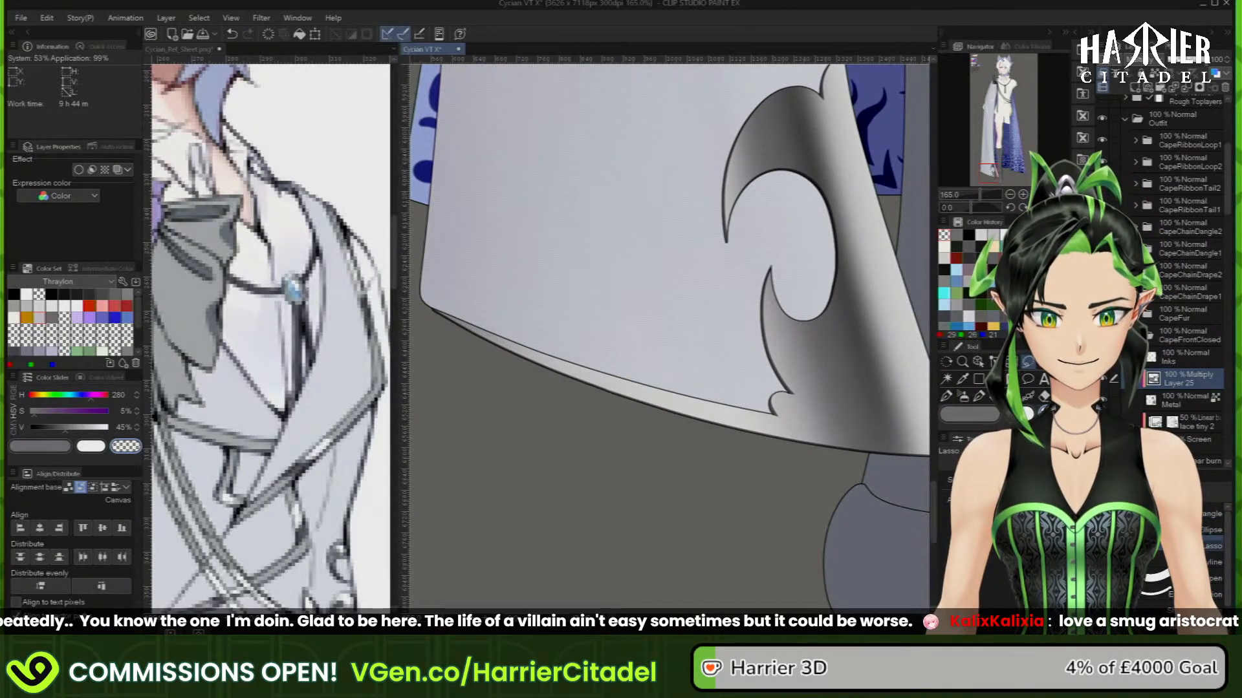
{"action": "left_click", "coordinate": [1011, 193]}
{"action": "left_click", "coordinate": [1011, 193]}
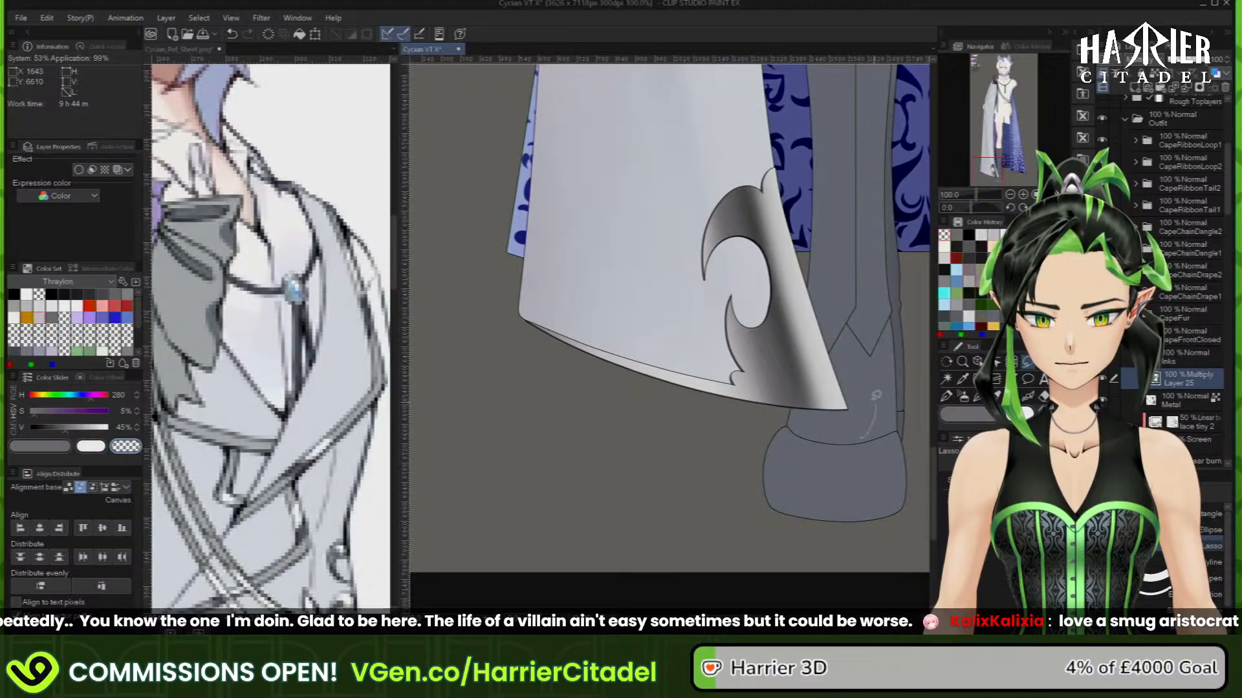
{"action": "mouse_move", "coordinate": [863, 440]}
{"action": "left_mouse_down"}
{"action": "mouse_move", "coordinate": [647, 505]}
{"action": "mouse_move", "coordinate": [492, 388]}
{"action": "mouse_move", "coordinate": [505, 294]}
{"action": "mouse_move", "coordinate": [820, 487]}
{"action": "left_mouse_up"}
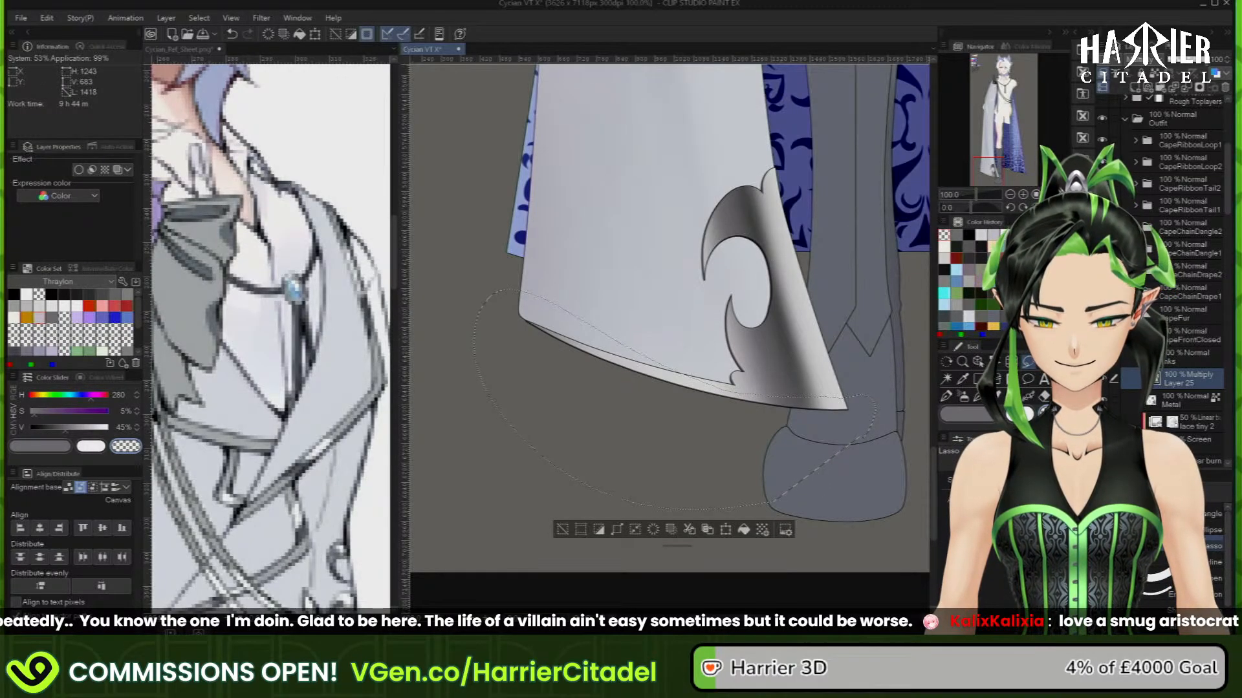
{"action": "scroll", "coordinate": [817, 425], "scroll_direction": "up", "scroll_amount": 2}
{"action": "scroll", "coordinate": [817, 425], "scroll_direction": "up", "scroll_amount": 3}
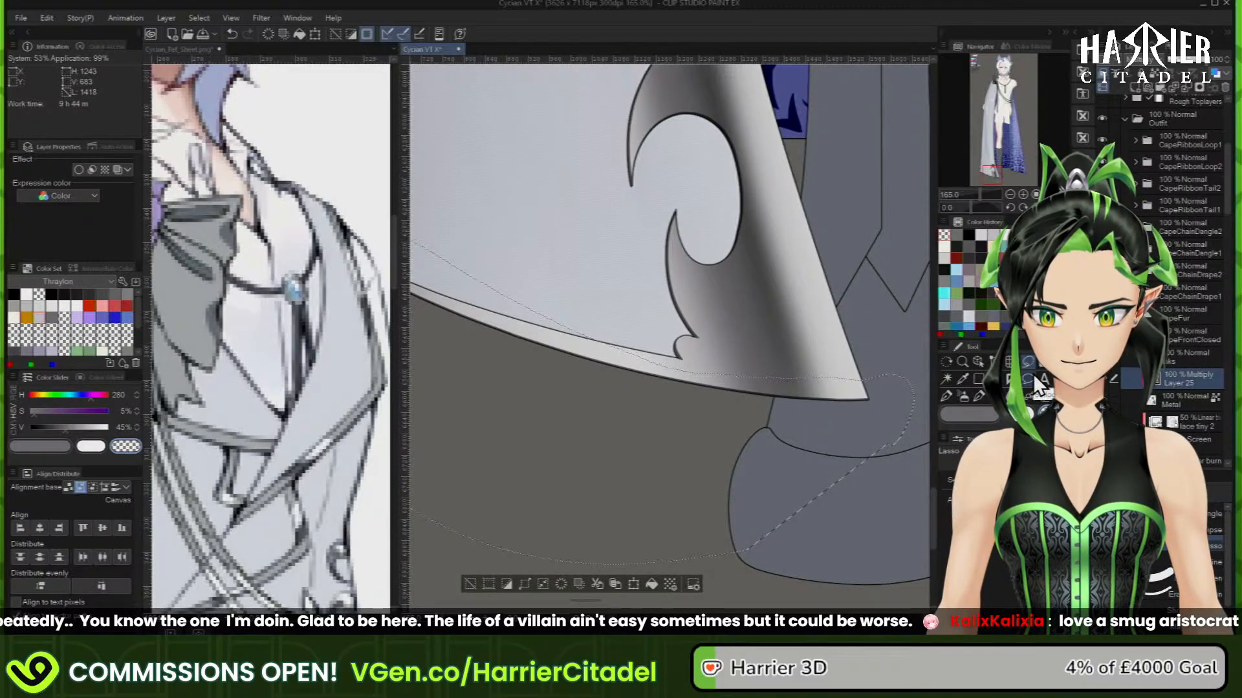
{"action": "left_click", "coordinate": [1010, 363]}
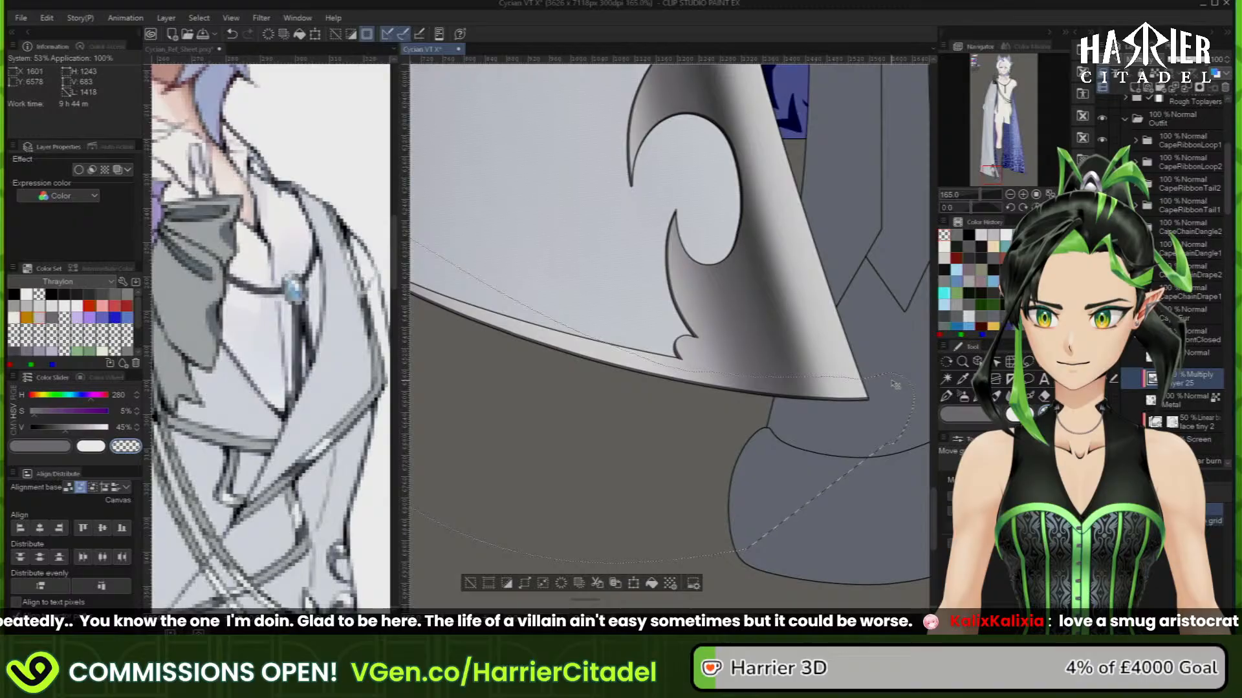
{"action": "left_click", "coordinate": [474, 581]}
Examine the metal trim's edge shading from close up and in context with the lower cape
{"action": "scroll", "coordinate": [738, 420], "scroll_direction": "down", "scroll_amount": 4}
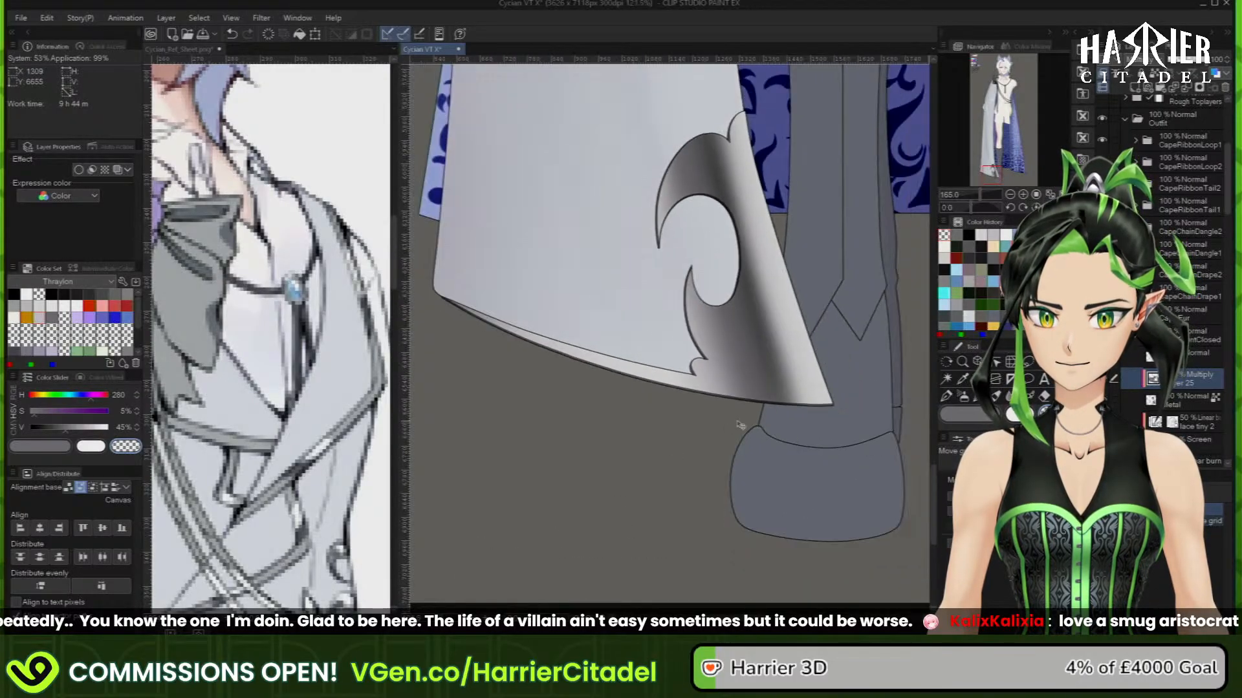
{"action": "scroll", "coordinate": [714, 349], "scroll_direction": "up", "scroll_amount": 2}
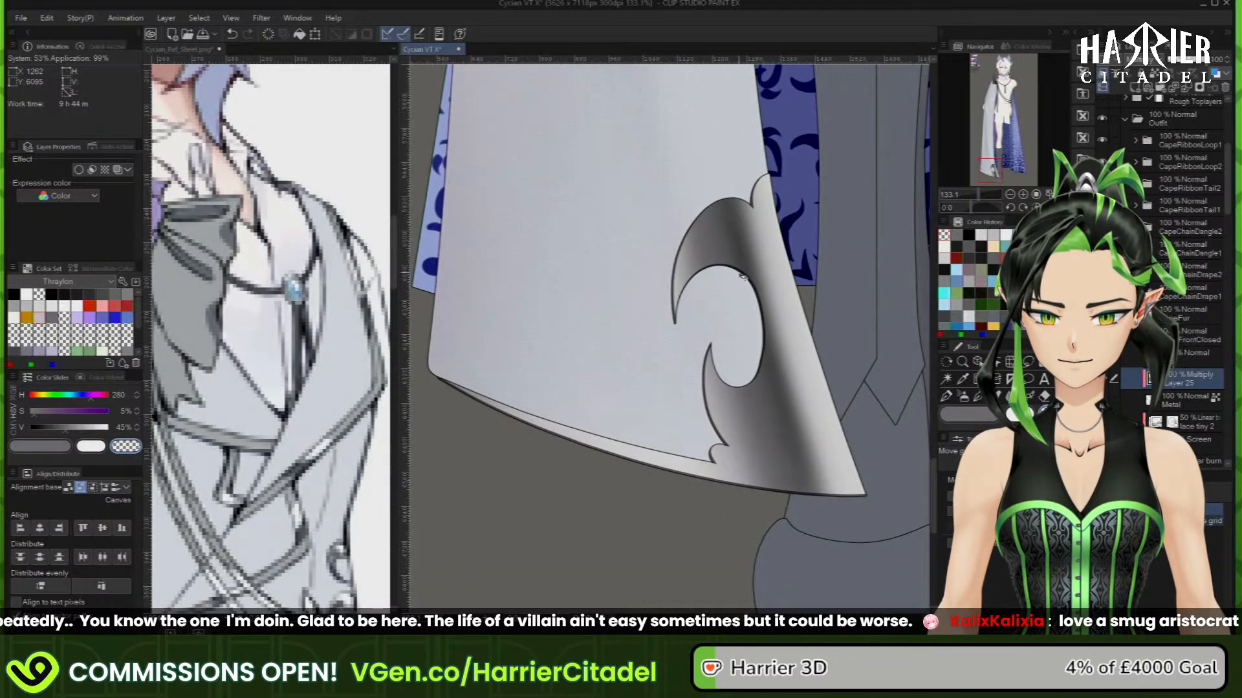
{"action": "scroll", "coordinate": [761, 293], "scroll_direction": "up", "scroll_amount": 1}
{"action": "scroll", "coordinate": [689, 326], "scroll_direction": "down", "scroll_amount": 1}
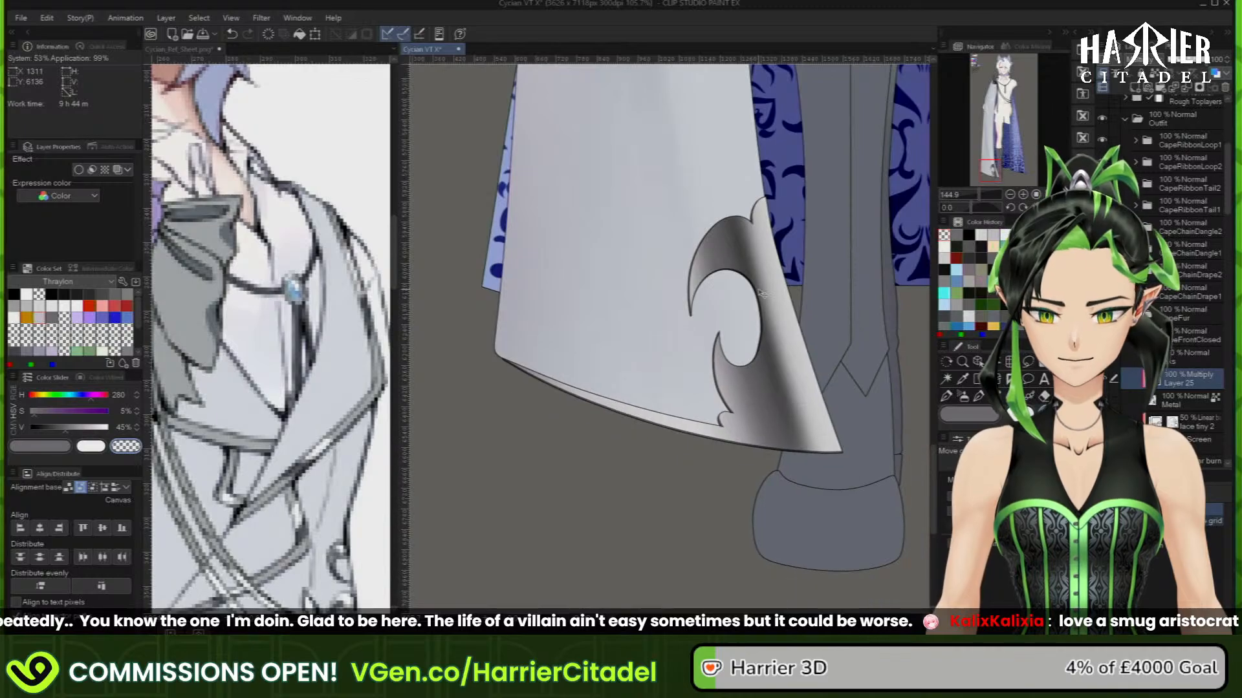
{"action": "scroll", "coordinate": [689, 325], "scroll_direction": "down", "scroll_amount": 3}
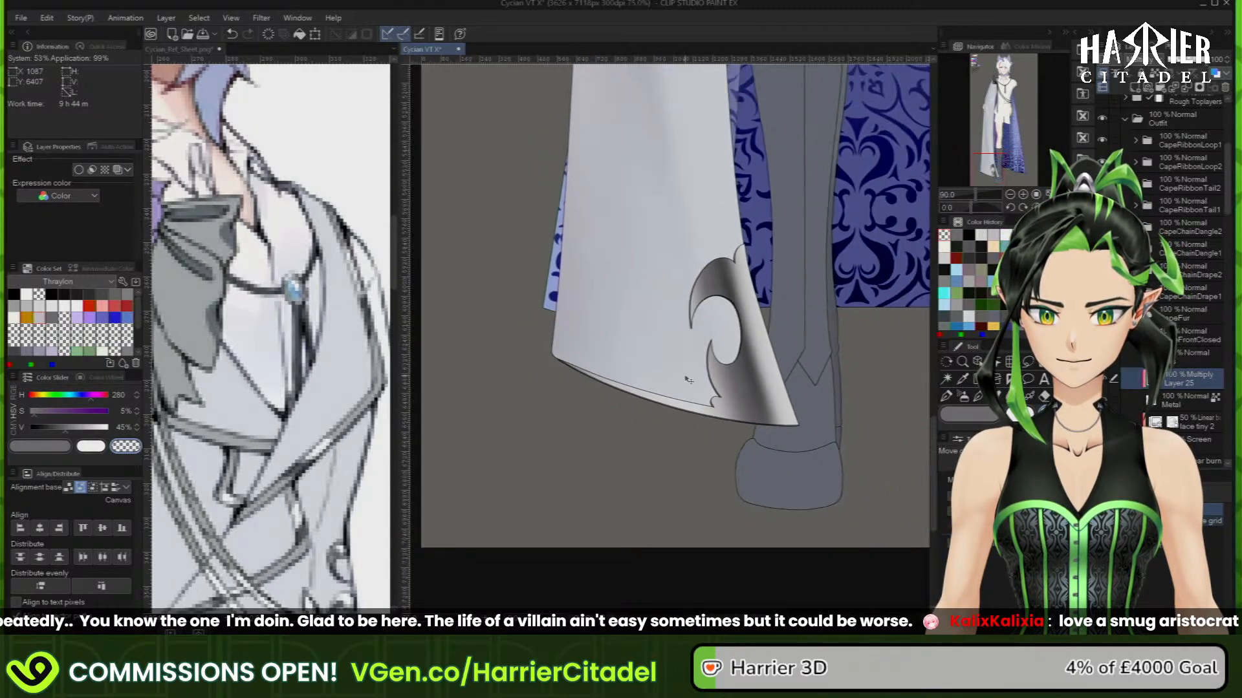
{"action": "scroll", "coordinate": [689, 400], "scroll_direction": "up", "scroll_amount": 1}
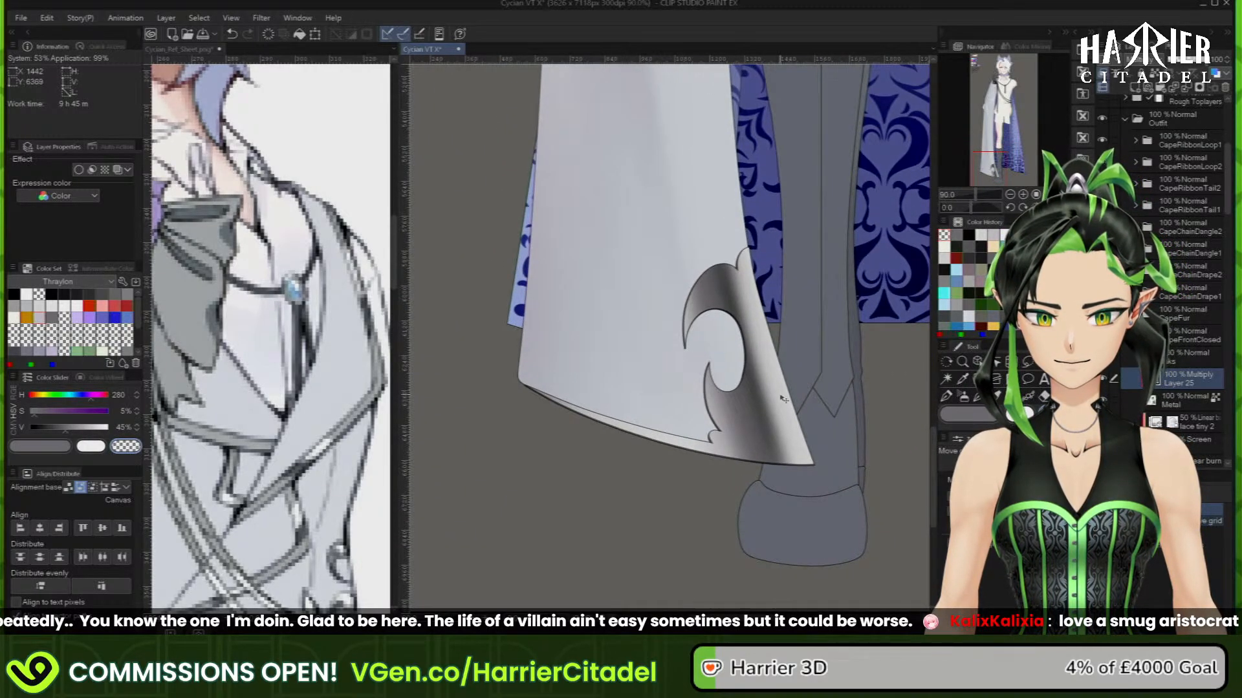
{"action": "scroll", "coordinate": [752, 411], "scroll_direction": "up", "scroll_amount": 1}
{"action": "scroll", "coordinate": [752, 412], "scroll_direction": "up", "scroll_amount": 3}
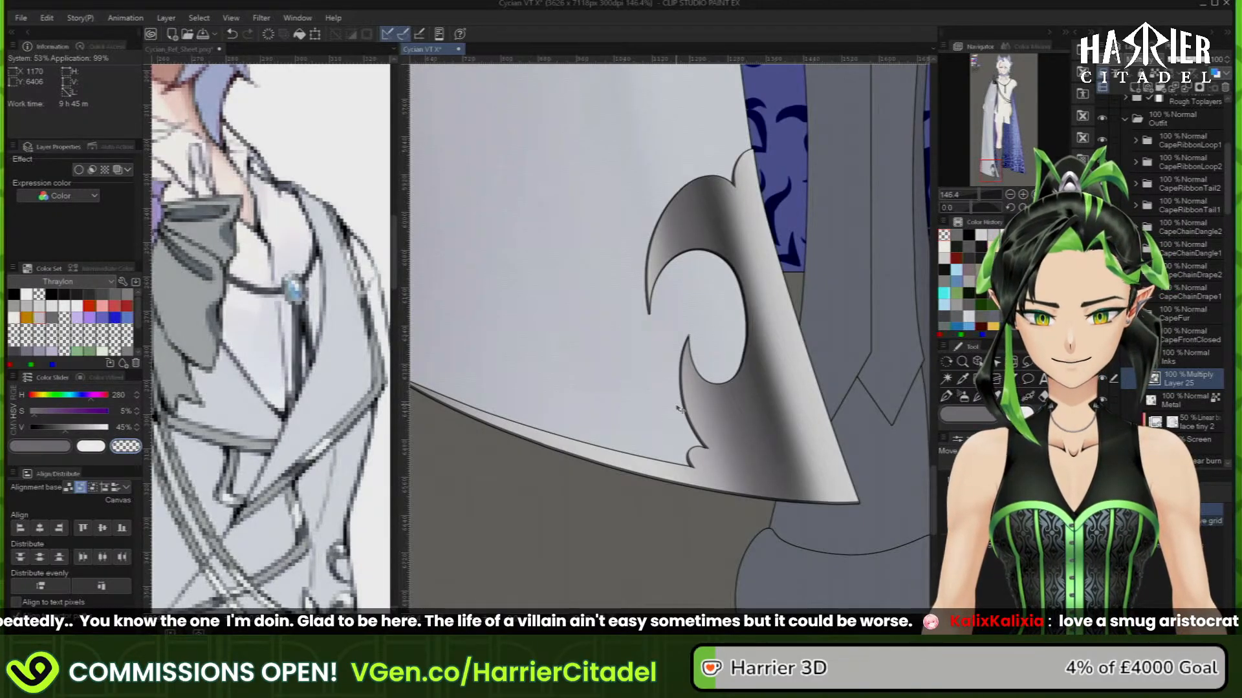
Add a new clipped layer above Layer 25 and select everything outside the Metal layer's shape
{"action": "left_click", "coordinate": [1134, 87]}
{"action": "left_click", "coordinate": [1102, 73]}
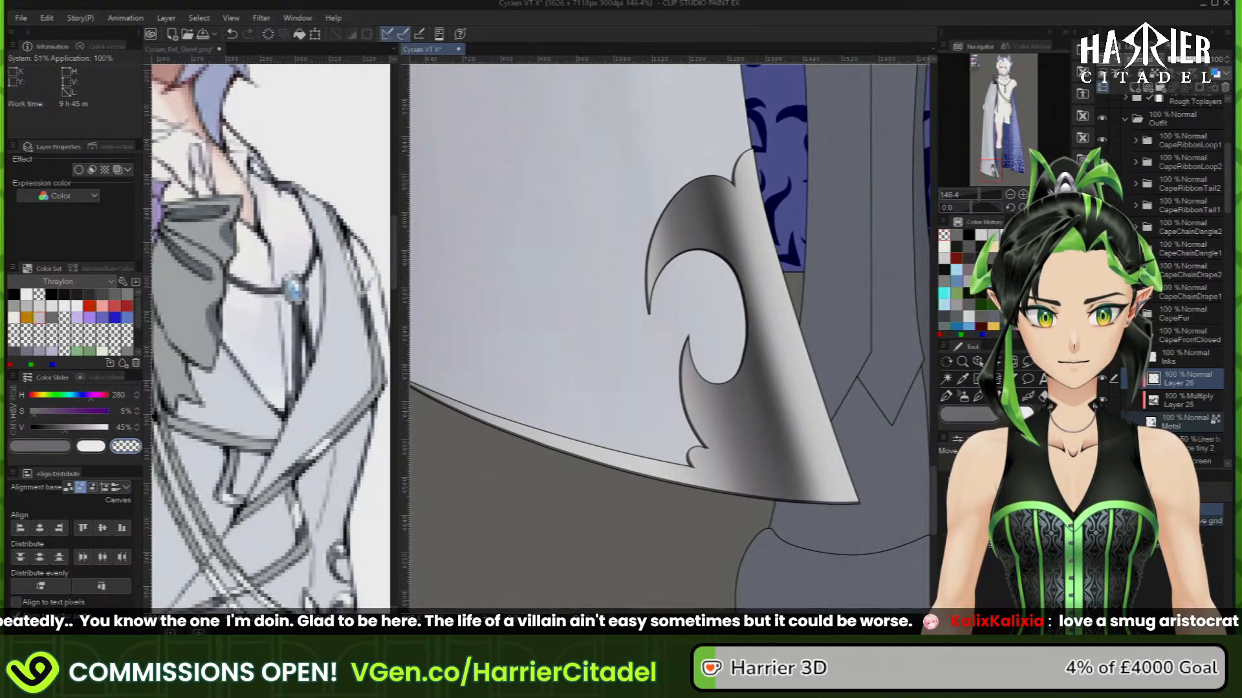
{"action": "left_click", "coordinate": [1151, 422], "text": "ctrl"}
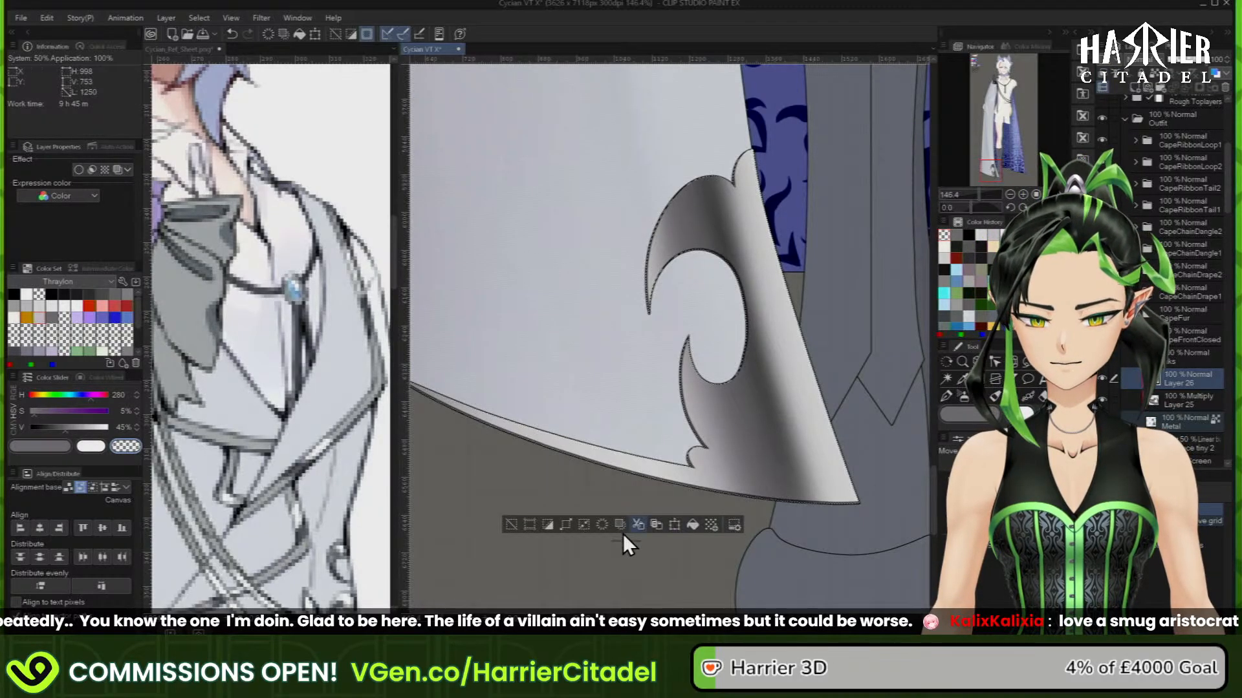
{"action": "left_click", "coordinate": [548, 524]}
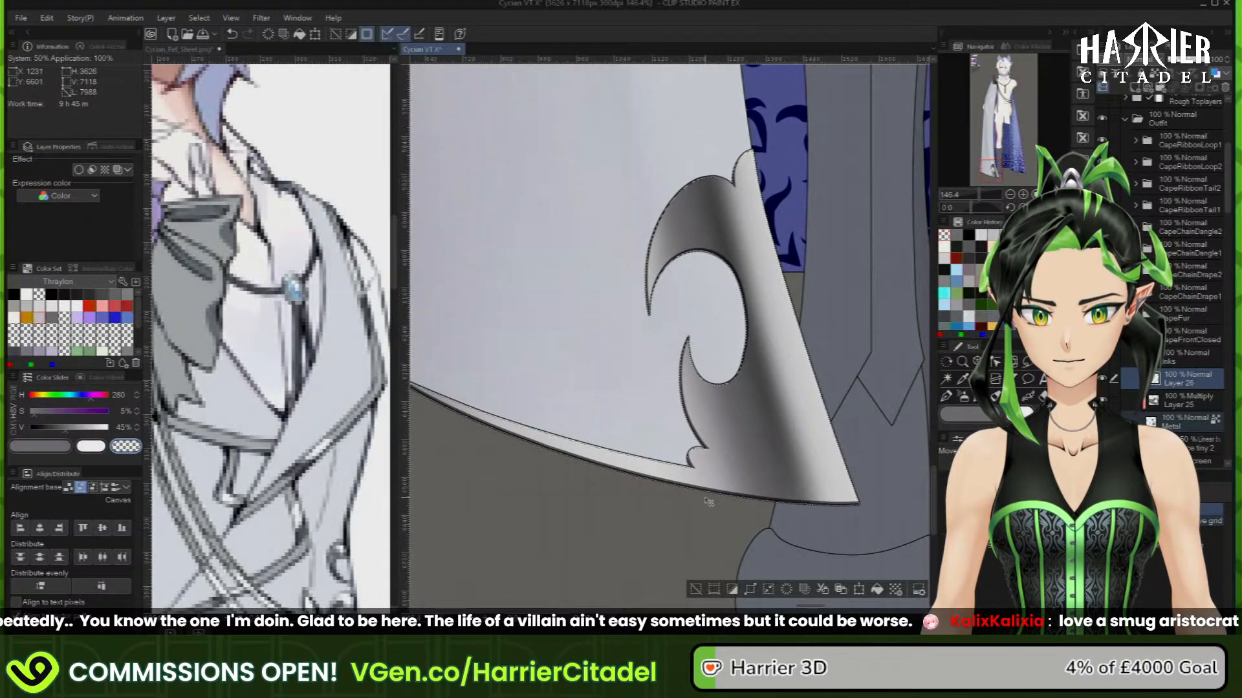
Fill the area outside the metal trim with pale lavender-grey and nudge the fill slightly over the trim's edges
{"action": "left_click", "coordinate": [992, 235]}
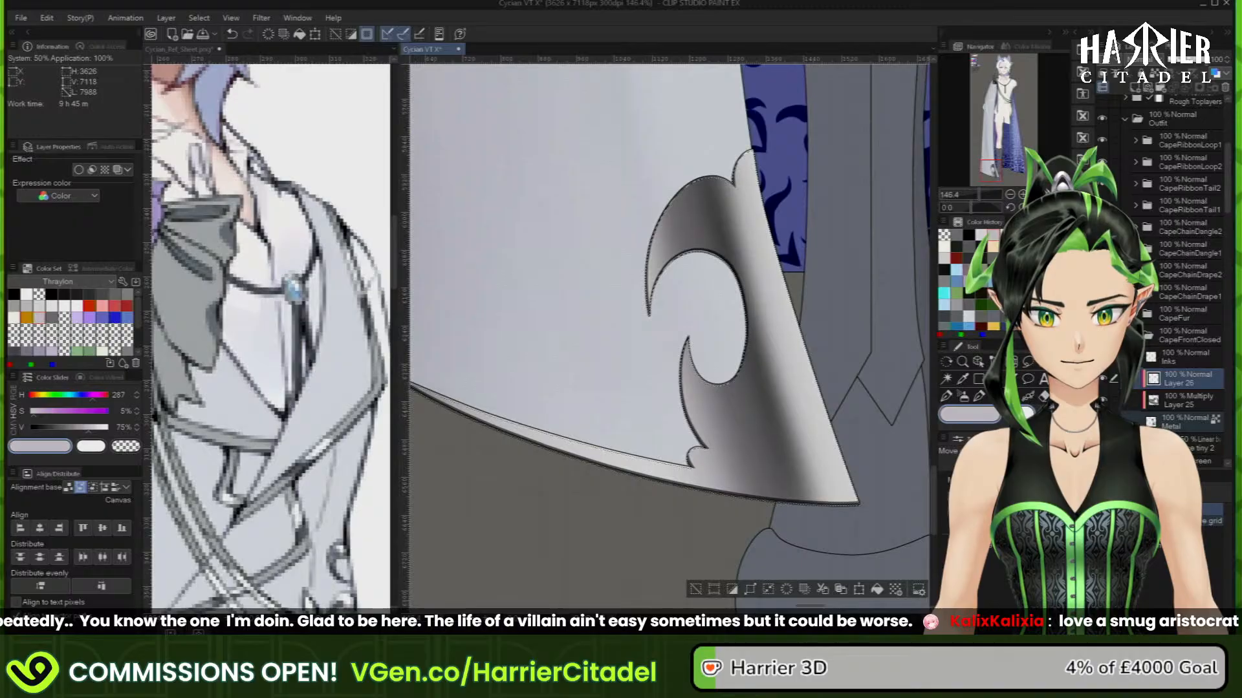
{"action": "key", "text": "x"}
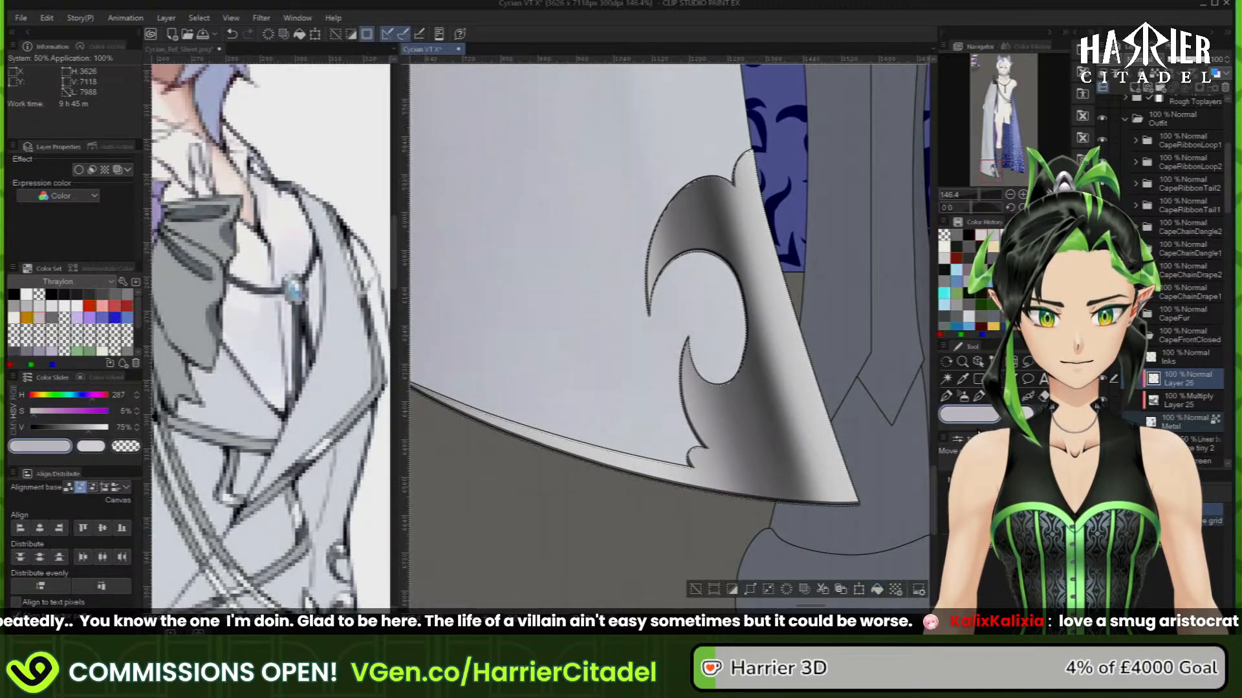
{"action": "left_click", "coordinate": [876, 590]}
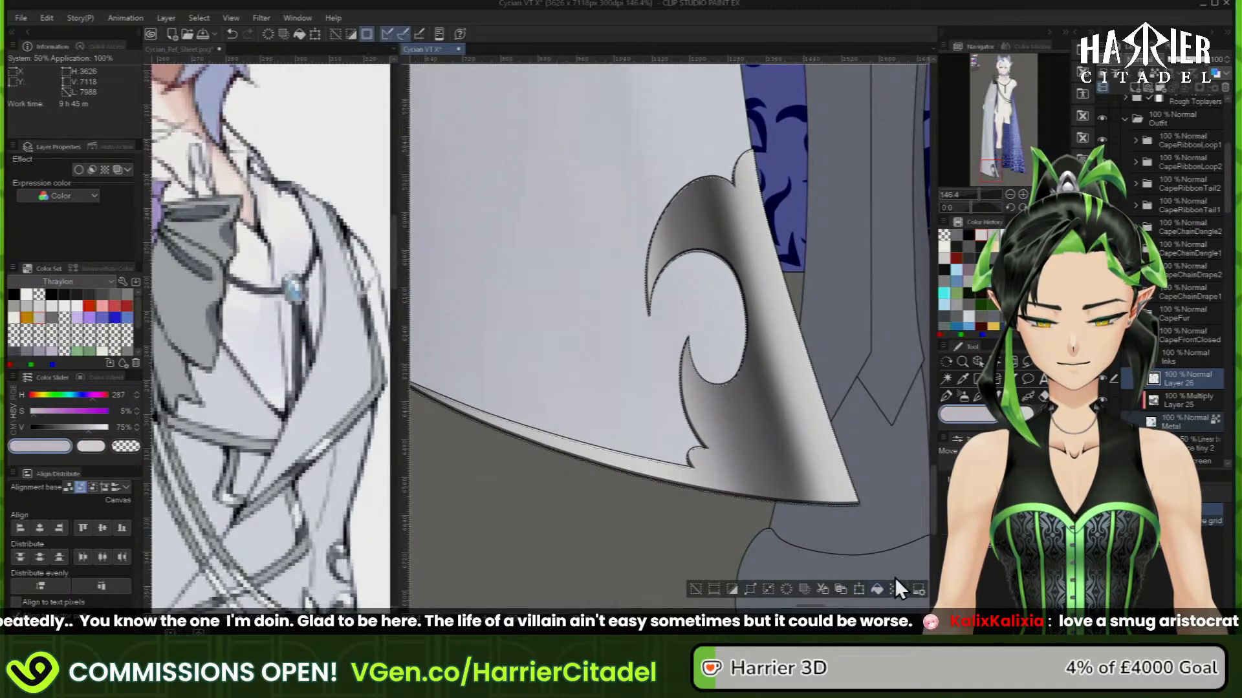
Try the Add (Glow) blending mode on the edge-highlight layer and the Metal layer together
{"action": "left_click", "coordinate": [1155, 80]}
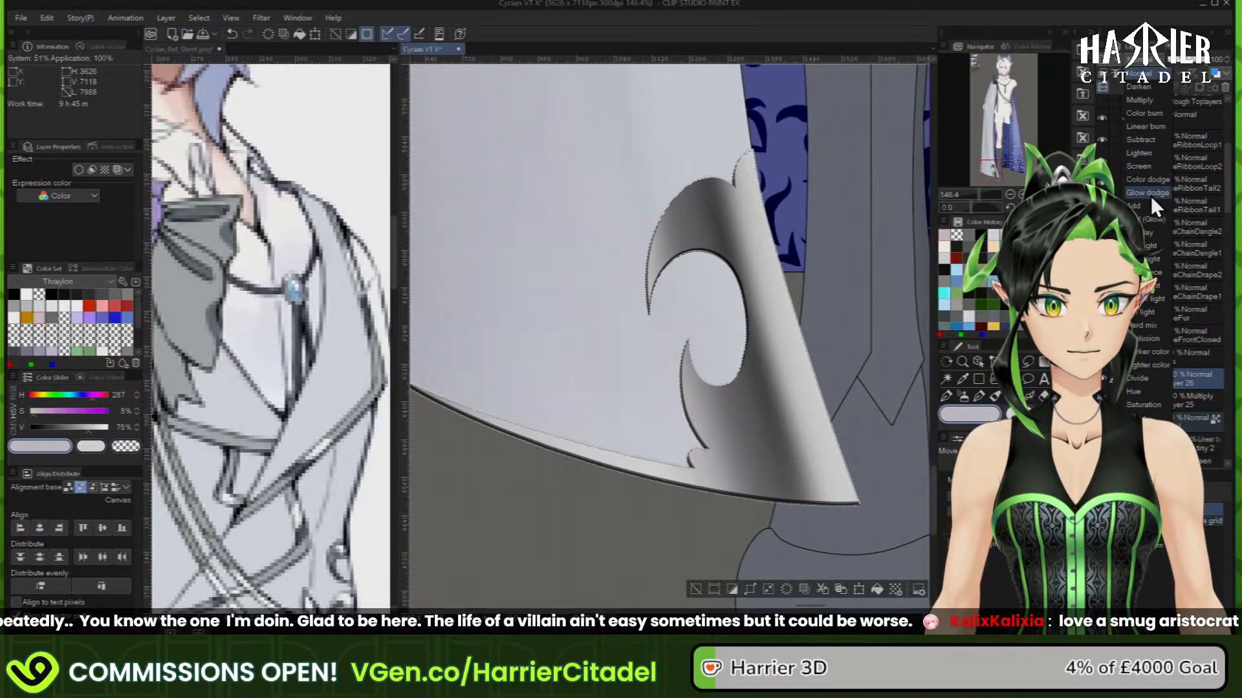
{"action": "left_click", "coordinate": [1148, 217]}
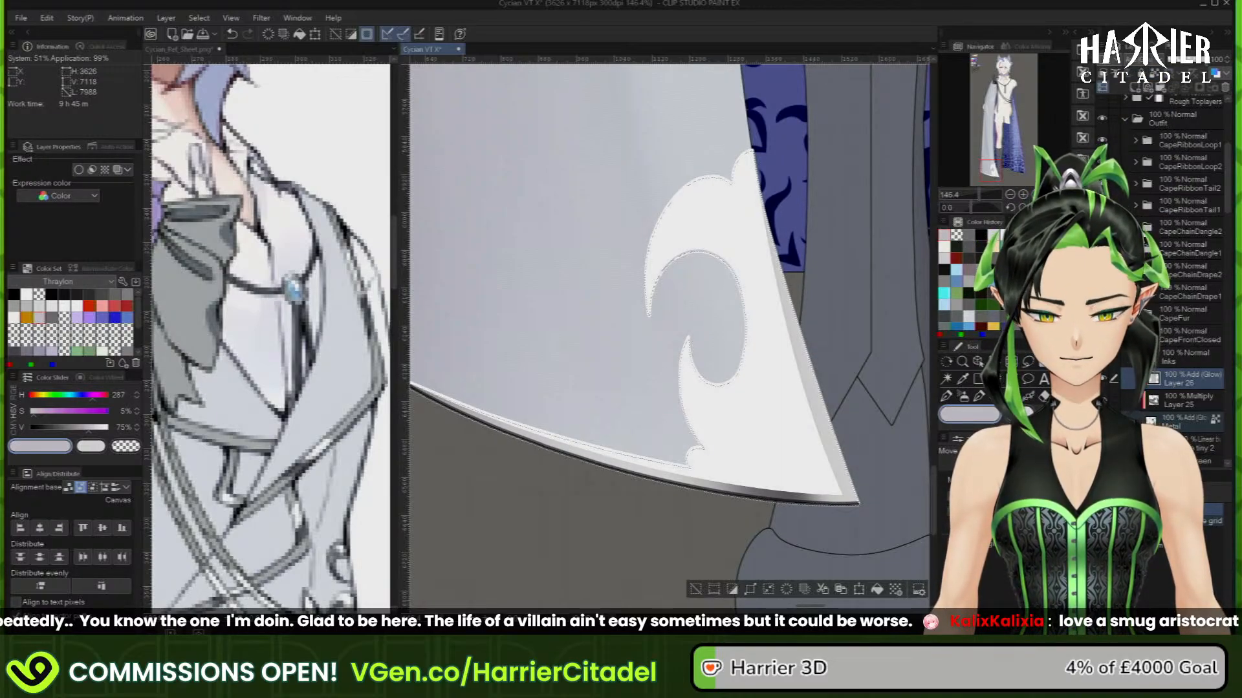
{"action": "key", "text": "ctrl+z"}
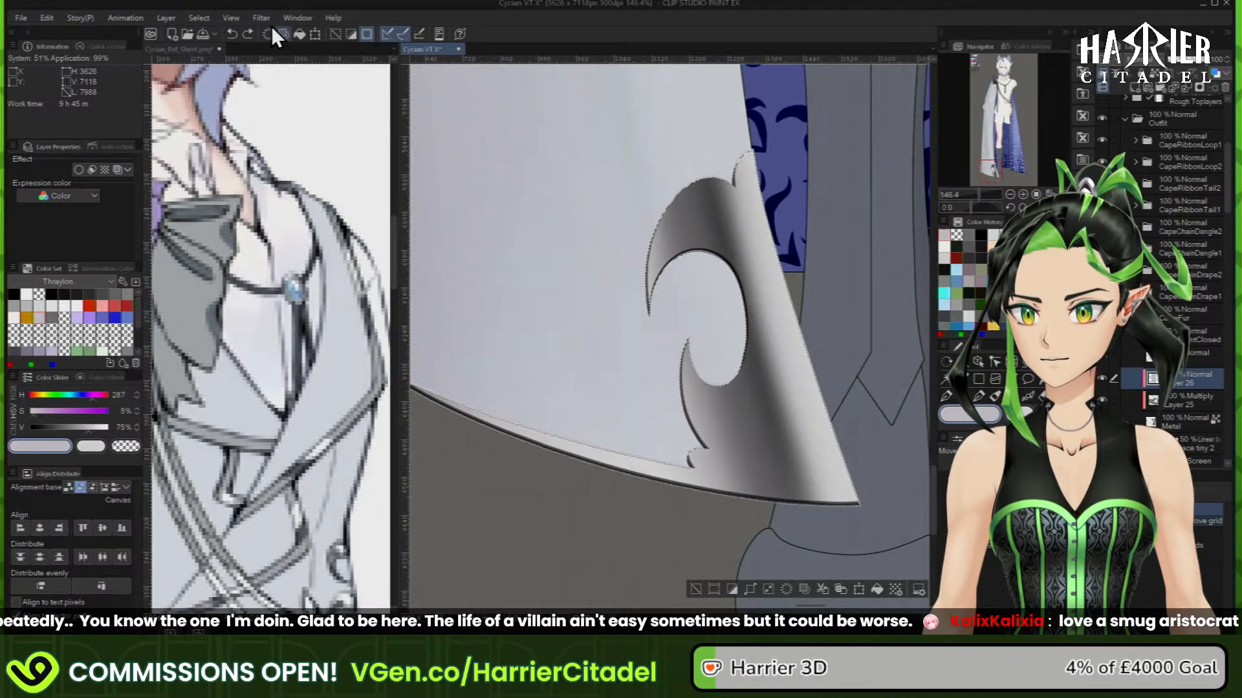
Deselect and set only the edge-highlight layer, Layer 26, to the Add (Glow) blending mode
{"action": "left_click", "coordinate": [697, 589]}
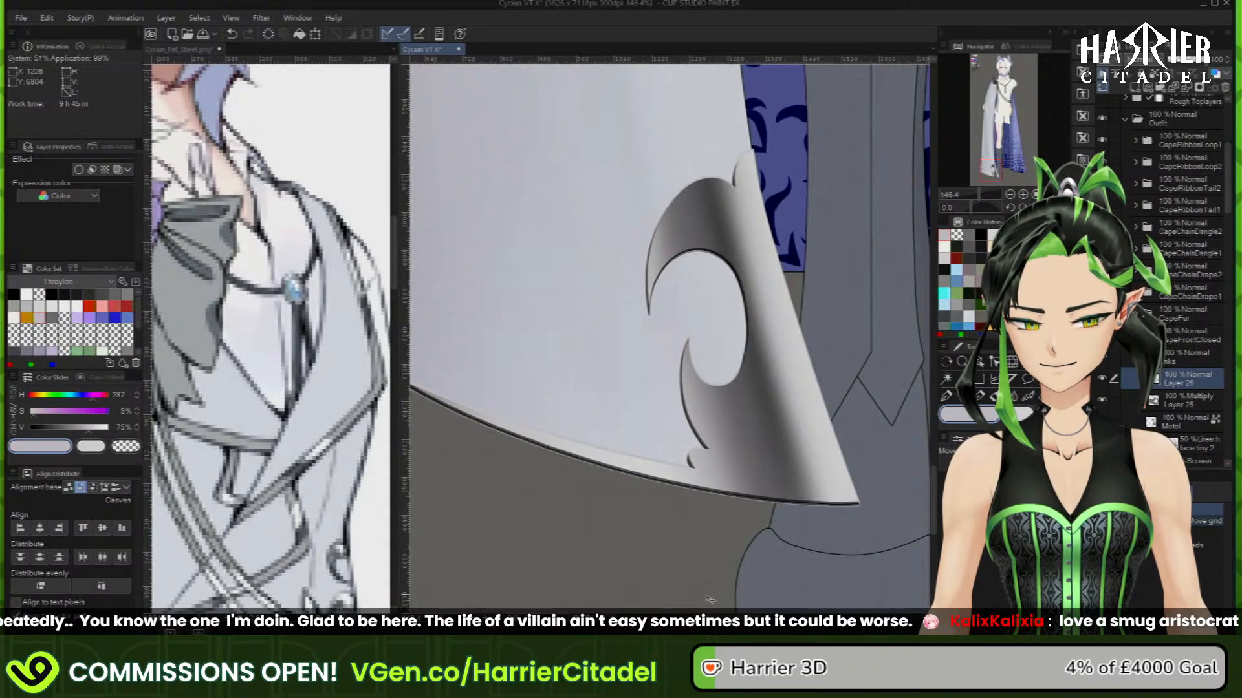
{"action": "left_click", "coordinate": [1149, 60]}
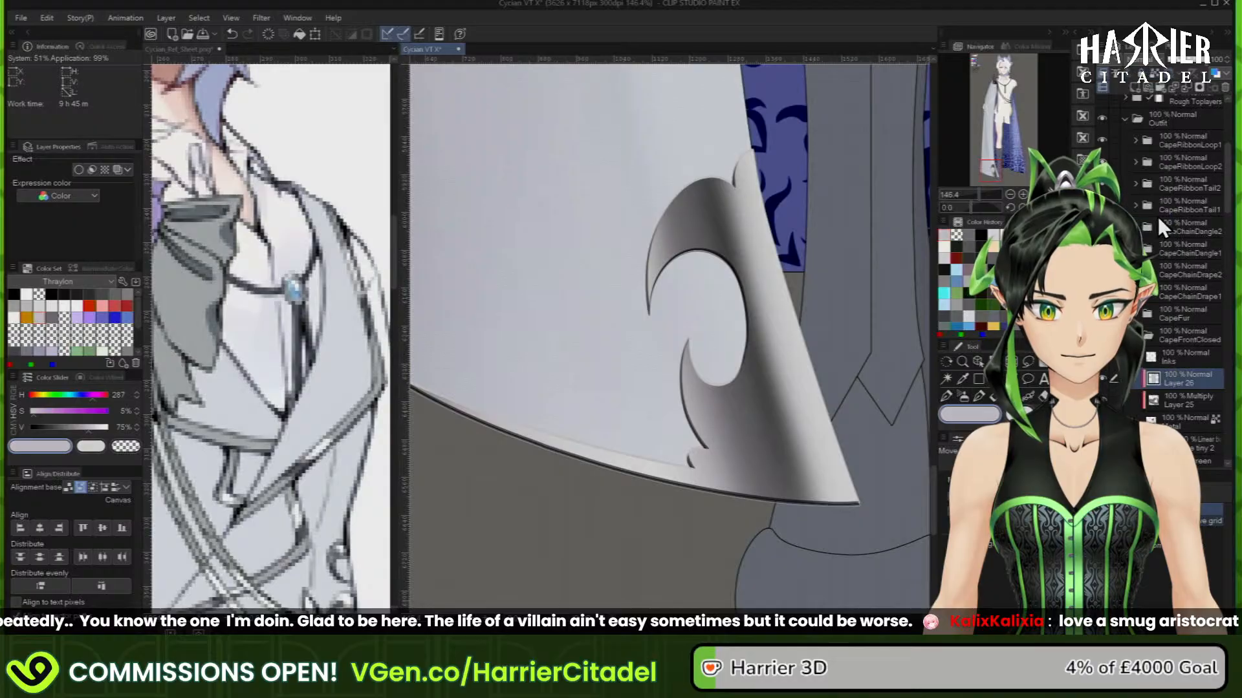
{"action": "left_click", "coordinate": [1157, 216]}
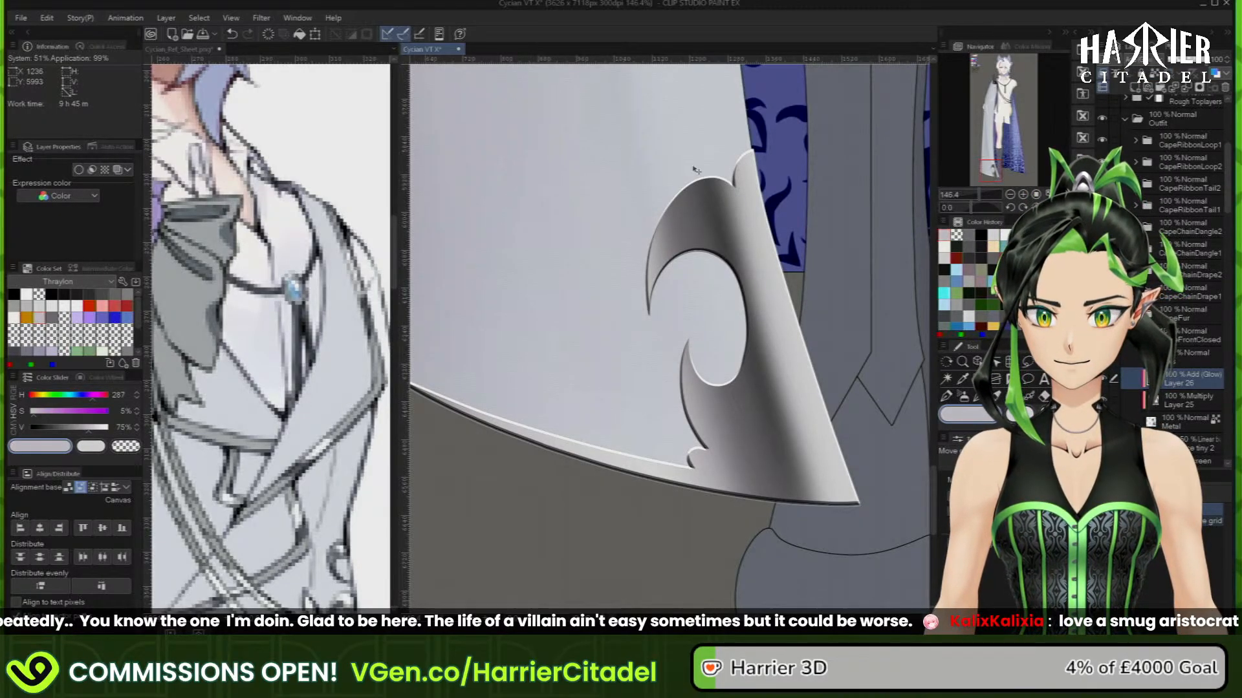
Remove the border effect from the Metal layer and hide the Add (Glow) edge-highlight layer
{"action": "scroll", "coordinate": [715, 148], "scroll_direction": "up", "scroll_amount": 2}
{"action": "scroll", "coordinate": [715, 148], "scroll_direction": "down", "scroll_amount": 3}
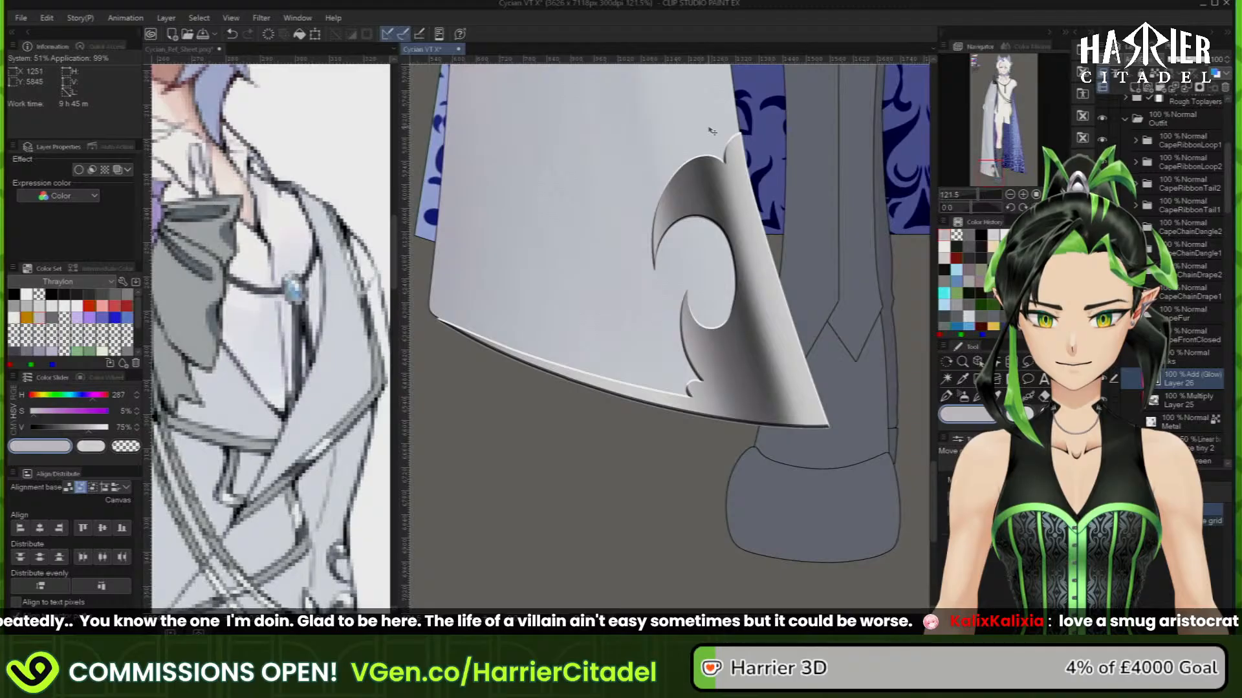
{"action": "scroll", "coordinate": [831, 355], "scroll_direction": "up", "scroll_amount": 4}
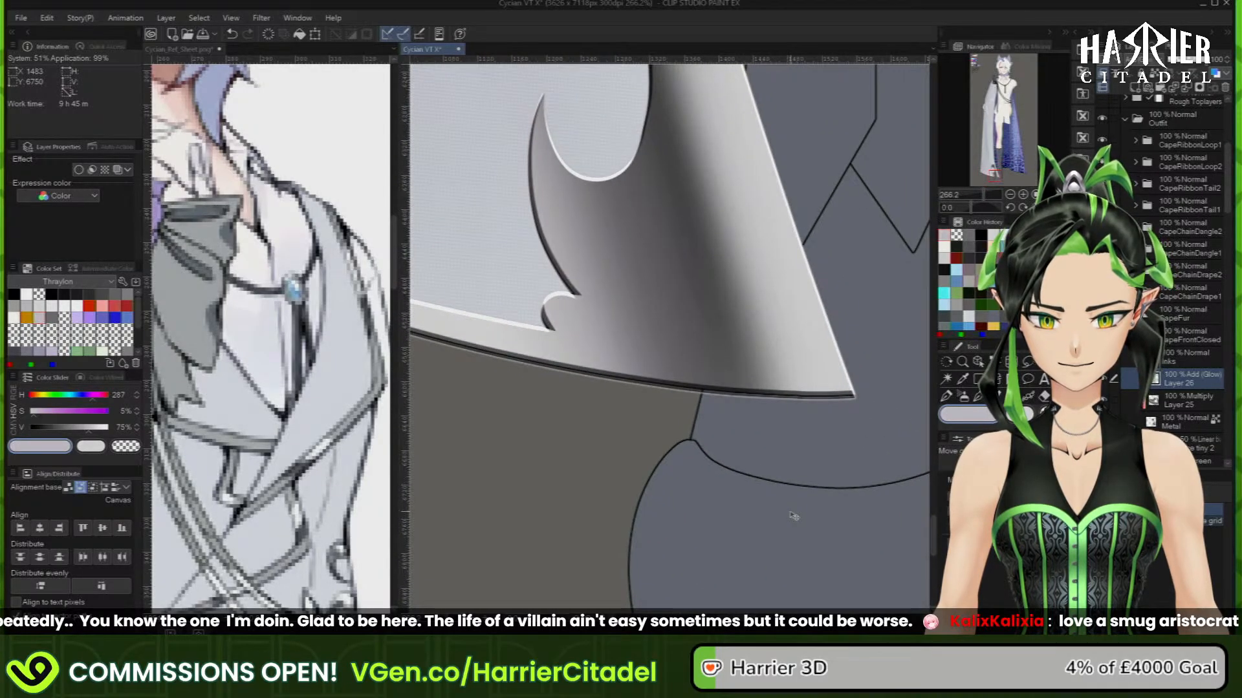
{"action": "left_click", "coordinate": [1184, 421]}
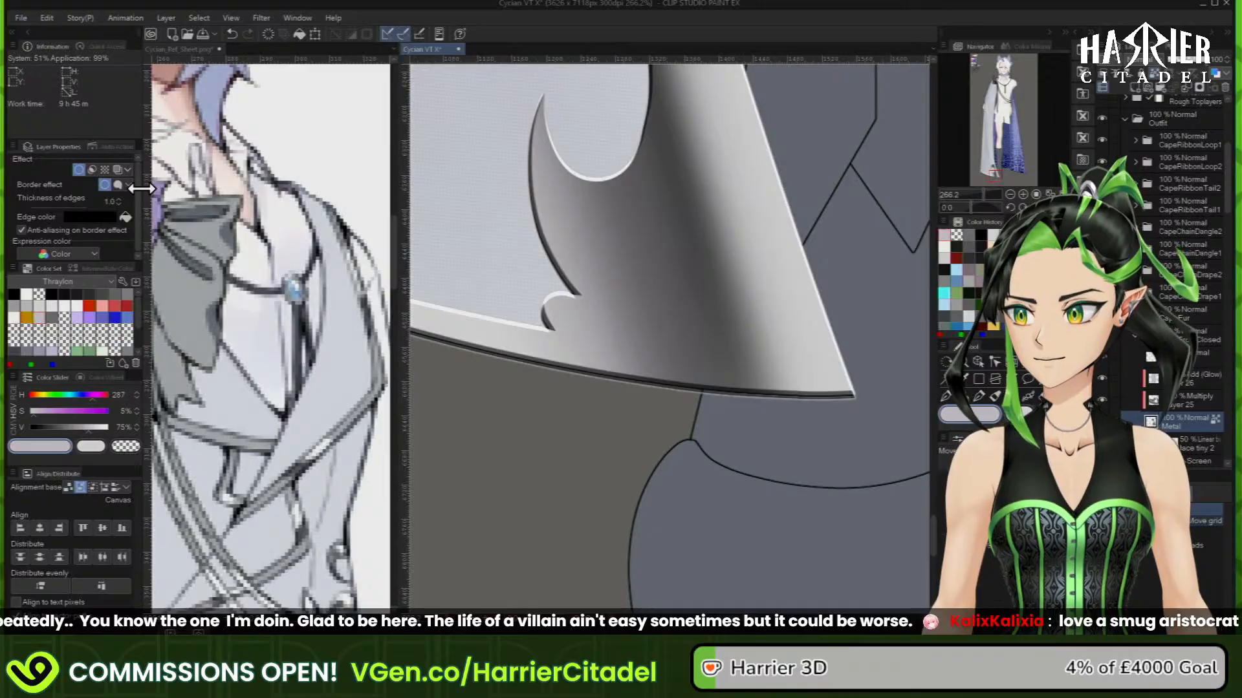
{"action": "left_click", "coordinate": [80, 170]}
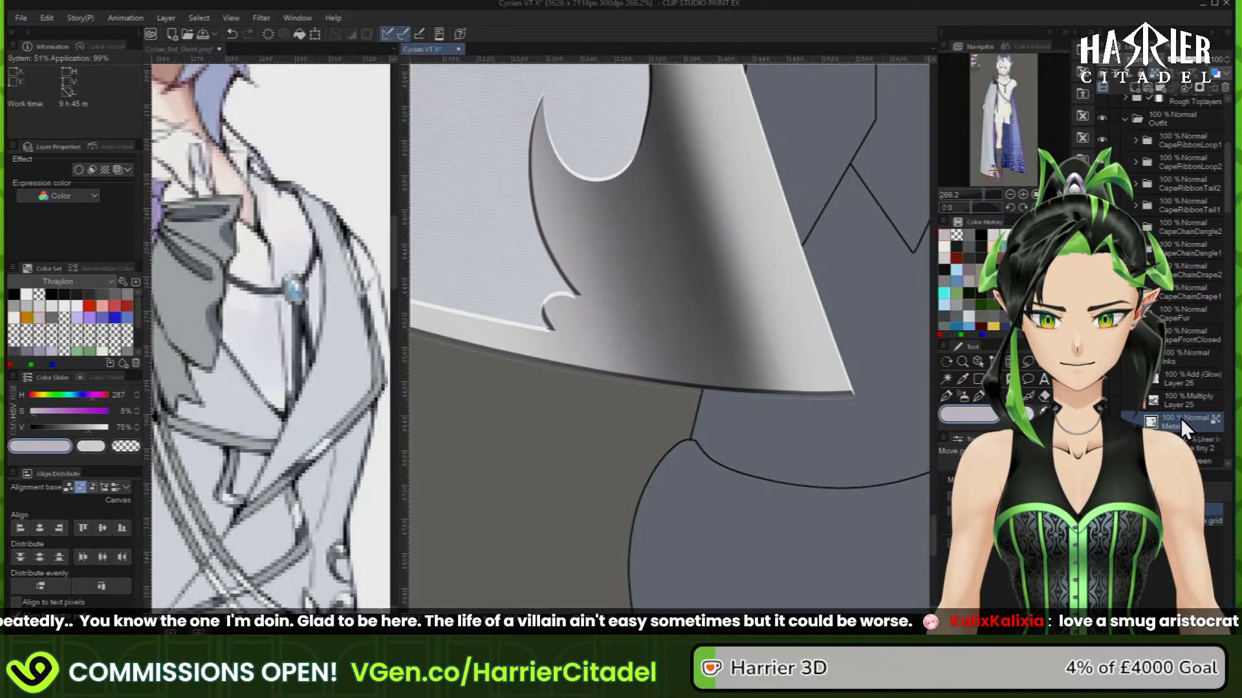
{"action": "left_click", "coordinate": [1103, 379]}
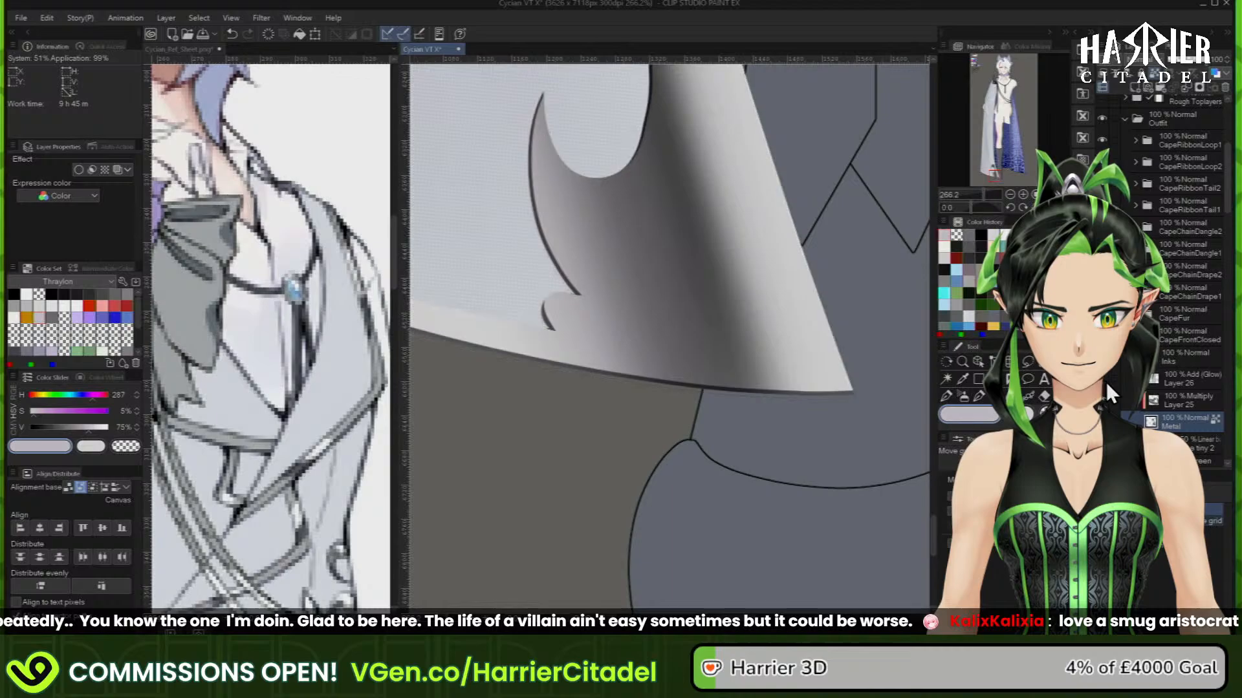
Show the Add (Glow) edge-highlight layer again and toggle the Metal layer's visibility to compare the trim
{"action": "left_click", "coordinate": [1104, 379]}
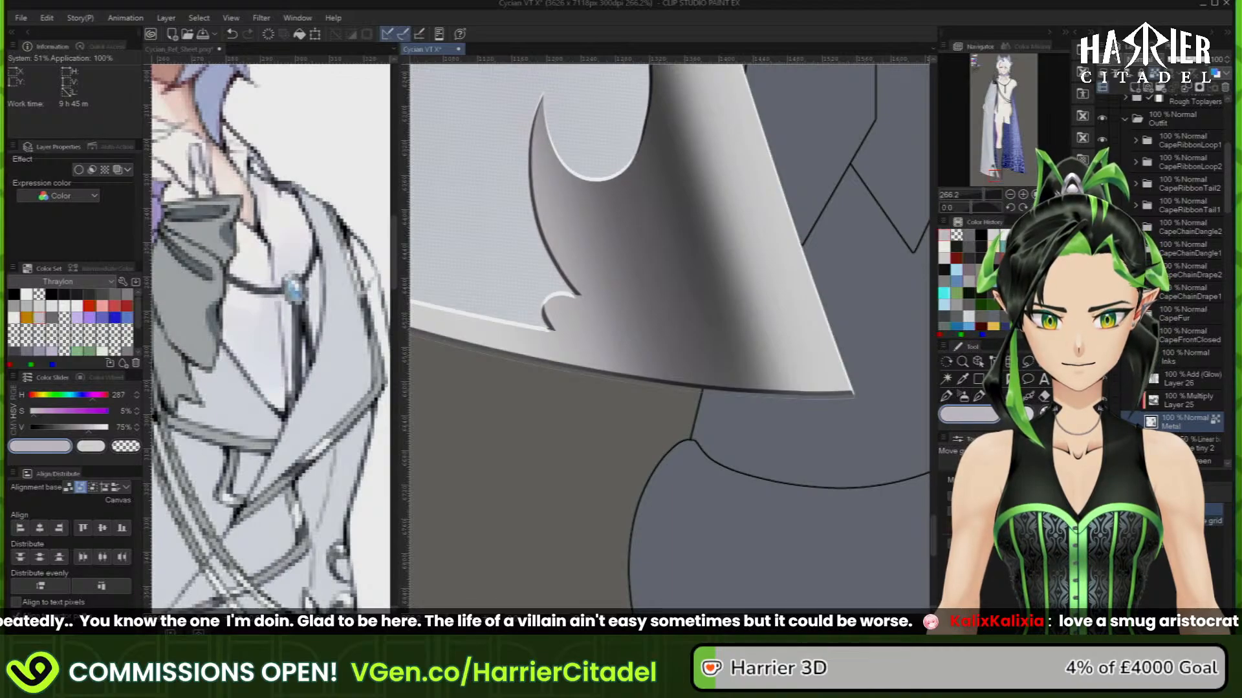
{"action": "left_click", "coordinate": [1103, 422]}
{"action": "left_click", "coordinate": [1103, 421]}
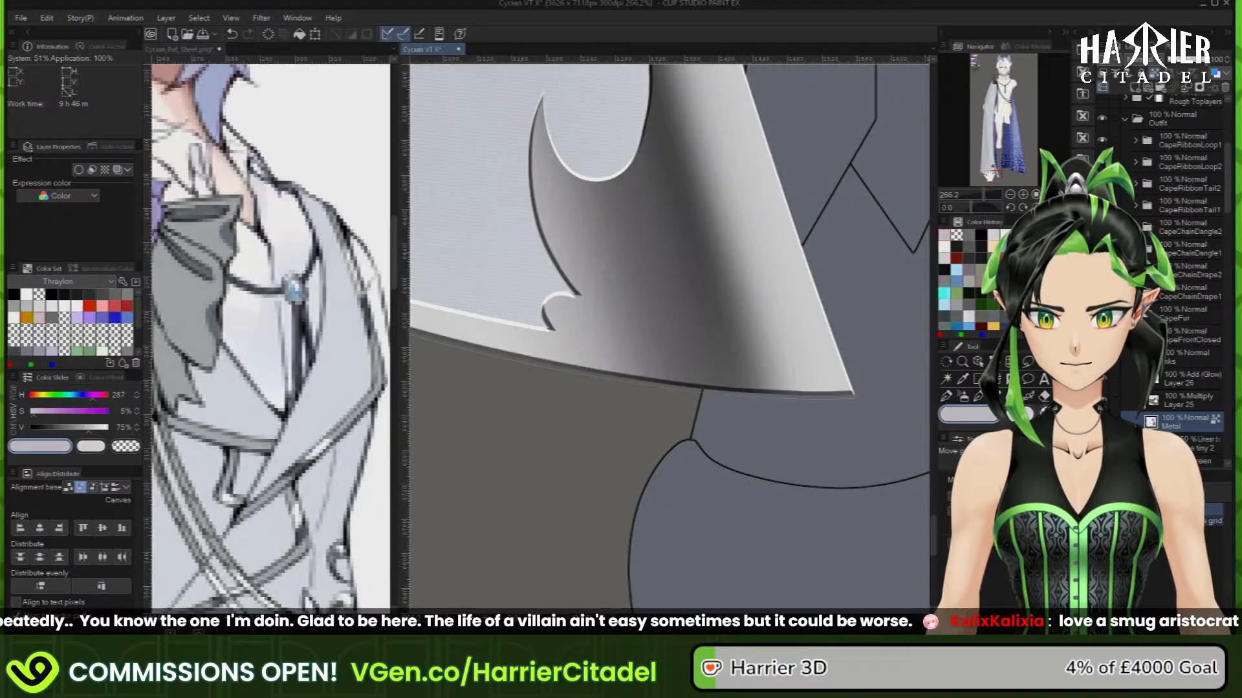
{"action": "mouse_move", "coordinate": [989, 176]}
{"action": "left_mouse_down"}
{"action": "mouse_move", "coordinate": [978, 177]}
{"action": "mouse_move", "coordinate": [984, 170]}
{"action": "left_mouse_up"}
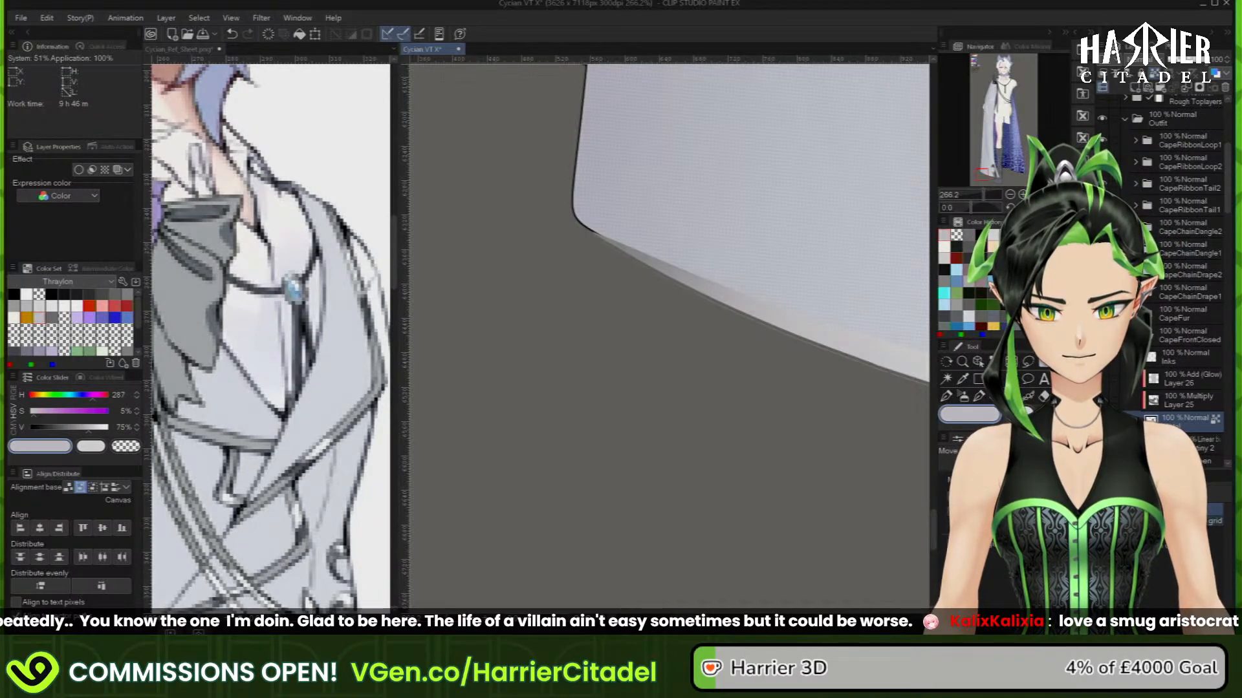
Select the area outside the Metal layer's shape, show the edge-highlight layer, and clear the selection
{"action": "left_click", "coordinate": [1151, 420], "text": "ctrl"}
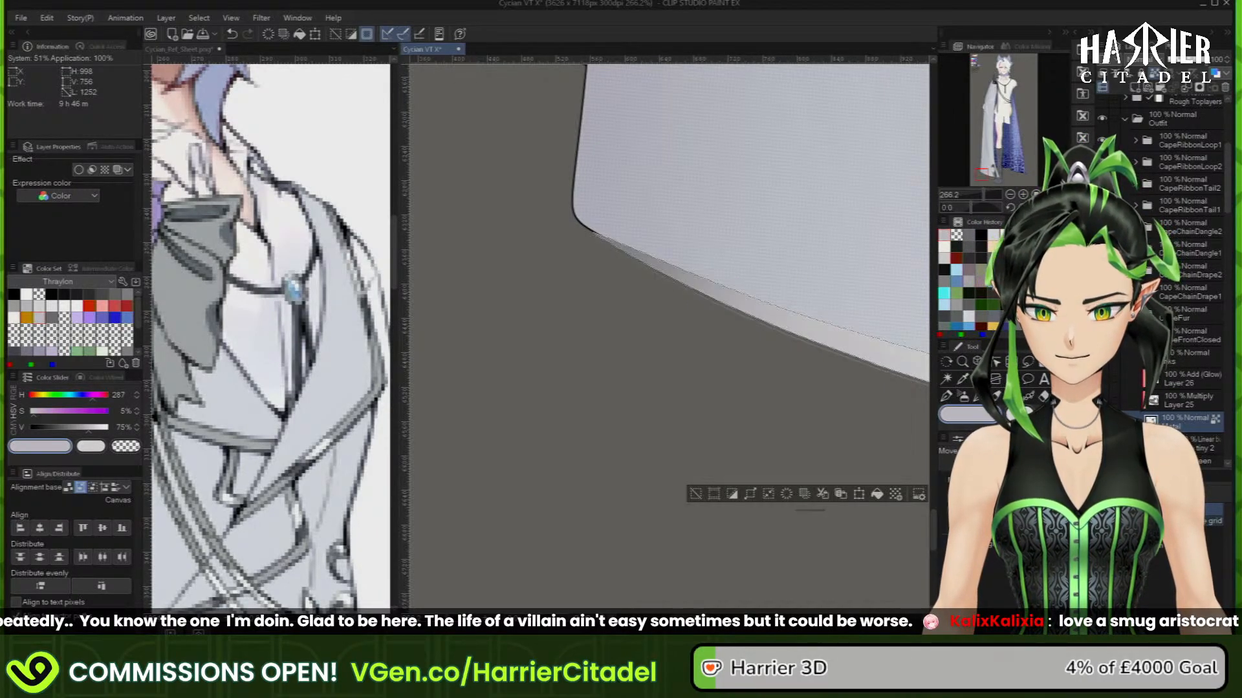
{"action": "left_click", "coordinate": [734, 495]}
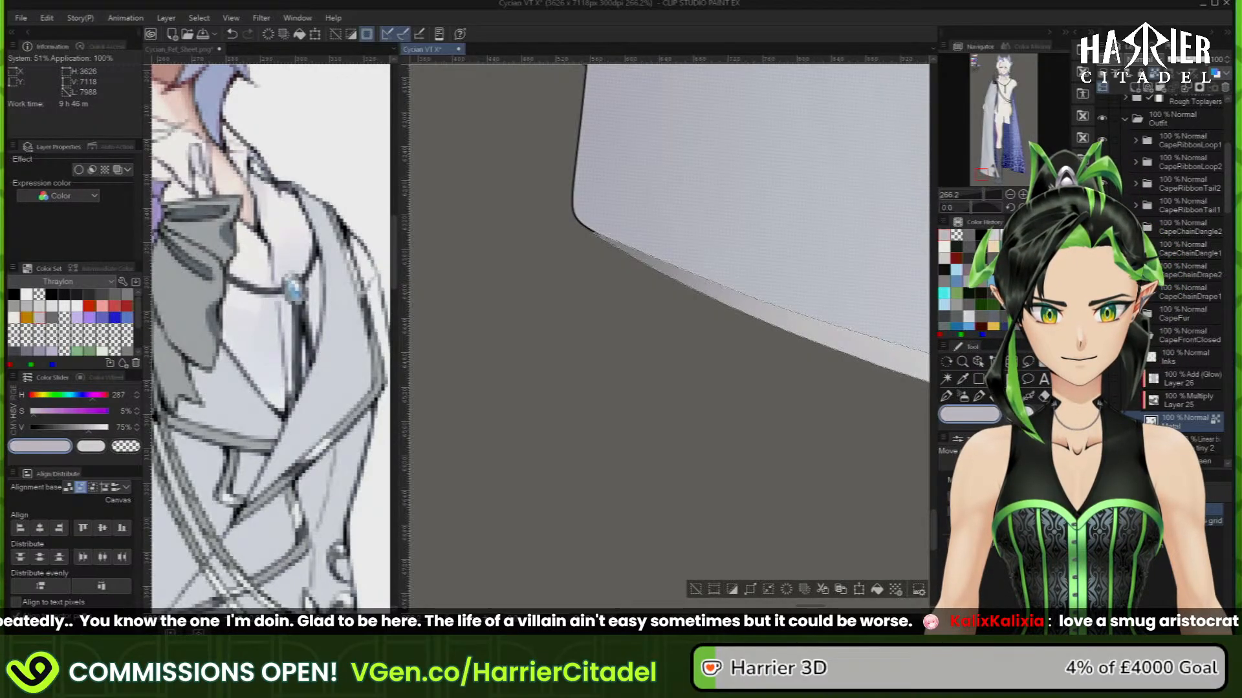
{"action": "left_click", "coordinate": [1102, 379]}
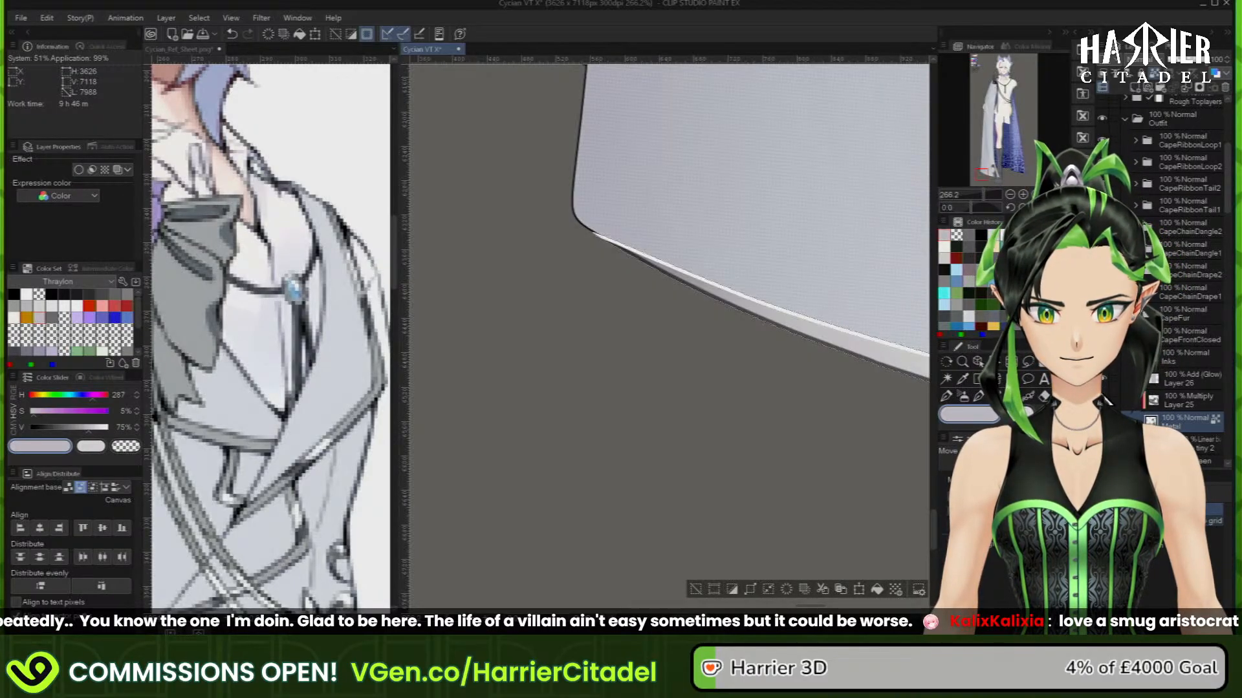
{"action": "left_click", "coordinate": [696, 590]}
{"action": "left_click_drag", "start_coordinate": [990, 175], "coordinate": [993, 174]}
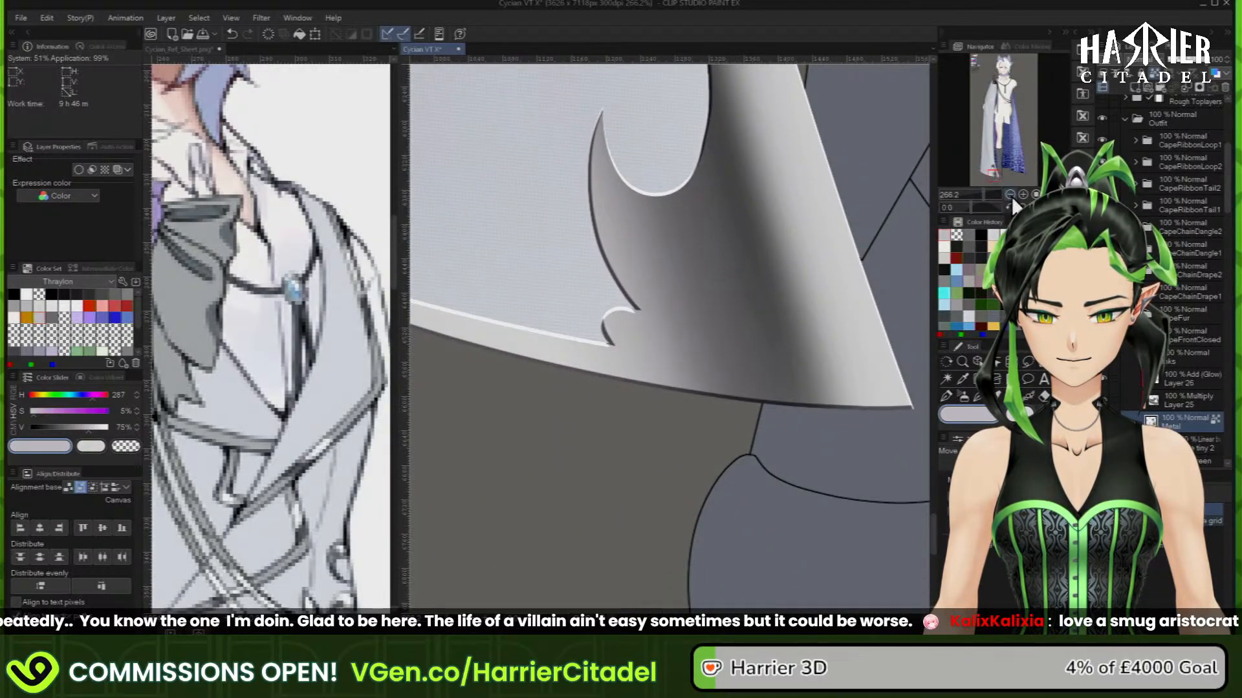
{"action": "key", "text": "ctrl+z"}
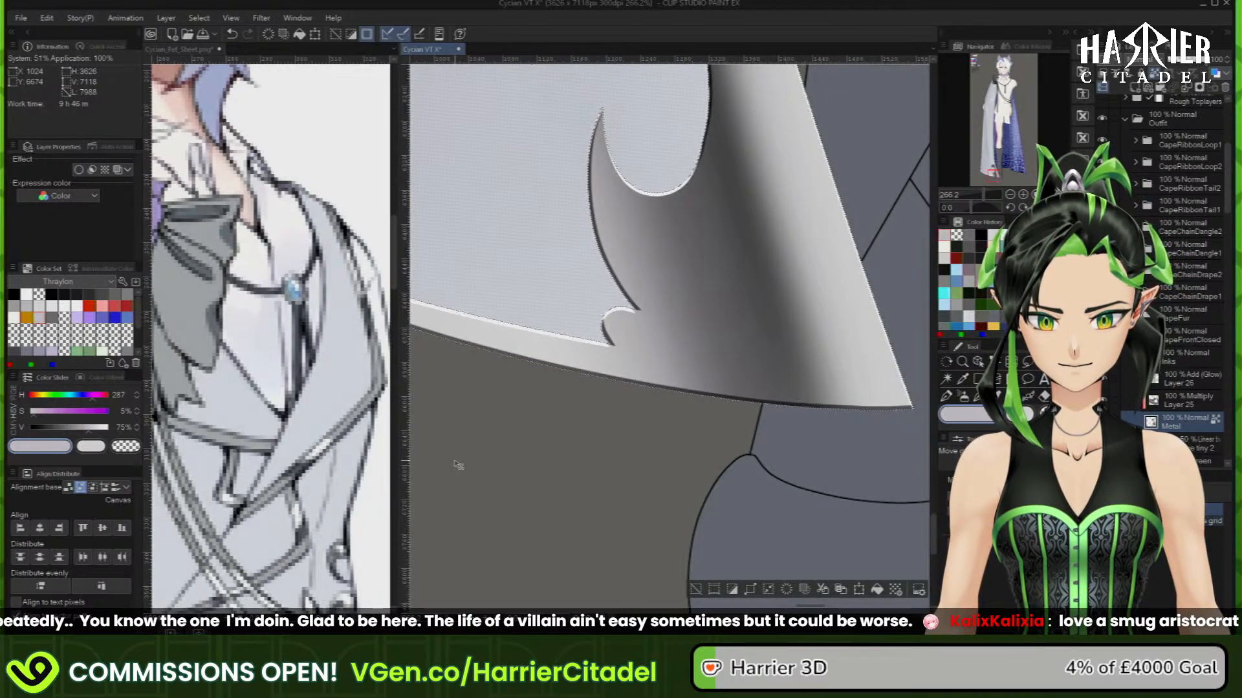
{"action": "left_click", "coordinate": [694, 588]}
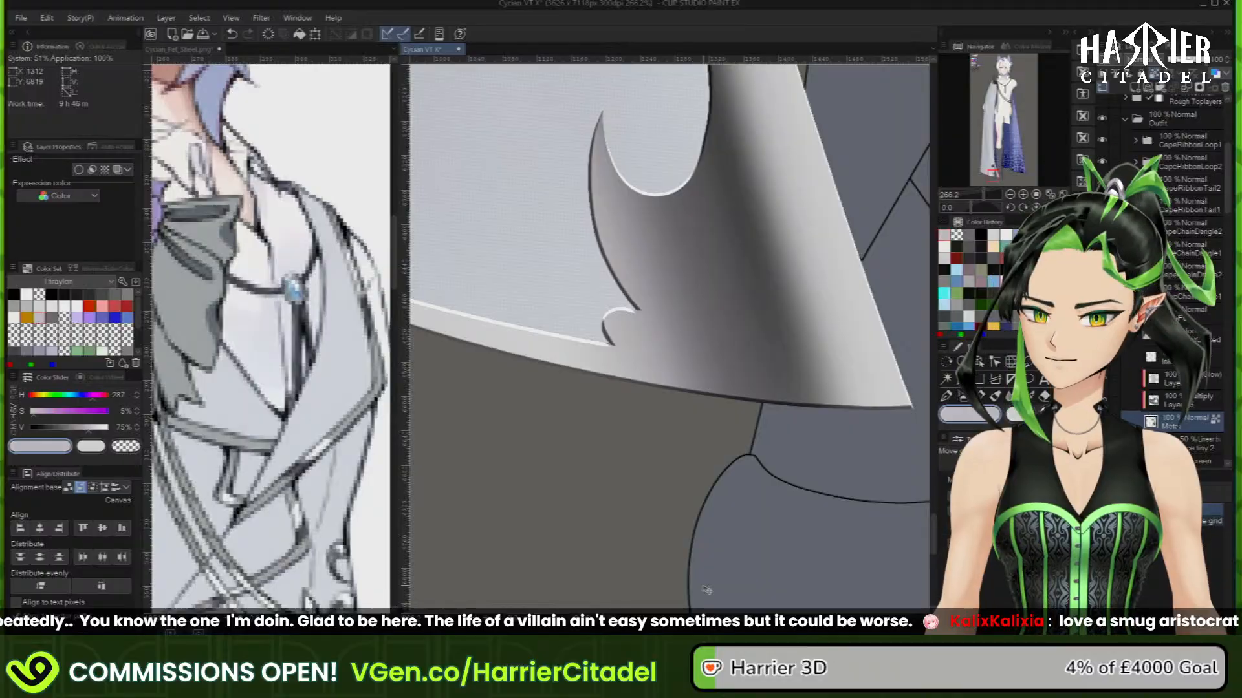
Erase the stray highlight at the trim's small lower curl on Layer 26 with a transparent pen
{"action": "left_click", "coordinate": [1192, 382]}
{"action": "left_click", "coordinate": [948, 396]}
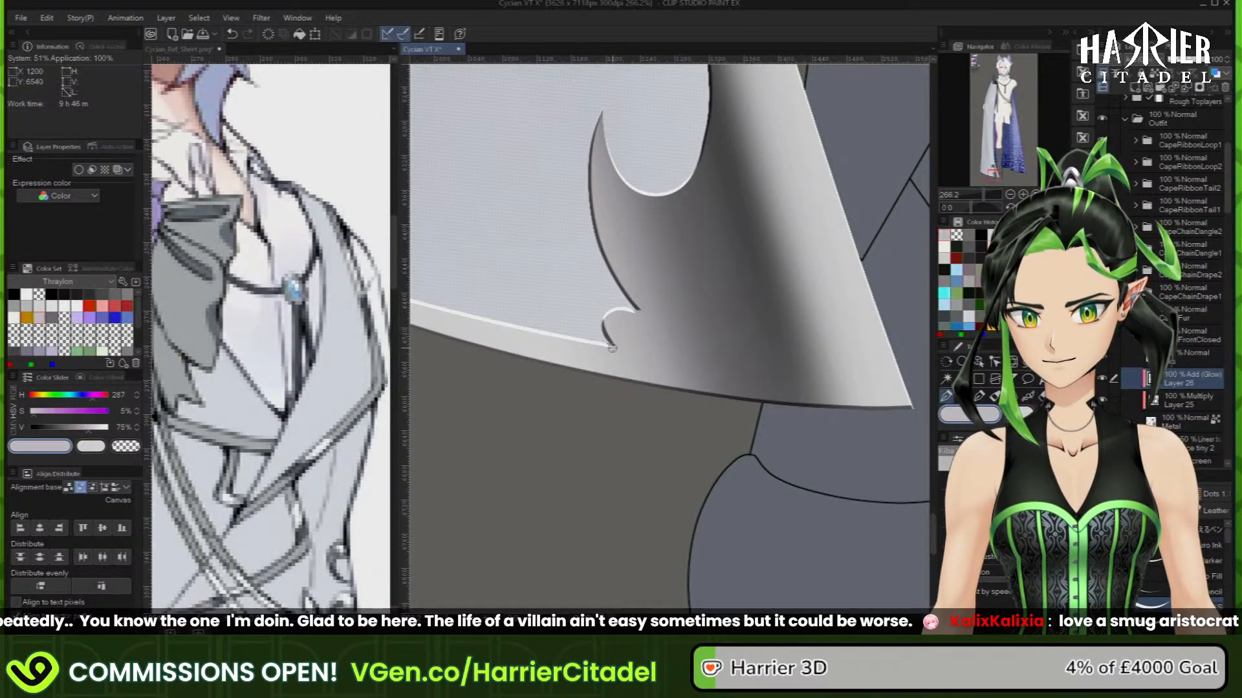
{"action": "left_click", "coordinate": [1048, 413]}
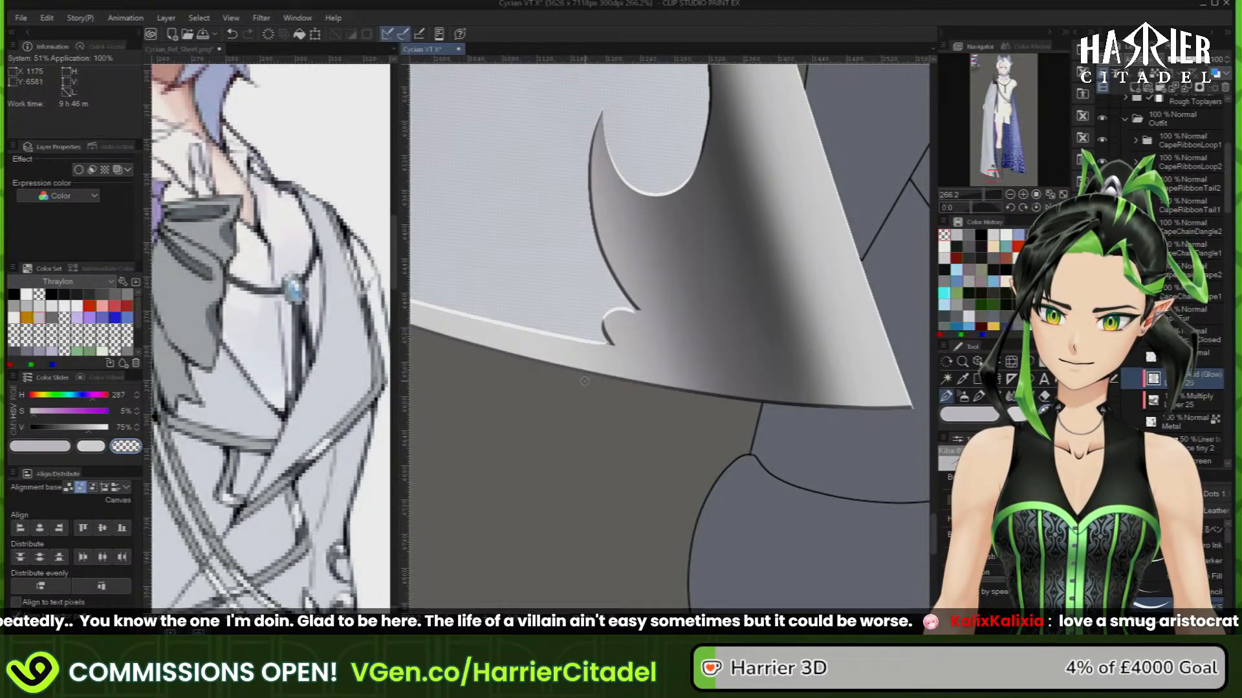
{"action": "left_click", "coordinate": [1178, 408]}
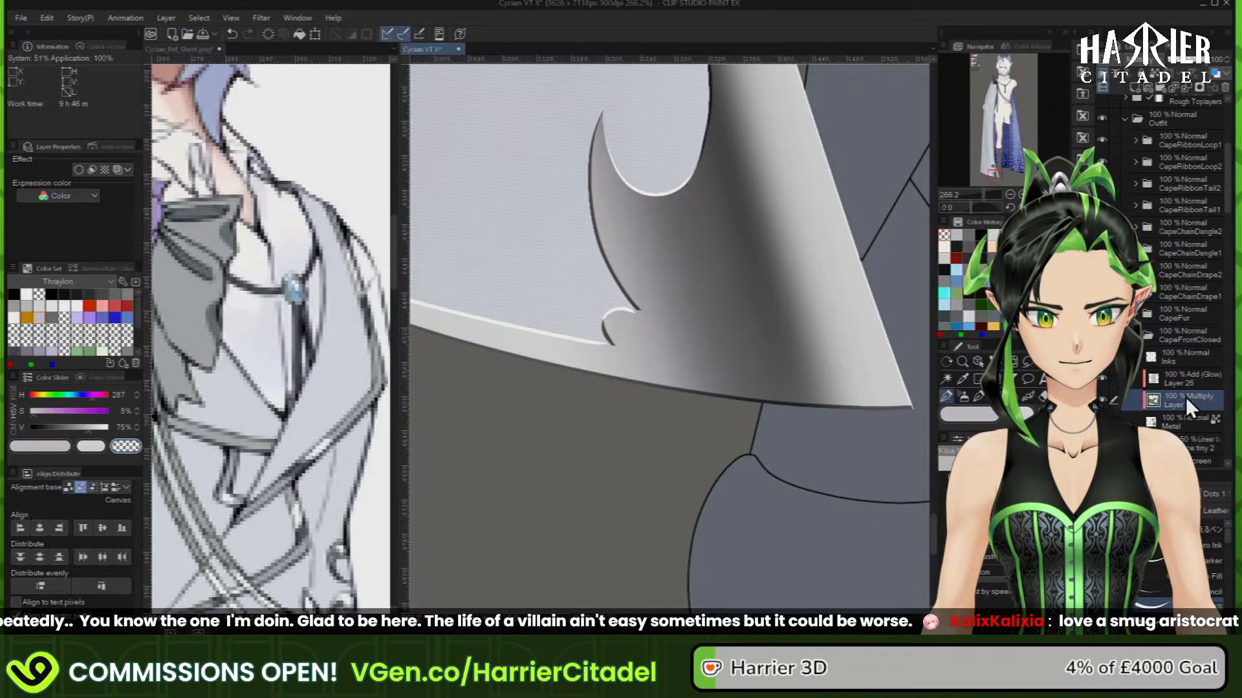
{"action": "left_click", "coordinate": [1195, 379]}
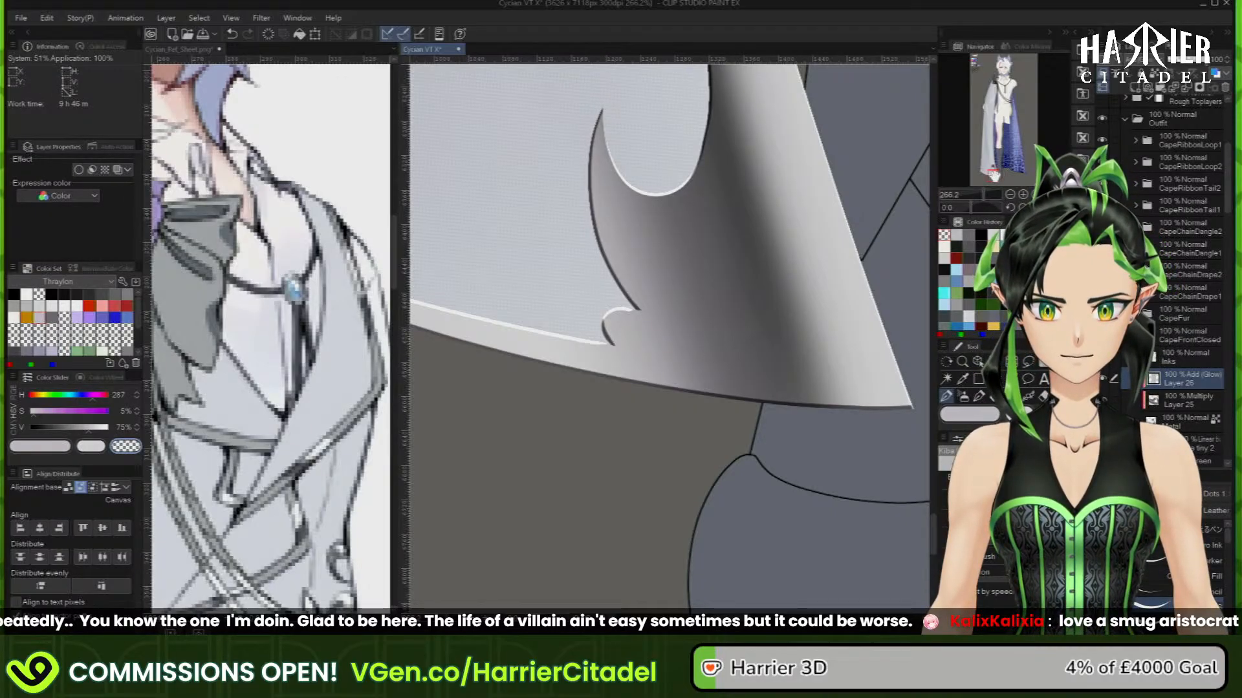
Lasso the highlight along the metal trim's outer side edge, nudge it slightly into place, and deselect
{"action": "left_click_drag", "start_coordinate": [993, 176], "coordinate": [997, 168]}
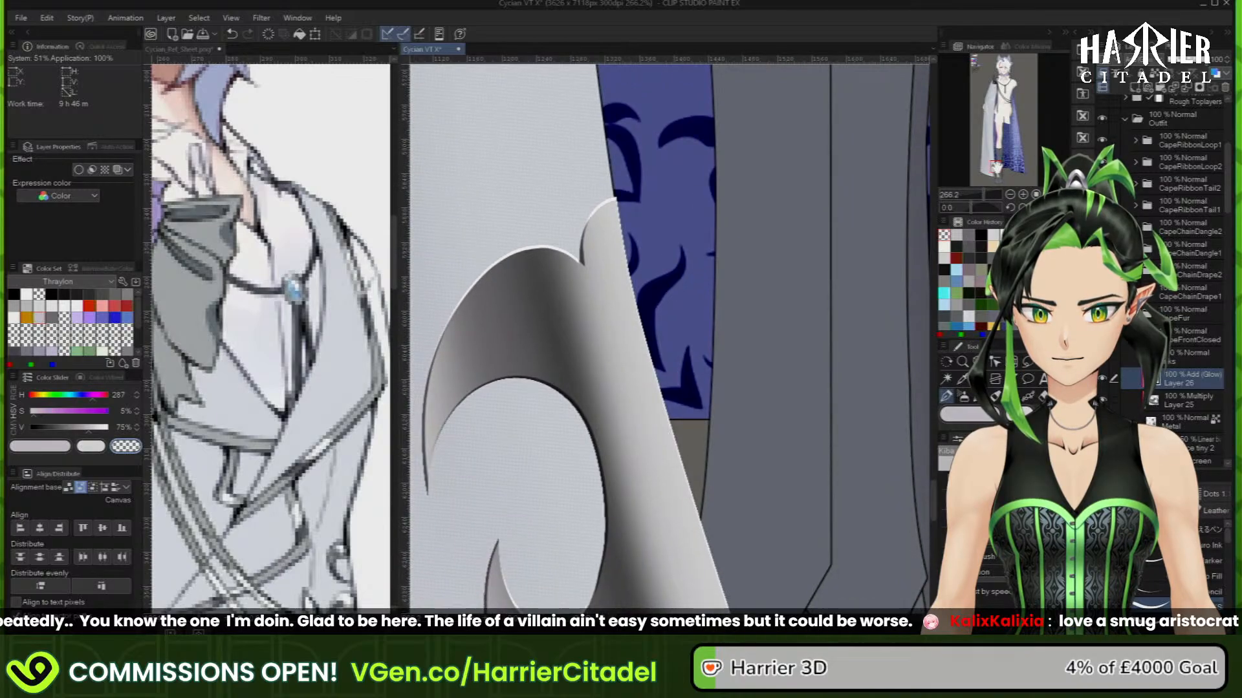
{"action": "left_click", "coordinate": [1010, 194]}
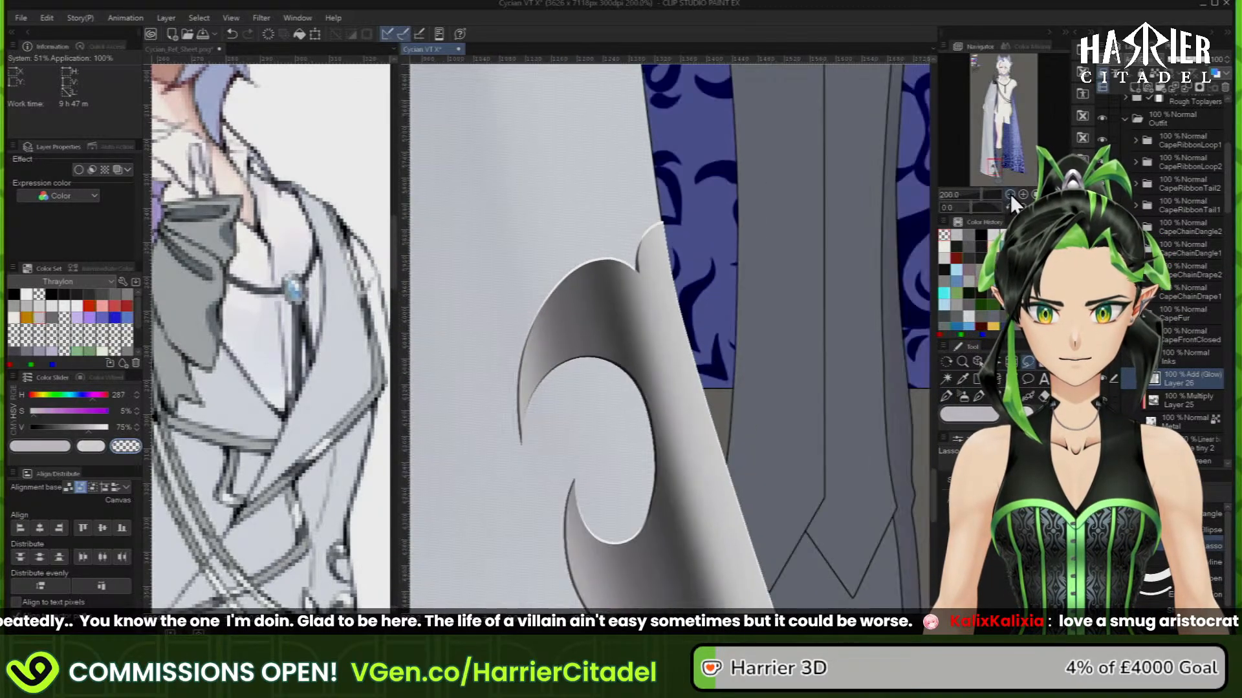
{"action": "left_click", "coordinate": [1010, 194]}
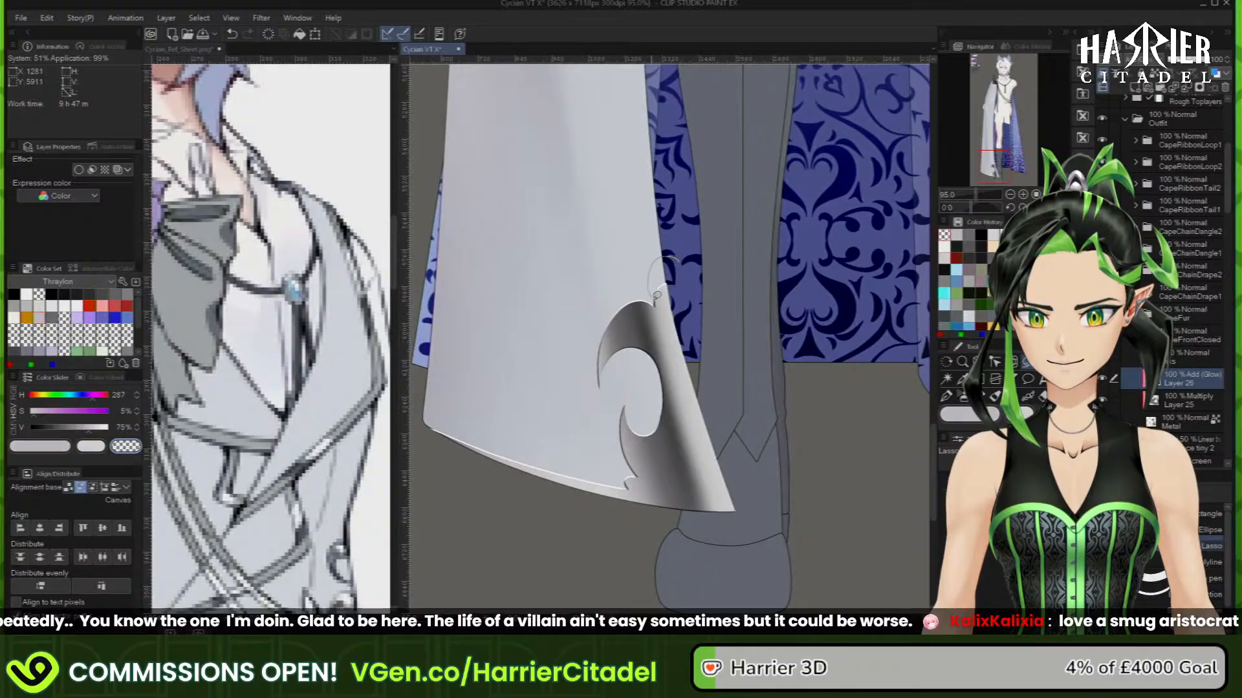
{"action": "mouse_move", "coordinate": [686, 388]}
{"action": "left_mouse_down"}
{"action": "mouse_move", "coordinate": [732, 525]}
{"action": "mouse_move", "coordinate": [826, 441]}
{"action": "mouse_move", "coordinate": [820, 380]}
{"action": "left_mouse_up"}
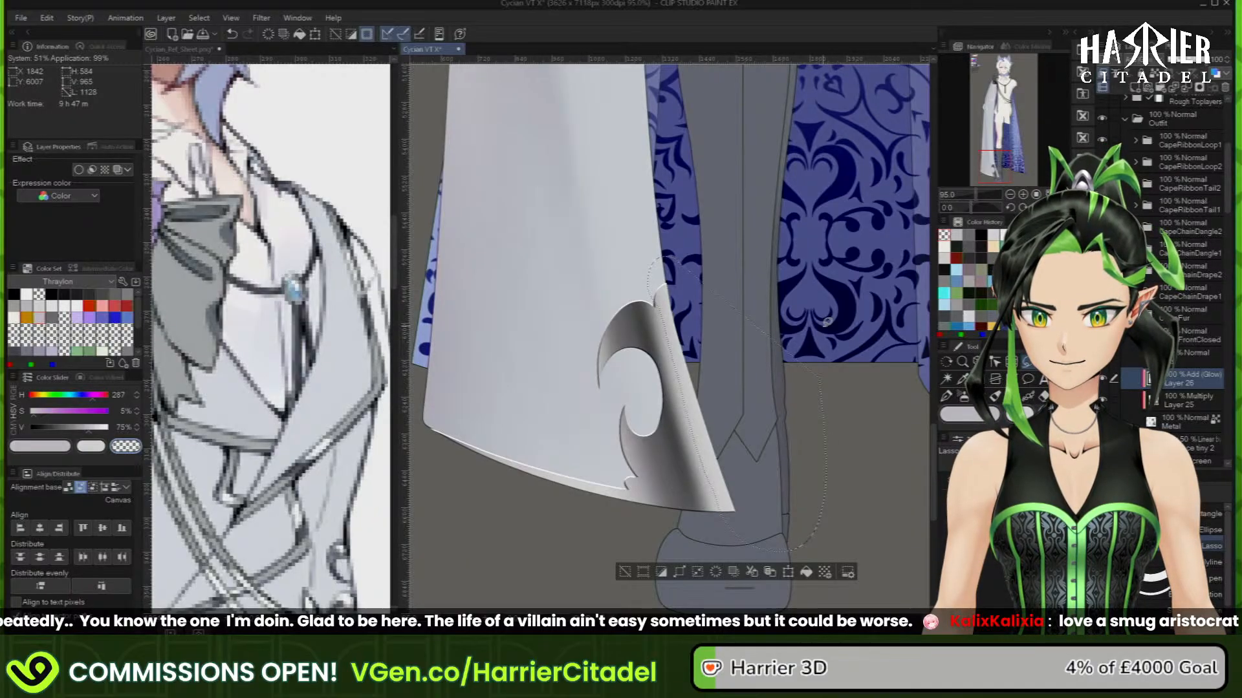
{"action": "key", "text": "ctrl"}
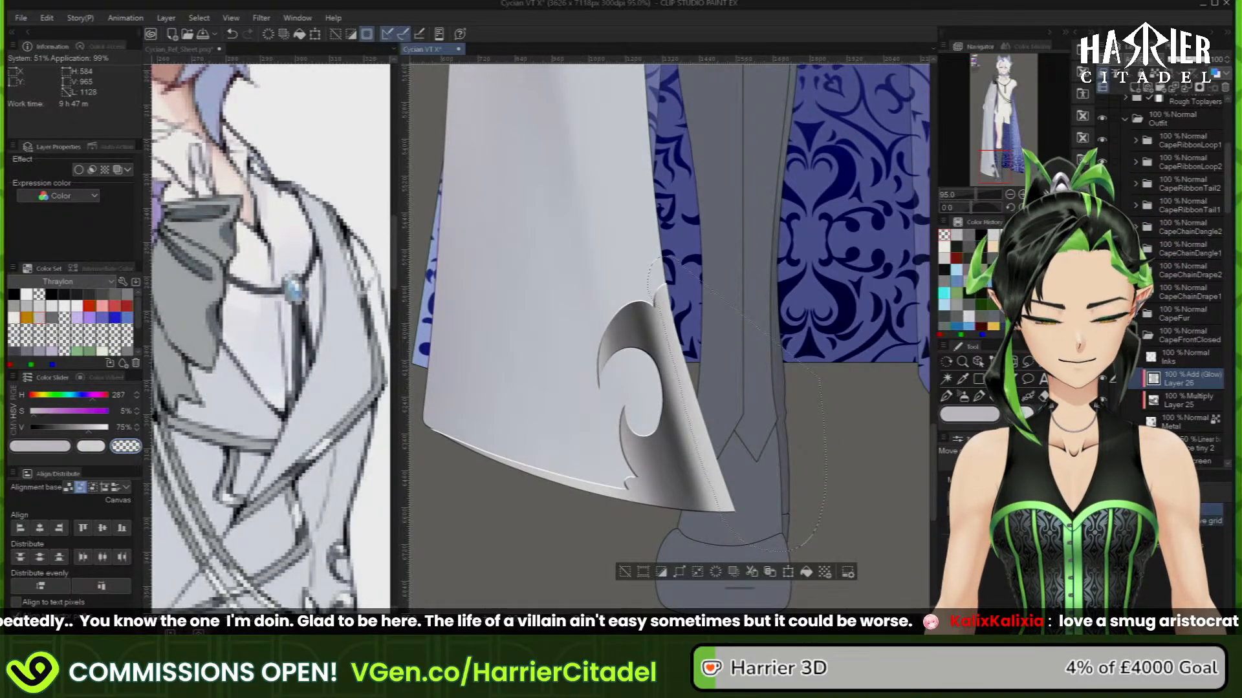
{"action": "scroll", "coordinate": [621, 278], "scroll_direction": "up", "scroll_amount": 5}
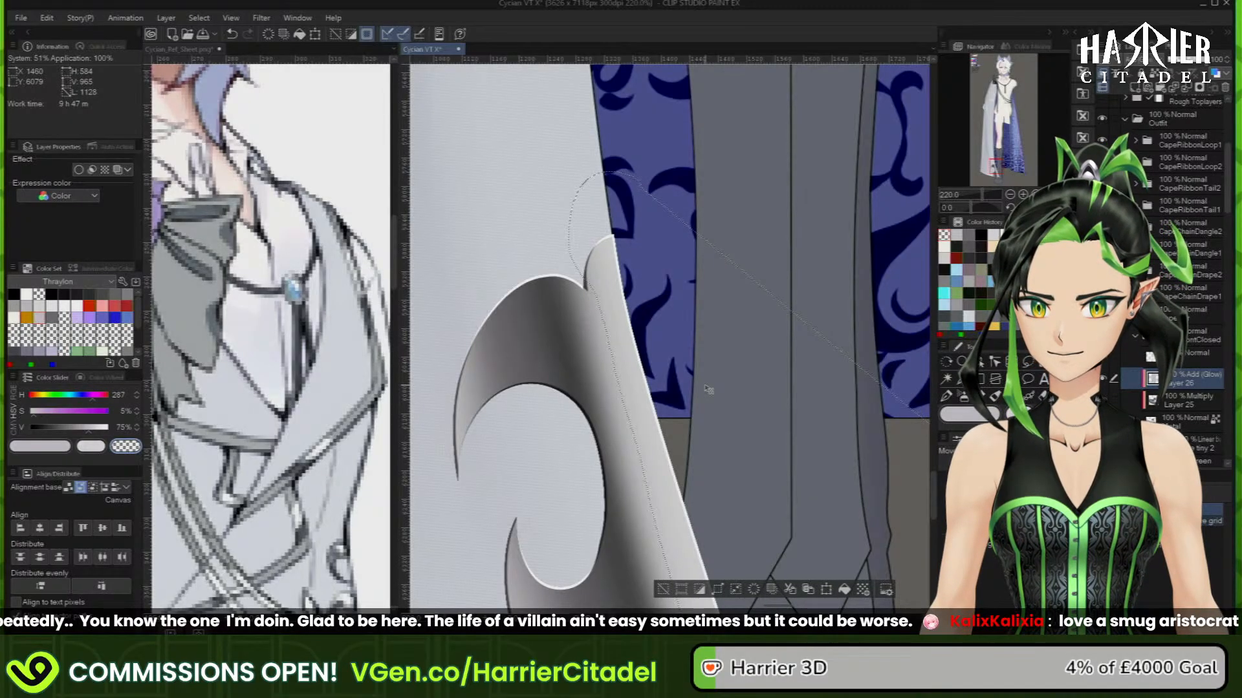
{"action": "scroll", "coordinate": [691, 328], "scroll_direction": "down", "scroll_amount": 4}
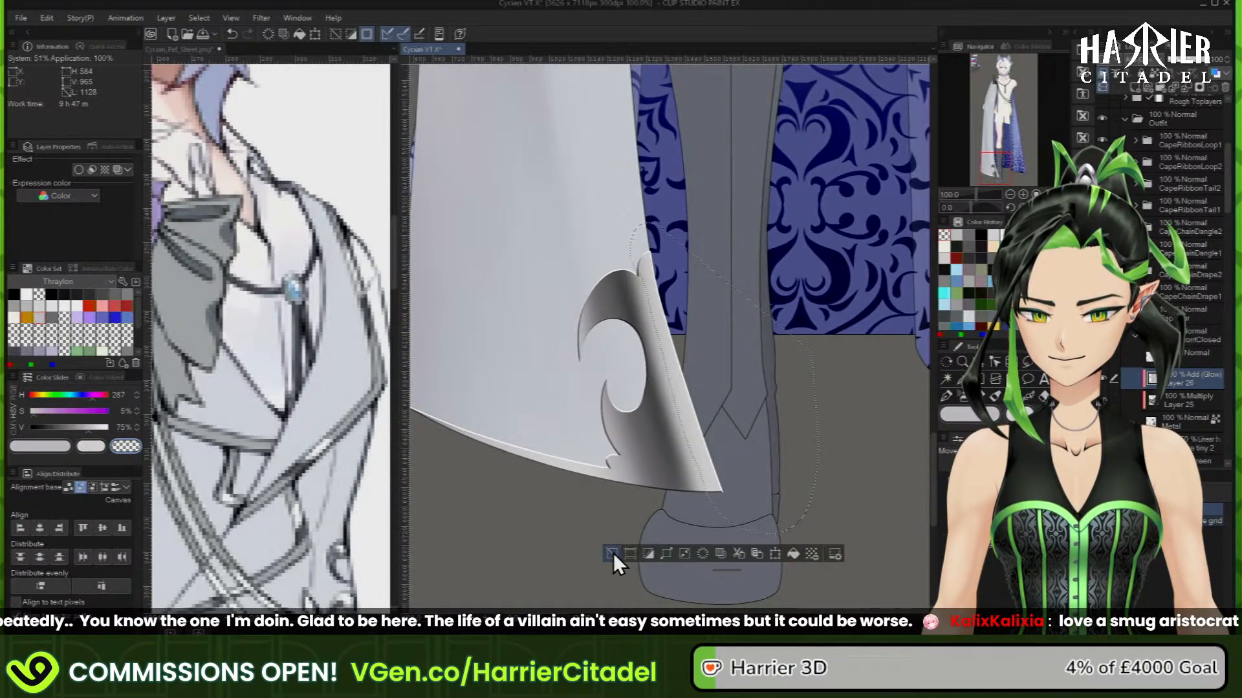
{"action": "scroll", "coordinate": [747, 498], "scroll_direction": "up", "scroll_amount": 6}
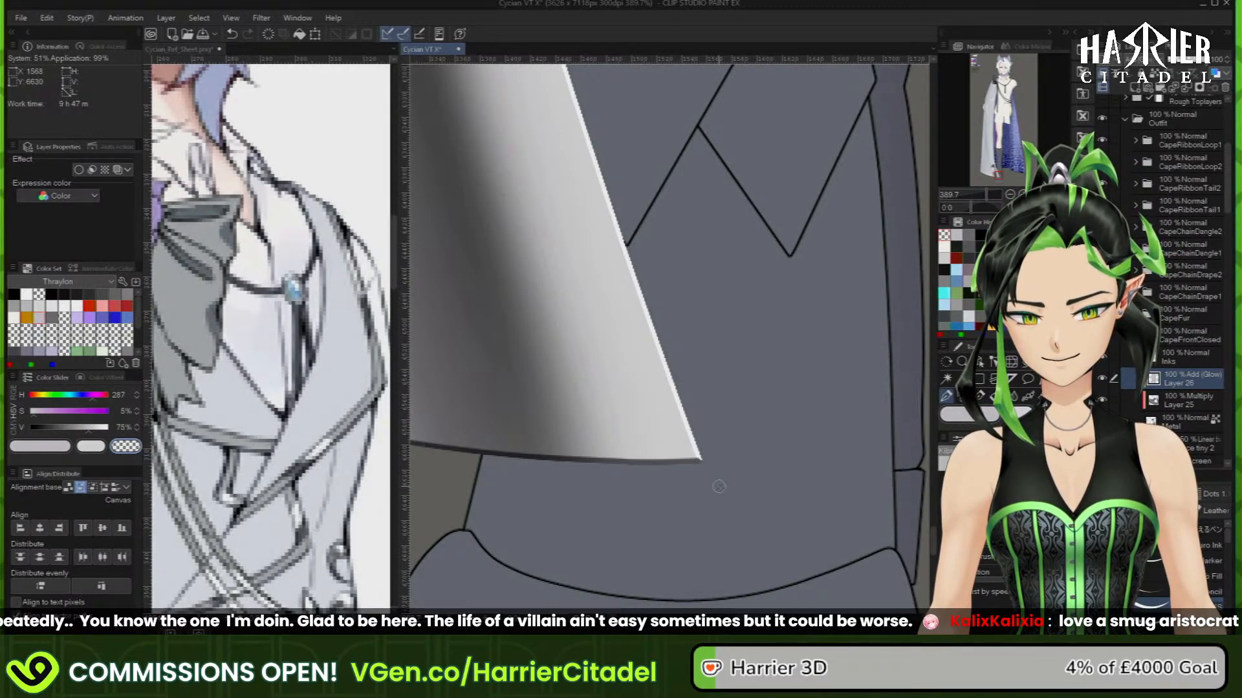
{"action": "scroll", "coordinate": [741, 536], "scroll_direction": "down", "scroll_amount": 5}
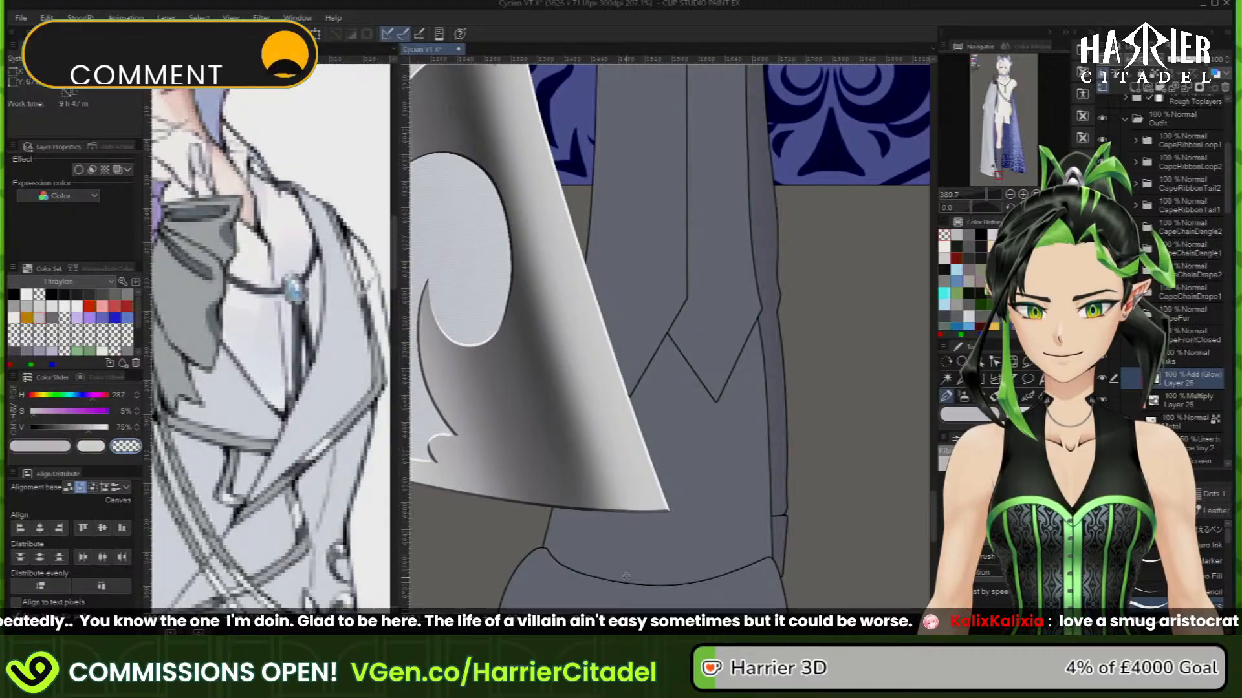
Group the Metal layer with its Multiply shadow layer and Add (Glow) highlight layer in a new folder
{"action": "scroll", "coordinate": [687, 531], "scroll_direction": "down", "scroll_amount": 5}
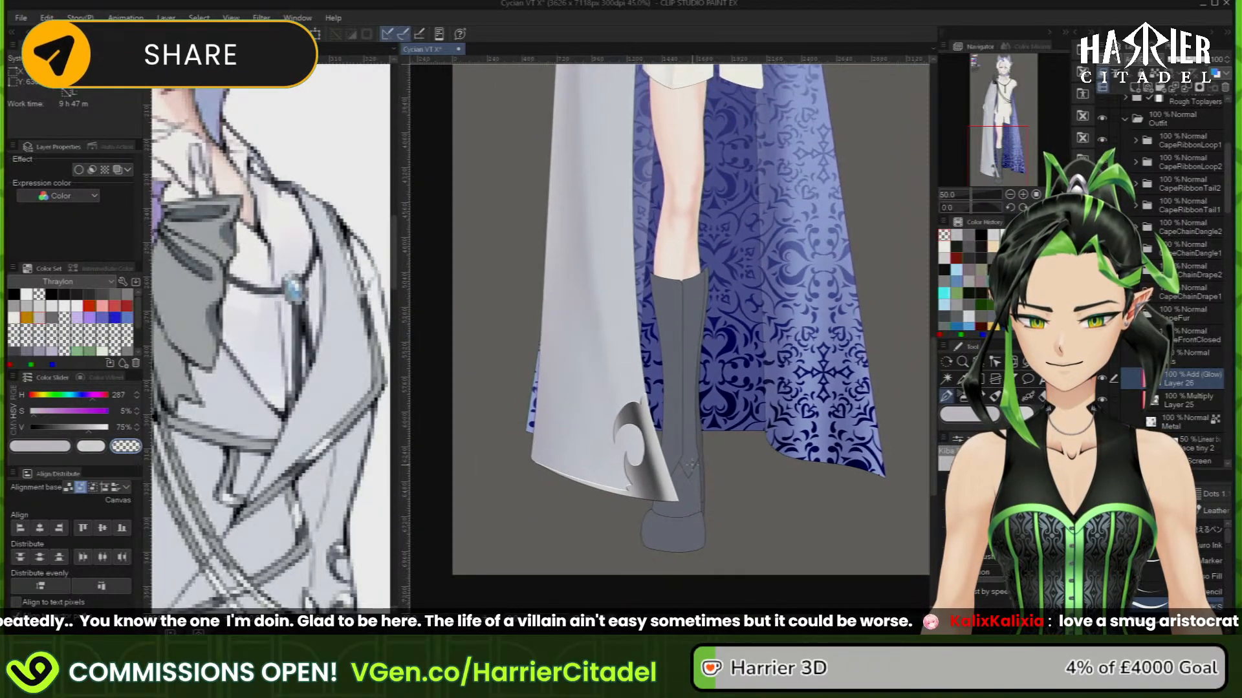
{"action": "scroll", "coordinate": [691, 464], "scroll_direction": "down", "scroll_amount": 2}
{"action": "scroll", "coordinate": [652, 495], "scroll_direction": "up", "scroll_amount": 3}
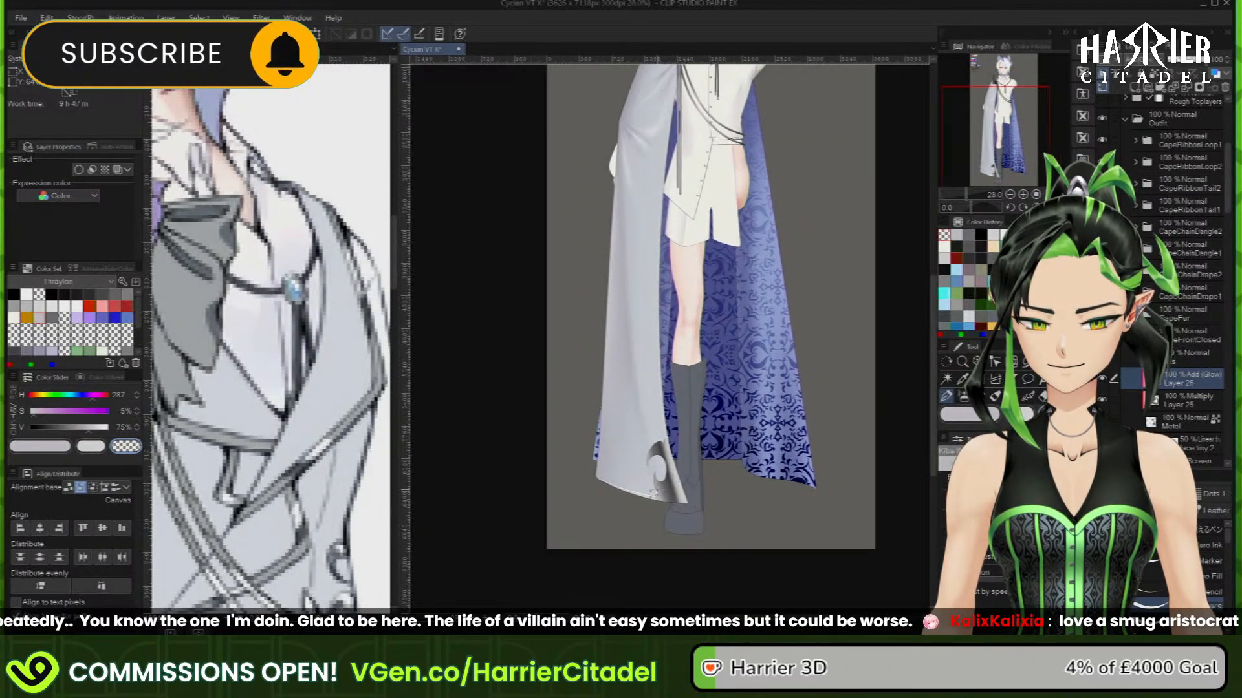
{"action": "scroll", "coordinate": [652, 495], "scroll_direction": "up", "scroll_amount": 3}
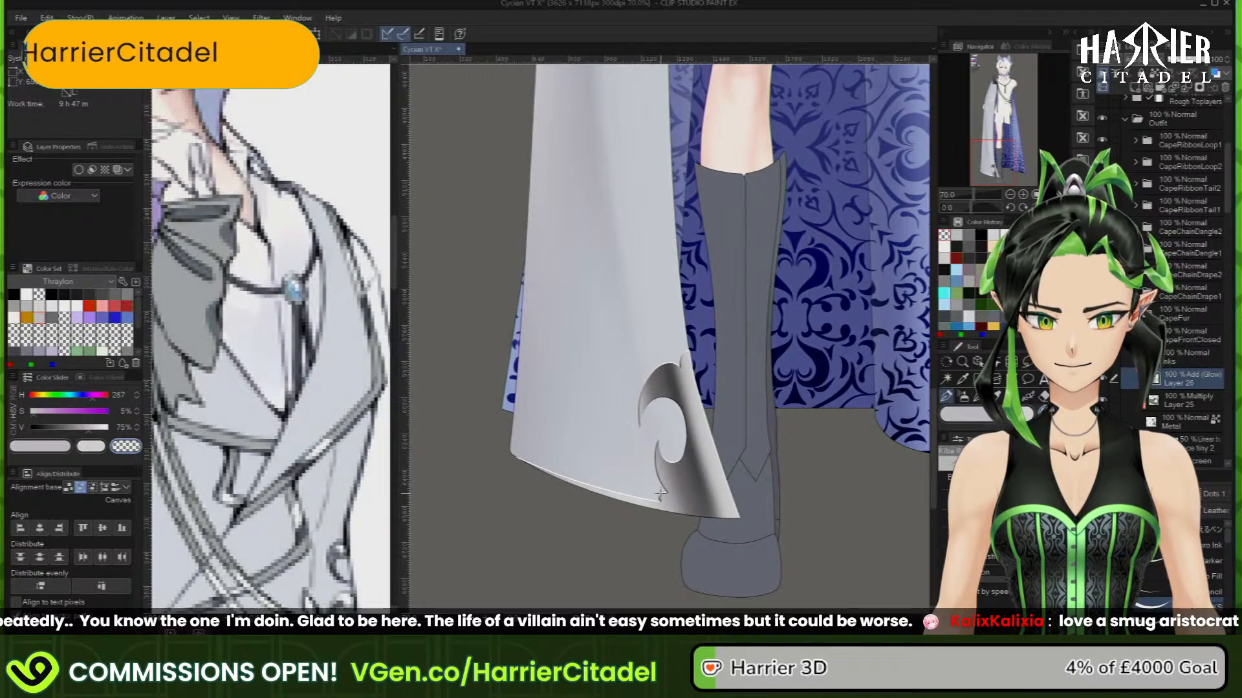
{"action": "left_click", "coordinate": [1183, 423]}
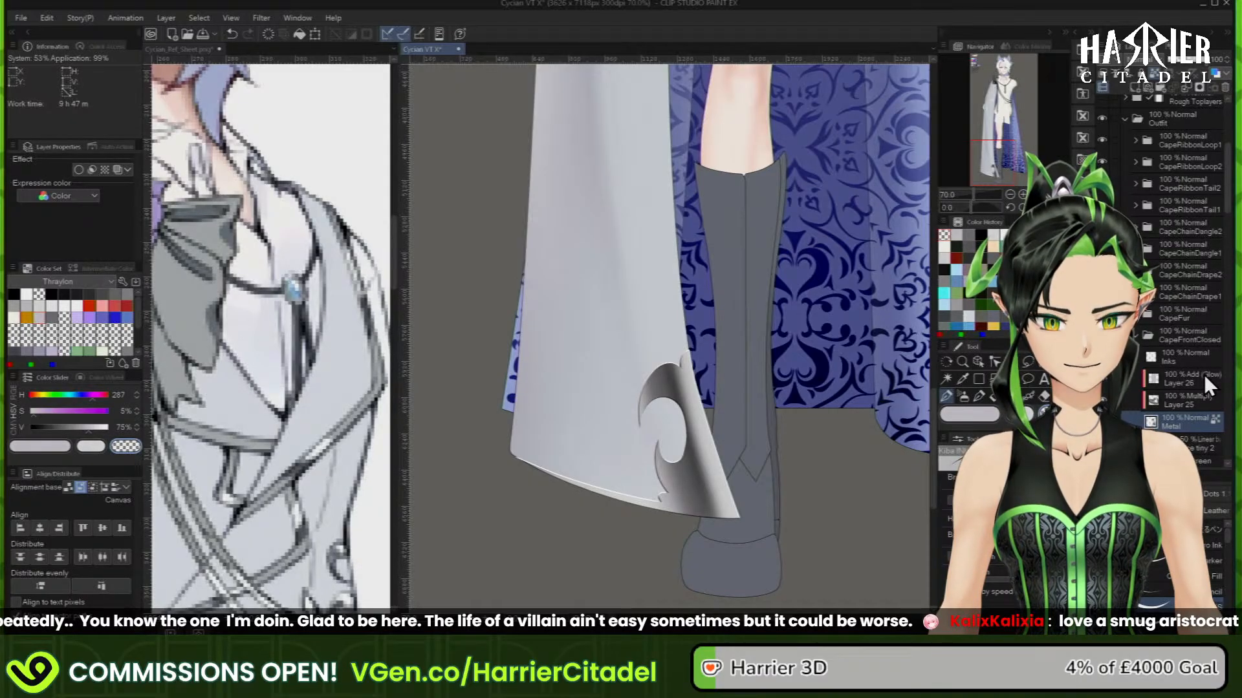
{"action": "key", "text": "ctrl+g"}
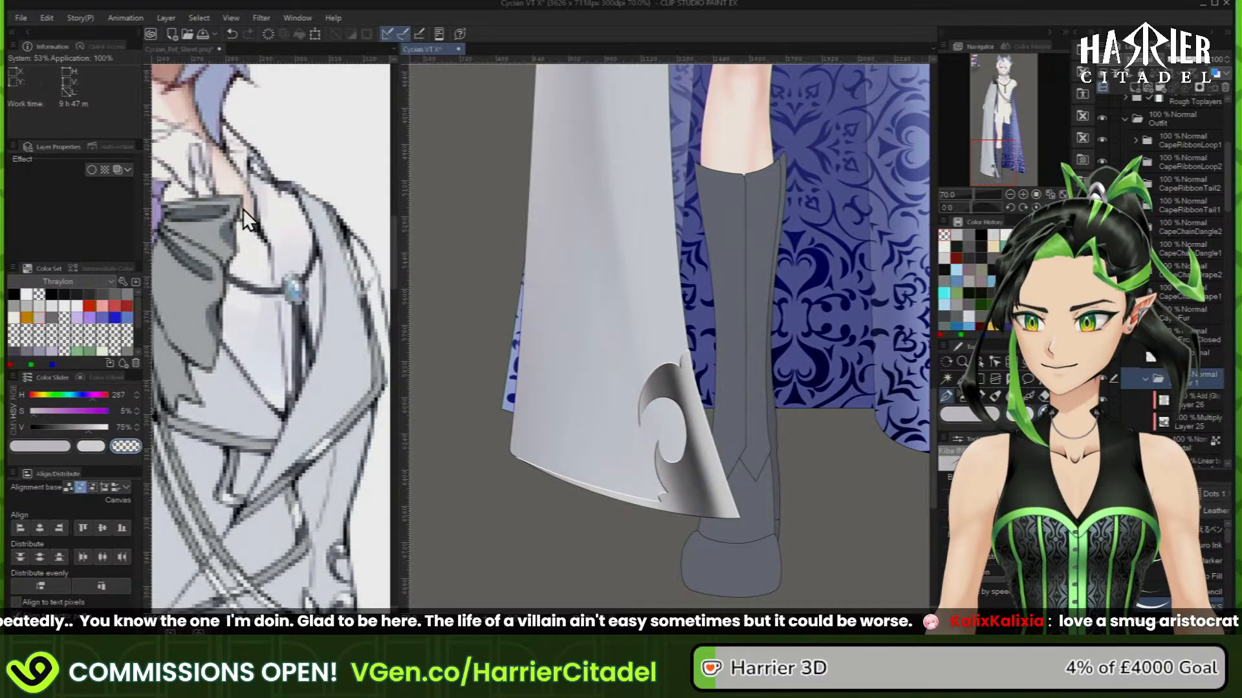
Give the metal trim's folder a black border effect with an edge thickness of 1.0
{"action": "left_click", "coordinate": [93, 170]}
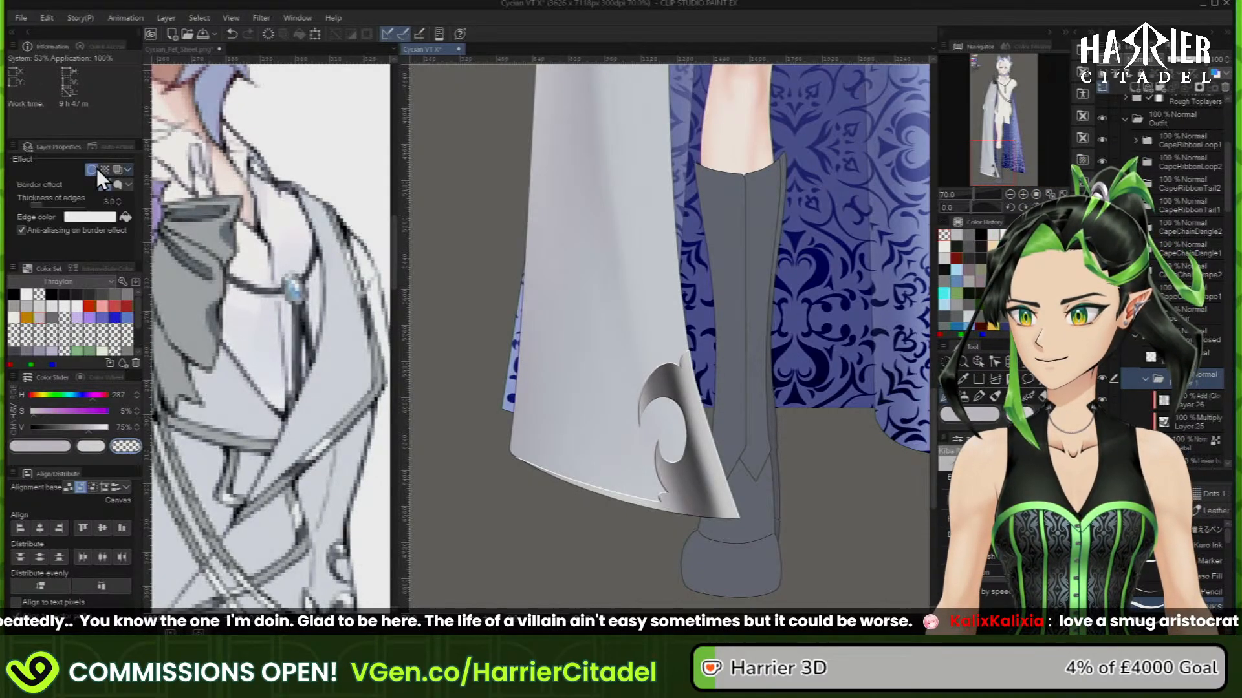
{"action": "left_click", "coordinate": [103, 219]}
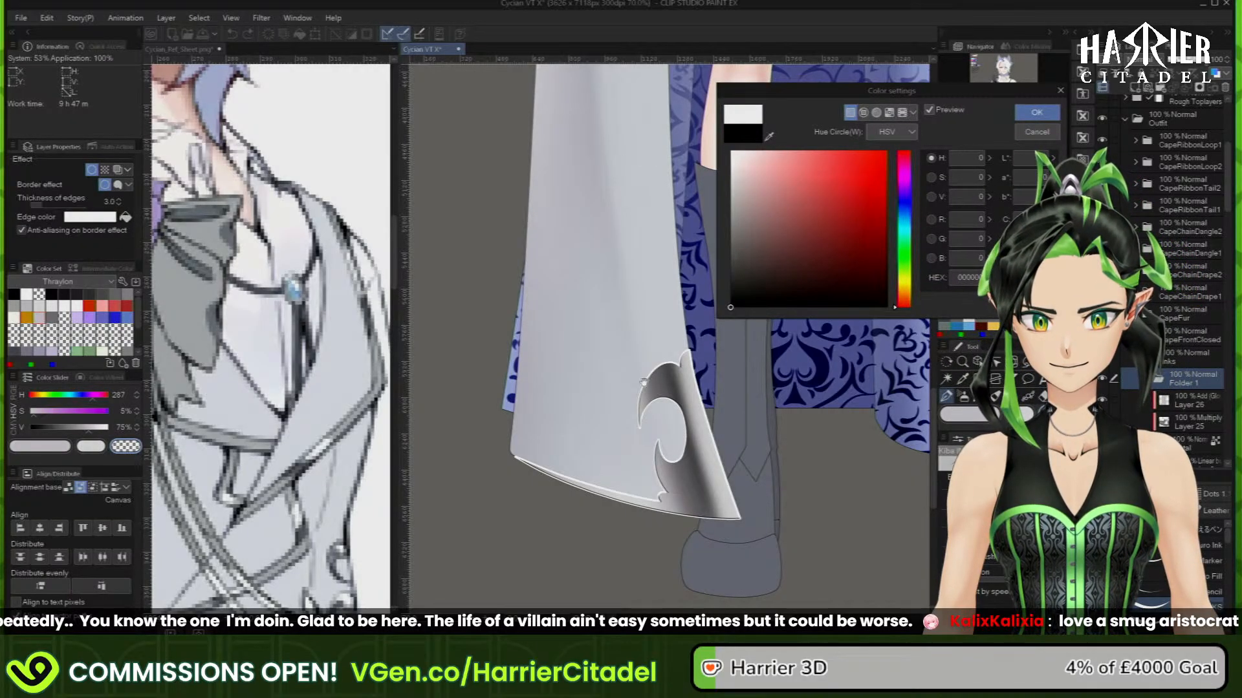
{"action": "left_click", "coordinate": [1033, 114]}
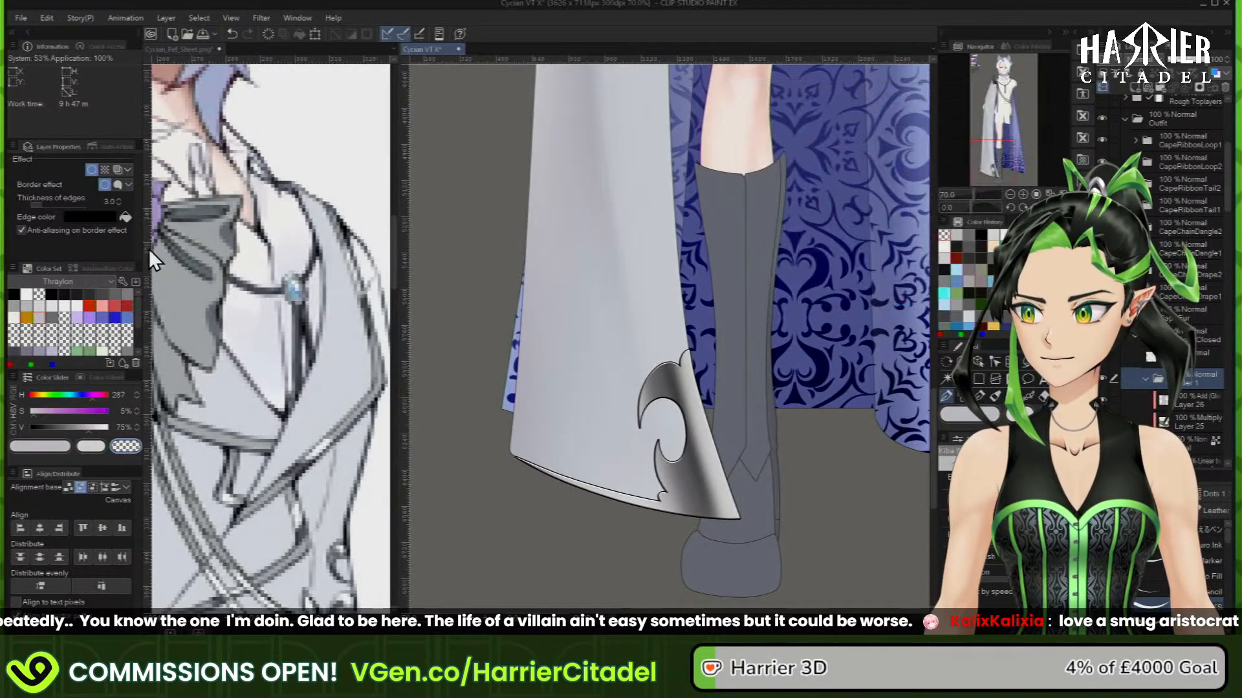
{"action": "left_click", "coordinate": [119, 204]}
{"action": "left_click", "coordinate": [118, 203]}
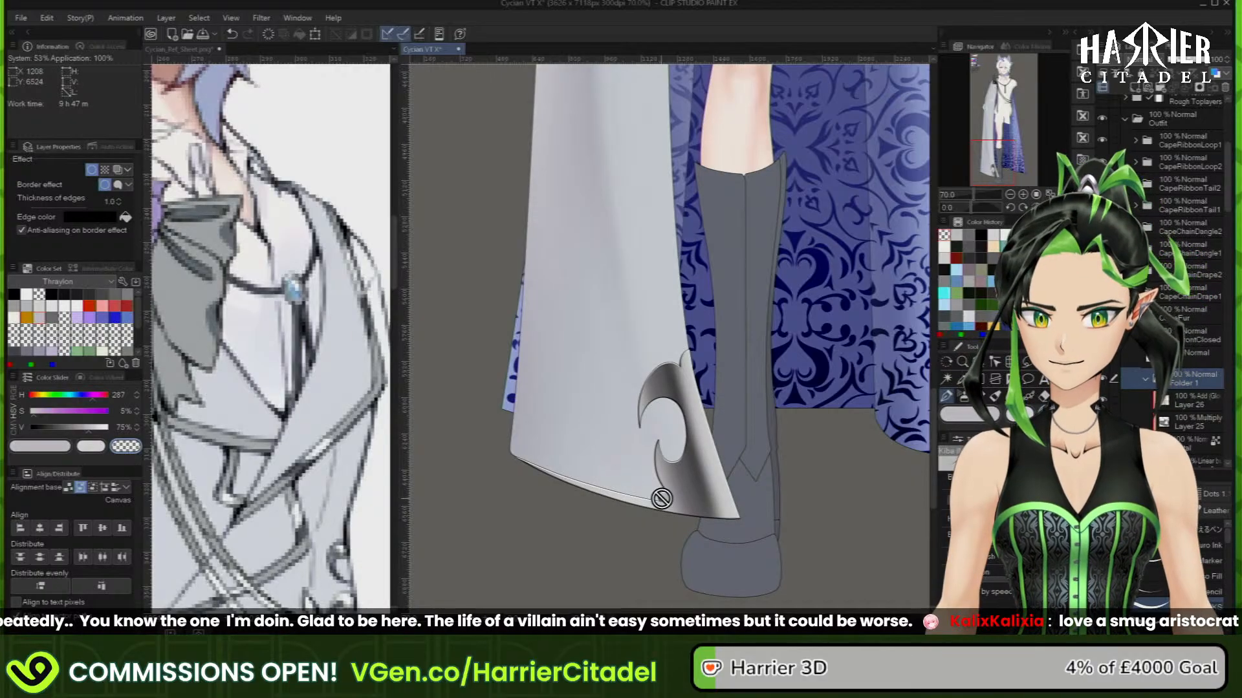
{"action": "scroll", "coordinate": [701, 491], "scroll_direction": "up", "scroll_amount": 5}
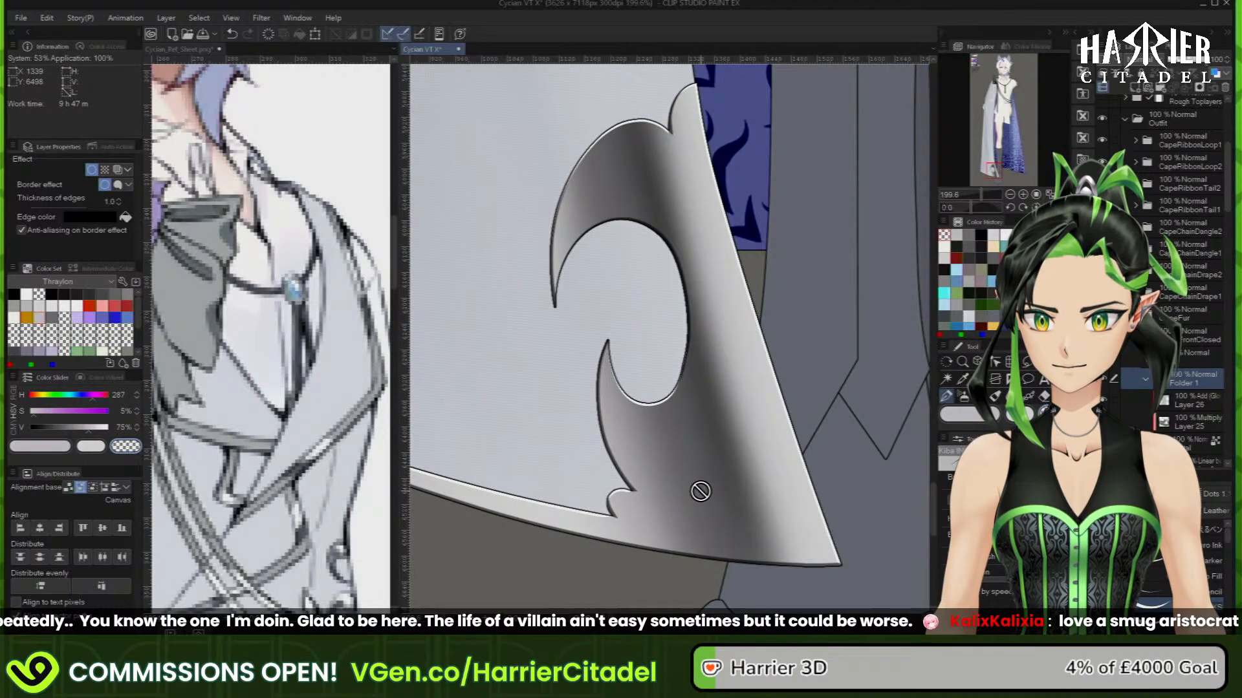
{"action": "scroll", "coordinate": [737, 414], "scroll_direction": "down", "scroll_amount": 4}
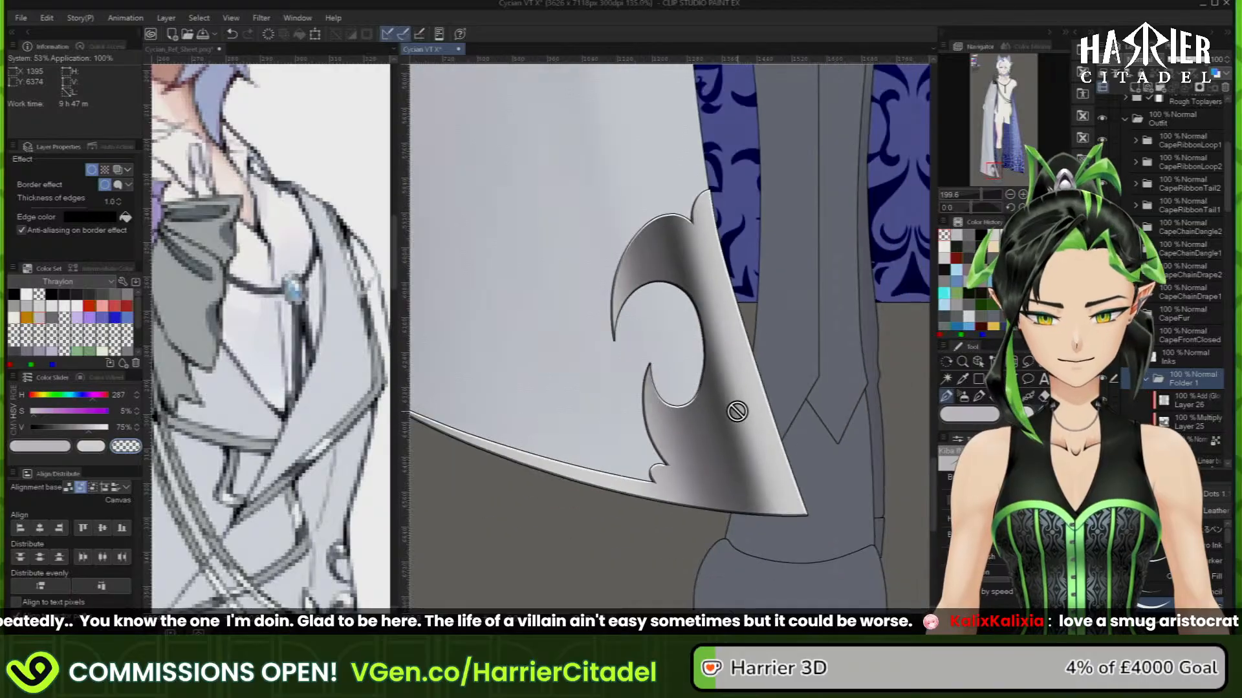
{"action": "scroll", "coordinate": [742, 444], "scroll_direction": "down", "scroll_amount": 3}
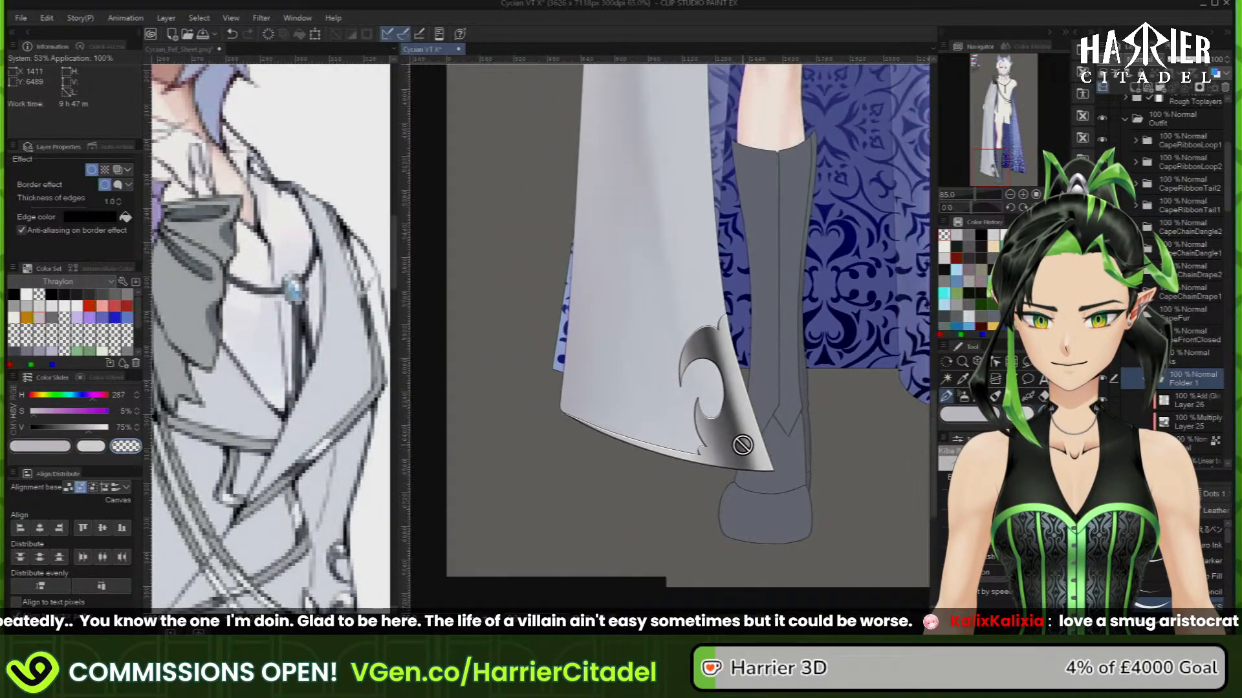
{"action": "scroll", "coordinate": [716, 410], "scroll_direction": "down", "scroll_amount": 4}
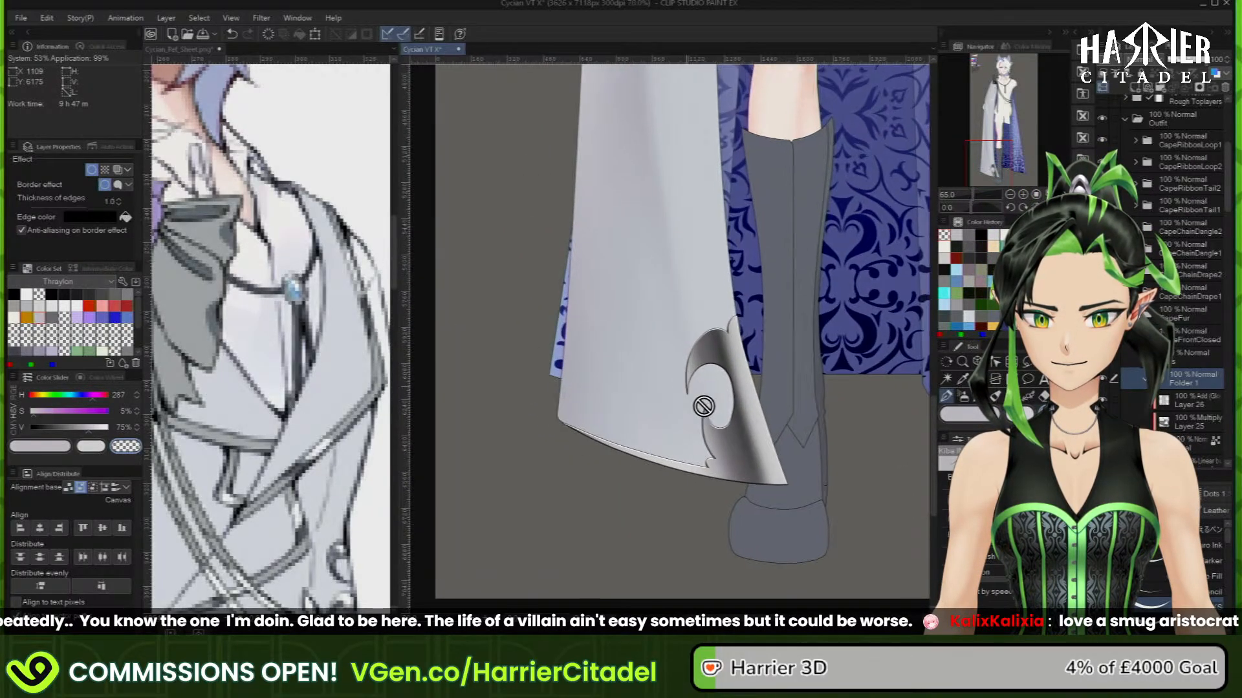
Add the lace weave mesh pattern material to the canvas and move its layer above Layer 26 in the metal trim's folder
{"action": "scroll", "coordinate": [746, 495], "scroll_direction": "down", "scroll_amount": 2}
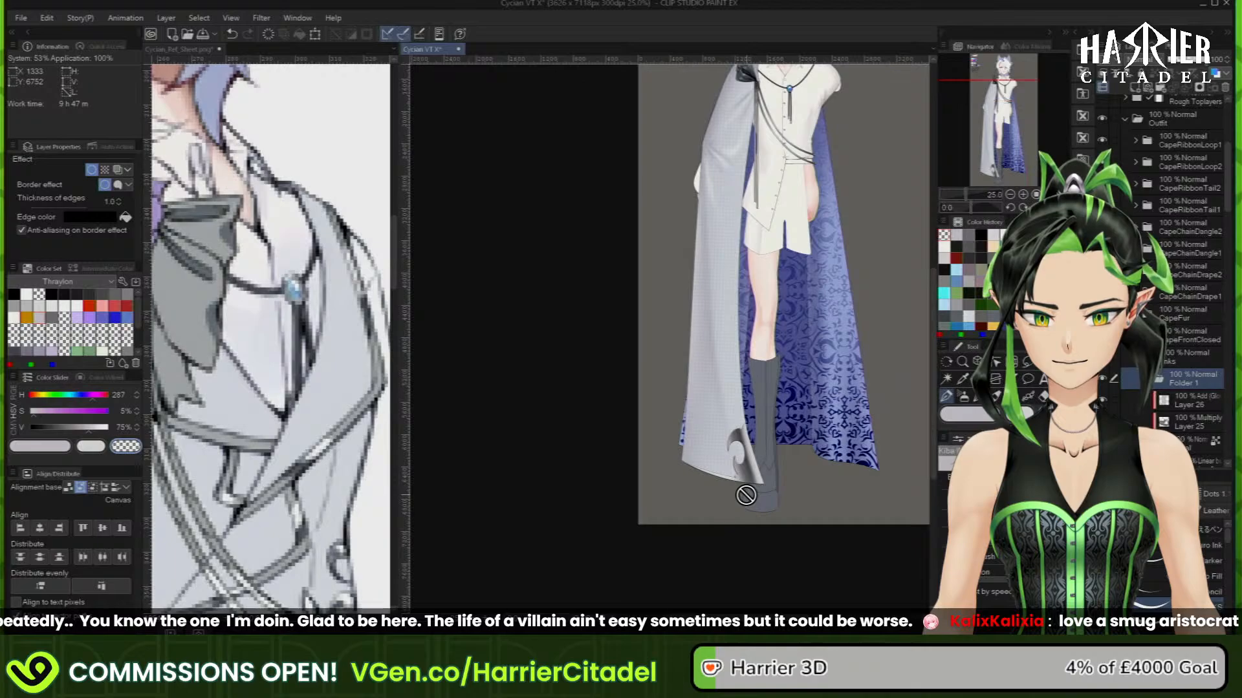
{"action": "scroll", "coordinate": [745, 495], "scroll_direction": "up", "scroll_amount": 5}
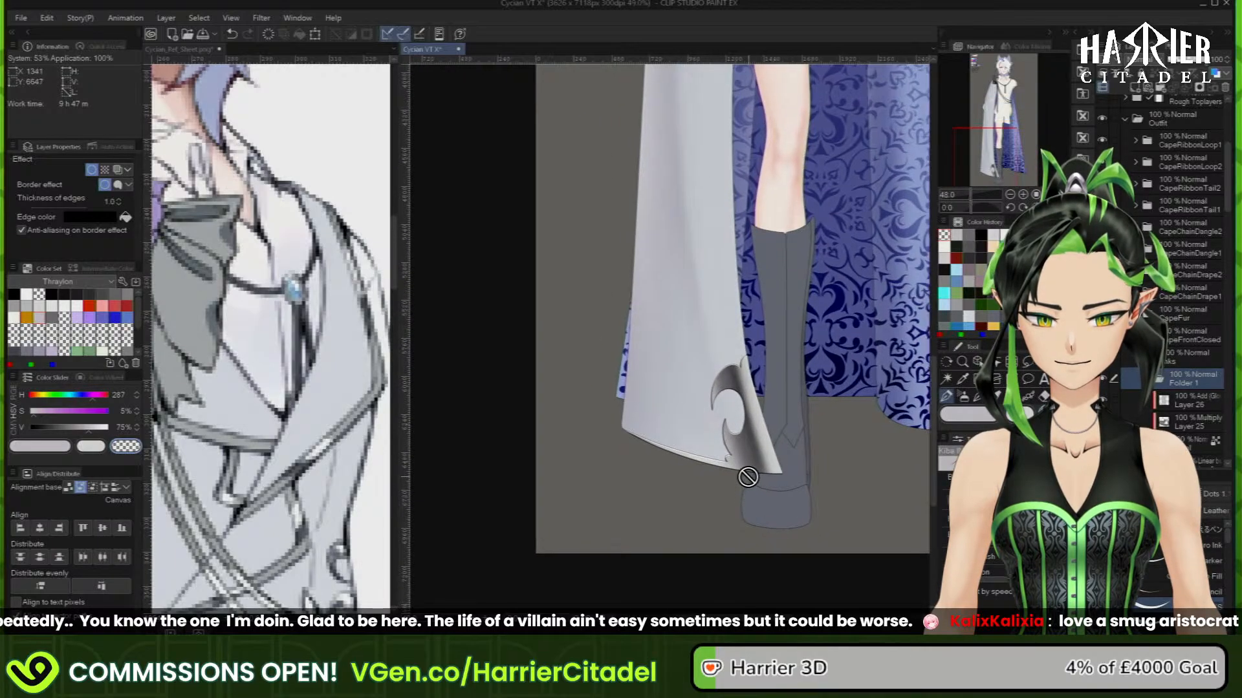
{"action": "scroll", "coordinate": [727, 398], "scroll_direction": "up", "scroll_amount": 3}
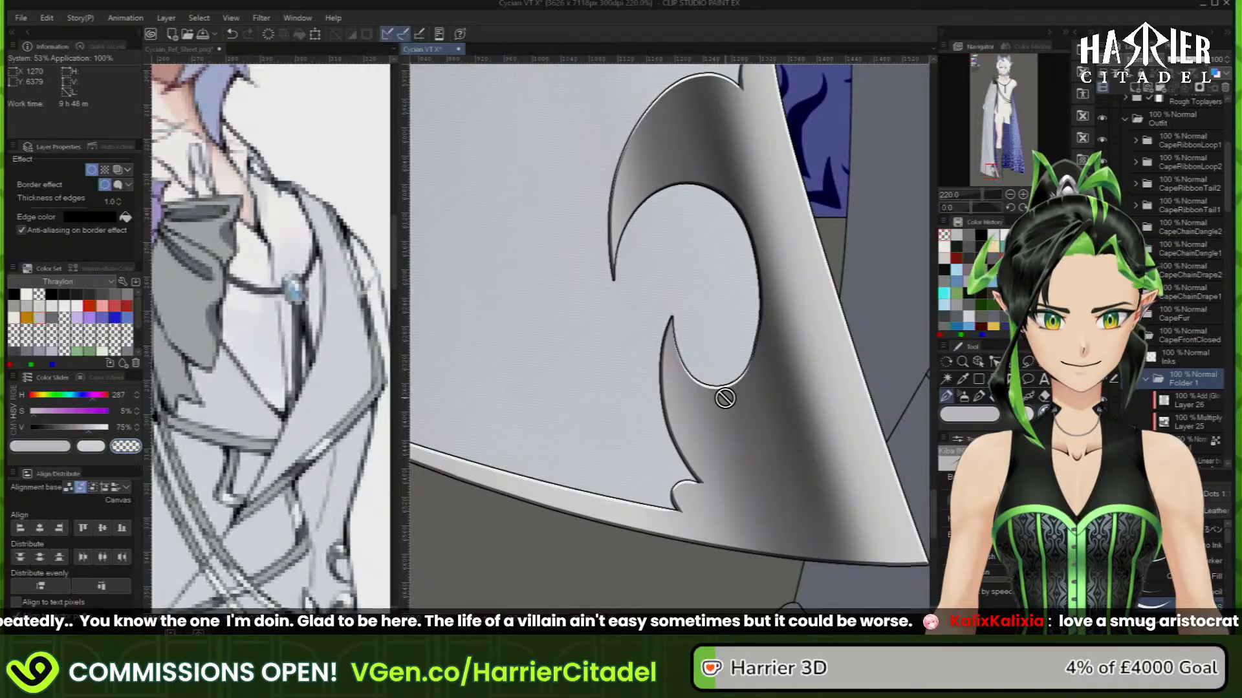
{"action": "scroll", "coordinate": [1200, 398], "scroll_direction": "down", "scroll_amount": 3}
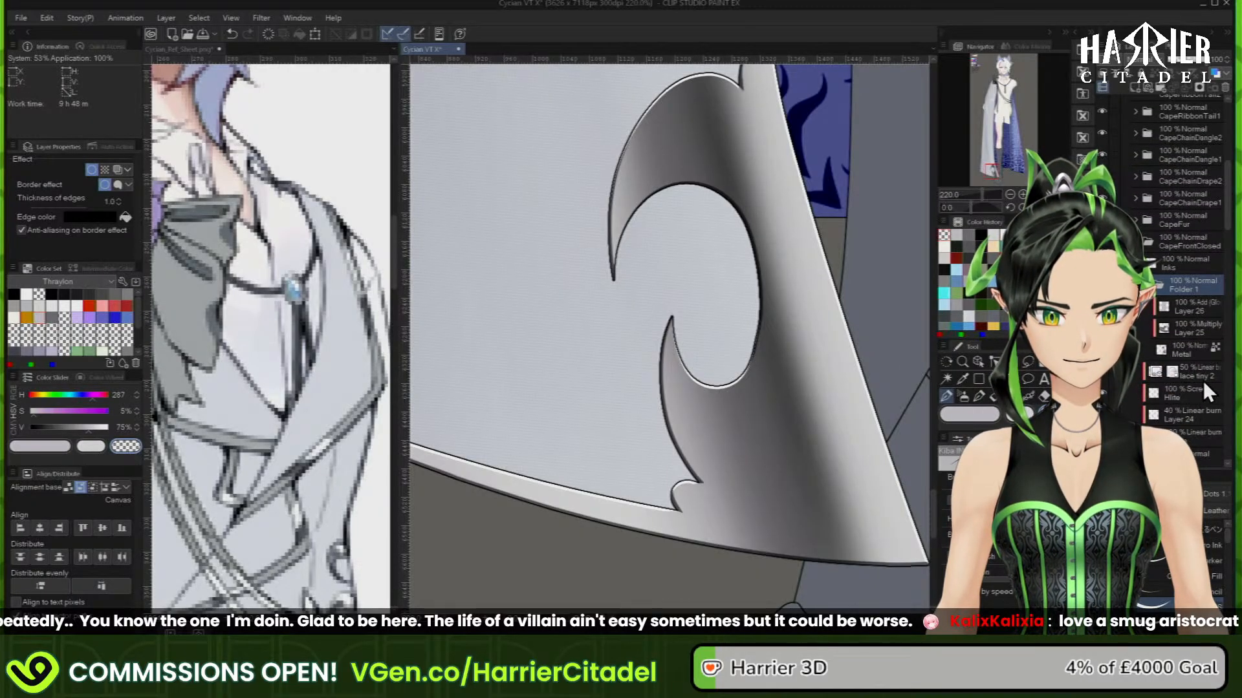
{"action": "left_click", "coordinate": [1202, 379]}
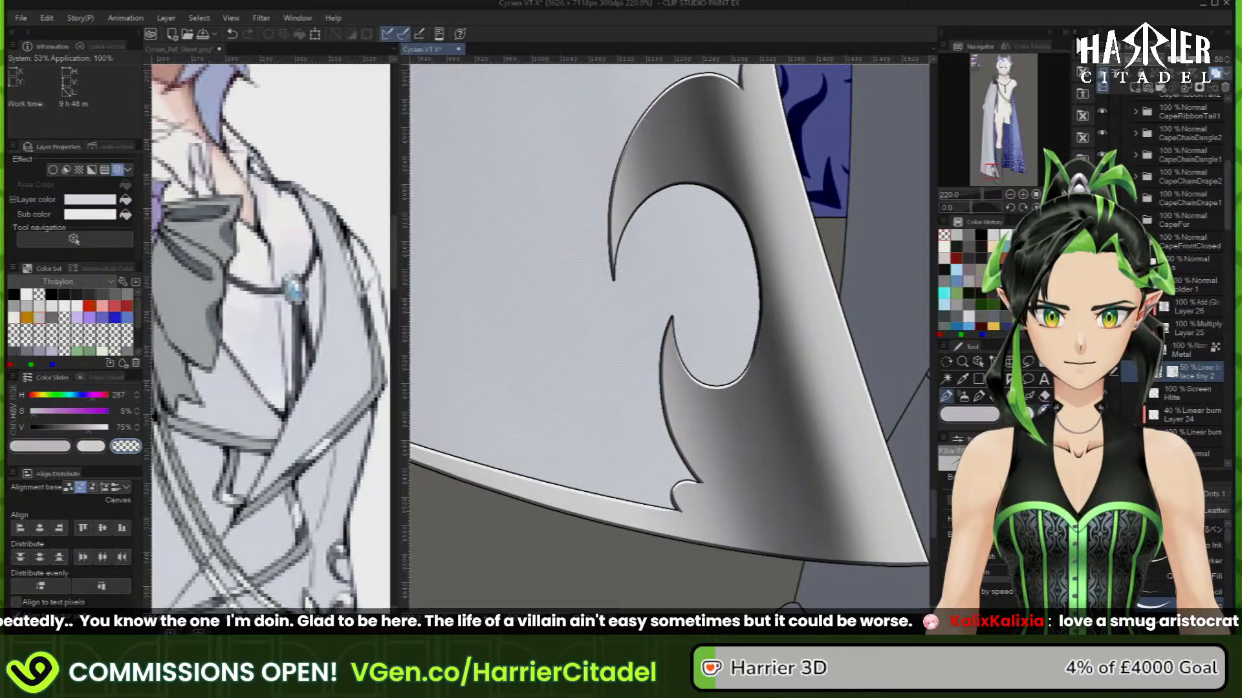
{"action": "left_click", "coordinate": [1074, 34]}
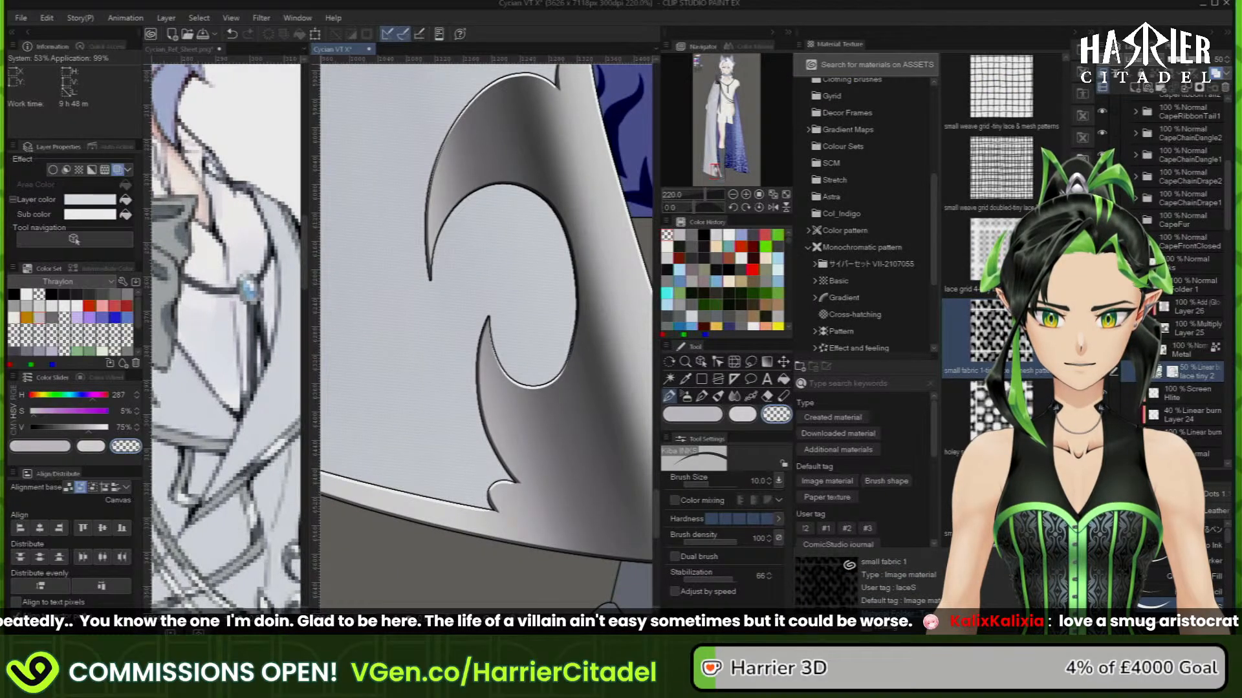
{"action": "scroll", "coordinate": [1001, 259], "scroll_direction": "up", "scroll_amount": 2}
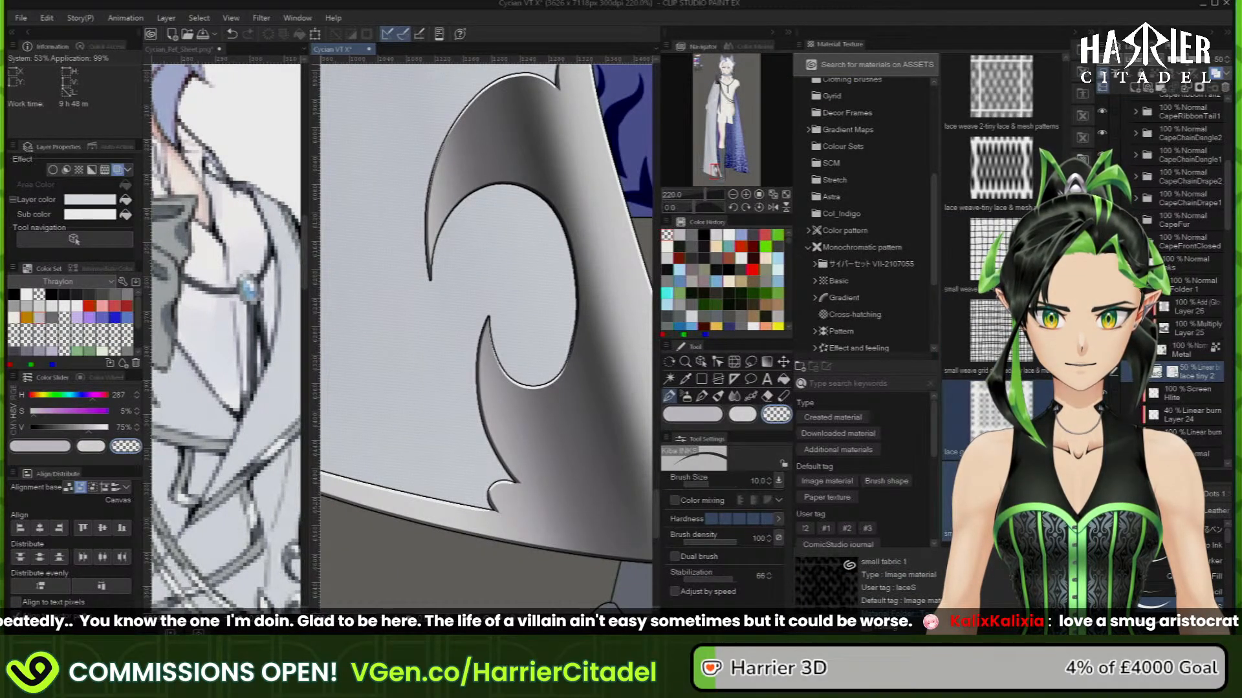
{"action": "left_click_drag", "start_coordinate": [1018, 176], "coordinate": [572, 419]}
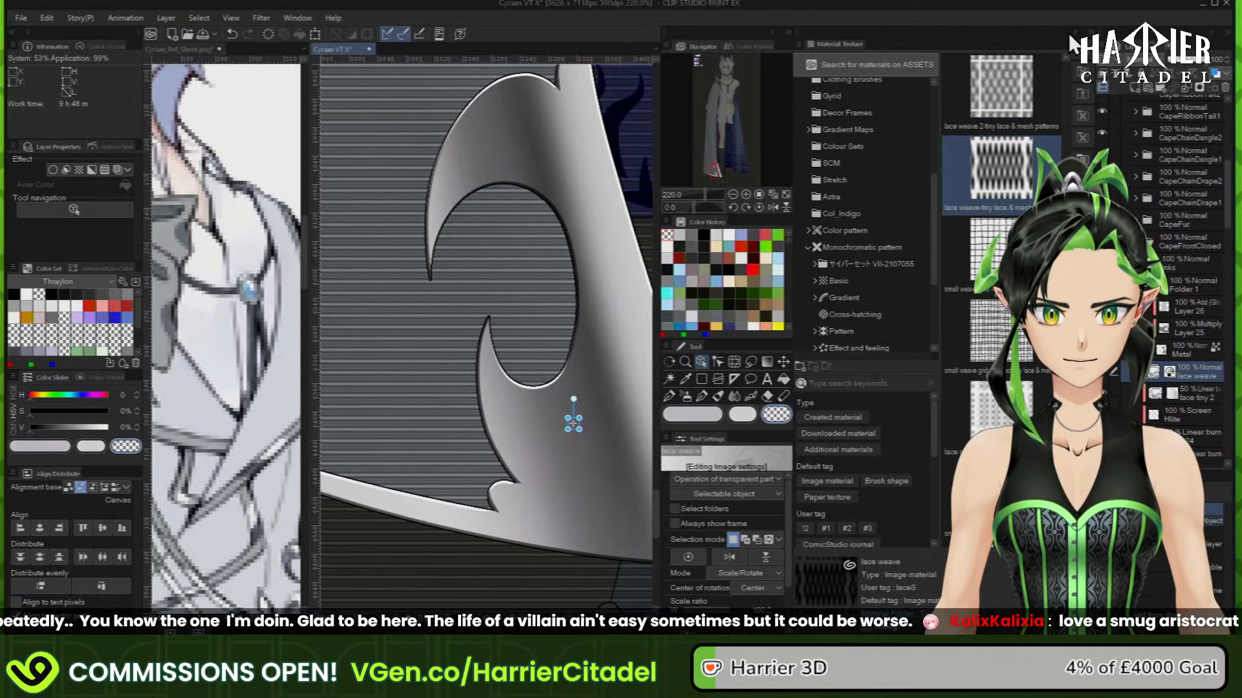
{"action": "left_click", "coordinate": [1070, 34]}
{"action": "left_click_drag", "start_coordinate": [1207, 372], "coordinate": [1220, 302]}
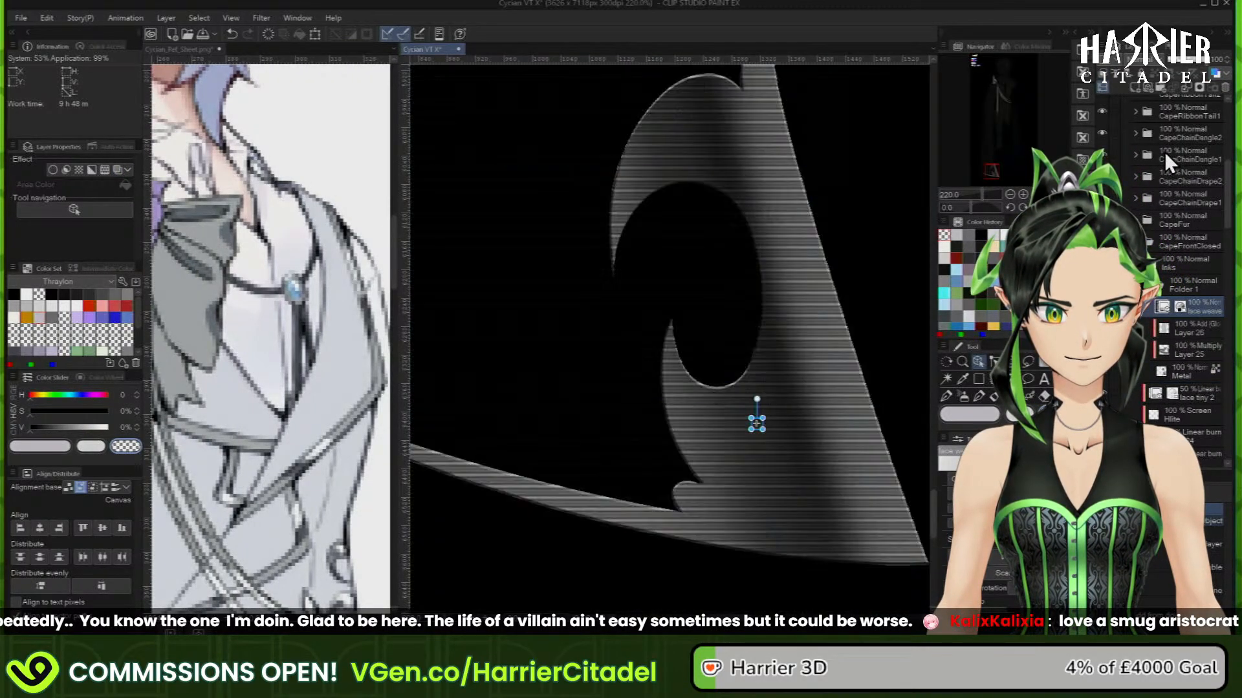
Set the lace weave layer to Linear burn blending and lower its opacity to 10%
{"action": "left_click", "coordinate": [1112, 78]}
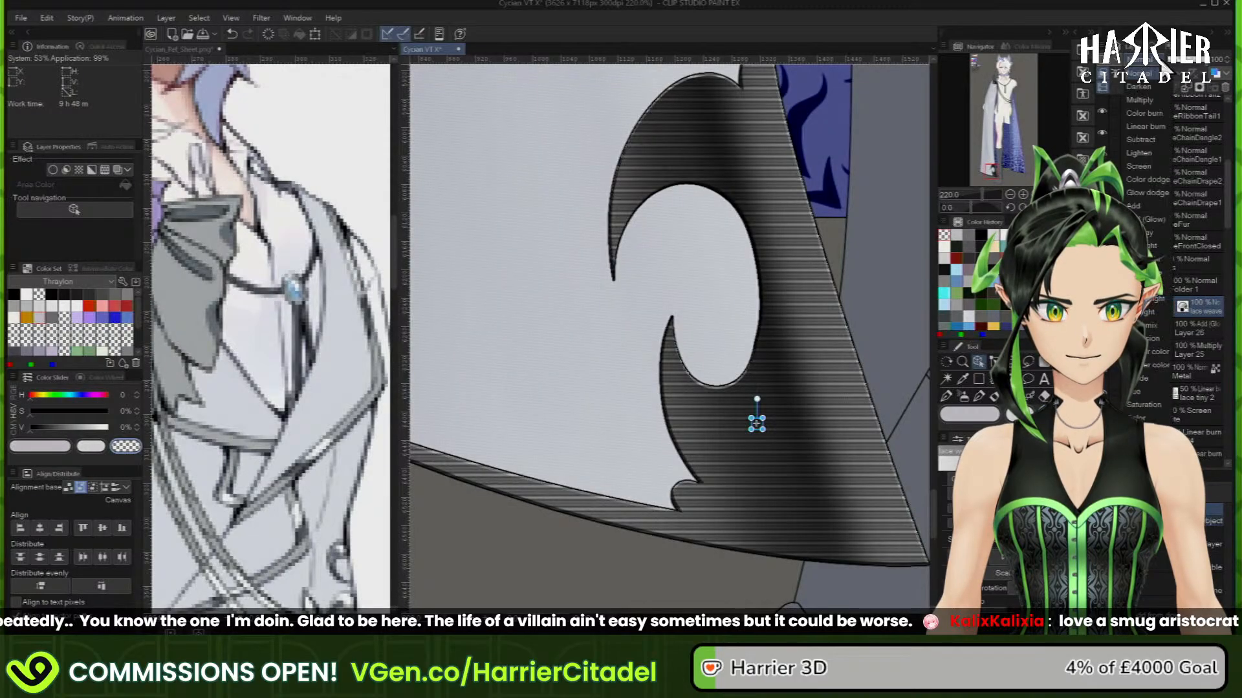
{"action": "left_click", "coordinate": [1159, 128]}
{"action": "left_click", "coordinate": [1181, 61]}
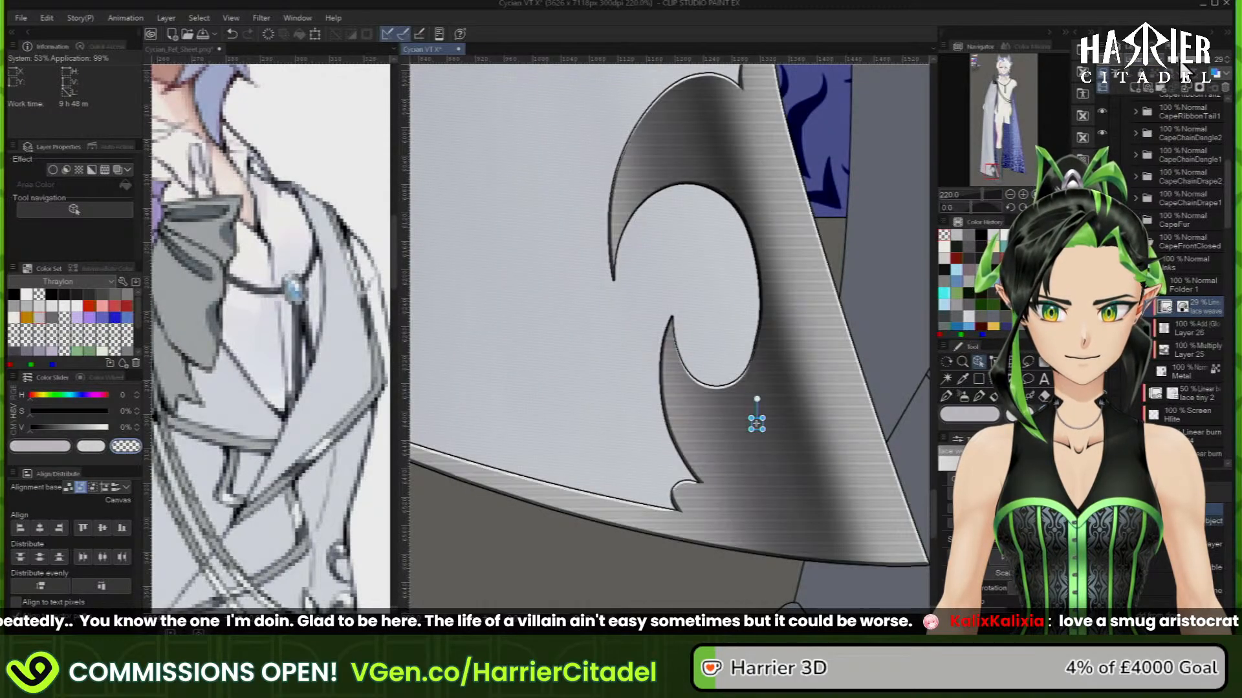
{"action": "left_click", "coordinate": [1175, 60]}
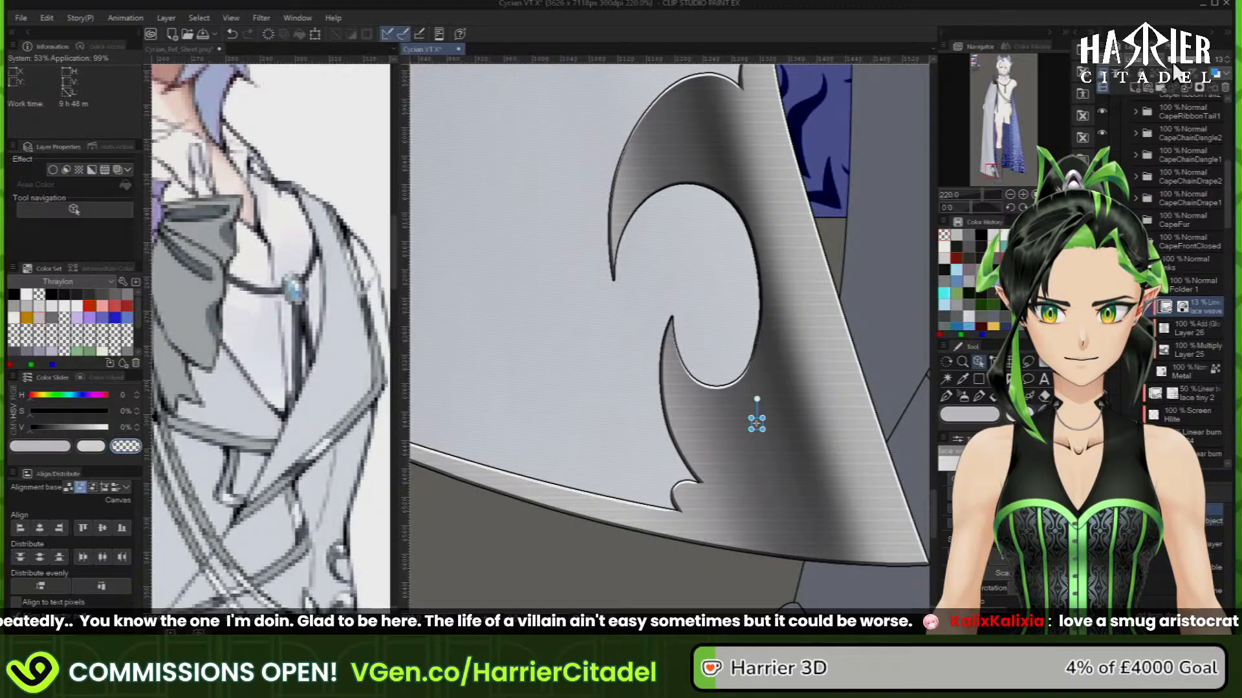
{"action": "scroll", "coordinate": [786, 466], "scroll_direction": "up", "scroll_amount": 5}
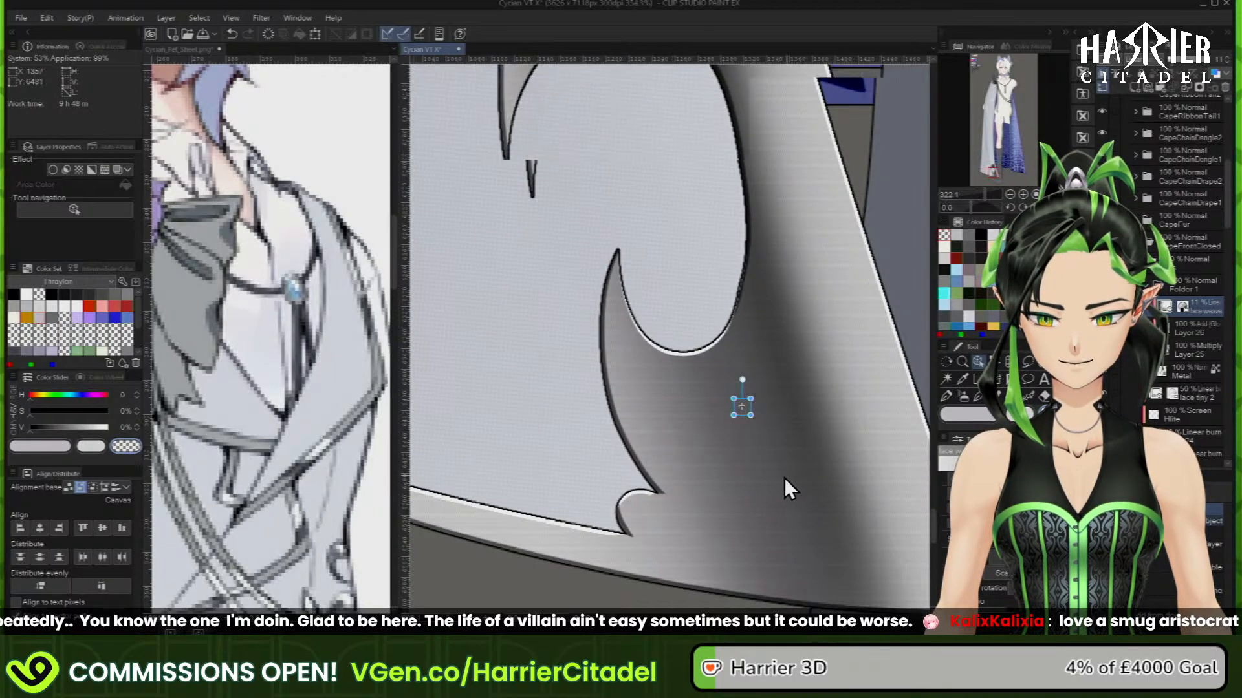
{"action": "left_click", "coordinate": [1227, 62]}
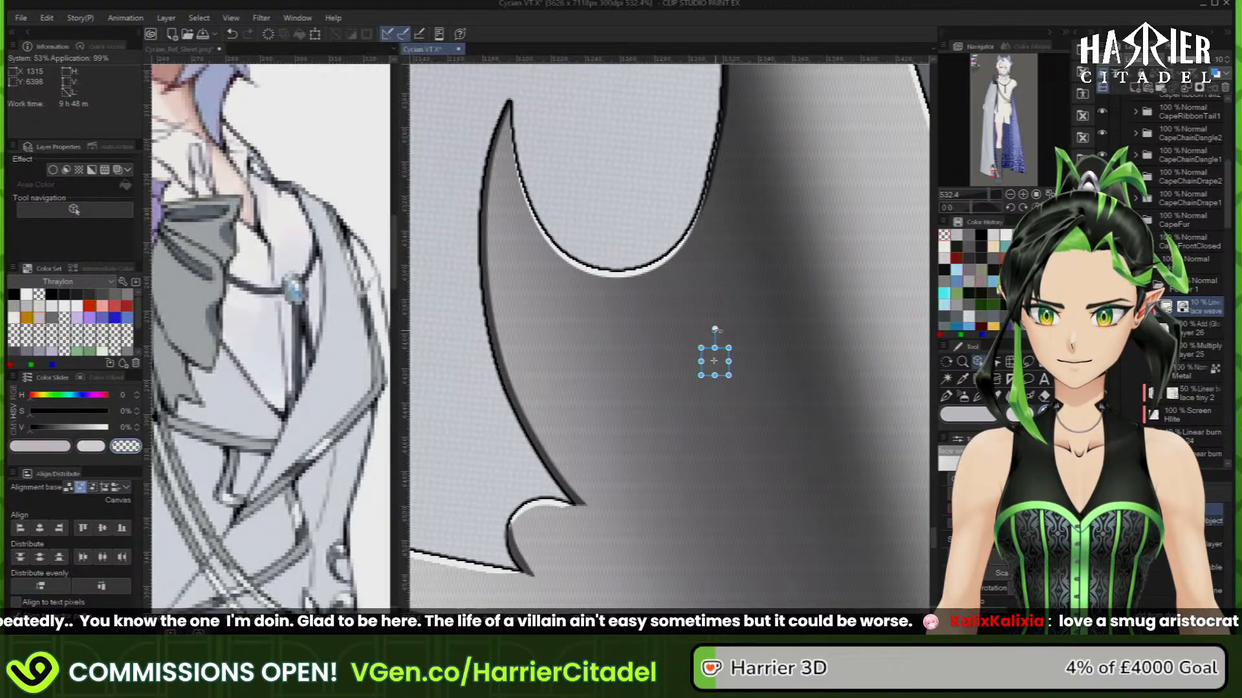
Examine the textured metal trim up close and against the whole figure
{"action": "scroll", "coordinate": [716, 330], "scroll_direction": "down", "scroll_amount": 8}
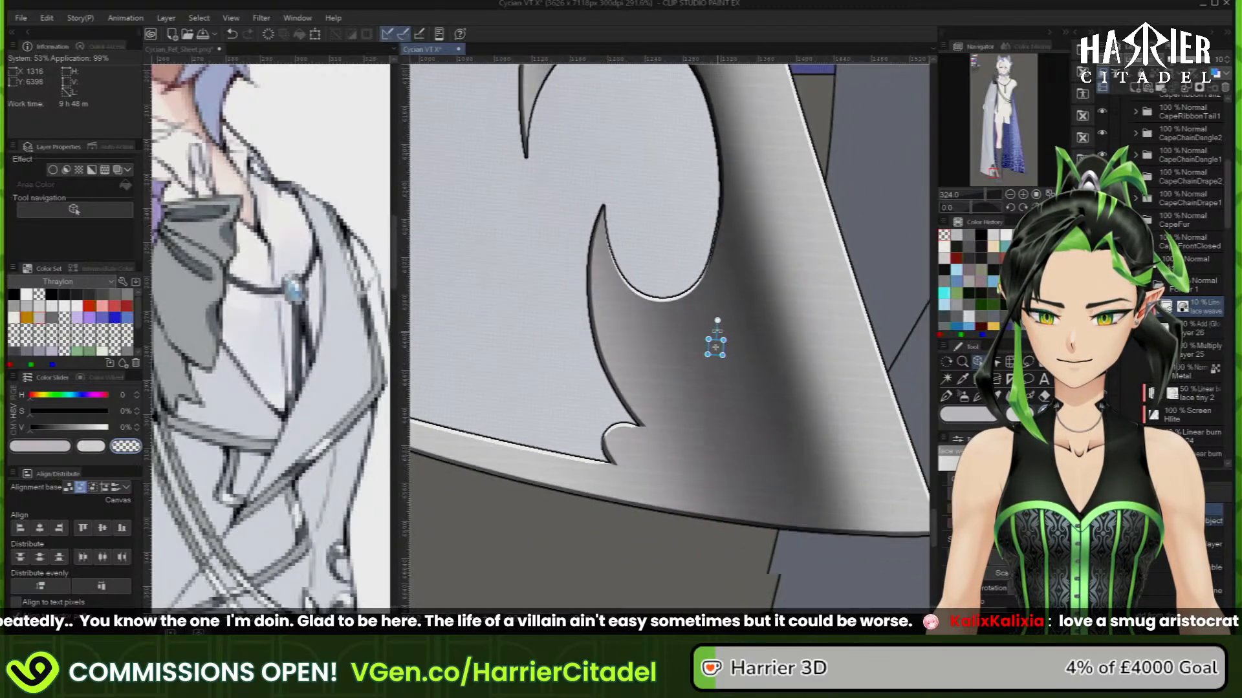
{"action": "scroll", "coordinate": [720, 349], "scroll_direction": "down", "scroll_amount": 2}
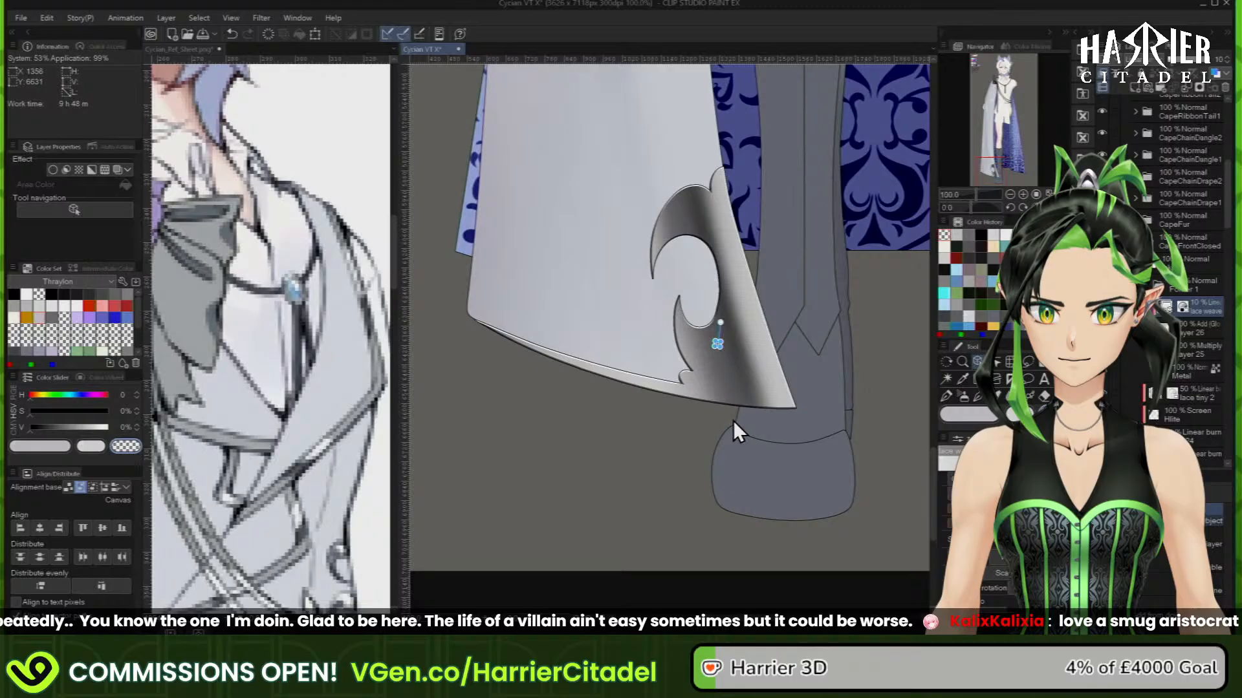
{"action": "scroll", "coordinate": [729, 364], "scroll_direction": "up", "scroll_amount": 2}
{"action": "scroll", "coordinate": [728, 364], "scroll_direction": "up", "scroll_amount": 5}
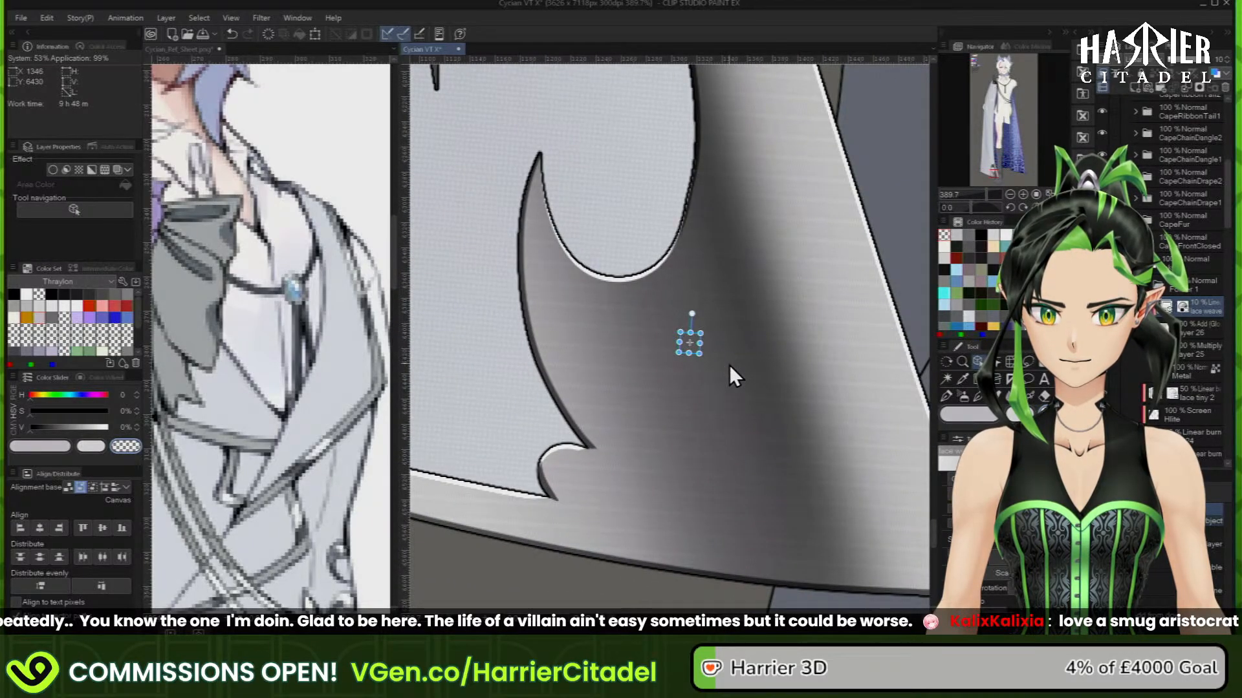
{"action": "scroll", "coordinate": [725, 437], "scroll_direction": "down", "scroll_amount": 3}
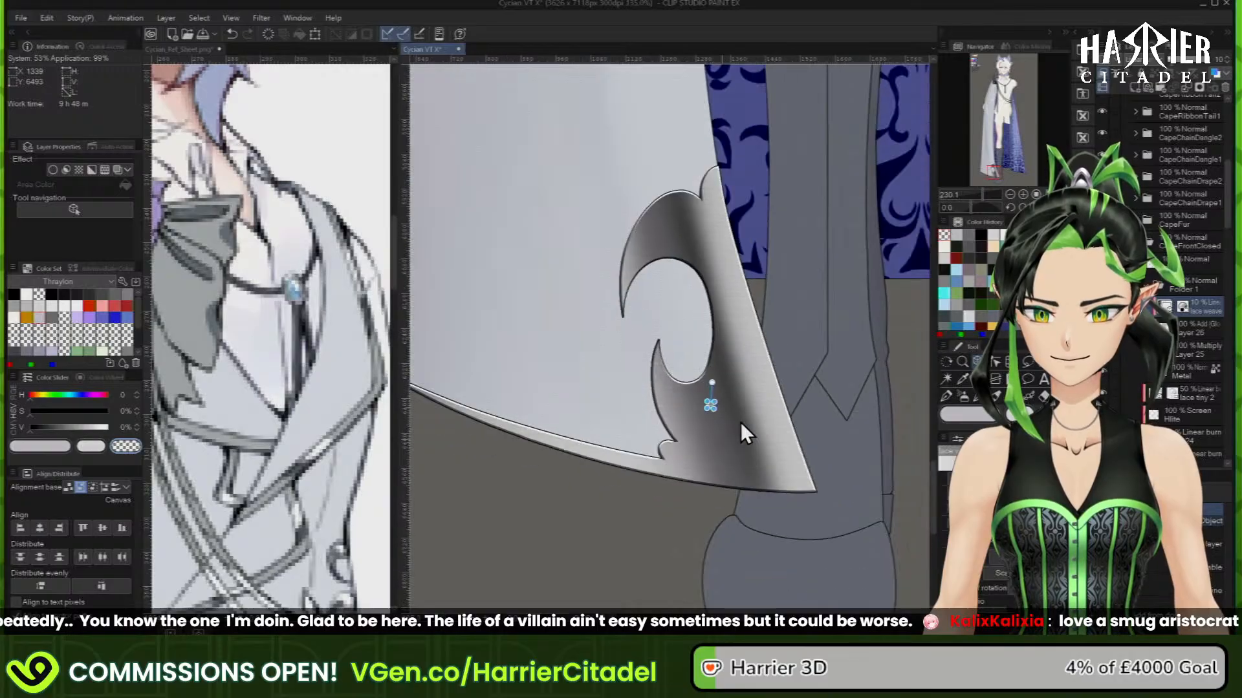
{"action": "scroll", "coordinate": [741, 424], "scroll_direction": "down", "scroll_amount": 2}
{"action": "key", "text": "ctrl+0"}
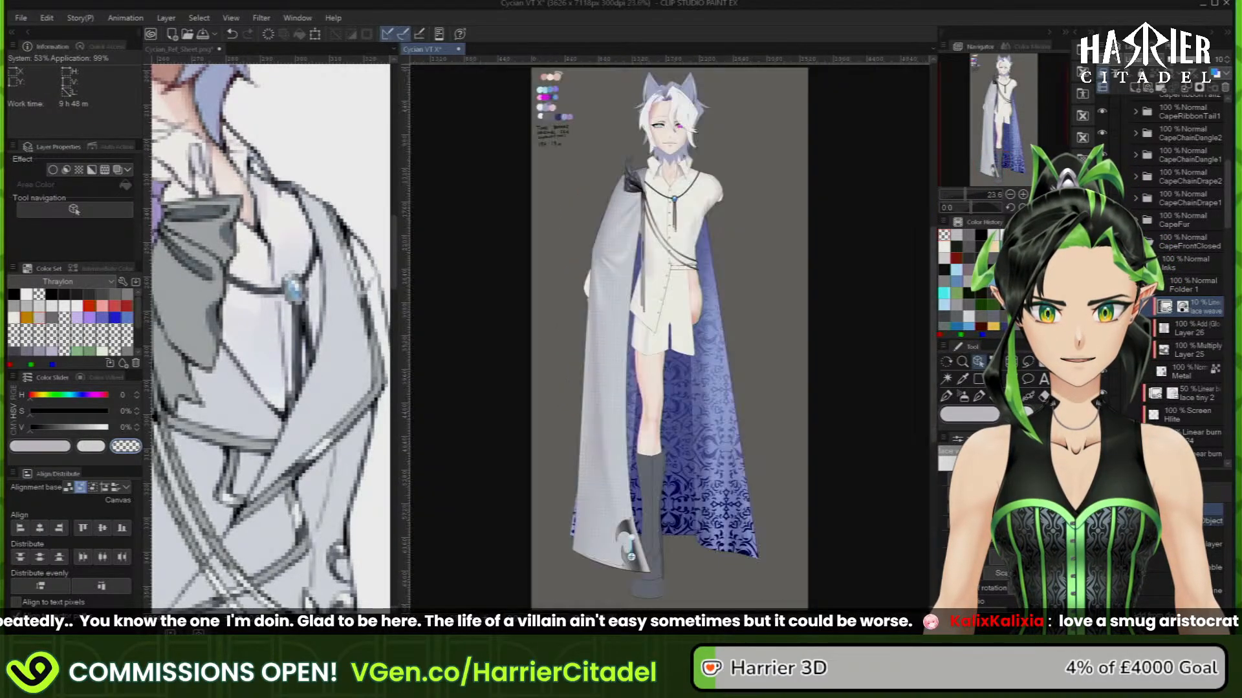
{"action": "left_click", "coordinate": [1167, 357]}
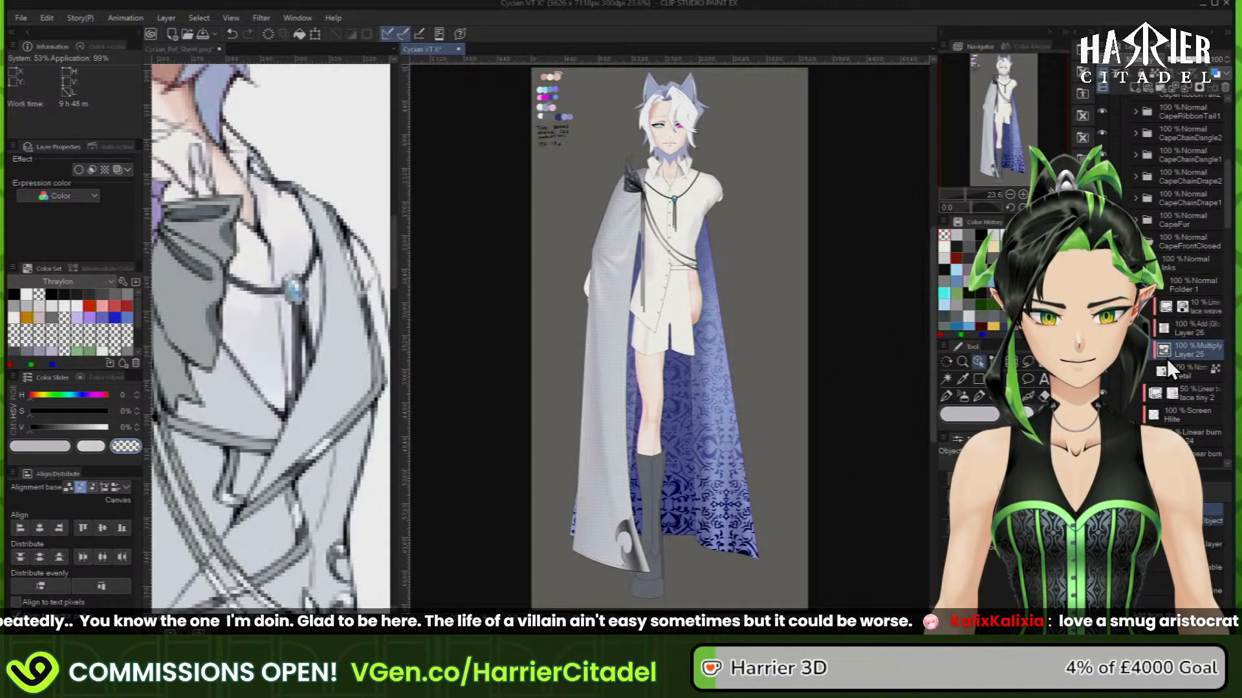
{"action": "scroll", "coordinate": [673, 250], "scroll_direction": "down", "scroll_amount": 2}
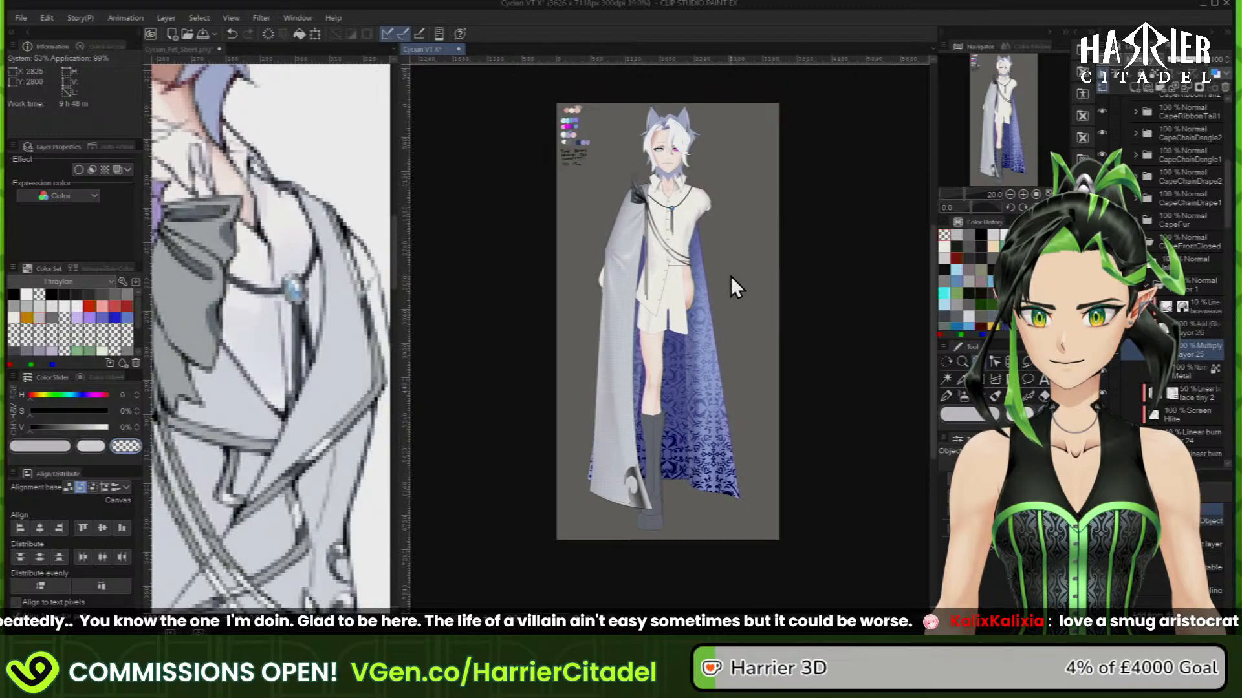
{"action": "scroll", "coordinate": [615, 384], "scroll_direction": "up", "scroll_amount": 1}
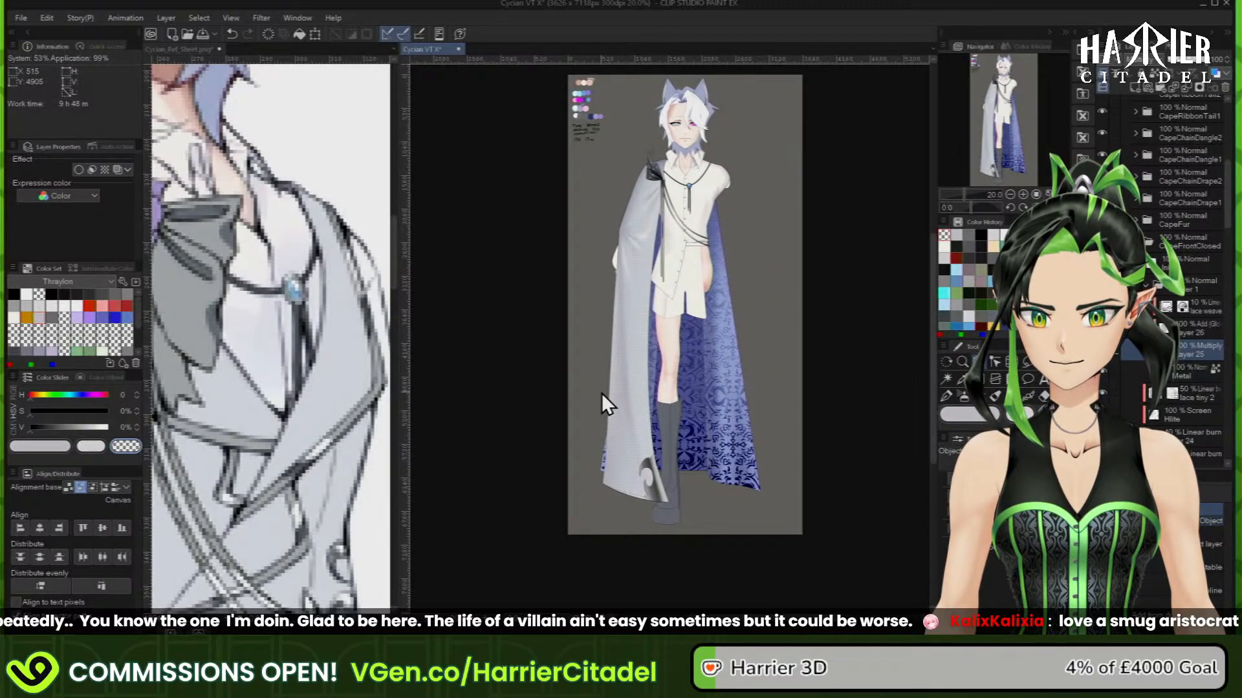
{"action": "scroll", "coordinate": [666, 521], "scroll_direction": "up", "scroll_amount": 2}
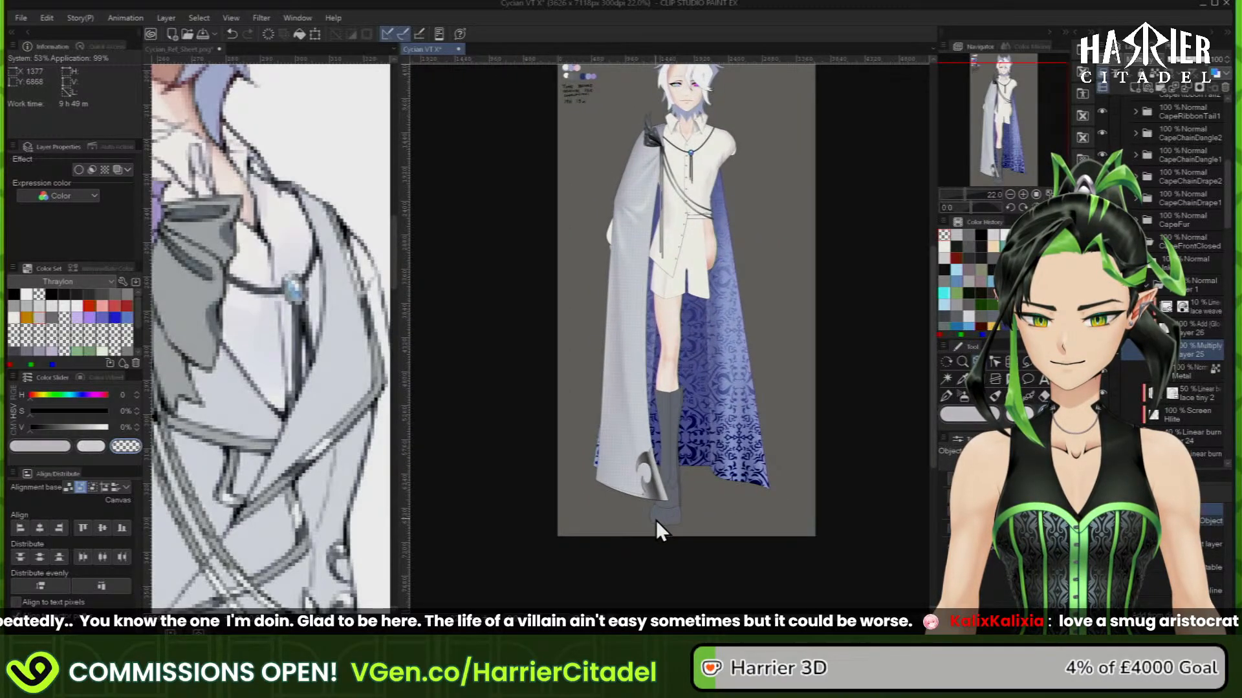
{"action": "scroll", "coordinate": [644, 516], "scroll_direction": "up", "scroll_amount": 5}
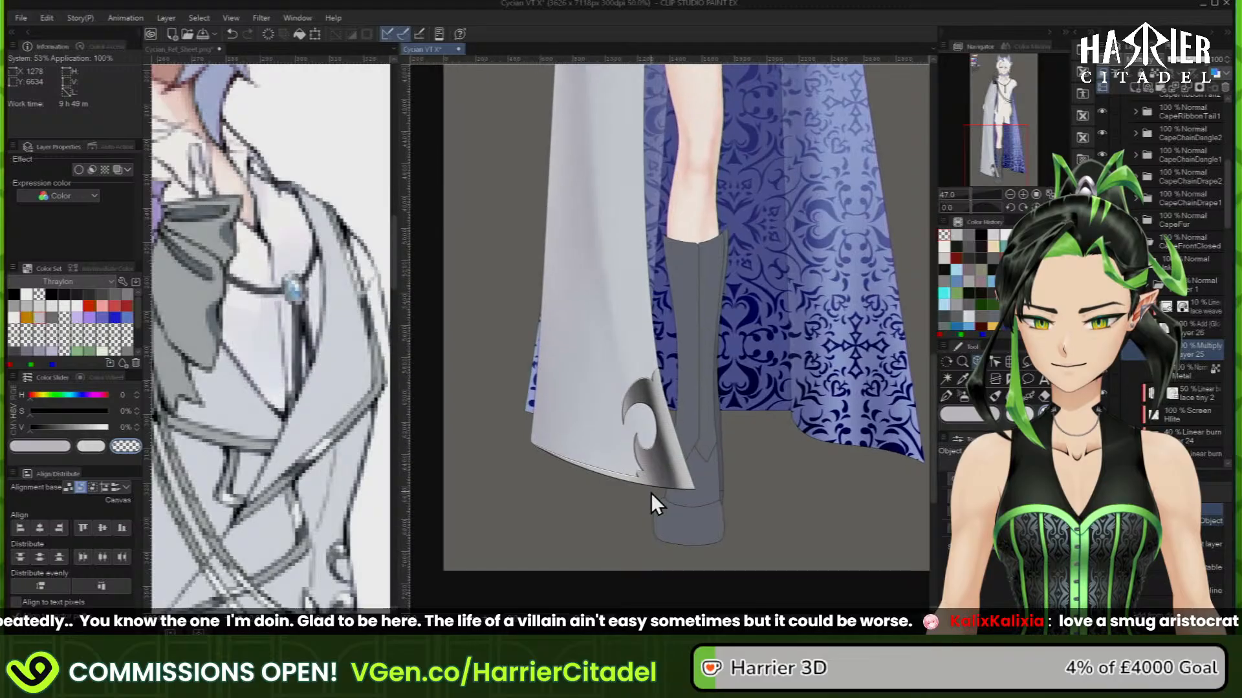
{"action": "scroll", "coordinate": [664, 468], "scroll_direction": "up", "scroll_amount": 5}
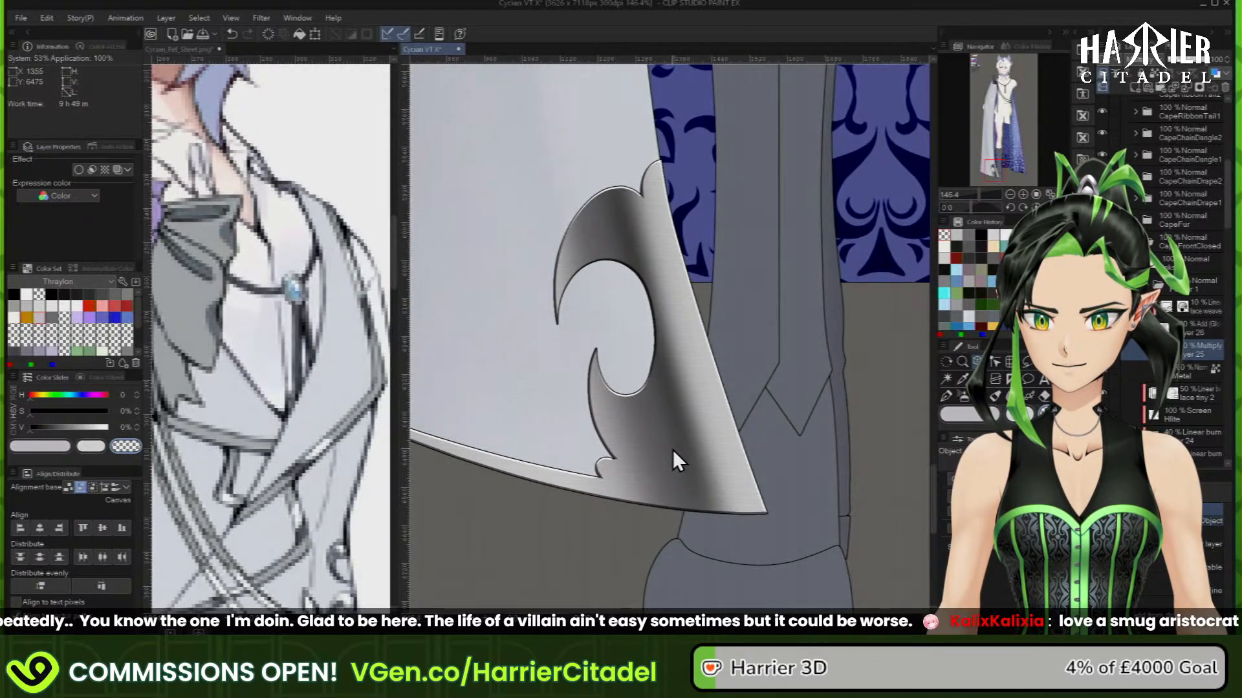
Fill the Metal layer with a flat light grey of 0% saturation and 80% value
{"action": "left_click", "coordinate": [1186, 372]}
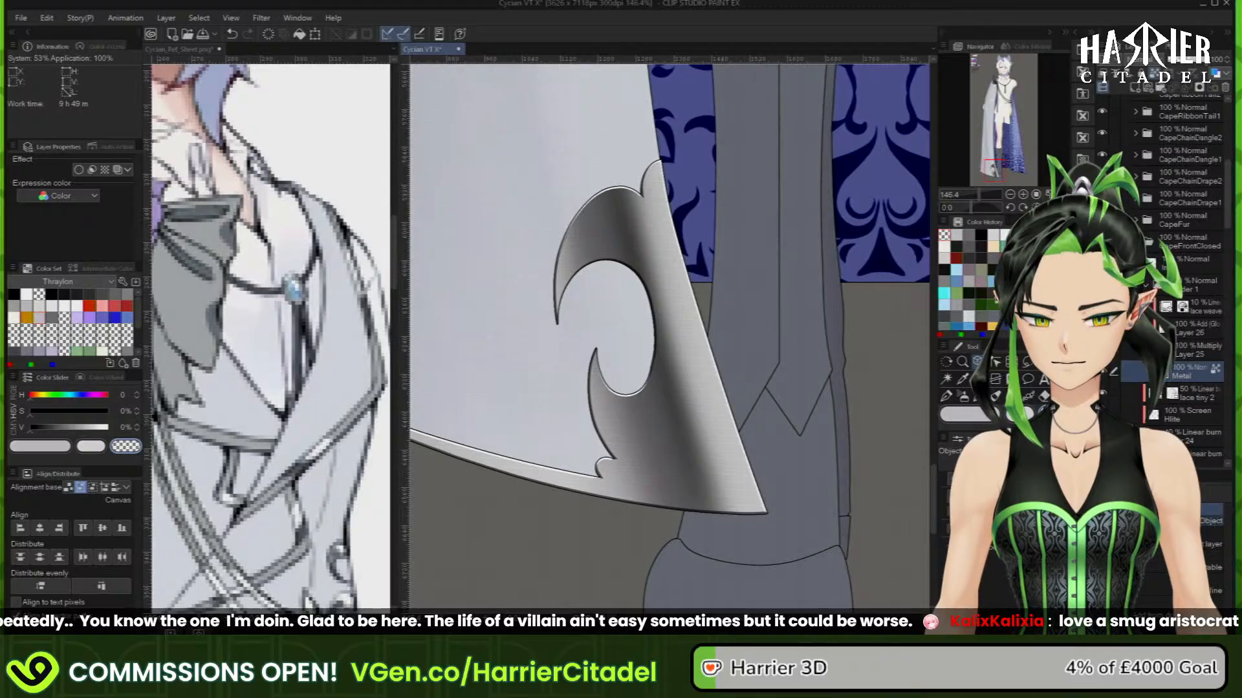
{"action": "key", "text": "c"}
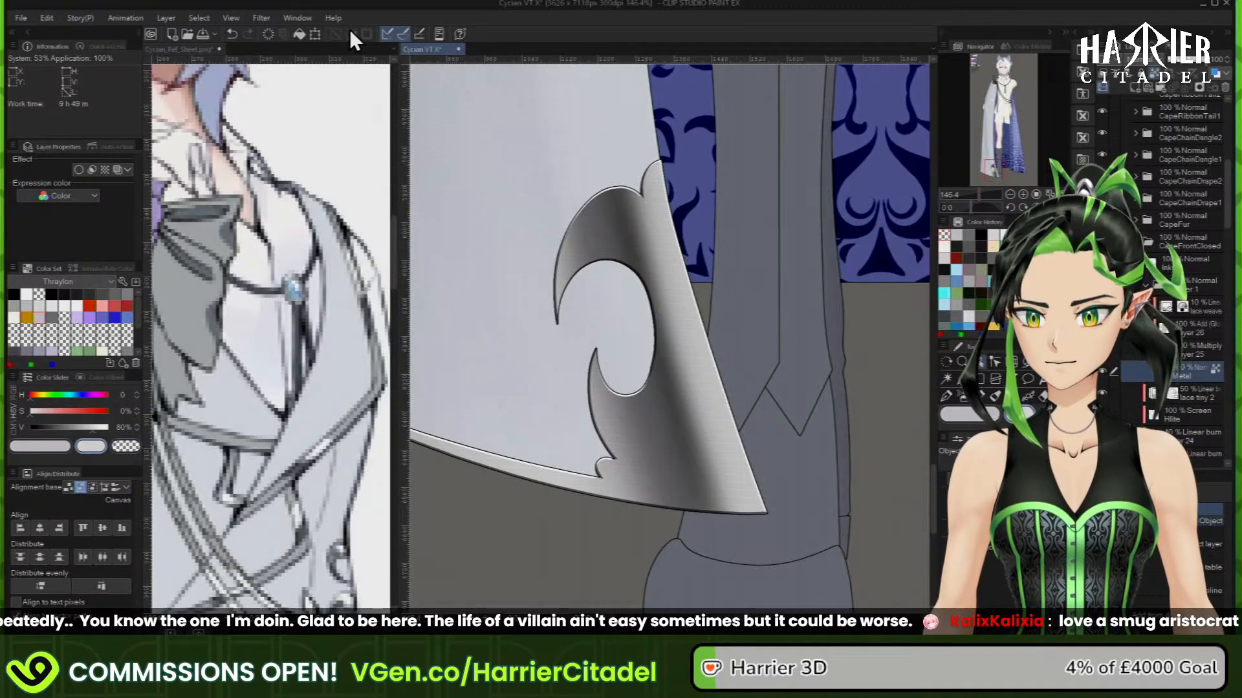
{"action": "left_click", "coordinate": [300, 34]}
{"action": "scroll", "coordinate": [756, 336], "scroll_direction": "down", "scroll_amount": 5}
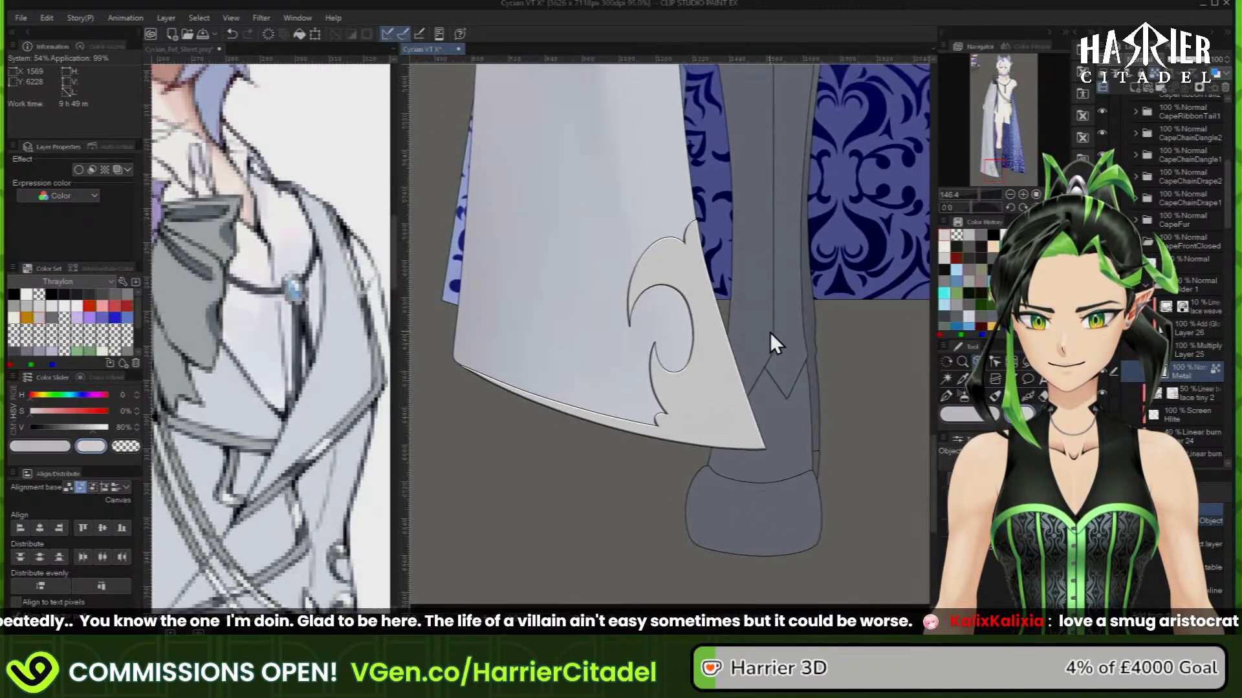
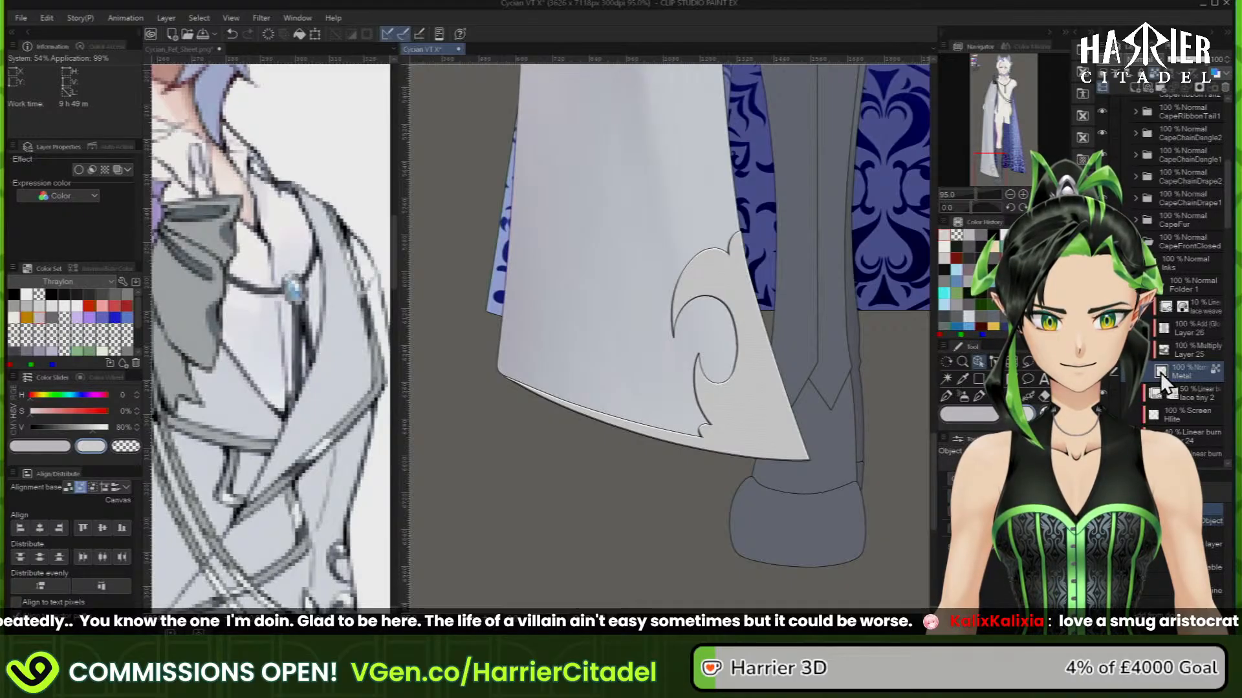
Select the metal trim's shape from the Metal layer's pixels and pick black as the drawing colour
{"action": "left_click", "coordinate": [1160, 372], "text": "ctrl"}
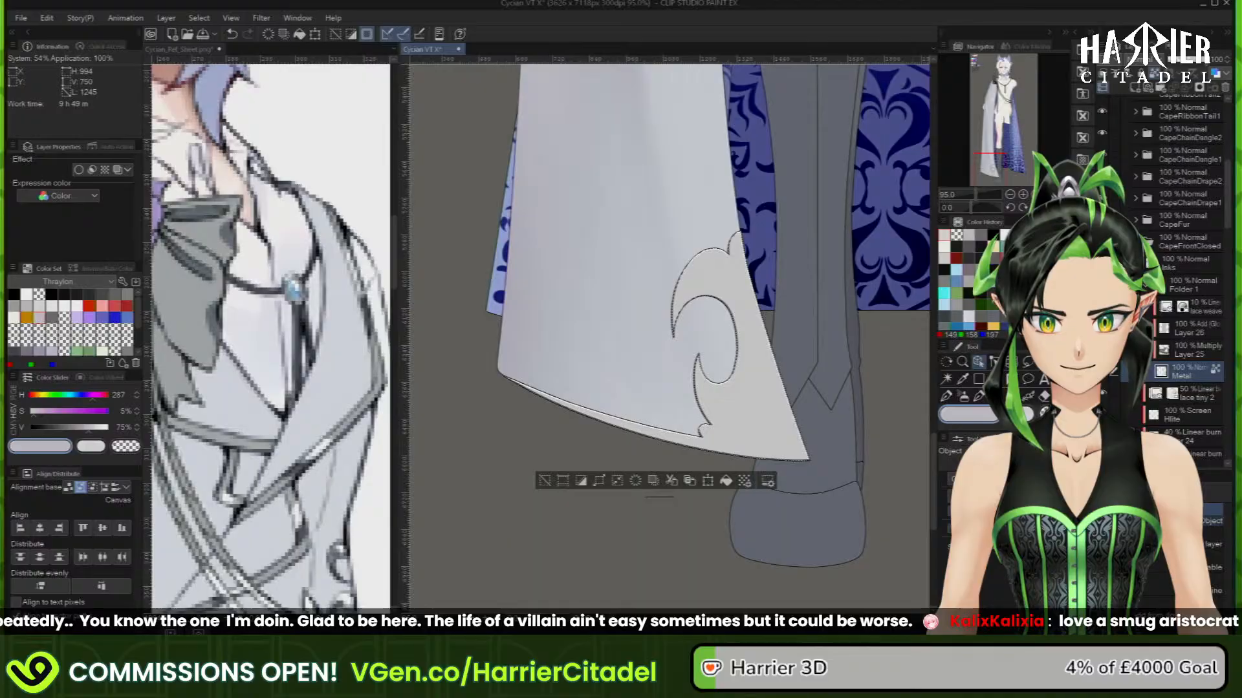
{"action": "left_click", "coordinate": [994, 235]}
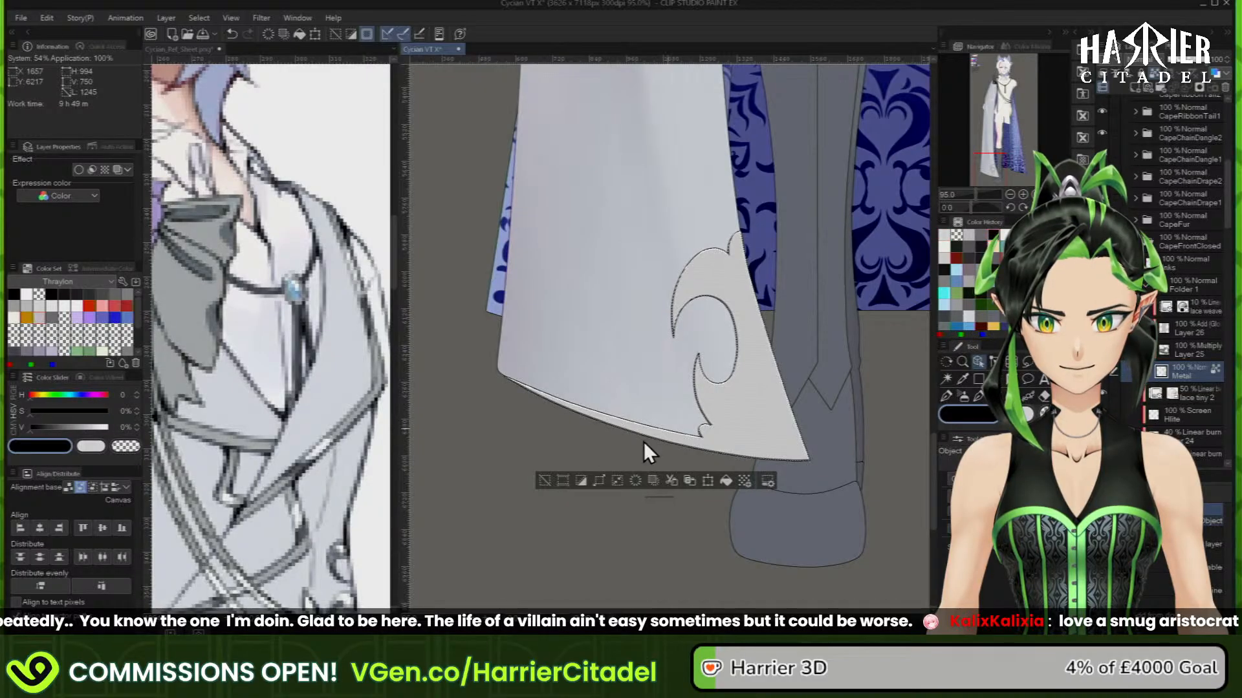
{"action": "left_click", "coordinate": [727, 482]}
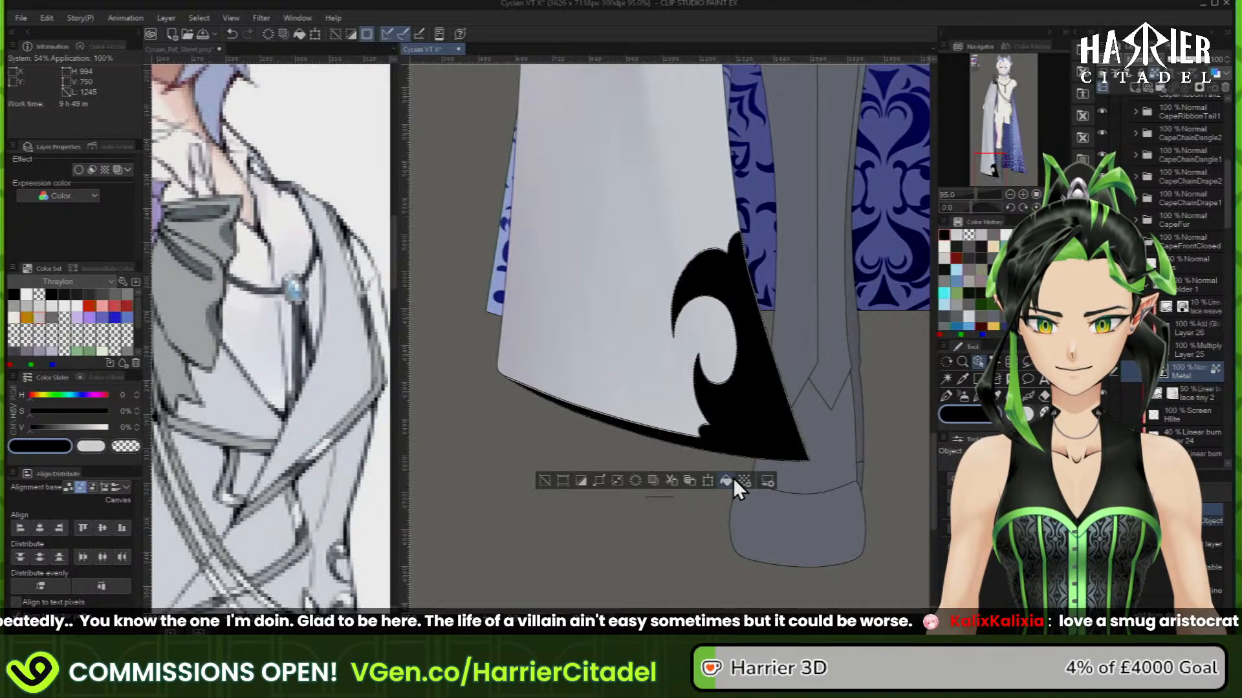
{"action": "left_click", "coordinate": [548, 480]}
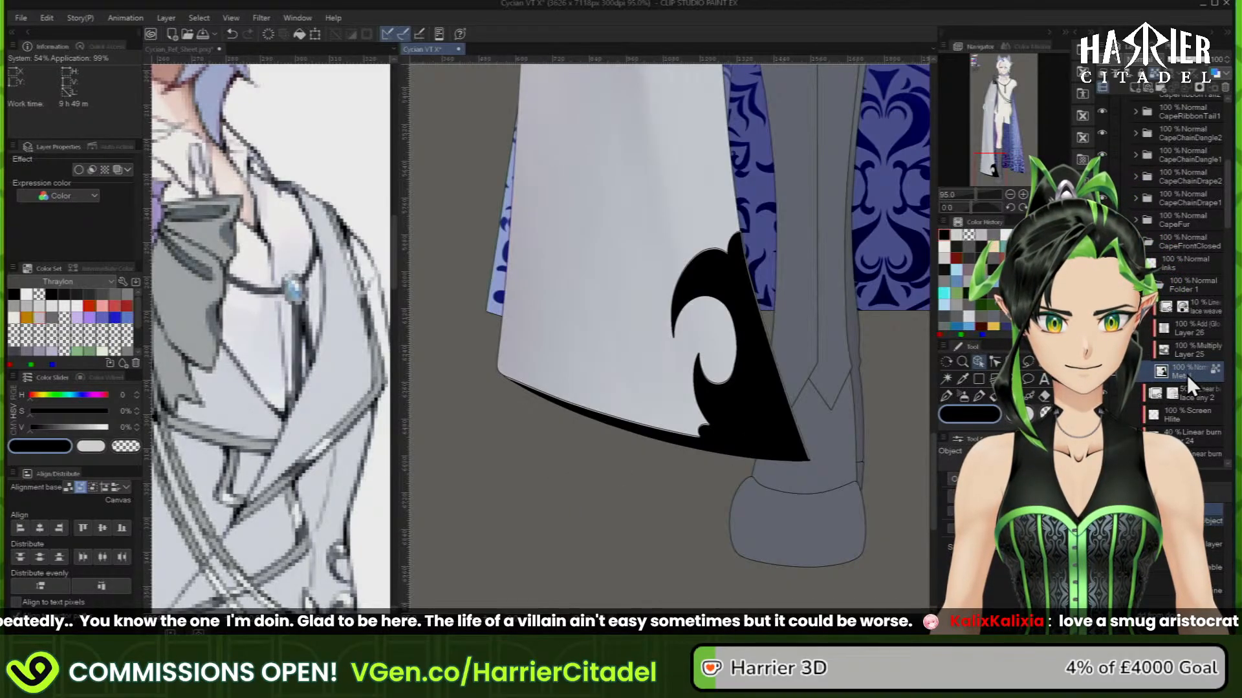
{"action": "key", "text": "ctrl+z"}
{"action": "key", "text": "ctrl+z"}
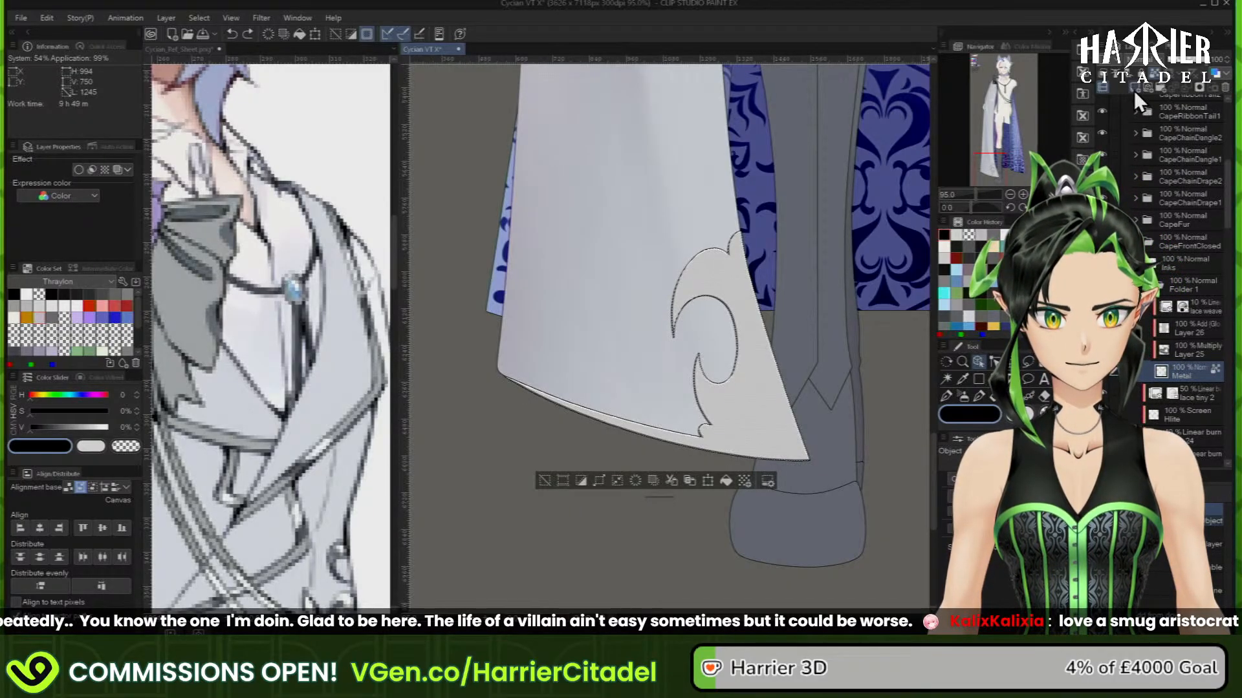
Add a new layer above the Metal layer and move it to the top of Folder 1
{"action": "left_click", "coordinate": [1134, 88]}
{"action": "double_click", "coordinate": [1190, 376]}
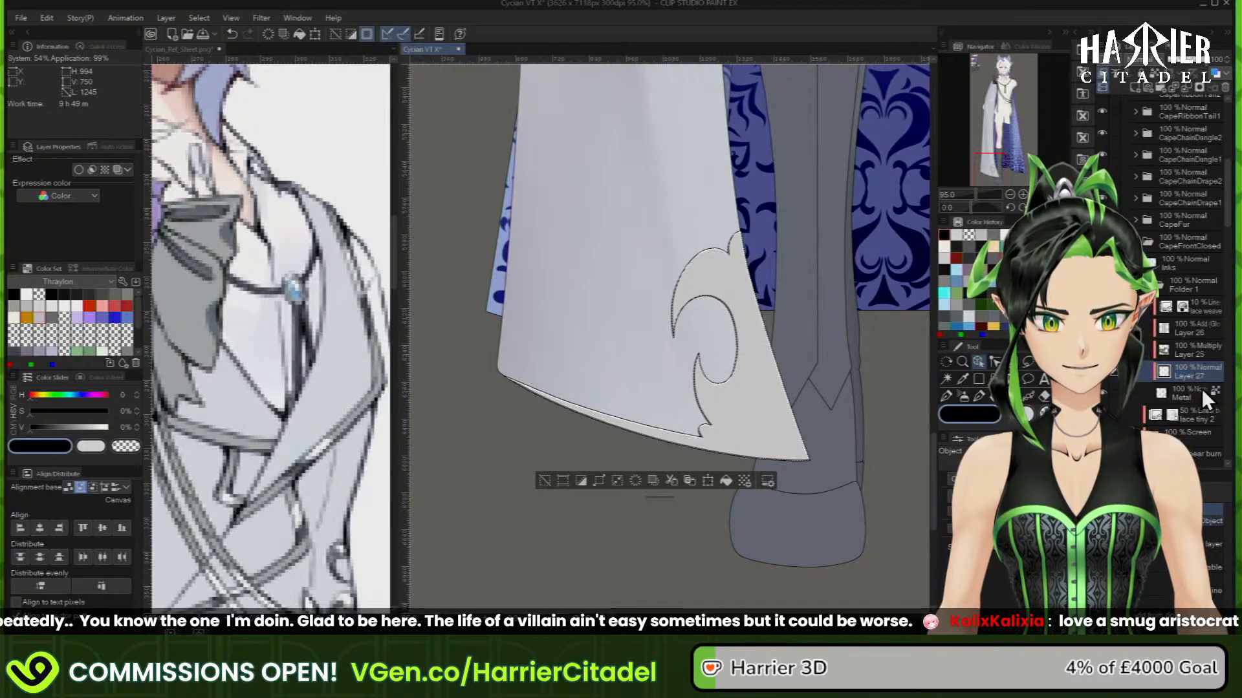
{"action": "left_click_drag", "start_coordinate": [1201, 368], "coordinate": [1196, 309]}
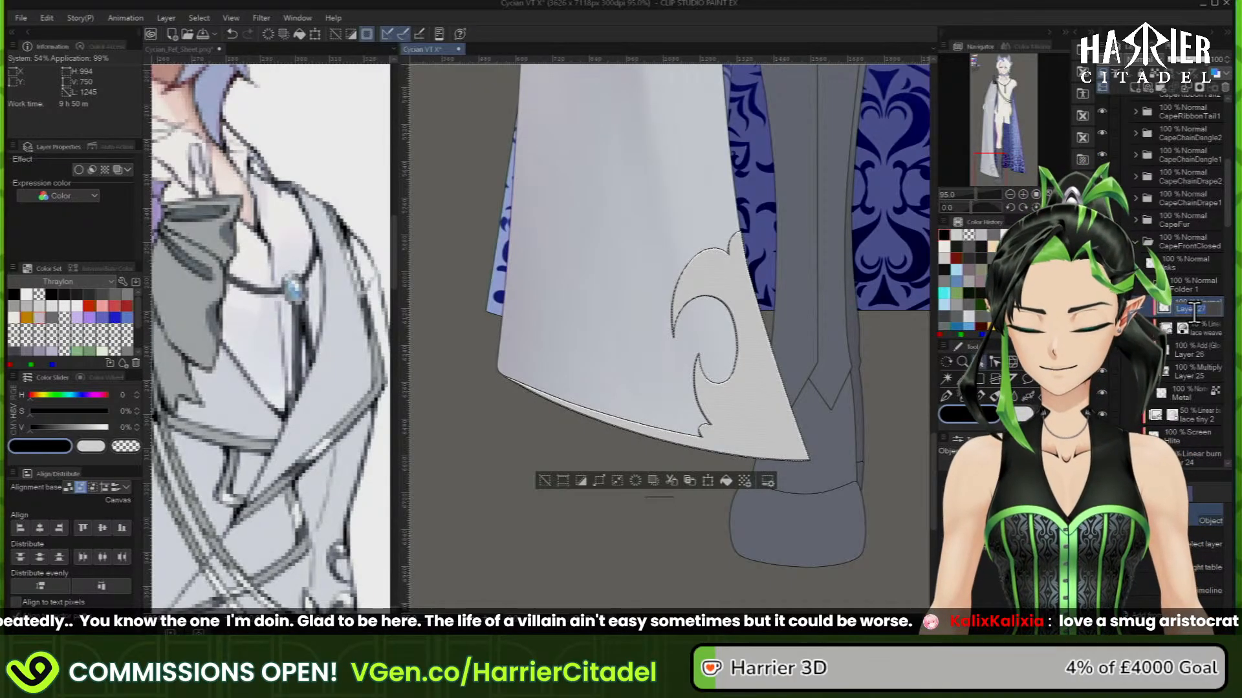
Name the new layer CF_CLosed_MultiplyMask
{"action": "type", "text": "Mult"}
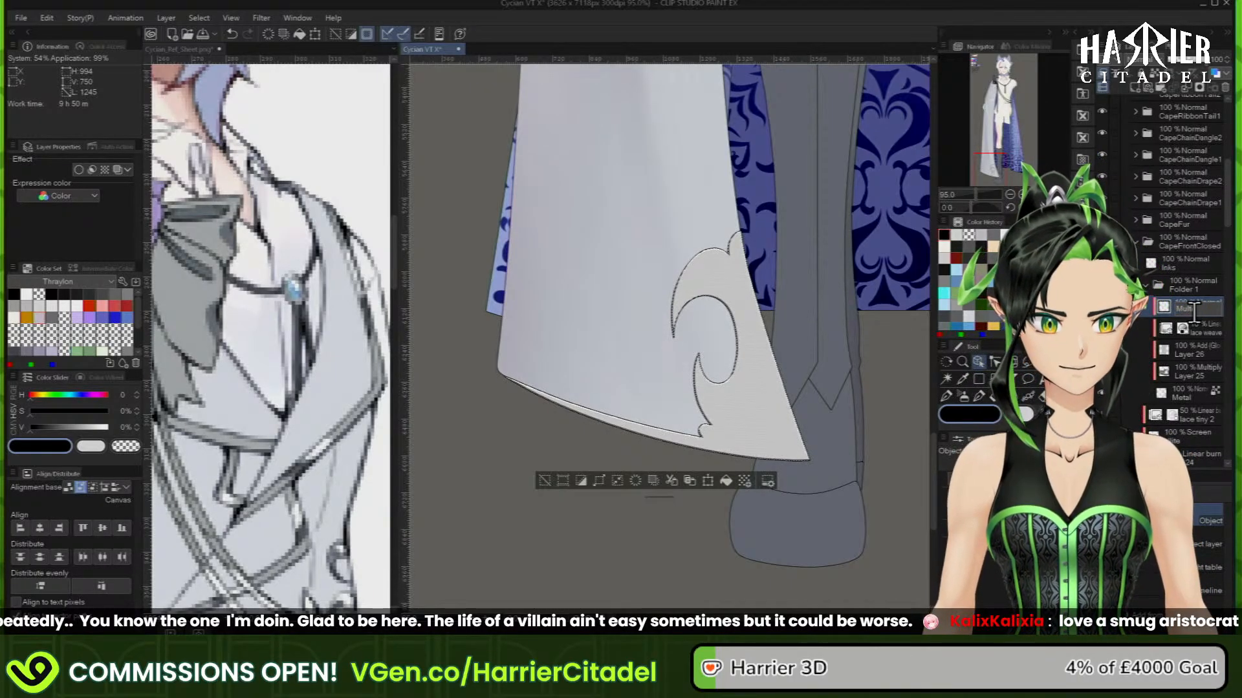
{"action": "type", "text": "iply"}
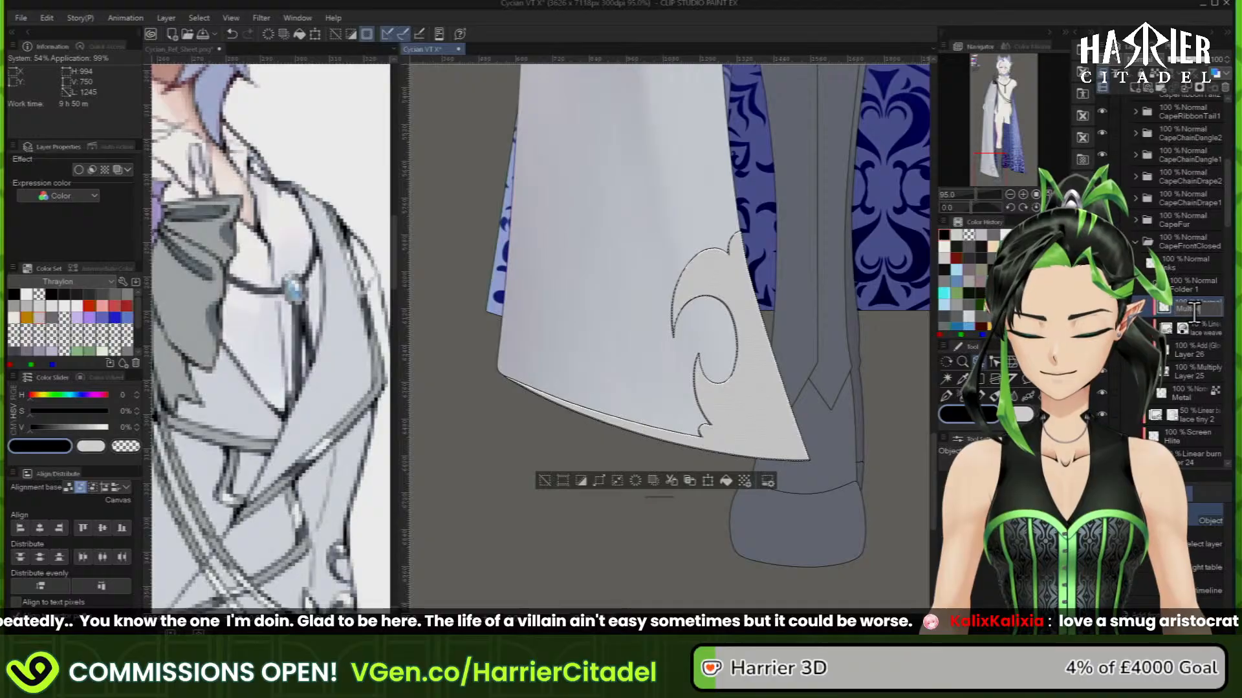
{"action": "type", "text": "Mask"}
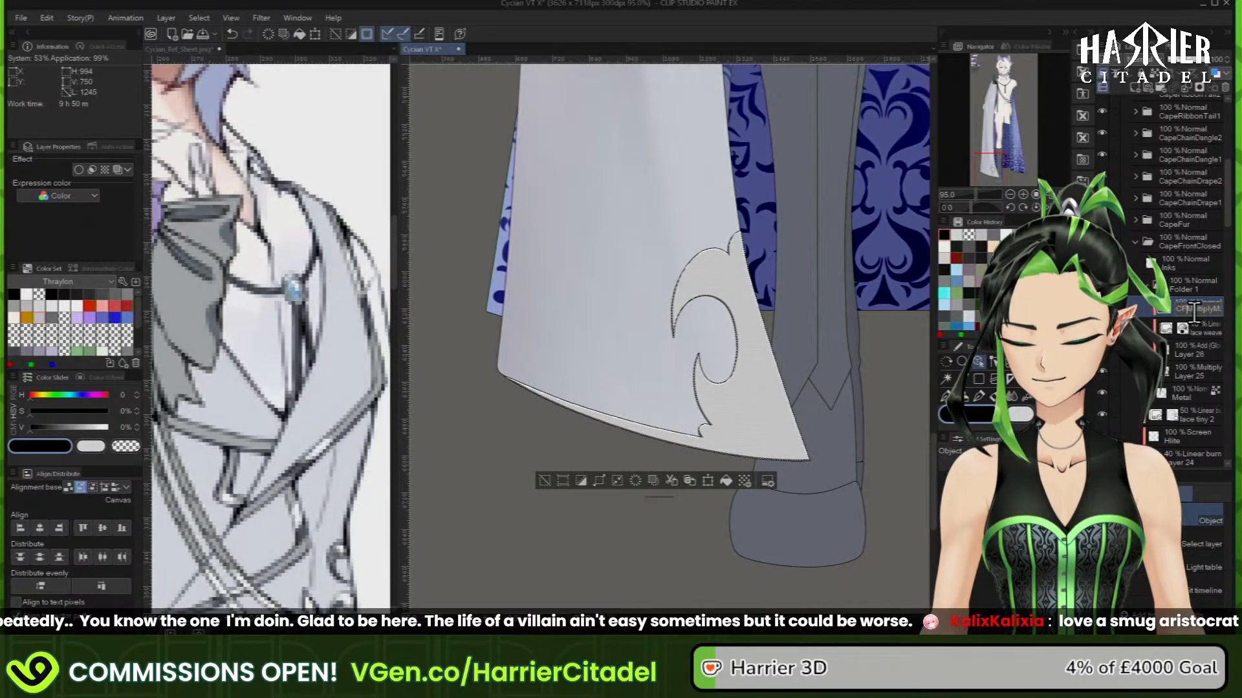
{"action": "type", "text": "ed"}
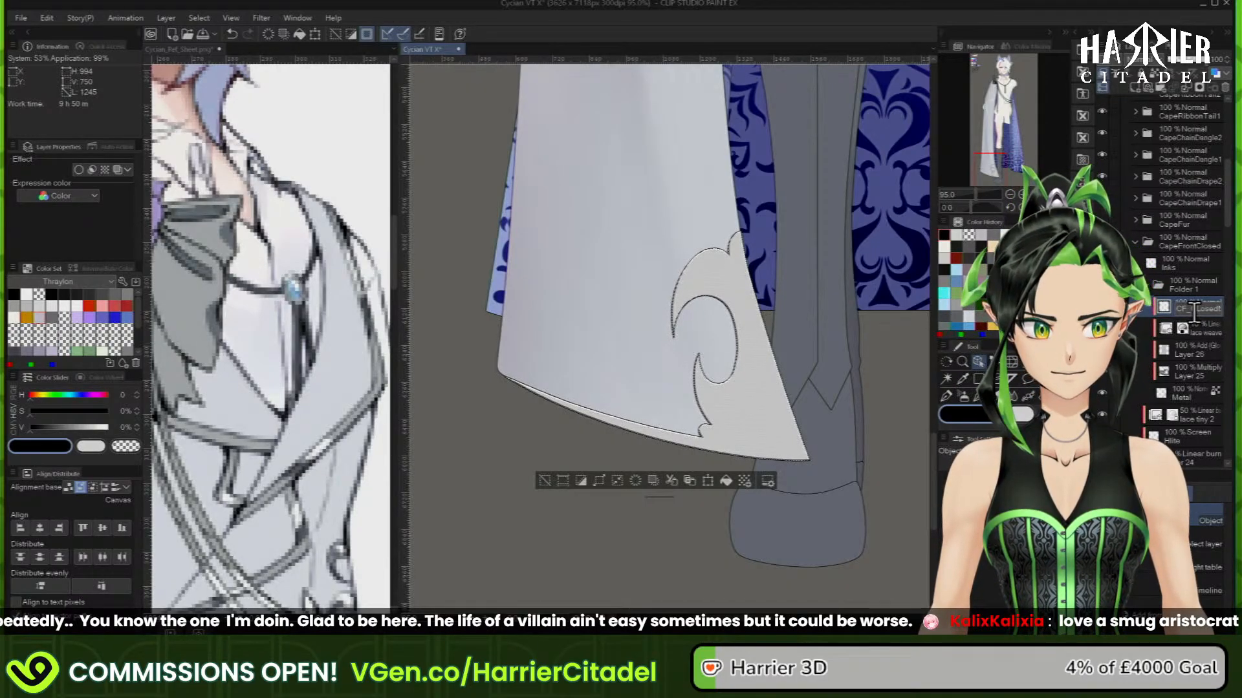
{"action": "type", "text": "Multip"}
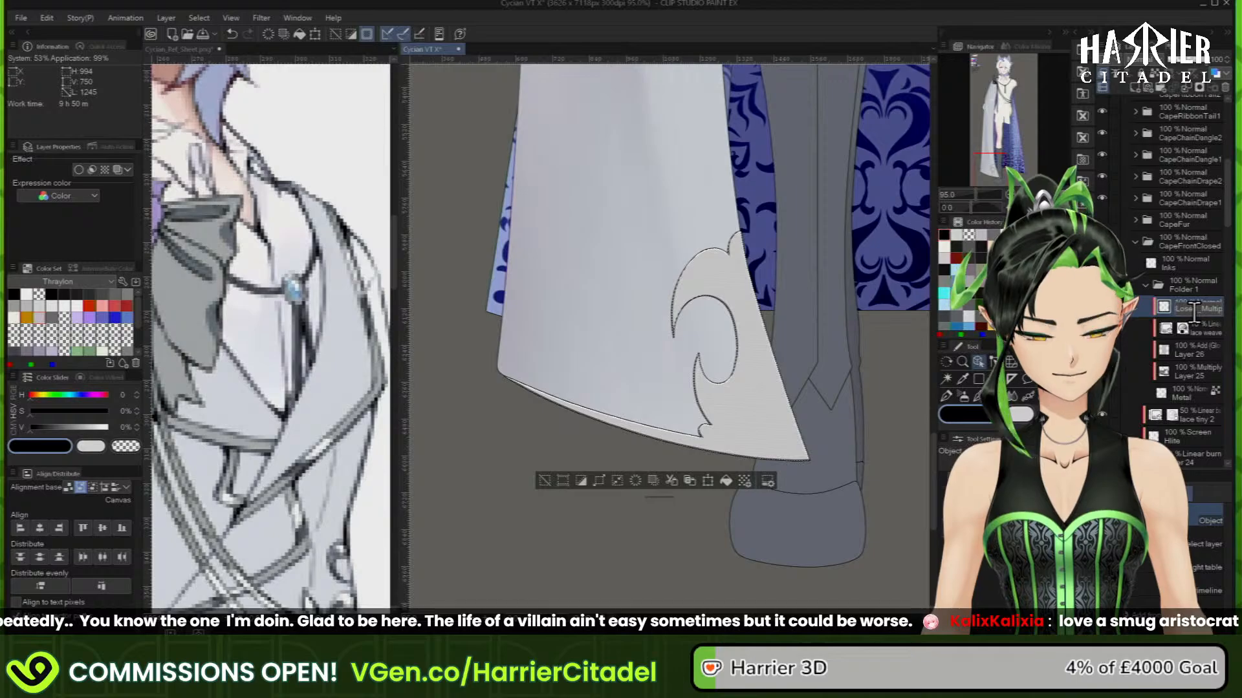
{"action": "key", "text": "BackSpace"}
{"action": "key", "text": "BackSpace"}
{"action": "key", "text": "BackSpace"}
{"action": "key", "text": "BackSpace"}
{"action": "key", "text": "BackSpace"}
{"action": "key", "text": "BackSpace"}
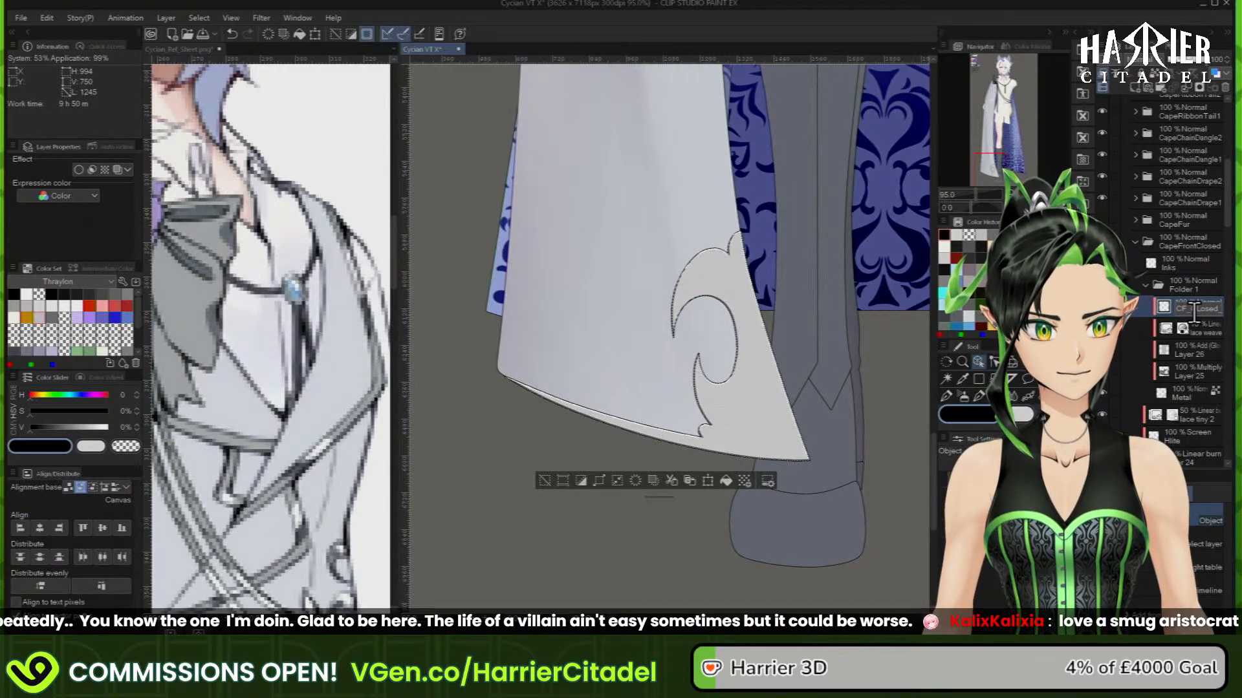
{"action": "type", "text": "Mult"}
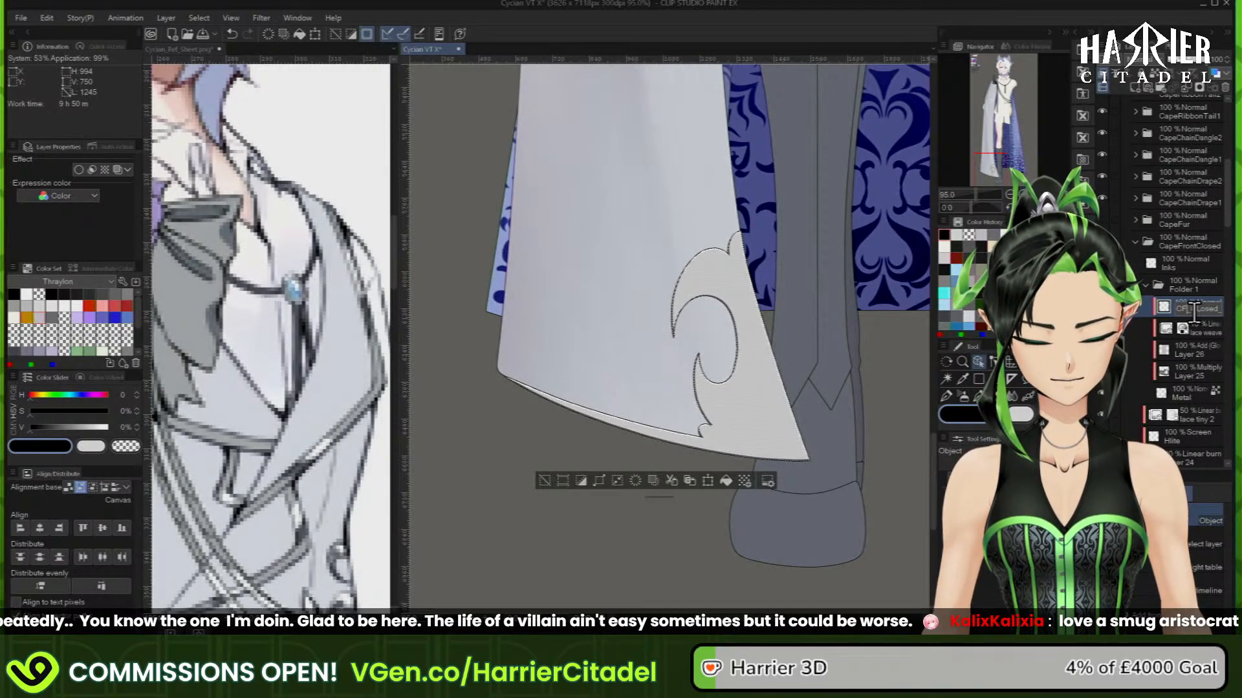
{"action": "key", "text": "Return"}
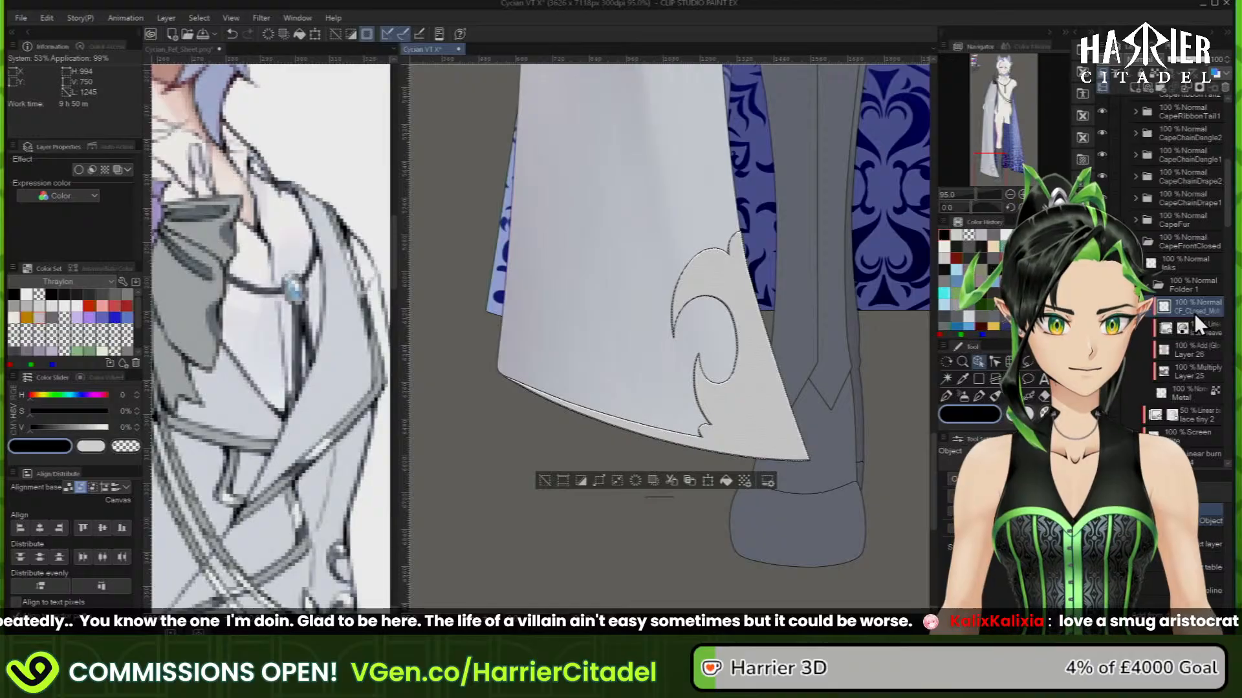
Move the new mask layer out of Folder 1 to the top of CapeFrontClosed and delete the Inks layer
{"action": "left_click_drag", "start_coordinate": [1206, 307], "coordinate": [1201, 262]}
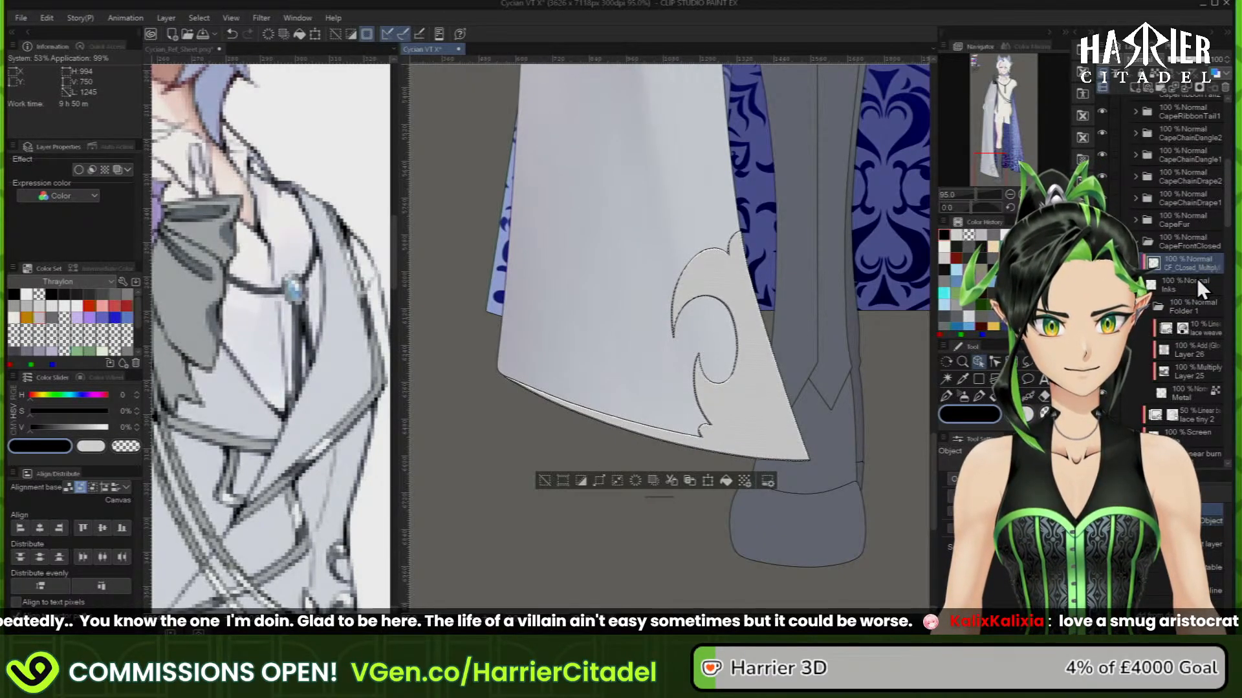
{"action": "left_click", "coordinate": [1196, 279]}
{"action": "left_click", "coordinate": [1226, 90]}
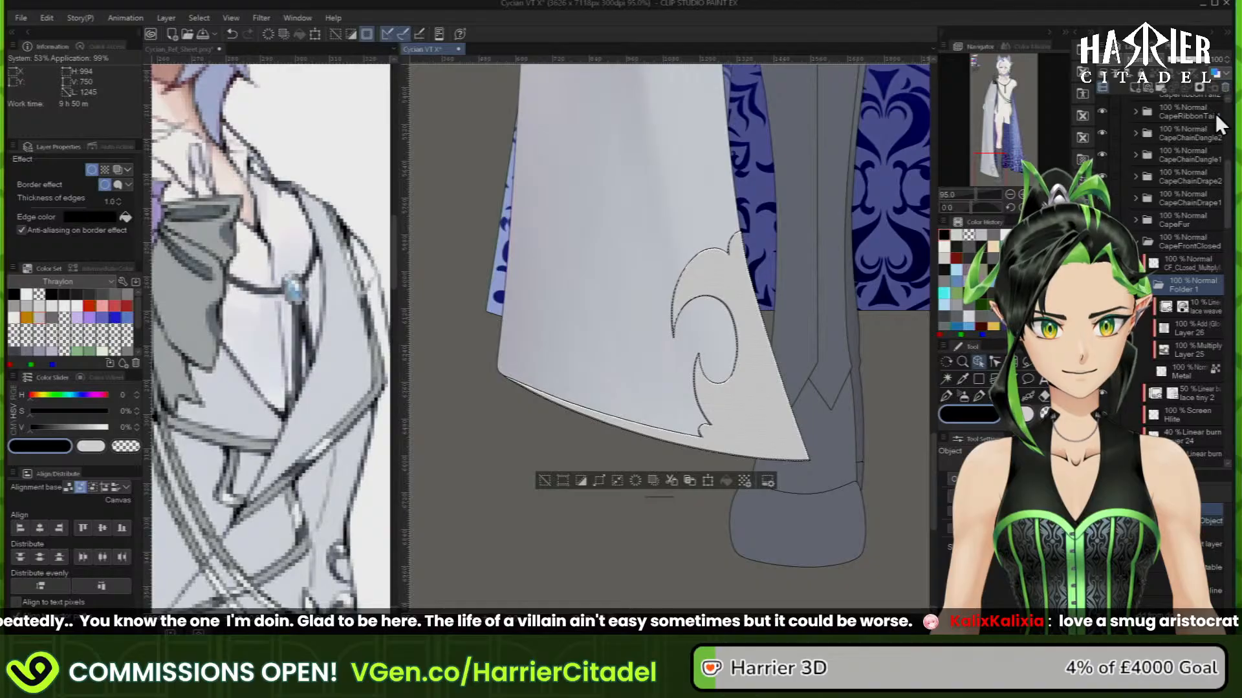
Unclip the CF_CLosed_MultiplyMask layer and fill the selected metal trim shape on it with black
{"action": "left_click", "coordinate": [1191, 268]}
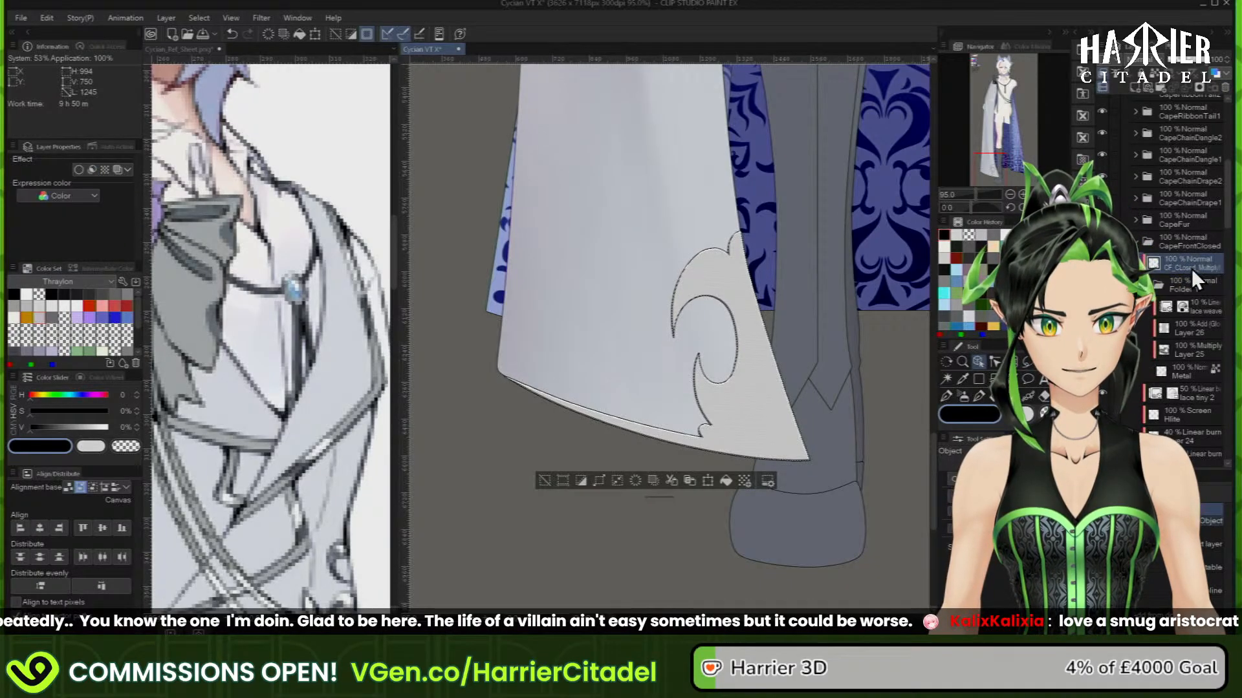
{"action": "left_click", "coordinate": [1150, 289]}
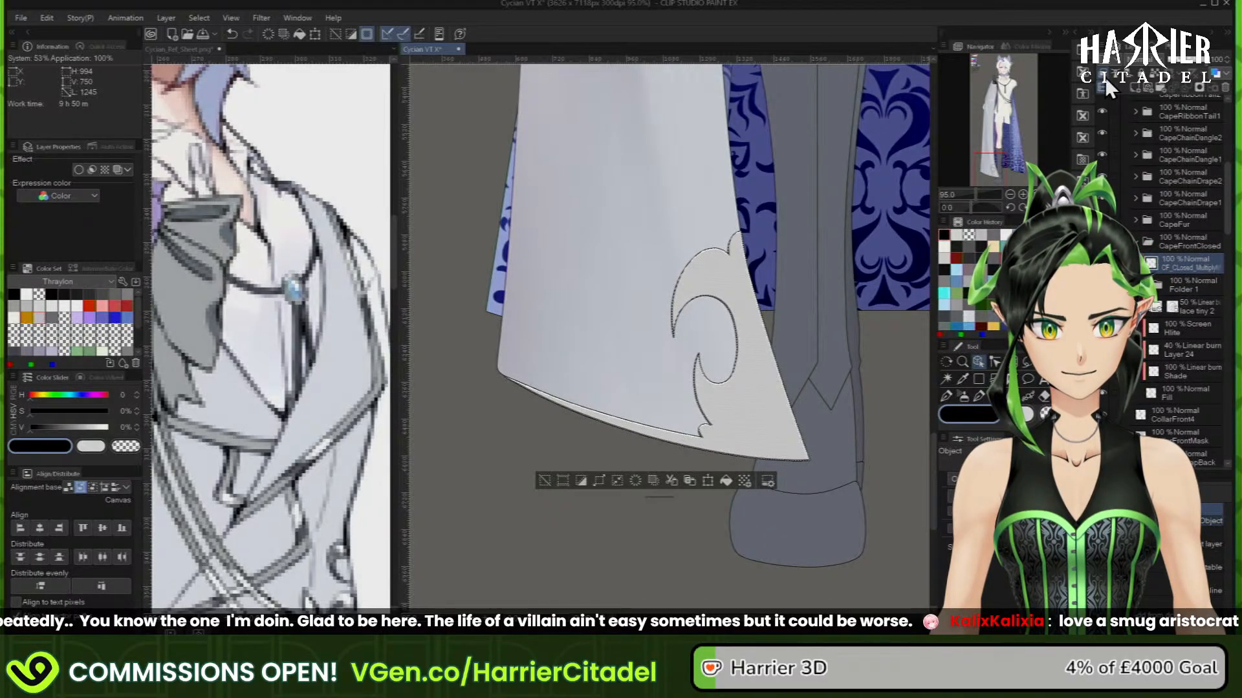
{"action": "left_click", "coordinate": [726, 481]}
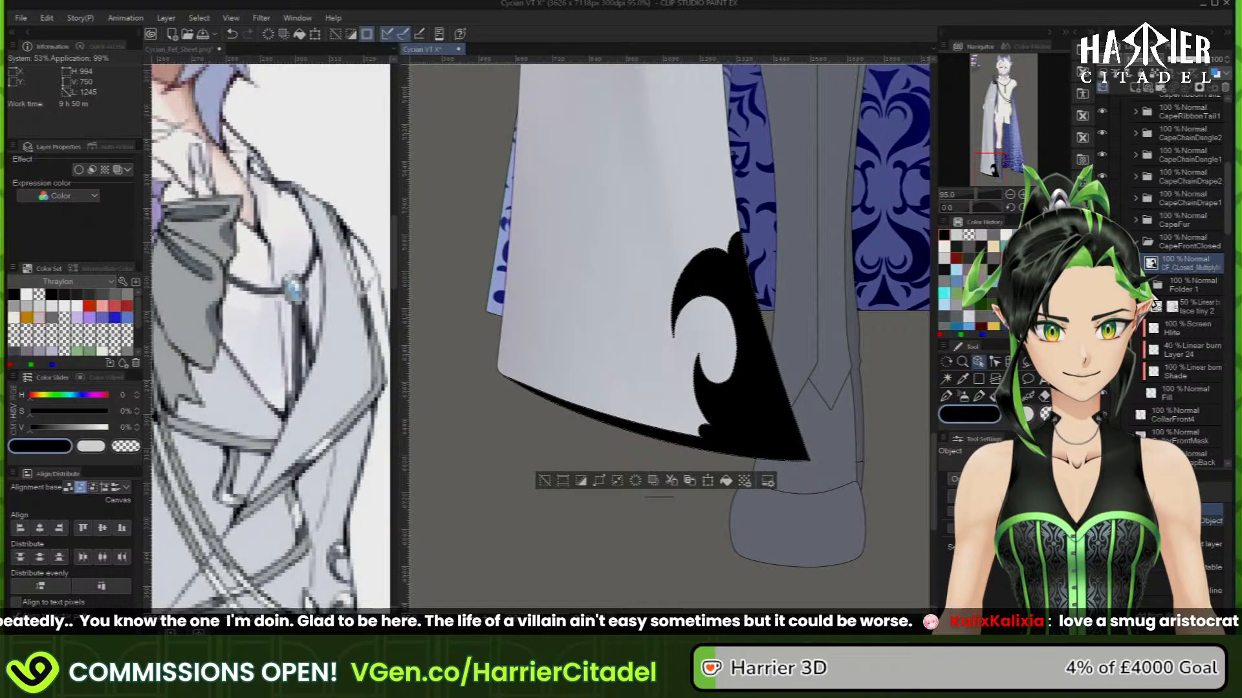
Cut the shapes of the glow layer (Layer 26) and the shading layer (Layer 25) out of the black fill, and deselect
{"action": "left_click", "coordinate": [1148, 284]}
{"action": "left_click", "coordinate": [1199, 331]}
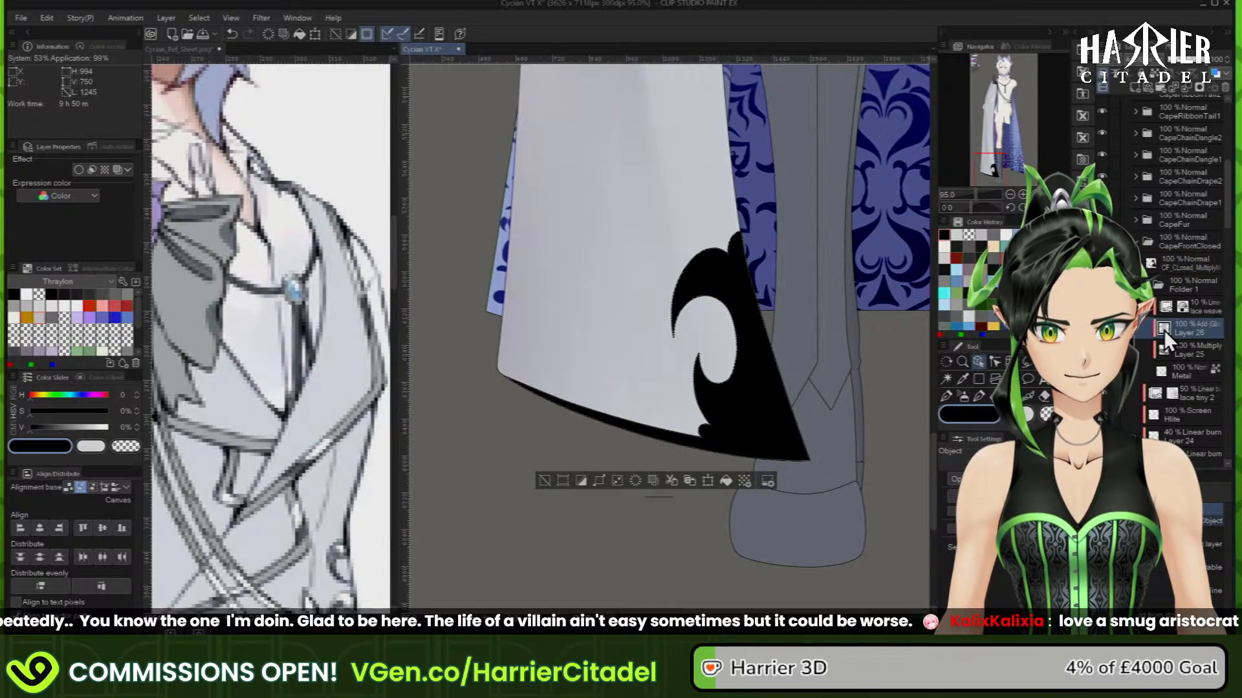
{"action": "left_click", "coordinate": [1162, 330], "text": "ctrl"}
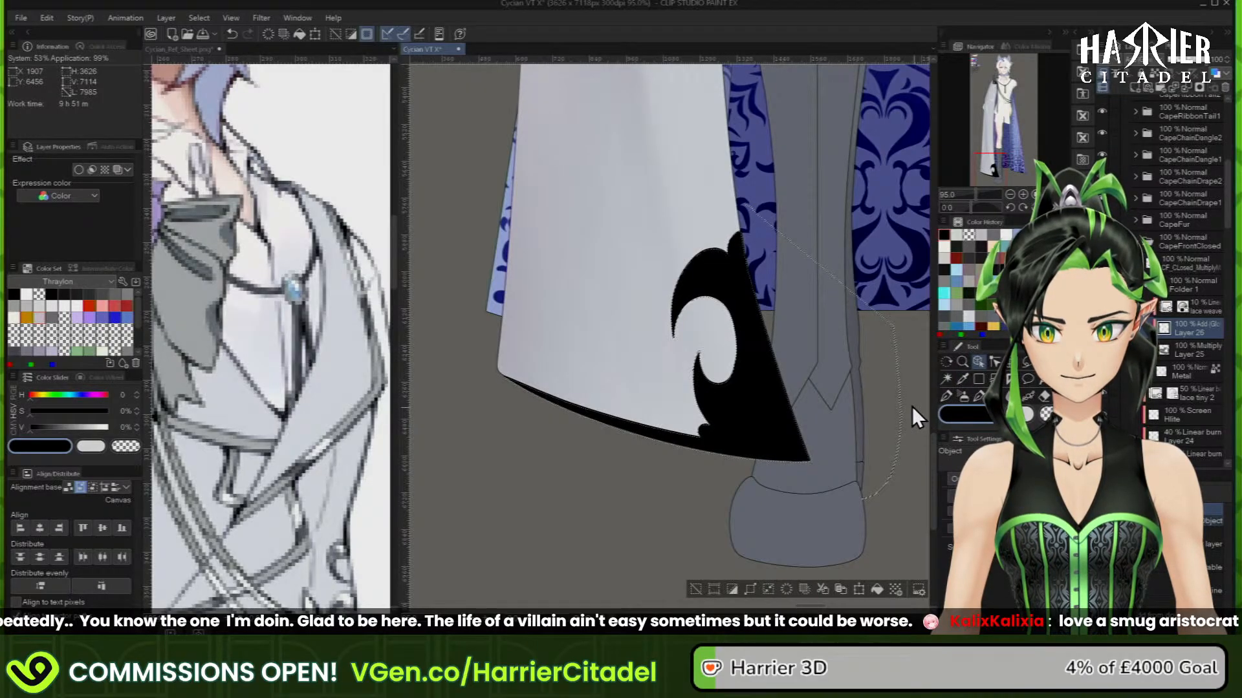
{"action": "left_click", "coordinate": [1176, 265]}
{"action": "scroll", "coordinate": [813, 378], "scroll_direction": "up", "scroll_amount": 2}
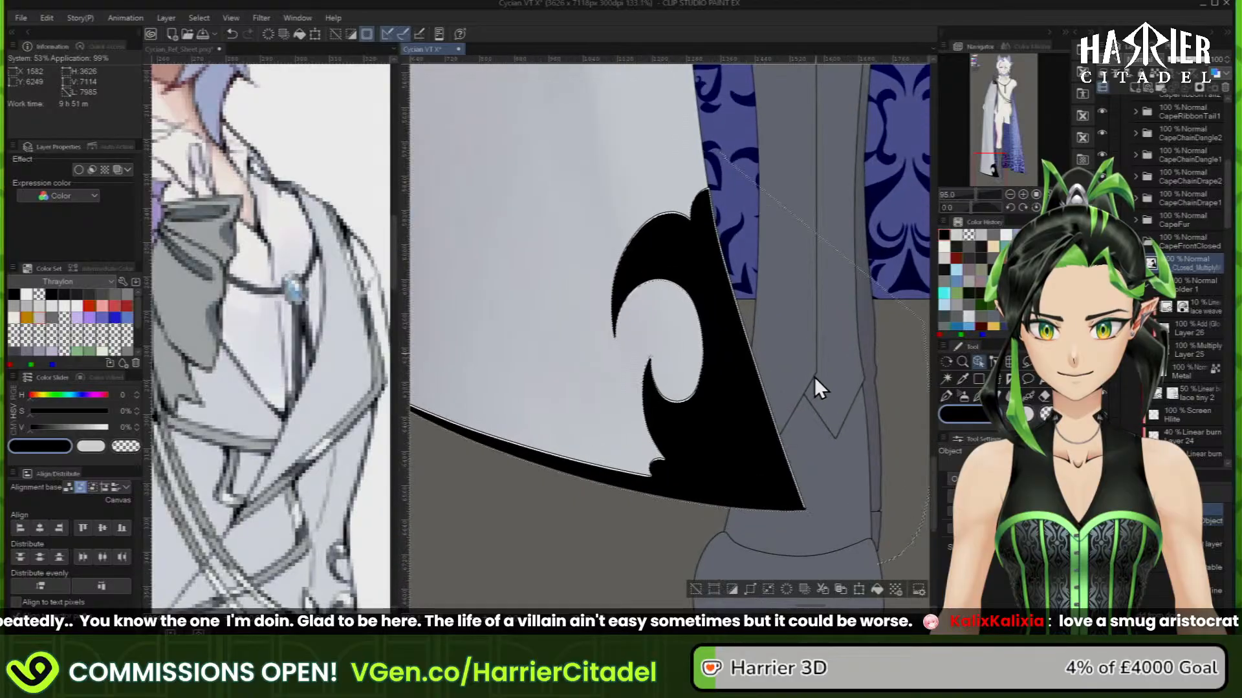
{"action": "left_click", "coordinate": [1176, 301], "text": "ctrl"}
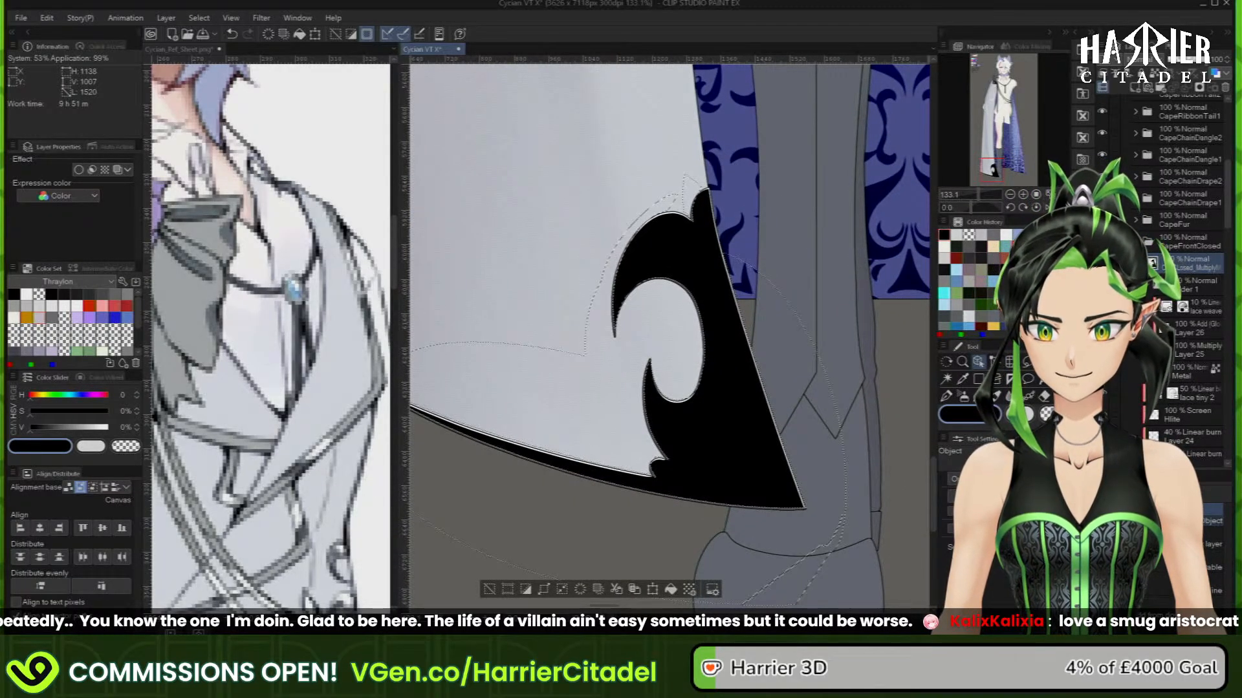
{"action": "left_click", "coordinate": [489, 589]}
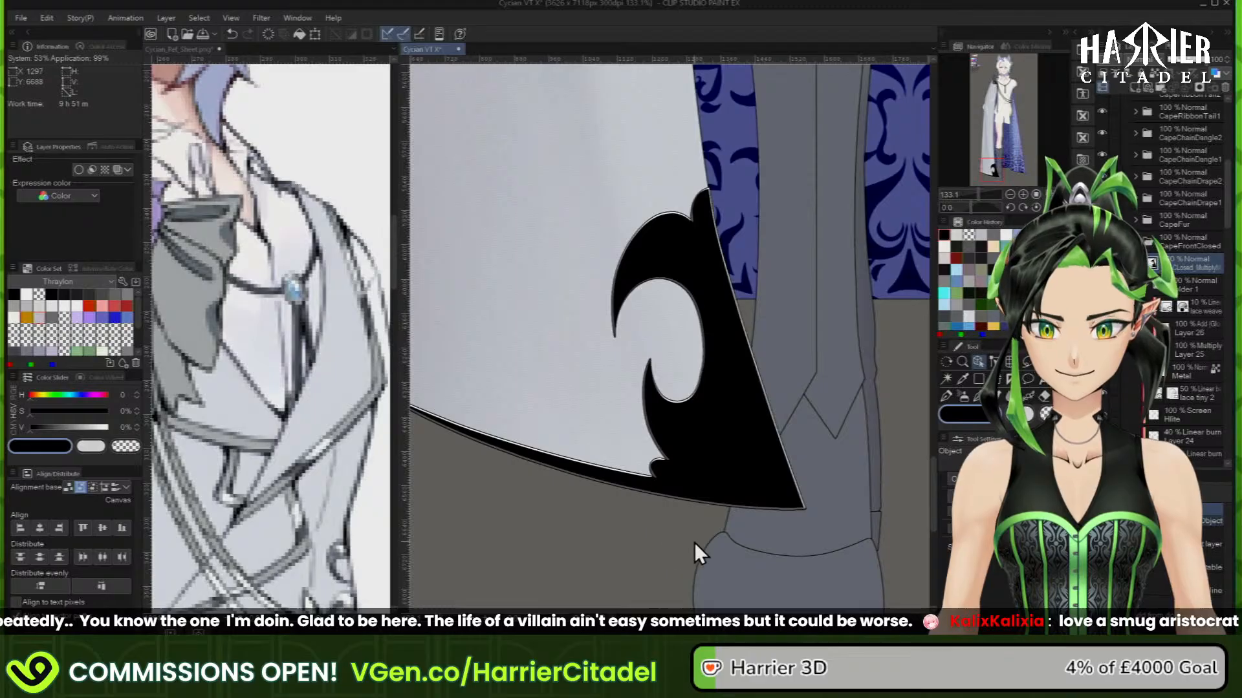
Try shrinking a selection of the mask layer's pixels by 3 px, undo the shrink and deselect
{"action": "scroll", "coordinate": [689, 542], "scroll_direction": "up", "scroll_amount": 1}
{"action": "scroll", "coordinate": [653, 483], "scroll_direction": "up", "scroll_amount": 1}
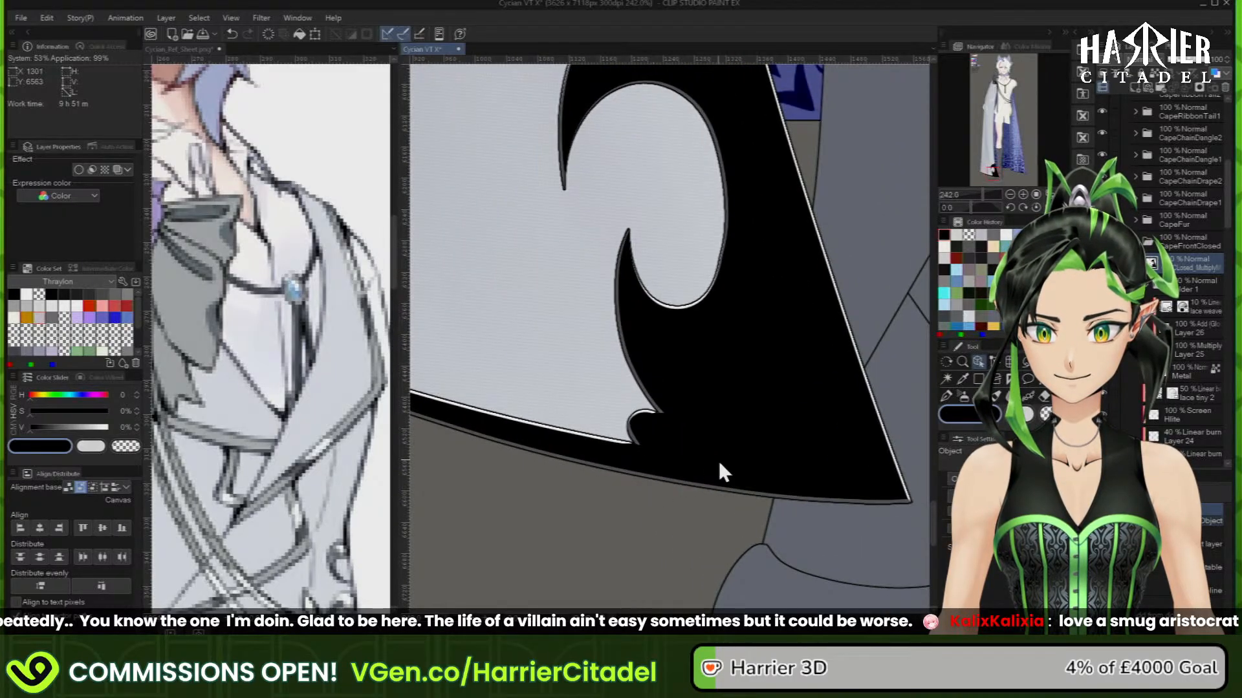
{"action": "left_click", "coordinate": [1154, 266], "text": "ctrl"}
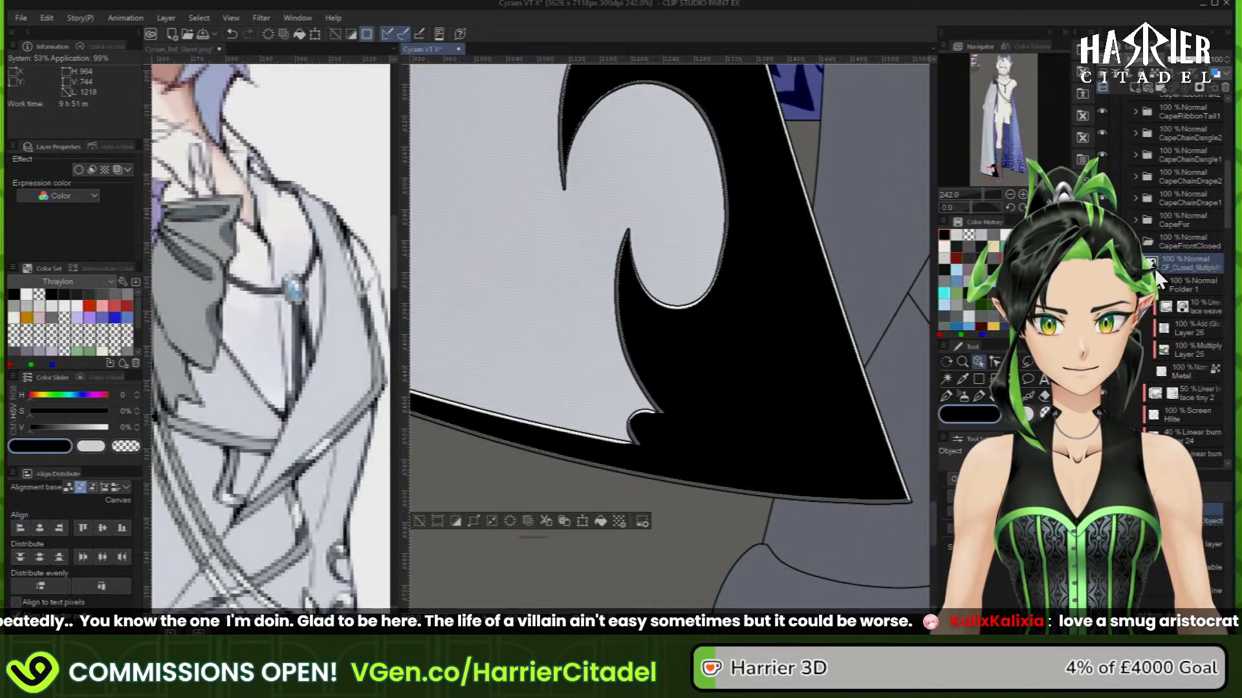
{"action": "left_click", "coordinate": [490, 525]}
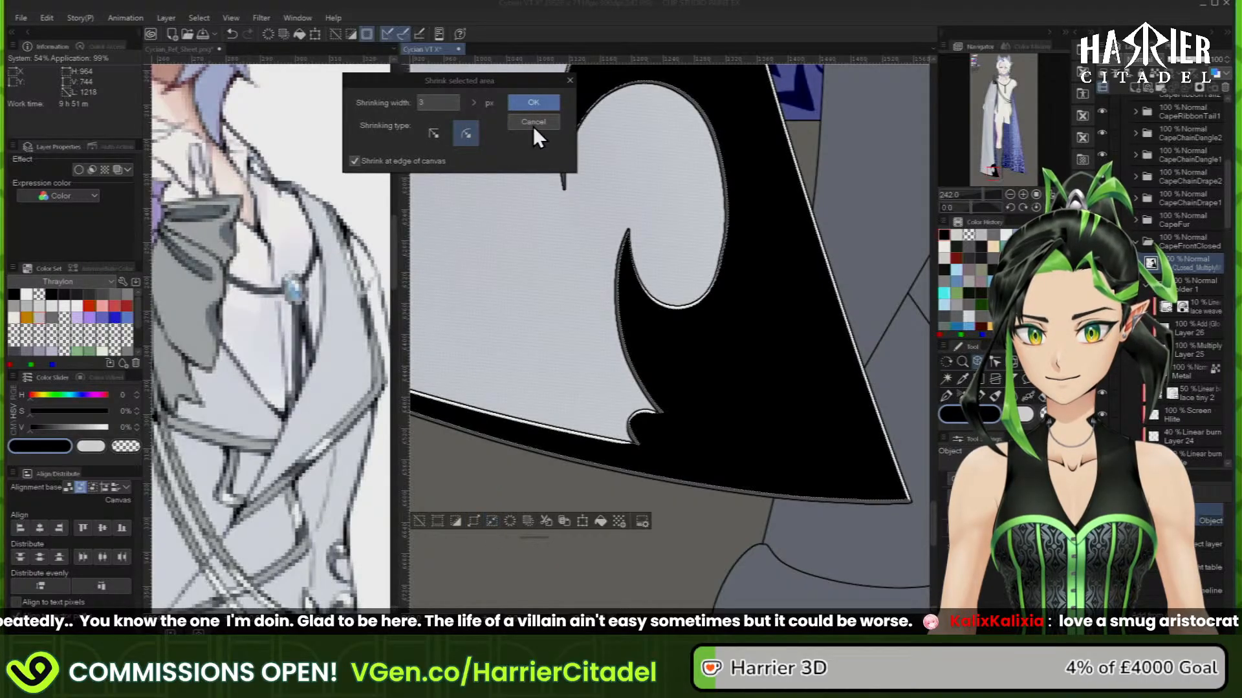
{"action": "left_click", "coordinate": [541, 109]}
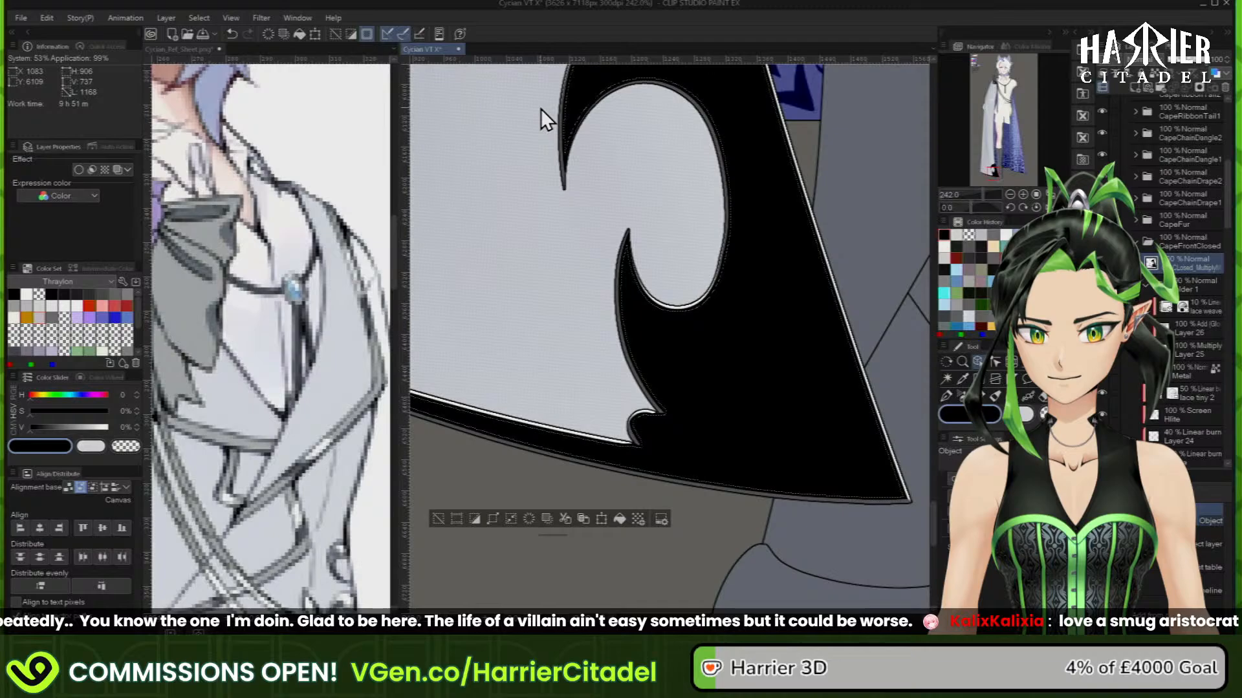
{"action": "key", "text": "ctrl+z"}
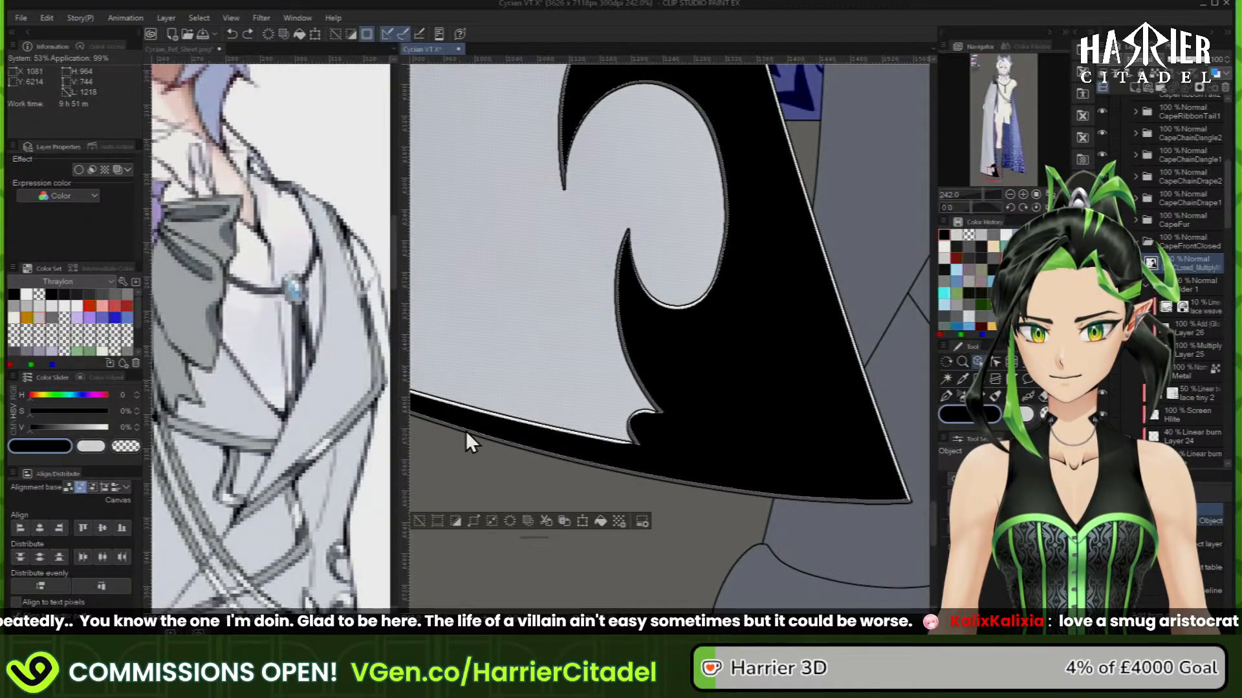
{"action": "left_click", "coordinate": [417, 522]}
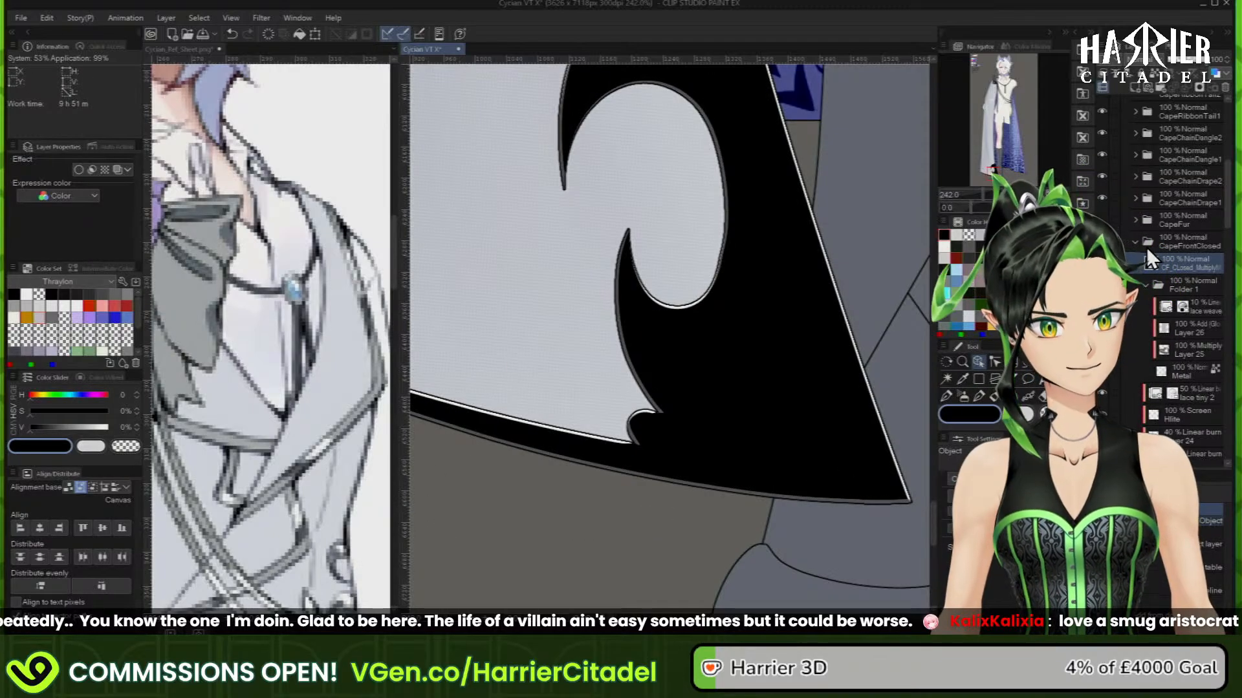
Try Add (Glow) blending on the CF_CLosed_MultiplyMask layer, and settle on Multiply
{"action": "left_click", "coordinate": [1155, 68]}
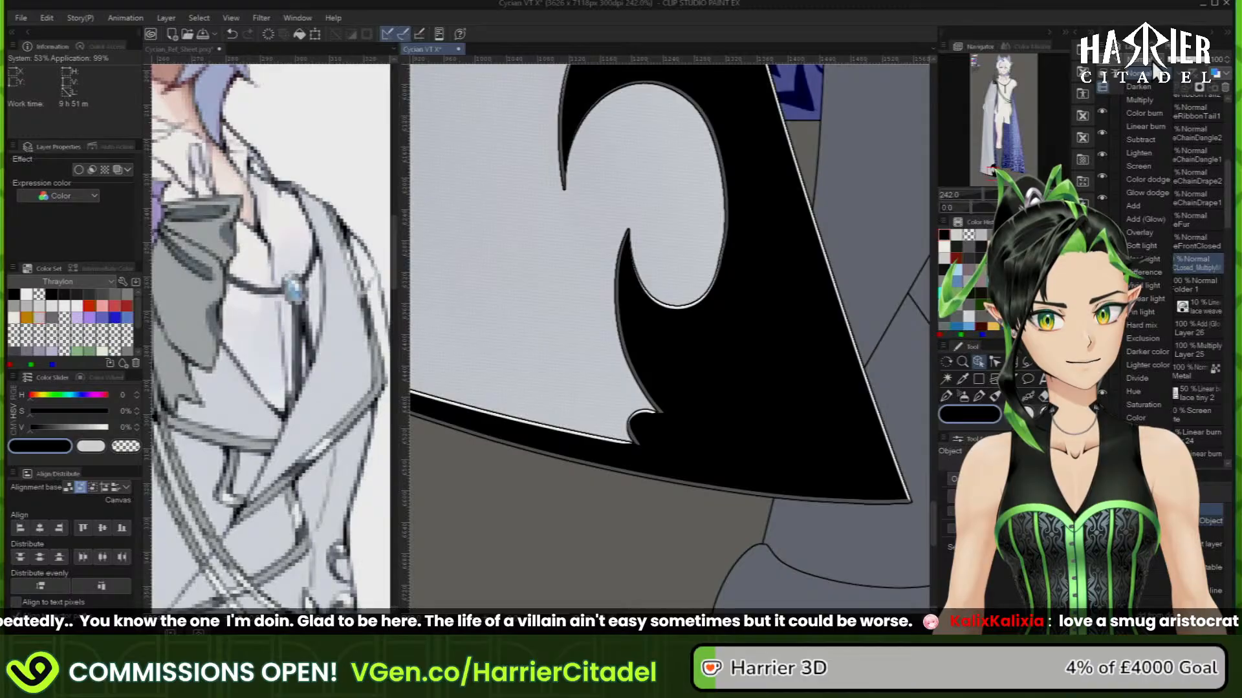
{"action": "left_click", "coordinate": [1154, 220]}
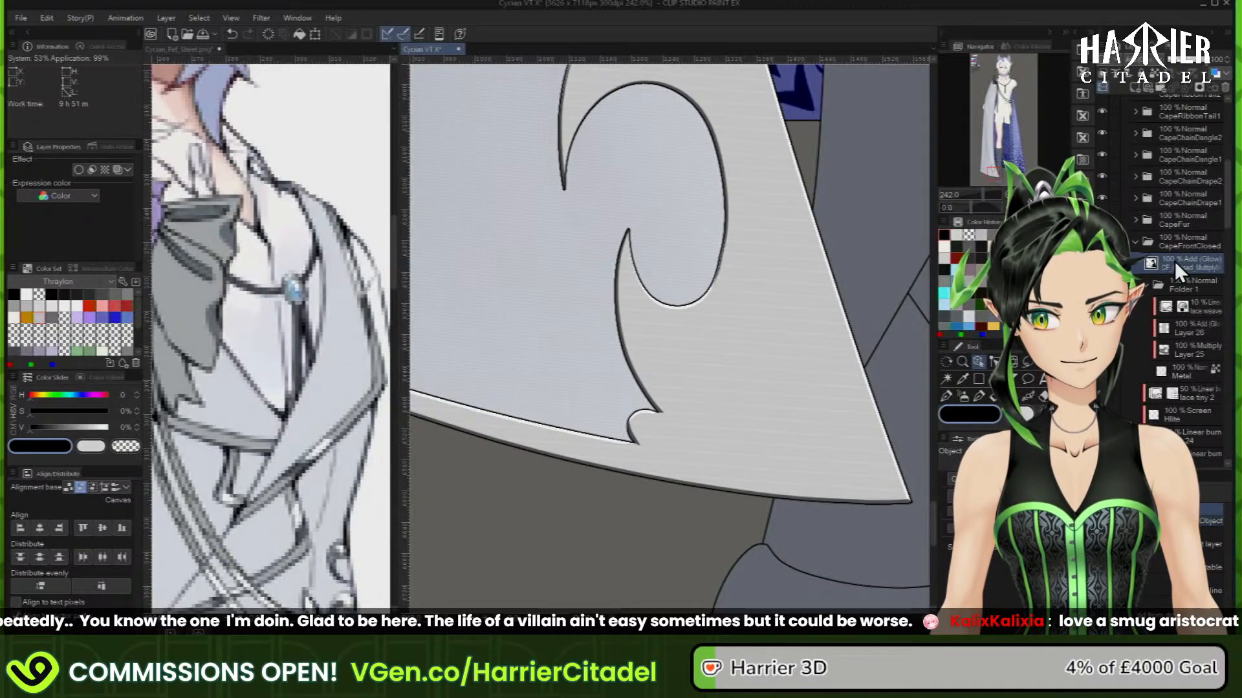
{"action": "left_click", "coordinate": [1151, 67]}
{"action": "left_click", "coordinate": [1149, 102]}
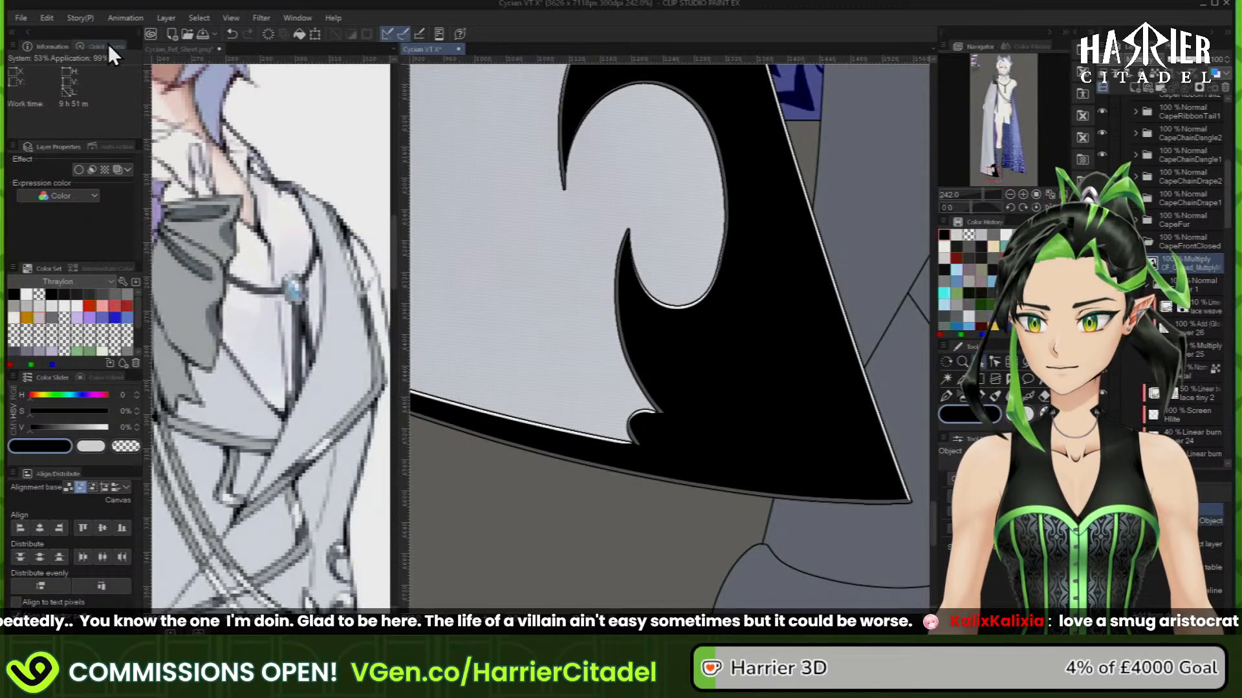
Invert the mask layer's black fill to white with the Reverse Gradient tonal correction
{"action": "left_click", "coordinate": [57, 17]}
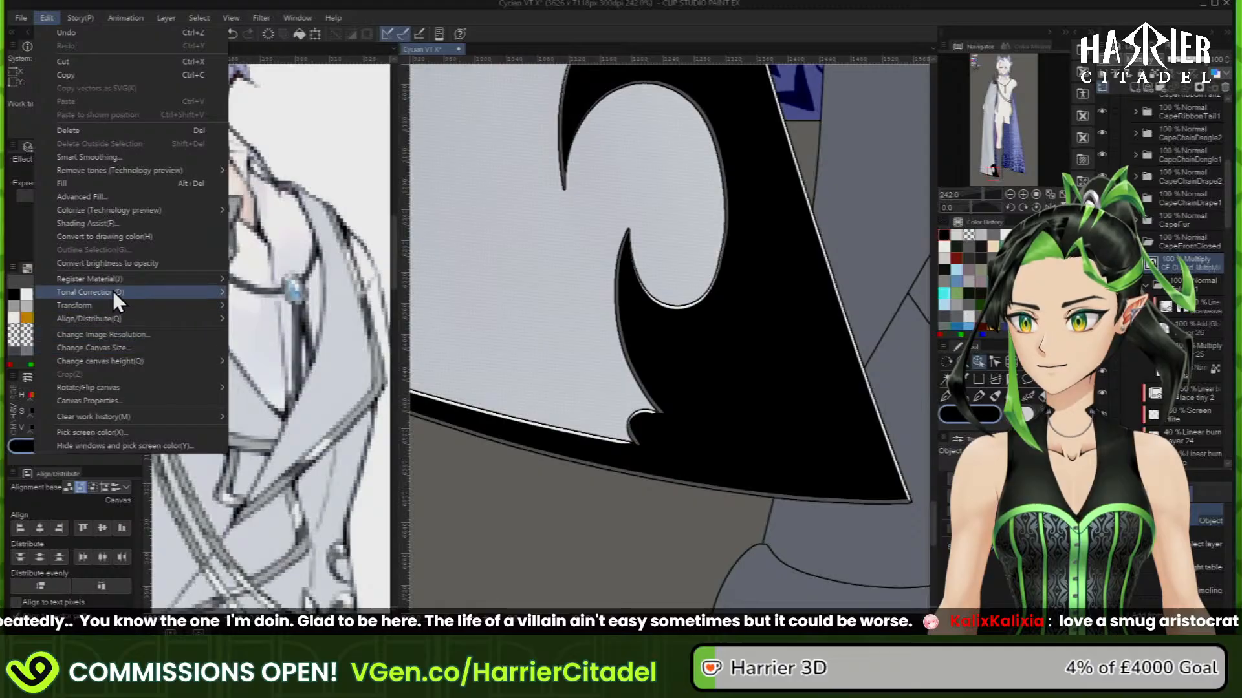
{"action": "mouse_move", "coordinate": [210, 291]}
{"action": "left_click", "coordinate": [293, 335]}
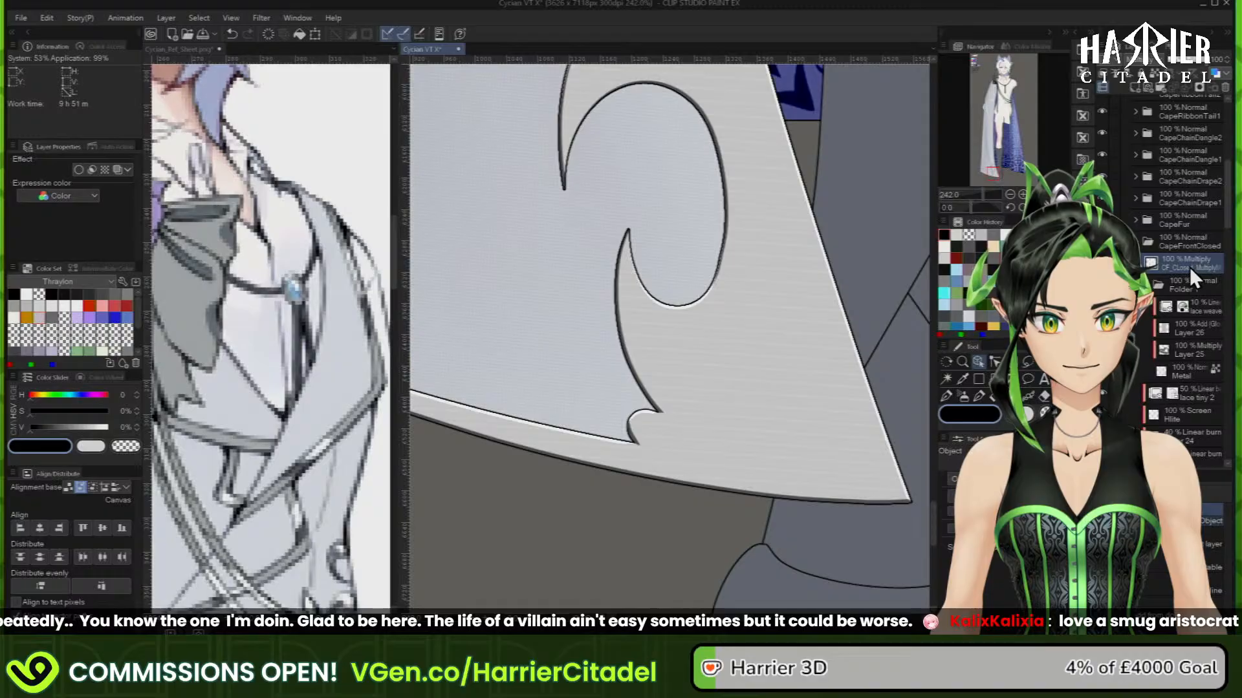
Duplicate the CF_CLosed_MultiplyMask layer and rename the upper copy CF_CLosed_Multiply
{"action": "key", "text": "ctrl+c"}
{"action": "key", "text": "ctrl+v"}
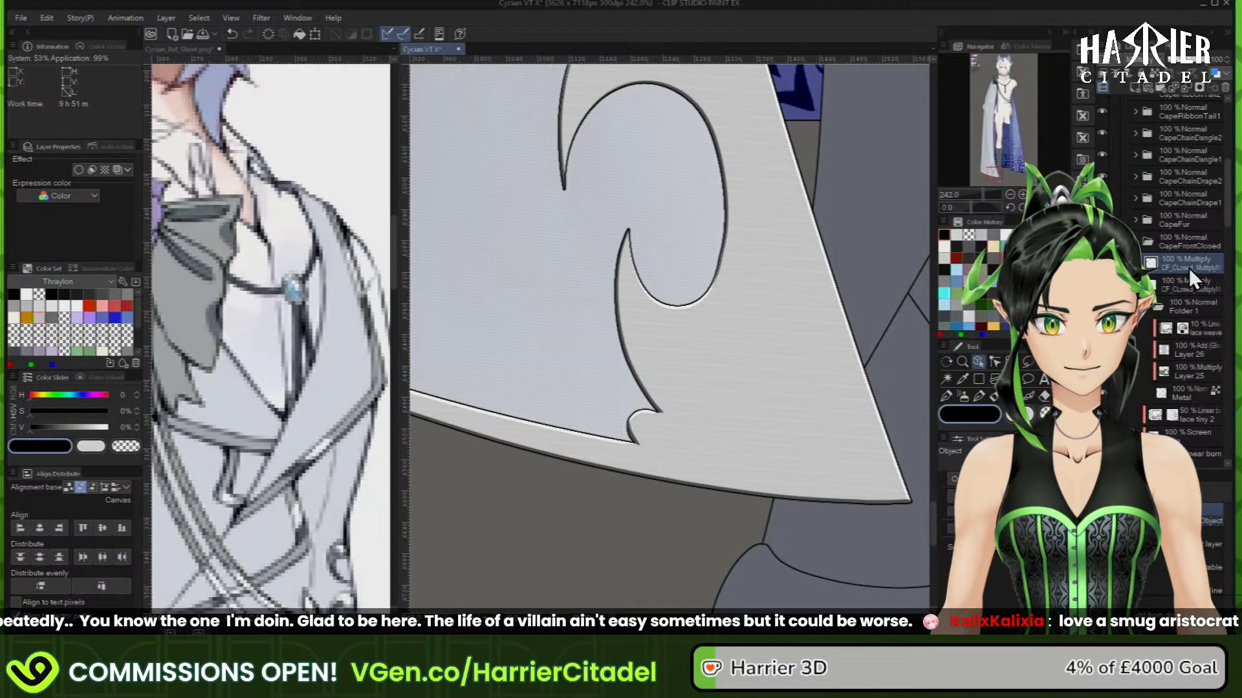
{"action": "right_click", "coordinate": [1192, 271]}
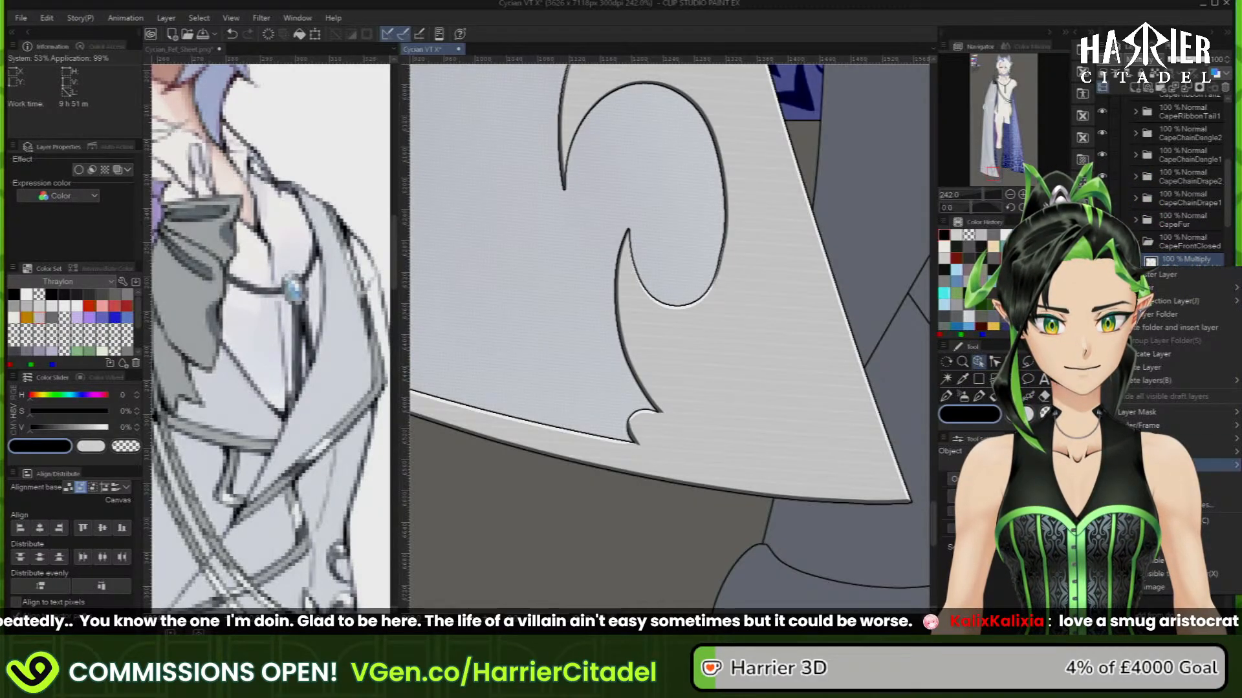
{"action": "left_click", "coordinate": [1171, 258]}
{"action": "double_click", "coordinate": [1171, 258]}
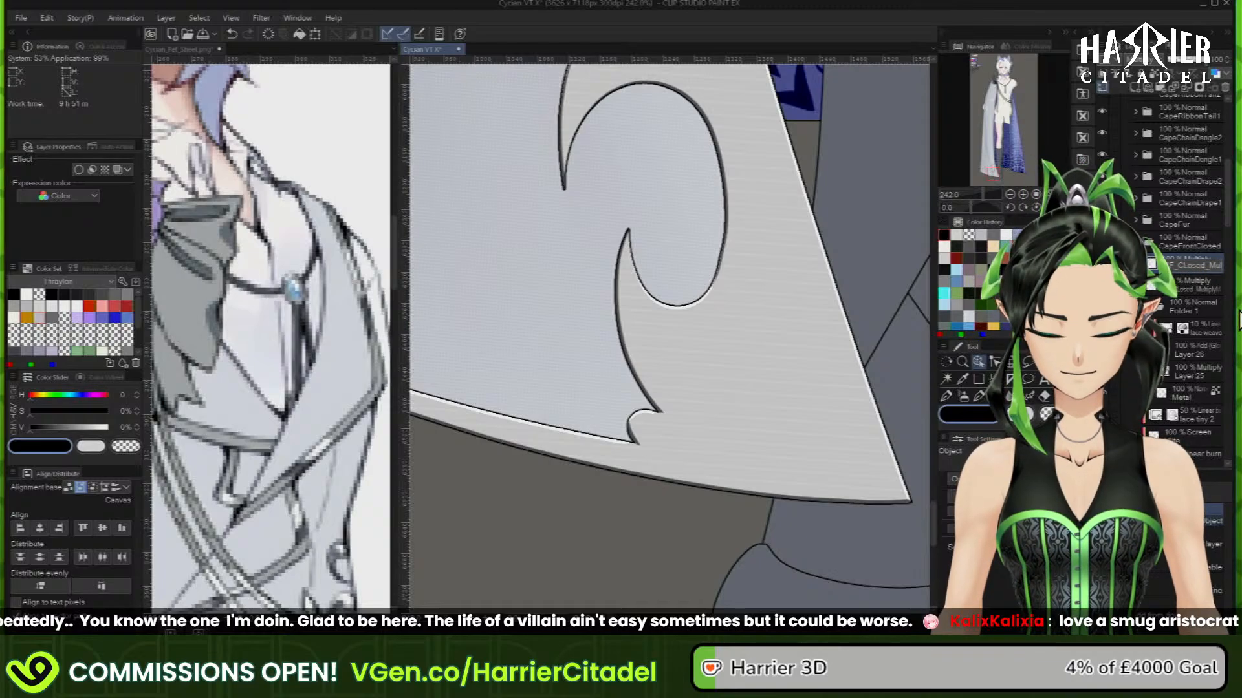
{"action": "key", "text": "End"}
{"action": "key", "text": "BackSpace"}
{"action": "key", "text": "BackSpace"}
{"action": "key", "text": "BackSpace"}
{"action": "key", "text": "BackSpace"}
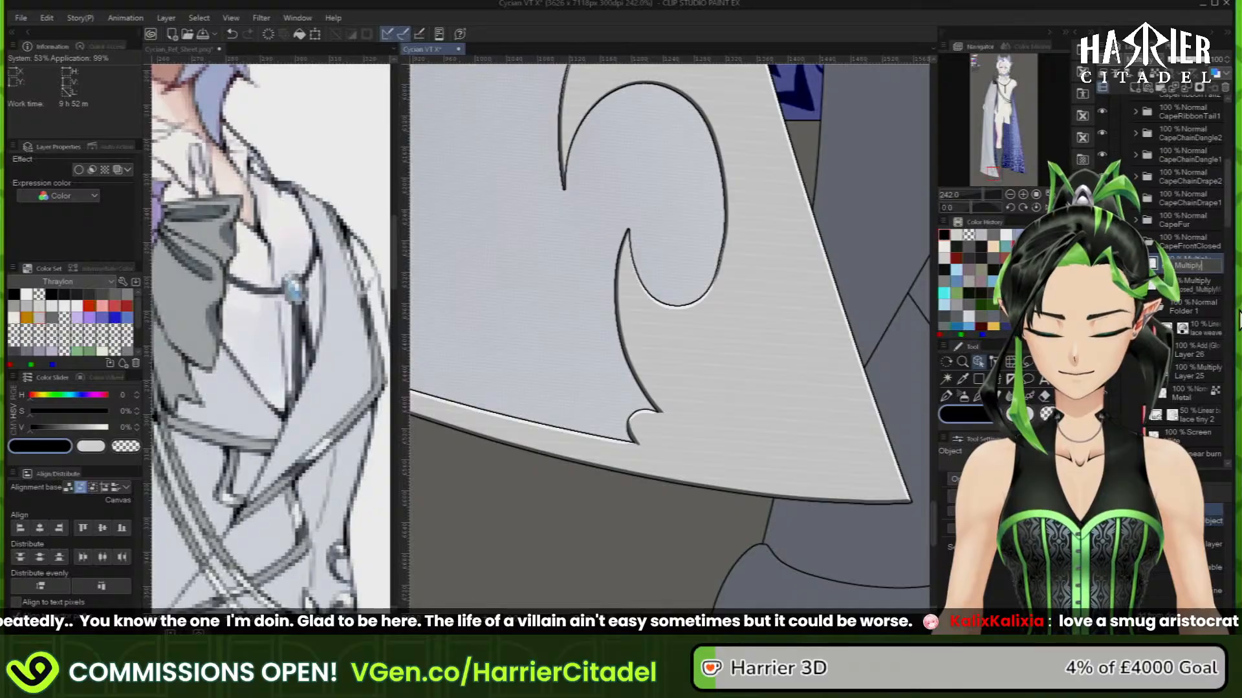
{"action": "key", "text": "Return"}
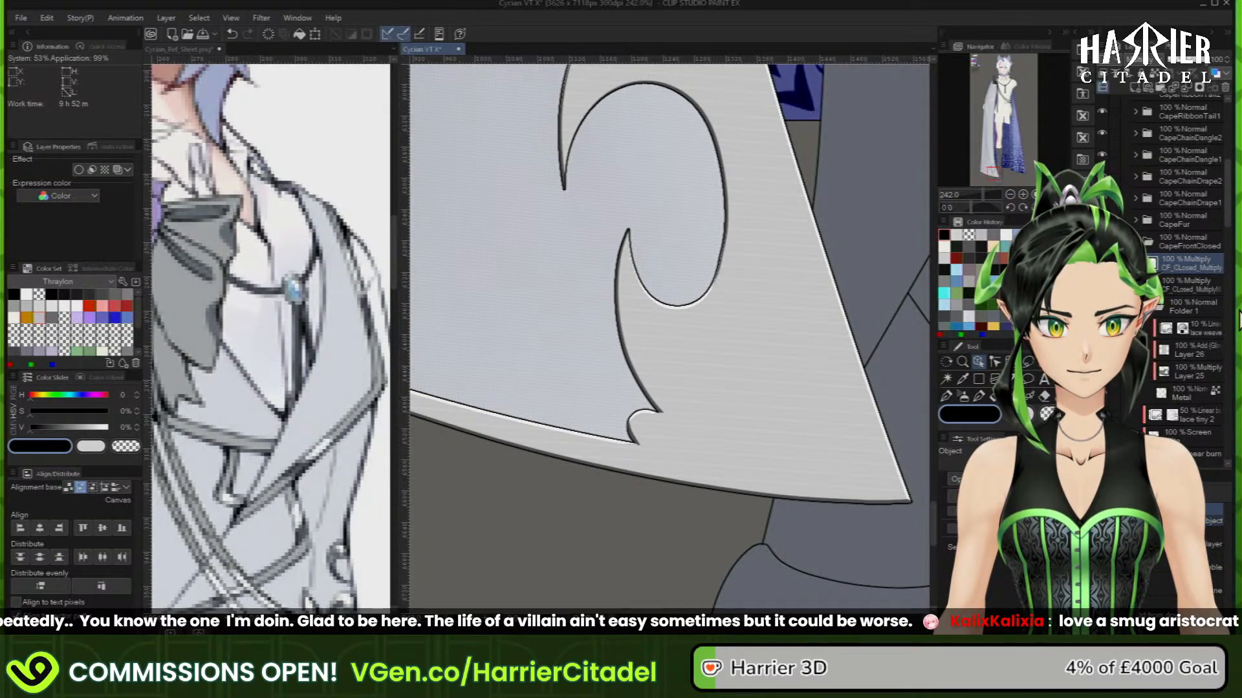
Shade the cape's metal corner trim with soft airbrush bands of muted grey-purple, blending them with a light grey sampled from the cape
{"action": "left_click", "coordinate": [997, 238]}
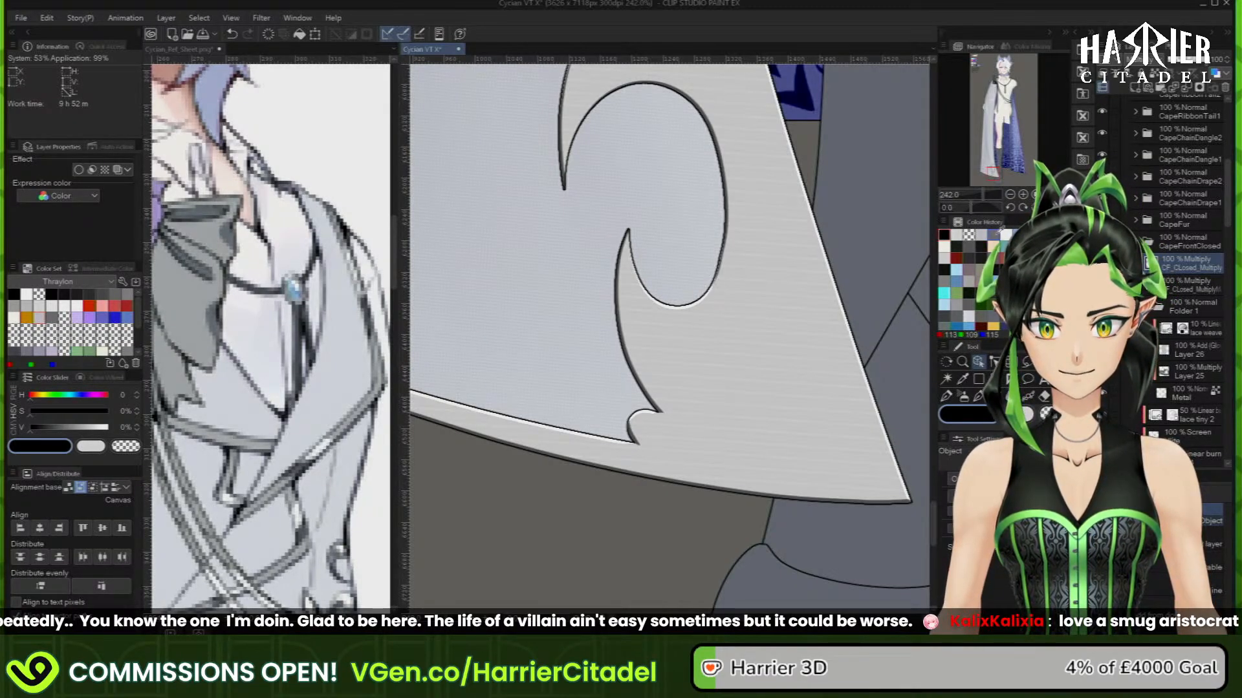
{"action": "left_click", "coordinate": [961, 393]}
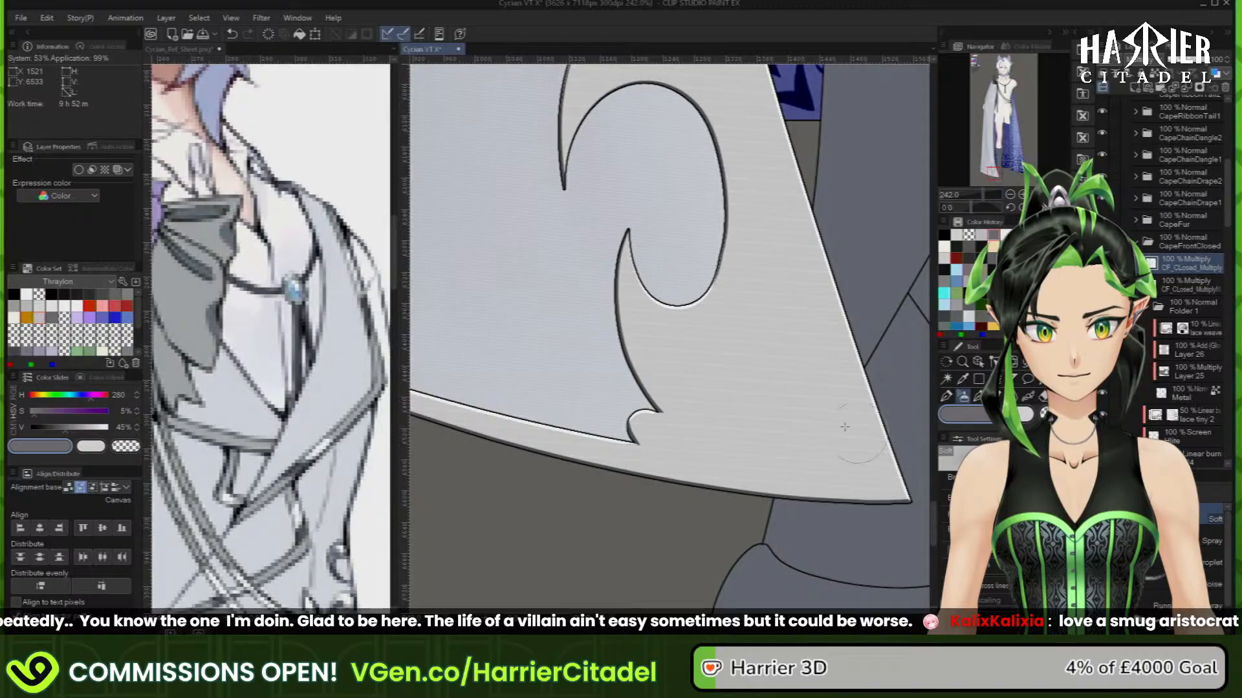
{"action": "scroll", "coordinate": [763, 335], "scroll_direction": "down", "scroll_amount": 4}
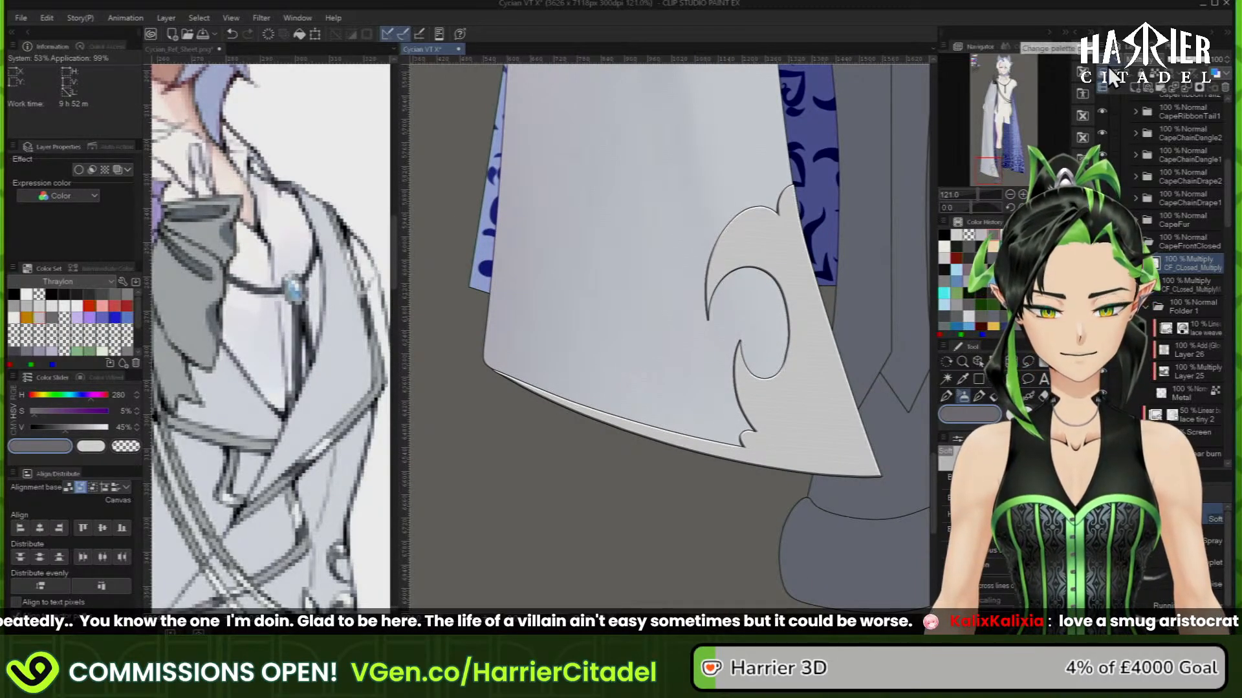
{"action": "left_click_drag", "start_coordinate": [743, 220], "coordinate": [799, 466]}
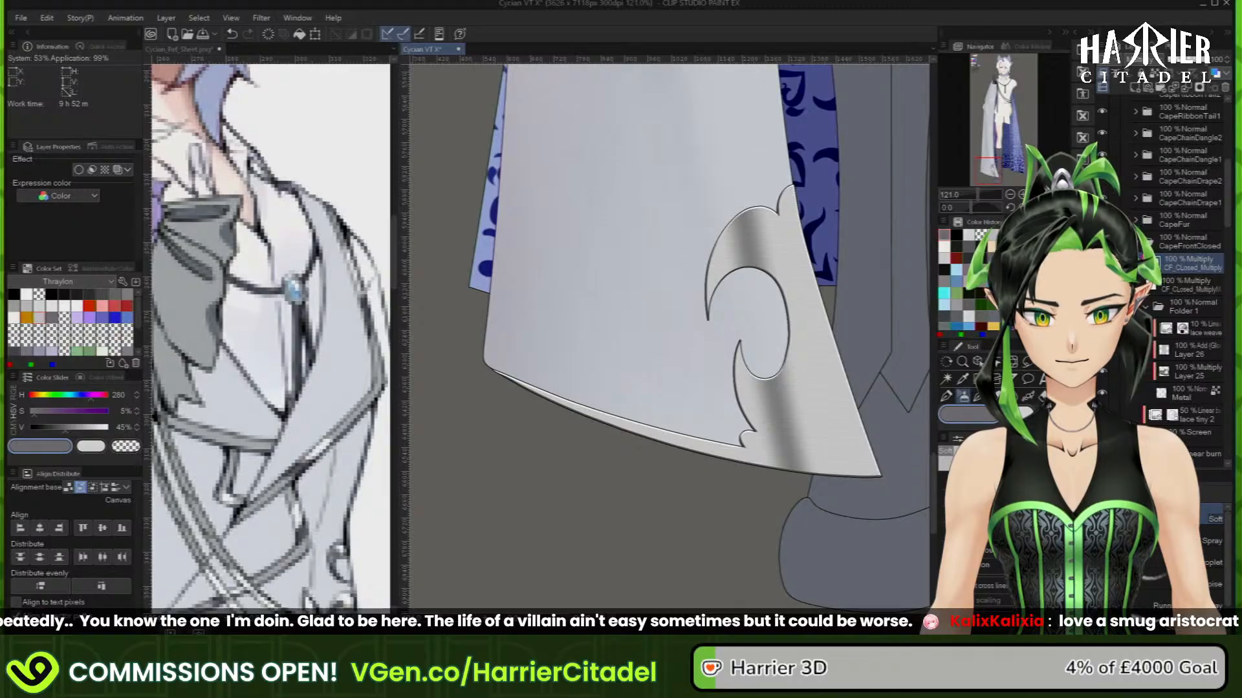
{"action": "left_click", "coordinate": [669, 339], "text": "alt"}
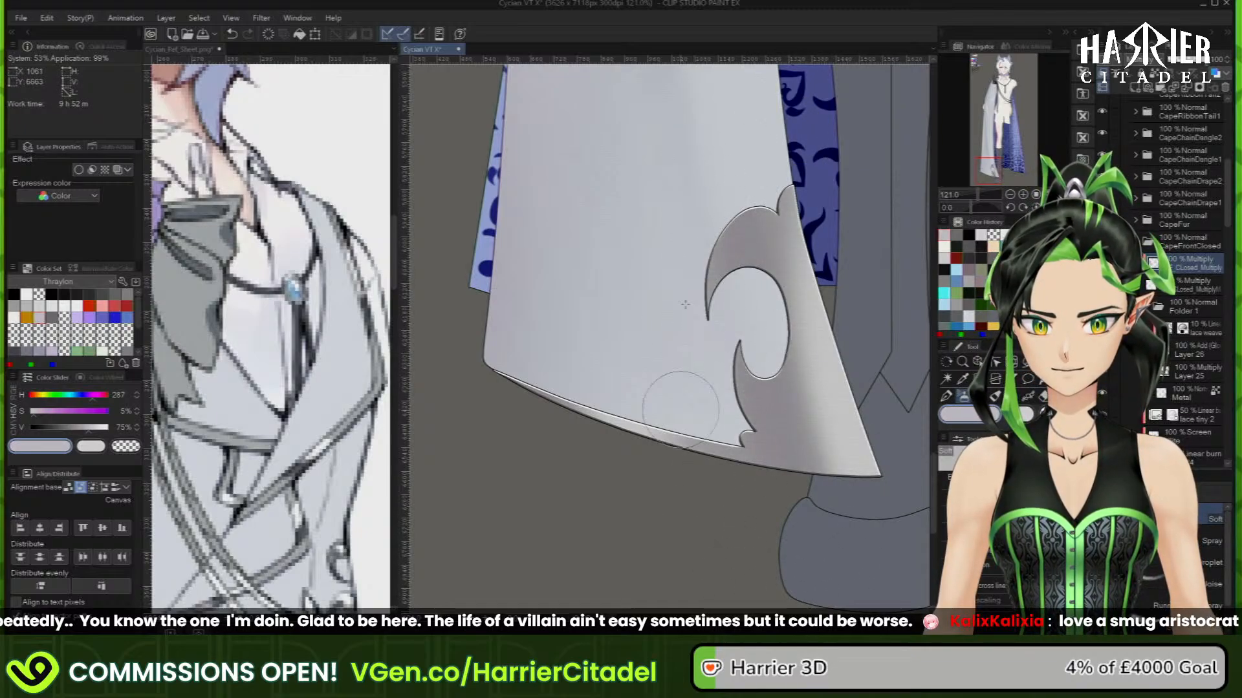
{"action": "left_click", "coordinate": [956, 234]}
{"action": "mouse_move", "coordinate": [776, 214]}
{"action": "left_mouse_down"}
{"action": "mouse_move", "coordinate": [824, 518]}
{"action": "mouse_move", "coordinate": [754, 198]}
{"action": "left_mouse_up"}
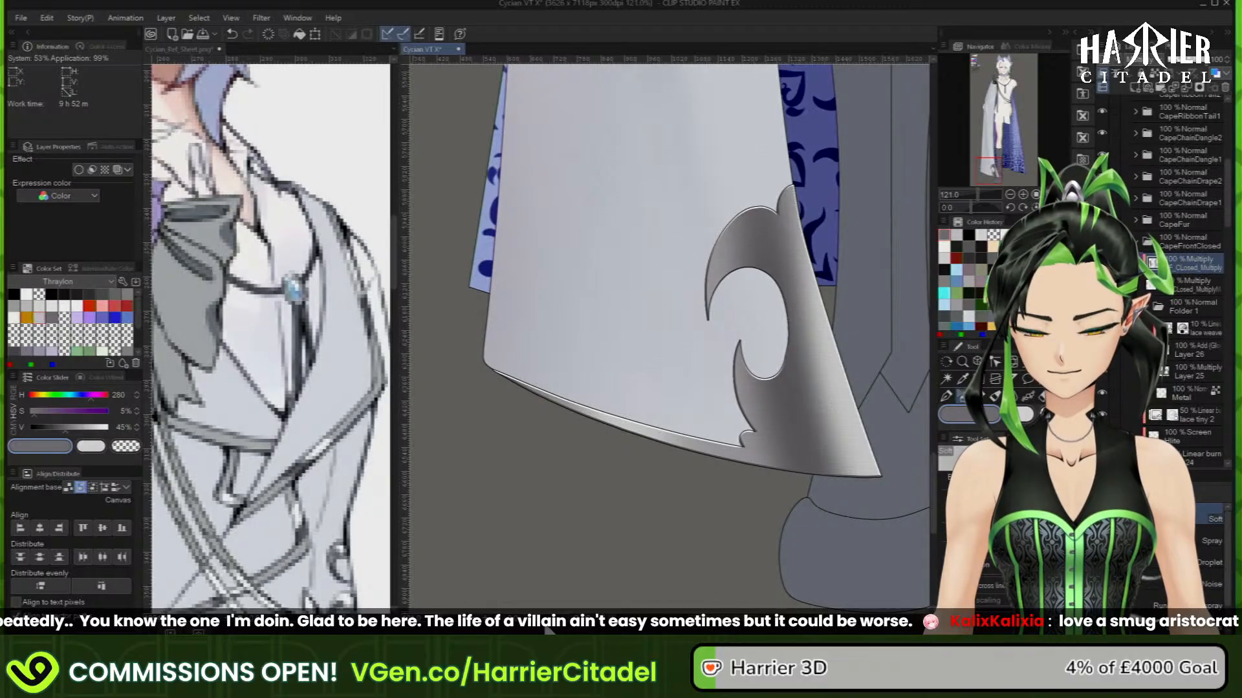
Deepen the corner trim's shading with soft black airbrush strokes from its upper tip down to the hem, and switch back to grey-purple
{"action": "left_click", "coordinate": [969, 235]}
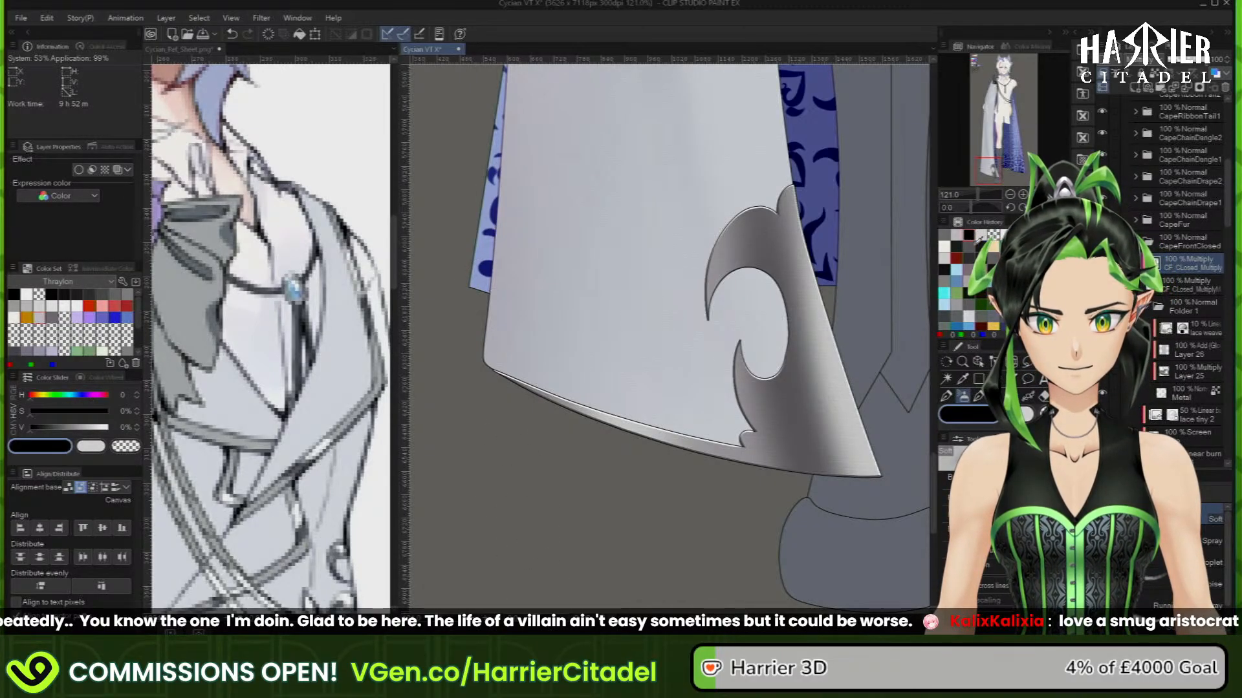
{"action": "left_click_drag", "start_coordinate": [776, 216], "coordinate": [816, 398]}
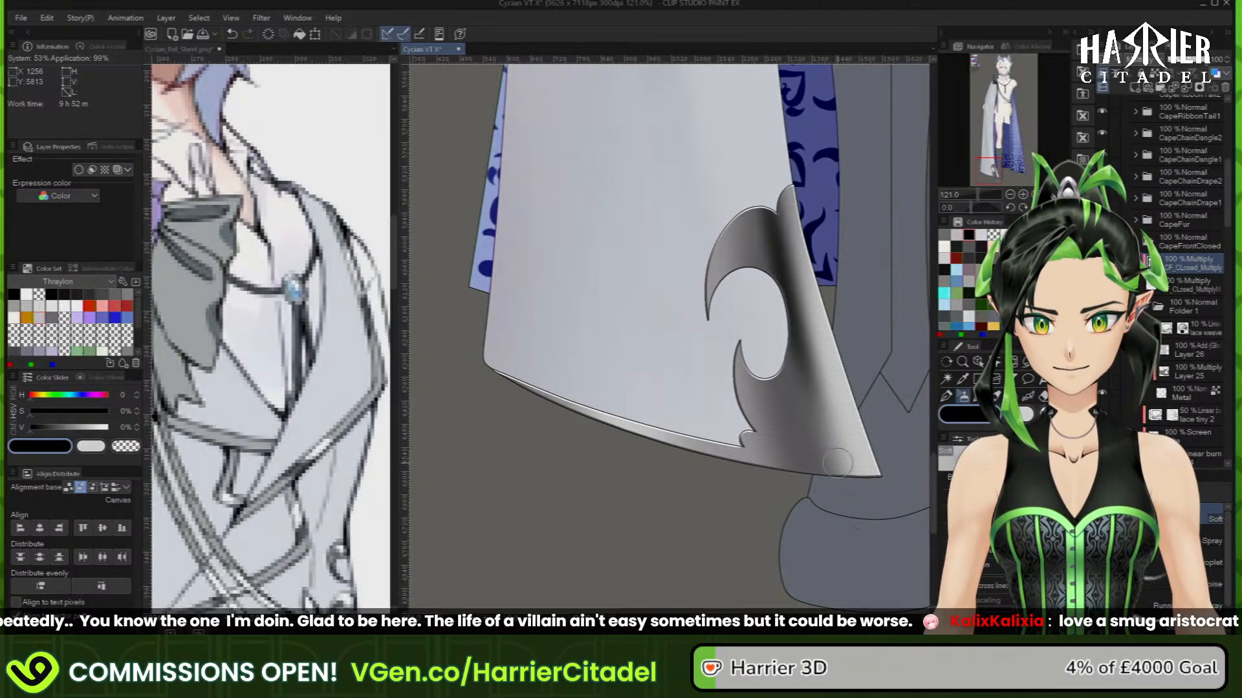
{"action": "left_click_drag", "start_coordinate": [803, 349], "coordinate": [830, 461]}
{"action": "left_click", "coordinate": [957, 235]}
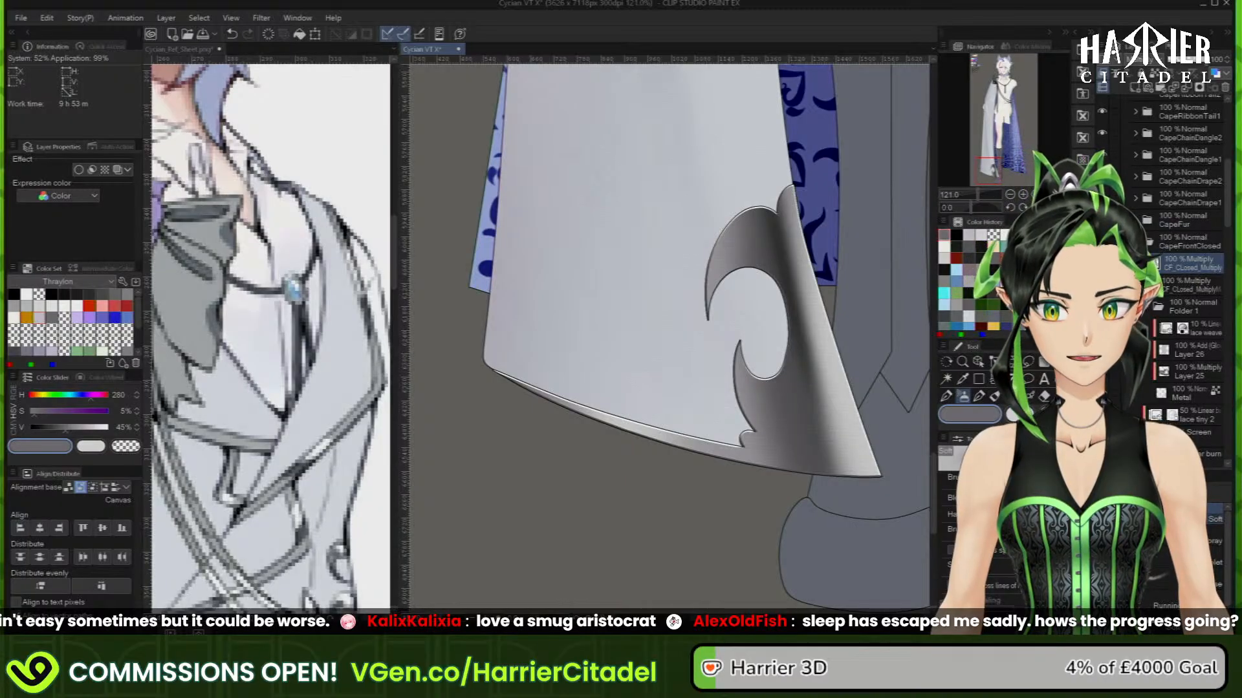
Examine the shaded trim within the whole figure and compare it with the shoulder ribbon, draped chains and necklace pendant
{"action": "key", "text": "ctrl+0"}
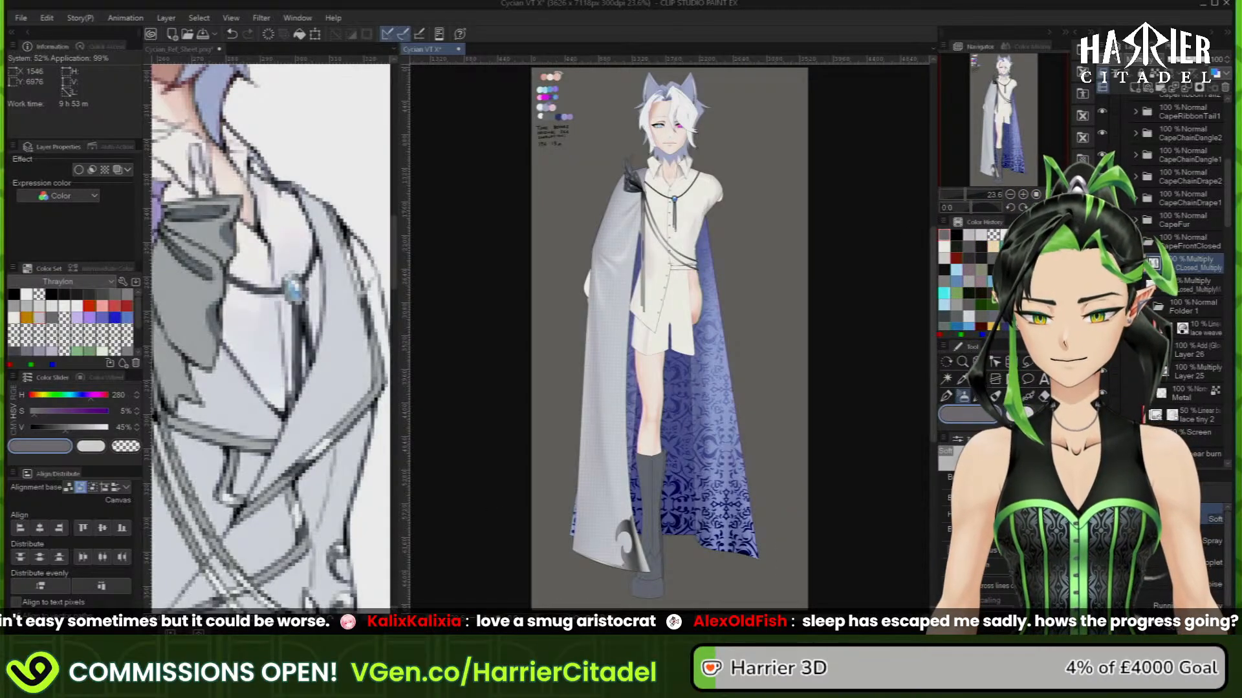
{"action": "scroll", "coordinate": [631, 558], "scroll_direction": "up", "scroll_amount": 1}
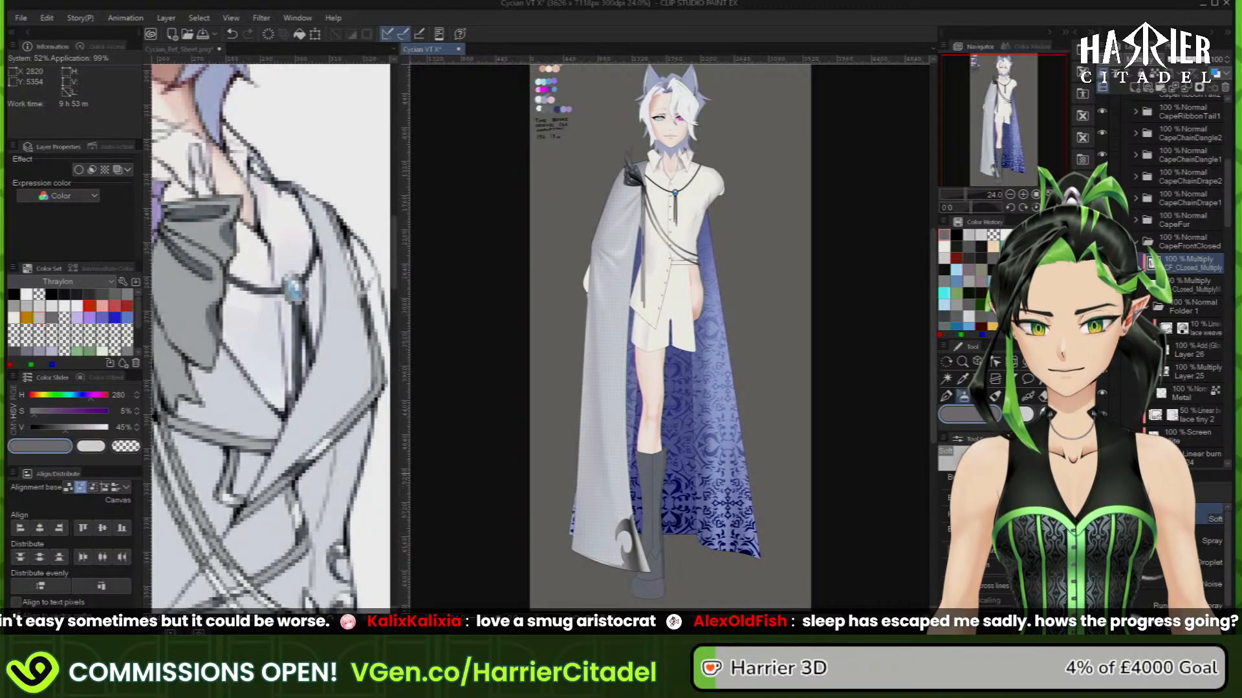
{"action": "scroll", "coordinate": [711, 578], "scroll_direction": "up", "scroll_amount": 1}
{"action": "scroll", "coordinate": [702, 543], "scroll_direction": "up", "scroll_amount": 3}
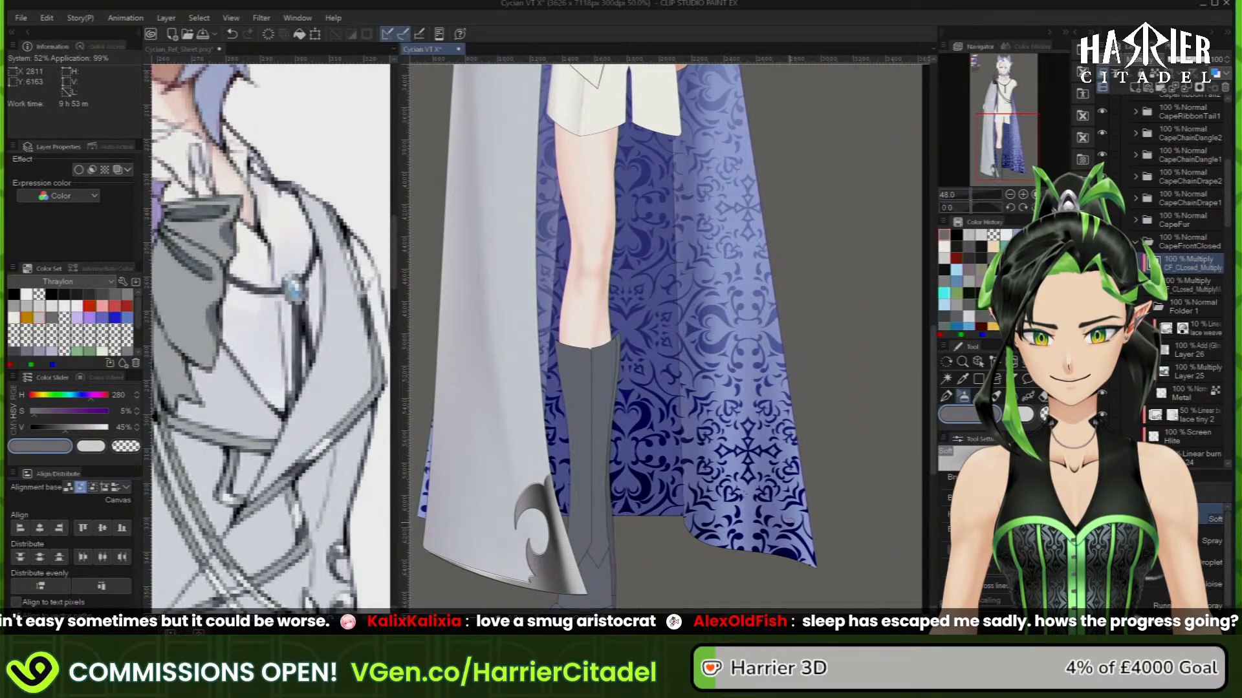
{"action": "scroll", "coordinate": [695, 524], "scroll_direction": "down", "scroll_amount": 2}
{"action": "scroll", "coordinate": [712, 530], "scroll_direction": "down", "scroll_amount": 3}
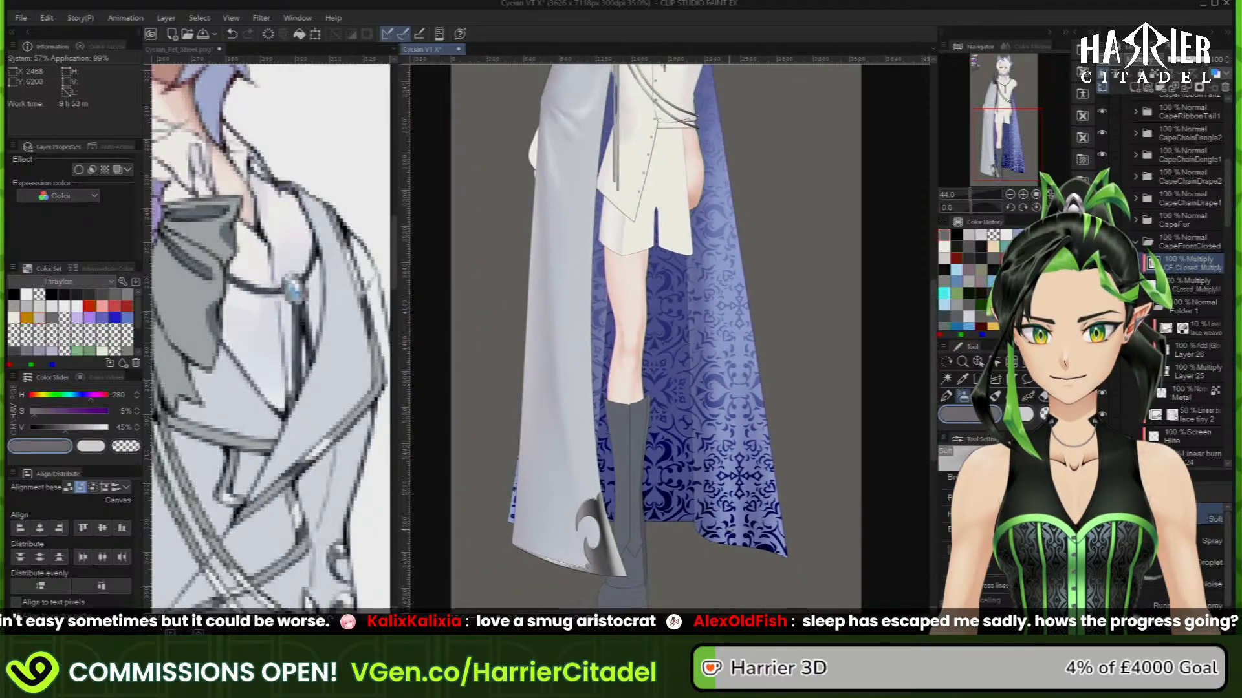
{"action": "scroll", "coordinate": [706, 277], "scroll_direction": "up", "scroll_amount": 4}
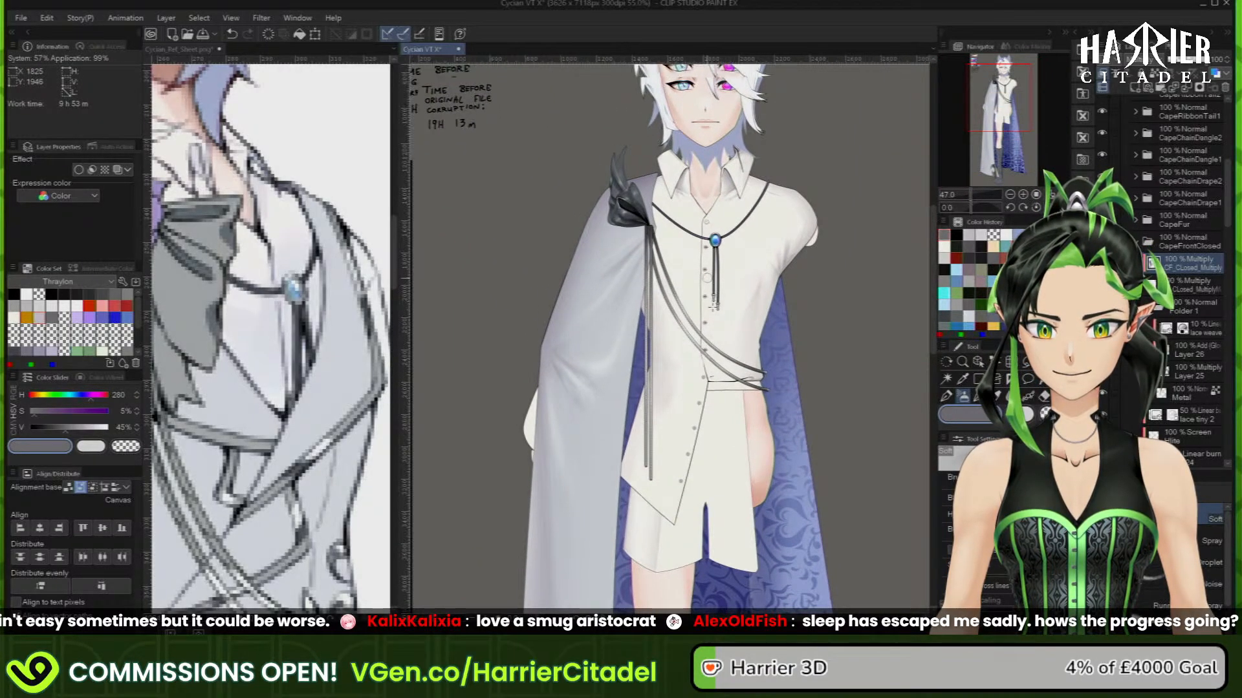
{"action": "scroll", "coordinate": [706, 277], "scroll_direction": "up", "scroll_amount": 3}
{"action": "scroll", "coordinate": [535, 94], "scroll_direction": "up", "scroll_amount": 3}
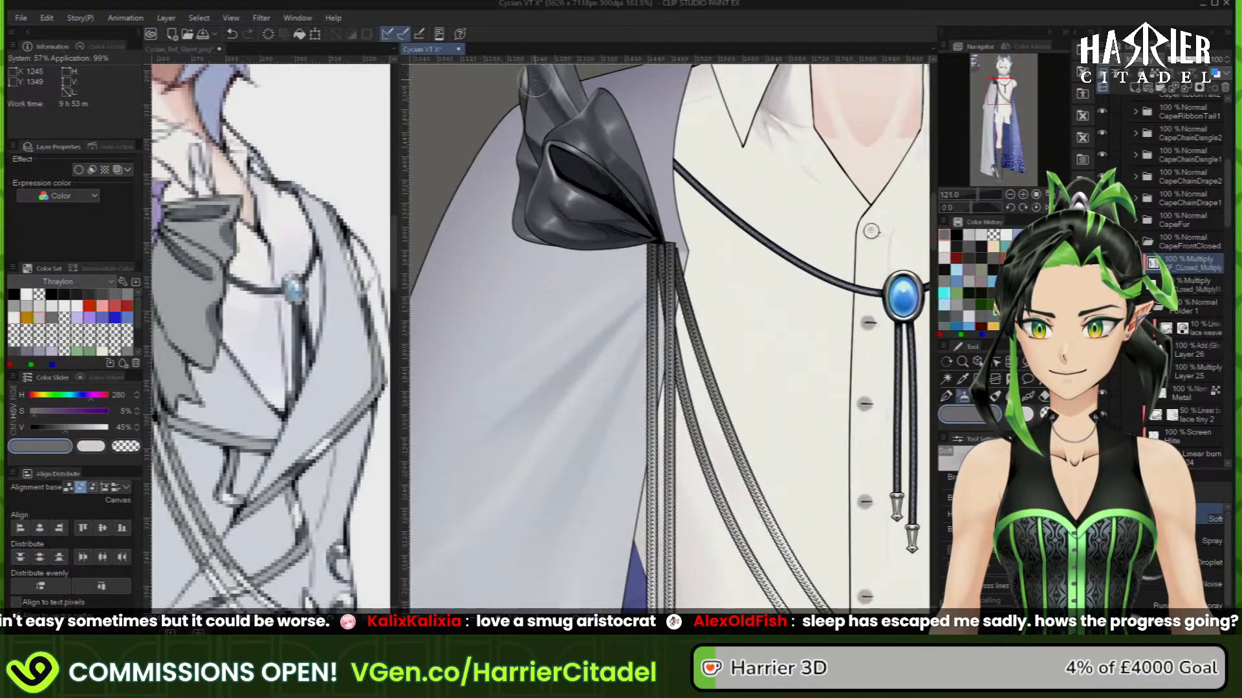
{"action": "scroll", "coordinate": [552, 192], "scroll_direction": "down", "scroll_amount": 3}
{"action": "scroll", "coordinate": [553, 192], "scroll_direction": "down", "scroll_amount": 2}
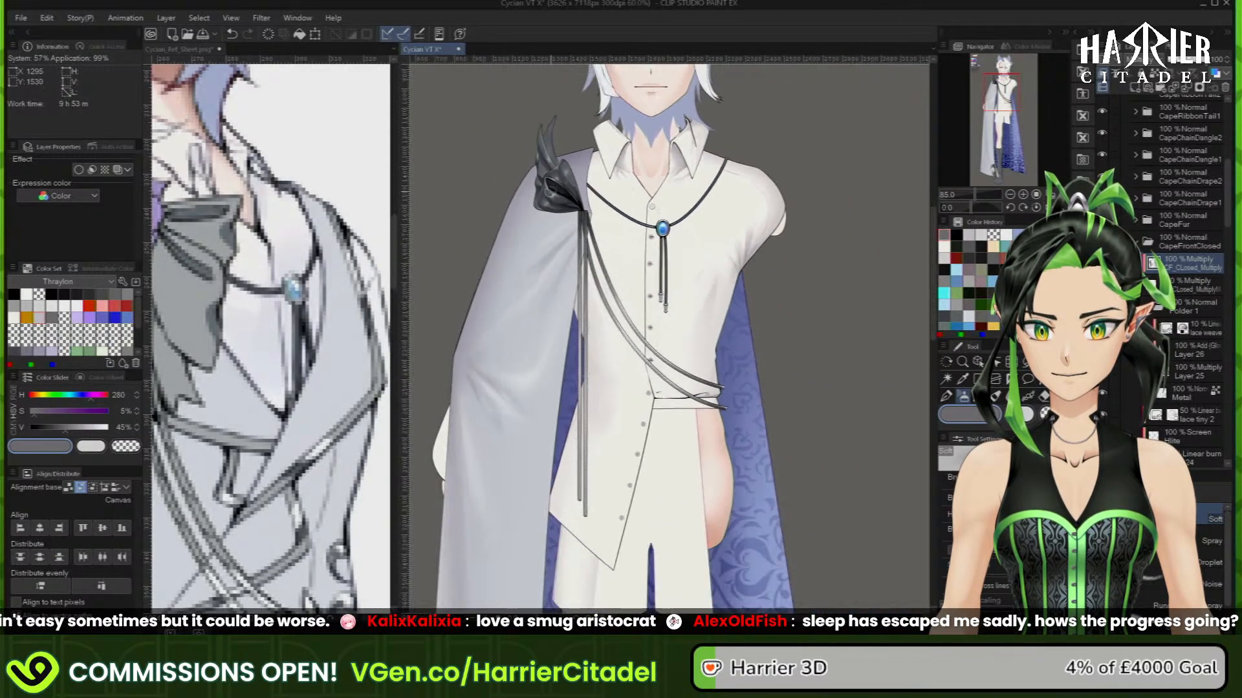
{"action": "scroll", "coordinate": [599, 485], "scroll_direction": "up", "scroll_amount": 3}
{"action": "scroll", "coordinate": [598, 234], "scroll_direction": "up", "scroll_amount": 6}
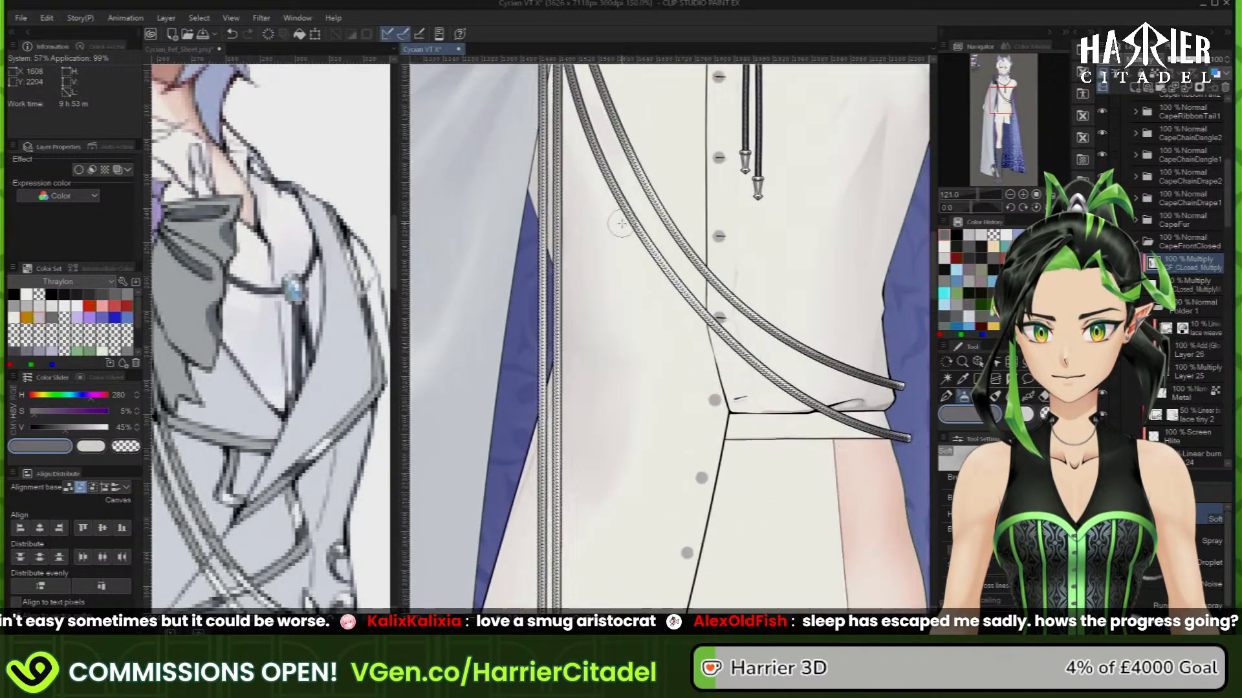
{"action": "scroll", "coordinate": [679, 472], "scroll_direction": "down", "scroll_amount": 6}
{"action": "scroll", "coordinate": [776, 145], "scroll_direction": "up", "scroll_amount": 3}
{"action": "scroll", "coordinate": [777, 144], "scroll_direction": "up", "scroll_amount": 2}
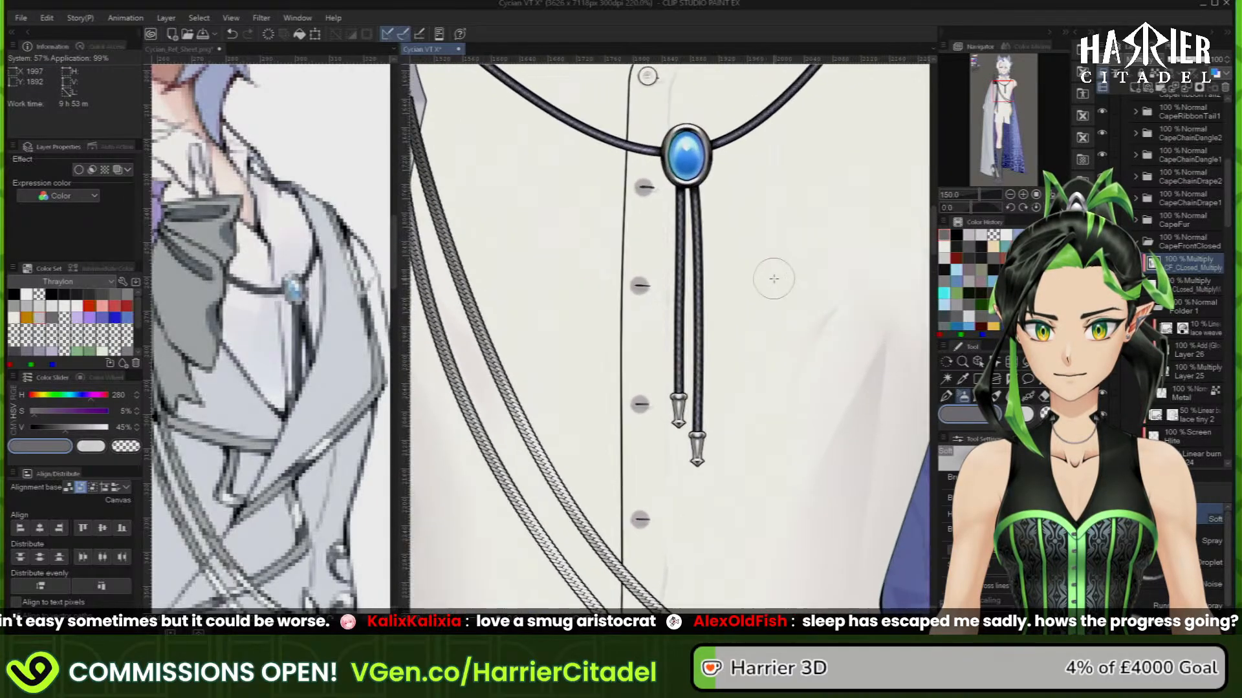
{"action": "scroll", "coordinate": [770, 277], "scroll_direction": "up", "scroll_amount": 2}
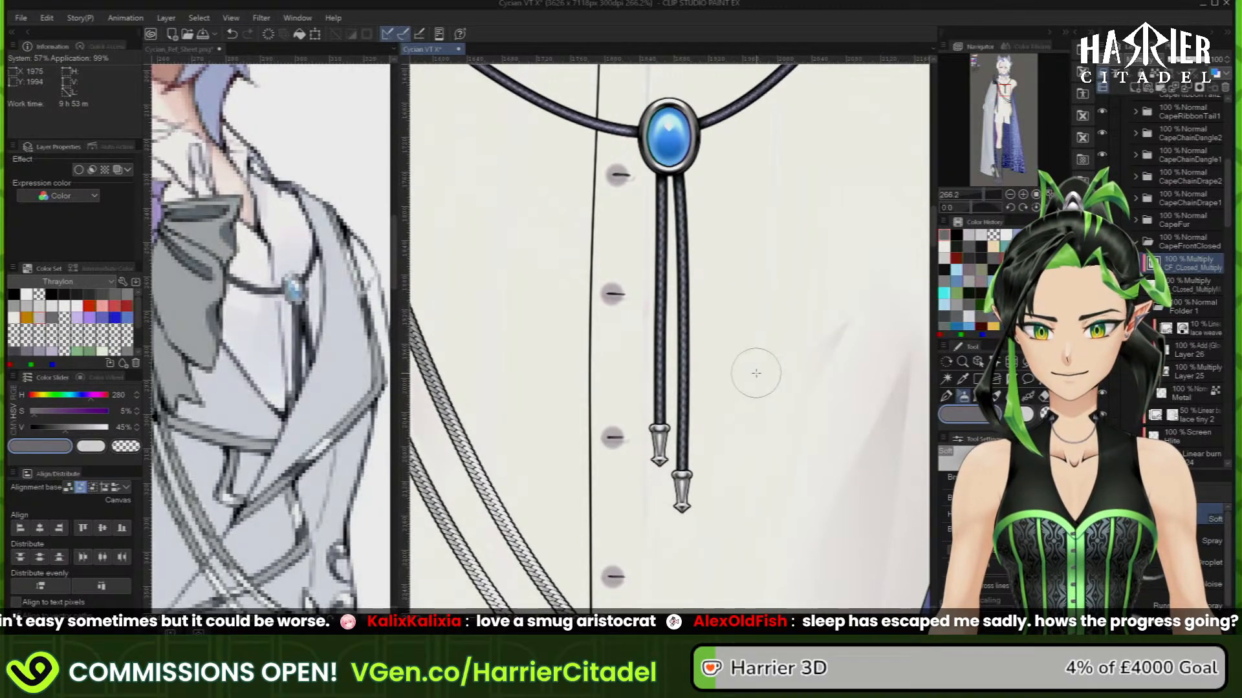
{"action": "scroll", "coordinate": [745, 406], "scroll_direction": "down", "scroll_amount": 3}
{"action": "scroll", "coordinate": [747, 404], "scroll_direction": "down", "scroll_amount": 9}
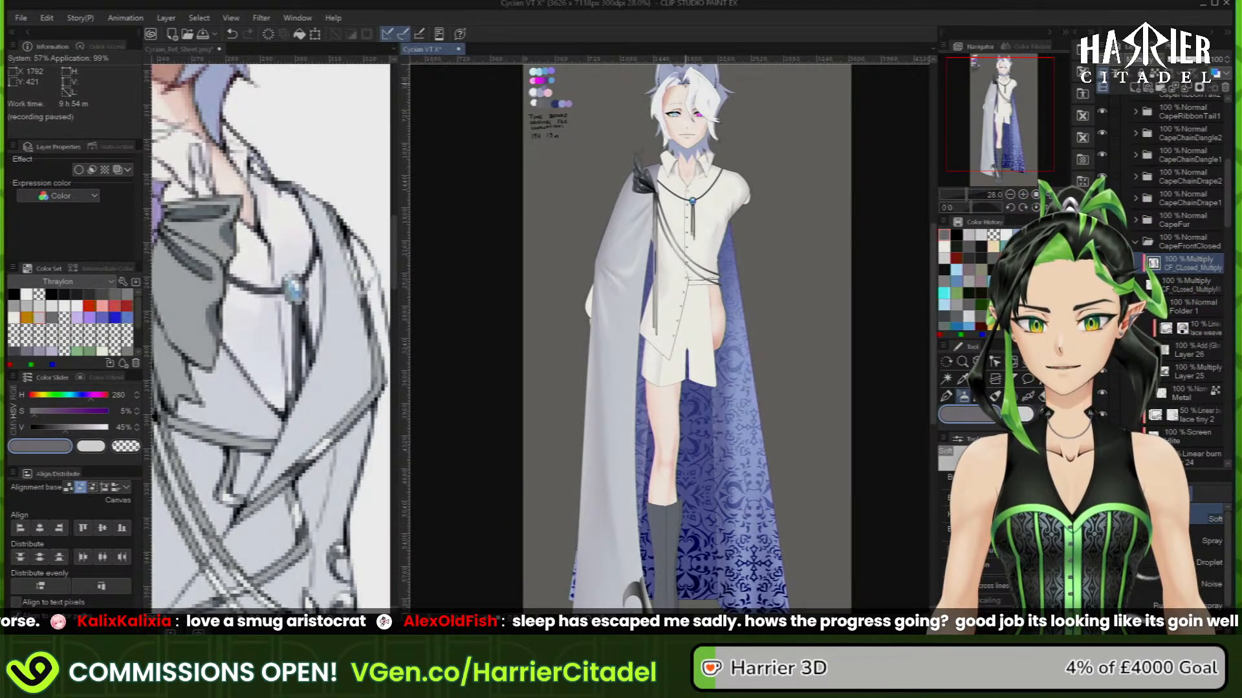
Save the illustration
{"action": "scroll", "coordinate": [682, 90], "scroll_direction": "up", "scroll_amount": 1}
{"action": "scroll", "coordinate": [695, 86], "scroll_direction": "up", "scroll_amount": 1}
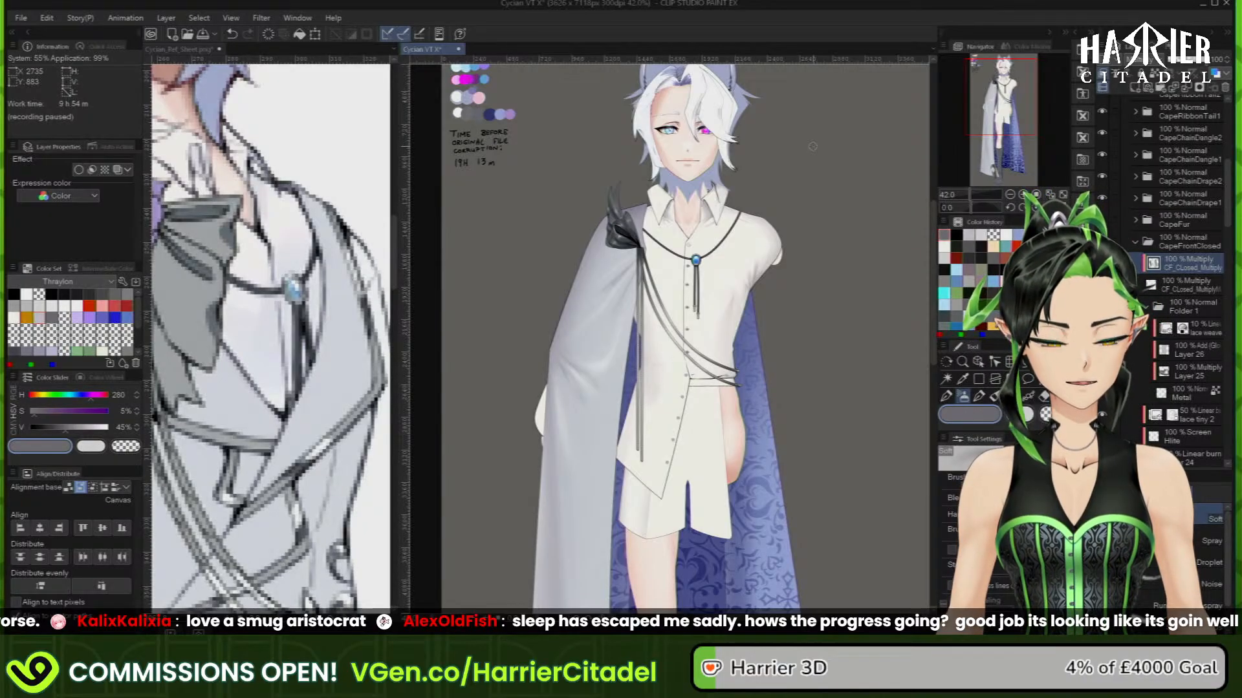
{"action": "key", "text": "ctrl+s"}
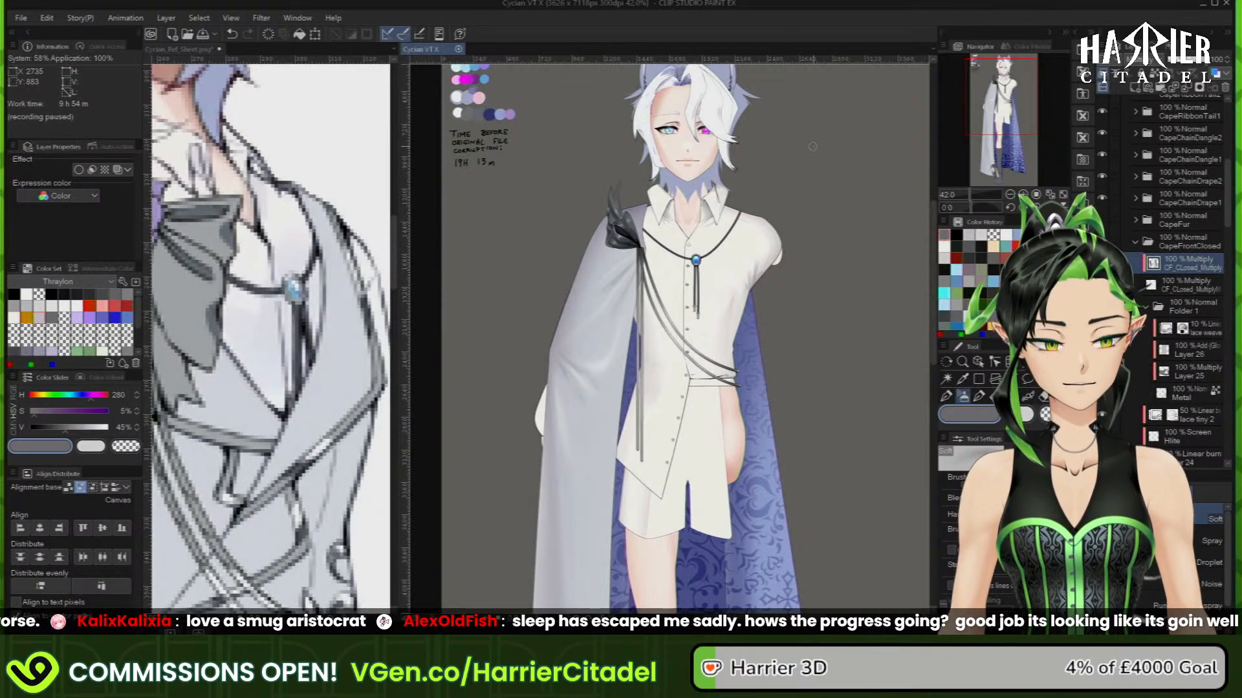
{"action": "left_click", "coordinate": [812, 146]}
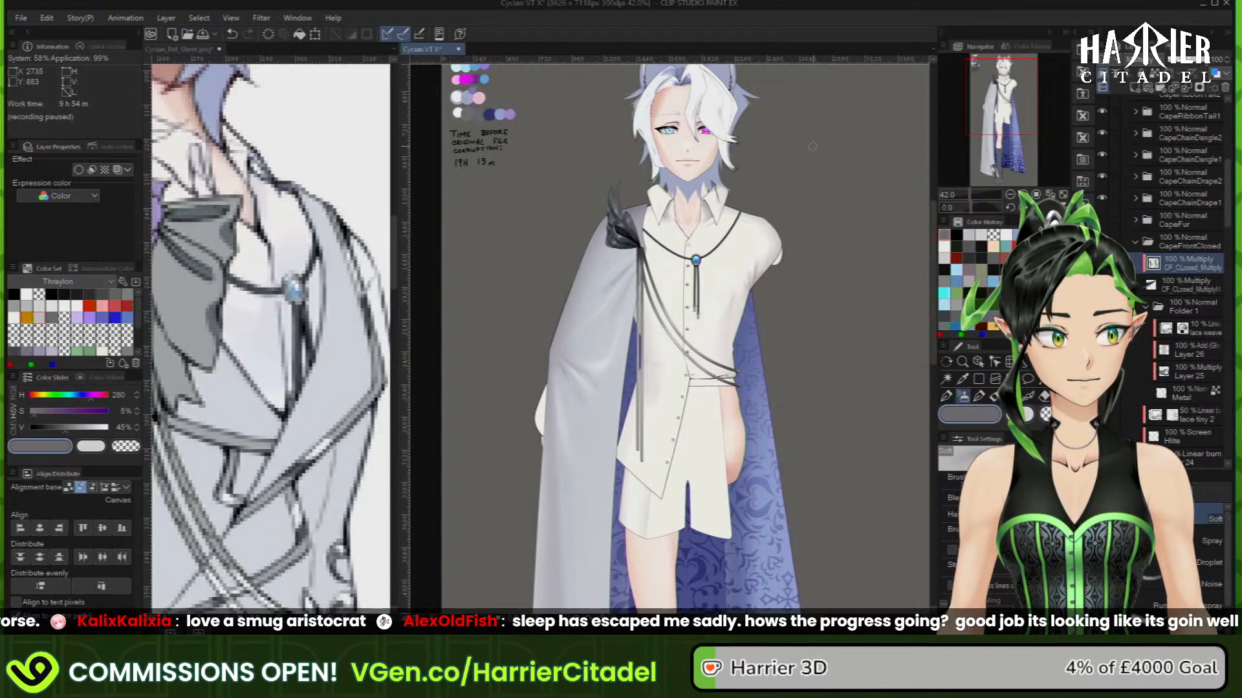